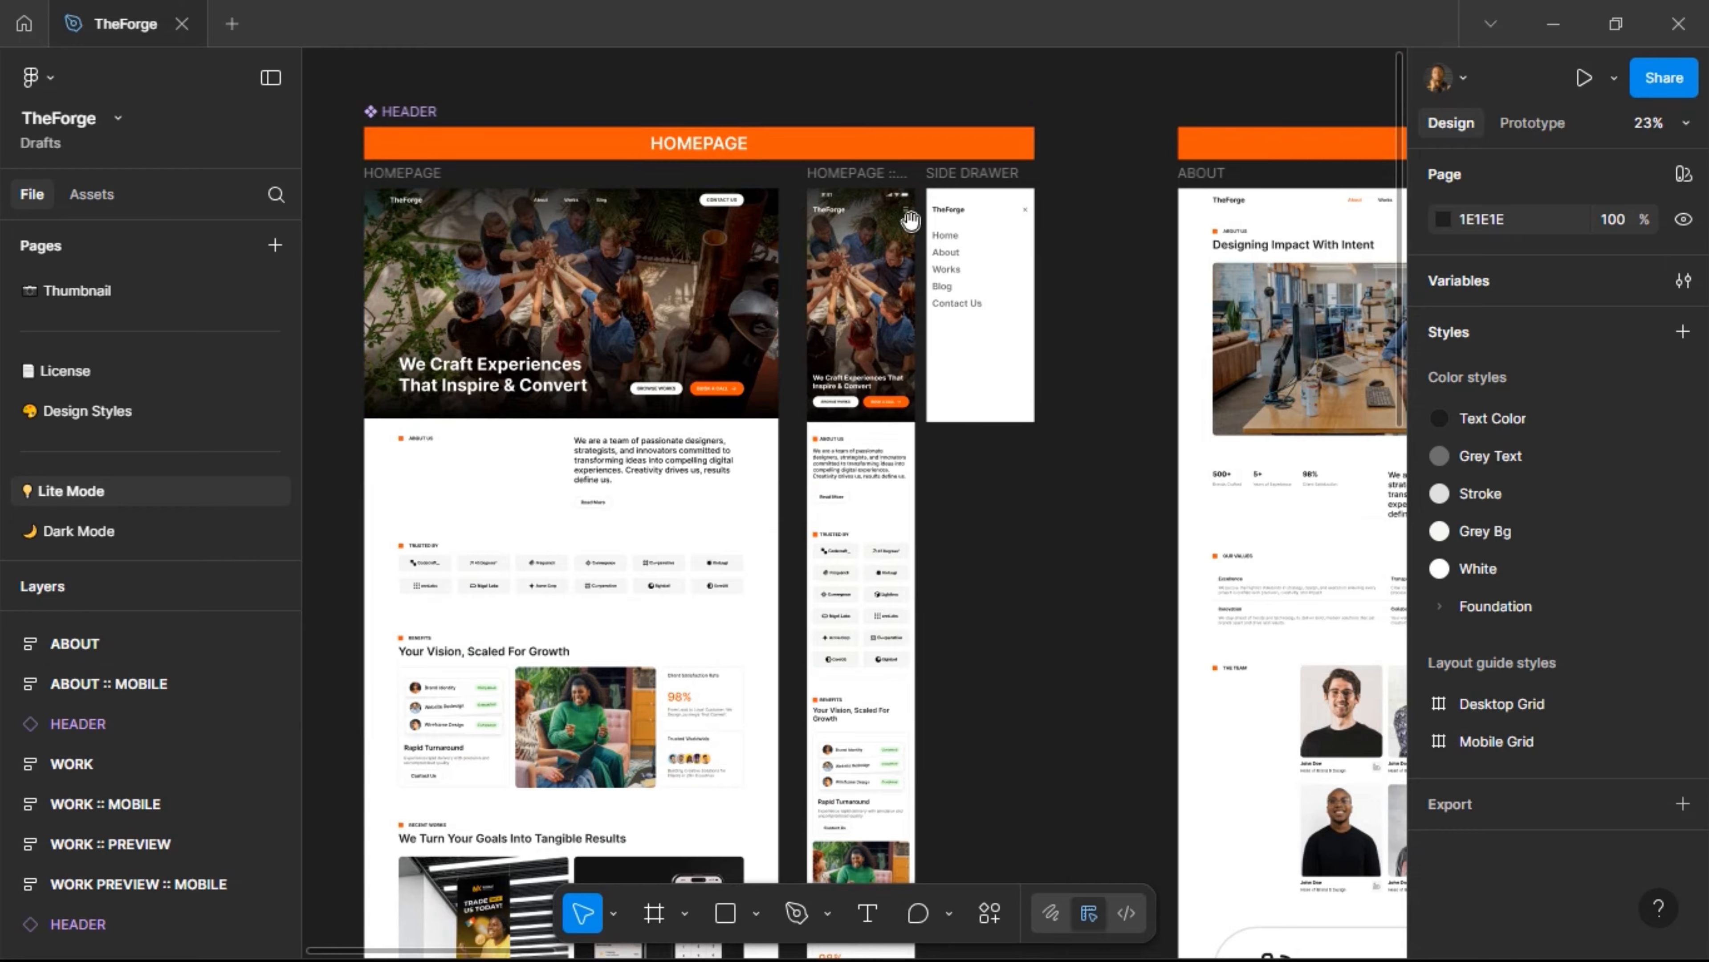
# Examine the finished About, Work and Work Preview page designs in their desktop and mobile layouts
pyautogui.moveTo(1112, 215); pyautogui.dragTo(527, 212)
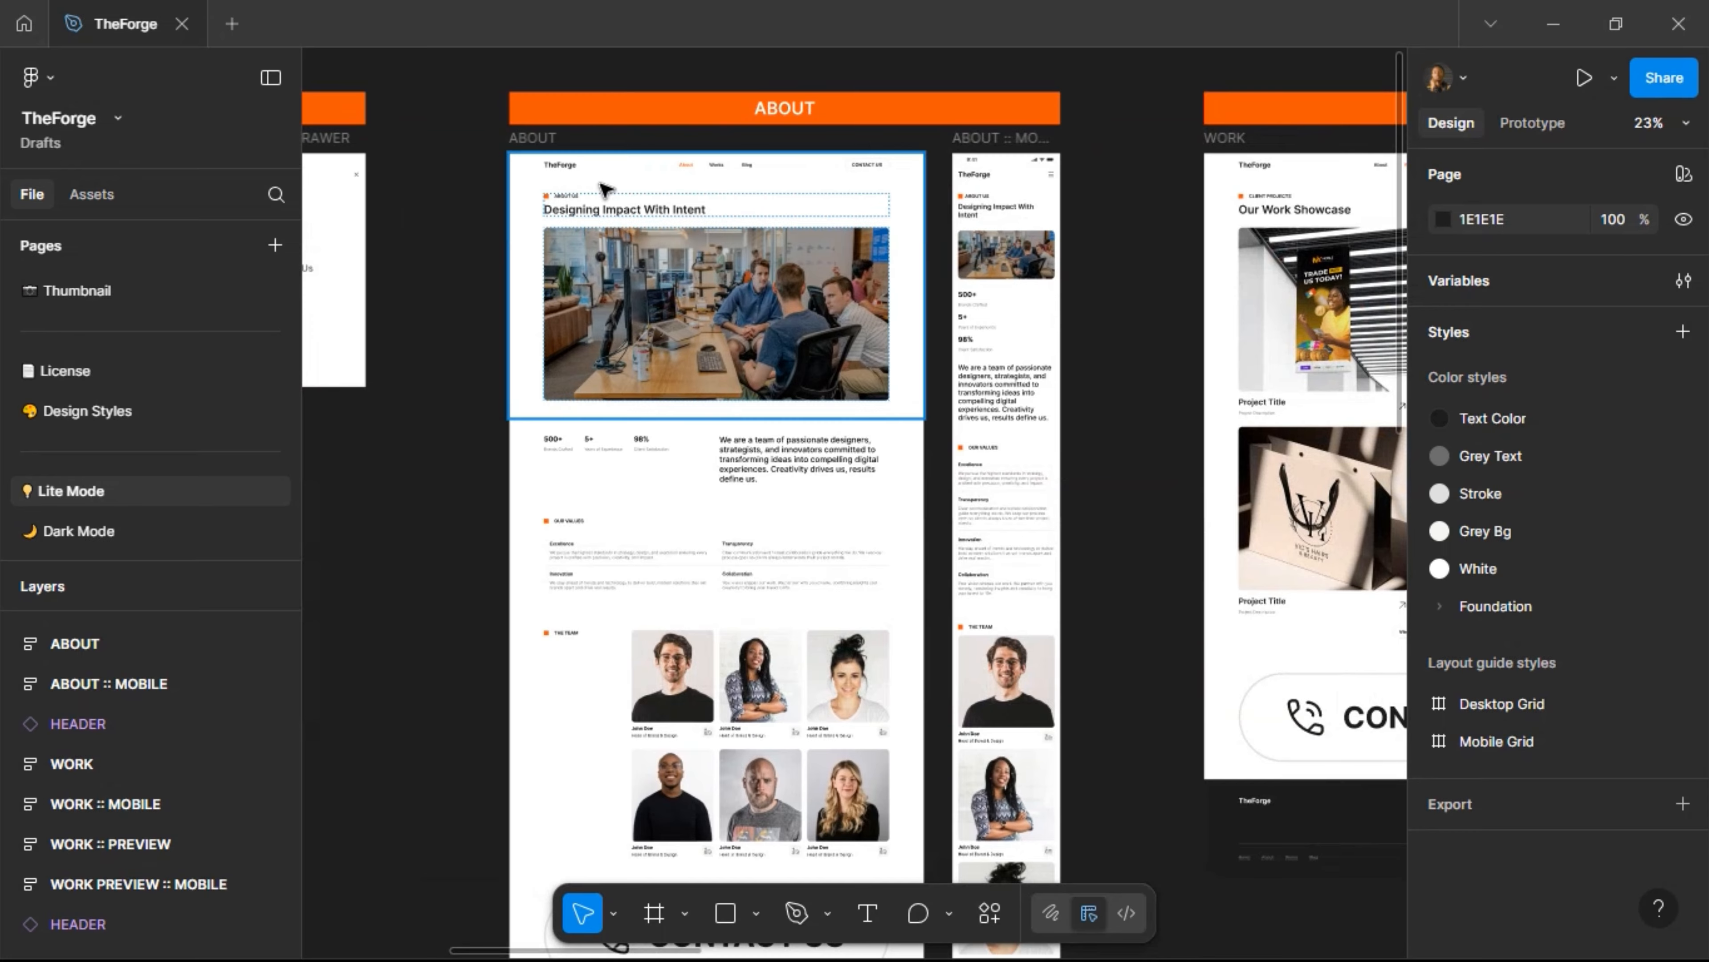
pyautogui.scroll(-10, 599, 211)
pyautogui.scroll(10, 611, 204)
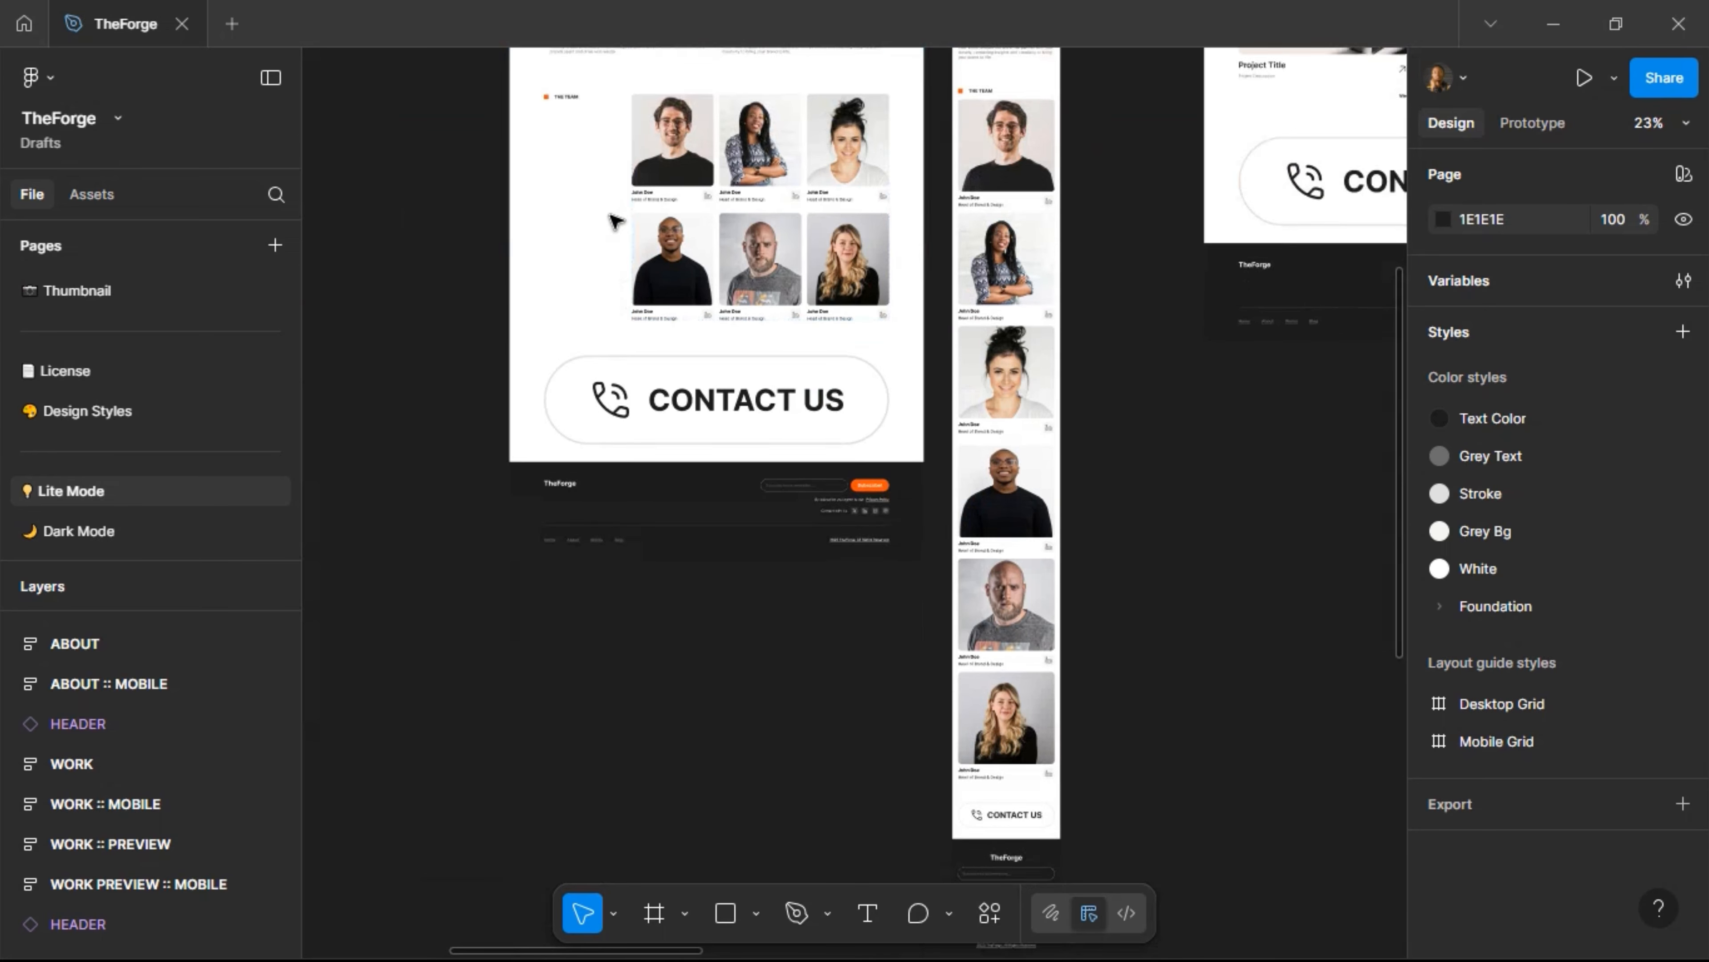
pyautogui.scroll(1, 618, 214)
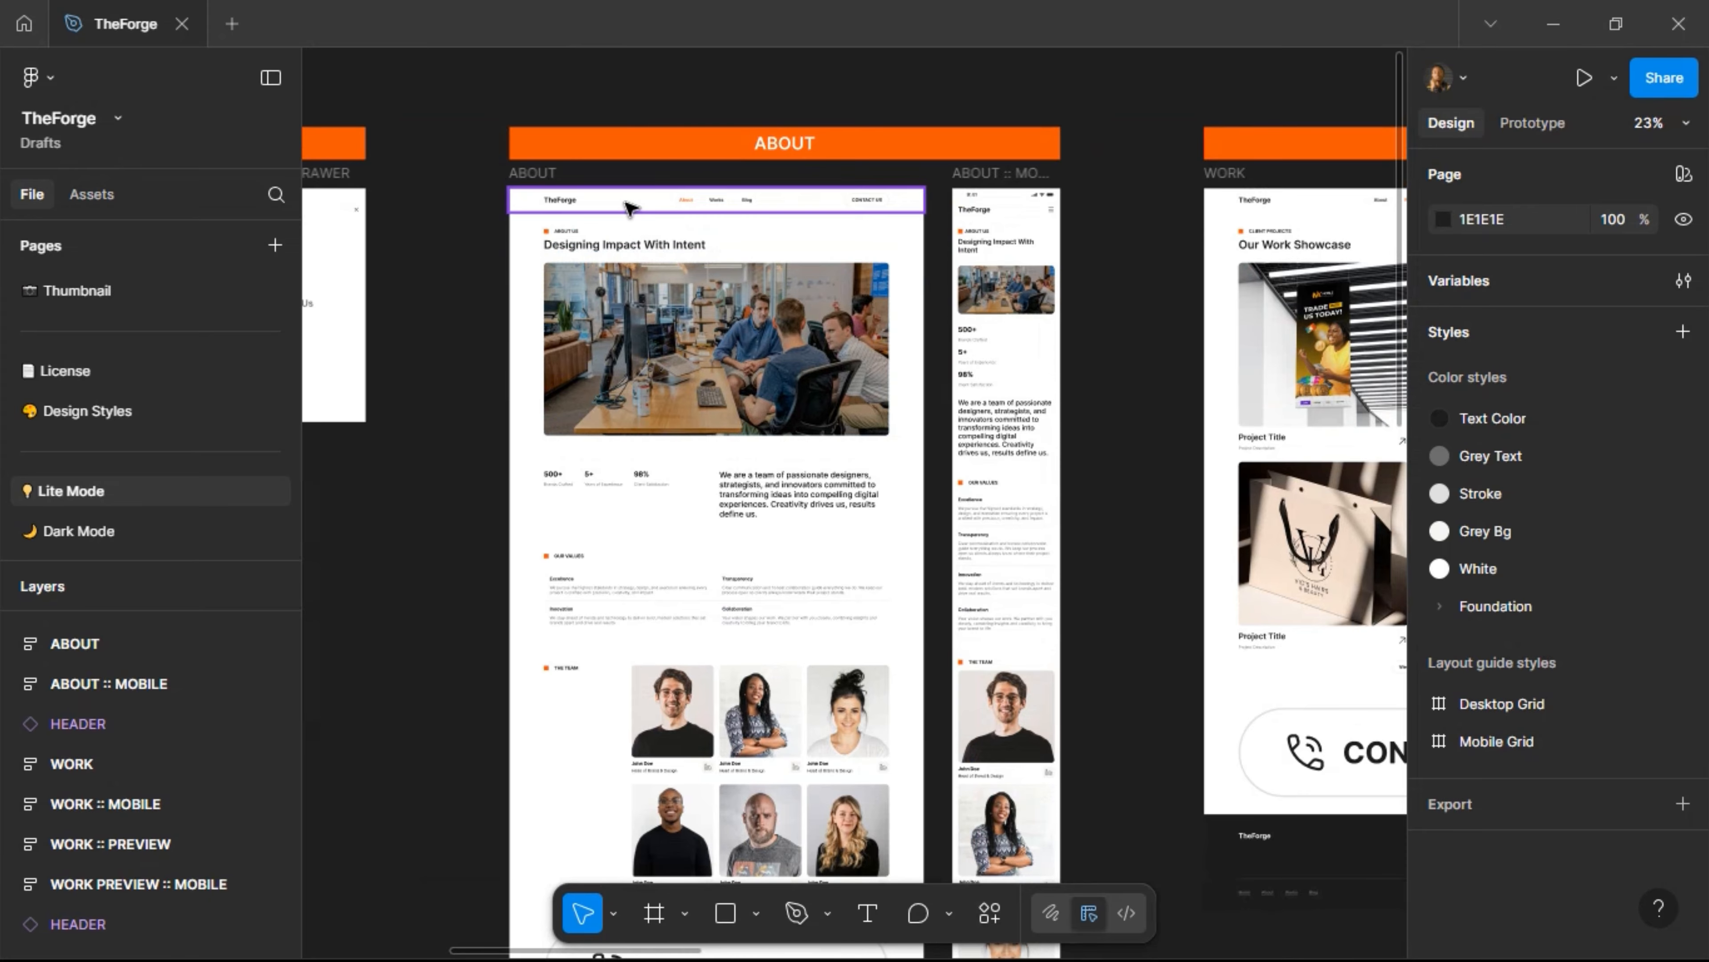
pyautogui.moveTo(1103, 229); pyautogui.dragTo(534, 185)
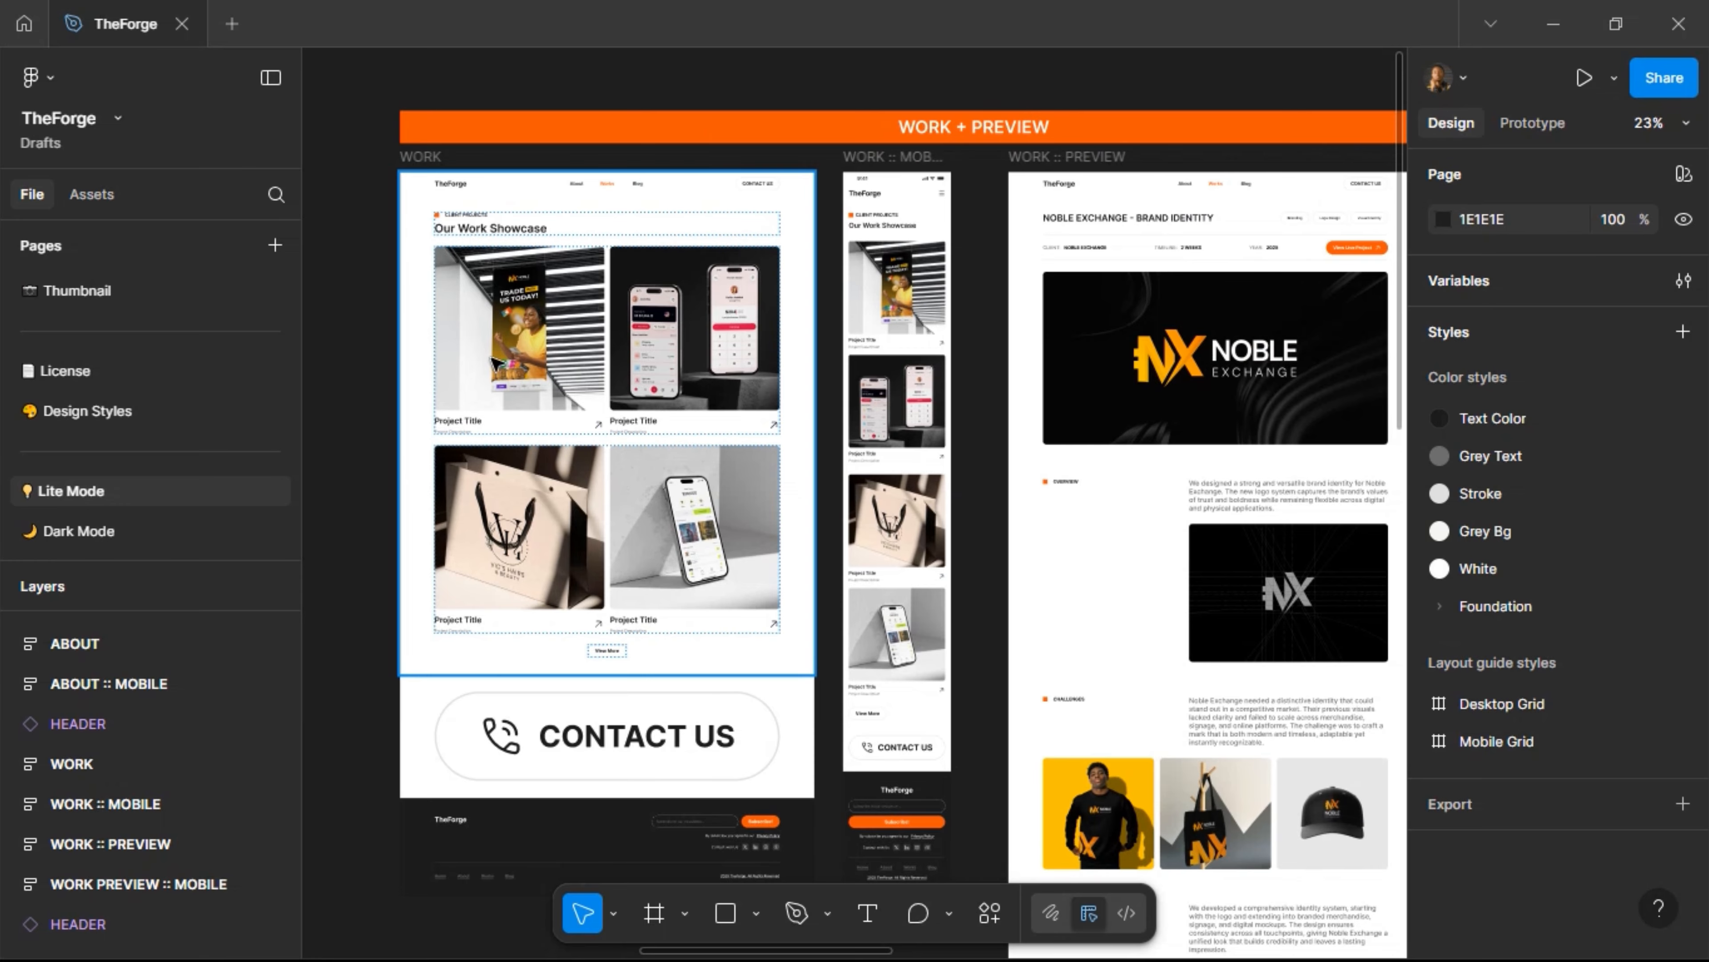
pyautogui.moveTo(1202, 328); pyautogui.dragTo(926, 335)
pyautogui.moveTo(749, 333); pyautogui.dragTo(880, 322)
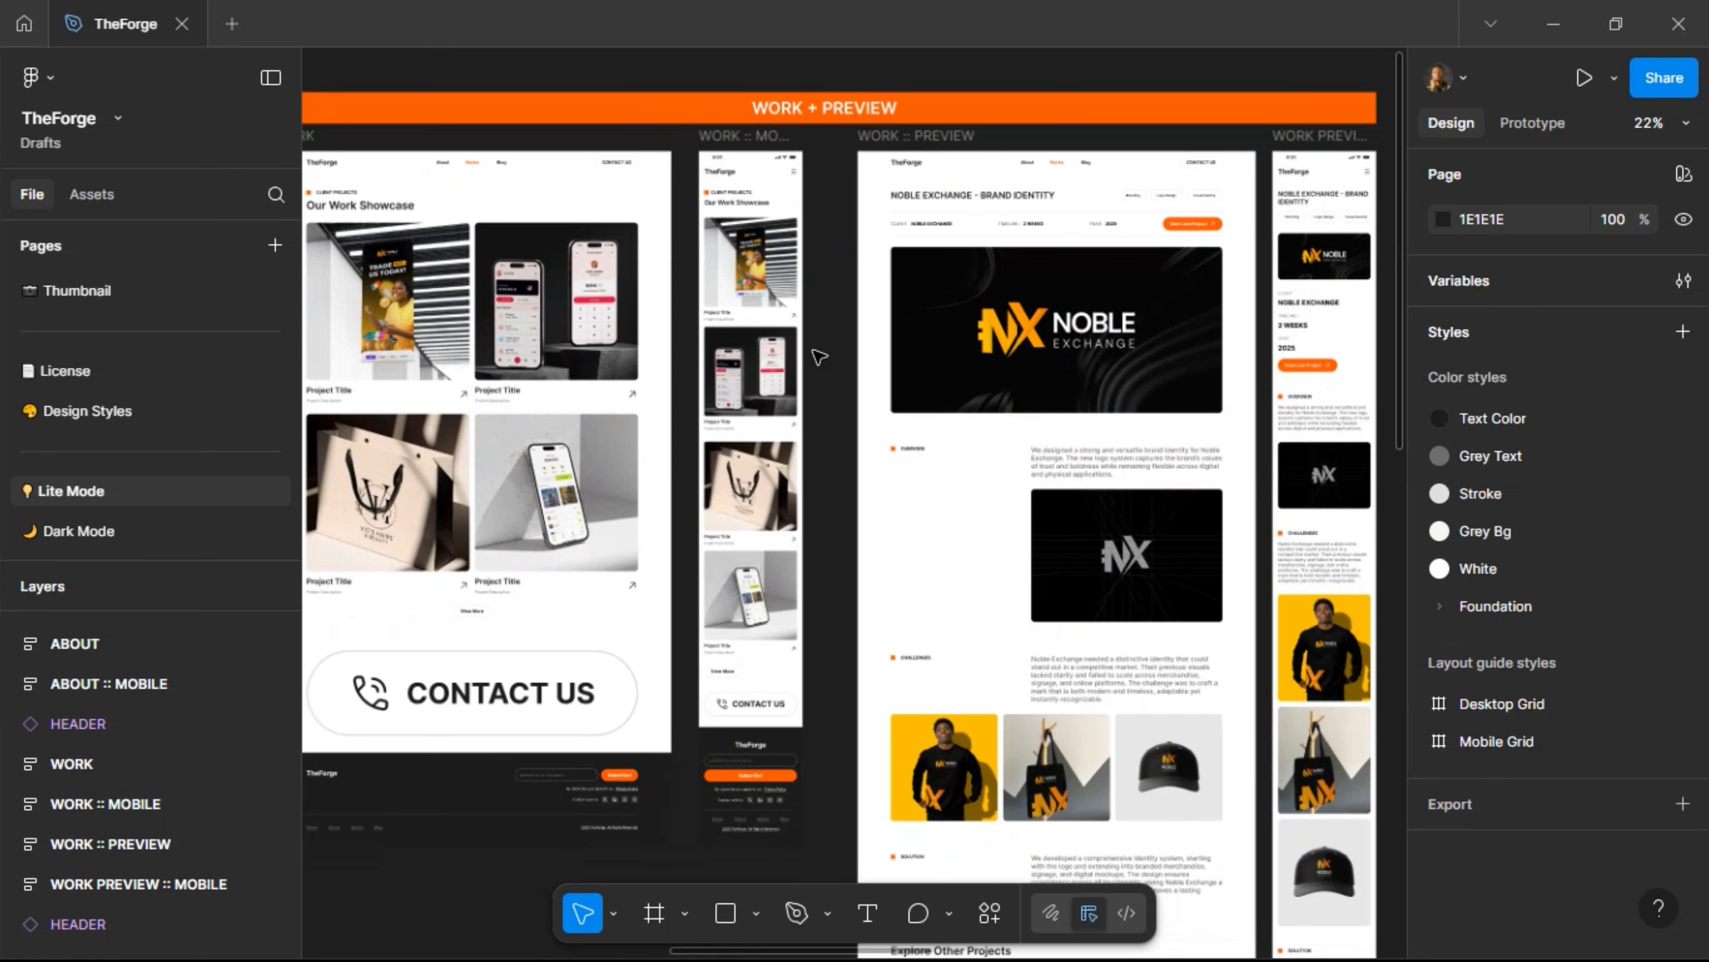
pyautogui.keyDown('ctrl'); pyautogui.scroll(-1, 816, 352); pyautogui.keyUp('ctrl')
pyautogui.scroll(-2, 477, 339)
pyautogui.scroll(-5, 480, 343)
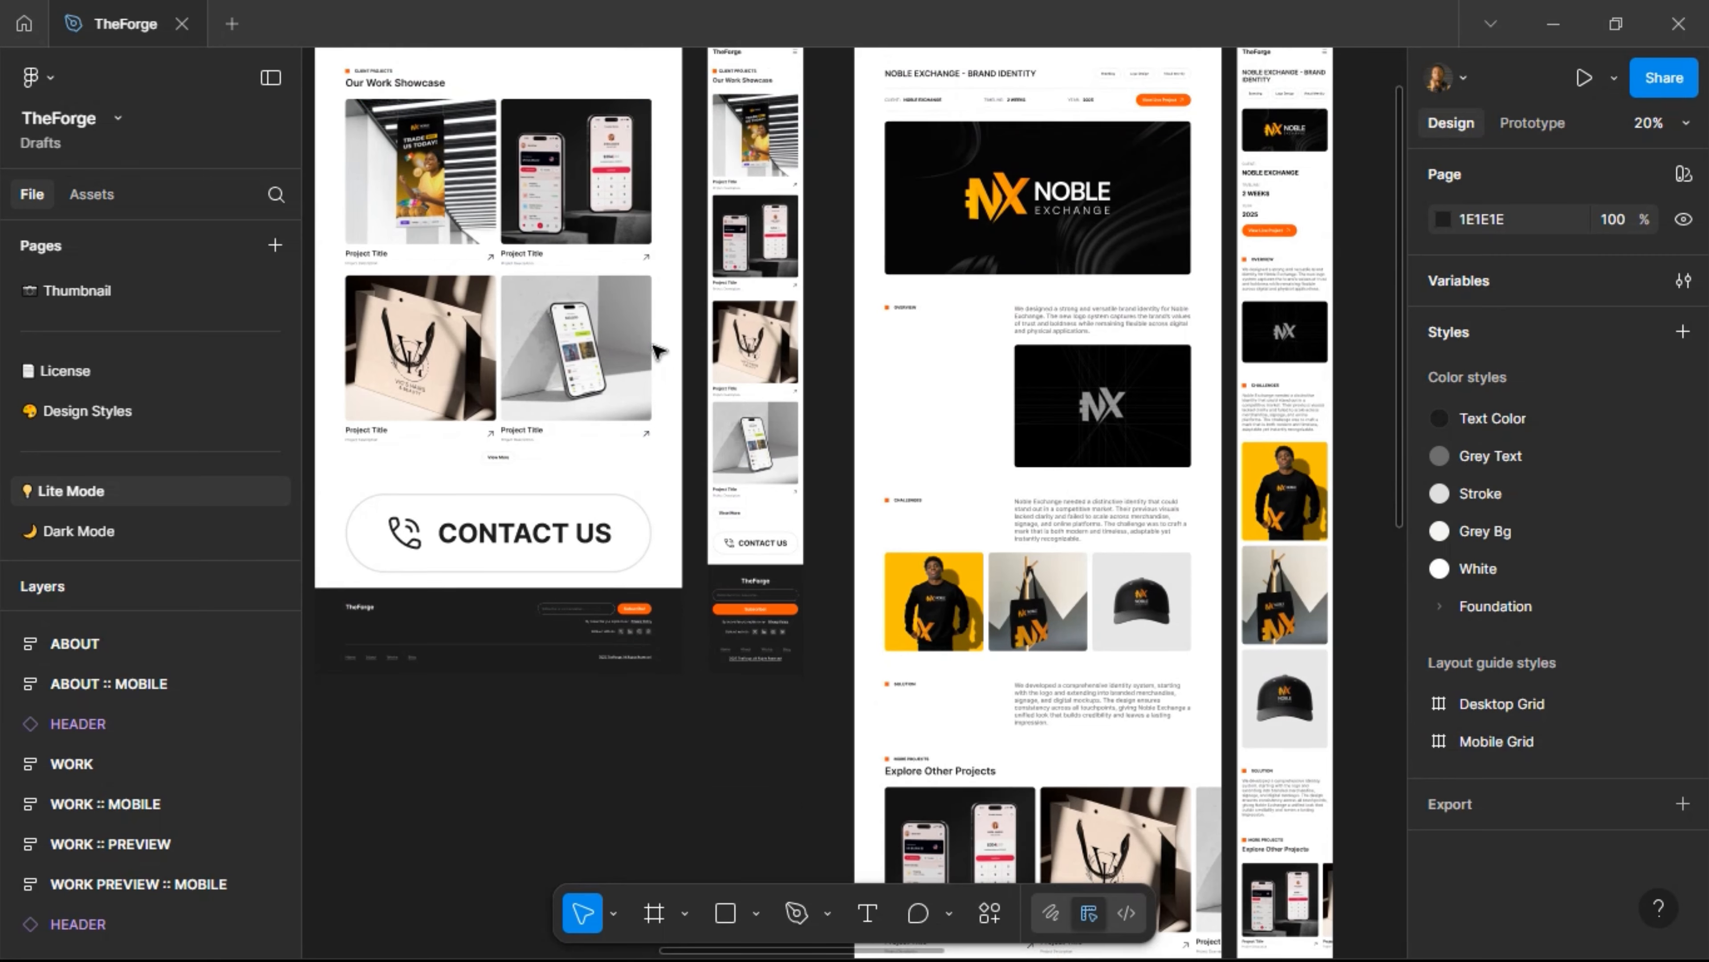
pyautogui.scroll(-3, 1069, 340)
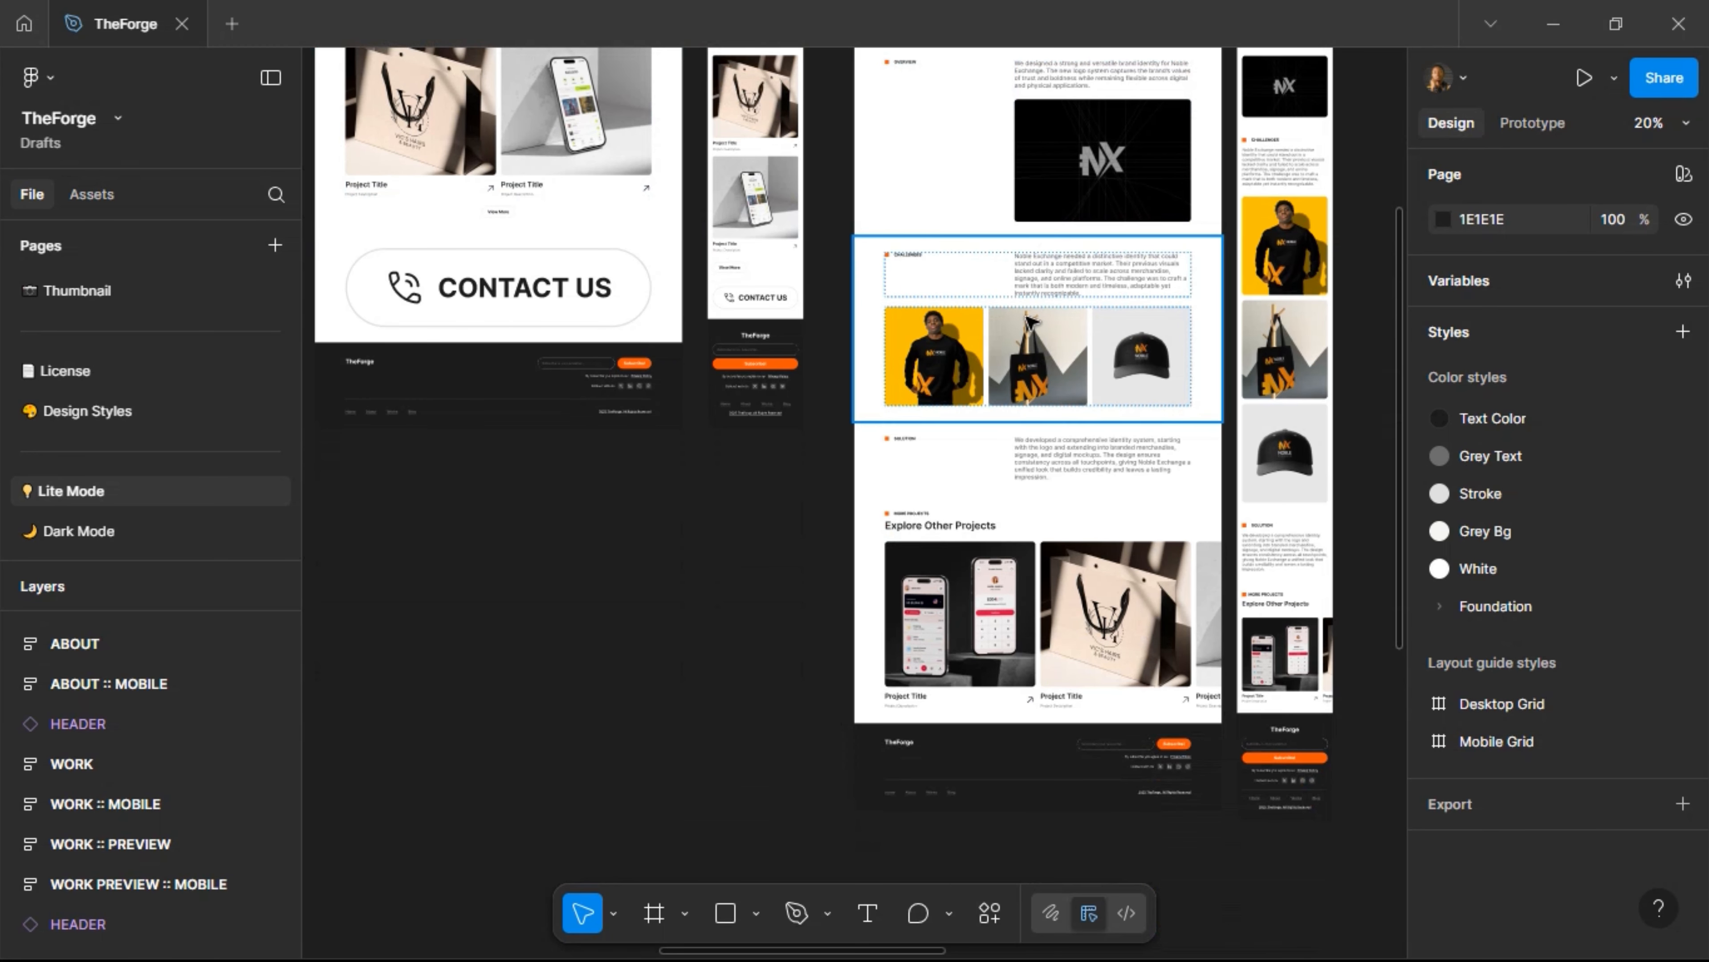
pyautogui.scroll(-1, 1029, 322)
pyautogui.scroll(4, 1024, 322)
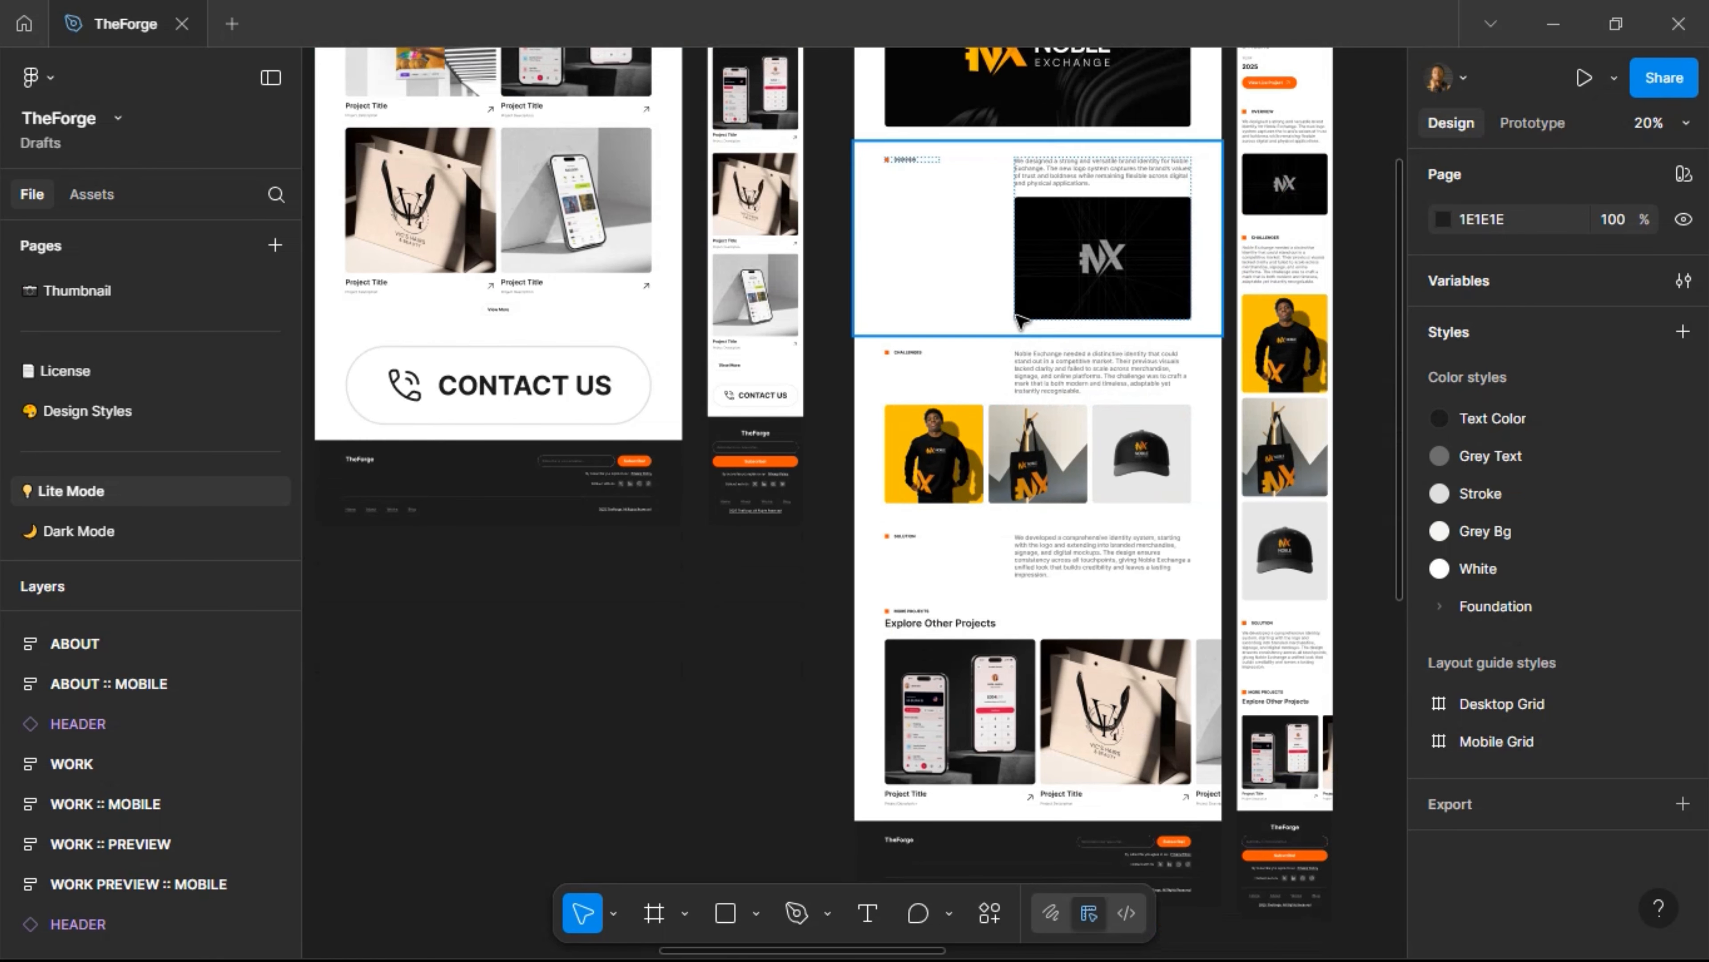
pyautogui.scroll(6, 1021, 321)
pyautogui.scroll(2, 1033, 398)
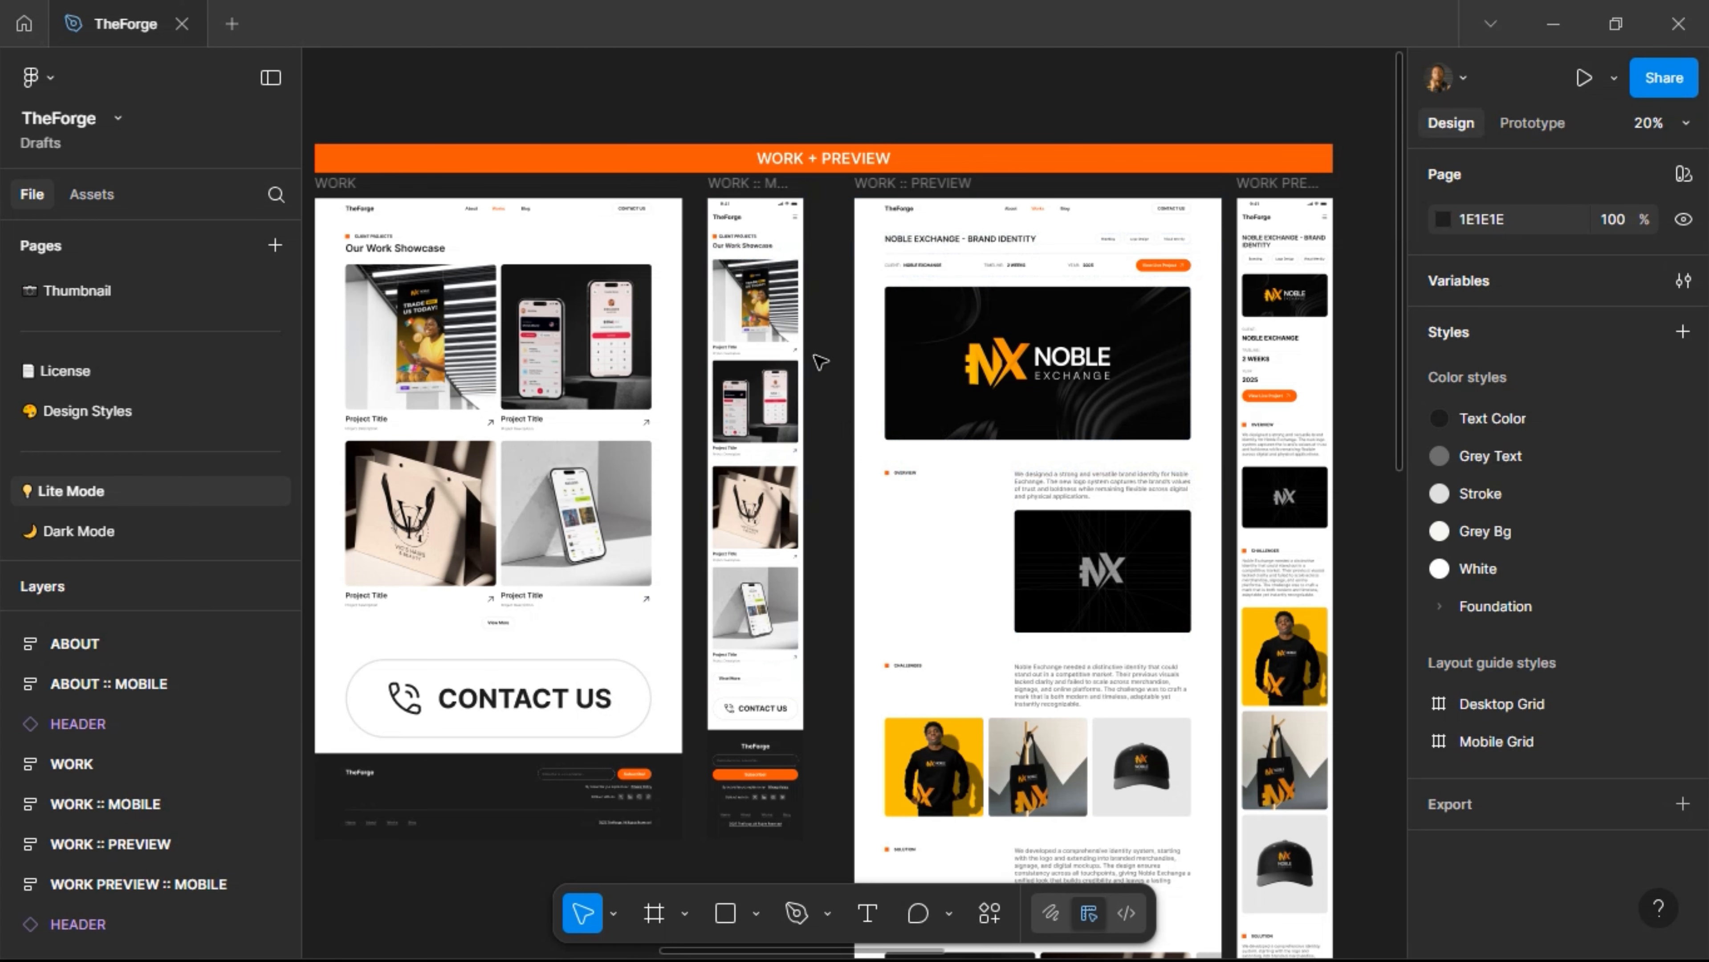
pyautogui.hscroll(-1, 606, 340)
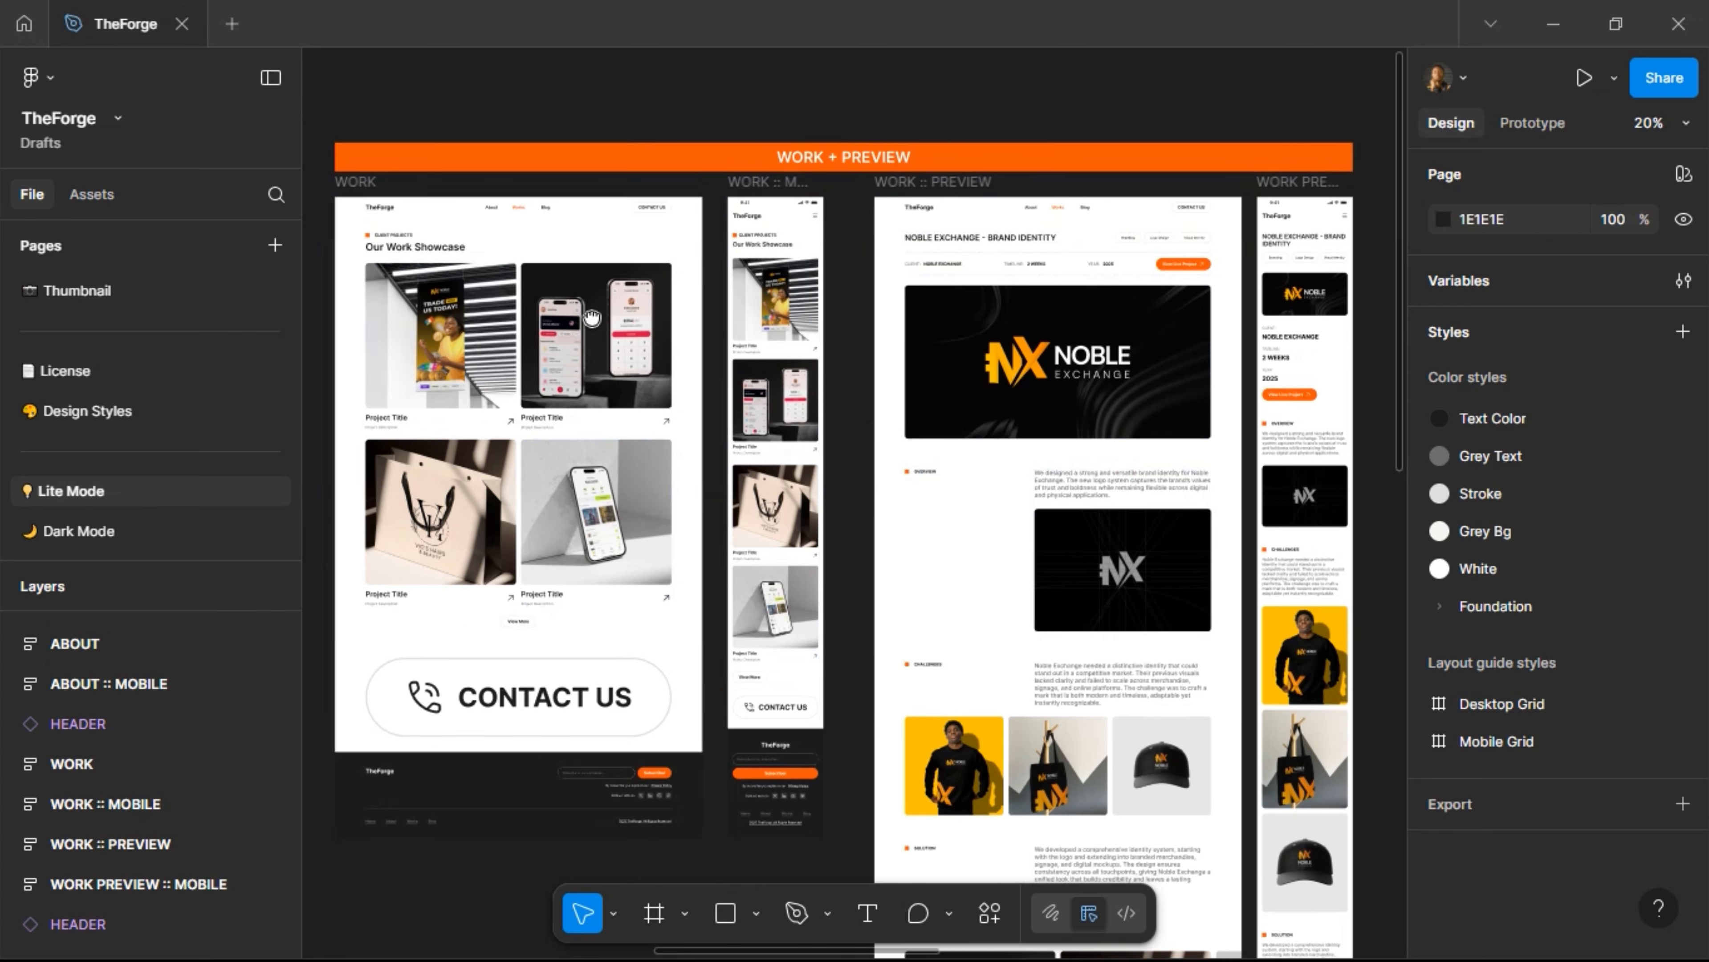
pyautogui.scroll(-1, 673, 340)
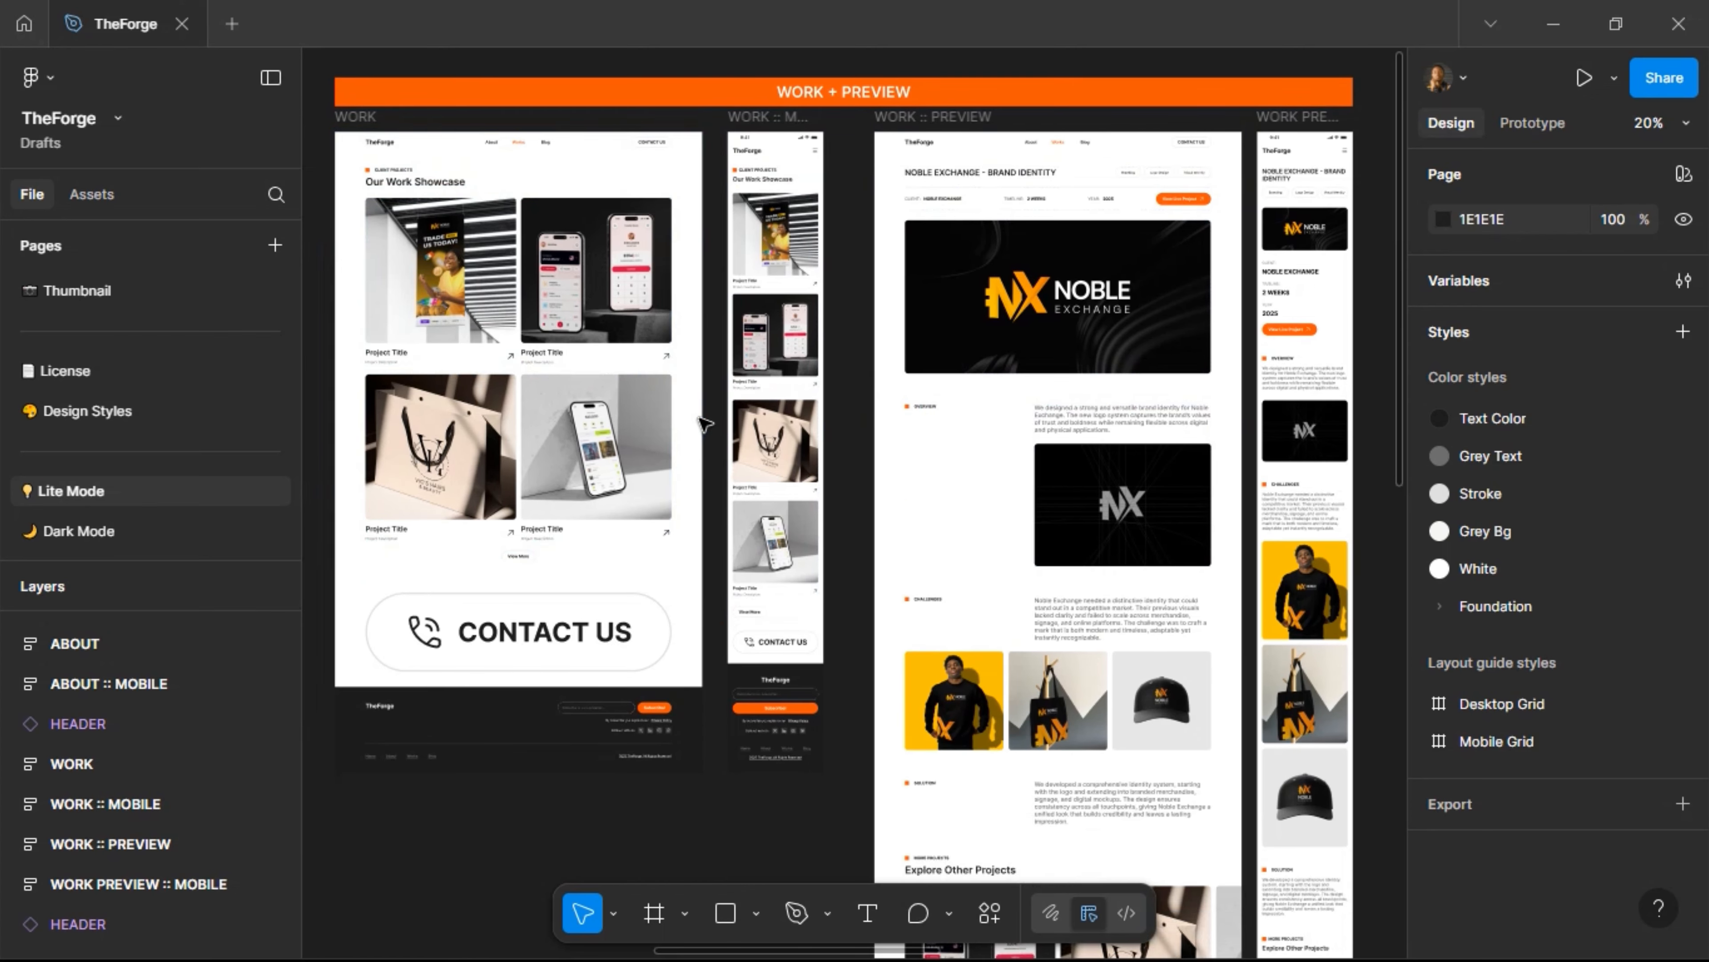
pyautogui.scroll(-3, 693, 404)
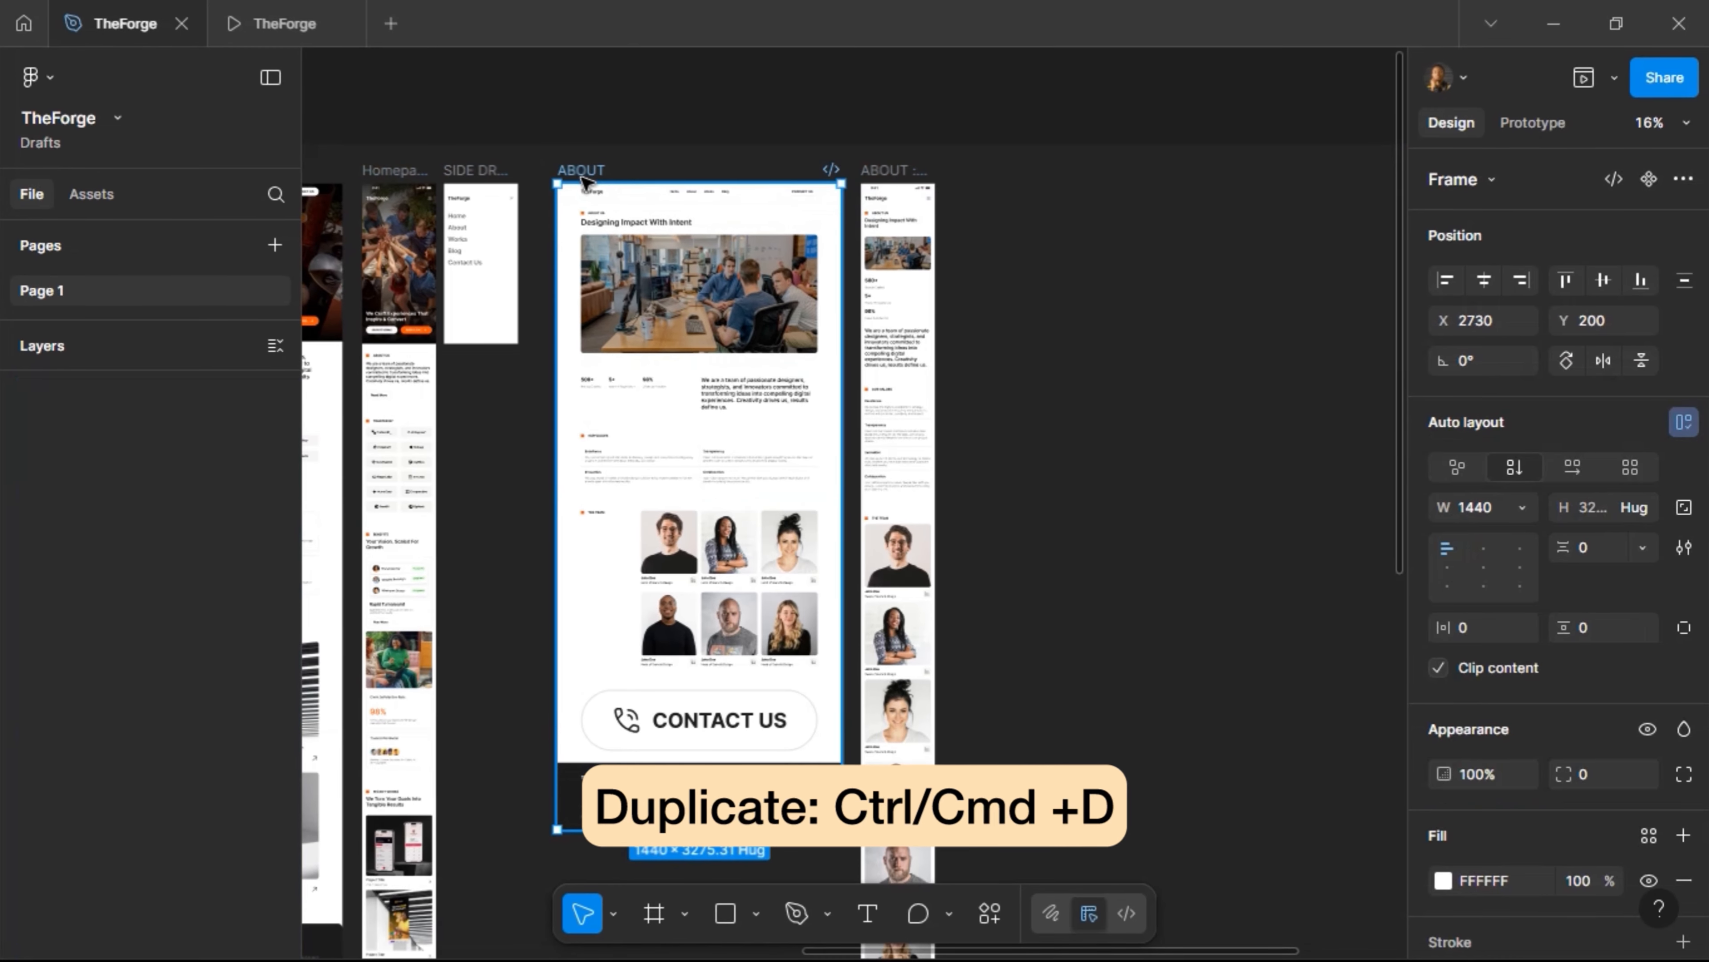
# Duplicate the desktop ABOUT frame and shift the copy horizontally to X 4845, leaving a gap after the mobile About frame
pyautogui.hotkey('ctrl', 'd')
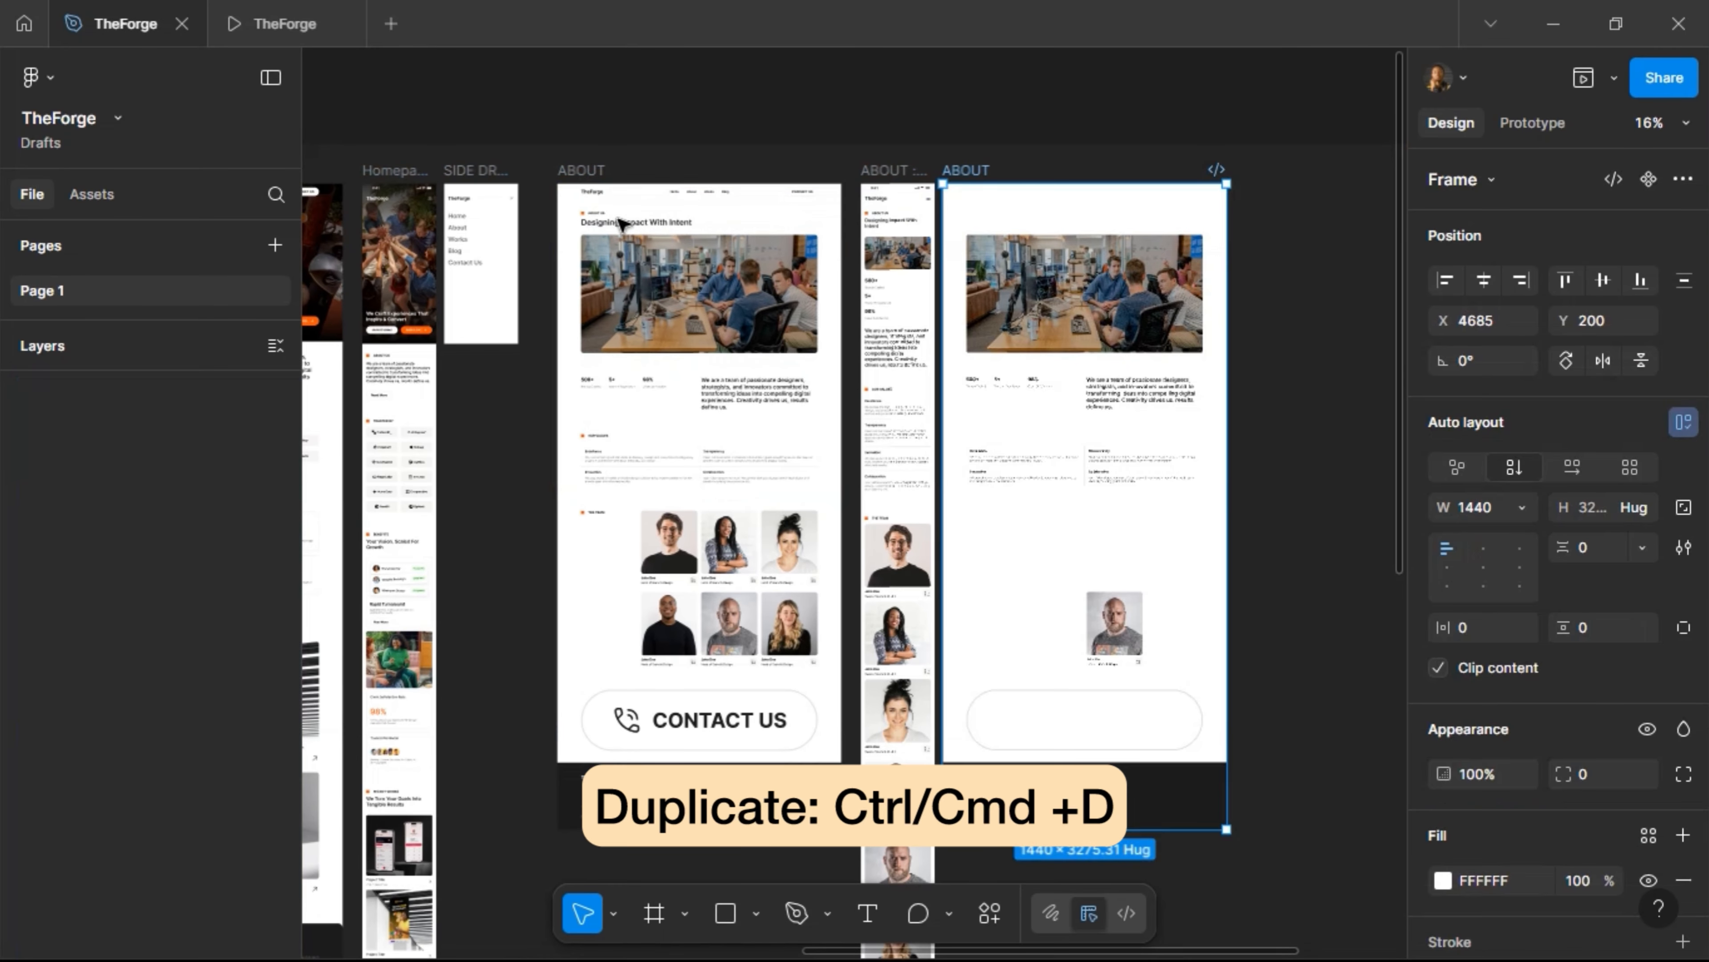
pyautogui.keyDown('ctrl'); pyautogui.scroll(3, 788, 172); pyautogui.keyUp('ctrl')
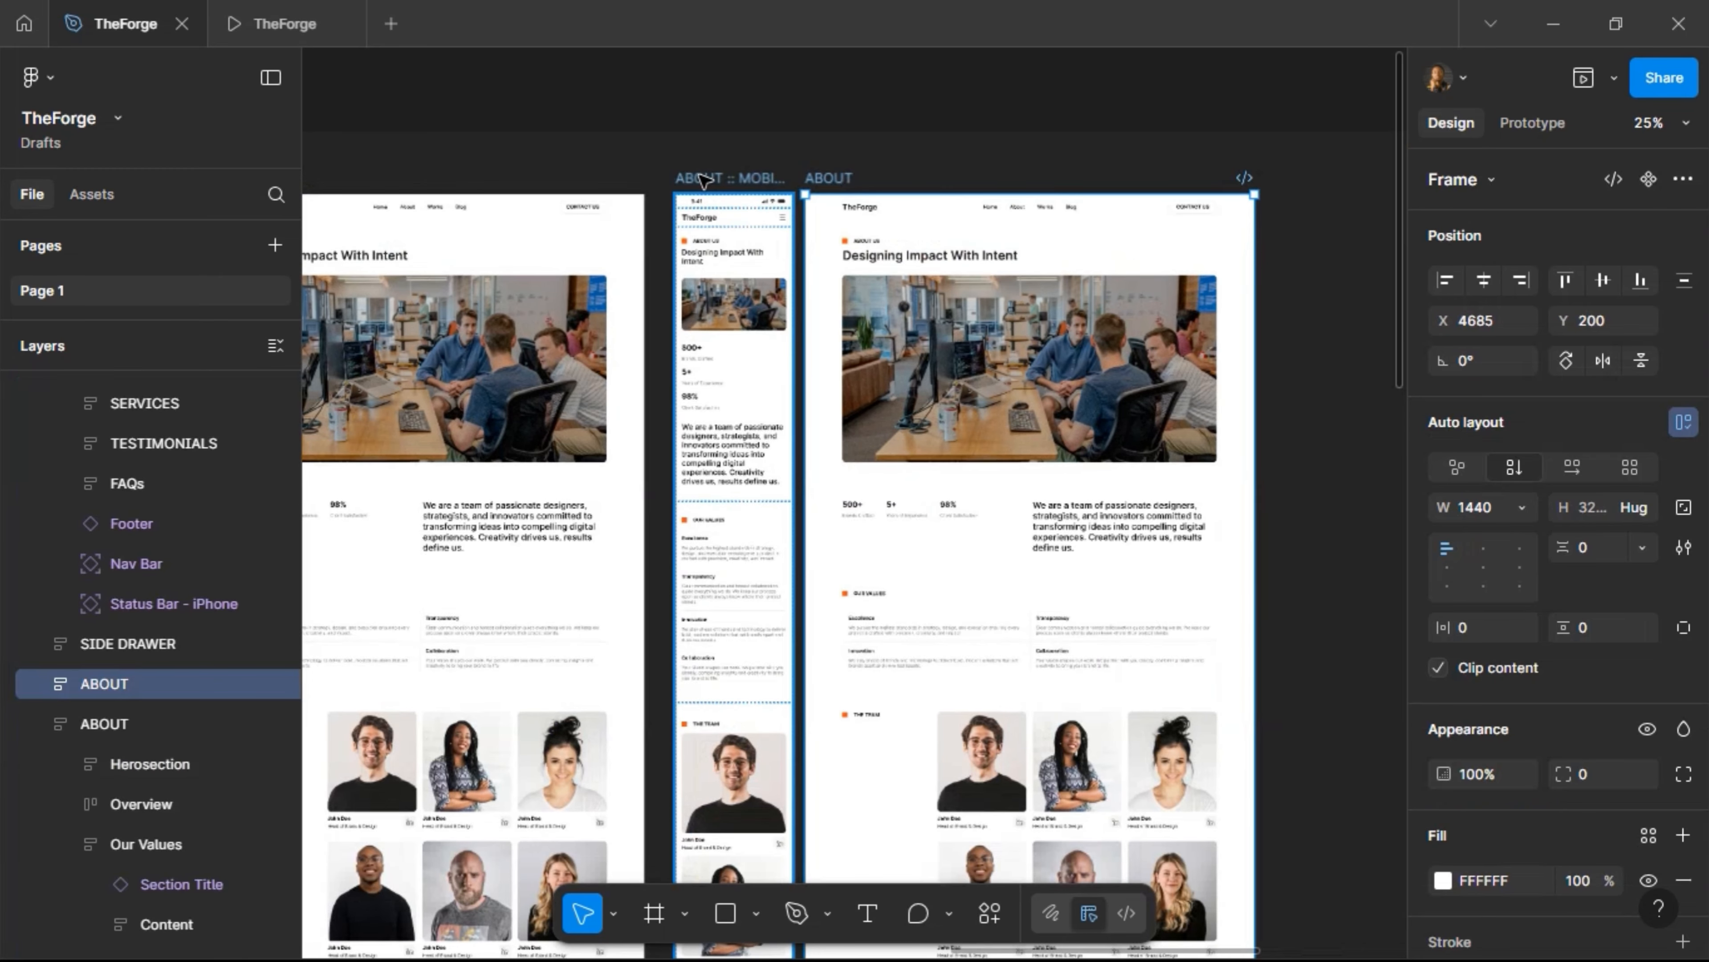
pyautogui.hotkey('shift', 'Right')
pyautogui.hotkey('shift', 'Right')
pyautogui.hotkey('shift', 'Right')
pyautogui.hotkey('shift', 'Right')
pyautogui.hotkey('shift', 'Right')
pyautogui.hotkey('shift', 'Right')
pyautogui.hotkey('shift', 'Right')
pyautogui.hotkey('shift', 'Right')
pyautogui.hotkey('shift', 'Right')
pyautogui.hotkey('shift', 'Right')
pyautogui.hotkey('shift', 'Right')
pyautogui.hotkey('shift', 'Right')
pyautogui.hotkey('shift', 'Right')
pyautogui.hotkey('shift', 'Right')
pyautogui.hotkey('shift', 'Right')
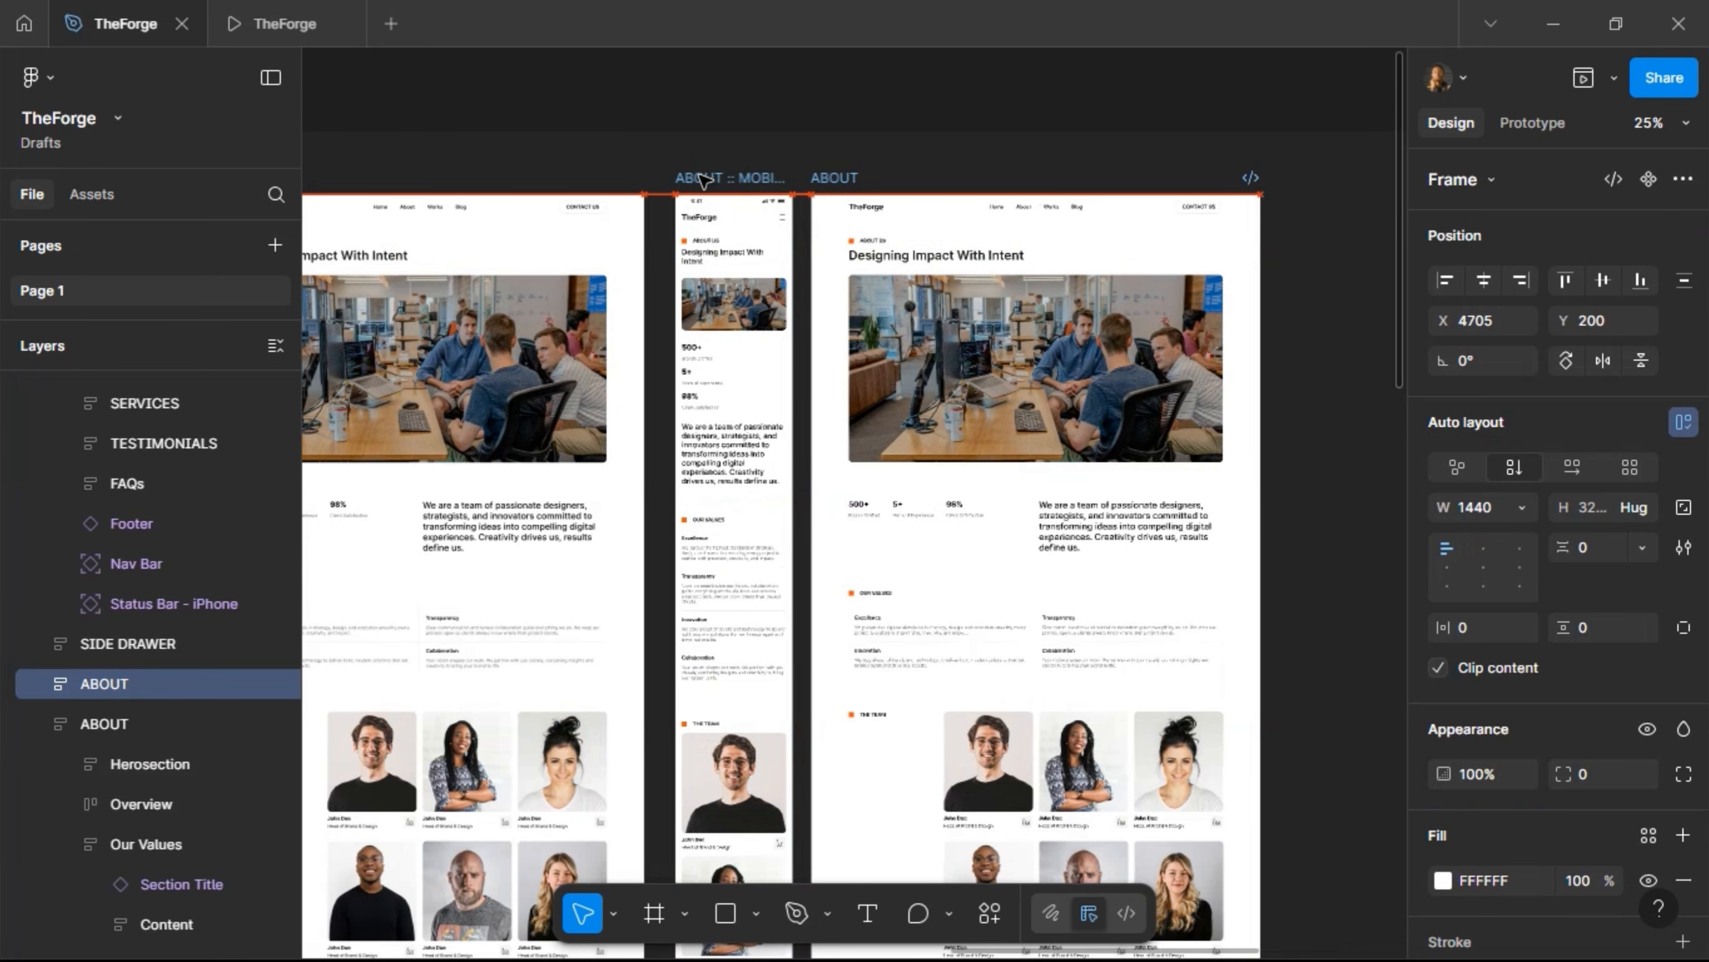
pyautogui.hotkey('shift', 'Right')
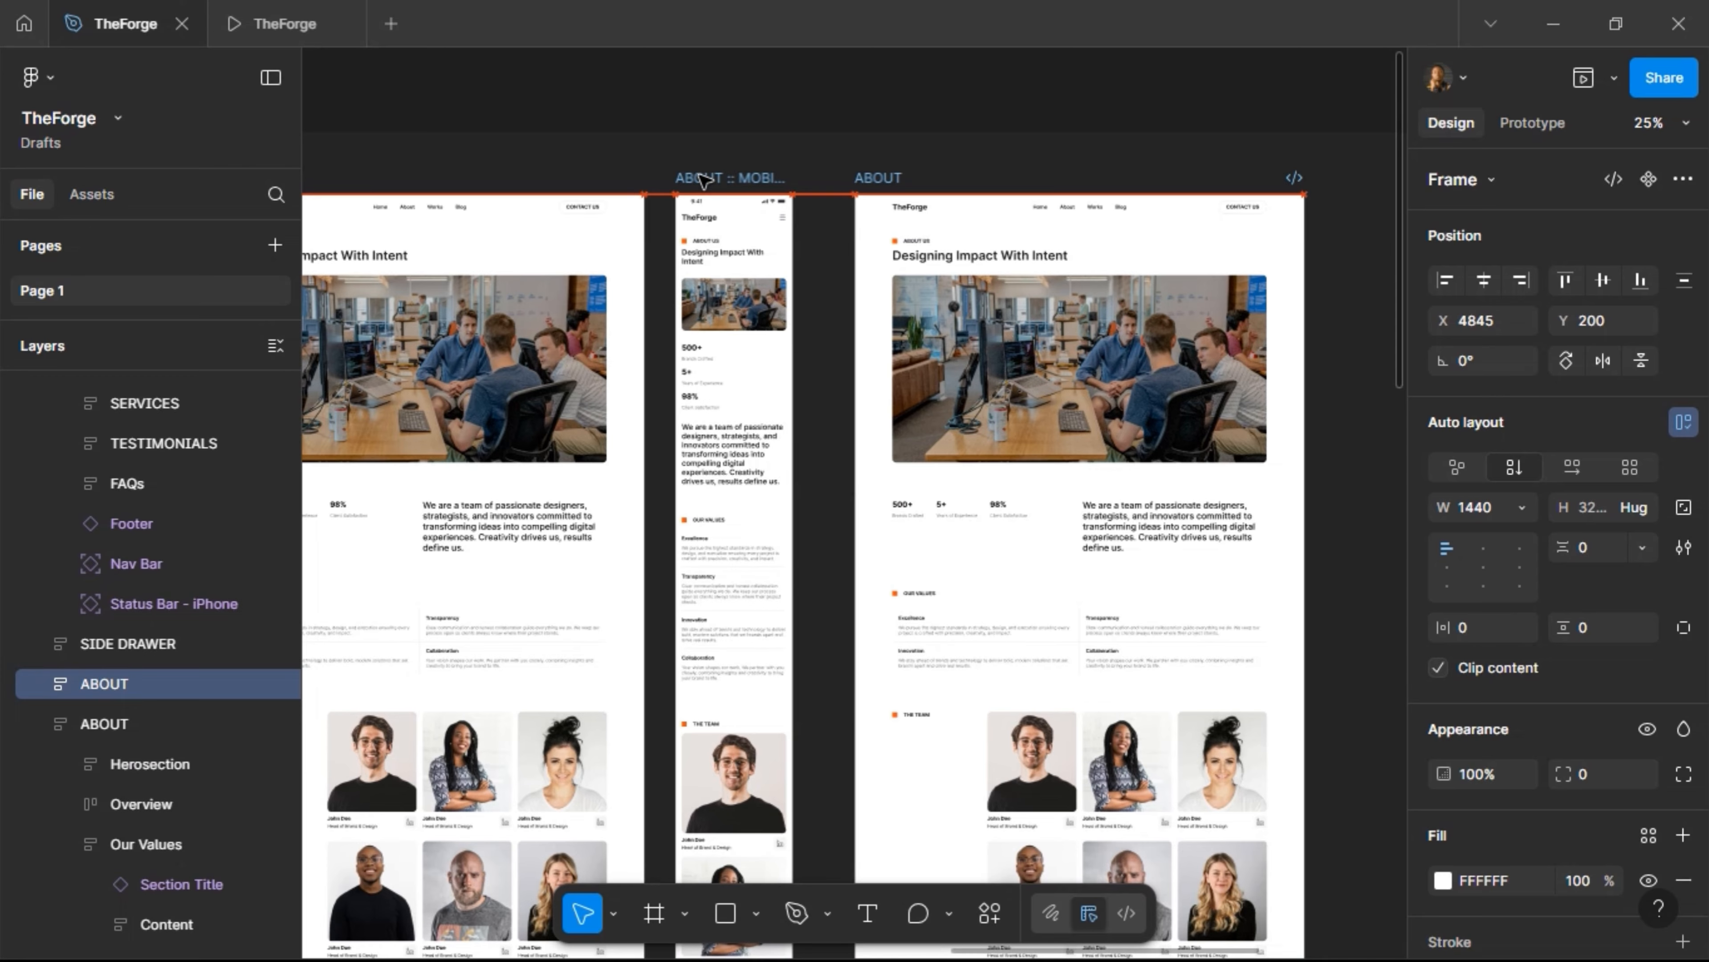
# Rename the duplicated ABOUT frame as WORKS
pyautogui.doubleClick(874, 178)
pyautogui.write('WORKS')
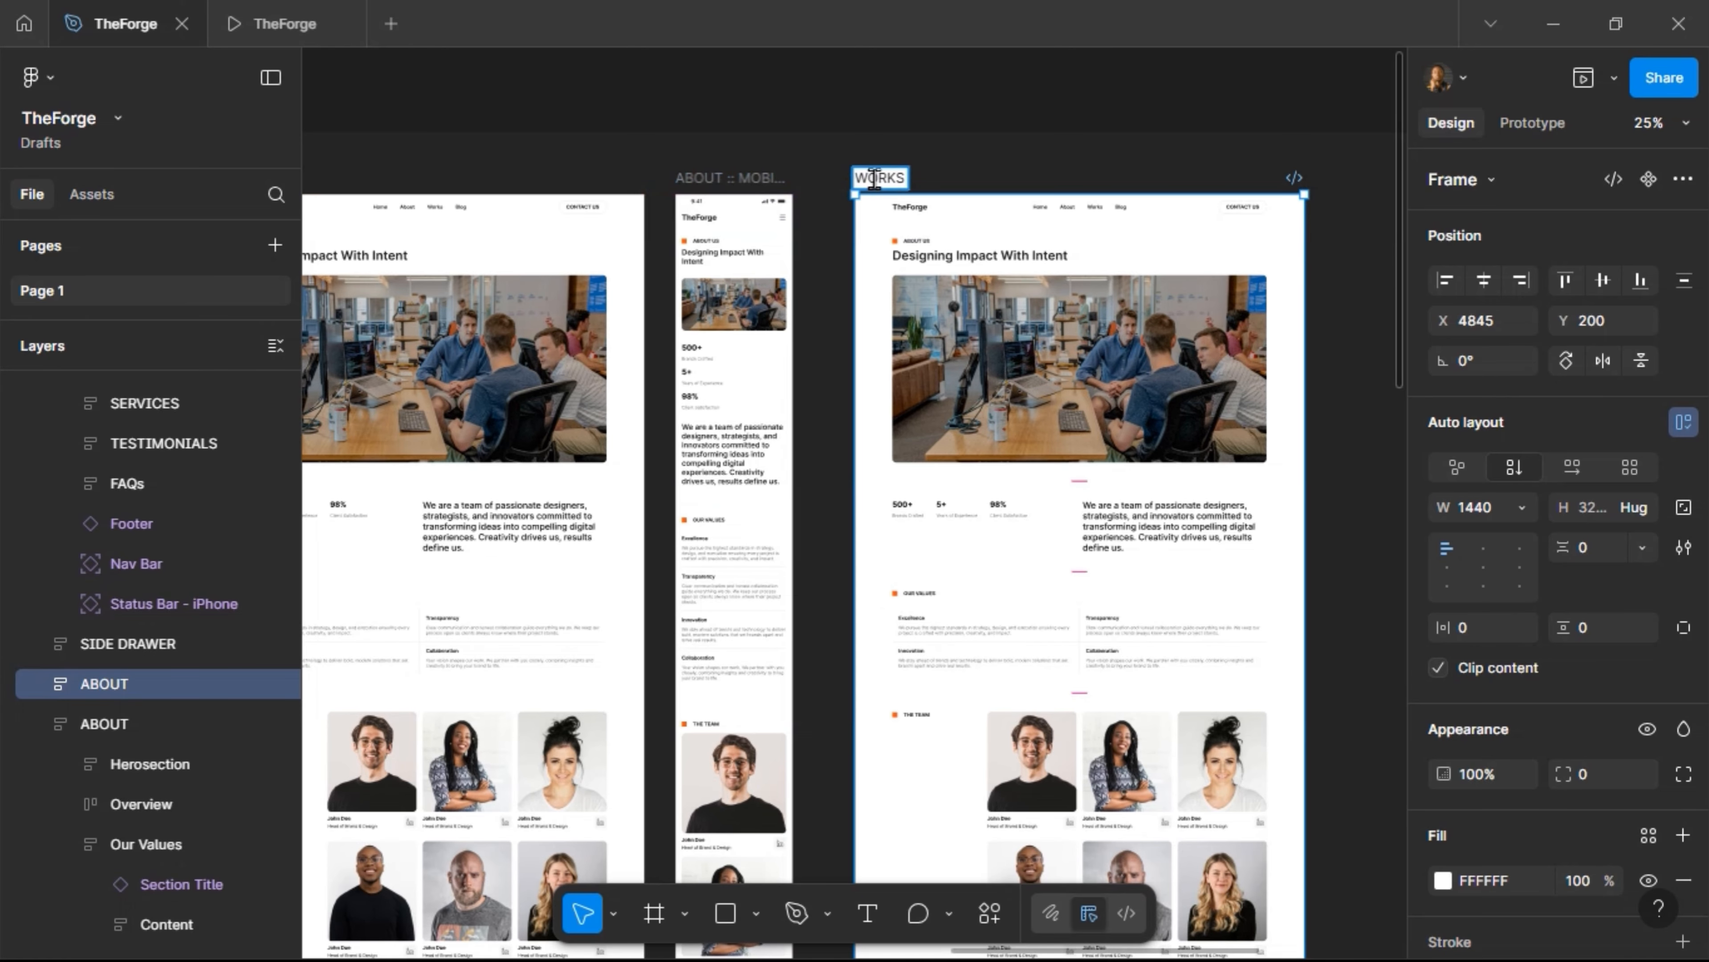
pyautogui.press('Return')
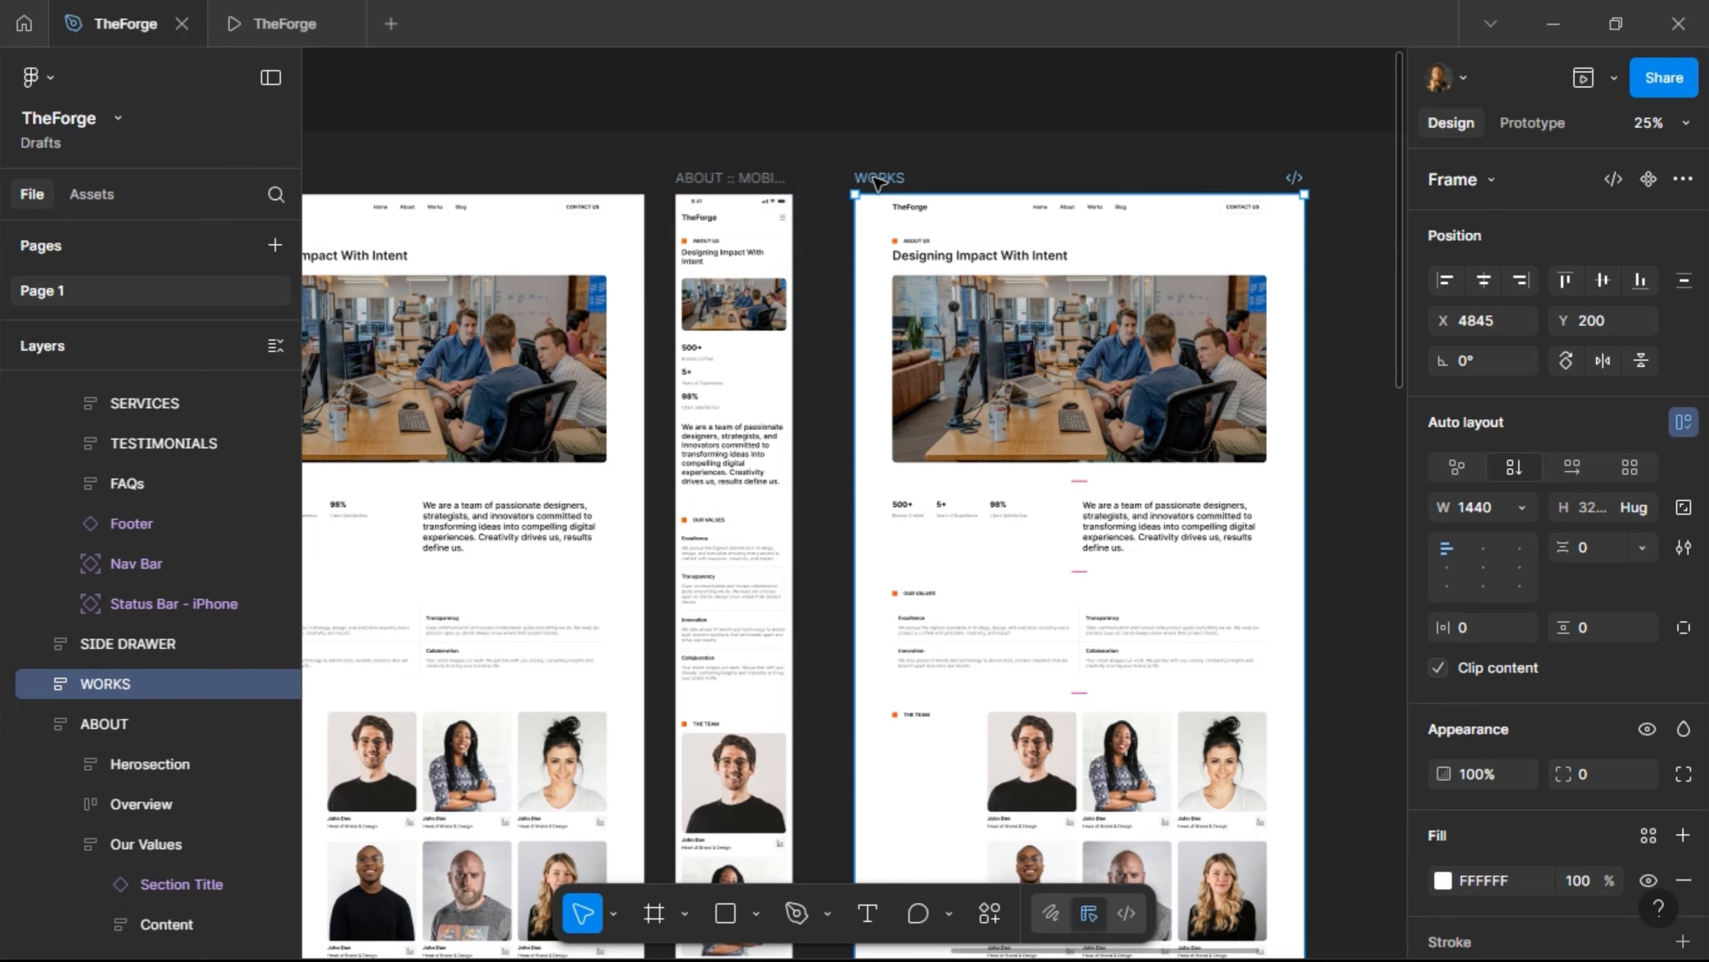
# Delete the Overview, Our Values and The Team sections from the WORKS frame, keeping its Contact Us section
pyautogui.hscroll(3, 878, 181)
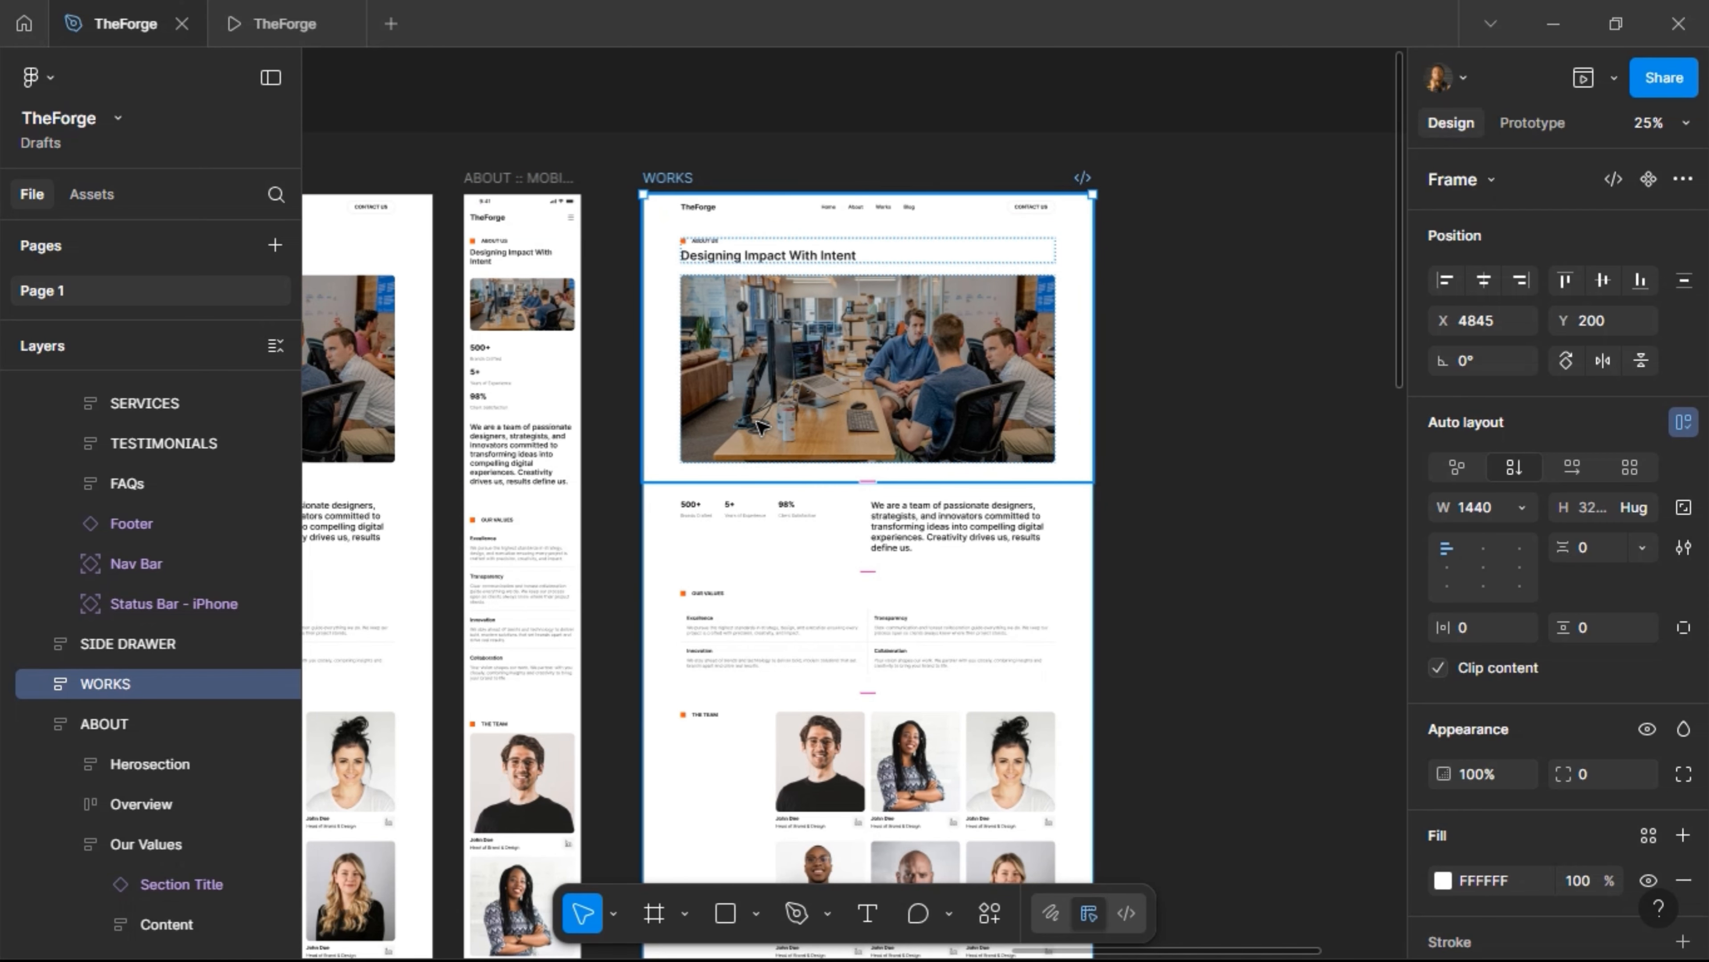
pyautogui.click(736, 539)
pyautogui.keyDown('shift'); pyautogui.click(706, 637); pyautogui.keyUp('shift')
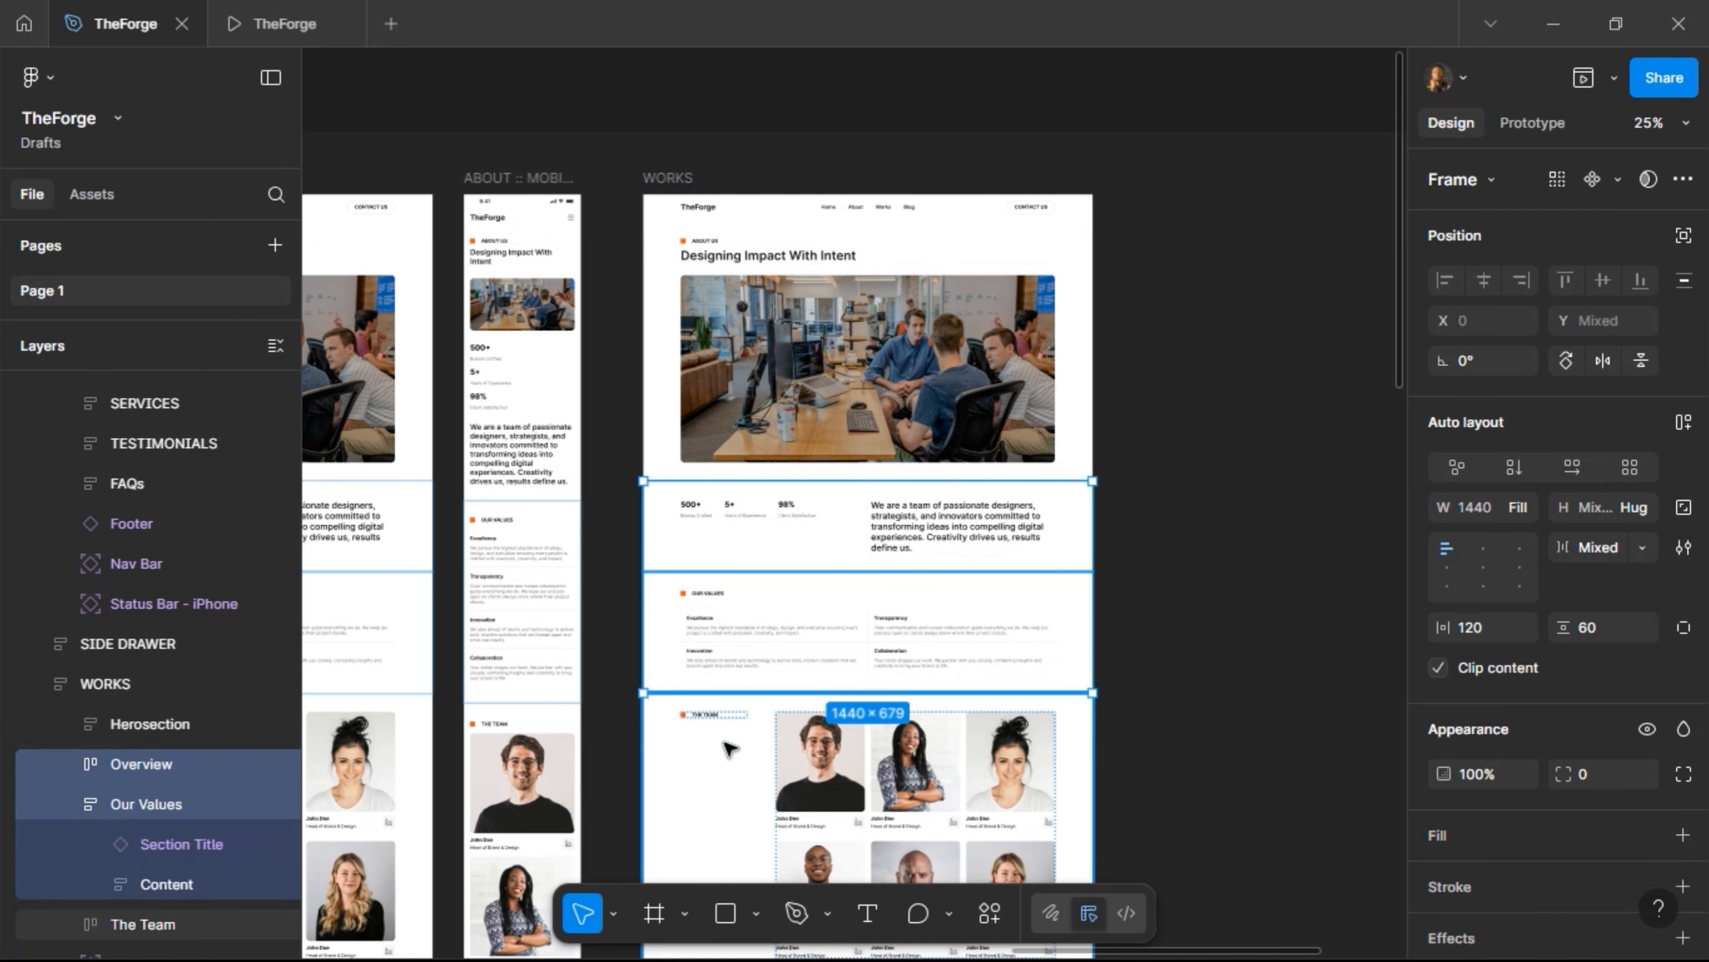
pyautogui.keyDown('shift'); pyautogui.click(725, 752); pyautogui.keyUp('shift')
pyautogui.scroll(-4, 763, 648)
pyautogui.keyDown('shift'); pyautogui.click(768, 789); pyautogui.keyUp('shift')
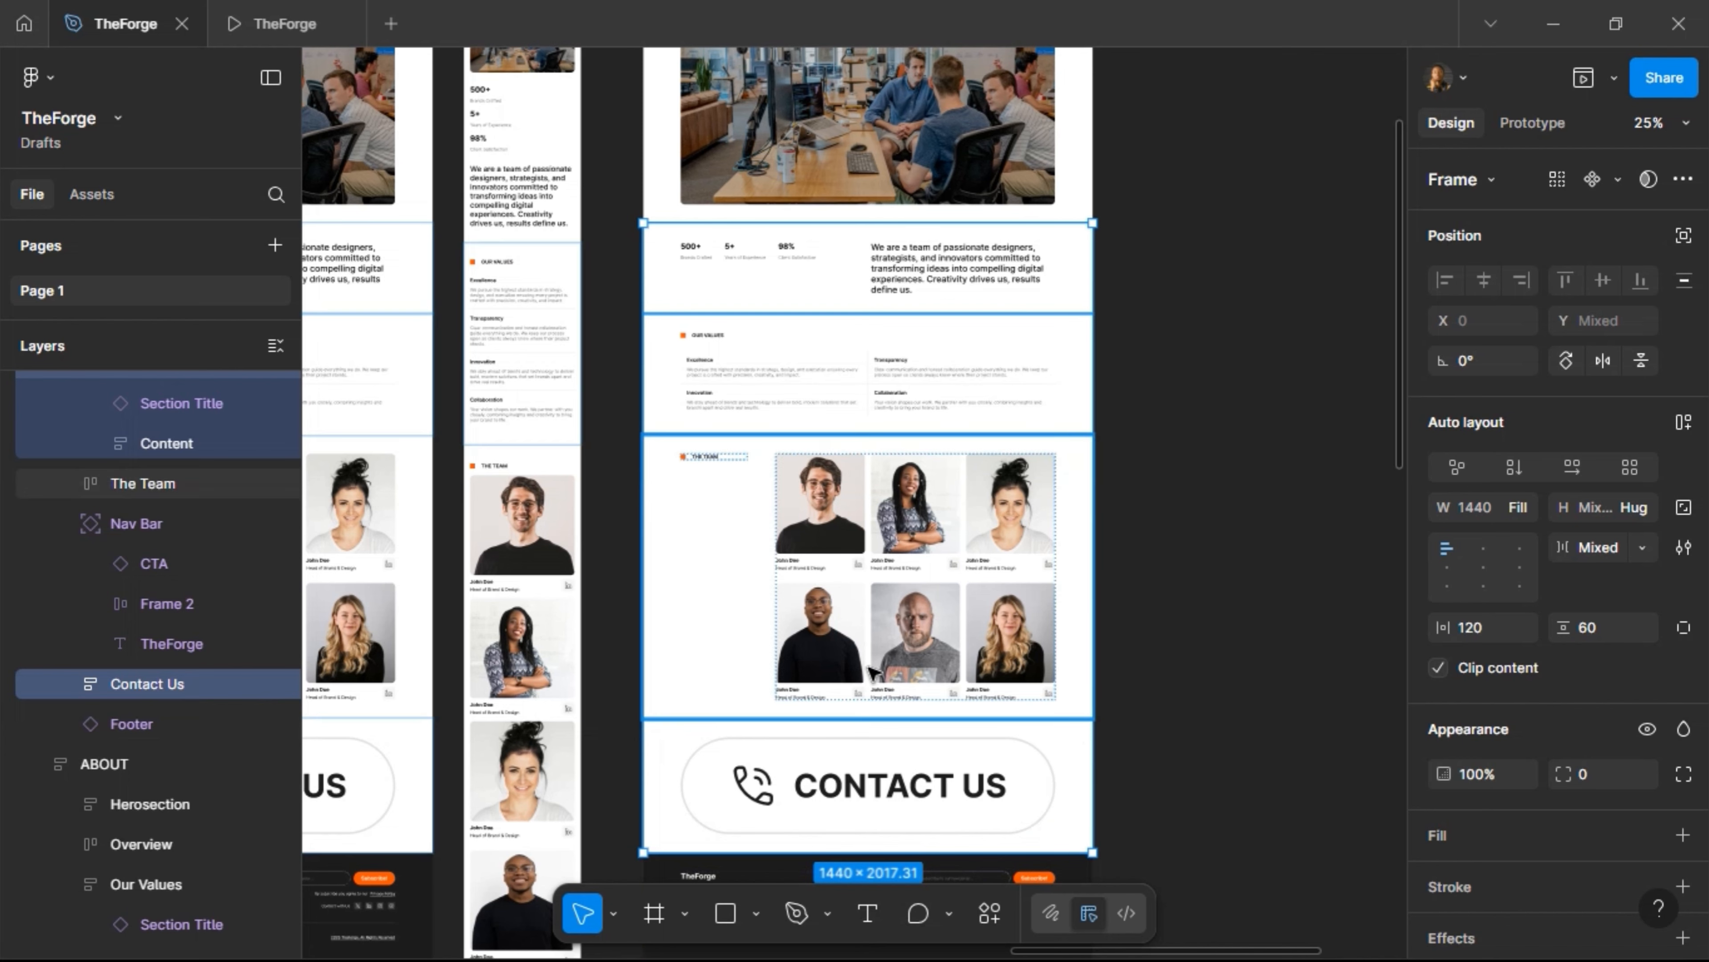
pyautogui.press('Delete')
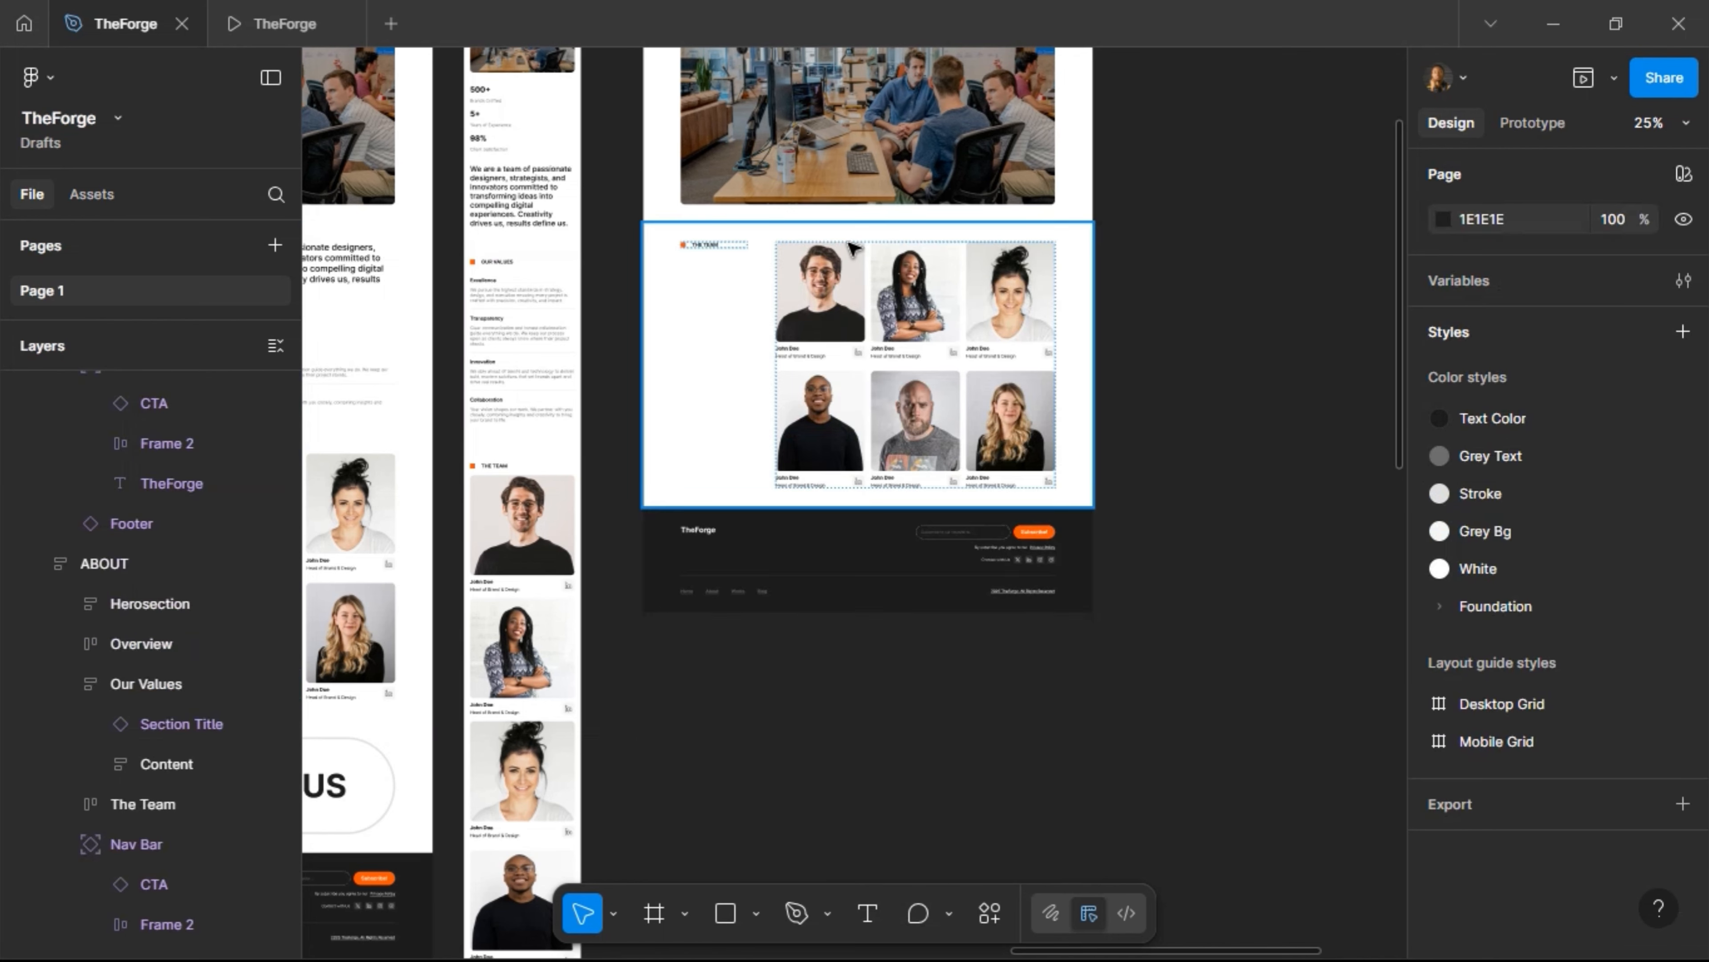
pyautogui.hotkey('ctrl', 'z')
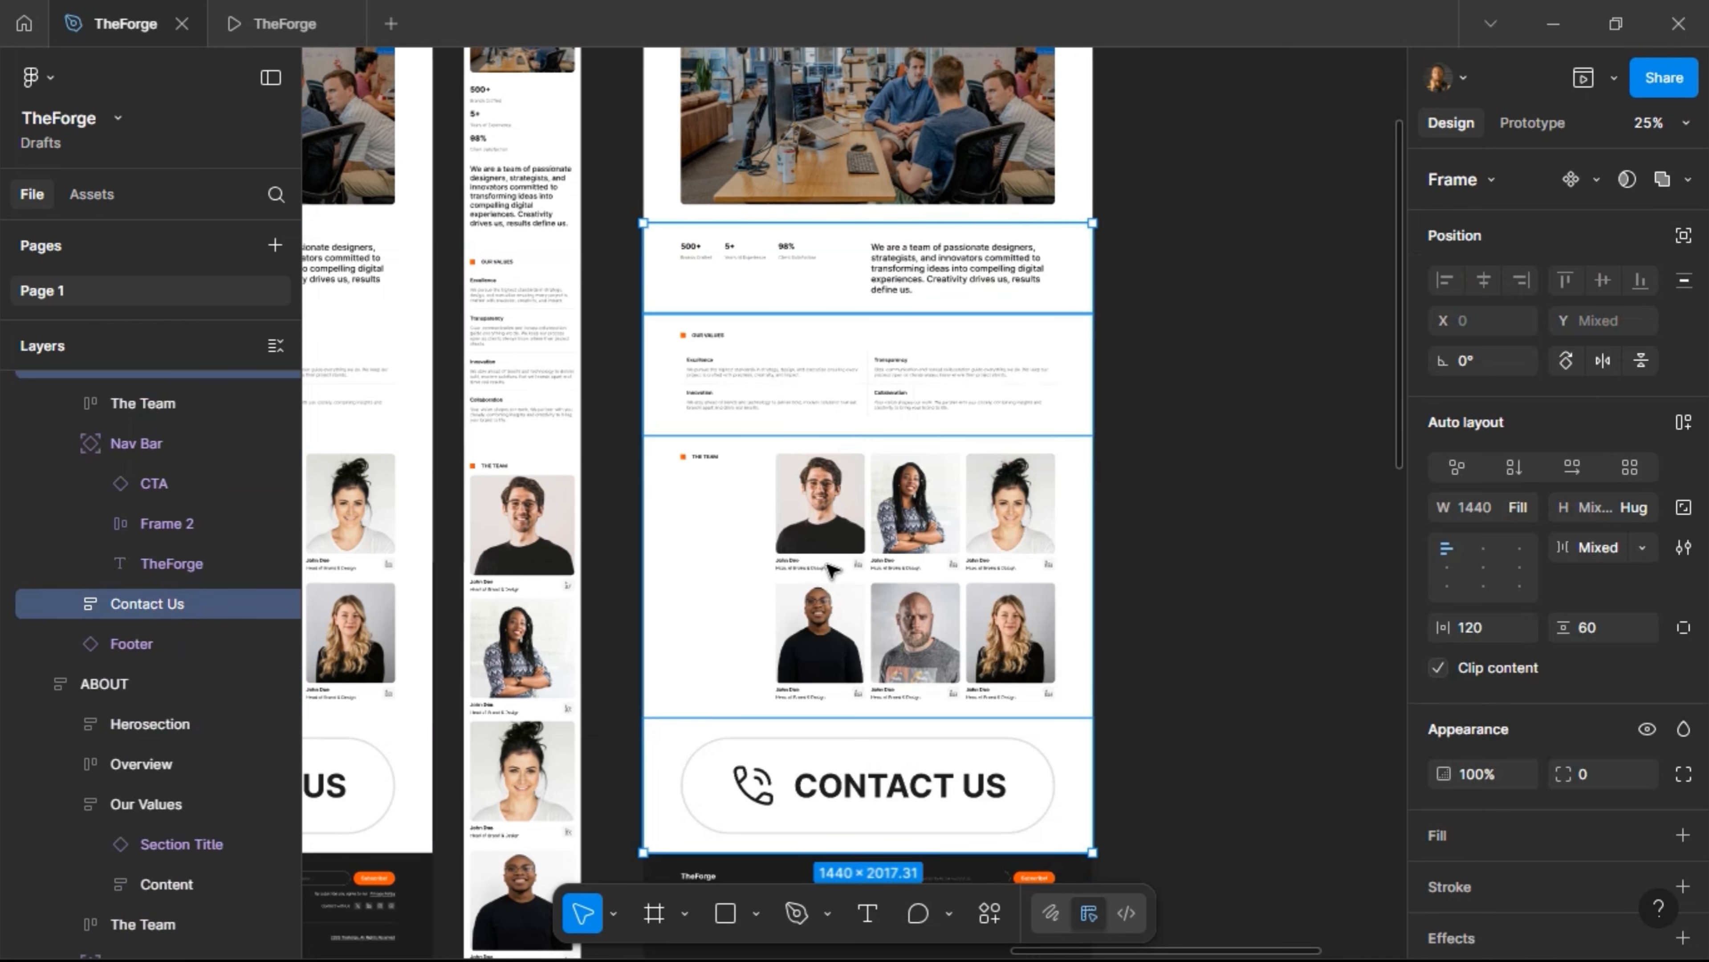
pyautogui.keyDown('shift'); pyautogui.click(911, 800); pyautogui.keyUp('shift')
pyautogui.press('Delete')
pyautogui.scroll(5, 893, 515)
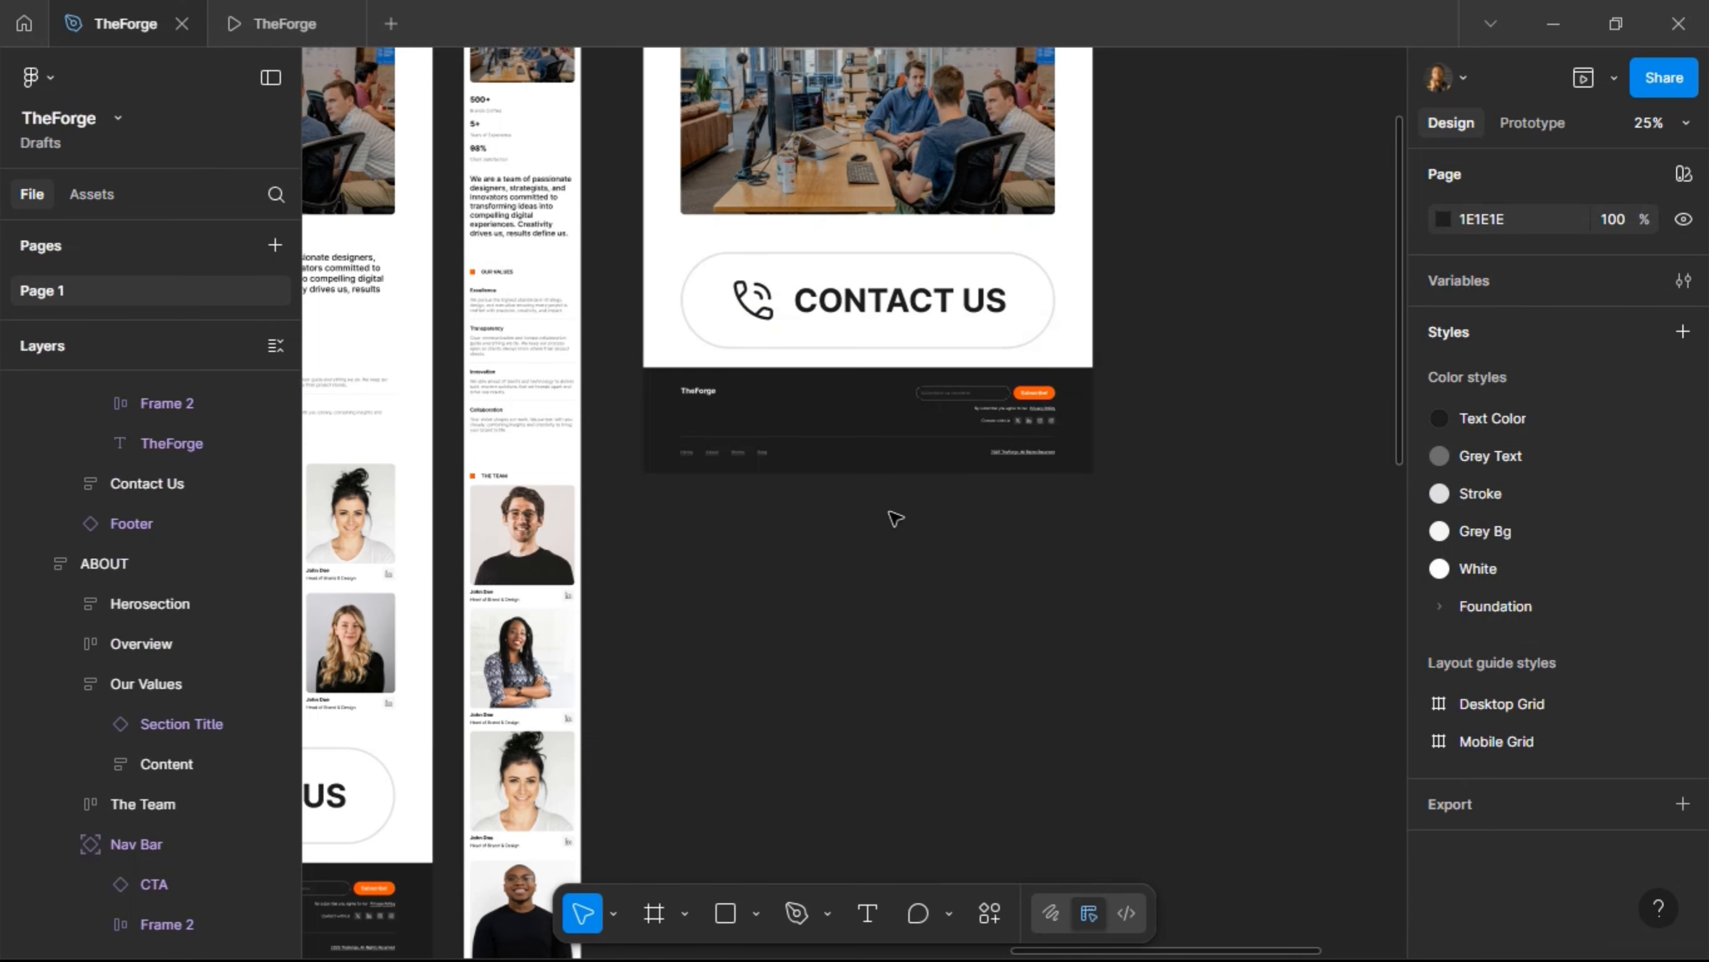
# Copy the RECENT WORKS section from the desktop homepage frame
pyautogui.scroll(-2, 970, 541)
pyautogui.hscroll(-10, 970, 541)
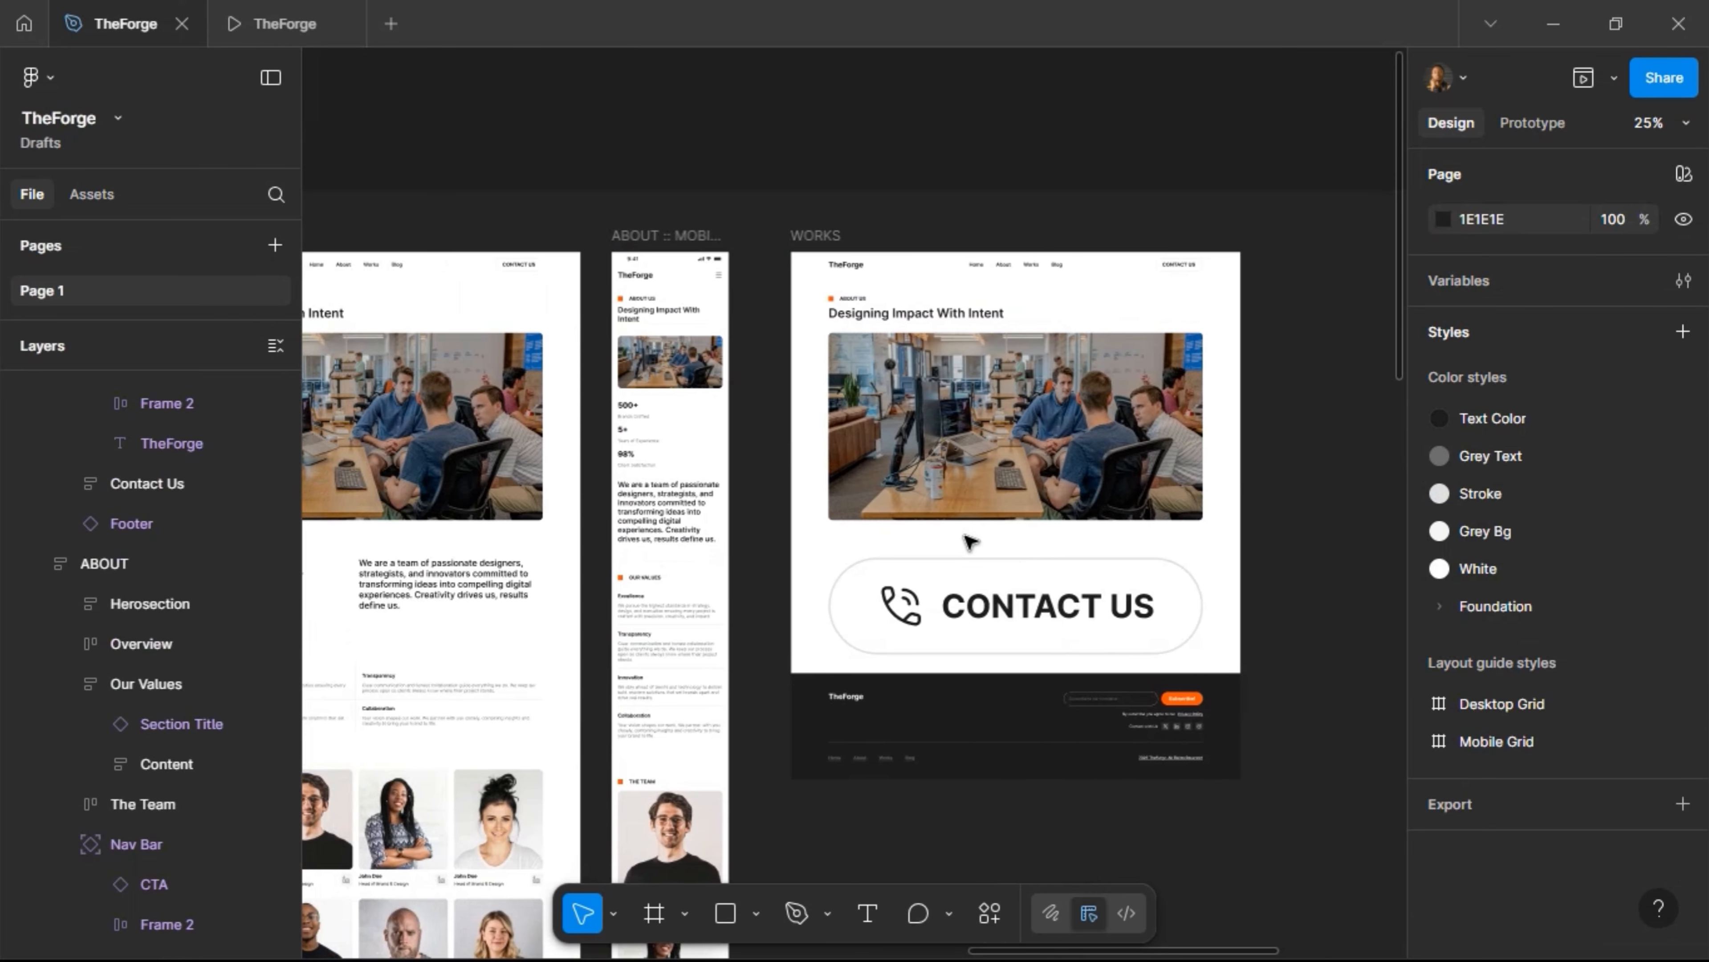
pyautogui.scroll(-5, 970, 541)
pyautogui.hscroll(-10, 970, 541)
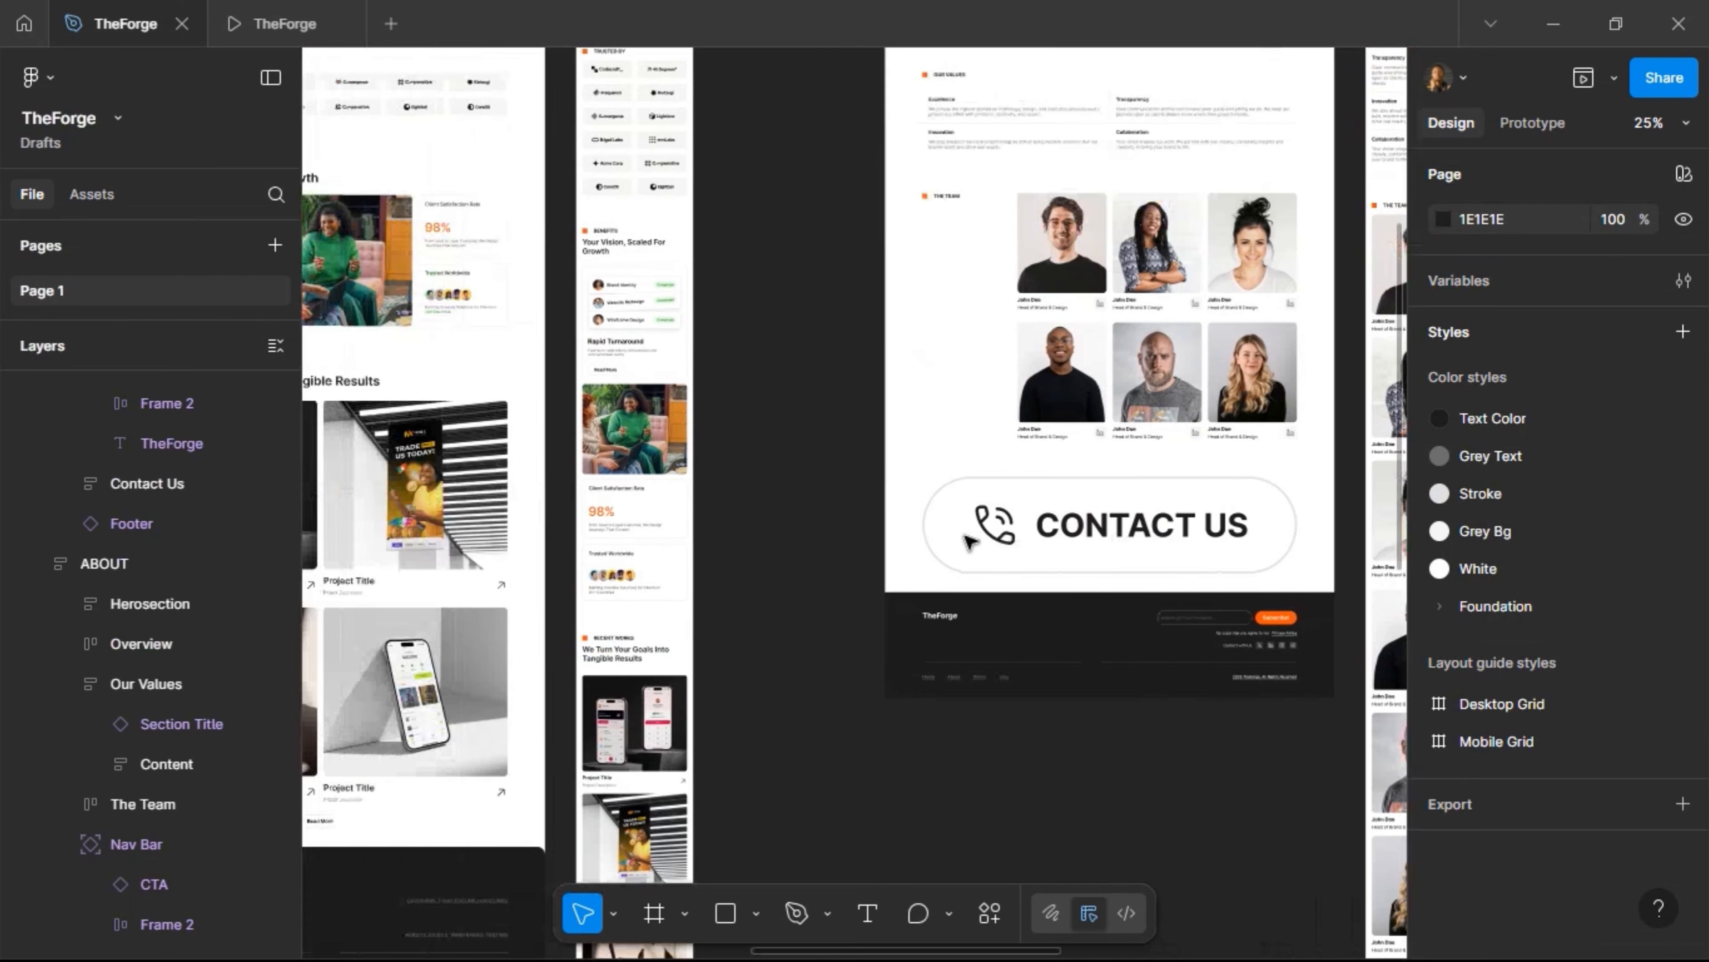
pyautogui.click(720, 566)
pyautogui.hotkey('ctrl', 'c')
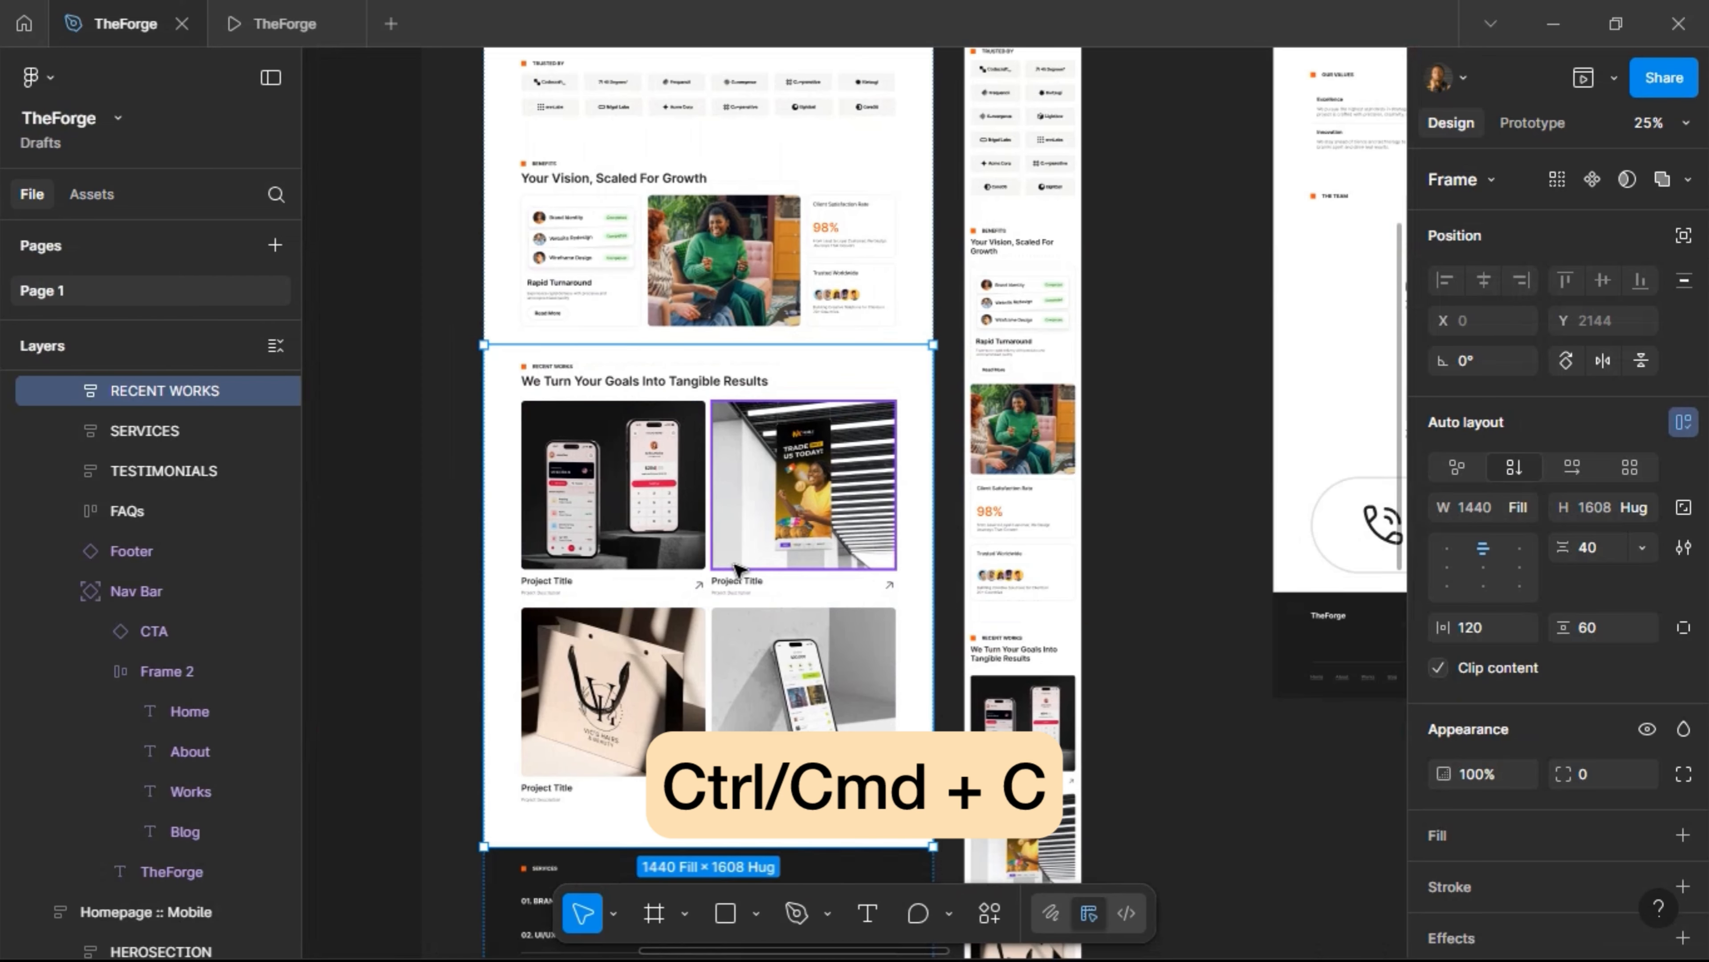
# Replace the Herosection of the WORKS frame with the copied RECENT WORKS section
pyautogui.hscroll(15, 739, 568)
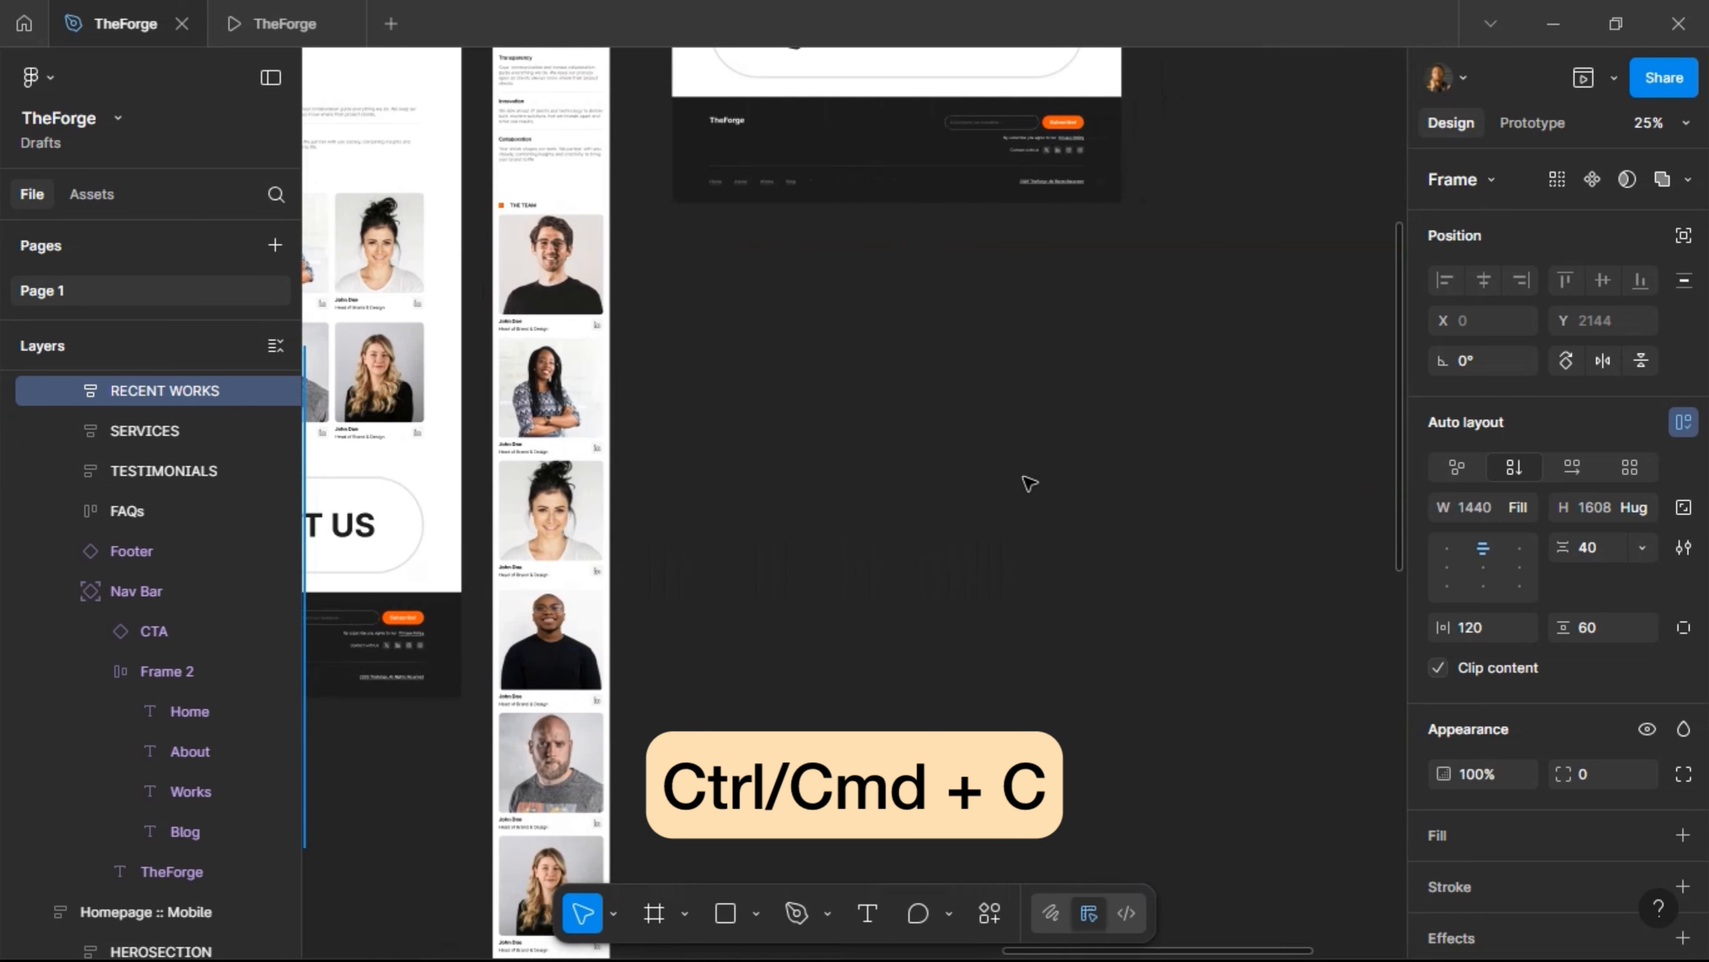
pyautogui.scroll(5, 1028, 482)
pyautogui.scroll(4, 1029, 483)
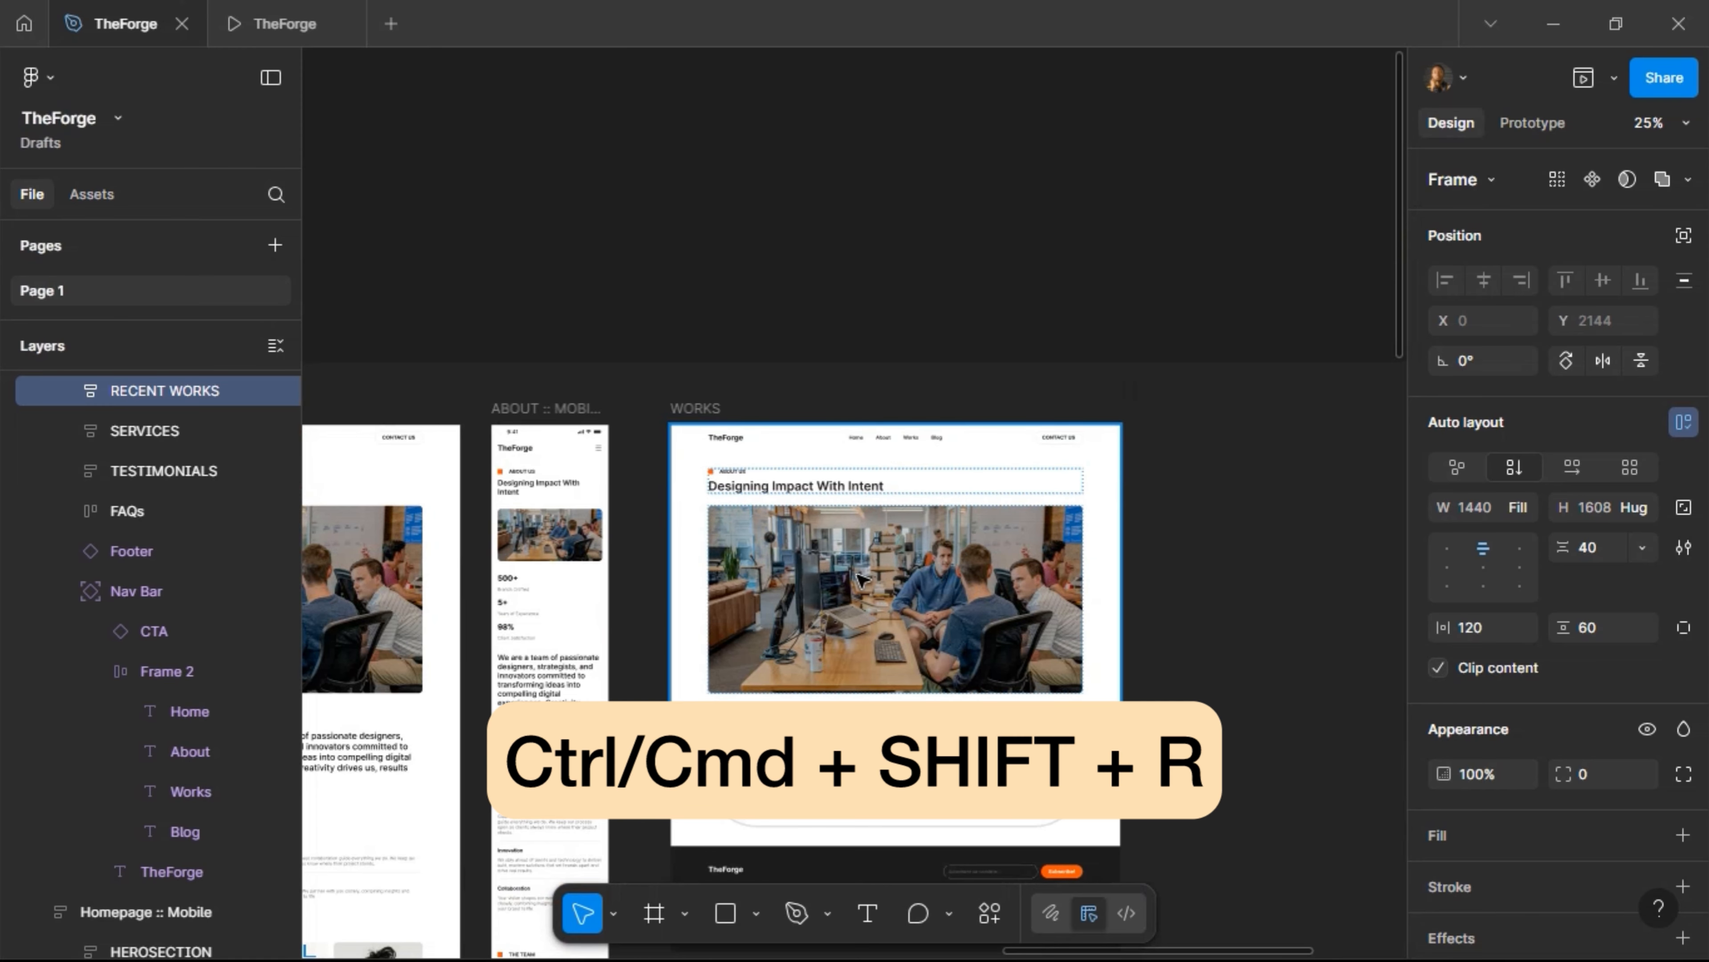
pyautogui.click(861, 579)
pyautogui.hotkey('ctrl', 'shift', 'r')
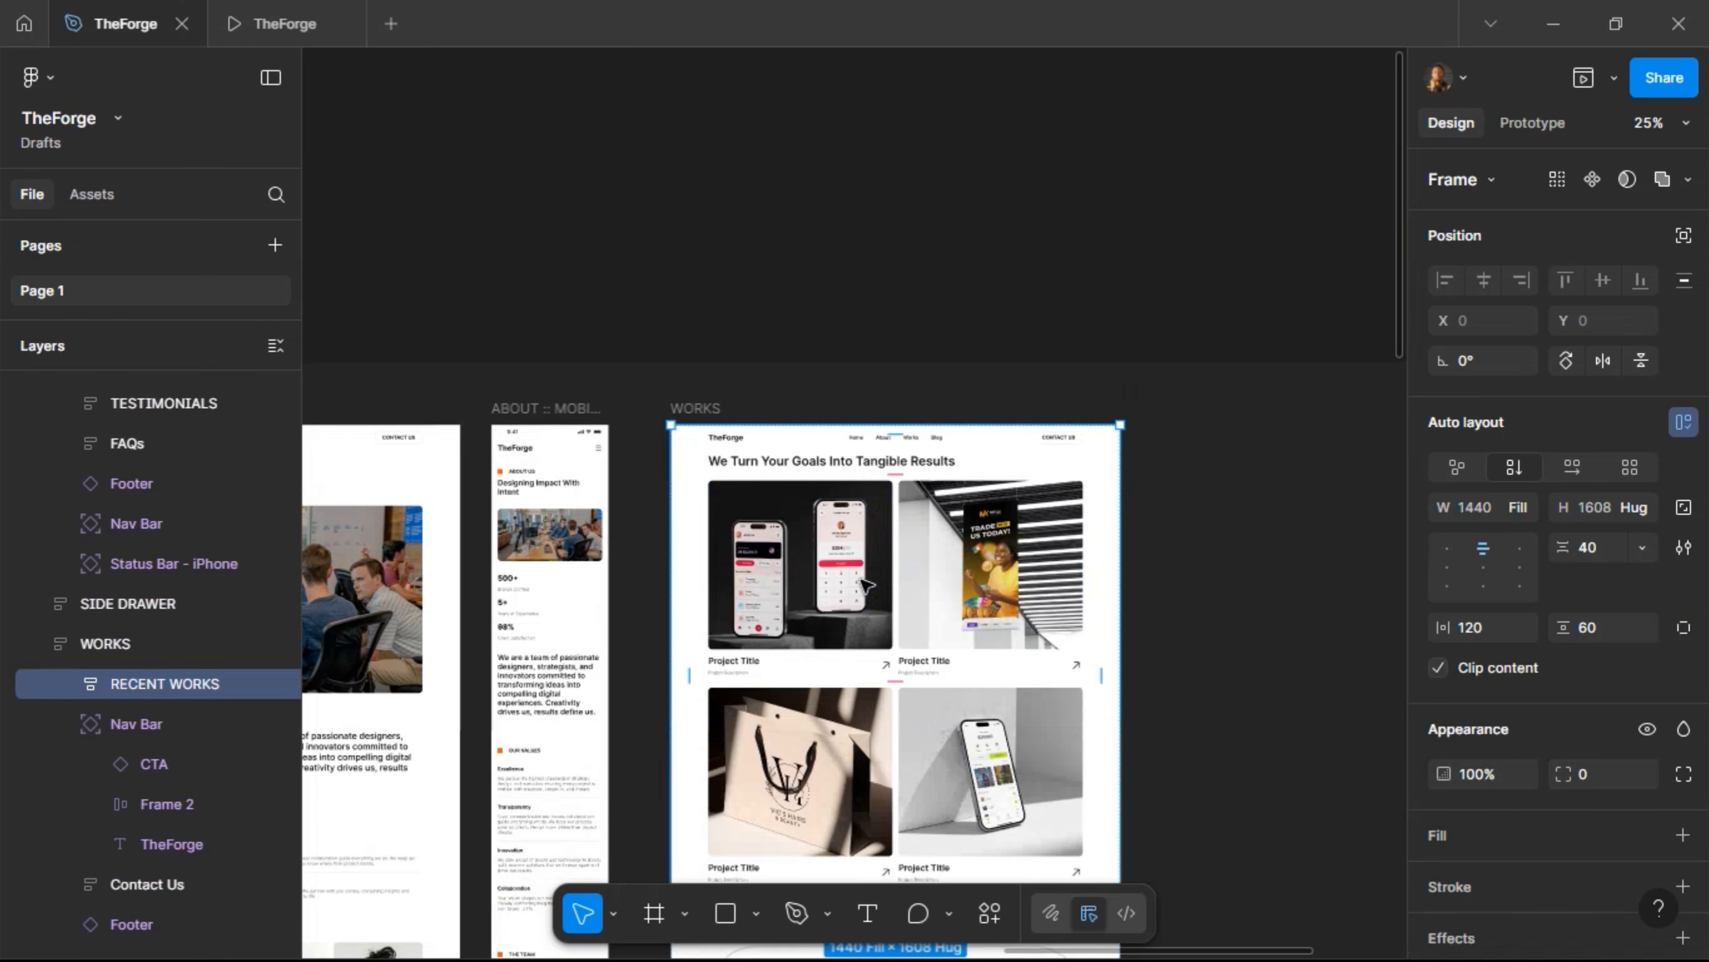
pyautogui.scroll(-2, 889, 590)
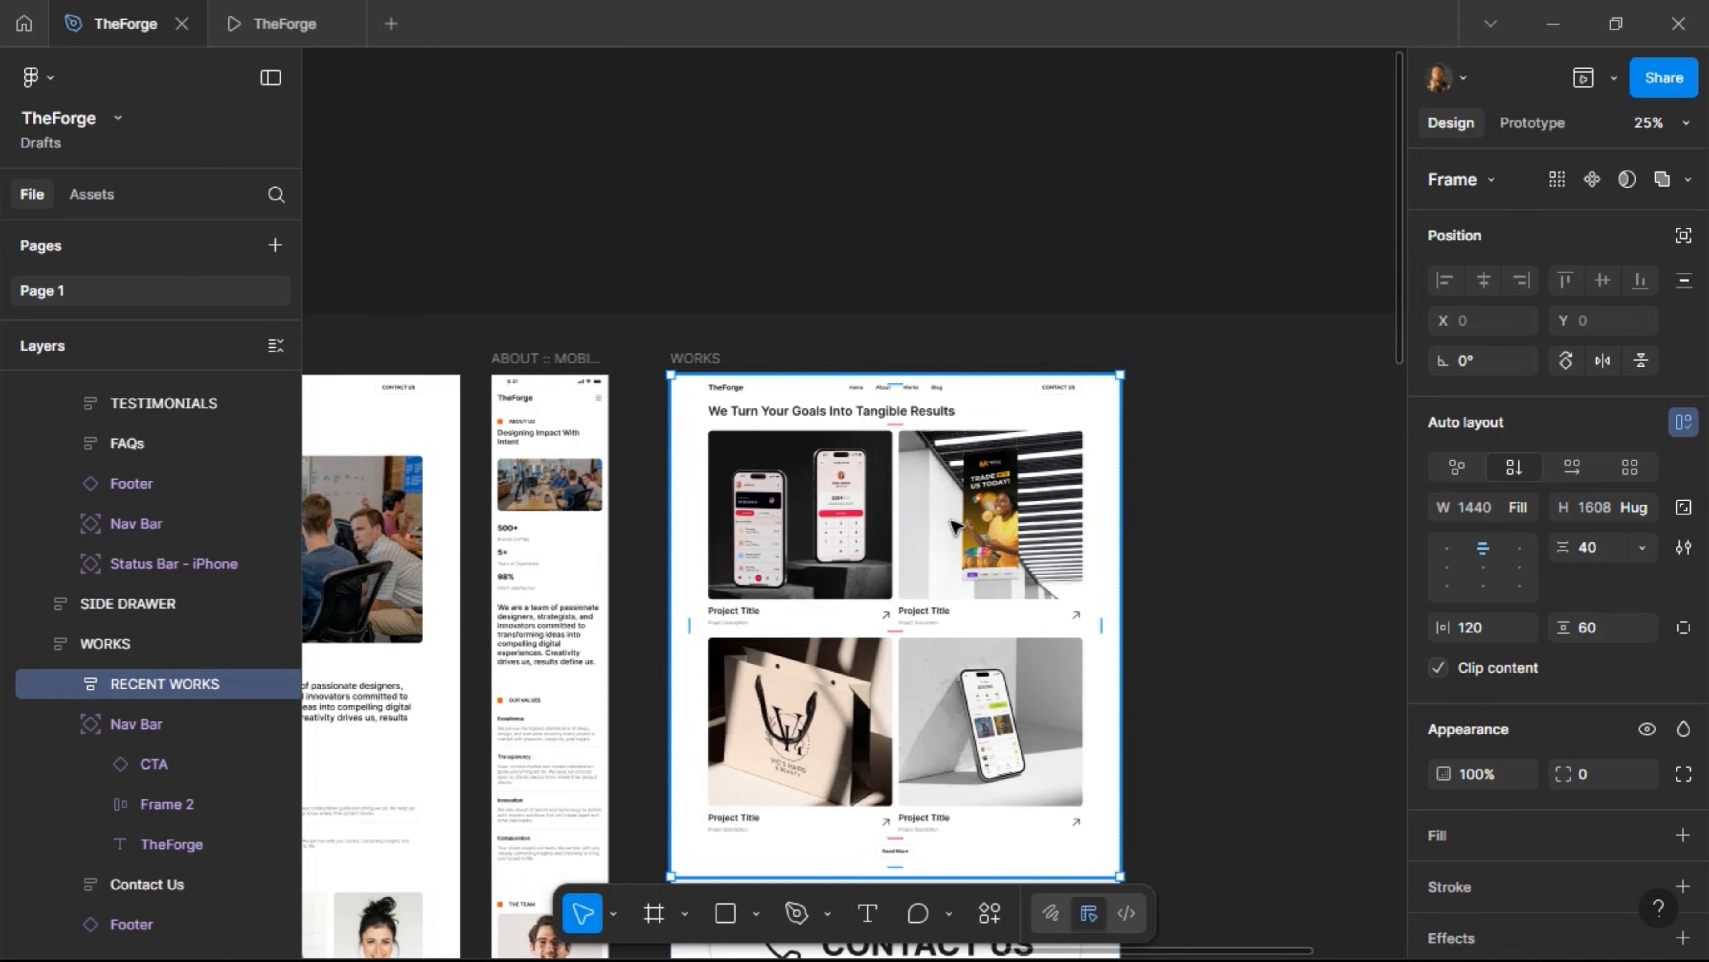
pyautogui.hscroll(-8, 778, 340)
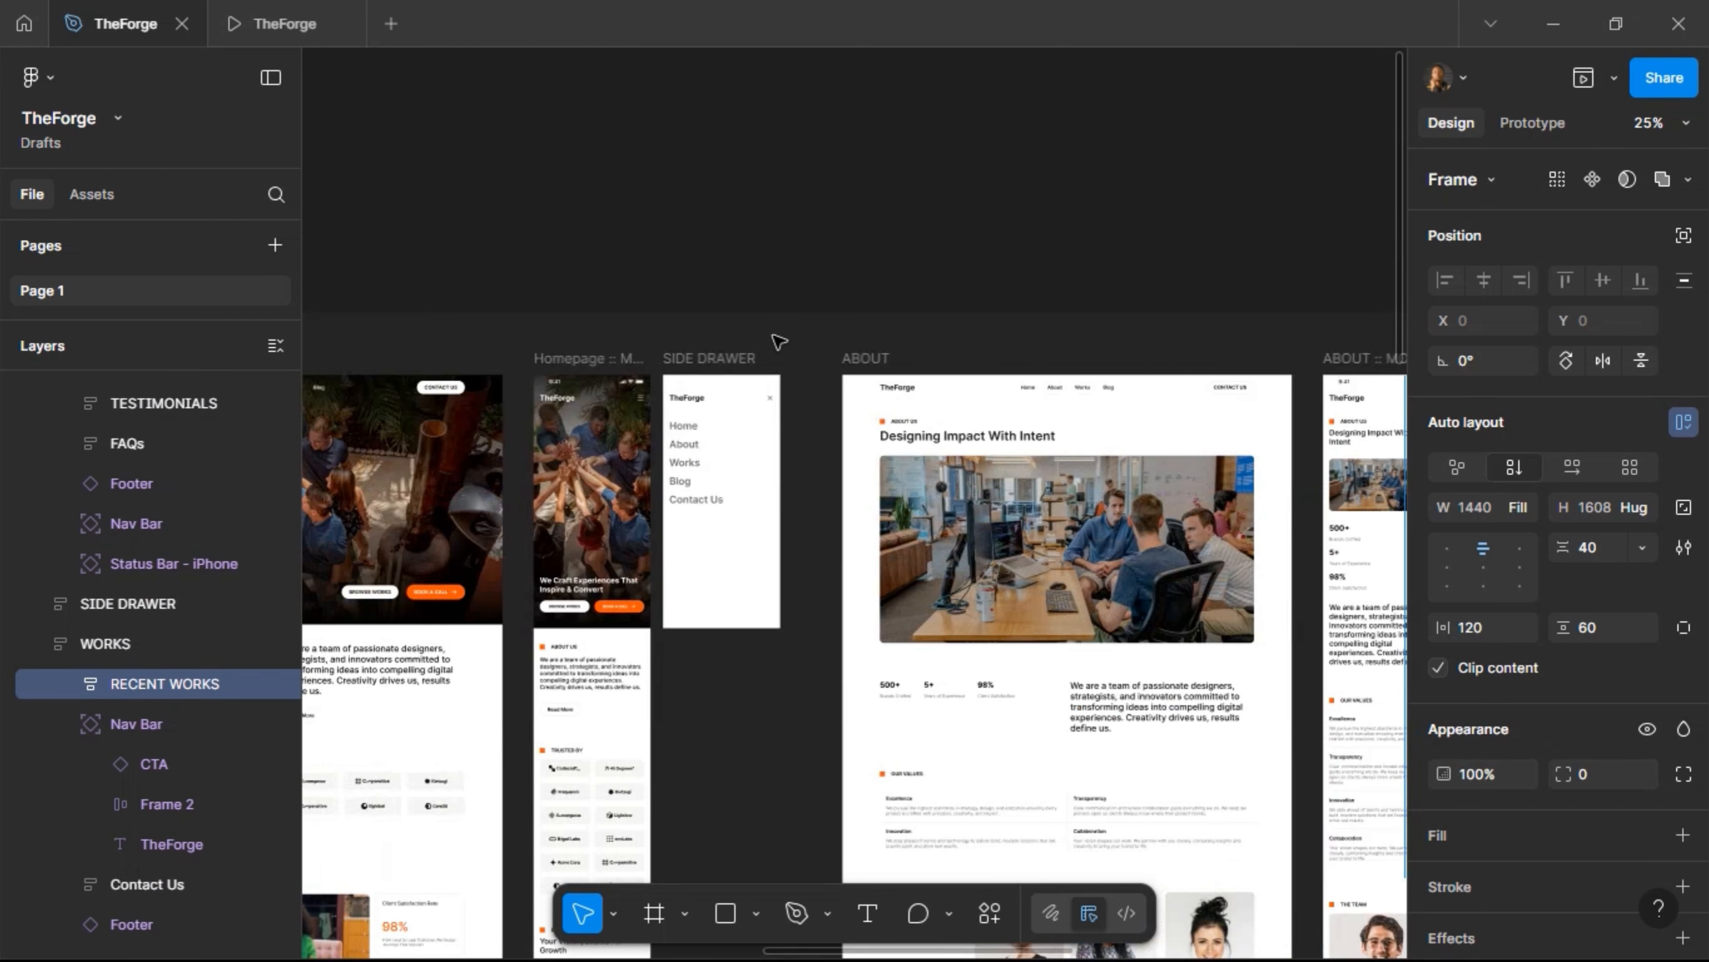
pyautogui.hscroll(10, 780, 342)
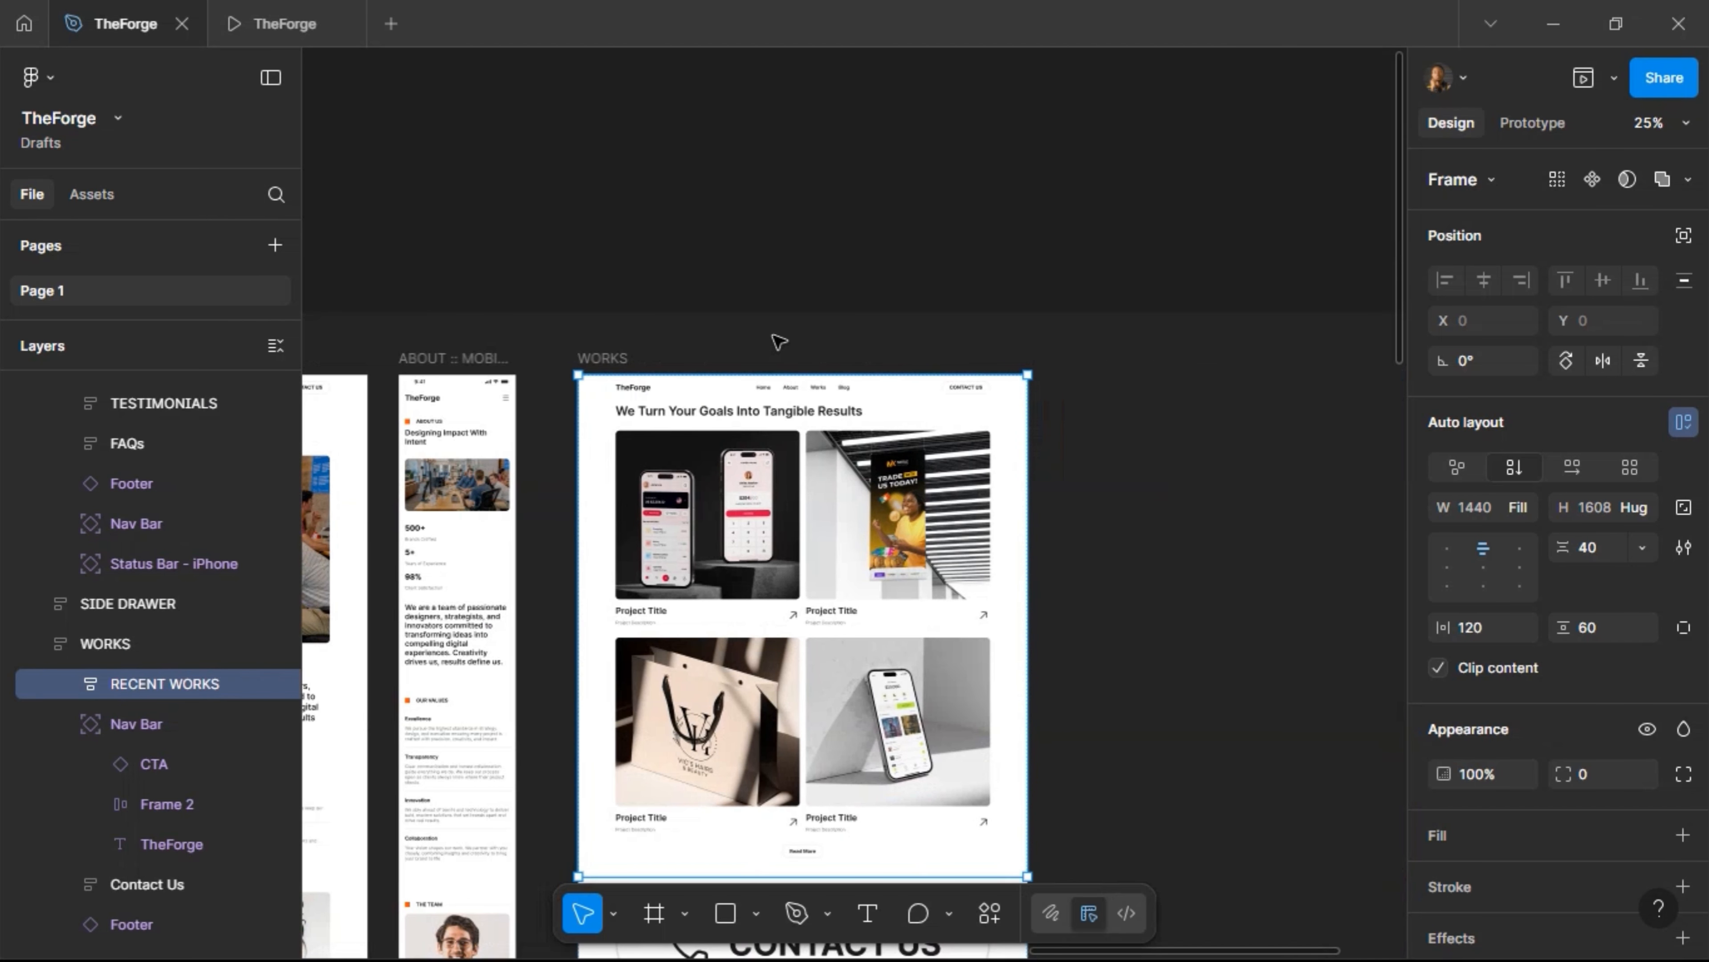
pyautogui.scroll(-1, 754, 532)
pyautogui.scroll(3, 749, 547)
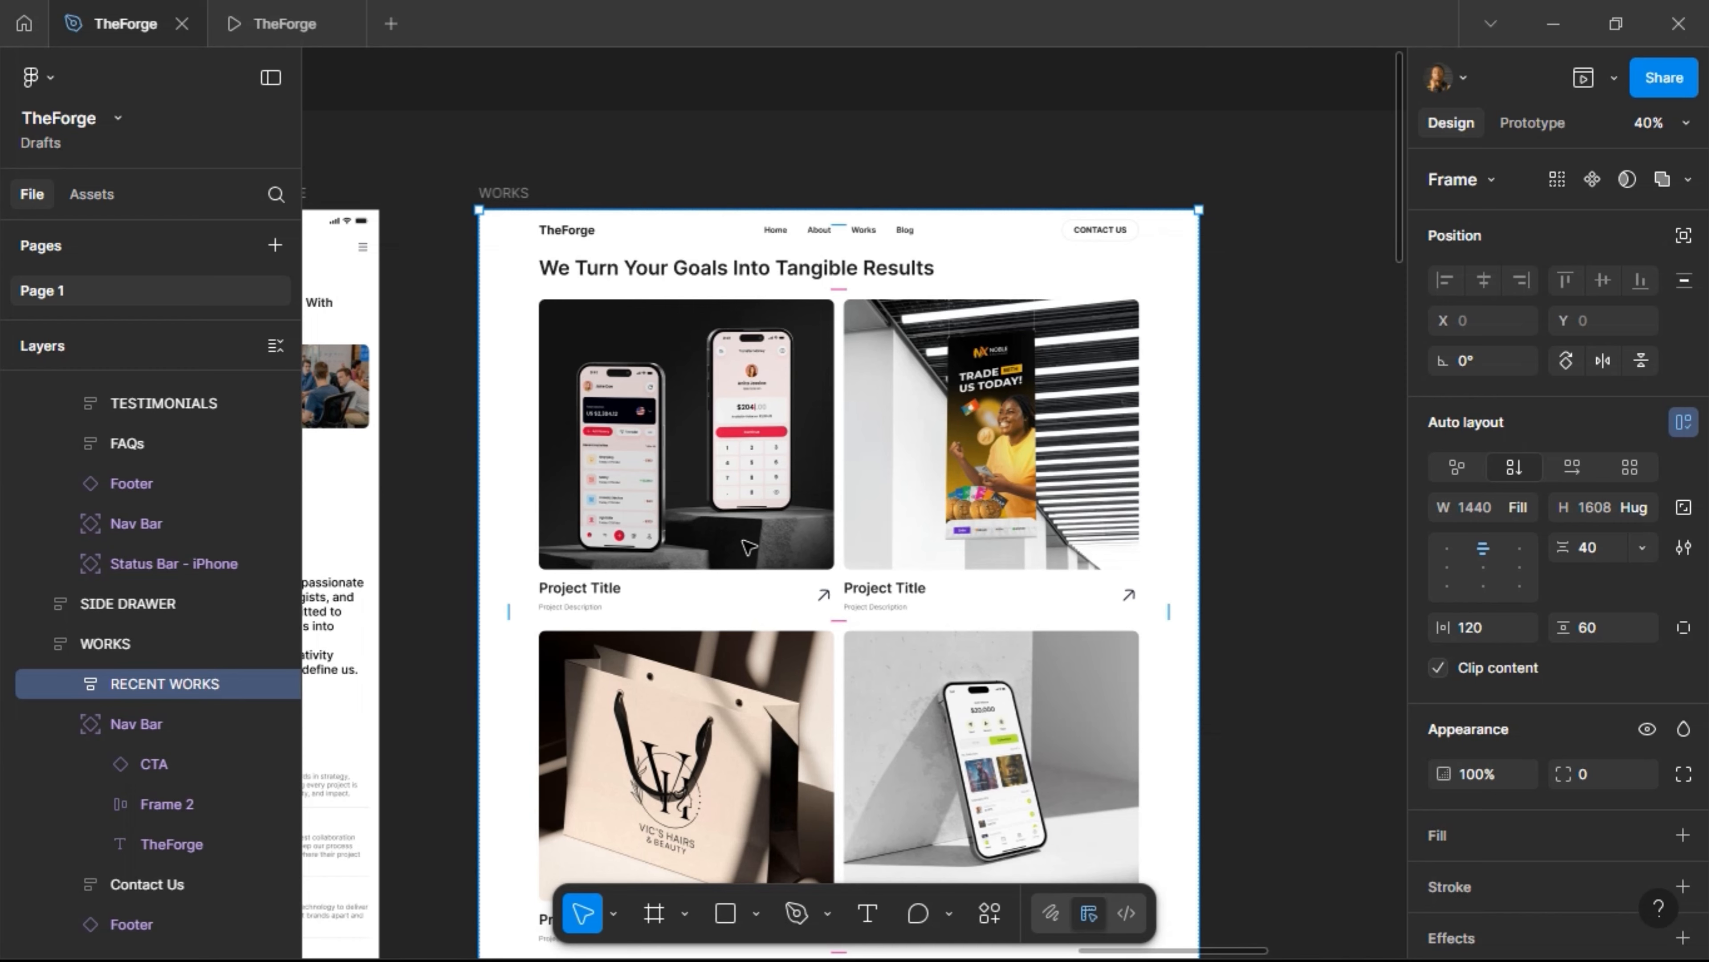
pyautogui.scroll(-3, 749, 547)
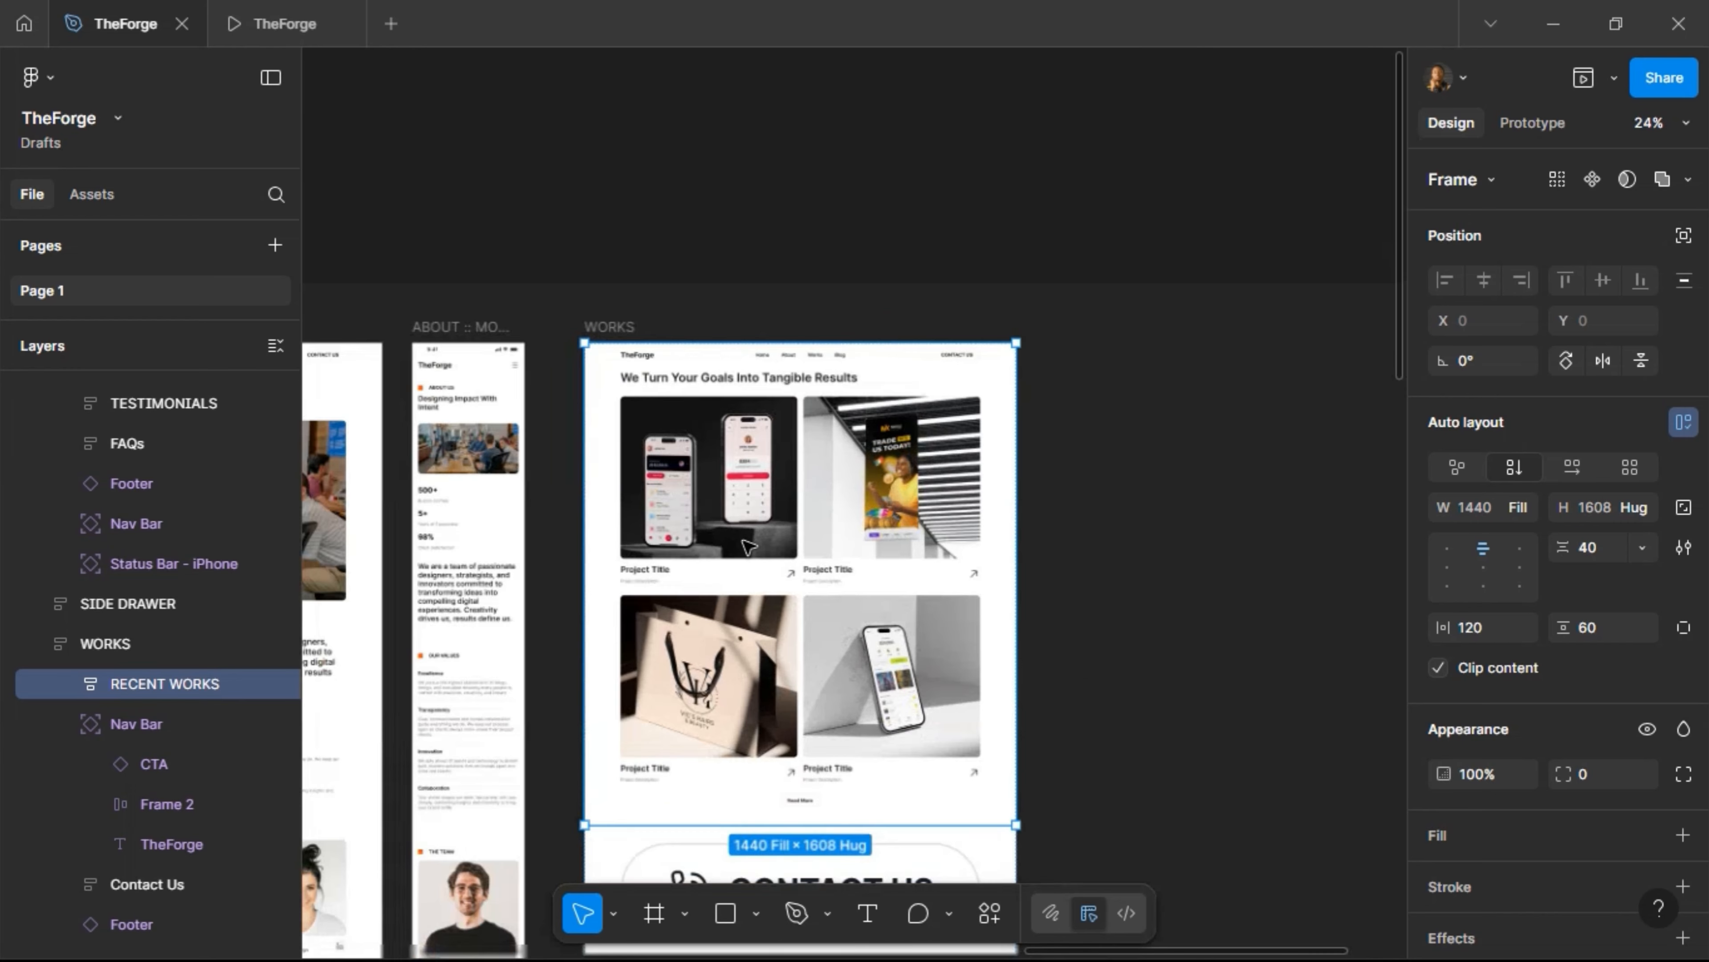
# Check the padding of the ABOUT frame's Herosection and set the top padding of RECENT WORKS in the WORKS frame to 140
pyautogui.hscroll(-4, 749, 547)
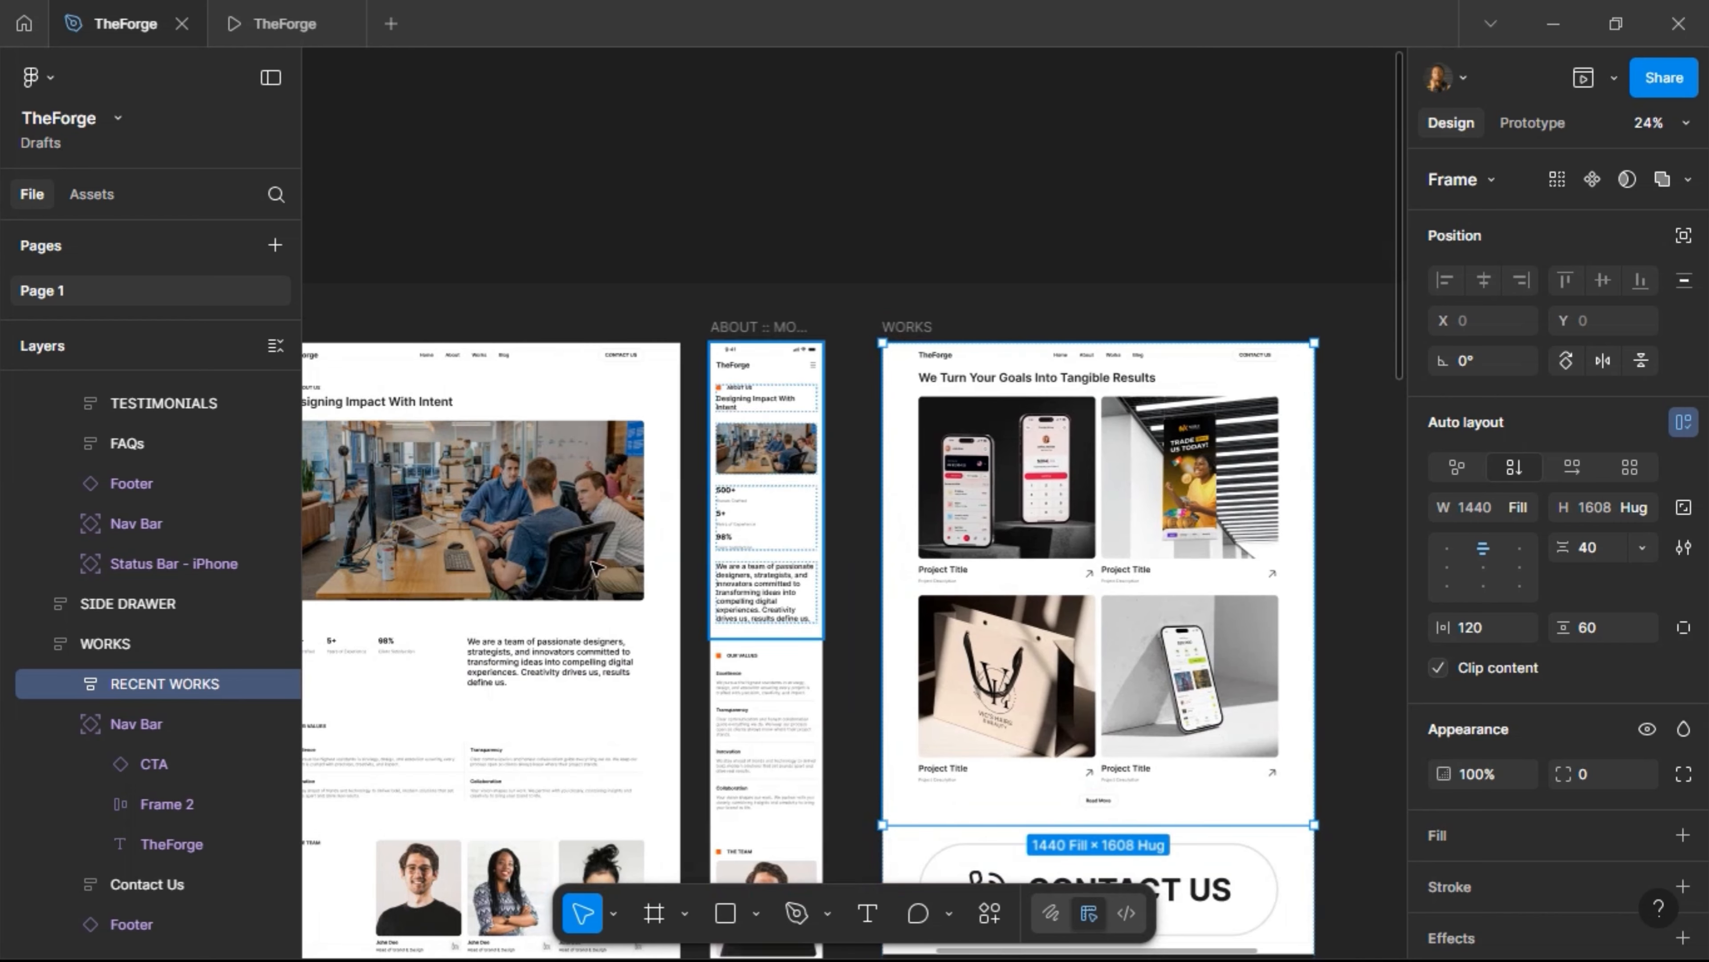
pyautogui.click(480, 411)
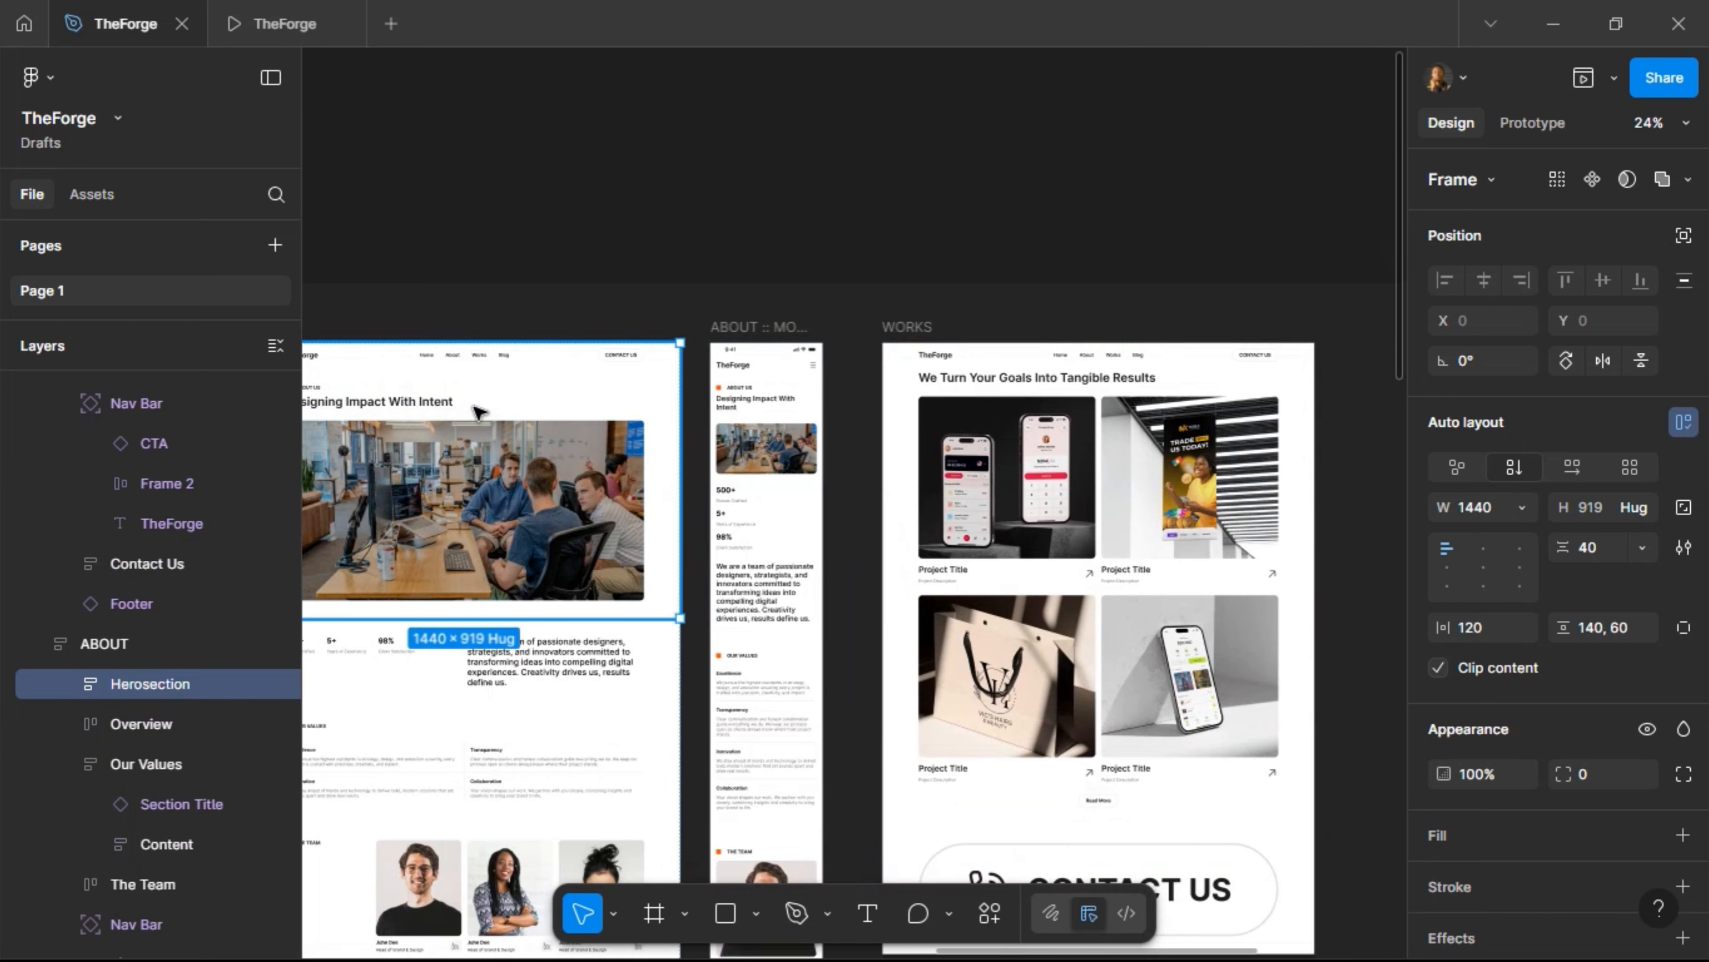
pyautogui.click(449, 402)
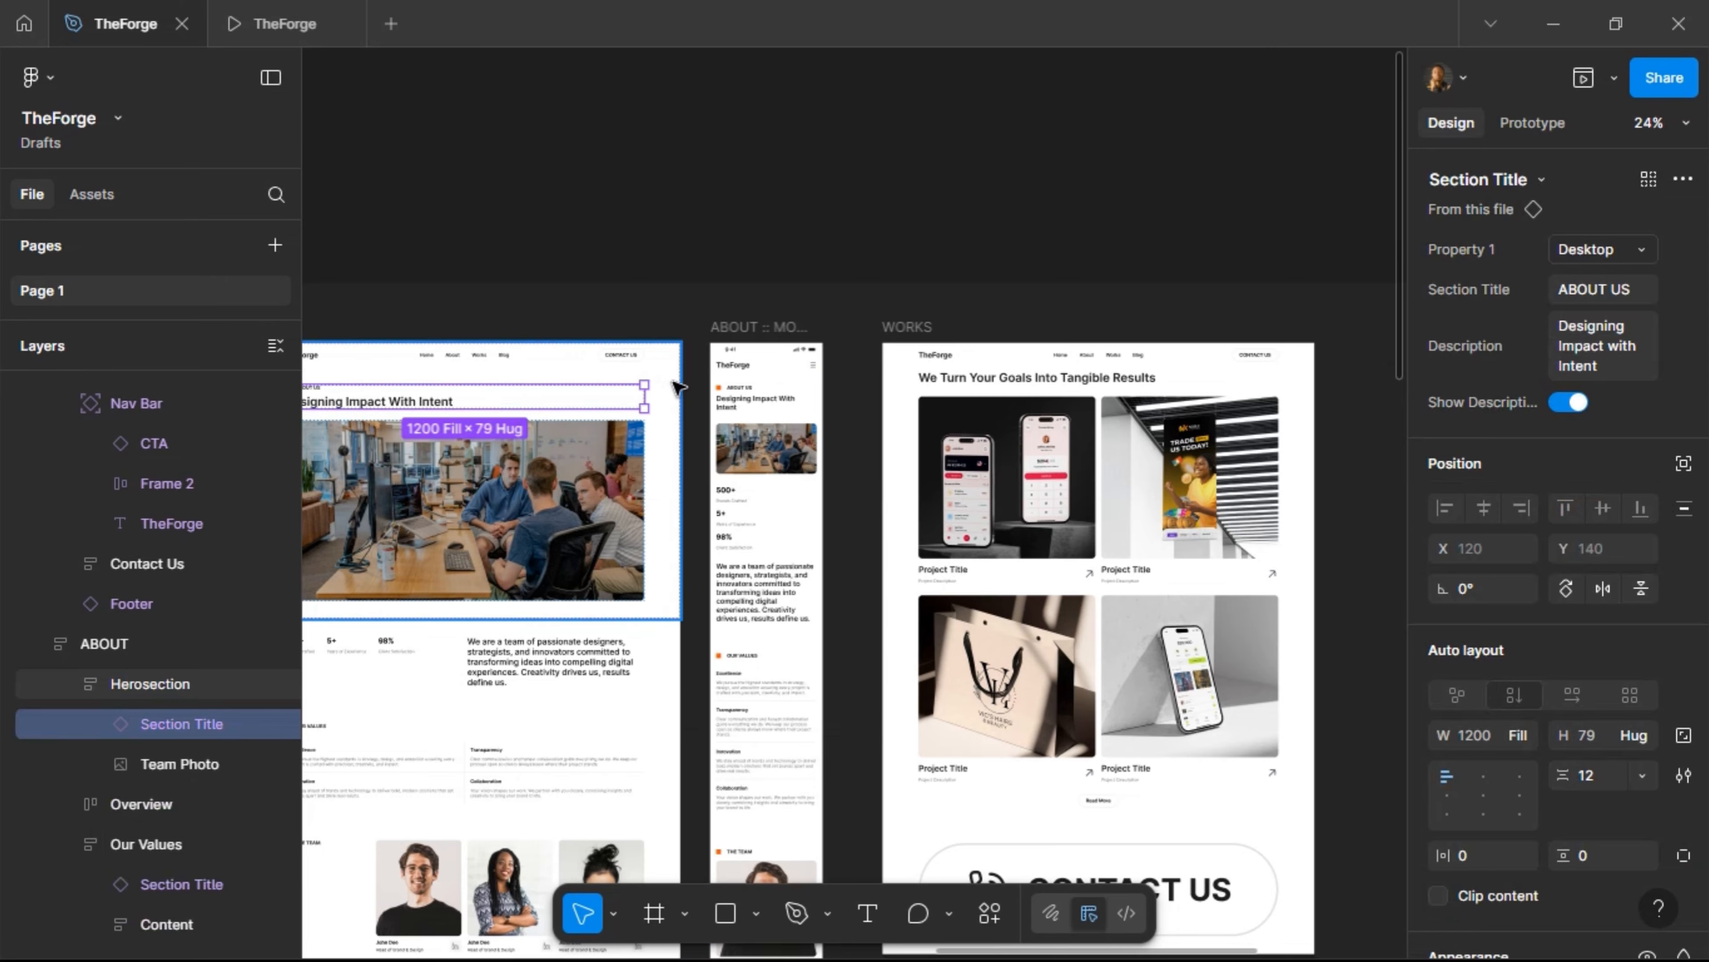
pyautogui.hscroll(5, 672, 495)
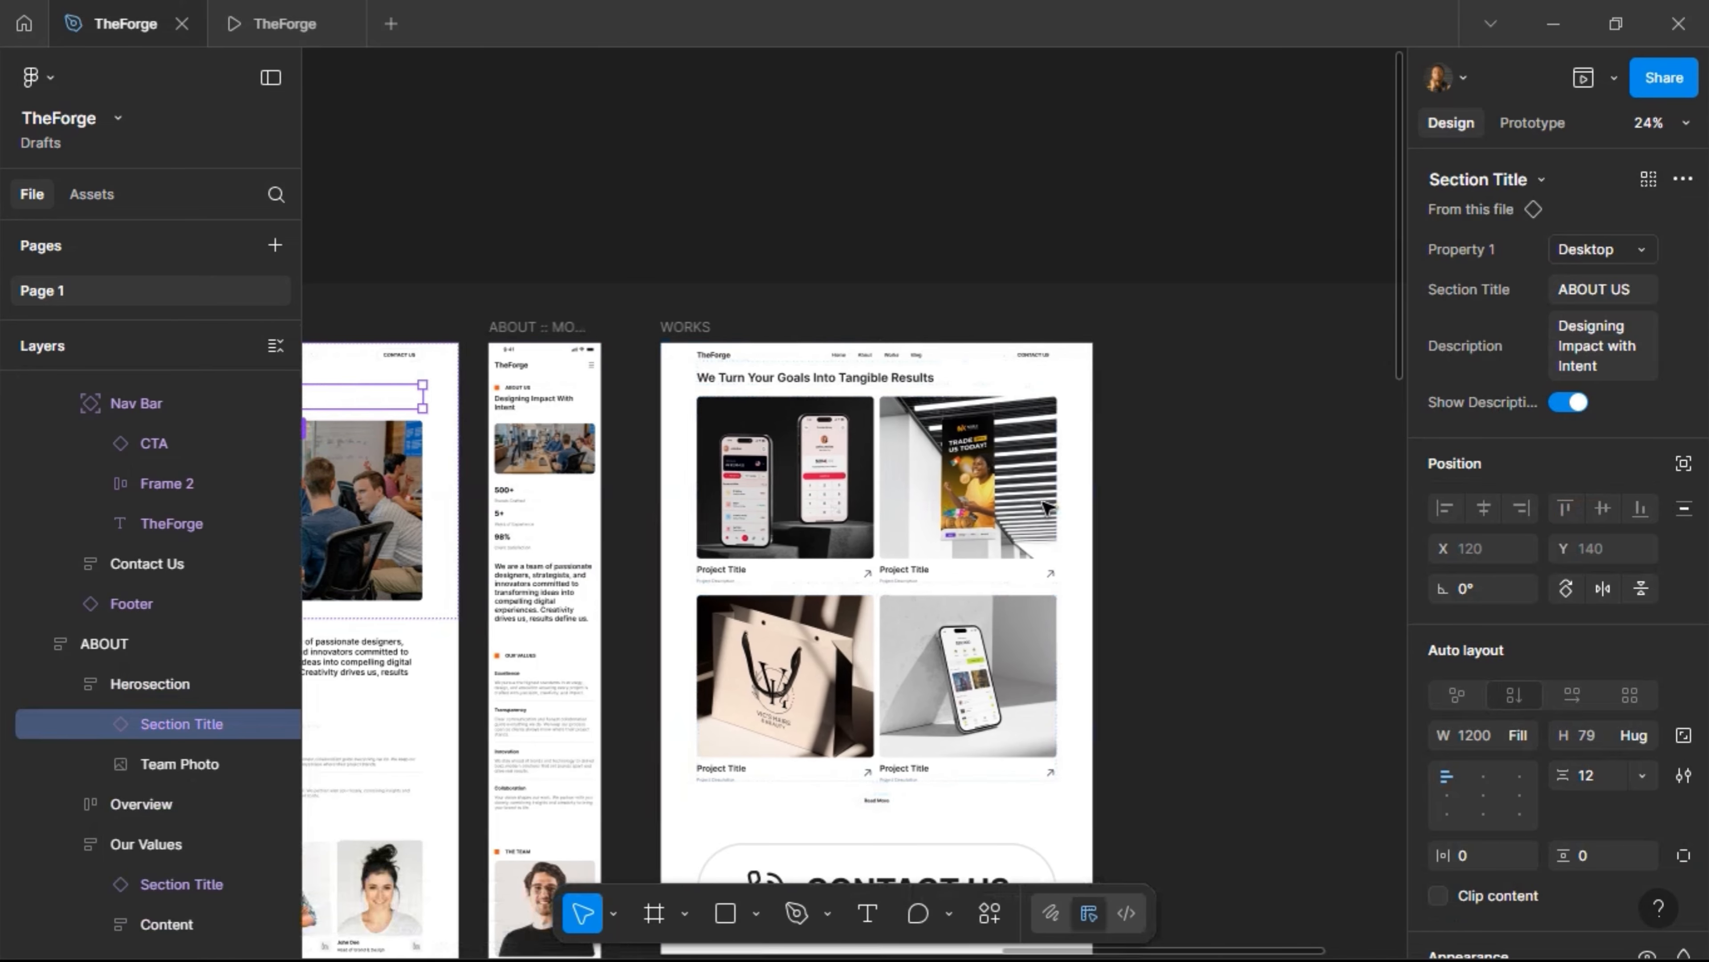
pyautogui.click(672, 496)
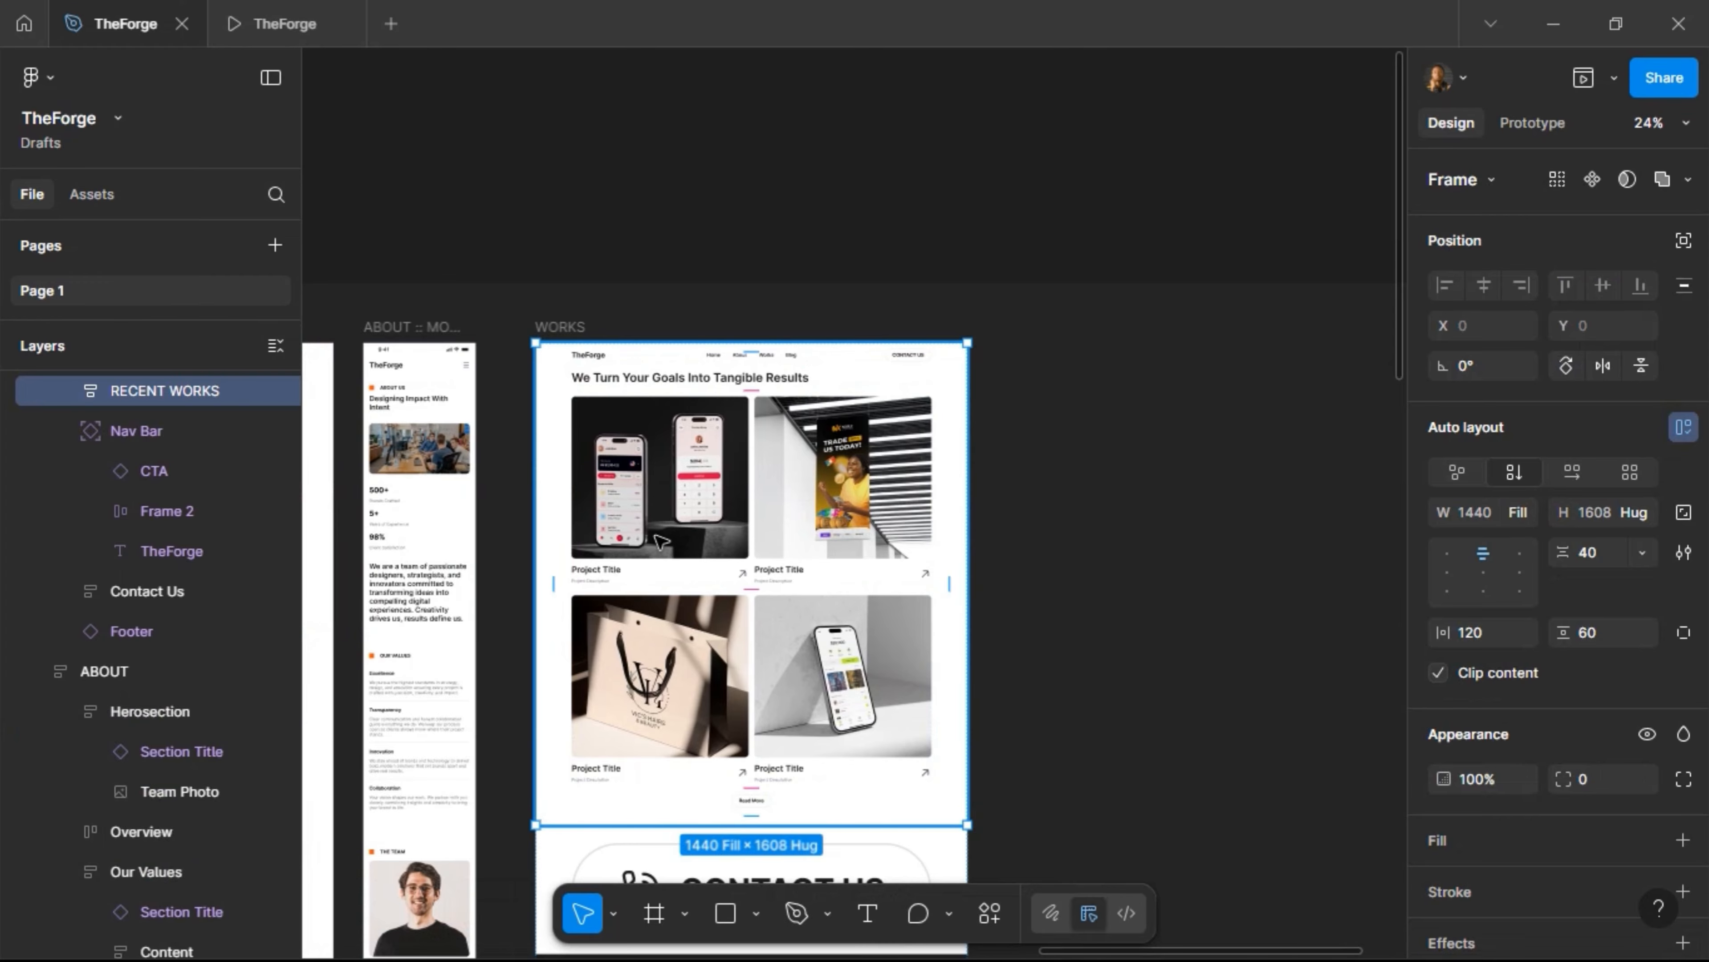
pyautogui.click(1683, 632)
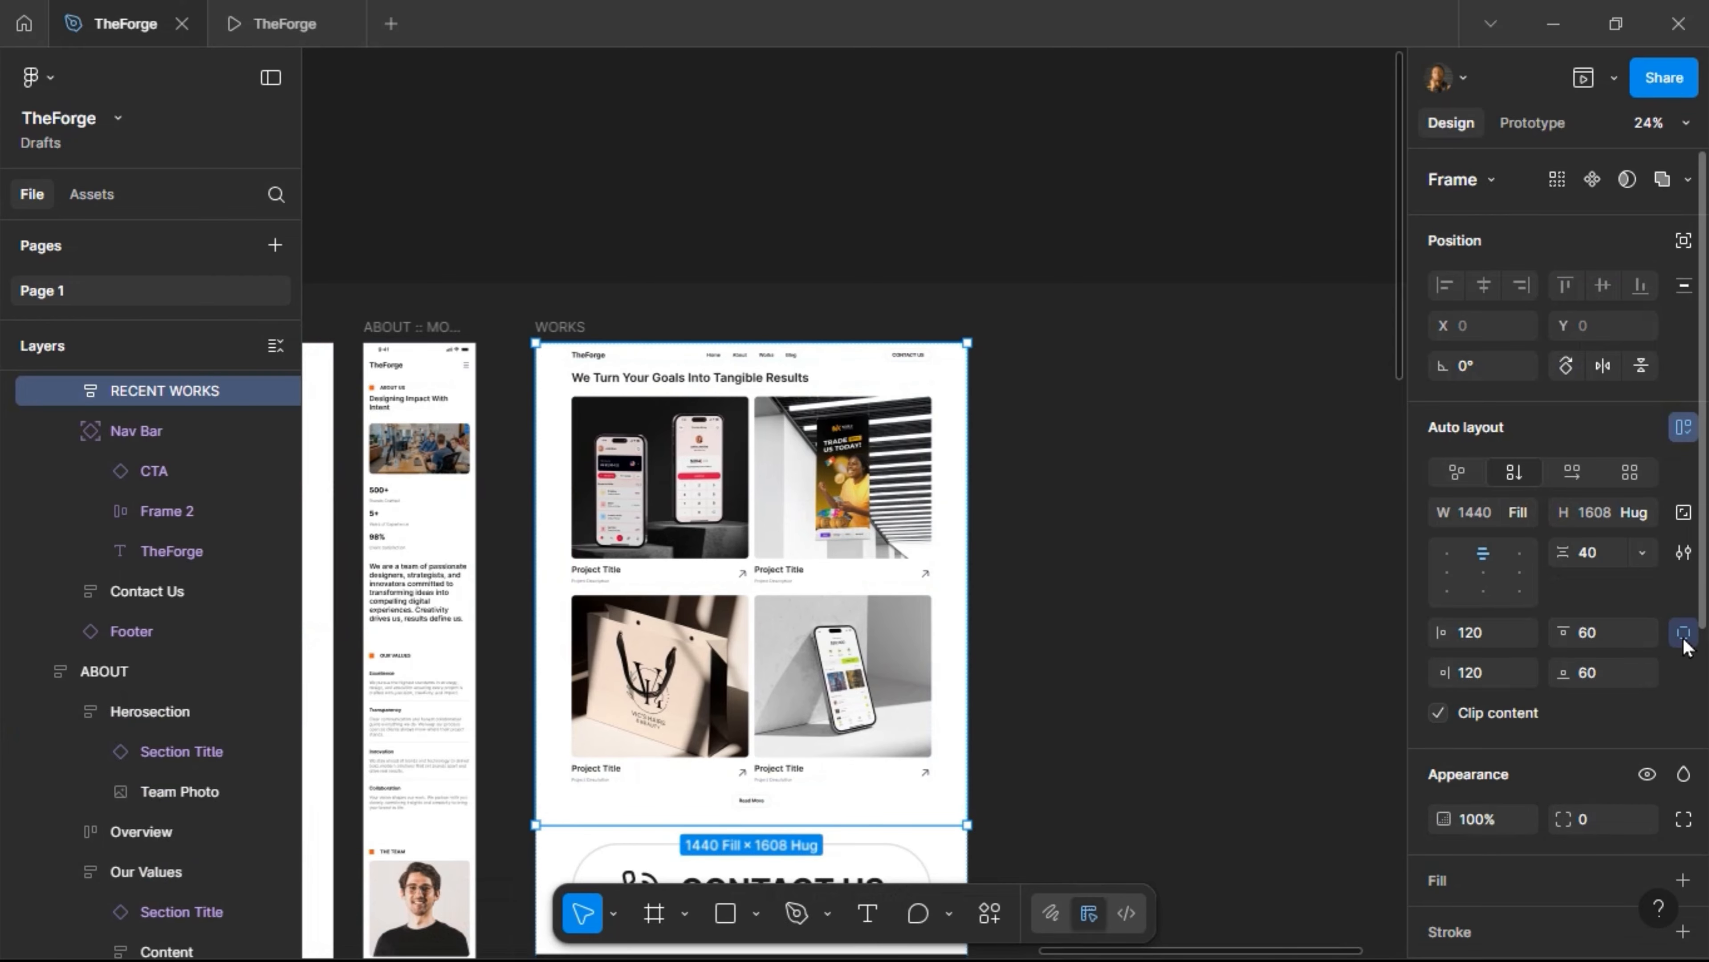
pyautogui.click(1615, 644)
pyautogui.write('140')
pyautogui.press('Return')
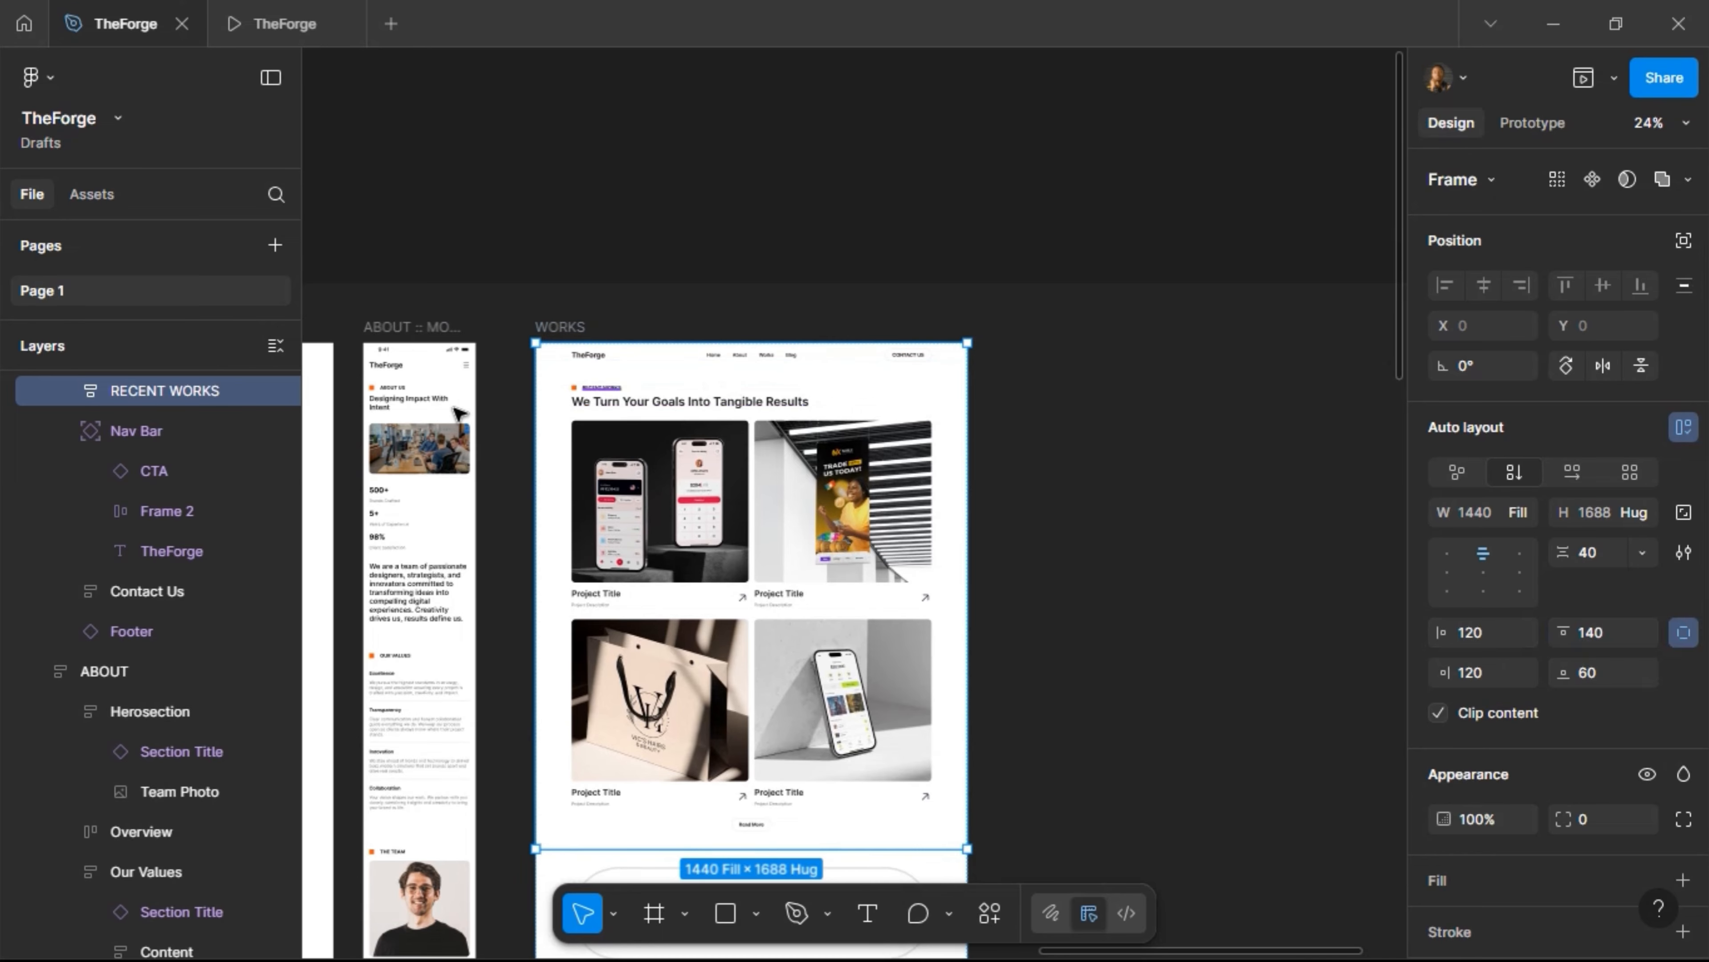
# Change the section title label above the project grid in the WORKS frame to CLIENT PROJECTS
pyautogui.scroll(5, 775, 385)
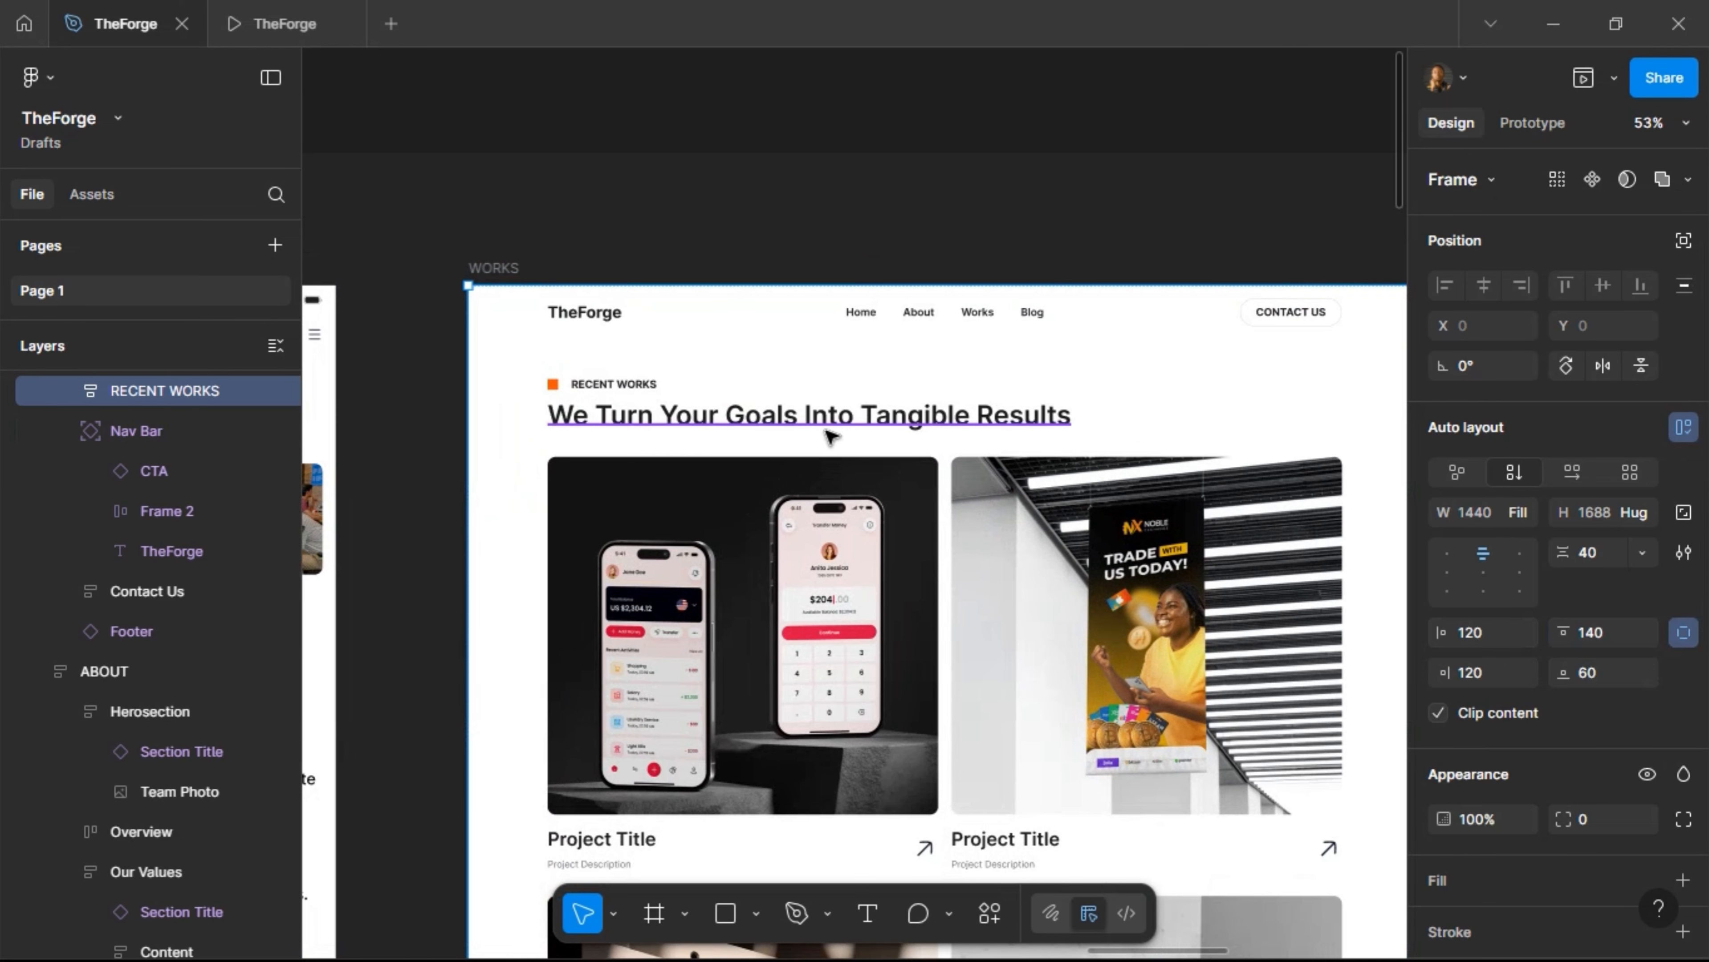
pyautogui.scroll(4, 767, 393)
pyautogui.doubleClick(599, 389)
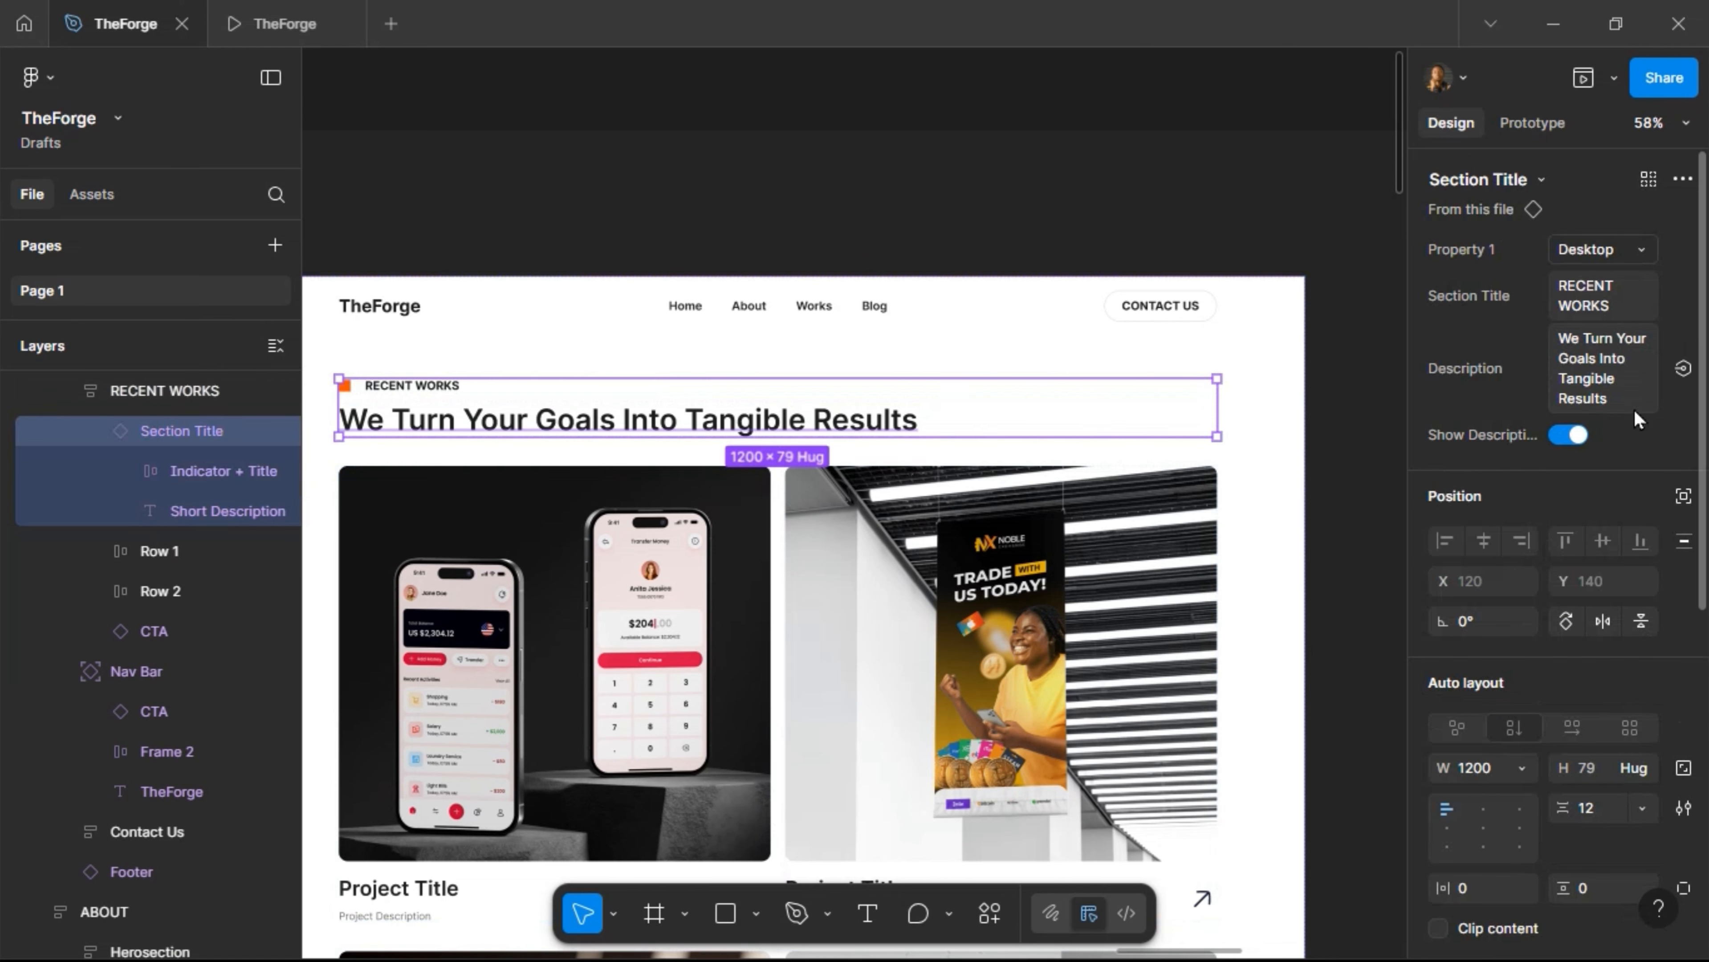
pyautogui.write('W')
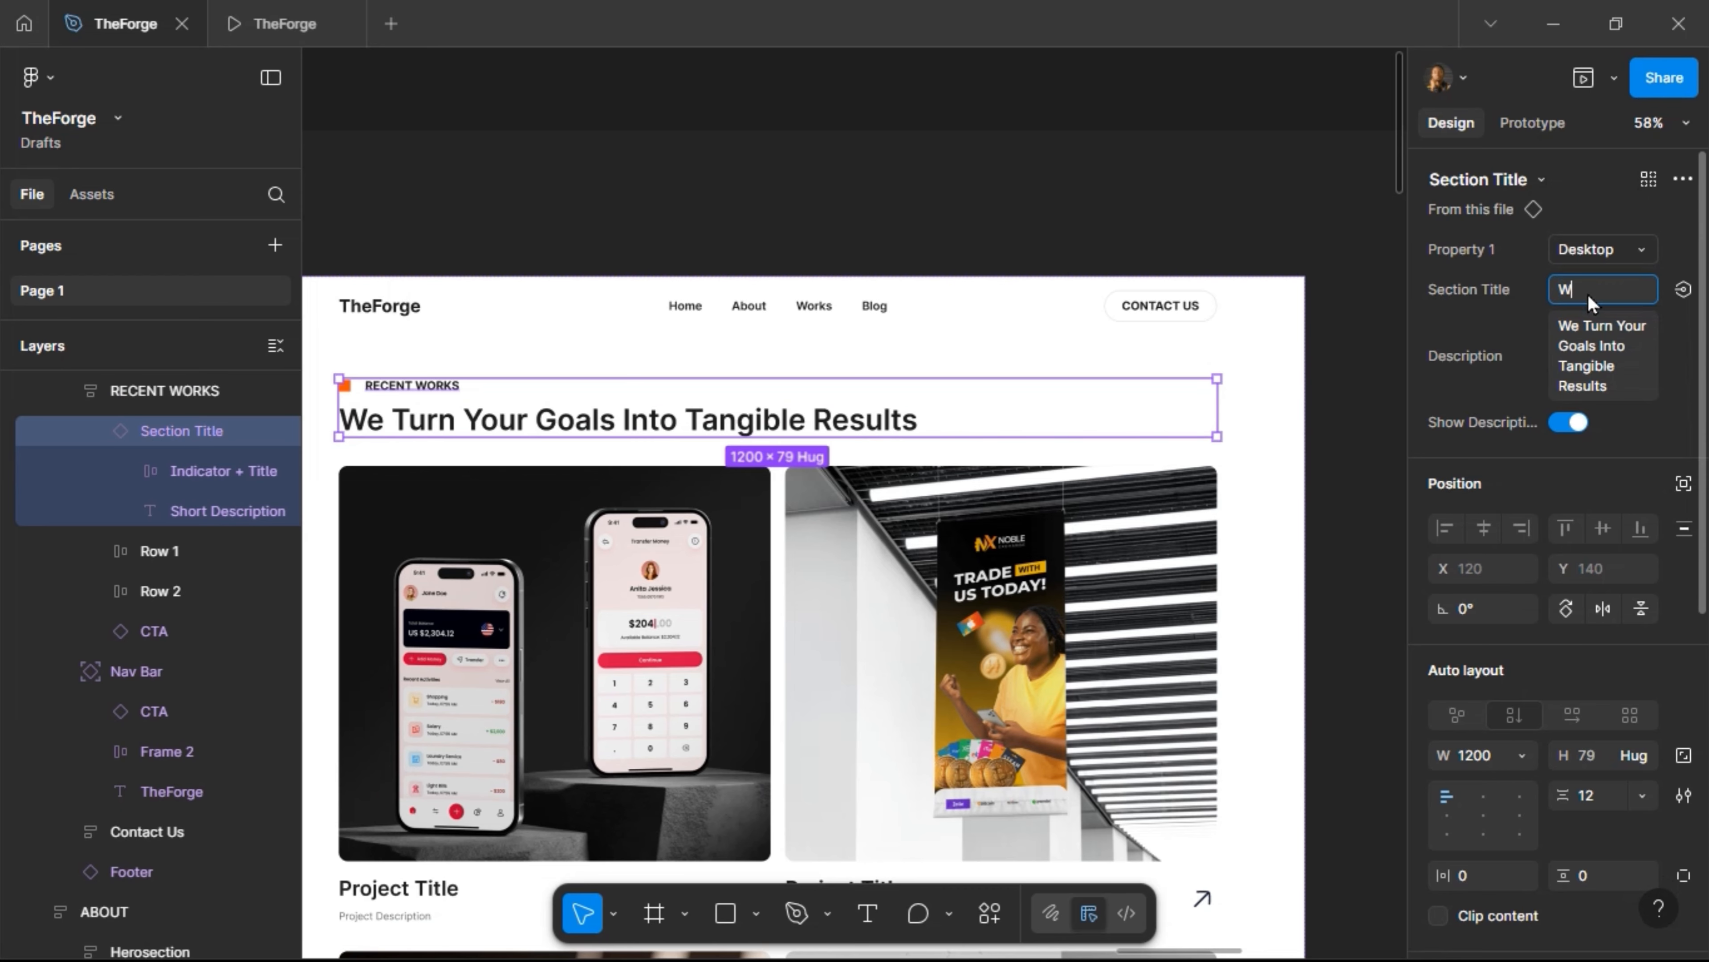
pyautogui.press('Return')
pyautogui.write('Ck')
pyautogui.write('IENT PROJEC')
pyautogui.write('TS')
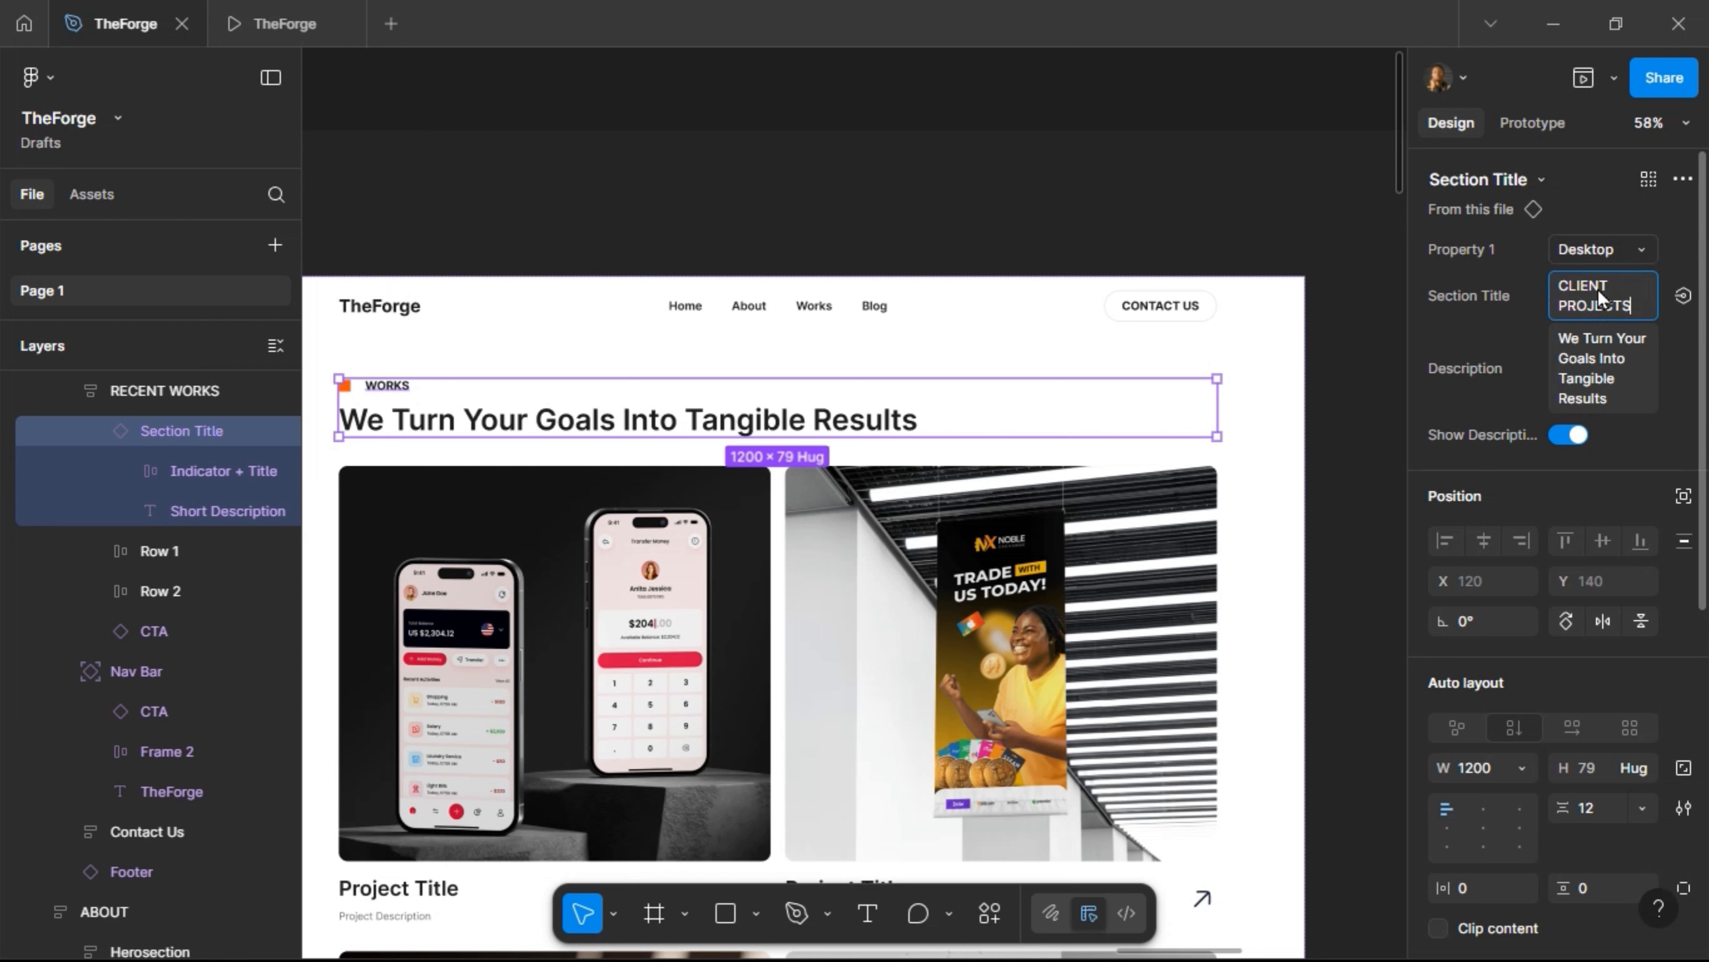
pyautogui.press('Tab')
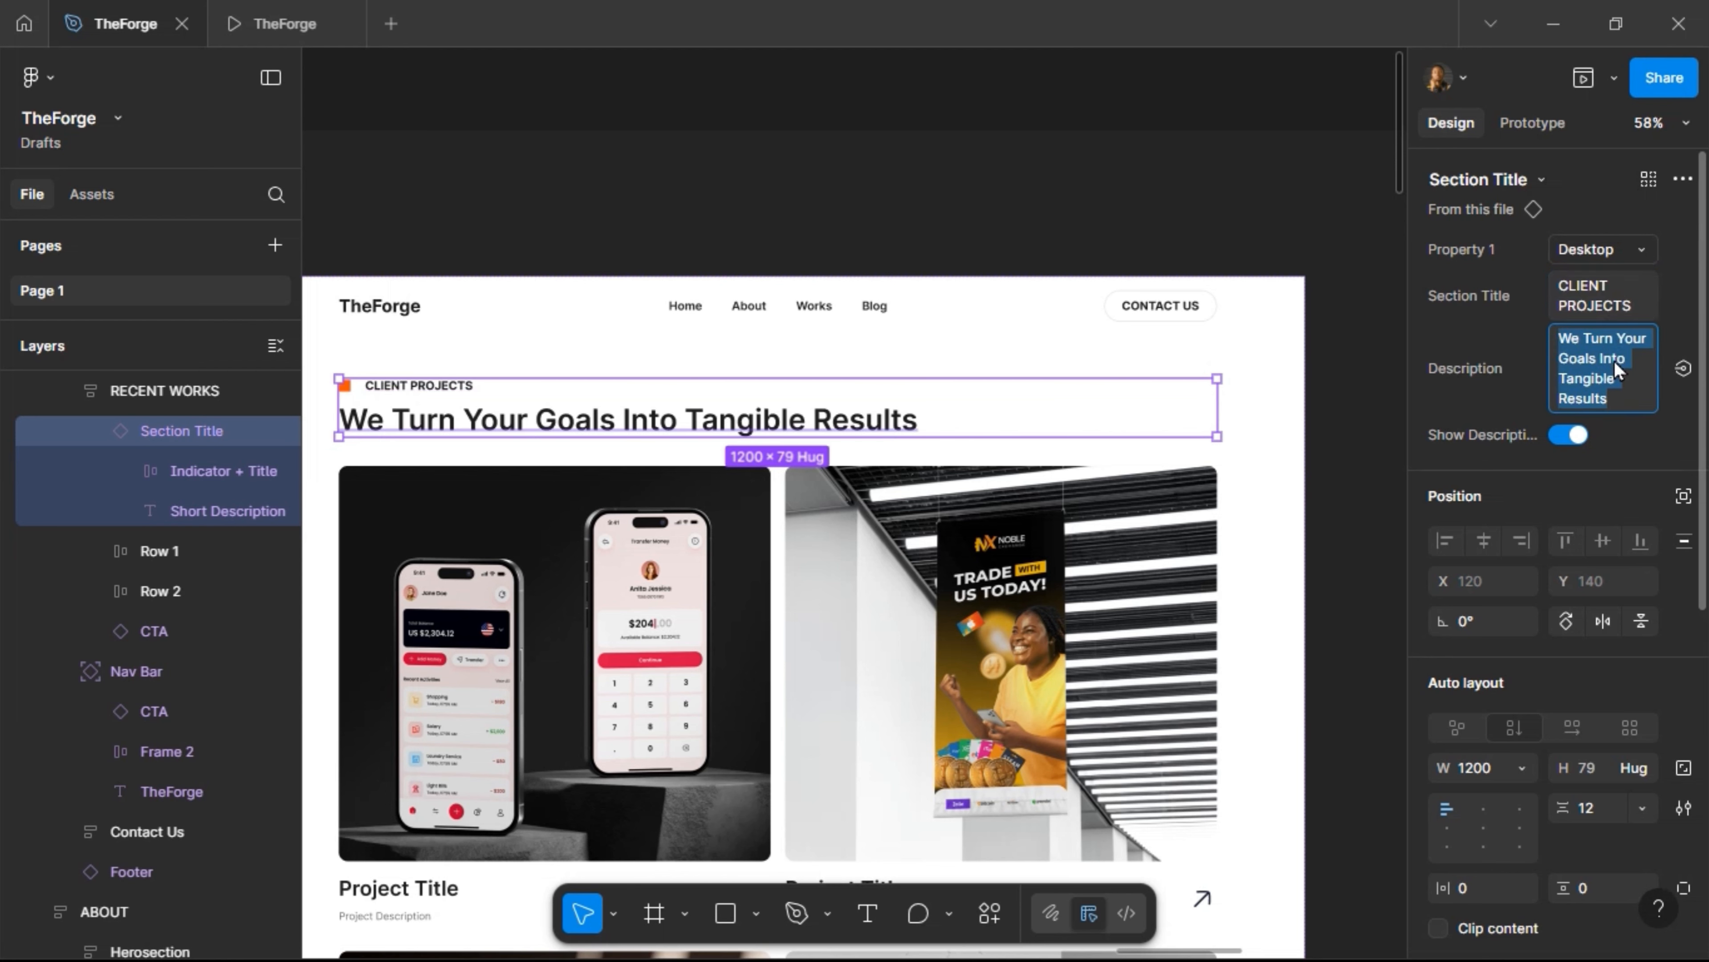
# Set the section title's description to "Our Work Showcase"
pyautogui.write('Our ')
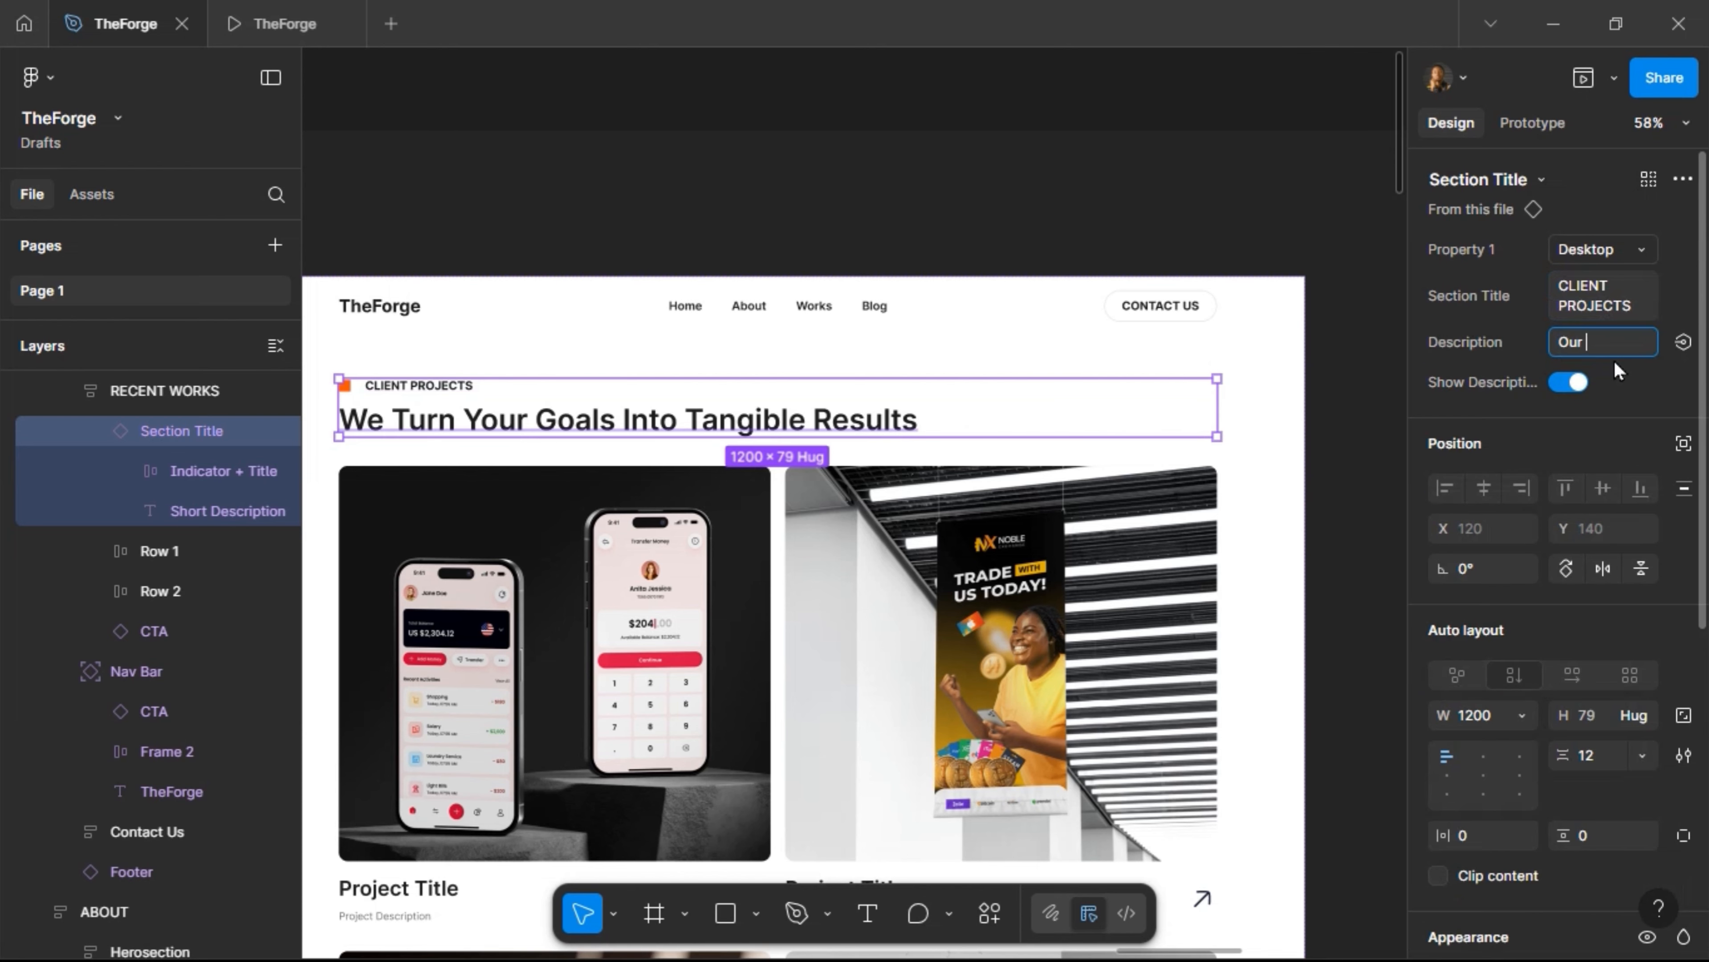
pyautogui.write('Work Showcase')
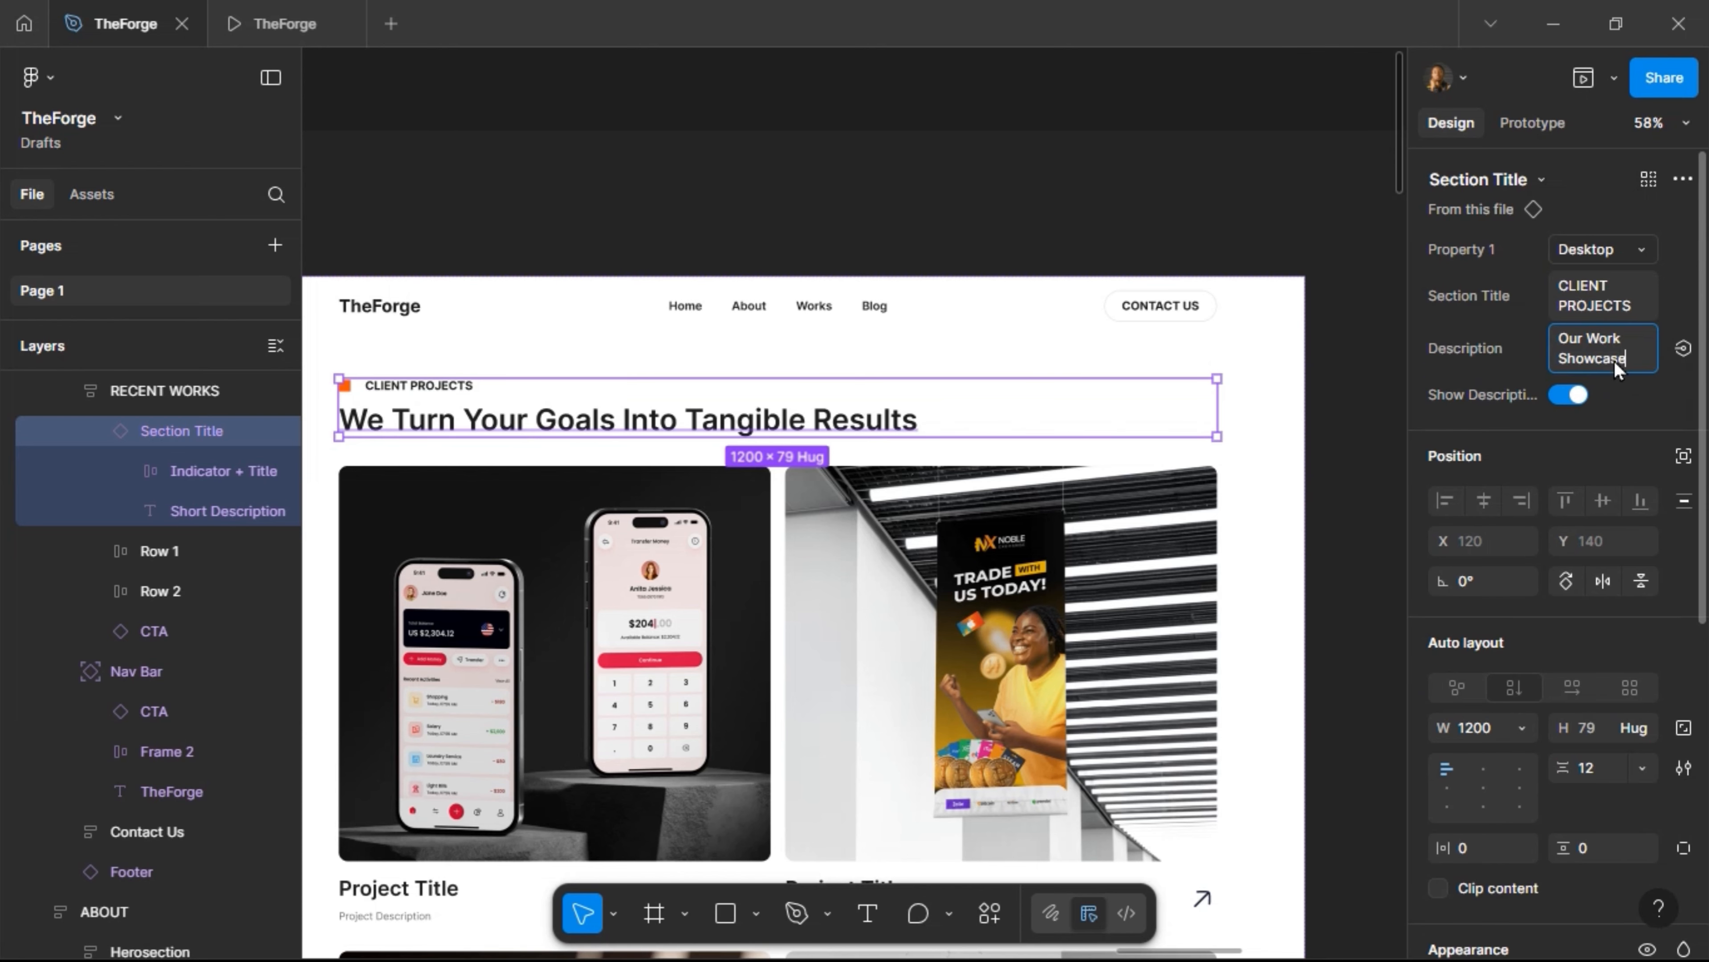
pyautogui.press('Return')
# Set the prototype device to No device in the prototype settings
pyautogui.scroll(-10, 924, 429)
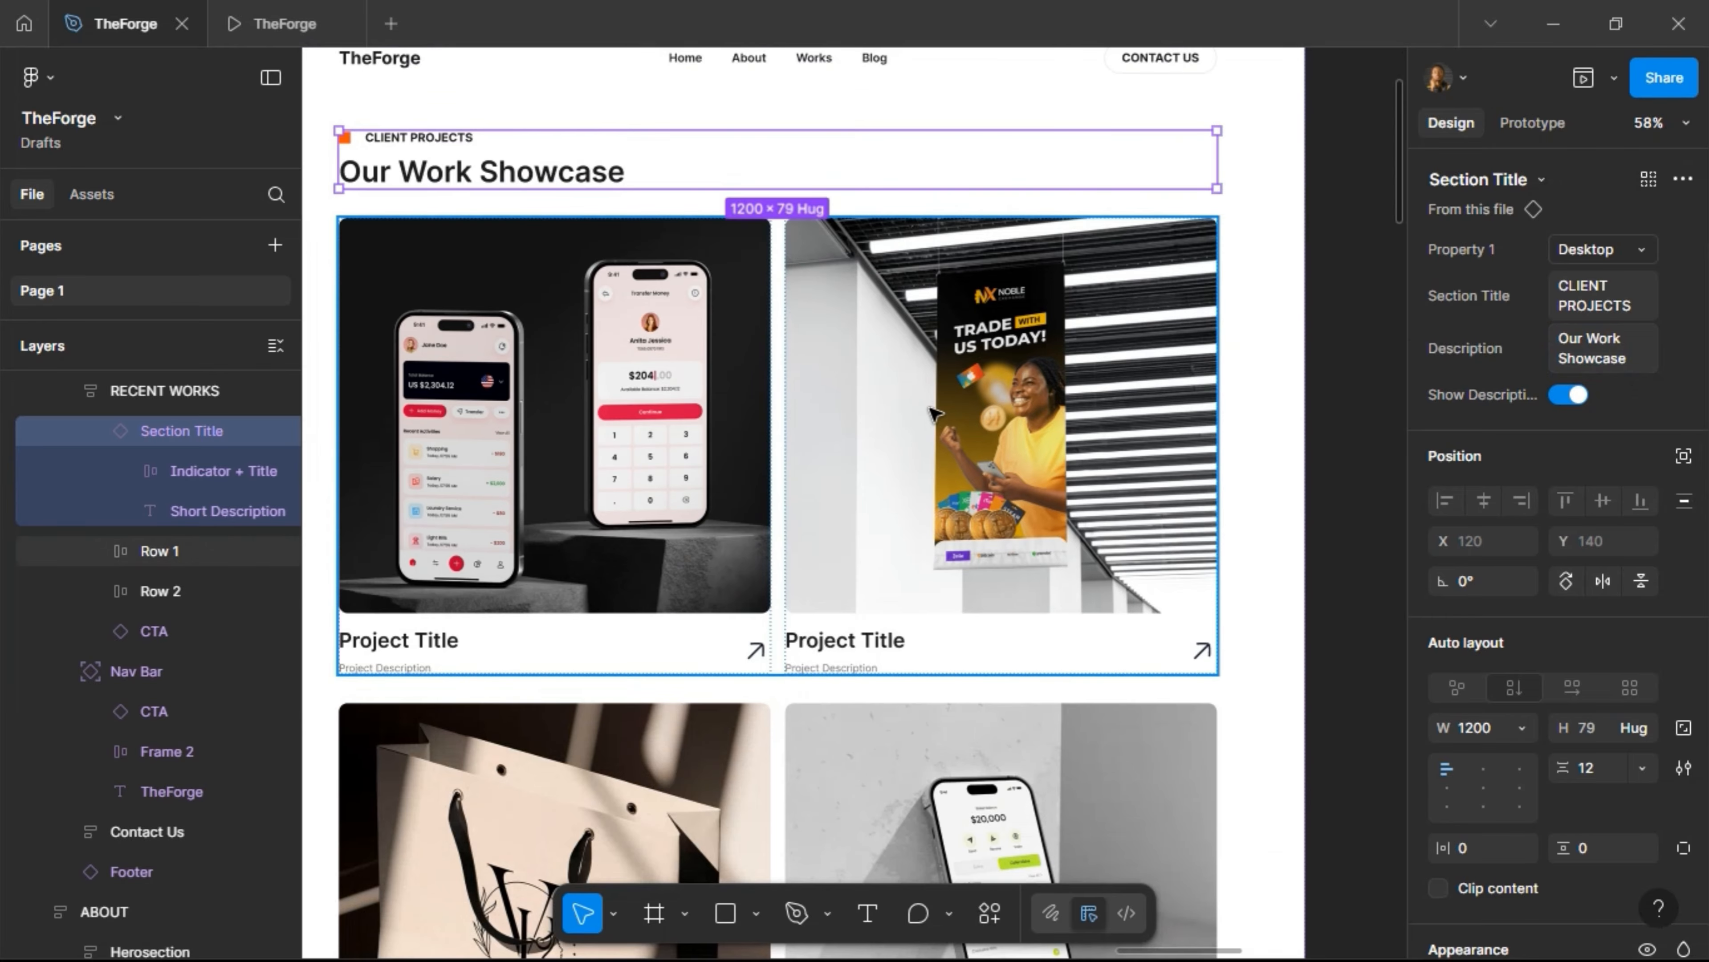
pyautogui.scroll(-5, 924, 429)
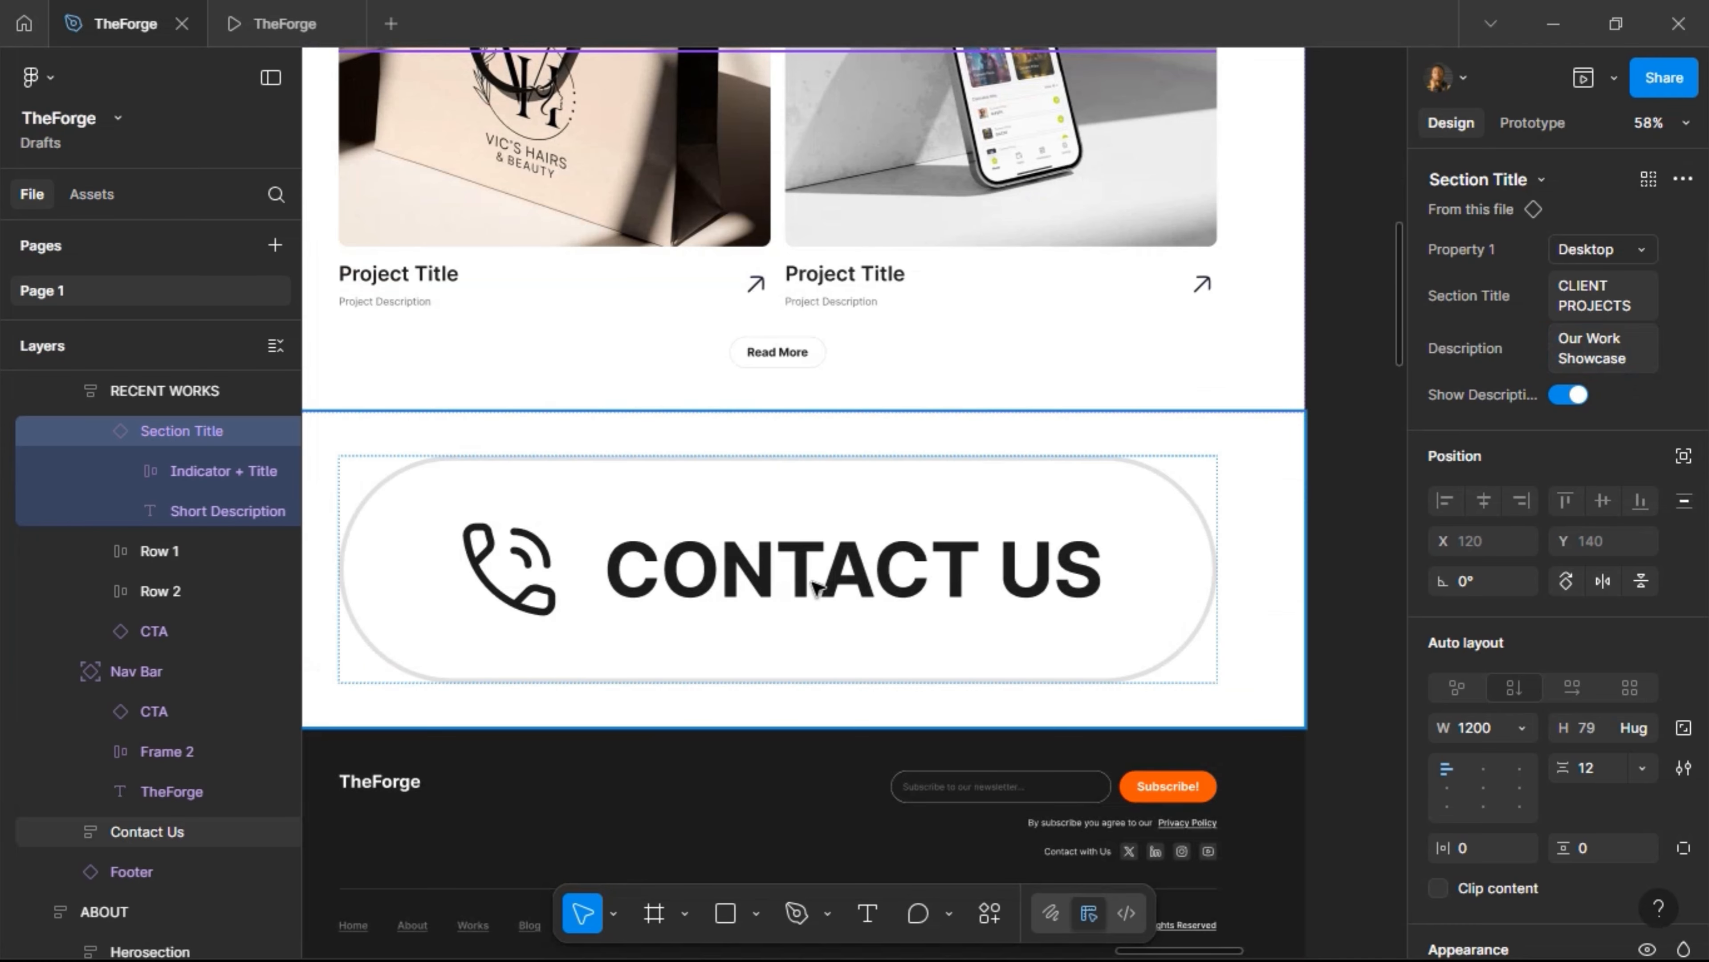
pyautogui.scroll(-4, 964, 422)
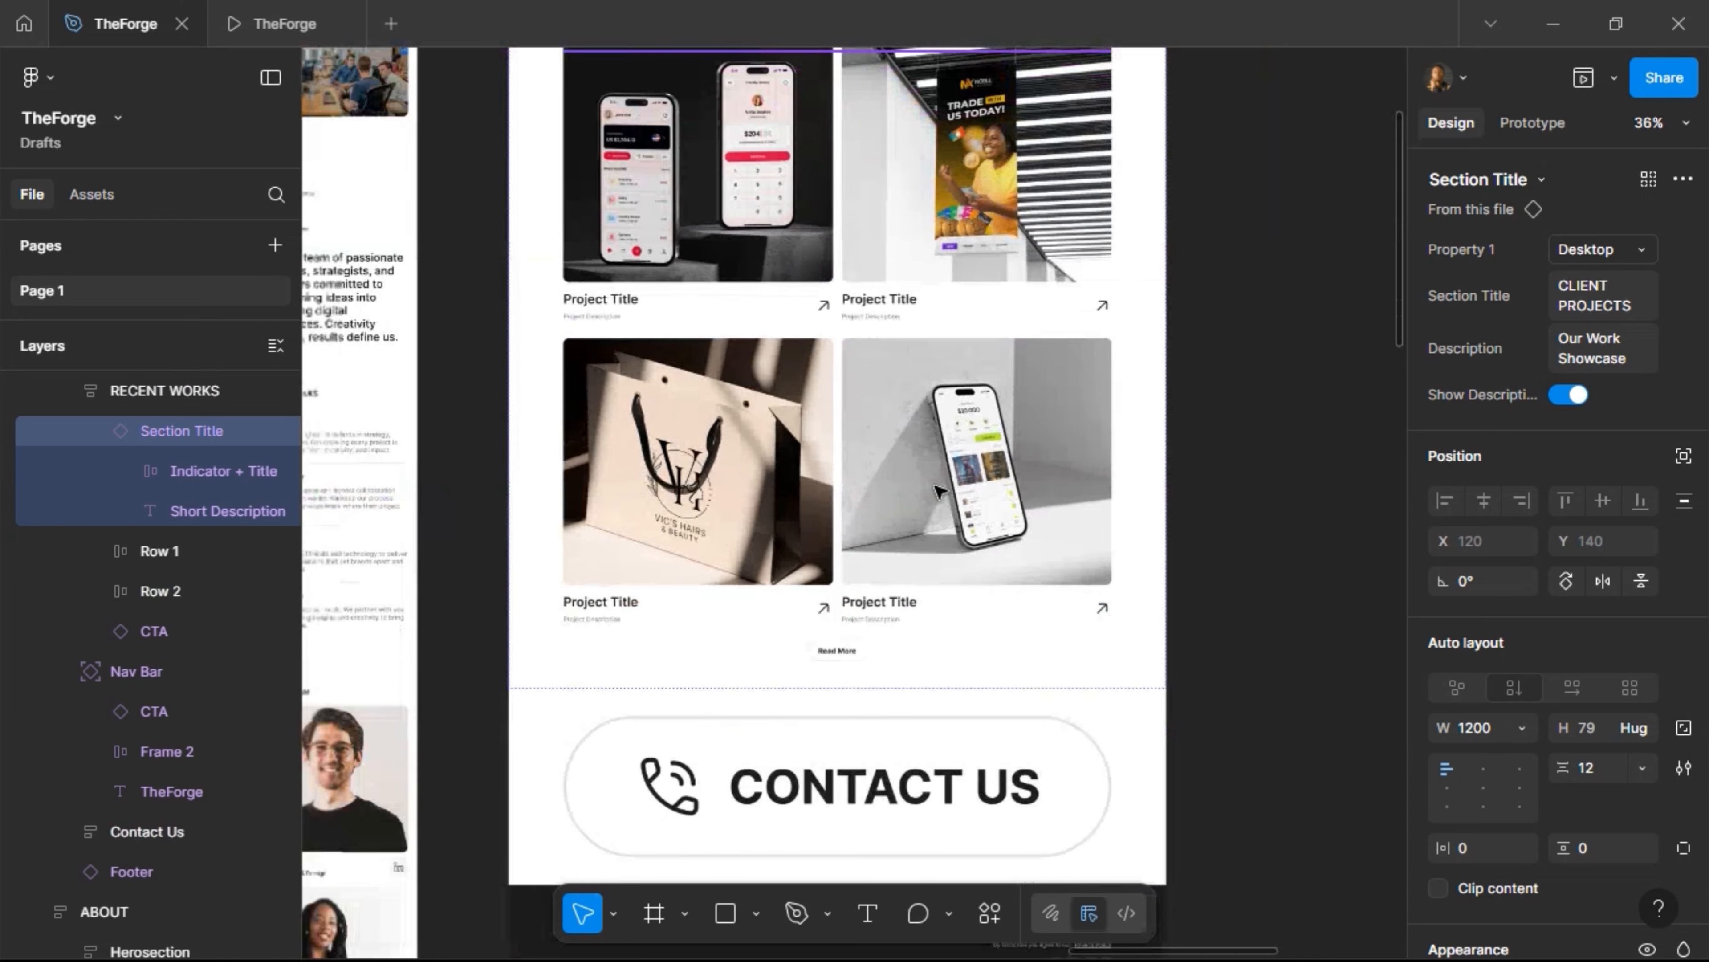
pyautogui.scroll(3, 964, 423)
pyautogui.click(1609, 75)
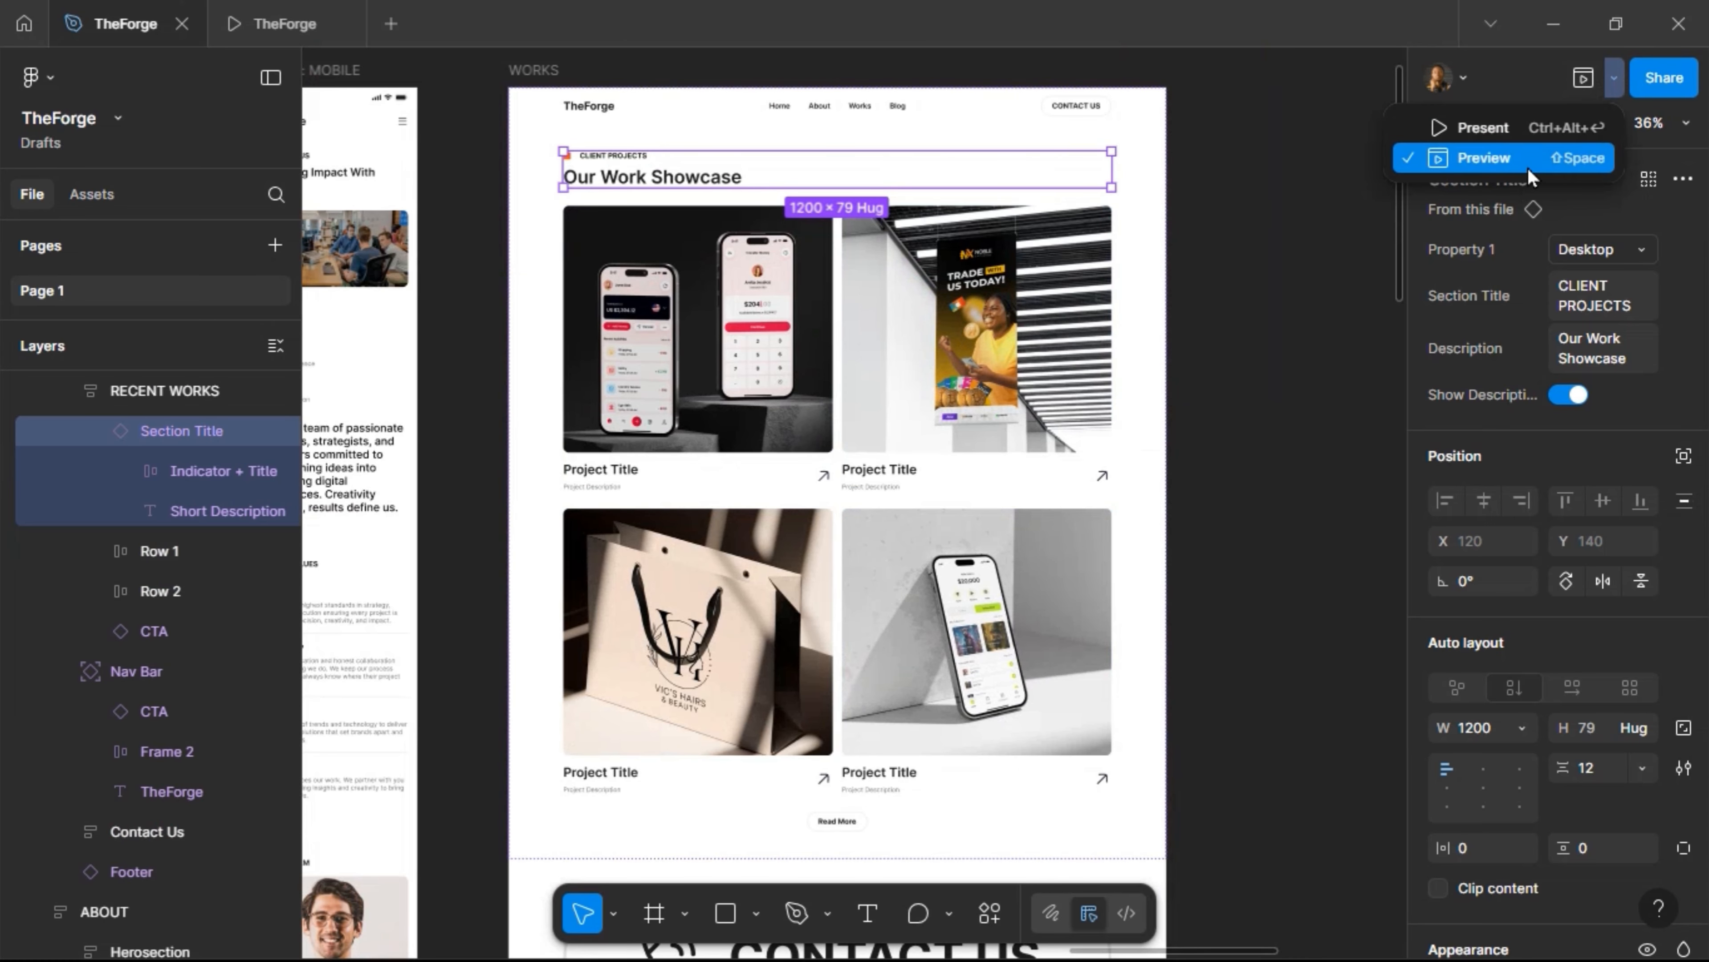
pyautogui.click(1530, 84)
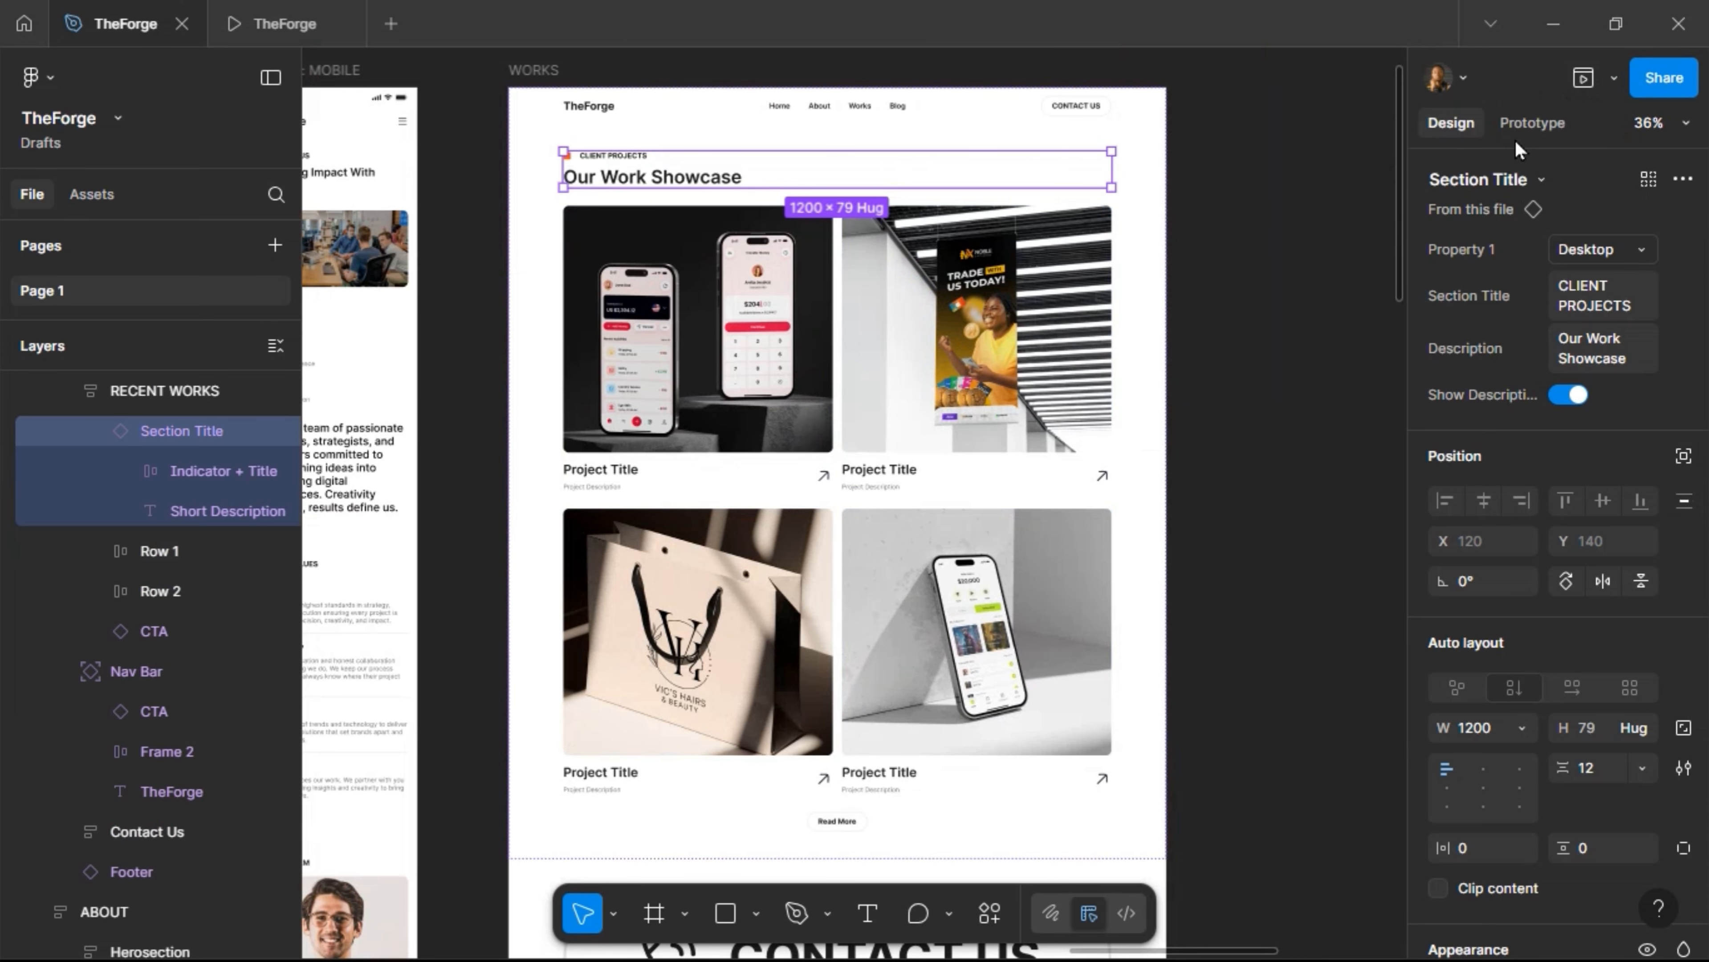
pyautogui.click(1530, 115)
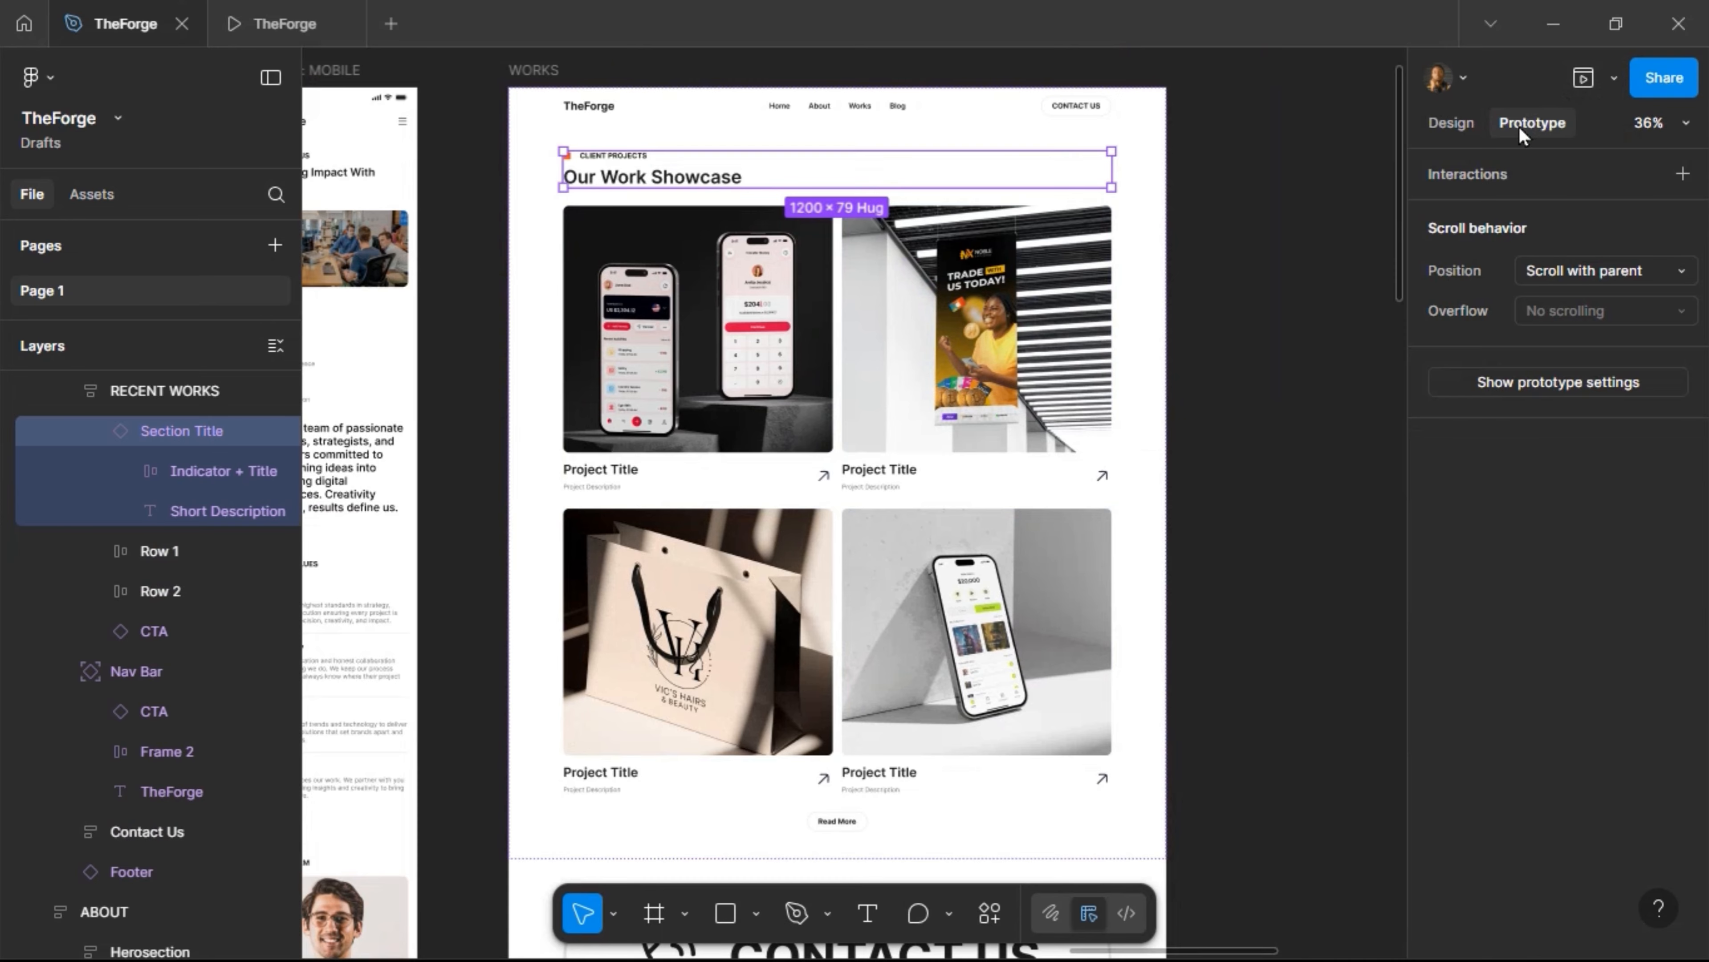
pyautogui.click(1525, 382)
pyautogui.click(1479, 229)
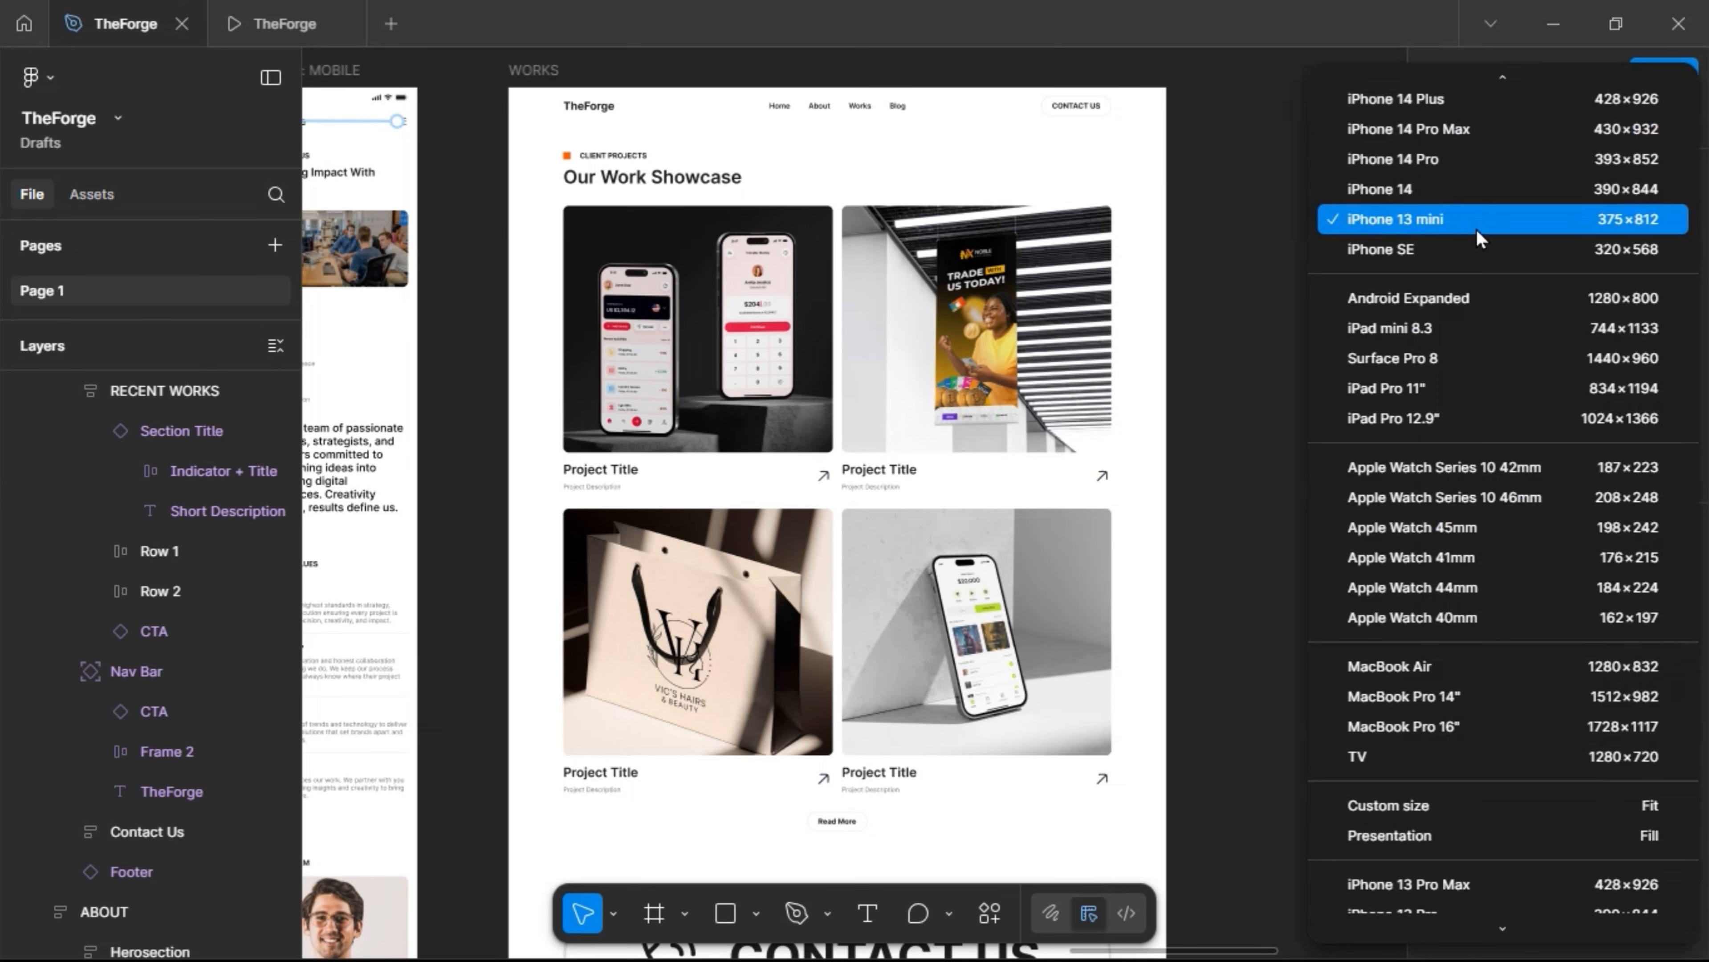
pyautogui.scroll(1, 1421, 169)
pyautogui.scroll(5, 1418, 128)
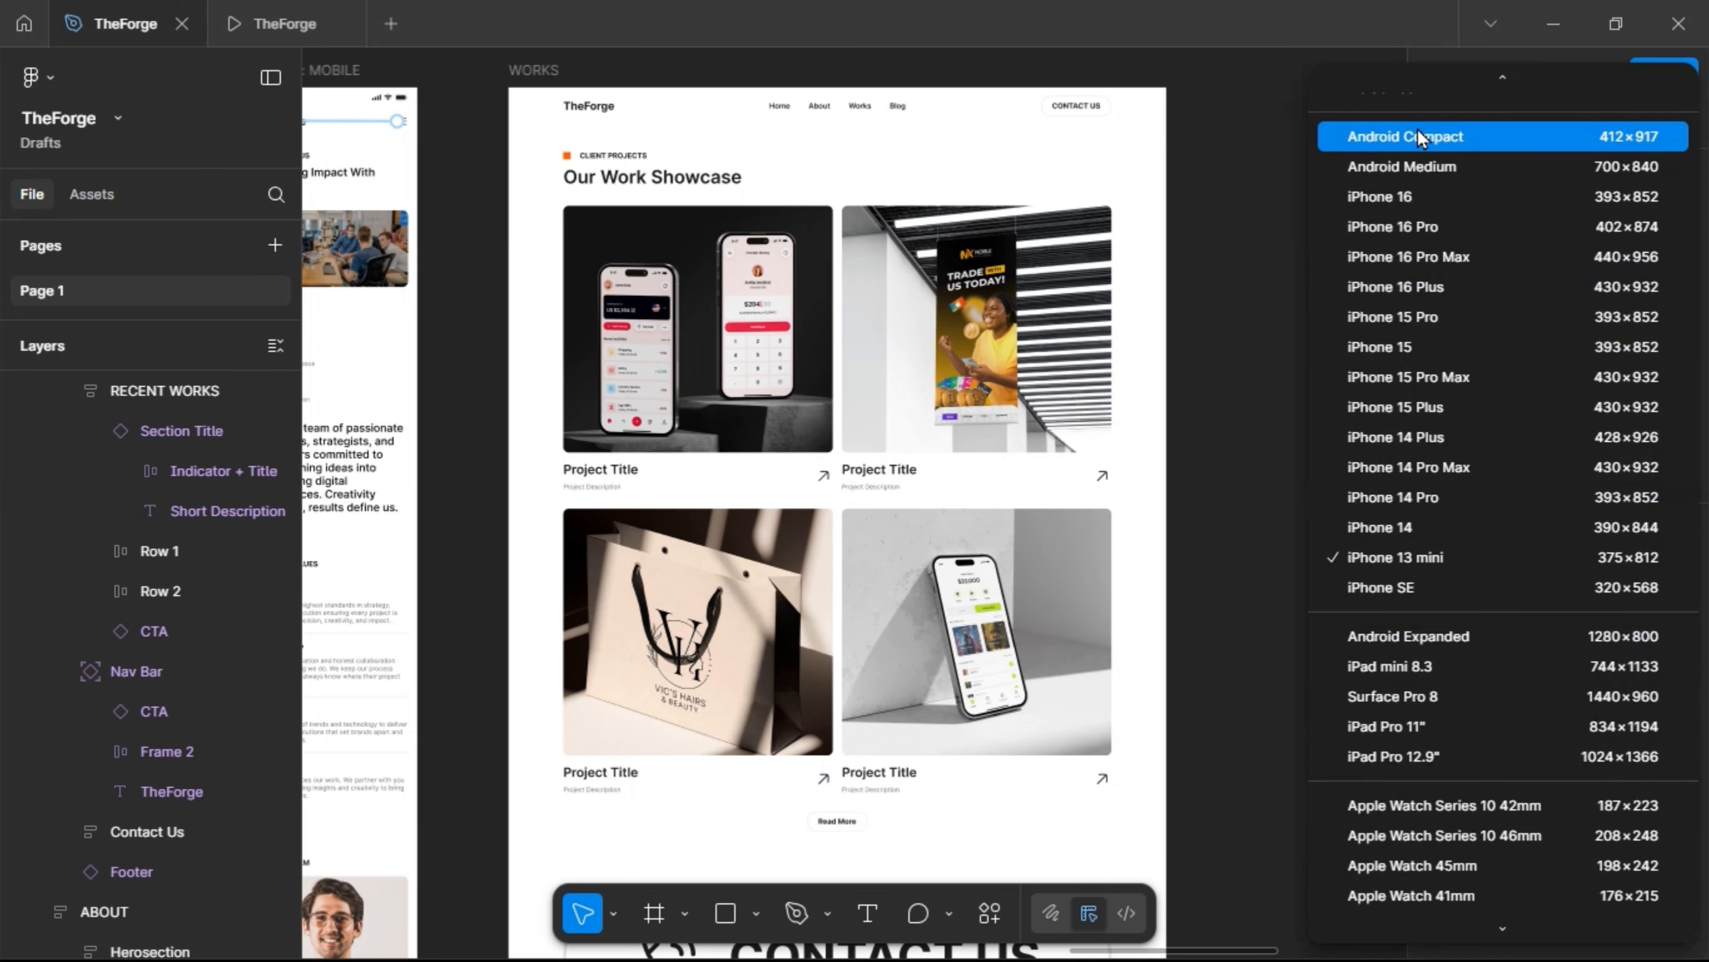
pyautogui.click(1420, 95)
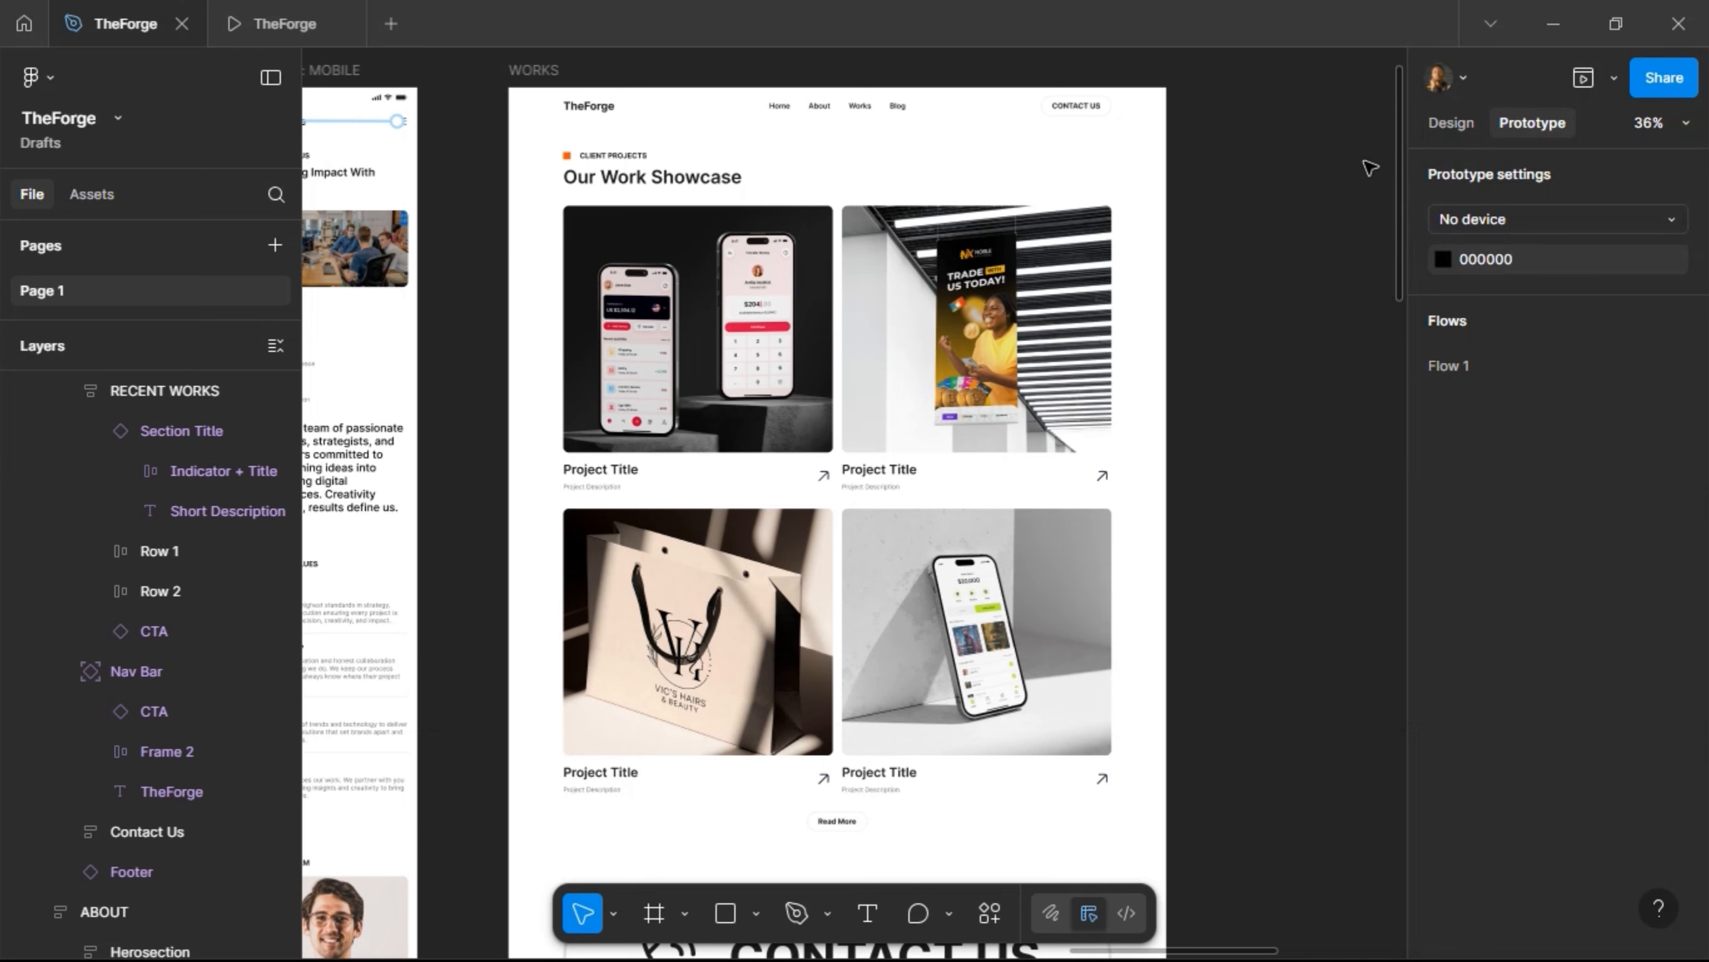
# Present the WORKS frame in full presentation view, scaled to fit the width
pyautogui.click(1614, 78)
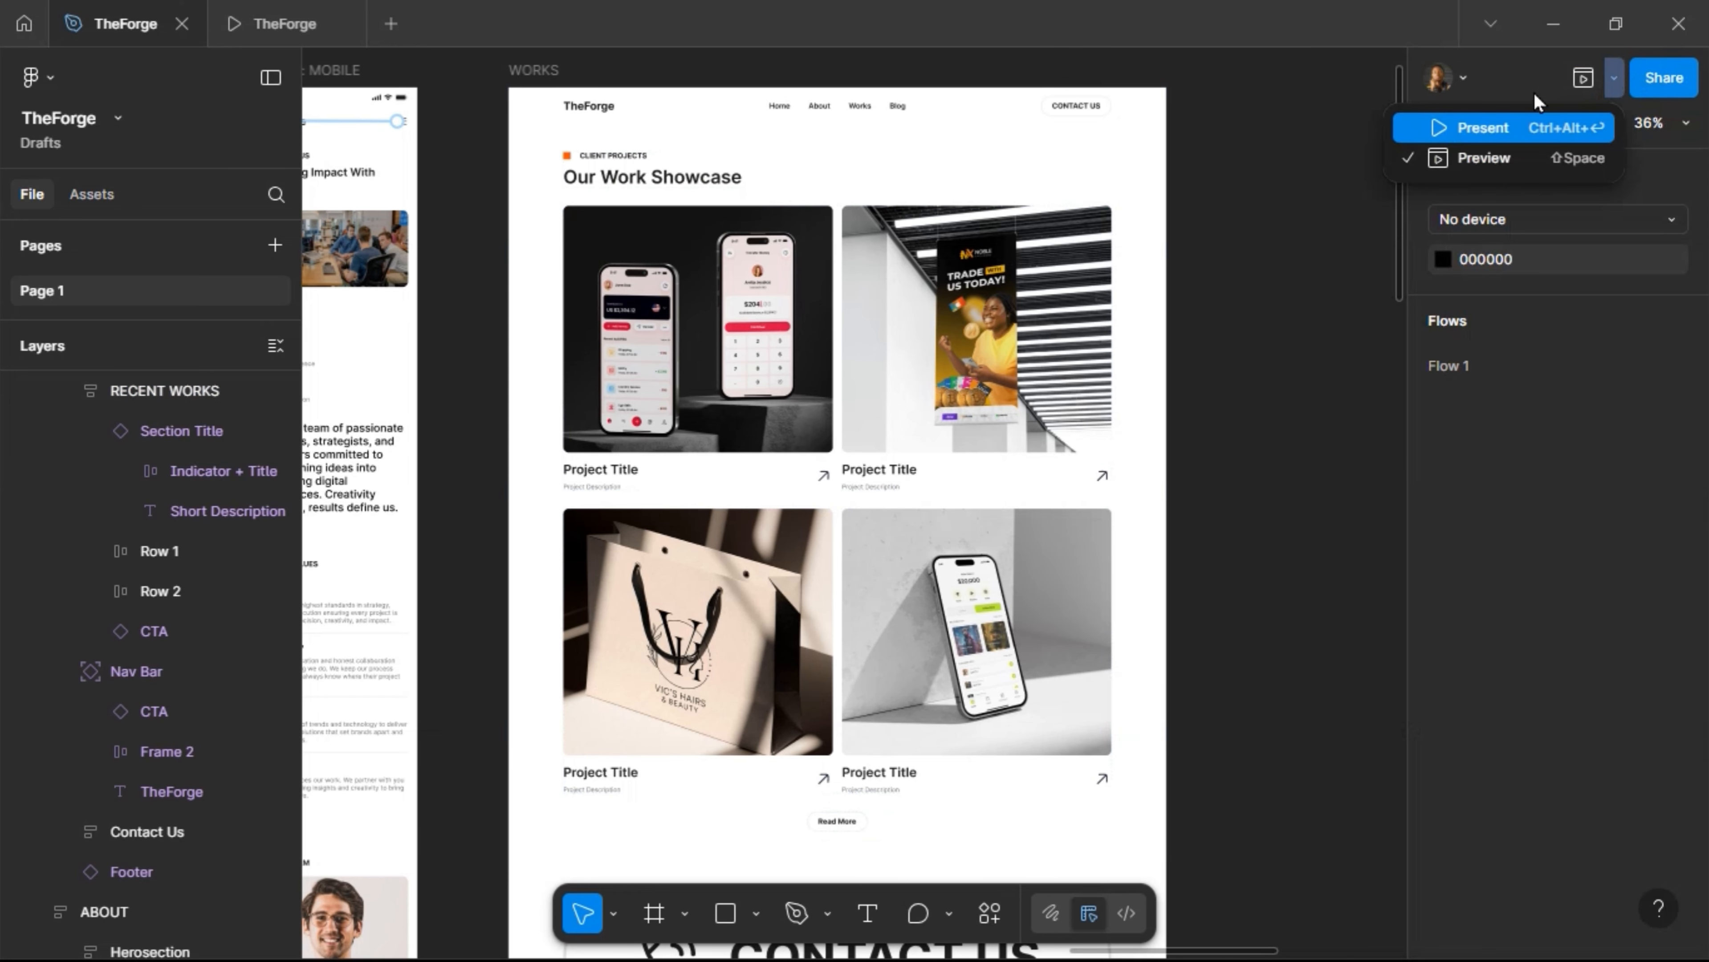
pyautogui.click(1611, 80)
pyautogui.click(1604, 77)
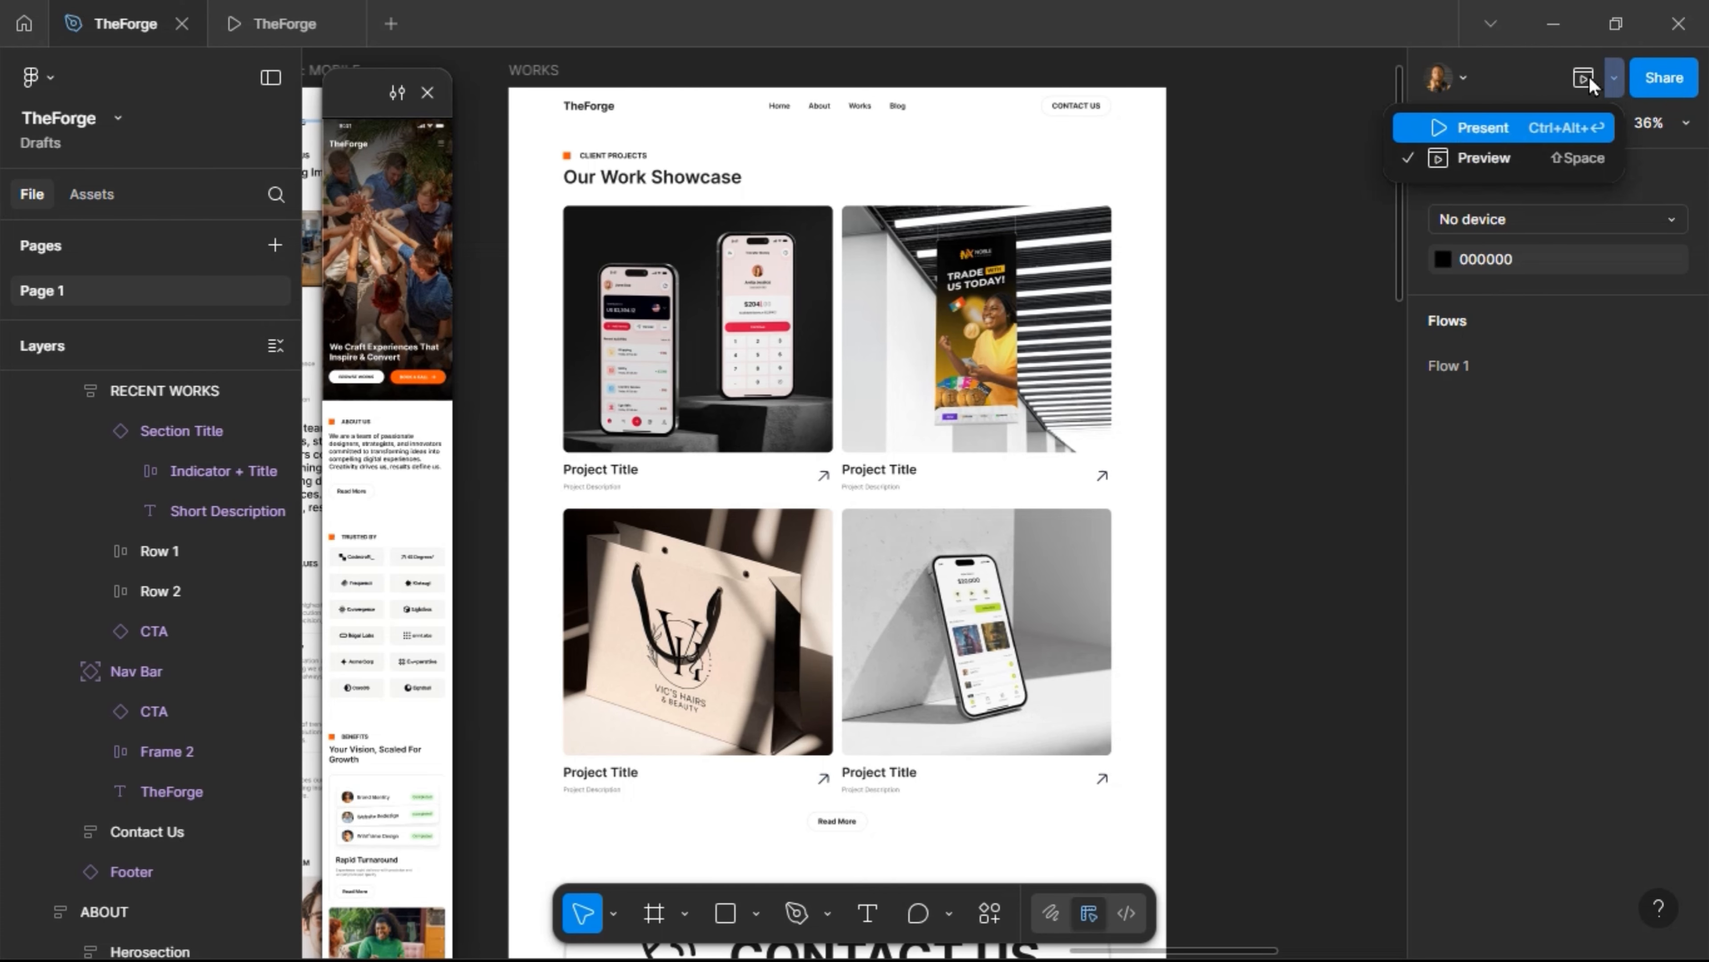
pyautogui.click(1545, 126)
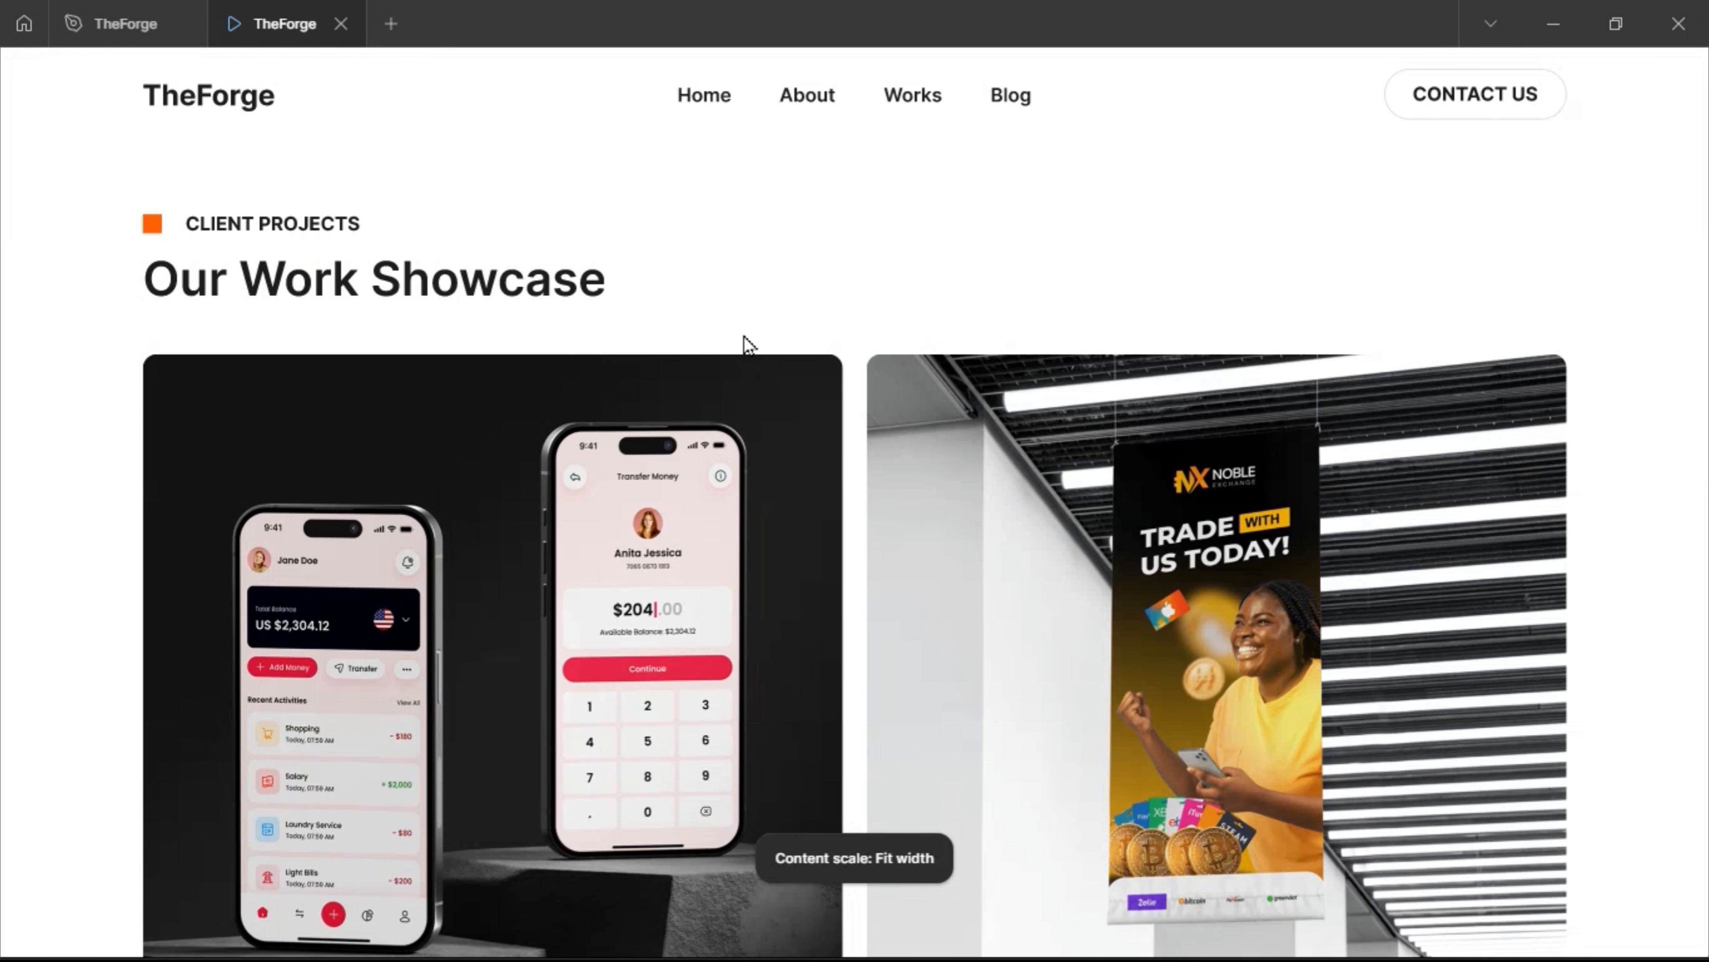
# Review the presented WORKS page from its header through the project grid to the footer and return to the design file
pyautogui.scroll(-10, 734, 422)
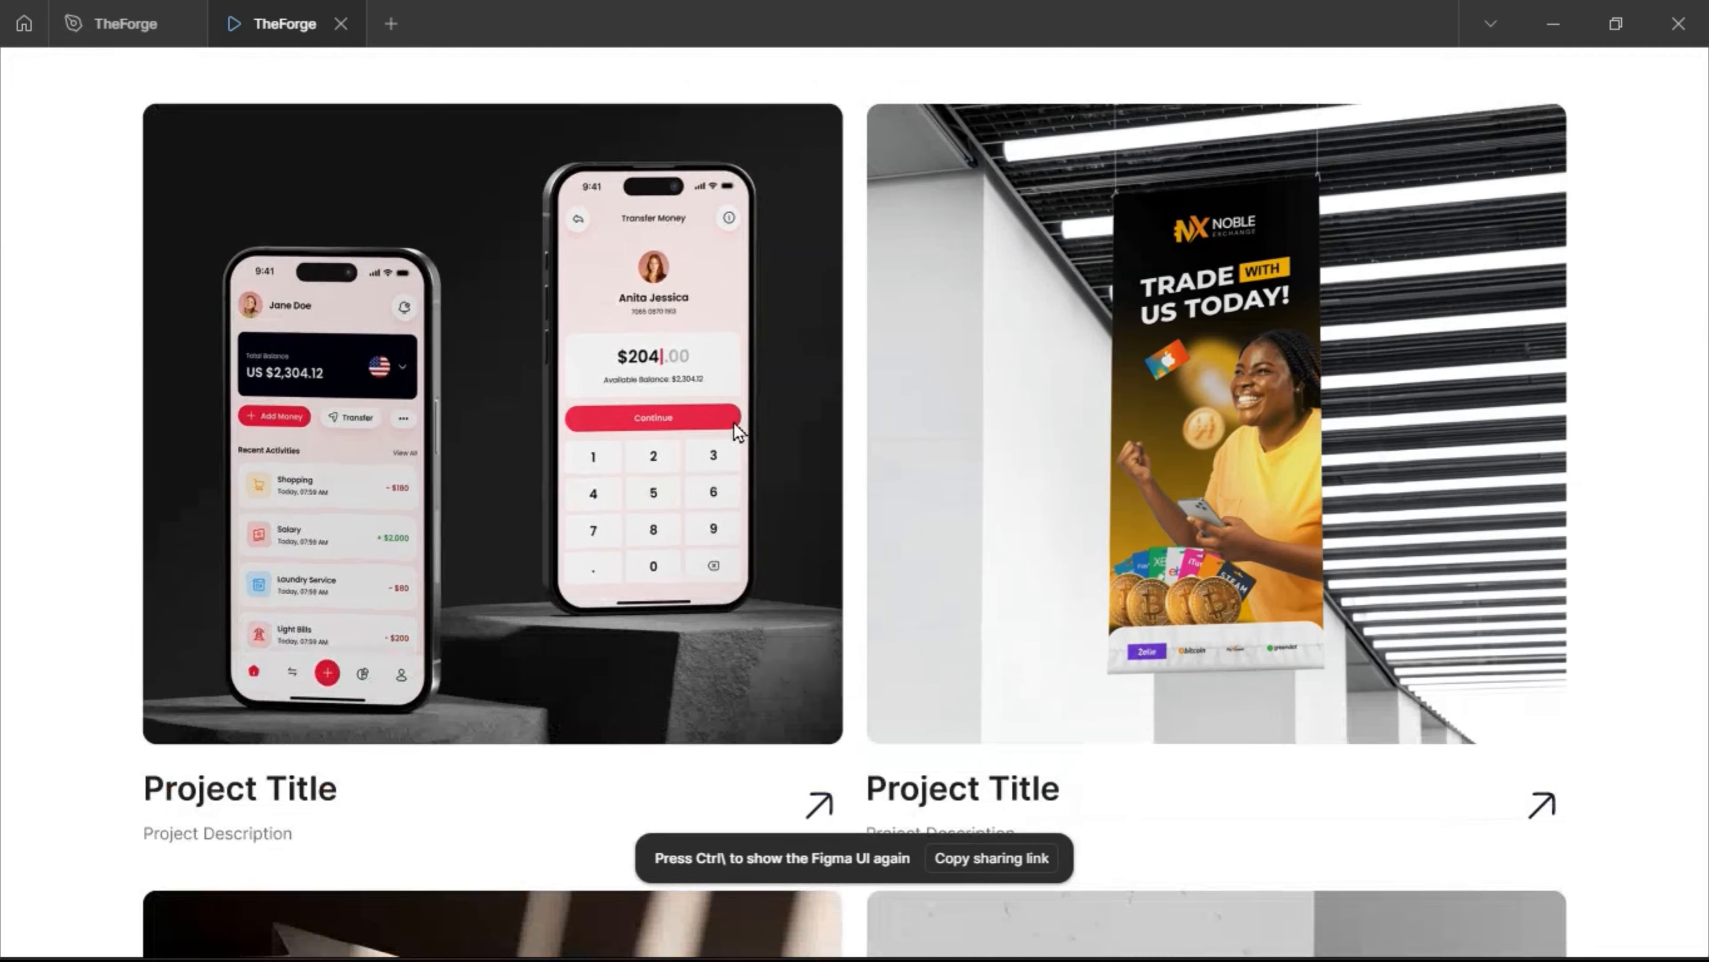
pyautogui.scroll(-8, 741, 486)
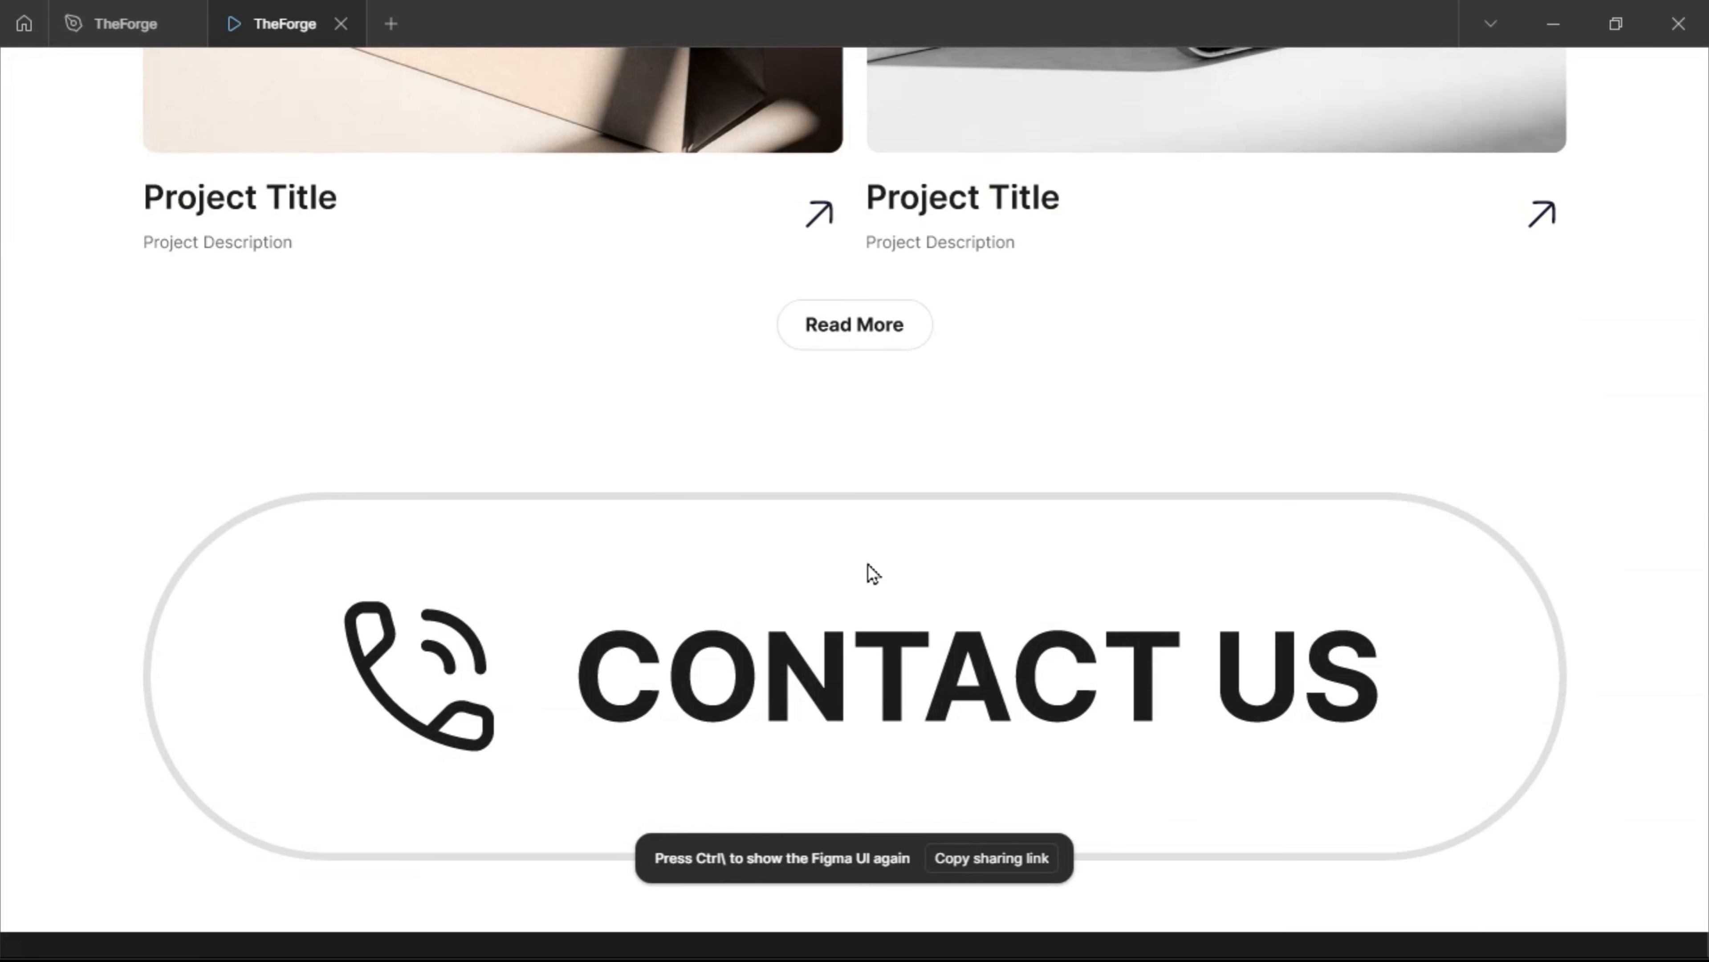
pyautogui.scroll(-4, 868, 565)
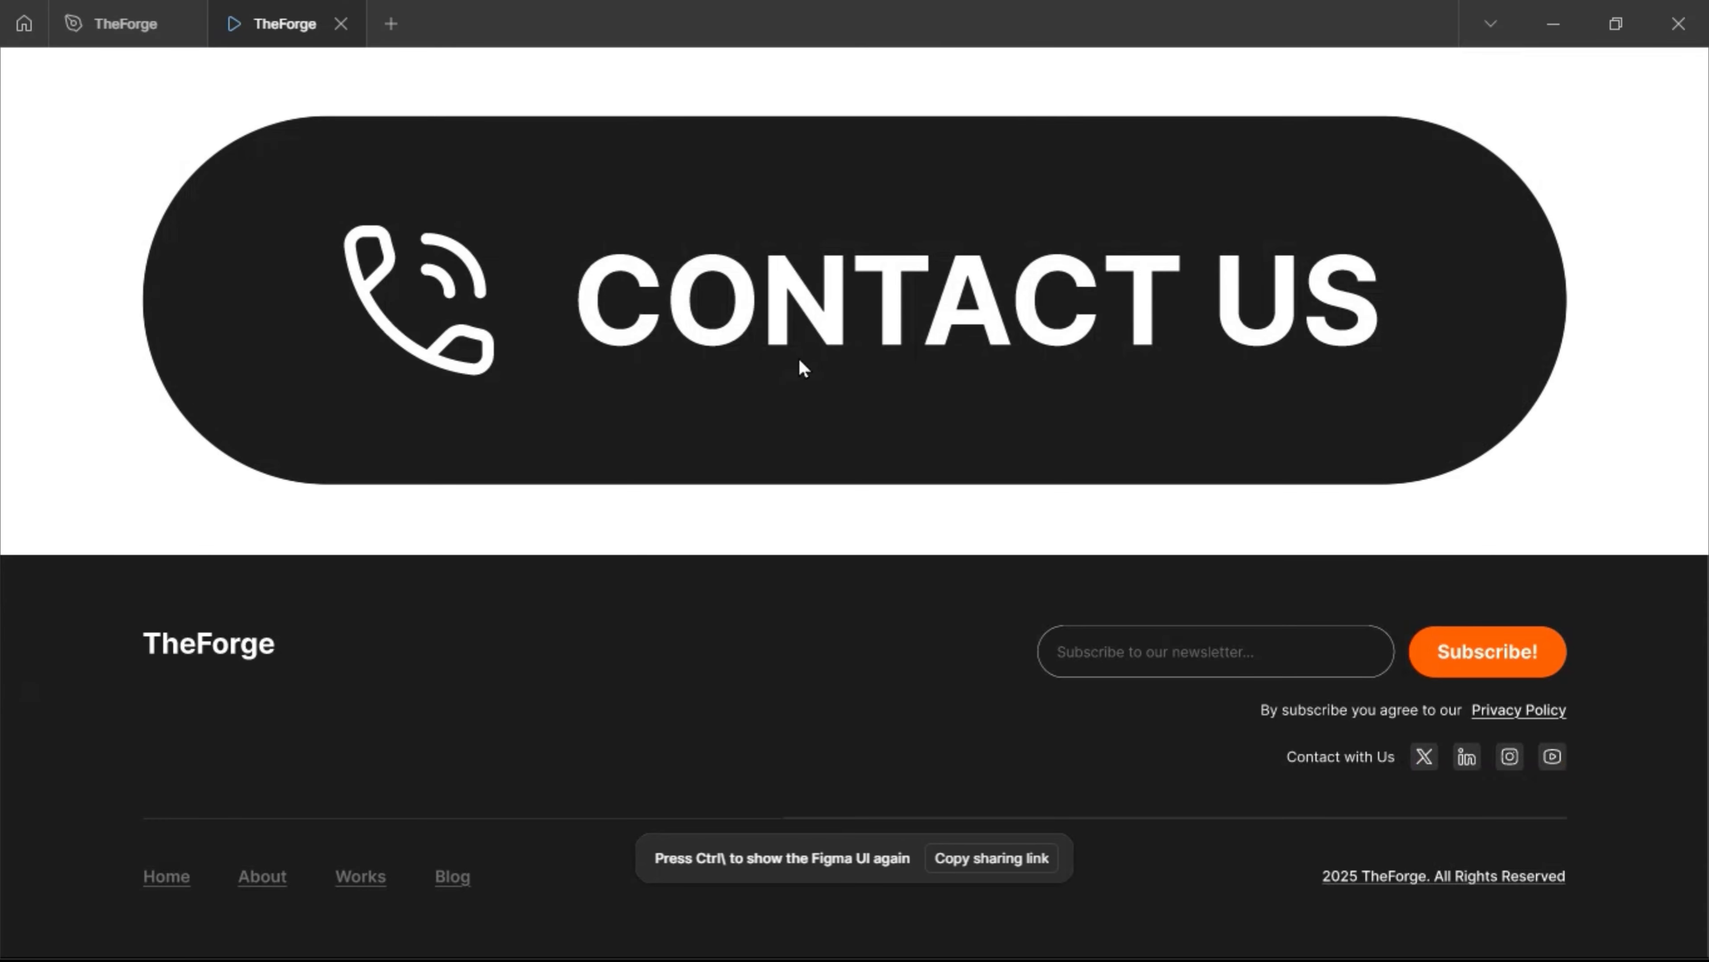
pyautogui.scroll(11, 778, 416)
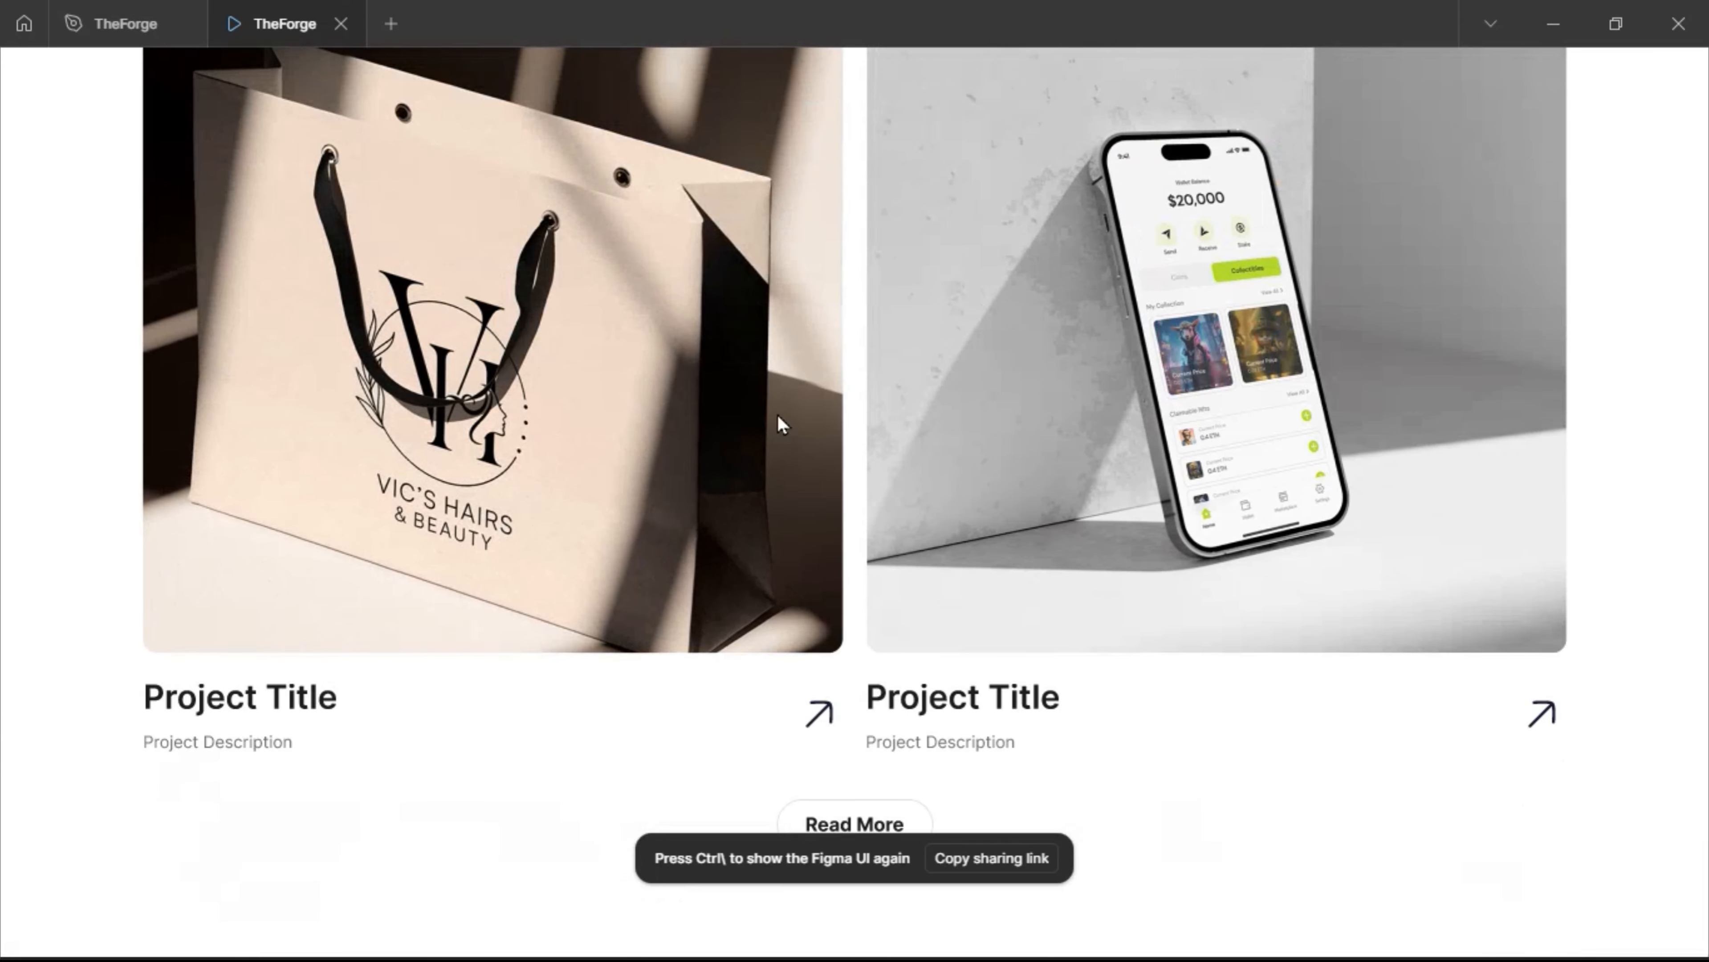
pyautogui.scroll(9, 778, 416)
pyautogui.scroll(3, 778, 416)
pyautogui.scroll(-10, 778, 416)
pyautogui.scroll(-7, 779, 424)
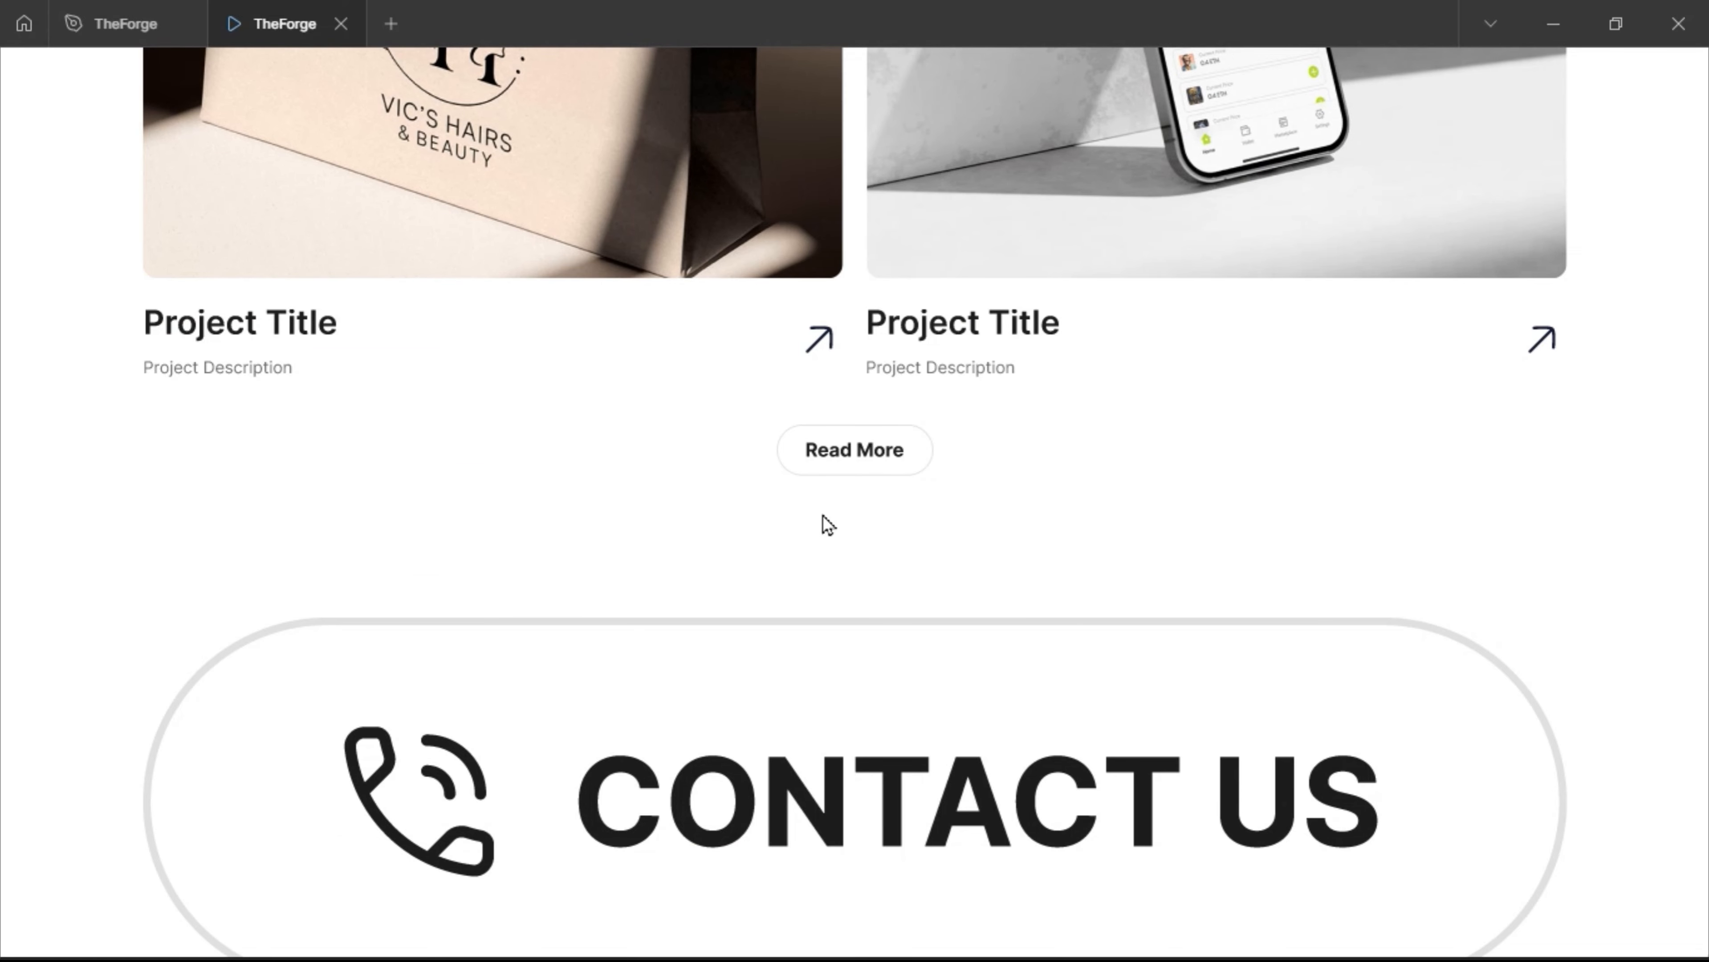
pyautogui.scroll(-6, 828, 525)
pyautogui.scroll(12, 829, 526)
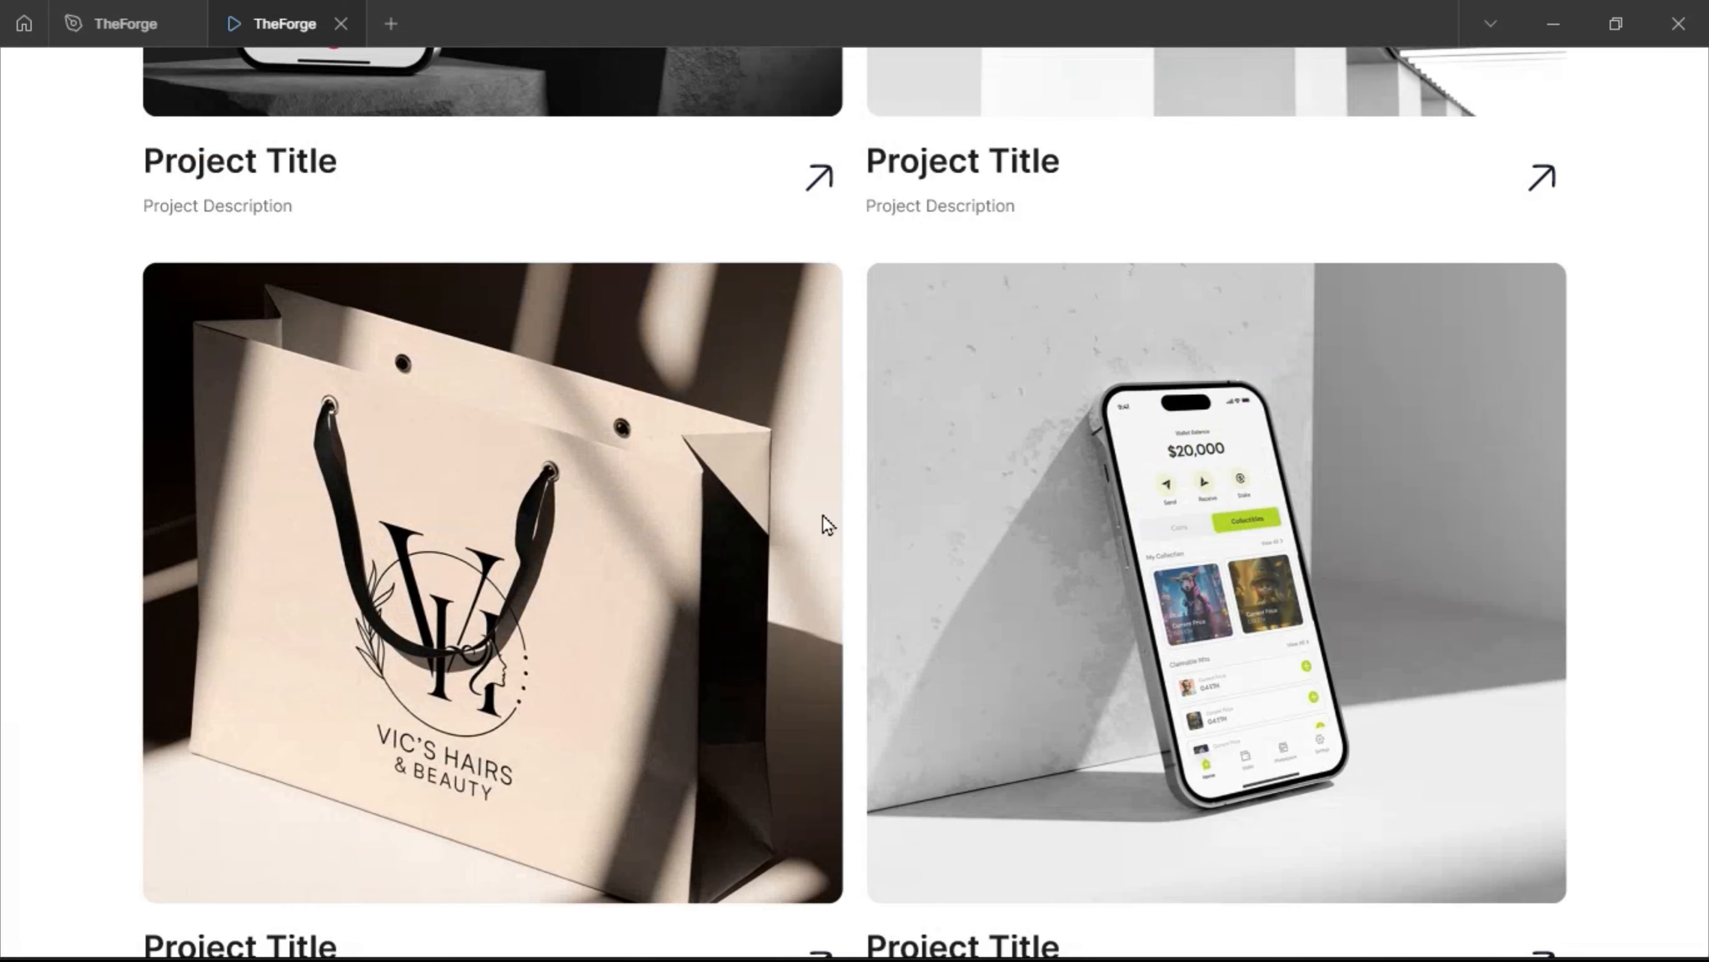
pyautogui.scroll(10, 827, 524)
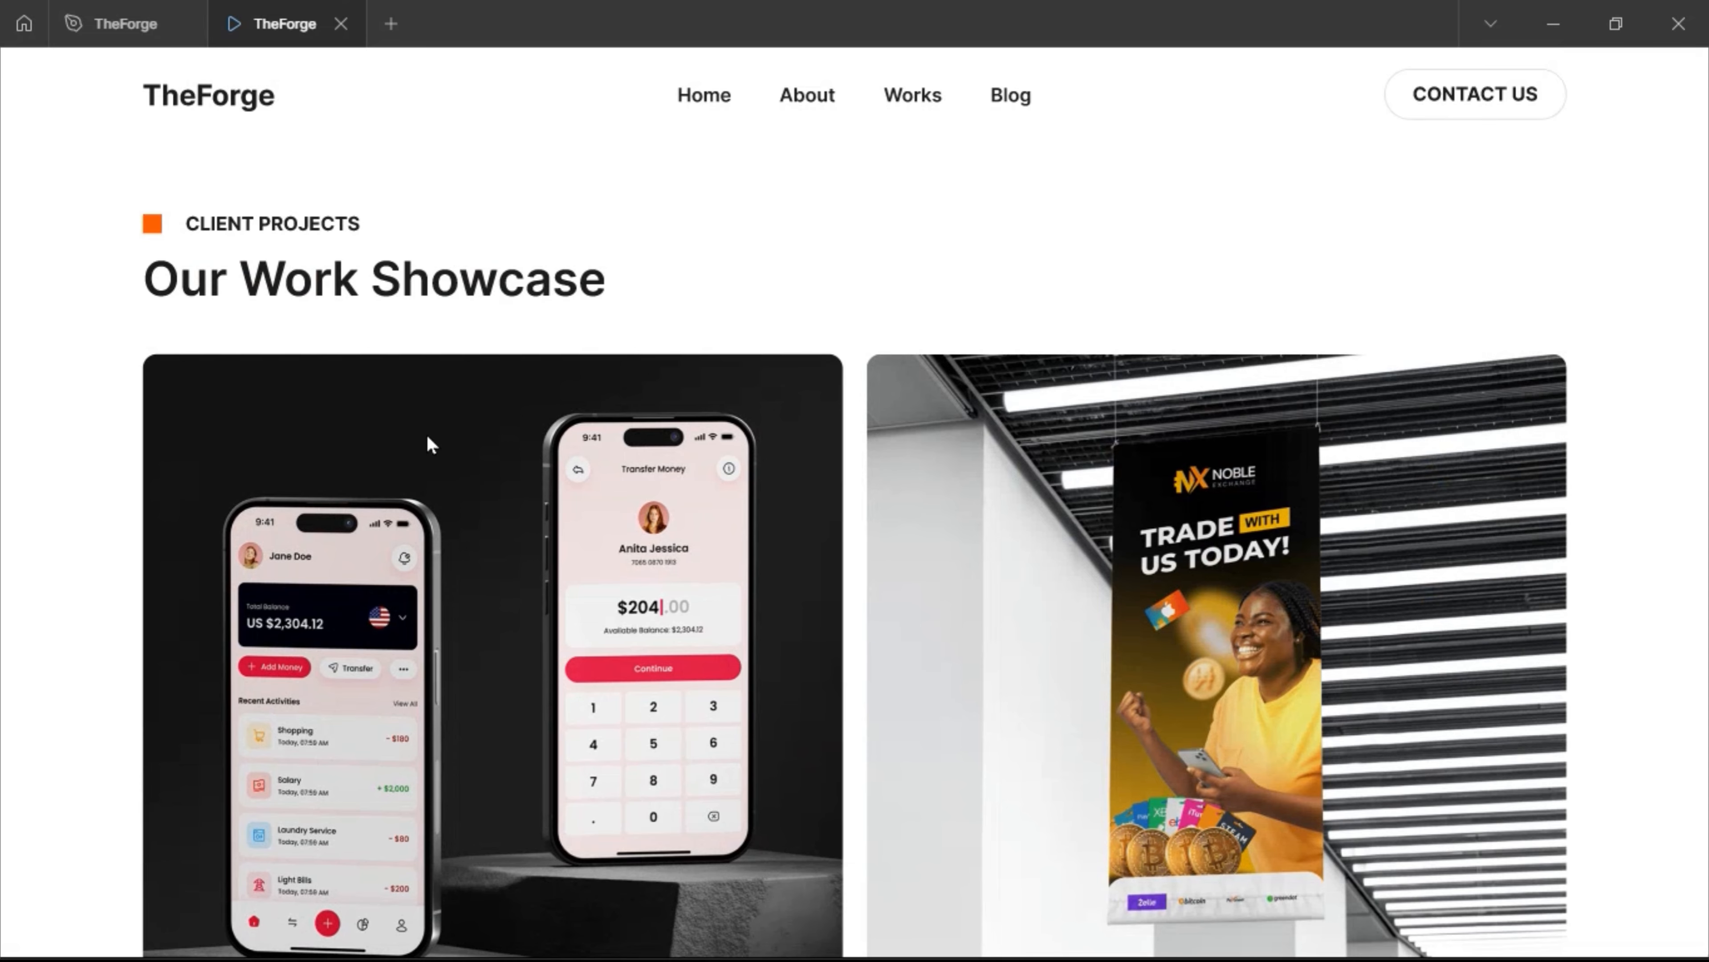
pyautogui.click(125, 24)
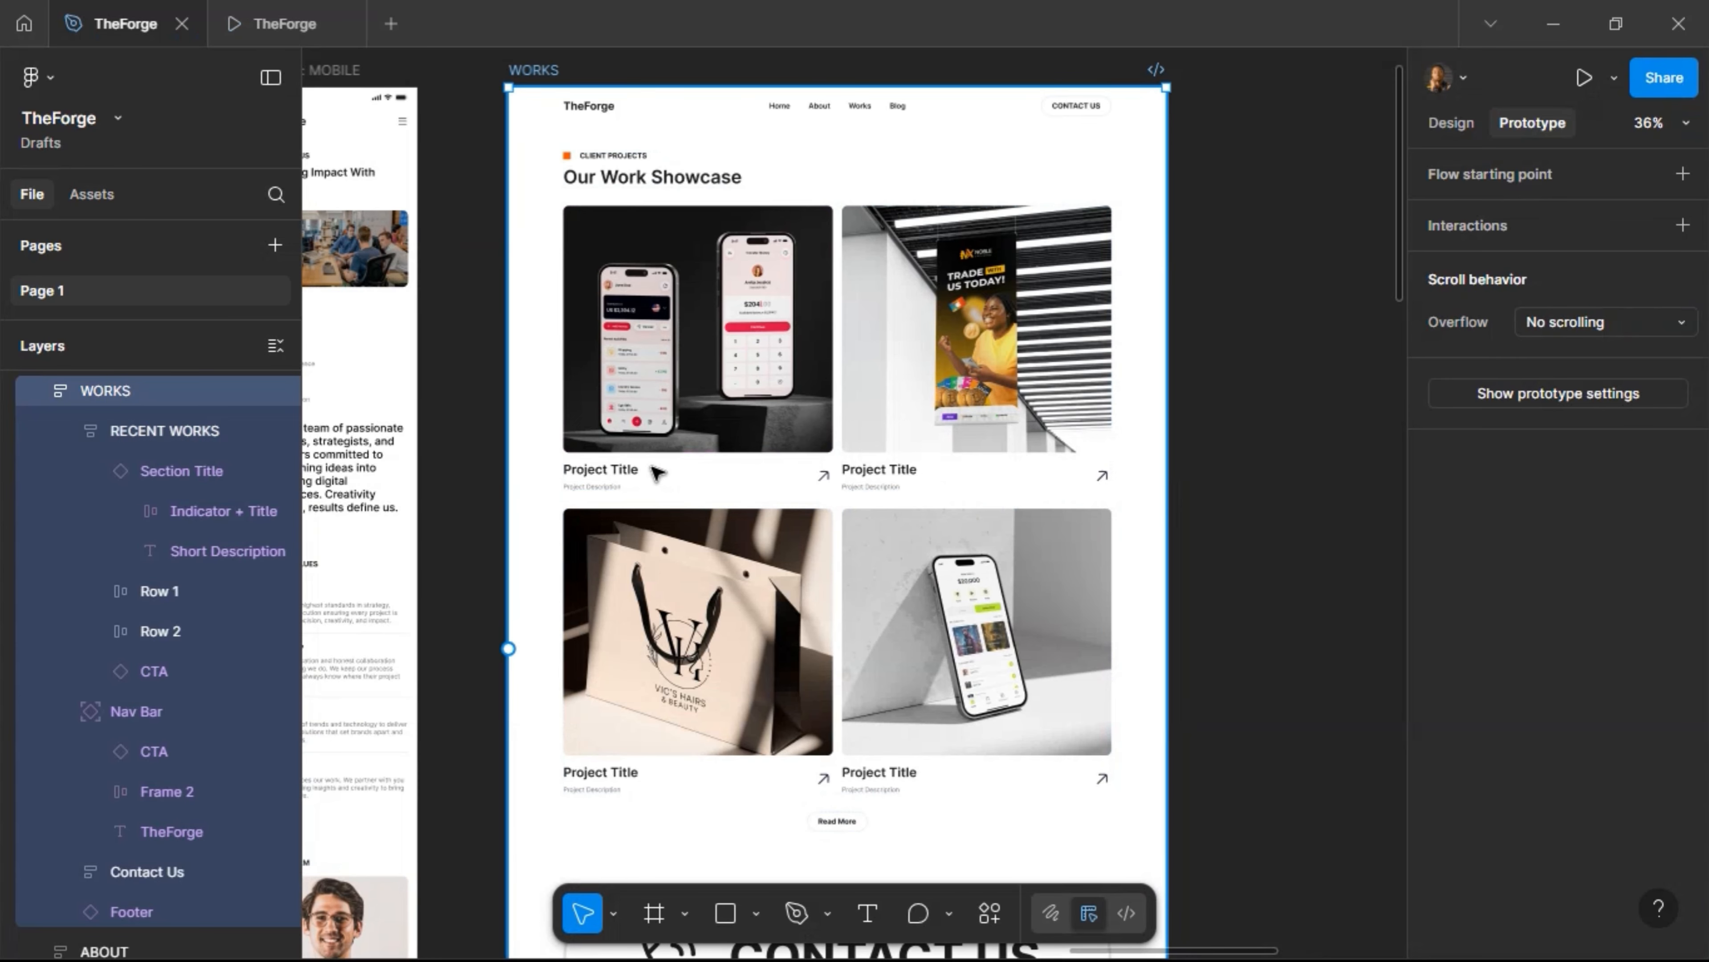
pyautogui.scroll(-4, 656, 474)
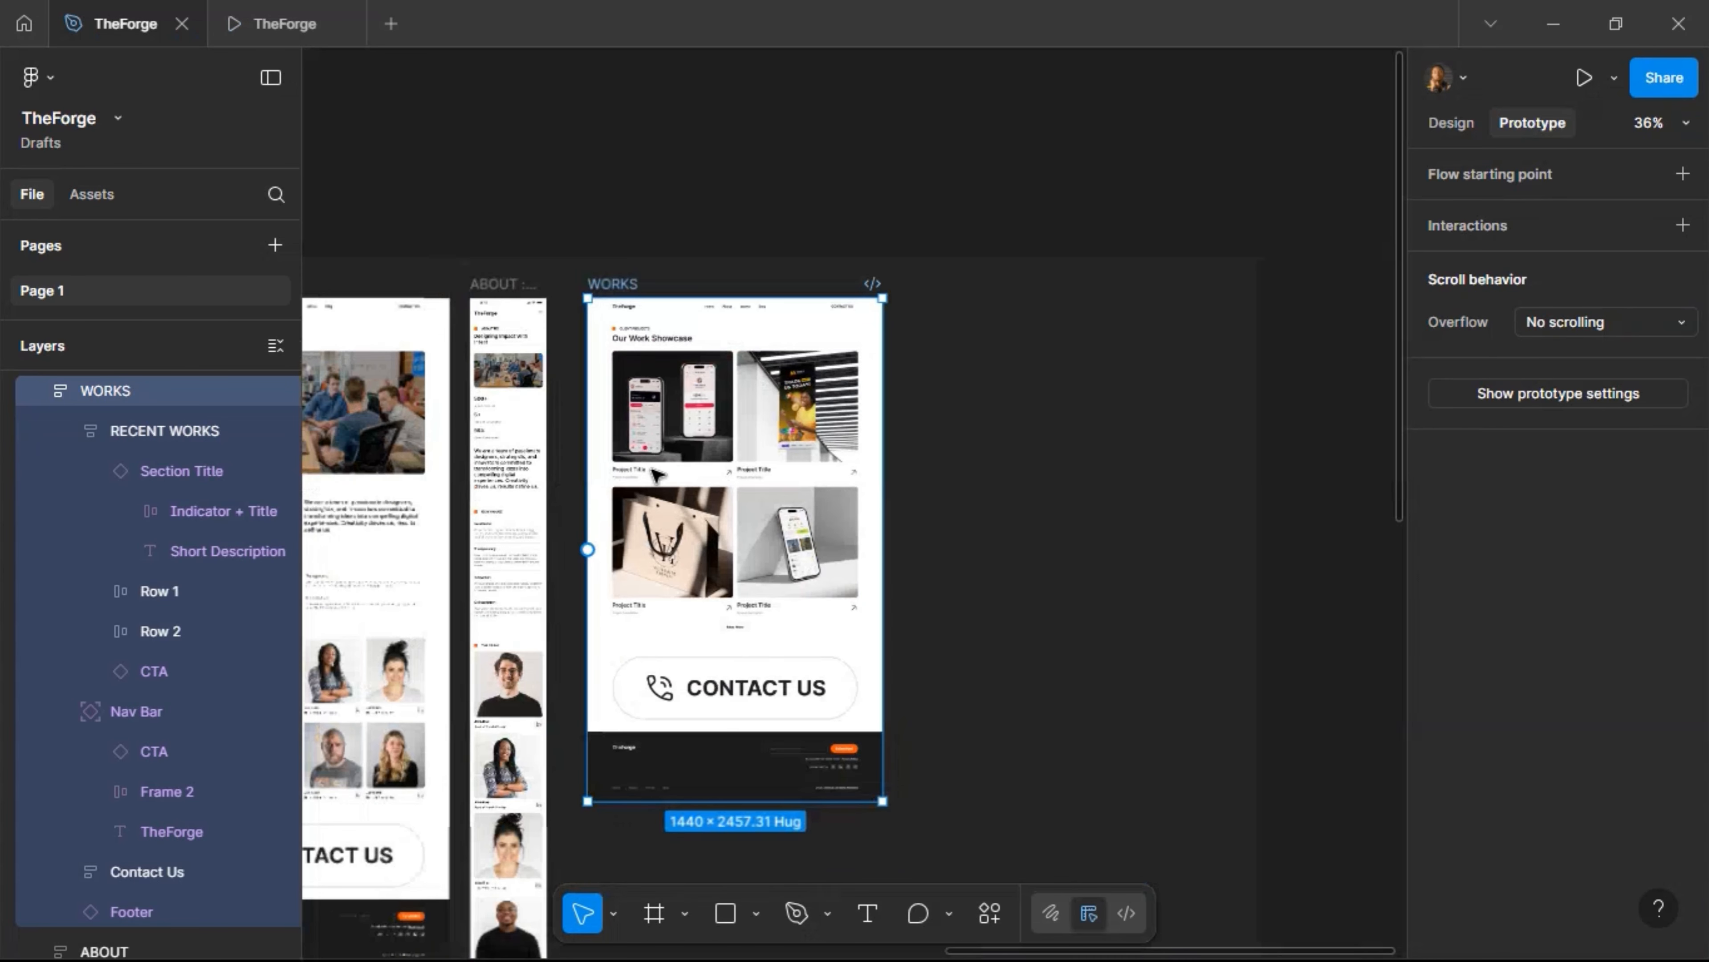
# Add an iPhone 13 mini frame beside the WORKS frame, aligned with its upper edge, and show its design properties
pyautogui.click(651, 915)
pyautogui.scroll(-3, 1476, 378)
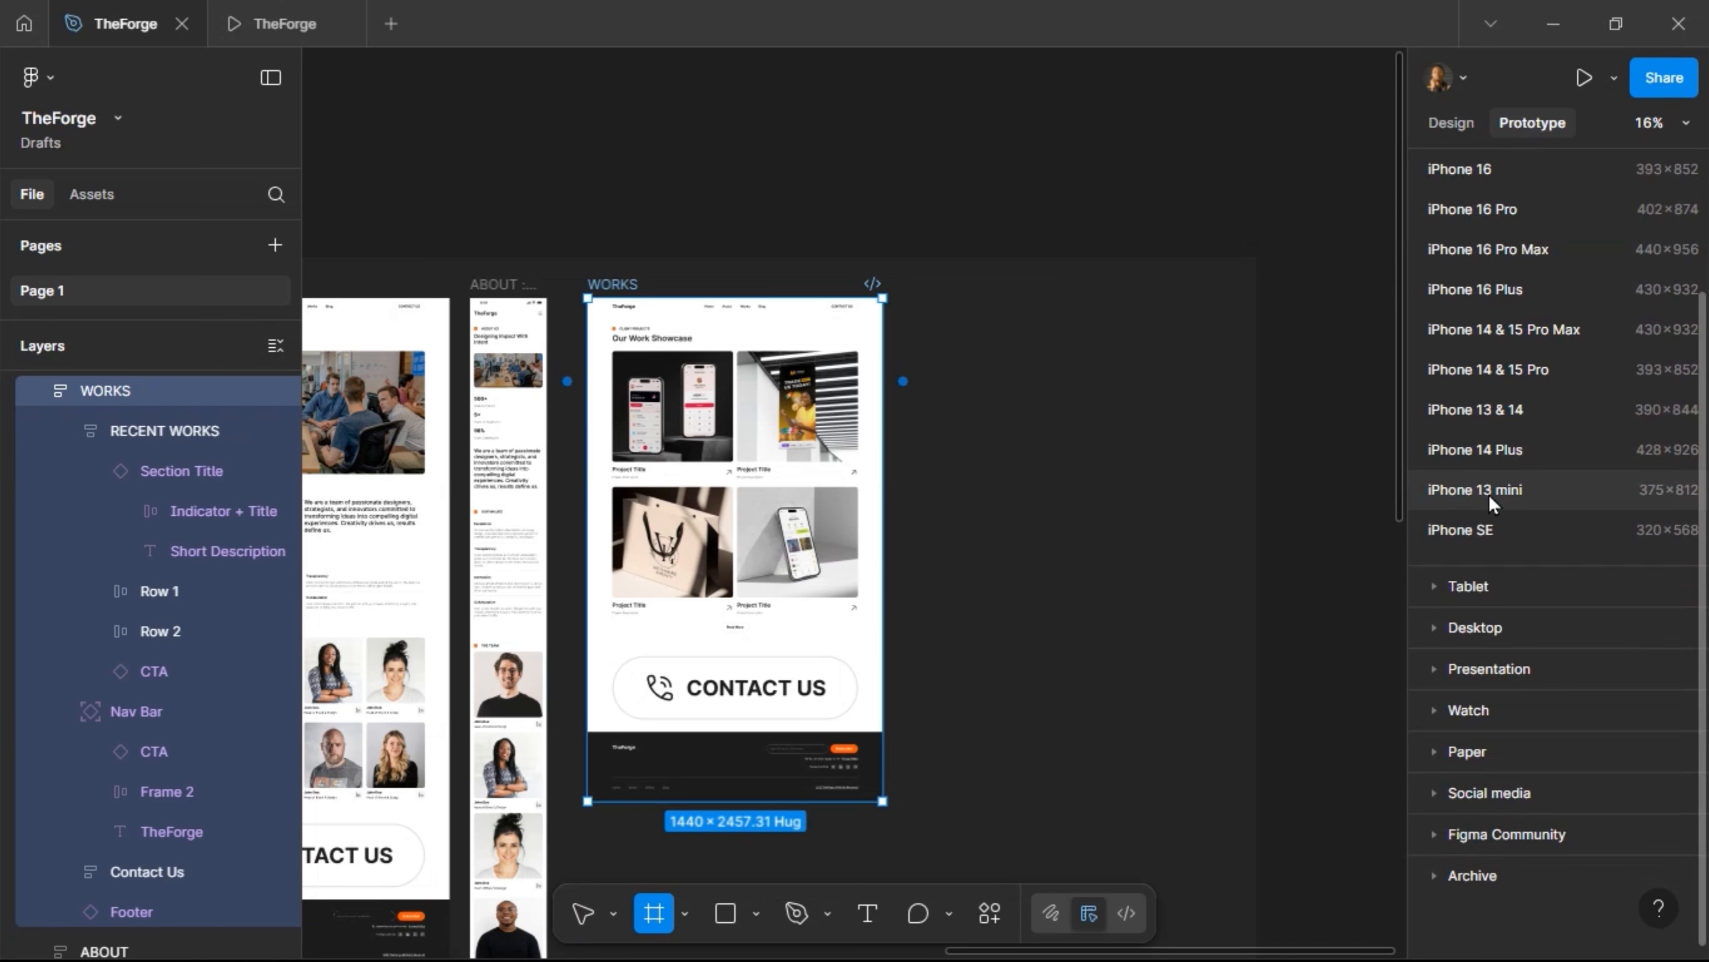
pyautogui.click(1474, 489)
pyautogui.moveTo(1270, 396); pyautogui.dragTo(915, 275)
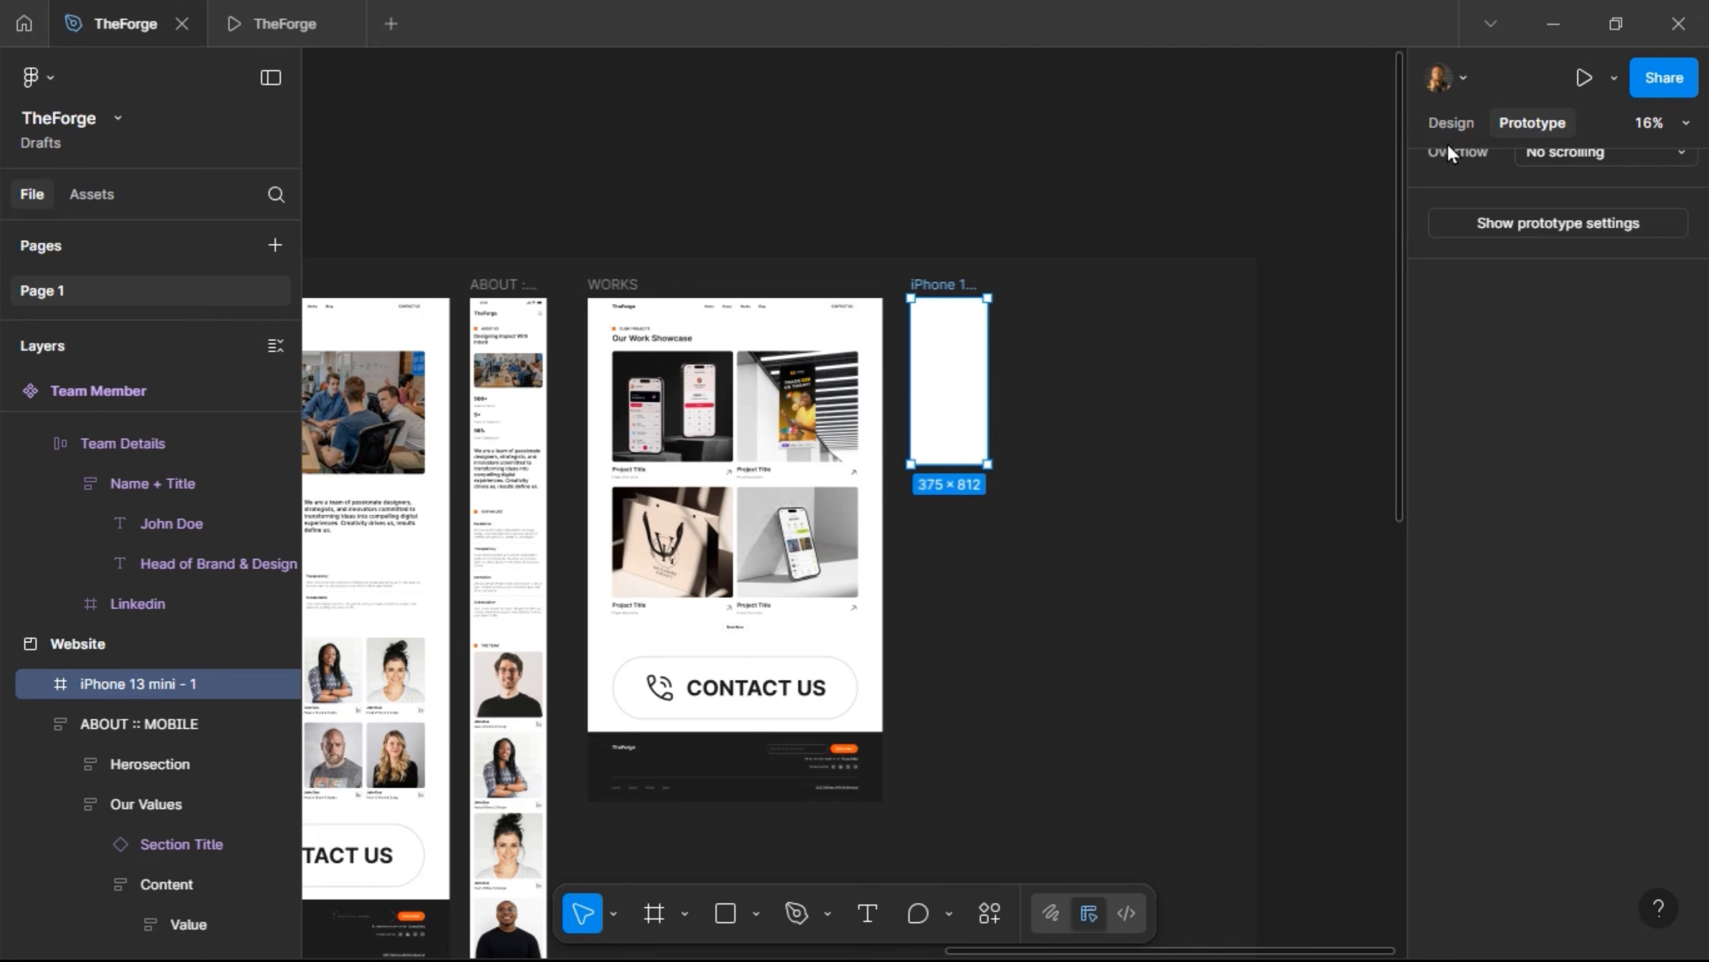
pyautogui.click(1454, 122)
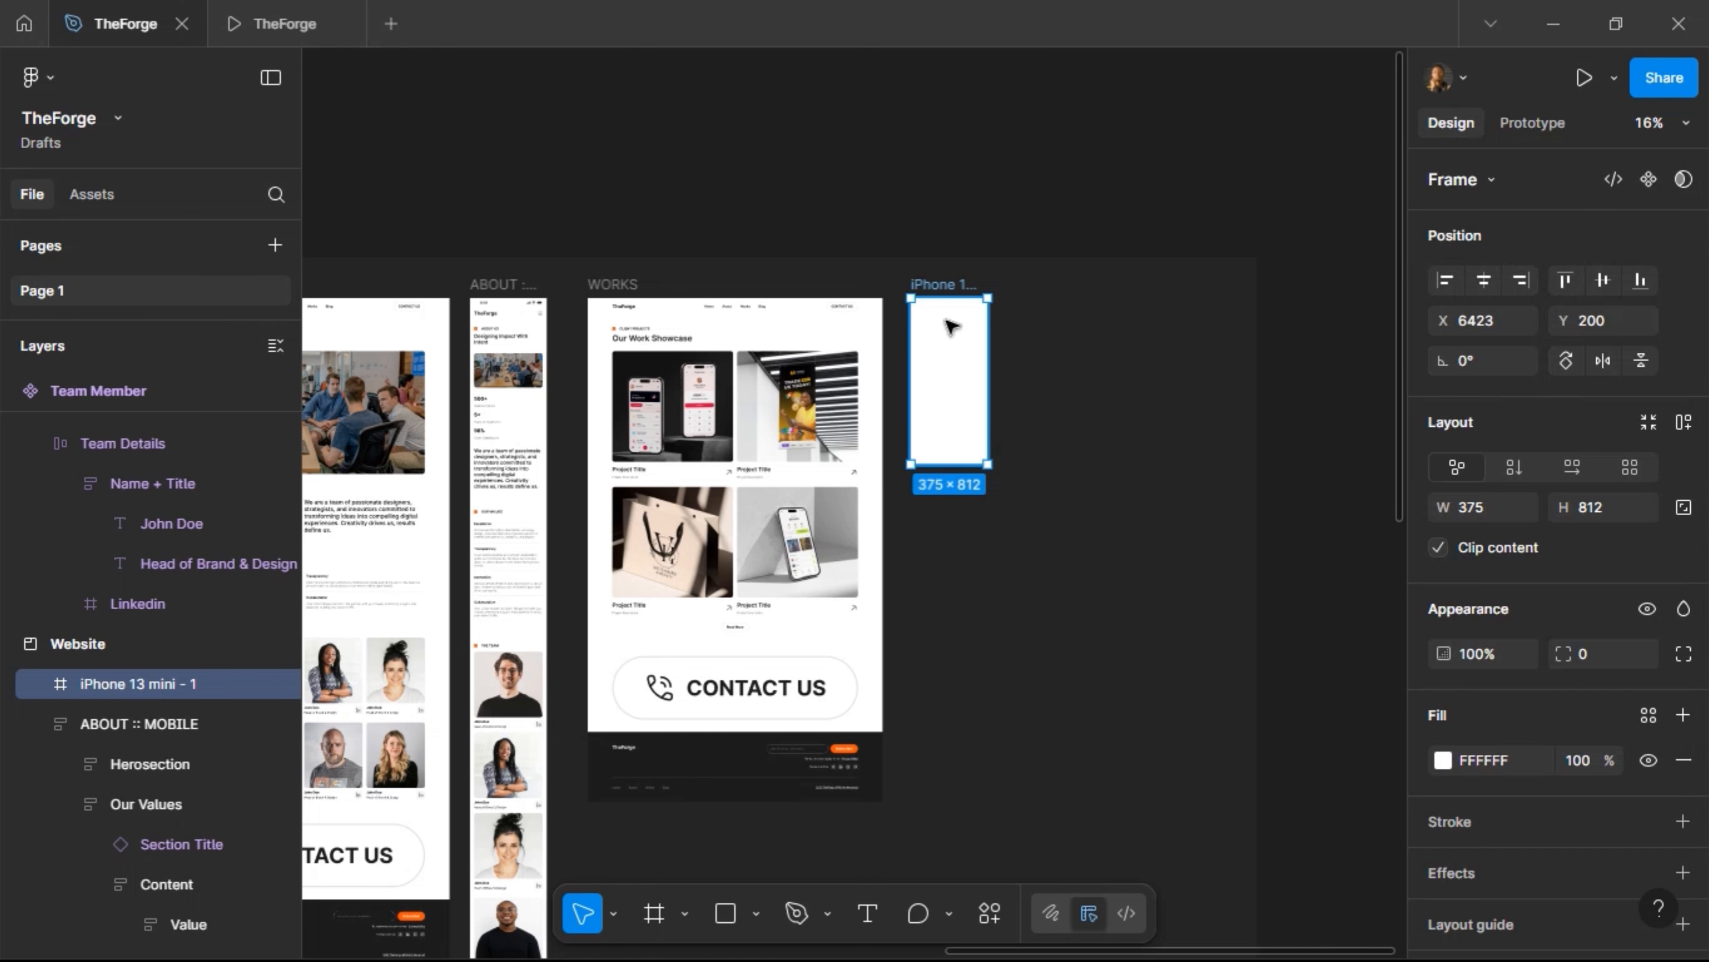
# Move the iPhone 13 mini frame closer to the WORKS frame, to X 6385
pyautogui.keyDown('ctrl'); pyautogui.scroll(5, 943, 320); pyautogui.keyUp('ctrl')
pyautogui.press('alt')
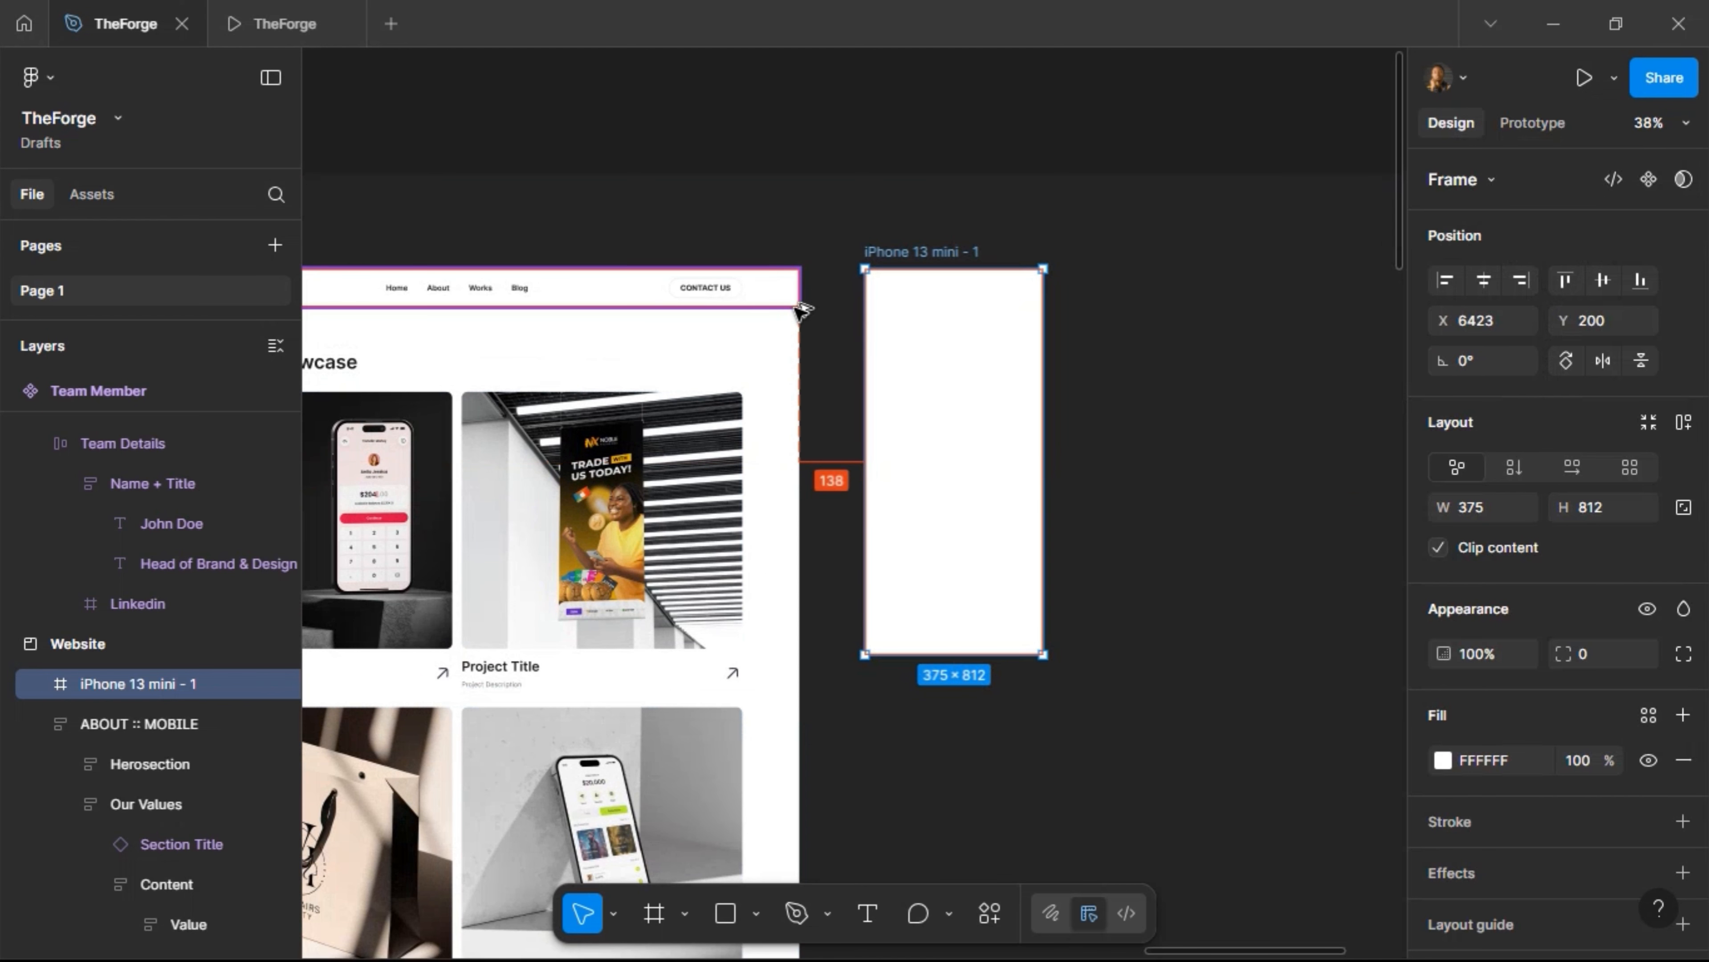
pyautogui.press('Left')
pyautogui.press('Left')
pyautogui.press('Left')
pyautogui.press('Left')
pyautogui.press('Left')
pyautogui.press('Left')
pyautogui.press('Left')
pyautogui.press('Left')
pyautogui.press('Left')
pyautogui.press('Left')
pyautogui.press('Left')
pyautogui.press('Left')
pyautogui.press('Left')
pyautogui.press('Left')
pyautogui.press('Left')
pyautogui.press('Left')
pyautogui.press('Left')
pyautogui.press('Left')
pyautogui.press('Left')
pyautogui.press('Left')
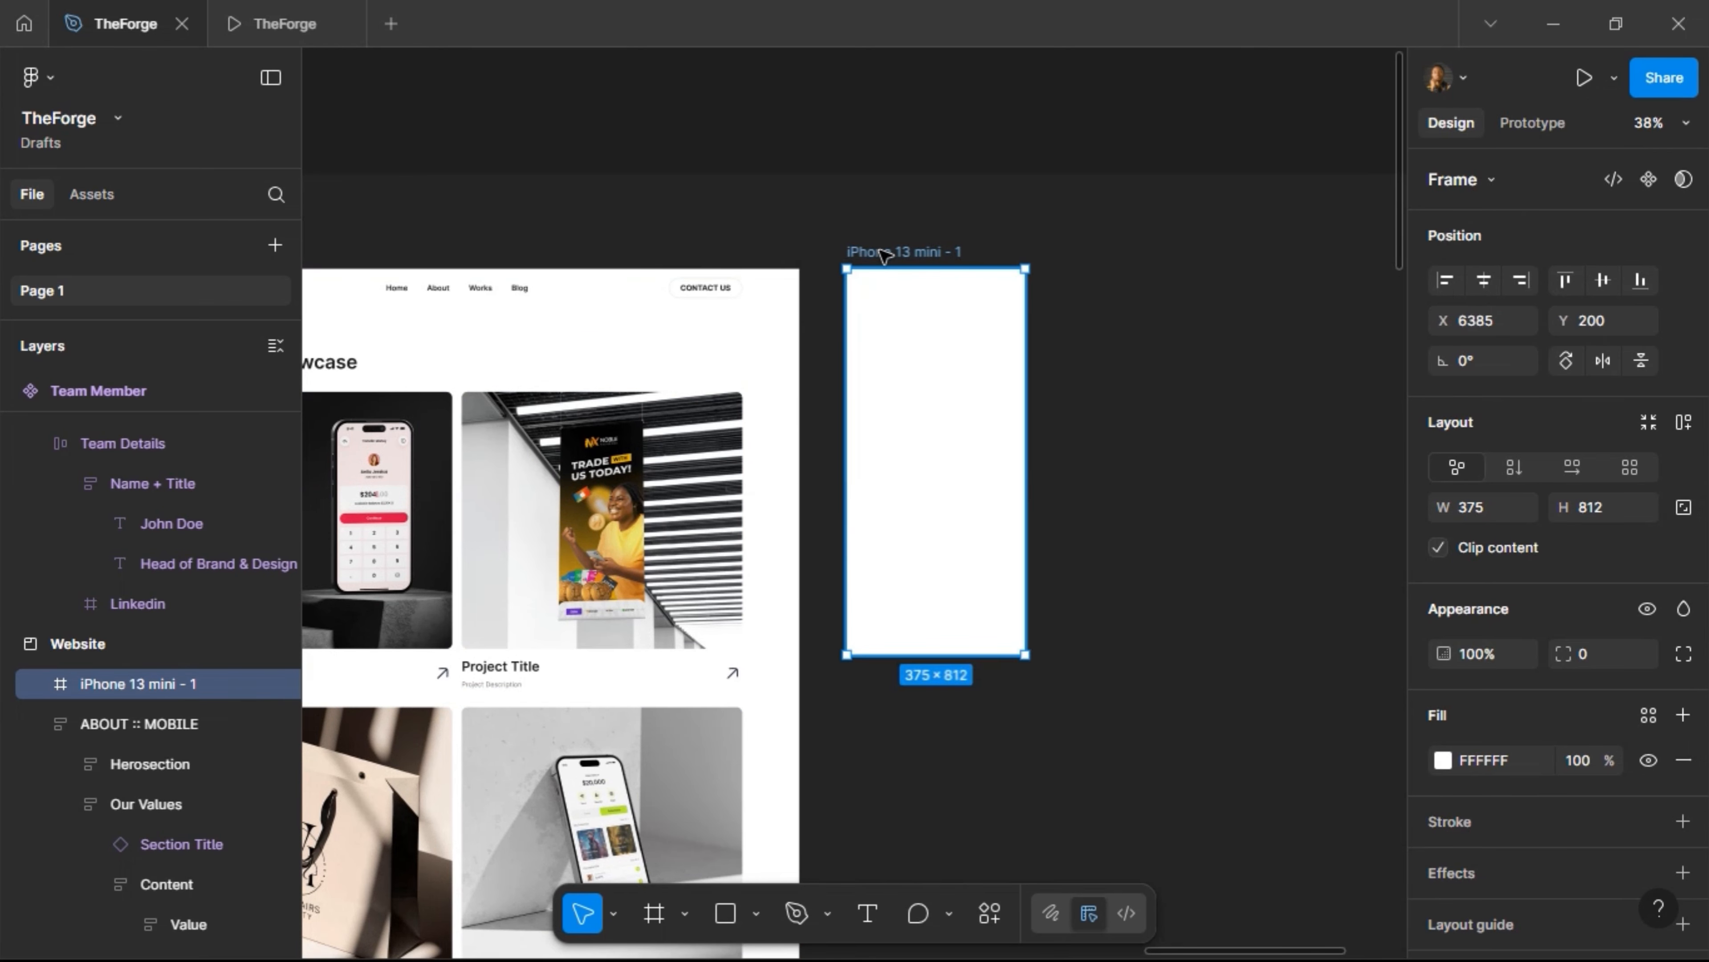
# Rename the new mobile frame as "WORK :: PREVIEW" and the desktop WORKS frame as "WORK"
pyautogui.hscroll(-5, 884, 255)
pyautogui.doubleClick(1159, 253)
pyautogui.write('WORK')
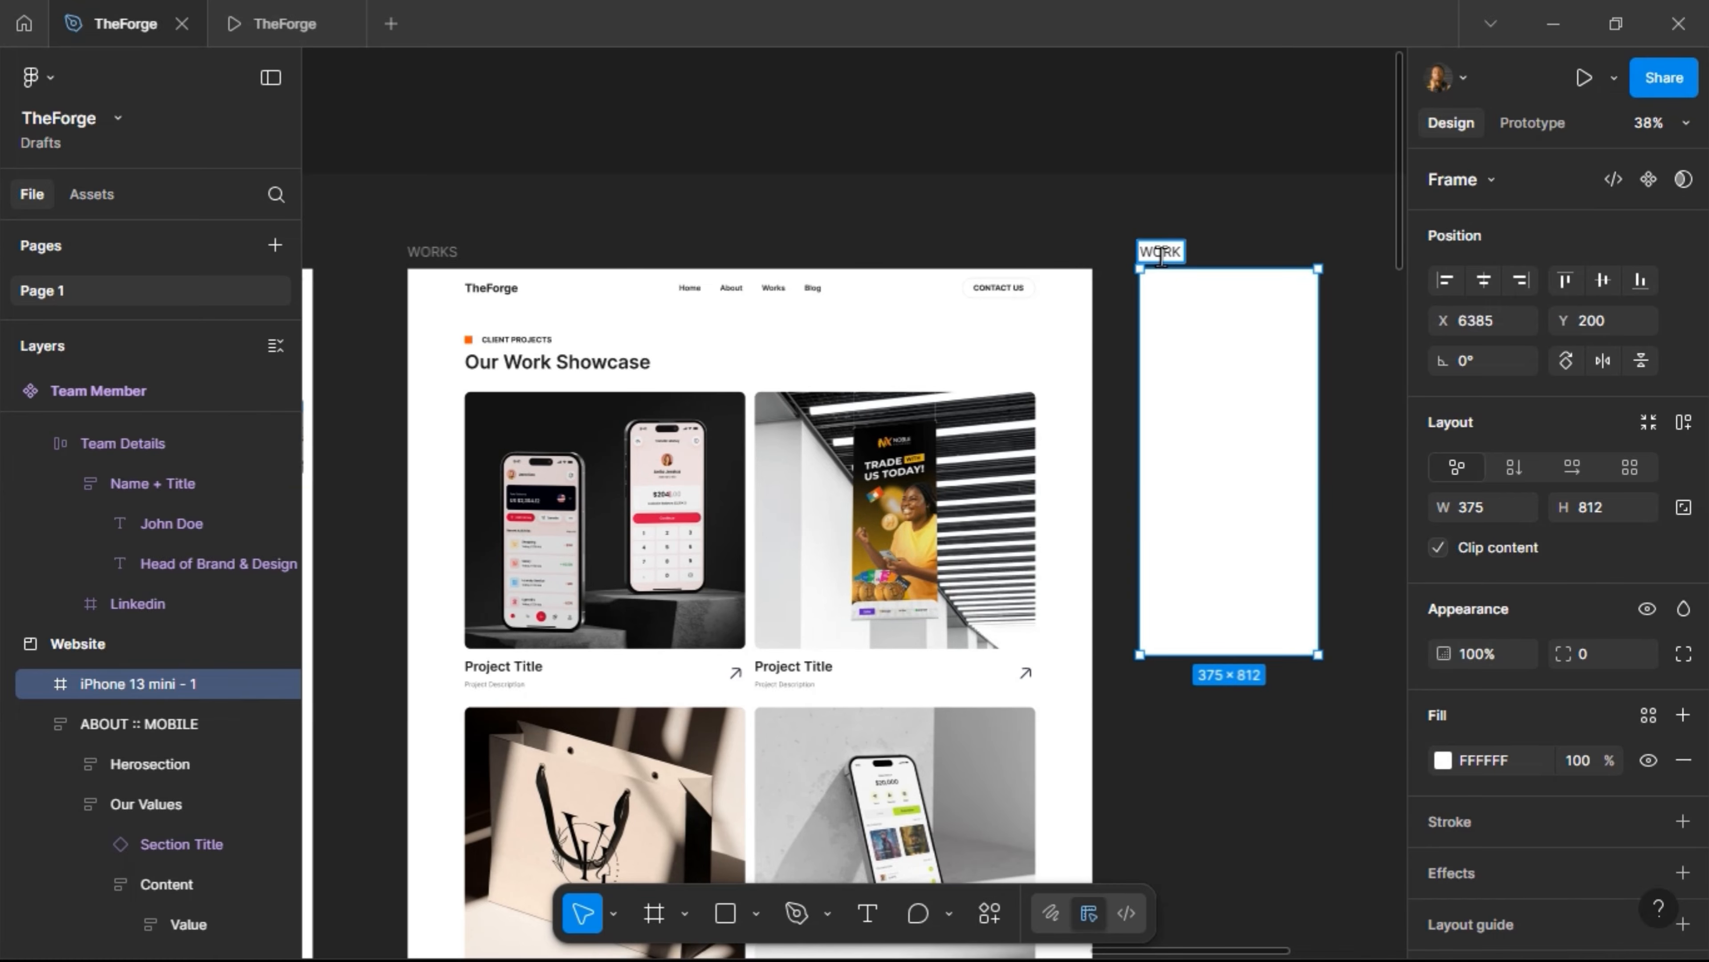
pyautogui.write(' :: PREVIEW')
pyautogui.click(806, 245)
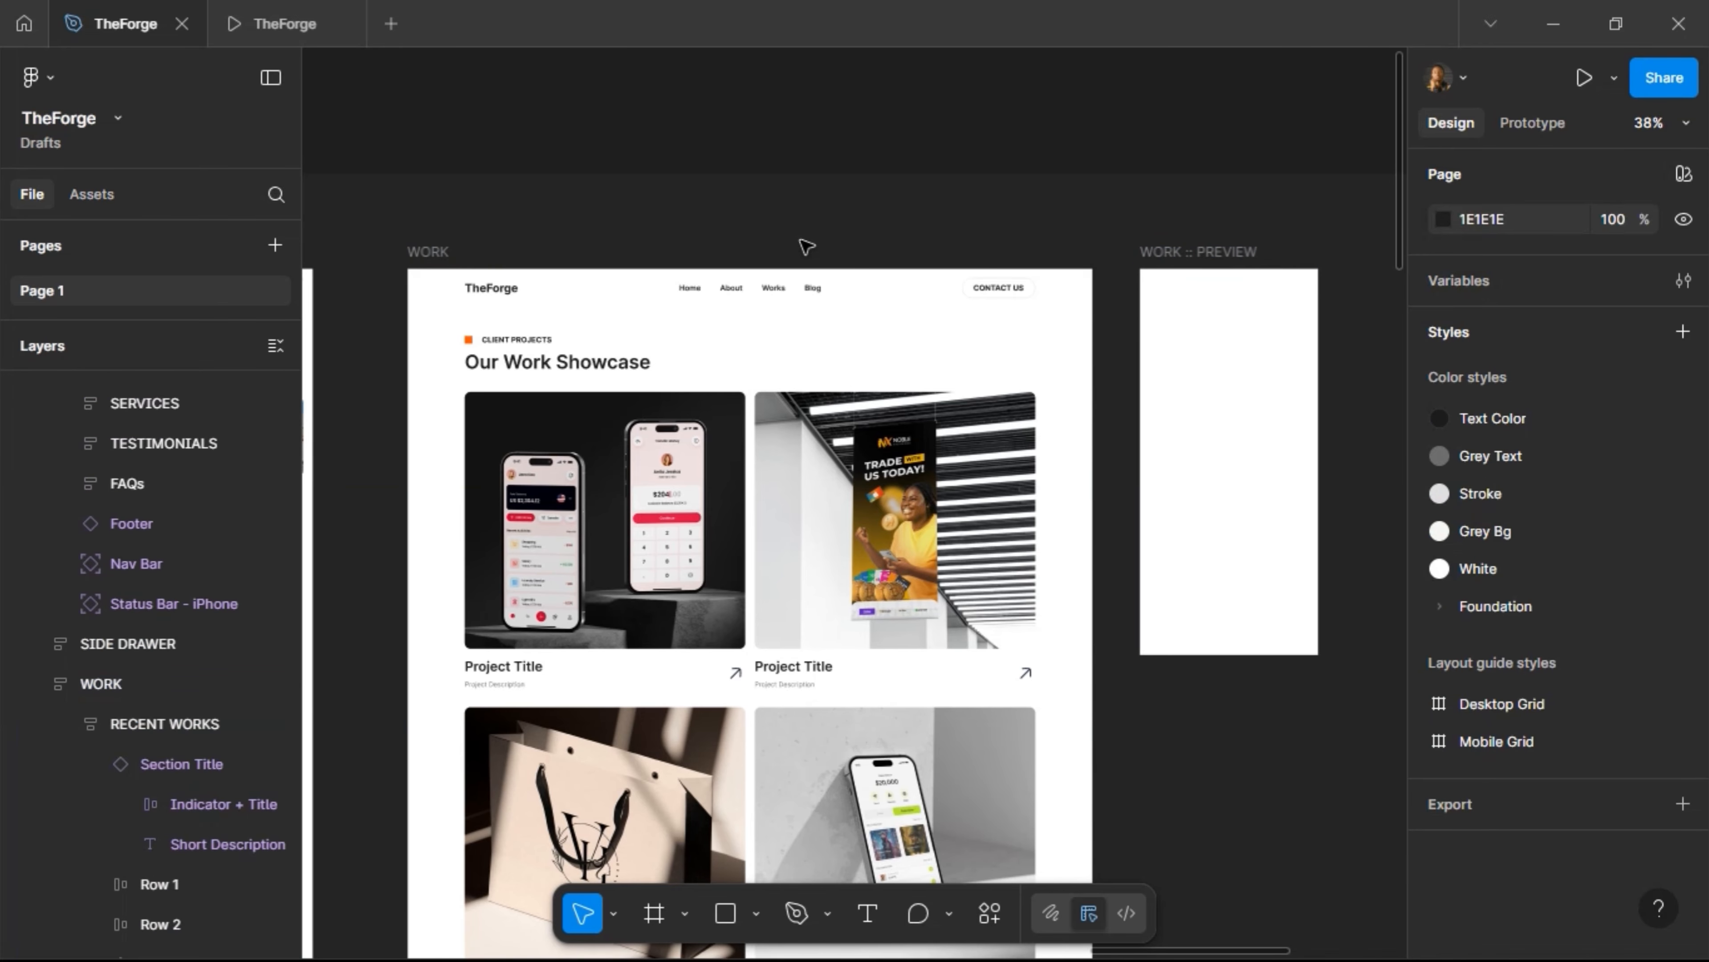
pyautogui.hscroll(3, 807, 246)
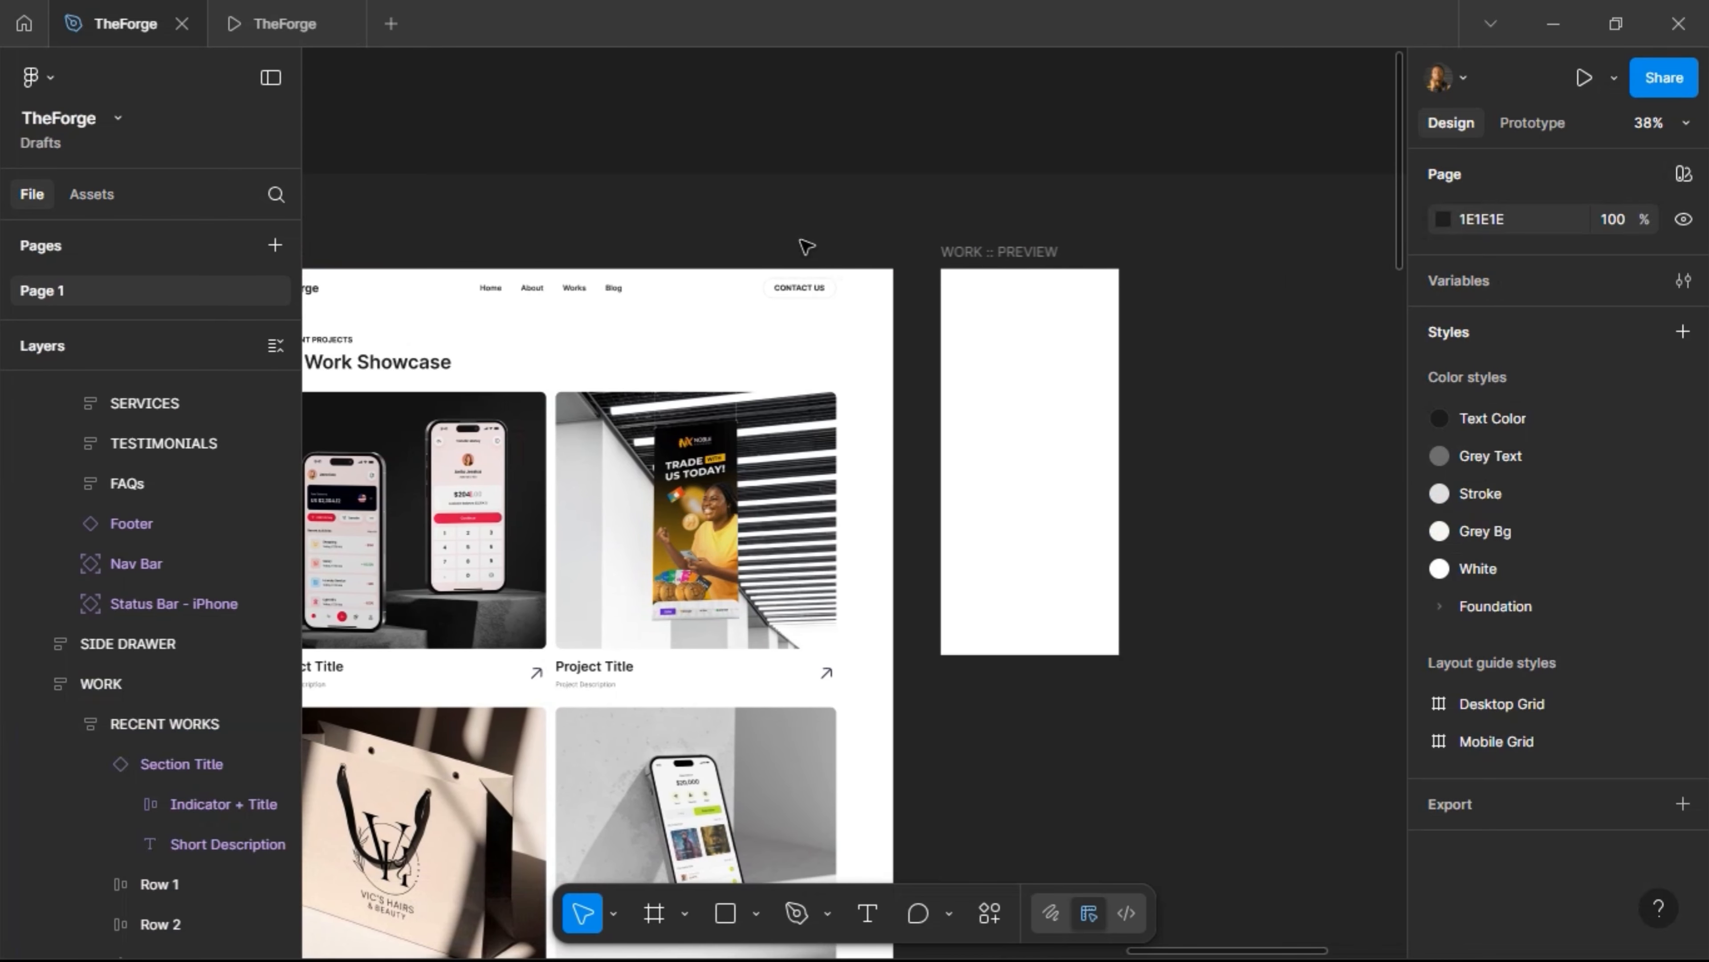
# Try to change the Works link to "Projects" directly in the WORK frame's nav bar instance
pyautogui.click(583, 294)
pyautogui.scroll(5, 606, 283)
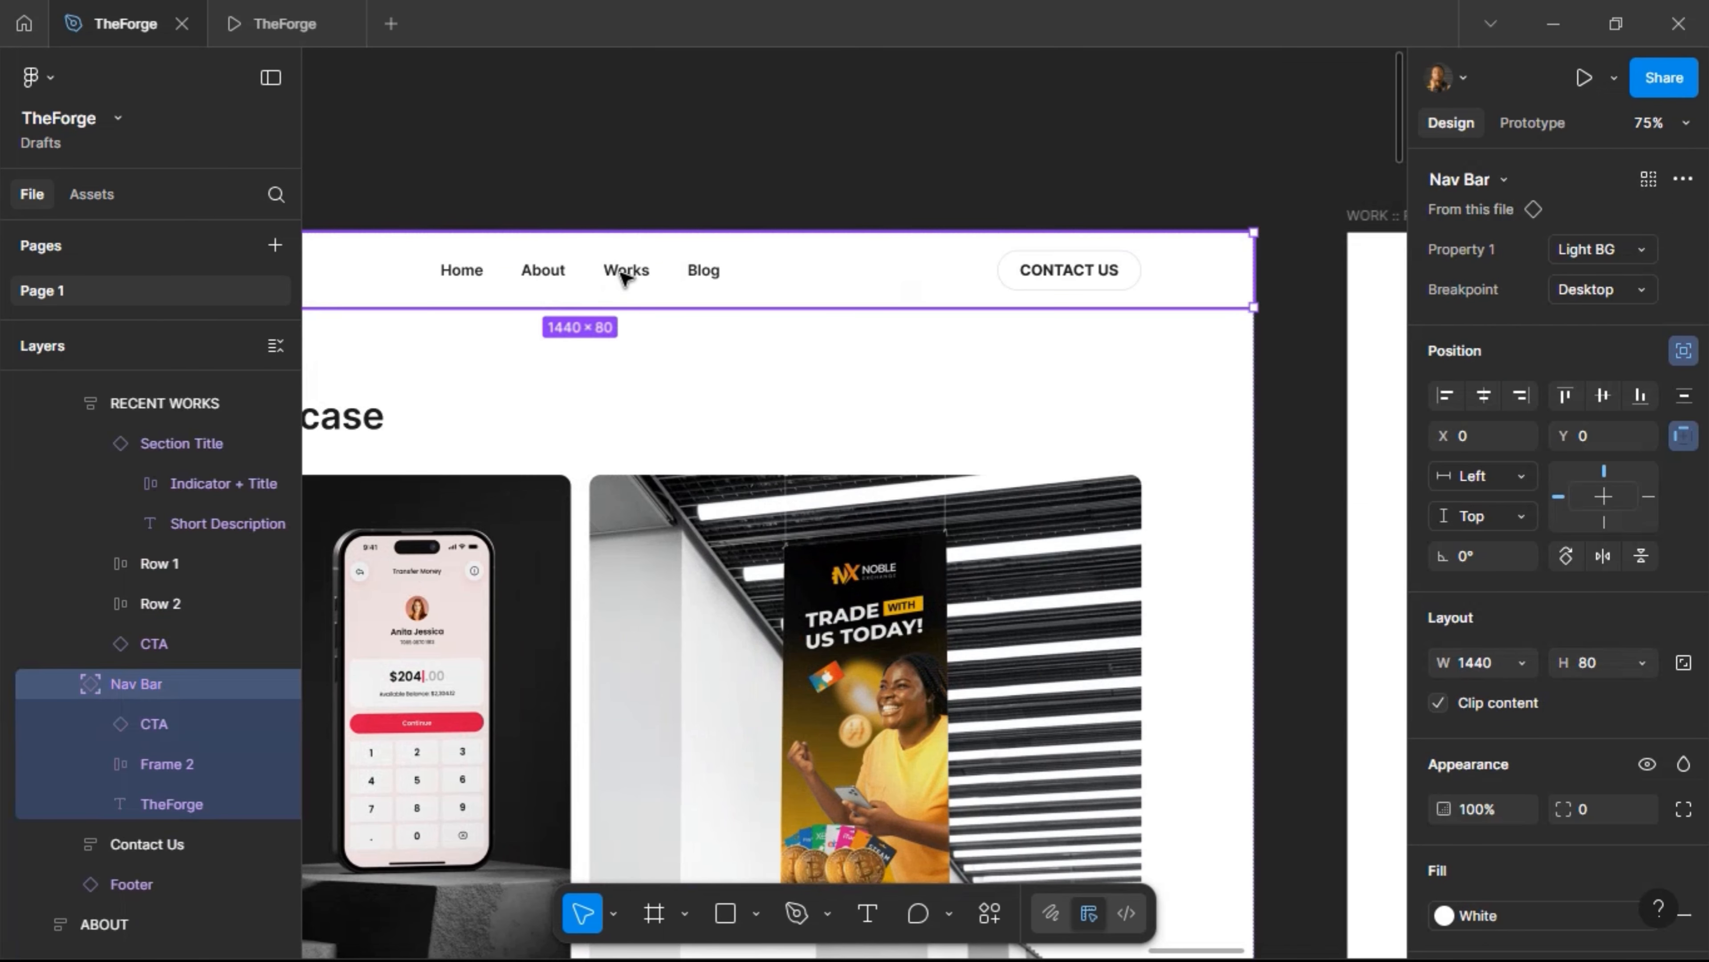
pyautogui.doubleClick(625, 273)
pyautogui.doubleClick(623, 273)
pyautogui.doubleClick(621, 273)
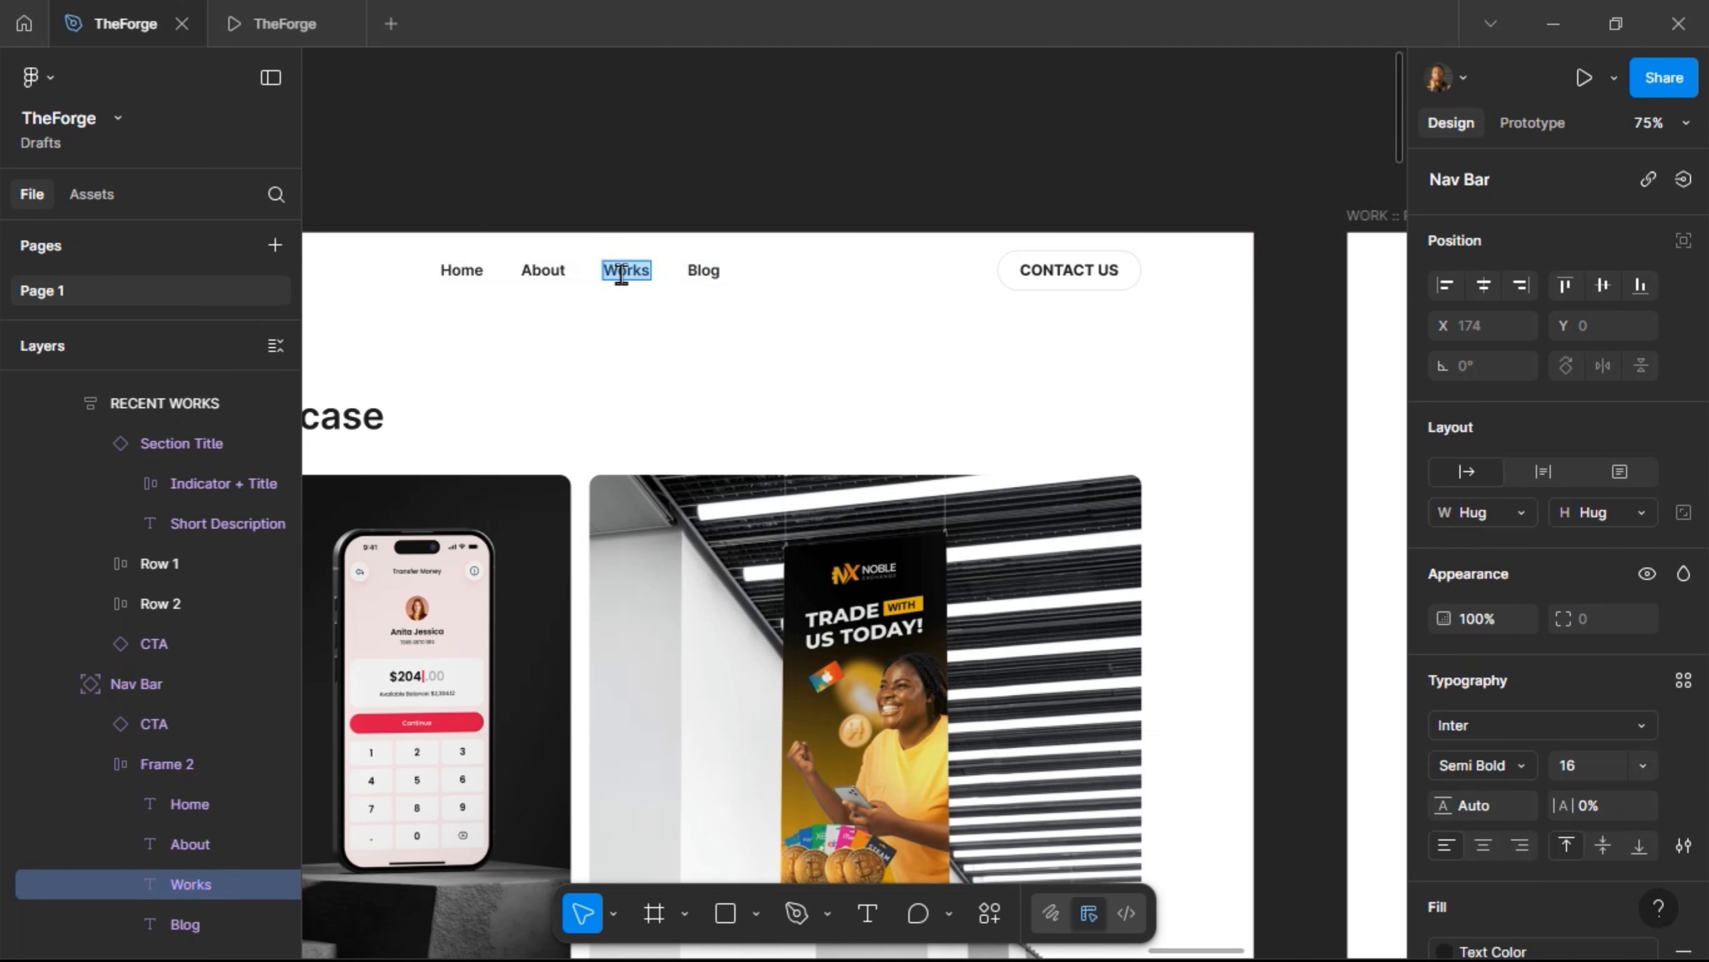
pyautogui.write('Projects')
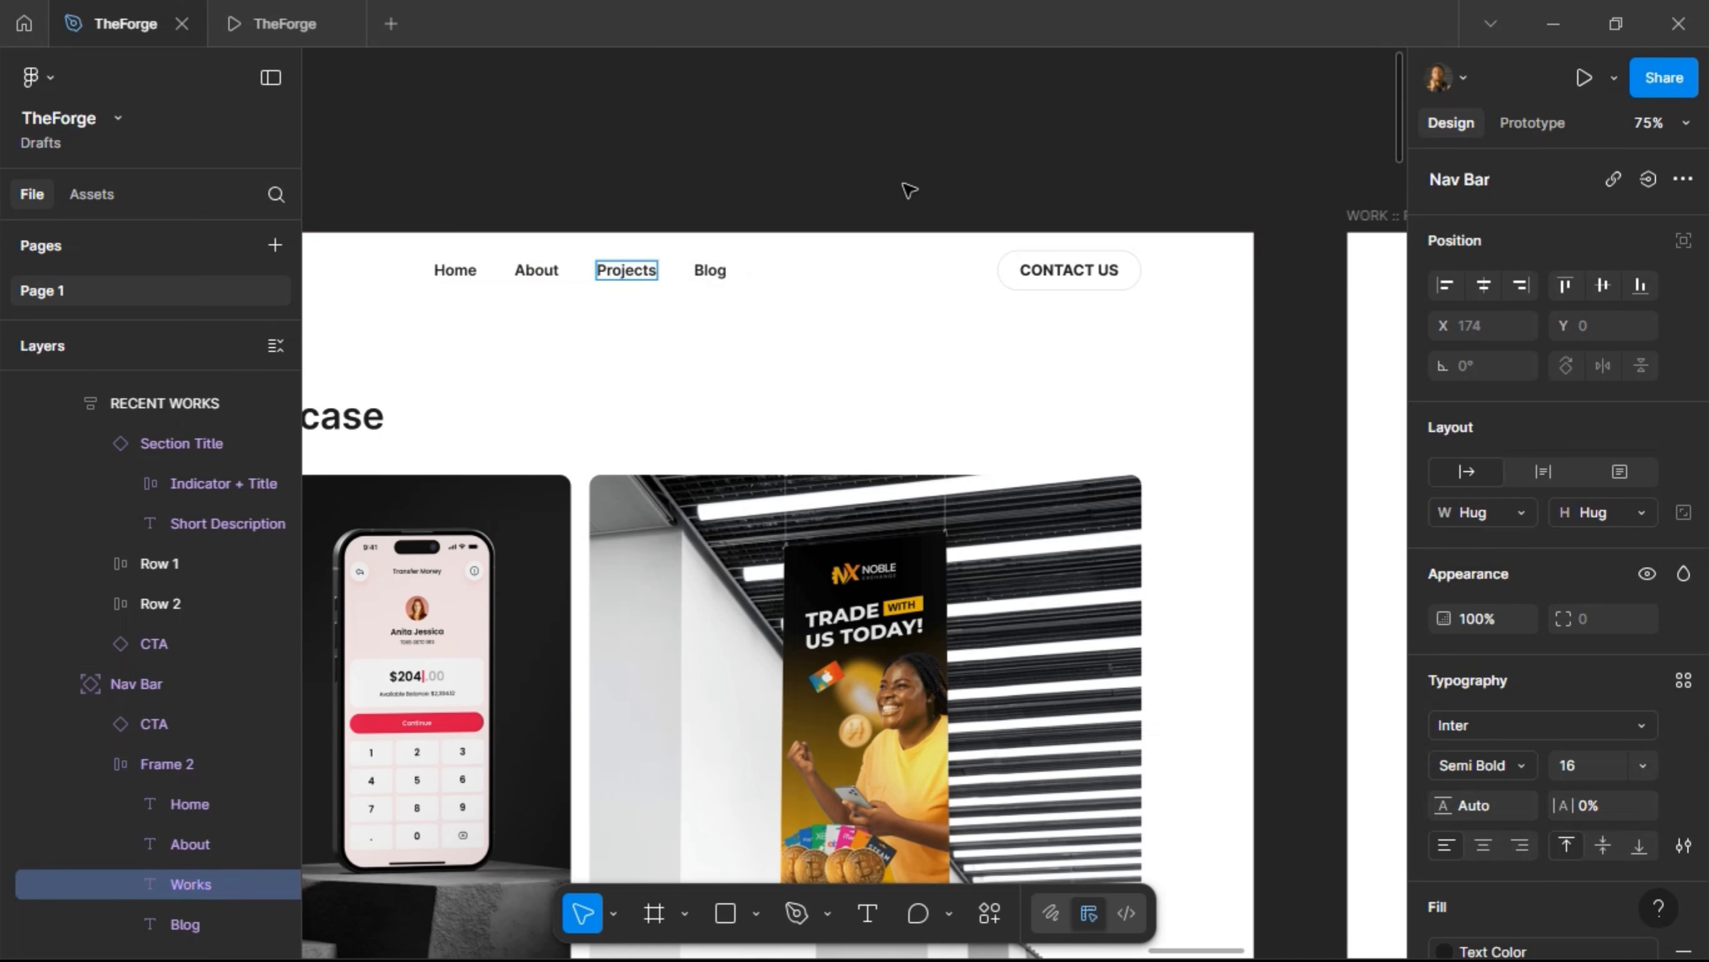
# Delete the replacement text in the nav bar instance and undo the link edits
pyautogui.hscroll(-10, 909, 190)
pyautogui.hscroll(1, 919, 286)
pyautogui.press('BackSpace')
pyautogui.press('BackSpace')
pyautogui.press('BackSpace')
pyautogui.press('BackSpace')
pyautogui.press('BackSpace')
pyautogui.press('BackSpace')
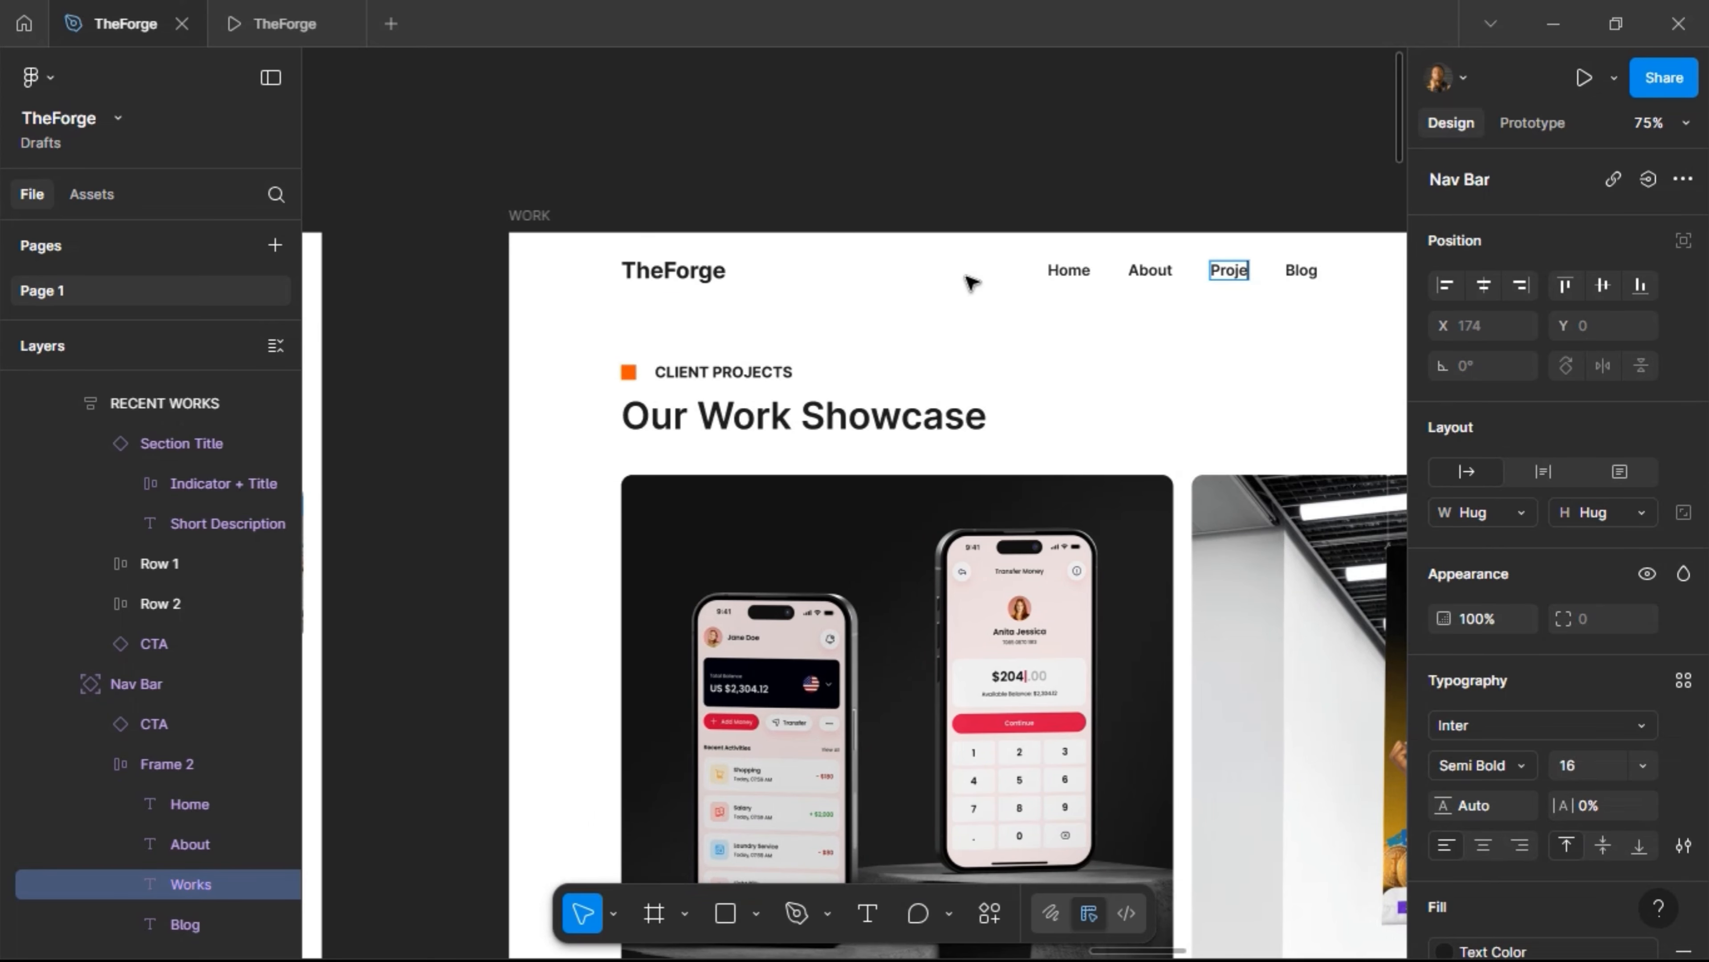
pyautogui.press('Escape')
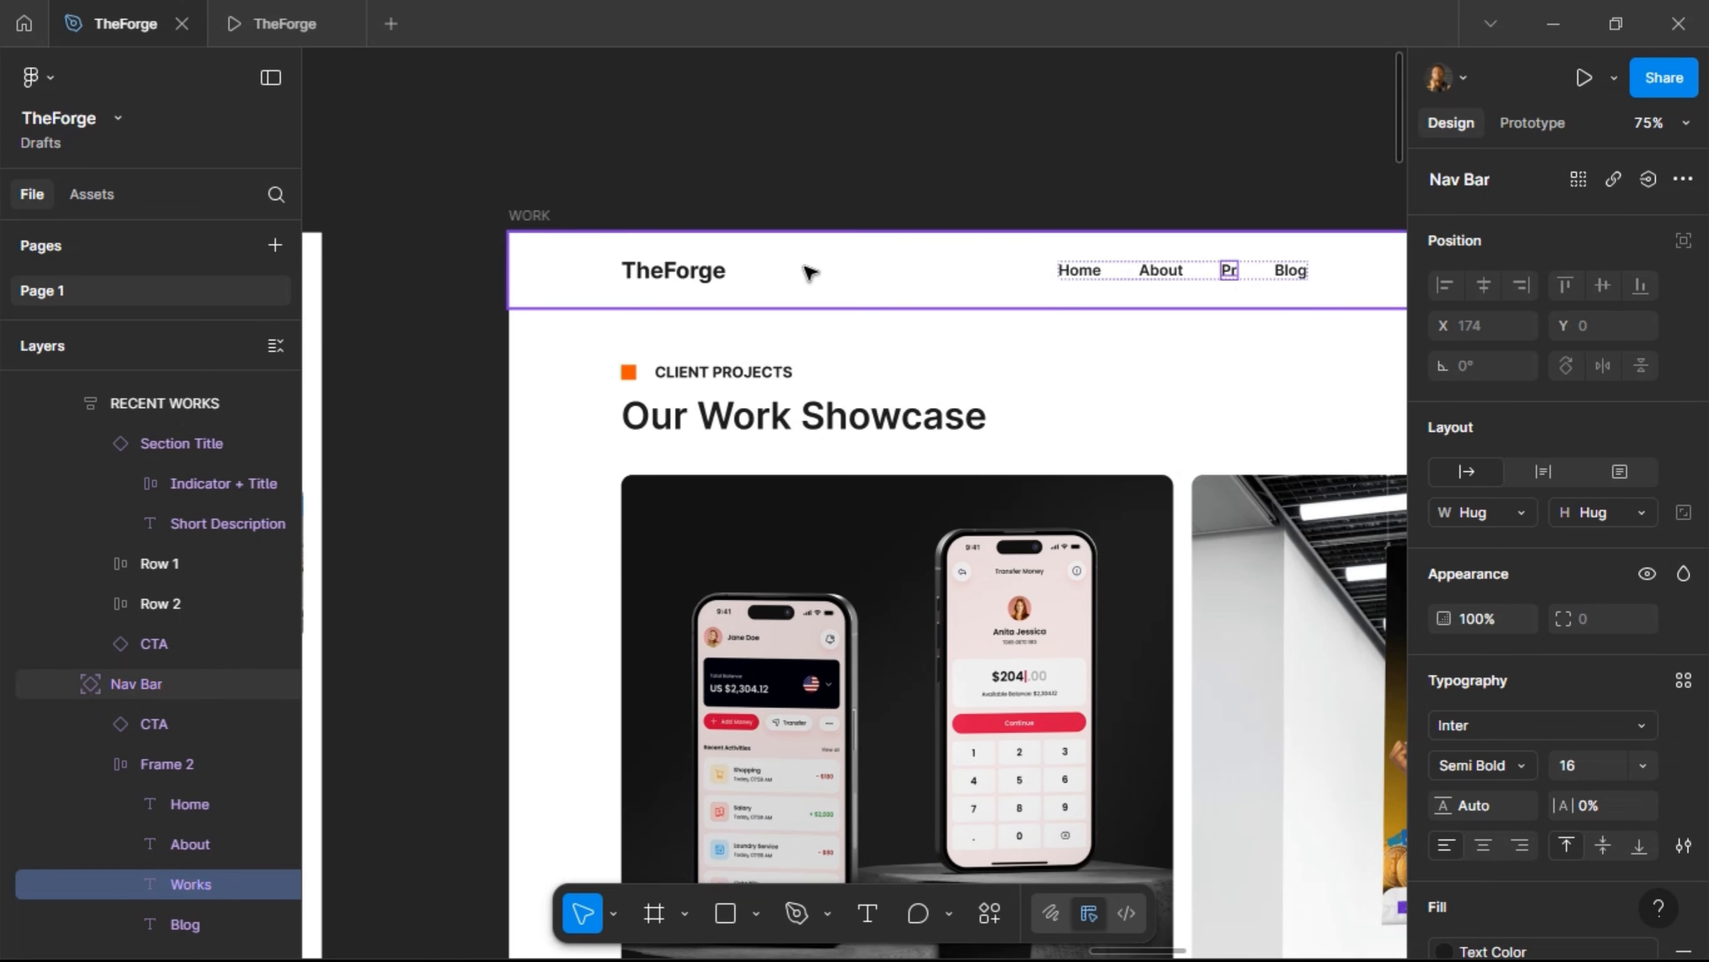
pyautogui.click(809, 272)
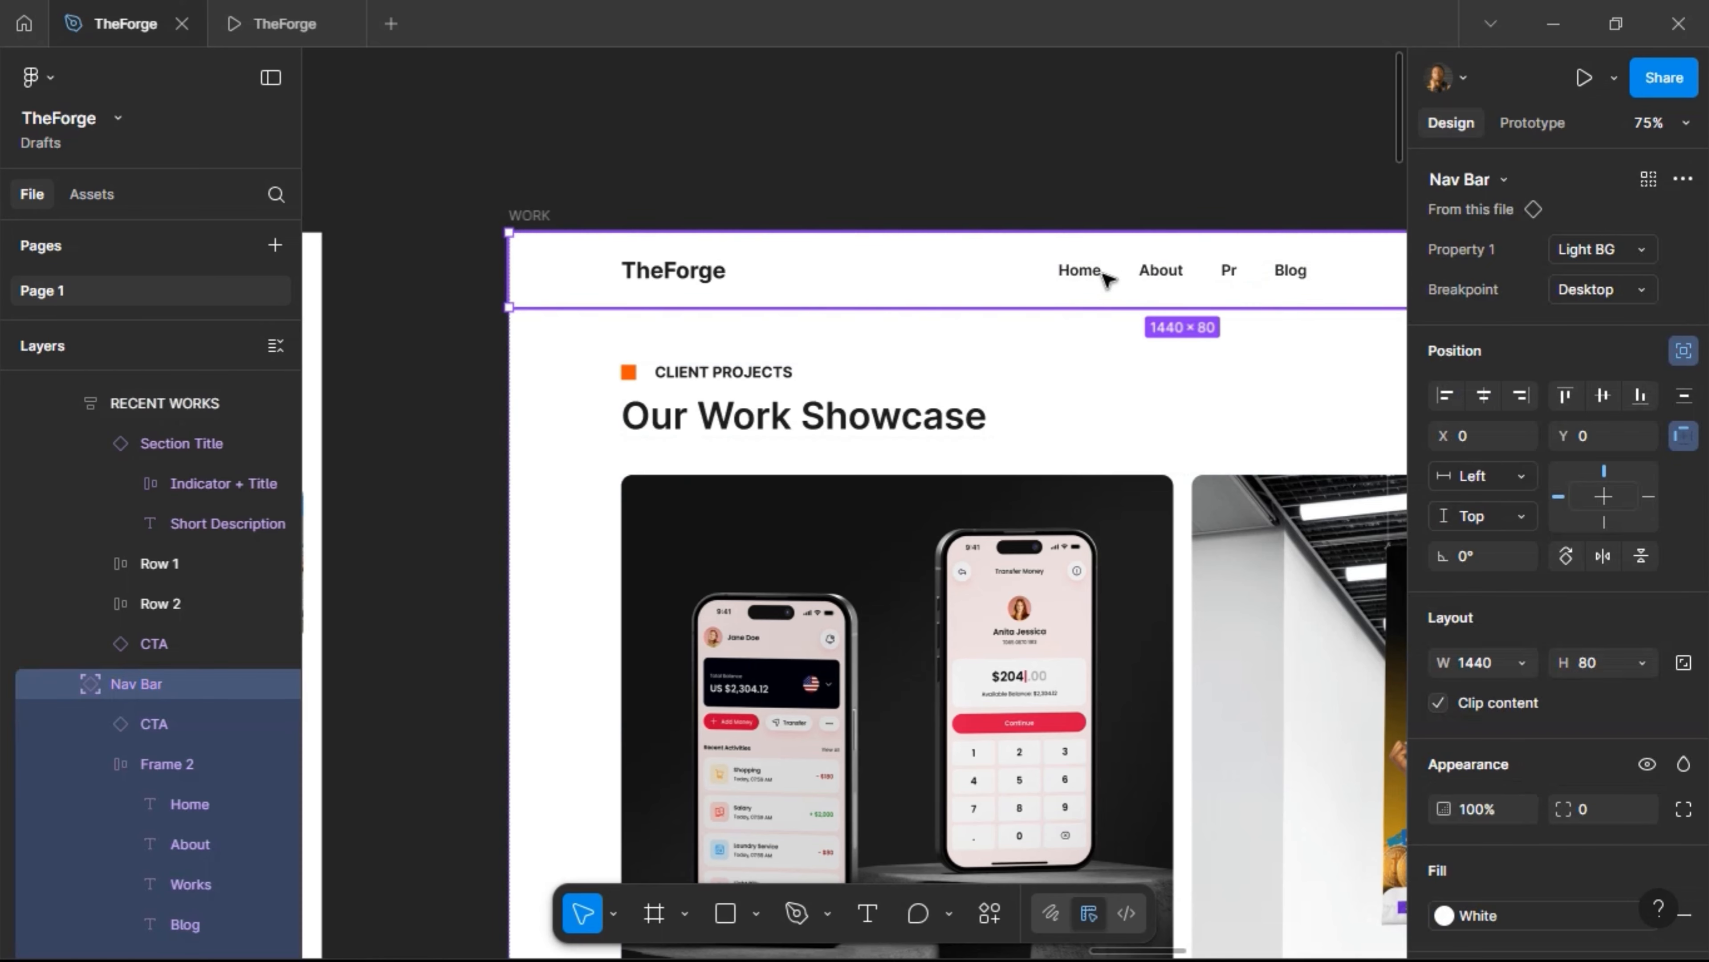
pyautogui.hotkey('ctrl', 'z')
pyautogui.hotkey('ctrl', 'z')
pyautogui.hotkey('ctrl', 'z')
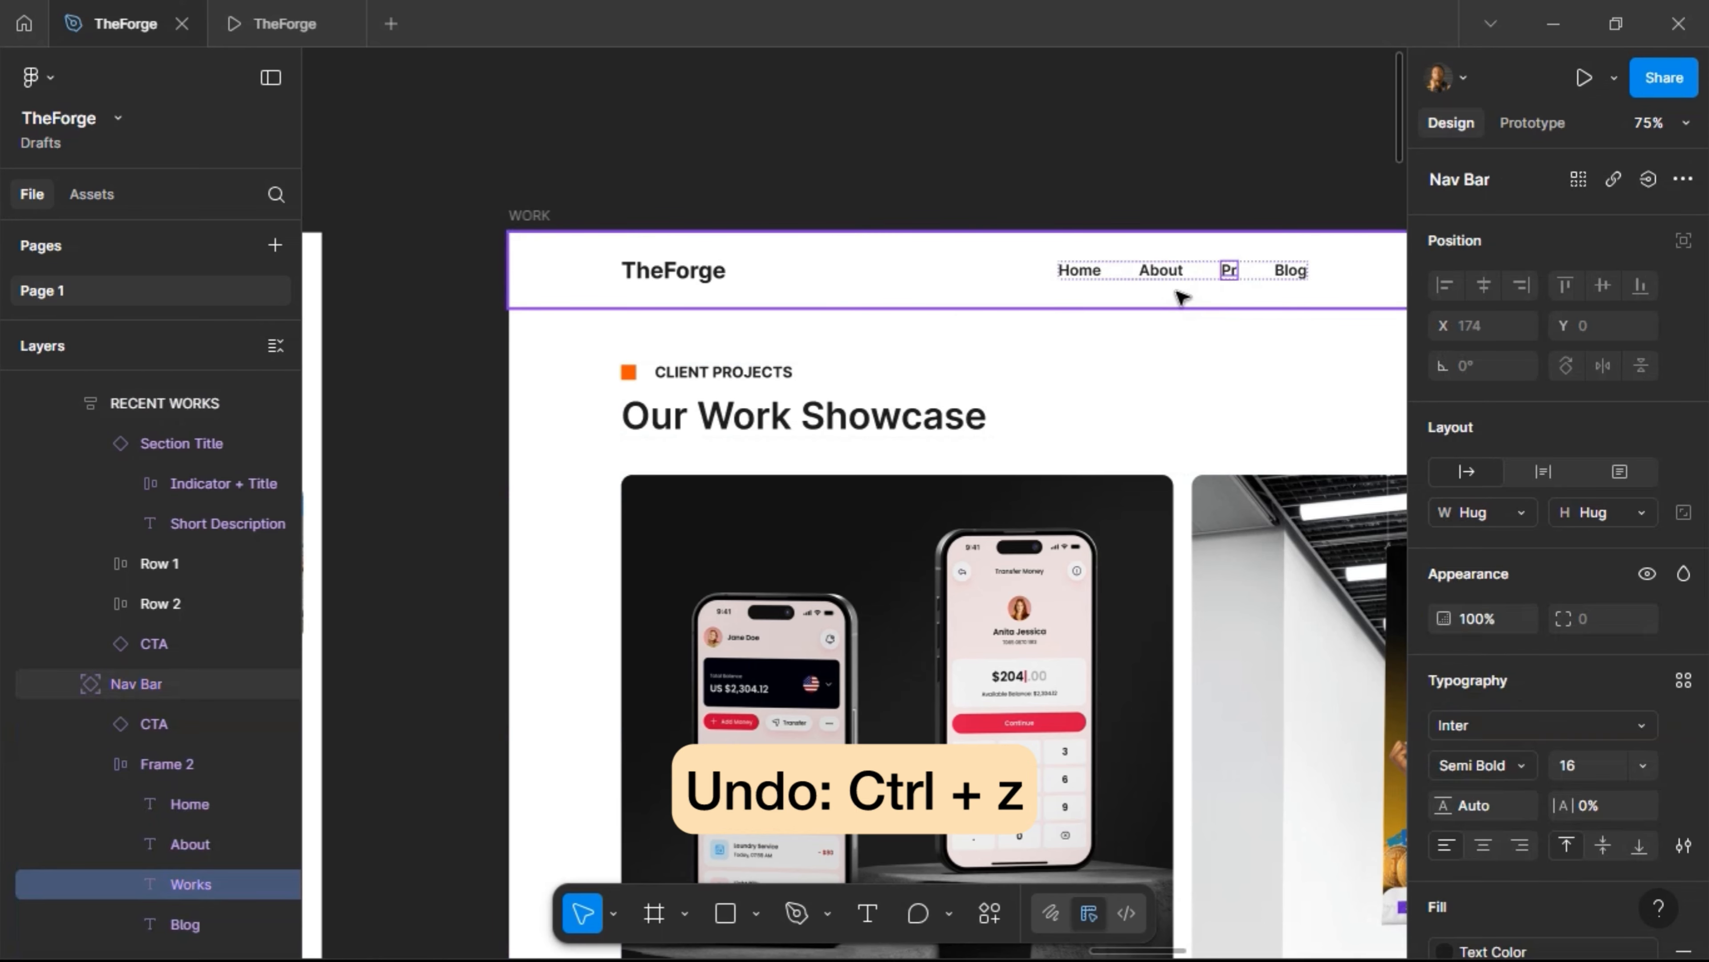
# Go to the Nav Bar main component and change the Works link to "Projects" in both desktop variants
pyautogui.rightClick(954, 291)
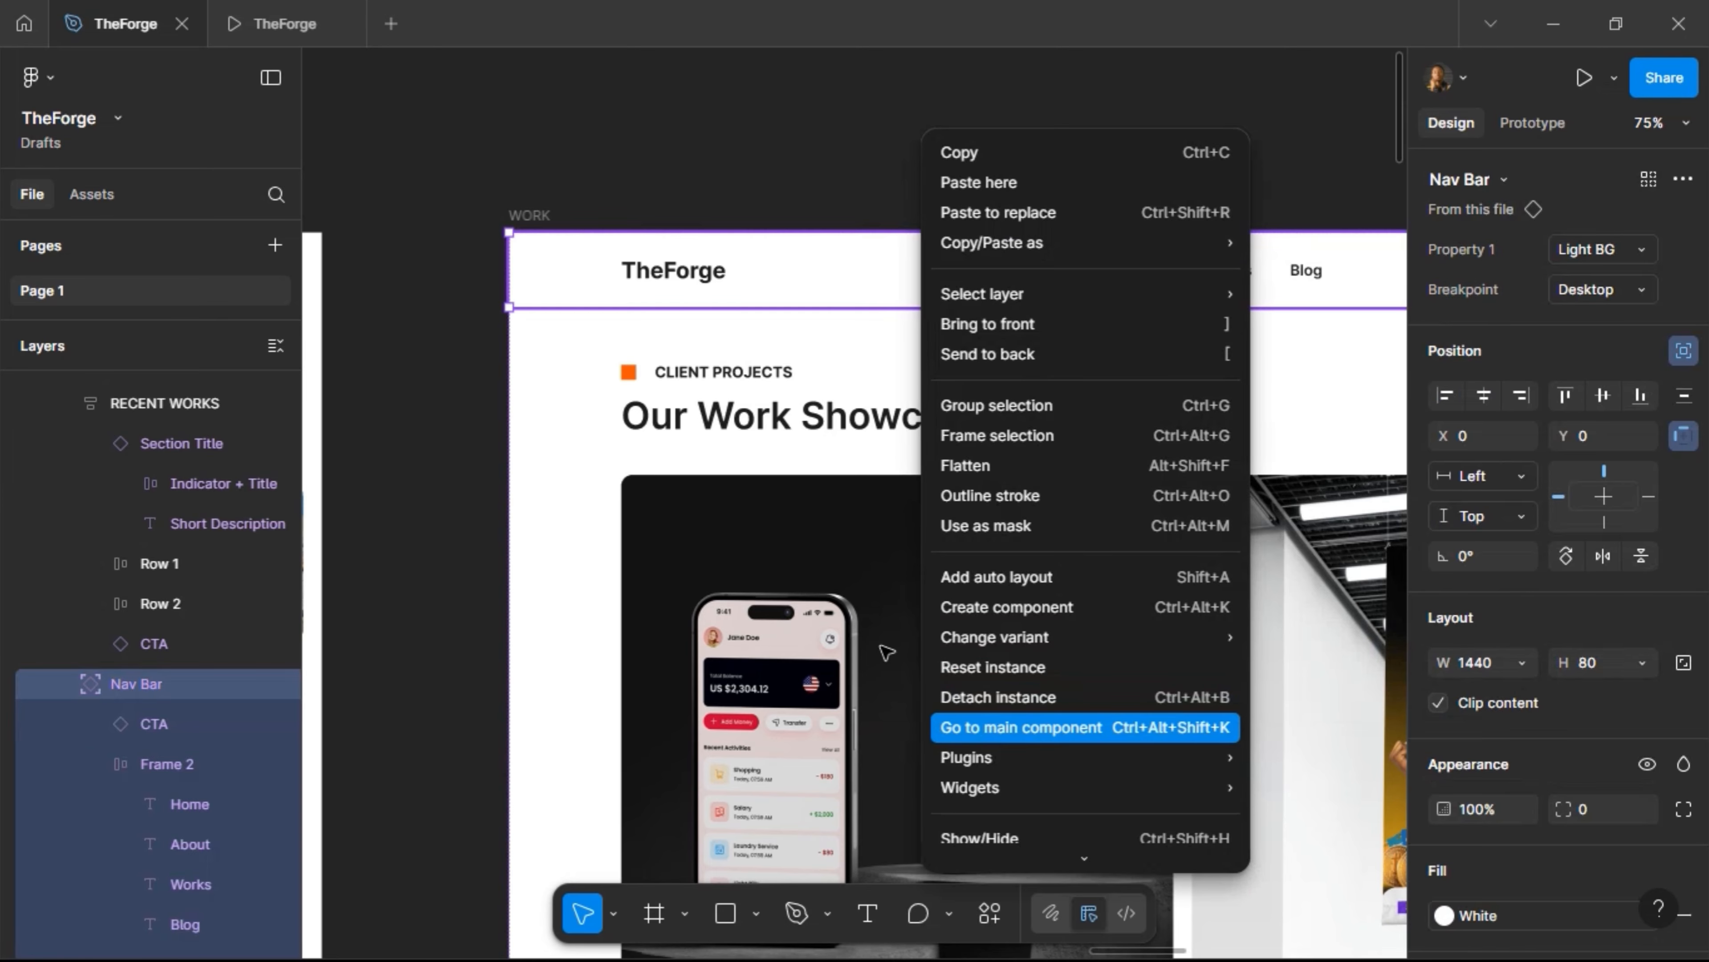
pyautogui.click(1053, 728)
pyautogui.doubleClick(895, 470)
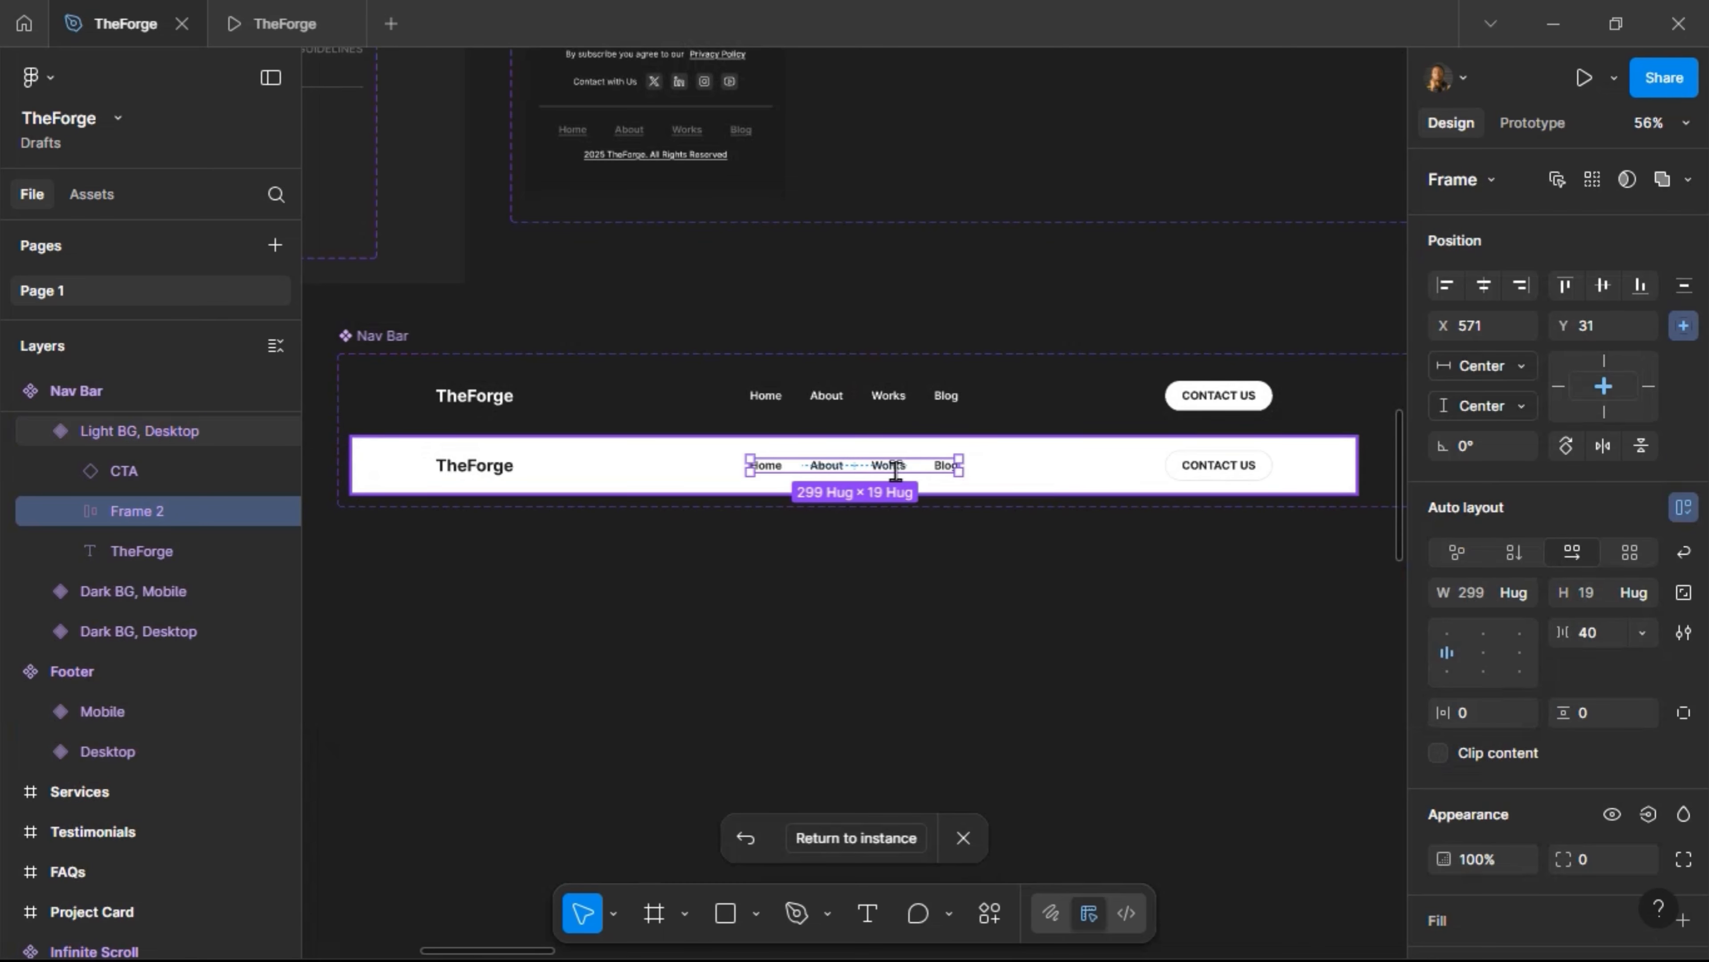
pyautogui.doubleClick(888, 465)
pyautogui.write('Projects')
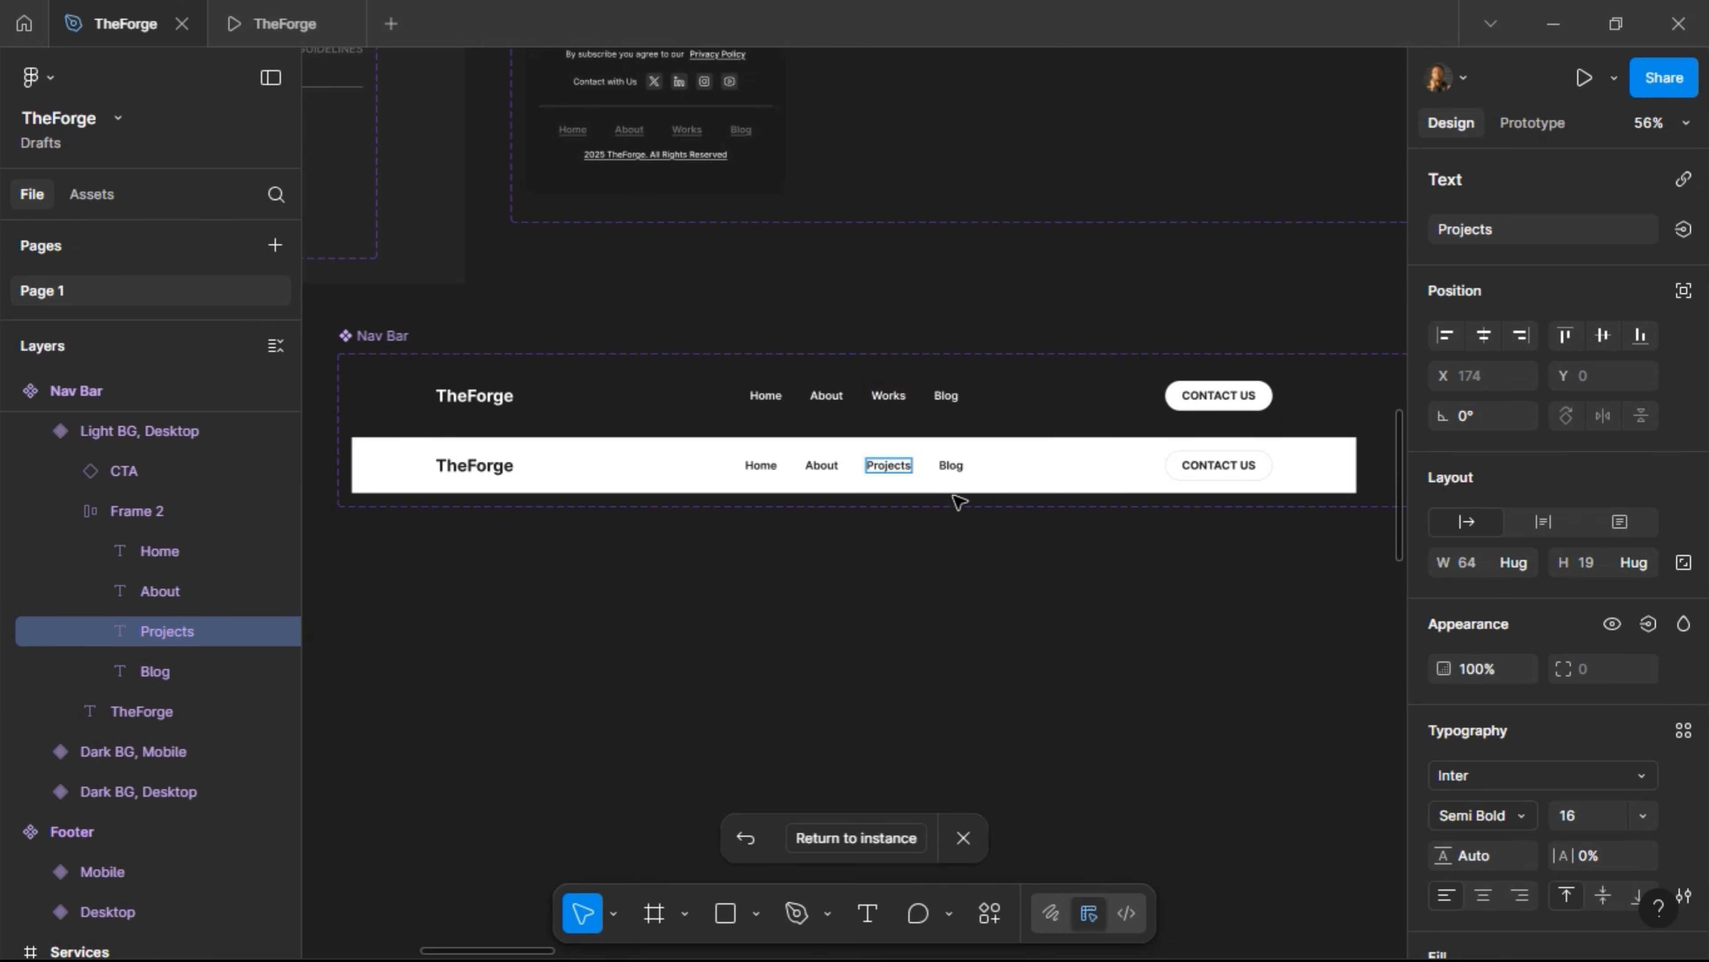
pyautogui.doubleClick(886, 394)
pyautogui.write('Projects')
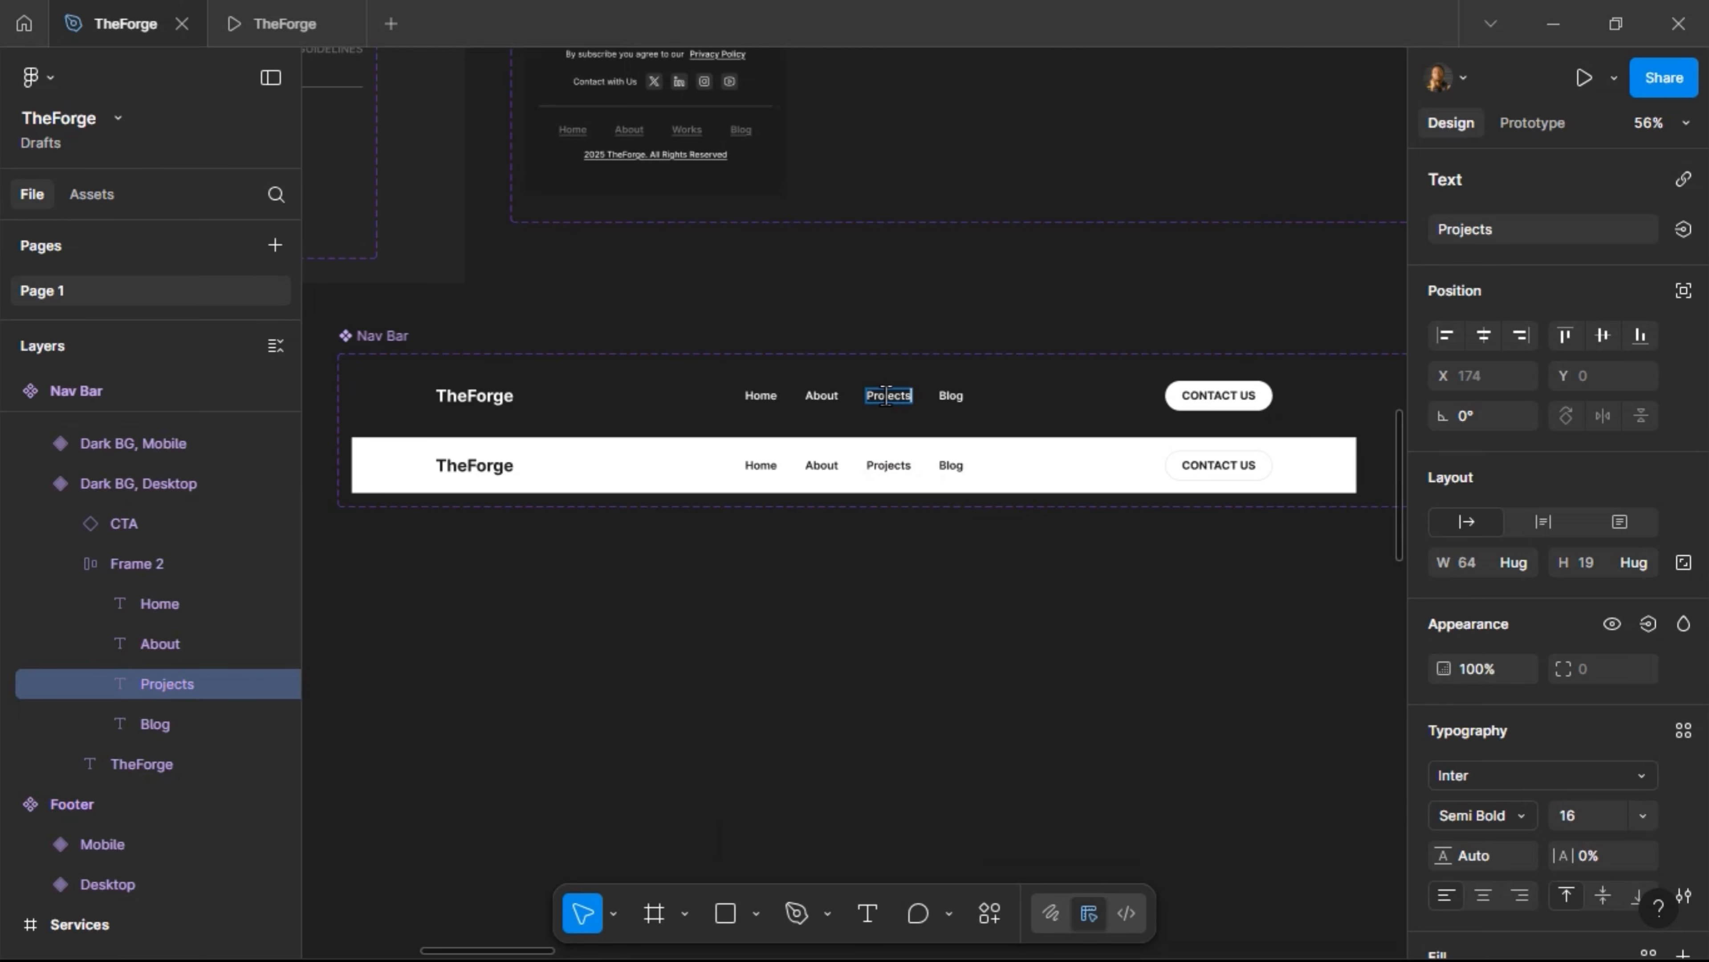
# Check the Nav Bar component's mobile variants and return to the instance in the WORK frame
pyautogui.hscroll(5, 888, 404)
pyautogui.hscroll(10, 839, 500)
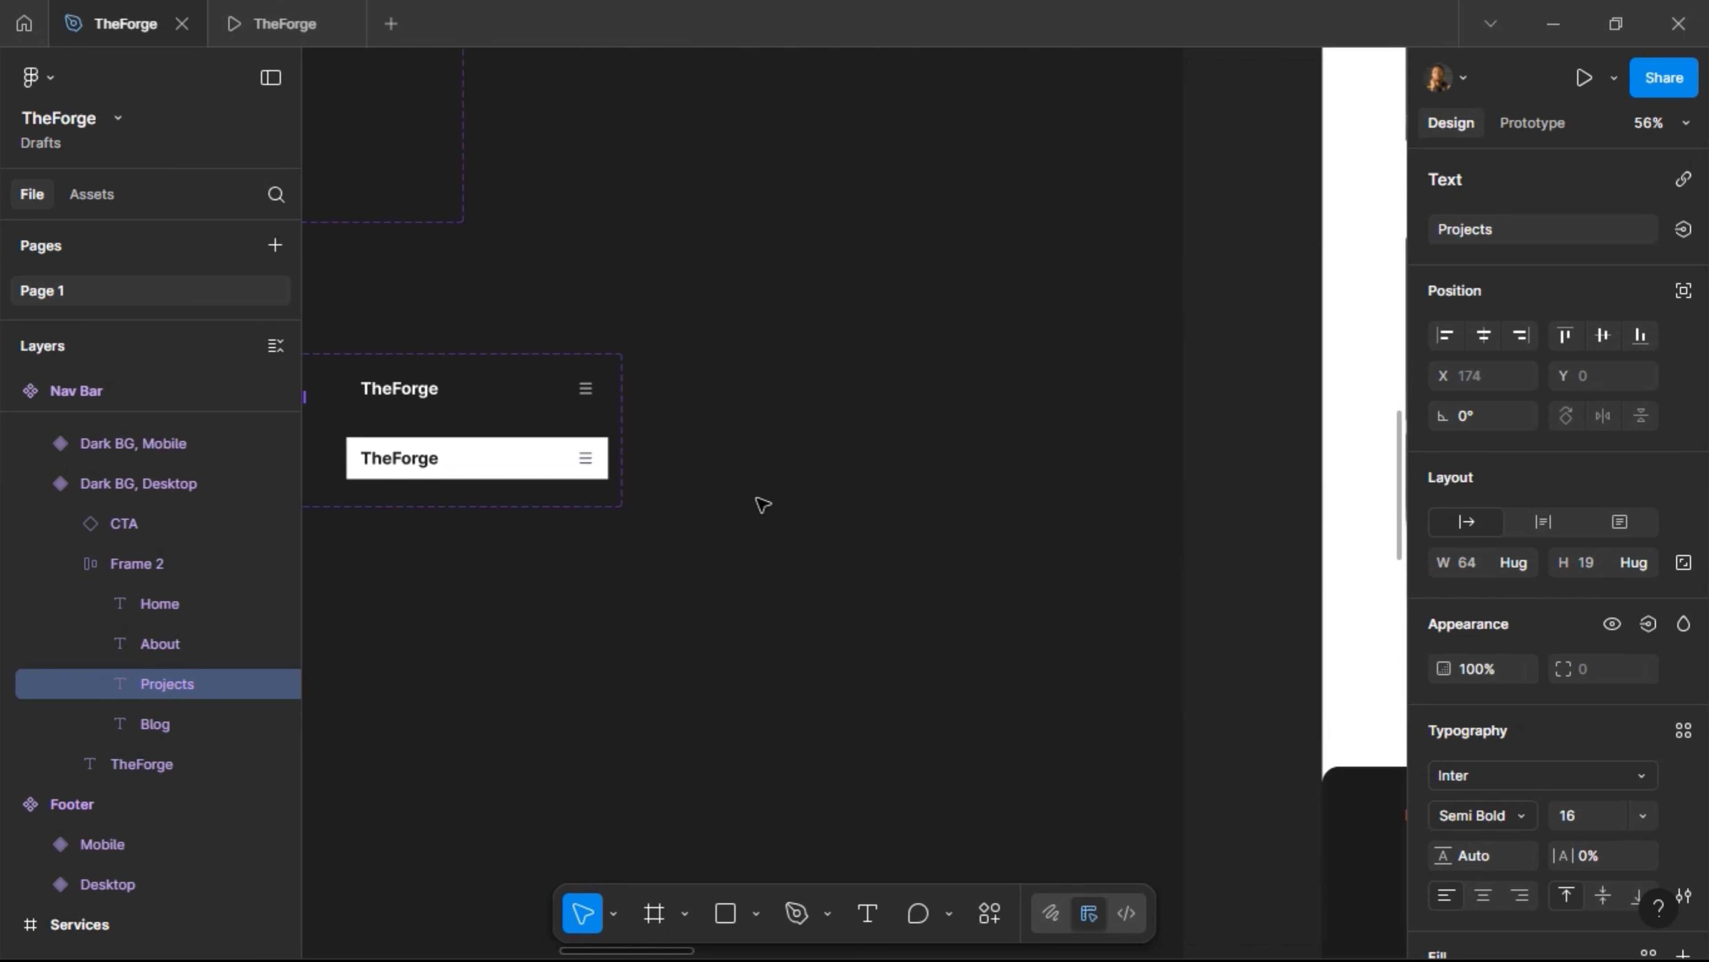
pyautogui.hscroll(-12, 717, 508)
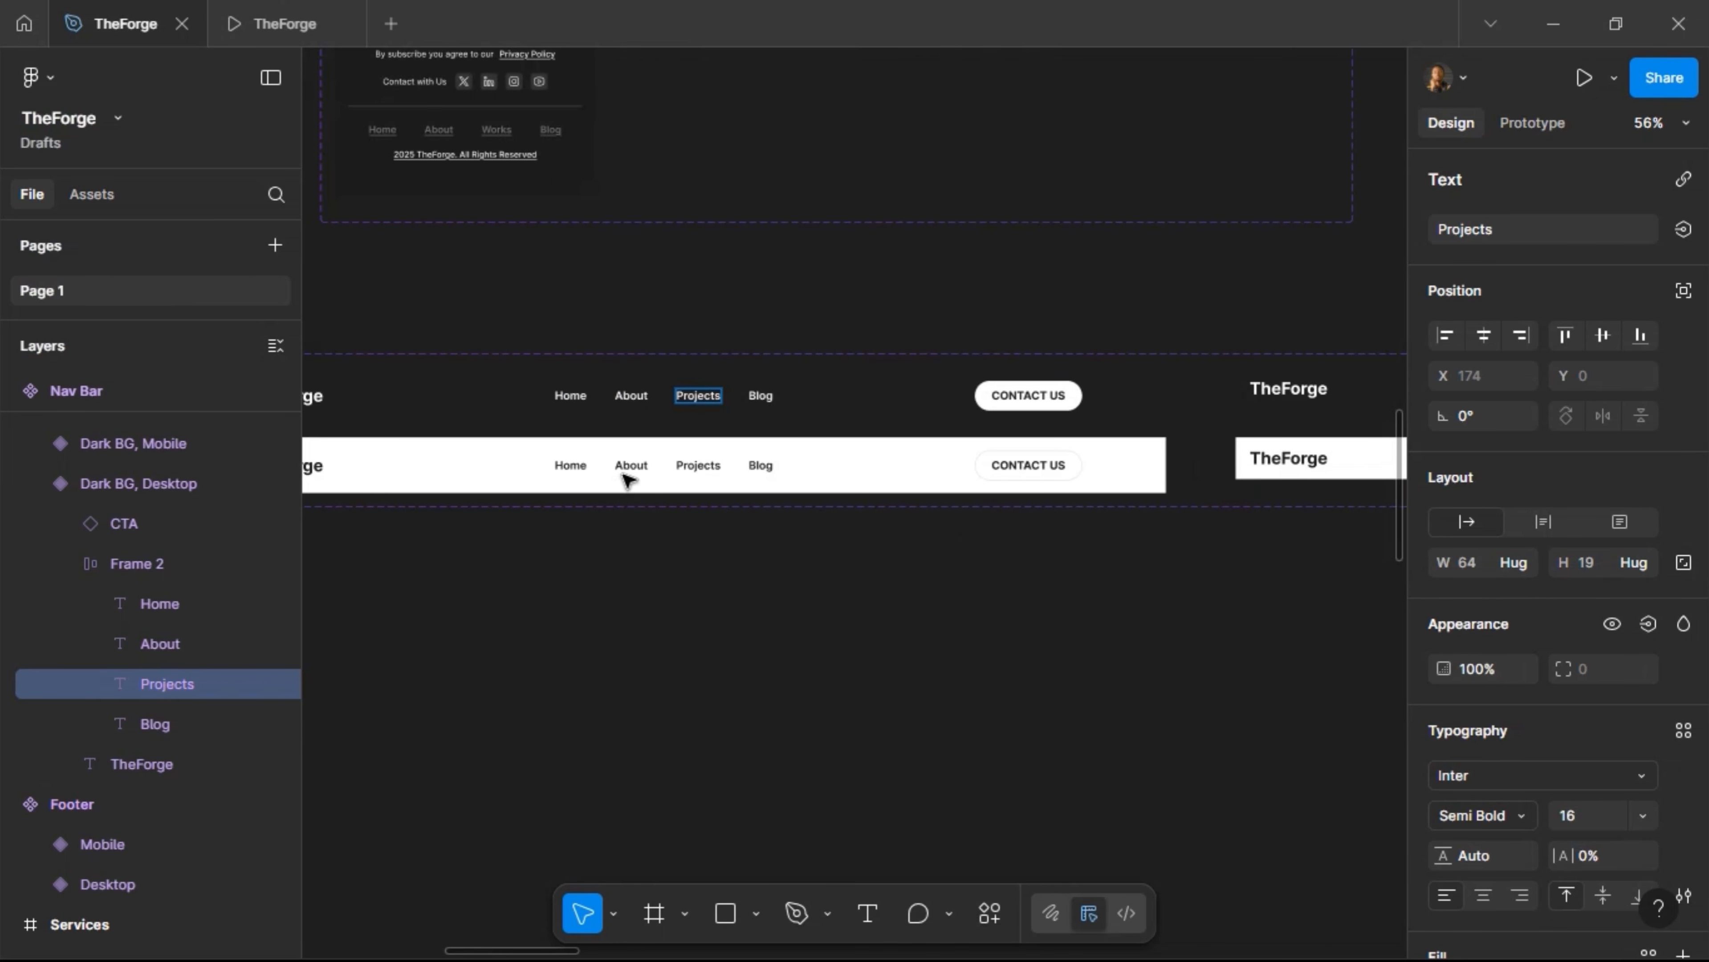
pyautogui.hscroll(-8, 625, 482)
pyautogui.click(752, 490)
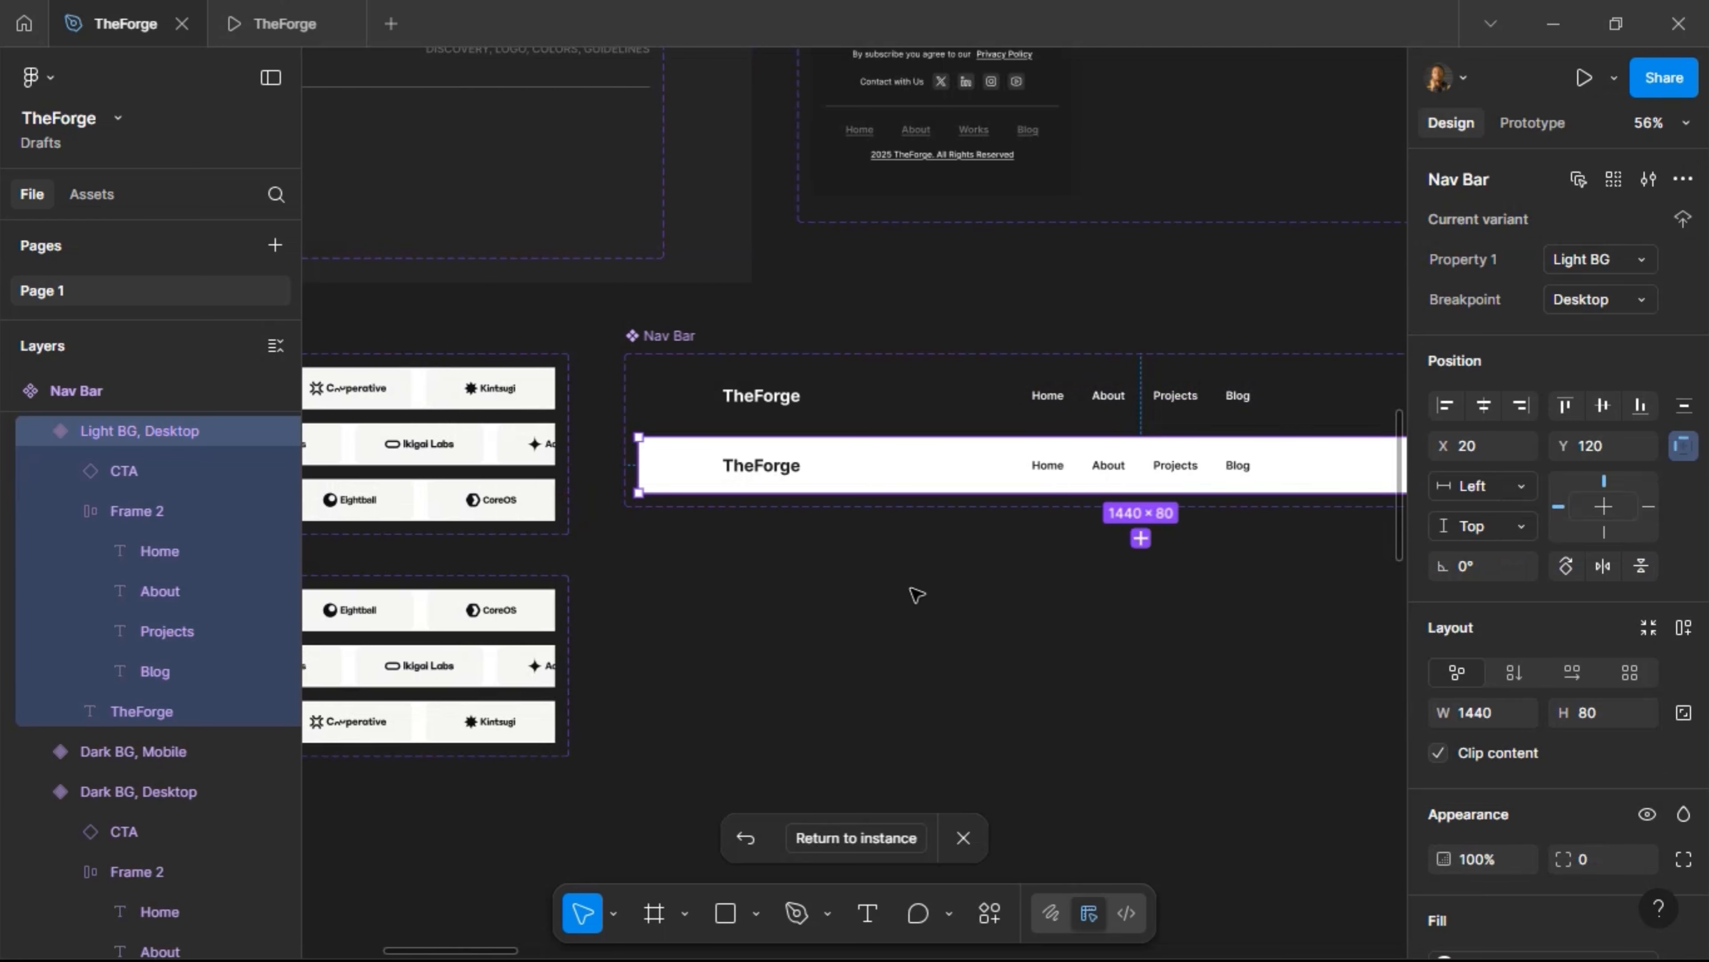
pyautogui.click(870, 835)
# Copy the Herosection from ABOUT :: MOBILE into the WORK :: PREVIEW frame and extend that frame's height to 1085
pyautogui.hscroll(3, 935, 523)
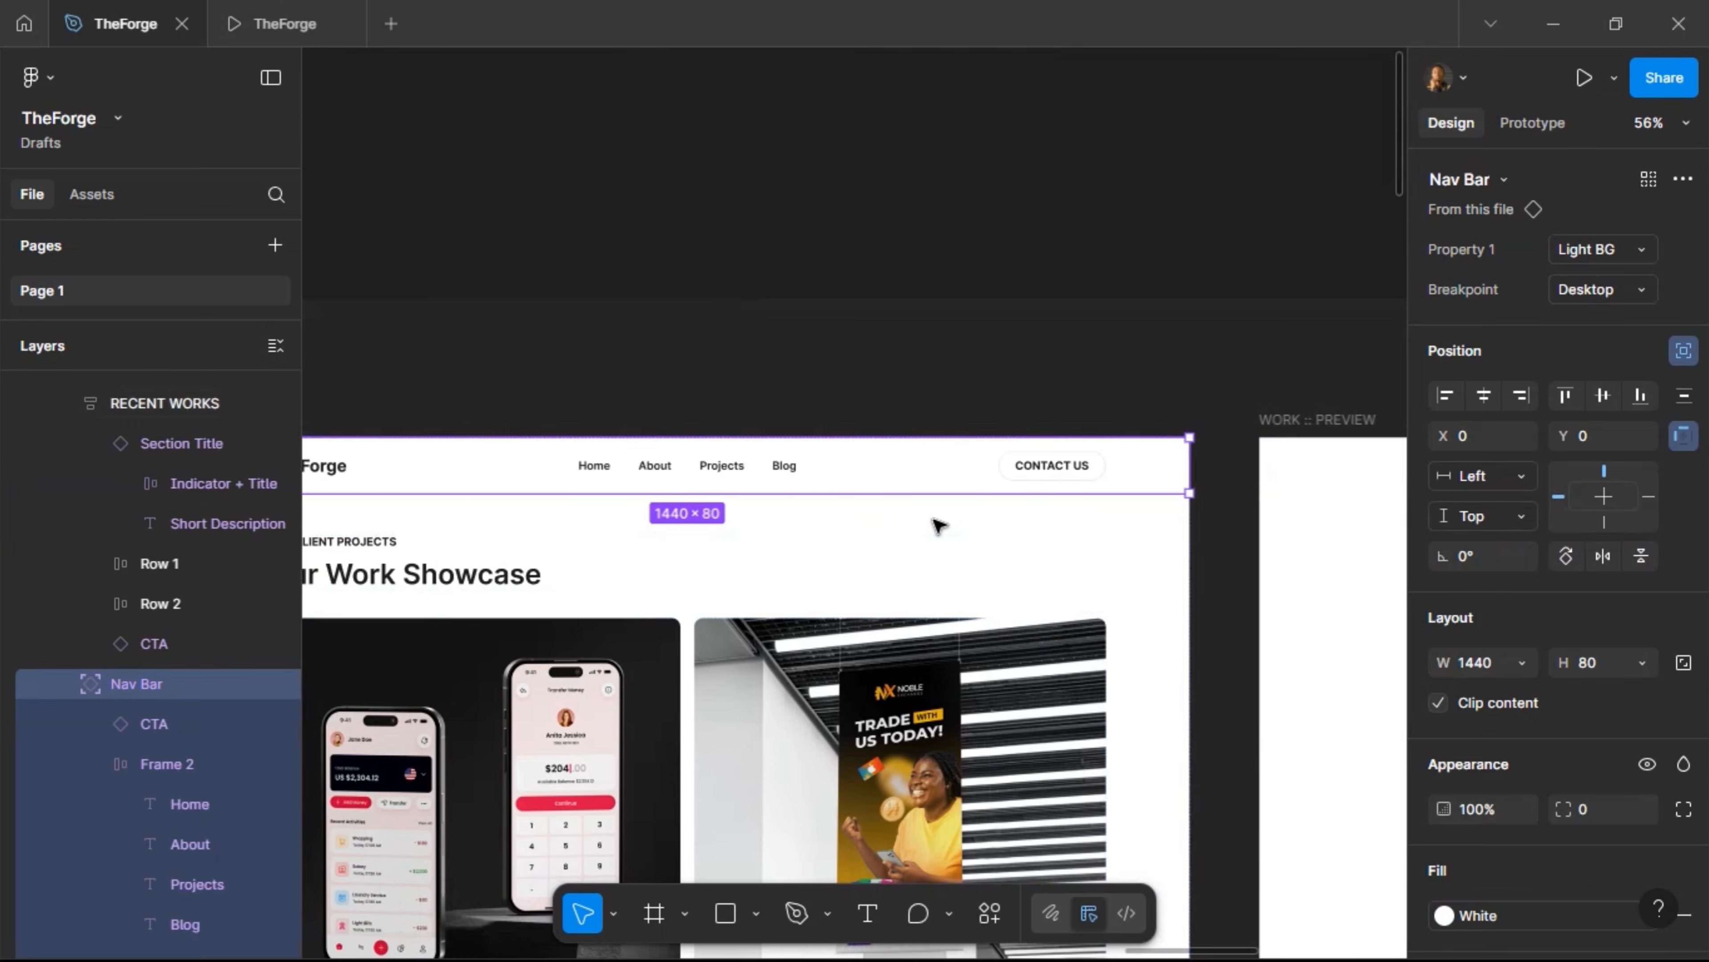
pyautogui.scroll(-5, 939, 520)
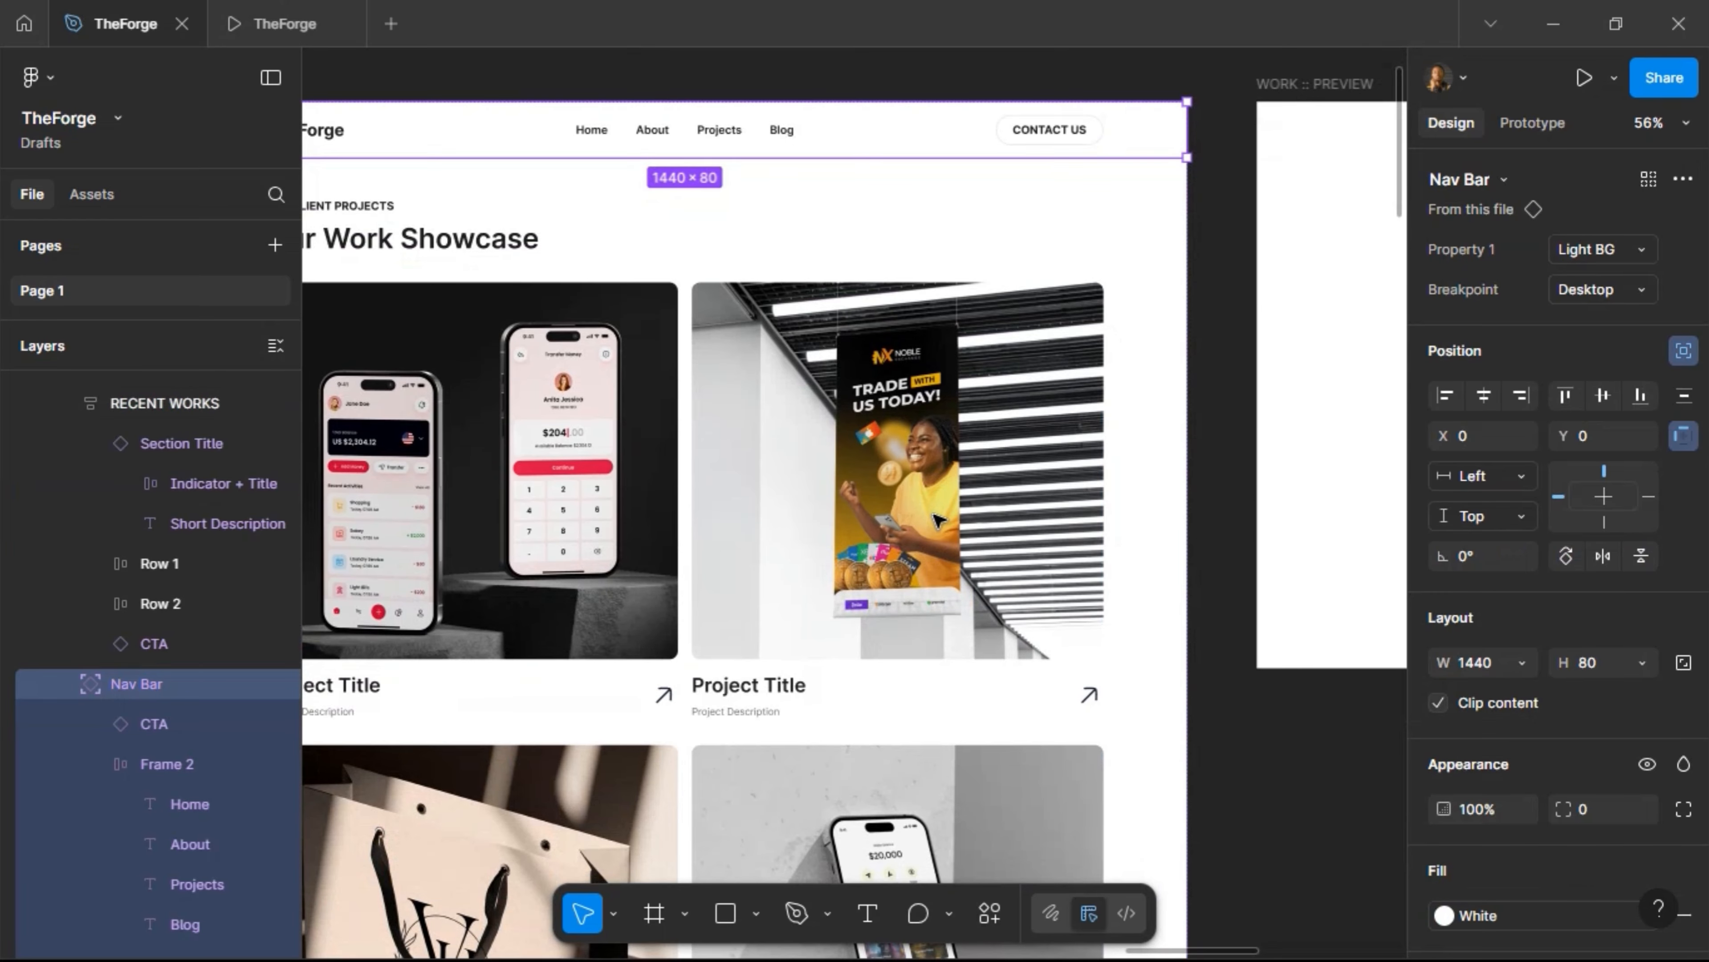
pyautogui.hscroll(7, 936, 516)
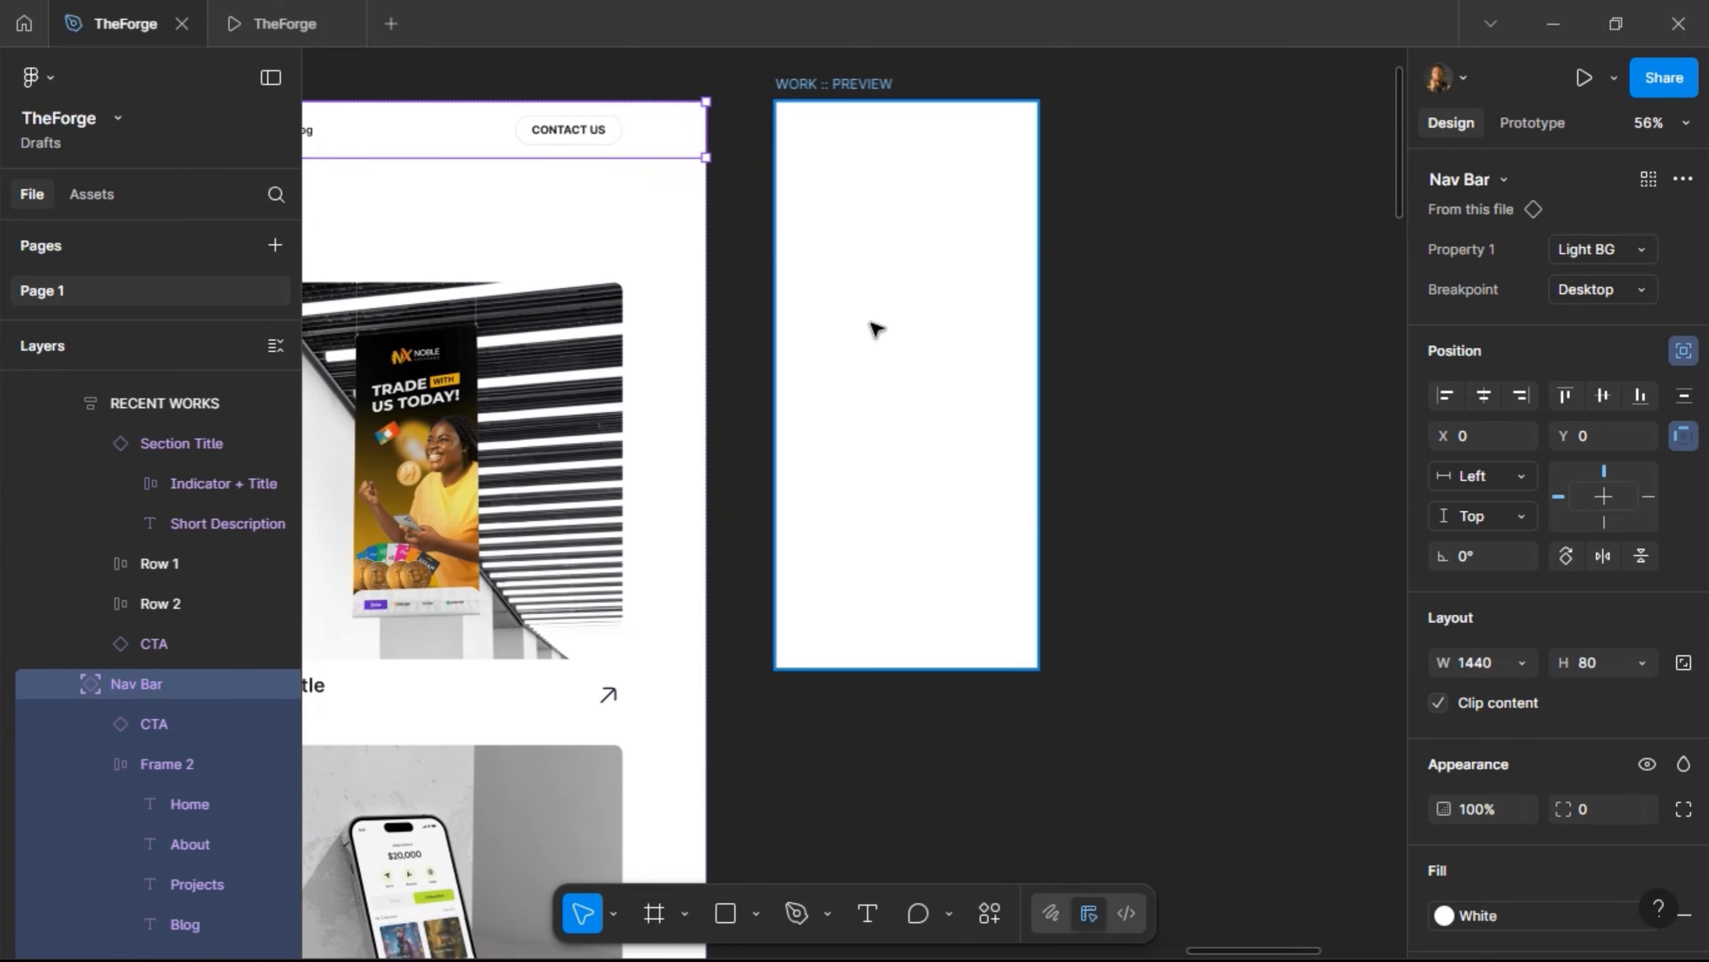
pyautogui.hscroll(-12, 874, 328)
pyautogui.scroll(-5, 947, 453)
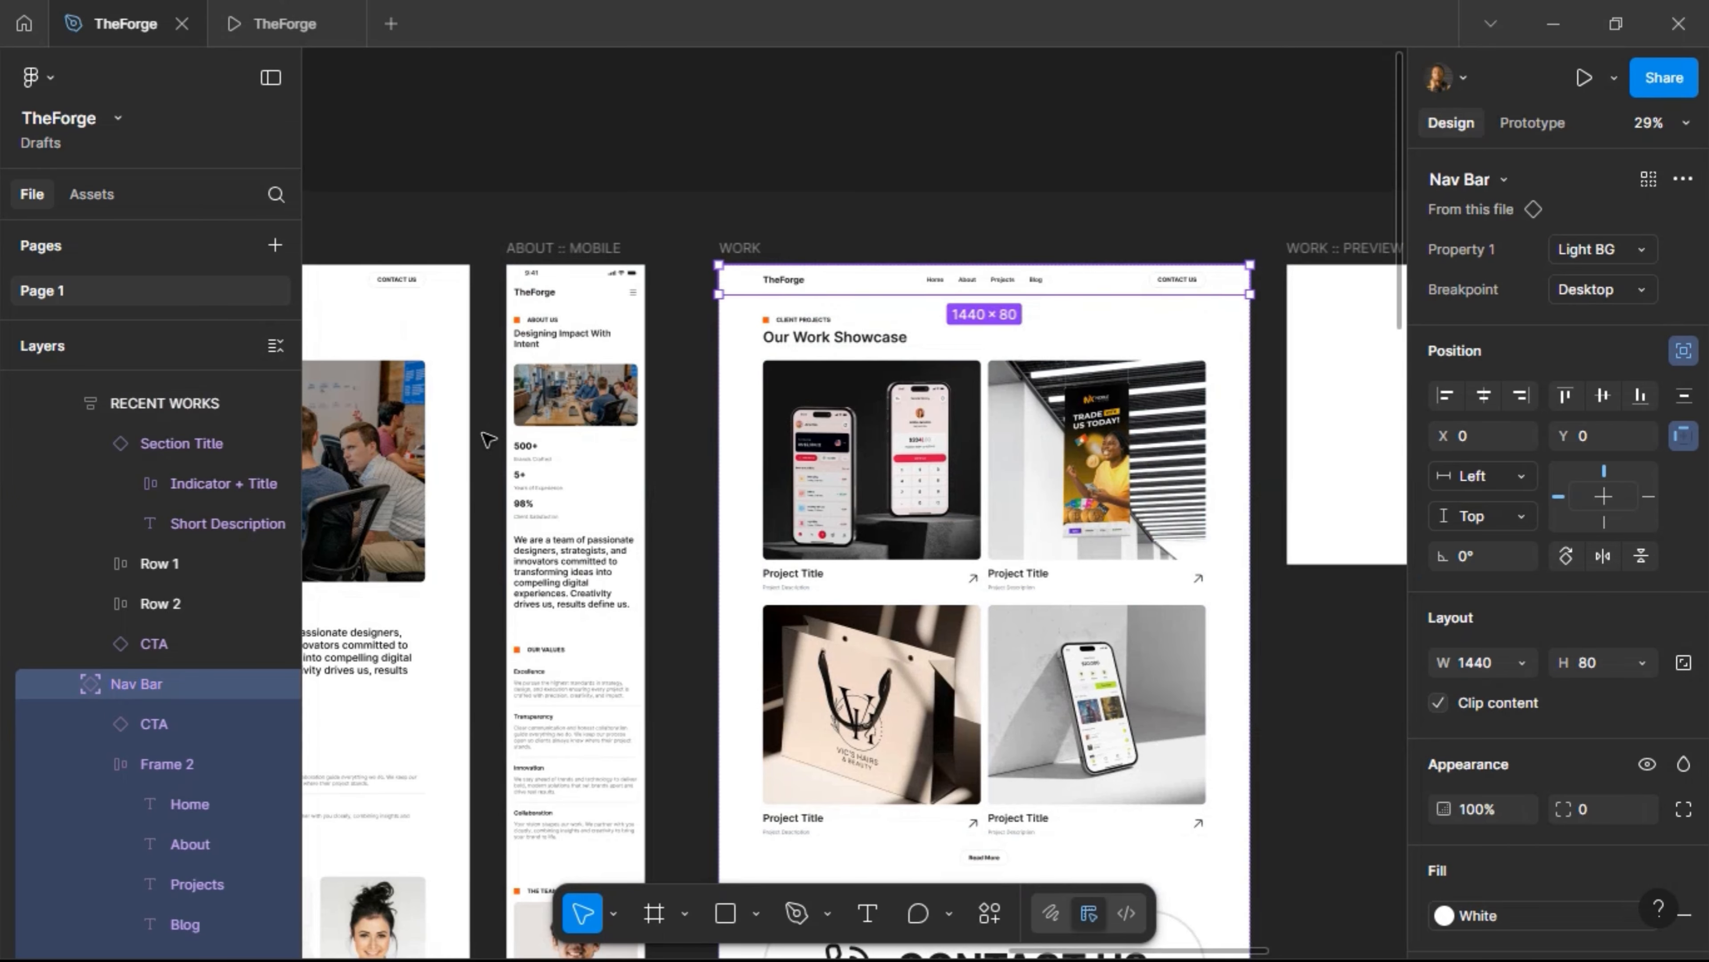
pyautogui.click(580, 495)
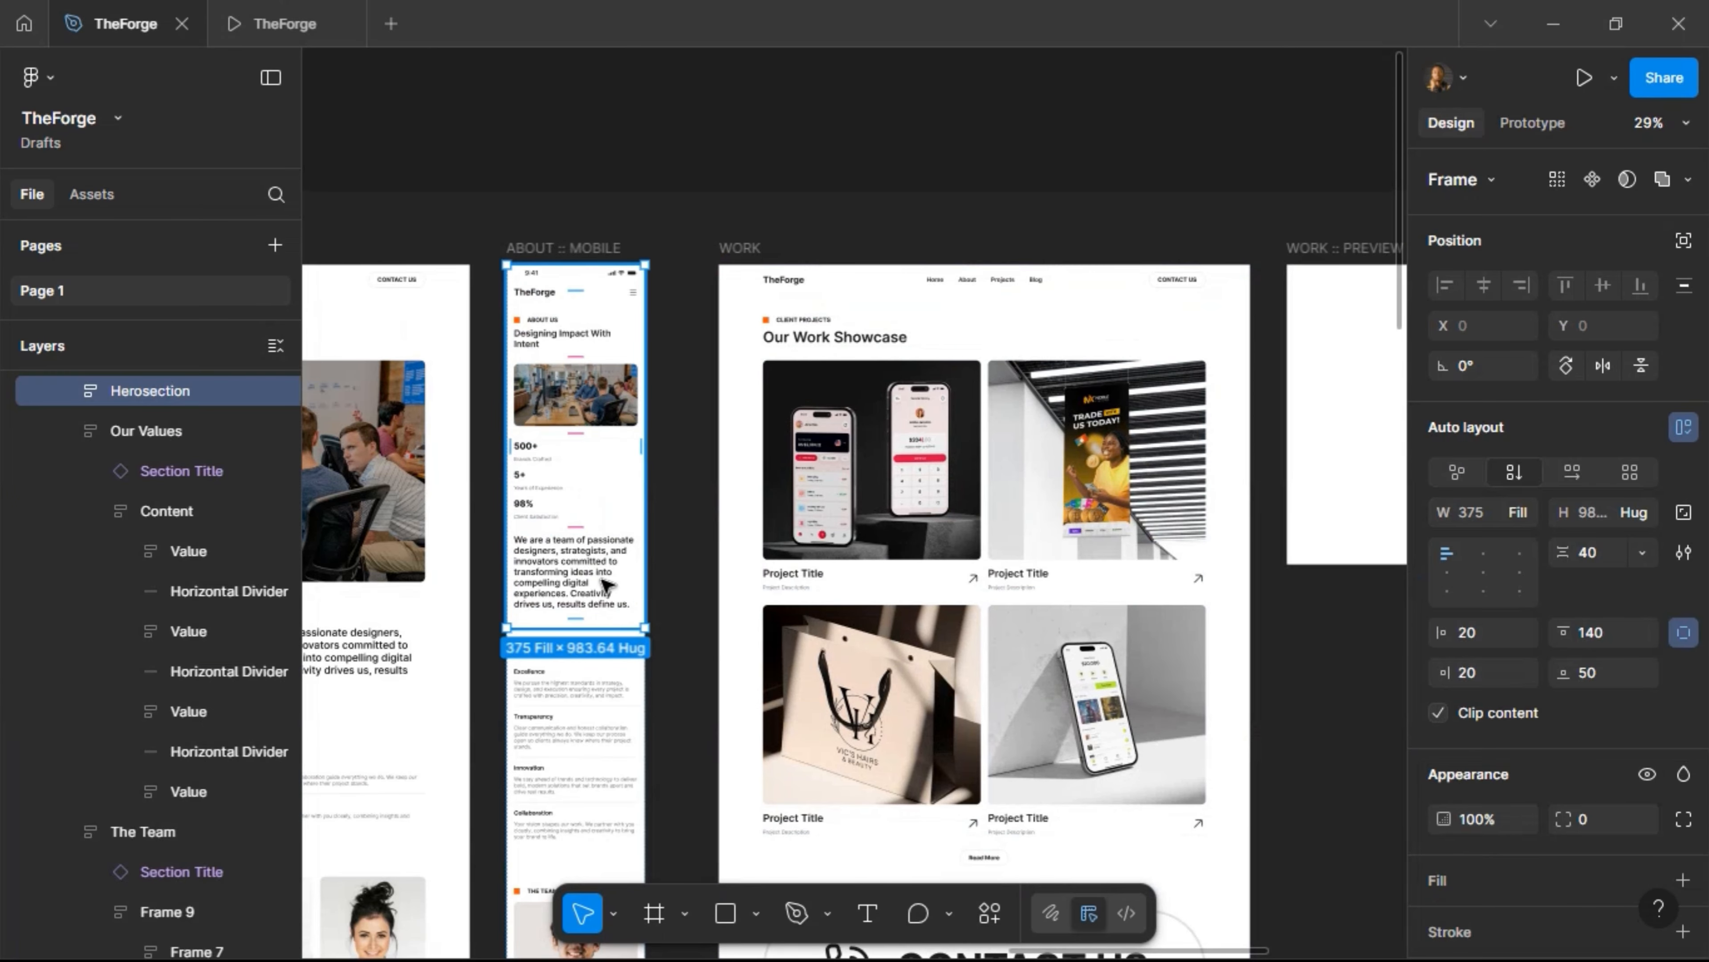
pyautogui.hscroll(6, 609, 584)
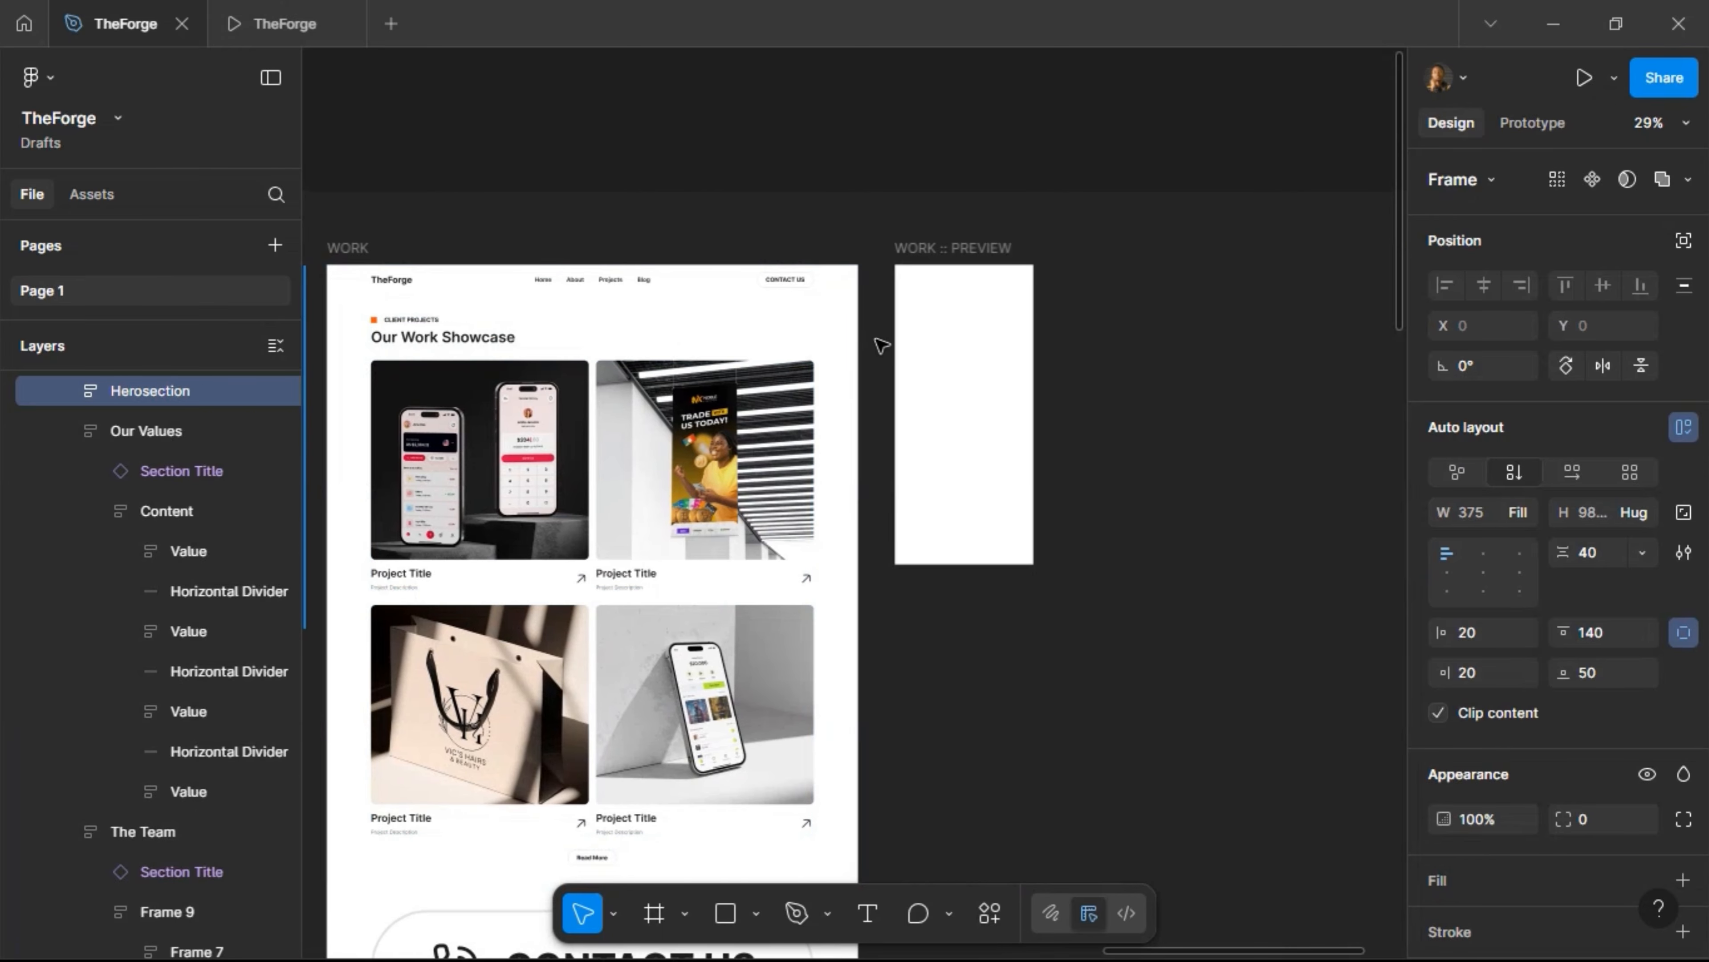
pyautogui.click(919, 265)
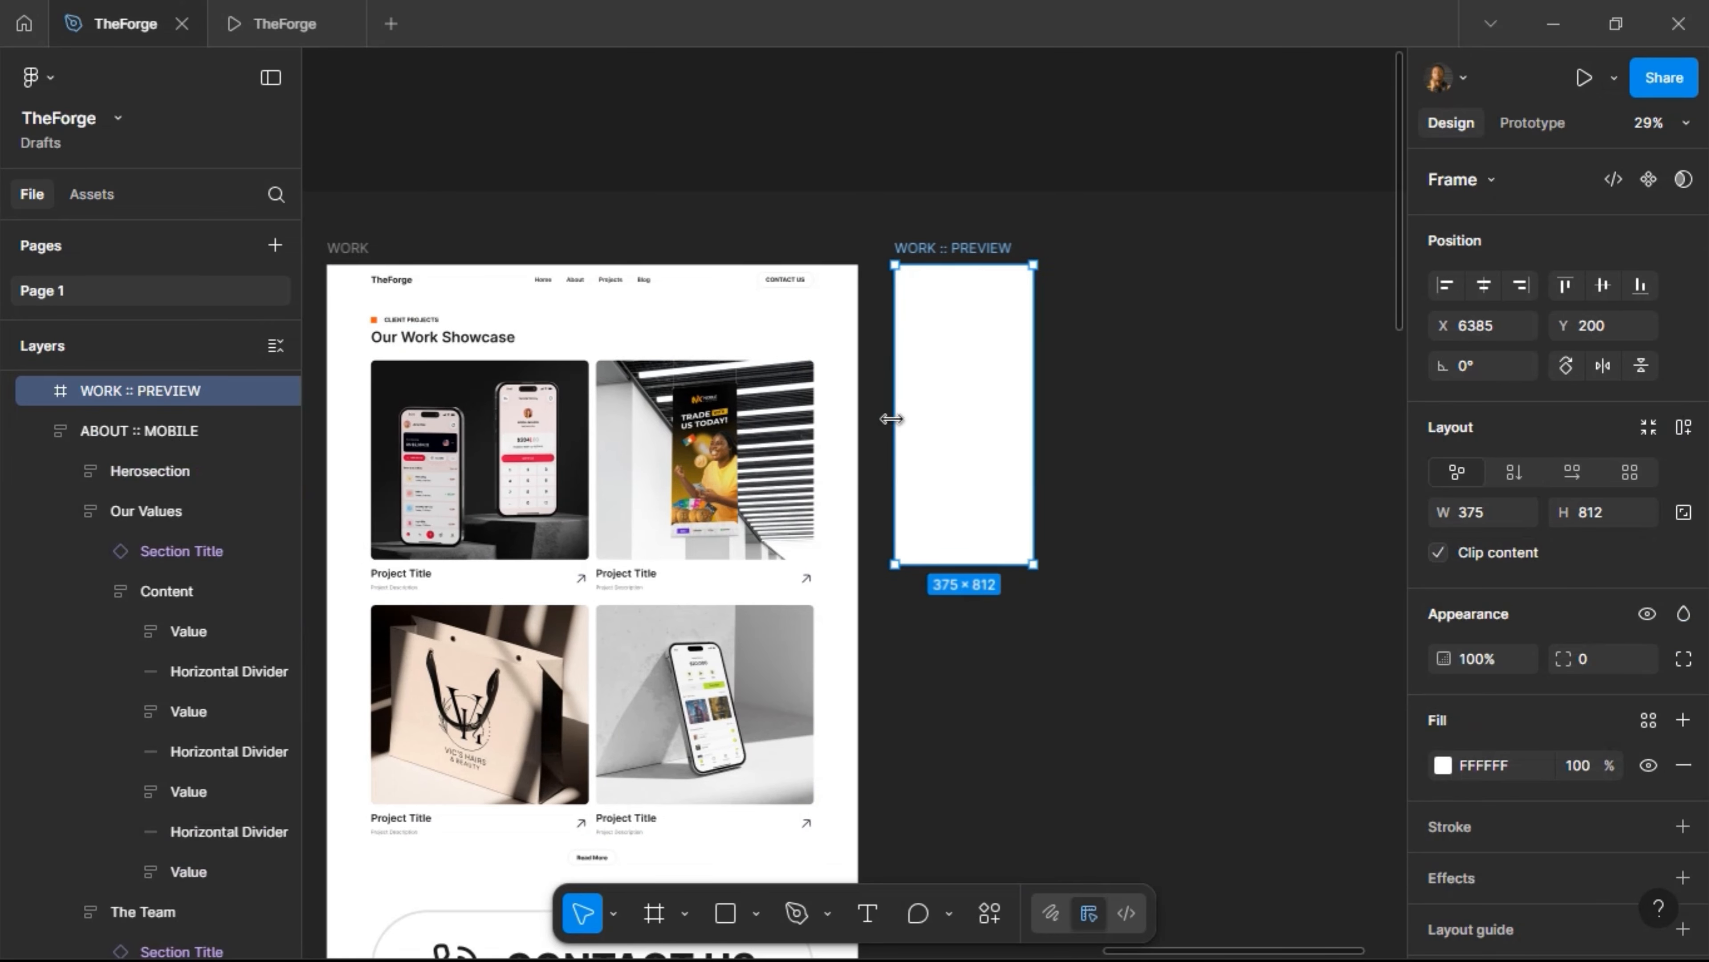
pyautogui.hscroll(-6, 919, 364)
pyautogui.click(606, 532)
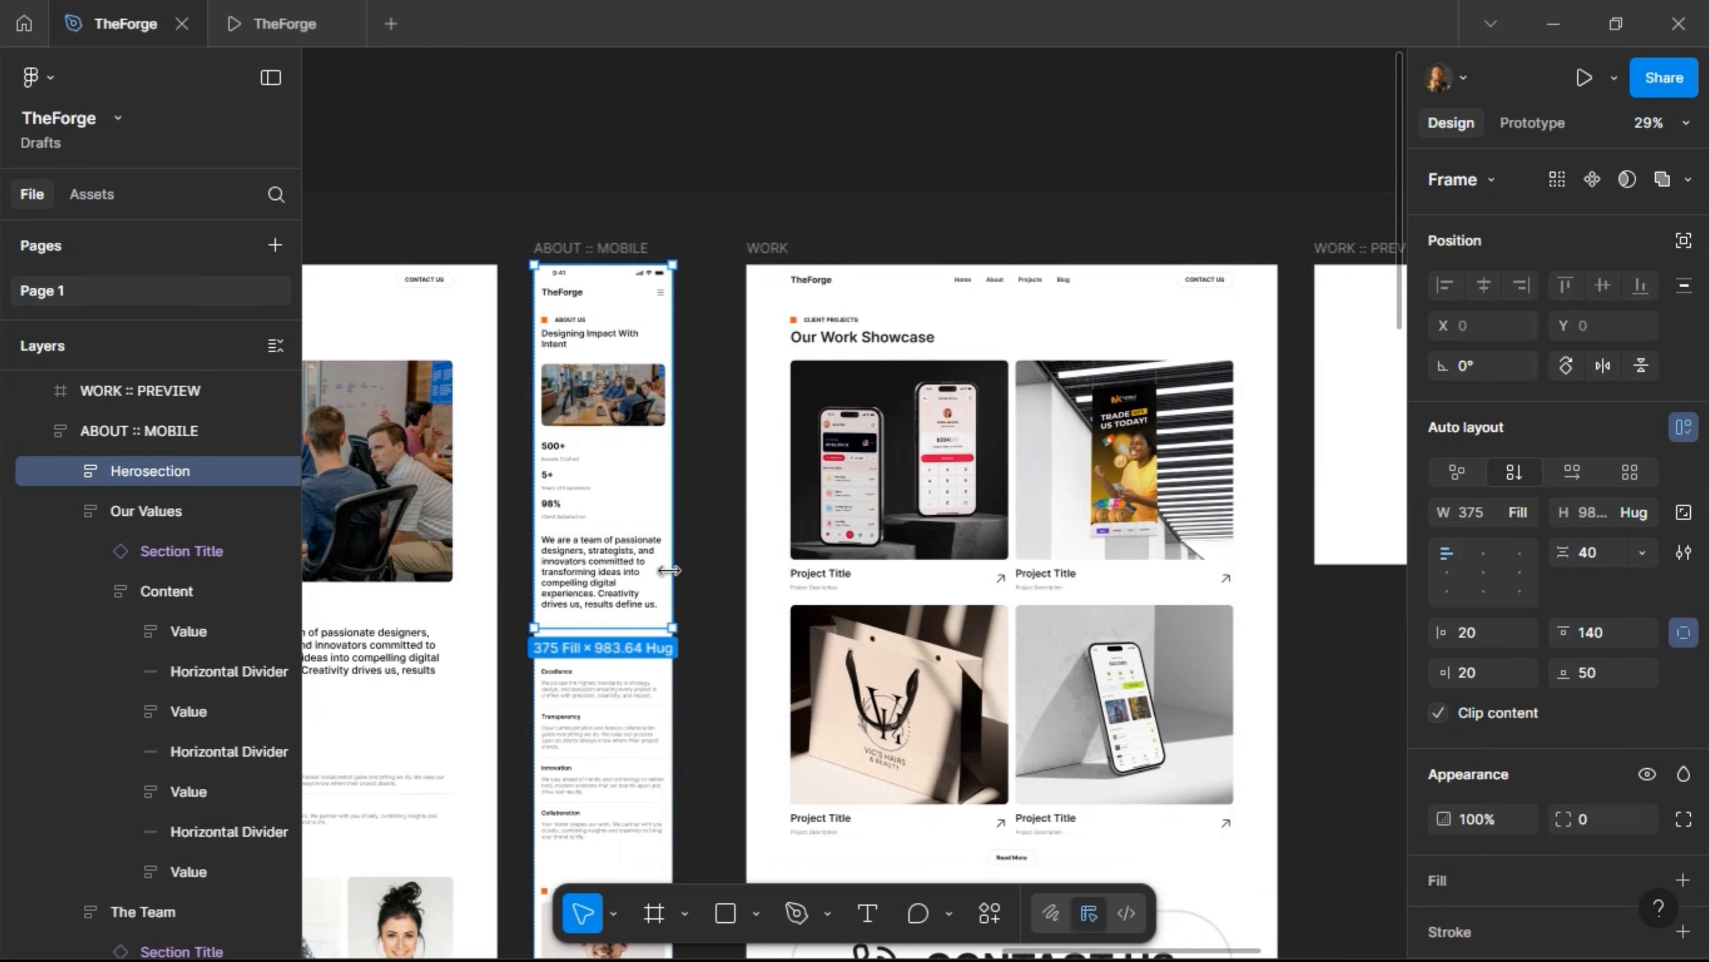
pyautogui.hscroll(7, 669, 571)
pyautogui.click(830, 253)
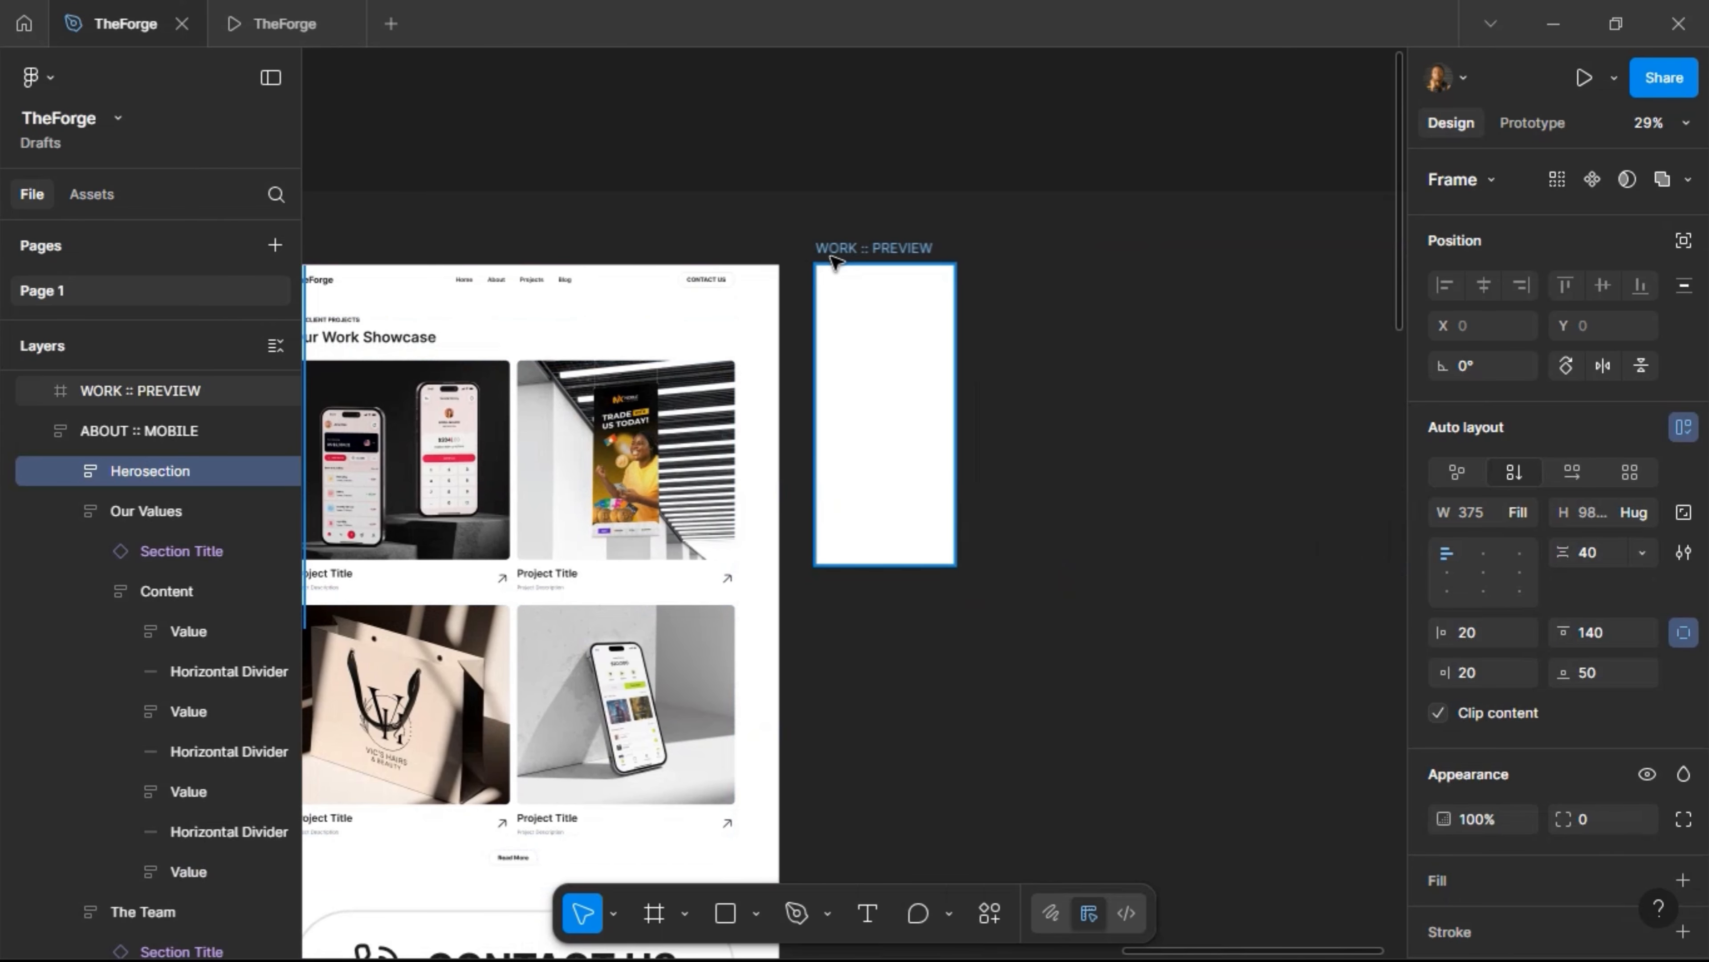
pyautogui.hotkey('ctrl', 'v')
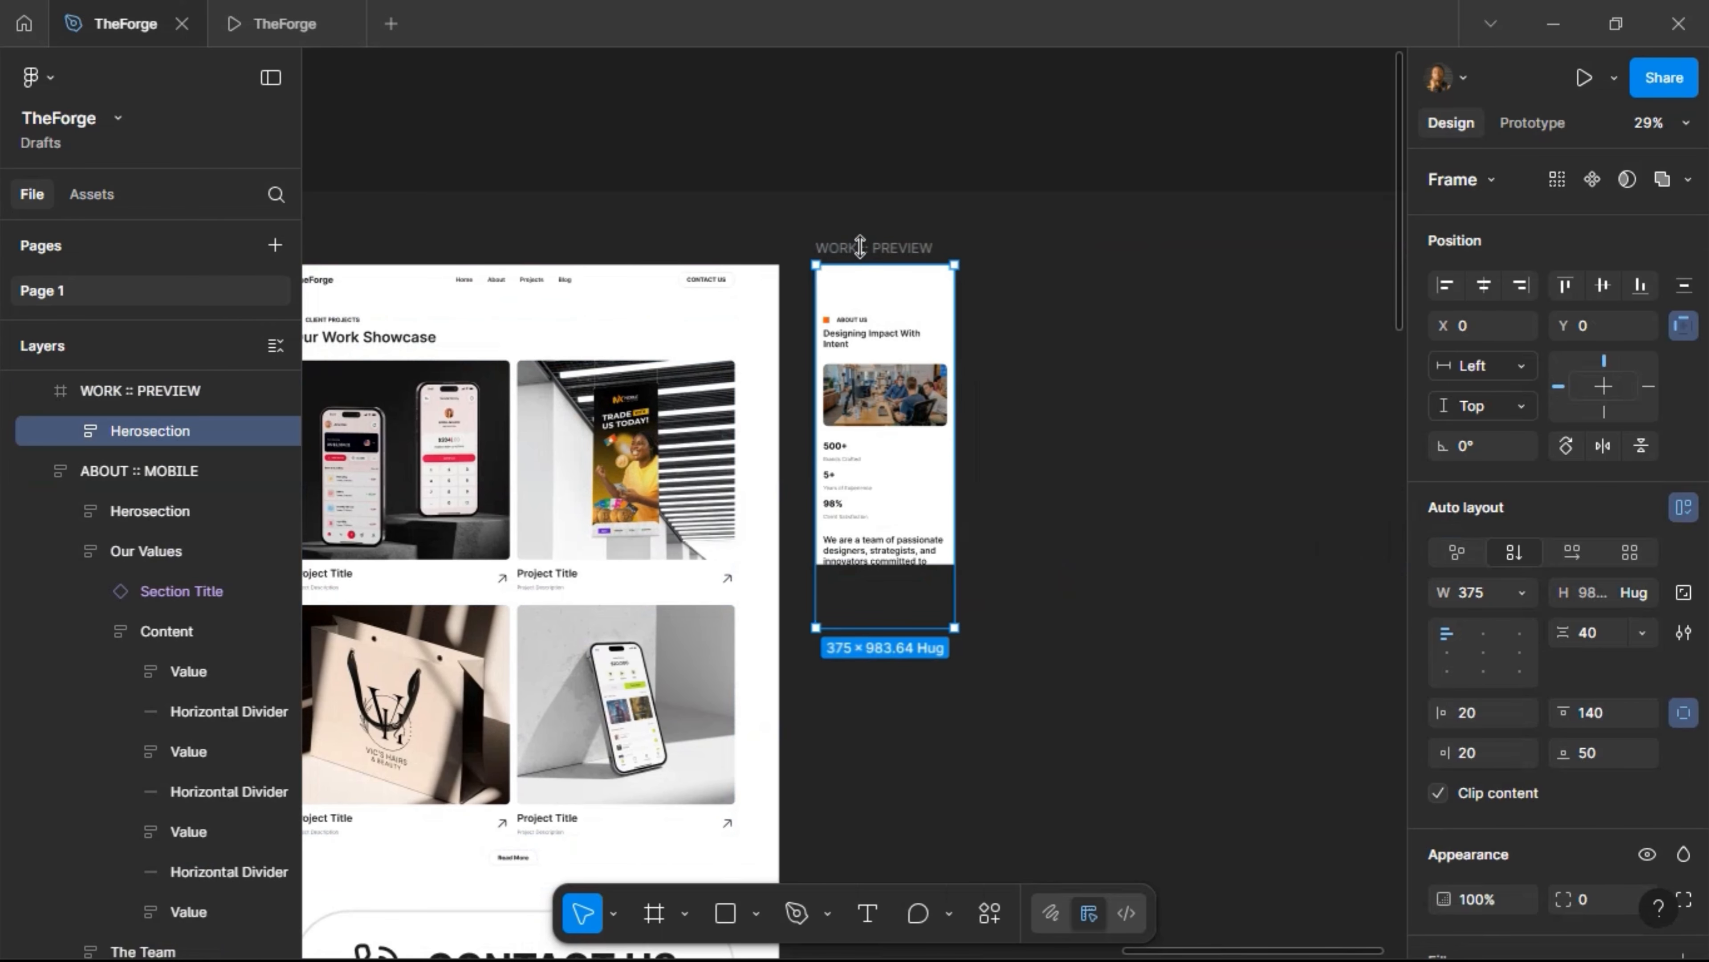
pyautogui.press('Escape')
pyautogui.moveTo(879, 611); pyautogui.dragTo(880, 712)
# Copy the RECENT WORKS section from the Homepage :: Mobile frame
pyautogui.hscroll(-13, 887, 588)
pyautogui.hscroll(-6, 888, 588)
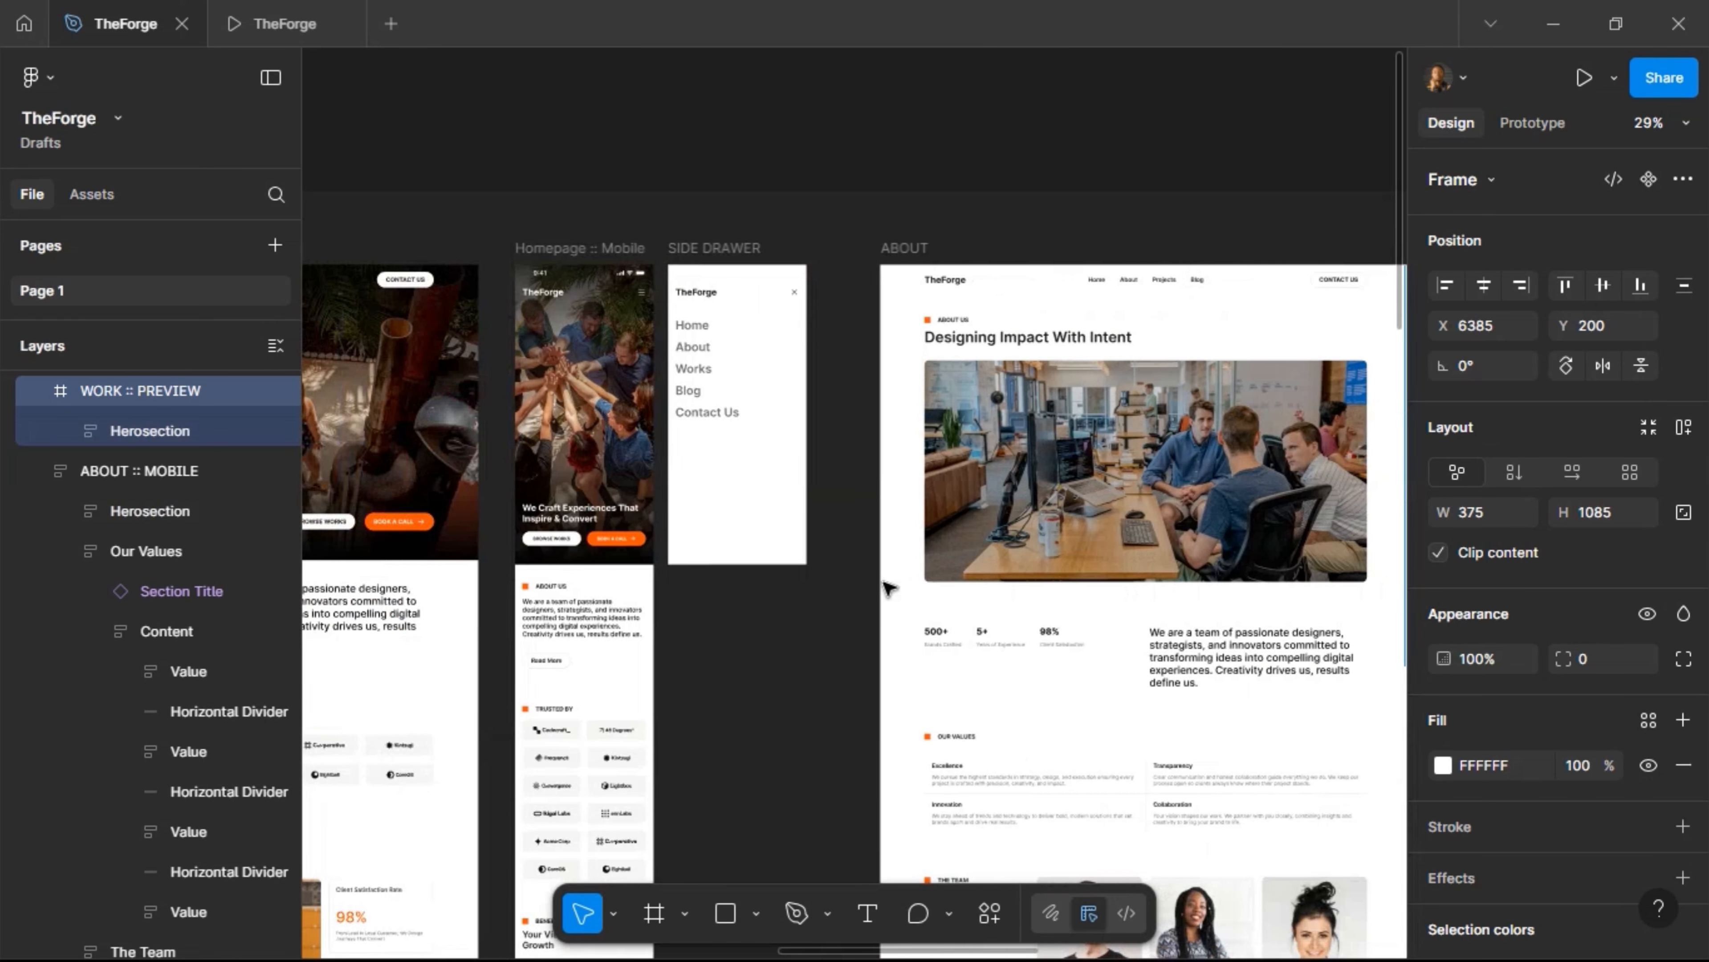
pyautogui.scroll(-15, 889, 583)
pyautogui.scroll(2, 788, 618)
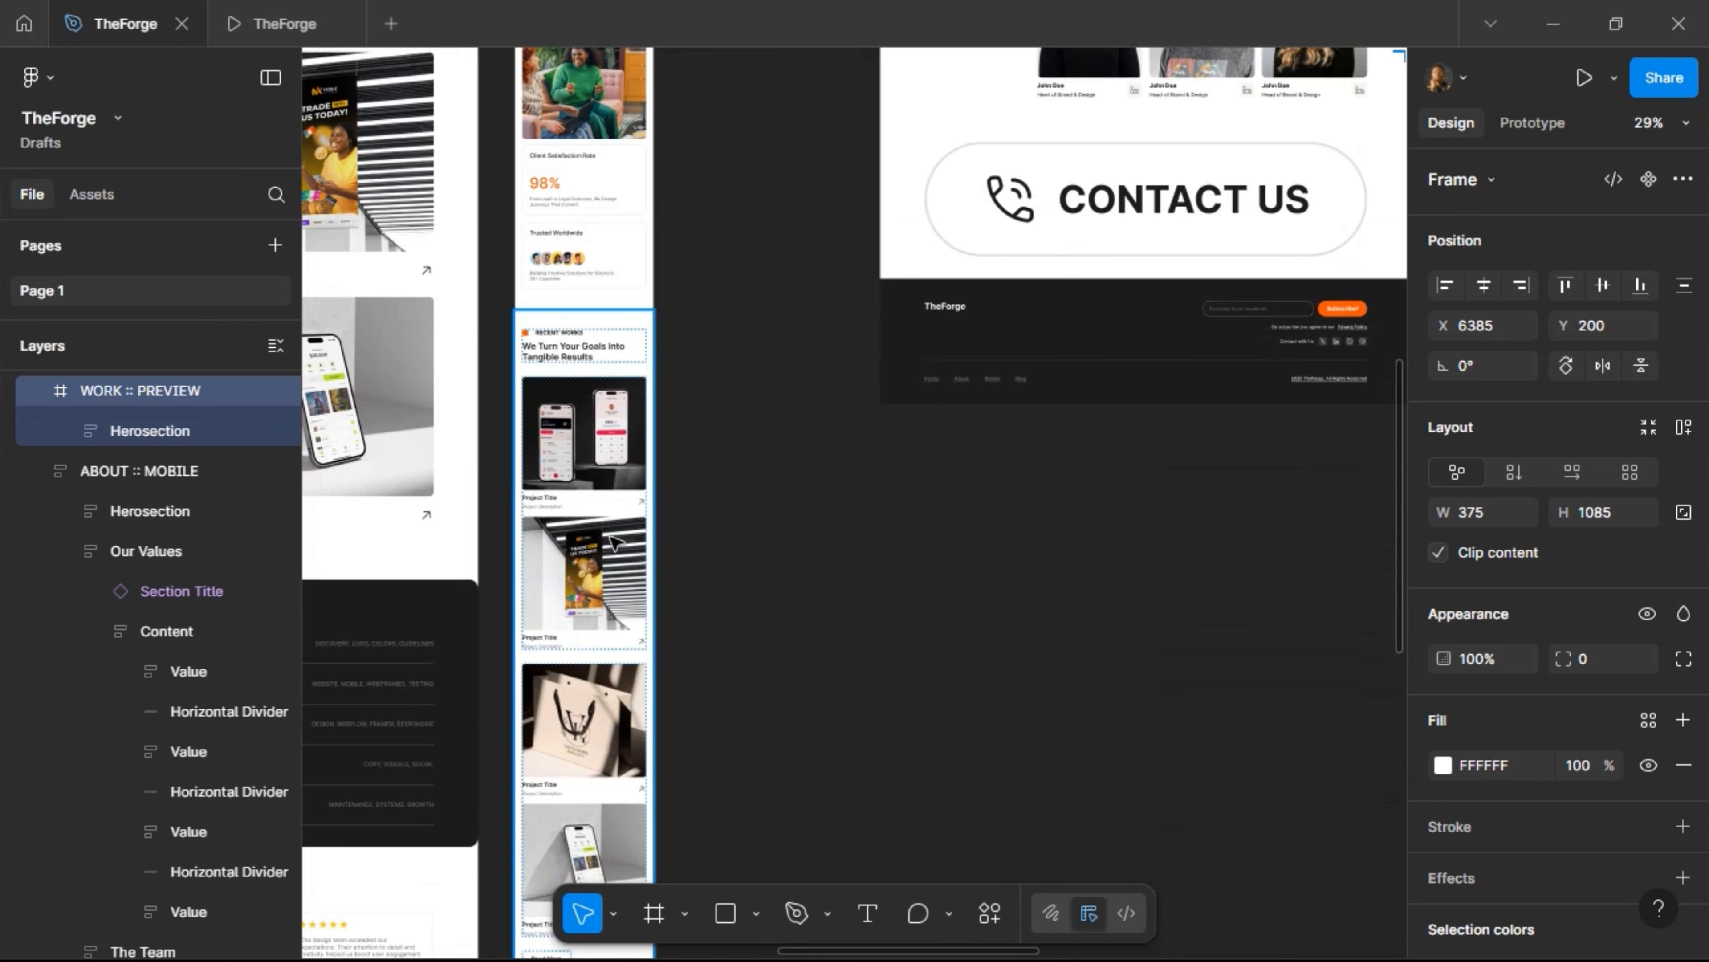
pyautogui.click(586, 529)
pyautogui.scroll(-9, 757, 497)
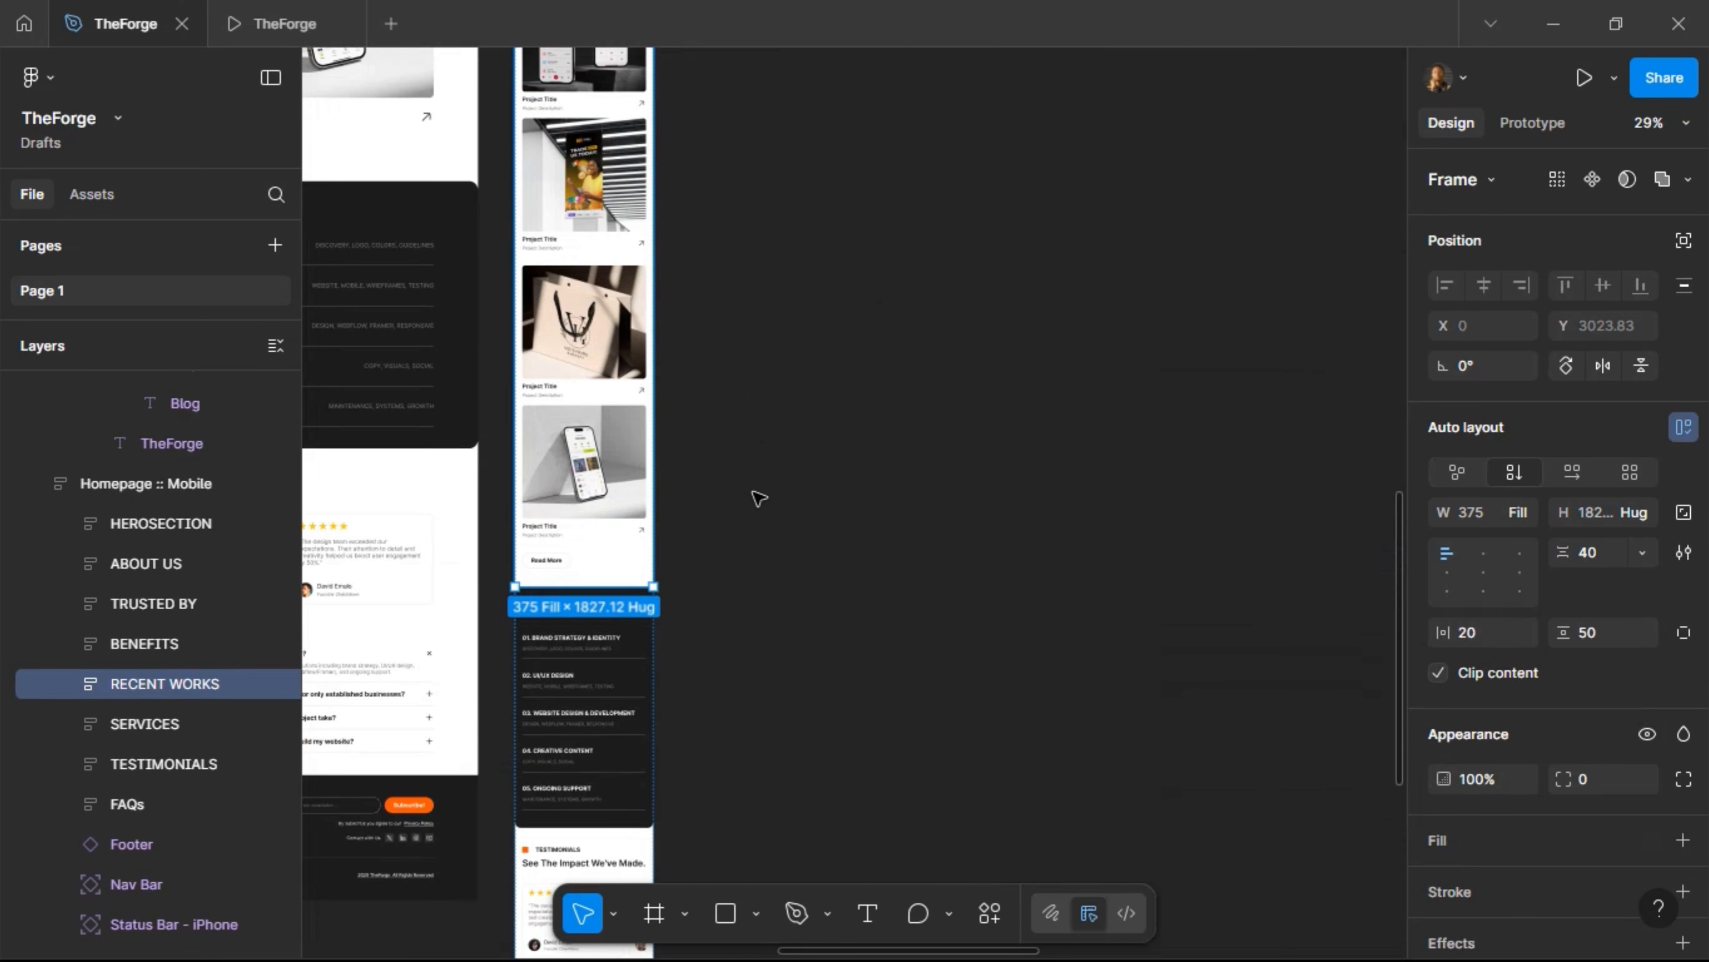
# Replace the Herosection in the WORK :: PREVIEW frame with the copied RECENT WORKS section
pyautogui.scroll(-5, 759, 498)
pyautogui.hscroll(8, 759, 499)
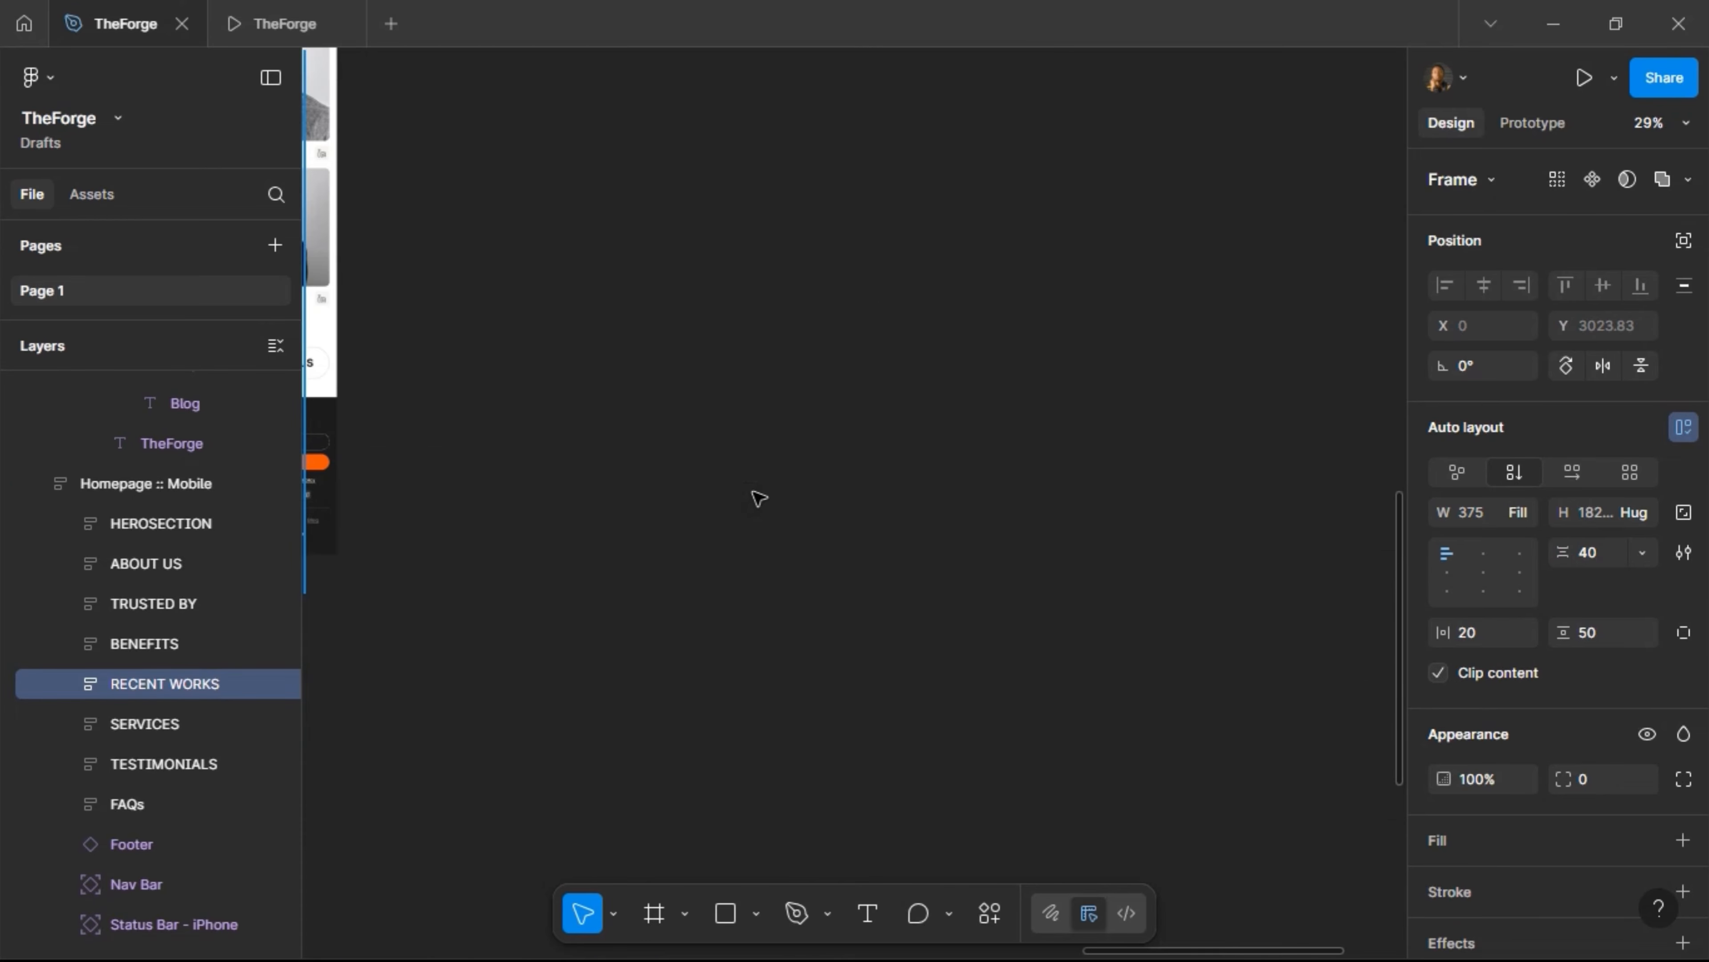
pyautogui.scroll(10, 758, 498)
pyautogui.scroll(3, 759, 499)
pyautogui.hscroll(4, 759, 498)
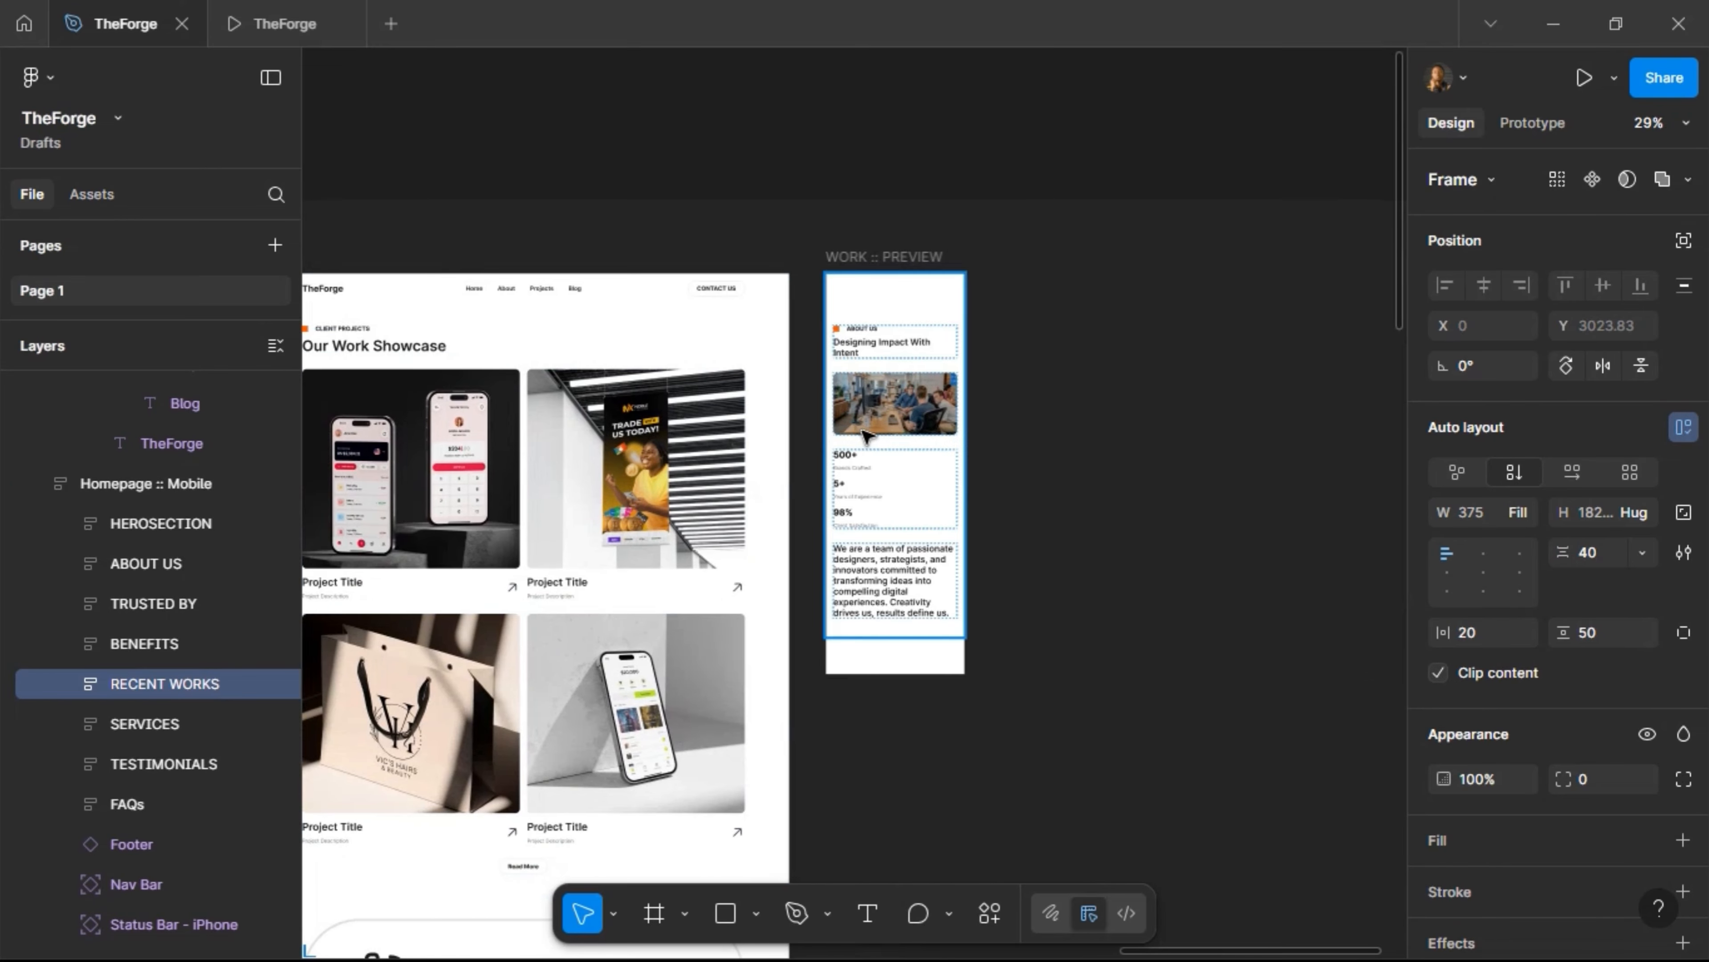
pyautogui.click(874, 465)
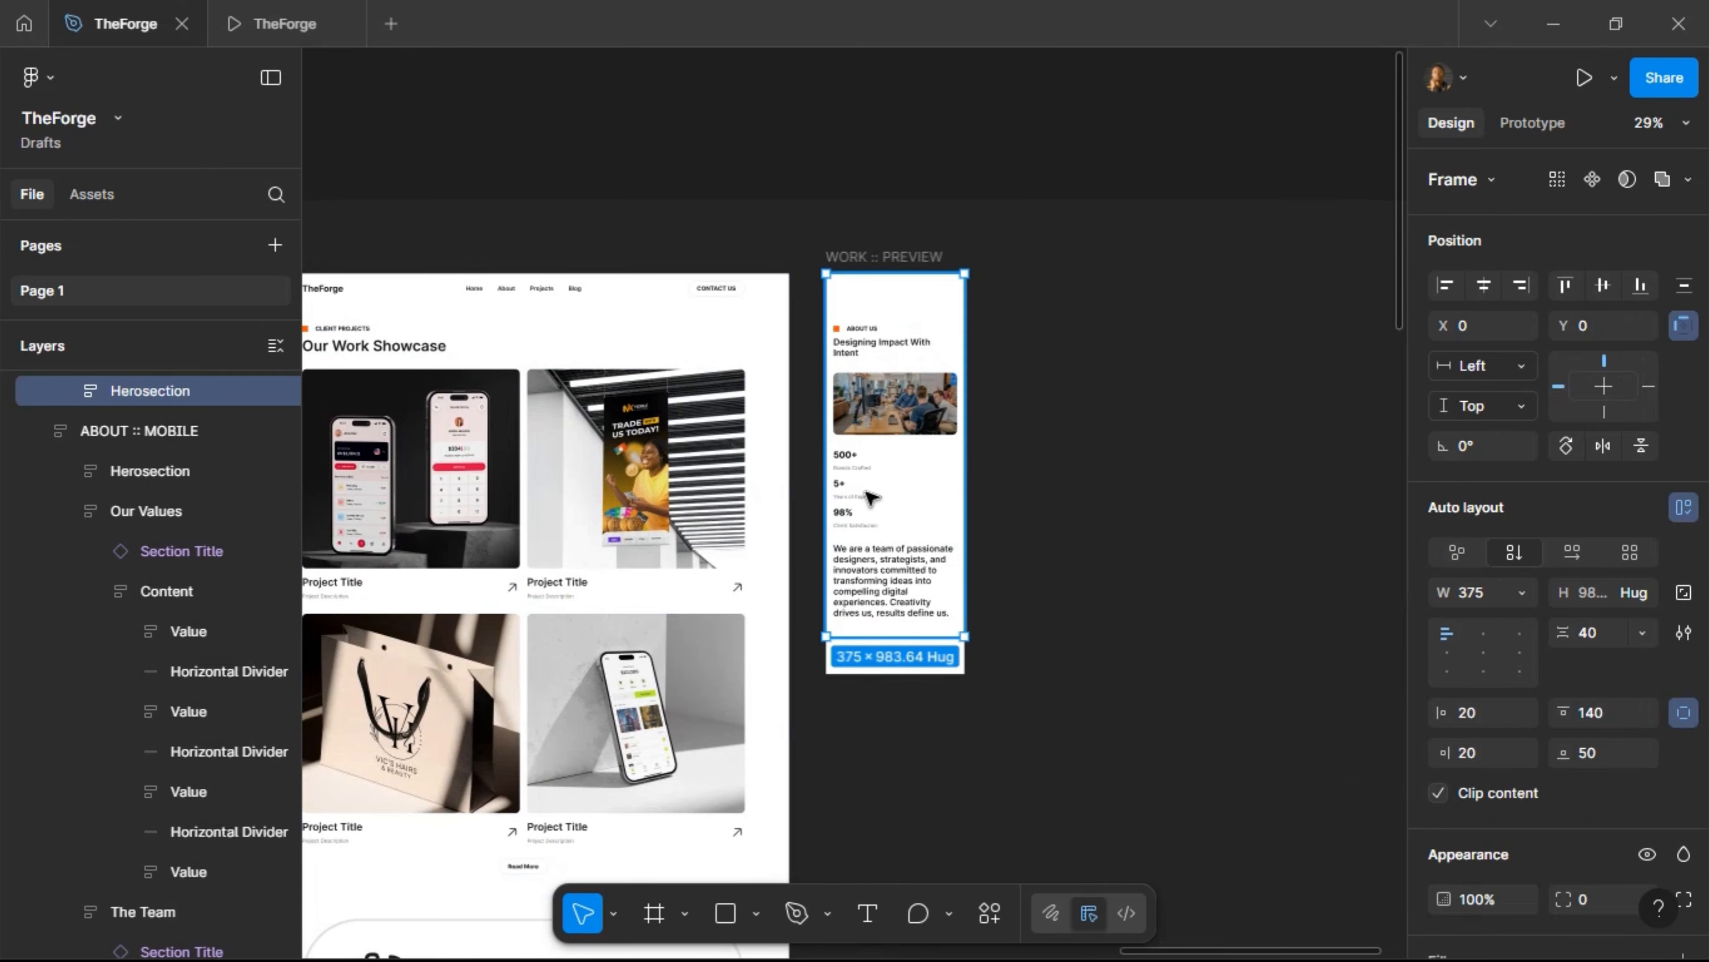
pyautogui.hotkey('ctrl', 'shift', 'r')
# Copy the Nav Bar and Status Bar - iPhone from ABOUT :: MOBILE into the WORK :: PREVIEW frame
pyautogui.hscroll(-6, 774, 505)
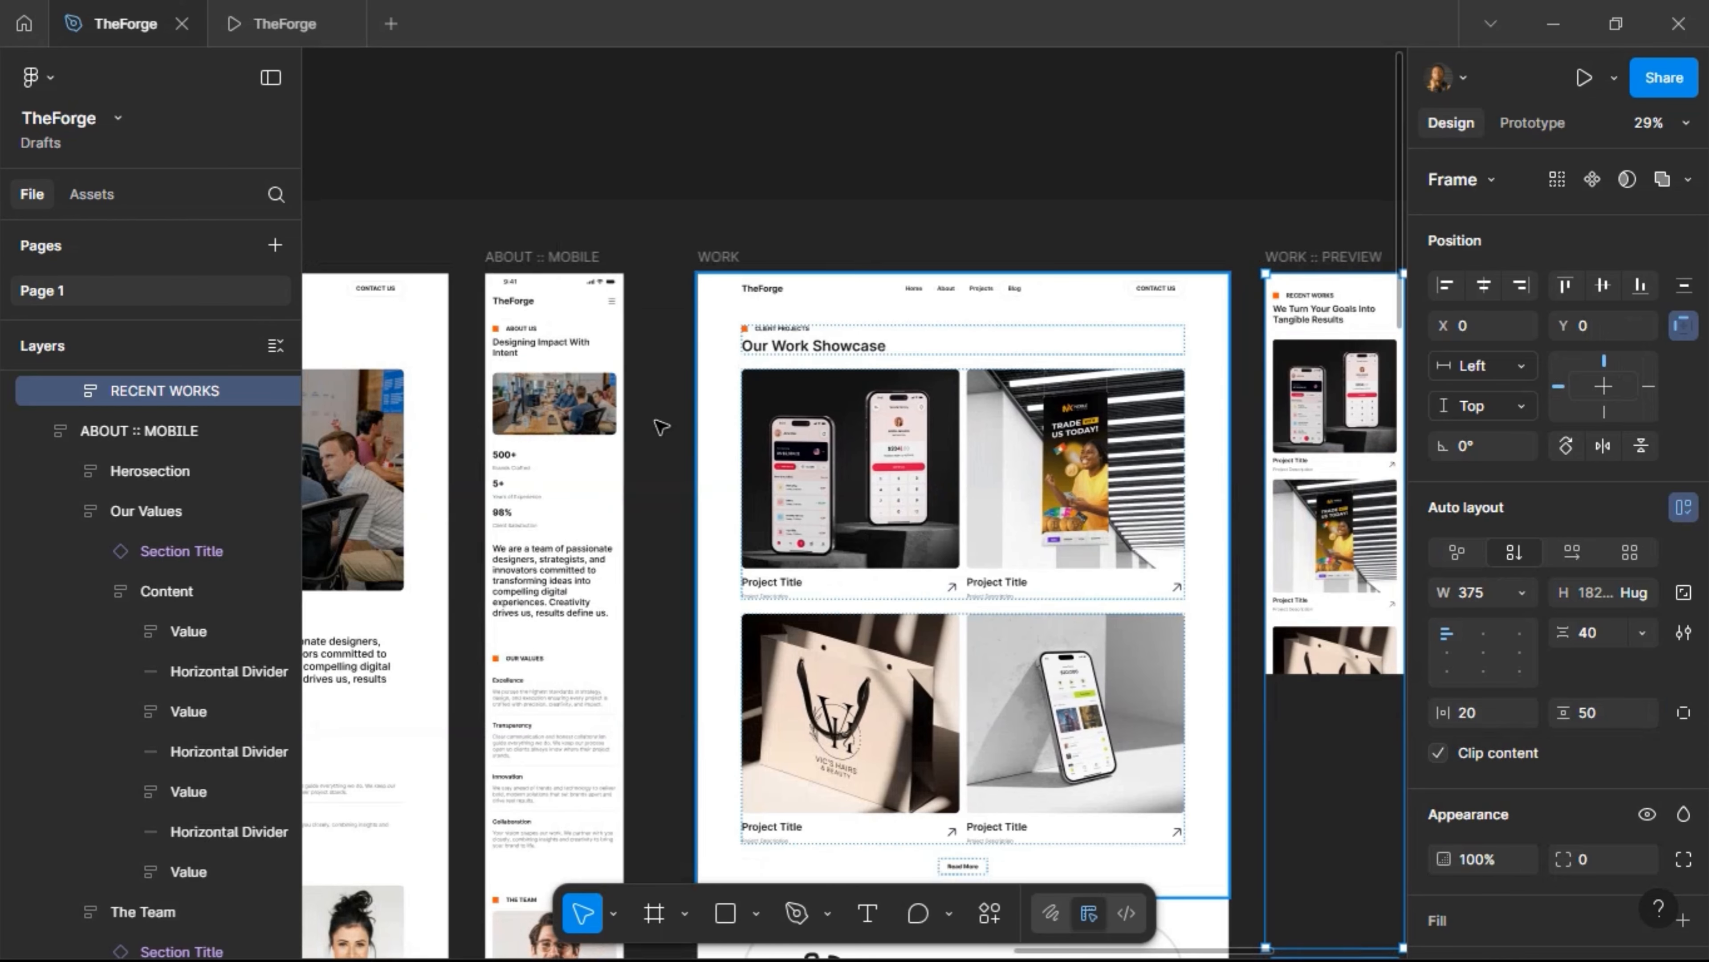
pyautogui.click(537, 303)
pyautogui.click(543, 340)
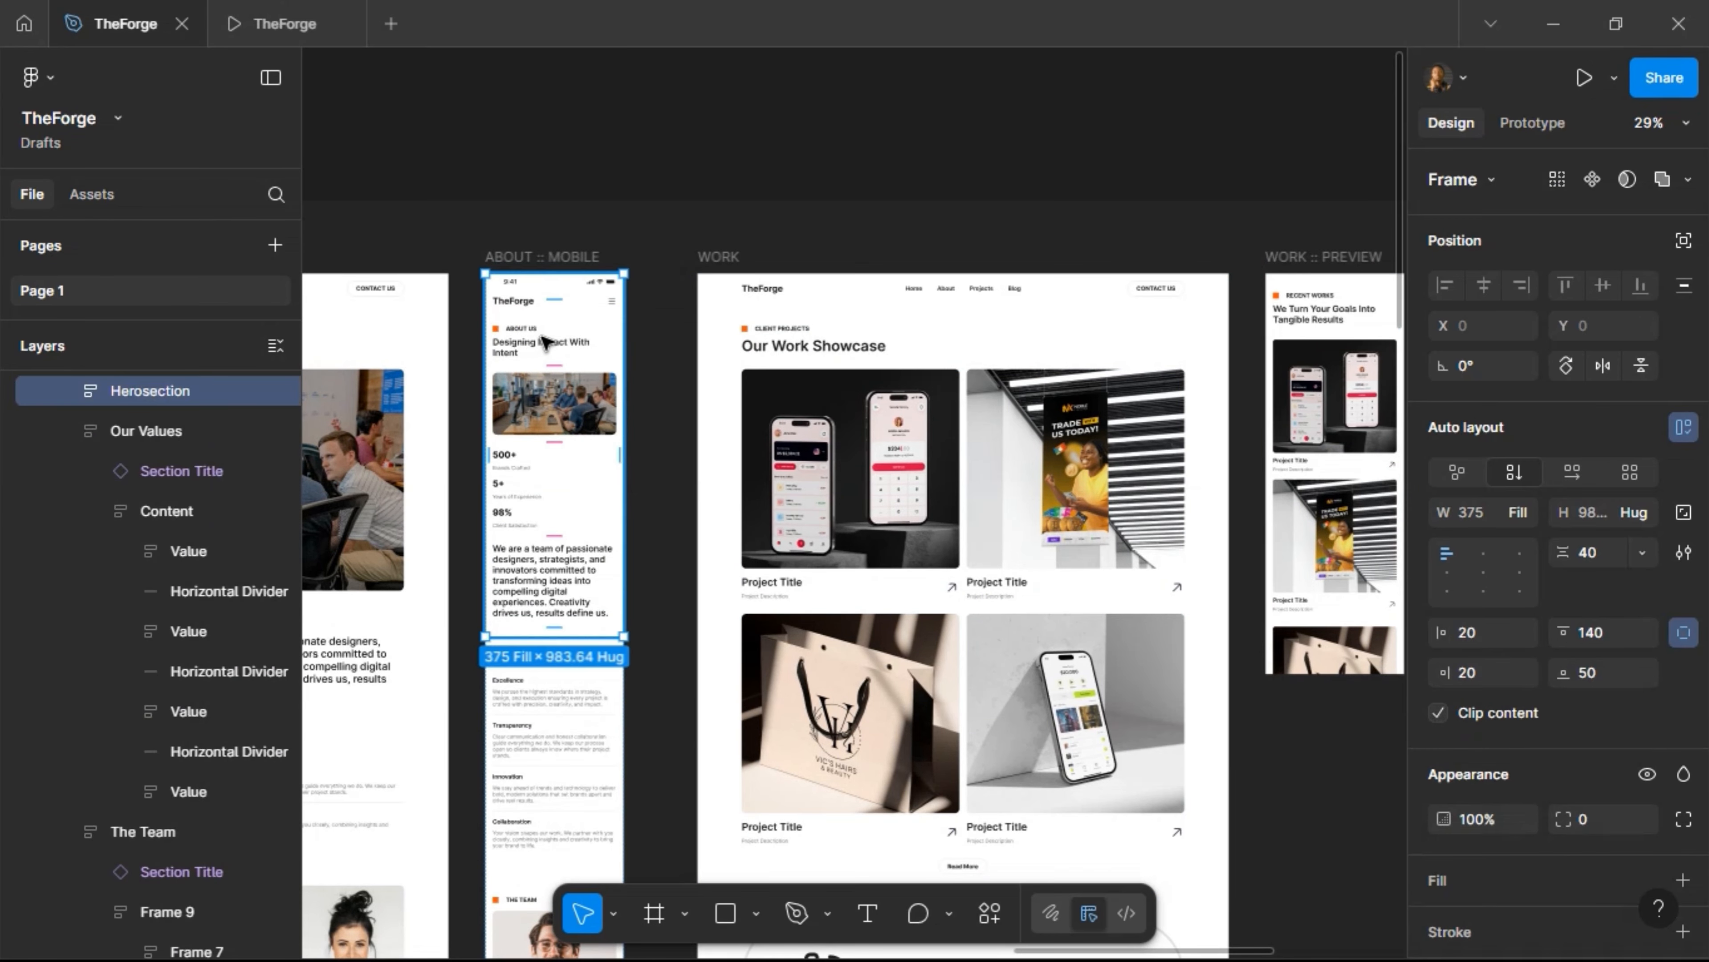
pyautogui.click(546, 342)
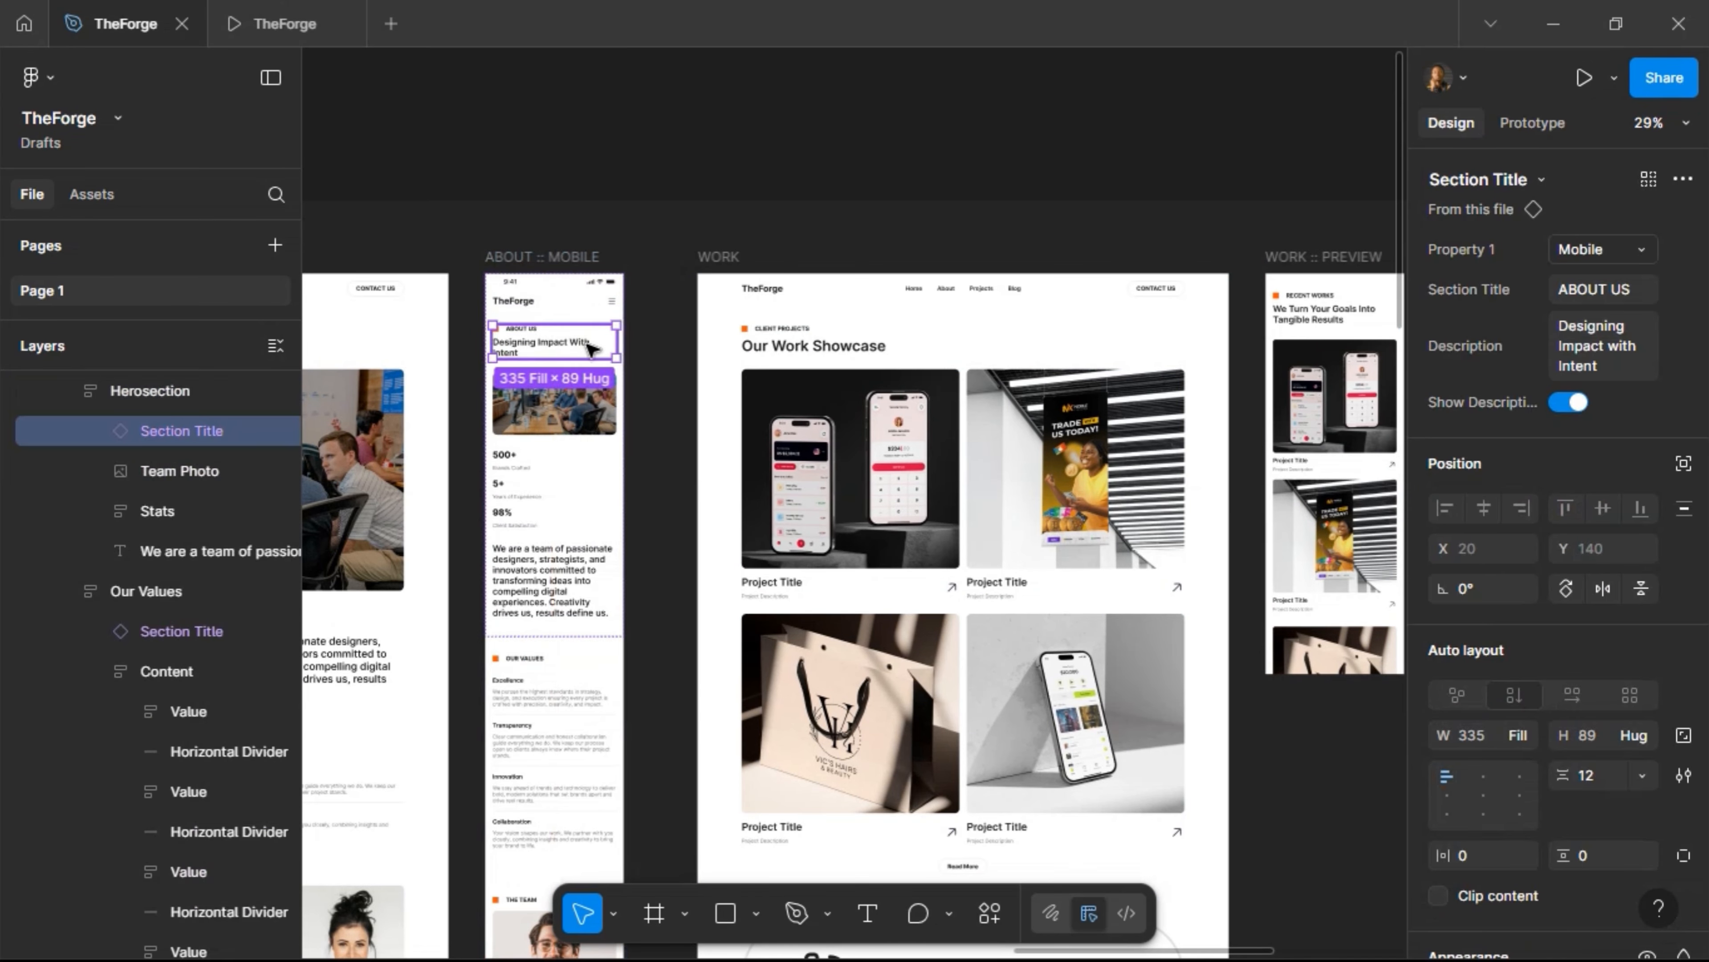
pyautogui.click(540, 300)
pyautogui.keyDown('shift'); pyautogui.click(610, 281); pyautogui.keyUp('shift')
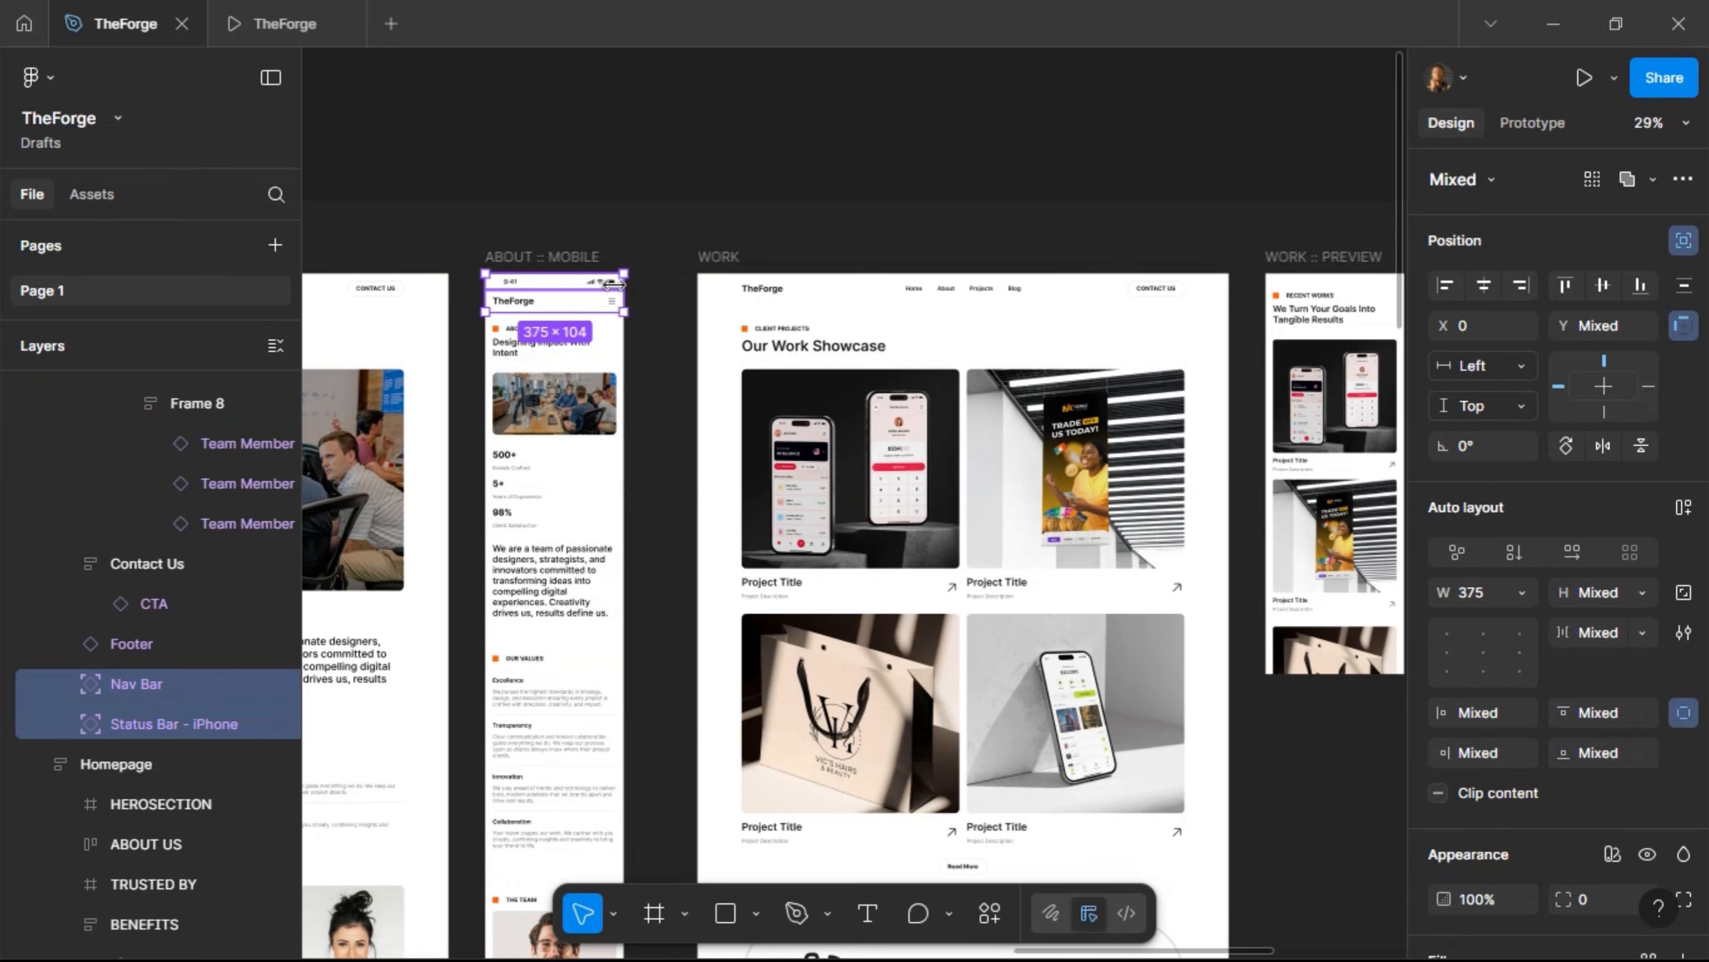
pyautogui.hscroll(8, 613, 284)
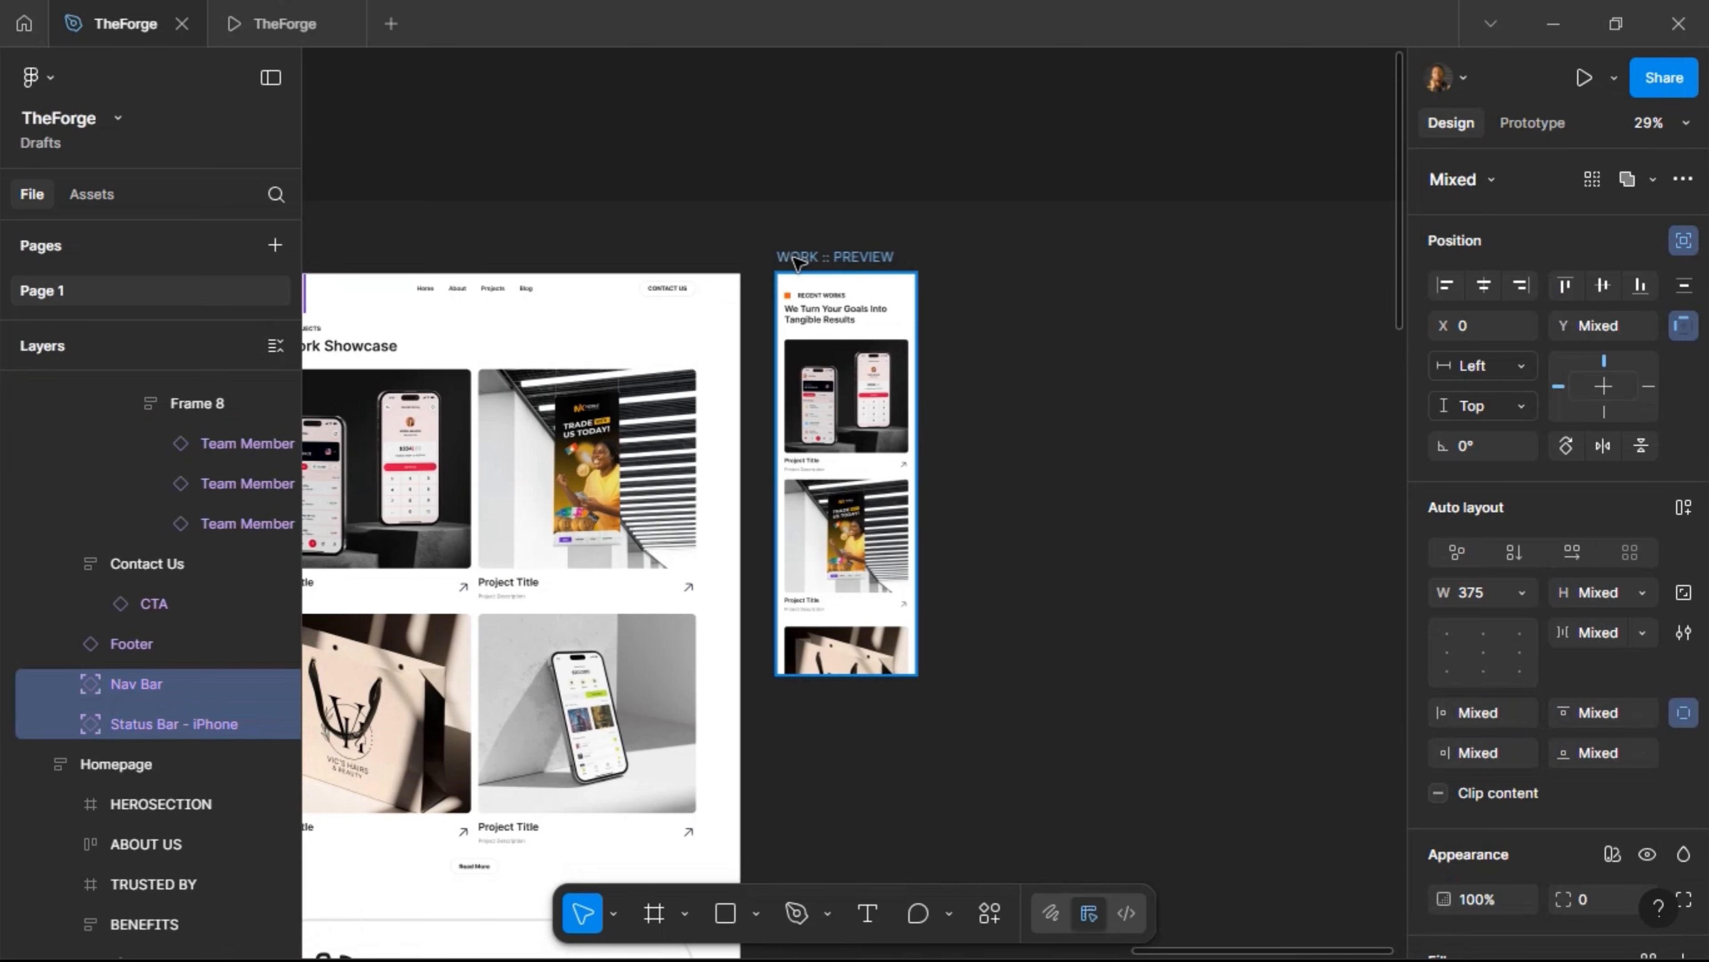
pyautogui.click(815, 260)
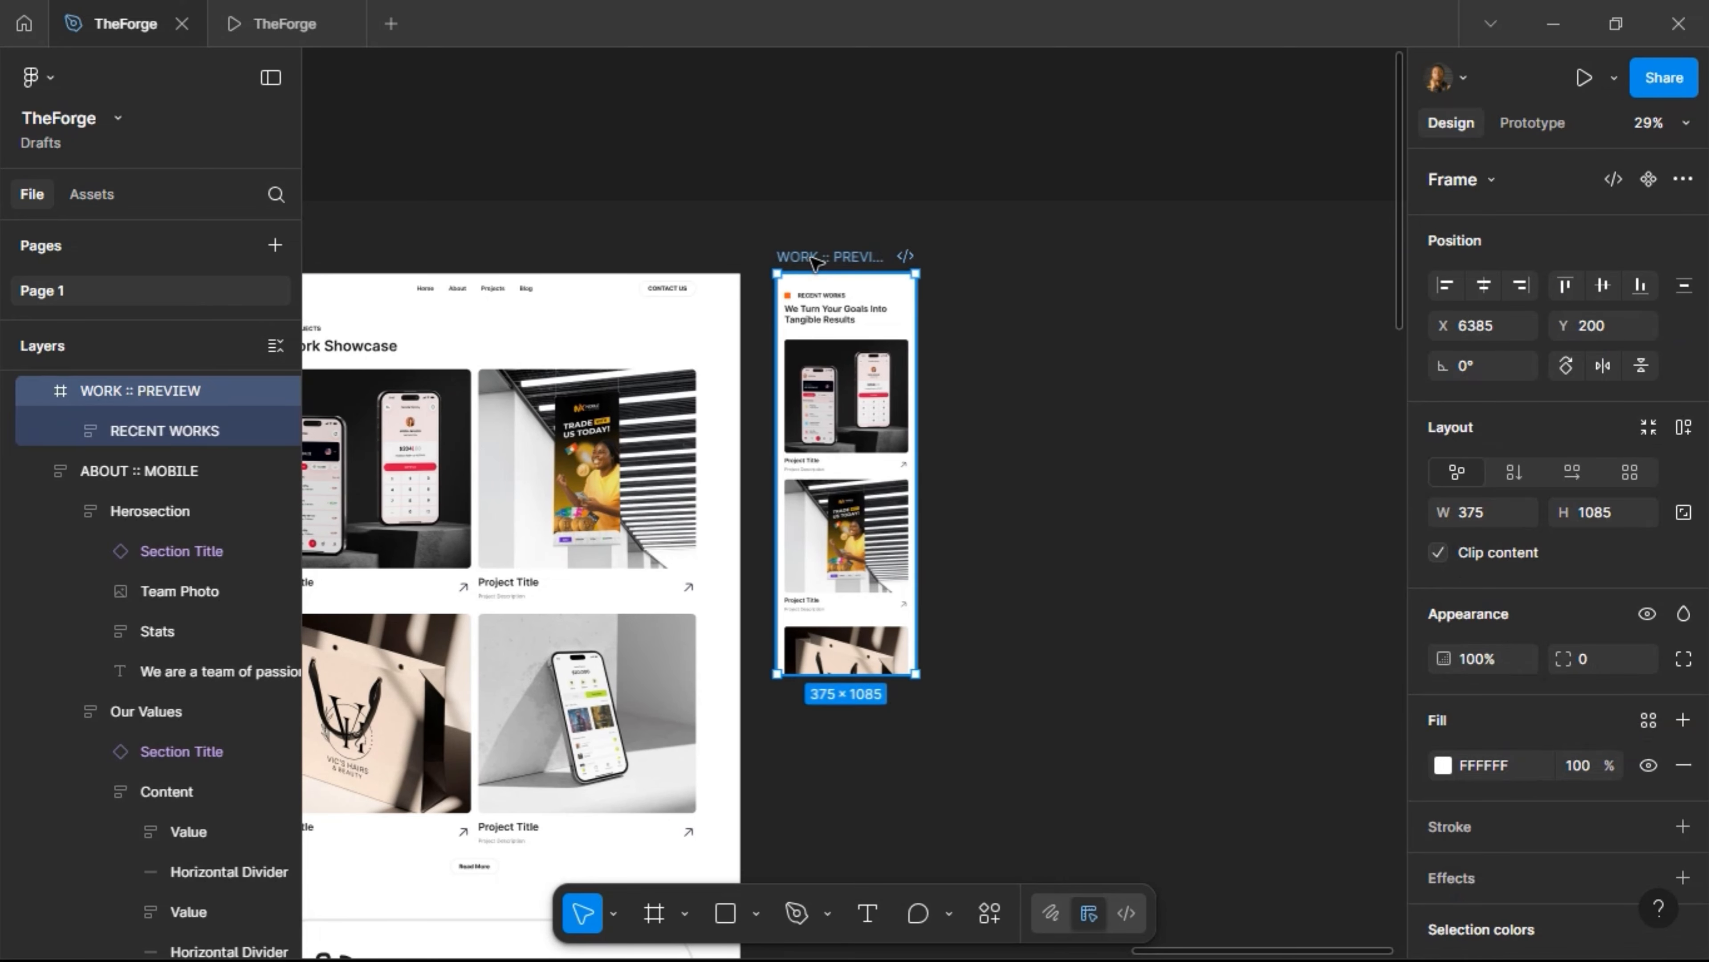
pyautogui.hotkey('ctrl', 'v')
pyautogui.press('Escape')
# Give the RECENT WORKS section in WORK :: PREVIEW individual paddings with a top padding of 140
pyautogui.click(838, 453)
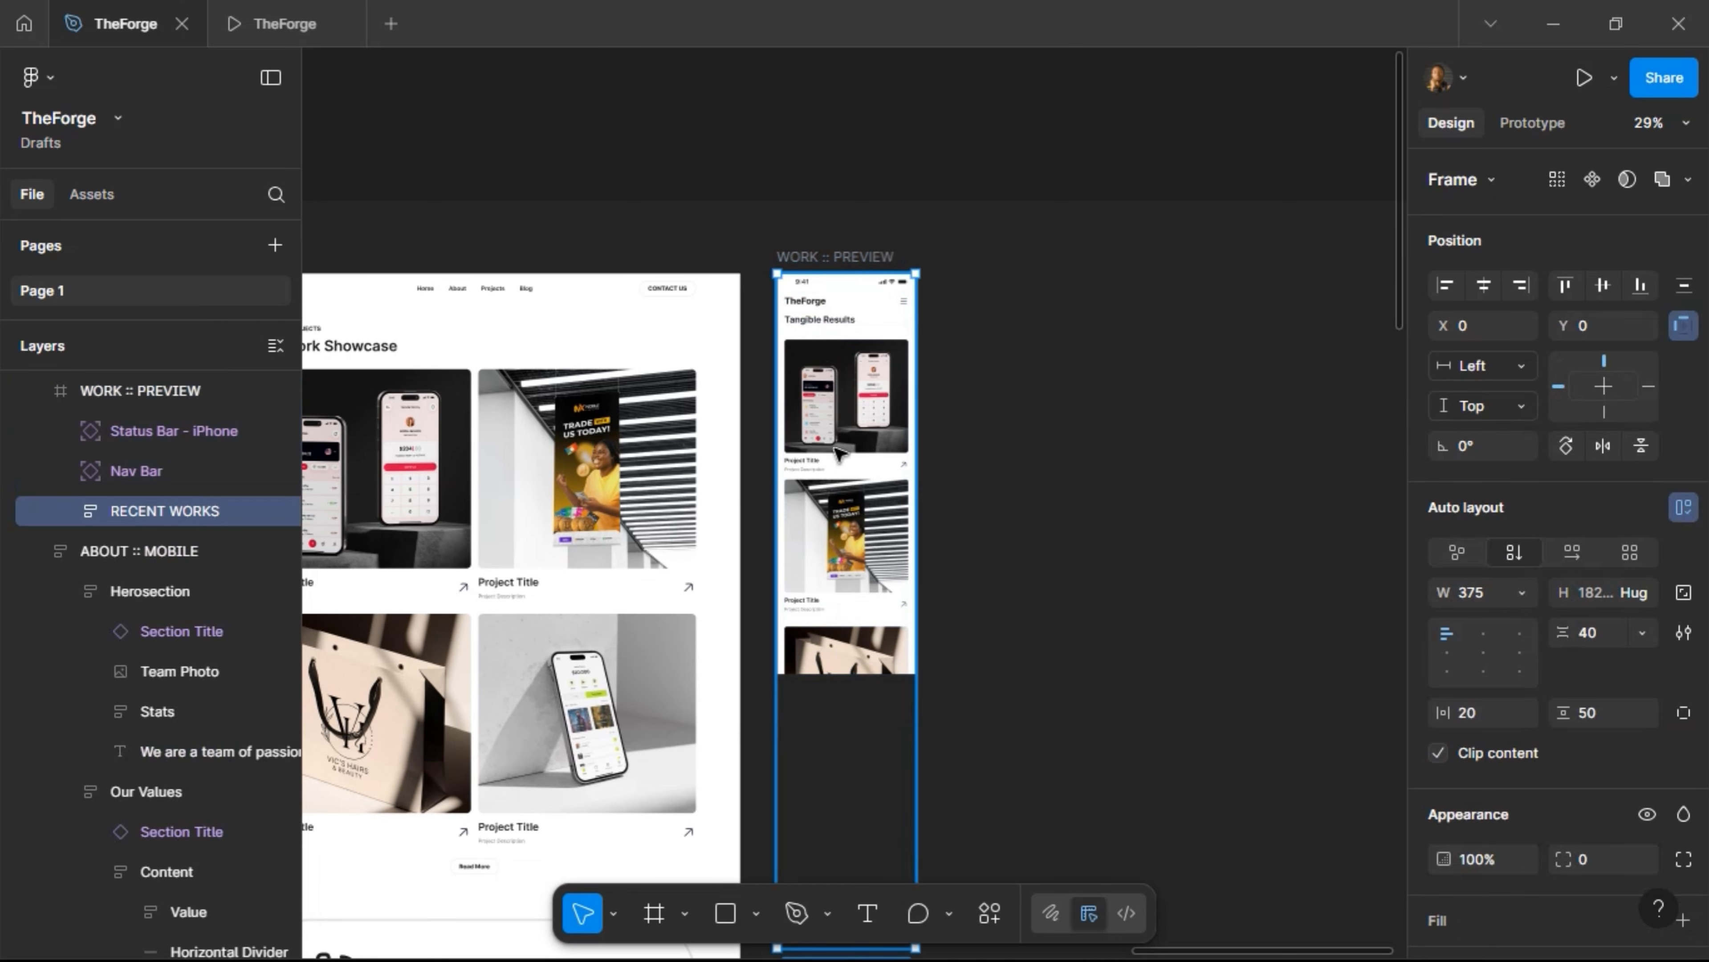
pyautogui.click(1681, 714)
pyautogui.write('140')
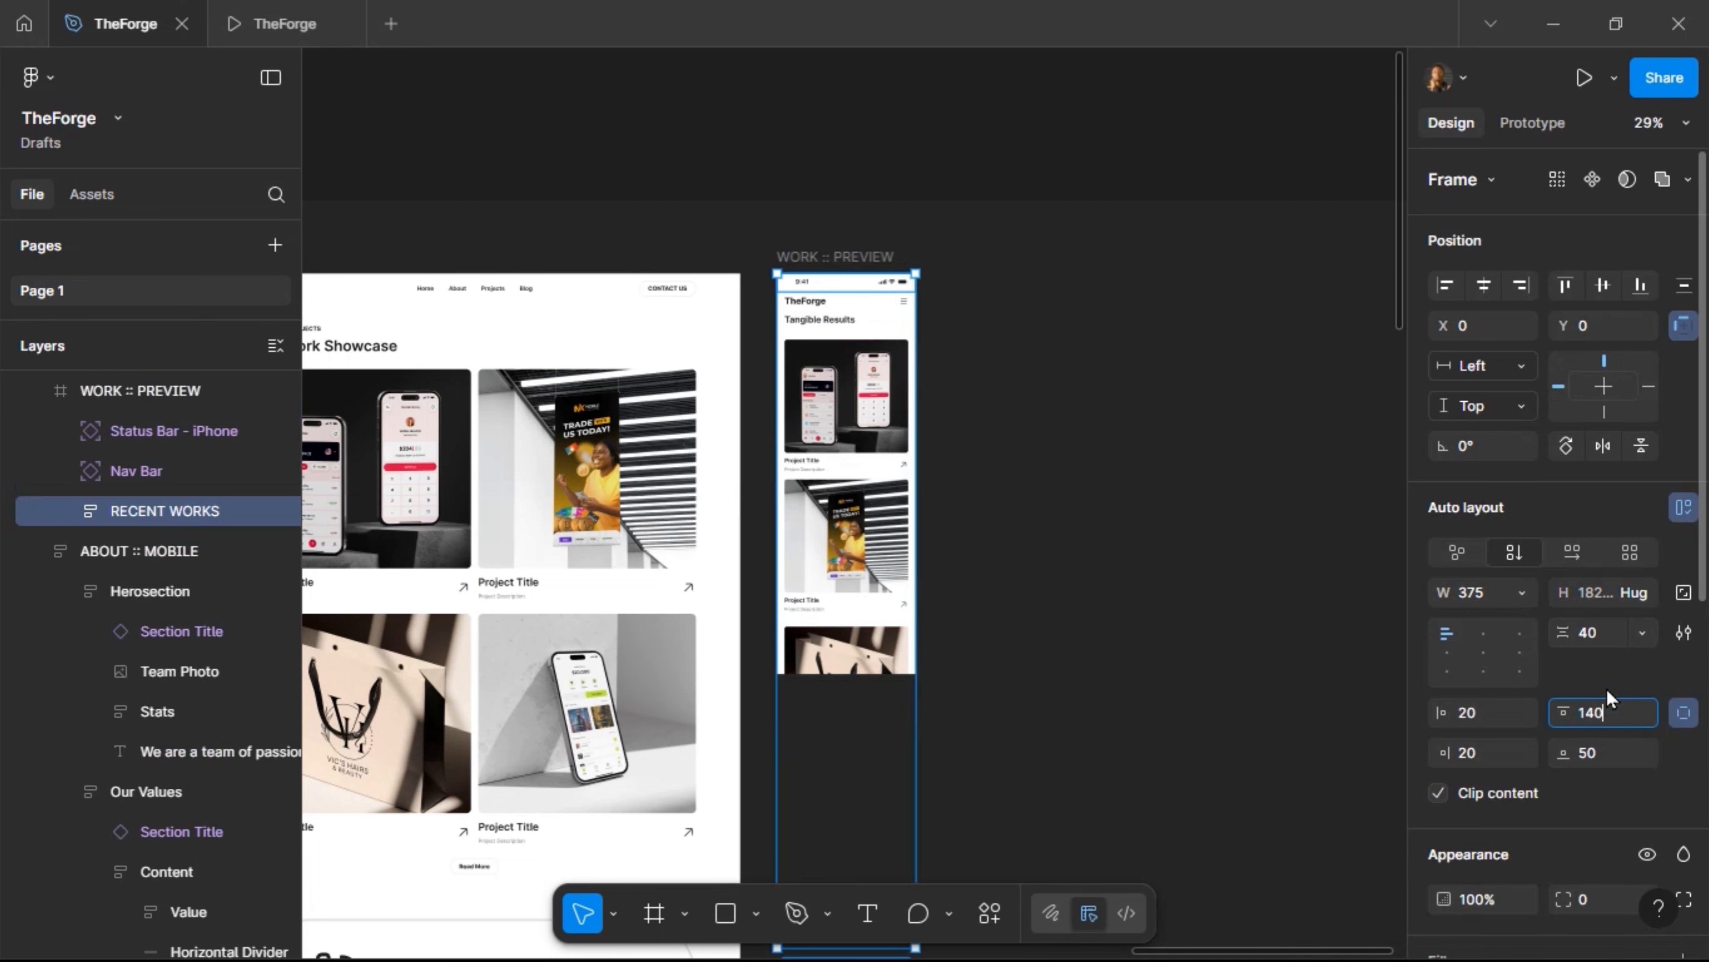
pyautogui.press('Return')
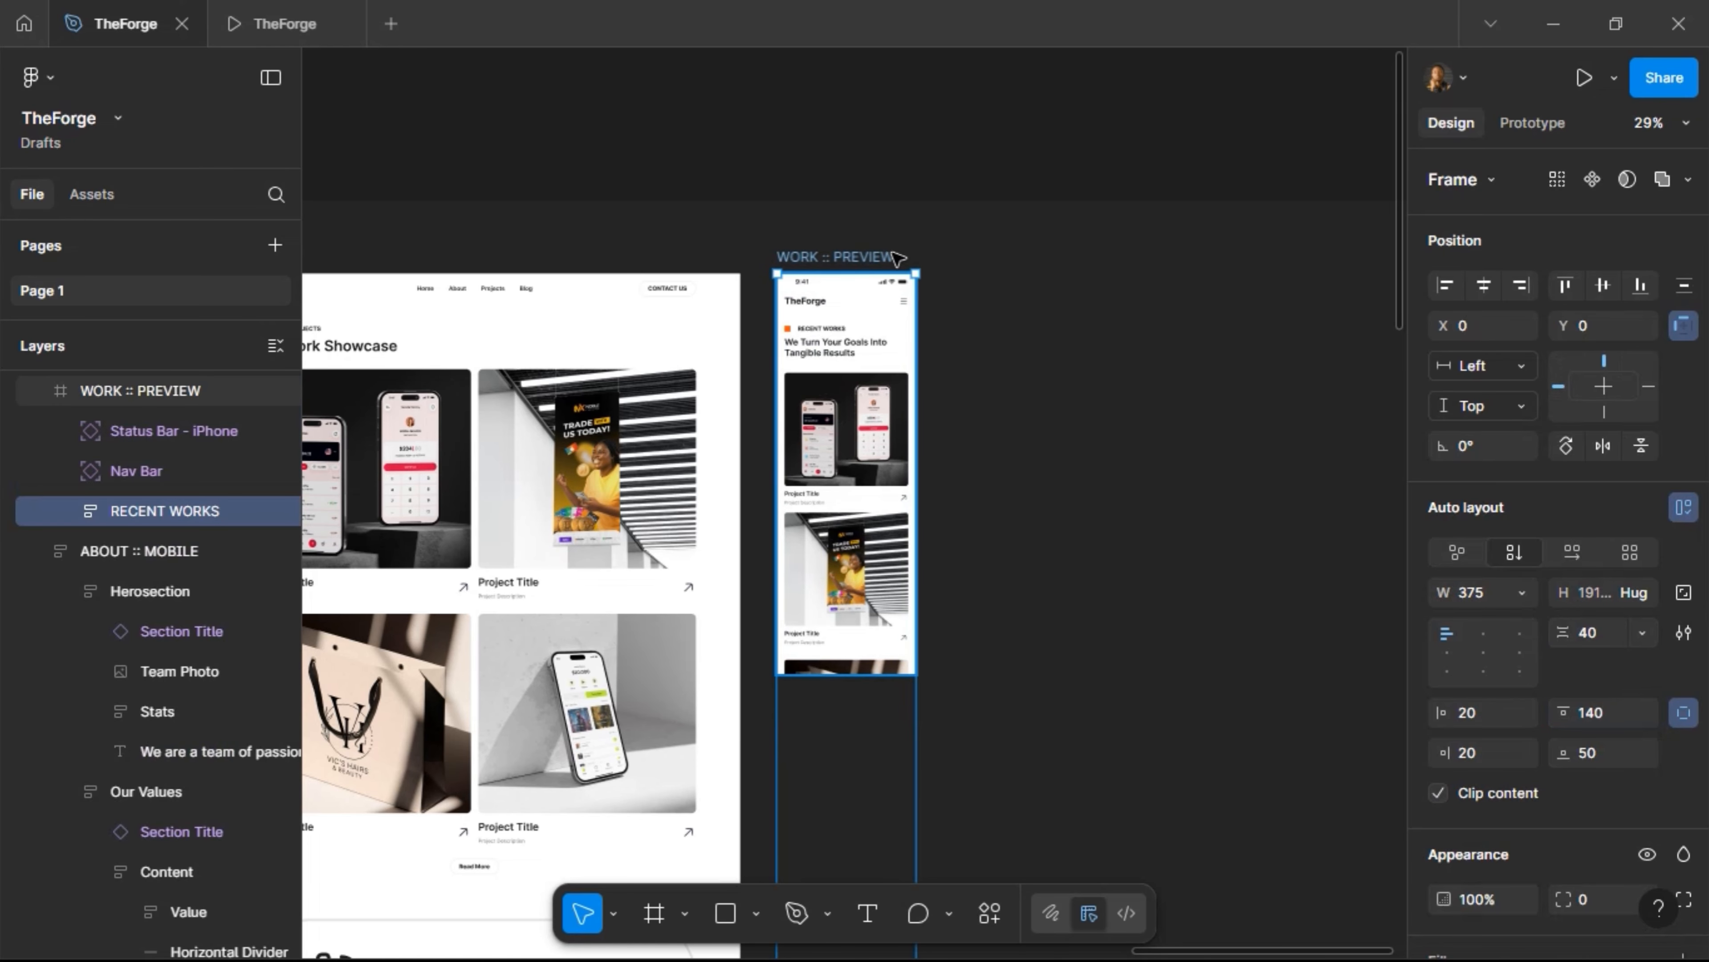
# Extend the WORK :: PREVIEW frame's height to 2337 and add auto layout to the frame
pyautogui.click(869, 259)
pyautogui.moveTo(888, 670); pyautogui.dragTo(864, 700)
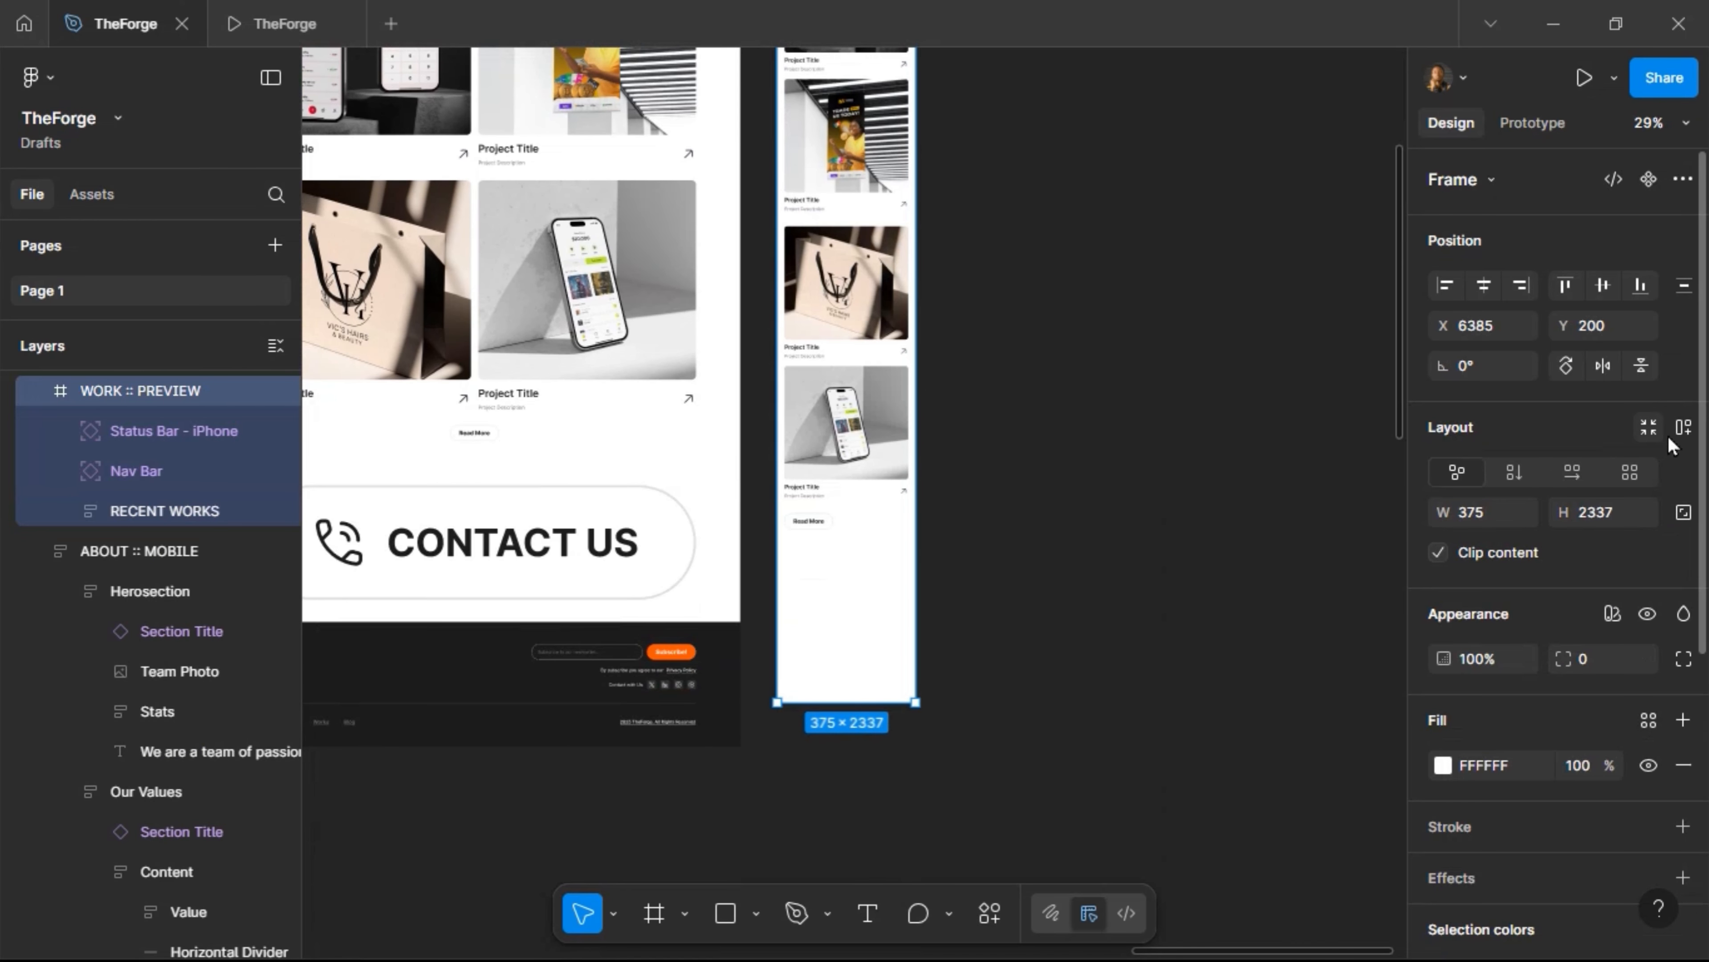
pyautogui.click(1684, 427)
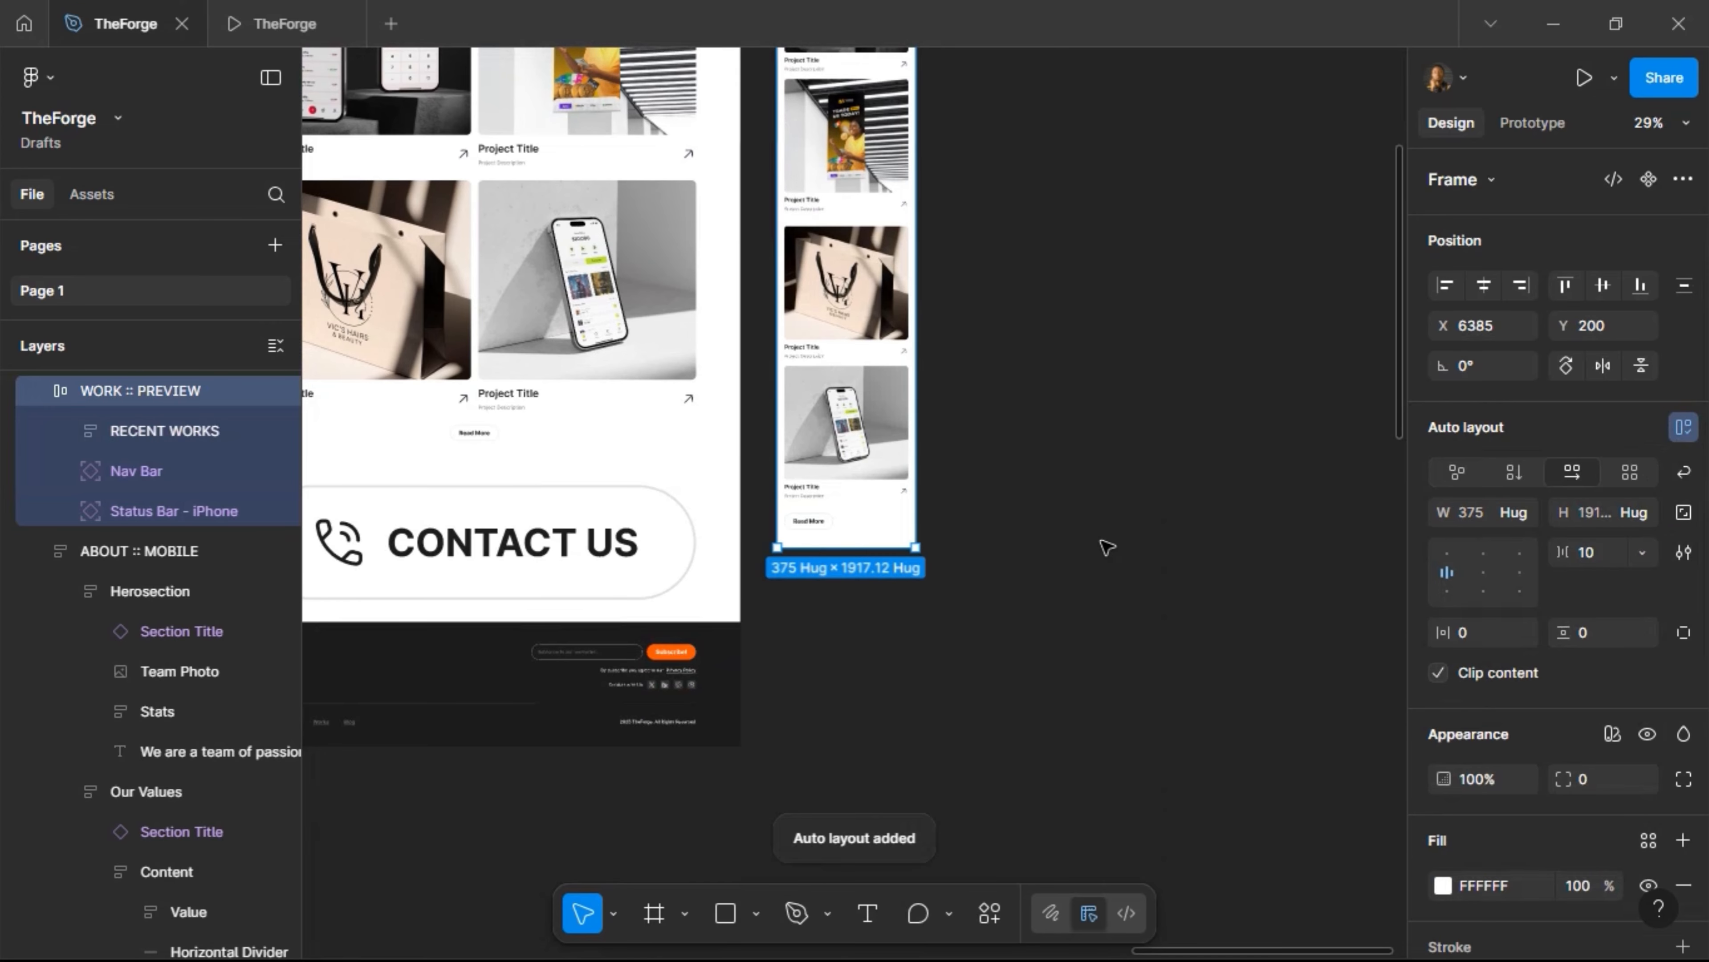
# Rename the RECENT WORKS layer in WORK :: PREVIEW to "Projects"
pyautogui.click(837, 384)
pyautogui.scroll(5, 842, 391)
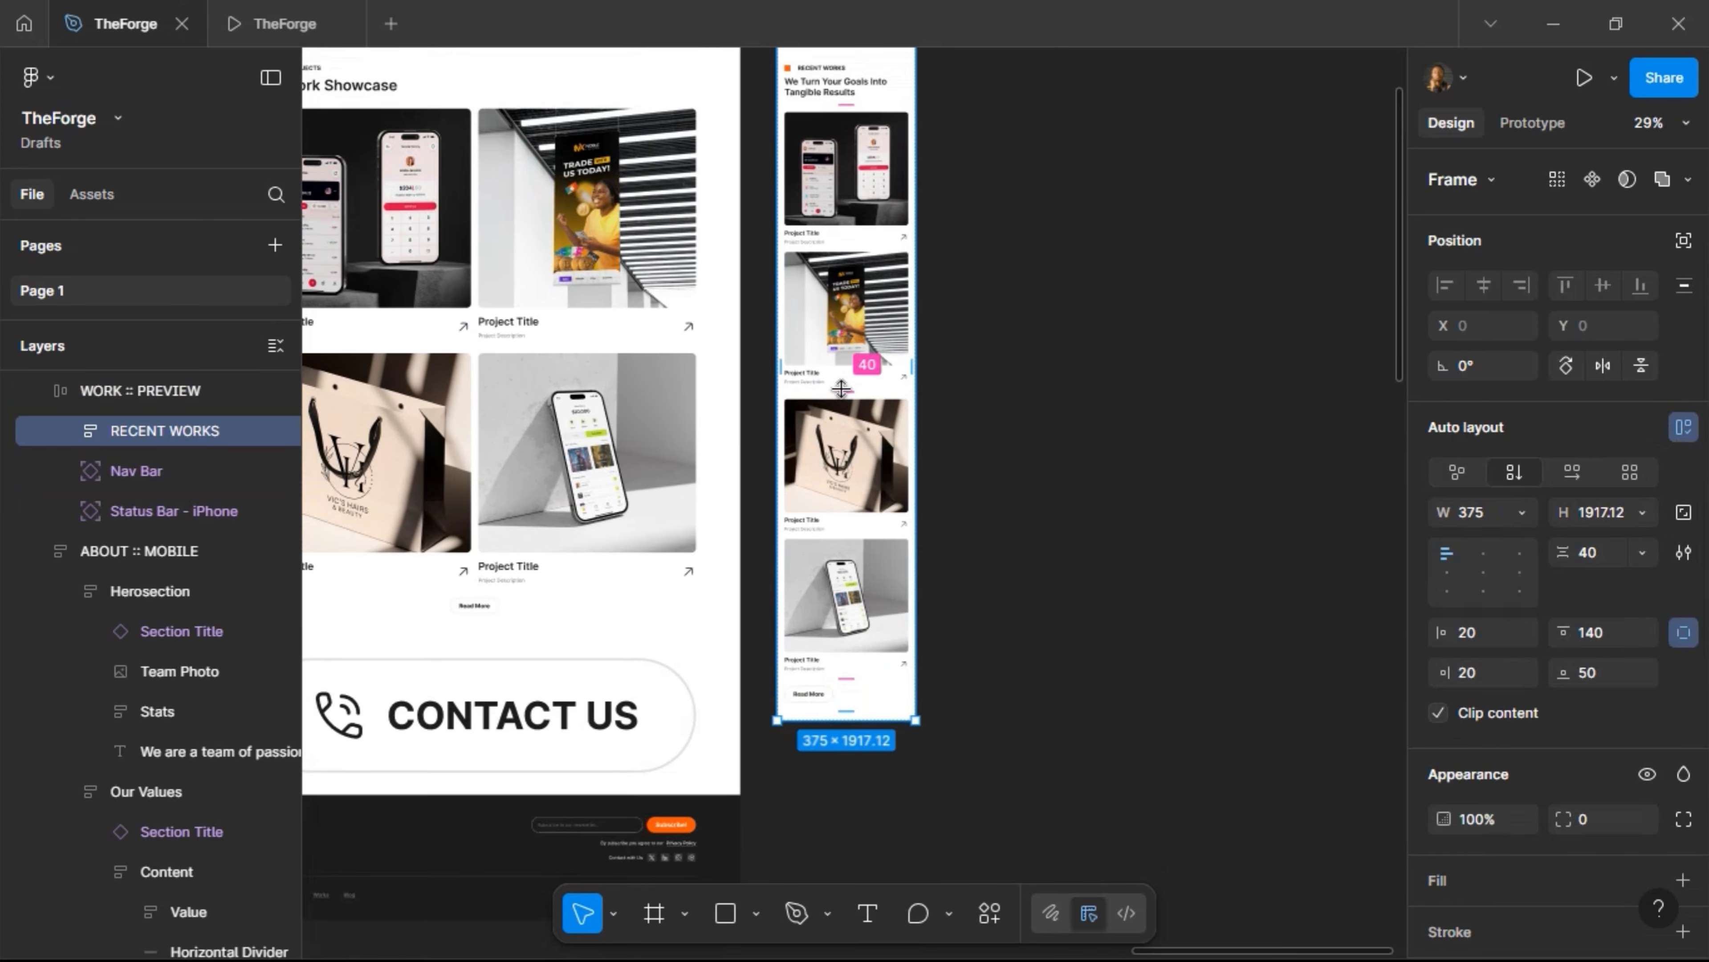
pyautogui.scroll(1, 846, 396)
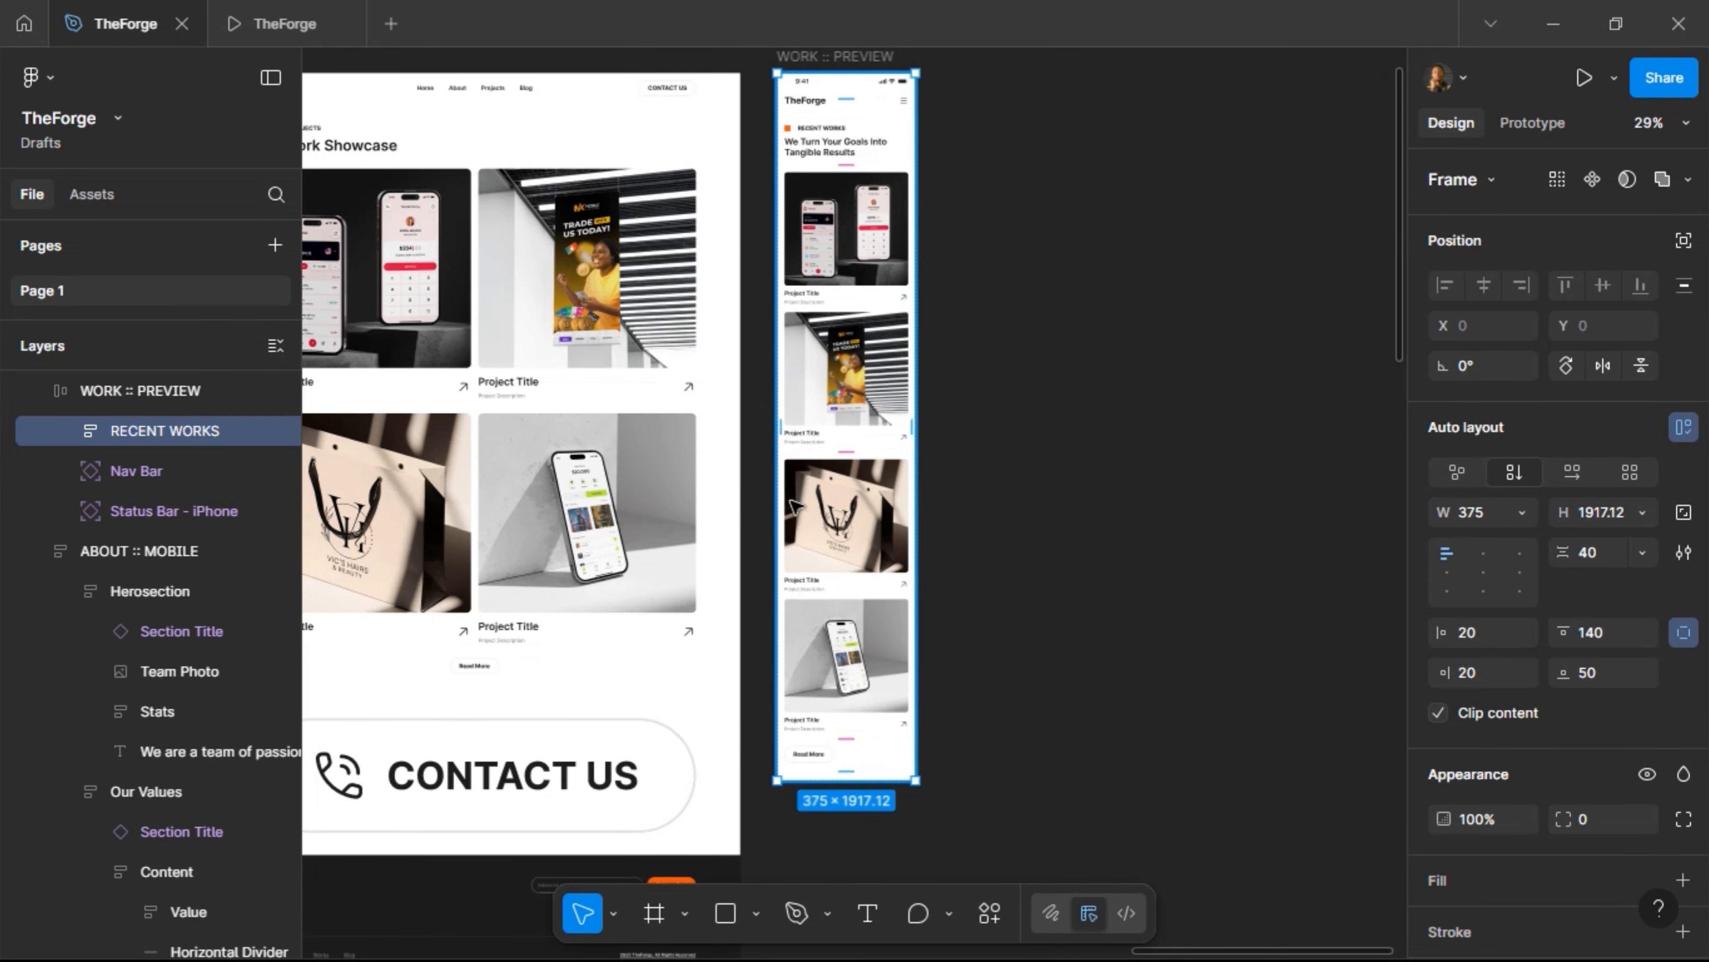
pyautogui.doubleClick(178, 436)
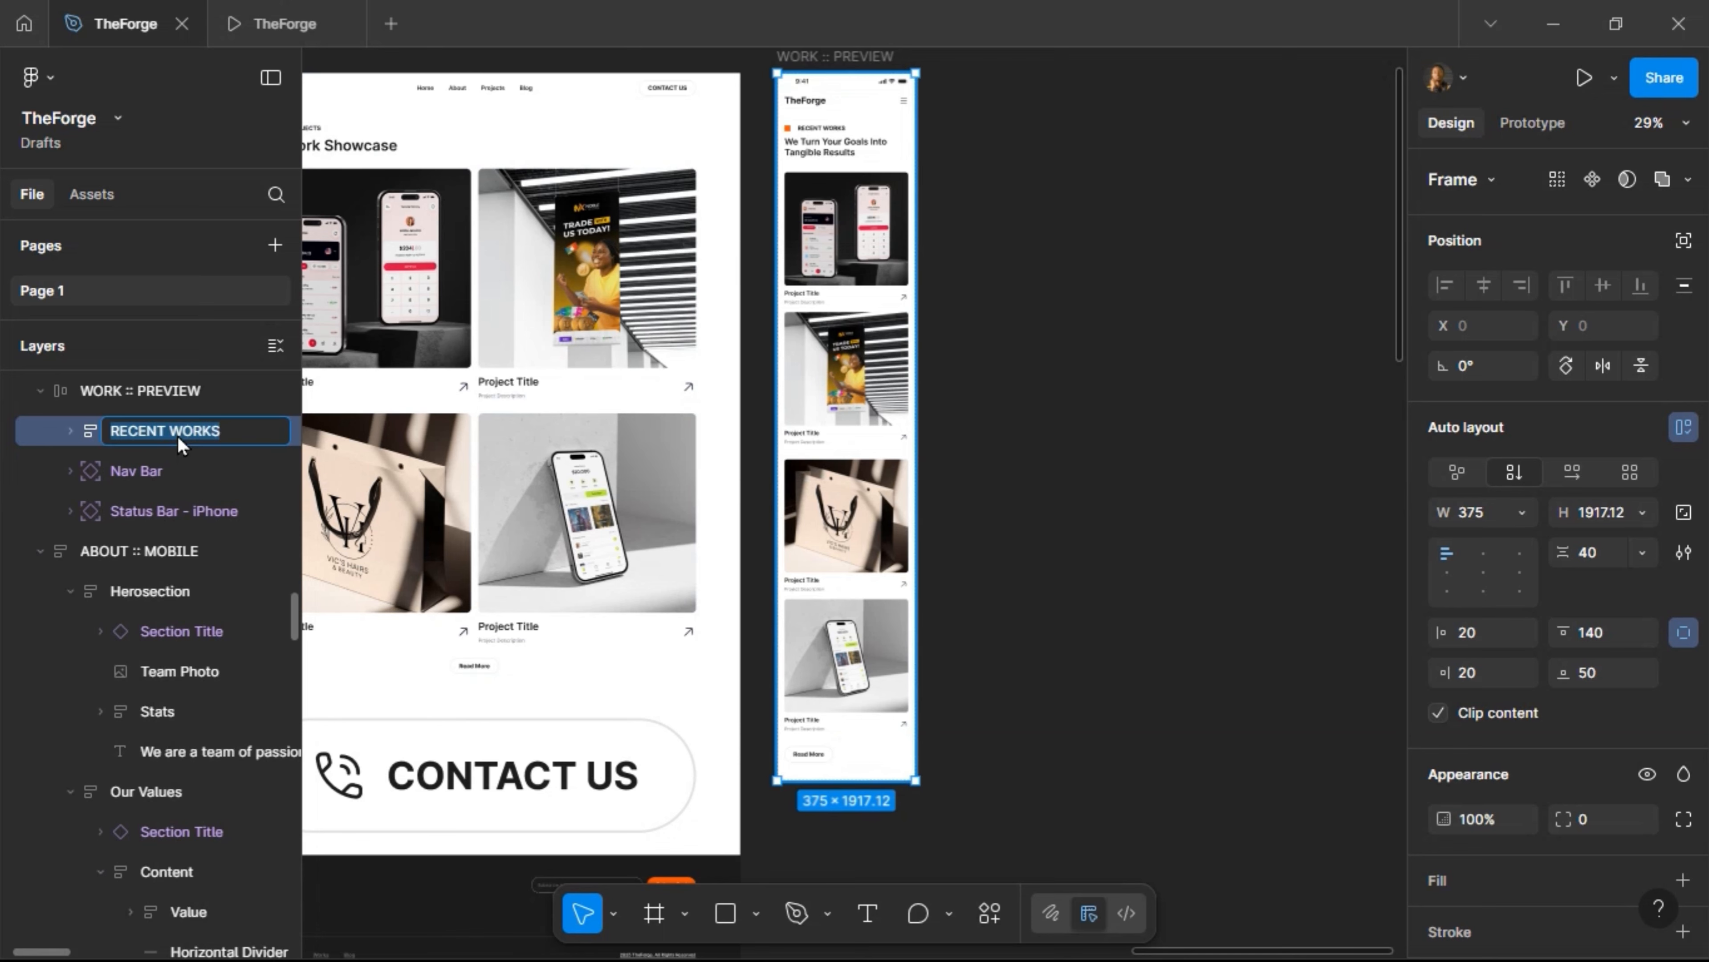
pyautogui.write('Project')
pyautogui.press('Return')
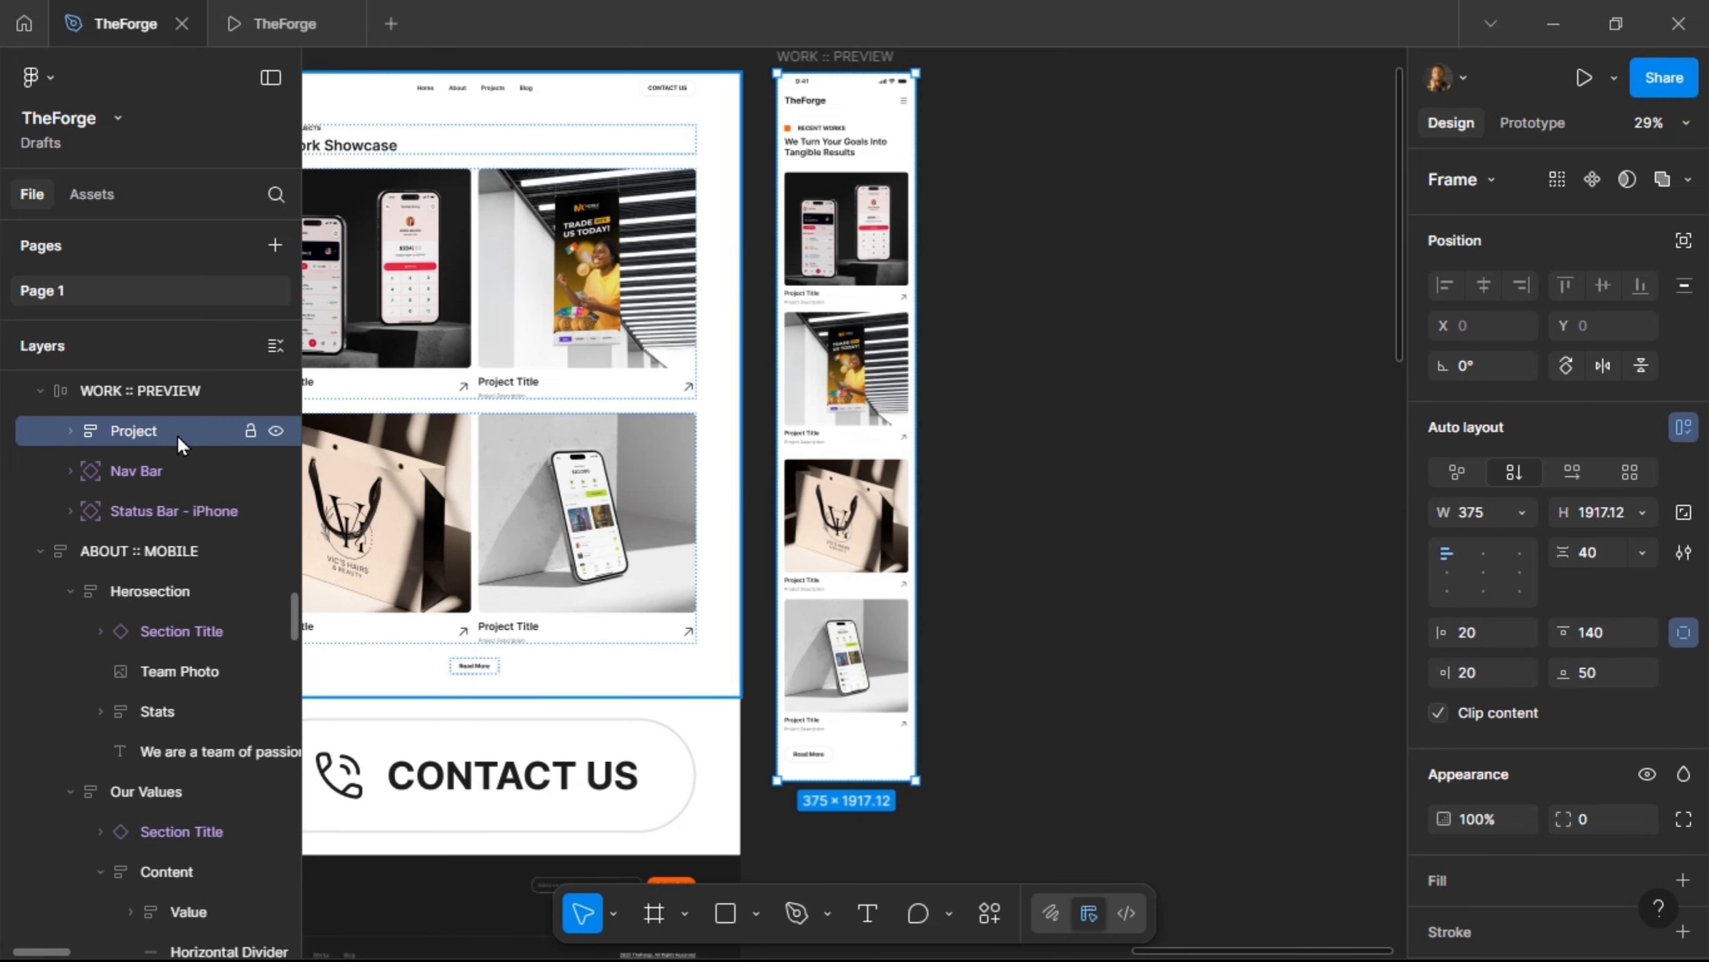
pyautogui.doubleClick(177, 437)
pyautogui.write('Projects')
pyautogui.press('Return')
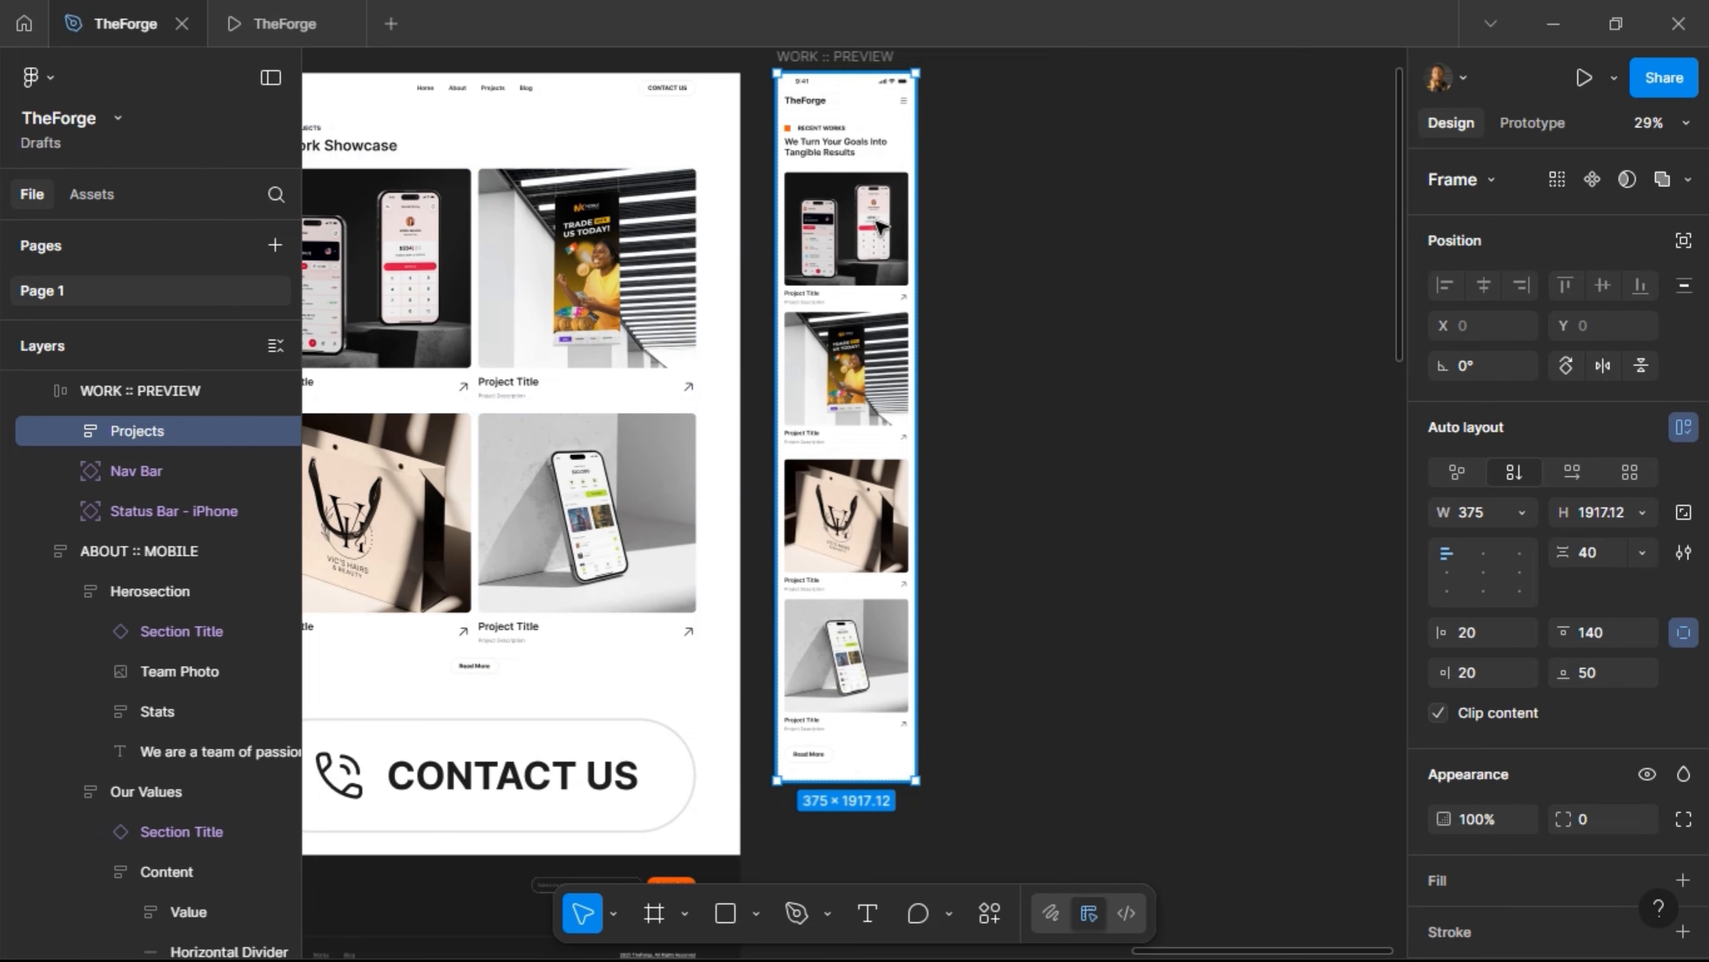
# Replace the mobile Projects section's title with a copy of the "Our Work Showcase" Section Title from the desktop WORK frame
pyautogui.scroll(5, 828, 120)
pyautogui.scroll(-2, 847, 168)
pyautogui.hscroll(-10, 847, 167)
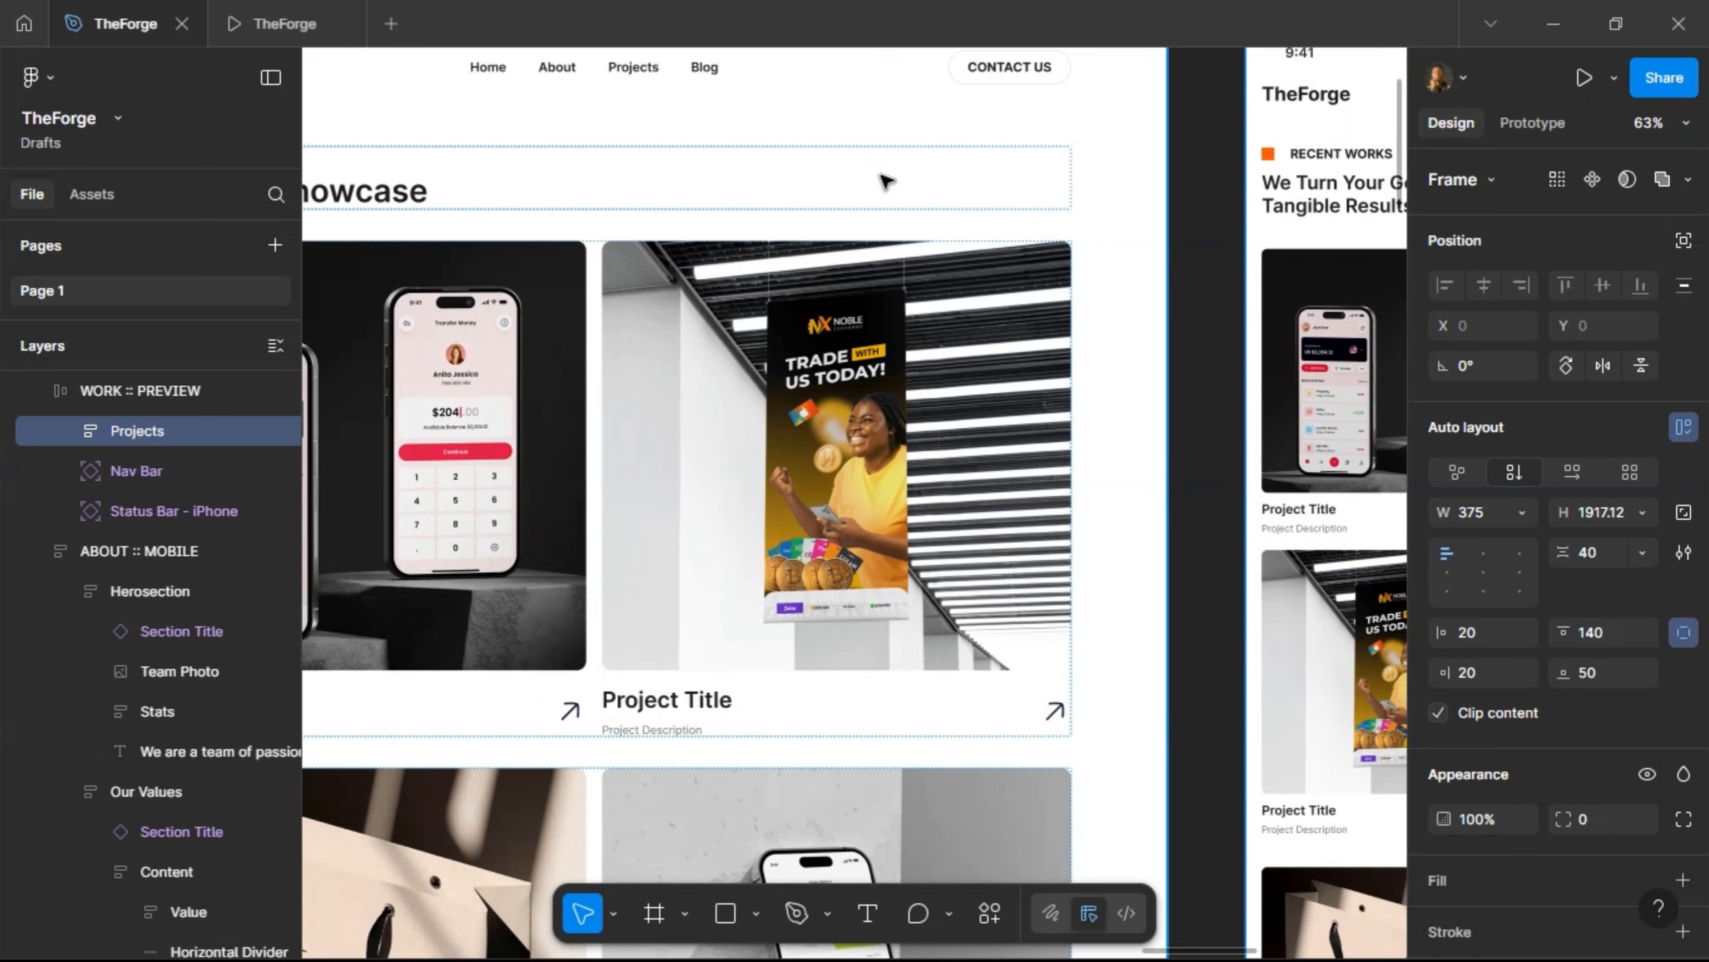
pyautogui.scroll(-2, 788, 273)
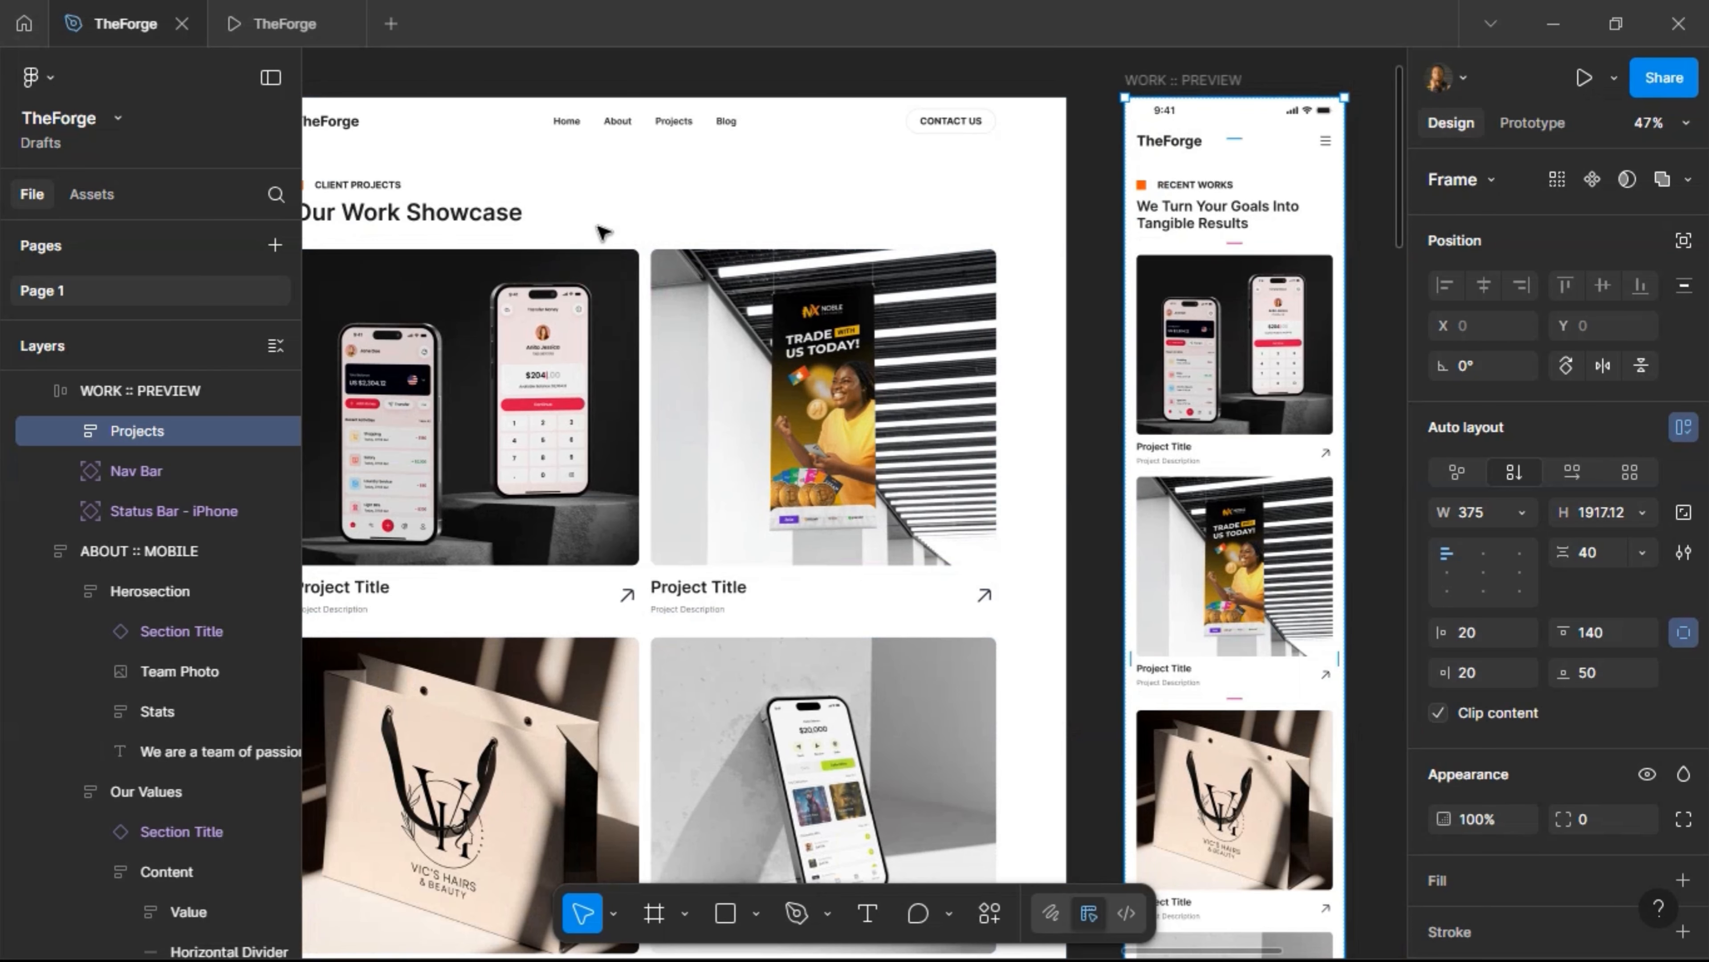
pyautogui.doubleClick(503, 206)
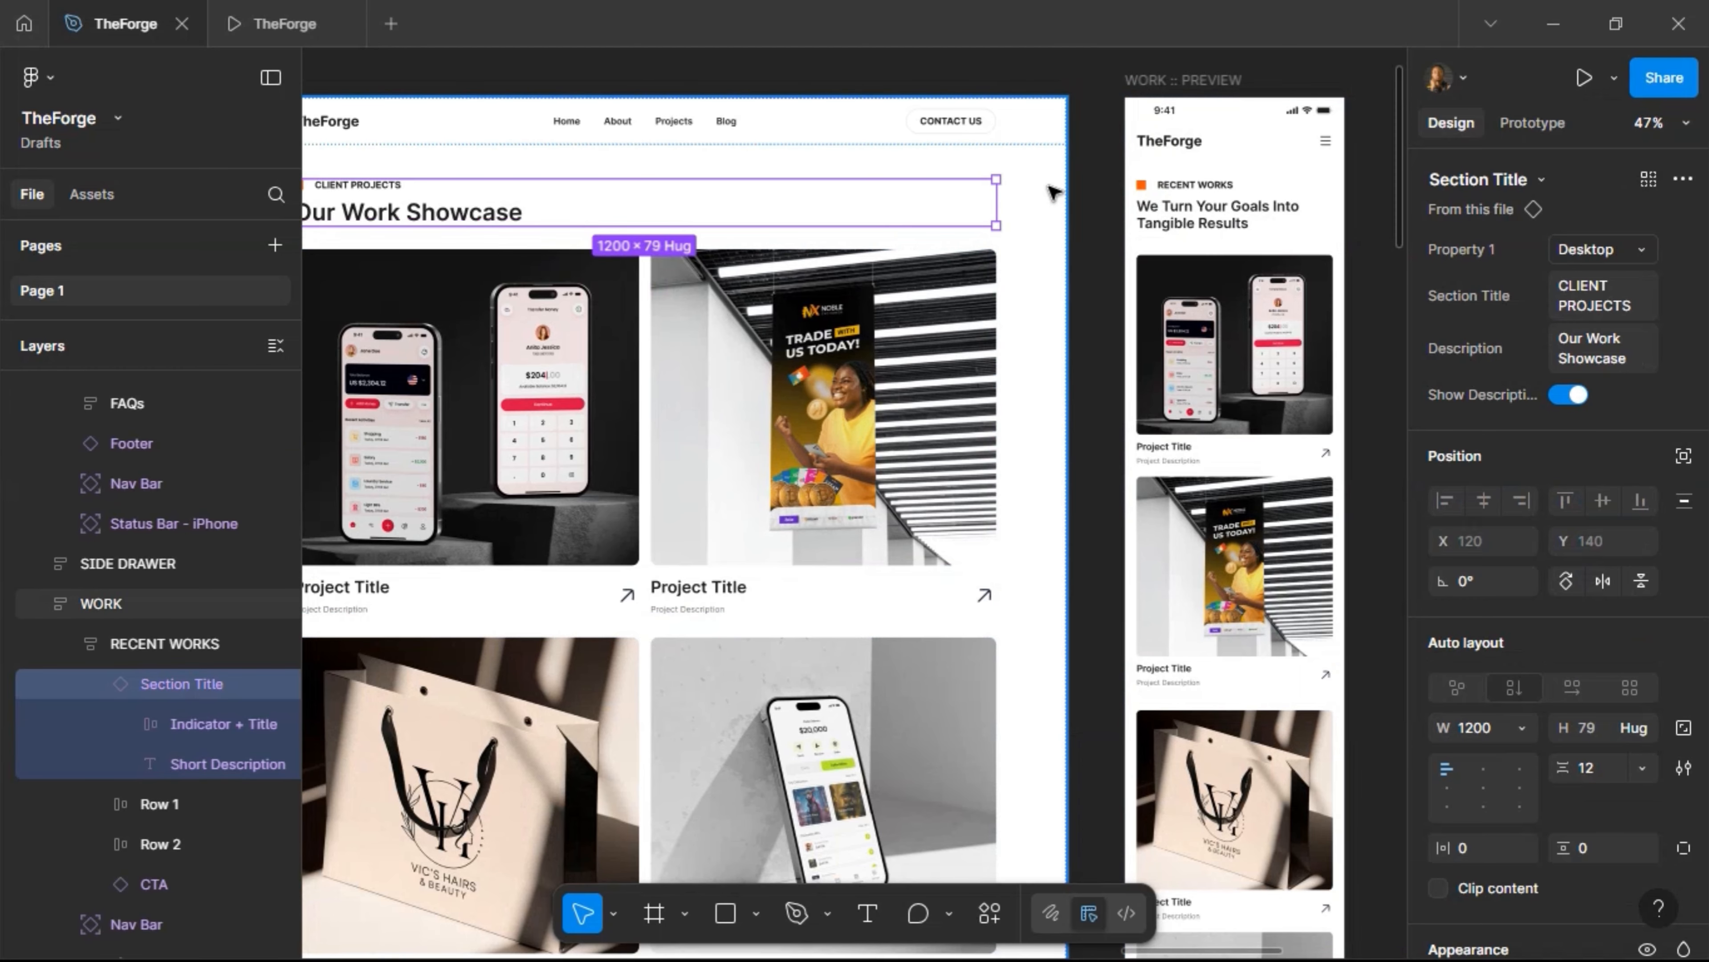
pyautogui.click(1185, 219)
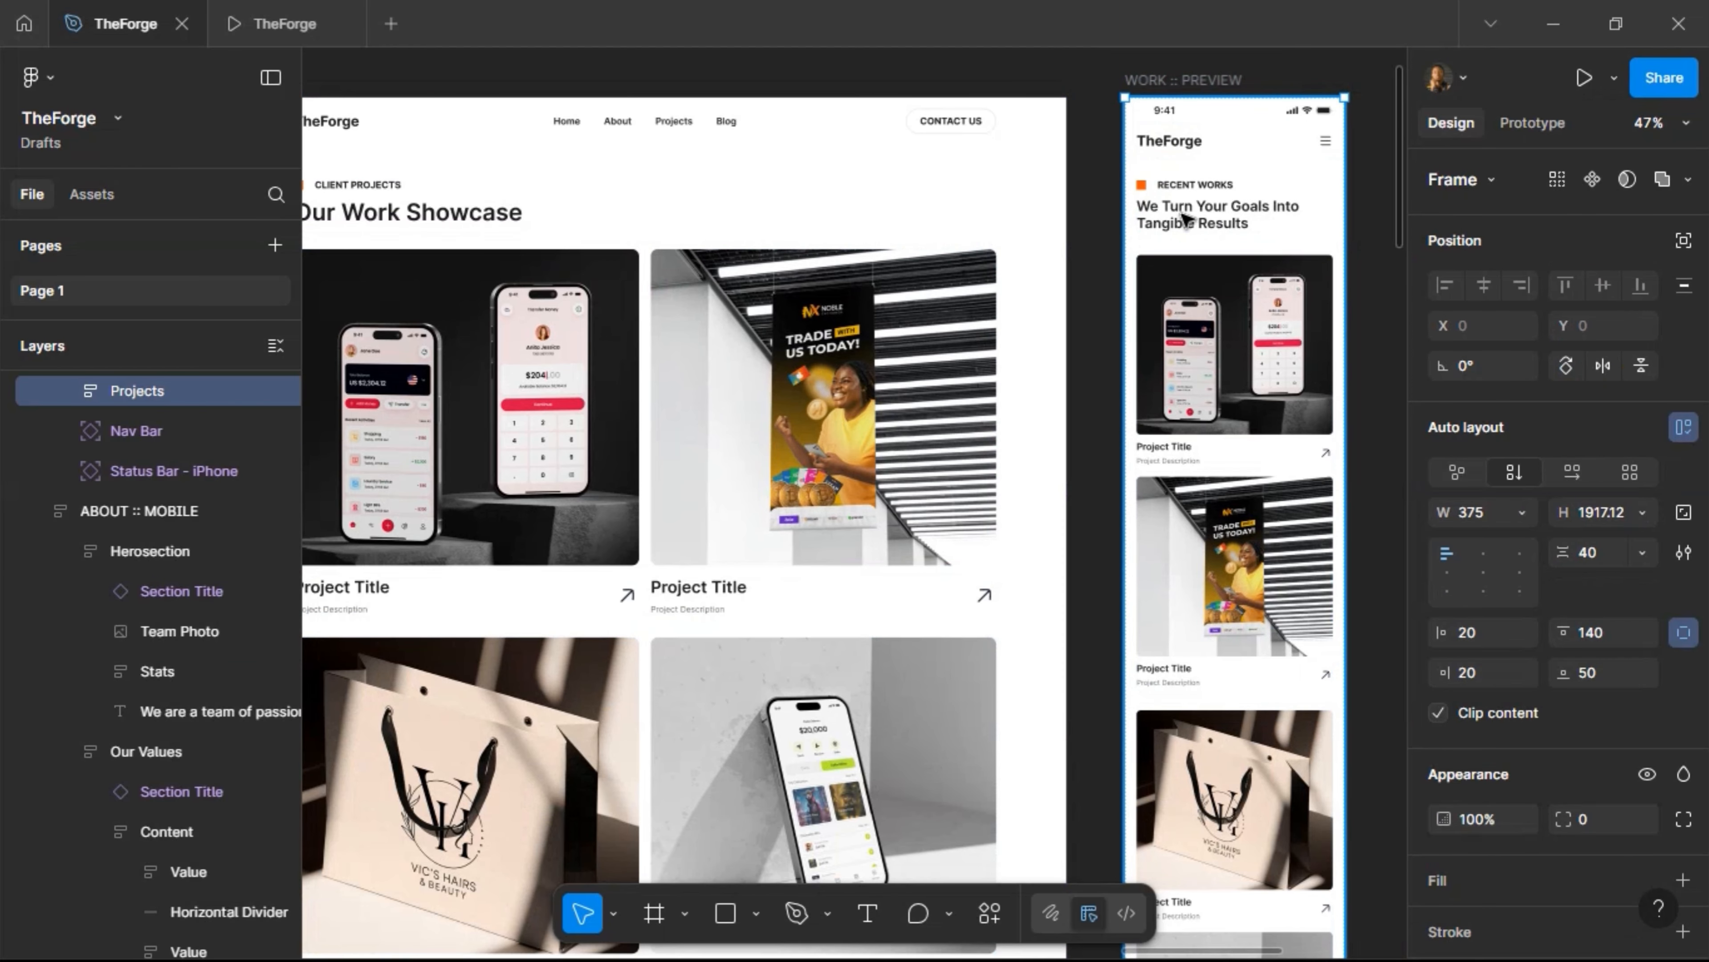
pyautogui.doubleClick(1183, 216)
pyautogui.hotkey('ctrl', 'shift', 'r')
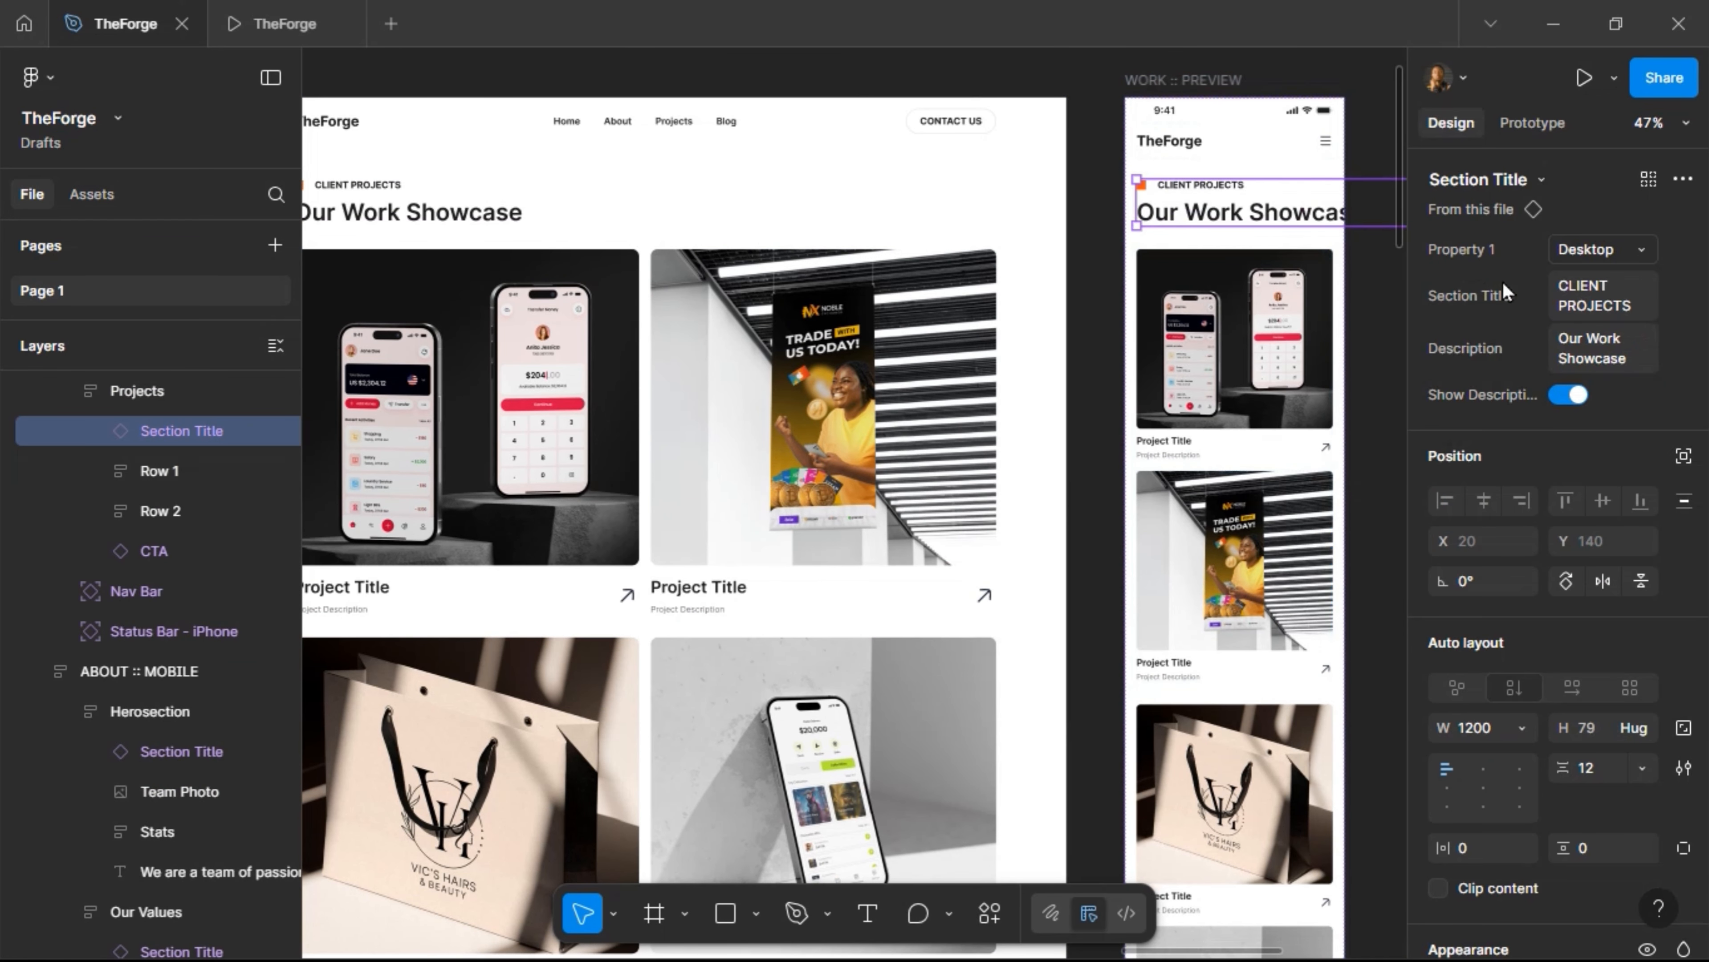
# Switch the pasted Section Title to the Mobile variant and set its width to Fill container
pyautogui.click(1603, 250)
pyautogui.click(1602, 276)
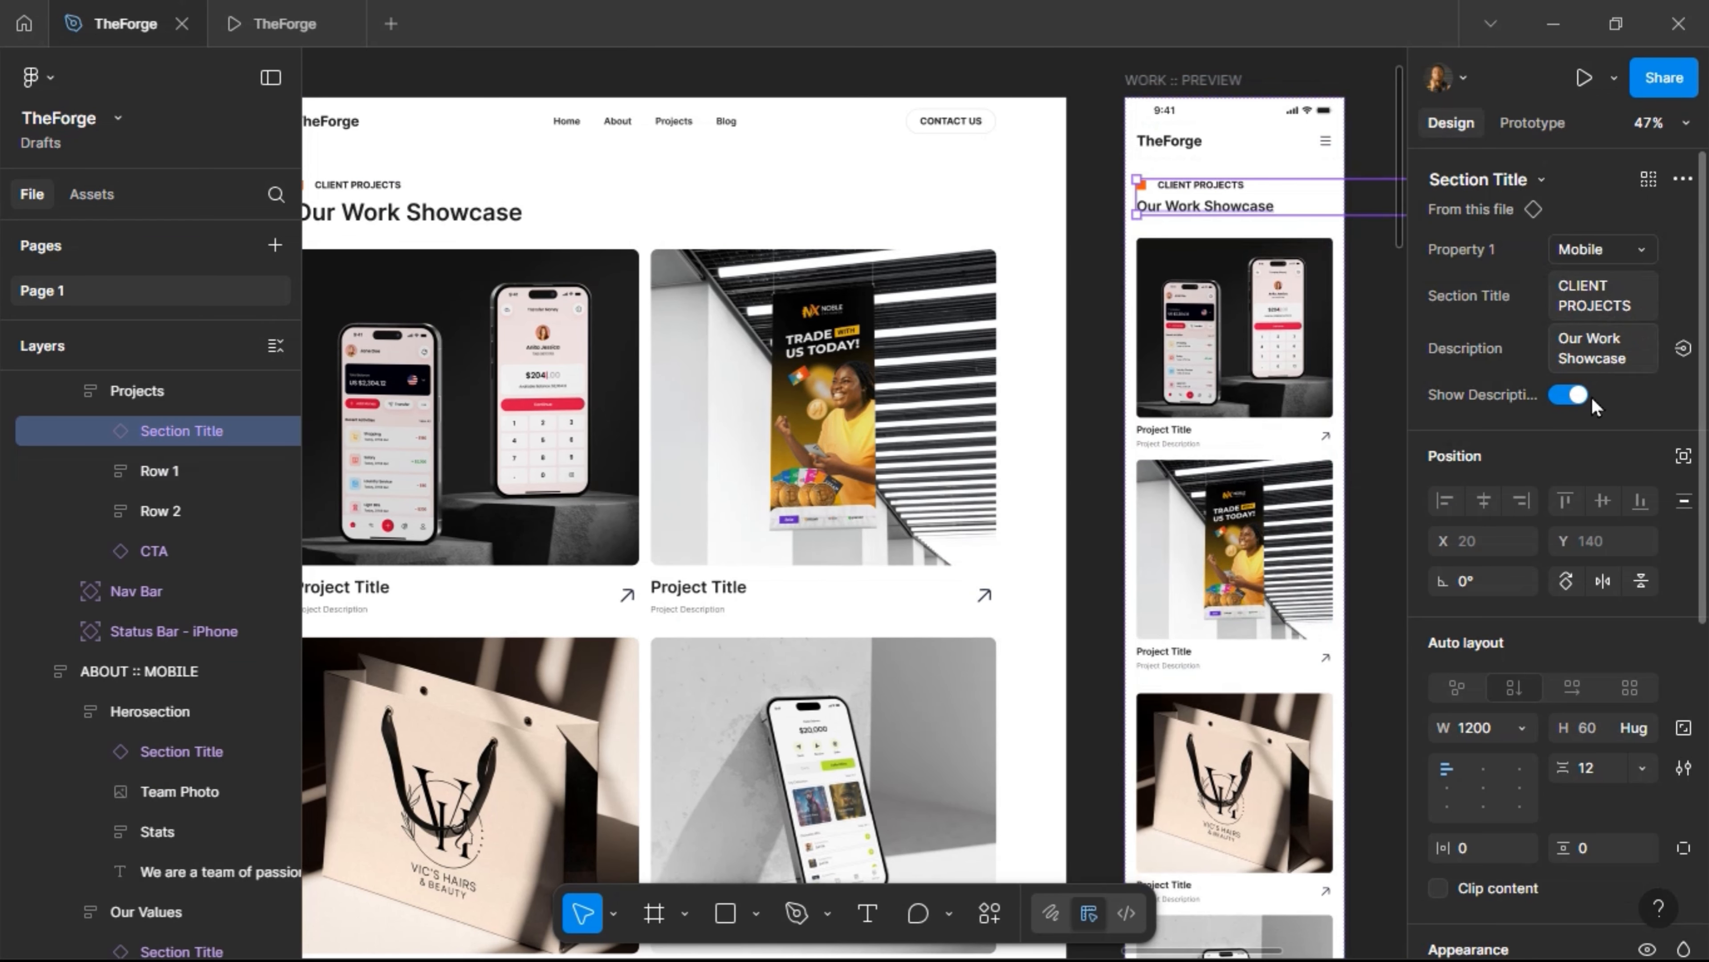
pyautogui.click(1524, 730)
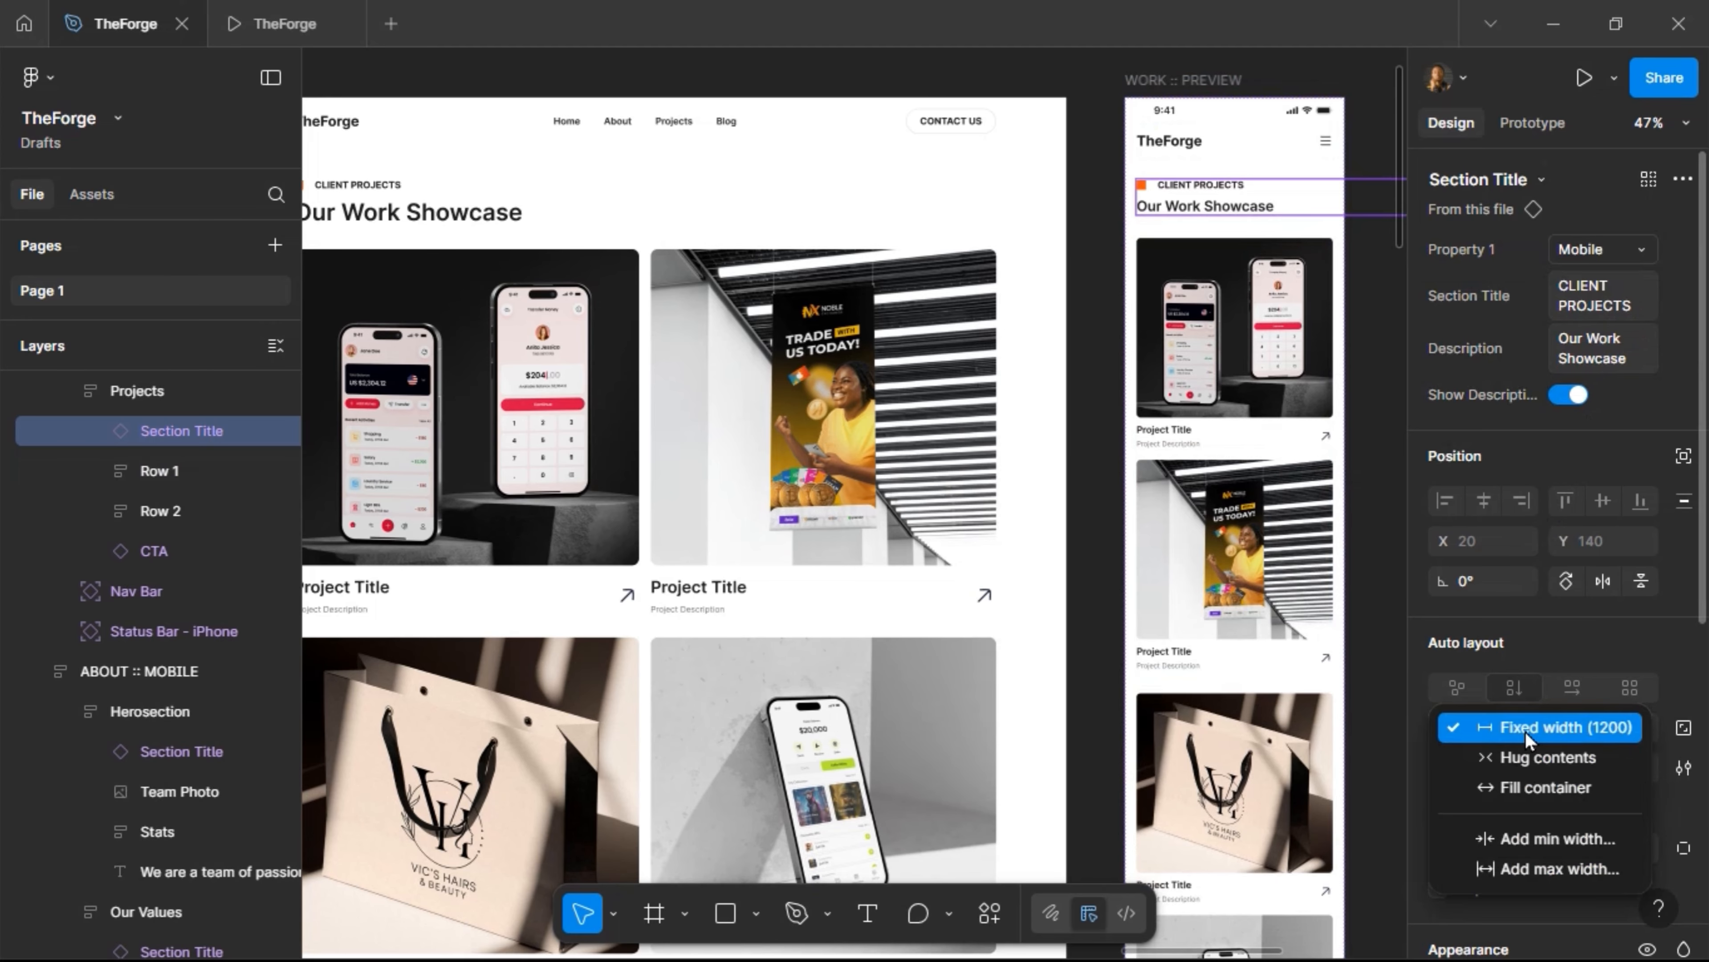
pyautogui.click(1530, 784)
pyautogui.hscroll(5, 1296, 555)
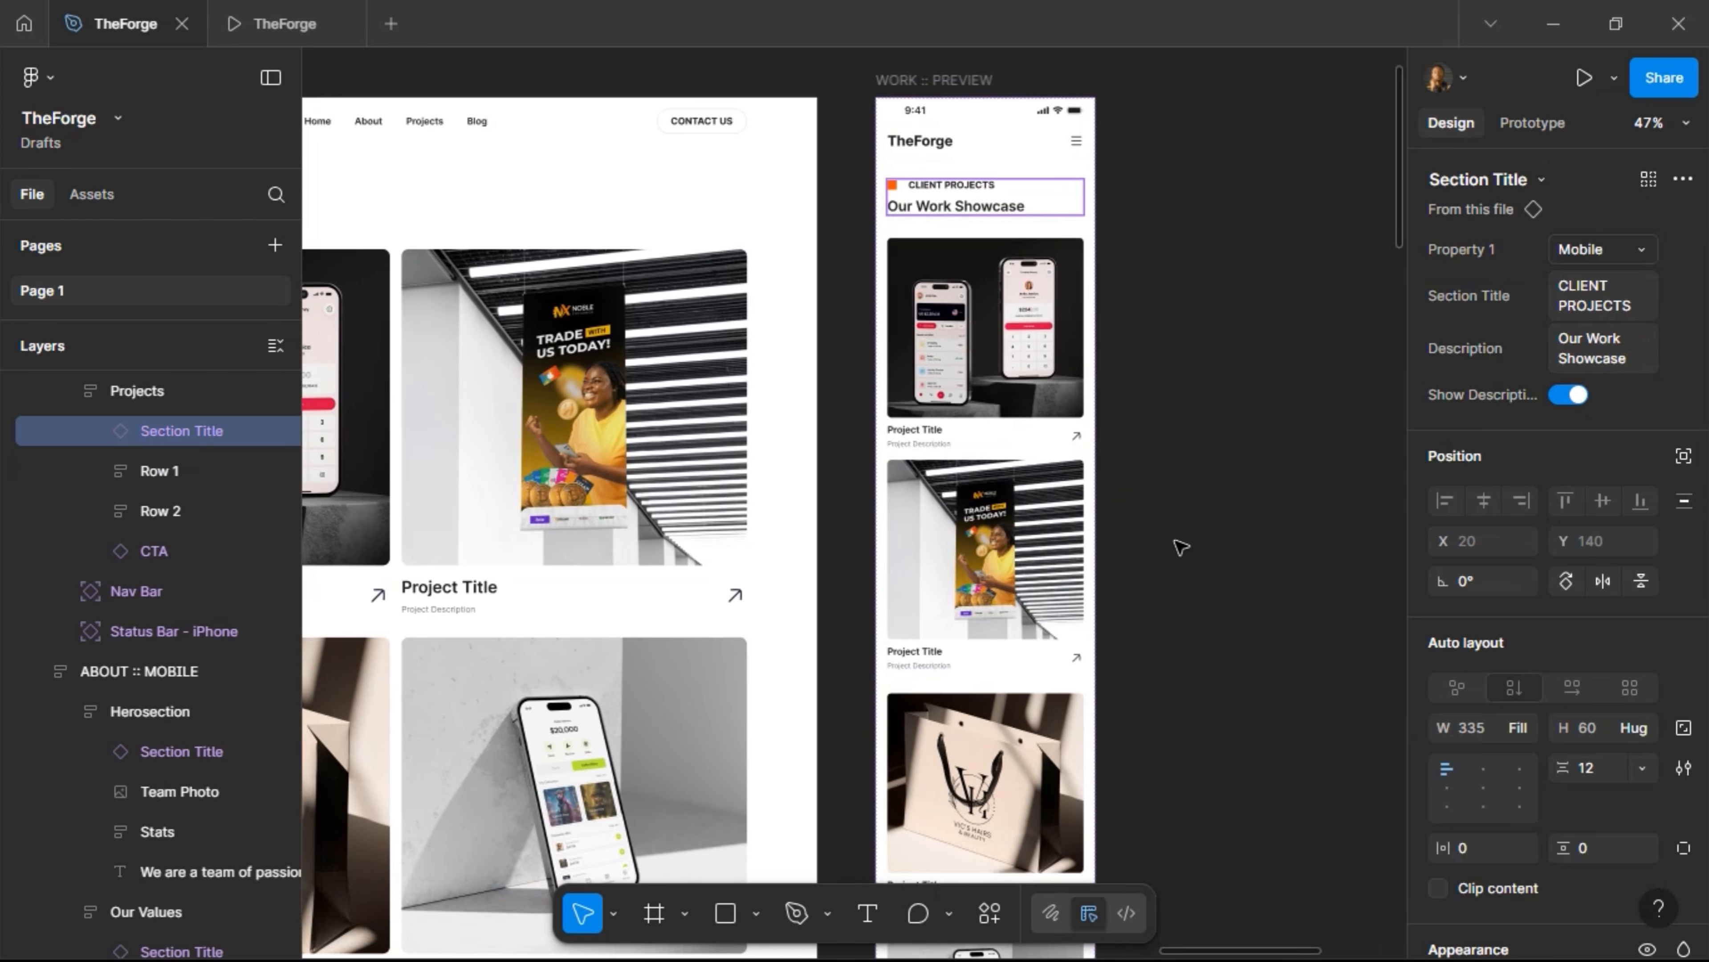
# Change the WORK :: PREVIEW frame's auto layout direction to vertical
pyautogui.scroll(-10, 1168, 546)
pyautogui.scroll(5, 1168, 545)
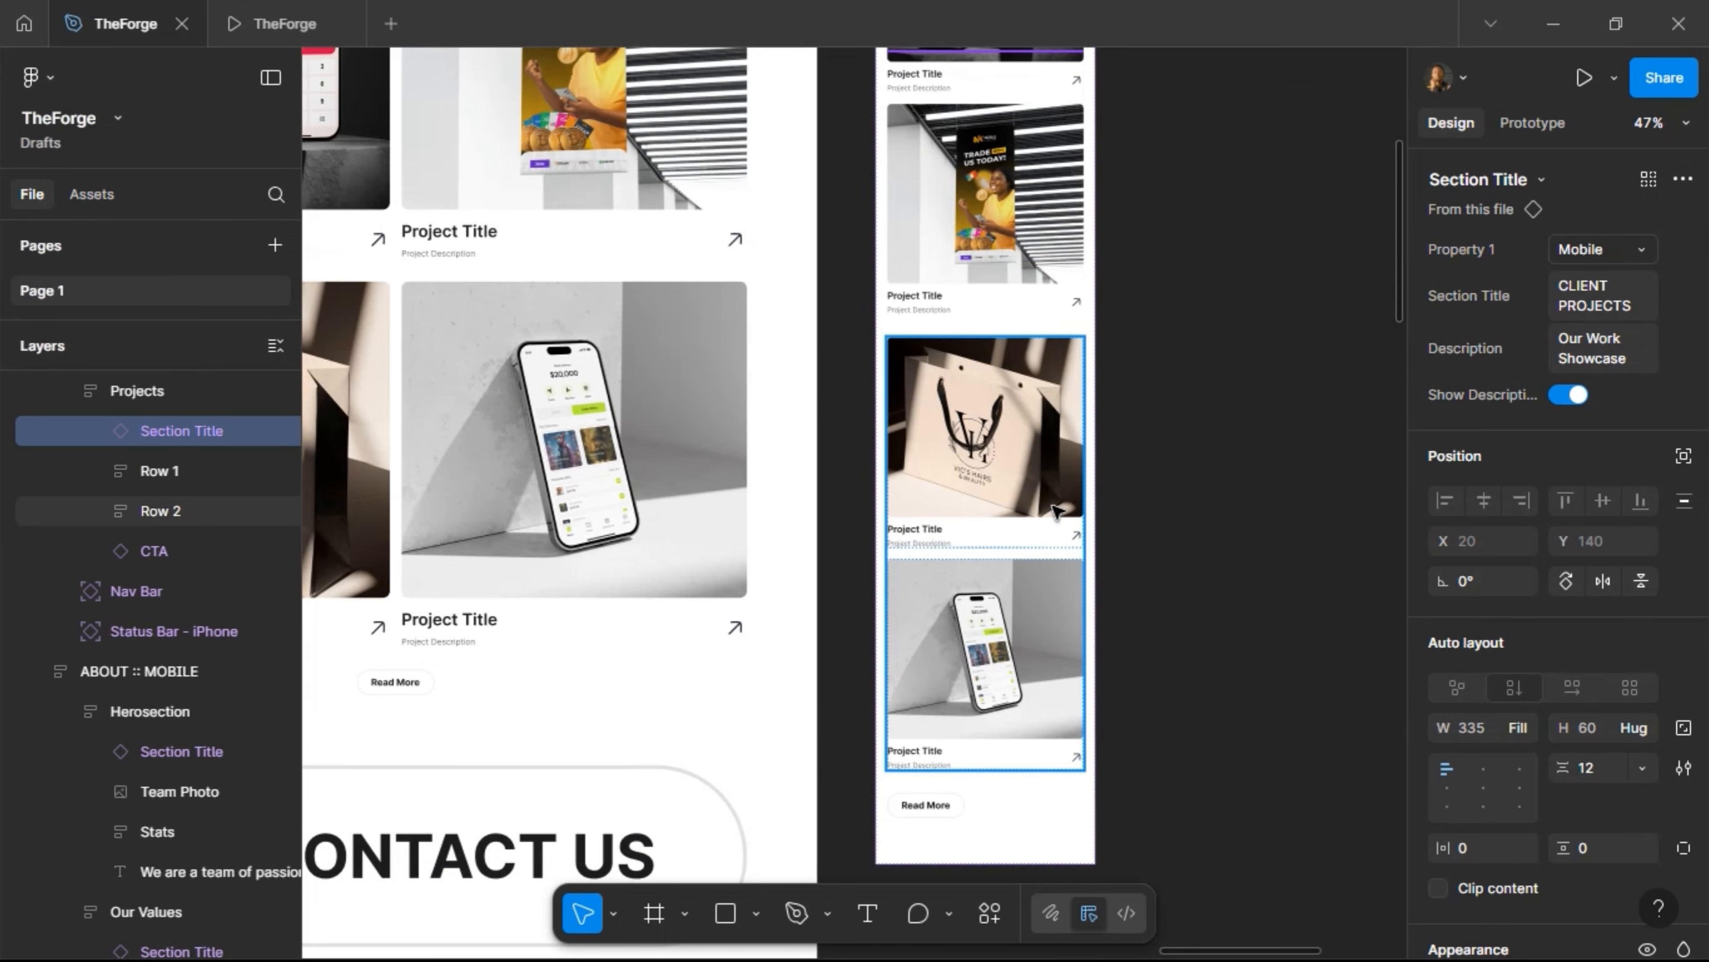
pyautogui.scroll(-4, 1043, 527)
pyautogui.click(160, 511)
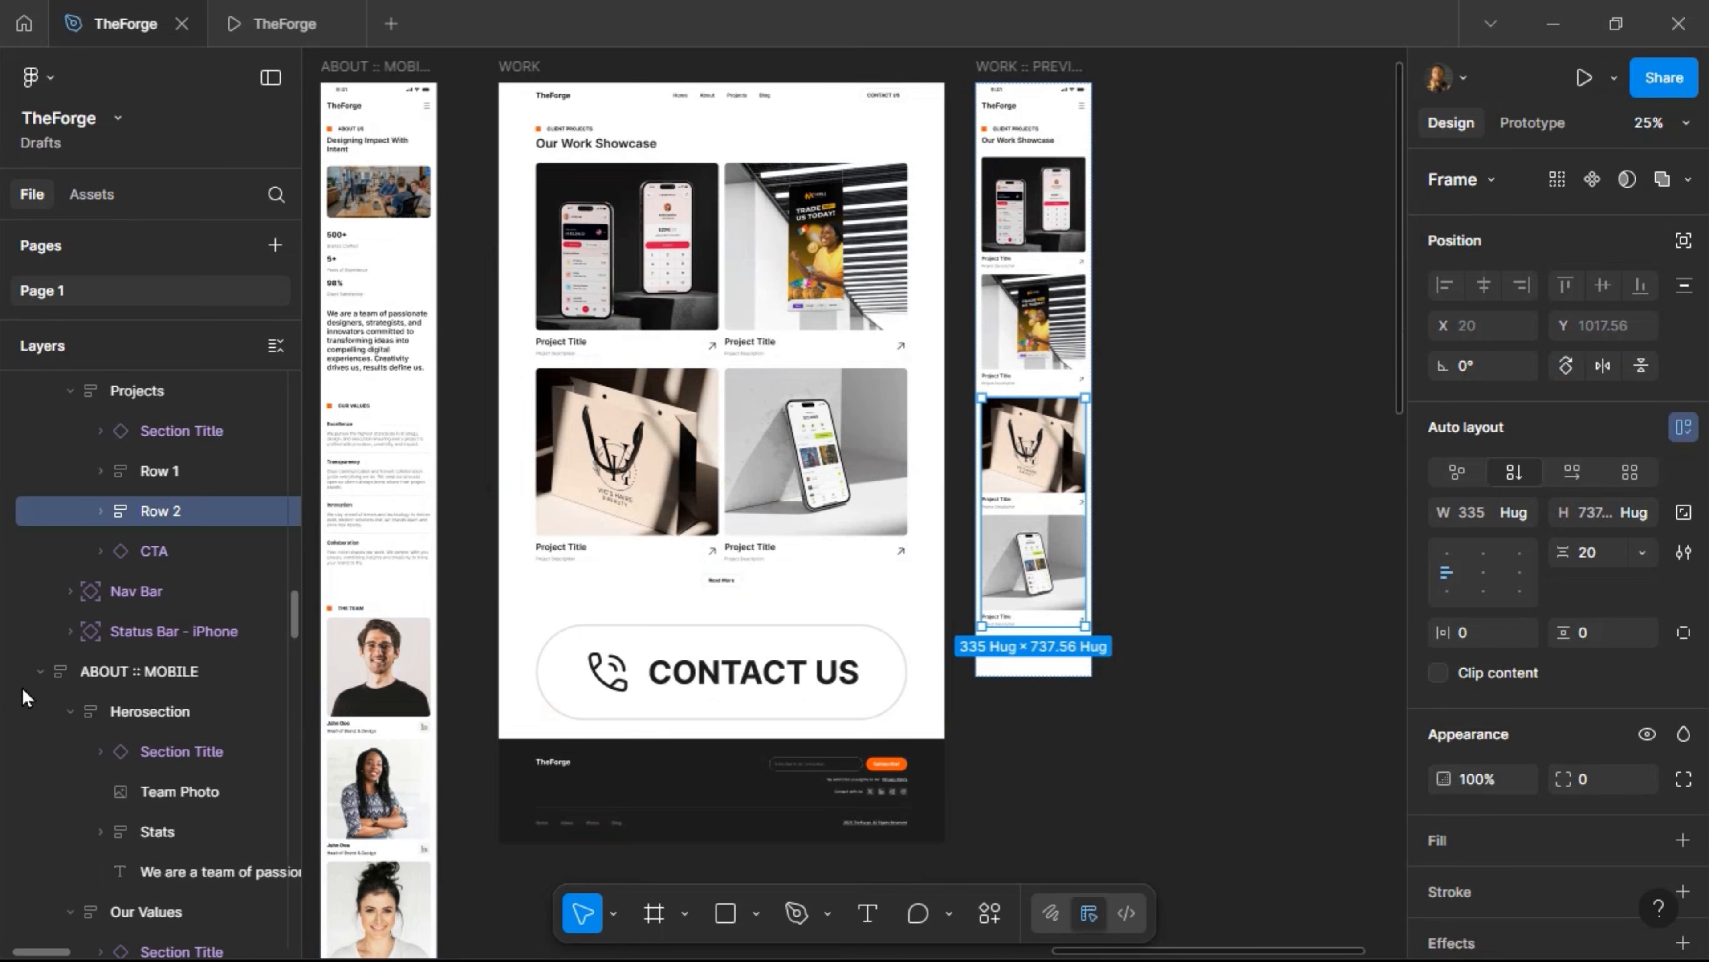
pyautogui.click(169, 390)
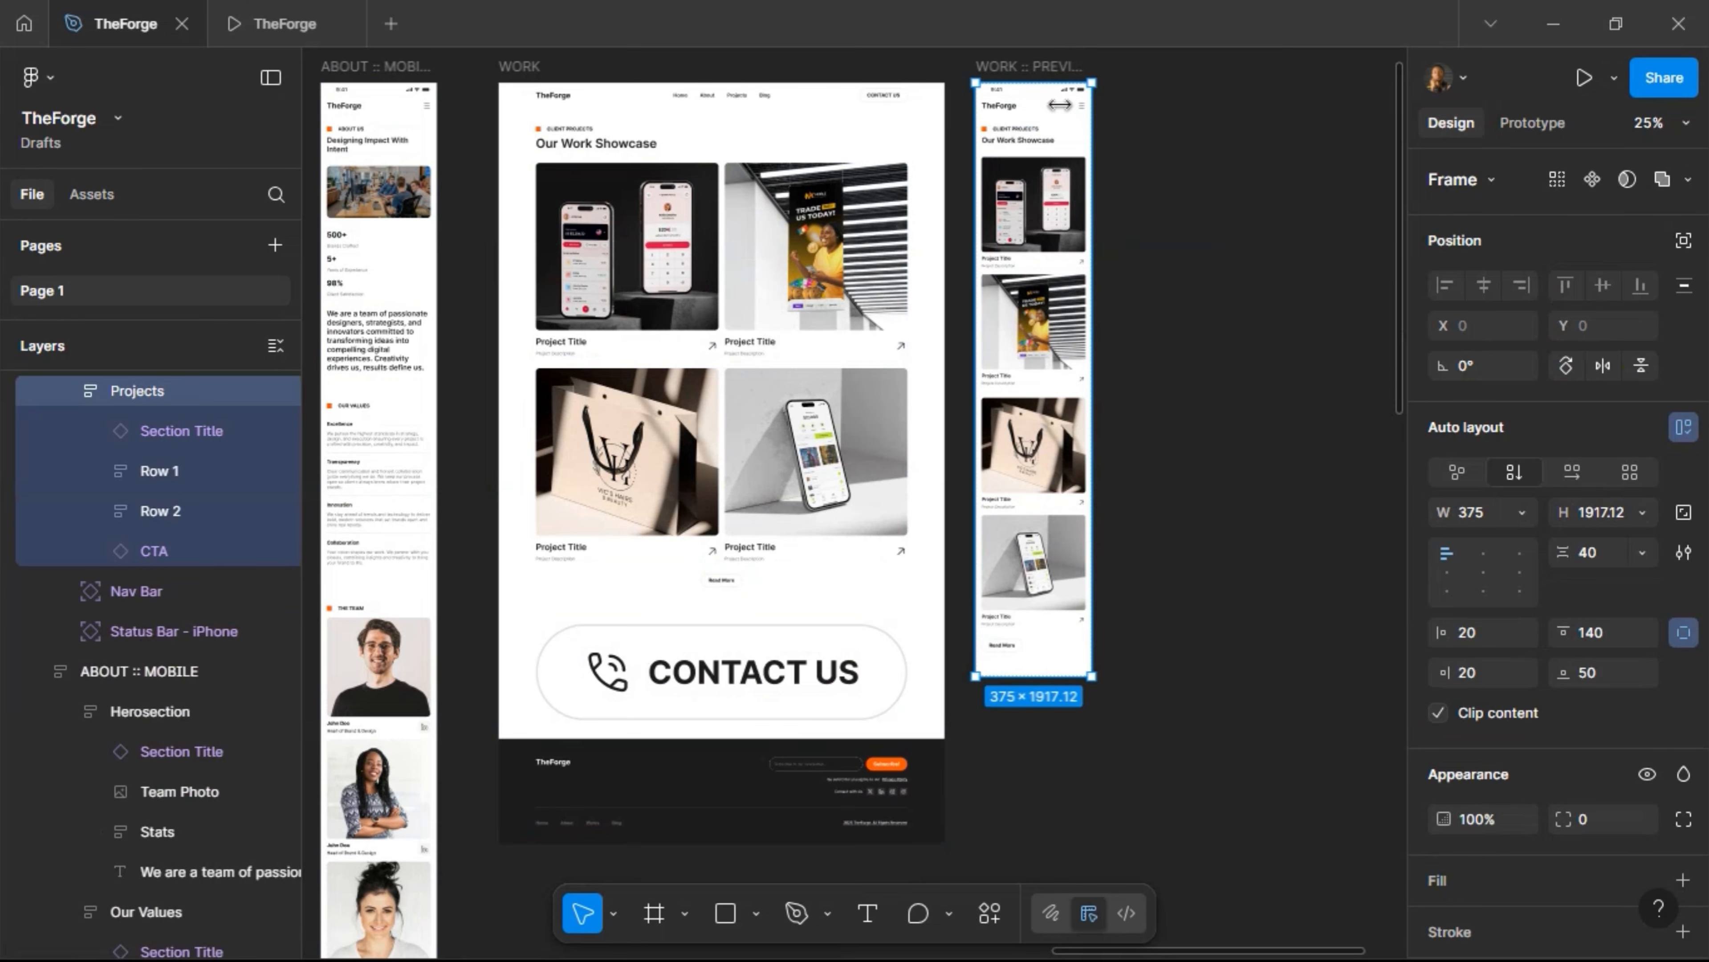
pyautogui.click(1049, 65)
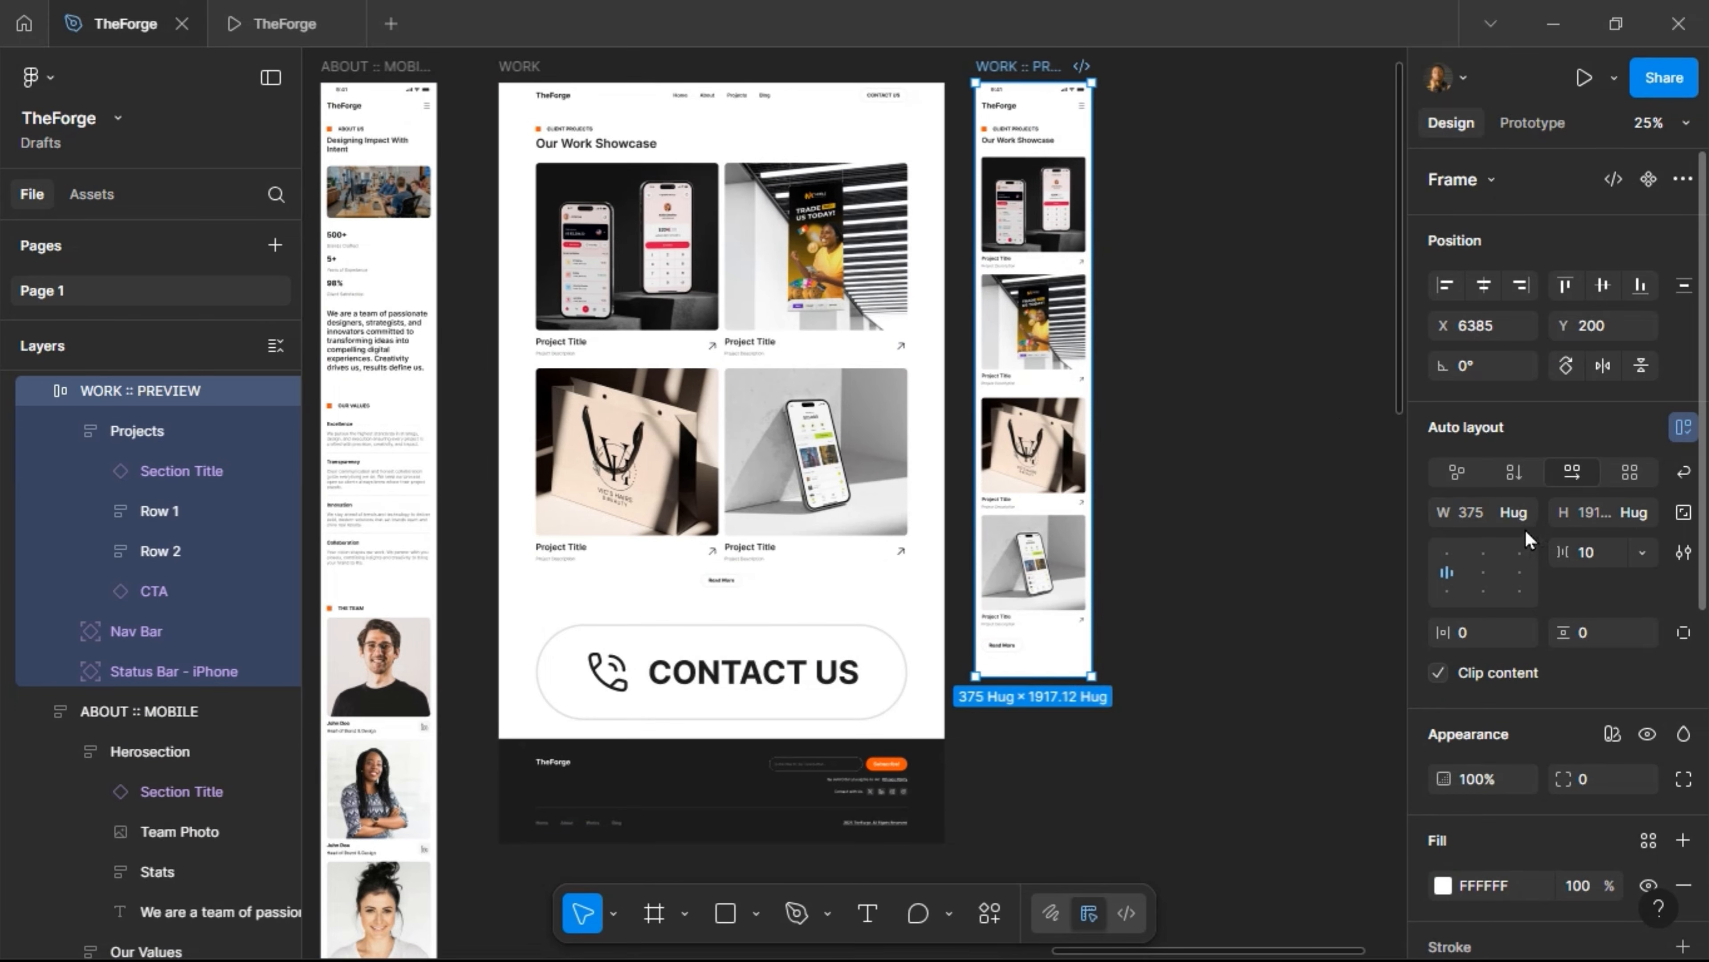
pyautogui.click(1515, 473)
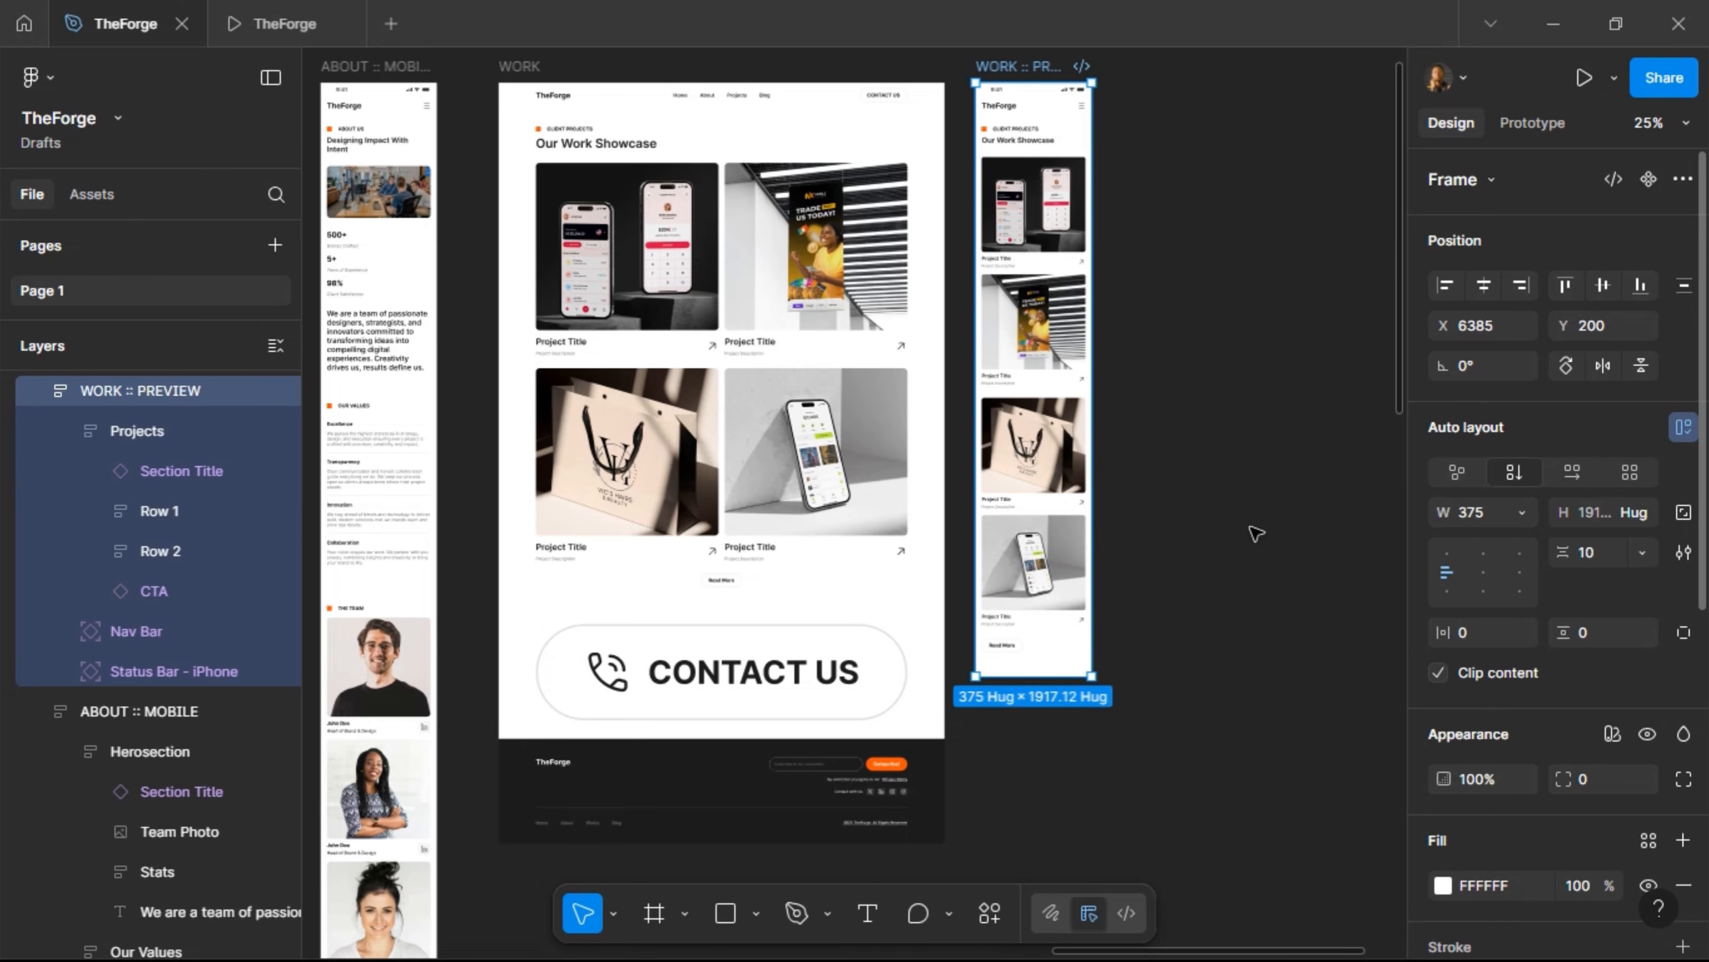
# Duplicate the Projects section in WORK :: PREVIEW and replace the duplicate with a copy of the desktop WORK frame's Footer
pyautogui.click(1060, 429)
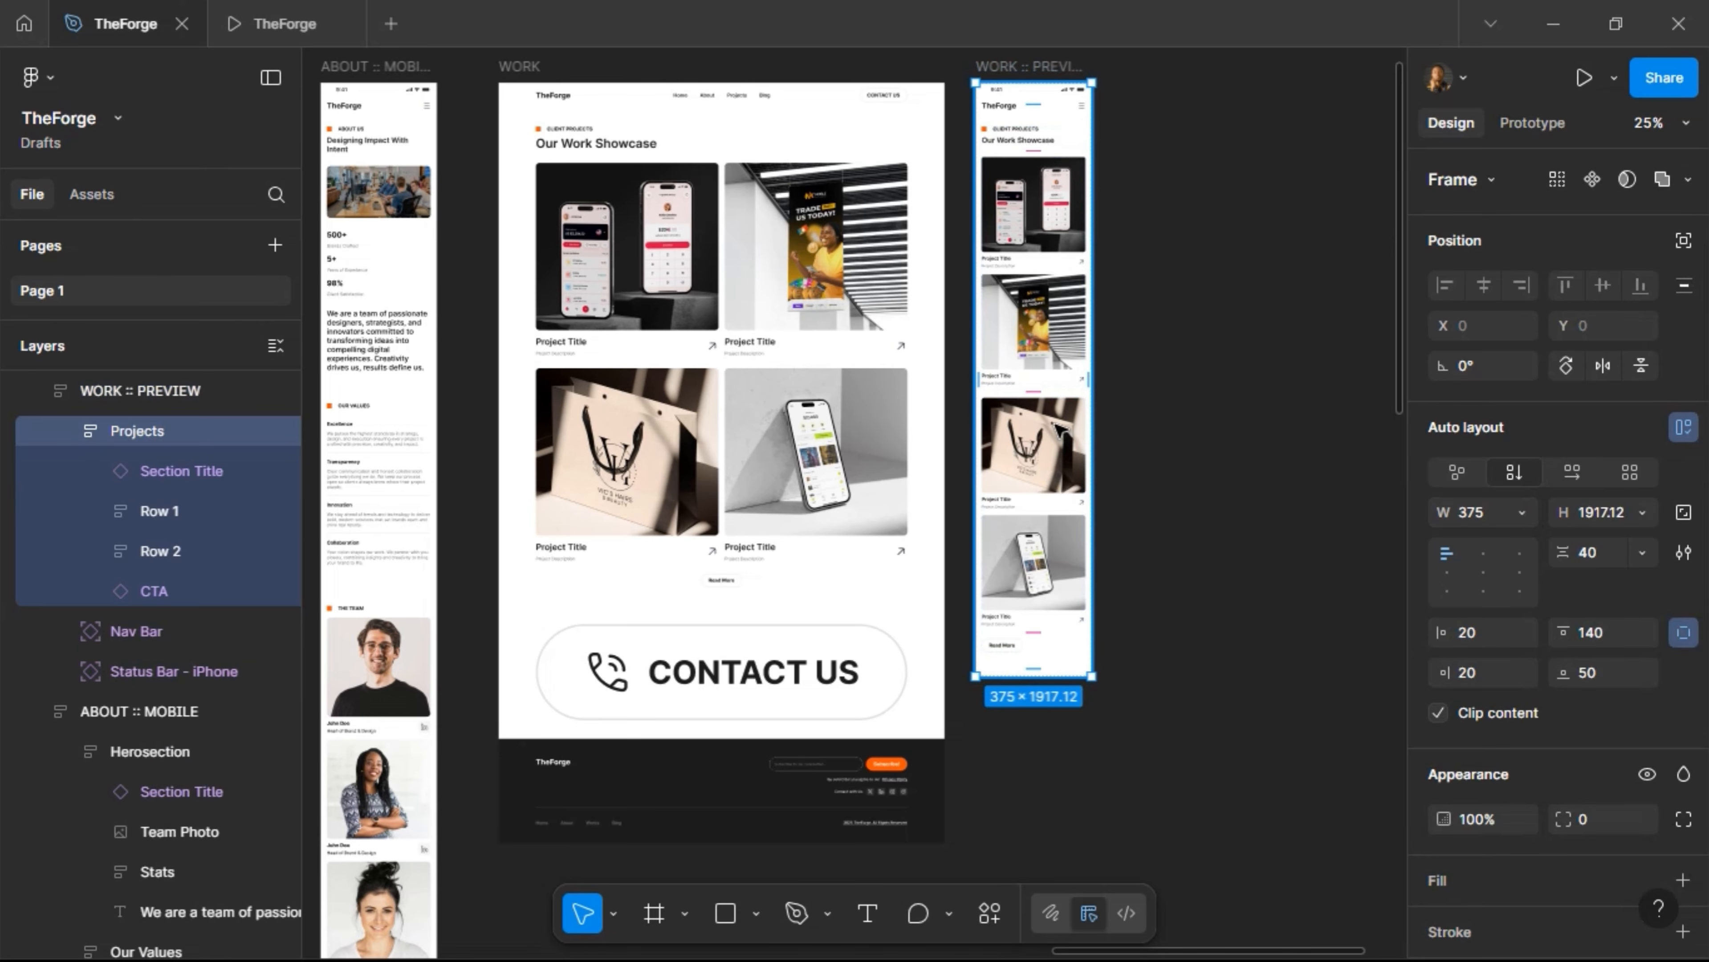
pyautogui.hotkey('ctrl', 'd')
pyautogui.scroll(-3, 717, 692)
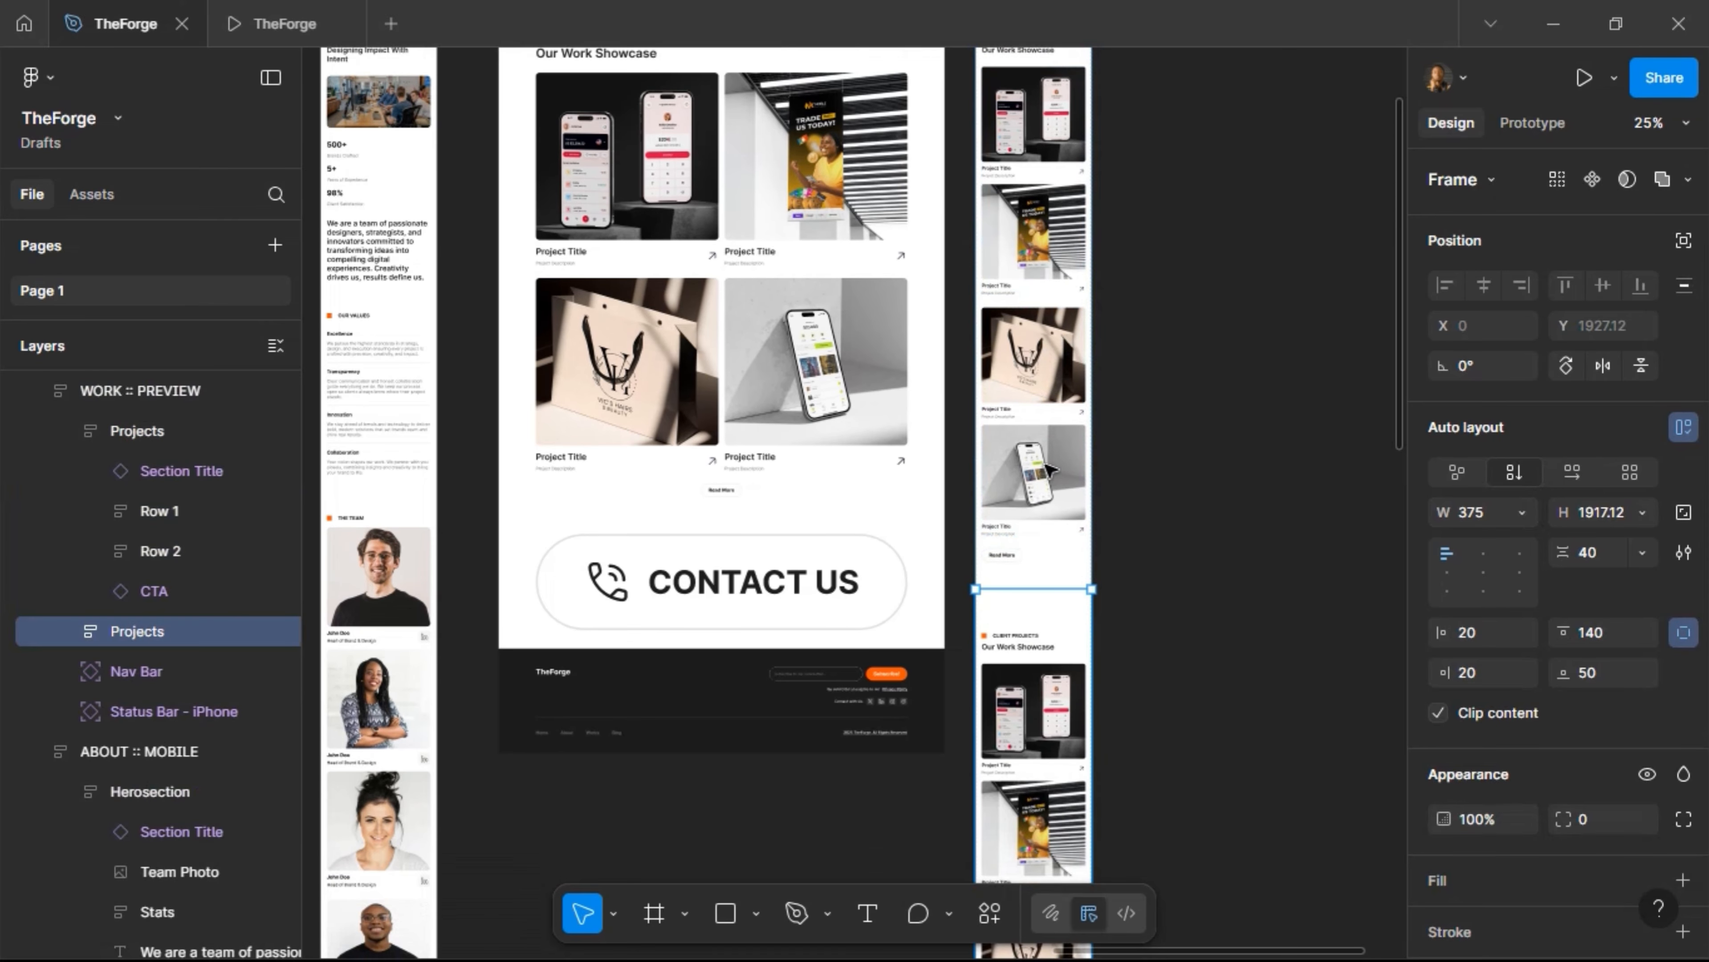
pyautogui.click(723, 672)
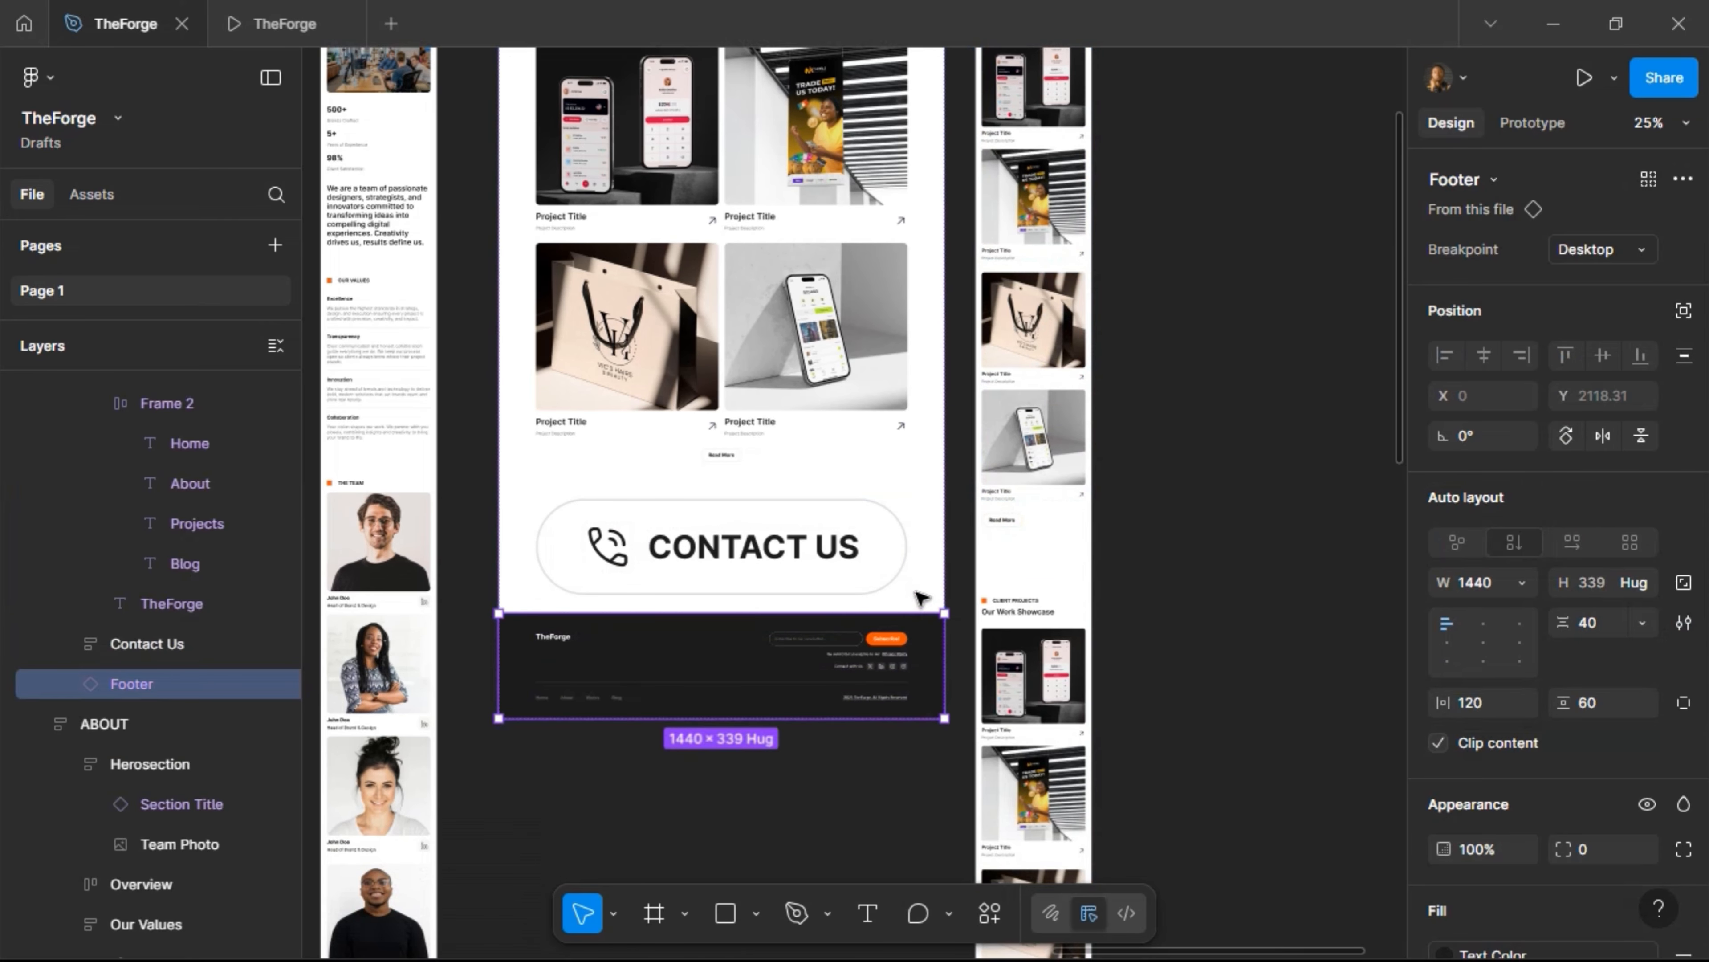
pyautogui.scroll(-5, 929, 593)
pyautogui.hotkey('ctrl', 'c')
pyautogui.click(1047, 421)
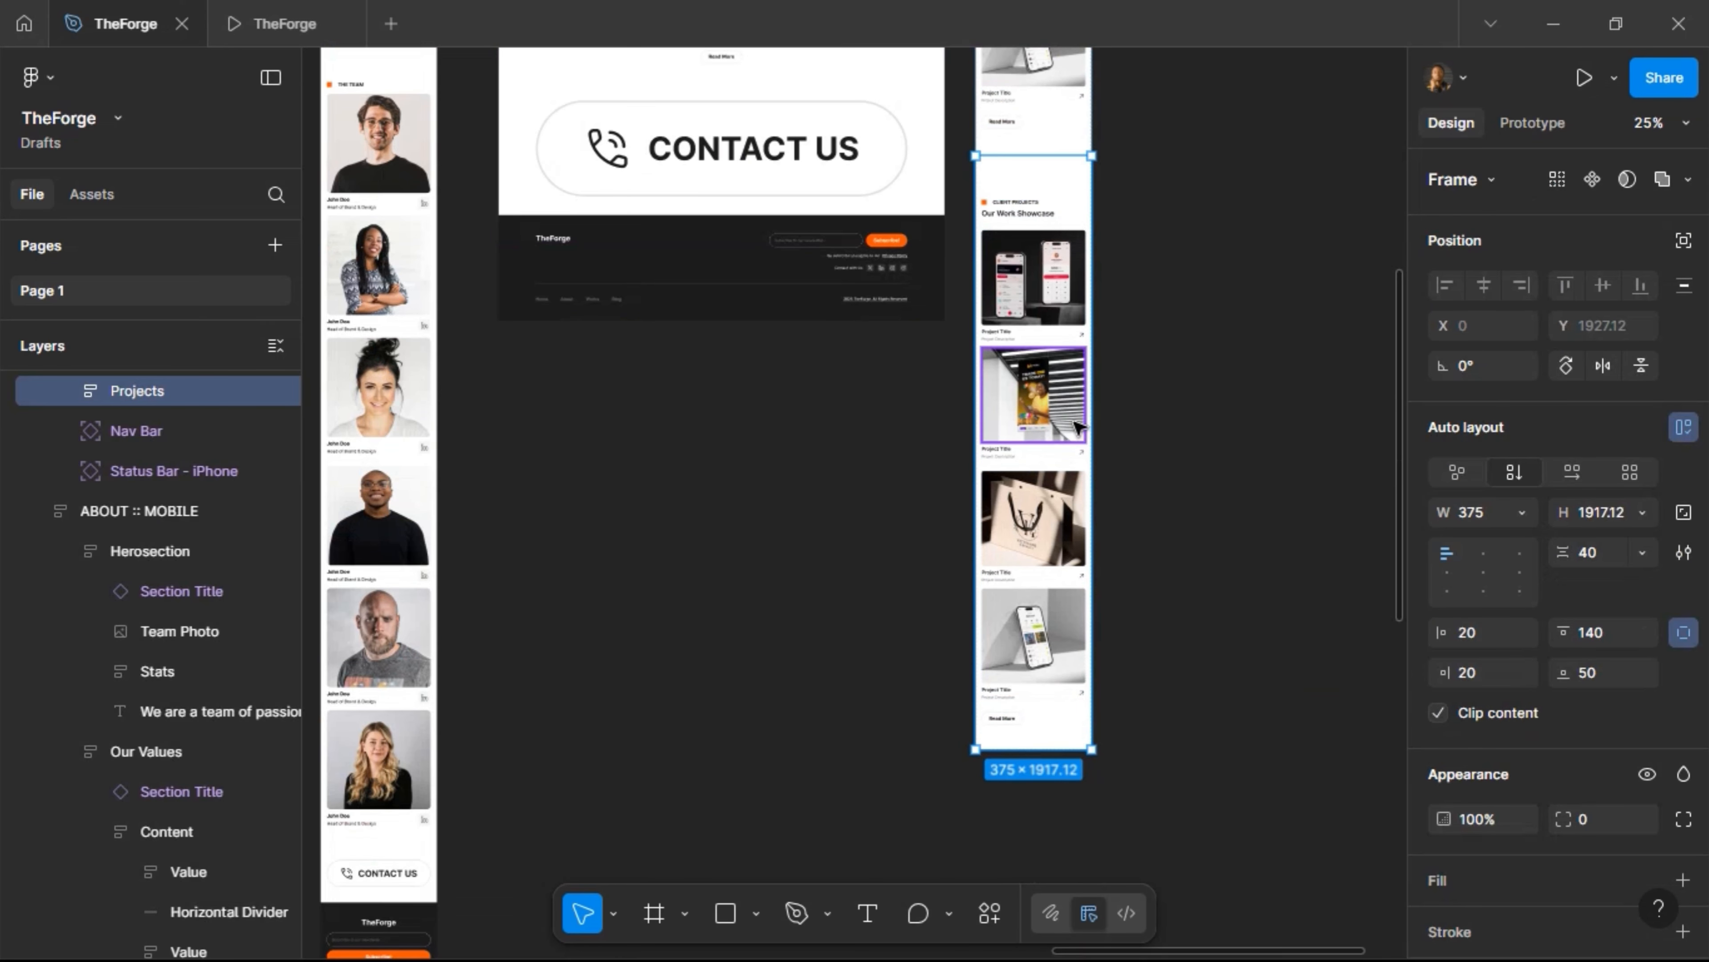
pyautogui.hotkey('ctrl', 'shift', 'r')
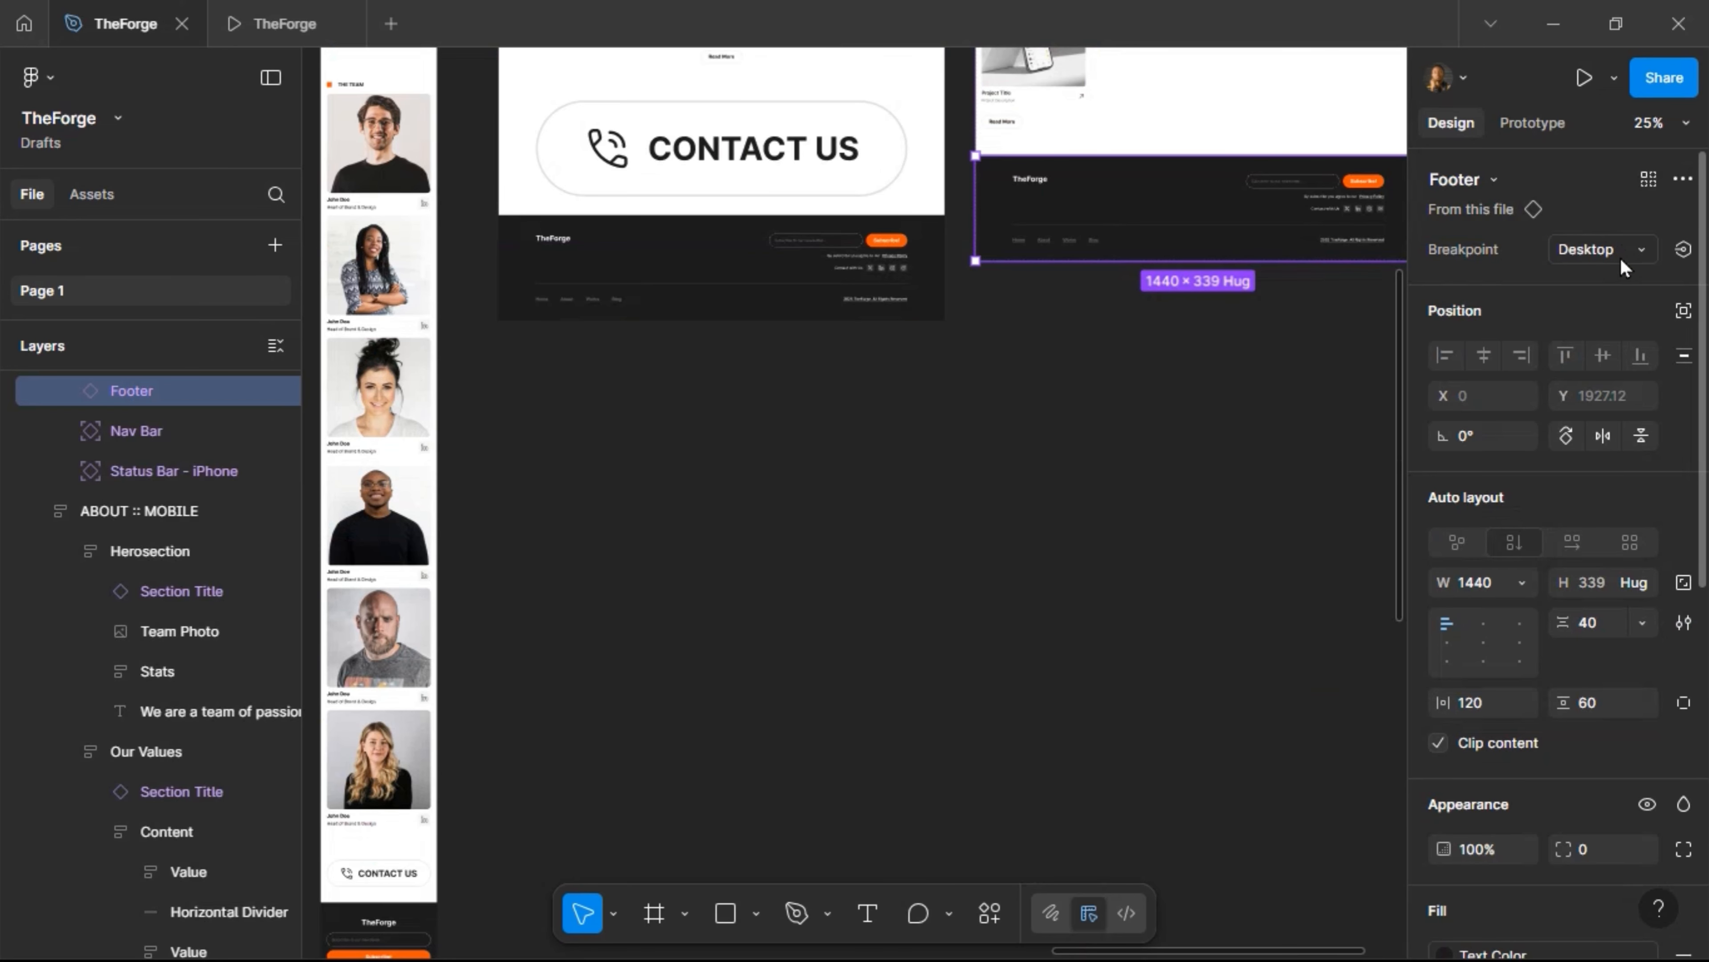
# Switch the pasted Footer in WORK :: PREVIEW to the Mobile breakpoint
pyautogui.scroll(7, 1070, 409)
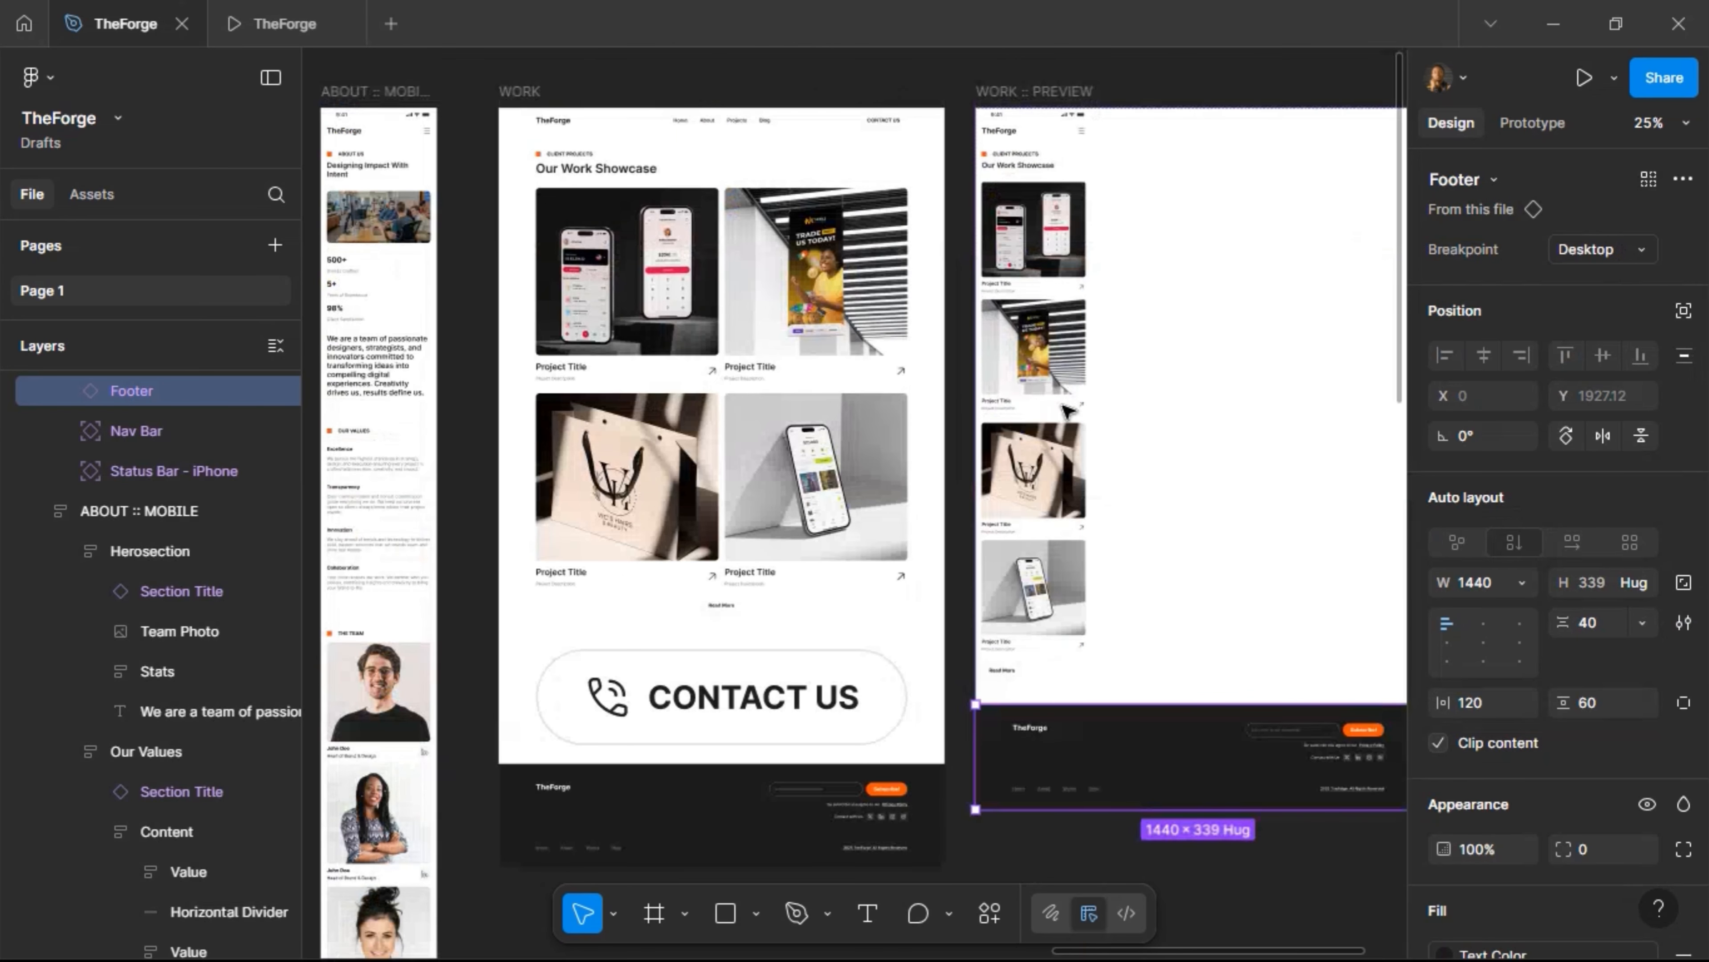
pyautogui.click(1576, 260)
pyautogui.click(1561, 301)
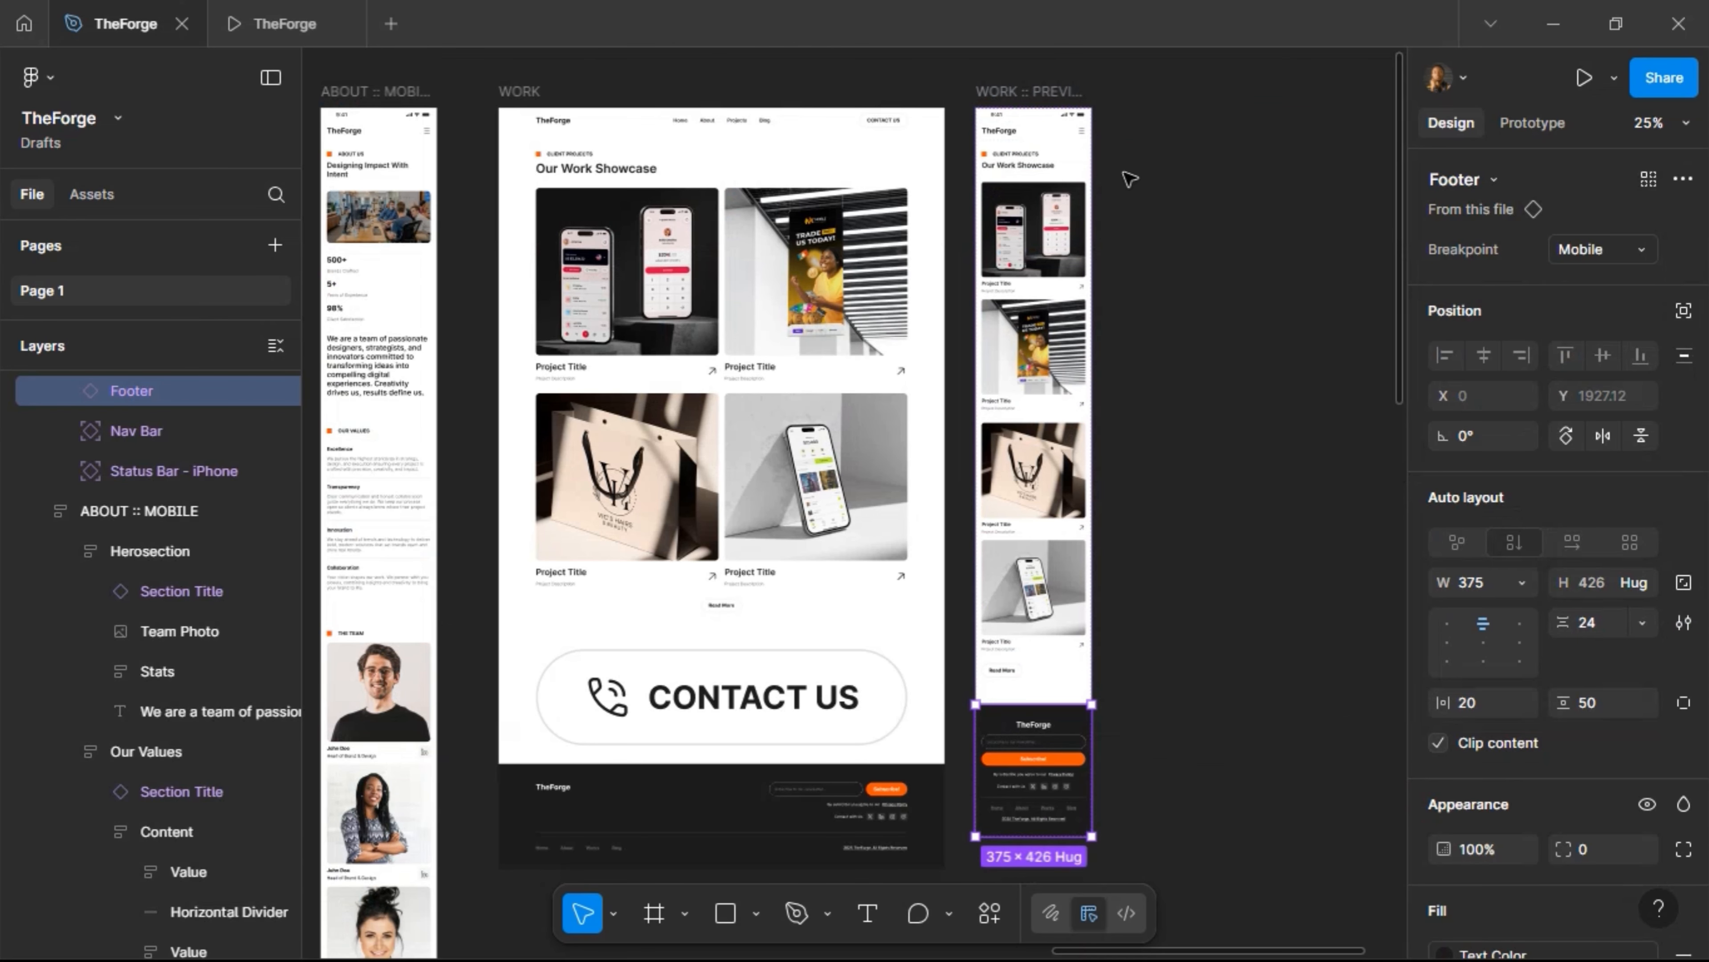
# Set the WORK :: PREVIEW frame's width to Fixed at 375
pyautogui.click(1056, 89)
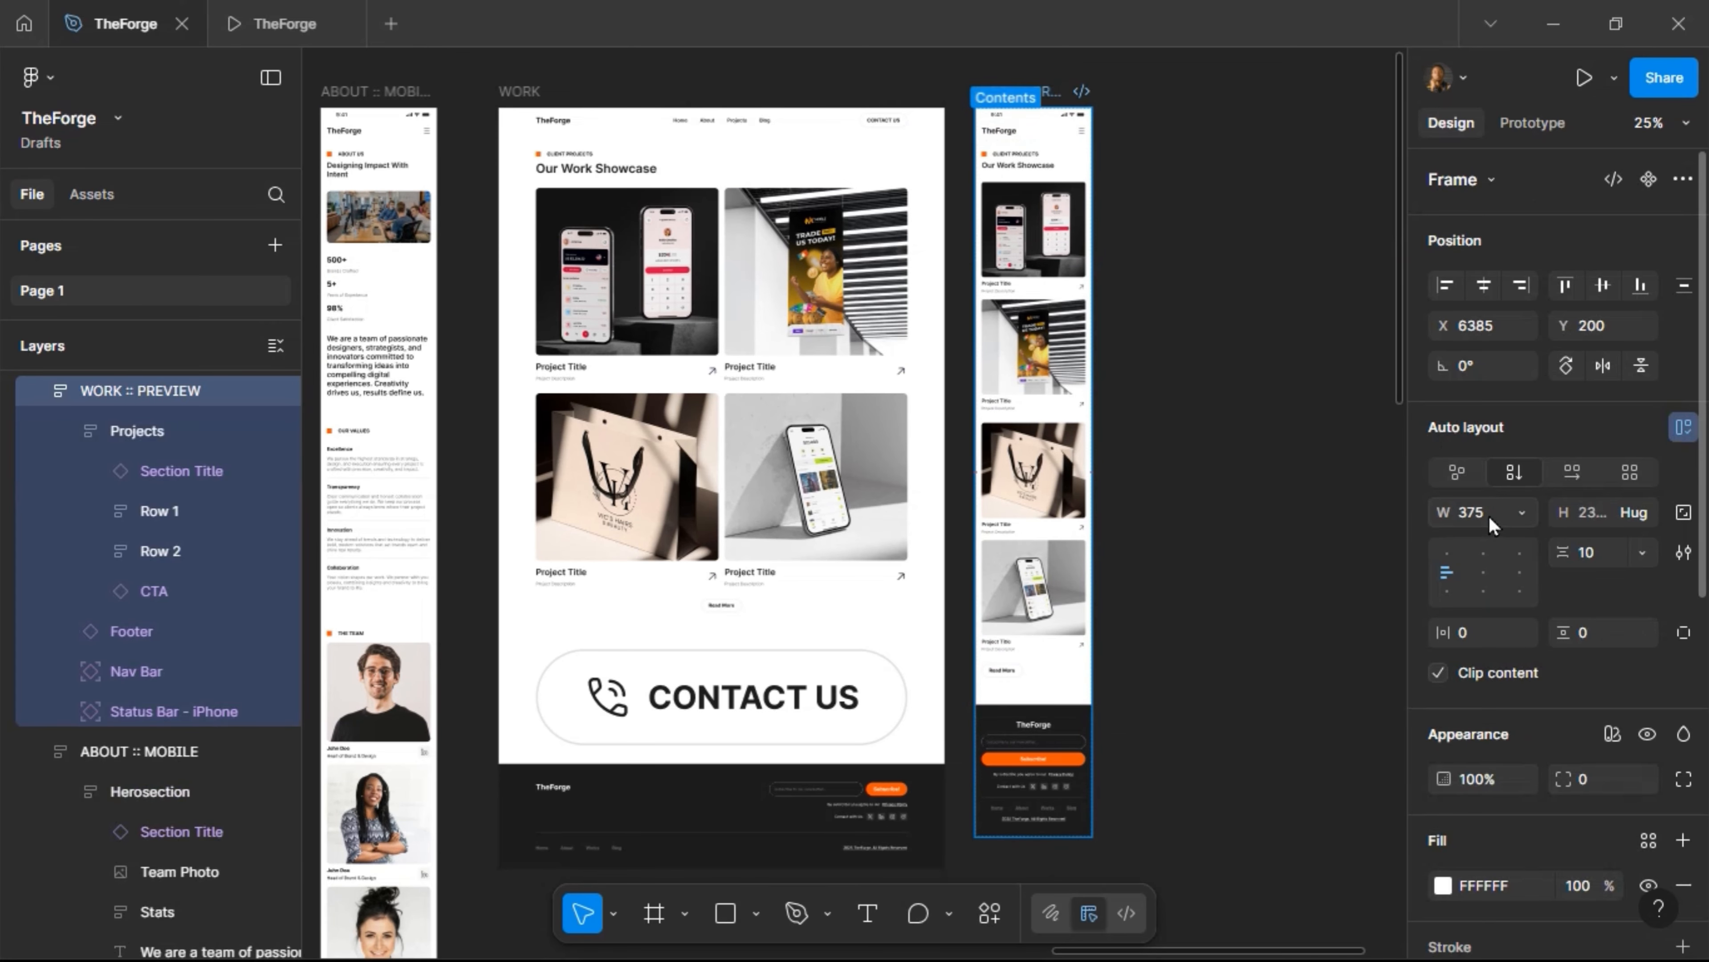
pyautogui.click(1521, 512)
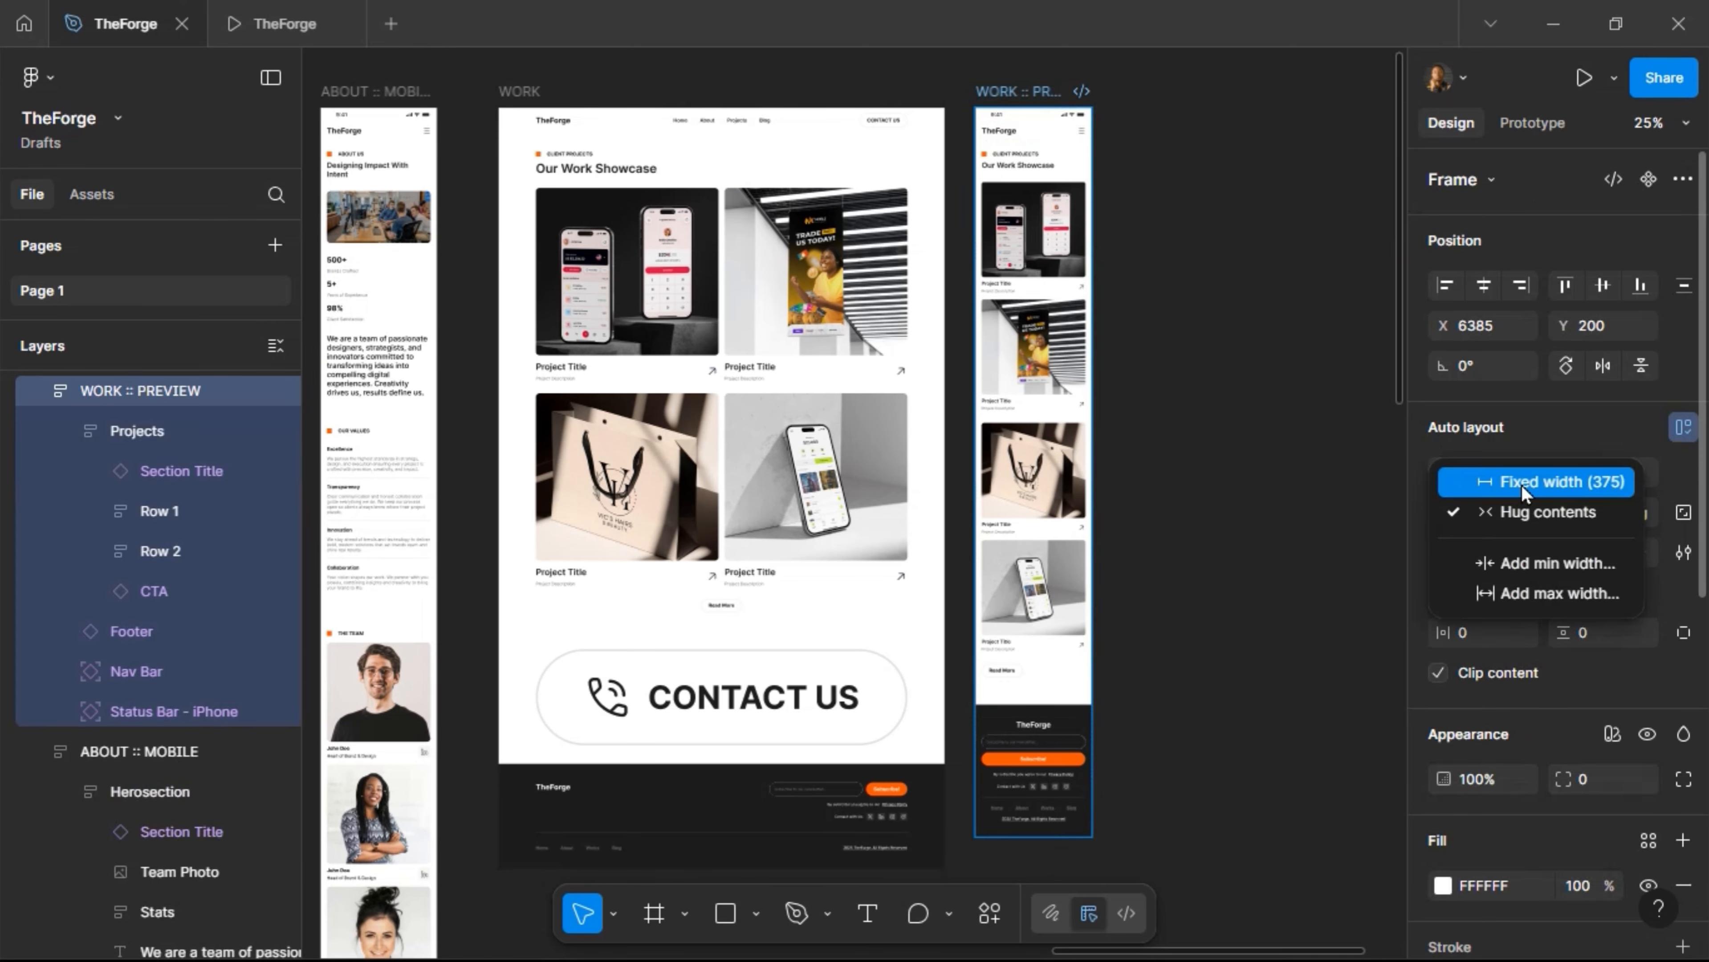
pyautogui.click(1519, 483)
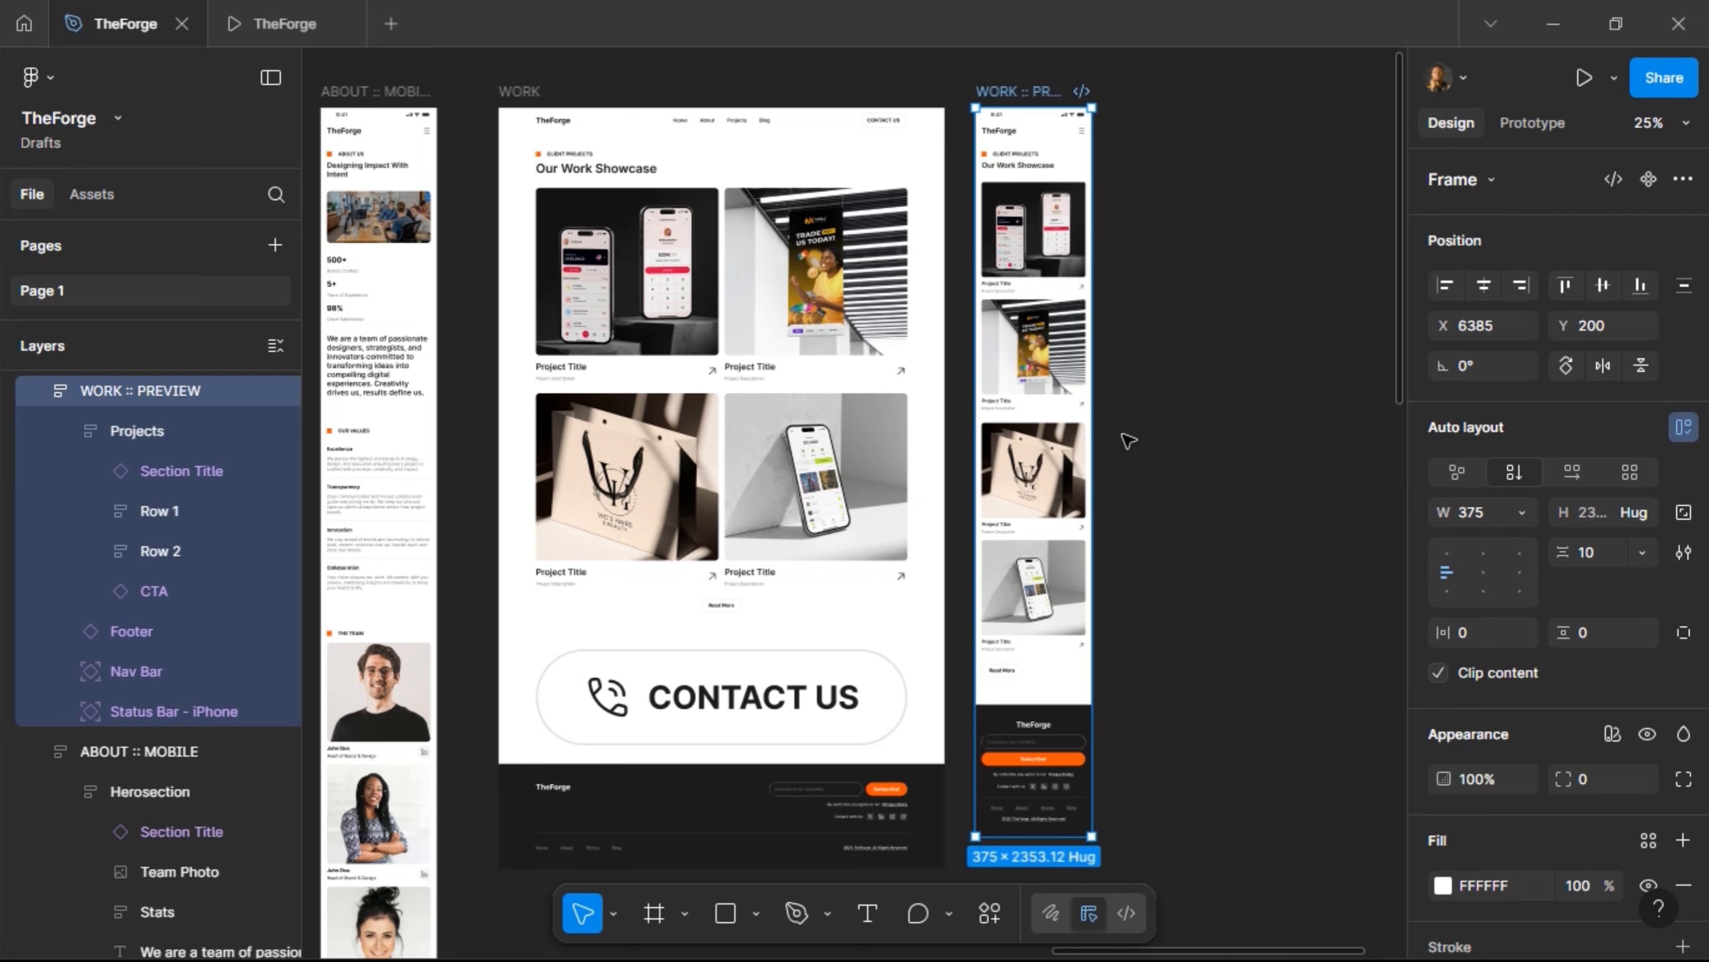
# Add a copy of ABOUT :: MOBILE's Contact Us section to WORK :: PREVIEW, between the Projects section and the Footer
pyautogui.hscroll(3, 1126, 446)
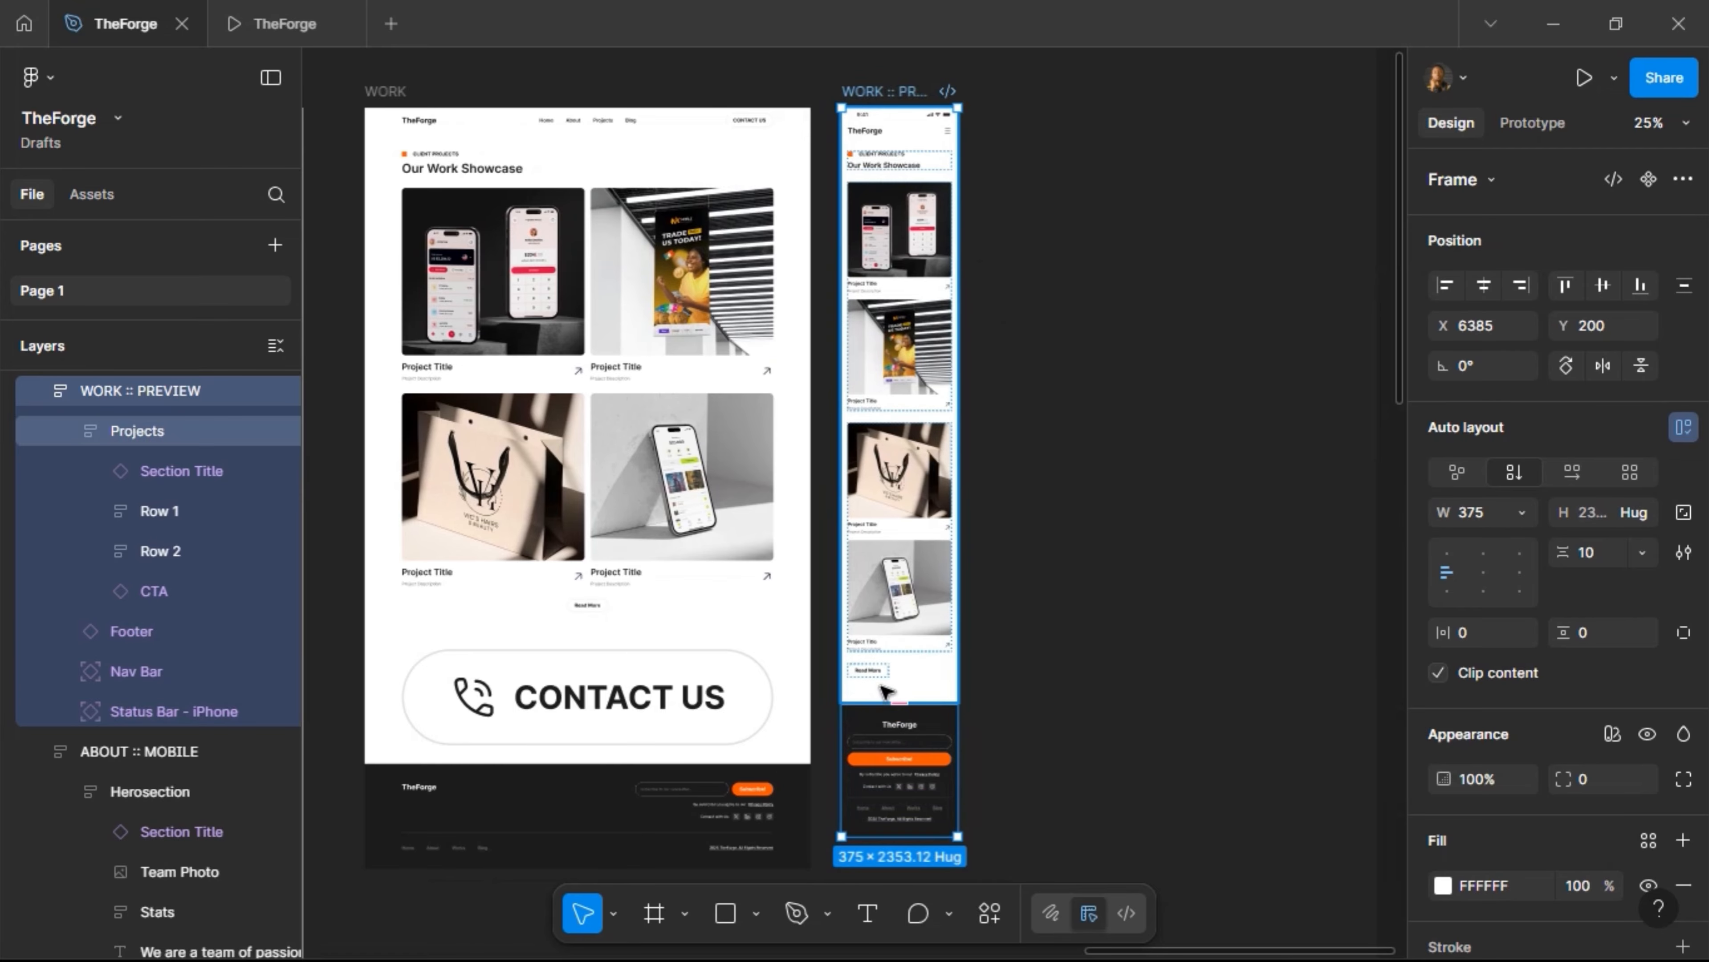
pyautogui.hscroll(-10, 896, 744)
pyautogui.scroll(-12, 895, 744)
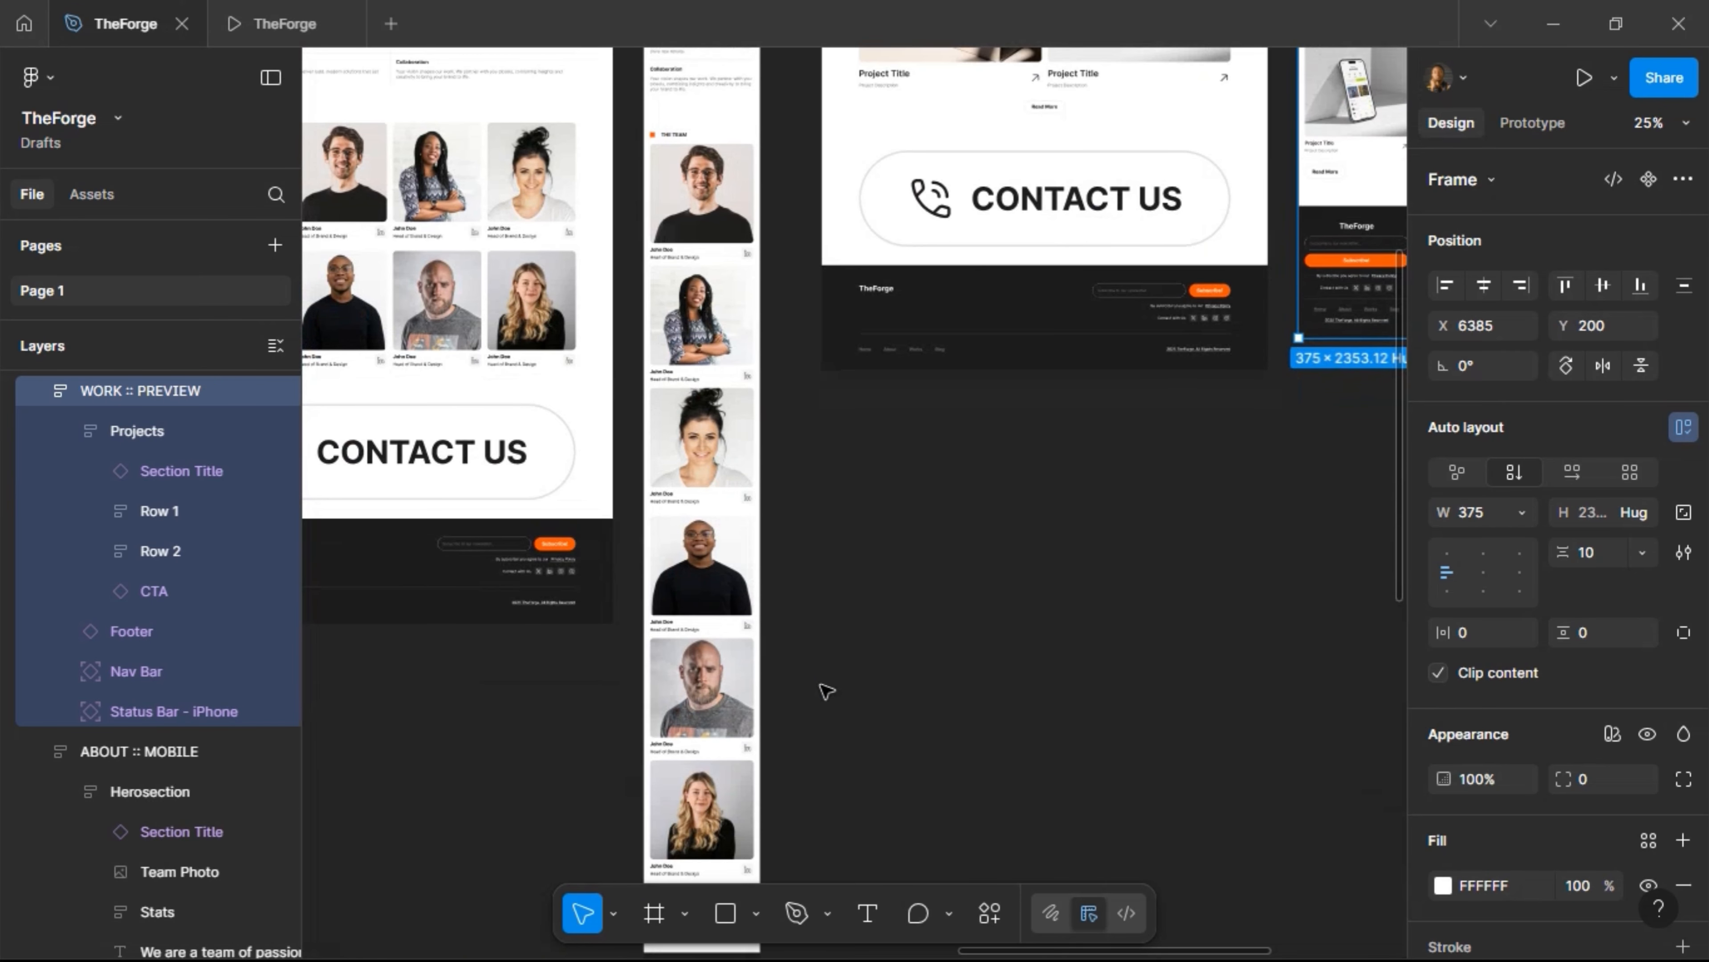
pyautogui.click(716, 458)
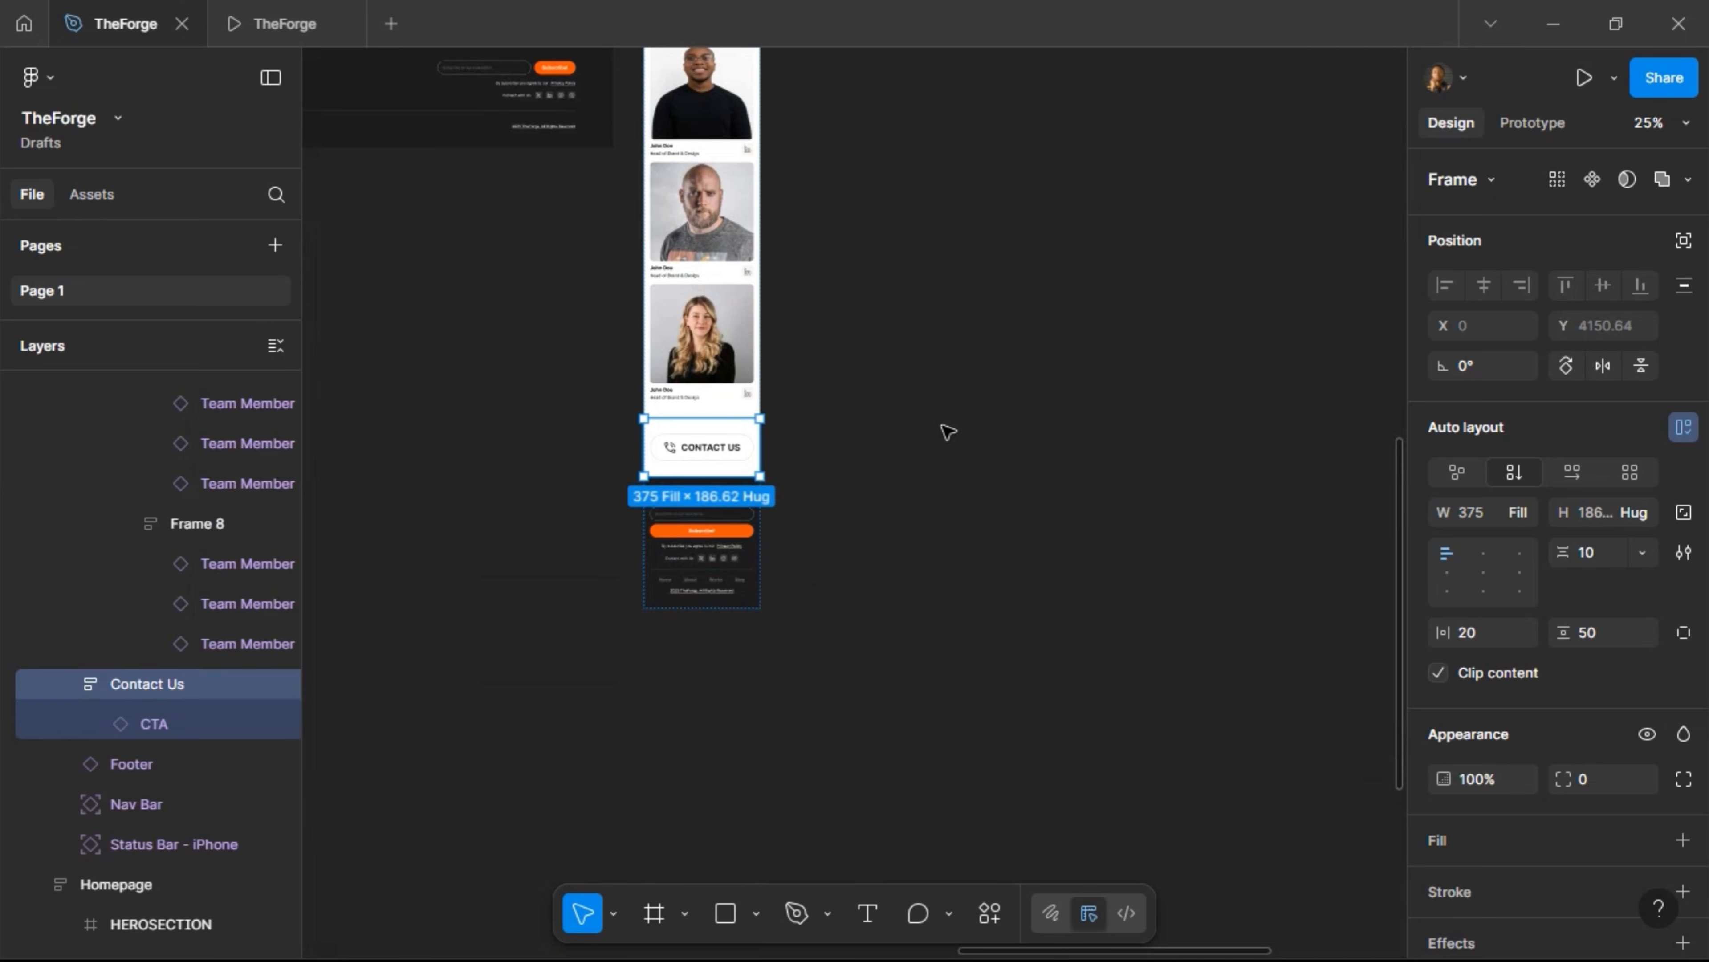
pyautogui.hscroll(10, 941, 424)
pyautogui.scroll(12, 941, 424)
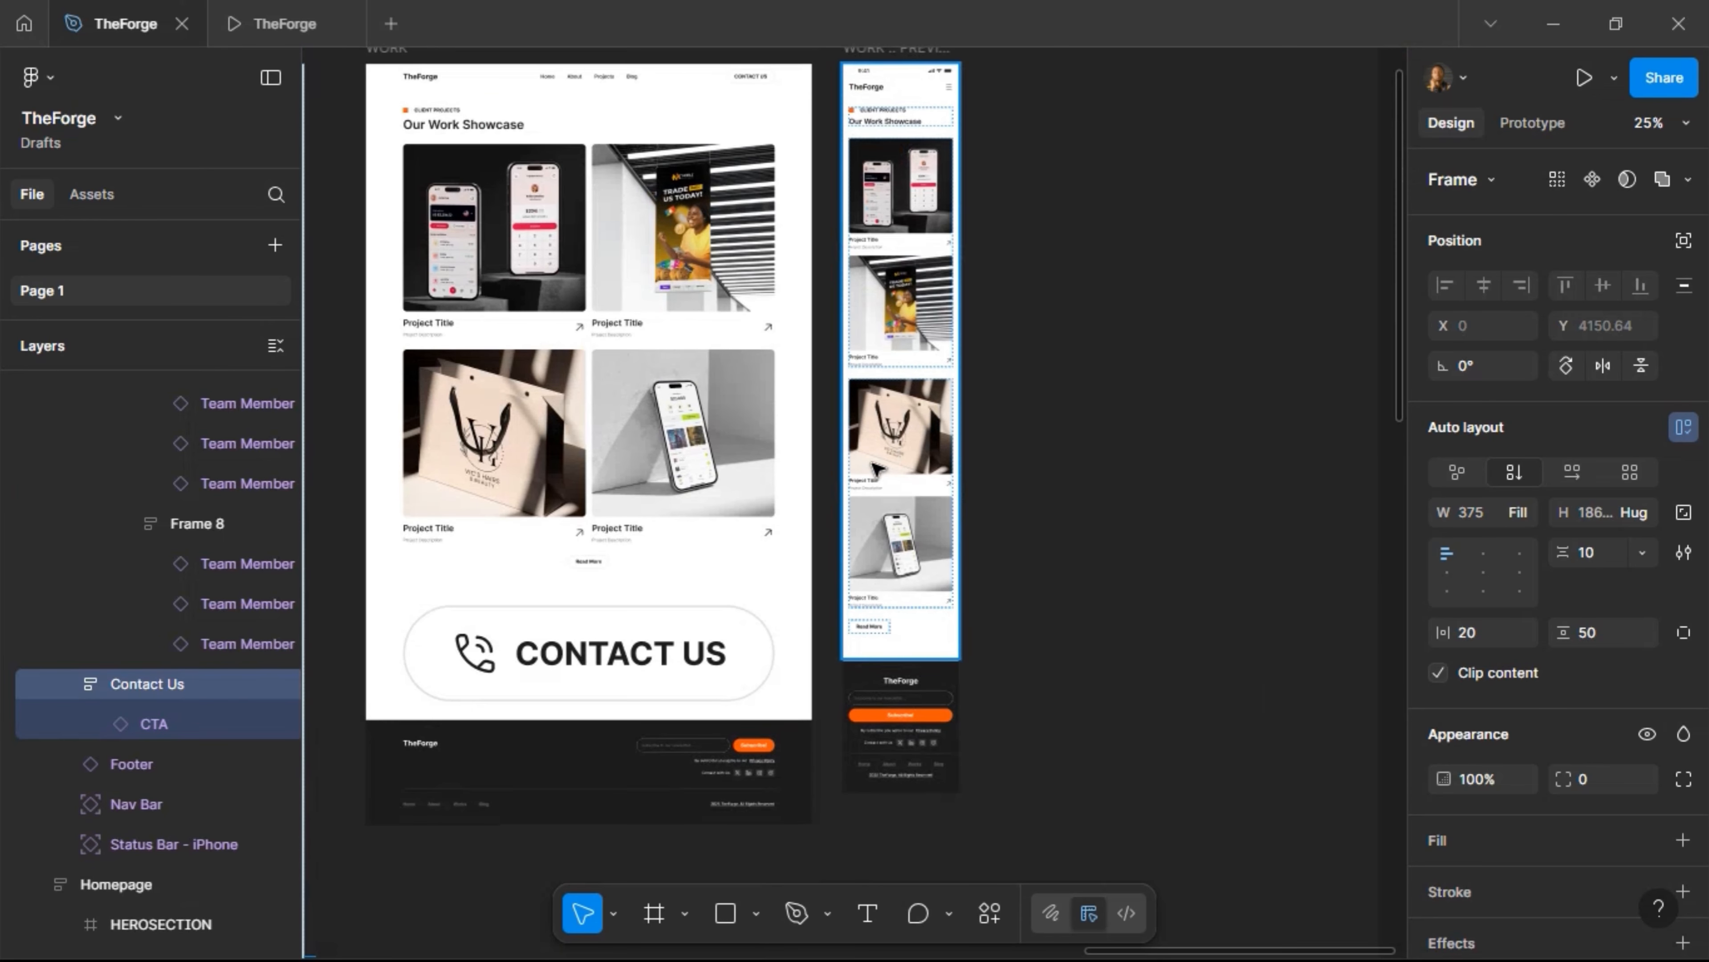
pyautogui.click(886, 701)
pyautogui.hotkey('ctrl', 'd')
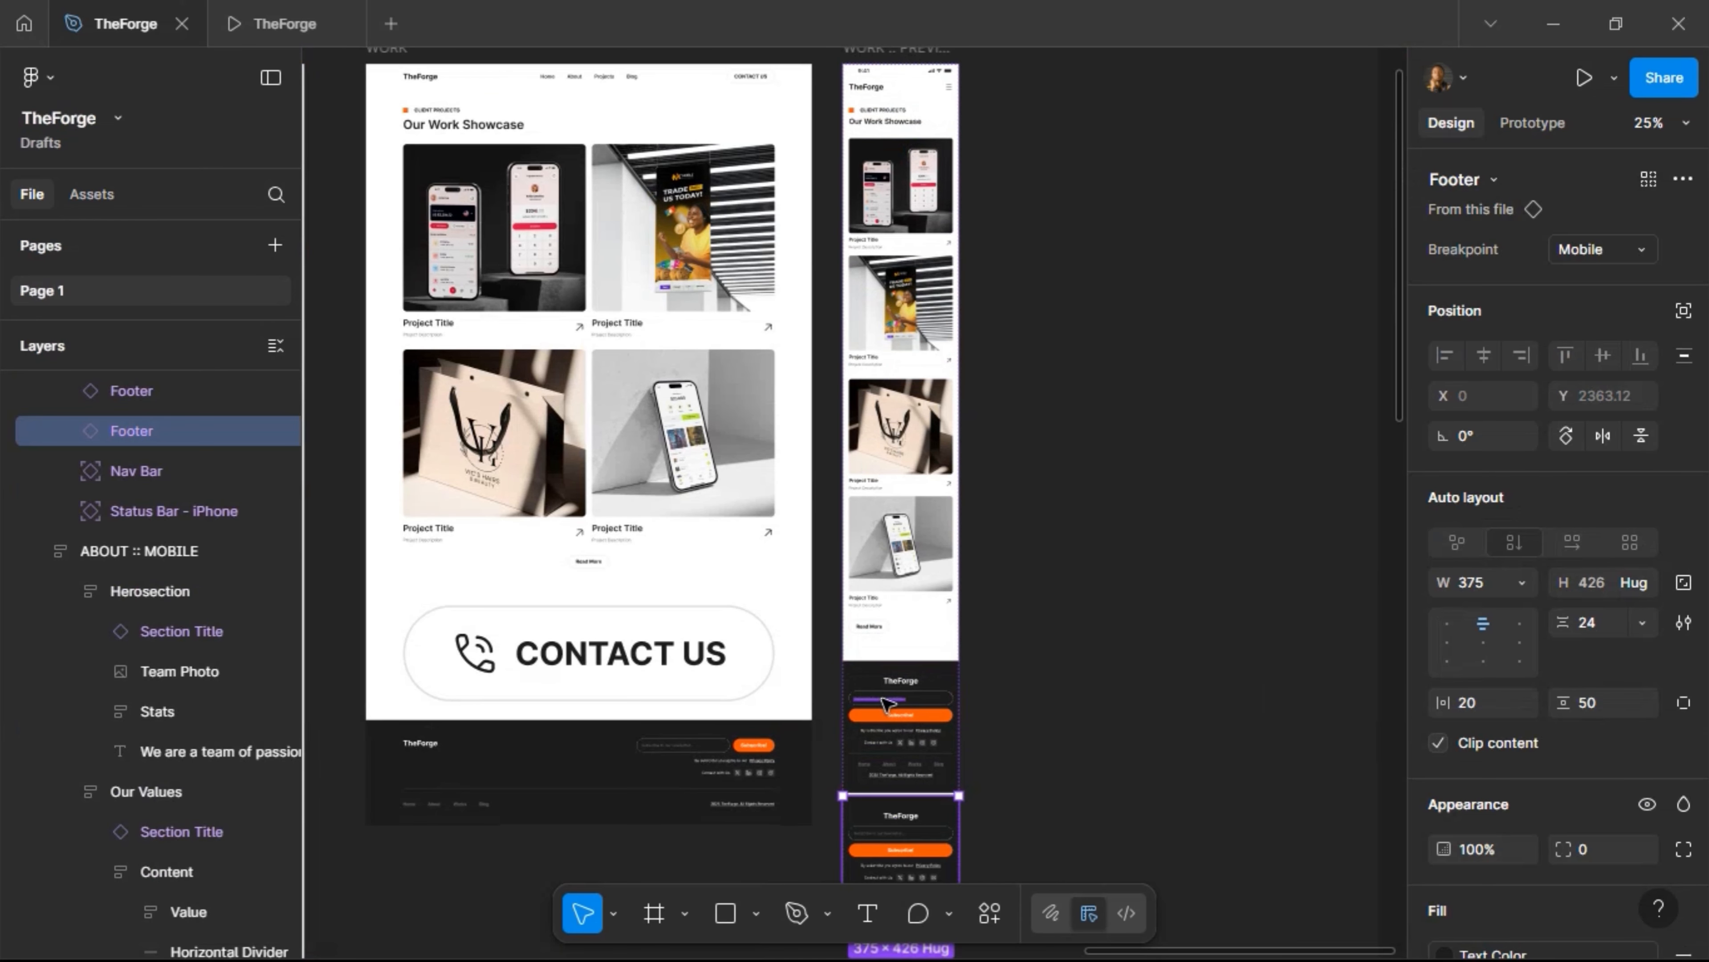
pyautogui.hotkey('ctrl', 'shift', 'r')
pyautogui.scroll(-1, 886, 700)
pyautogui.press('Up')
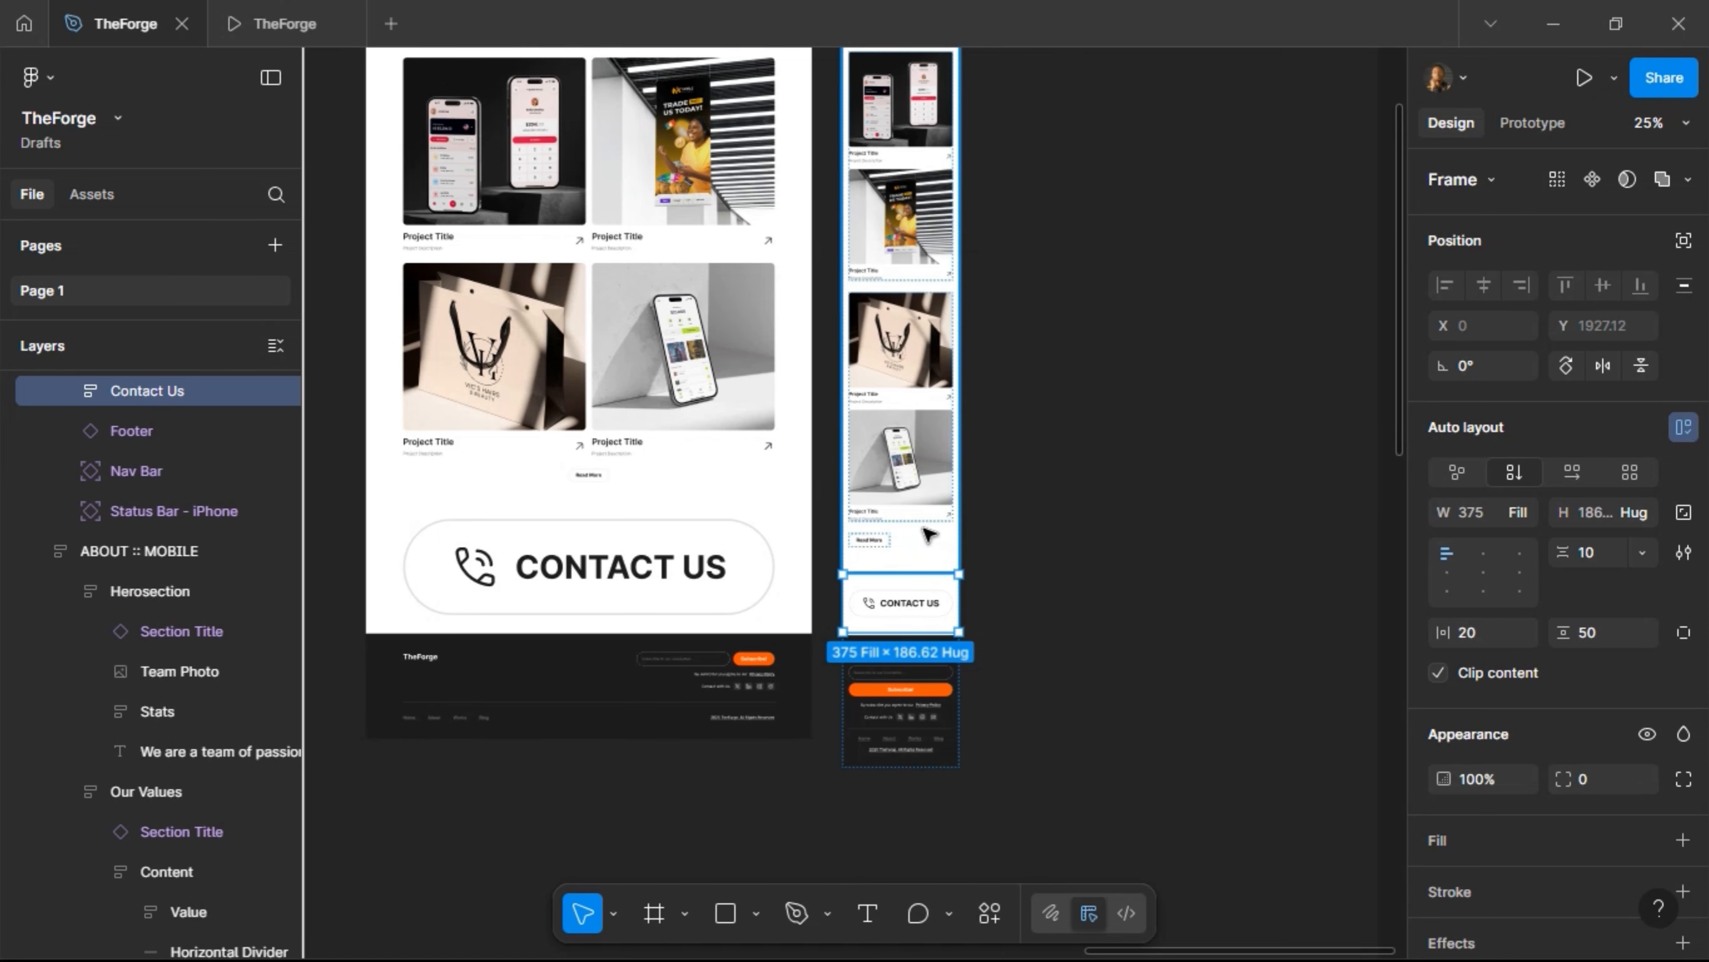
# Set the WORK :: PREVIEW frame's auto layout vertical gap between items to 0
pyautogui.scroll(1, 924, 573)
pyautogui.scroll(5, 911, 682)
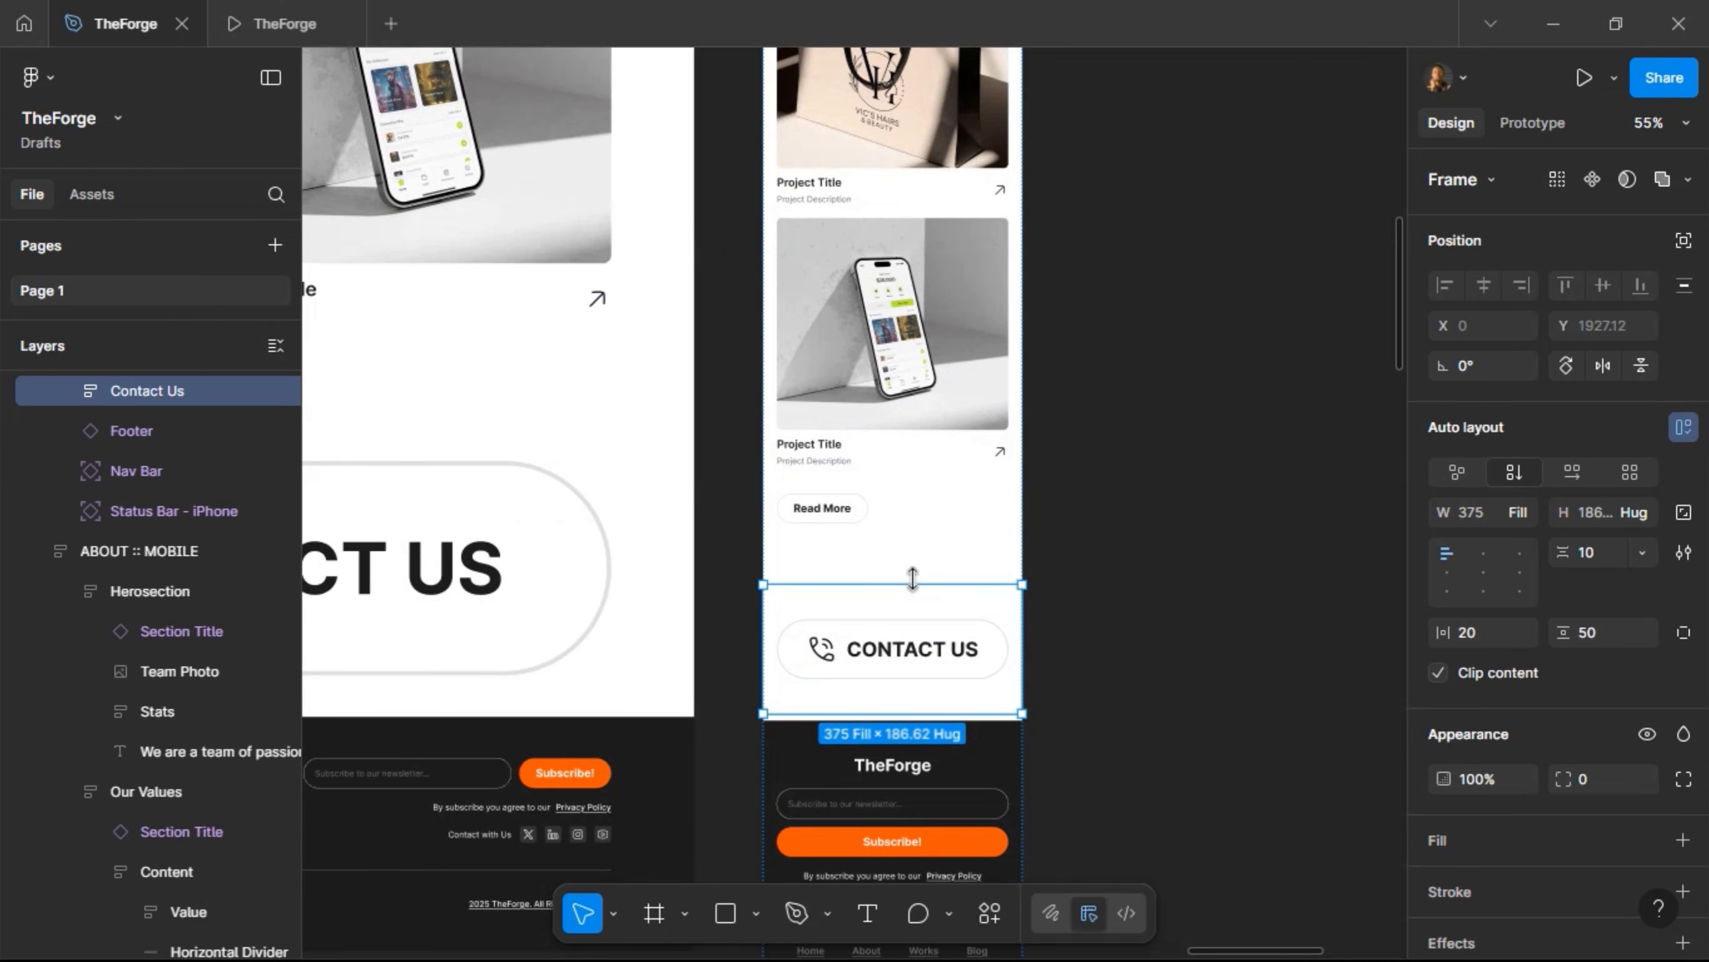
pyautogui.scroll(10, 909, 580)
pyautogui.scroll(6, 918, 583)
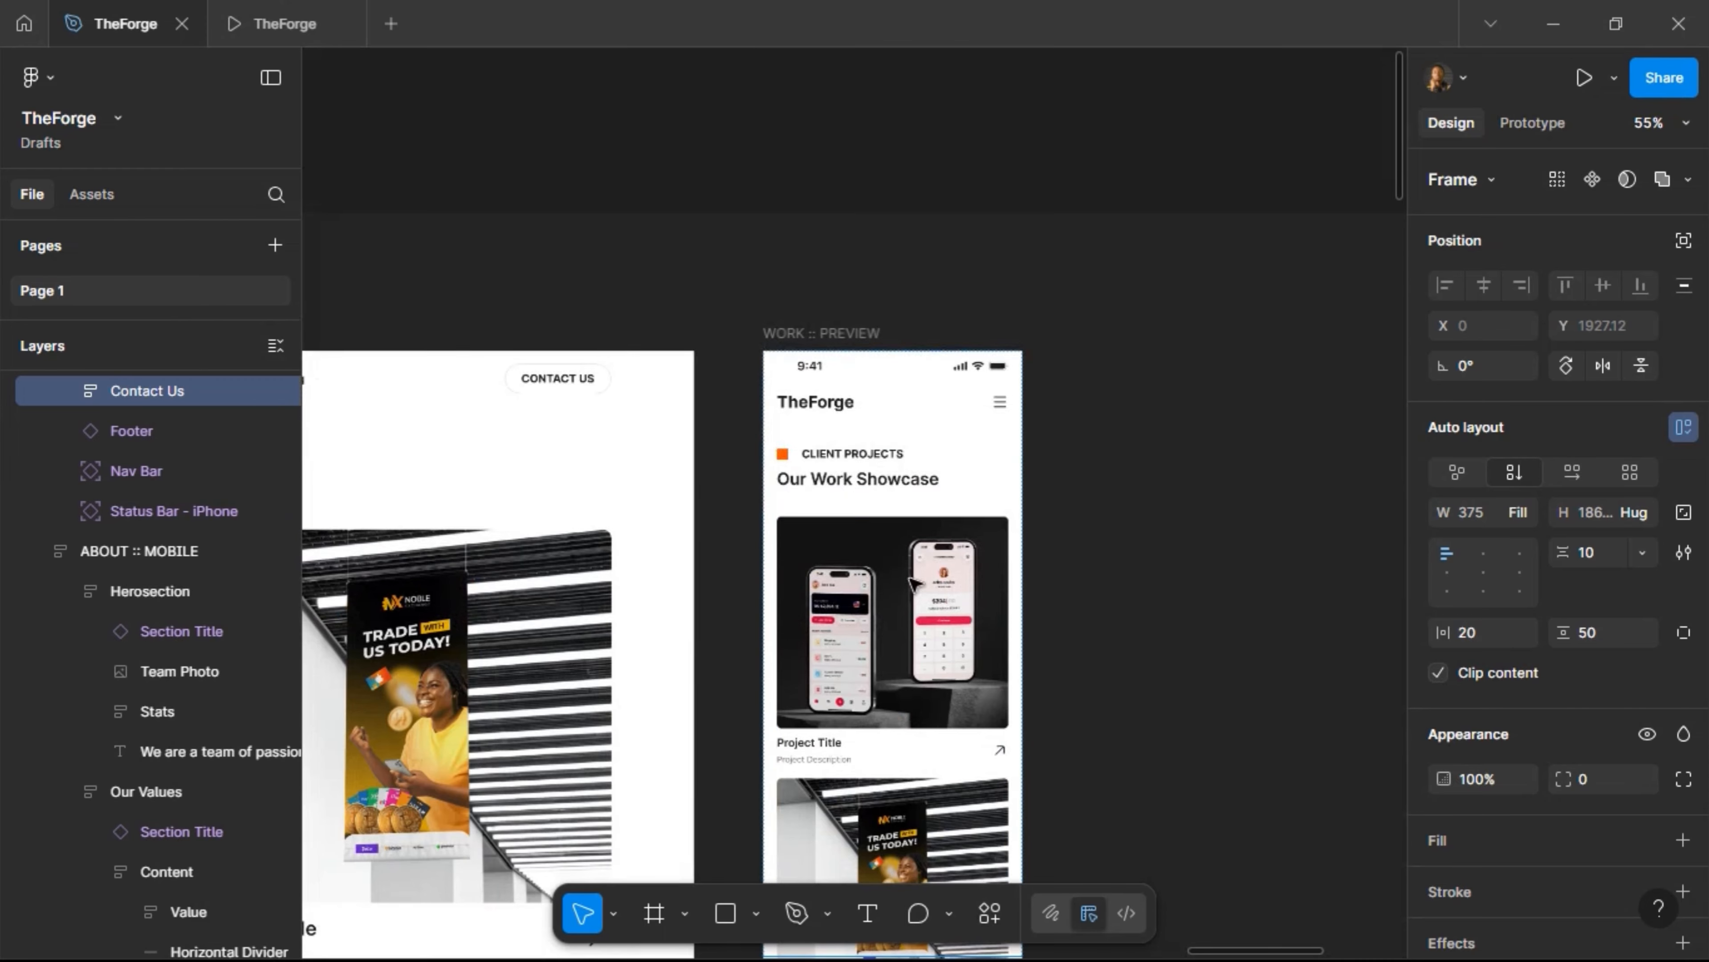
pyautogui.click(850, 335)
pyautogui.write('0')
pyautogui.press('Return')
pyautogui.scroll(-8, 1147, 521)
pyautogui.scroll(-8, 1143, 513)
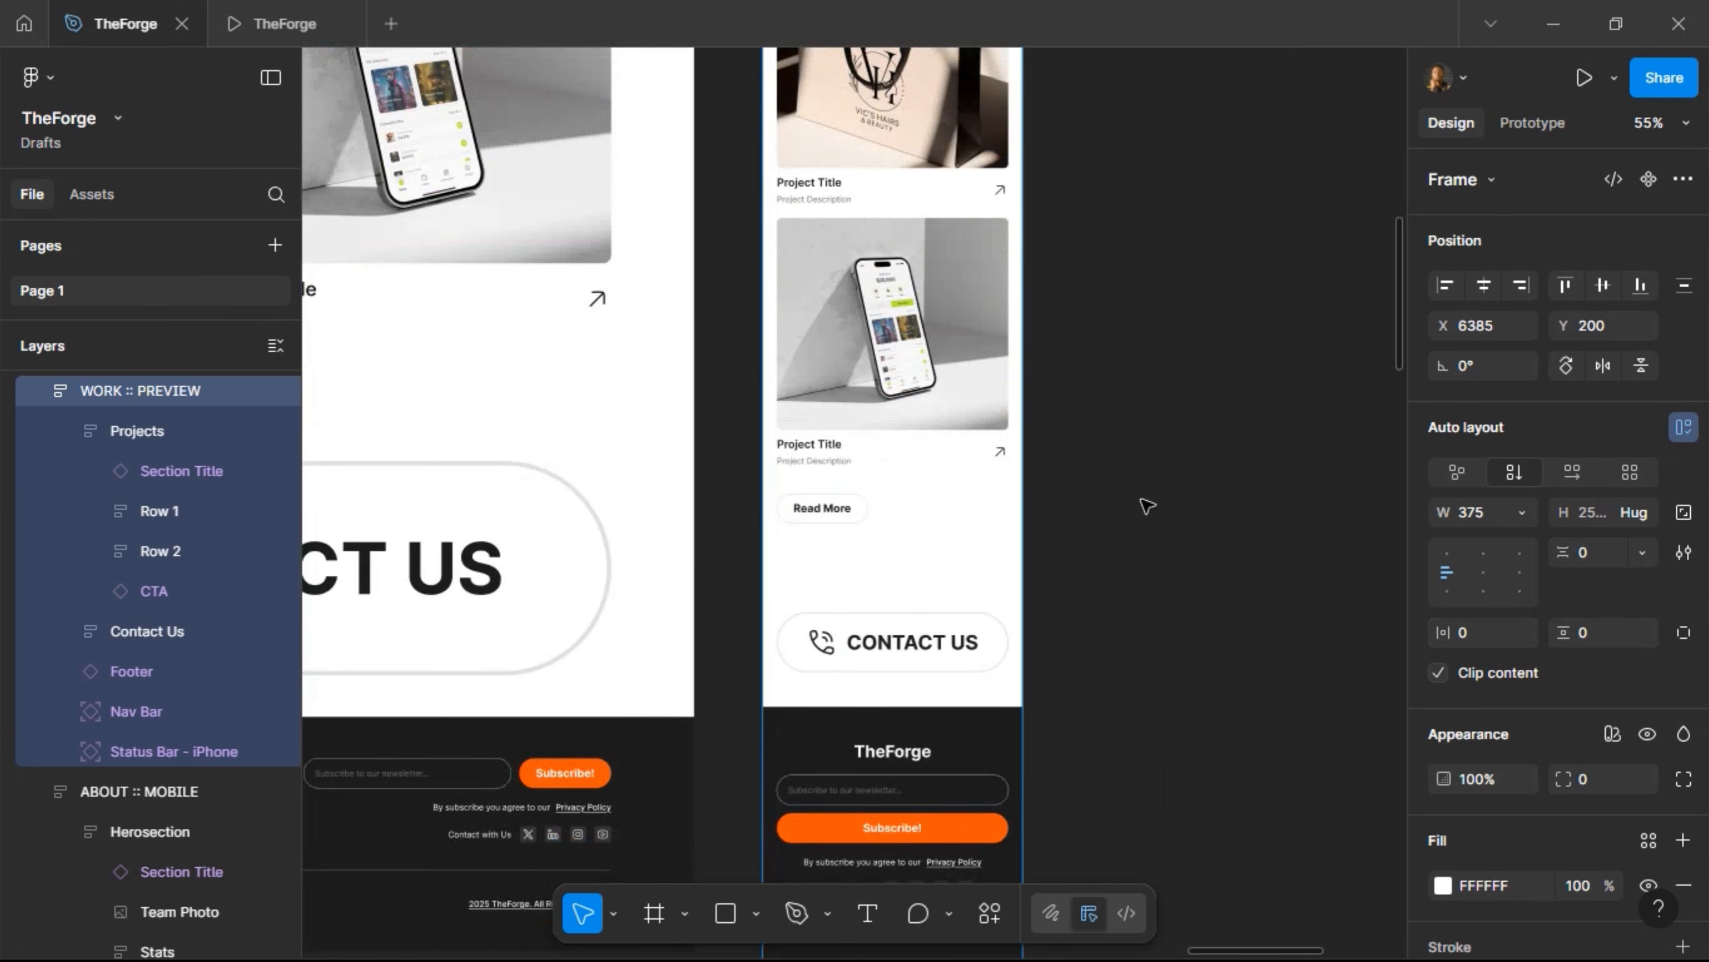
pyautogui.scroll(-4, 1145, 503)
pyautogui.hscroll(3, 1171, 543)
pyautogui.scroll(5, 1175, 544)
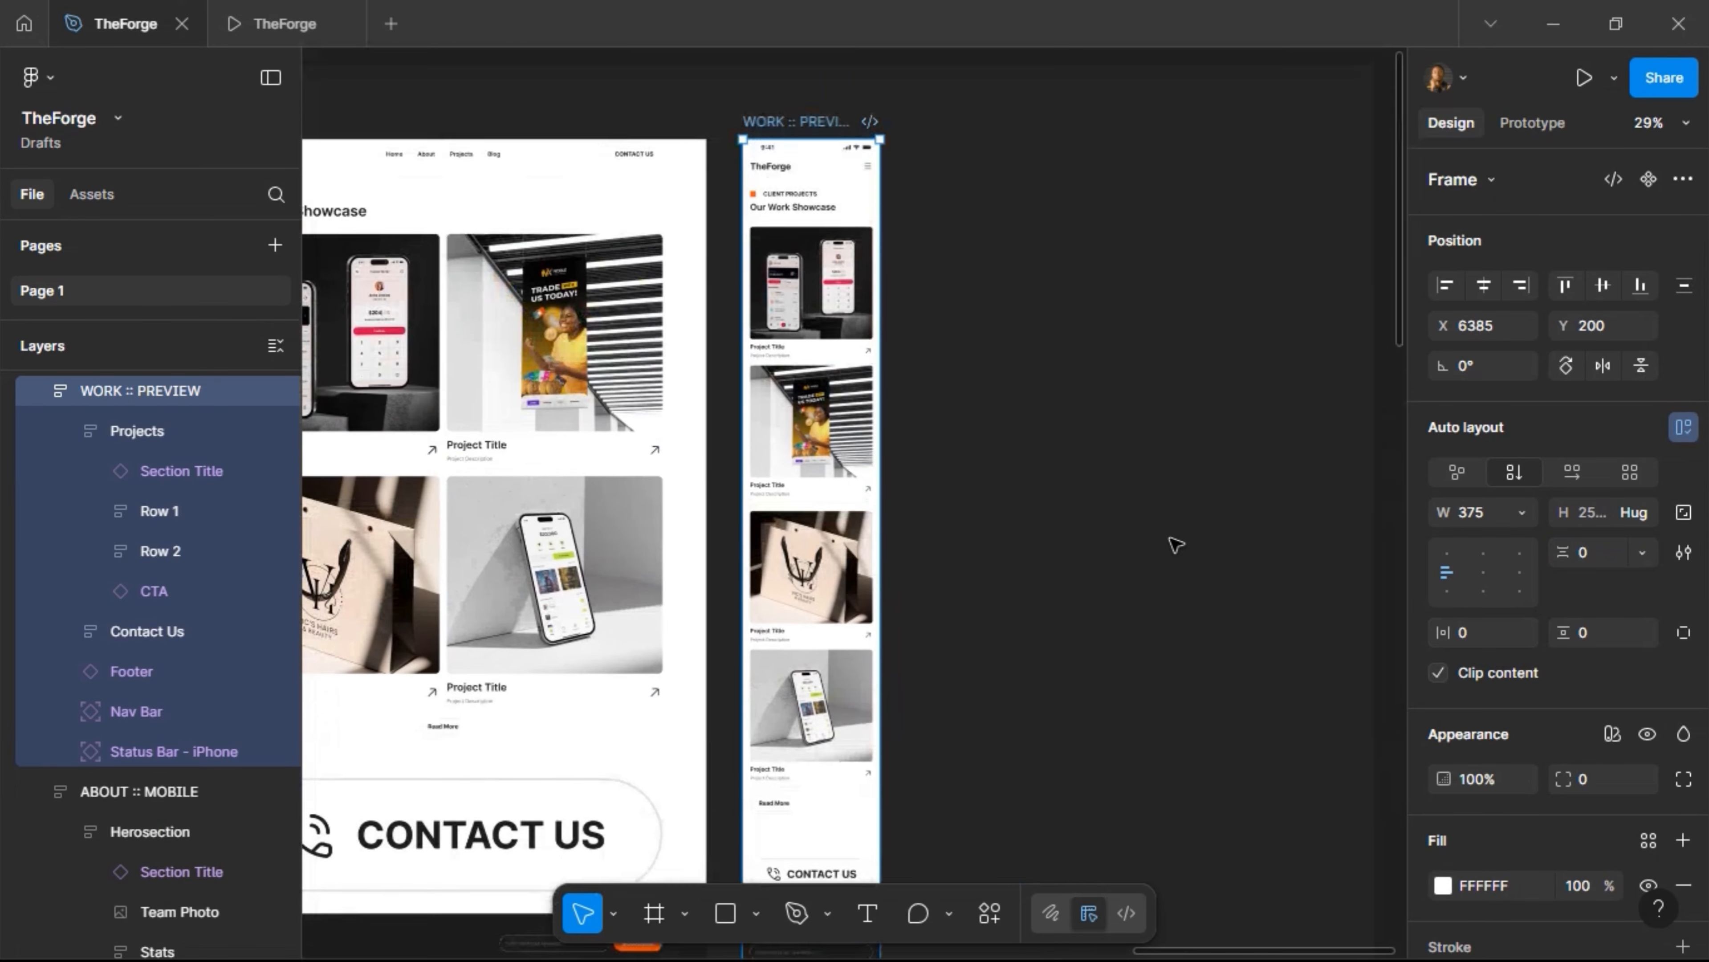
# Shift the ABOUT, ABOUT :: MOBILE, WORK and WORK :: PREVIEW frames together to the right, farther from the homepage's mobile menu frame
pyautogui.hscroll(-6, 1176, 544)
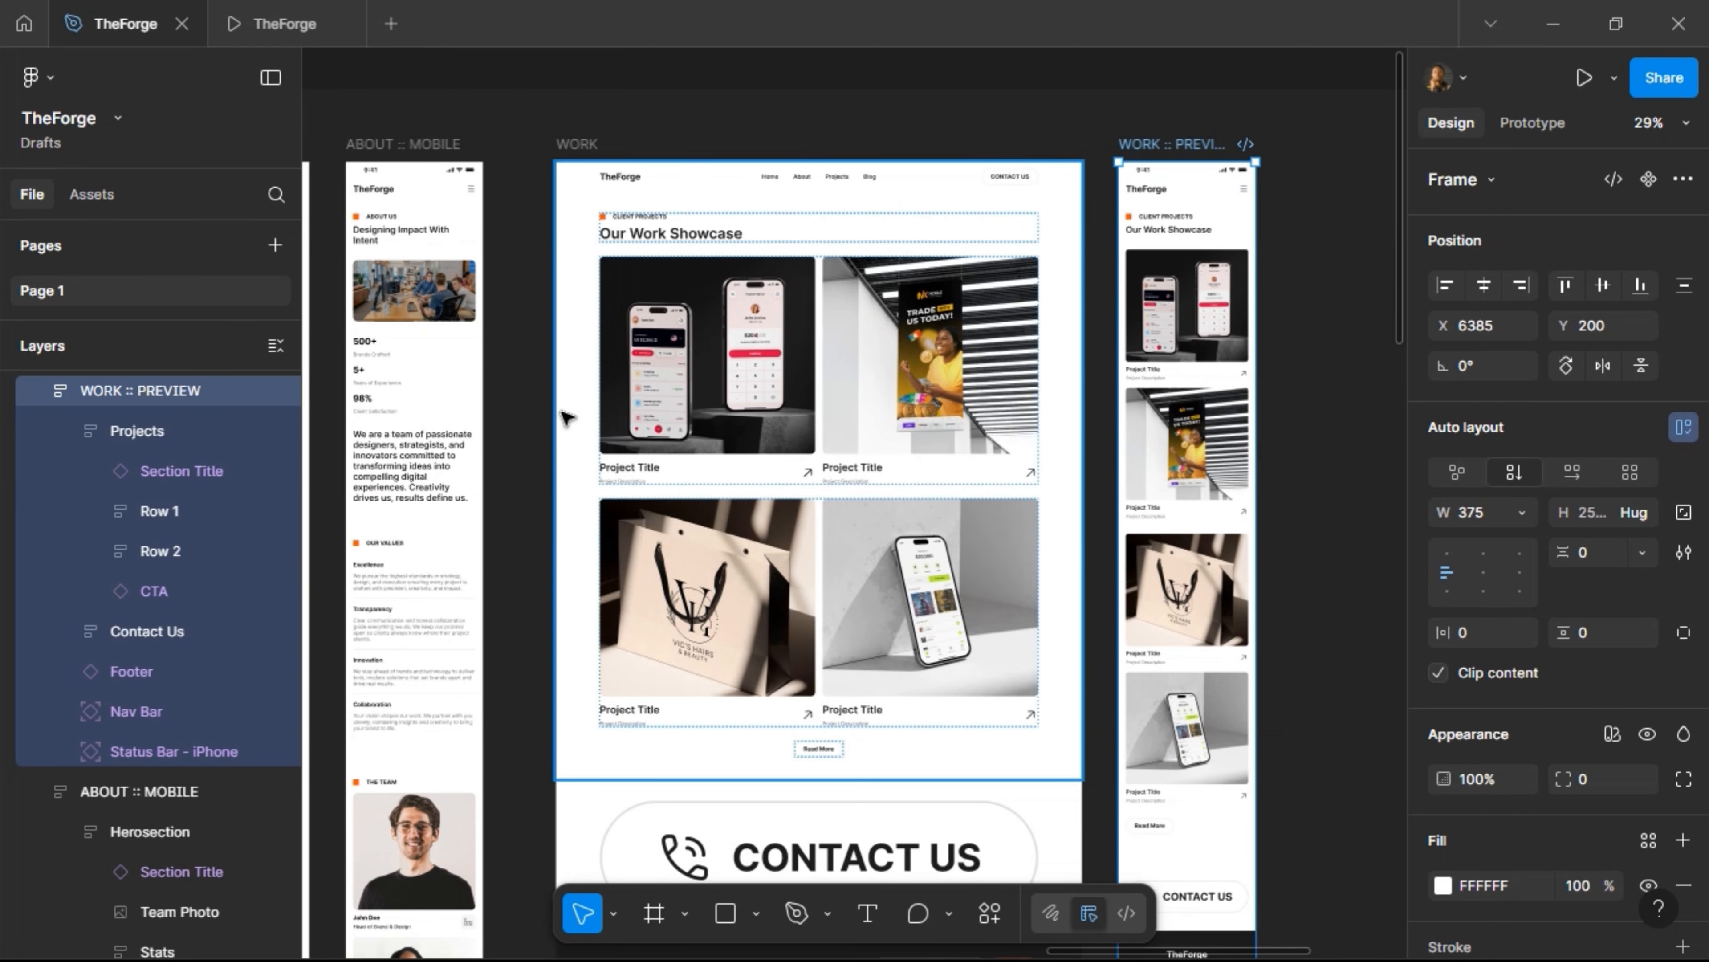
pyautogui.scroll(-5, 690, 317)
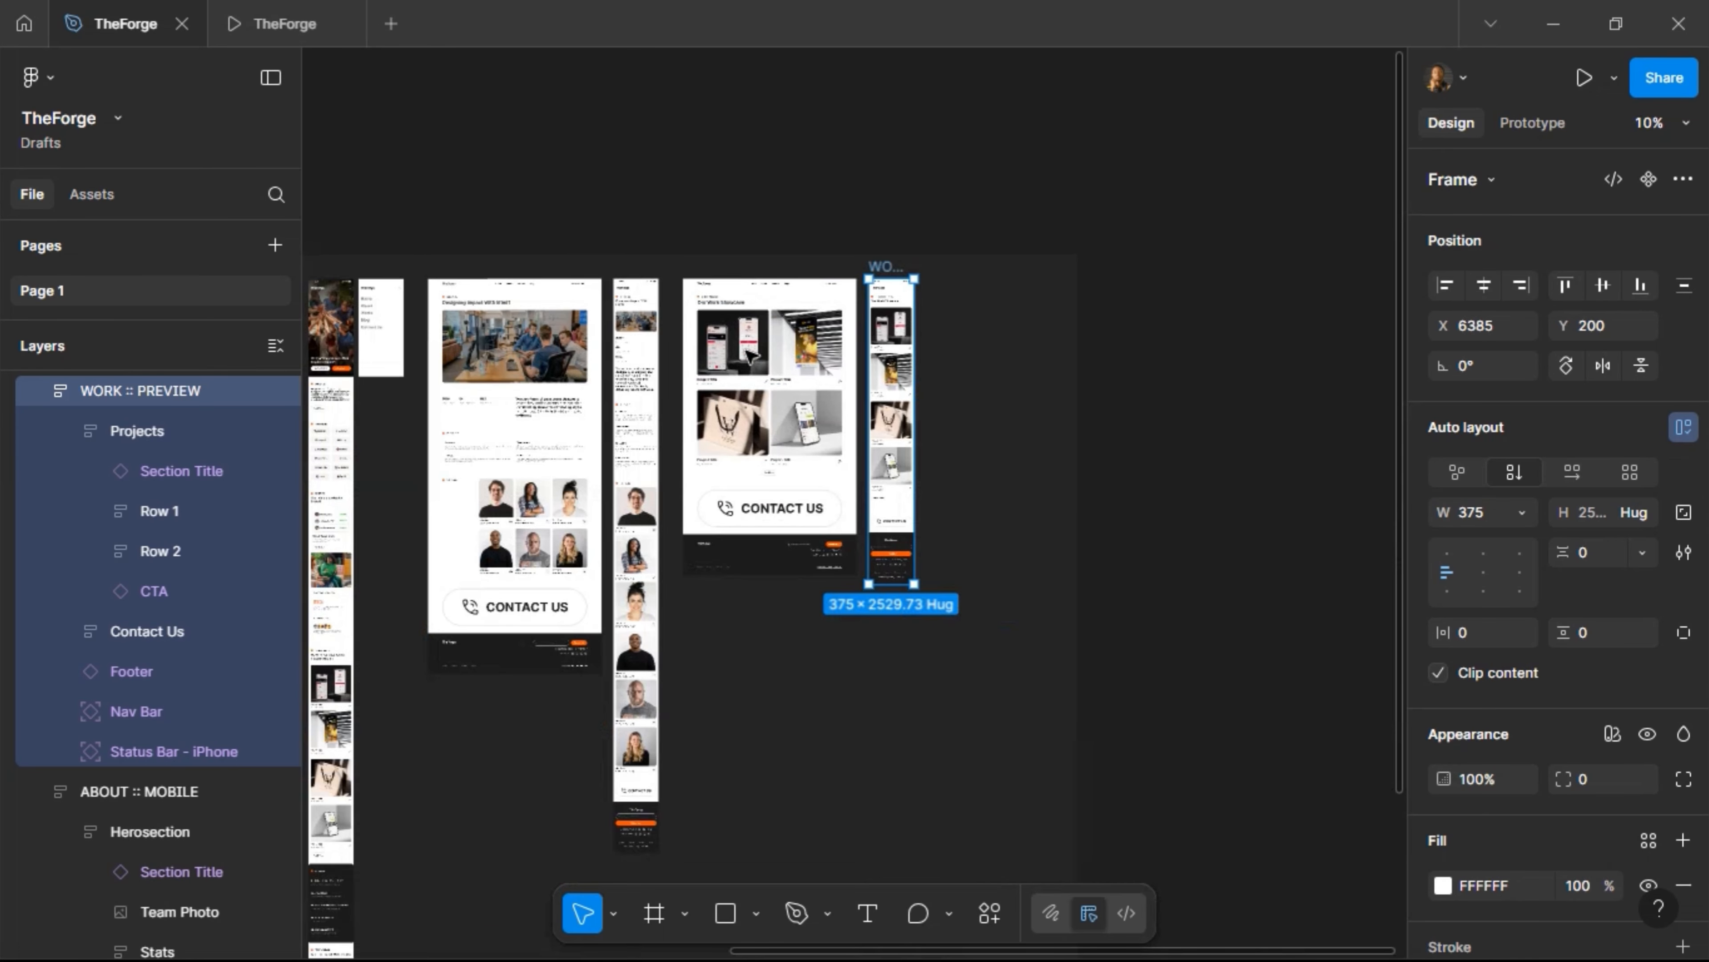
pyautogui.hscroll(-6, 787, 424)
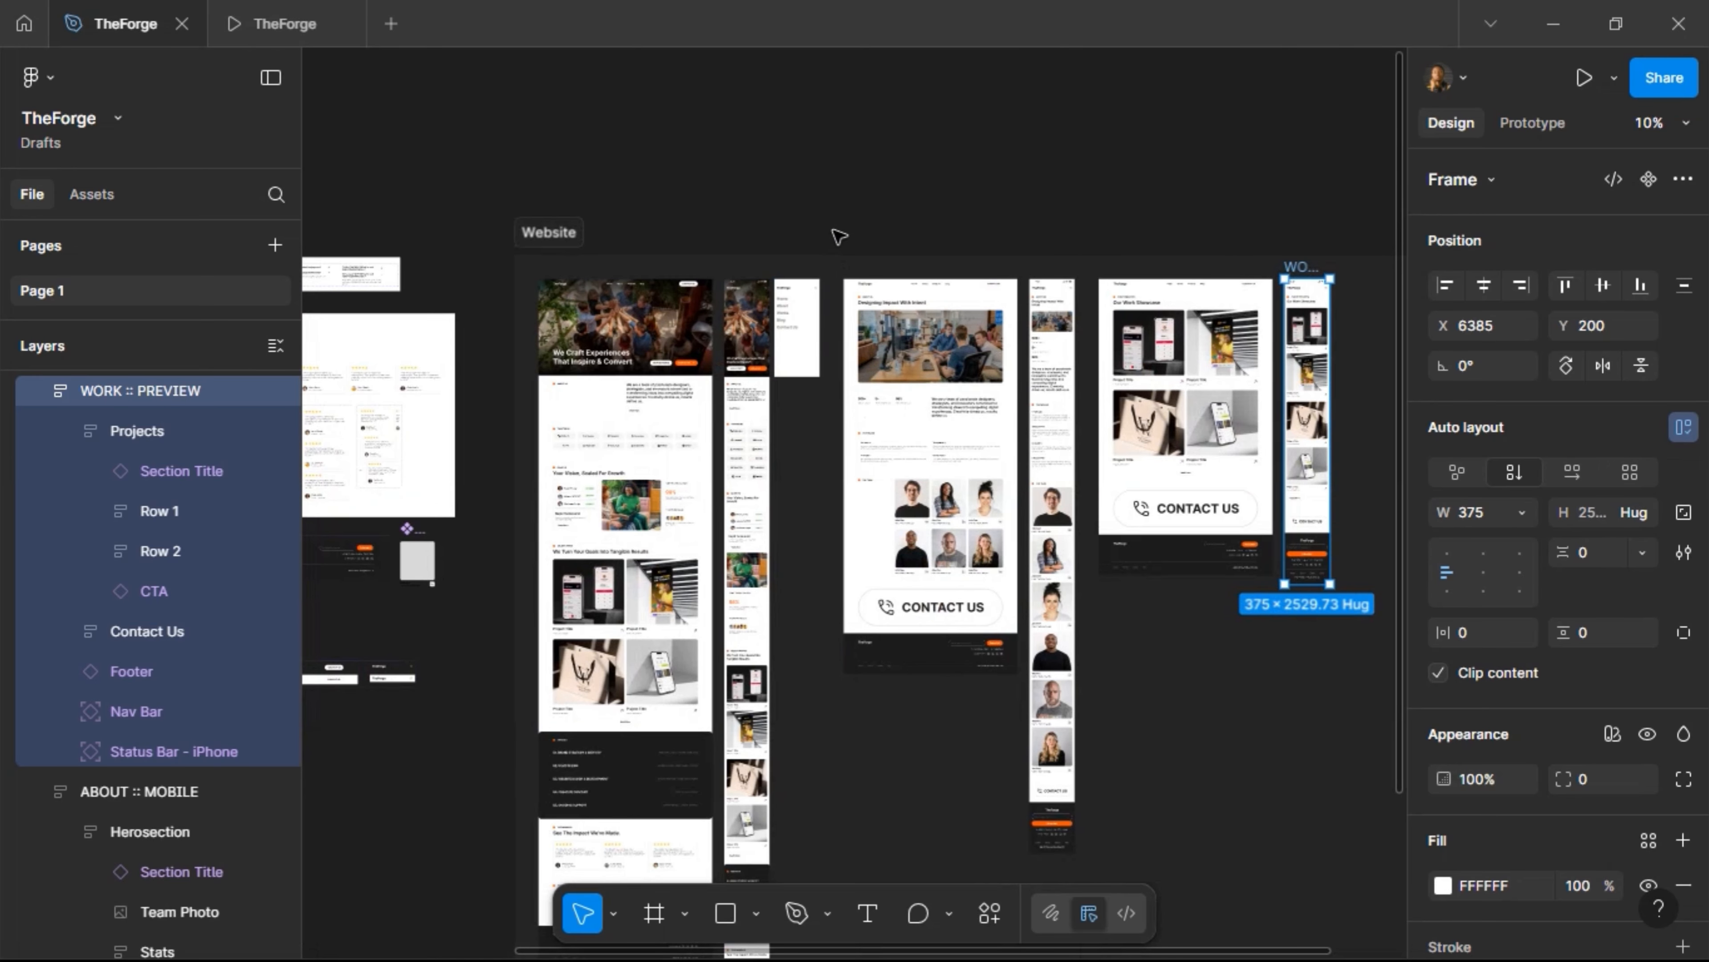
pyautogui.moveTo(833, 227); pyautogui.dragTo(1308, 822)
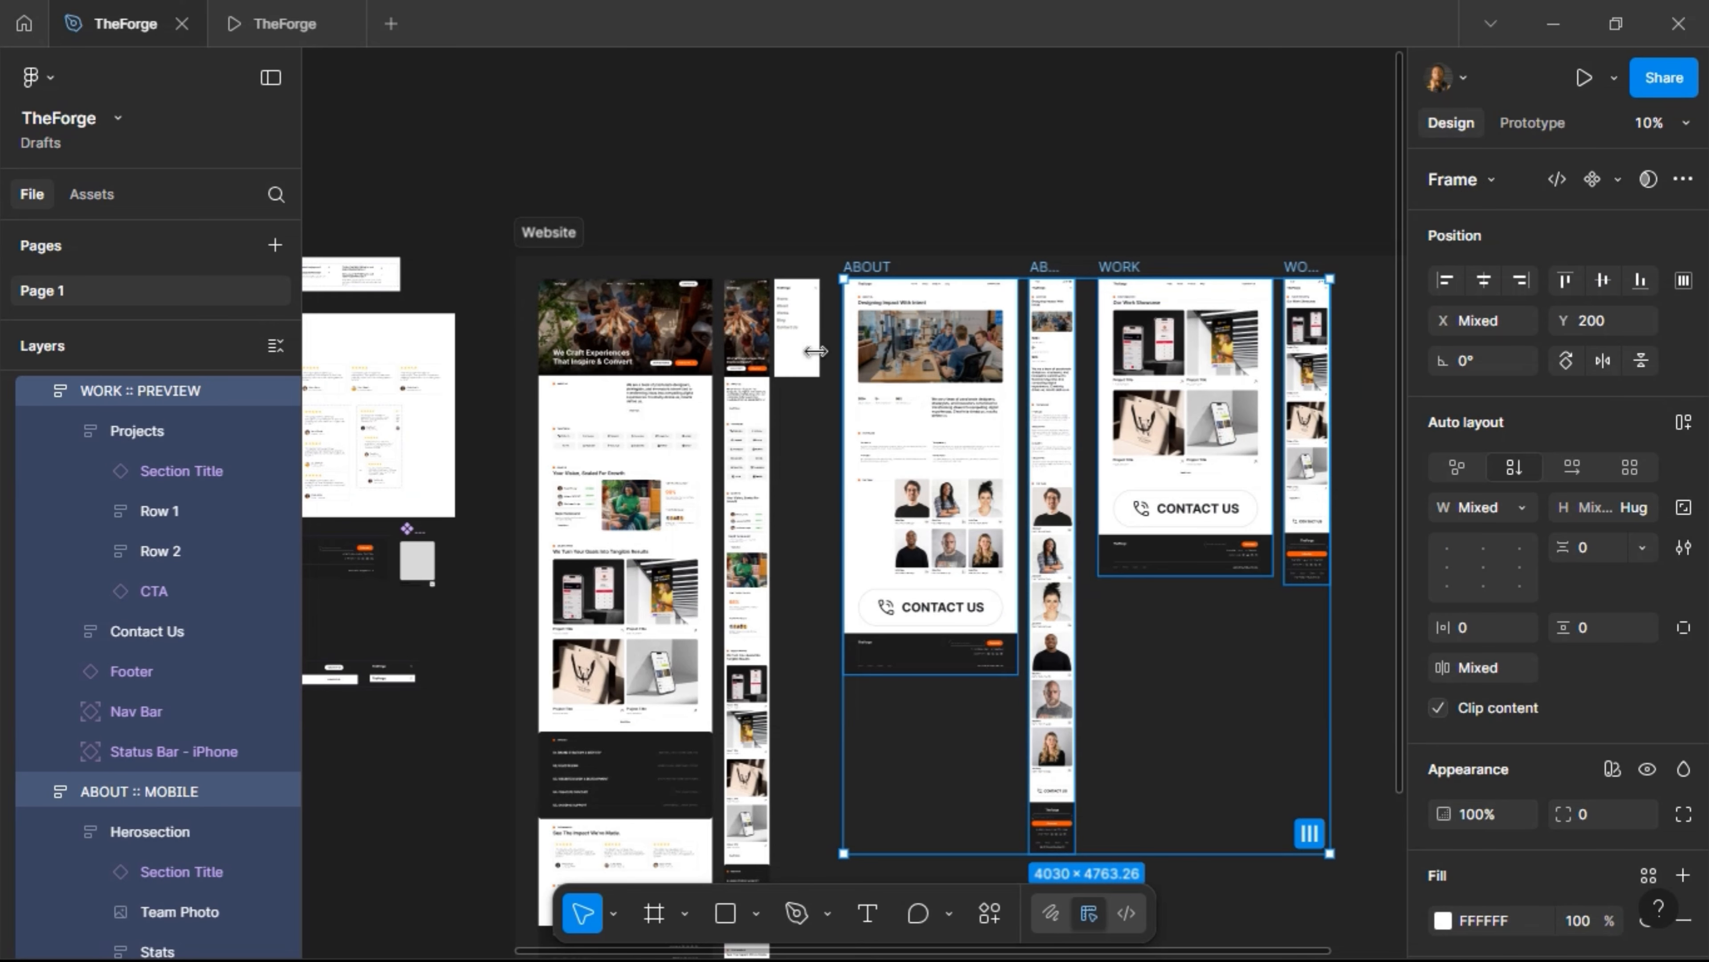
pyautogui.hotkey('shift', 'Right')
pyautogui.hotkey('shift', 'Right')
pyautogui.hotkey('shift', 'Right')
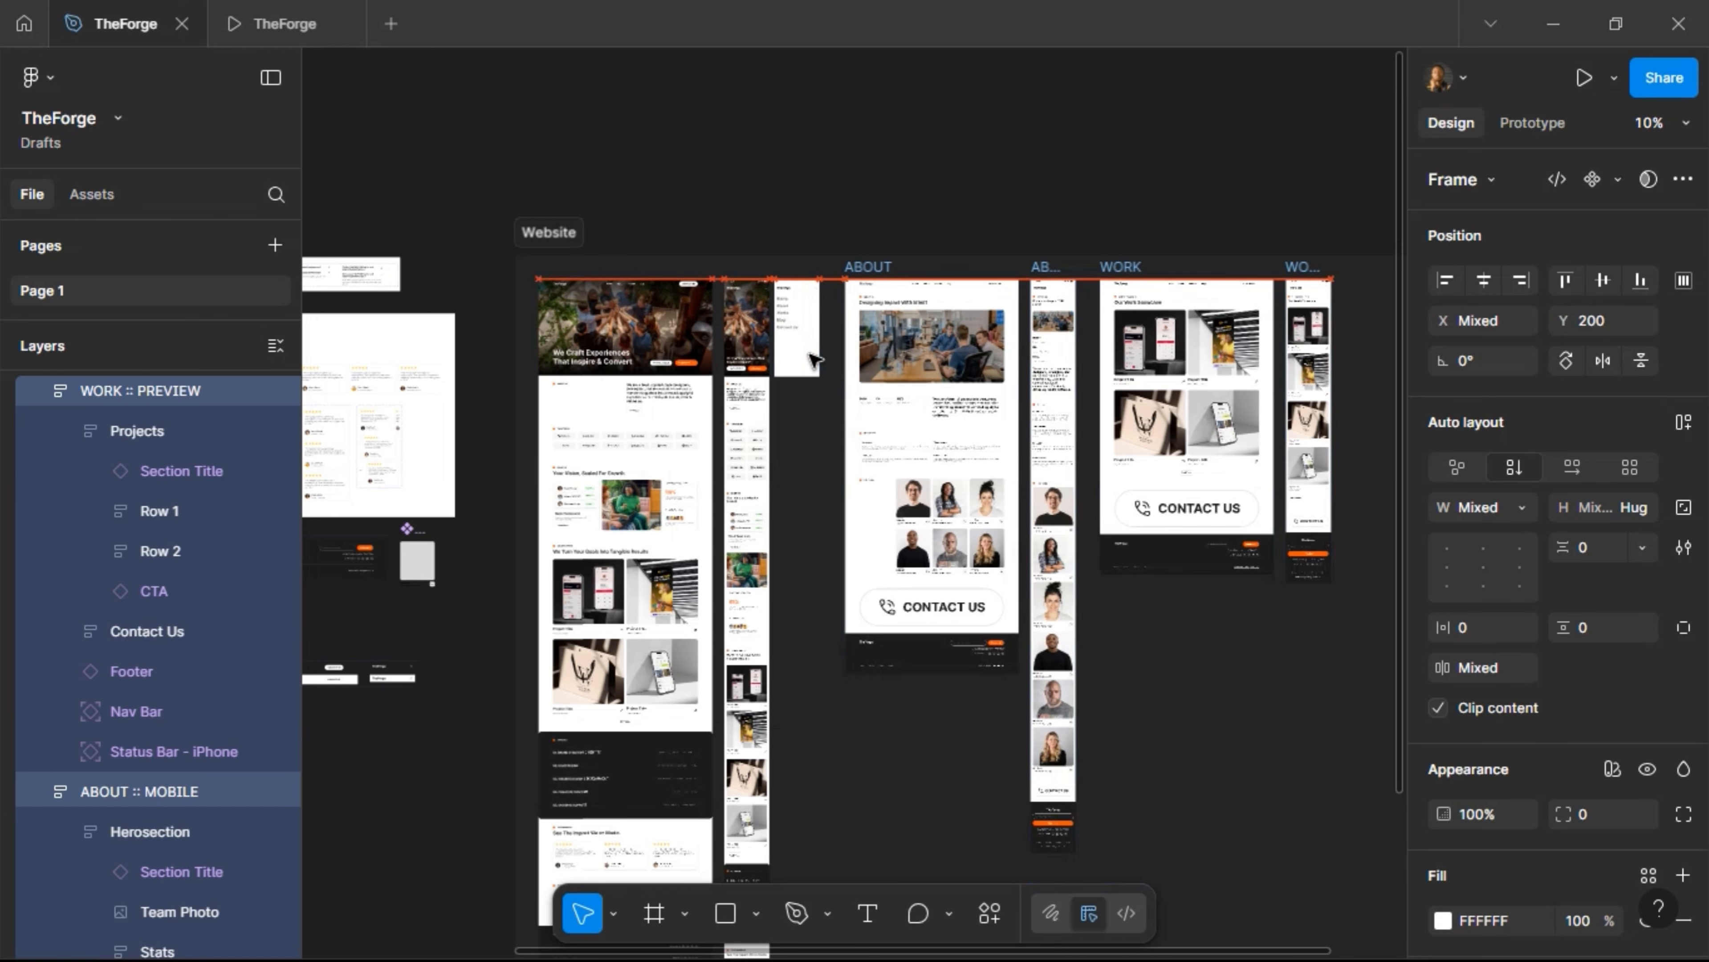
pyautogui.hotkey('shift', 'Right')
pyautogui.hotkey('shift', 'Right')
pyautogui.hotkey('shift', 'Right')
pyautogui.hotkey('shift', 'Right')
pyautogui.hotkey('shift', 'Right')
pyautogui.hotkey('shift', 'Right')
pyautogui.hotkey('shift', 'Right')
pyautogui.hotkey('shift', 'Right')
pyautogui.hotkey('shift', 'Right')
pyautogui.hotkey('shift', 'Right')
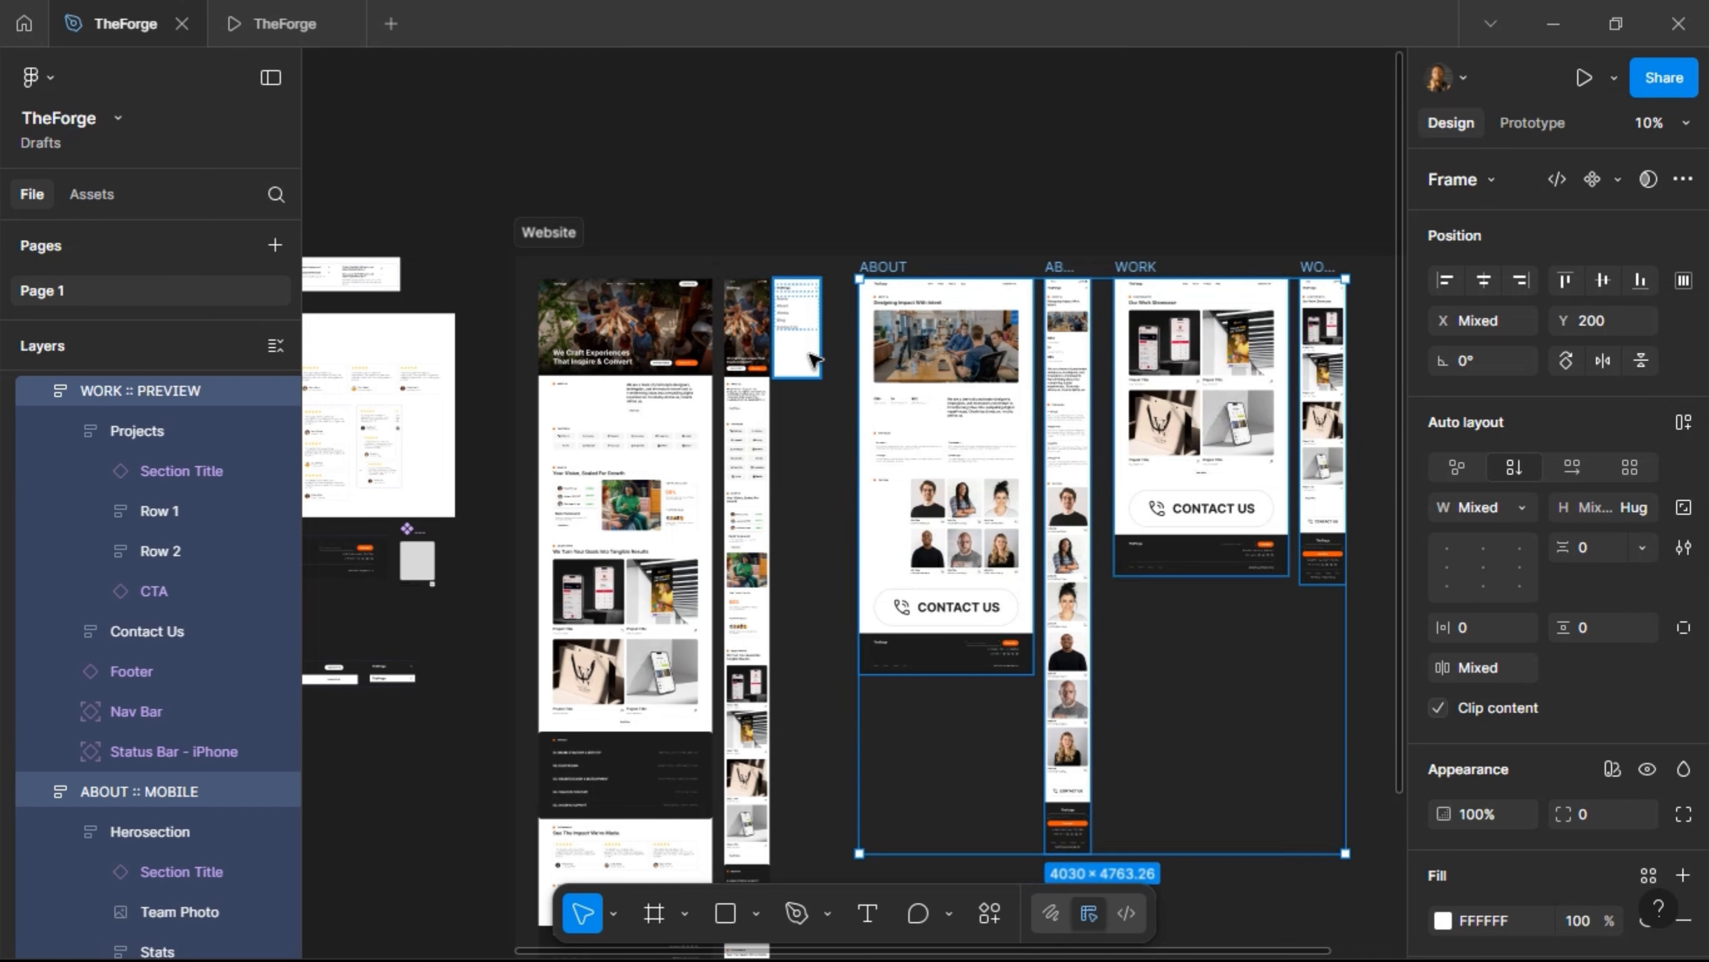
pyautogui.hotkey('shift', 'Right')
pyautogui.hotkey('shift', 'Right')
pyautogui.hotkey('shift', 'Right')
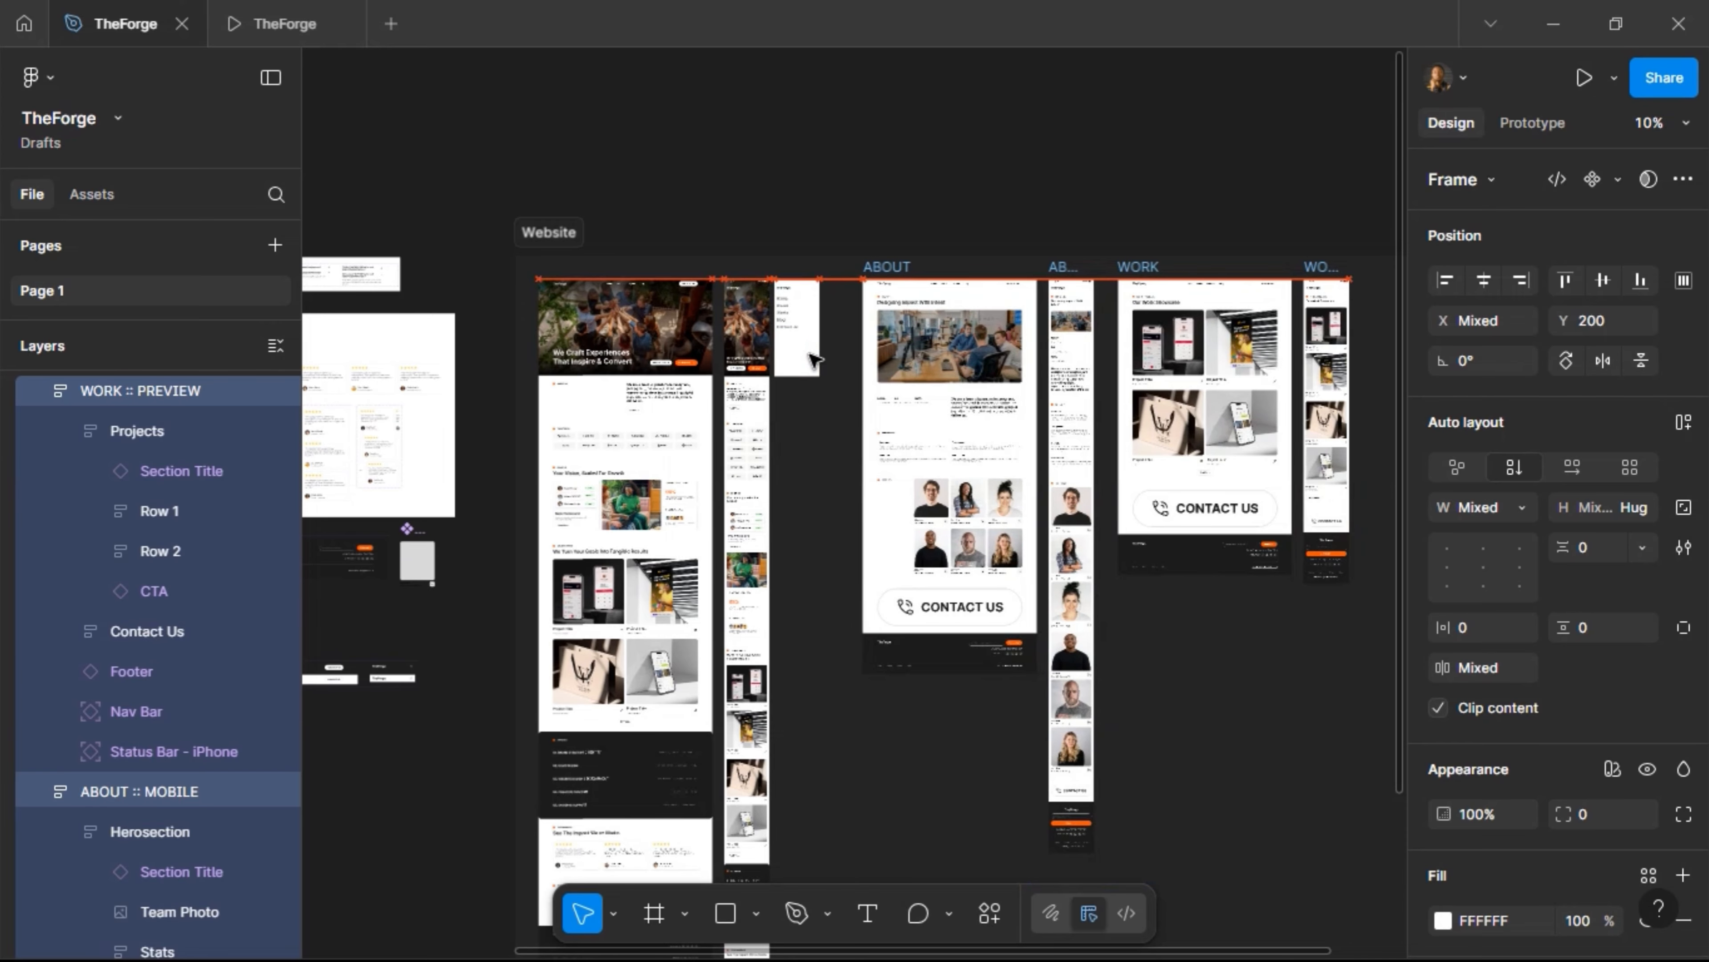
pyautogui.hotkey('shift', 'Right')
pyautogui.hotkey('shift', 'Right')
pyautogui.hotkey('shift', 'Right')
pyautogui.hotkey('shift', 'Right')
pyautogui.hotkey('shift', 'Right')
pyautogui.hotkey('shift', 'Right')
pyautogui.hotkey('shift', 'Right')
pyautogui.hotkey('shift', 'Right')
pyautogui.hotkey('shift', 'Right')
pyautogui.hotkey('shift', 'Right')
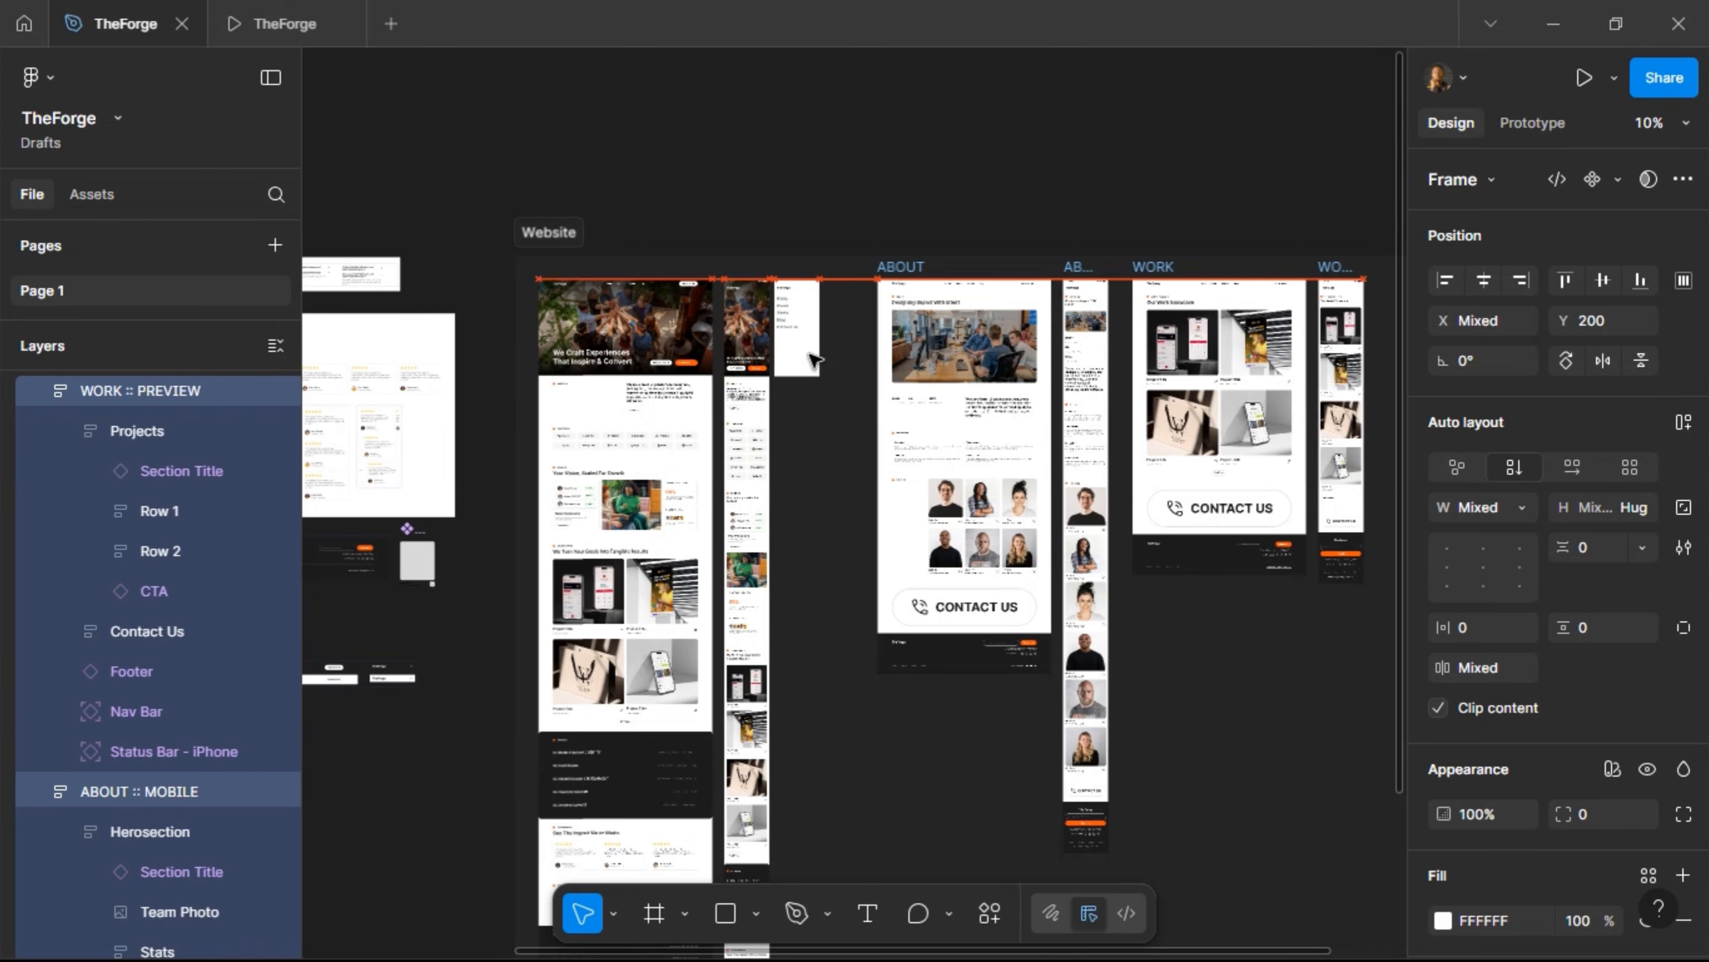
# Shift the WORK and WORK :: PREVIEW frames together to the right to widen their gap from ABOUT :: MOBILE
pyautogui.hscroll(5, 815, 360)
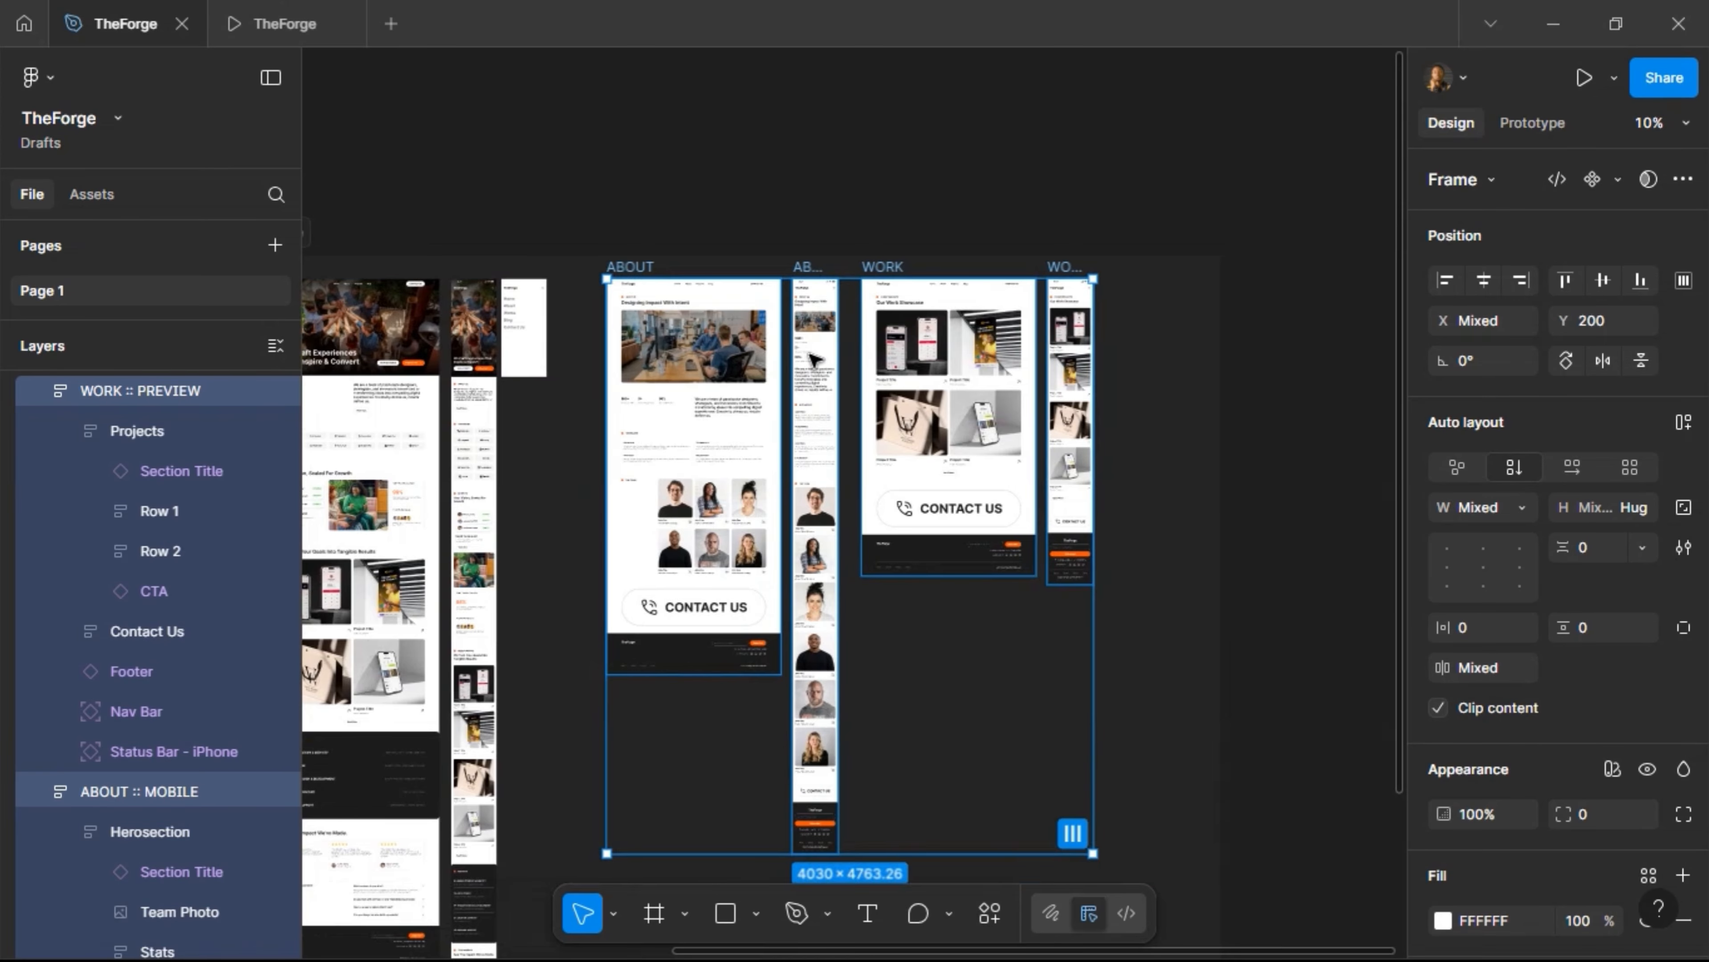
pyautogui.moveTo(855, 226); pyautogui.dragTo(1150, 619)
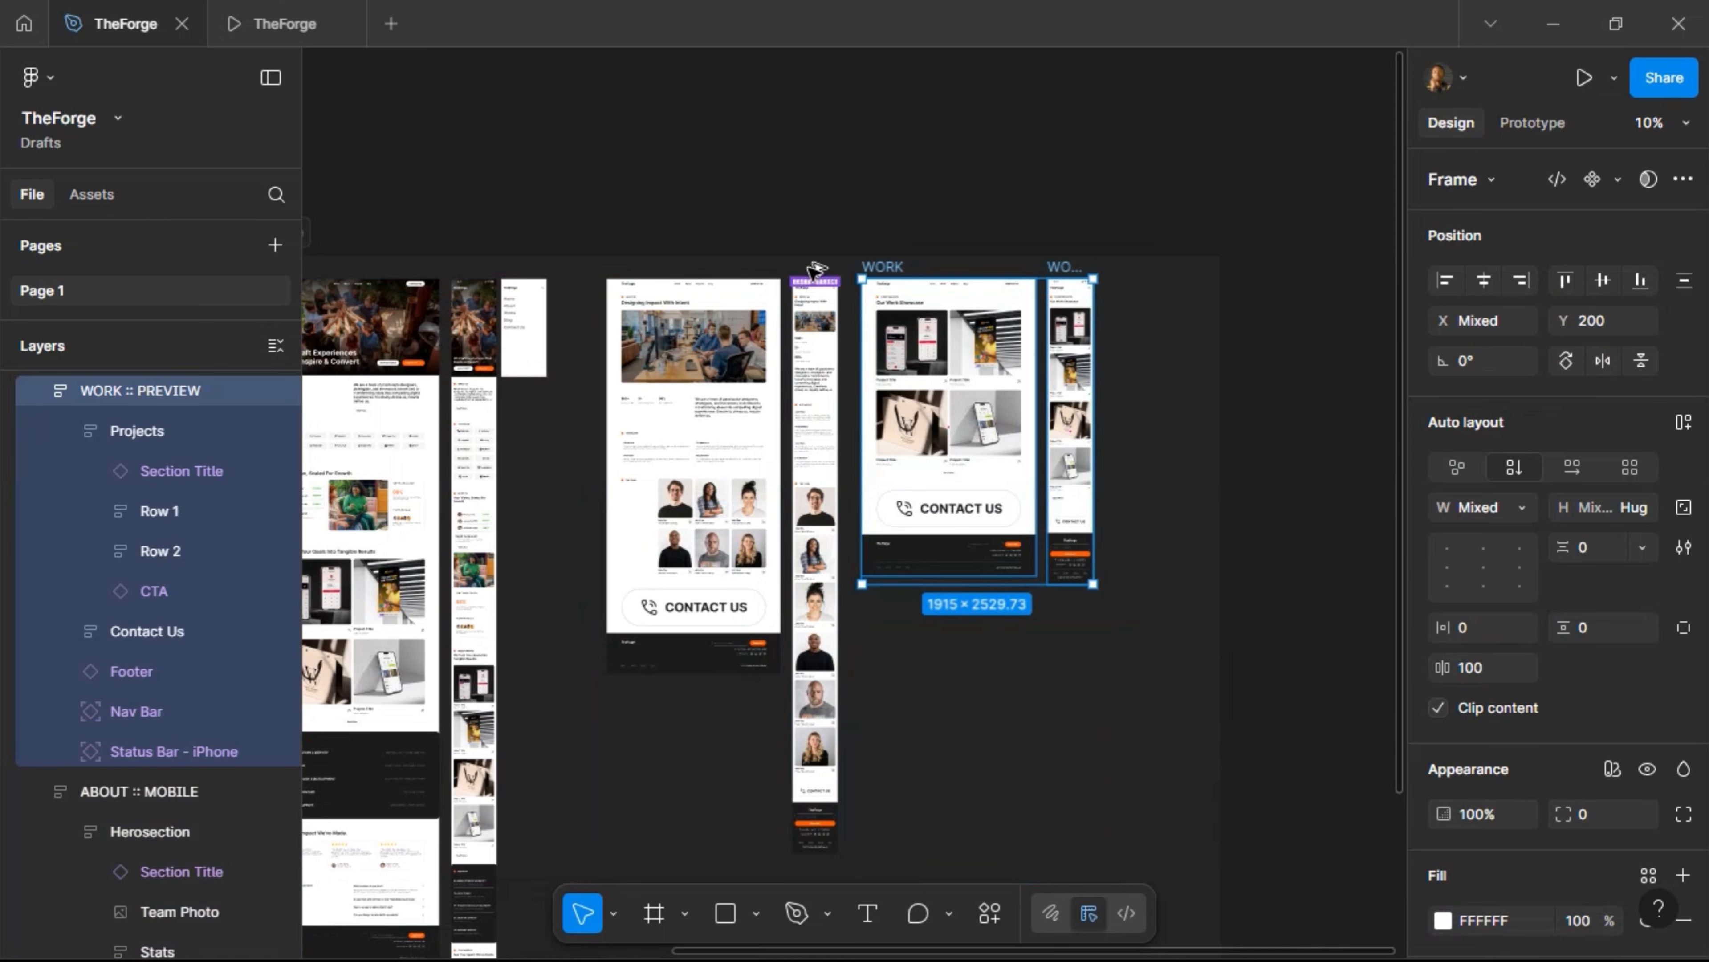
pyautogui.hotkey('shift', 'Right')
pyautogui.hotkey('shift', 'Right')
pyautogui.hotkey('shift', 'Right')
pyautogui.hotkey('shift', 'Right')
pyautogui.hotkey('shift', 'Right')
pyautogui.hotkey('shift', 'Right')
pyautogui.hotkey('shift', 'Right')
pyautogui.hotkey('shift', 'Right')
pyautogui.hotkey('shift', 'Right')
pyautogui.hotkey('shift', 'Right')
pyautogui.hotkey('shift', 'Right')
pyautogui.hotkey('shift', 'Right')
pyautogui.hotkey('shift', 'Right')
pyautogui.hotkey('shift', 'Right')
pyautogui.hotkey('shift', 'Right')
pyautogui.hotkey('shift', 'Right')
pyautogui.hotkey('shift', 'Right')
pyautogui.hotkey('shift', 'Right')
pyautogui.hotkey('shift', 'Right')
pyautogui.hotkey('shift', 'Right')
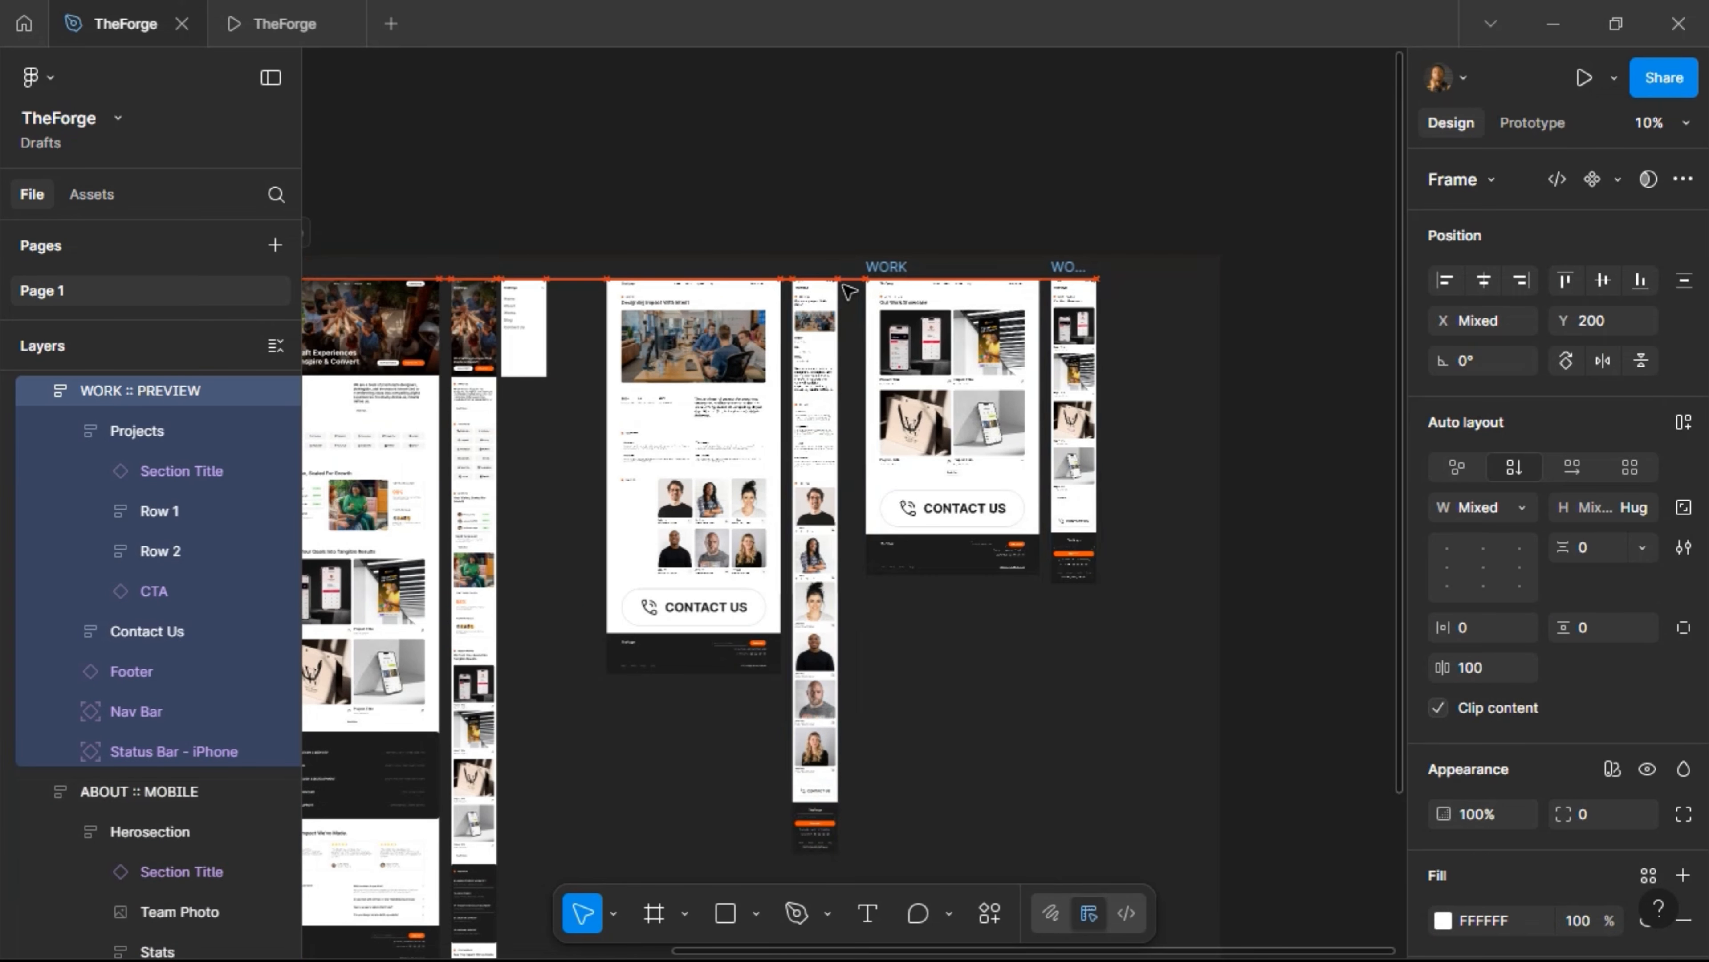
pyautogui.press('alt')
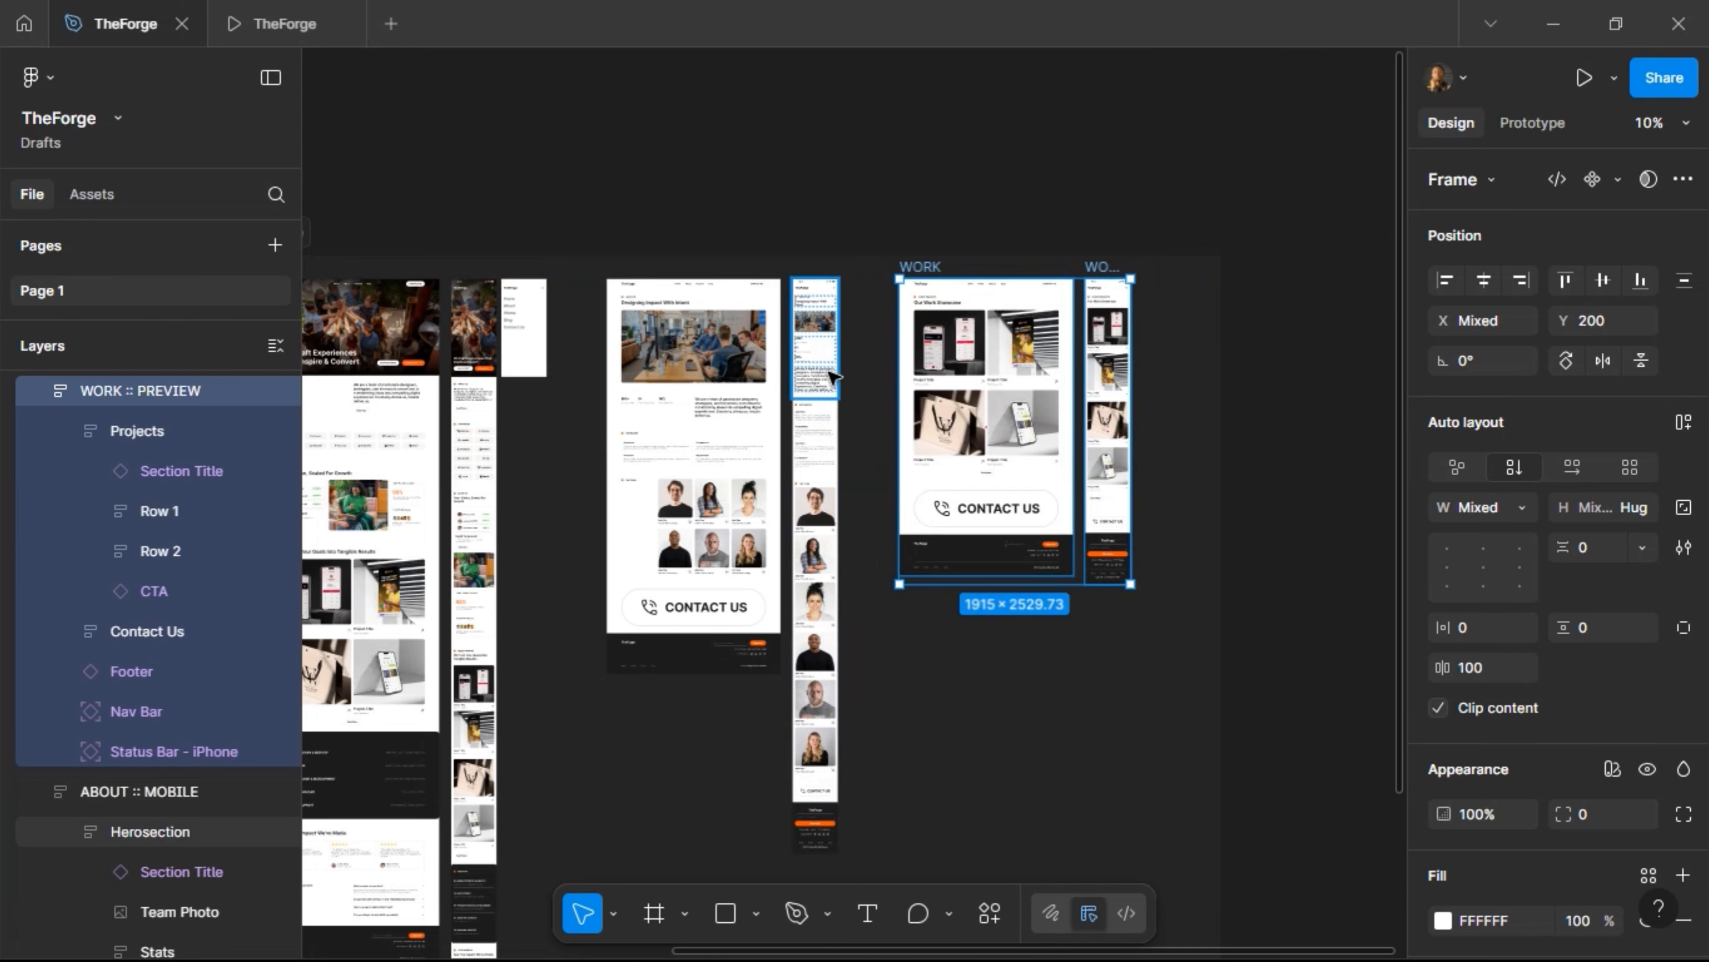
pyautogui.hotkey('shift', 'Left')
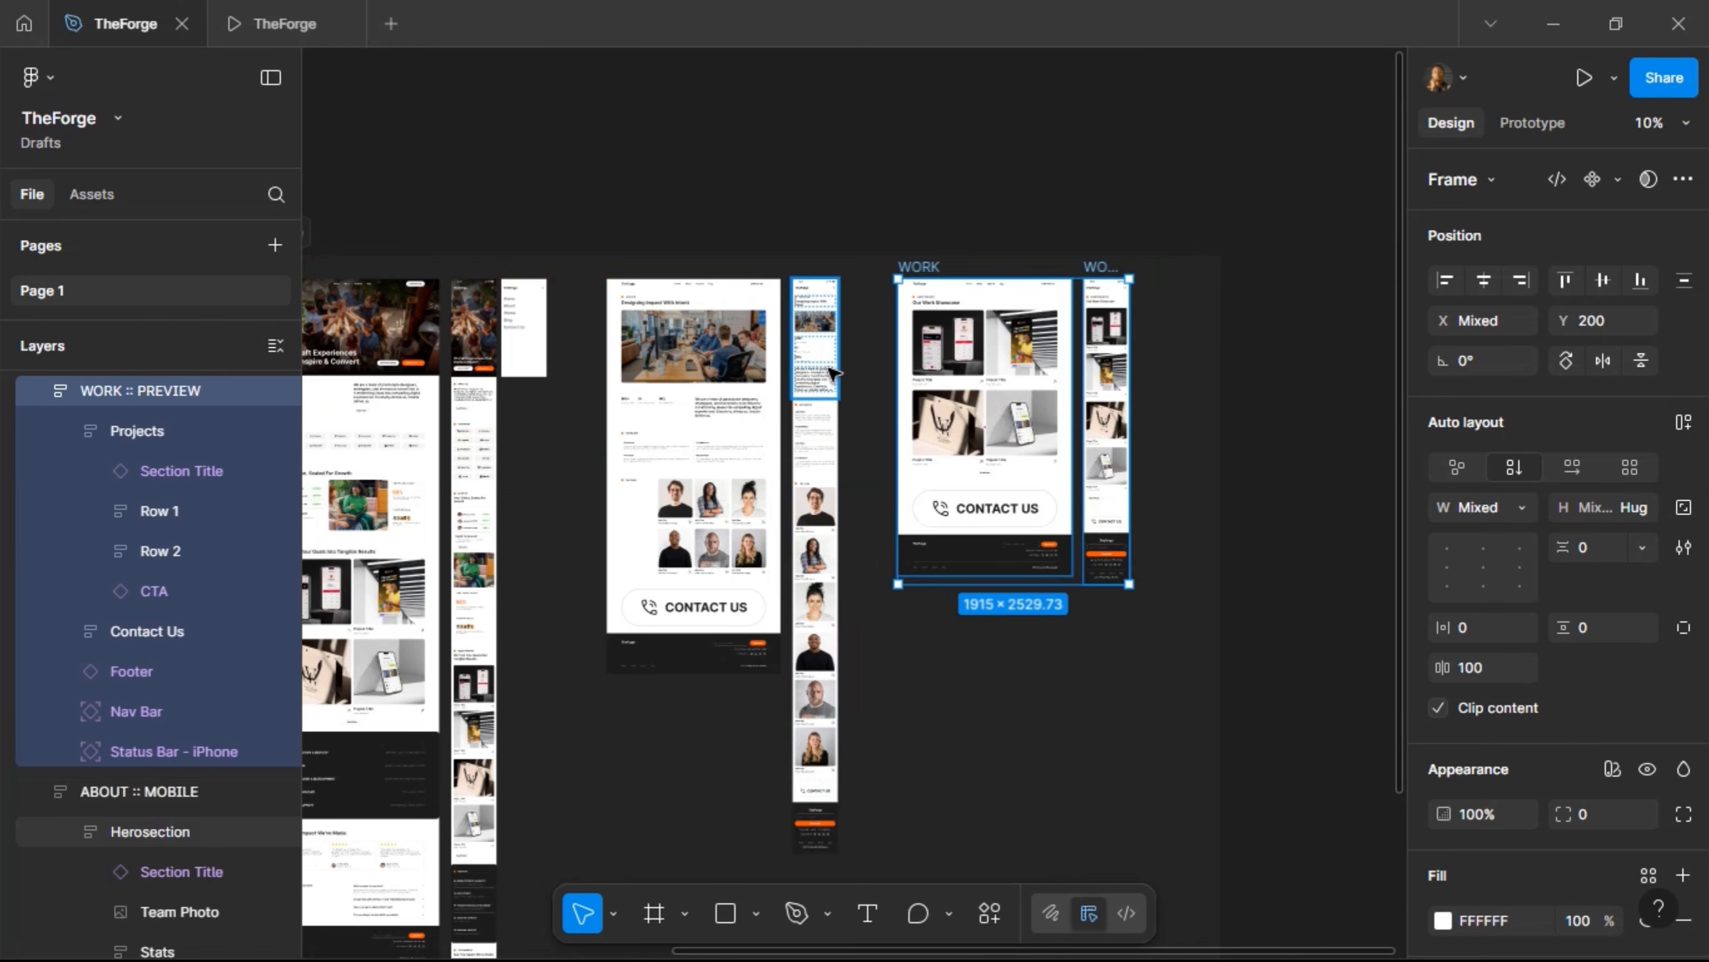
# Extend the Website section's right edge to make it about 11,698 wide, leaving free space beyond WORK :: PREVIEW
pyautogui.hscroll(-5, 576, 245)
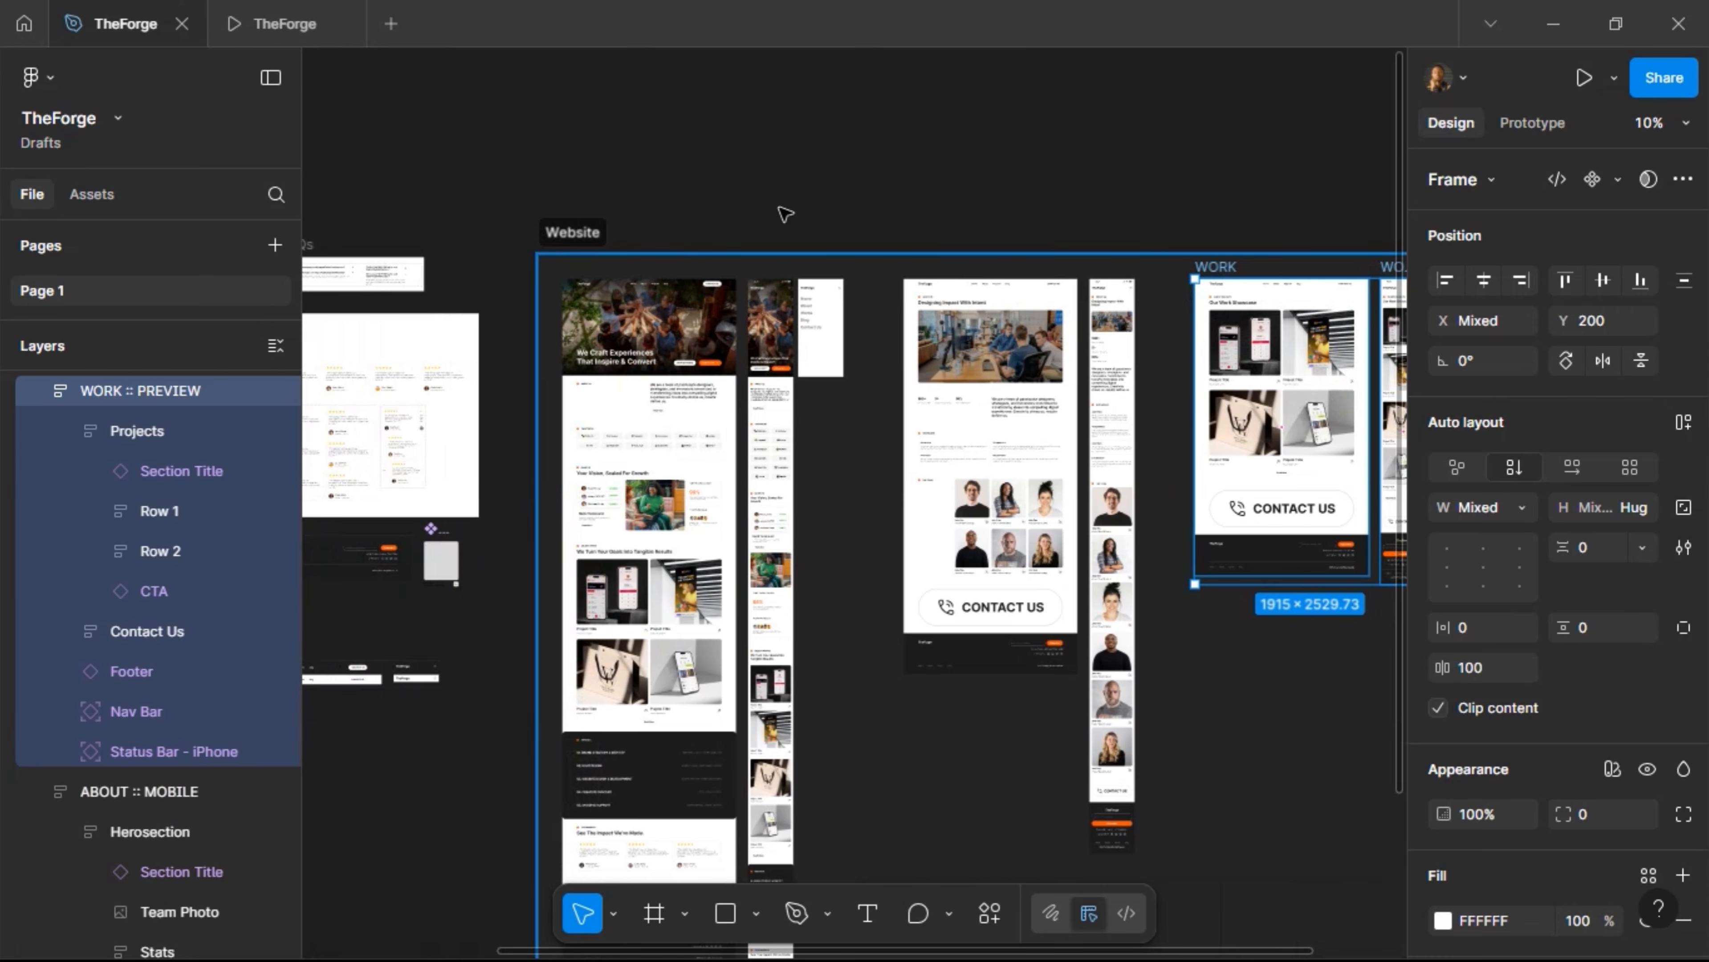
pyautogui.hotkey('shift', 'Return')
pyautogui.hscroll(7, 999, 198)
pyautogui.moveTo(1110, 362); pyautogui.dragTo(1370, 406)
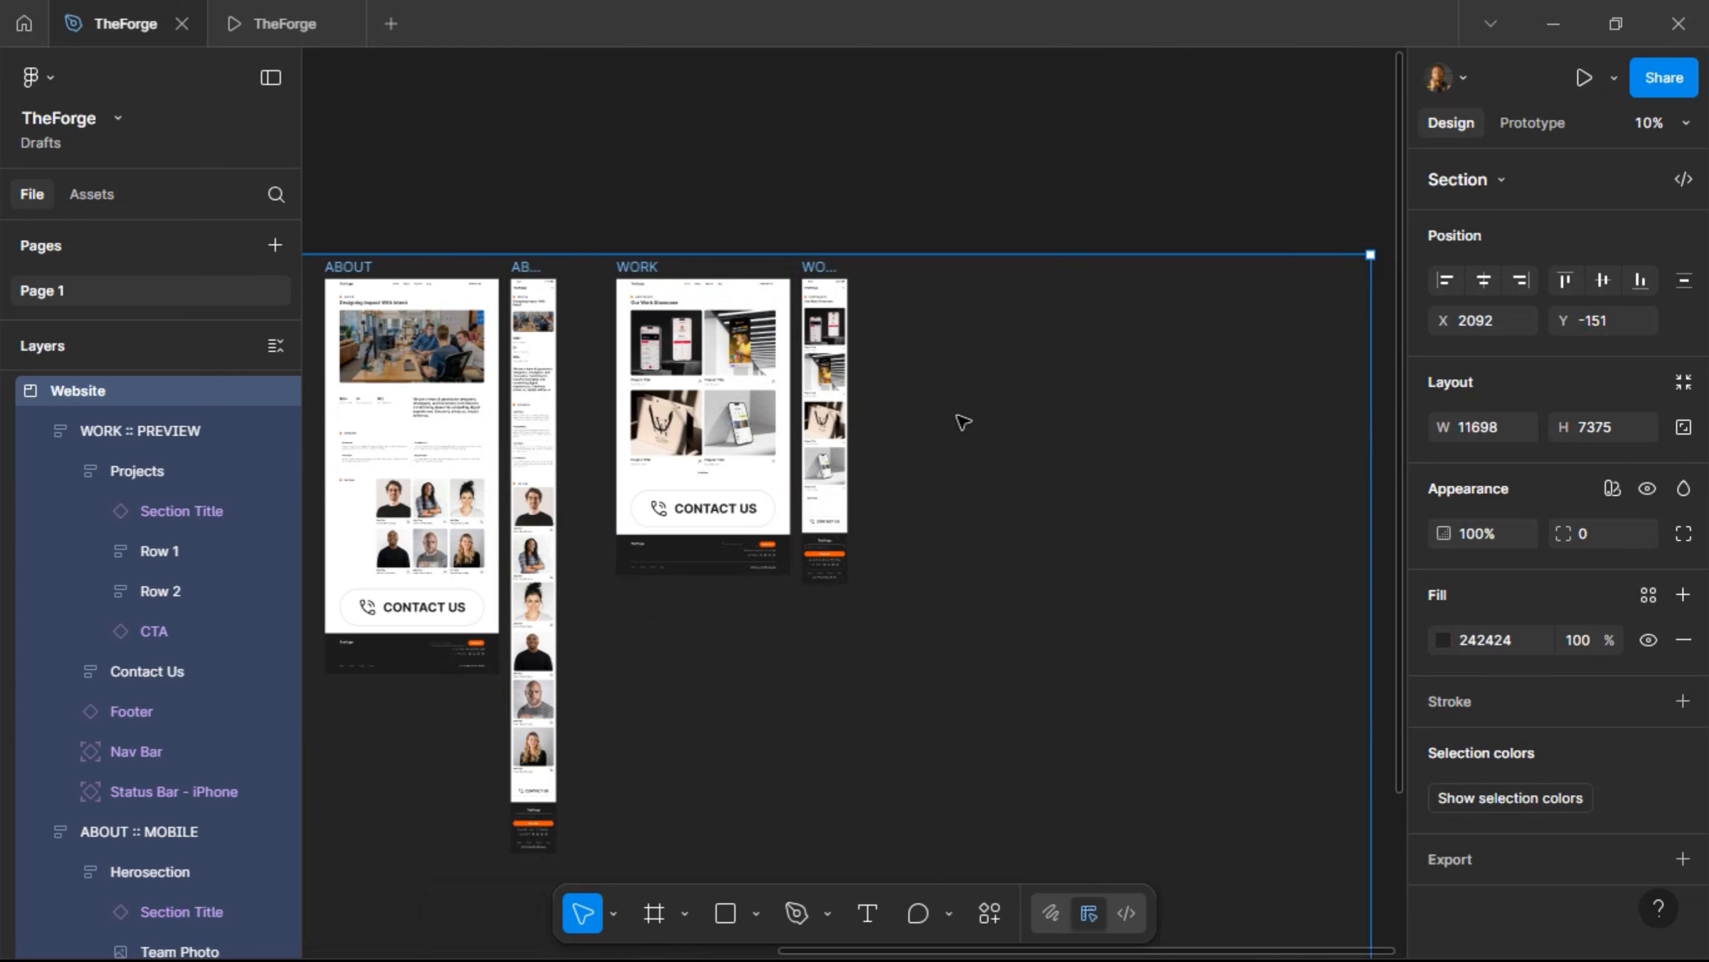
# Duplicate the desktop ABOUT frame, placing the copy beyond the WORK :: PREVIEW frame
pyautogui.scroll(3, 864, 349)
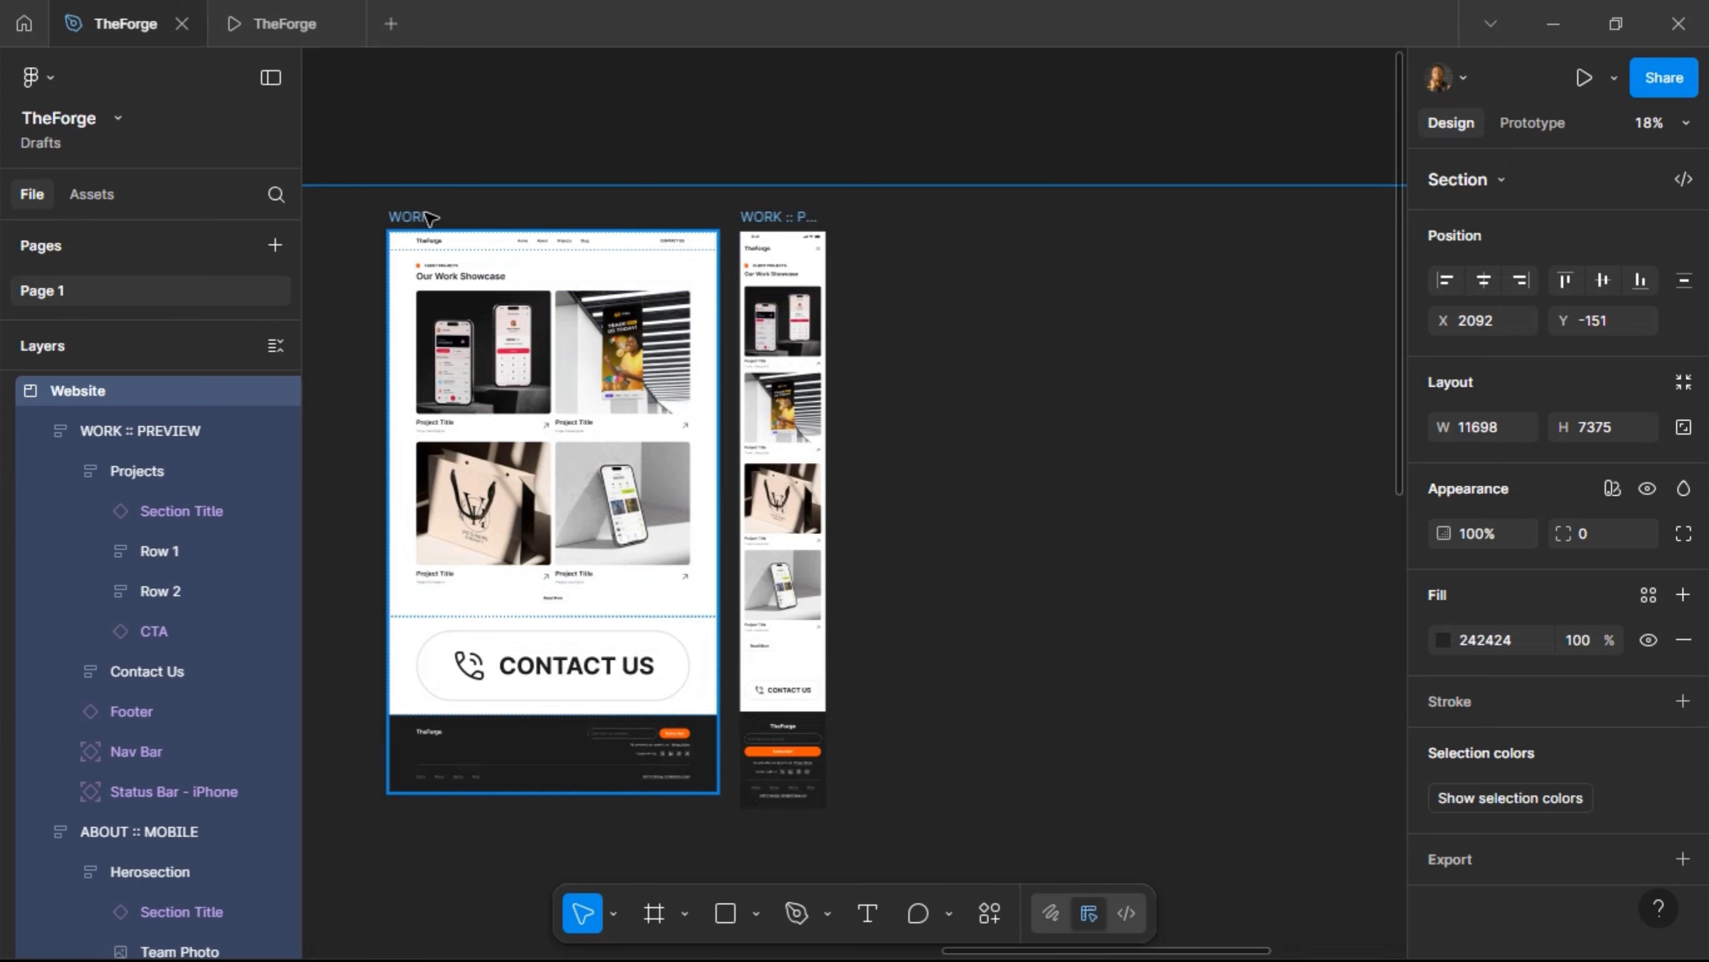
pyautogui.hscroll(-5, 431, 229)
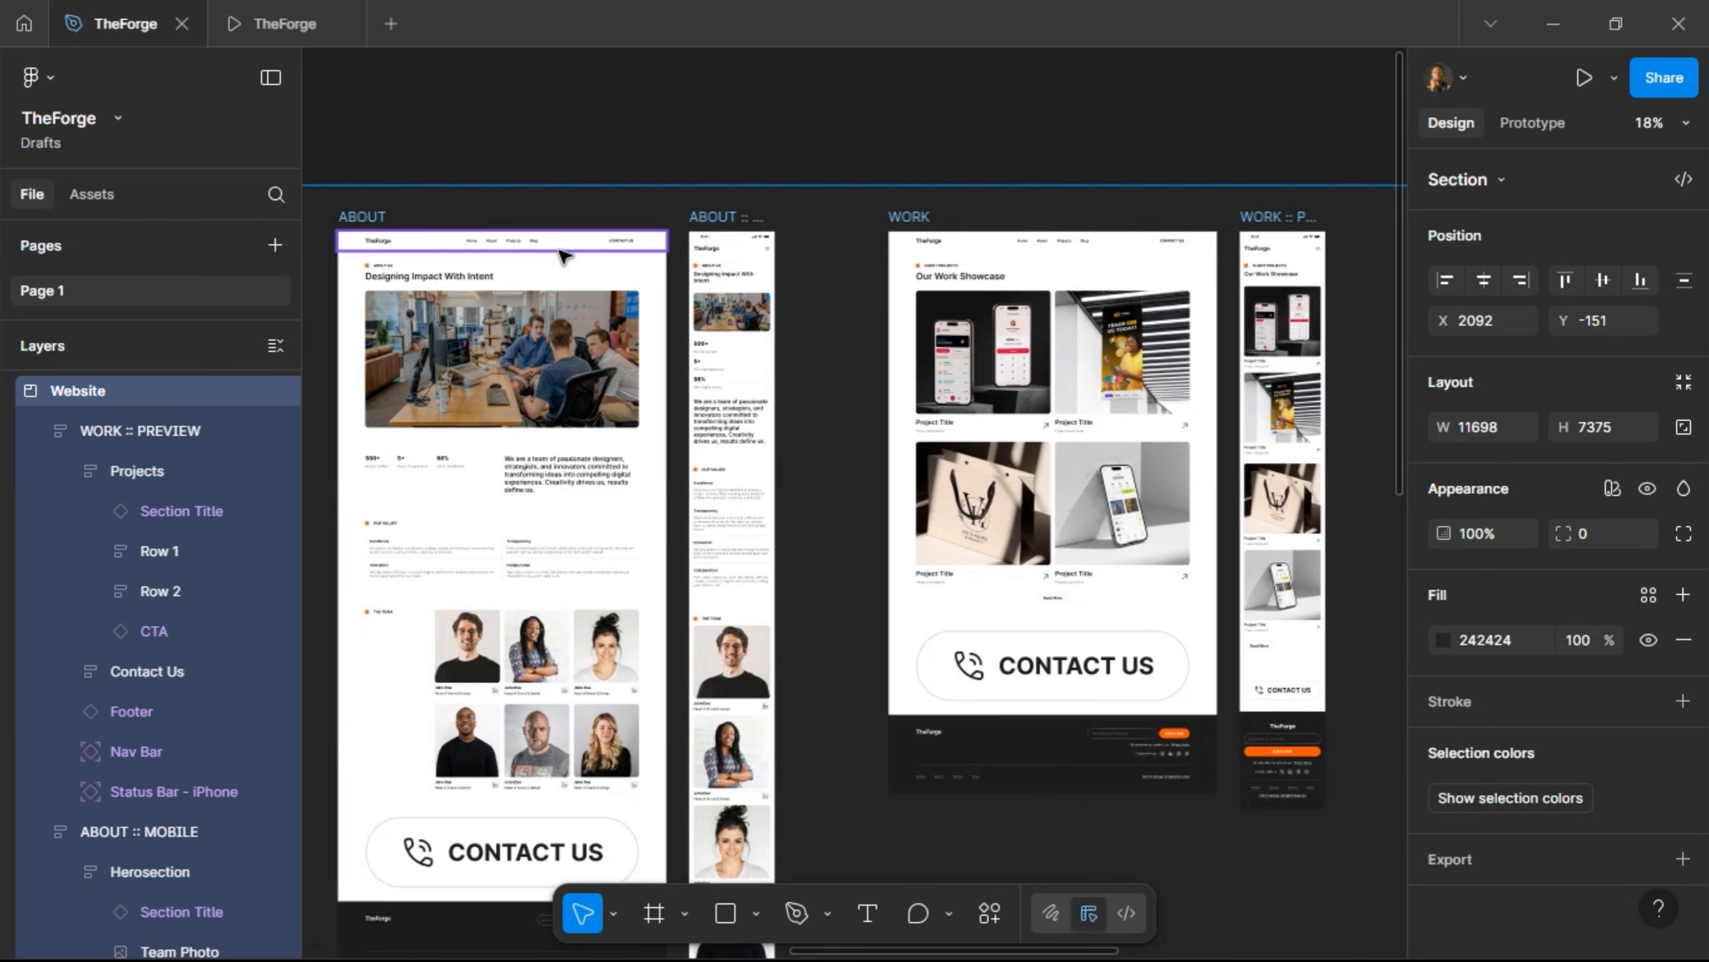
pyautogui.click(351, 221)
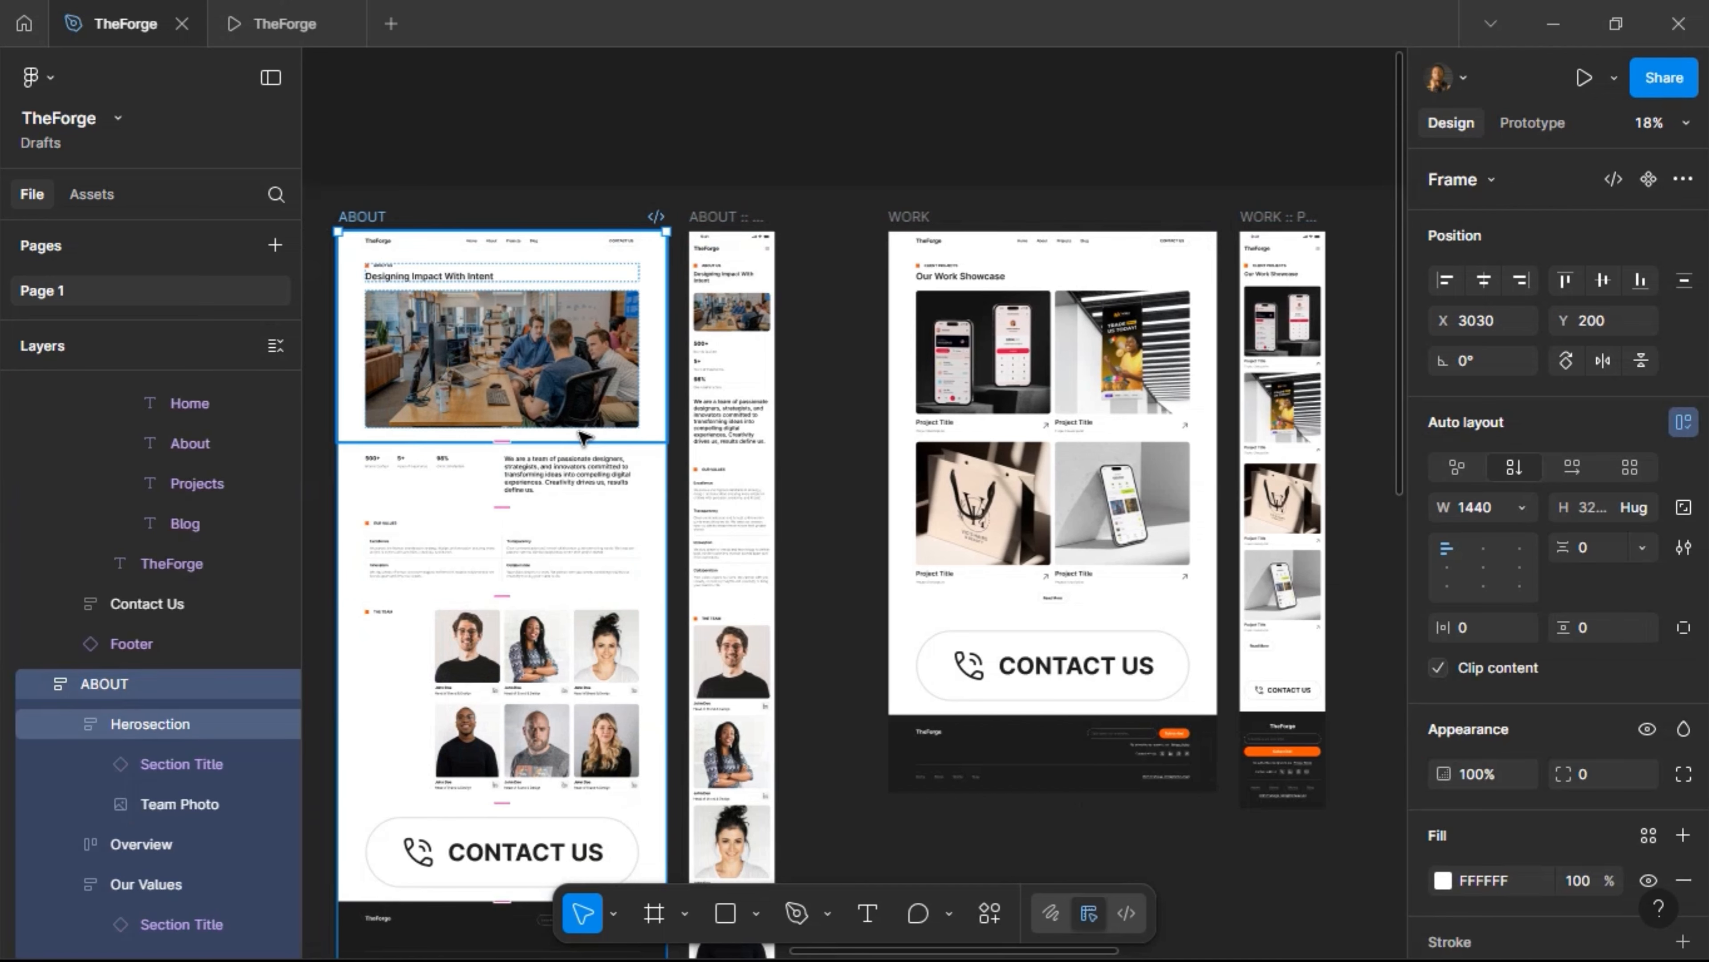
pyautogui.hotkey('ctrl', 'd')
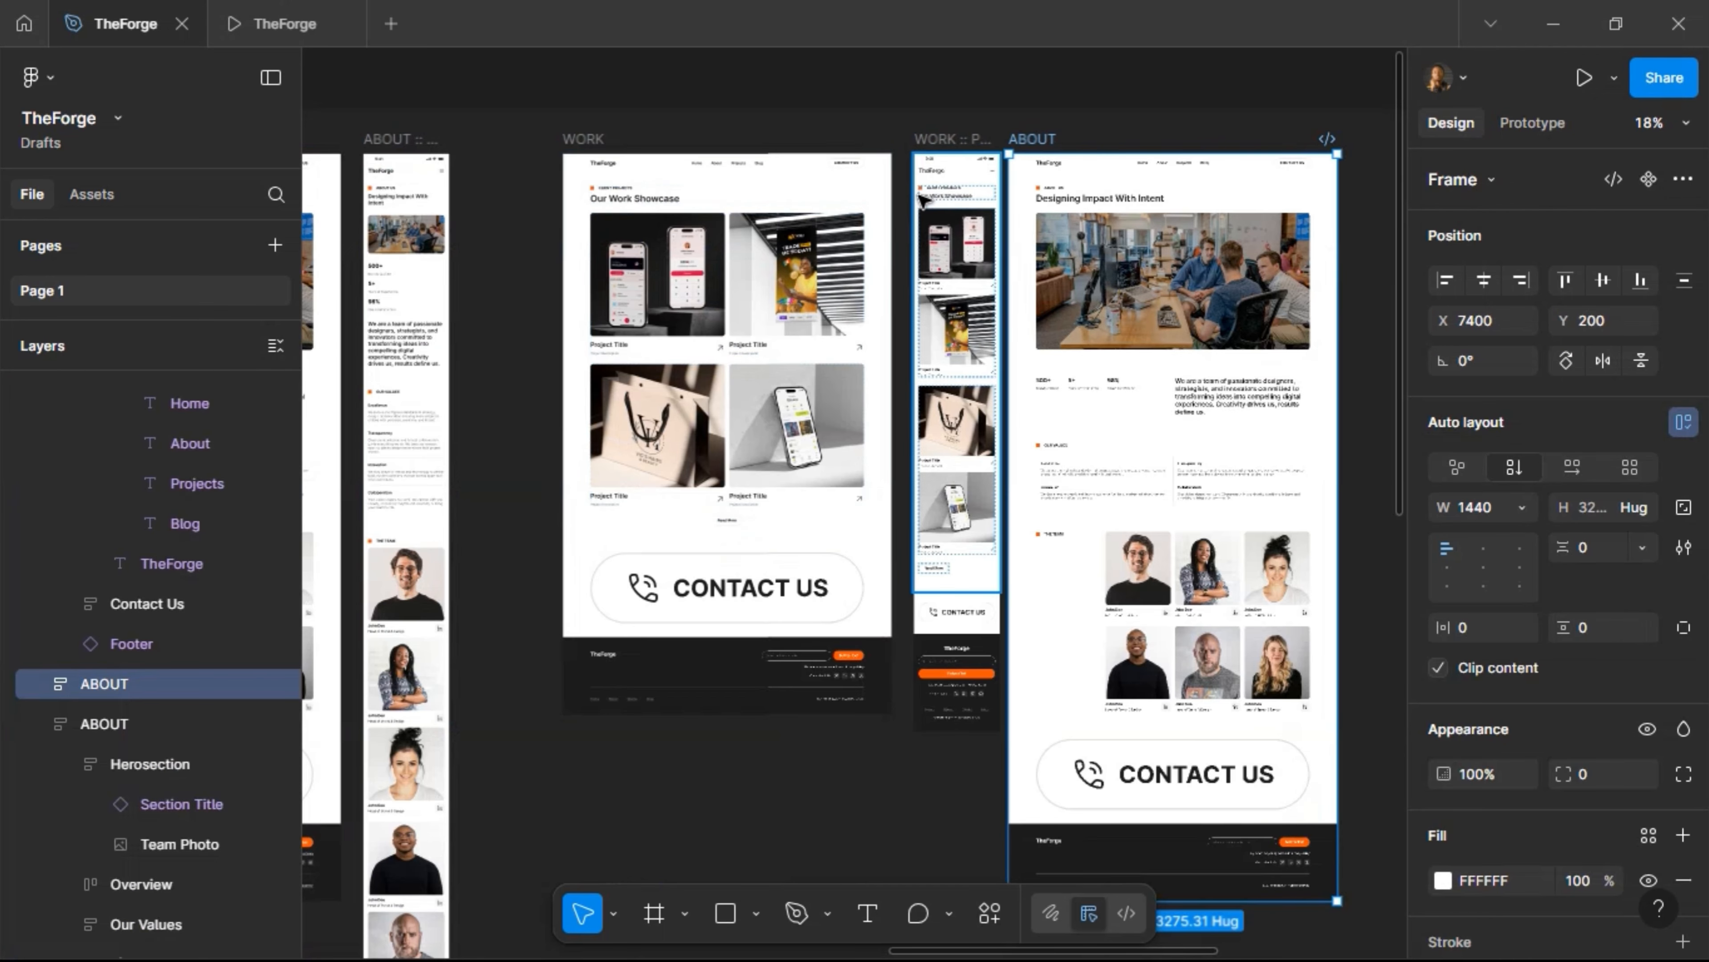
# Shift the duplicated ABOUT frame right to X 7560, leaving a 200 px gap after the mobile work frame
pyautogui.hscroll(3, 799, 118)
pyautogui.click(669, 139)
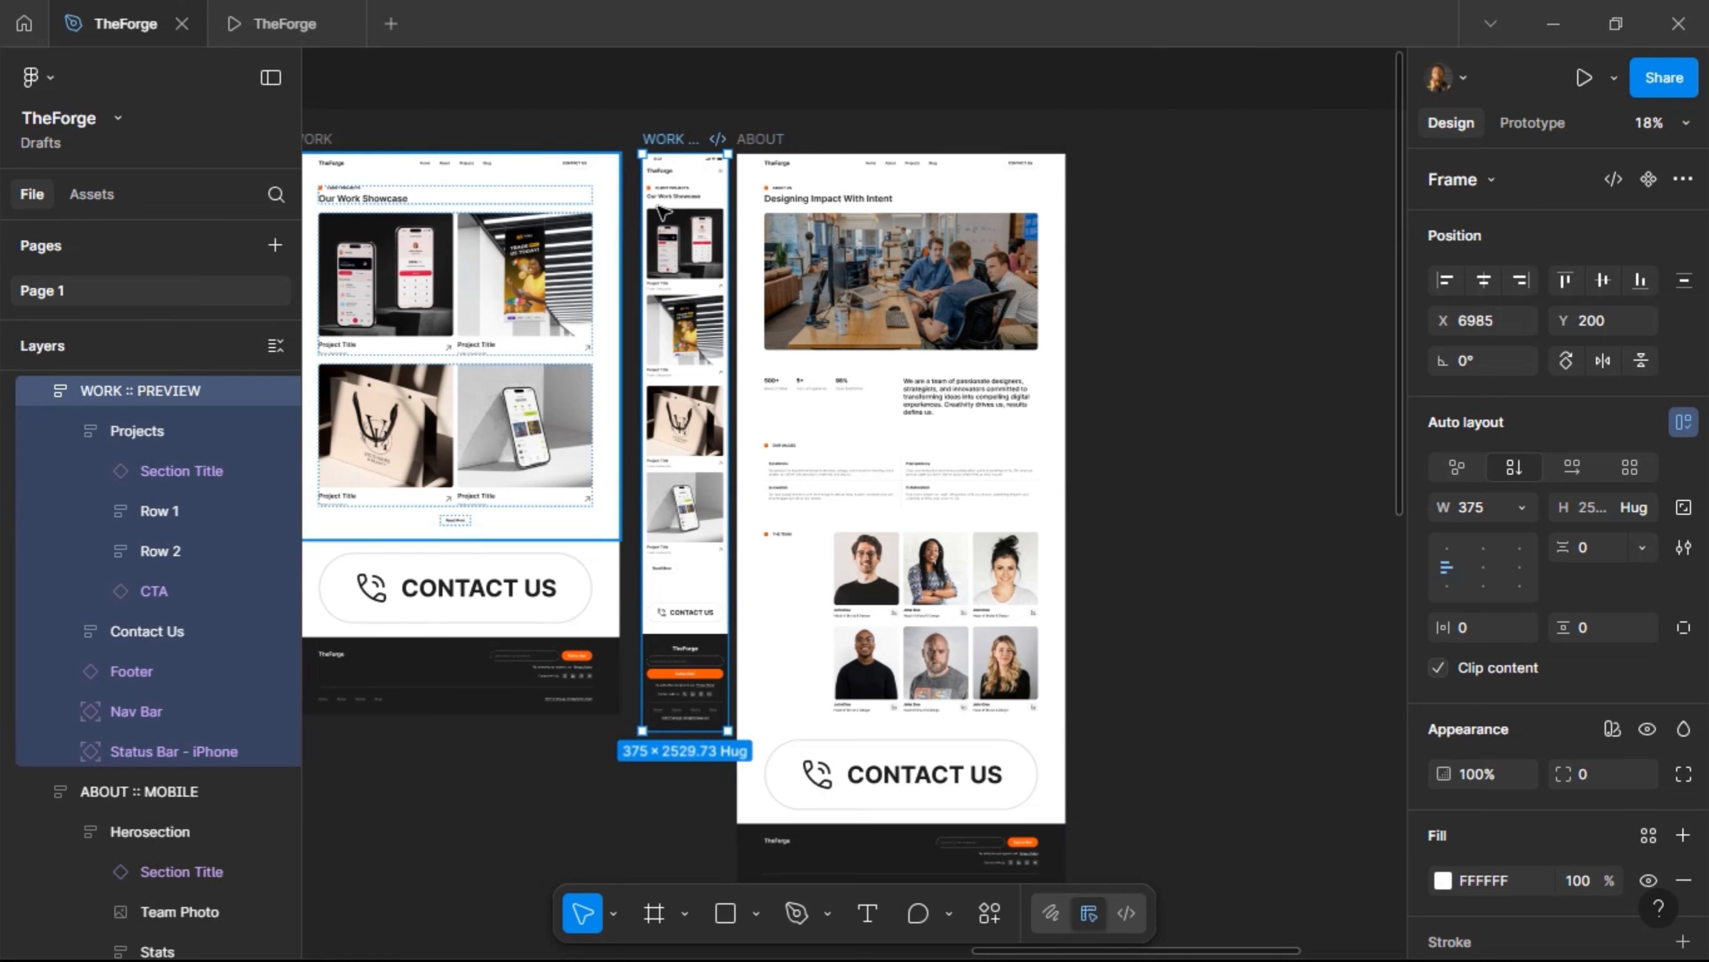
pyautogui.click(768, 139)
pyautogui.press('alt')
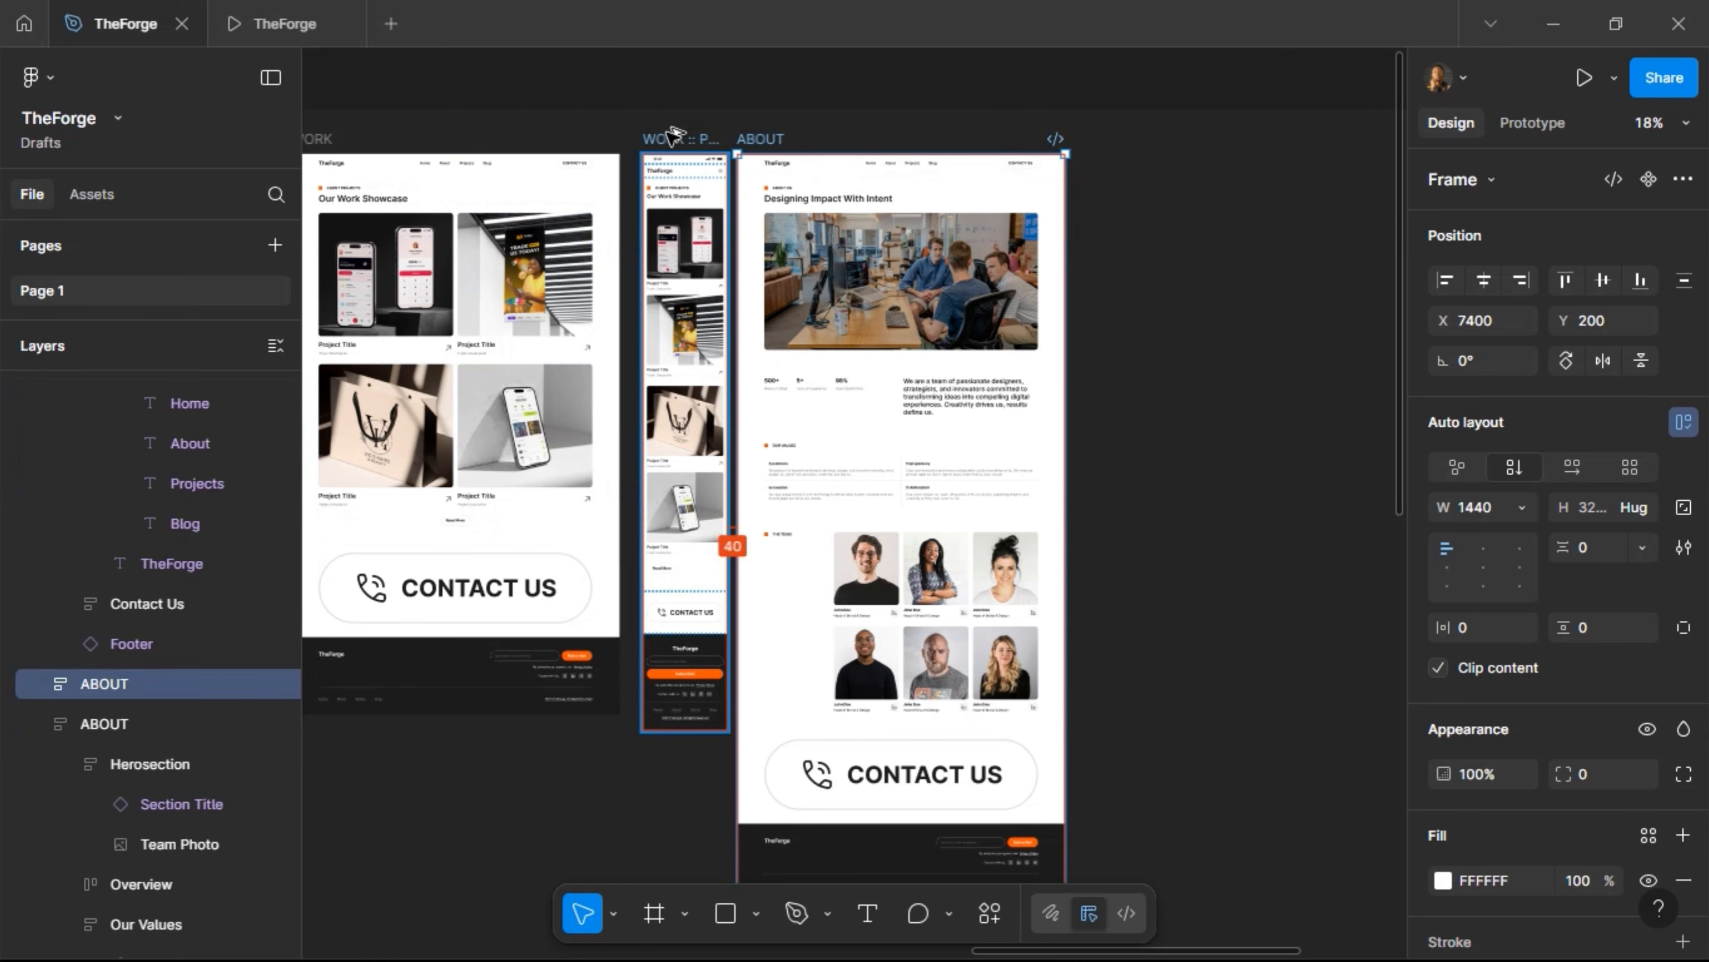
pyautogui.hotkey('shift', 'Right')
pyautogui.hotkey('shift', 'Right')
pyautogui.hotkey('shift', 'Right')
pyautogui.hotkey('shift', 'Right')
pyautogui.hotkey('shift', 'Right')
pyautogui.hotkey('shift', 'Right')
pyautogui.hotkey('shift', 'Right')
pyautogui.hotkey('shift', 'Right')
pyautogui.hotkey('shift', 'Right')
pyautogui.hotkey('shift', 'Right')
pyautogui.hotkey('shift', 'Right')
pyautogui.hotkey('shift', 'Right')
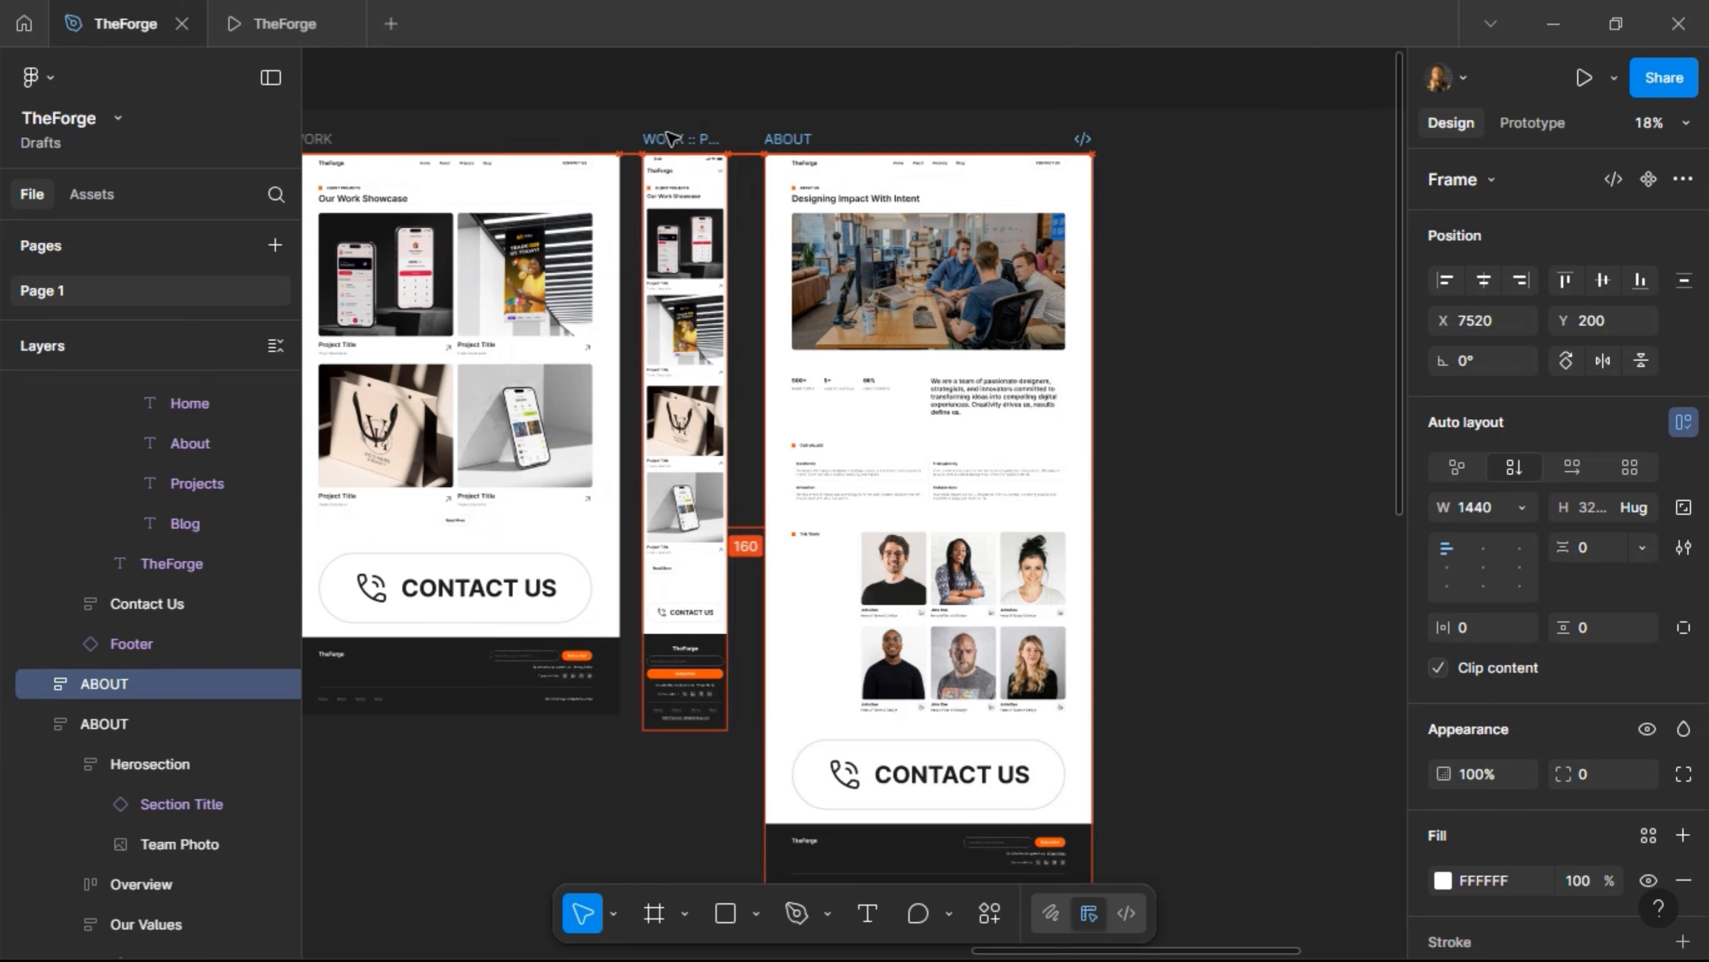
pyautogui.hotkey('shift', 'Right')
pyautogui.hotkey('shift', 'Right')
pyautogui.hotkey('shift', 'Right')
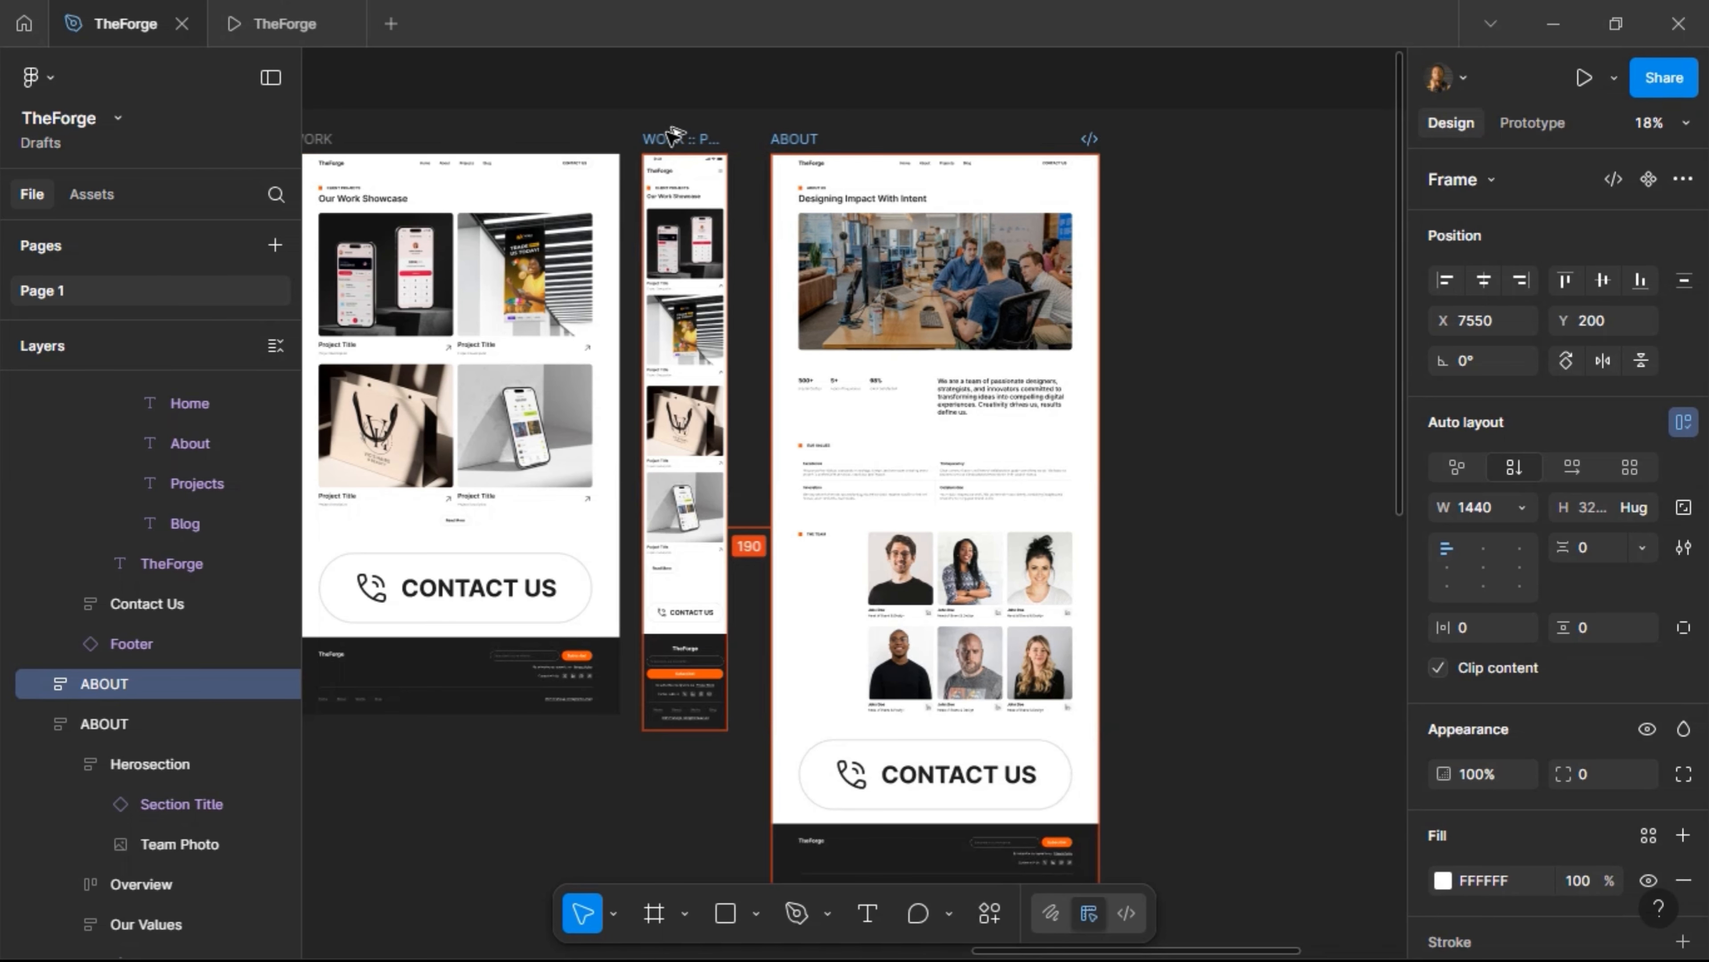
pyautogui.hotkey('shift', 'Right')
# Rename the mobile WORK :: PREVIEW frame as WORK :: MOBILE
pyautogui.doubleClick(671, 138)
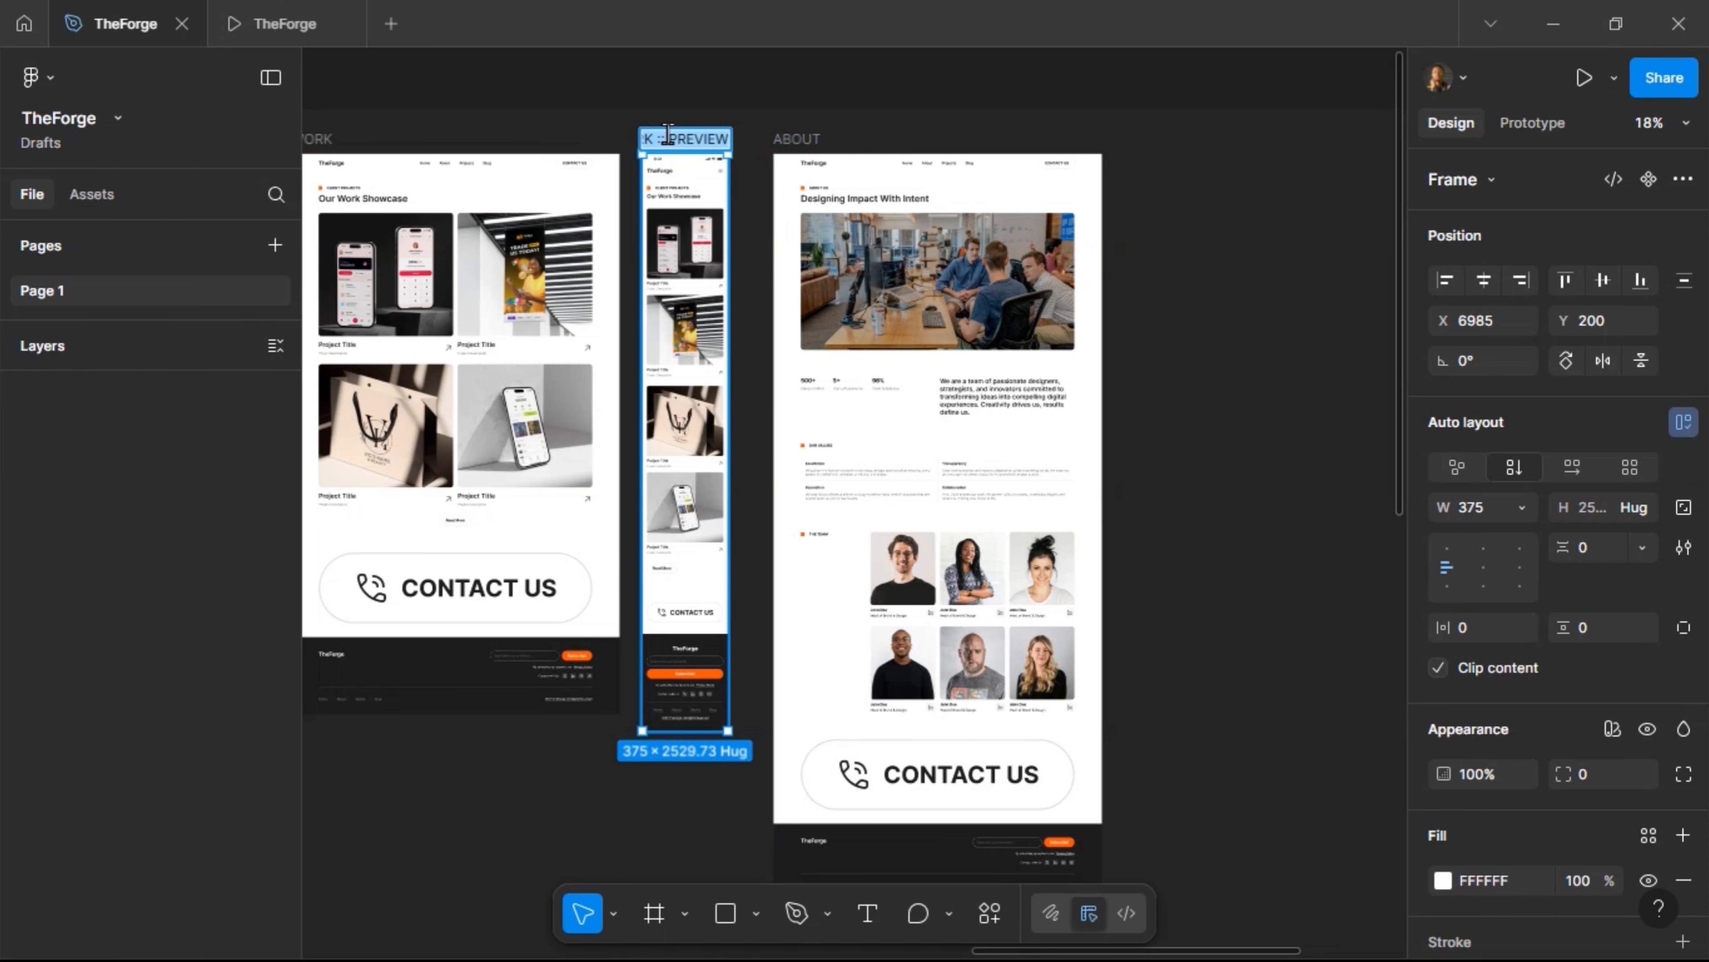
pyautogui.press('Right')
pyautogui.press('BackSpace')
pyautogui.press('BackSpace')
pyautogui.press('BackSpace')
pyautogui.press('BackSpace')
pyautogui.press('BackSpace')
pyautogui.press('BackSpace')
pyautogui.press('BackSpace')
pyautogui.write('MOBILE')
pyautogui.press('Return')
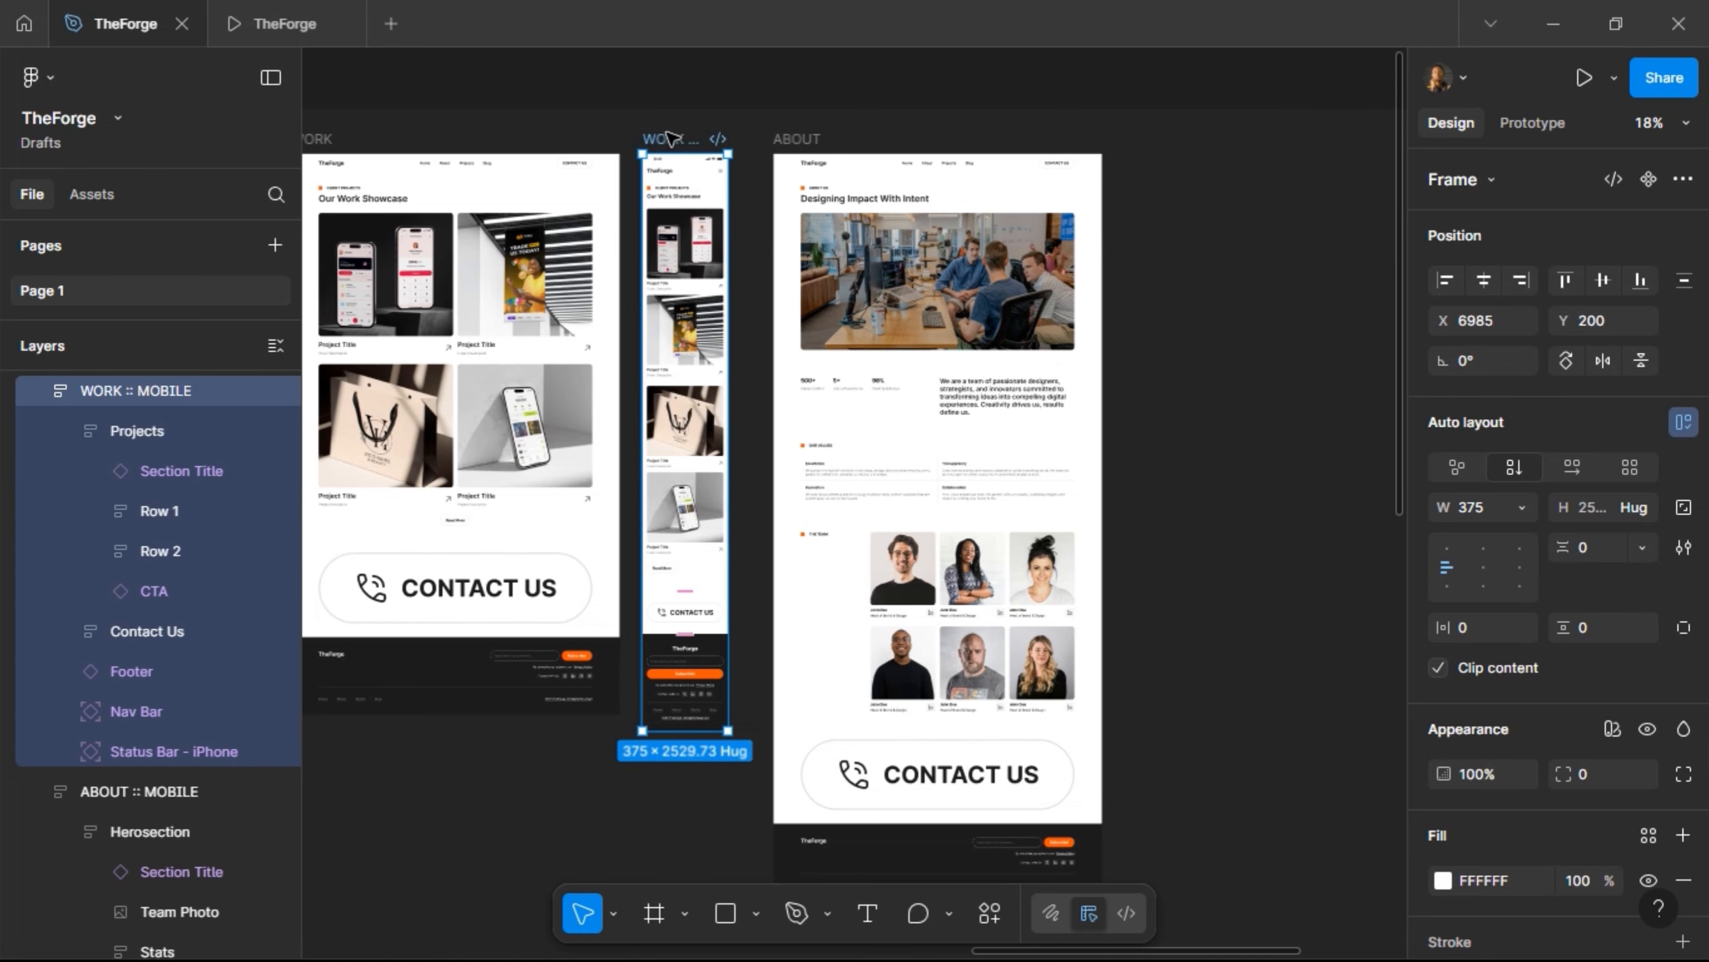
# Rename the duplicated ABOUT frame as WORK :: PREVIEW
pyautogui.hscroll(-5, 669, 138)
pyautogui.hscroll(7, 674, 139)
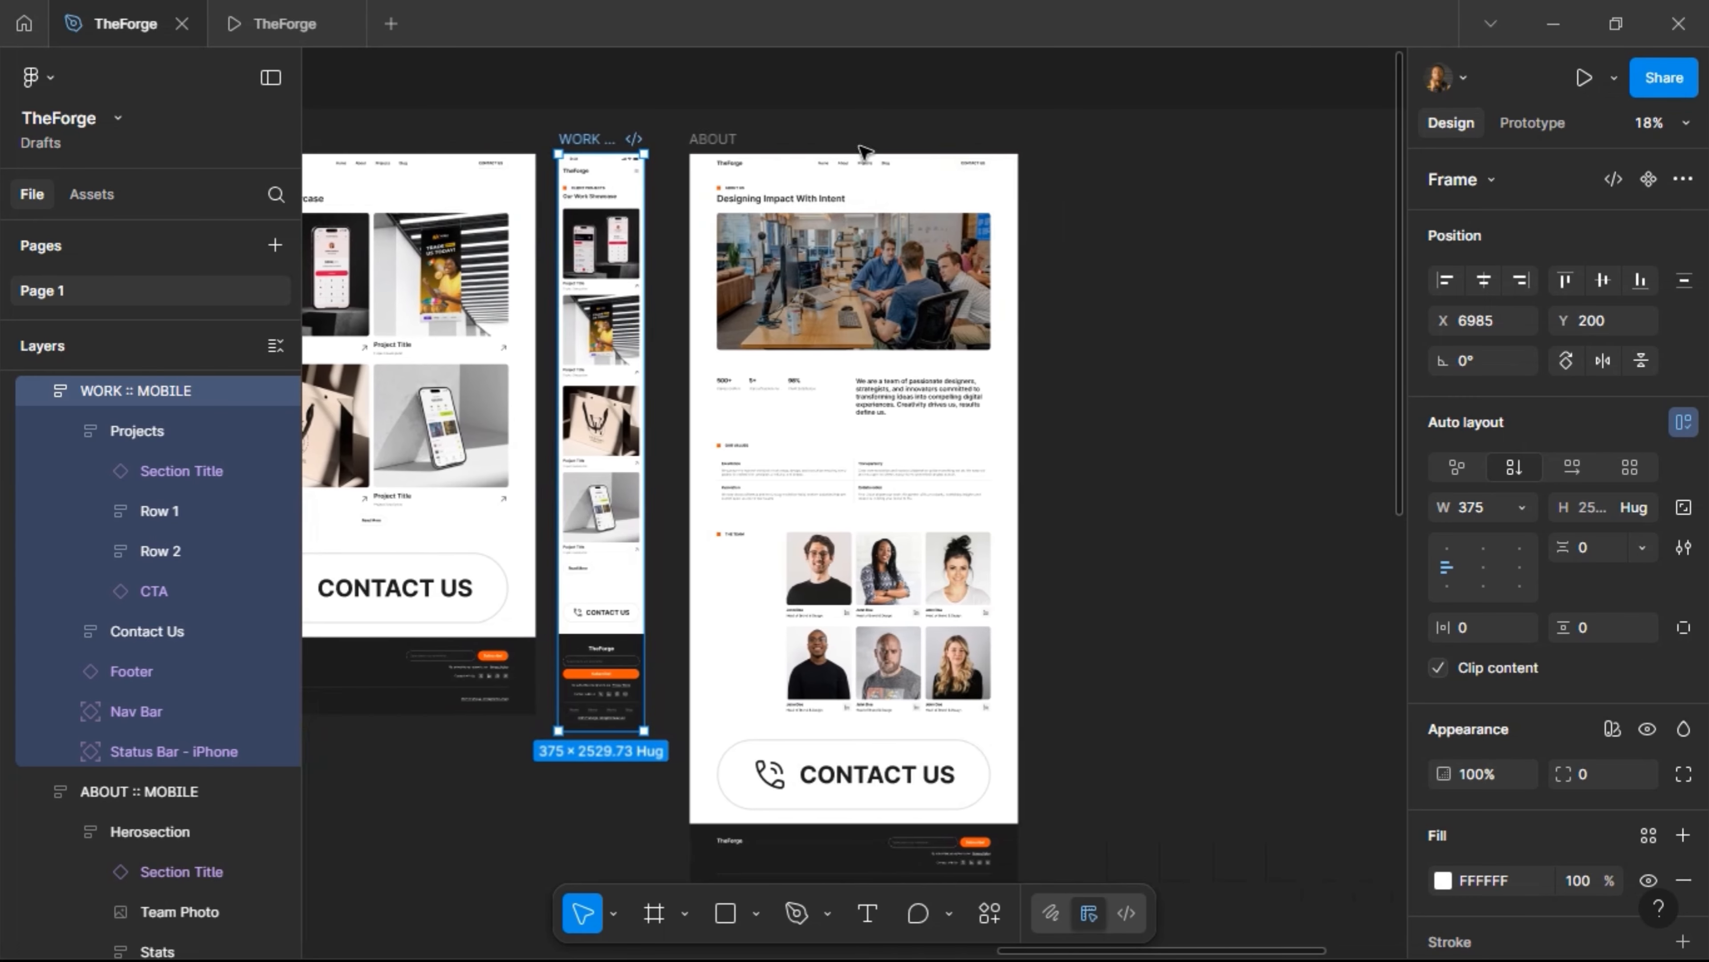
pyautogui.doubleClick(730, 143)
pyautogui.write('WORK :: PREVIEW')
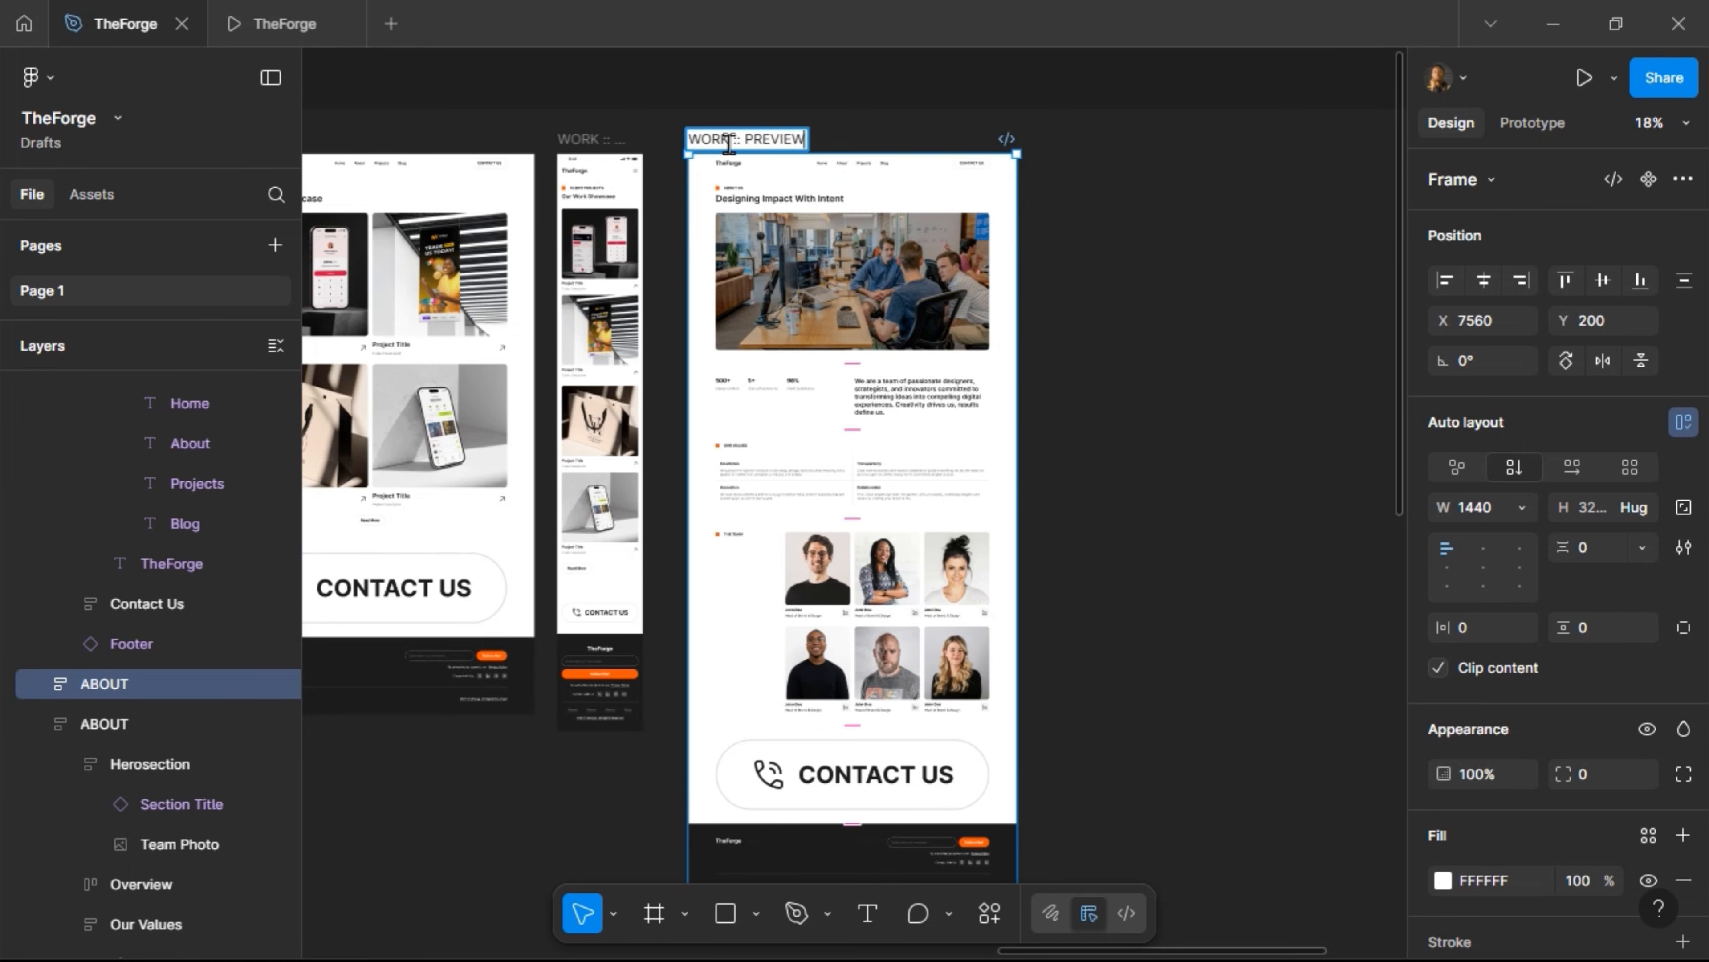
pyautogui.press('Return')
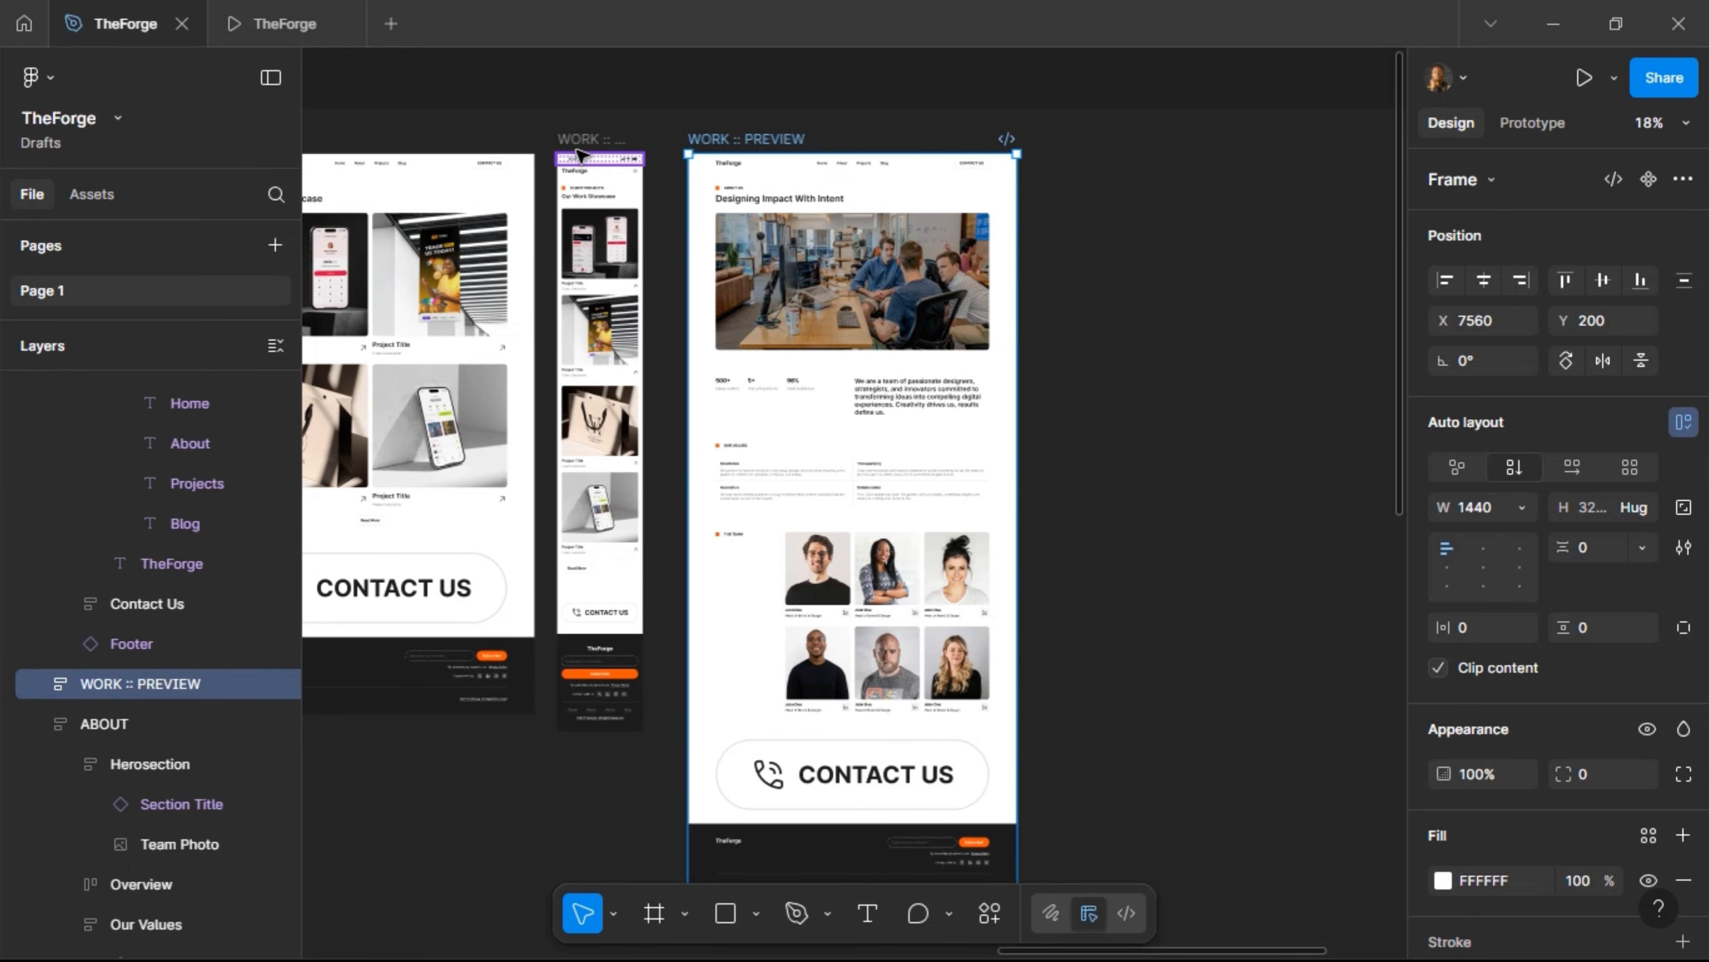
# Replace the Section Title instance in the WORK :: PREVIEW Herosection with a copy of its "Designing Impact With Intent" text
pyautogui.hscroll(-5, 583, 141)
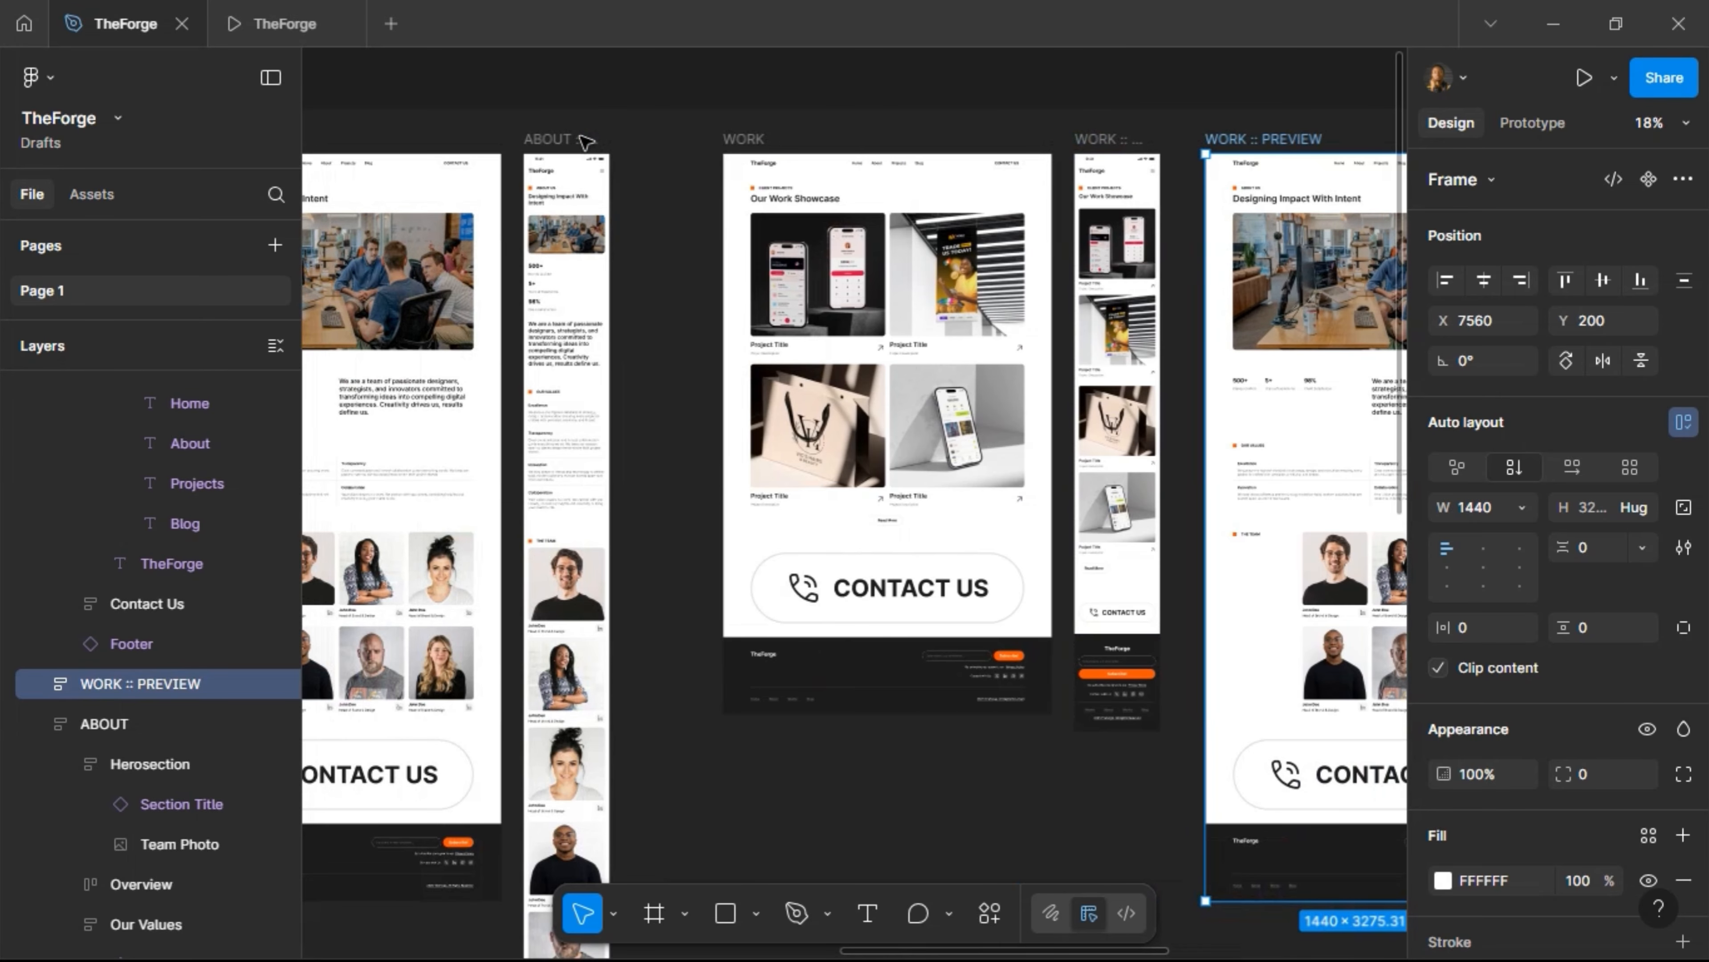
pyautogui.hscroll(5, 822, 168)
pyautogui.scroll(5, 847, 141)
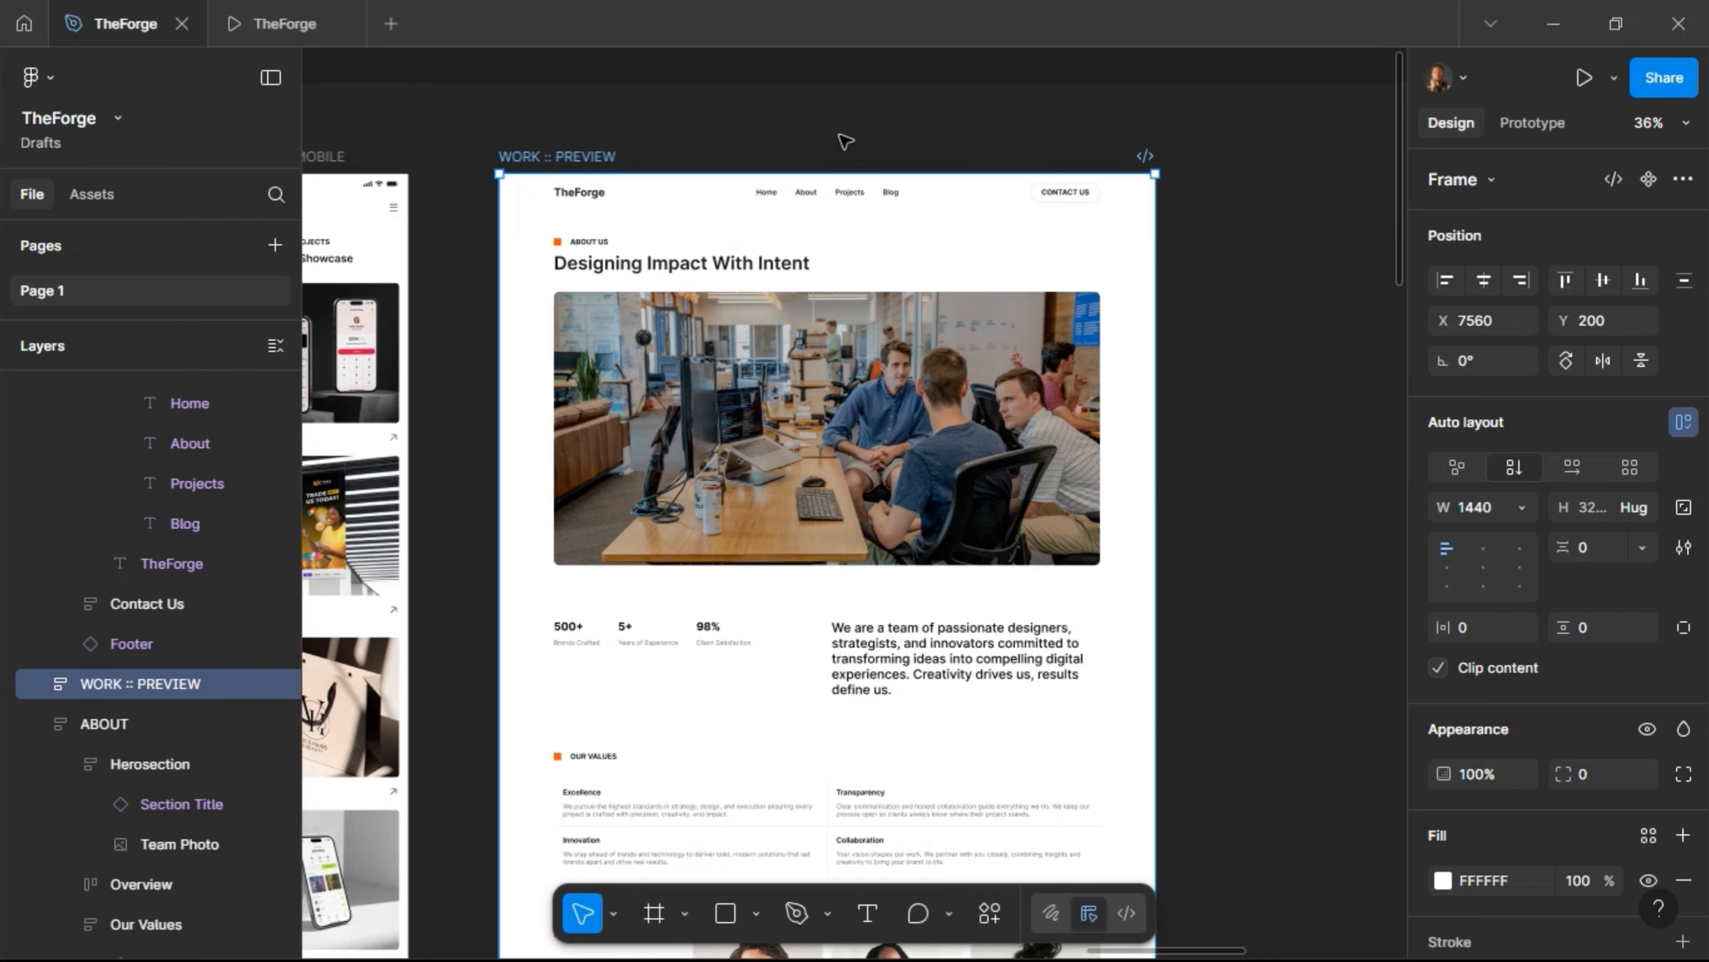
pyautogui.click(724, 266)
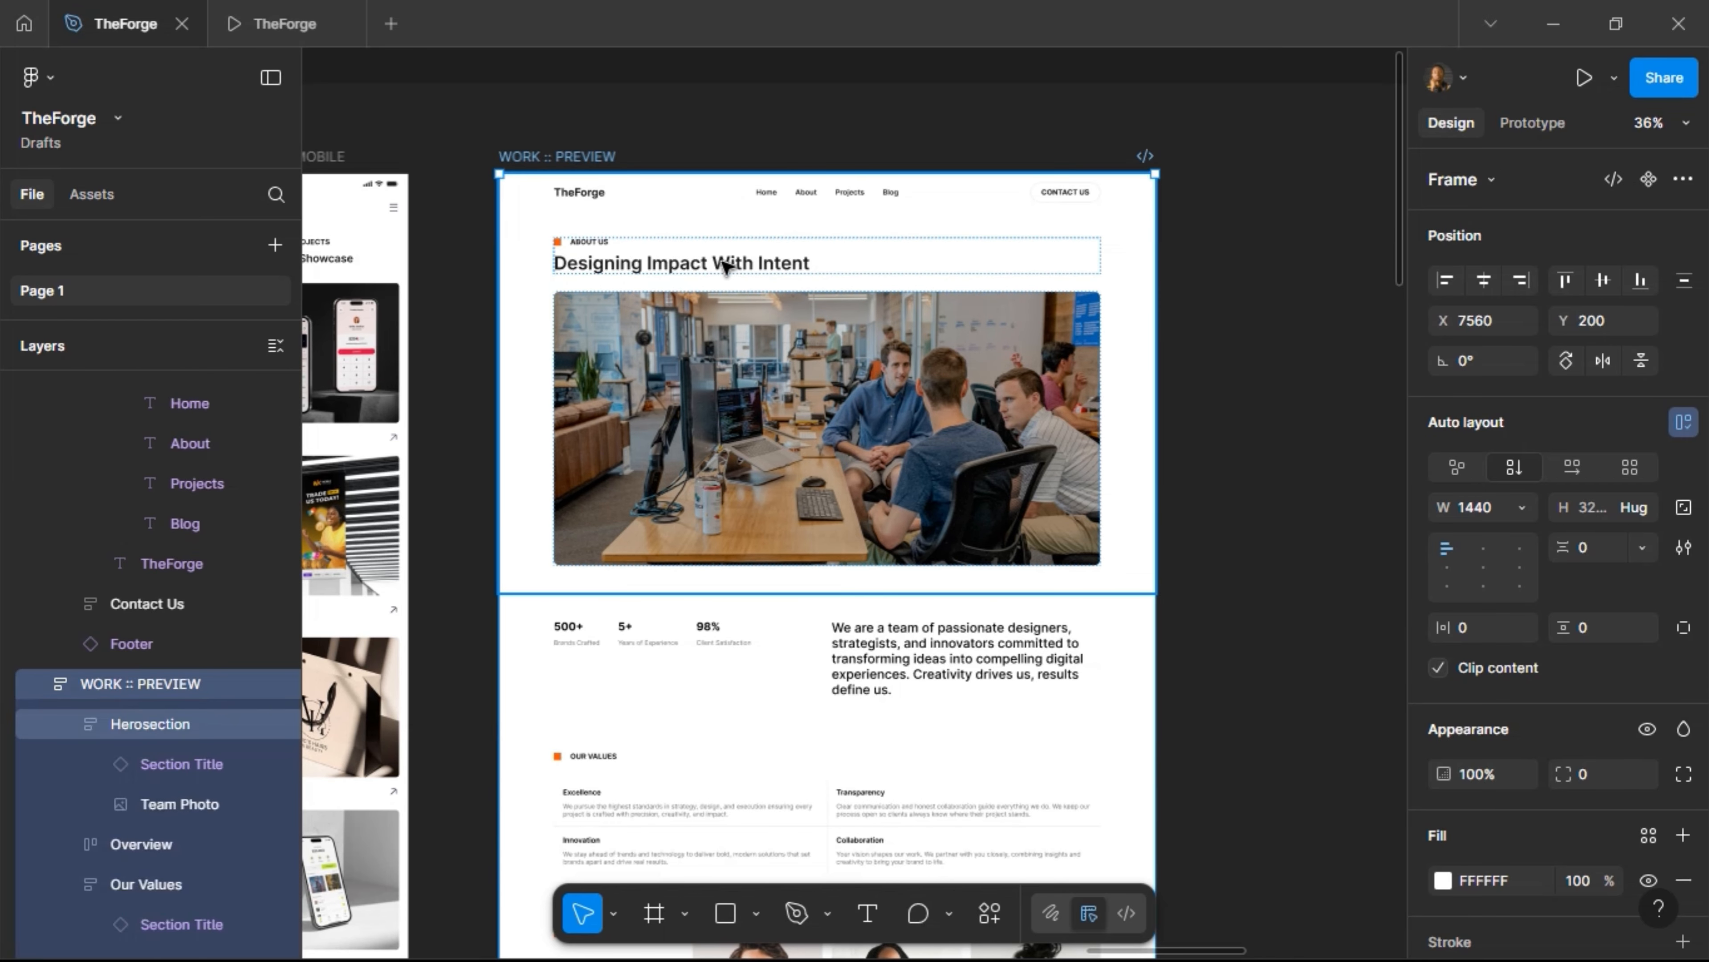
pyautogui.doubleClick(724, 266)
pyautogui.doubleClick(725, 265)
pyautogui.doubleClick(726, 264)
pyautogui.scroll(5, 735, 264)
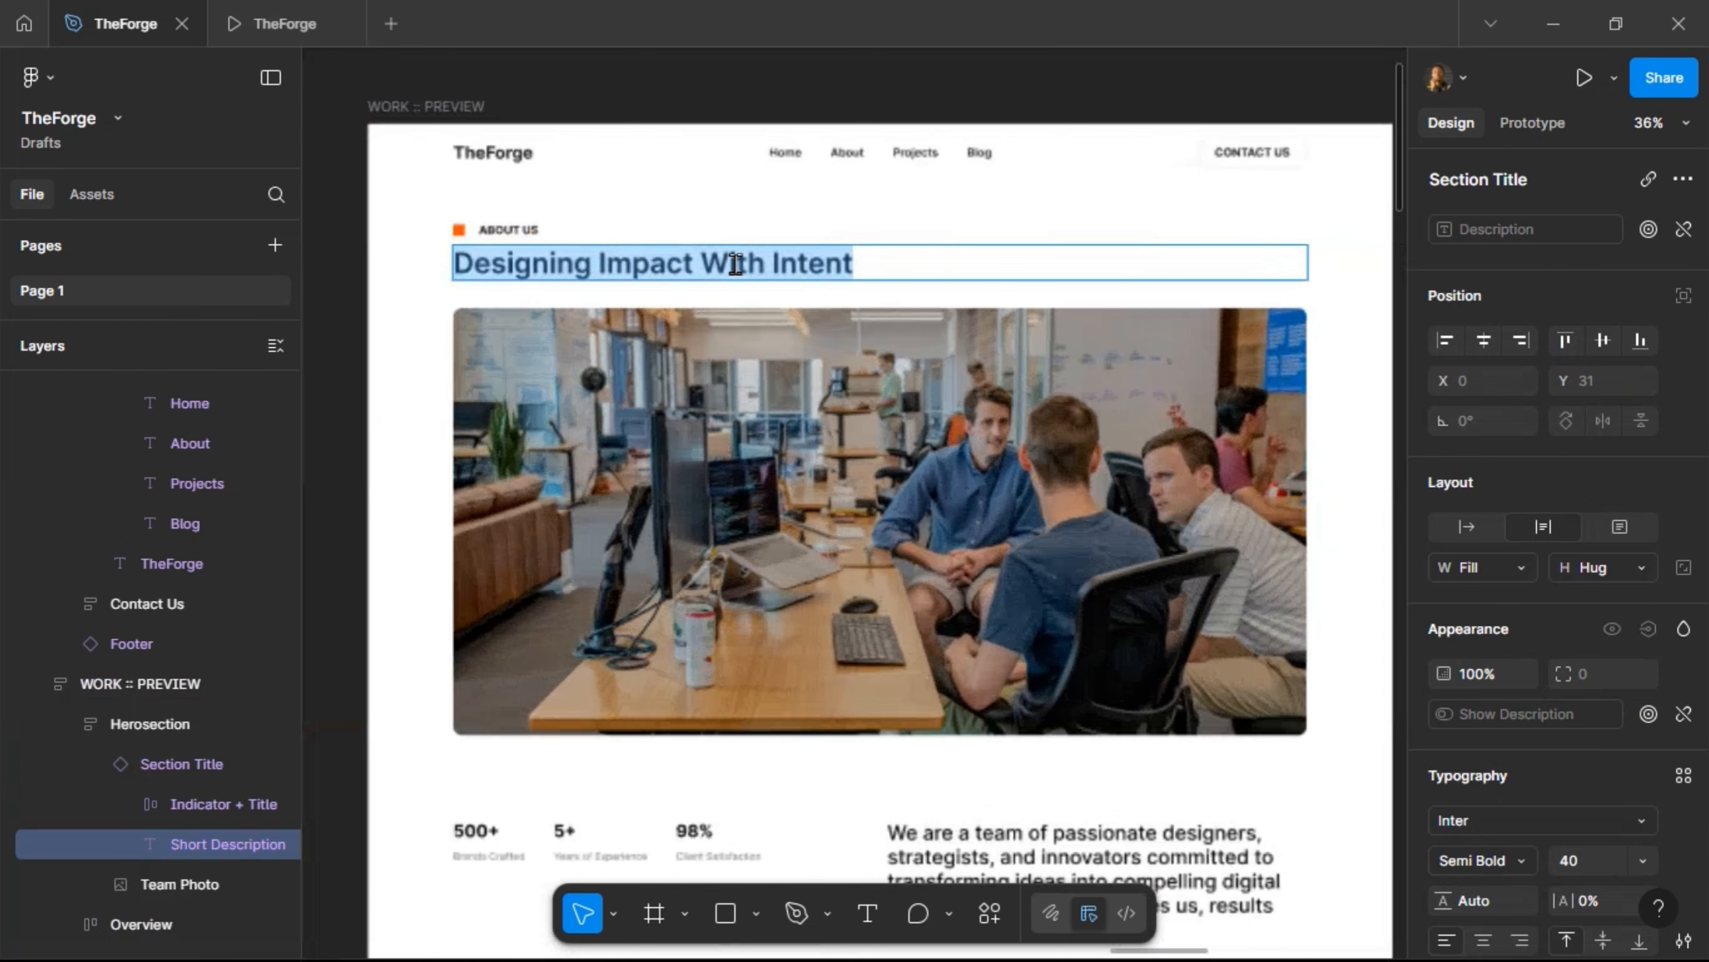
pyautogui.press('Escape')
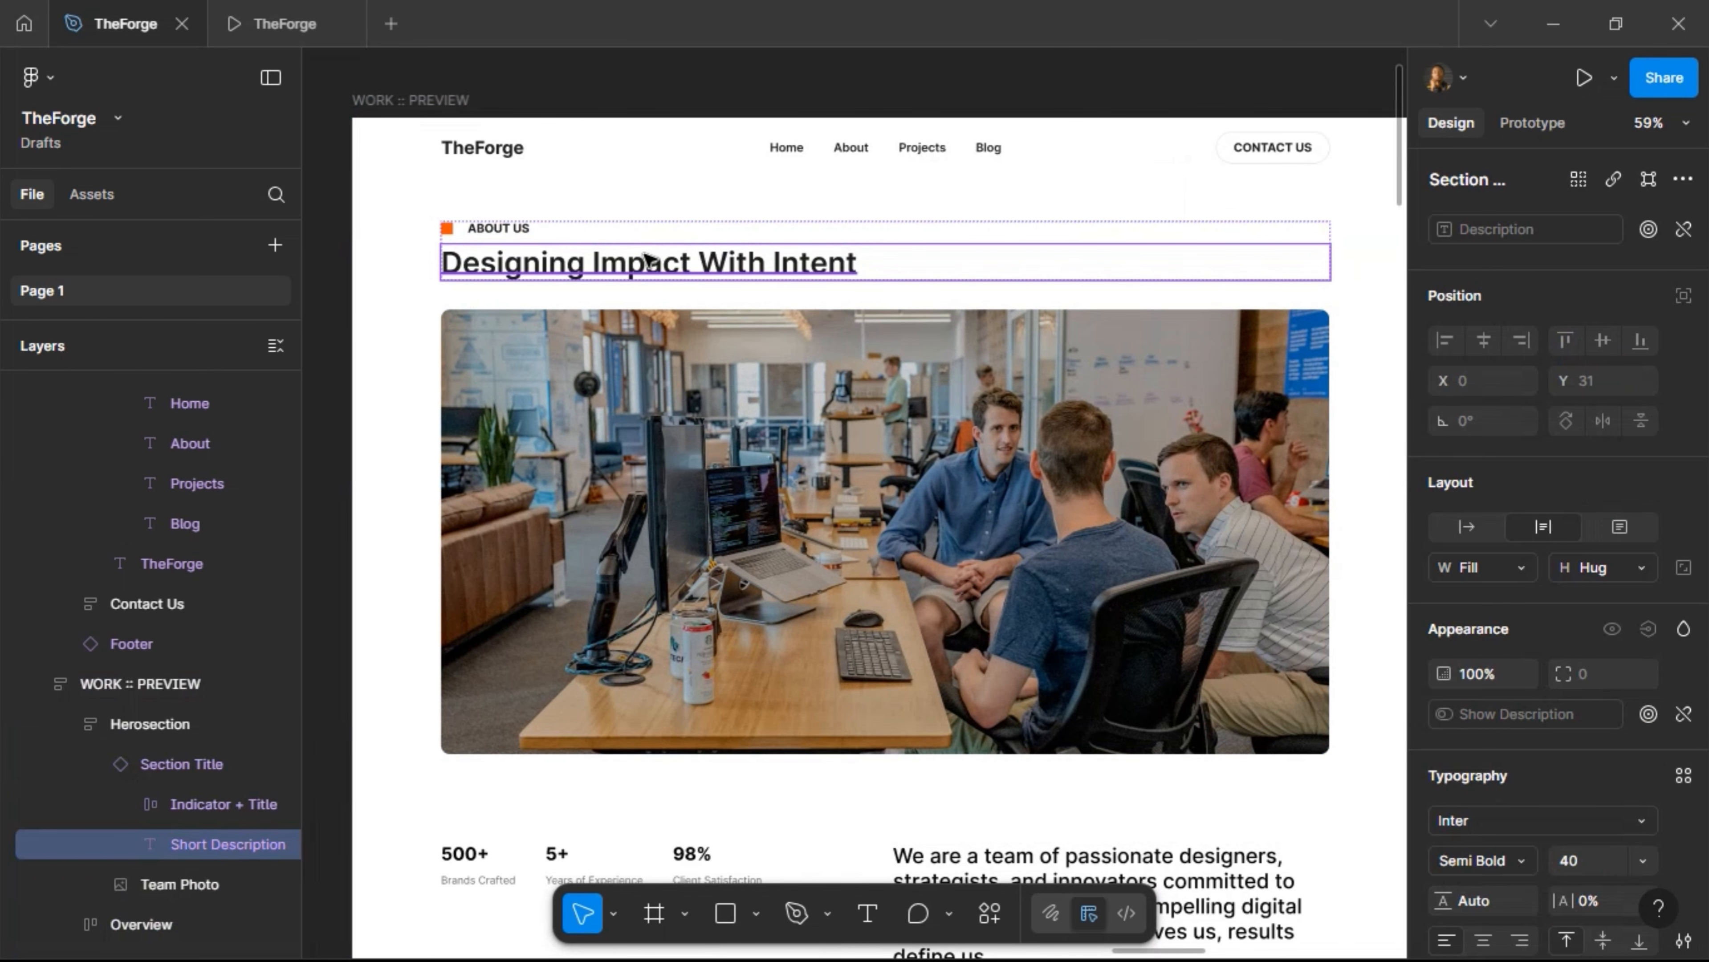
pyautogui.press('Escape')
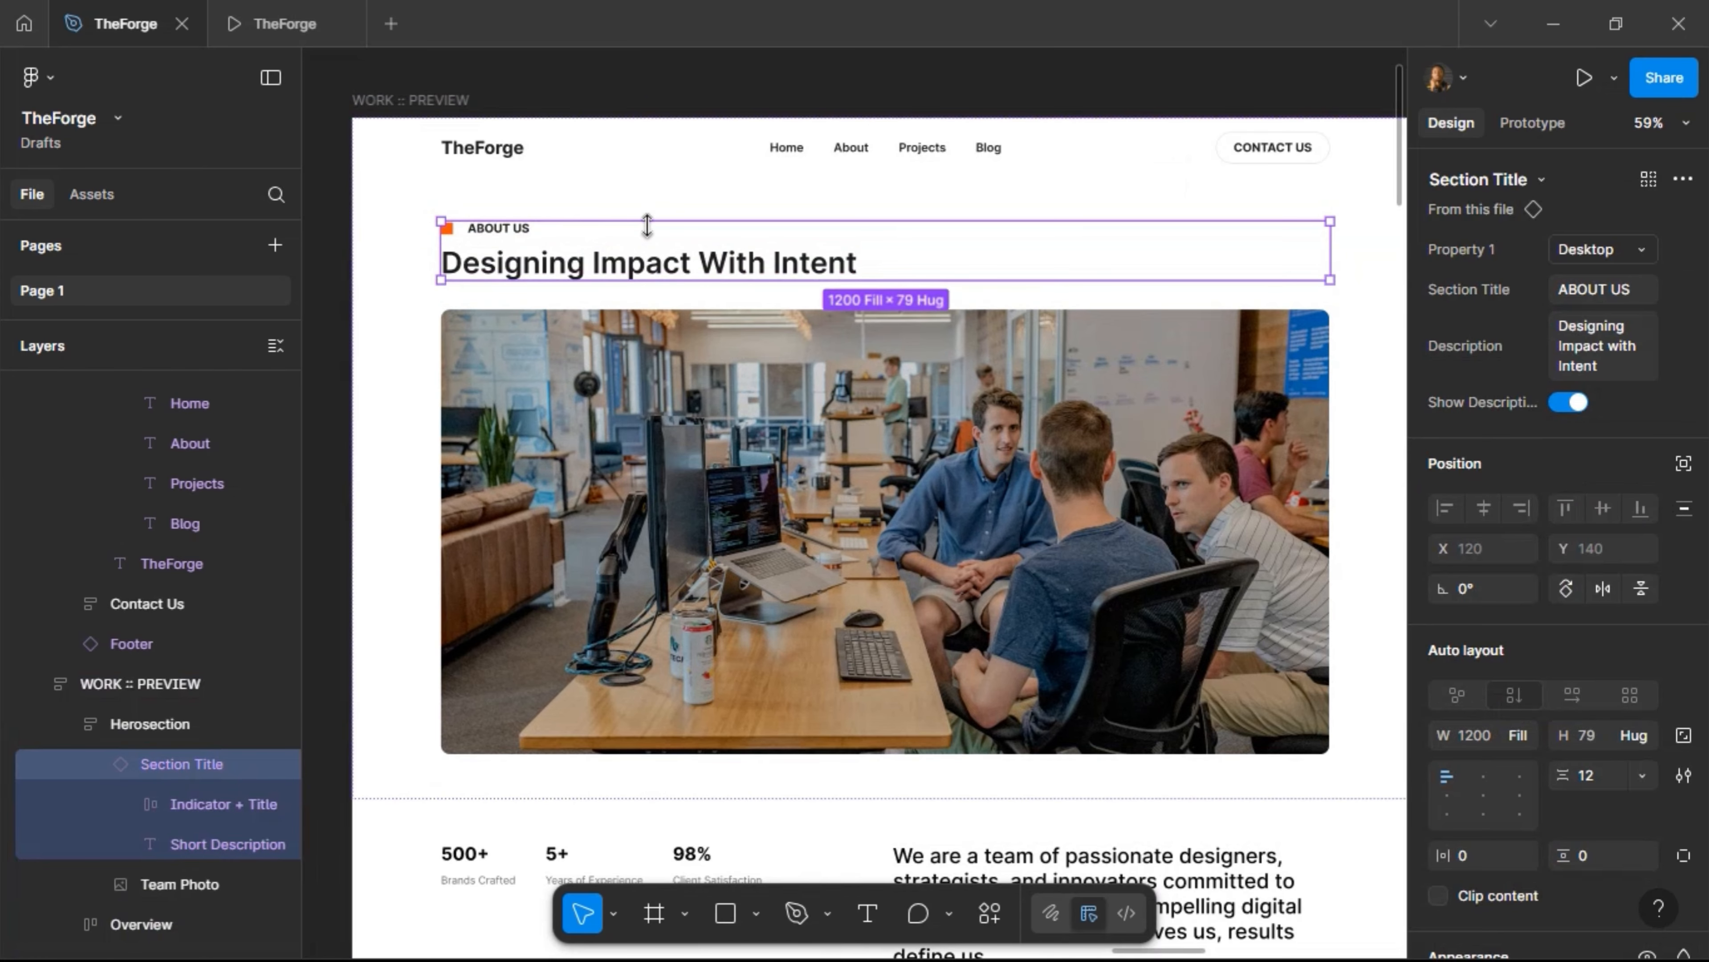
pyautogui.hotkey('ctrl', 'shift', 'r')
# Change the hero heading to "NOBLE EXCHANGE - BRAND IDENTITY" and set its font size to 32
pyautogui.doubleClick(620, 239)
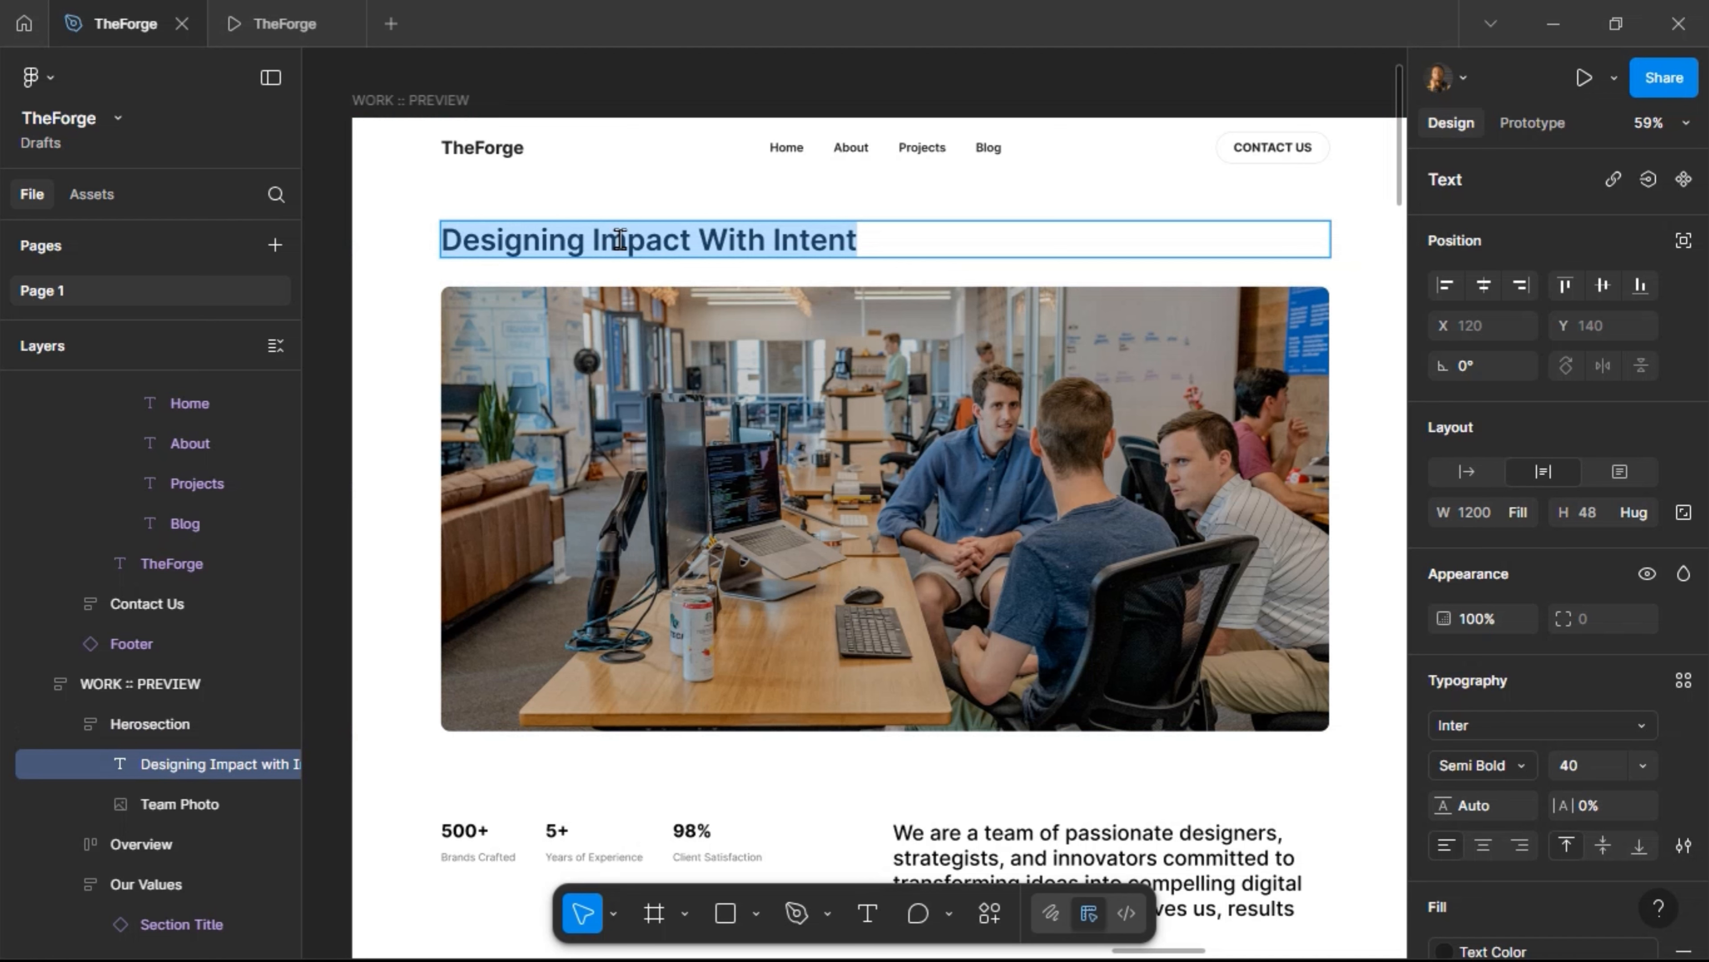
pyautogui.write('NOBLE EXCHANGE')
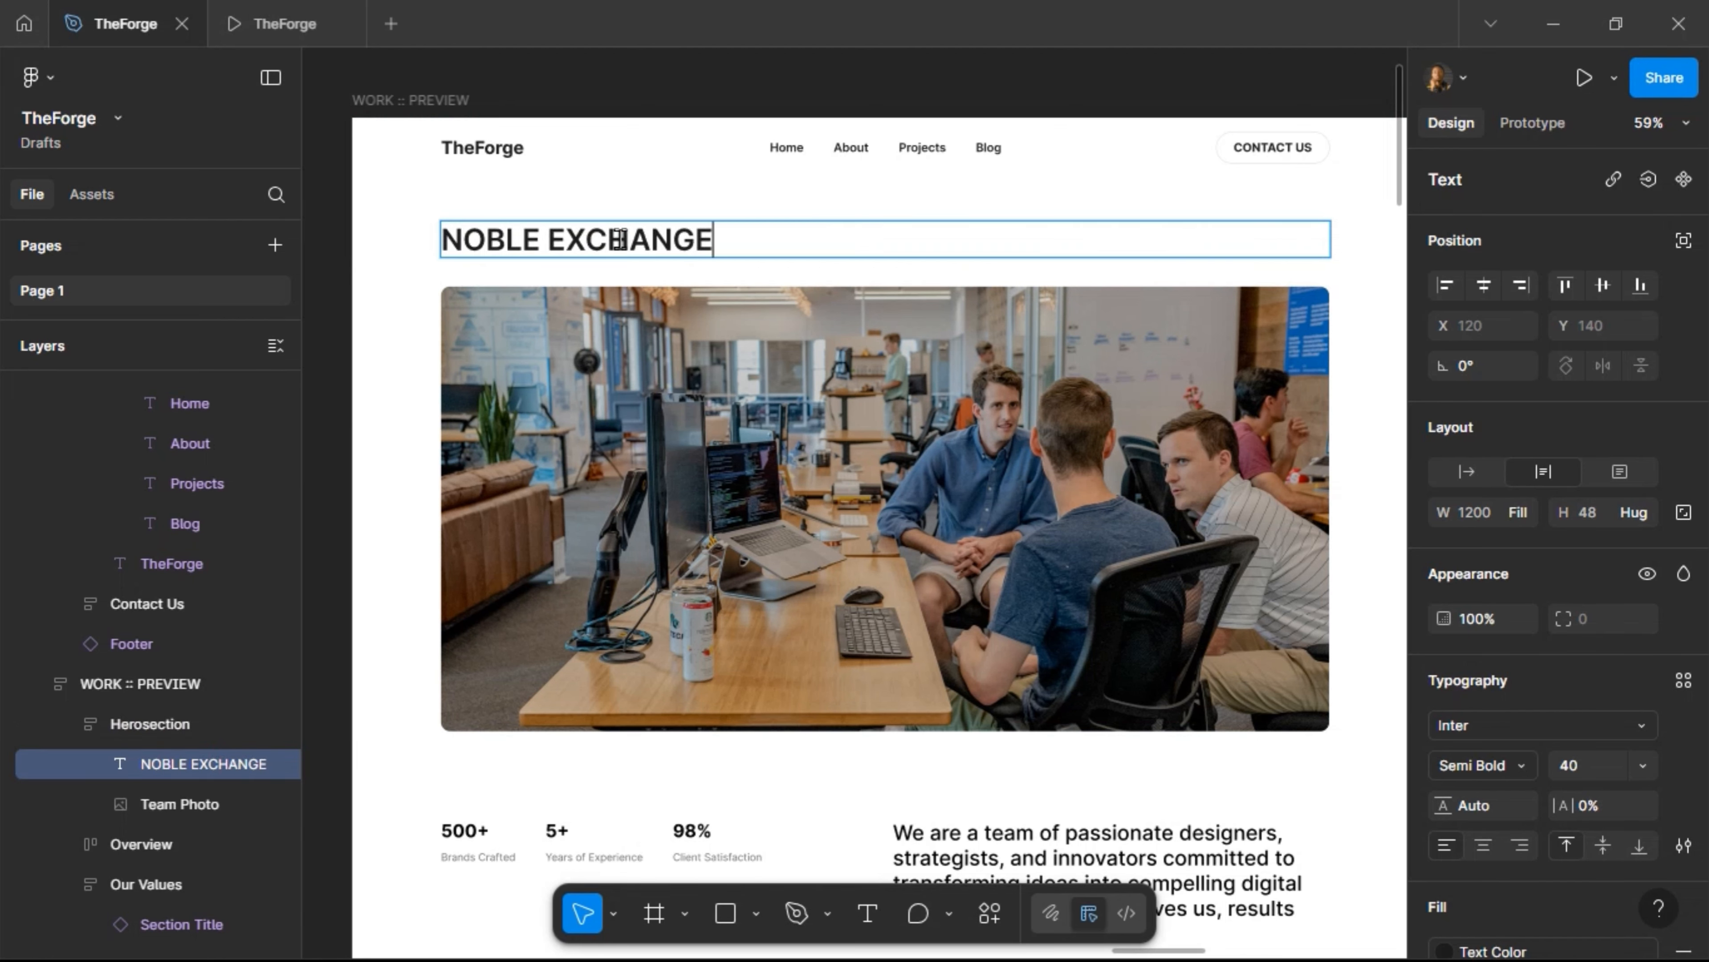
pyautogui.write(' - BRAND IDEN')
pyautogui.write('TIT')
pyautogui.press('BackSpace')
pyautogui.write('ITY')
pyautogui.press('Escape')
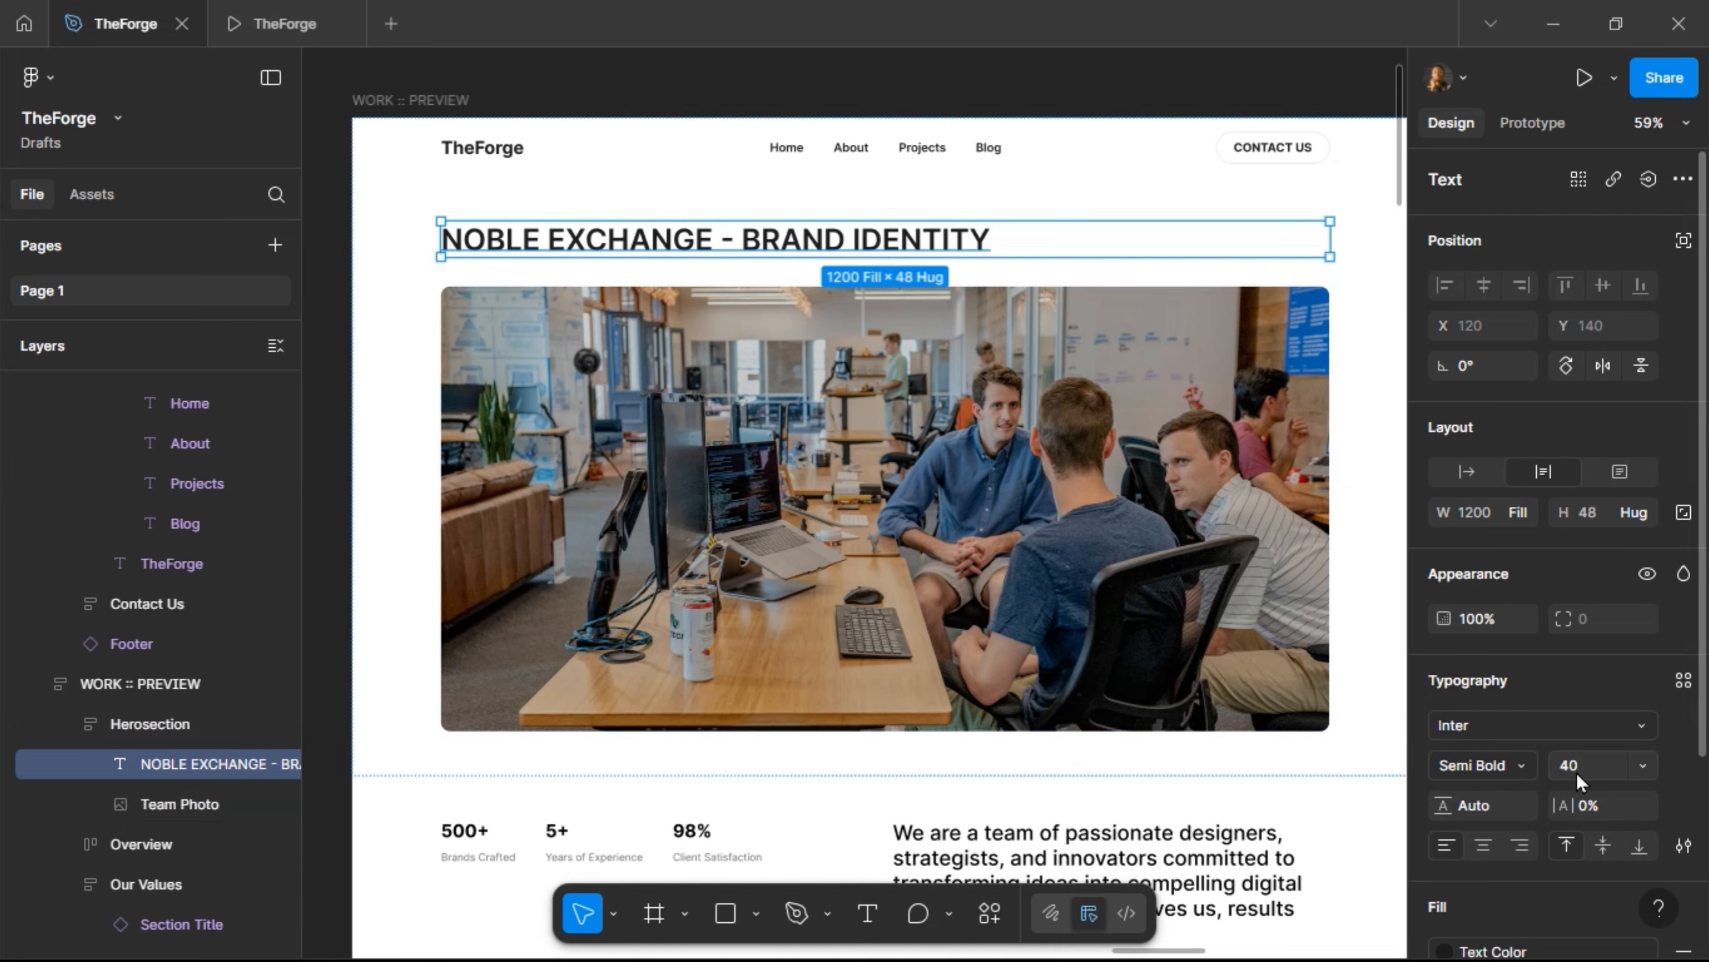
pyautogui.write('32')
pyautogui.press('Return')
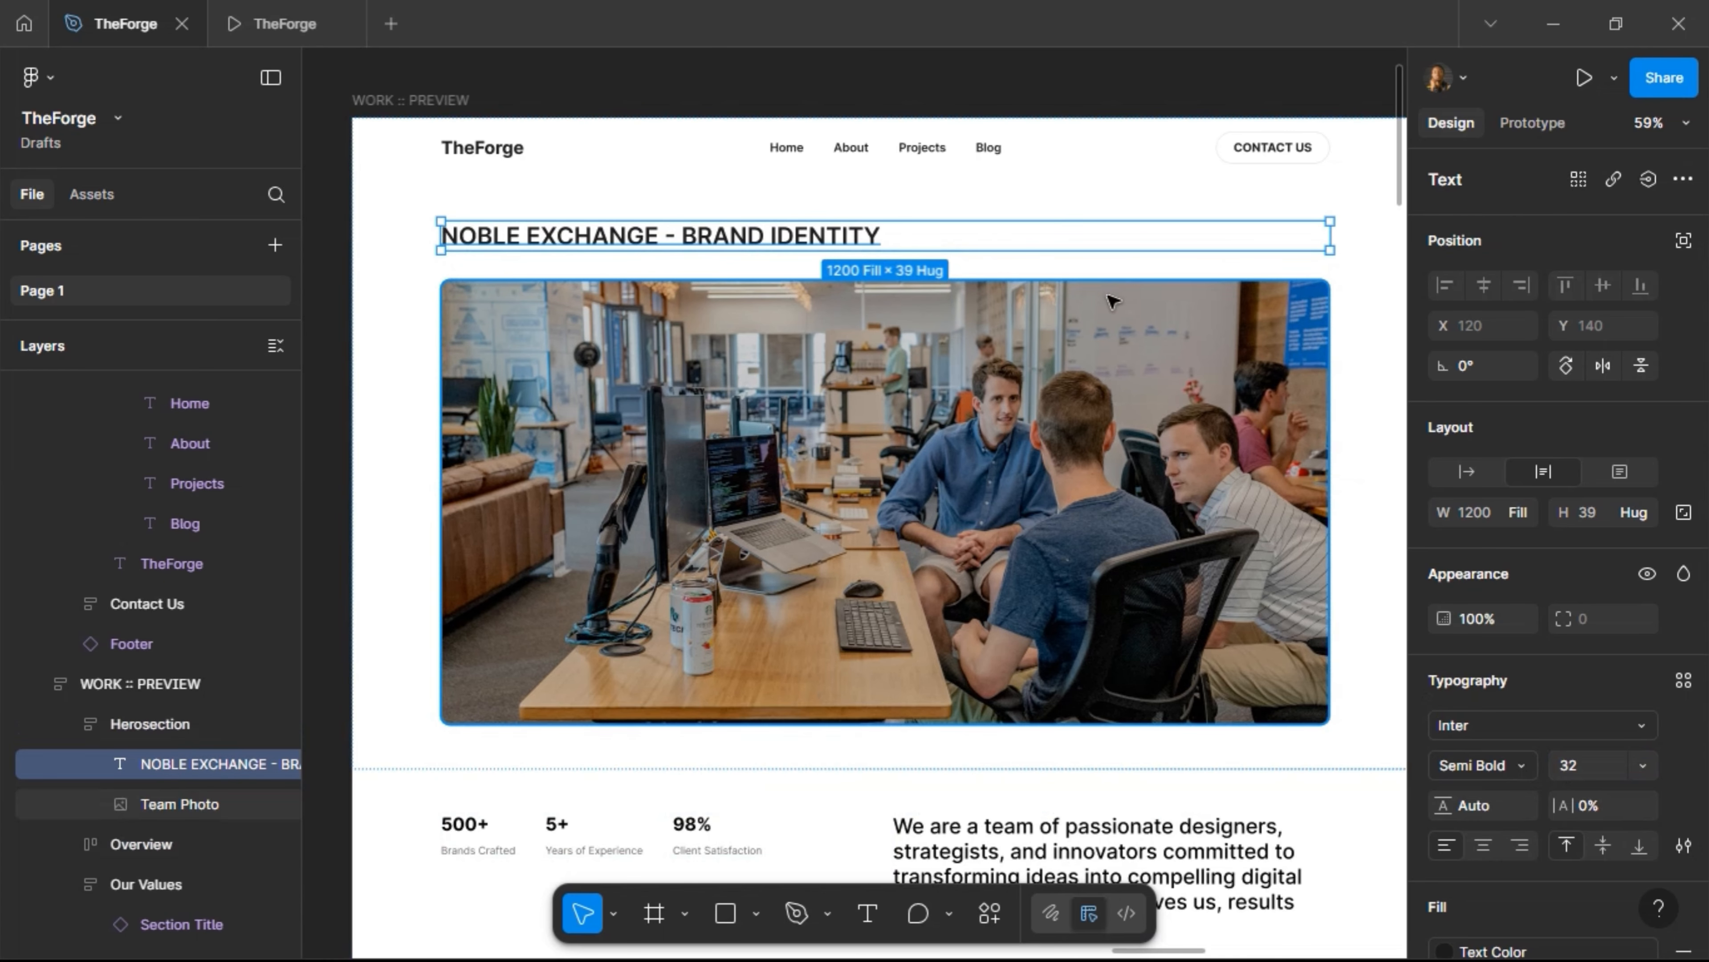
# Place a copy of the nav bar's CONTACT US button between the hero heading and Team Photo, and detach the instance
pyautogui.click(1232, 148)
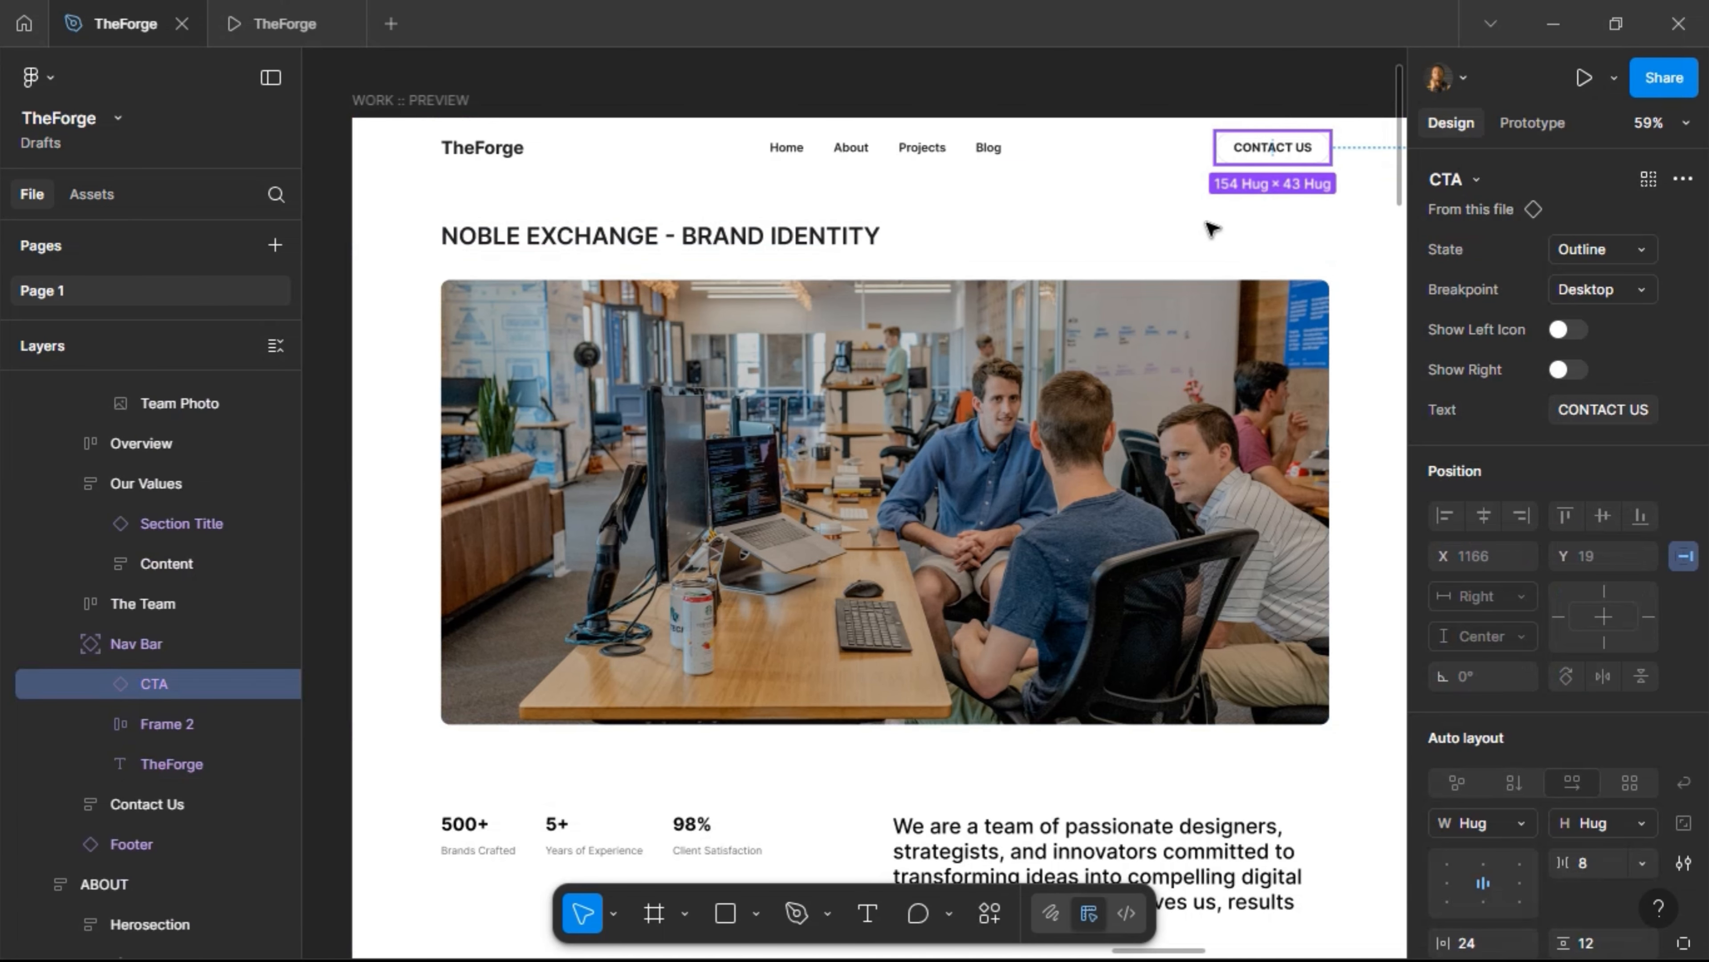
pyautogui.click(1010, 248)
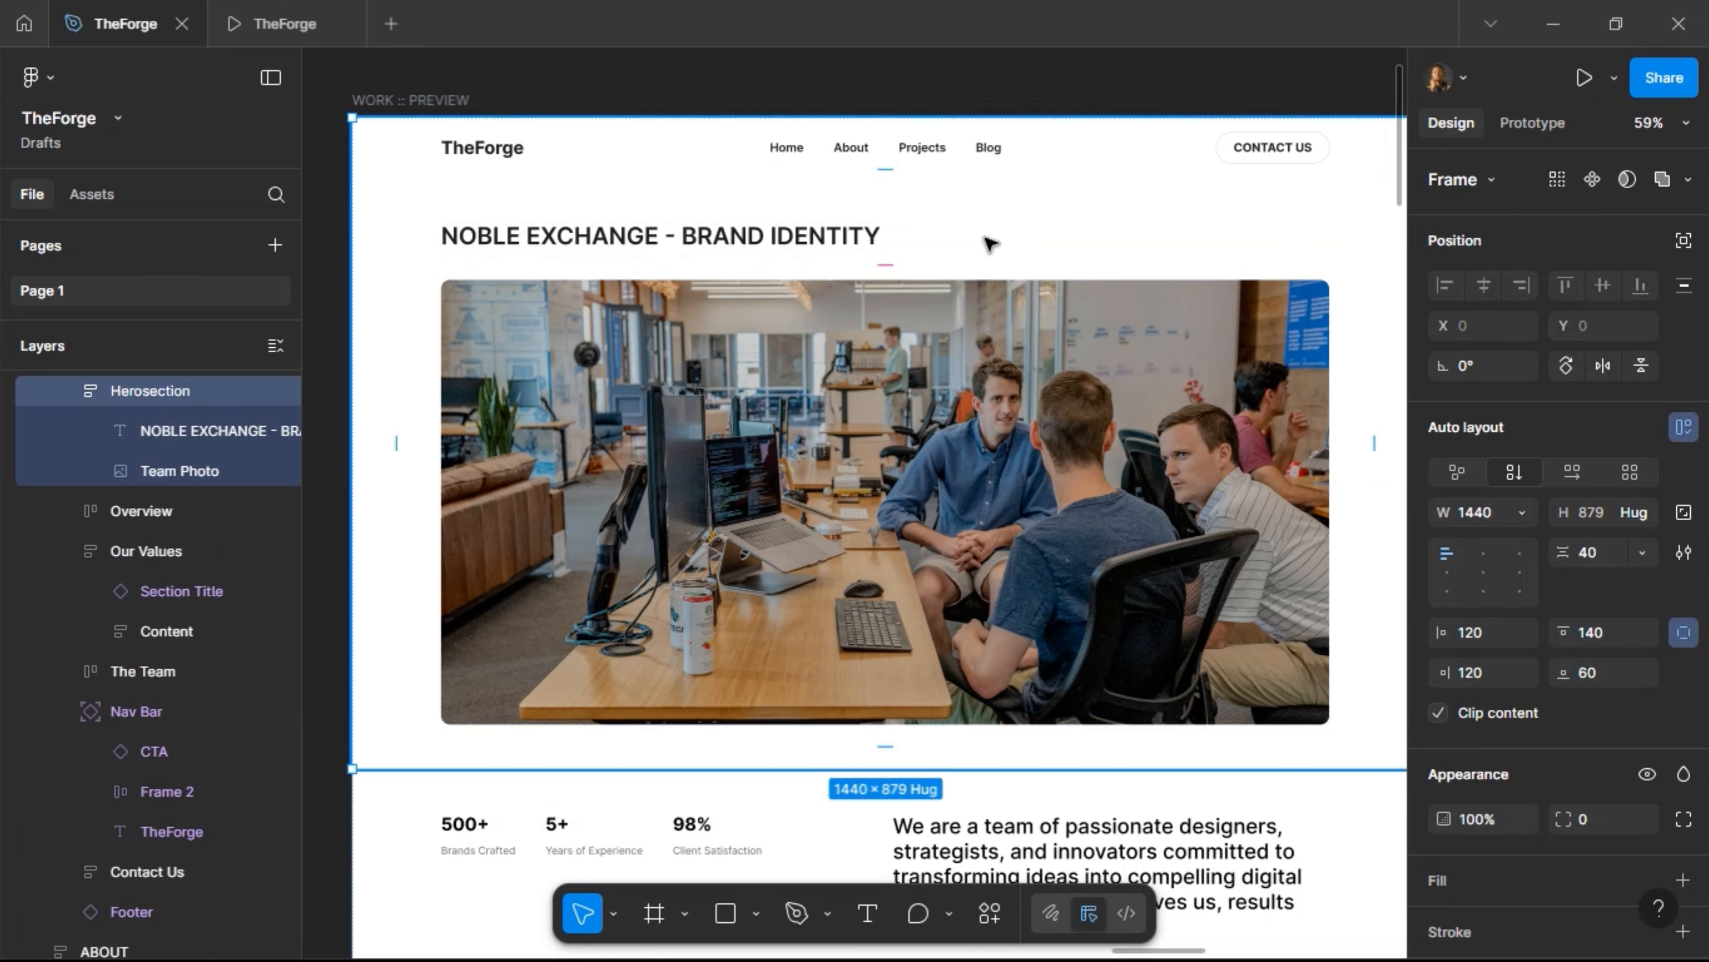
pyautogui.click(757, 242)
pyautogui.hotkey('ctrl', 'd')
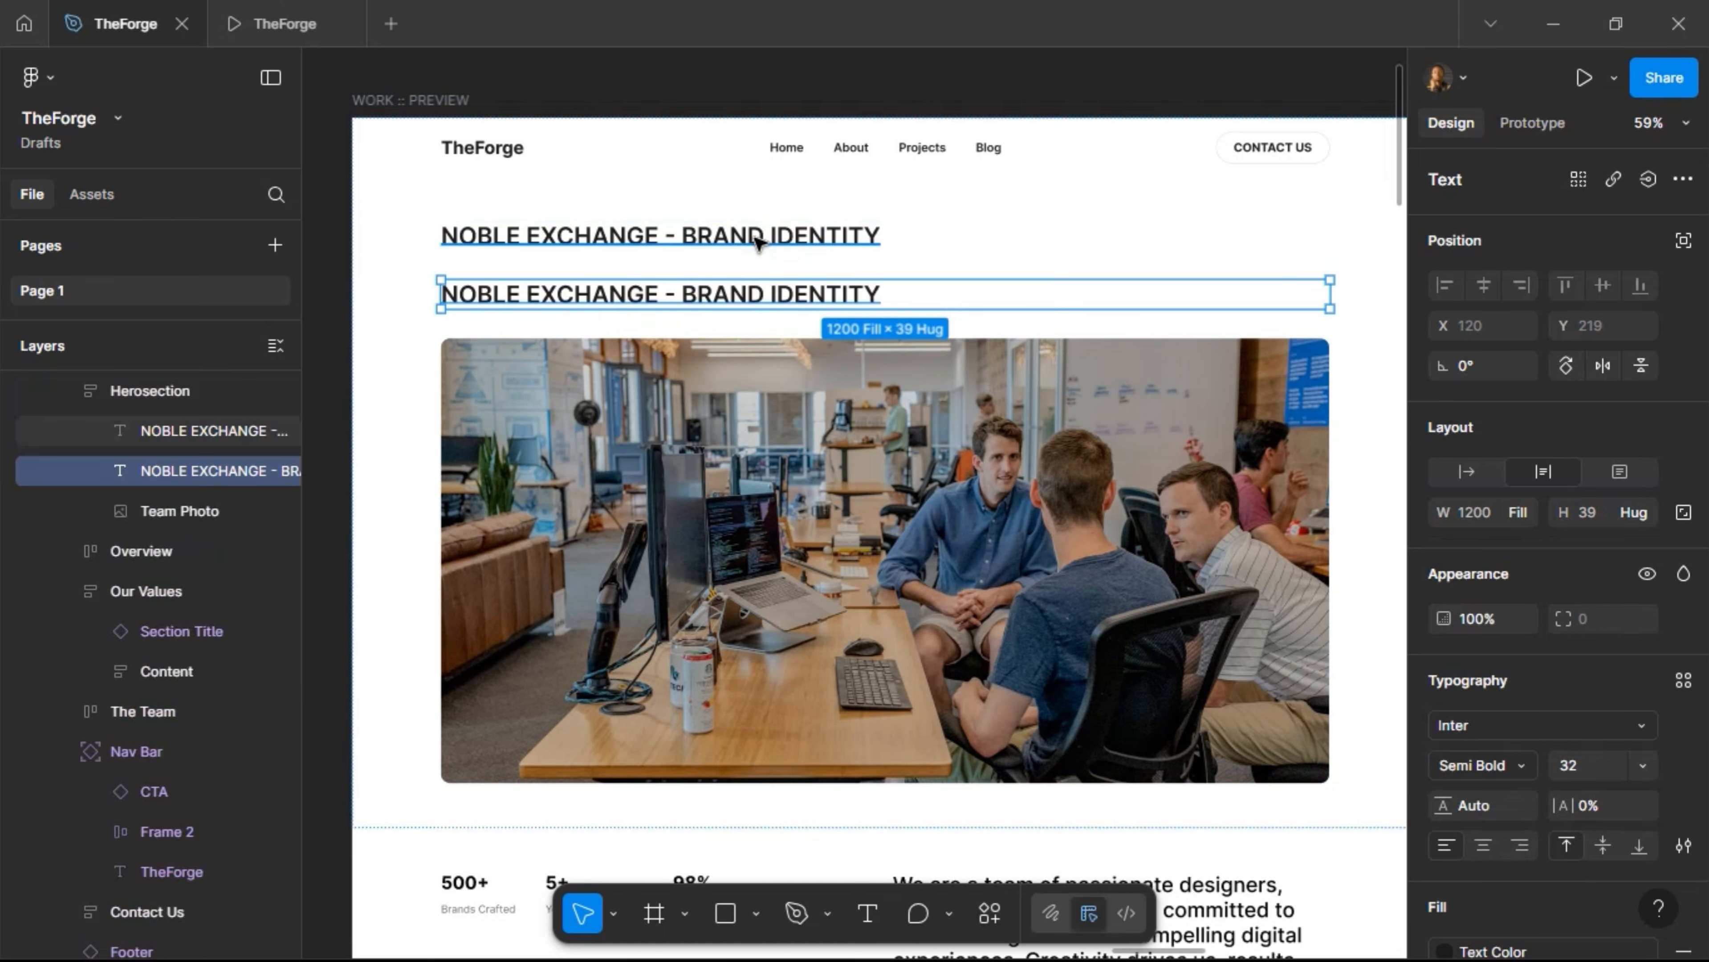
pyautogui.hotkey('ctrl', 'shift', 'r')
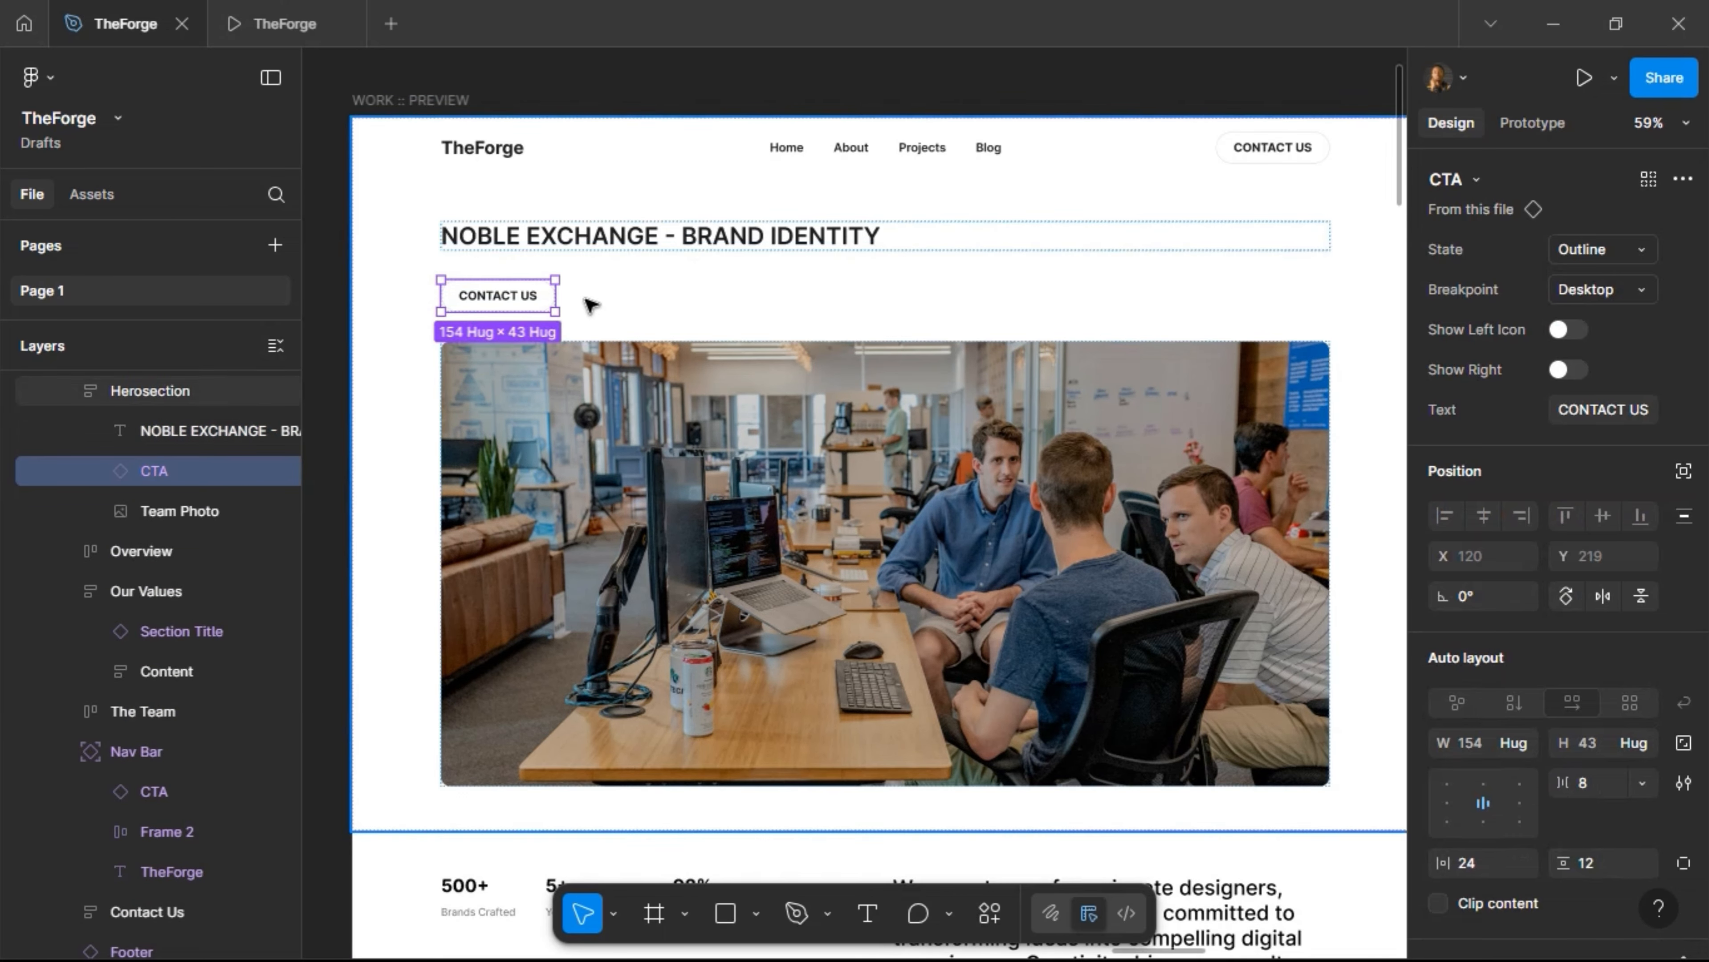
pyautogui.rightClick(518, 302)
pyautogui.moveTo(645, 738)
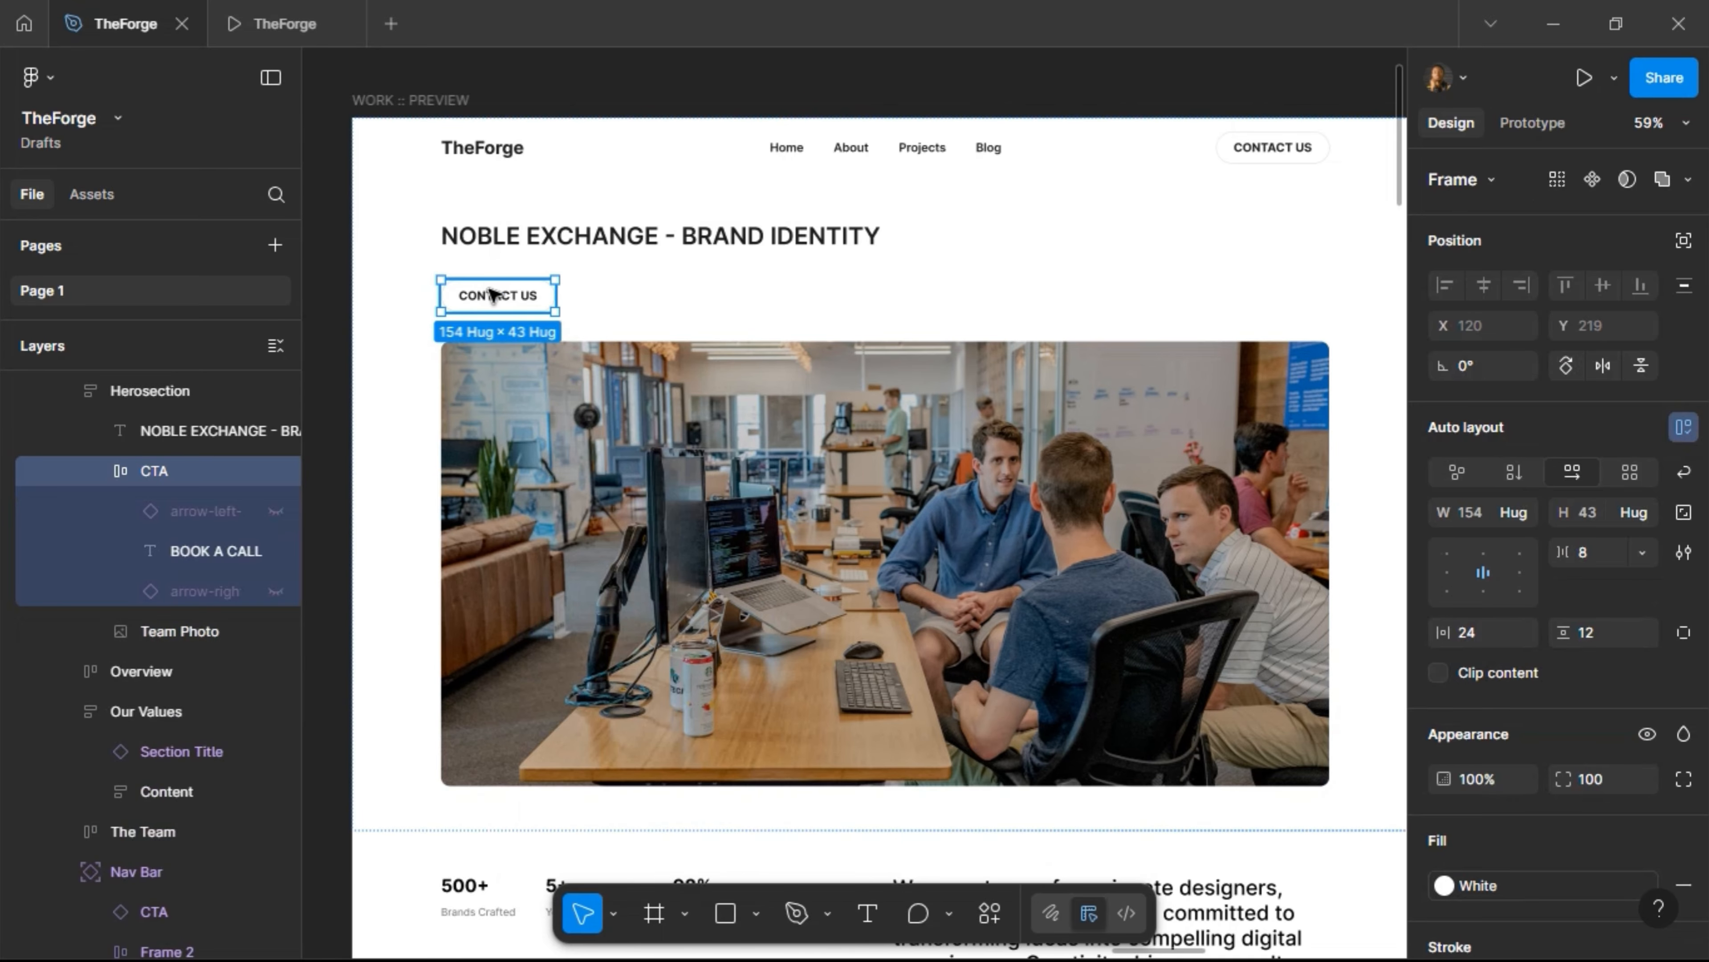
# Duplicate the detached CONTACT US button and wrap both in a horizontal auto layout with a gap of 20
pyautogui.hotkey('ctrl', 'd')
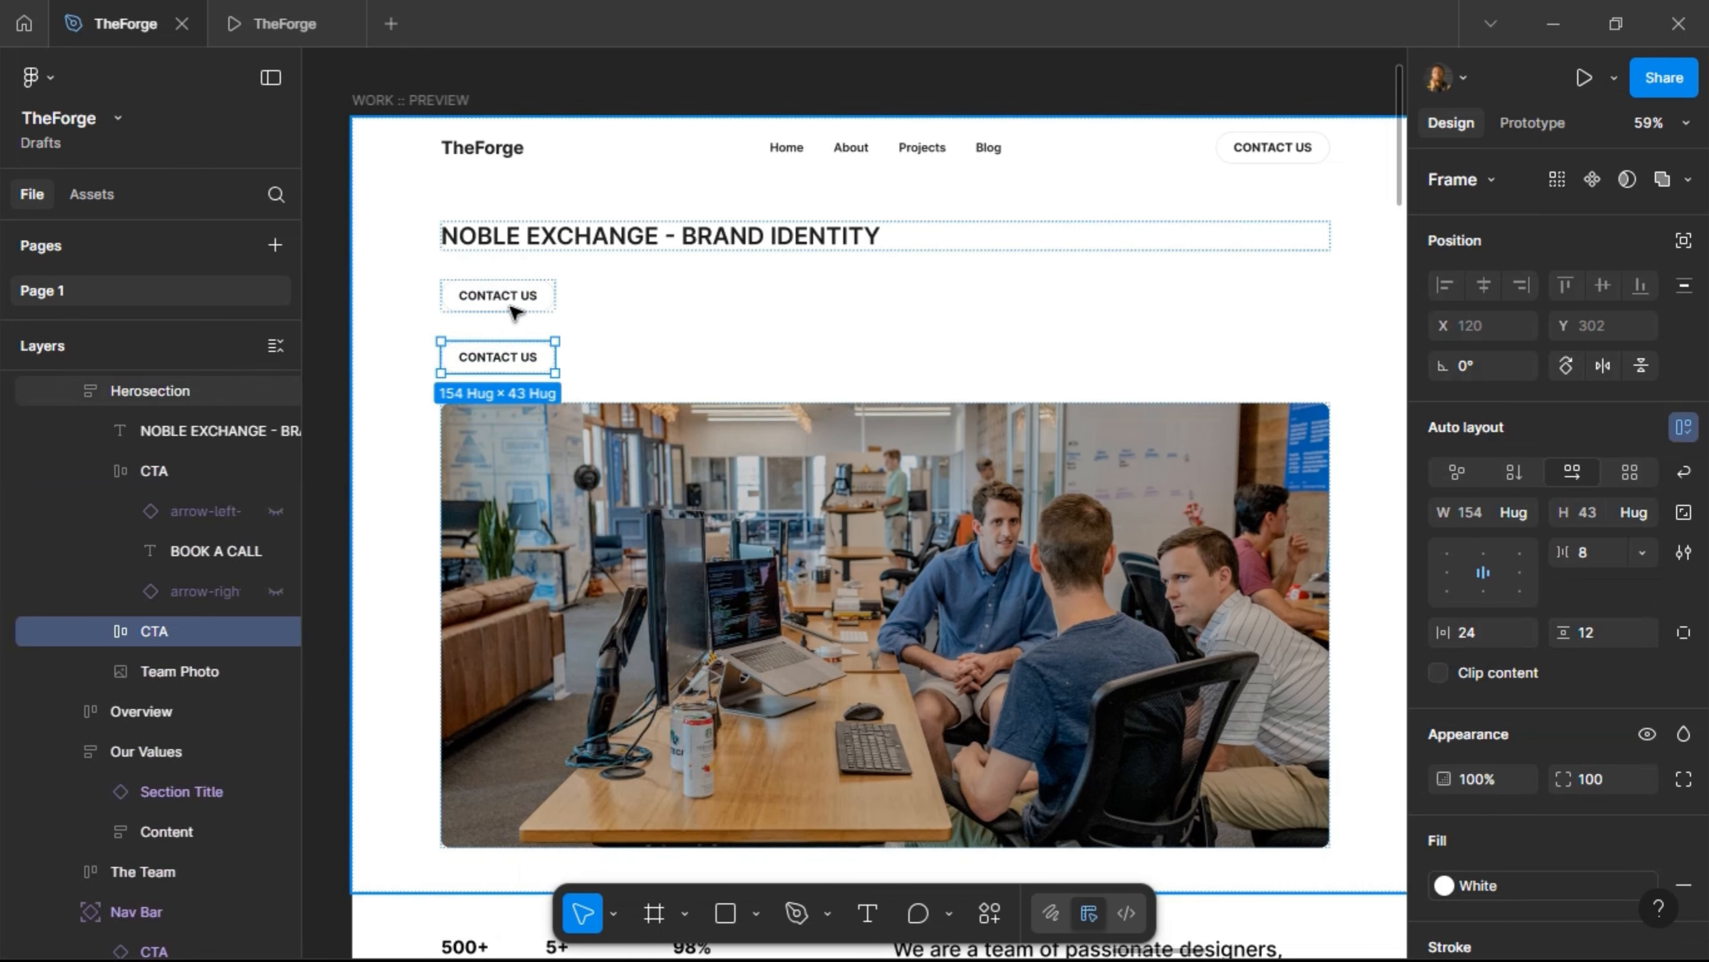
pyautogui.keyDown('shift'); pyautogui.click(513, 311); pyautogui.keyUp('shift')
pyautogui.scroll(-1, 1673, 431)
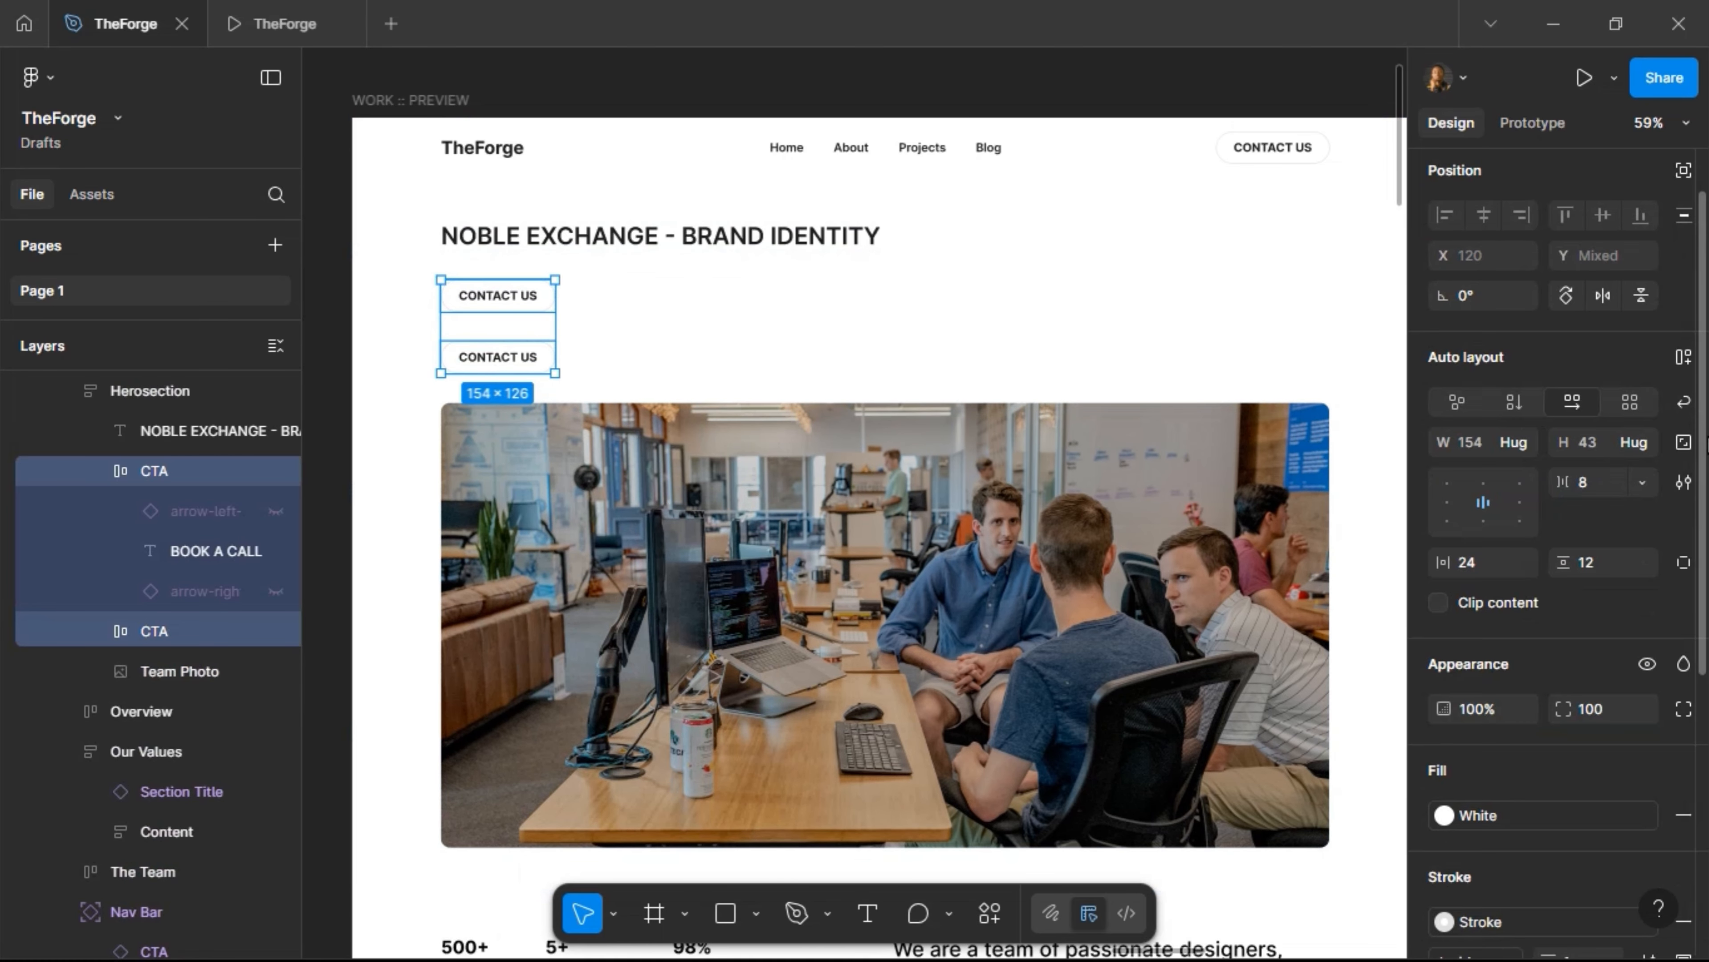
pyautogui.click(1684, 357)
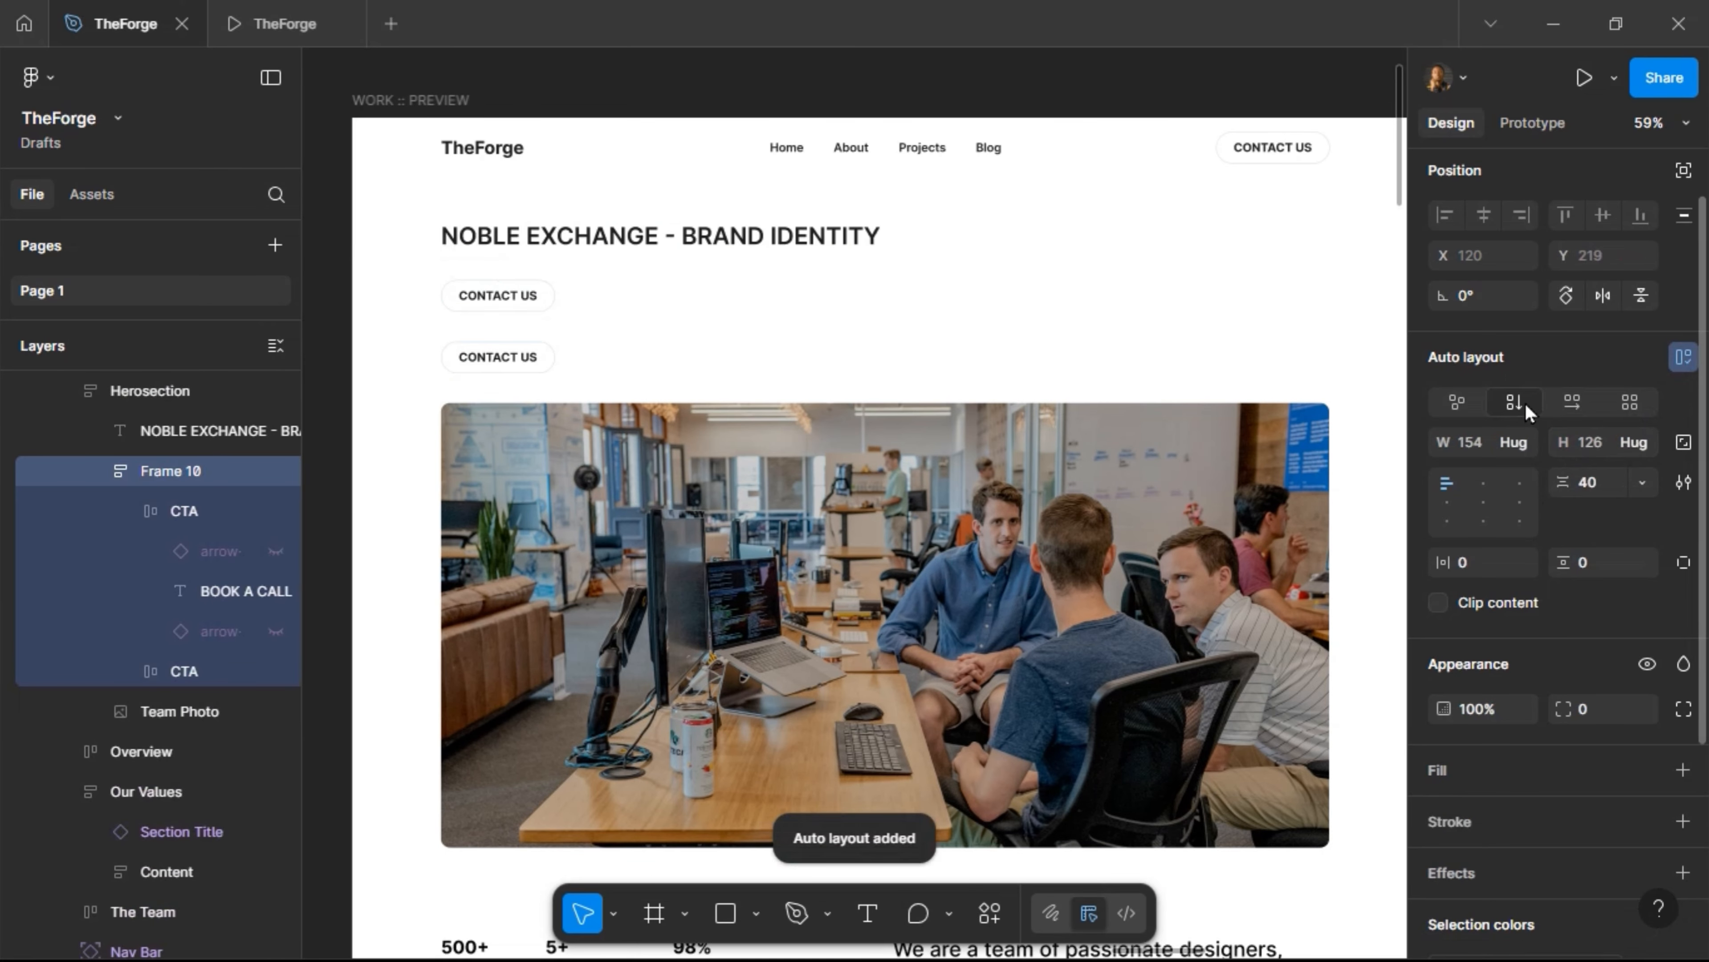
pyautogui.click(1569, 404)
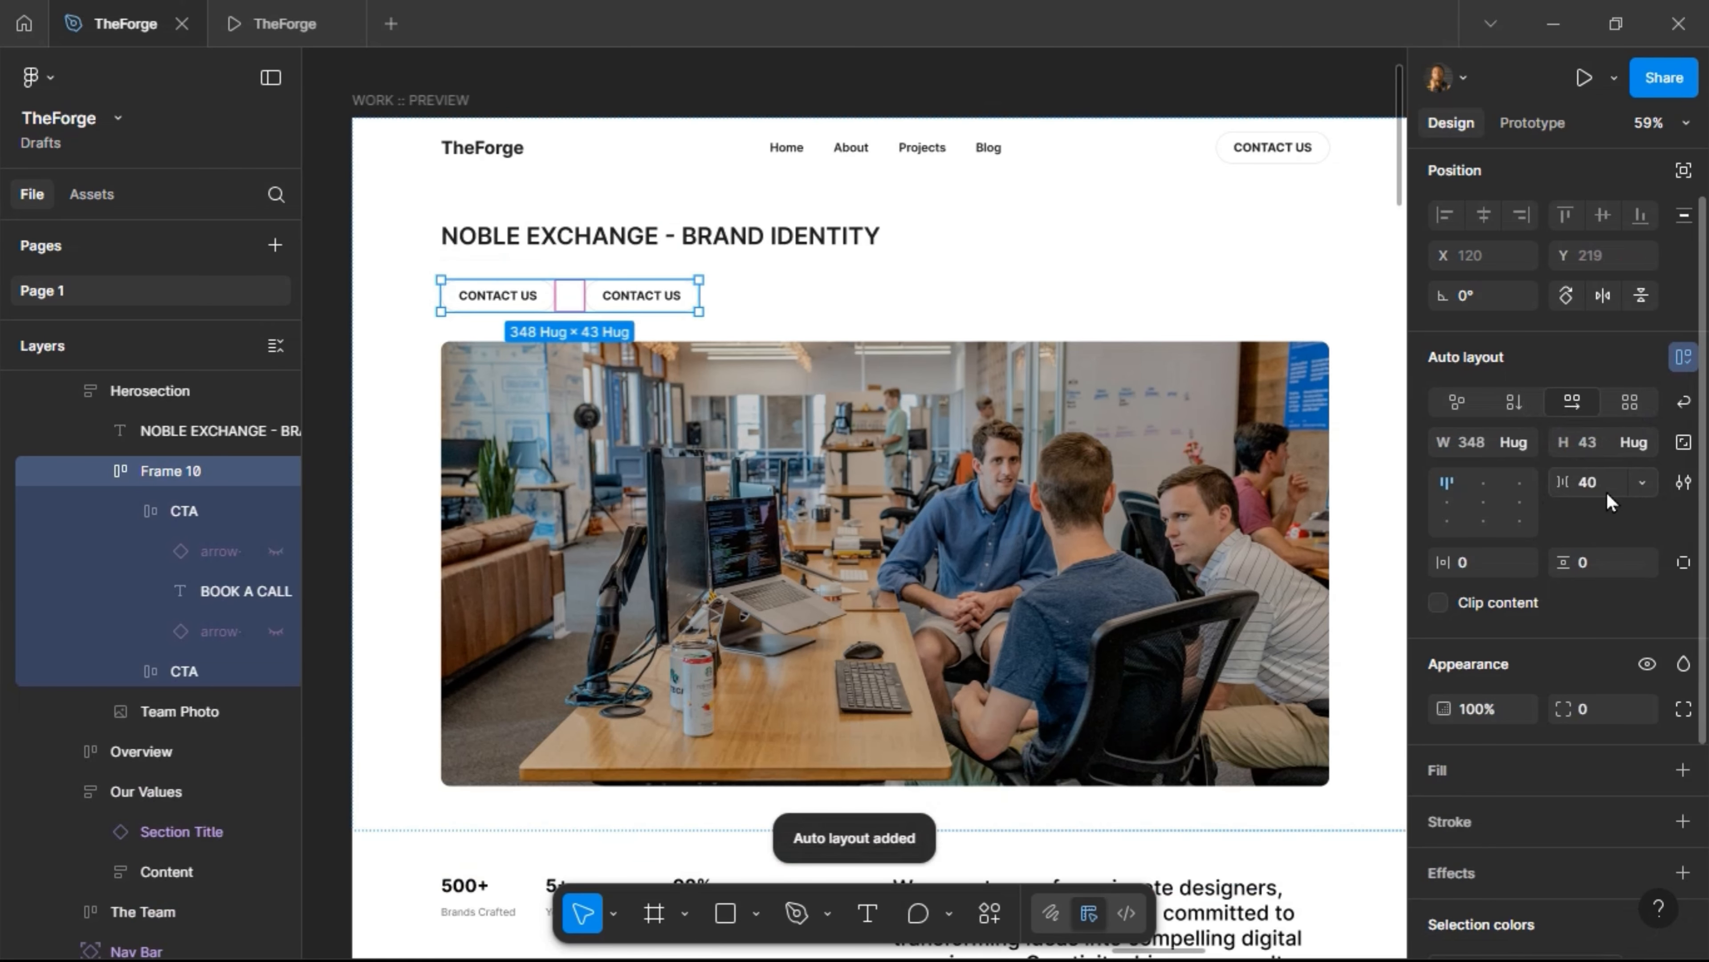
pyautogui.click(1606, 478)
pyautogui.write('20')
pyautogui.press('Return')
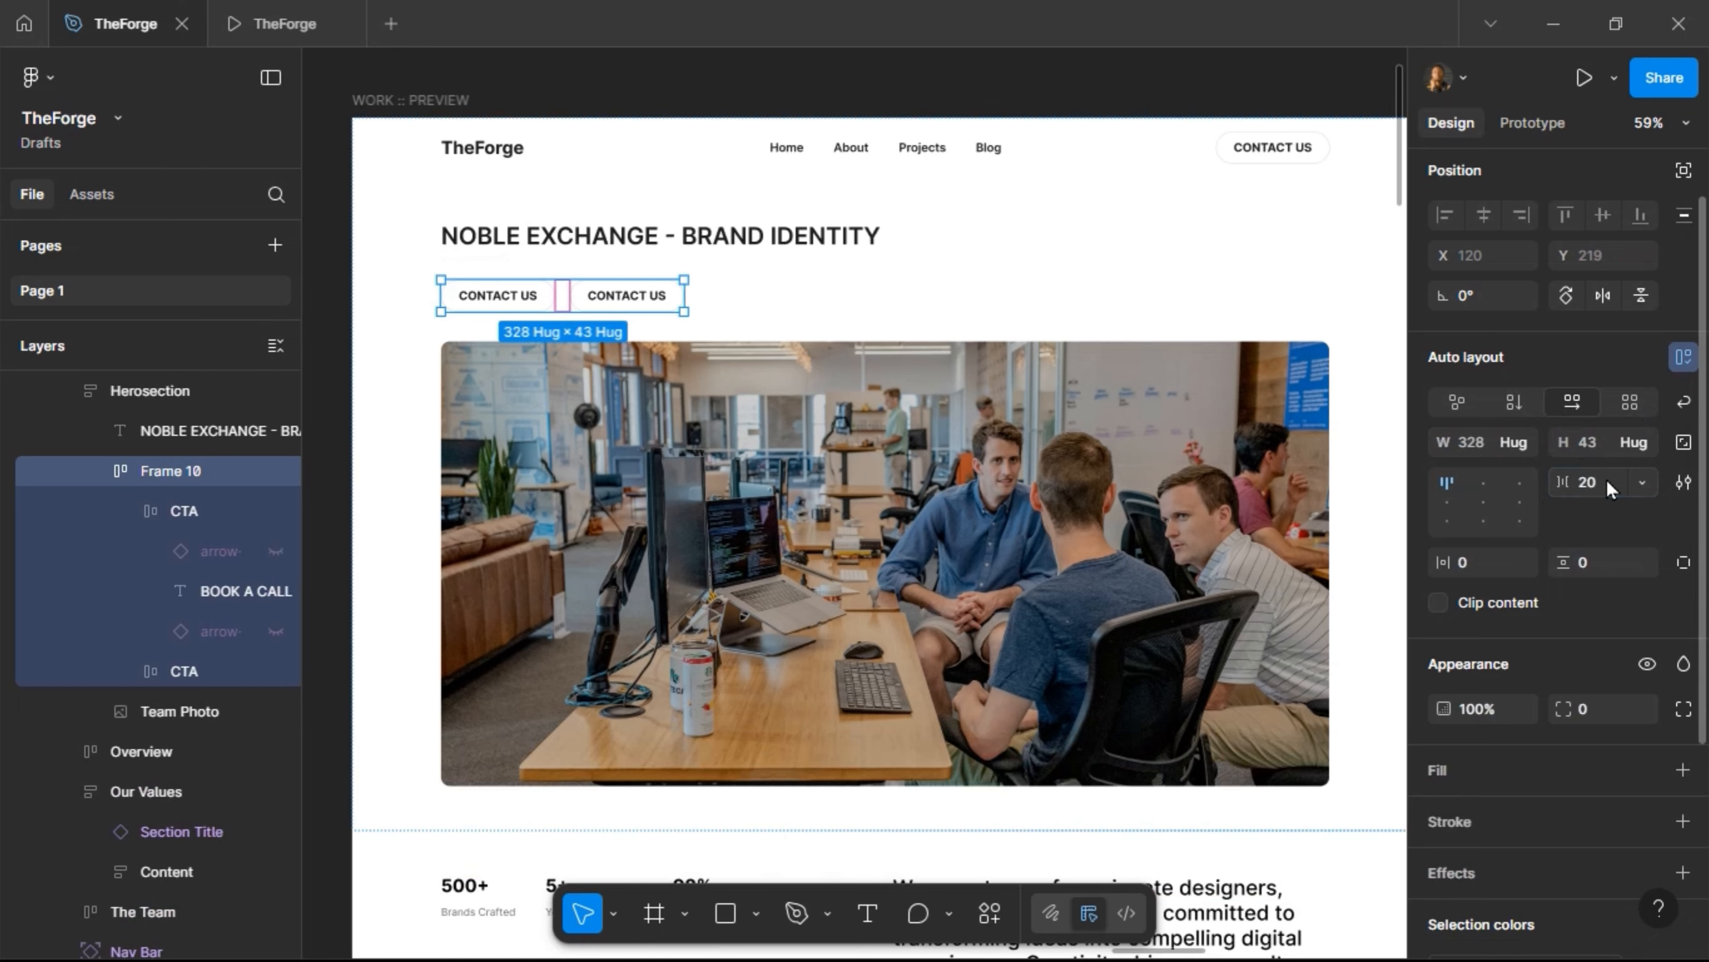
# Rename the auto layout frame holding the two hero buttons as Tags
pyautogui.doubleClick(194, 475)
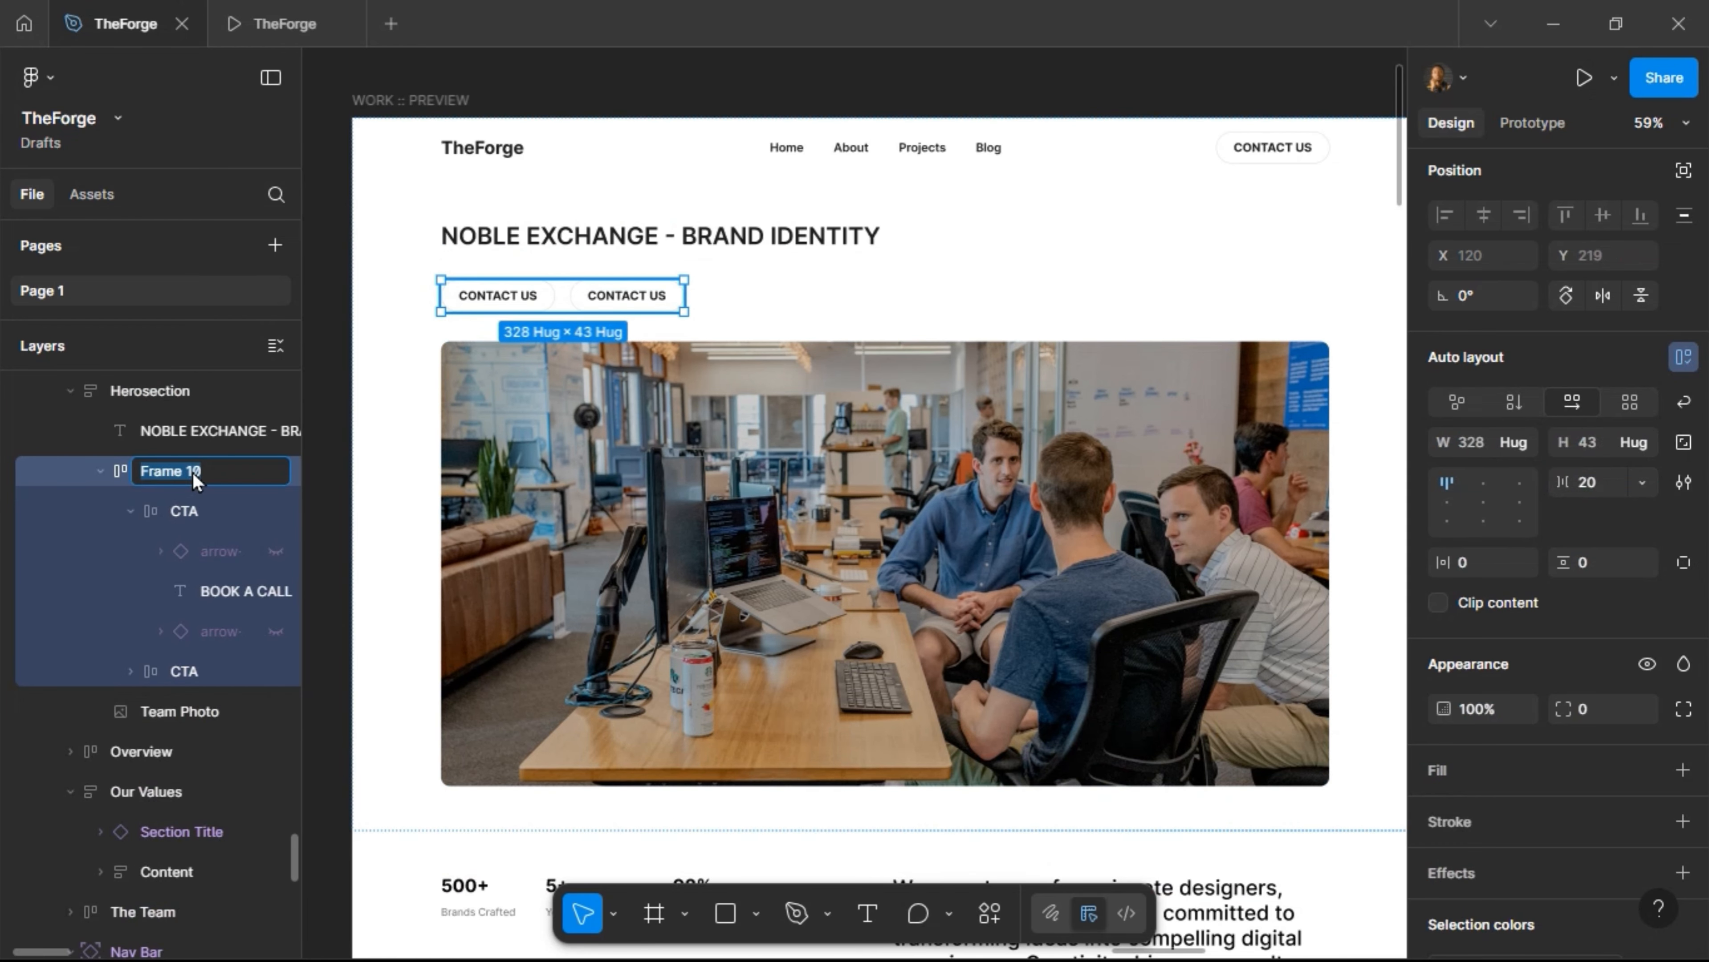
pyautogui.write('Tags')
pyautogui.press('Return')
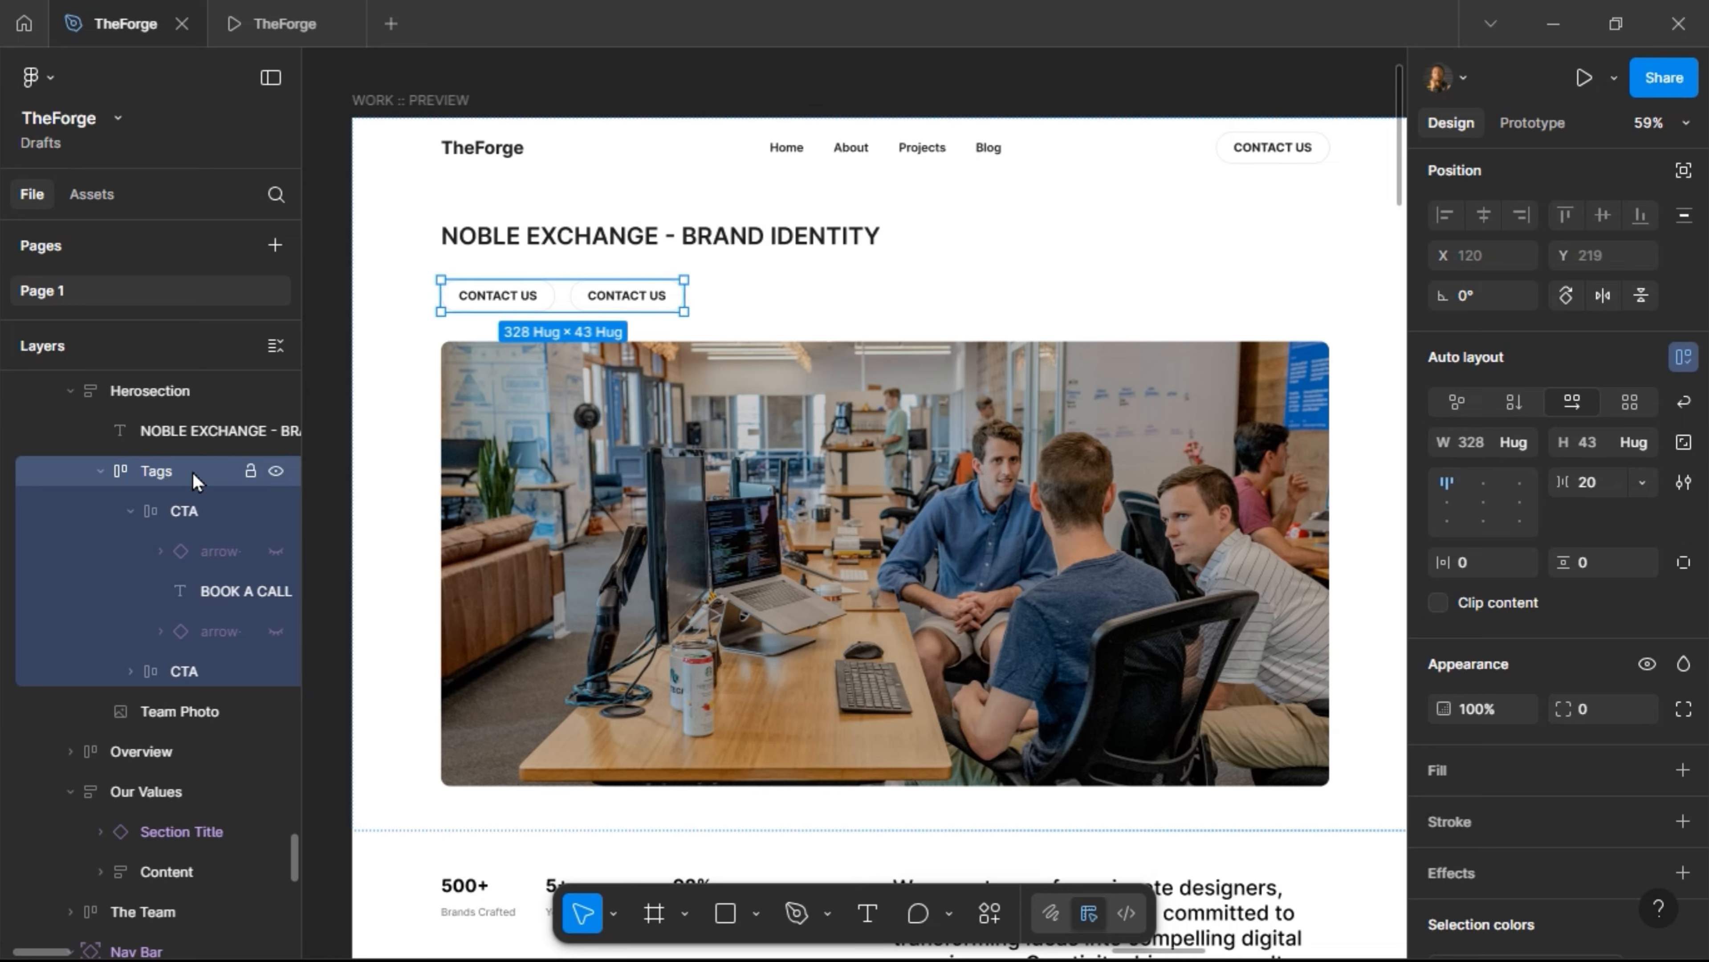
# Rename both CTA frames inside the hero's Tags frame as Tag and collapse their layers
pyautogui.doubleClick(185, 512)
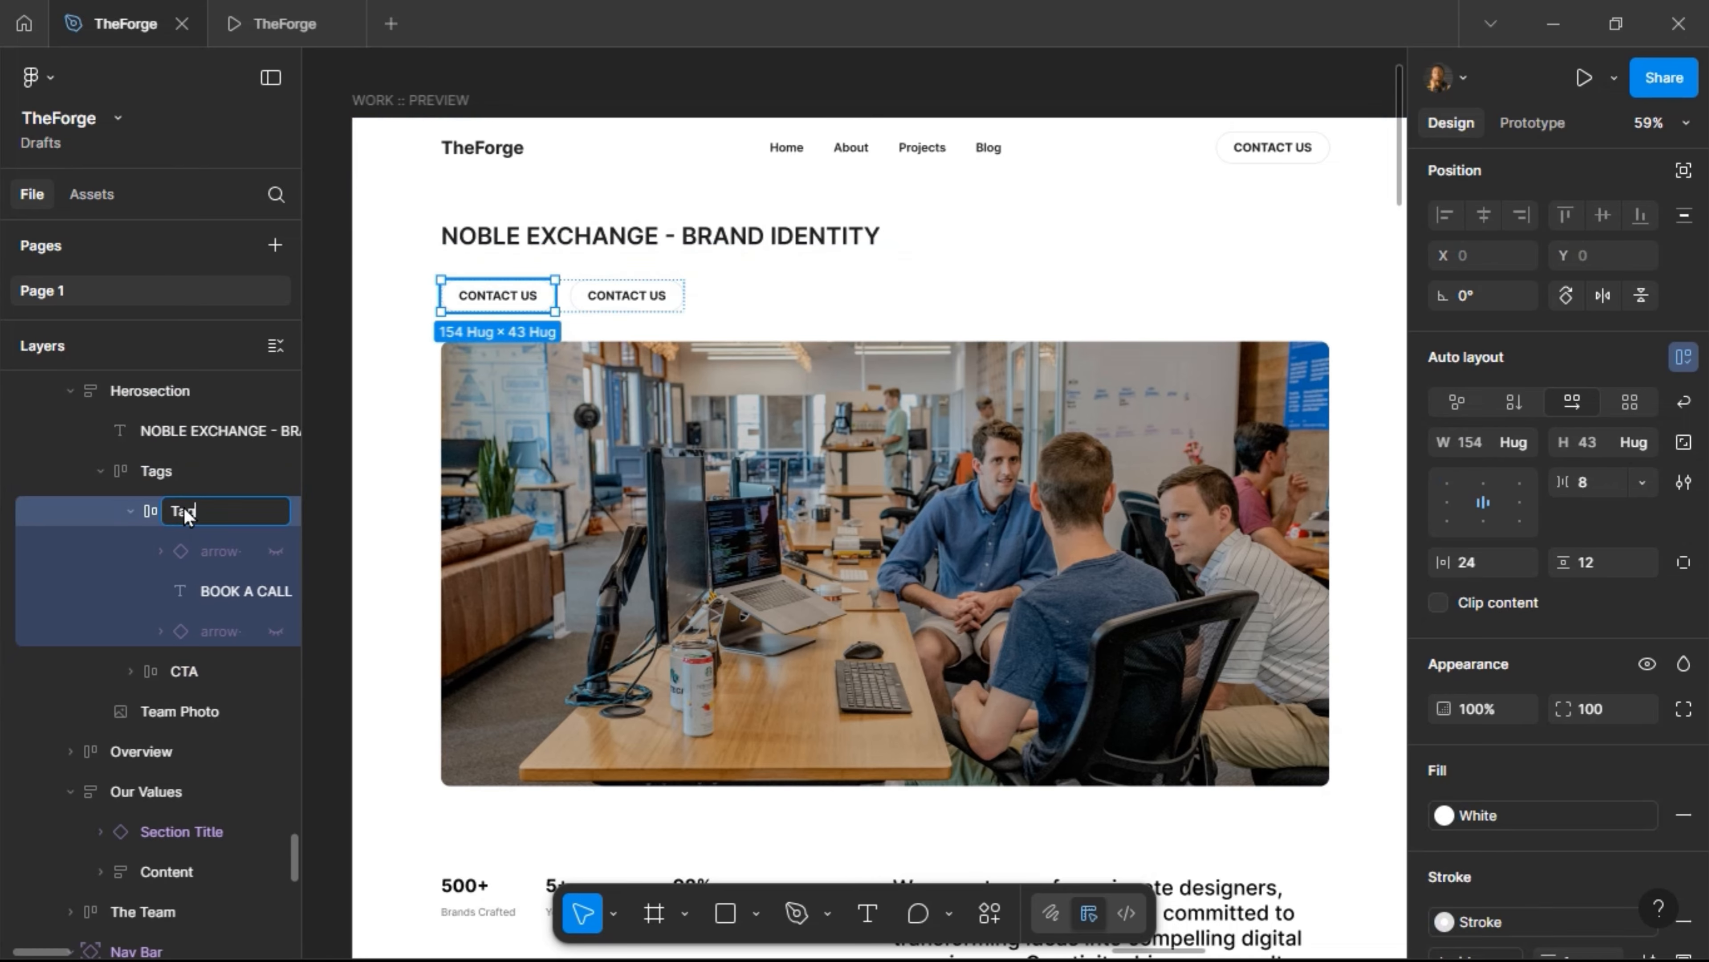
pyautogui.press('Return')
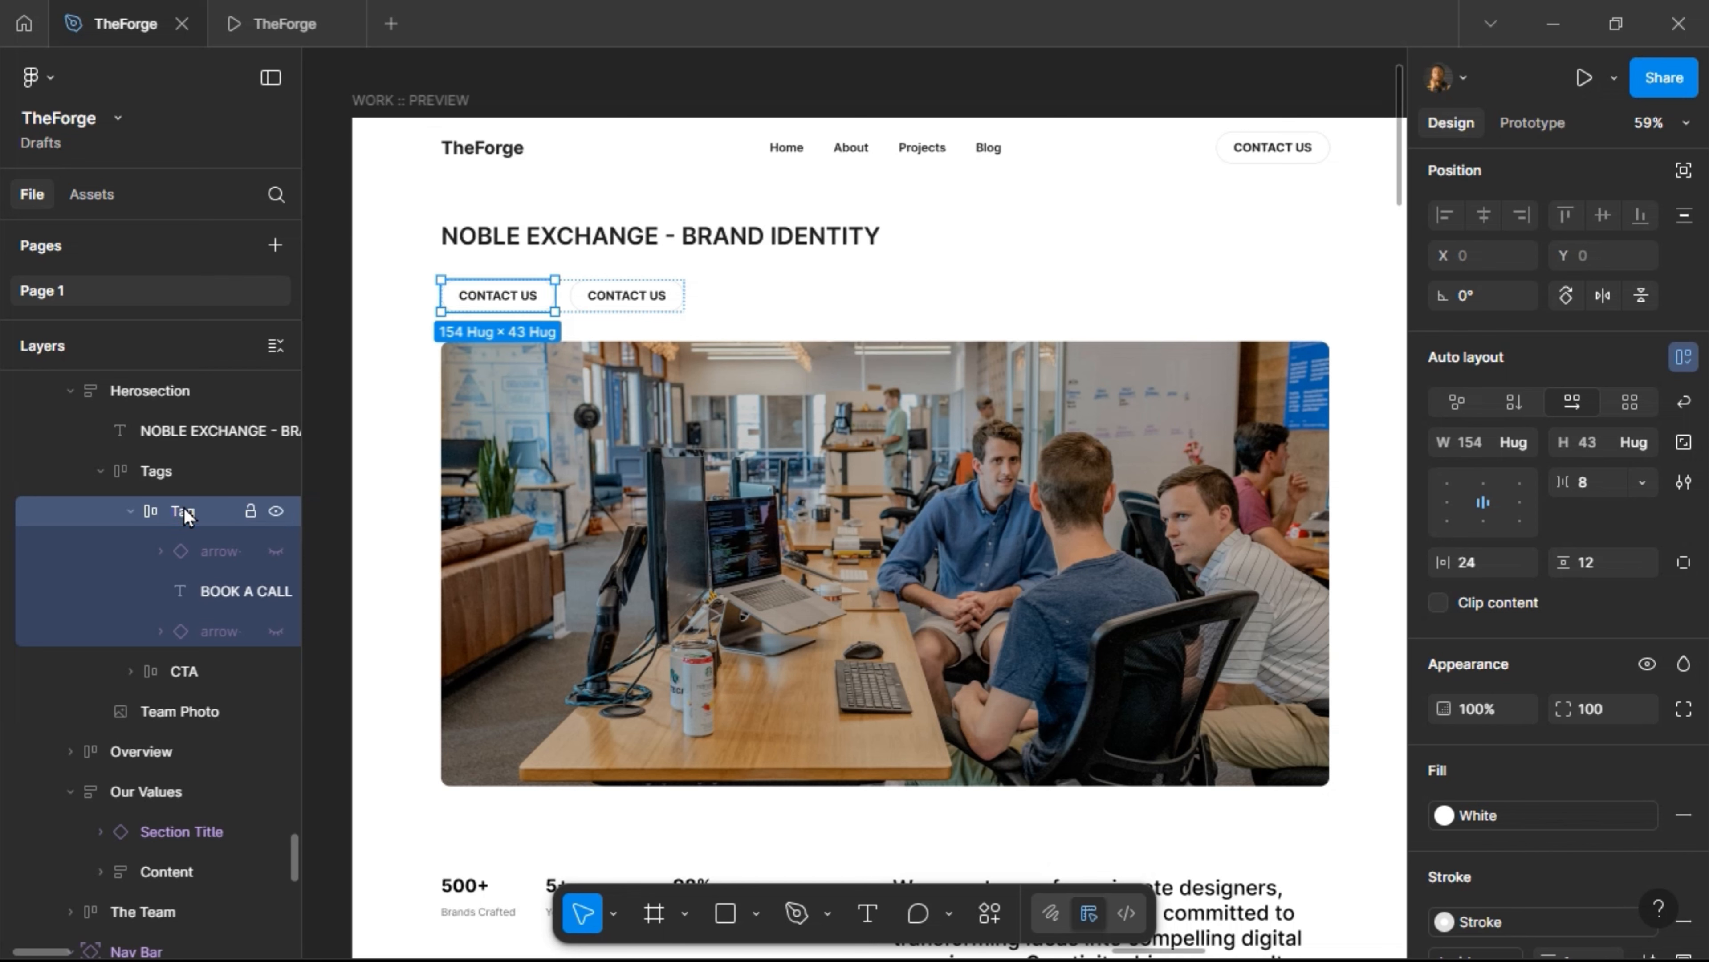
pyautogui.doubleClick(196, 674)
pyautogui.write('Tag')
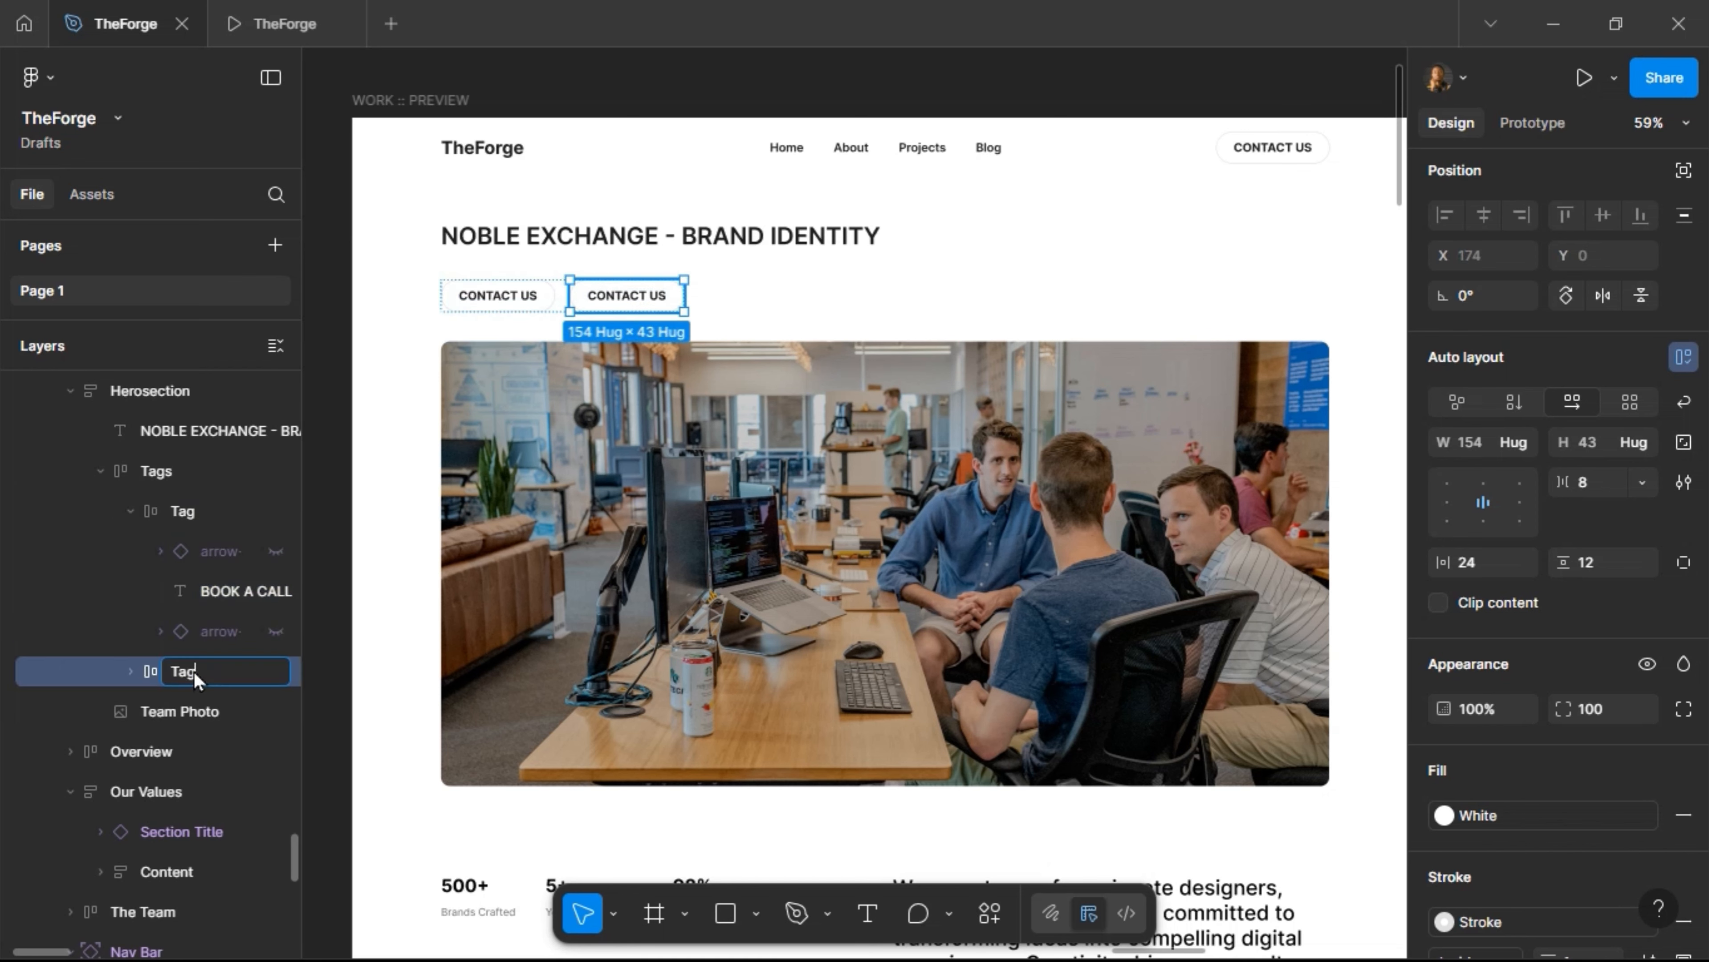
pyautogui.press('Return')
pyautogui.click(130, 514)
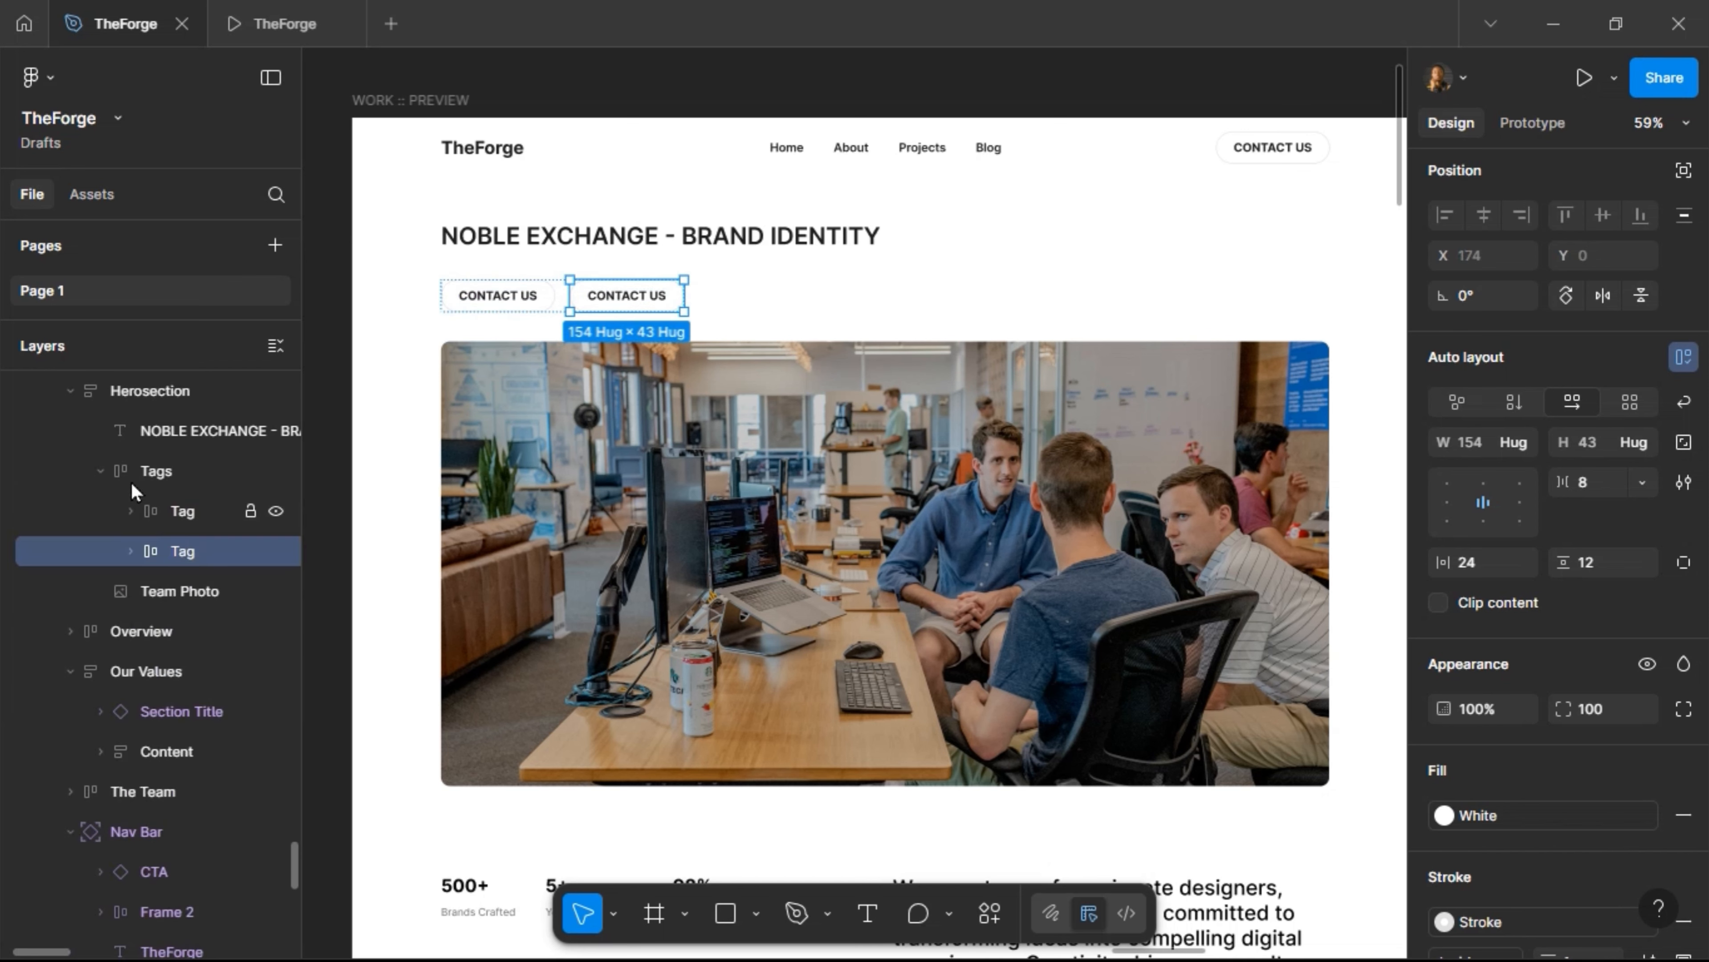
pyautogui.click(99, 476)
# Wrap the hero heading and the Tags frame in a horizontal auto layout with the gap set to Auto
pyautogui.keyDown('shift'); pyautogui.click(130, 439); pyautogui.keyUp('shift')
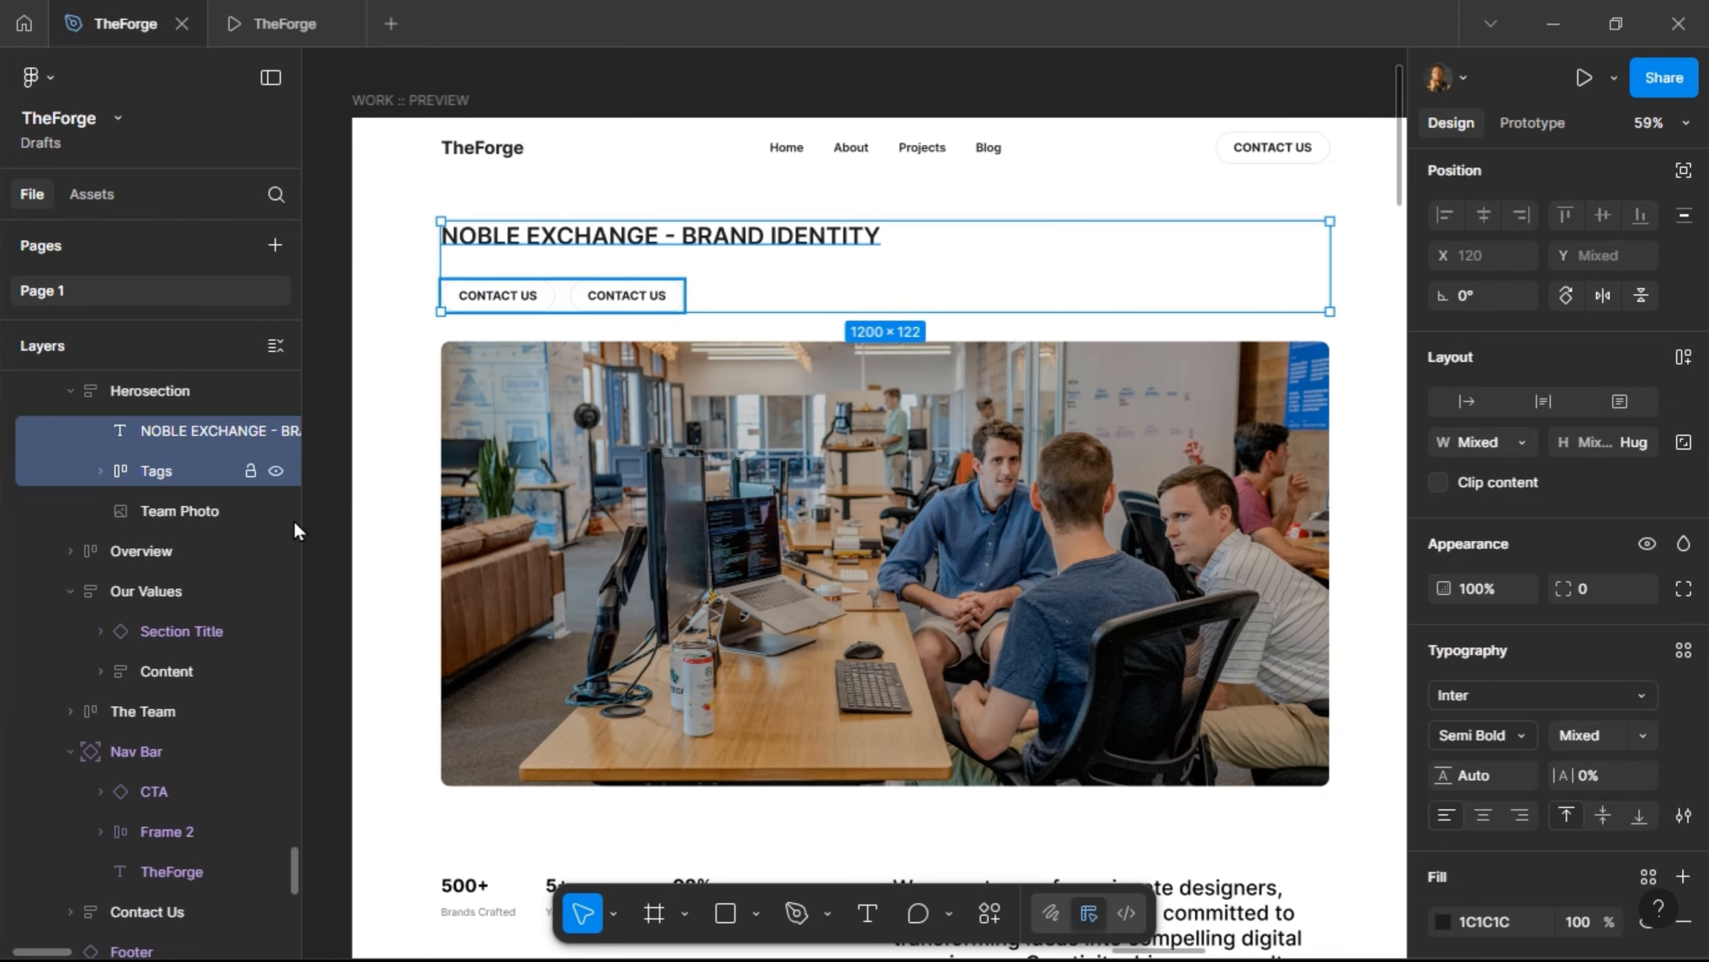
pyautogui.click(1684, 359)
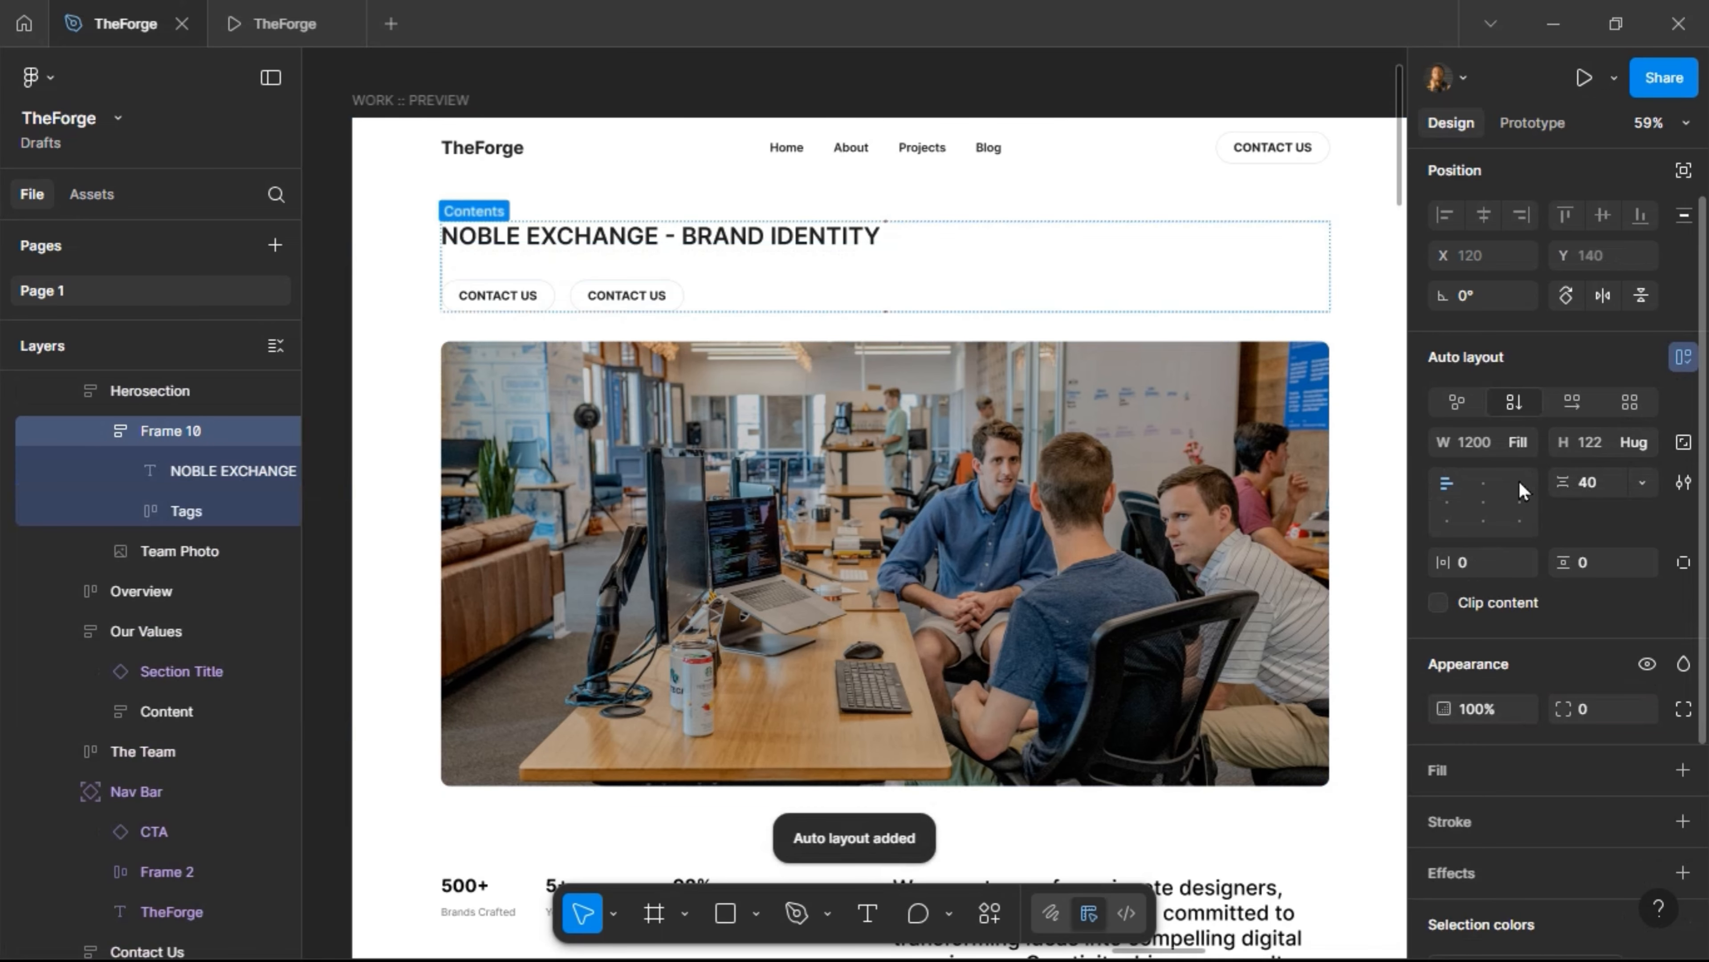
pyautogui.click(1561, 404)
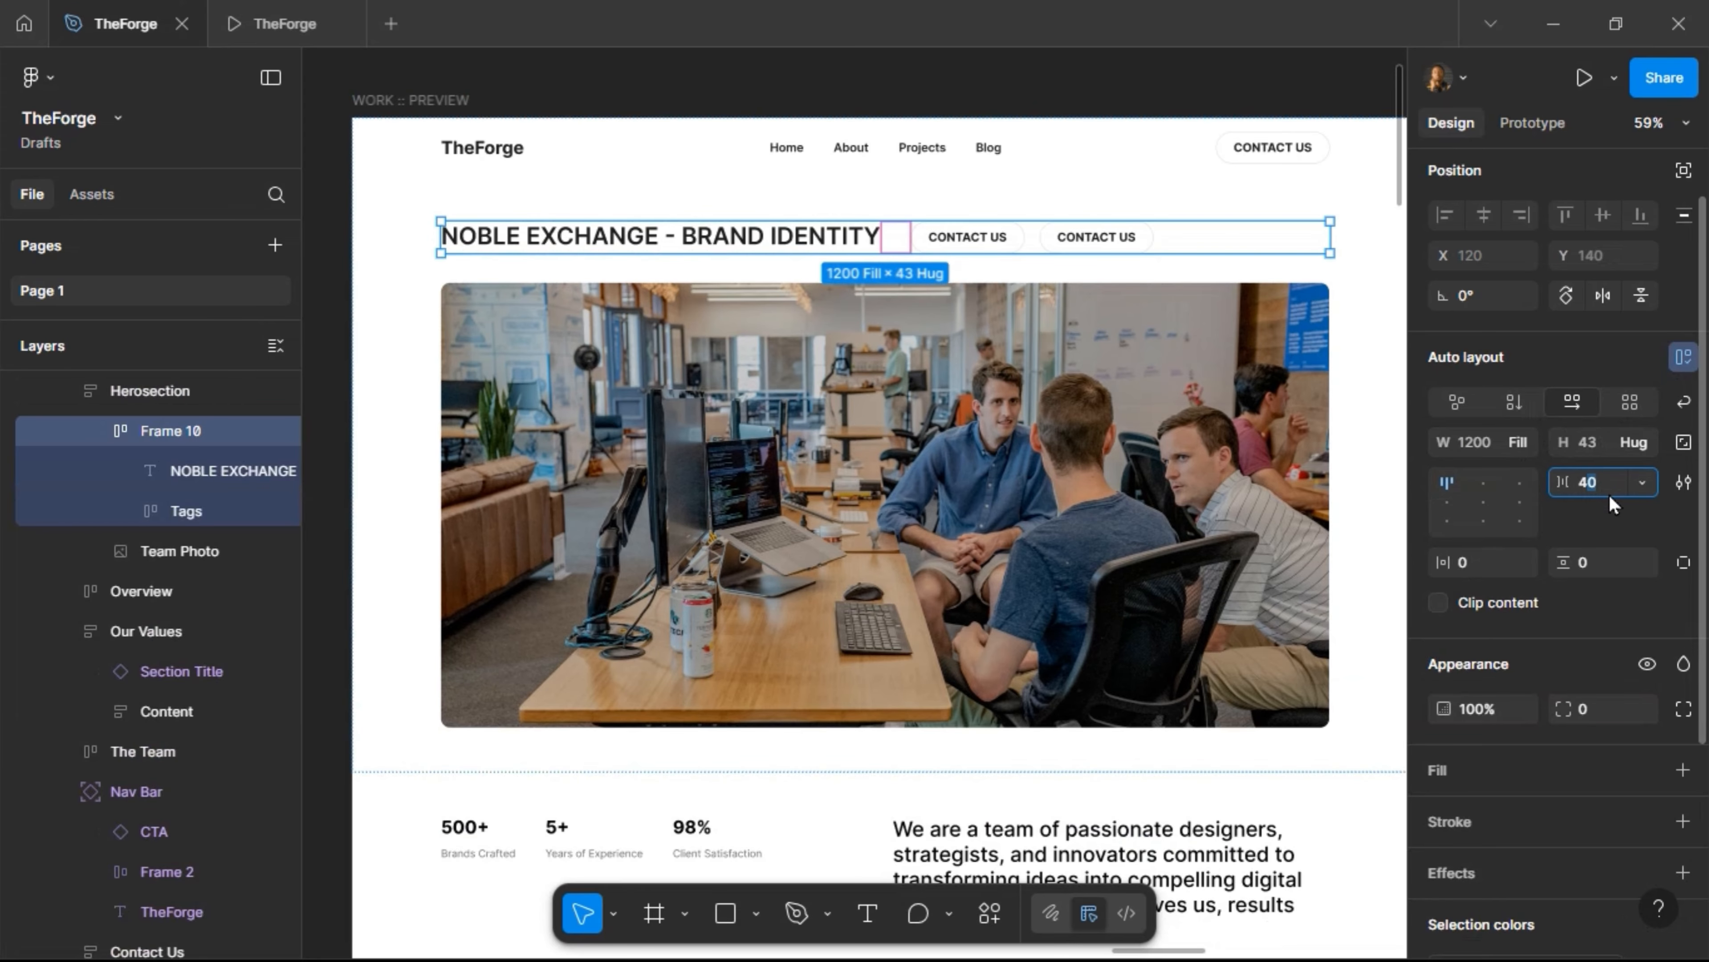
pyautogui.press('Return')
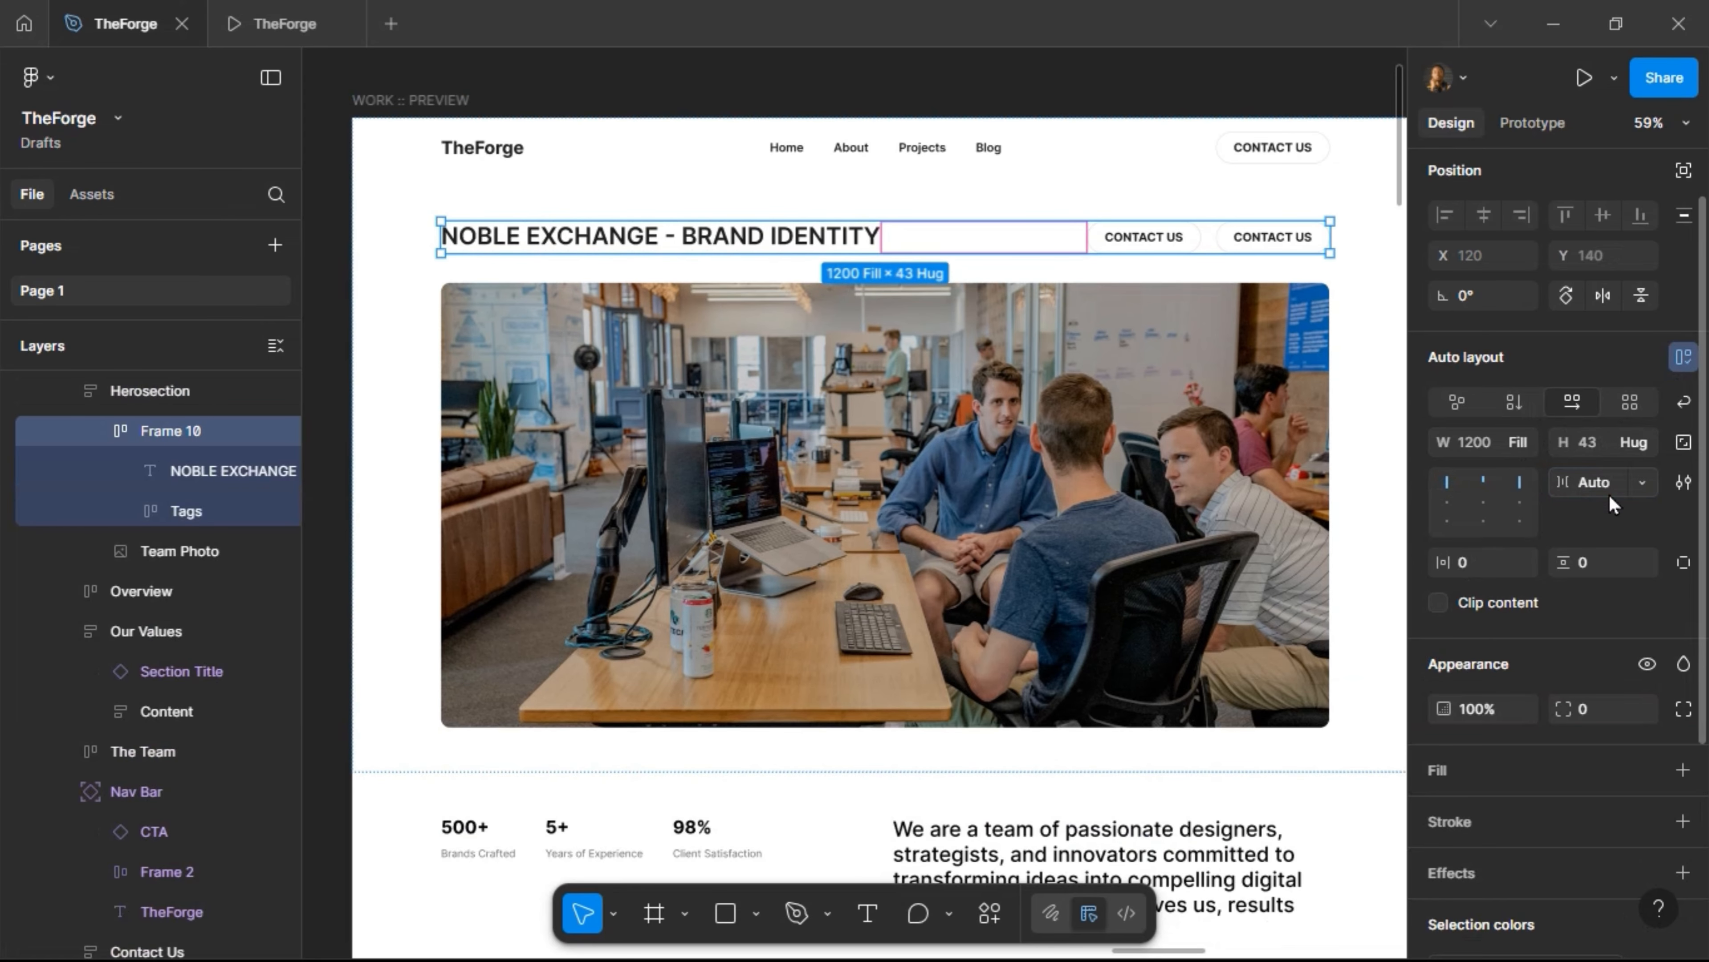
# Duplicate the first Tag button inside the Tags frame
pyautogui.click(1175, 241)
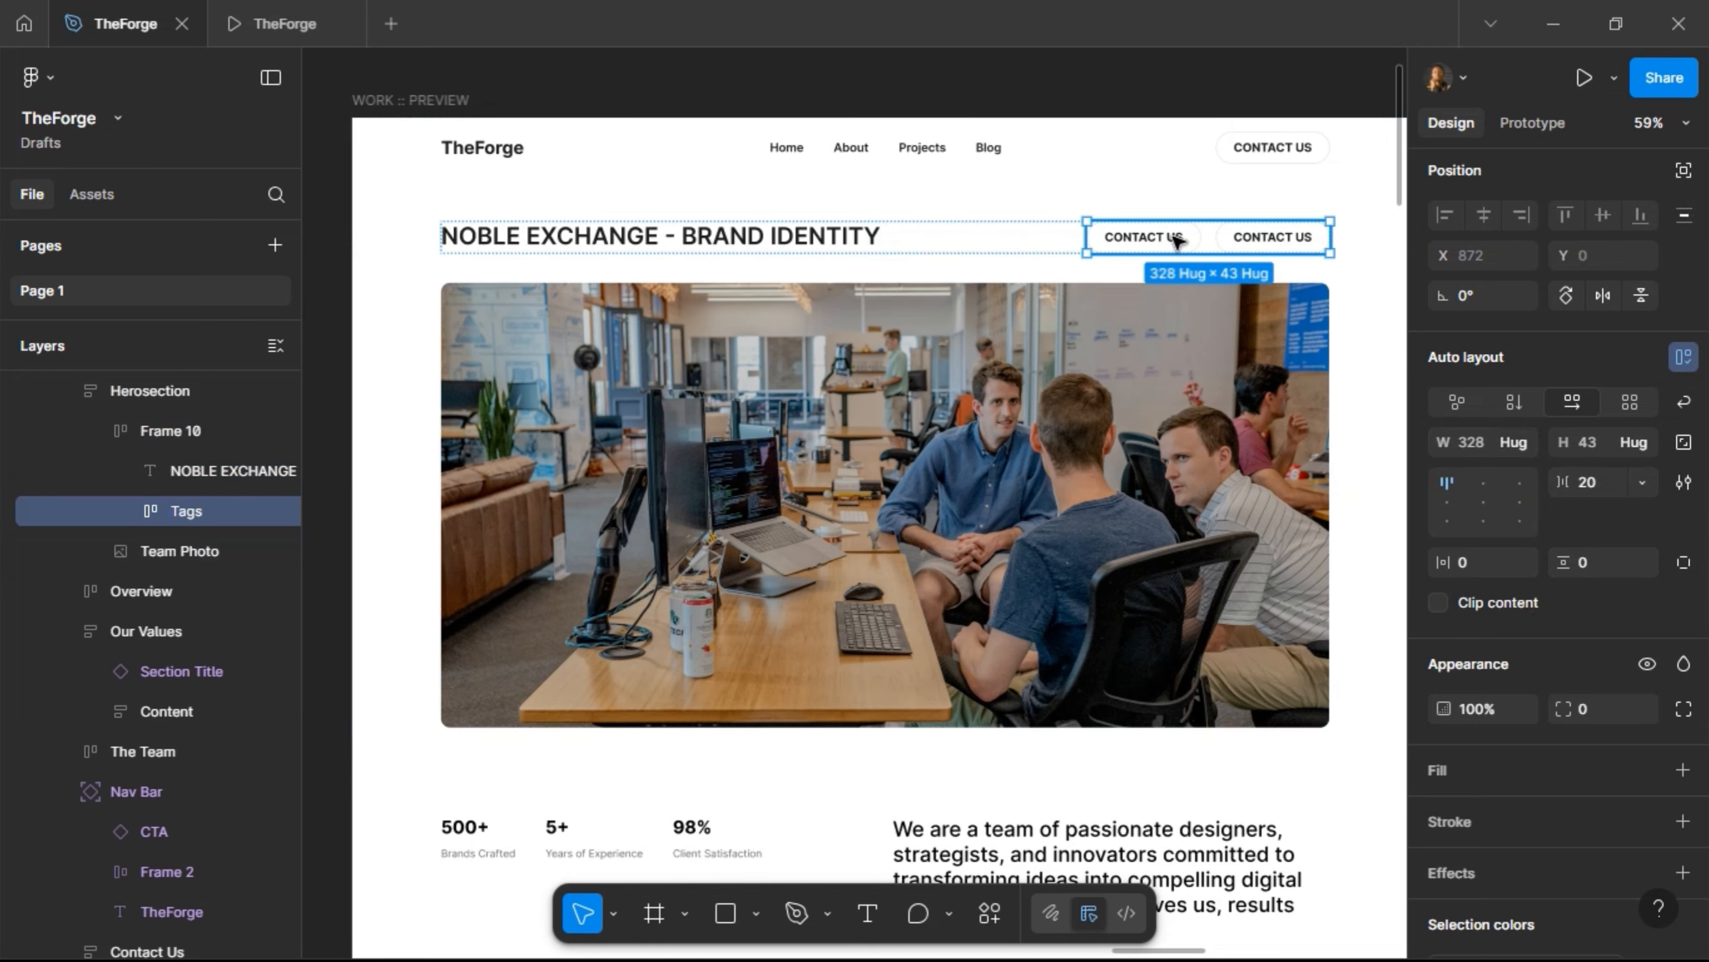
pyautogui.click(1175, 240)
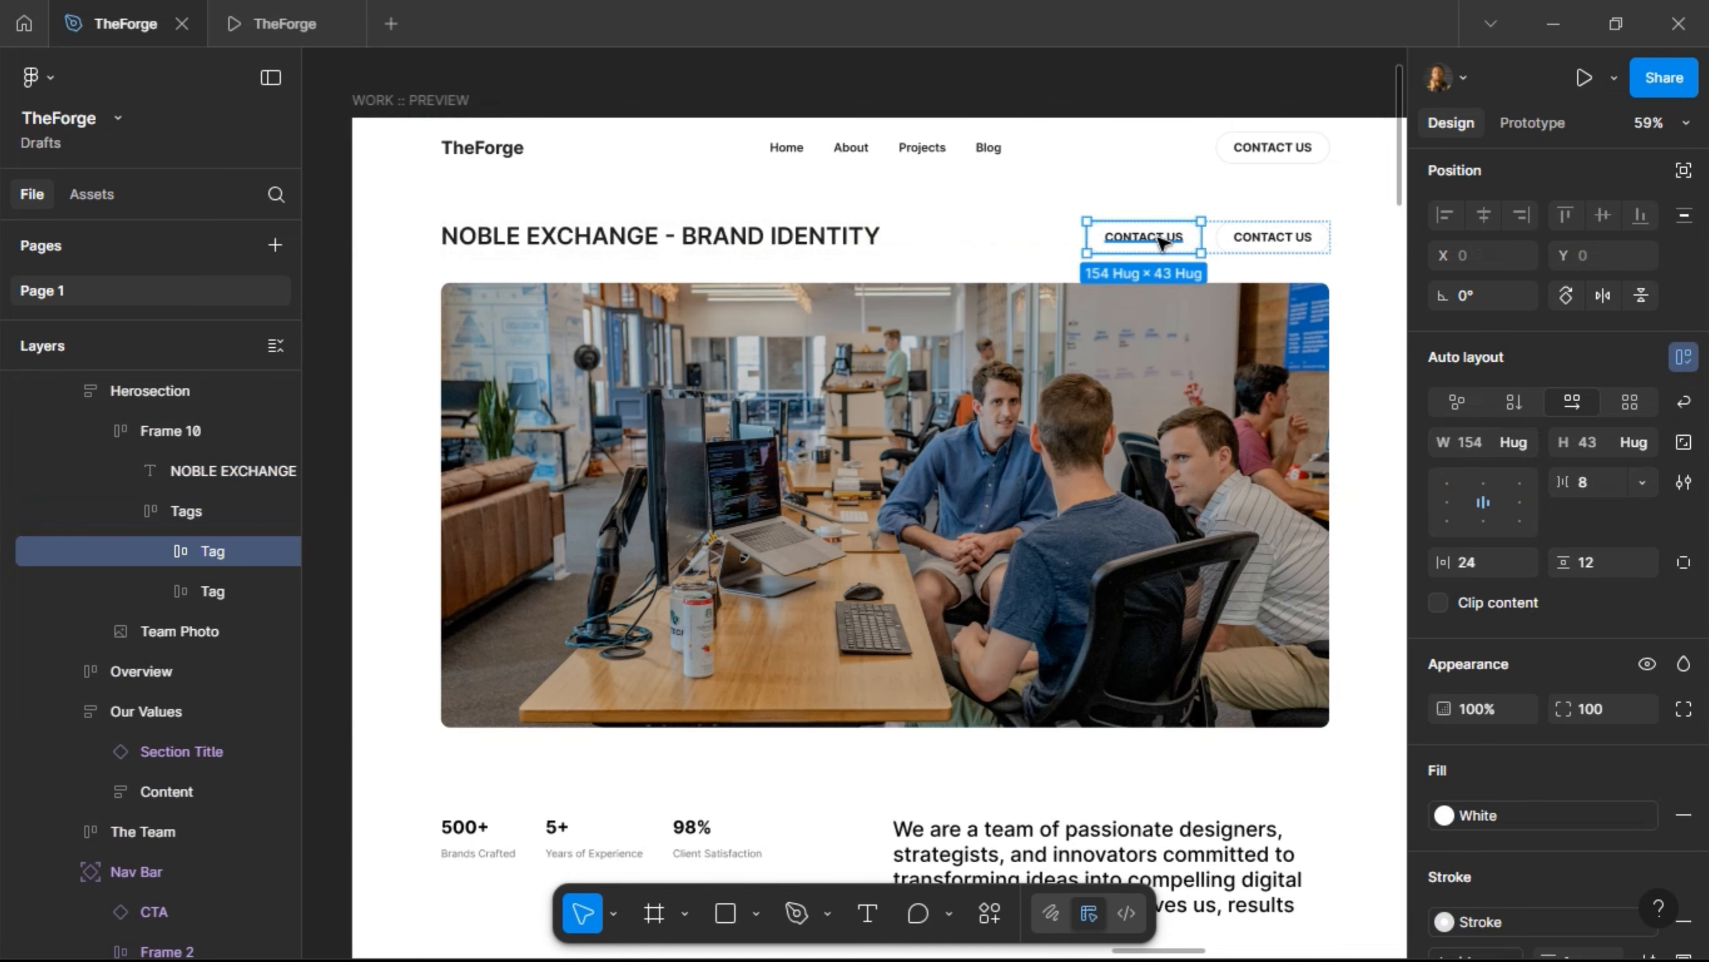
pyautogui.hotkey('ctrl', 'd')
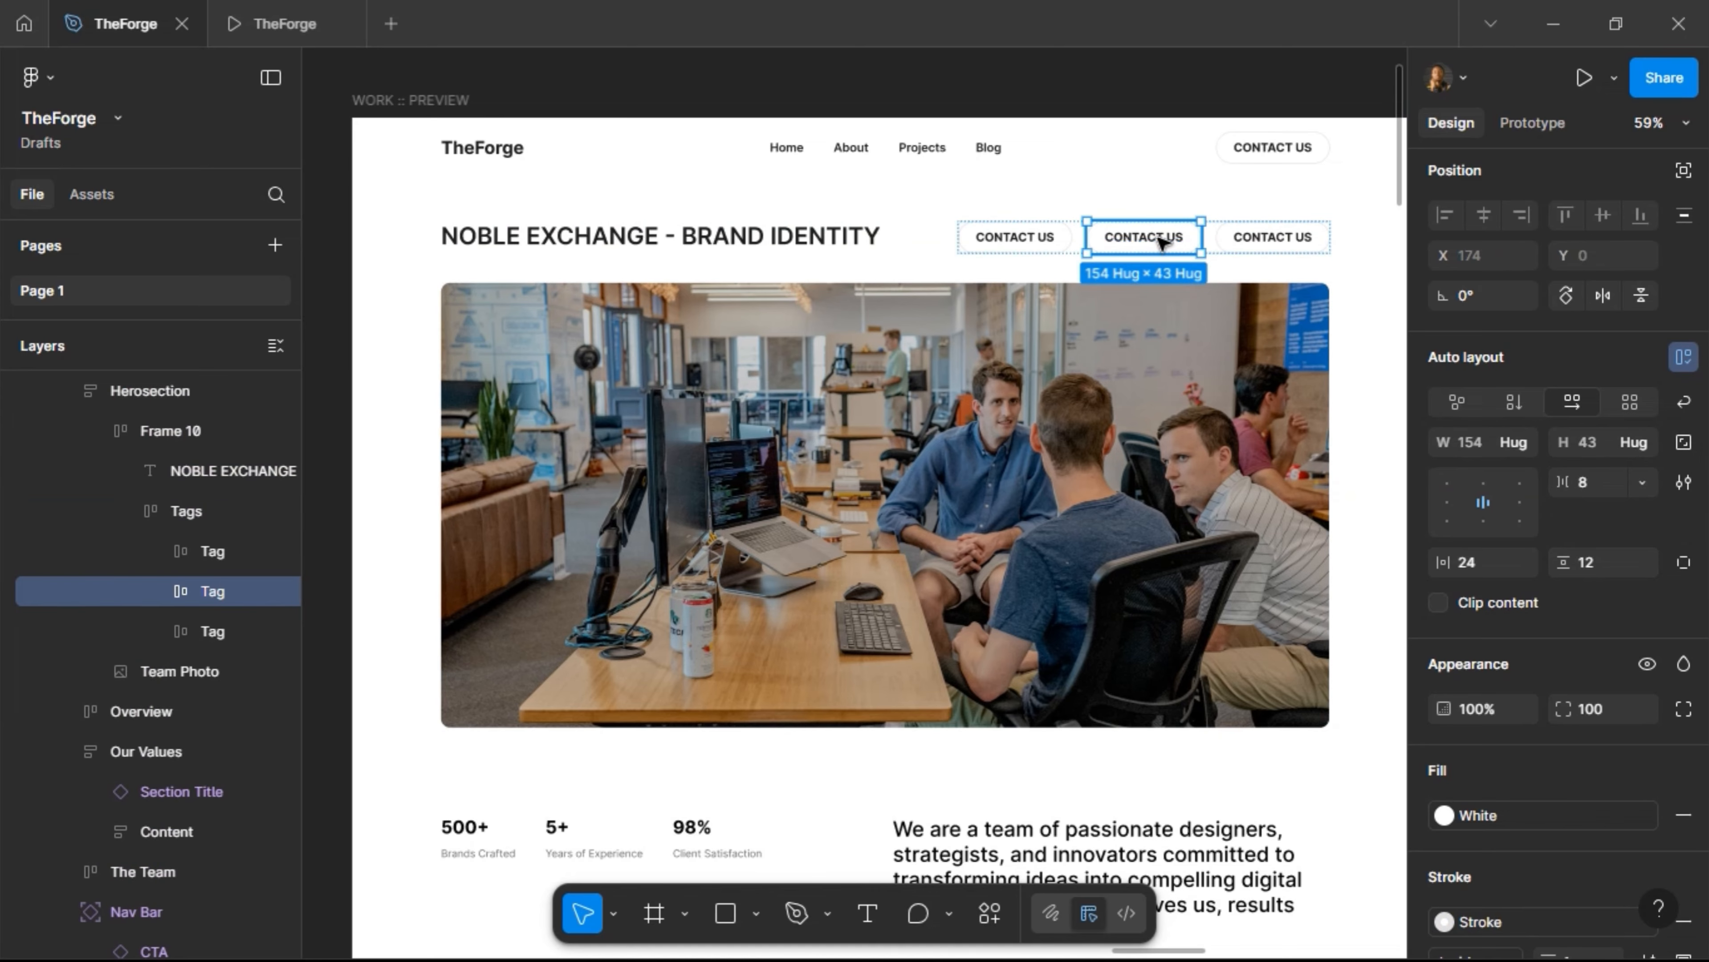
# Change the three tag labels to read Branding, Logo Design and Visual Identity, in that order
pyautogui.click(1261, 237)
pyautogui.doubleClick(1261, 237)
pyautogui.doubleClick(1269, 236)
pyautogui.write('Vis')
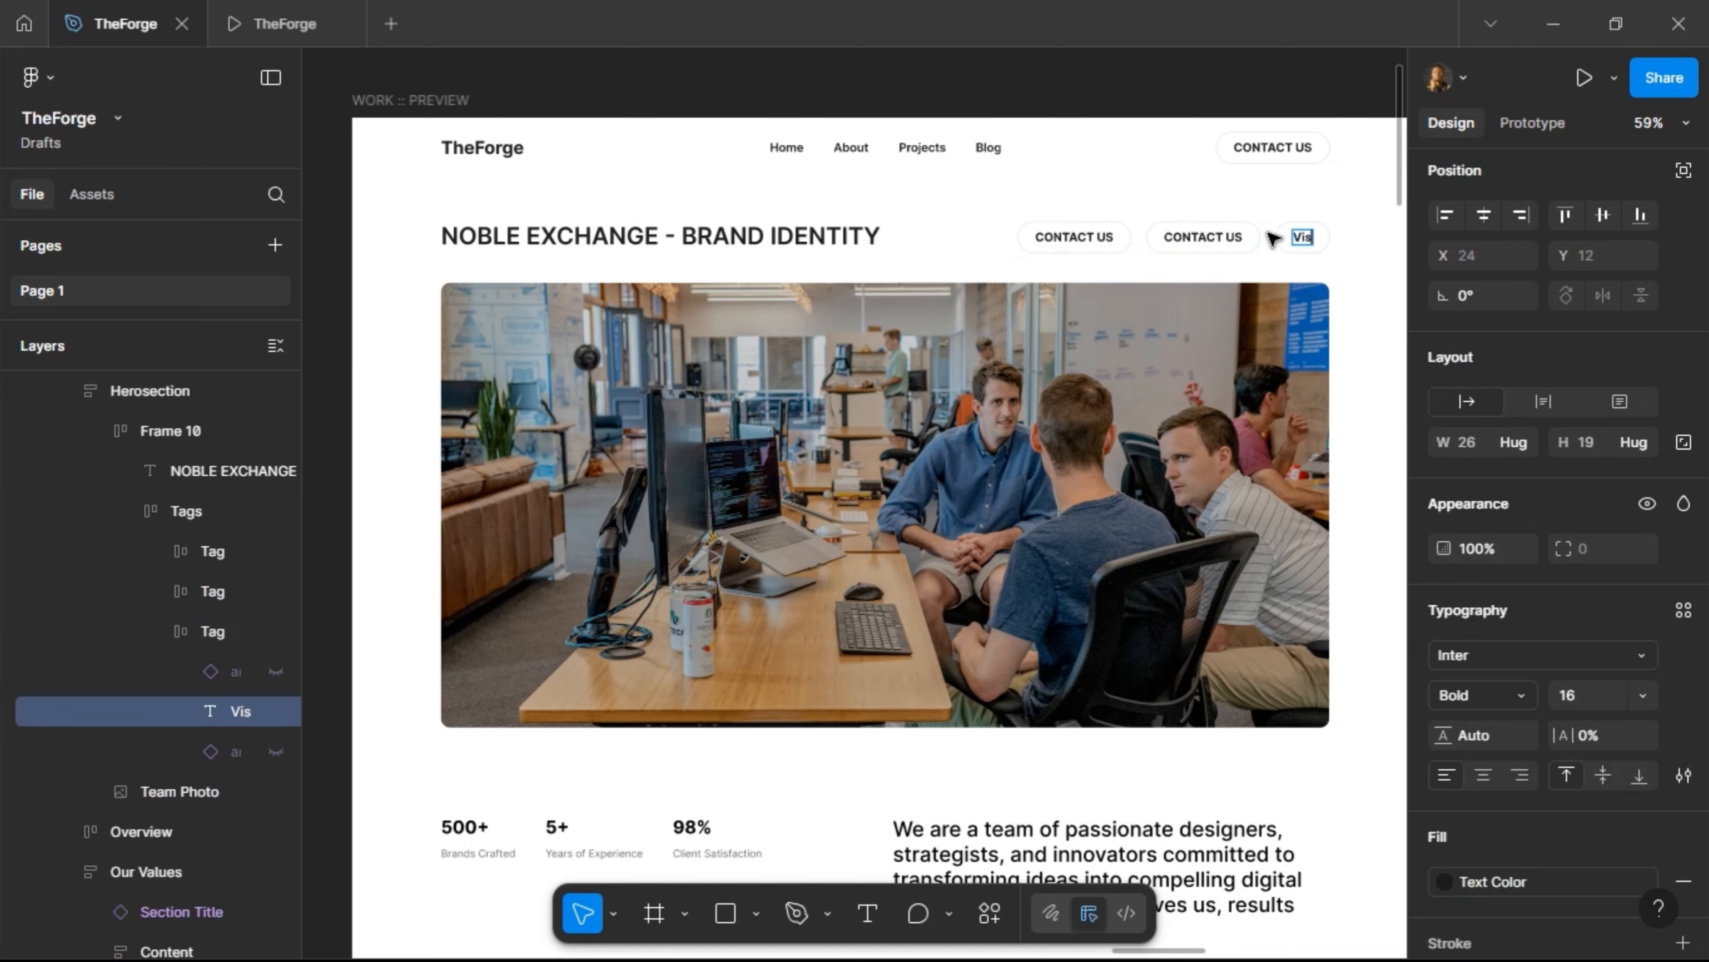
pyautogui.write('ual Identity')
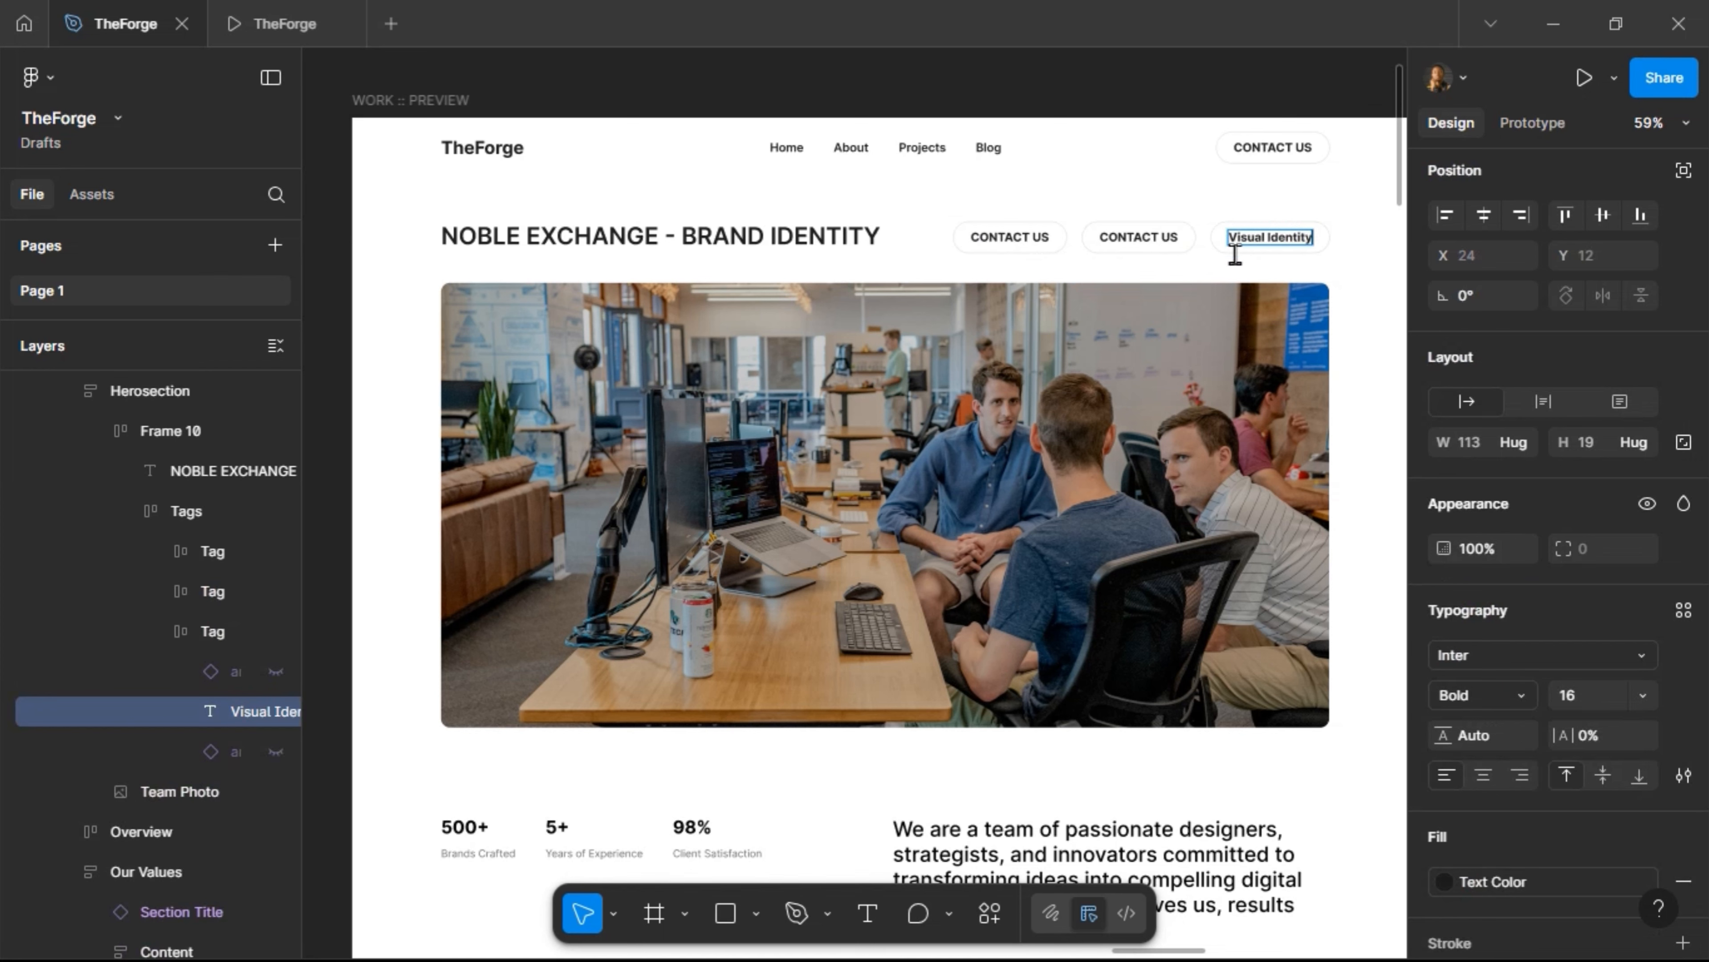
pyautogui.doubleClick(1163, 239)
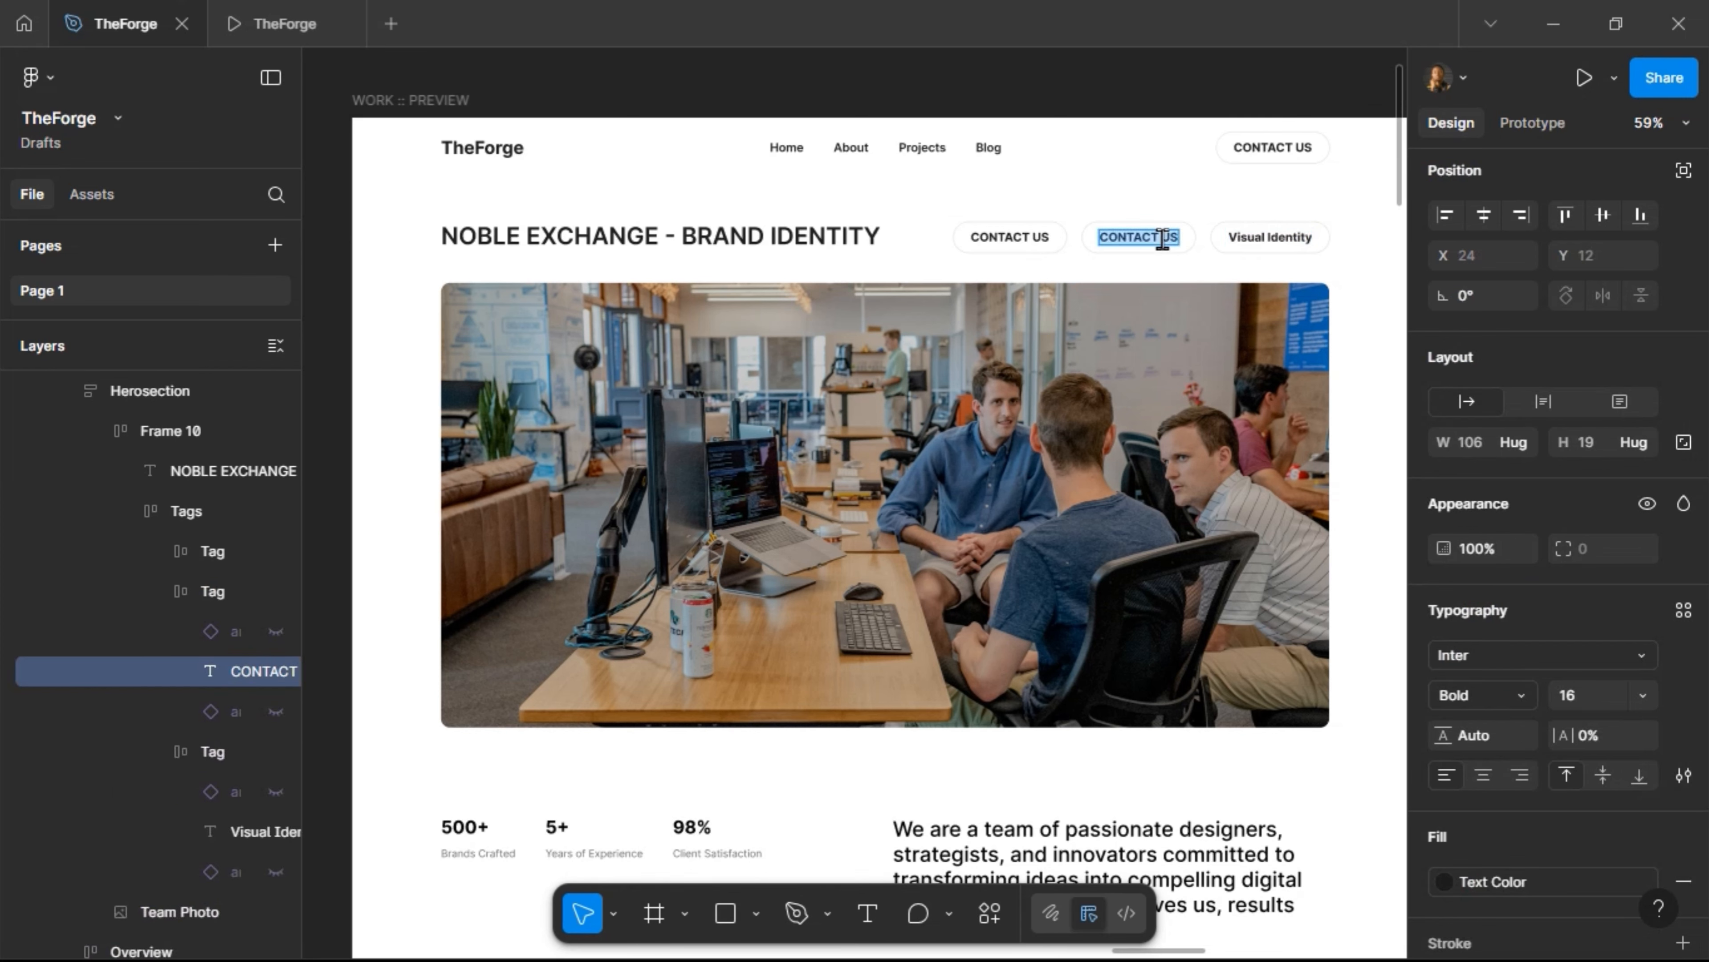
pyautogui.write('Logo')
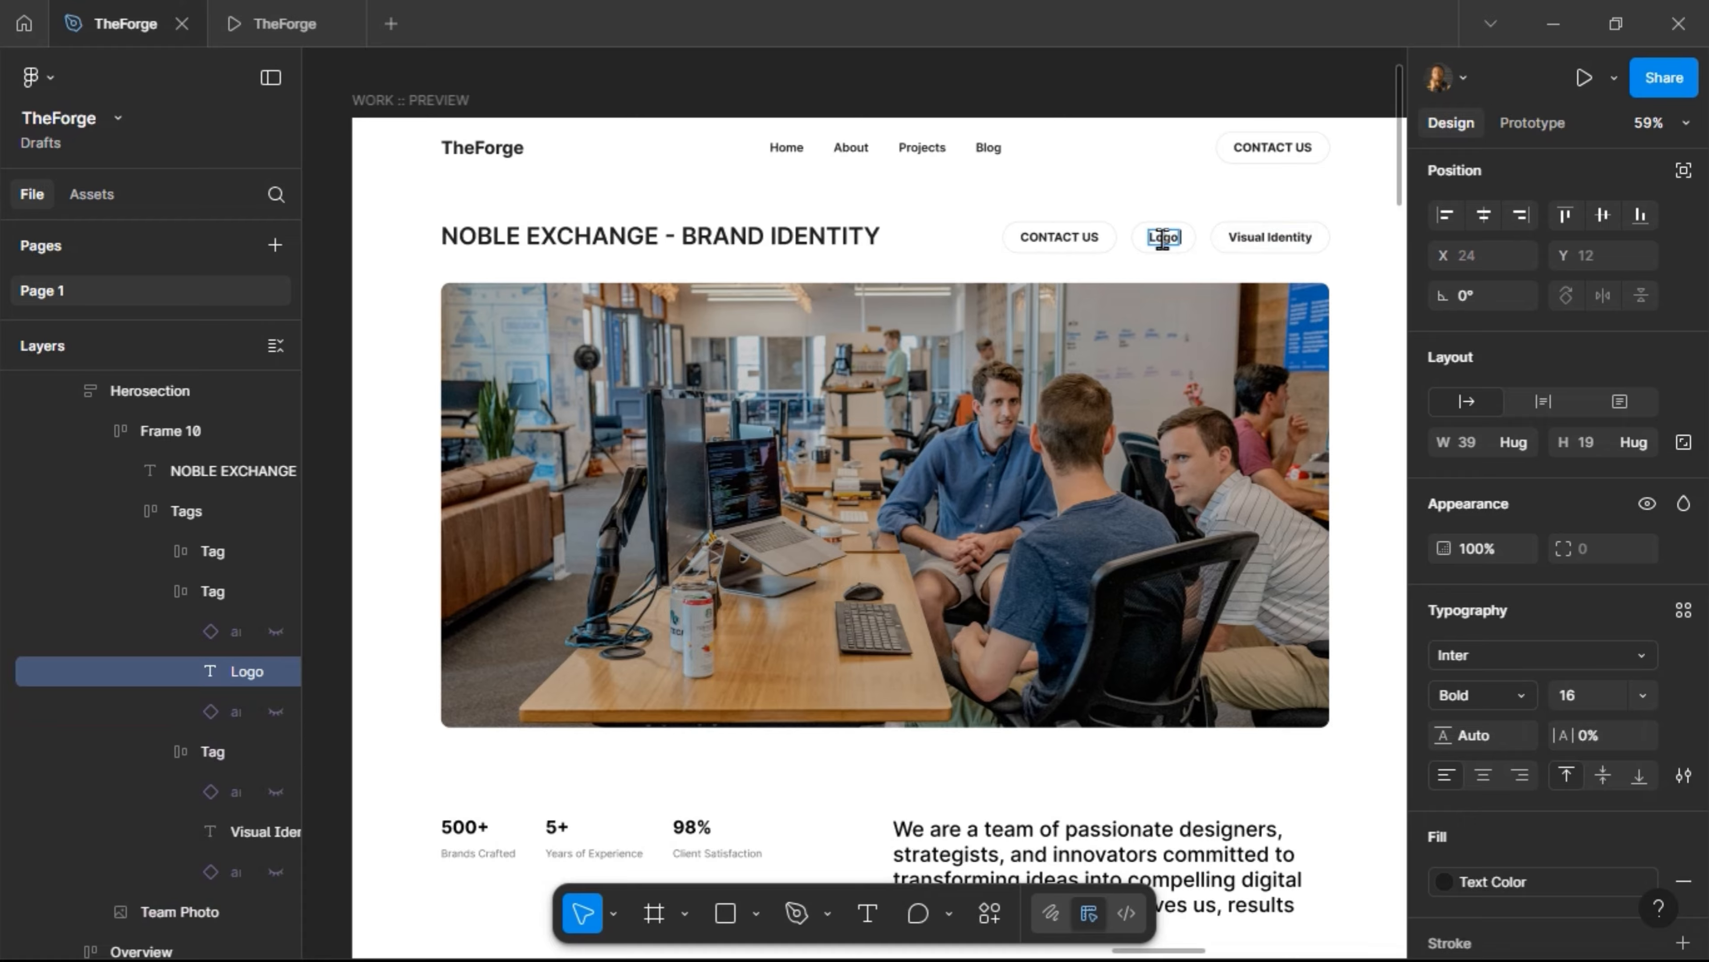
pyautogui.write(' Design')
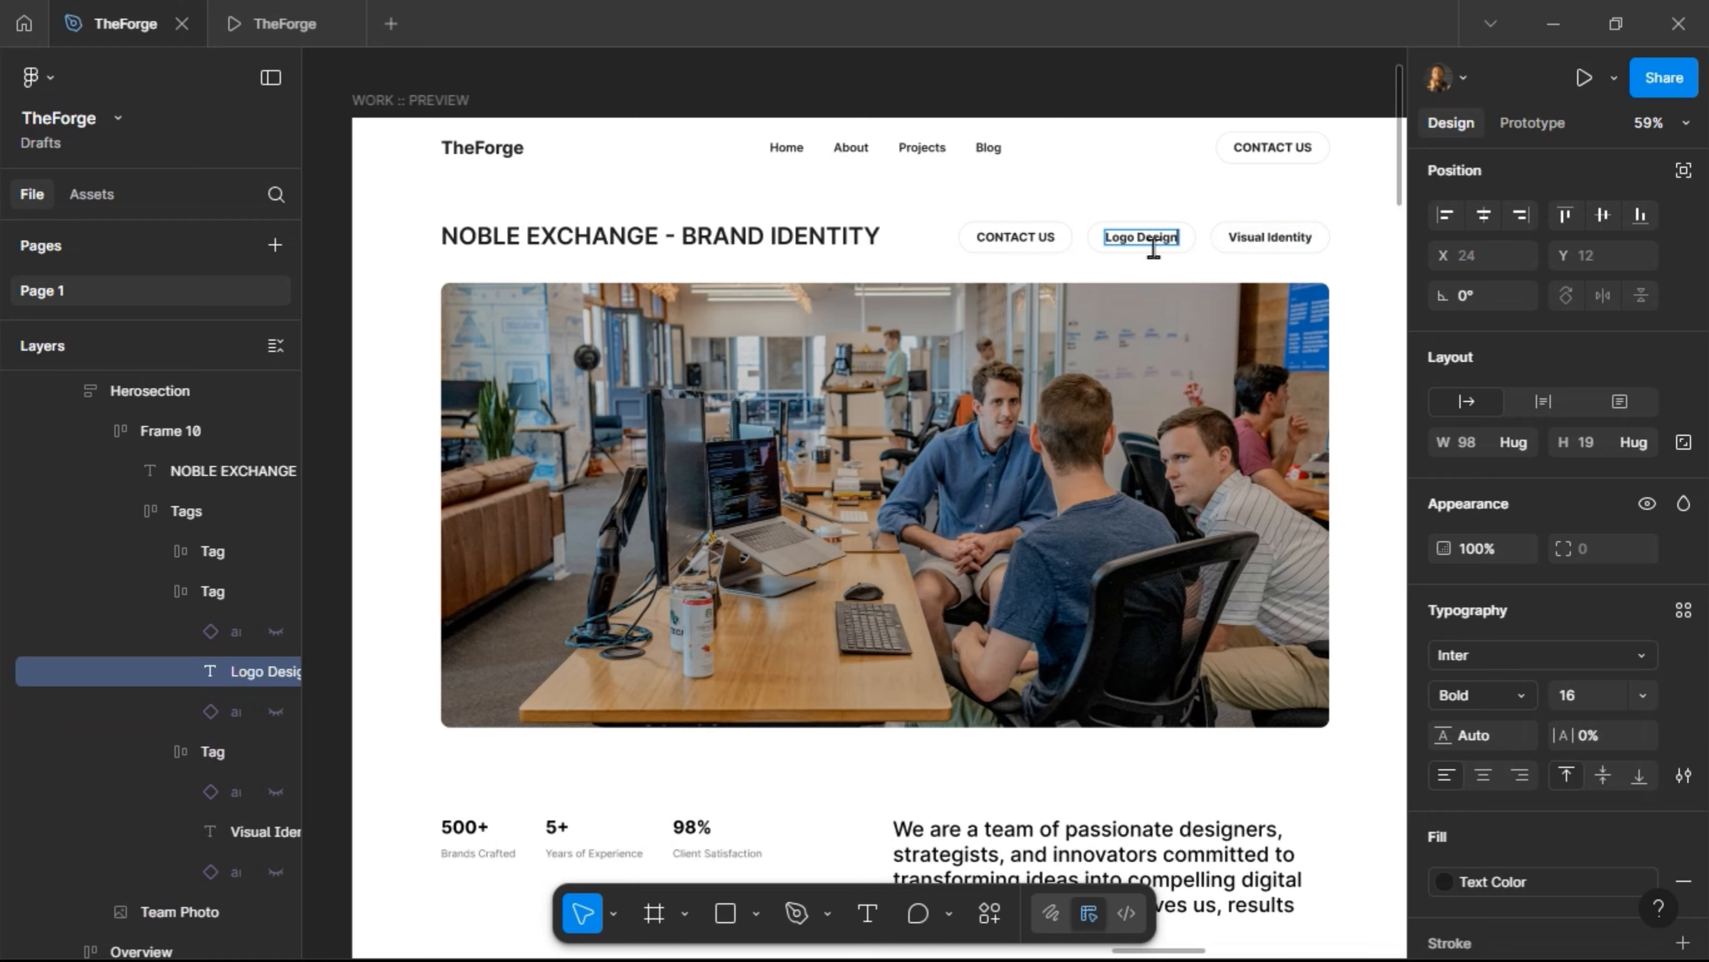
pyautogui.doubleClick(1049, 237)
pyautogui.write('Branding')
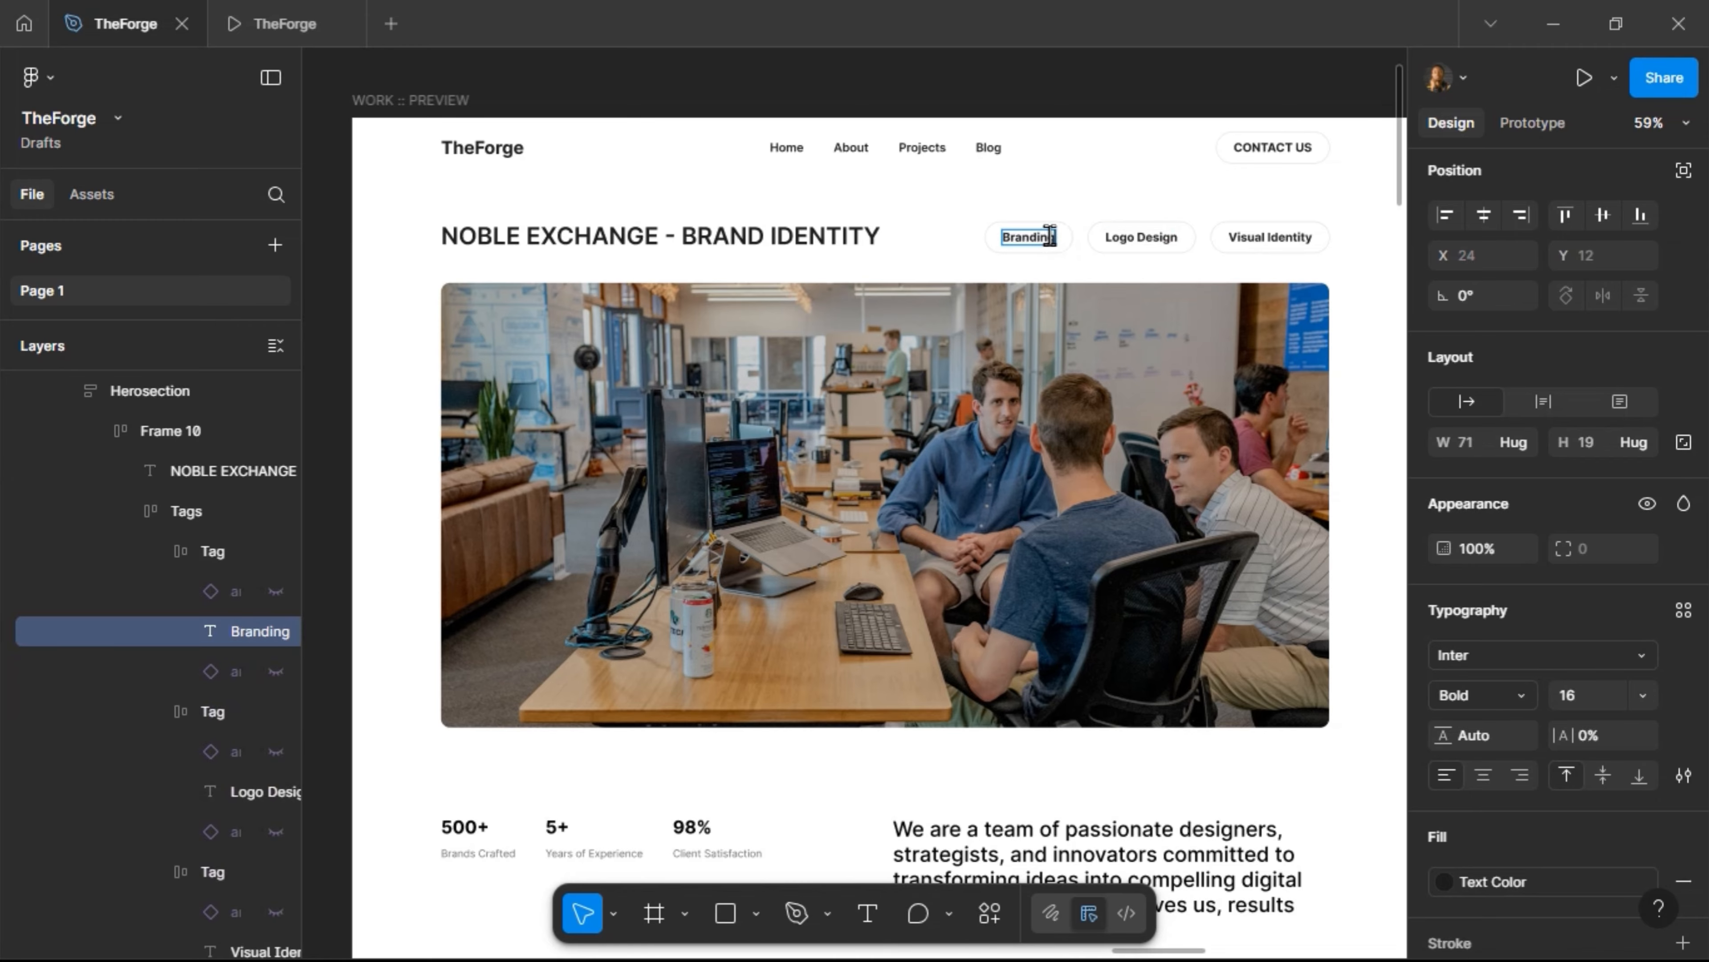
pyautogui.press('Escape')
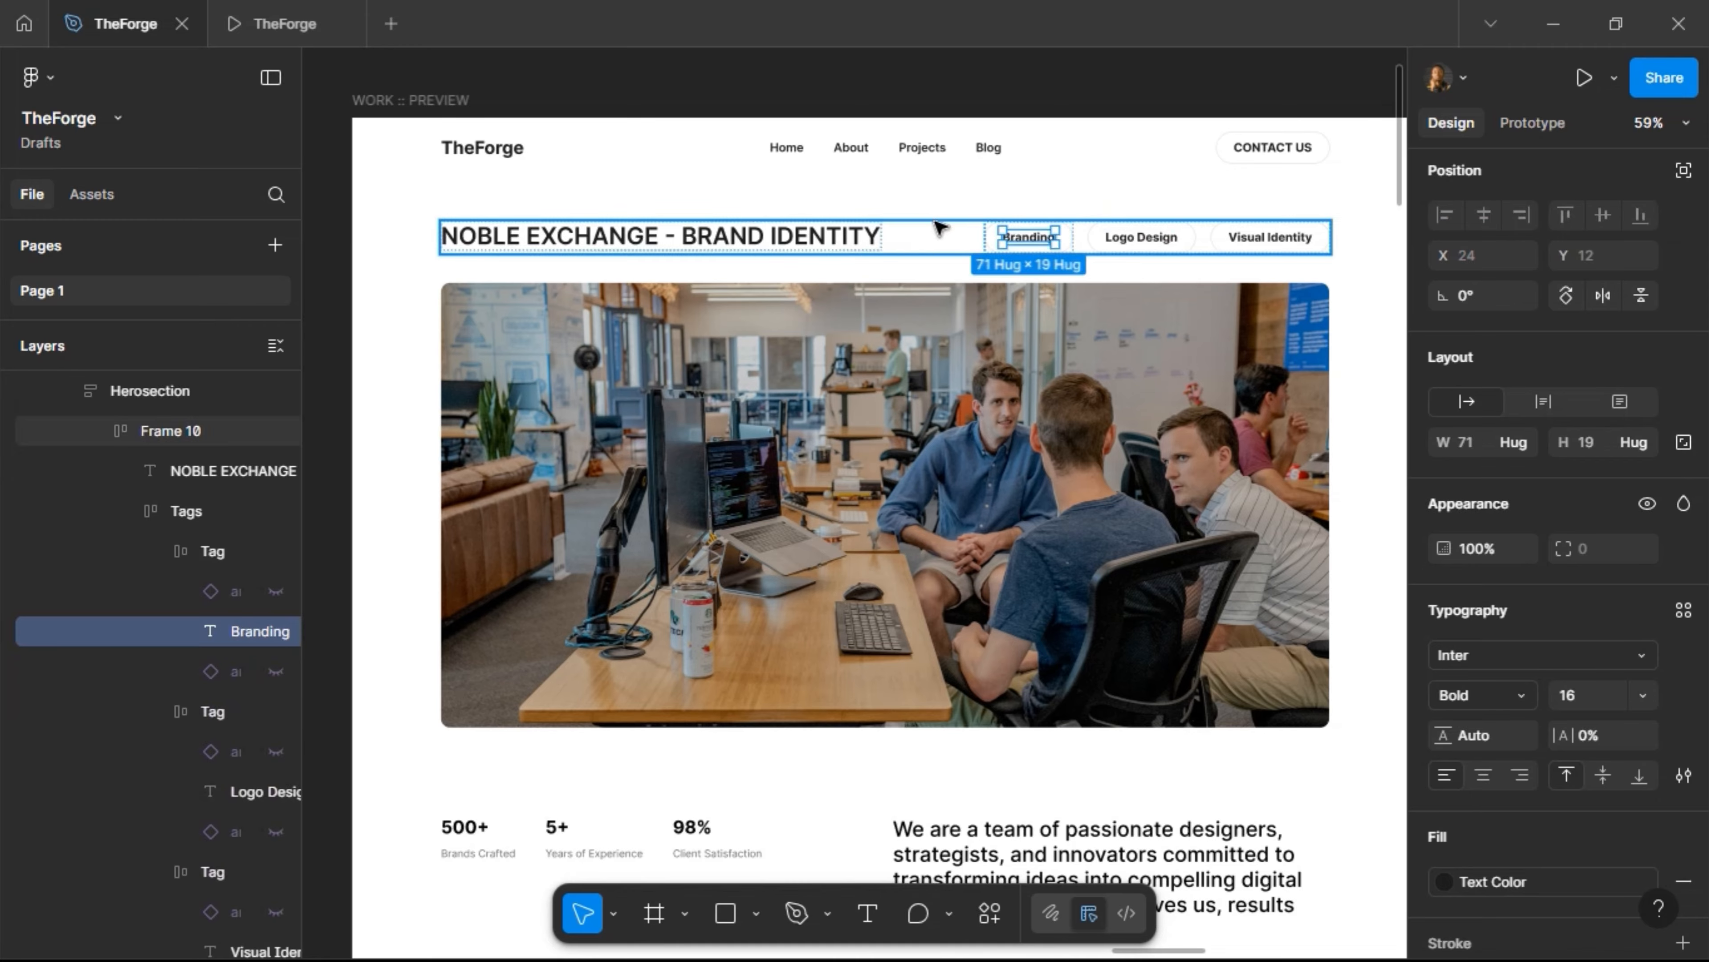
# Set the three tag labels to font size 12 and Medium weight
pyautogui.keyDown('shift'); pyautogui.click(1138, 237); pyautogui.keyUp('shift')
pyautogui.keyDown('shift'); pyautogui.click(1267, 237); pyautogui.keyUp('shift')
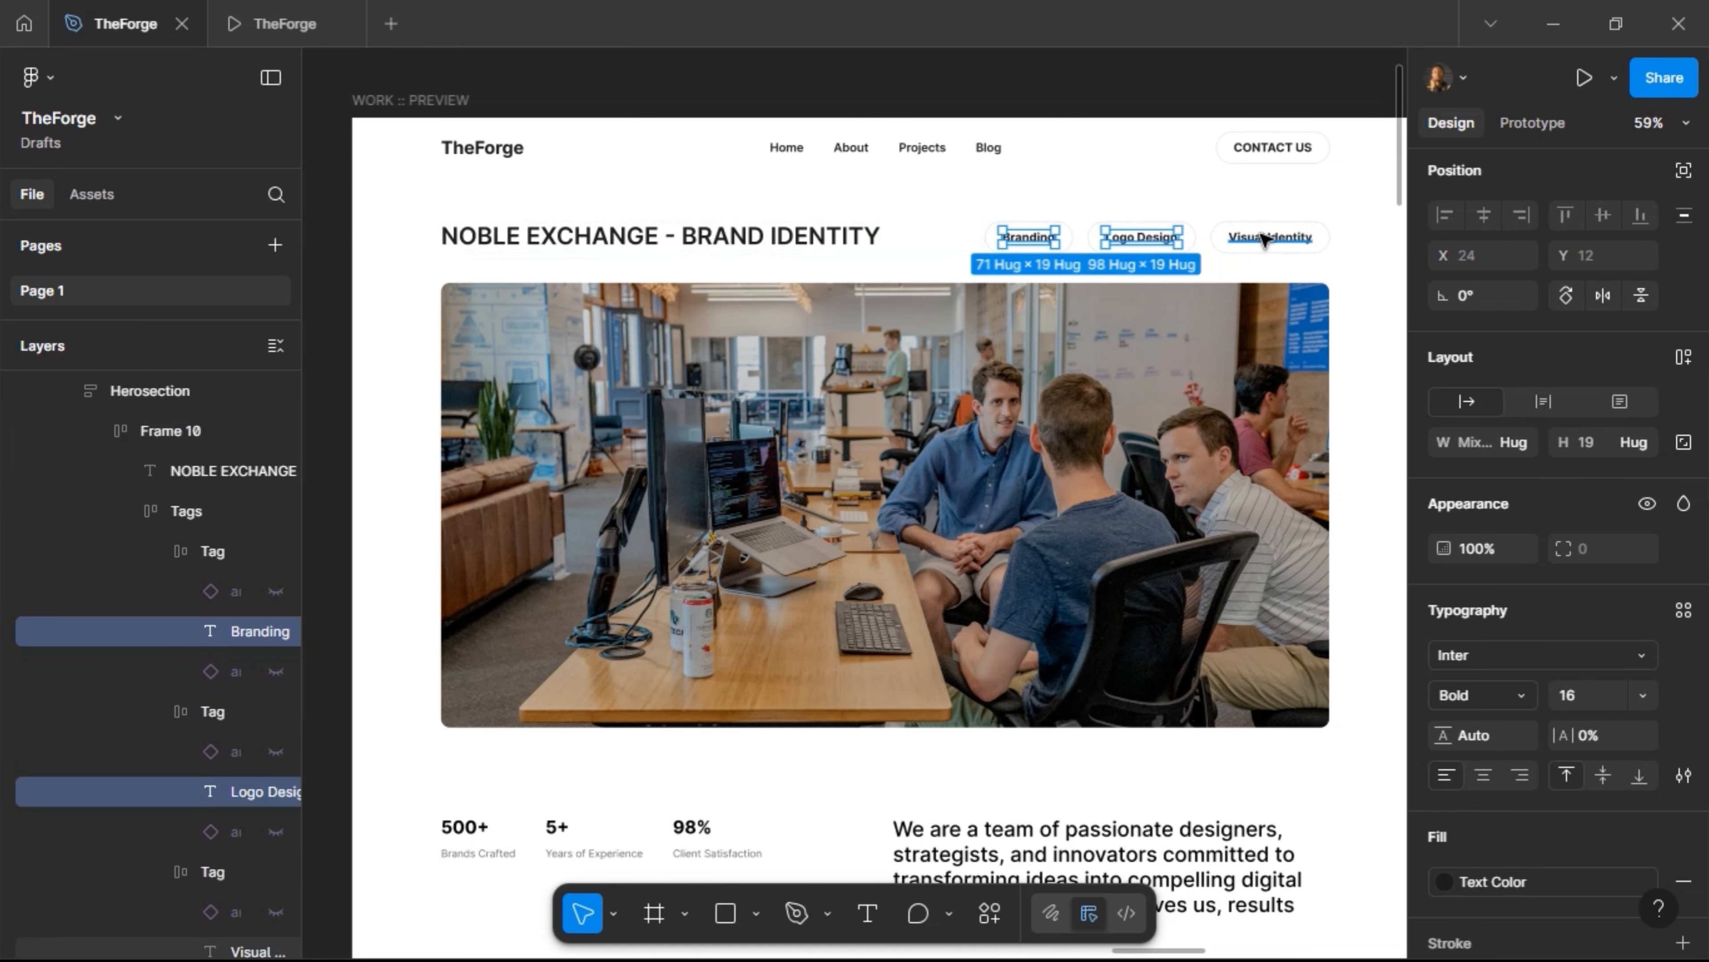
pyautogui.click(1583, 700)
pyautogui.write('1')
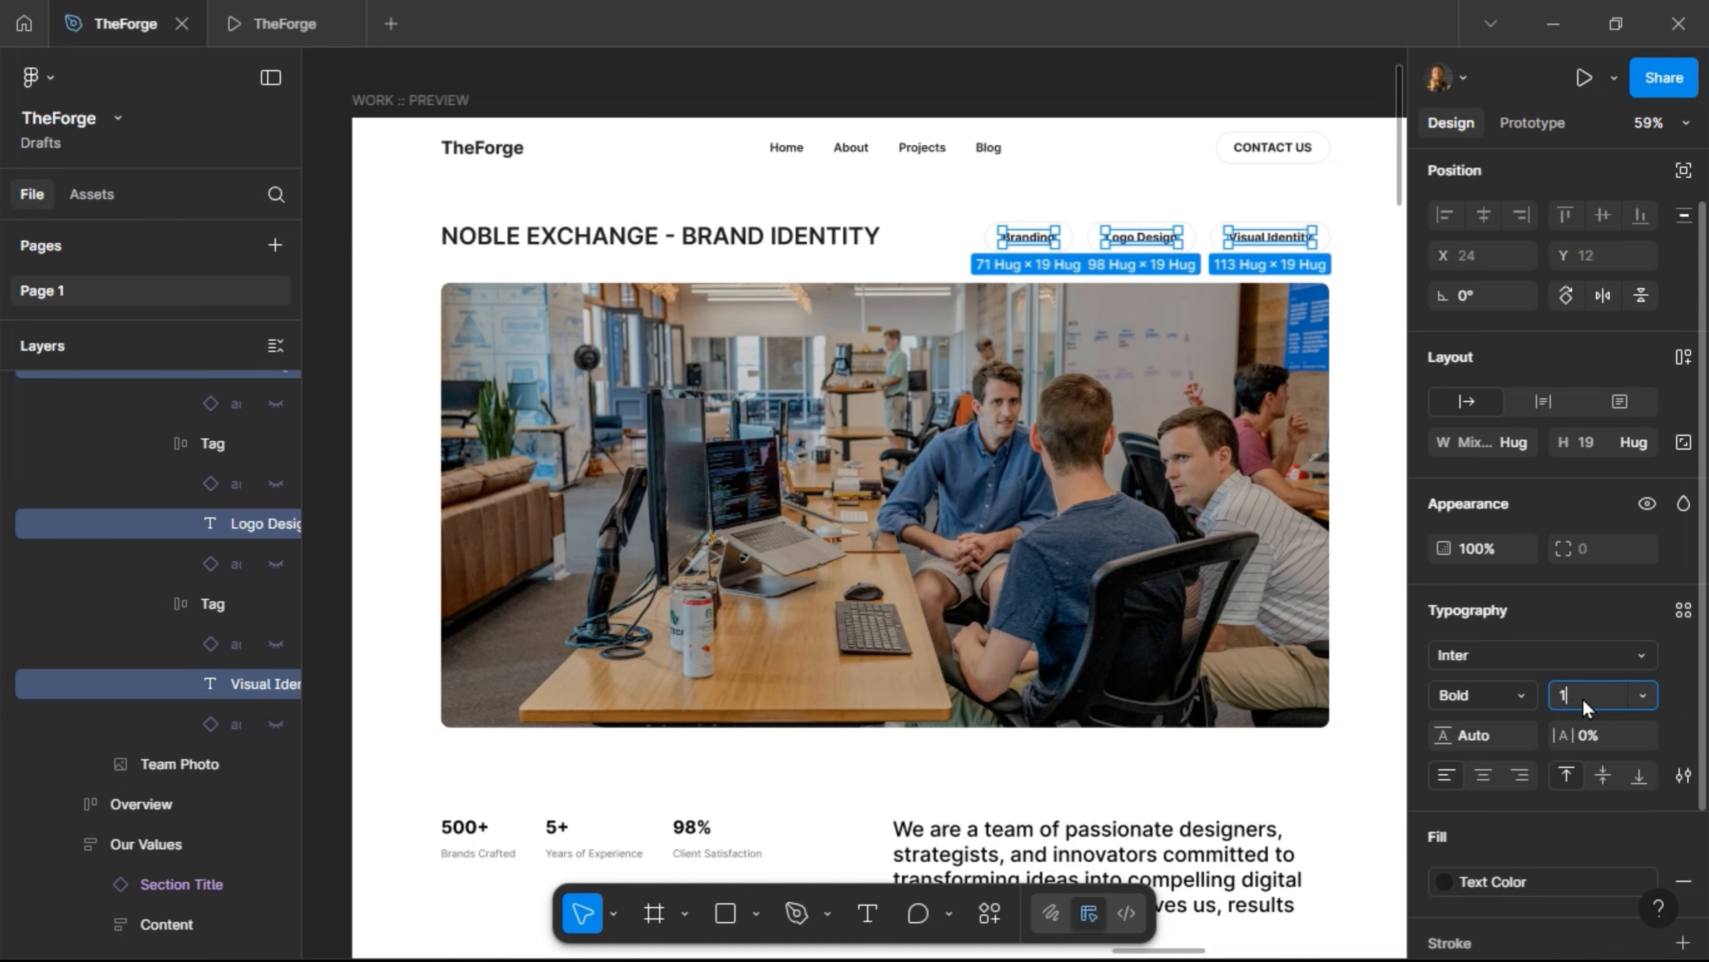
pyautogui.write('2')
pyautogui.press('Return')
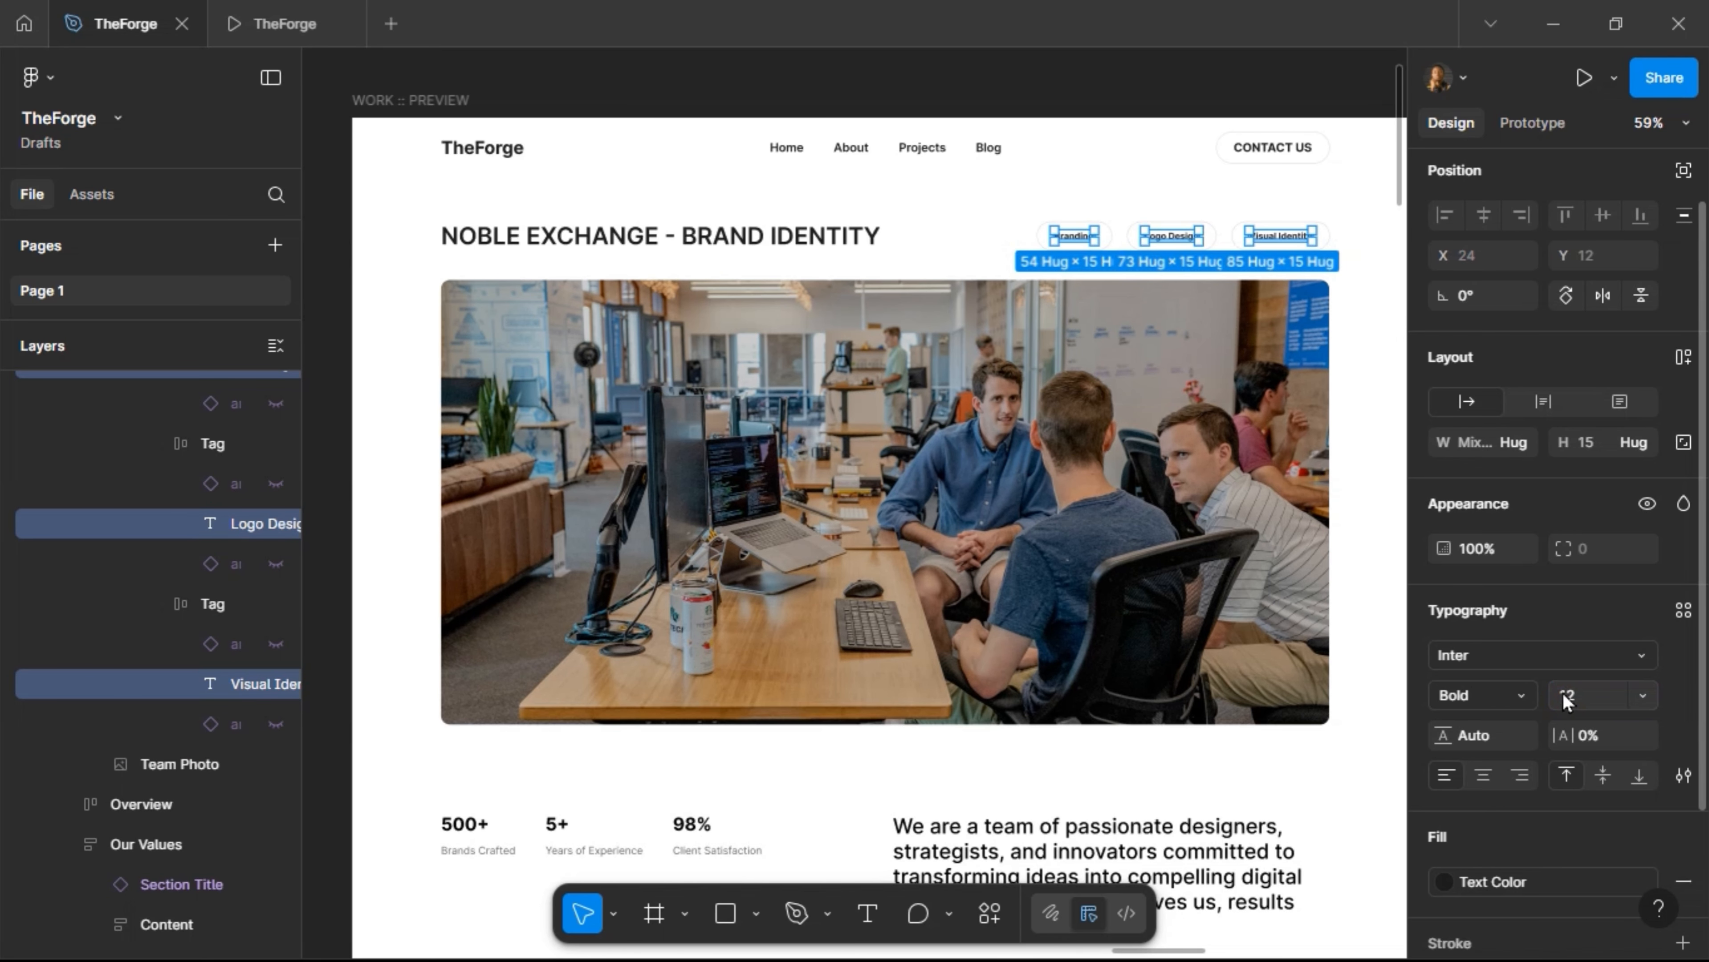
pyautogui.click(1531, 697)
pyautogui.click(1550, 465)
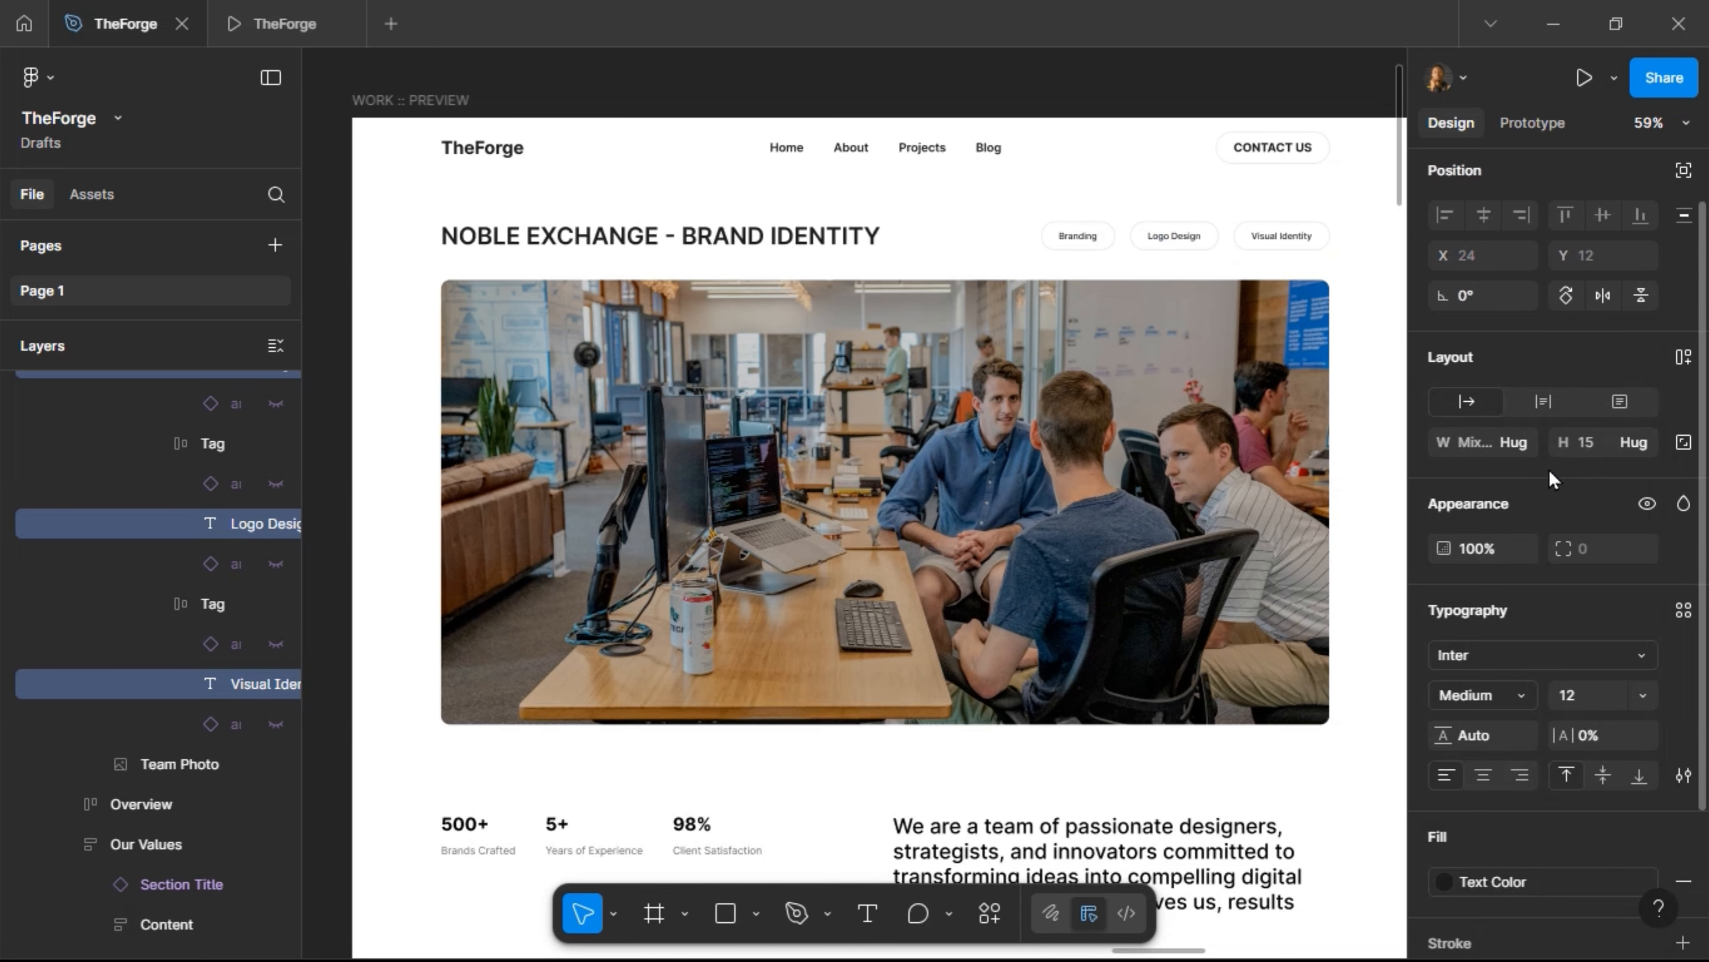
# Set the gap between the tags in the Tags frame to 12
pyautogui.click(1086, 234)
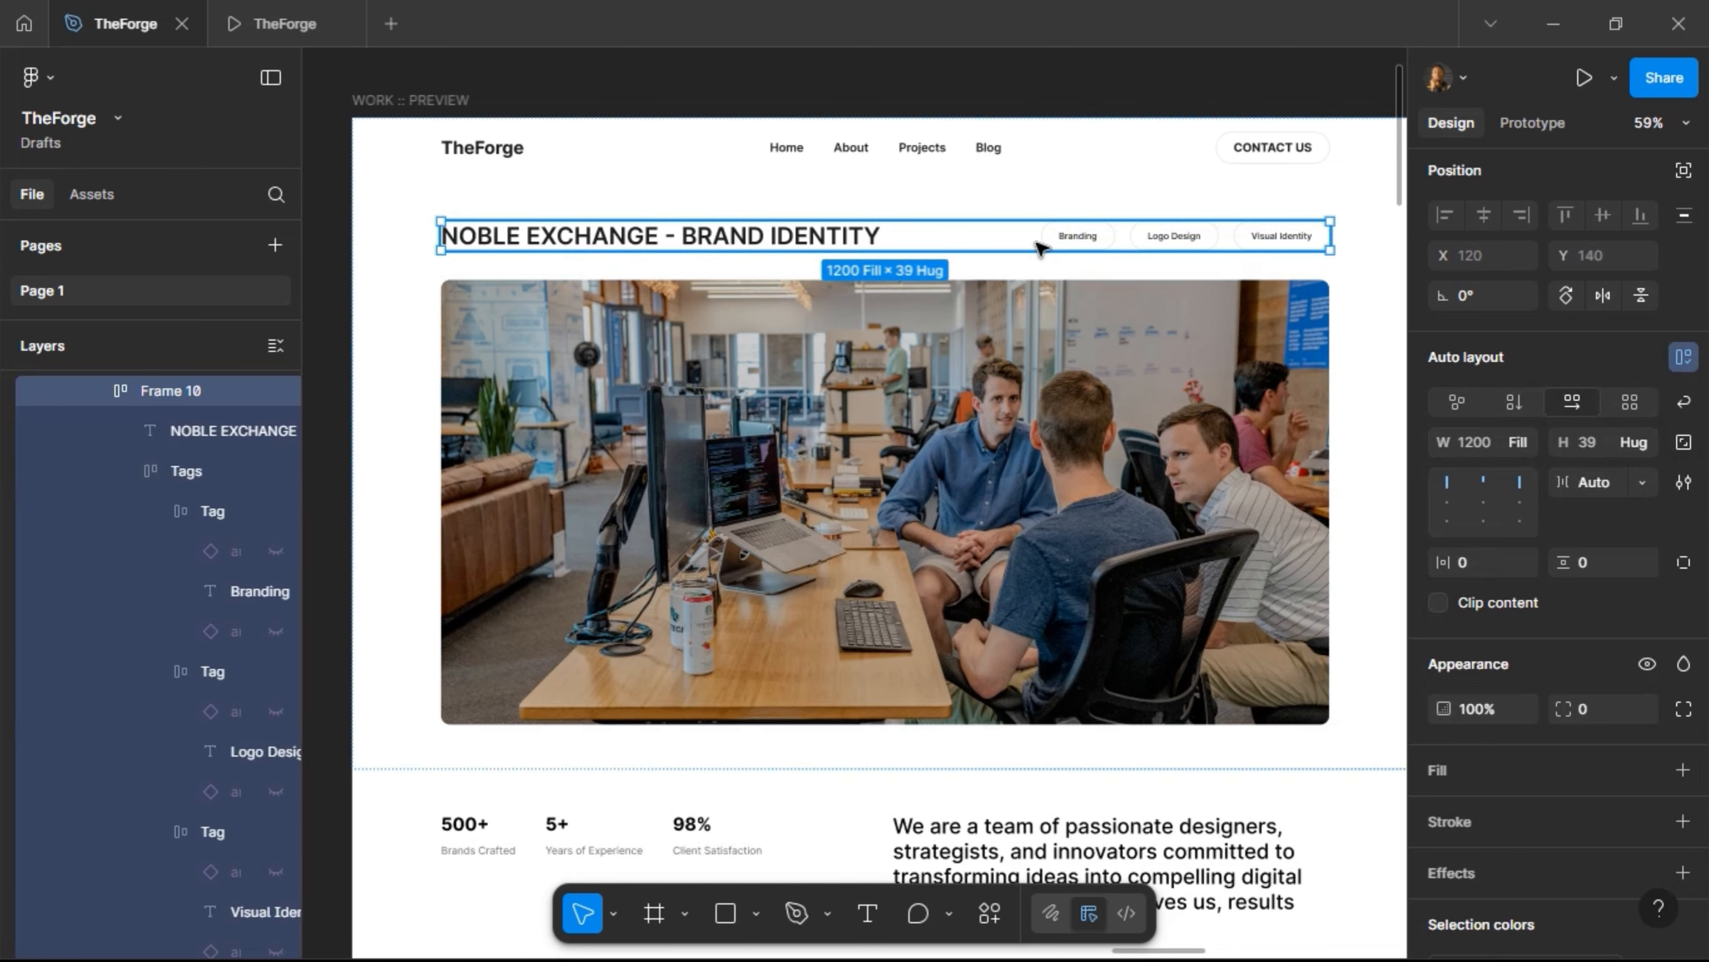
pyautogui.doubleClick(1067, 232)
pyautogui.click(1591, 481)
pyautogui.write('12')
pyautogui.press('Return')
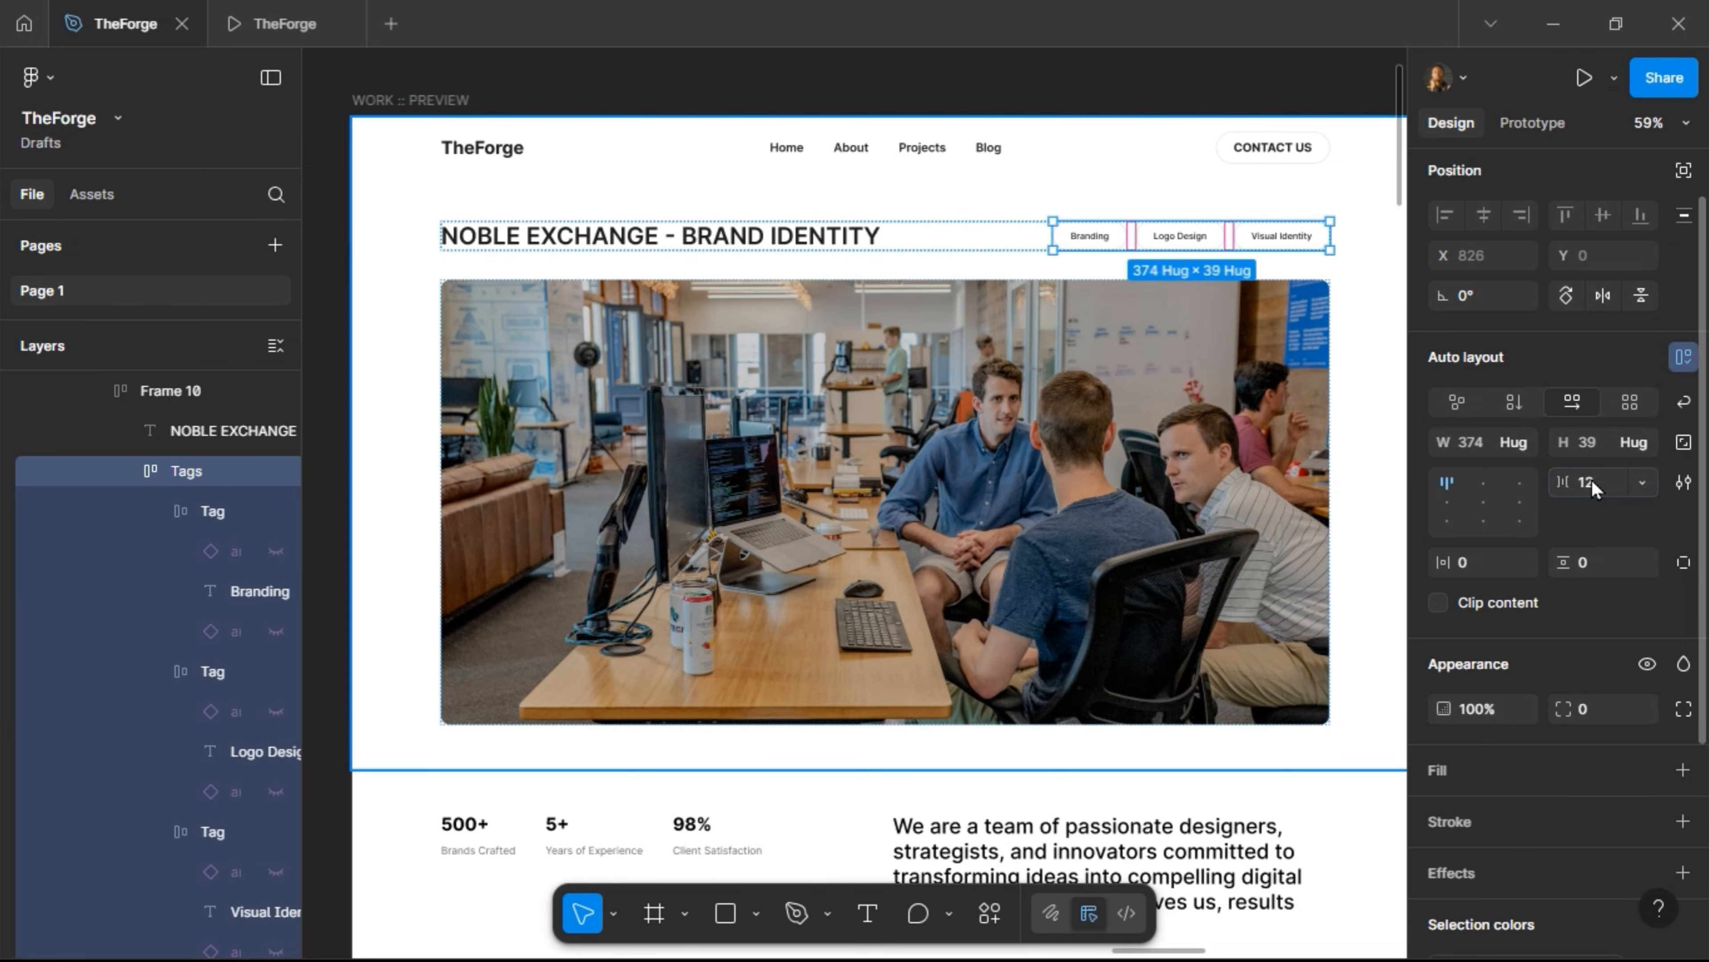
# Rename the auto layout frame holding the hero heading and tags as "Project Title + Tags"
pyautogui.click(944, 246)
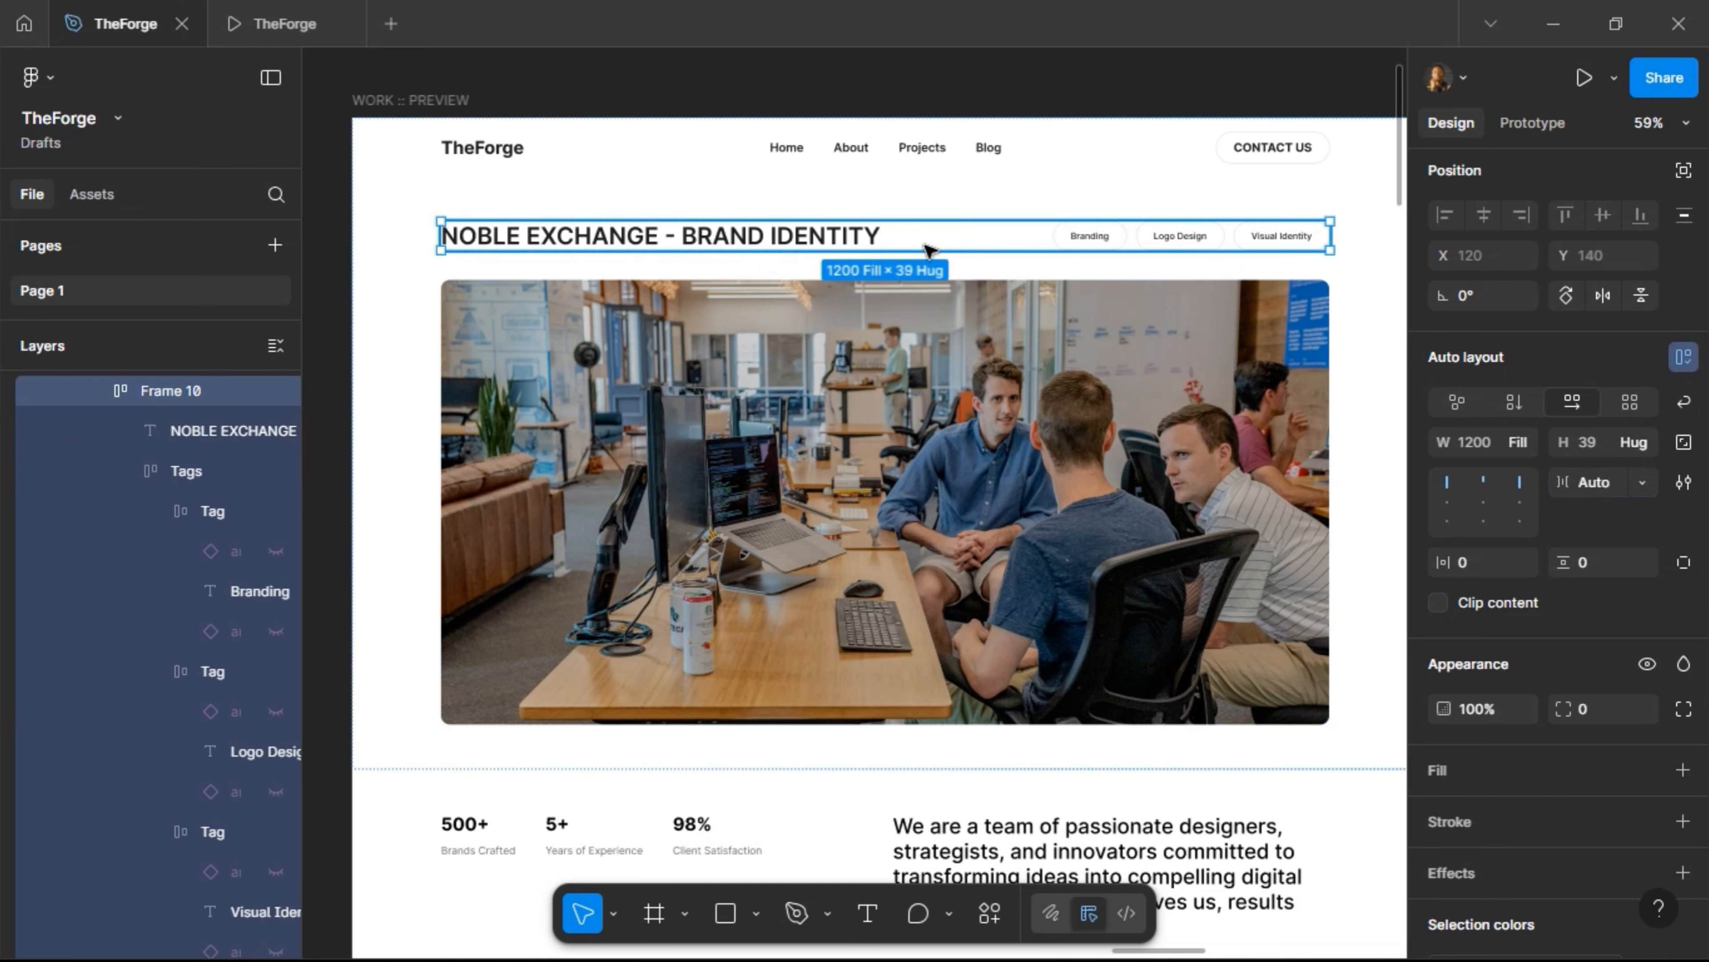
pyautogui.doubleClick(187, 392)
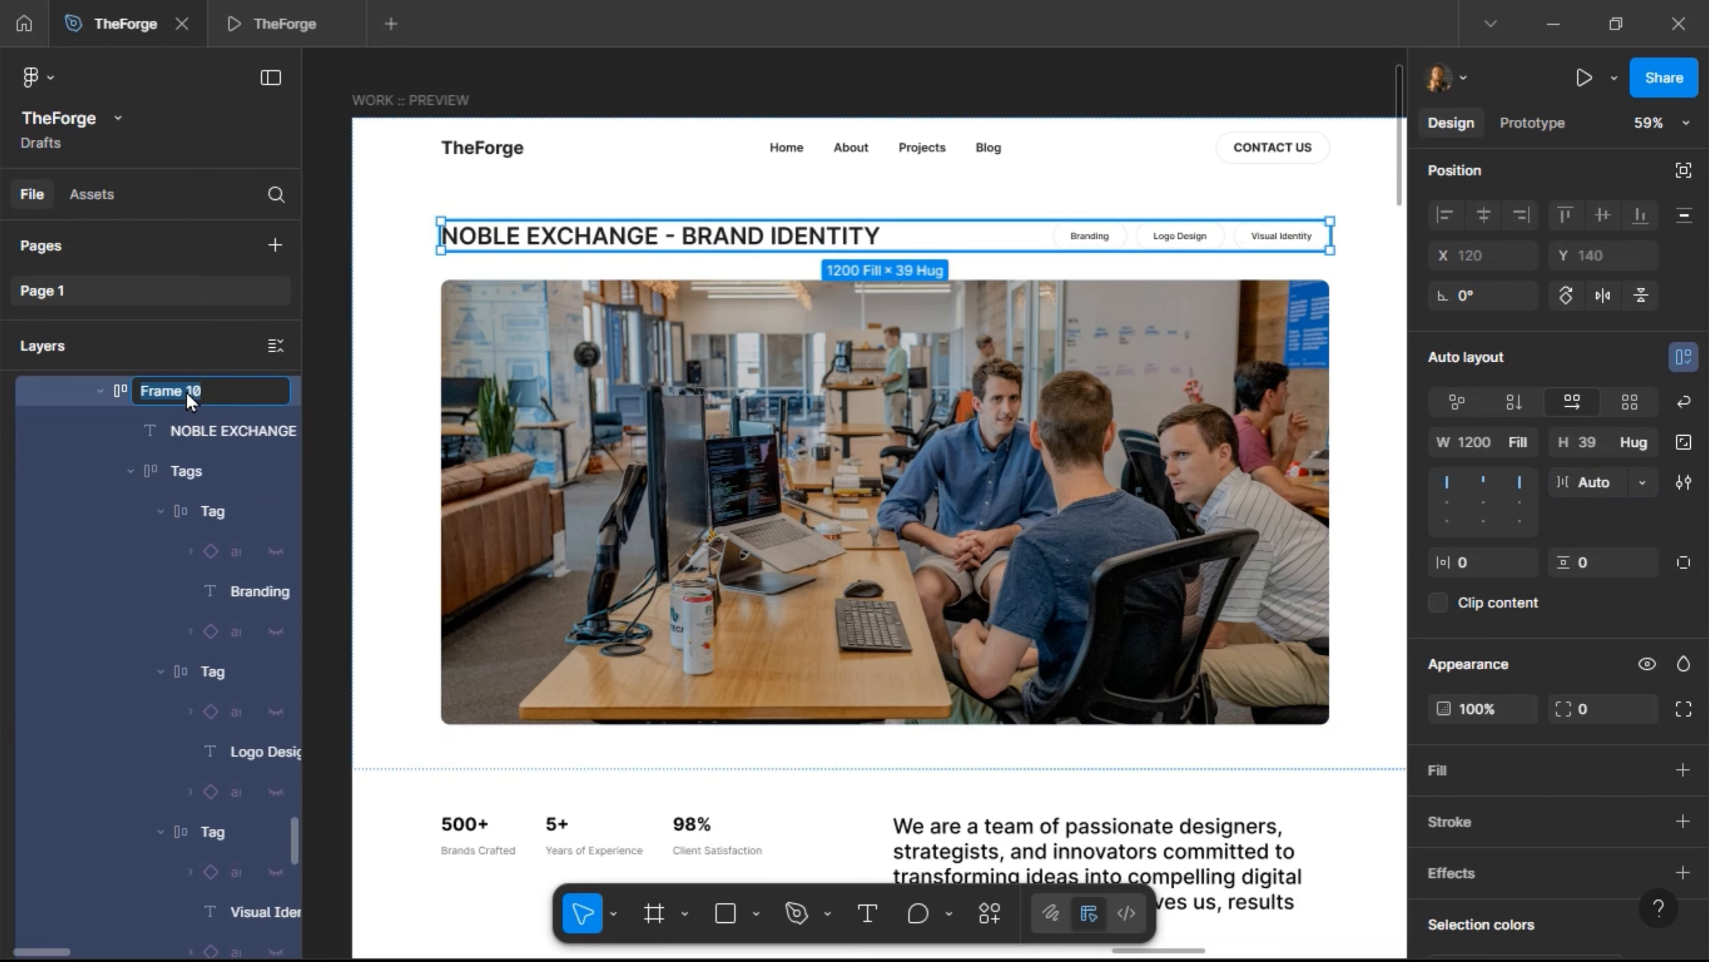
pyautogui.write('Header')
pyautogui.press('BackSpace')
pyautogui.press('BackSpace')
pyautogui.press('BackSpace')
pyautogui.press('BackSpace')
pyautogui.press('BackSpace')
pyautogui.press('BackSpace')
pyautogui.write('Project Title + Tags')
pyautogui.press('Return')
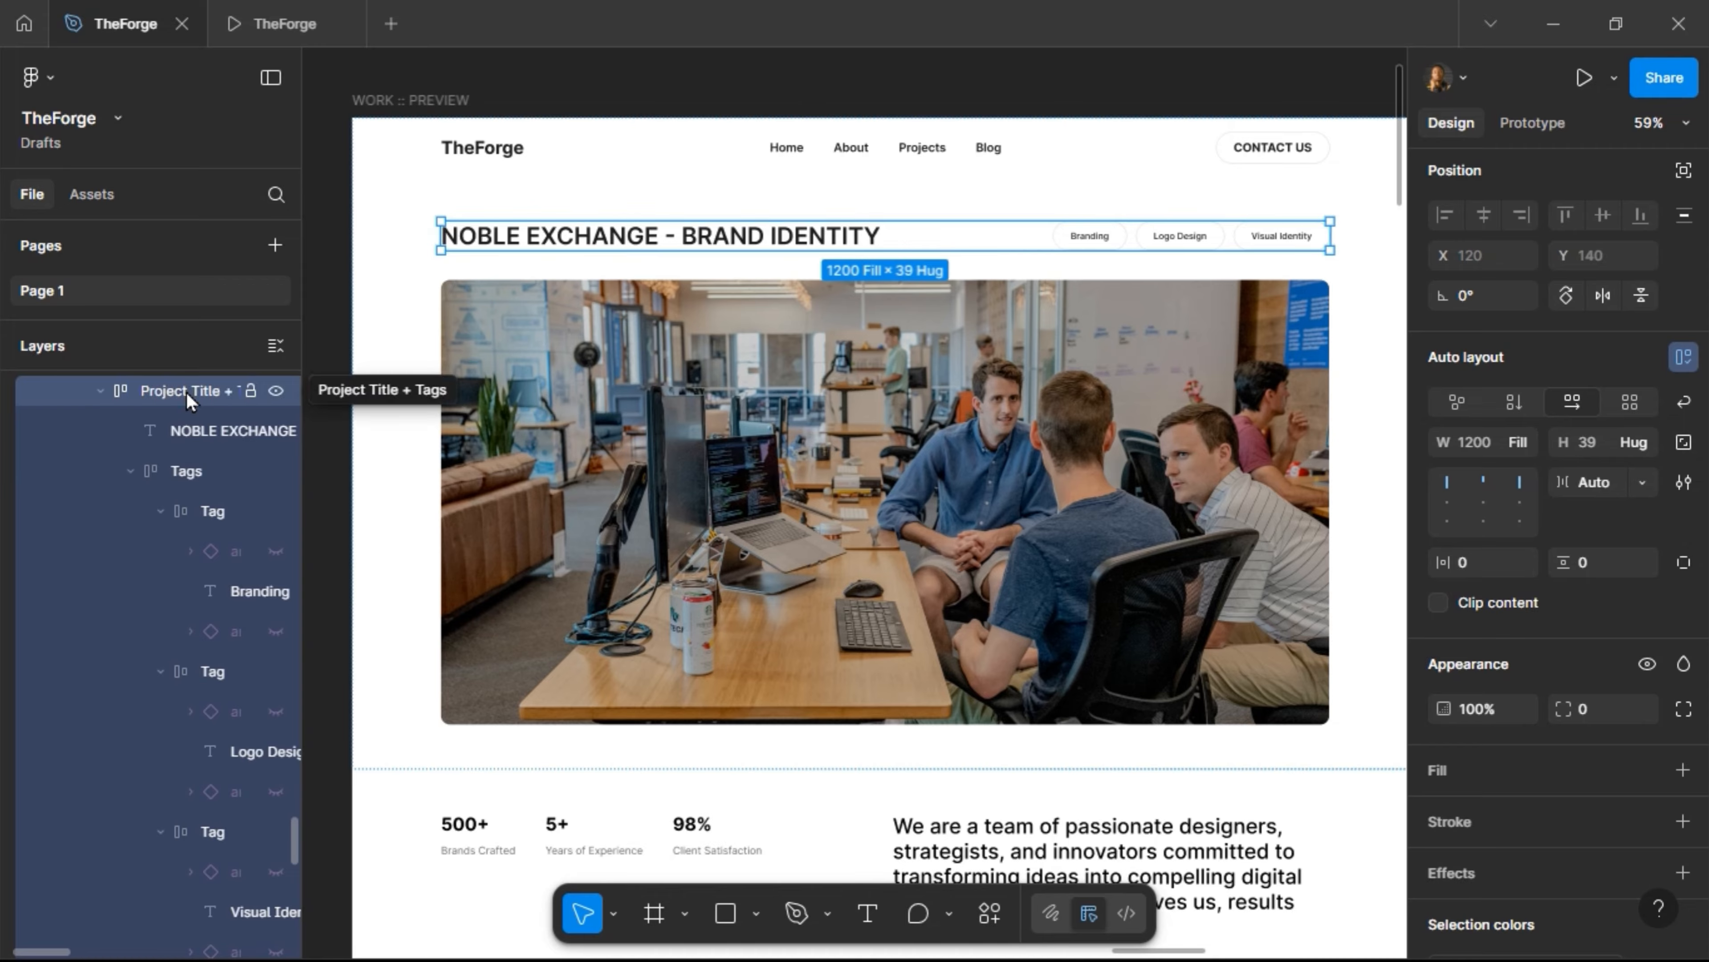
# Collapse the Tags and Project Title + Tags layers and select the Project Title + Tags frame
pyautogui.click(186, 471)
pyautogui.click(131, 470)
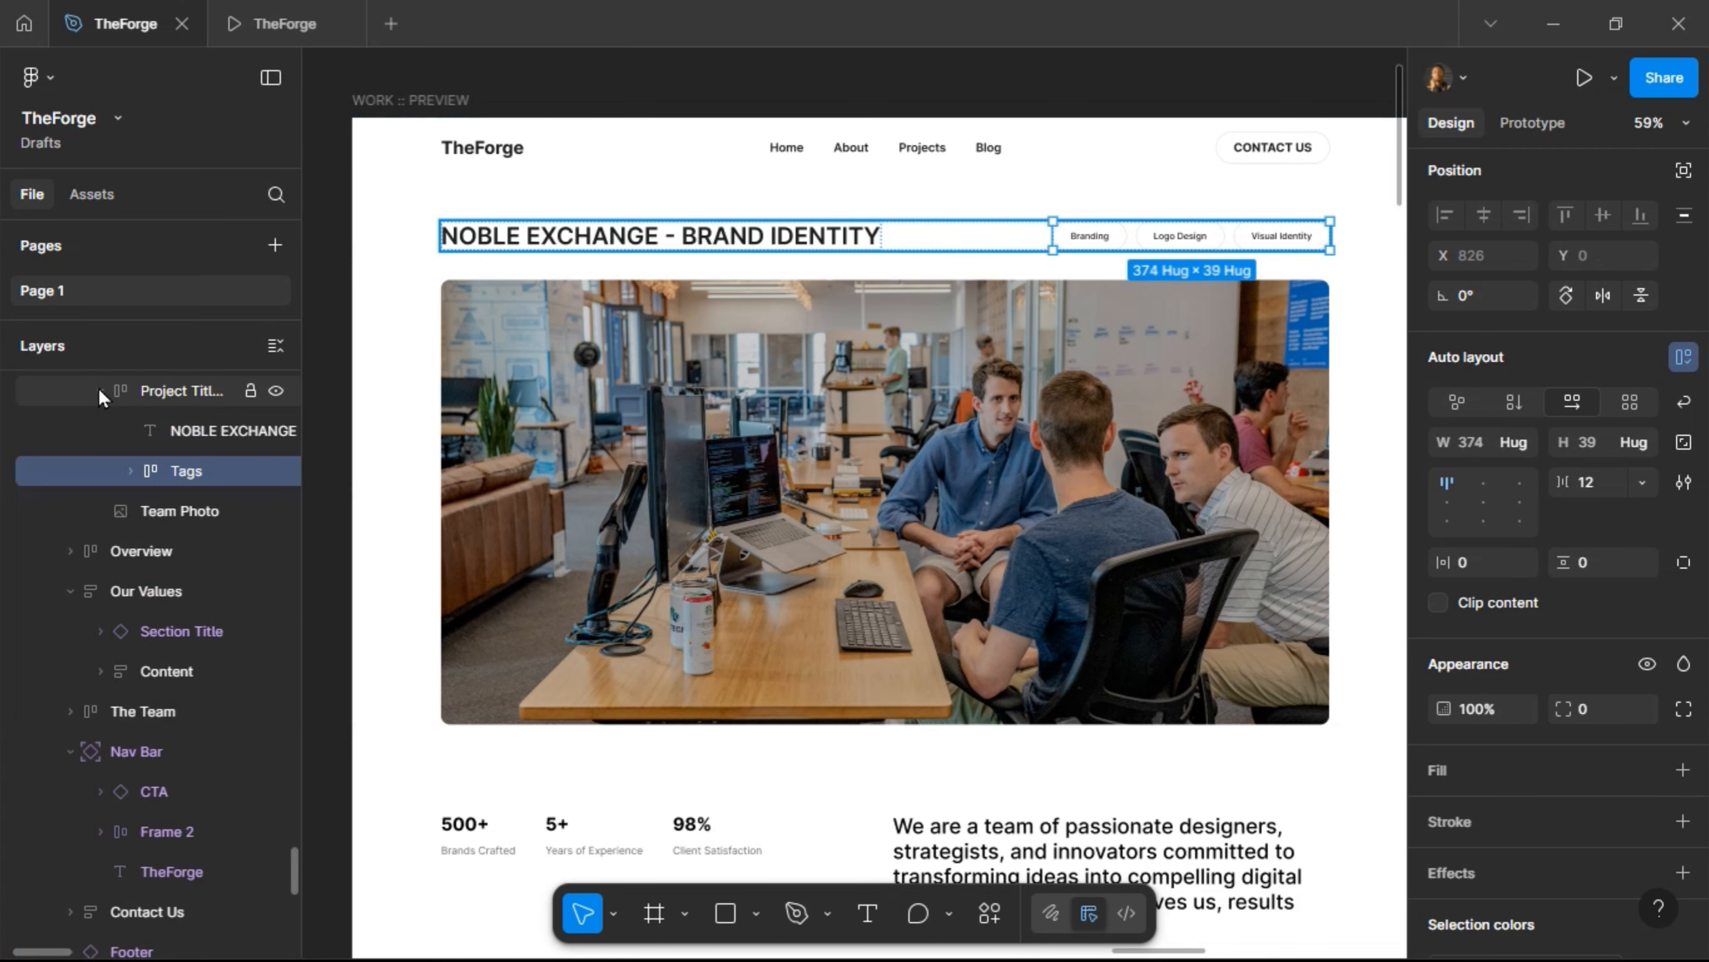
pyautogui.click(99, 391)
pyautogui.scroll(3, 140, 465)
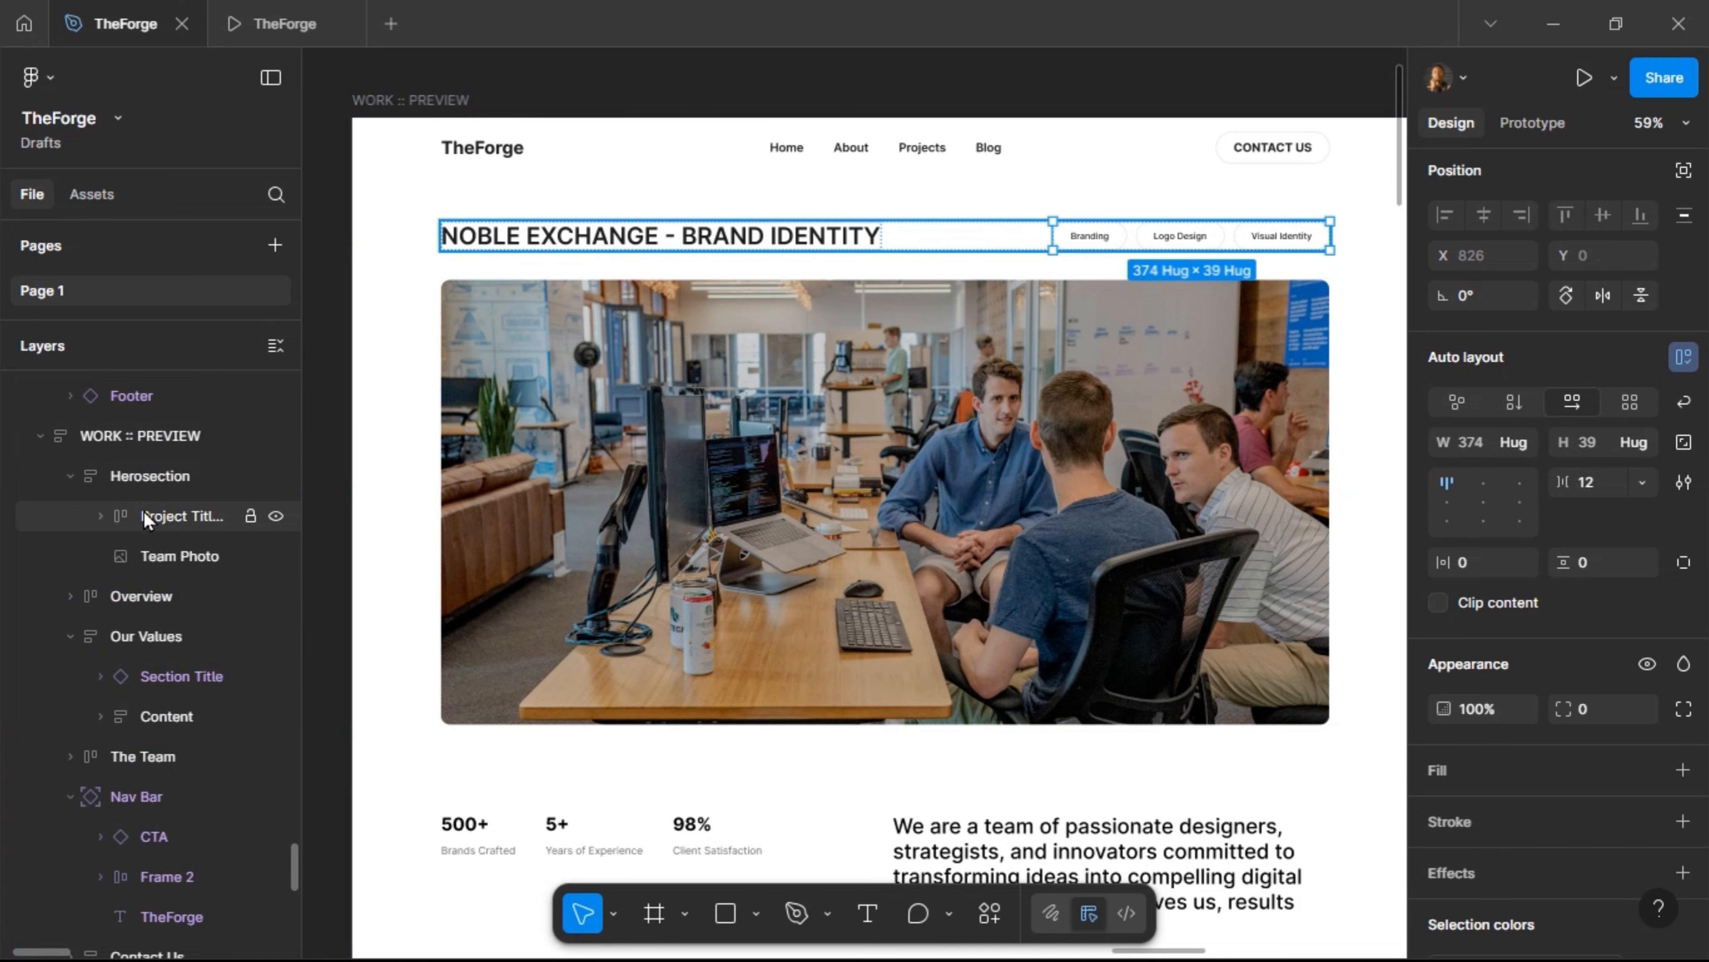
pyautogui.click(202, 517)
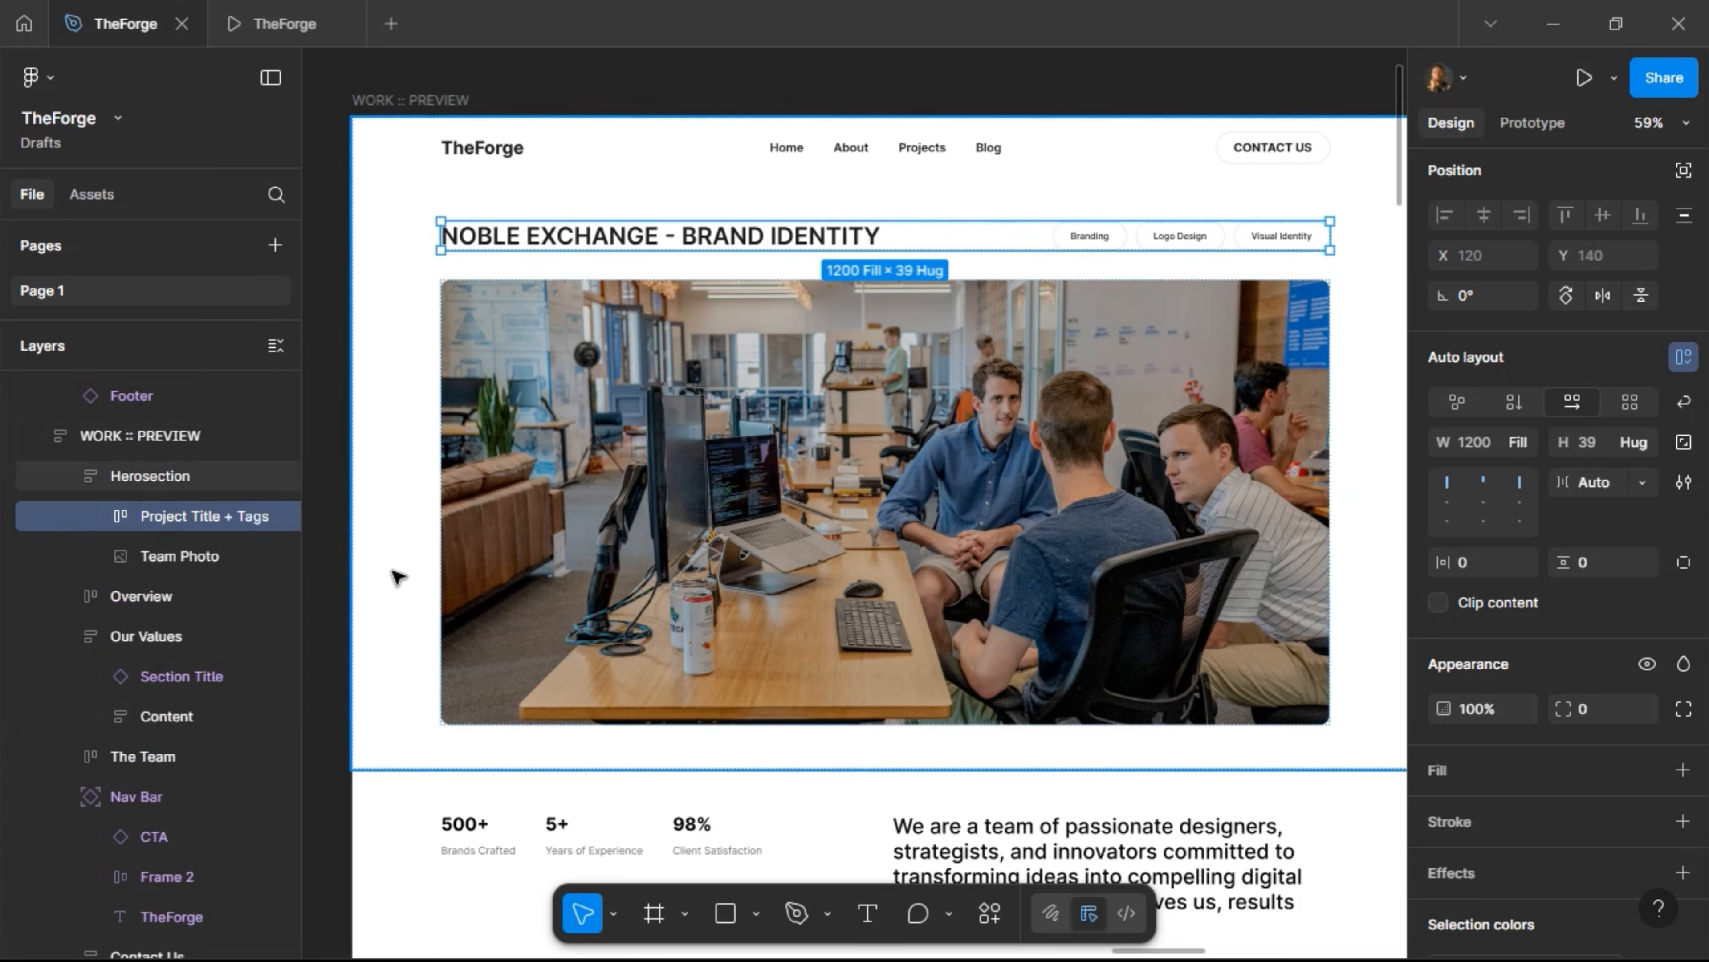
# Draw a horizontal line about 1197 wide in the hero section between Project Title + Tags and Team Photo
pyautogui.click(756, 914)
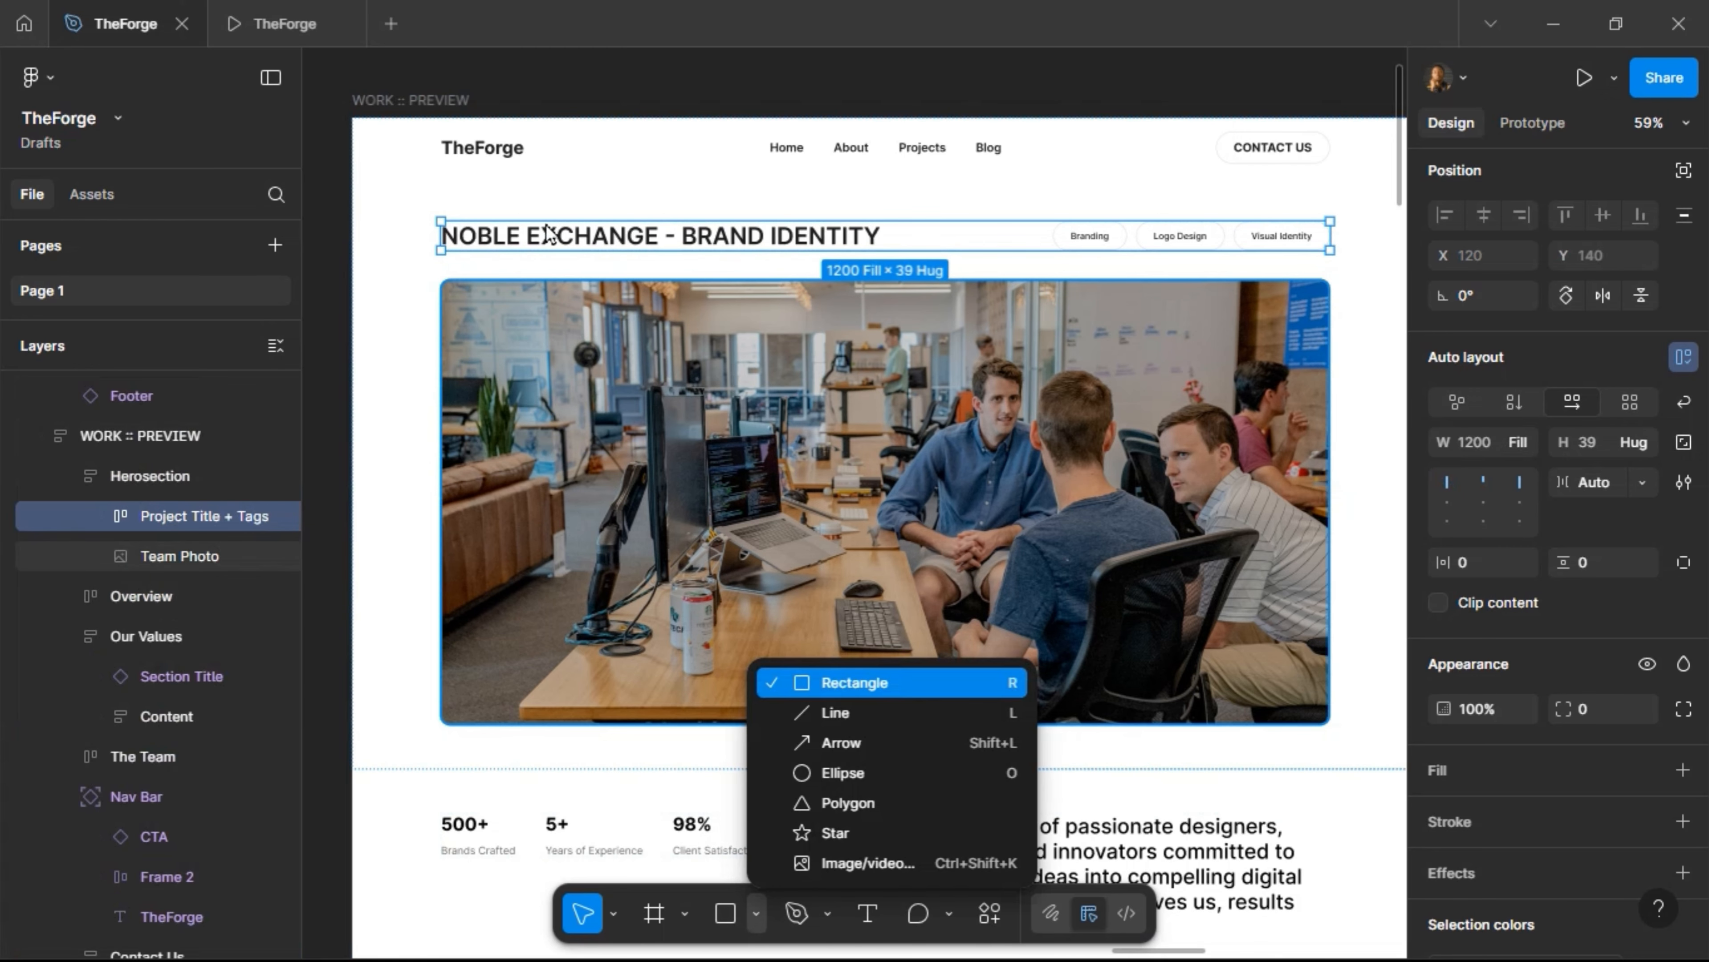
pyautogui.press('Down')
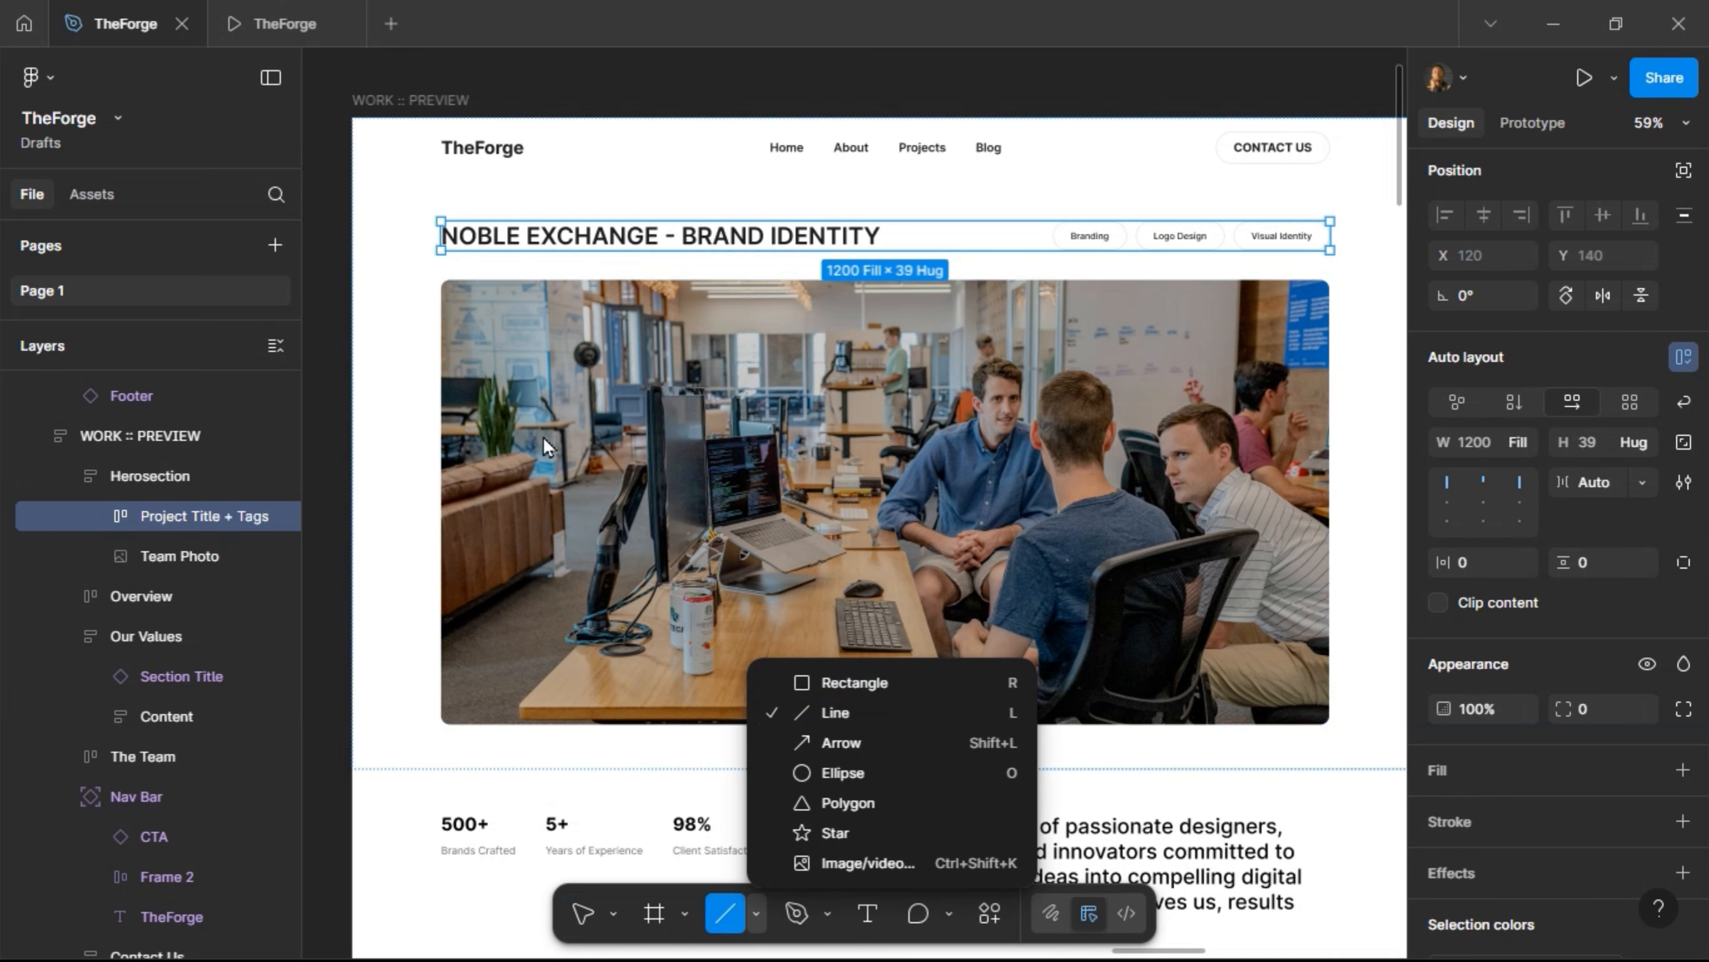
pyautogui.press('Return')
pyautogui.moveTo(442, 273)
pyautogui.mouseDown()
pyautogui.moveTo(1231, 276)
pyautogui.moveTo(1328, 254)
pyautogui.mouseUp()
pyautogui.press('Delete')
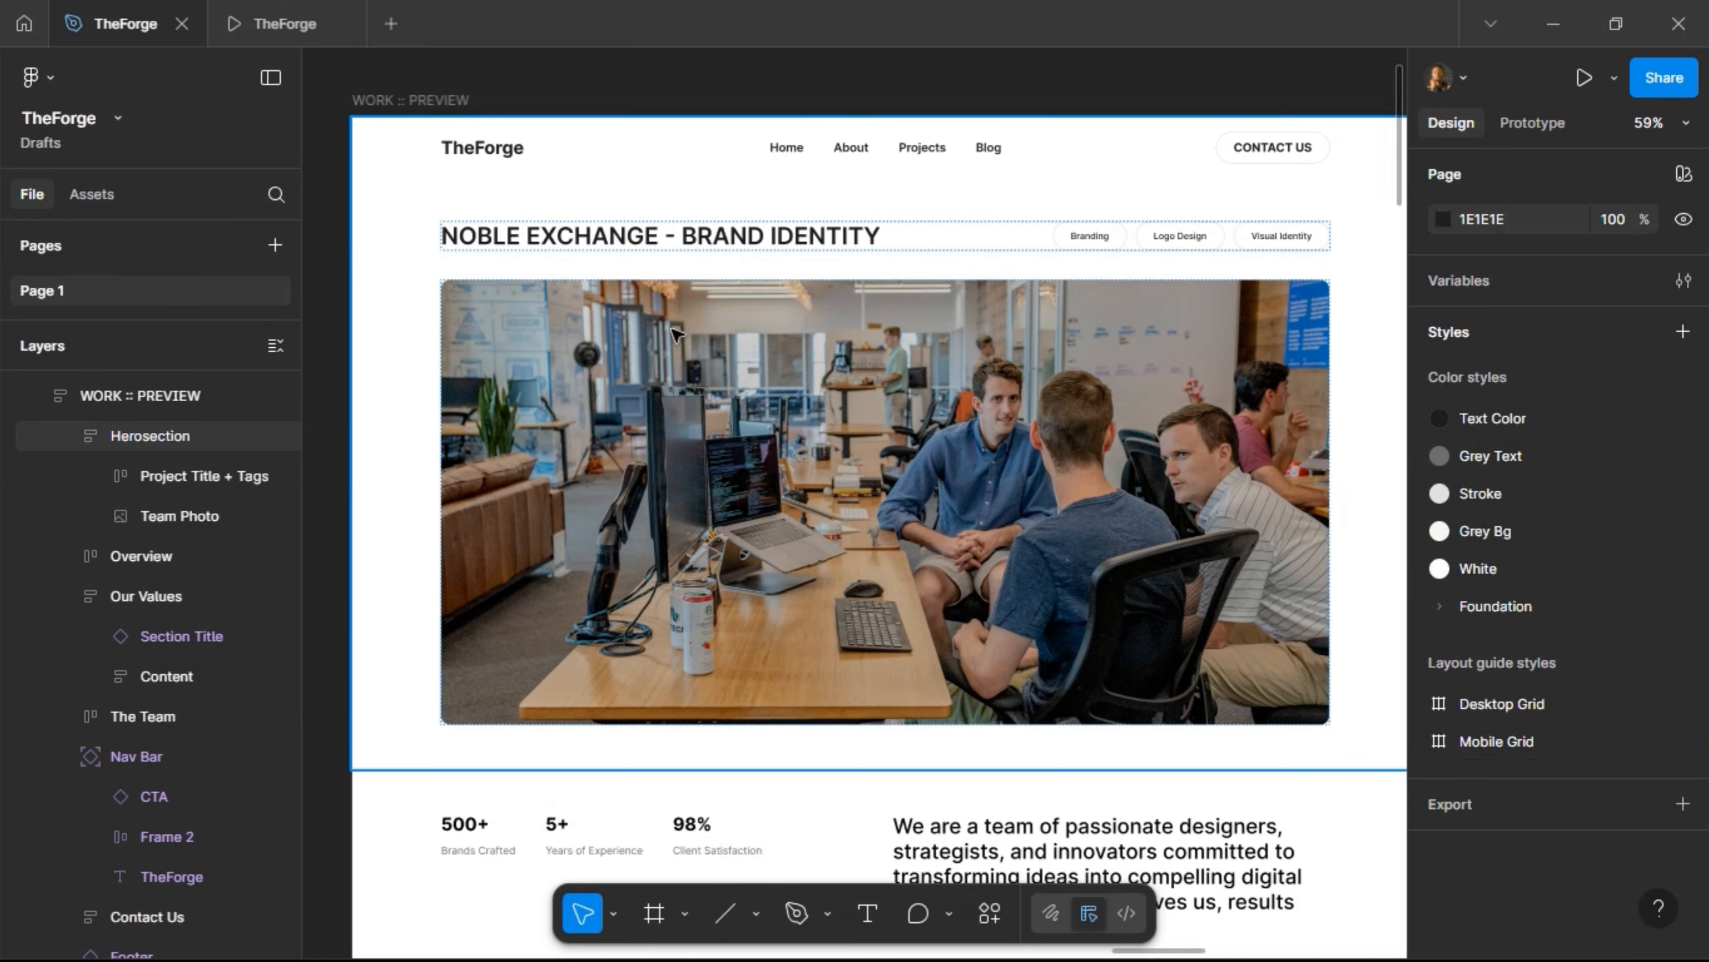
pyautogui.click(602, 266)
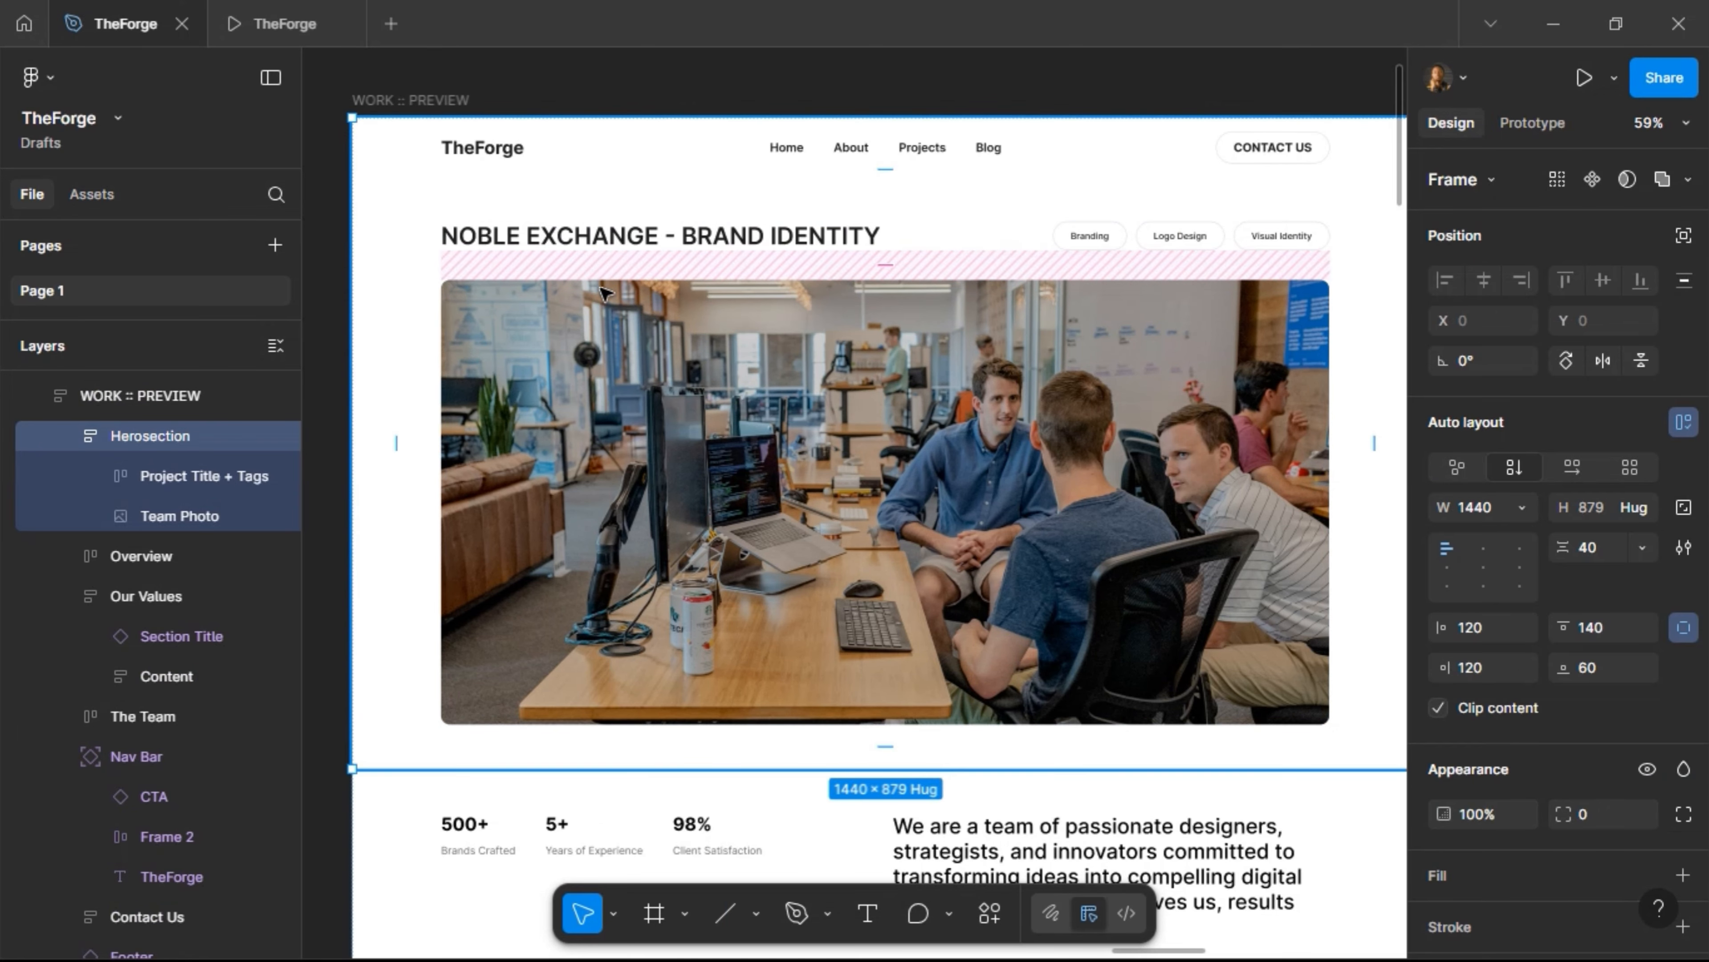
pyautogui.hotkey('ctrl', 'z')
pyautogui.press('Up')
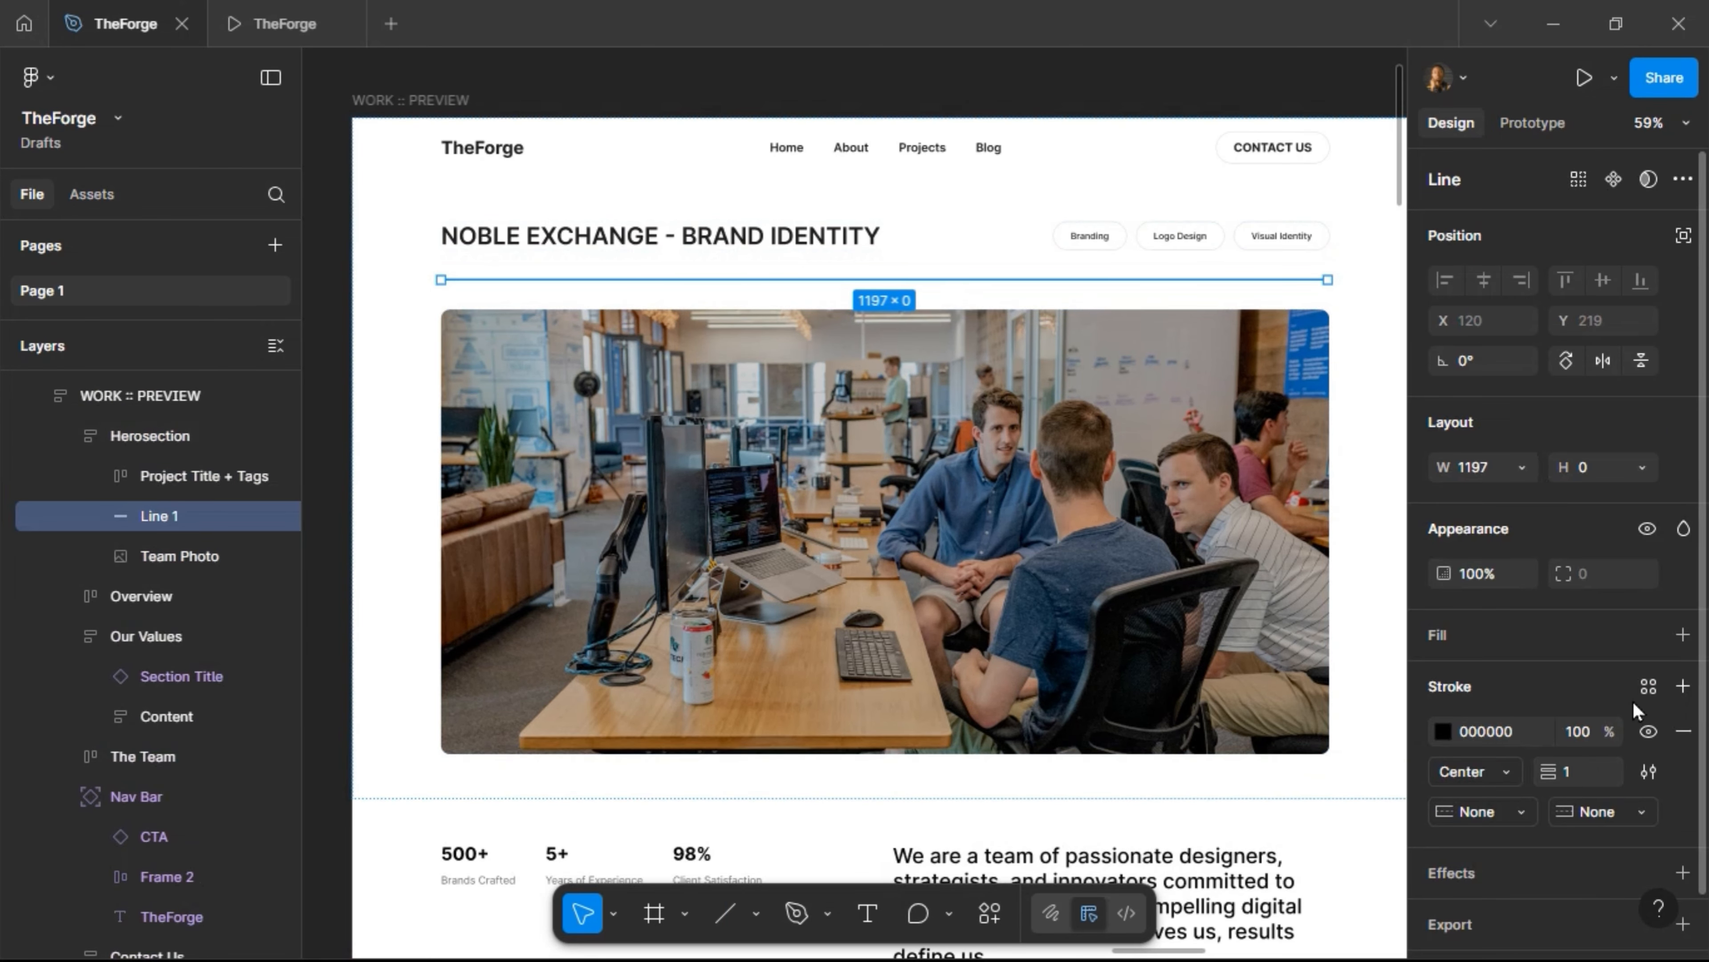
# Apply the Stroke colour style to the divider line below the project title and duplicate the line
pyautogui.click(1647, 689)
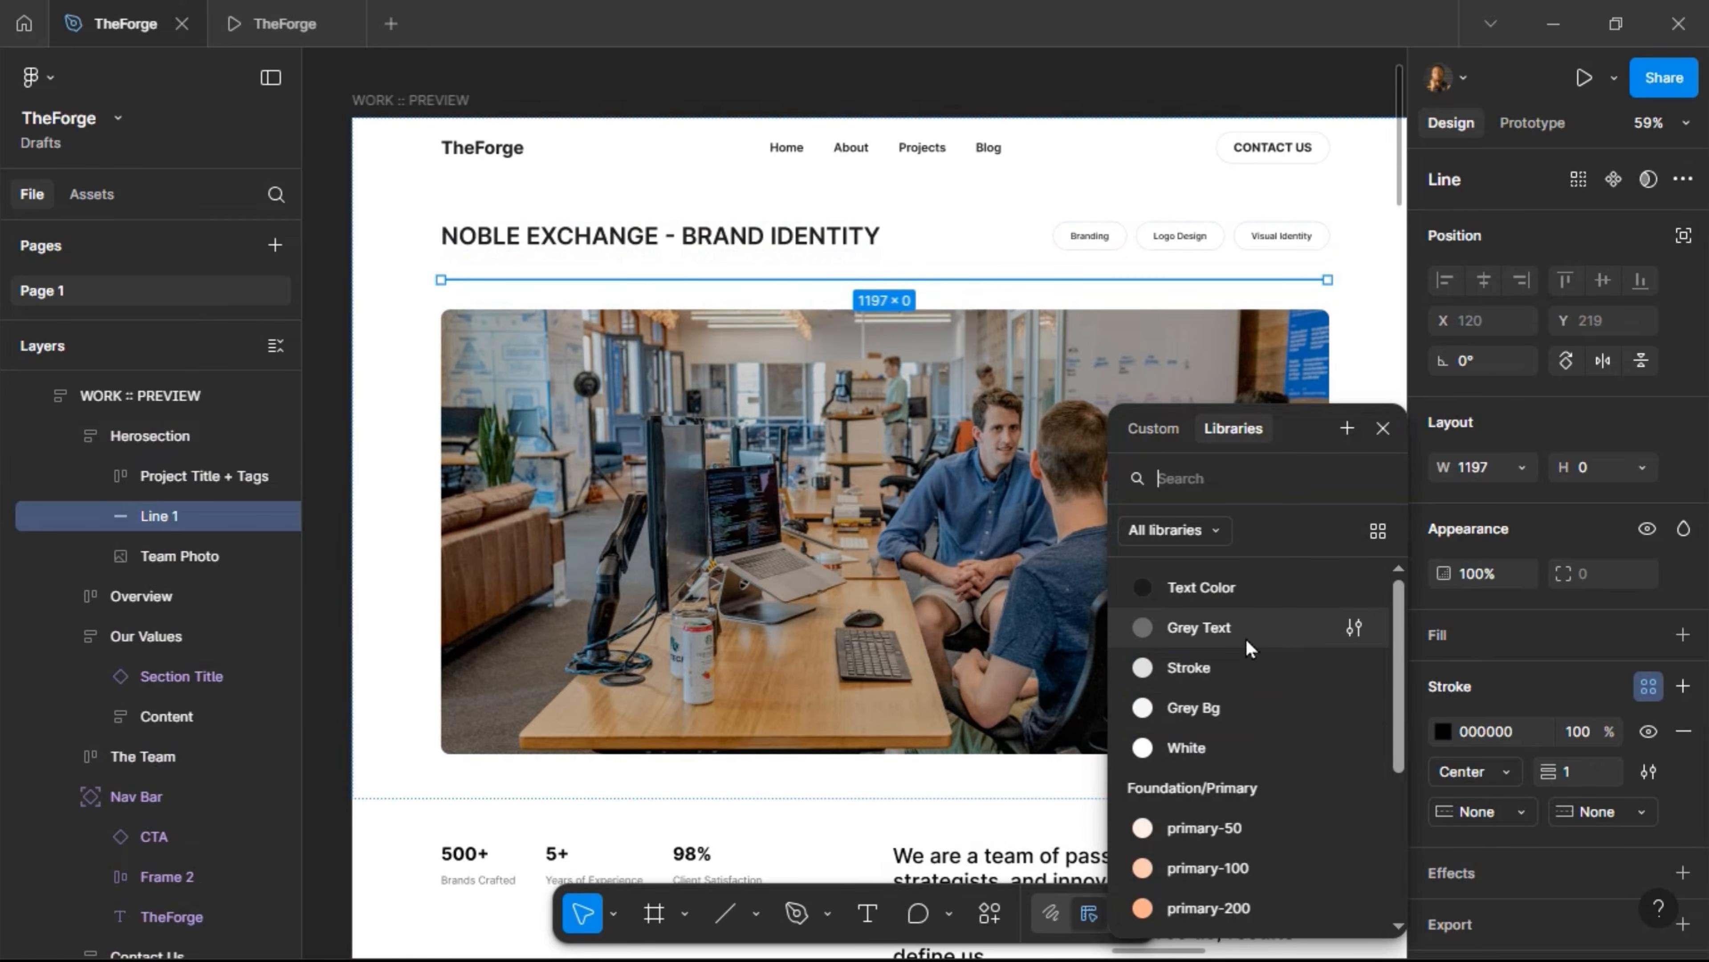
pyautogui.click(1243, 668)
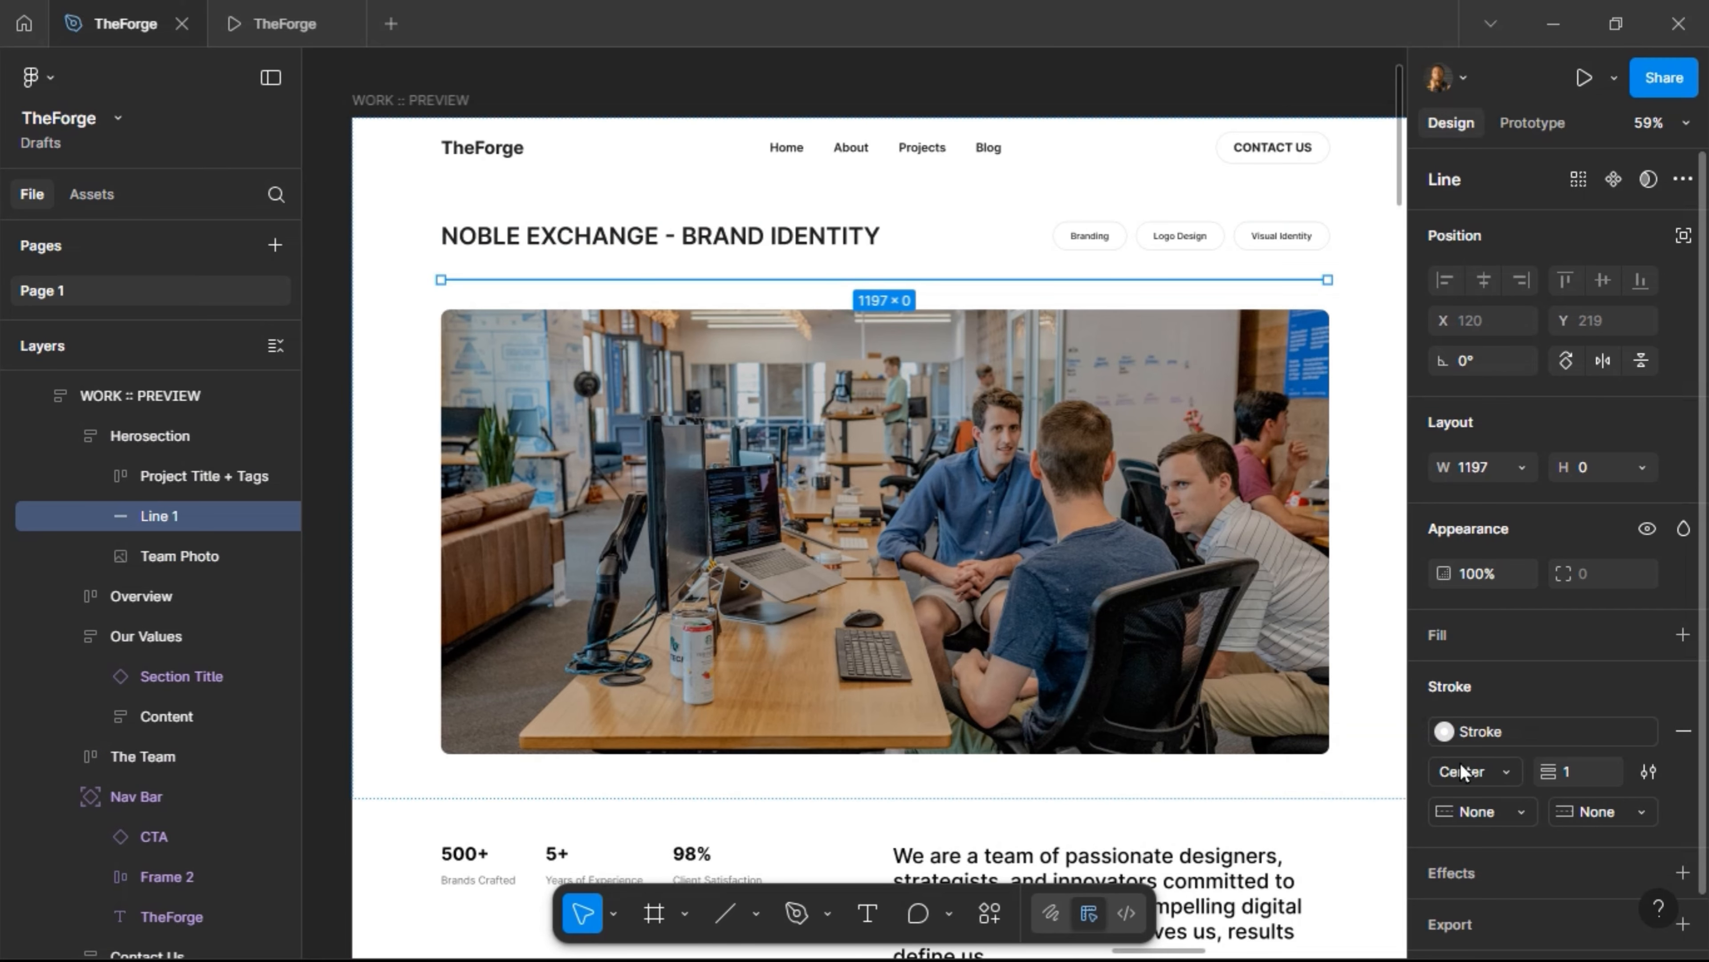
pyautogui.hotkey('ctrl', 'd')
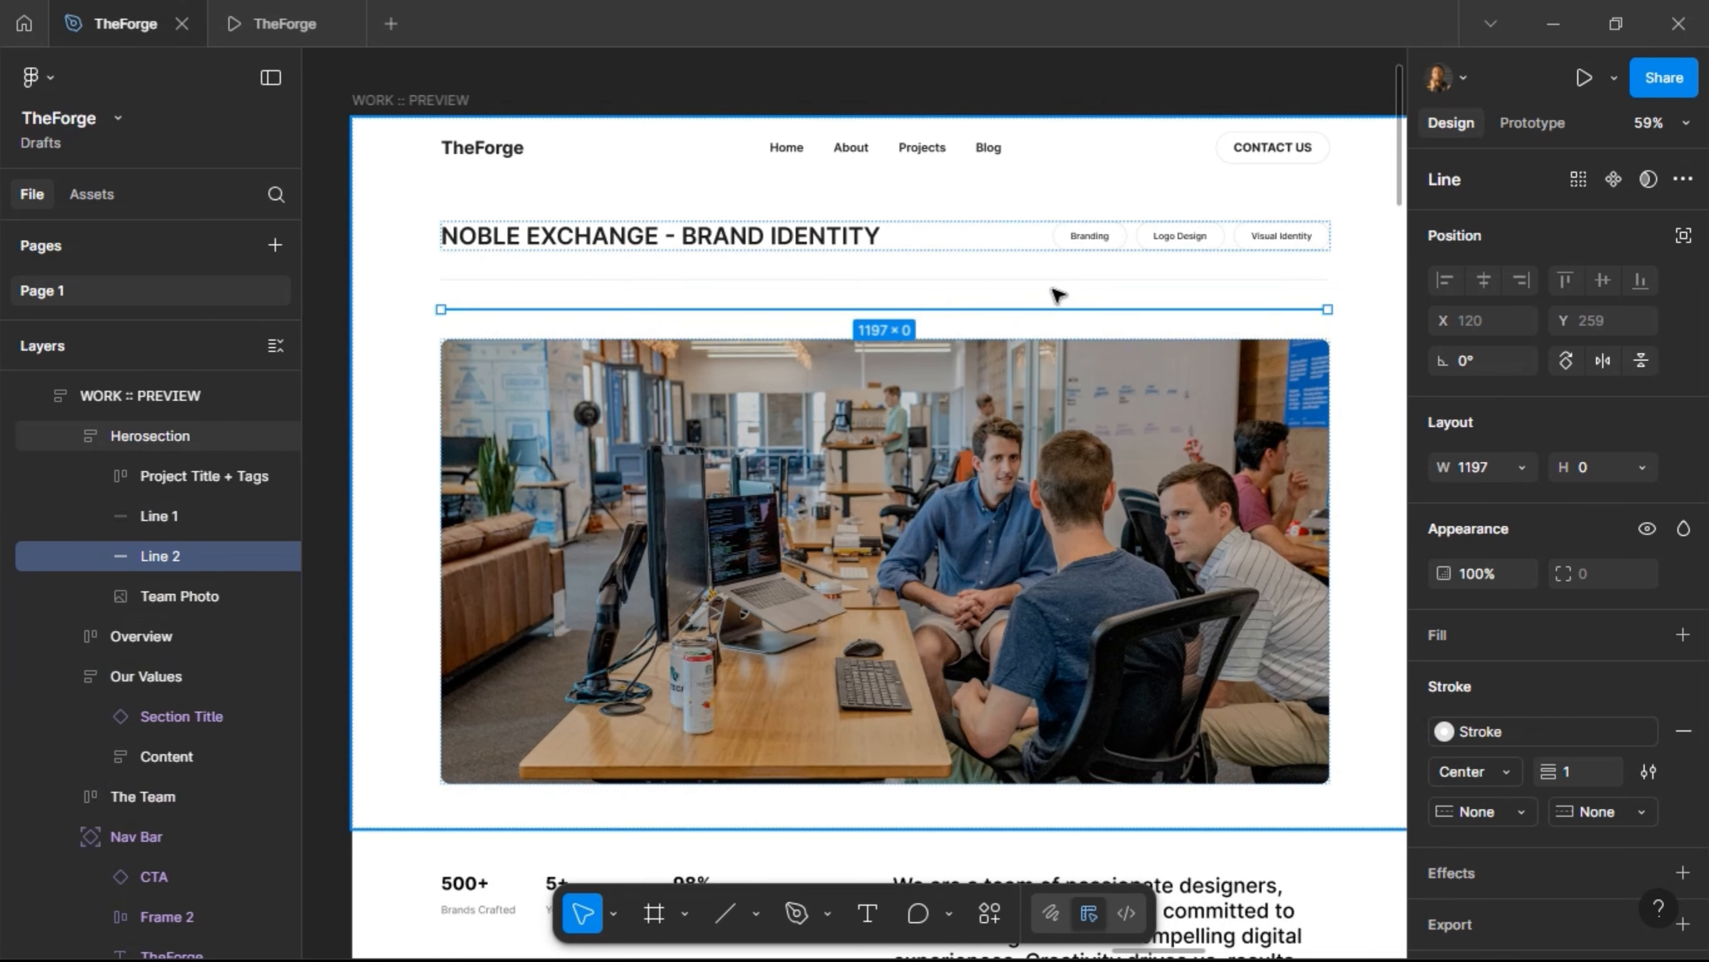
# Copy the nav bar's CONTACT US button into the Herosection frame and place it between the two divider lines
pyautogui.doubleClick(1258, 154)
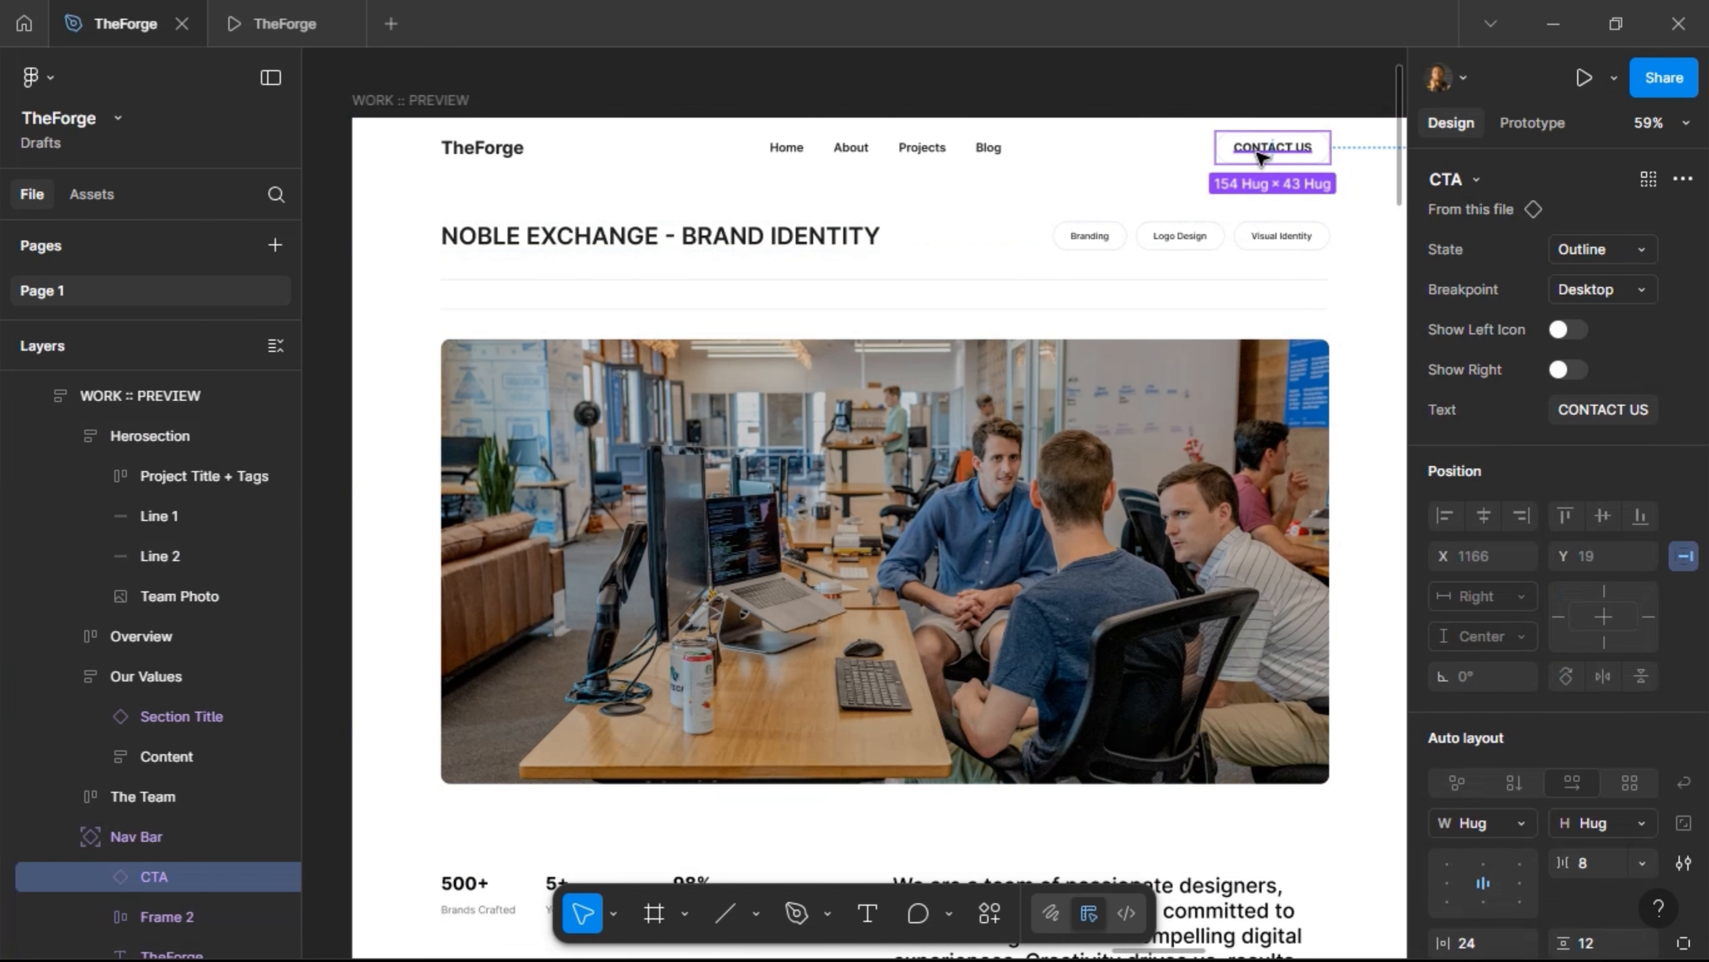
pyautogui.click(1069, 294)
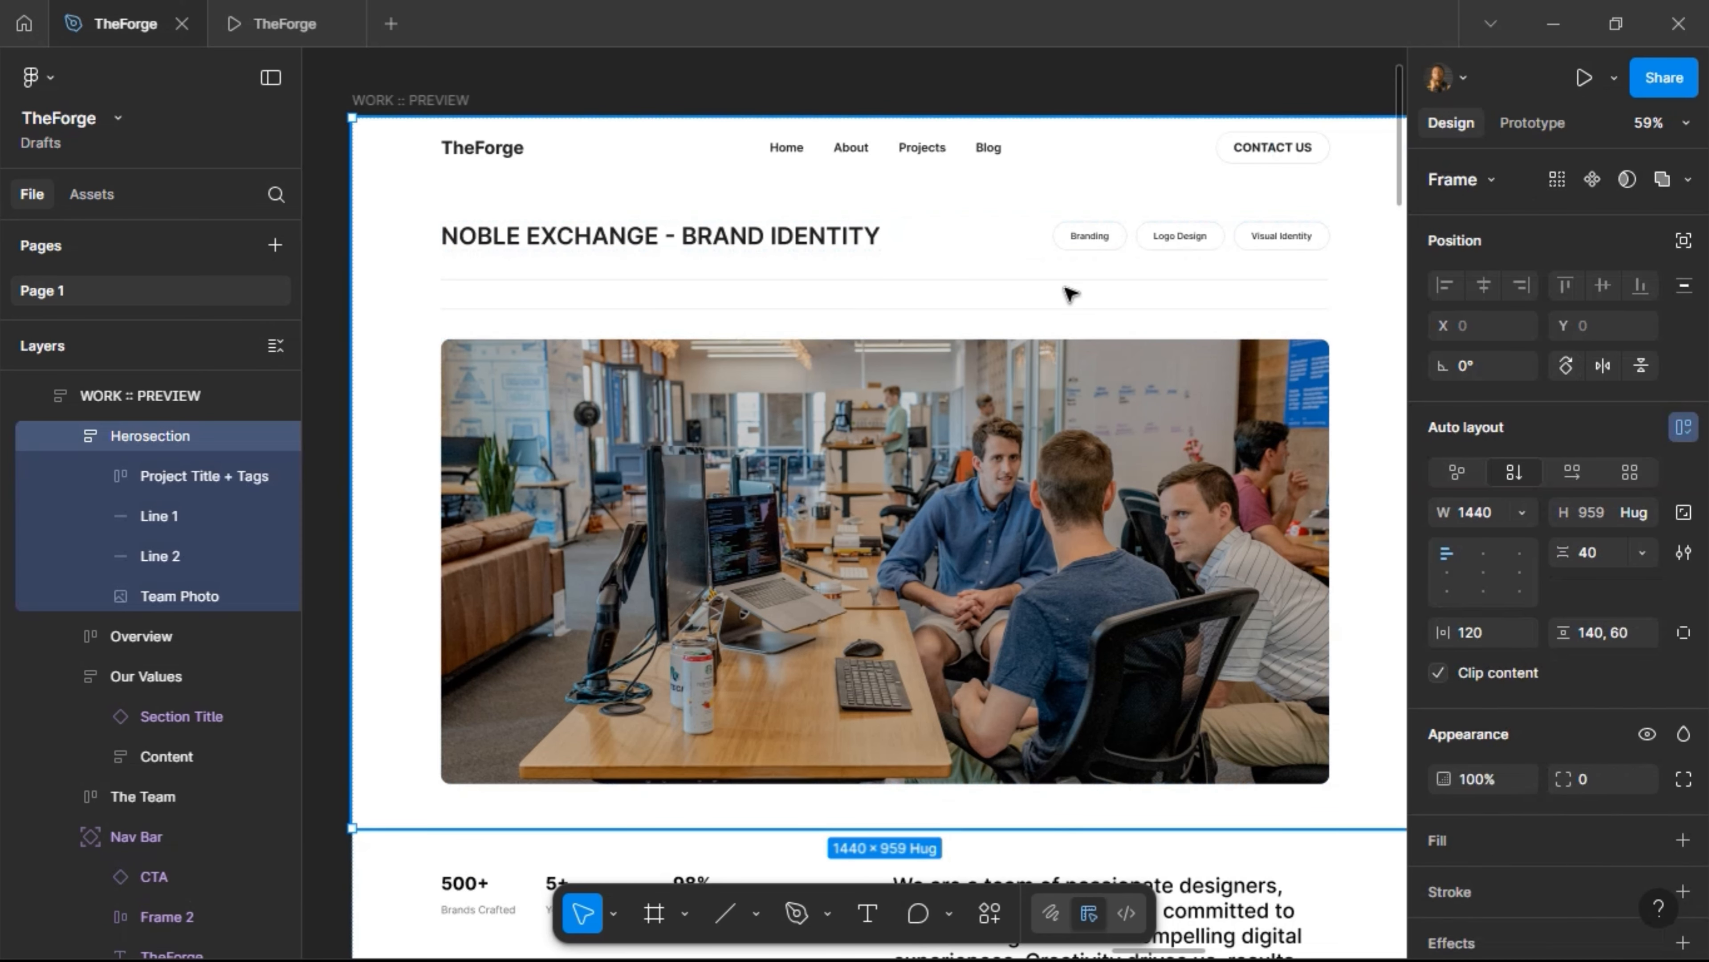
pyautogui.hotkey('ctrl', 'v')
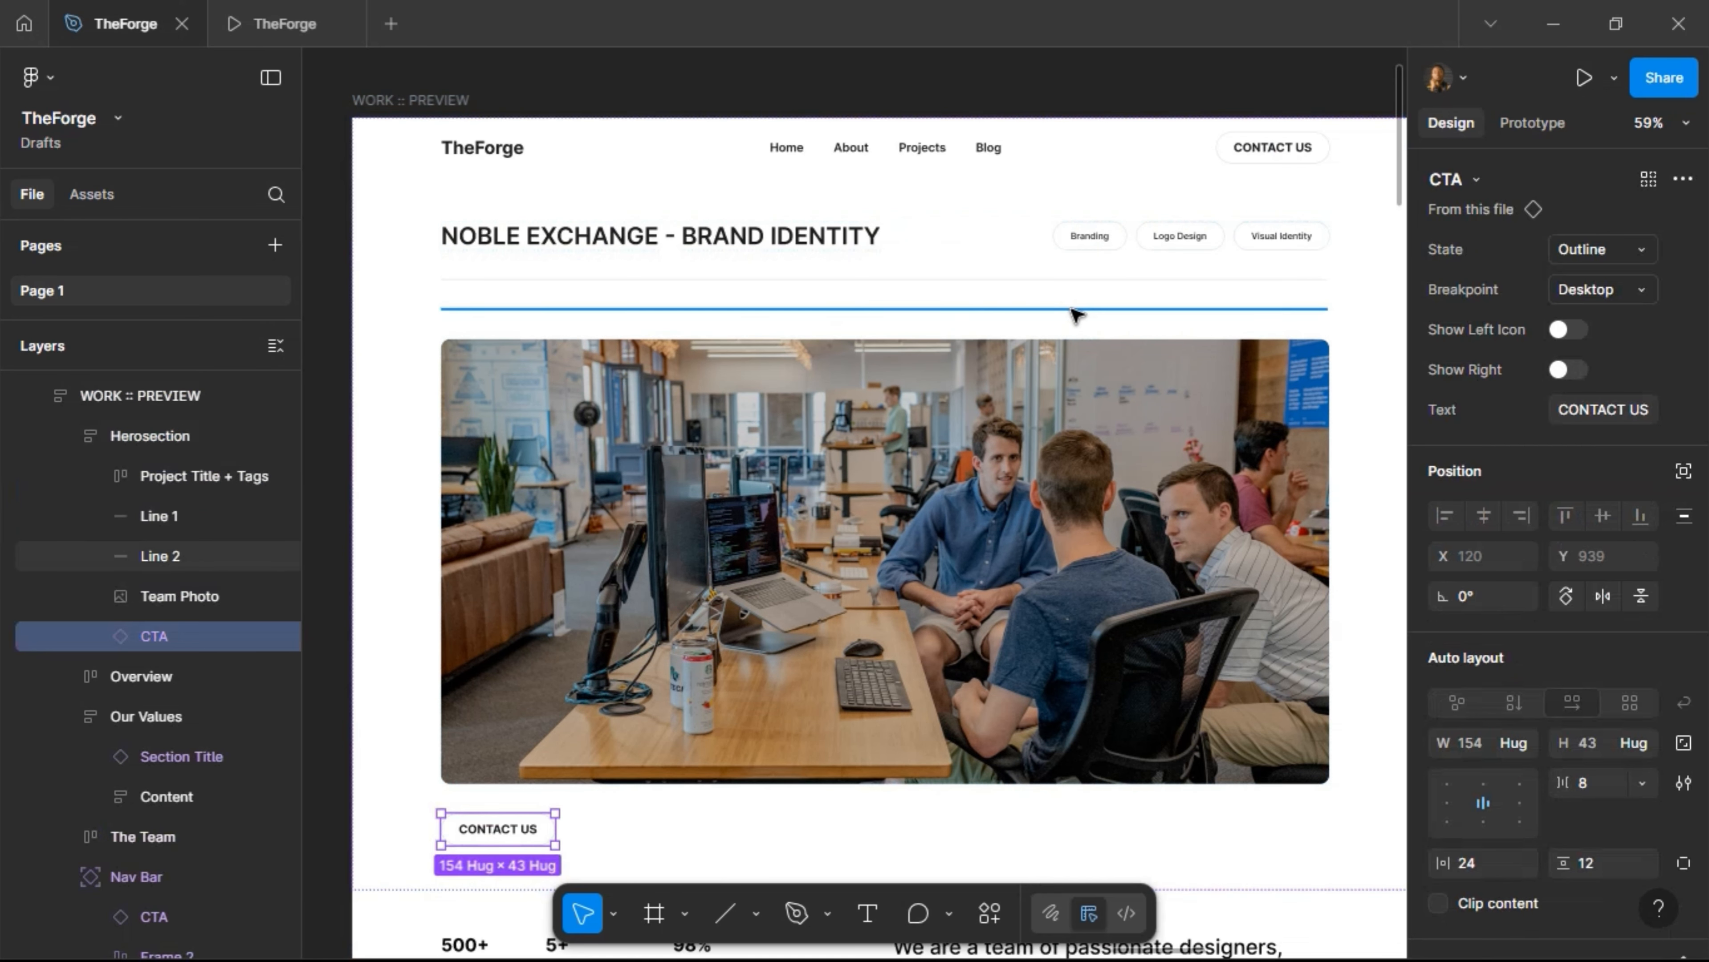
pyautogui.press('Up')
pyautogui.press('Up')
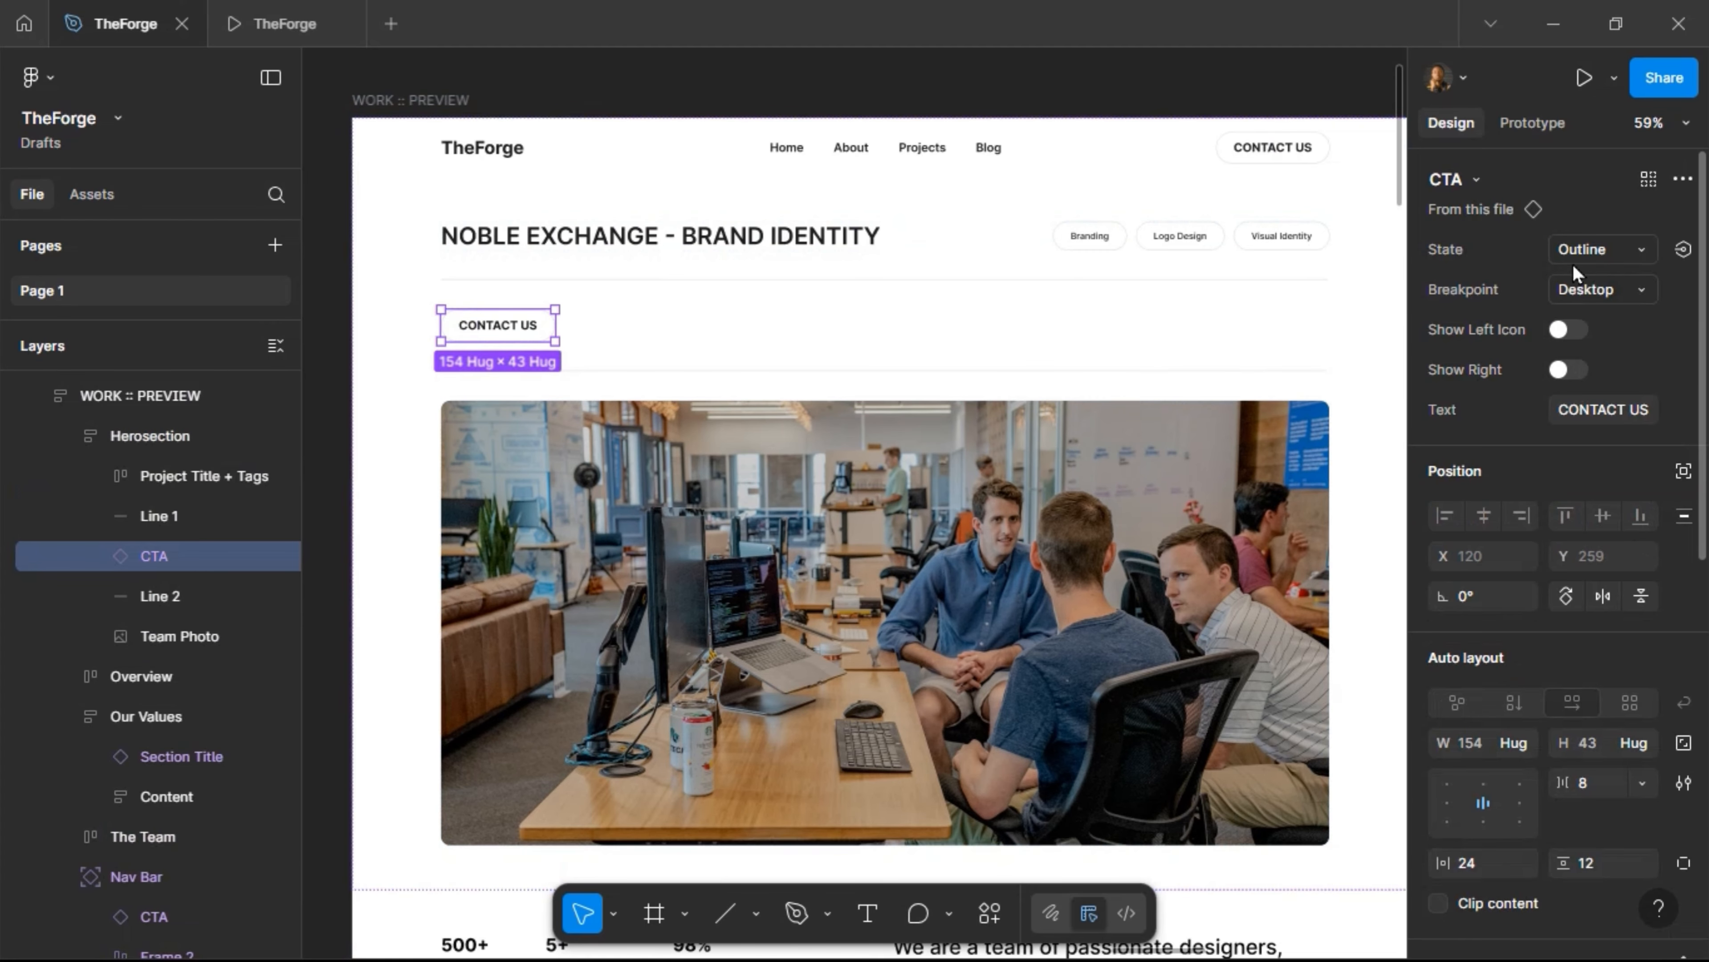
# Set the copied button's state to Primary and show a right icon using arrow-up-right-03
pyautogui.click(1602, 259)
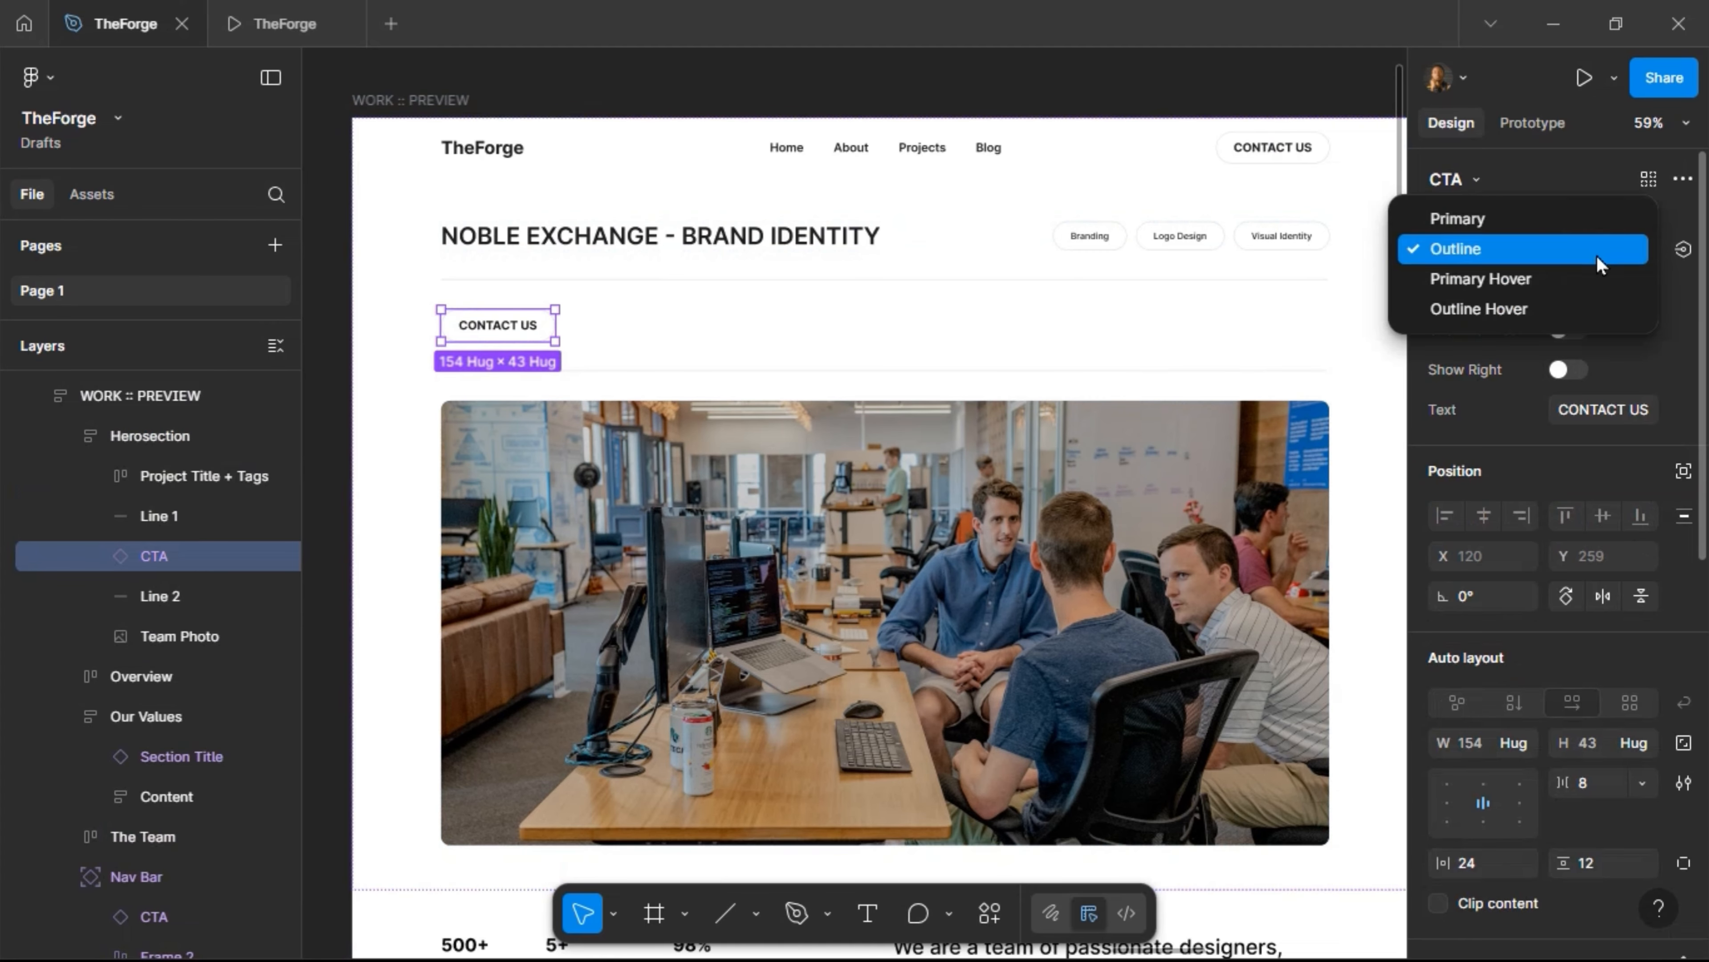
pyautogui.click(1544, 219)
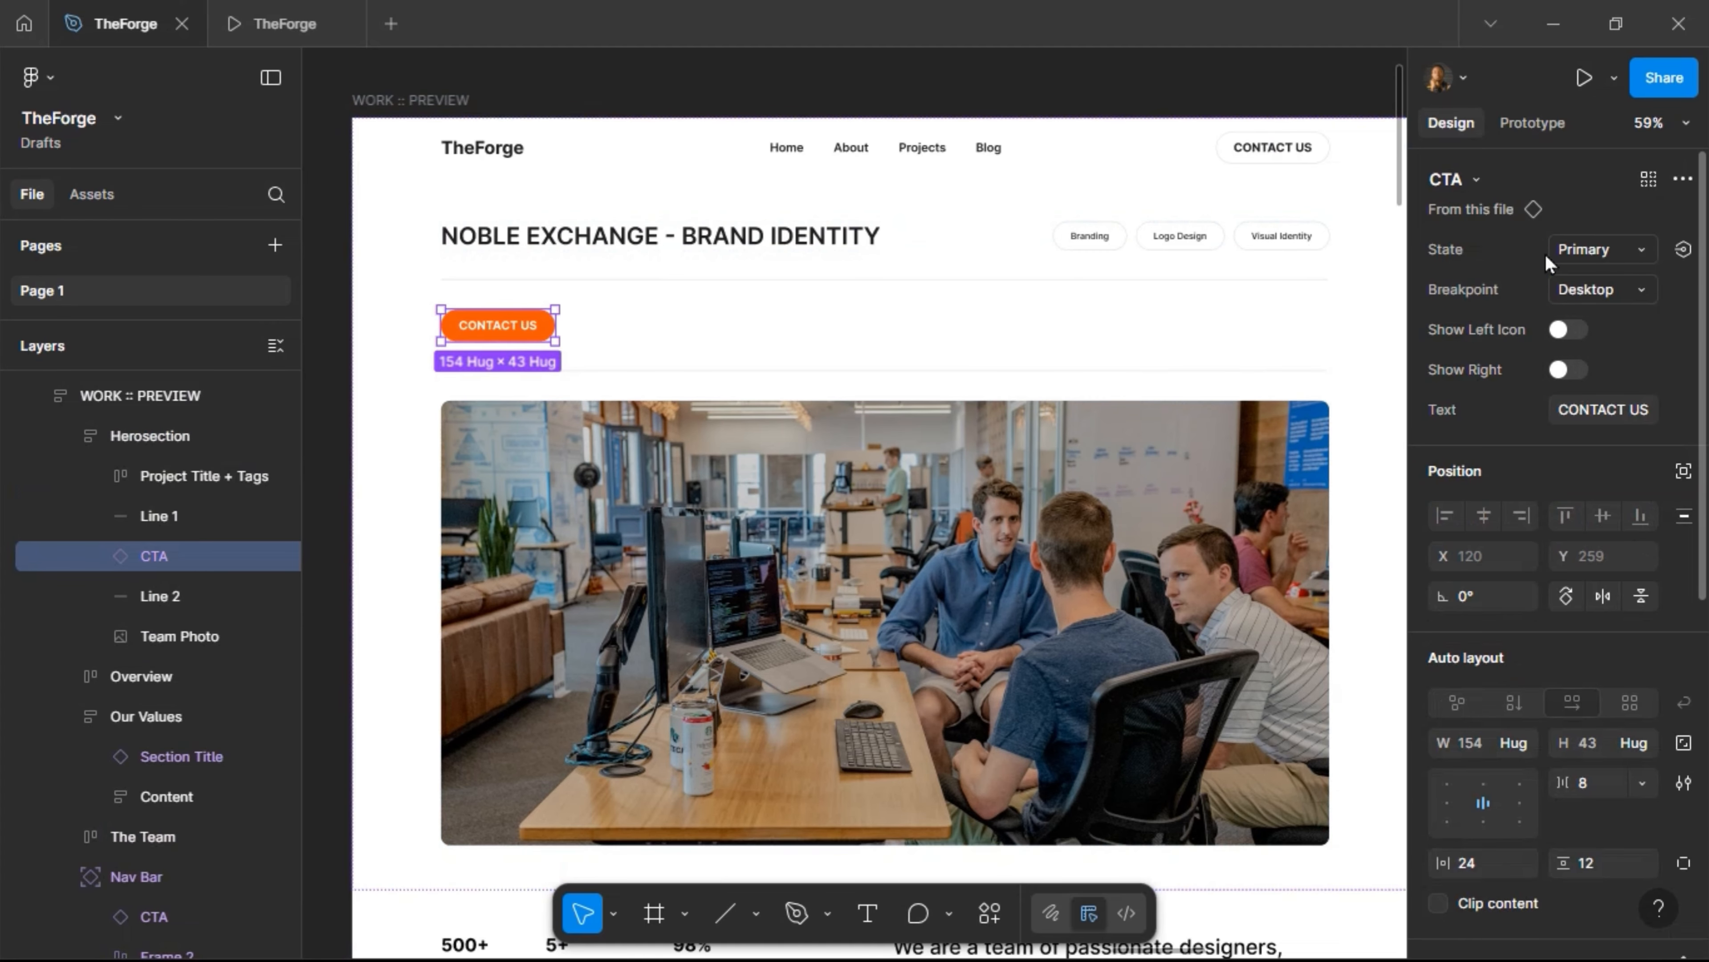
pyautogui.click(1575, 367)
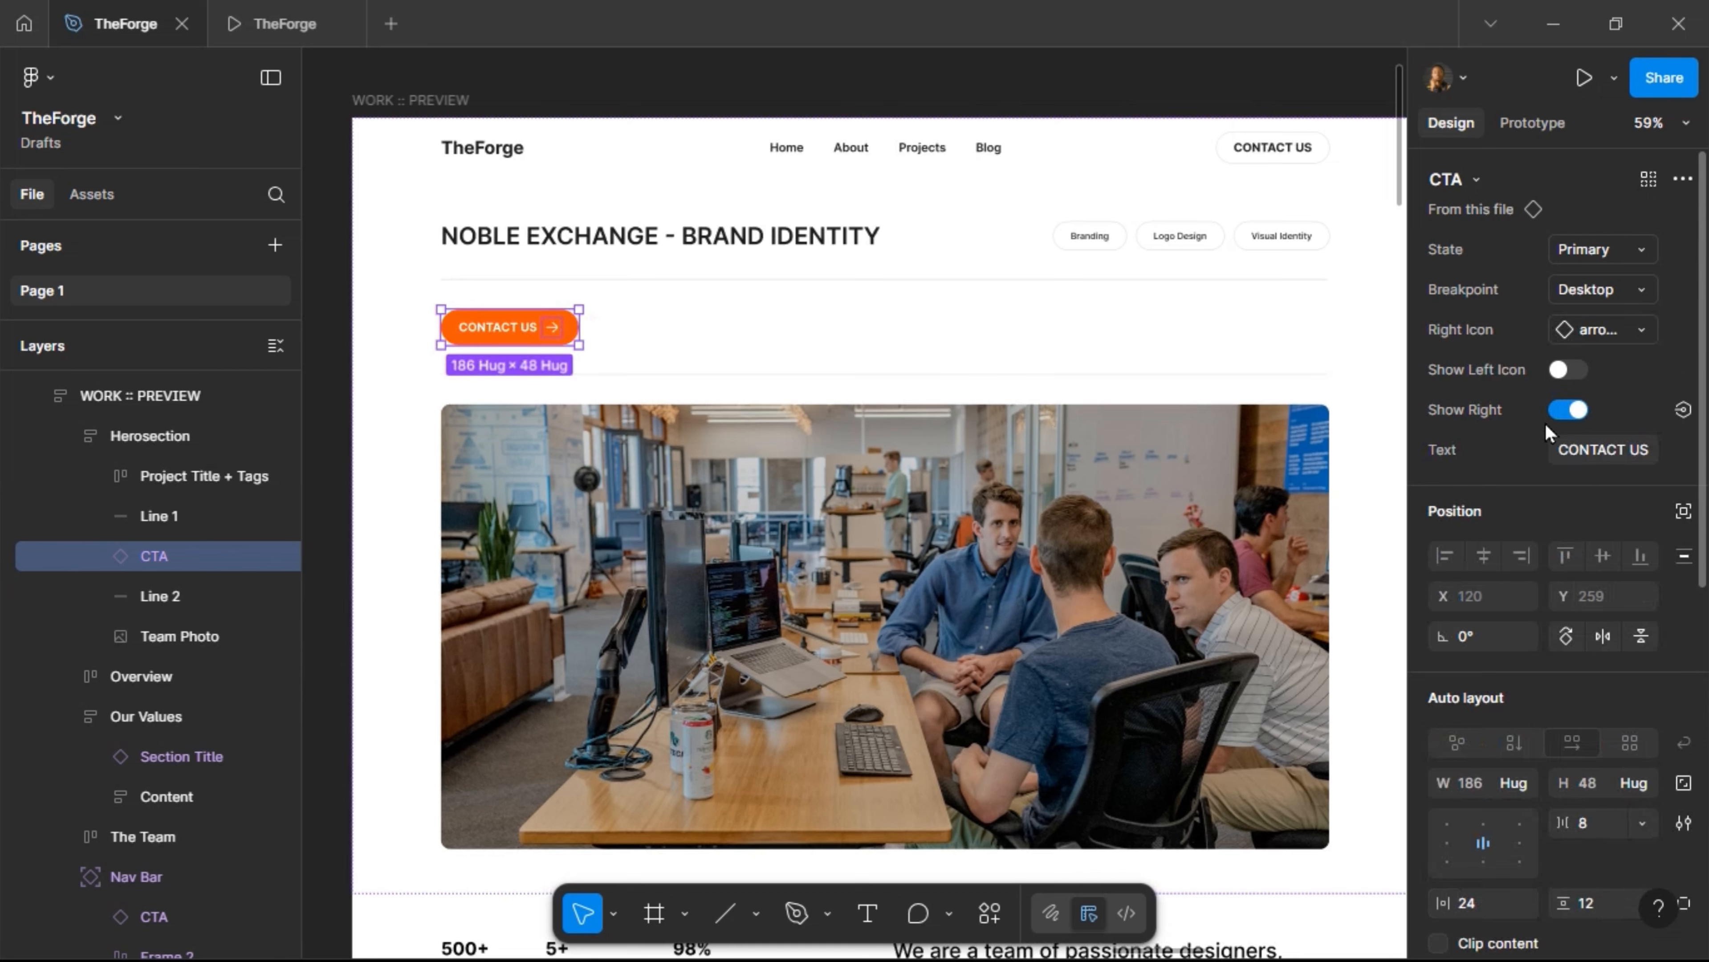
pyautogui.click(1590, 331)
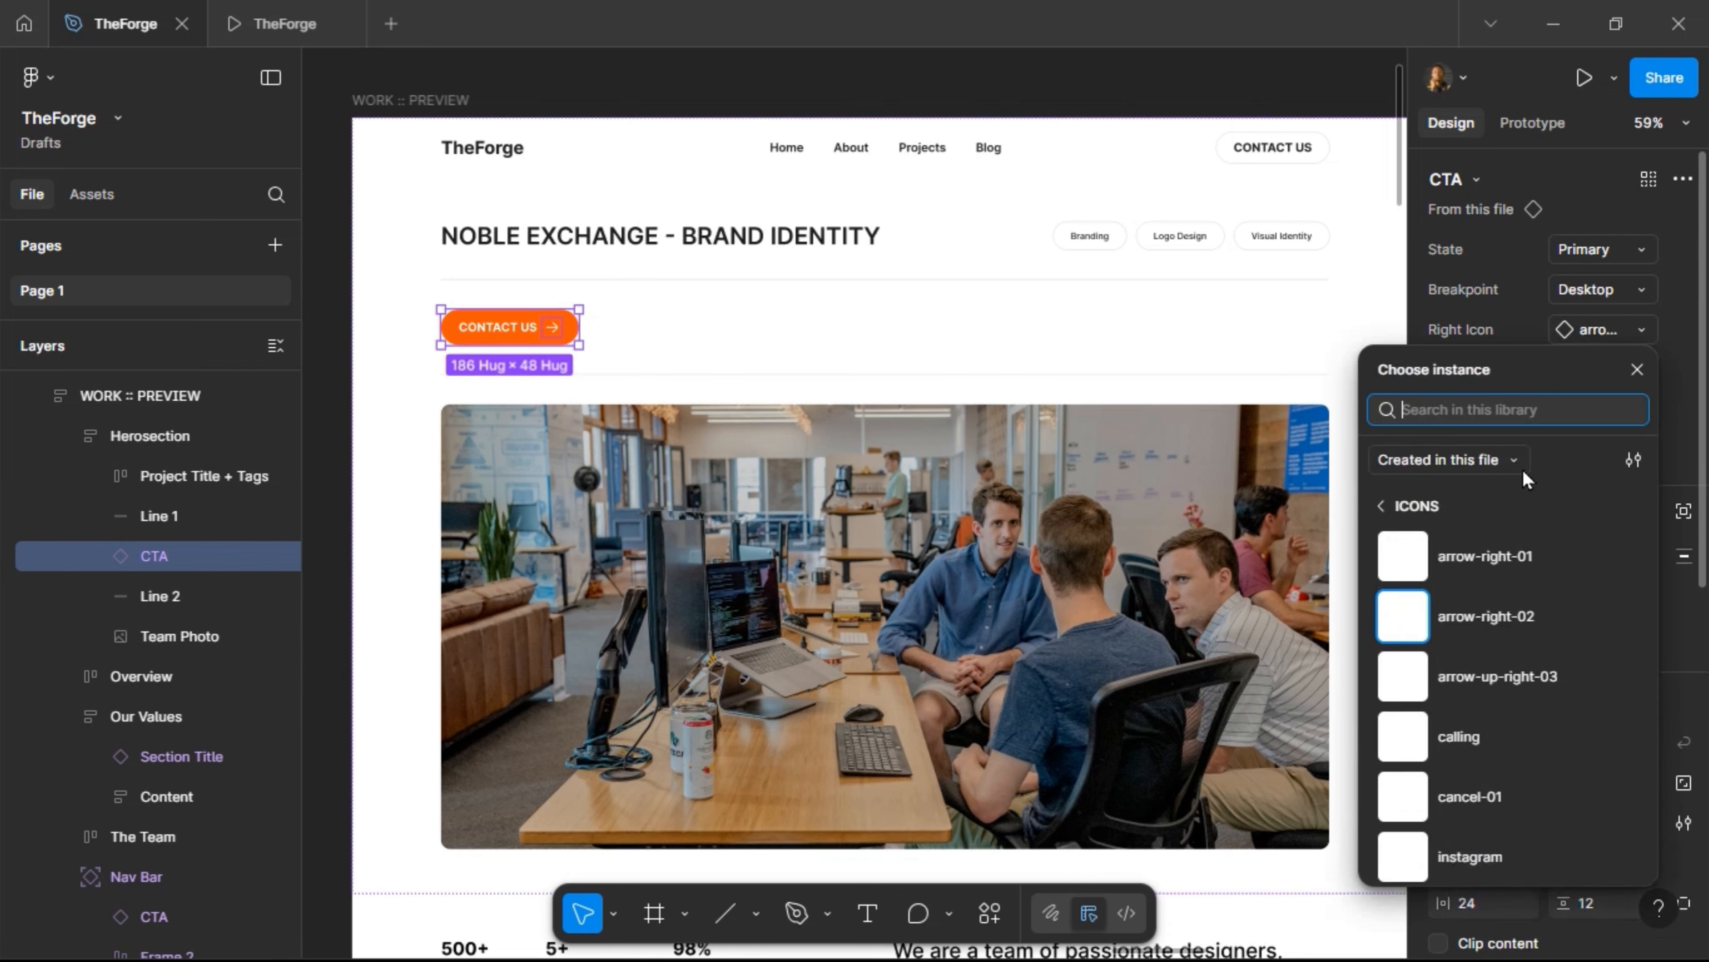
pyautogui.click(1465, 661)
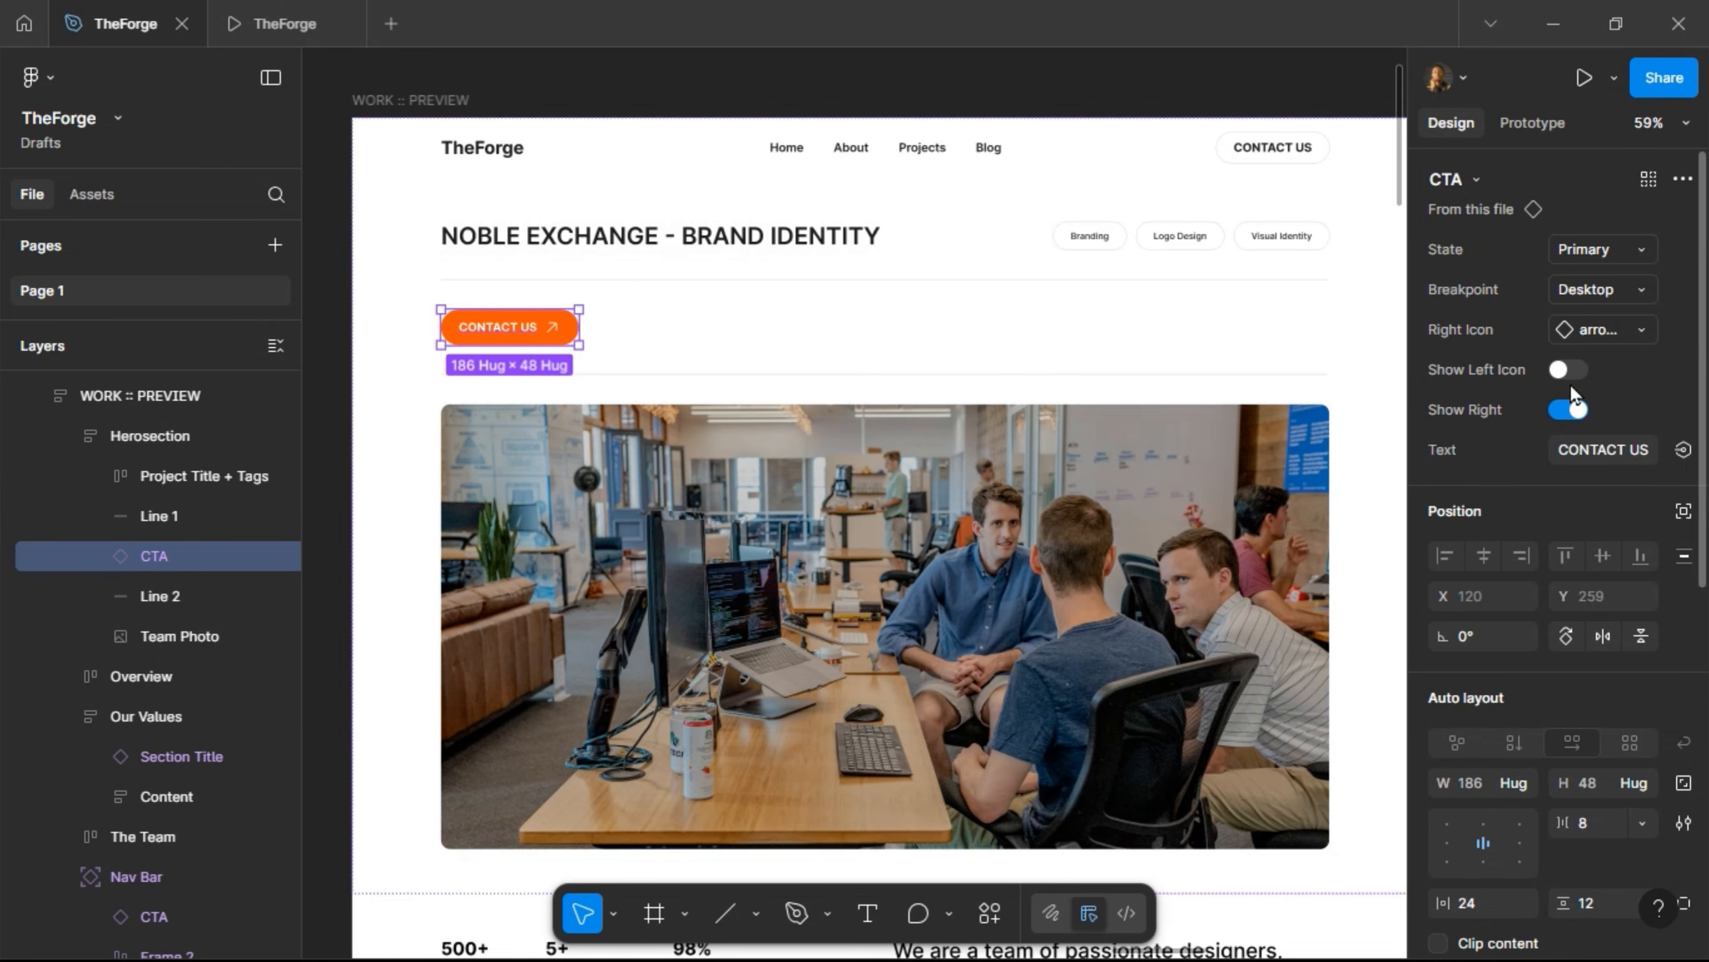
# Change the orange button's text to "View Live Project"
pyautogui.click(1600, 444)
pyautogui.write('View Live Project')
pyautogui.press('Return')
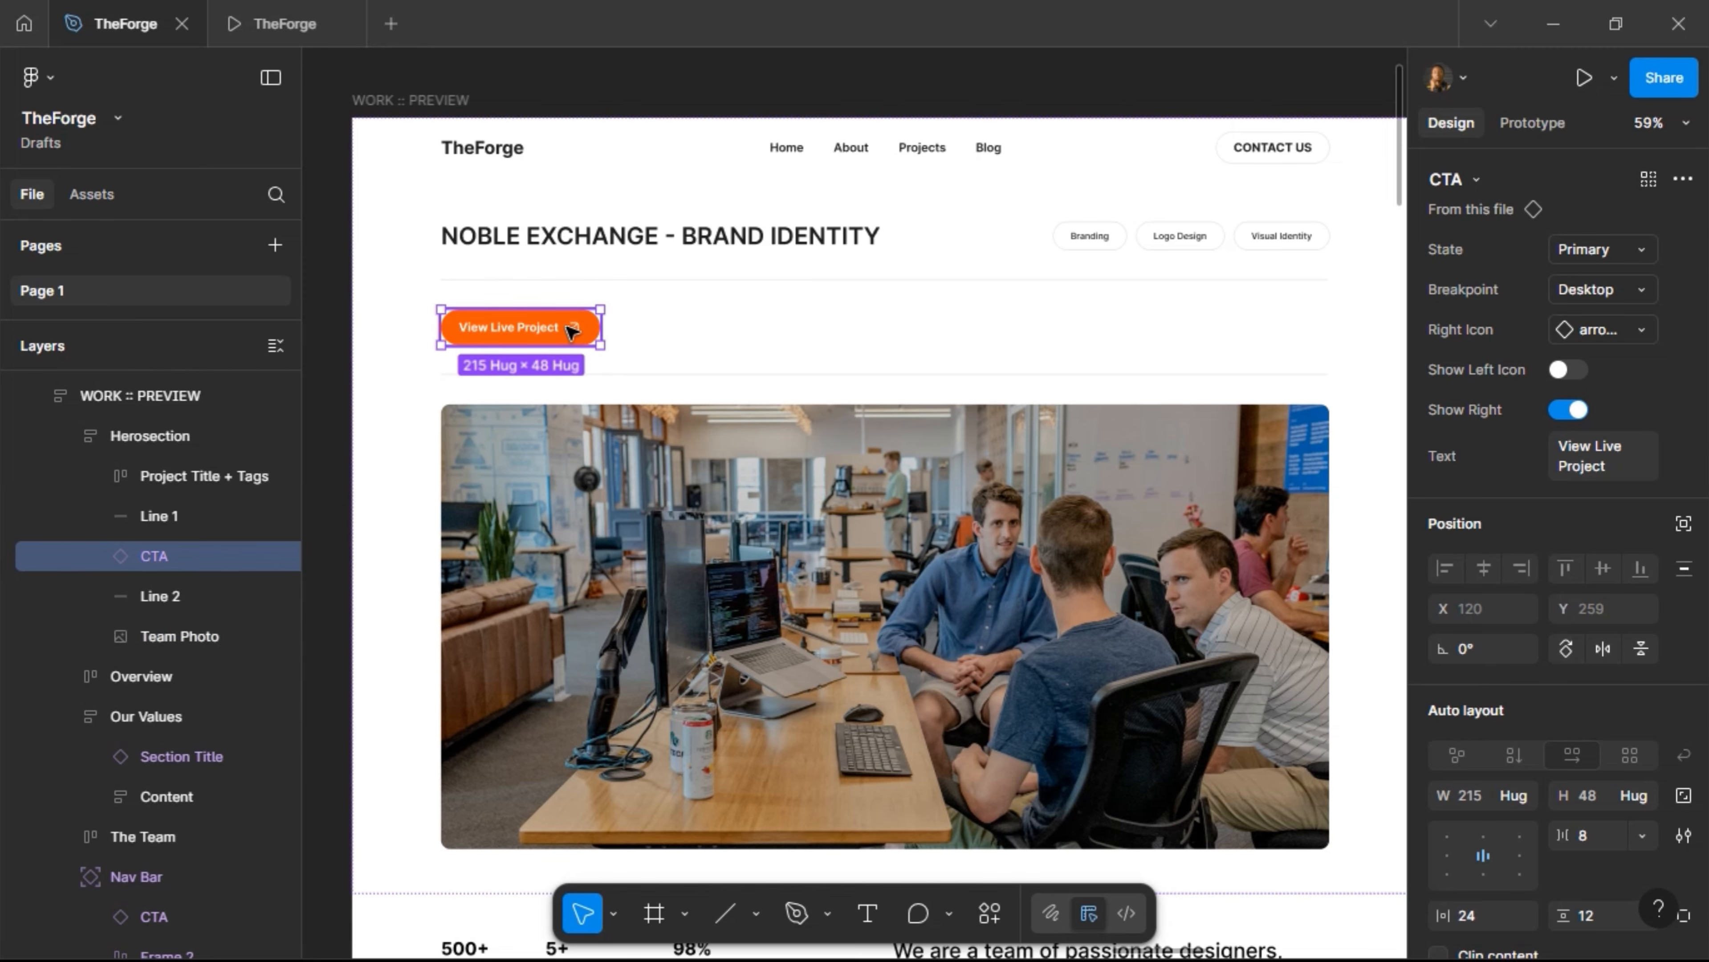
# Add a "CLIENT:" text layer in the hero section between the first divider line and the View Live Project button
pyautogui.click(755, 335)
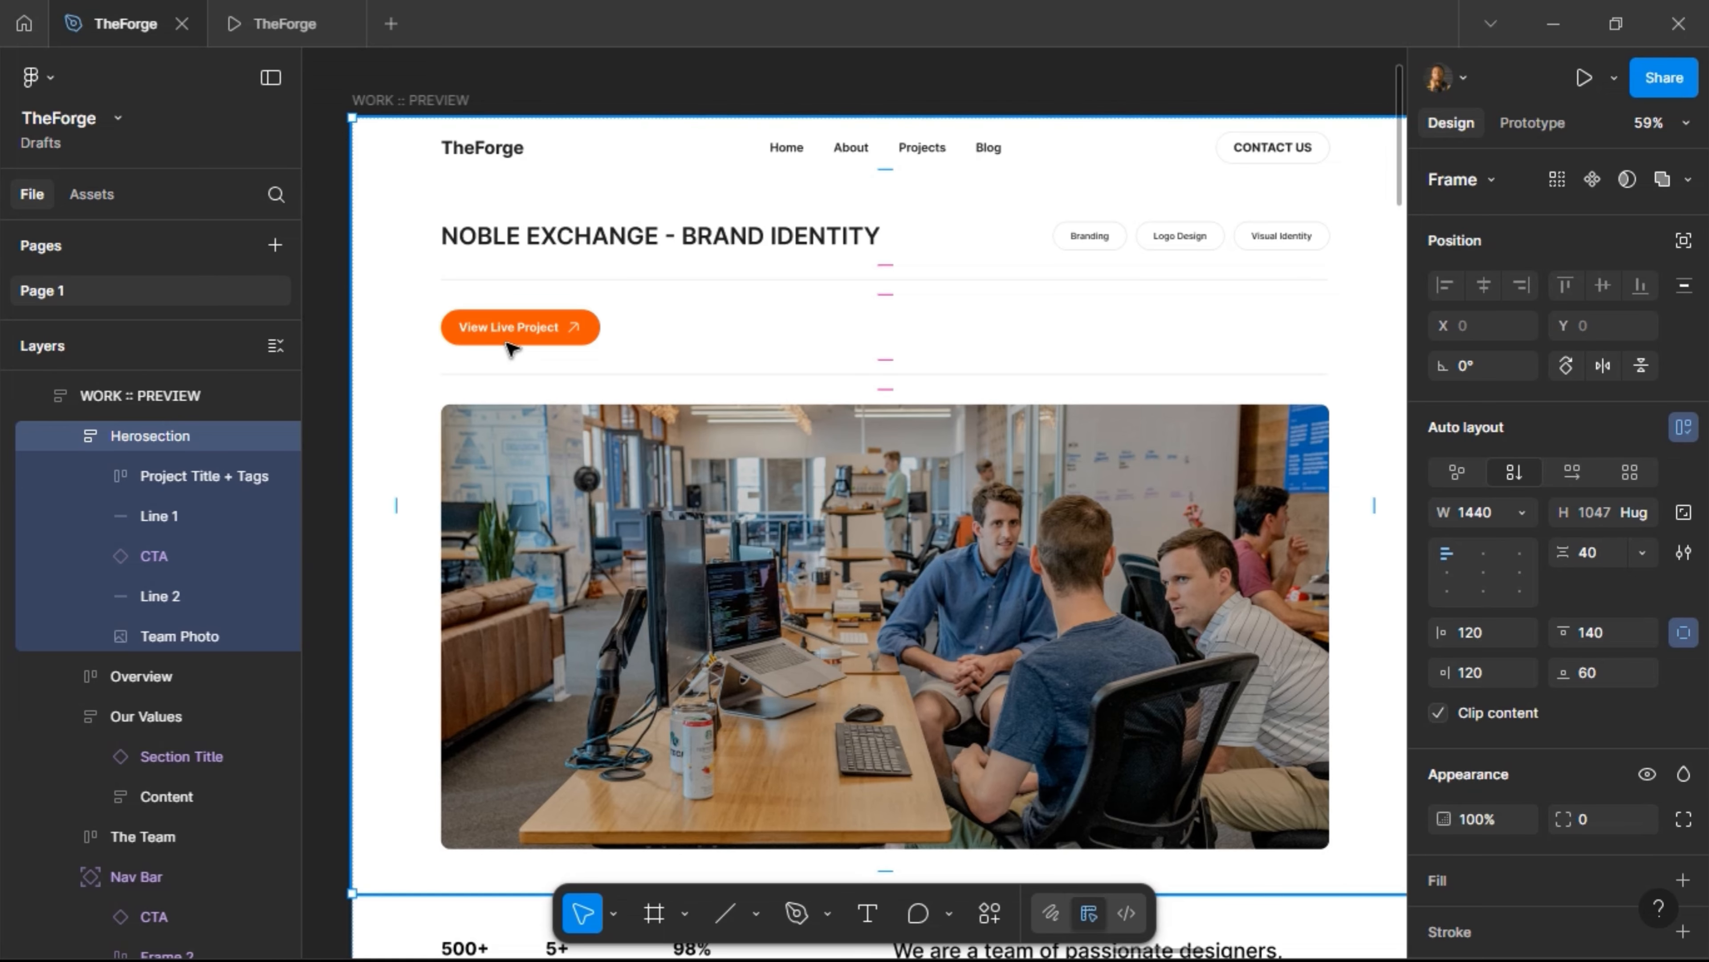
pyautogui.click(864, 912)
pyautogui.click(761, 316)
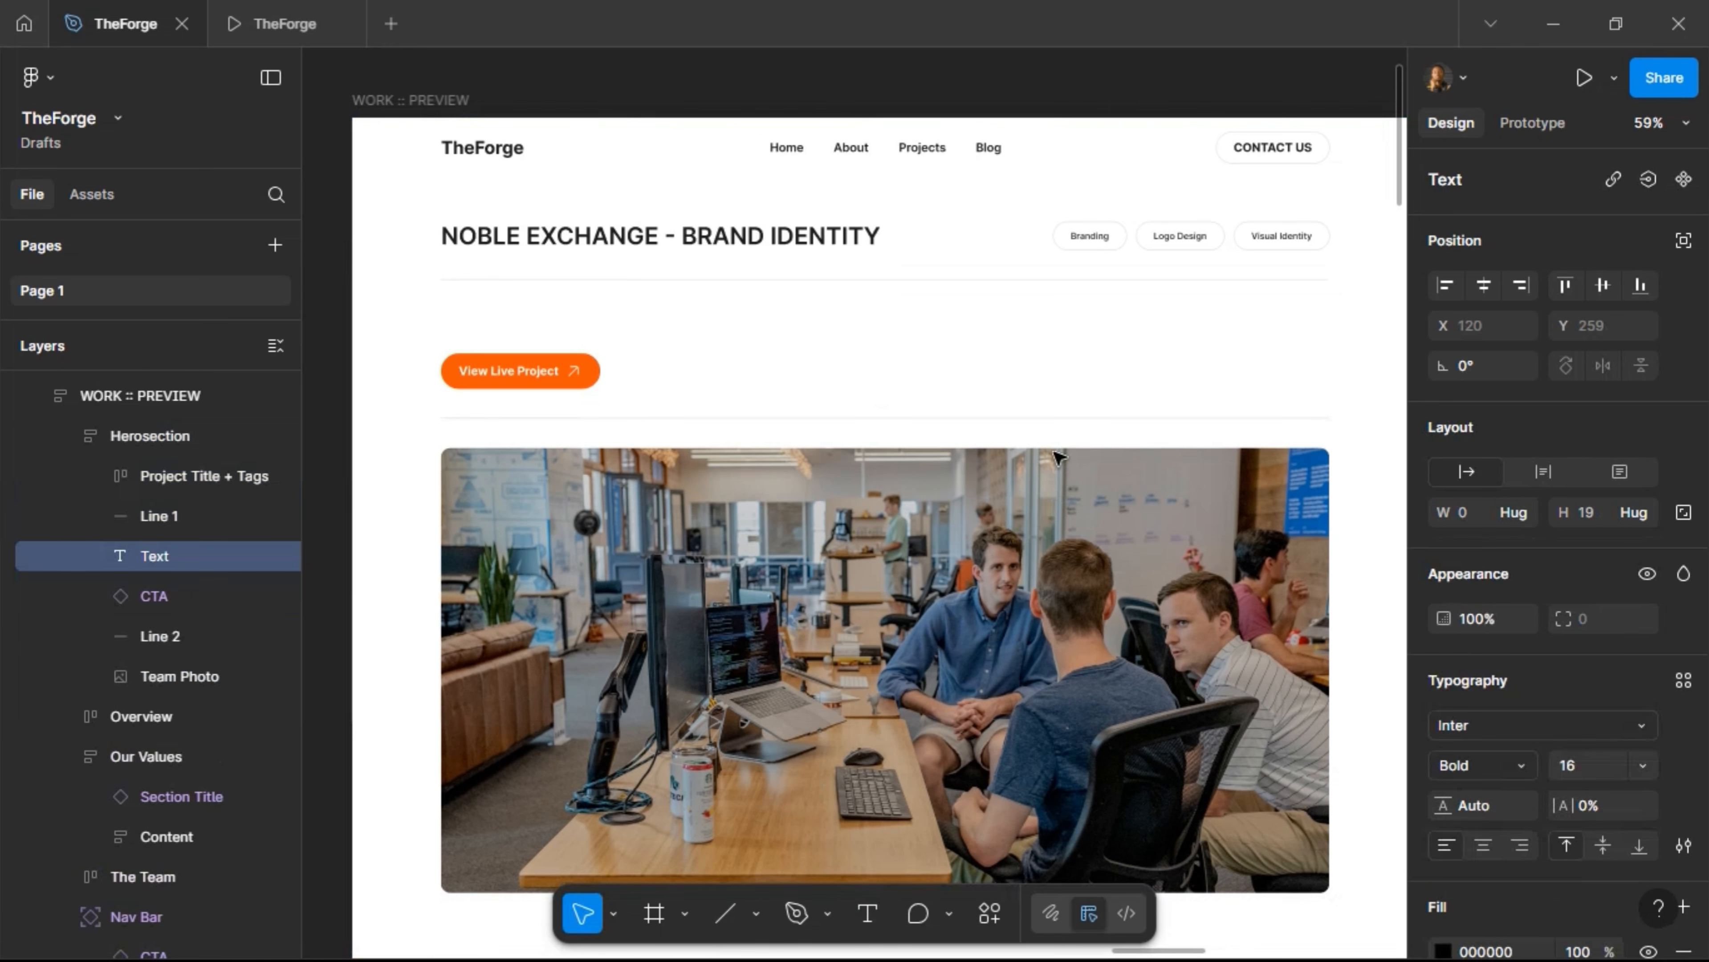
pyautogui.write('CLIENT:')
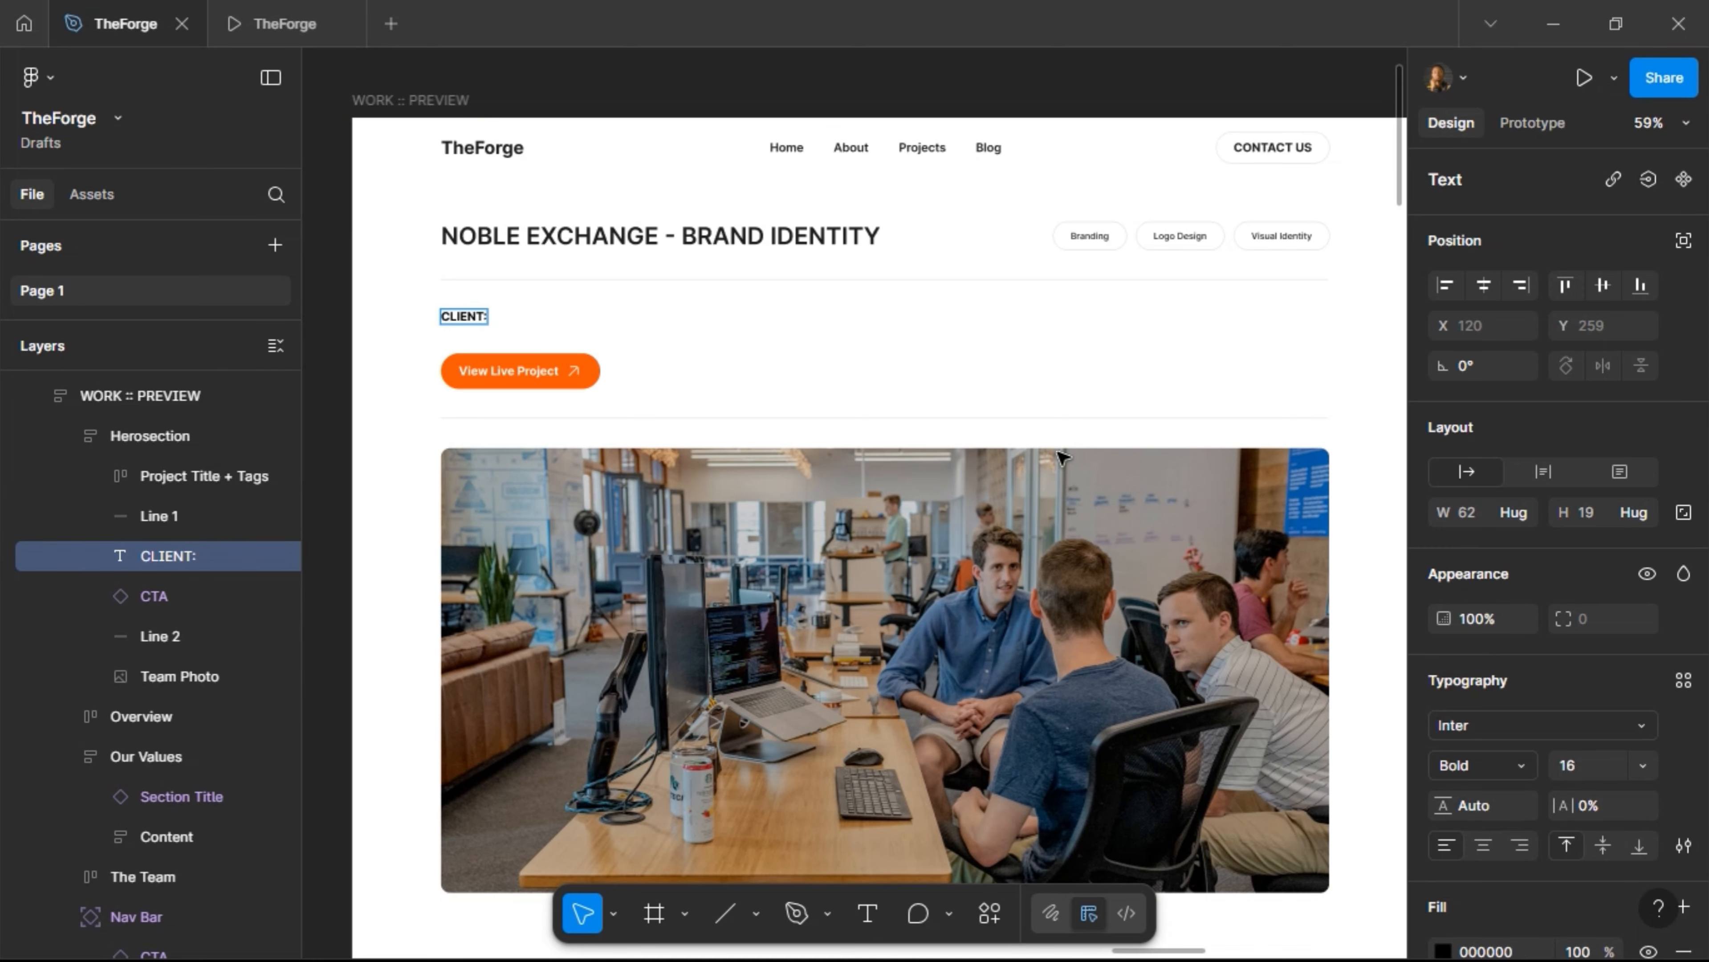
pyautogui.press('Escape')
# Duplicate the CLIENT: text and change the copy to "NOBLE EXCHANGE"
pyautogui.hotkey('ctrl', 'd')
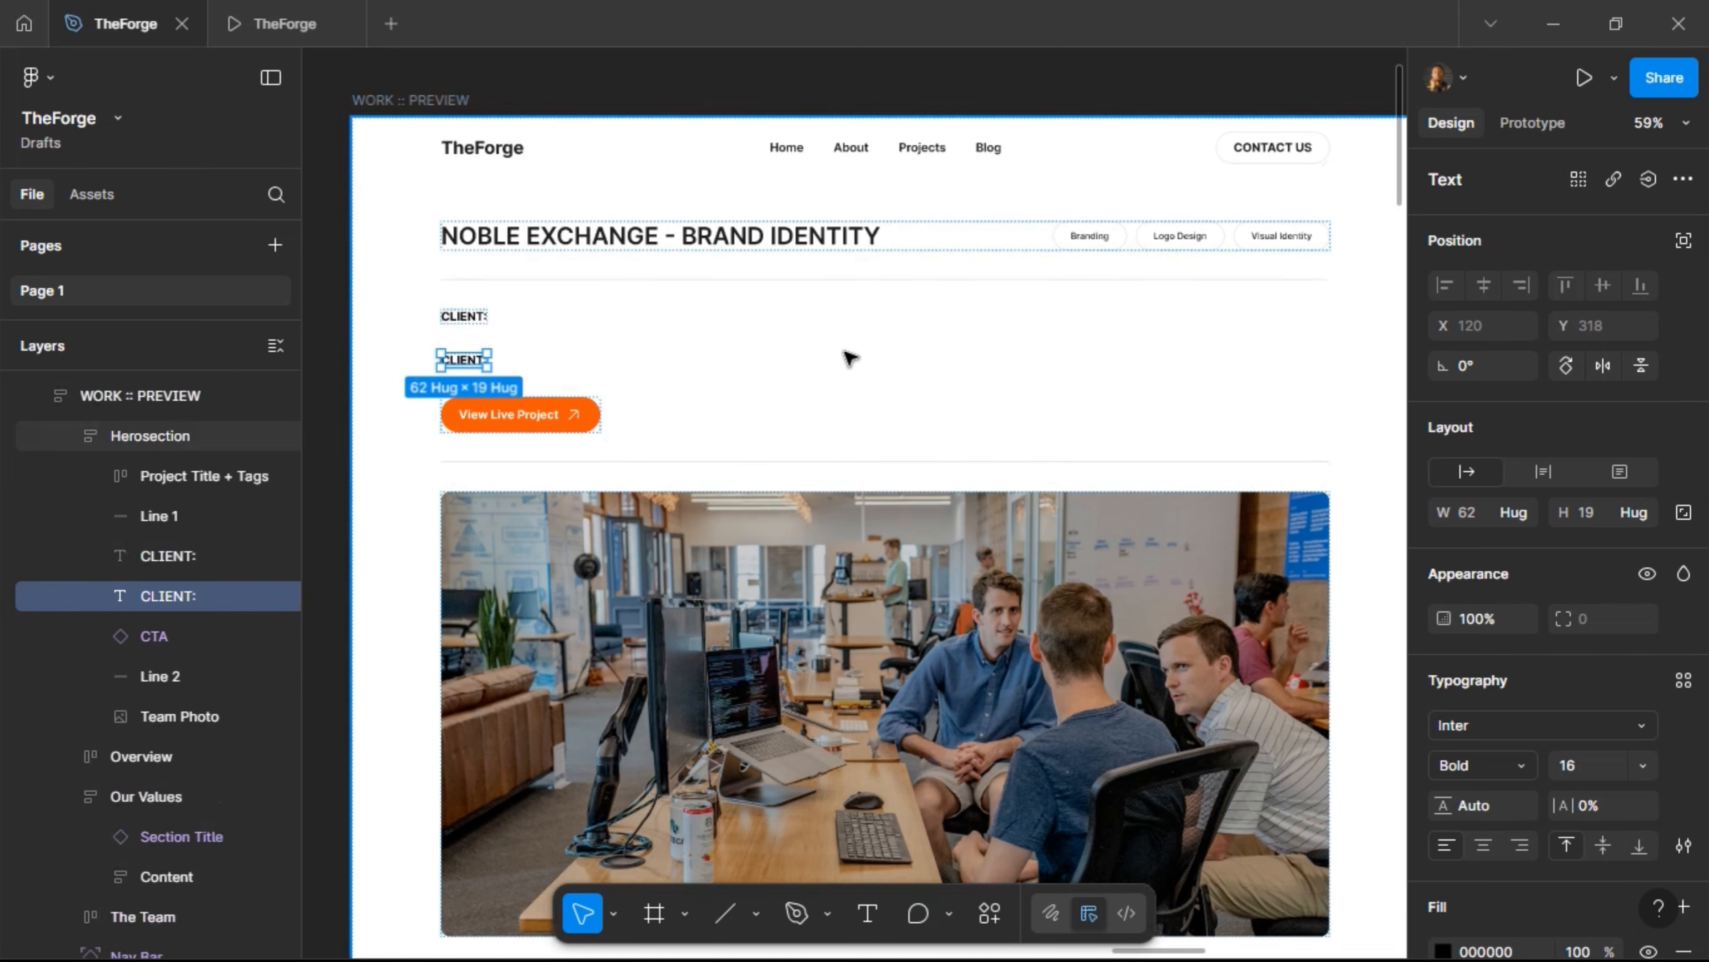
pyautogui.doubleClick(469, 360)
pyautogui.write('NOBLE EXCHANGE')
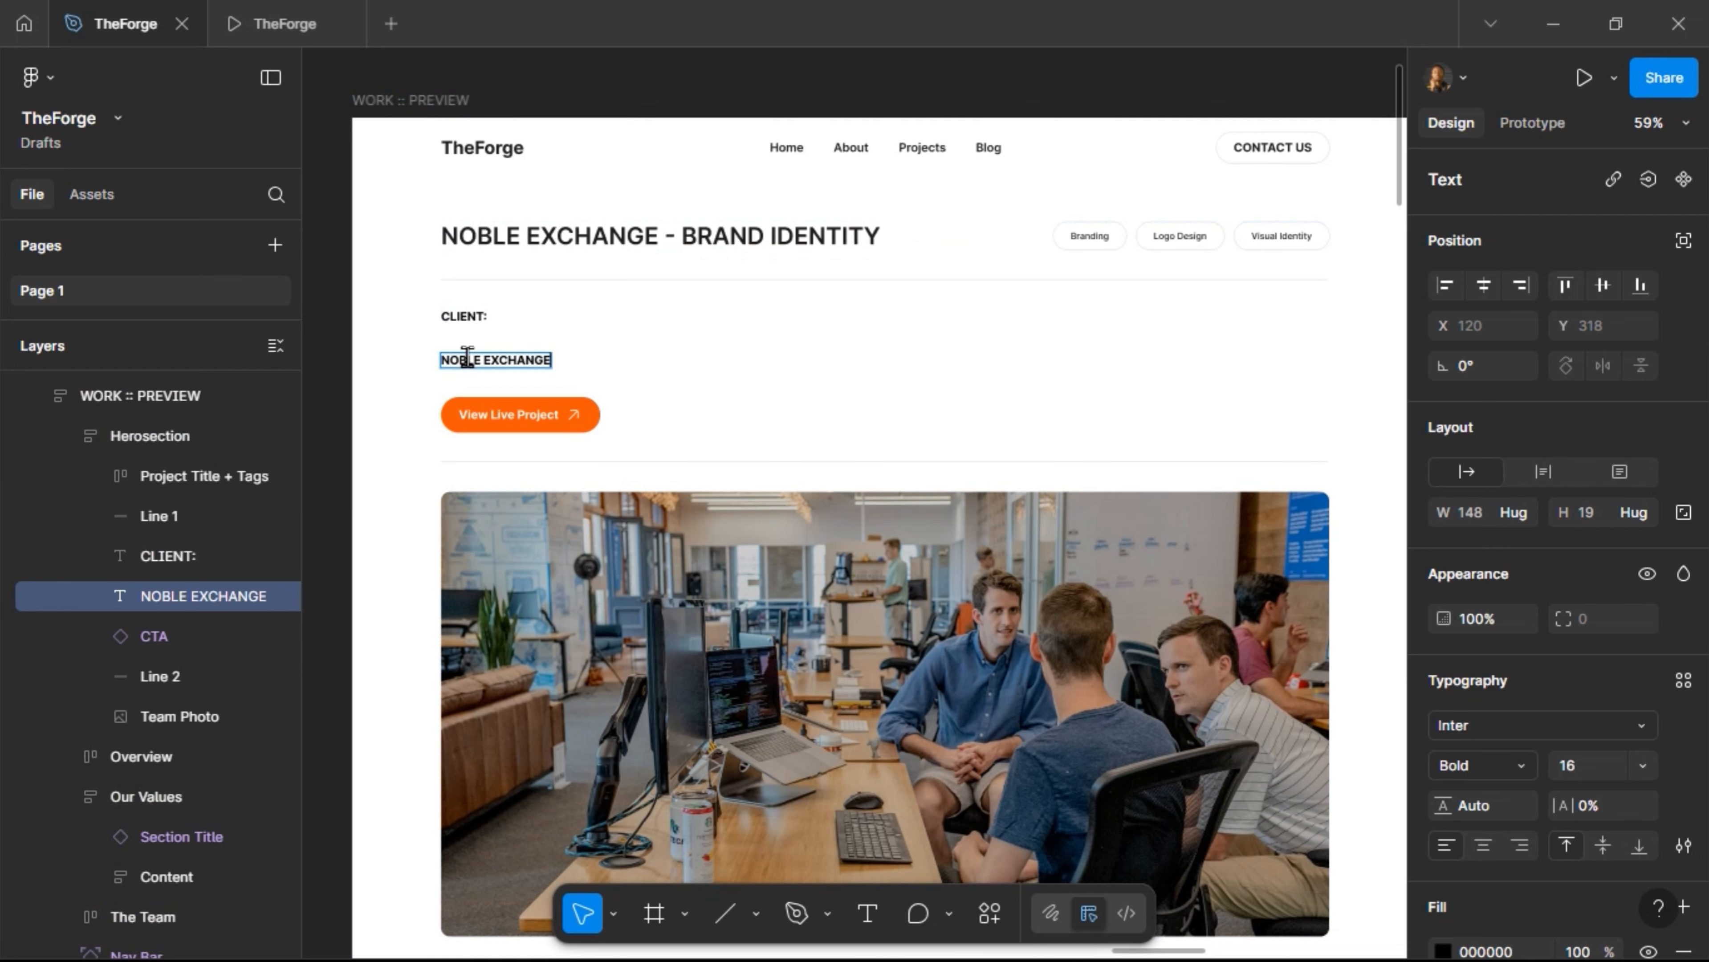
pyautogui.press('Escape')
# Set the CLIENT: label to Medium weight and apply the Grey Text colour style
pyautogui.click(463, 317)
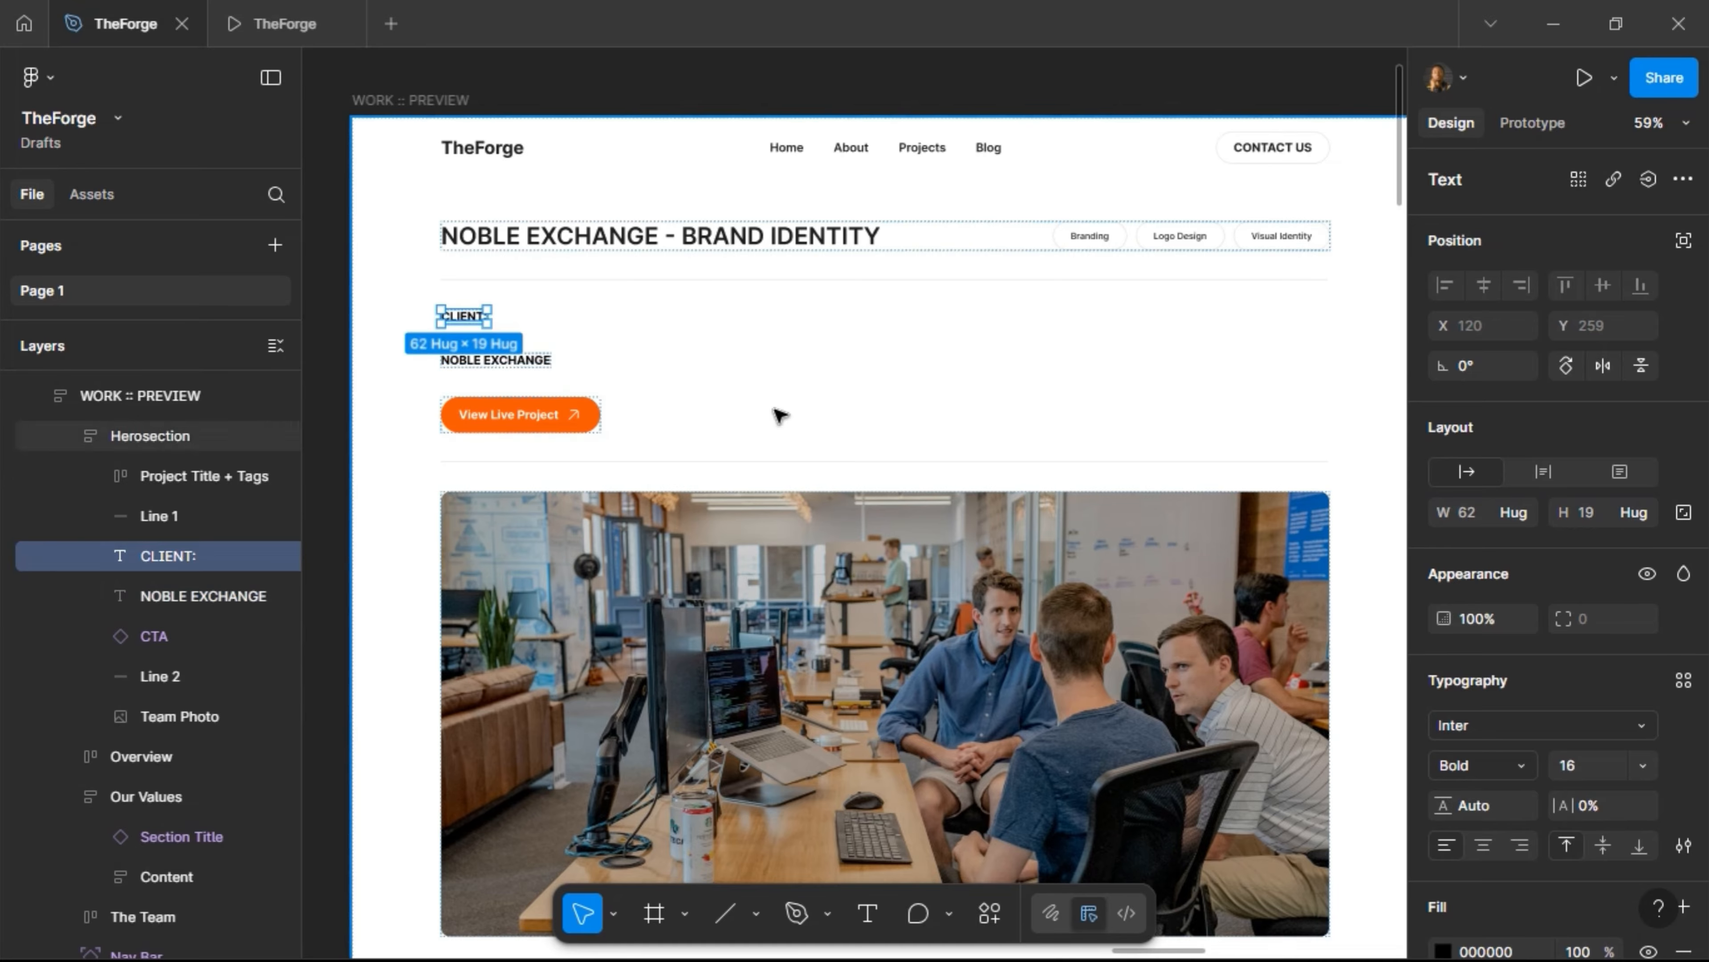
pyautogui.click(1435, 771)
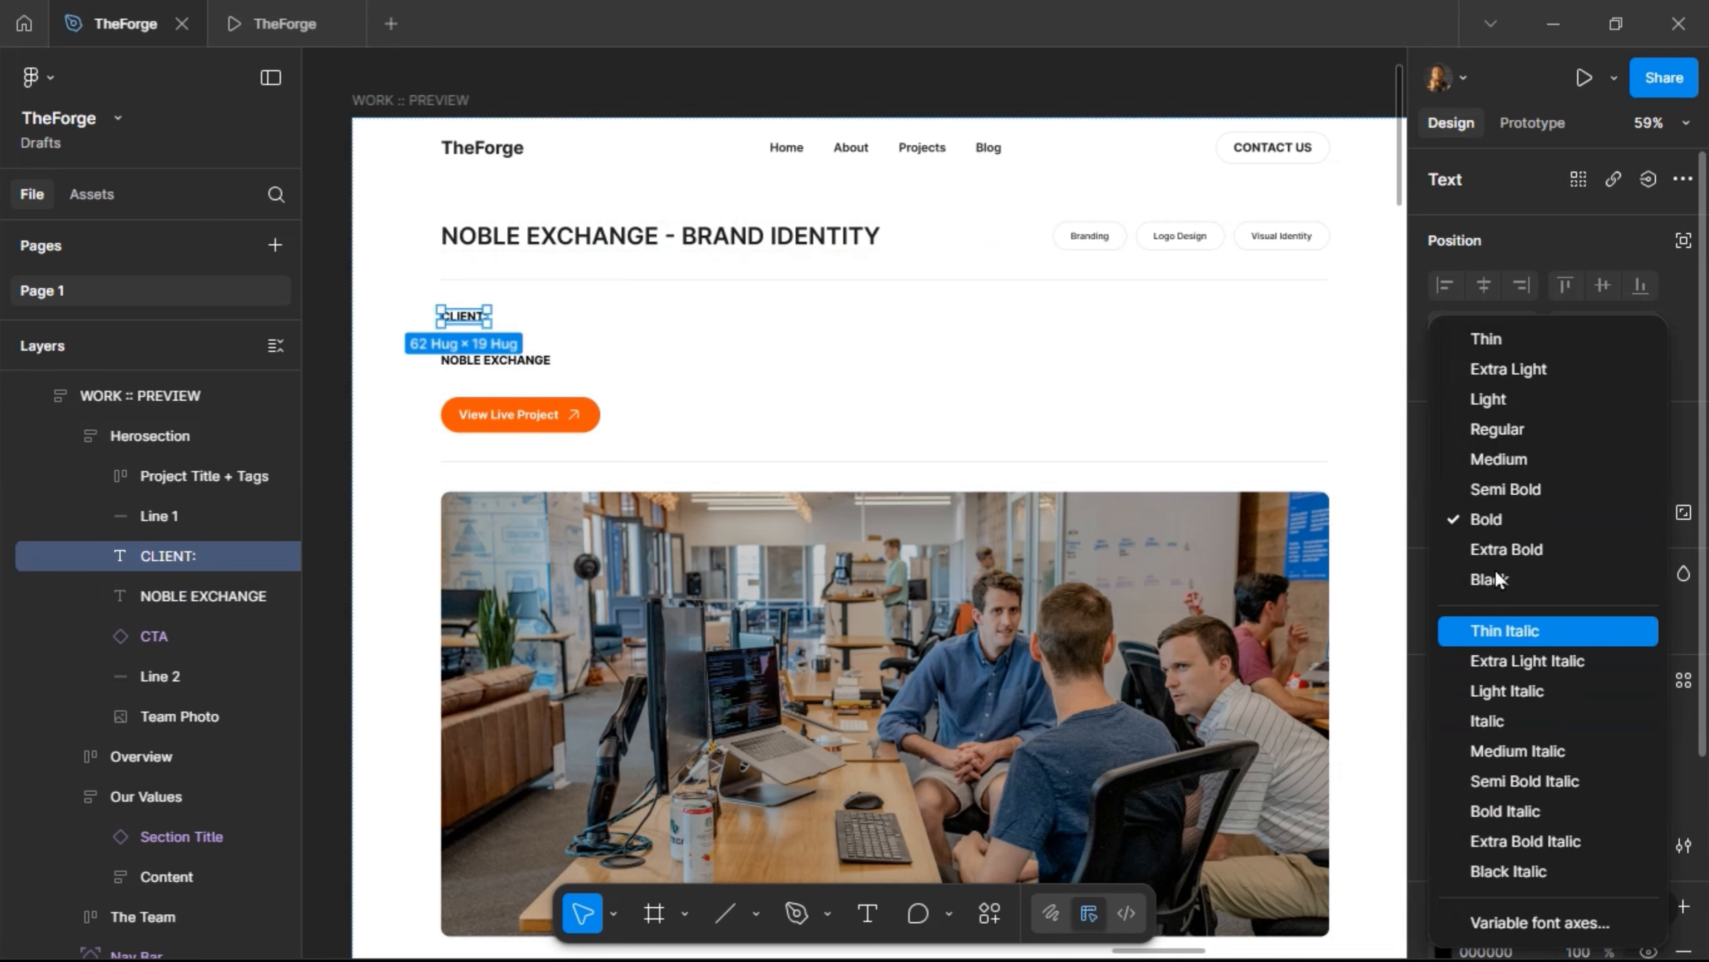
pyautogui.click(1492, 464)
pyautogui.scroll(-5, 1635, 673)
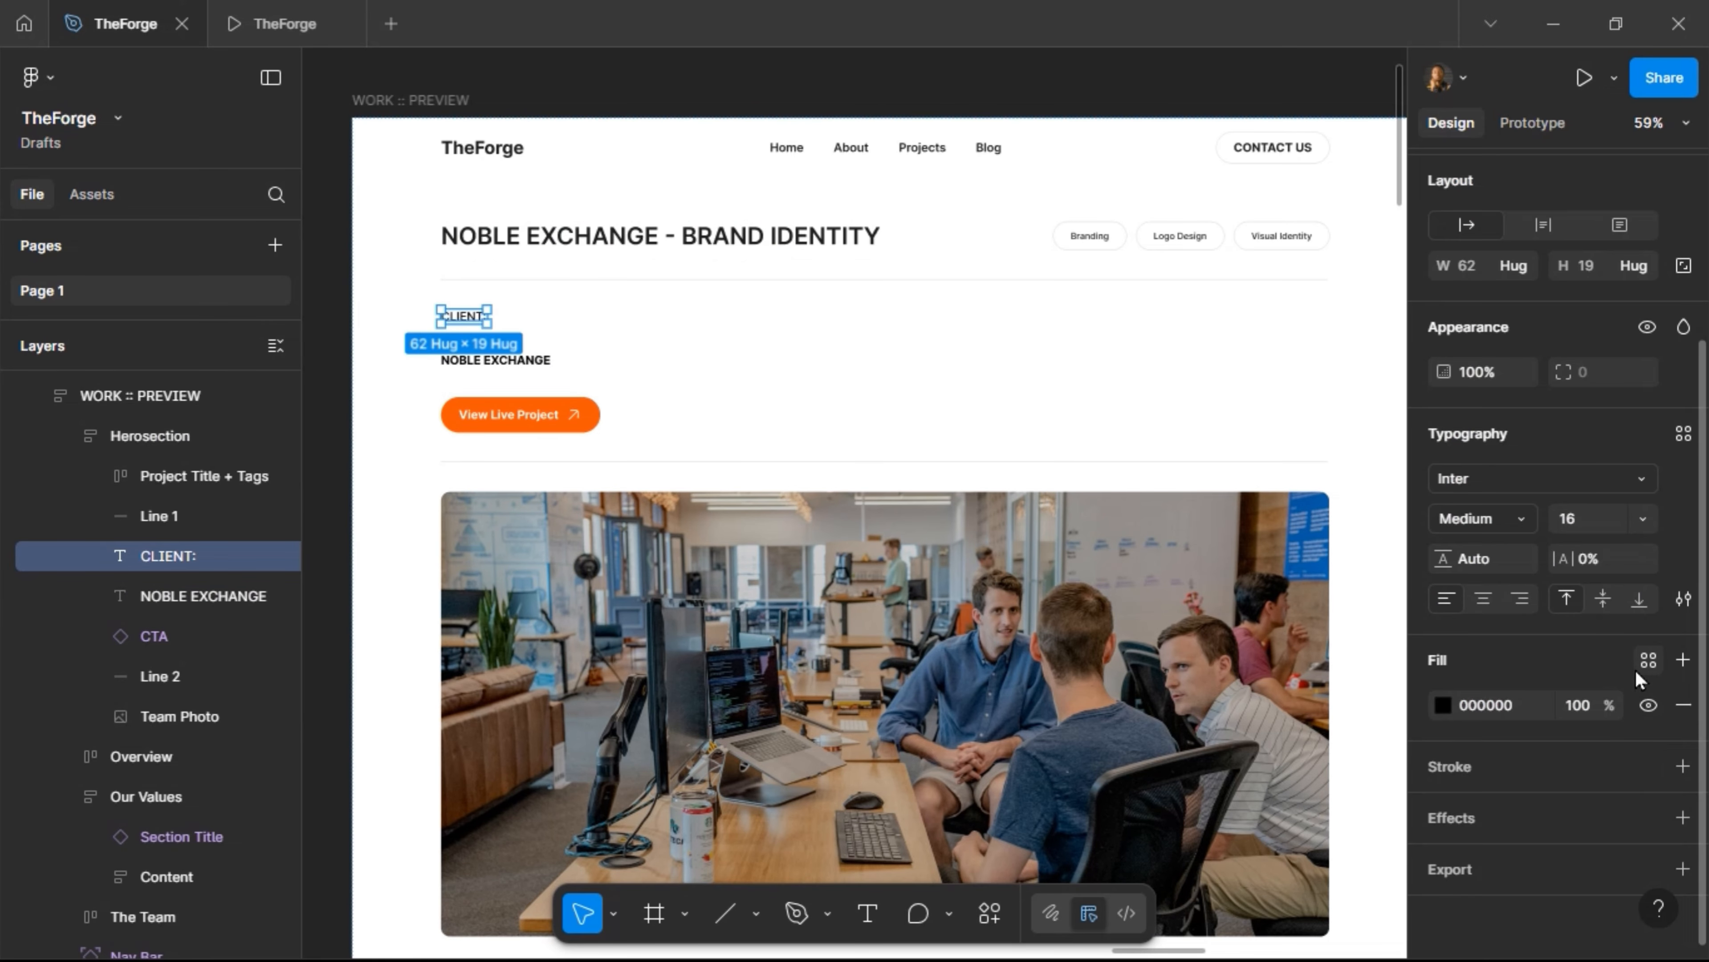
pyautogui.click(1638, 663)
pyautogui.click(1205, 626)
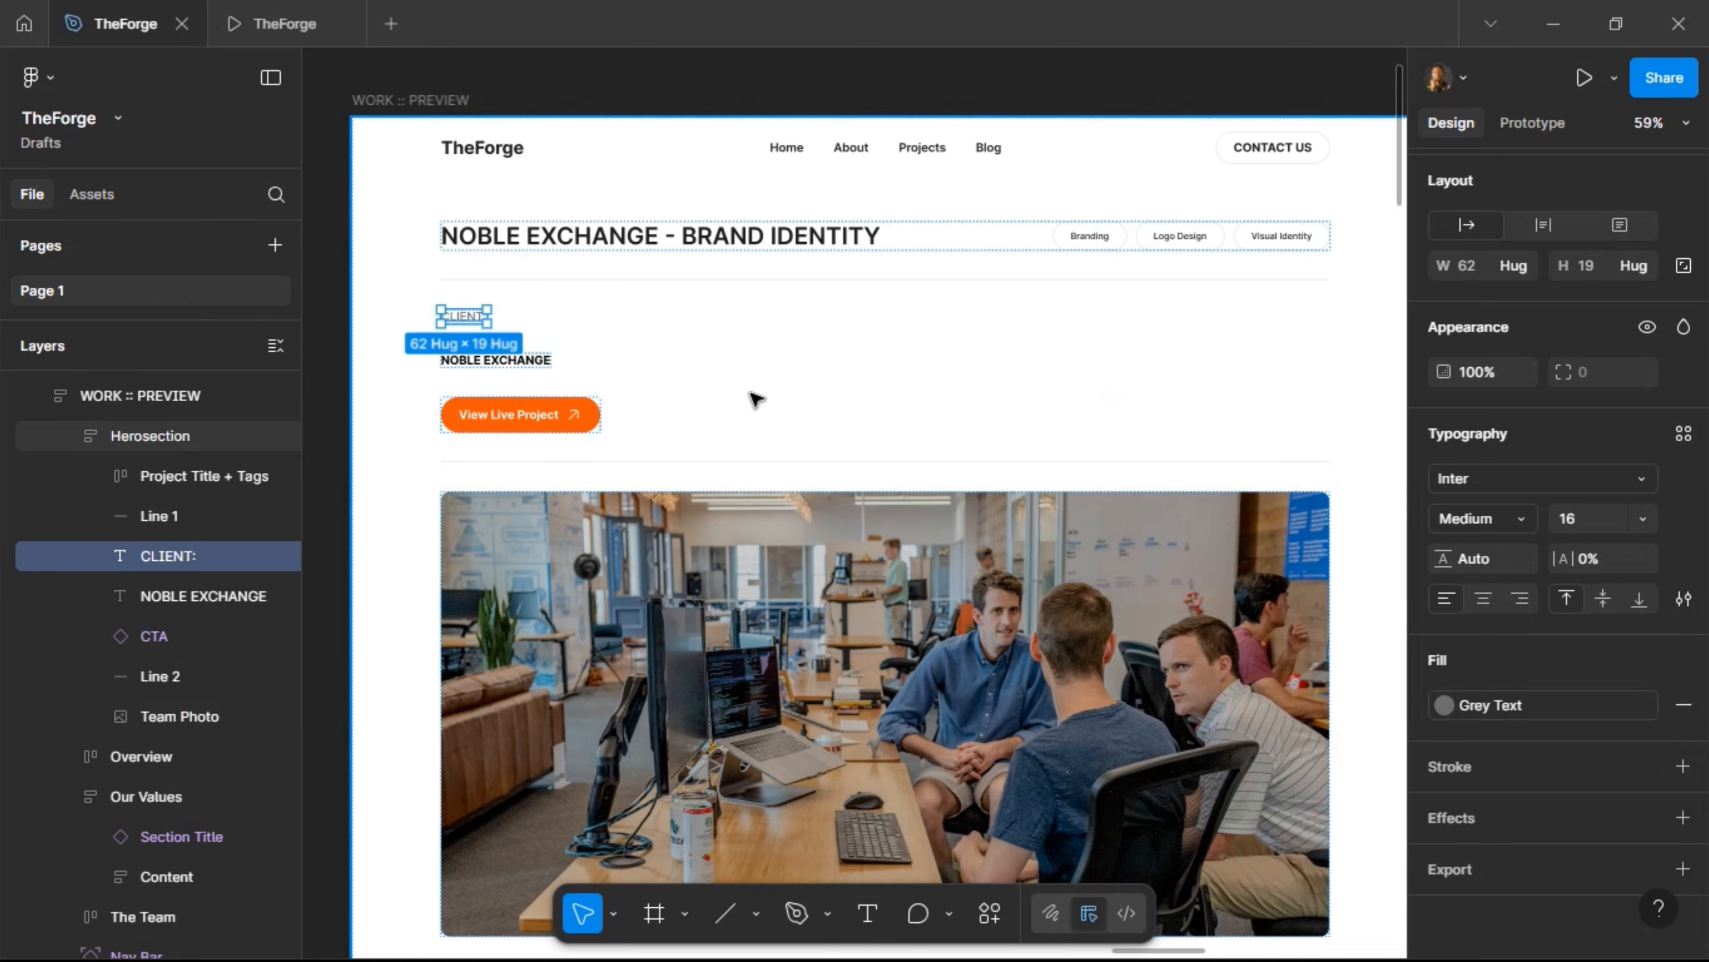
# Wrap the CLIENT: and NOBLE EXCHANGE texts in a horizontal auto layout with a gap of 12
pyautogui.keyDown('shift'); pyautogui.click(522, 361); pyautogui.keyUp('shift')
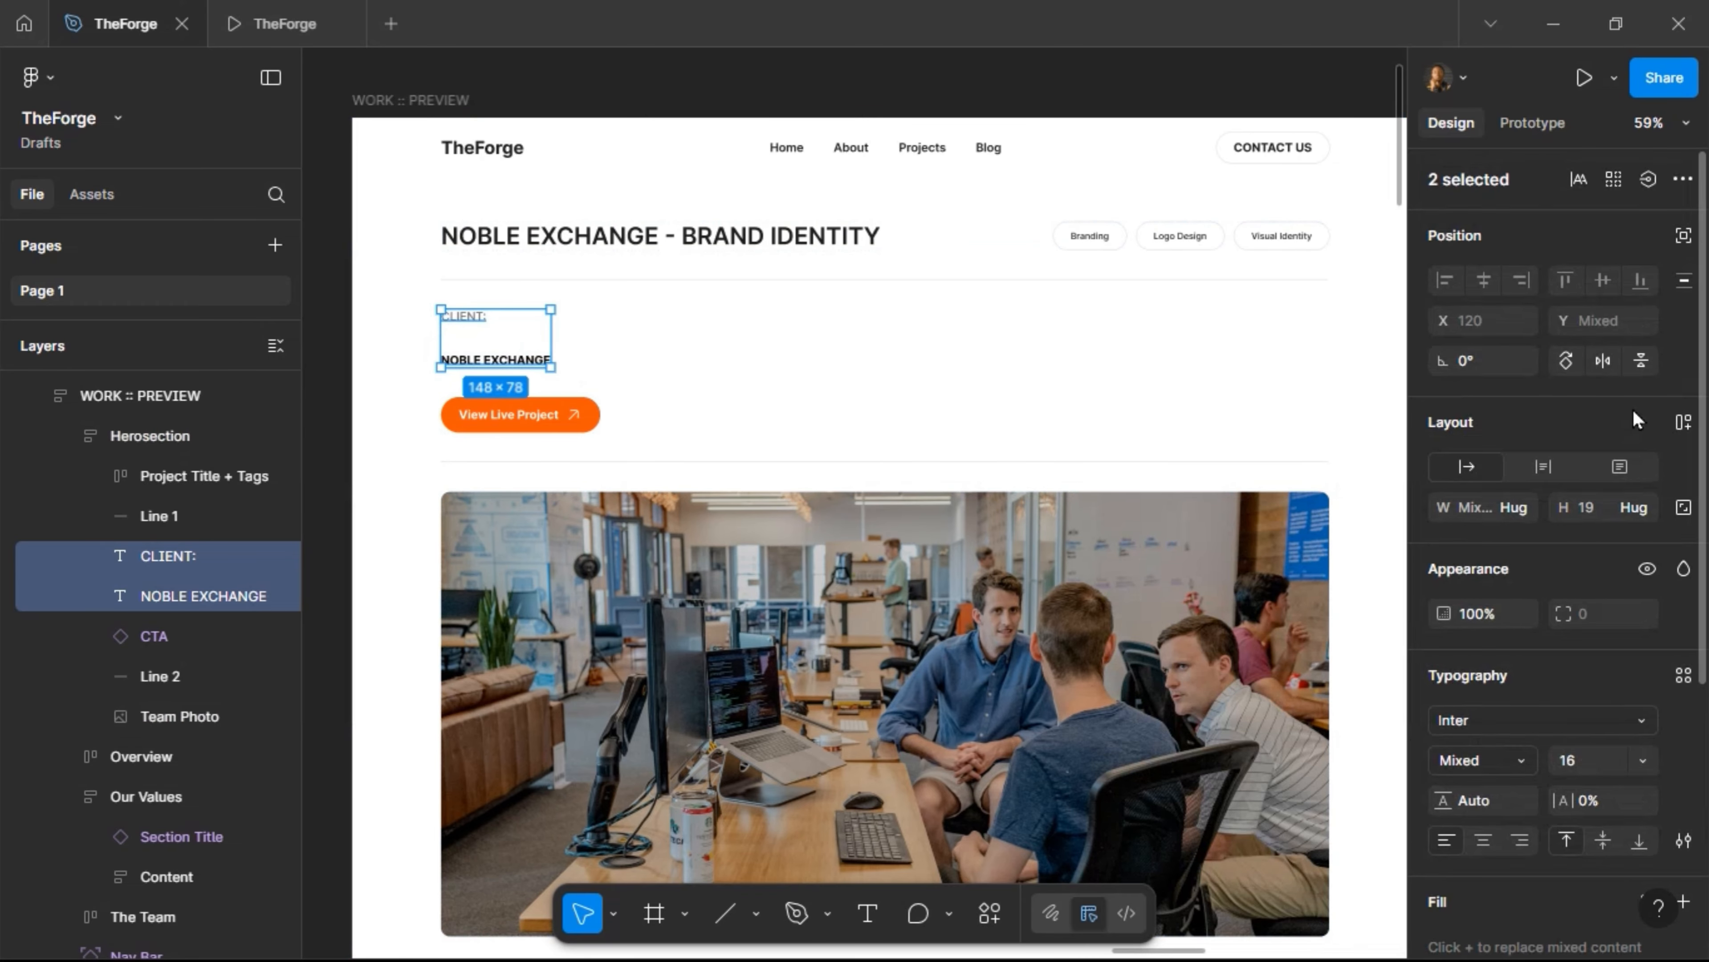
pyautogui.click(1684, 423)
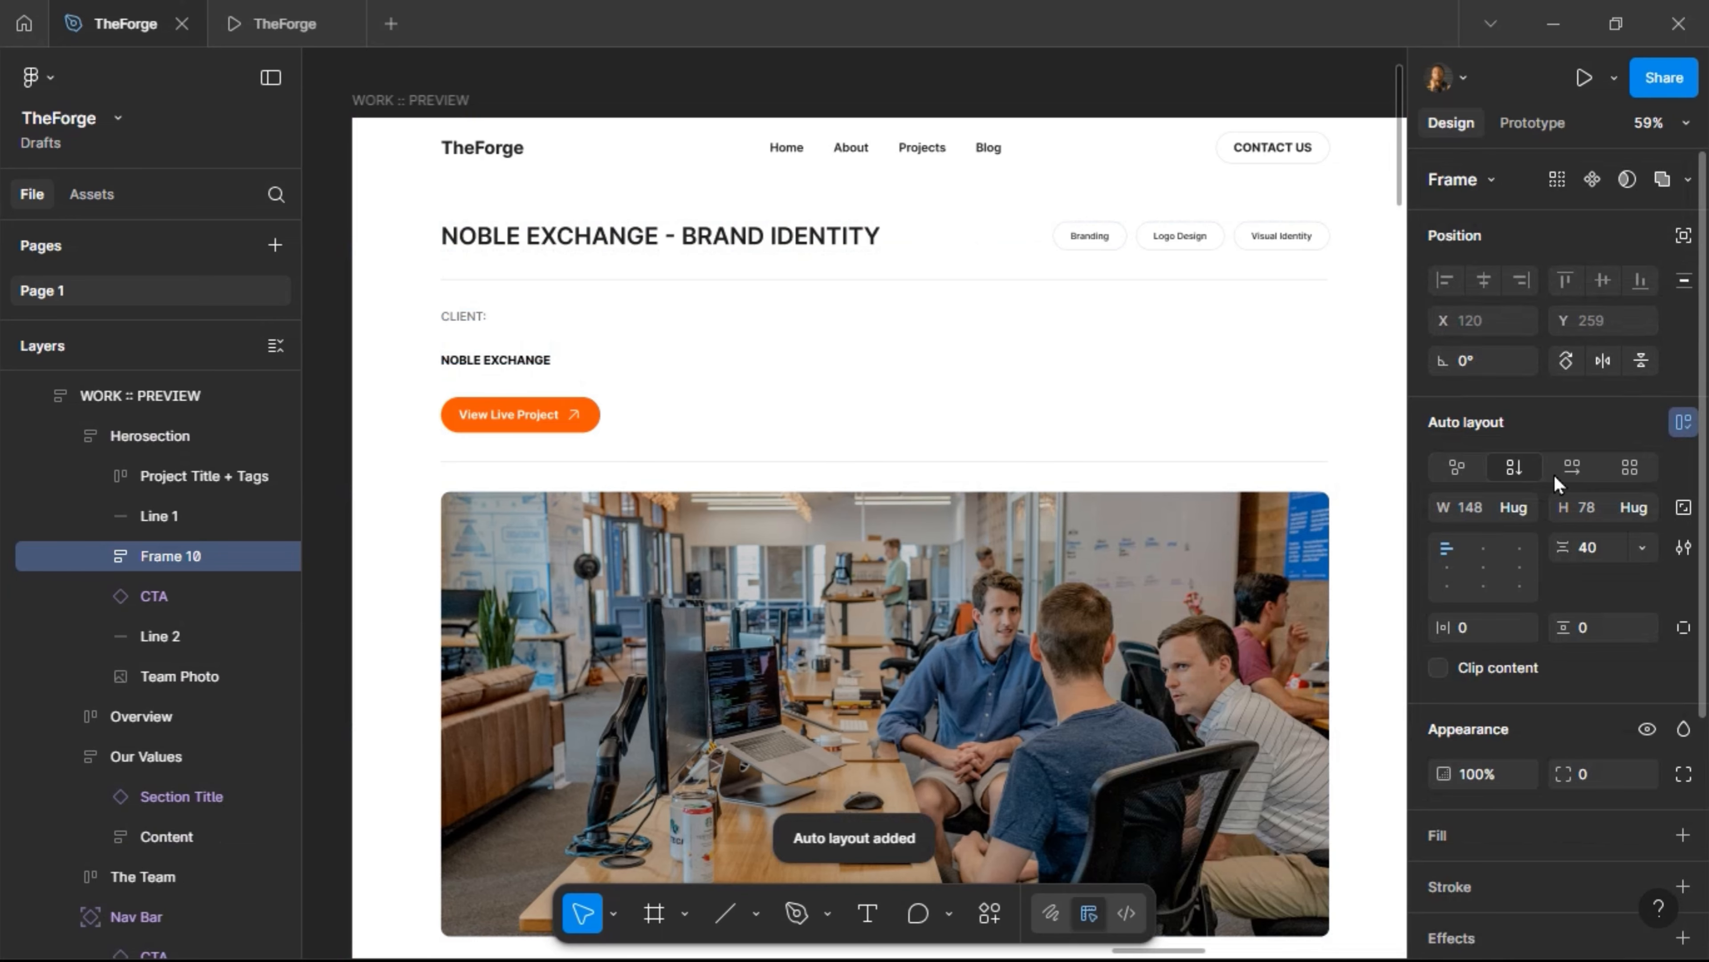
pyautogui.click(1580, 465)
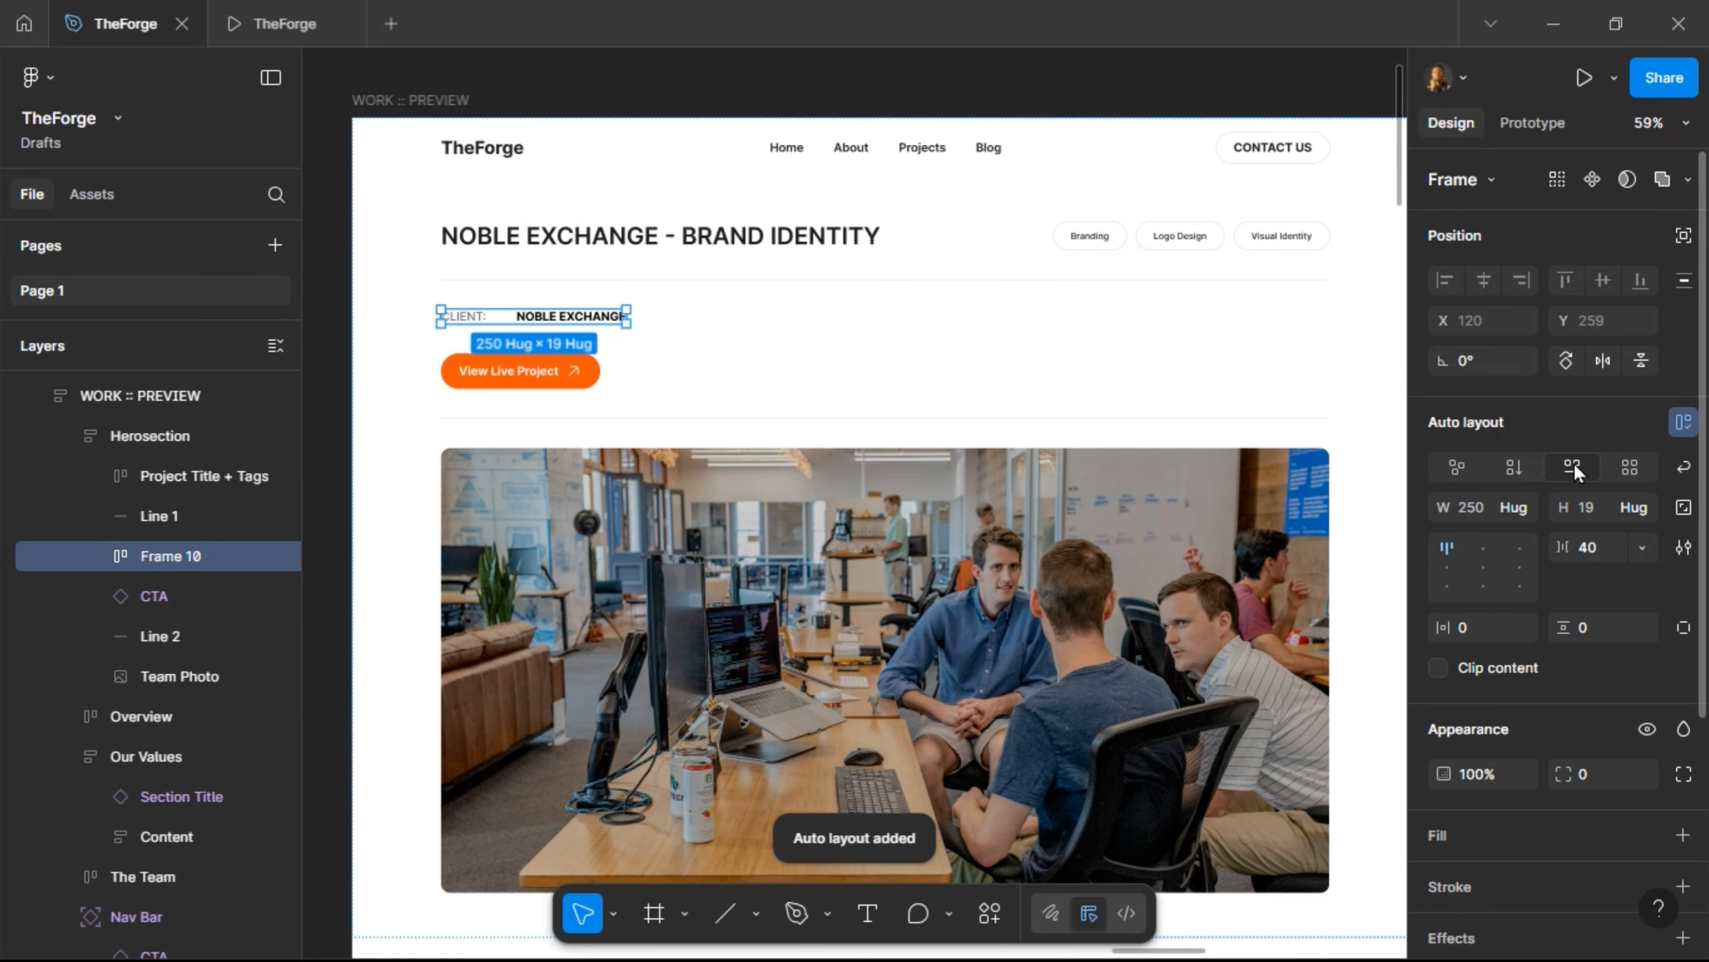
pyautogui.write('12')
pyautogui.press('Return')
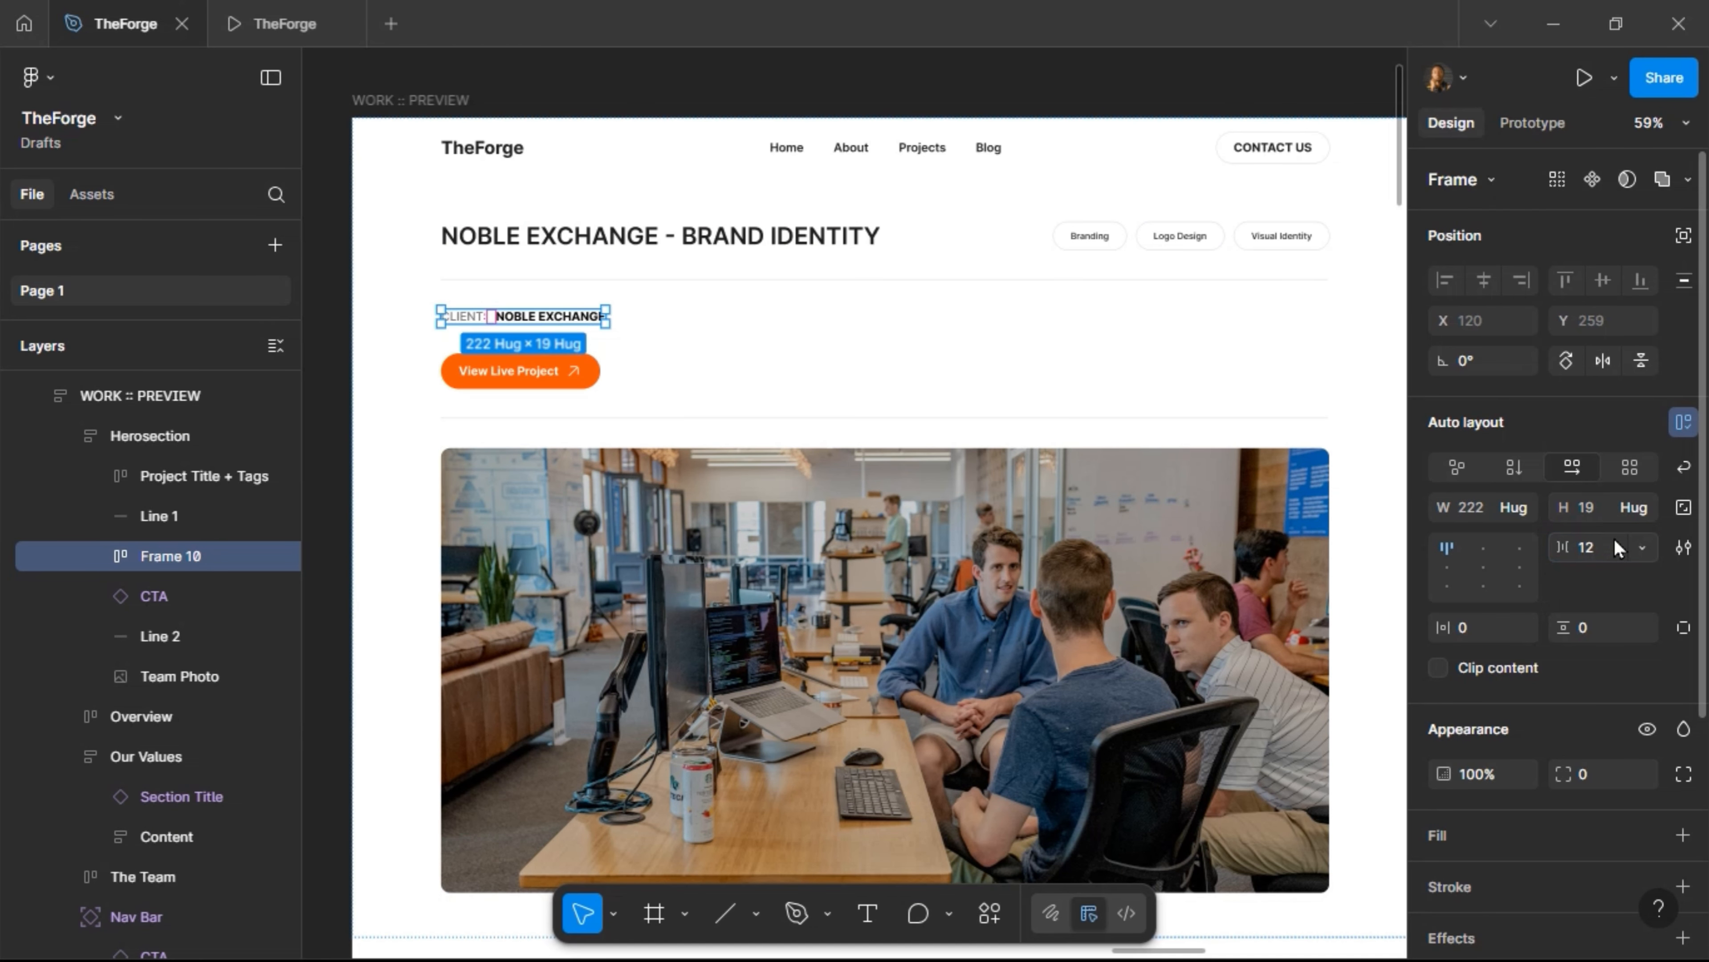
# Duplicate the client entry and combine both entries with the View Live Project button in a horizontal auto layout
pyautogui.hotkey('ctrl', 'd')
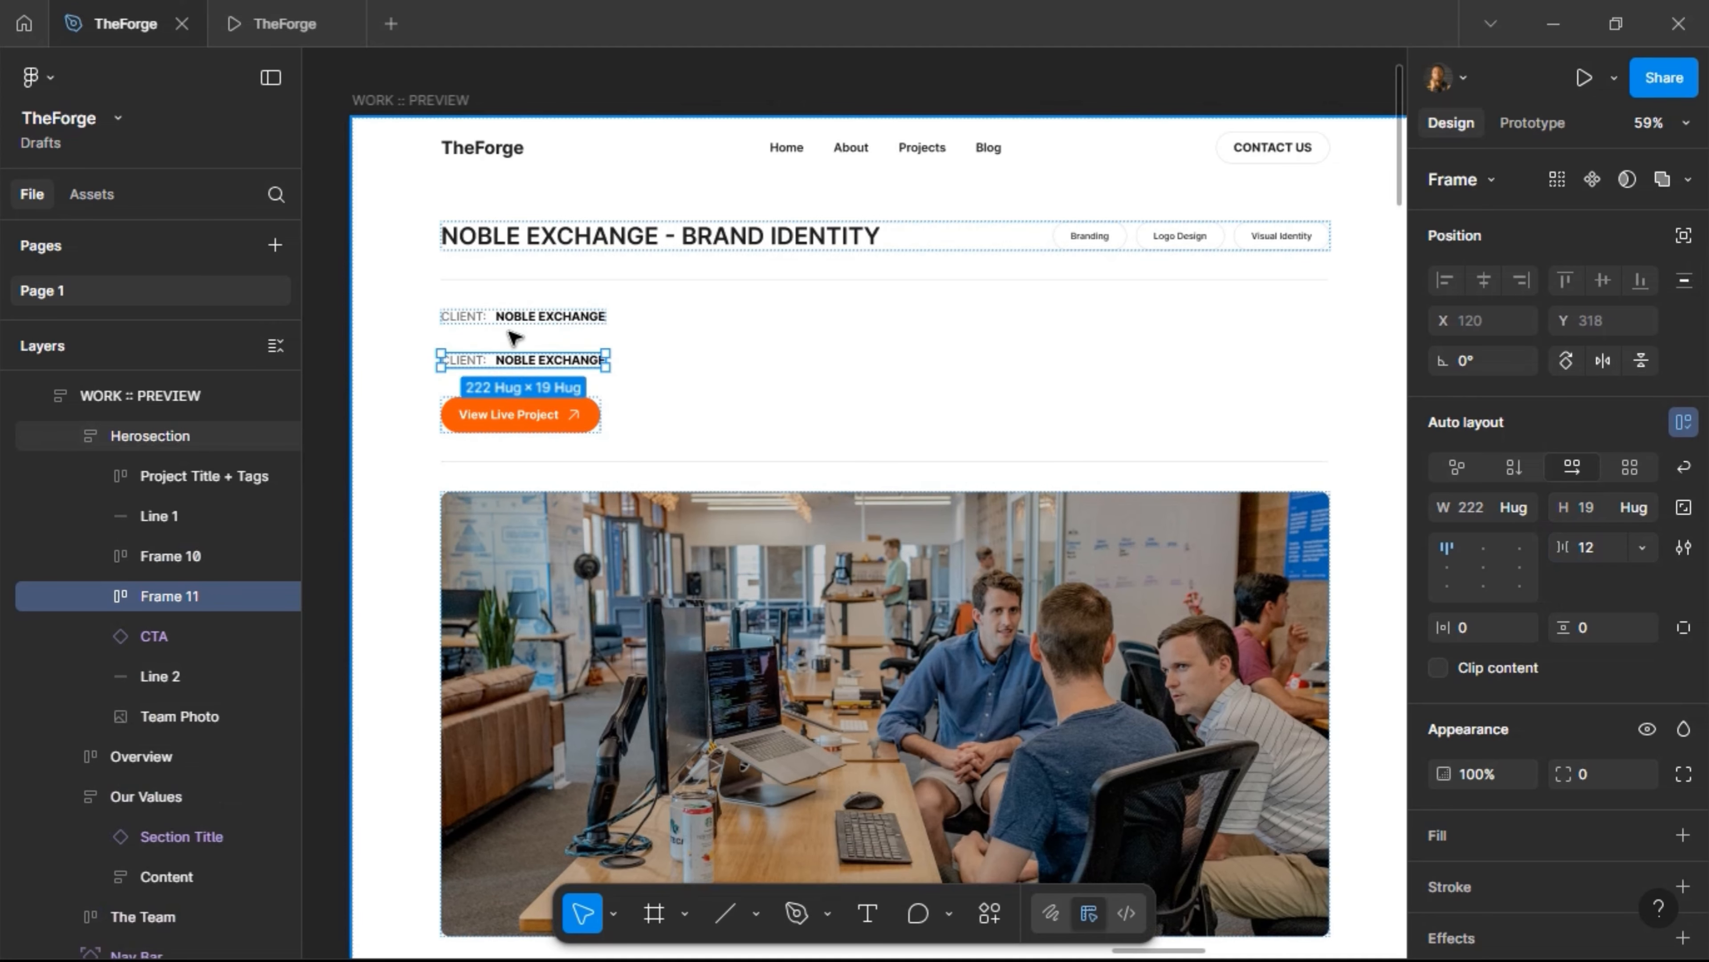
pyautogui.click(581, 317)
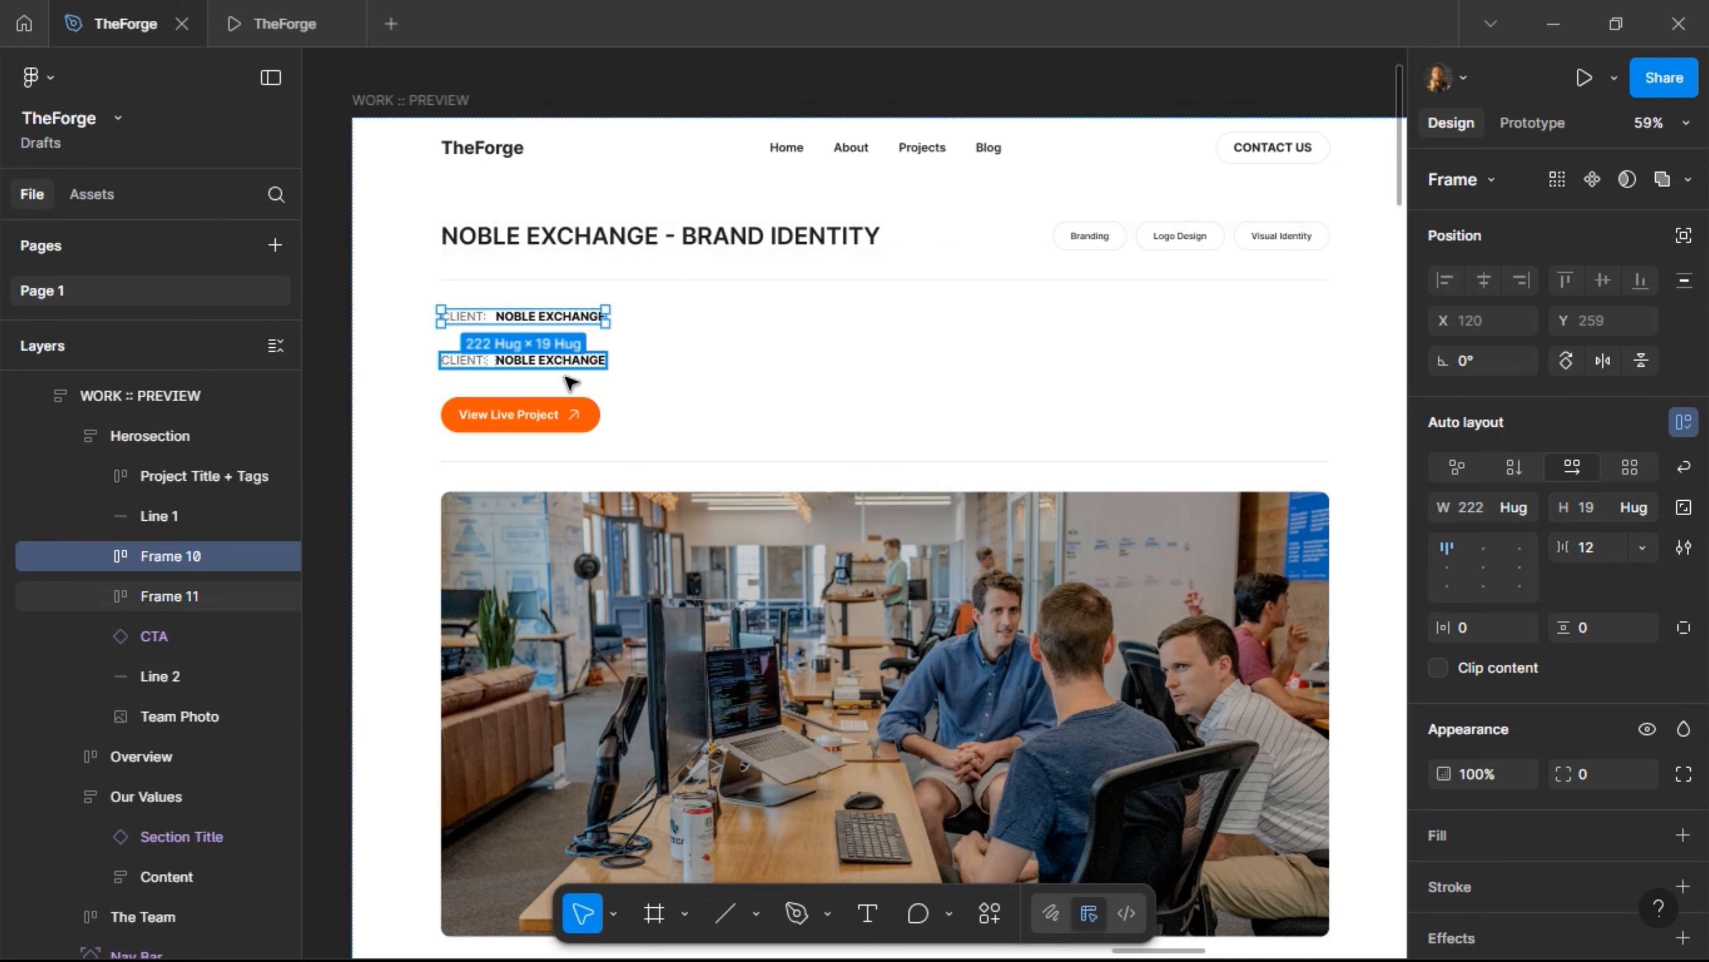
pyautogui.keyDown('shift'); pyautogui.click(552, 360); pyautogui.keyUp('shift')
pyautogui.keyDown('shift'); pyautogui.click(566, 414); pyautogui.keyUp('shift')
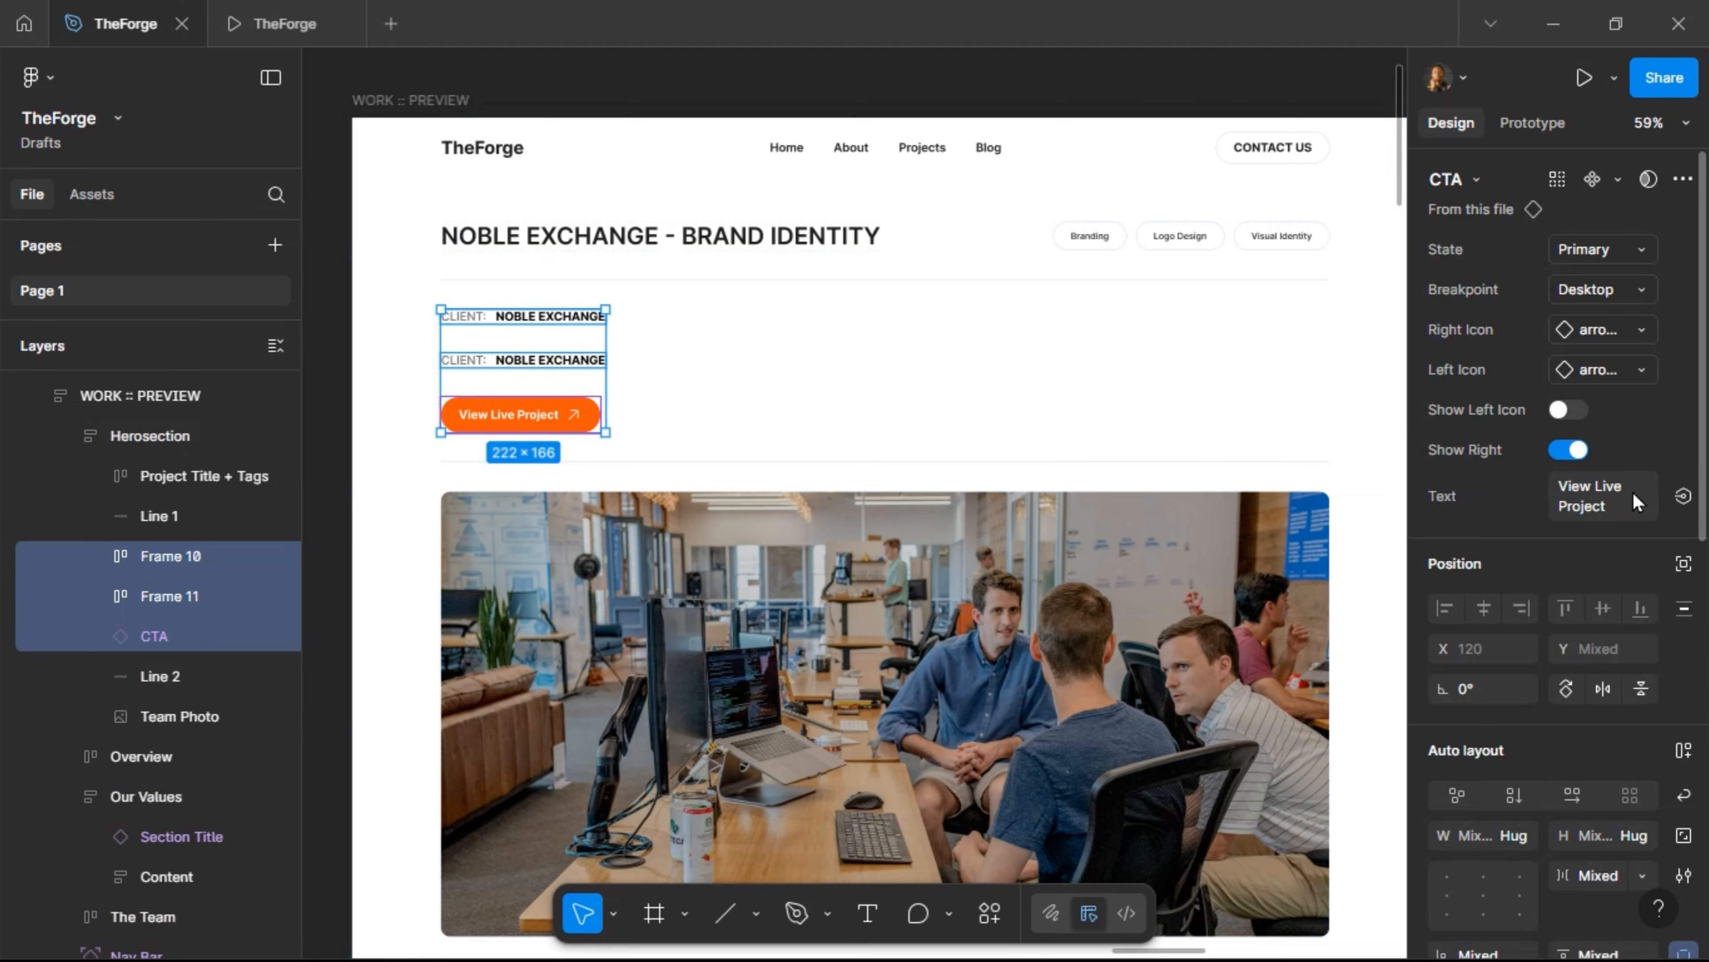
pyautogui.click(1682, 749)
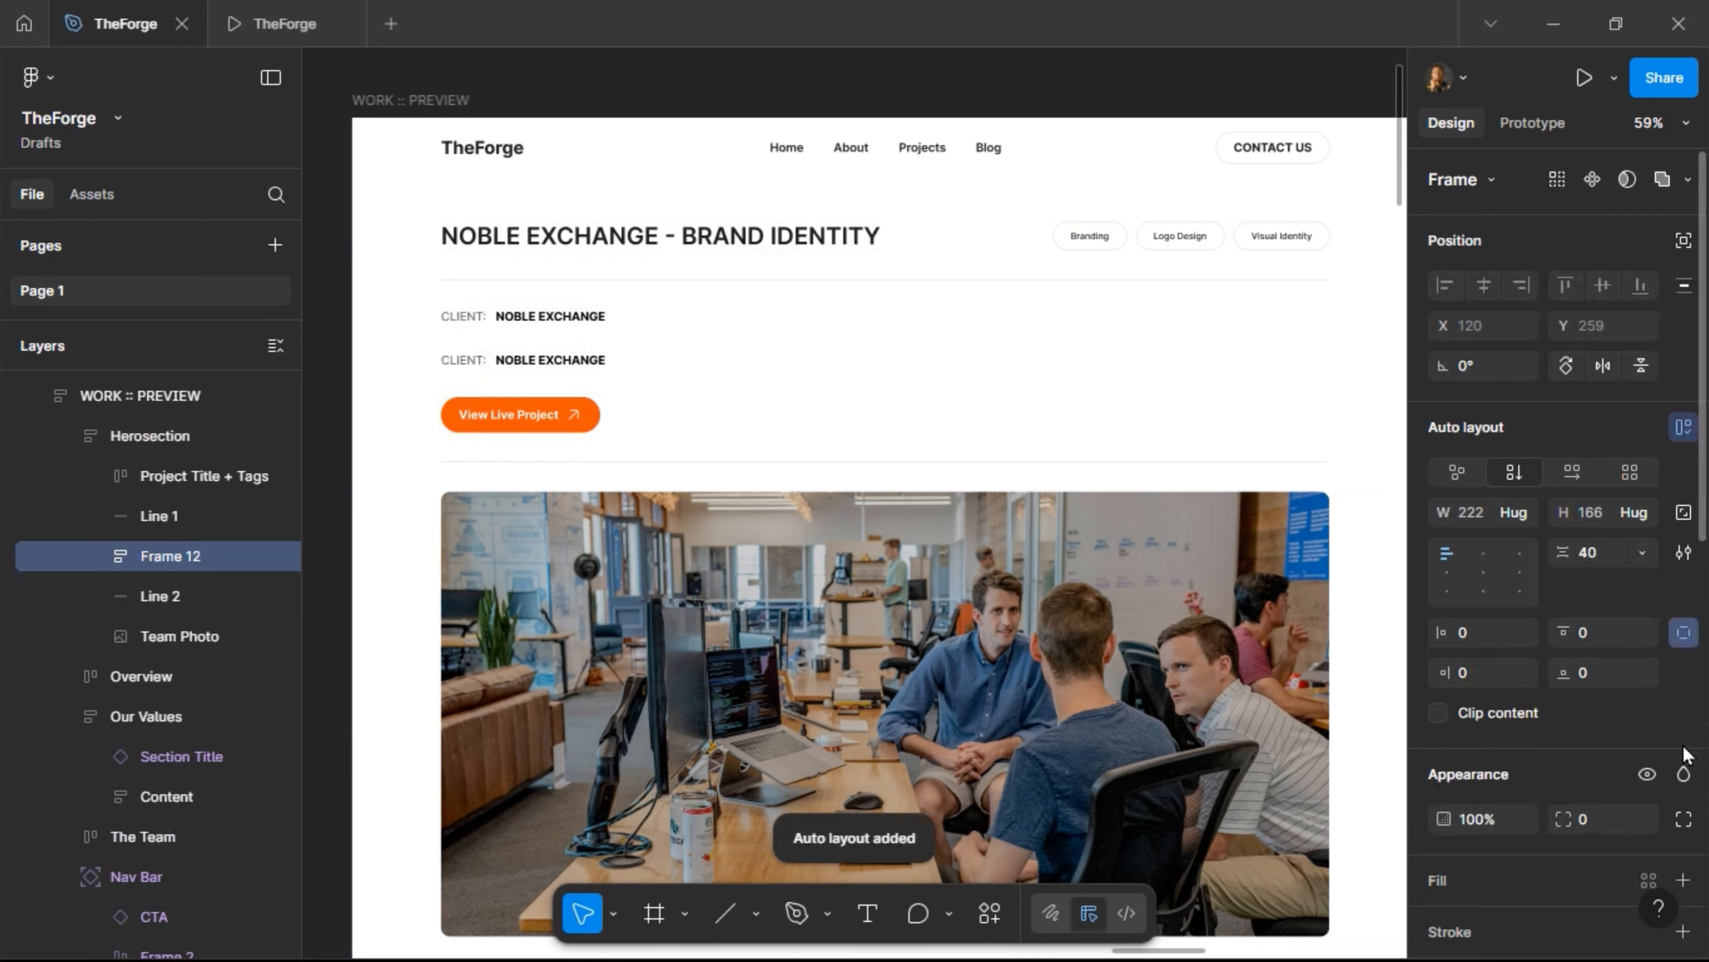
pyautogui.click(1571, 475)
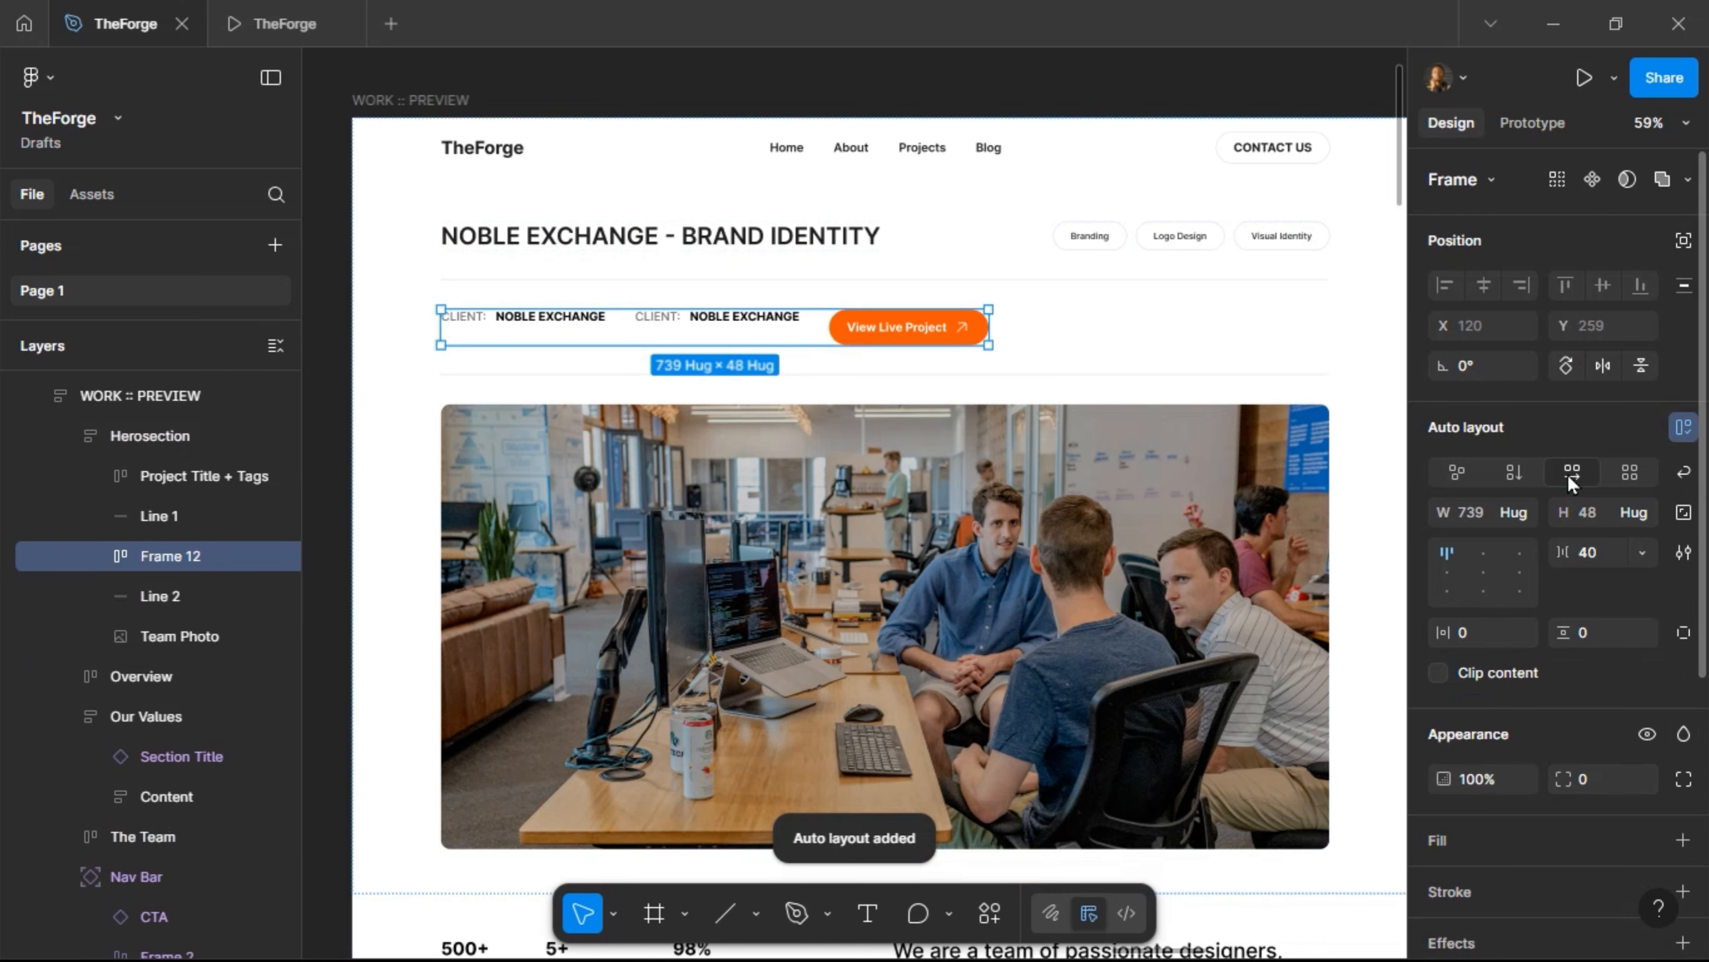
# Centre the project details row's items vertically, set its width to Fill and its gap to Auto
pyautogui.click(1450, 581)
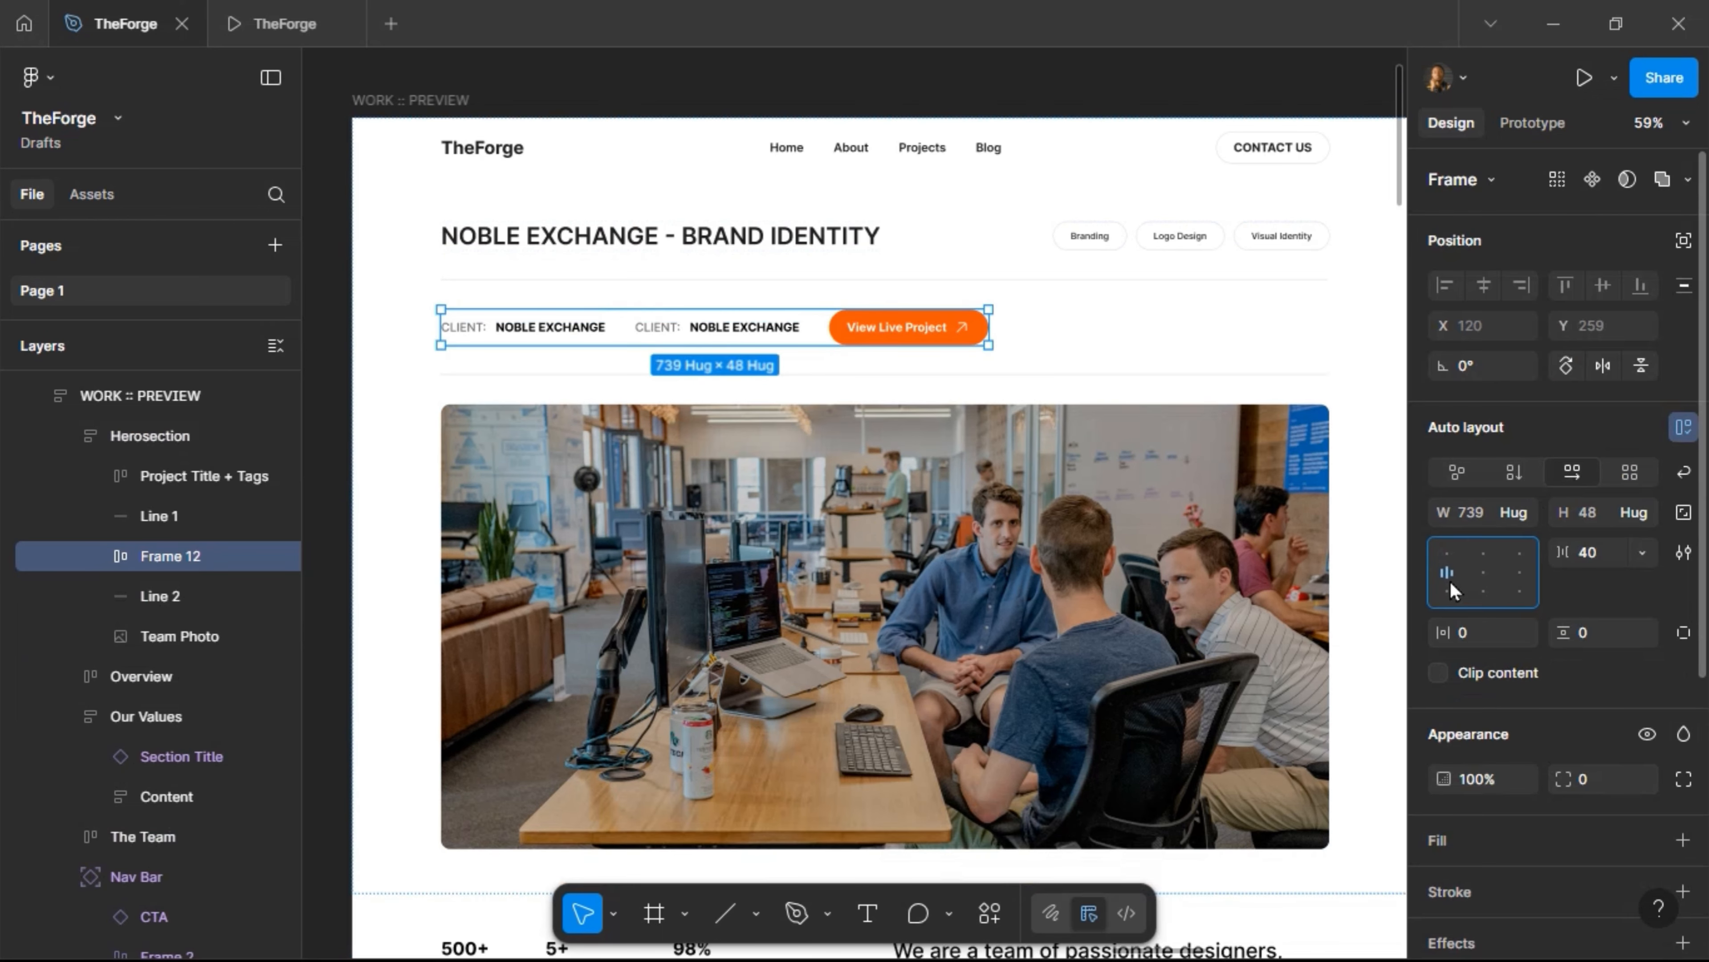
pyautogui.click(1532, 511)
pyautogui.click(1539, 542)
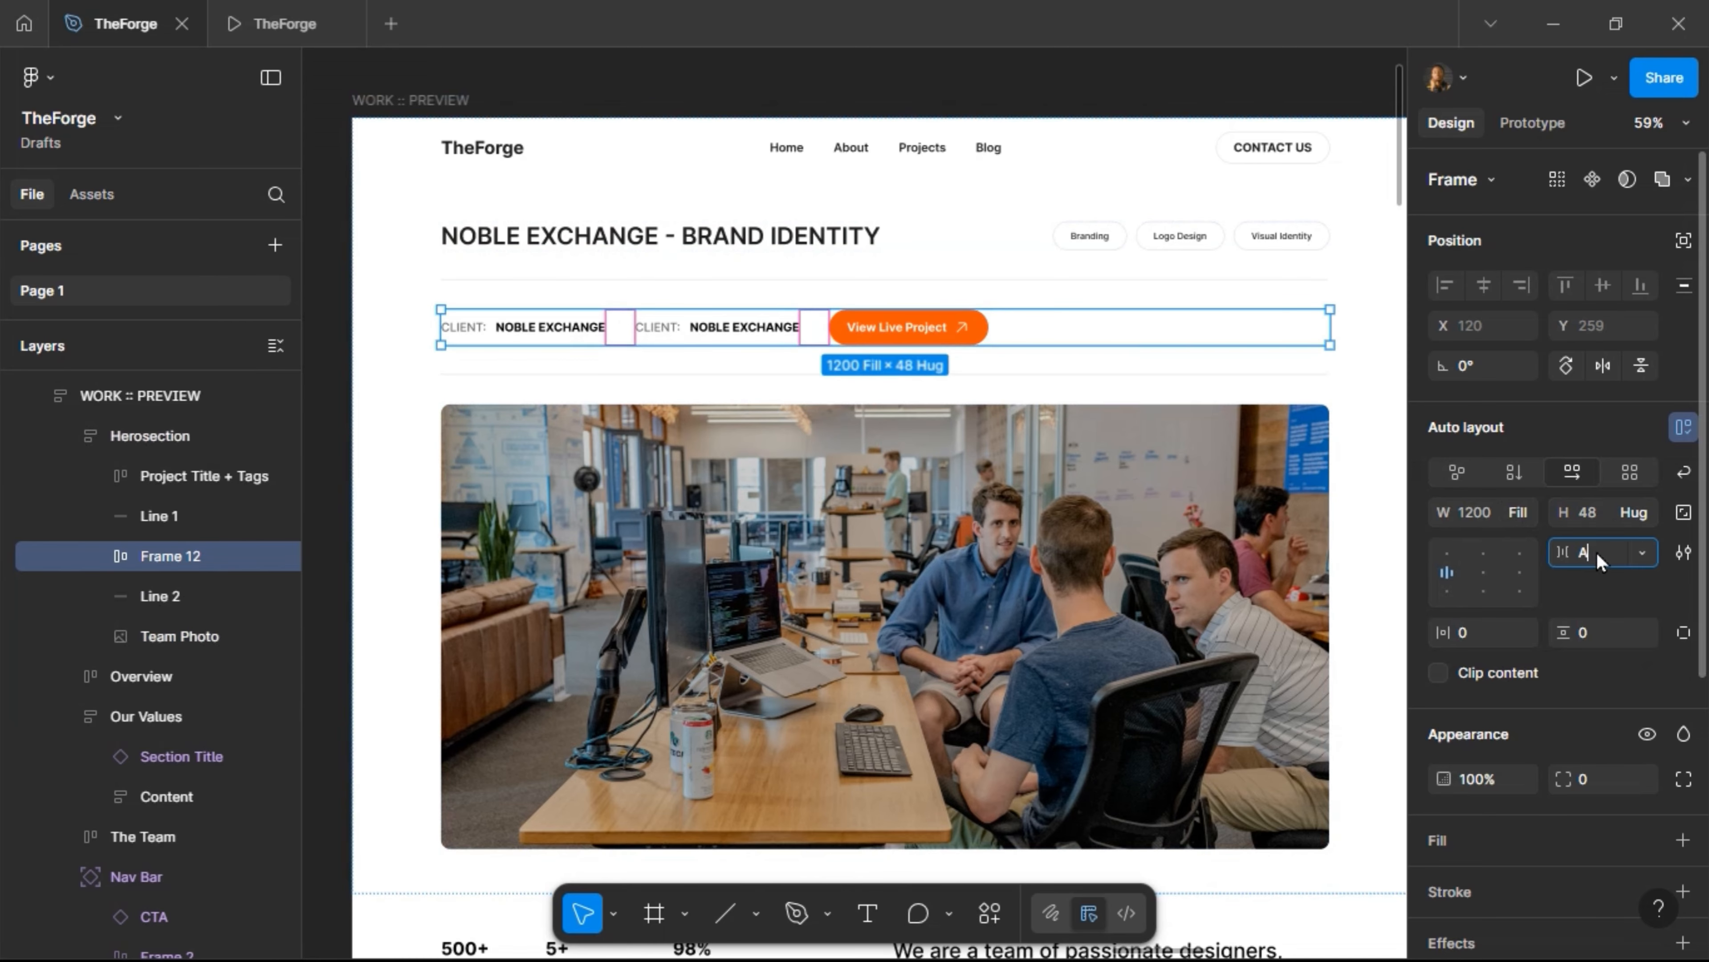
pyautogui.press('Return')
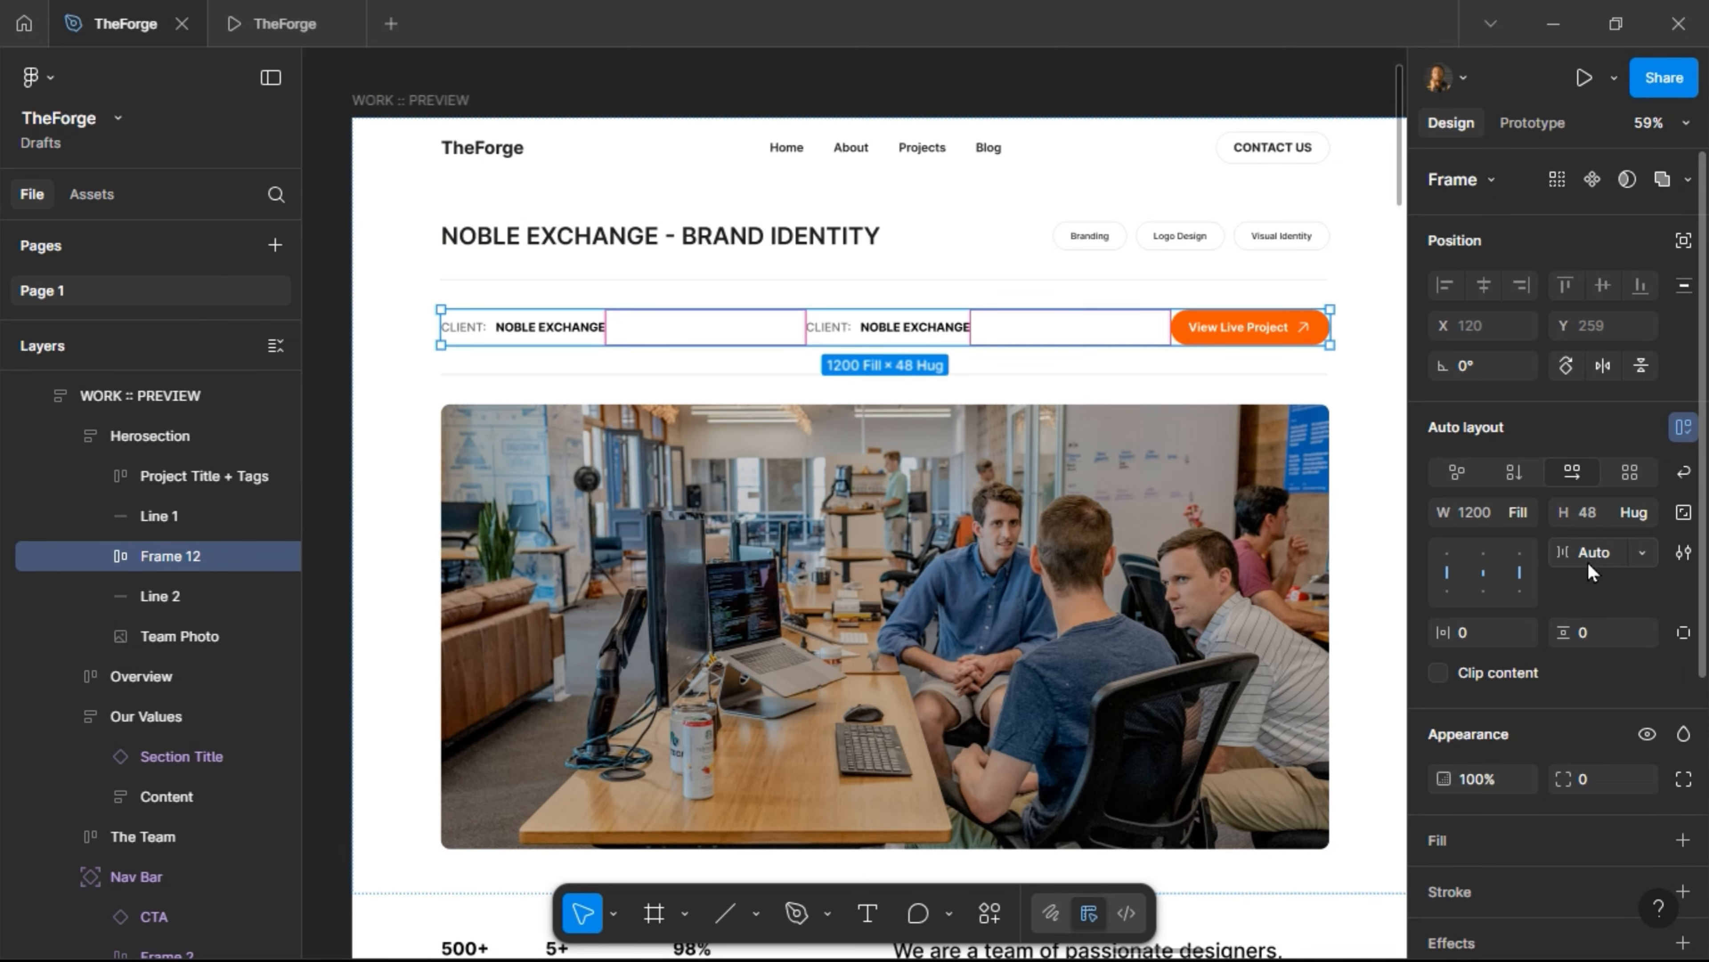
# Select the second client entry in the middle of the project details row
pyautogui.click(929, 328)
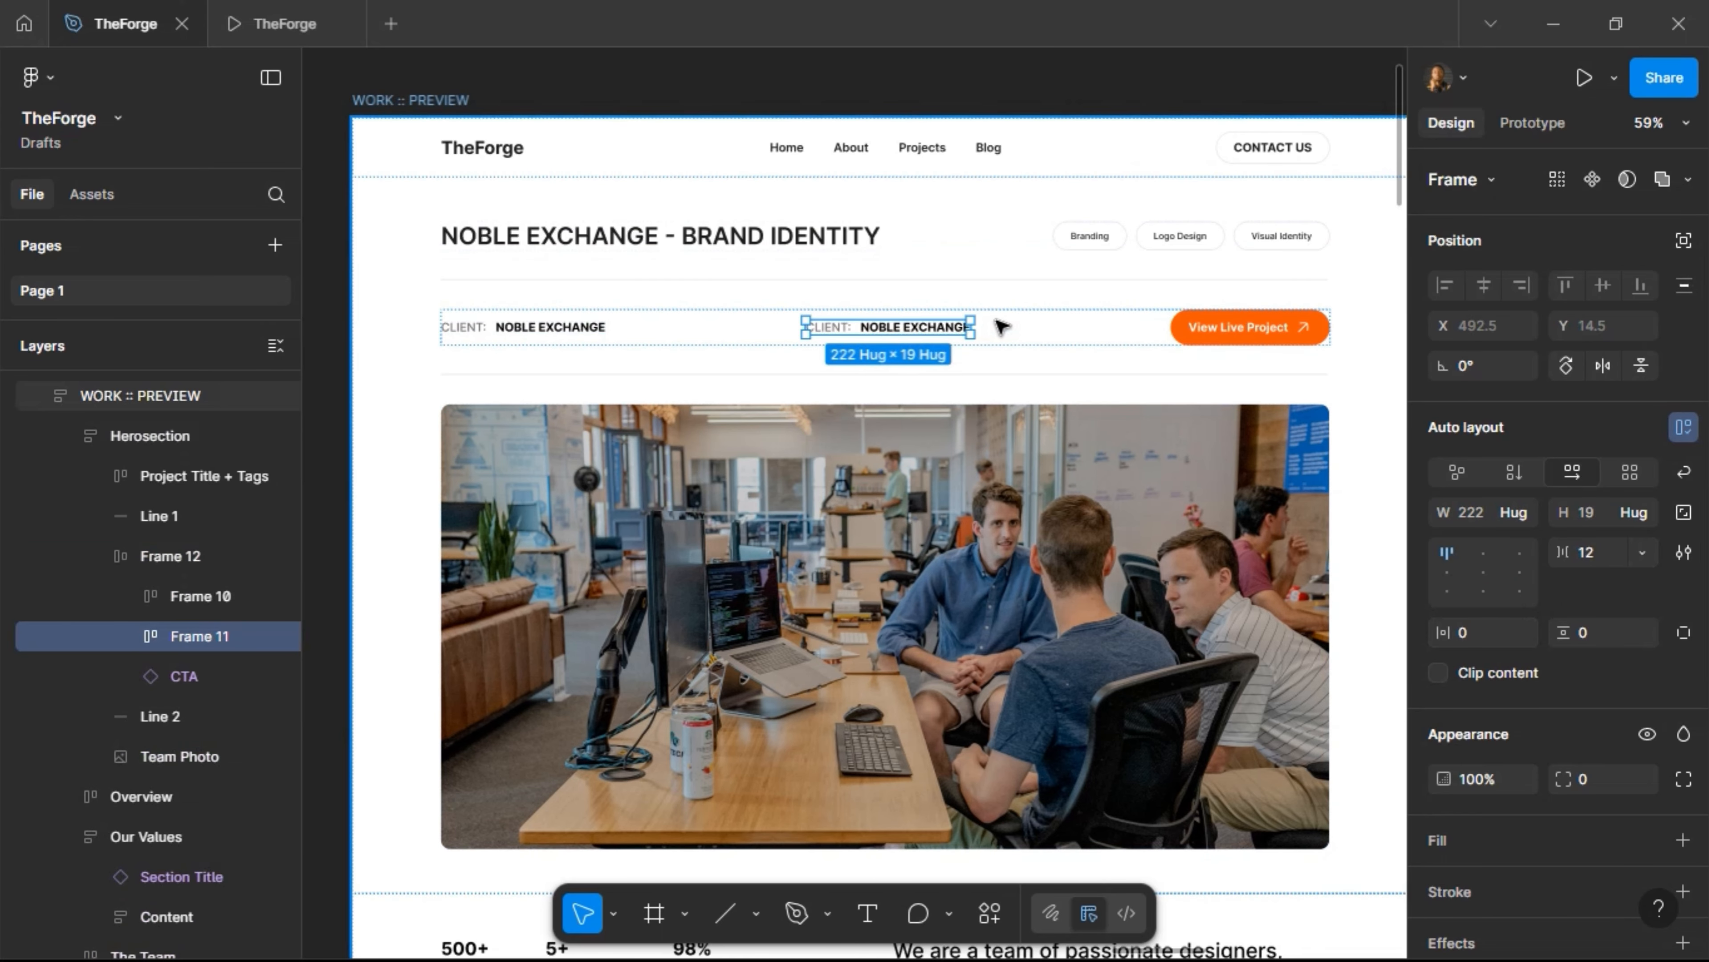
# Duplicate the client detail once more and change the middle copy's label to TIMELINE: and its value to 2 WEEKS
pyautogui.hotkey('ctrl', 'd')
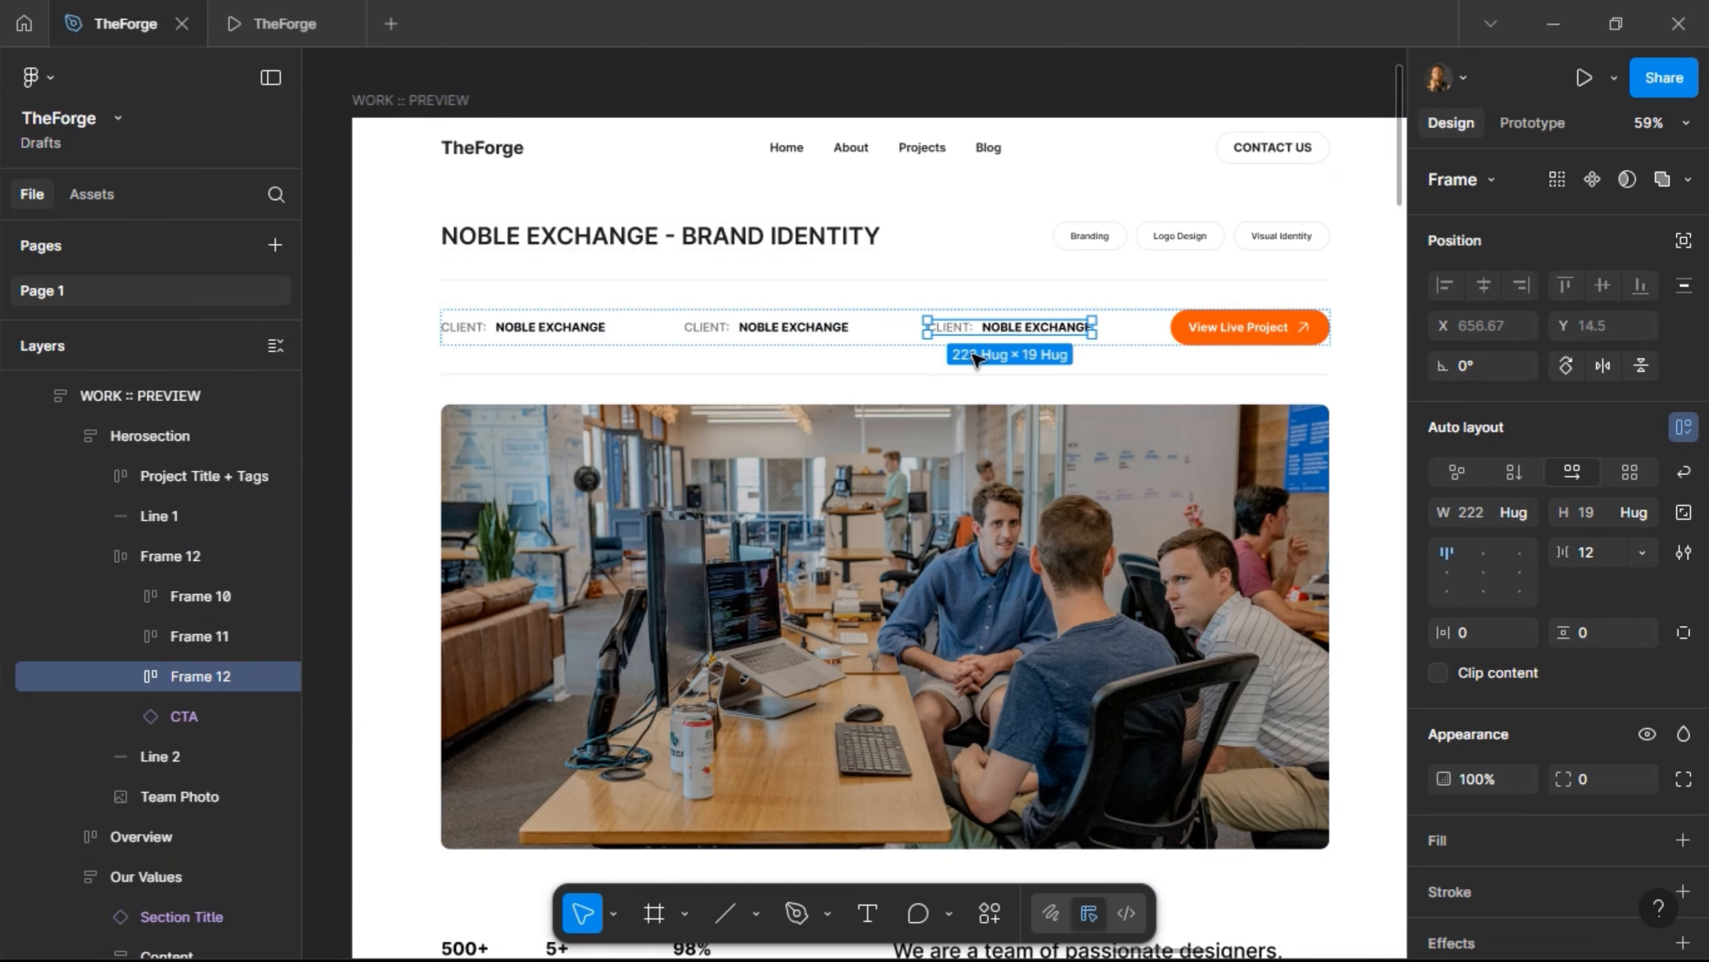
pyautogui.click(720, 327)
pyautogui.click(717, 325)
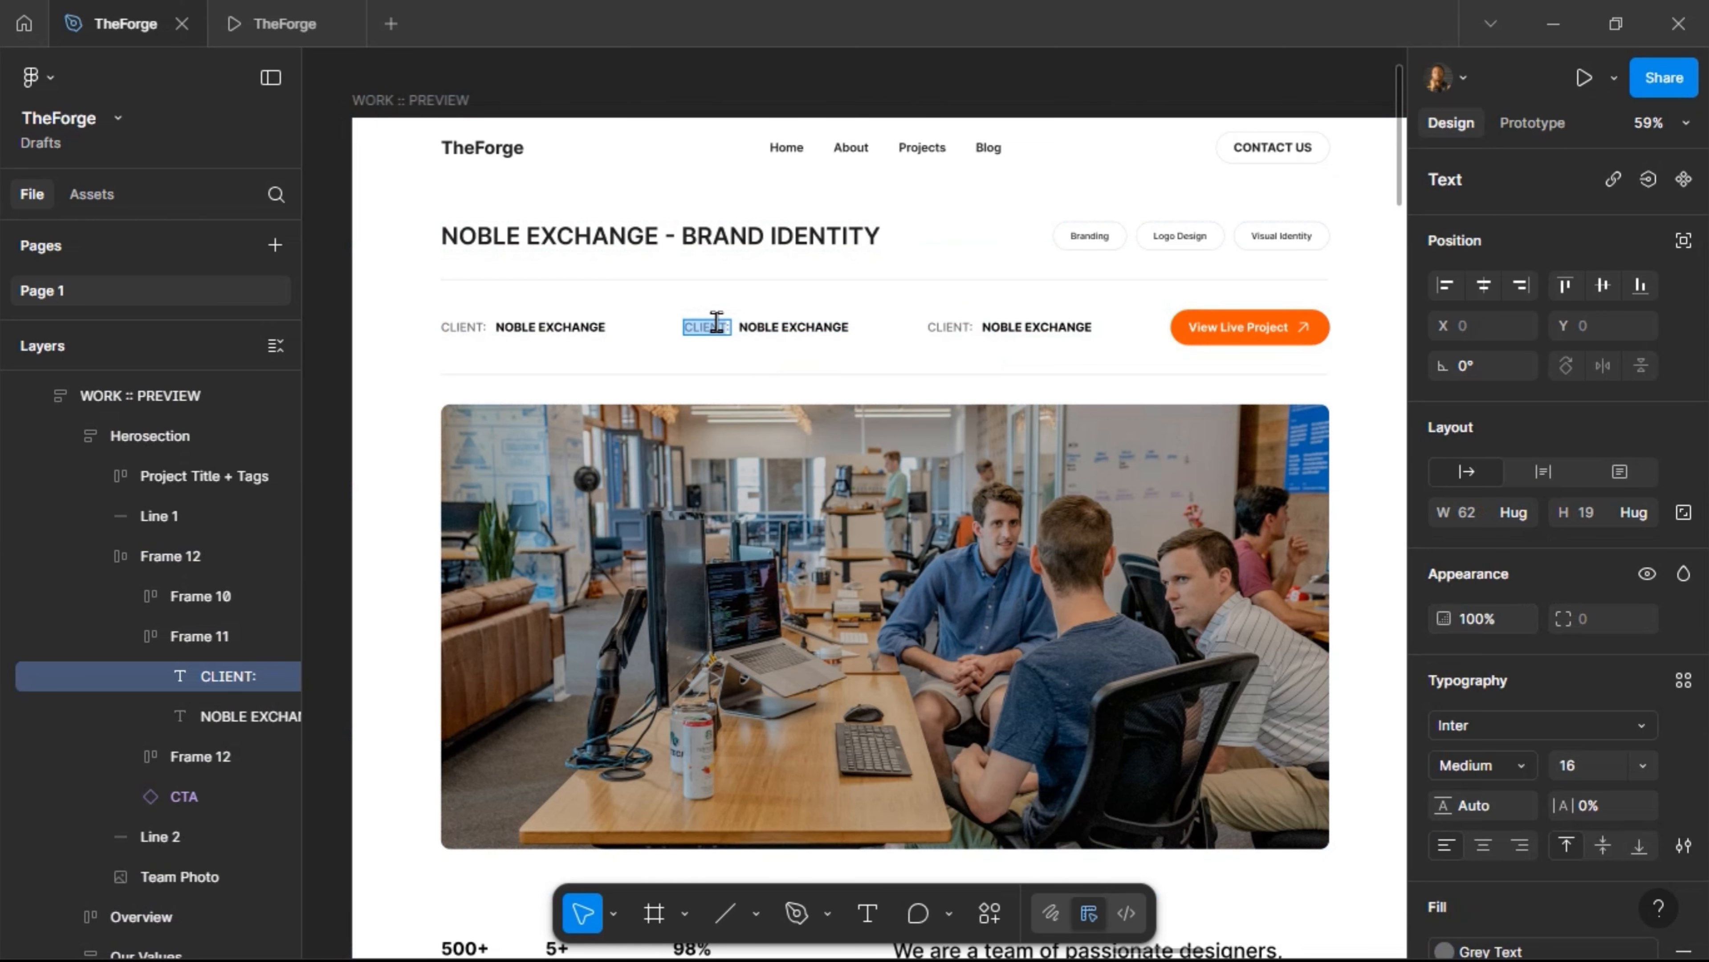
pyautogui.write('TIMEL')
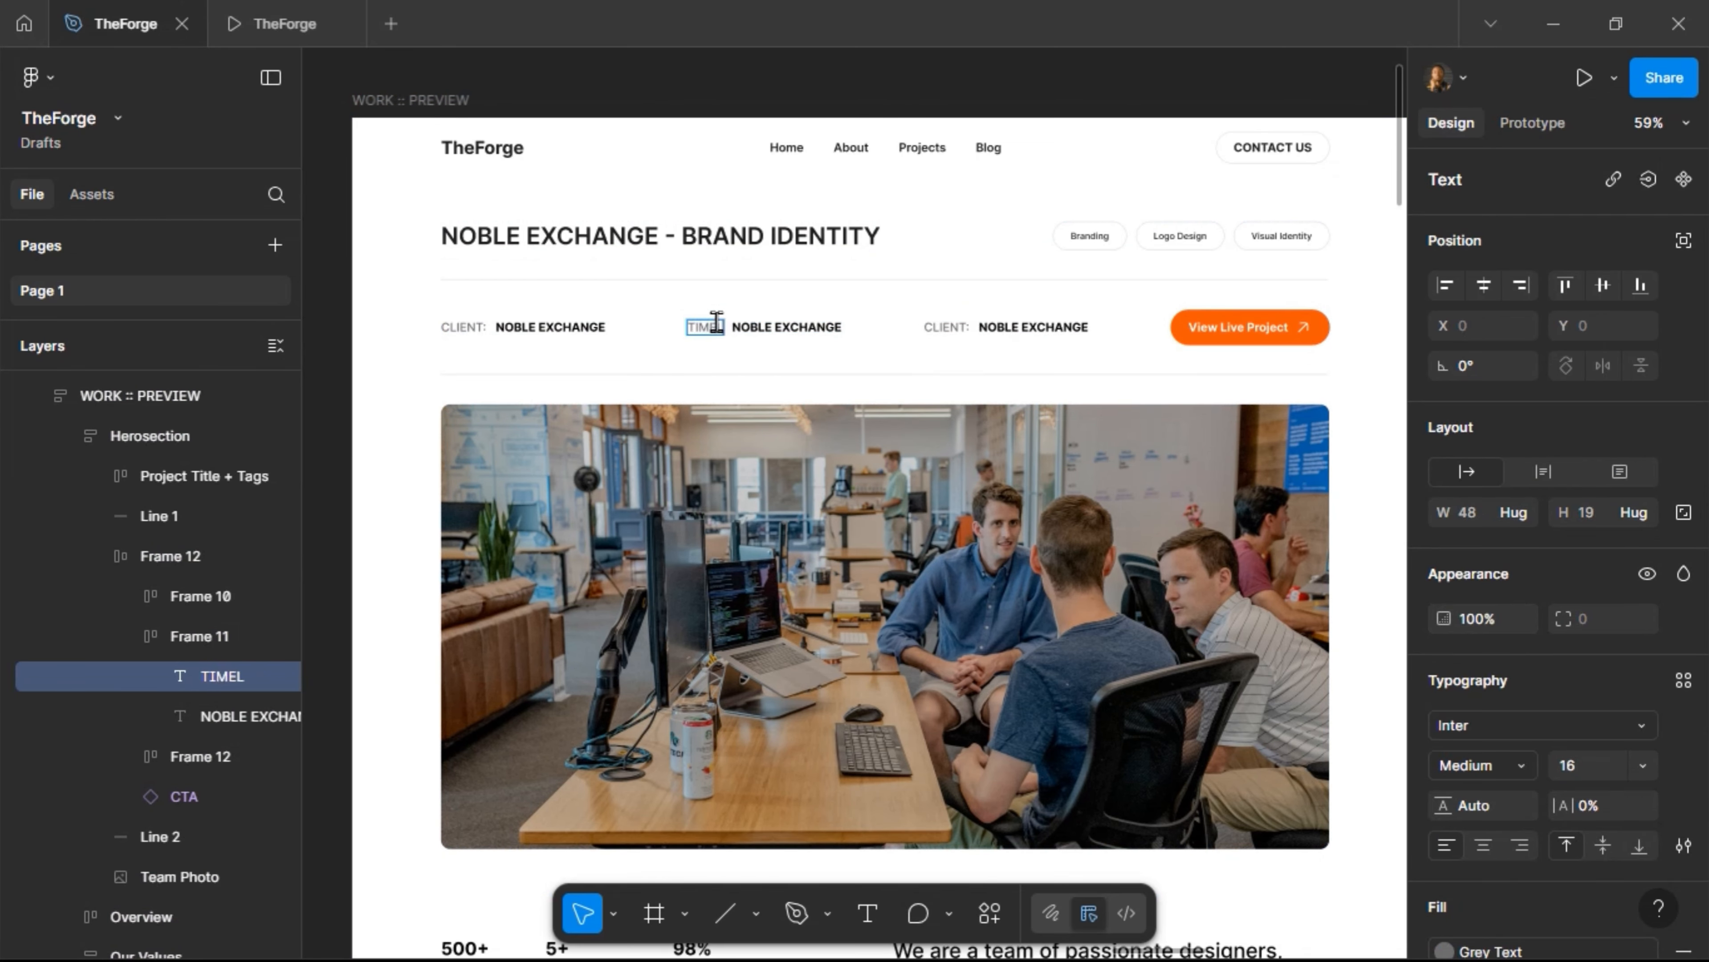
pyautogui.write('INE:')
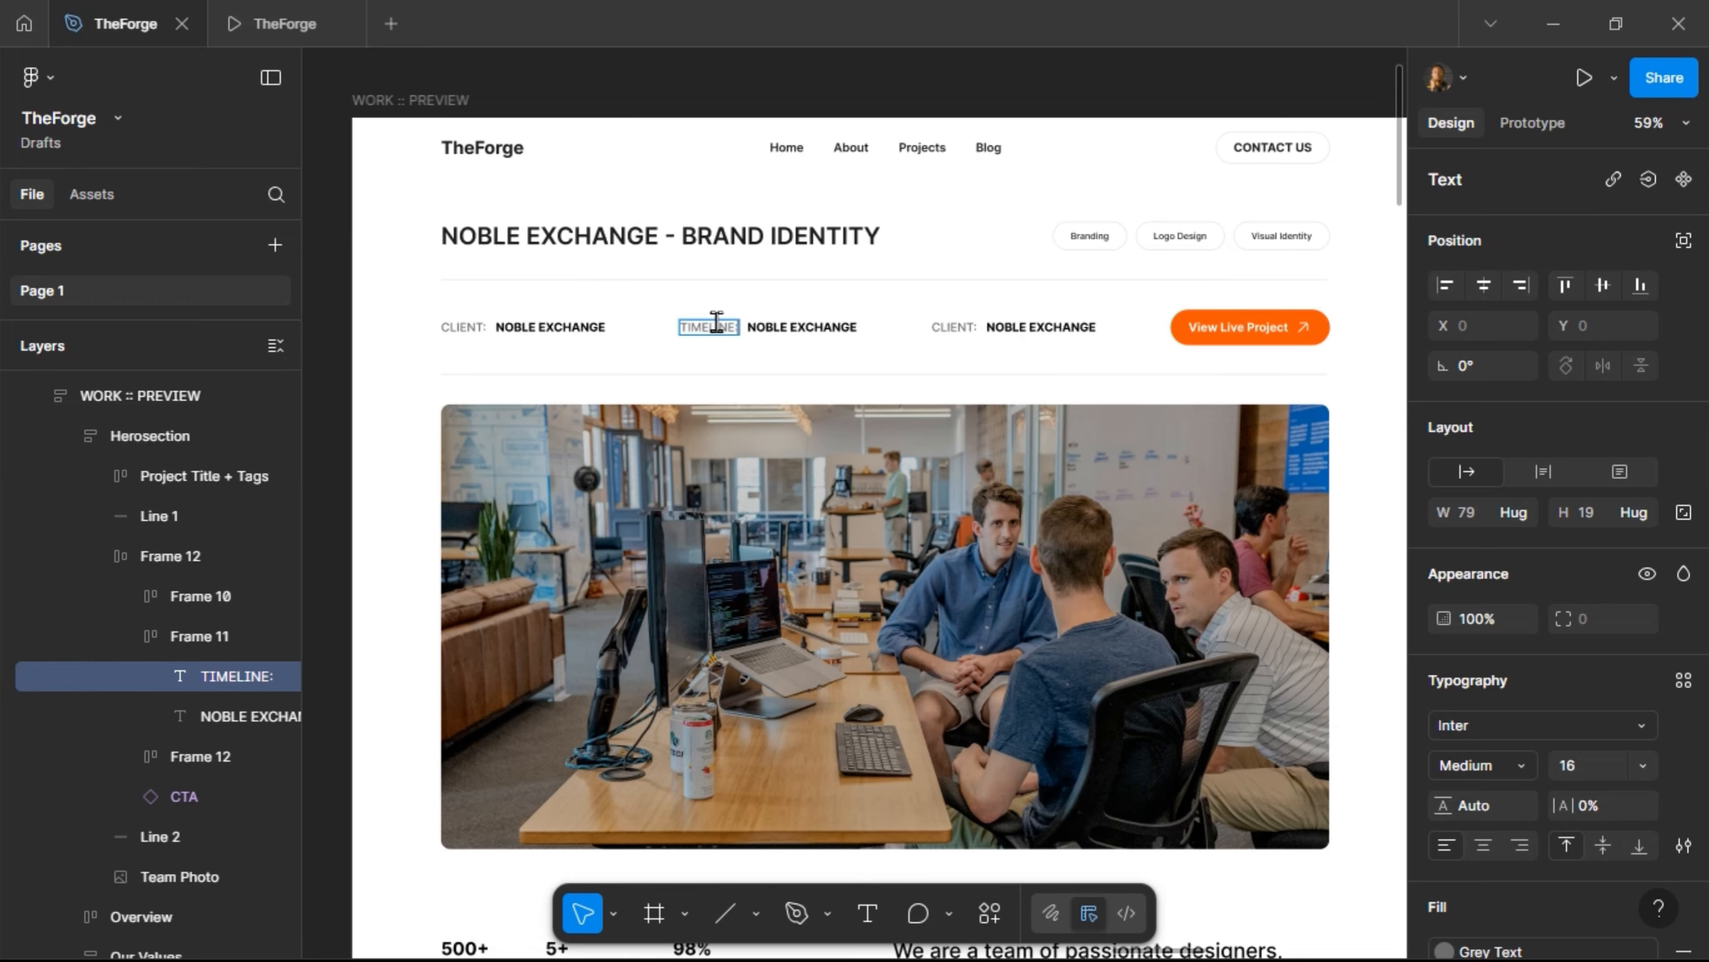
pyautogui.click(770, 330)
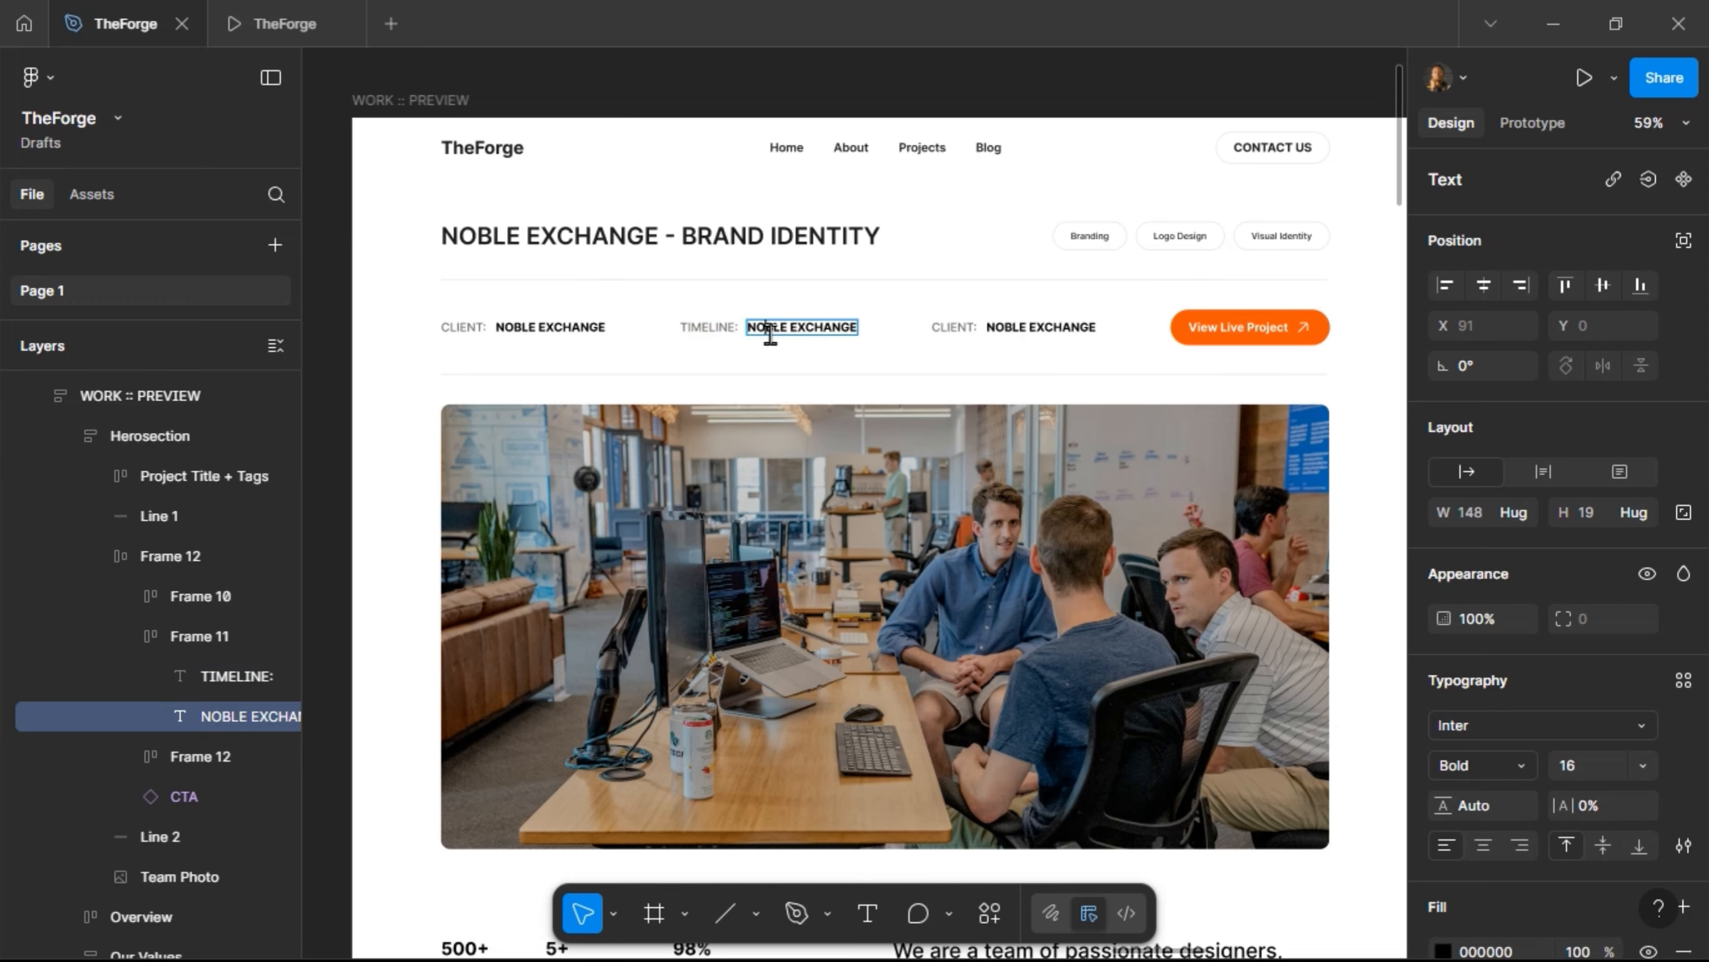
pyautogui.doubleClick(769, 330)
pyautogui.write('2 WEEKS')
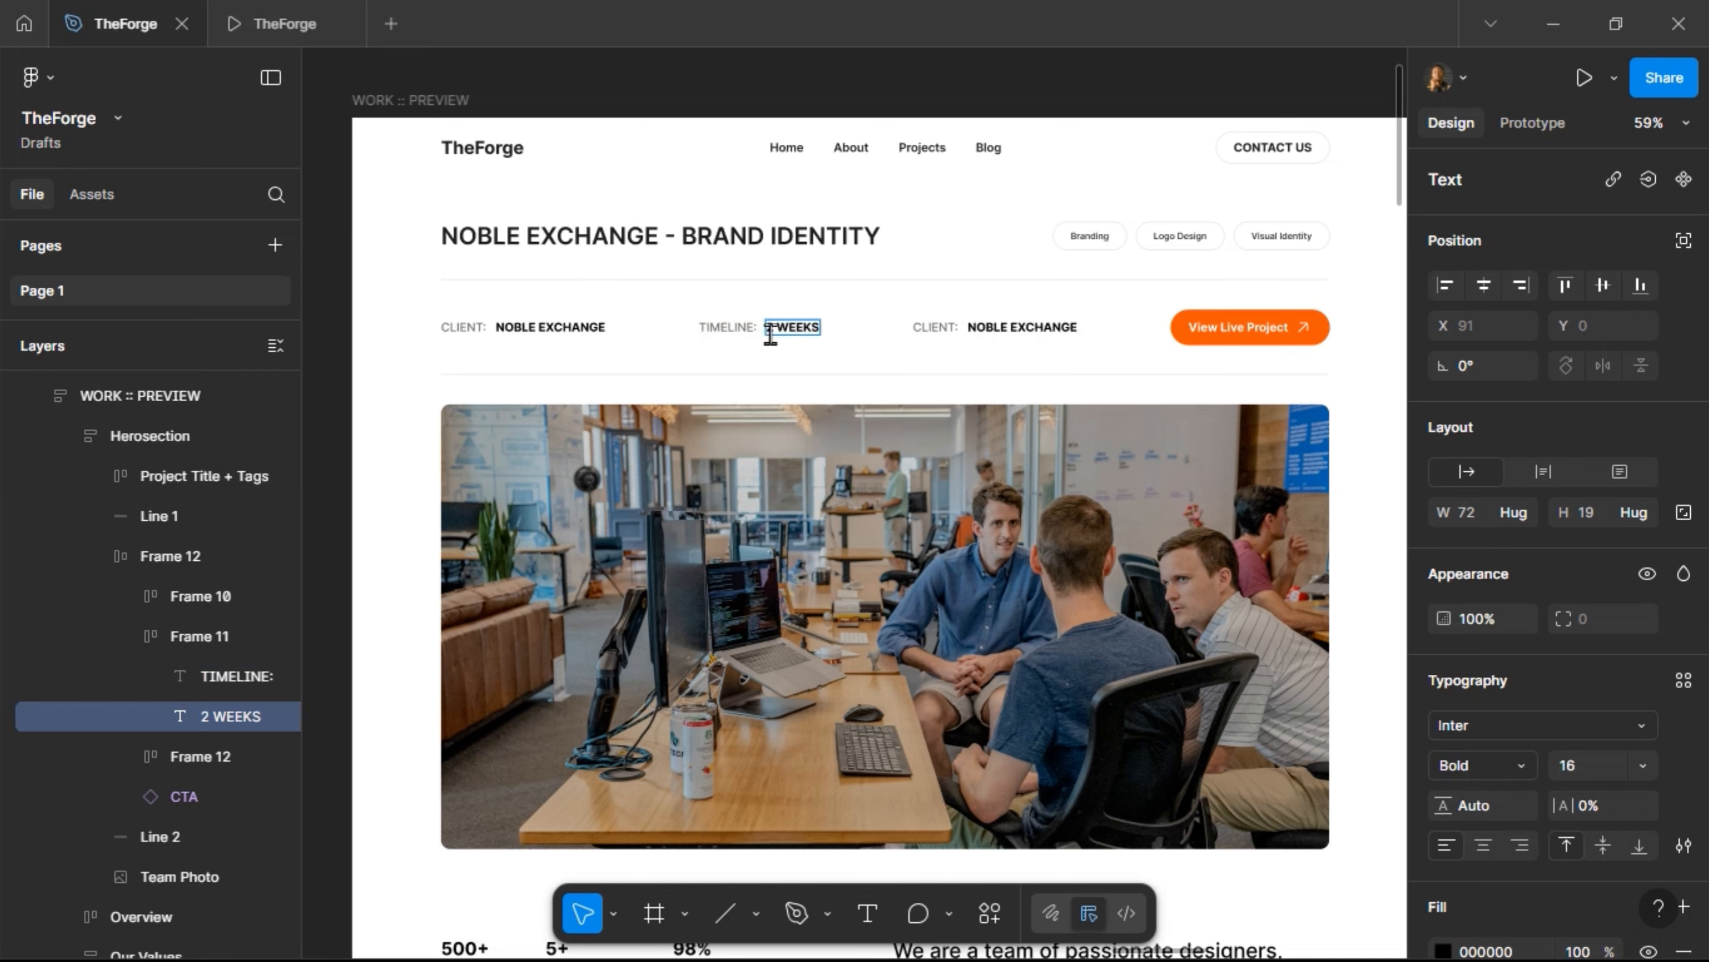
# Change the third project detail's label to YEAR: and its value to 2025
pyautogui.doubleClick(947, 328)
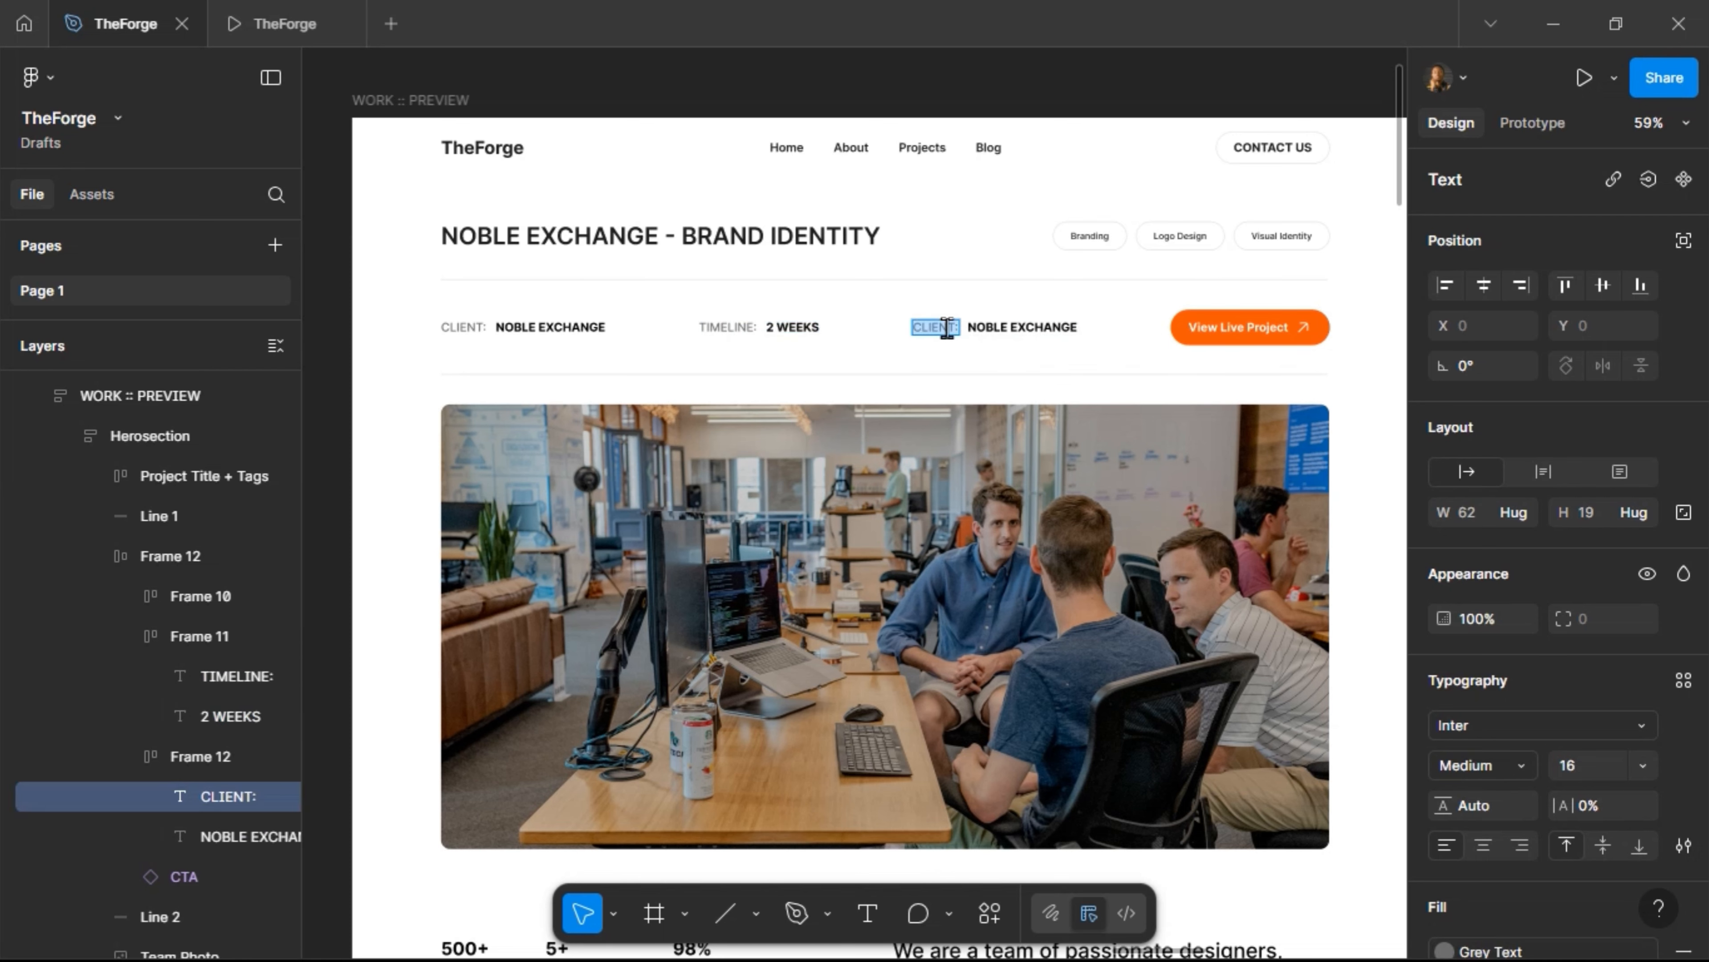
pyautogui.write('YEAR:')
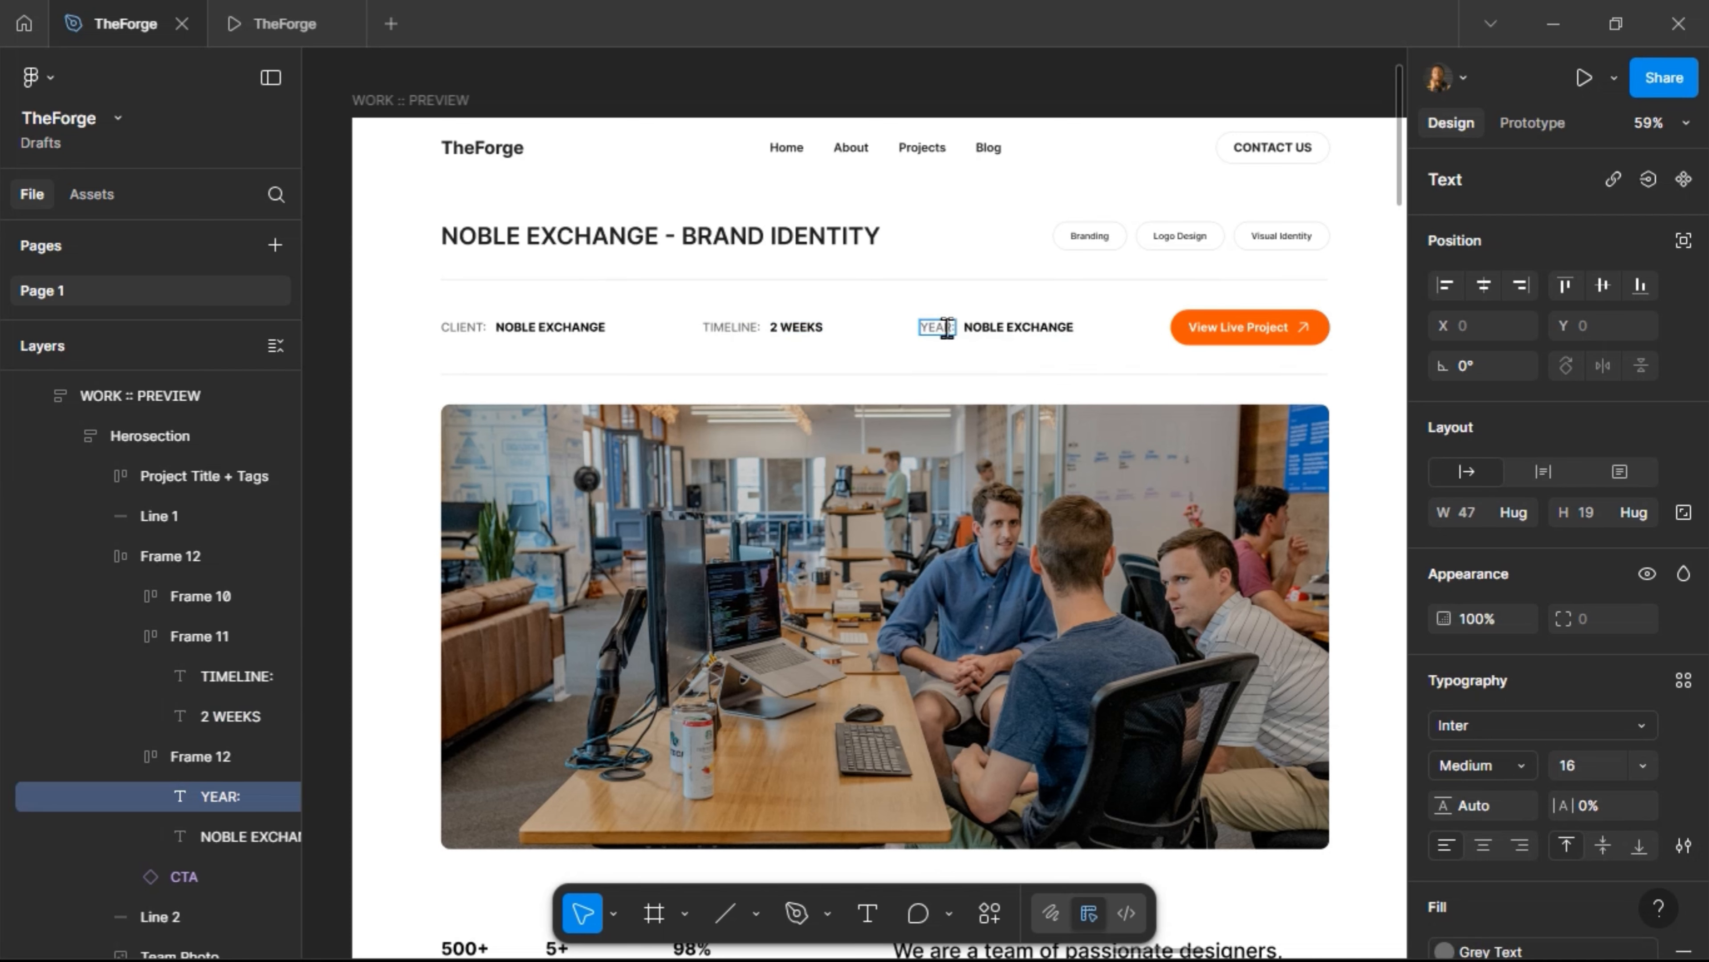
pyautogui.doubleClick(991, 328)
pyautogui.write('29')
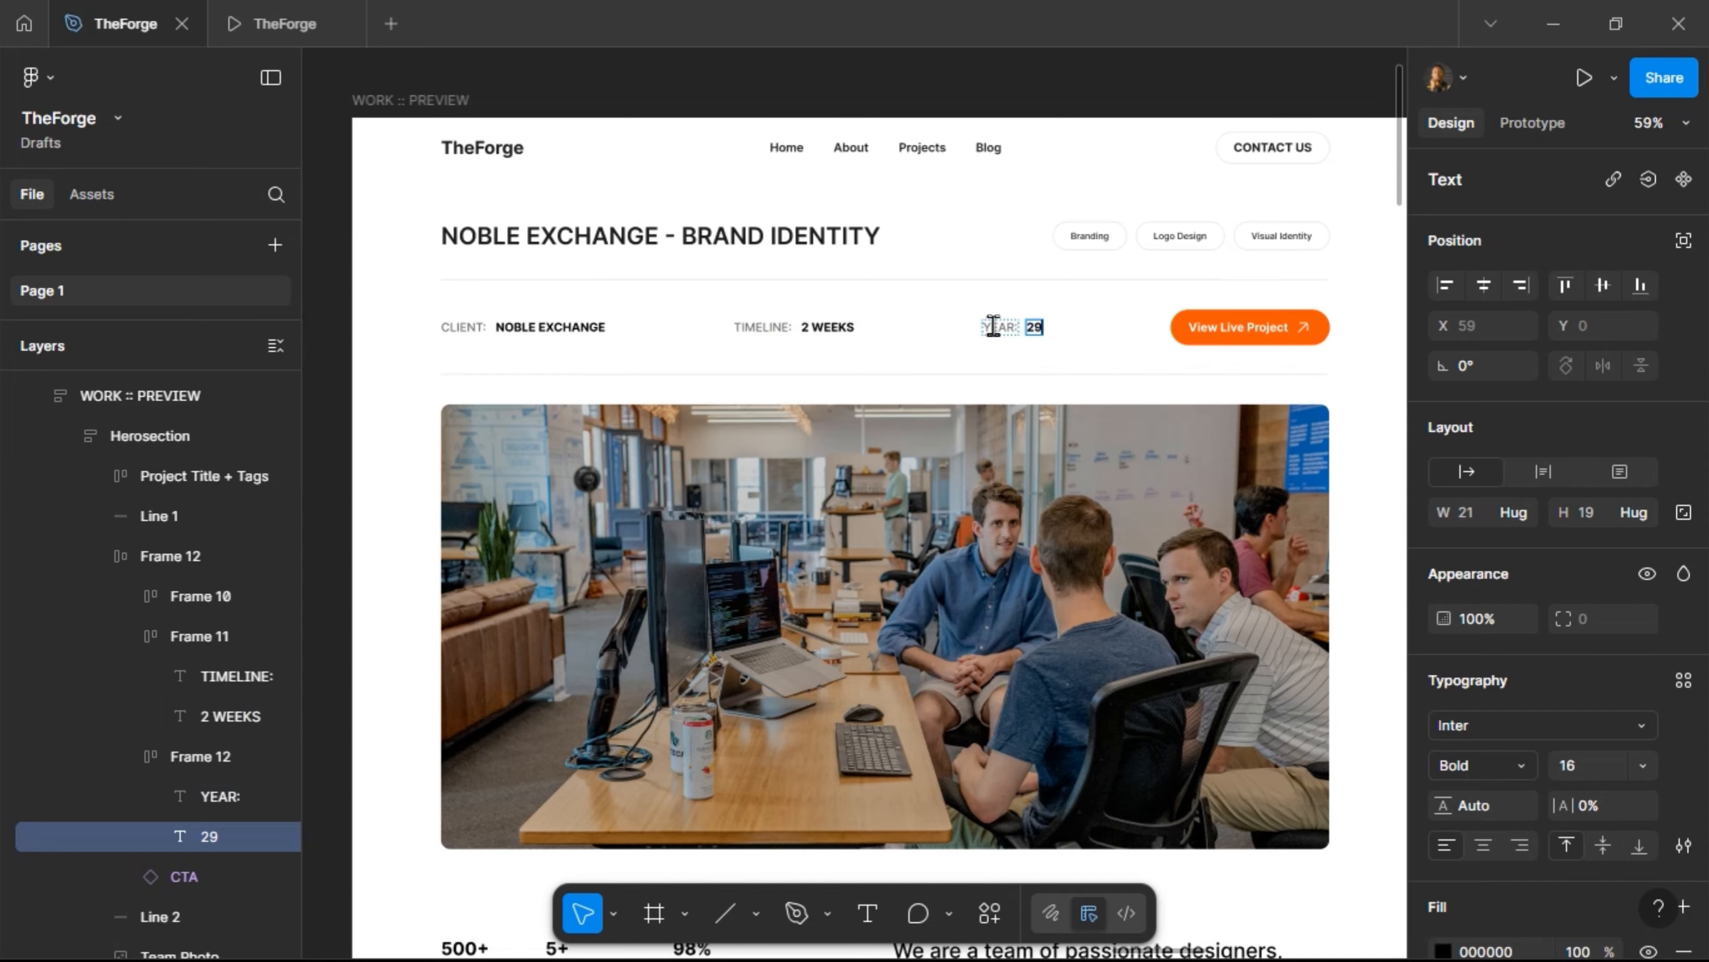
pyautogui.press('BackSpace')
pyautogui.write('025')
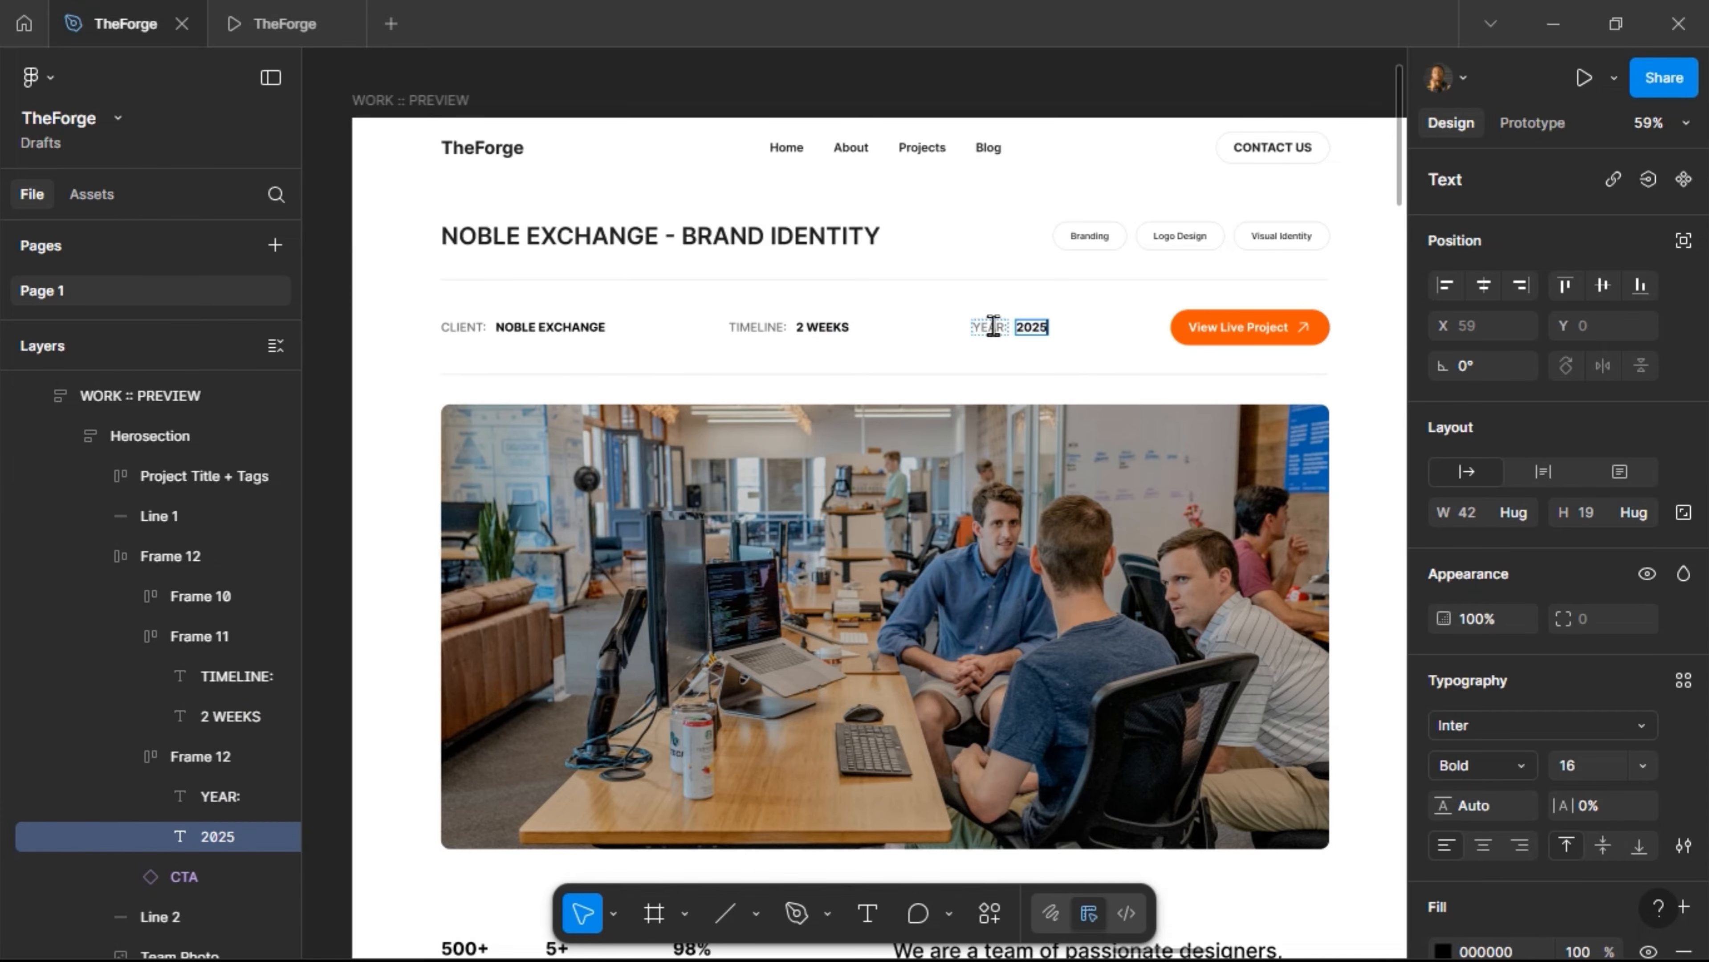
pyautogui.press('Escape')
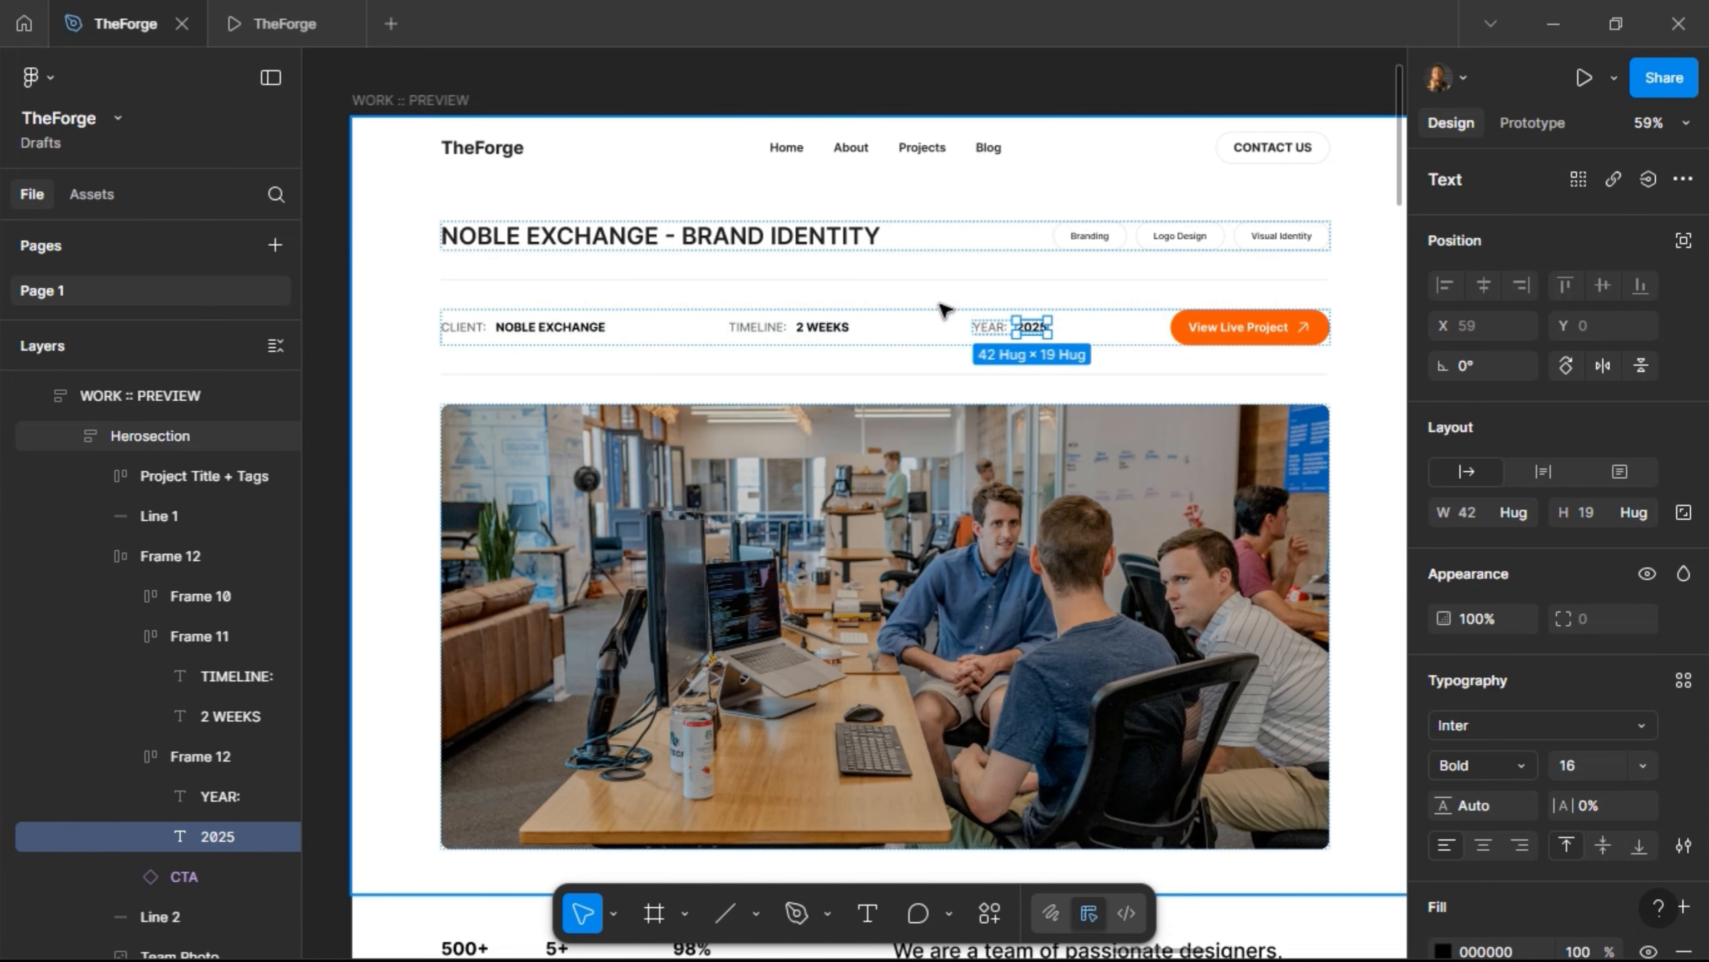
# Set the vertical gap between the Herosection's items to 20
pyautogui.click(938, 292)
pyautogui.click(1606, 567)
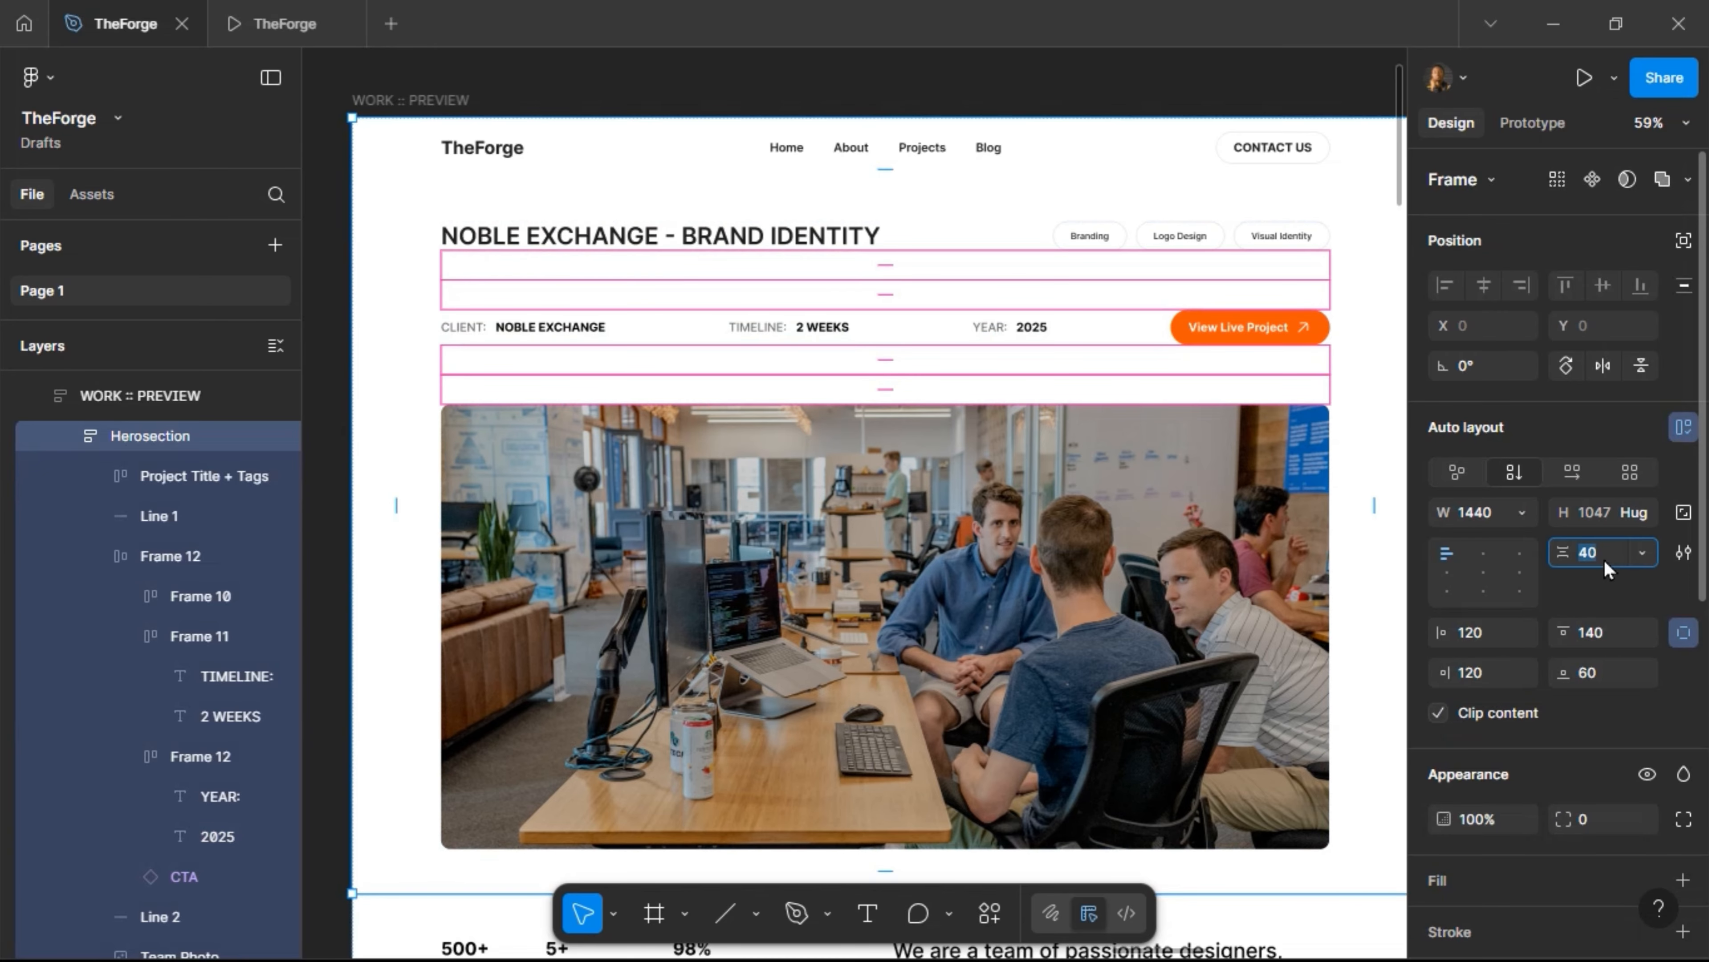
pyautogui.press('Return')
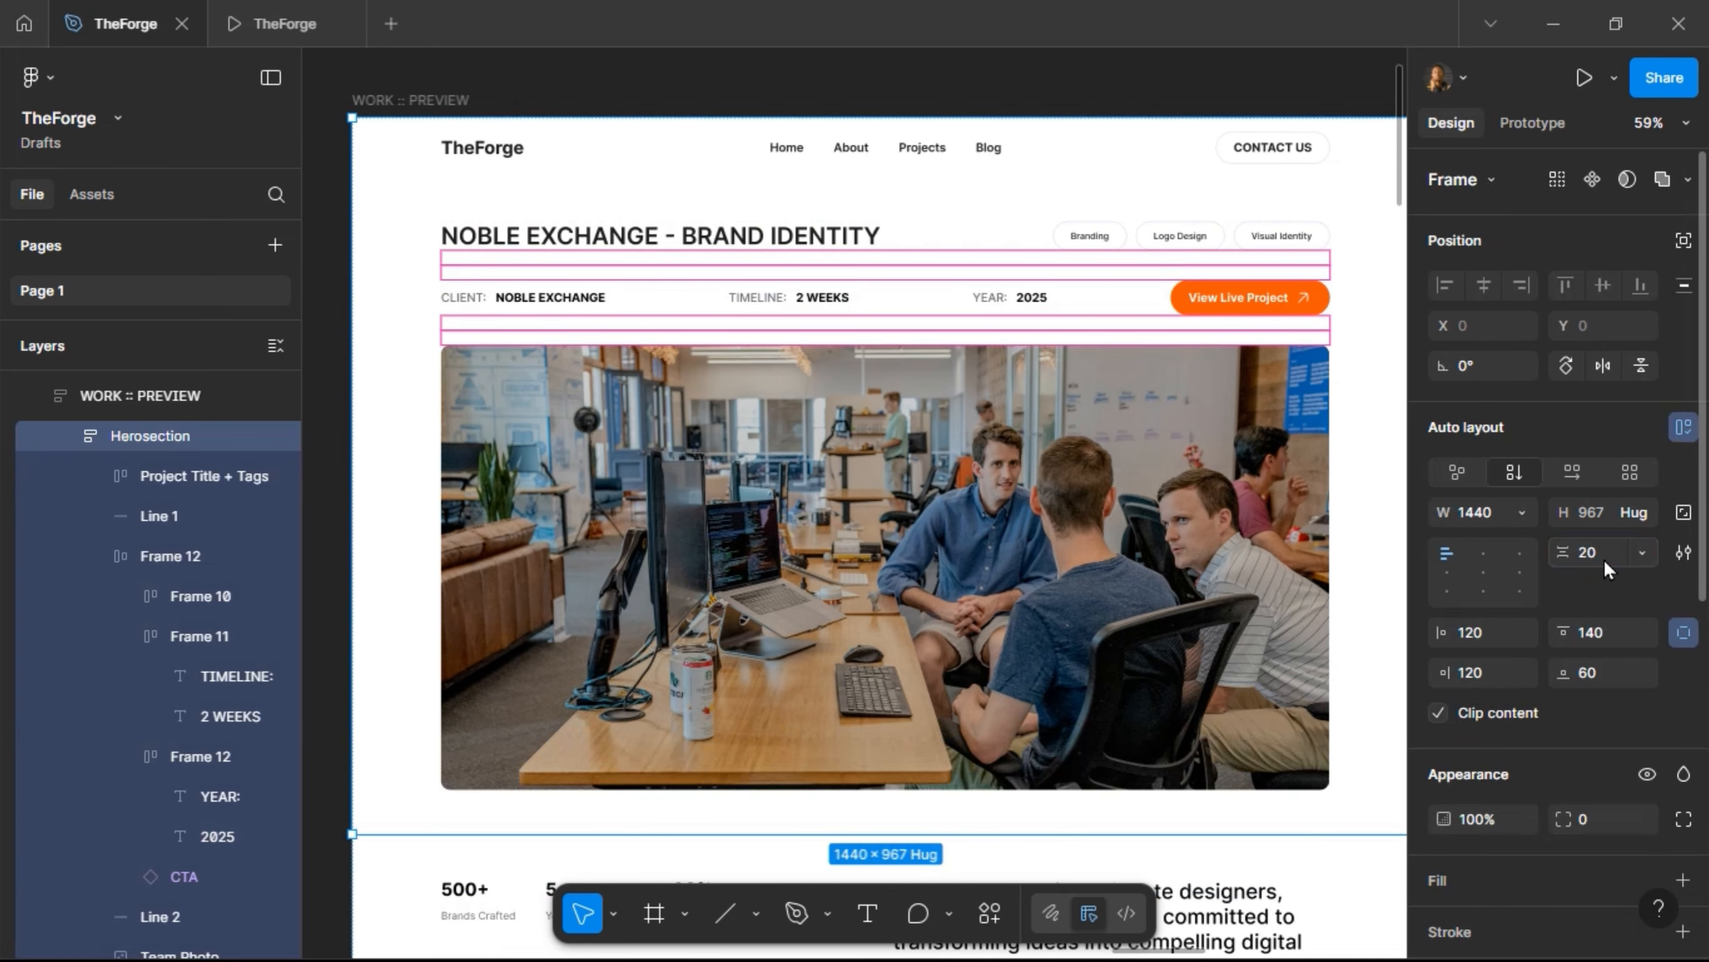
pyautogui.click(398, 423)
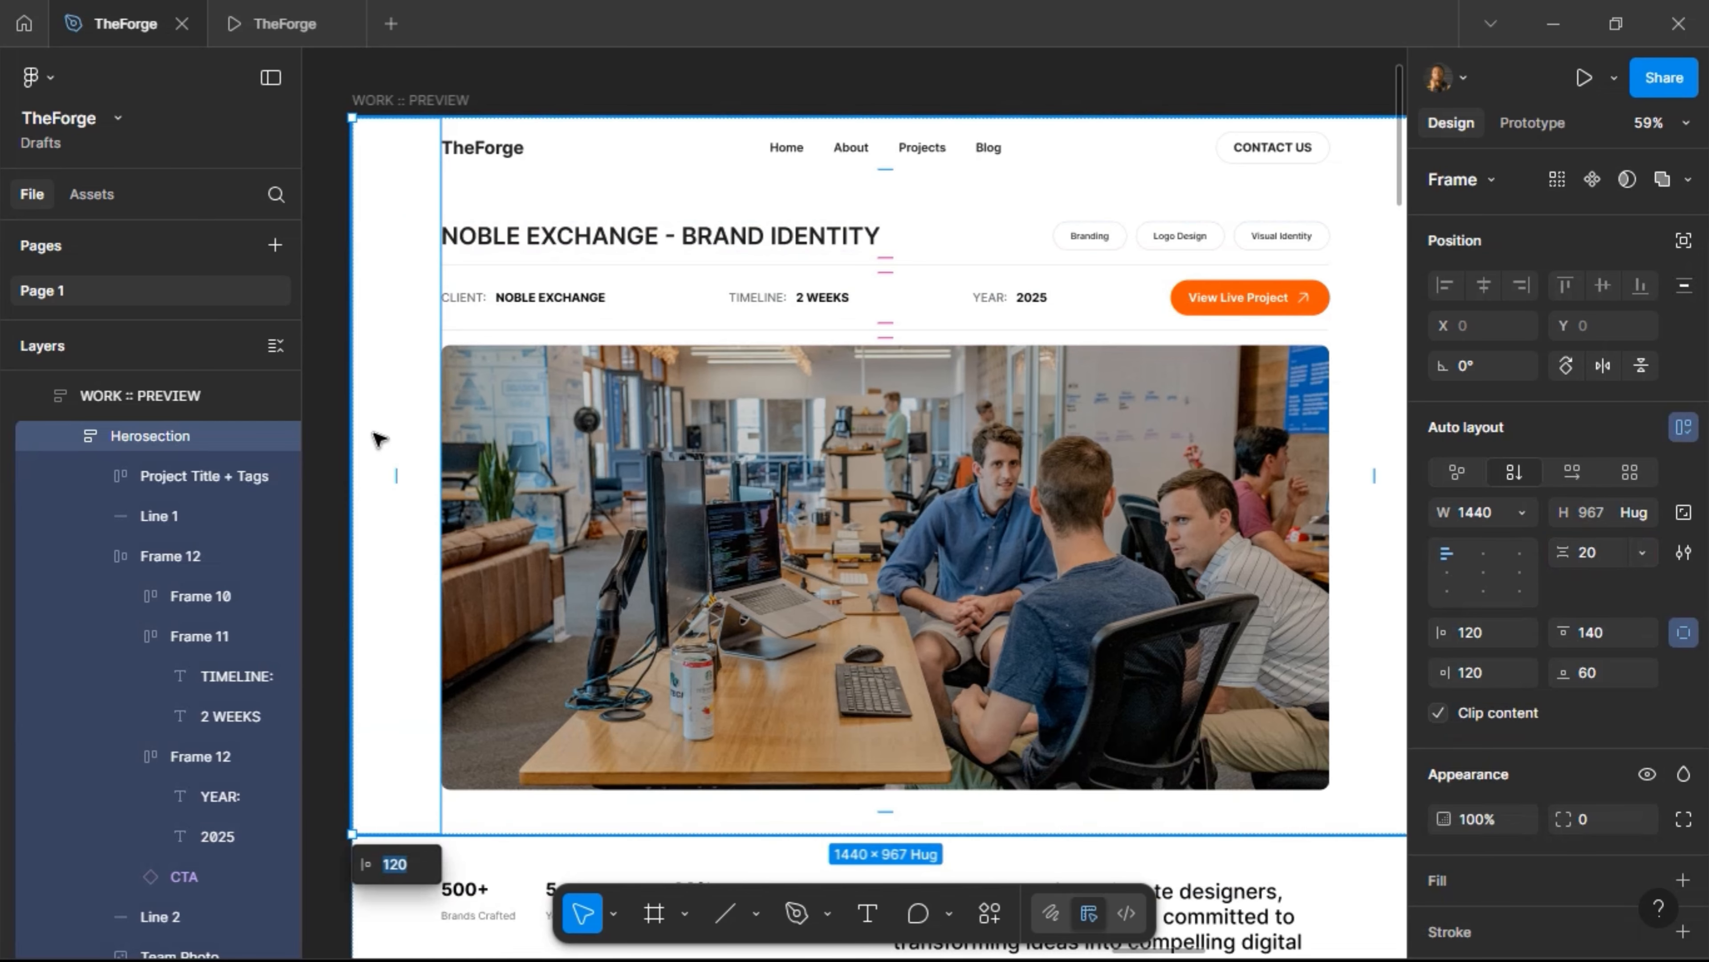
pyautogui.click(318, 408)
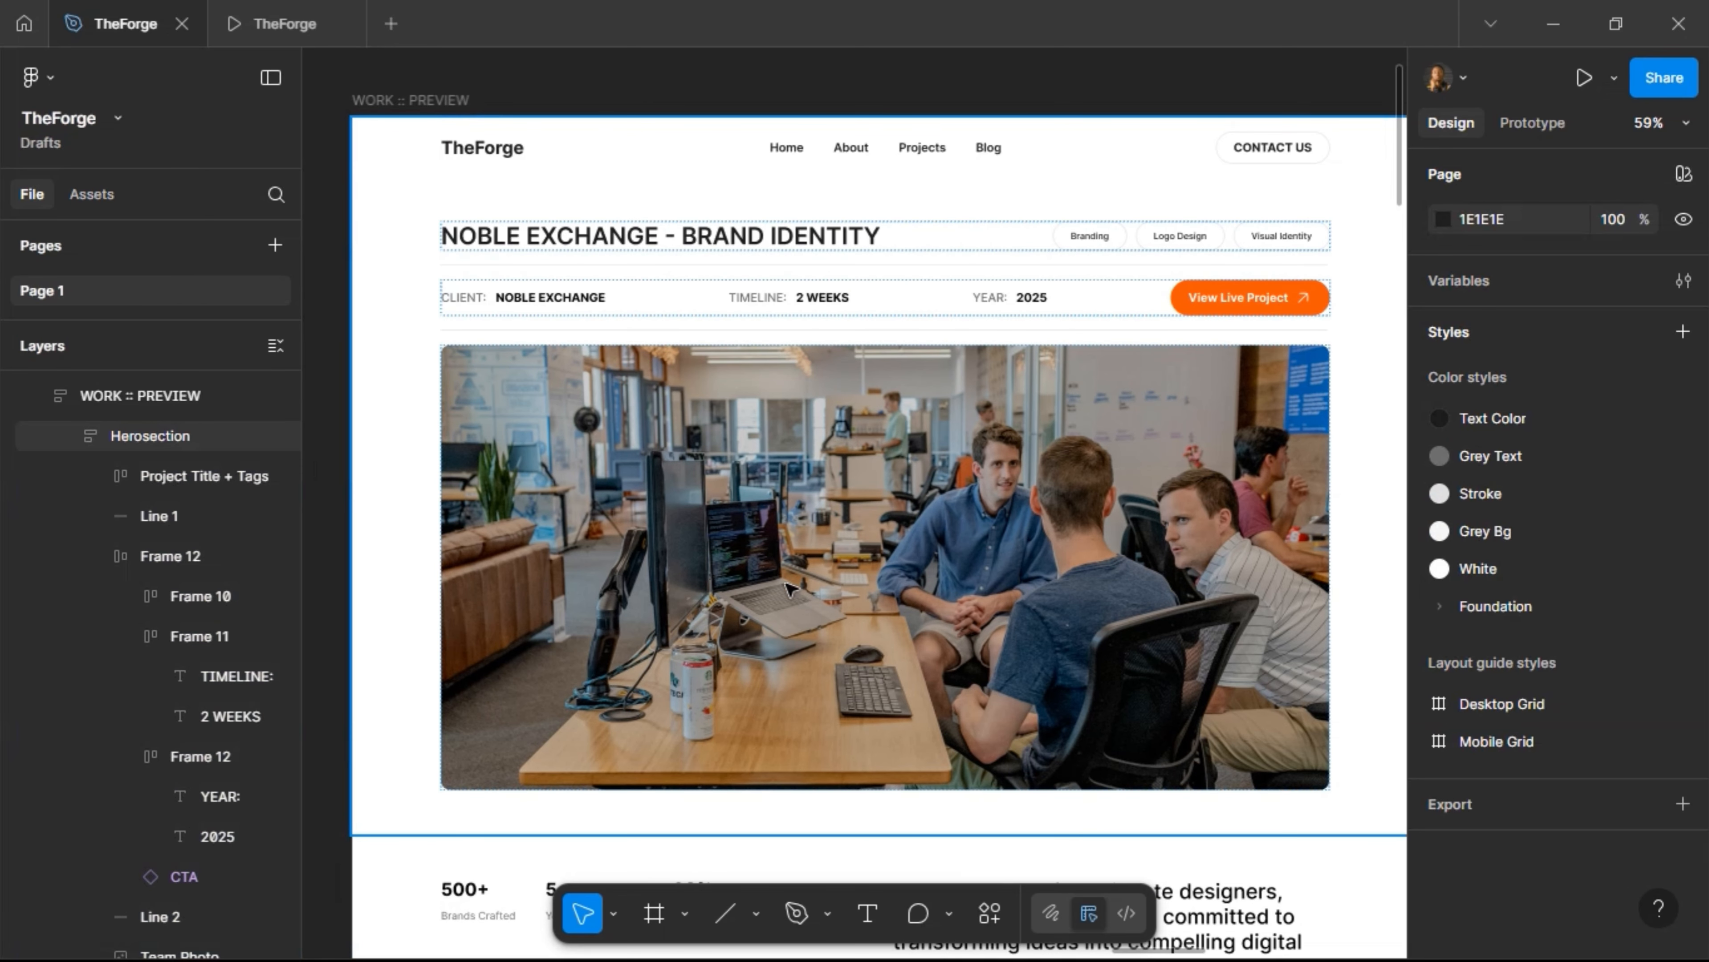
# Preview the WORK :: PREVIEW page as a prototype scaled to fit width, and examine the hero and overview sections
pyautogui.click(442, 101)
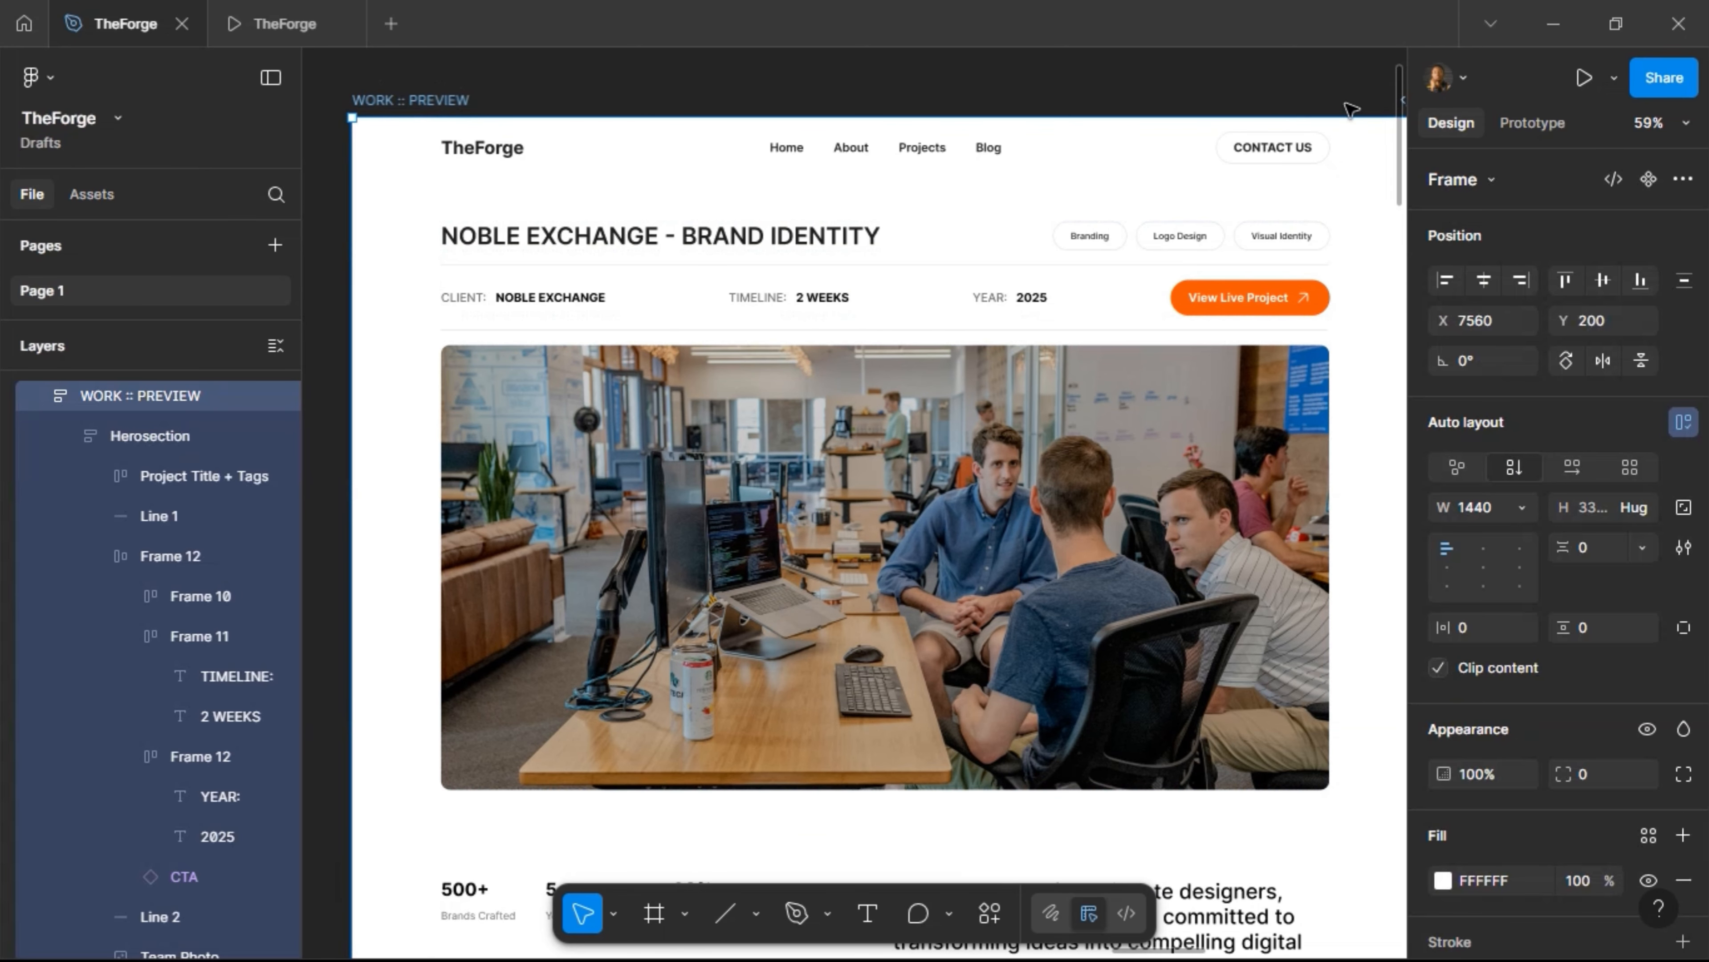
pyautogui.click(1582, 77)
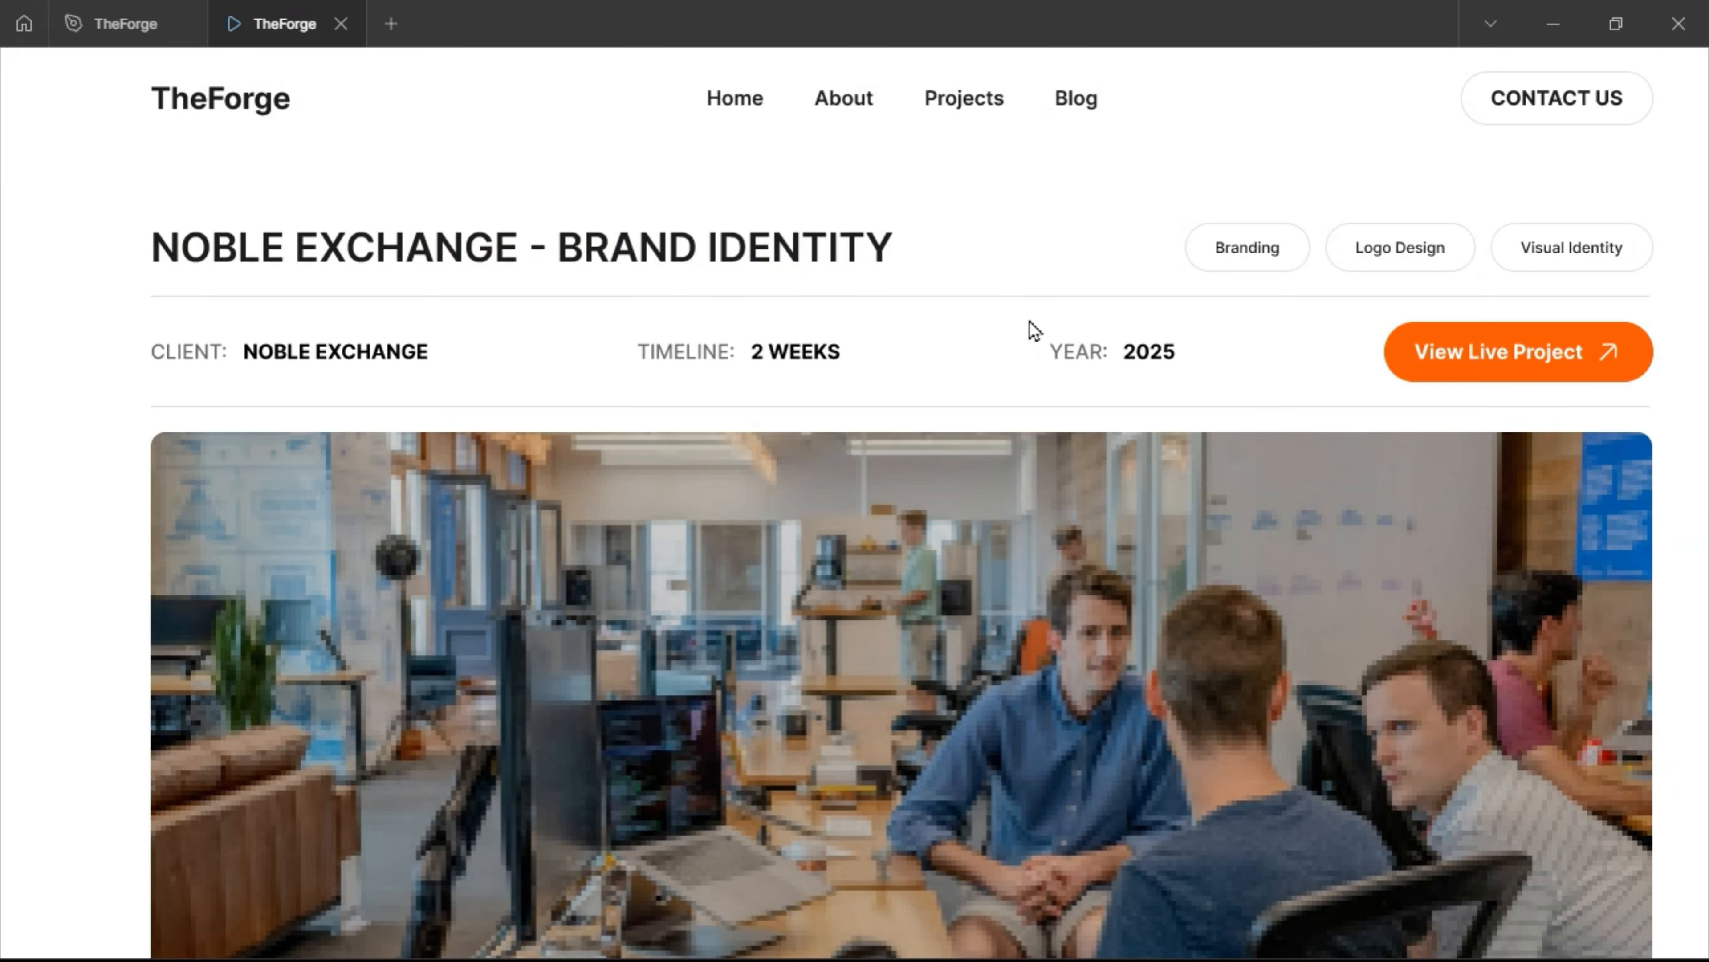
pyautogui.press('z')
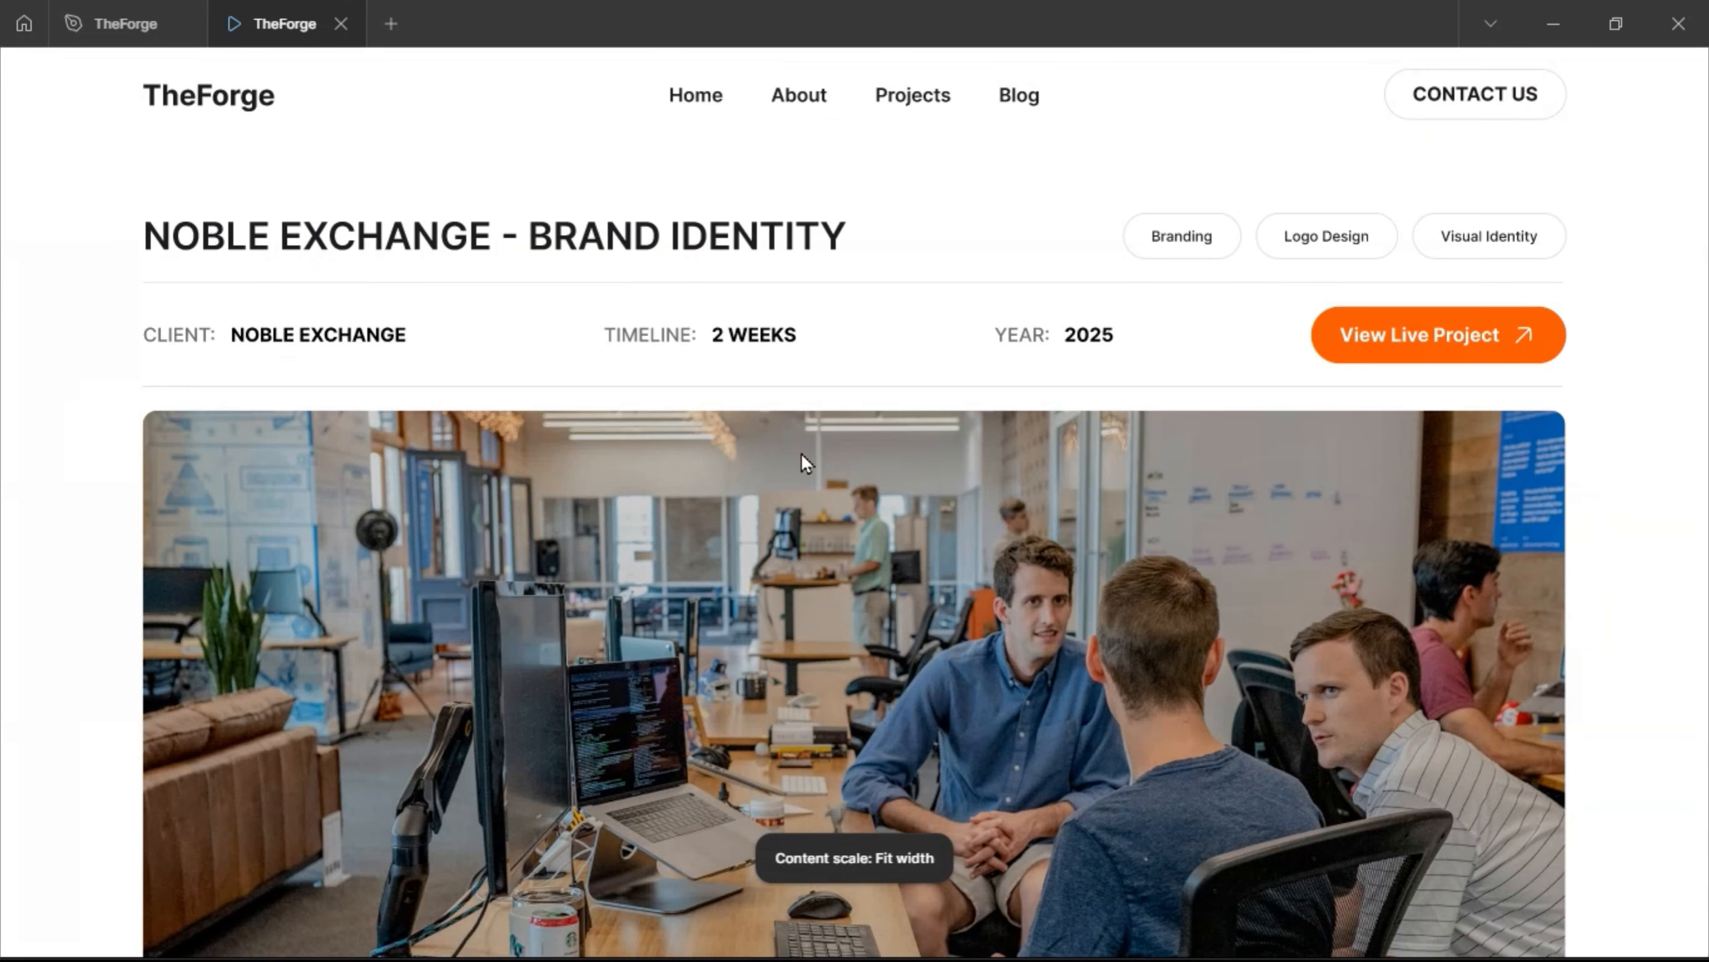
pyautogui.scroll(-10, 824, 484)
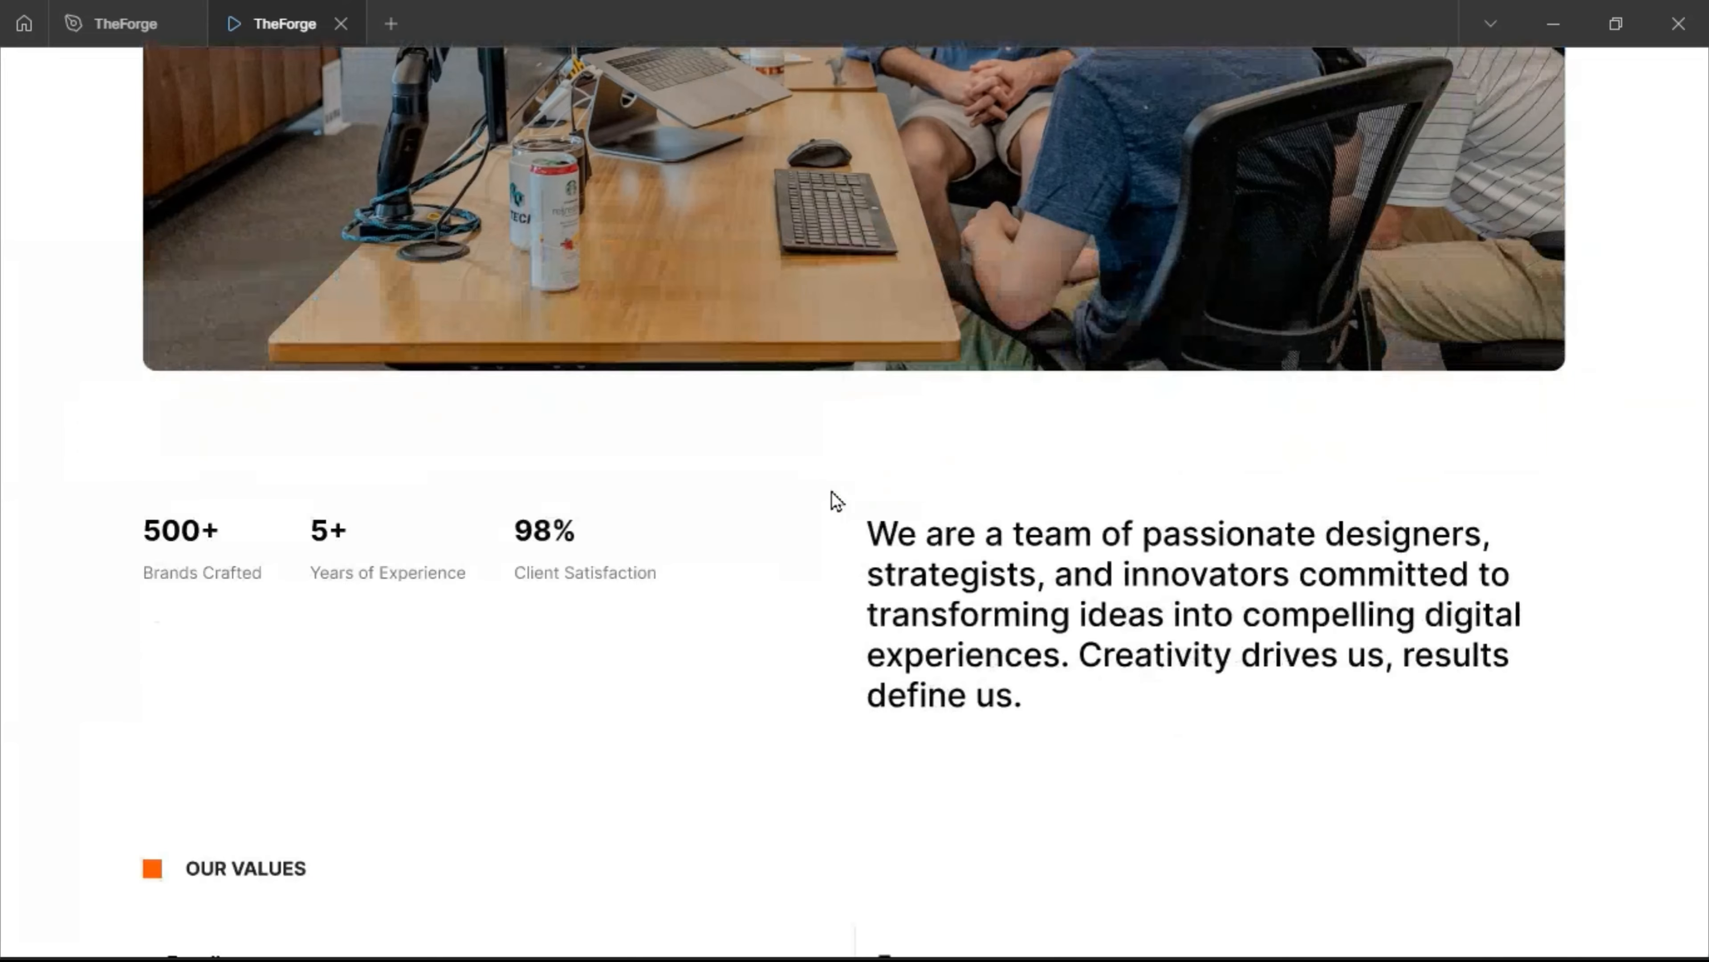
pyautogui.scroll(10, 832, 493)
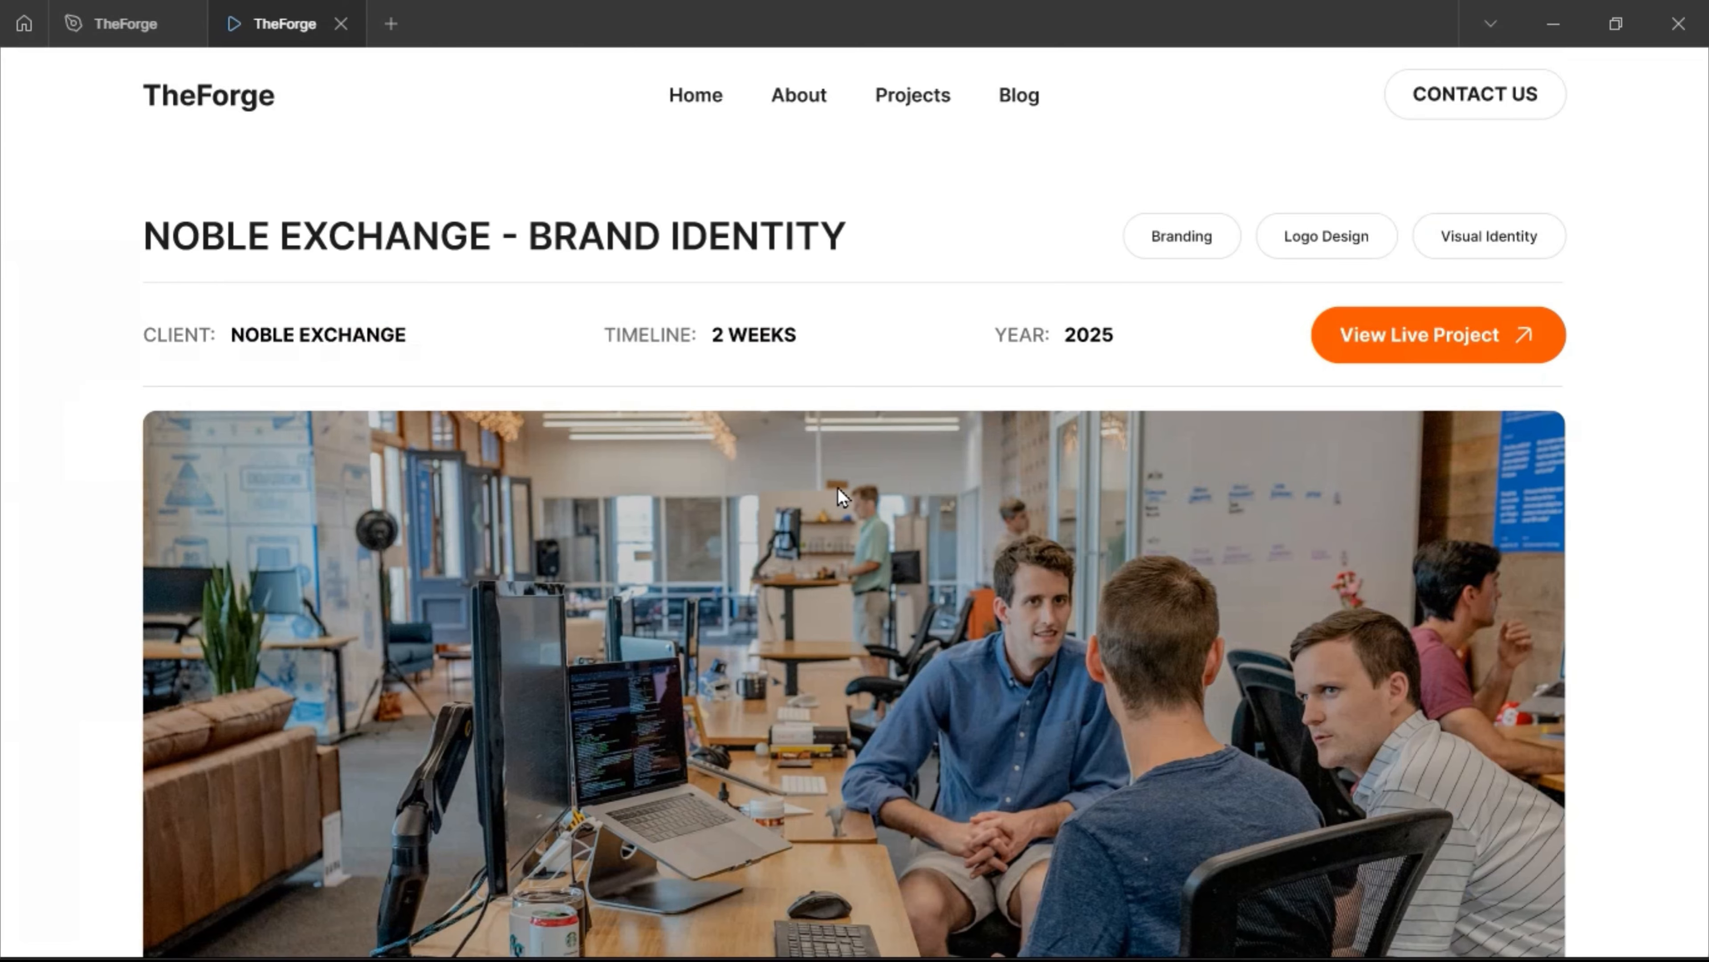
pyautogui.click(120, 27)
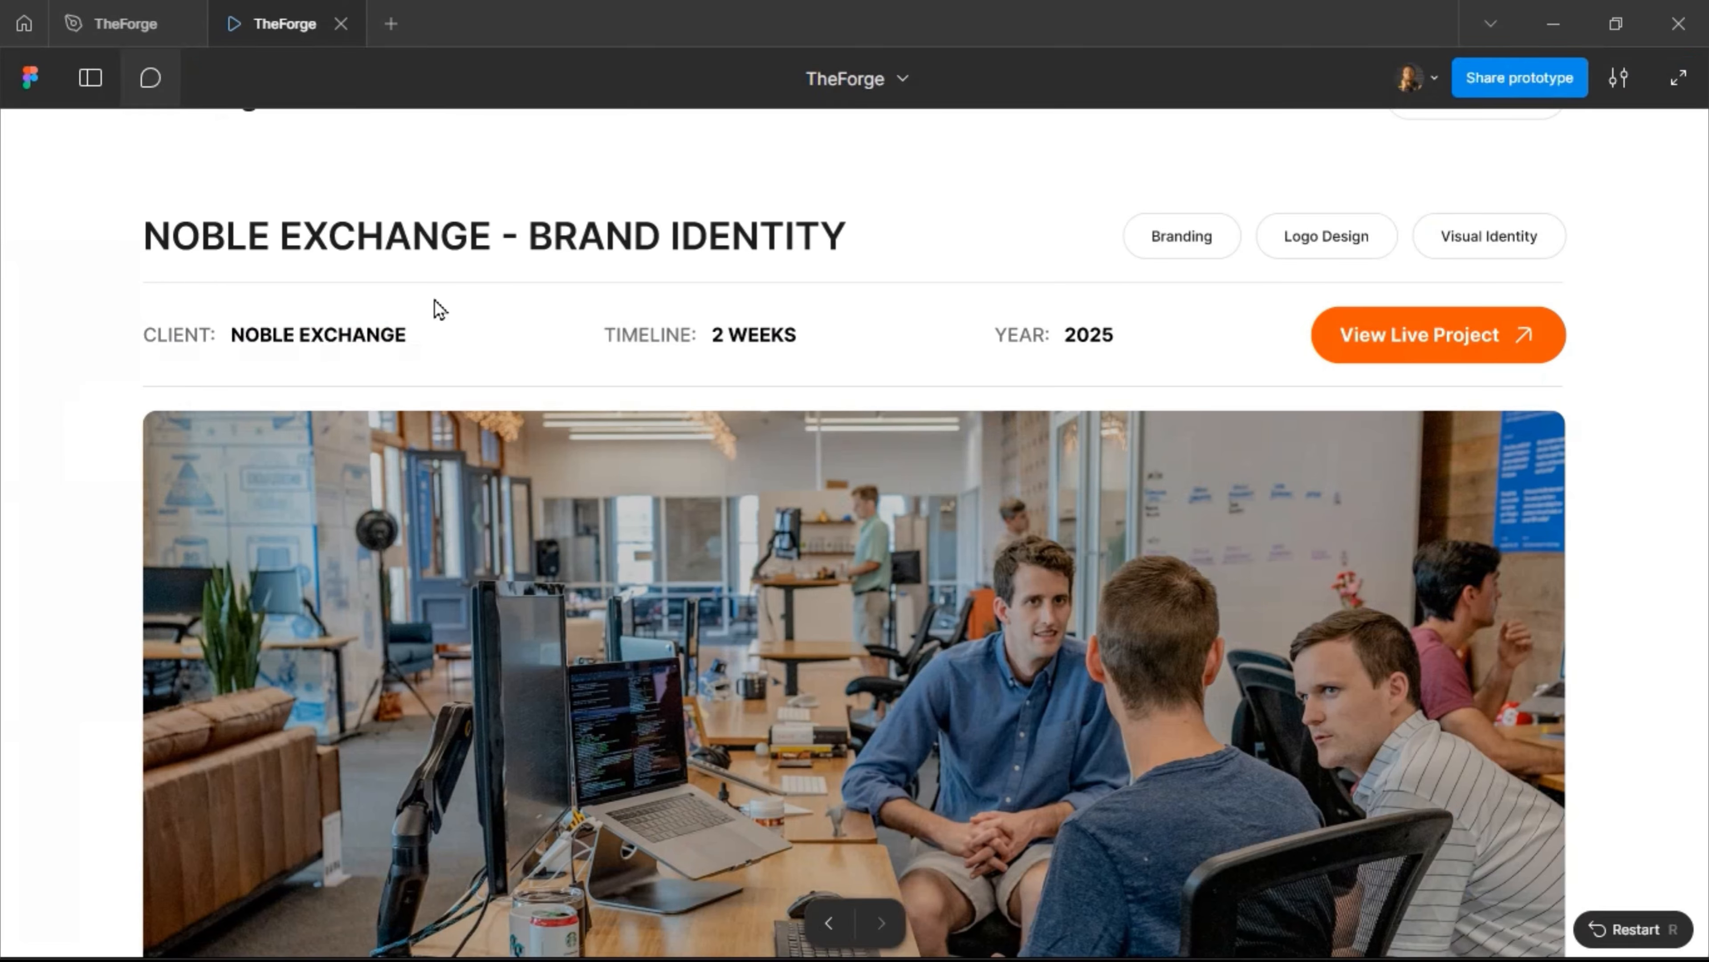
# Group the two divider lines and the project details row between them into one auto layout frame
pyautogui.click(741, 272)
pyautogui.click(742, 273)
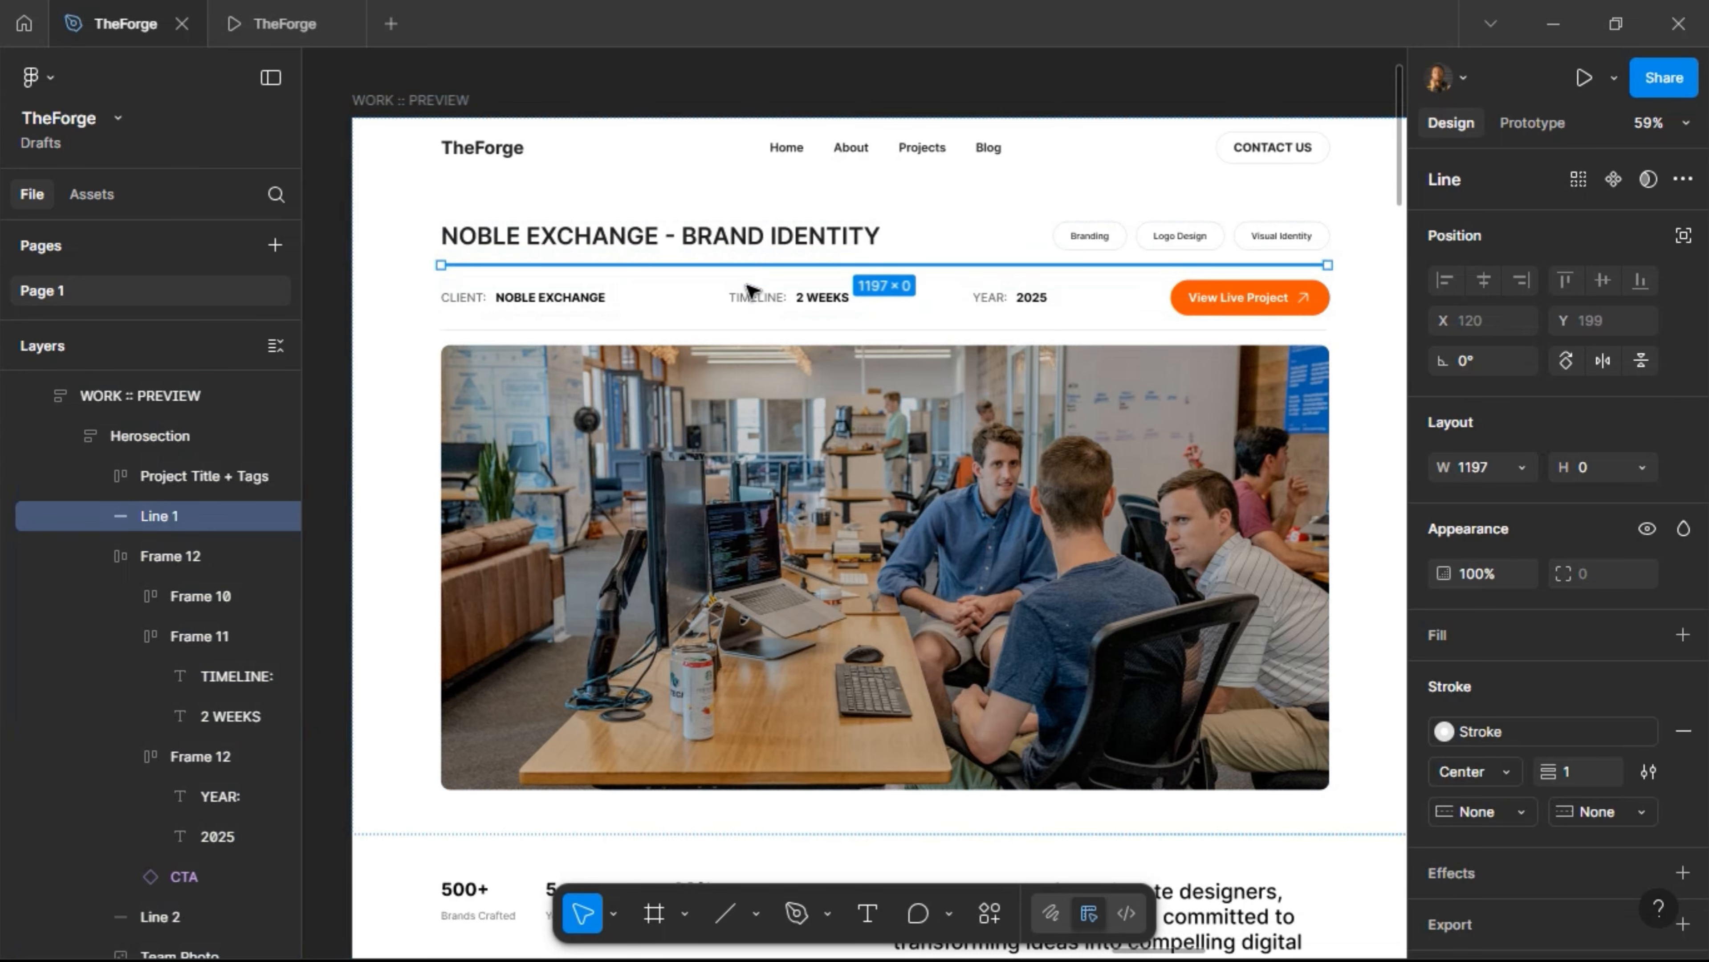
pyautogui.keyDown('shift'); pyautogui.click(747, 312); pyautogui.keyUp('shift')
pyautogui.keyDown('shift'); pyautogui.click(751, 330); pyautogui.keyUp('shift')
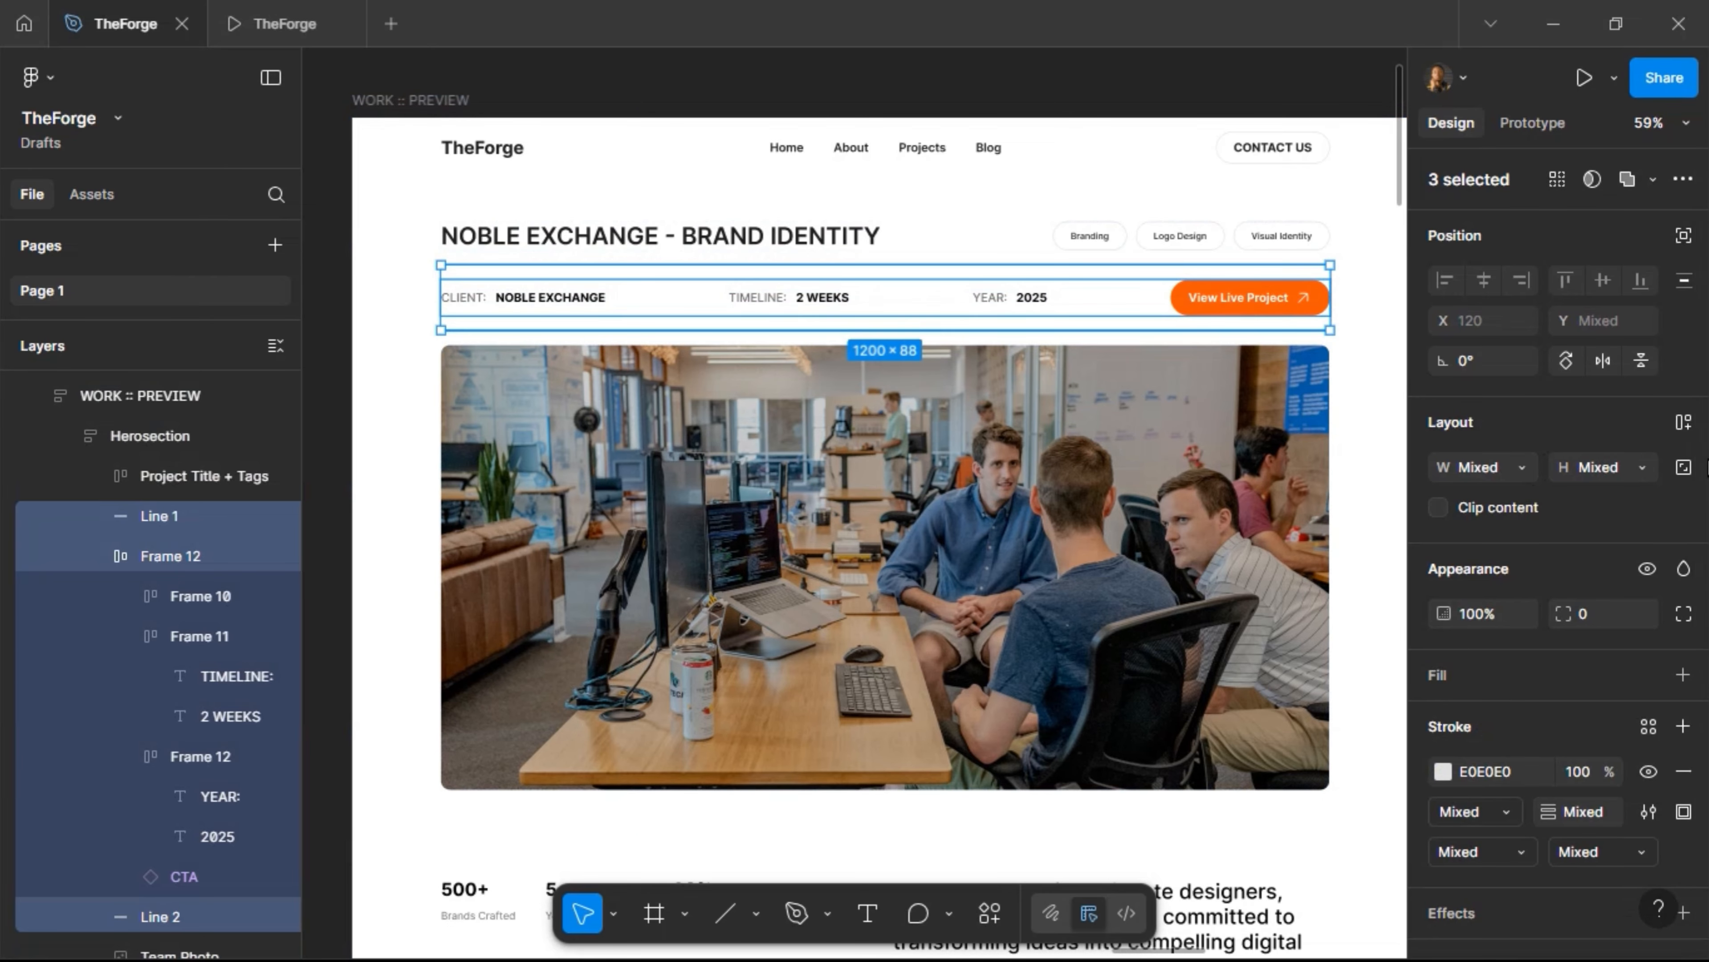
pyautogui.click(1684, 422)
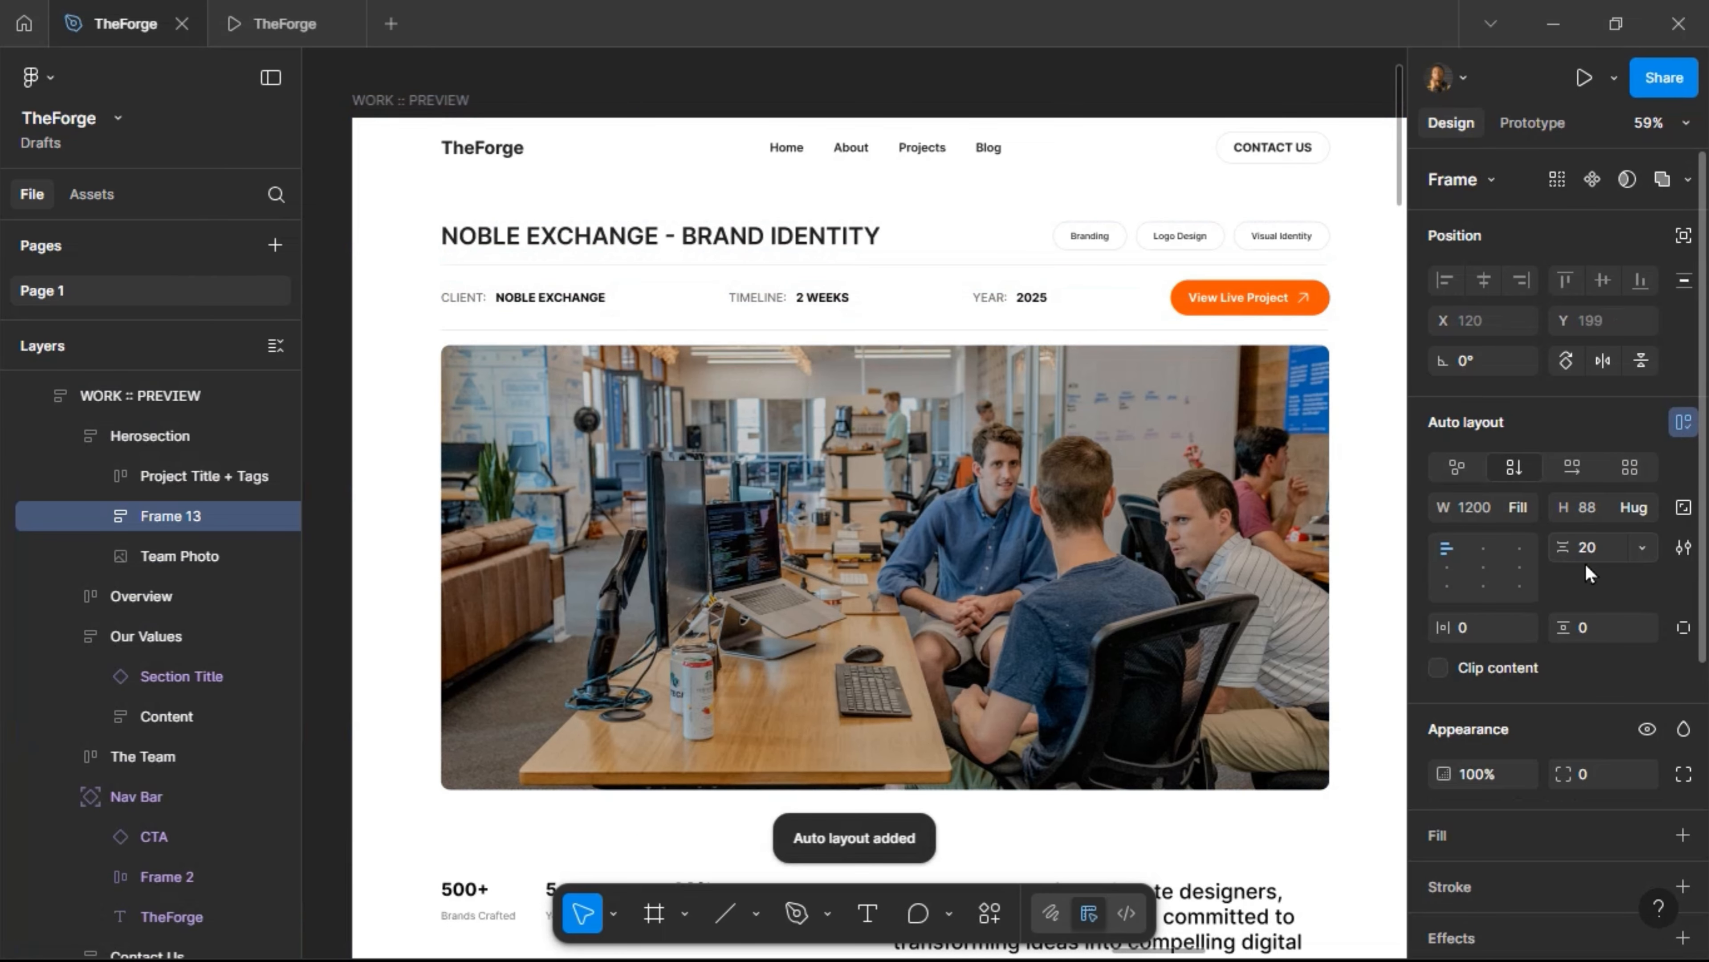
# Set the Herosection's vertical gap to 40 and check the new spacing in the prototype preview
pyautogui.click(985, 214)
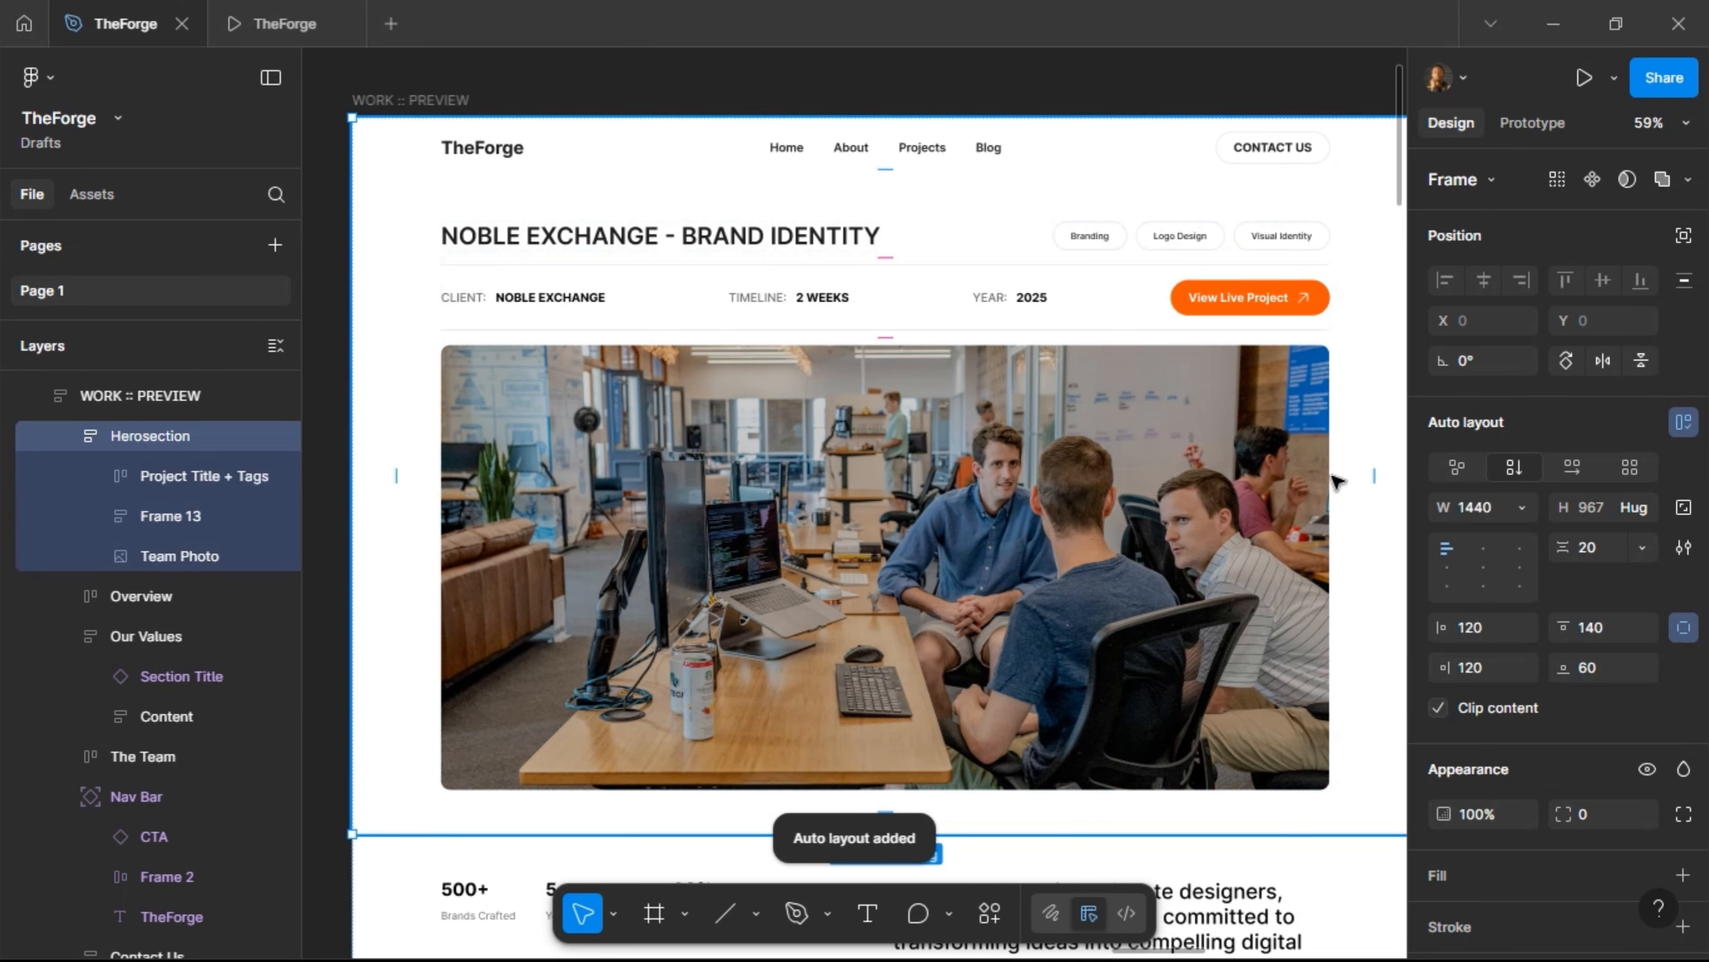
pyautogui.click(1598, 558)
pyautogui.write('40')
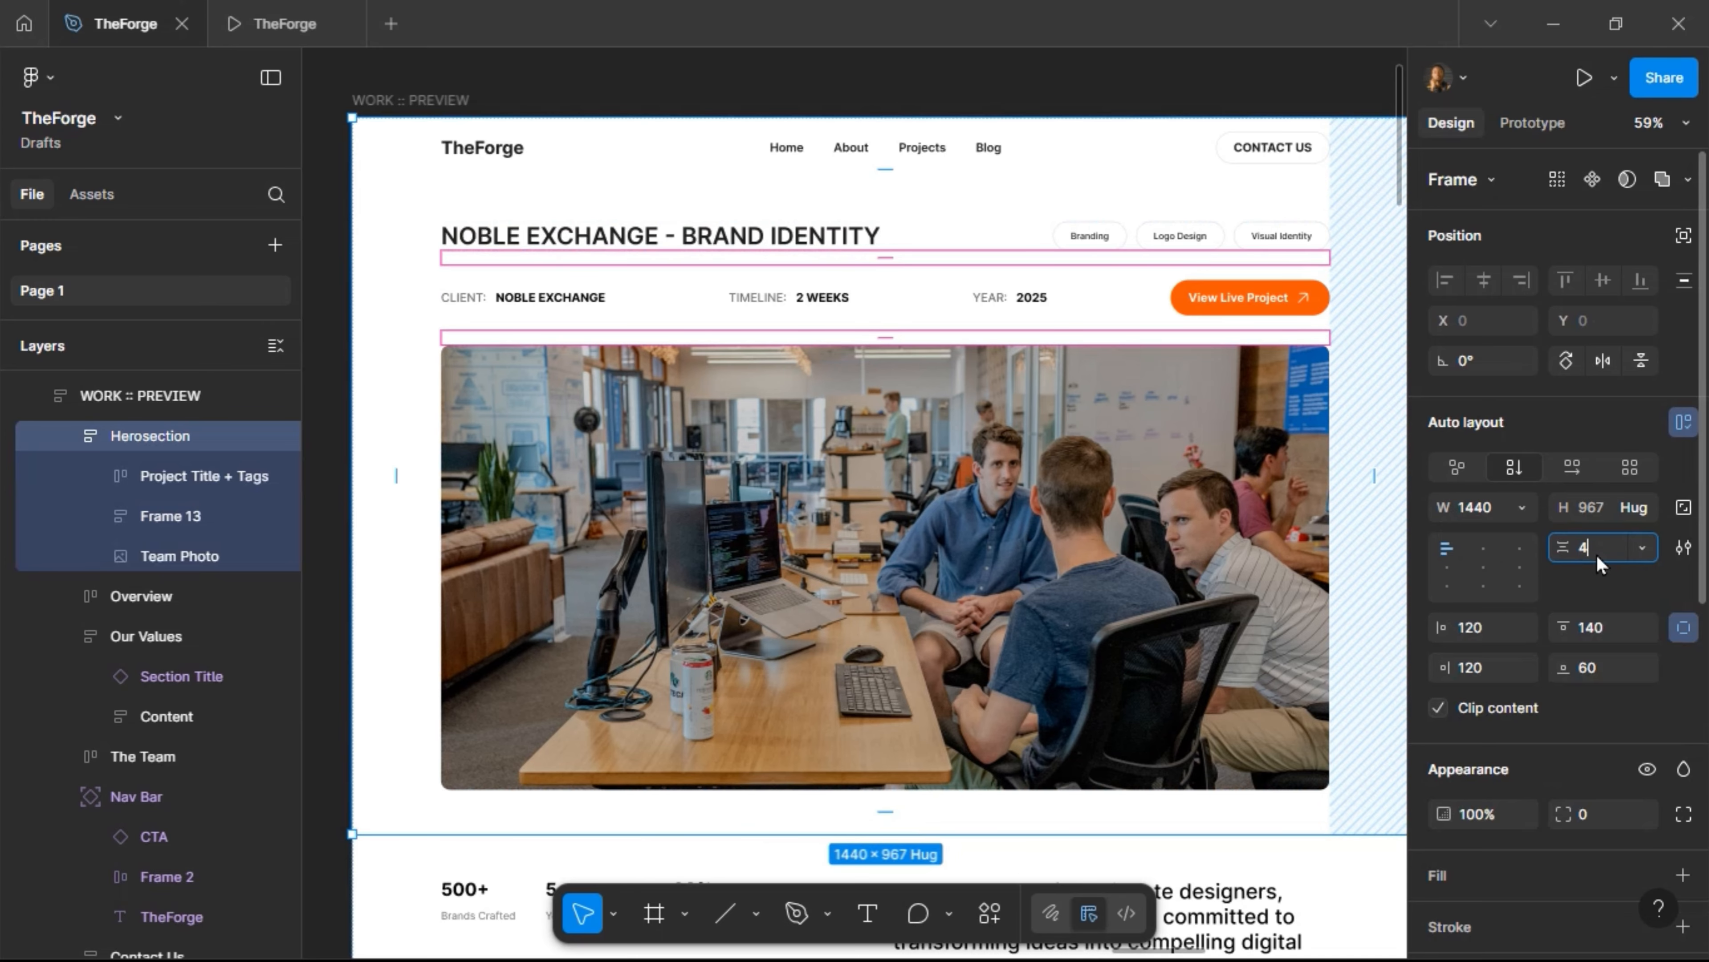
pyautogui.press('Return')
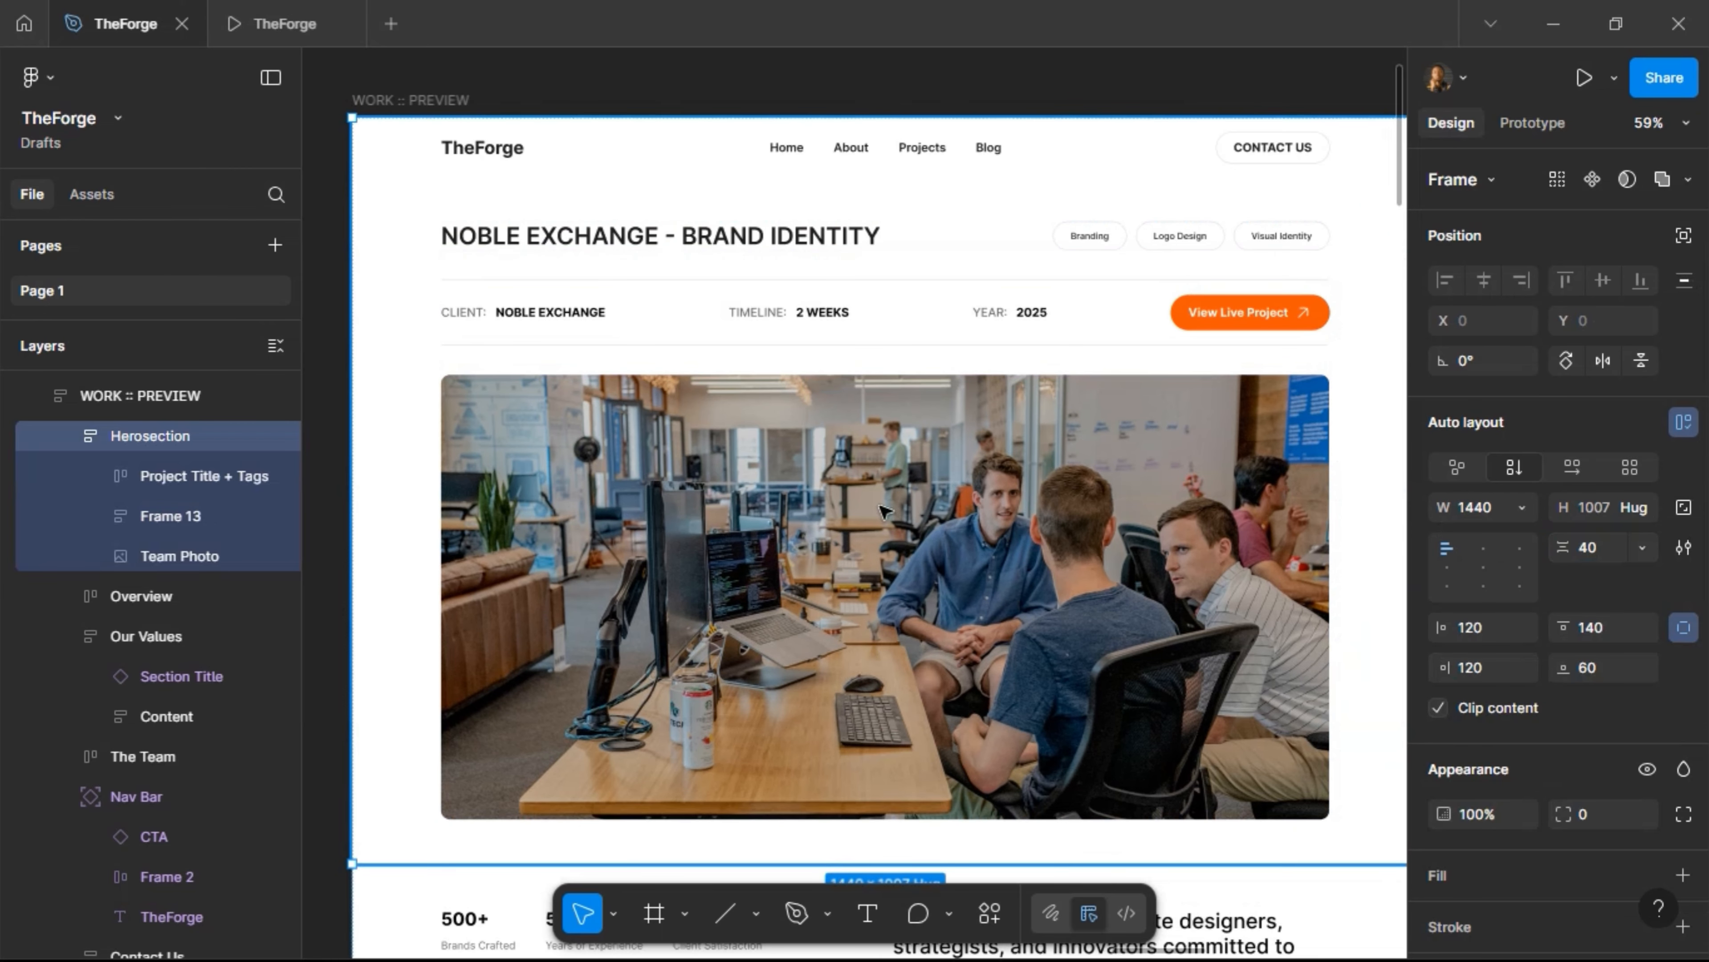
pyautogui.click(280, 25)
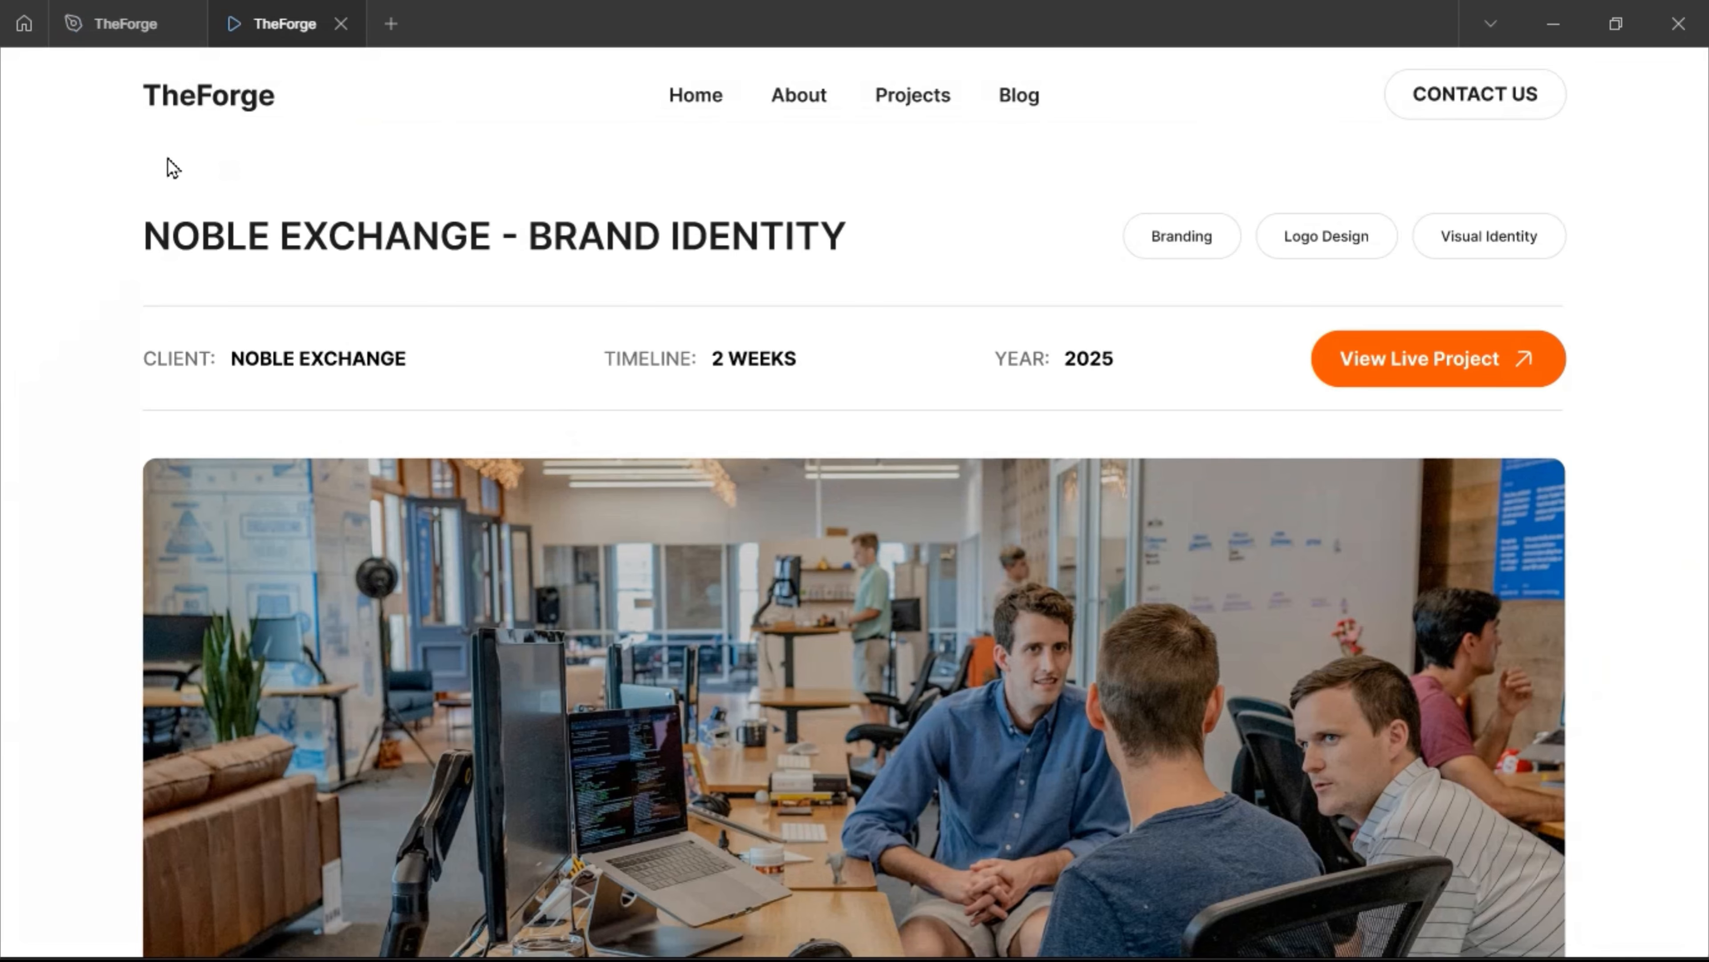
pyautogui.doubleClick(130, 25)
# Replace the hero's Team Photo with the dark Noble Exchange logo image from the Downloads folder
pyautogui.doubleClick(664, 336)
pyautogui.scroll(-4, 663, 339)
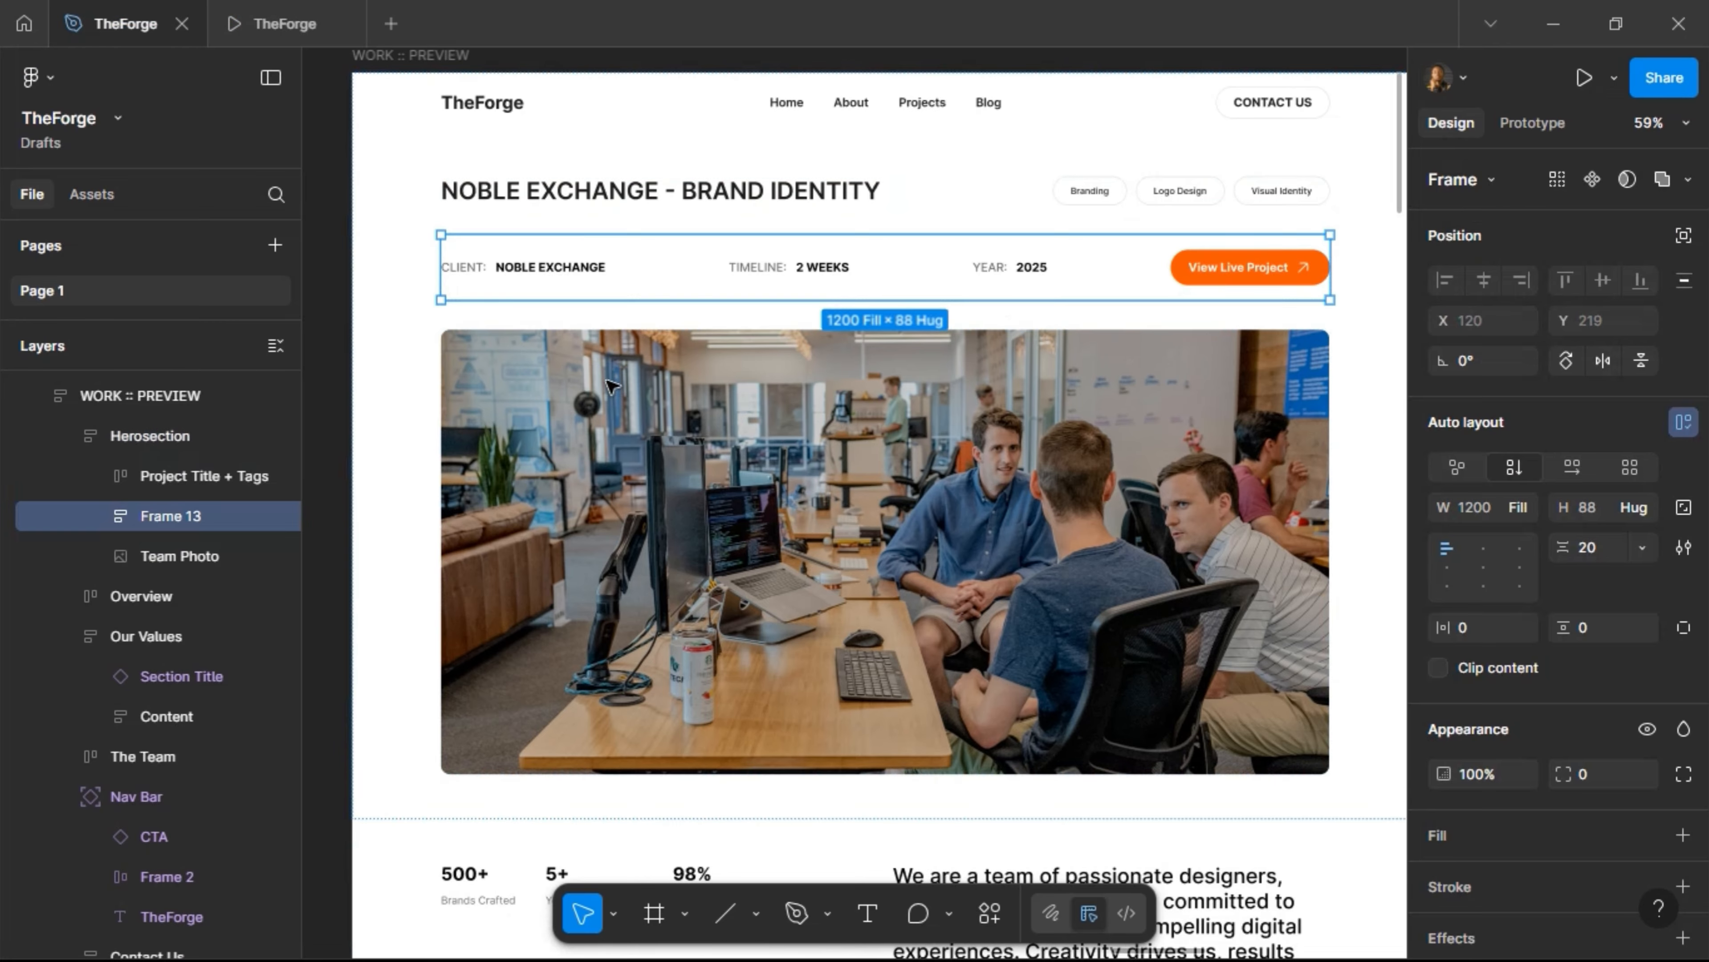
pyautogui.scroll(-3, 664, 337)
pyautogui.scroll(-1, 740, 228)
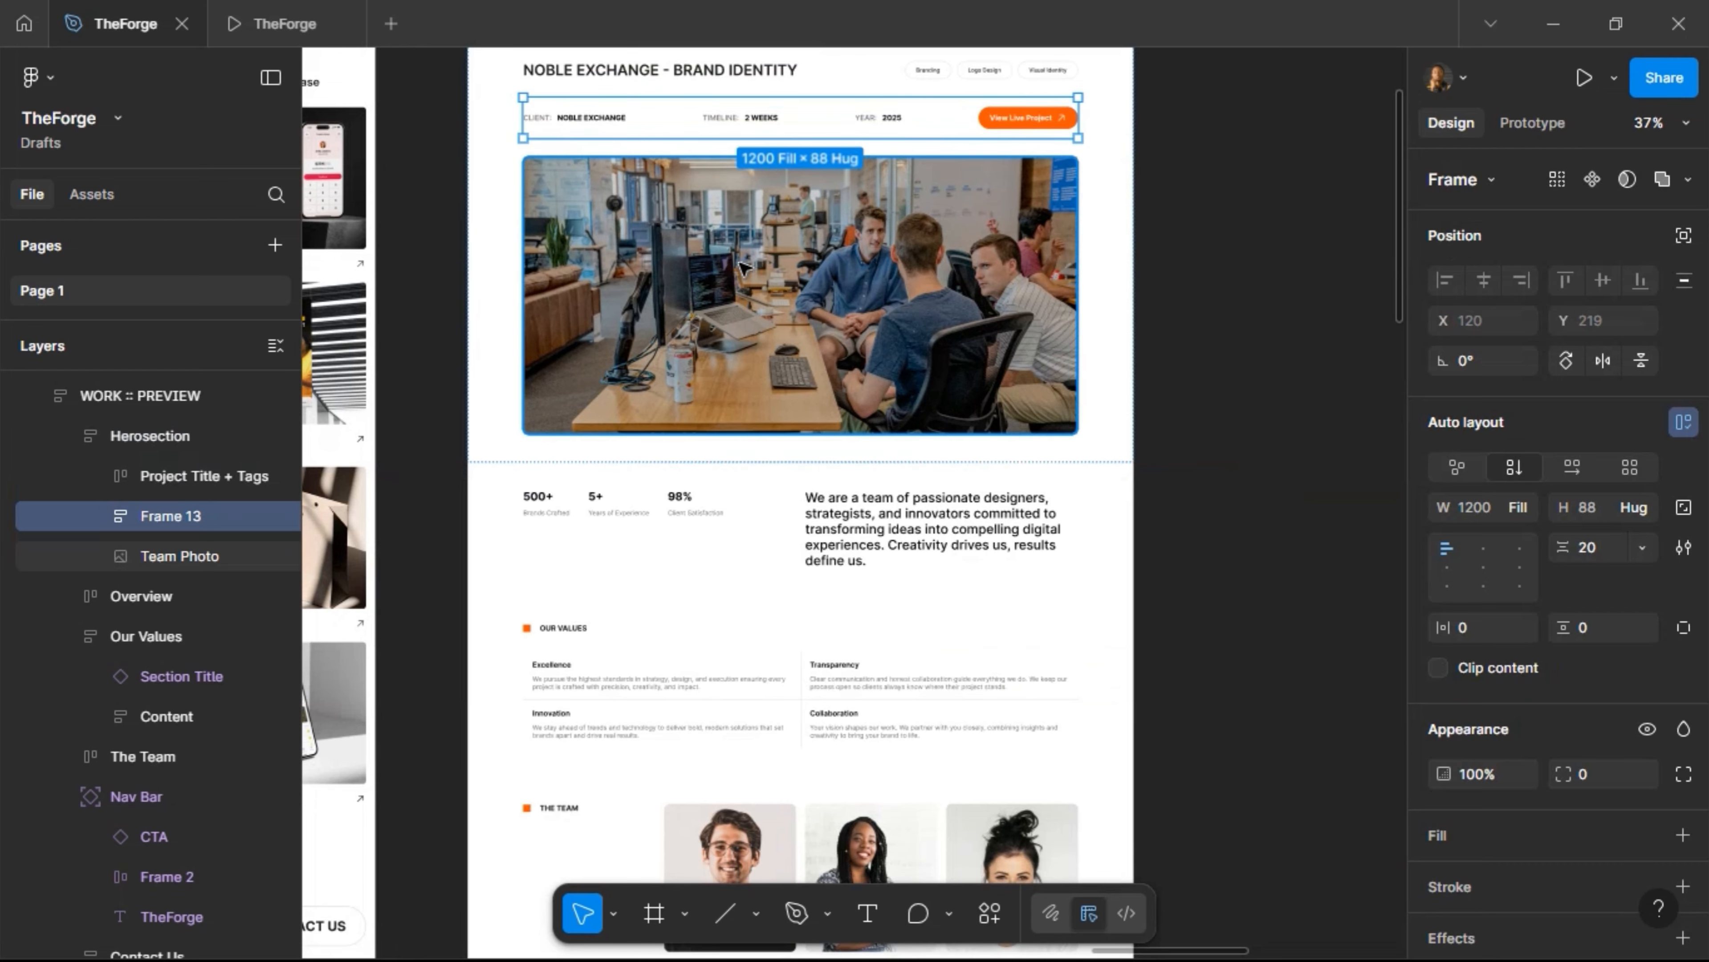
pyautogui.press('Tab')
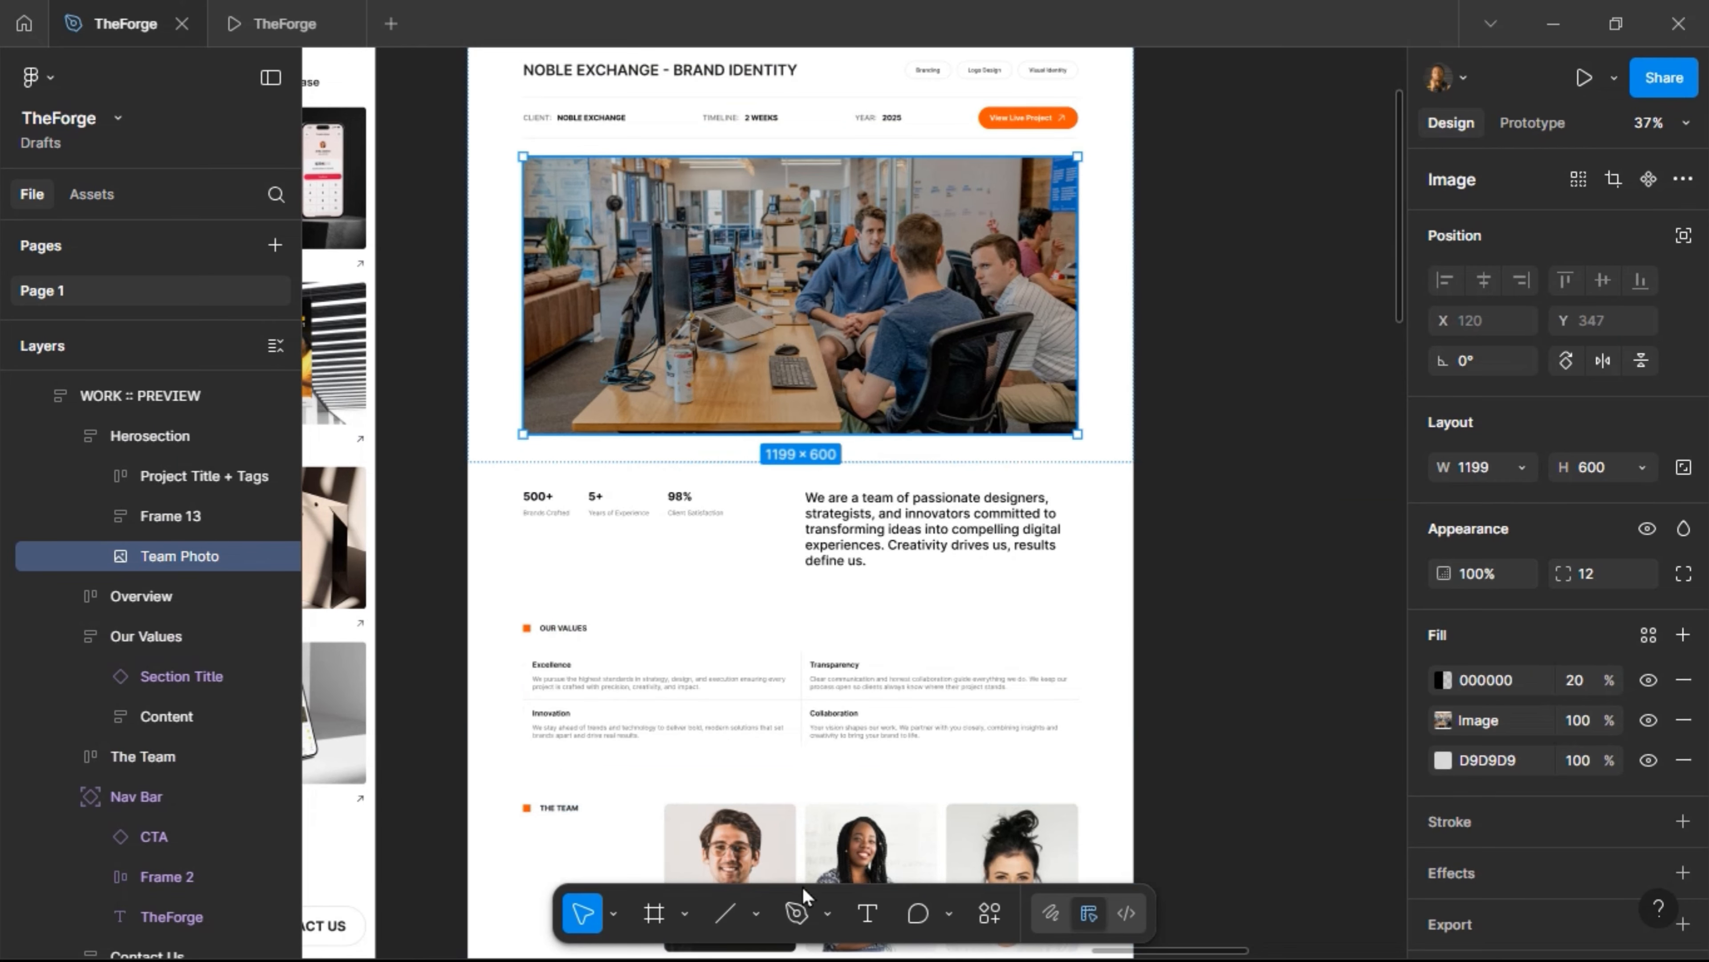
pyautogui.click(829, 915)
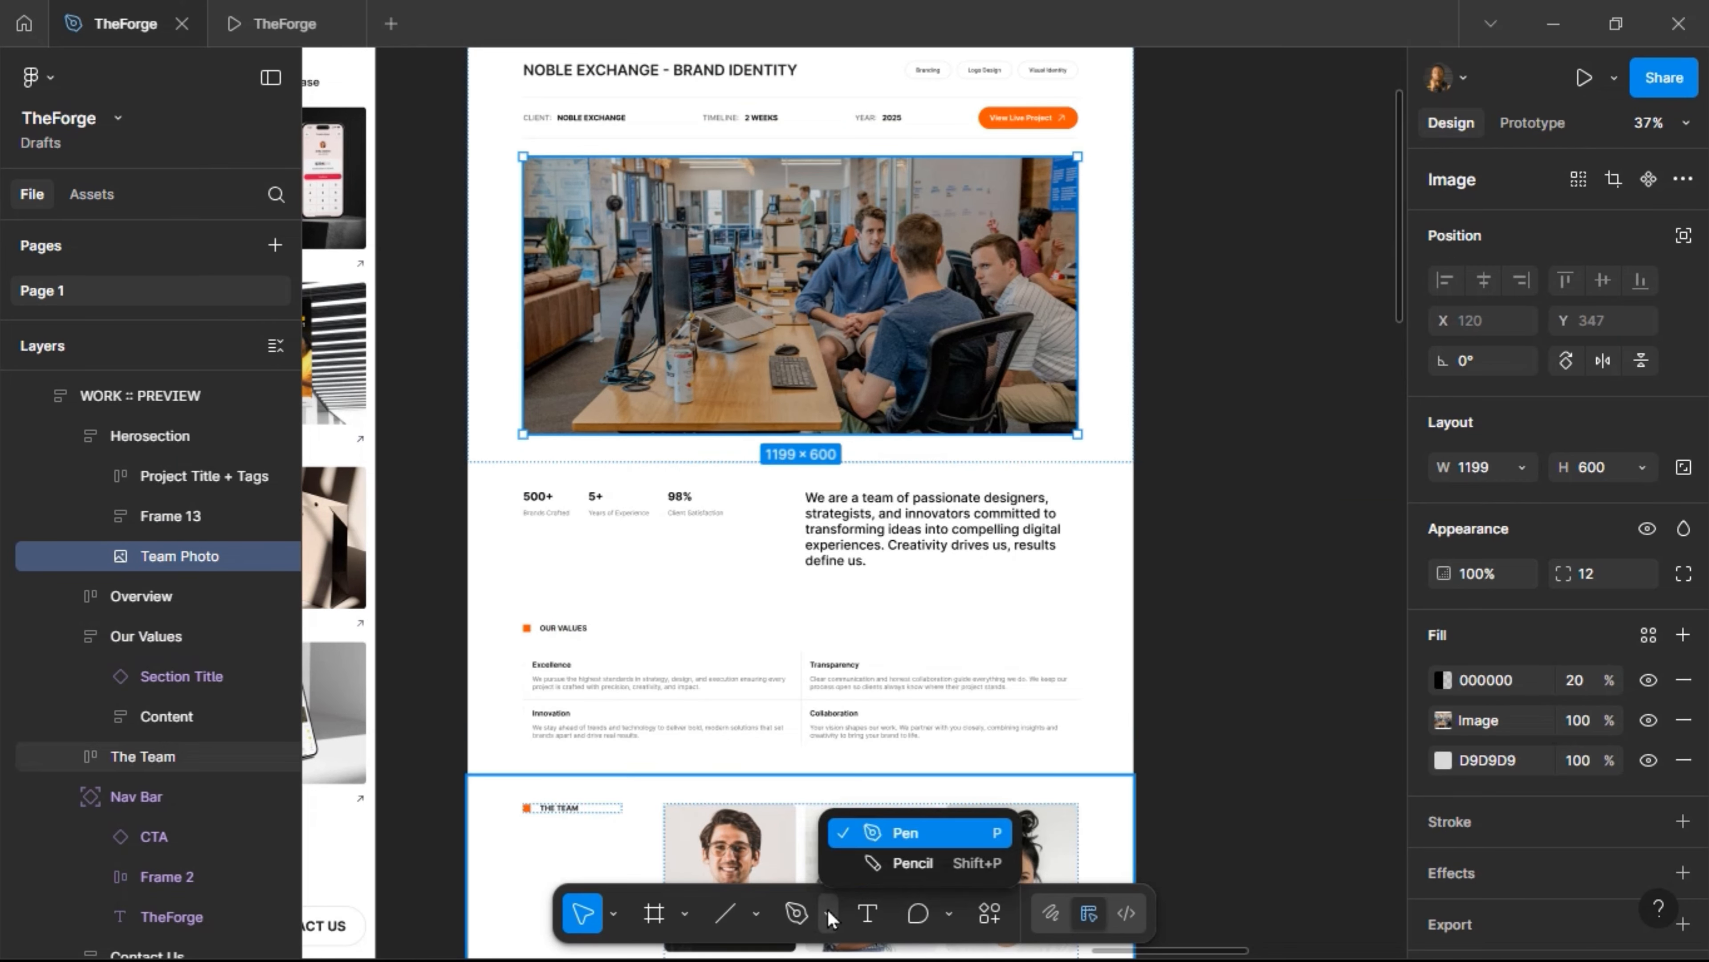
pyautogui.press('Escape')
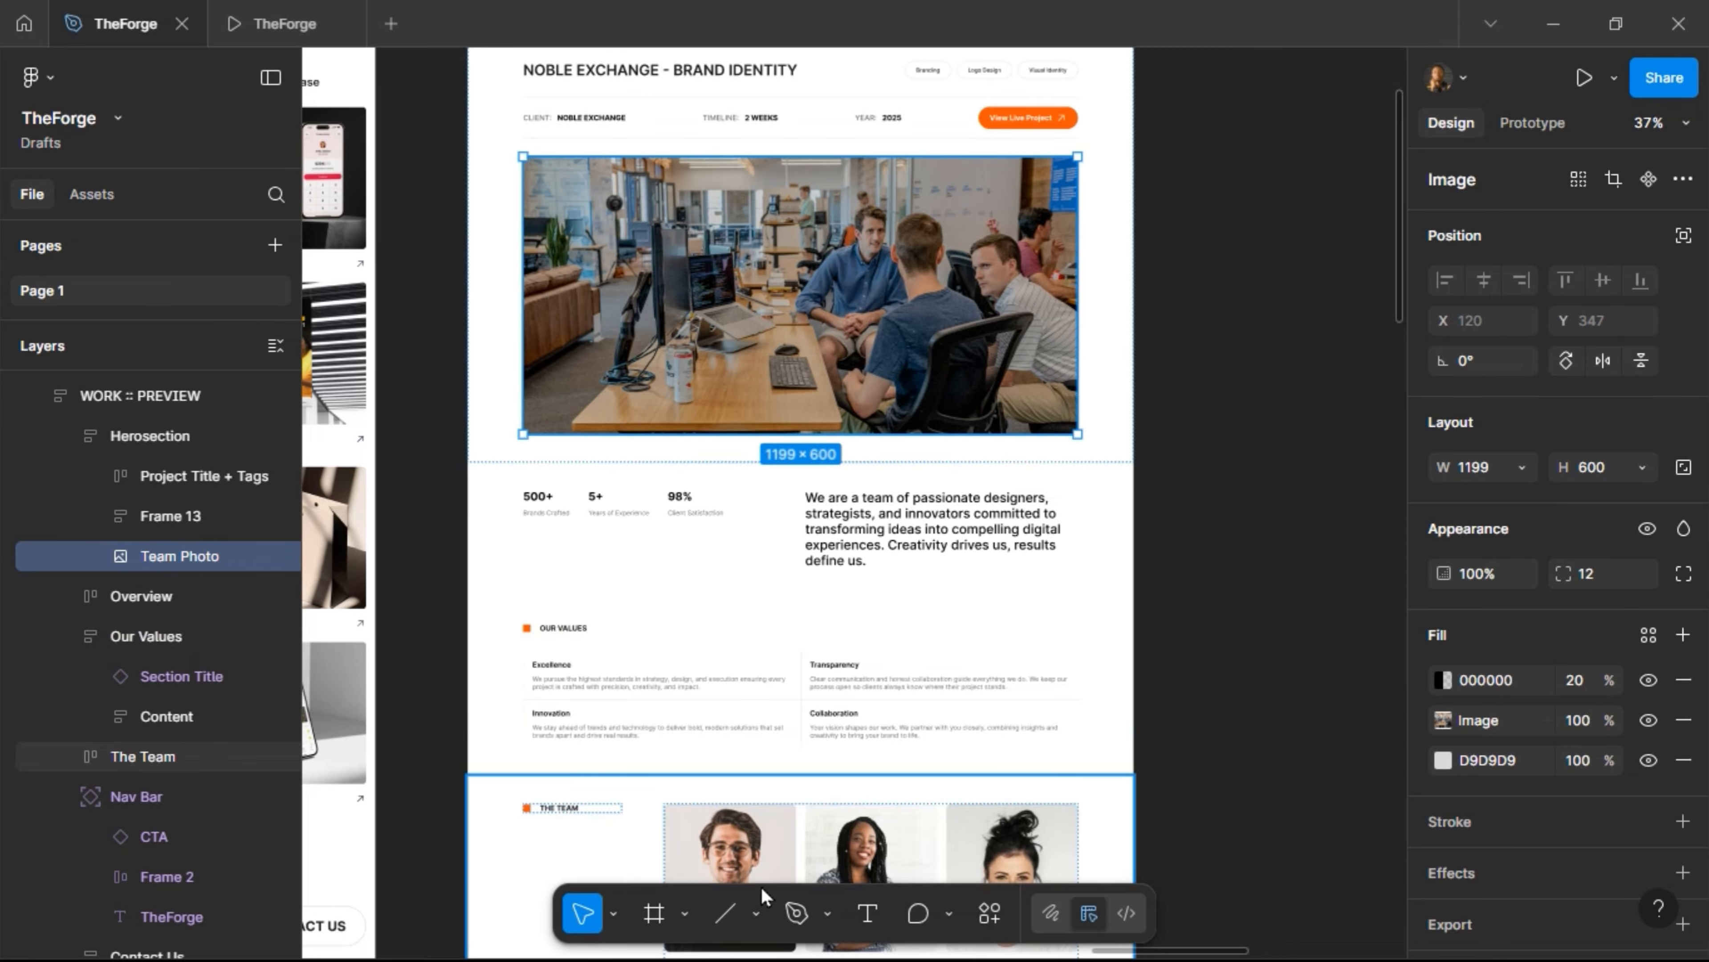
pyautogui.click(754, 915)
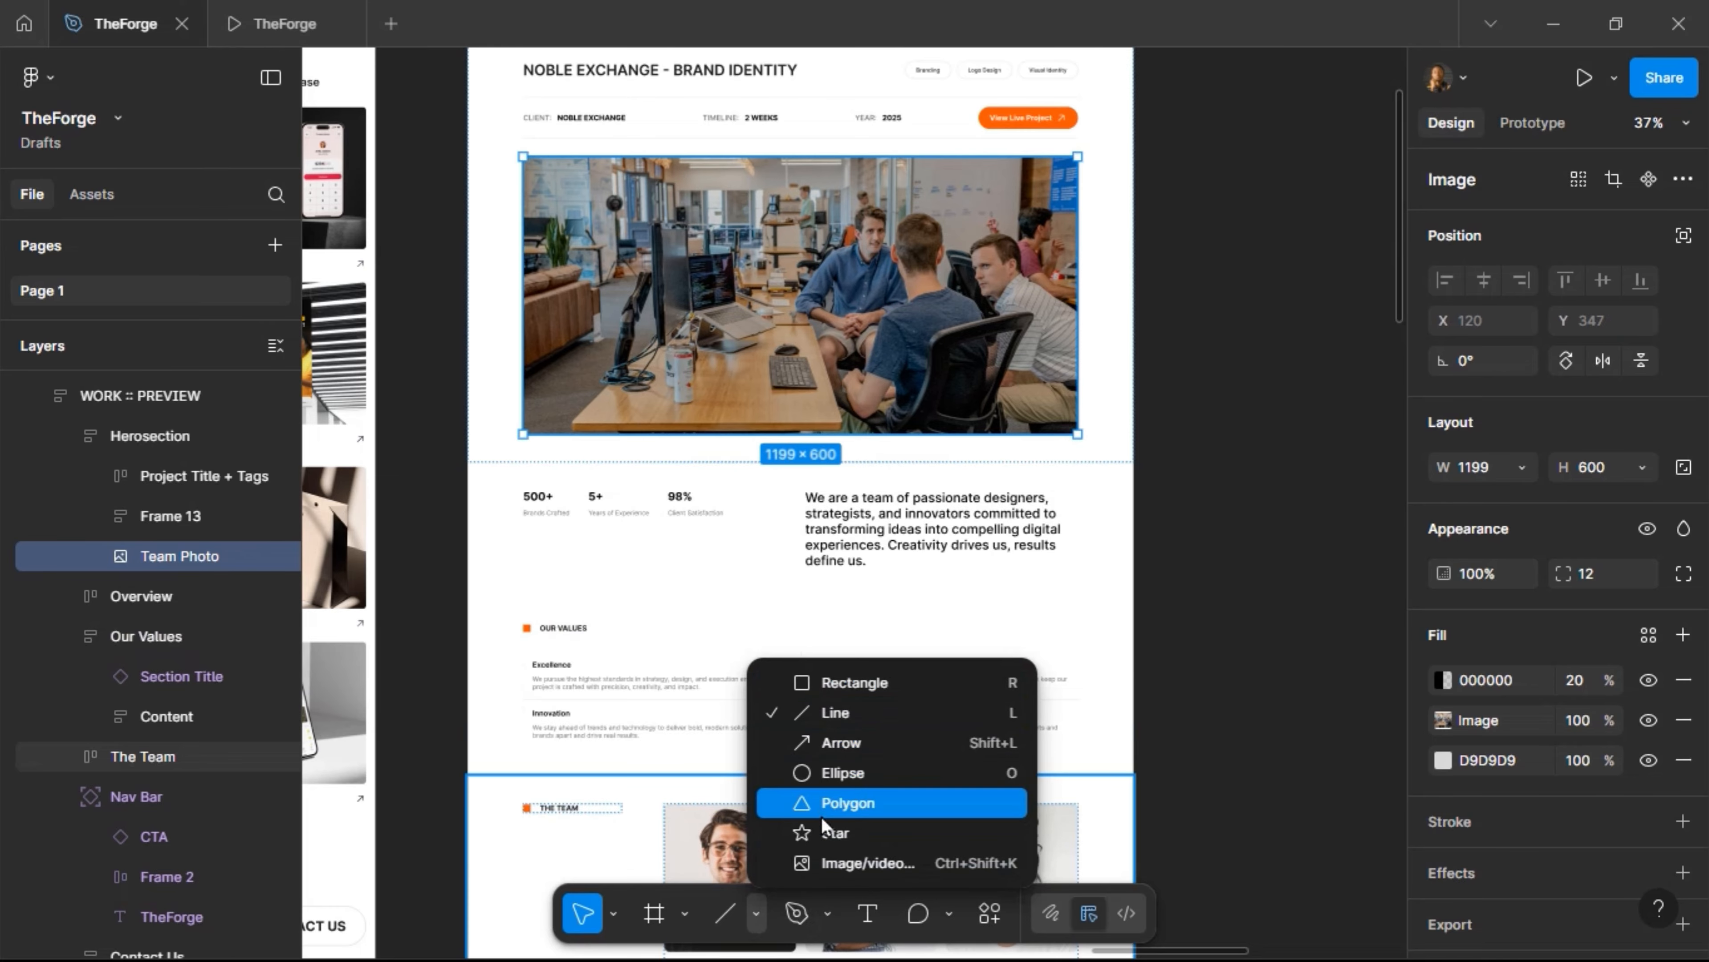
pyautogui.click(826, 865)
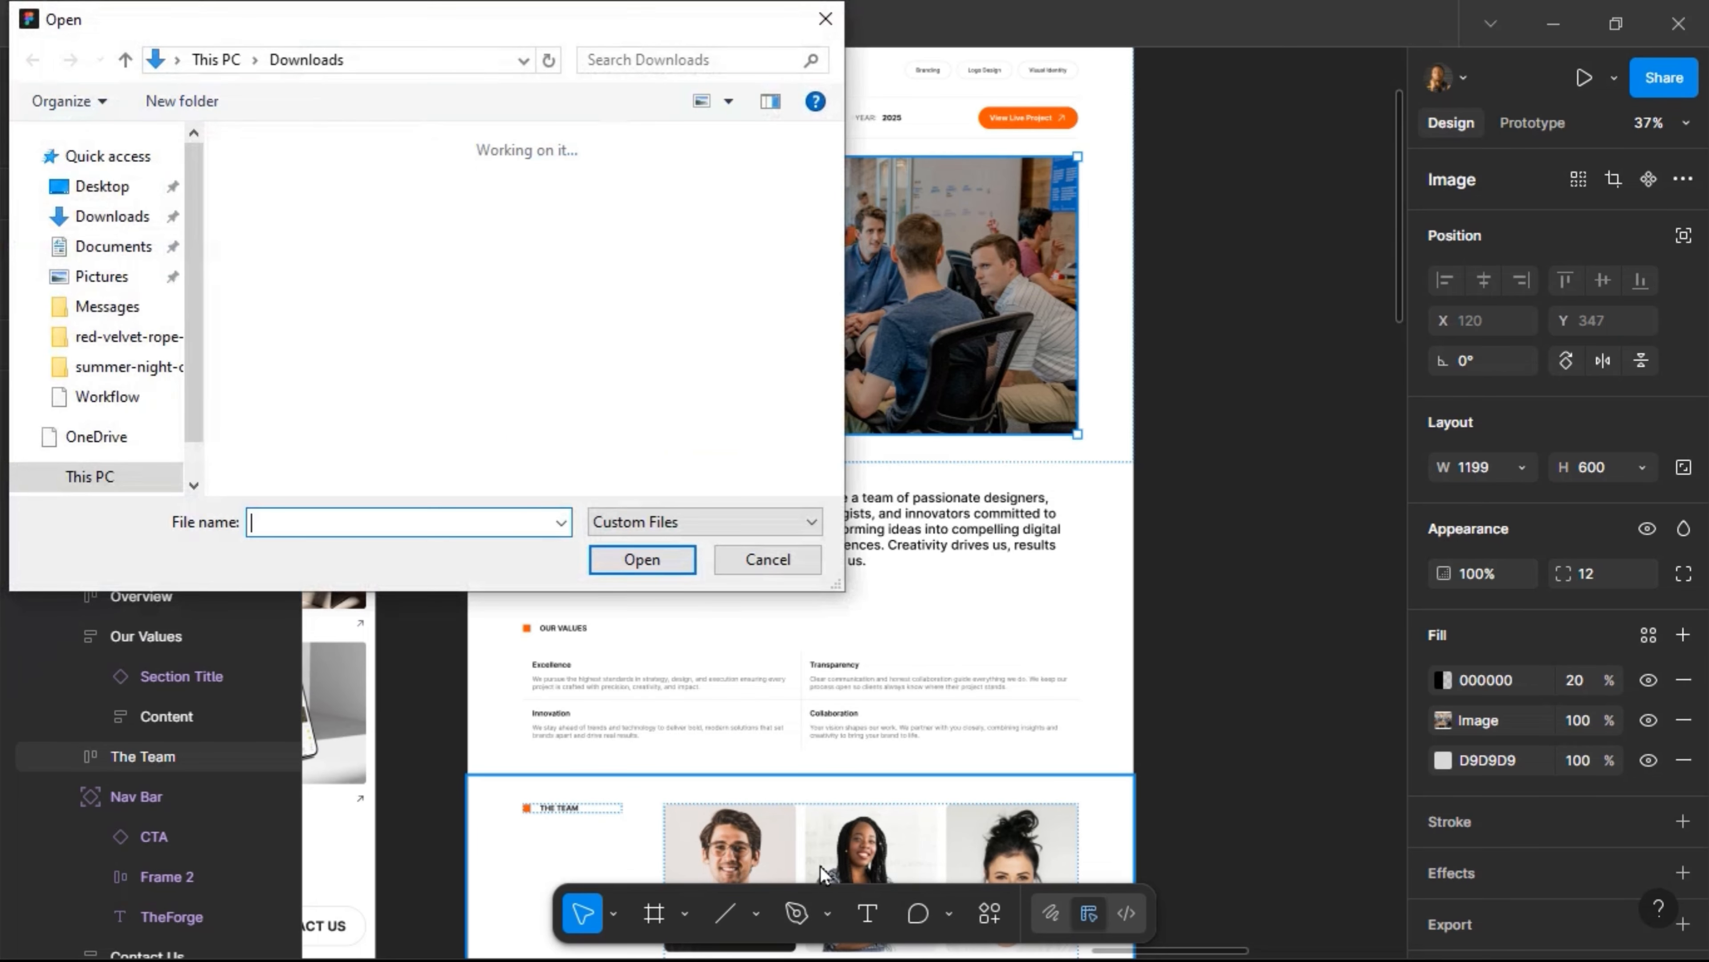
pyautogui.scroll(-4, 636, 377)
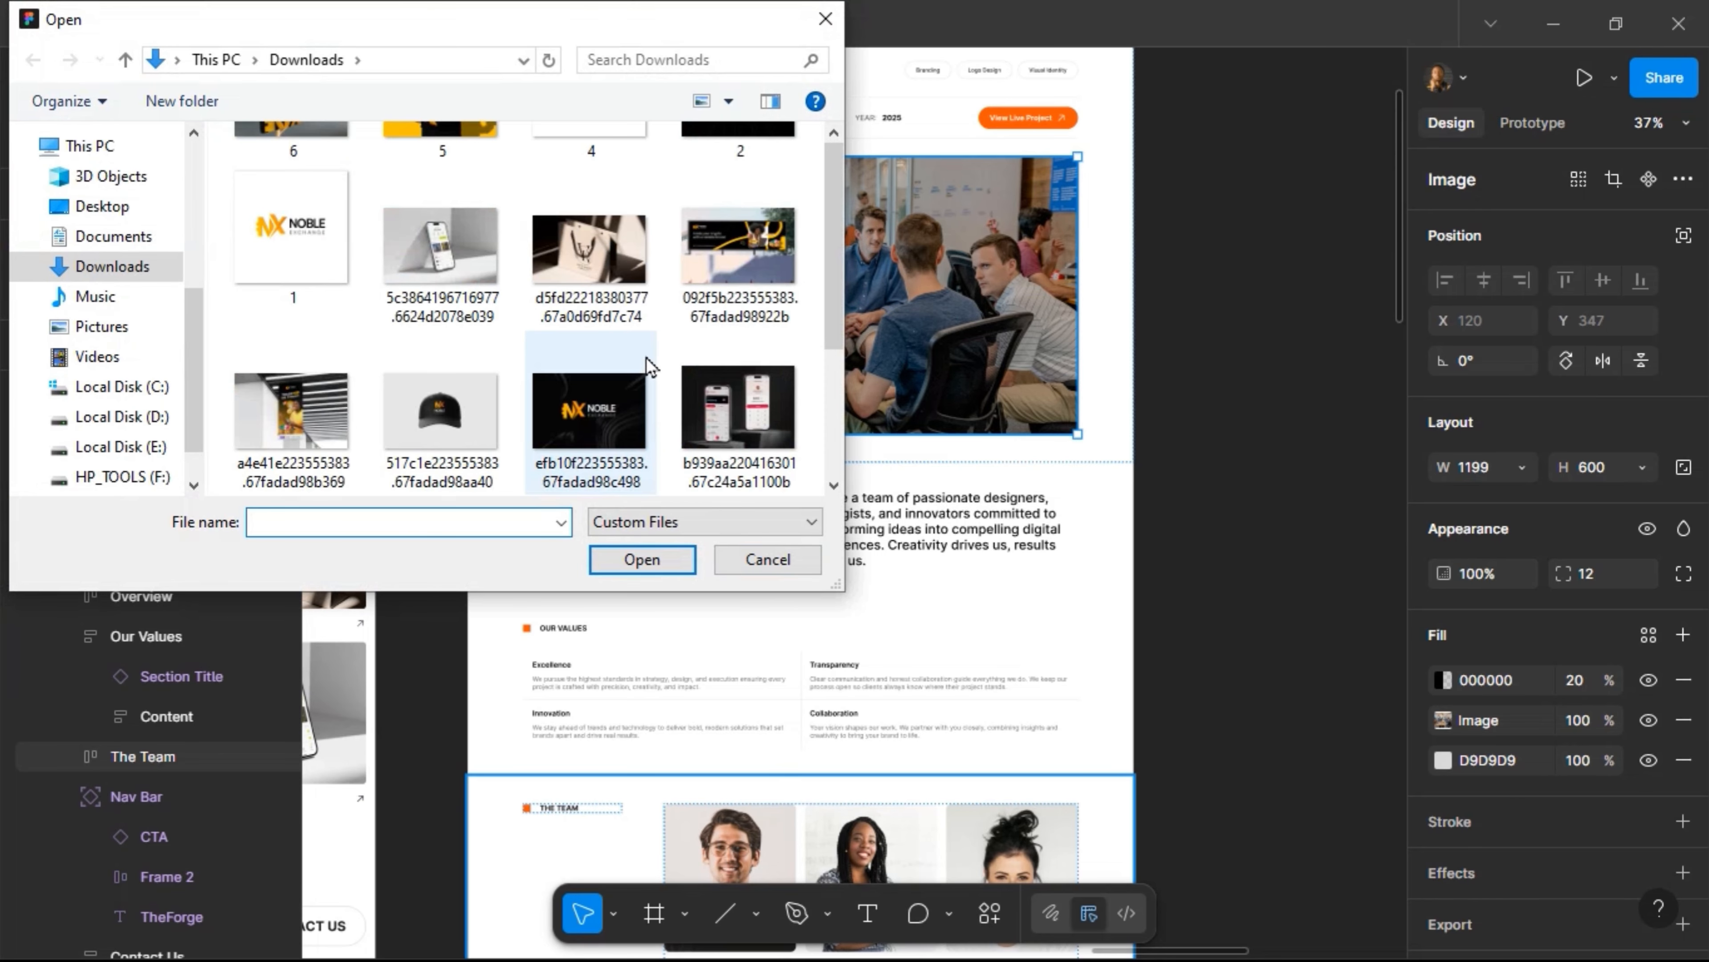
pyautogui.click(624, 284)
pyautogui.click(642, 559)
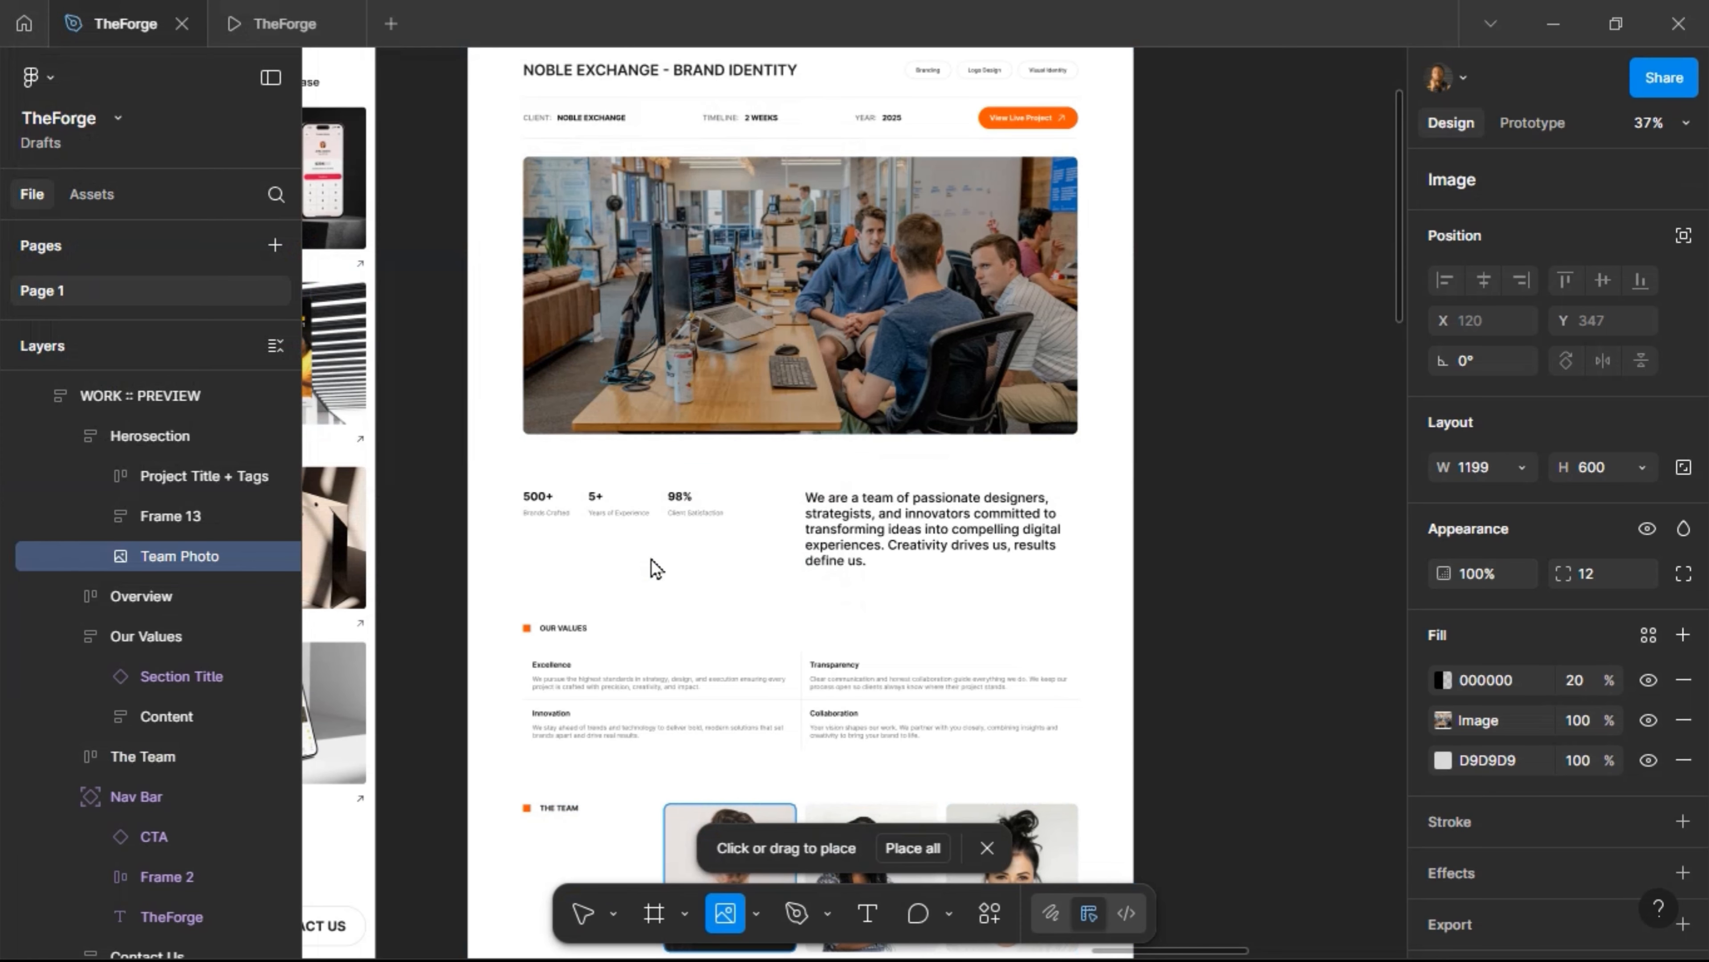
pyautogui.click(668, 315)
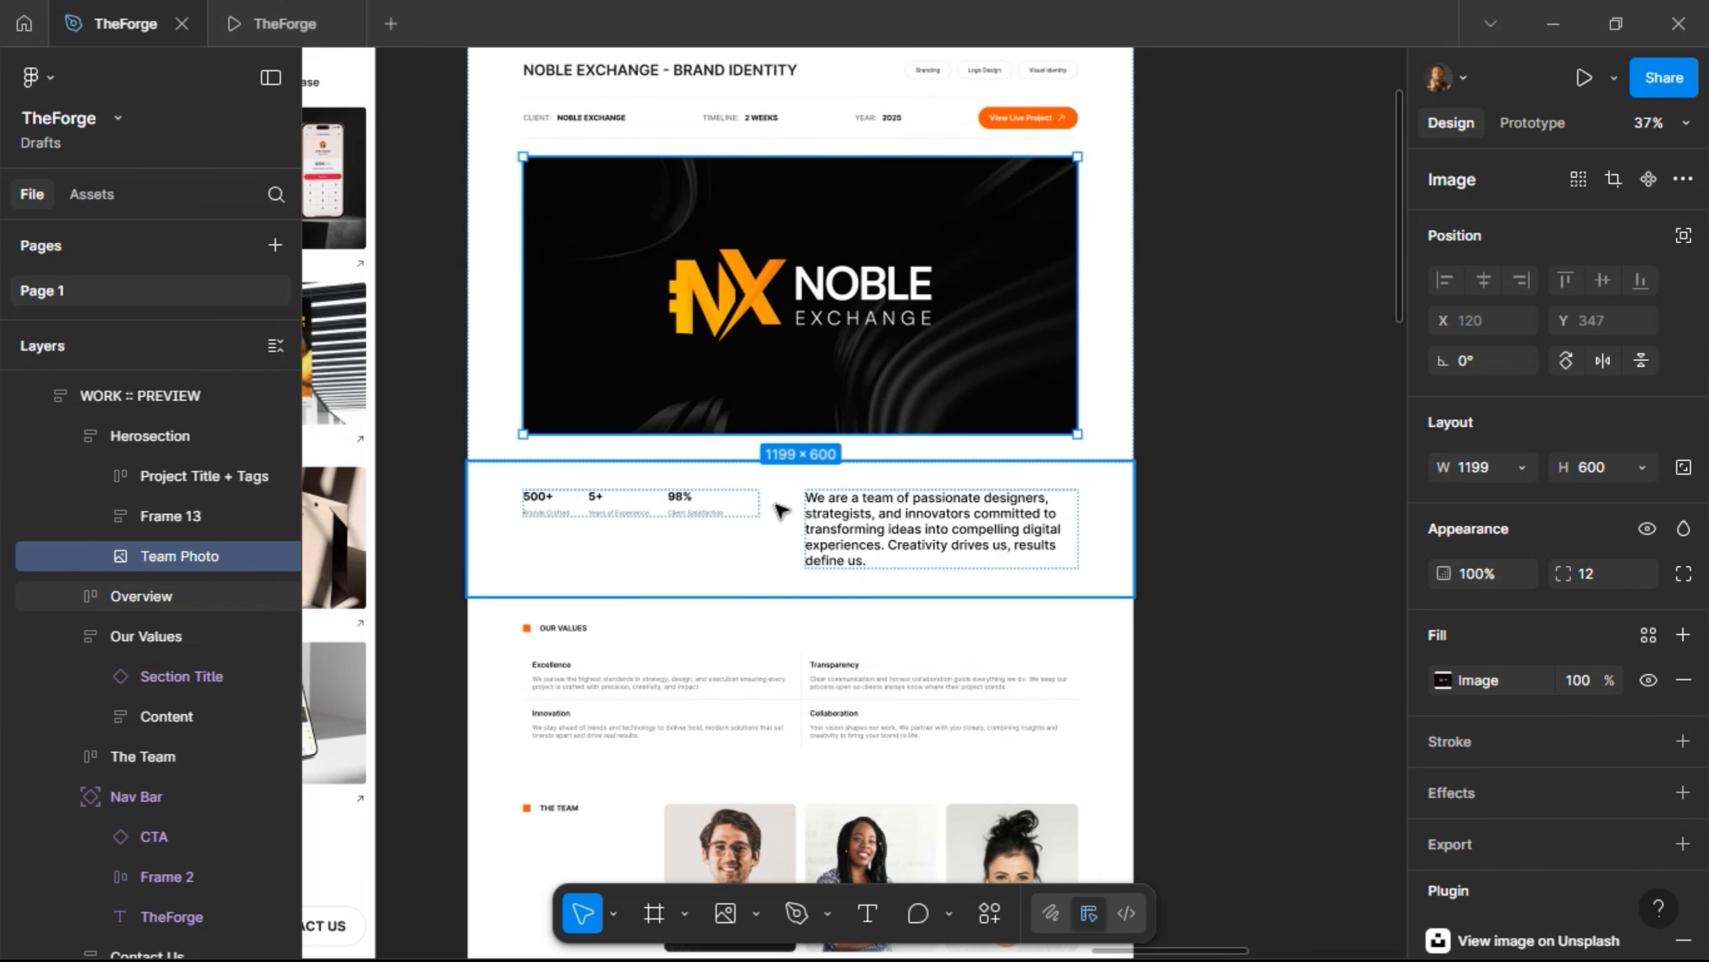
# Check the new hero image in the prototype preview and return to the design file
pyautogui.click(1195, 299)
pyautogui.scroll(2, 862, 353)
pyautogui.click(276, 23)
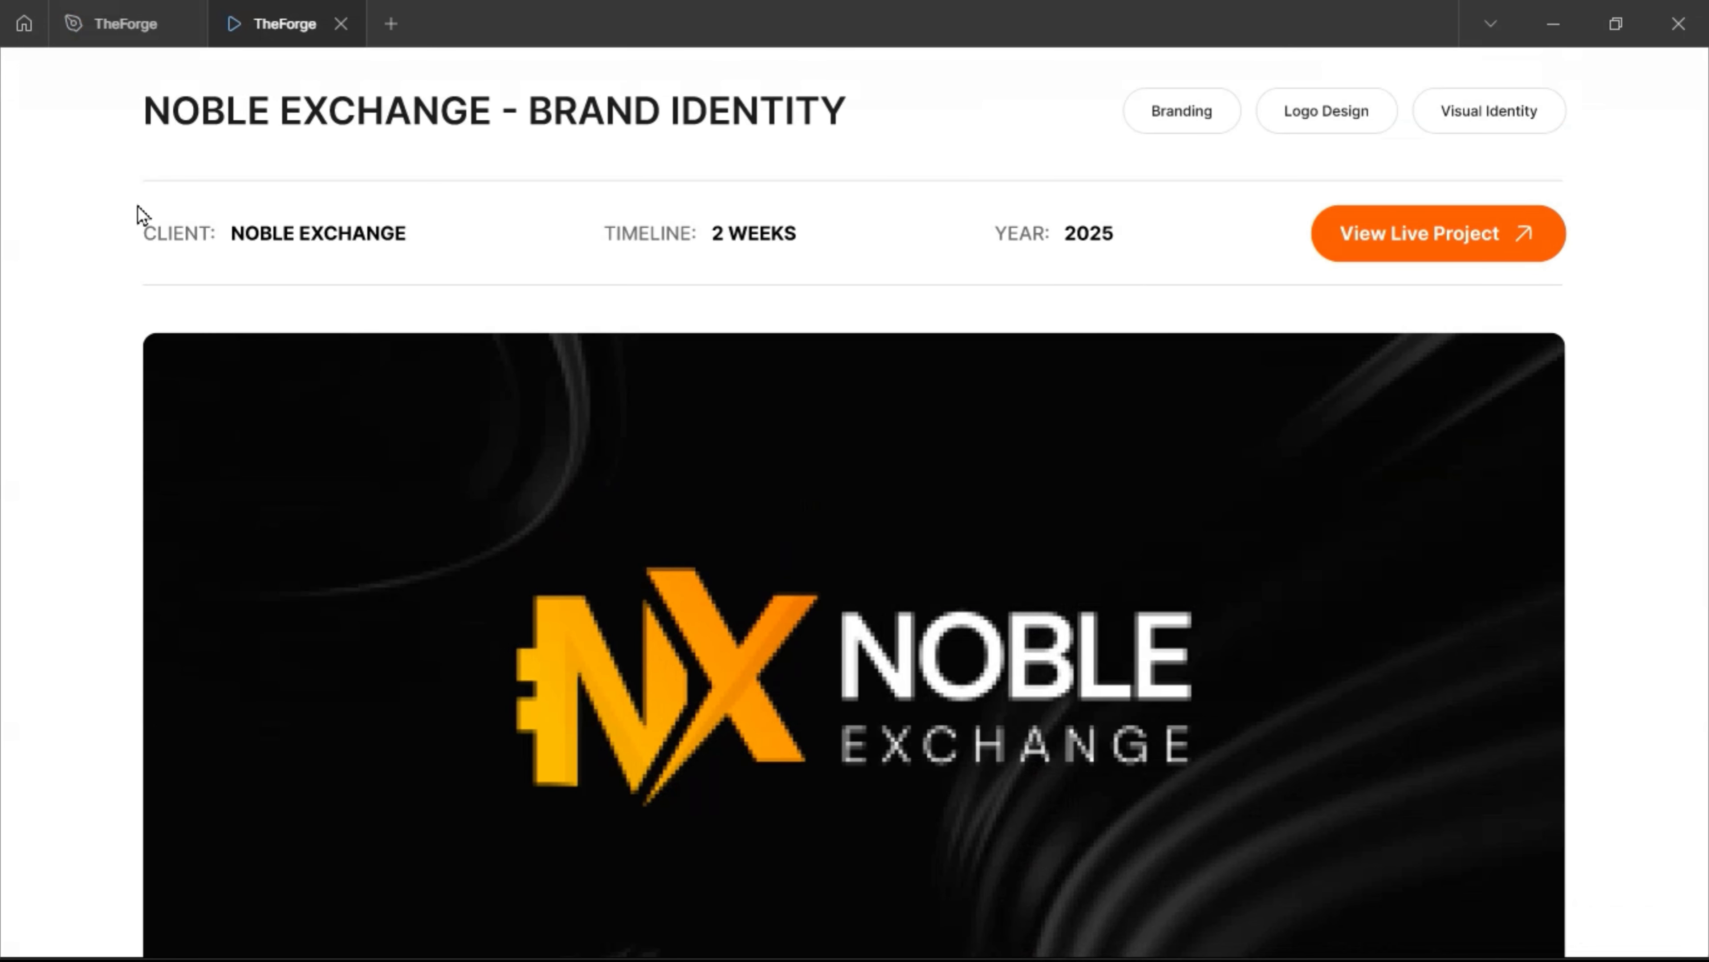
pyautogui.click(126, 23)
# Replace the statistics block in the Overview section with a copy of the THE TEAM section title
pyautogui.scroll(-3, 785, 434)
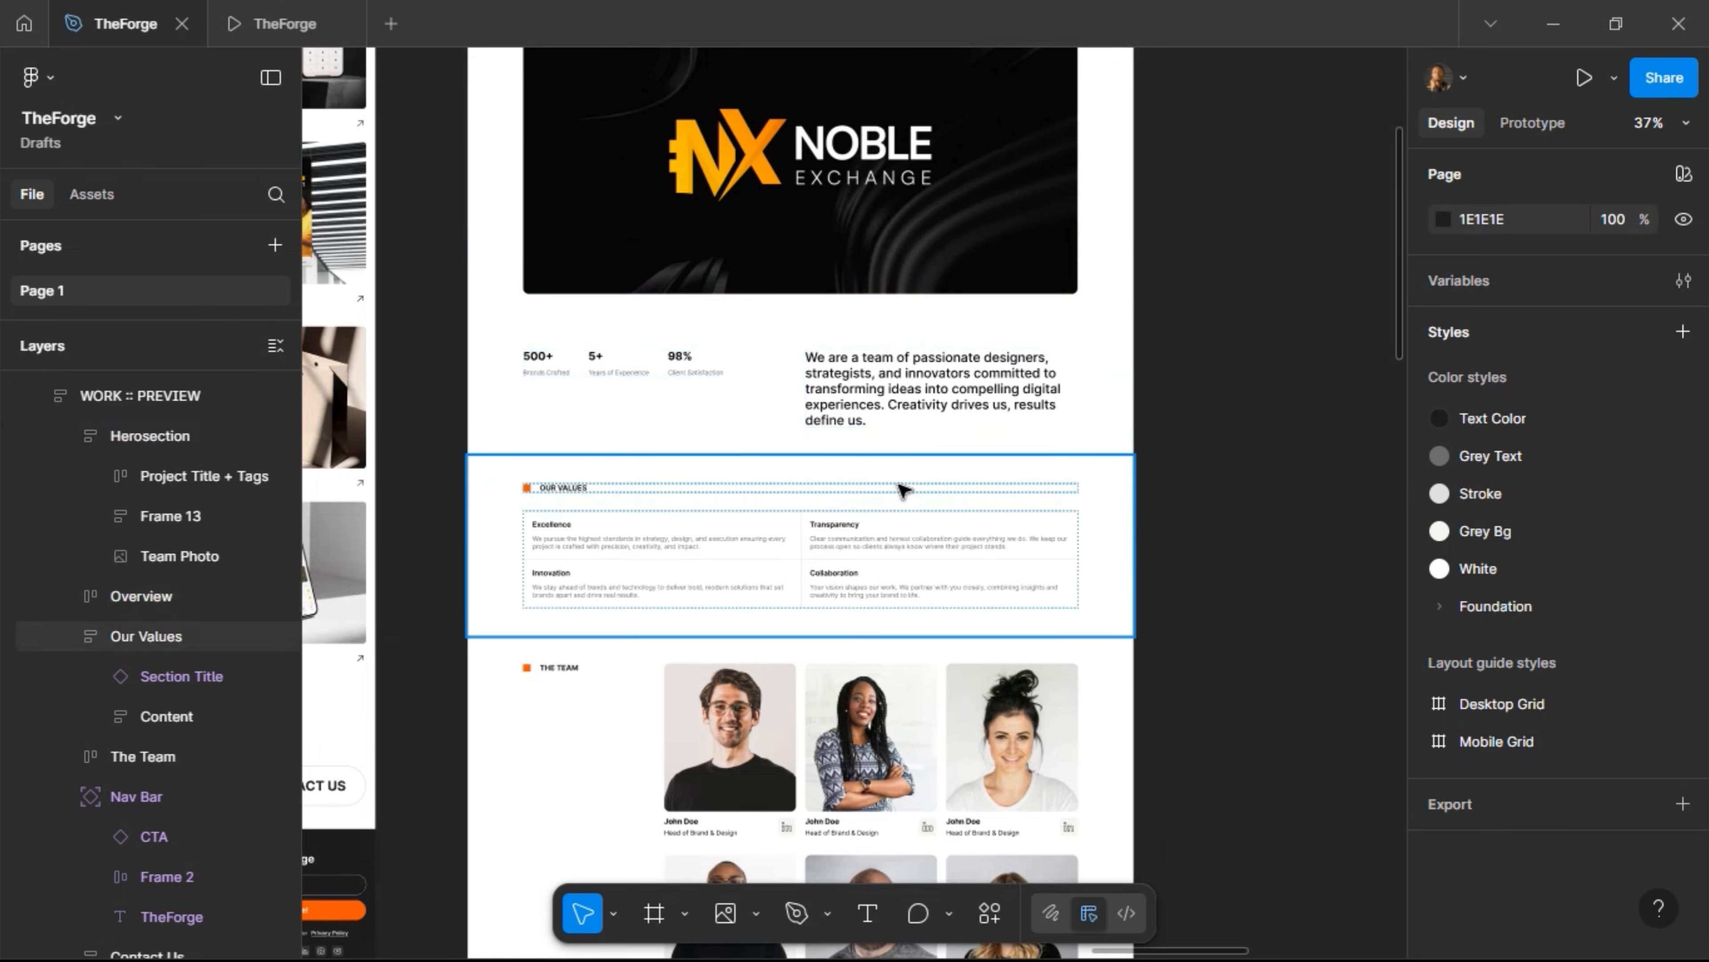
pyautogui.doubleClick(568, 674)
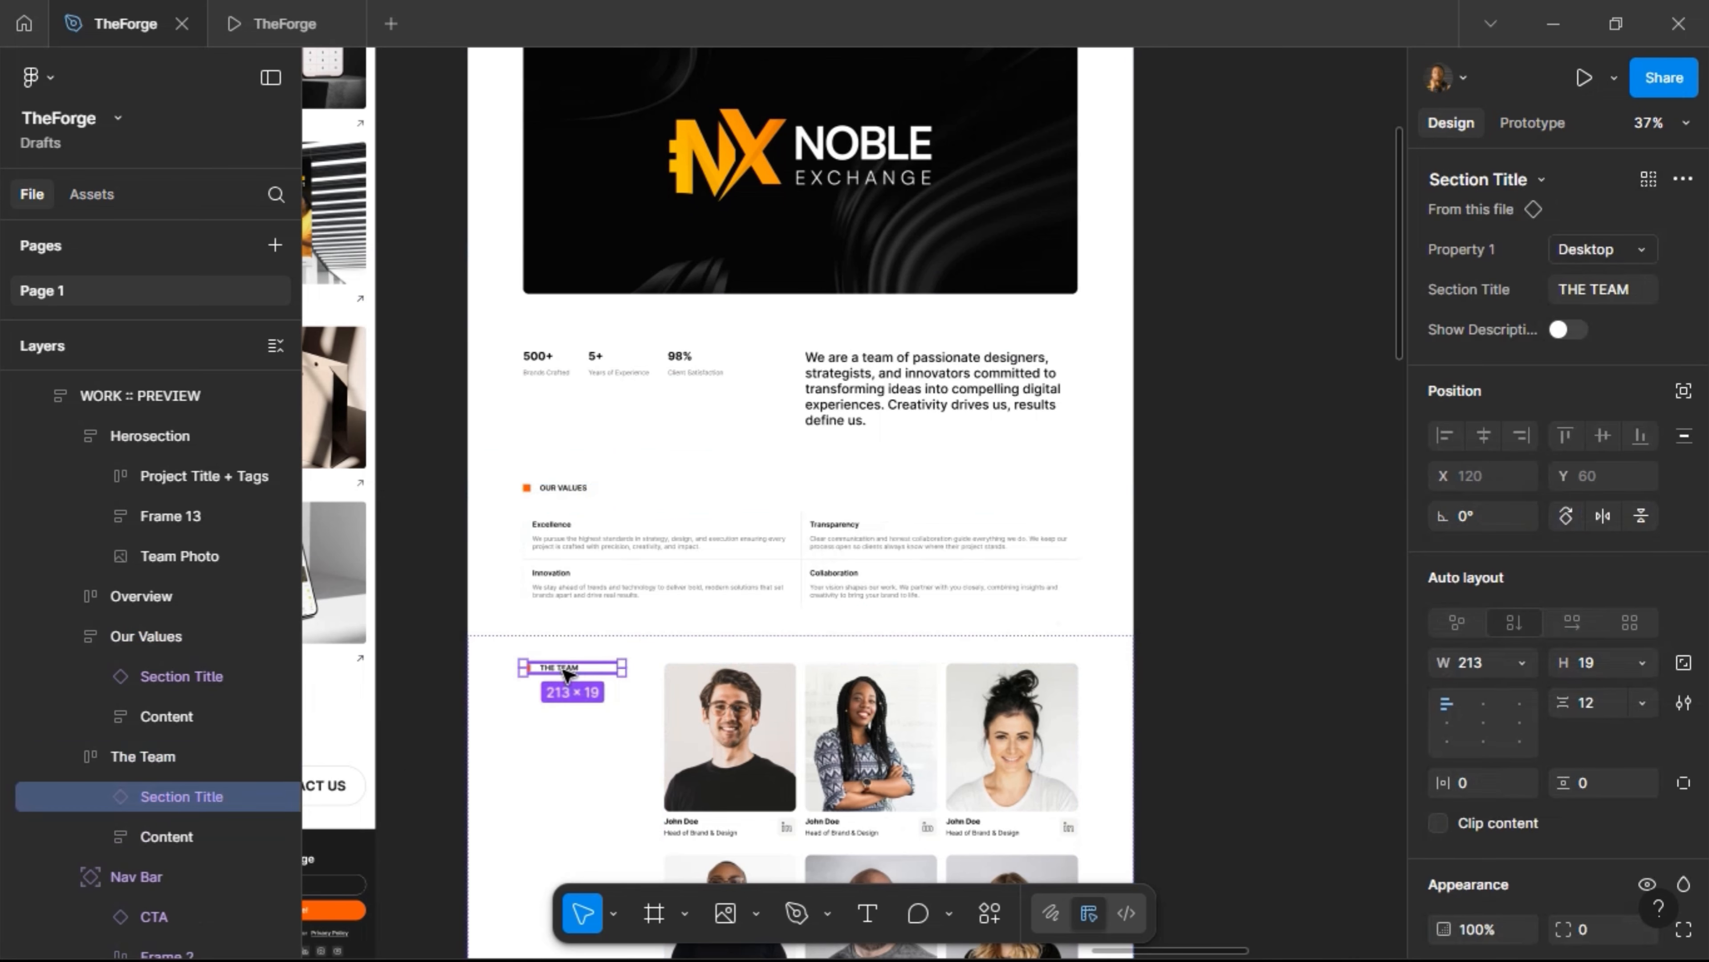
pyautogui.doubleClick(636, 369)
pyautogui.hotkey('ctrl', 'shift', 'r')
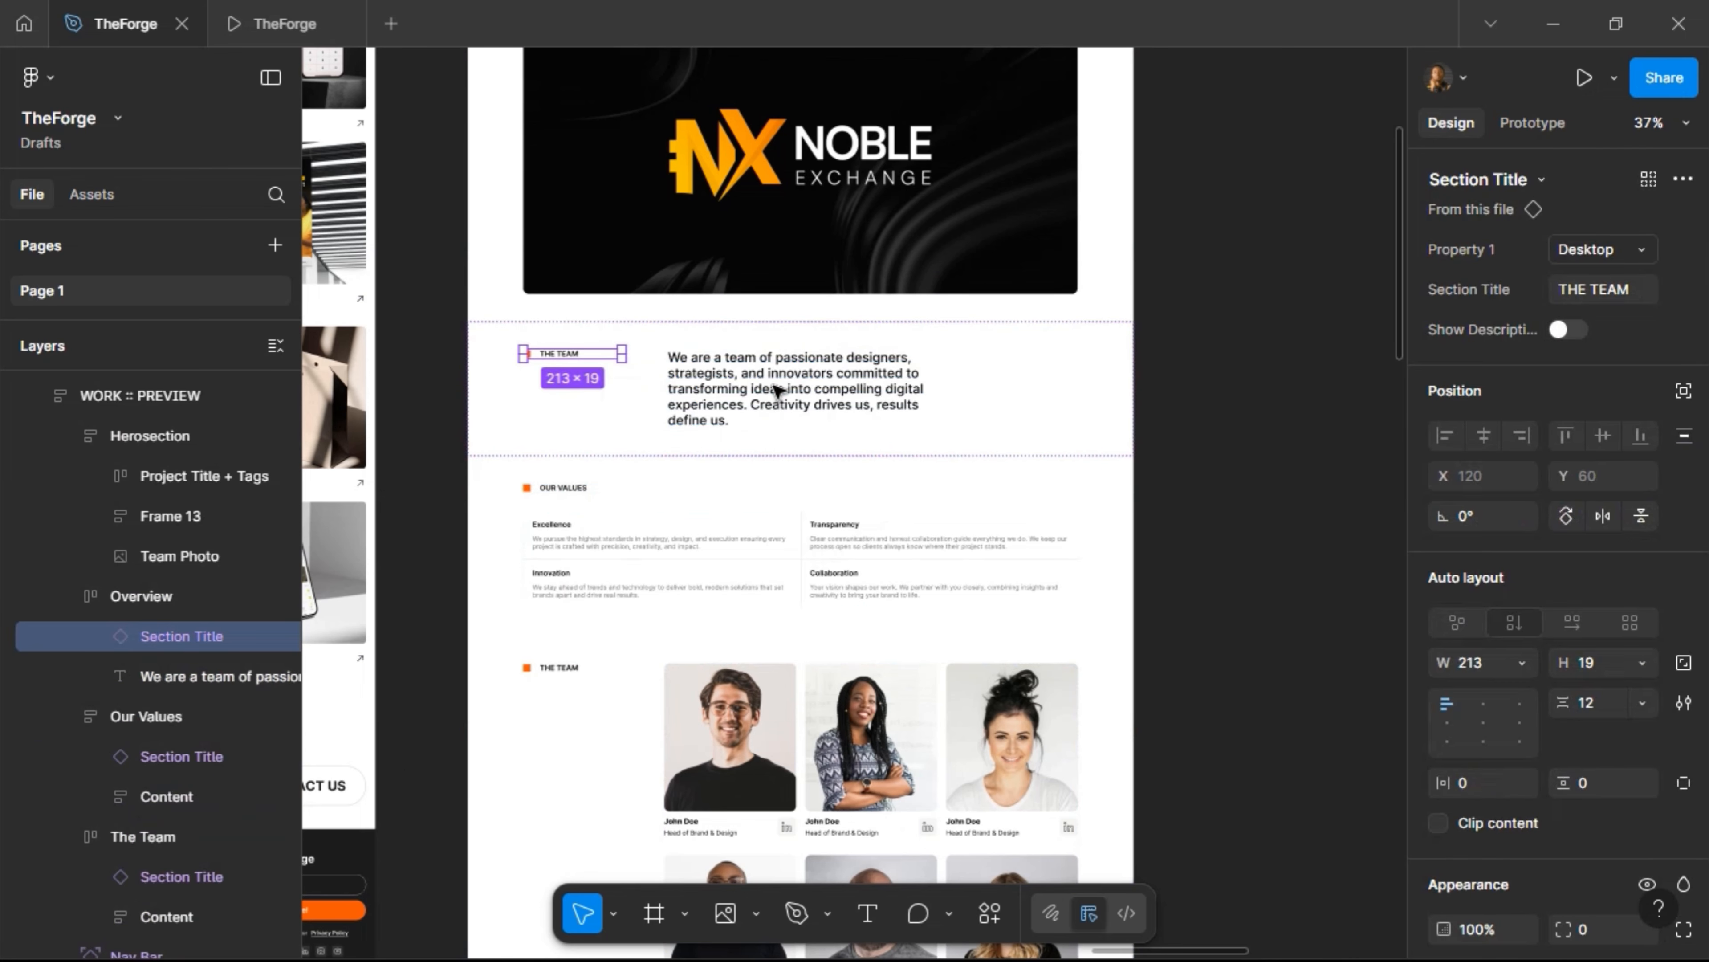
# Set the Overview frame's horizontal gap to Auto so its title and paragraph spread apart
pyautogui.click(684, 409)
pyautogui.click(1588, 558)
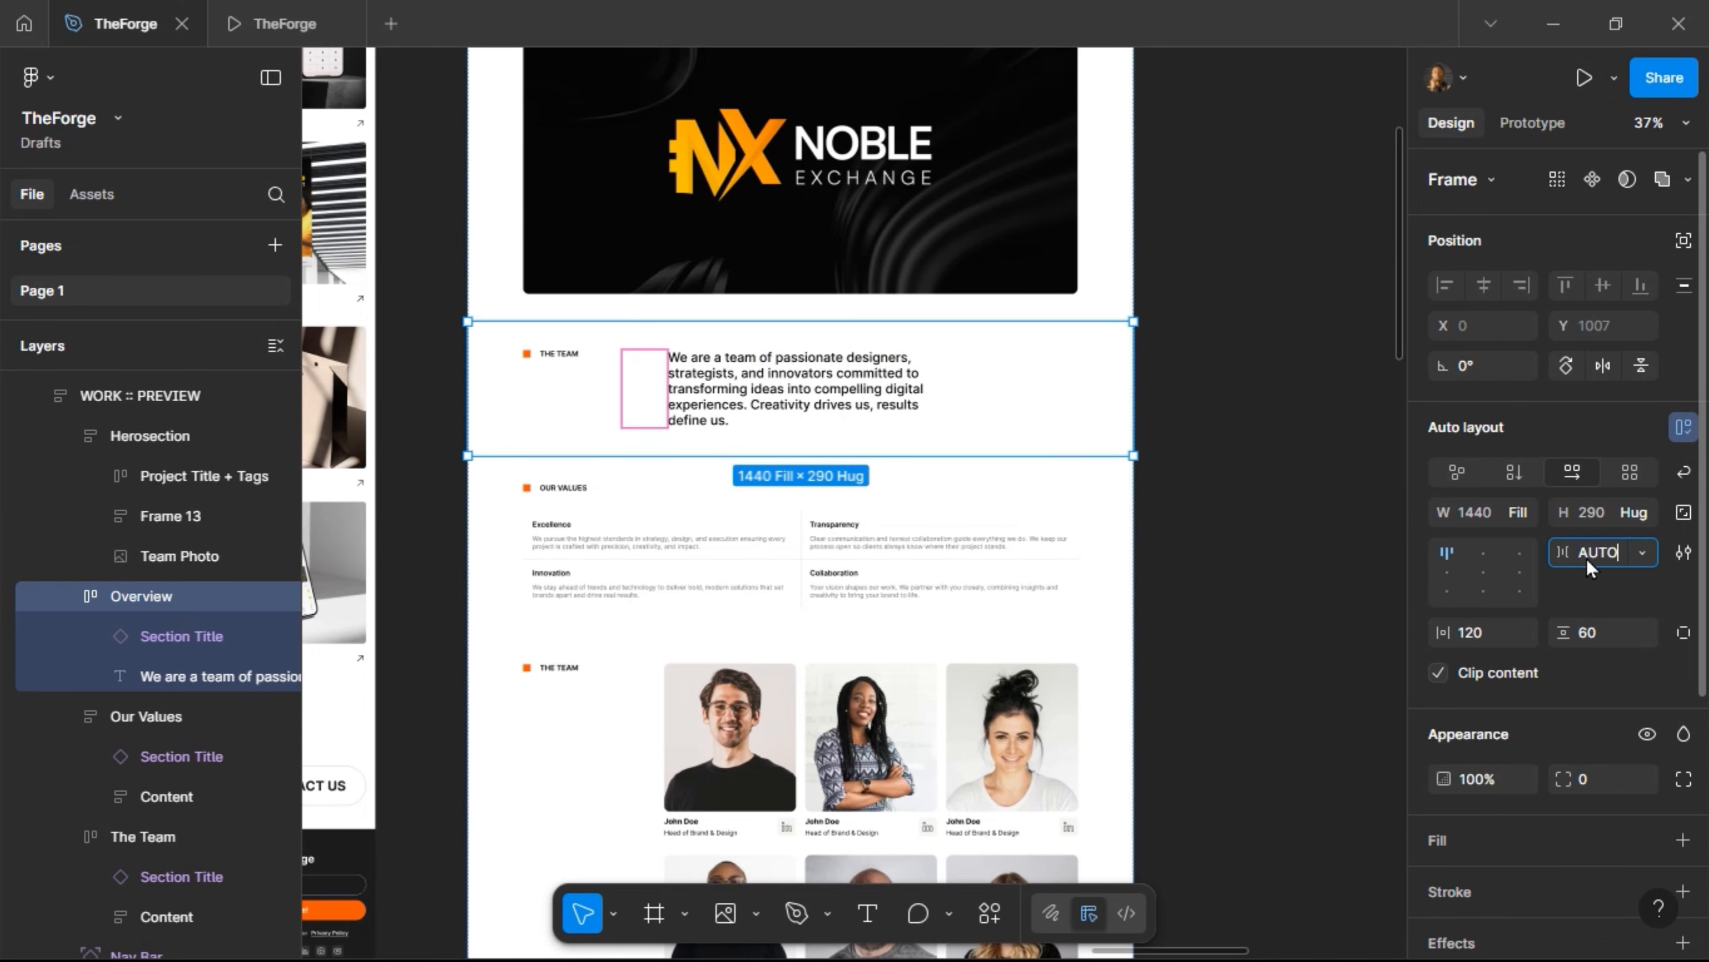
pyautogui.press('Return')
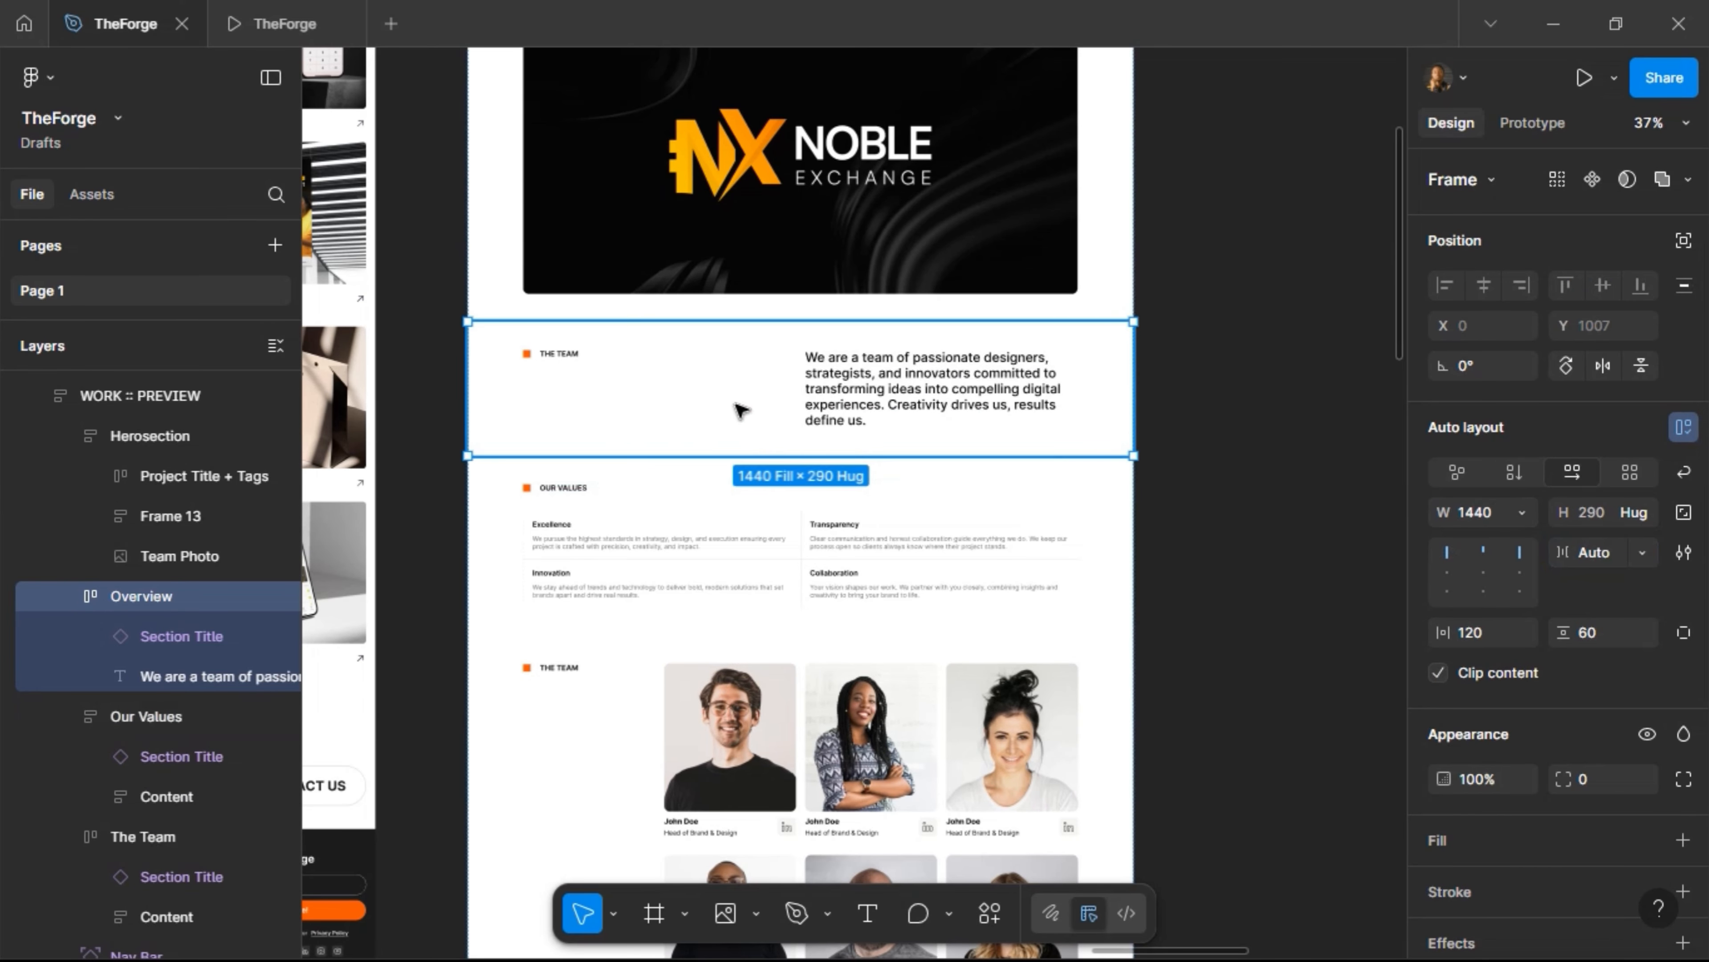
# Rename Frame 13 in the Herosection as "Projecct Details"
pyautogui.click(566, 281)
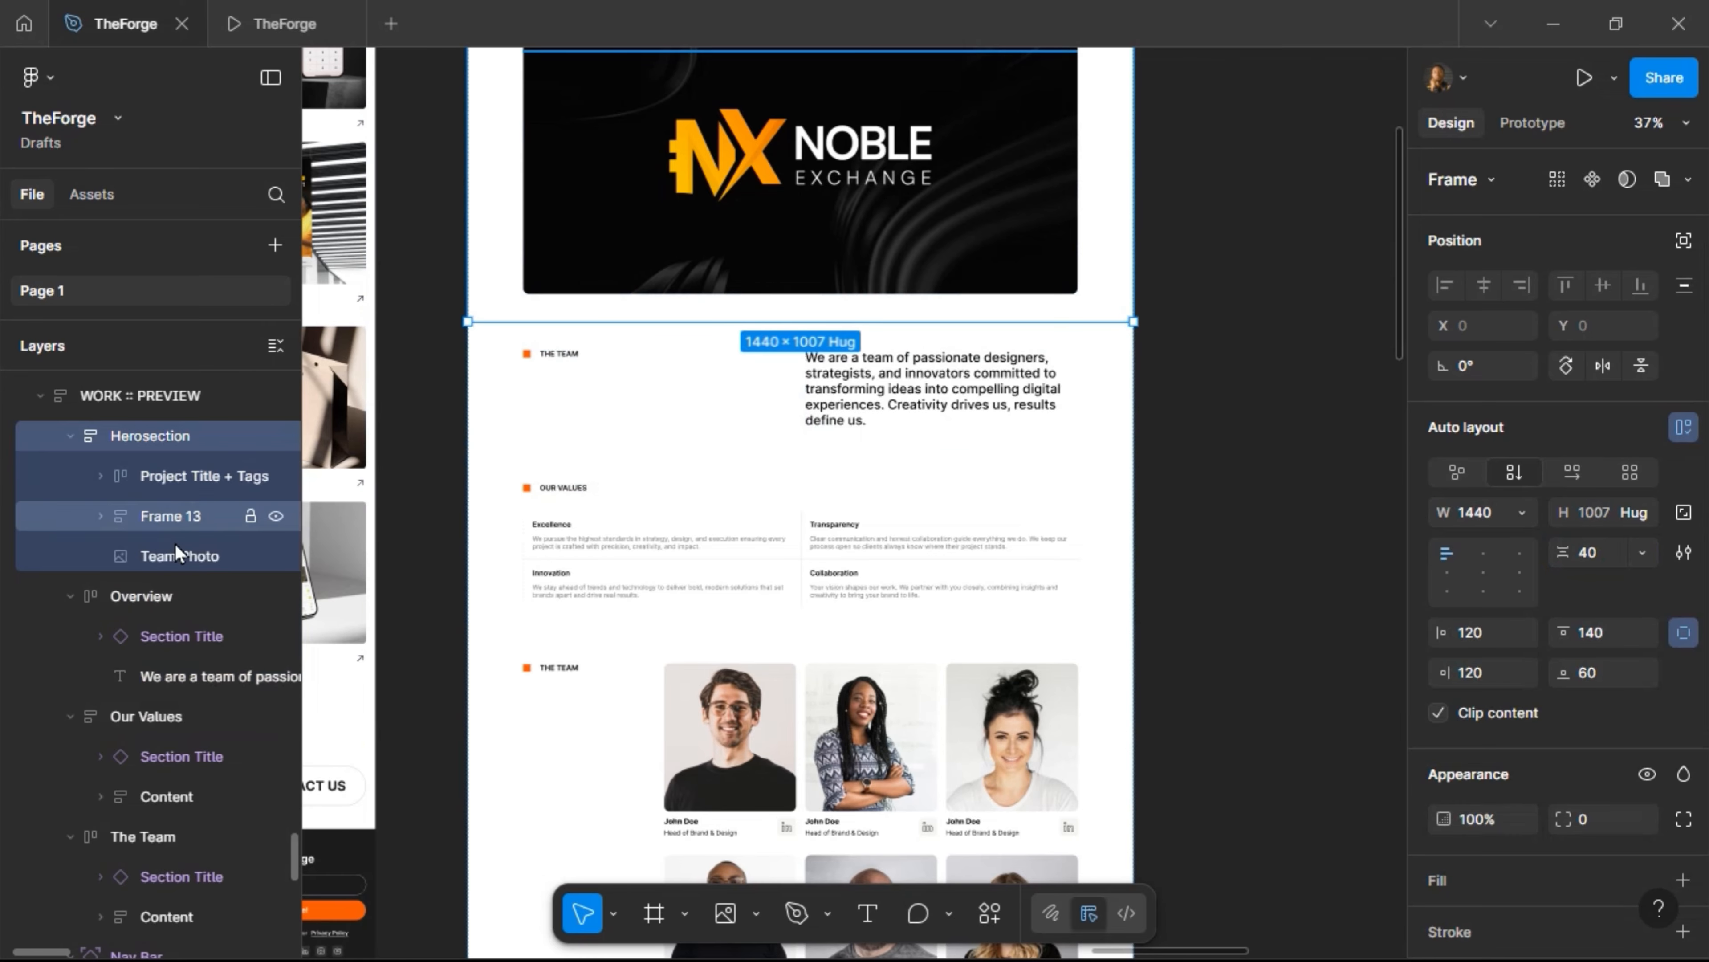
pyautogui.click(188, 517)
pyautogui.scroll(3, 785, 462)
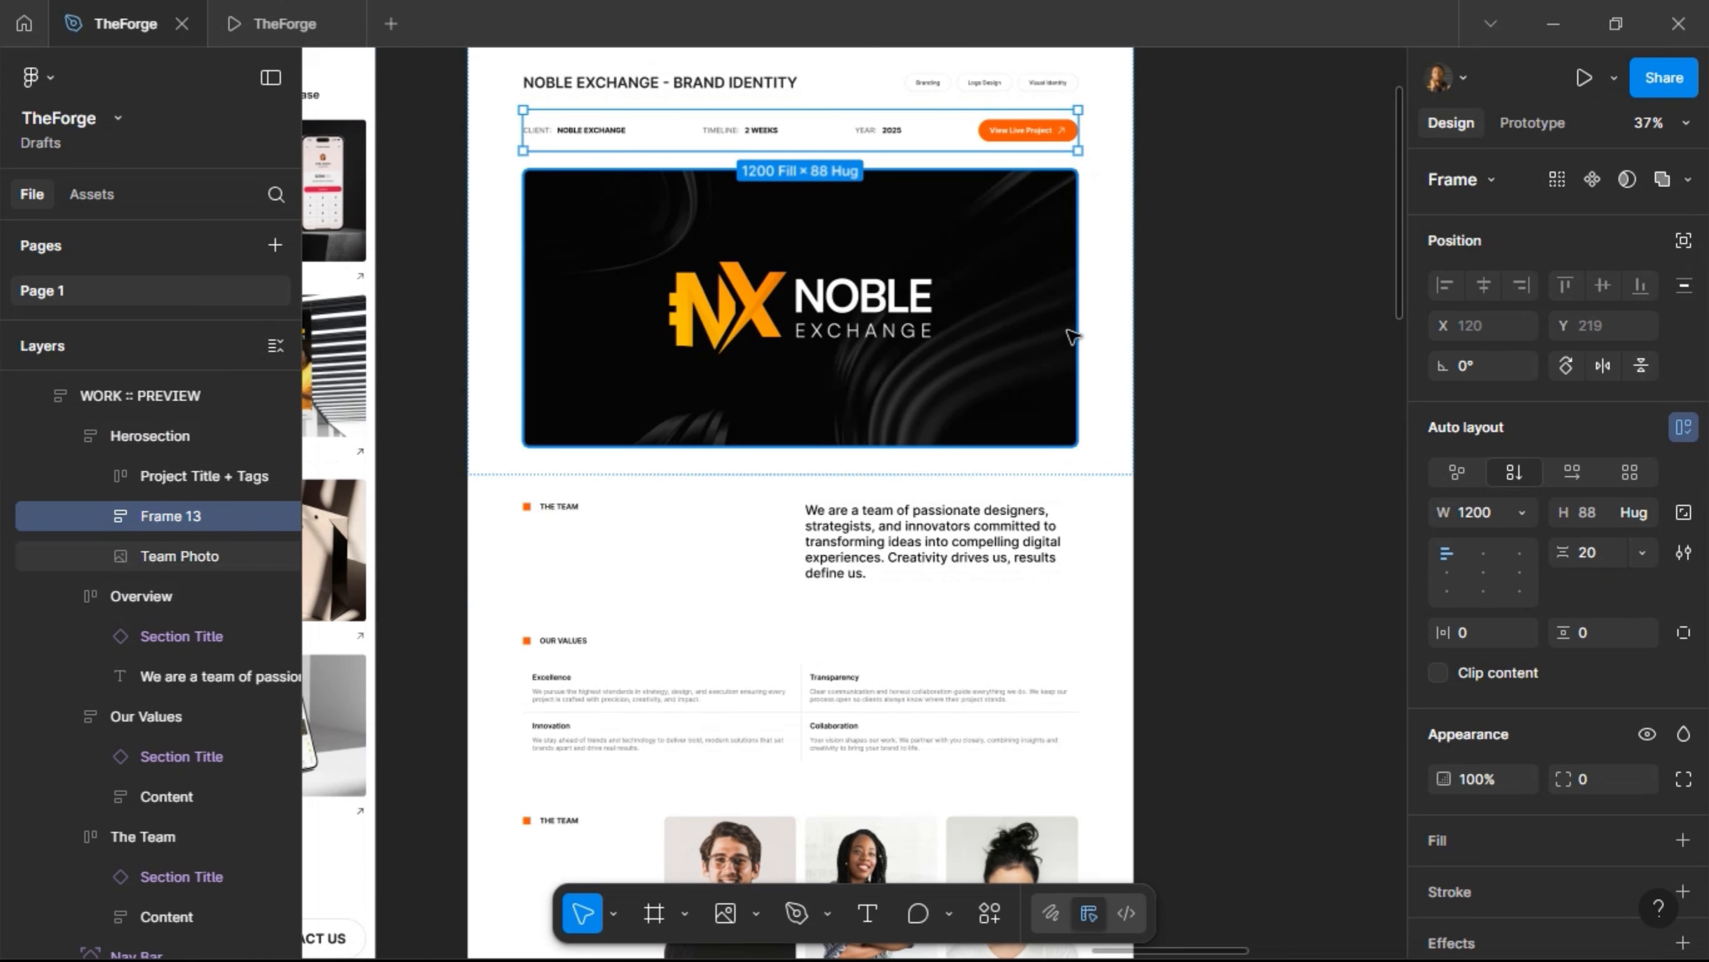
pyautogui.doubleClick(189, 517)
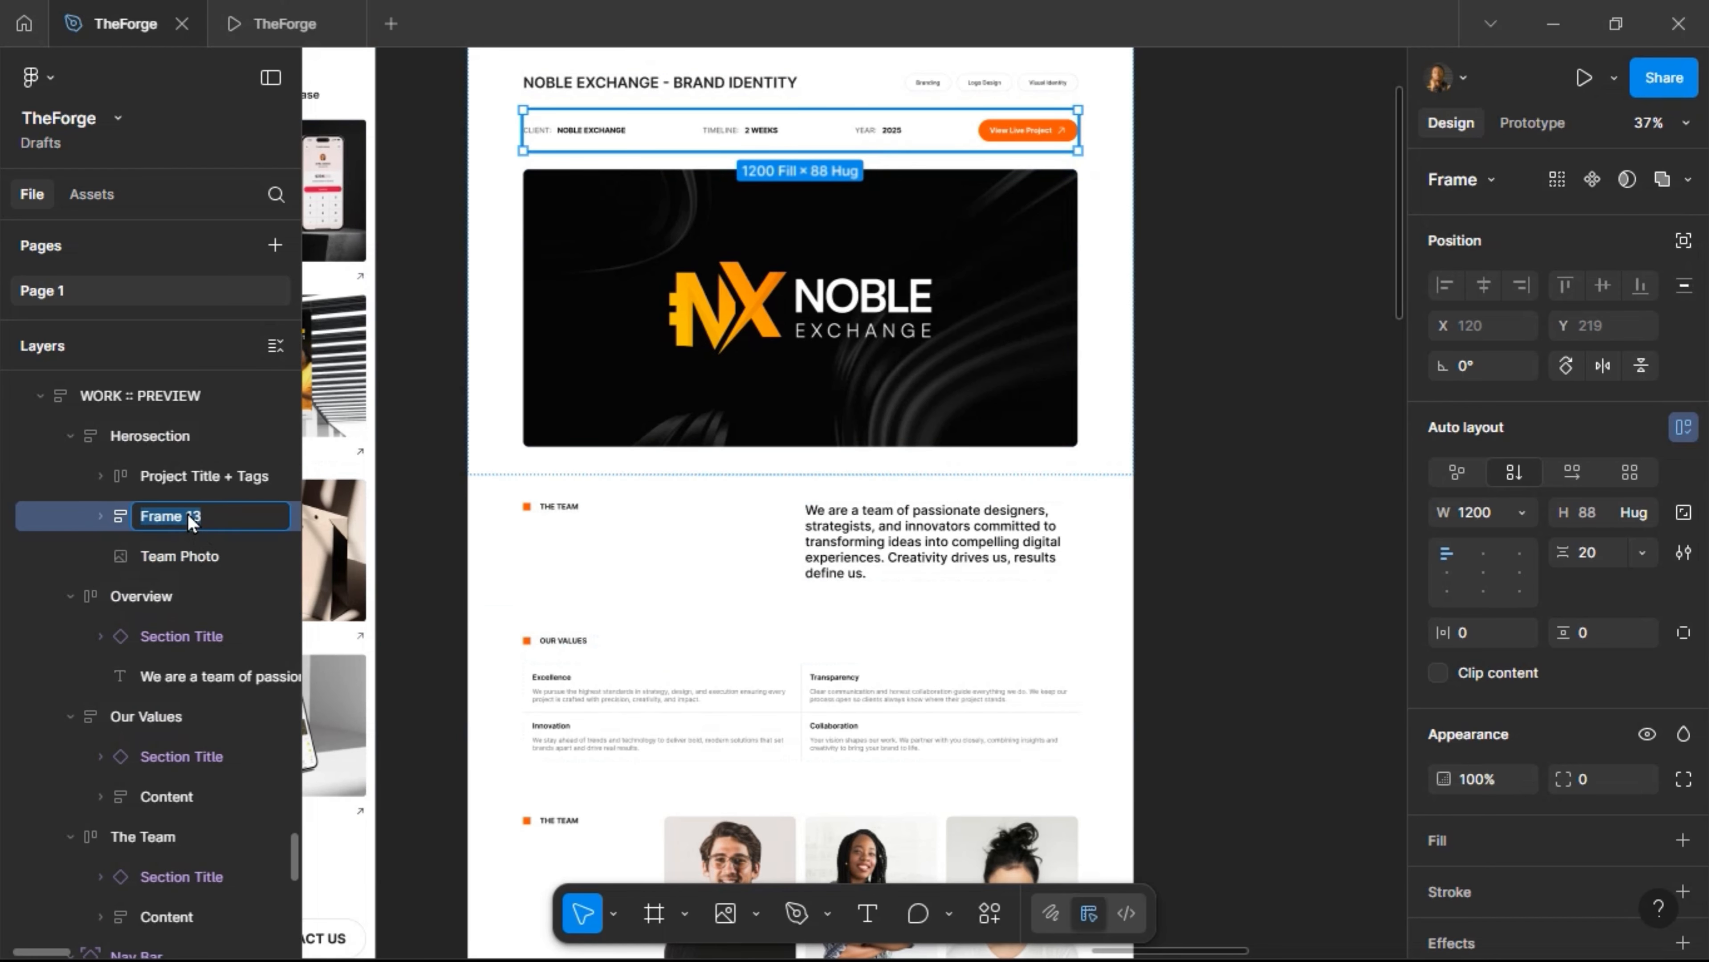
pyautogui.write('Projecct Details')
pyautogui.press('Return')
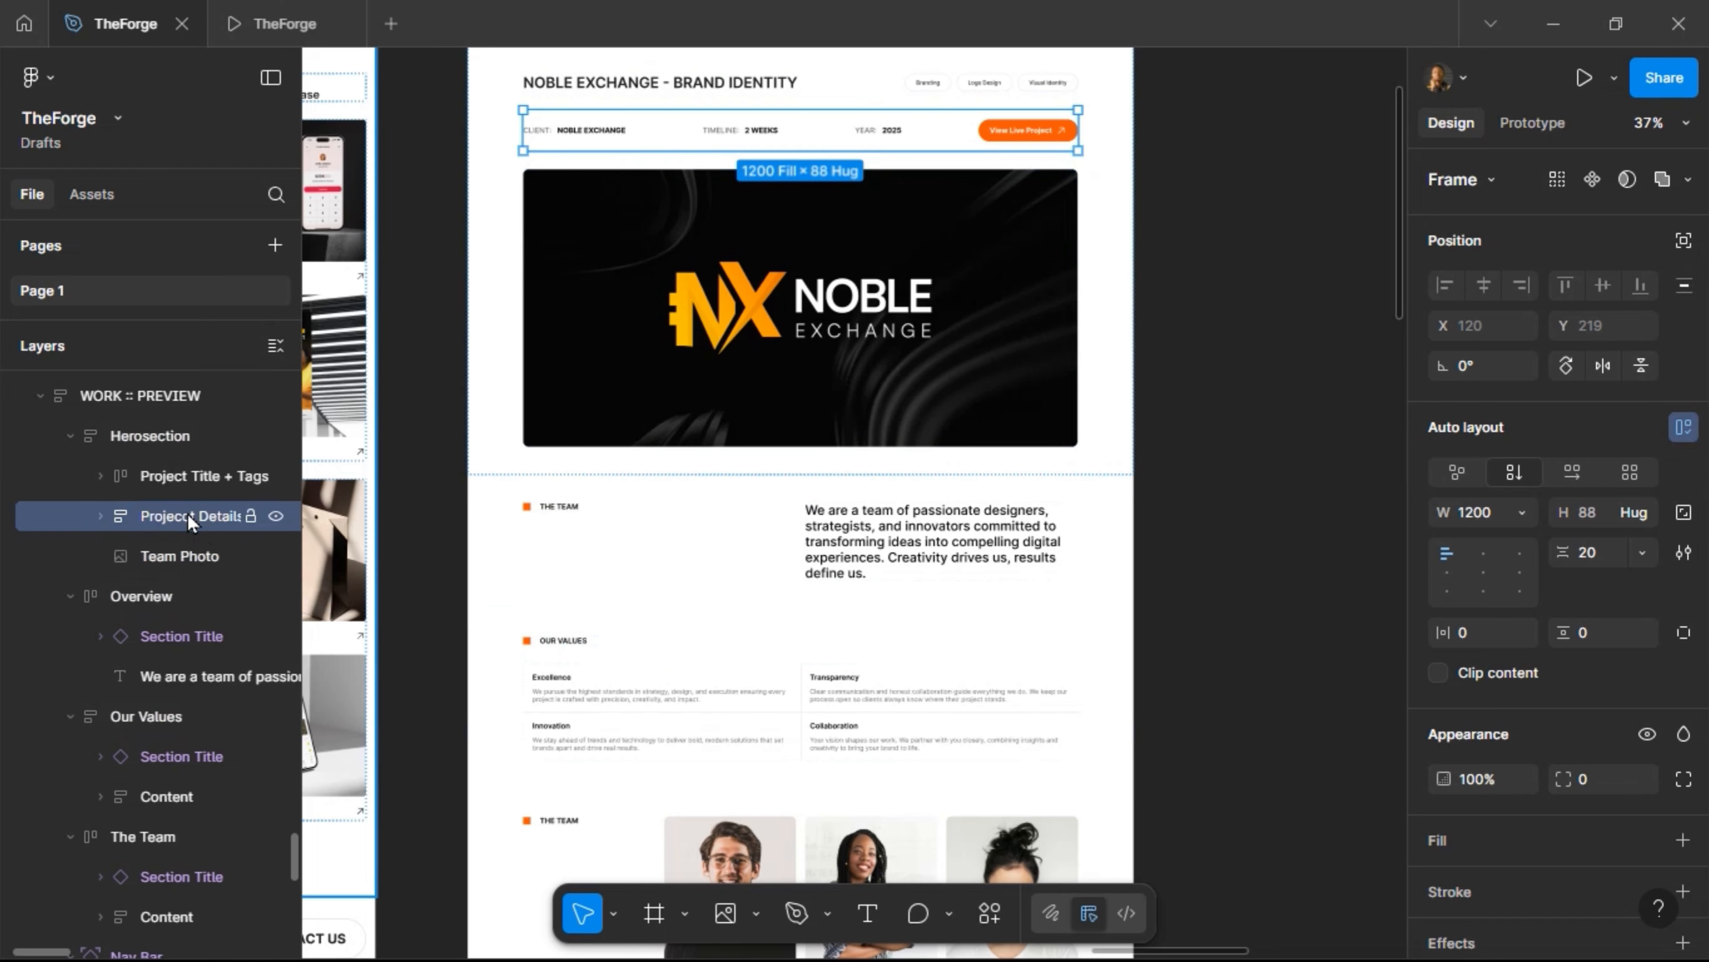
# Rename the upper line inside the project details frame as "Divider"
pyautogui.click(100, 518)
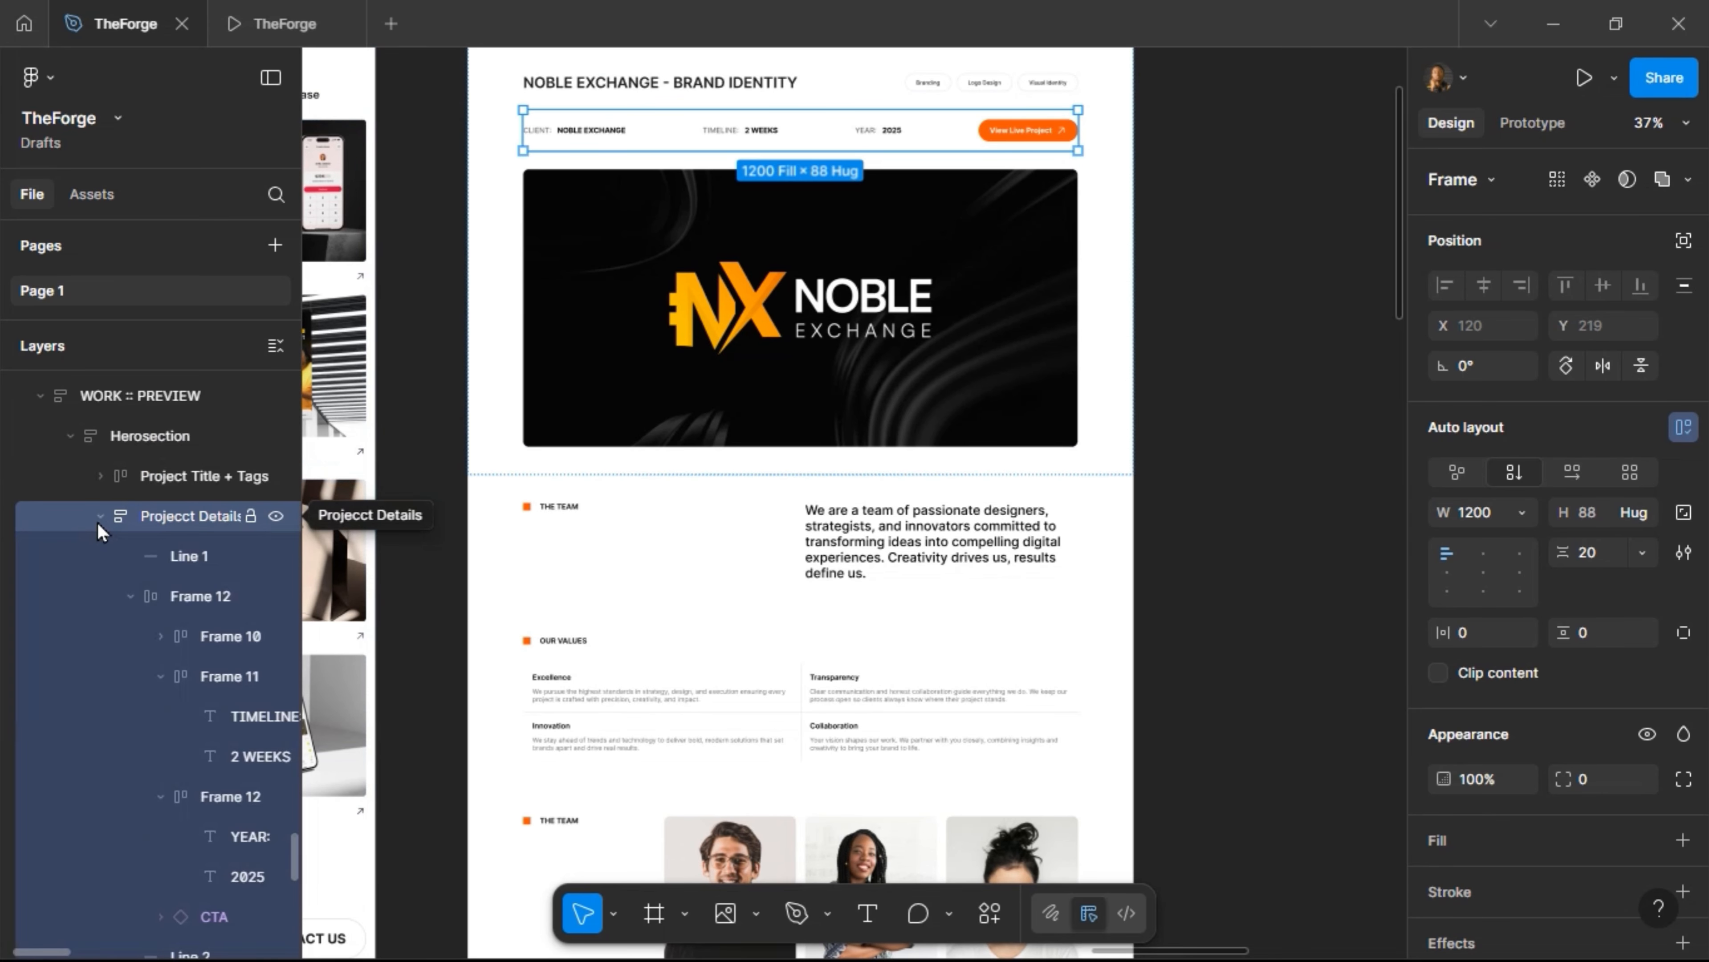
pyautogui.click(183, 558)
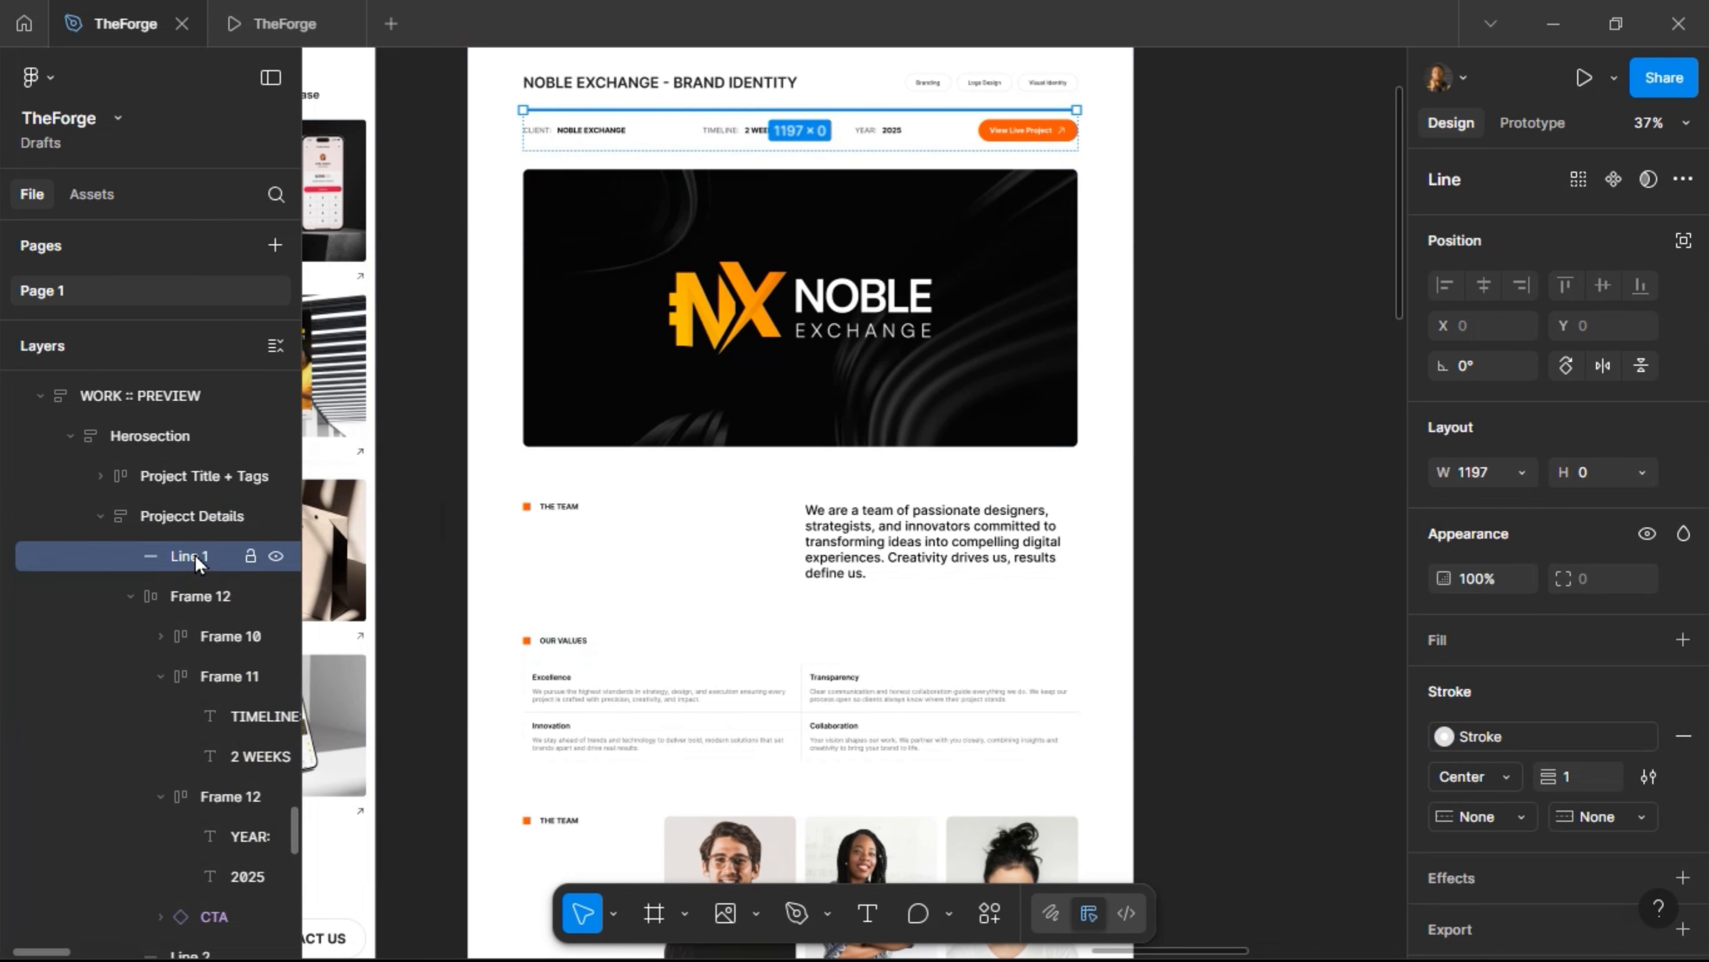
pyautogui.doubleClick(196, 559)
pyautogui.write('Divider')
pyautogui.press('Return')
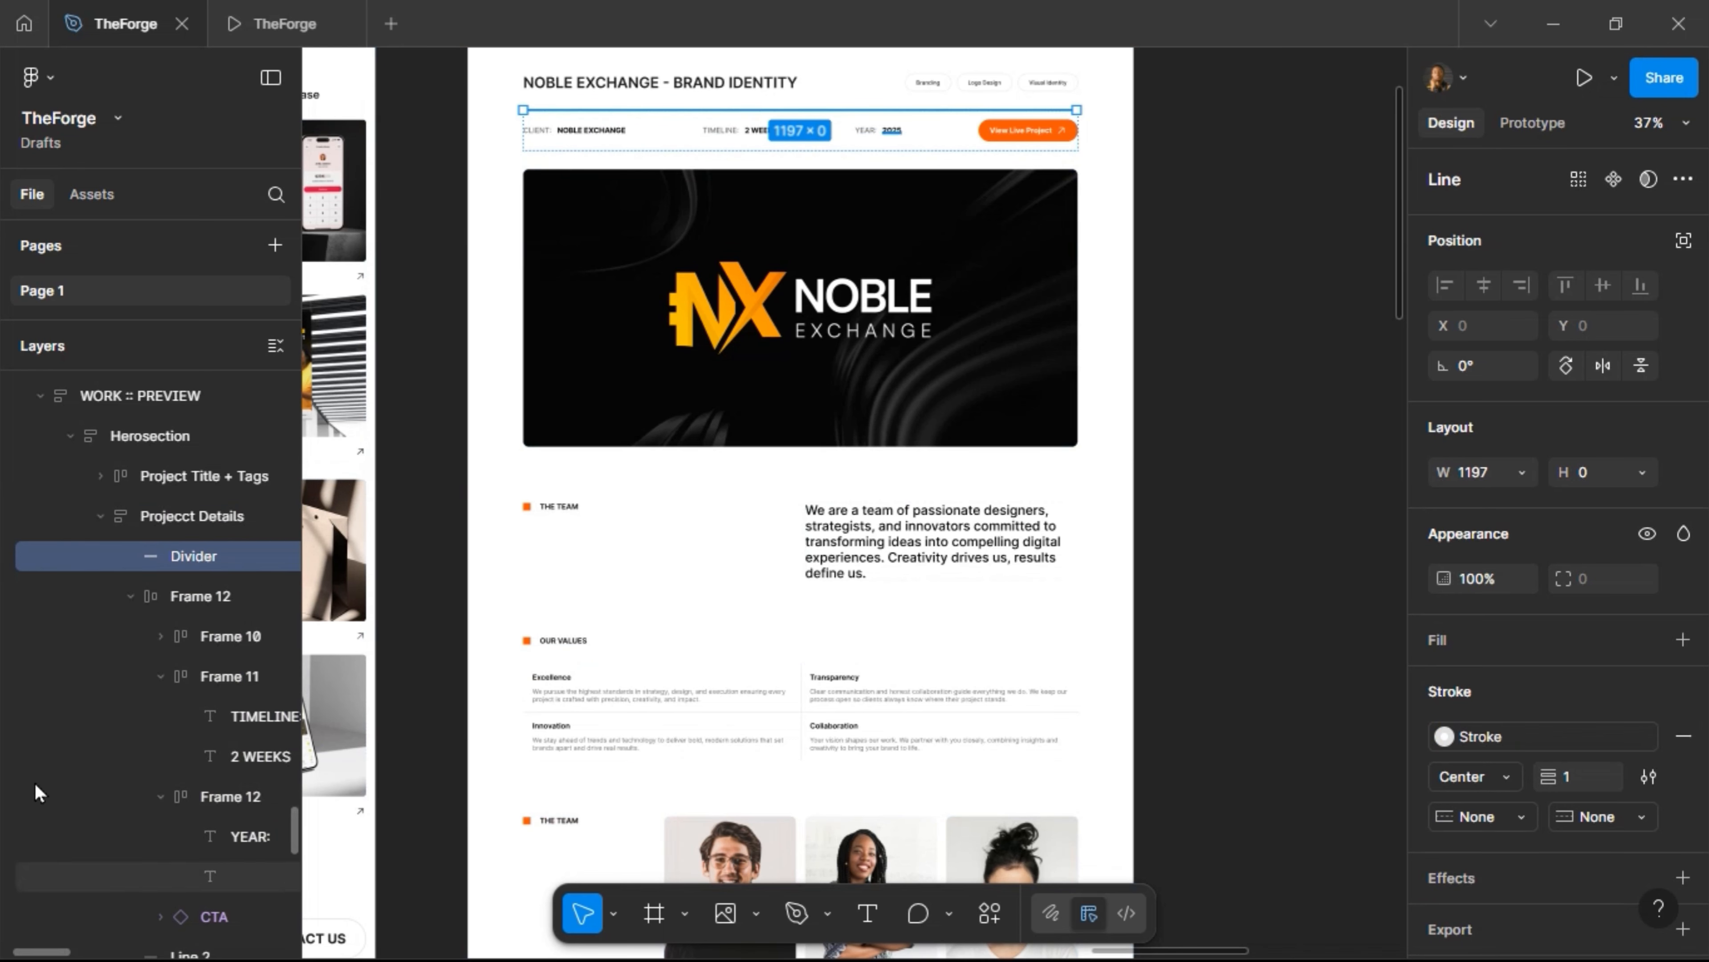
# Rename the Frame 12 that holds the client, timeline, year and CTA items as "Content"
pyautogui.click(170, 596)
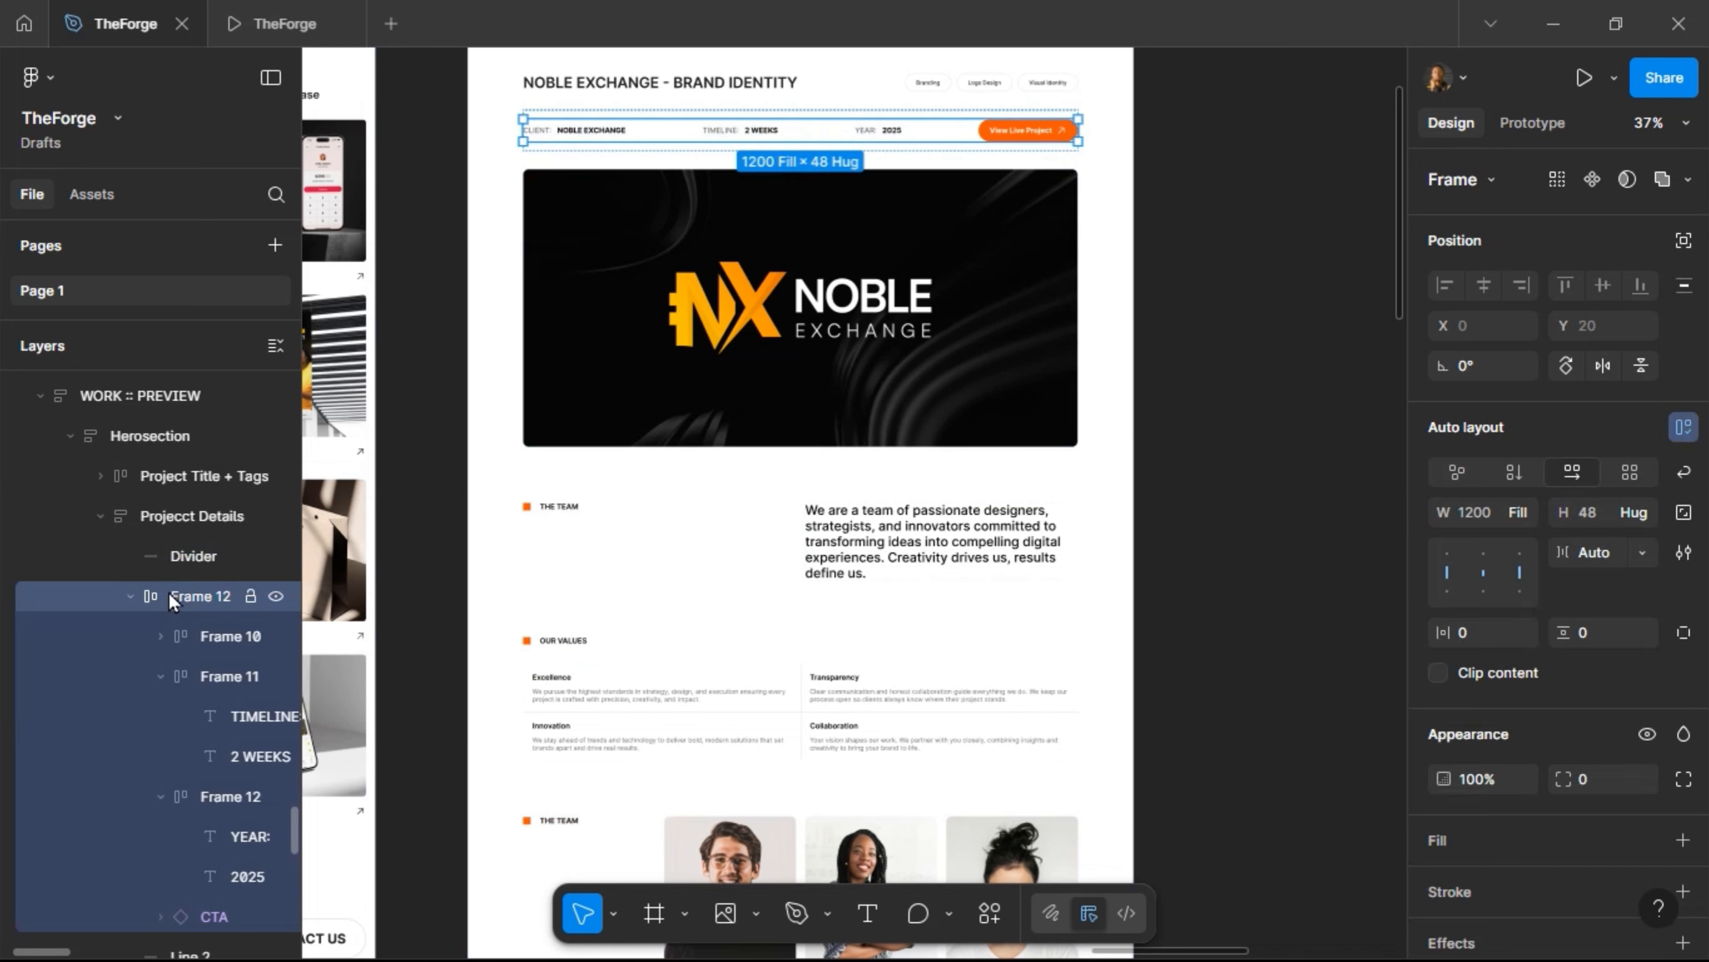
pyautogui.doubleClick(191, 603)
pyautogui.write('C')
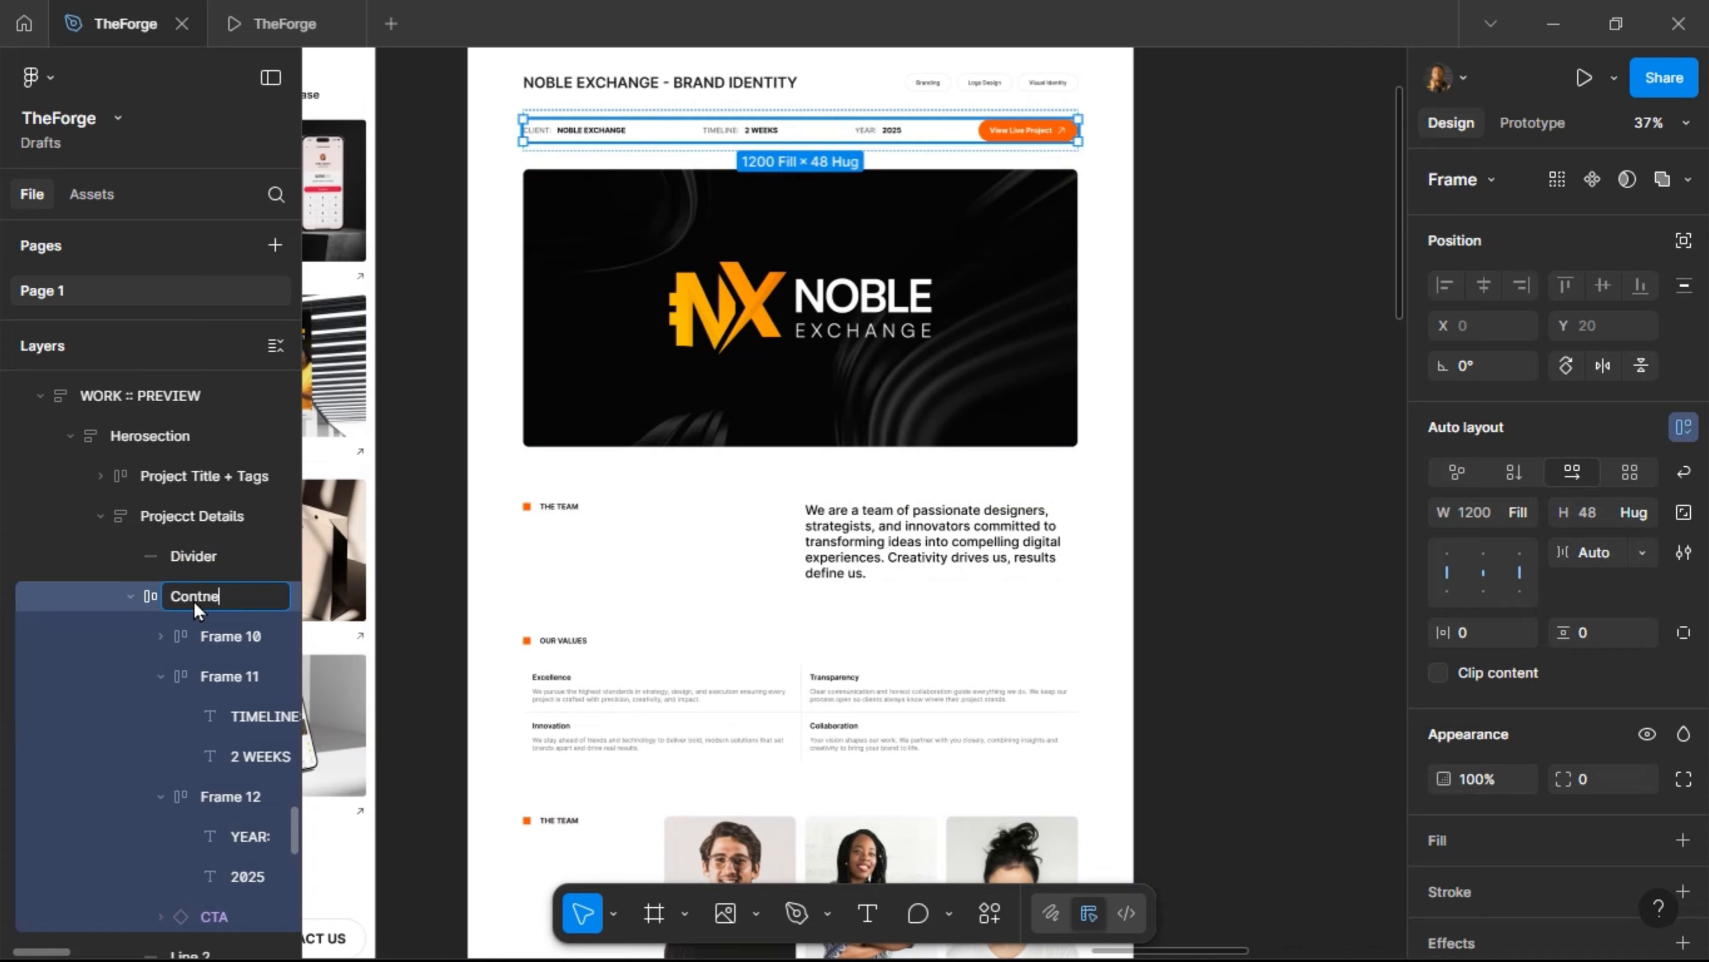
pyautogui.write('ontent')
pyautogui.press('Return')
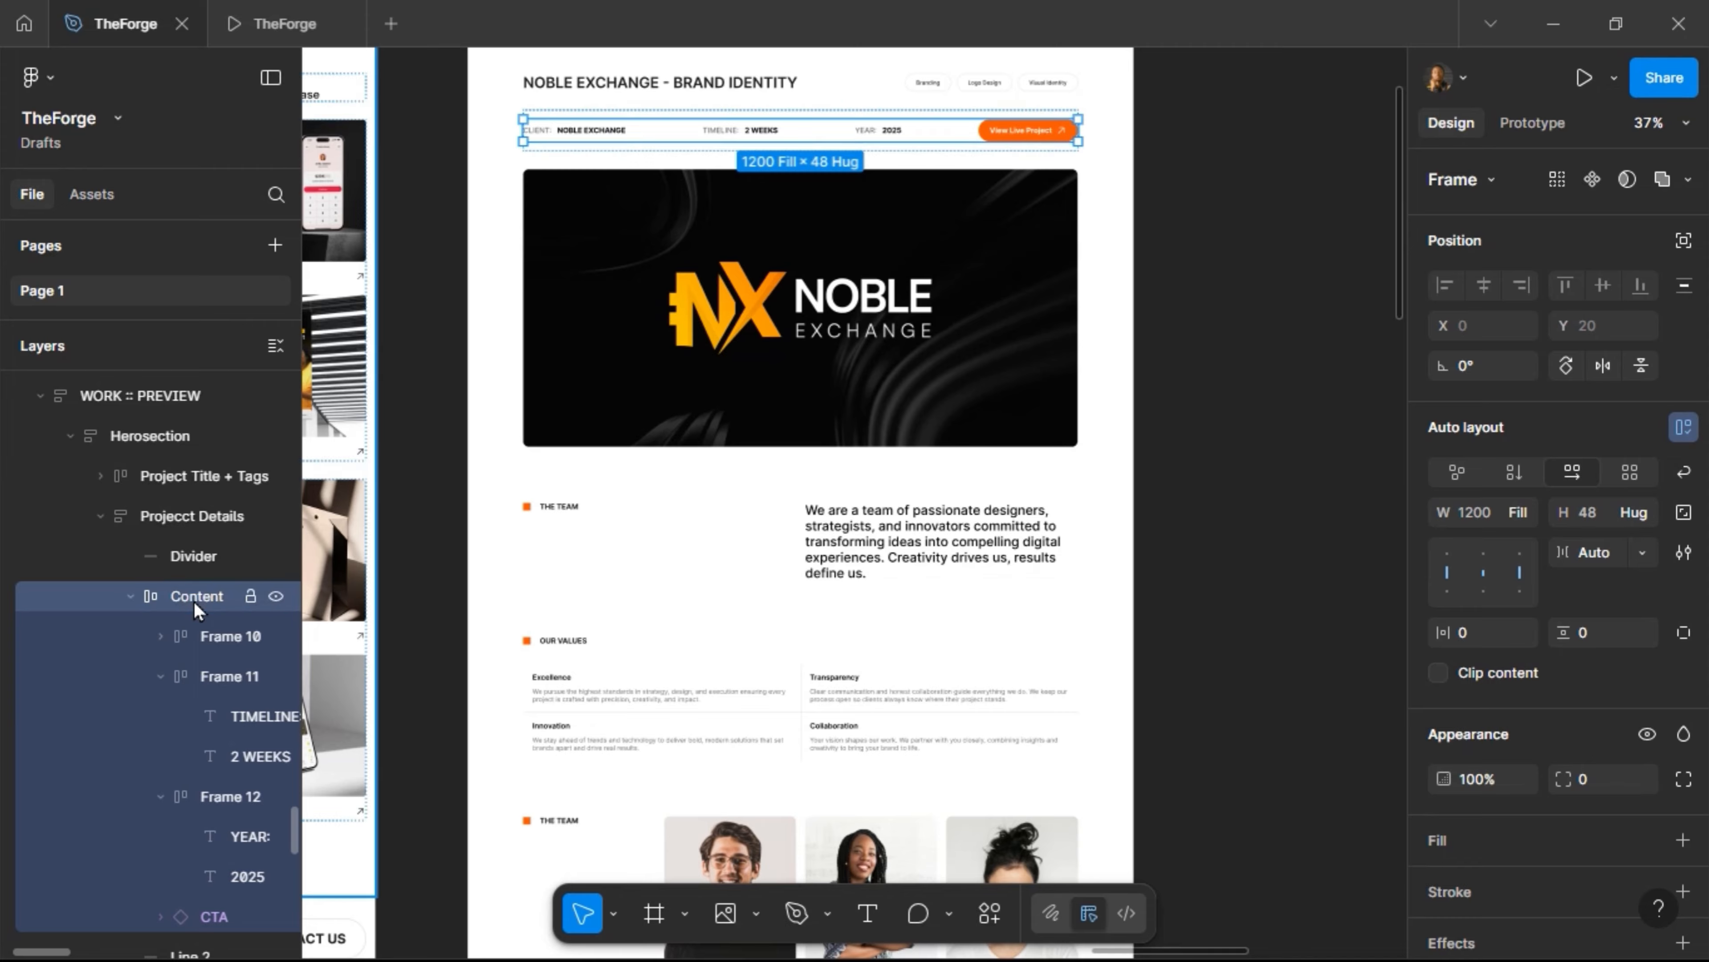
# Correct the misspelled name of the frame holding the divider and content row to "Project Details"
pyautogui.doubleClick(205, 518)
pyautogui.write('Pr')
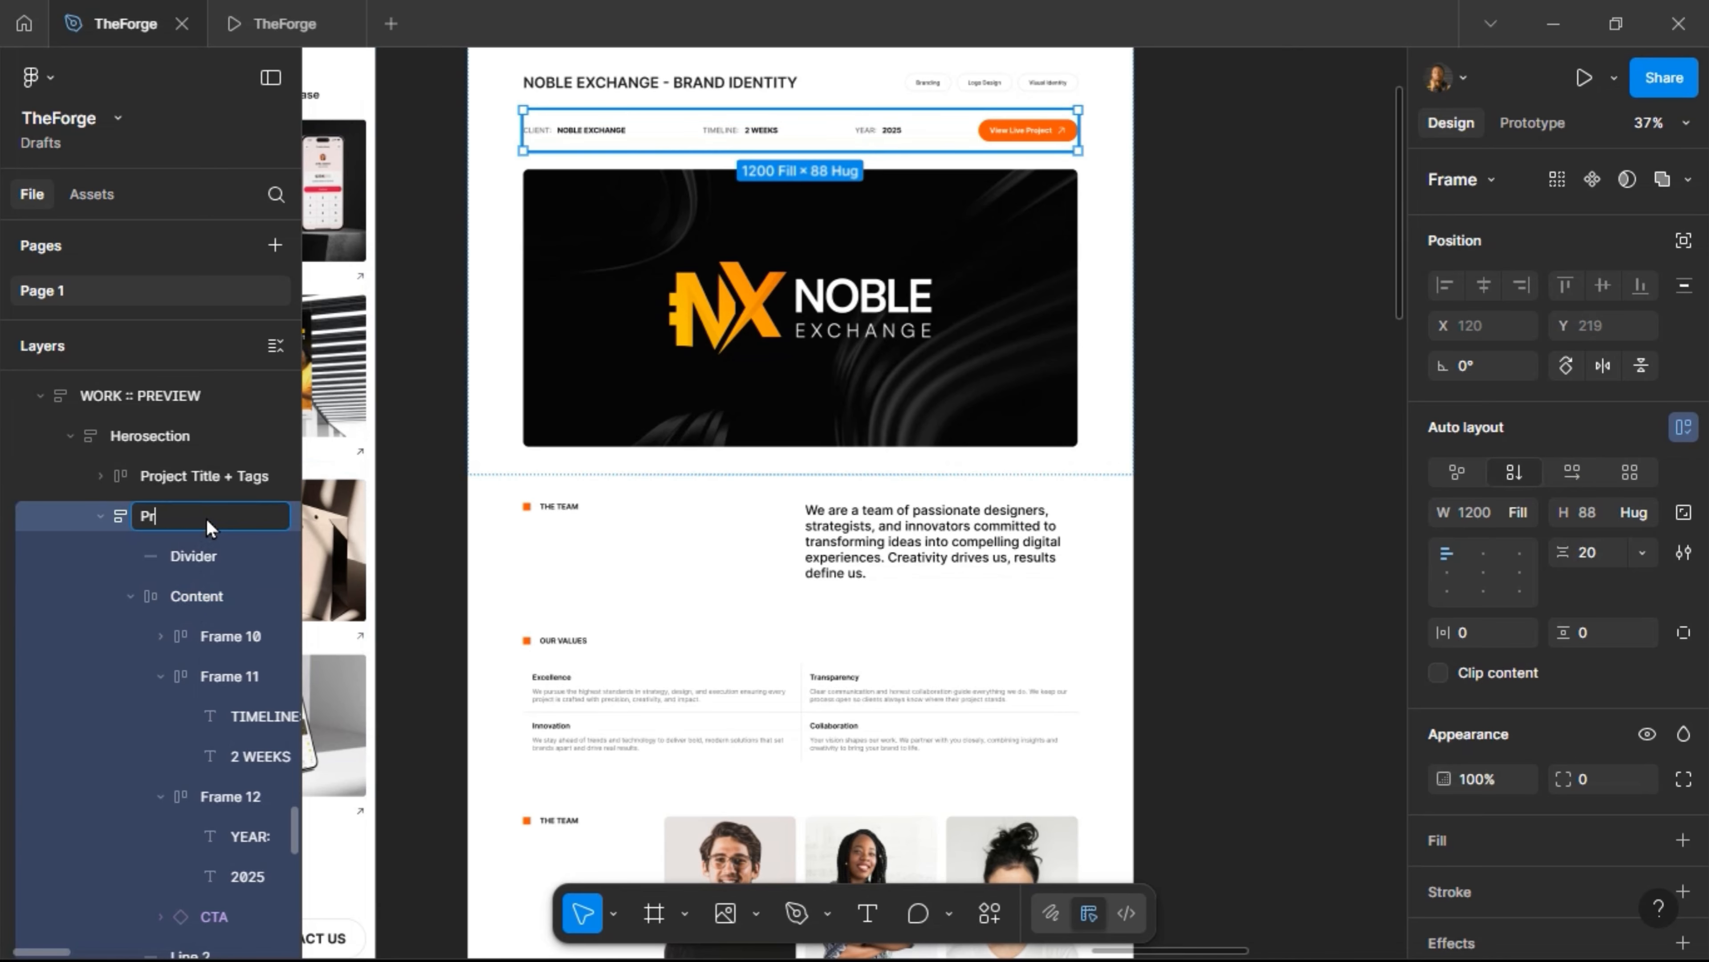
pyautogui.write('Details')
pyautogui.press('Return')
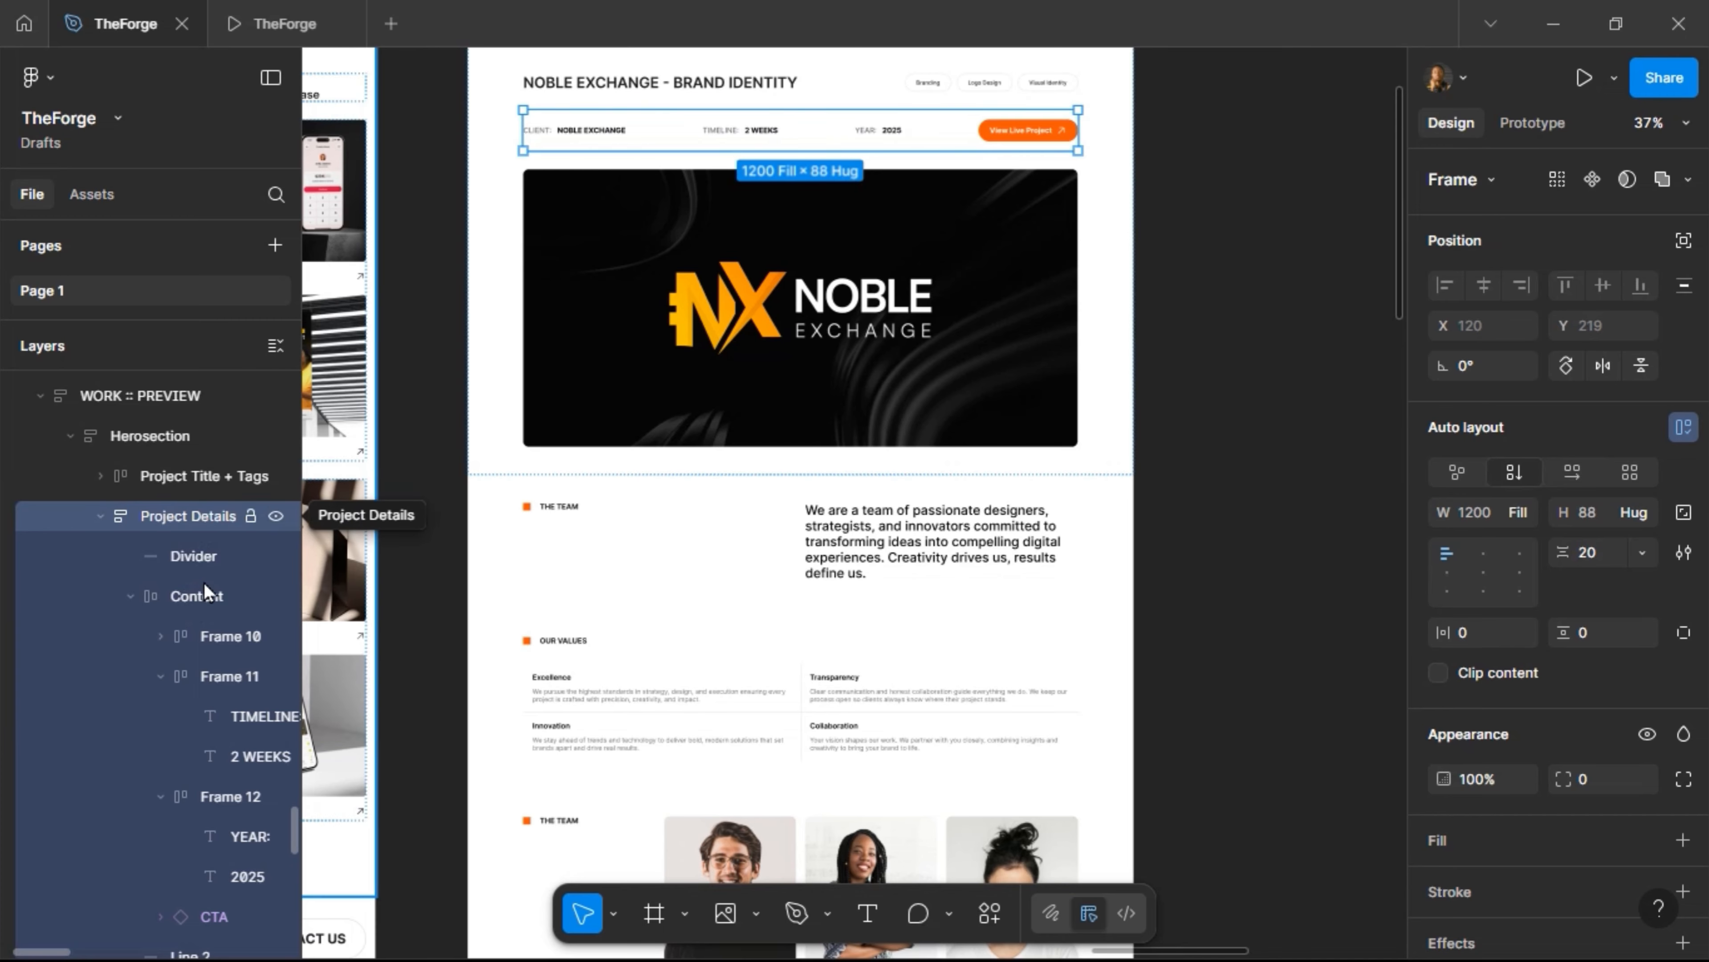
# Rename Frame 10 as "Client" and Frame 11 as "Timeline" inside the Content frame
pyautogui.click(216, 634)
pyautogui.doubleClick(216, 634)
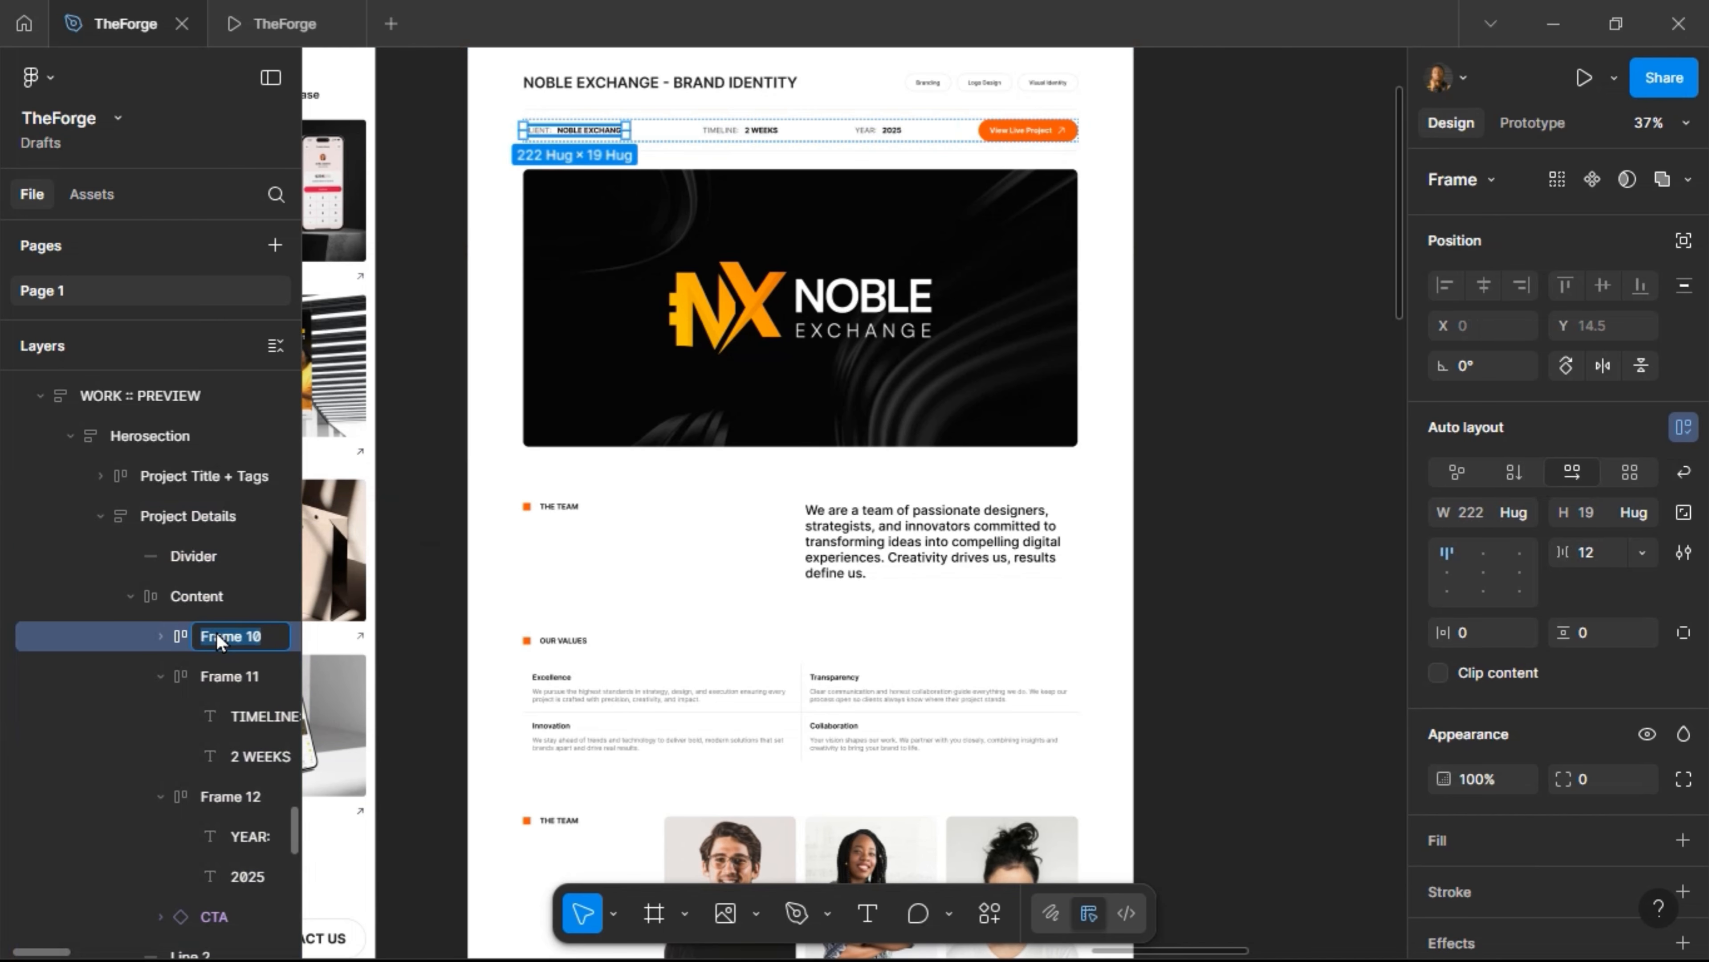
pyautogui.write('Client')
pyautogui.press('Return')
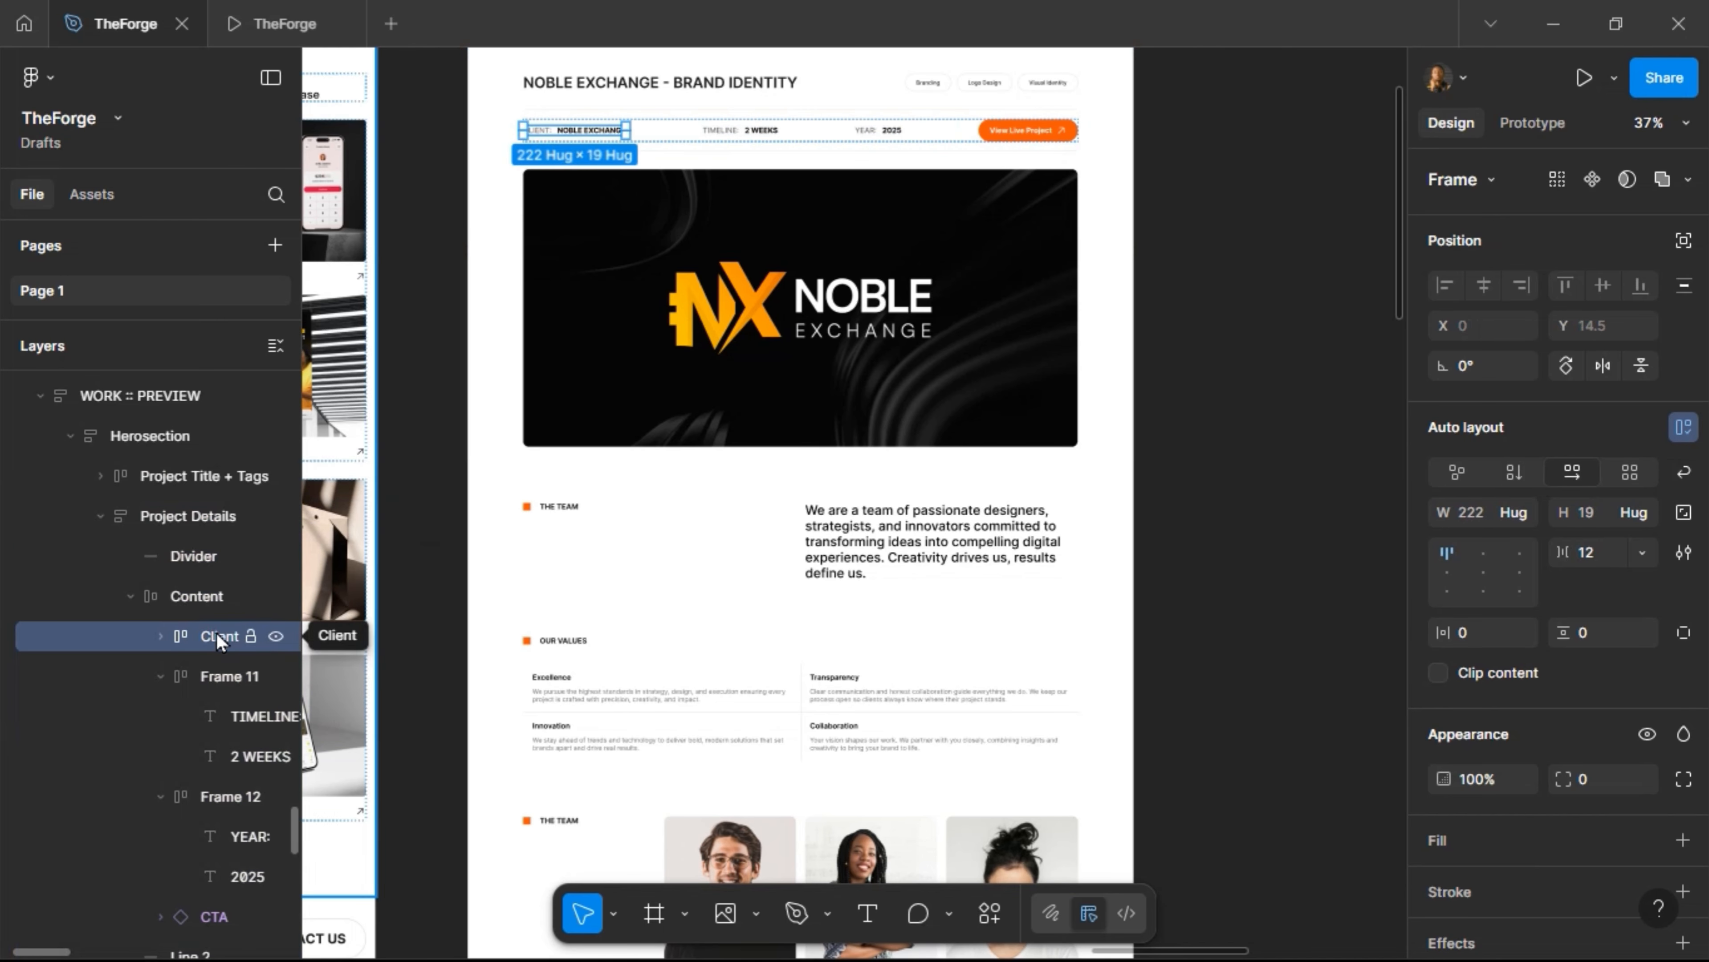
pyautogui.click(213, 674)
pyautogui.doubleClick(213, 675)
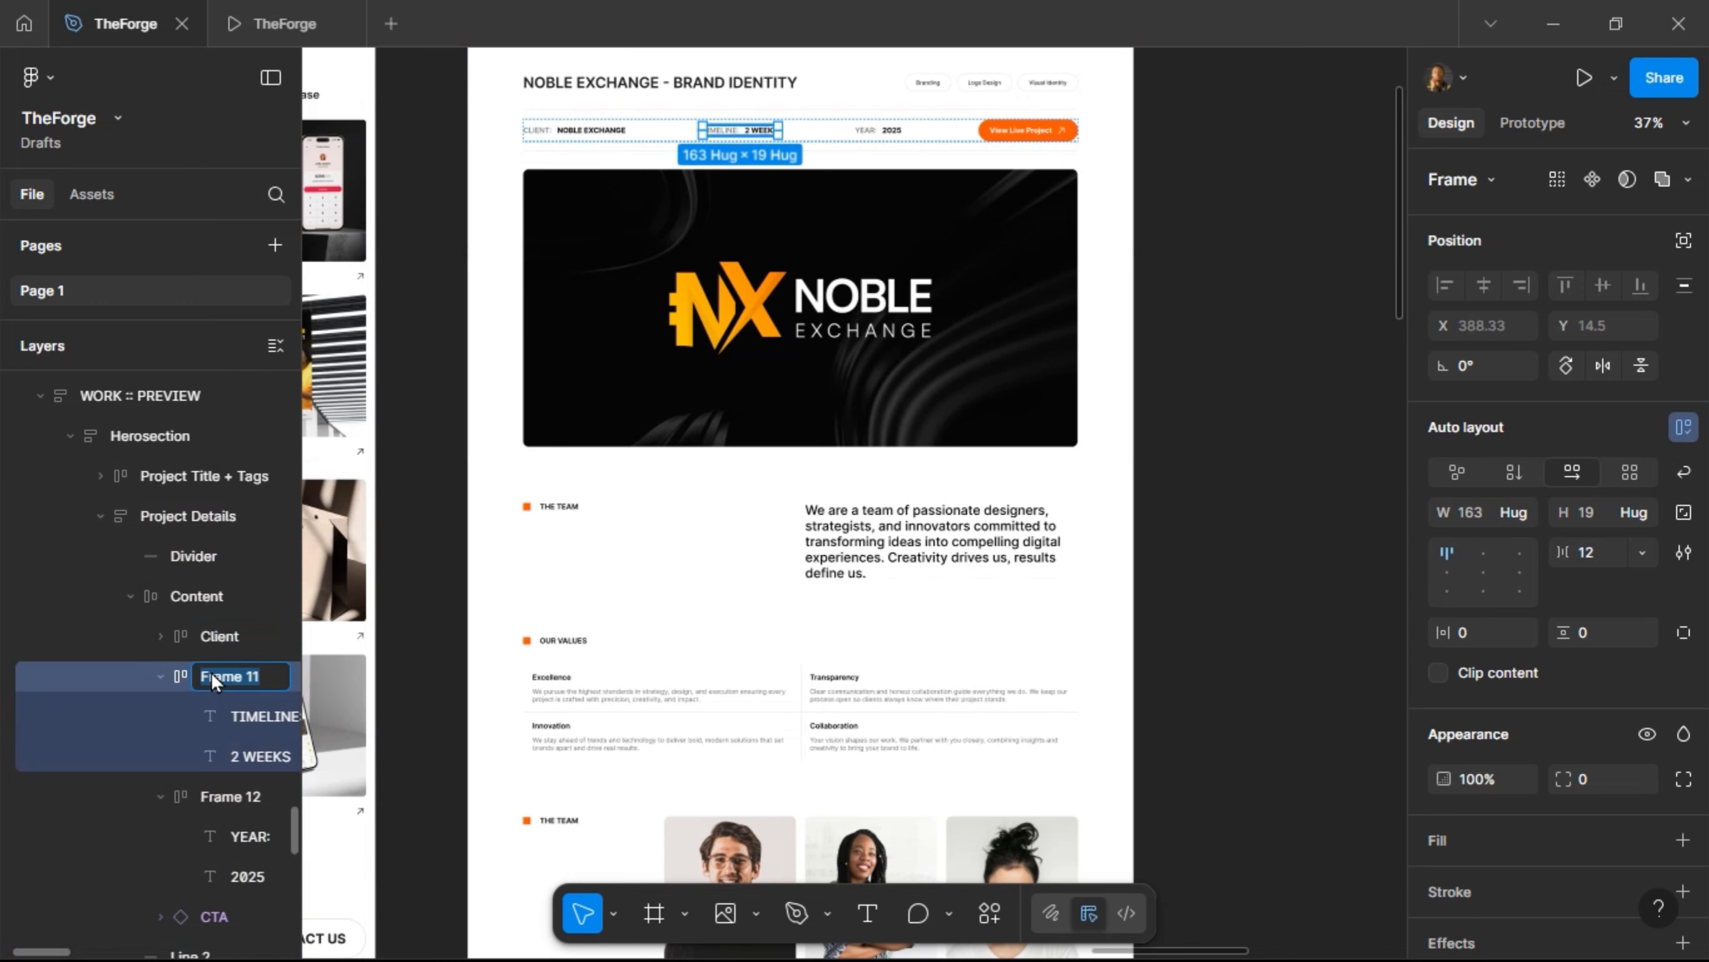
pyautogui.write('Timeline')
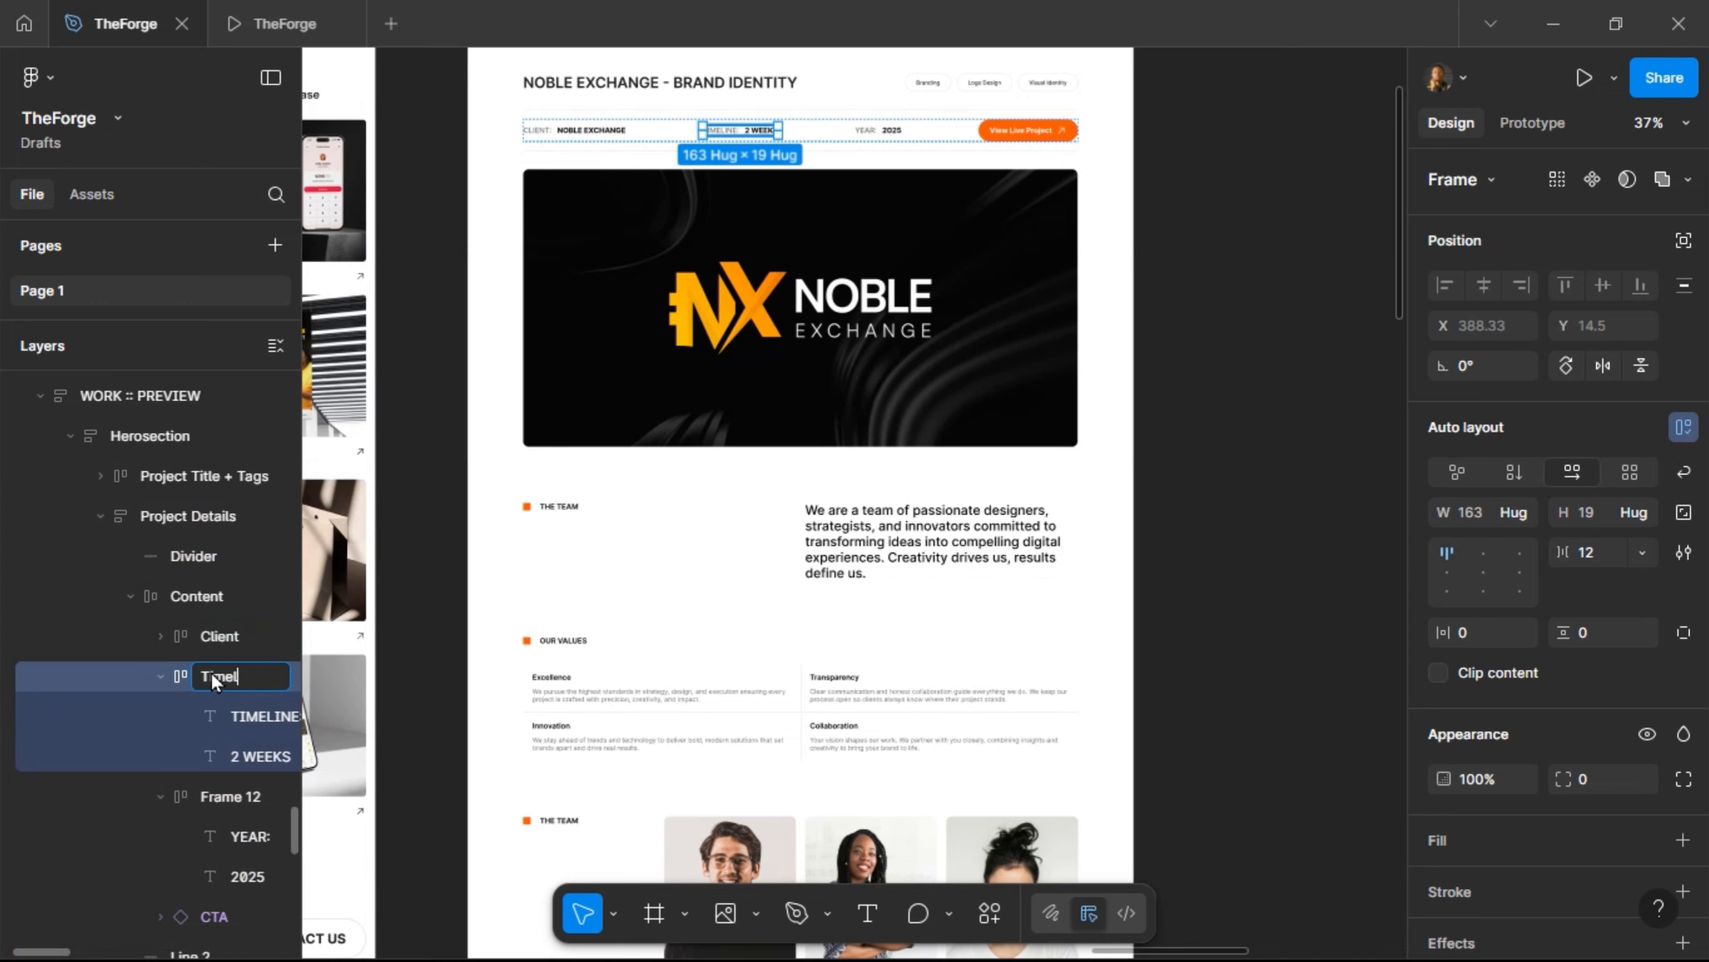
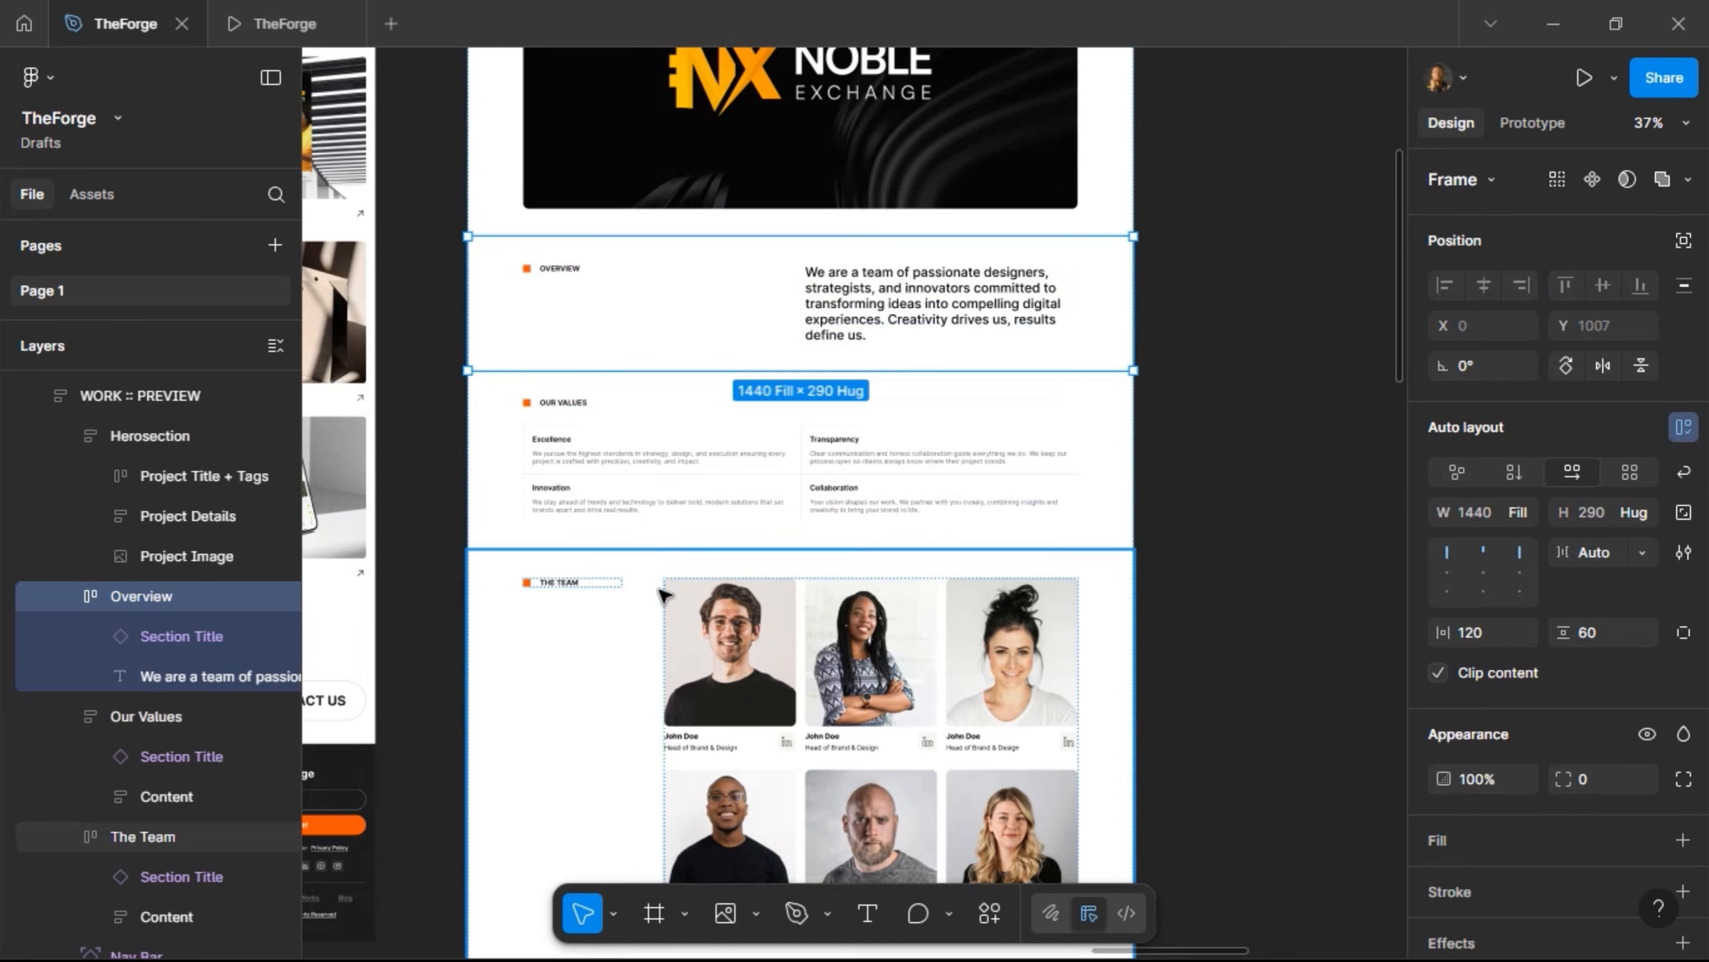
# Delete the Overview, The Team and Contact Us sections from the WORK :: PREVIEW page
pyautogui.scroll(-5, 650, 512)
pyautogui.keyDown('shift'); pyautogui.click(648, 498); pyautogui.keyUp('shift')
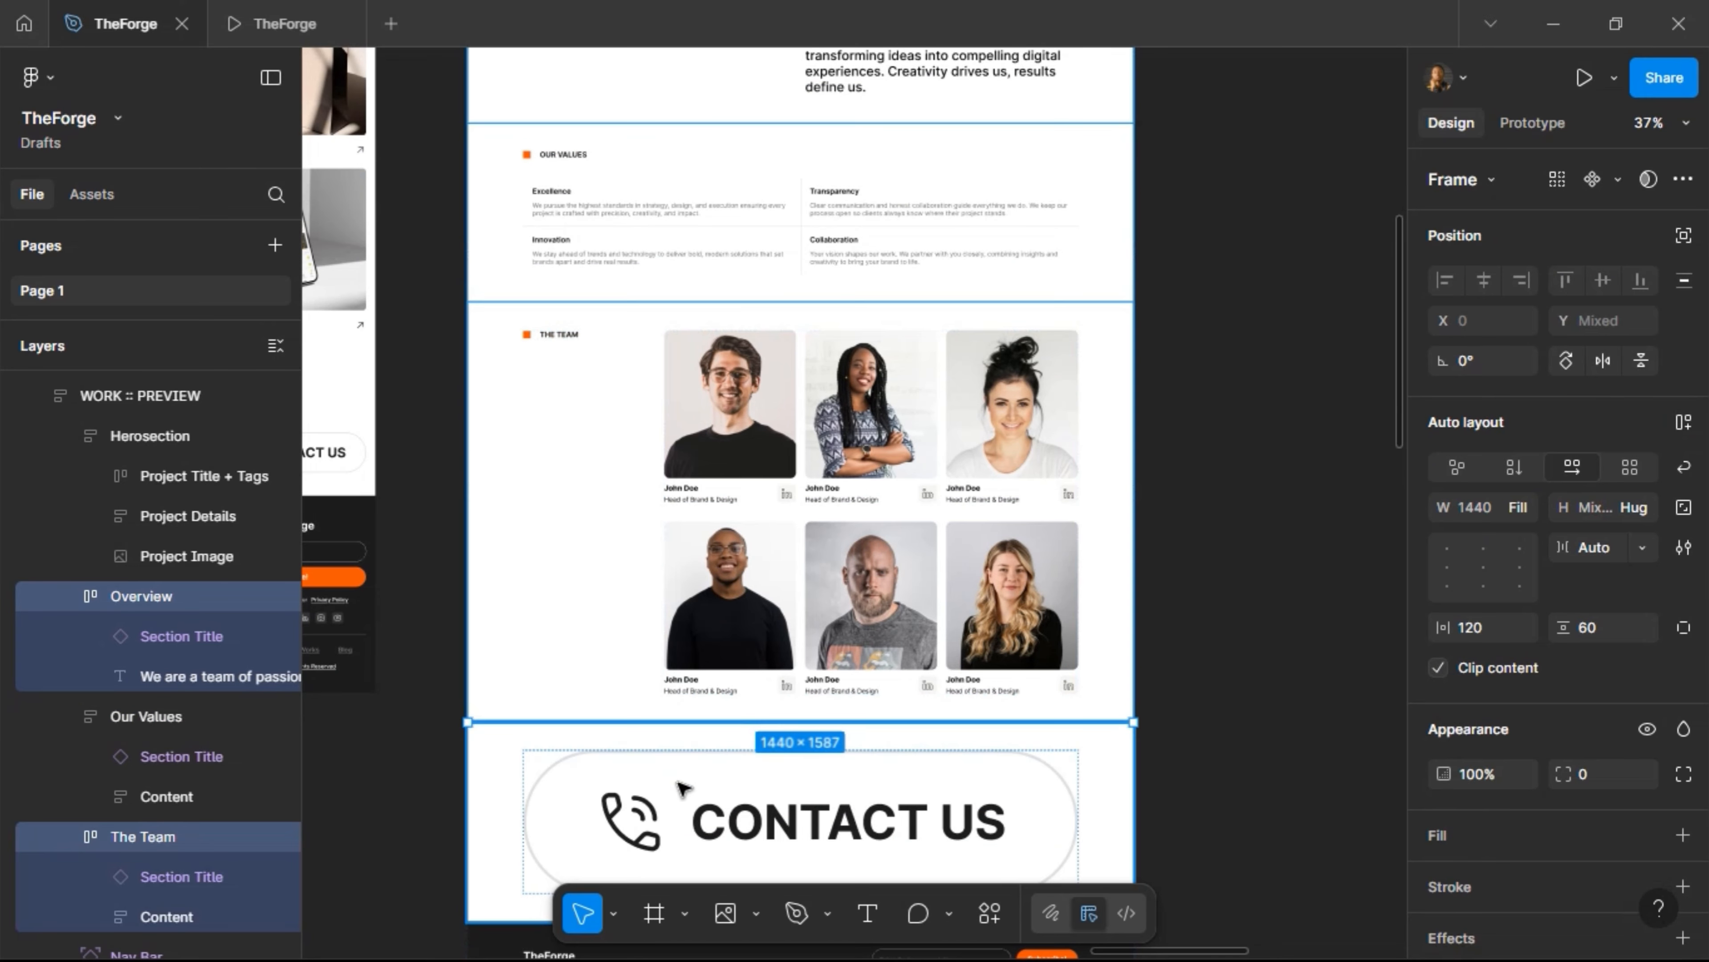
pyautogui.keyDown('shift'); pyautogui.click(758, 781); pyautogui.keyUp('shift')
pyautogui.press('Delete')
pyautogui.scroll(7, 707, 512)
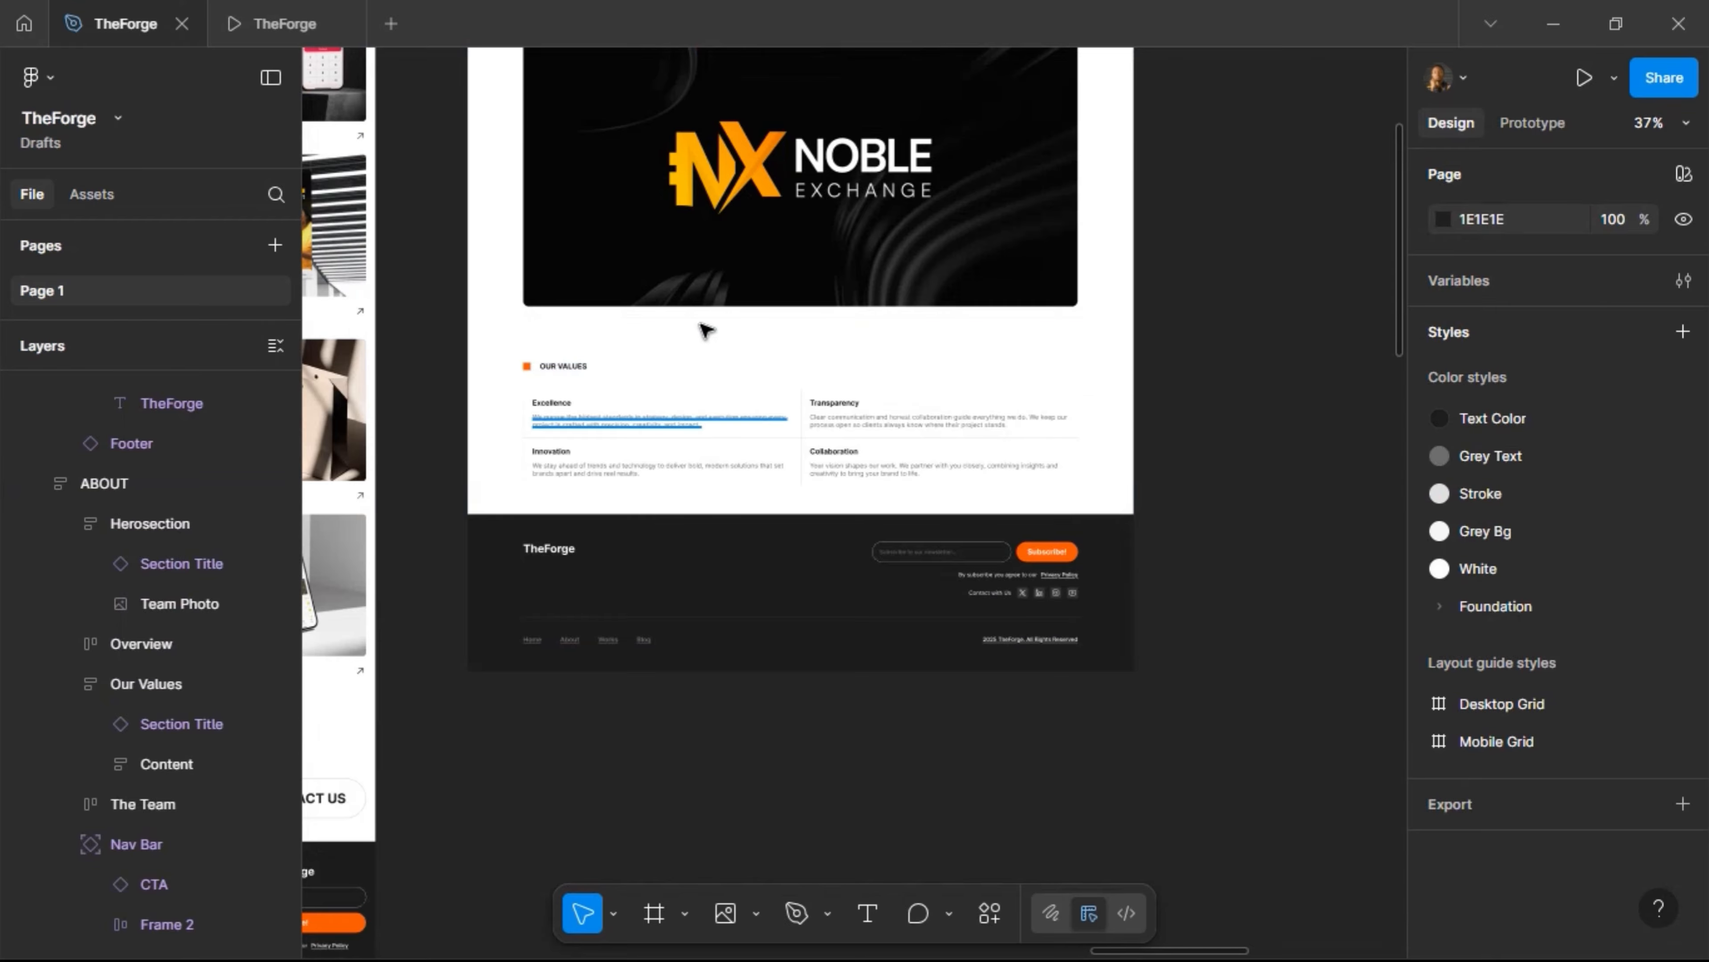
# Undo the section deletion, and delete only the Our Values, The Team and Contact Us sections from the WORK :: PREVIEW page
pyautogui.hotkey('ctrl', 'z')
pyautogui.click(710, 546)
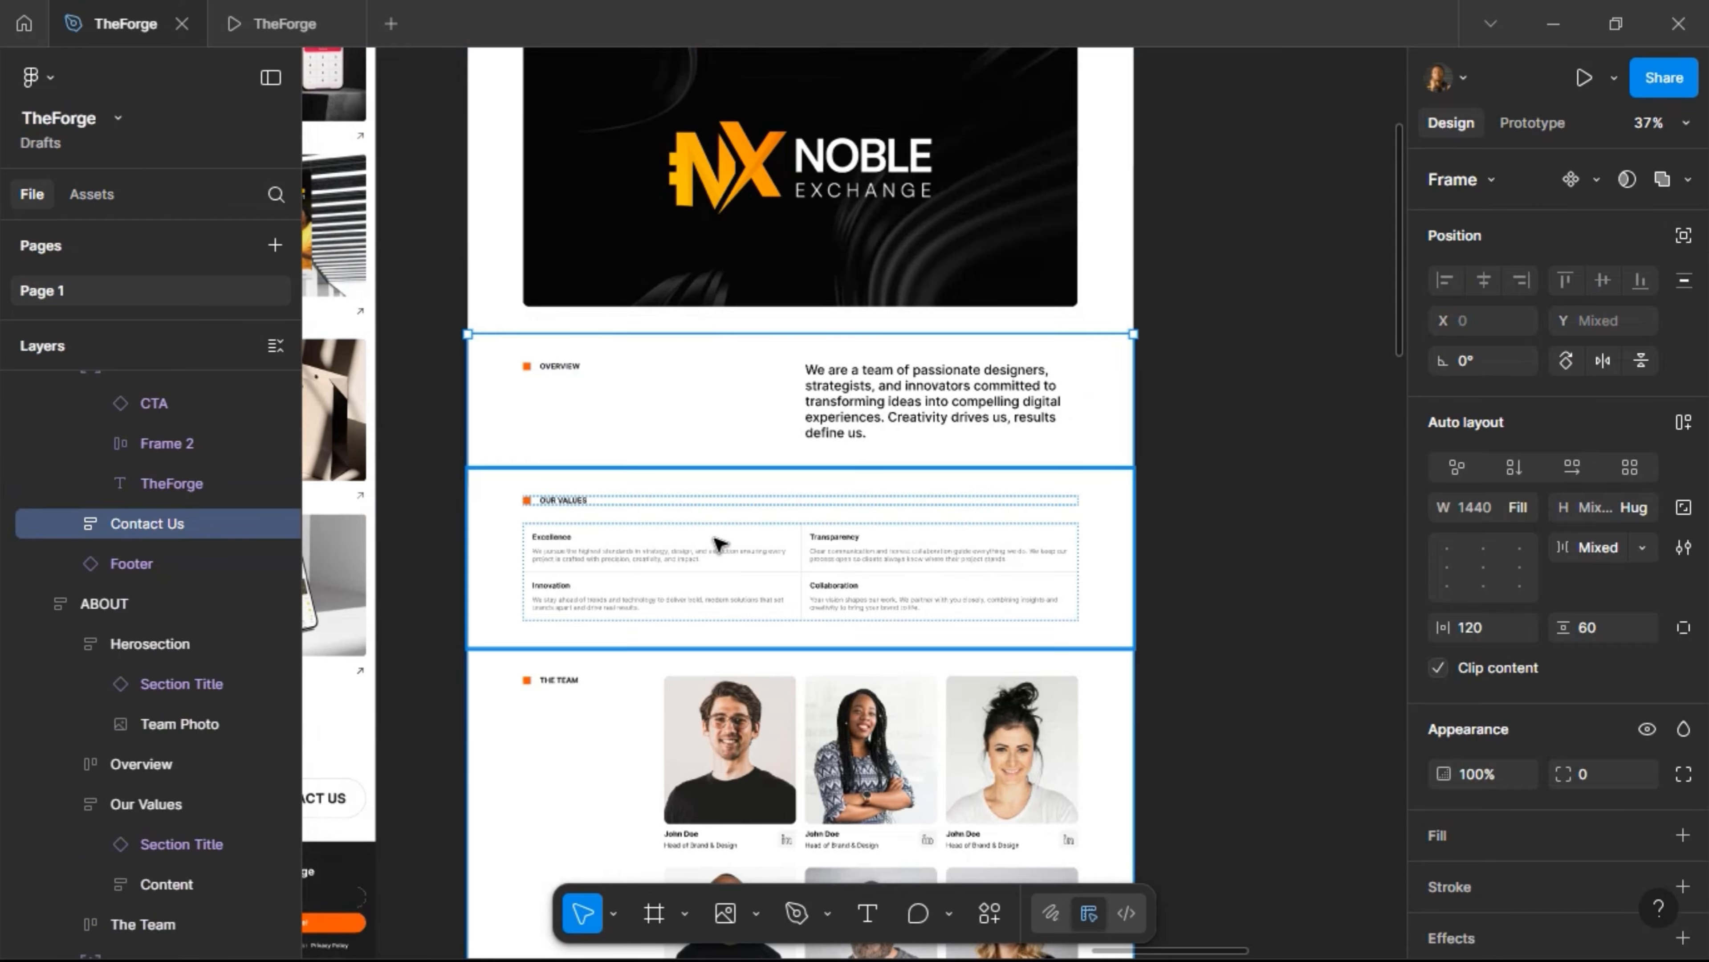
pyautogui.keyDown('shift'); pyautogui.click(687, 713); pyautogui.keyUp('shift')
pyautogui.scroll(-9, 782, 446)
pyautogui.keyDown('shift'); pyautogui.click(762, 653); pyautogui.keyUp('shift')
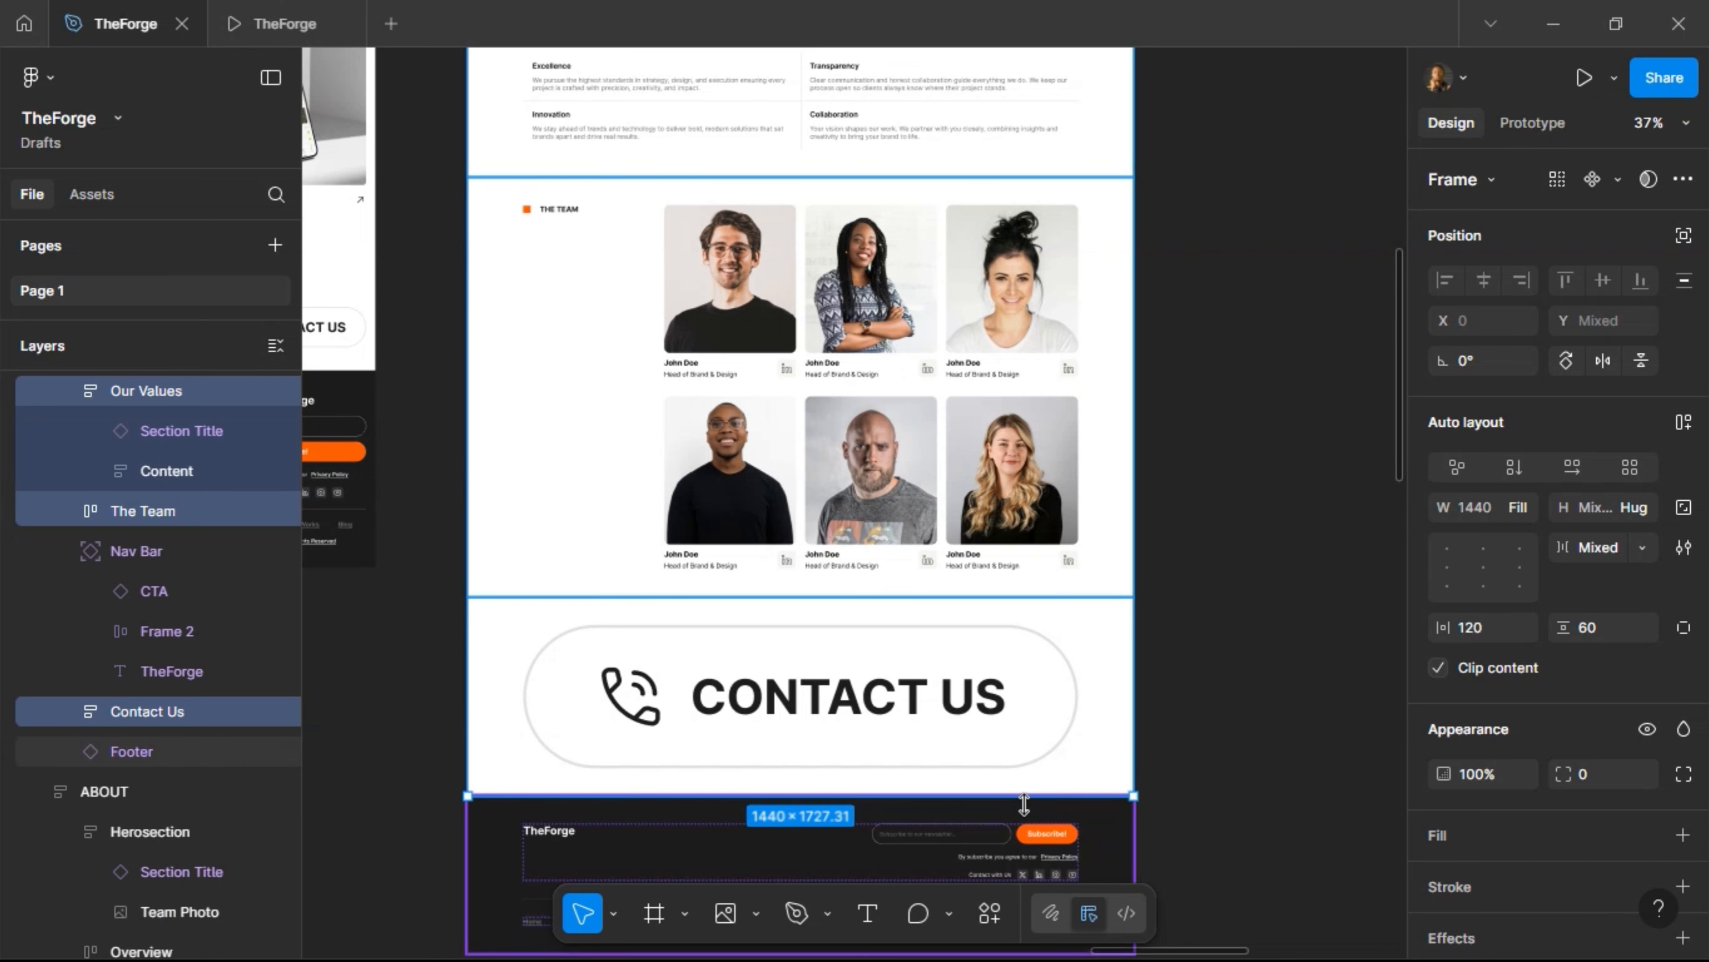
pyautogui.press('Delete')
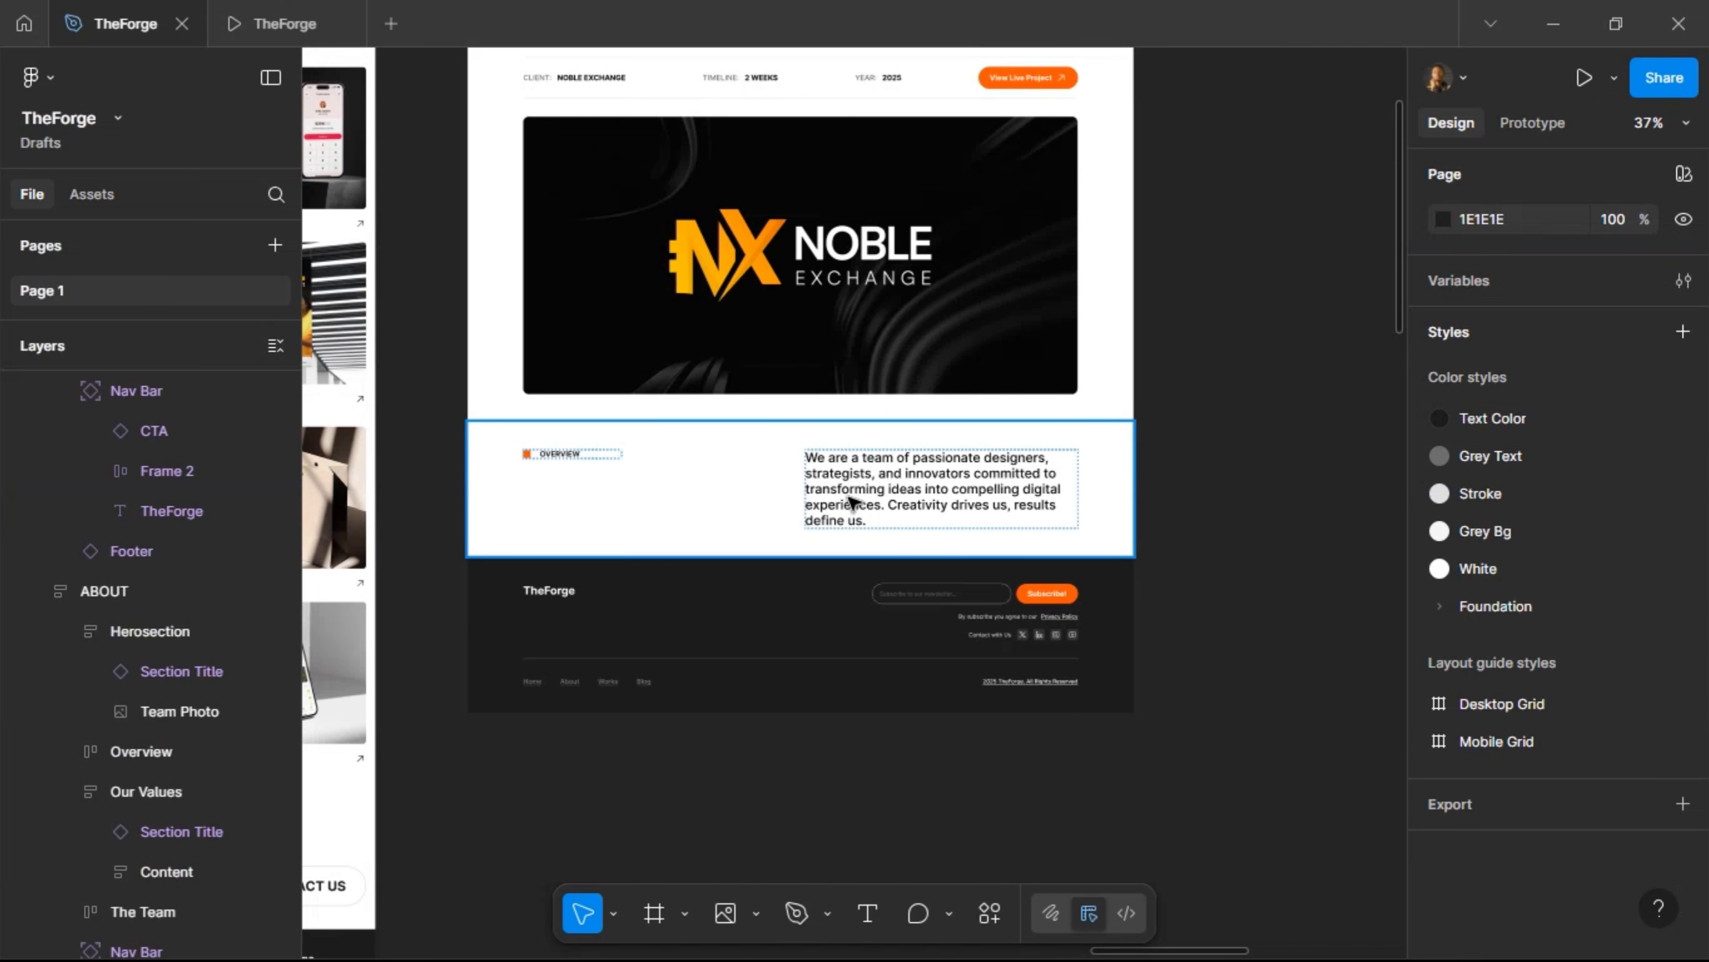
# Apply the Desktop Grid layout guide style to the WORK :: PREVIEW frame
pyautogui.scroll(2, 598, 311)
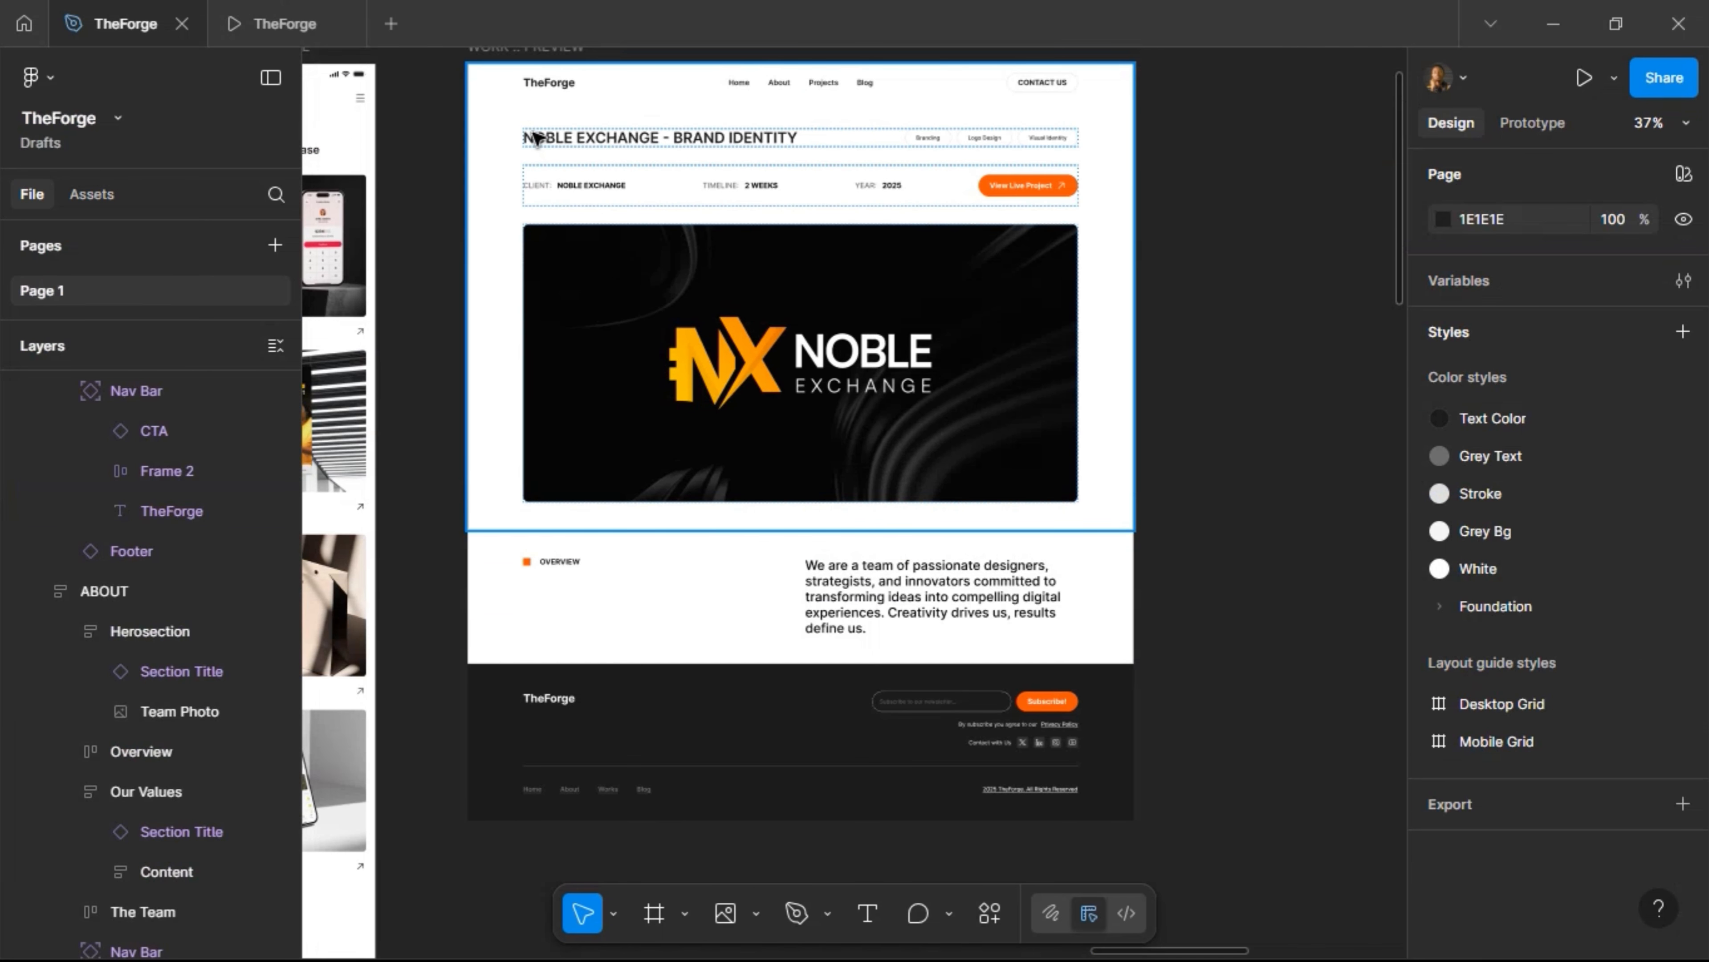
pyautogui.scroll(1, 542, 131)
pyautogui.click(547, 81)
pyautogui.scroll(-8, 1529, 612)
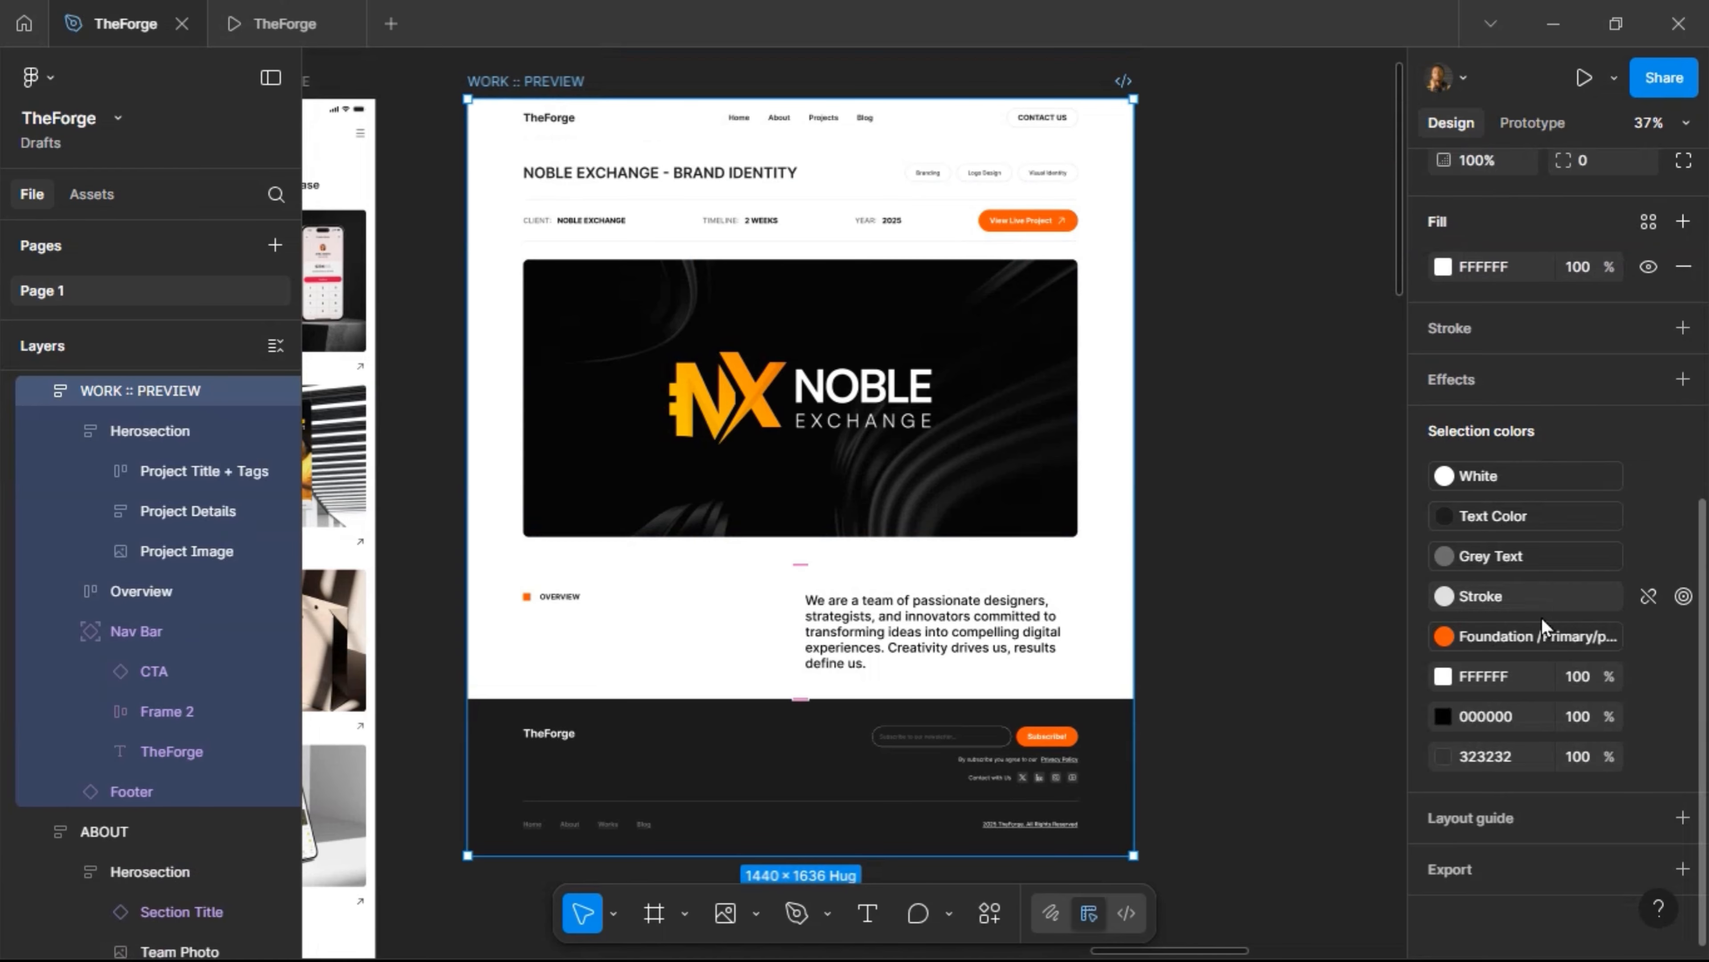
pyautogui.click(1649, 818)
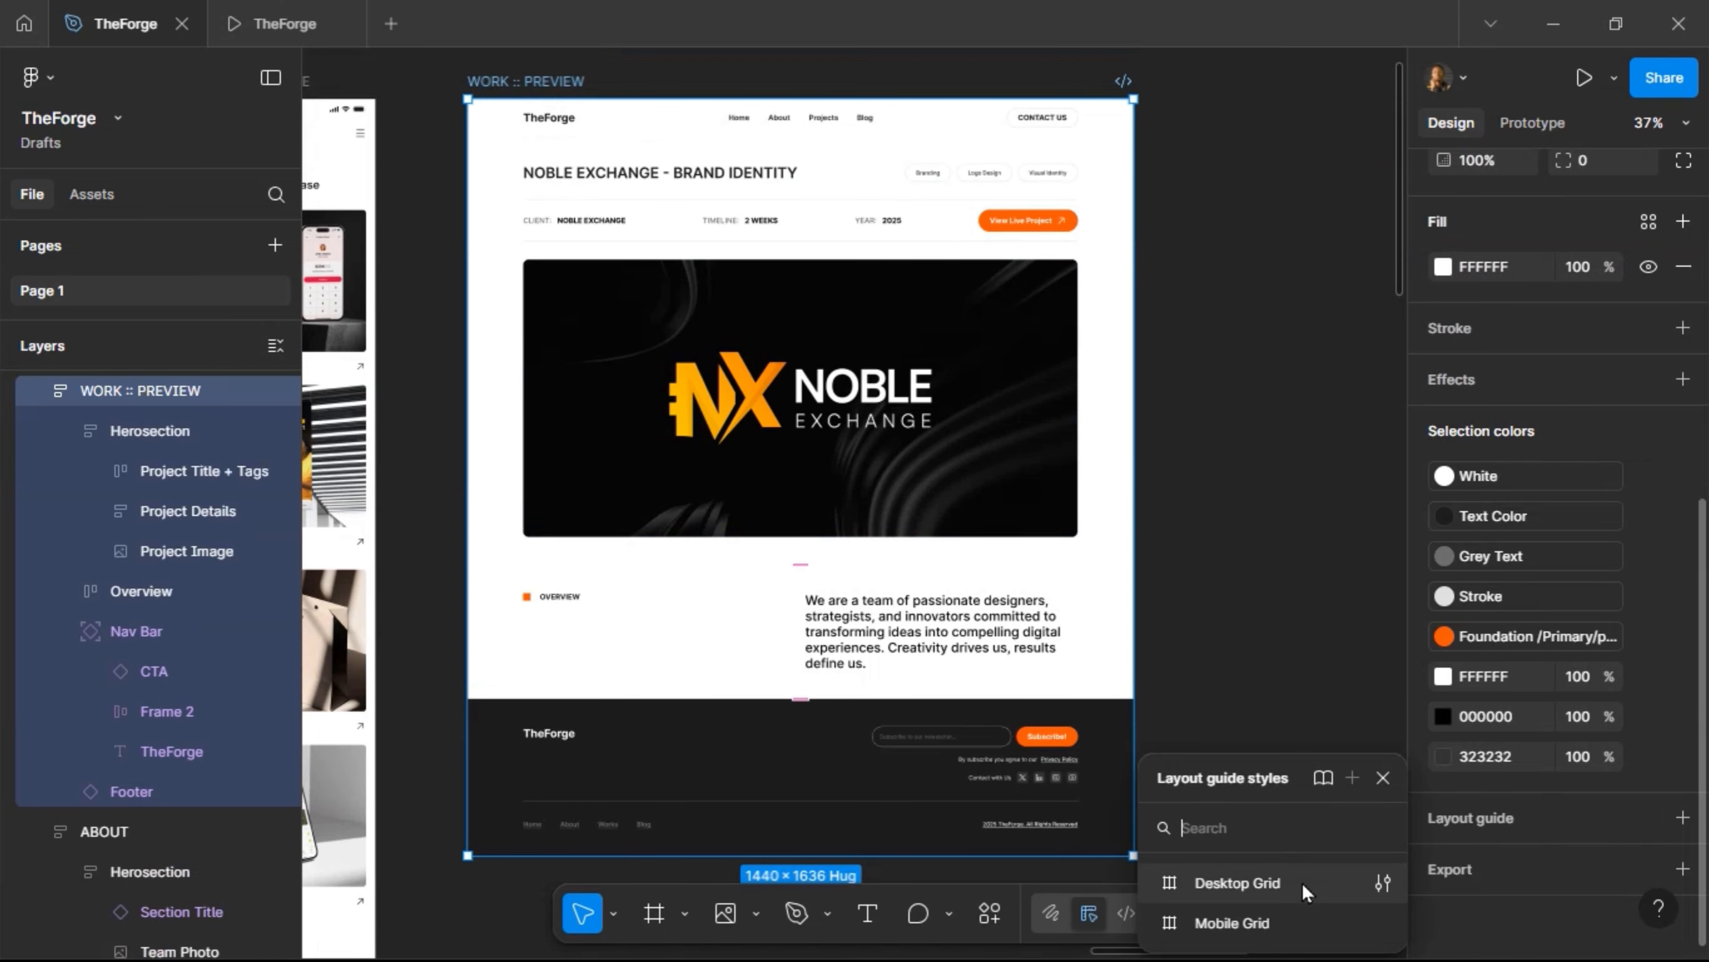
pyautogui.click(1302, 881)
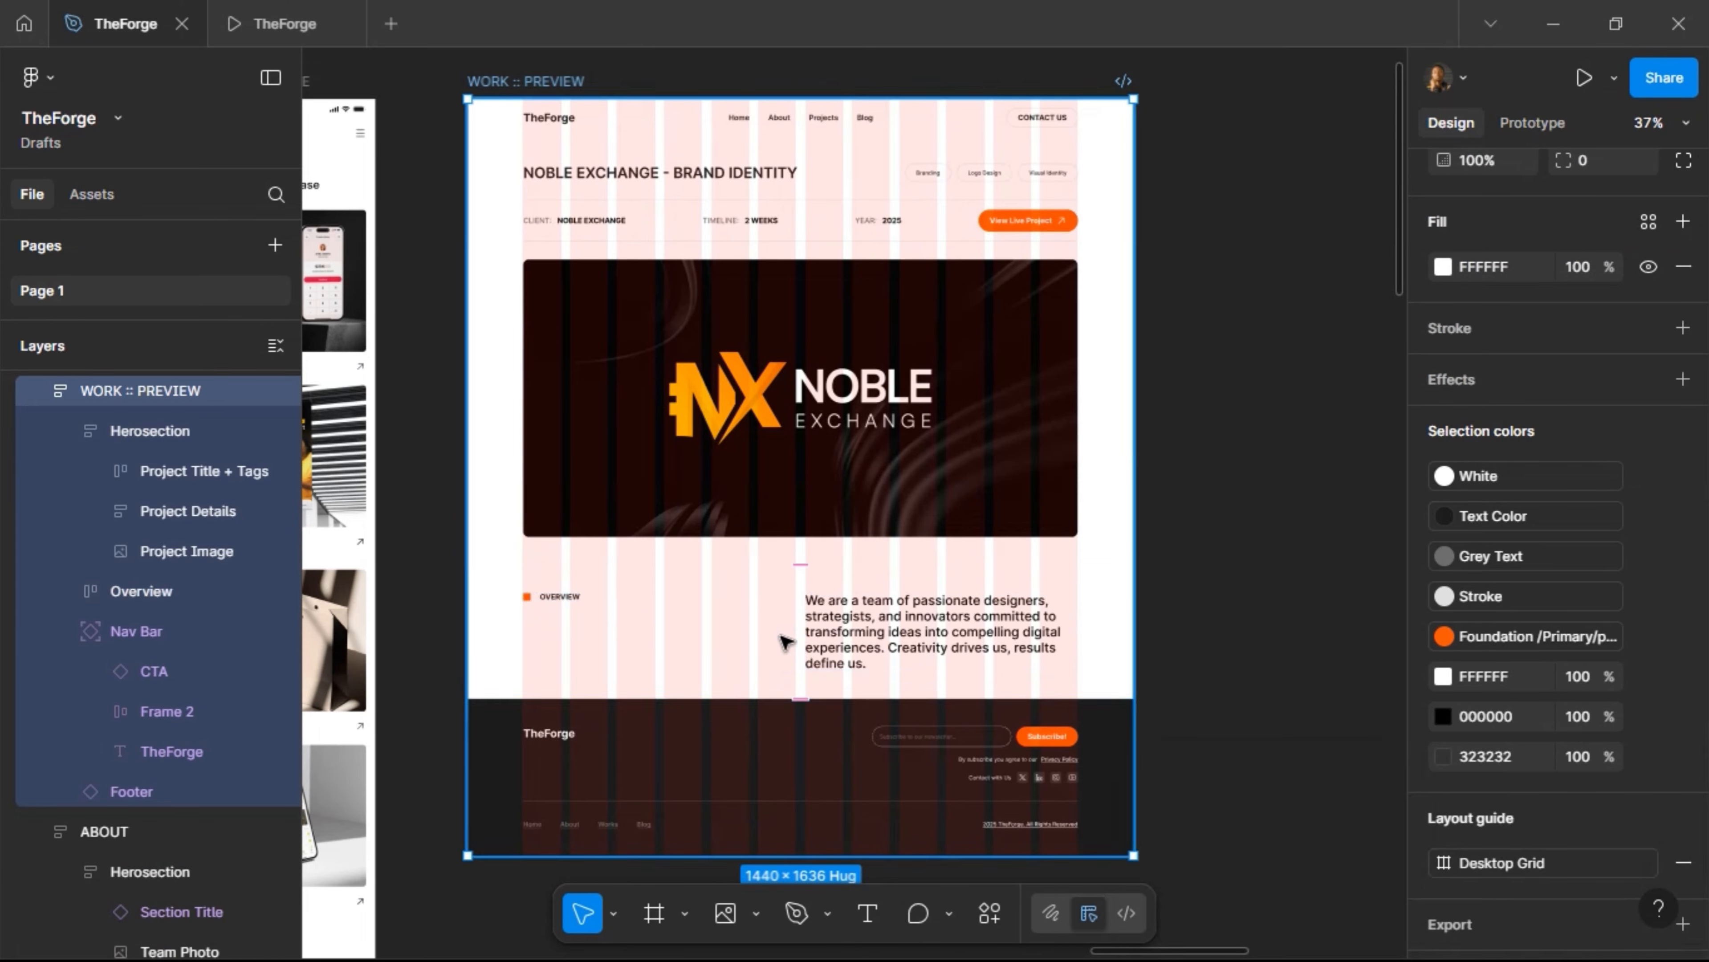
# Widen the Overview paragraph to 692 by extending its left edge to the start of a grid column
pyautogui.keyDown('ctrl'); pyautogui.scroll(5, 786, 641); pyautogui.keyUp('ctrl')
pyautogui.click(870, 586)
pyautogui.click(850, 608)
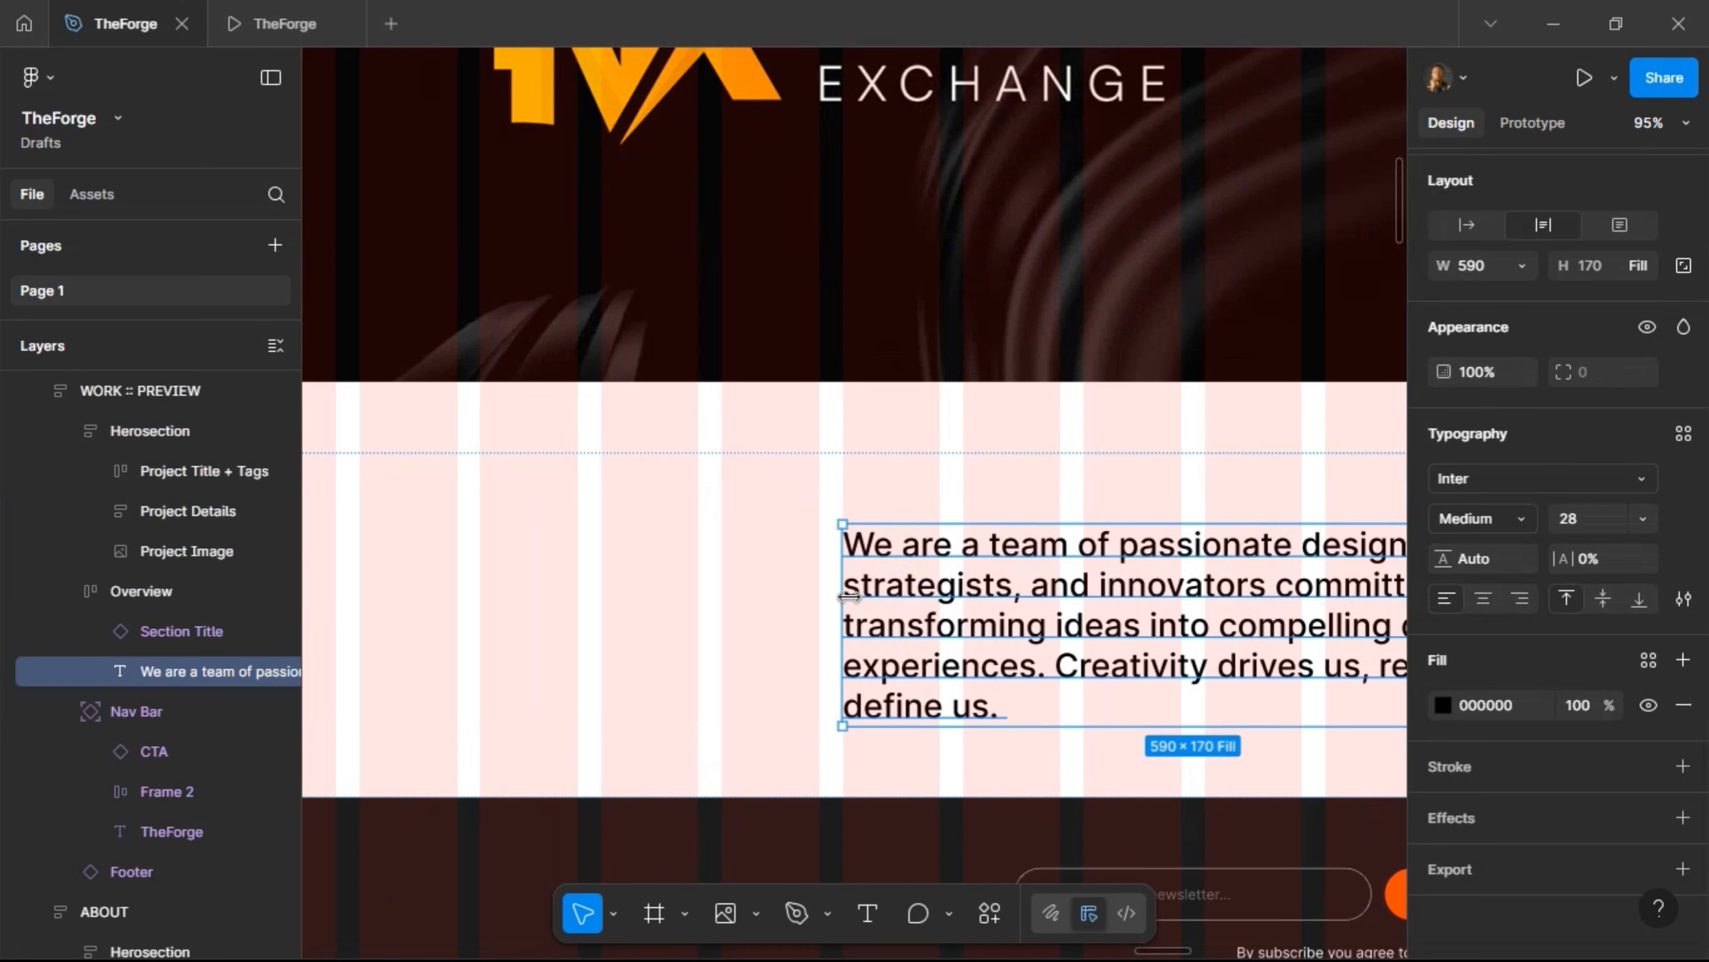
pyautogui.moveTo(842, 594); pyautogui.dragTo(731, 593)
pyautogui.keyDown('ctrl'); pyautogui.scroll(8, 756, 590); pyautogui.keyUp('ctrl')
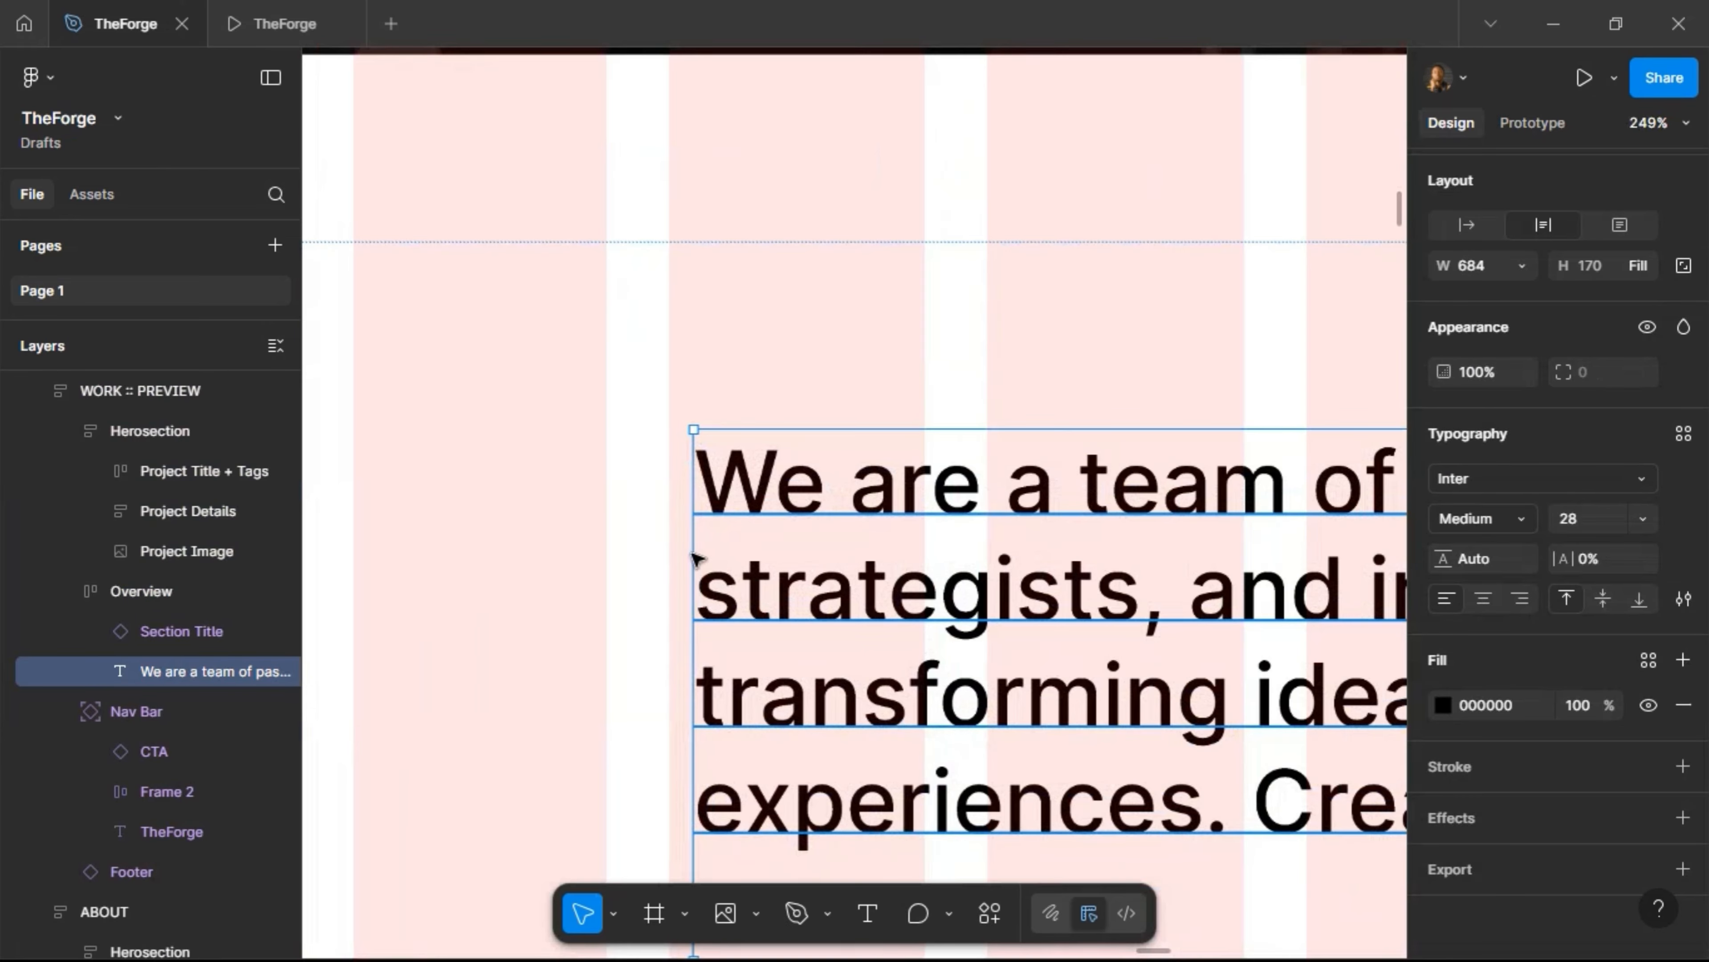
pyautogui.moveTo(738, 464); pyautogui.dragTo(624, 457)
pyautogui.keyDown('ctrl'); pyautogui.scroll(10, 687, 455); pyautogui.keyUp('ctrl')
pyautogui.keyDown('ctrl'); pyautogui.scroll(-3, 748, 465); pyautogui.keyUp('ctrl')
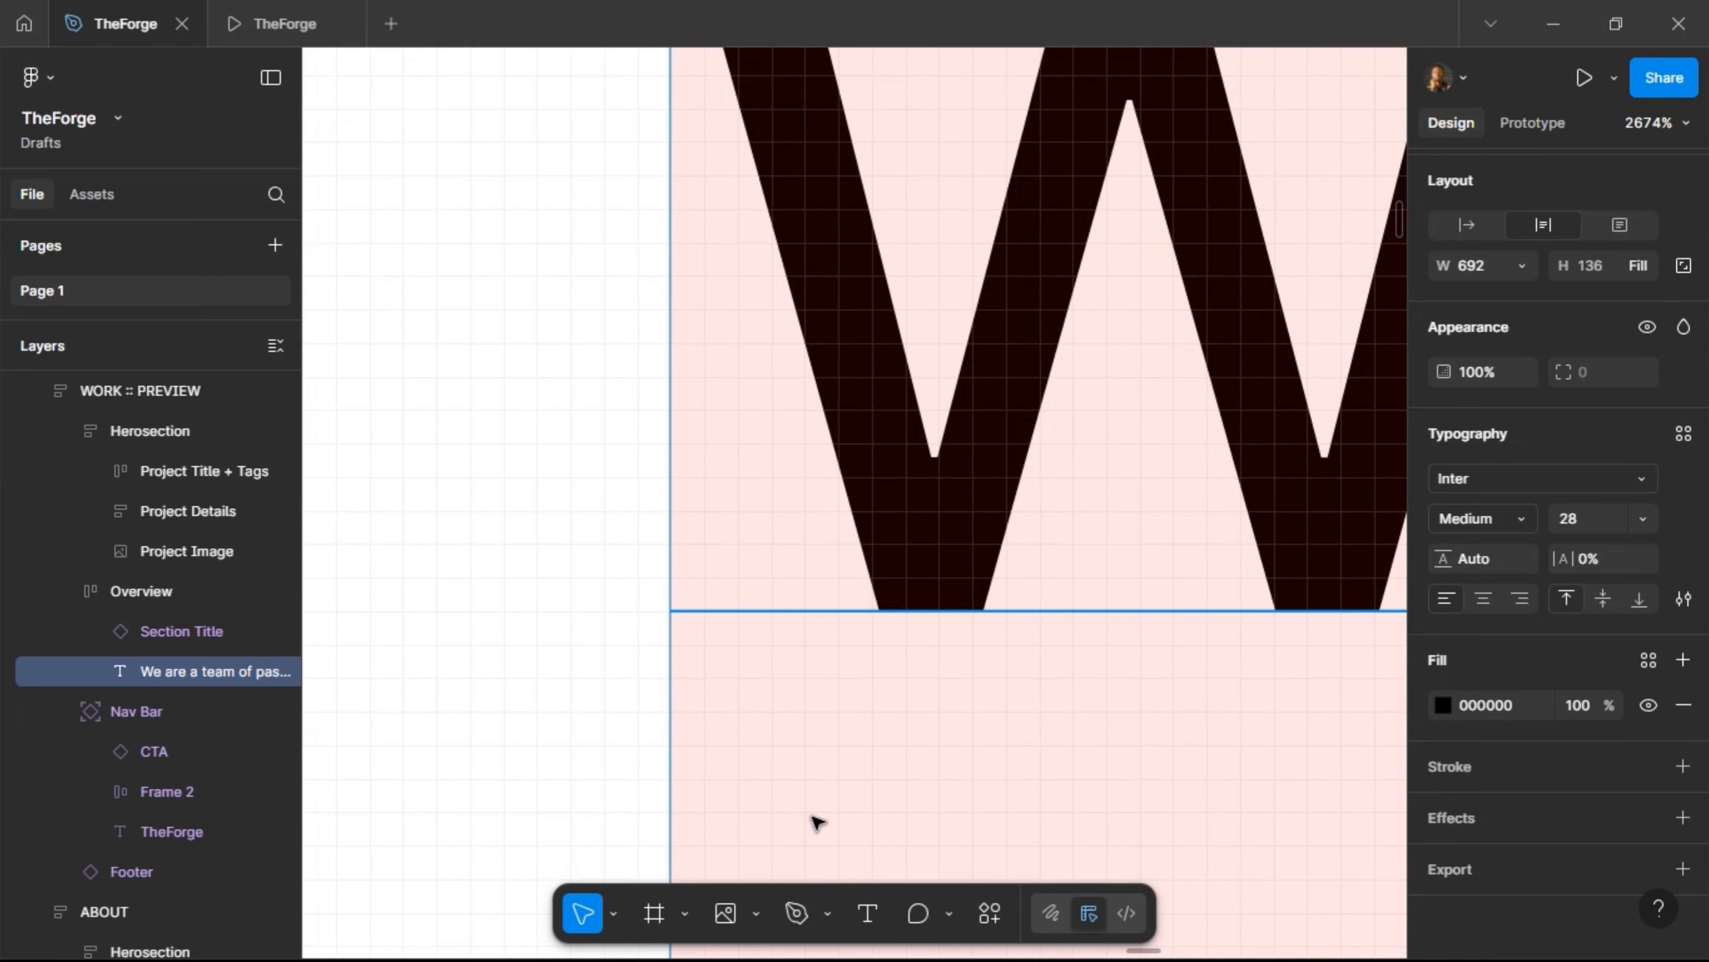
pyautogui.keyDown('ctrl'); pyautogui.scroll(-15, 813, 816); pyautogui.keyUp('ctrl')
pyautogui.keyDown('ctrl'); pyautogui.scroll(-4, 802, 335); pyautogui.keyUp('ctrl')
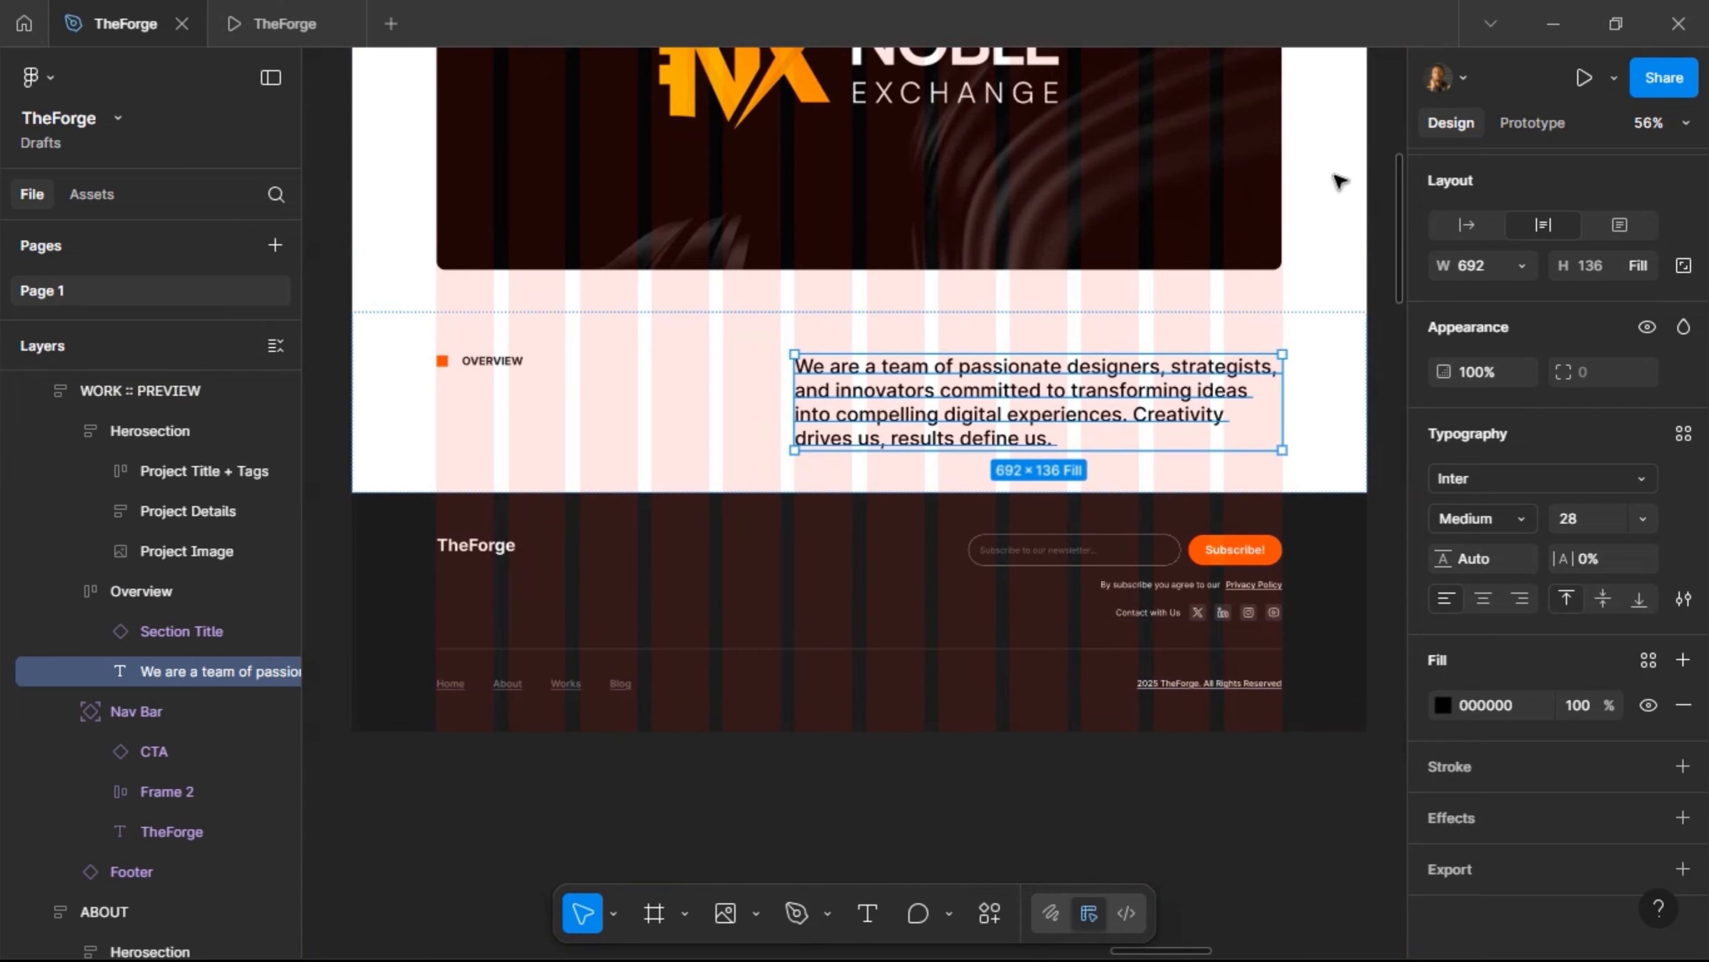
# Switch to the sticky note and copy the Overview paragraph under Work Preview
pyautogui.click(1552, 24)
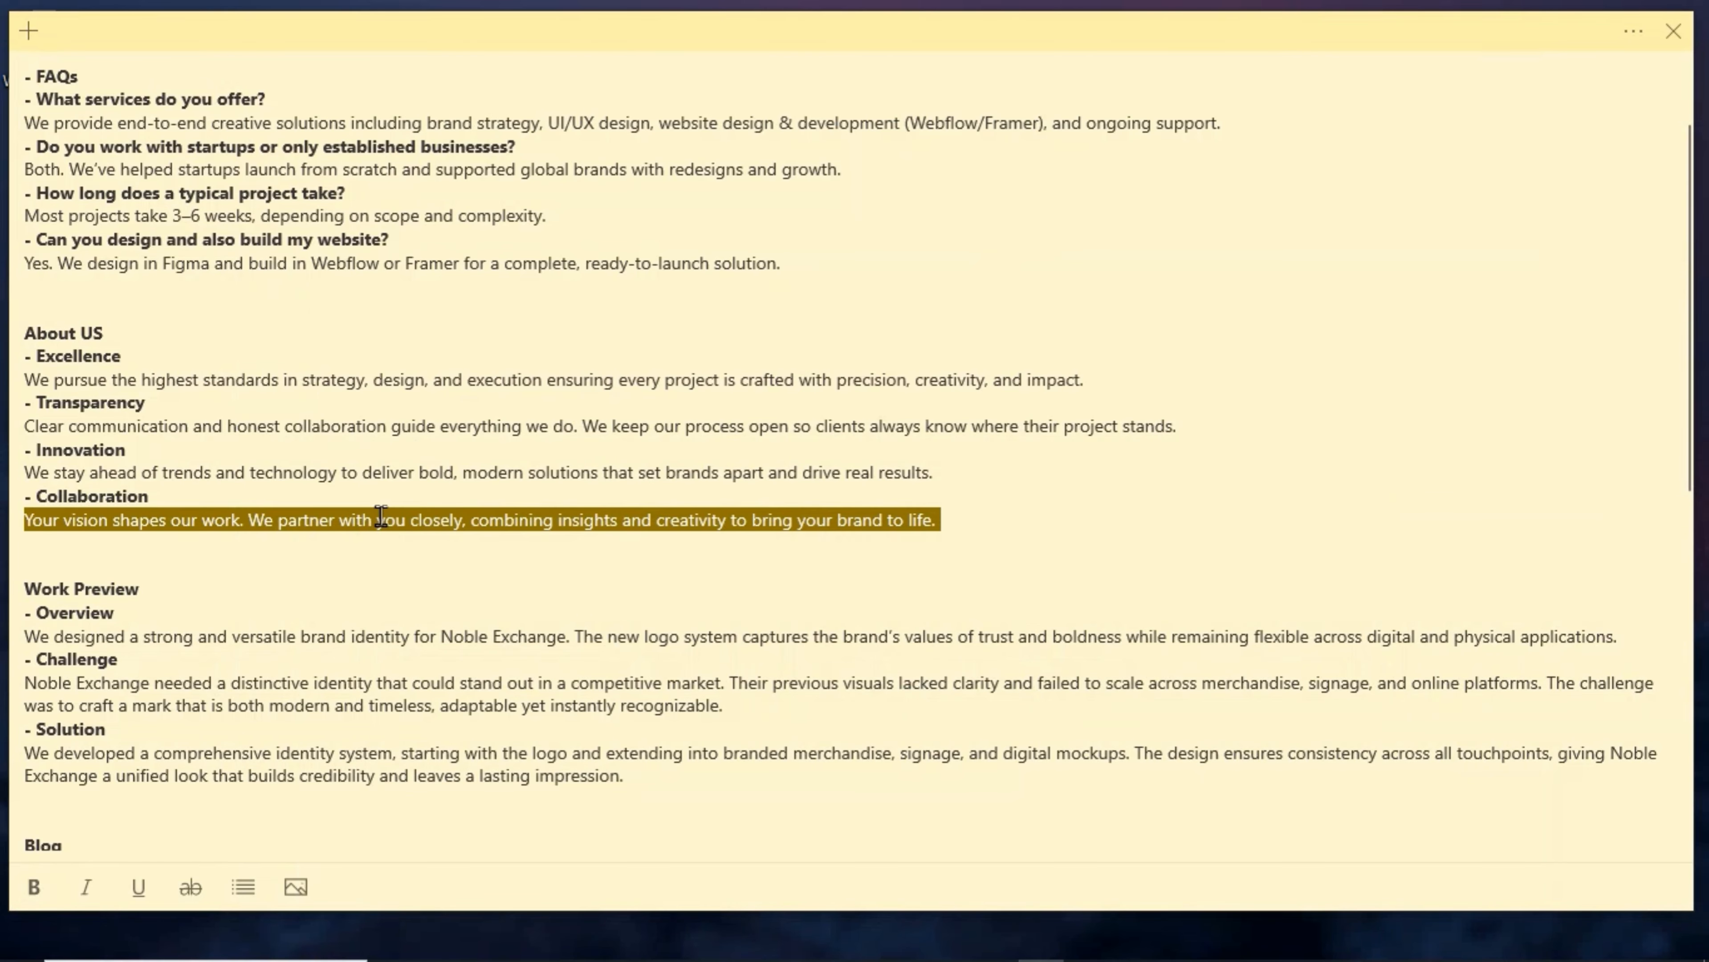
pyautogui.click(259, 551)
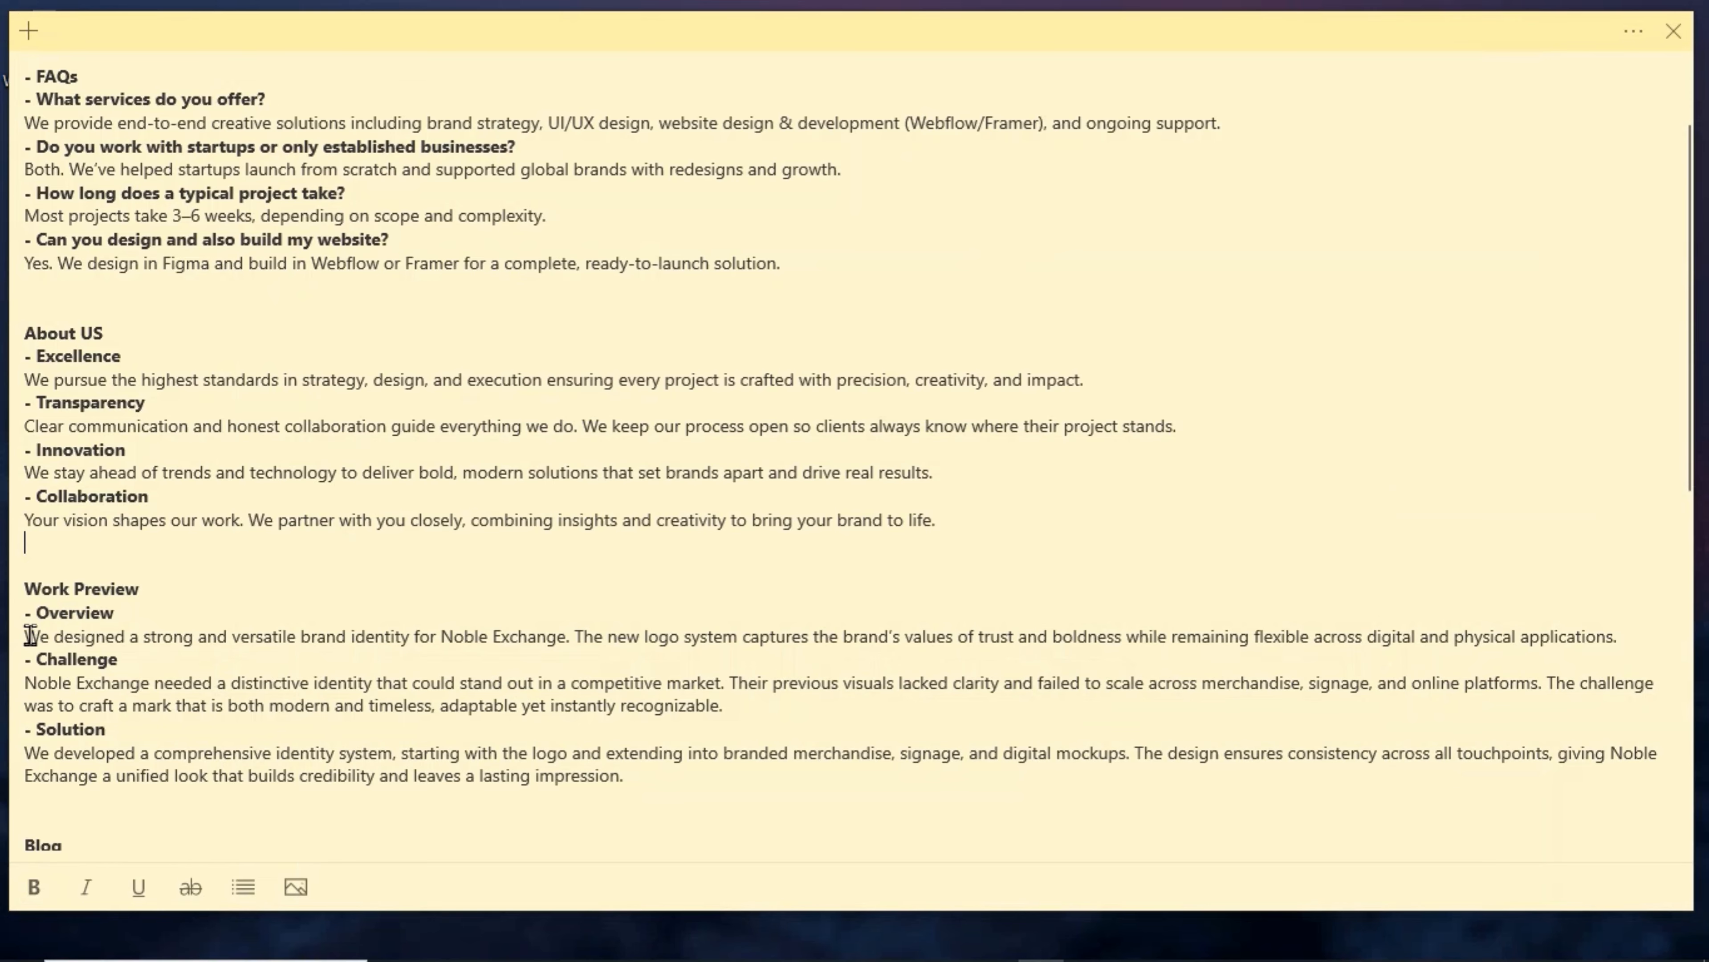
pyautogui.moveTo(27, 636); pyautogui.dragTo(1641, 645)
pyautogui.hotkey('ctrl', 'c')
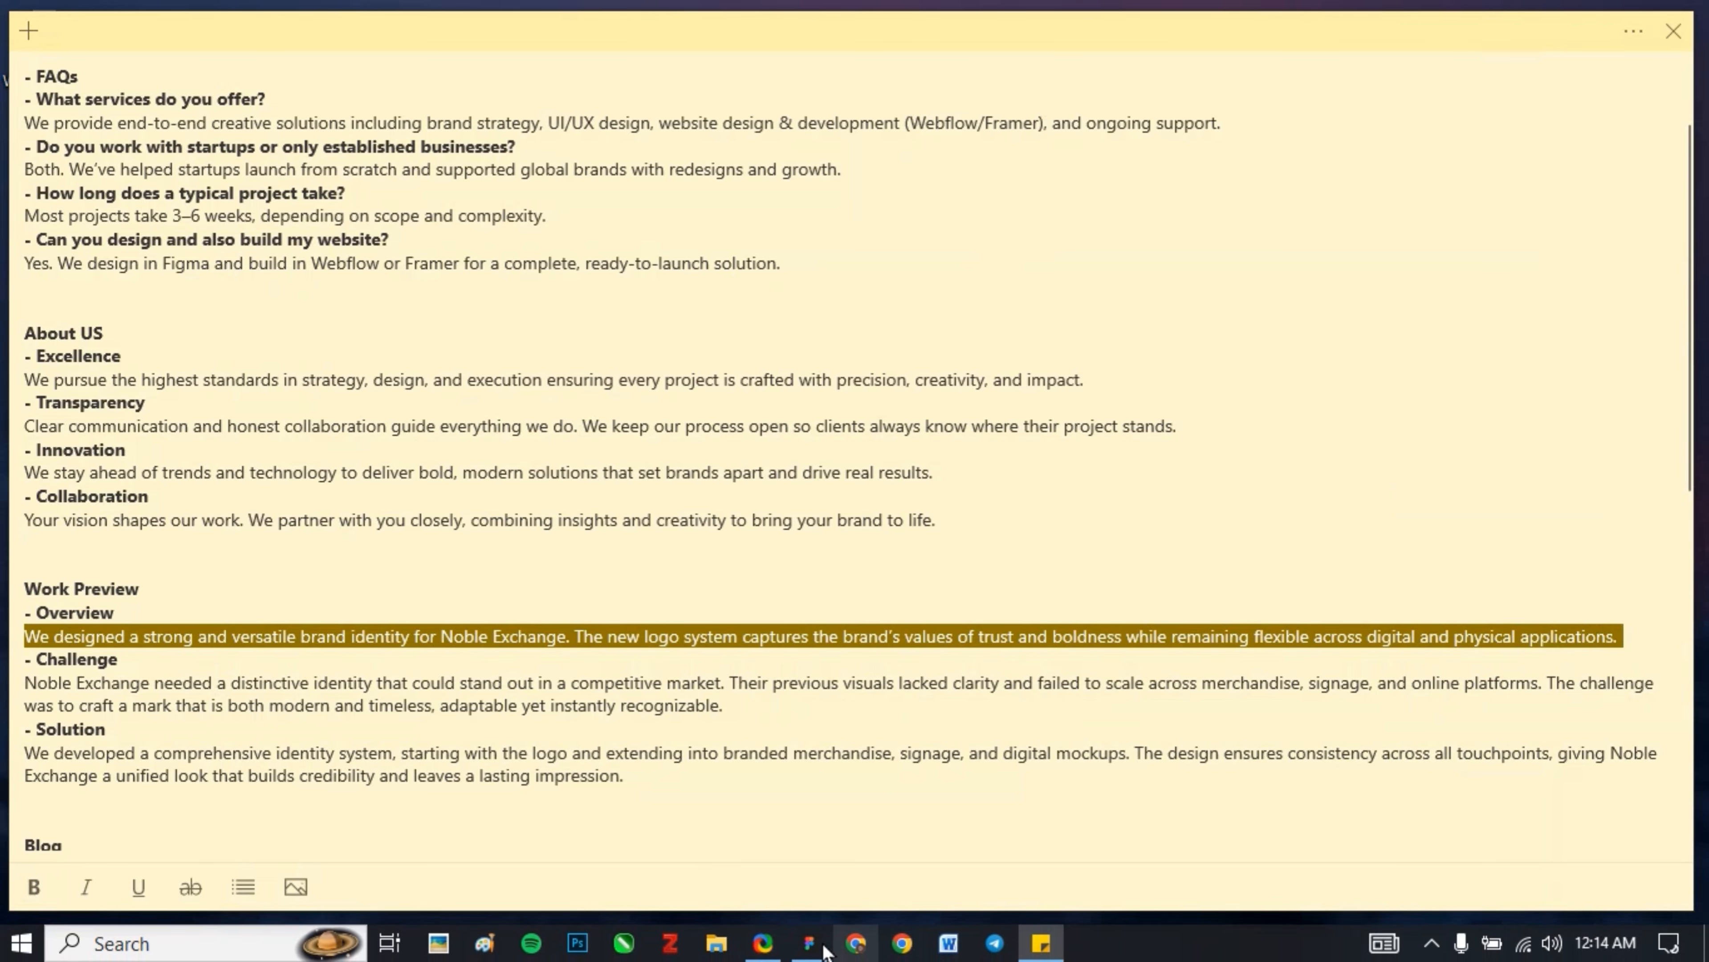
# Switch back to Figma and replace the Overview section's paragraph with the copied Noble Exchange text, without a trailing line
pyautogui.click(832, 945)
pyautogui.doubleClick(852, 441)
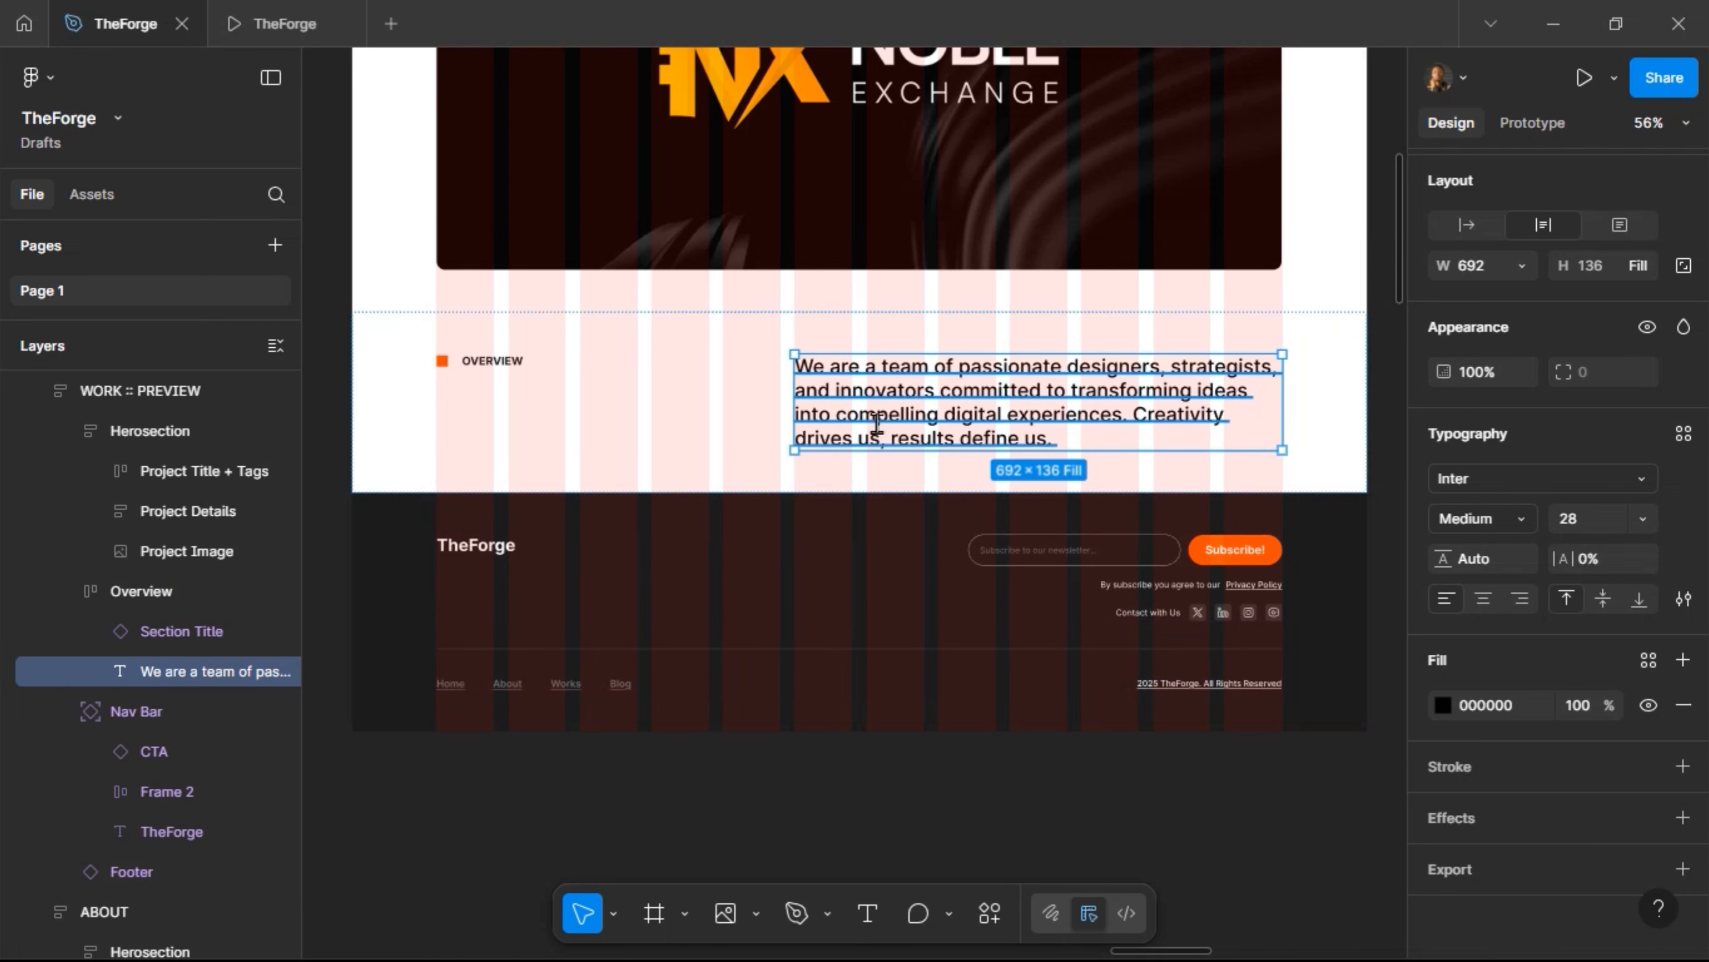
pyautogui.hotkey('ctrl', 'v')
pyautogui.press('BackSpace')
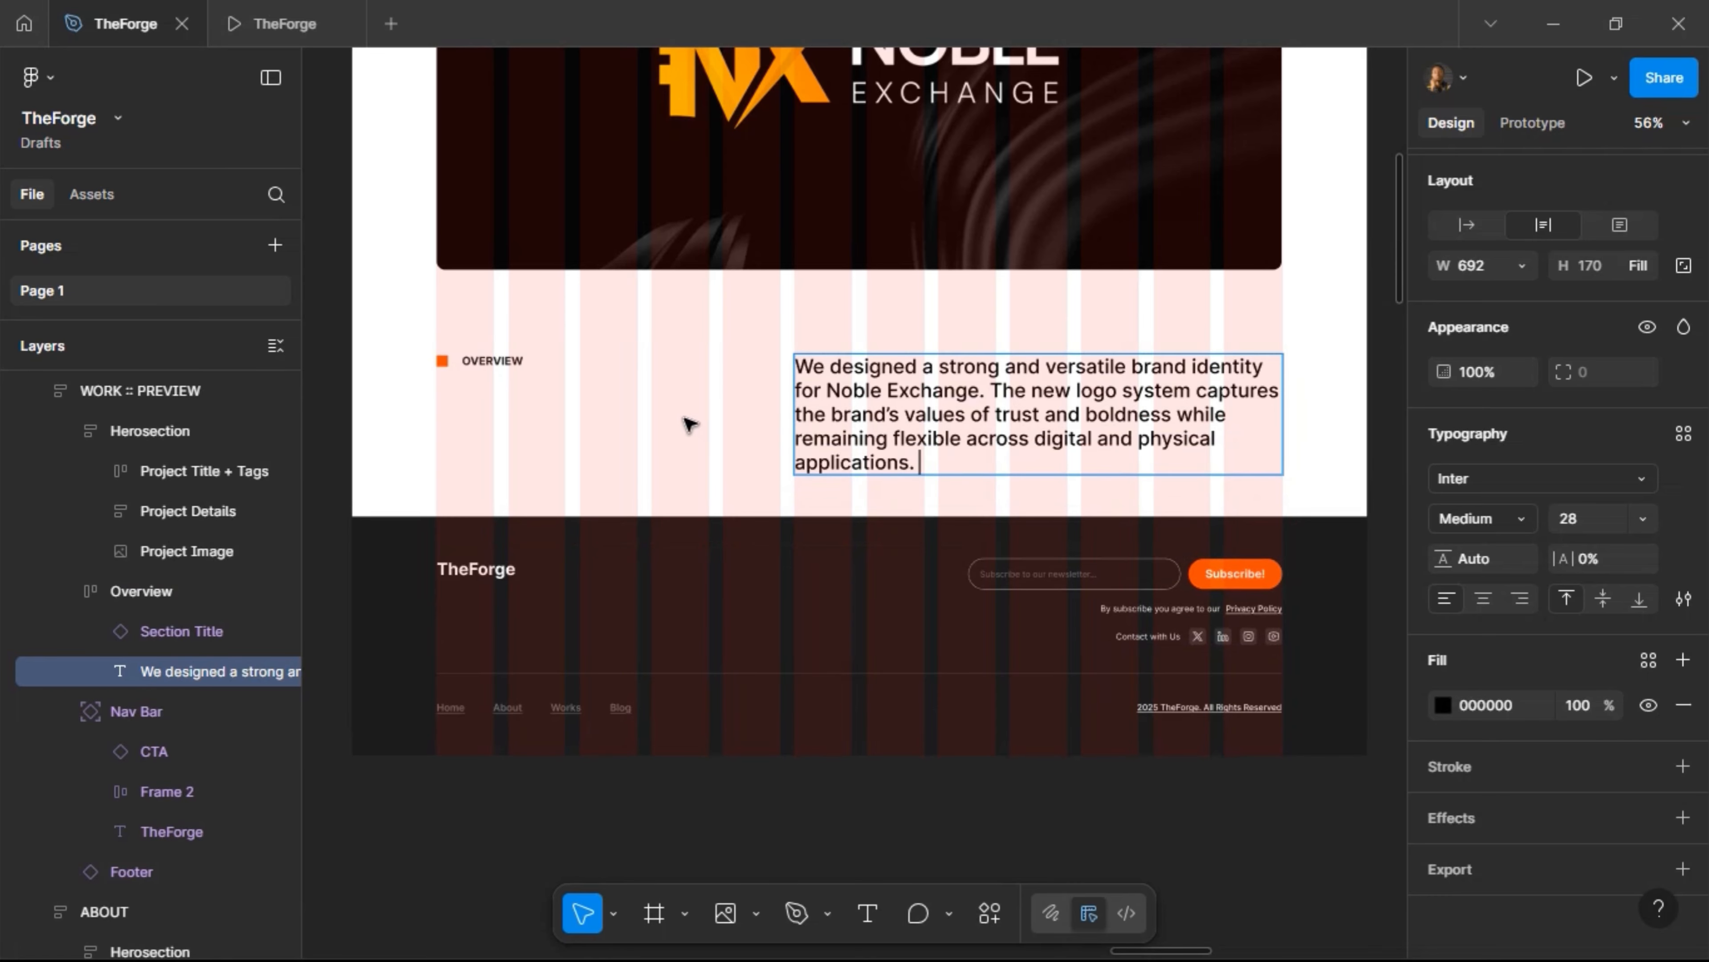
pyautogui.press('Escape')
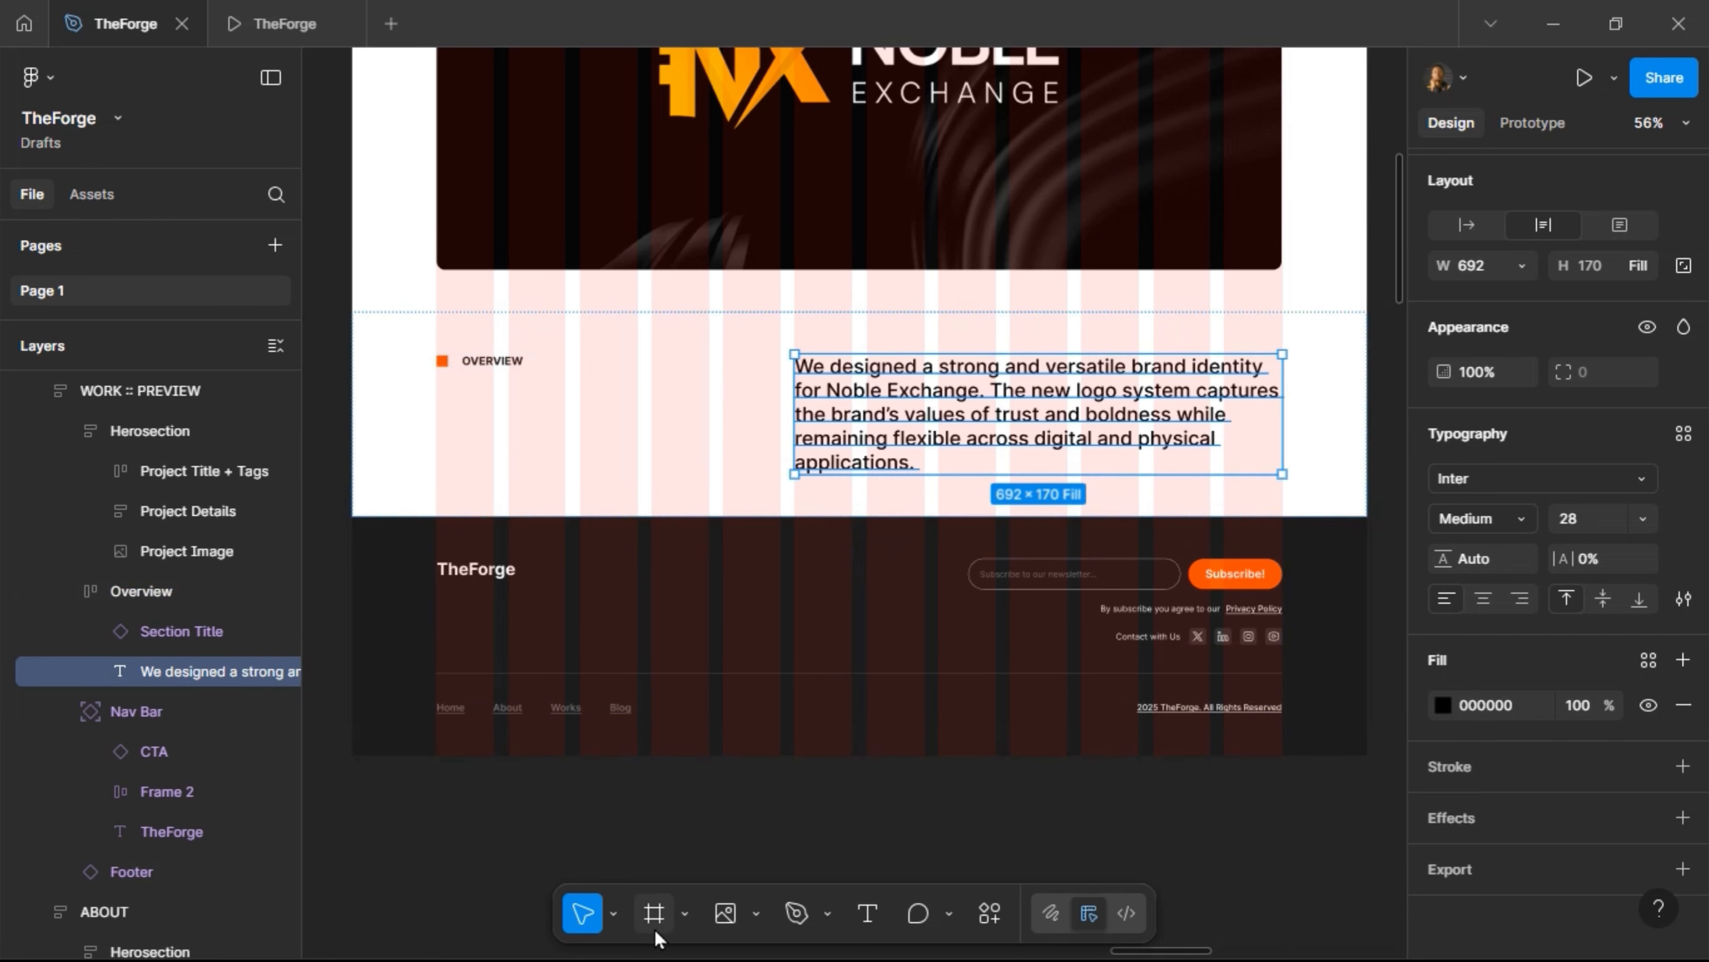
# Draw a rectangle about 620 × 366 in the Overview section, delete it and restore it
pyautogui.click(757, 916)
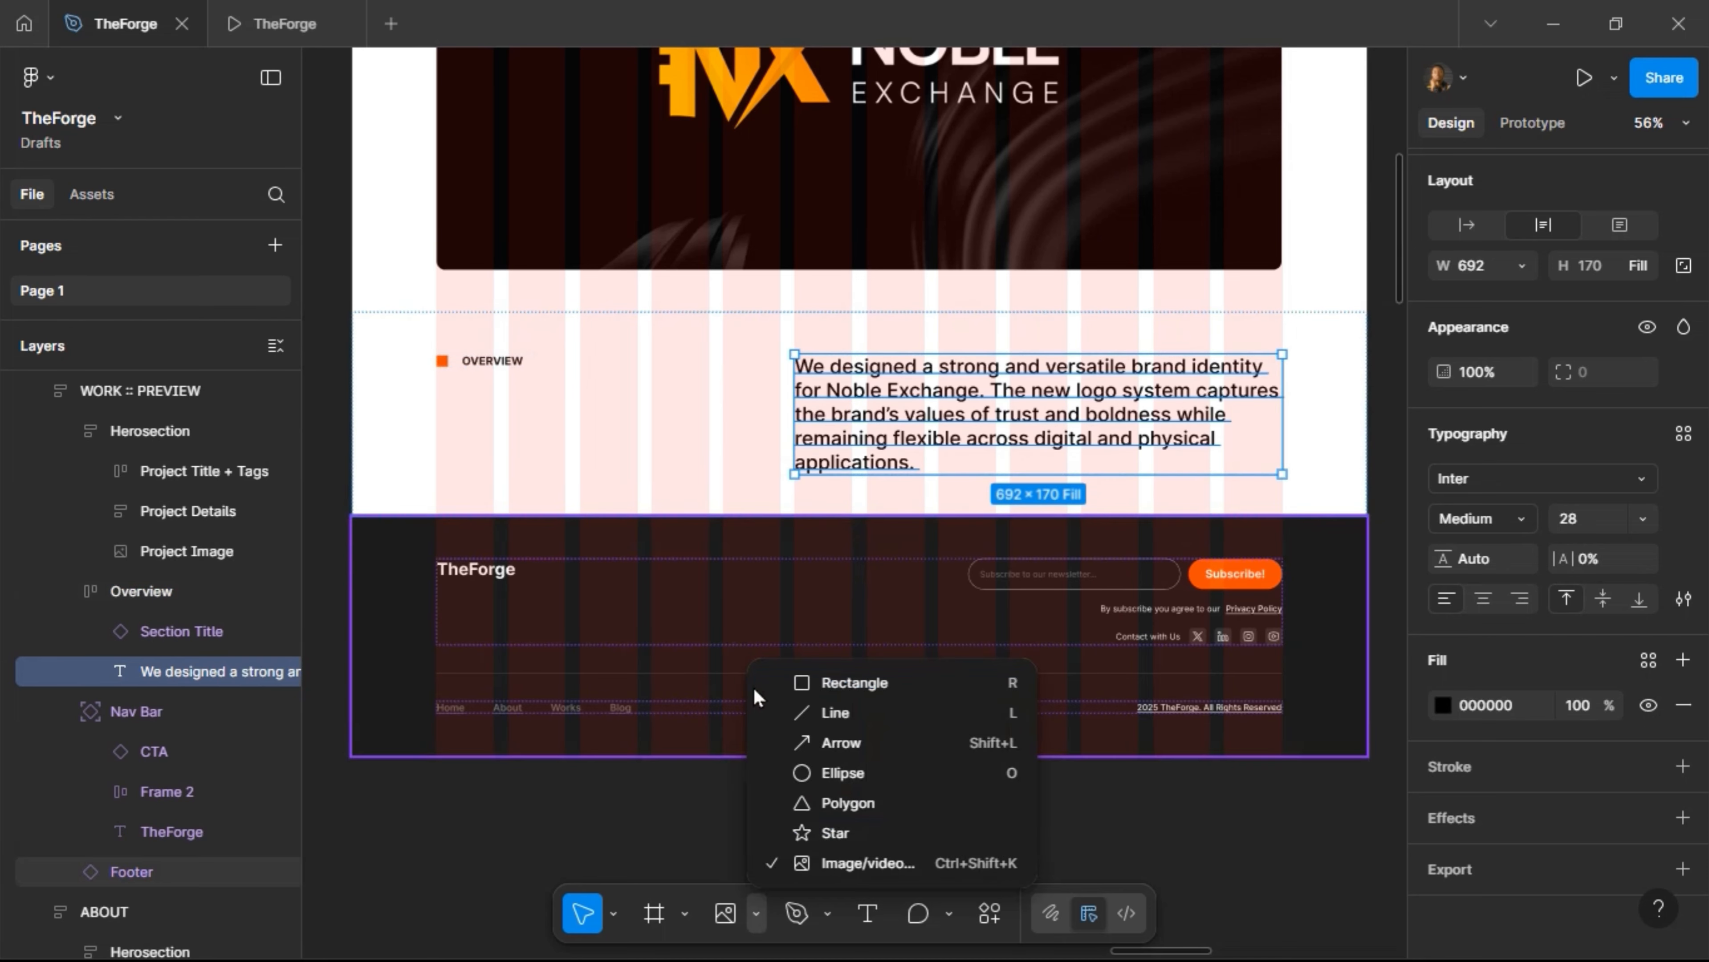
pyautogui.click(833, 698)
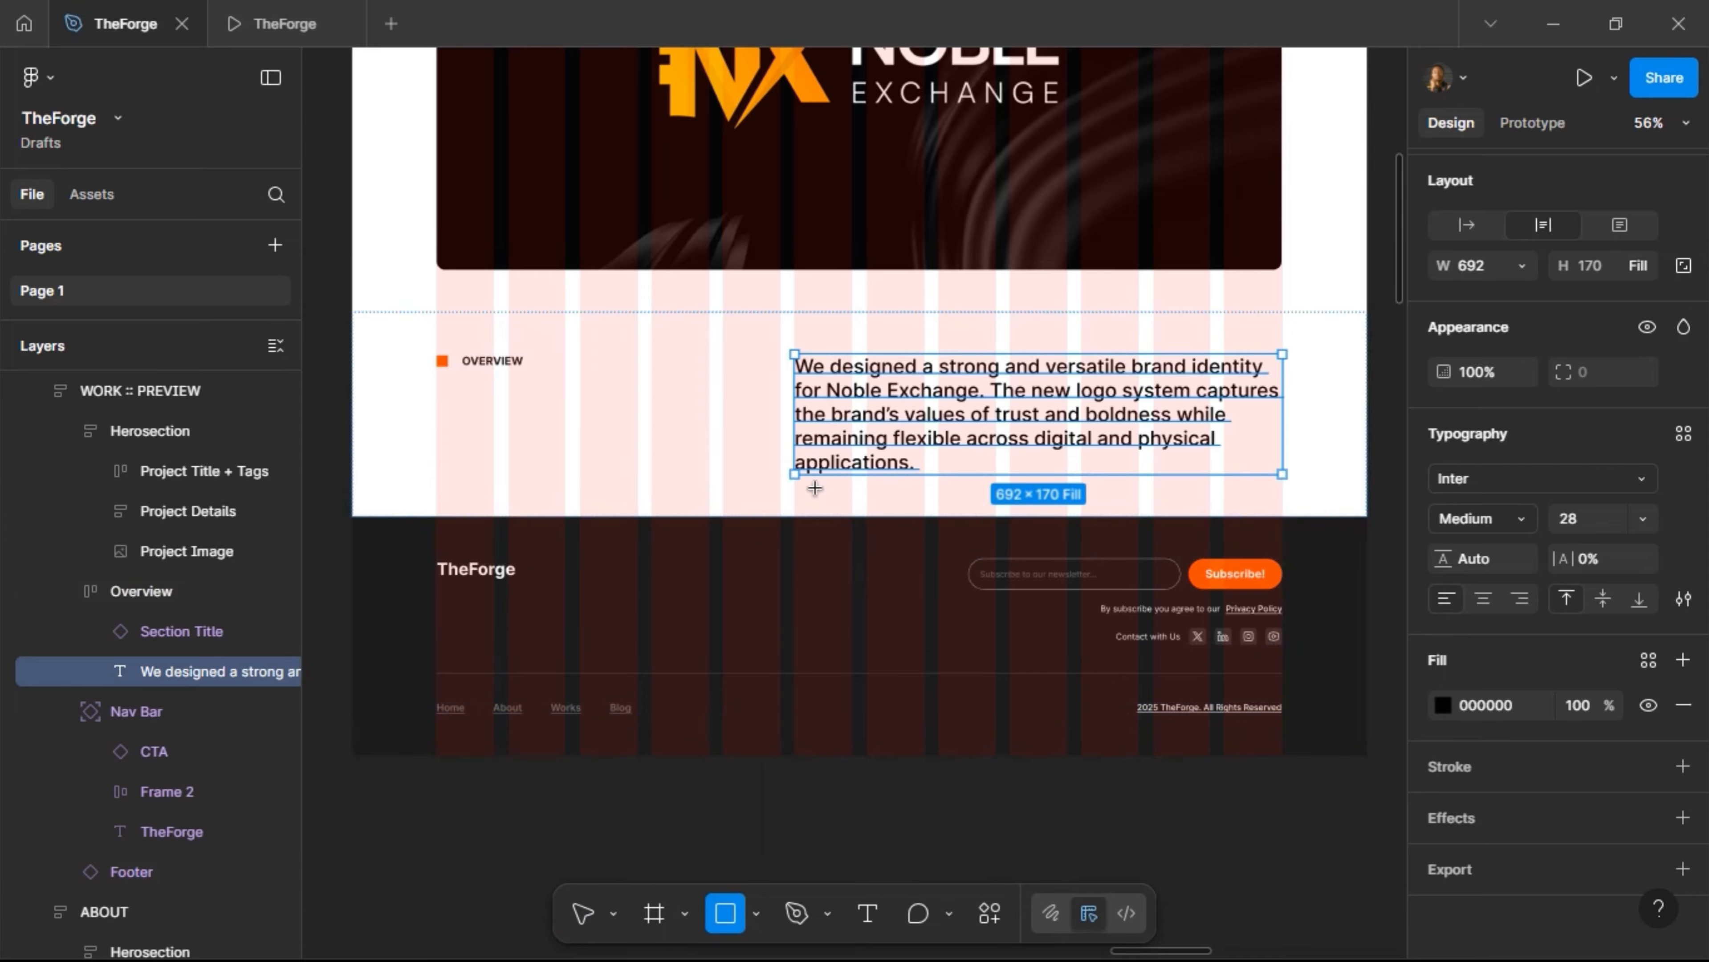
pyautogui.moveTo(472, 355); pyautogui.dragTo(909, 611)
pyautogui.press('Delete')
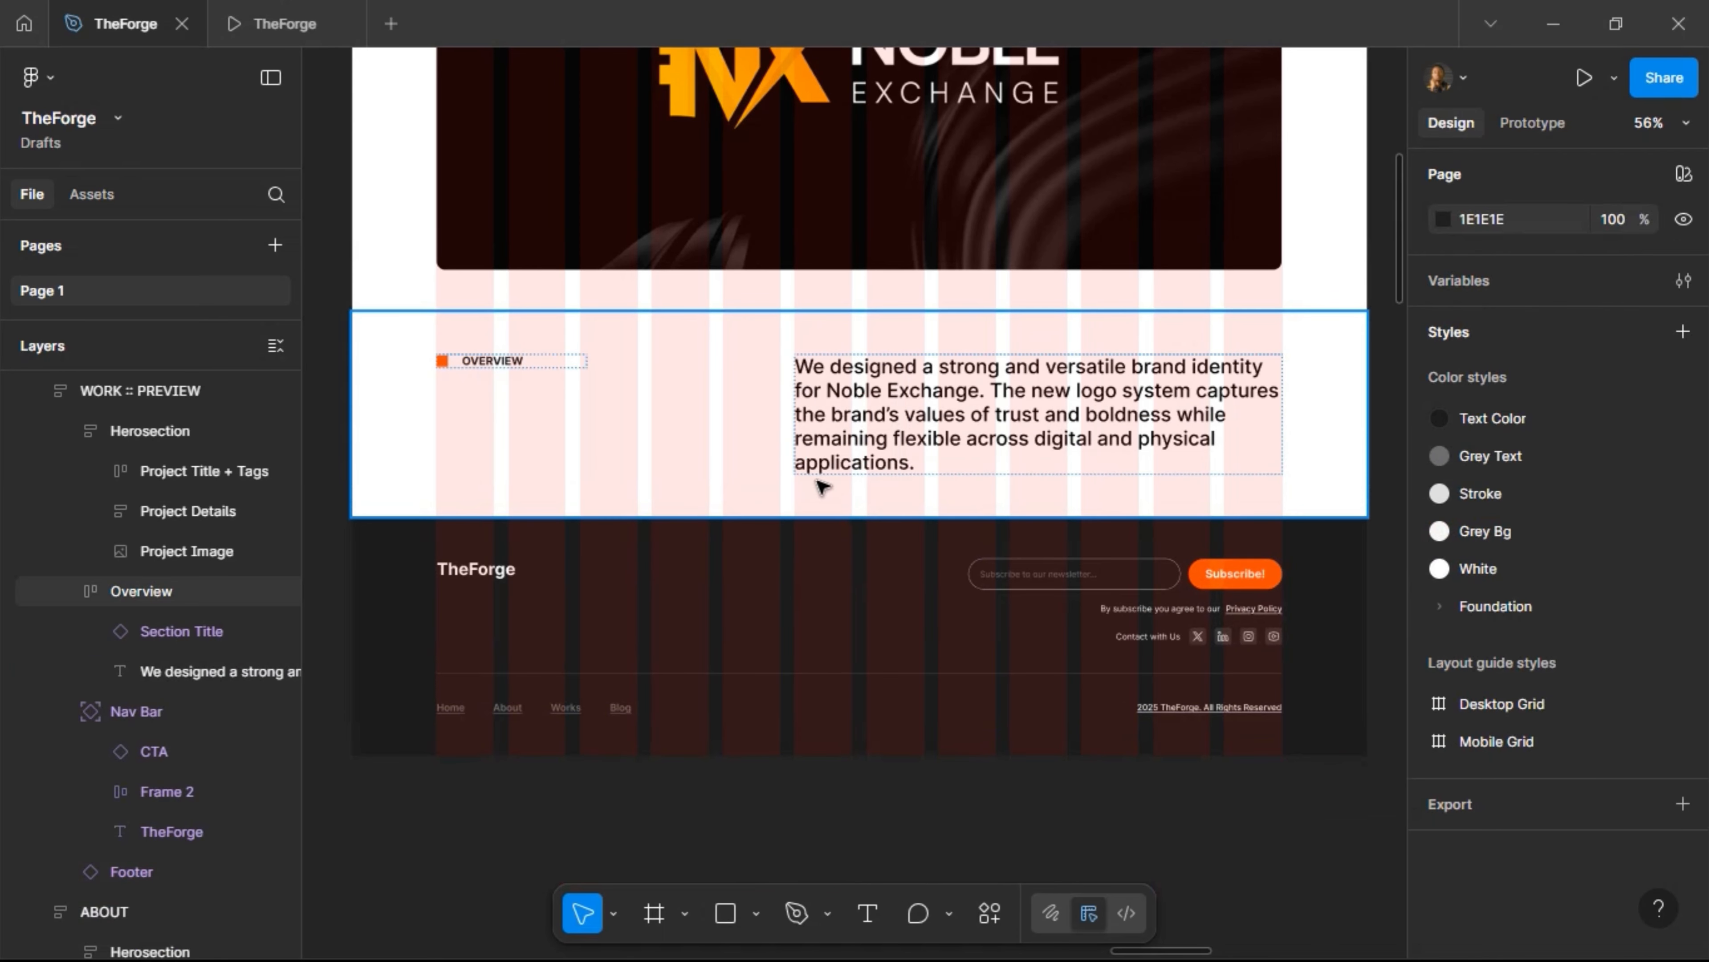
pyautogui.click(817, 490)
pyautogui.hotkey('ctrl', 'z')
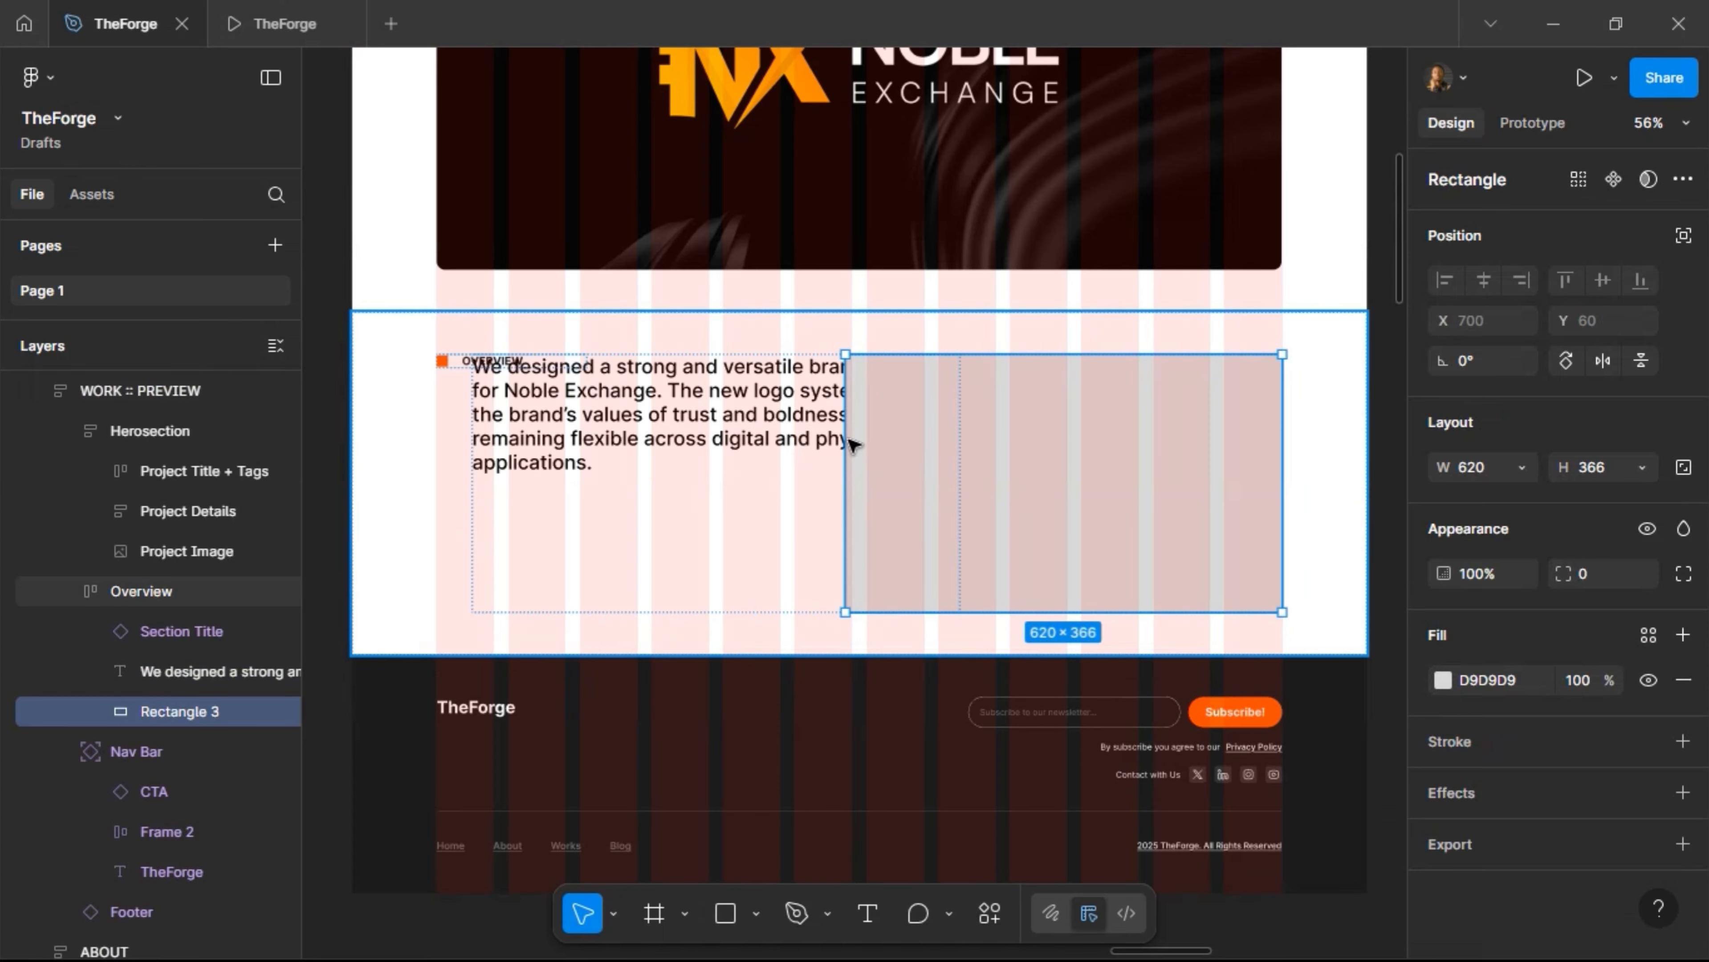
# Wrap the Overview paragraph and the rectangle in a vertical auto layout frame with its height set to Hug contents
pyautogui.click(701, 439)
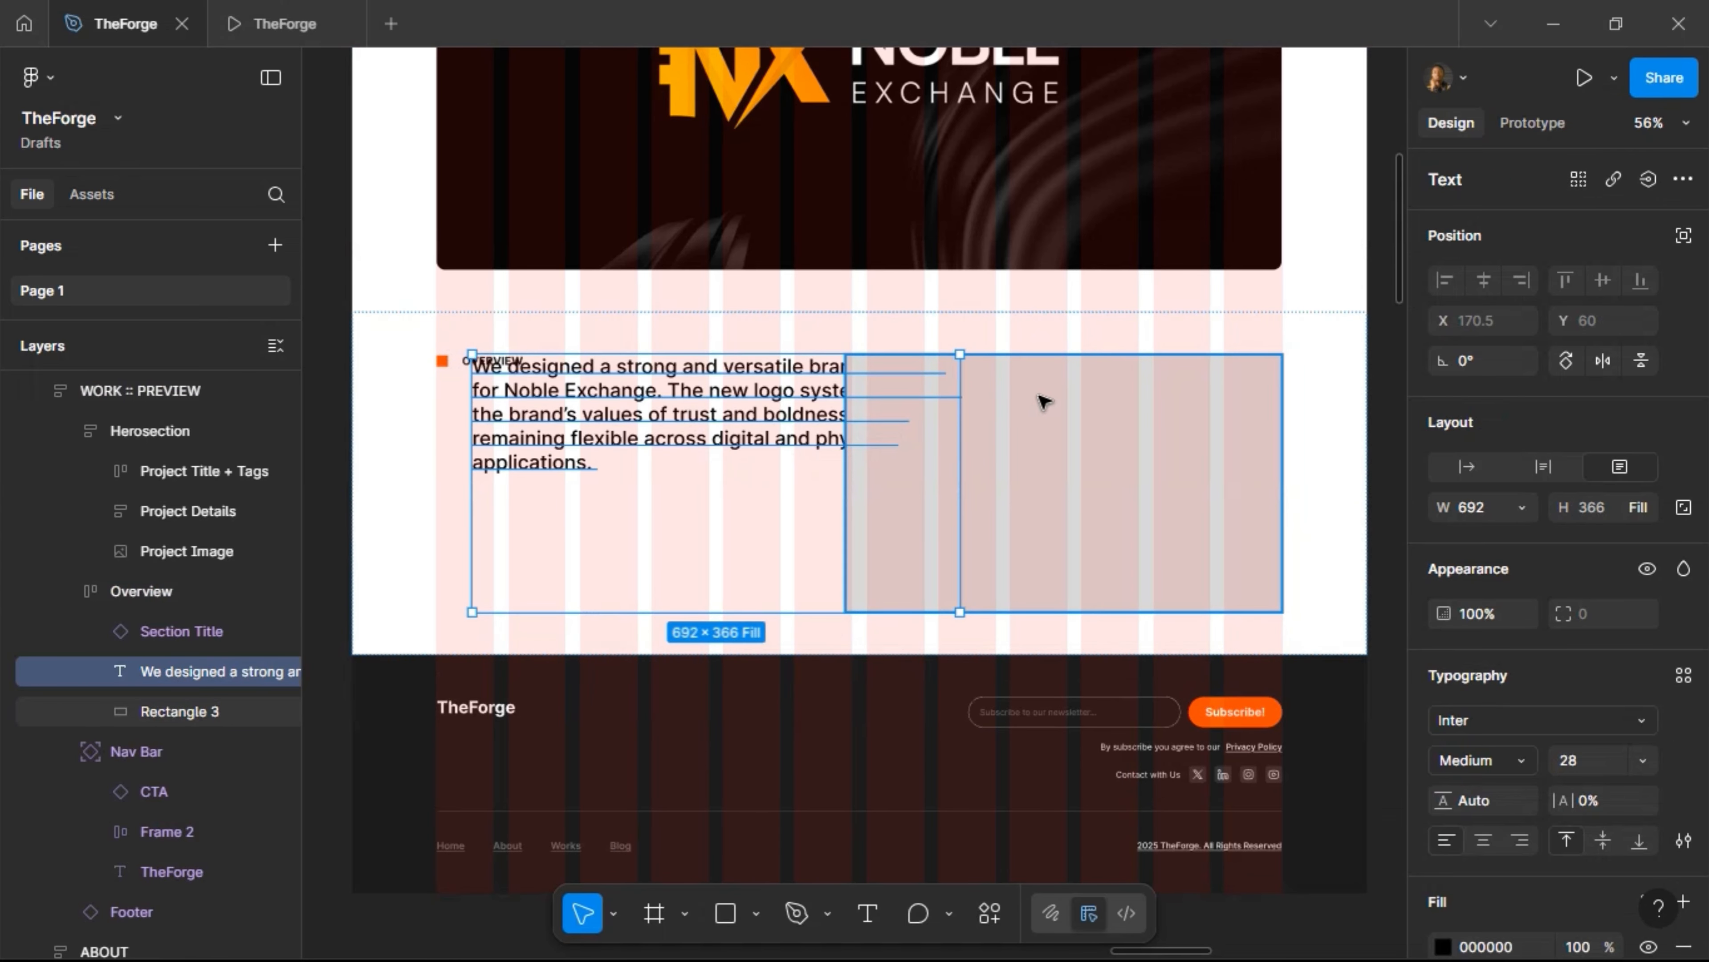
pyautogui.keyDown('shift'); pyautogui.click(1052, 443); pyautogui.keyUp('shift')
pyautogui.click(1684, 421)
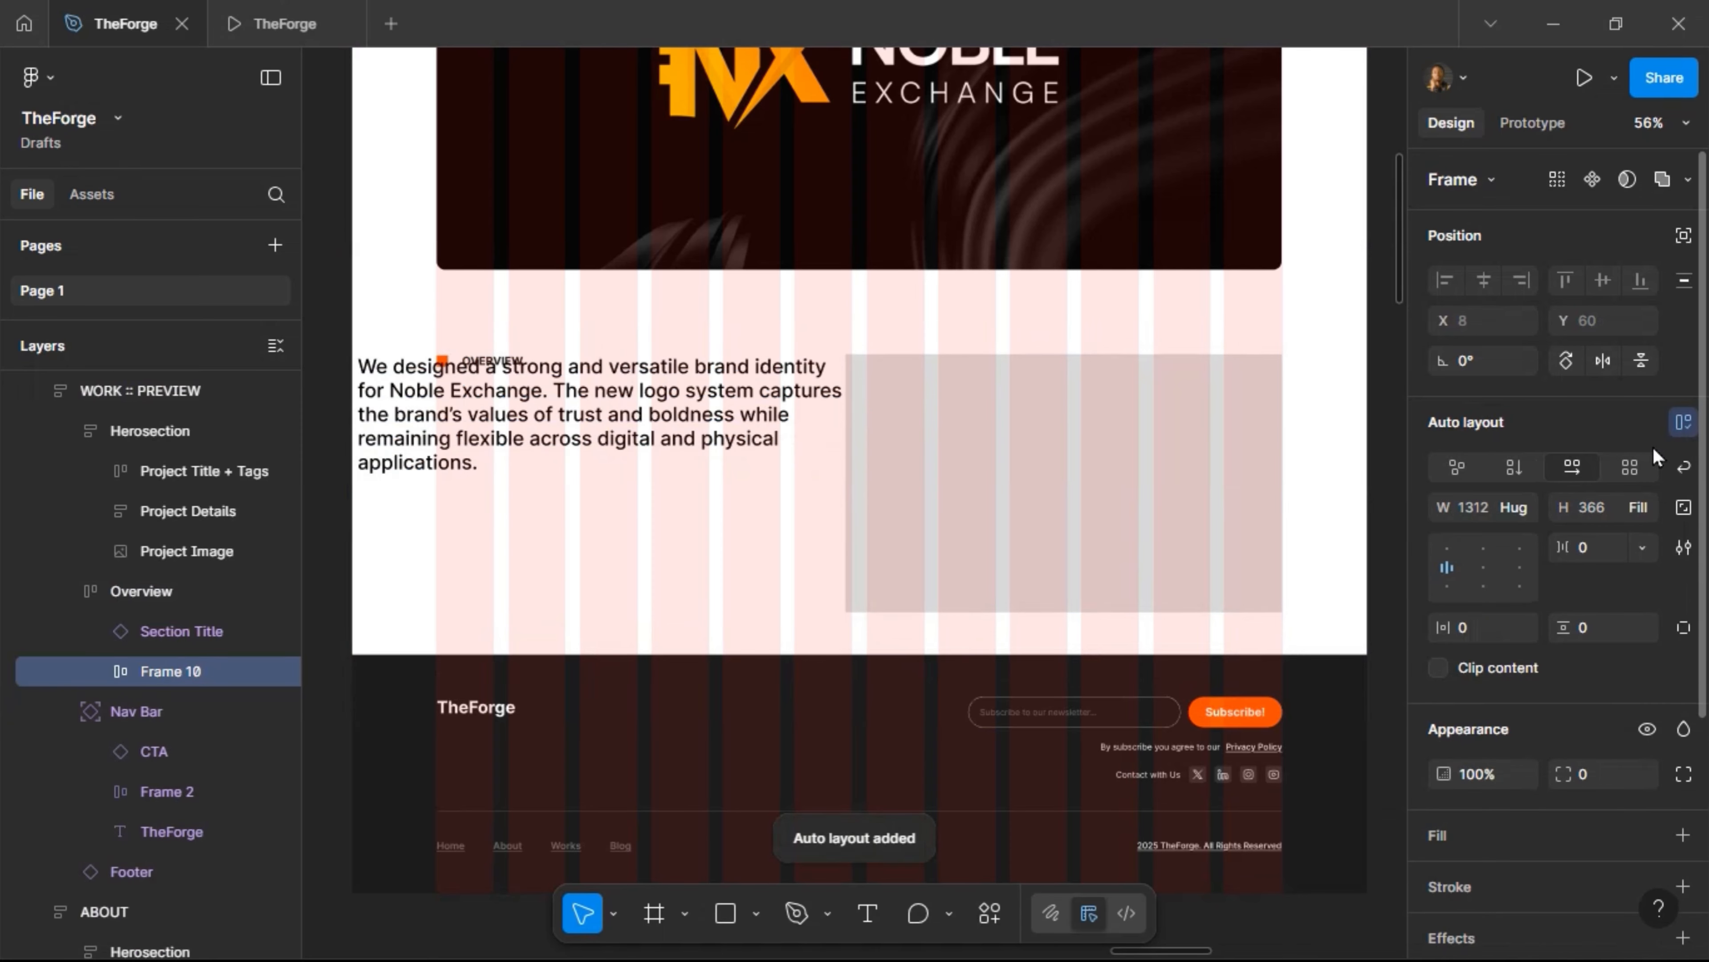
pyautogui.click(1508, 466)
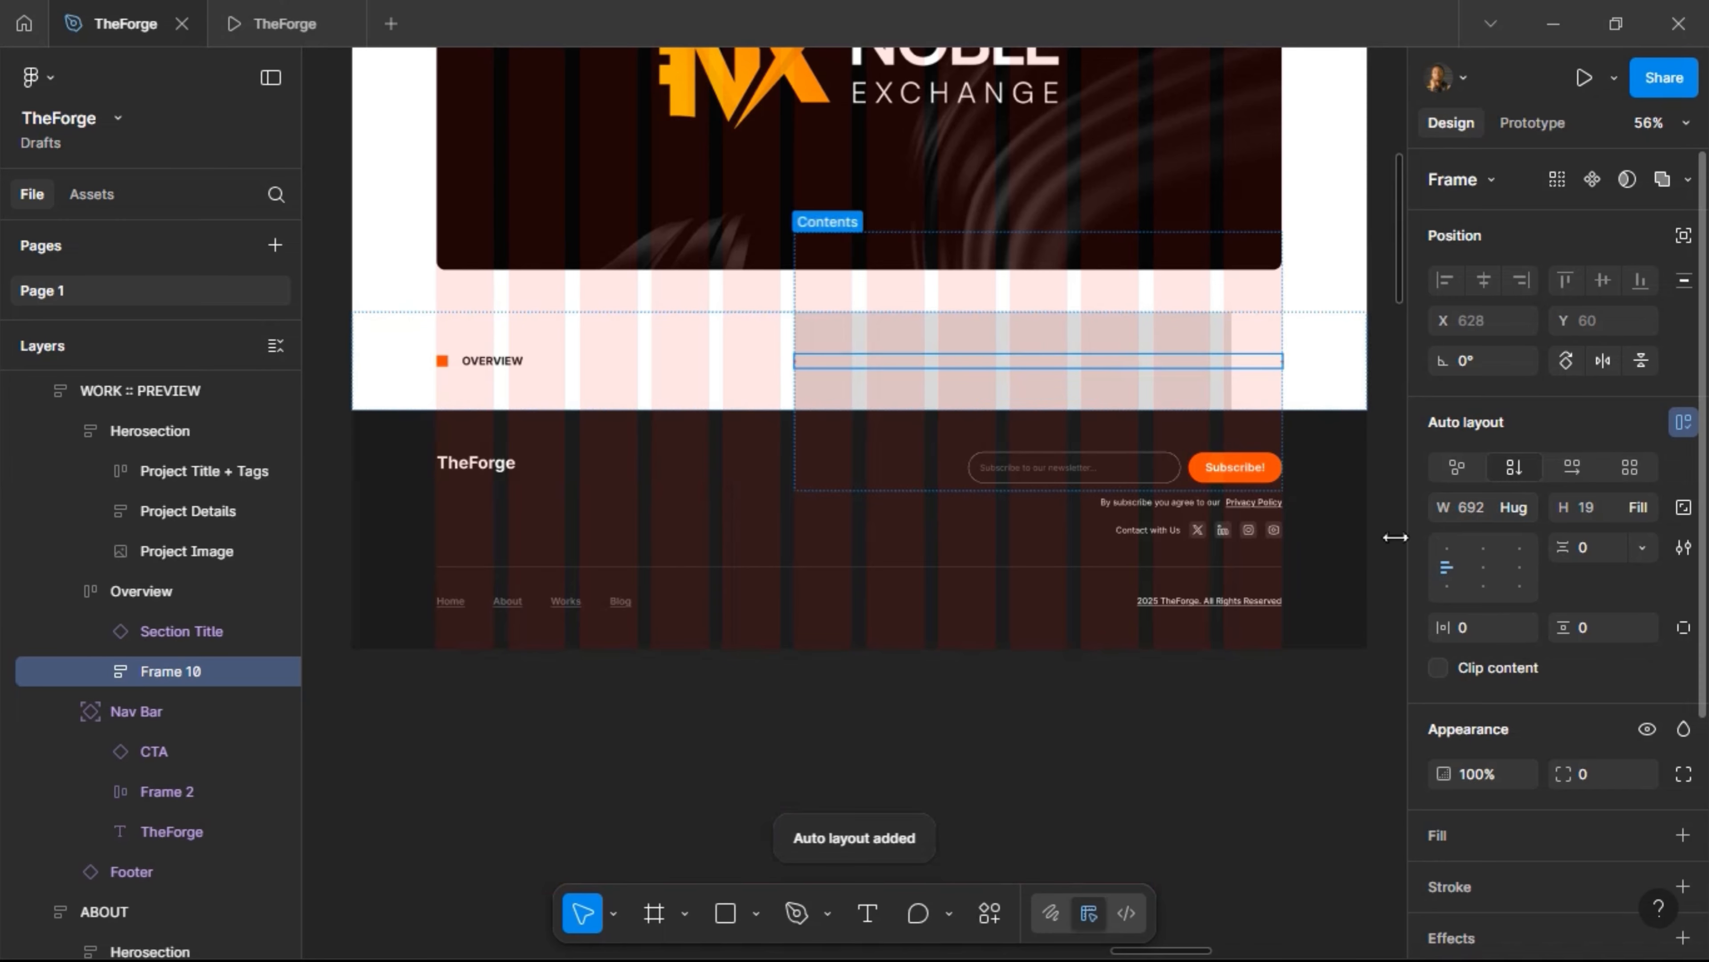
pyautogui.click(1640, 508)
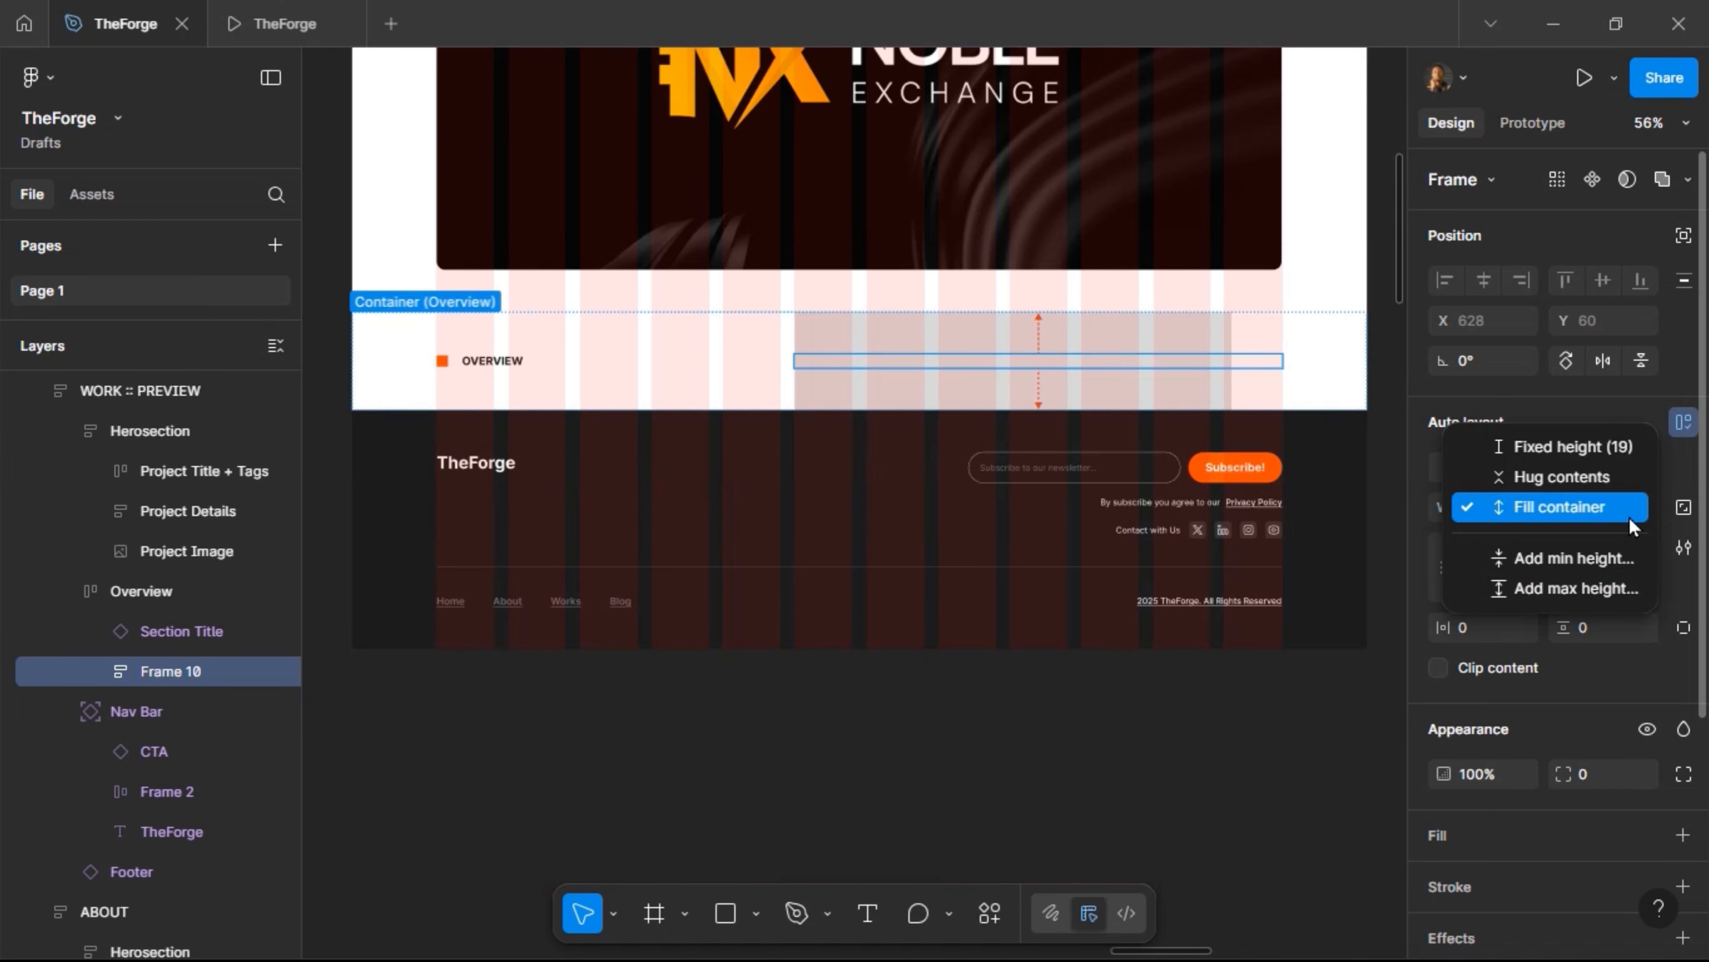
pyautogui.click(1609, 485)
# Set the Overview paragraph inside the new frame to auto height
pyautogui.click(1164, 463)
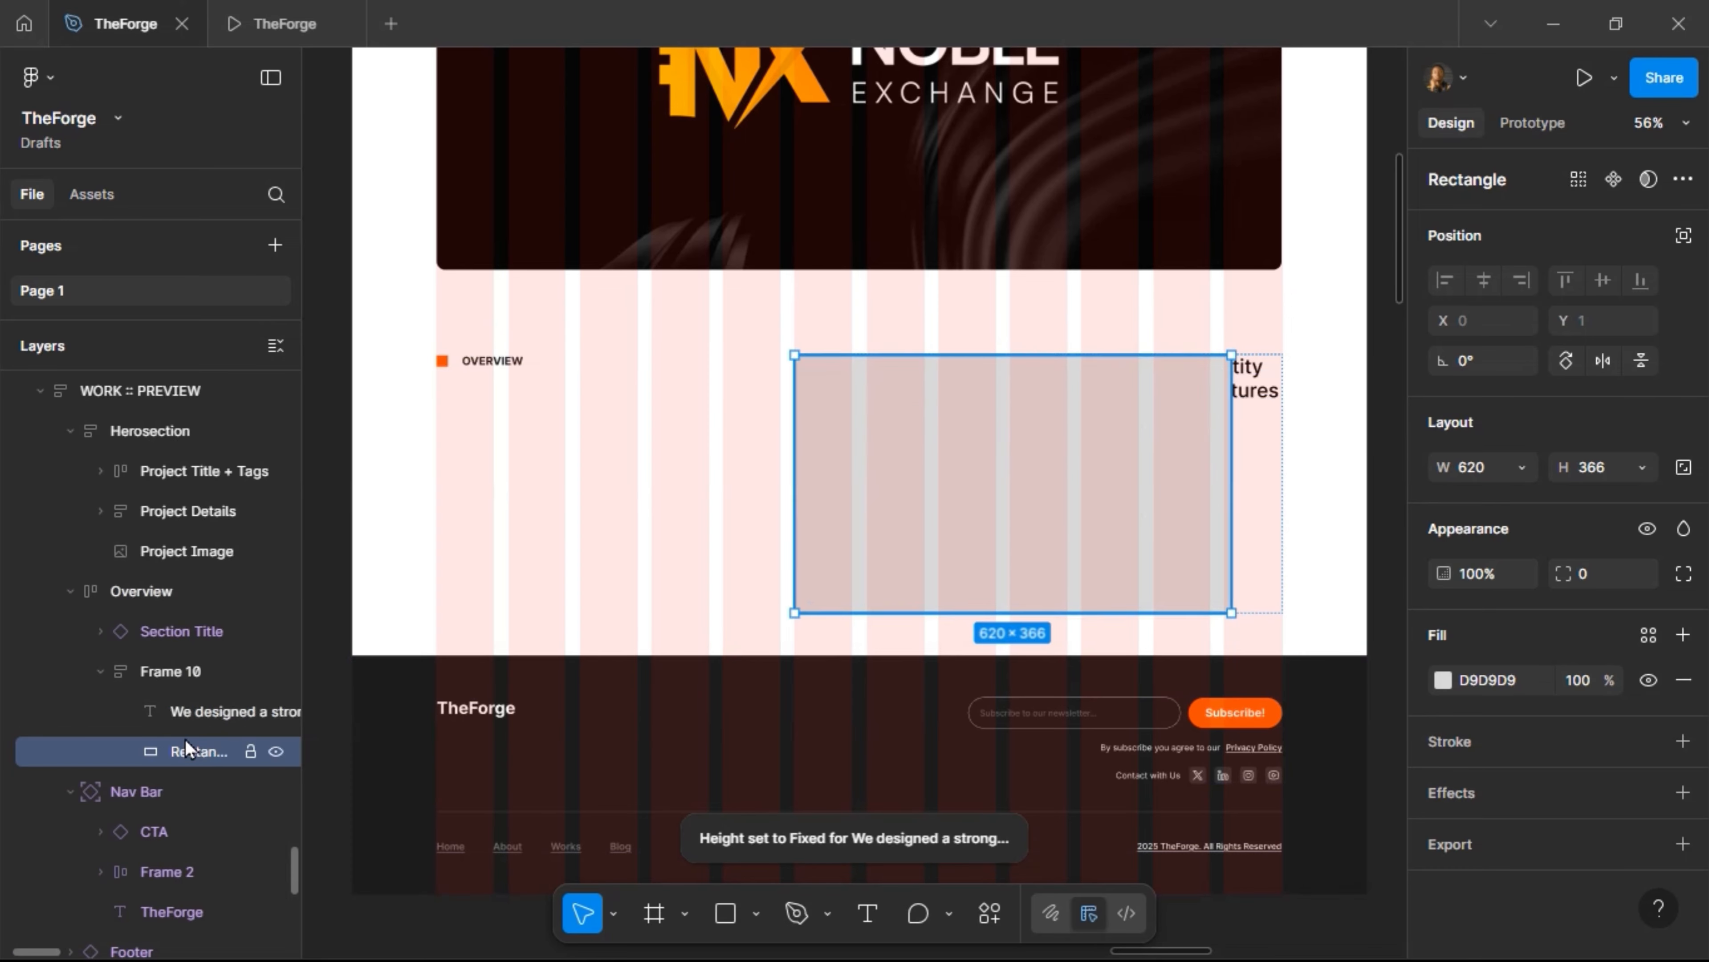
pyautogui.click(173, 673)
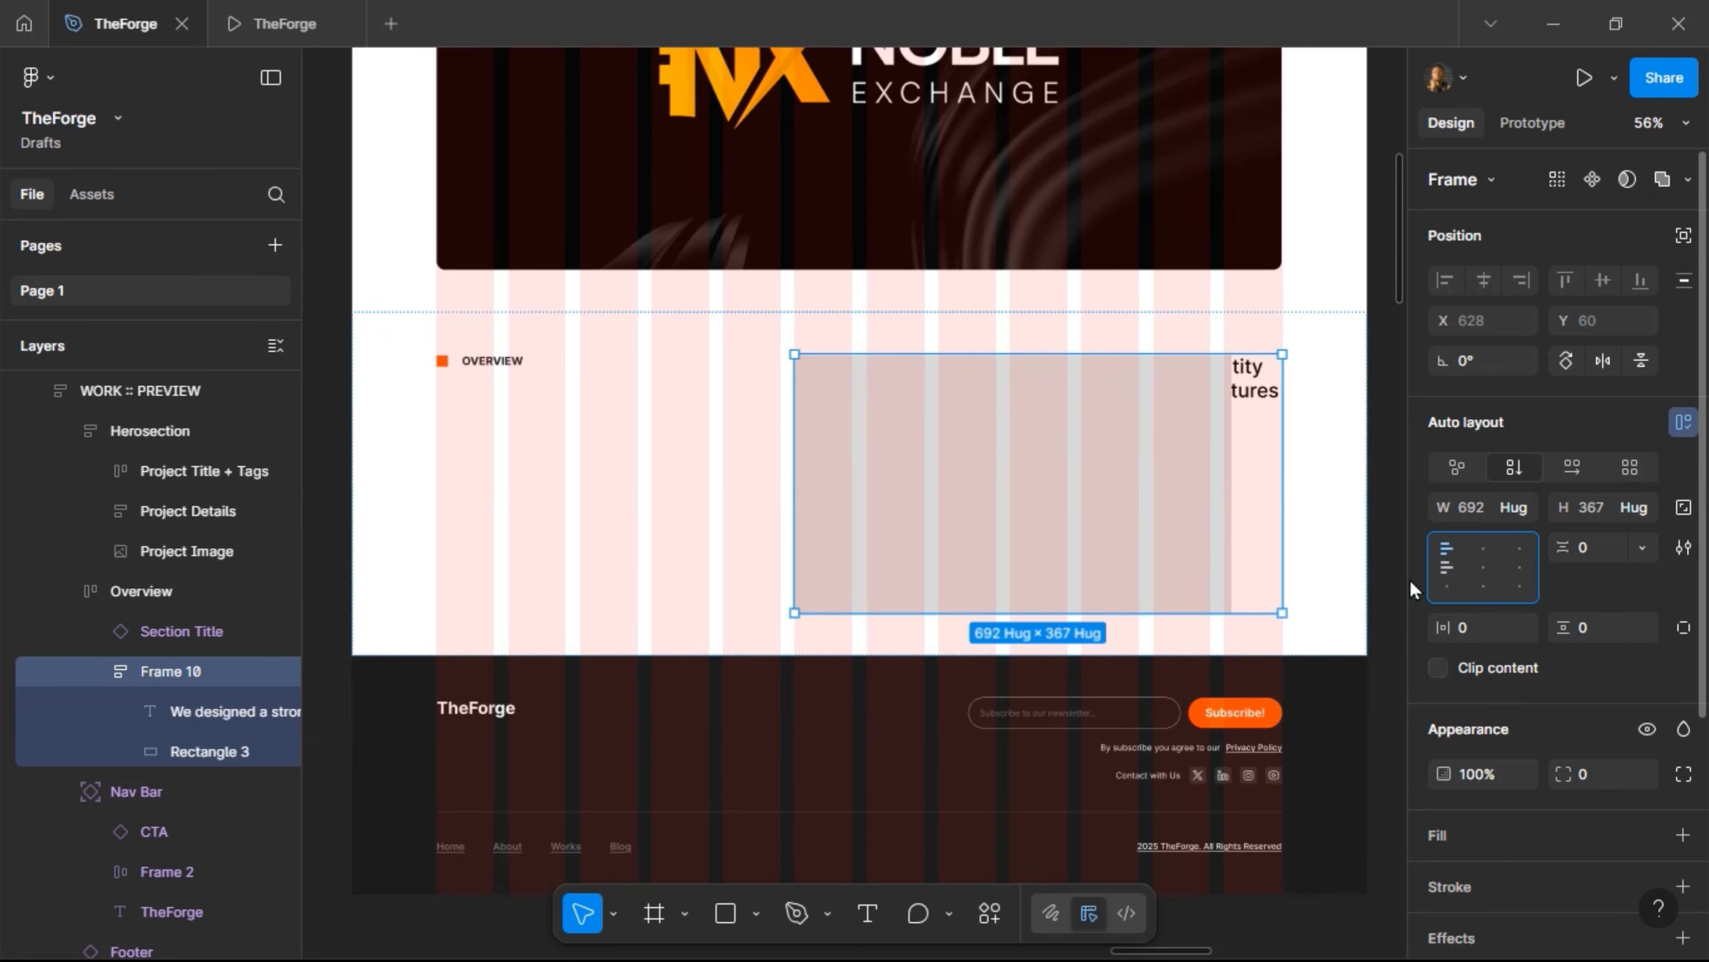
pyautogui.click(161, 720)
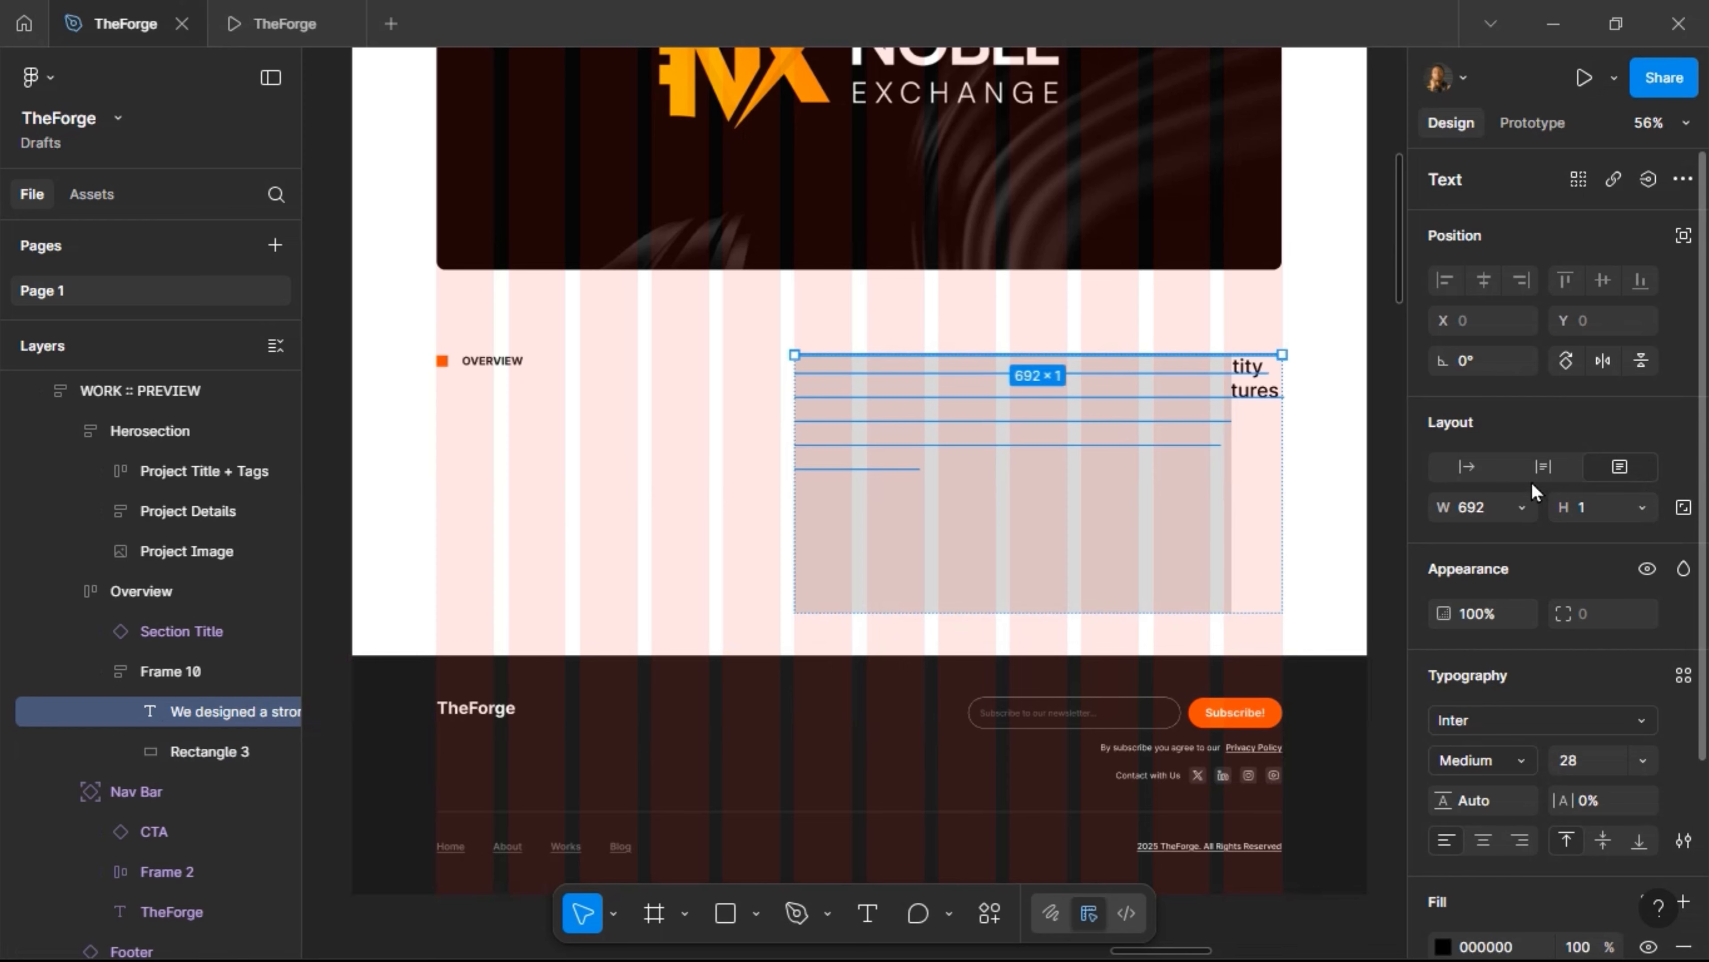
pyautogui.click(1541, 470)
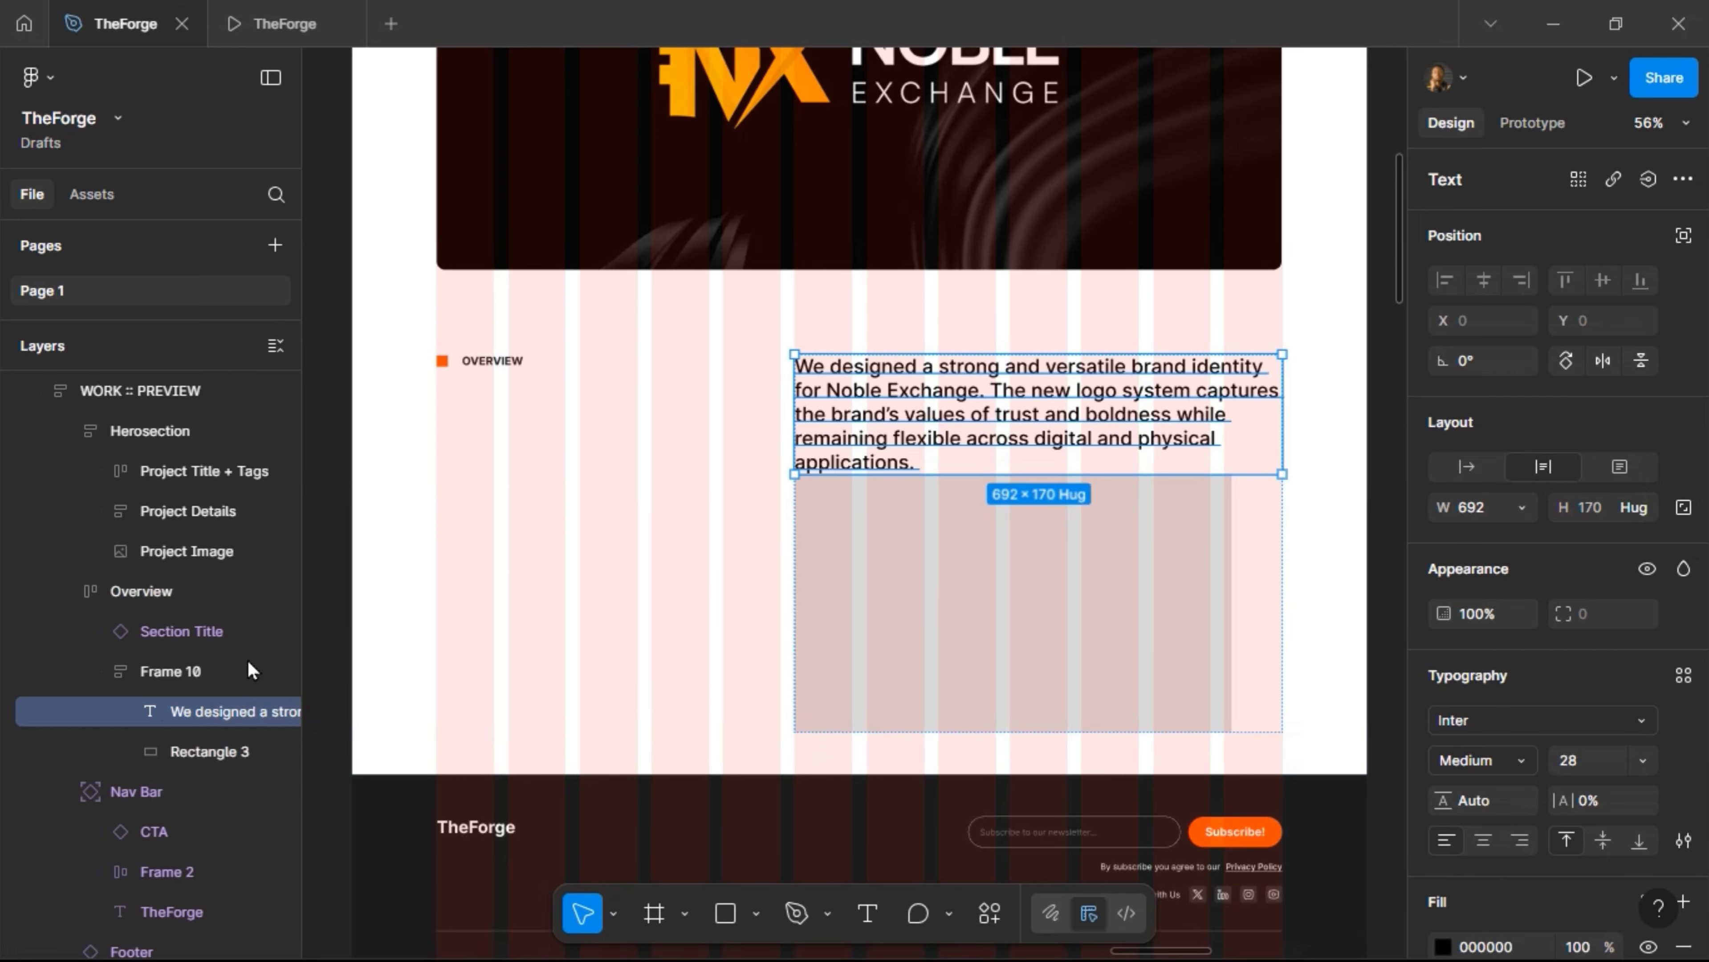
# Rename the frame holding the Overview paragraph and rectangle as "Content" and the rectangle as "Img"
pyautogui.click(191, 674)
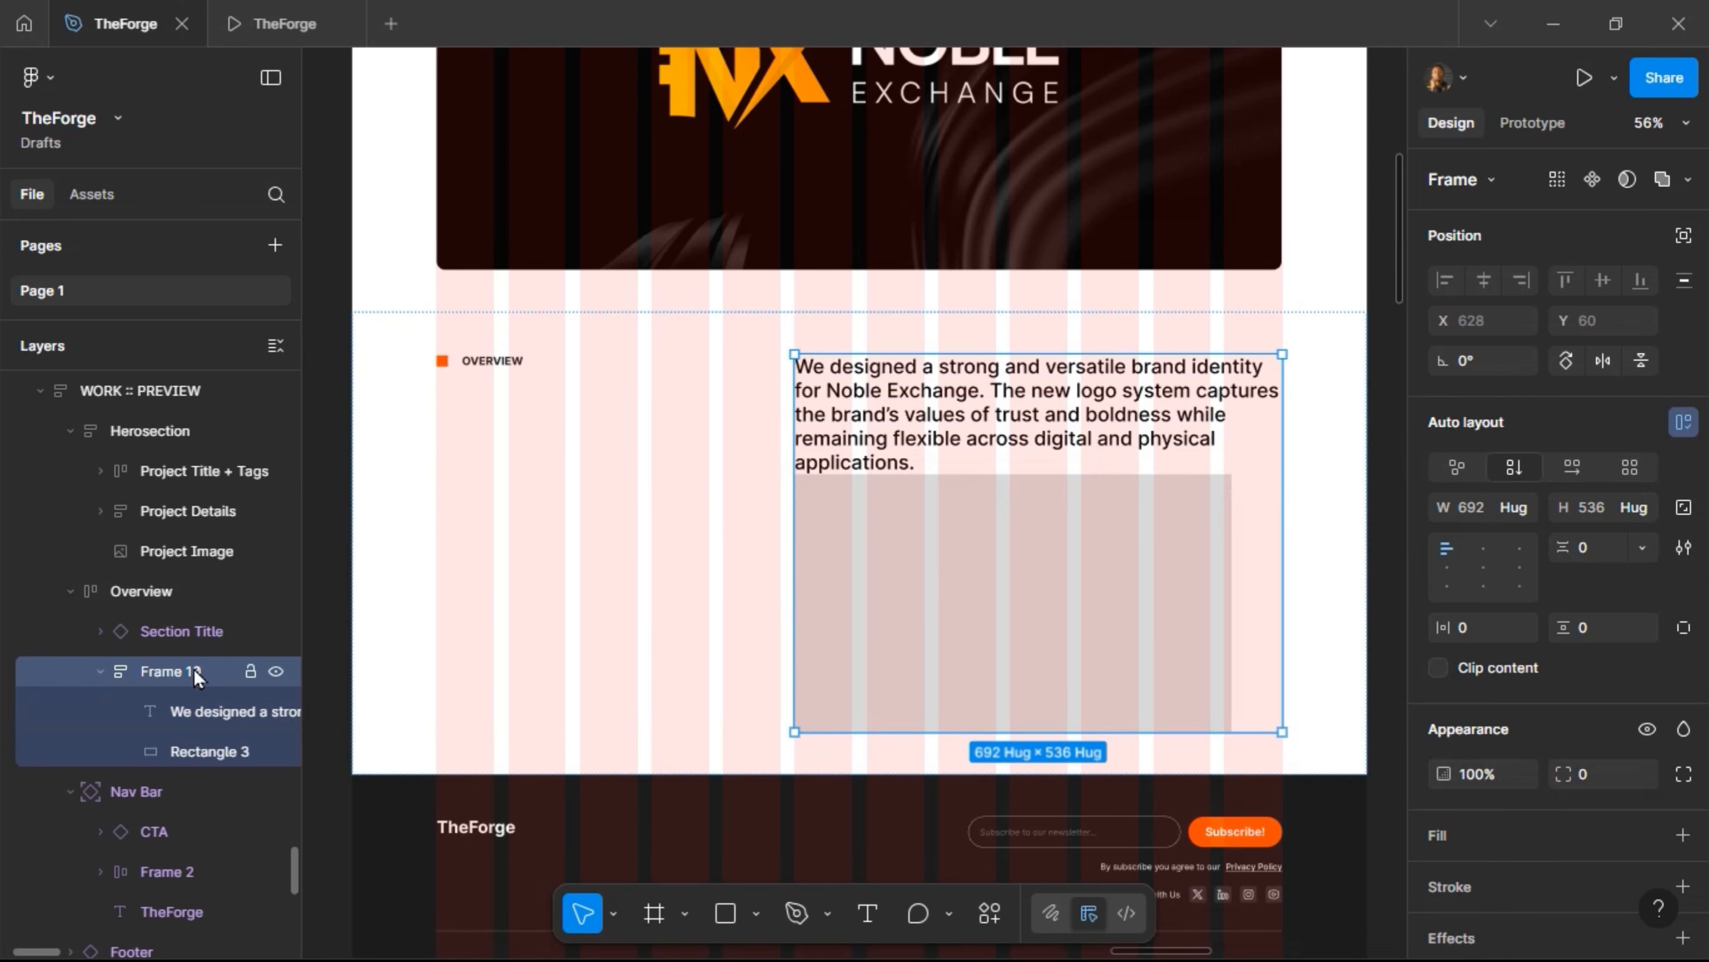
pyautogui.doubleClick(195, 673)
pyautogui.write('i')
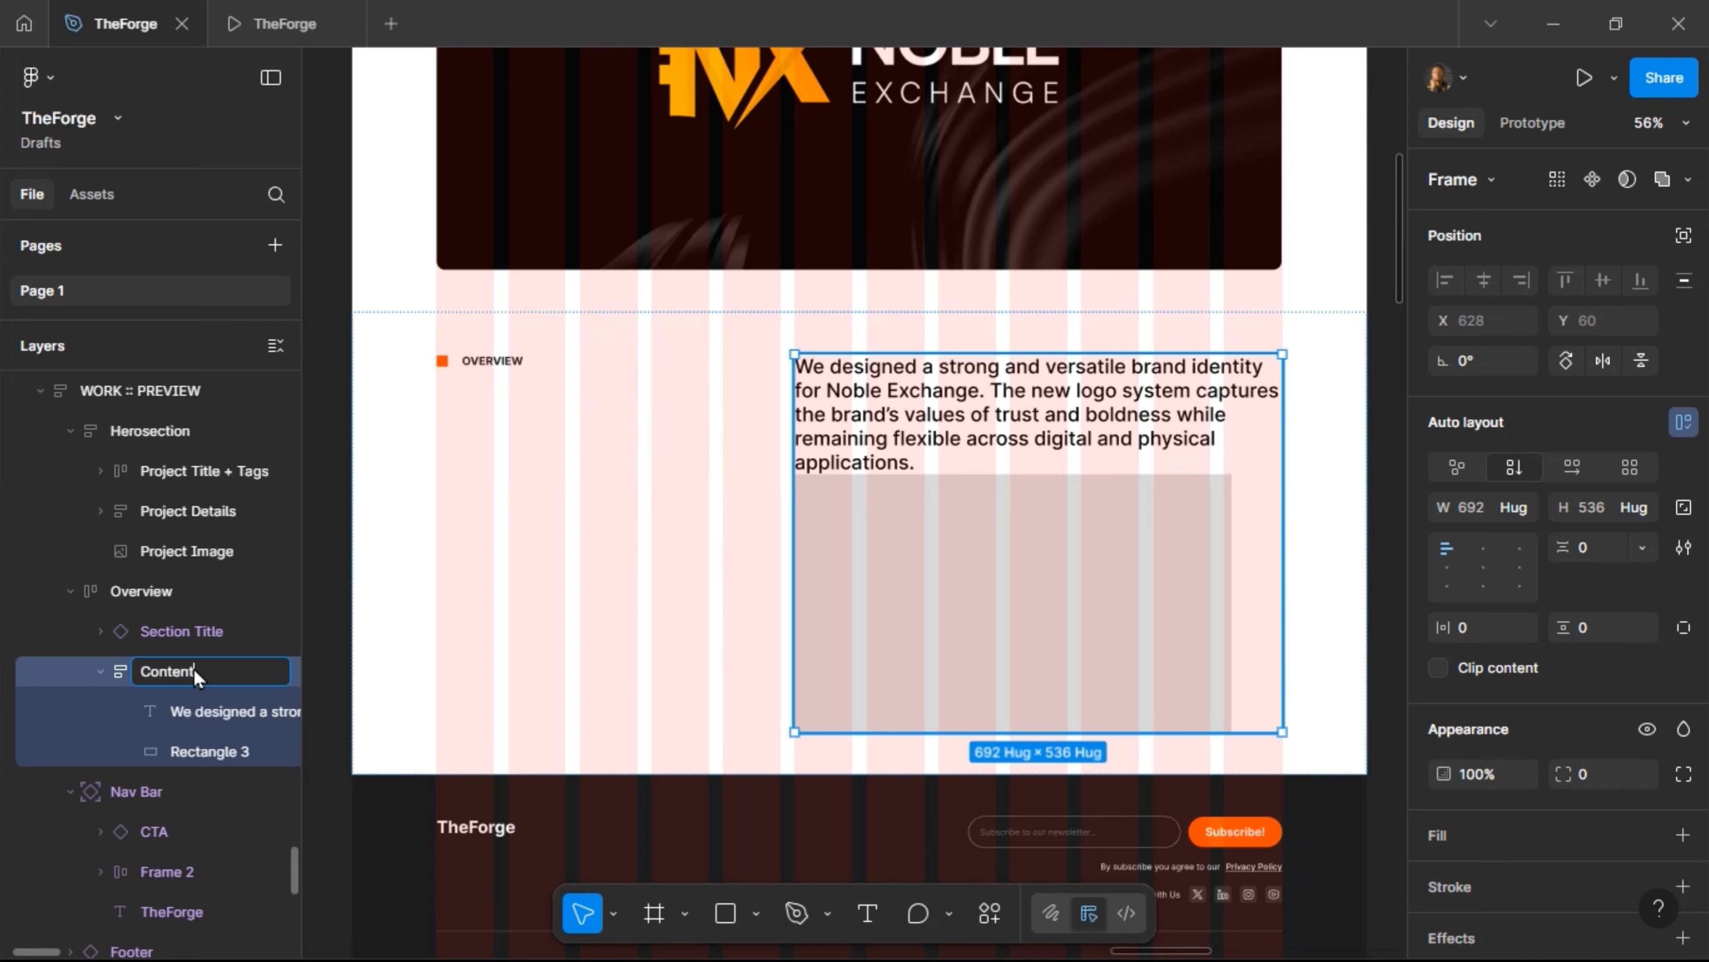
pyautogui.press('Return')
pyautogui.click(196, 739)
pyautogui.doubleClick(199, 739)
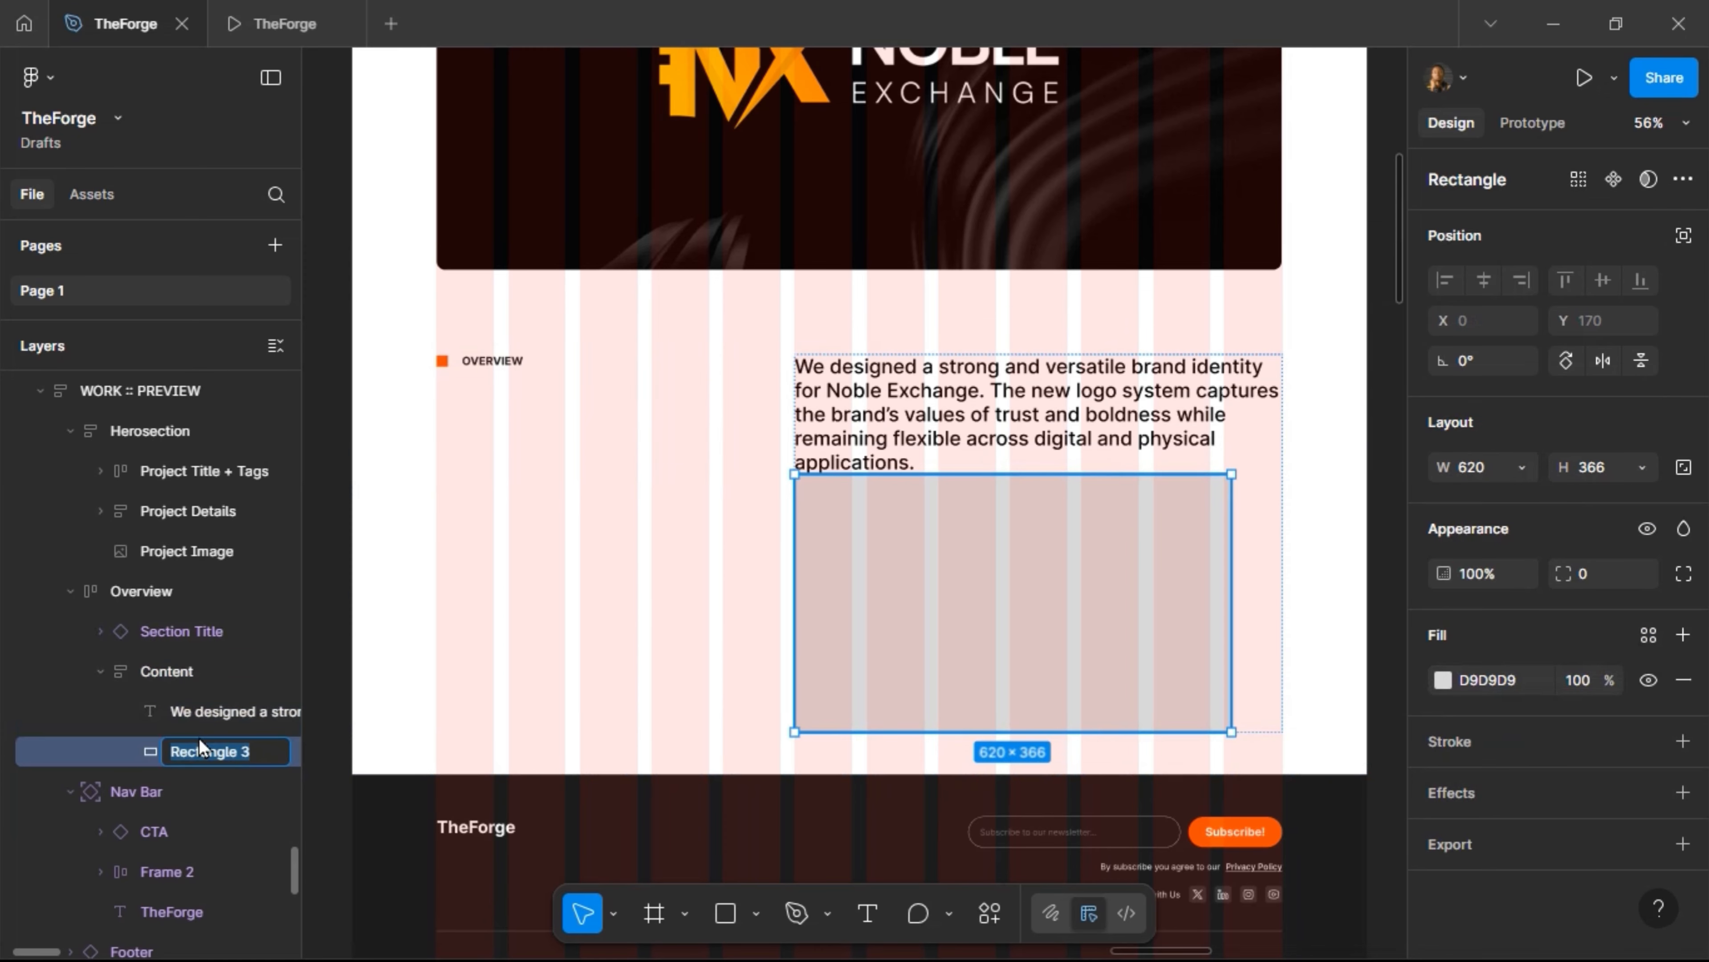
pyautogui.write('Img')
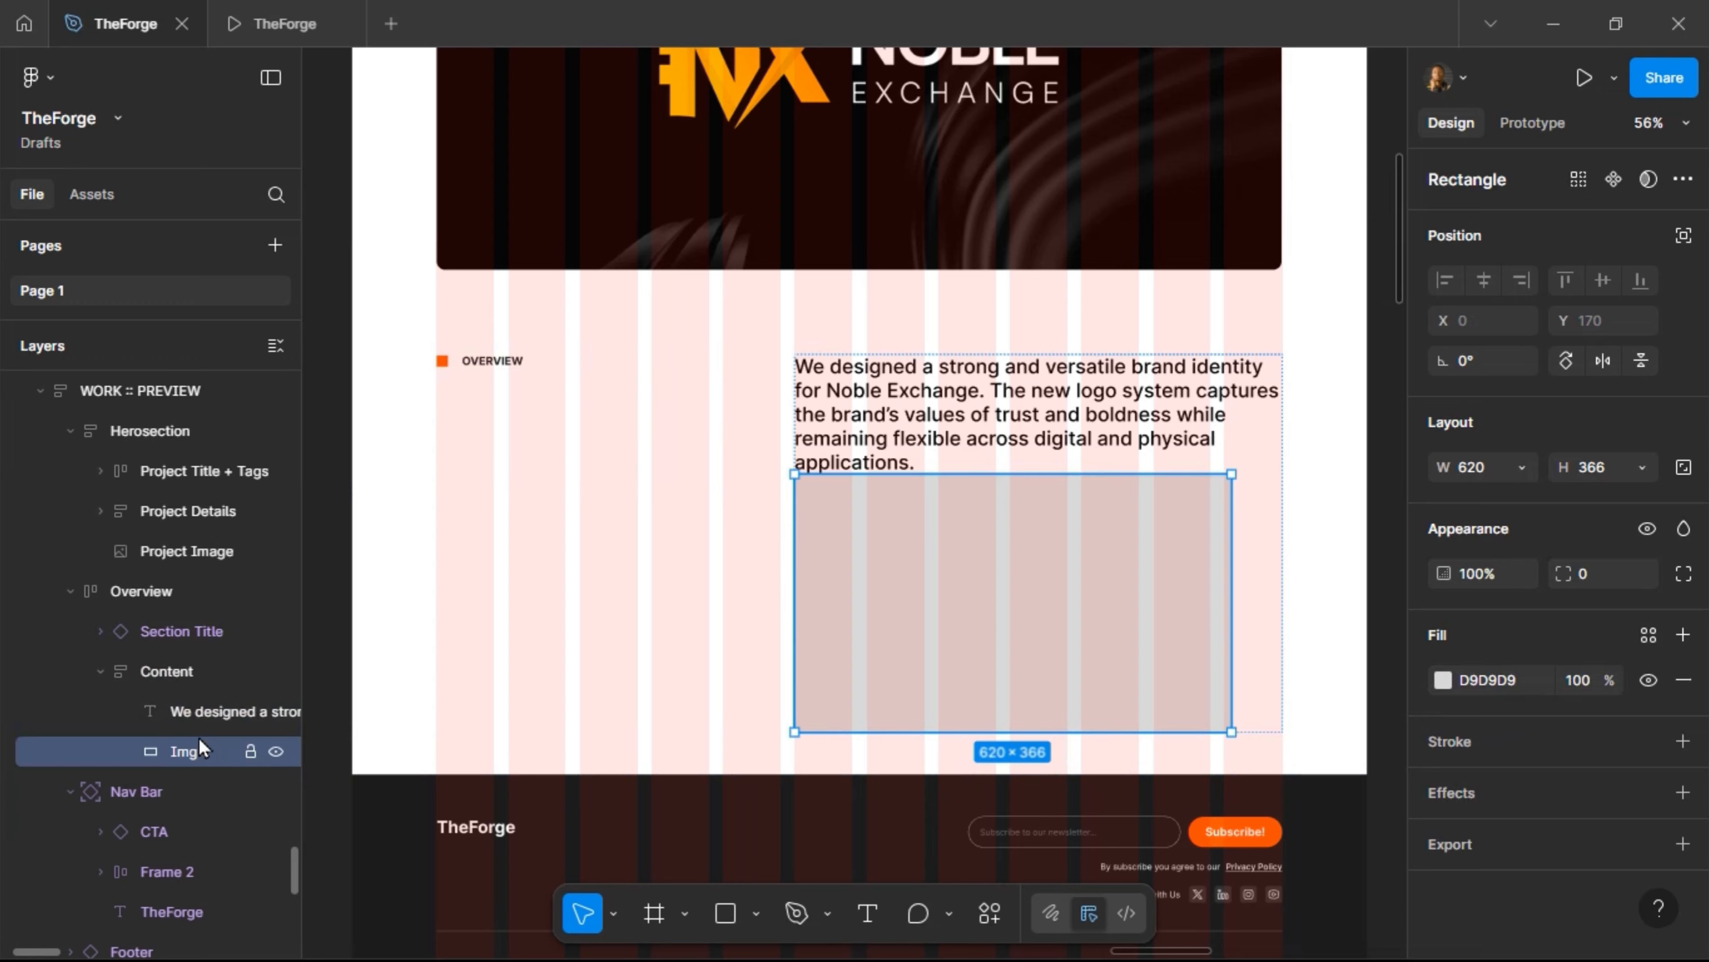
pyautogui.press('Return')
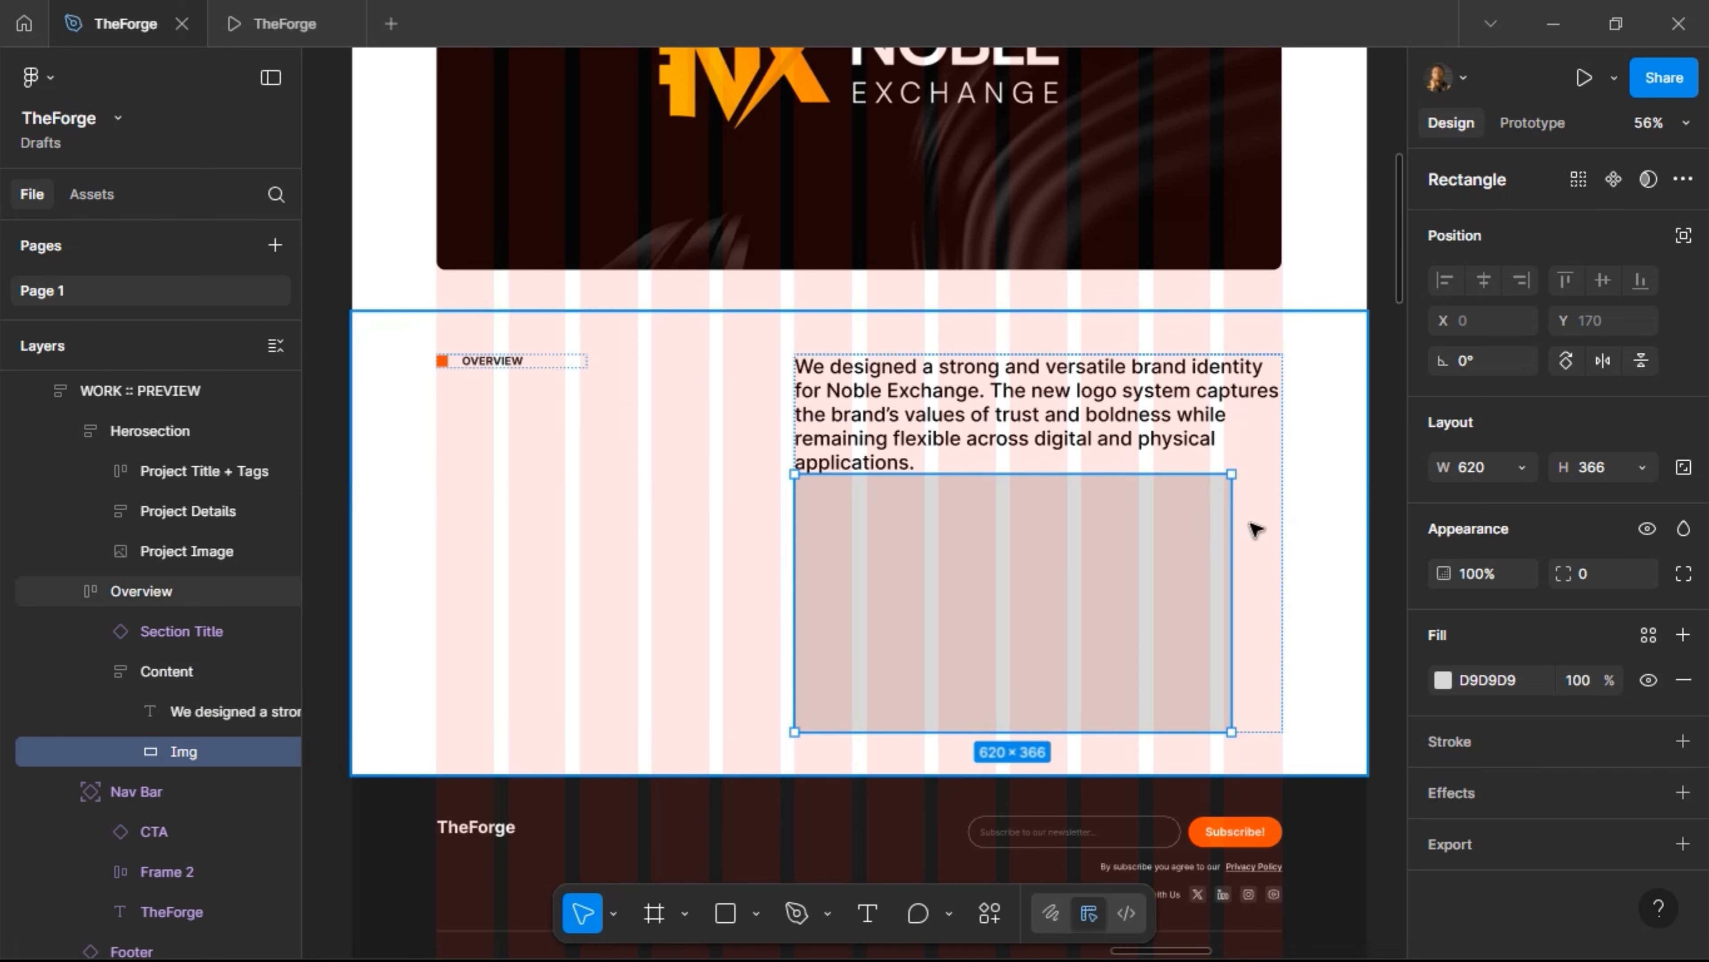
# Set the Img rectangle's width to Fill container and its height to 400
pyautogui.click(1523, 474)
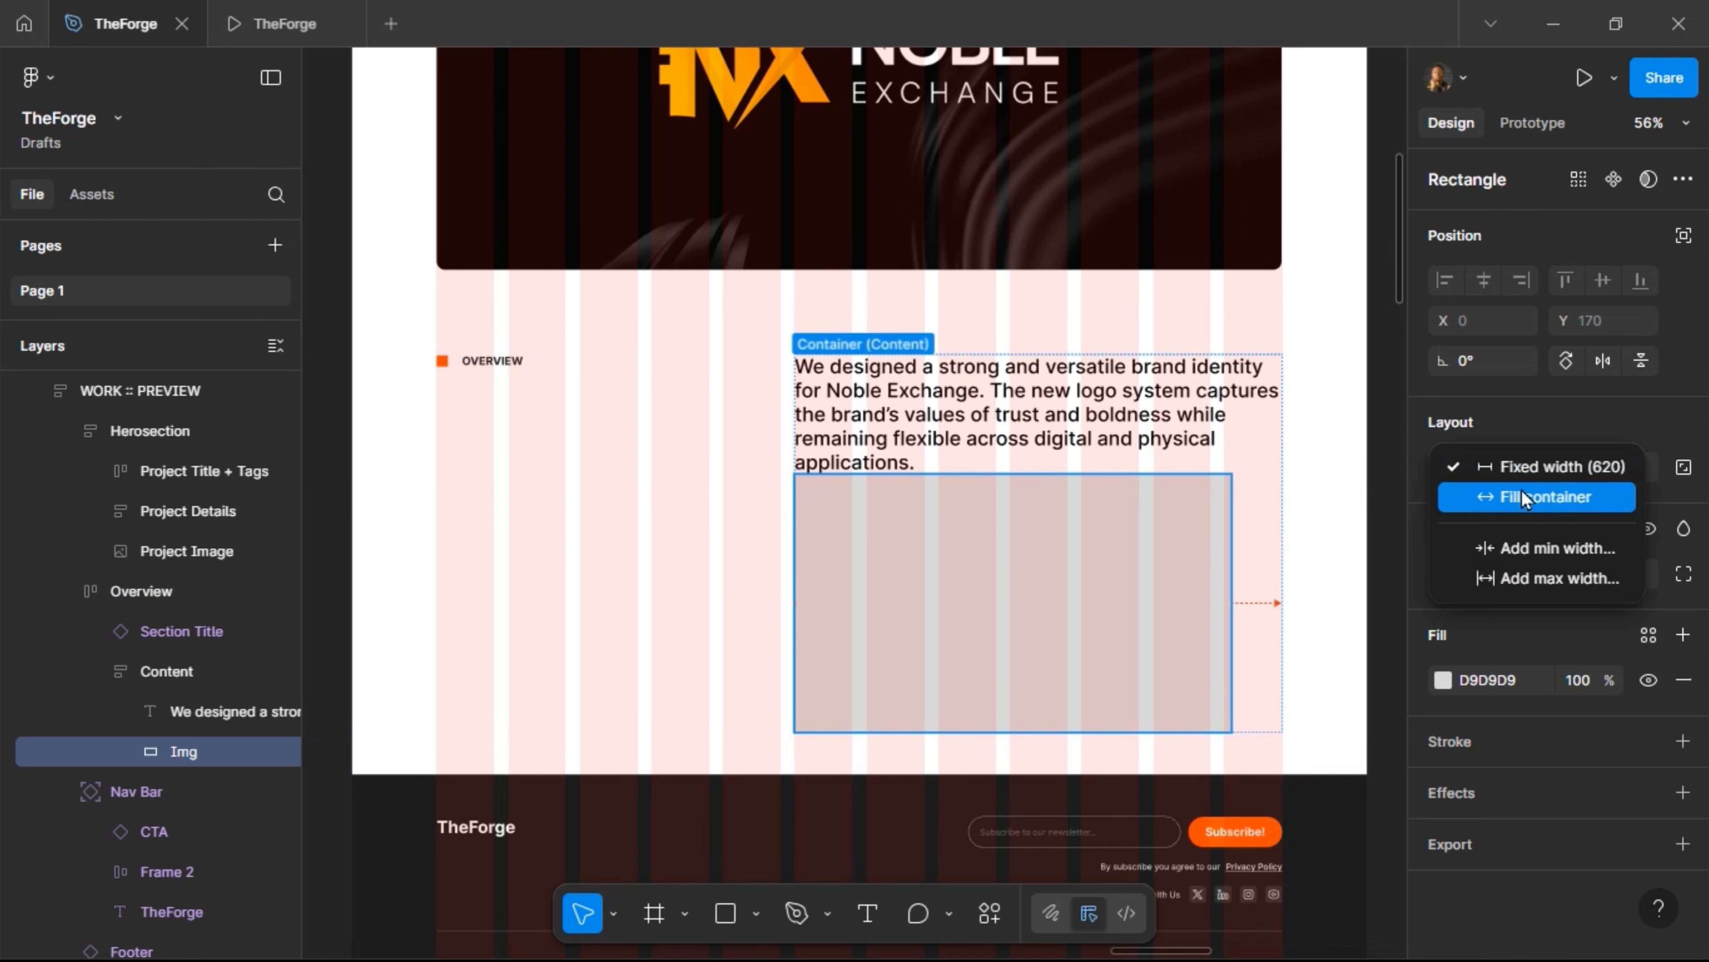
pyautogui.click(1521, 491)
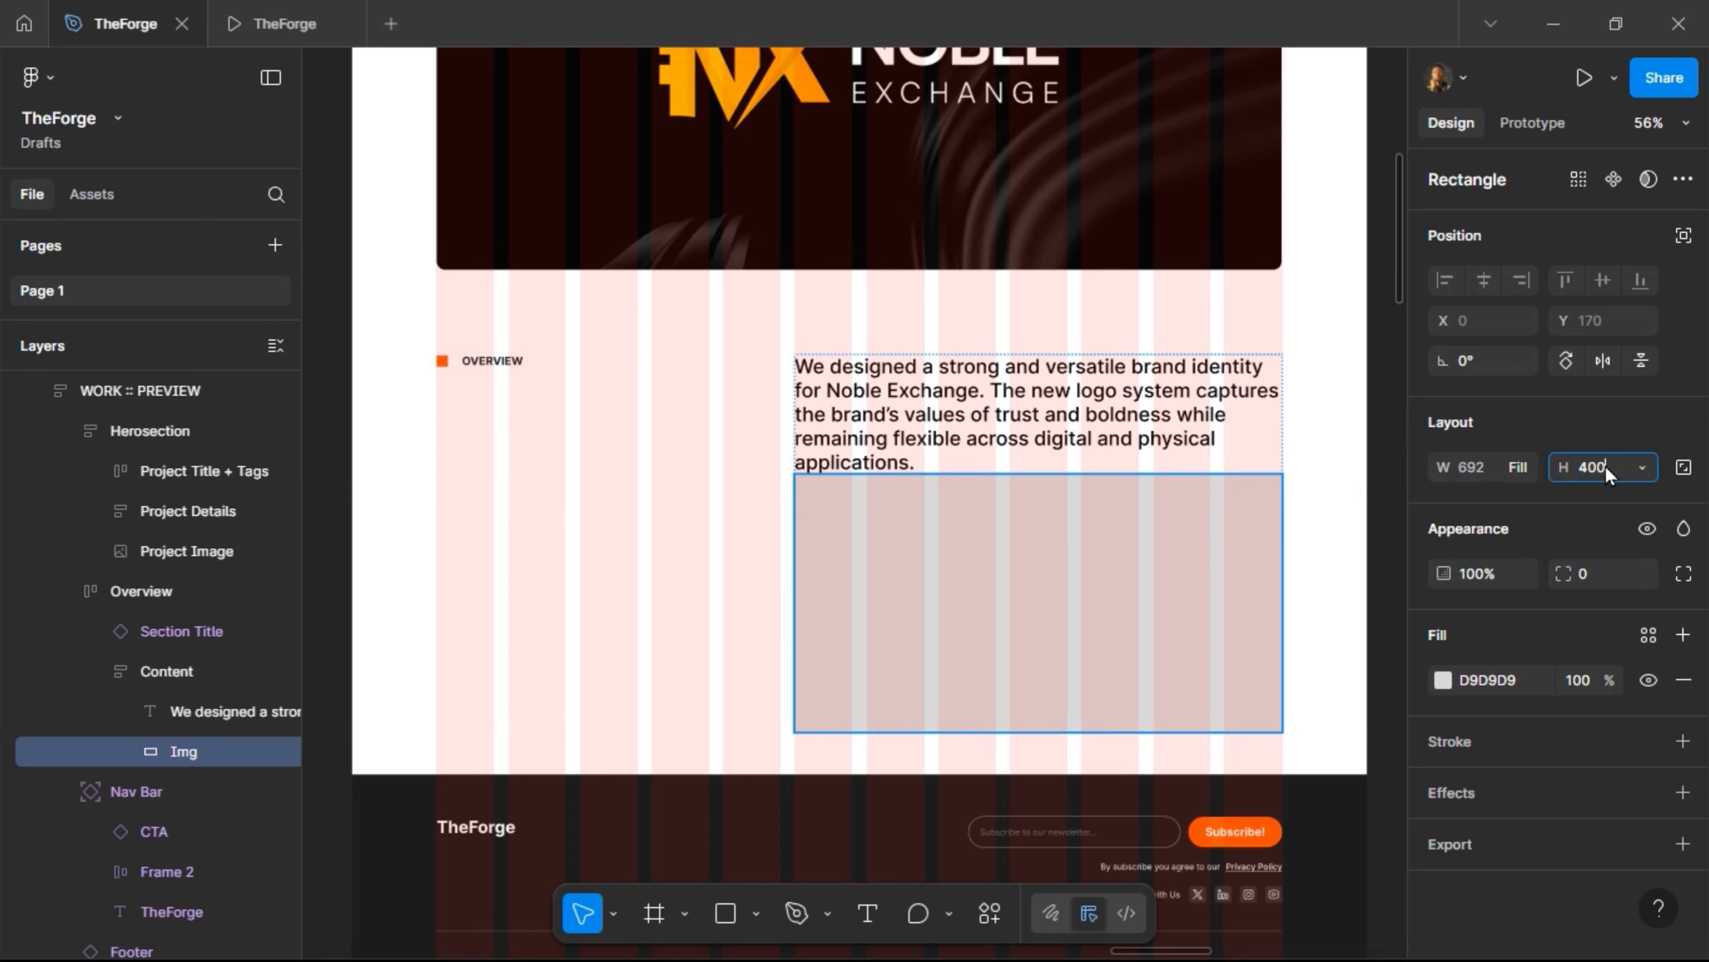
pyautogui.press('Return')
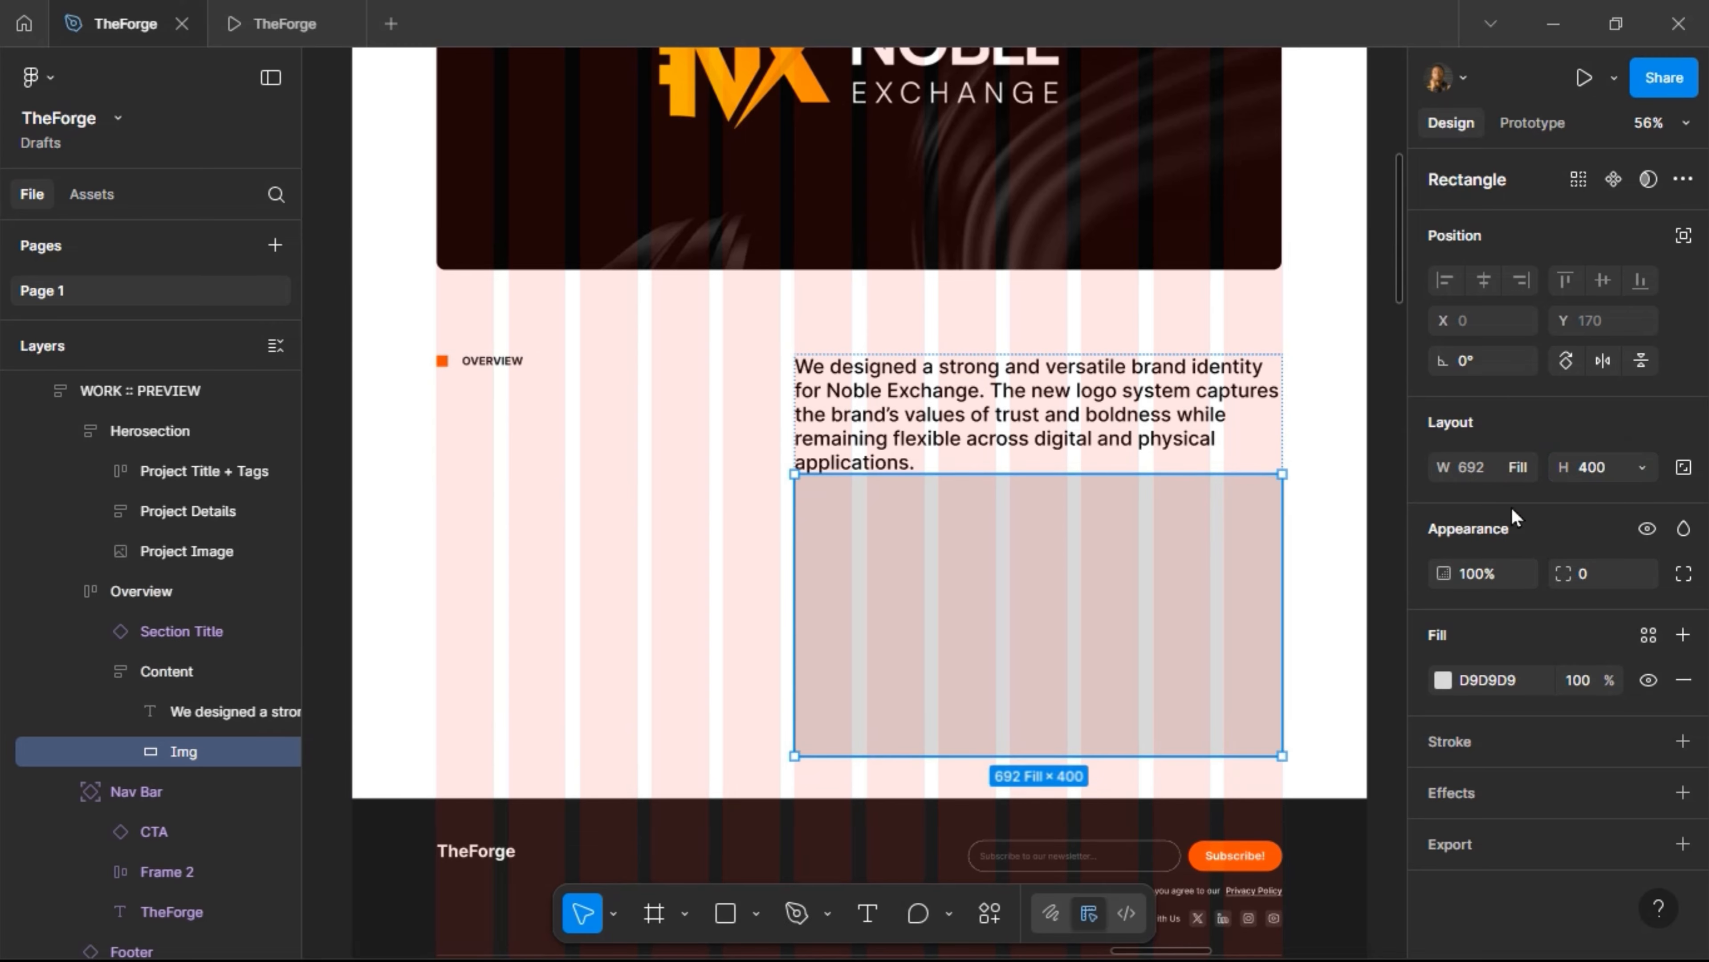
# Try a height of 600 on the Img rectangle and return it to 400
pyautogui.click(1602, 476)
pyautogui.write('600')
pyautogui.press('Return')
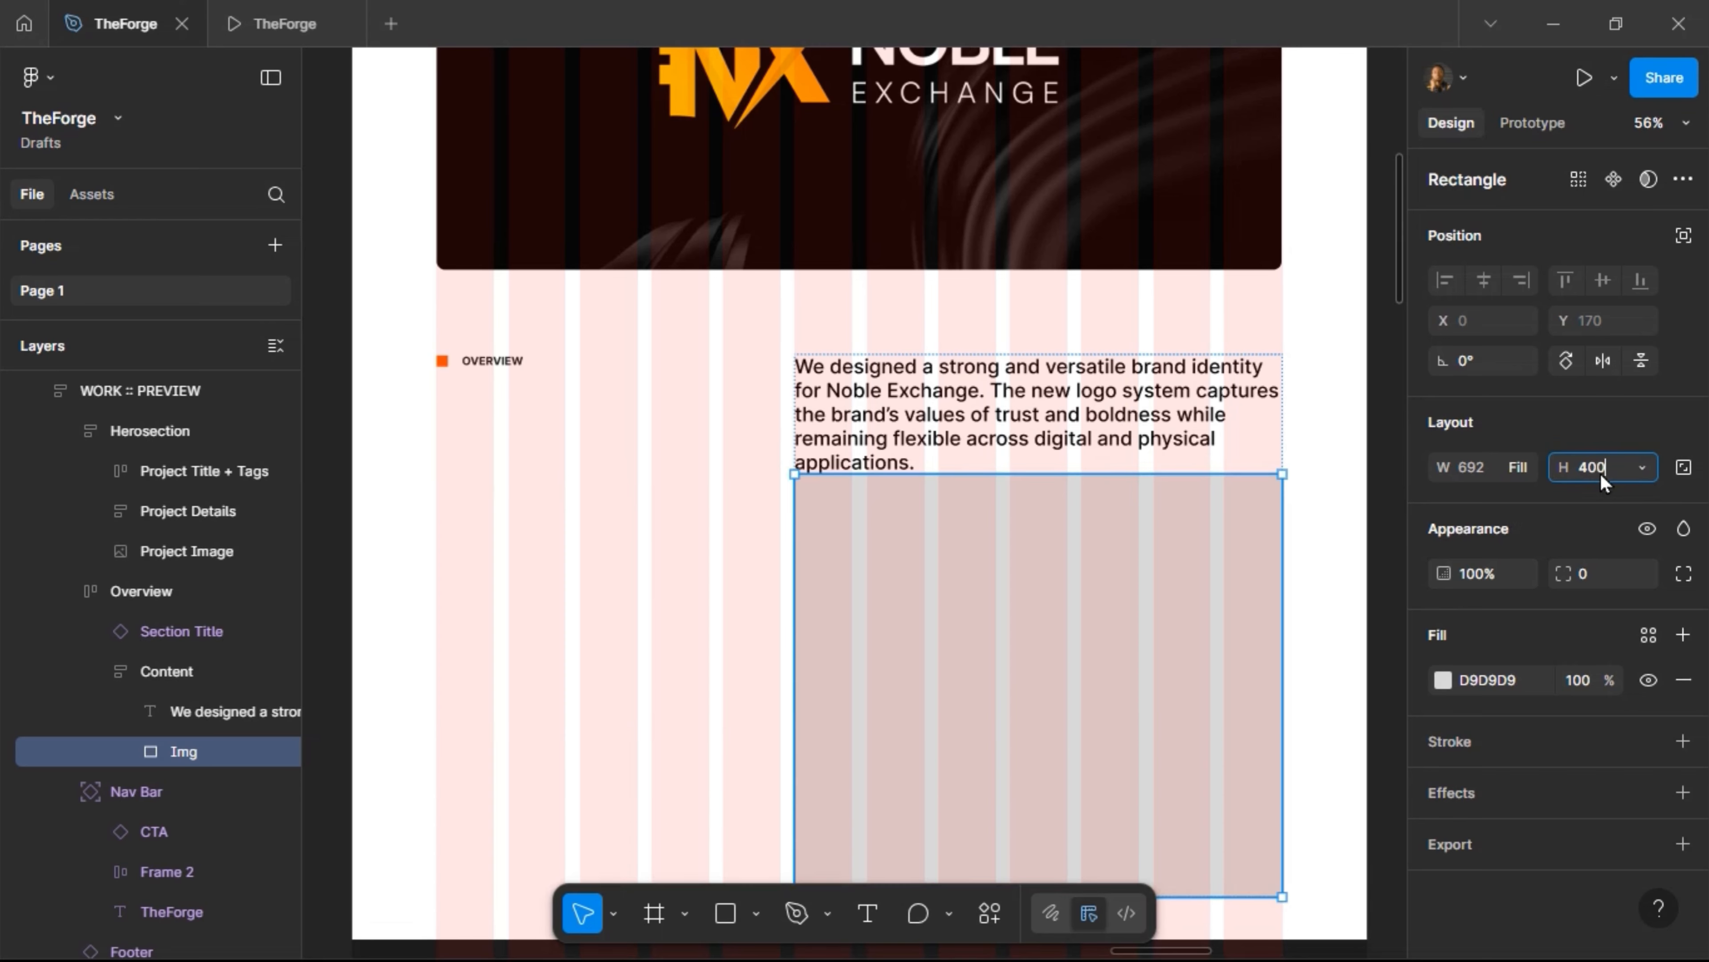
pyautogui.write('400')
pyautogui.press('Return')
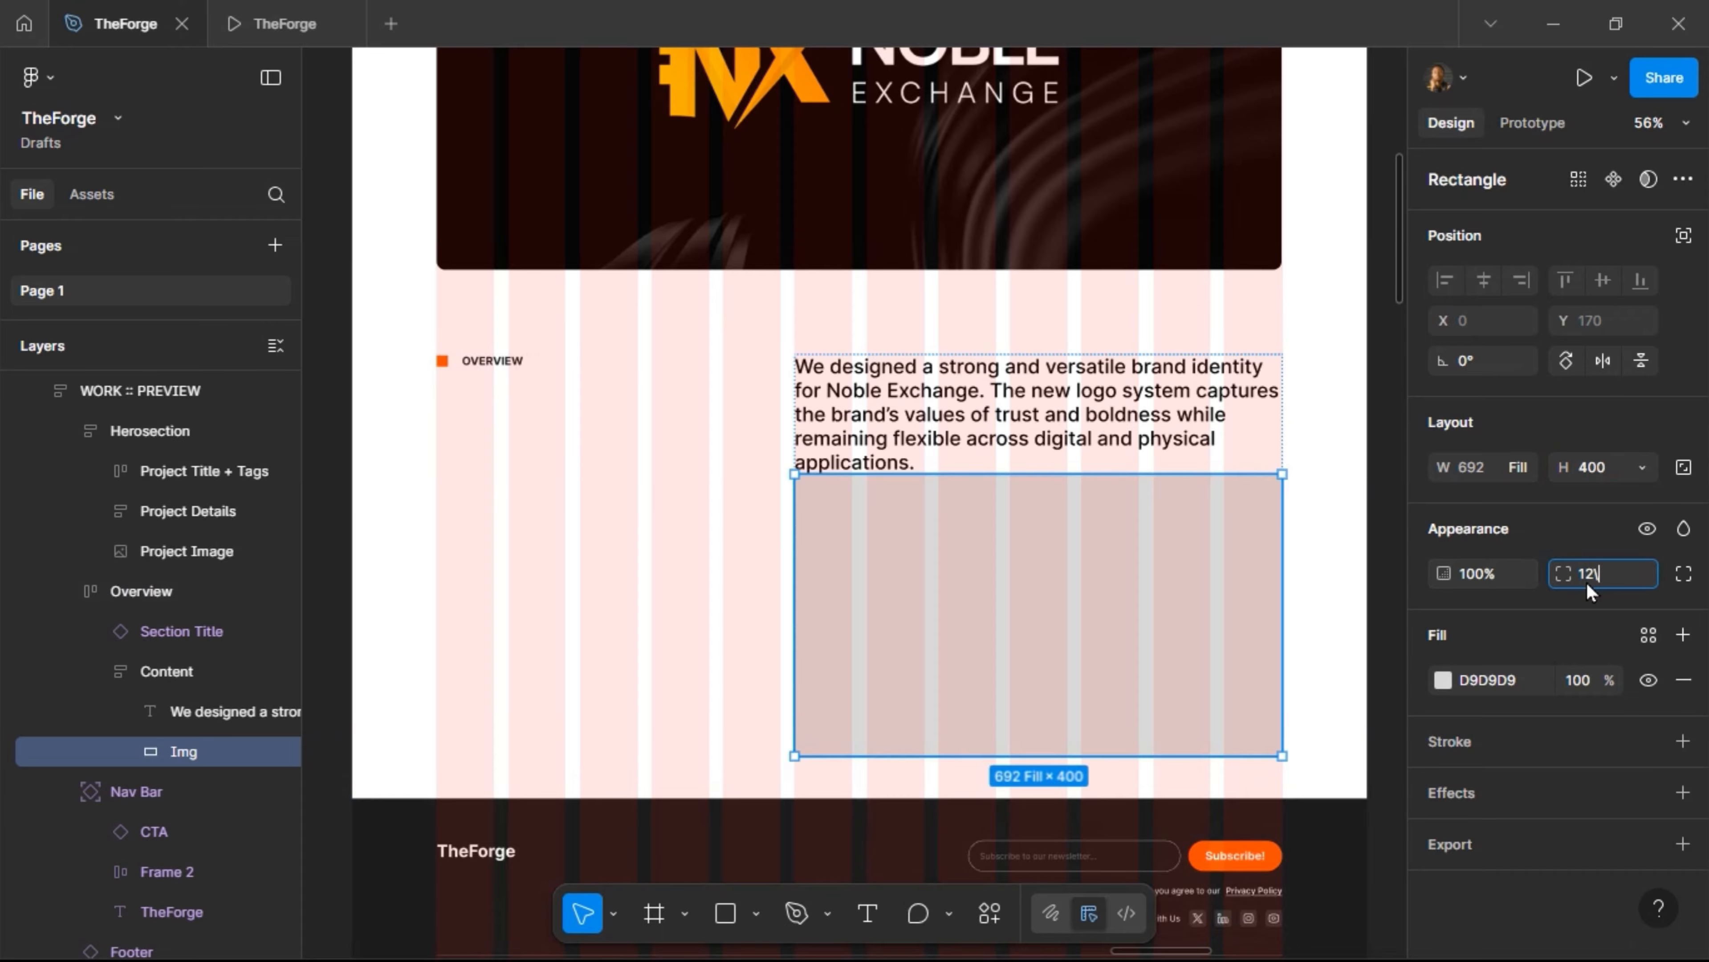
# Give the Img rectangle a corner radius of 12 and set the Content frame's vertical gap to 40
pyautogui.press('Return')
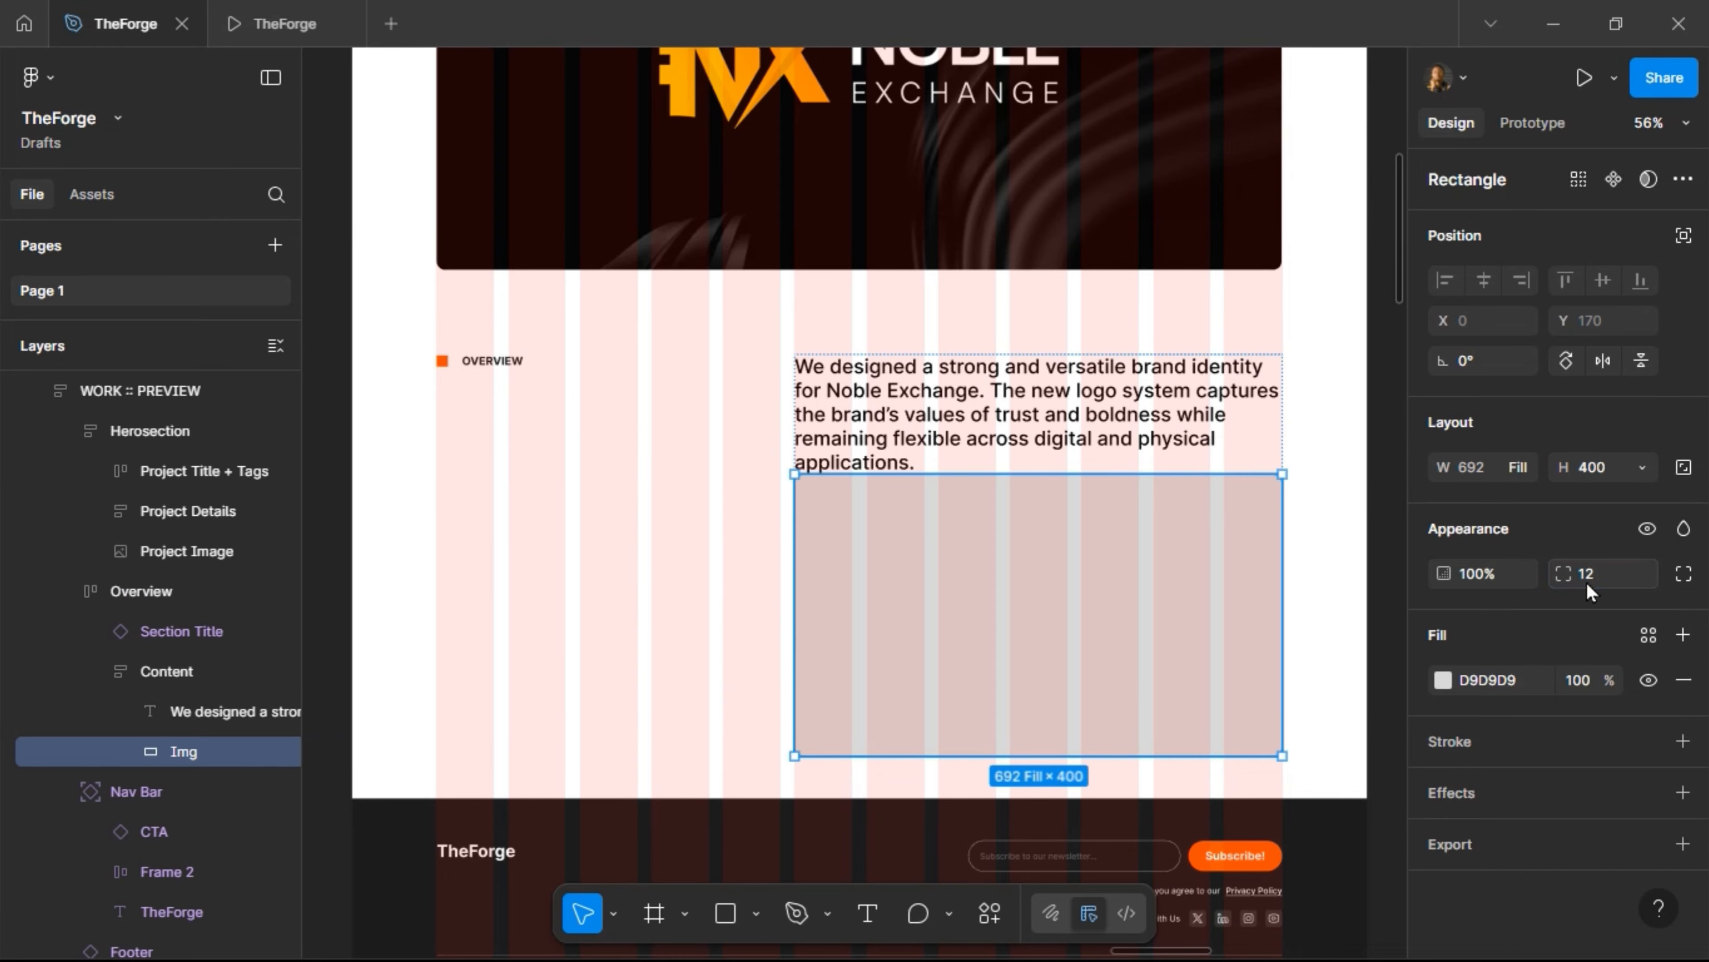
pyautogui.click(1239, 445)
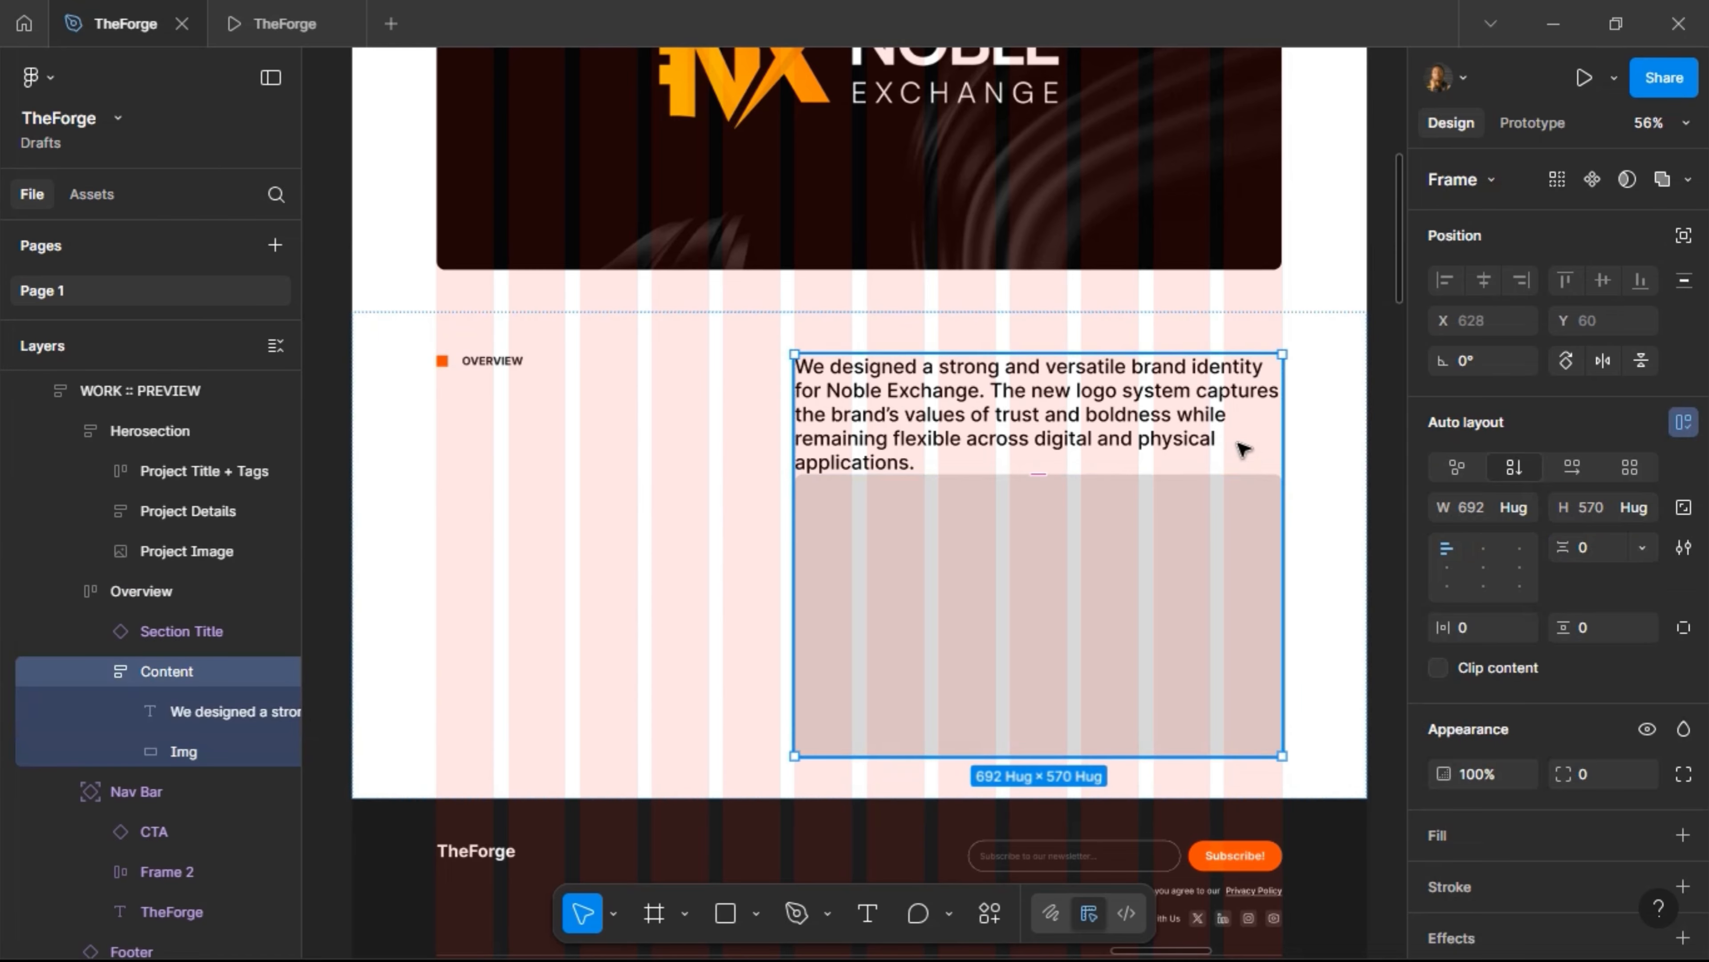
pyautogui.click(1597, 548)
pyautogui.write('40')
pyautogui.press('Return')
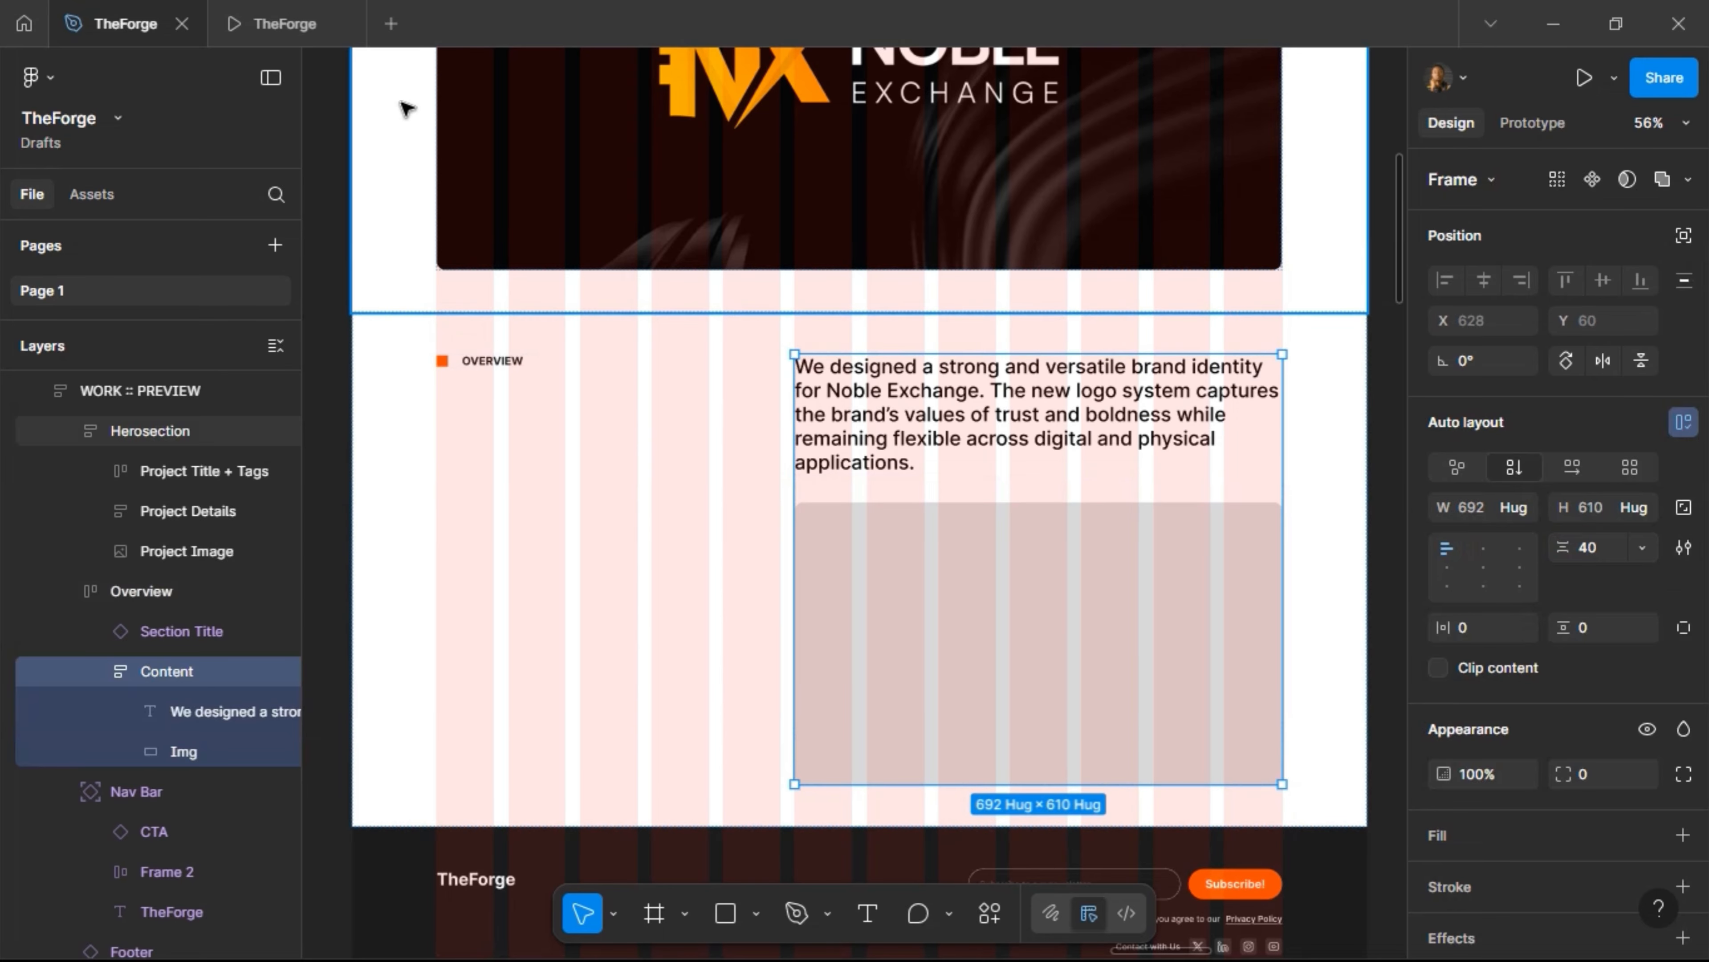
# Check the Overview section in the prototype preview and fill the Img rectangle with image file 2 from Downloads
pyautogui.click(291, 22)
pyautogui.scroll(-10, 583, 382)
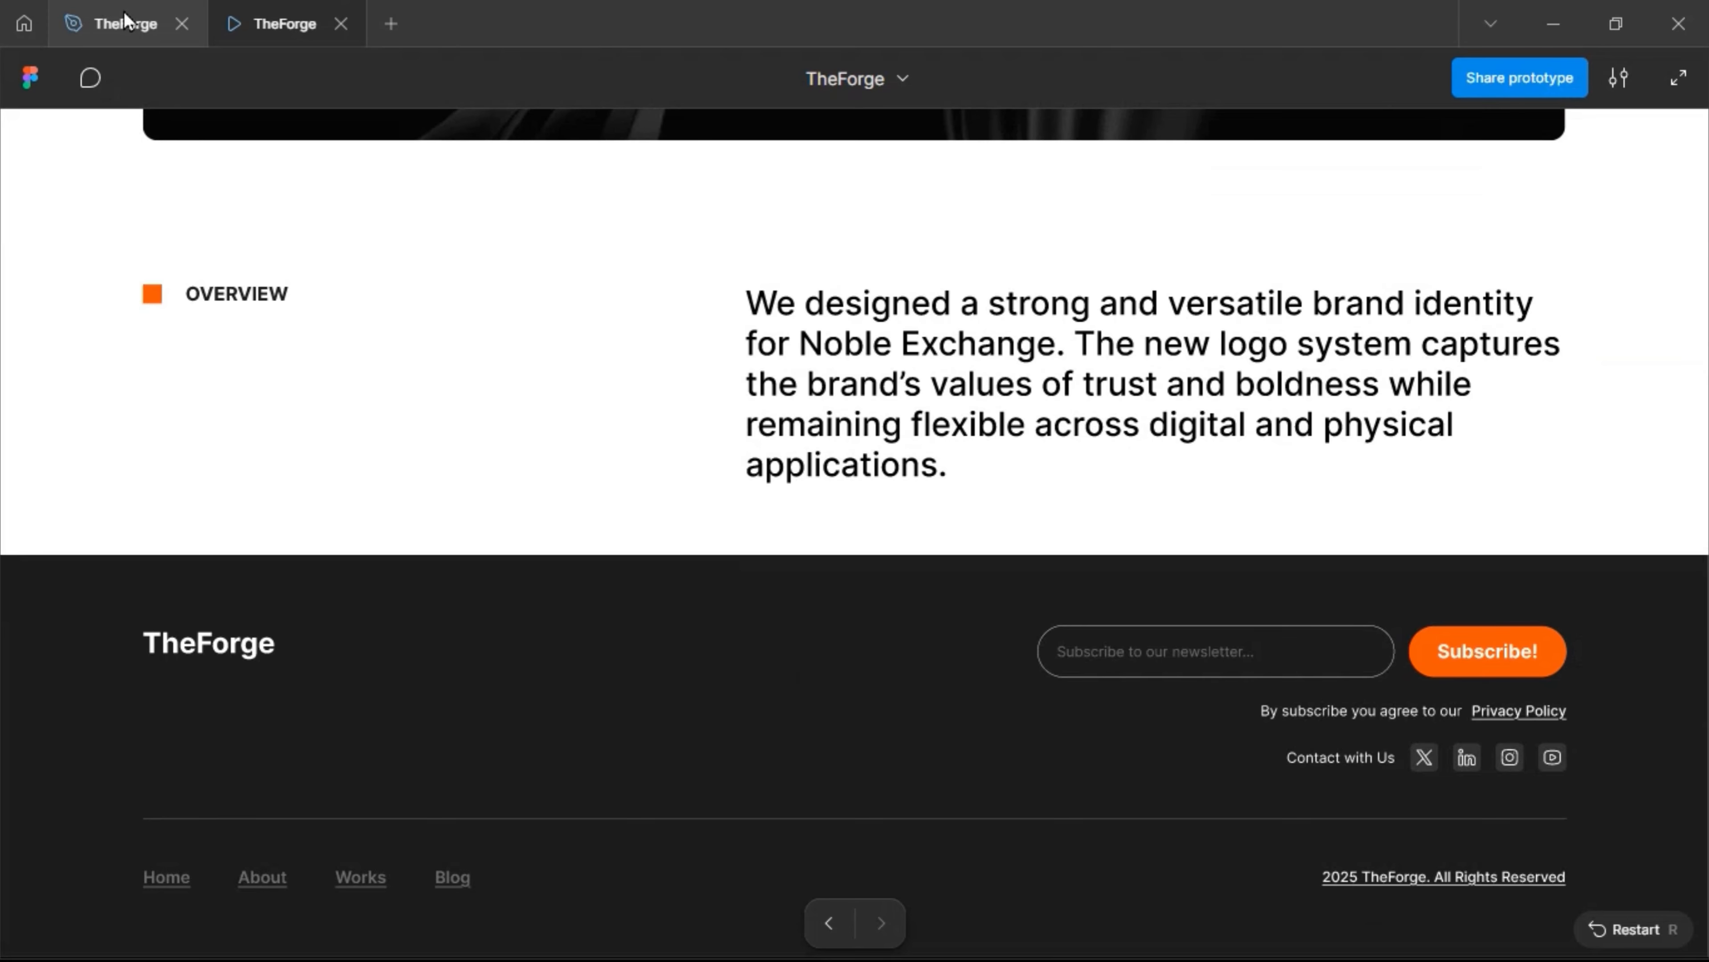
pyautogui.click(131, 27)
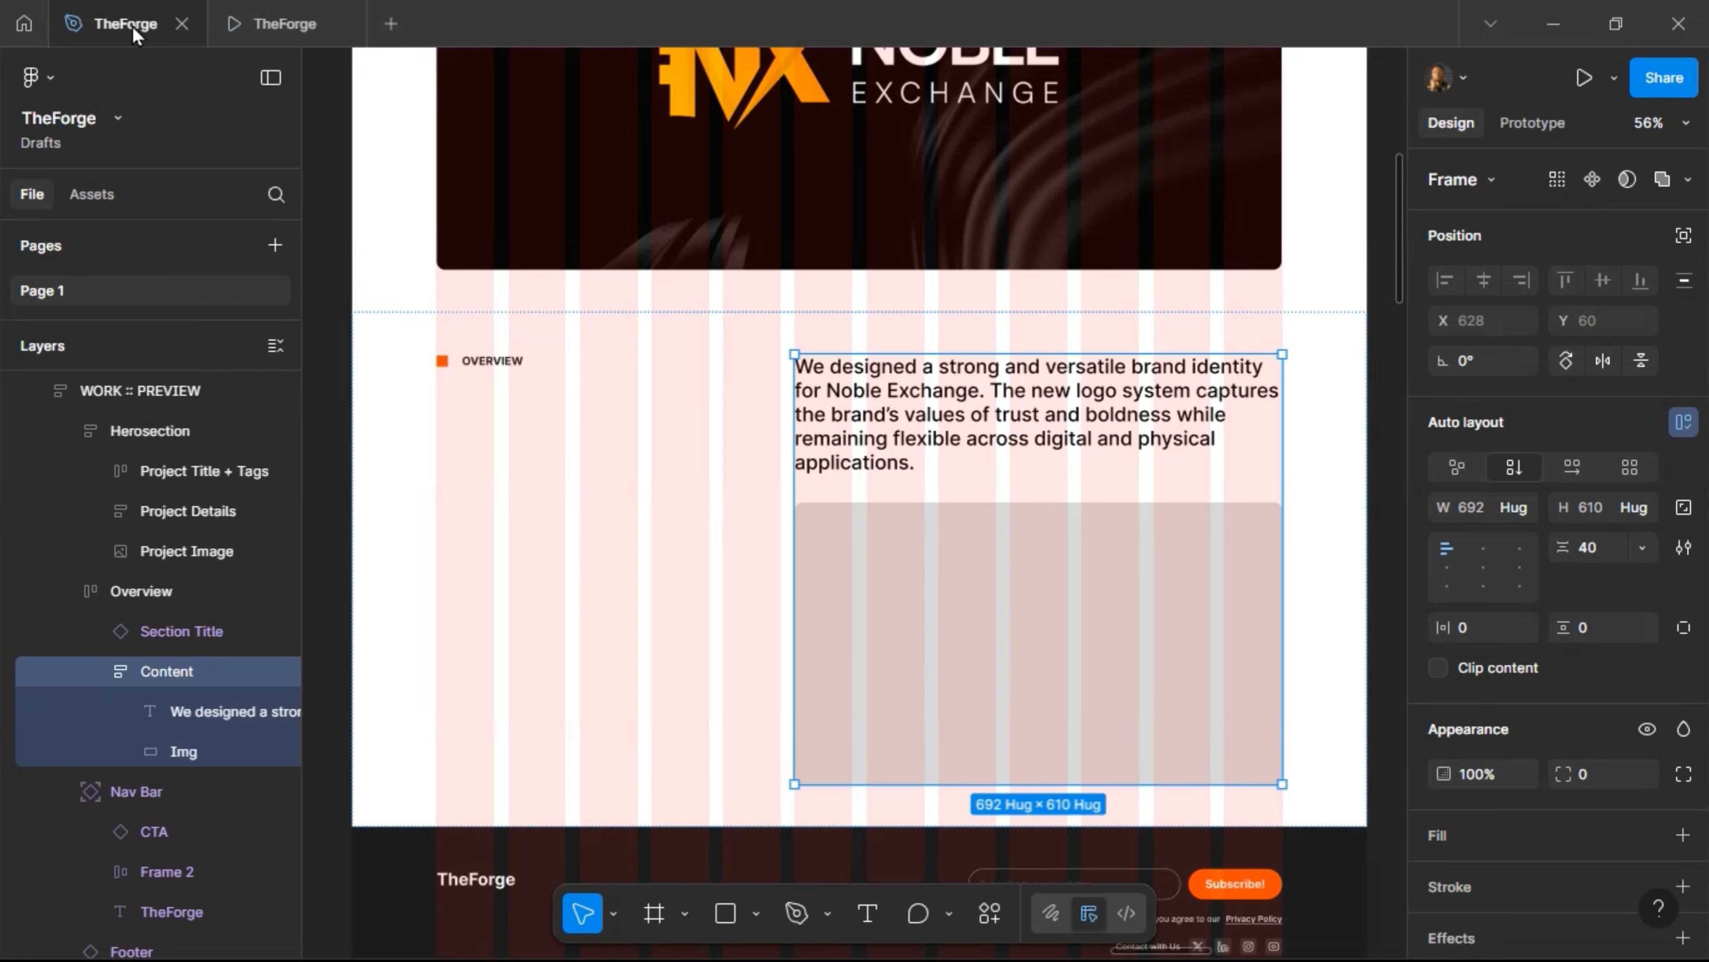
pyautogui.click(1037, 599)
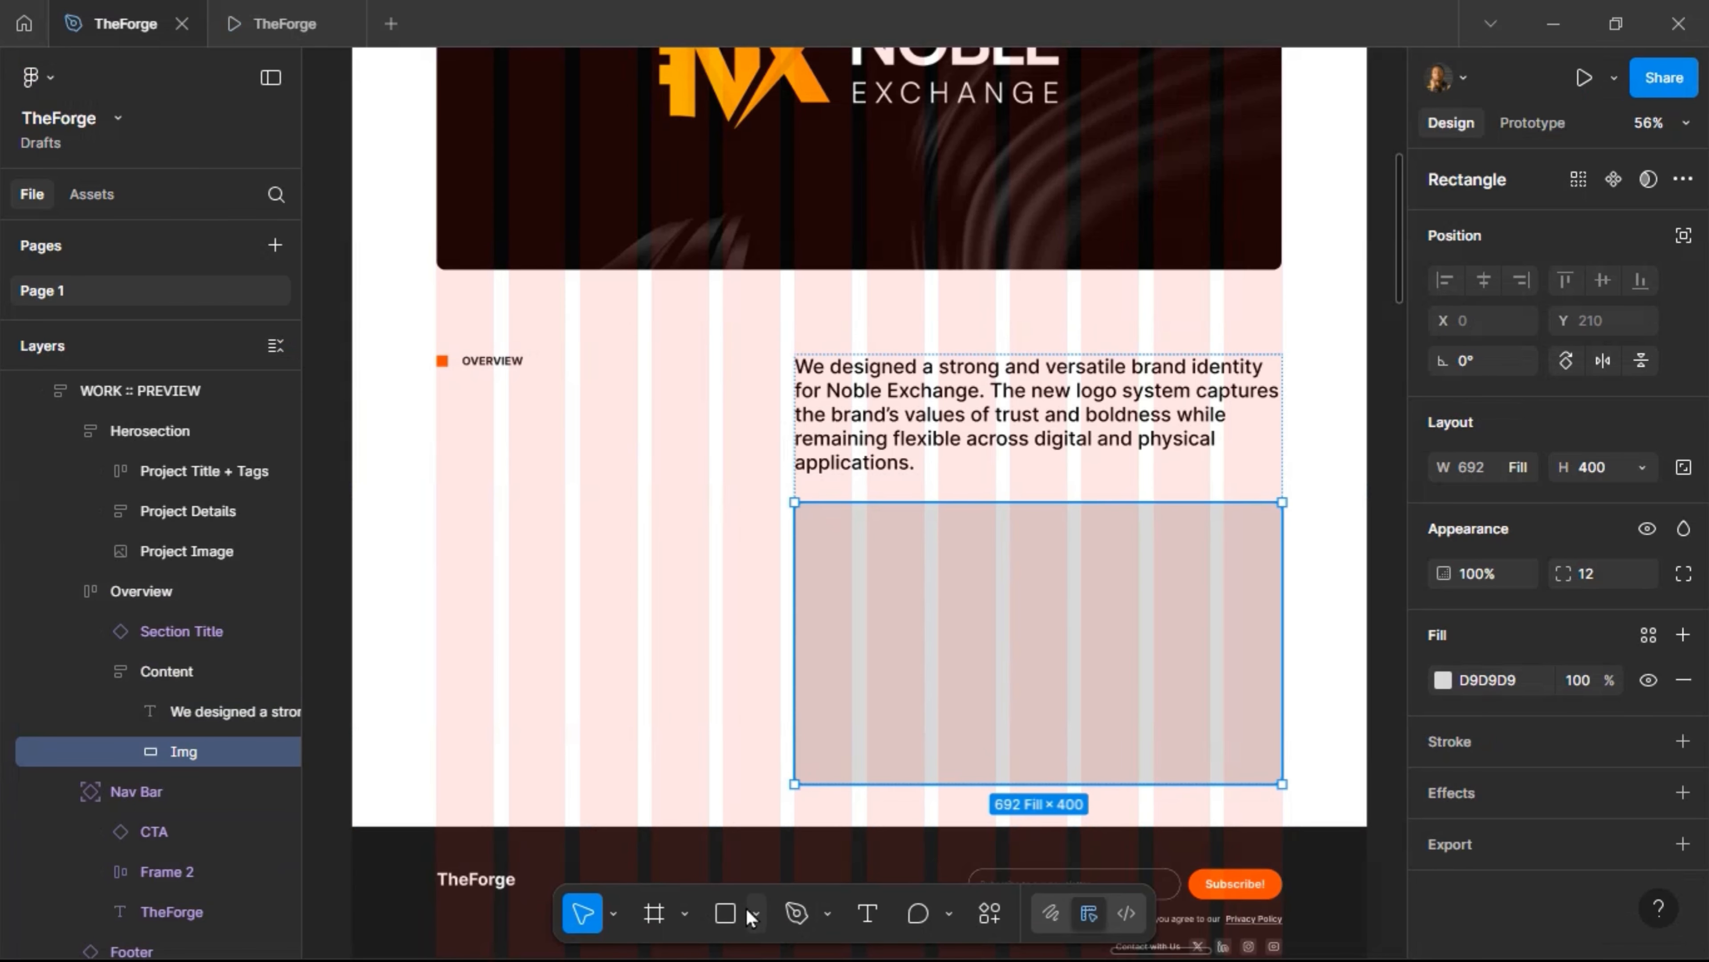
pyautogui.click(753, 912)
pyautogui.click(771, 871)
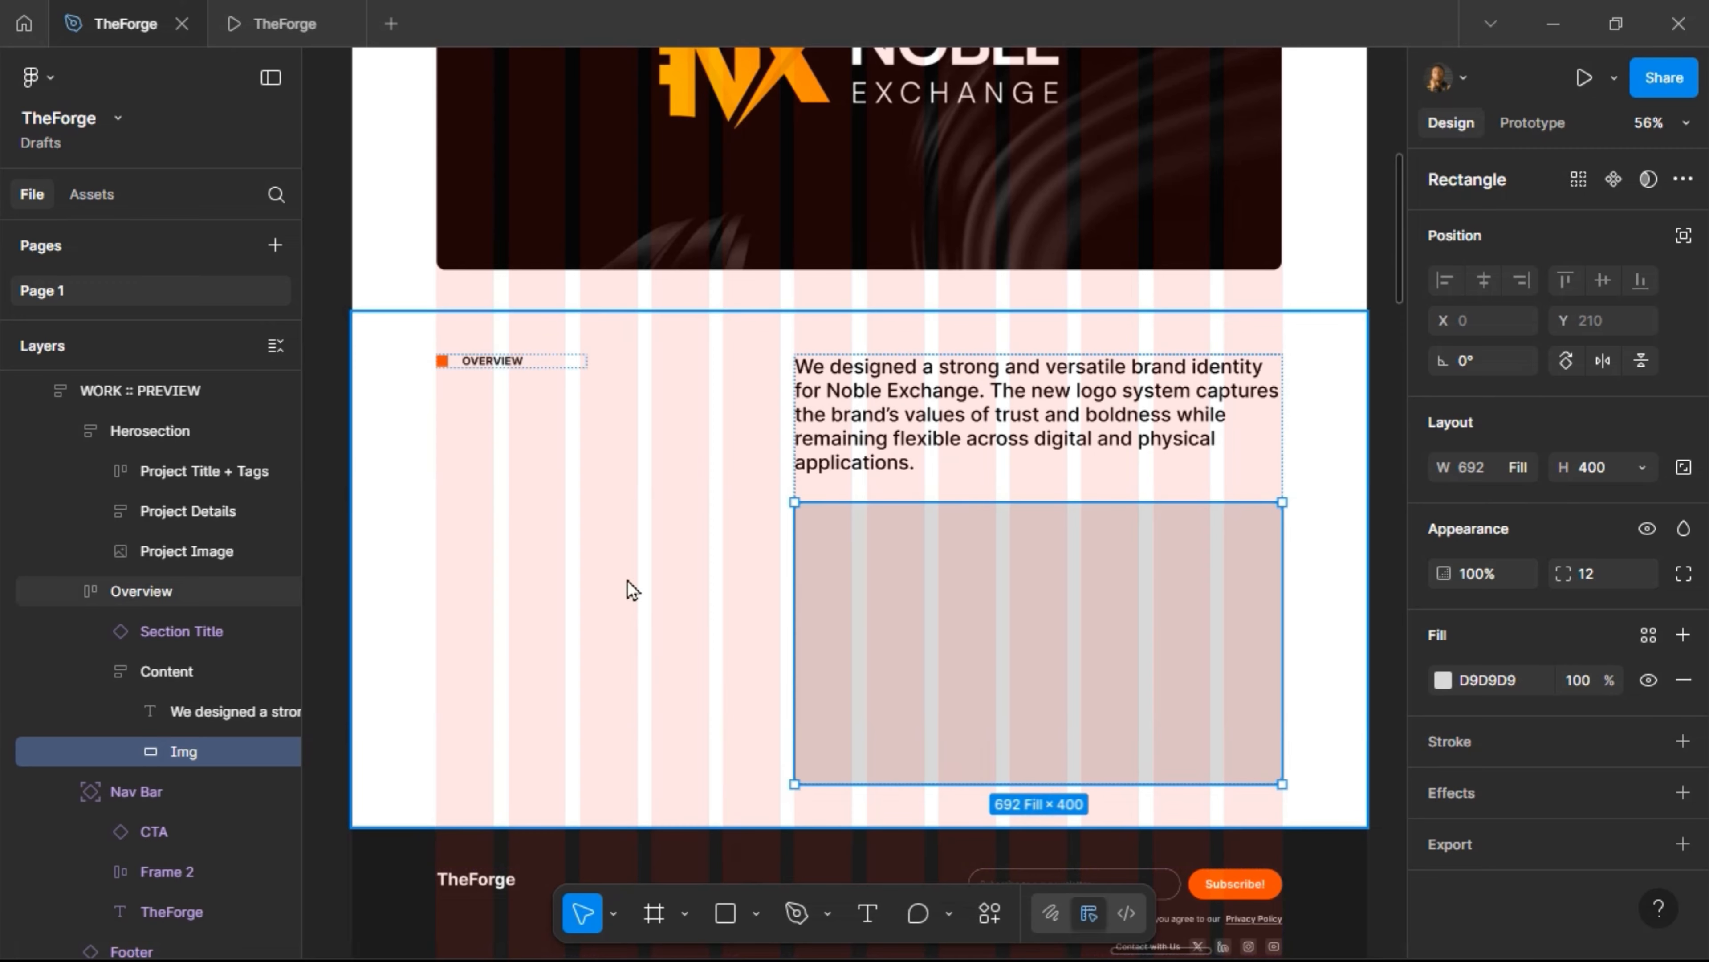
pyautogui.click(729, 229)
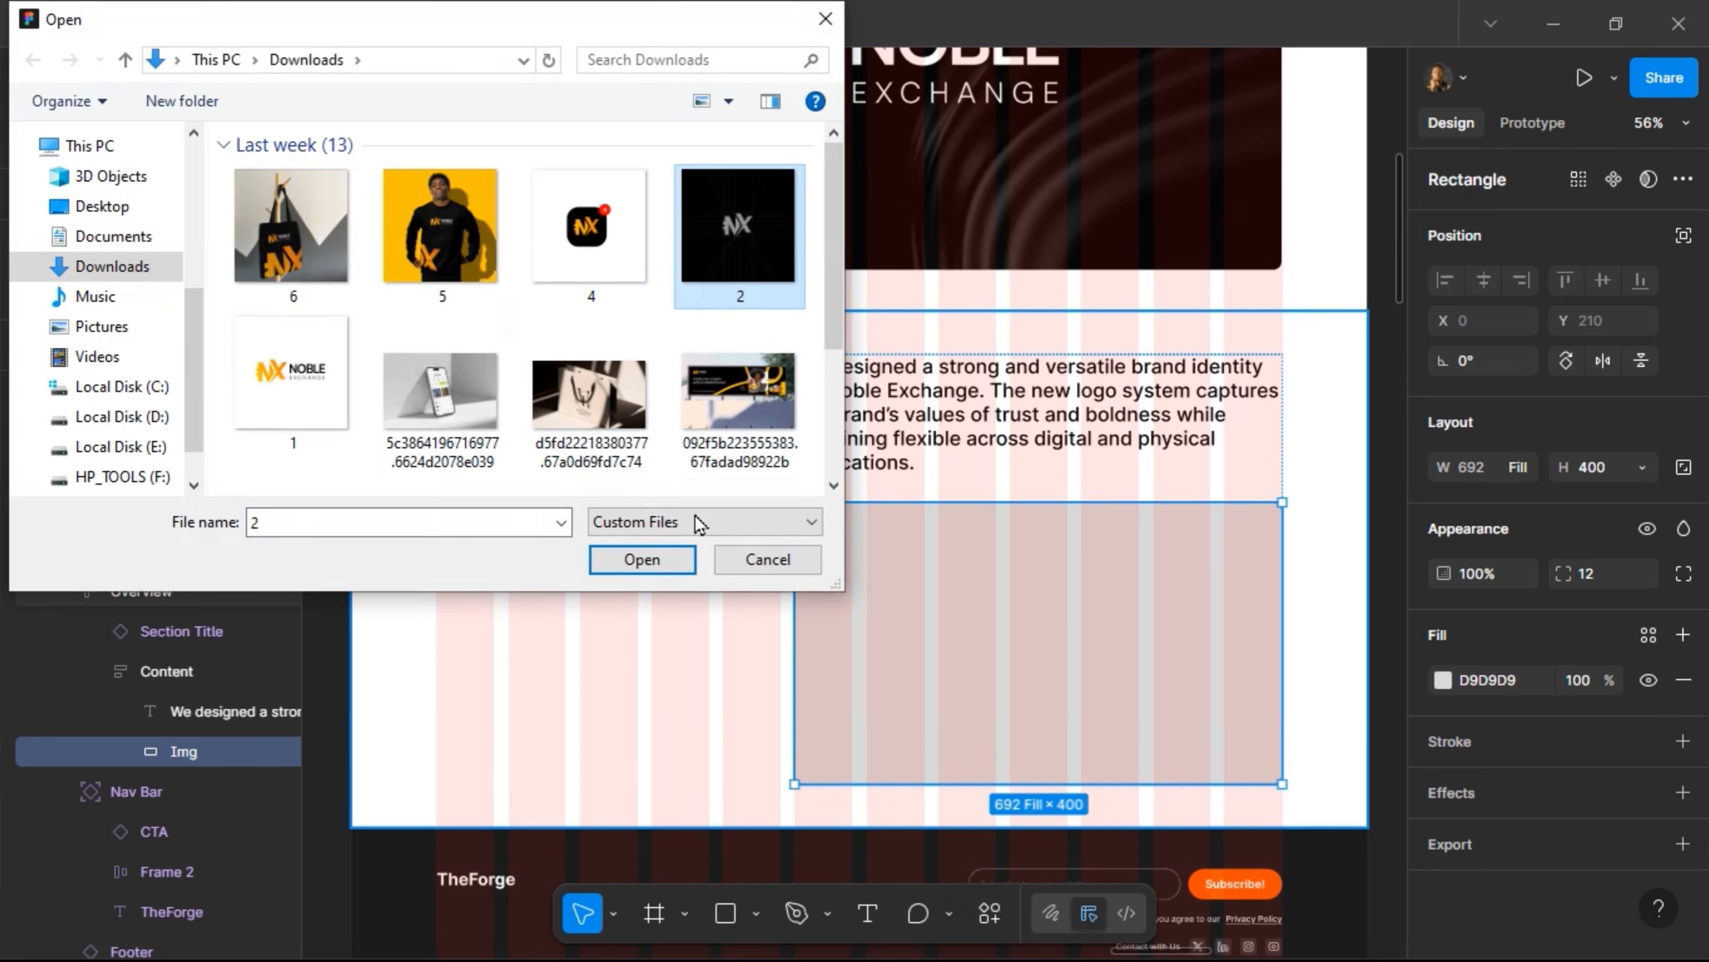
pyautogui.click(647, 561)
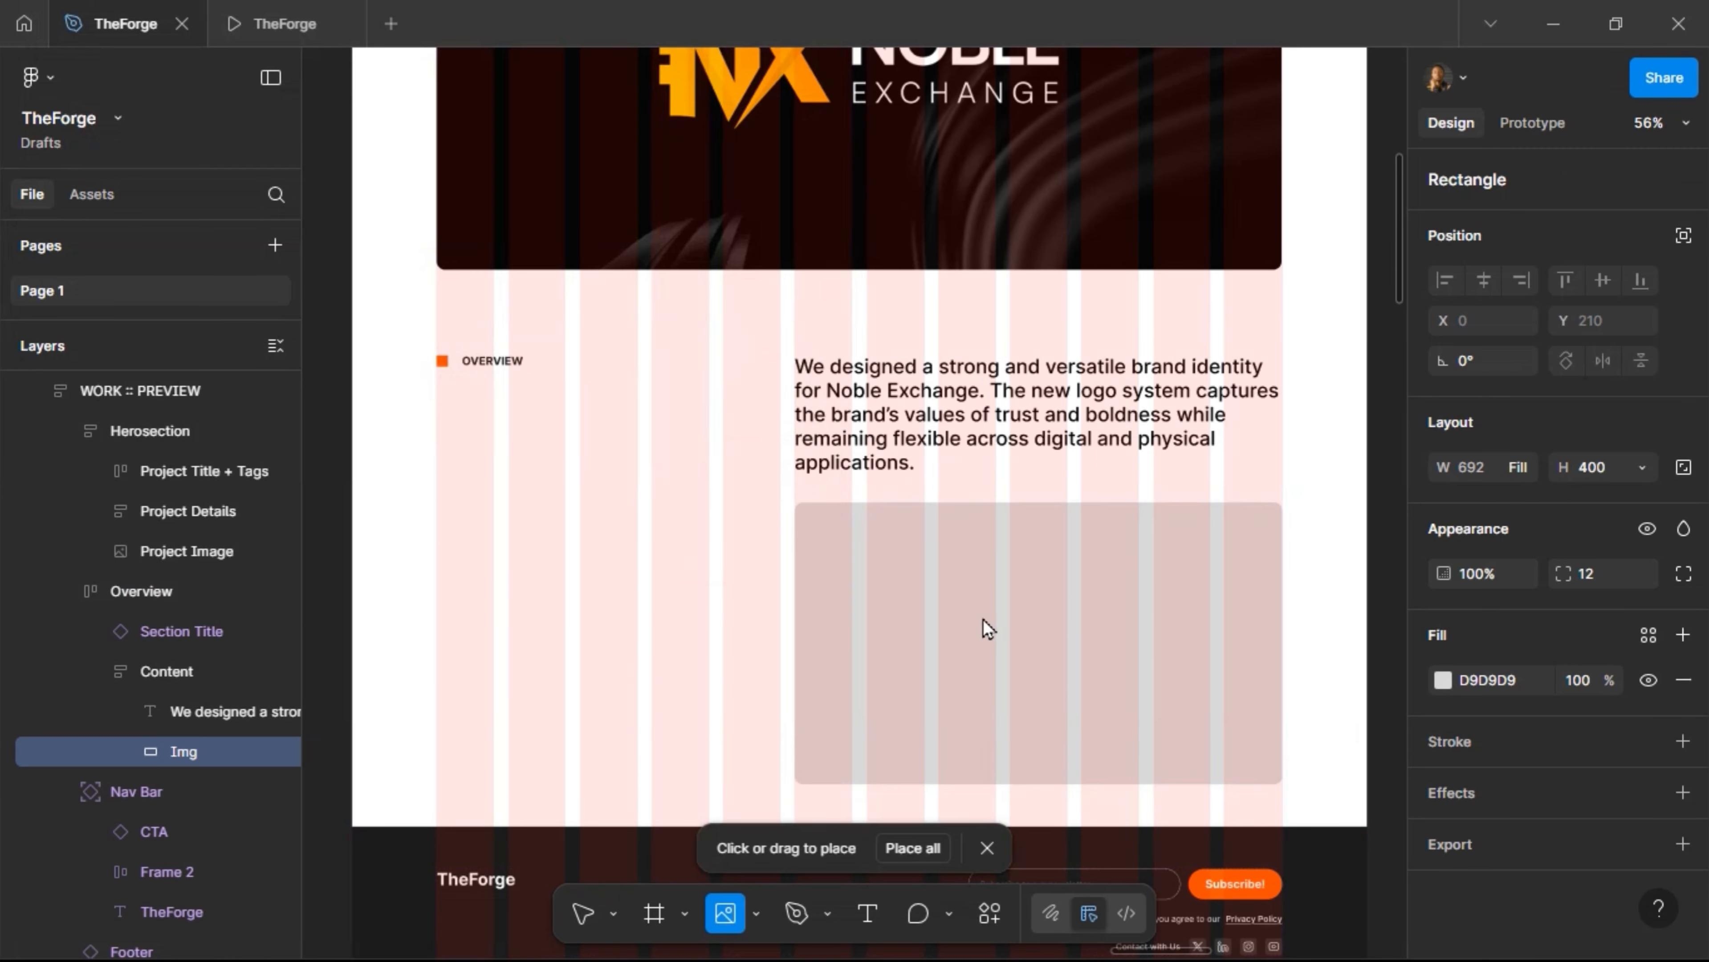
pyautogui.click(990, 596)
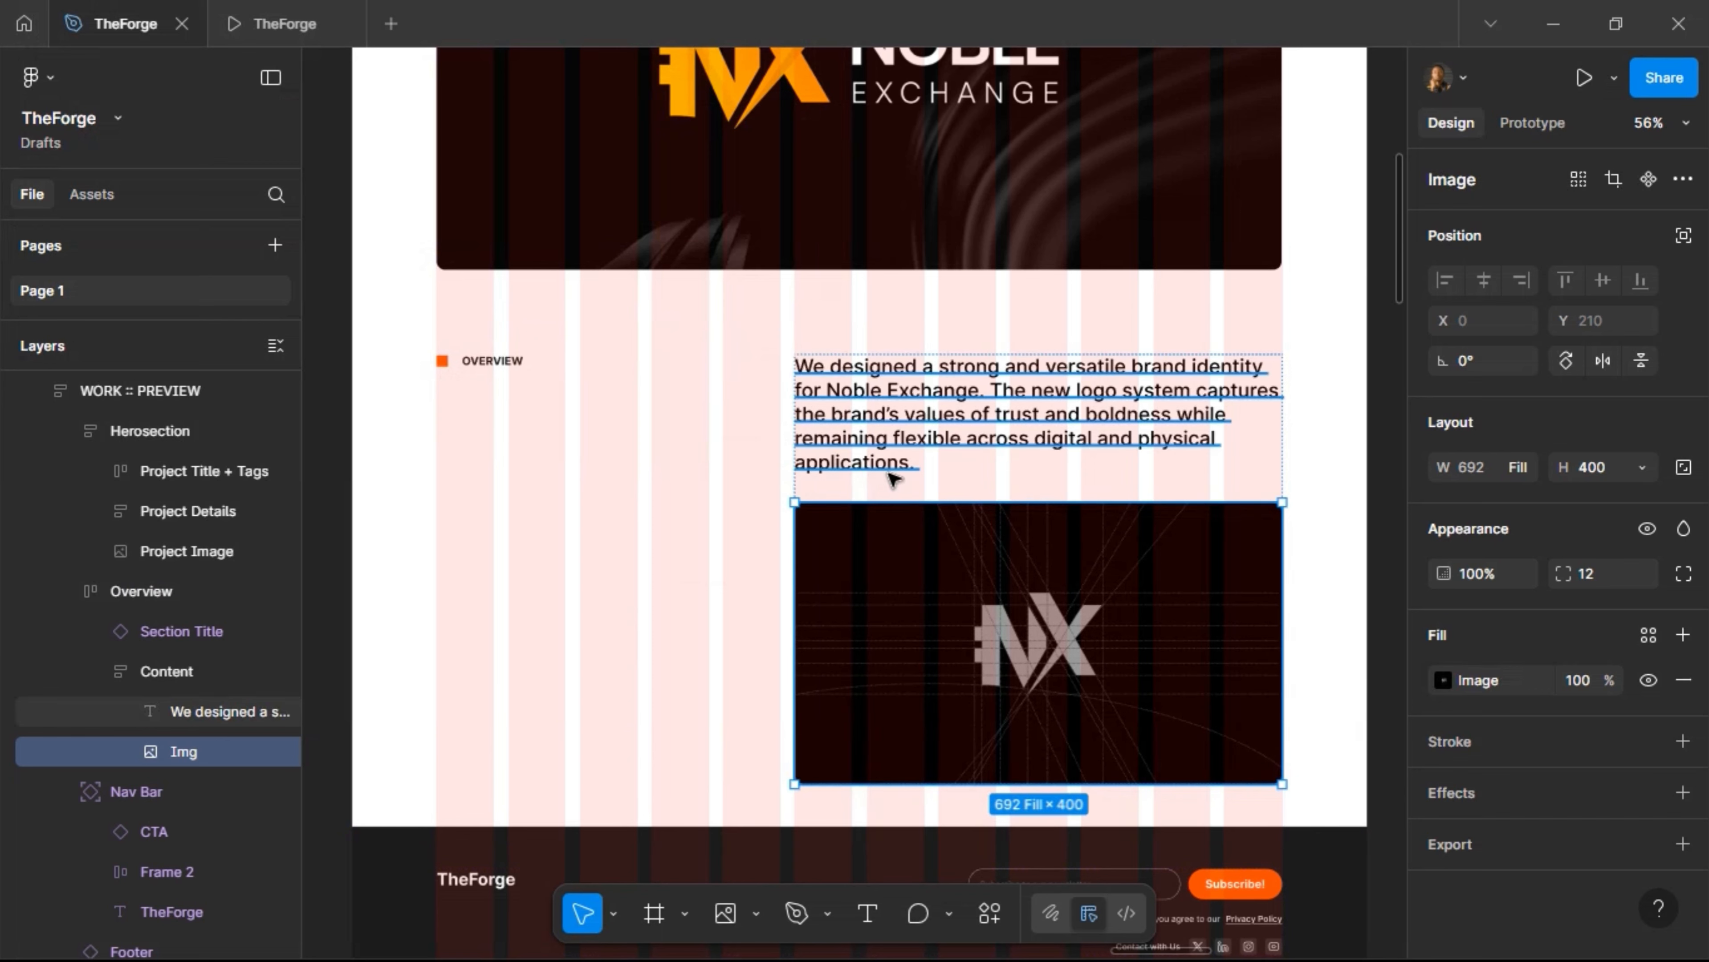
# Set the Overview image's height to 480 and check the section in the prototype preview
pyautogui.click(1611, 473)
pyautogui.write('480')
pyautogui.press('Return')
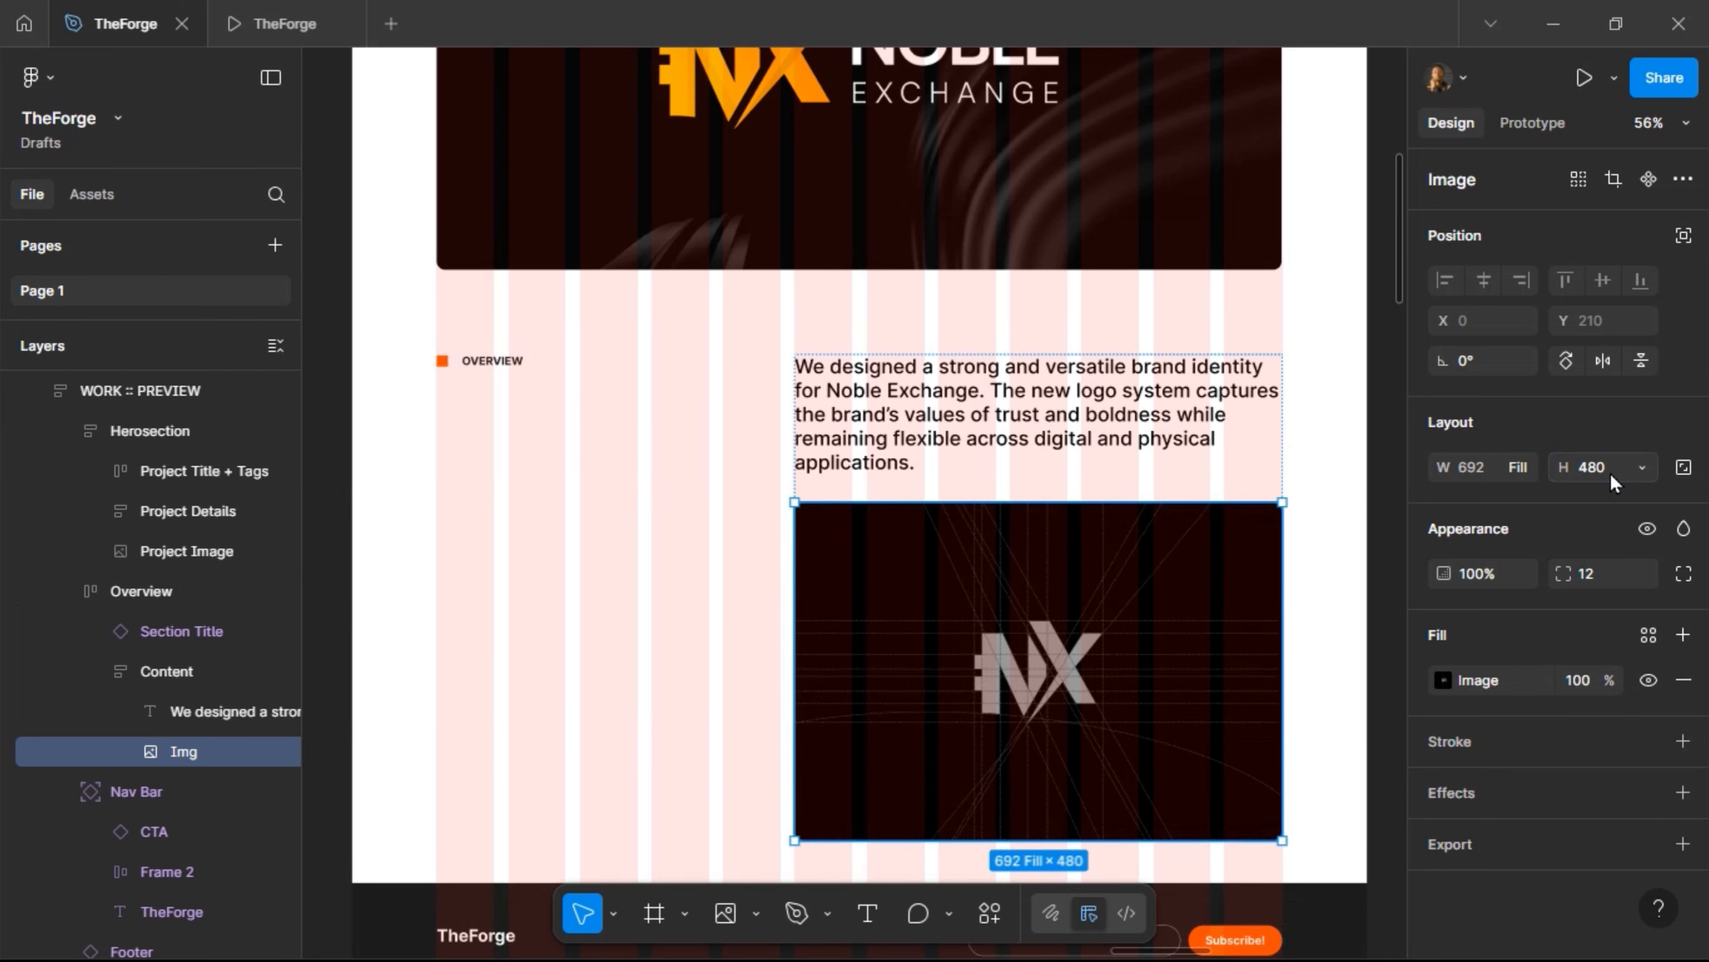
pyautogui.click(710, 541)
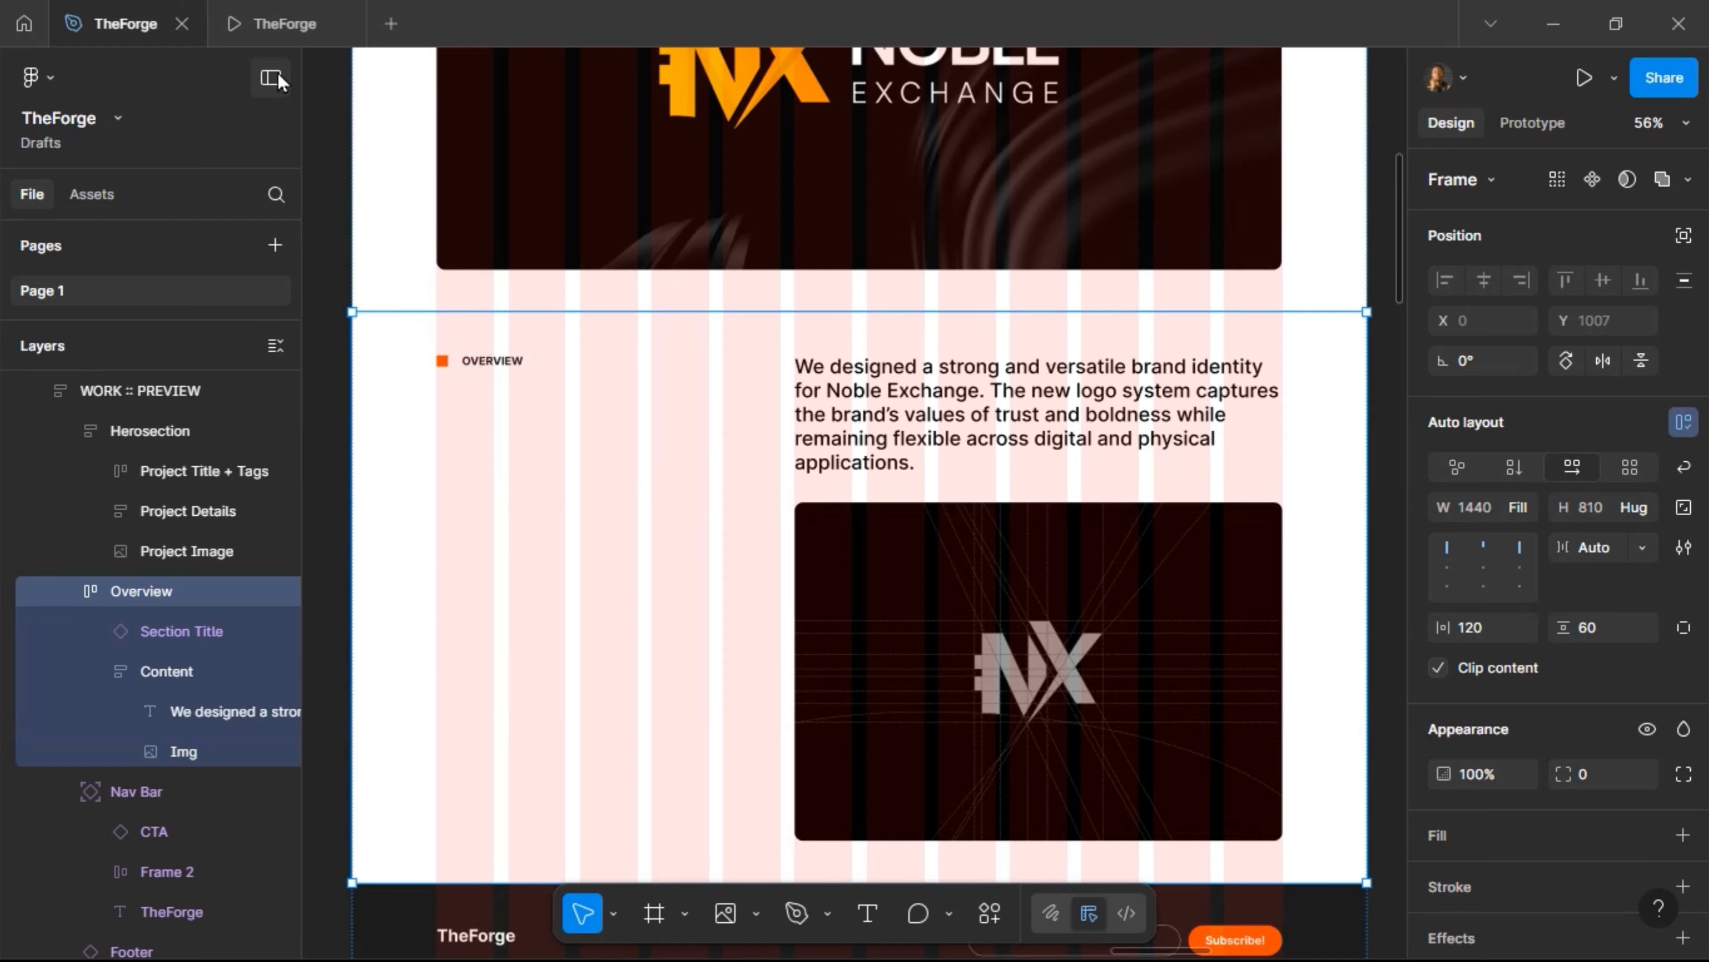
pyautogui.click(283, 24)
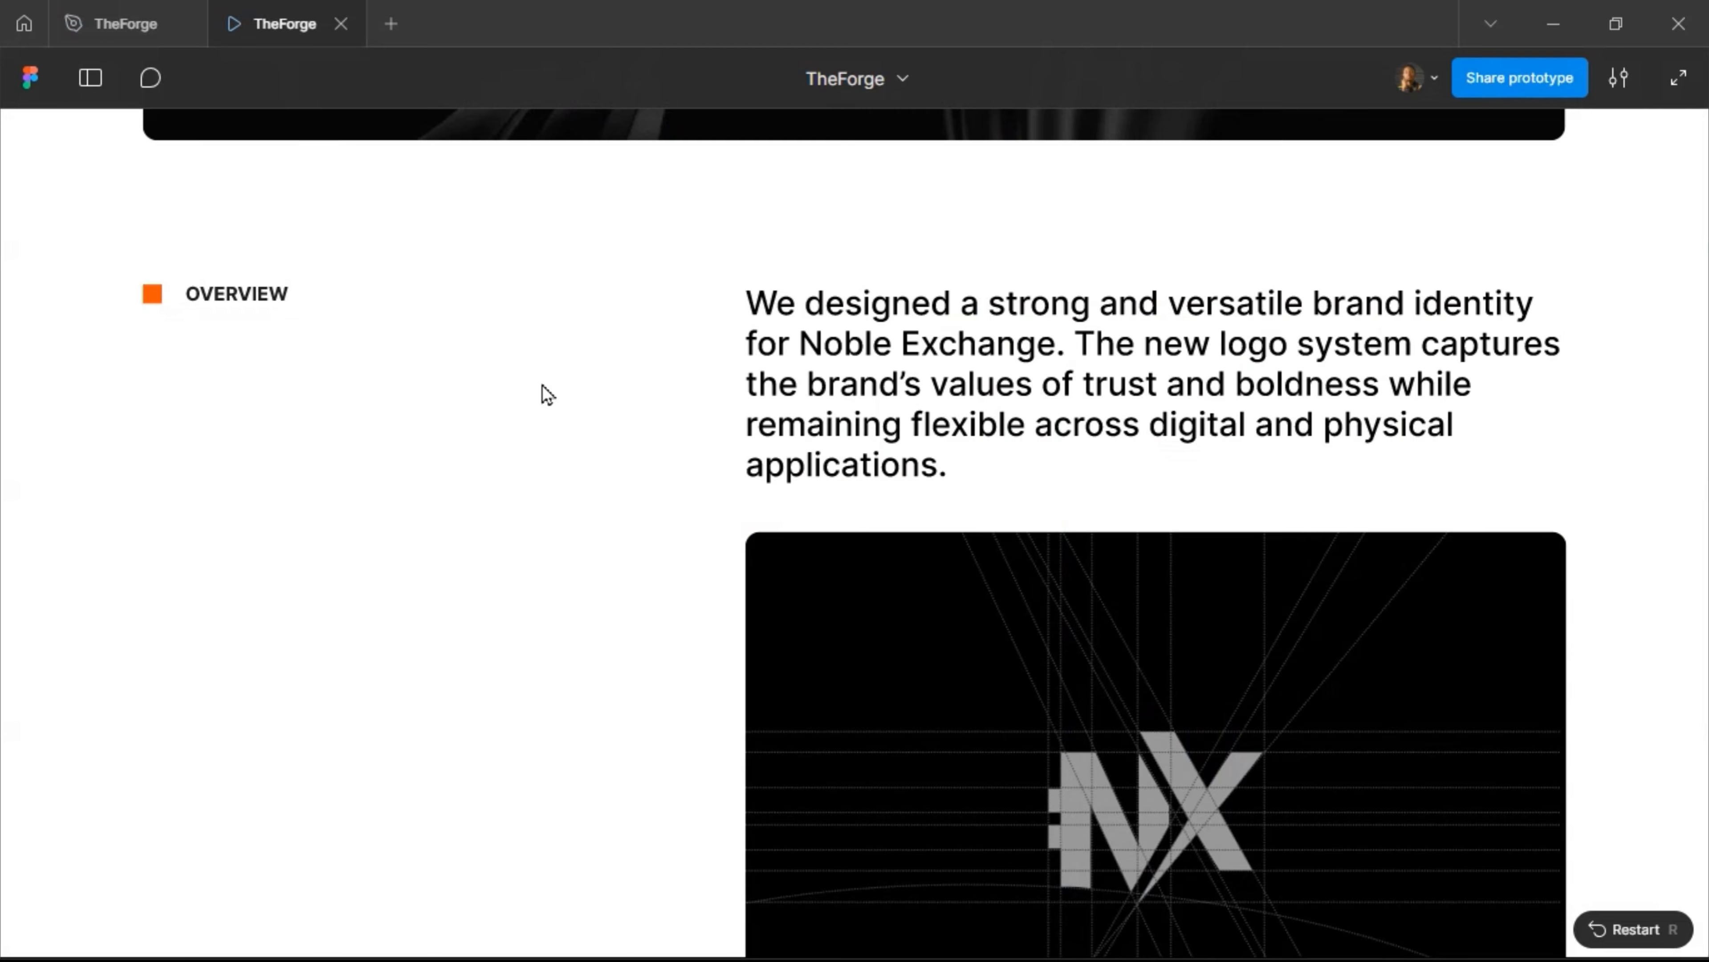
pyautogui.click(126, 26)
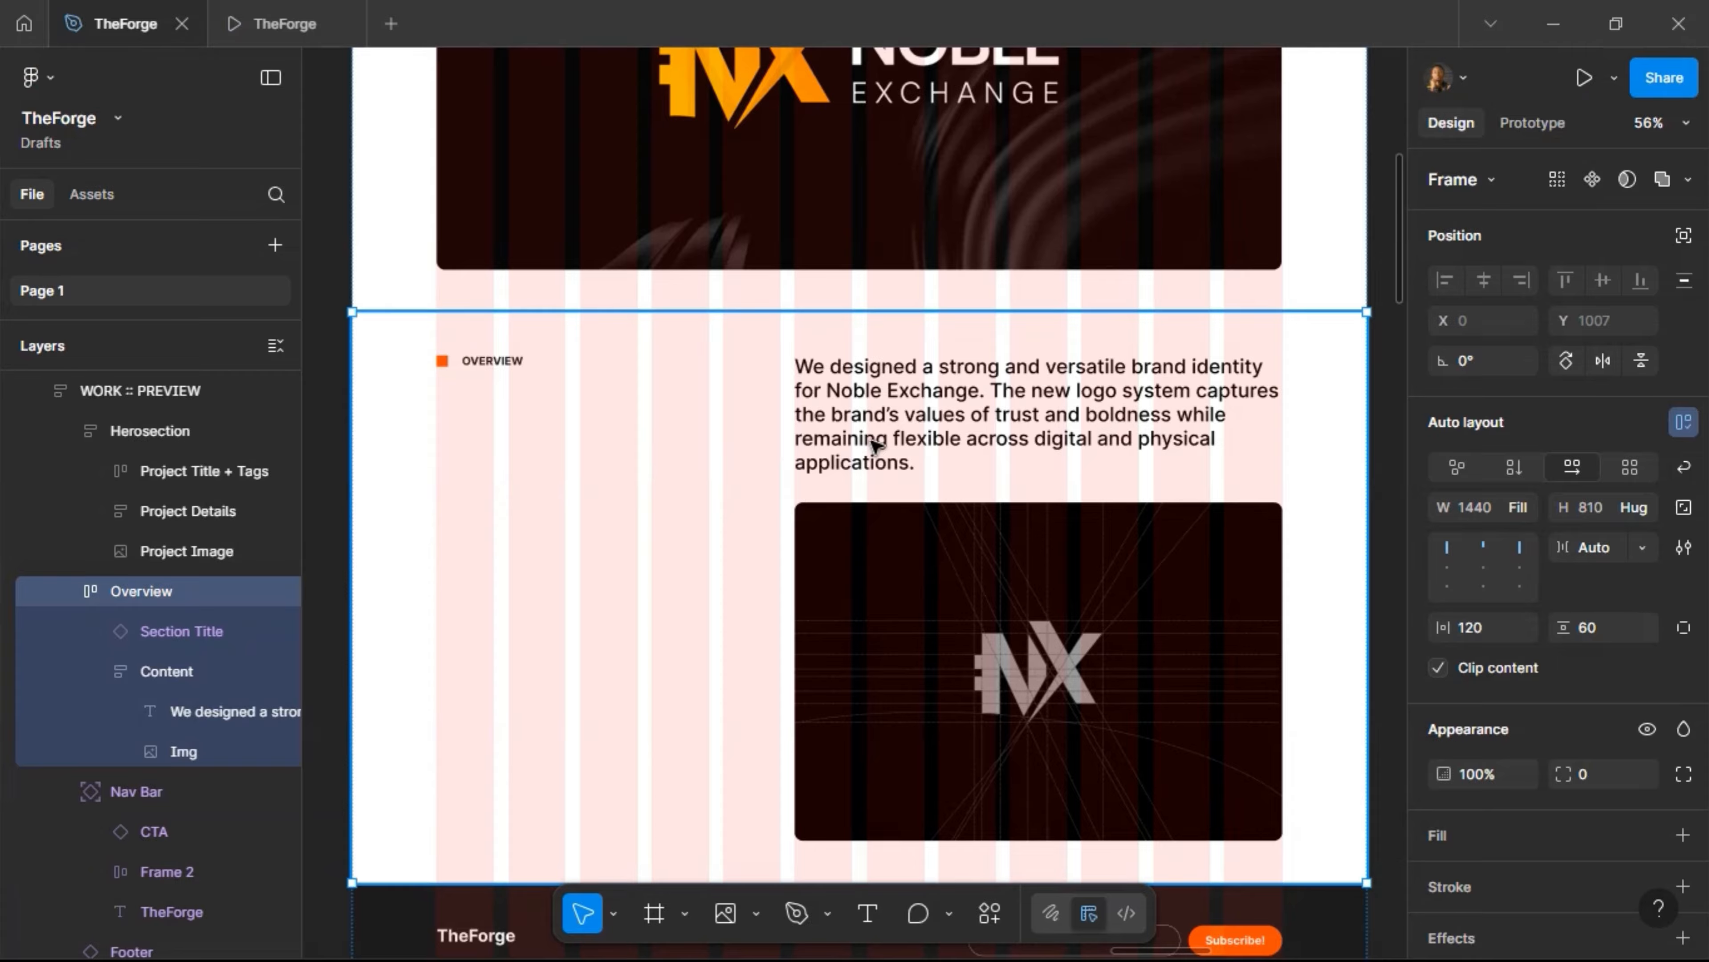
# Set the Overview paragraph's font size to 24 and apply the Grey Text colour style to its fill
pyautogui.click(888, 425)
pyautogui.click(906, 403)
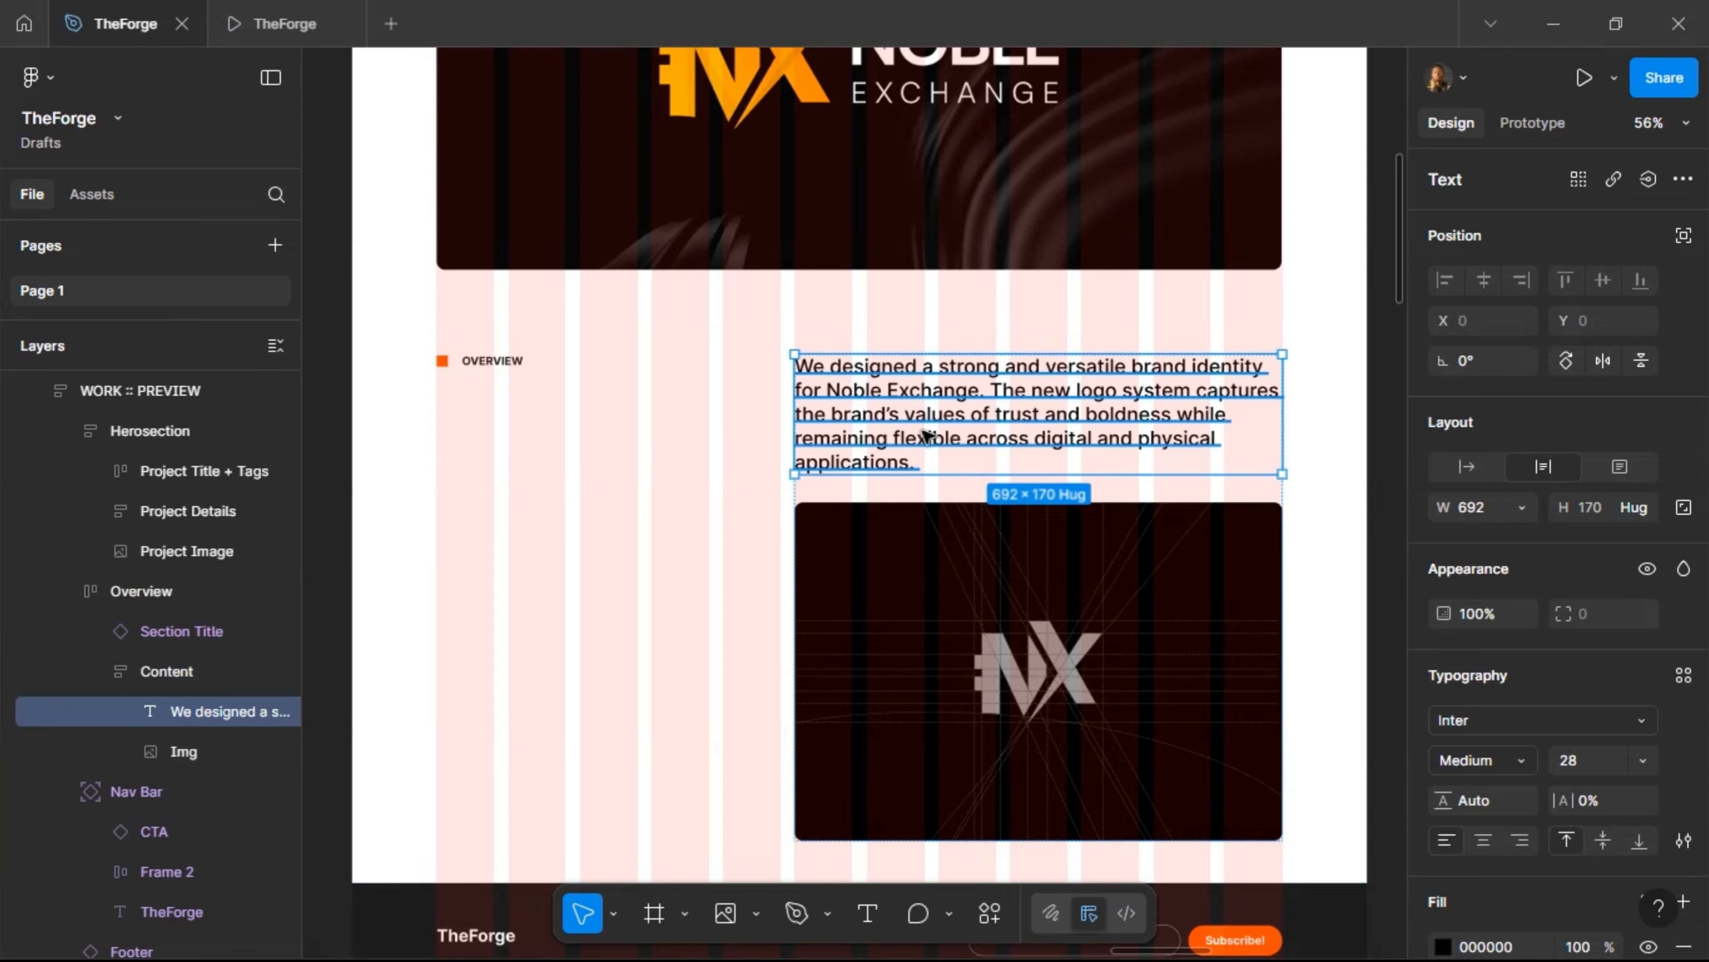
pyautogui.click(1579, 759)
pyautogui.write('24')
pyautogui.press('Return')
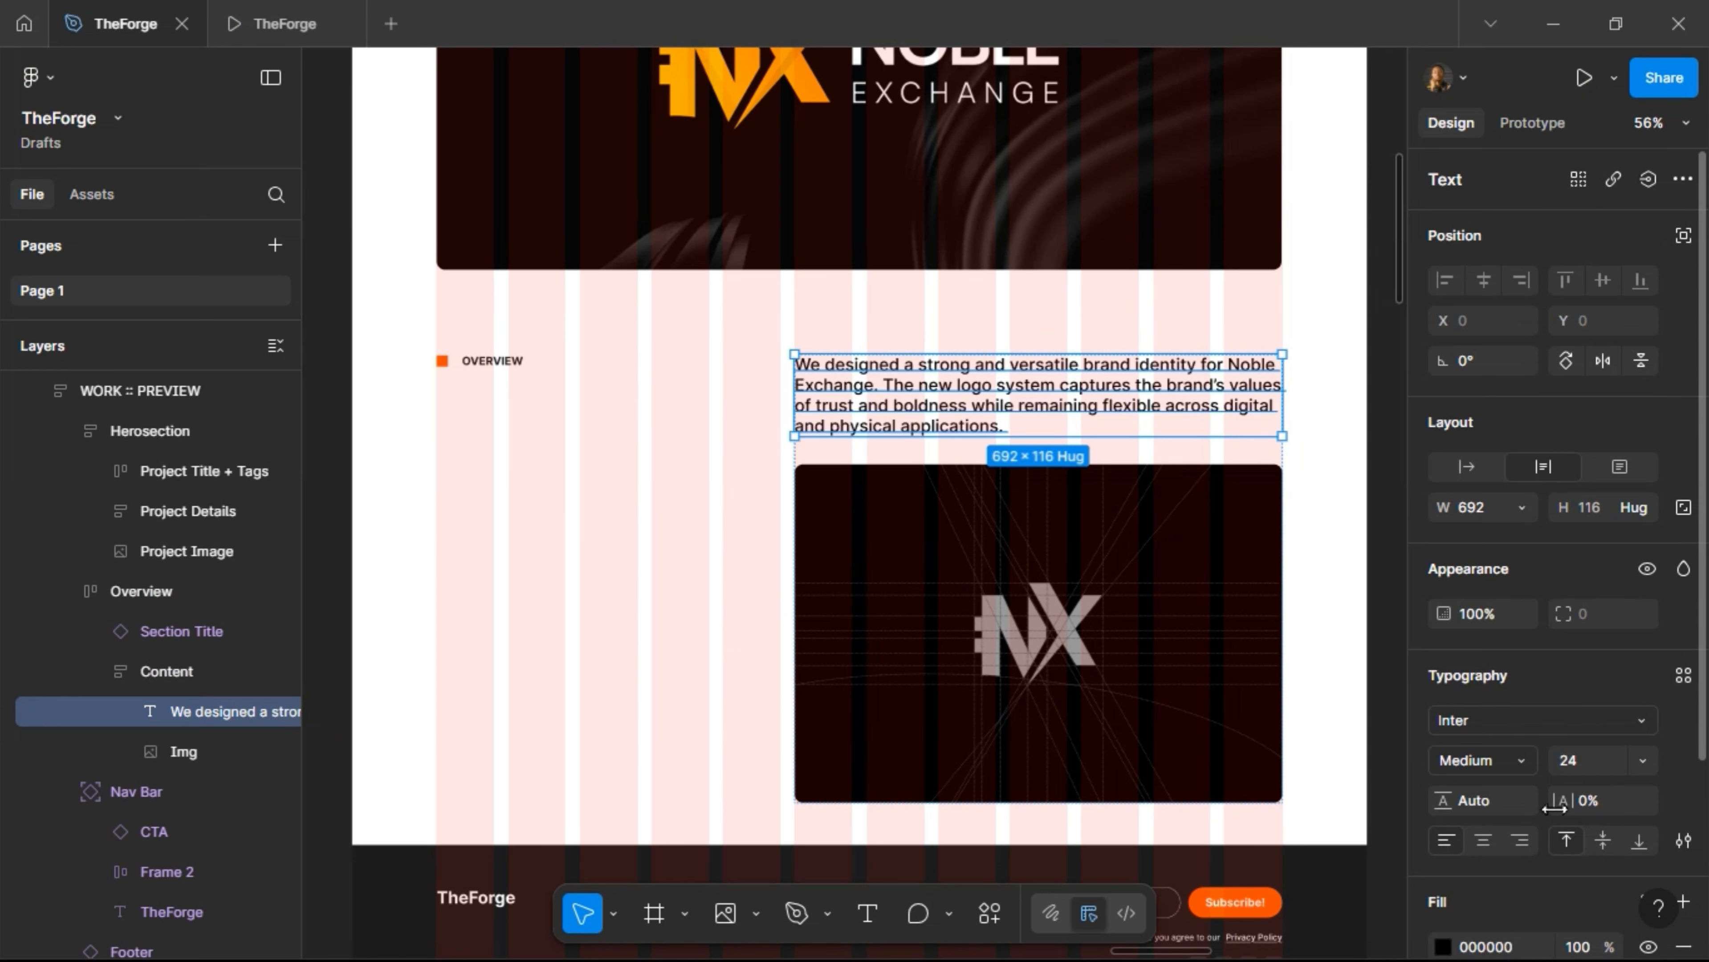
pyautogui.scroll(-2, 1562, 835)
pyautogui.click(1648, 776)
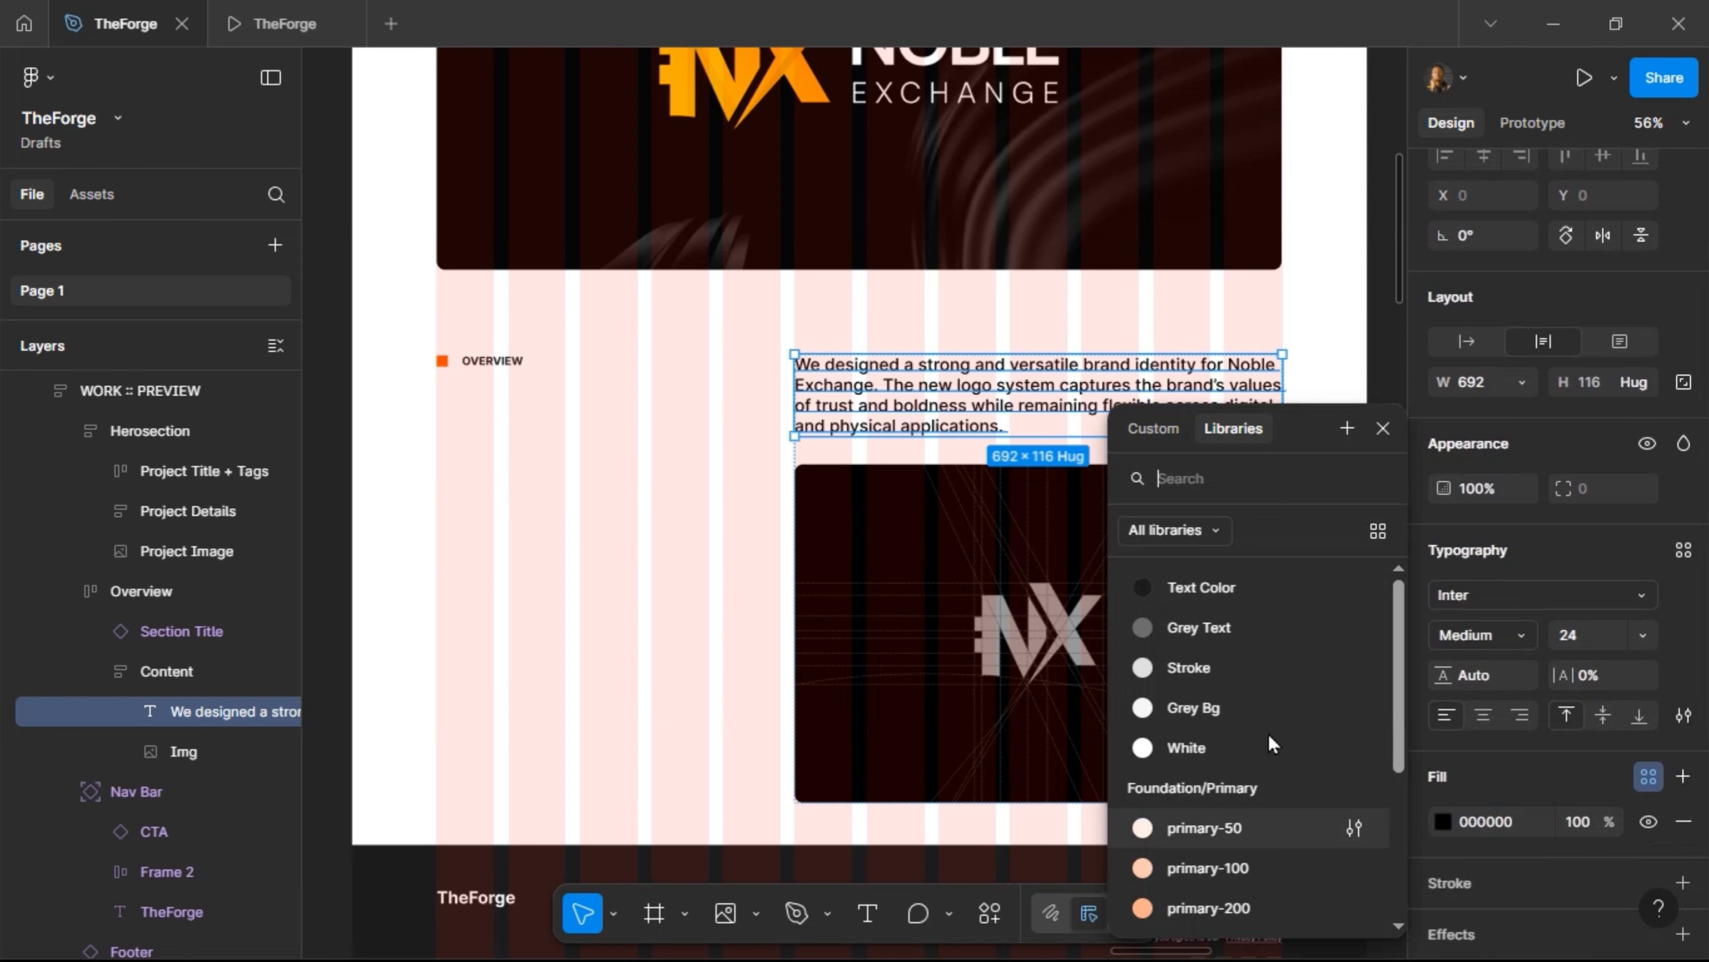
pyautogui.click(1239, 626)
# Review the project page in the prototype preview, from the title and project details to the Overview text and image
pyautogui.click(270, 26)
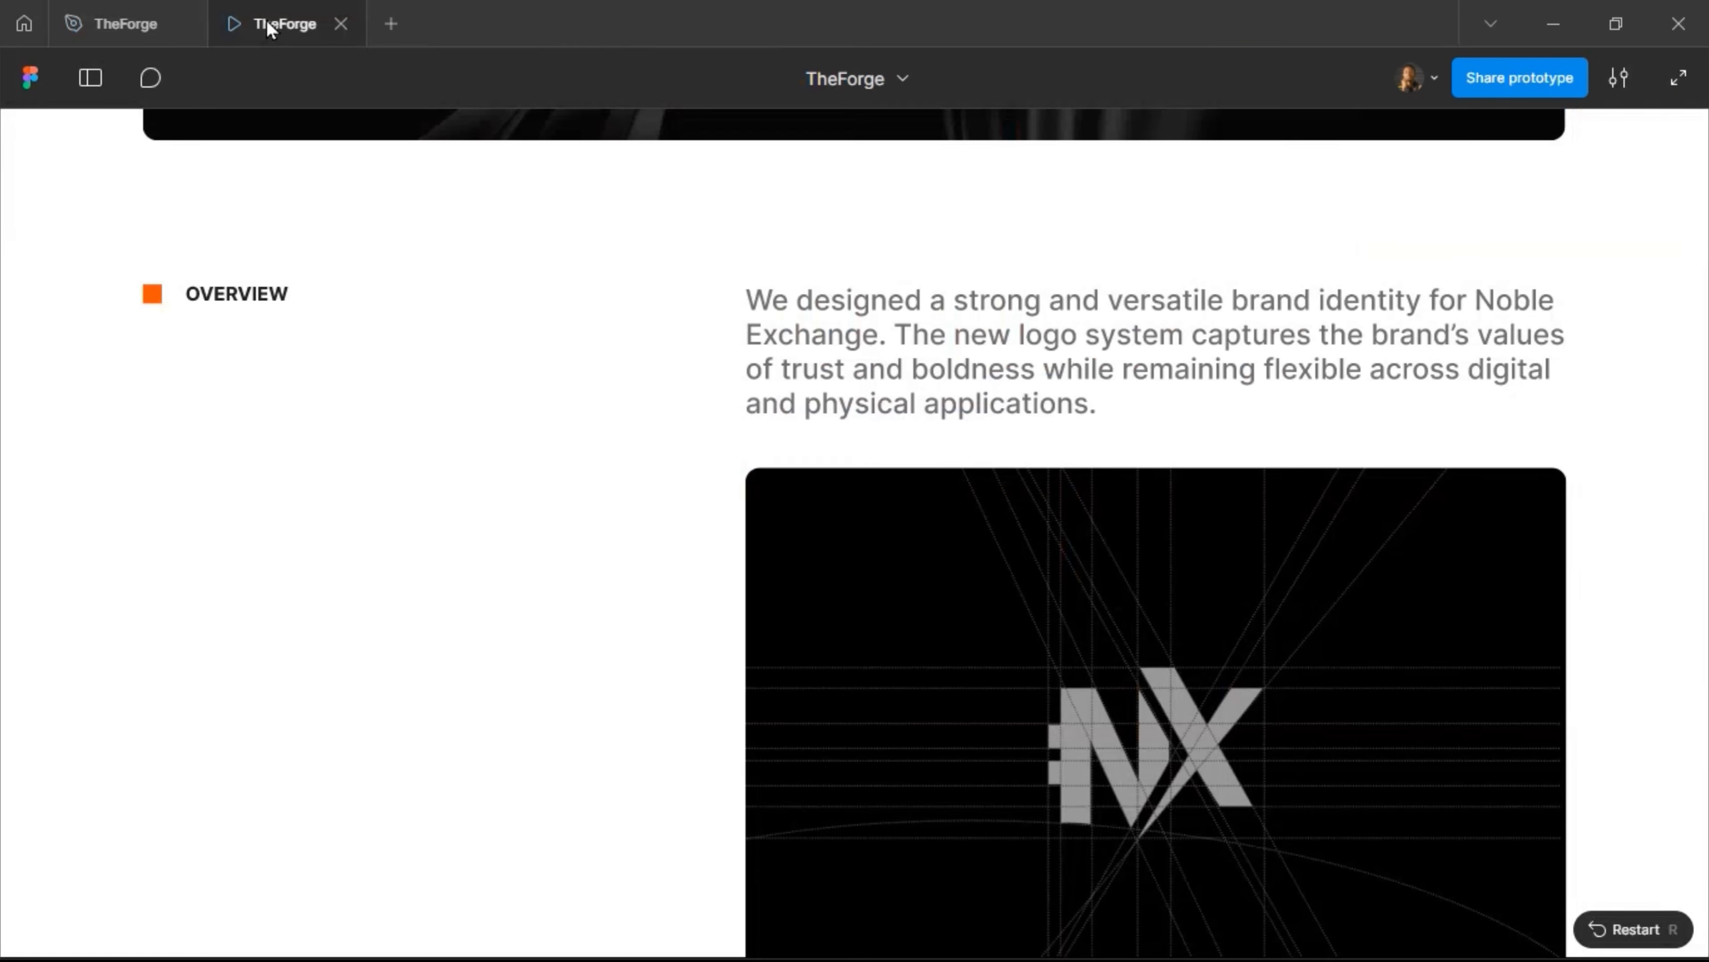
pyautogui.scroll(12, 313, 291)
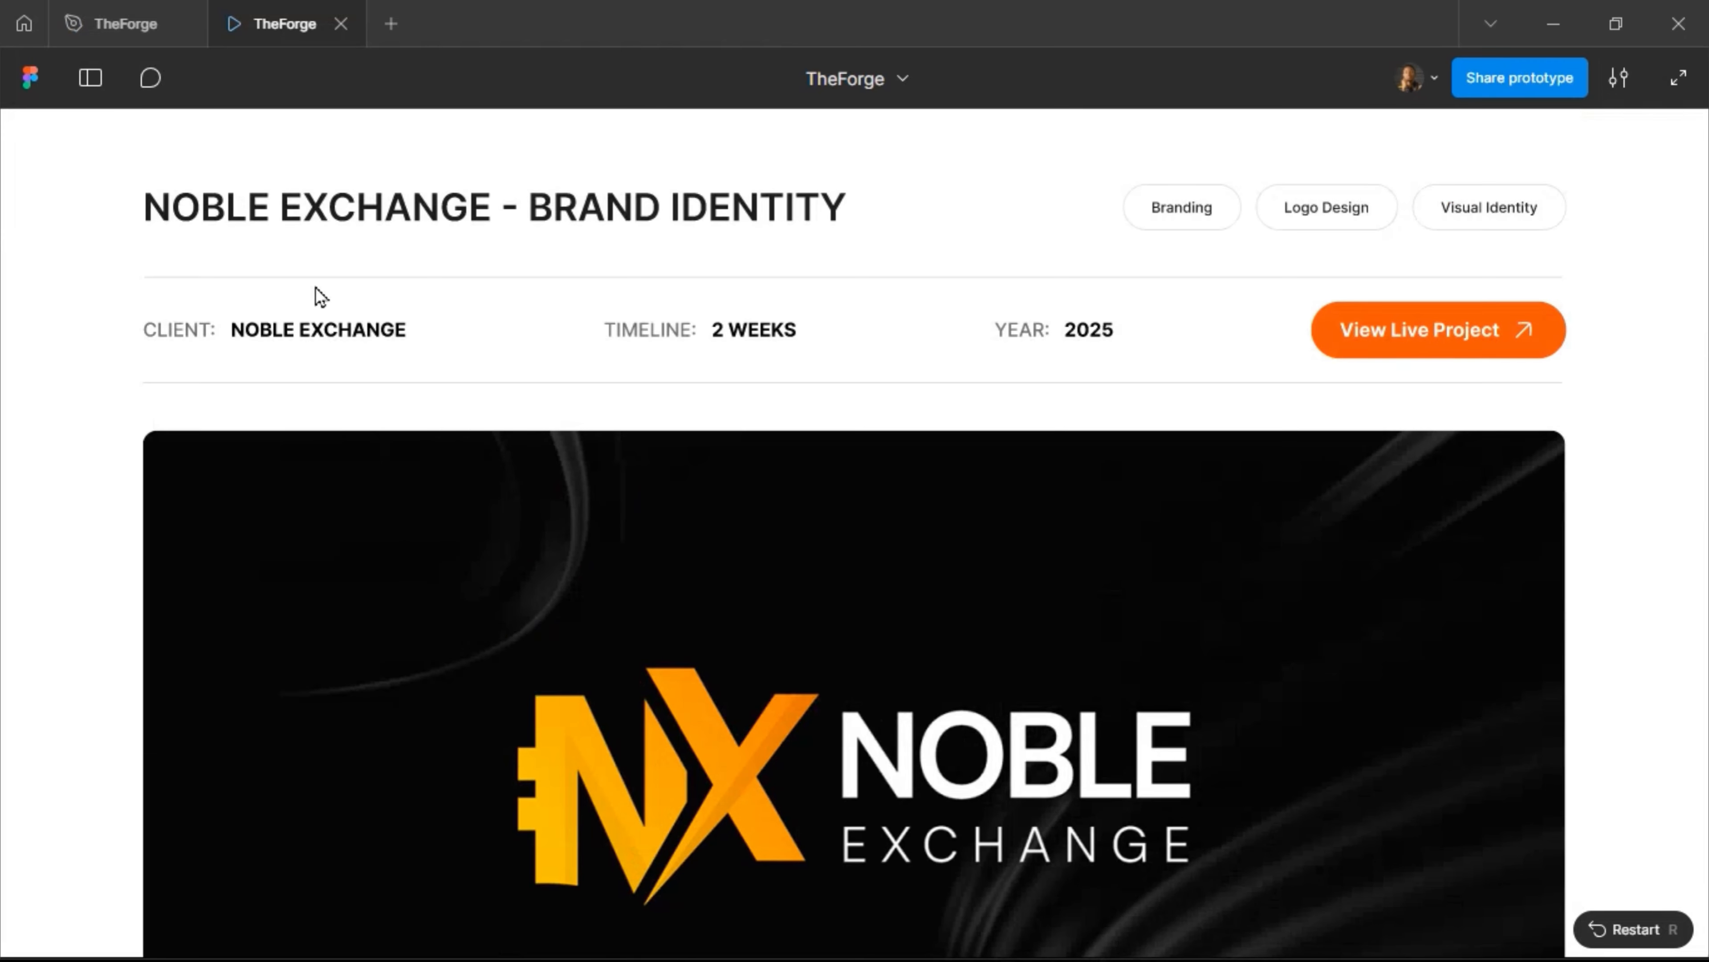
pyautogui.scroll(-8, 320, 295)
pyautogui.scroll(-10, 324, 303)
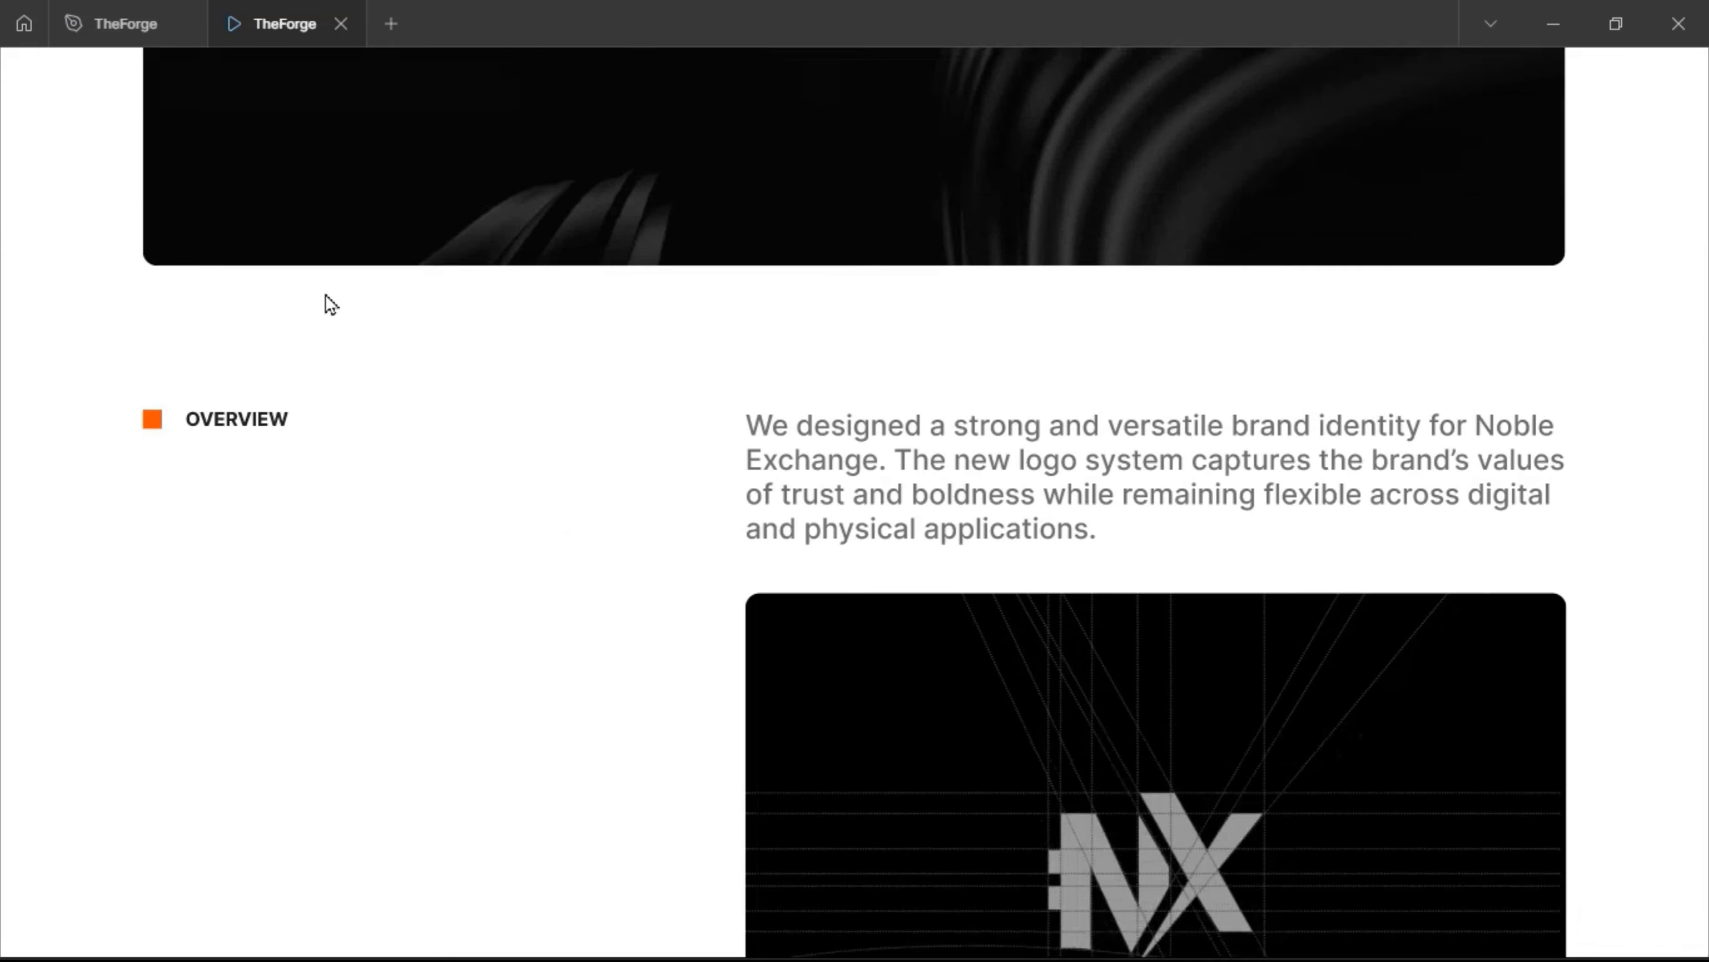
pyautogui.scroll(4, 377, 347)
pyautogui.scroll(2, 395, 351)
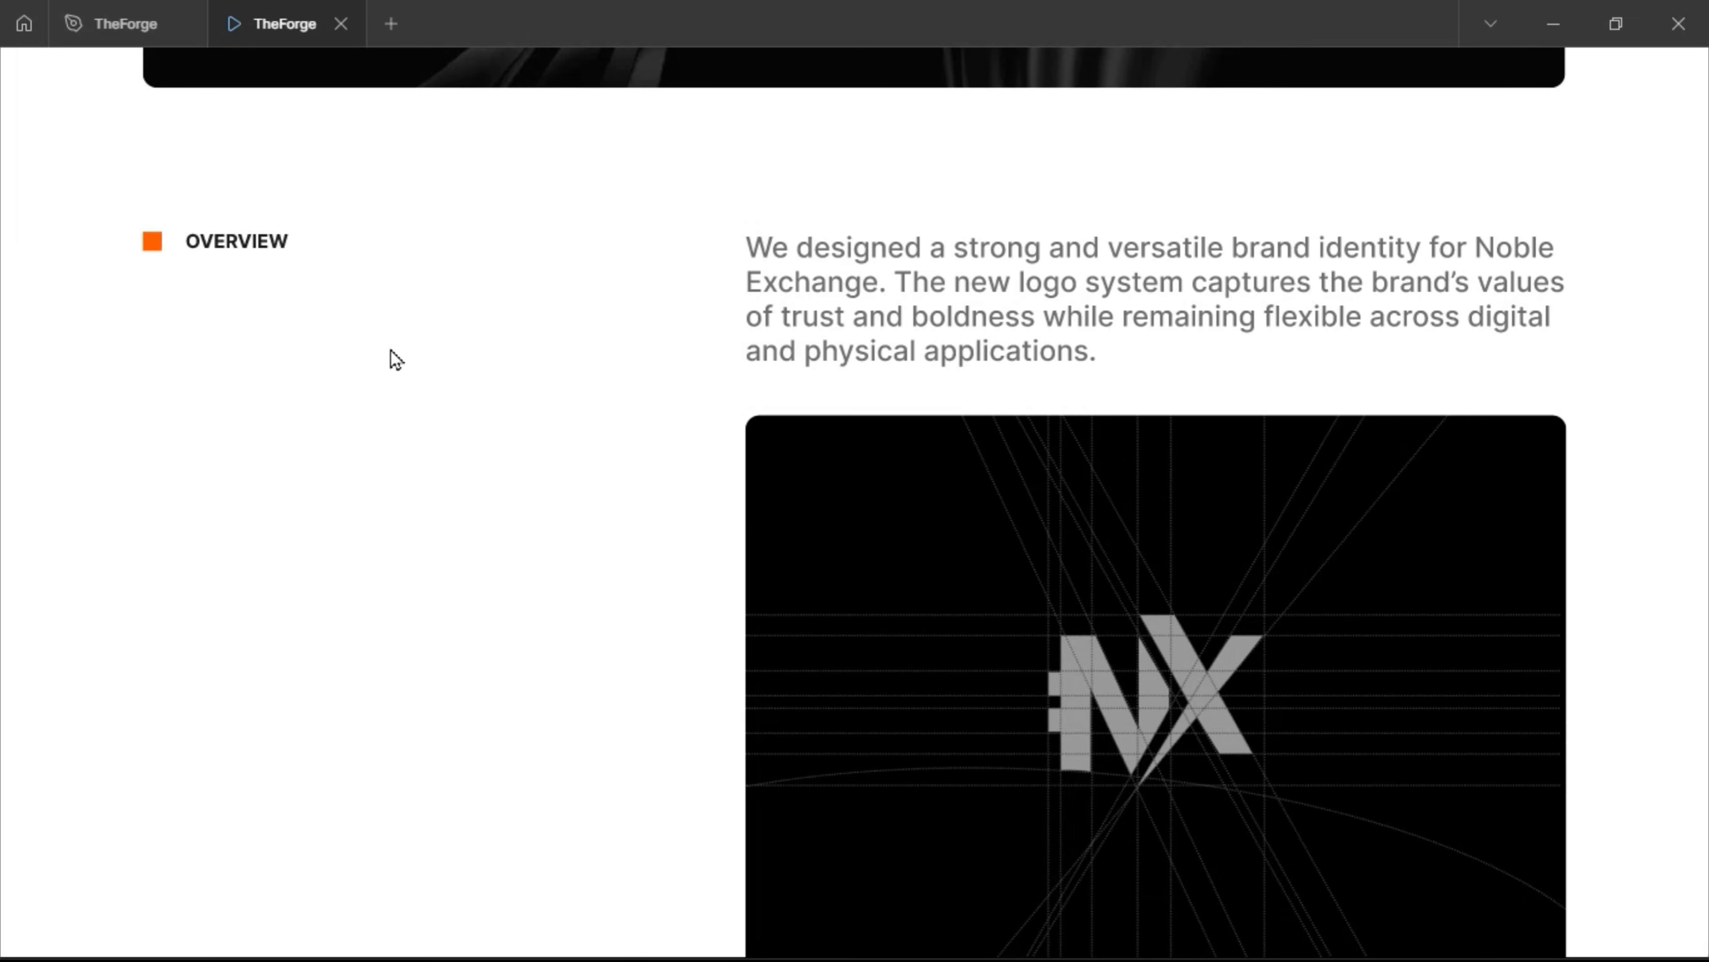
pyautogui.scroll(14, 392, 355)
pyautogui.scroll(-12, 394, 356)
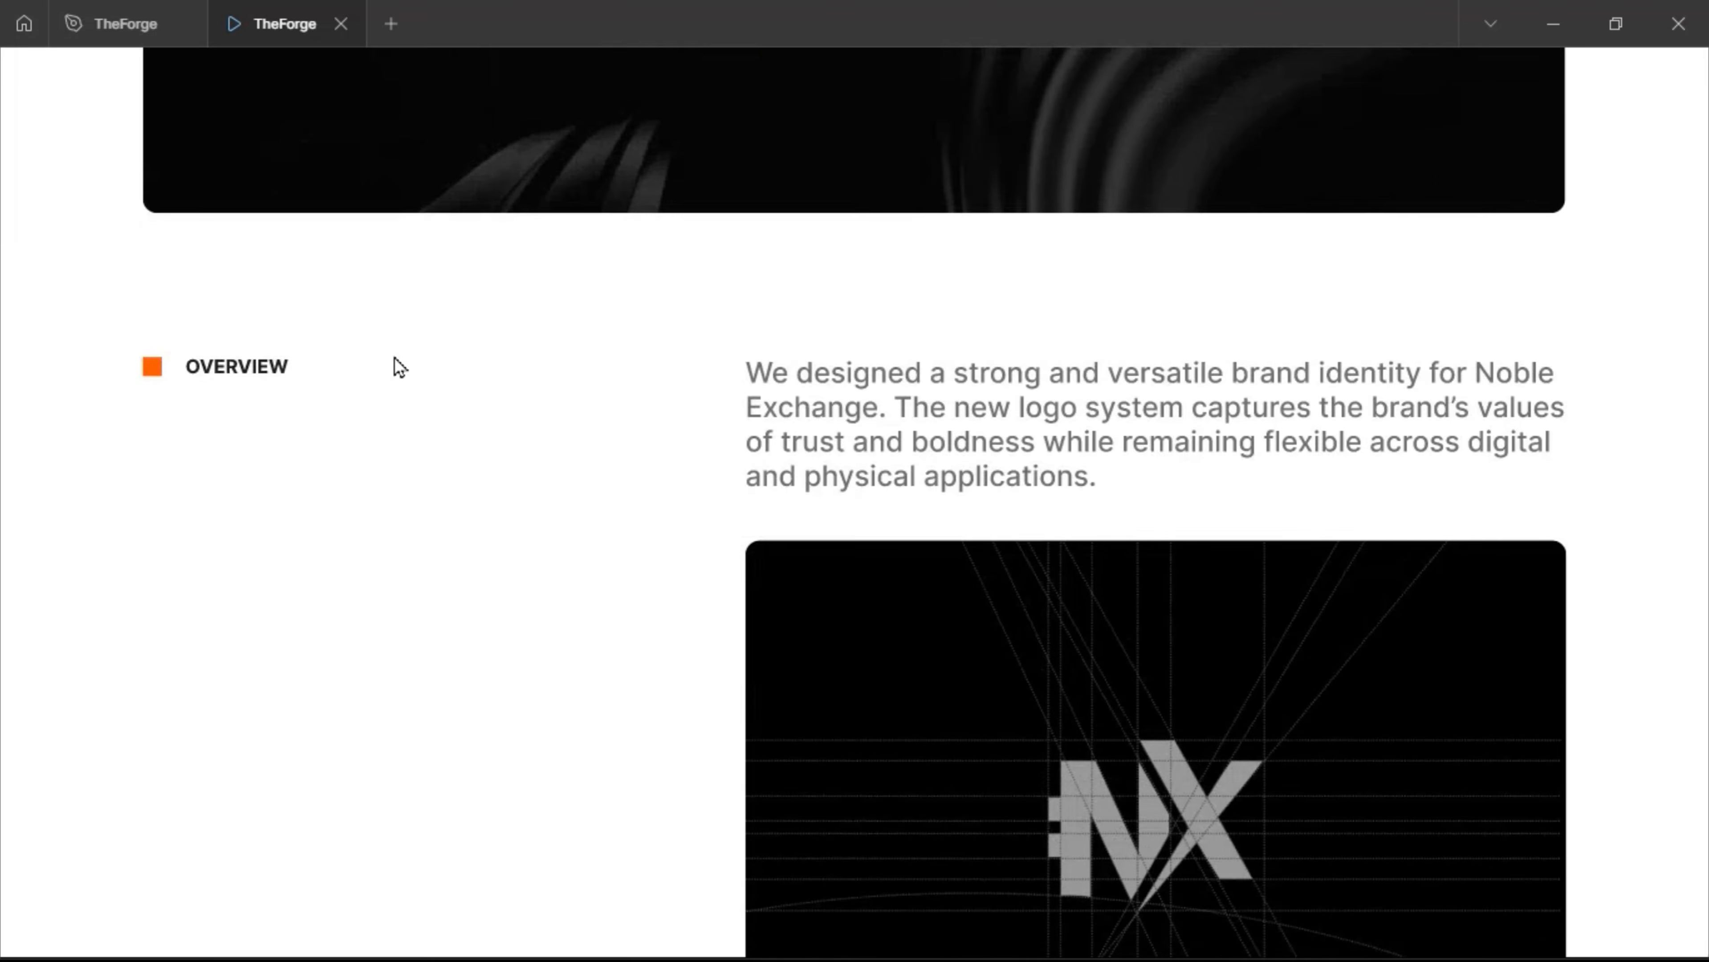
pyautogui.scroll(-4, 399, 367)
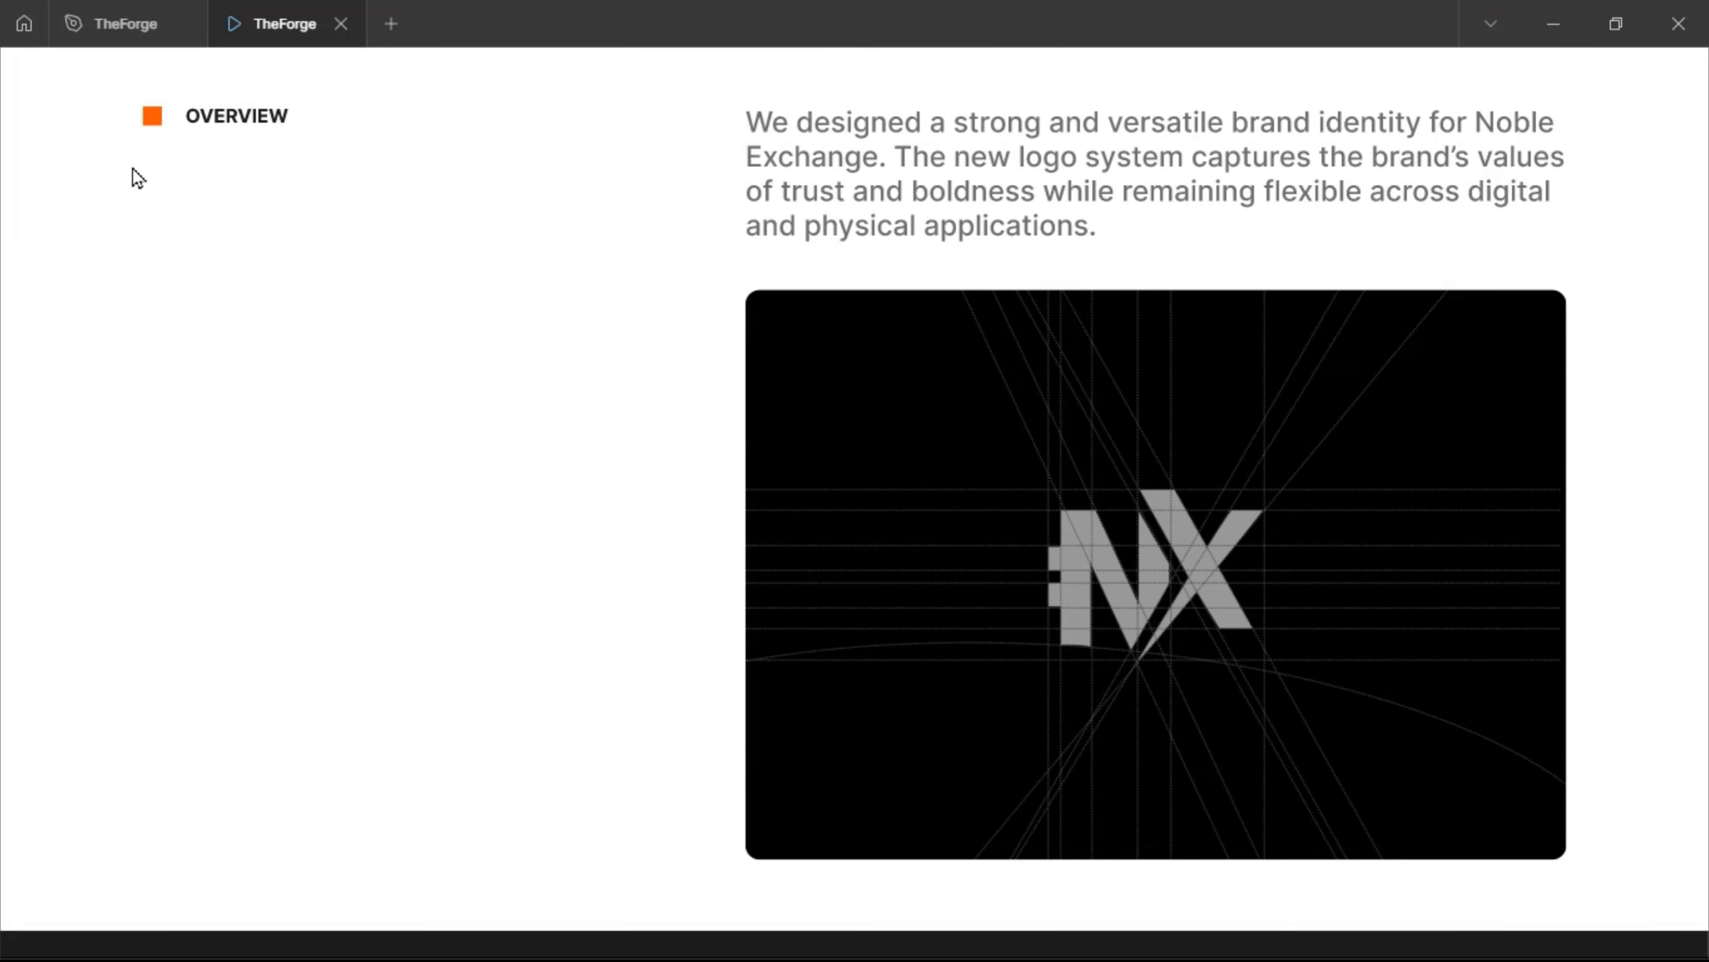
pyautogui.click(145, 24)
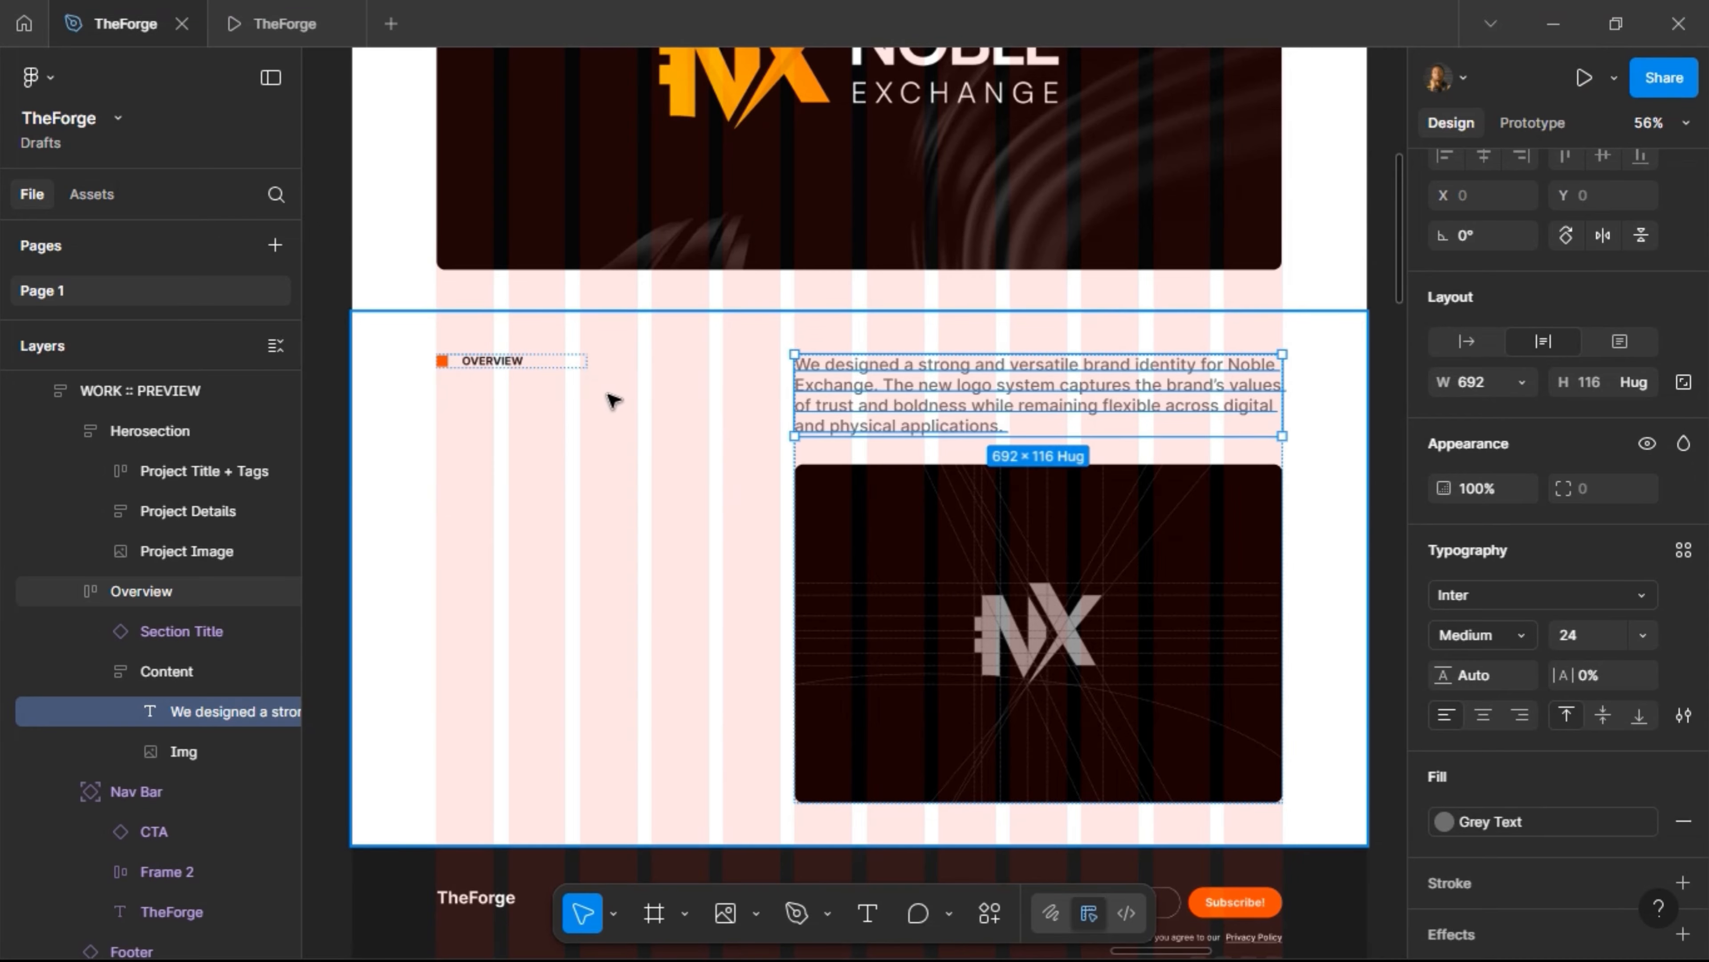
# Duplicate the Overview section, rename the copy as "Challenges" and collapse the original Overview layer
pyautogui.click(623, 455)
pyautogui.hotkey('ctrl', 'd')
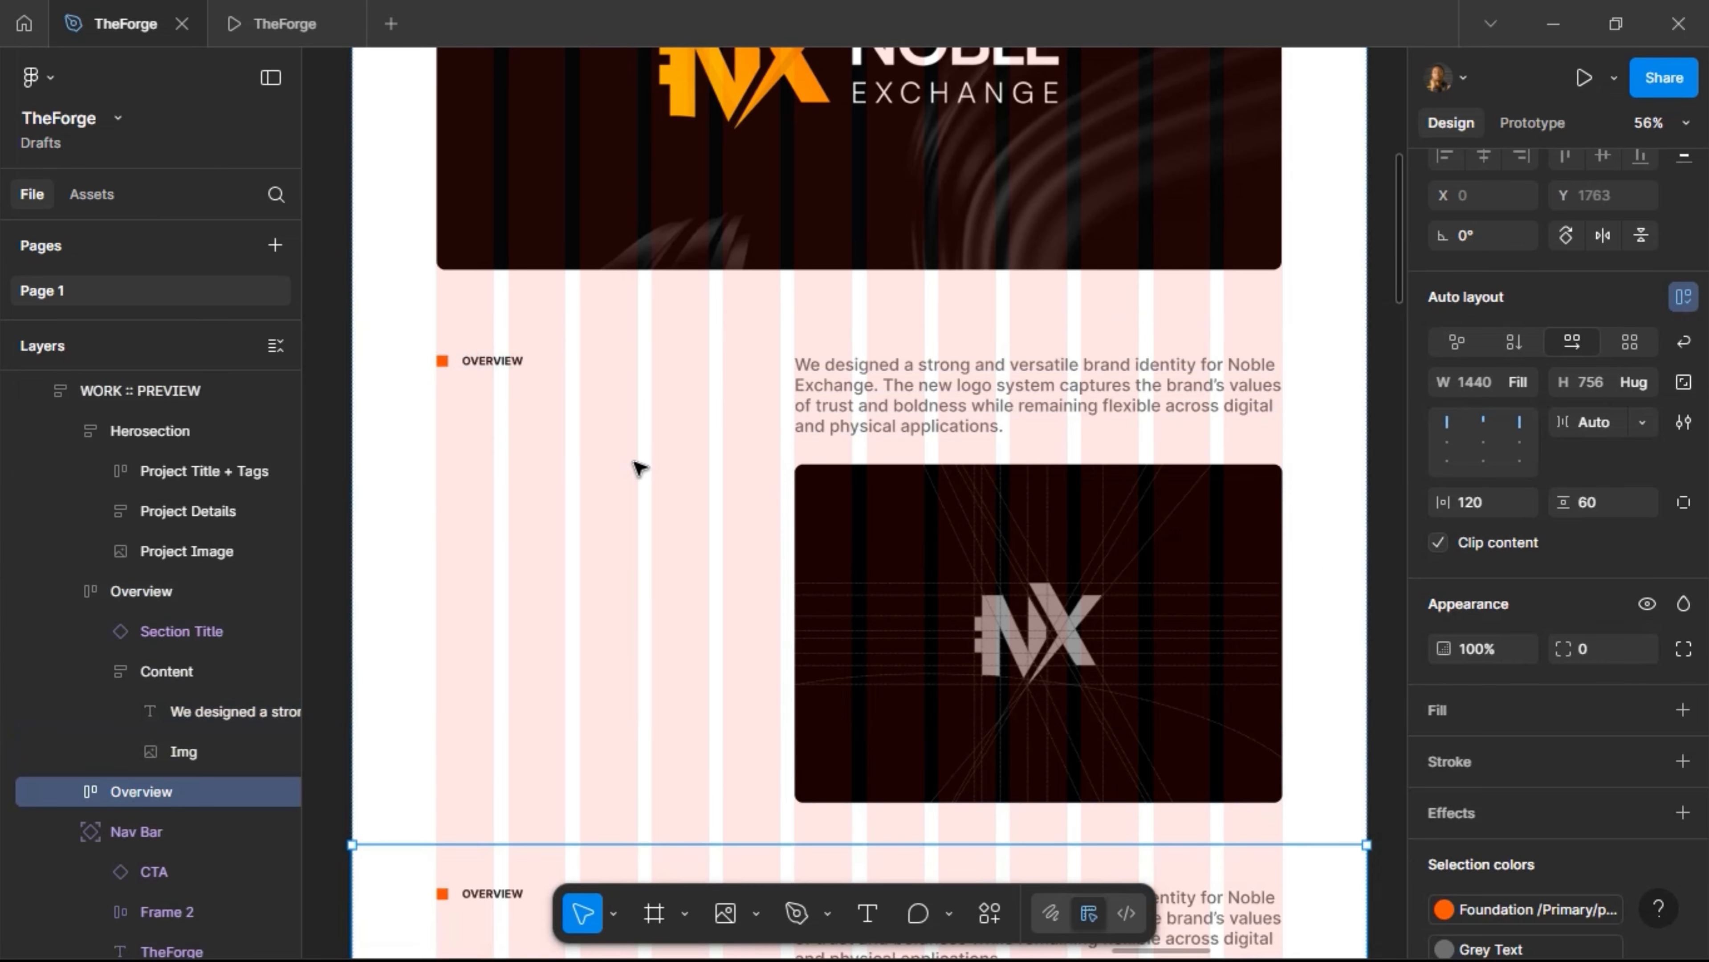
pyautogui.scroll(-6, 640, 485)
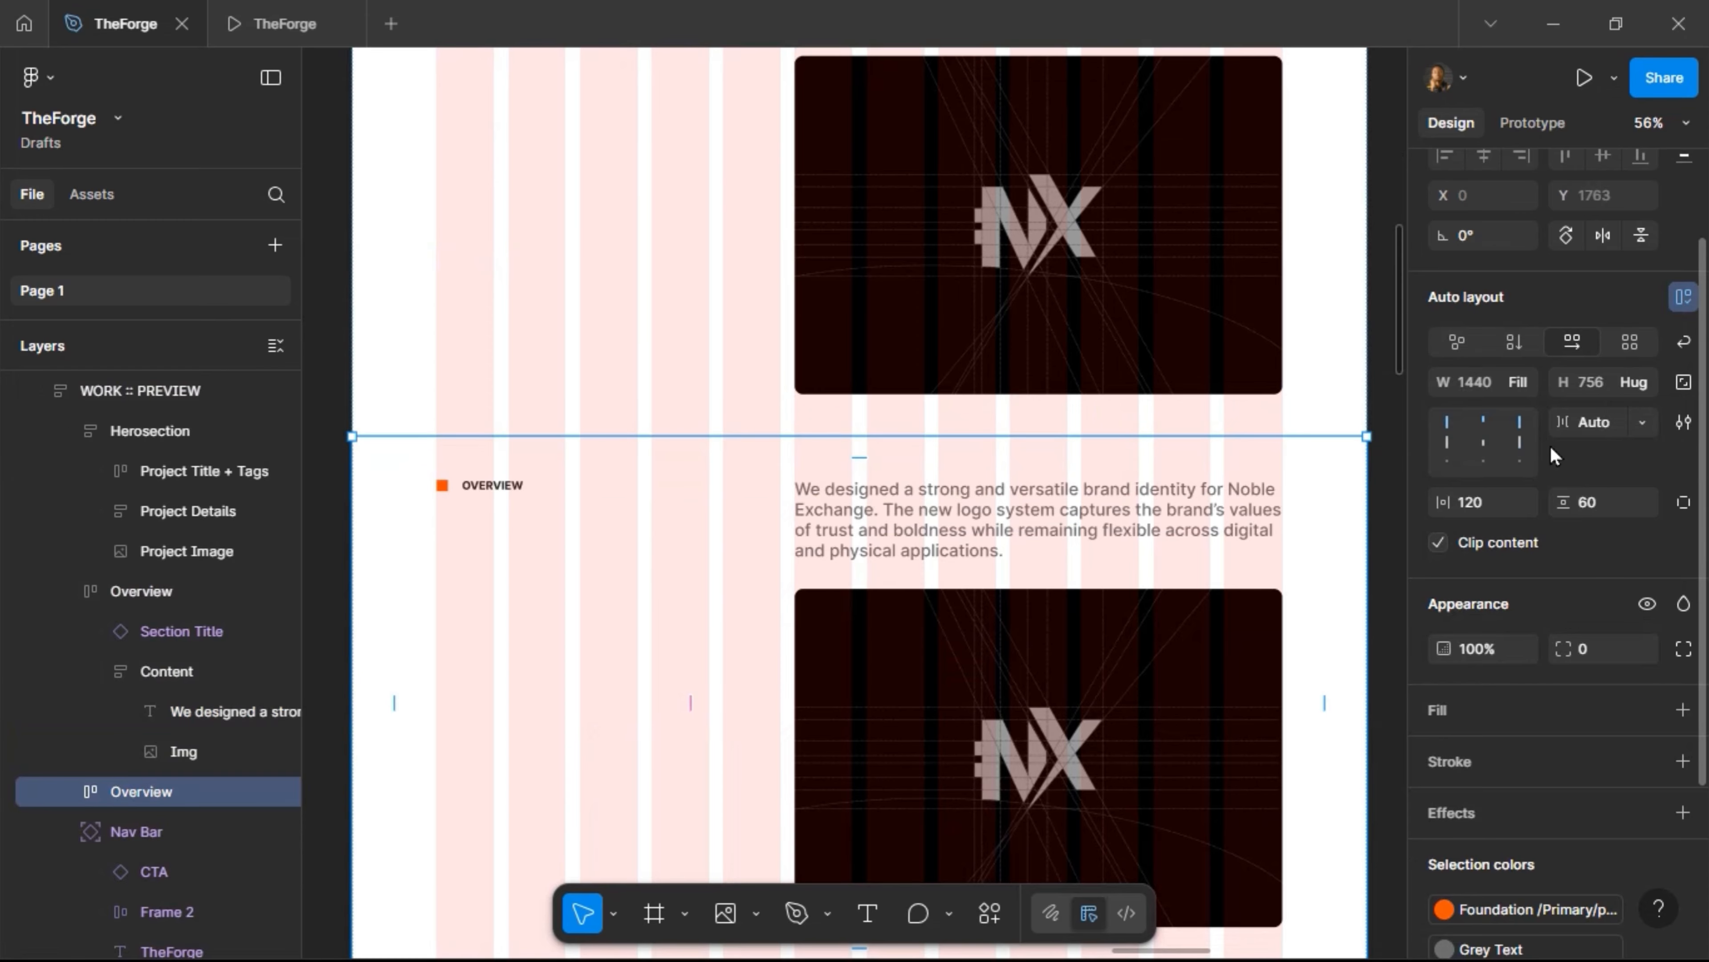
pyautogui.scroll(1, 1522, 371)
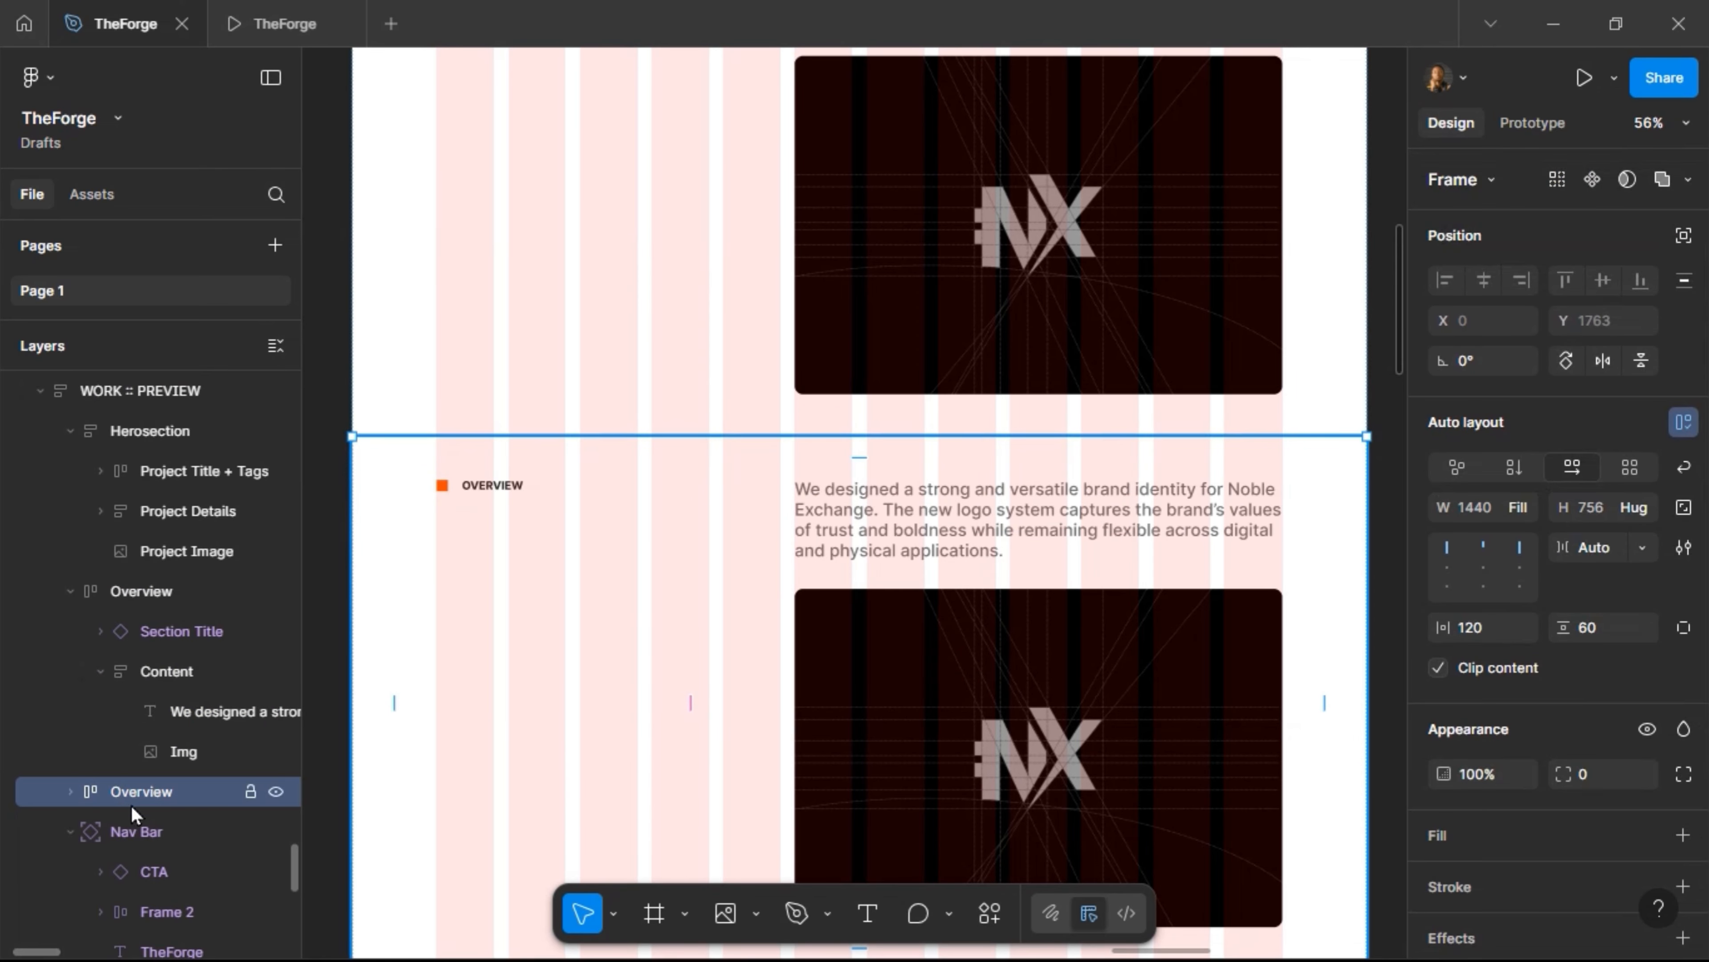
pyautogui.doubleClick(136, 793)
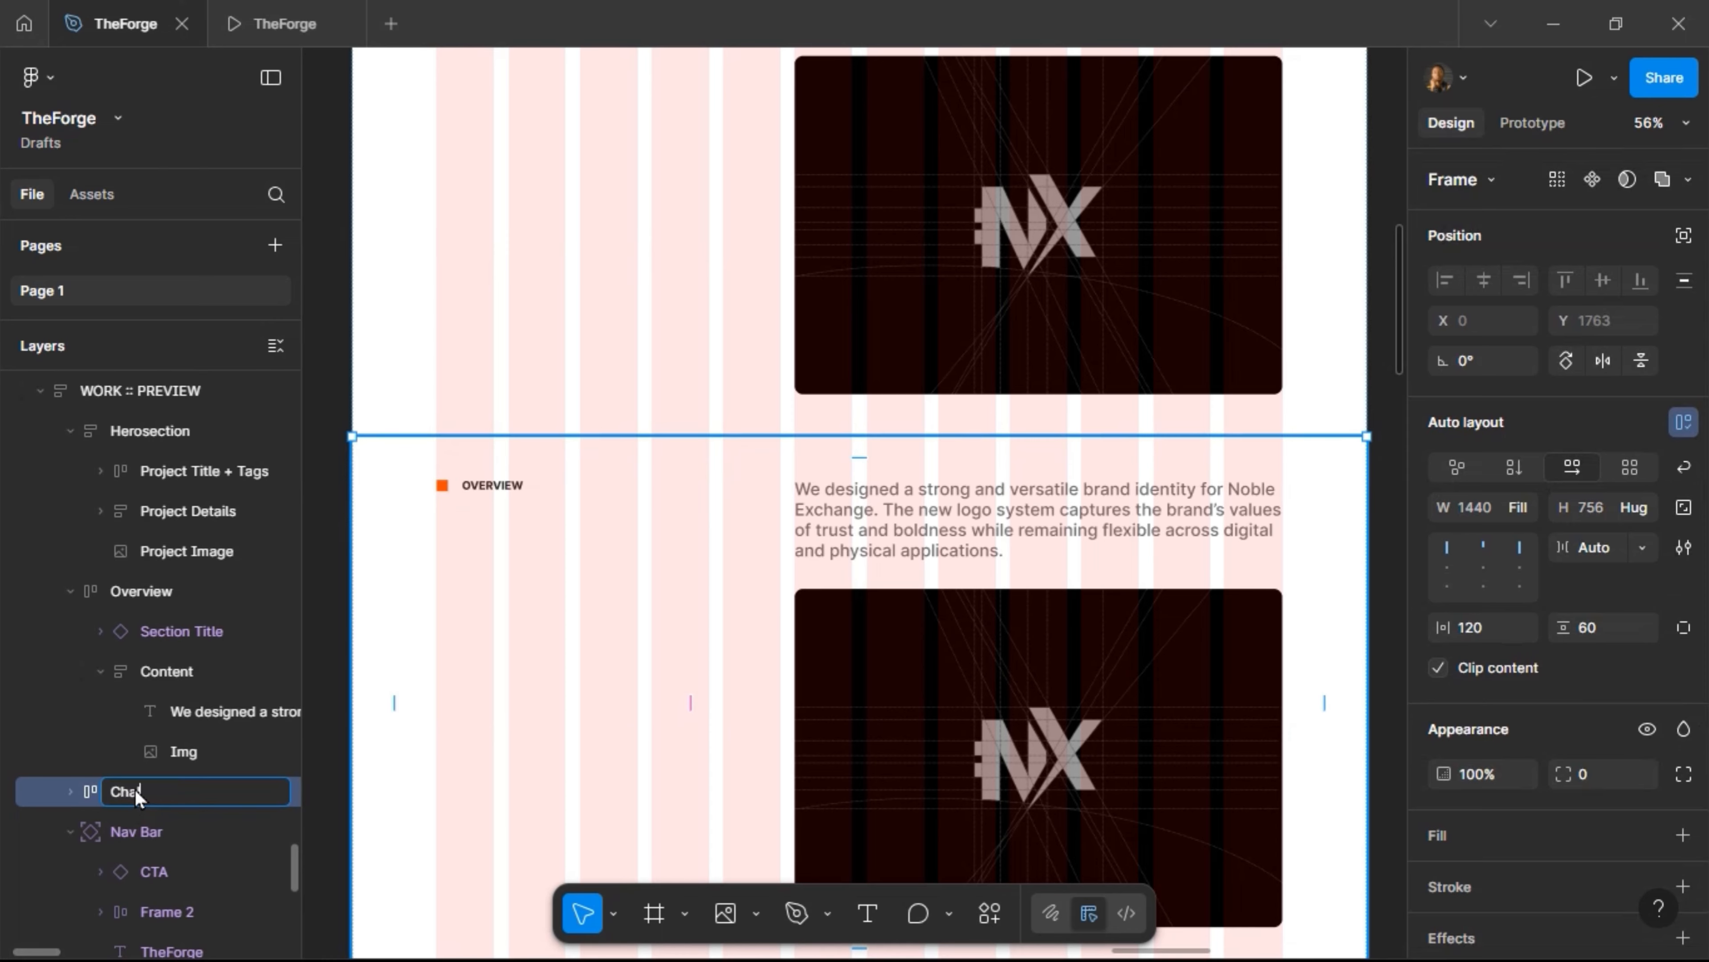
pyautogui.write('Challenges')
pyautogui.press('Return')
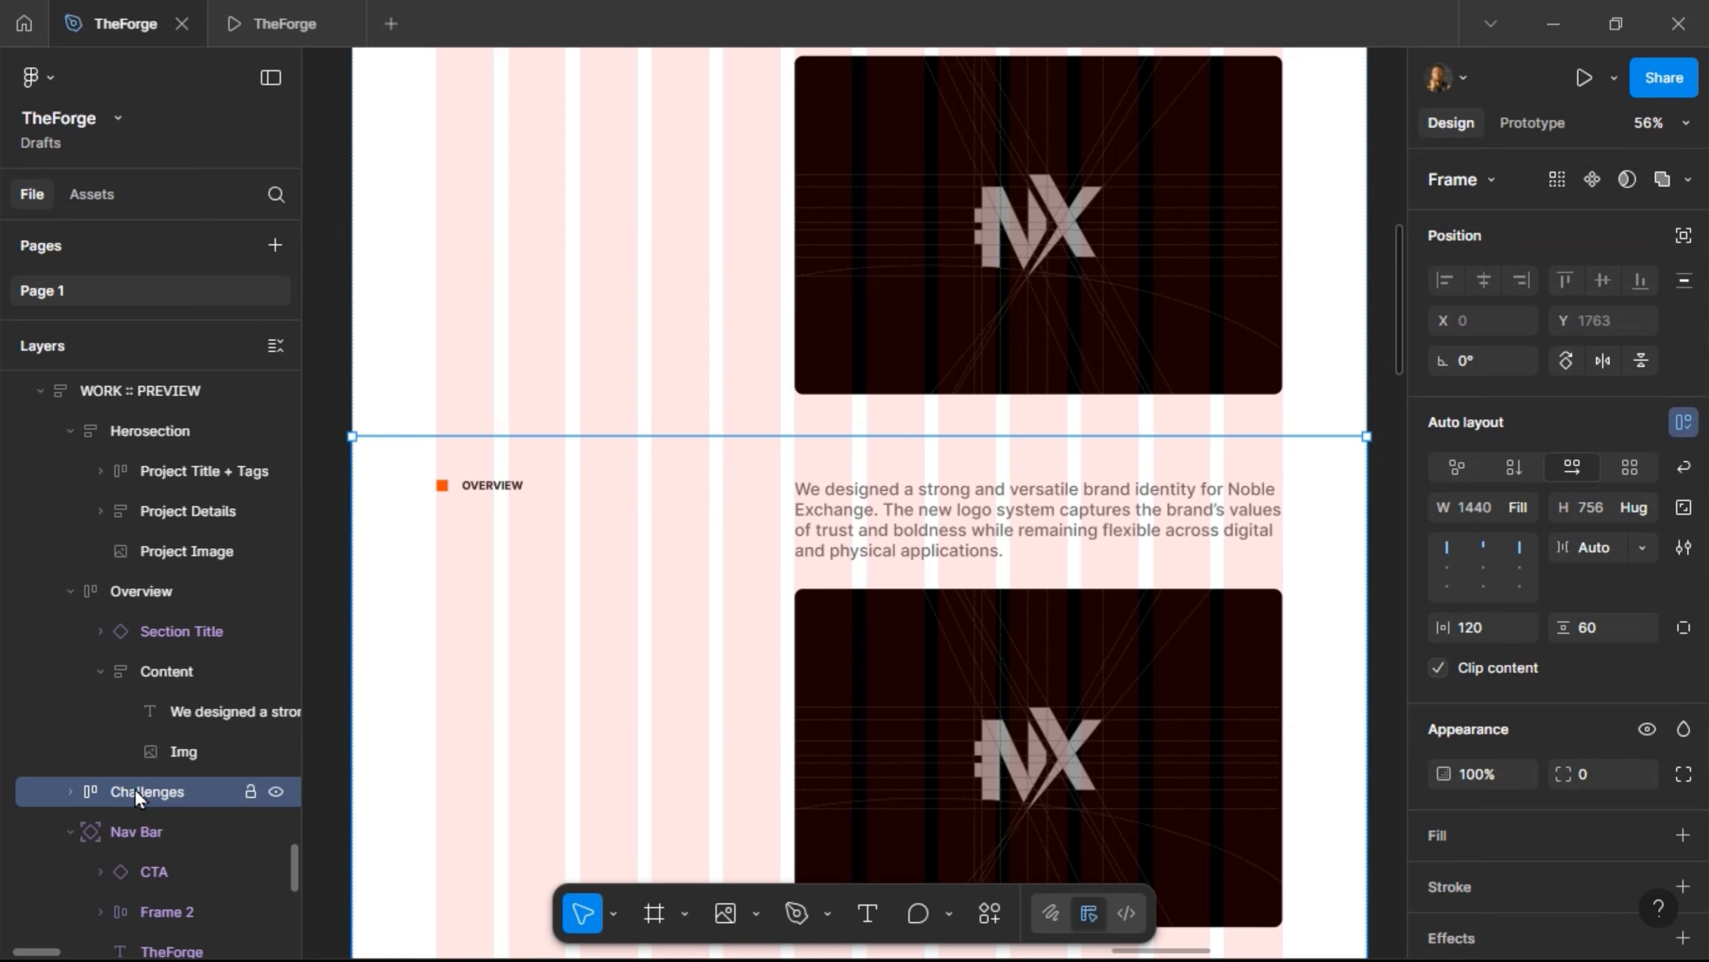
pyautogui.click(69, 591)
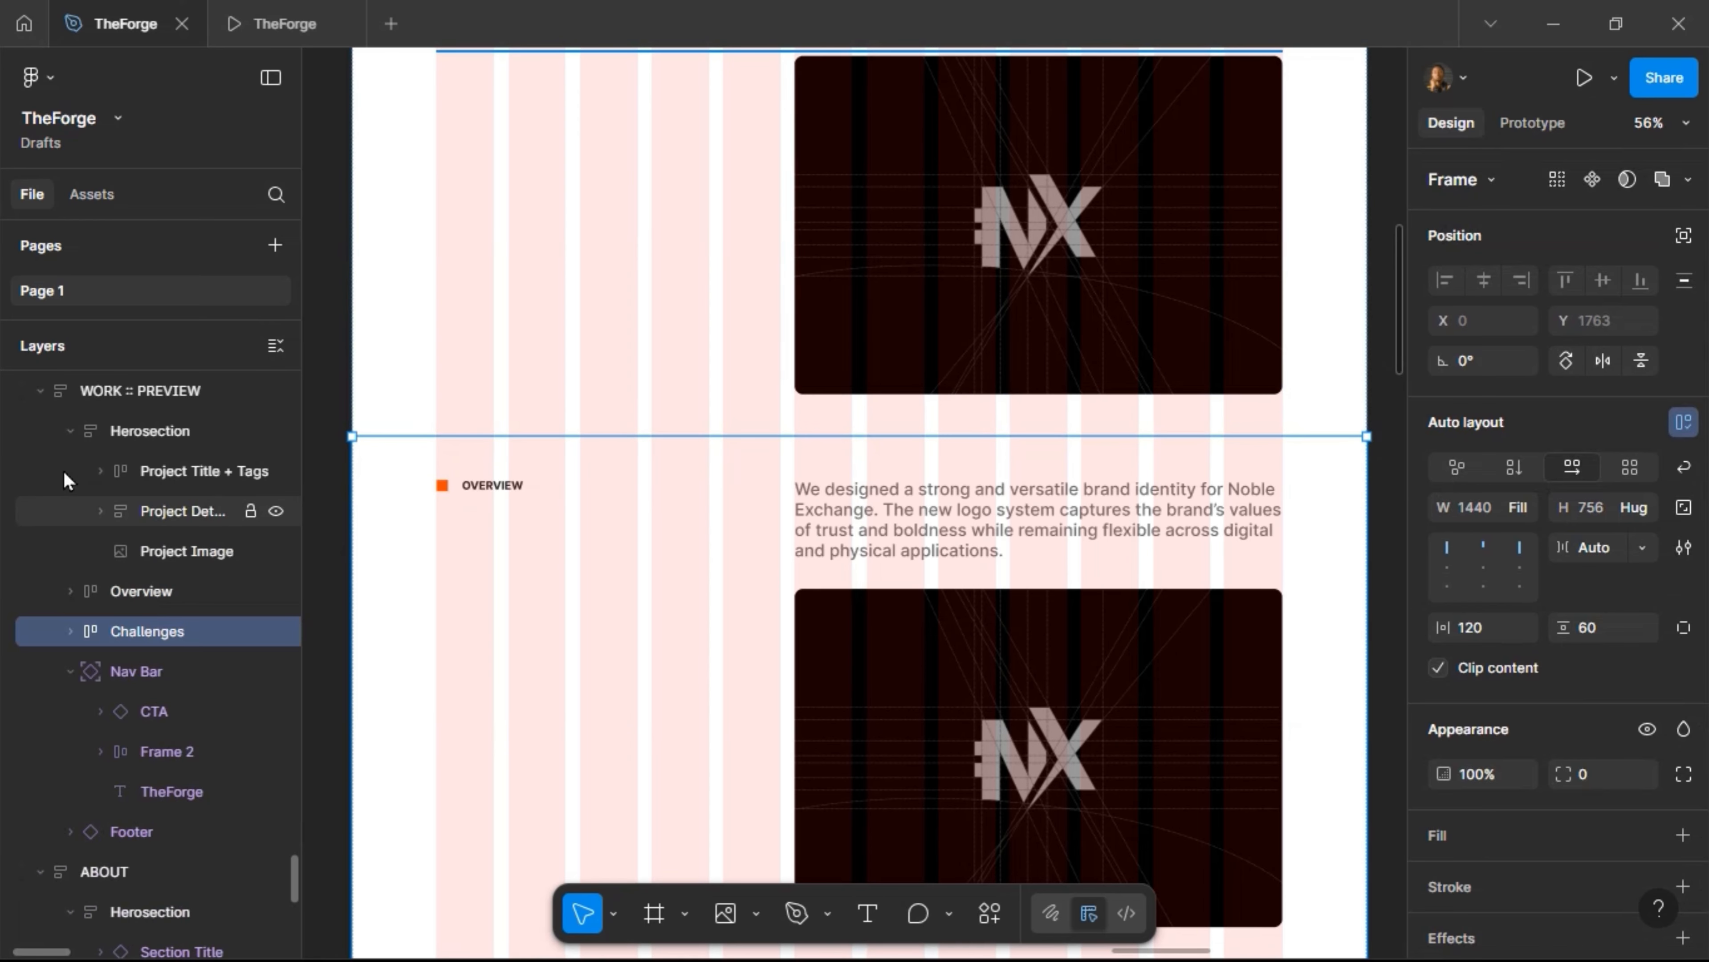
# Collapse the Herosection and Nav Bar layers and set the Challenges section's title to "CHALLENGES"
pyautogui.click(70, 432)
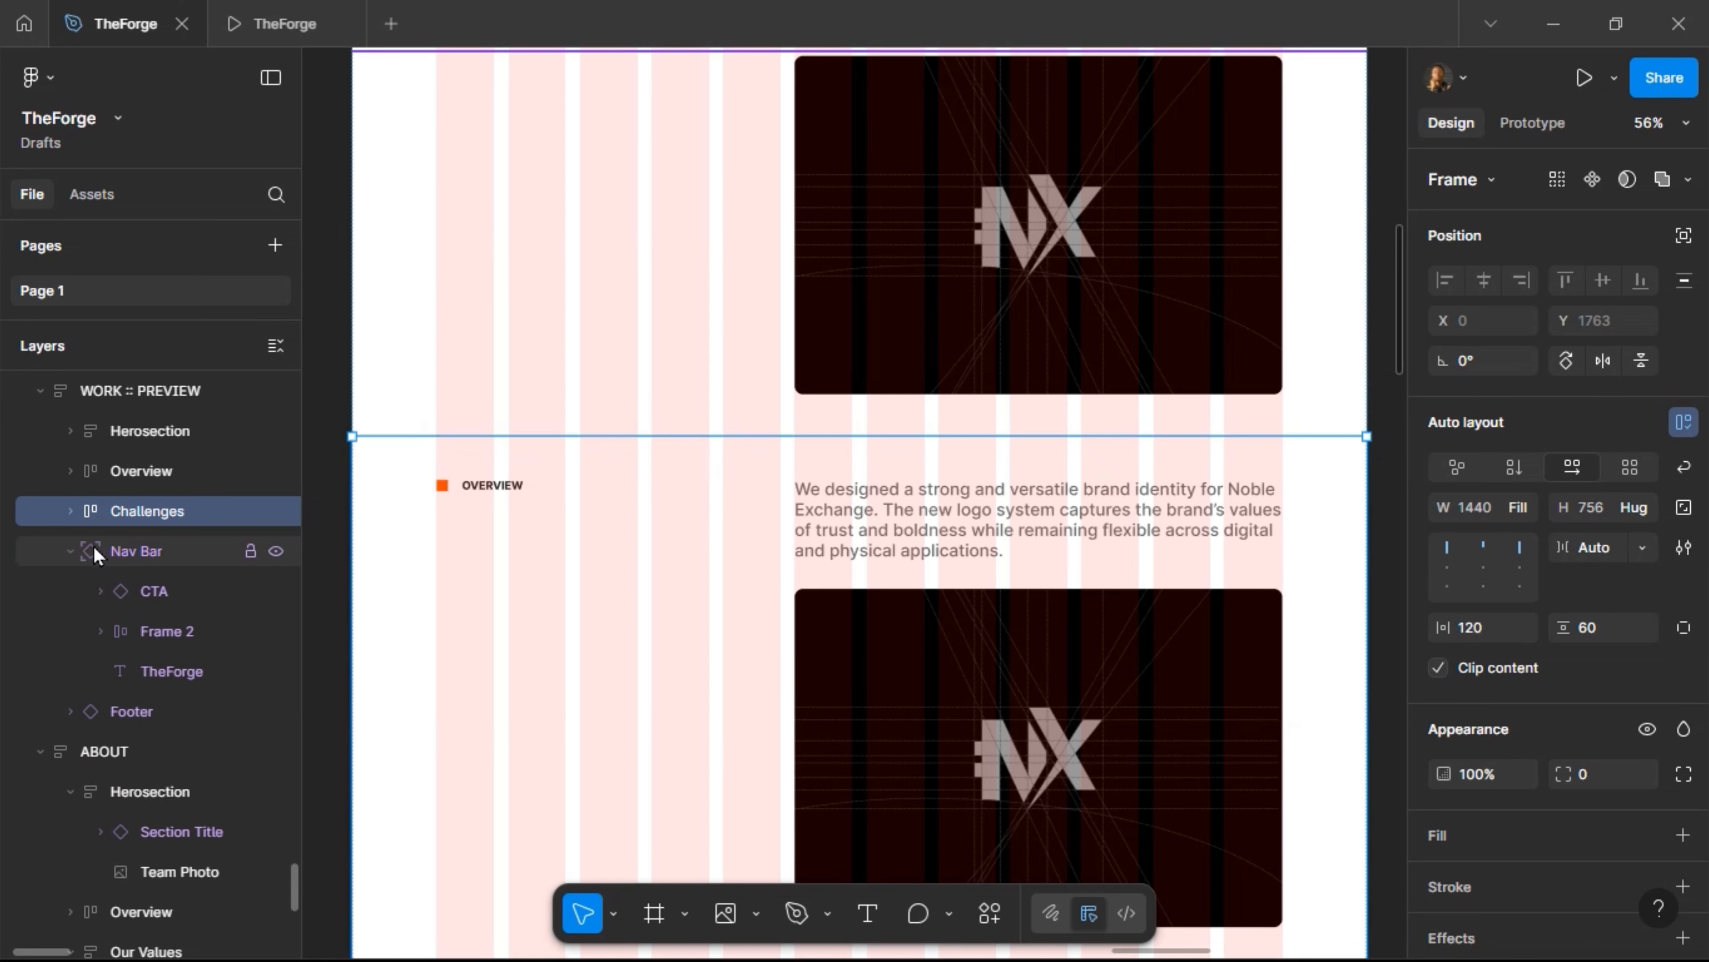
pyautogui.click(70, 554)
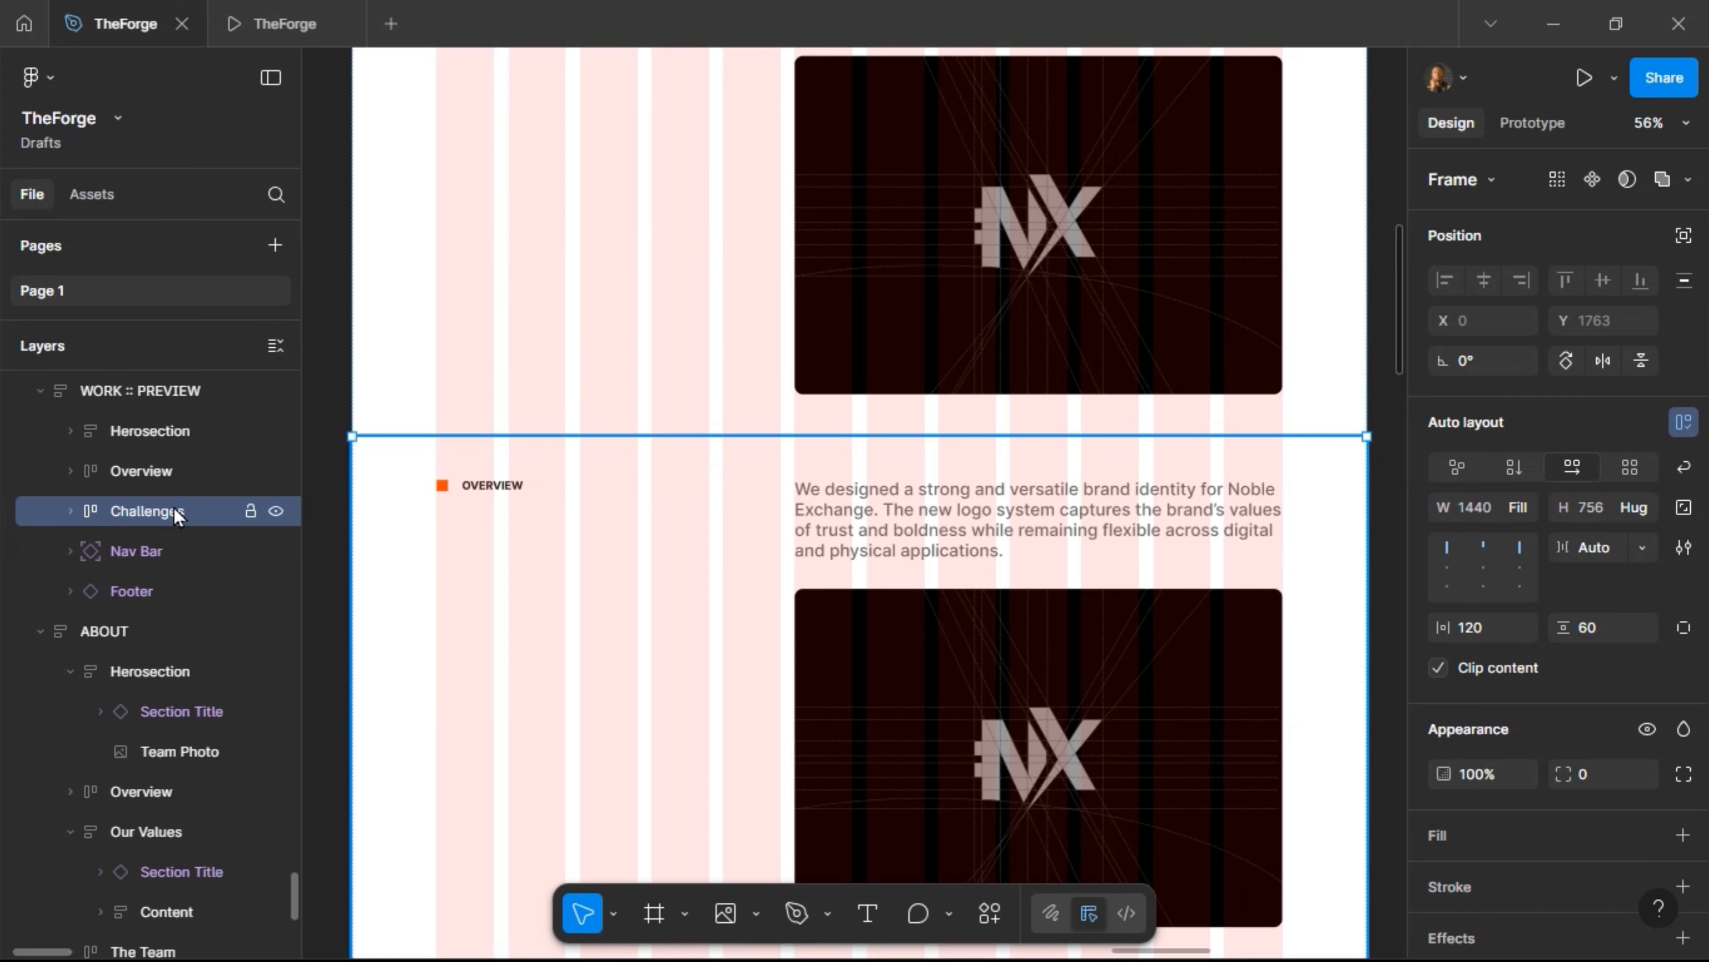
pyautogui.click(503, 501)
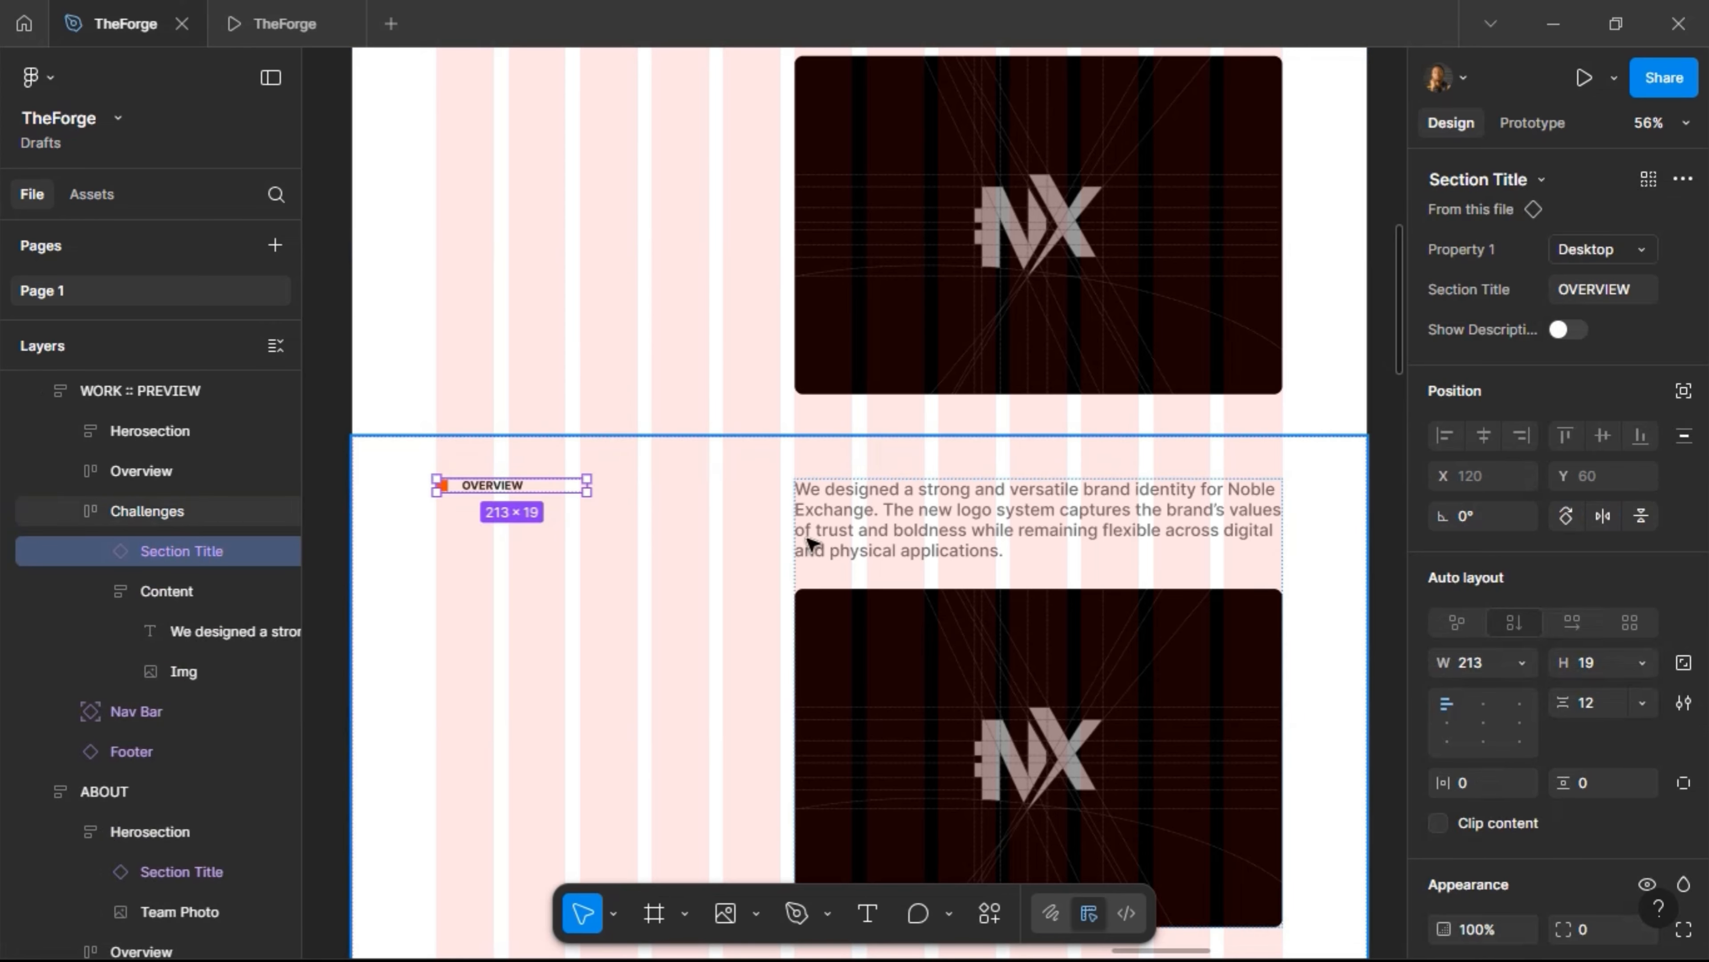
pyautogui.click(1597, 290)
pyautogui.write('C')
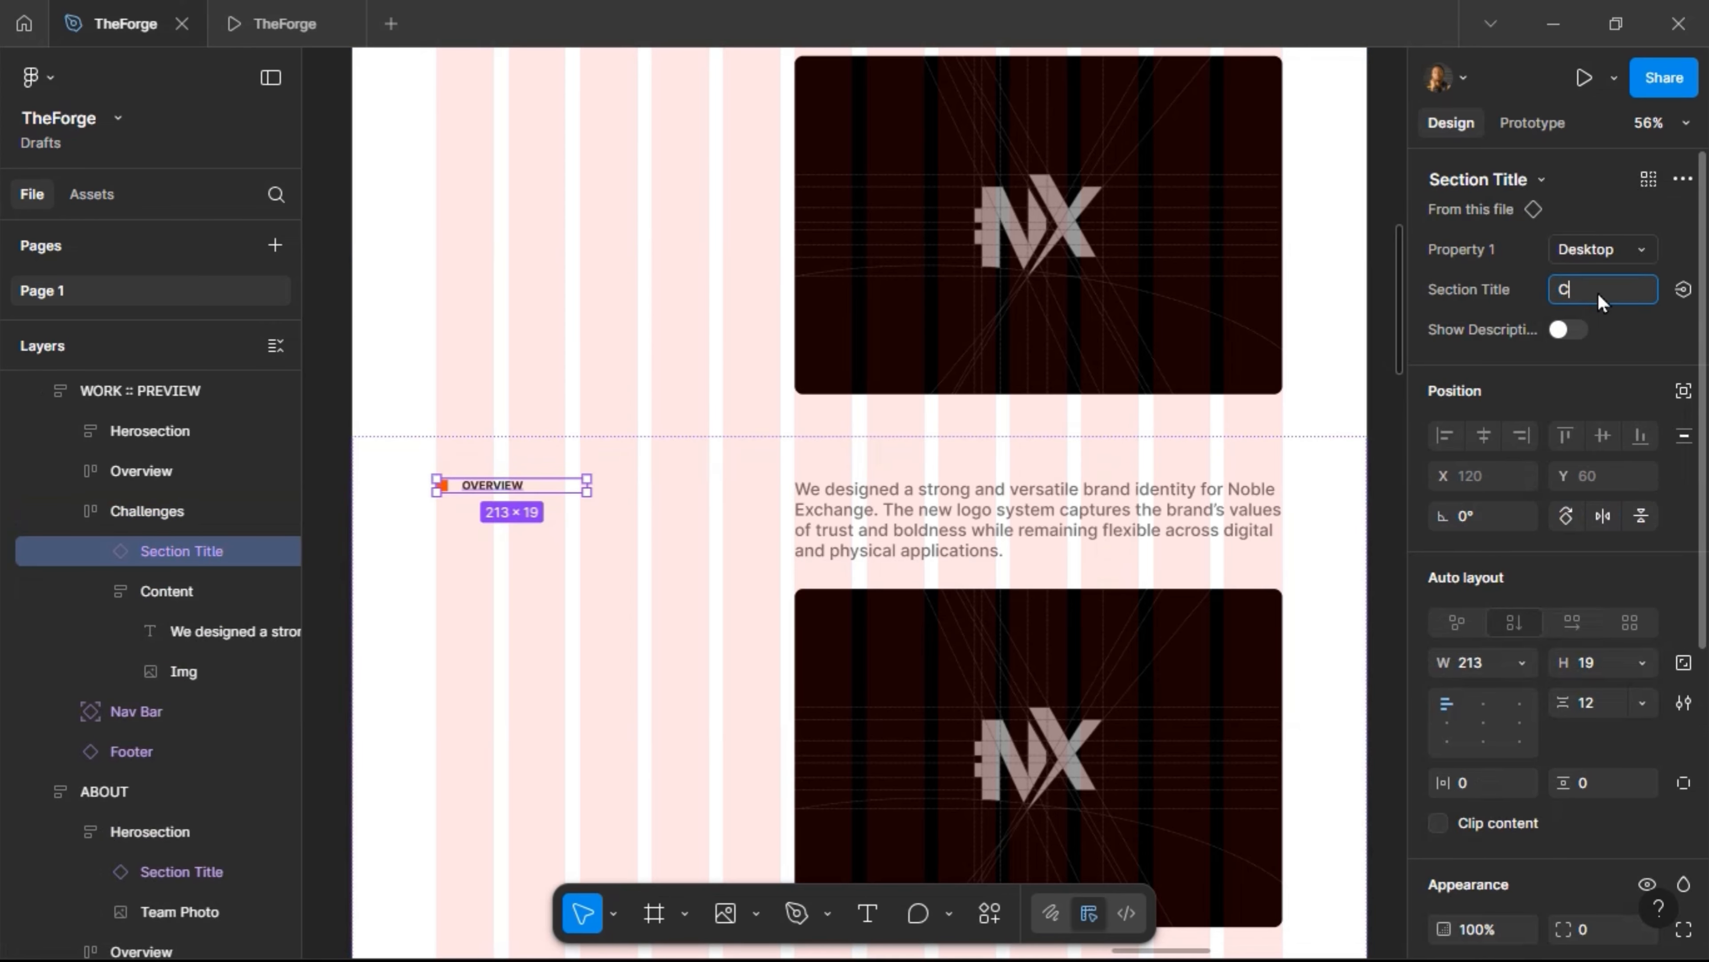
pyautogui.write('HALLENGES')
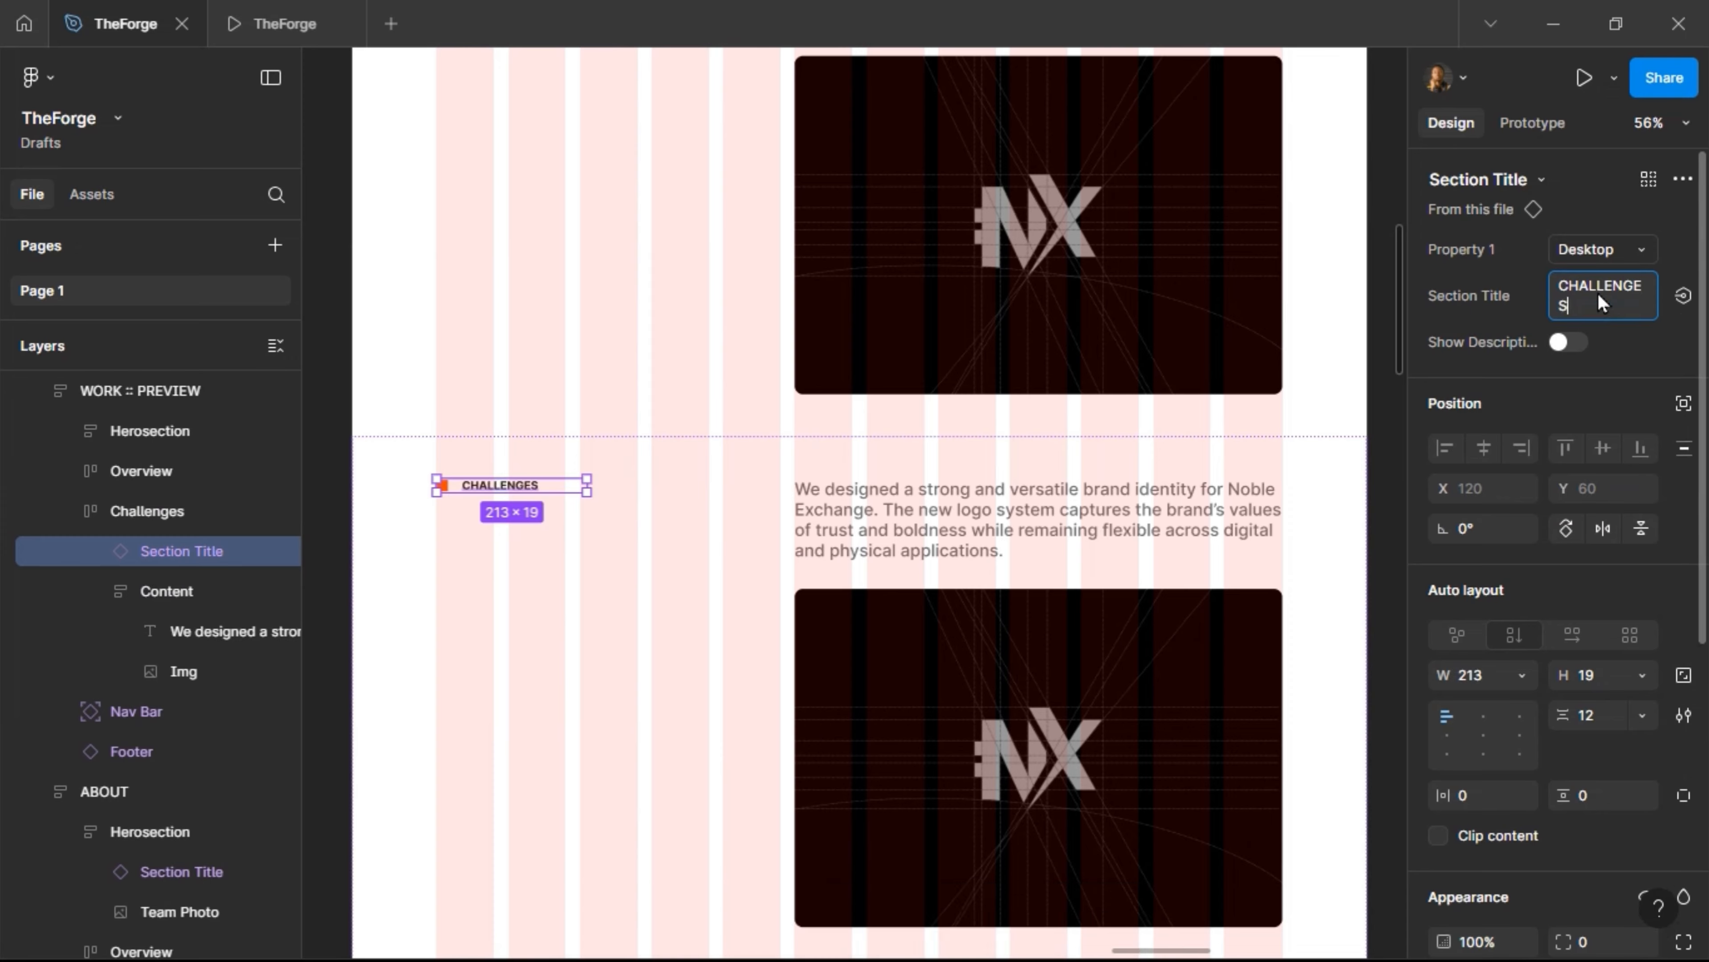
pyautogui.press('Return')
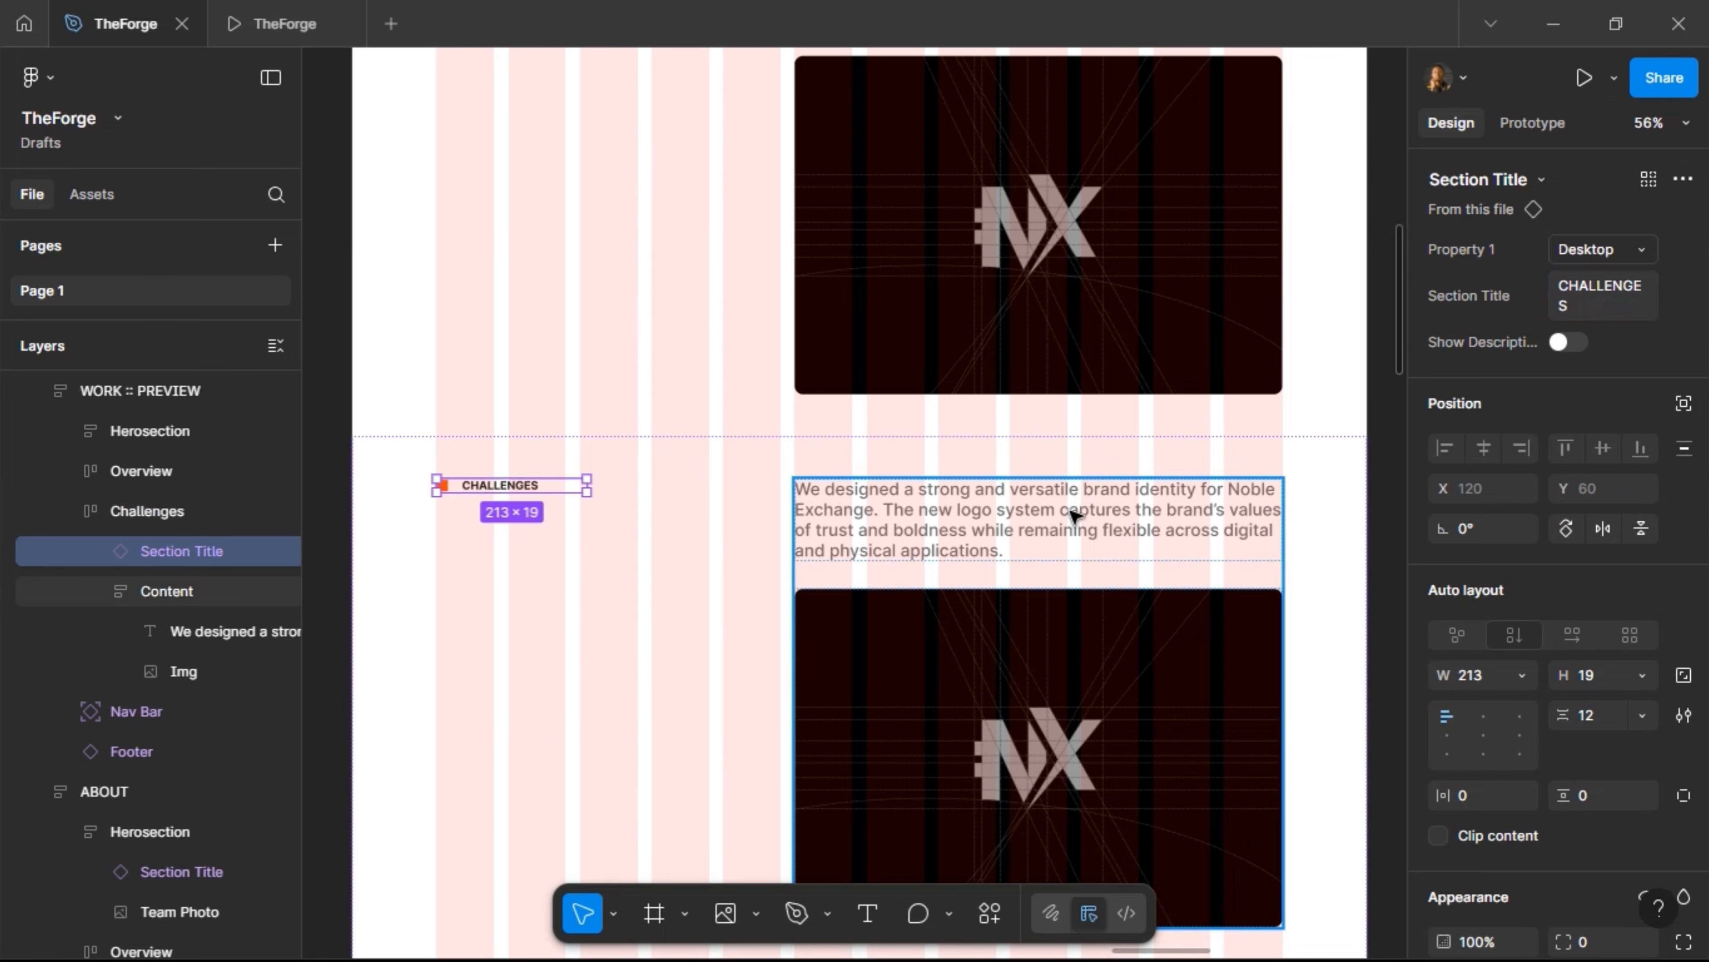
# Copy the Work Preview Challenge paragraph from the sticky note and replace the Challenges section's body text with it
pyautogui.click(1553, 24)
pyautogui.moveTo(24, 682); pyautogui.dragTo(929, 711)
pyautogui.hotkey('ctrl', 'c')
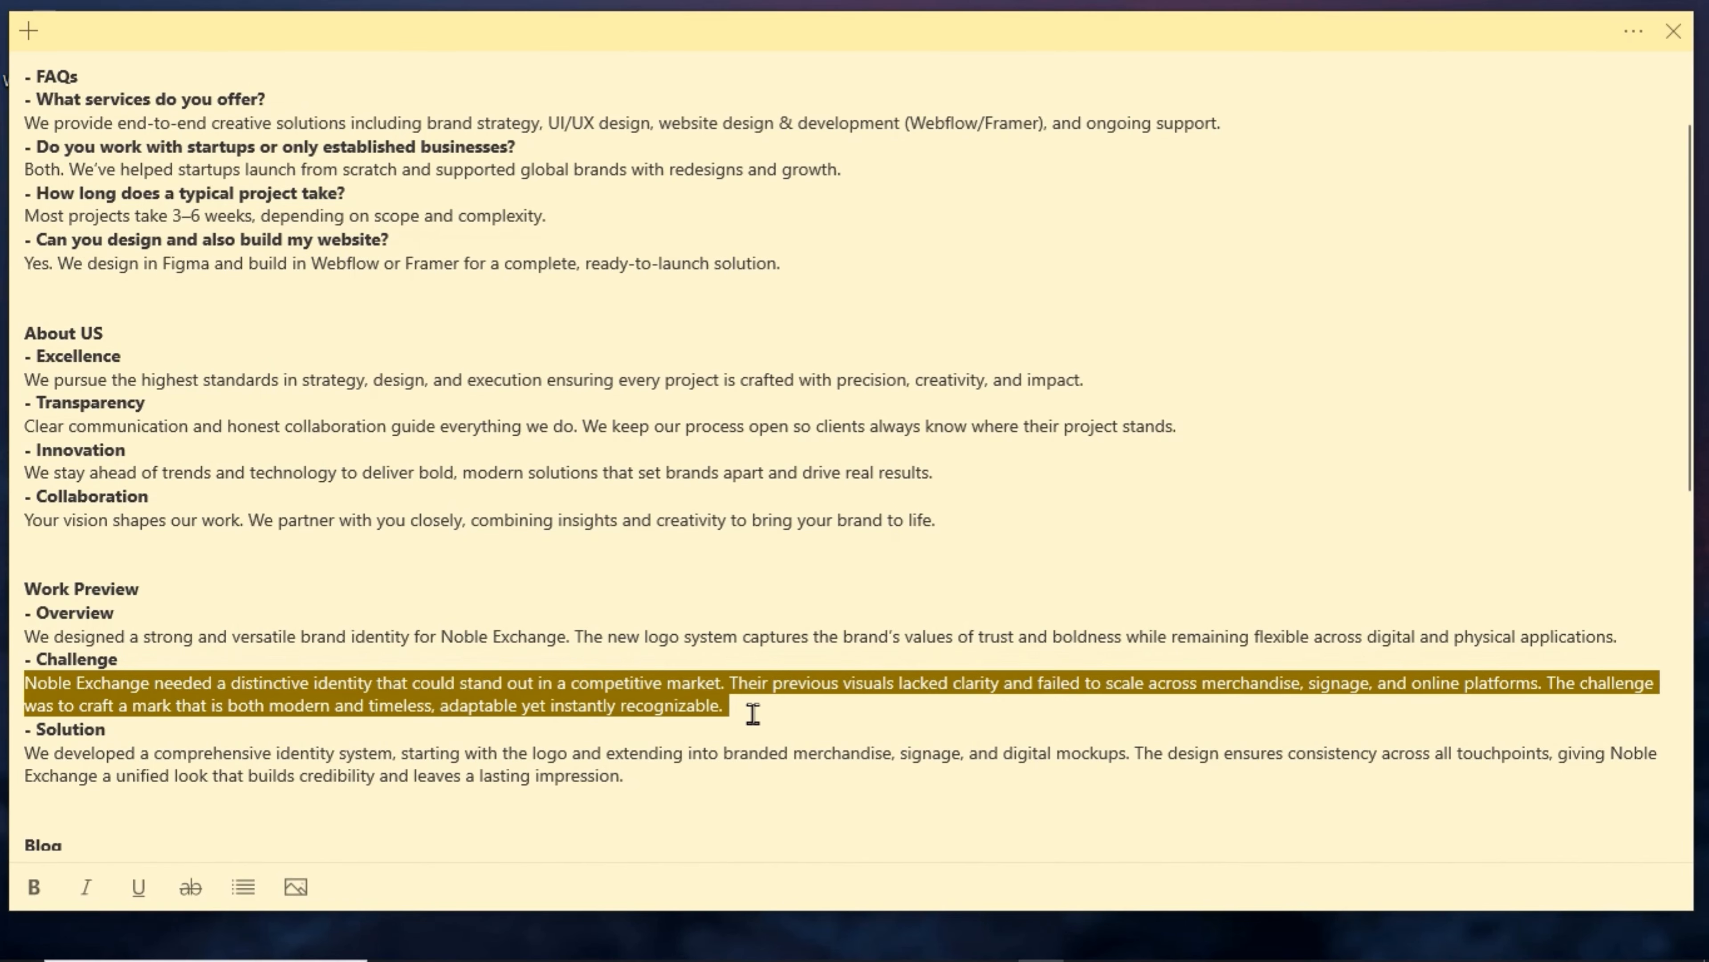
pyautogui.click(808, 950)
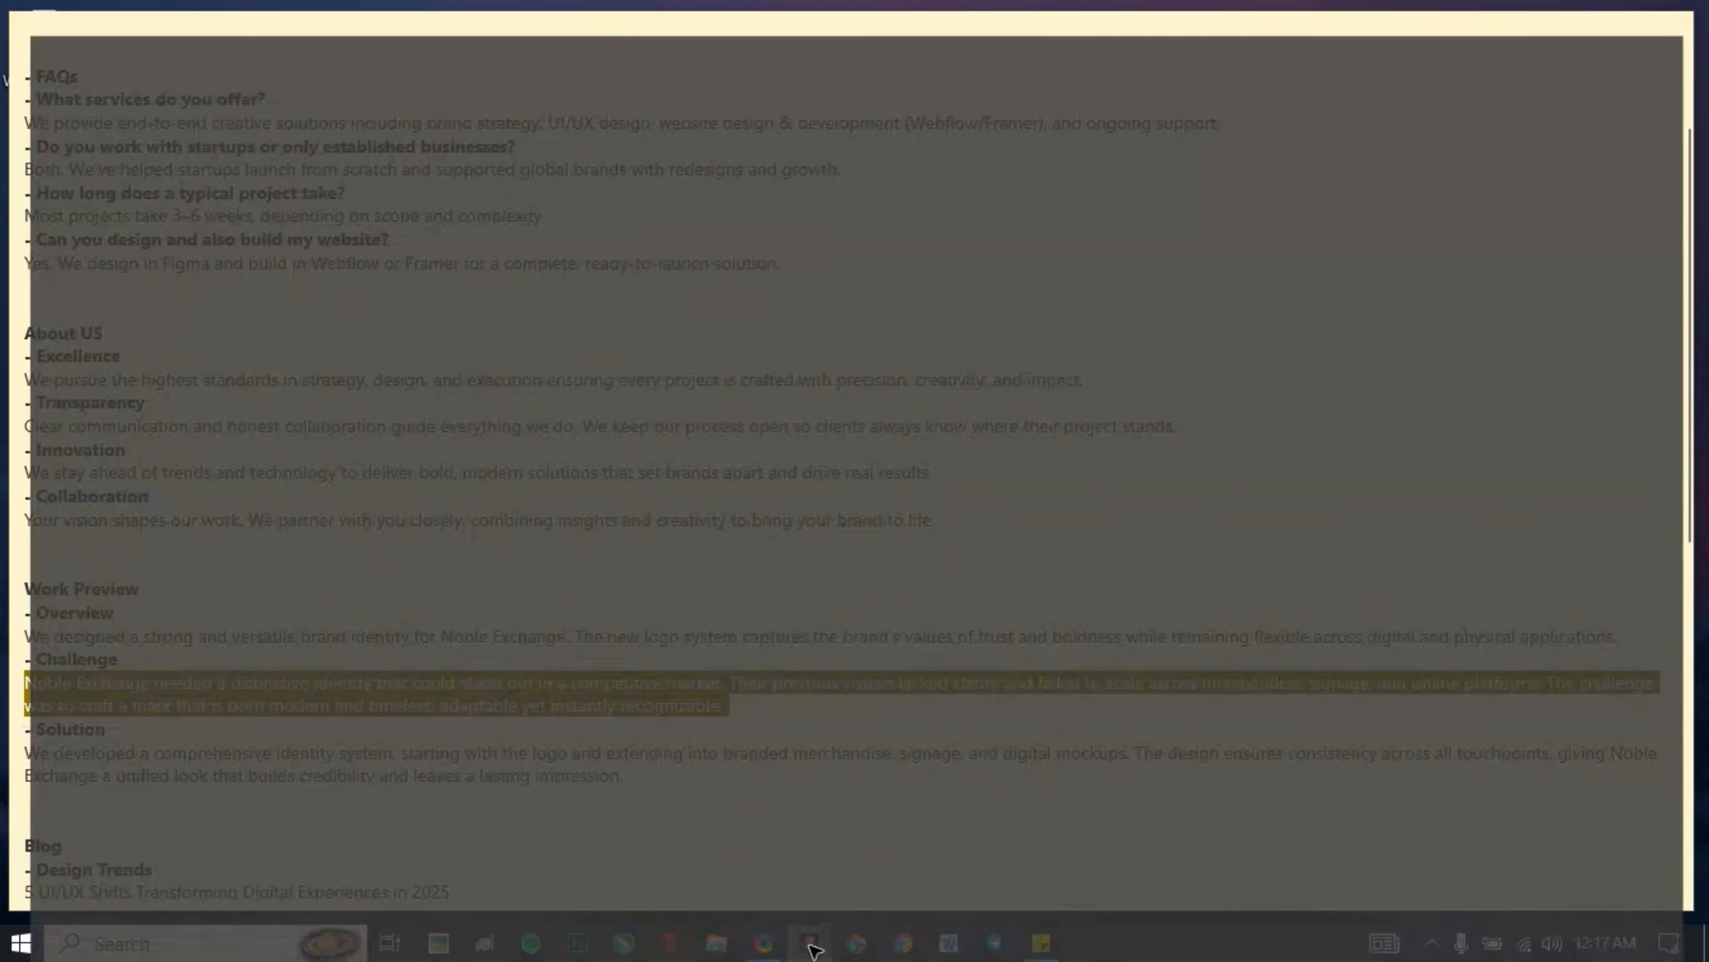
pyautogui.click(1092, 547)
pyautogui.click(1092, 547)
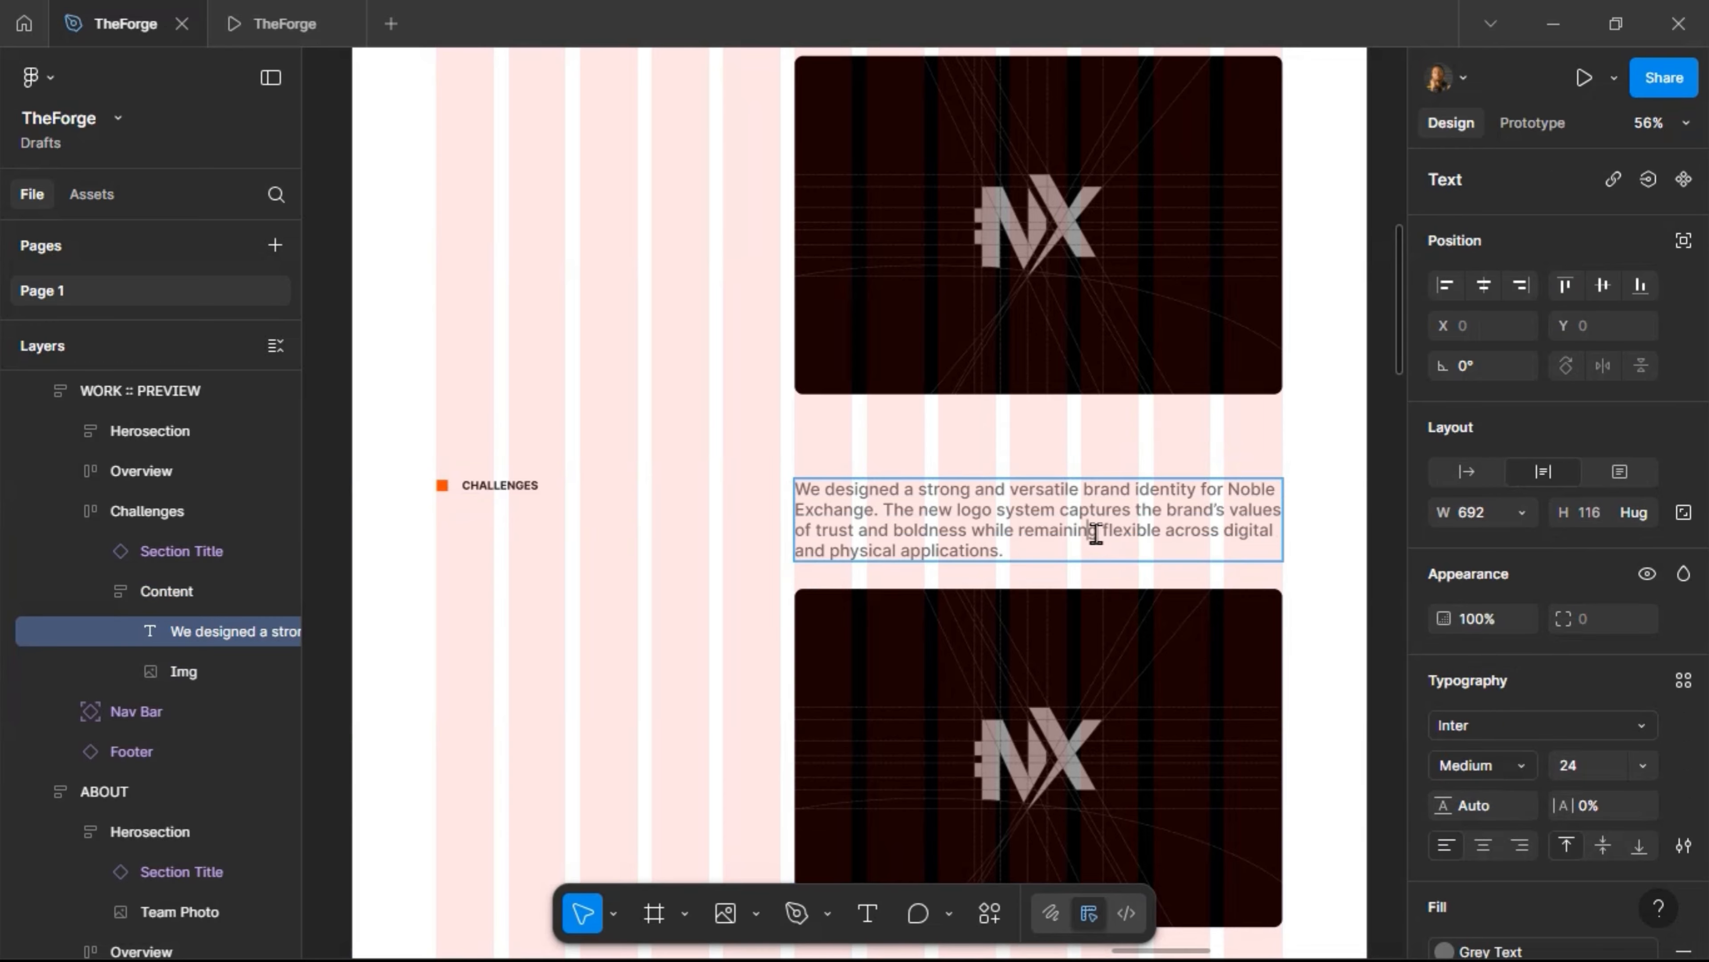
pyautogui.hotkey('ctrl', 'a')
pyautogui.hotkey('ctrl', 'v')
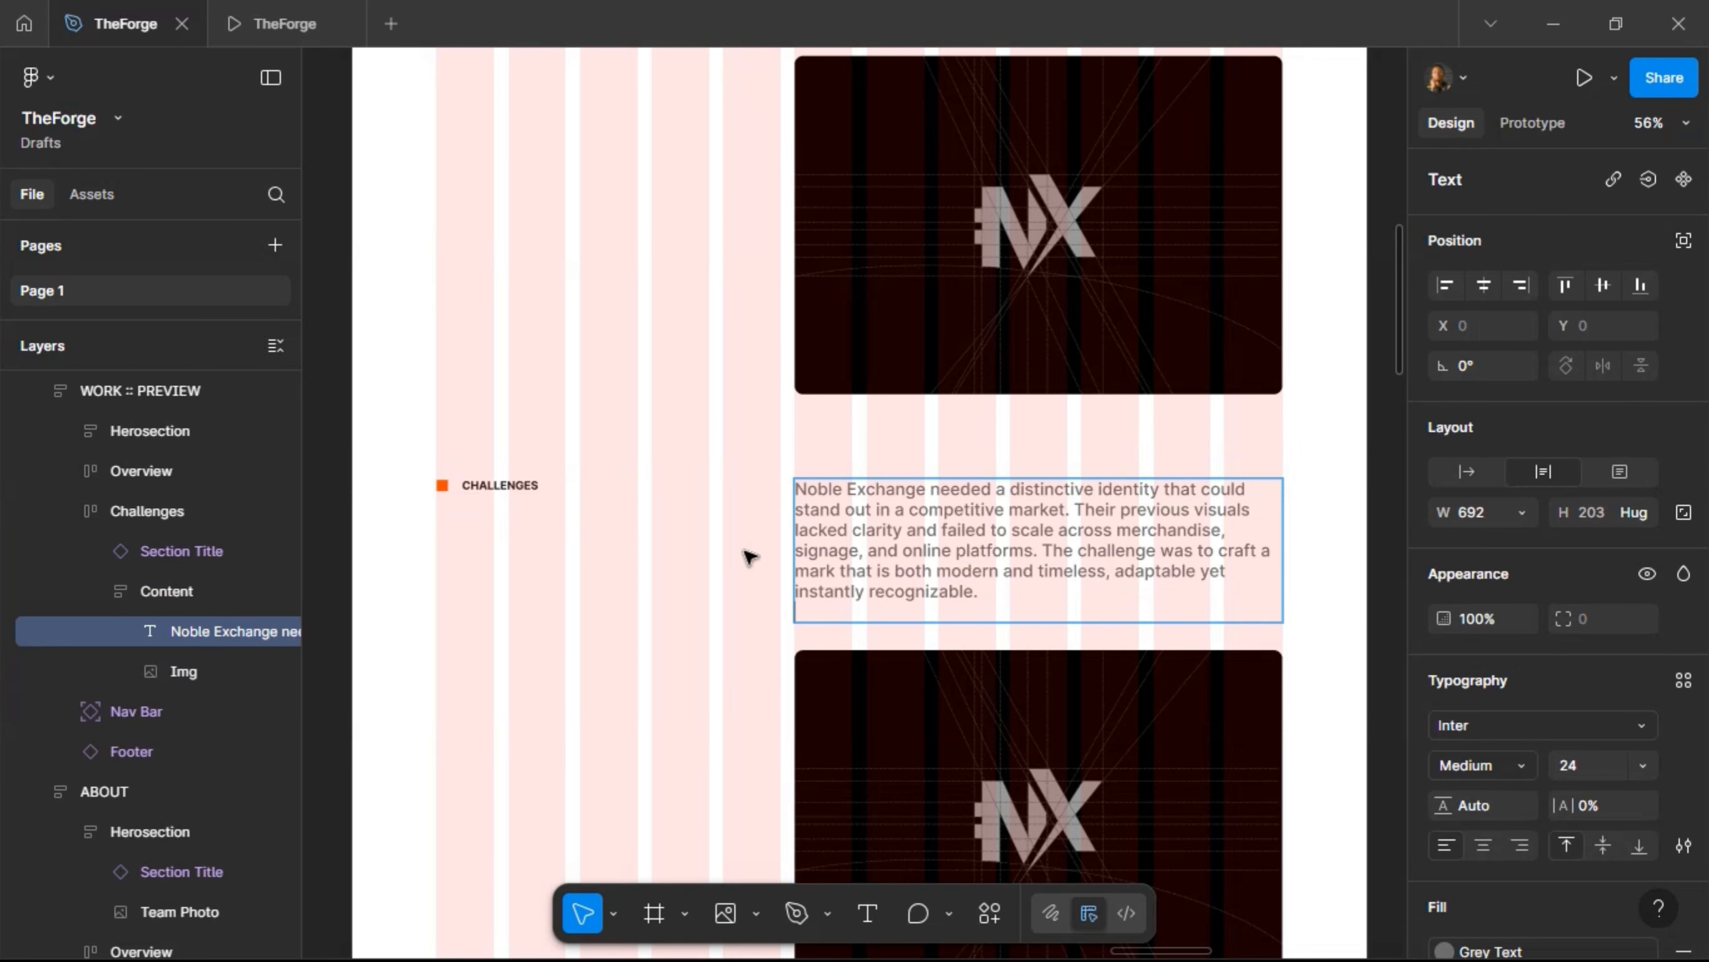
pyautogui.press('Escape')
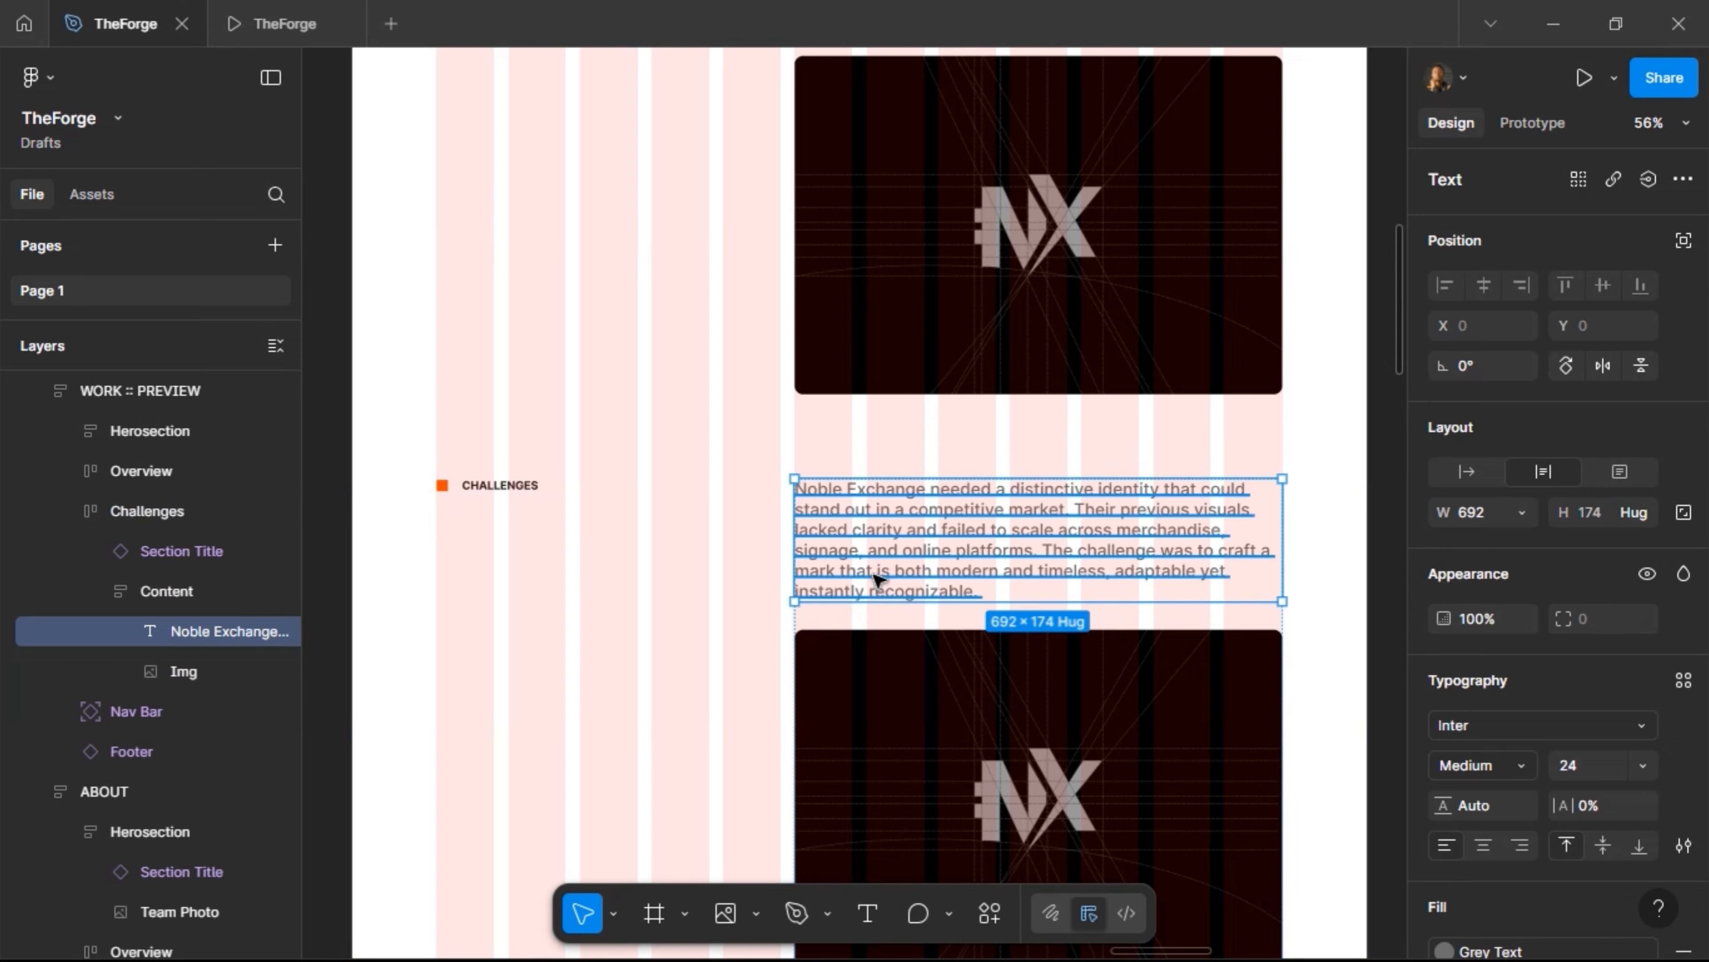
# Paste the paragraph directly into the Challenges frame and delete the old Content frame with its text and image
pyautogui.scroll(-4, 872, 578)
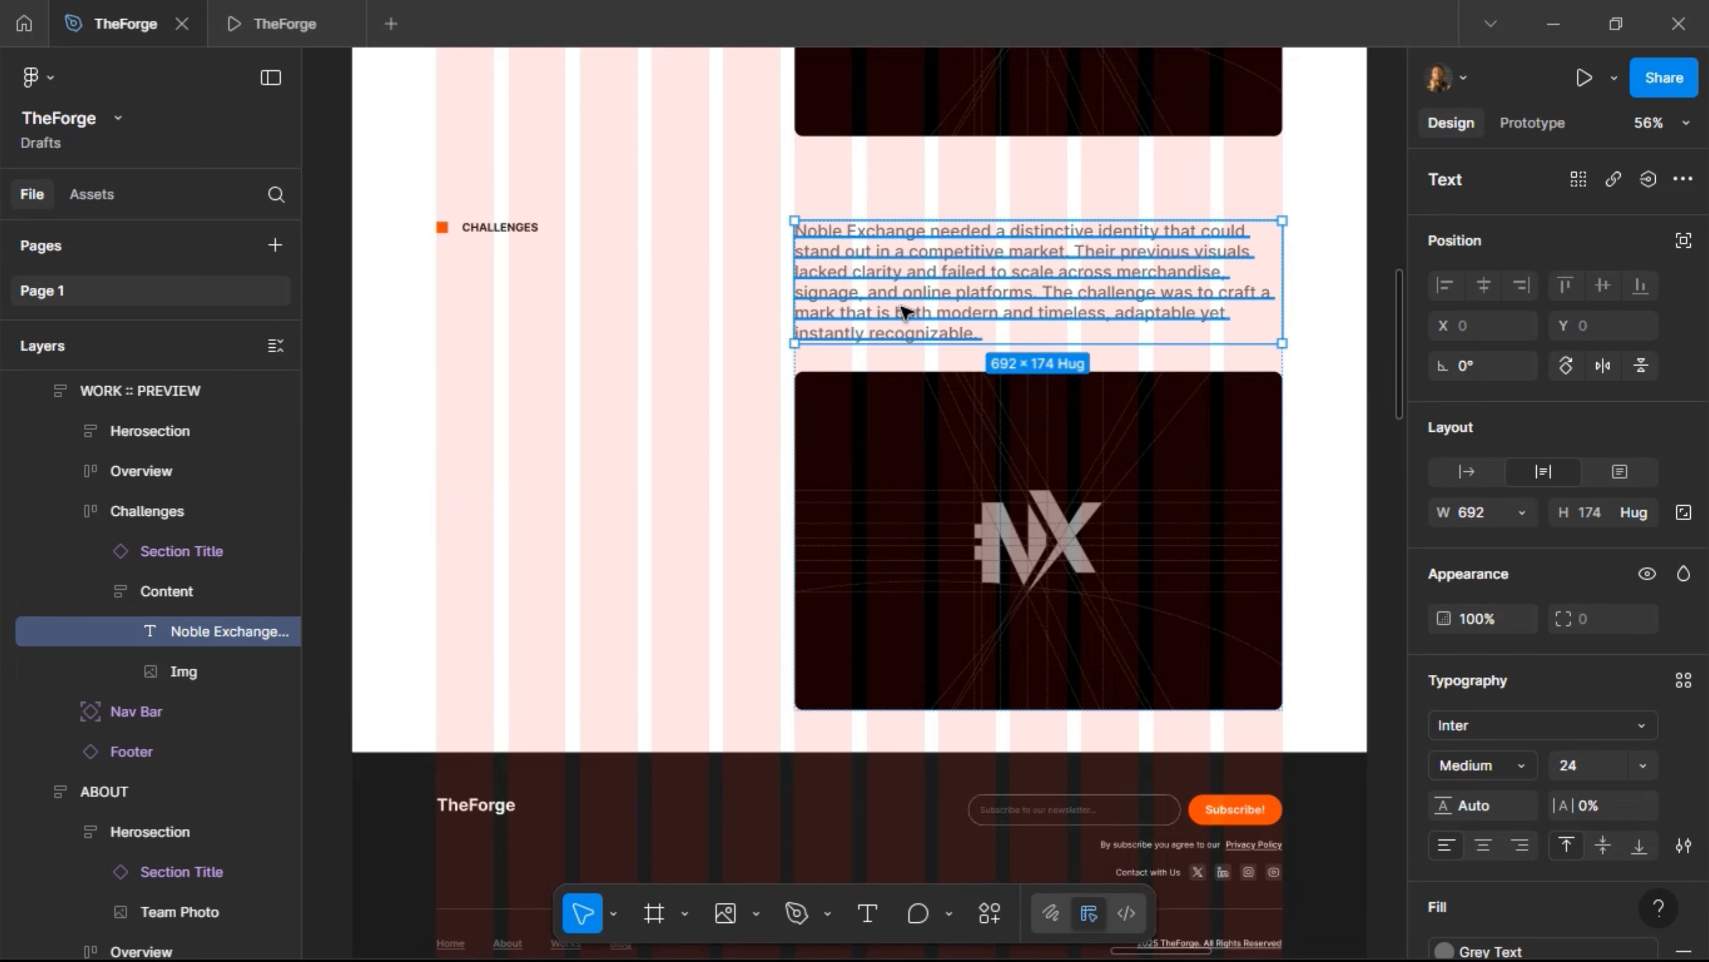
pyautogui.click(582, 363)
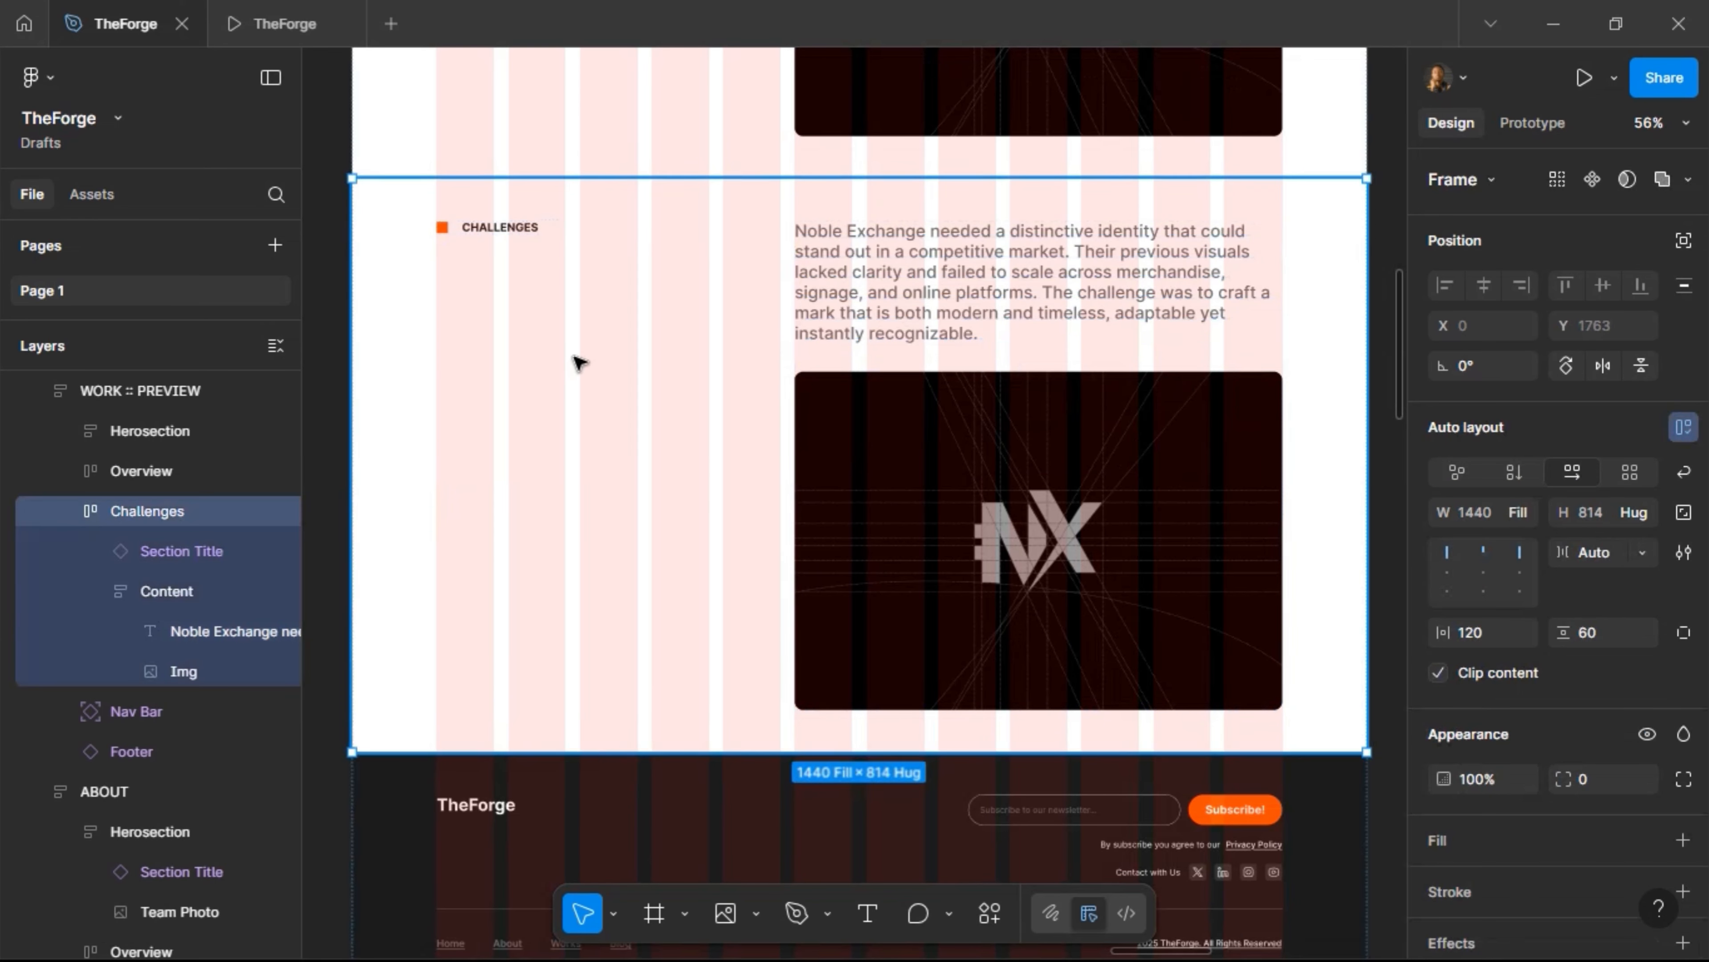
pyautogui.hotkey('ctrl', 'v')
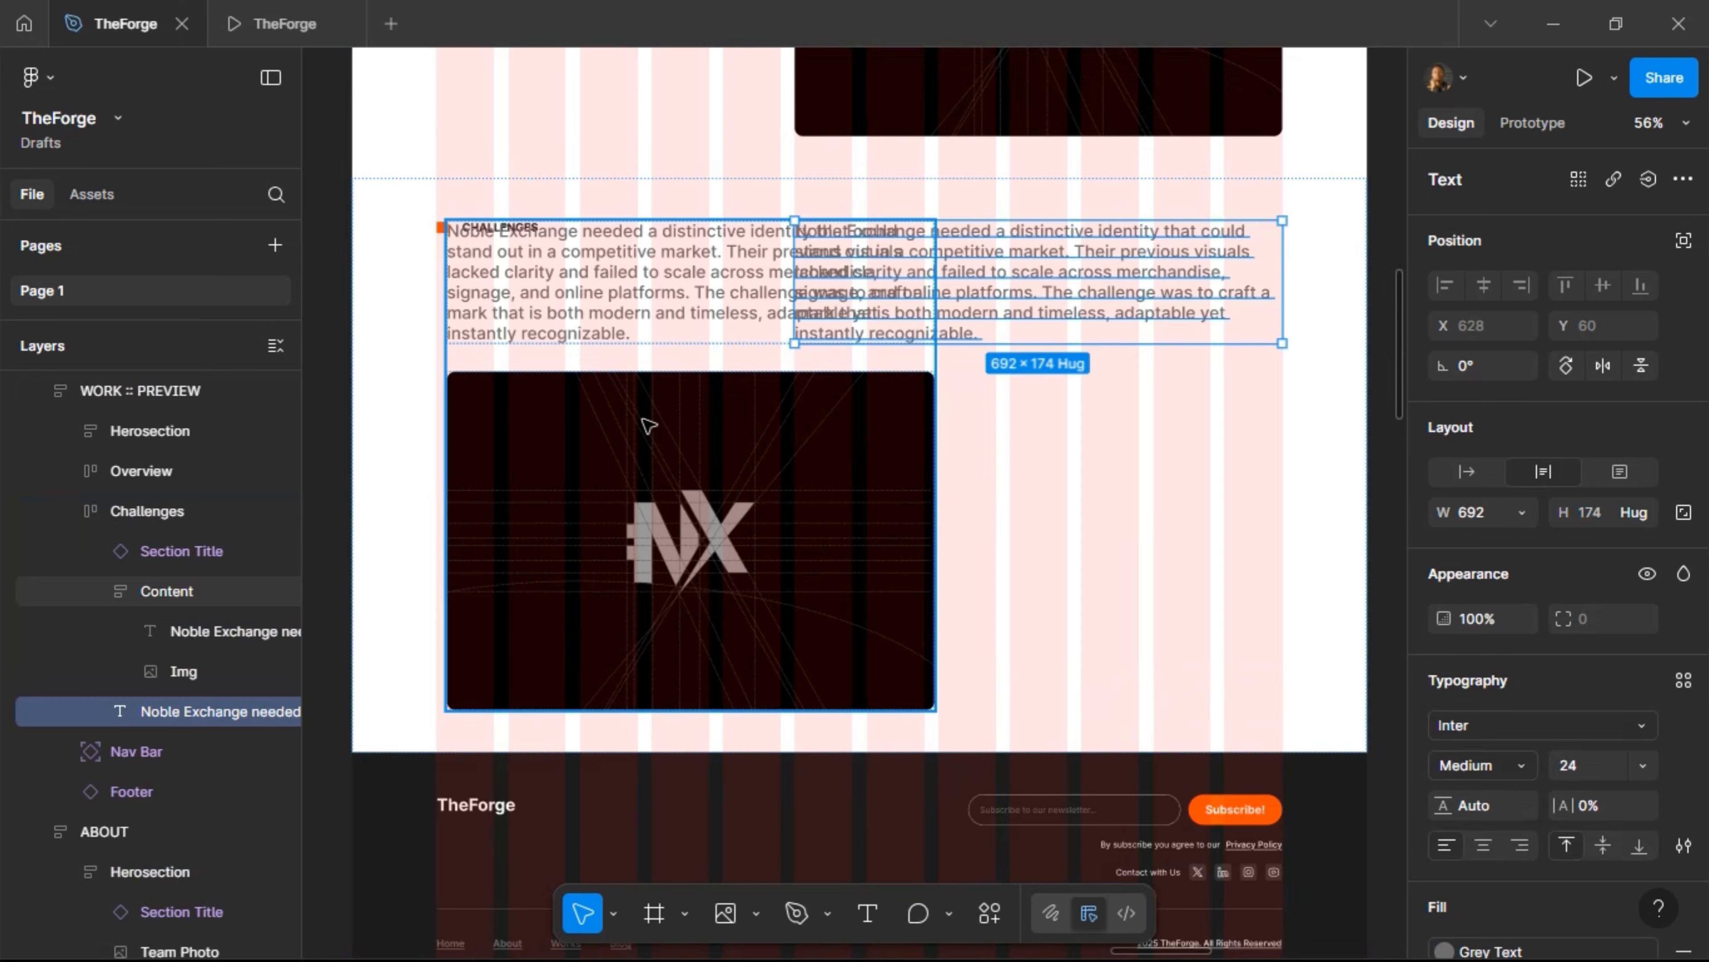
pyautogui.click(591, 404)
pyautogui.press('Delete')
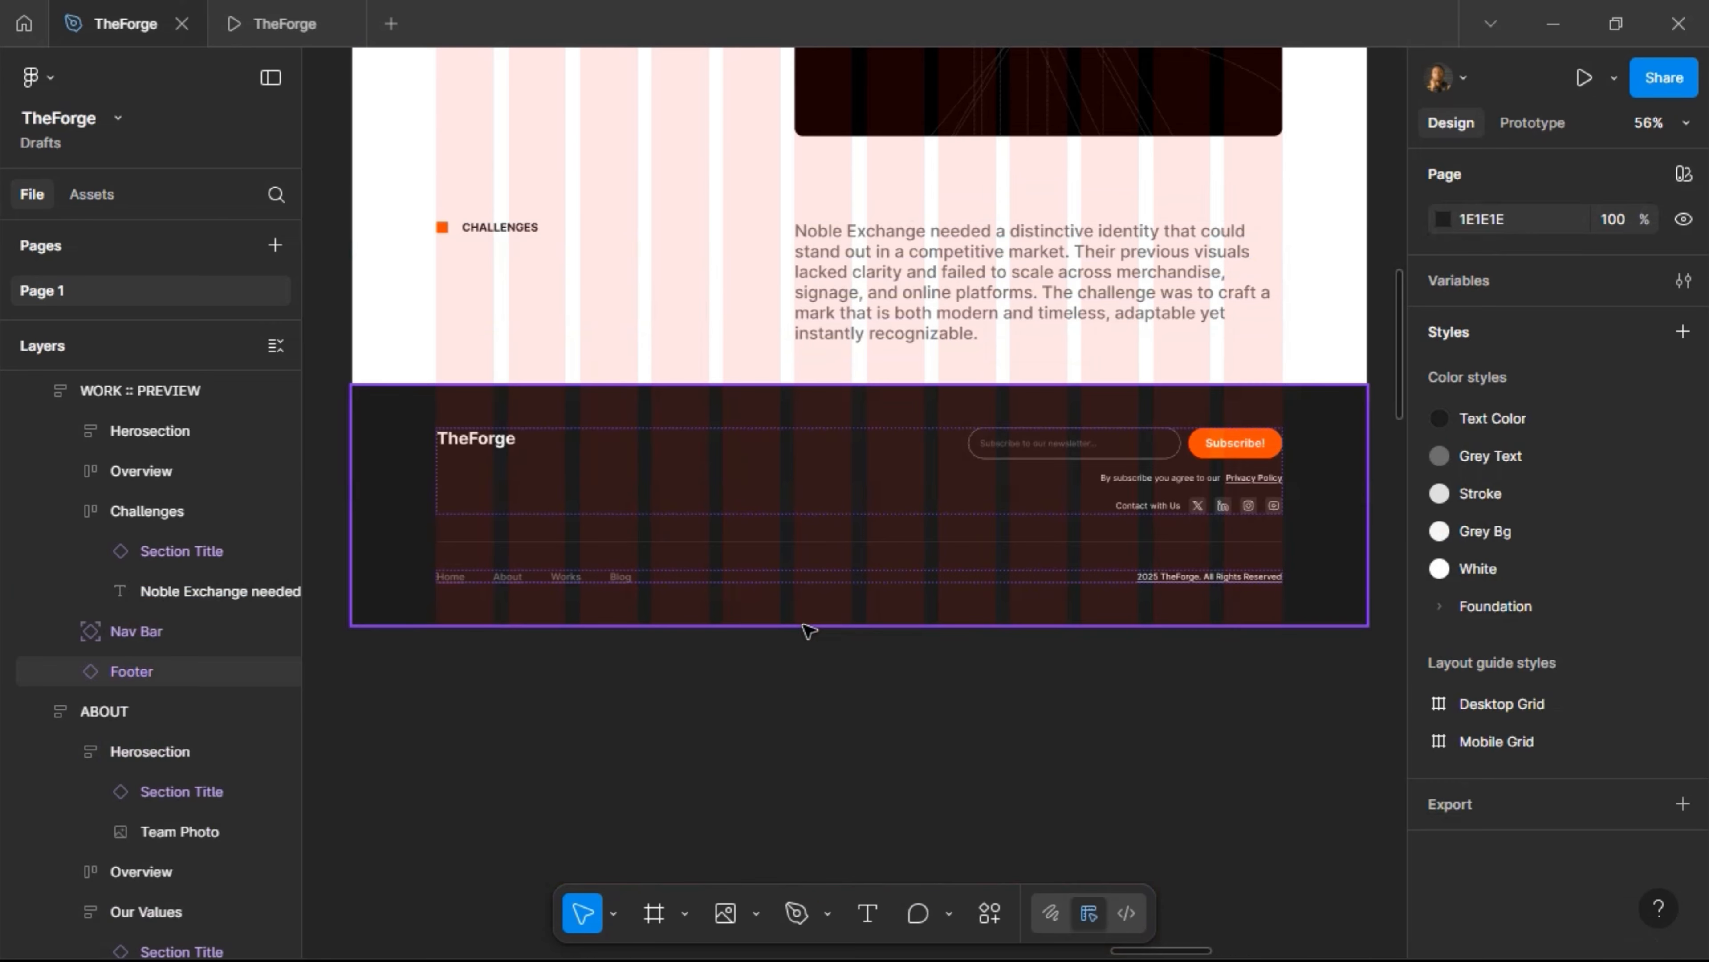
# Wrap the Challenges section title and paragraph in an auto layout frame and rename it "Header + Text"
pyautogui.click(833, 279)
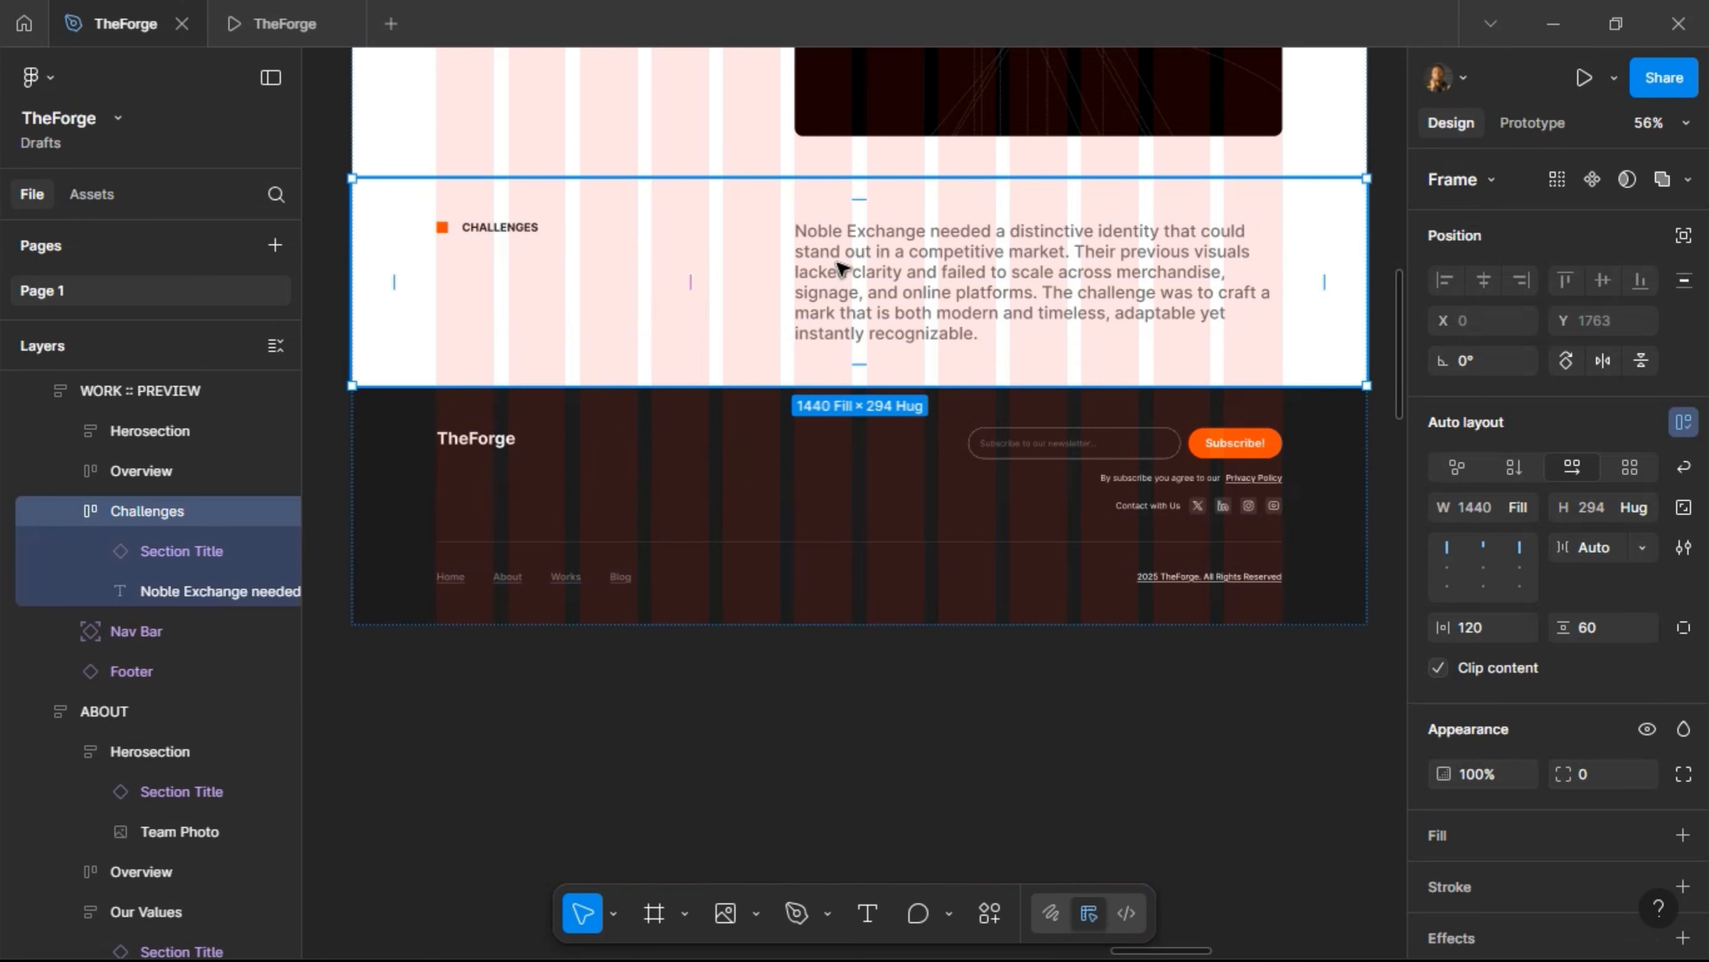
pyautogui.click(854, 259)
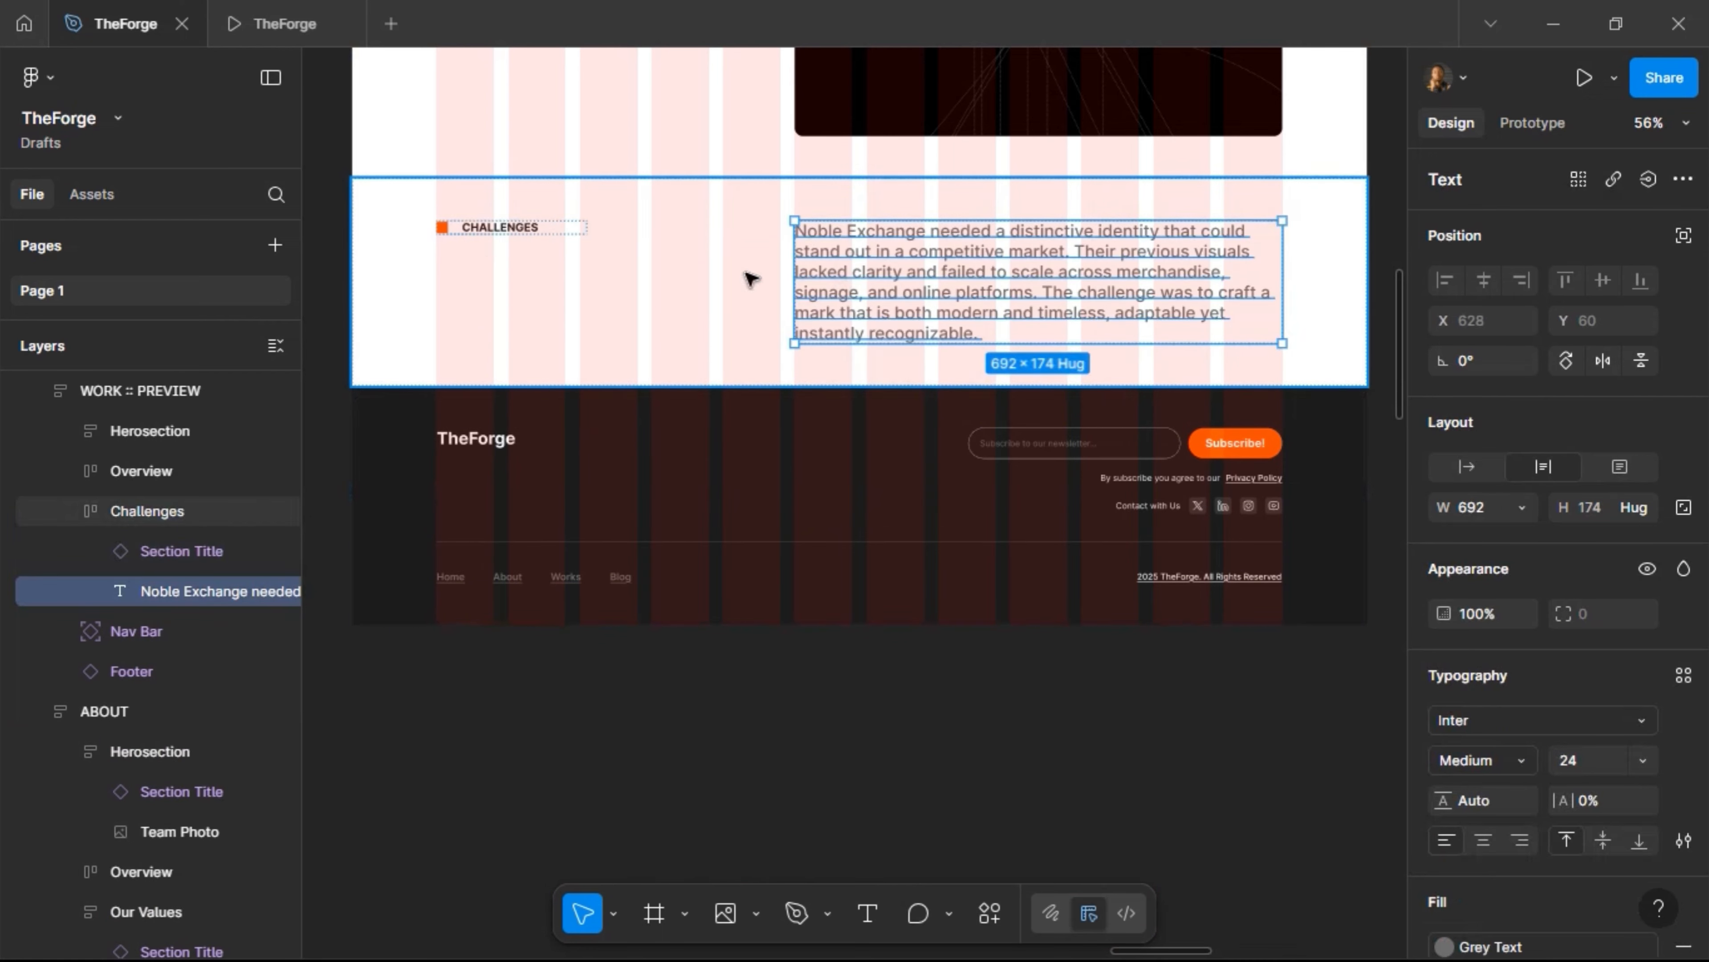
pyautogui.keyDown('shift'); pyautogui.click(511, 227); pyautogui.keyUp('shift')
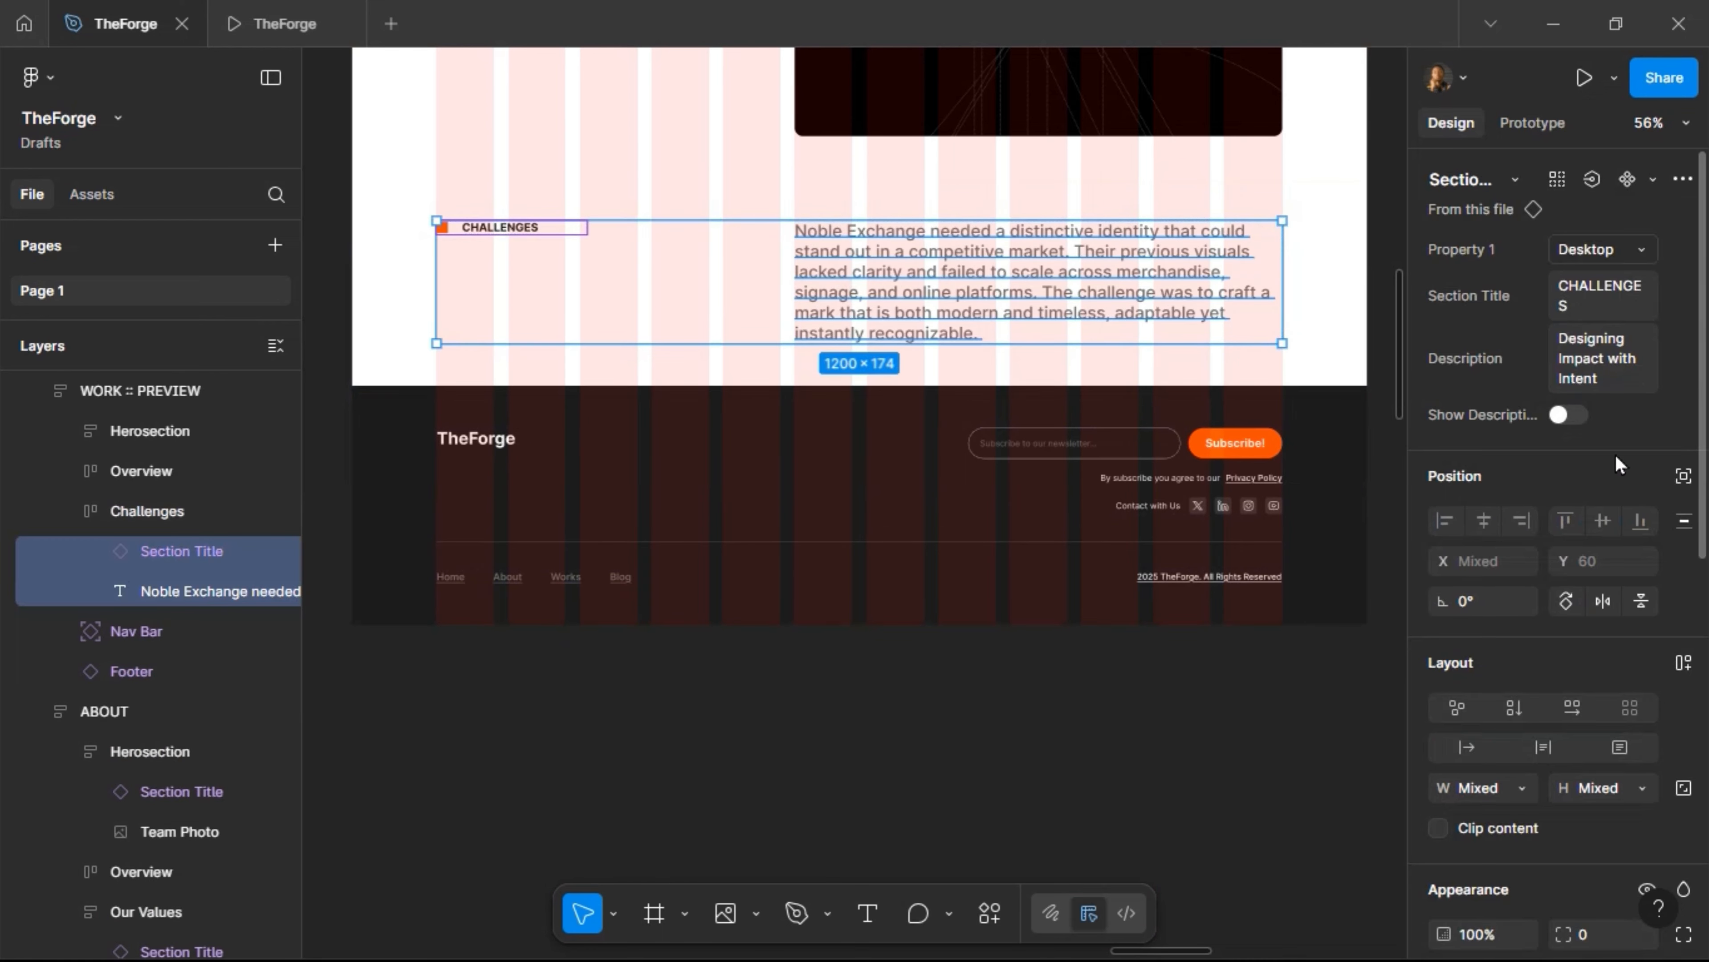
pyautogui.click(1683, 667)
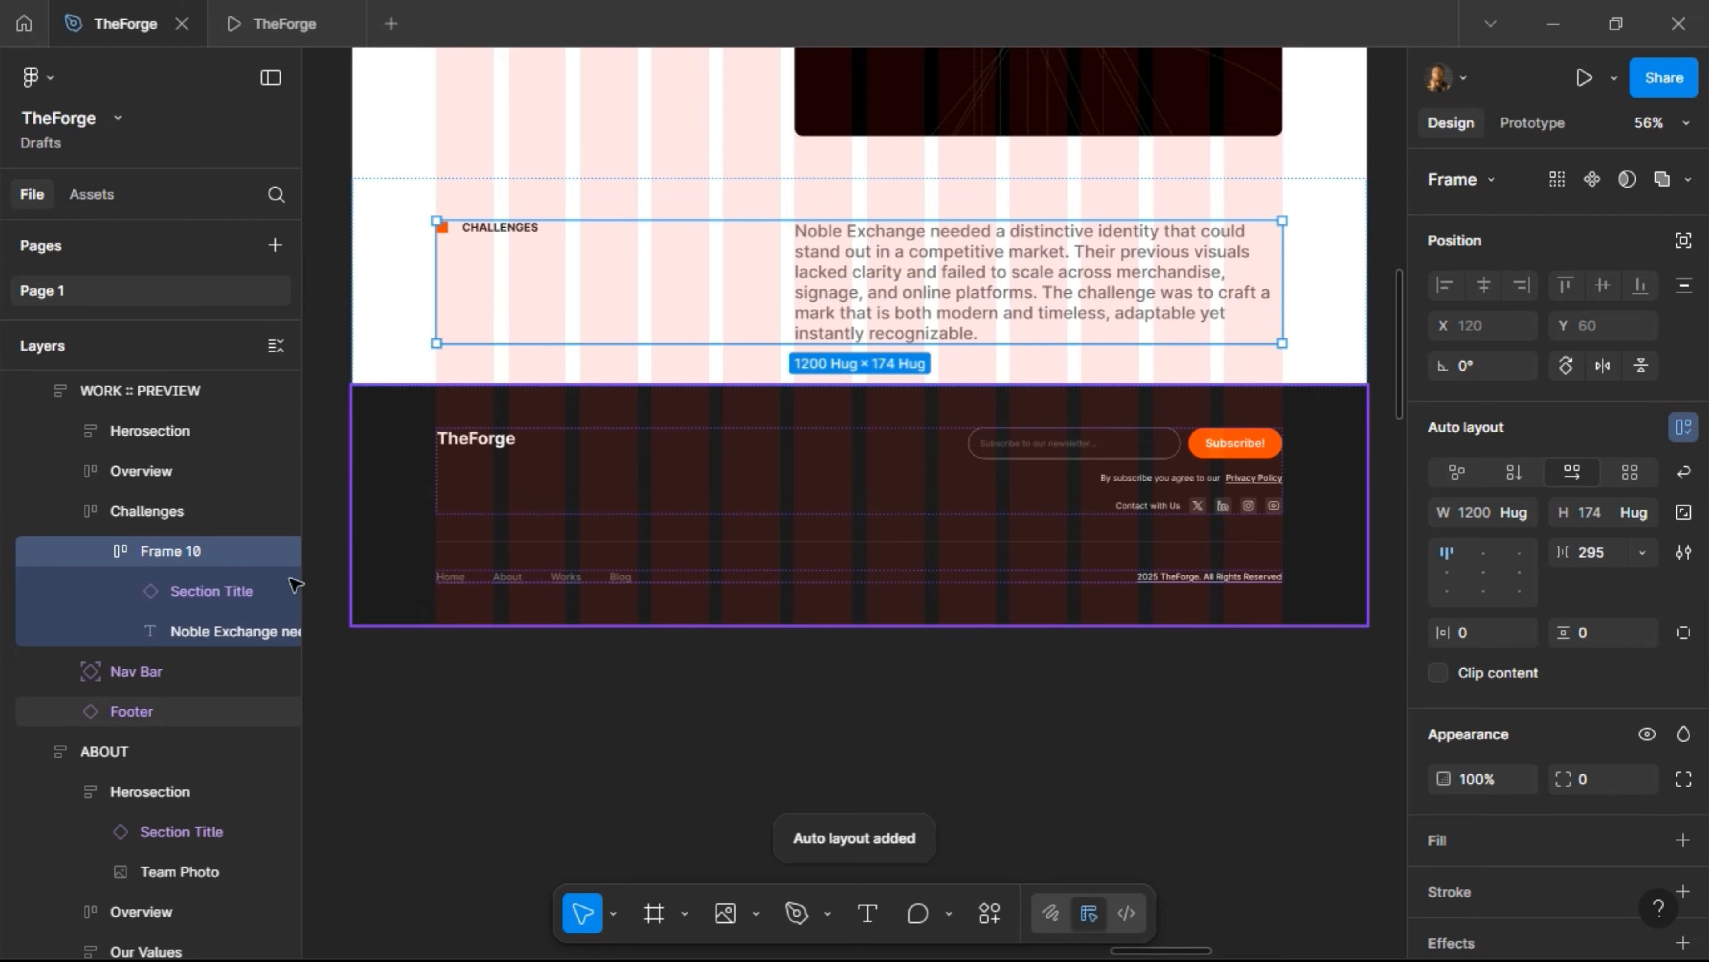
pyautogui.doubleClick(172, 552)
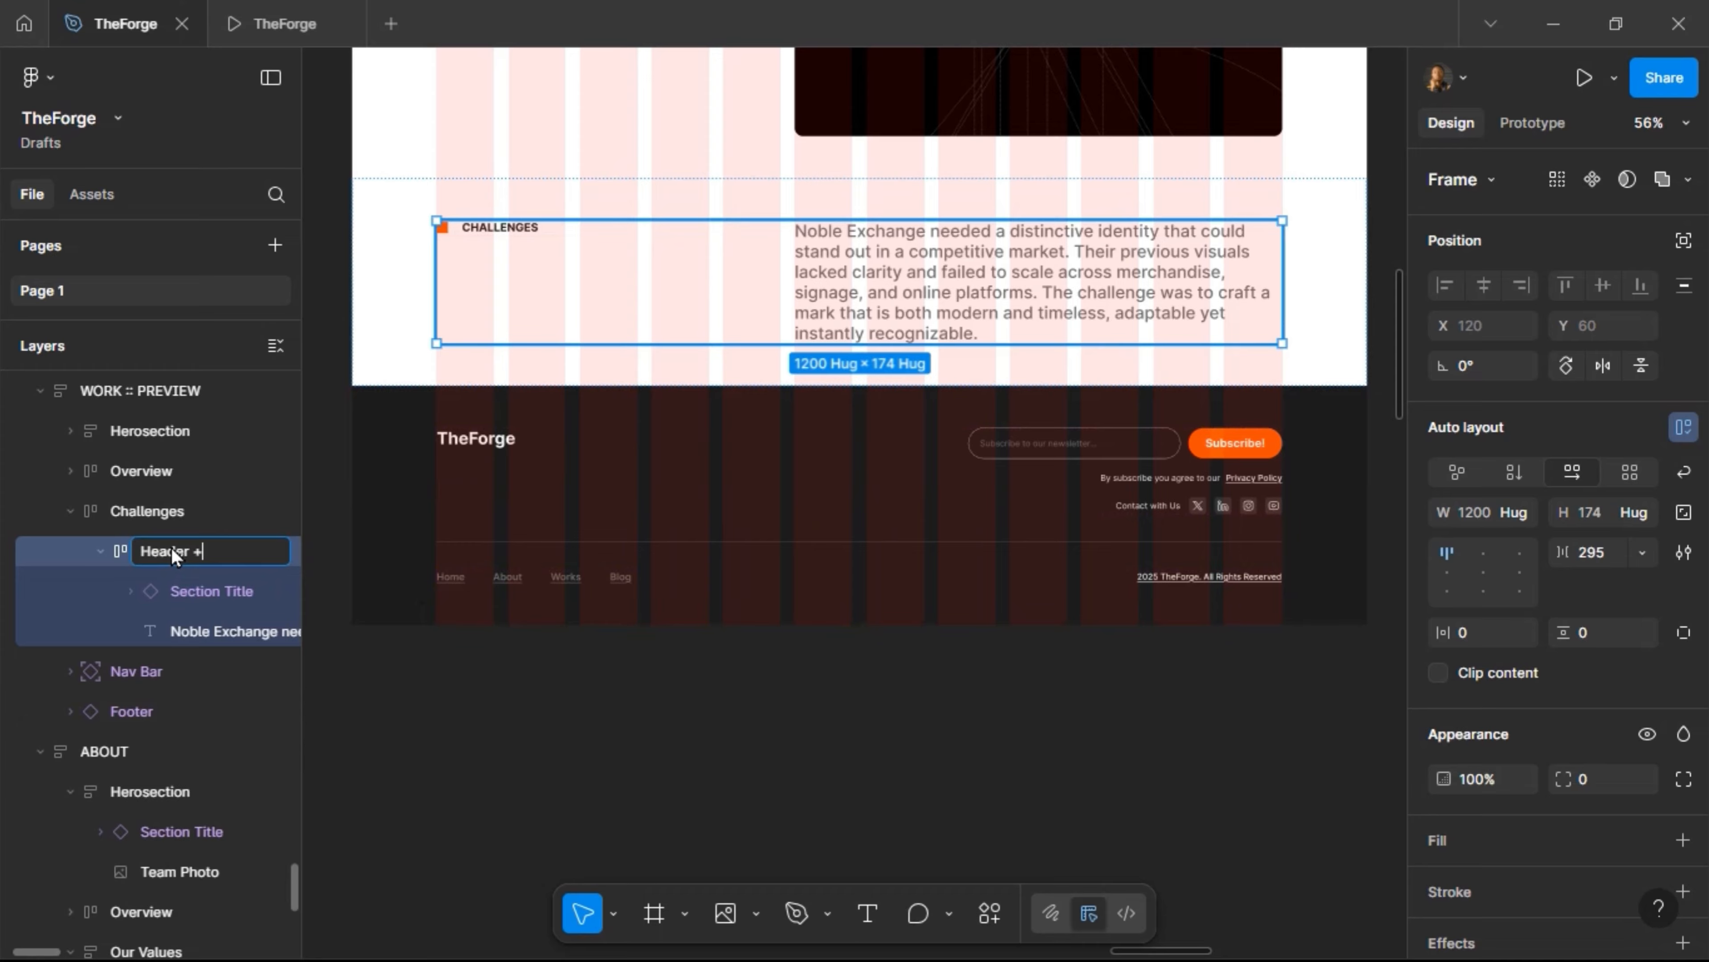
pyautogui.write('Header + Text')
pyautogui.press('Return')
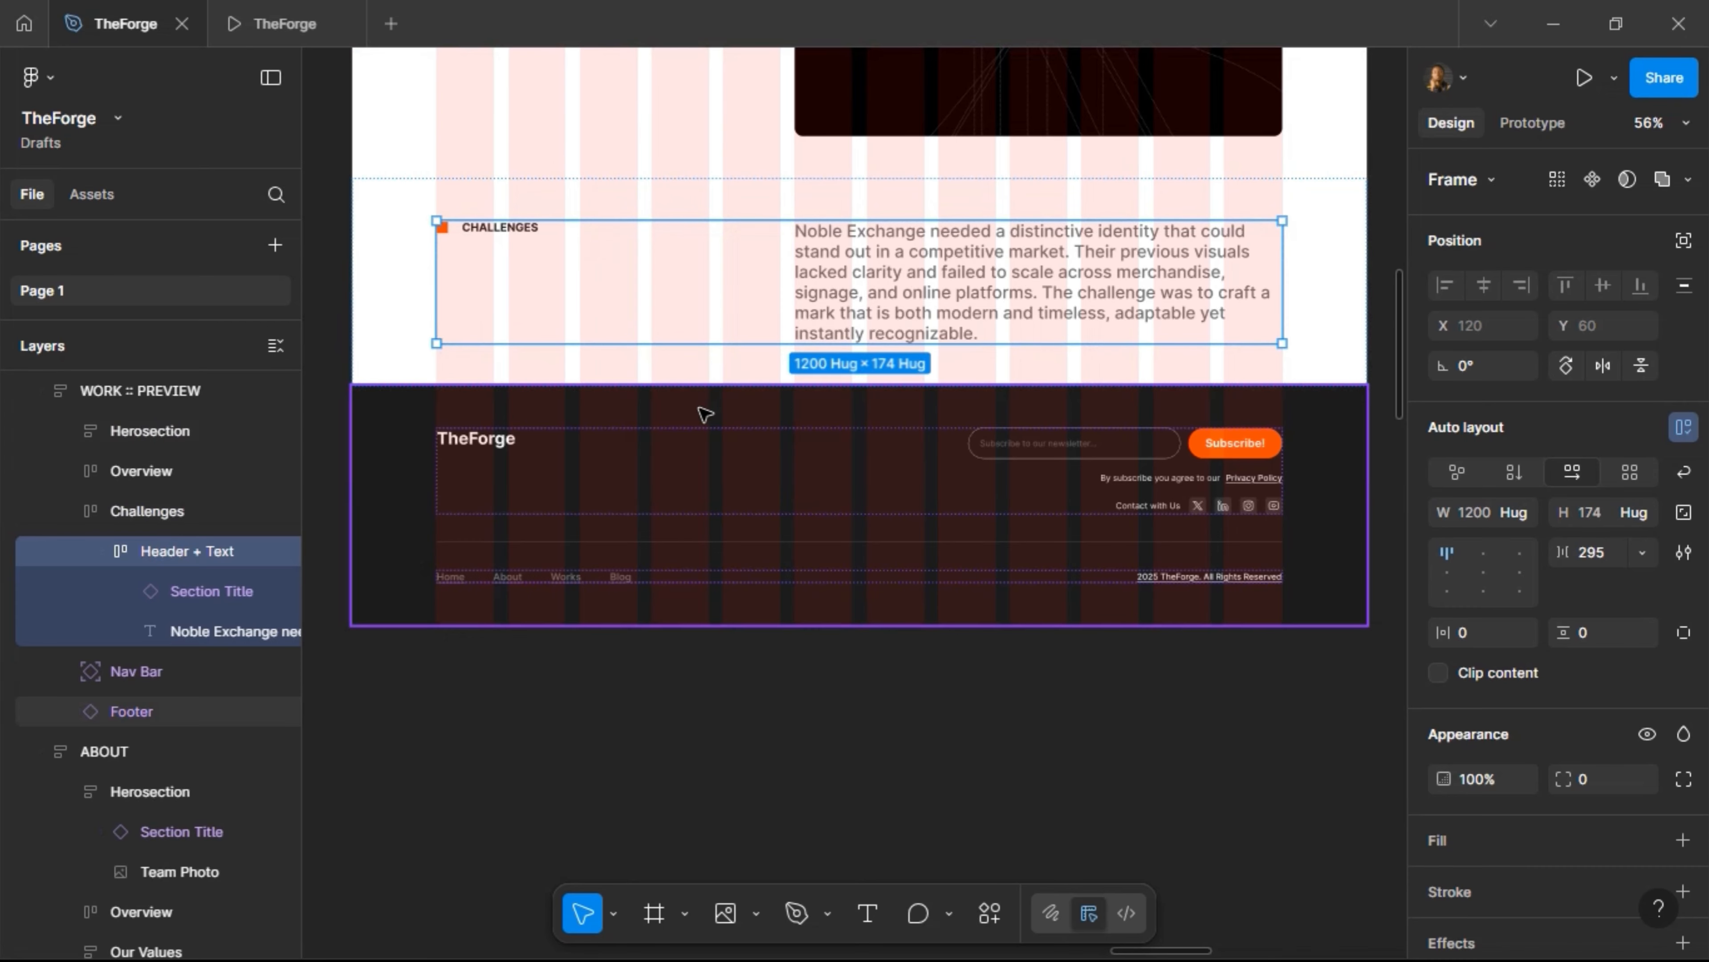
# Copy the Overview section's image and paste it into the Challenges section after the Header + Text frame
pyautogui.scroll(5, 599, 389)
pyautogui.click(926, 313)
pyautogui.click(900, 350)
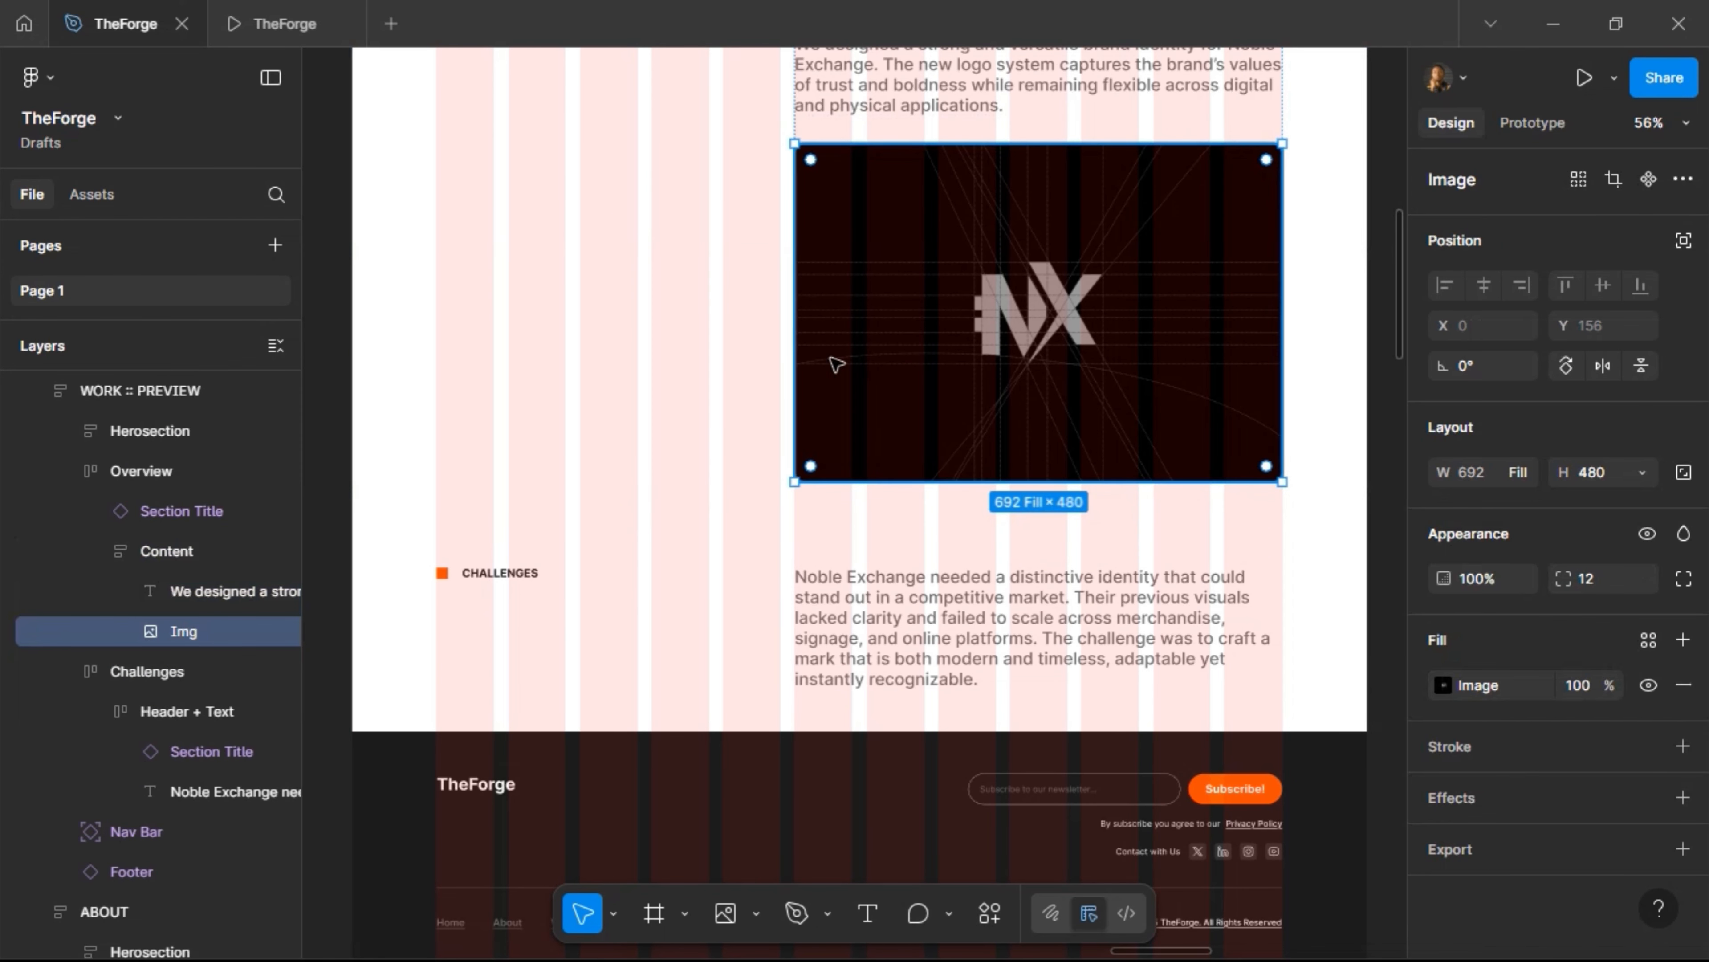
pyautogui.scroll(-1, 672, 530)
pyautogui.click(662, 552)
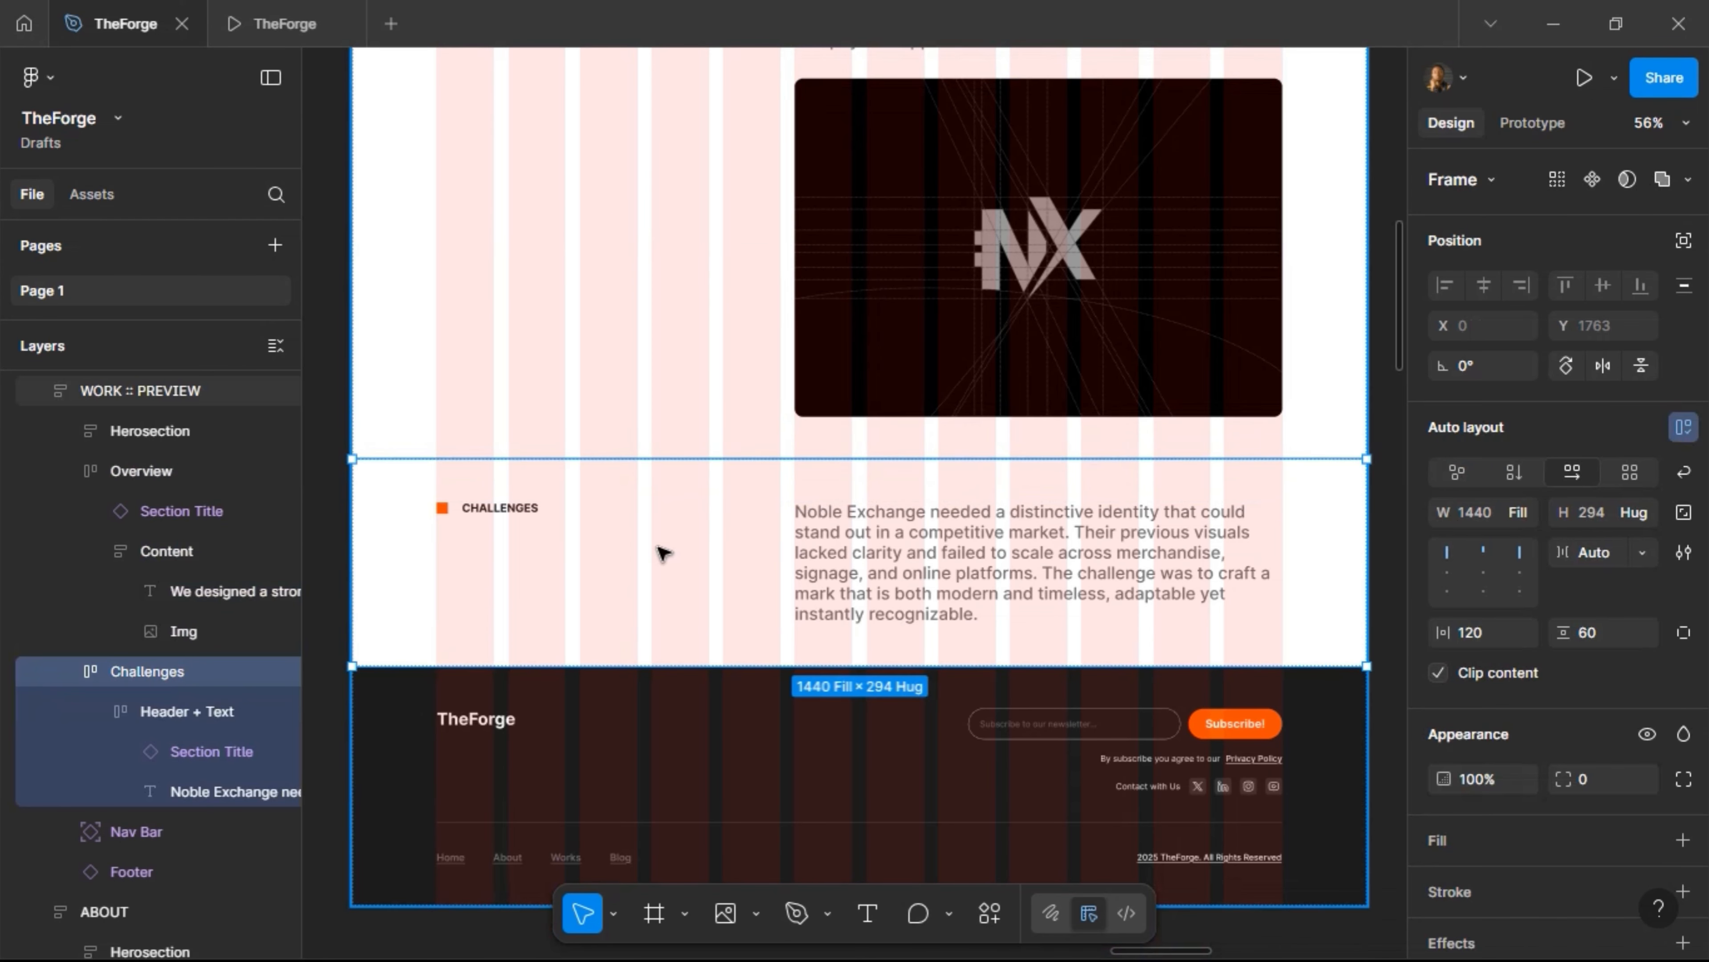
pyautogui.hotkey('ctrl', 'v')
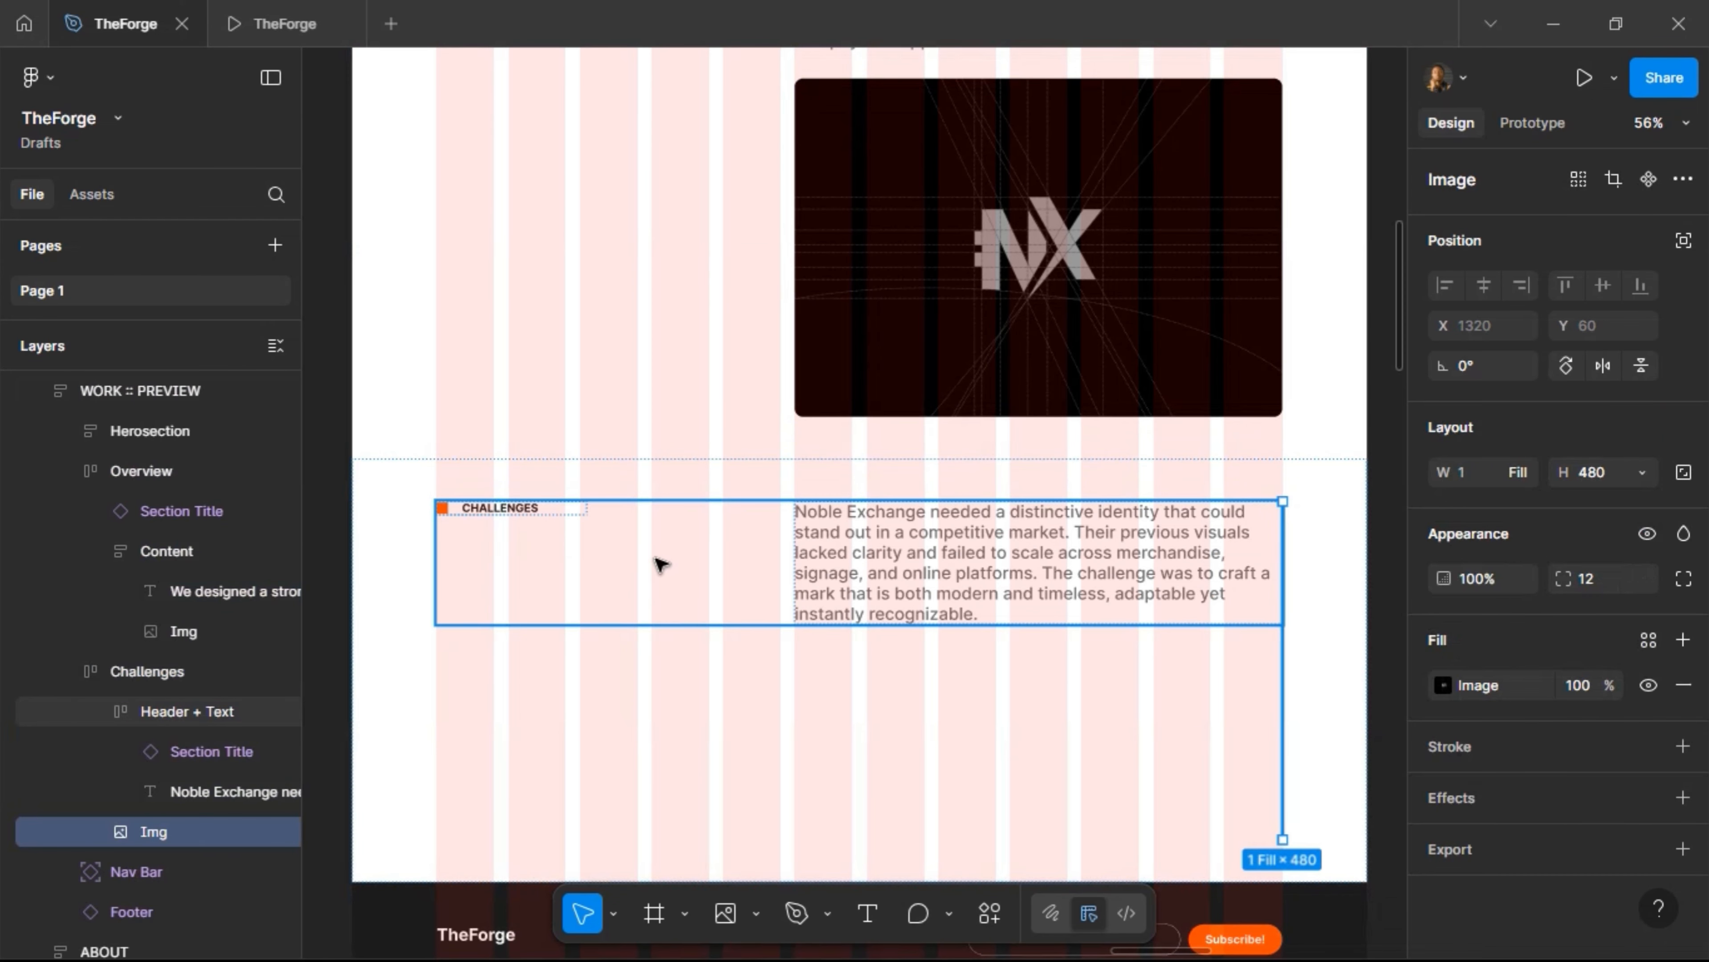
# Change the Challenges section's auto layout direction to vertical
pyautogui.click(868, 724)
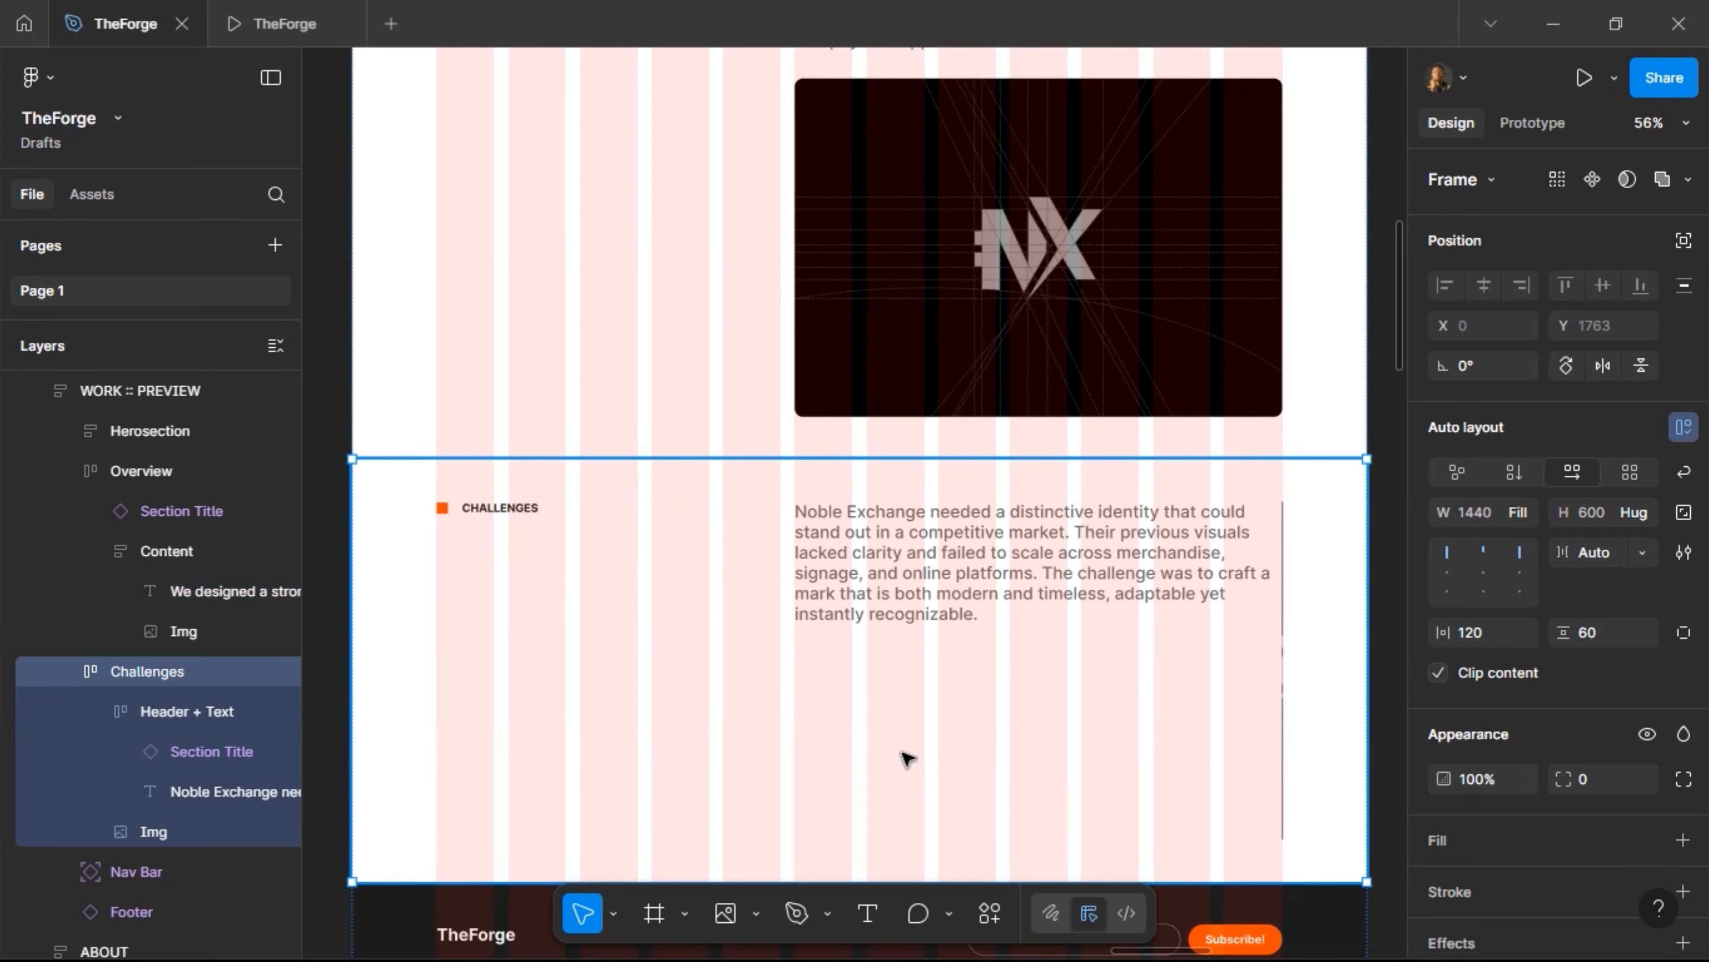
pyautogui.click(1515, 474)
pyautogui.scroll(-4, 1114, 599)
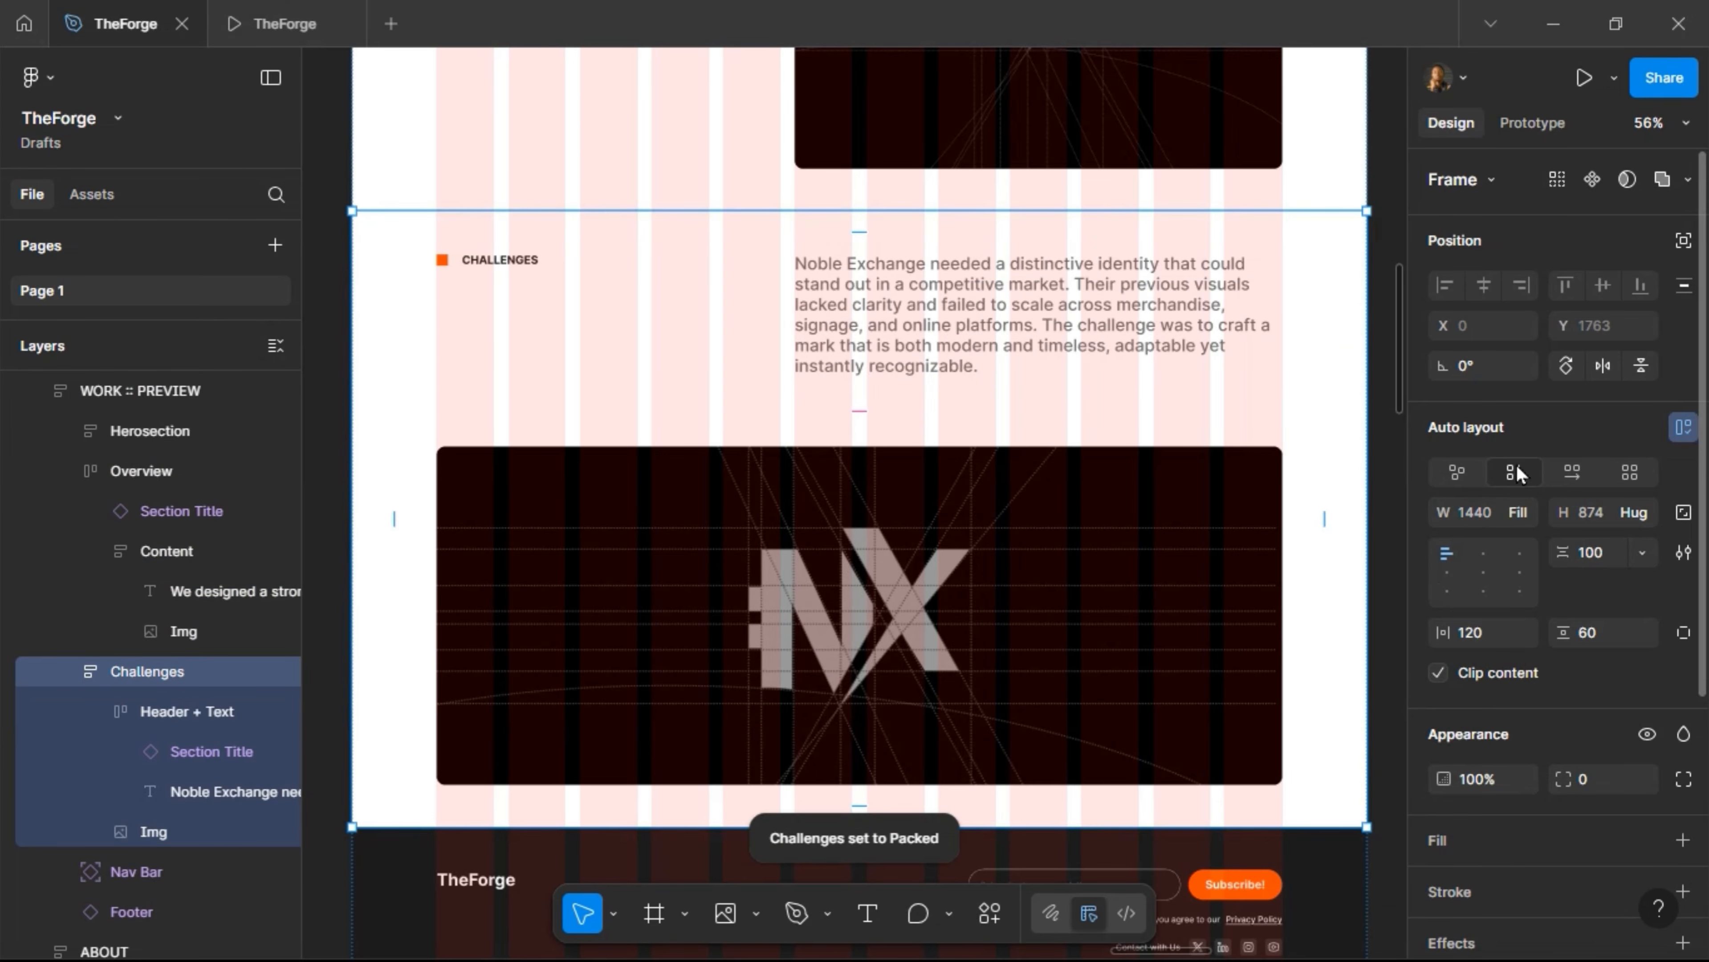
# Duplicate the Challenges image and wrap both copies in a horizontal auto layout frame with a gap of 20
pyautogui.click(817, 592)
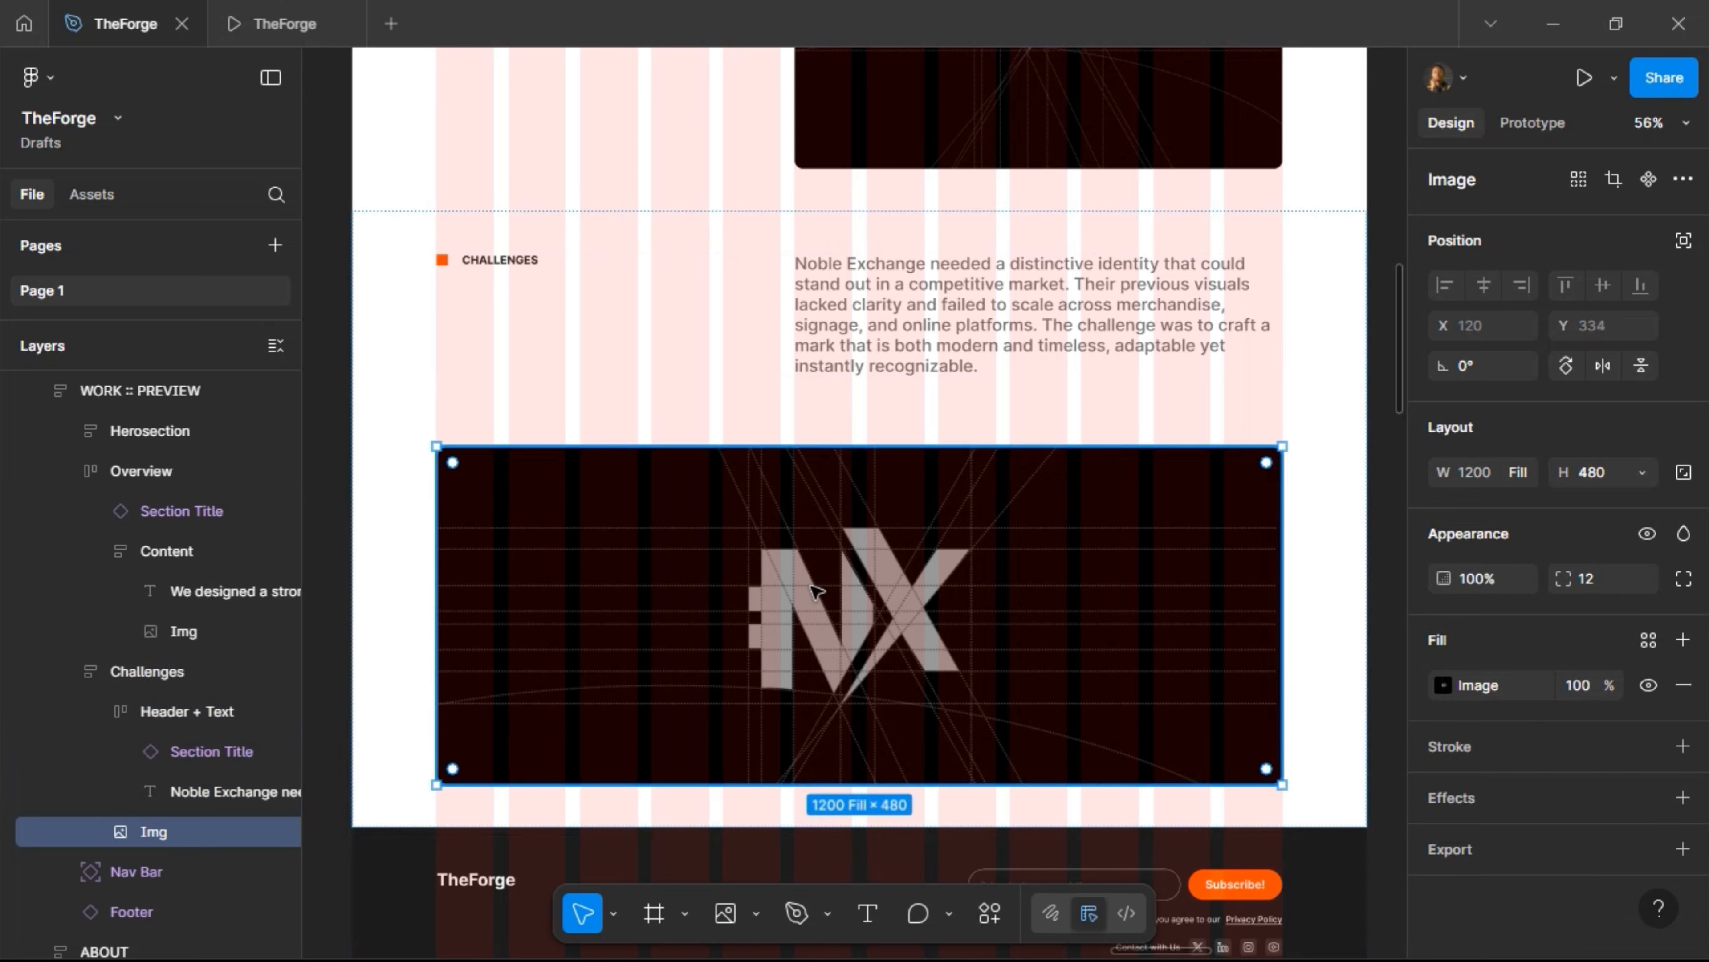
pyautogui.hotkey('ctrl', 'd')
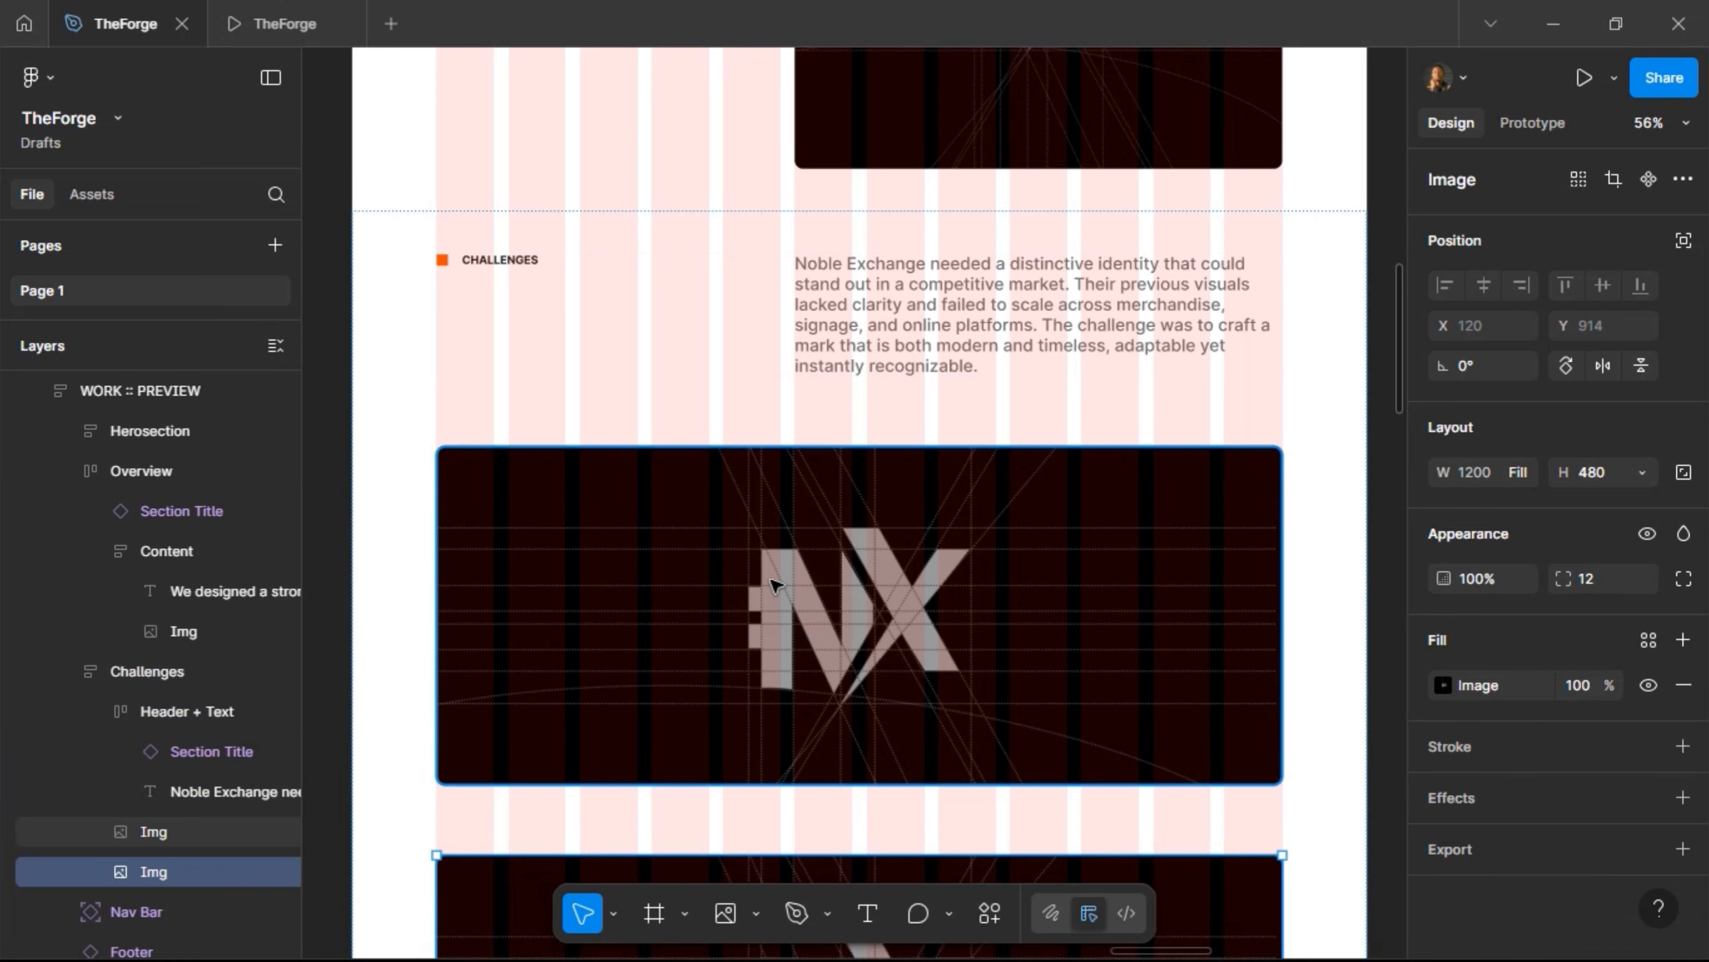
pyautogui.keyDown('shift'); pyautogui.click(897, 700); pyautogui.keyUp('shift')
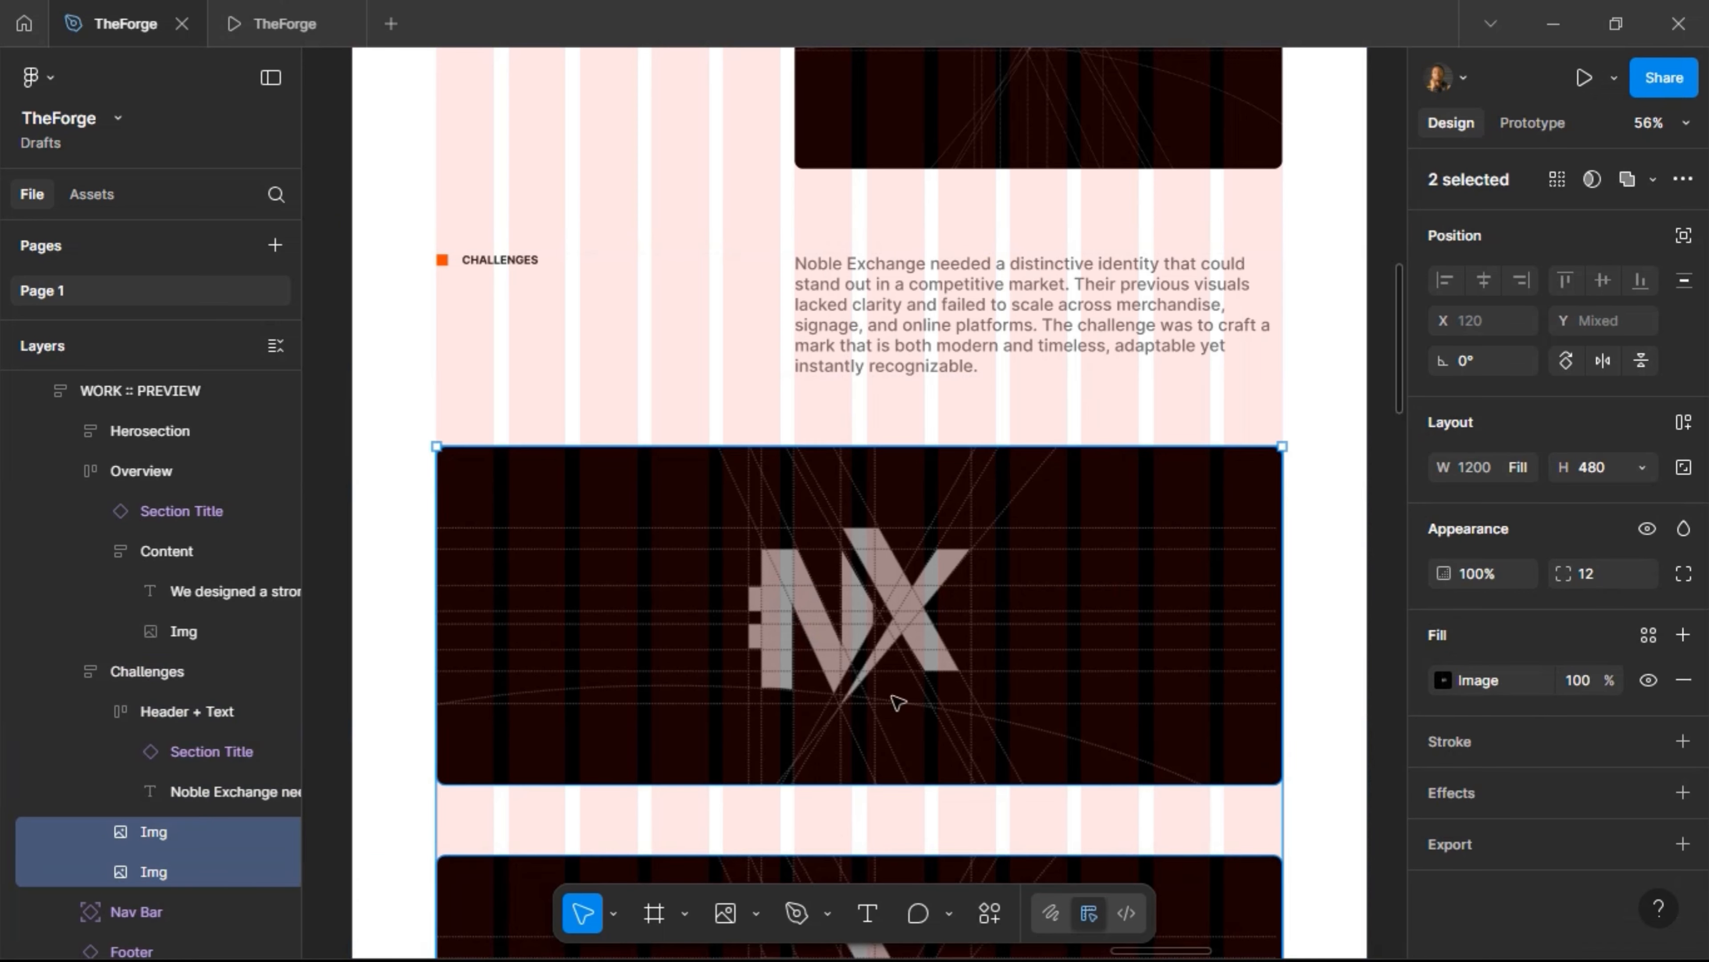
pyautogui.click(1682, 423)
pyautogui.click(1572, 465)
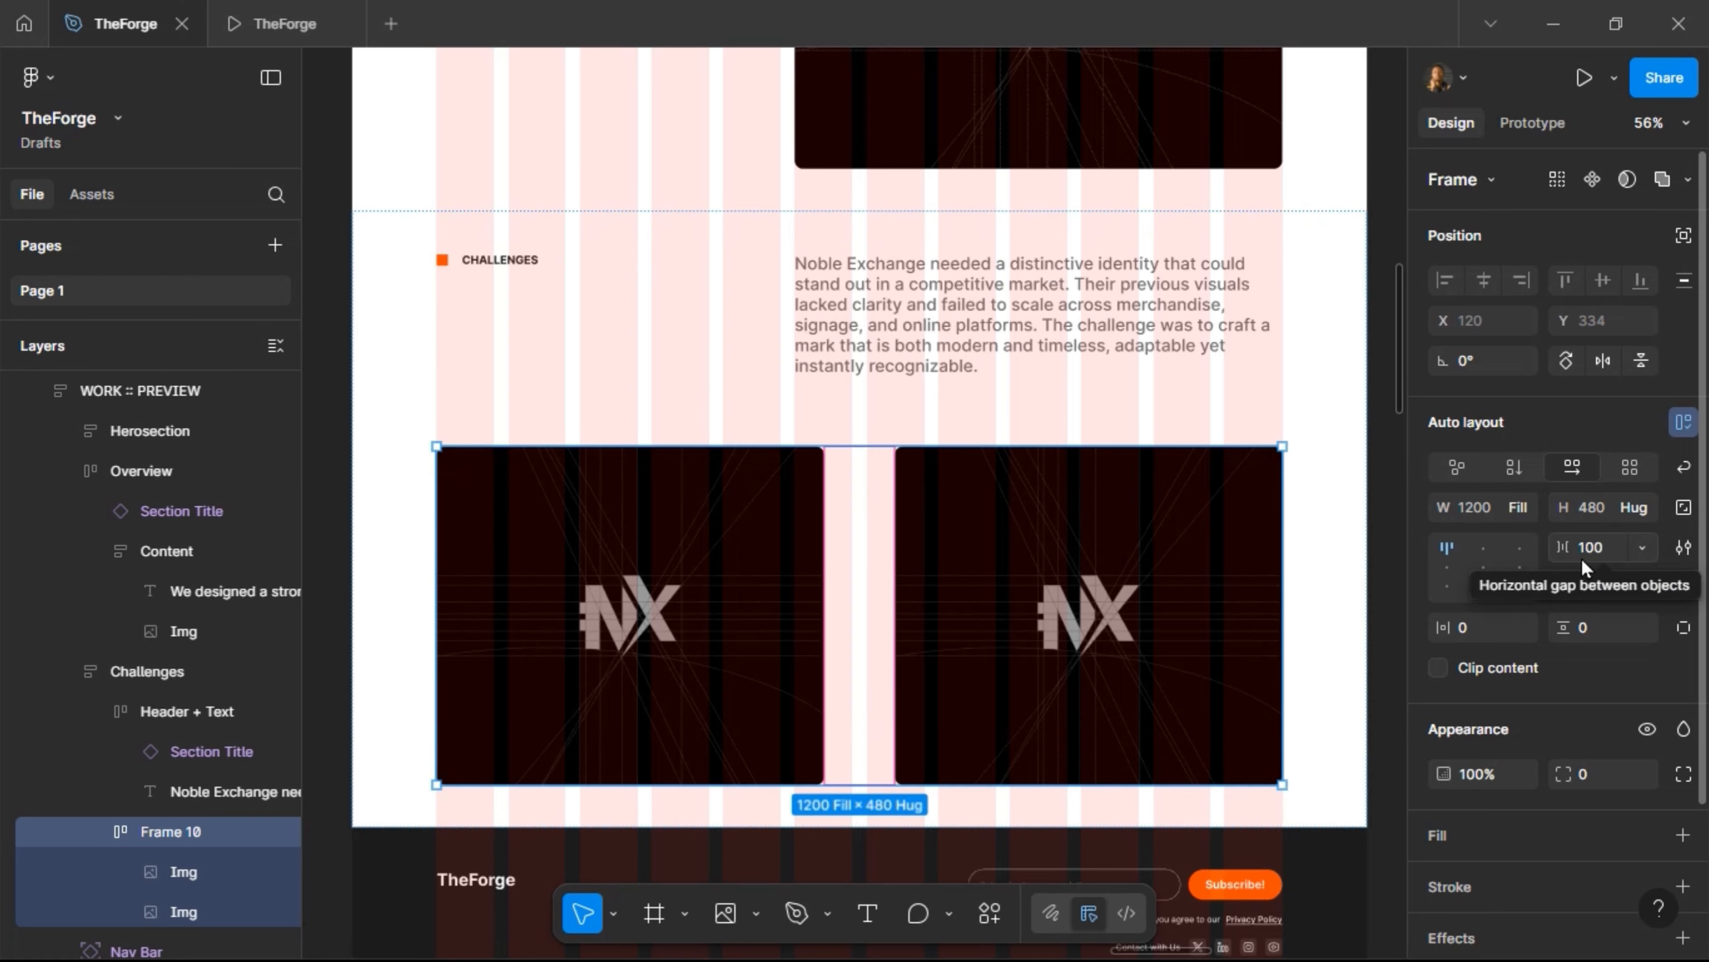
pyautogui.click(1600, 553)
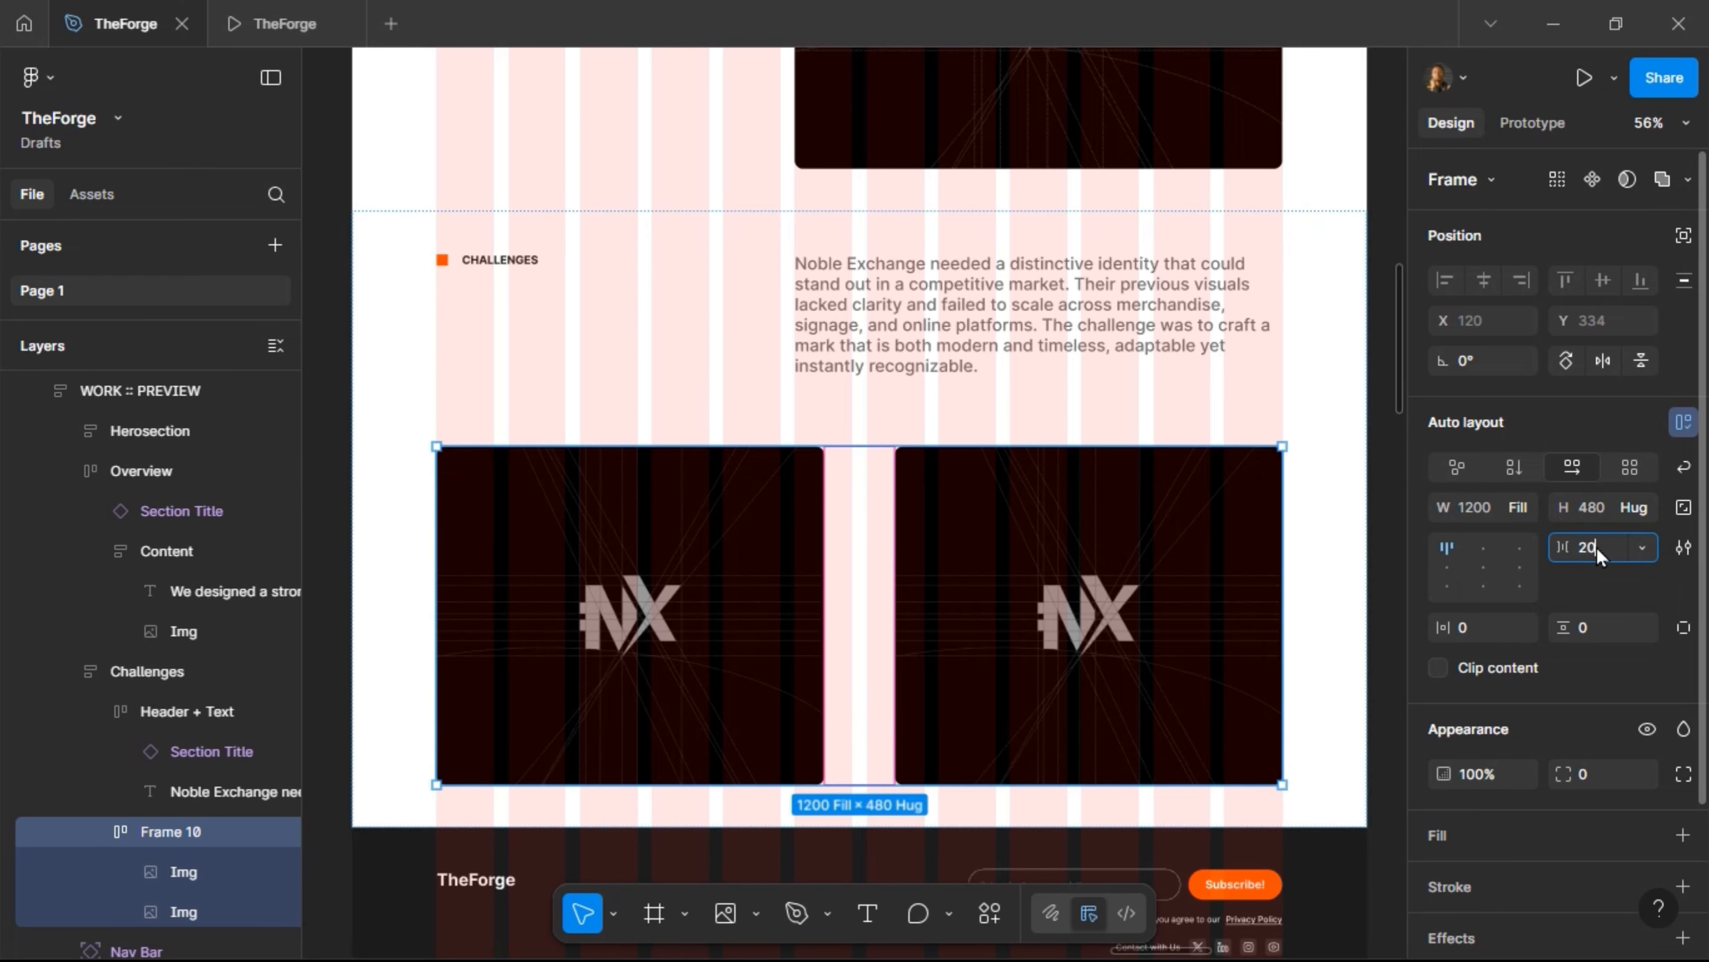
pyautogui.press('Return')
# Duplicate an image in the Challenges image row to make three, and set the height of all three to match their 386.67 width
pyautogui.click(964, 556)
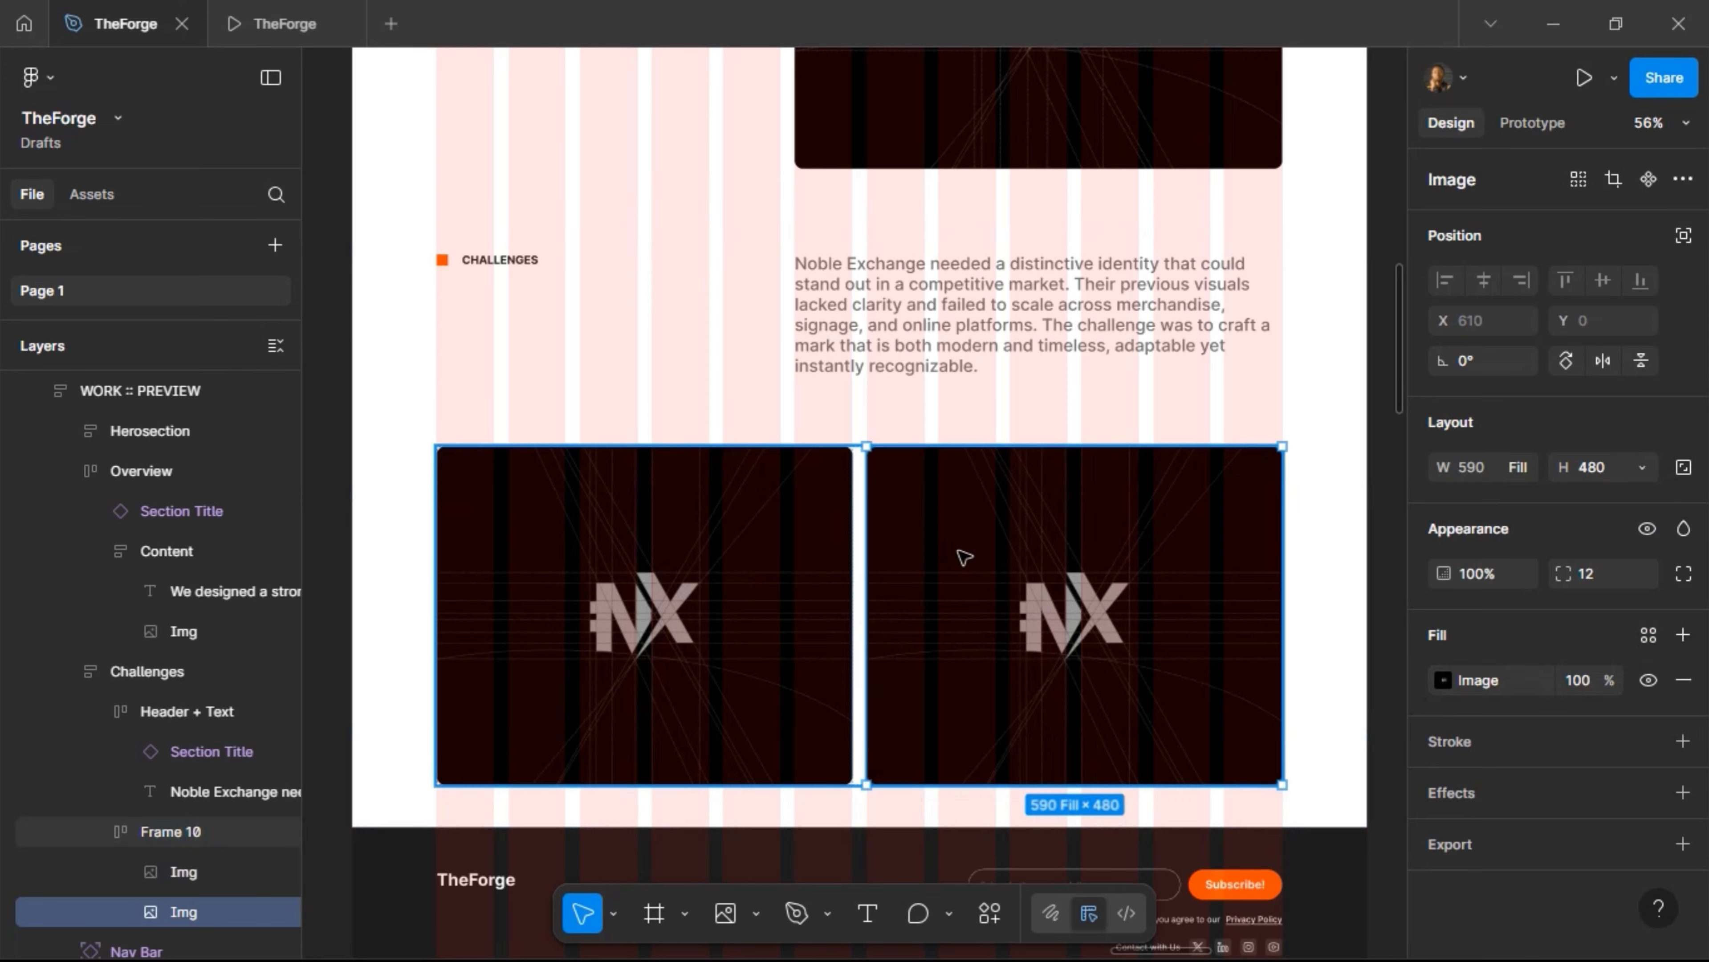
pyautogui.hotkey('ctrl', 'd')
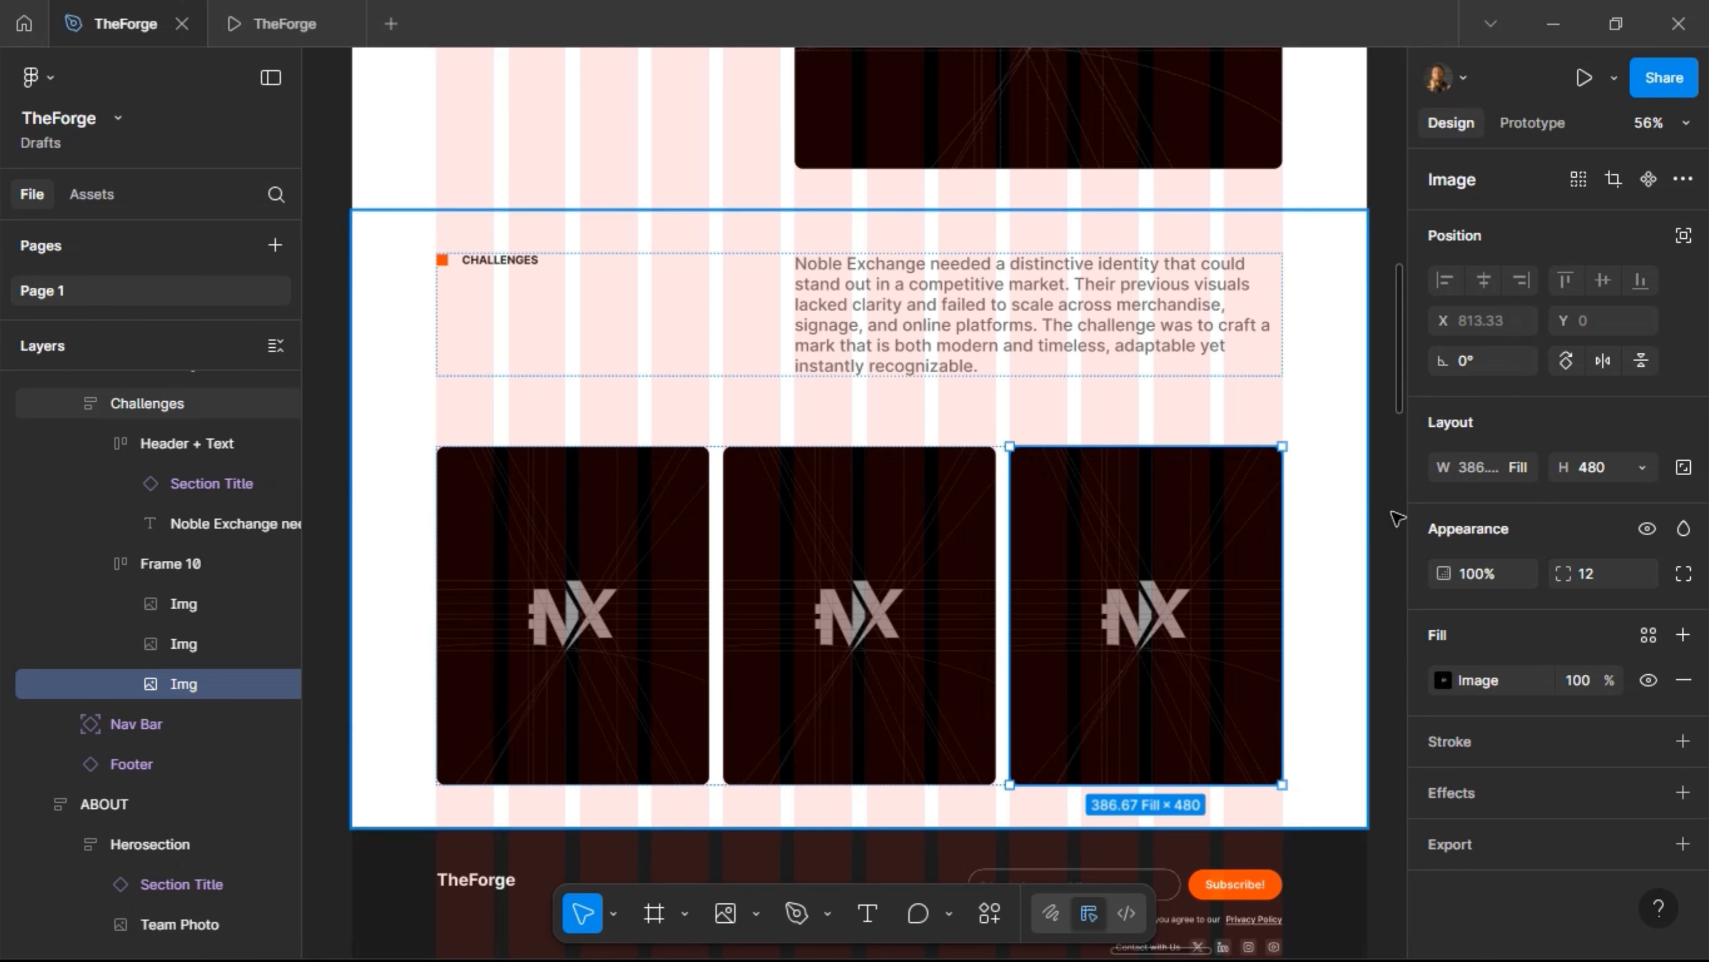
pyautogui.click(1481, 479)
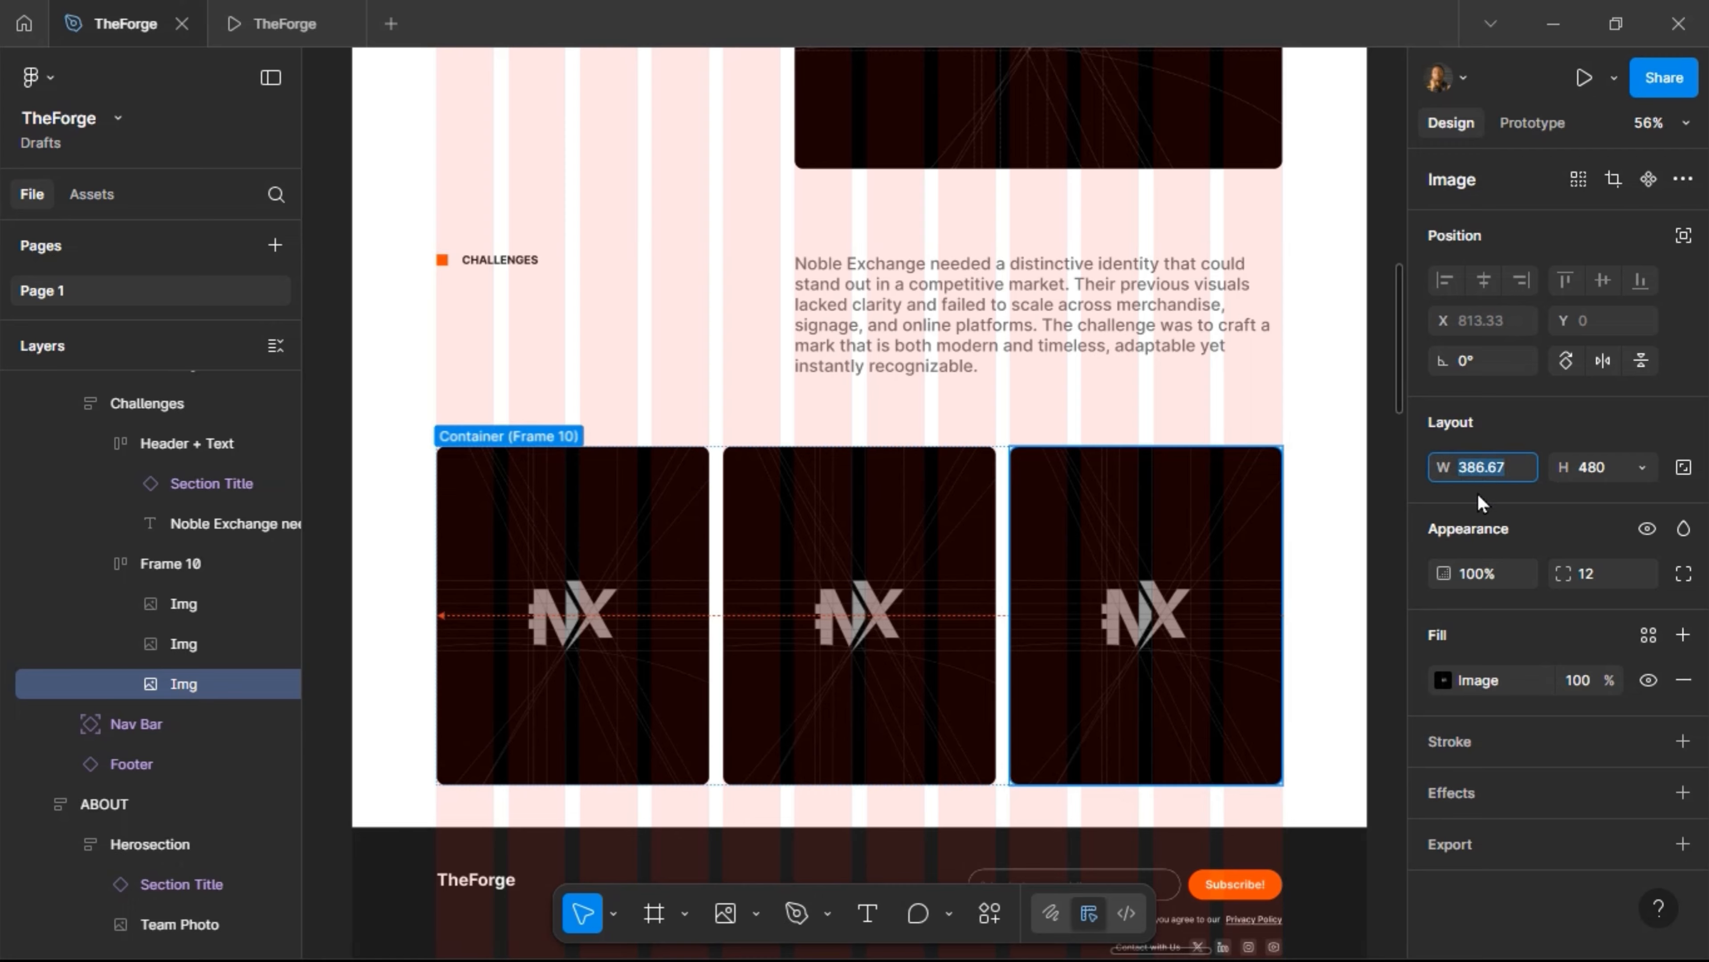
pyautogui.keyDown('shift'); pyautogui.click(947, 570); pyautogui.keyUp('shift')
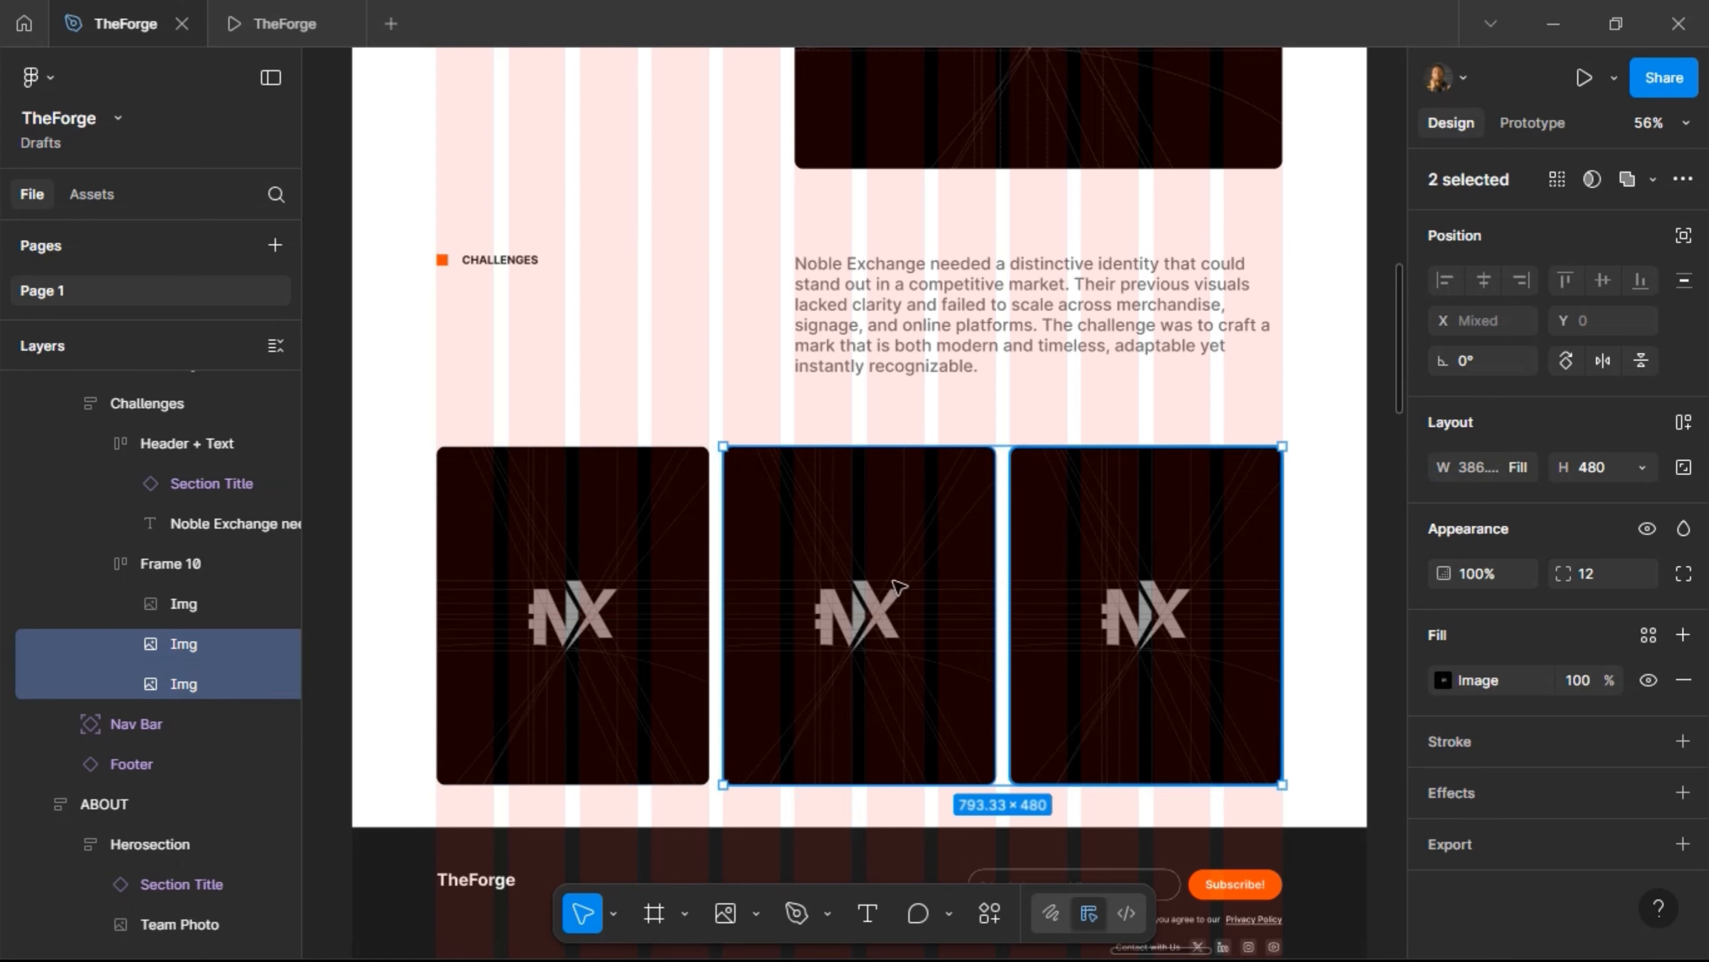
pyautogui.keyDown('shift'); pyautogui.click(666, 594); pyautogui.keyUp('shift')
pyautogui.click(1494, 471)
pyautogui.hotkey('ctrl', 'c')
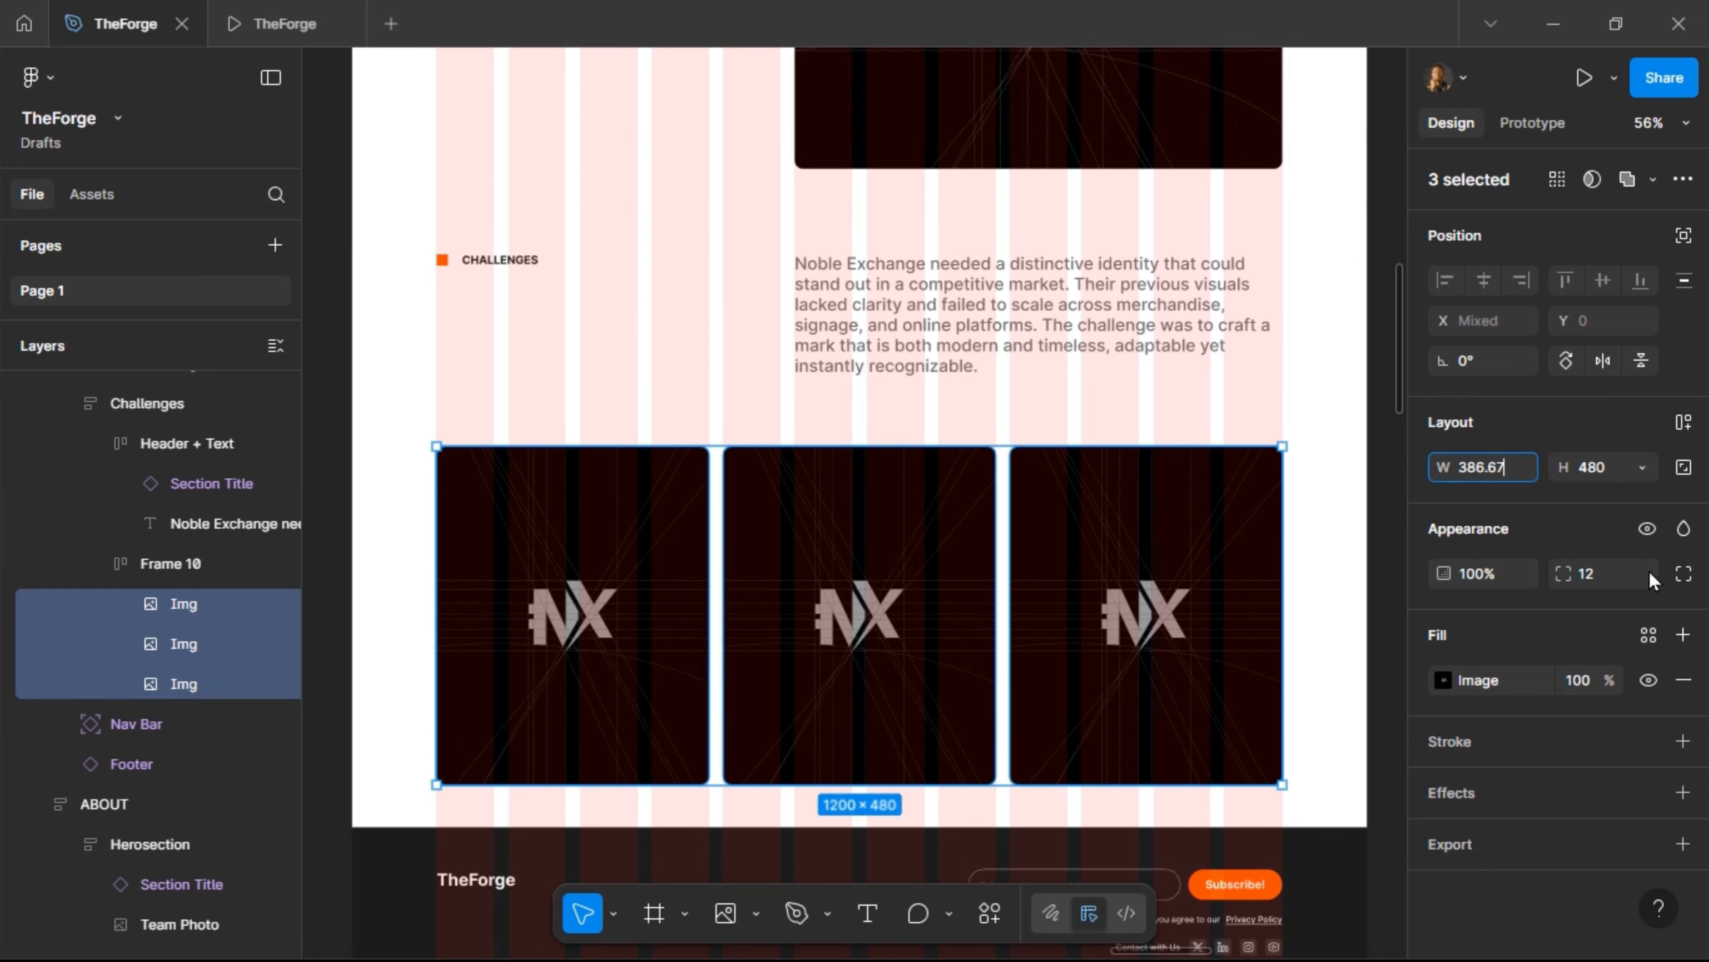
pyautogui.click(1591, 480)
pyautogui.press('Return')
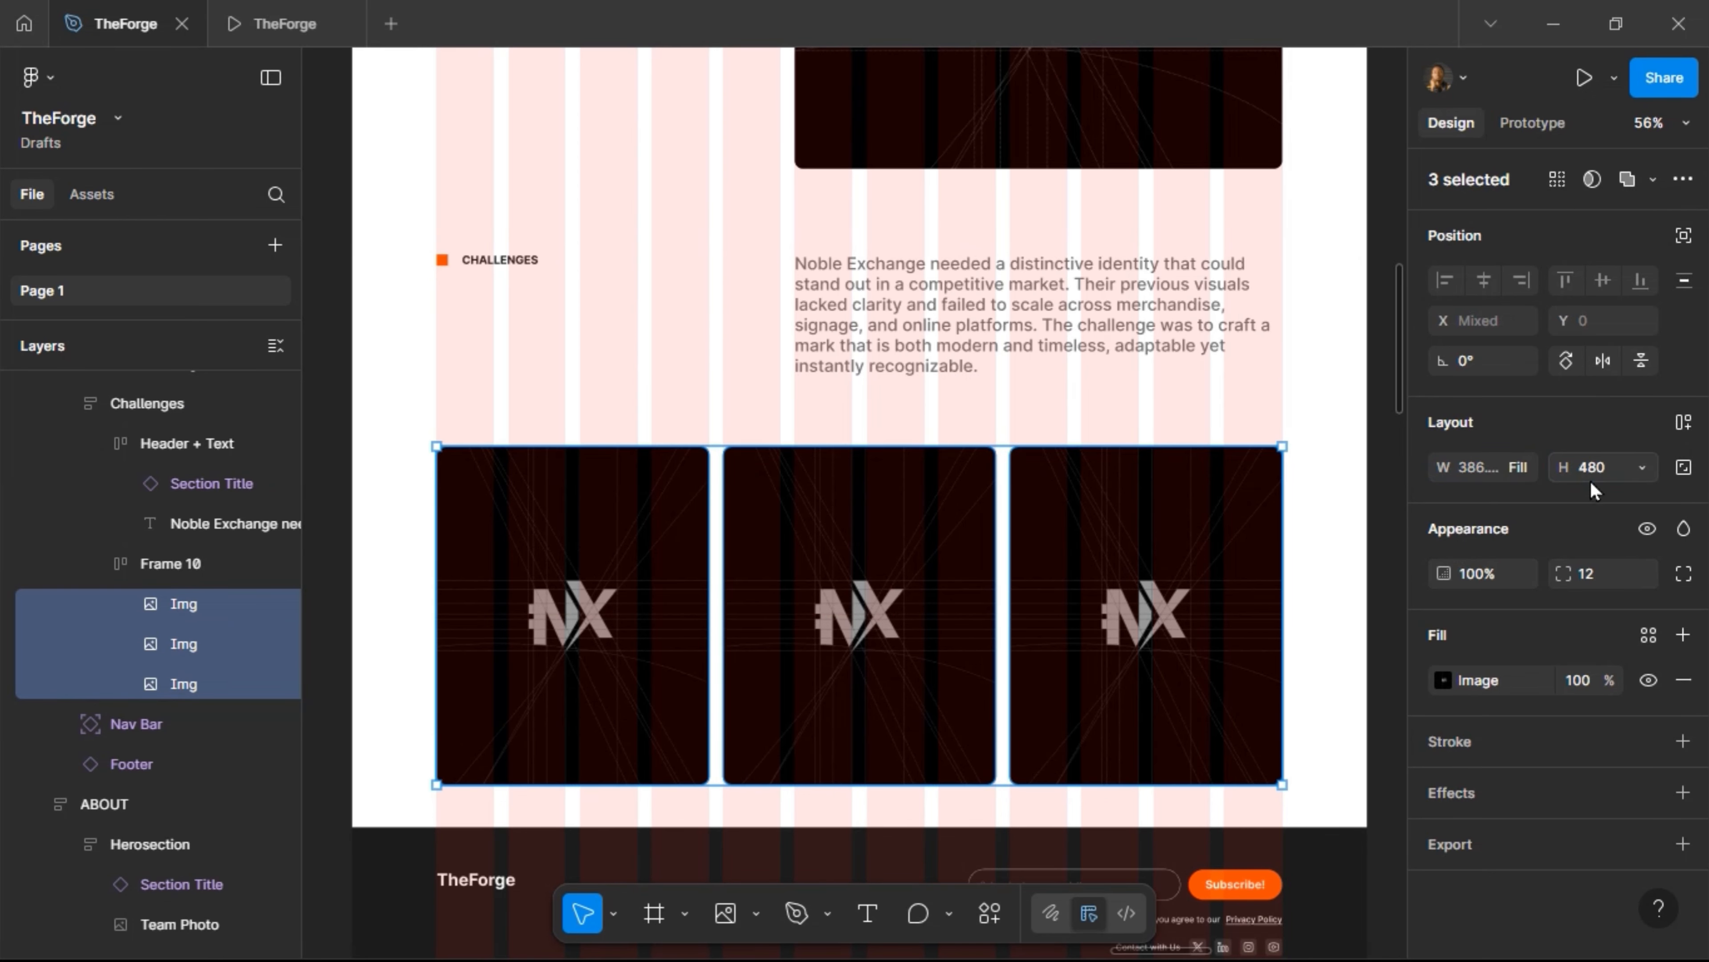
pyautogui.click(1594, 469)
pyautogui.hotkey('ctrl', 'v')
pyautogui.press('Return')
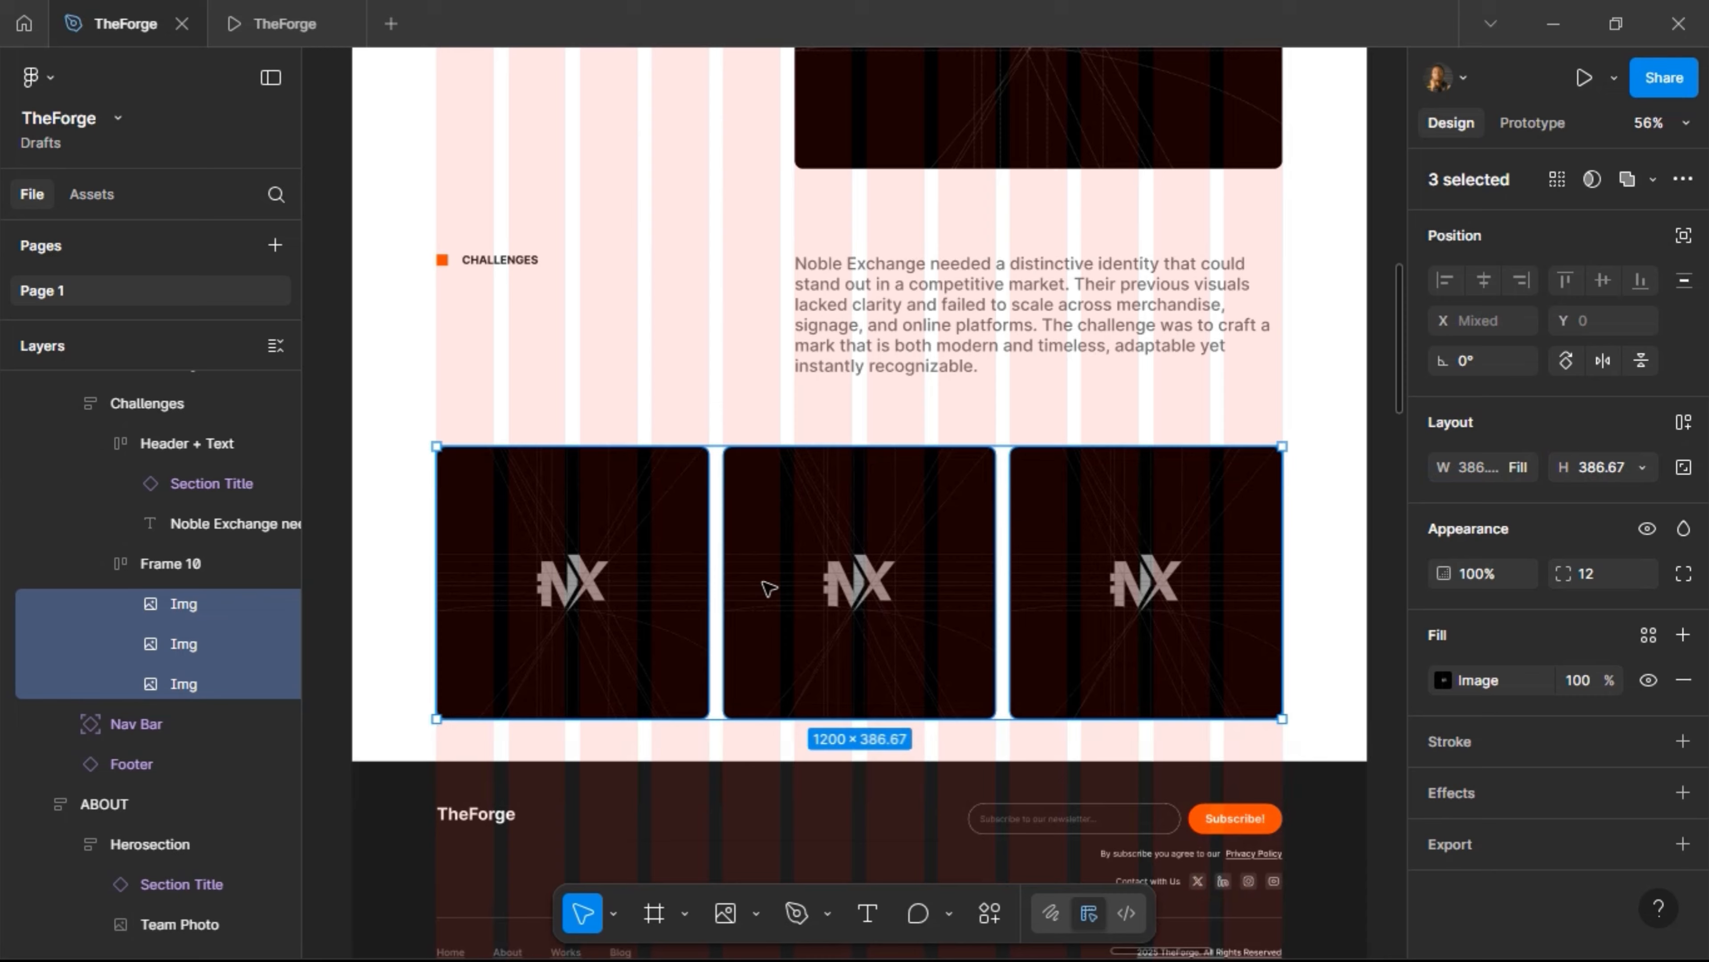
# Set the Challenges section's vertical auto layout gap to 40
pyautogui.click(773, 430)
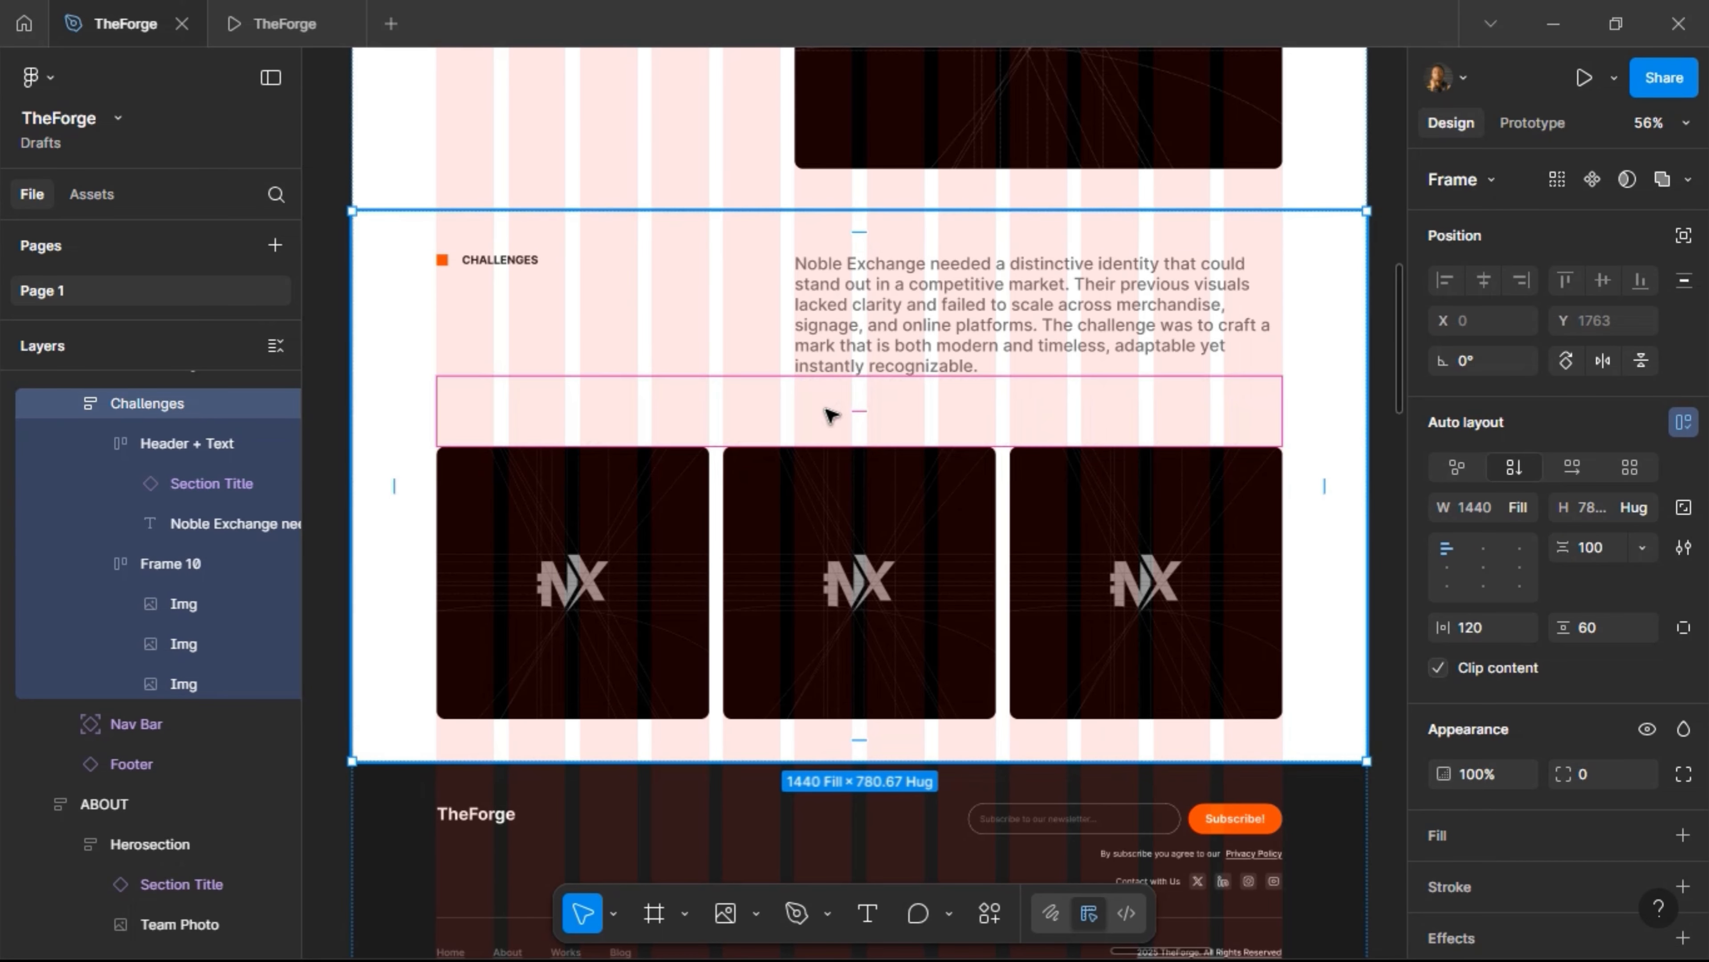
pyautogui.click(844, 399)
pyautogui.write('40')
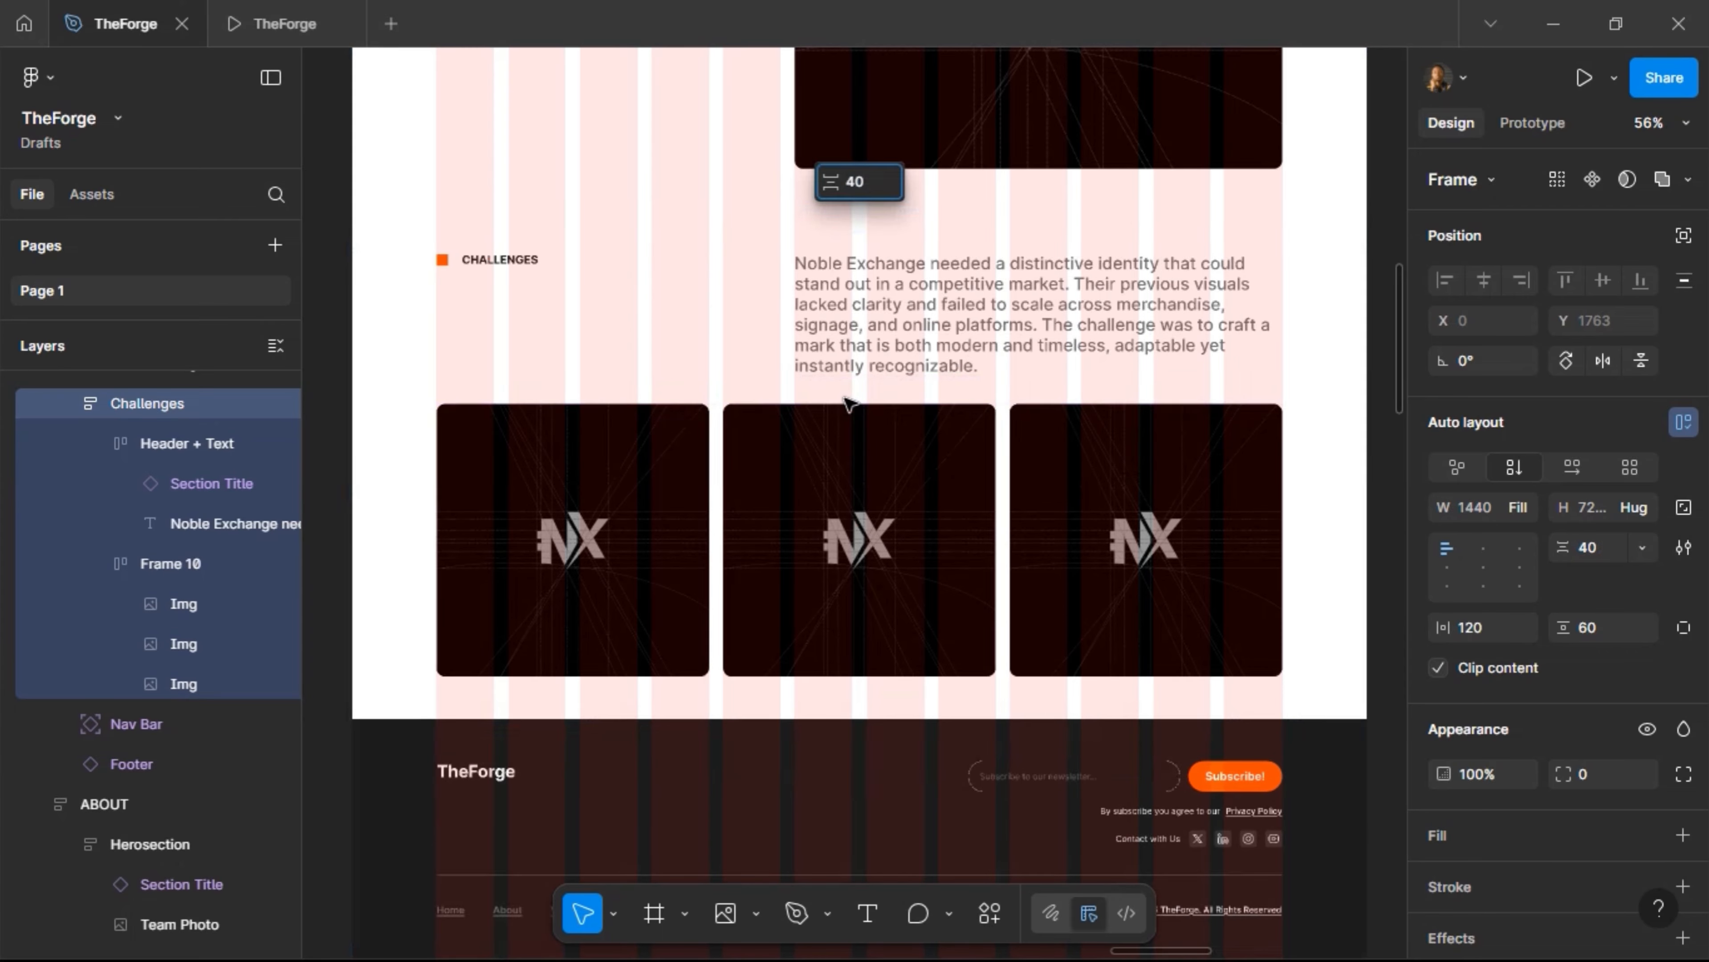
pyautogui.press('Return')
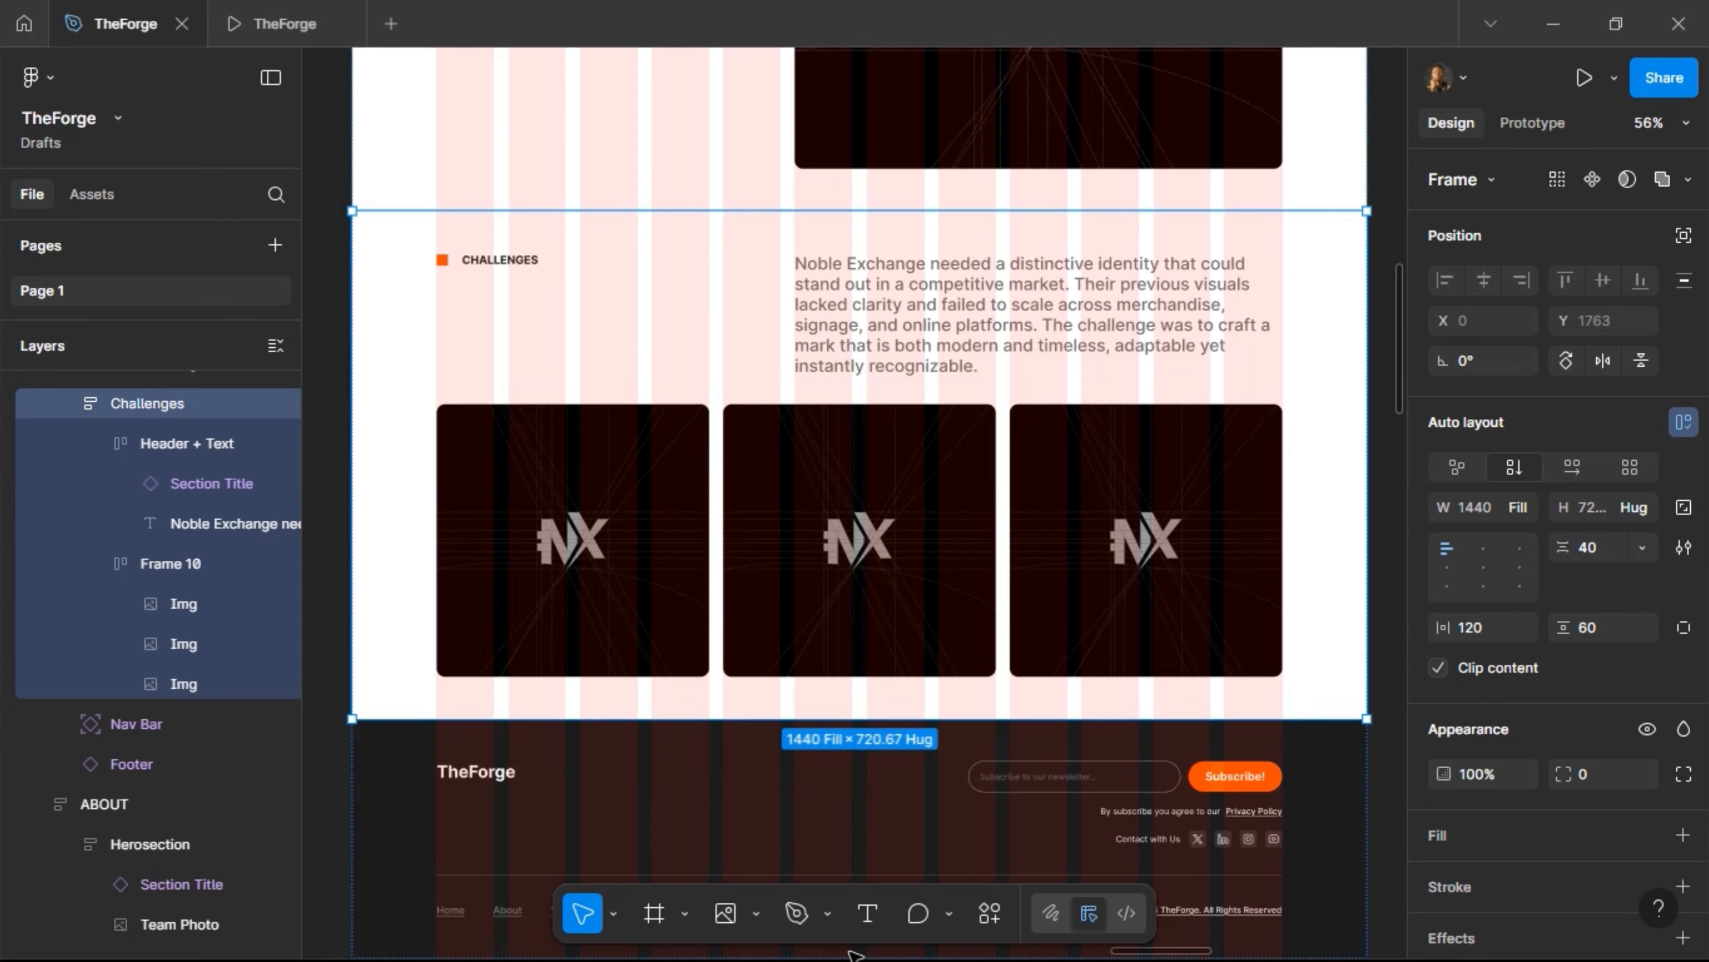
# Load image files 5, 6 and the black cap mockup (517c1e223555383.67fadad98aa40) from Downloads for placing
pyautogui.click(726, 923)
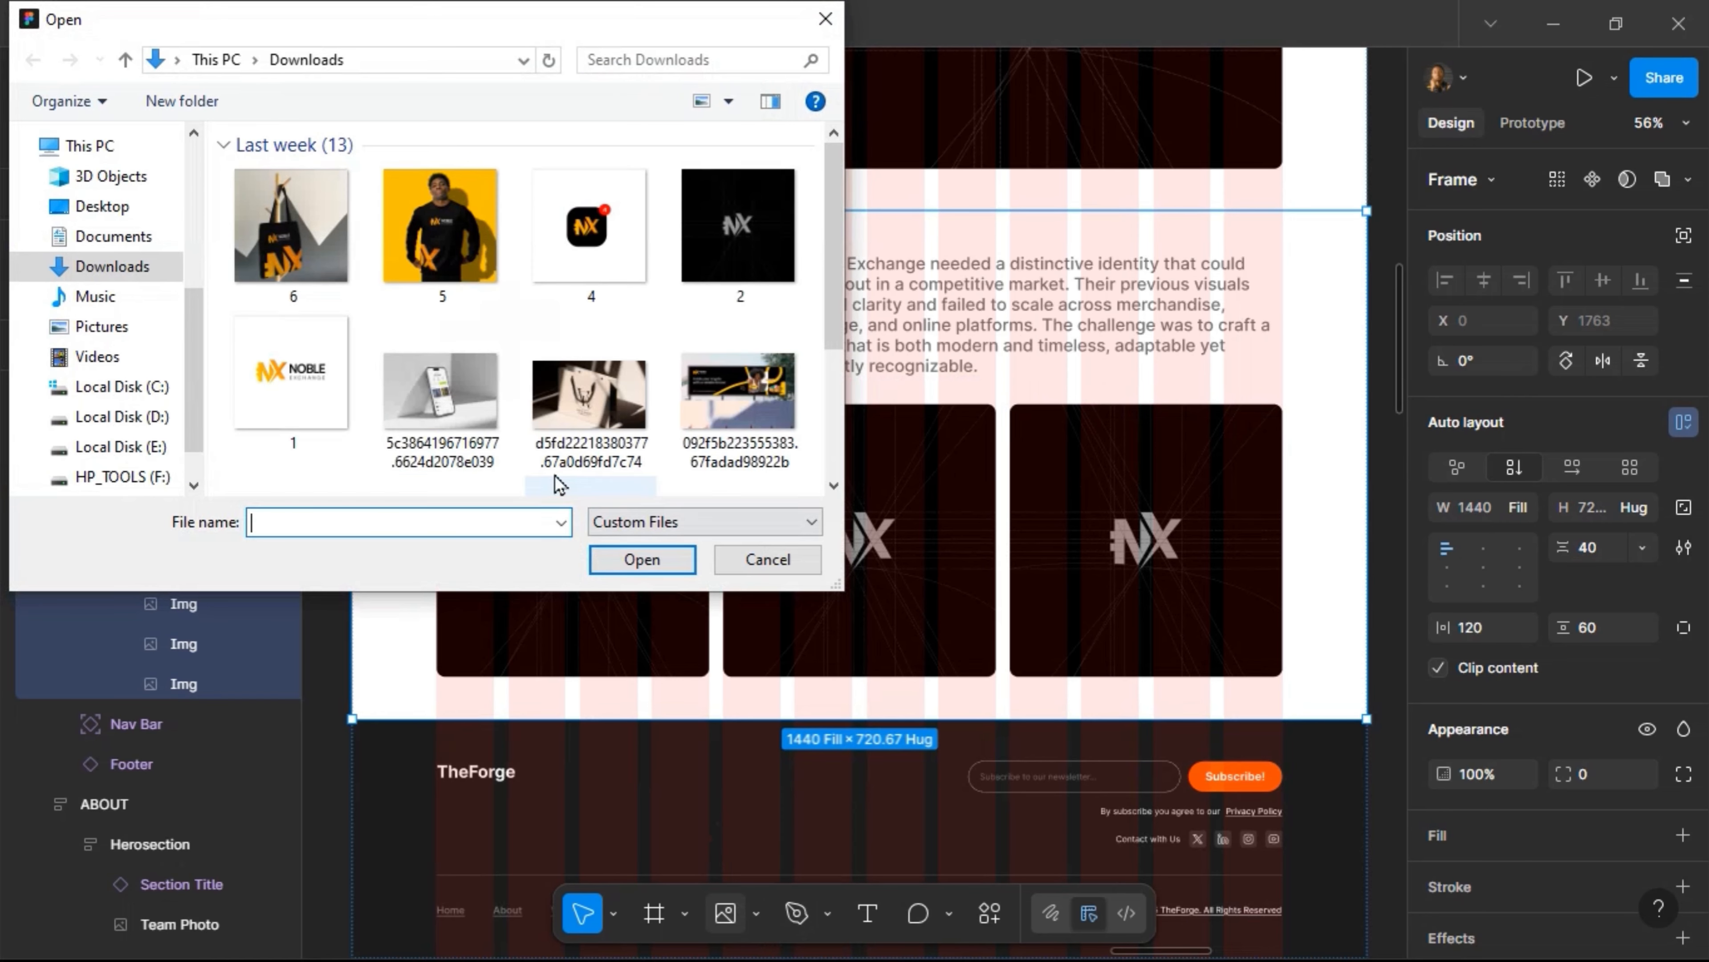
pyautogui.click(266, 286)
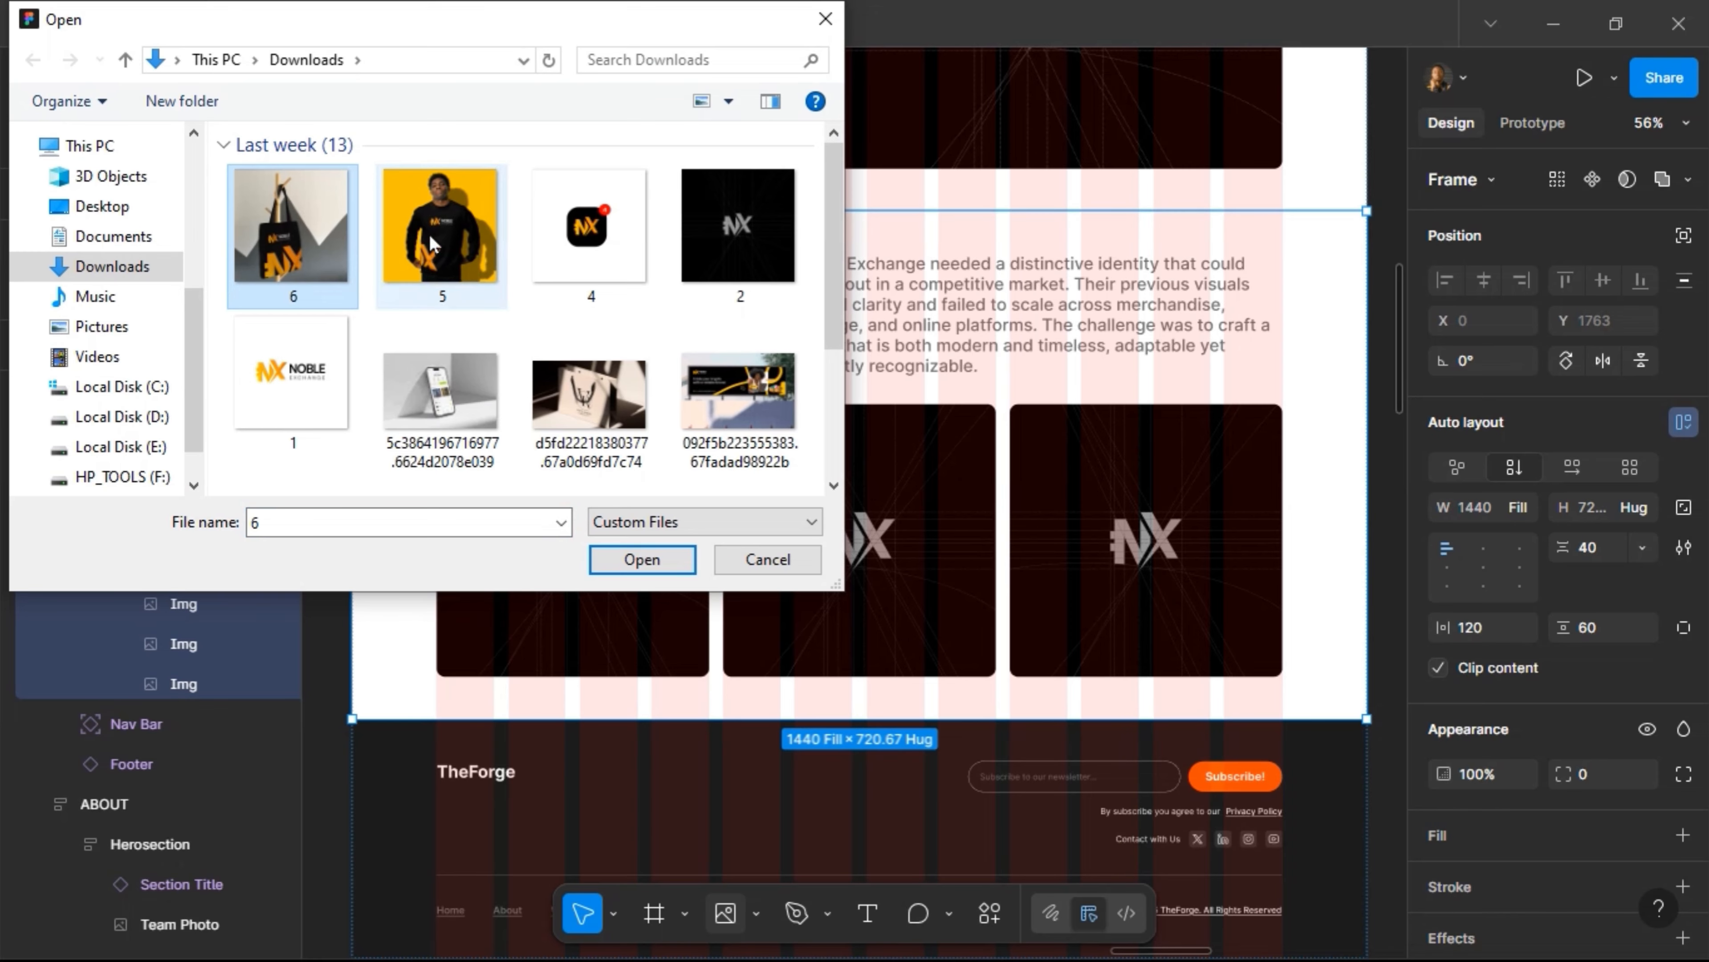
pyautogui.keyDown('ctrl'); pyautogui.click(431, 233); pyautogui.keyUp('ctrl')
pyautogui.scroll(-2, 489, 402)
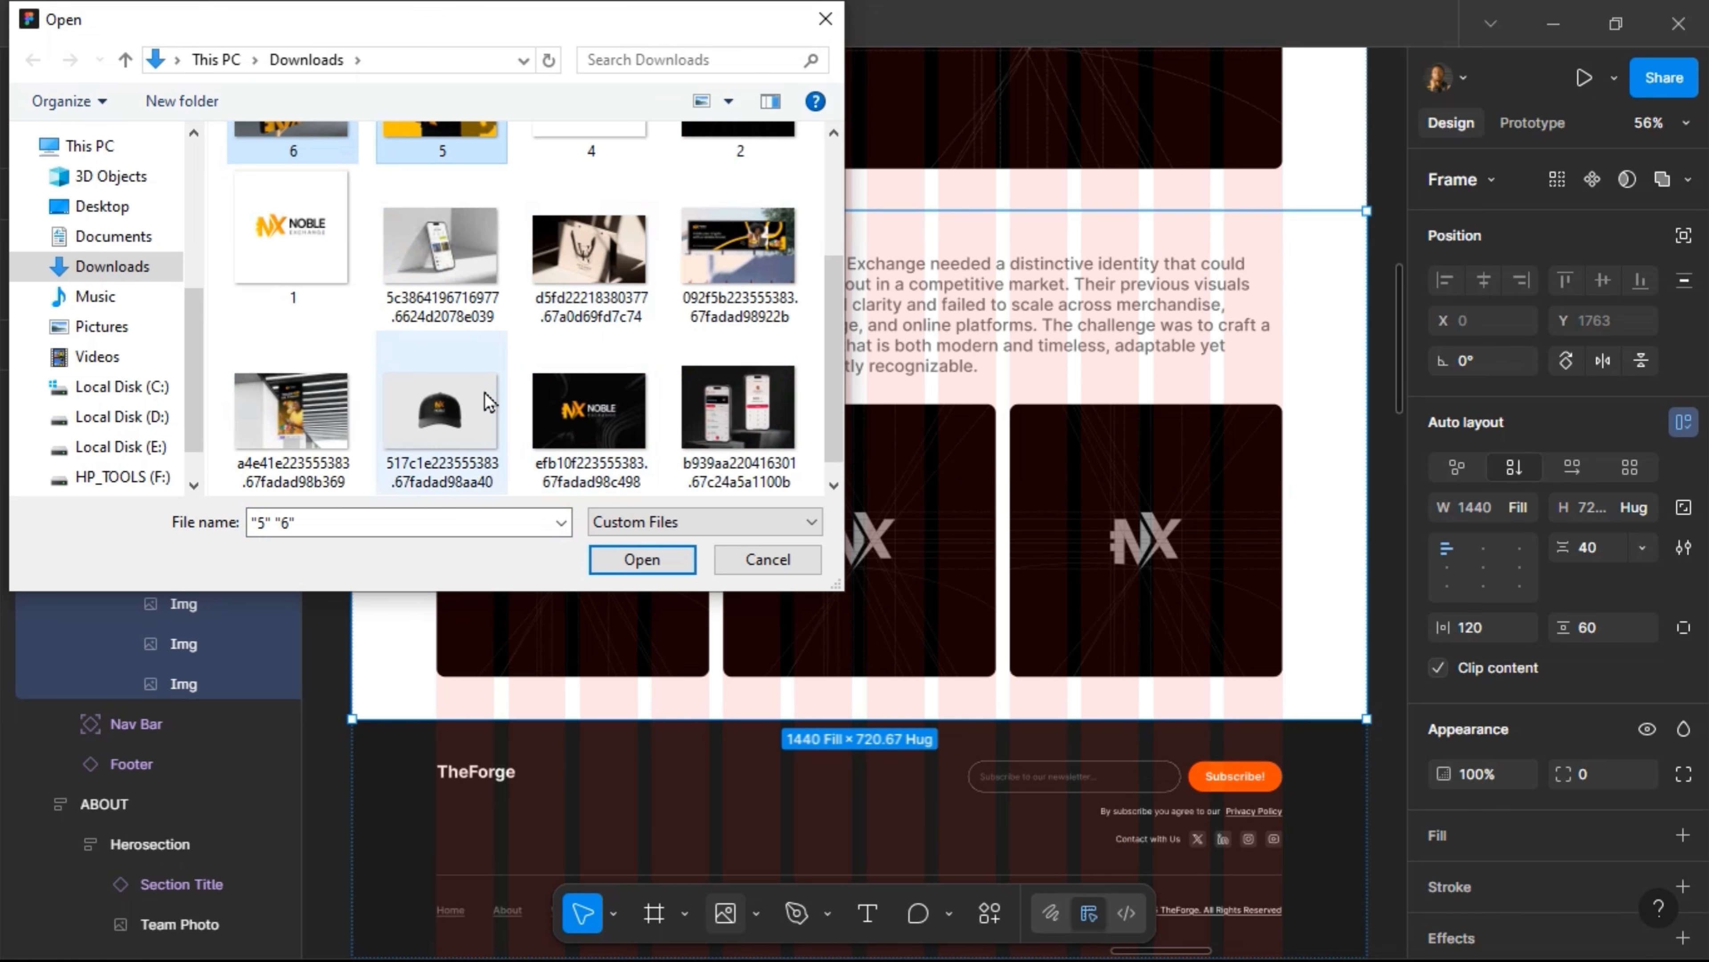
pyautogui.keyDown('ctrl'); pyautogui.click(467, 412); pyautogui.keyUp('ctrl')
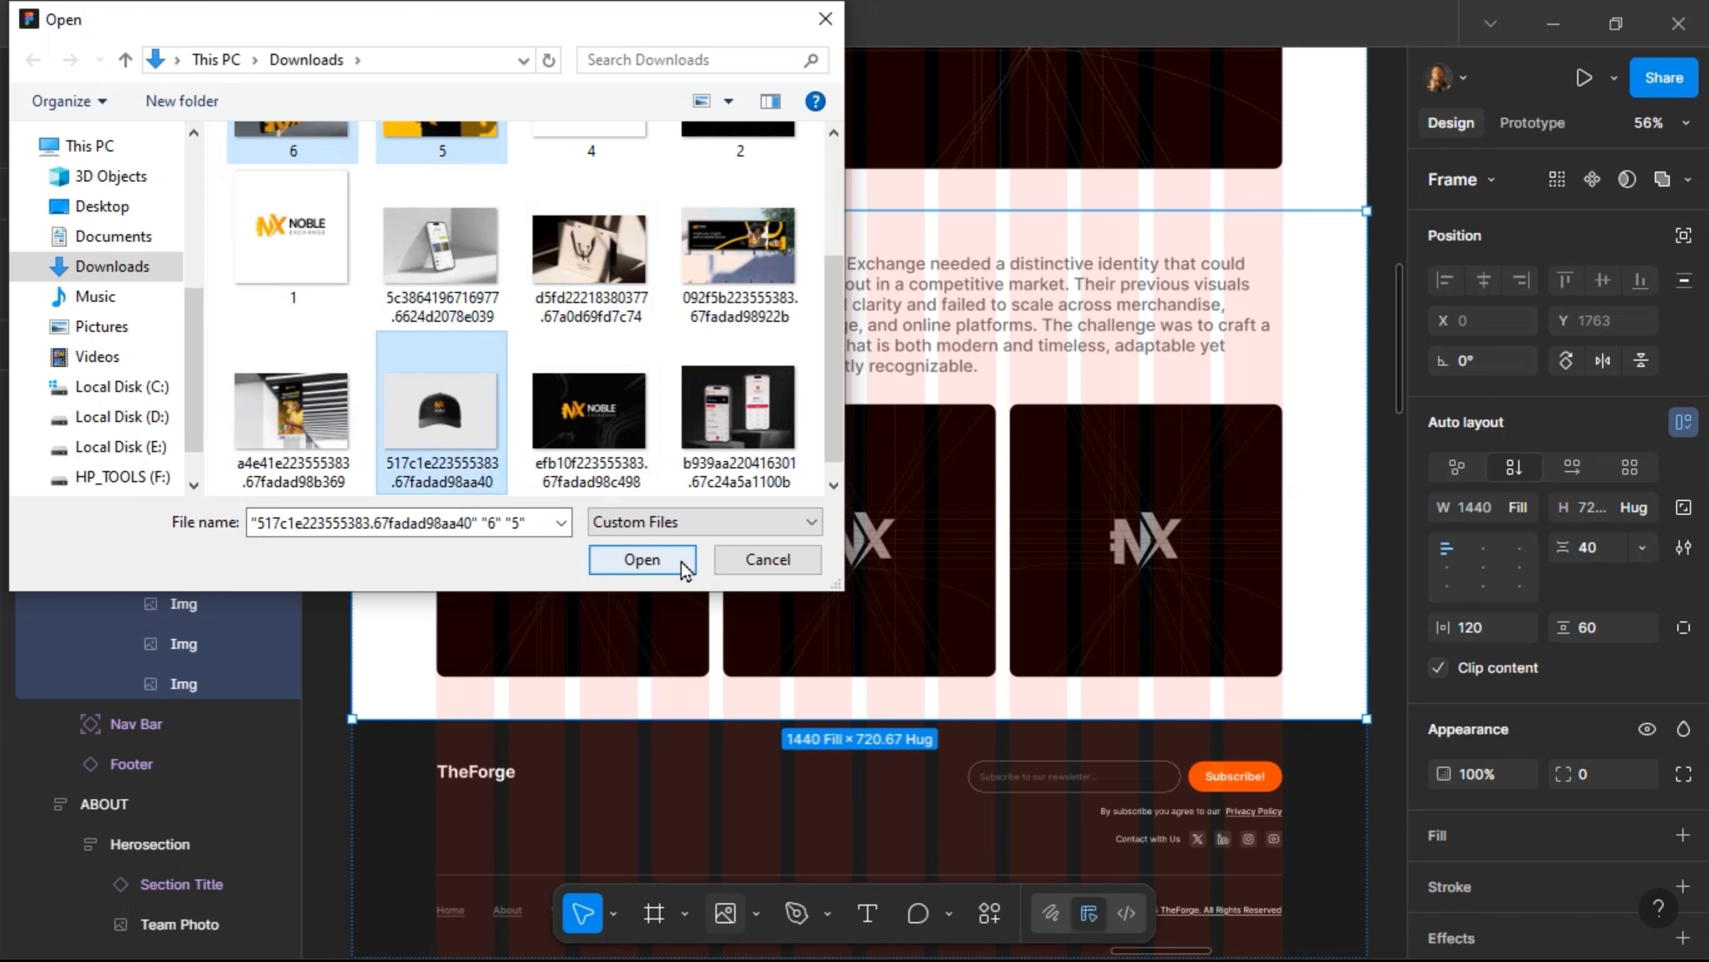
pyautogui.scroll(2, 546, 471)
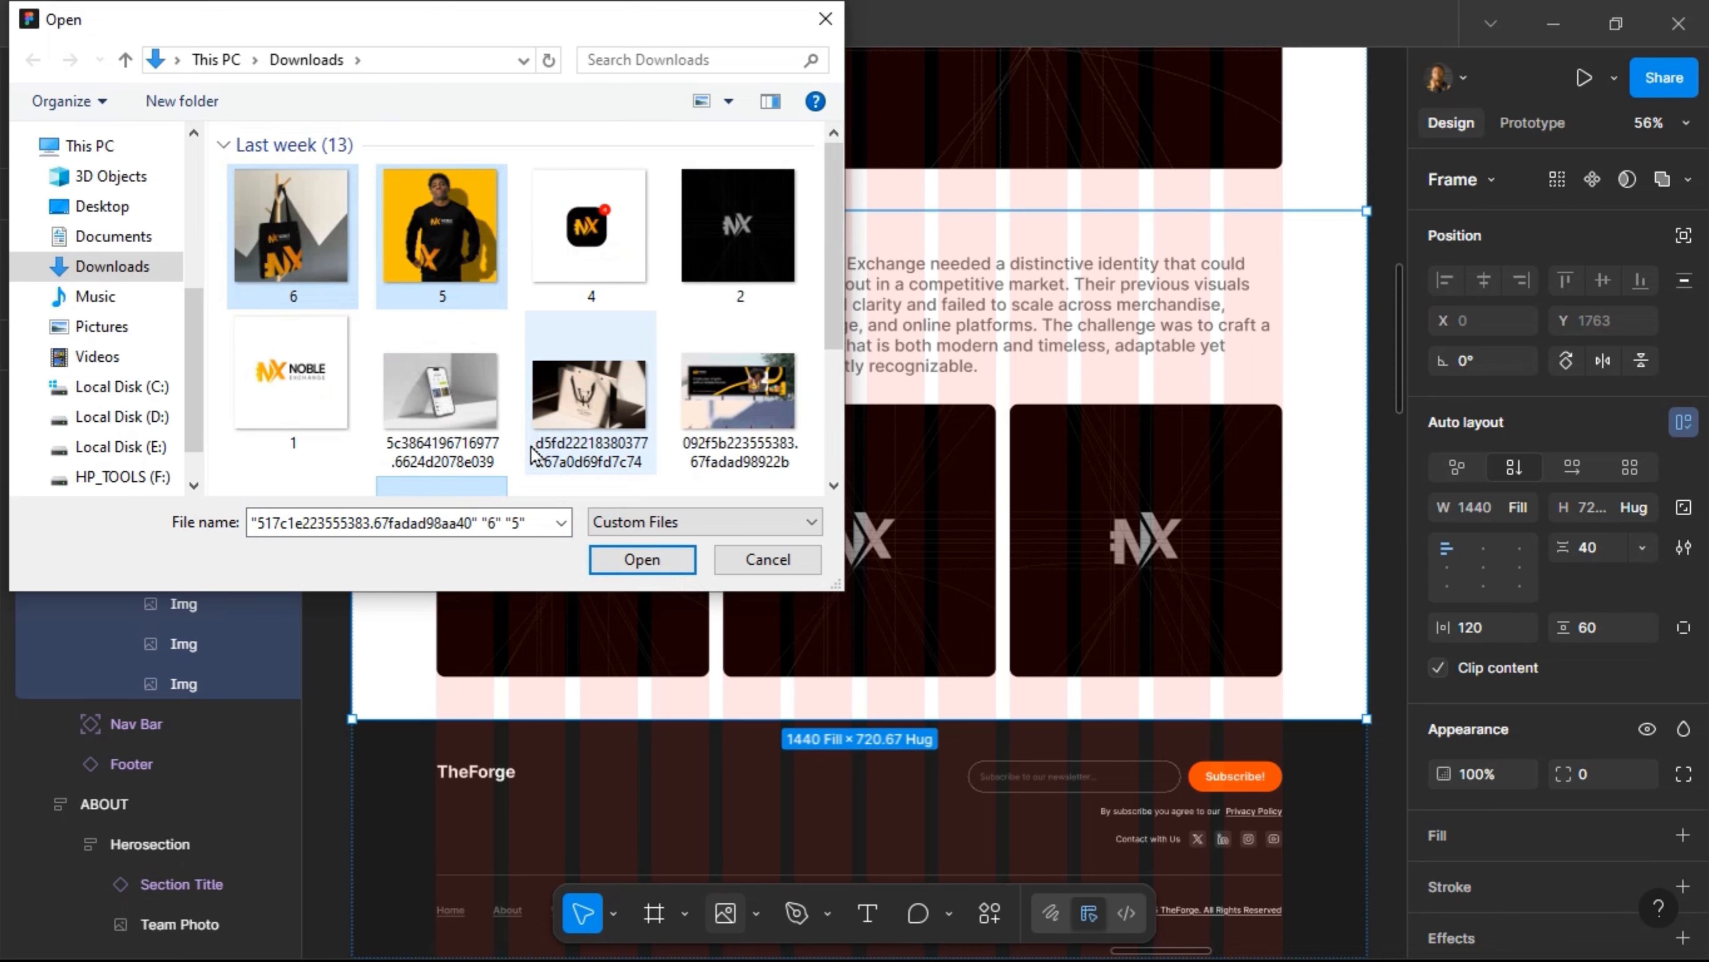
pyautogui.scroll(-2, 534, 455)
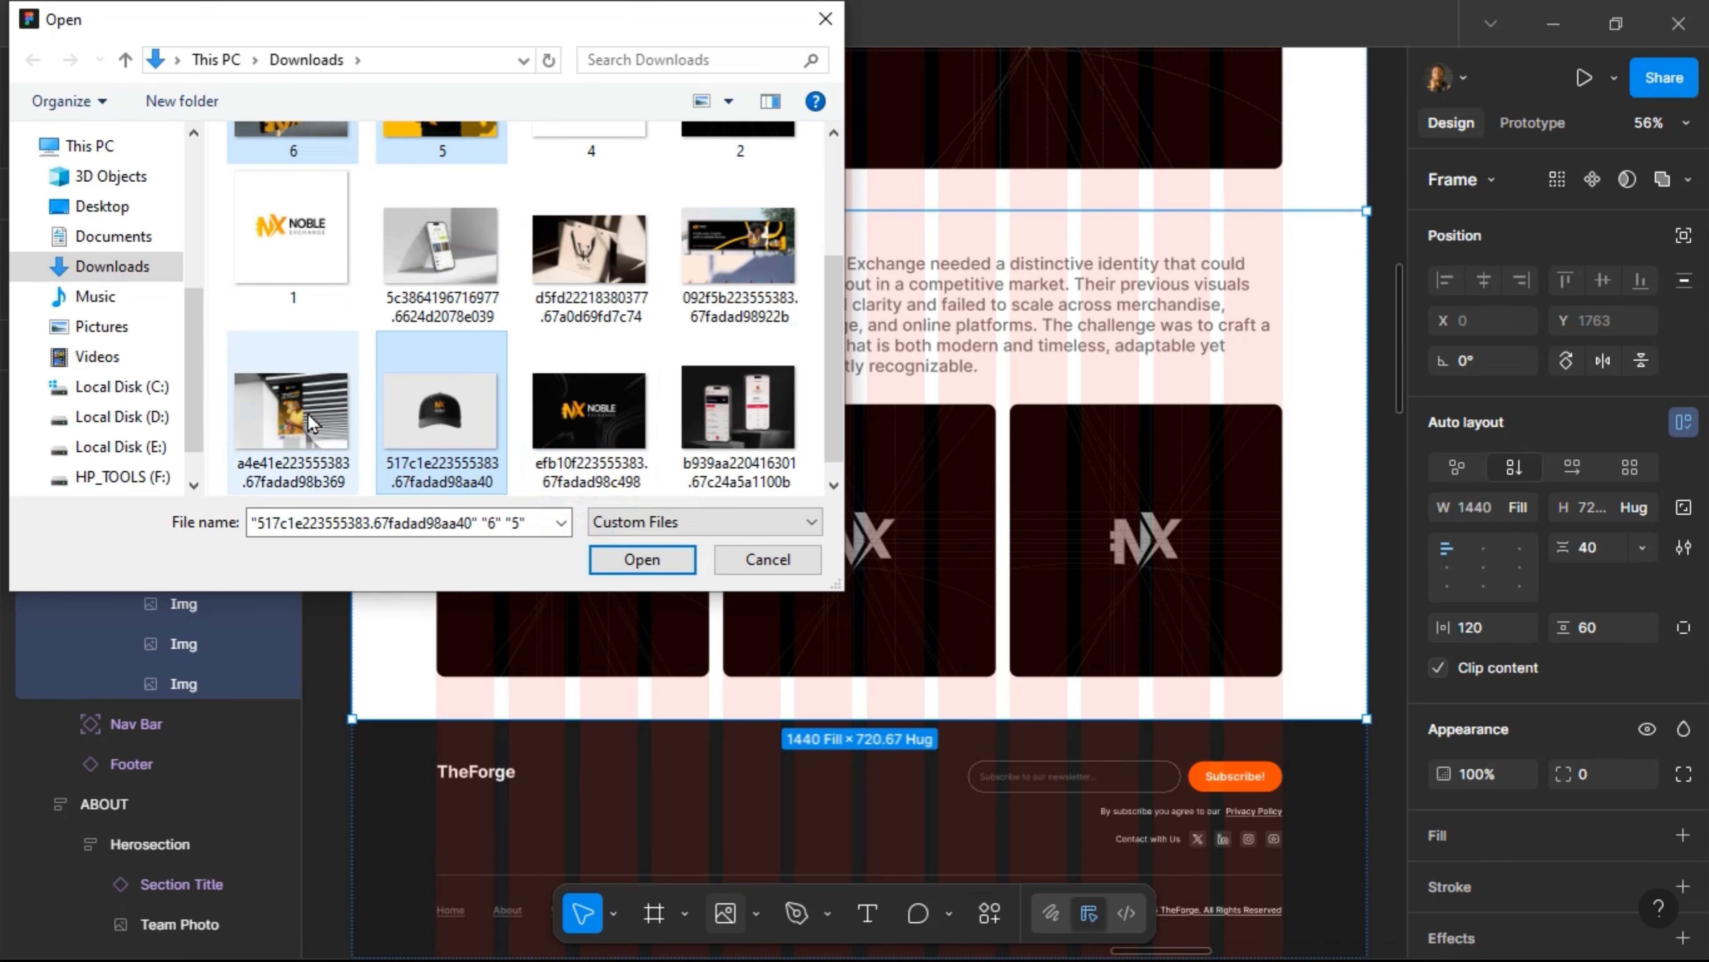
pyautogui.scroll(2, 442, 387)
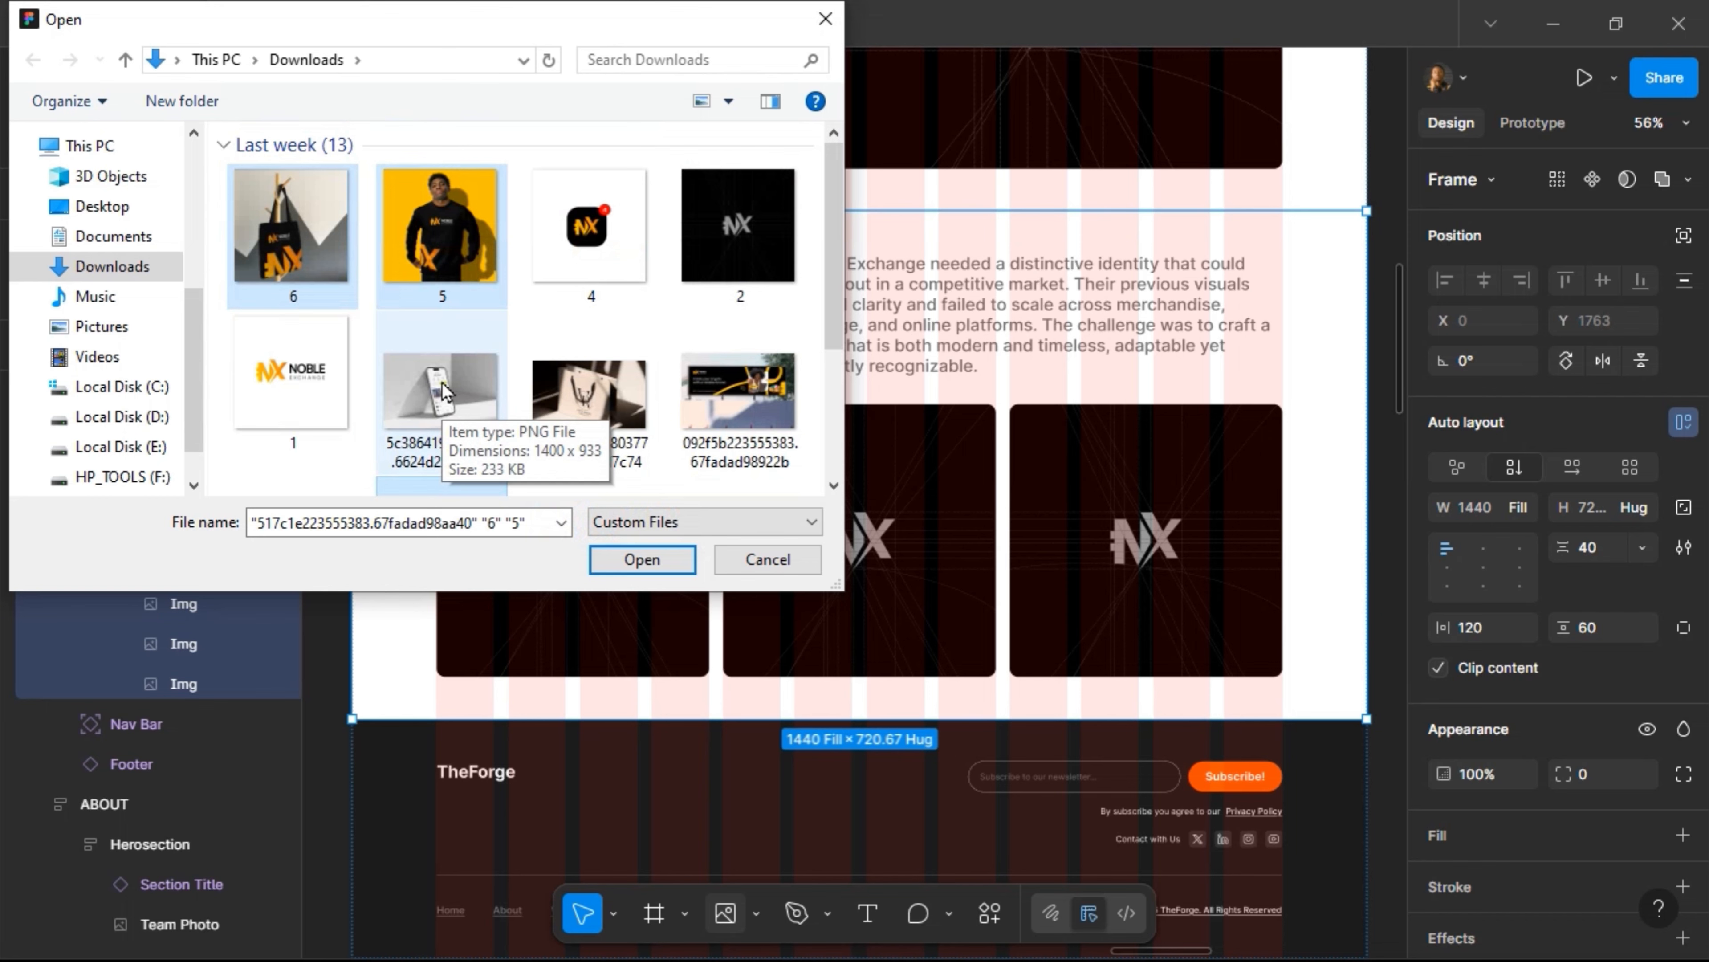
pyautogui.scroll(-2, 442, 388)
pyautogui.click(641, 560)
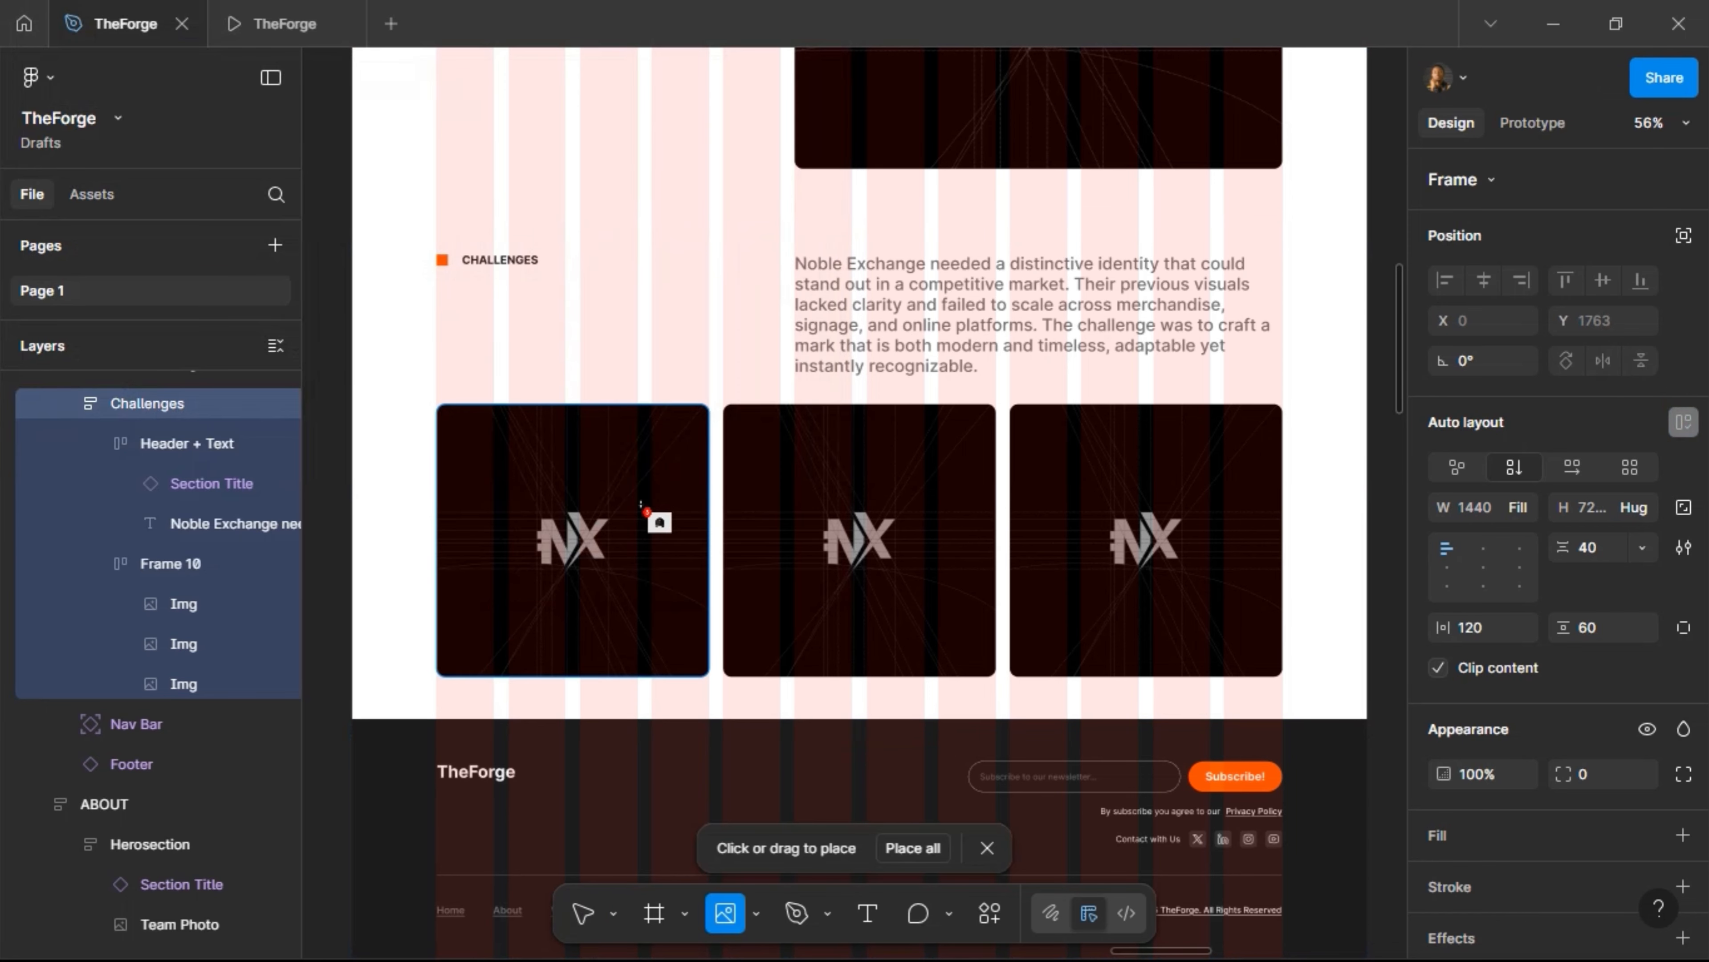
# Fill the three Challenges image placeholders, in row order, with the sweatshirt, tote bag and cap images
pyautogui.click(1017, 526)
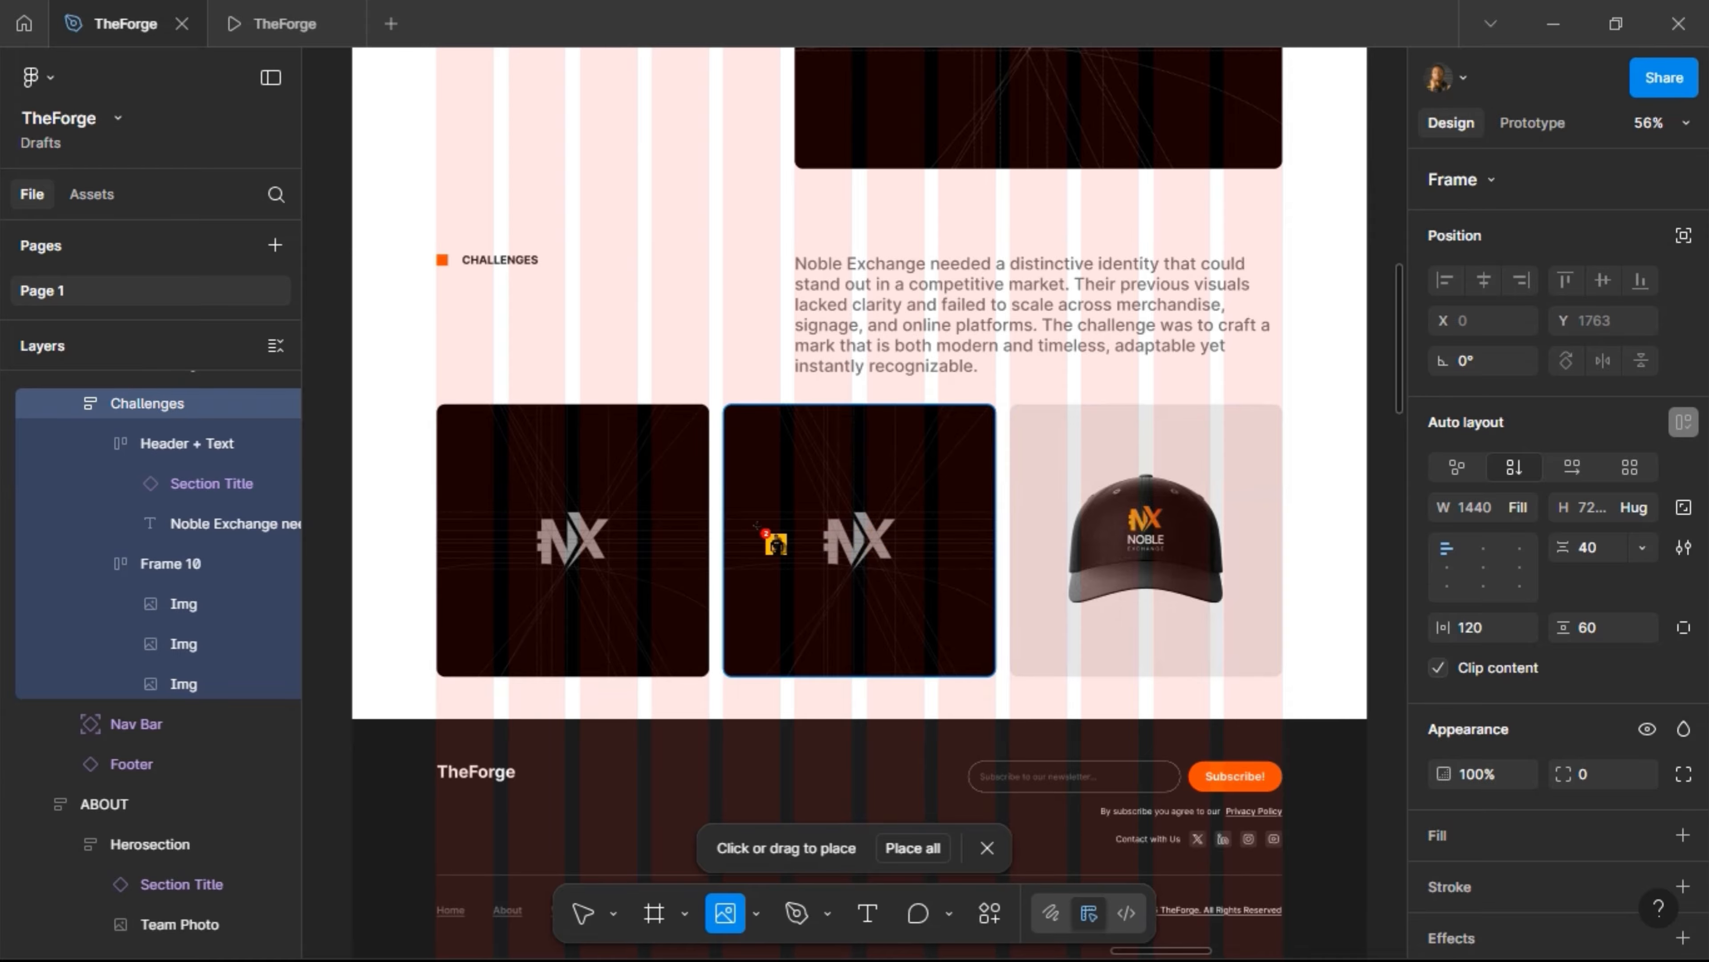
pyautogui.click(626, 542)
pyautogui.click(785, 528)
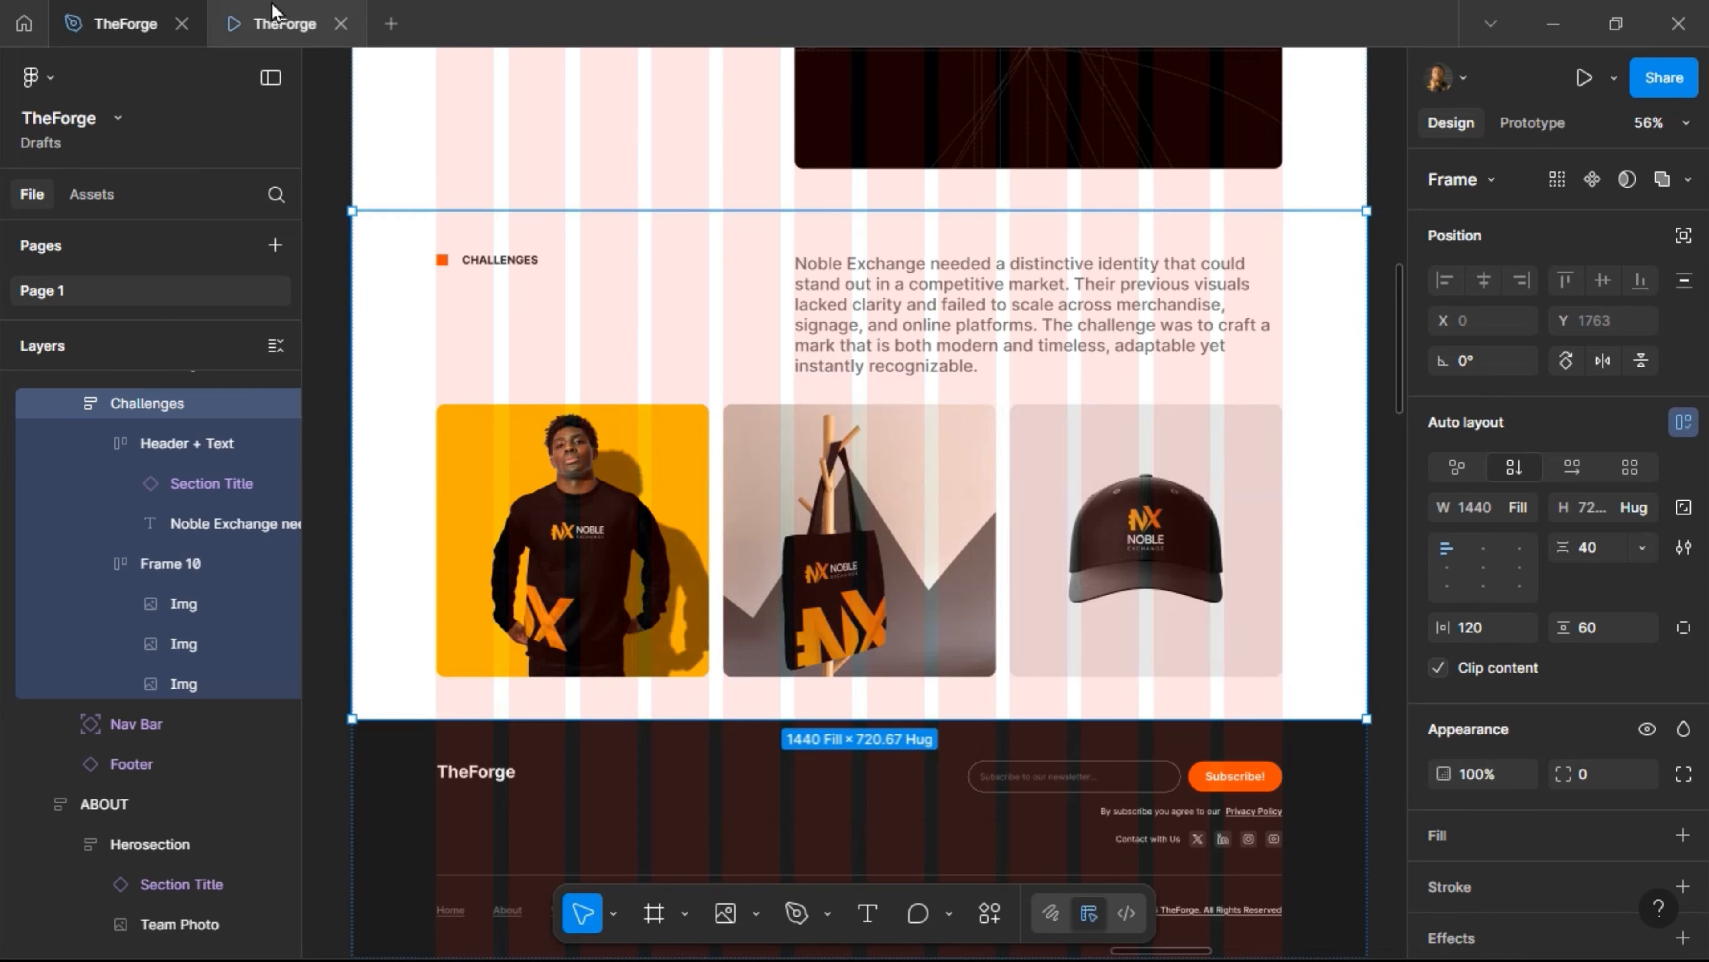
# Review the project page in the prototype preview with the interface hidden, checking the hero, Overview and Challenges sections
pyautogui.click(283, 23)
pyautogui.scroll(-5, 674, 297)
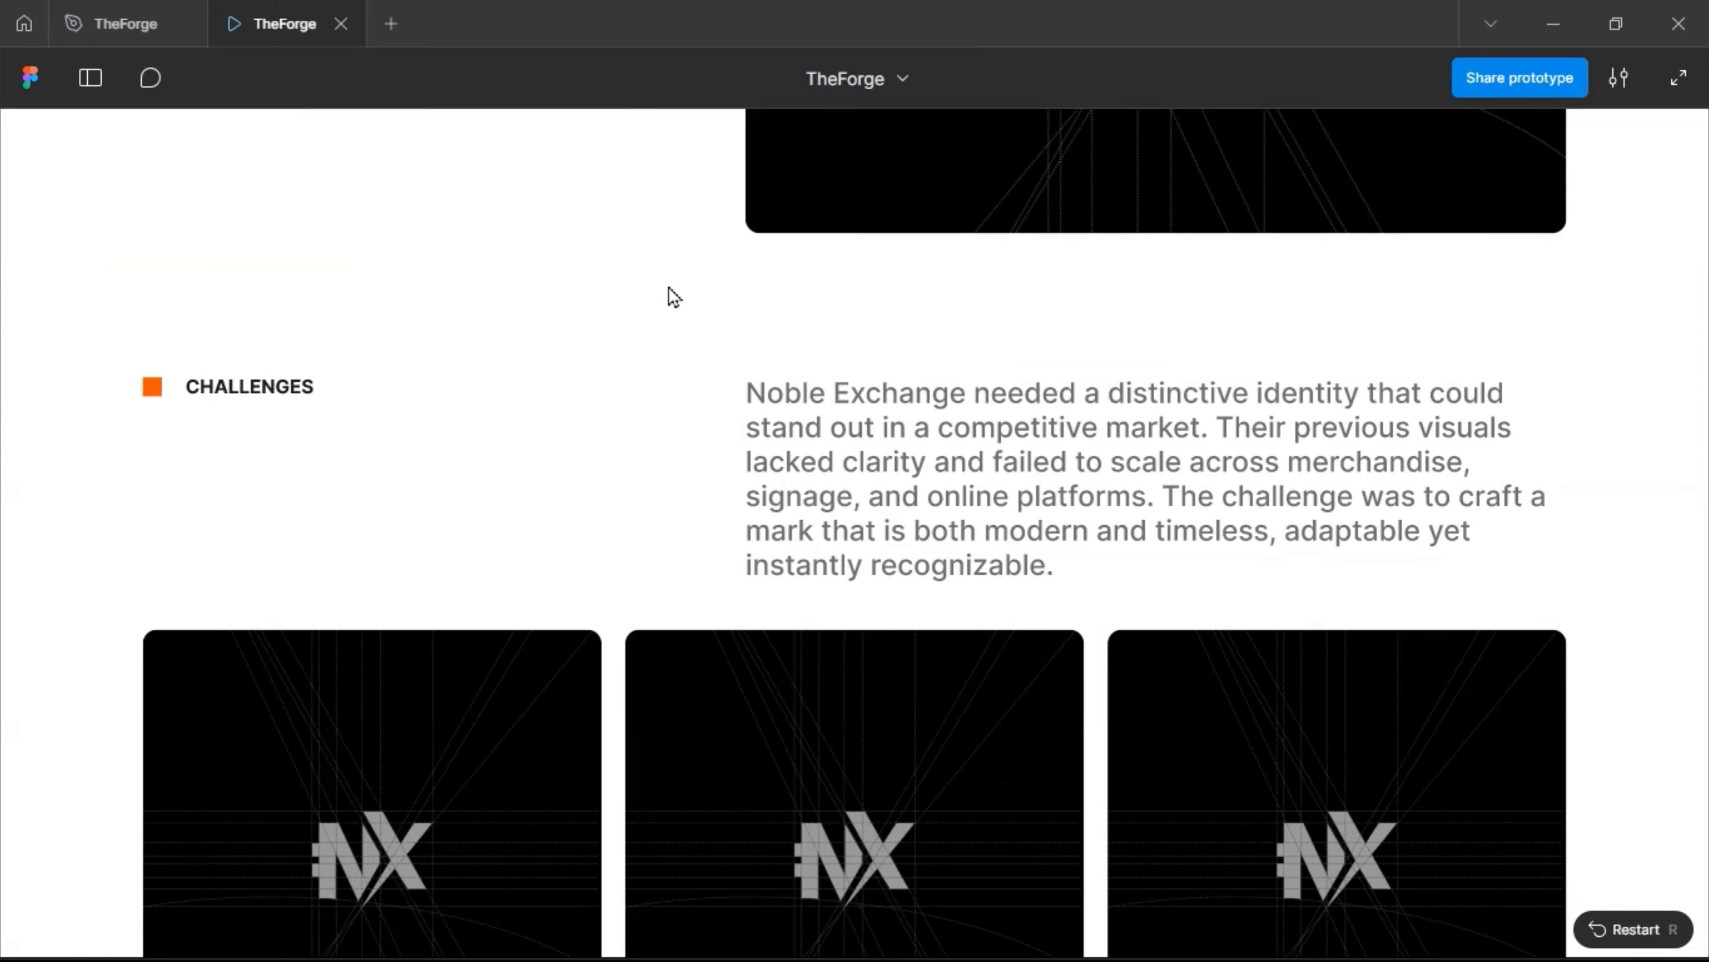
pyautogui.hotkey('ctrl', '\\')
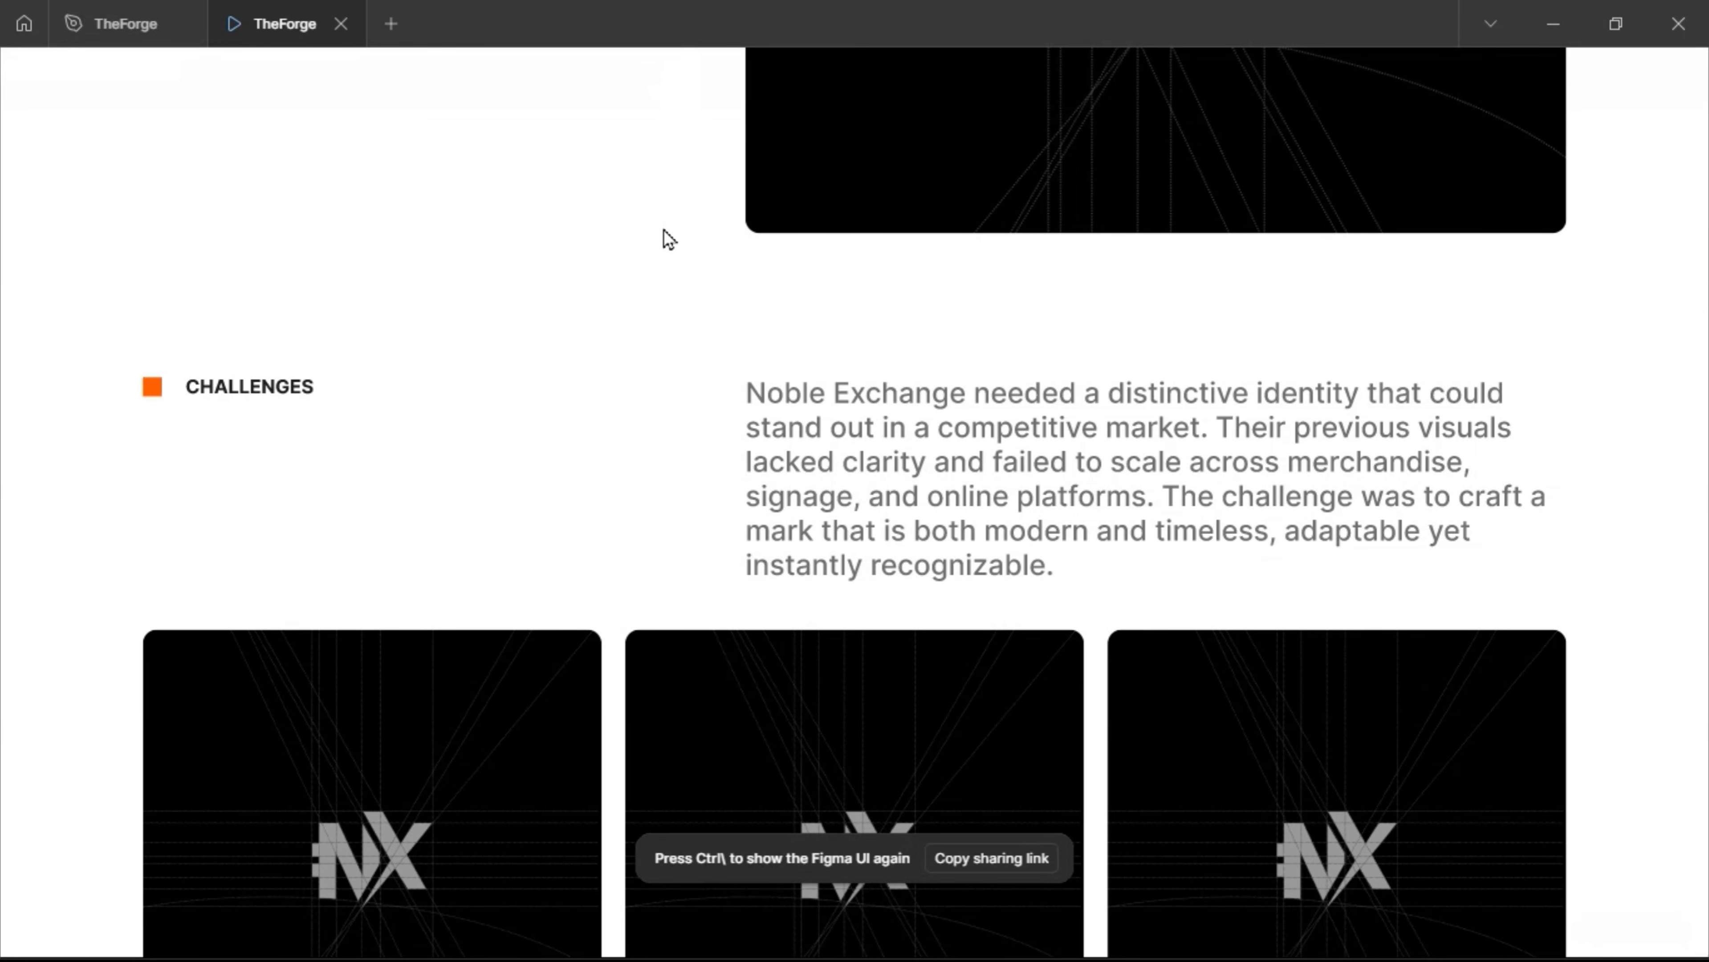
pyautogui.scroll(-4, 668, 239)
pyautogui.scroll(1, 669, 239)
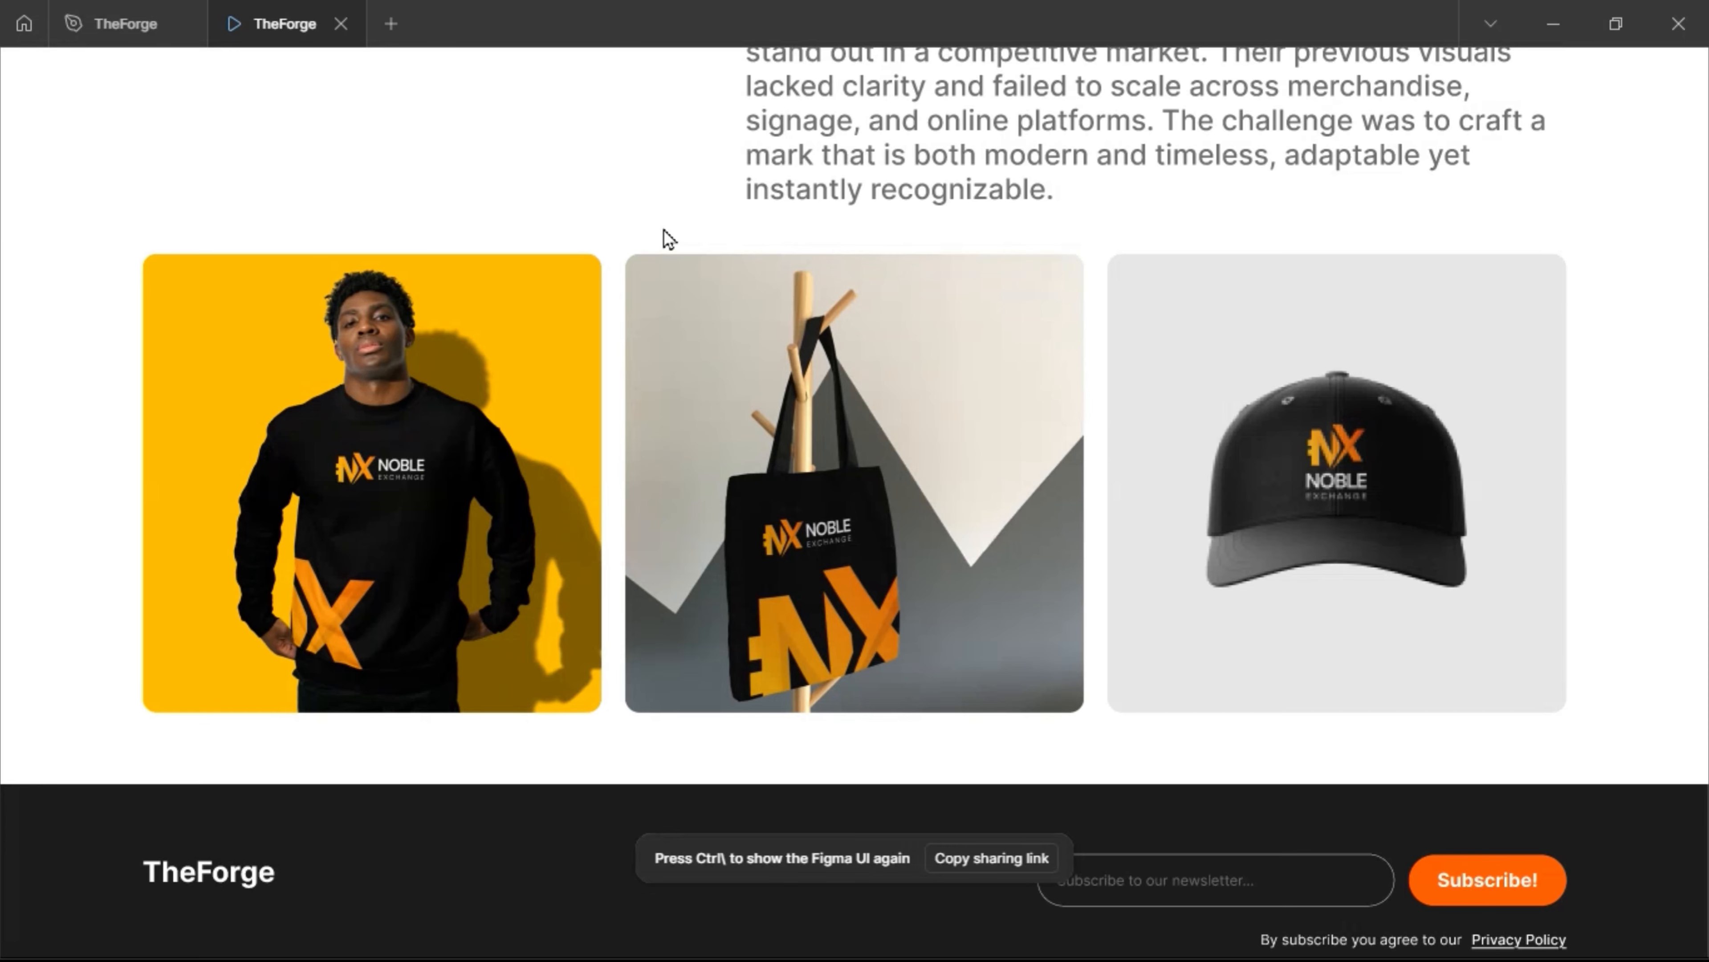
pyautogui.scroll(8, 664, 231)
pyautogui.scroll(8, 669, 239)
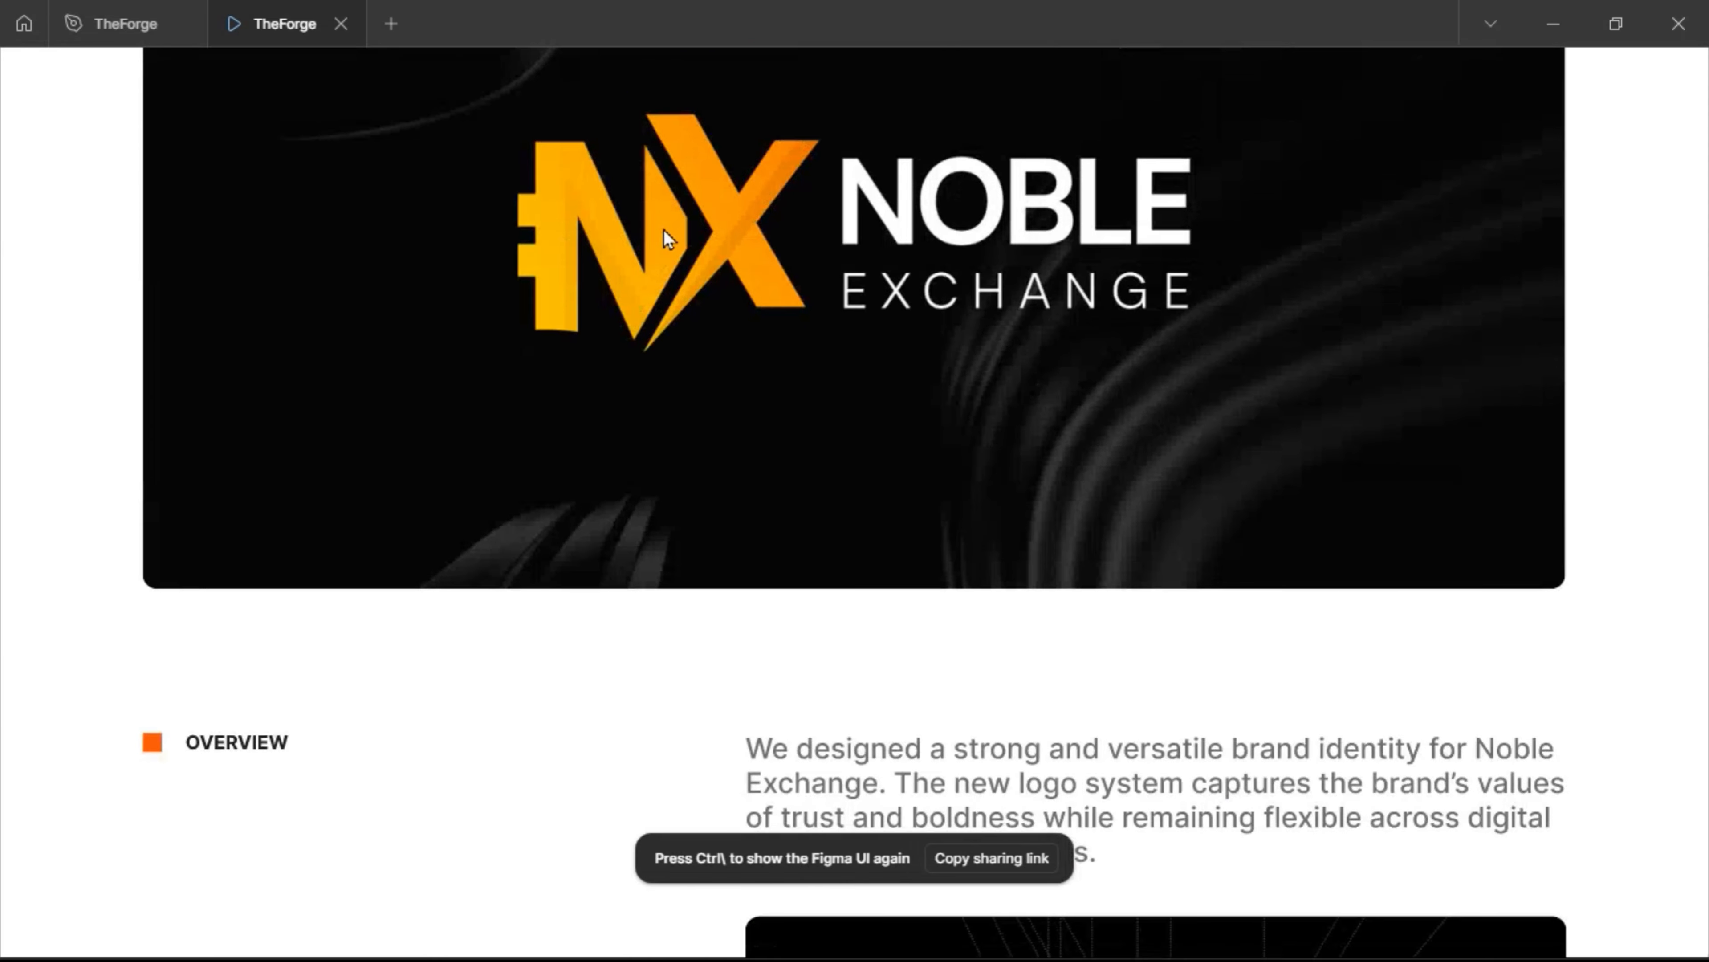
pyautogui.scroll(-10, 660, 232)
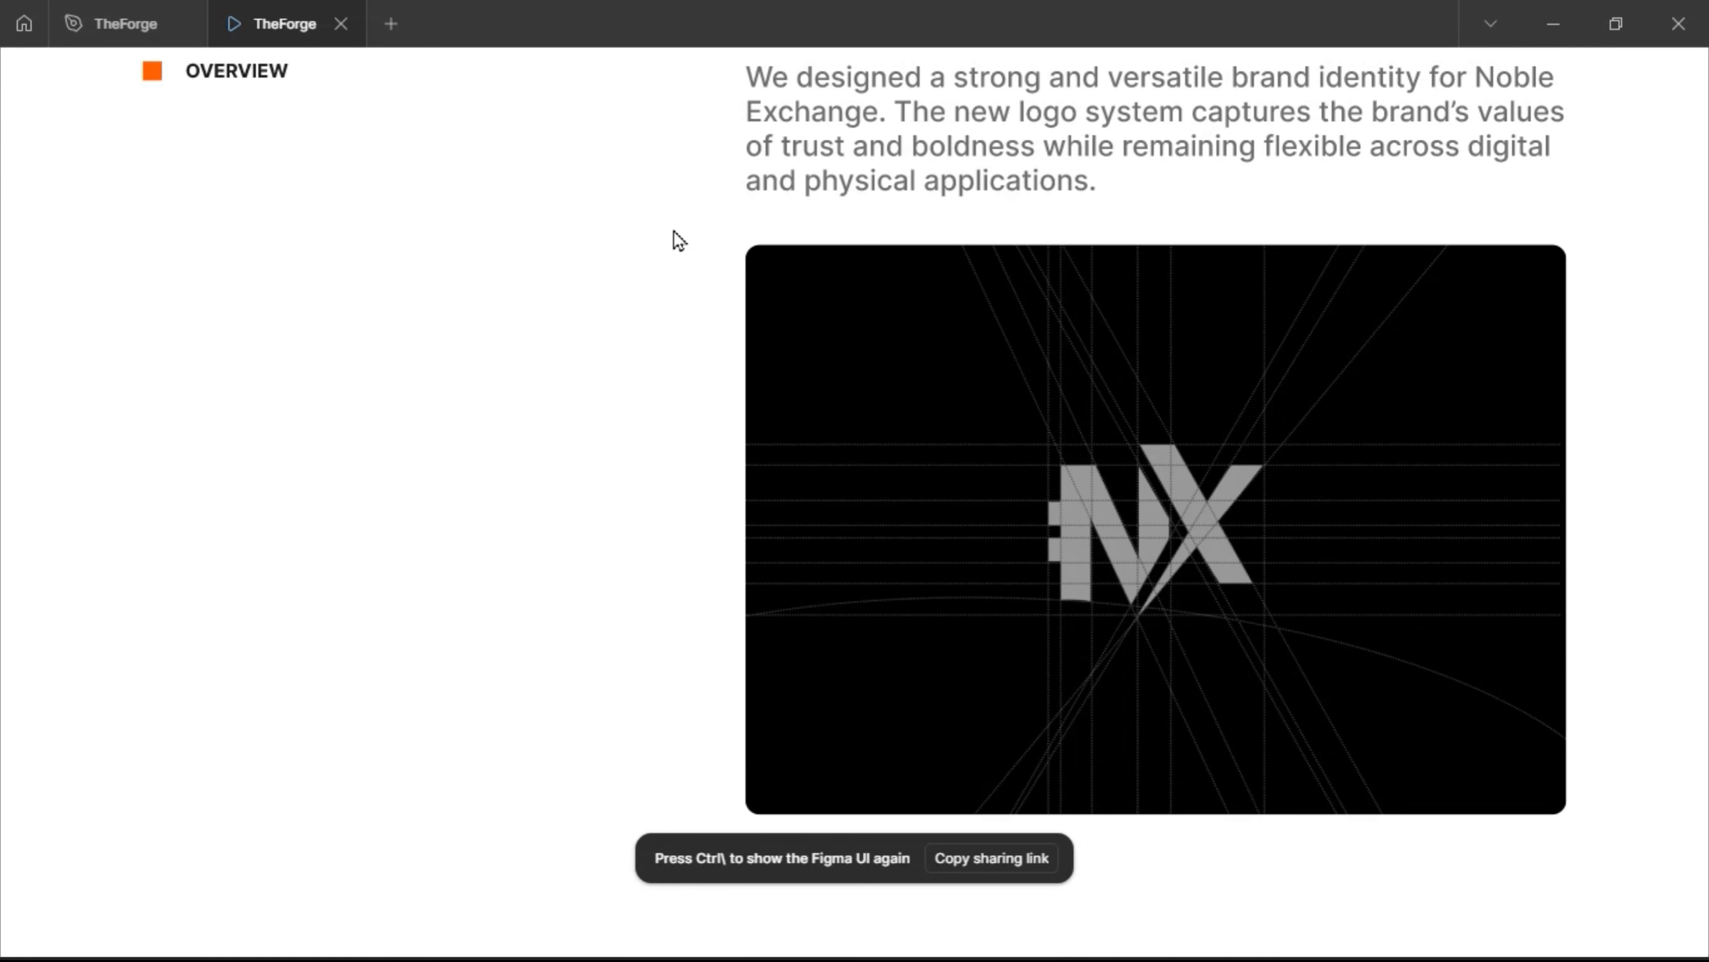
pyautogui.scroll(-10, 678, 240)
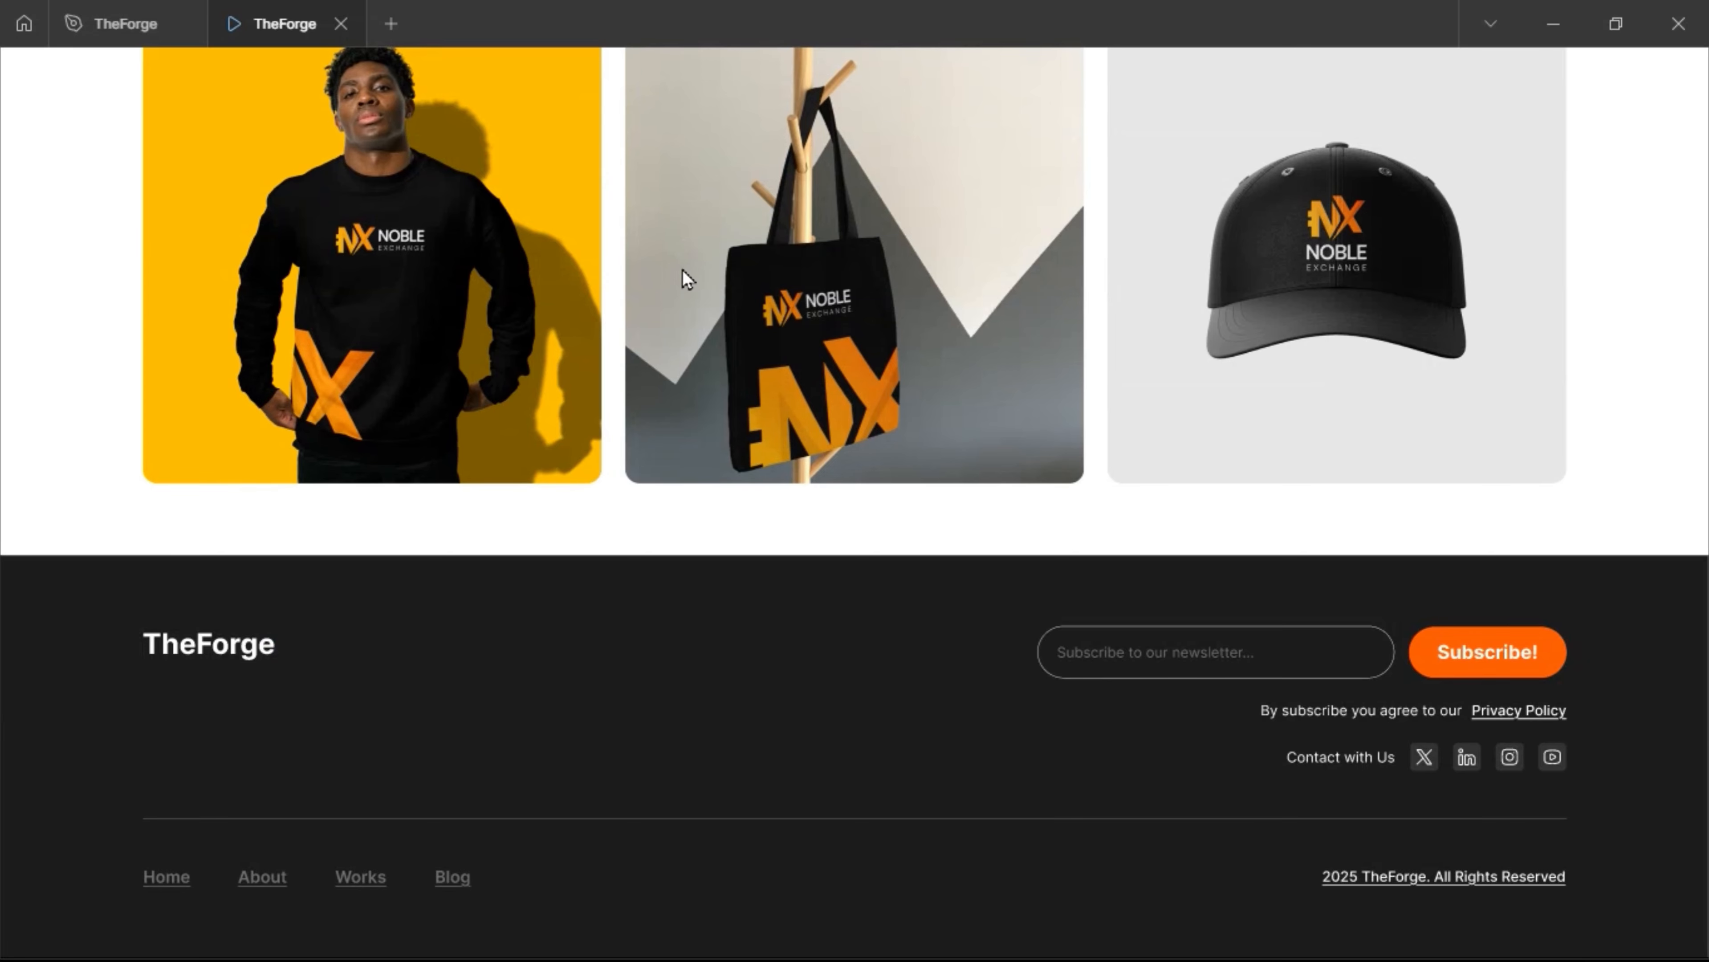
pyautogui.scroll(7, 660, 341)
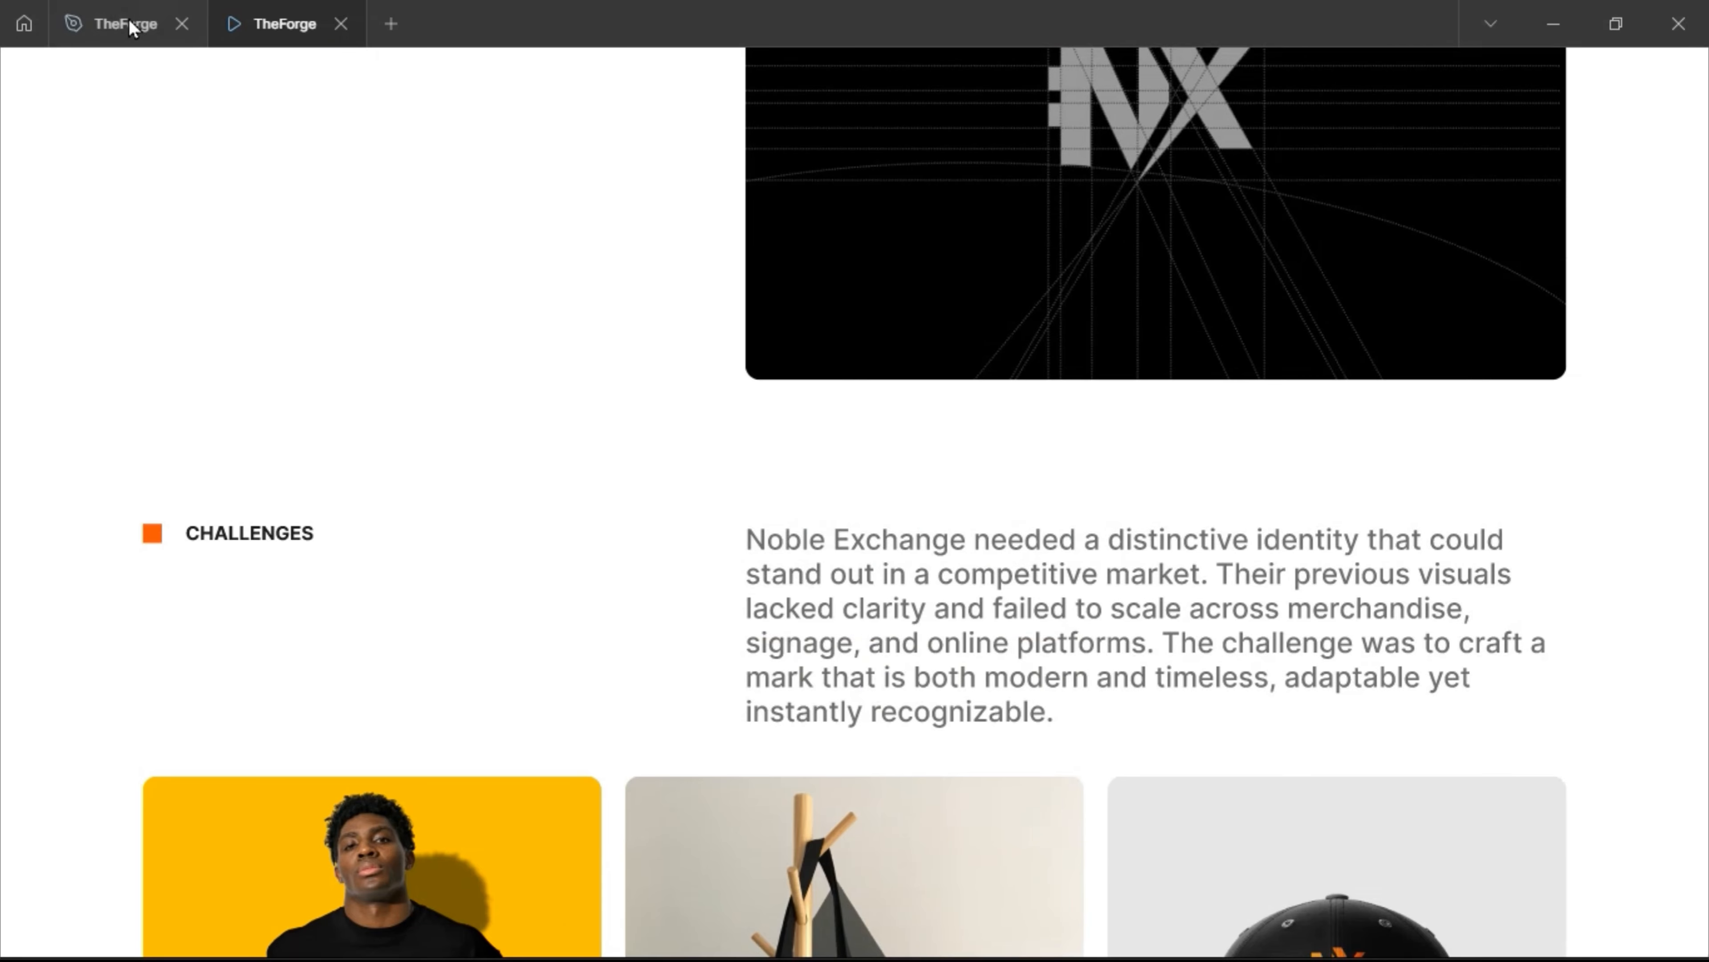
# Back in the design file, duplicate the Challenges section and delete the image row from the copy
pyautogui.click(128, 24)
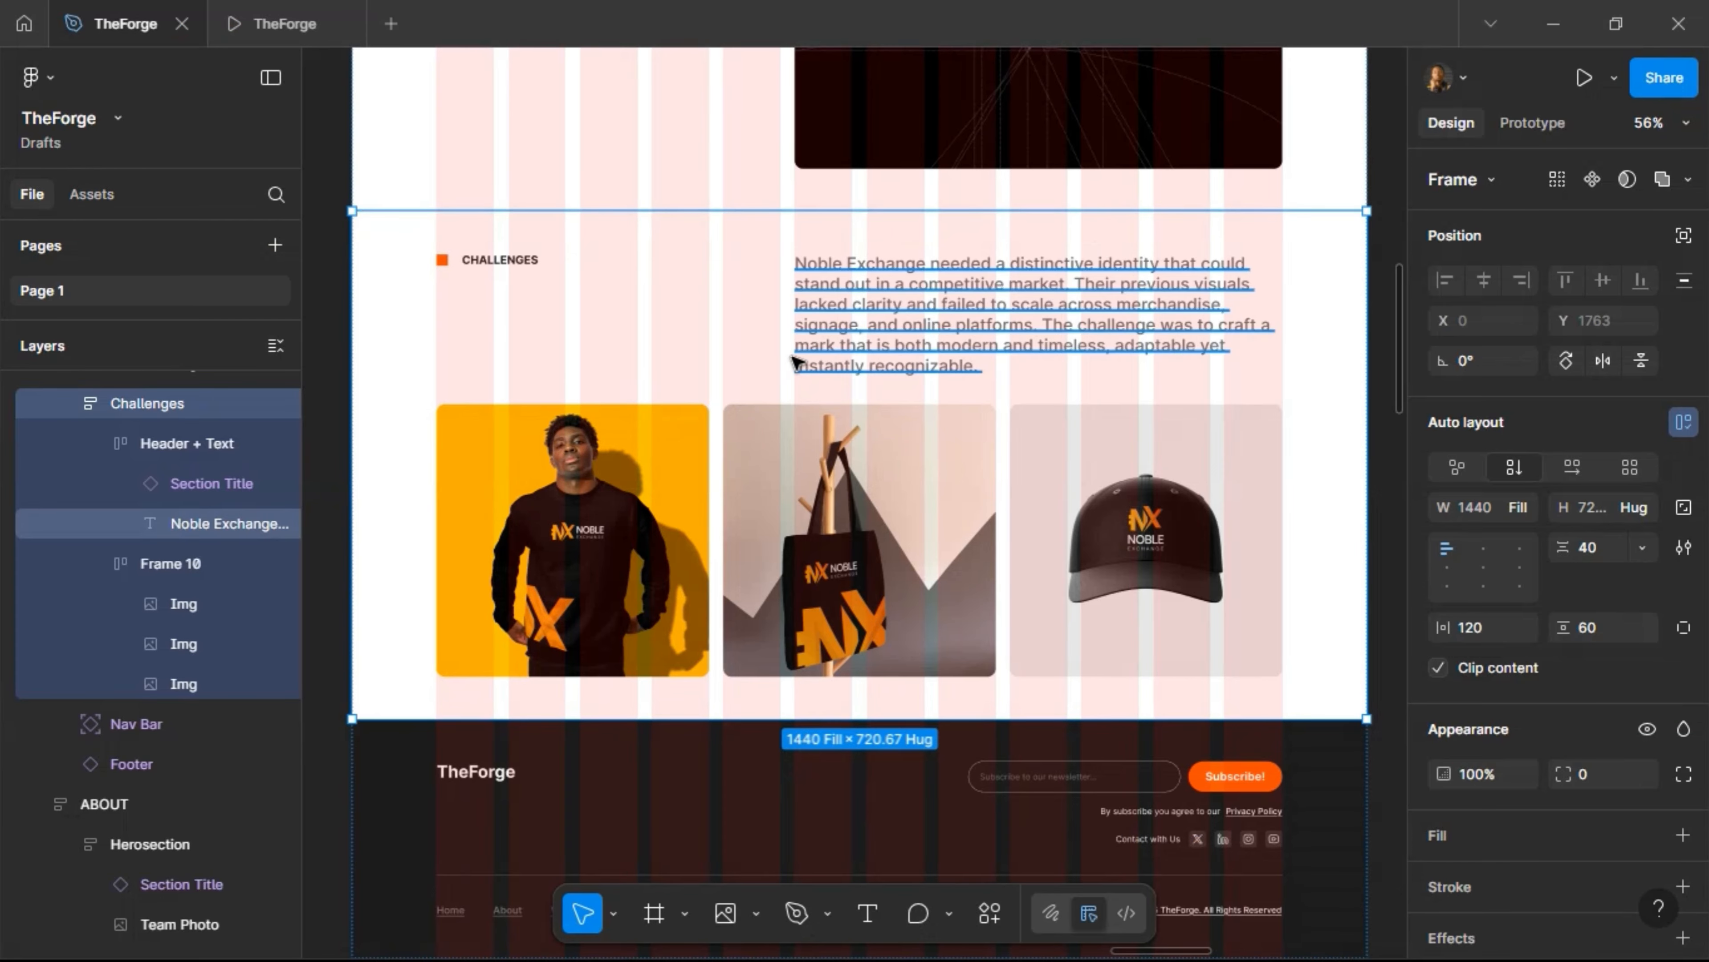
pyautogui.hotkey('ctrl', 'd')
pyautogui.scroll(-4, 798, 405)
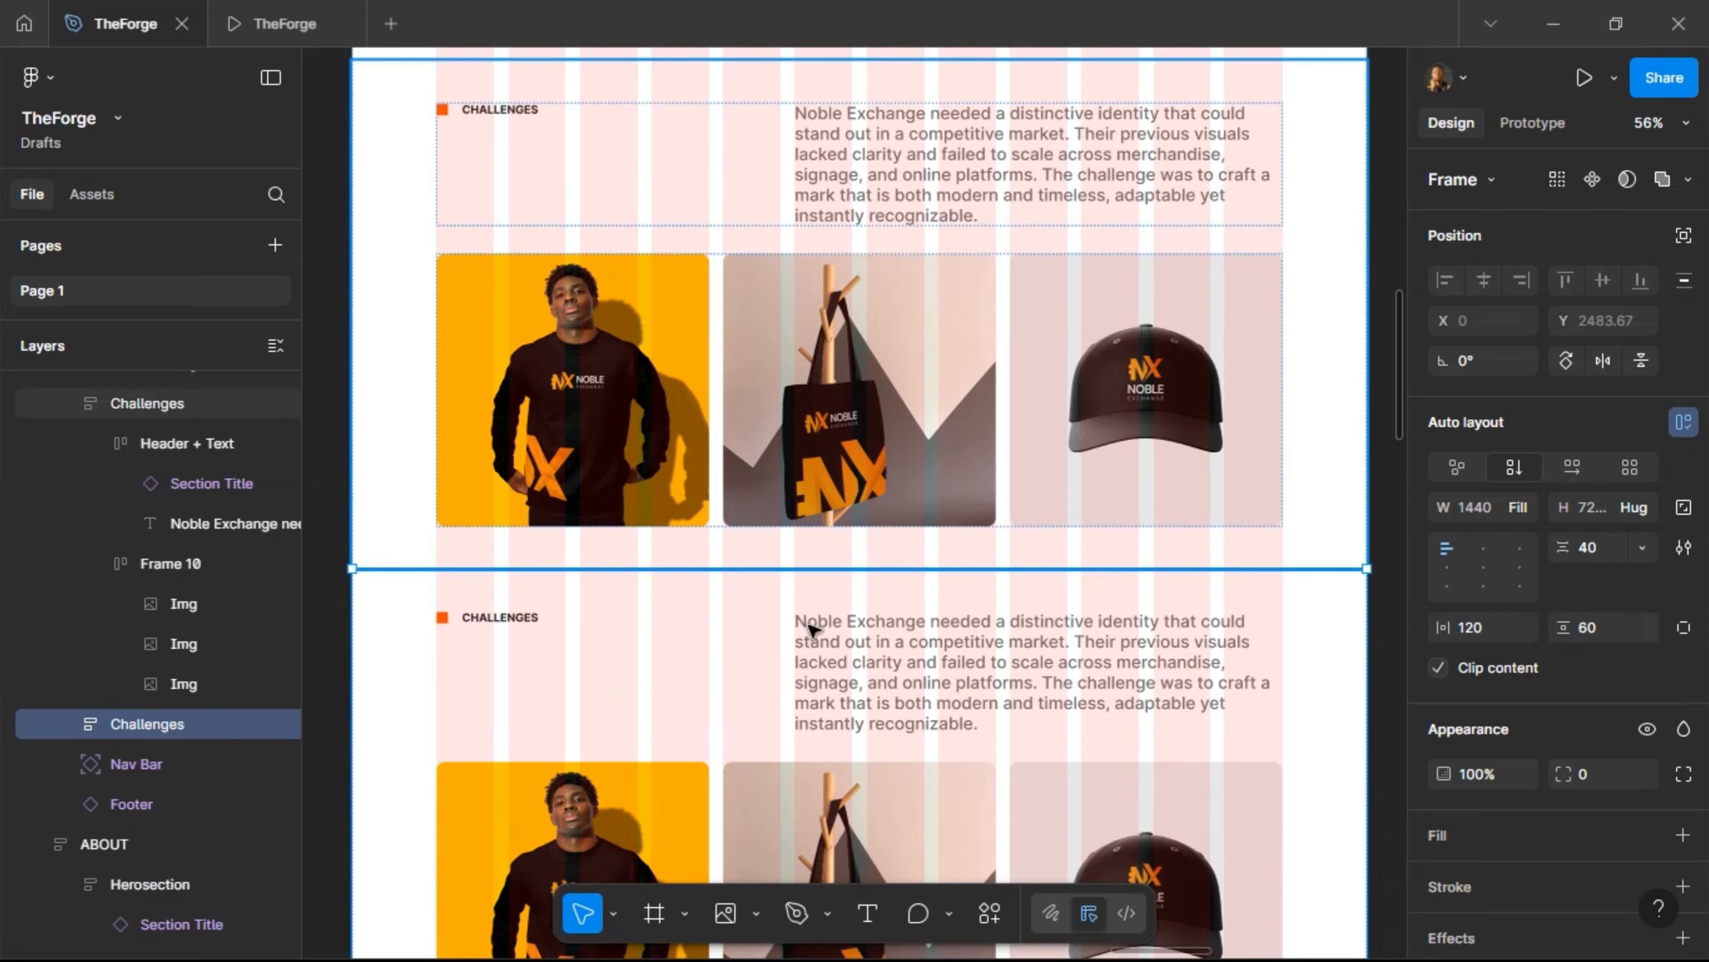
pyautogui.doubleClick(822, 724)
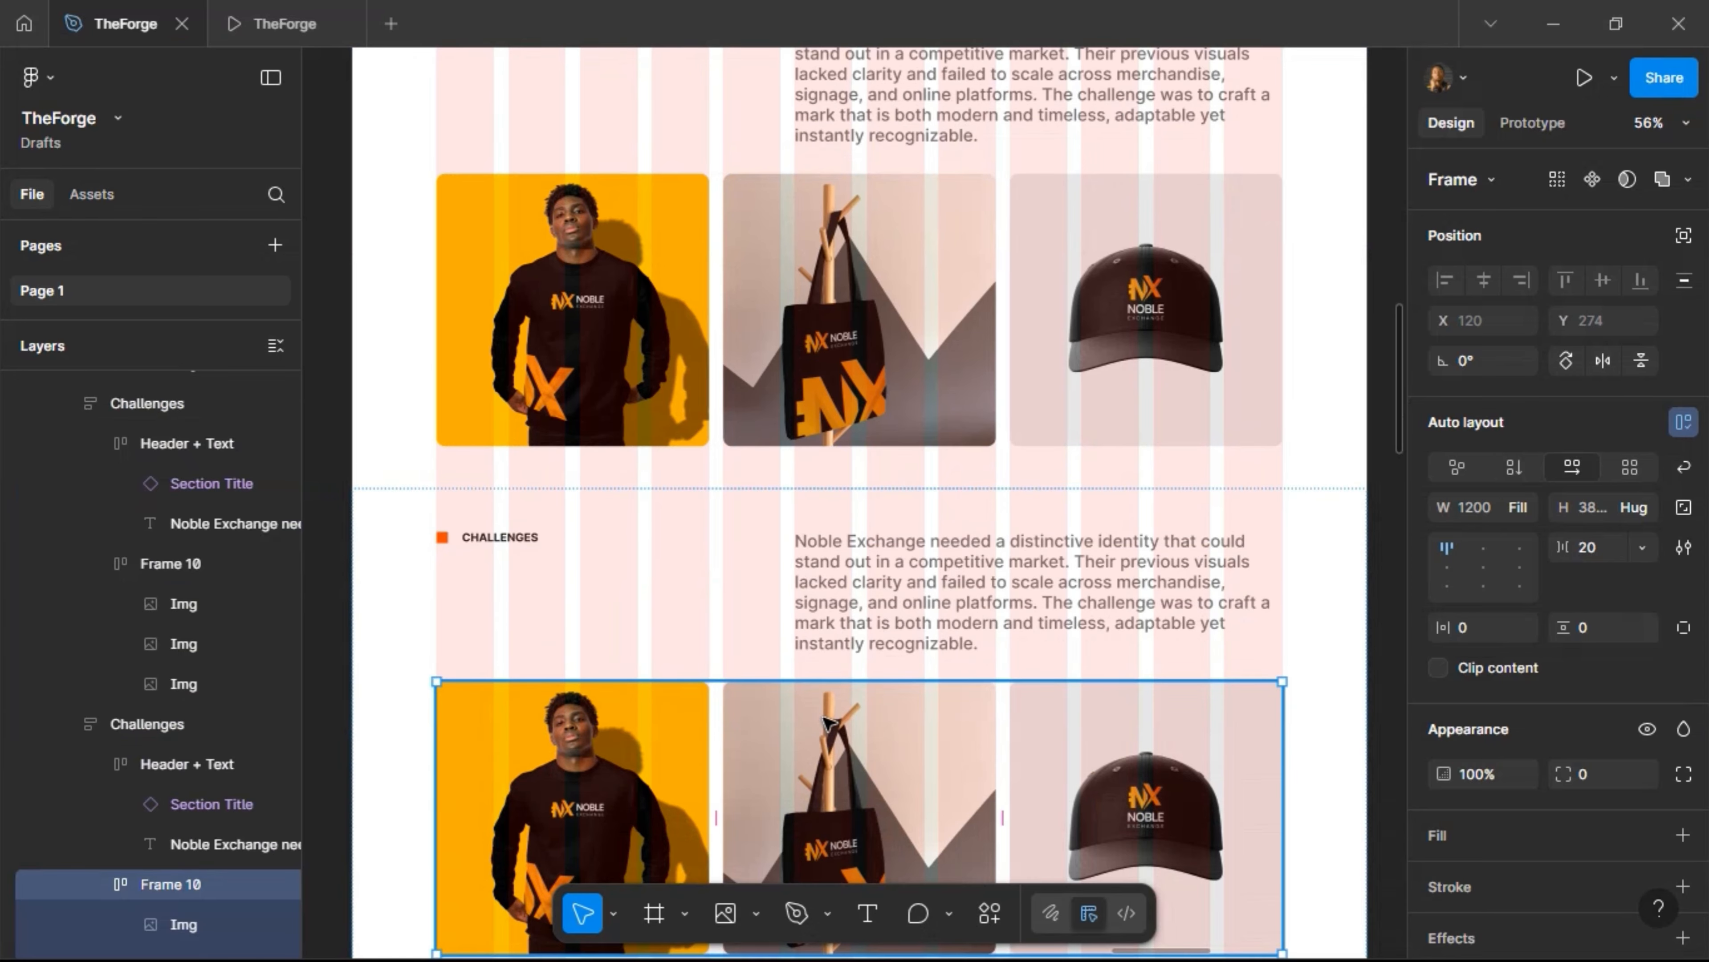
pyautogui.press('Delete')
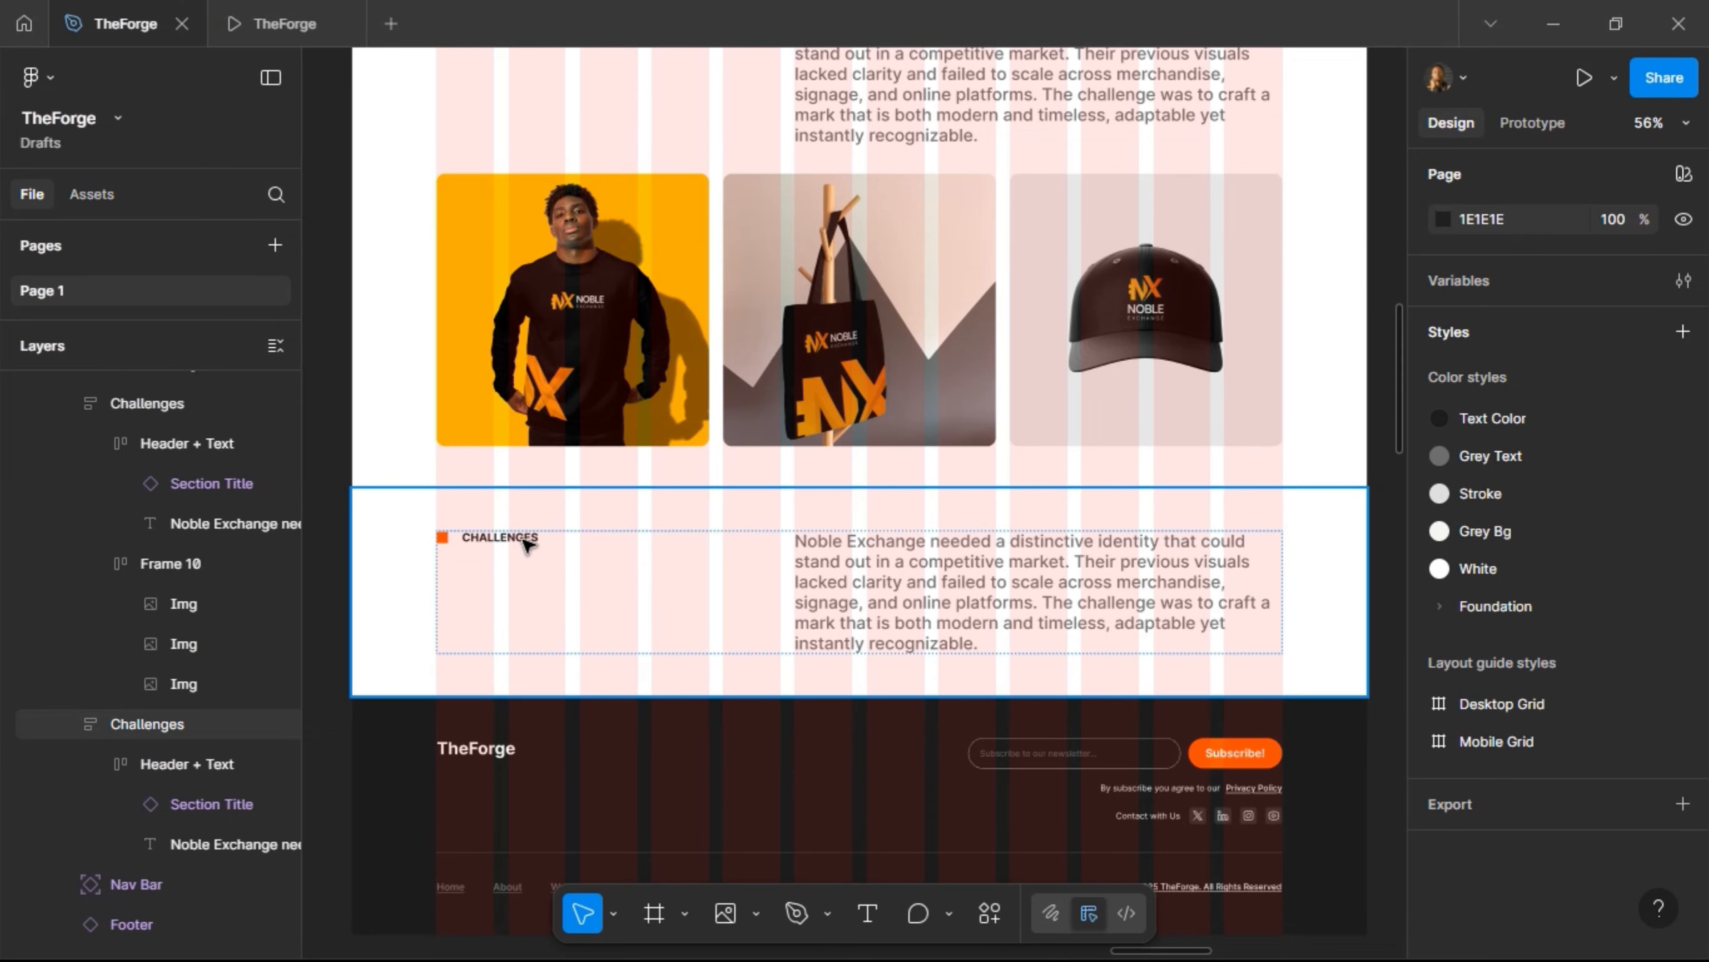
# Change the duplicated section's title text to "SOLUTION"
pyautogui.click(528, 537)
pyautogui.click(527, 538)
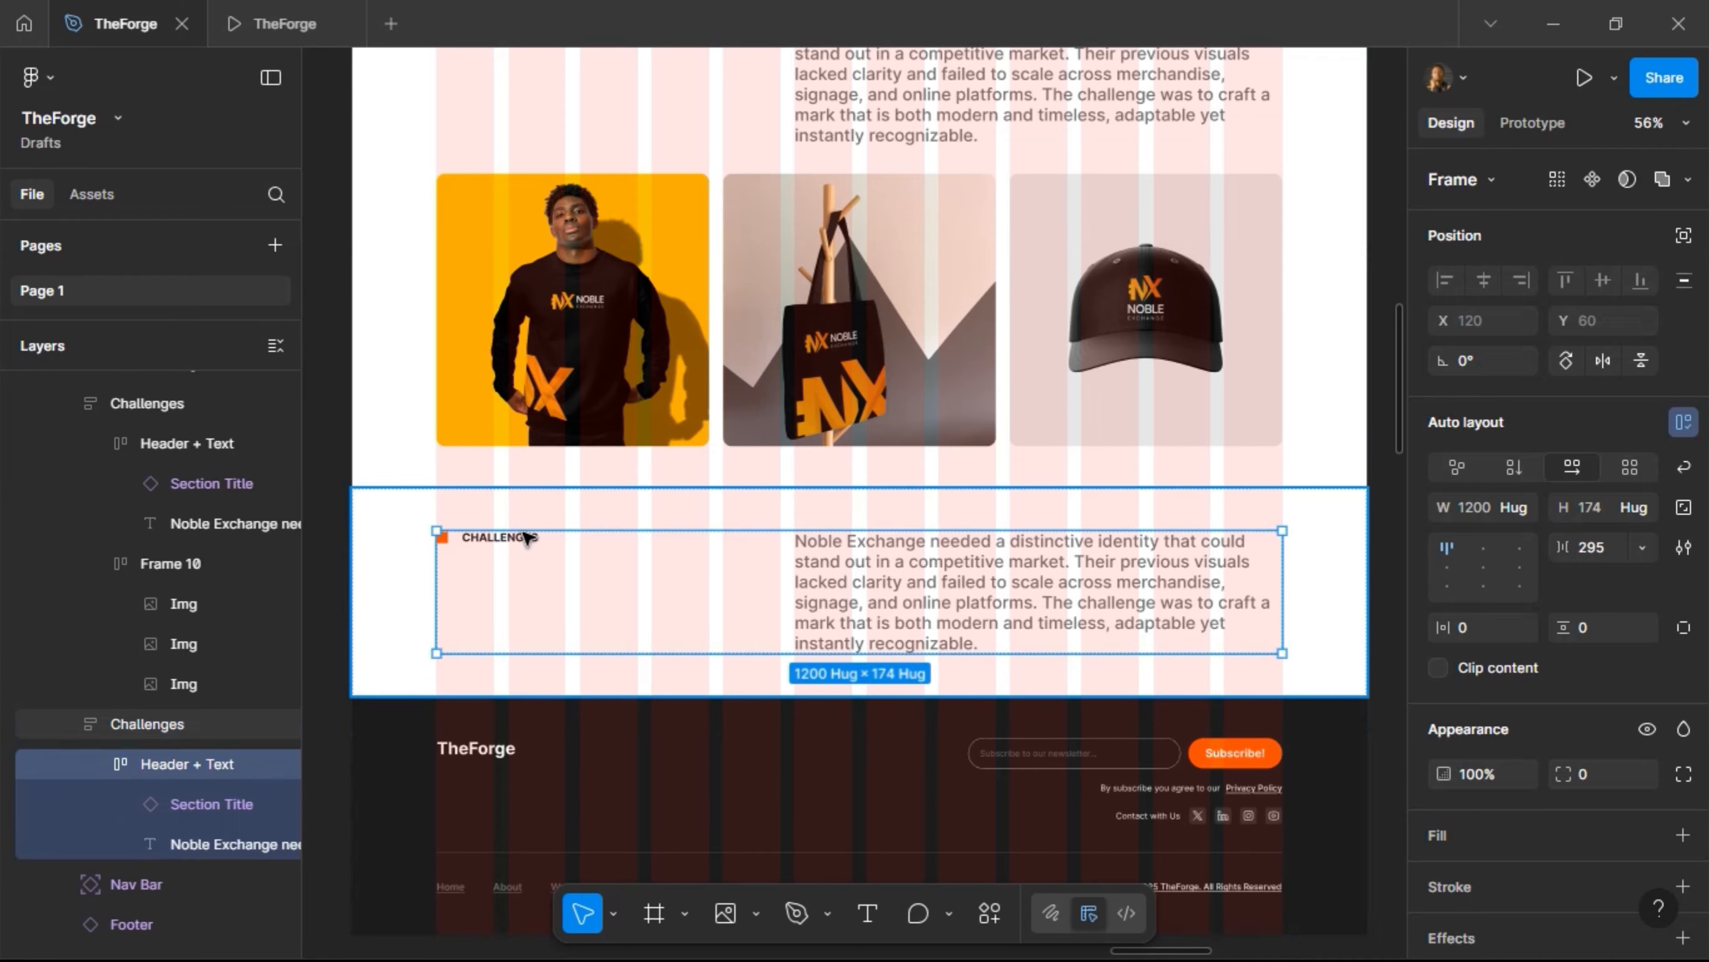
pyautogui.click(528, 537)
pyautogui.click(527, 537)
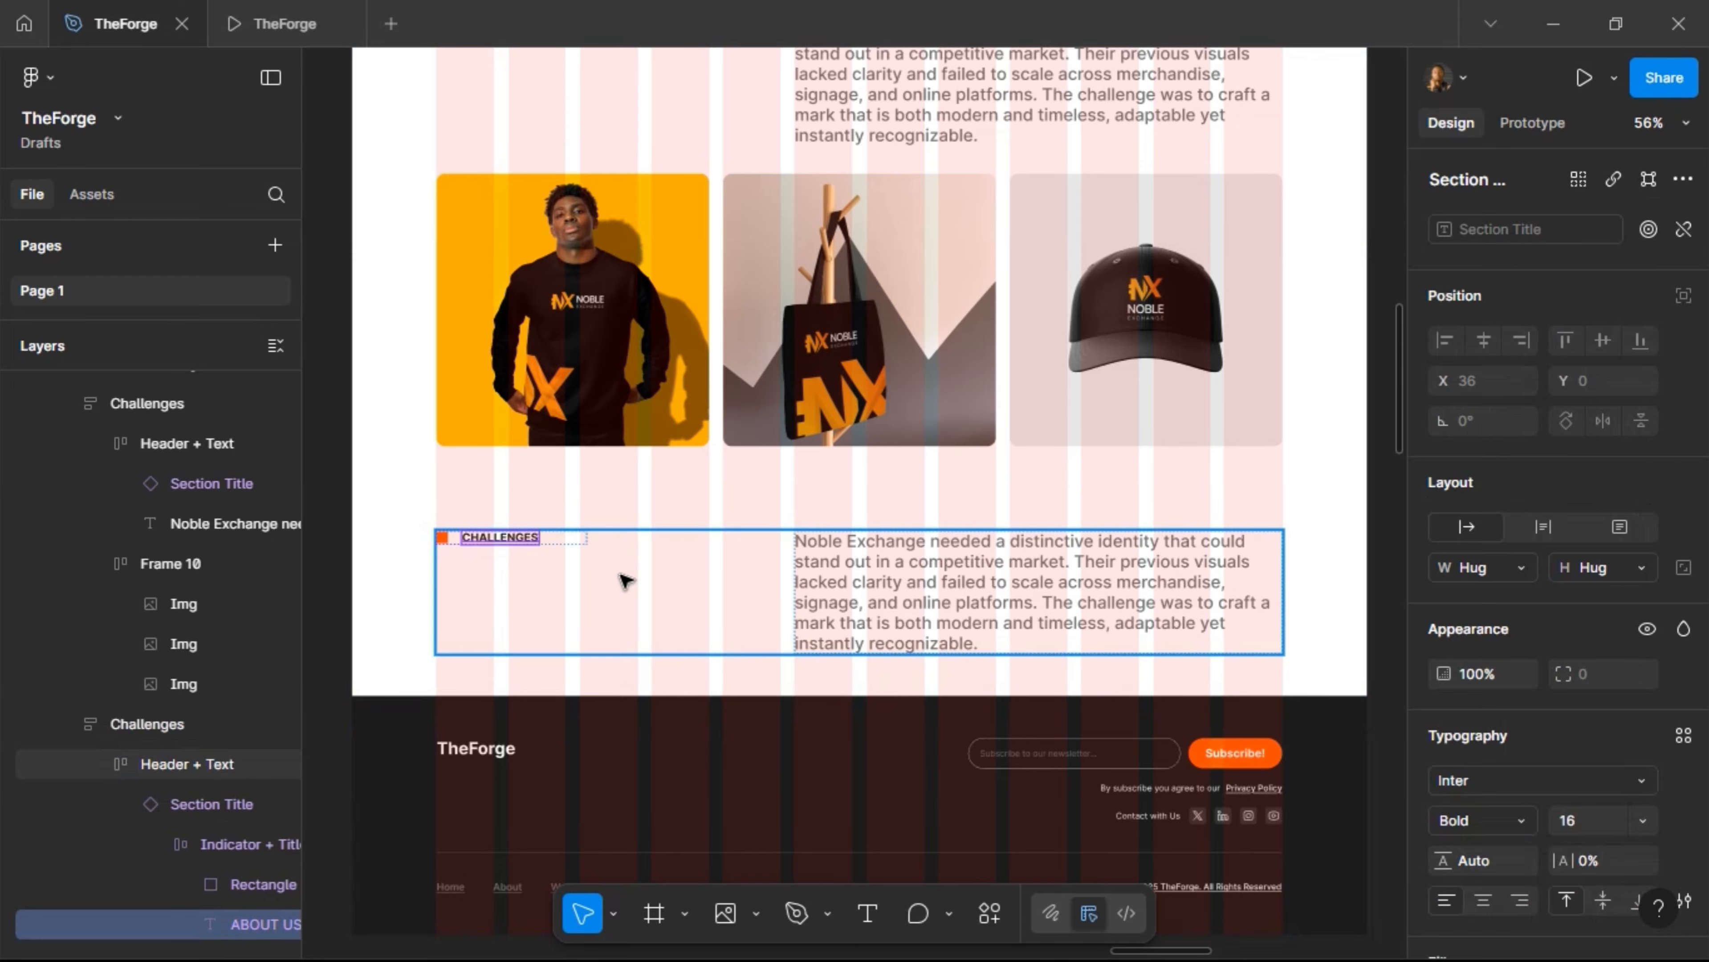
pyautogui.doubleClick(499, 542)
pyautogui.write('SOL')
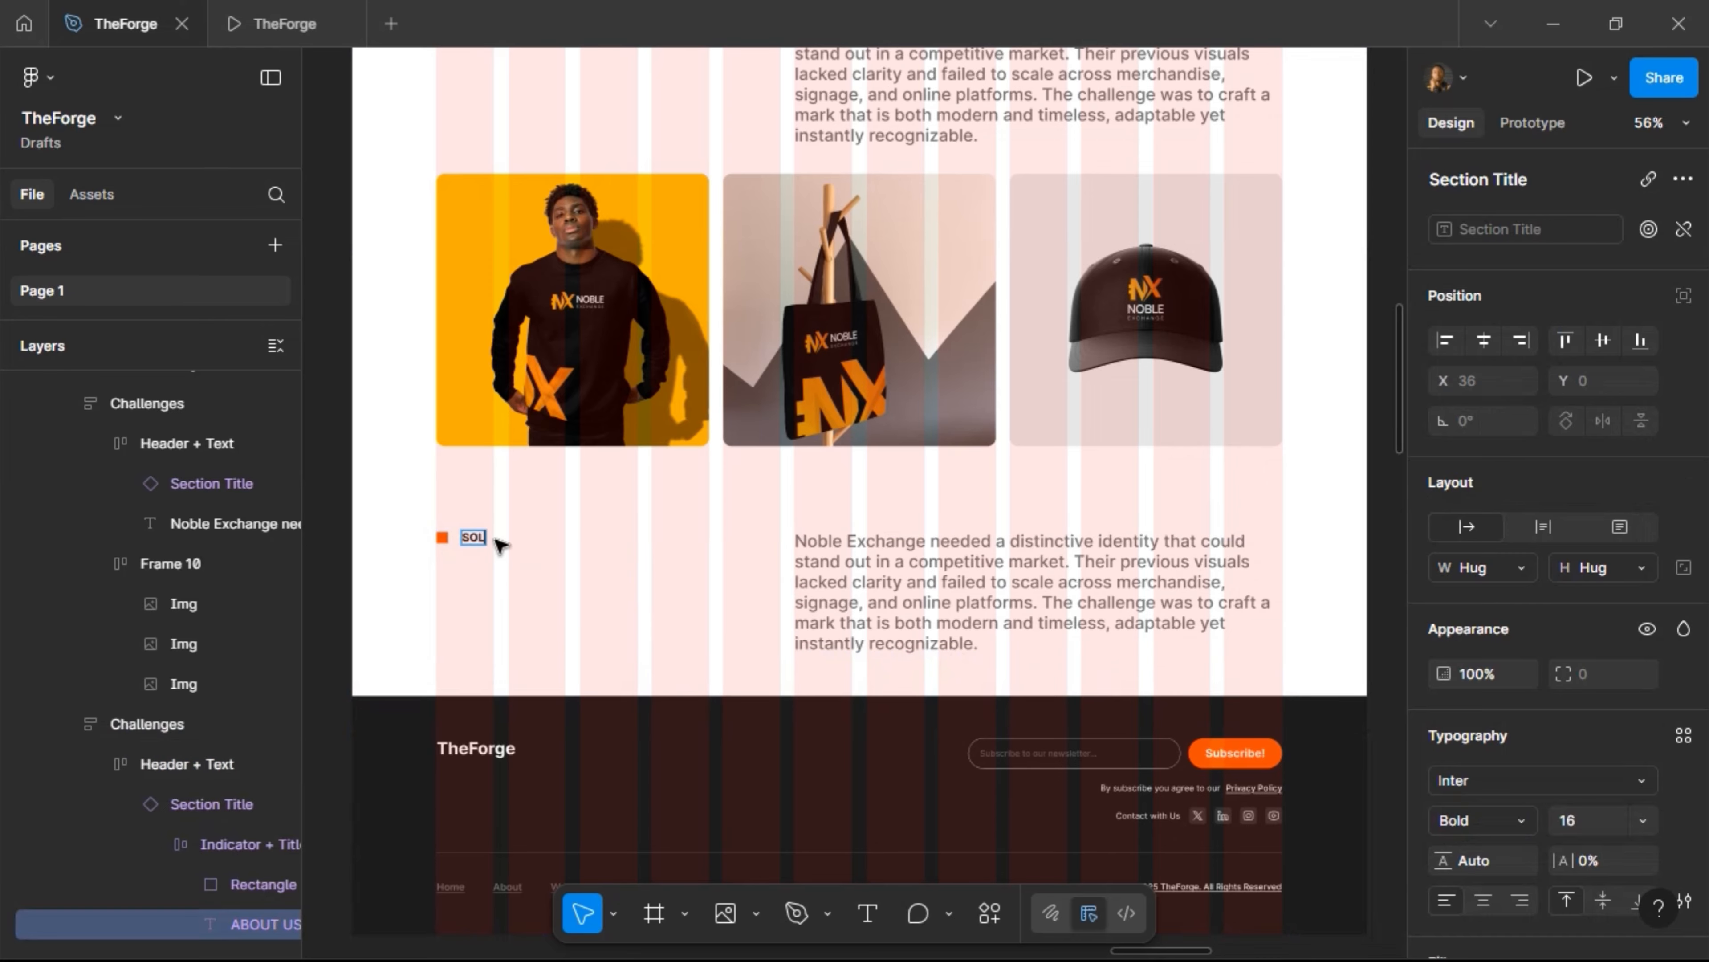
pyautogui.write('UTION')
pyautogui.click(522, 597)
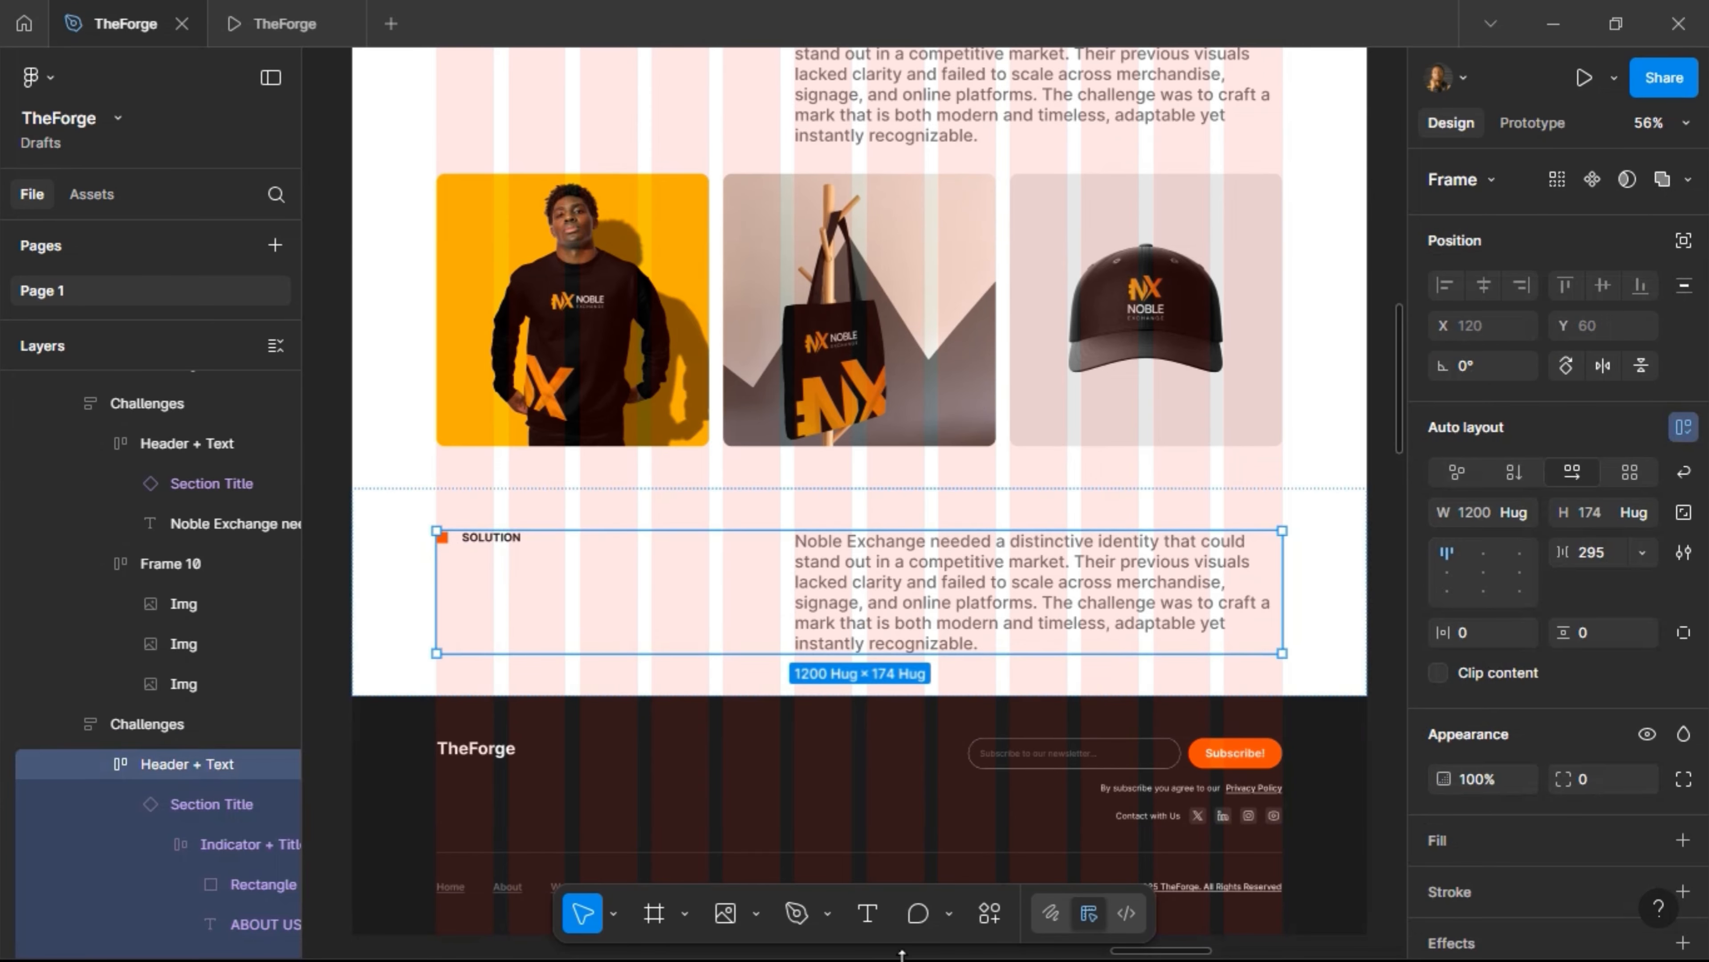
# Switch to the sticky notes and copy the Solution paragraph of the Work Preview copy
pyautogui.click(1552, 24)
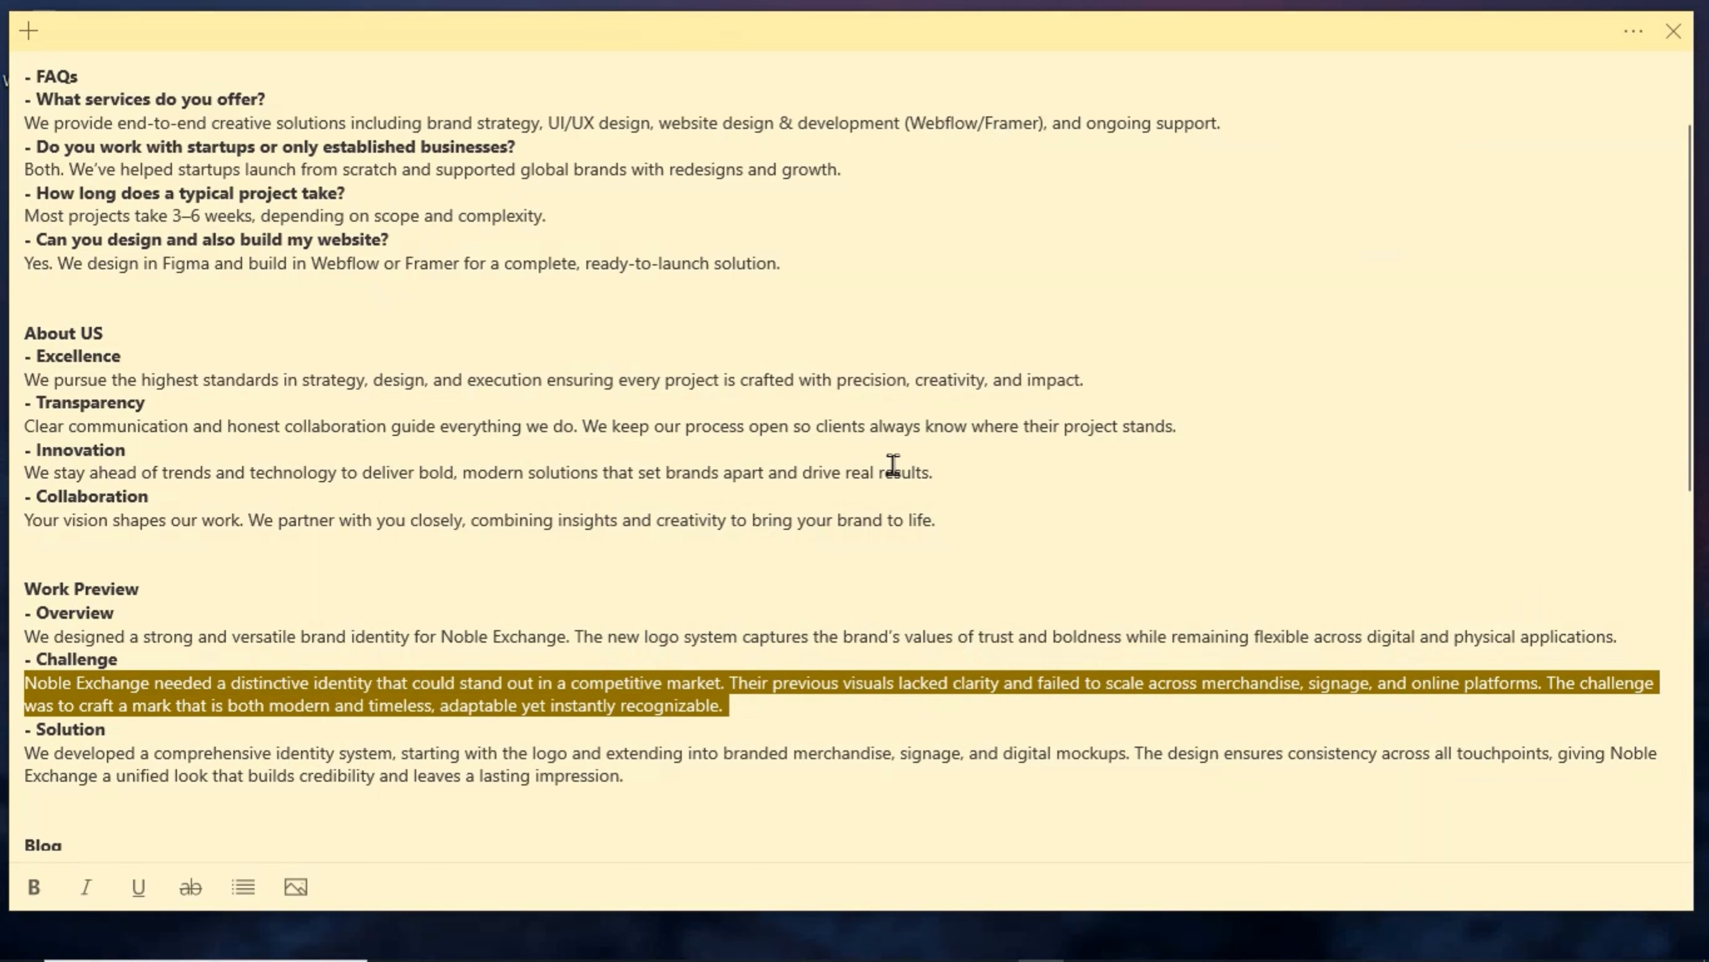
pyautogui.click(533, 707)
pyautogui.moveTo(25, 751); pyautogui.dragTo(738, 800)
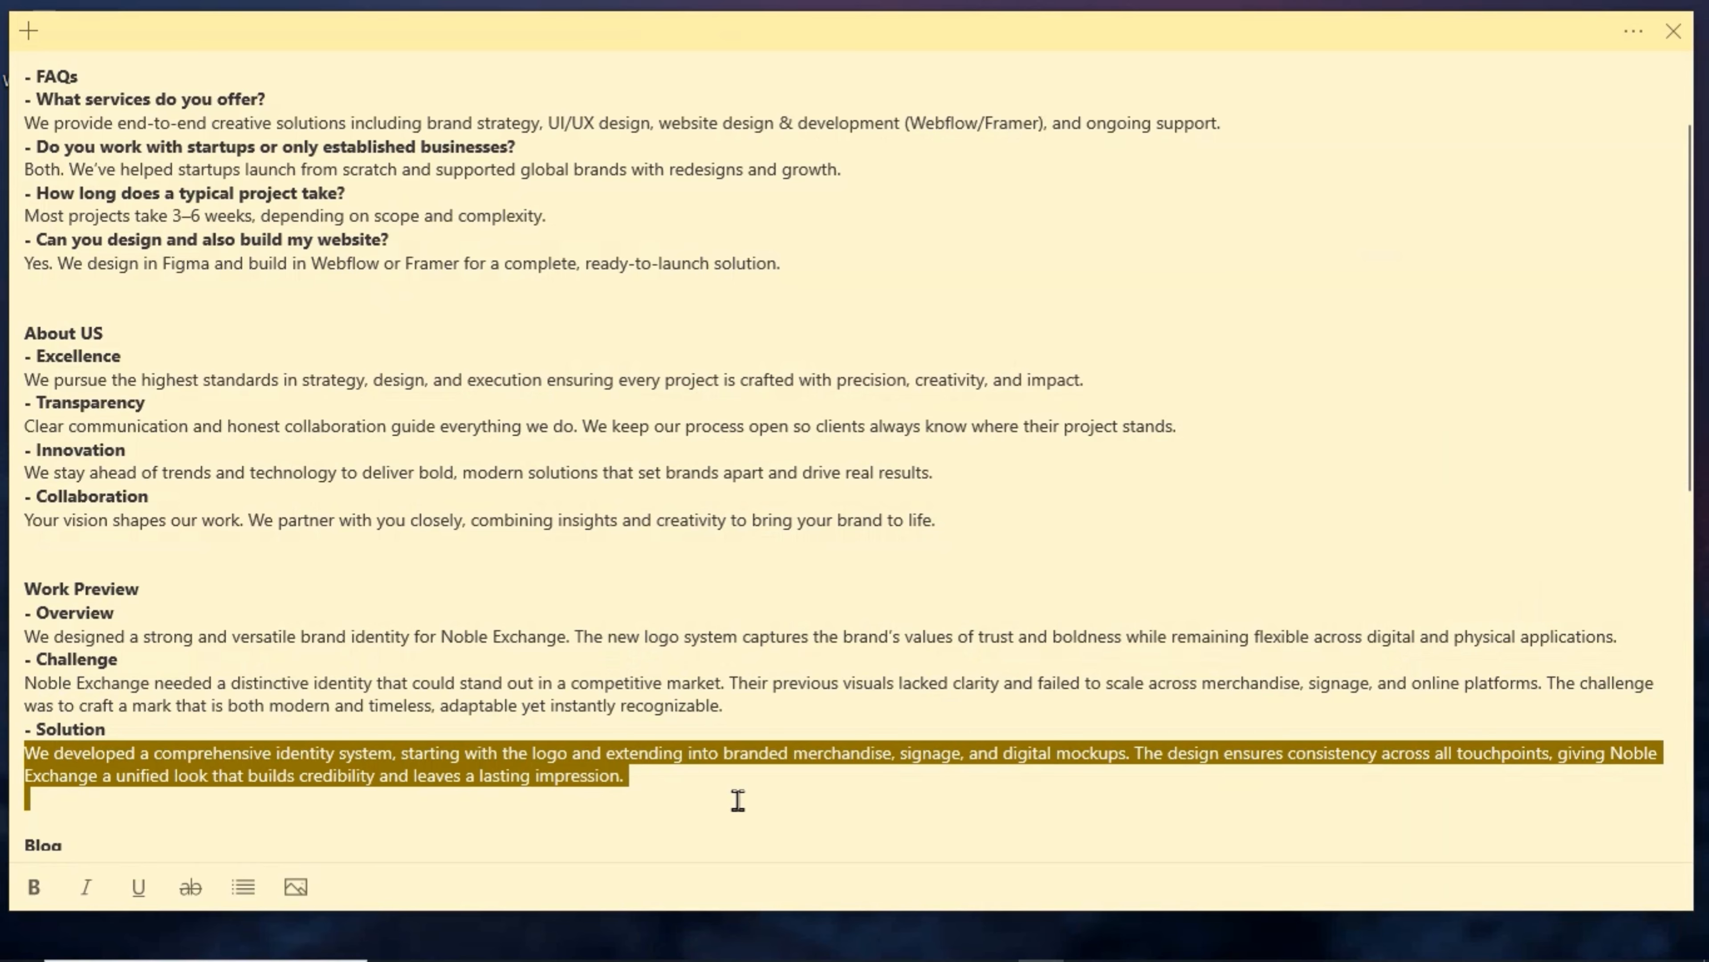
pyautogui.moveTo(622, 789); pyautogui.dragTo(635, 775)
pyautogui.hotkey('ctrl', 'c')
pyautogui.click(805, 943)
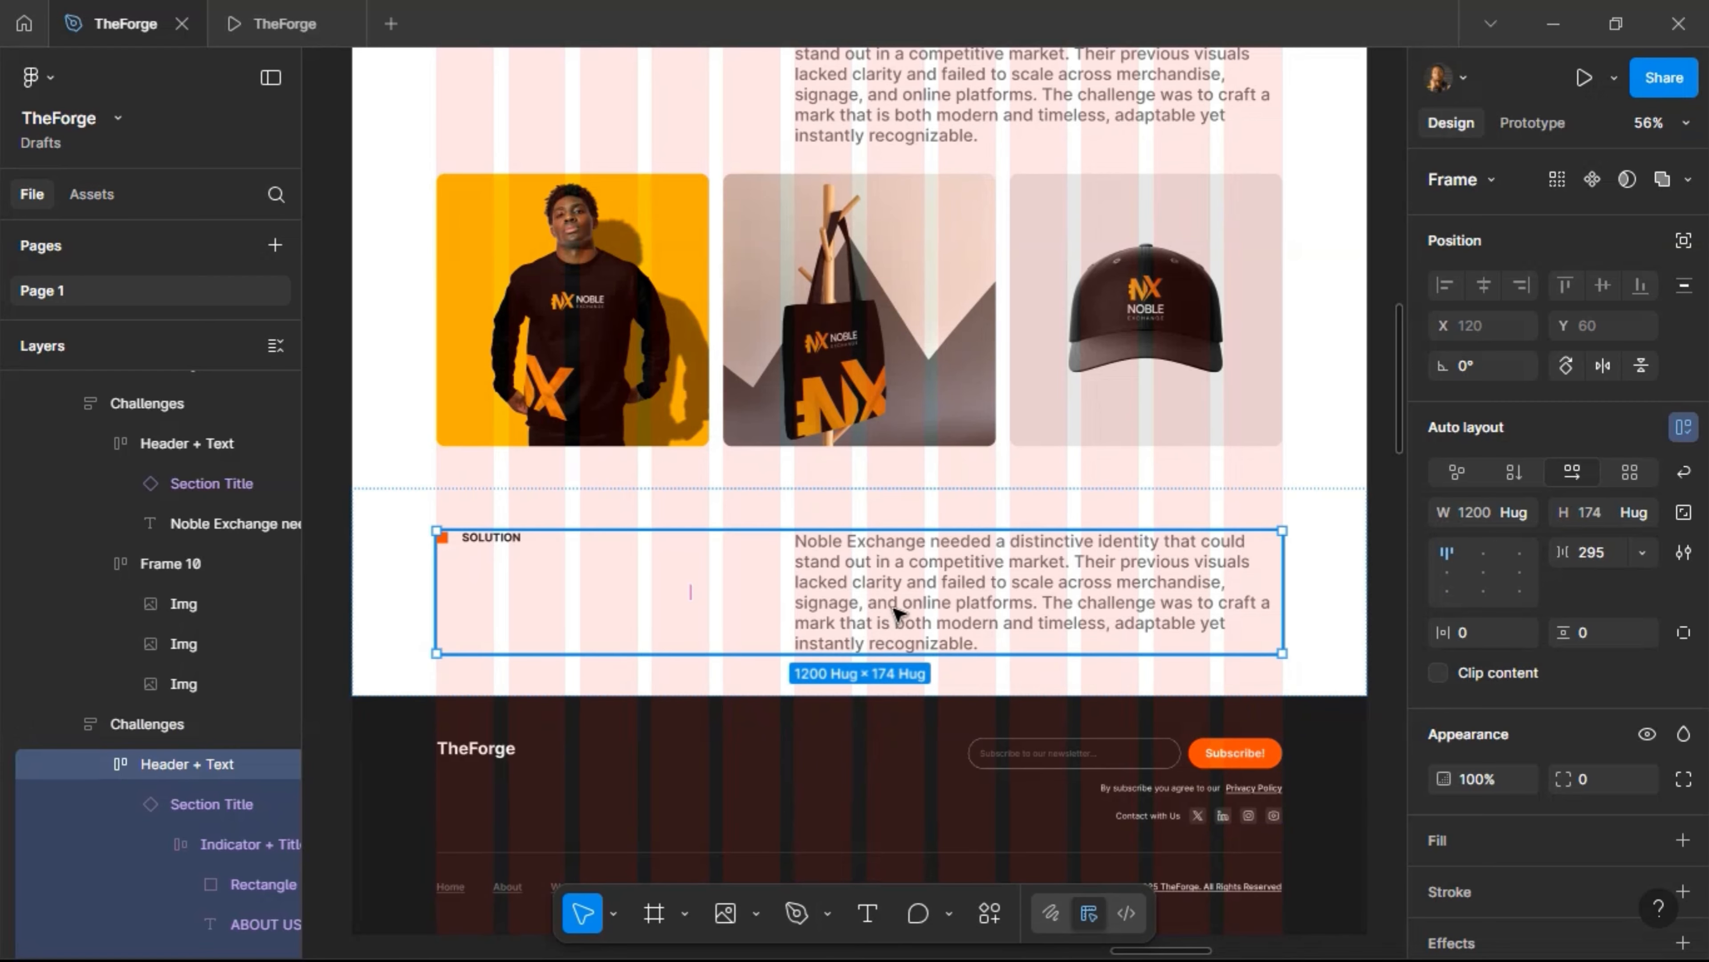
# Back in the design file, replace the Solution section's body text with the copied paragraph, without its trailing blank line
pyautogui.doubleClick(894, 611)
pyautogui.doubleClick(896, 609)
pyautogui.click(898, 606)
pyautogui.hotkey('ctrl', 'a')
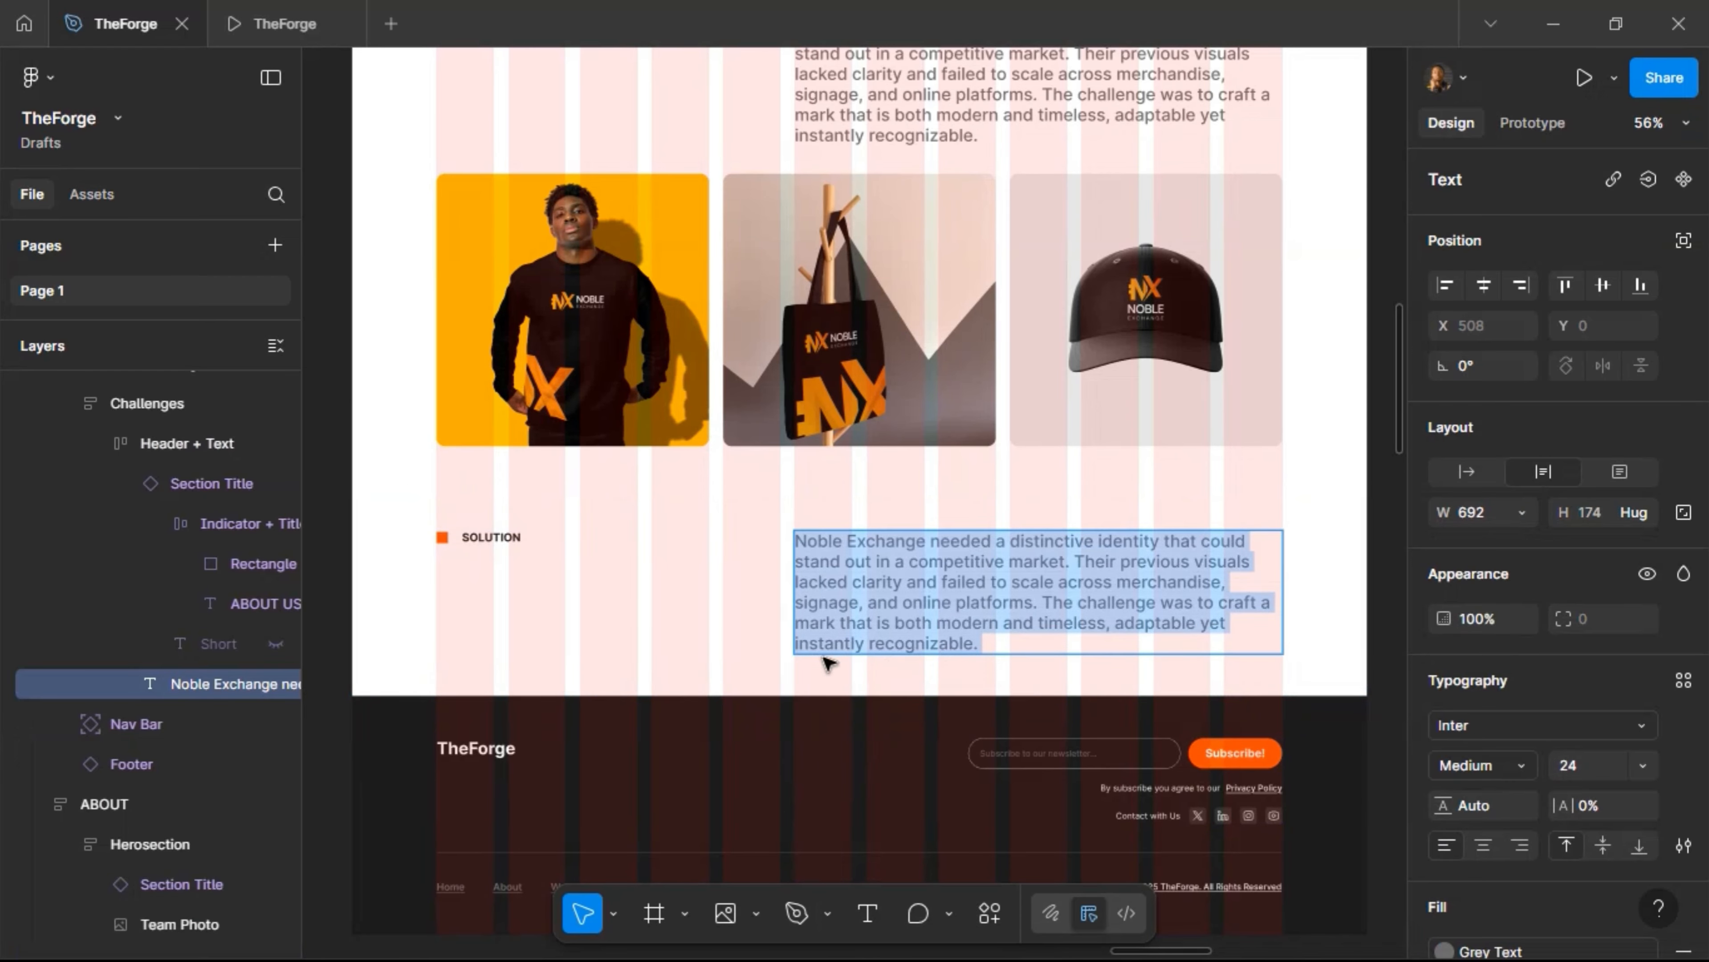
pyautogui.hotkey('ctrl', 'v')
pyautogui.press('BackSpace')
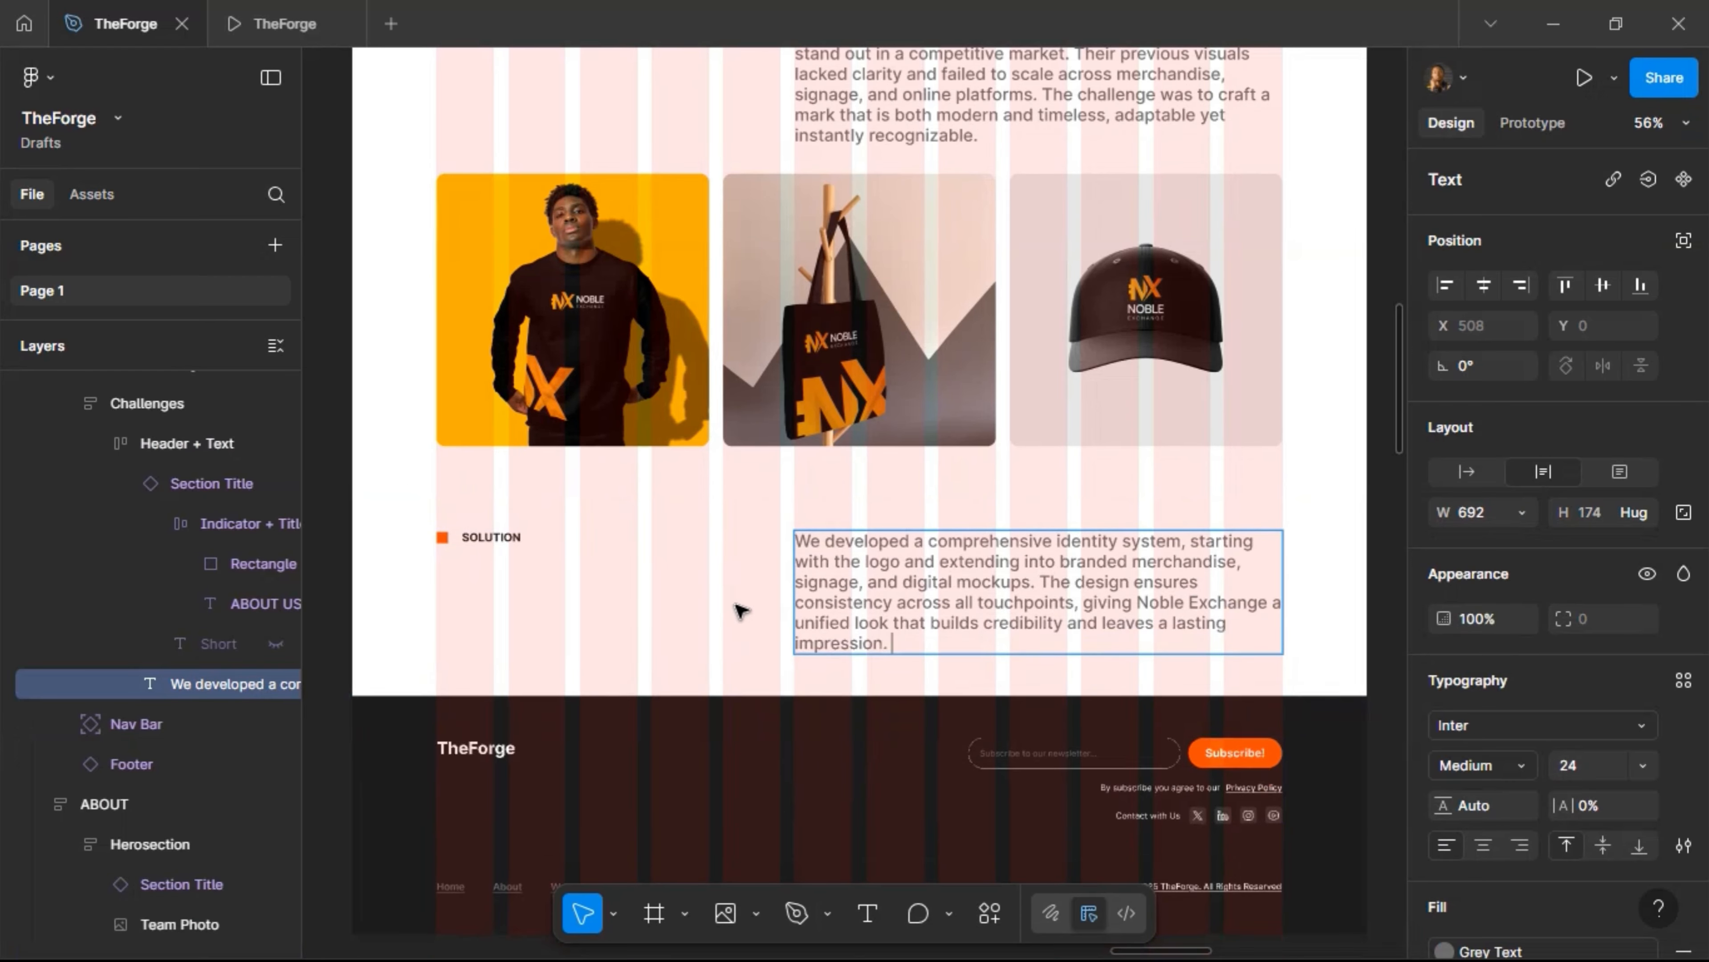
pyautogui.click(731, 597)
# Copy the homepage's Recent Works section, duplicate the project page's Solution section and replace the duplicate with the copied section
pyautogui.scroll(-1, 742, 510)
pyautogui.scroll(-2, 749, 516)
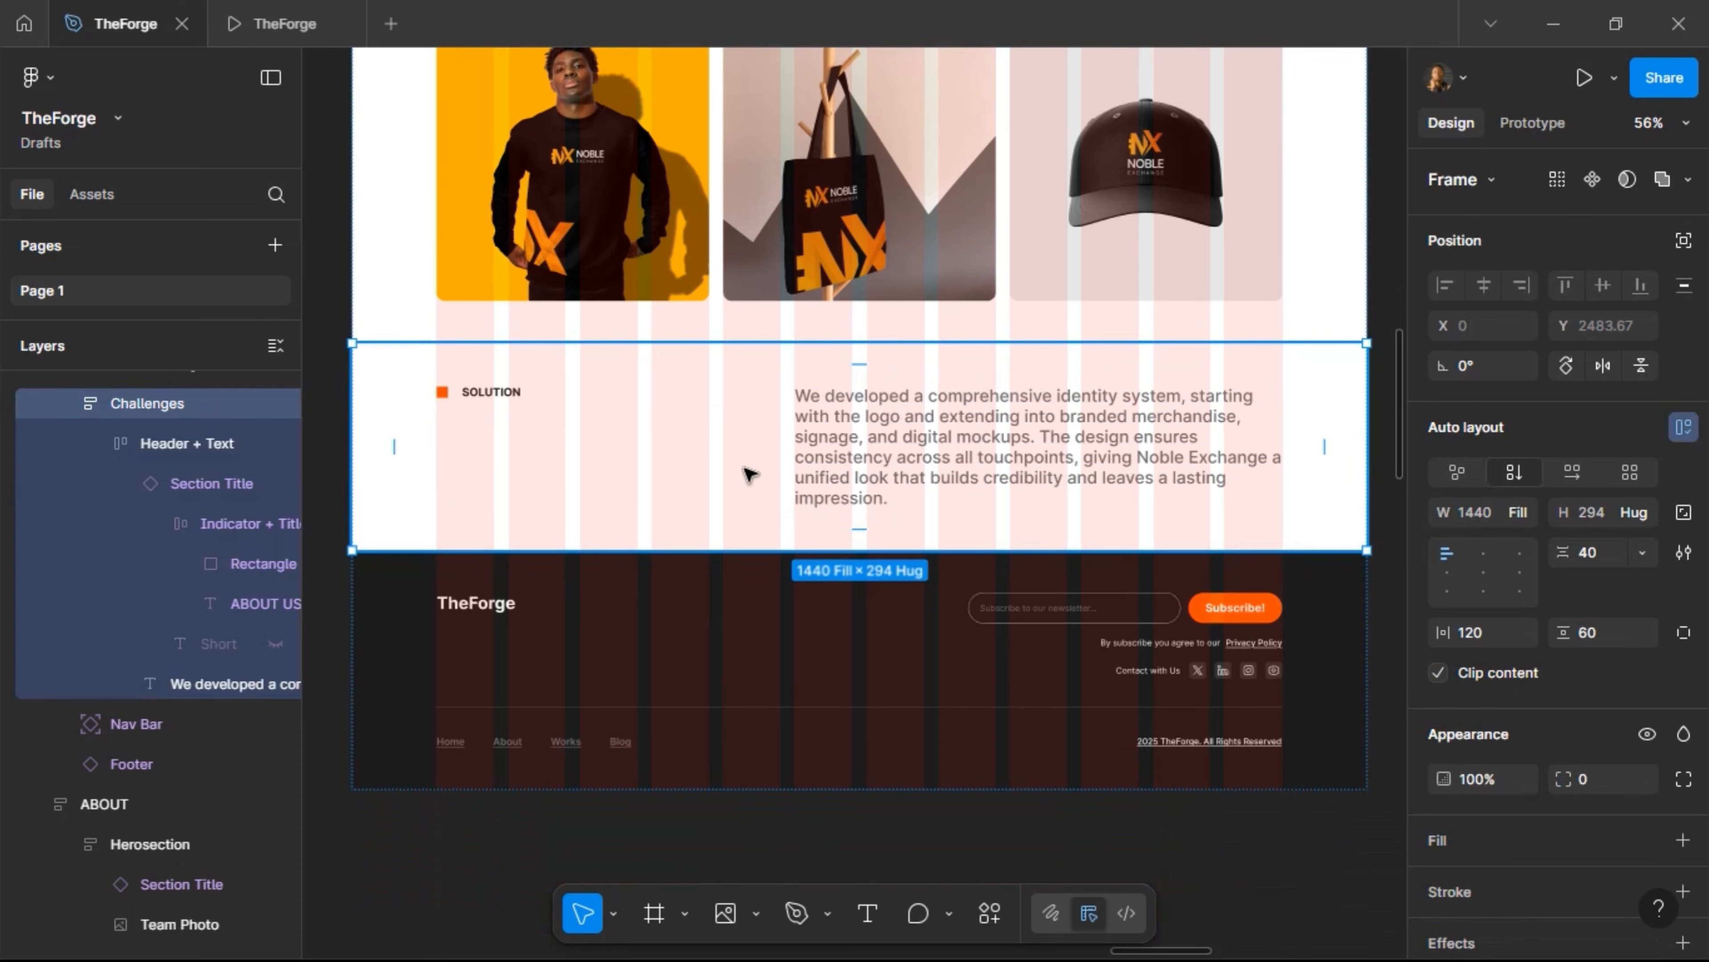
pyautogui.scroll(-6, 774, 391)
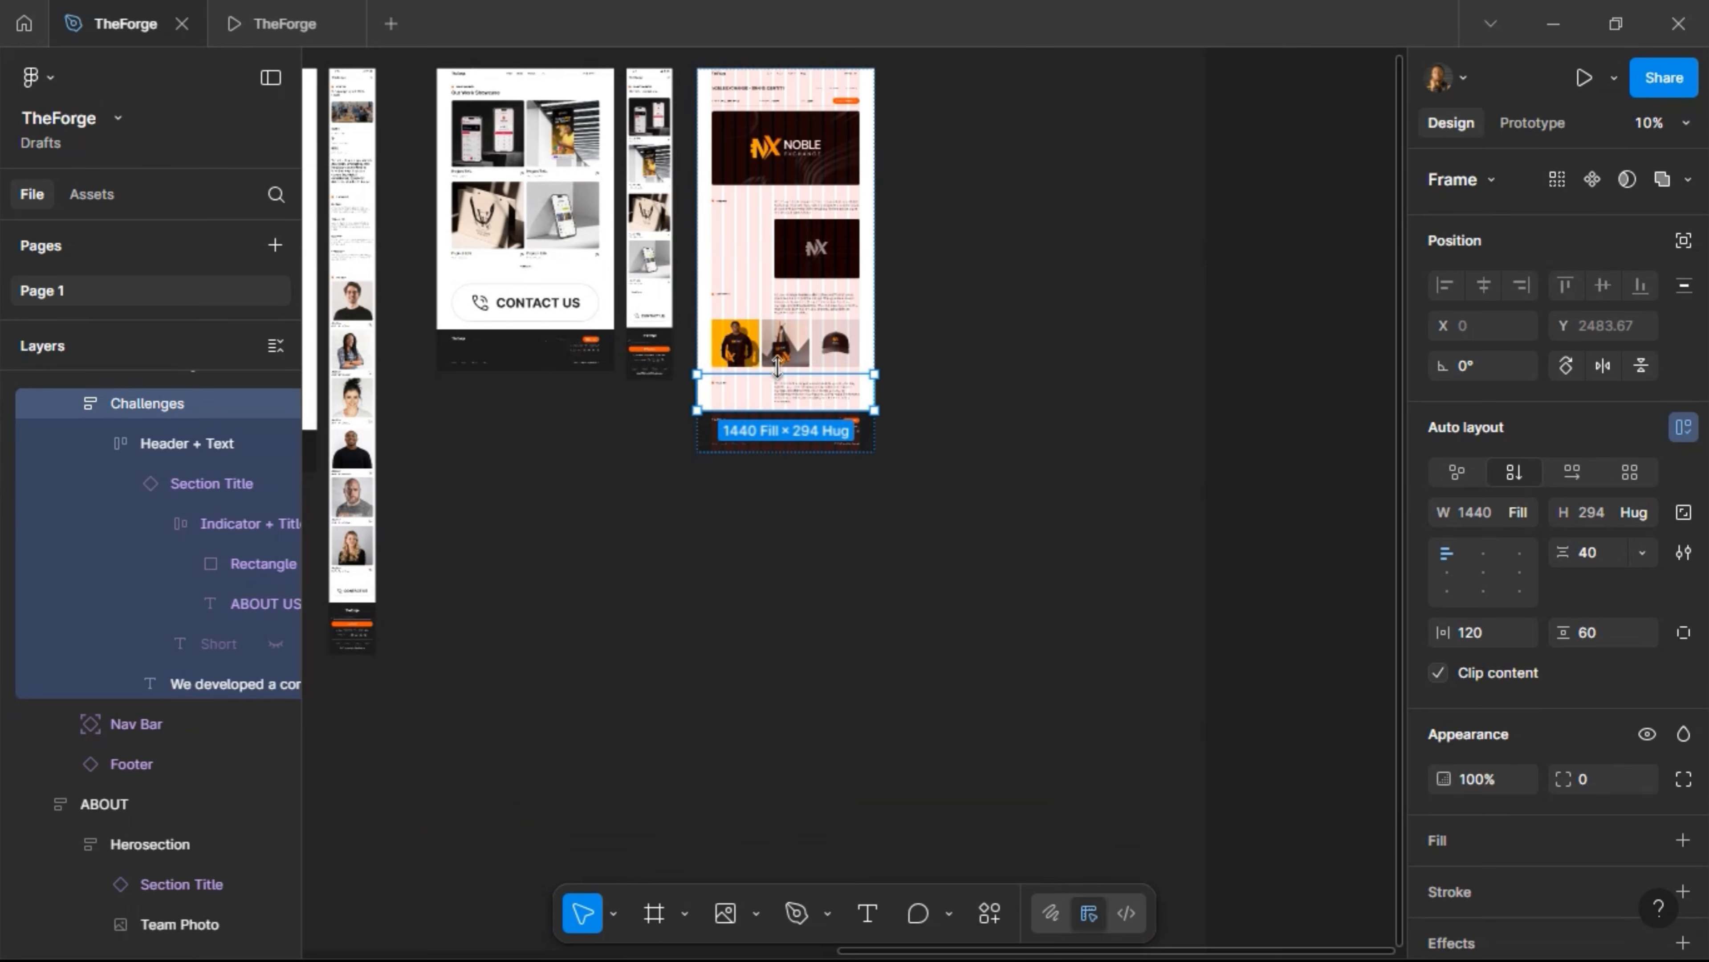
pyautogui.scroll(3, 768, 381)
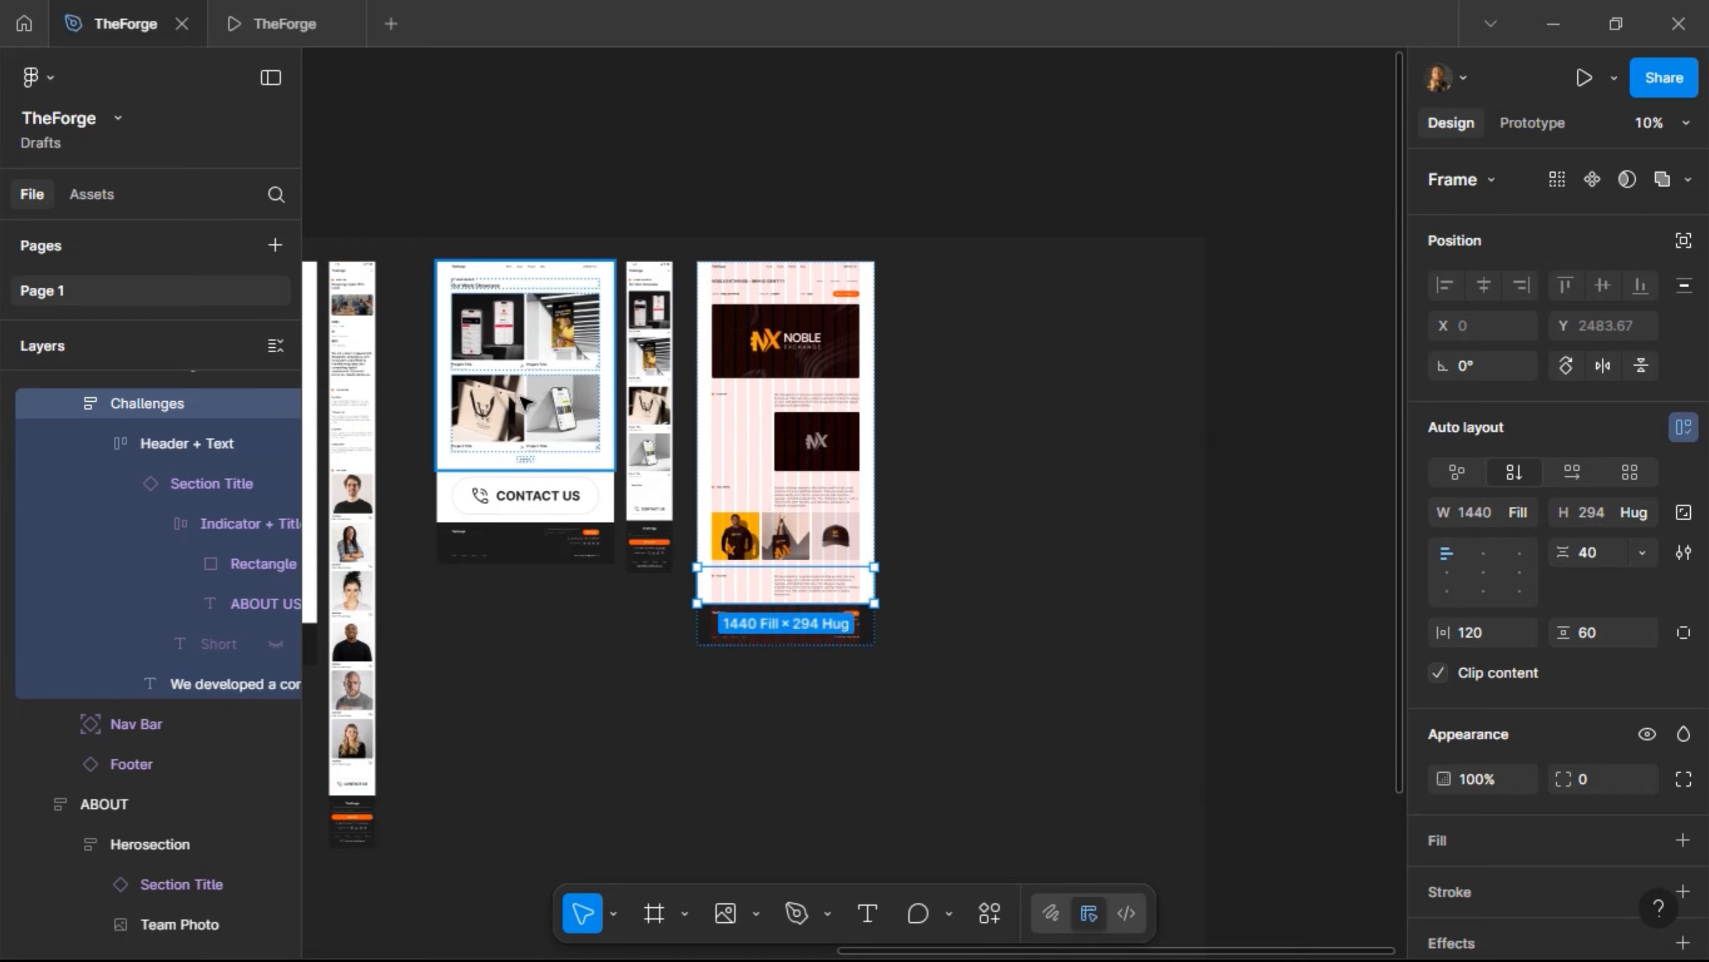
pyautogui.hscroll(-10, 546, 437)
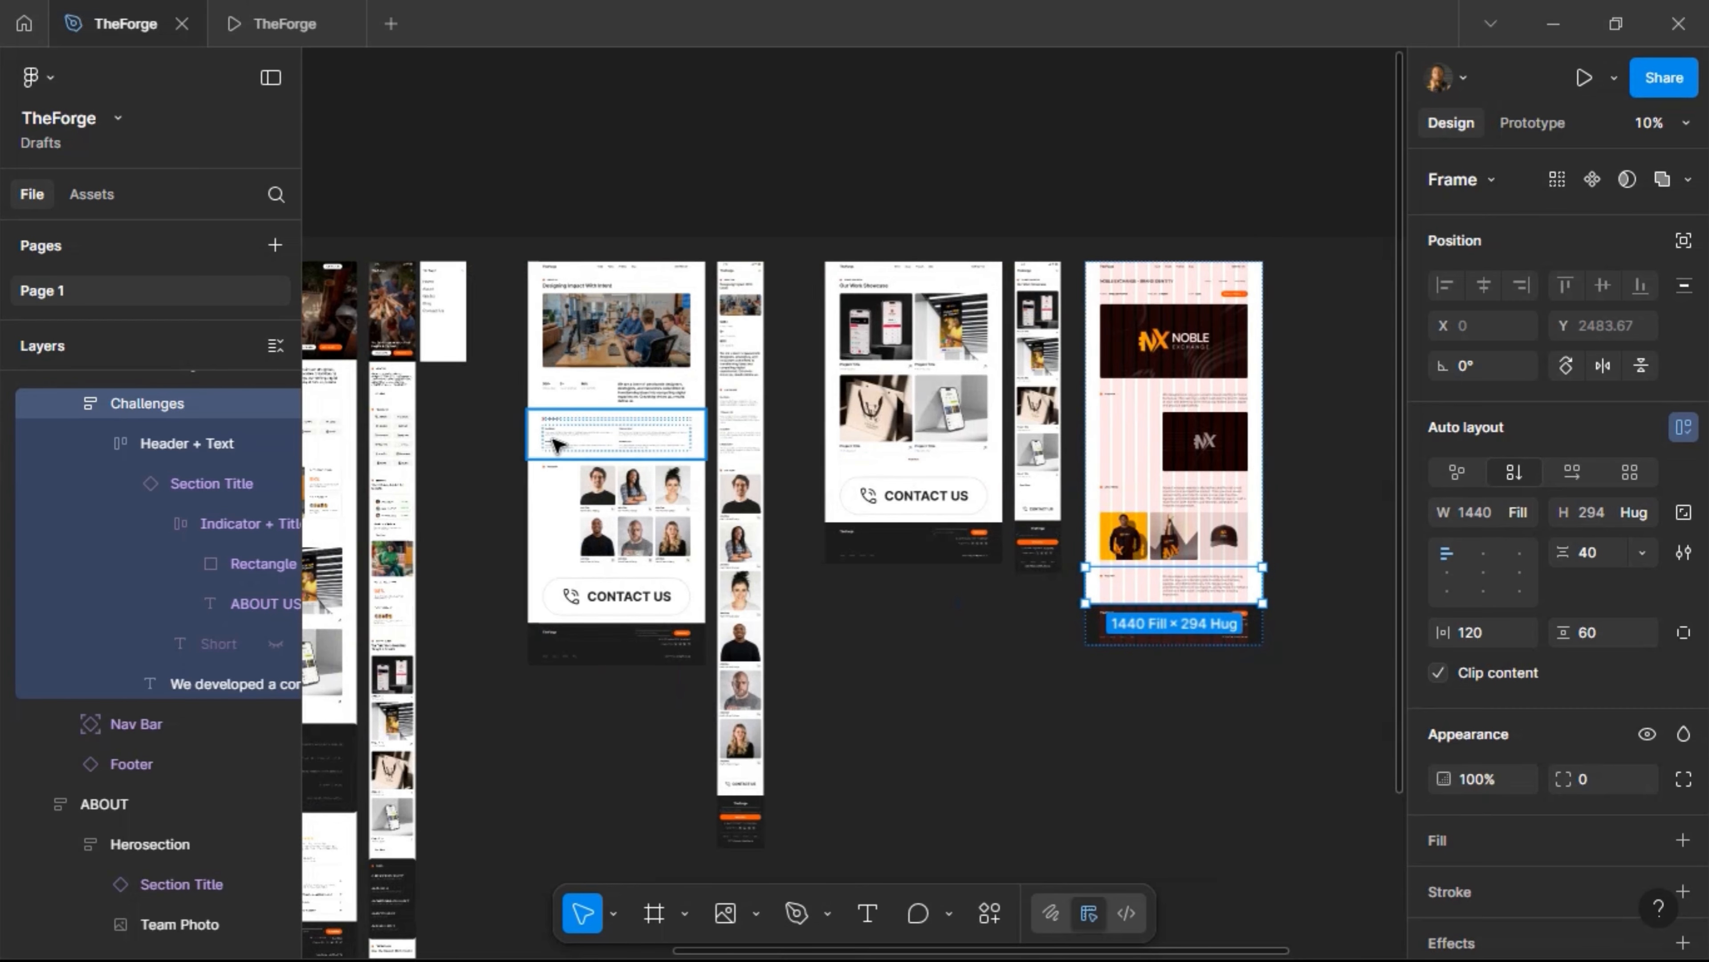
pyautogui.click(633, 619)
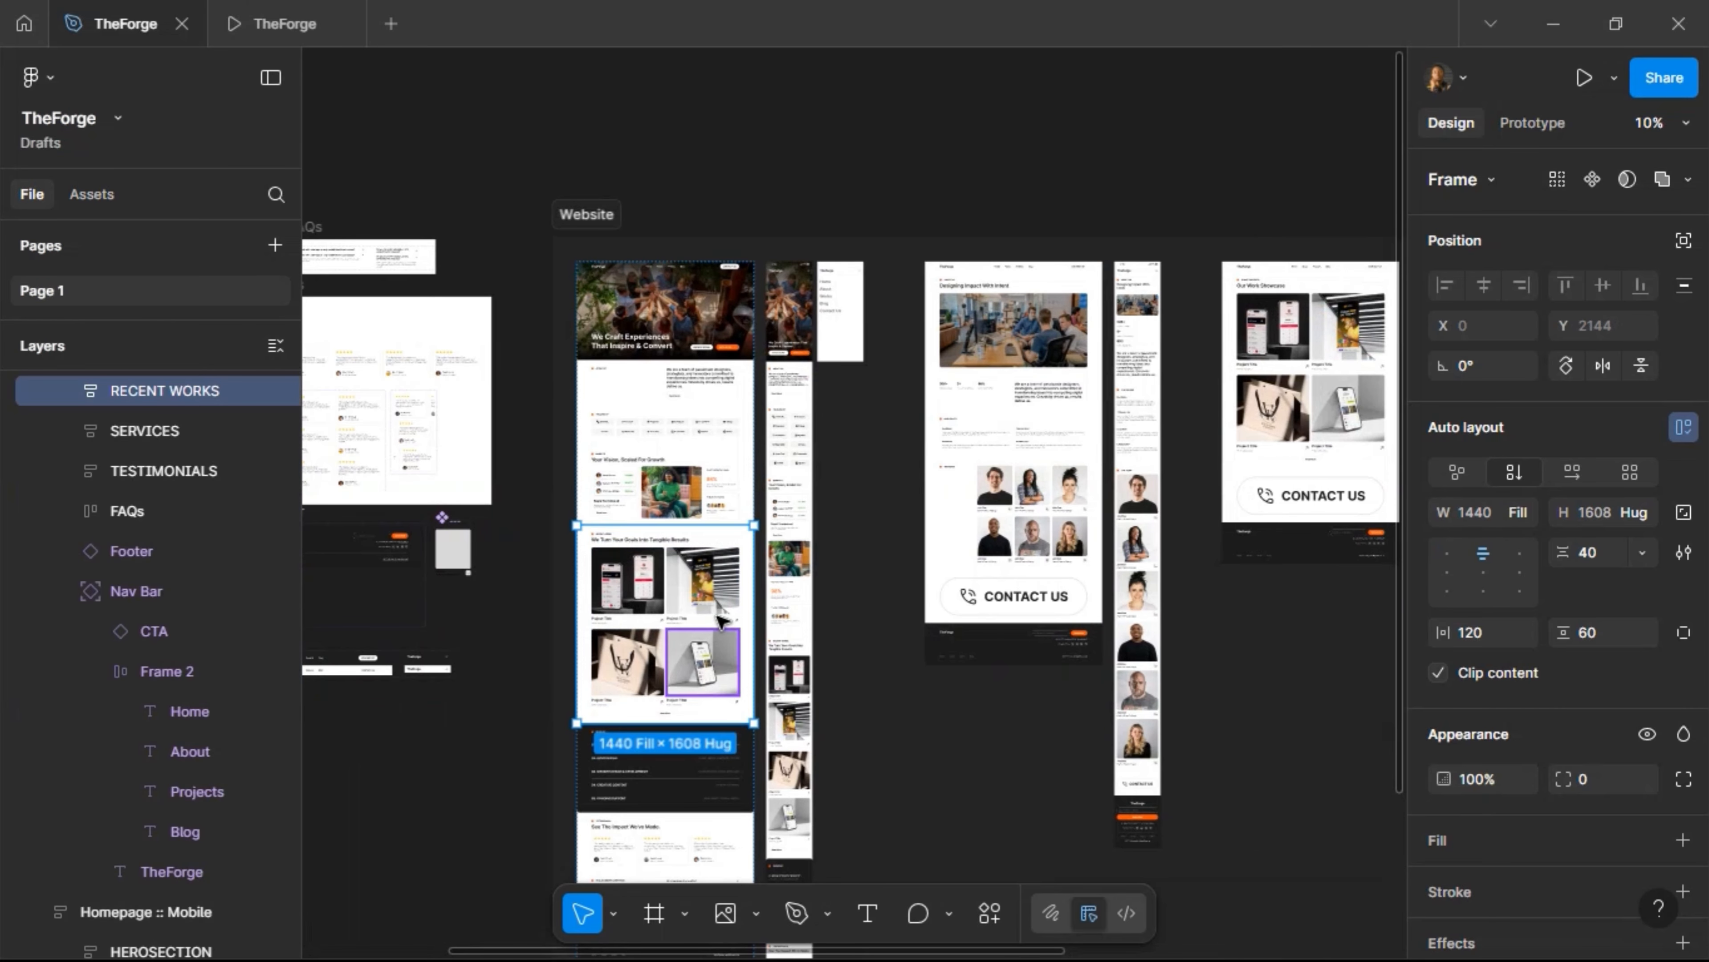
pyautogui.hscroll(10, 761, 599)
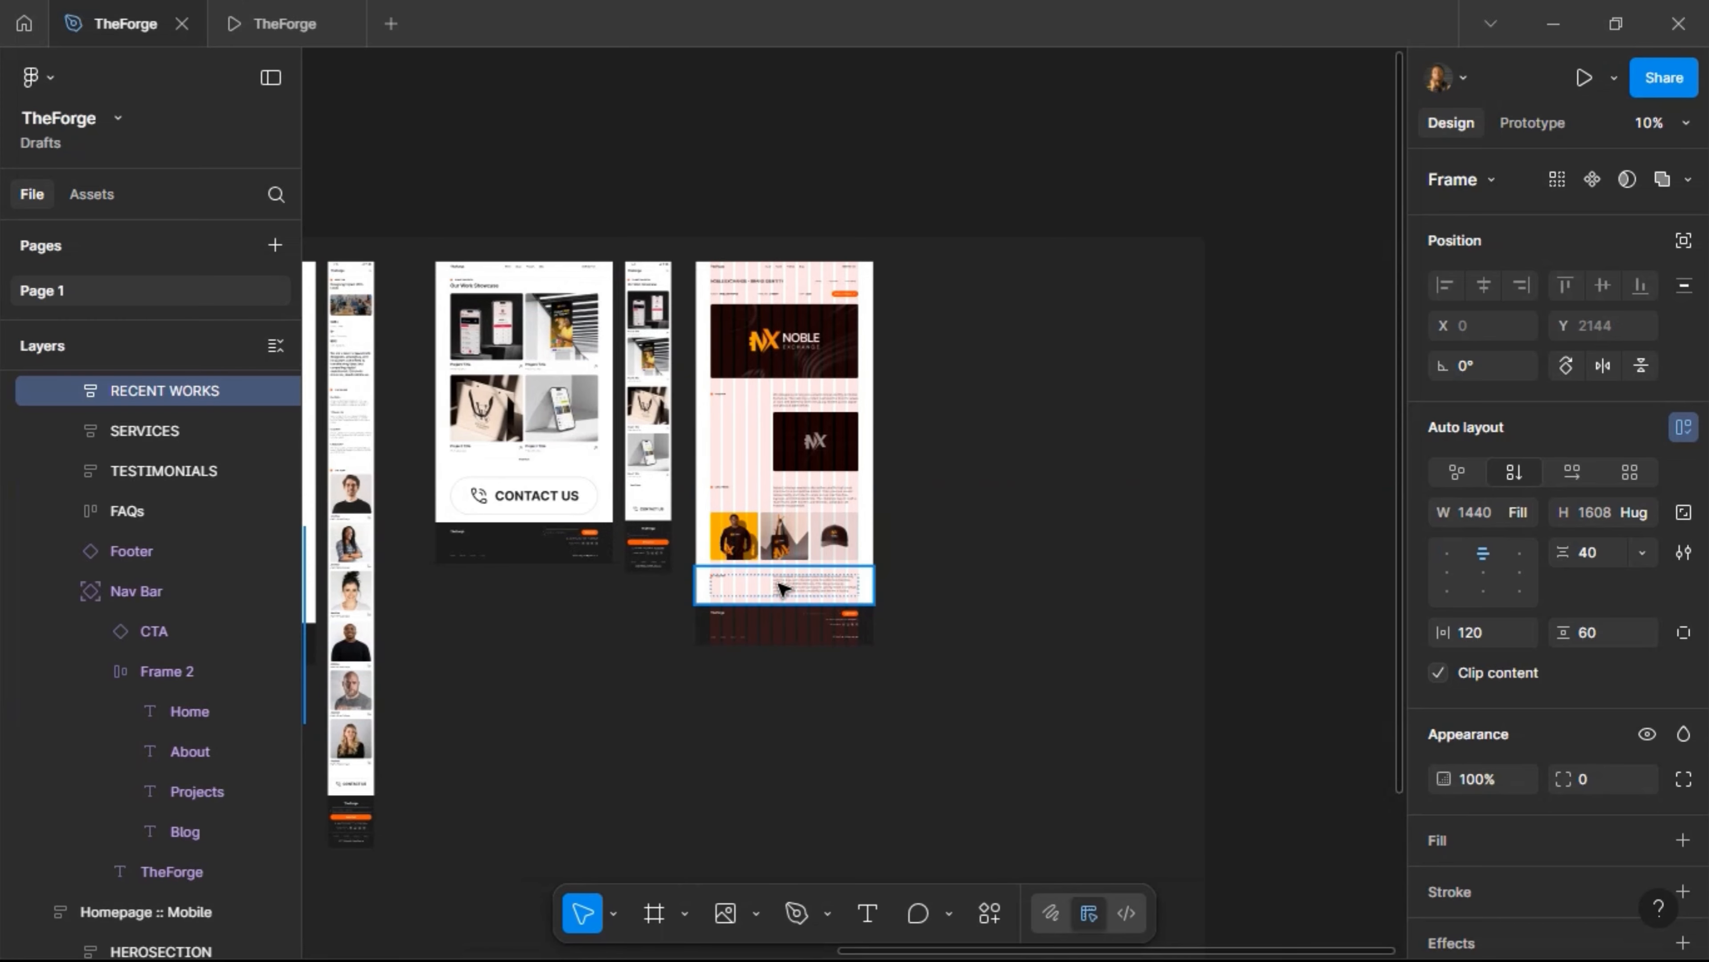
pyautogui.scroll(5, 782, 585)
pyautogui.scroll(1, 781, 585)
pyautogui.click(680, 610)
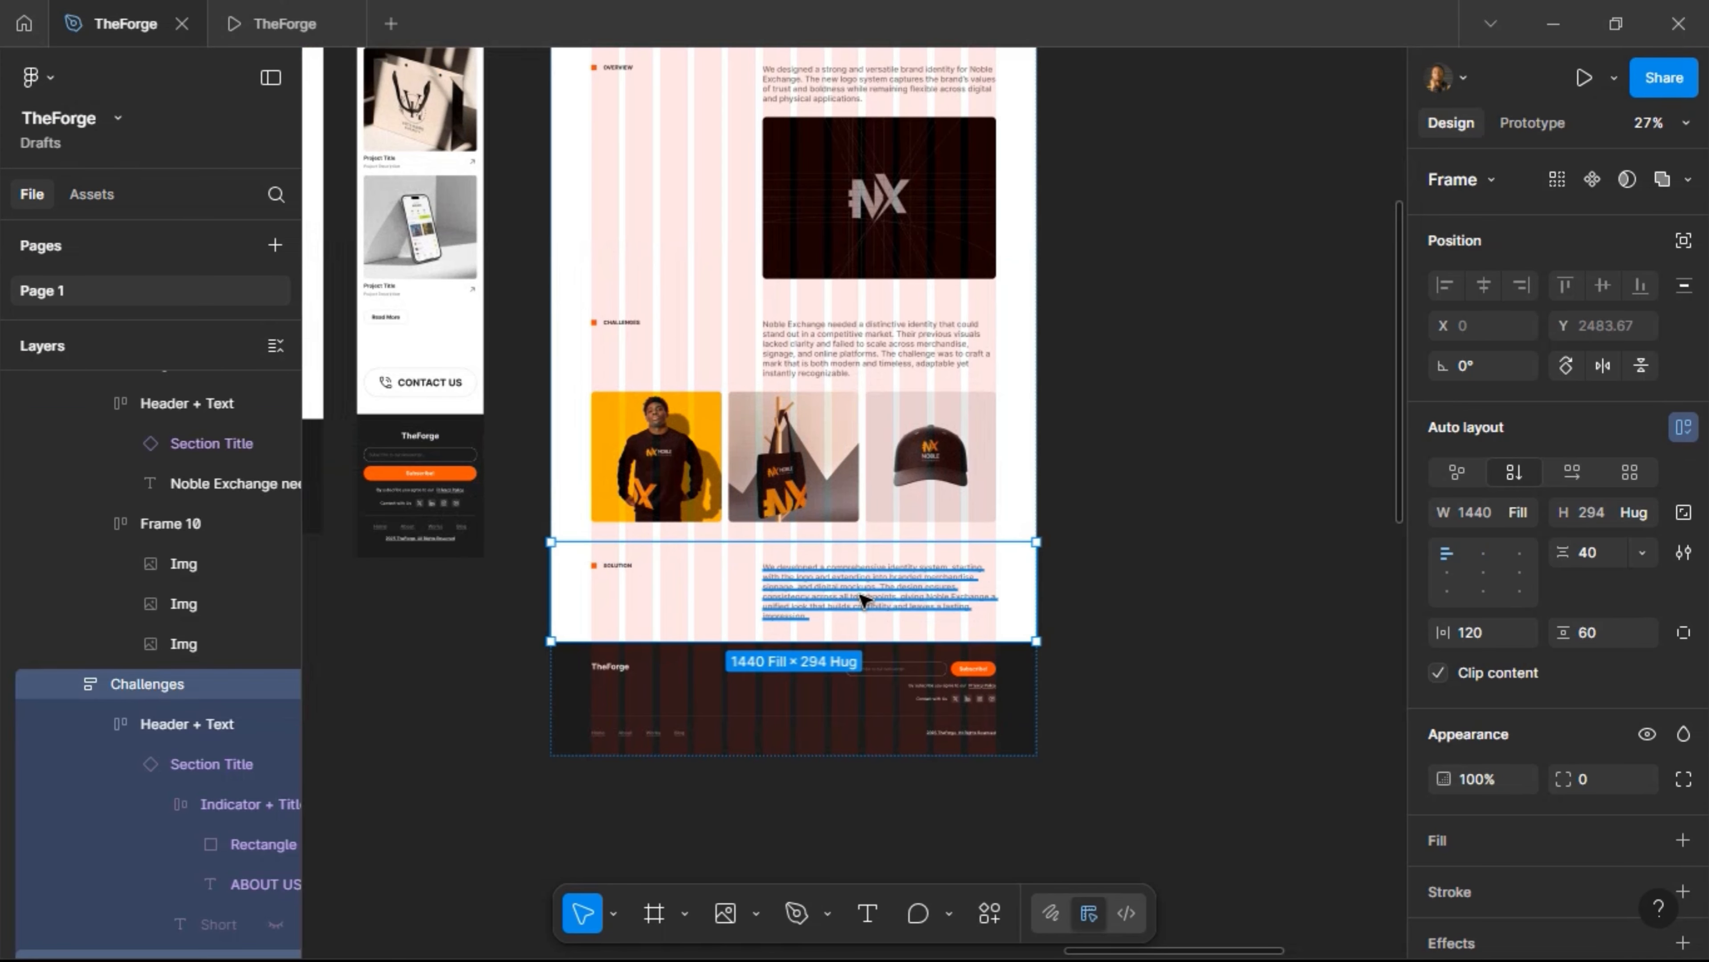
pyautogui.hotkey('ctrl', 'd')
pyautogui.hotkey('ctrl', 'shift', 'r')
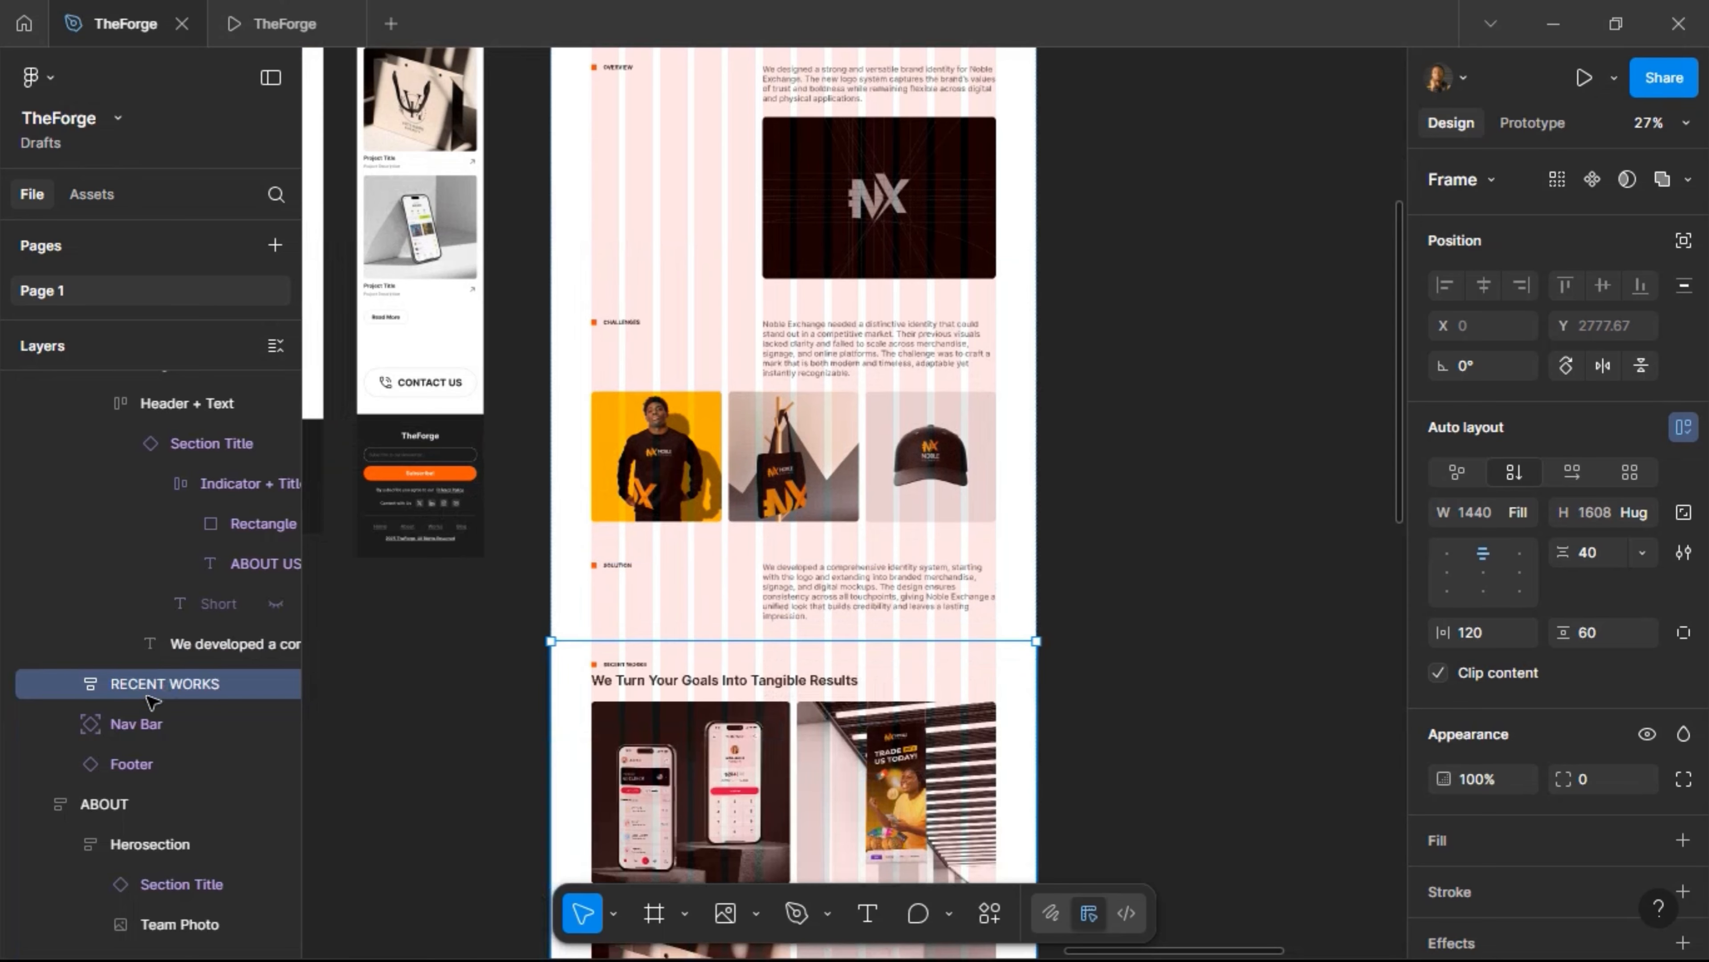
# Rename the pasted Recent Works section layer as "More Work"
pyautogui.doubleClick(156, 682)
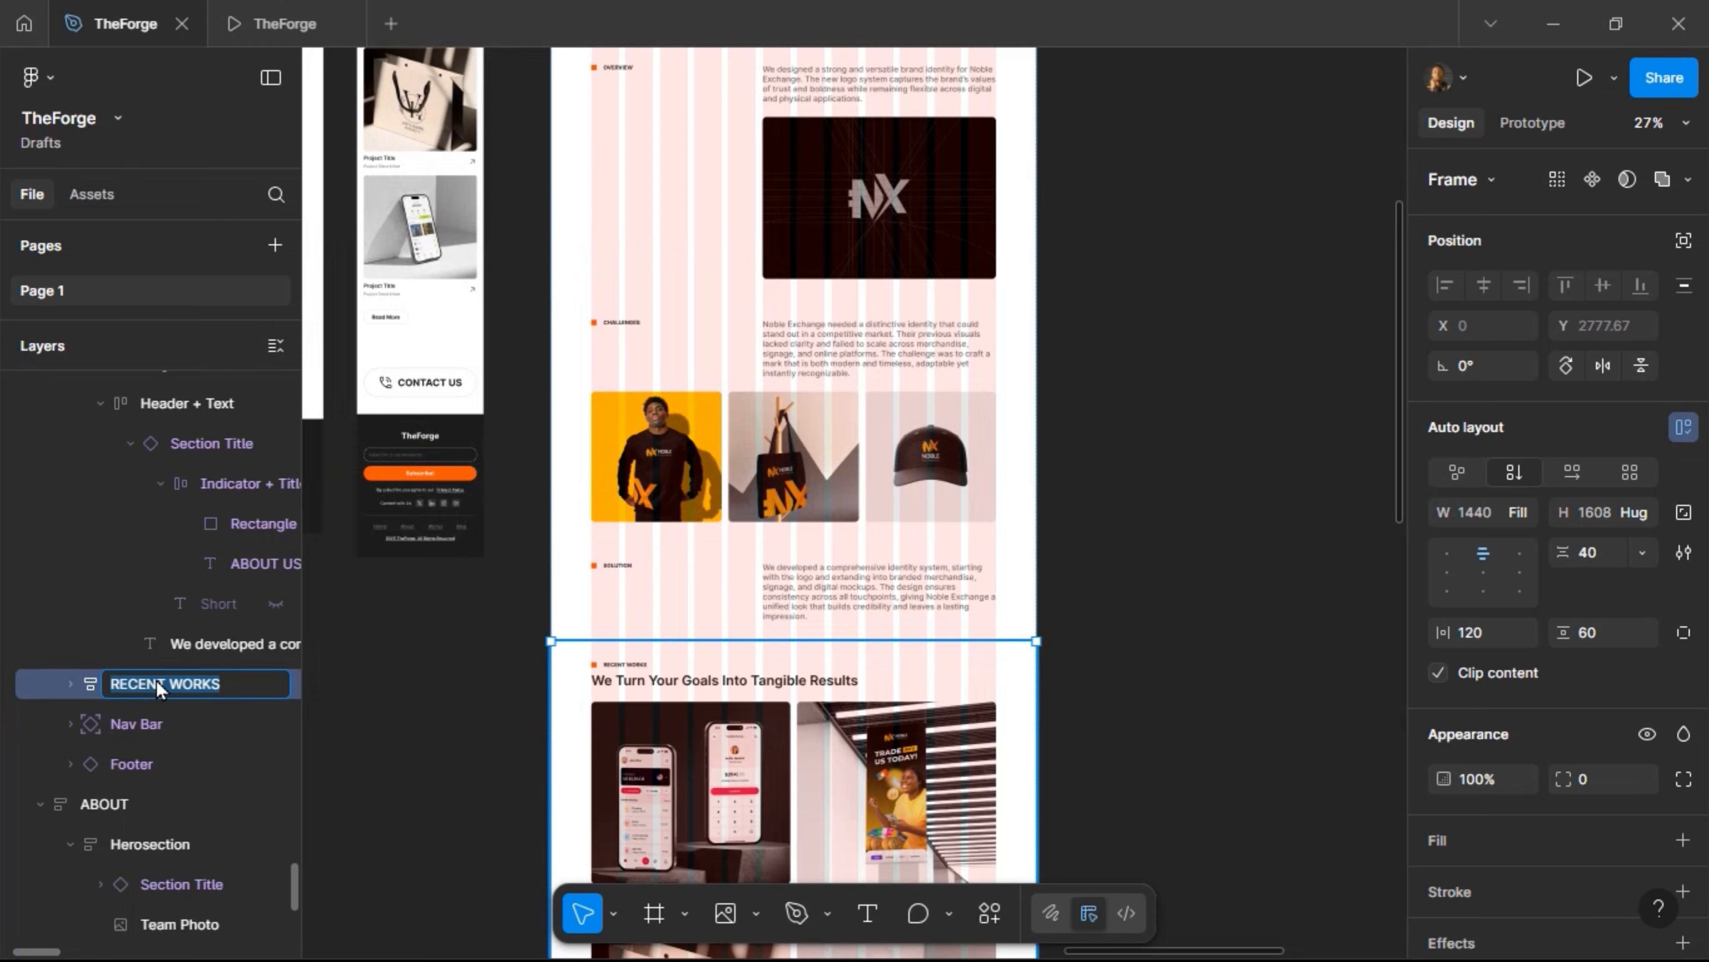
pyautogui.write('mORE')
pyautogui.hotkey('ctrl', 'a')
pyautogui.write('M')
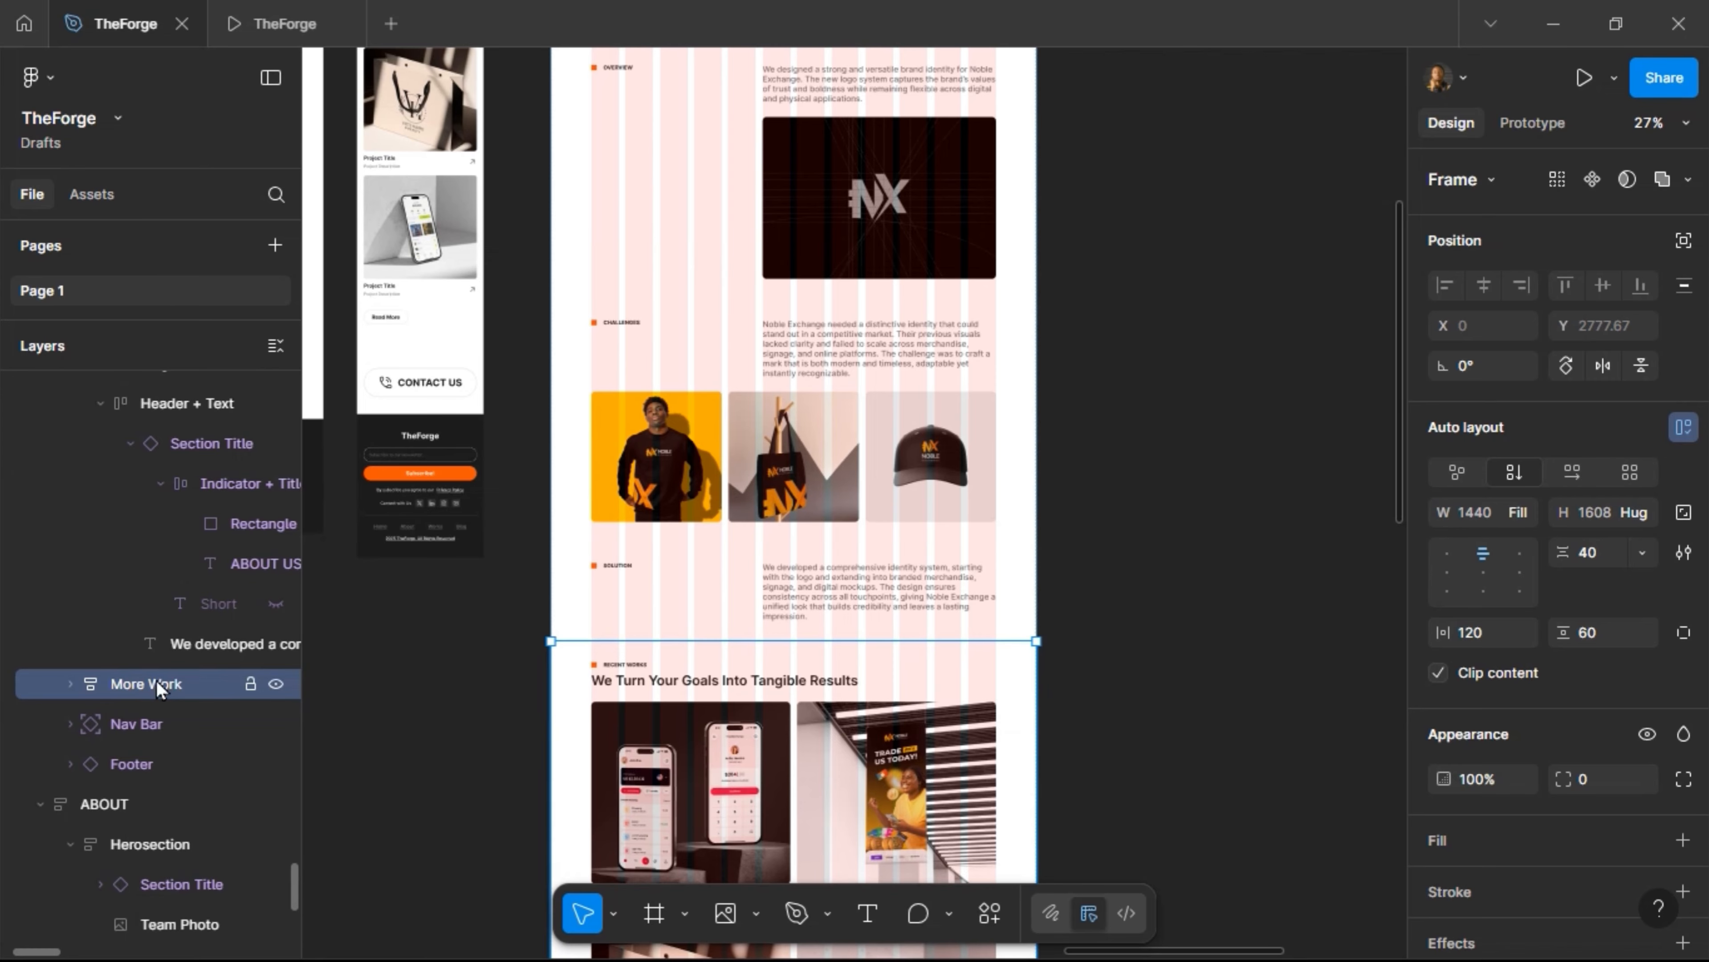
pyautogui.press('Return')
pyautogui.scroll(-5, 815, 311)
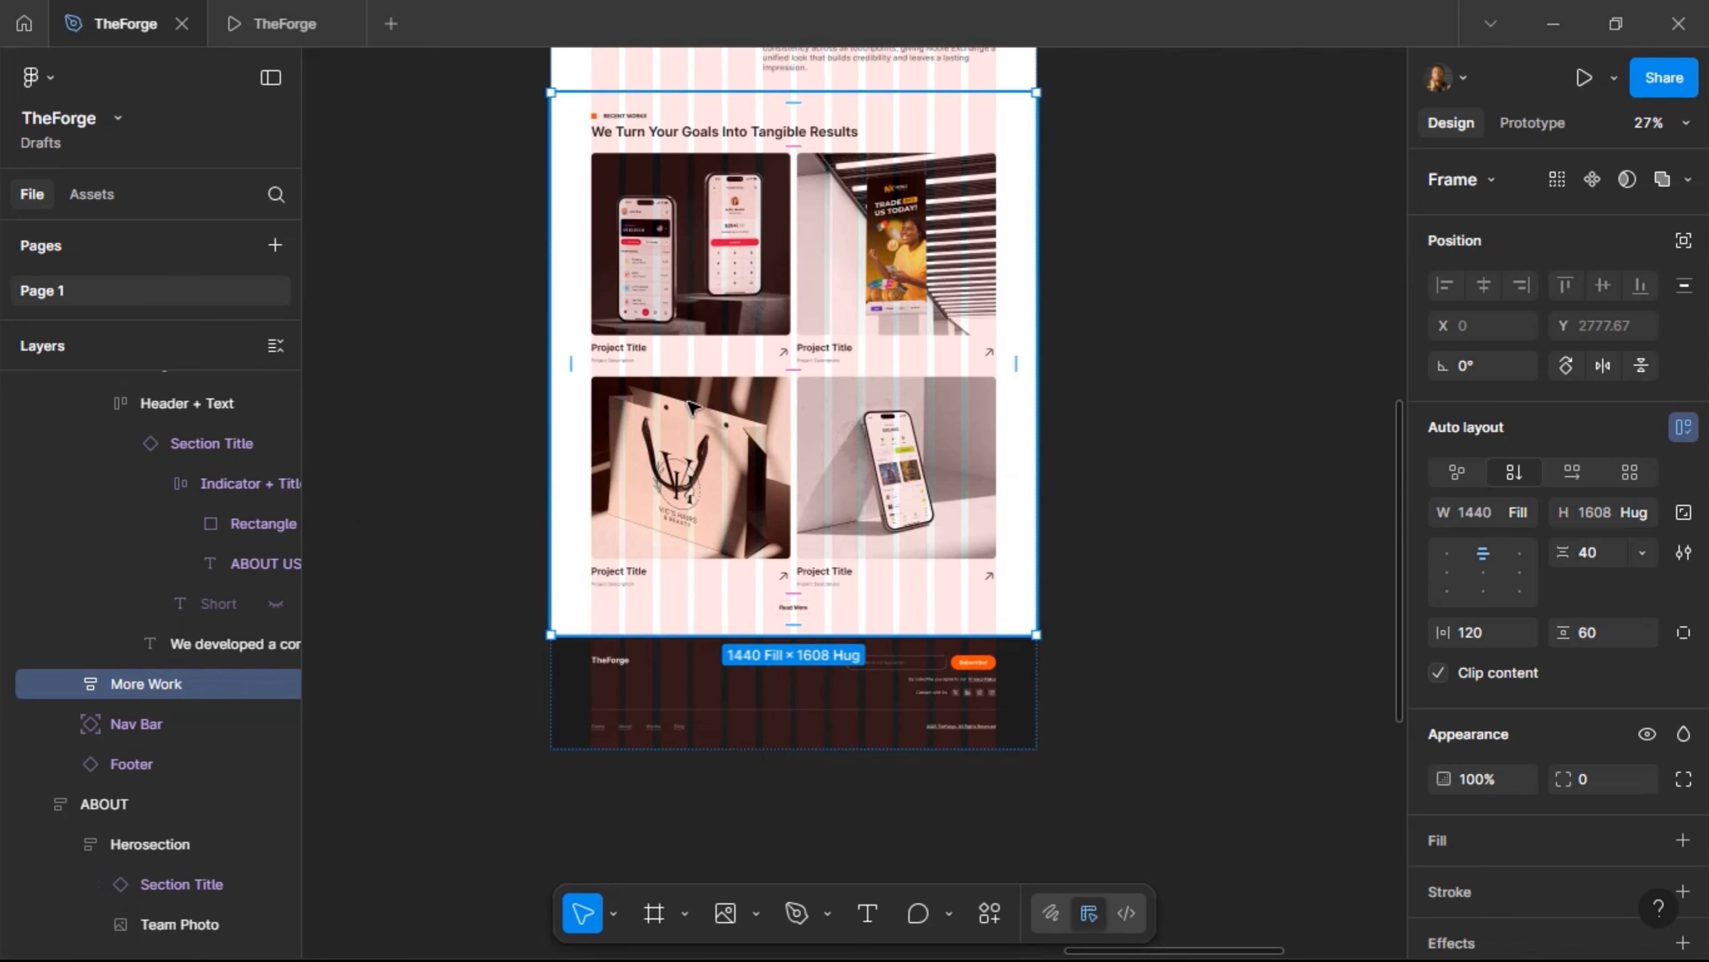
pyautogui.scroll(4, 768, 315)
pyautogui.scroll(3, 771, 397)
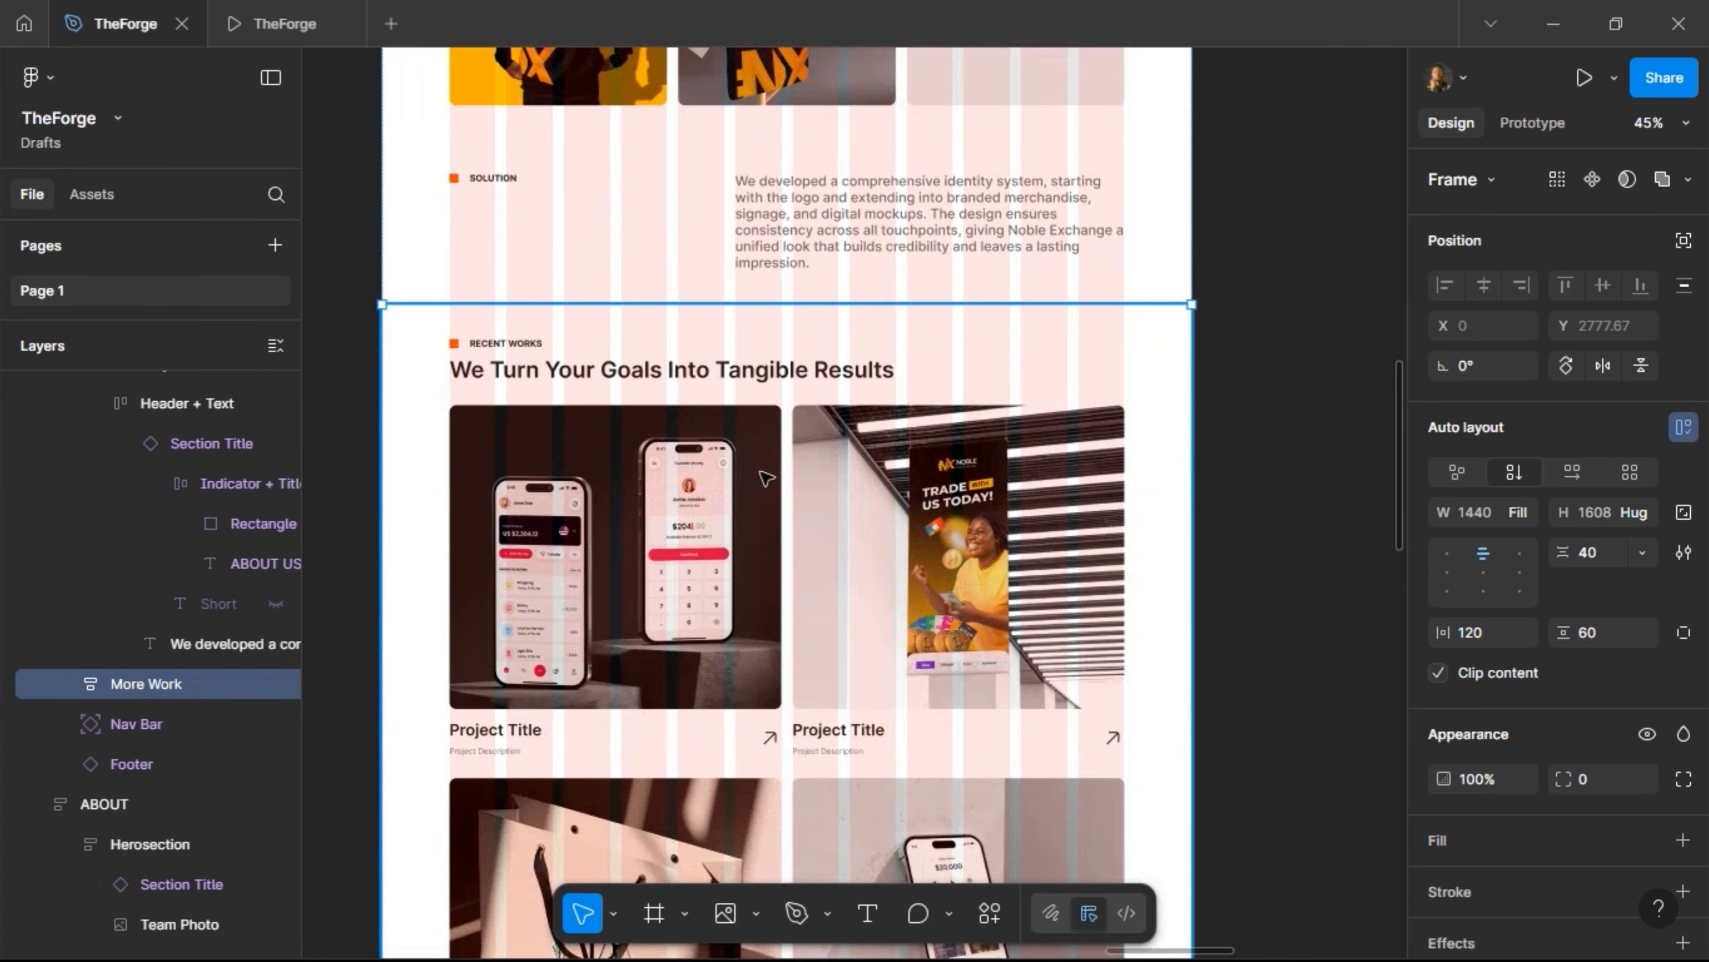
pyautogui.scroll(-5, 763, 477)
pyautogui.scroll(1, 763, 477)
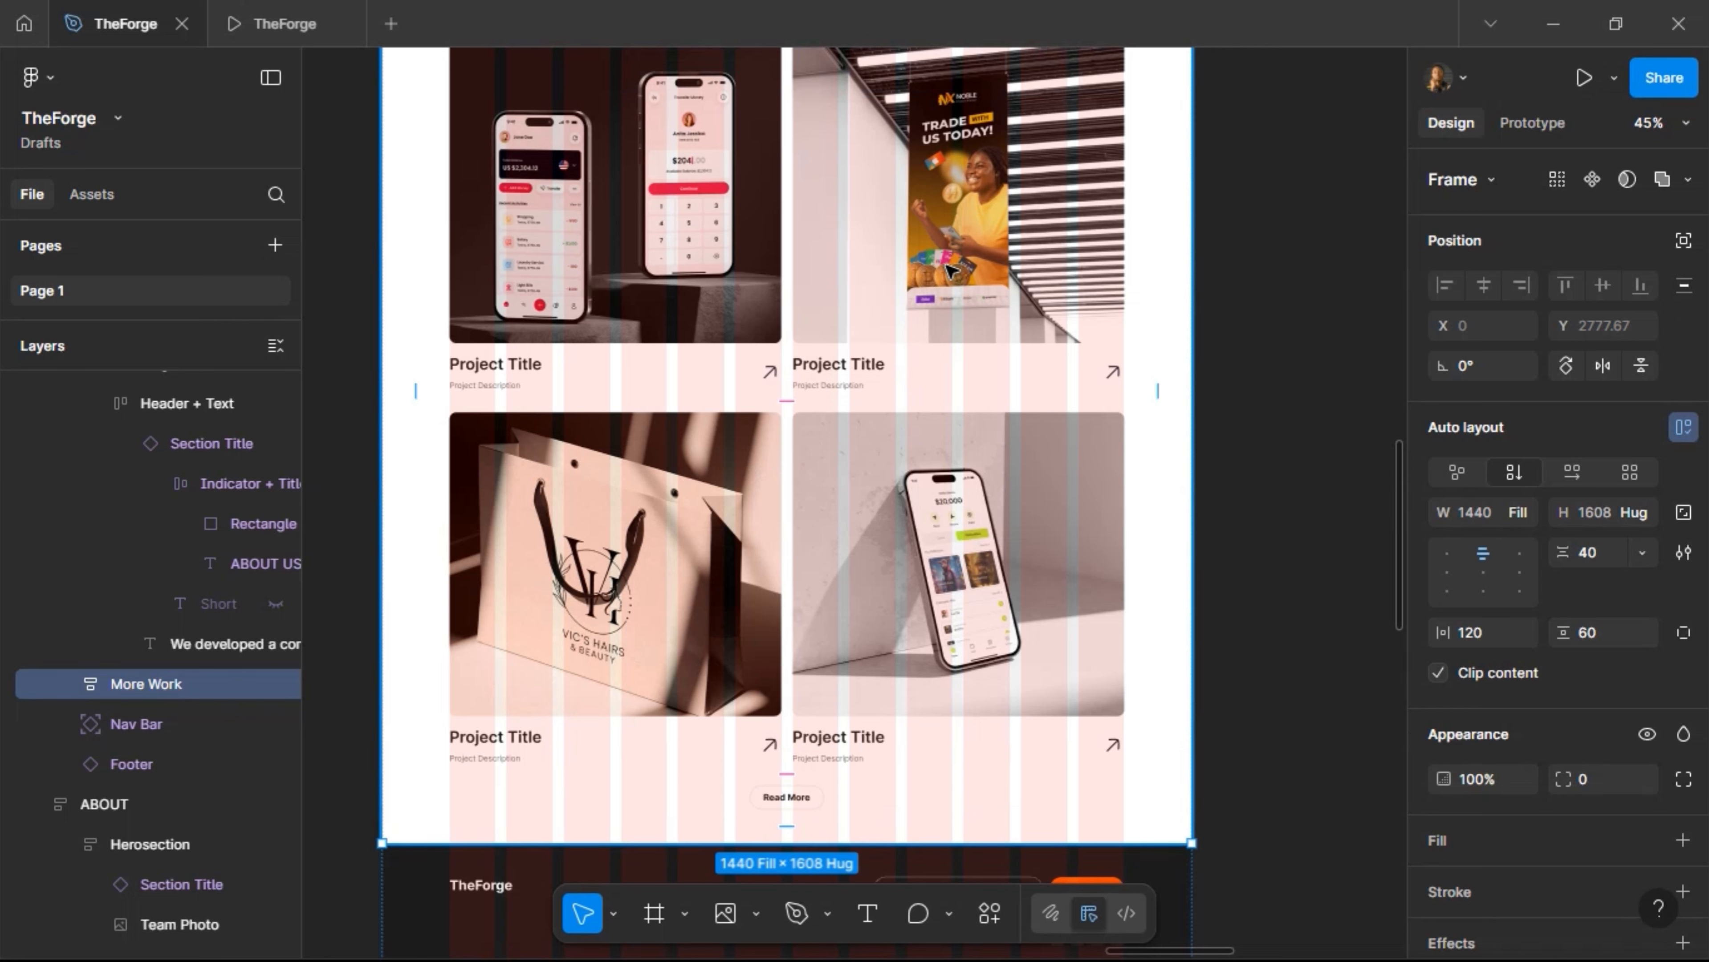
pyautogui.click(914, 310)
pyautogui.scroll(3, 875, 350)
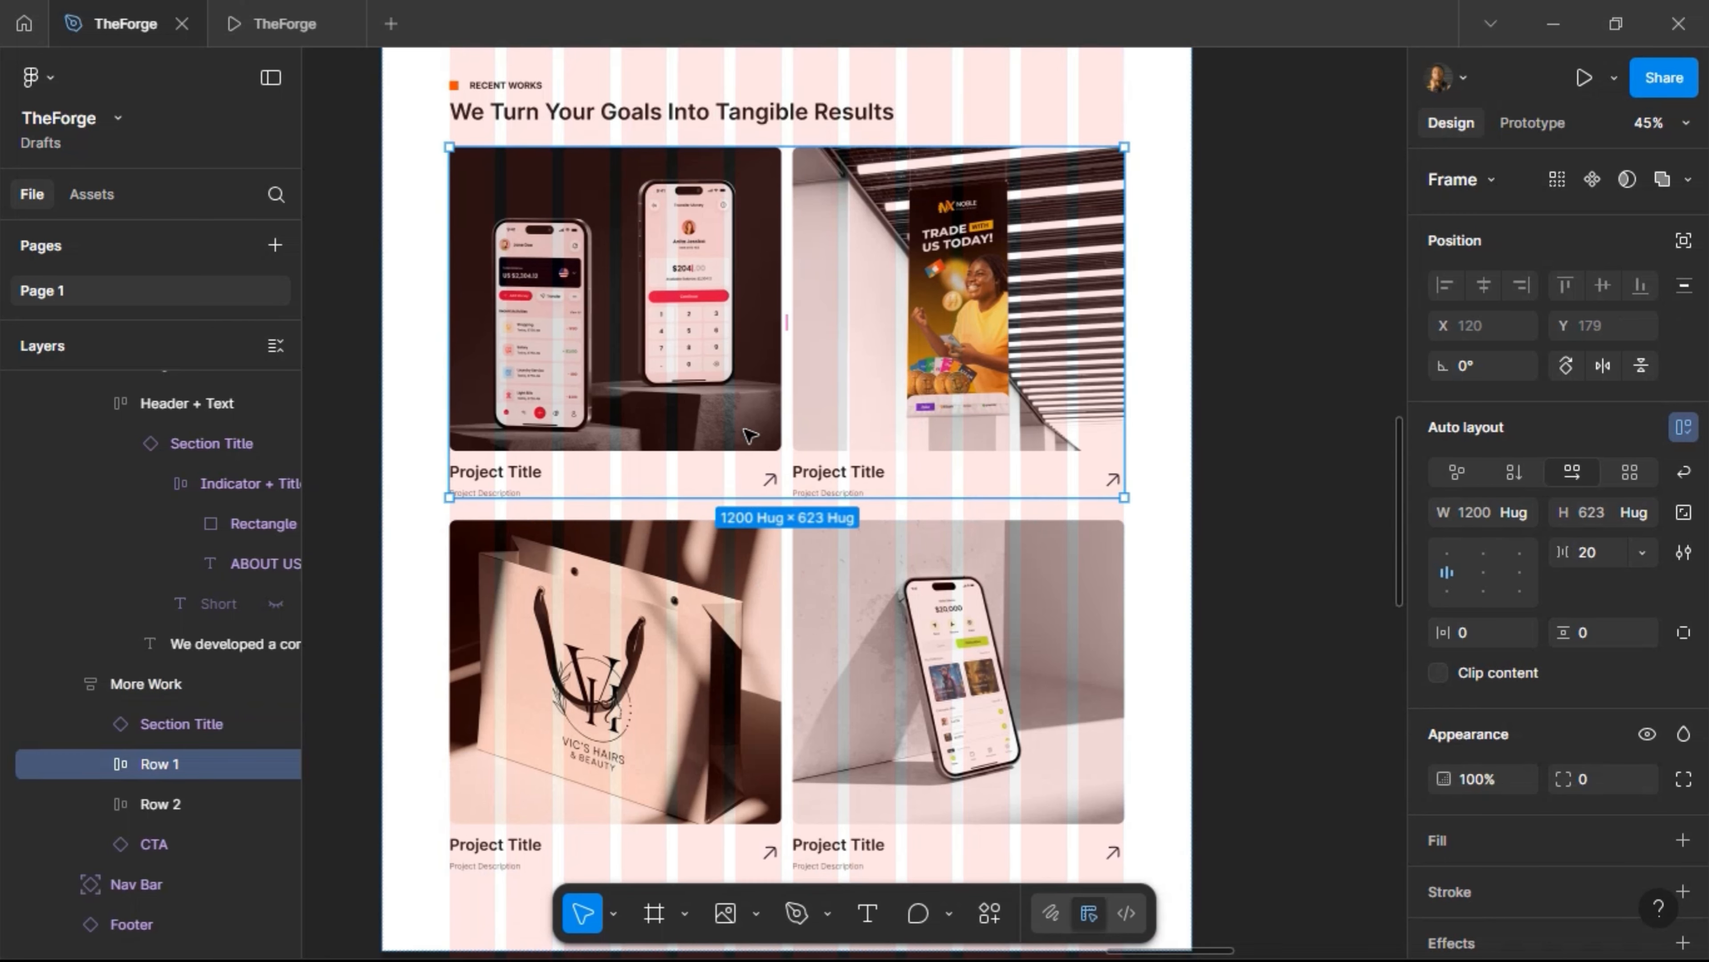
pyautogui.click(833, 386)
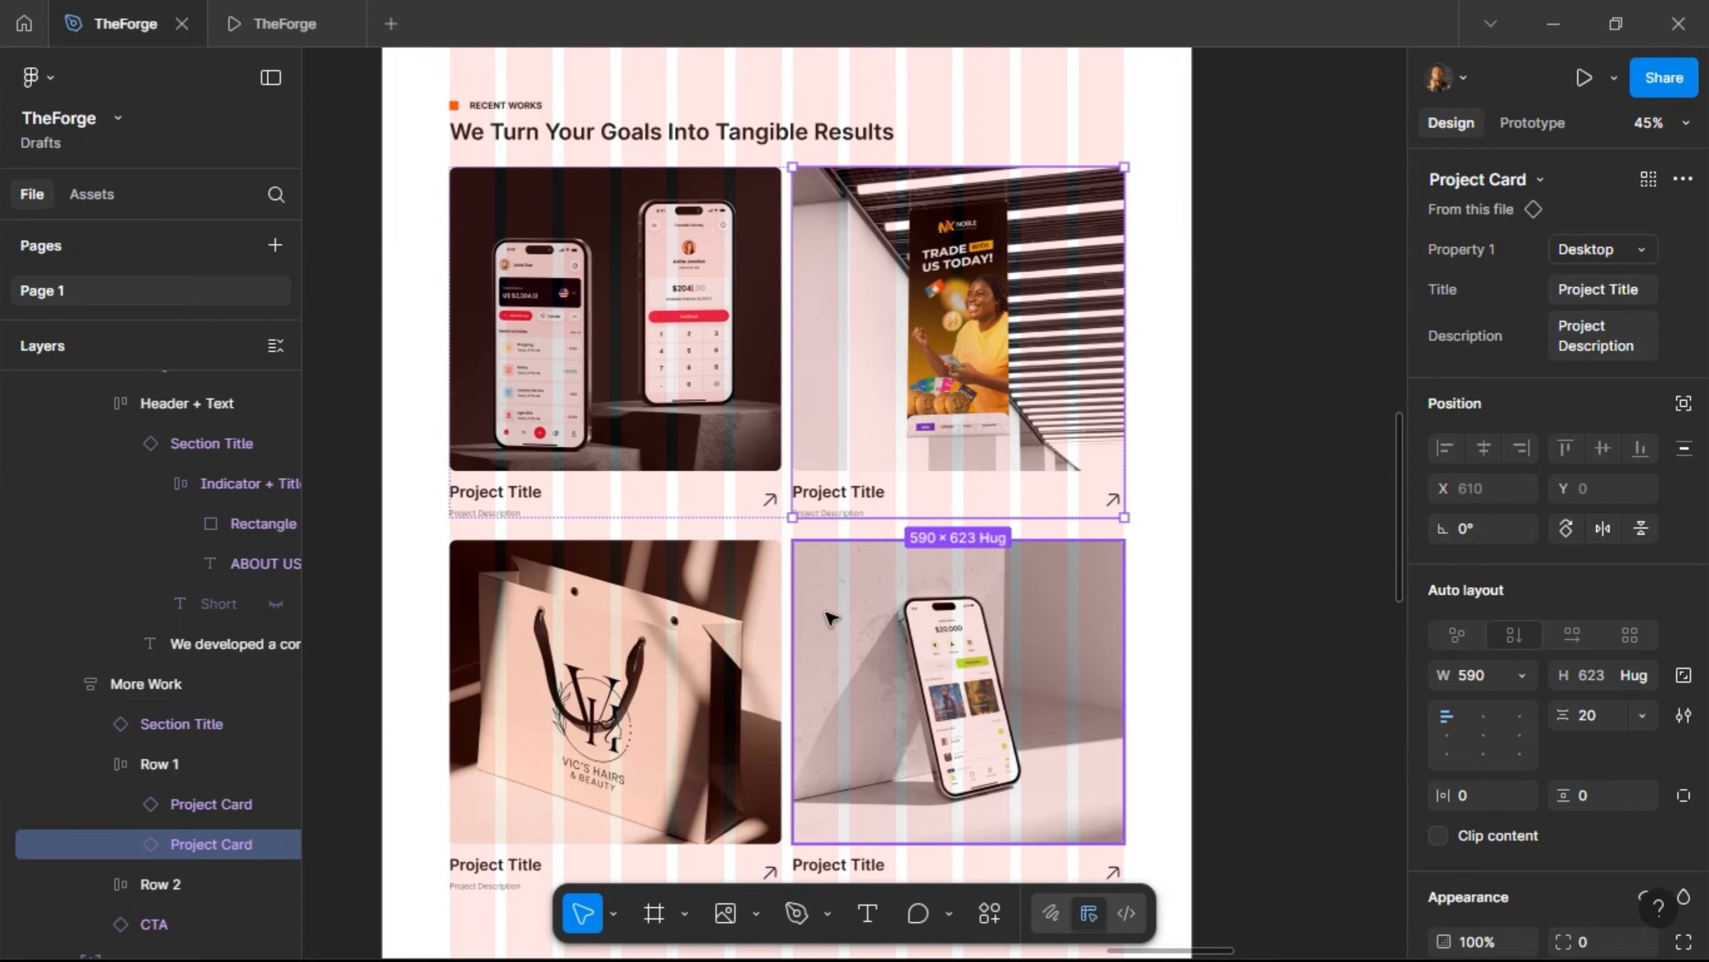
pyautogui.hotkey('ctrl', 'd')
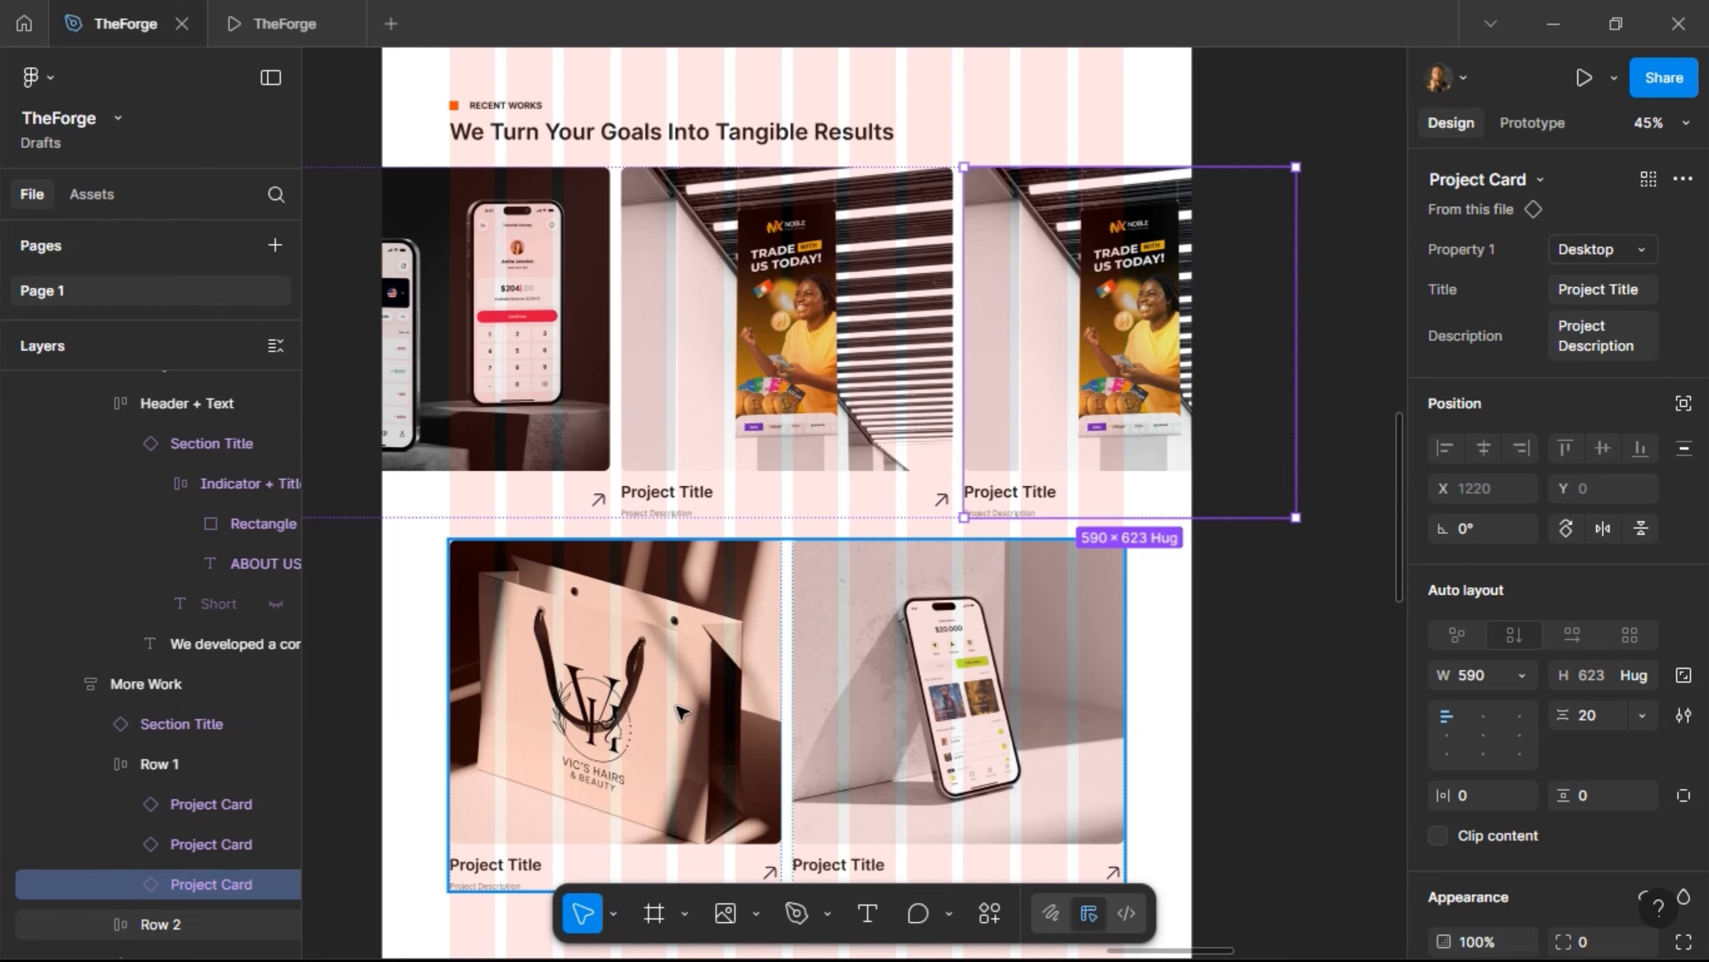
pyautogui.click(680, 713)
pyautogui.click(682, 711)
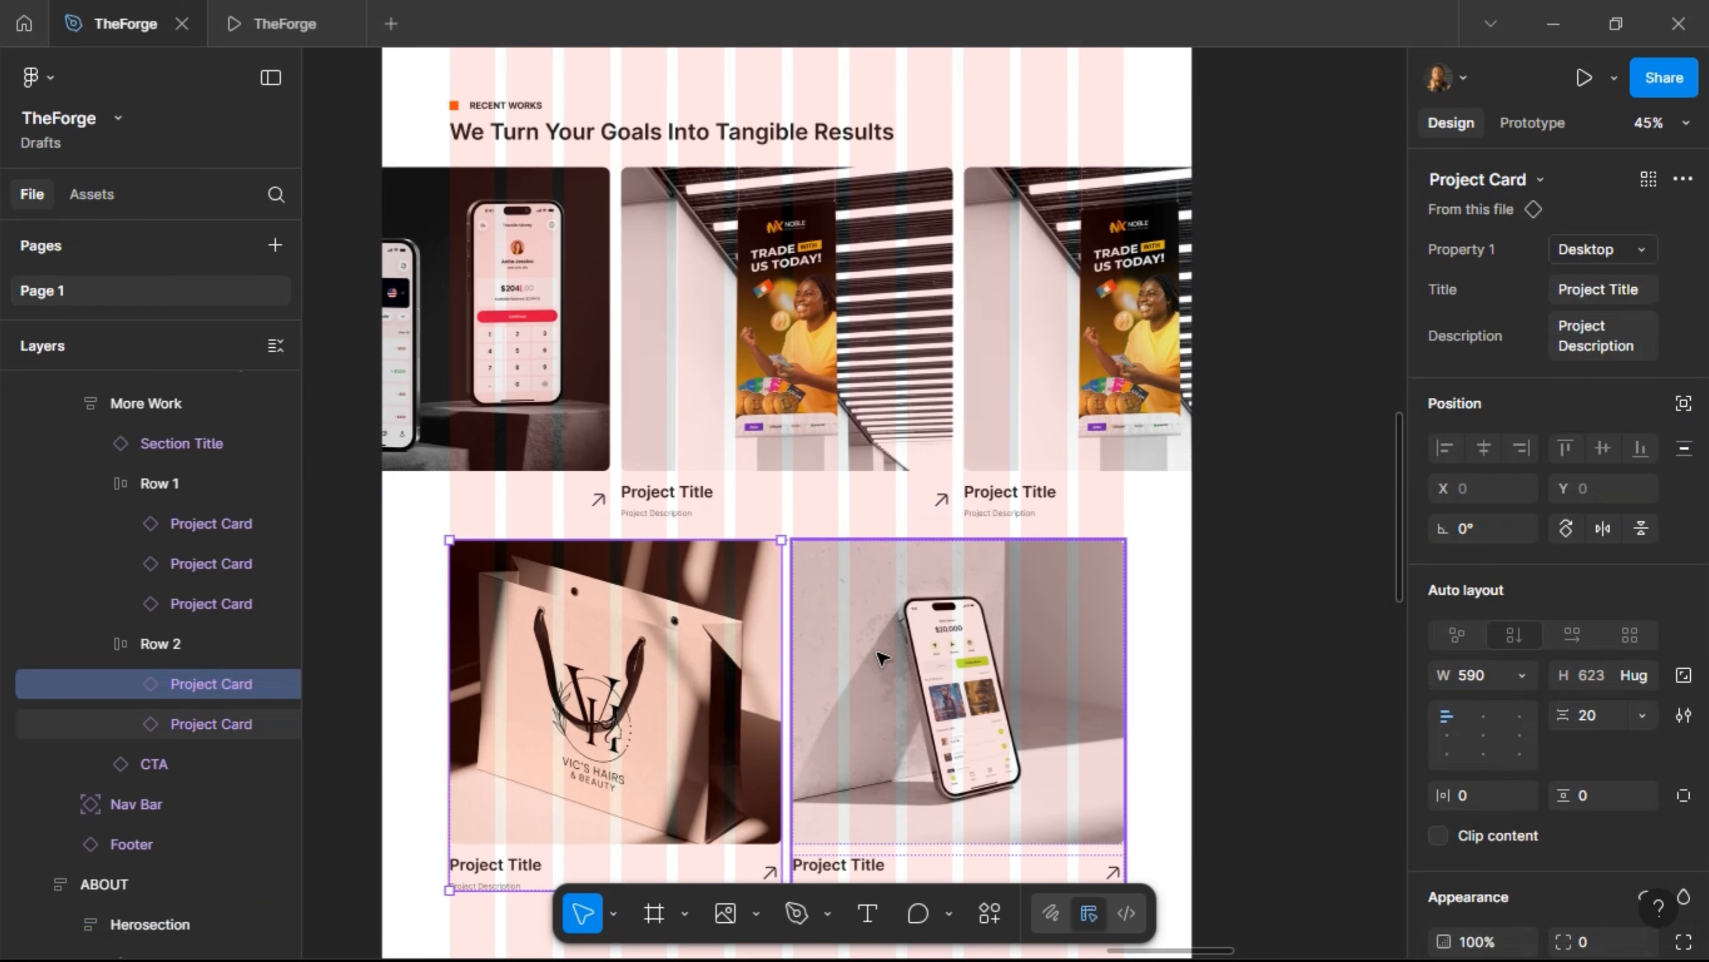
pyautogui.click(778, 437)
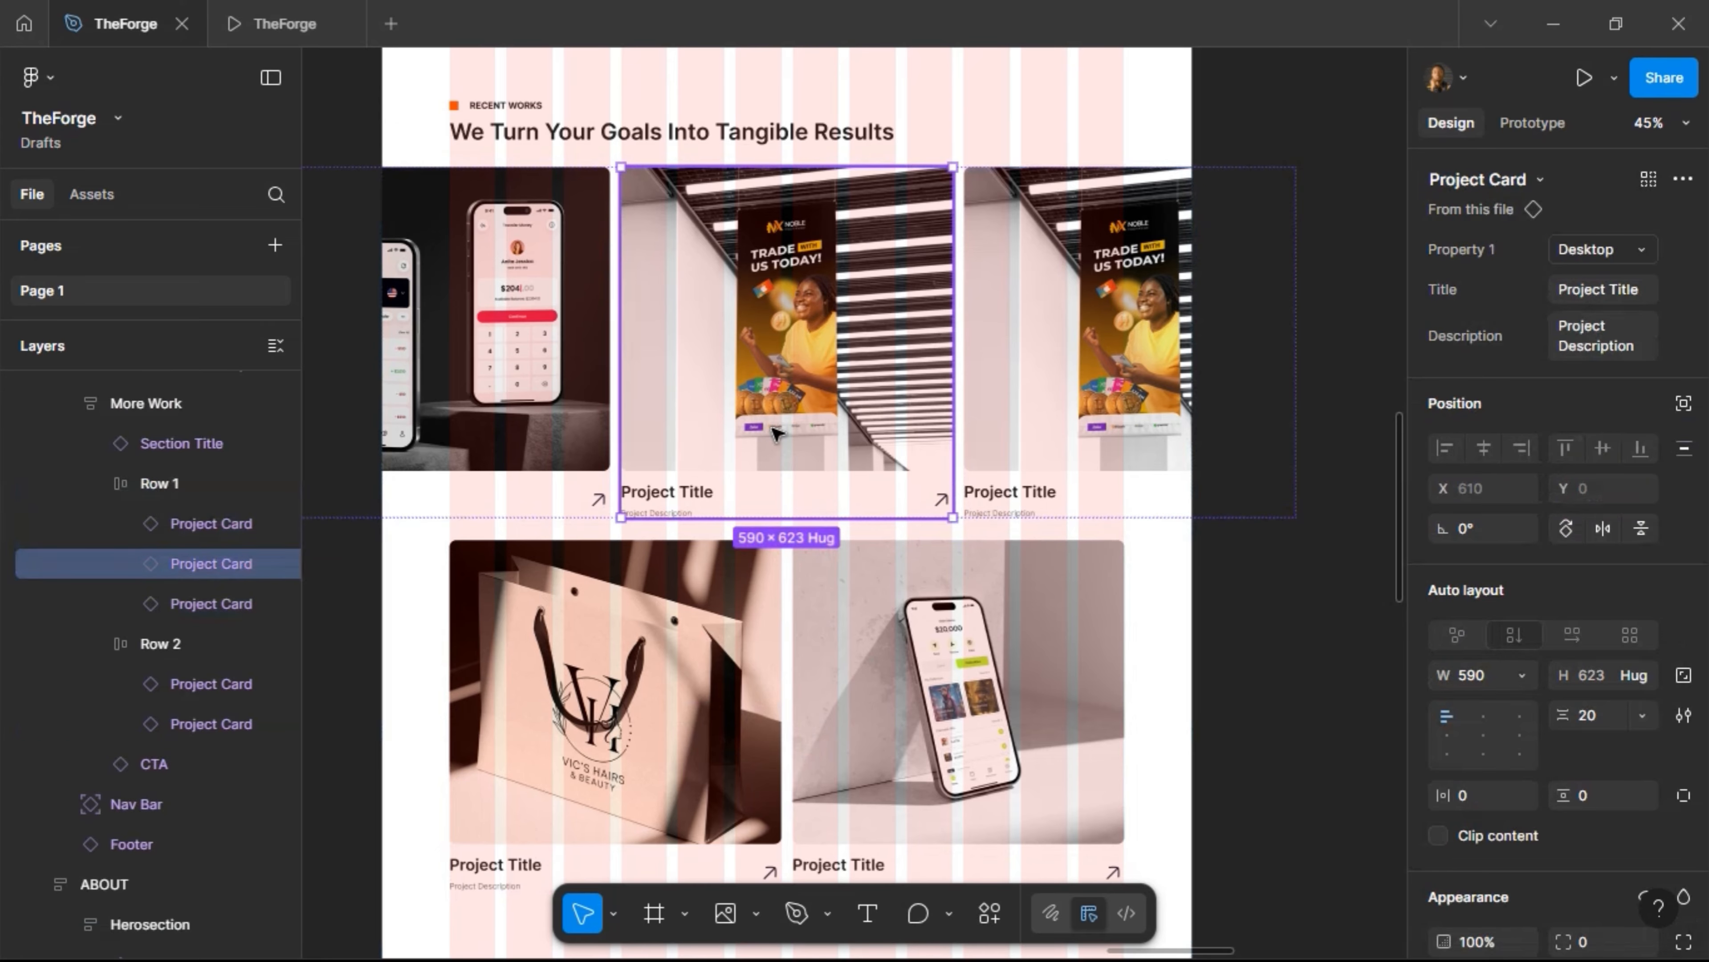
pyautogui.moveTo(924, 460); pyautogui.dragTo(1034, 451)
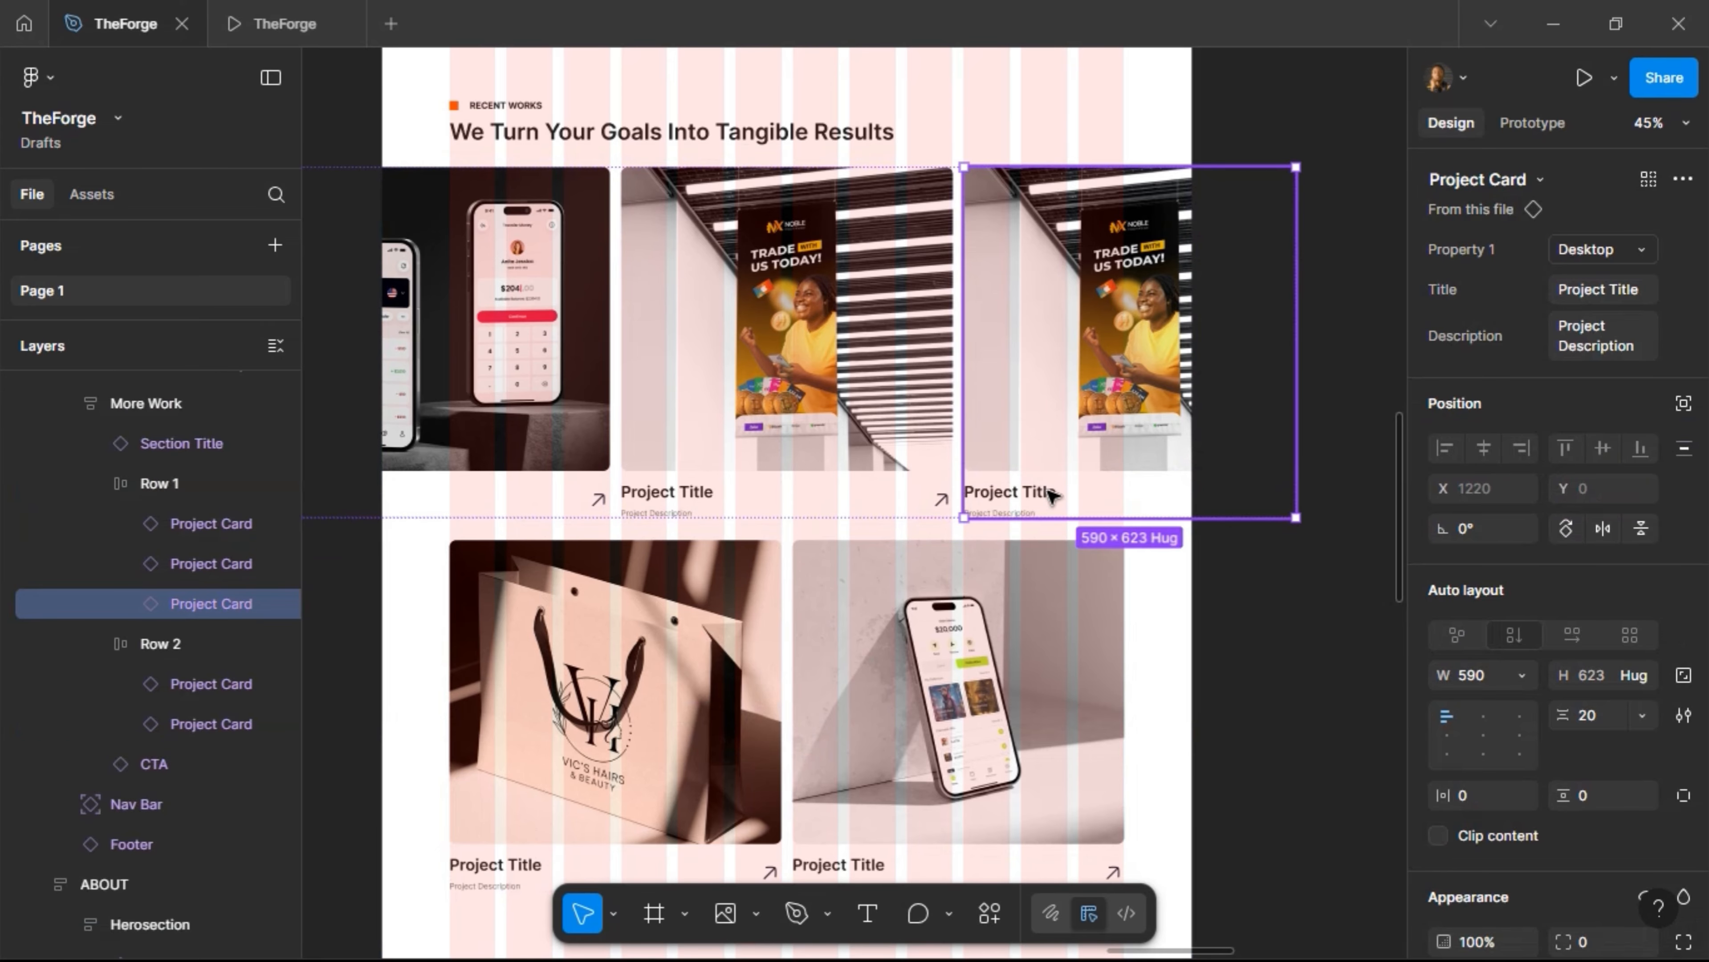
pyautogui.press('Delete')
# Replace the second project card in Row 1 of the More Work section with copies of both Row 2 cards
pyautogui.click(943, 401)
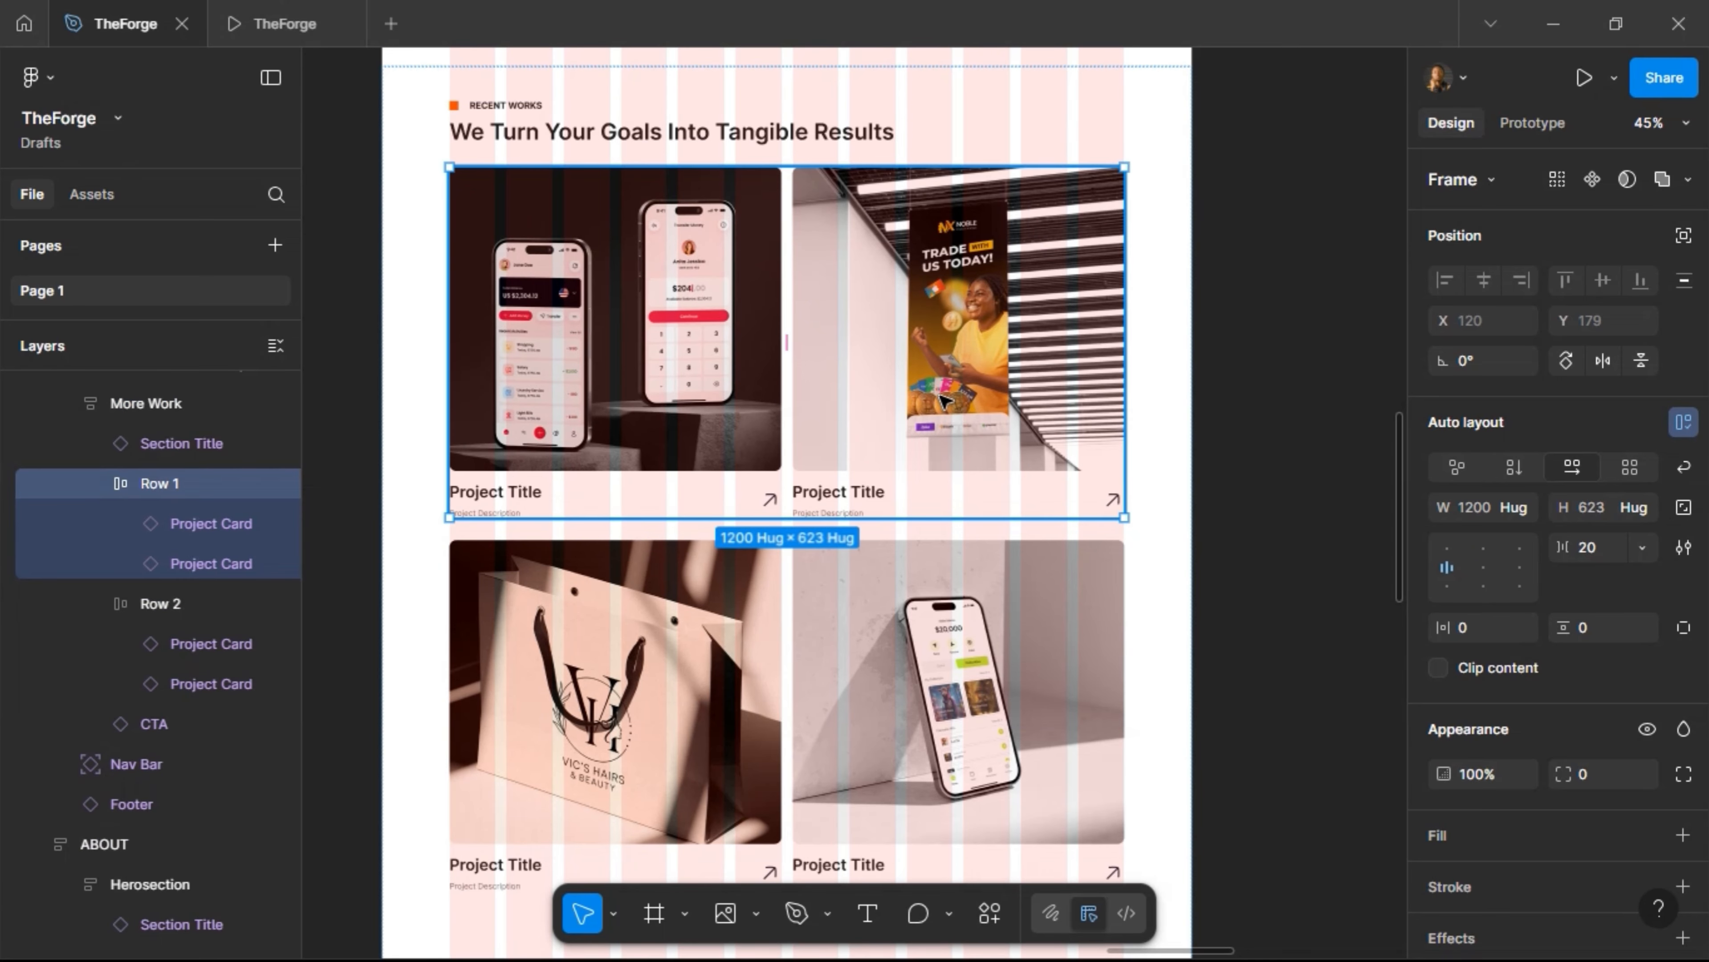
pyautogui.click(943, 401)
pyautogui.click(940, 650)
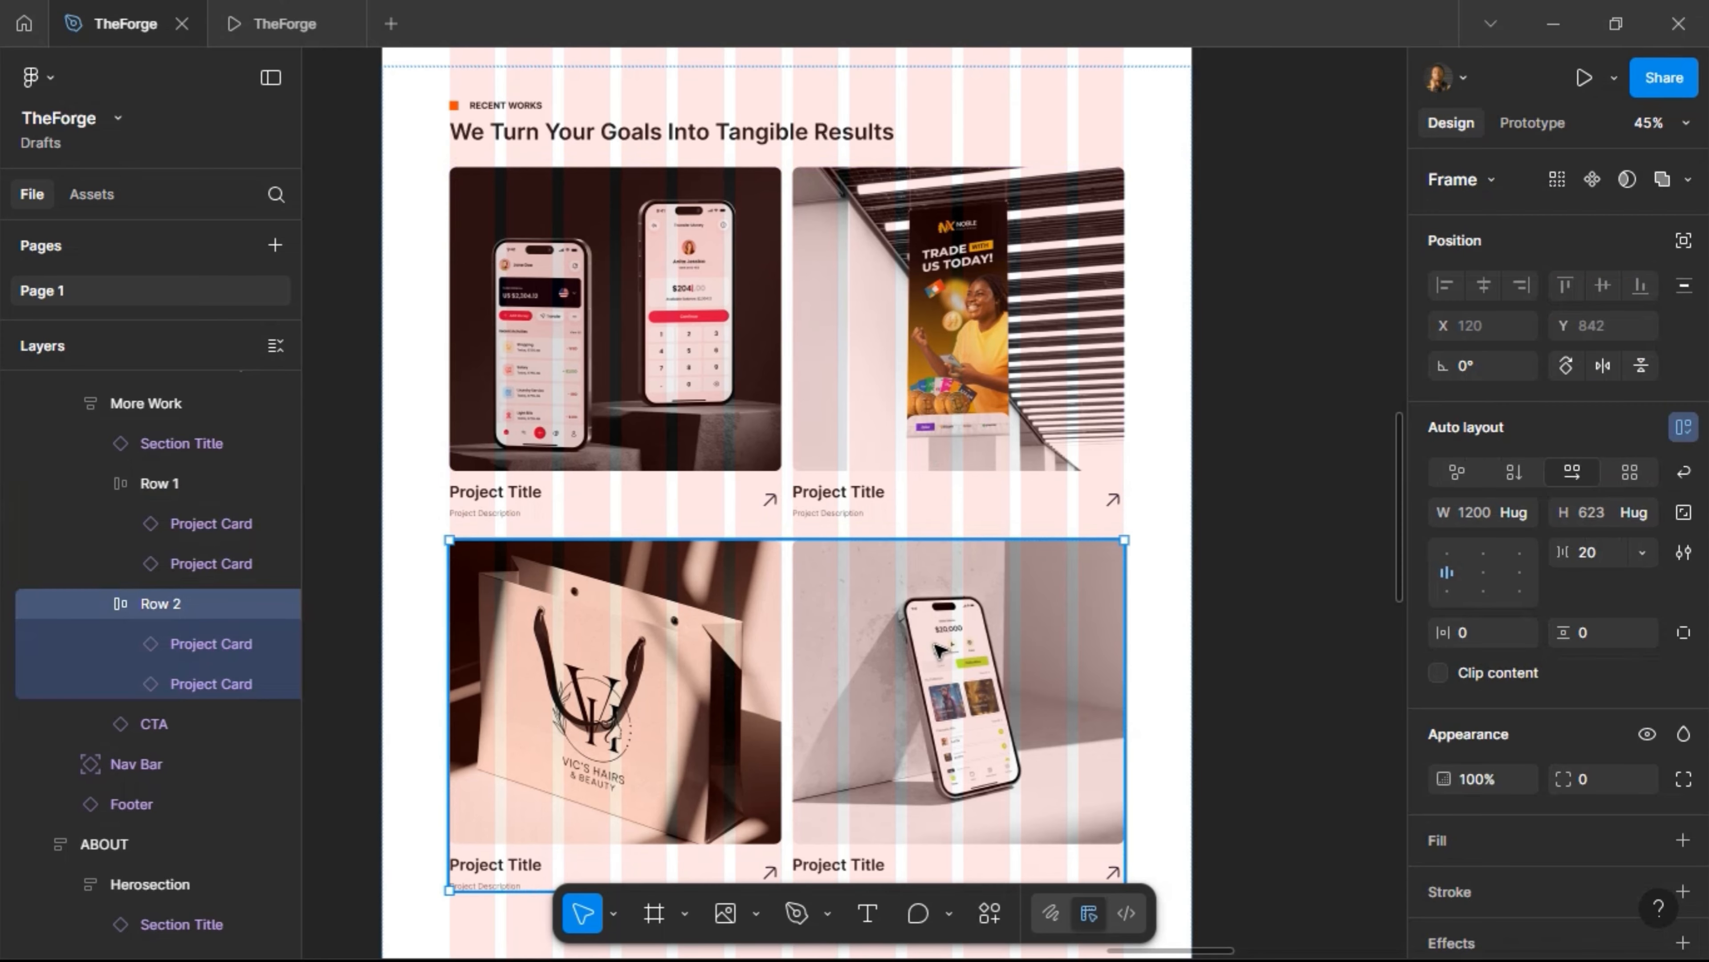
pyautogui.click(893, 667)
pyautogui.hotkey('ctrl', 'a')
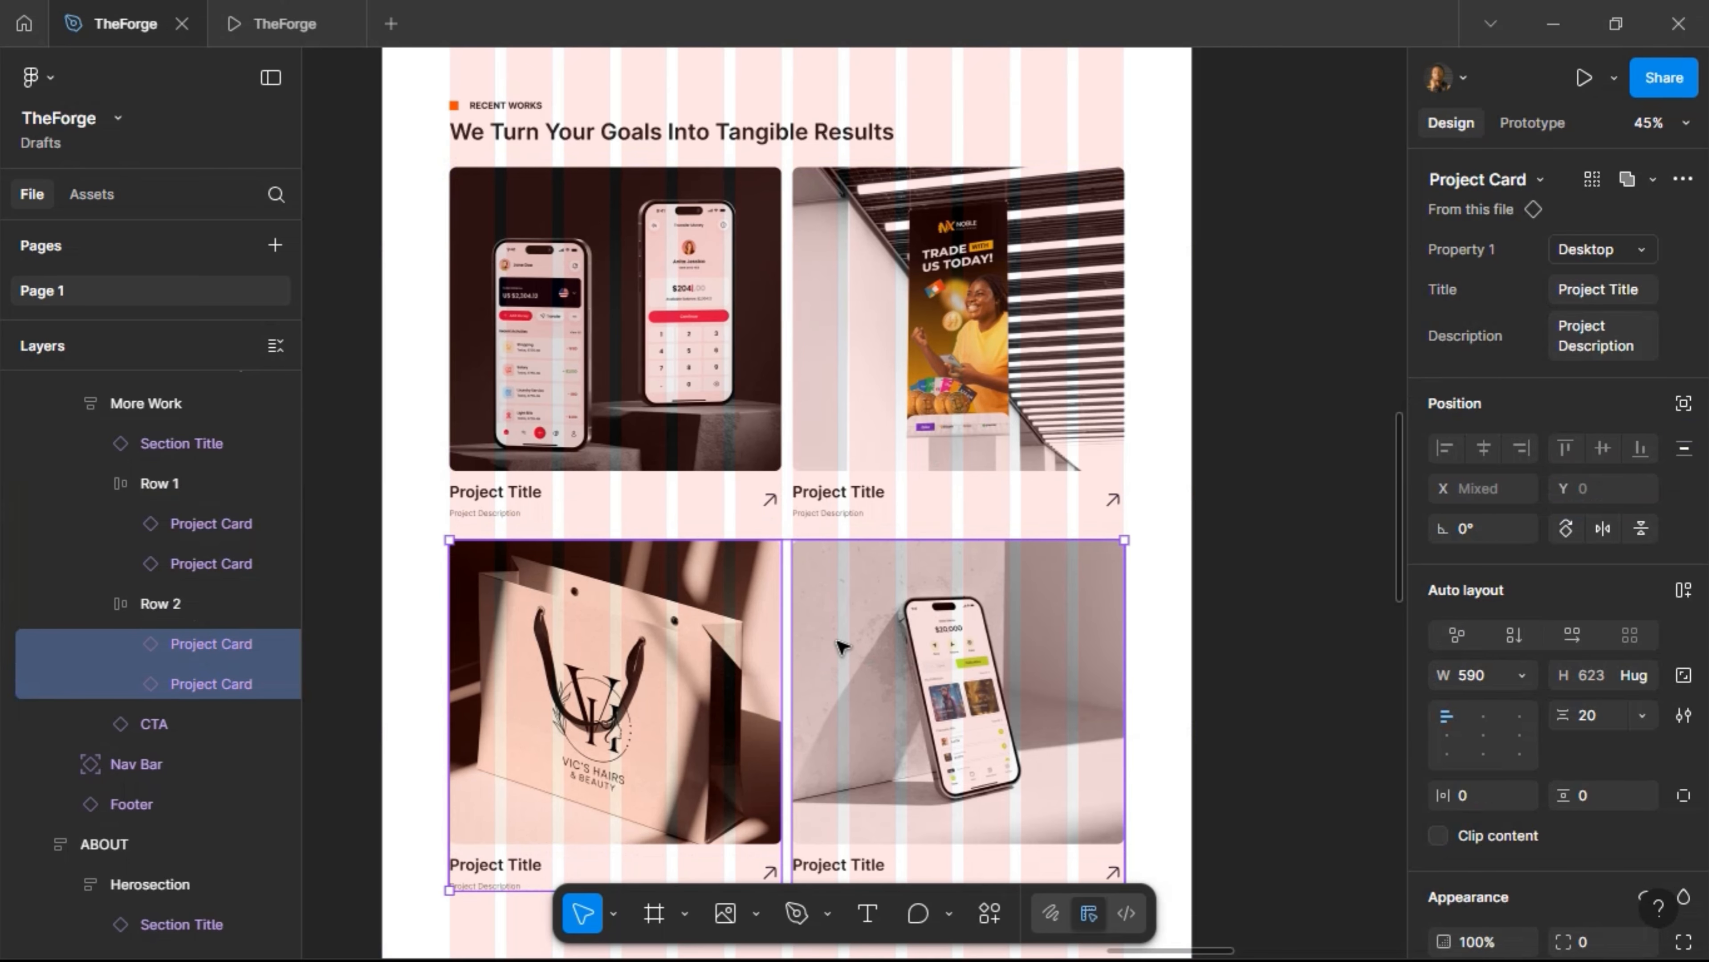
pyautogui.click(908, 418)
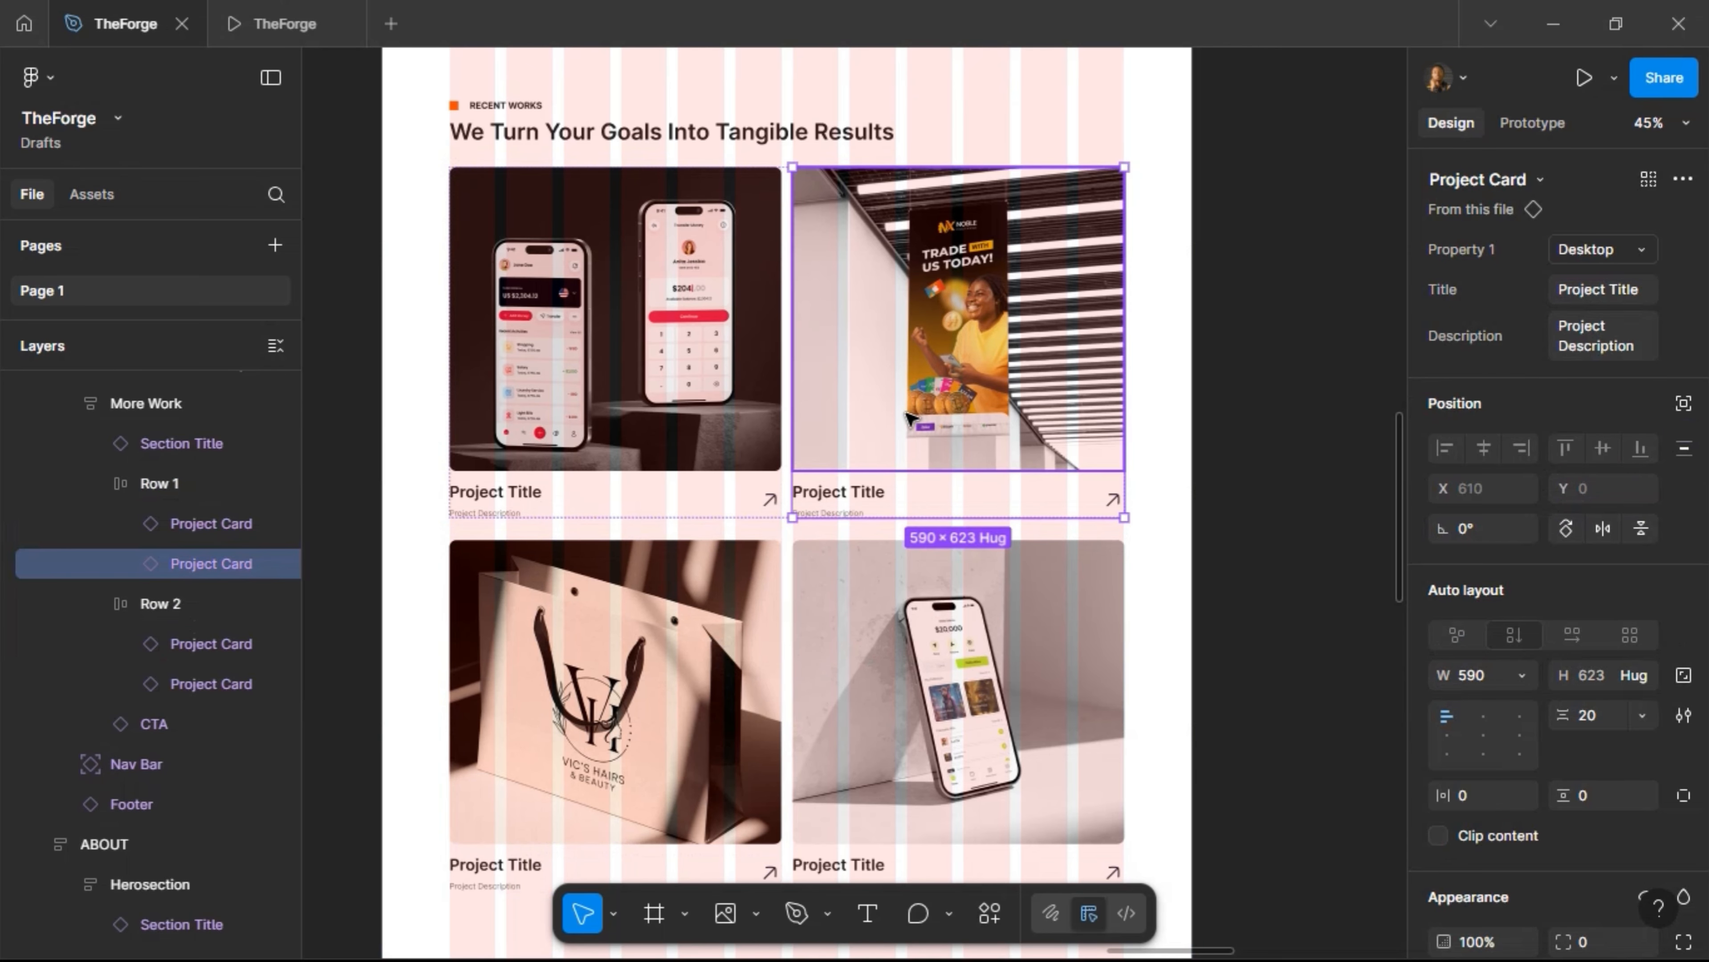
pyautogui.hotkey('ctrl', 'shift', 'r')
# Delete Row 2 and the Read More button from the More Work section
pyautogui.click(850, 669)
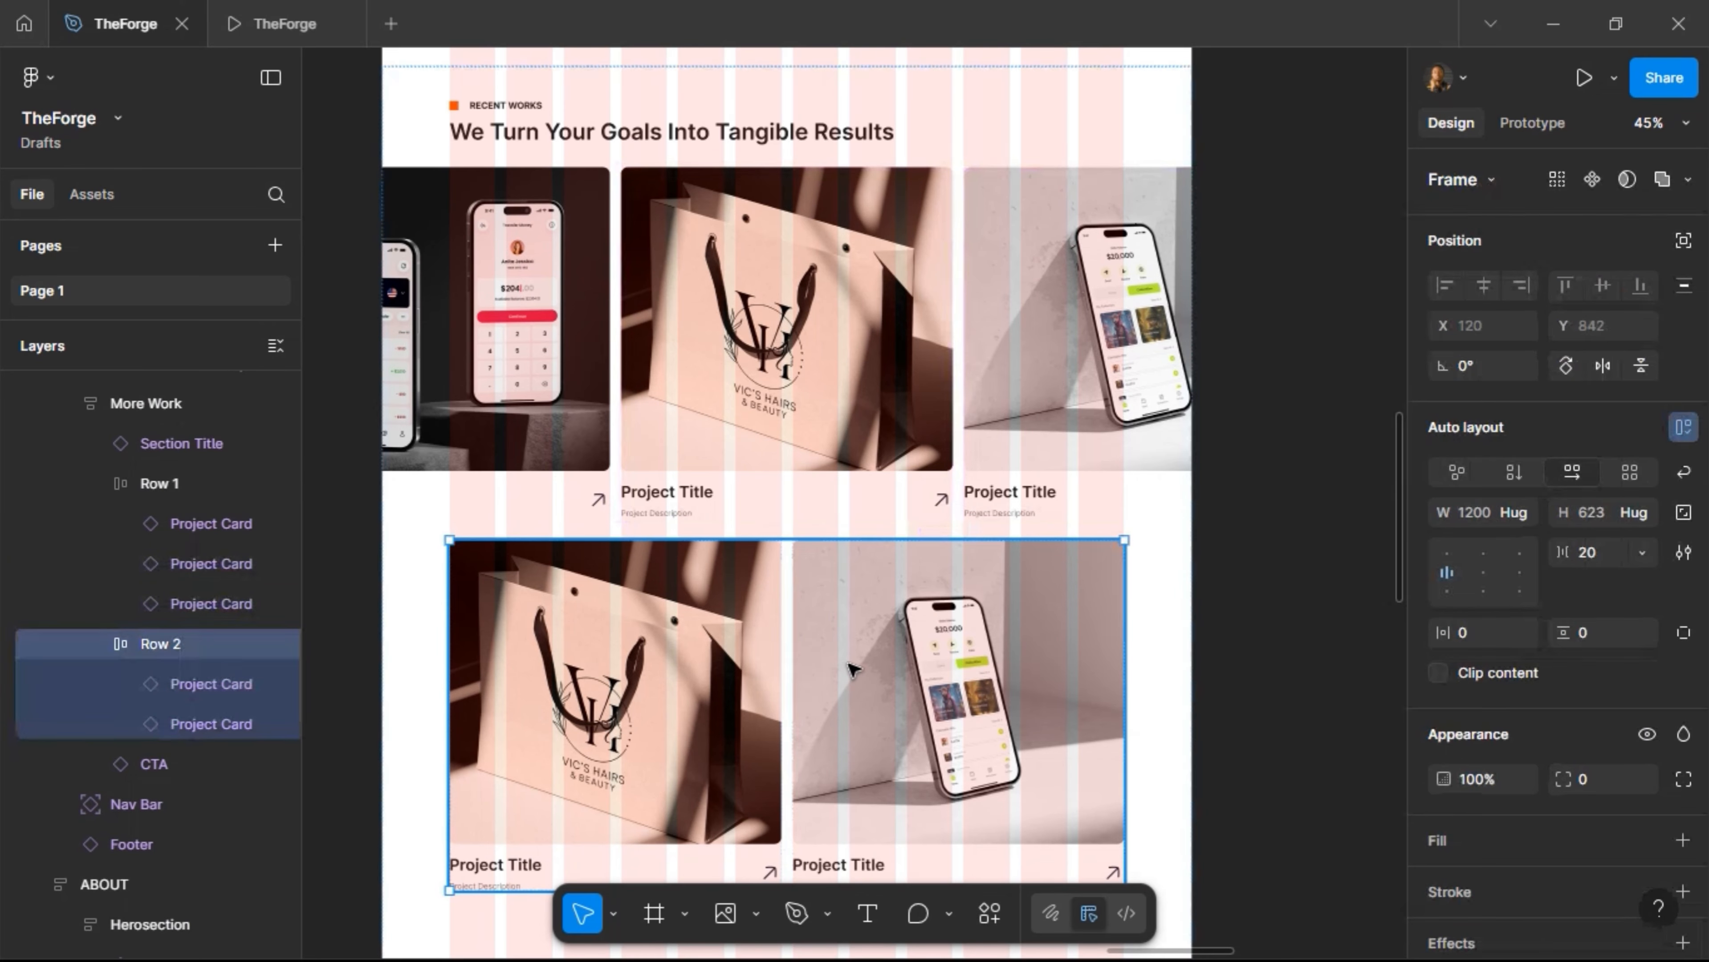
pyautogui.press('Delete')
pyautogui.click(693, 421)
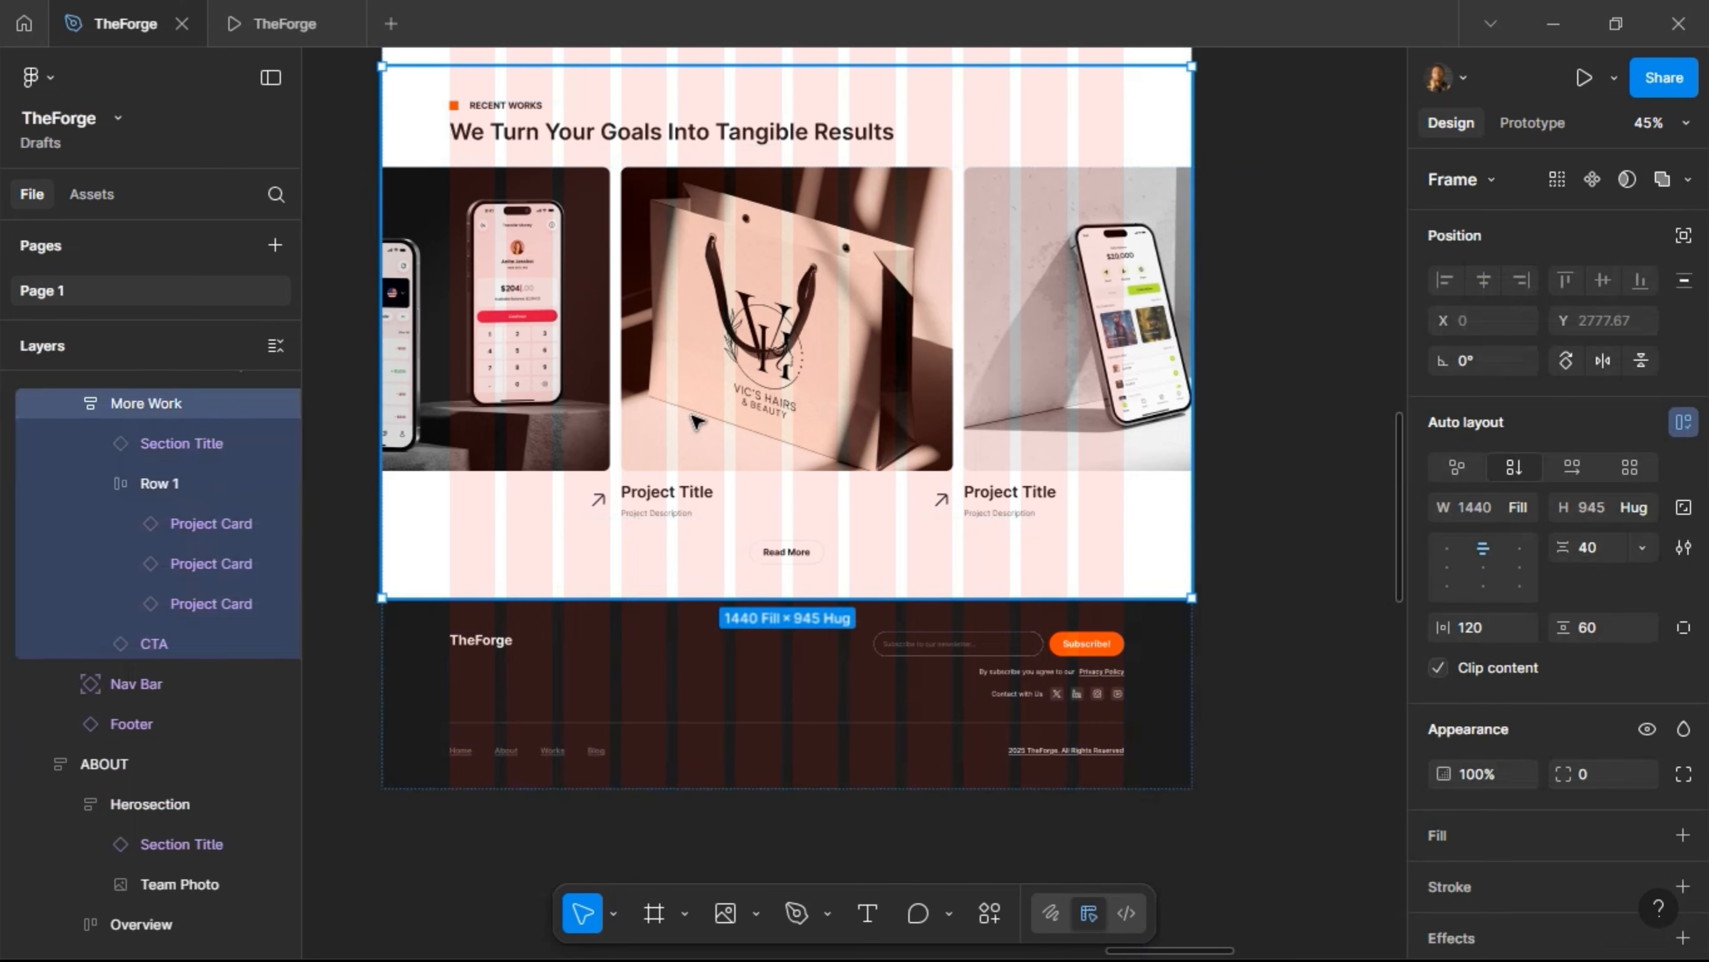
pyautogui.click(694, 421)
pyautogui.click(770, 558)
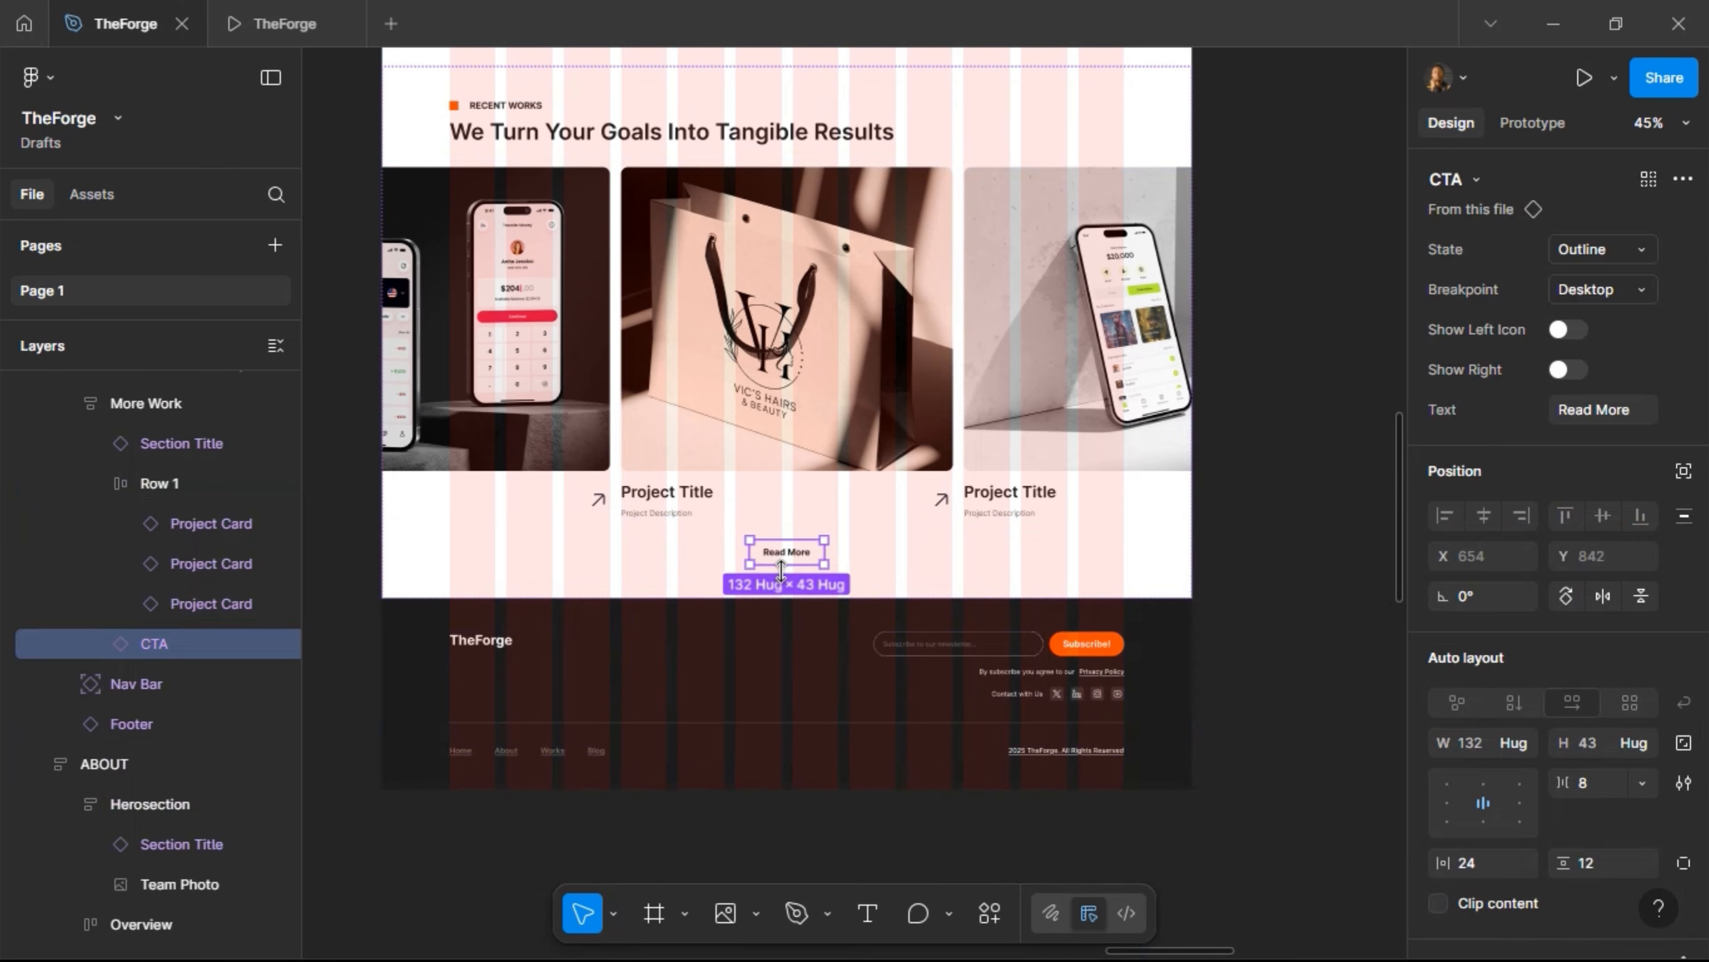
pyautogui.press('Delete')
# Set the More Work section's auto layout alignment to top left, so the card row starts at the left margin
pyautogui.click(760, 365)
pyautogui.click(760, 364)
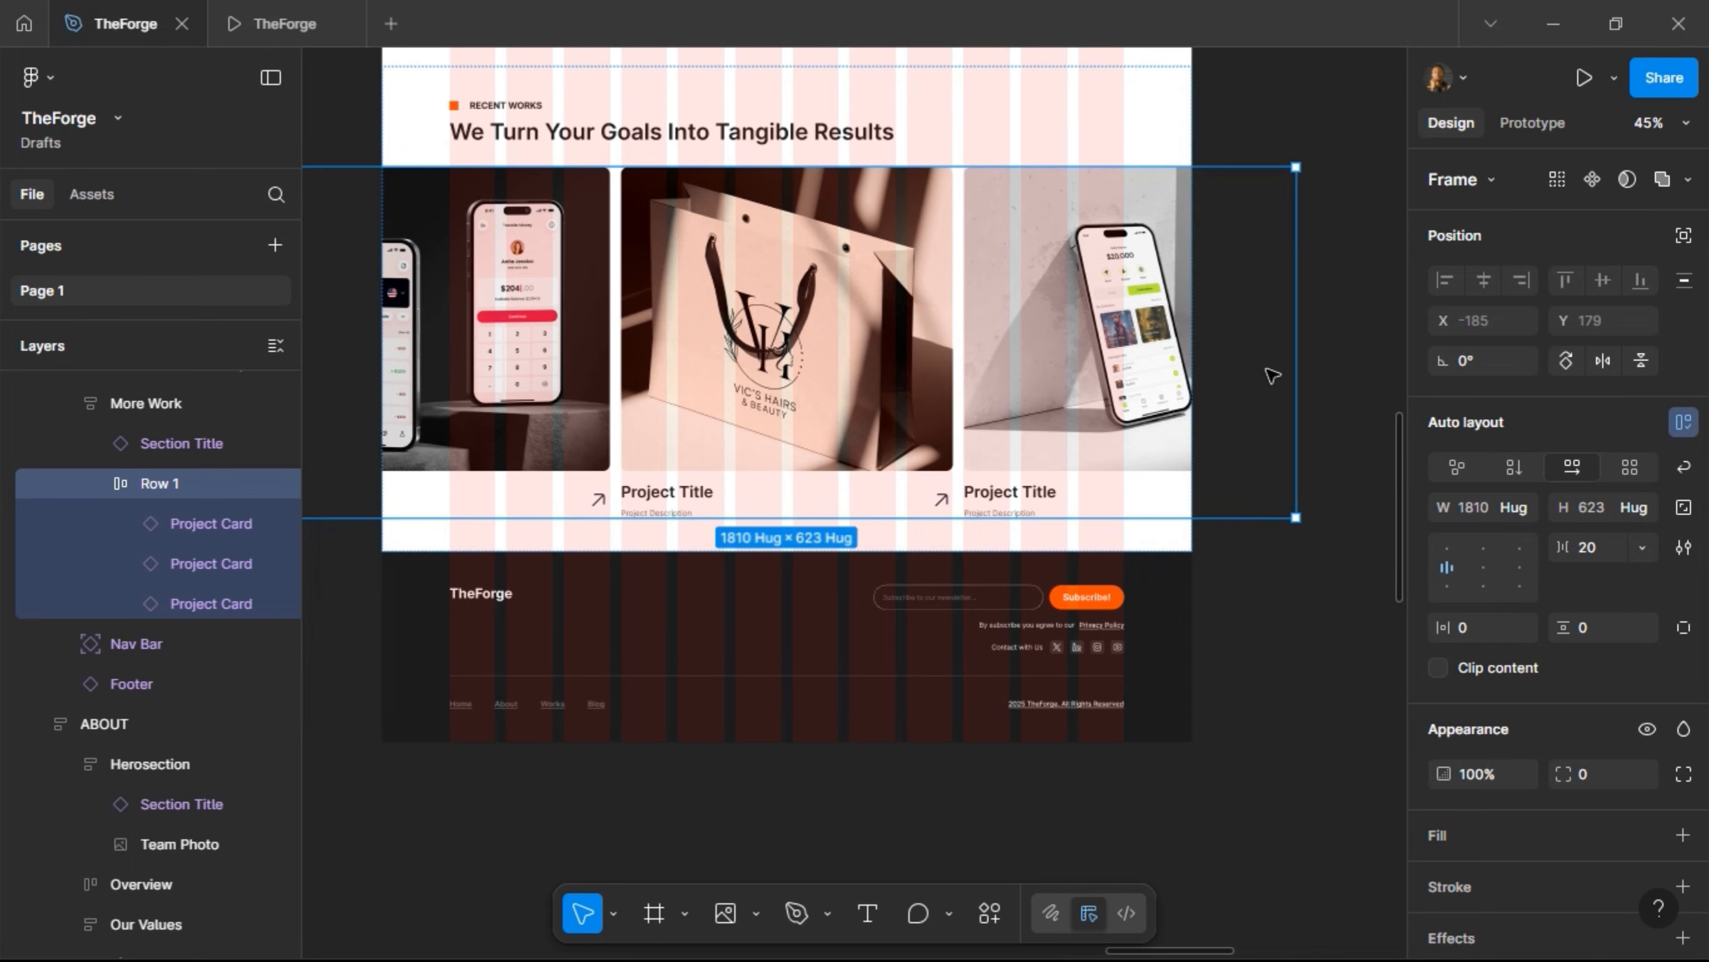
pyautogui.click(404, 127)
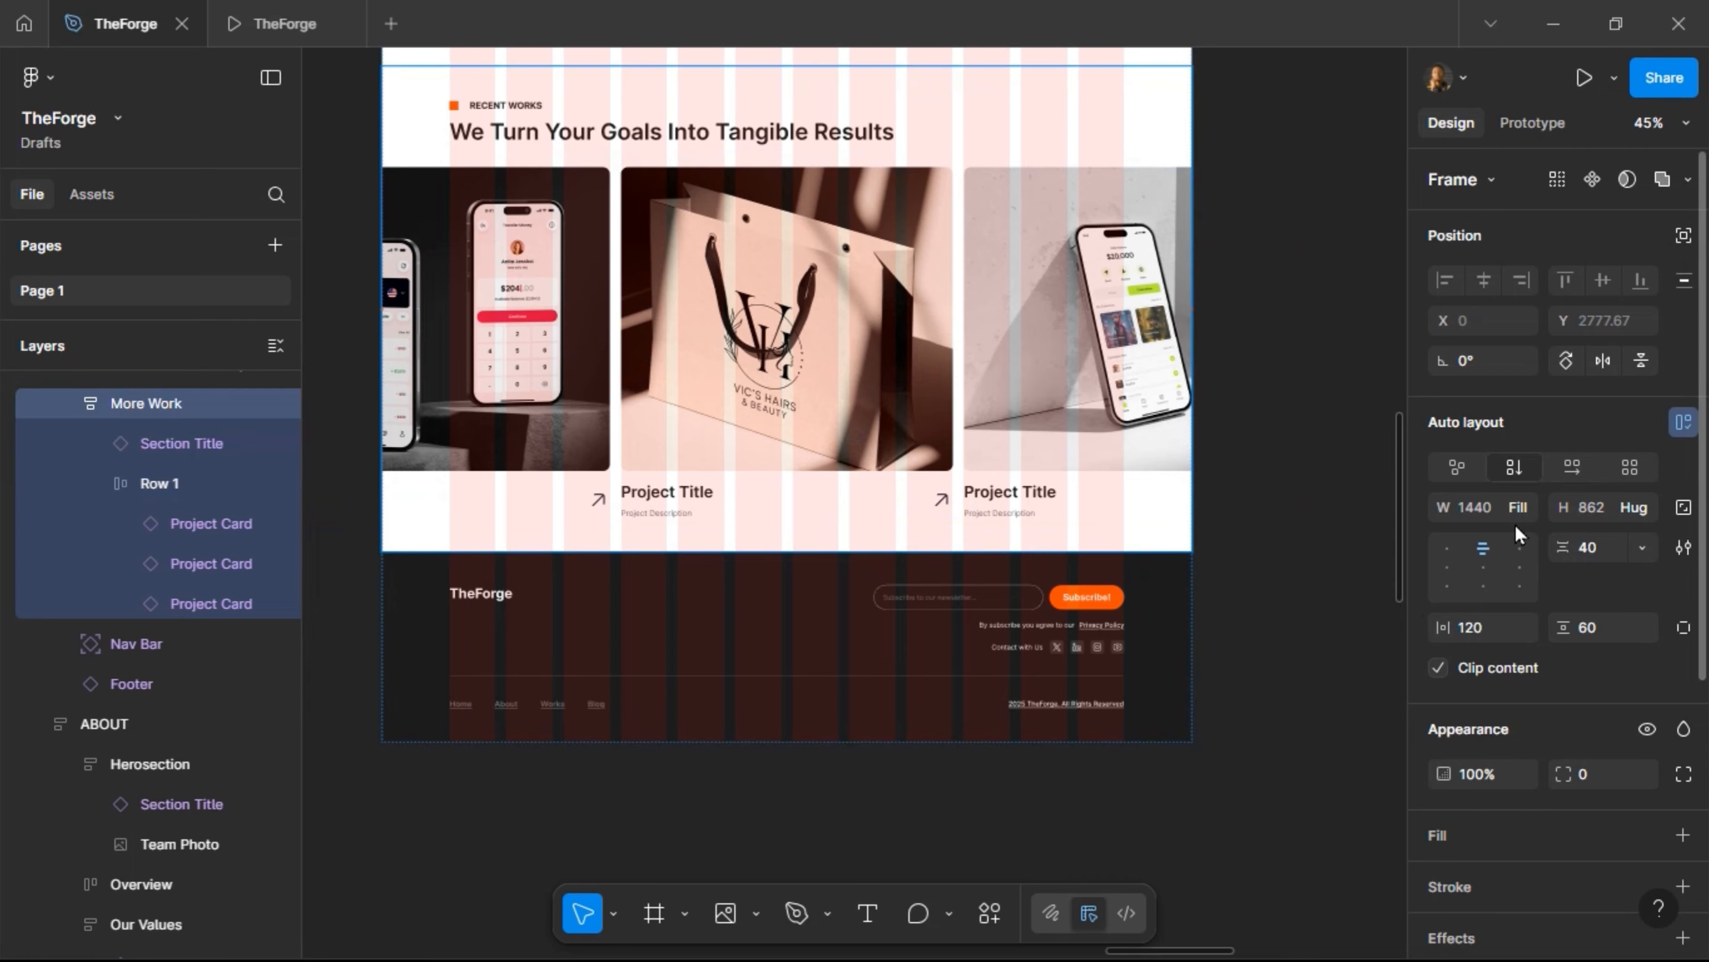
pyautogui.click(1452, 553)
pyautogui.scroll(1, 922, 518)
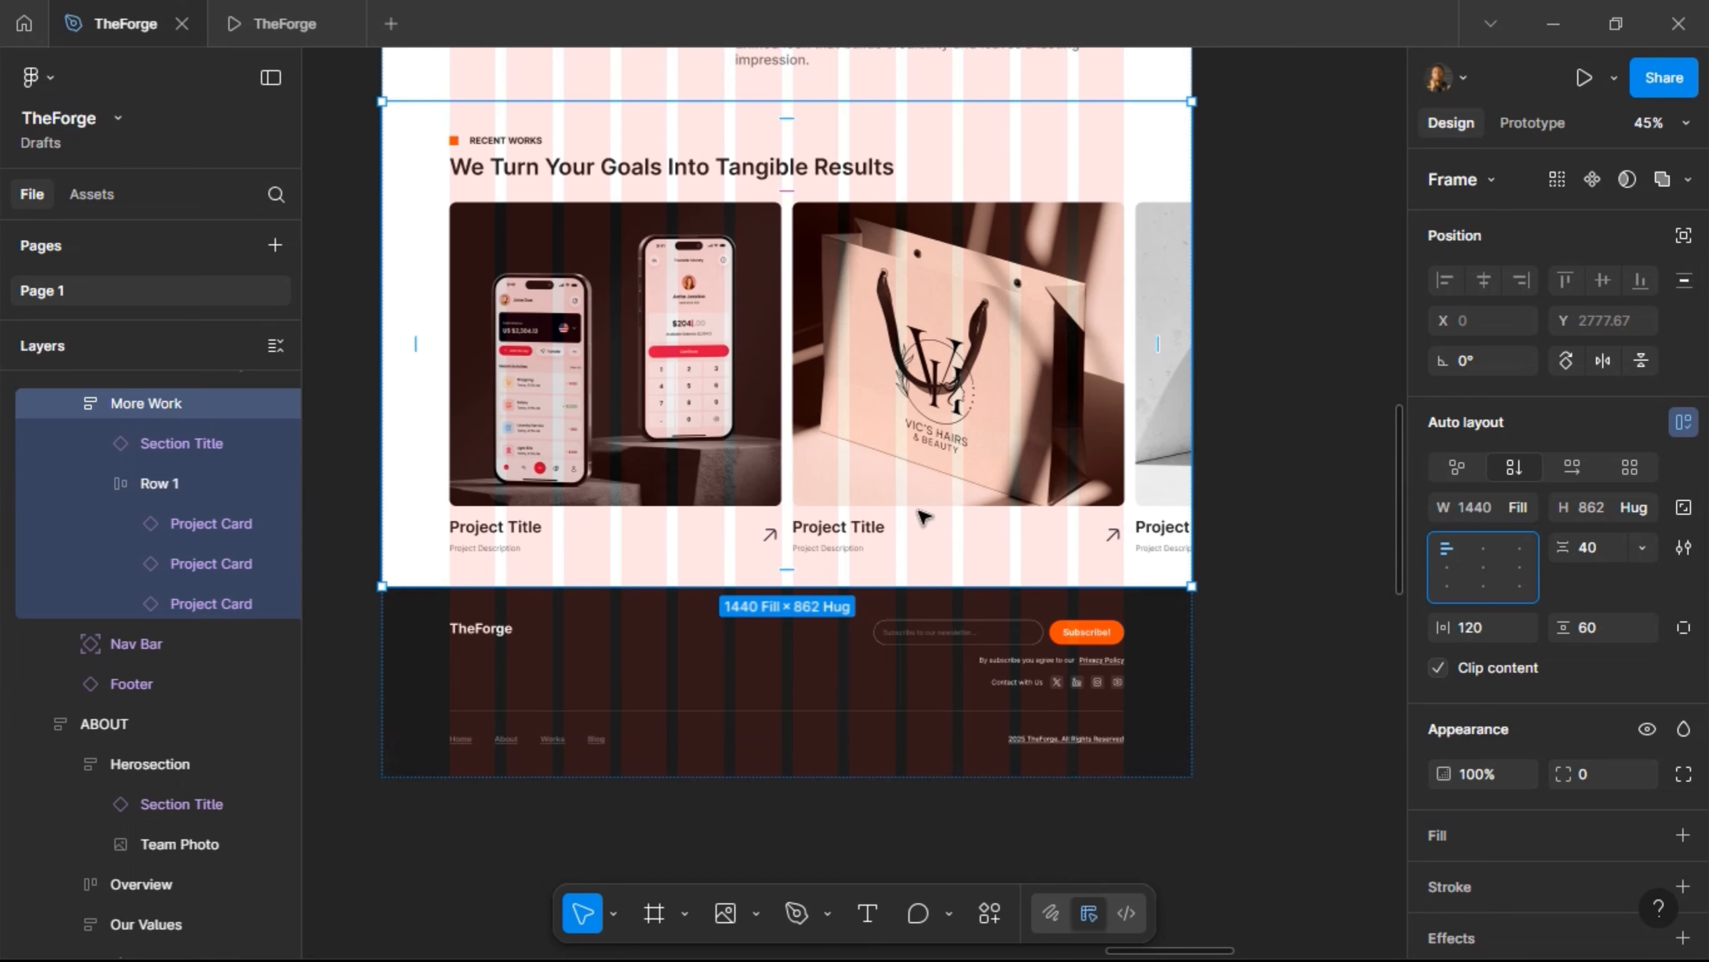
pyautogui.scroll(1, 694, 472)
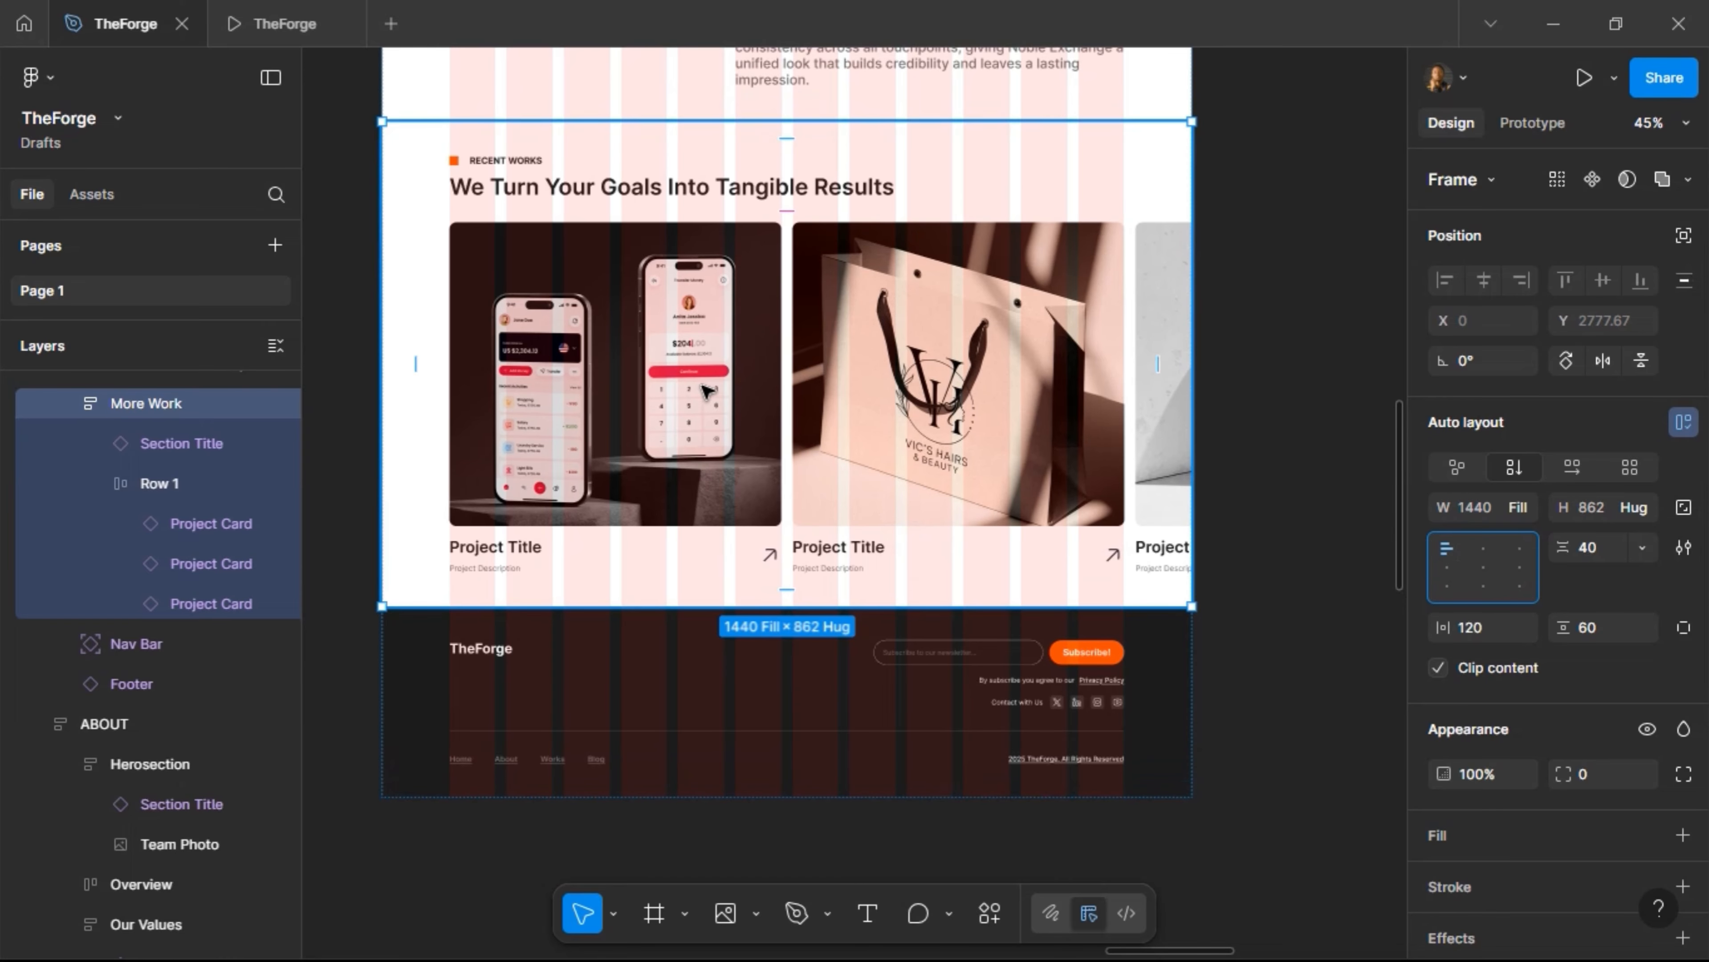
# Change the More Work section's title to "MORE PROJECTS" and its description to "Explore Other Projects"
pyautogui.click(648, 187)
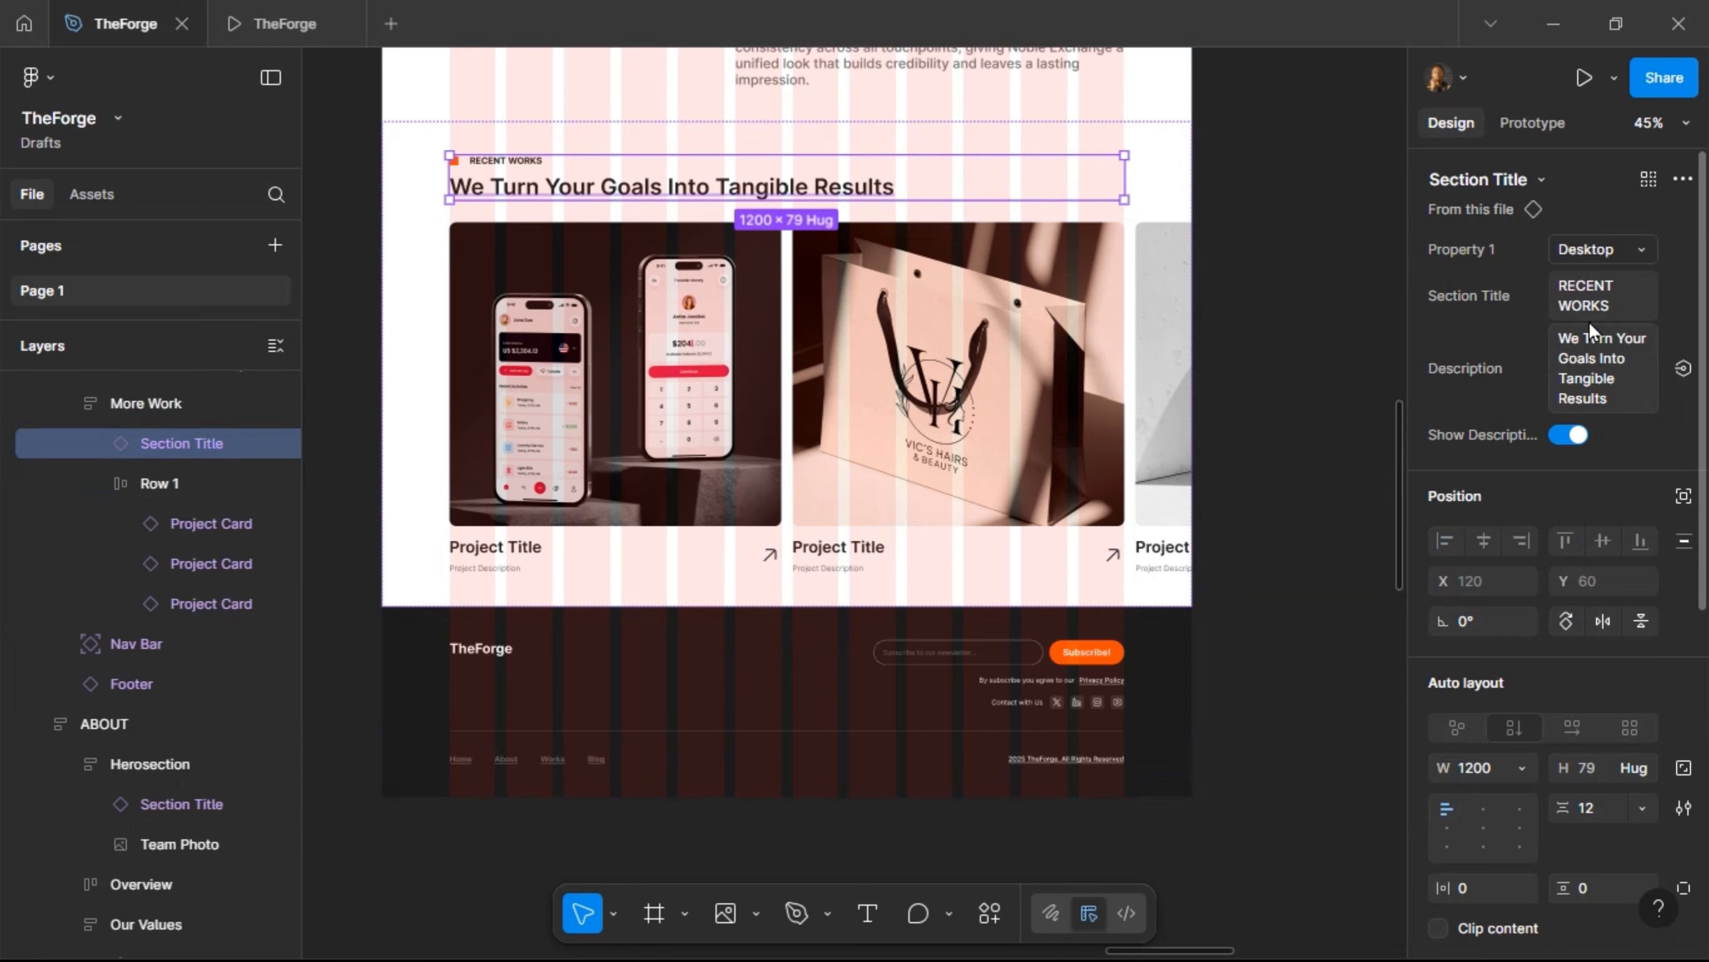
pyautogui.click(1606, 298)
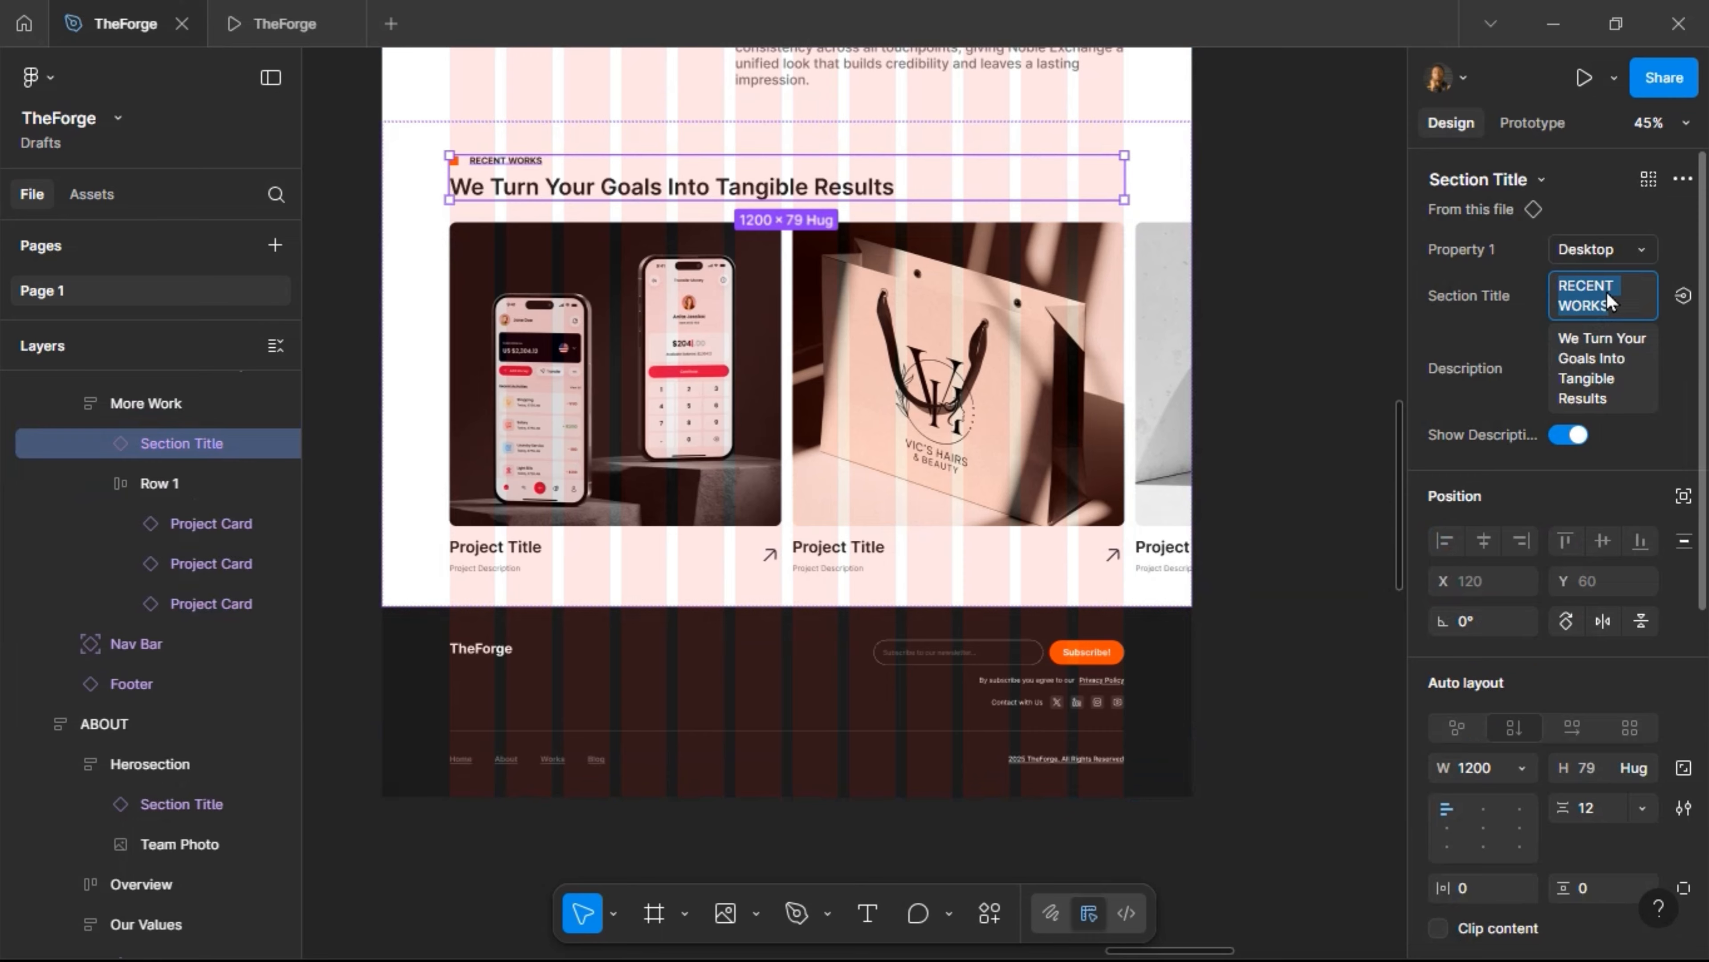
pyautogui.write('M')
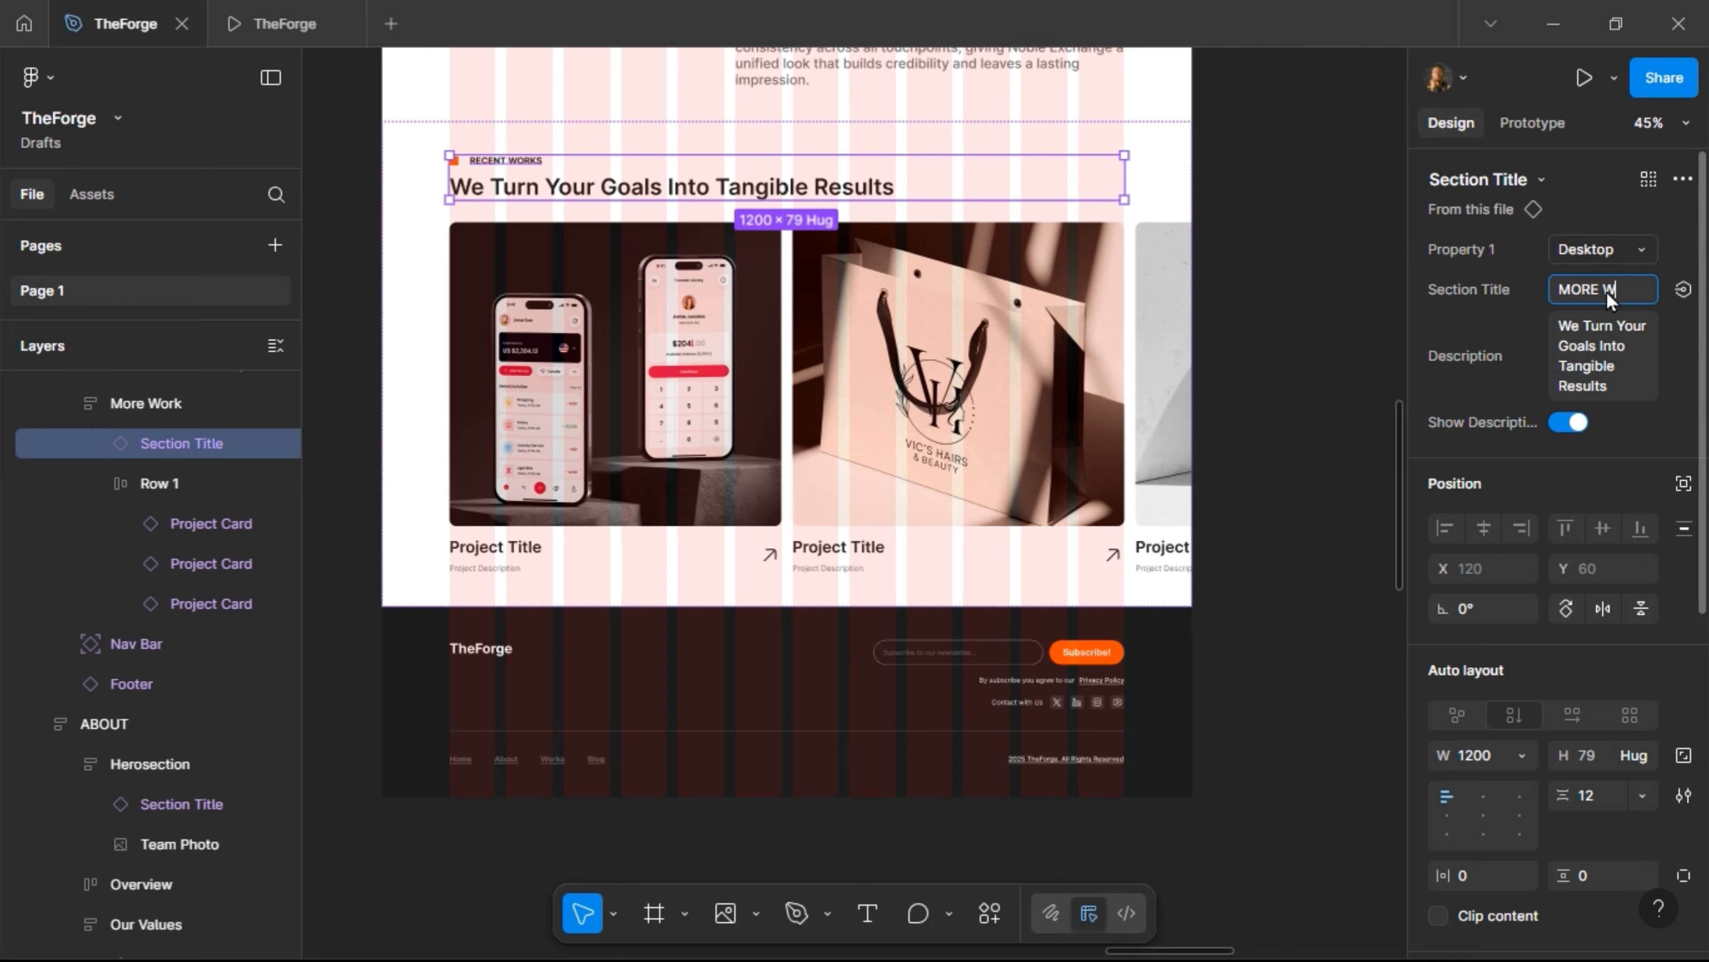
pyautogui.write('ORE PROJECTS')
pyautogui.press('Return')
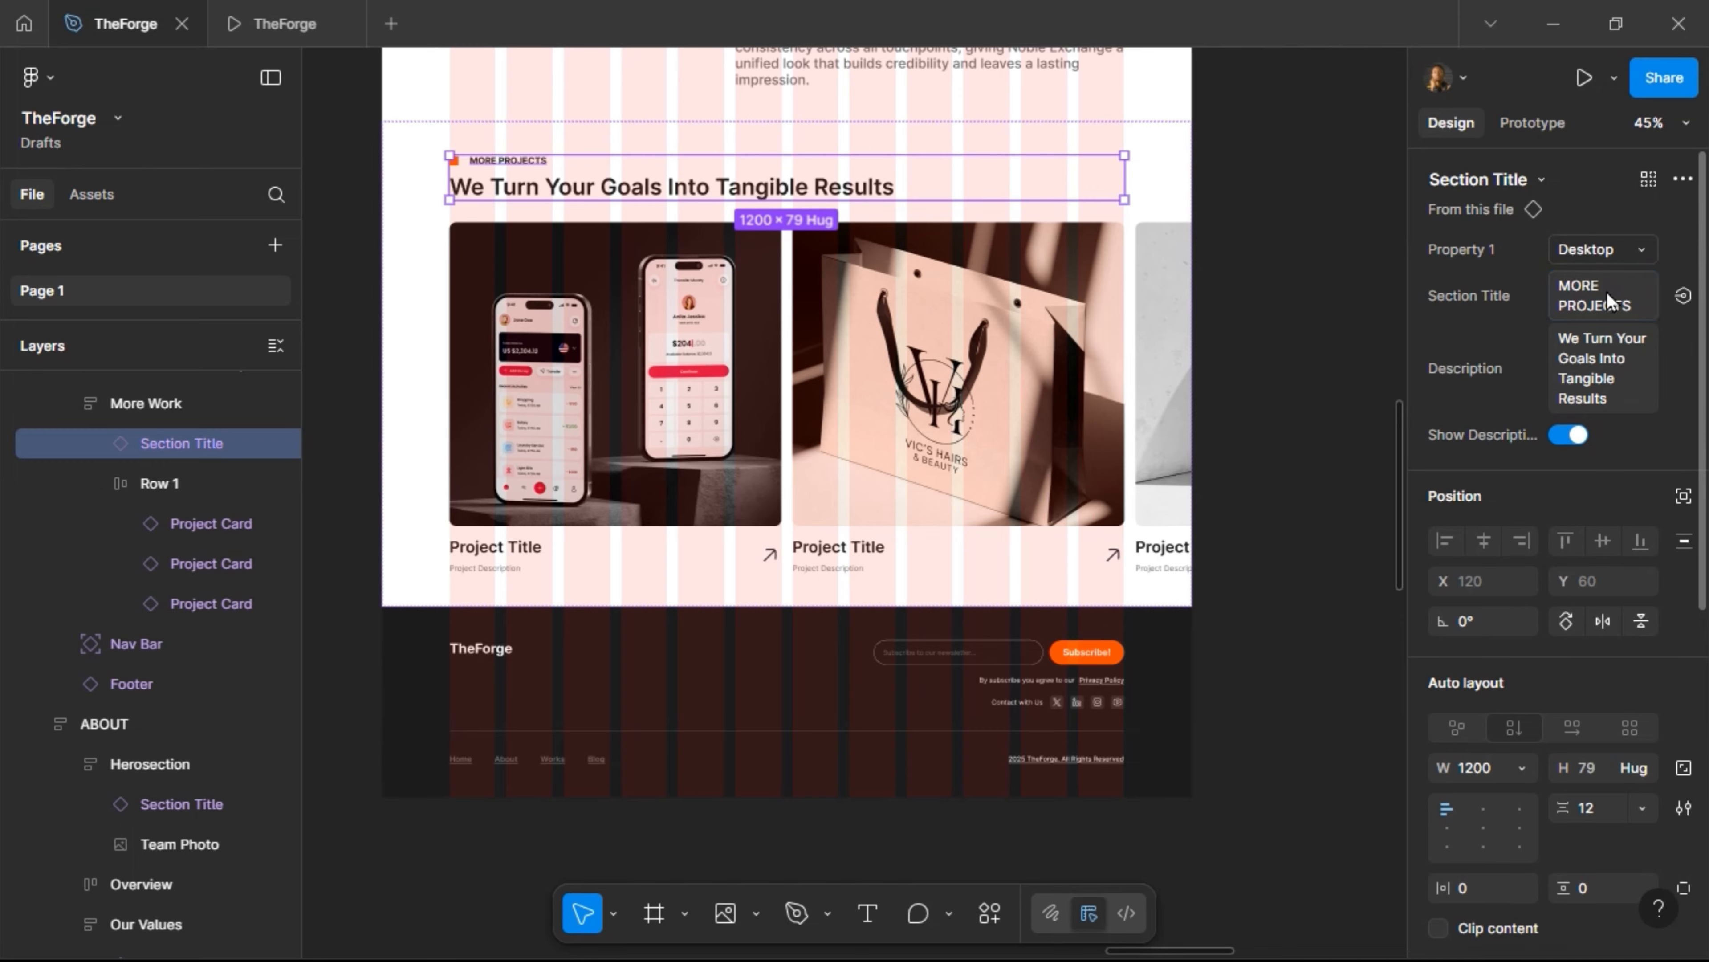
pyautogui.click(1596, 381)
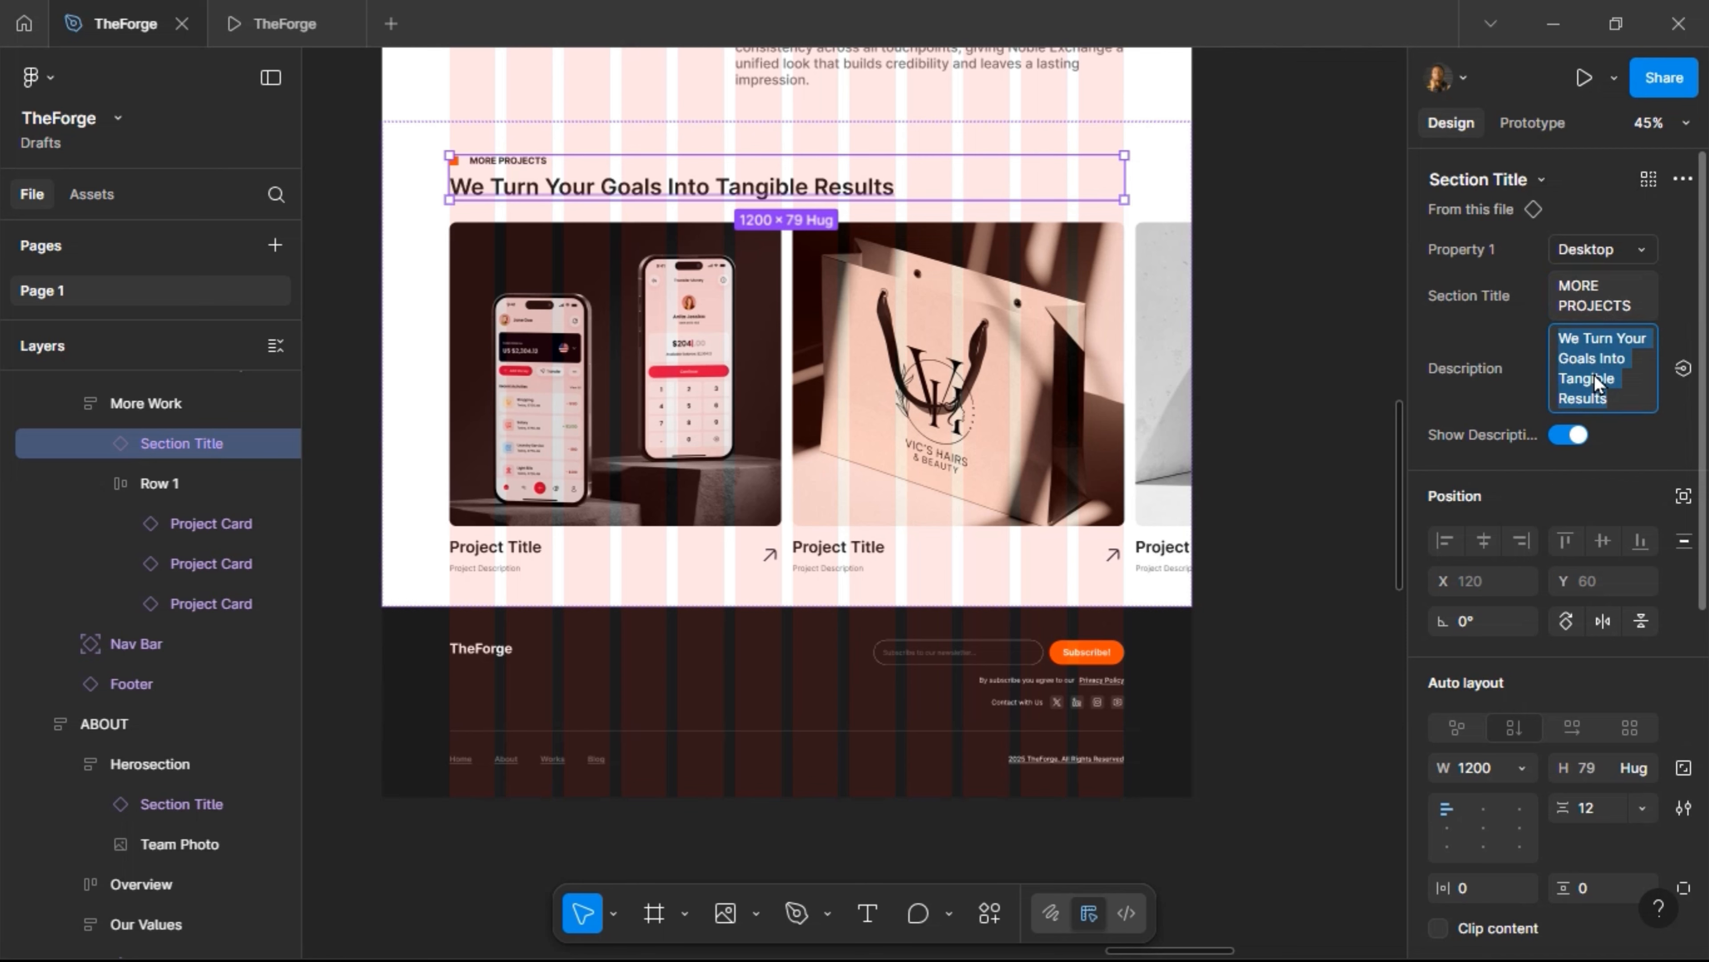
pyautogui.write('Exp')
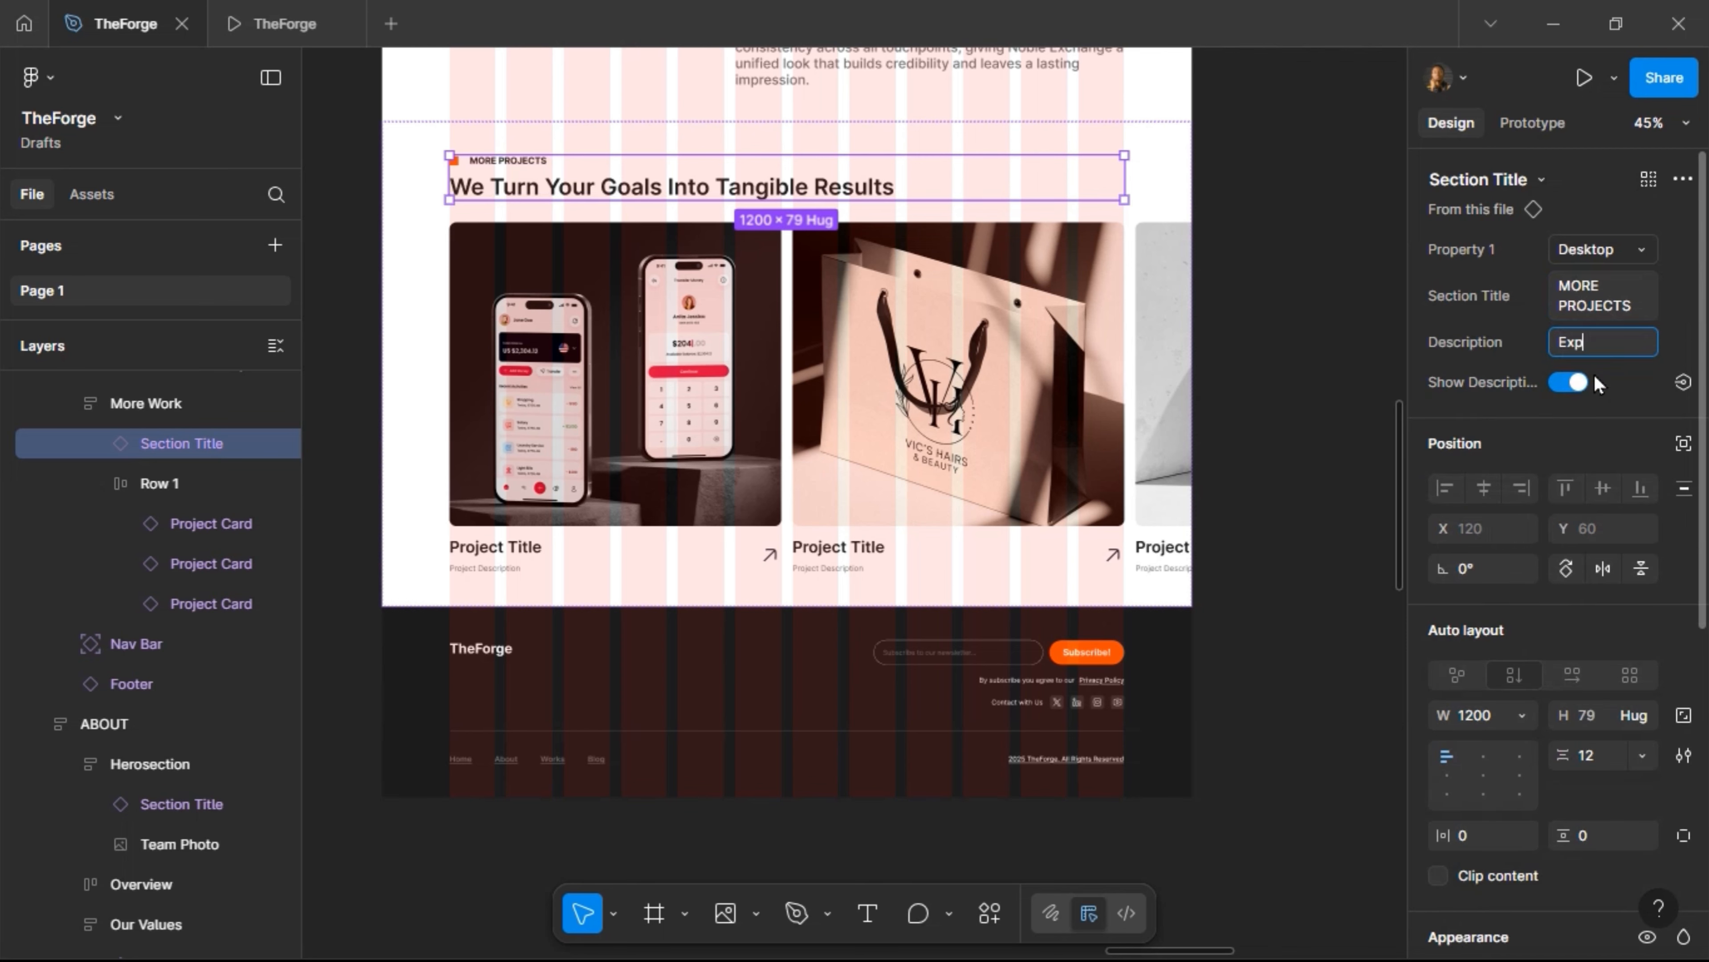
pyautogui.write('lore Other Projects')
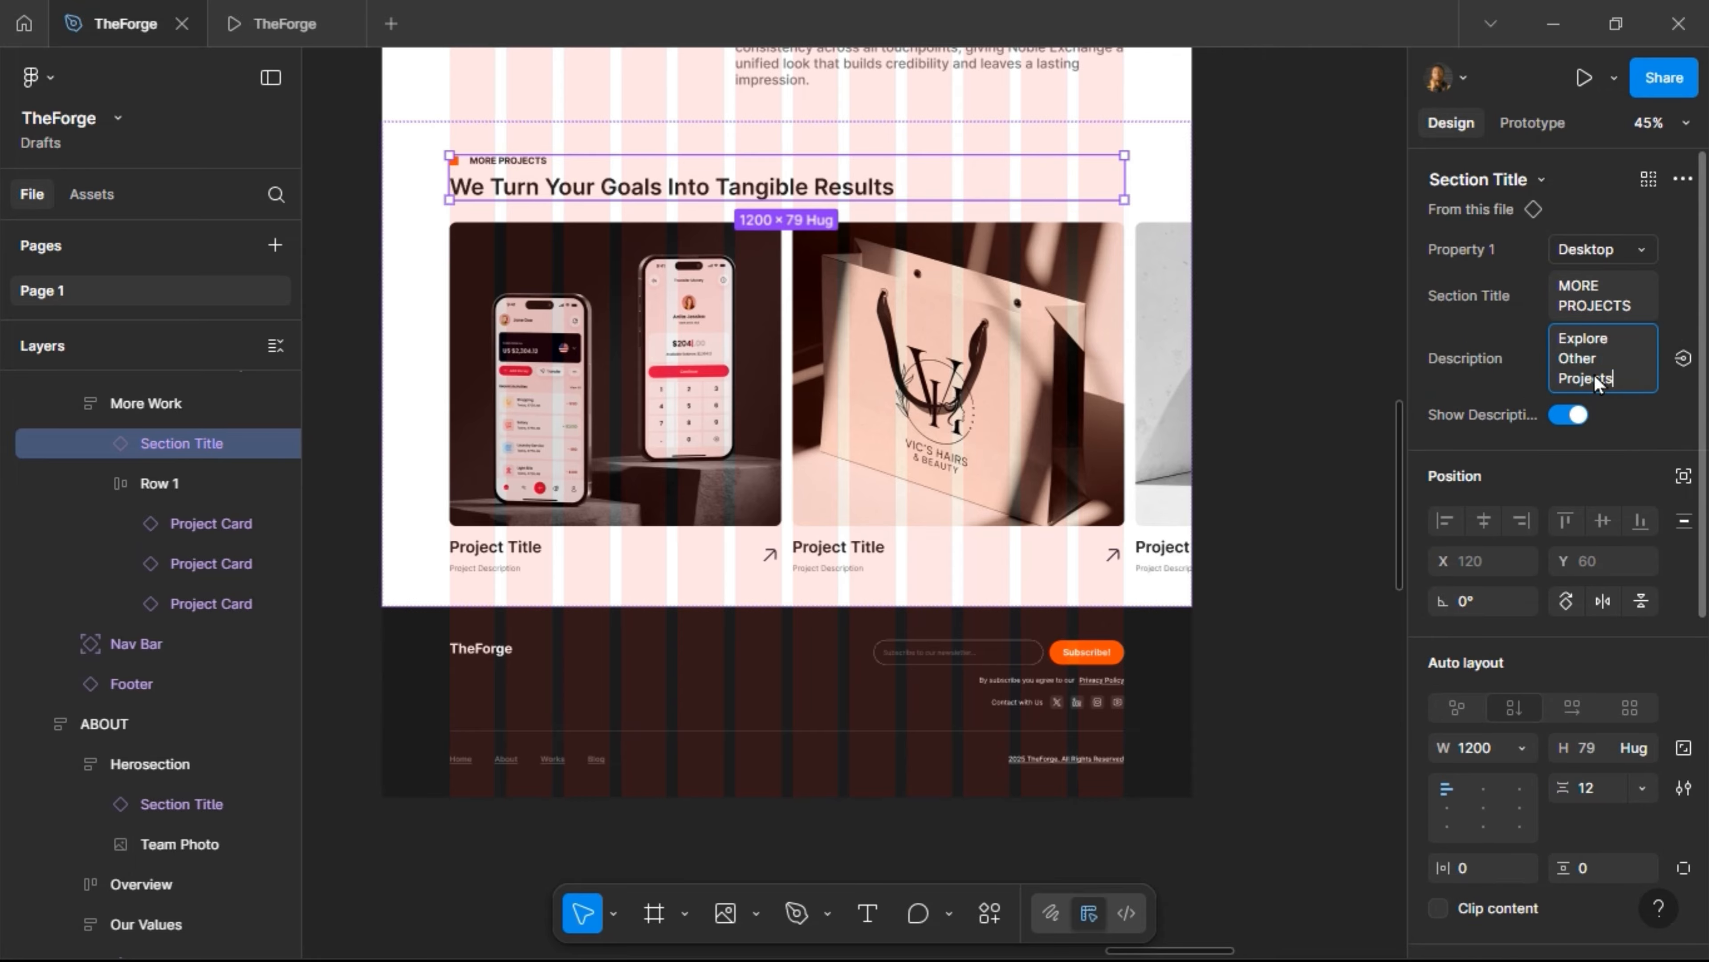
pyautogui.press('Return')
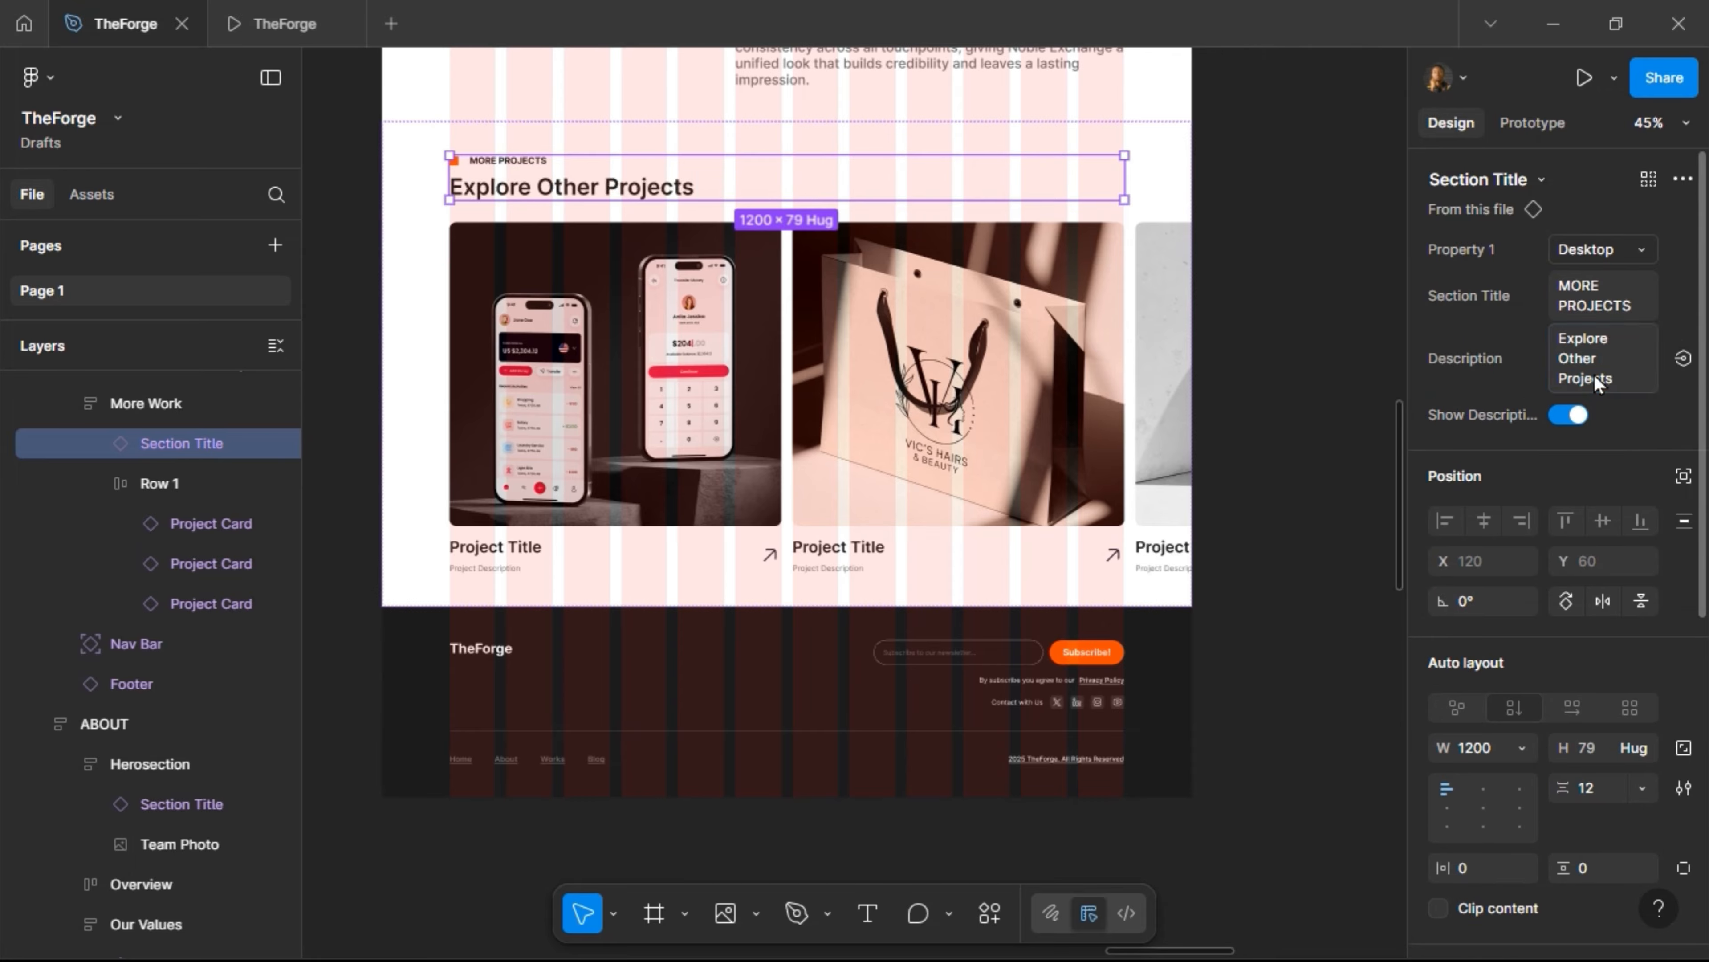
pyautogui.click(1246, 259)
# Remove the layout guide from the WORK :: PREVIEW frame
pyautogui.scroll(-5, 720, 539)
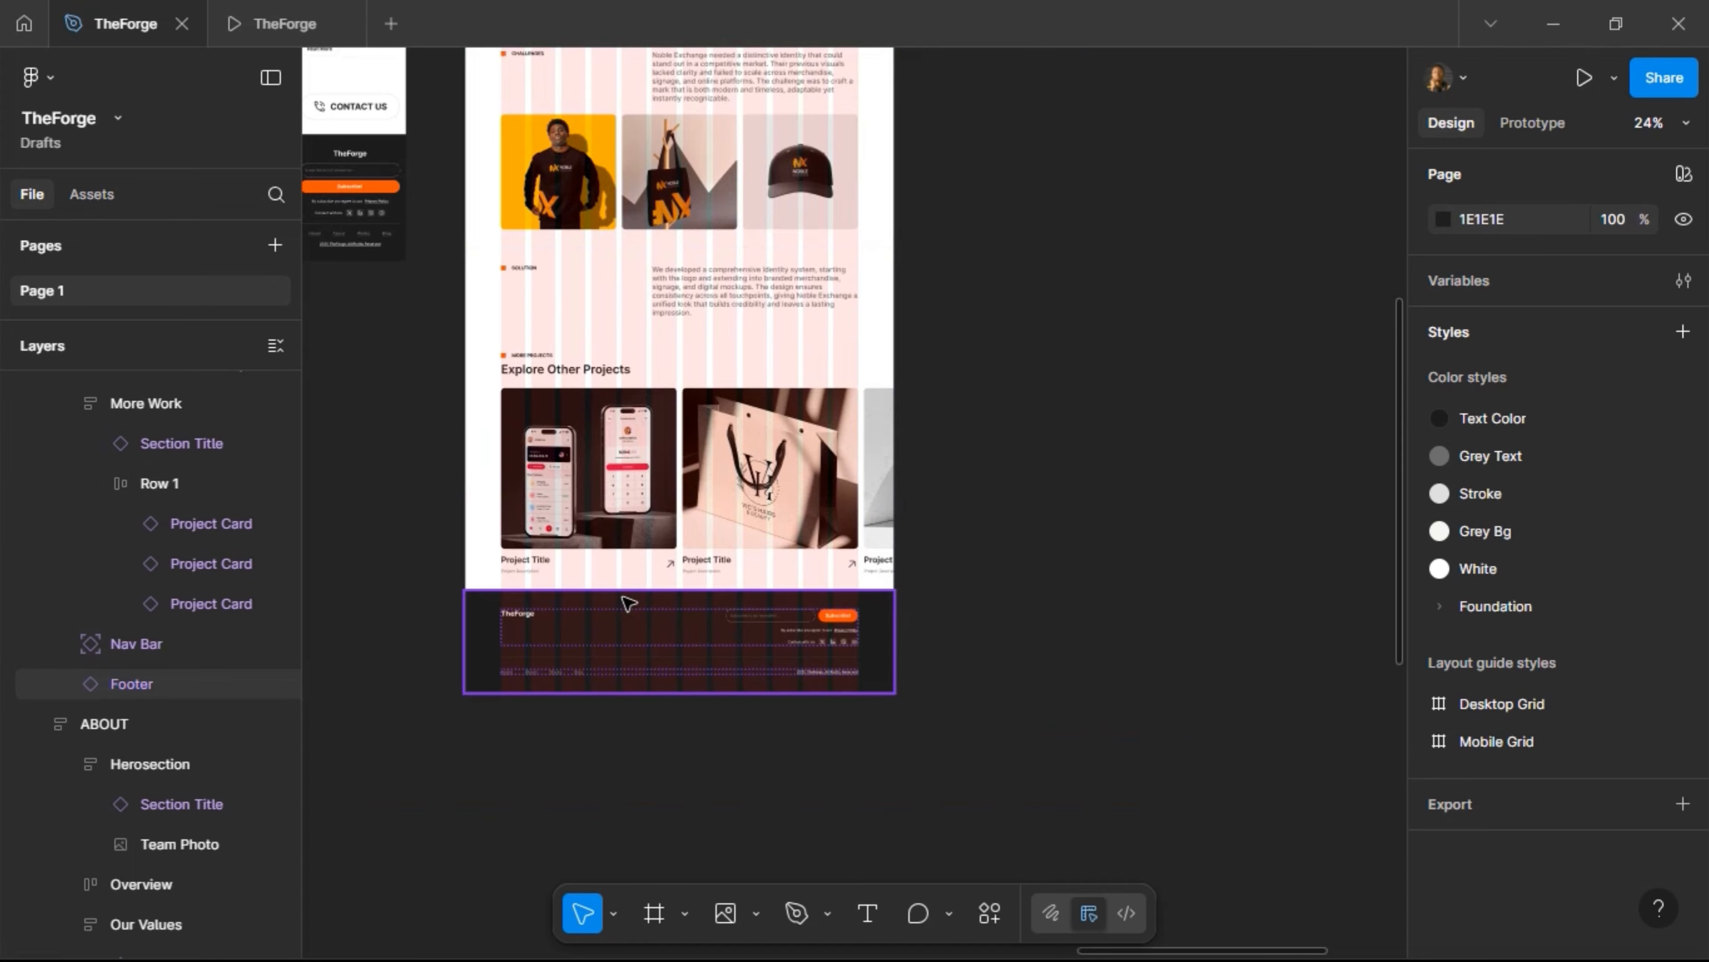
pyautogui.hscroll(-3, 832, 722)
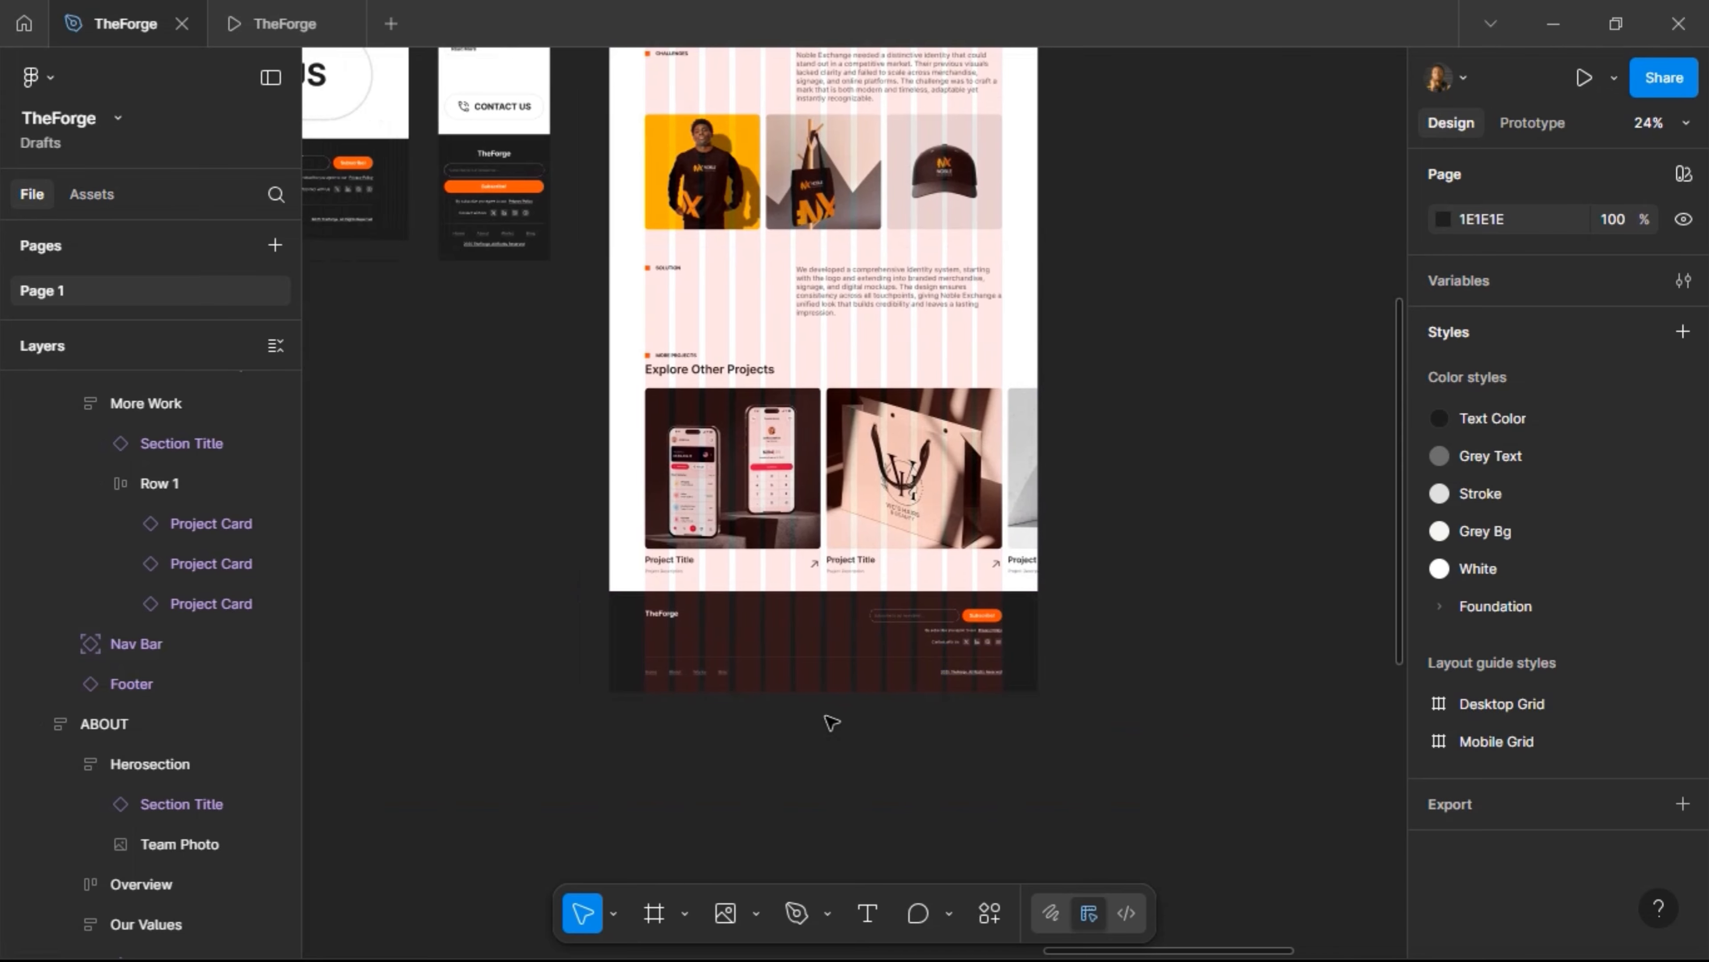
pyautogui.scroll(10, 829, 718)
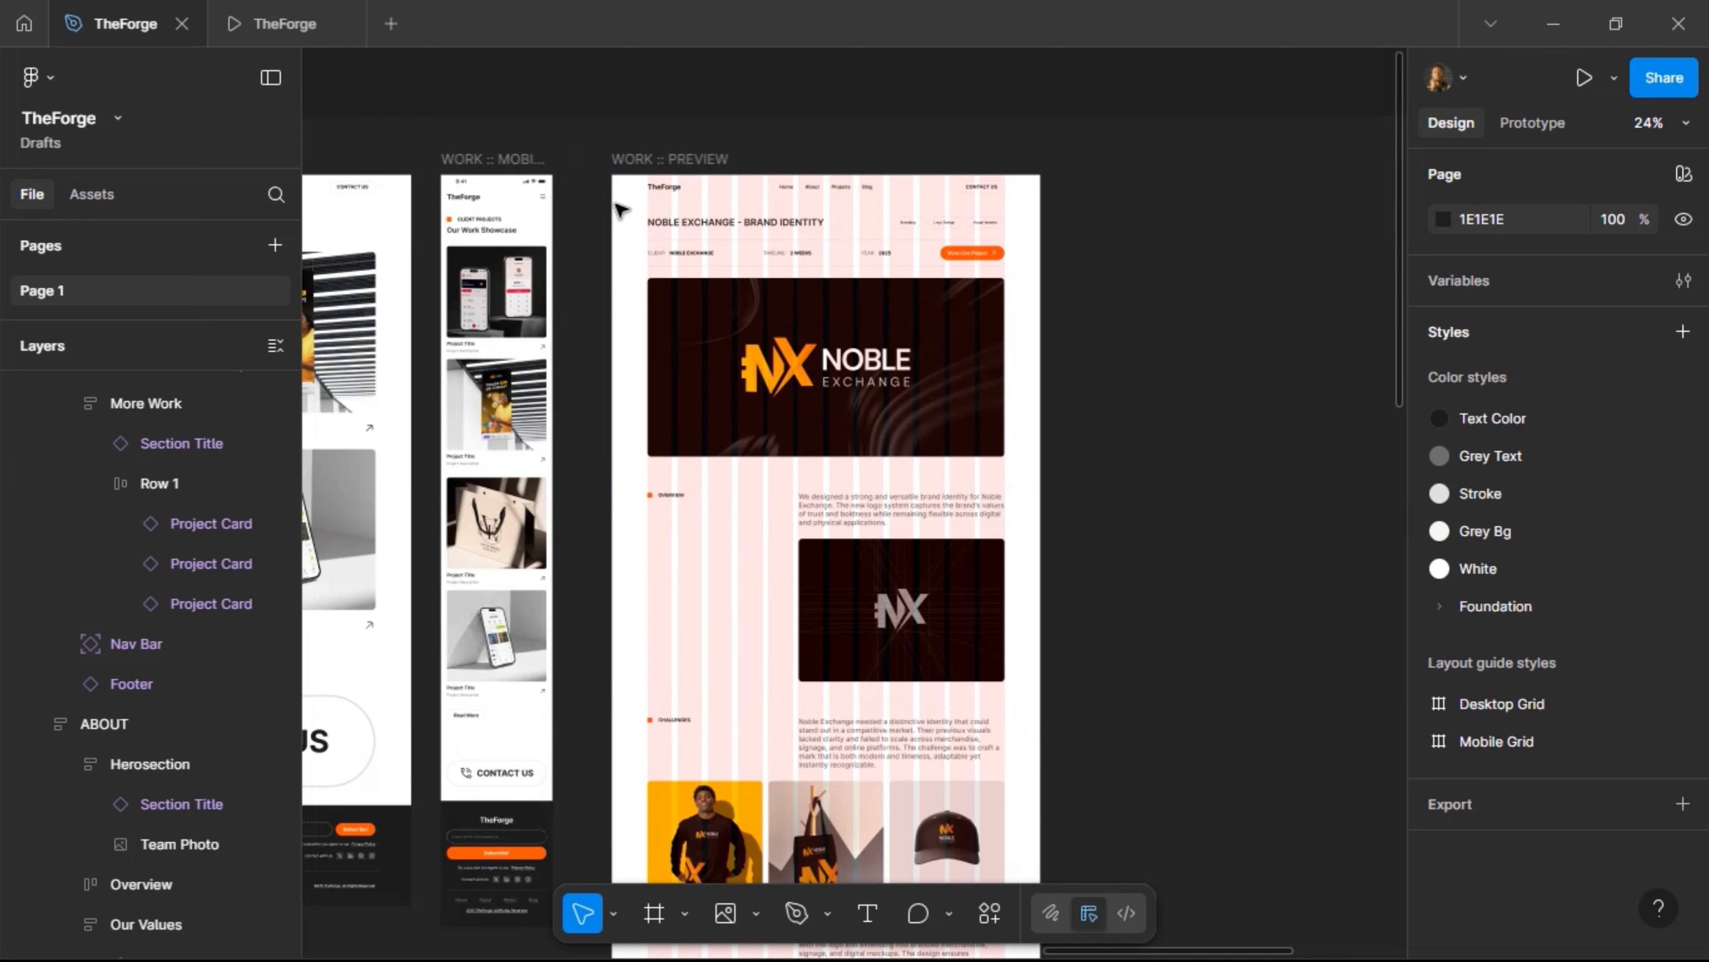
pyautogui.click(879, 317)
pyautogui.hotkey('shift', 'Return')
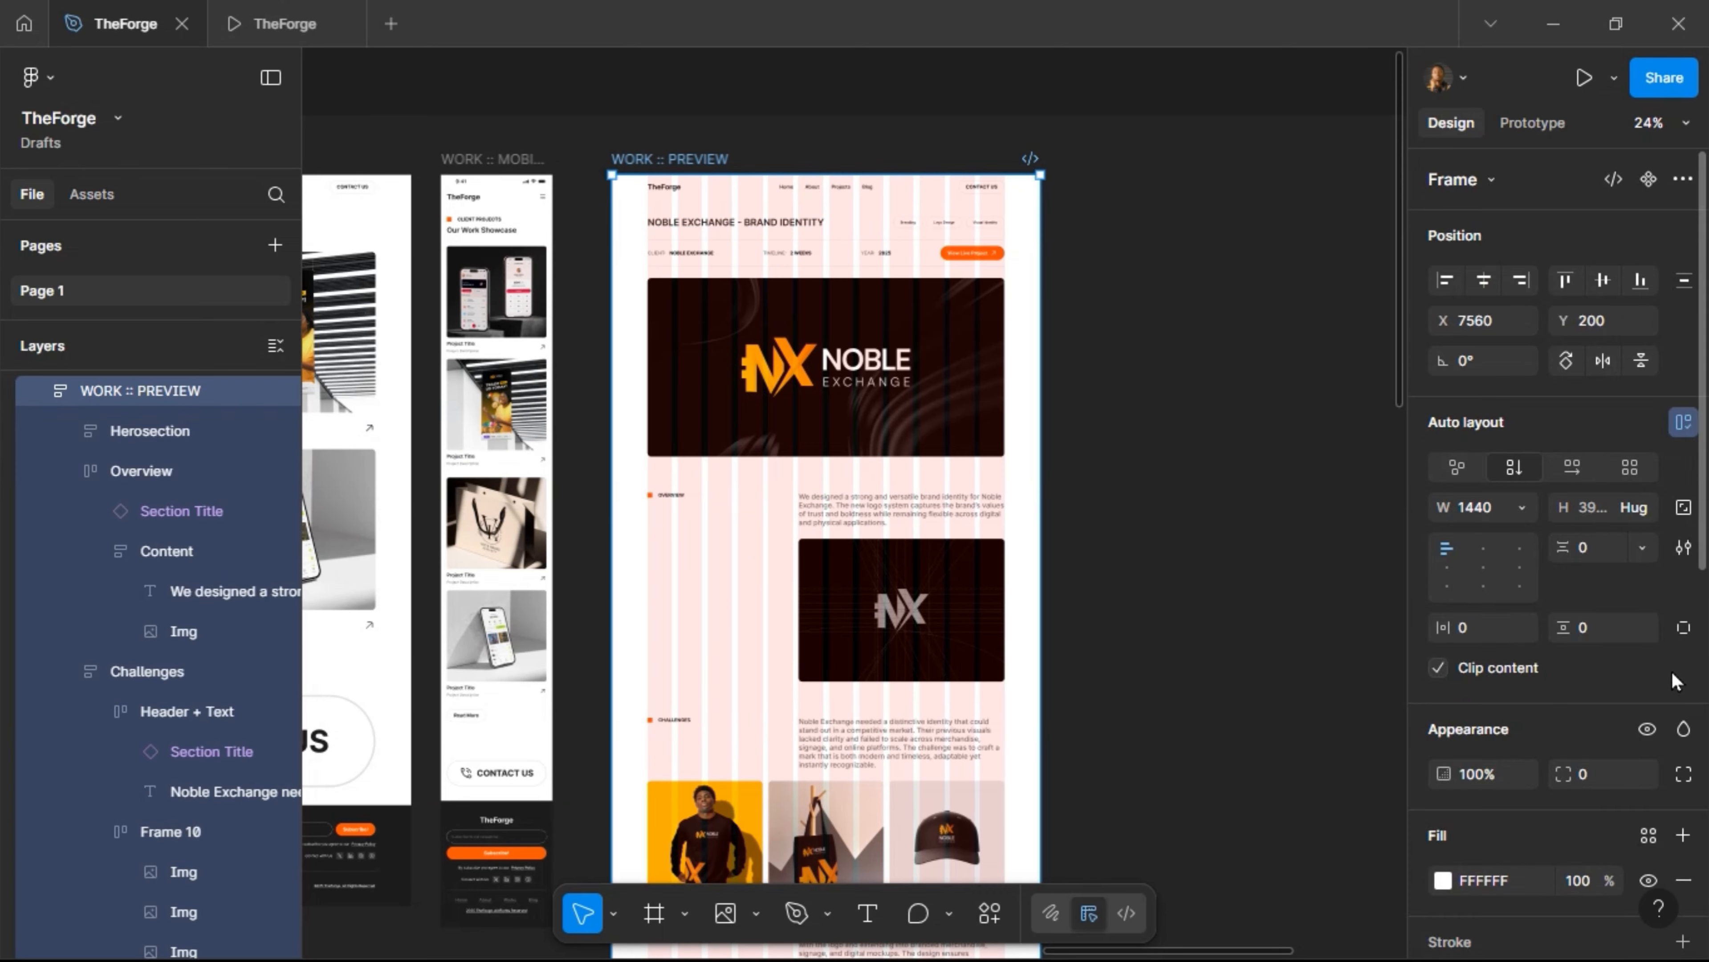
pyautogui.scroll(-10, 1667, 707)
pyautogui.click(1681, 810)
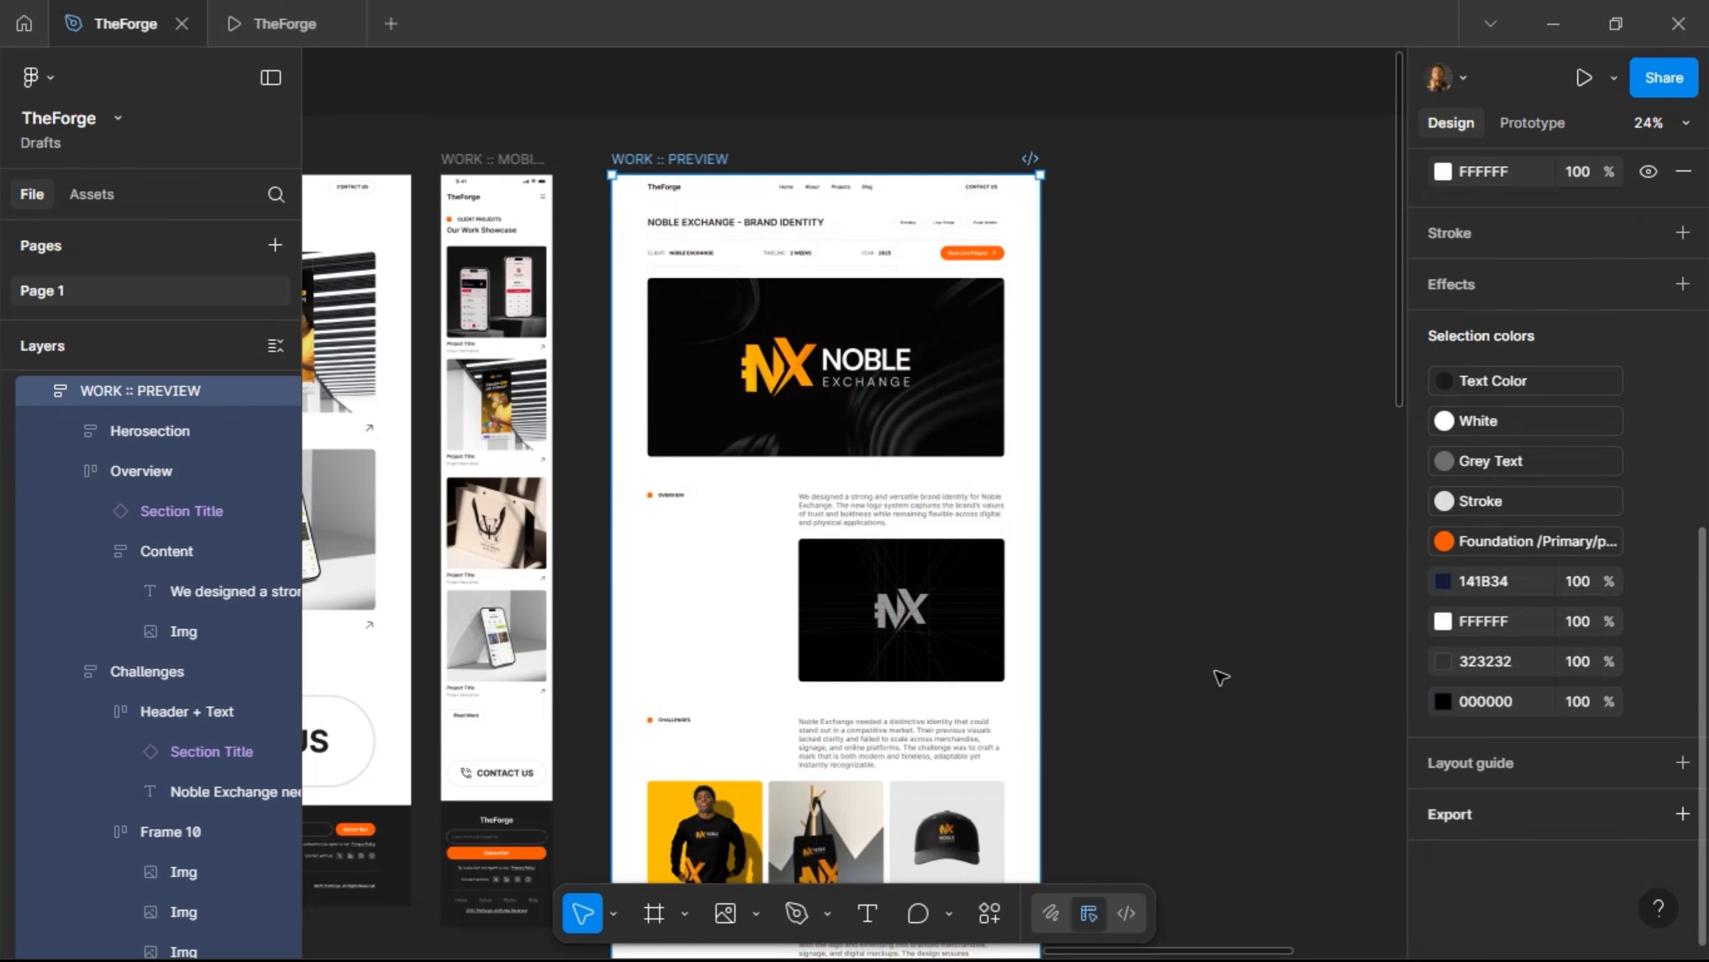
# Review the finished lower part of the page, and check the More Work card row in the prototype preview
pyautogui.scroll(-10, 1205, 424)
pyautogui.scroll(-3, 1191, 433)
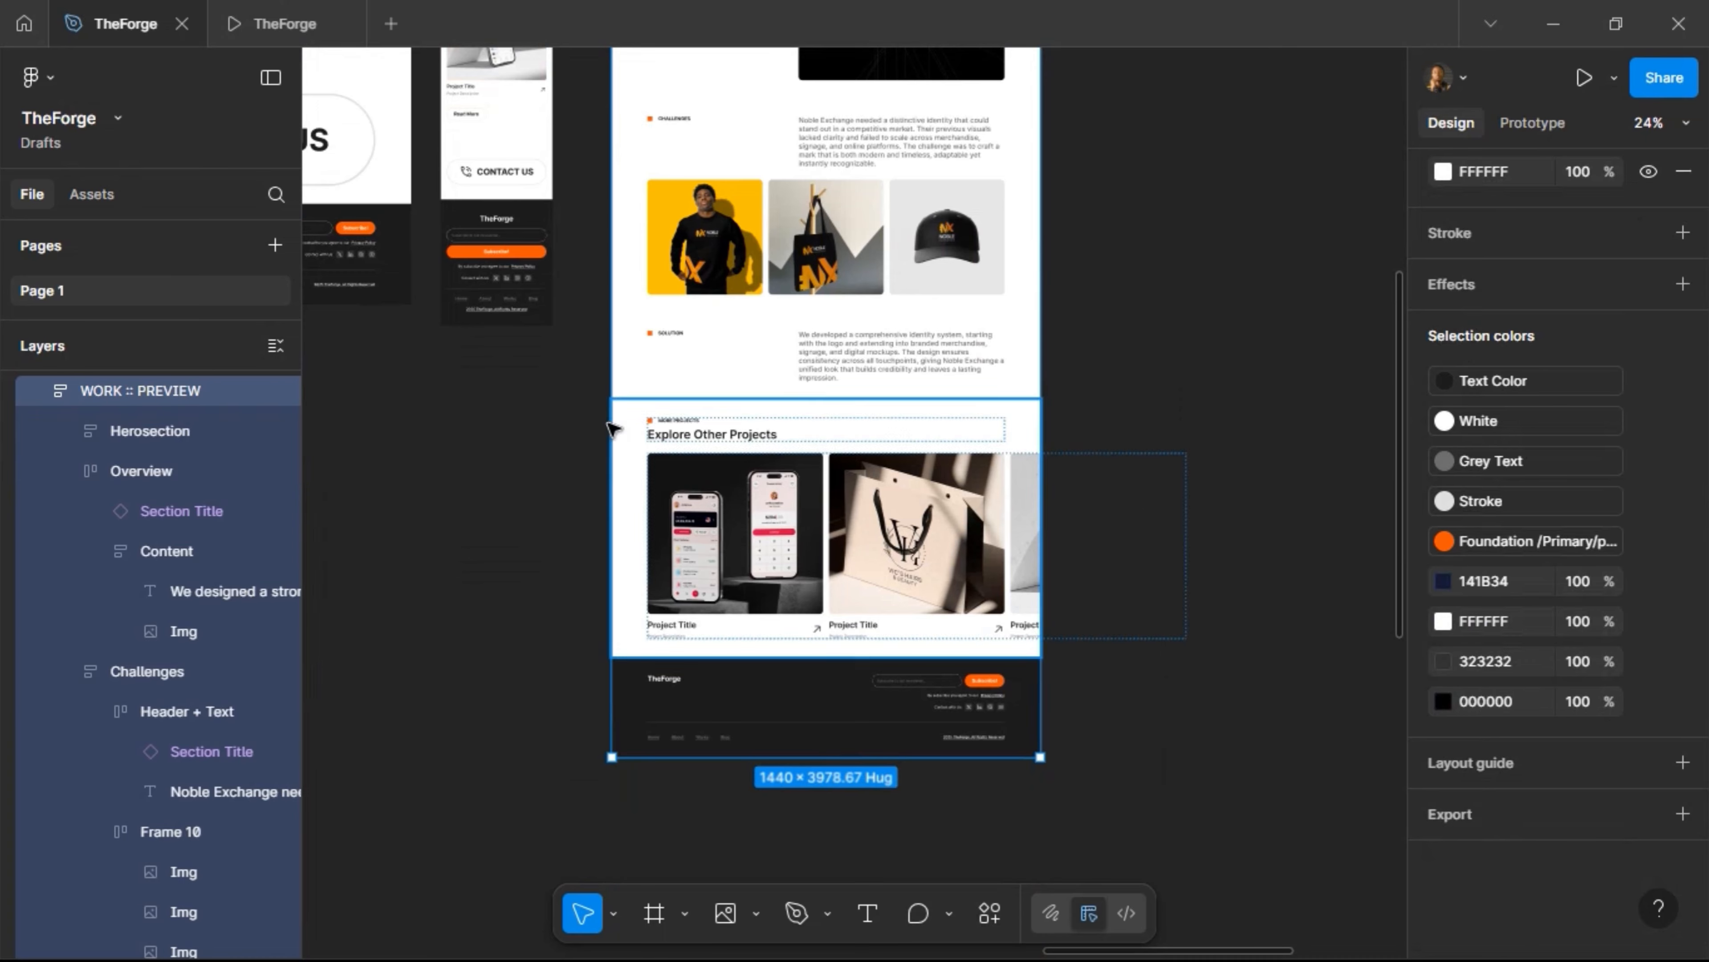
pyautogui.click(283, 26)
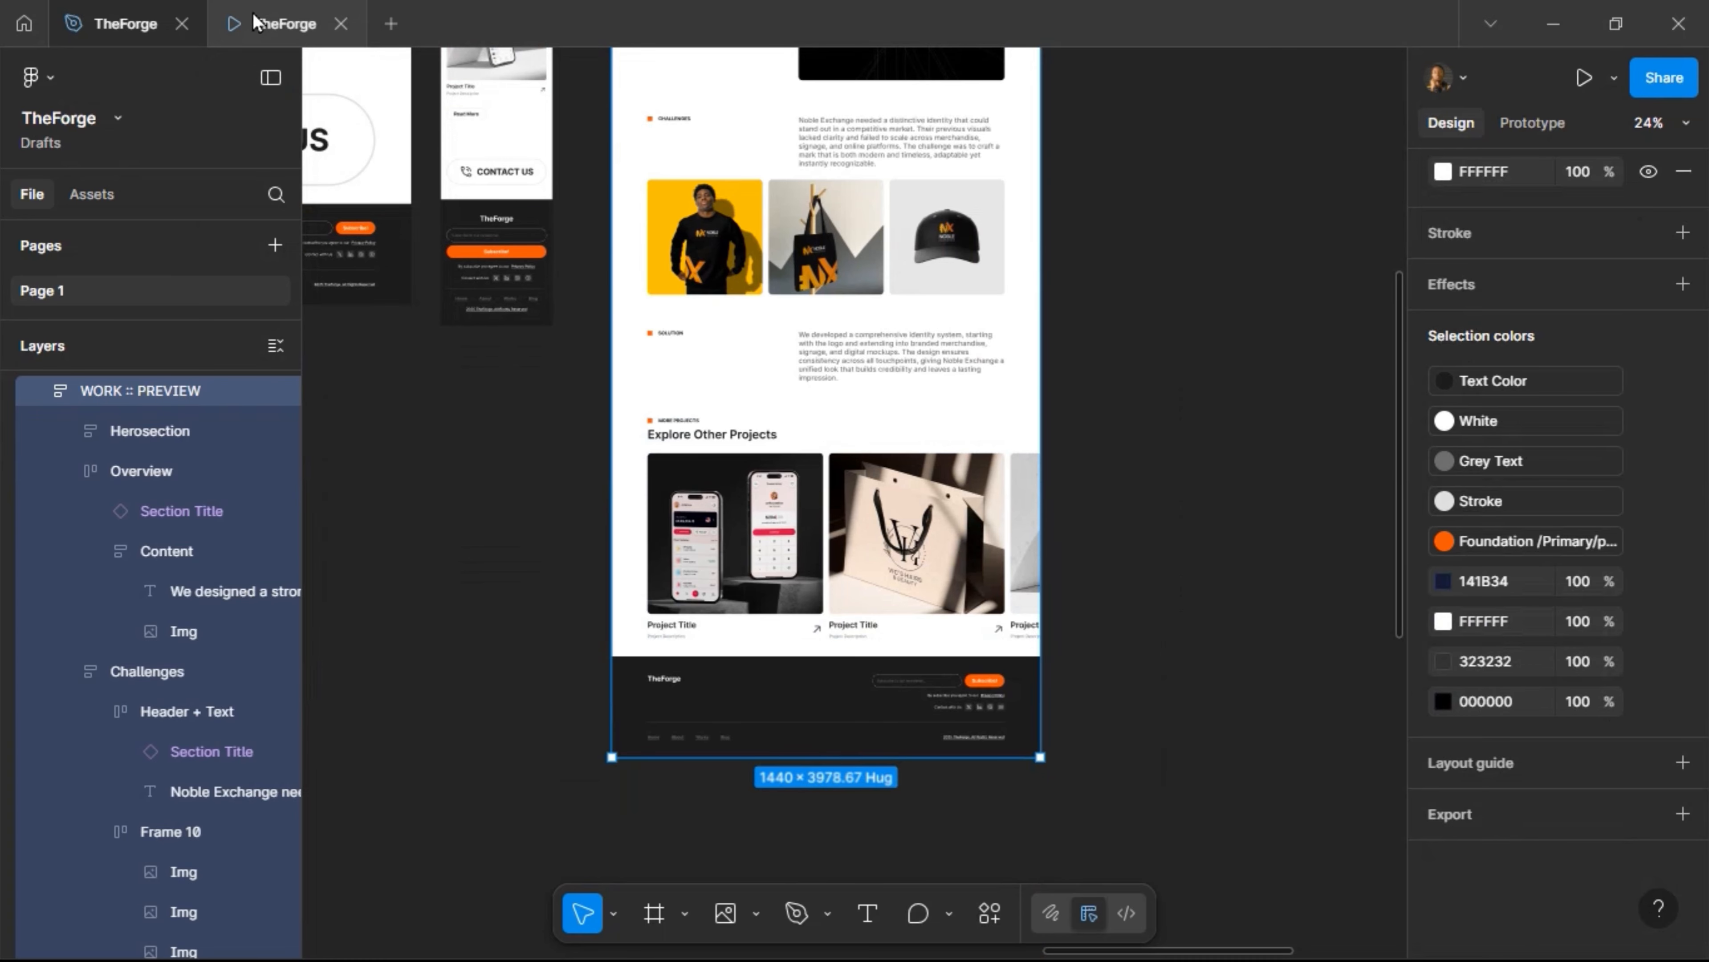
pyautogui.scroll(-10, 732, 511)
pyautogui.scroll(-5, 734, 518)
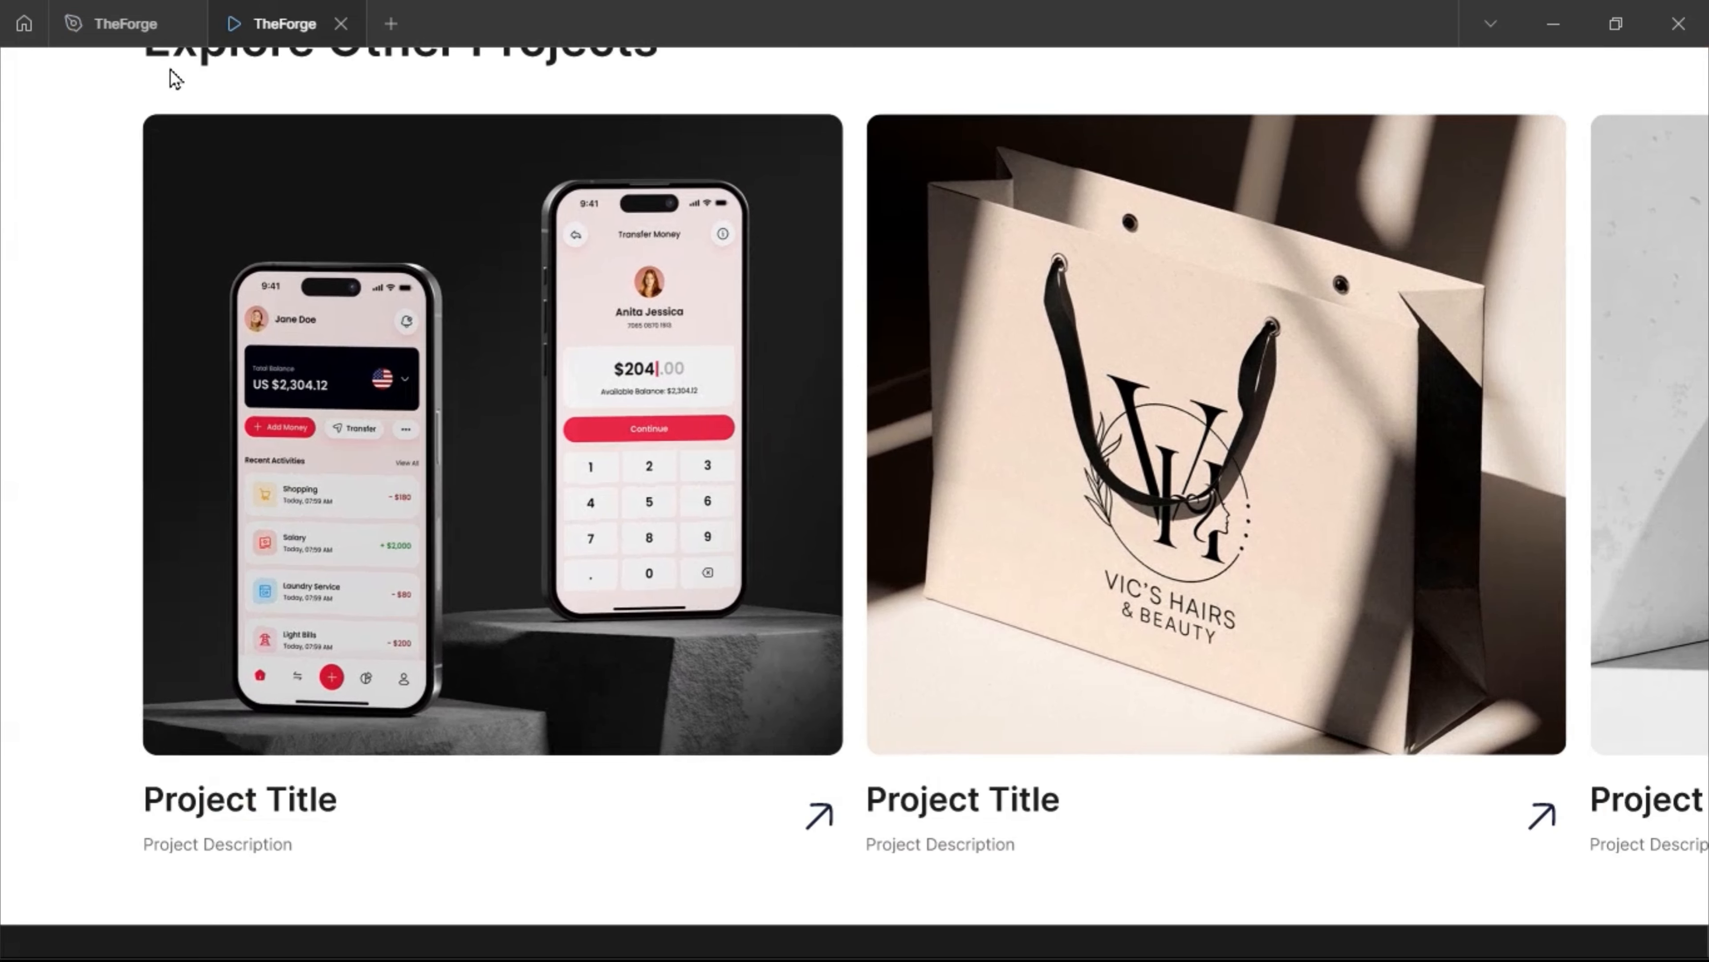
pyautogui.click(109, 30)
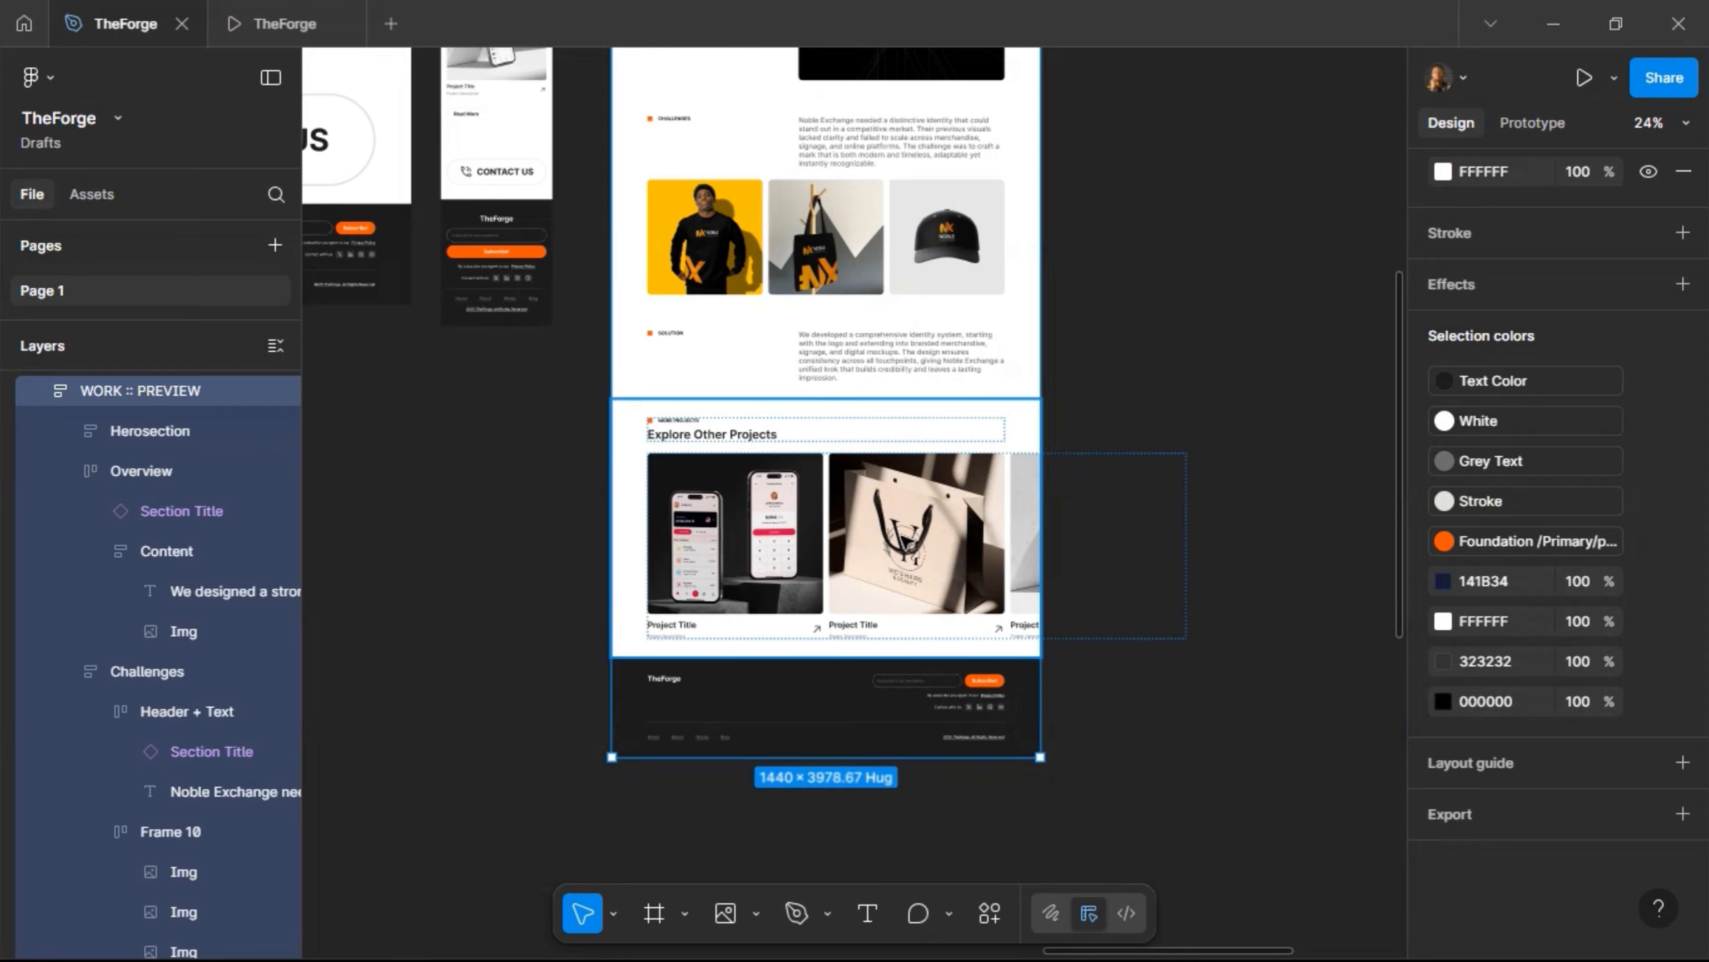
# Resize Row 1 of the More Work section to 1320 wide, ending at the page edge, and set its scroll overflow to Horizontal
pyautogui.click(1056, 591)
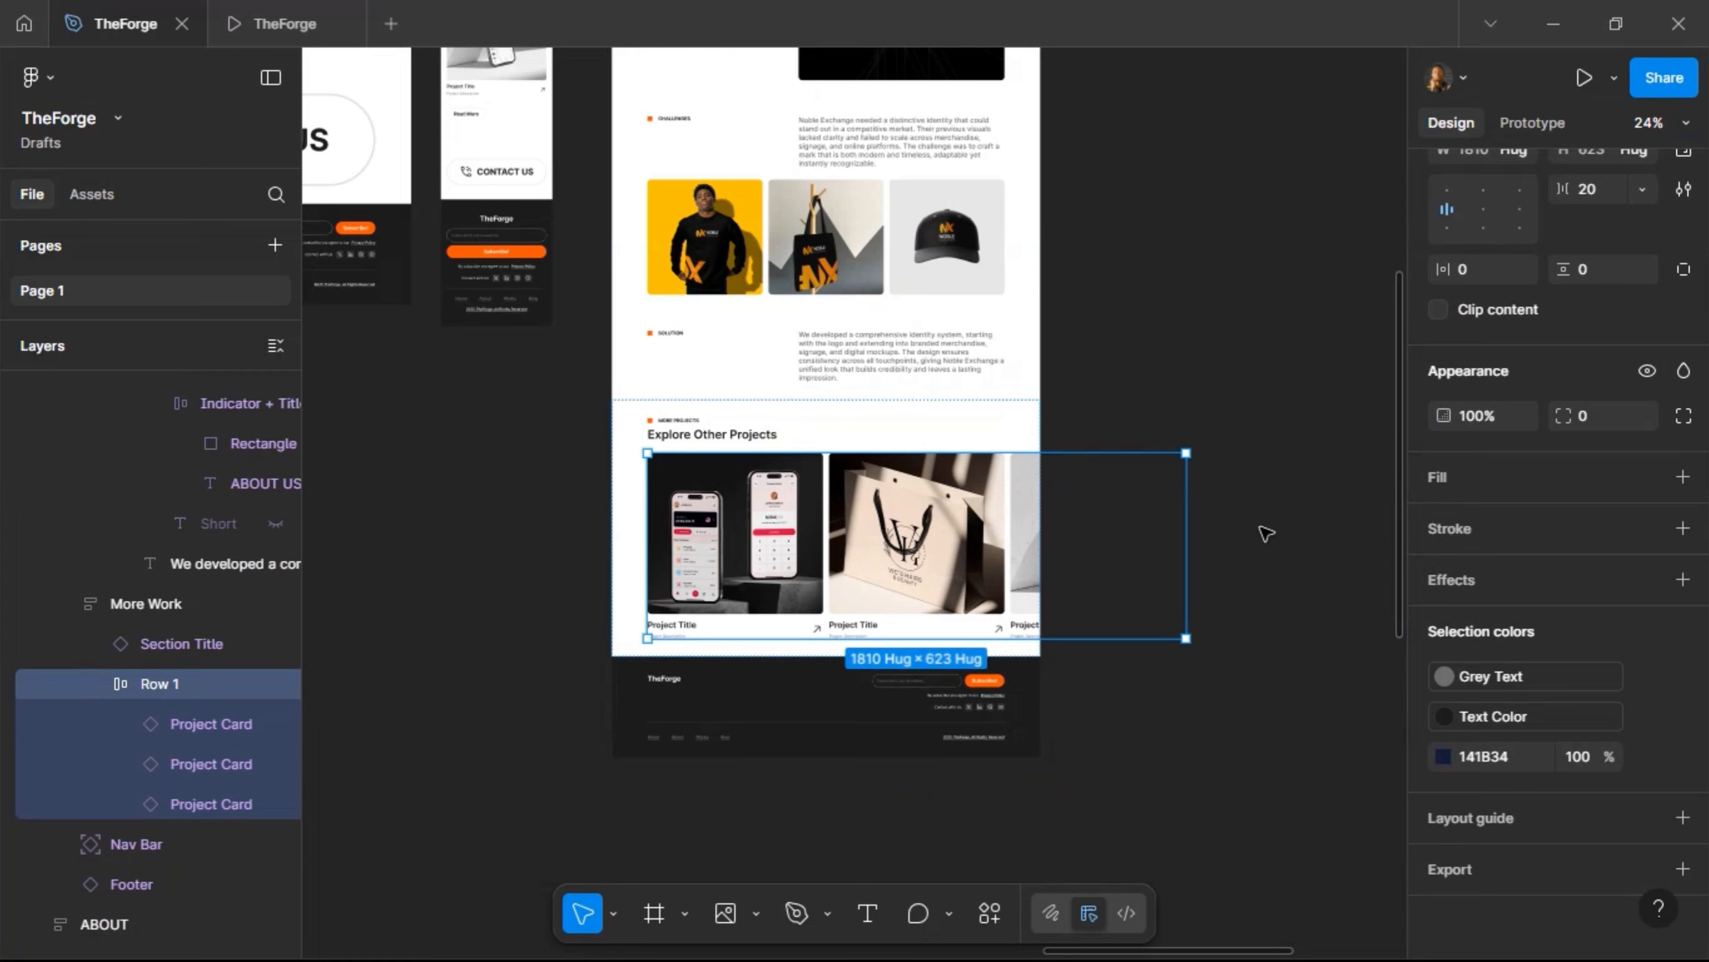
pyautogui.moveTo(1185, 538); pyautogui.dragTo(1040, 542)
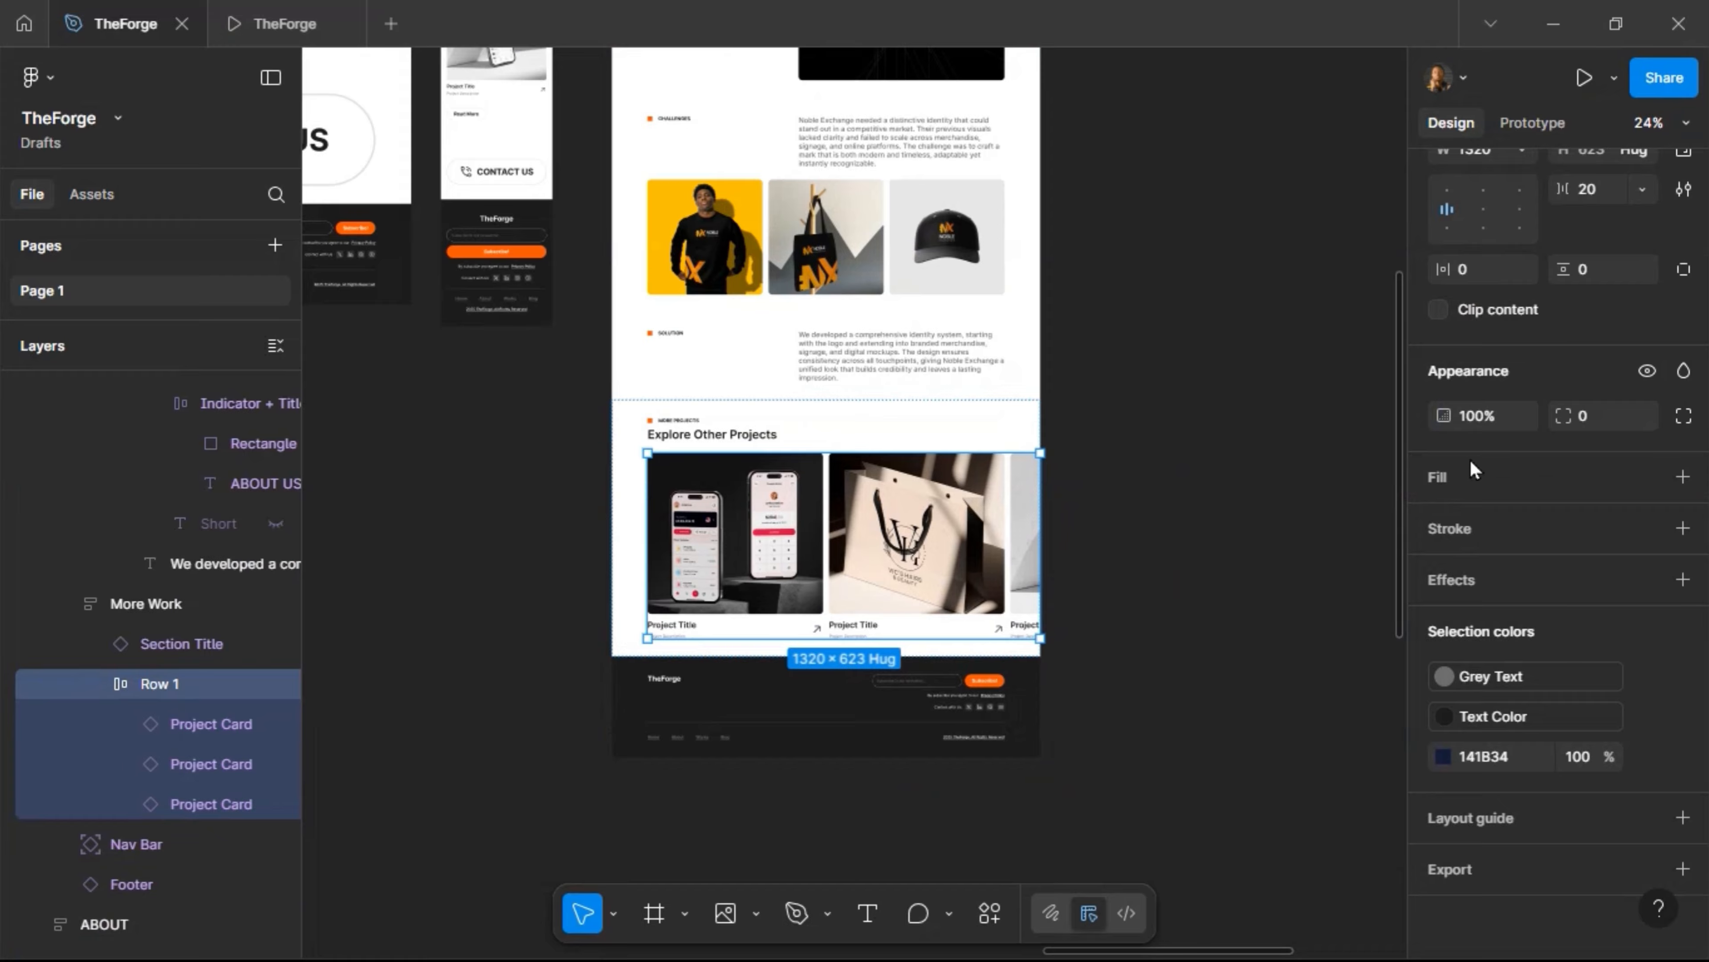
pyautogui.scroll(5, 1495, 418)
pyautogui.click(1525, 128)
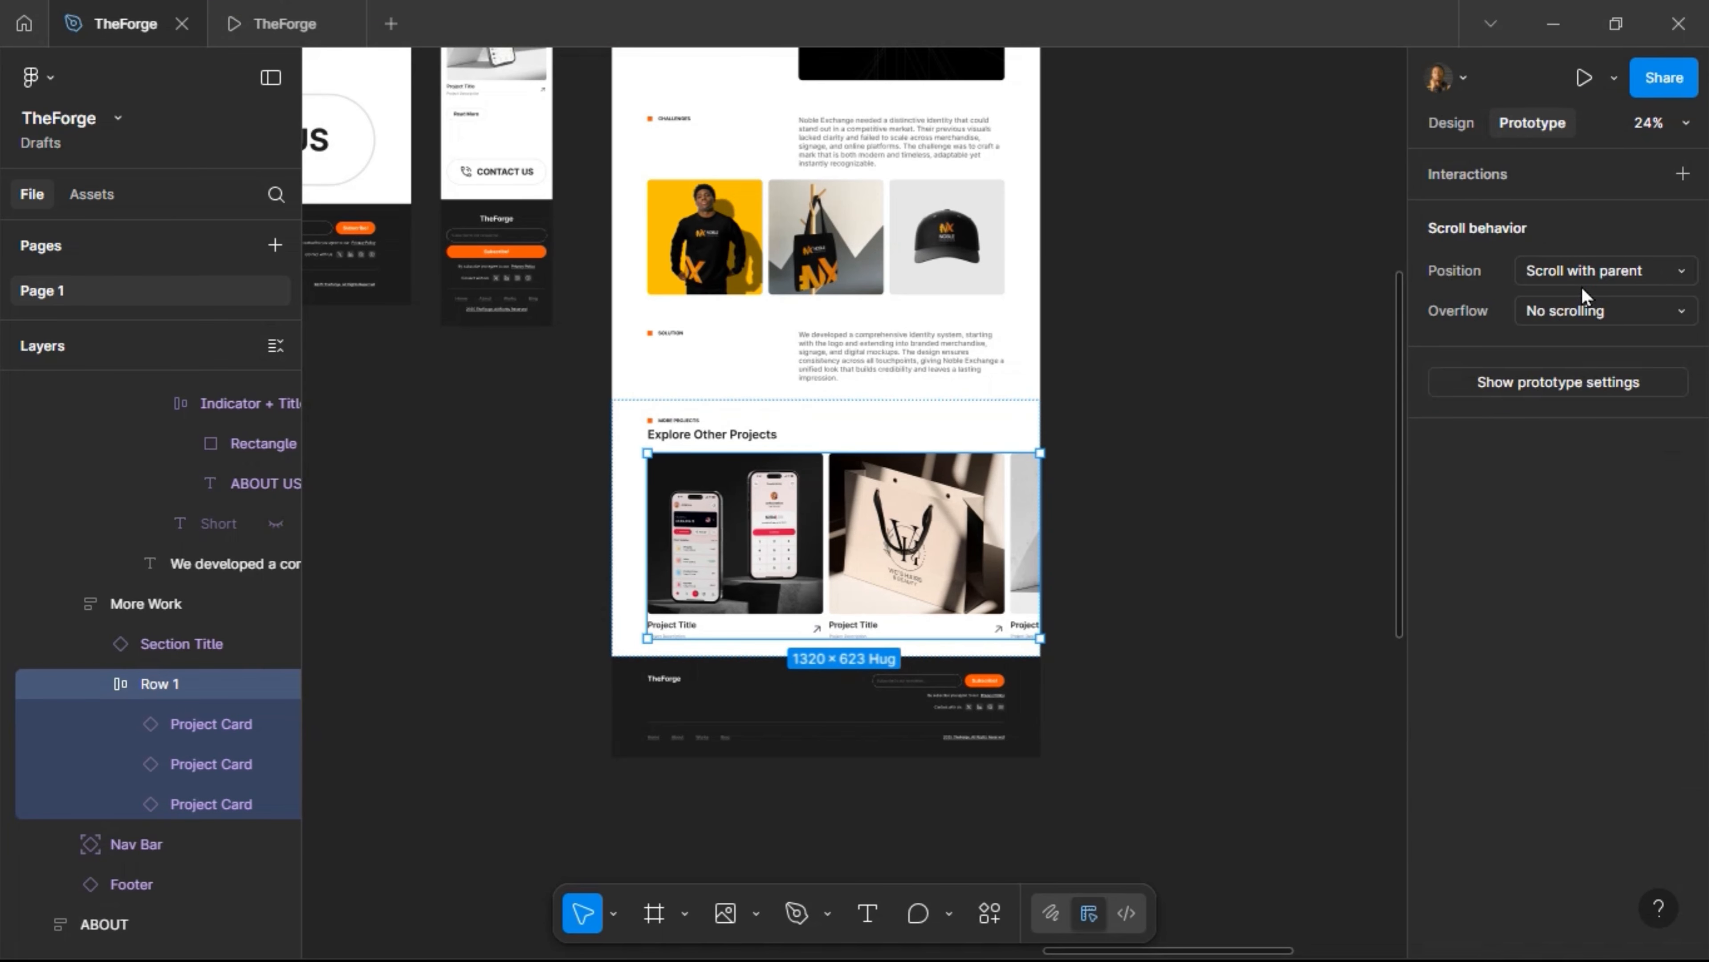
pyautogui.click(1593, 312)
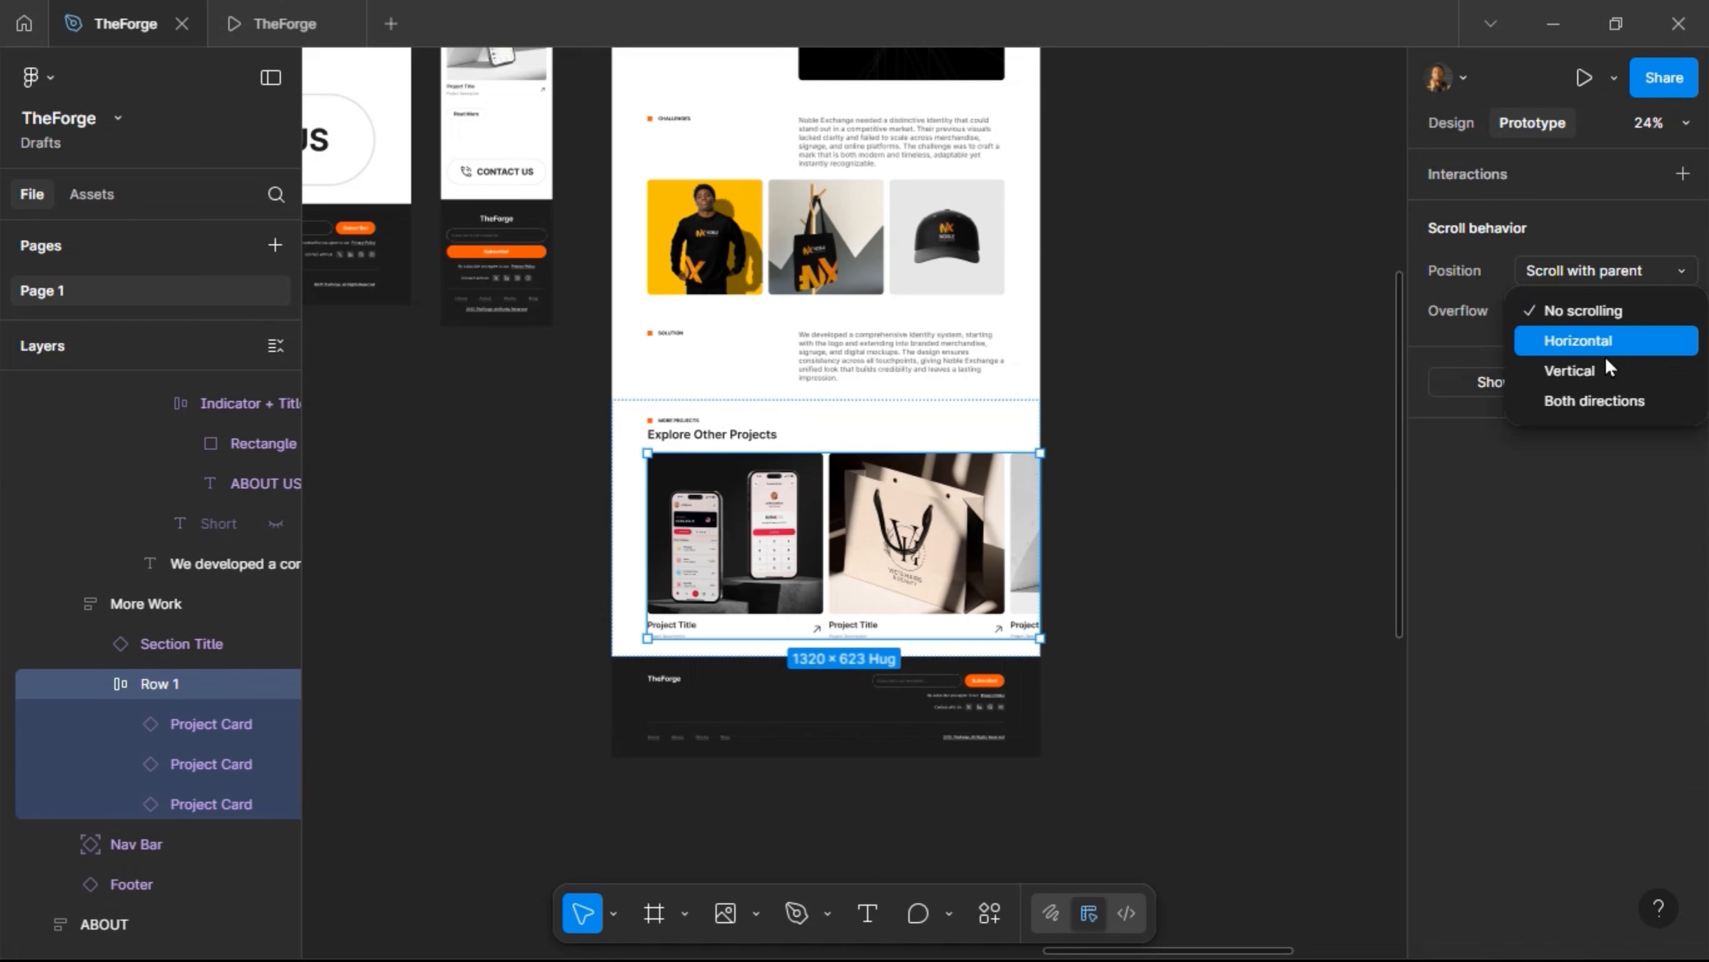
pyautogui.click(1603, 342)
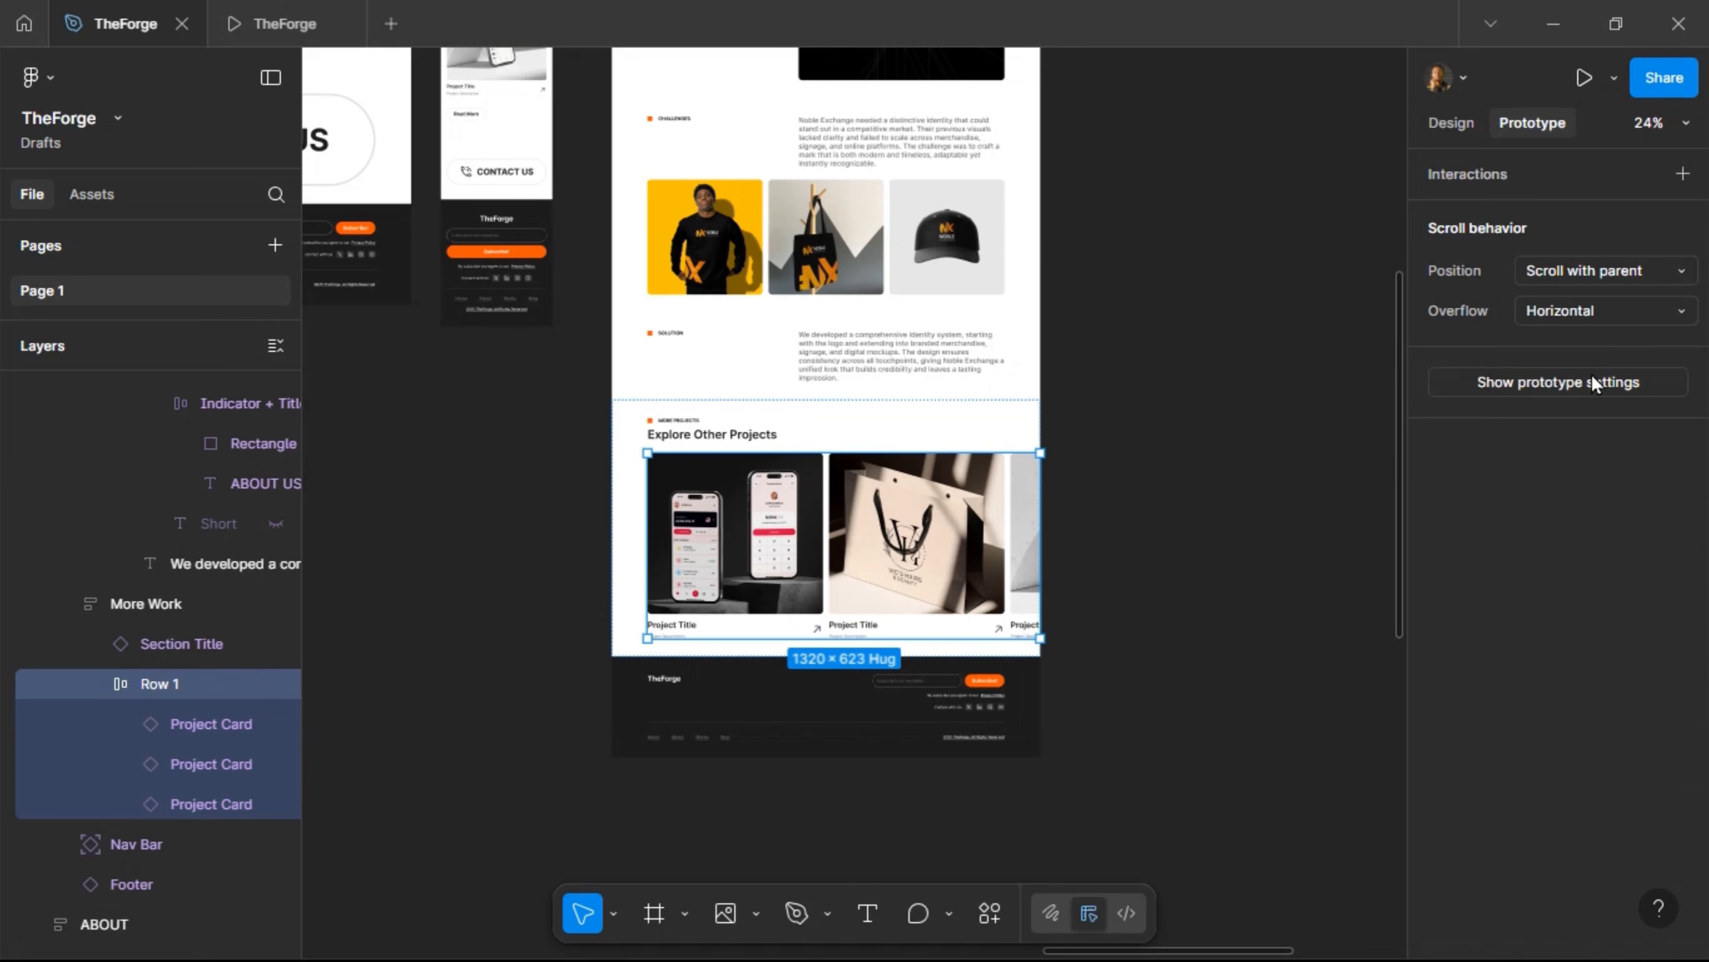
# Test the horizontal scrolling of the project cards in the prototype preview, both forwards and back
pyautogui.click(283, 23)
pyautogui.hscroll(5, 1233, 493)
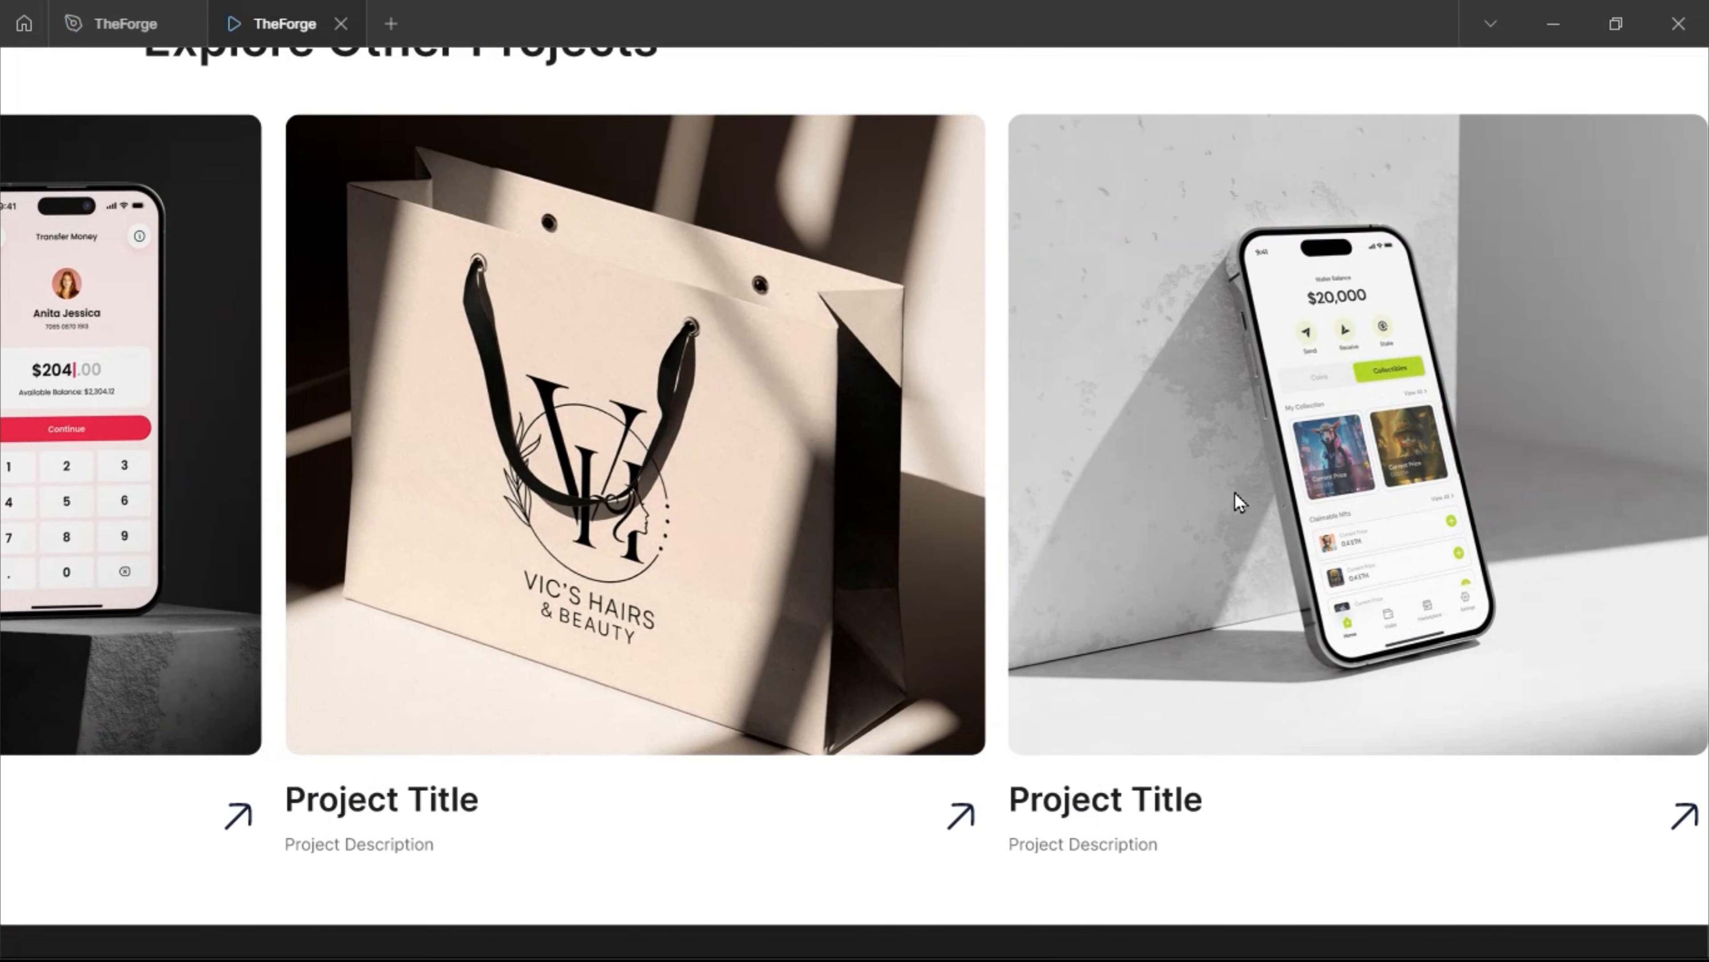
pyautogui.hscroll(-5, 1234, 493)
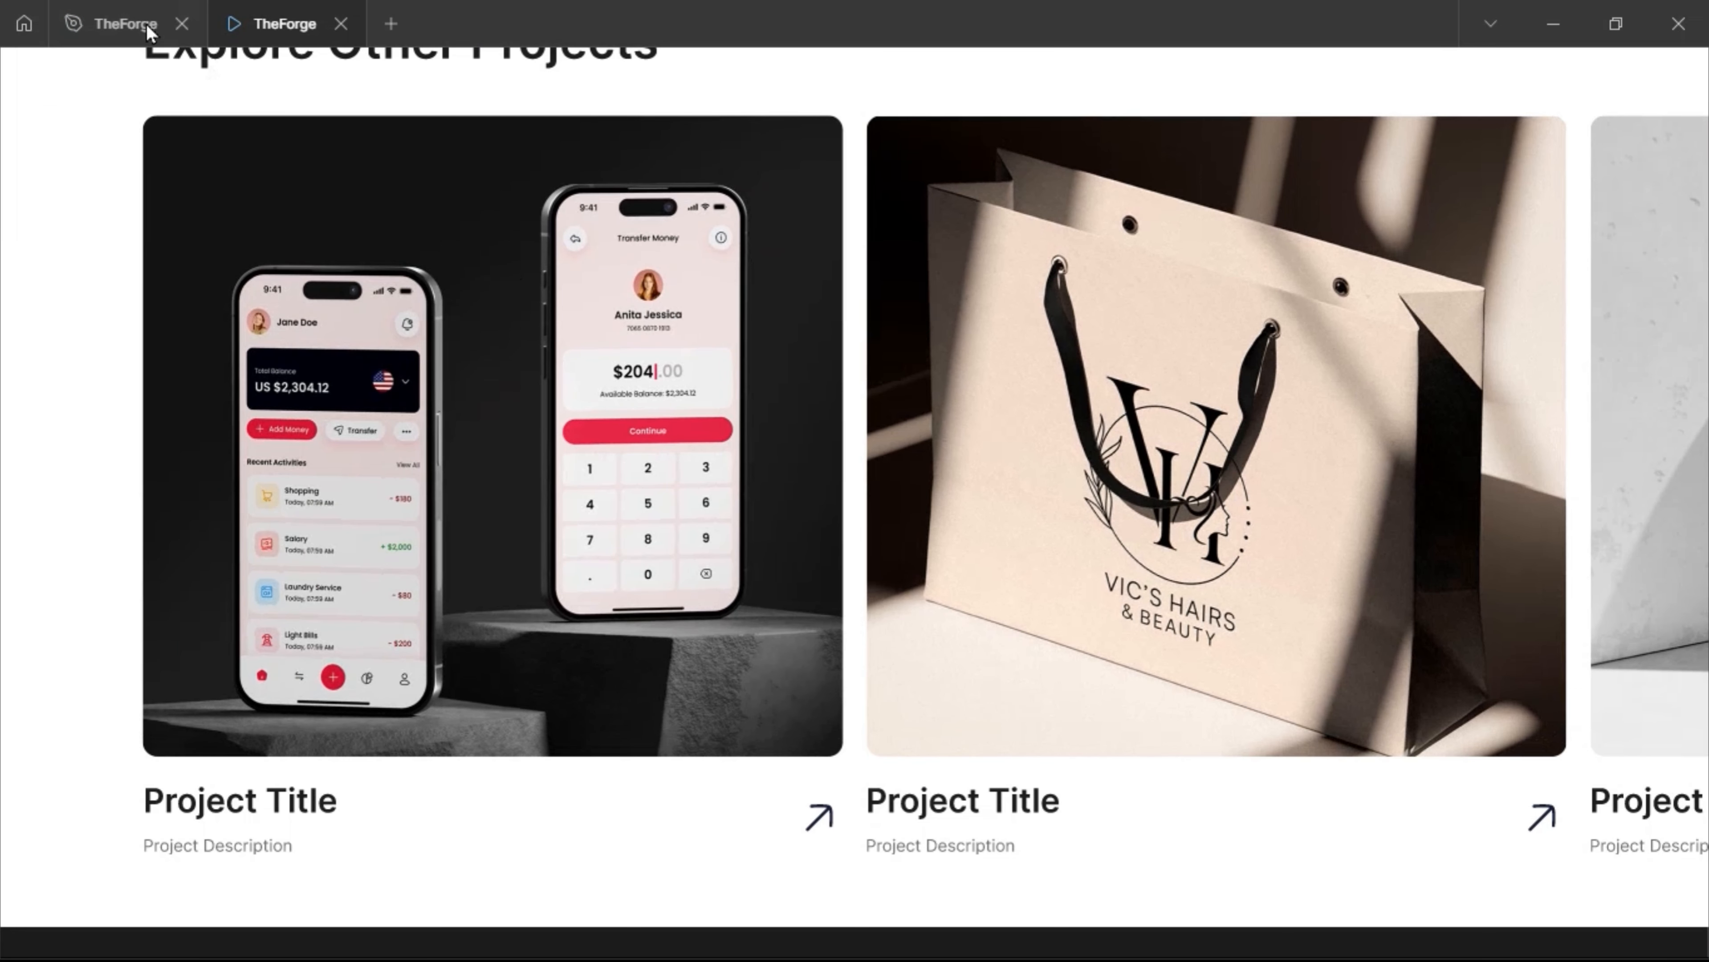
pyautogui.click(139, 28)
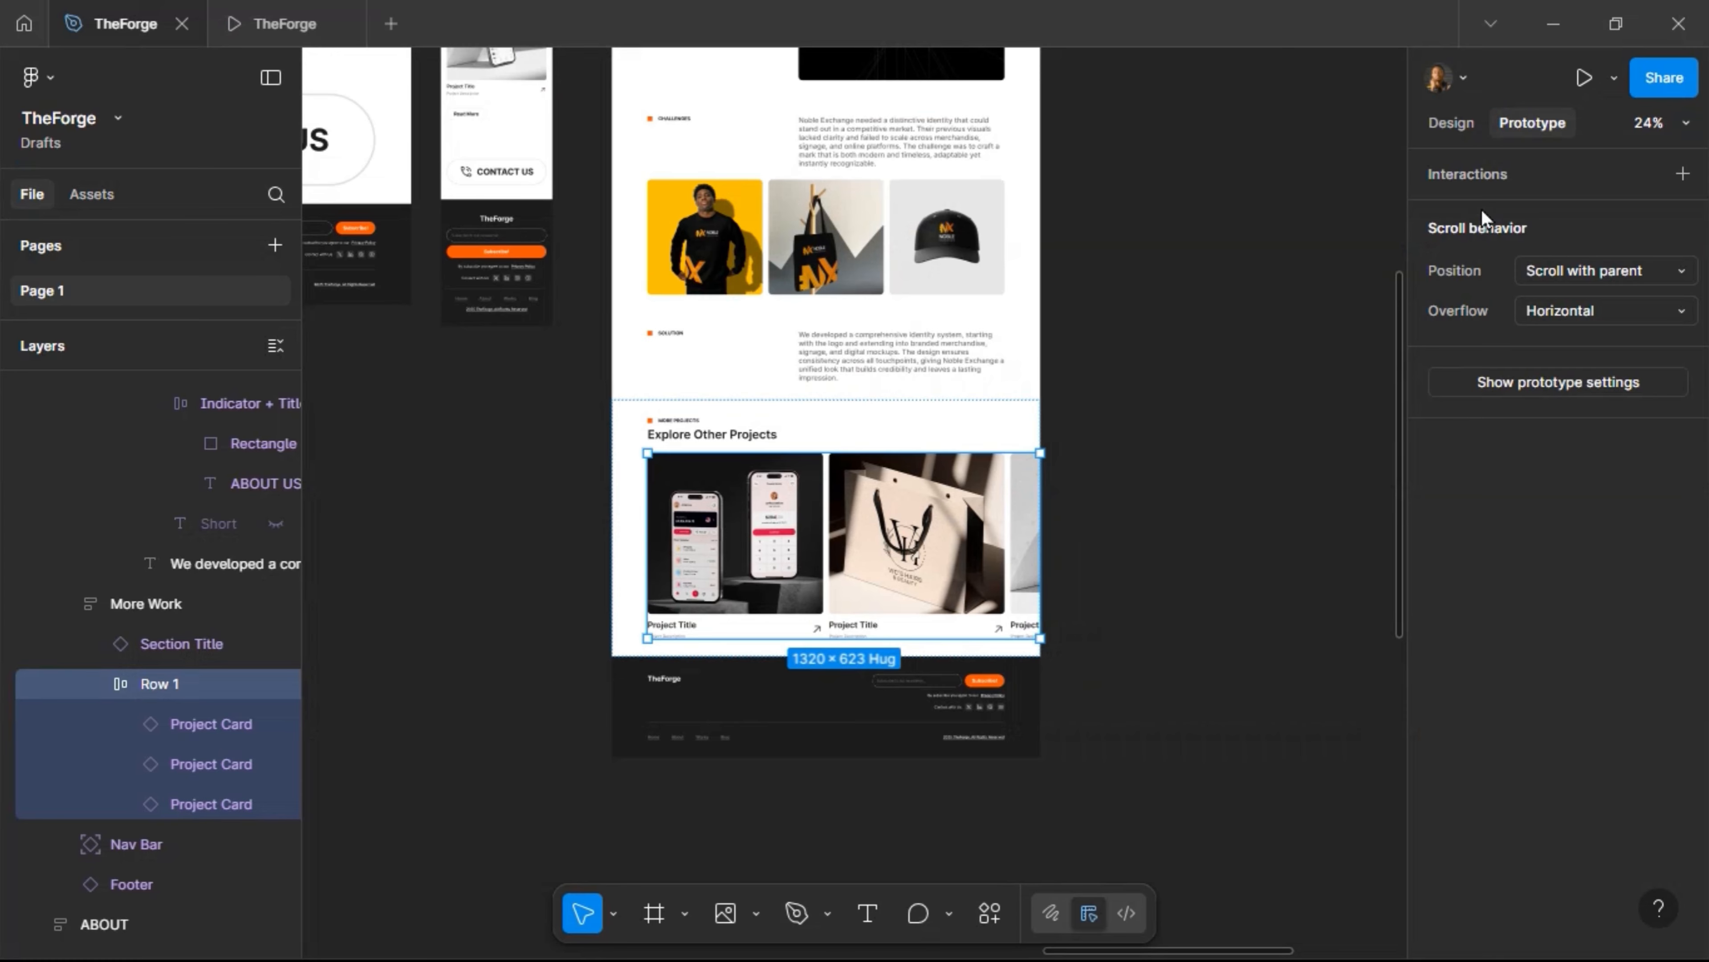
# Set Row 1's individual right padding to 120
pyautogui.click(1449, 123)
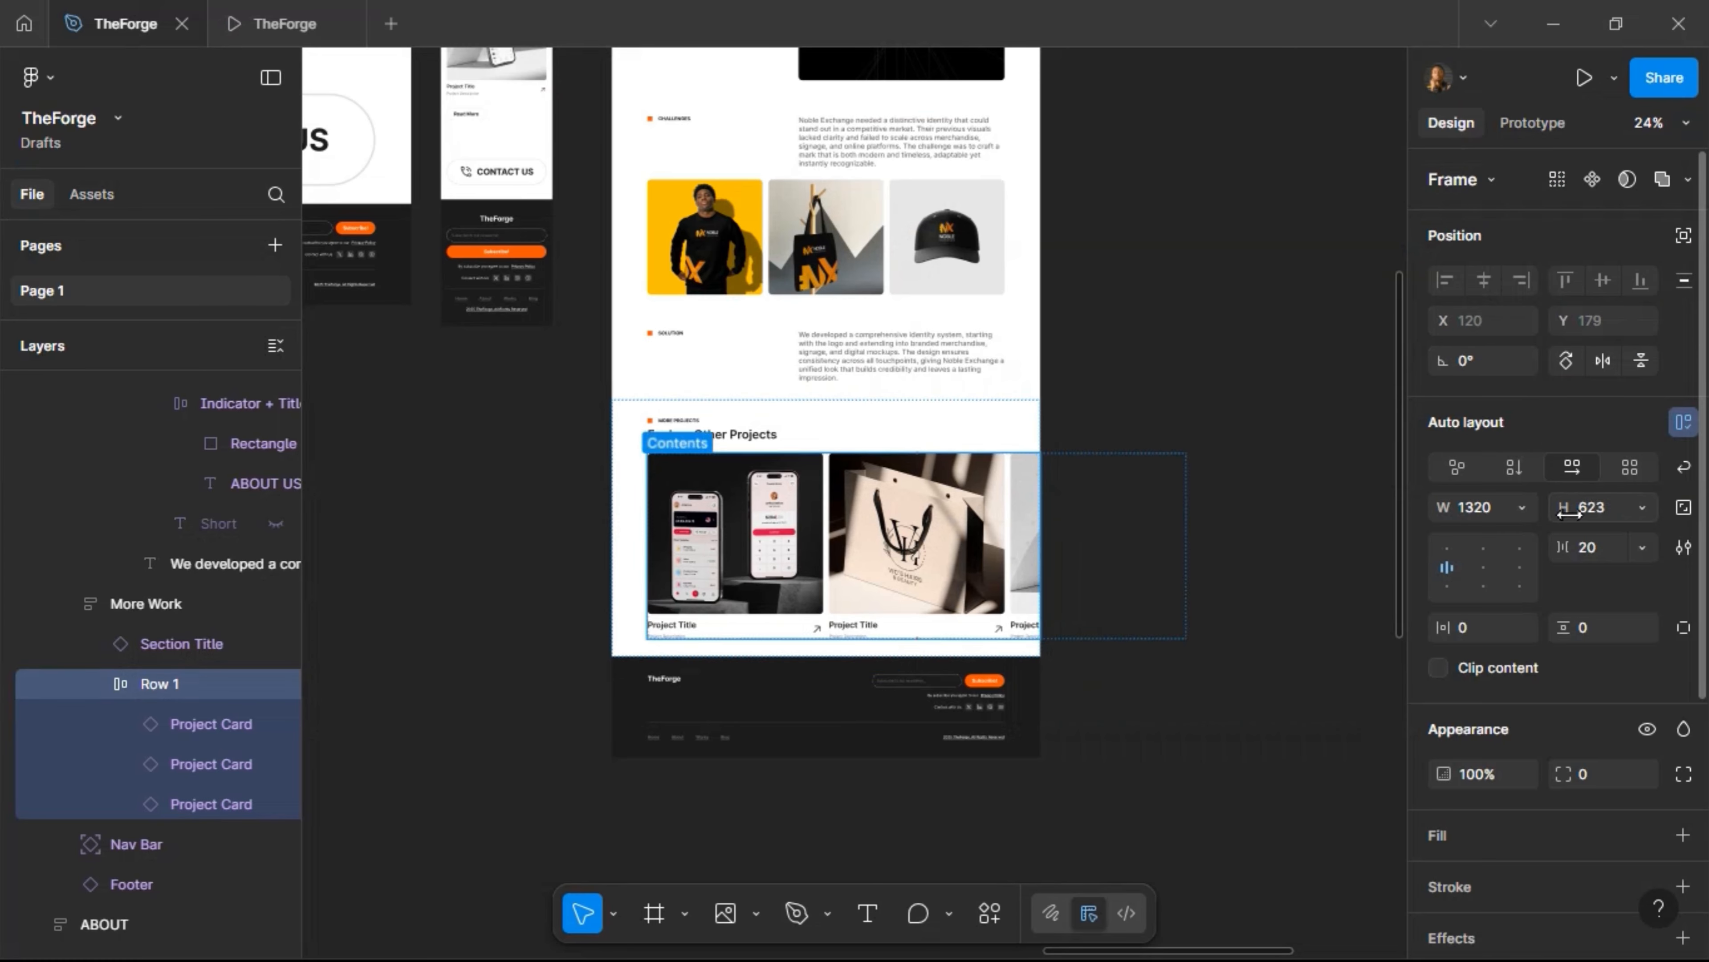
pyautogui.click(1683, 627)
pyautogui.click(1489, 678)
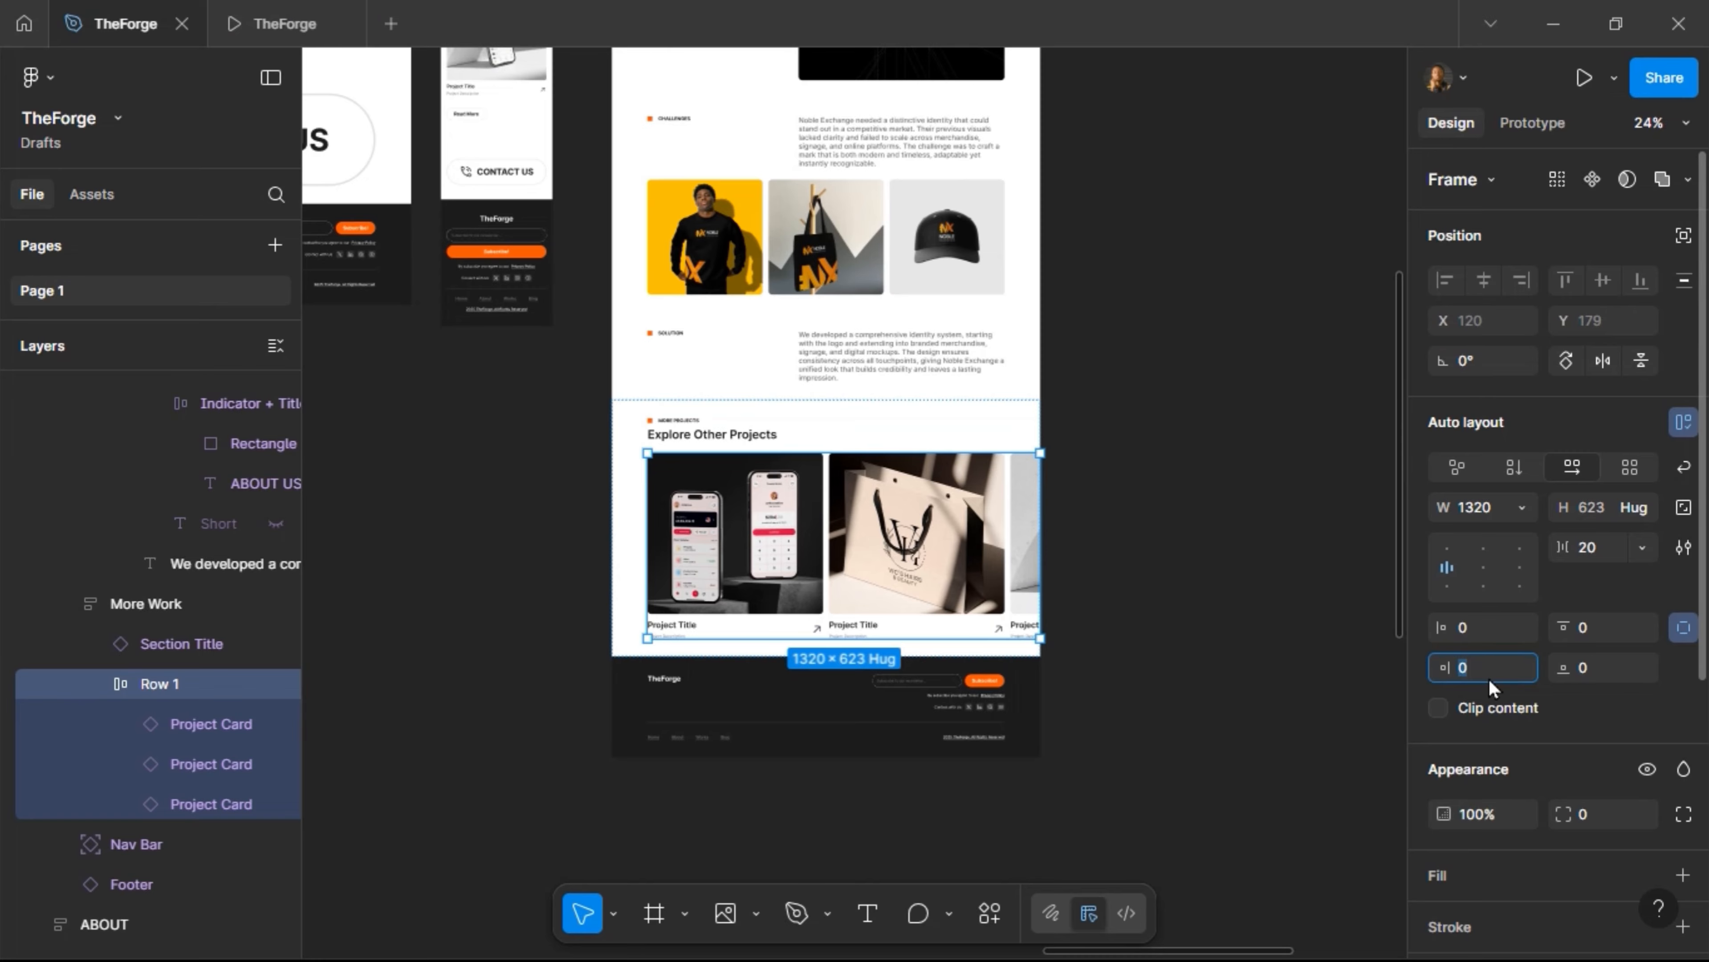
pyautogui.write('120')
pyautogui.press('Return')
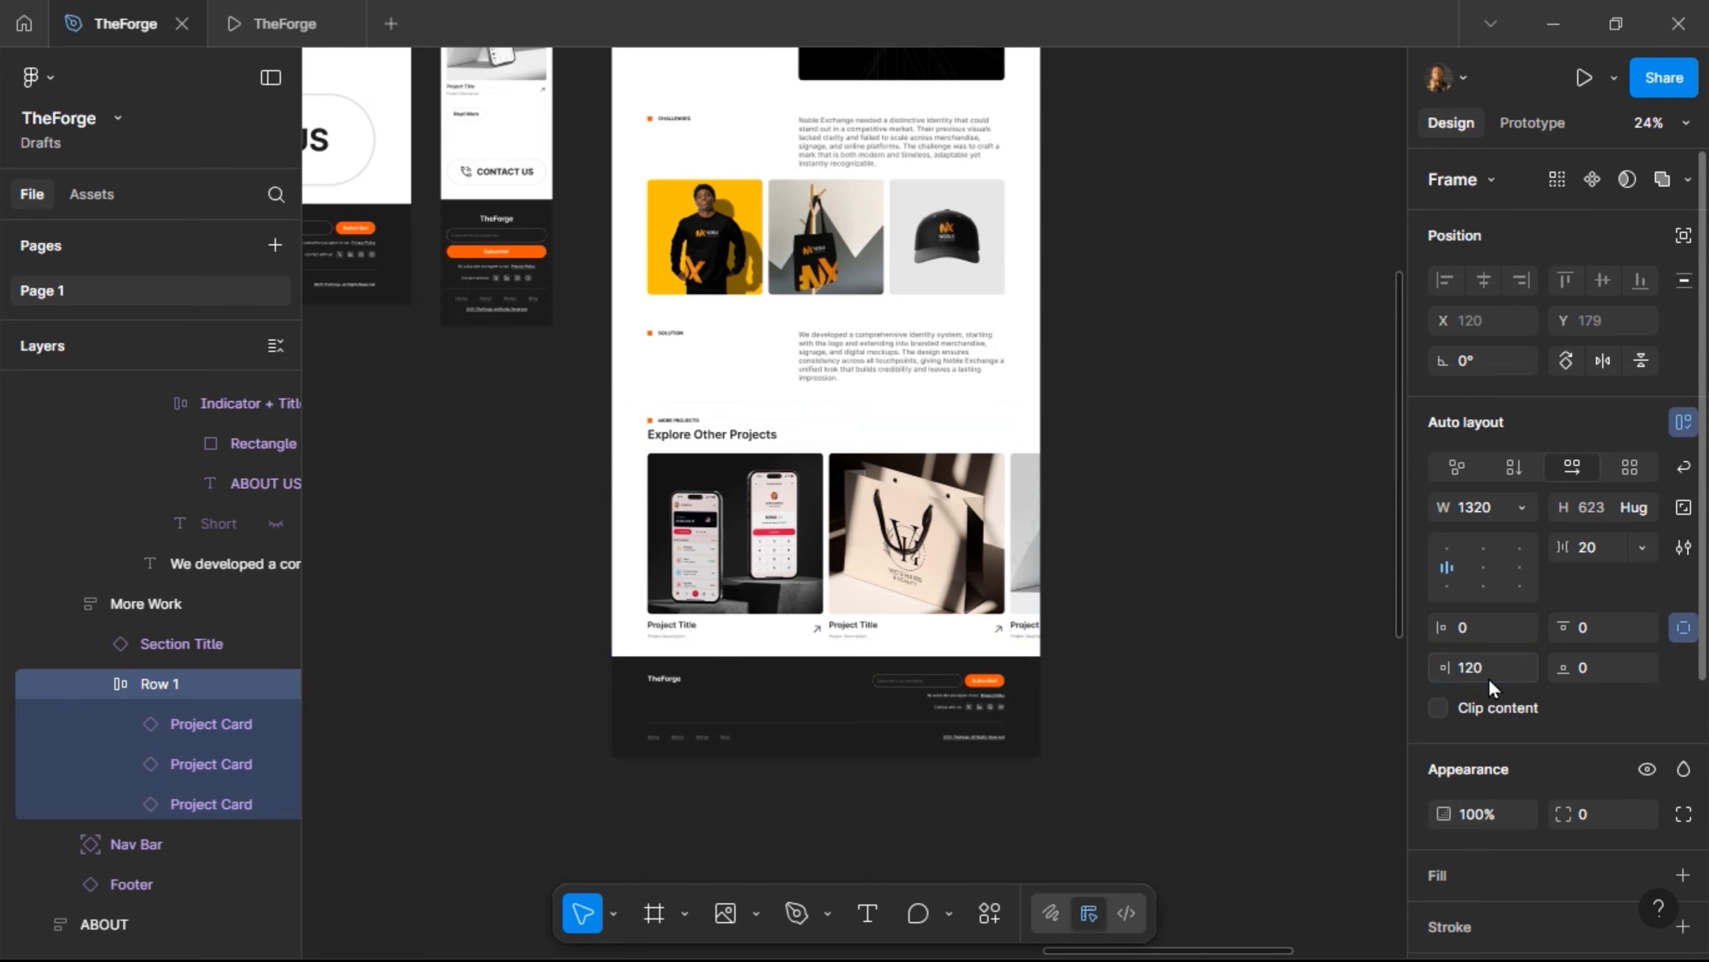
# Check in the prototype preview how much space follows the last project card when the row is scrolled to its end
pyautogui.click(250, 13)
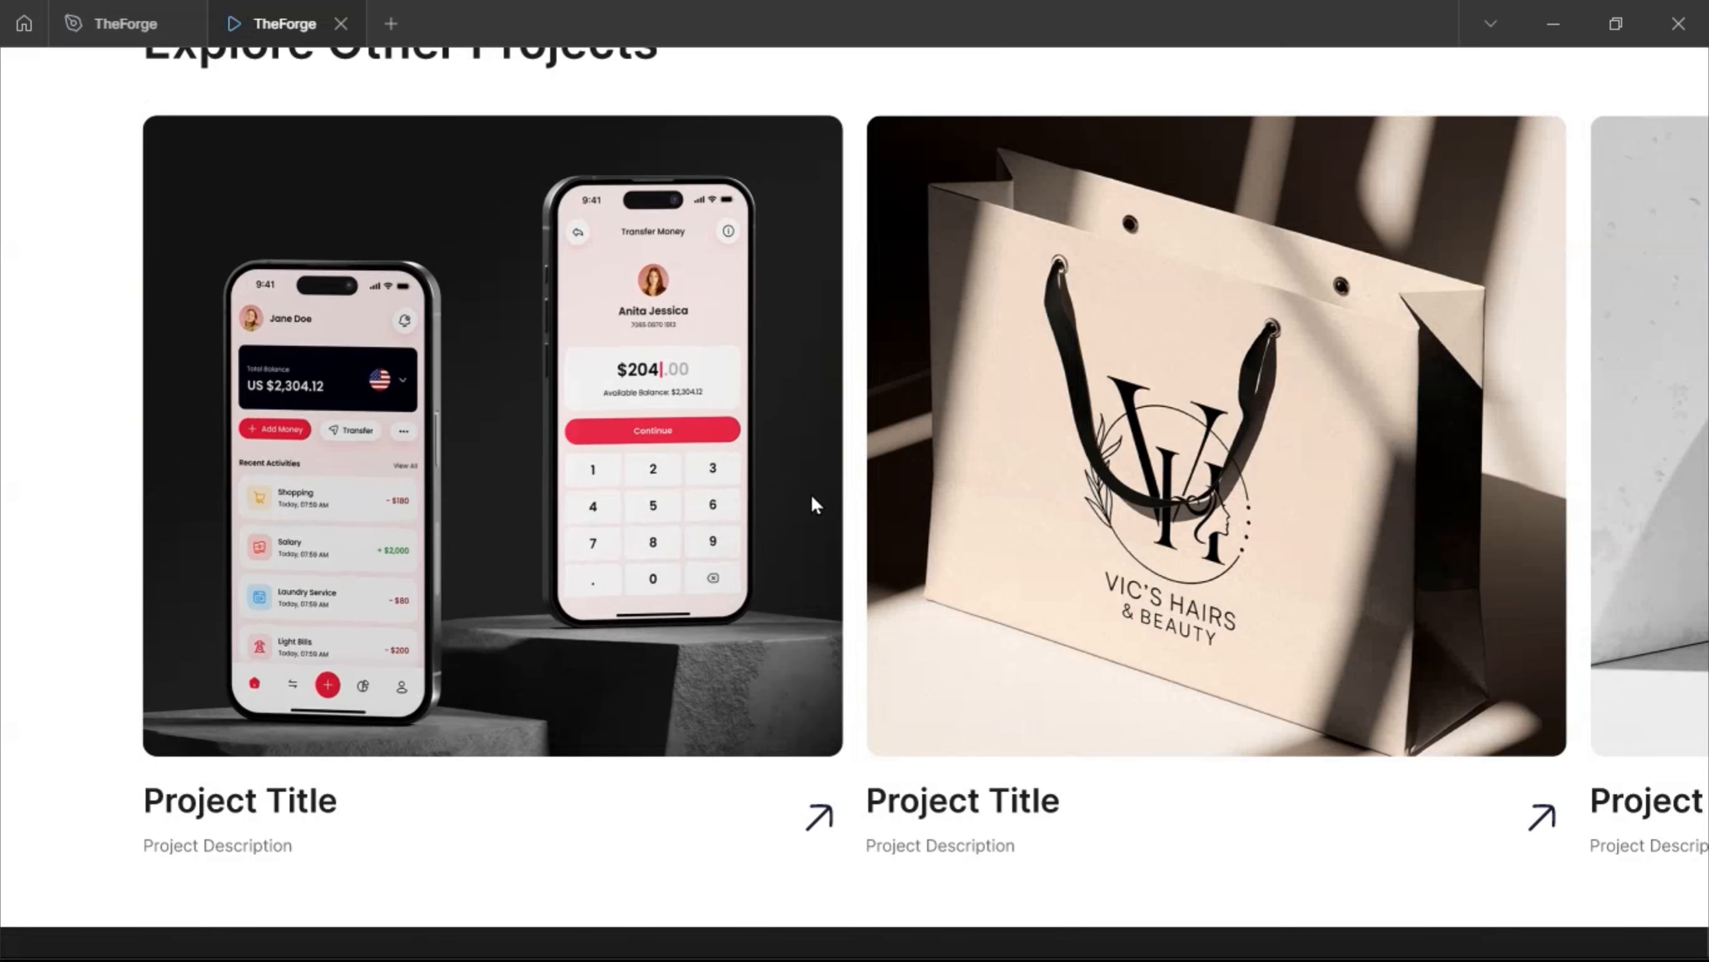
pyautogui.hscroll(3, 943, 510)
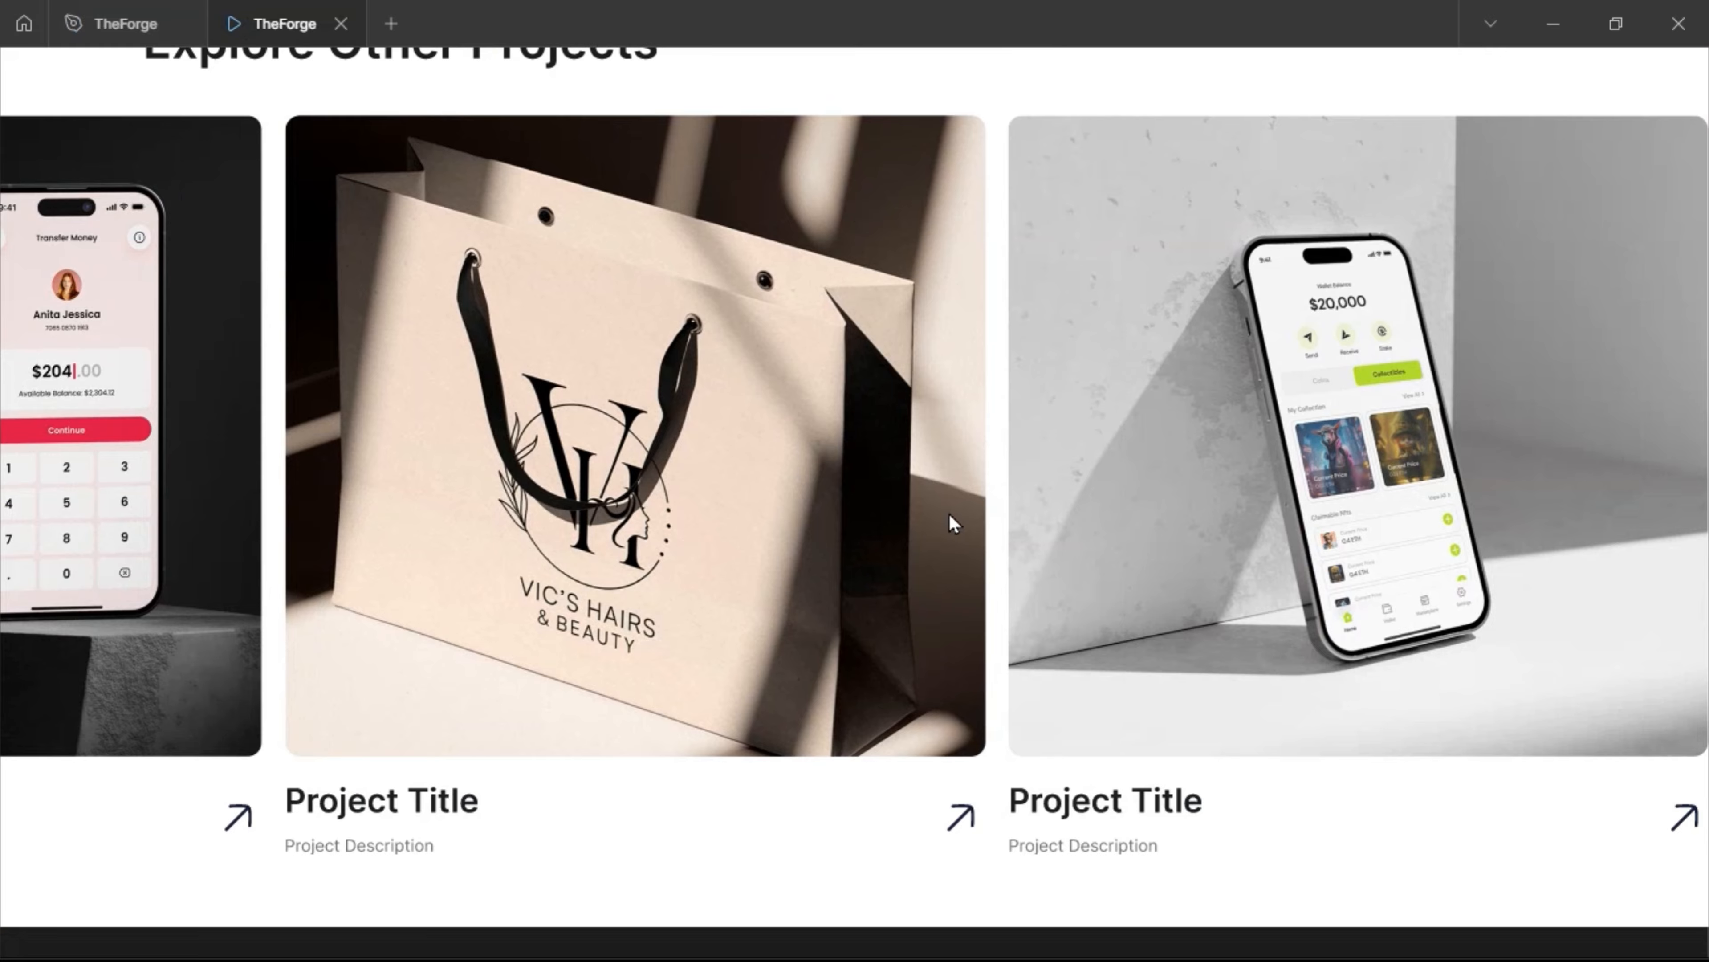
pyautogui.click(79, 27)
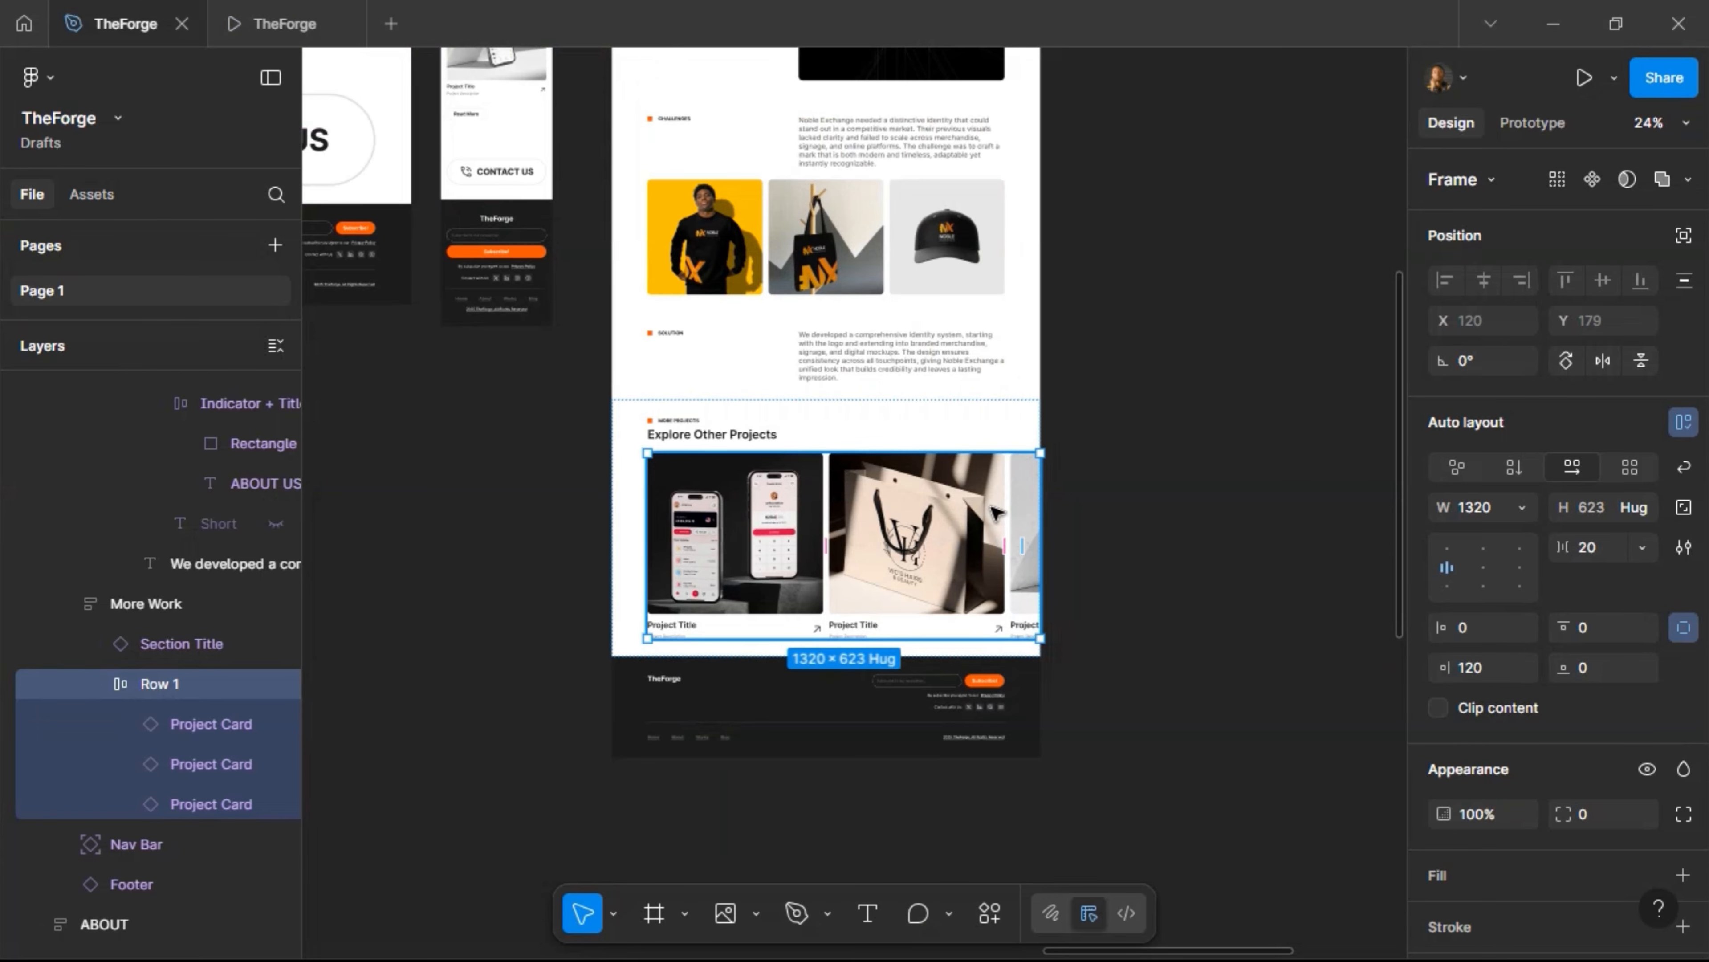
# Set Row 1's width to Fill container and its right padding to 0
pyautogui.scroll(2, 996, 513)
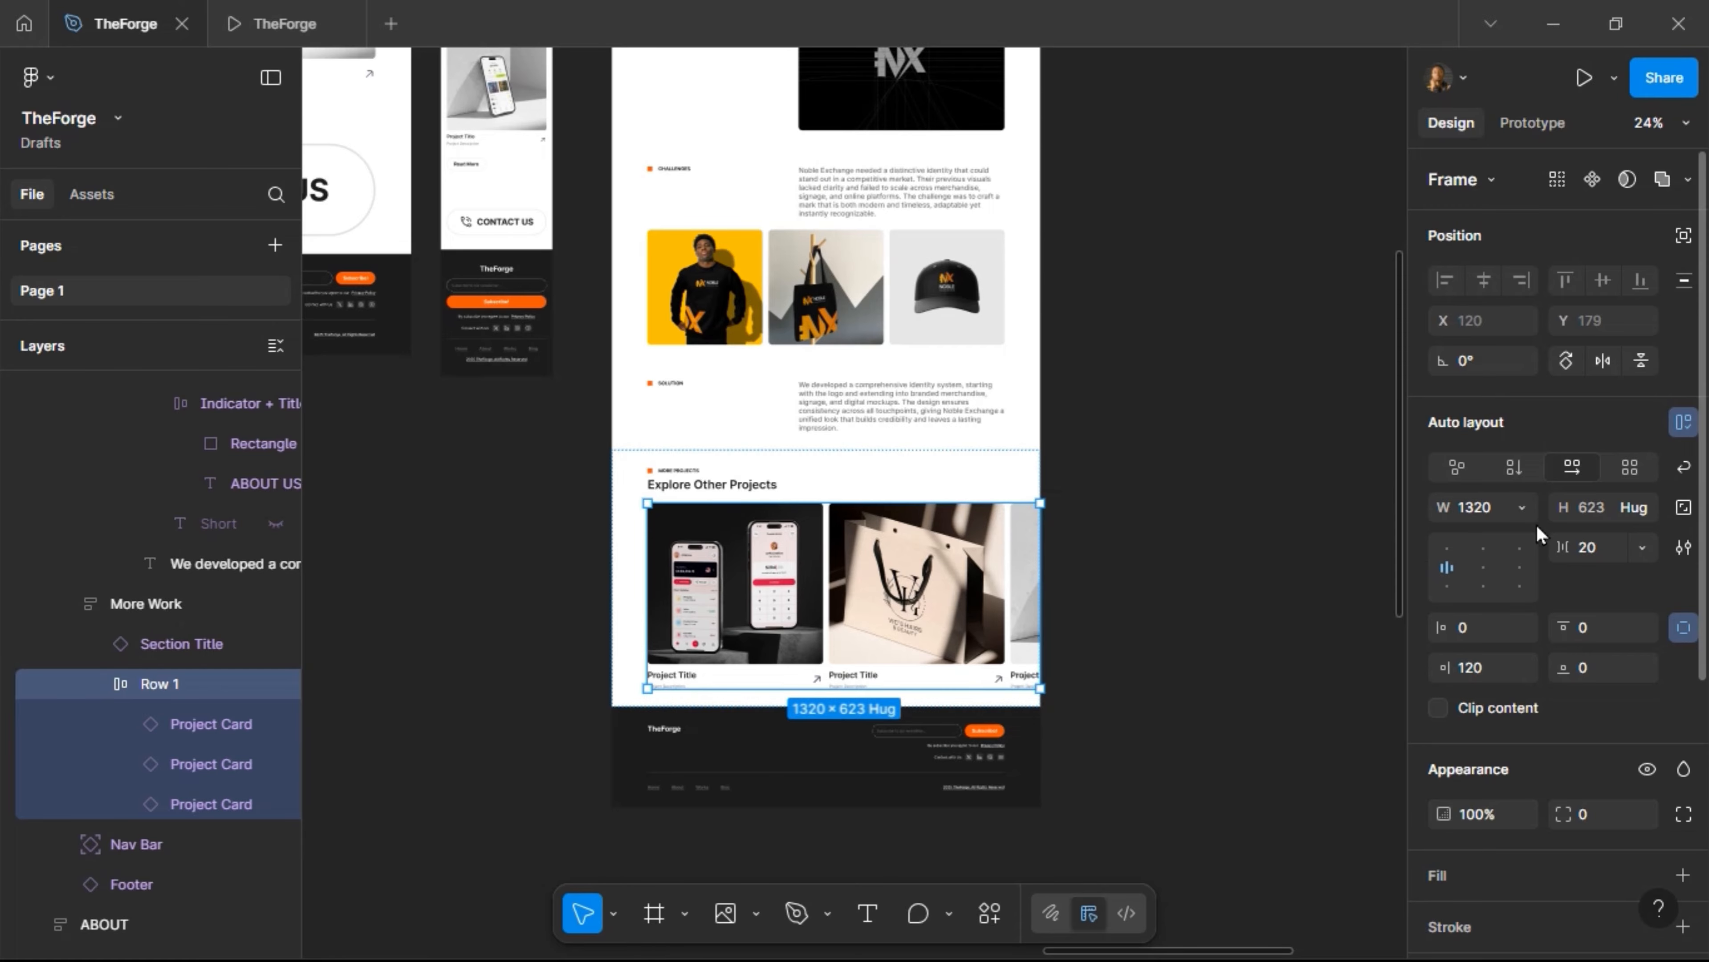
pyautogui.click(1523, 506)
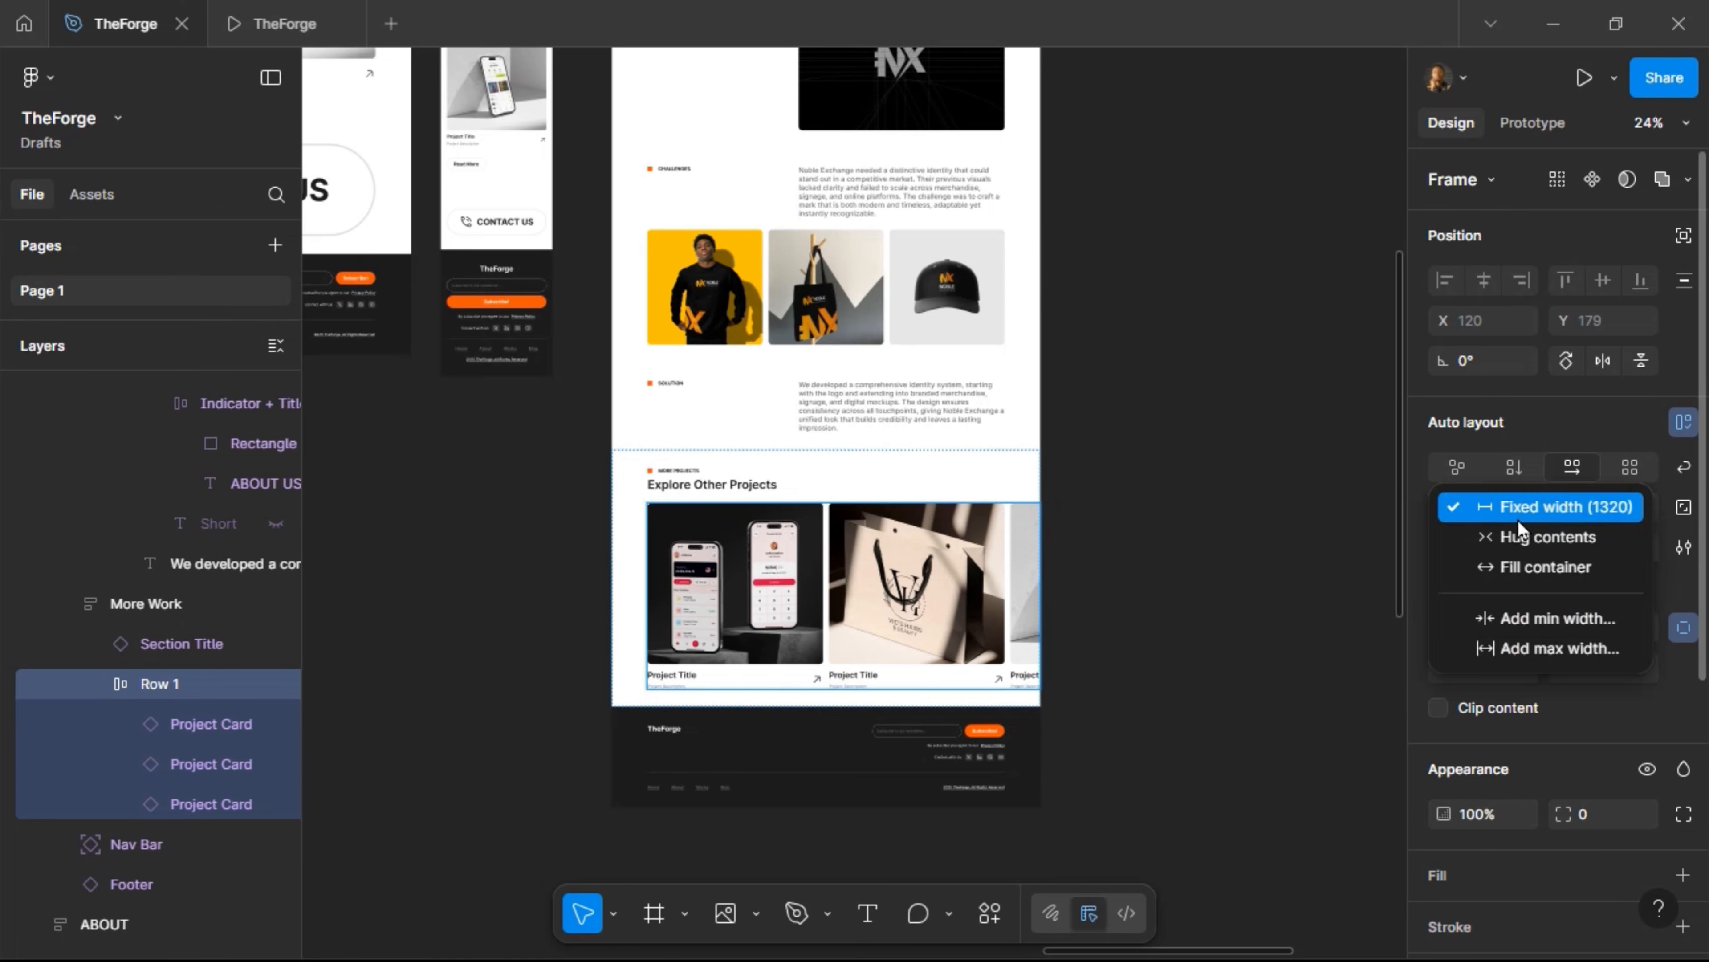
pyautogui.click(1521, 565)
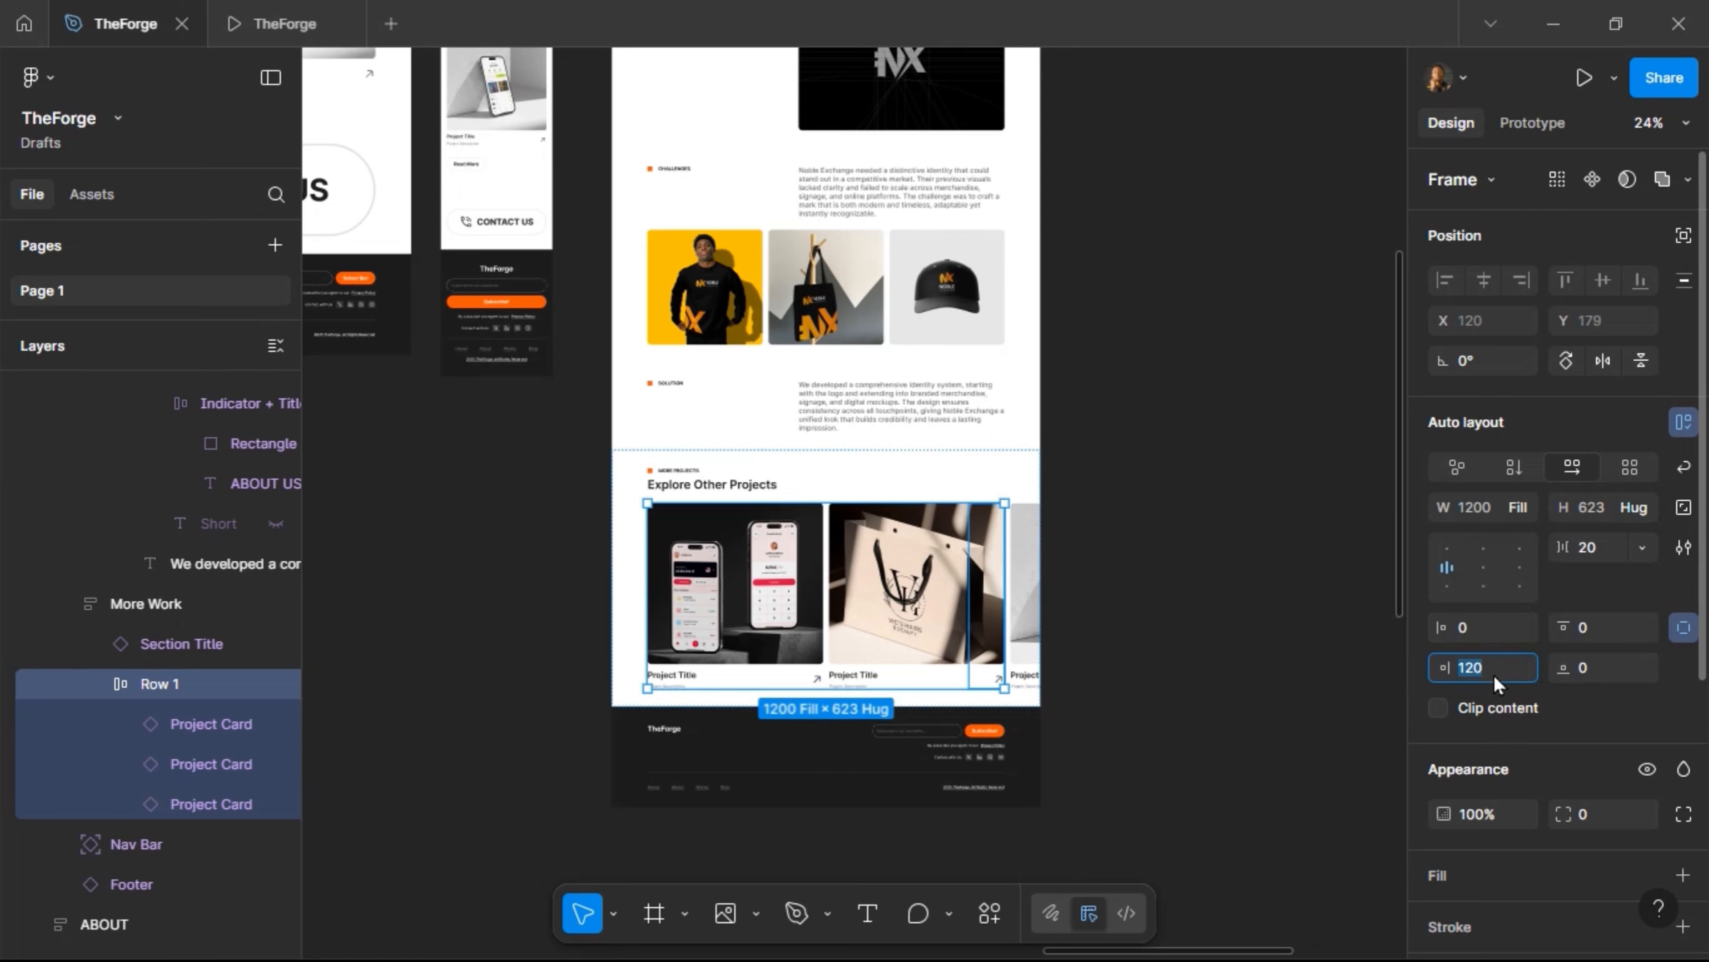
pyautogui.write('0')
pyautogui.press('Return')
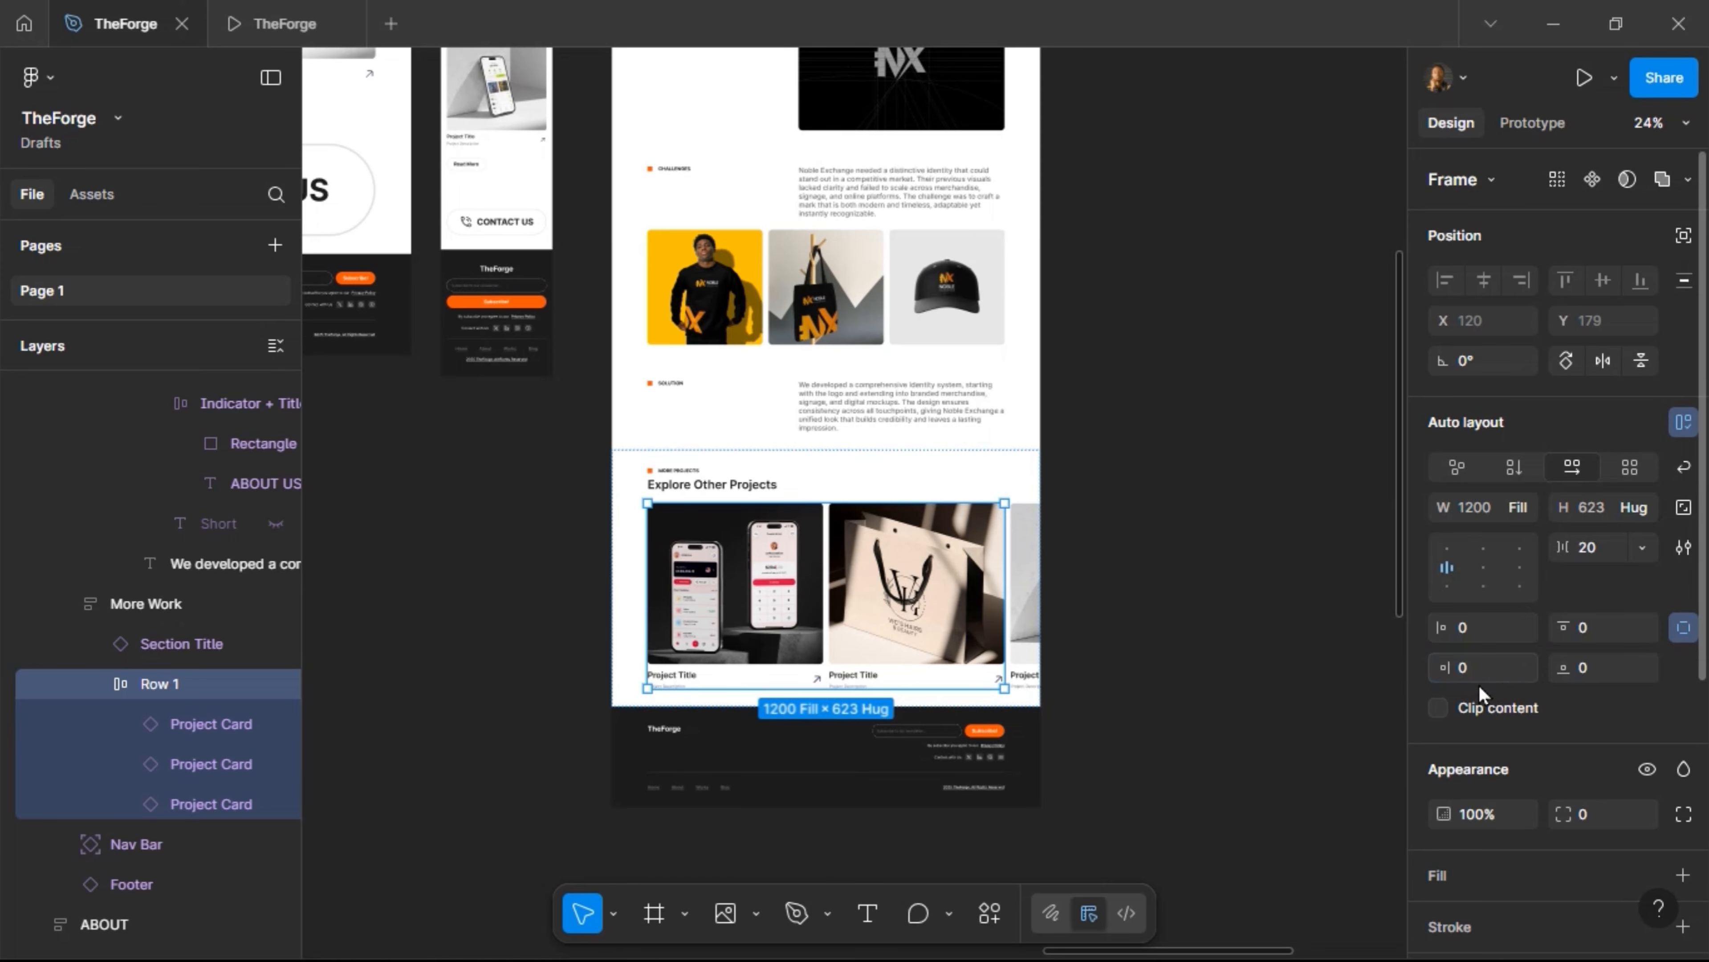
# Review the Noble Exchange page in the prototype preview, checking the project card row's horizontal scrolling, the footer and the page header
pyautogui.click(237, 12)
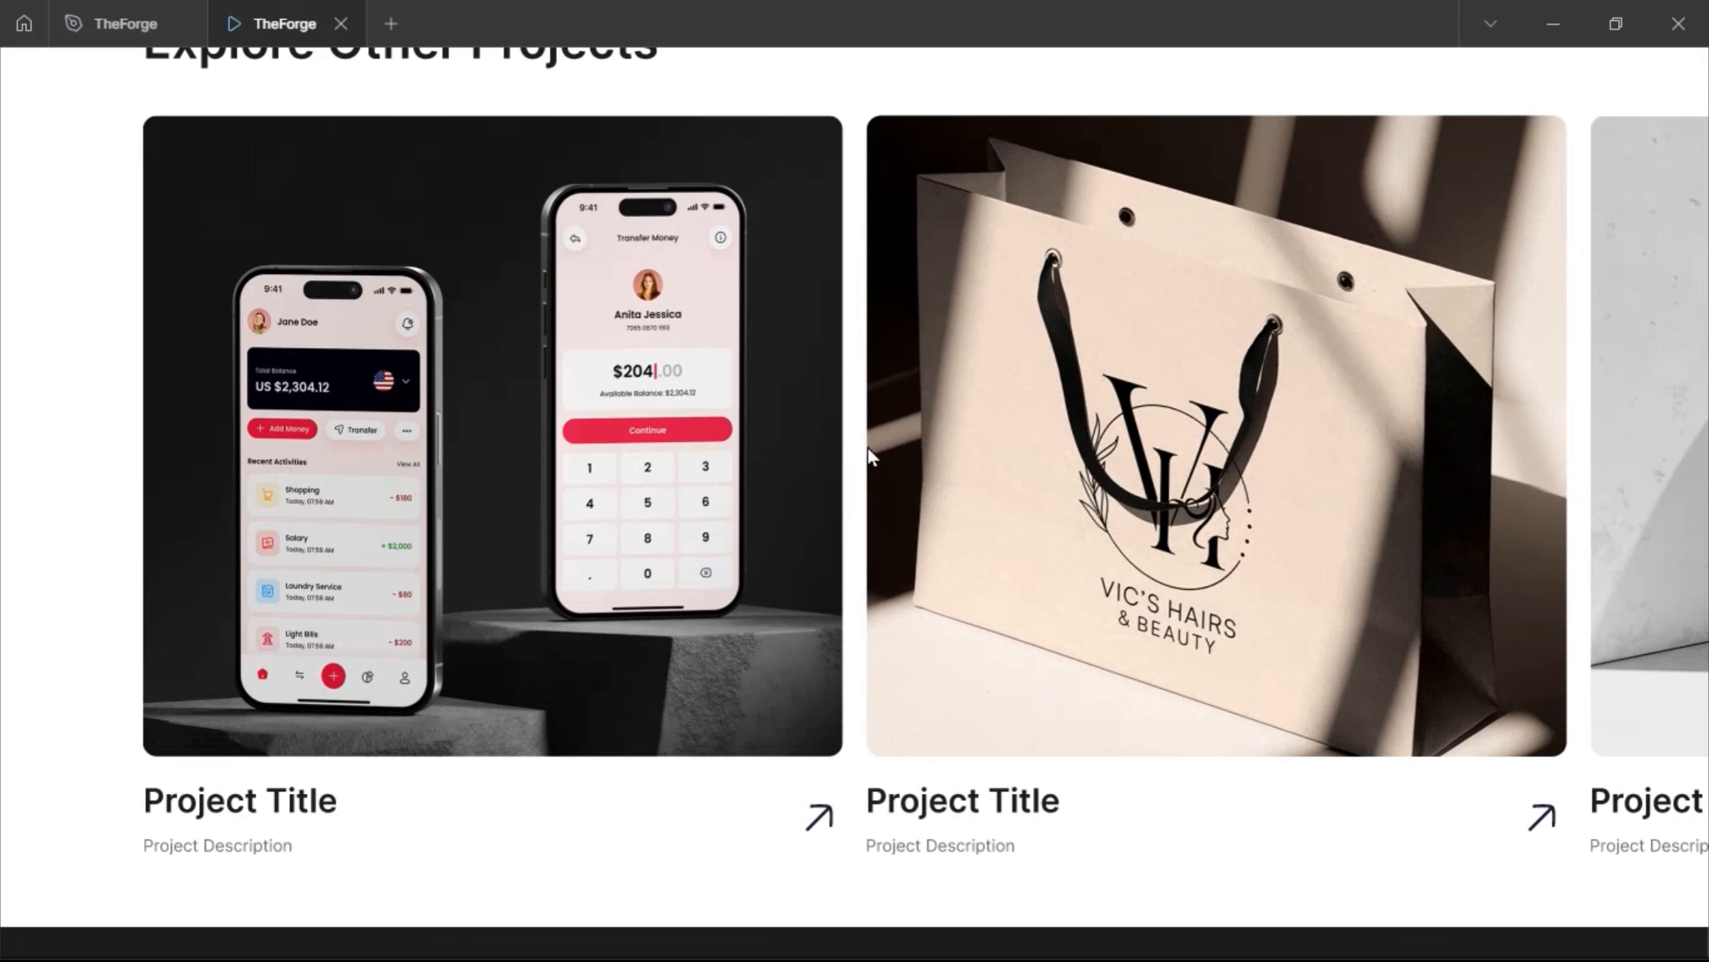
pyautogui.scroll(1, 866, 523)
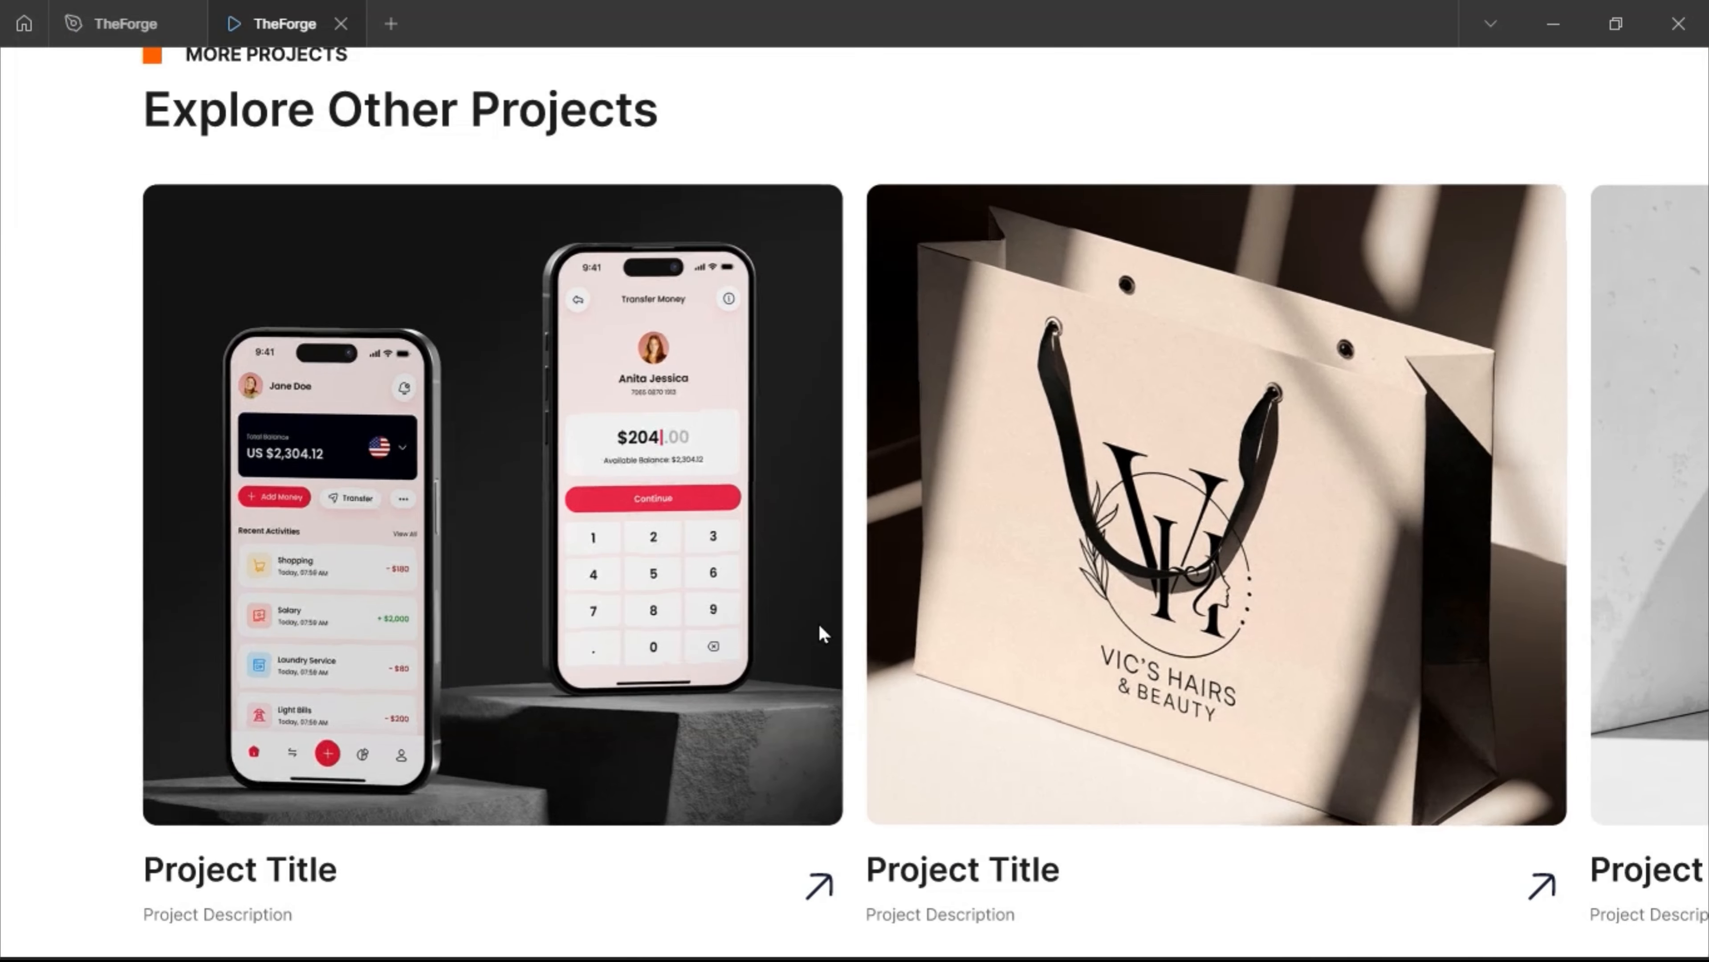
pyautogui.scroll(3, 818, 622)
pyautogui.scroll(-8, 818, 623)
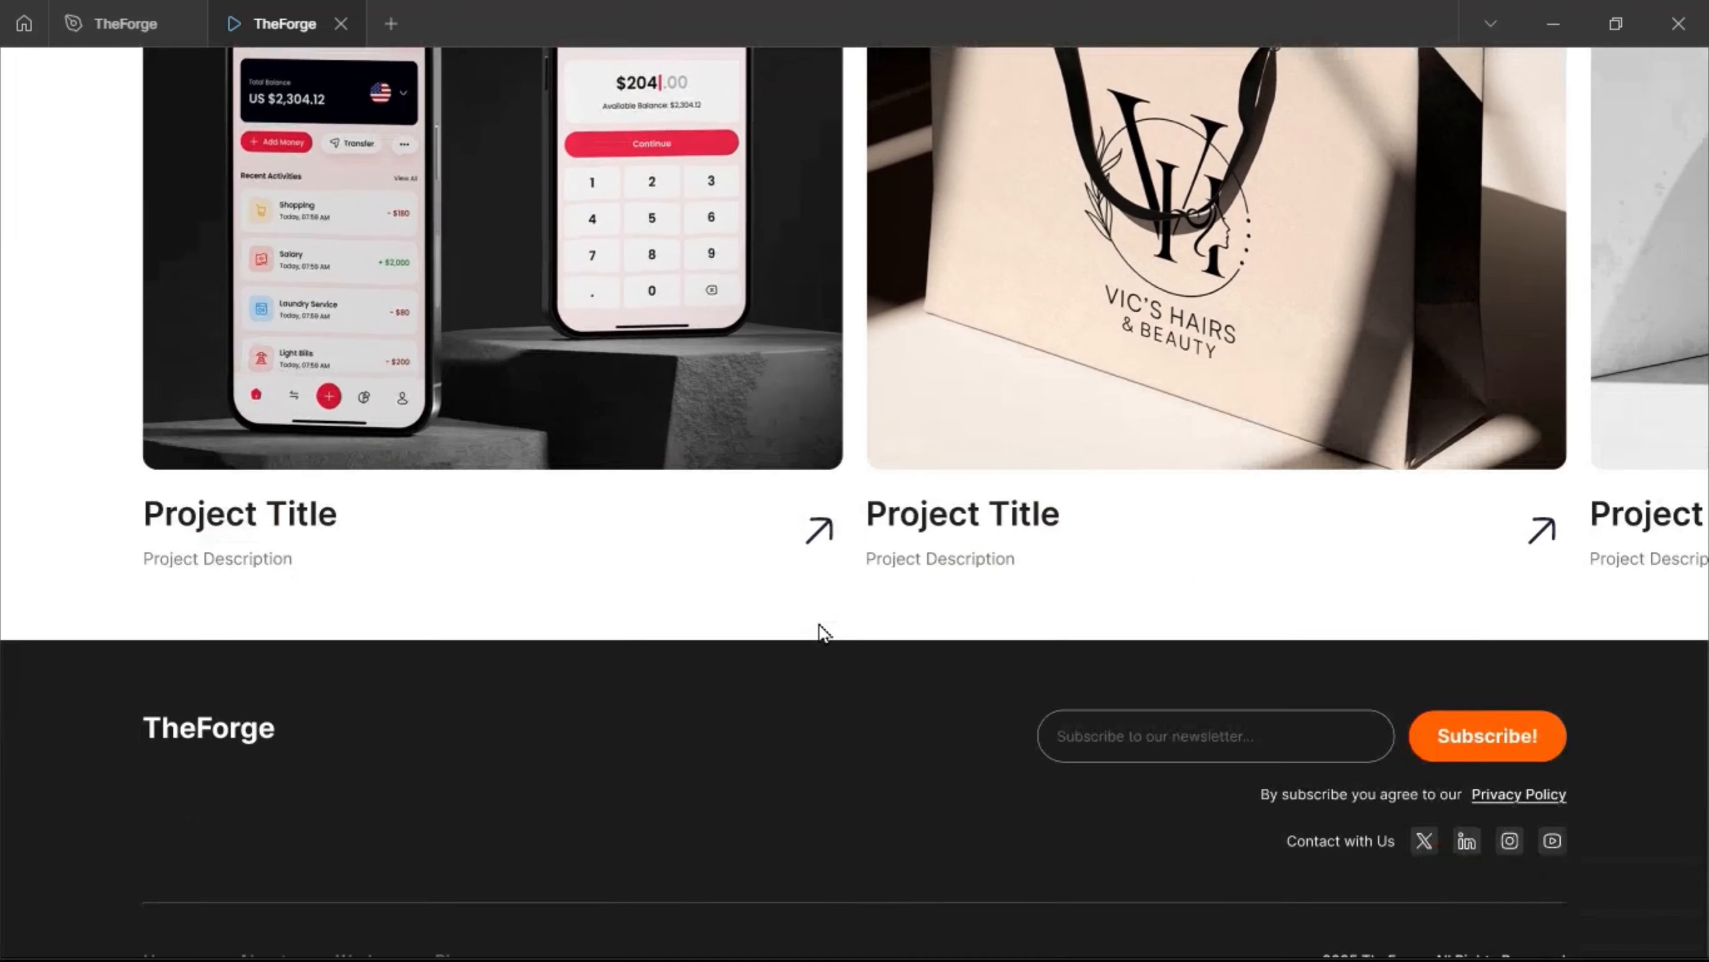
pyautogui.scroll(-1, 818, 632)
pyautogui.scroll(5, 818, 632)
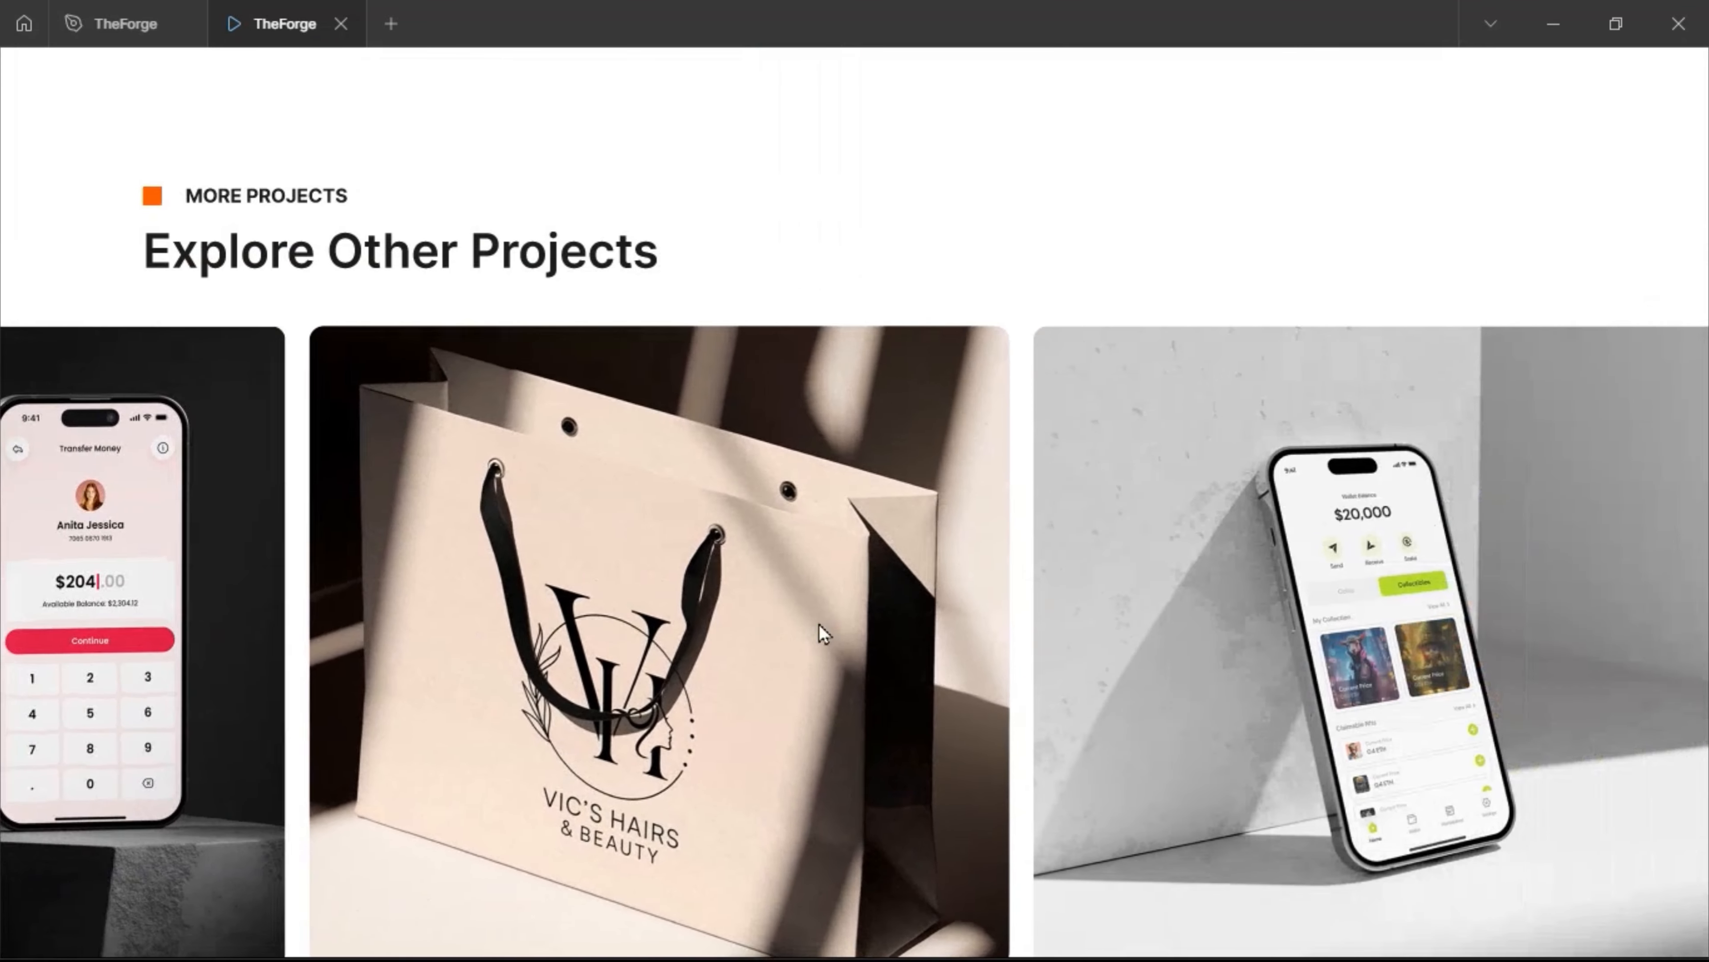
pyautogui.scroll(20, 815, 624)
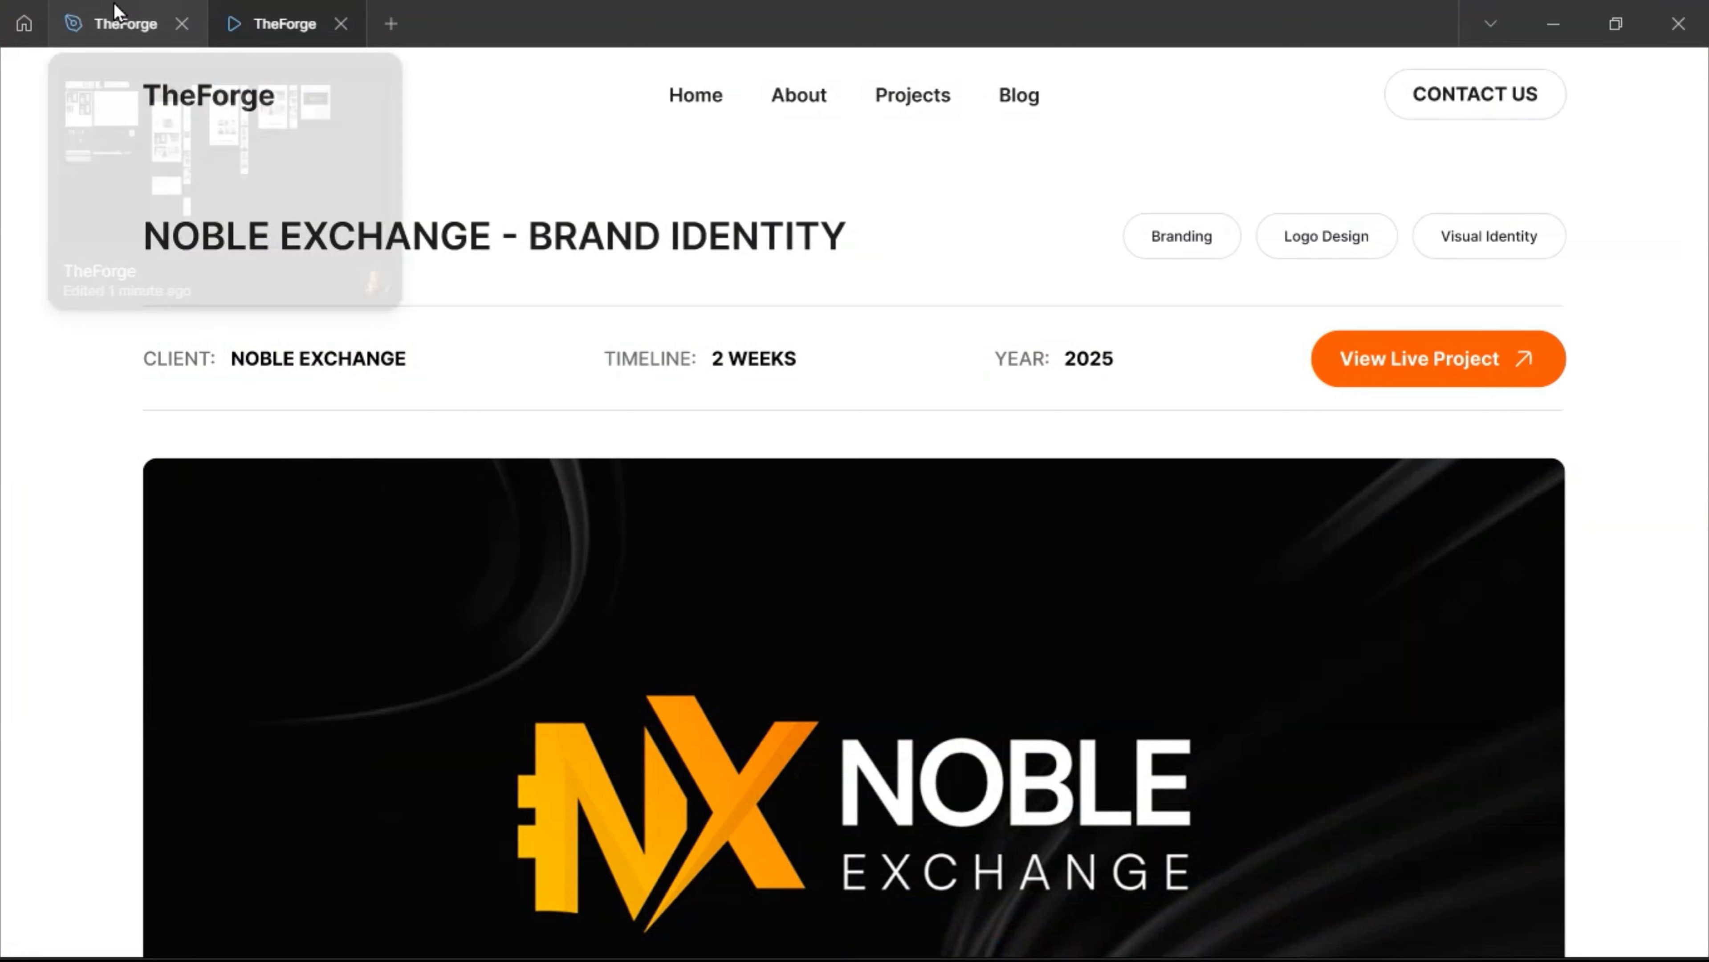
# Return to the design file and inspect the auto layout settings of the More Work section and its Row 1 frame
pyautogui.click(115, 24)
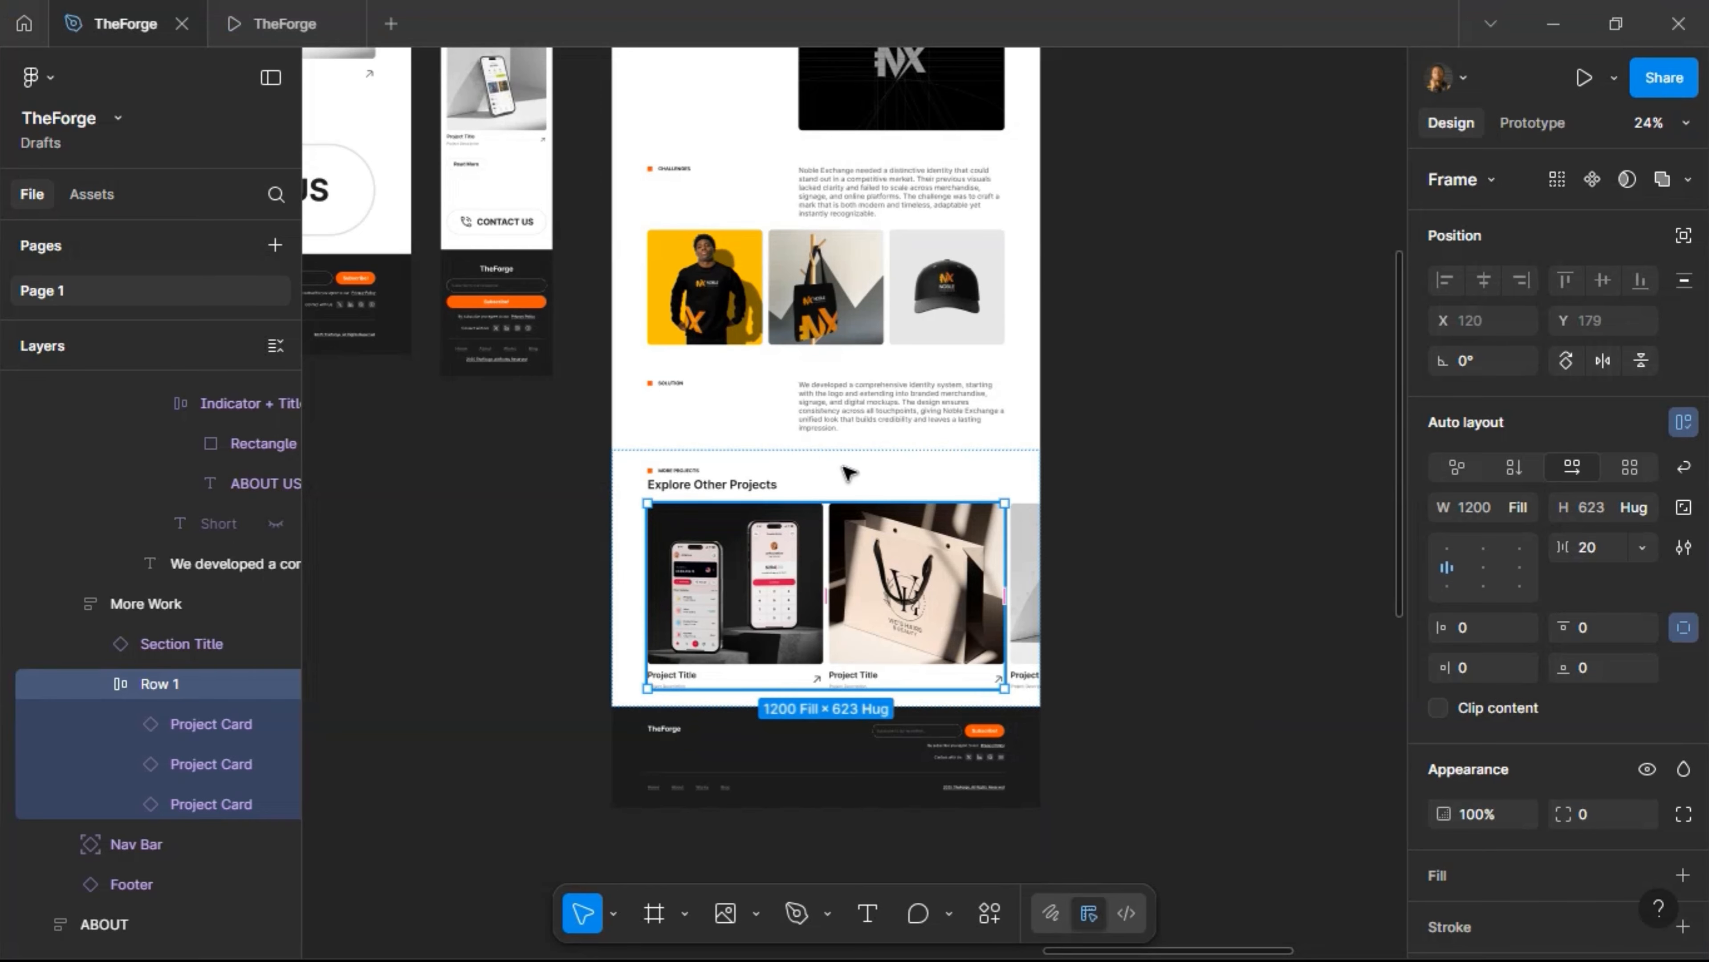
pyautogui.click(1162, 369)
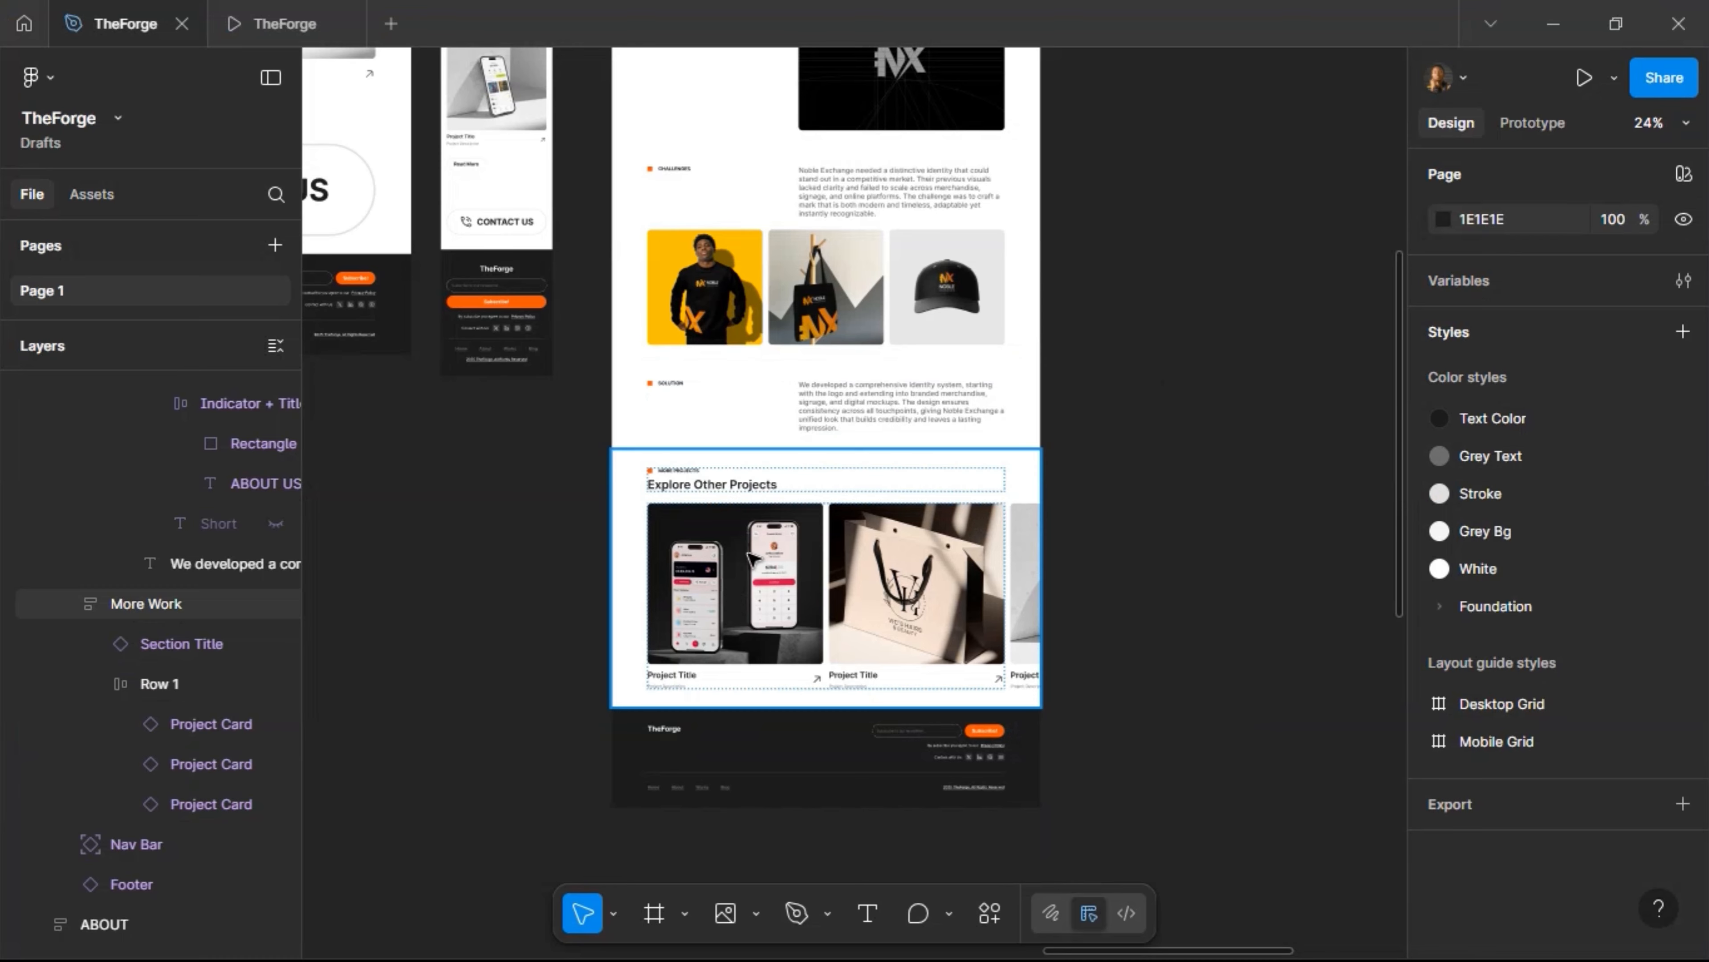
pyautogui.click(117, 608)
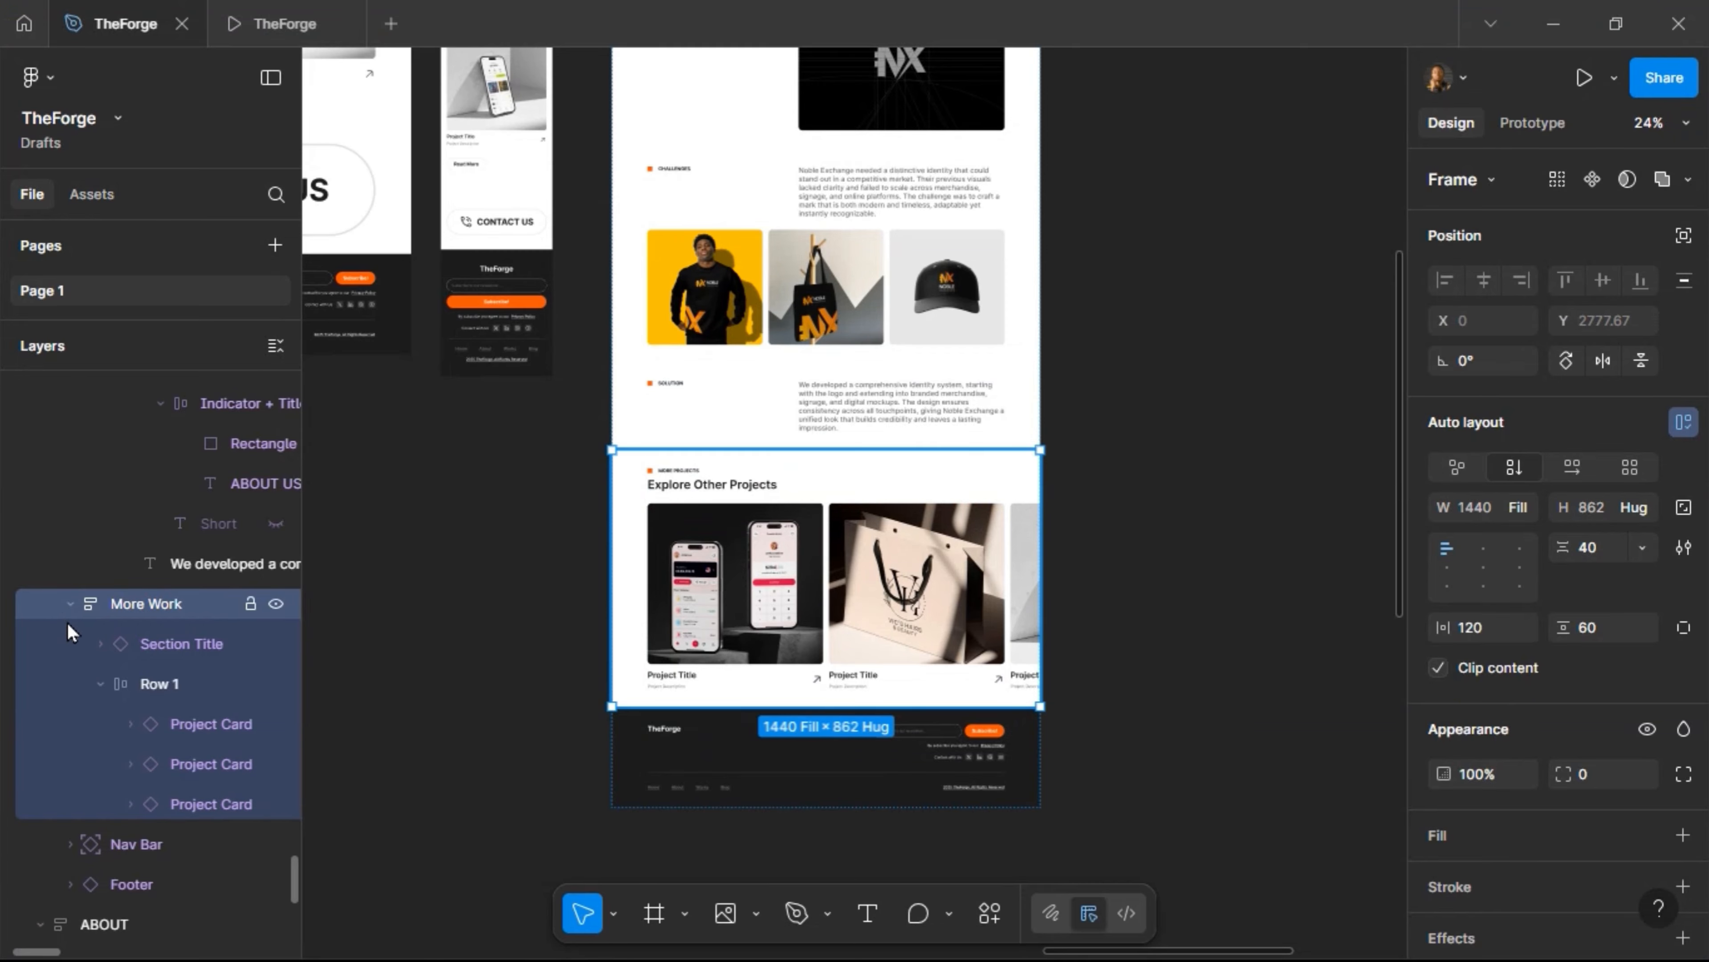
pyautogui.click(153, 682)
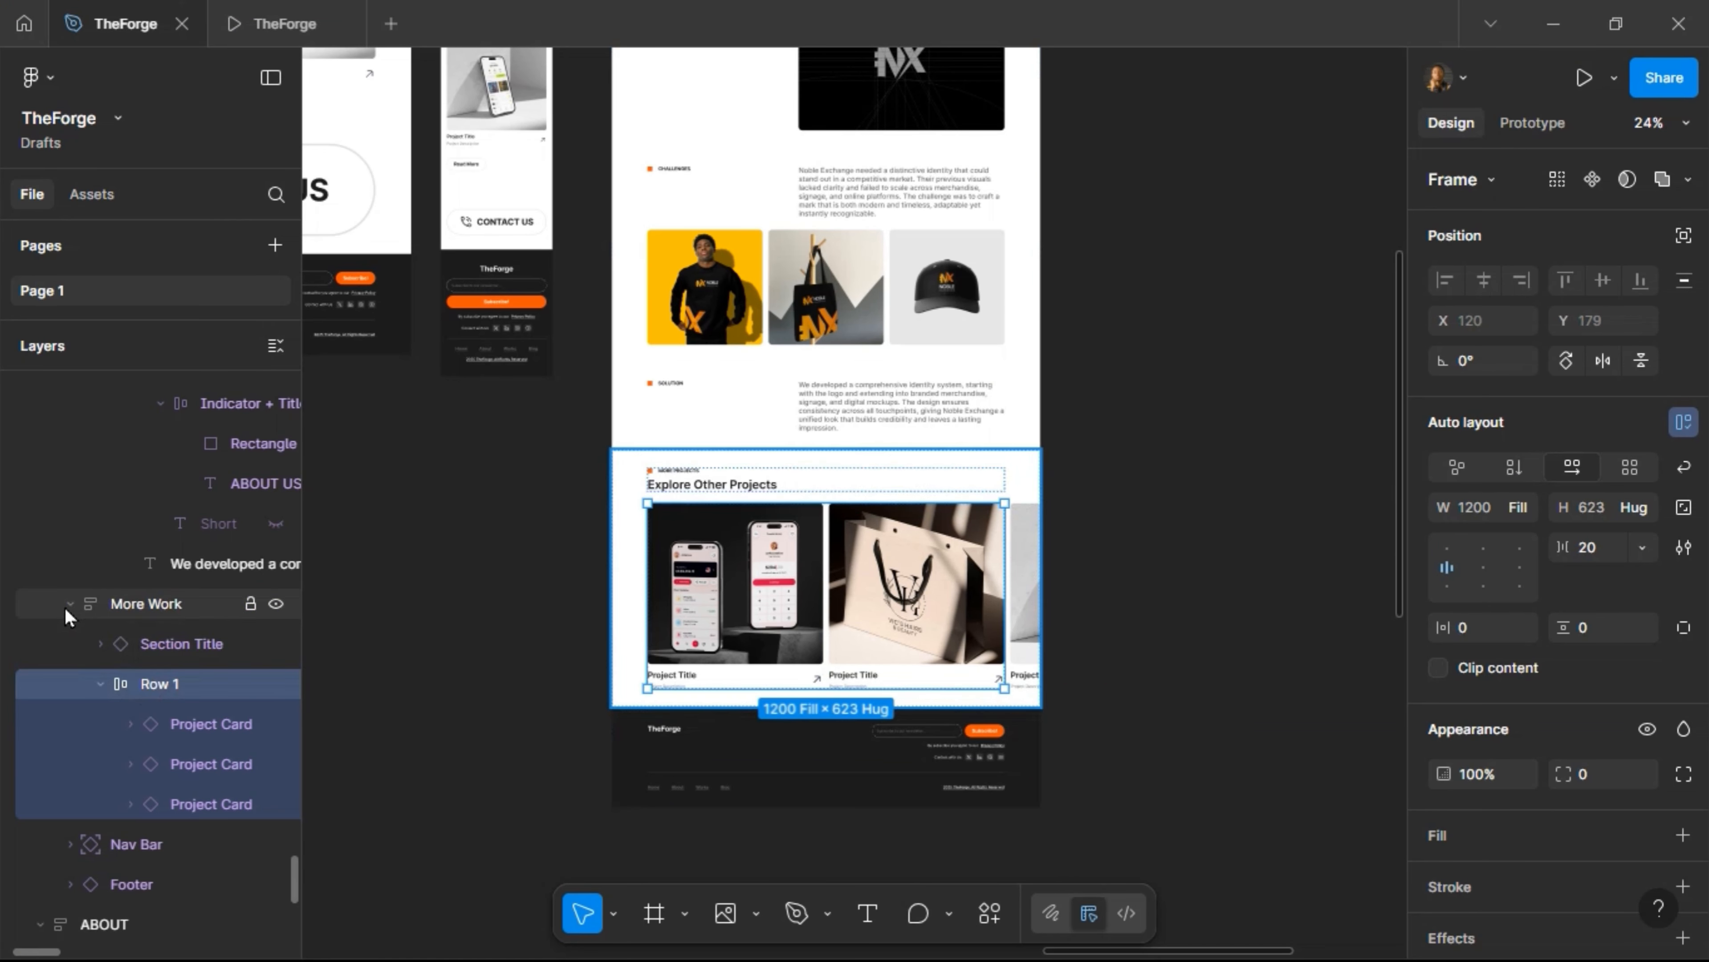
# Collapse the More Work section and the second Challenges section in the layer list
pyautogui.click(69, 604)
pyautogui.scroll(5, 67, 617)
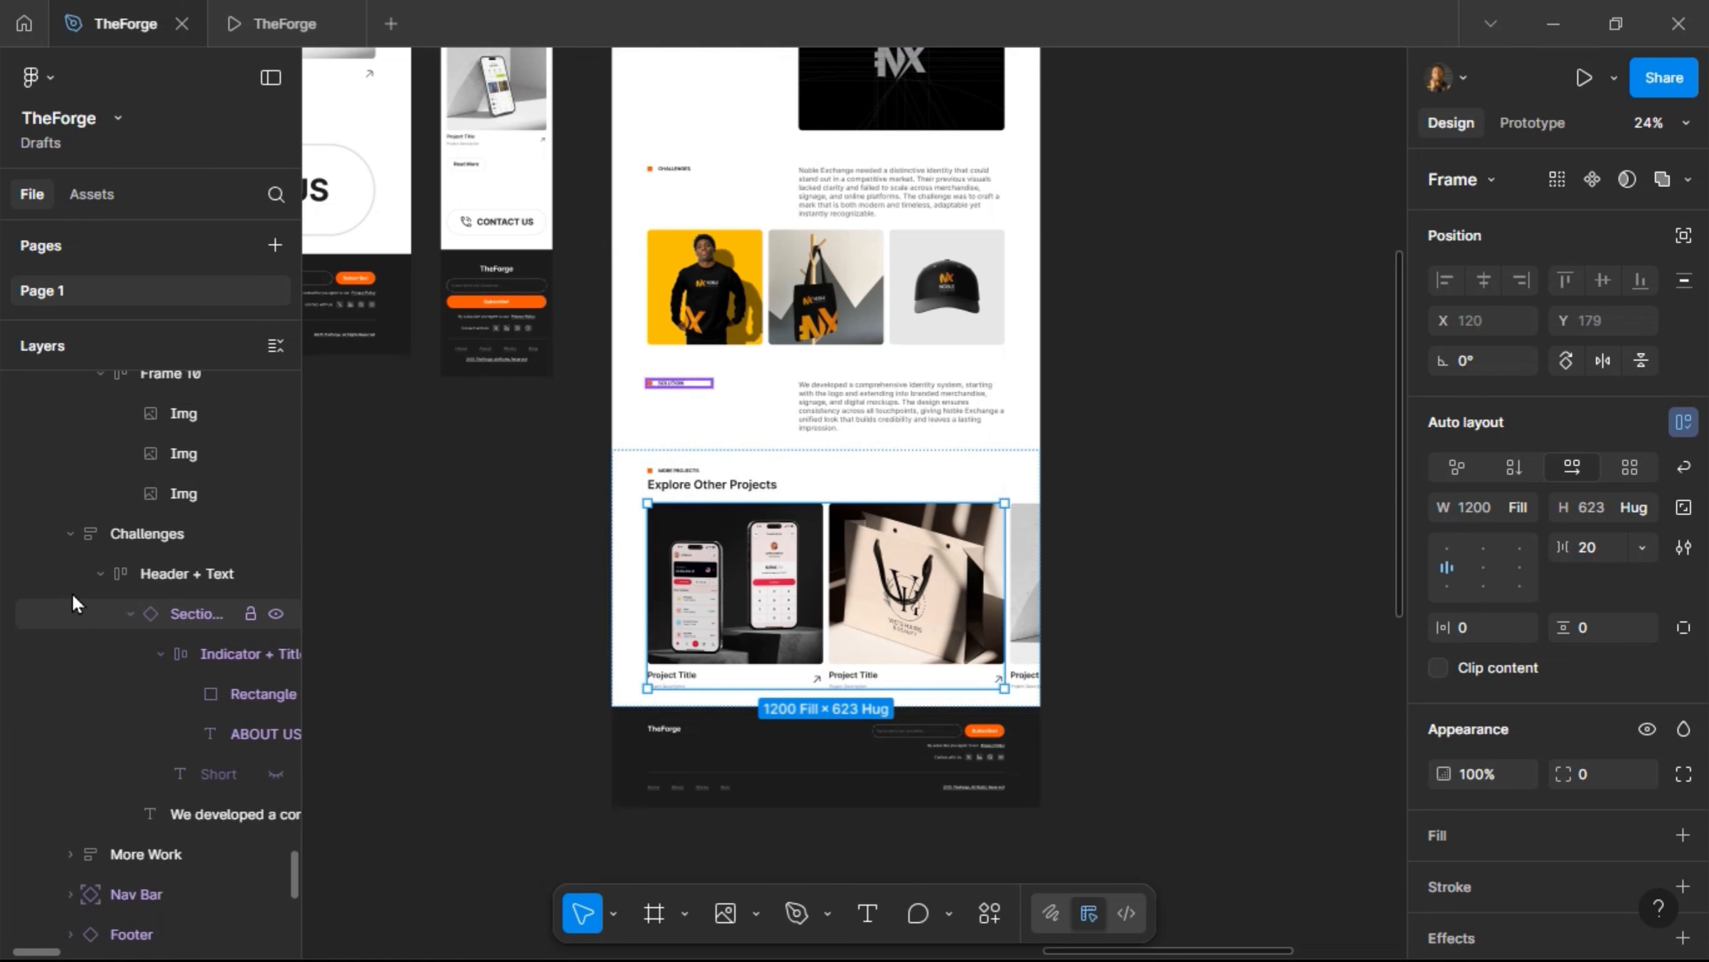
pyautogui.click(69, 534)
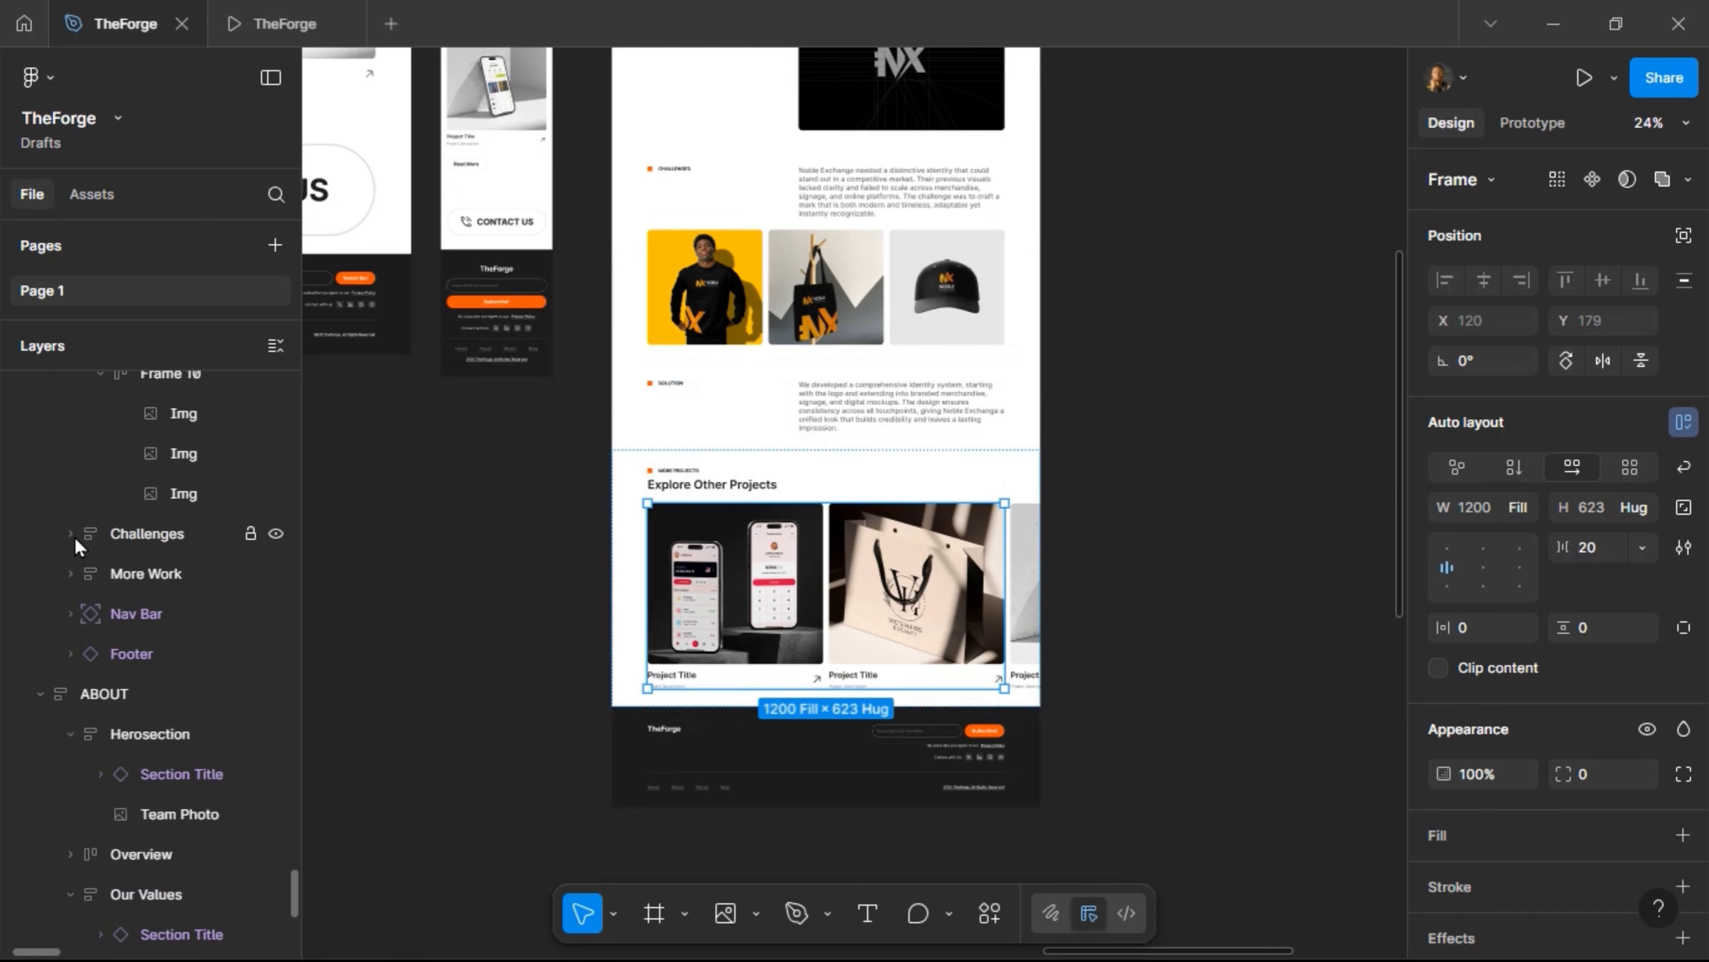
# Rename the Frame 10 layer holding the three images in the first Challenges section as Project Shots
pyautogui.scroll(4, 76, 553)
pyautogui.click(156, 621)
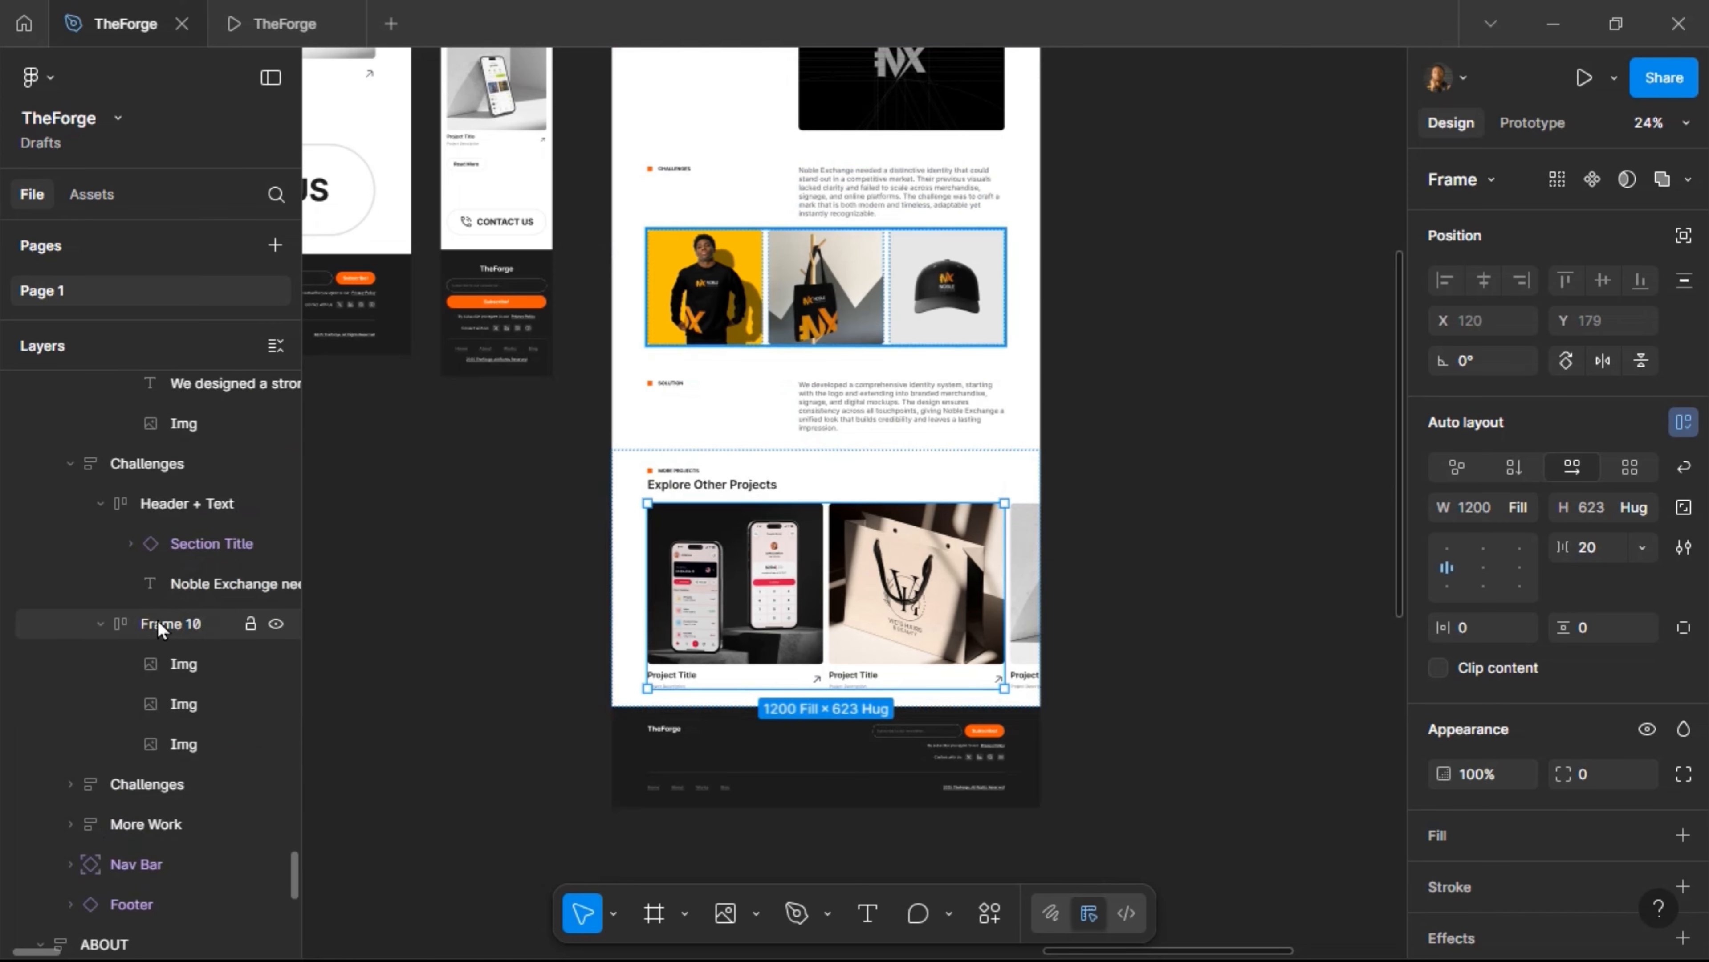
pyautogui.doubleClick(158, 640)
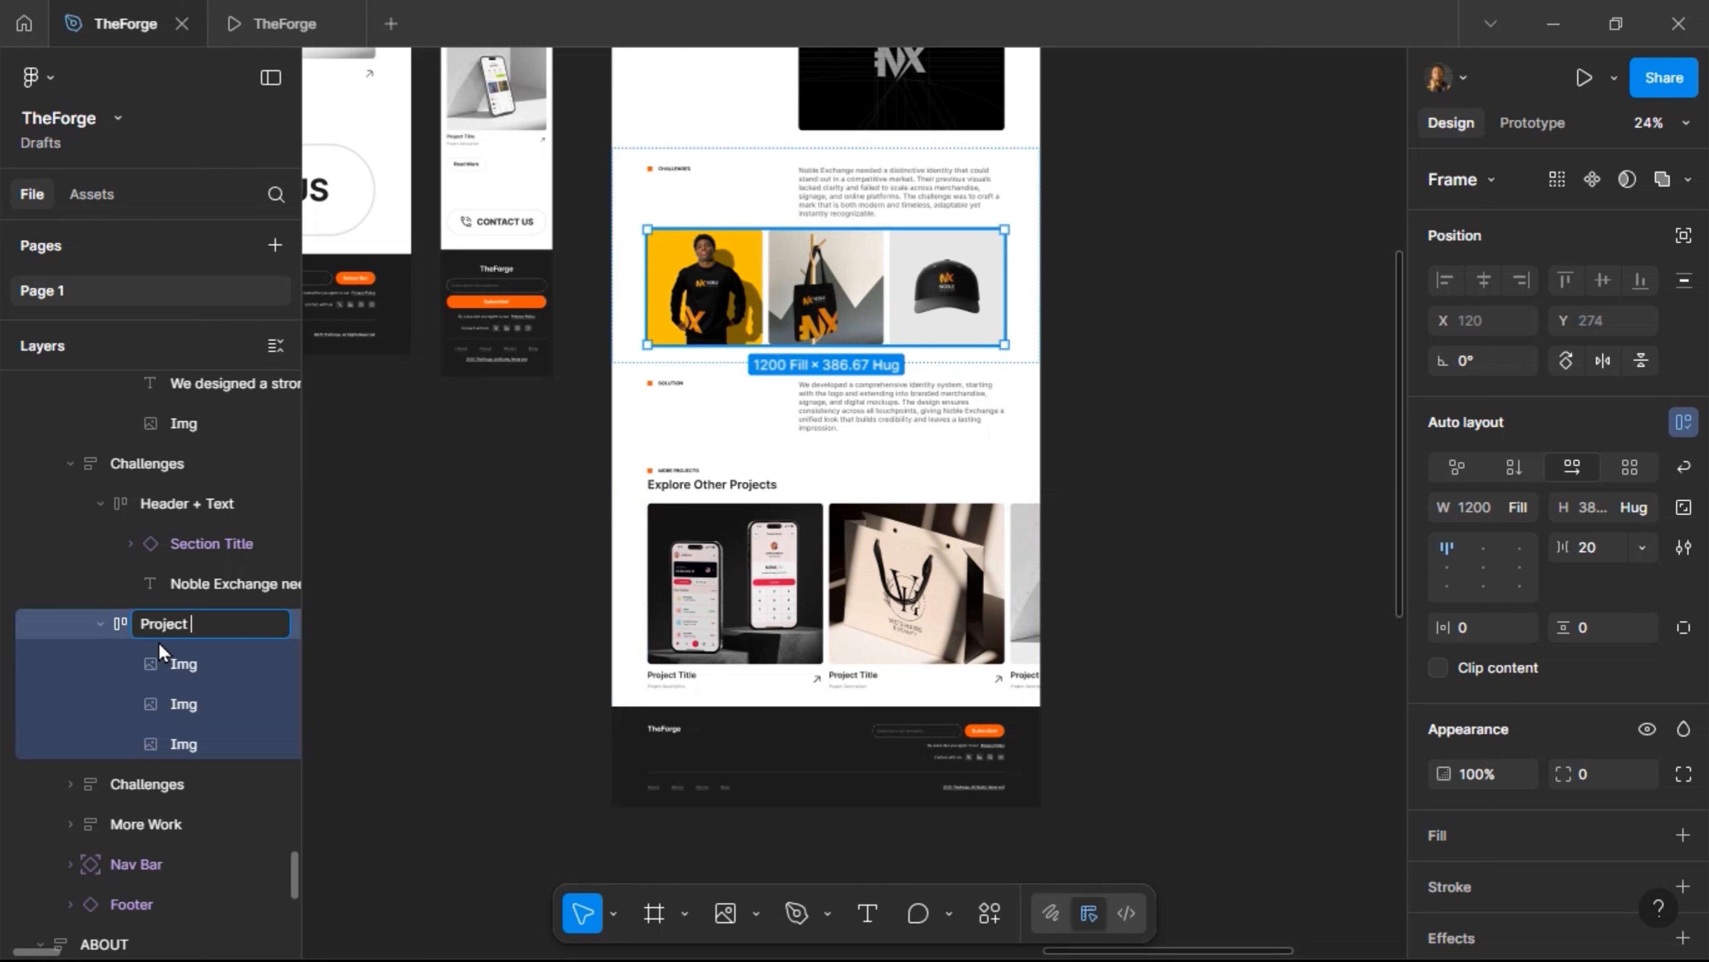
pyautogui.write('ots')
pyautogui.press('Return')
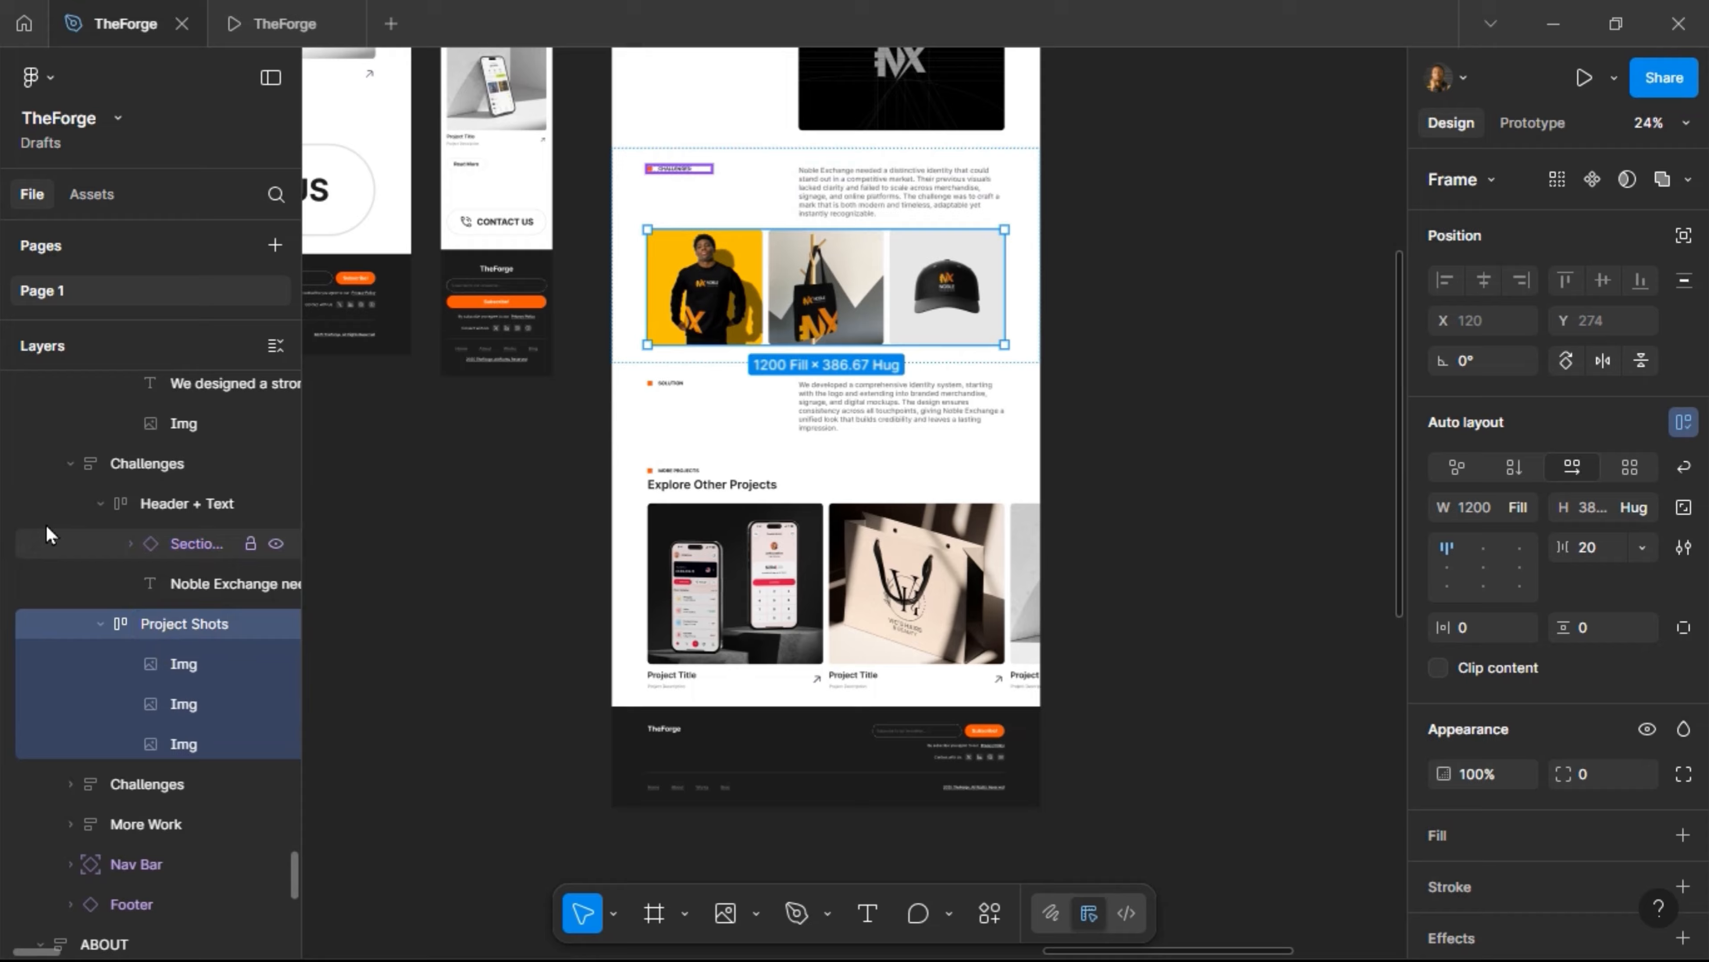
# Collapse the first Challenges section and rename the second Challenges section as Solution
pyautogui.click(70, 464)
pyautogui.scroll(3, 89, 533)
pyautogui.click(125, 592)
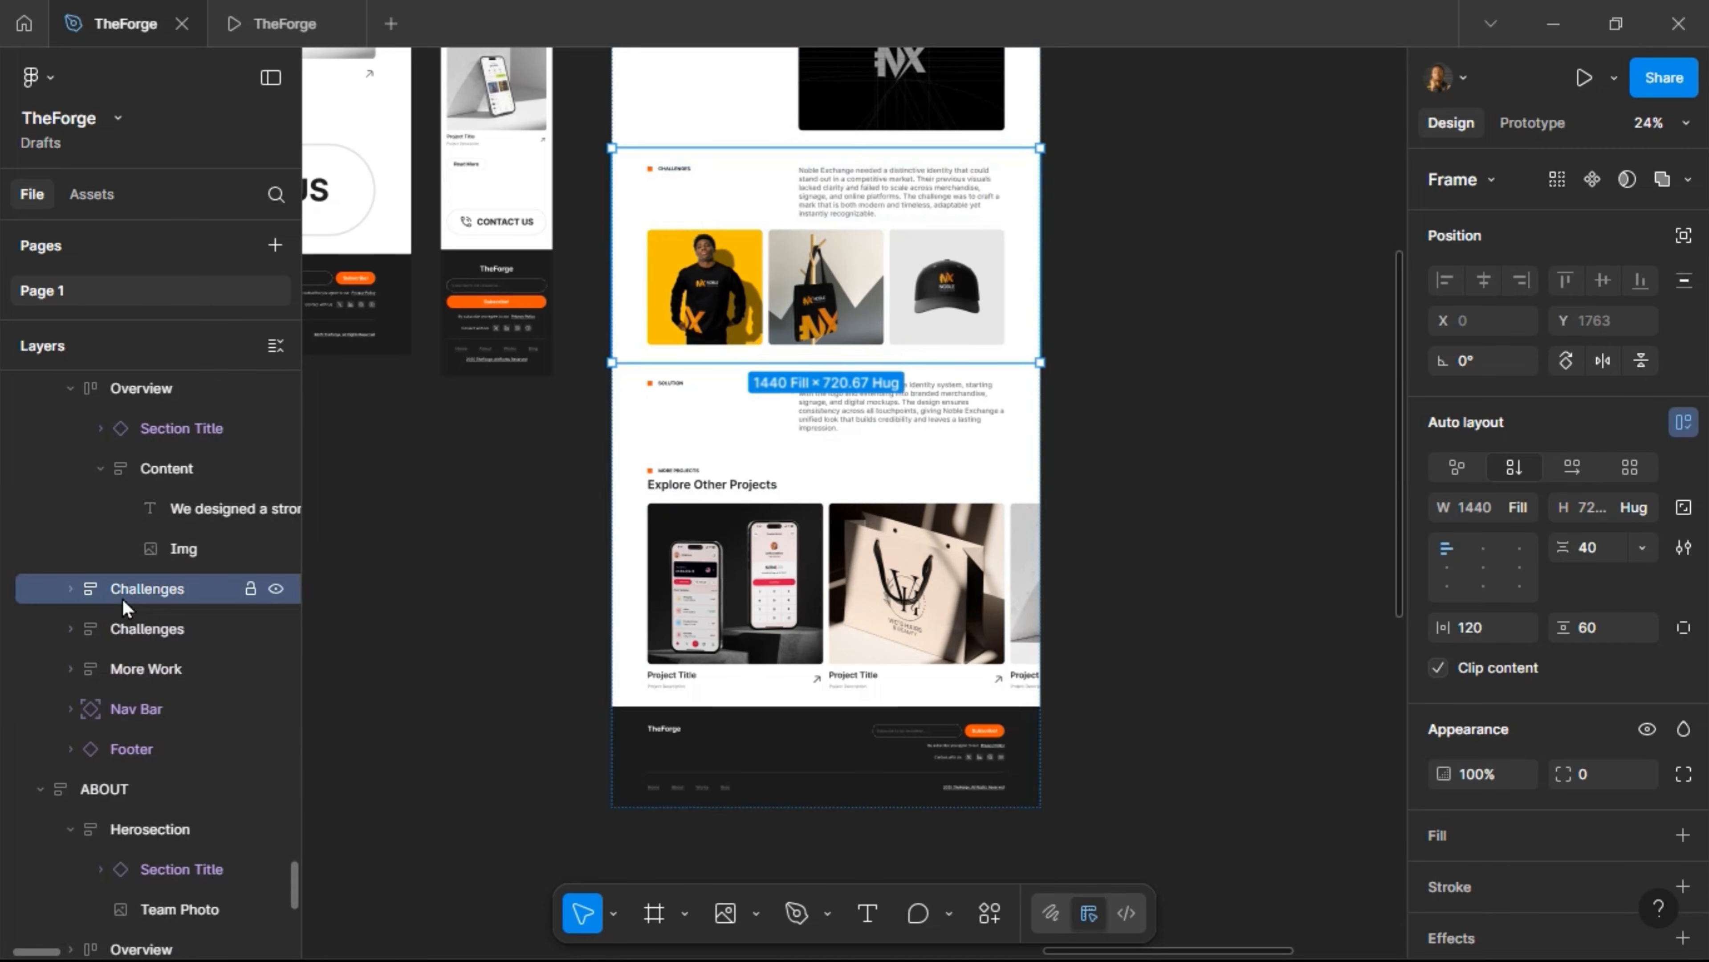
pyautogui.click(153, 643)
pyautogui.doubleClick(153, 644)
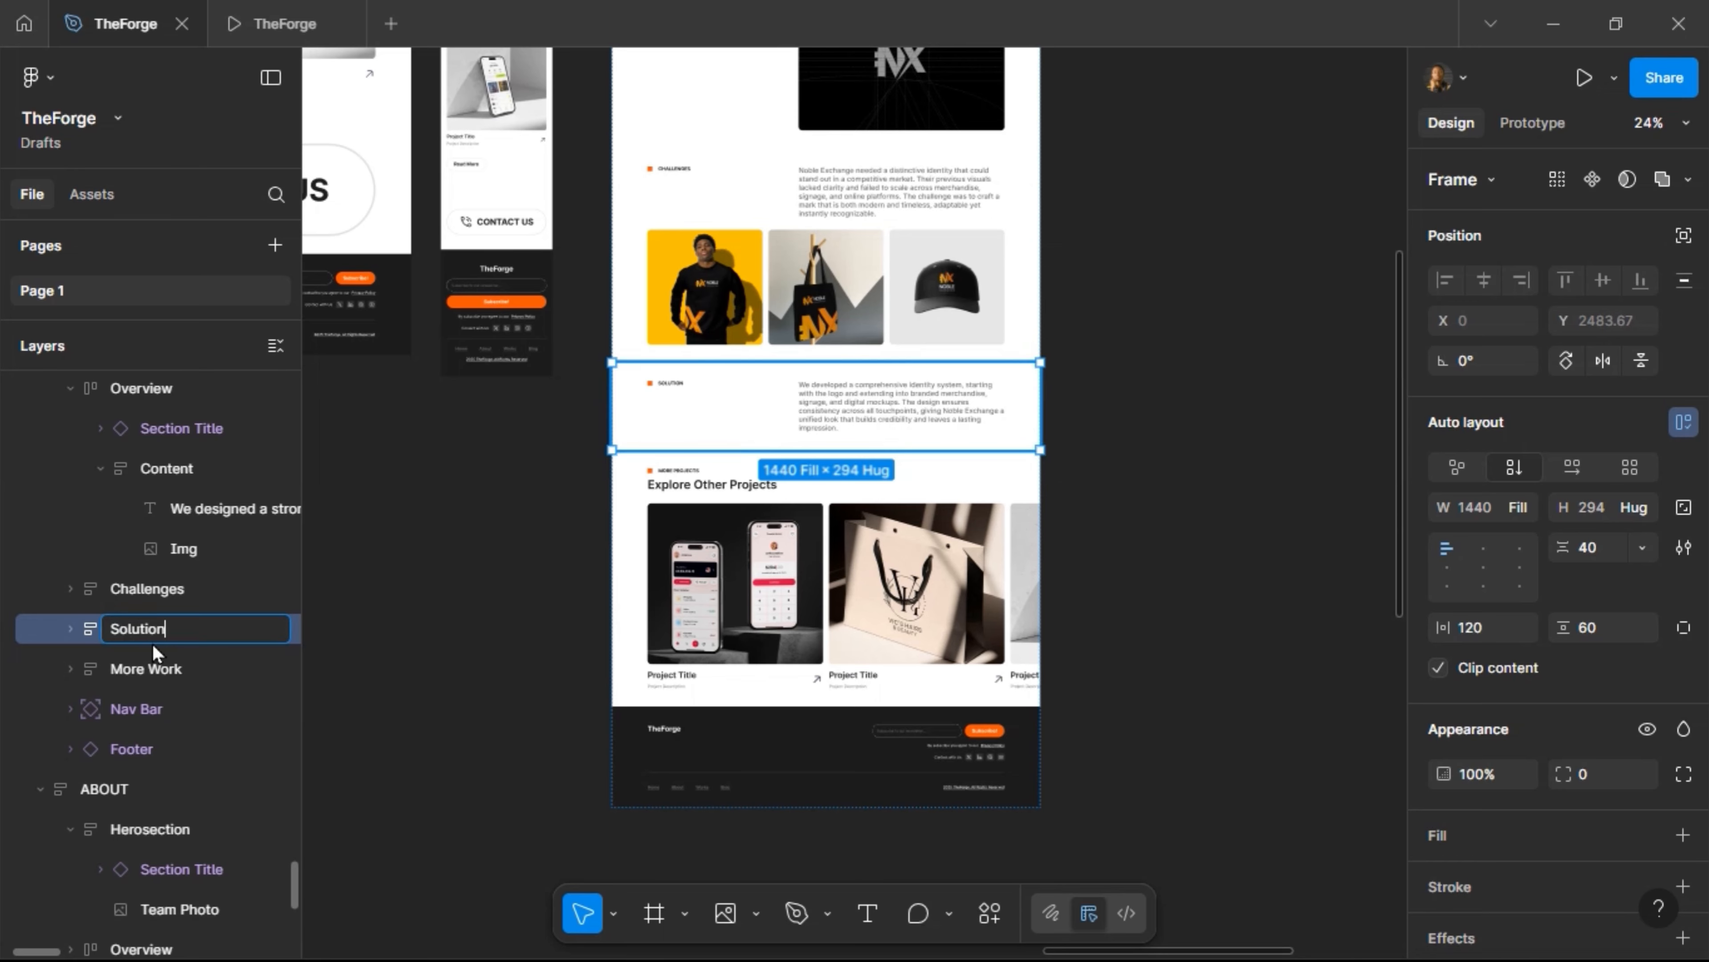
pyautogui.press('Return')
# Collapse the Content and Overview layers of the WORK :: PREVIEW frame and select its Herosection
pyautogui.scroll(4, 108, 559)
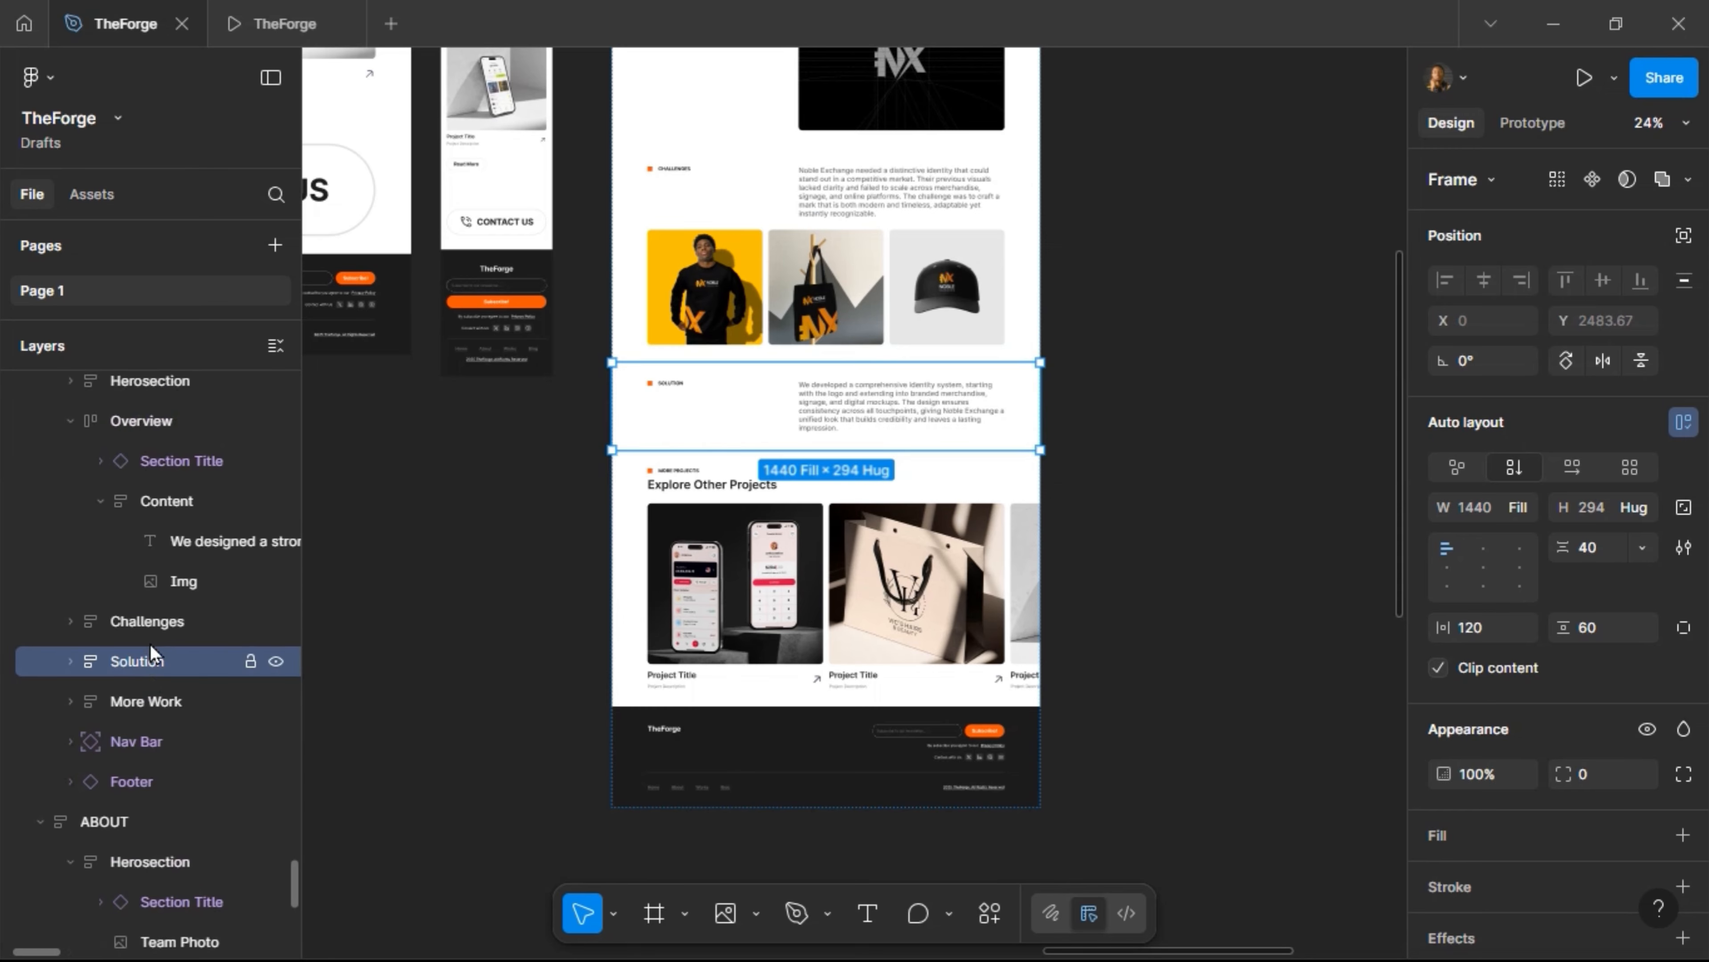
pyautogui.click(102, 595)
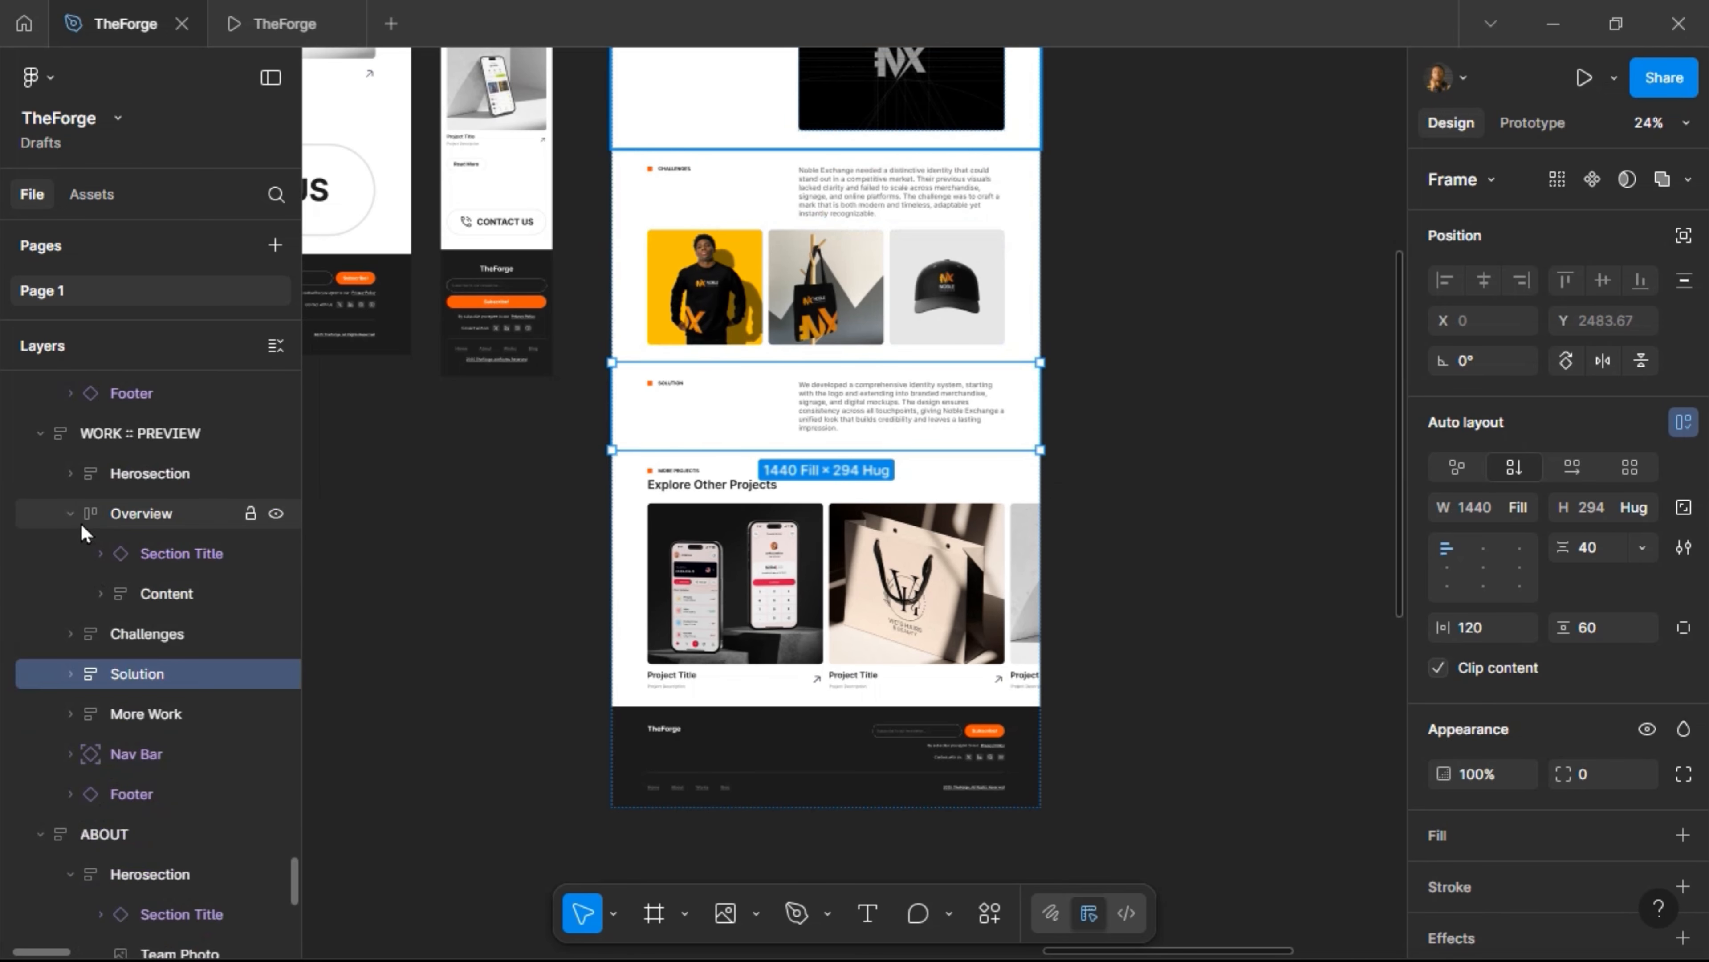
pyautogui.click(71, 512)
pyautogui.click(127, 474)
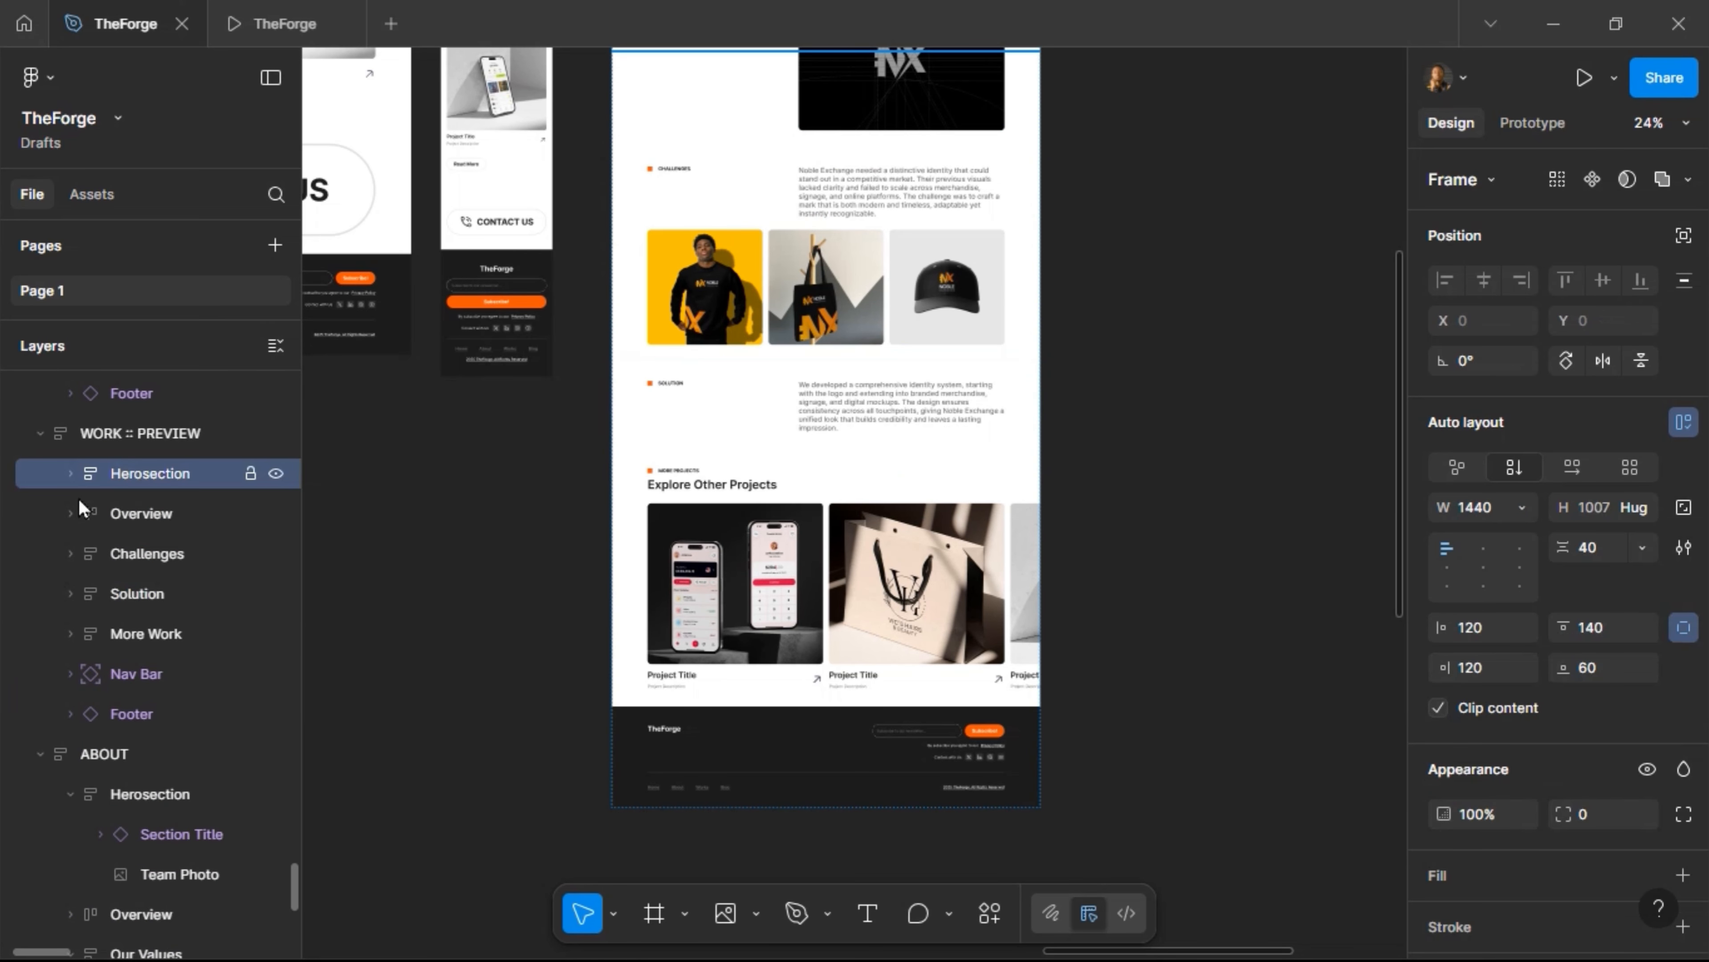
# Duplicate the ABOUT :: MOBILE frame and place the copy beside the WORK :: PREVIEW frame
pyautogui.scroll(1, 528, 512)
pyautogui.scroll(18, 529, 512)
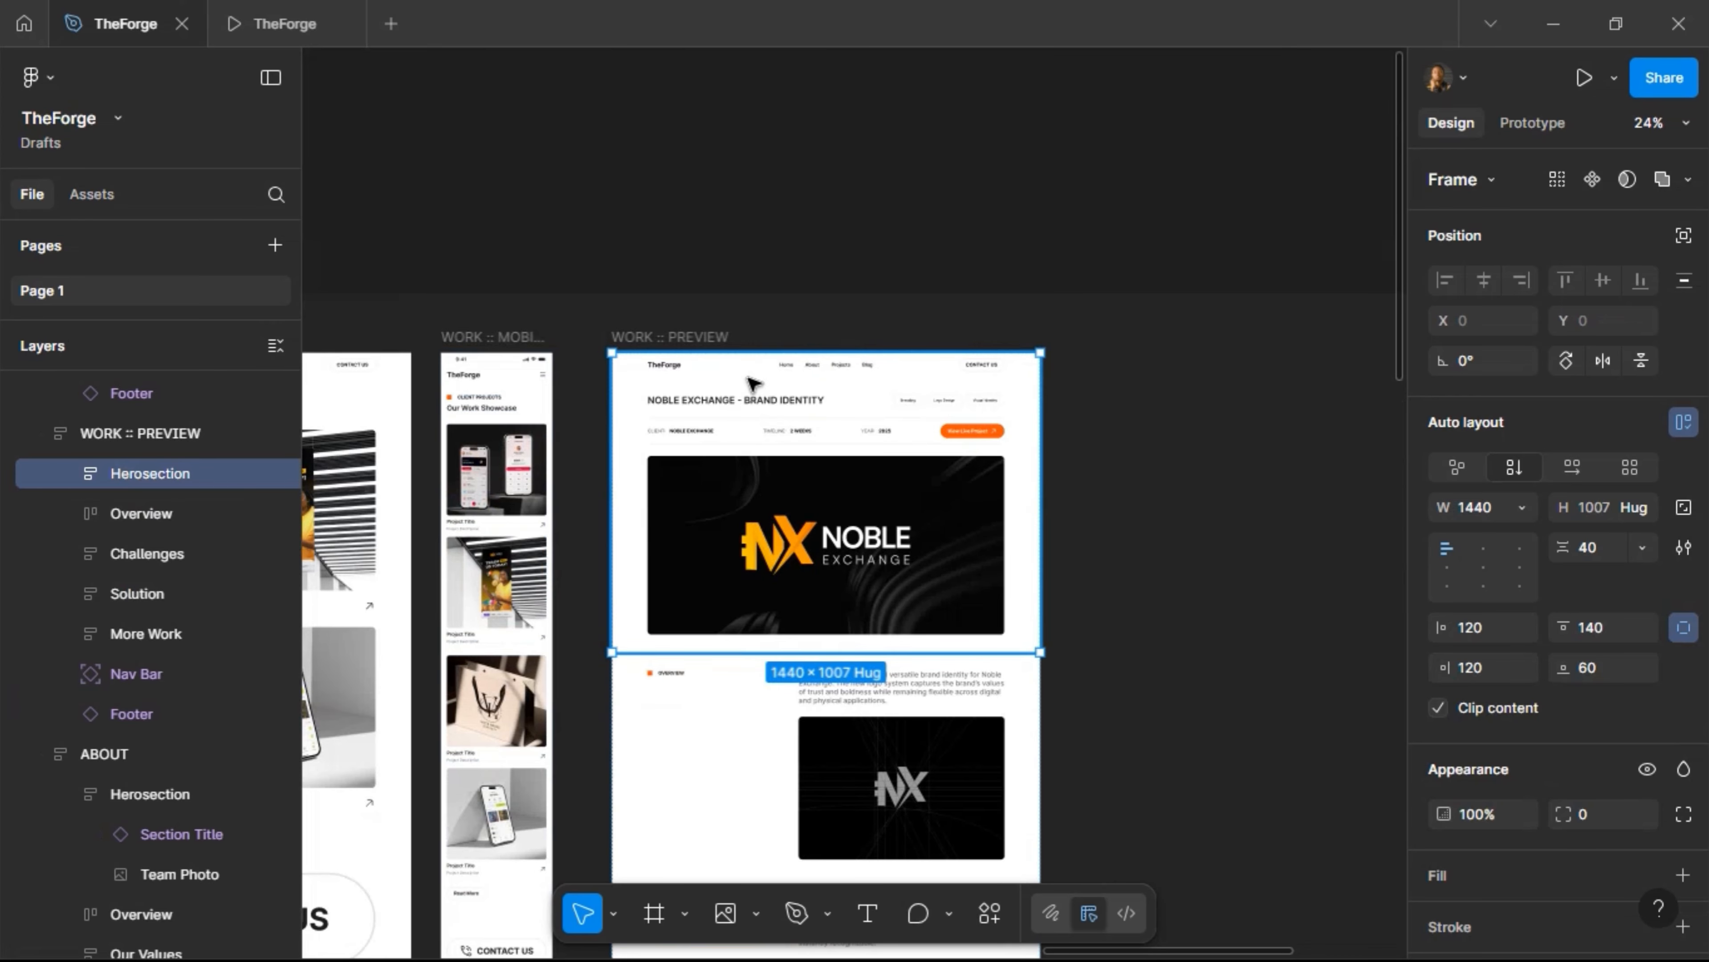
pyautogui.scroll(-6, 1145, 458)
pyautogui.scroll(4, 1121, 327)
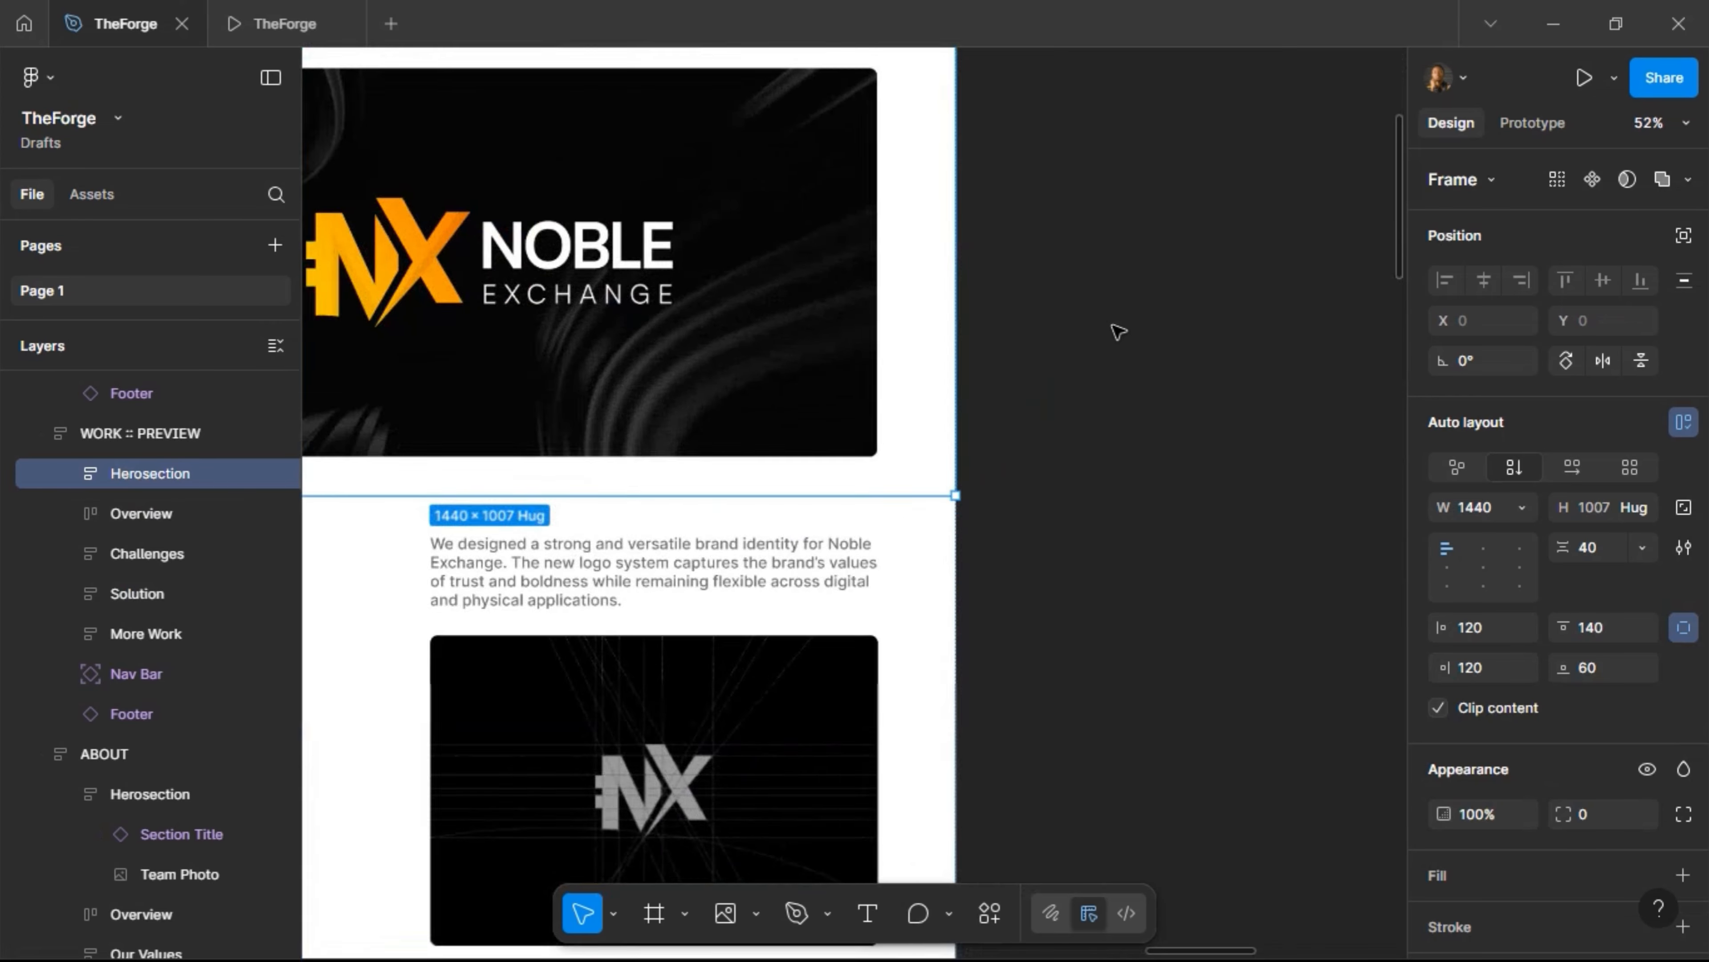
pyautogui.scroll(-5, 1115, 343)
pyautogui.click(1180, 323)
pyautogui.hscroll(-7, 1179, 322)
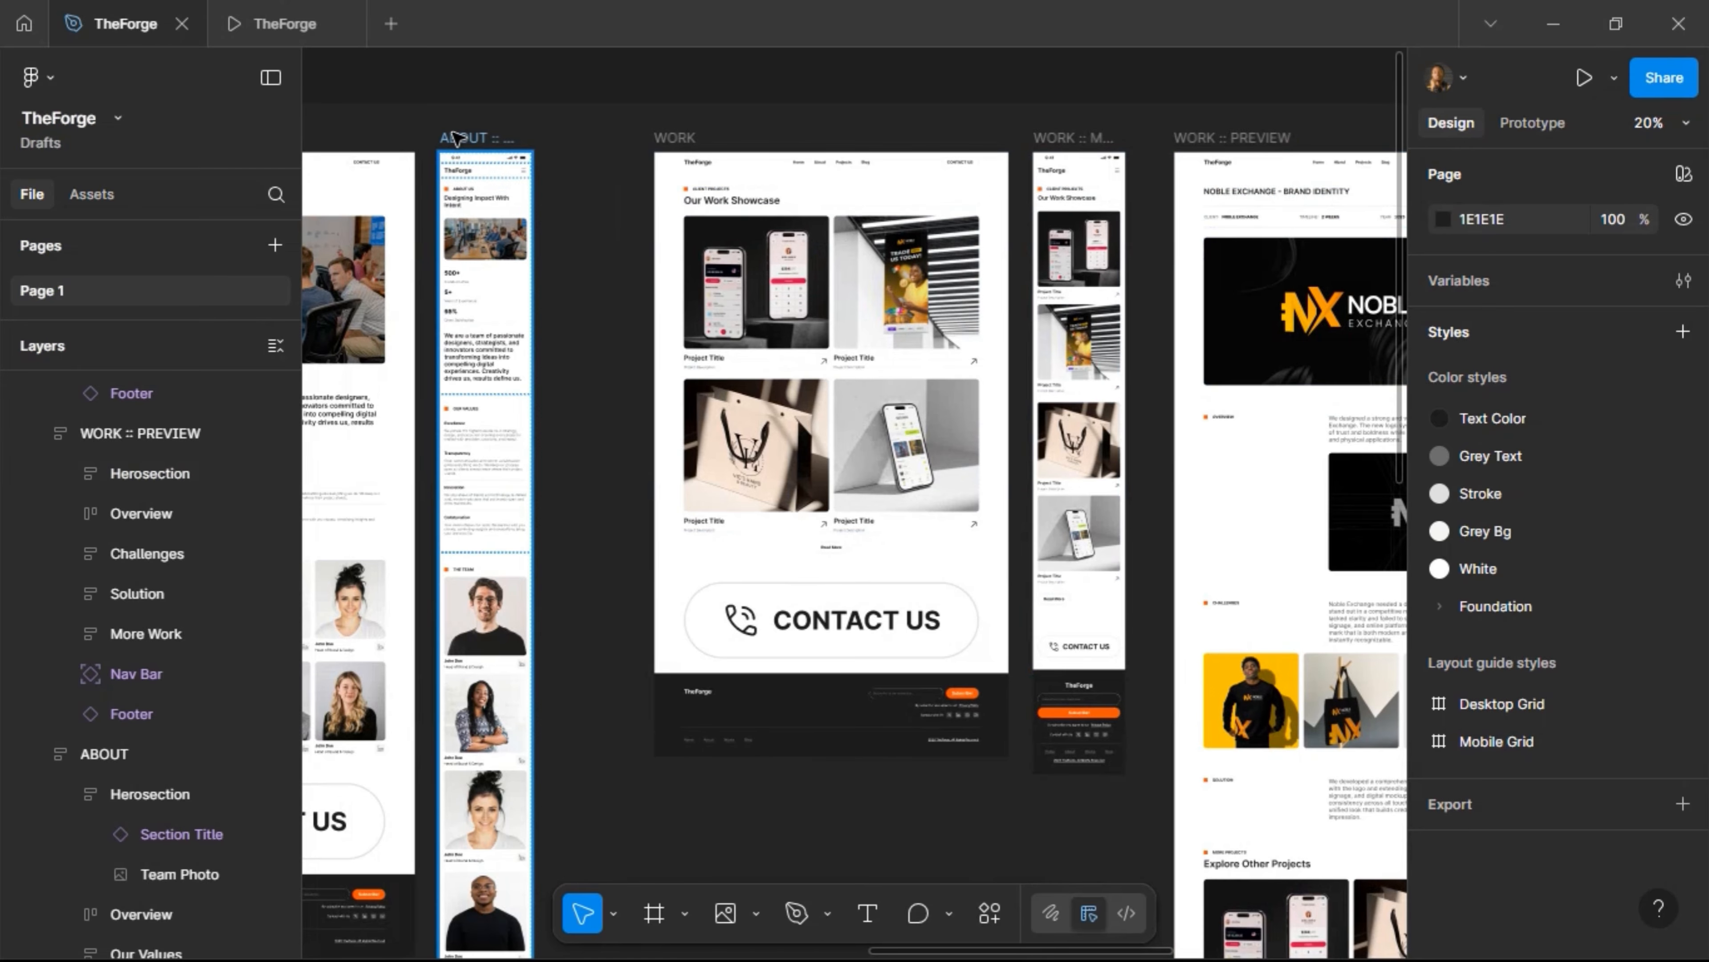
pyautogui.click(457, 137)
pyautogui.hotkey('ctrl', 'd')
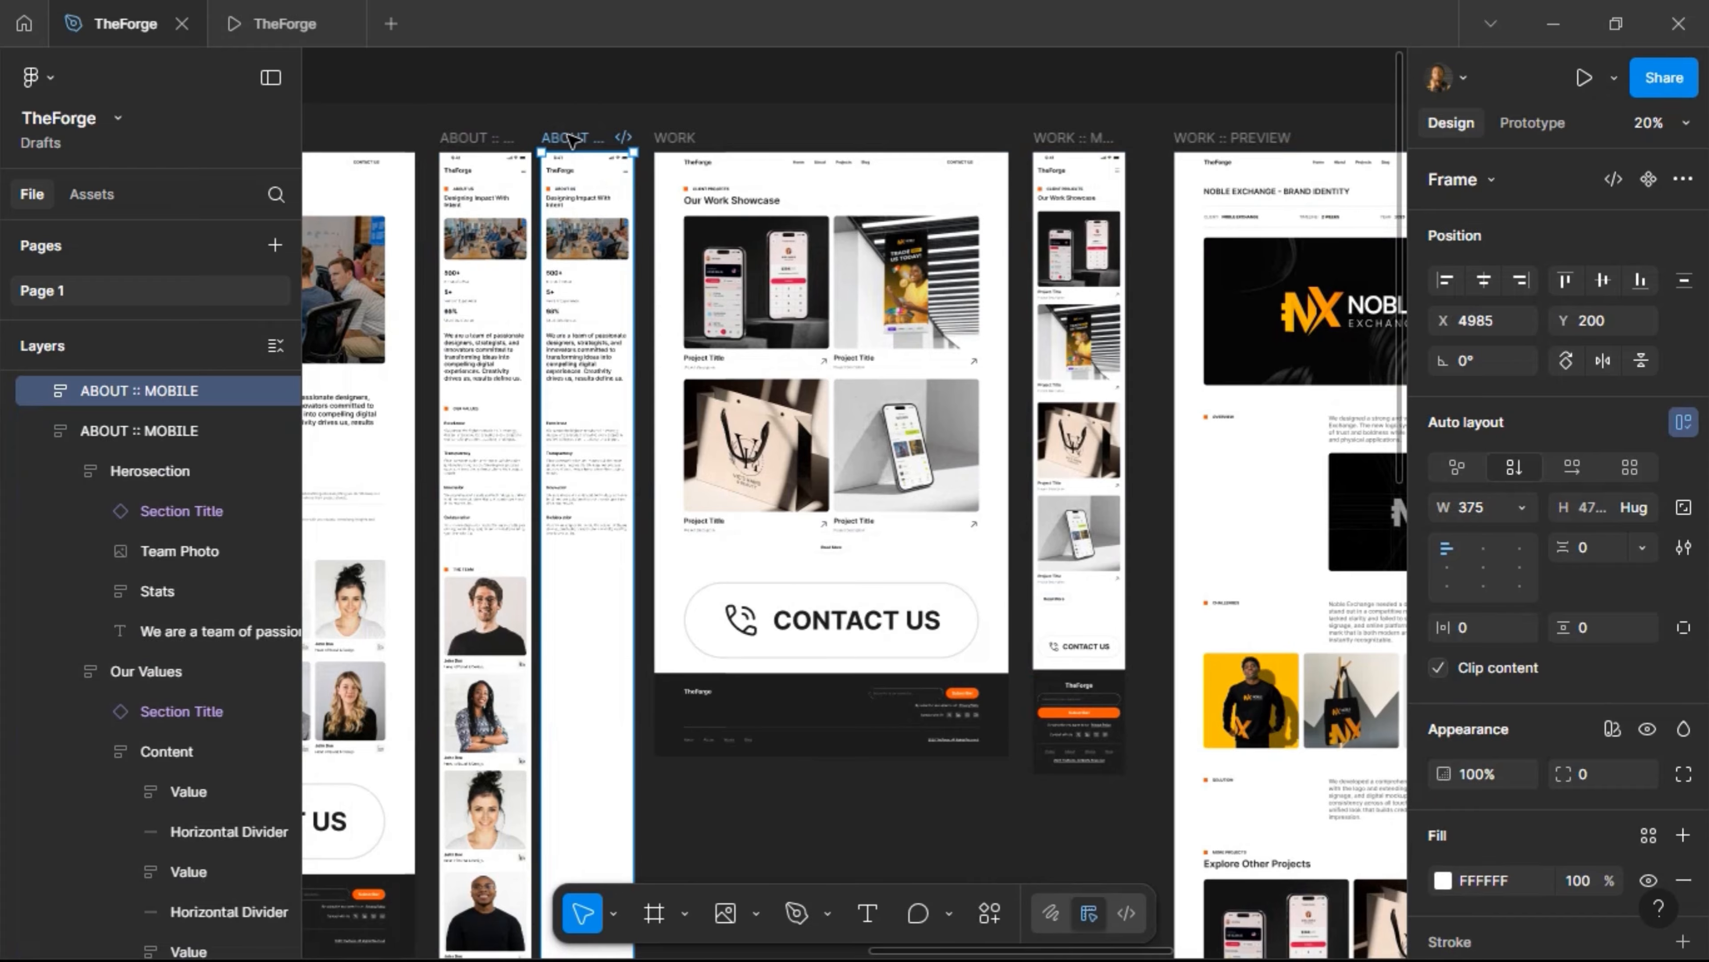
pyautogui.moveTo(571, 139)
pyautogui.mouseDown()
pyautogui.moveTo(1439, 167)
pyautogui.moveTo(1221, 172)
pyautogui.moveTo(845, 139)
pyautogui.mouseUp()
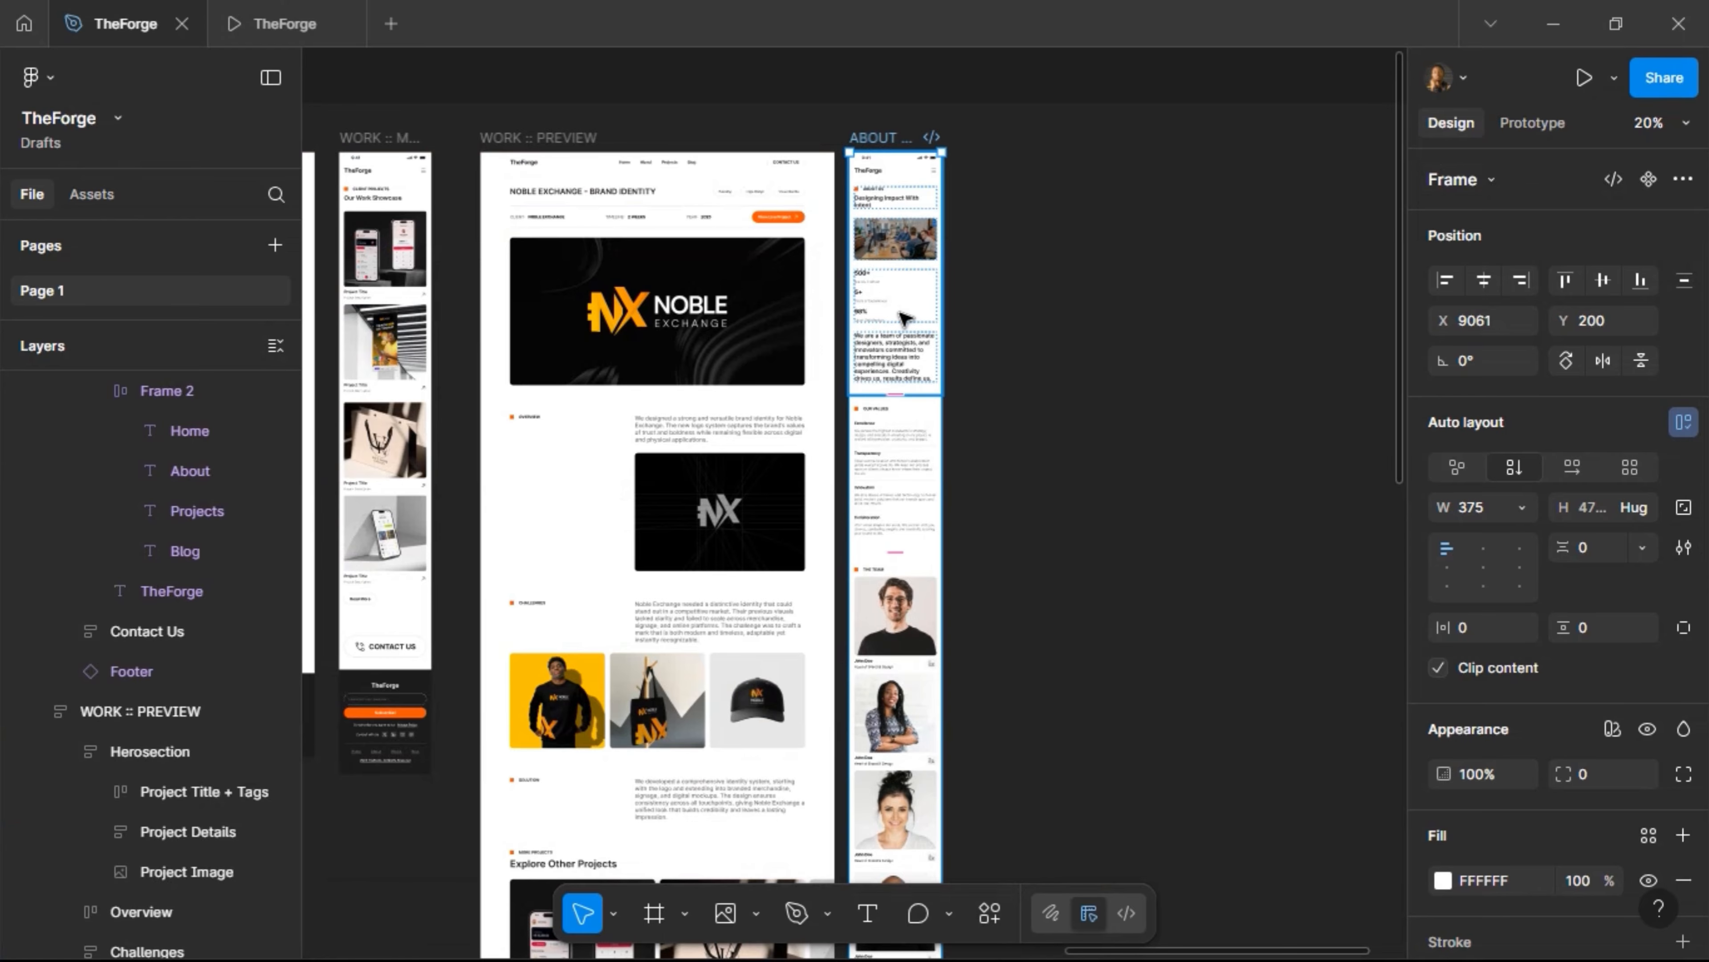
# Delete the Our Values, The Team and Contact Us sections from the duplicated mobile frame
pyautogui.click(886, 505)
pyautogui.keyDown('shift'); pyautogui.click(899, 606); pyautogui.keyUp('shift')
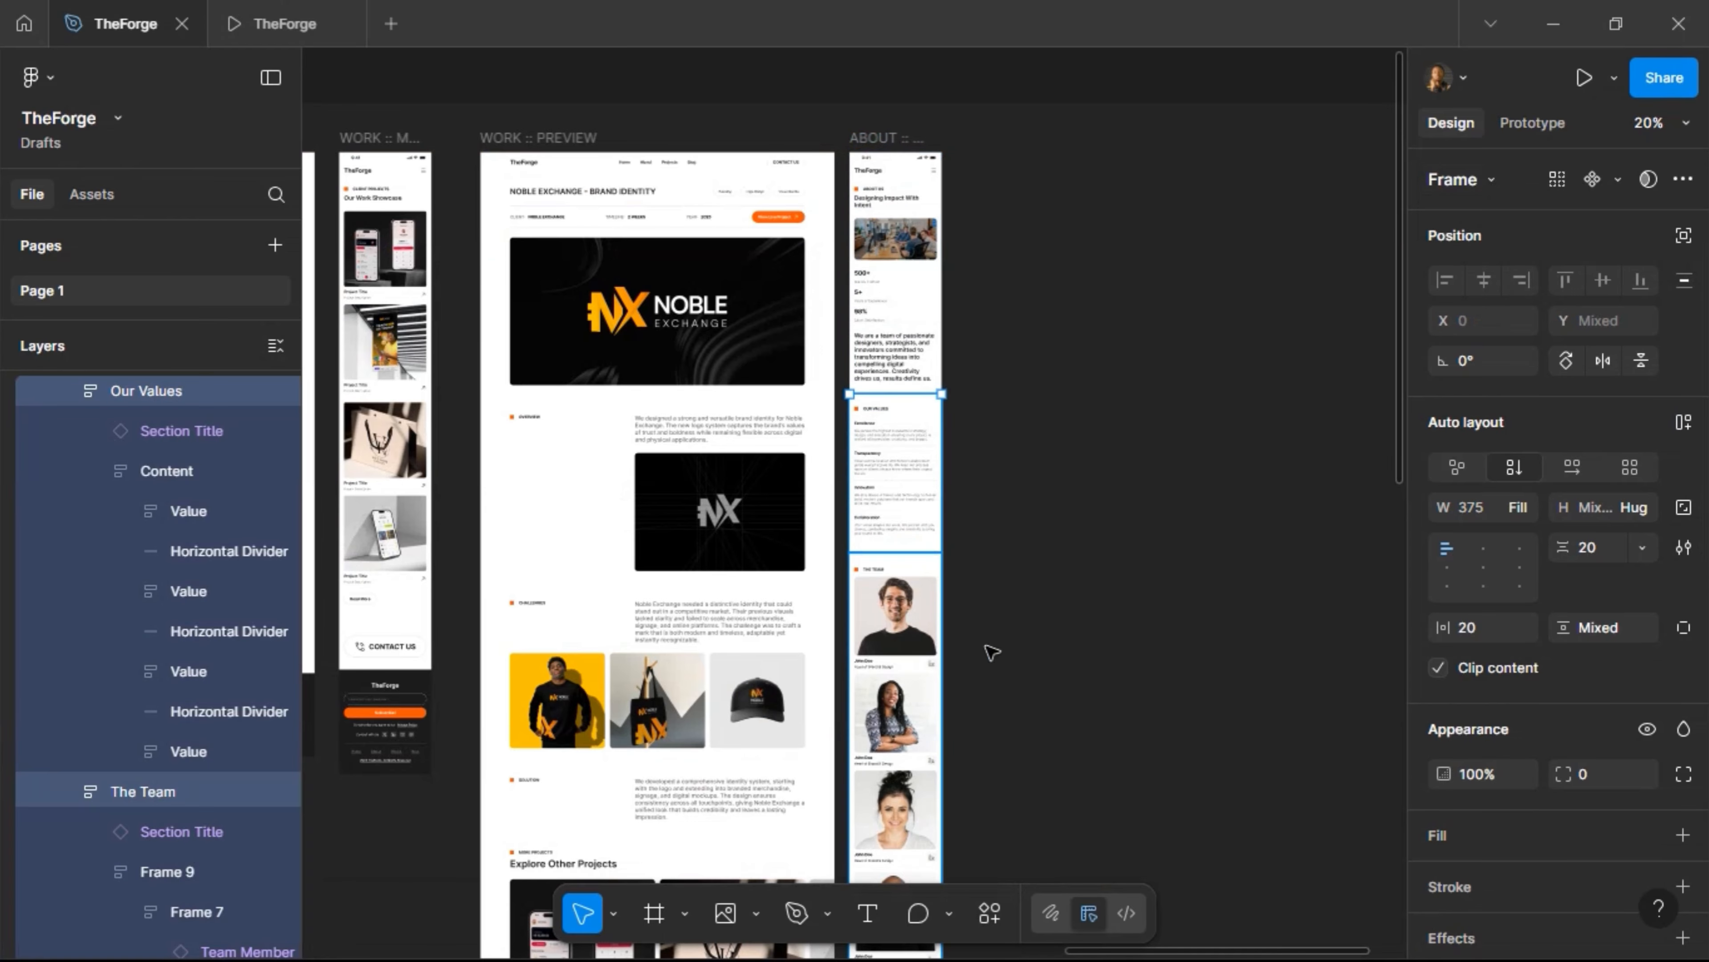
pyautogui.scroll(-4, 991, 652)
pyautogui.press('Delete')
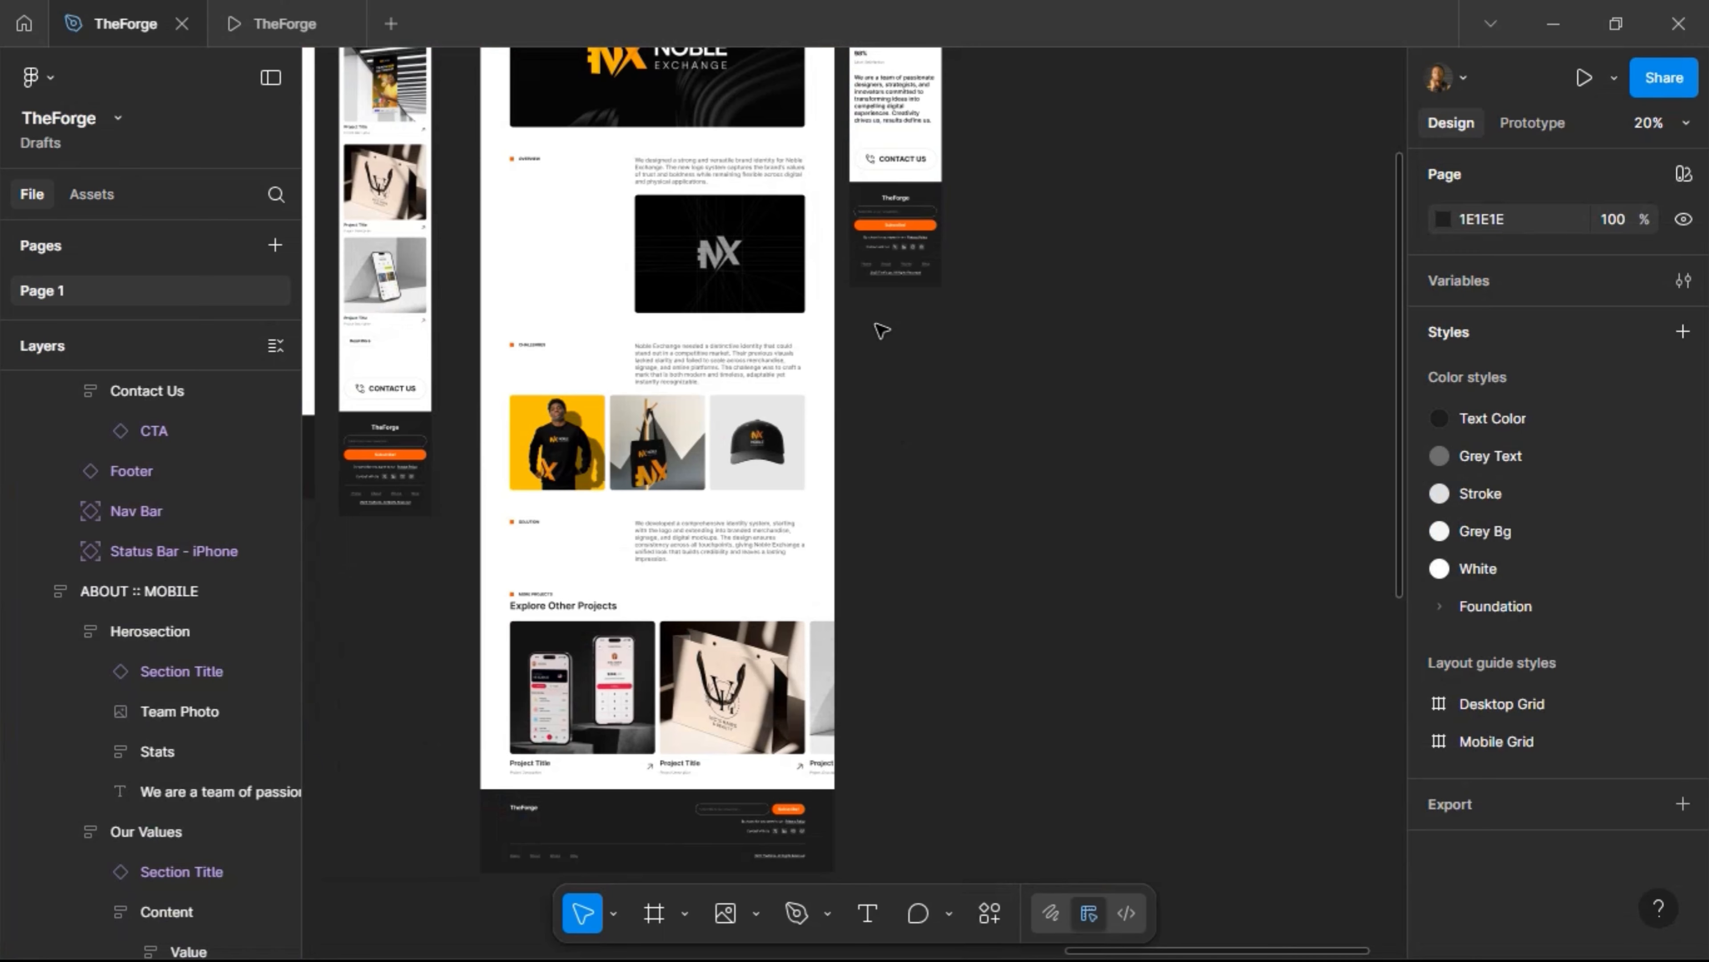
pyautogui.scroll(1, 901, 443)
pyautogui.click(890, 278)
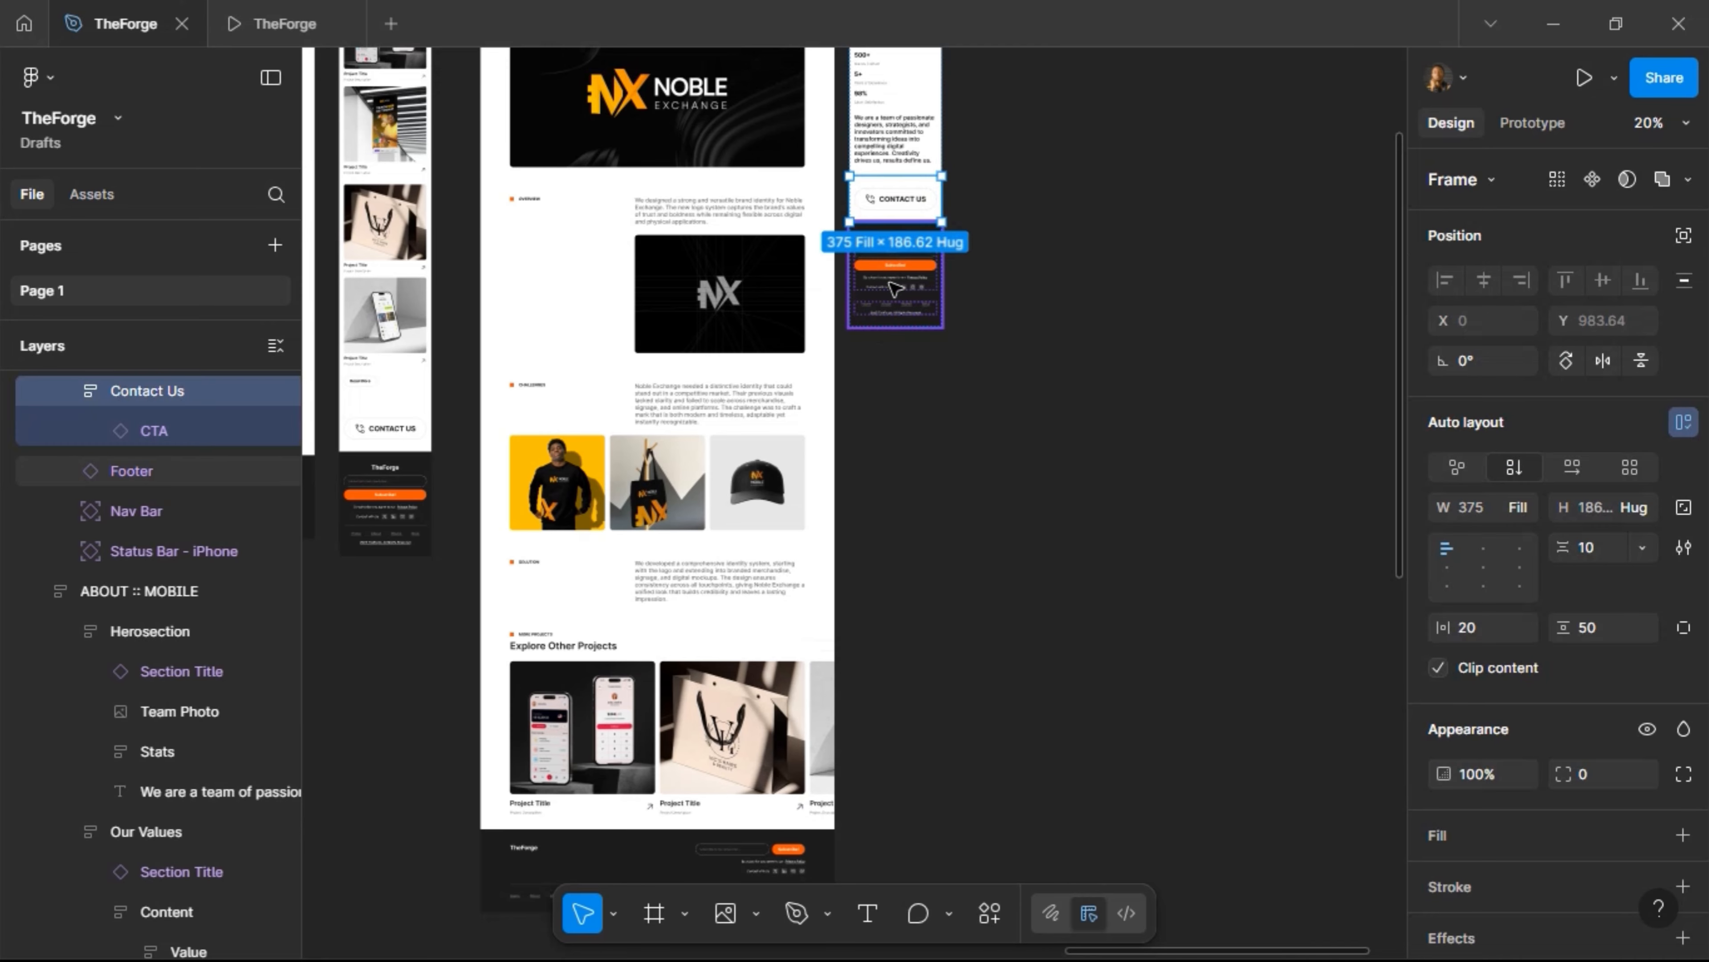
pyautogui.click(951, 337)
# Replace the team photo in the duplicated mobile frame with a copy of the Noble Exchange hero image from WORK :: PREVIEW
pyautogui.scroll(4, 952, 339)
pyautogui.scroll(5, 951, 338)
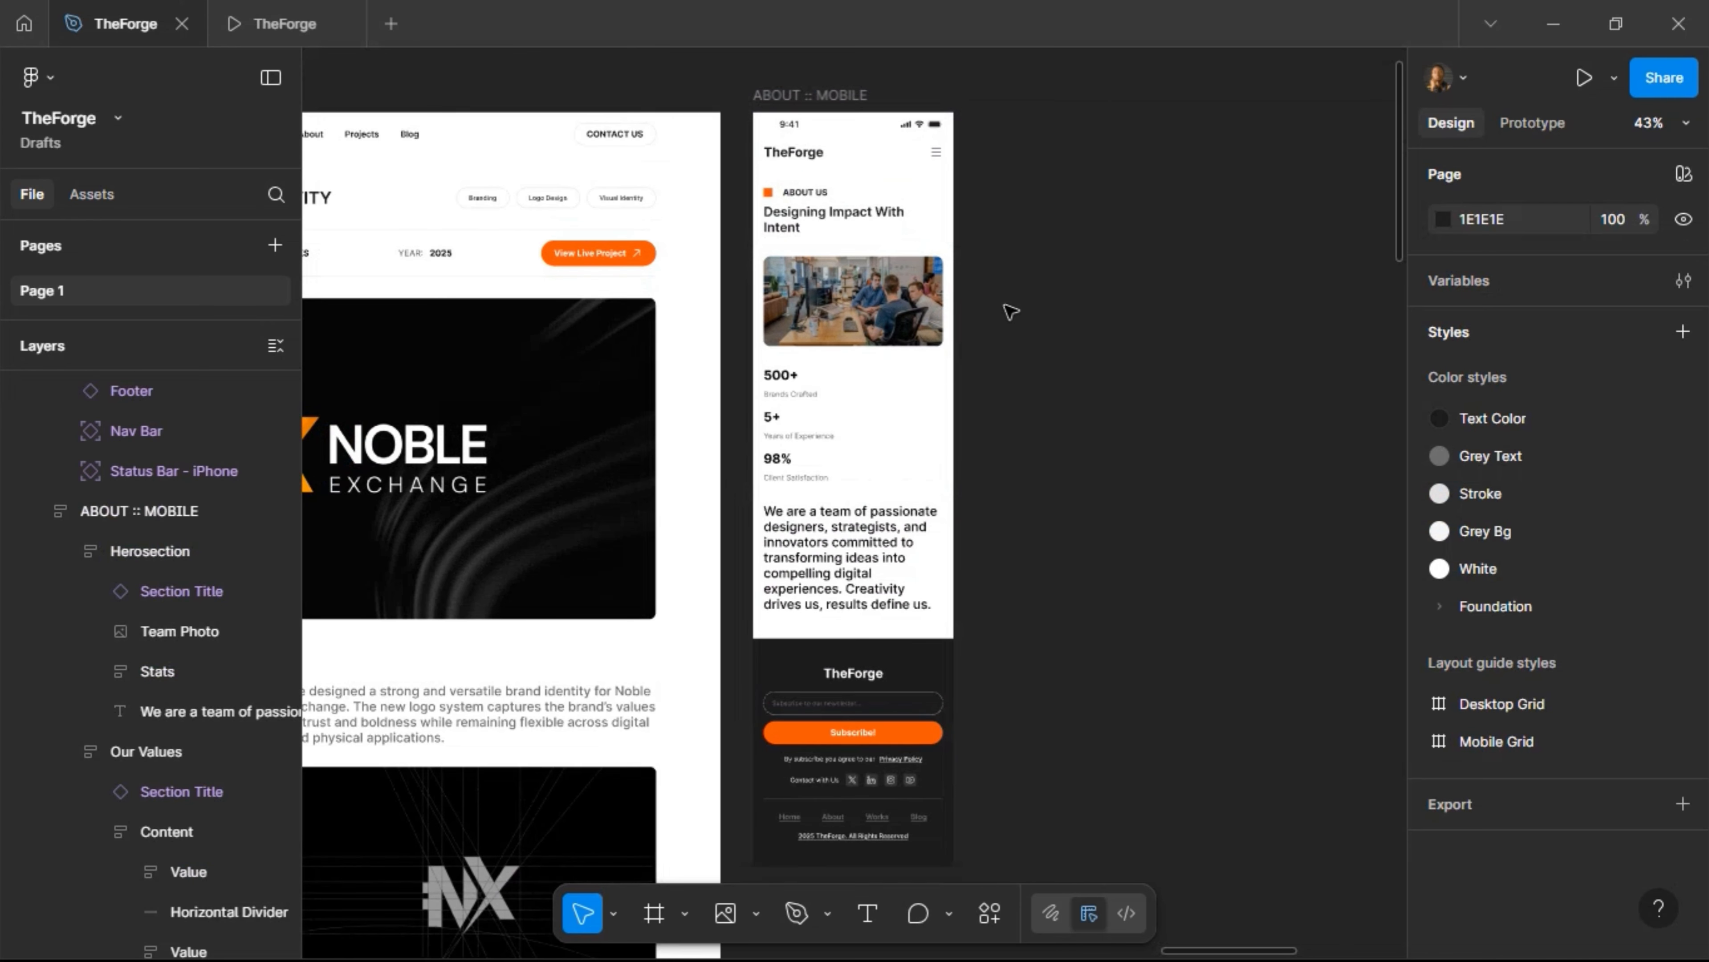
pyautogui.hscroll(-3, 1008, 309)
pyautogui.click(672, 434)
pyautogui.click(672, 434)
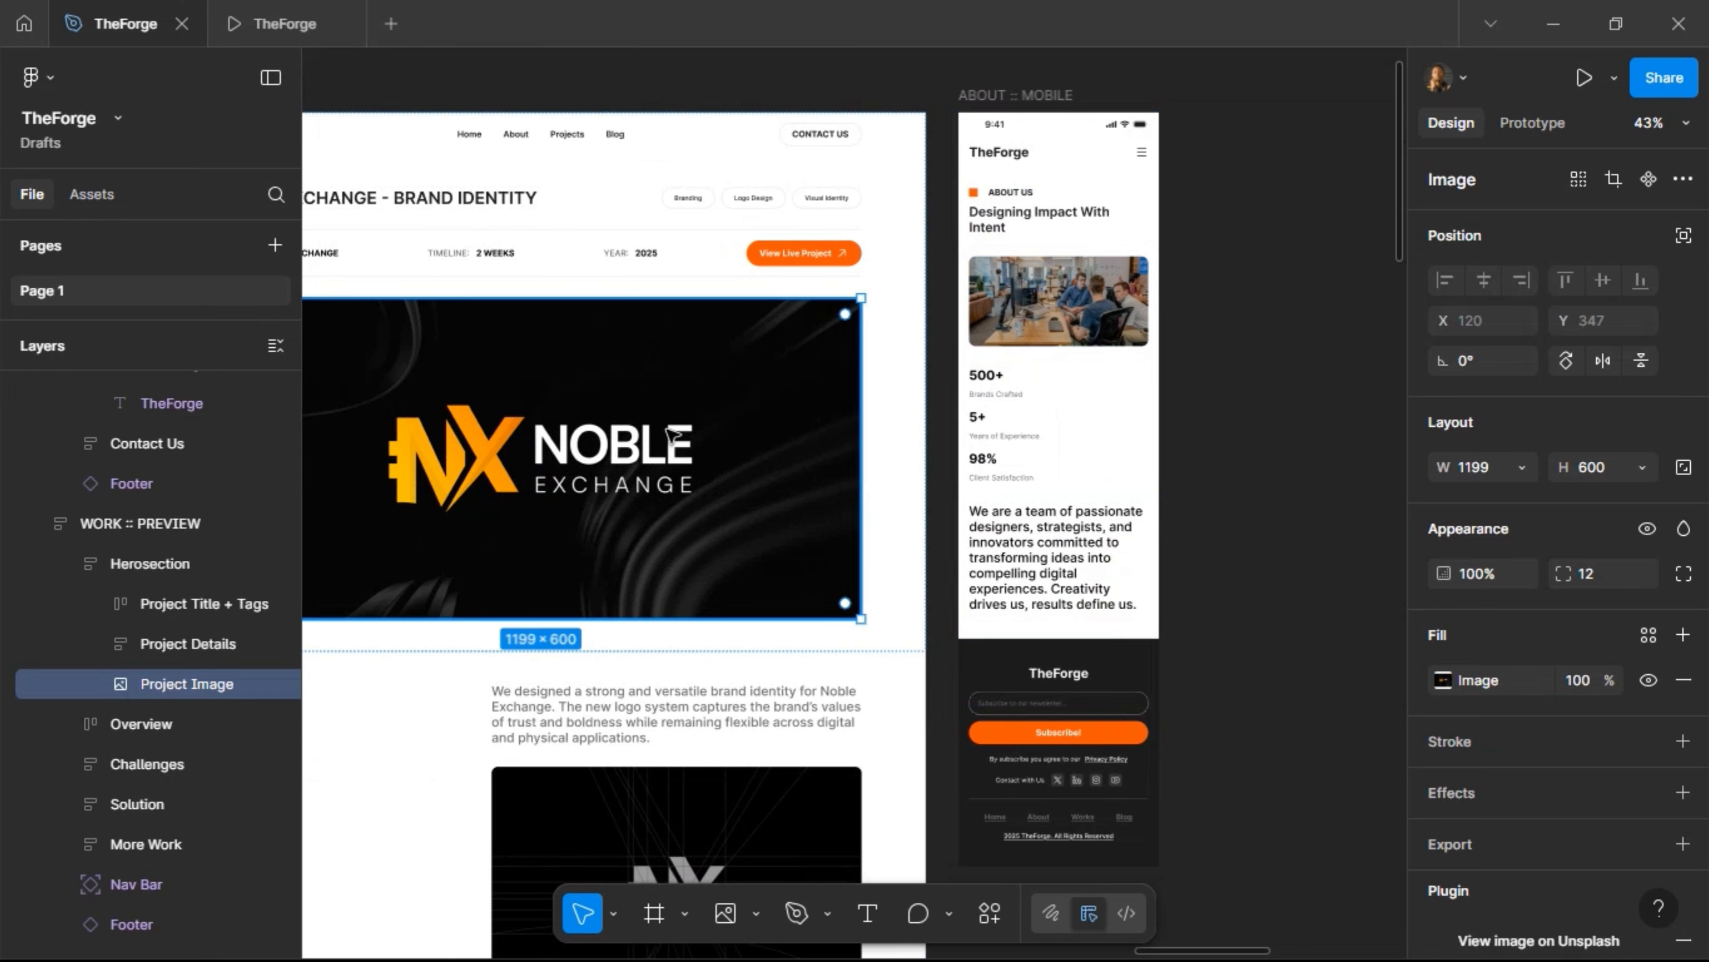
pyautogui.click(1099, 297)
pyautogui.click(1099, 297)
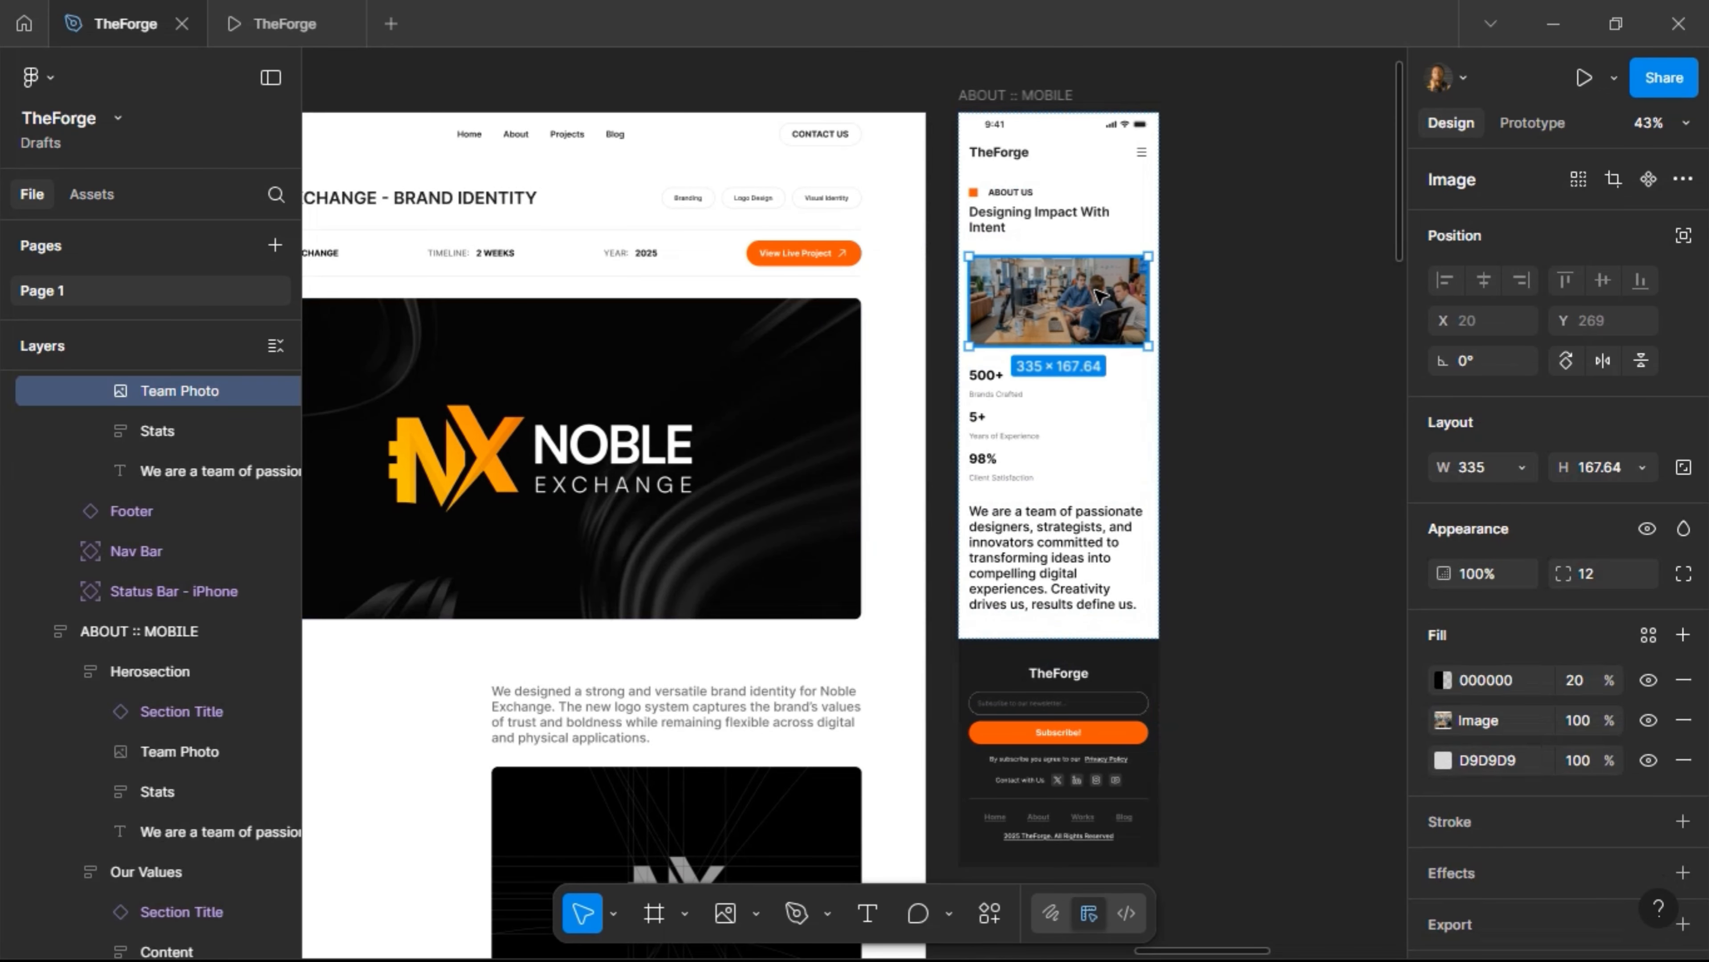
pyautogui.hotkey('ctrl', 'shift', 'r')
# Scale the pasted Project Image proportionally to a width of 335
pyautogui.press('k')
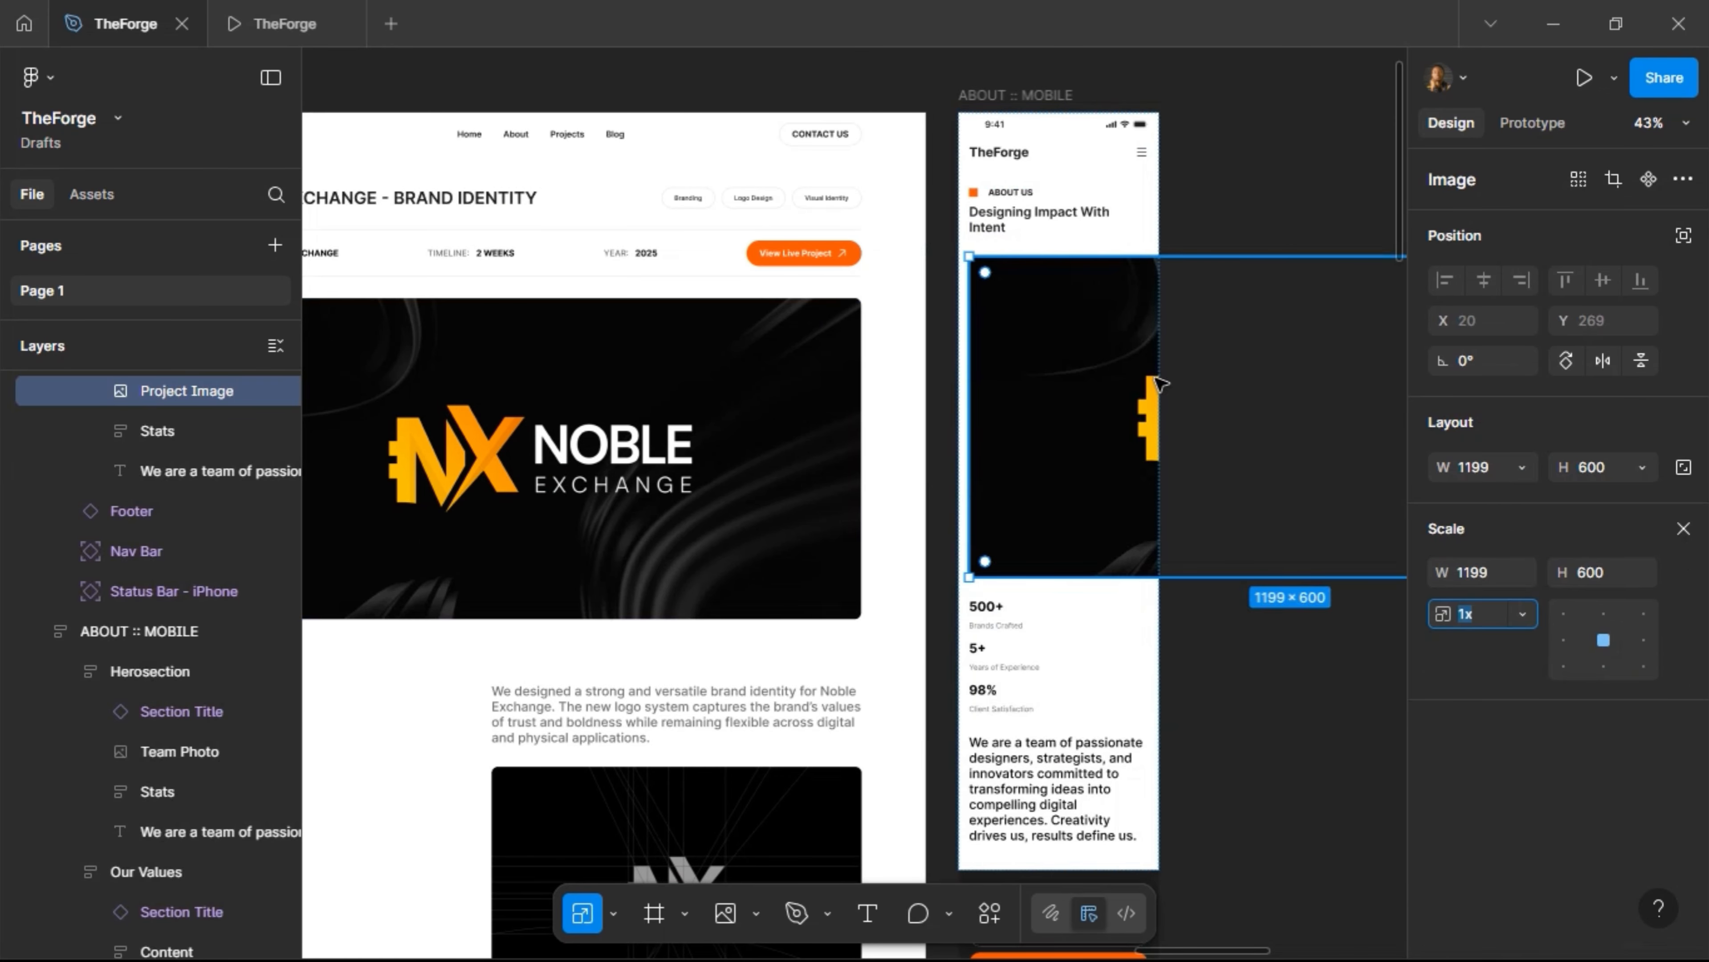
pyautogui.click(1508, 573)
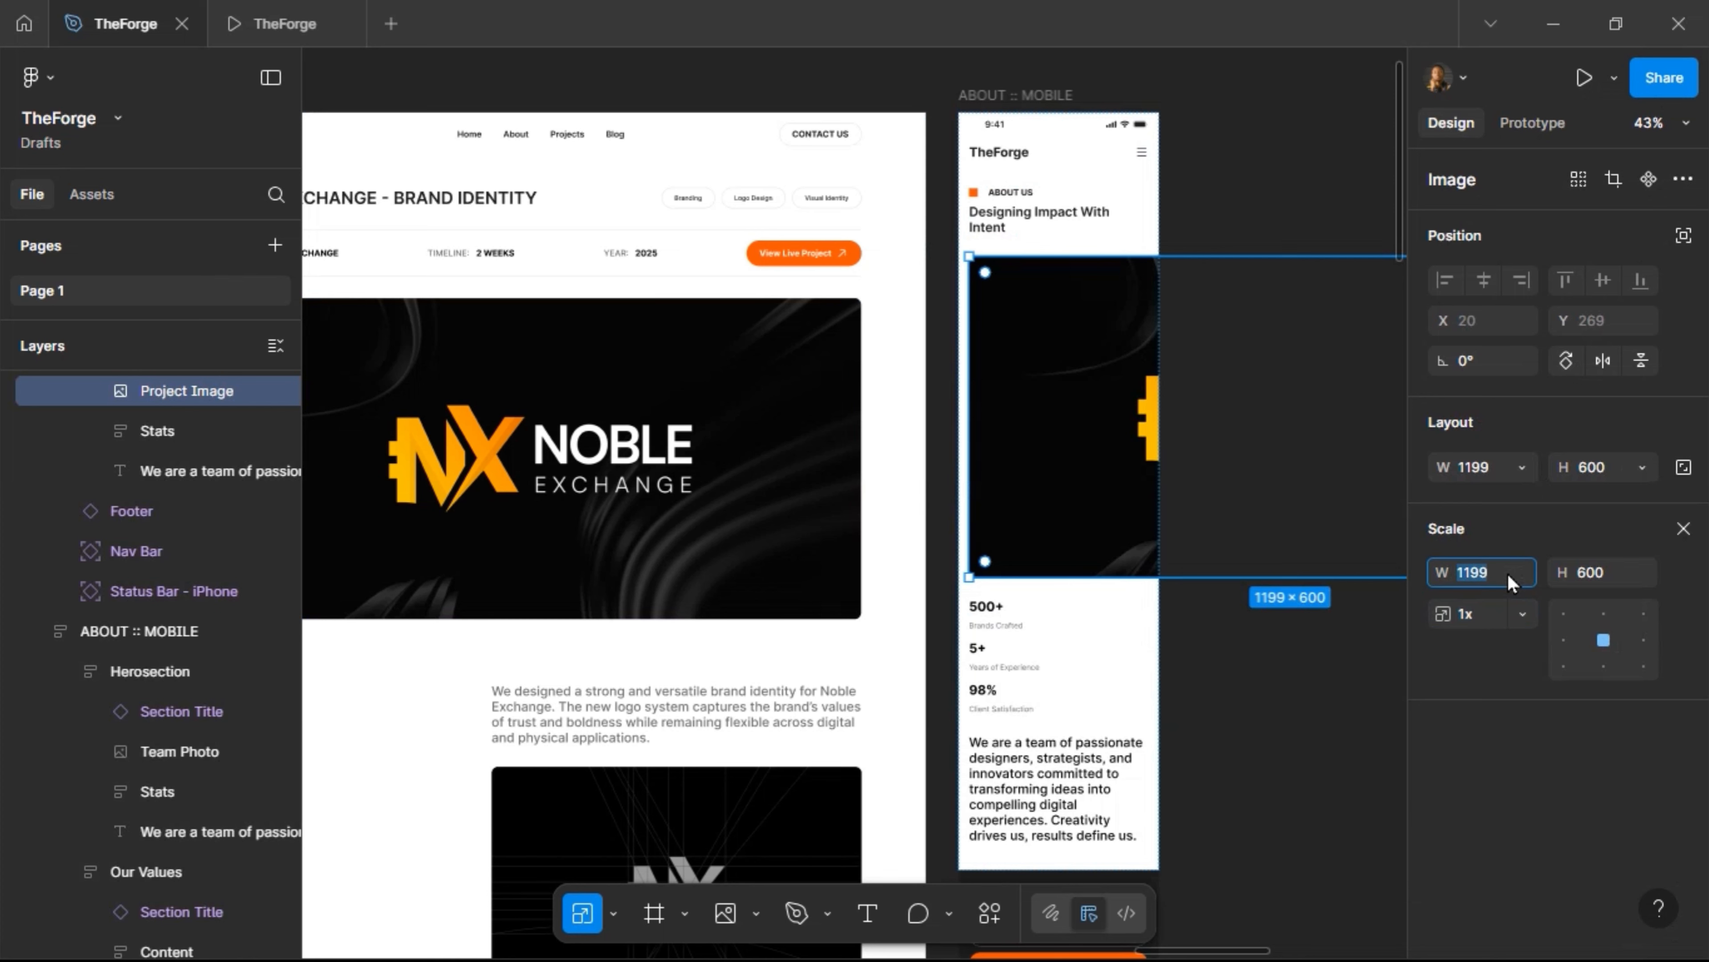
pyautogui.write('335')
pyautogui.press('Return')
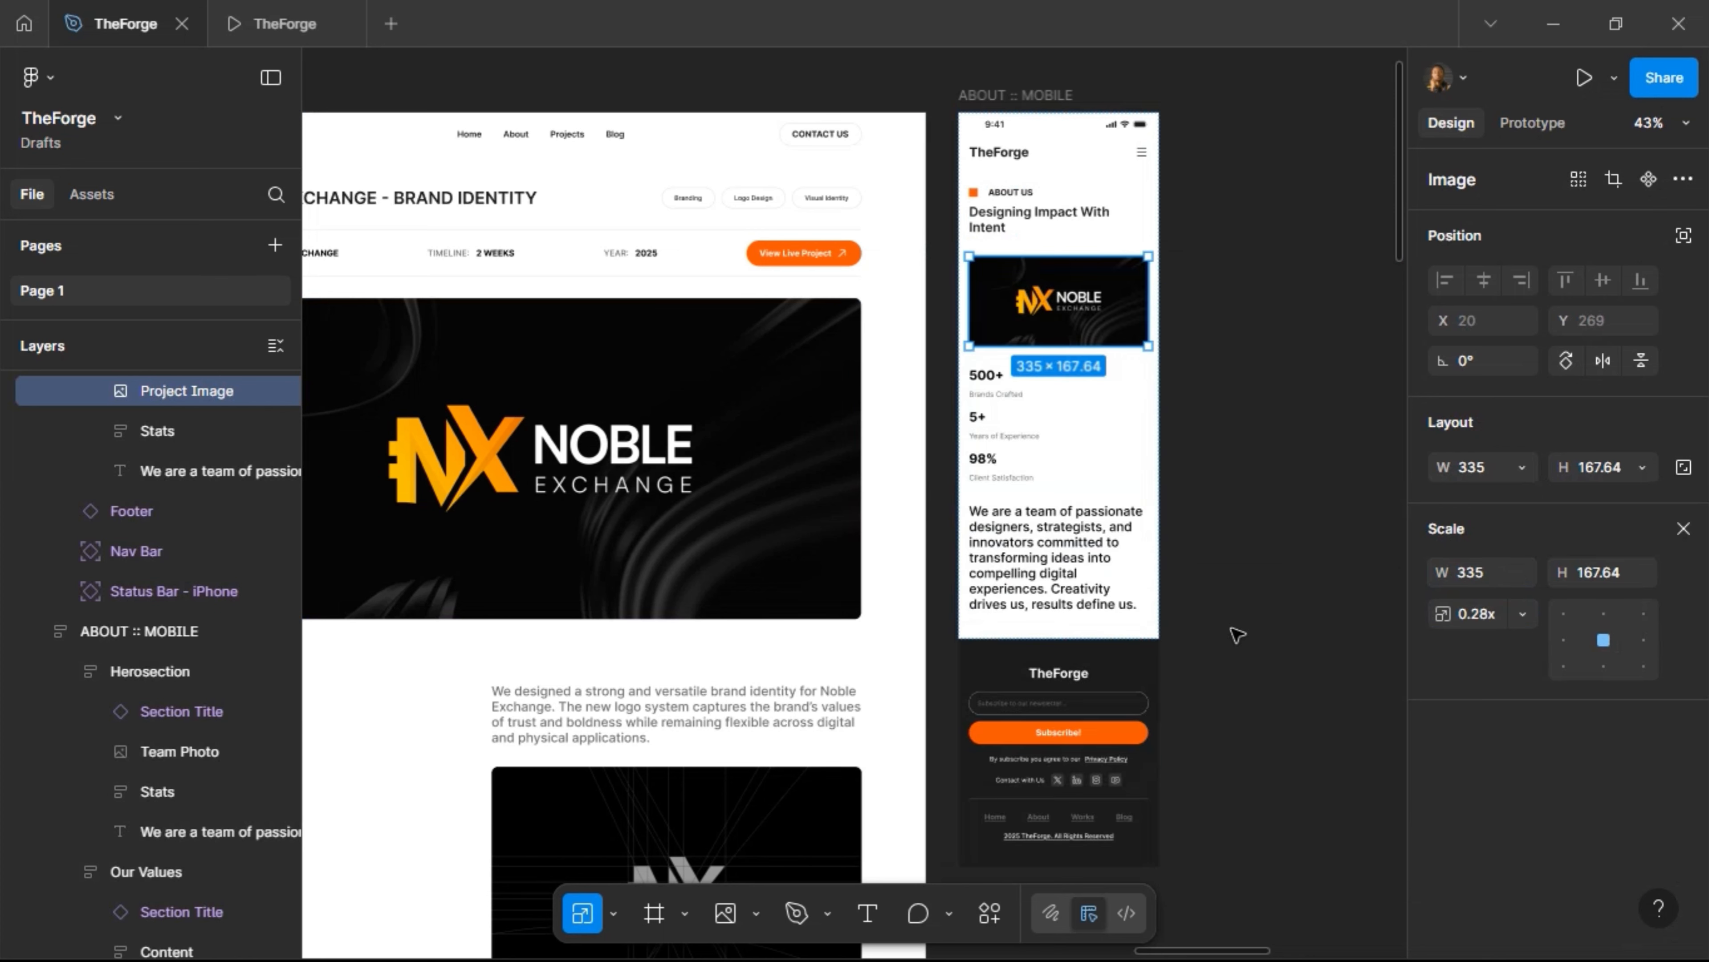
# Replace the mobile frame's Section Title with a copy of the desktop Project Title + Tags row
pyautogui.hscroll(-3, 1005, 204)
pyautogui.hscroll(2, 1004, 204)
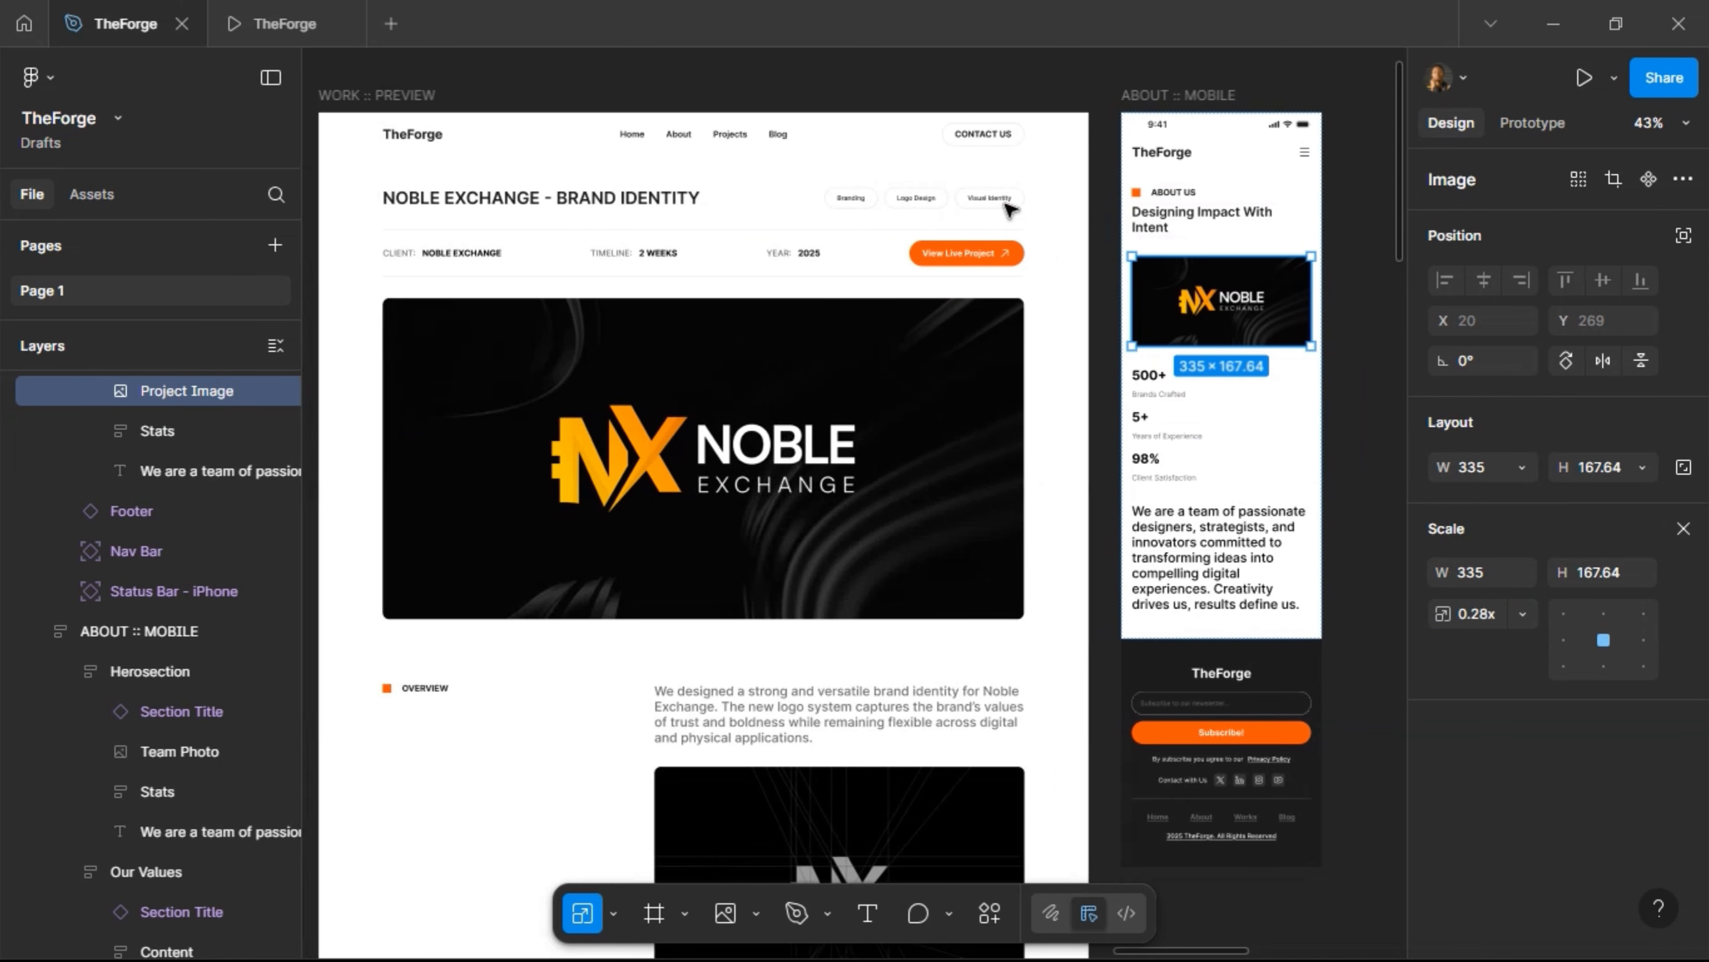
pyautogui.click(588, 236)
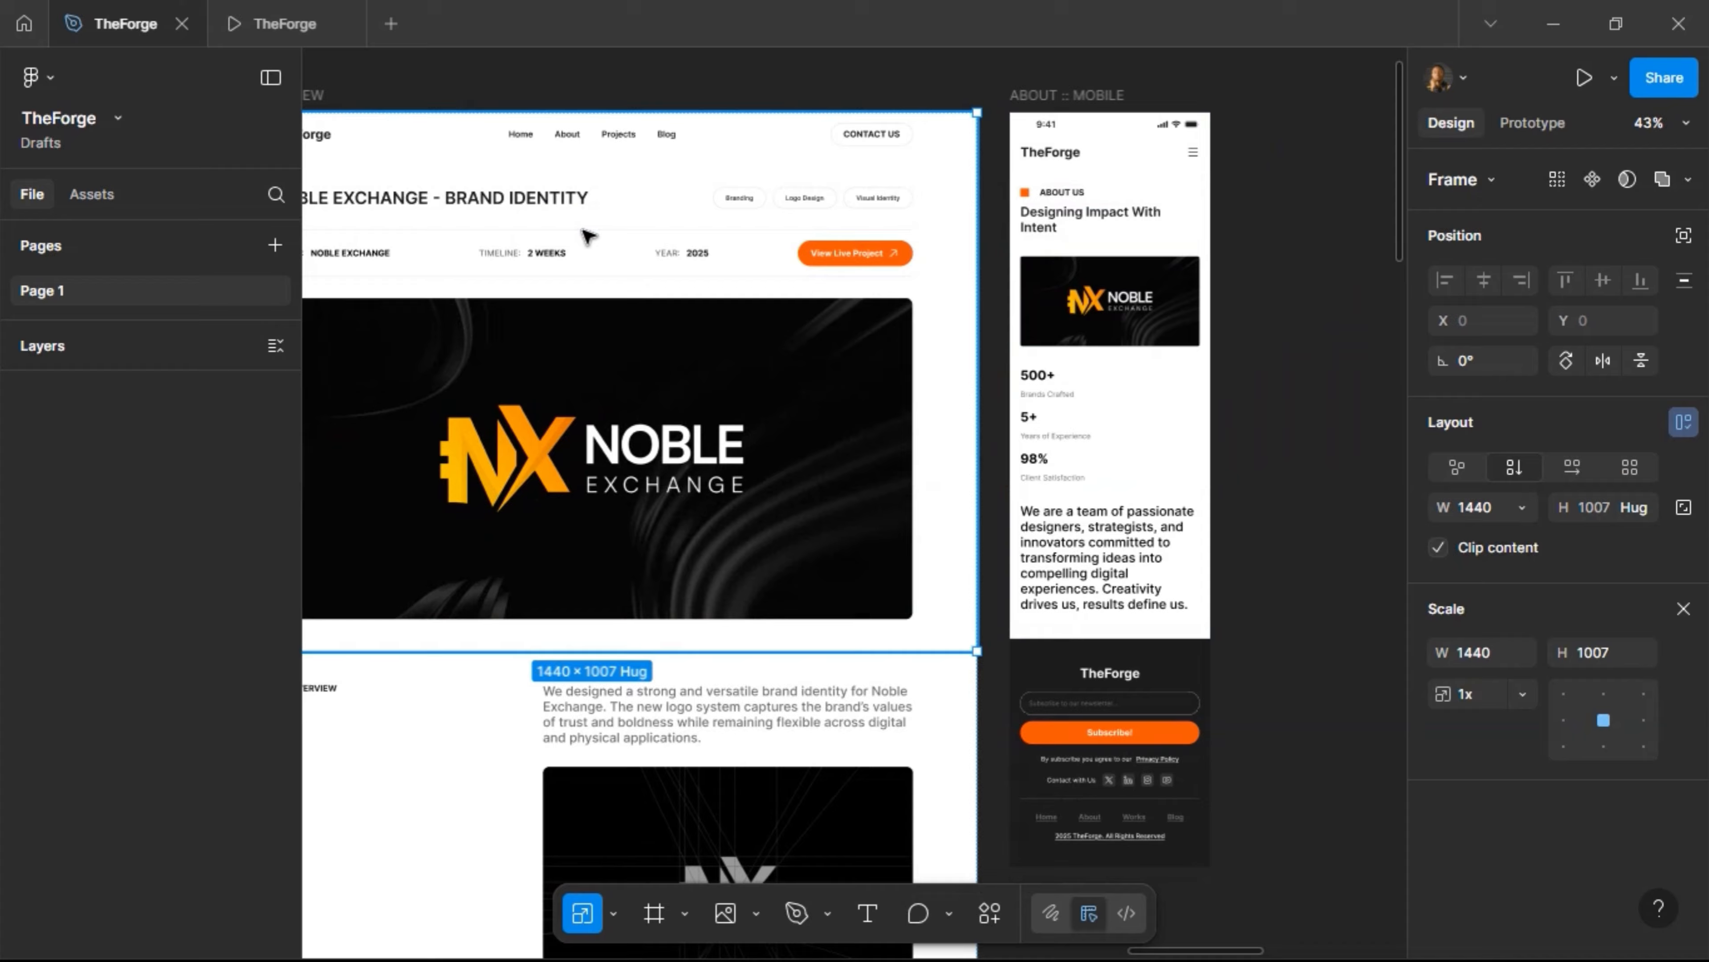
pyautogui.click(589, 206)
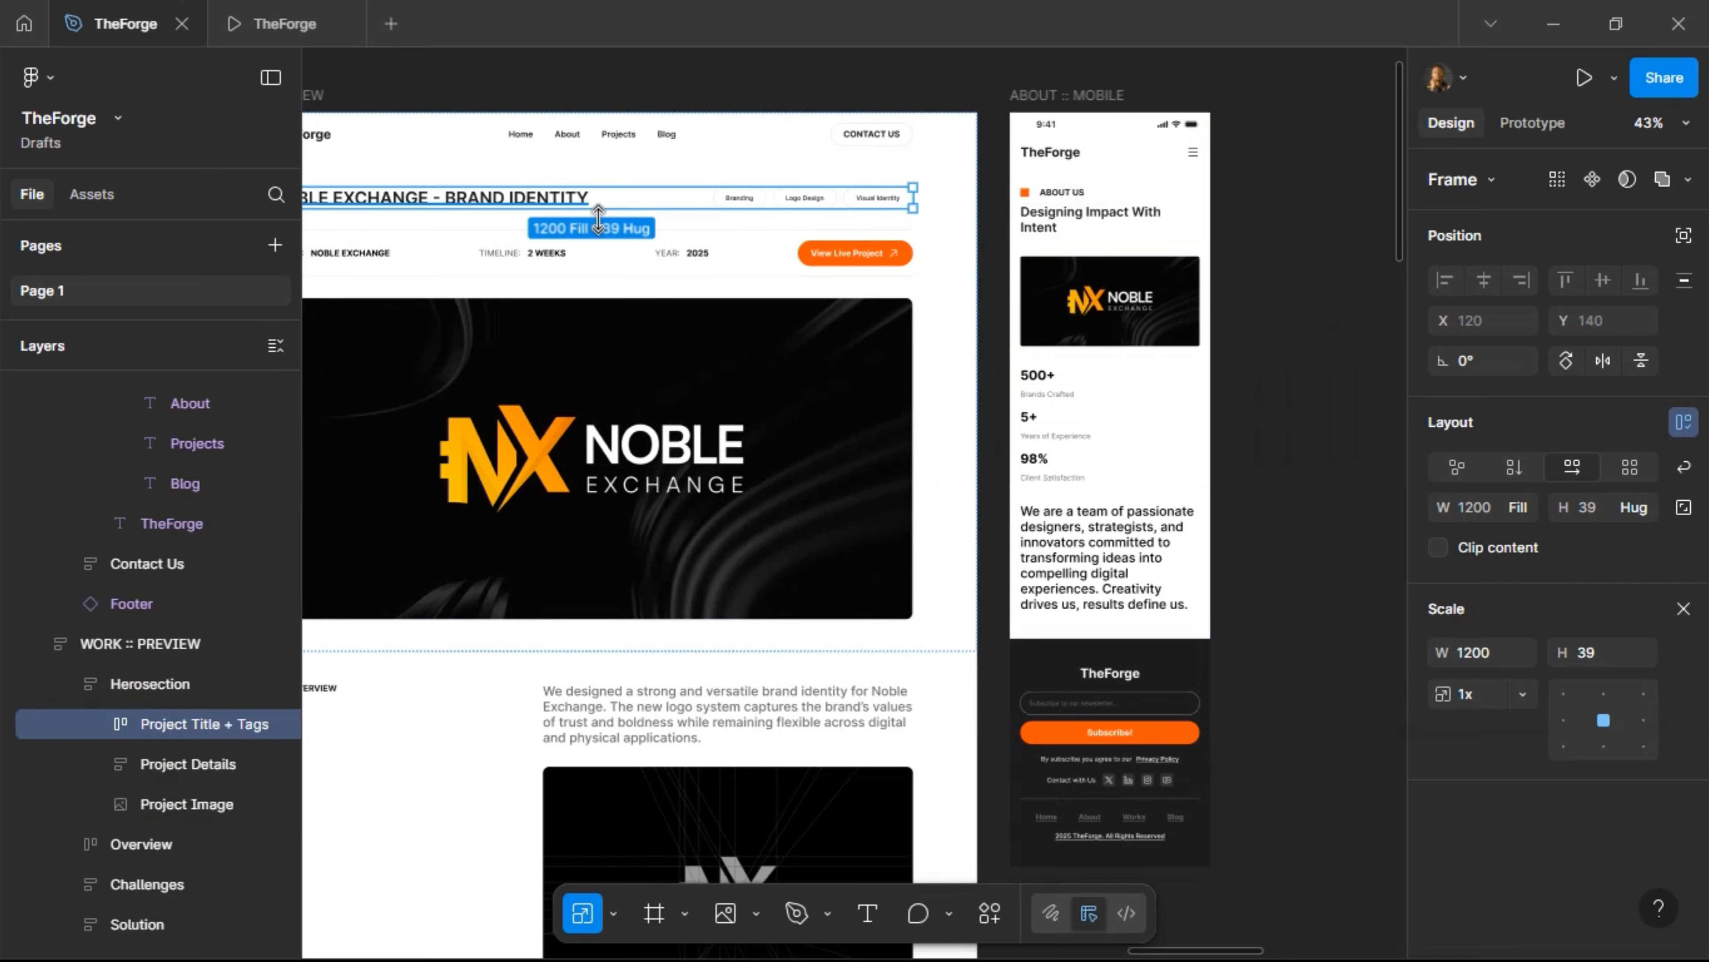
pyautogui.click(1081, 226)
pyautogui.click(1082, 237)
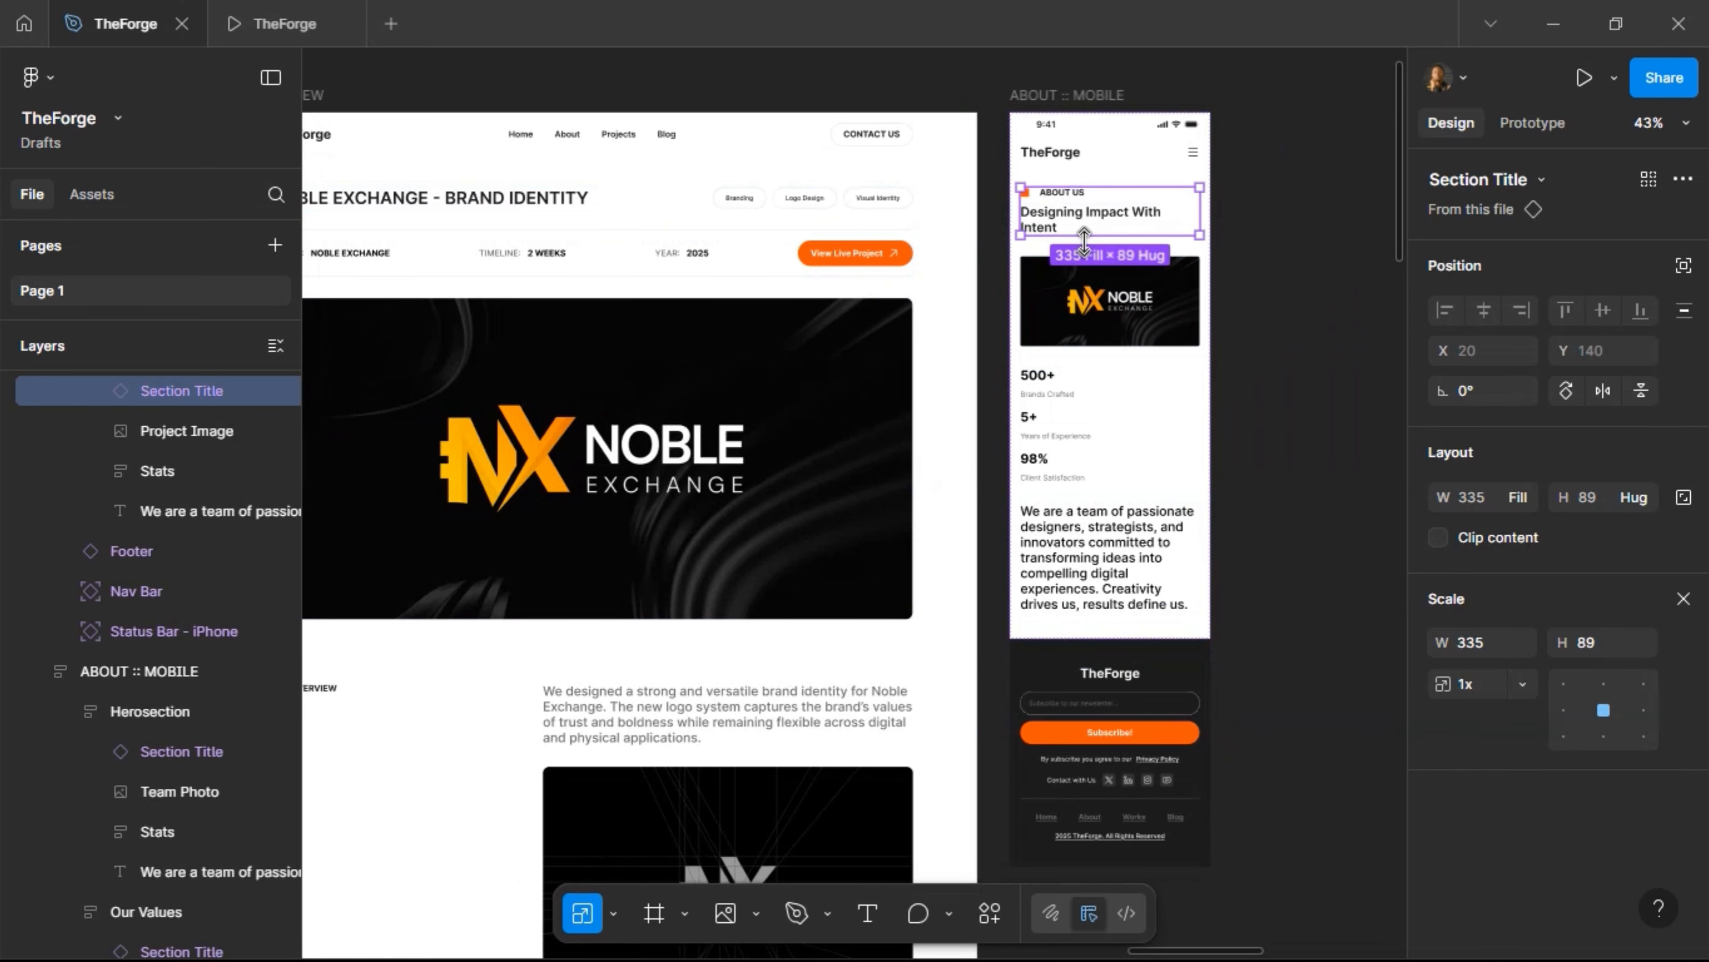
pyautogui.hotkey('ctrl', 'shift', 'r')
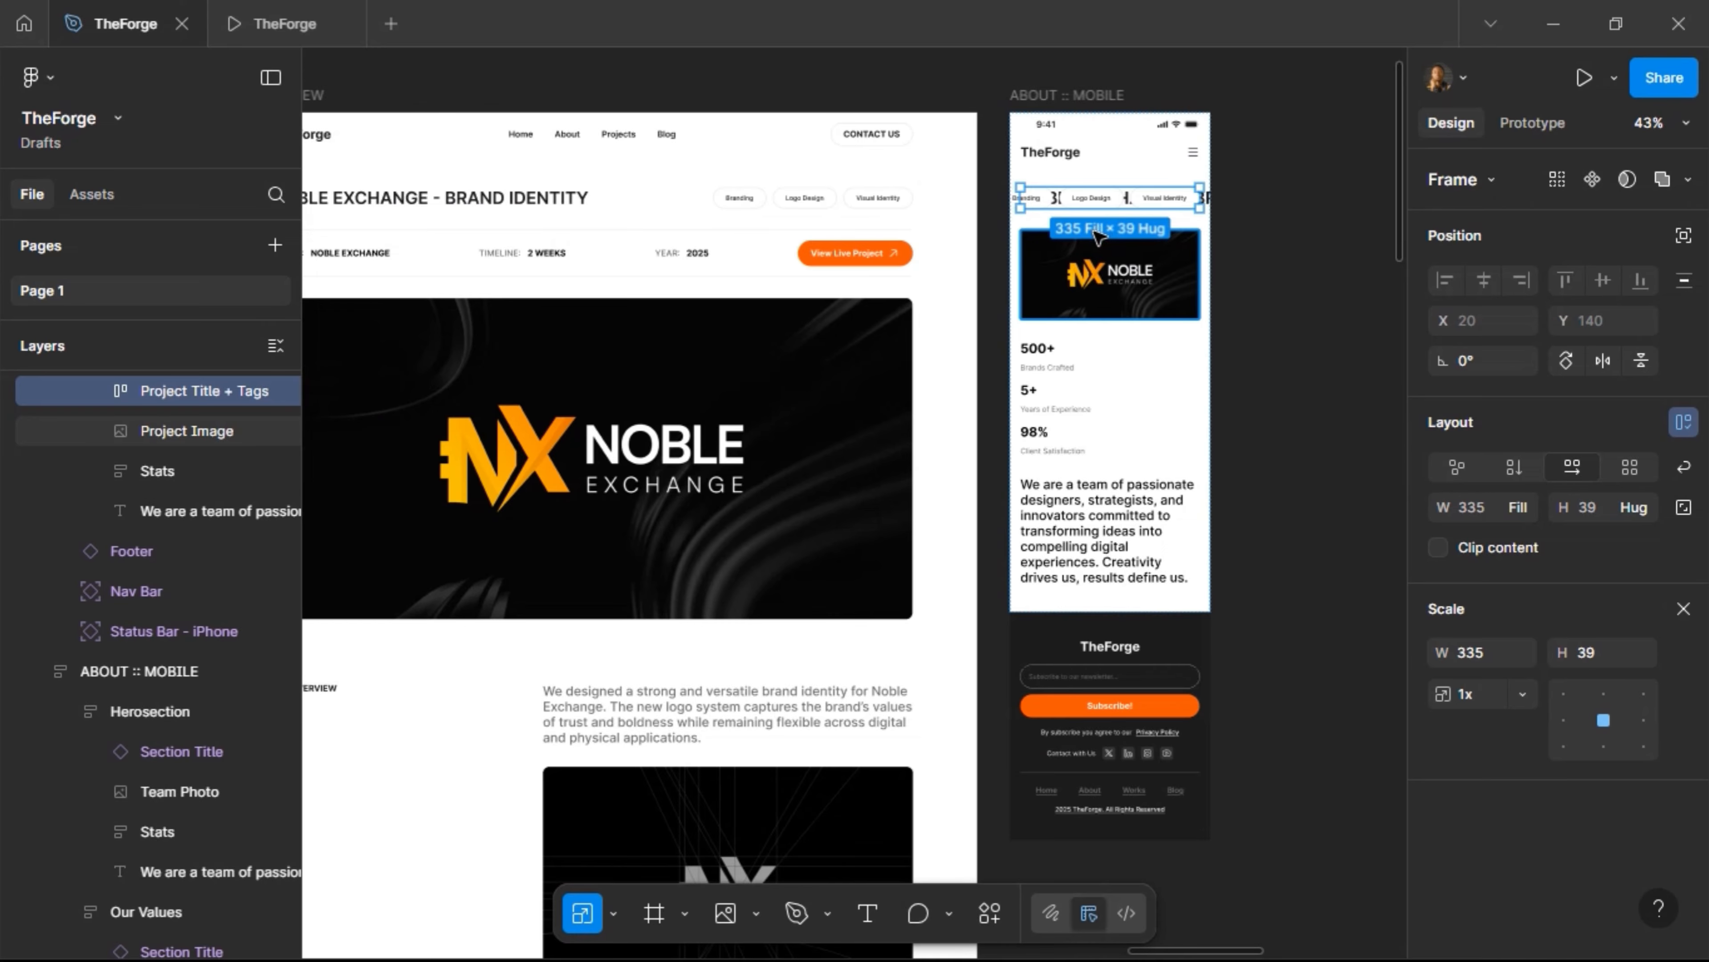
# Stack the mobile Project Title + Tags frame vertically with packed spacing and set its gap to 20
pyautogui.scroll(3, 1098, 235)
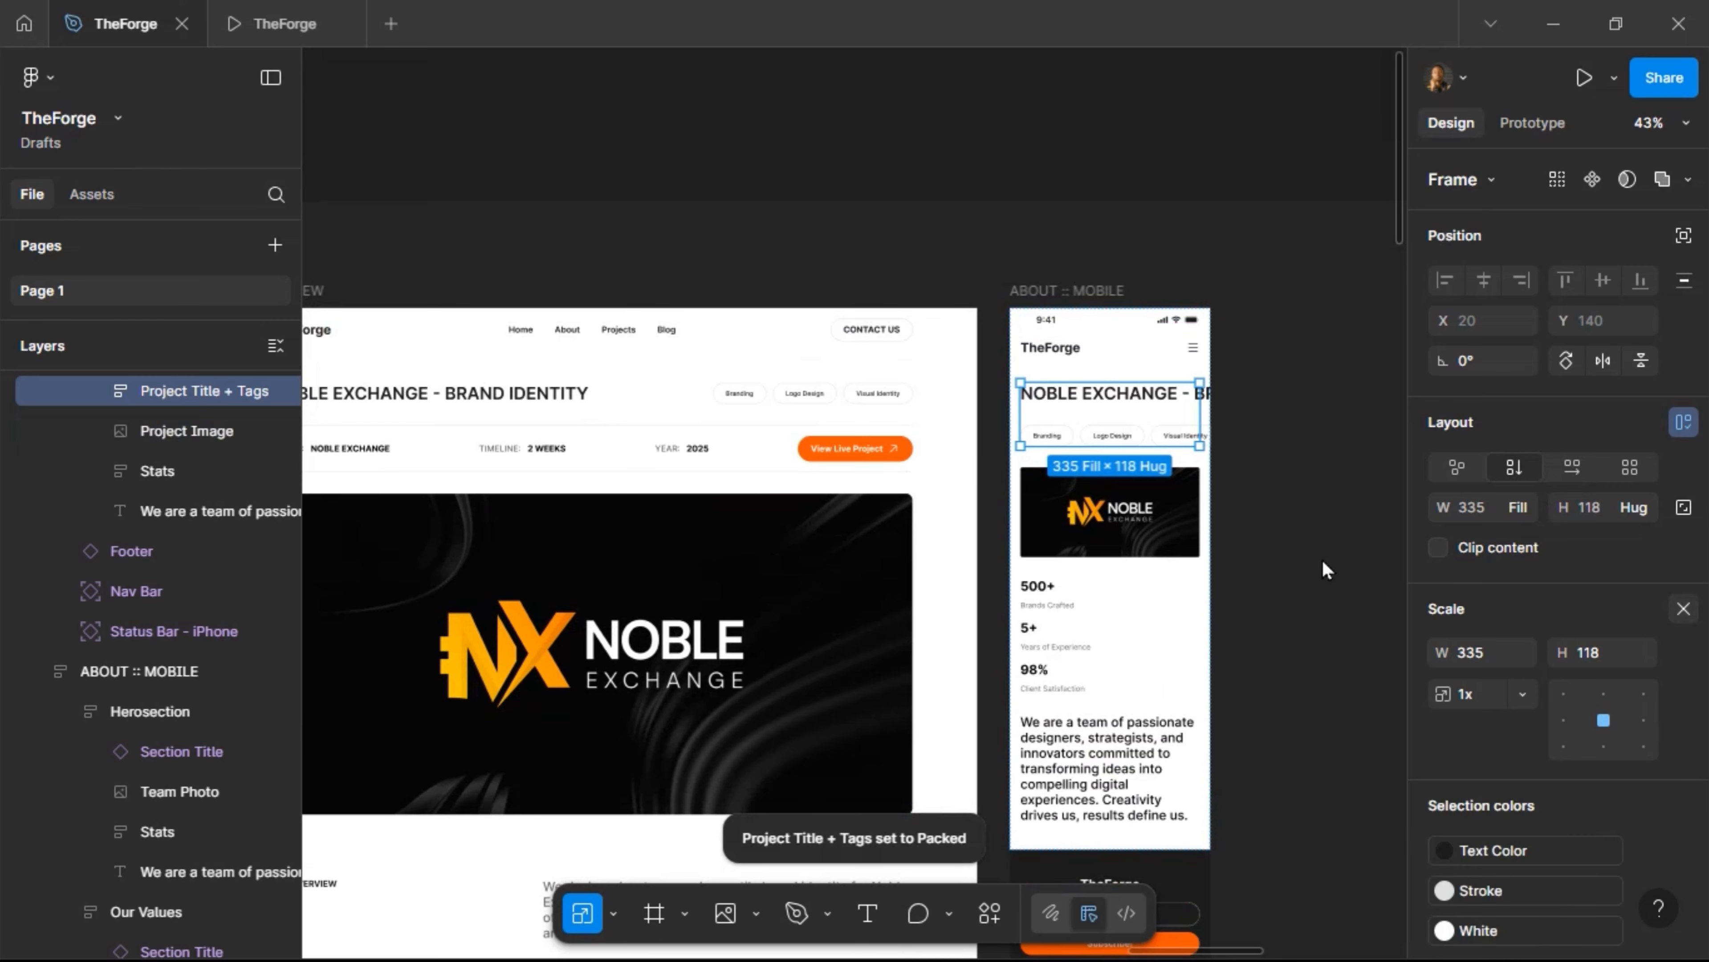
pyautogui.click(1605, 553)
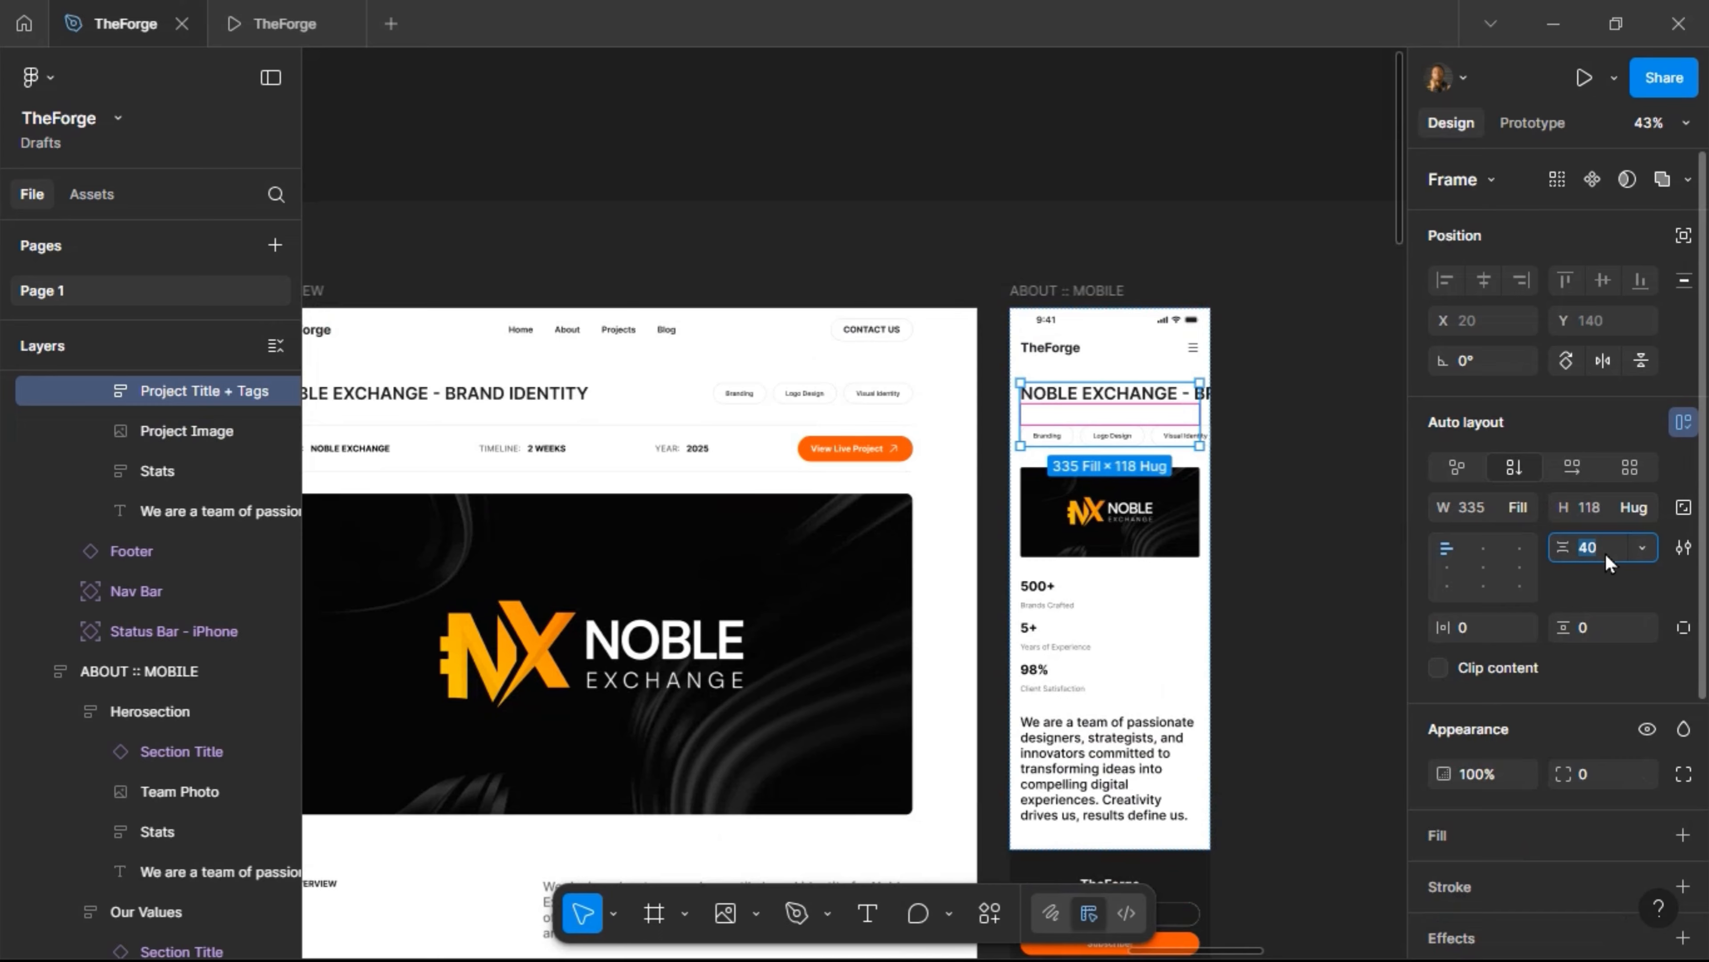
pyautogui.press('Return')
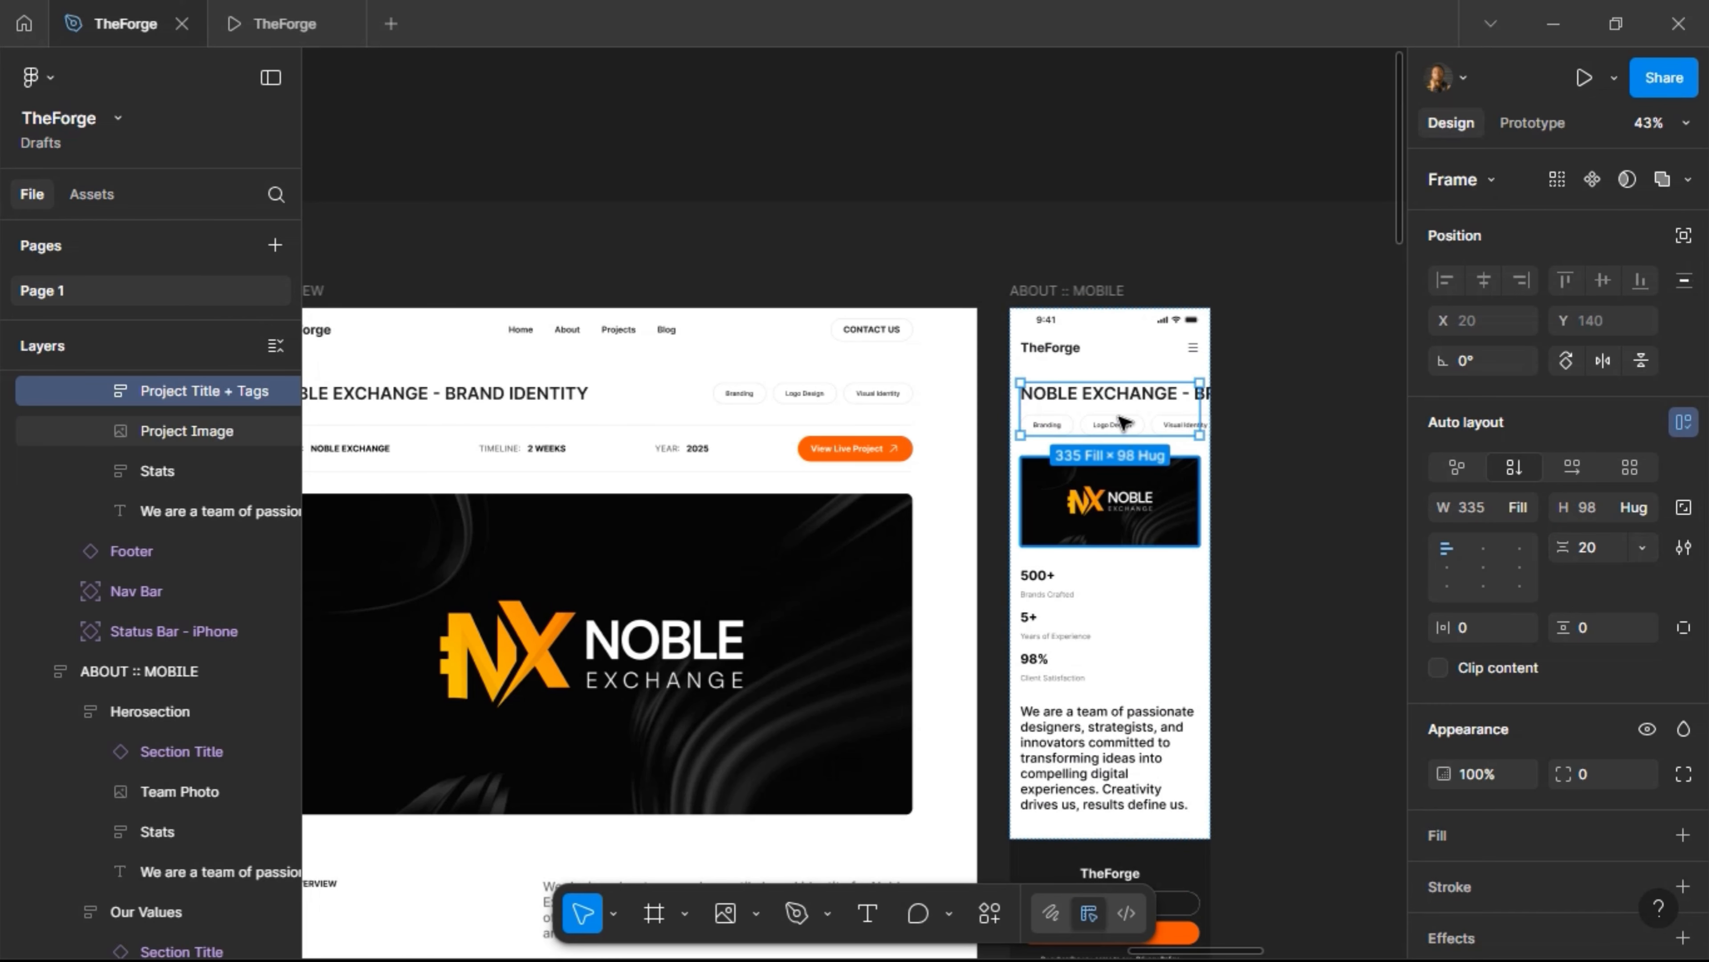
# Set the mobile project title's font size to 24 and make its width fill the container
pyautogui.doubleClick(1118, 398)
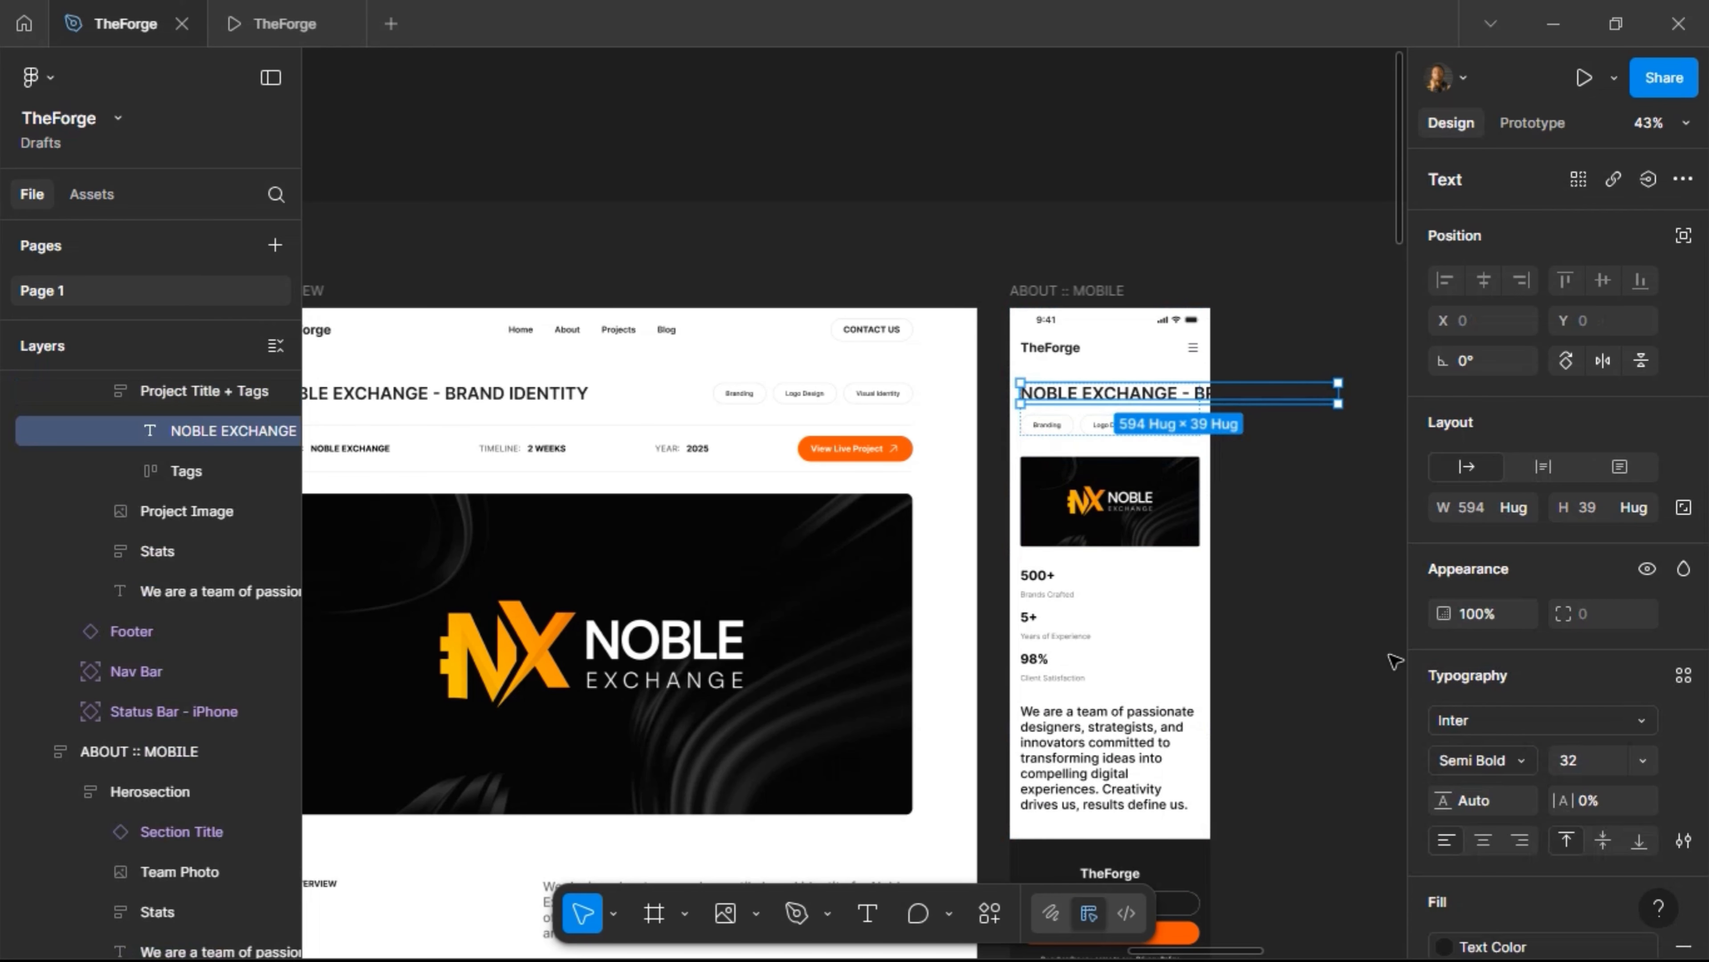
pyautogui.click(1594, 768)
pyautogui.press('Return')
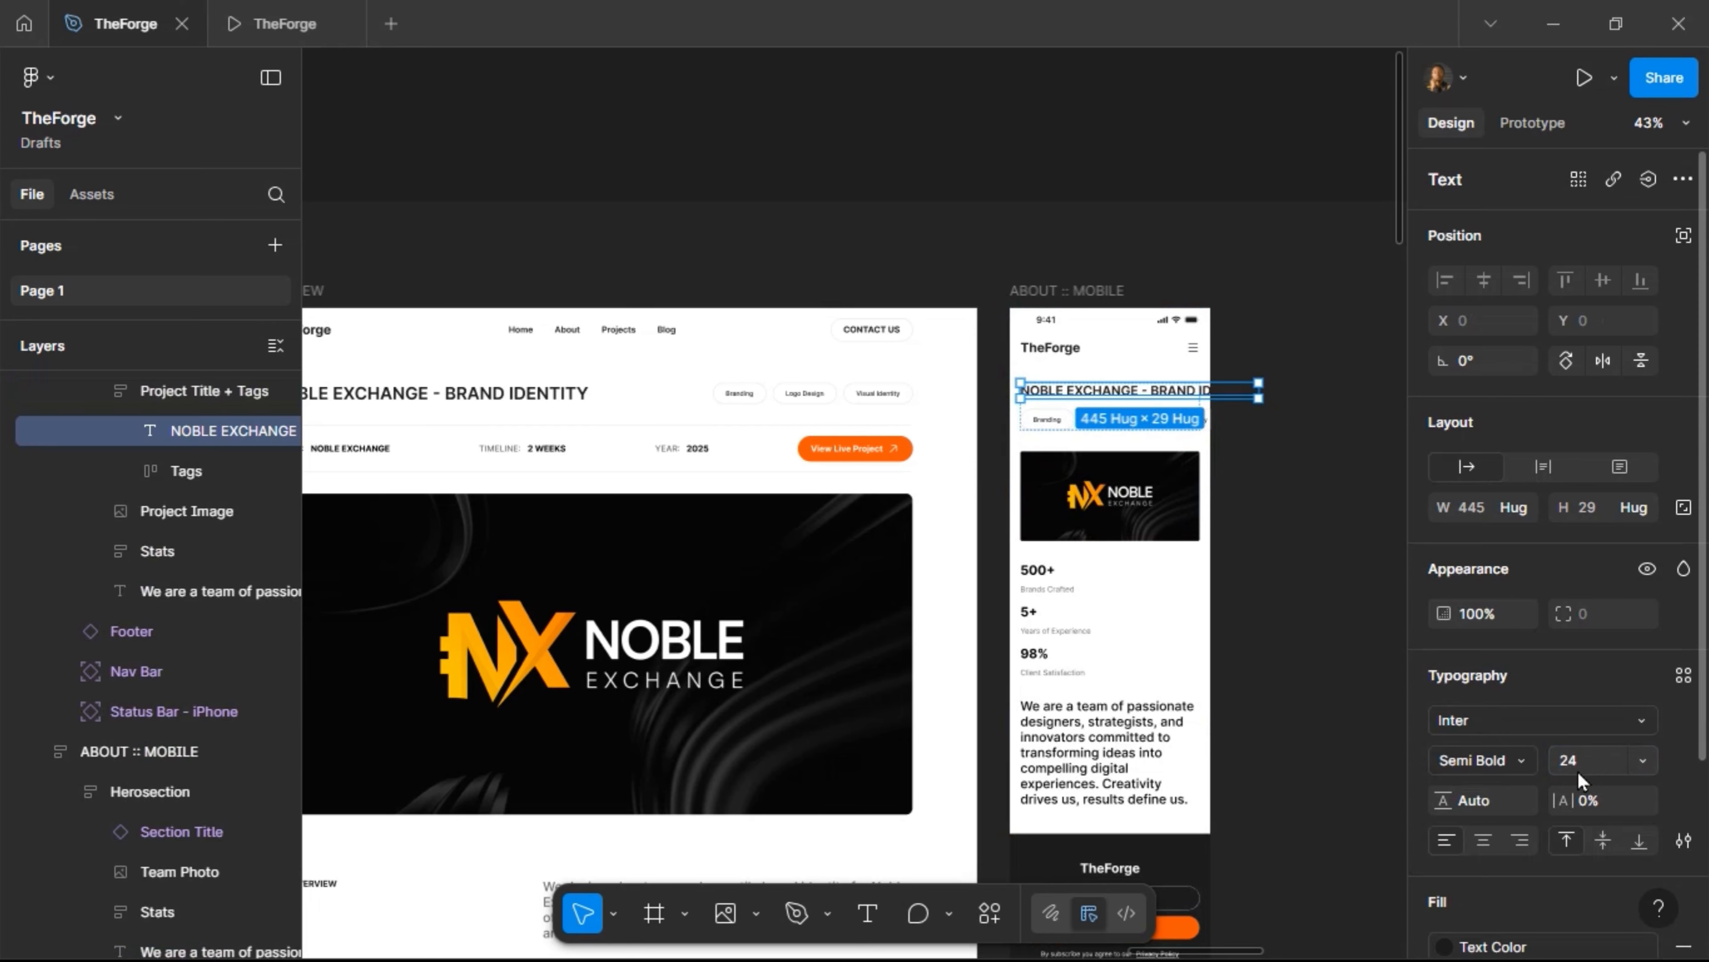
pyautogui.click(1515, 507)
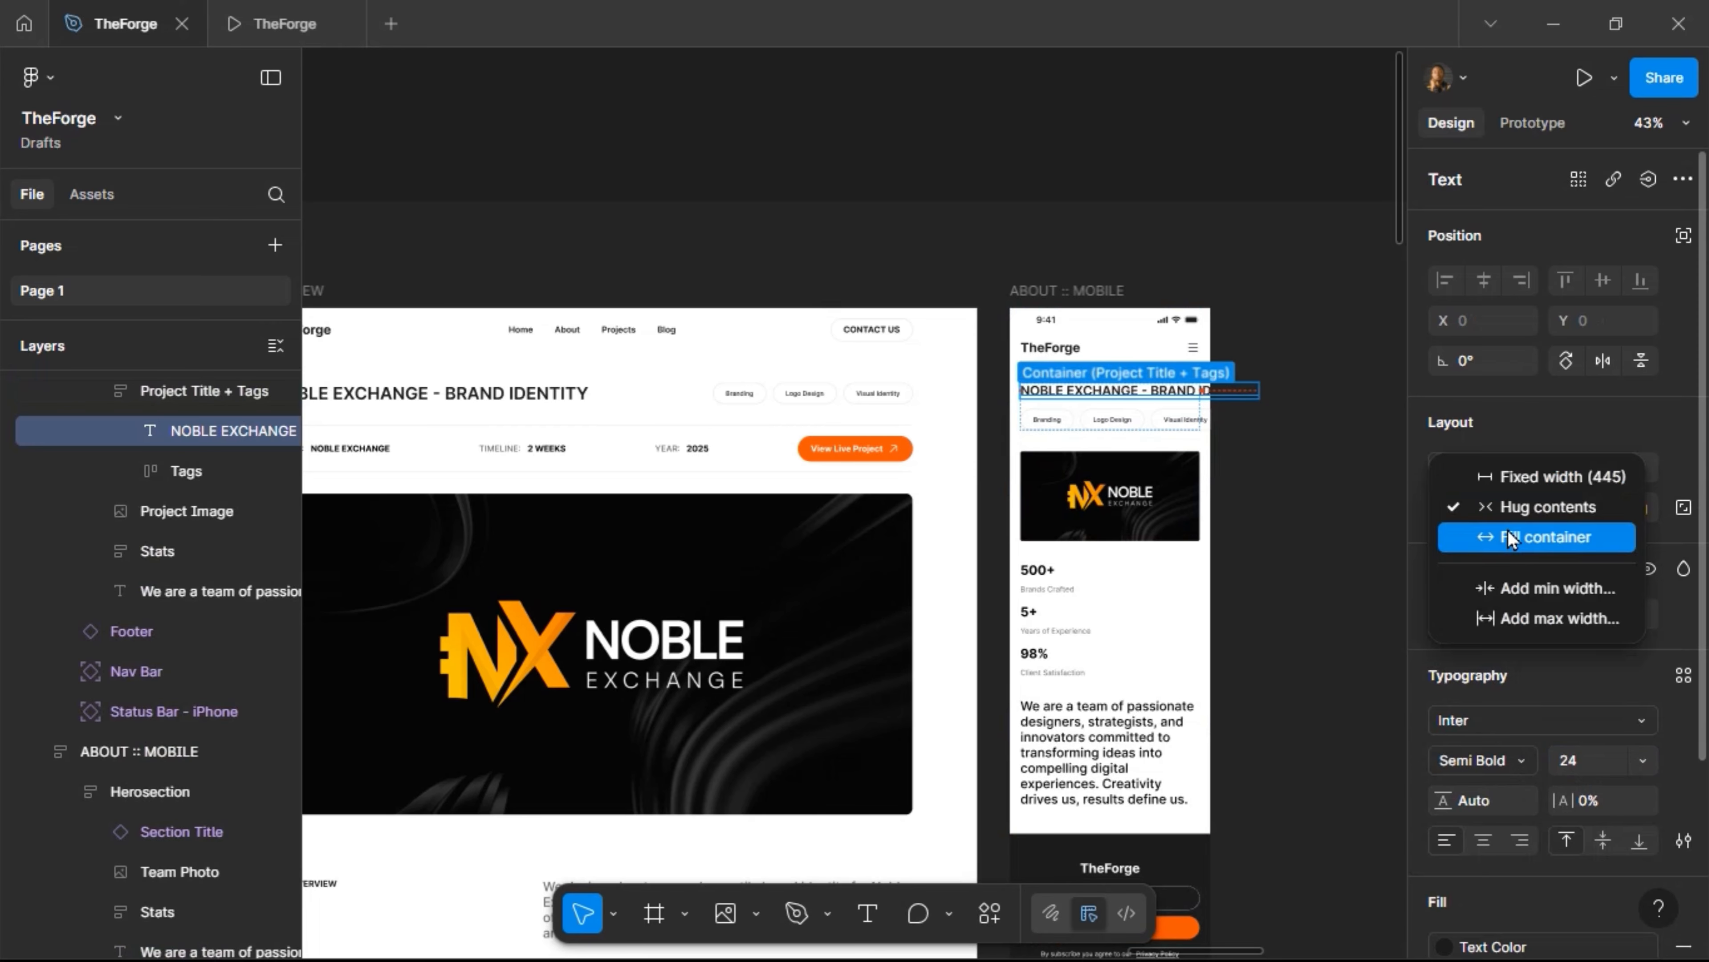
pyautogui.click(1511, 537)
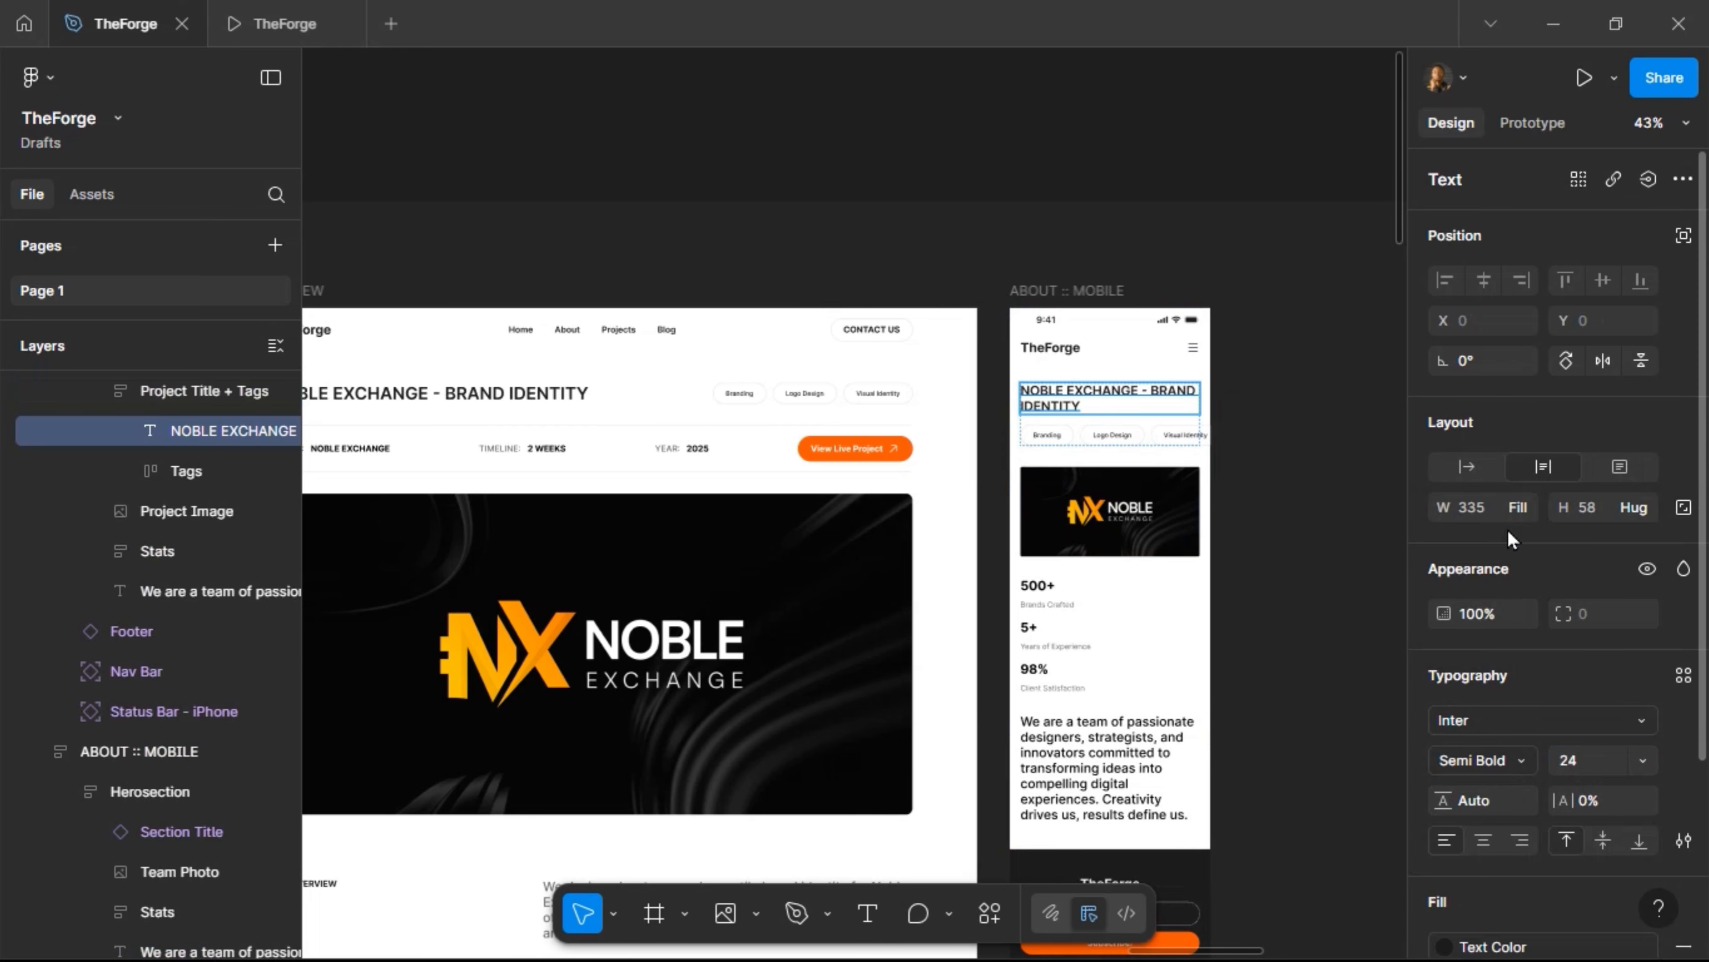
# Make the mobile Tags frame and its three Tag items fill their containers horizontally
pyautogui.click(1137, 450)
pyautogui.click(1527, 507)
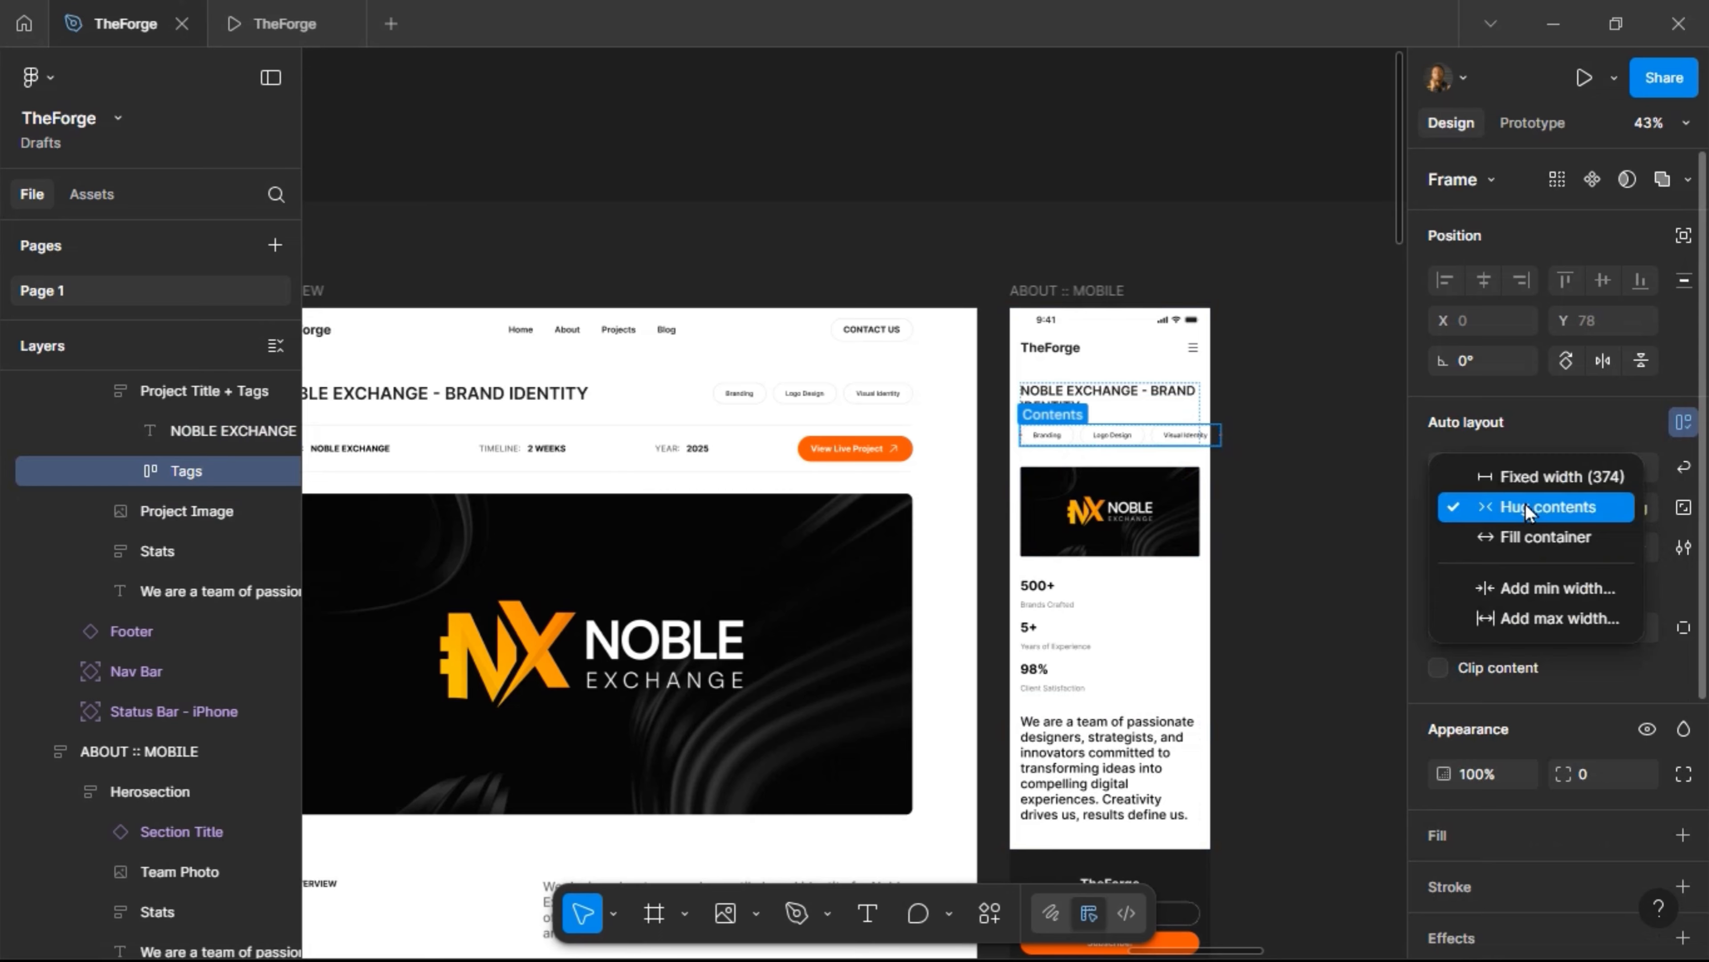
pyautogui.click(1527, 539)
pyautogui.press('Return')
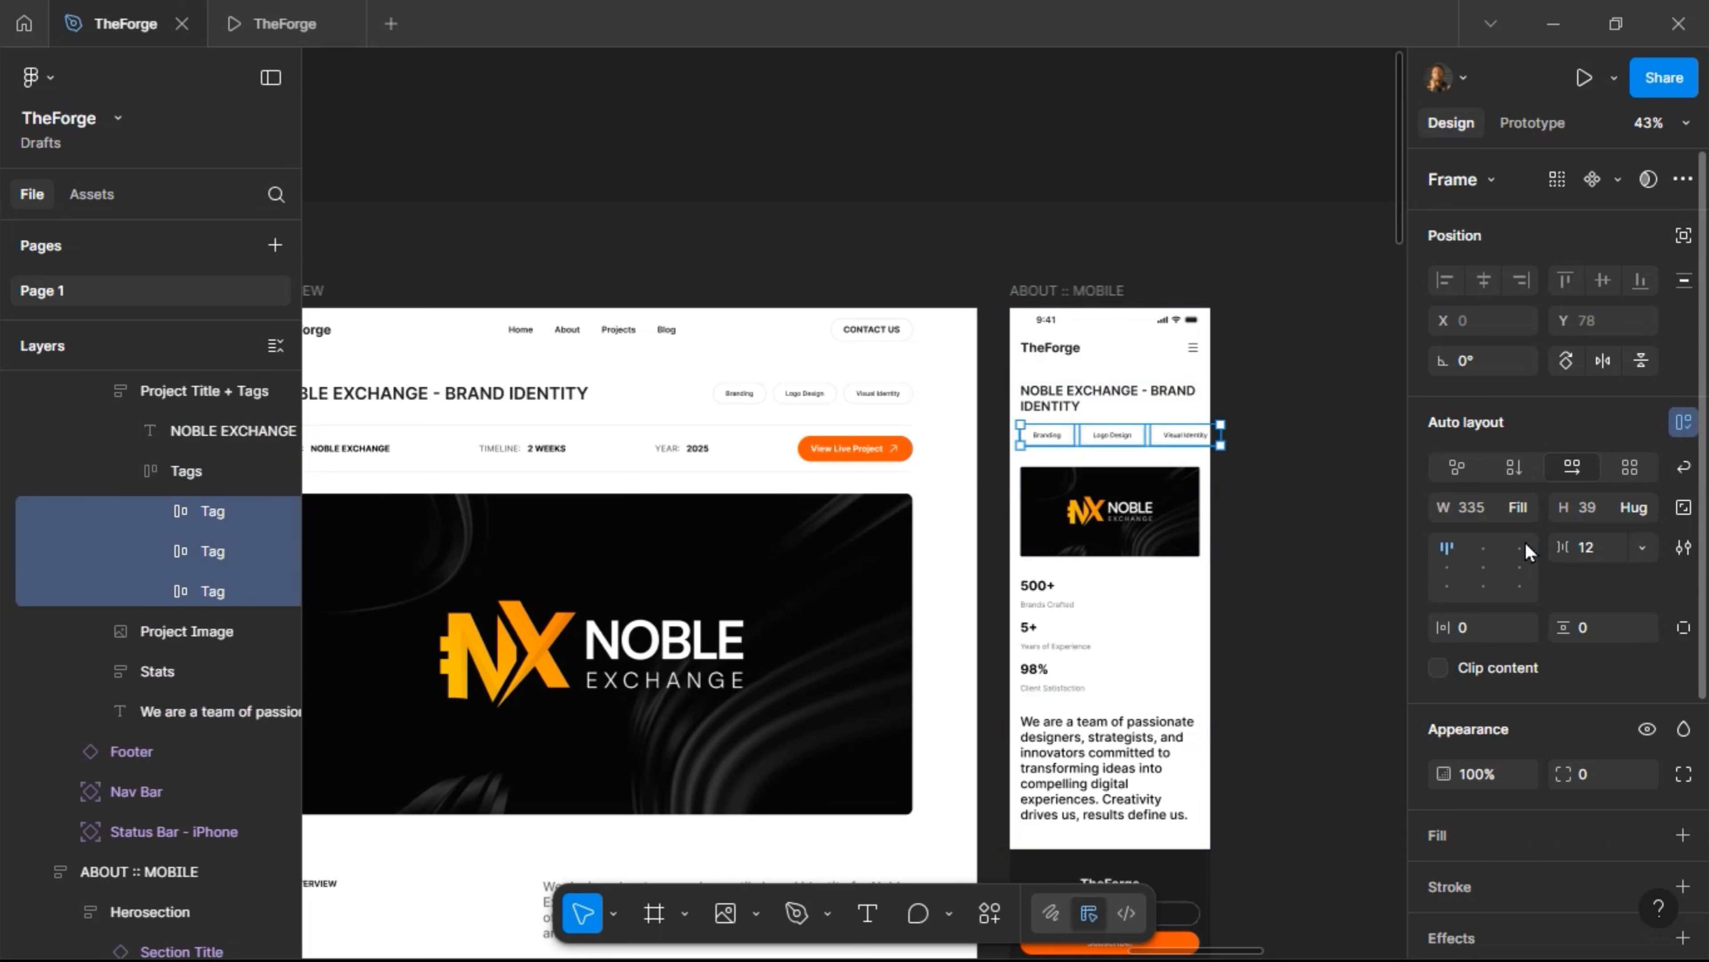
pyautogui.click(1521, 510)
pyautogui.click(1521, 538)
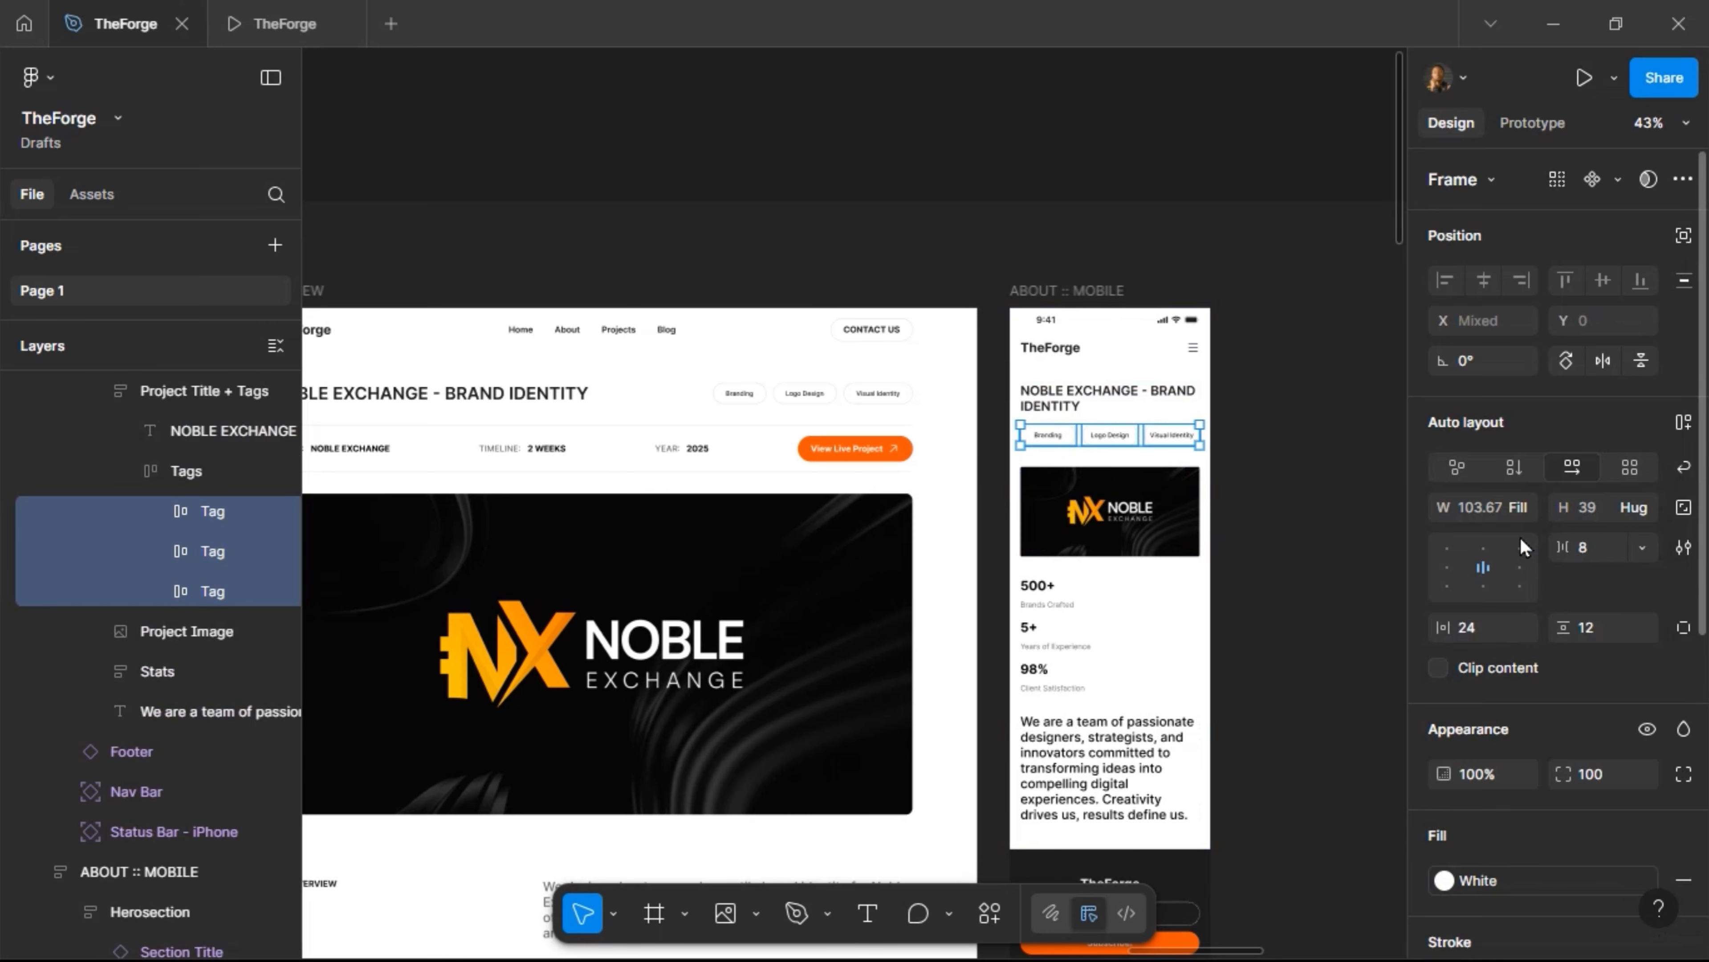
pyautogui.scroll(5, 1192, 462)
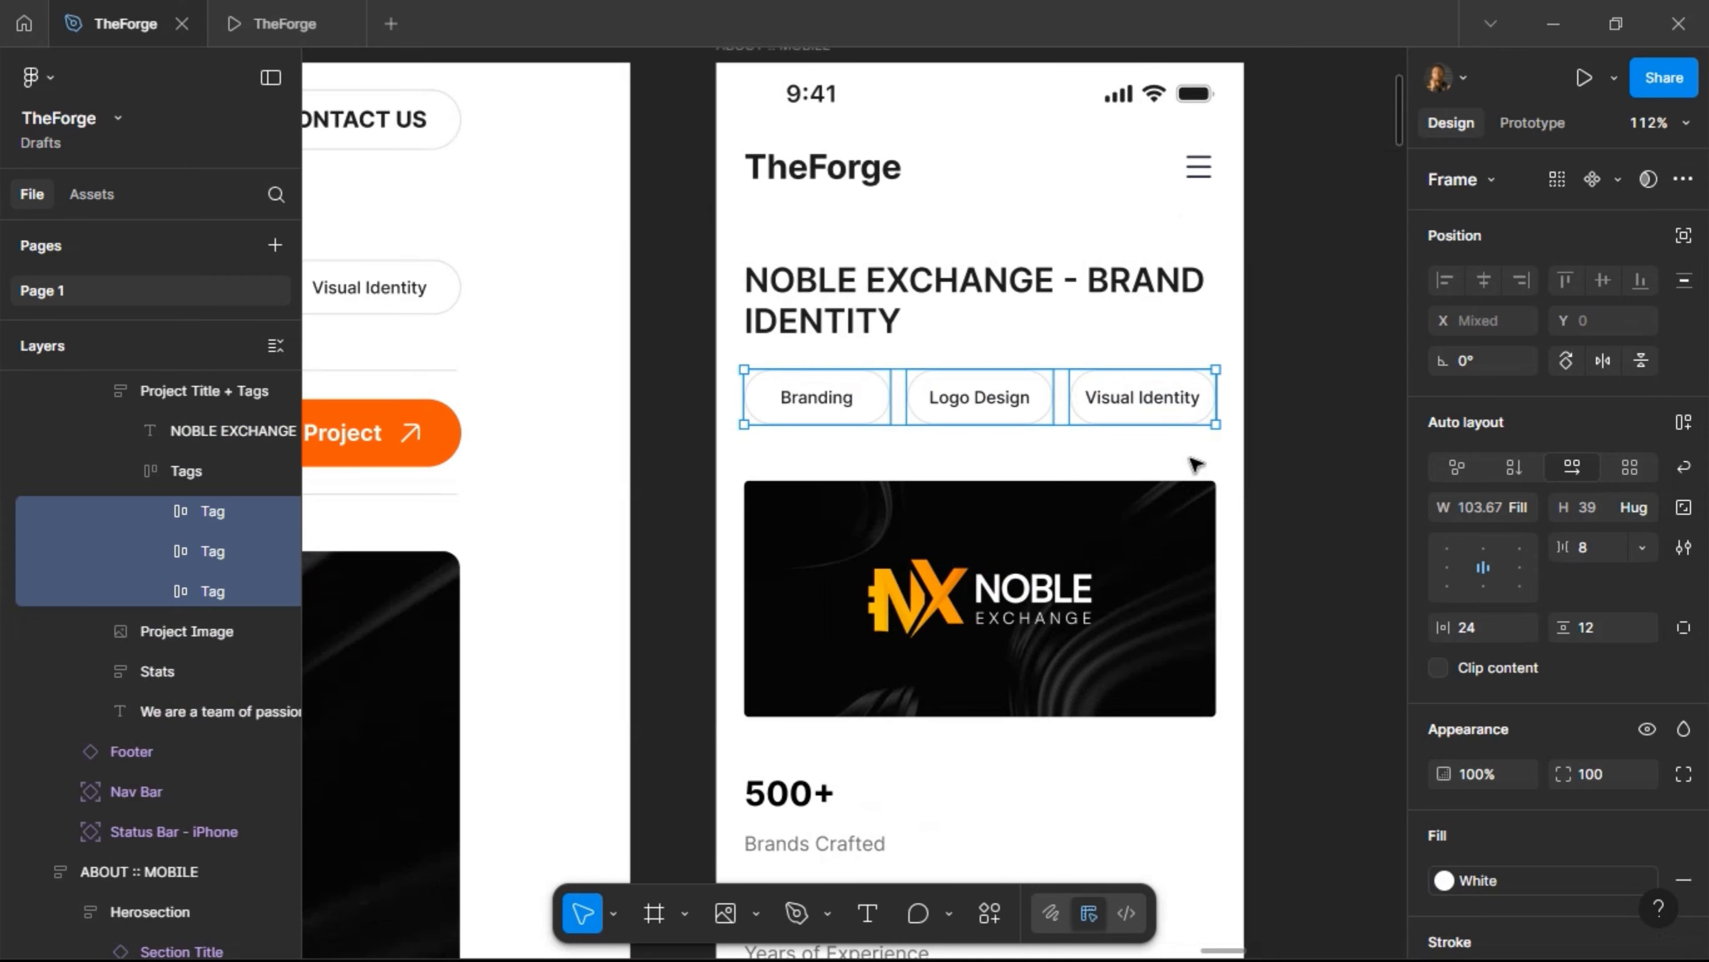
pyautogui.scroll(-4, 1194, 463)
pyautogui.click(1238, 412)
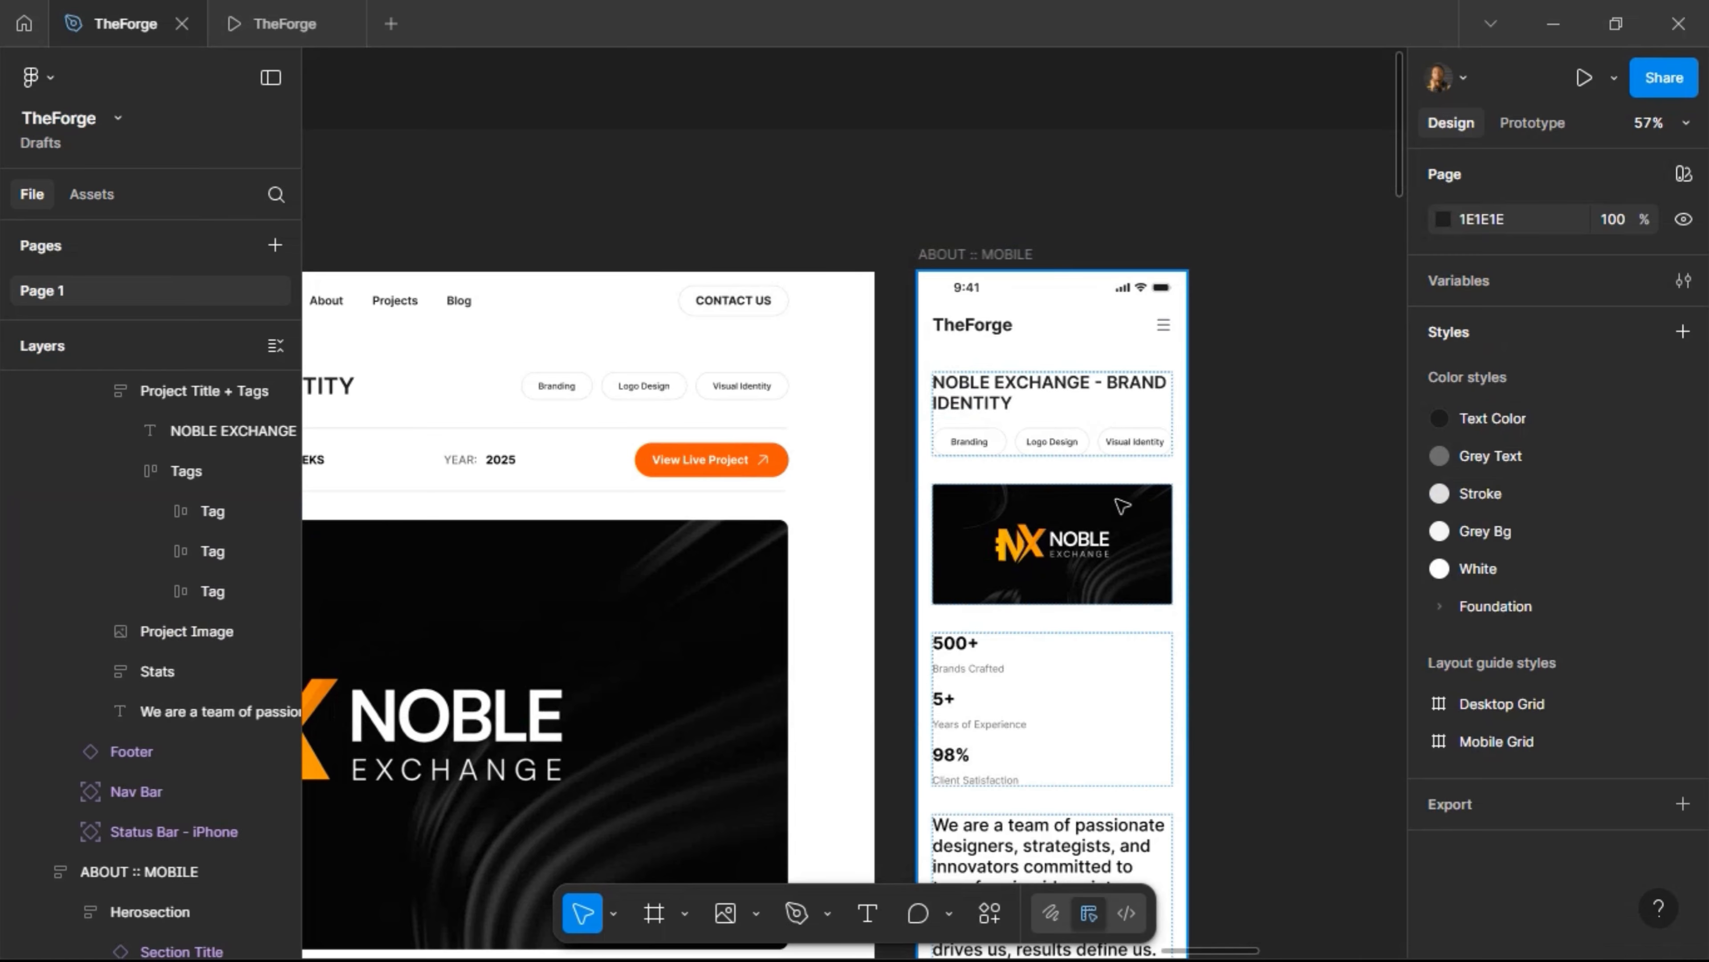
# Set the corner radius of the mobile Project Image to 12
pyautogui.scroll(-3, 1212, 397)
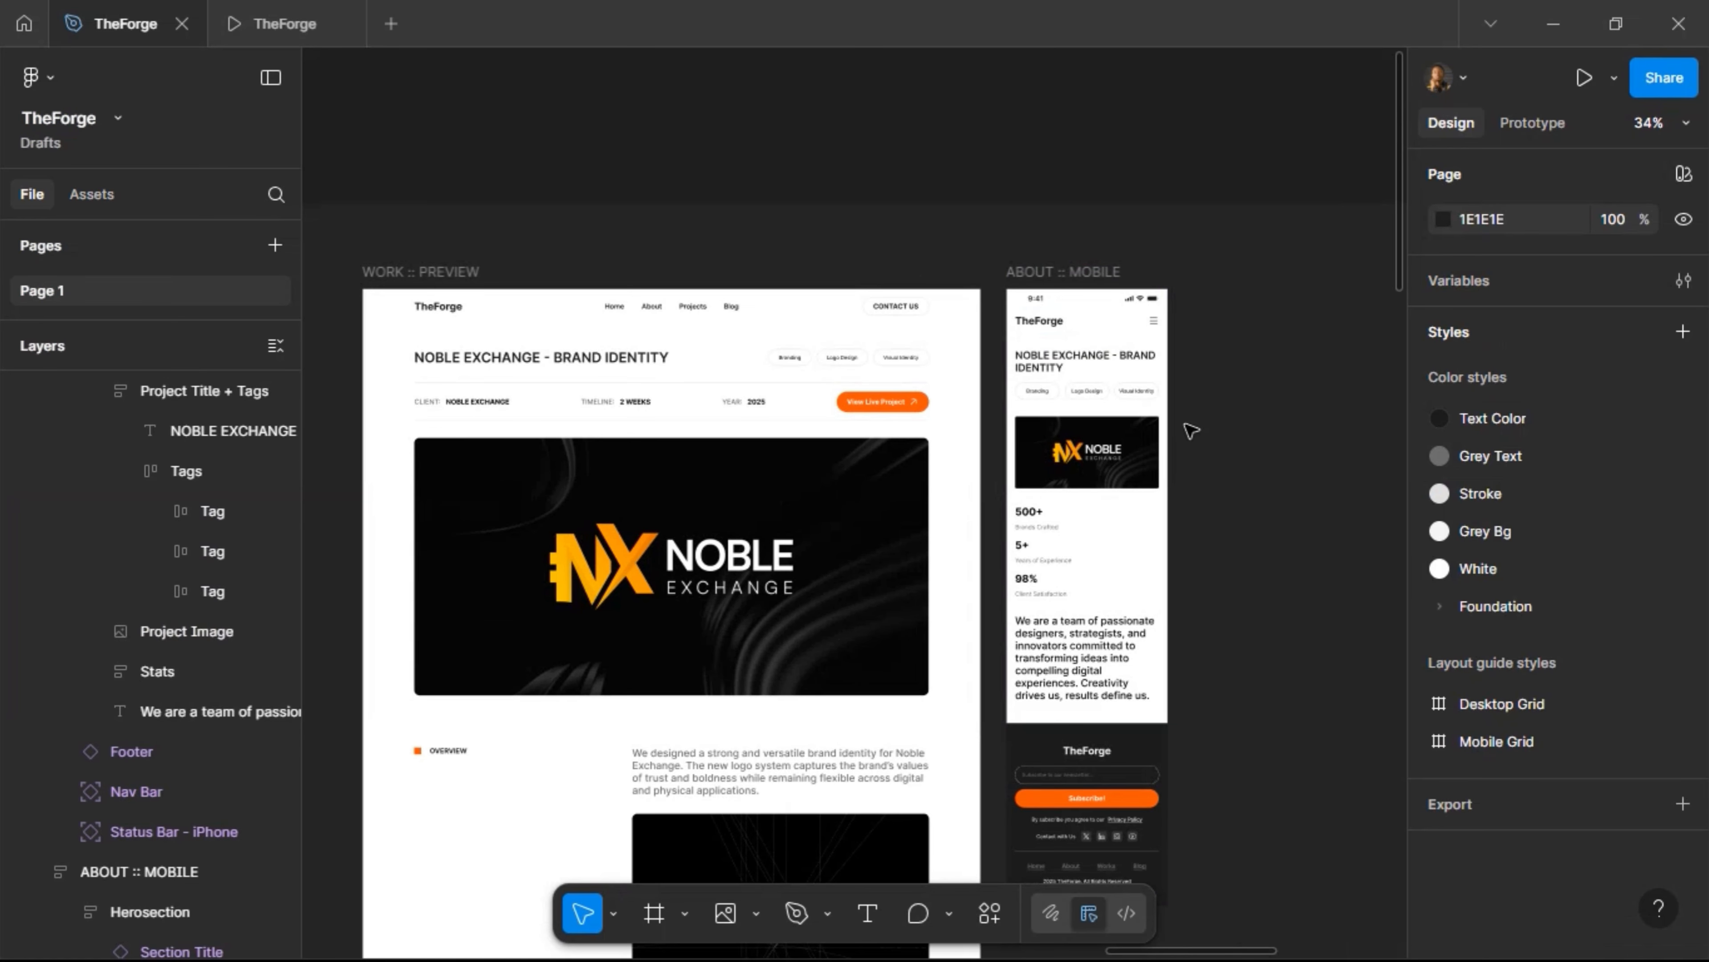
pyautogui.click(1116, 456)
pyautogui.click(1116, 457)
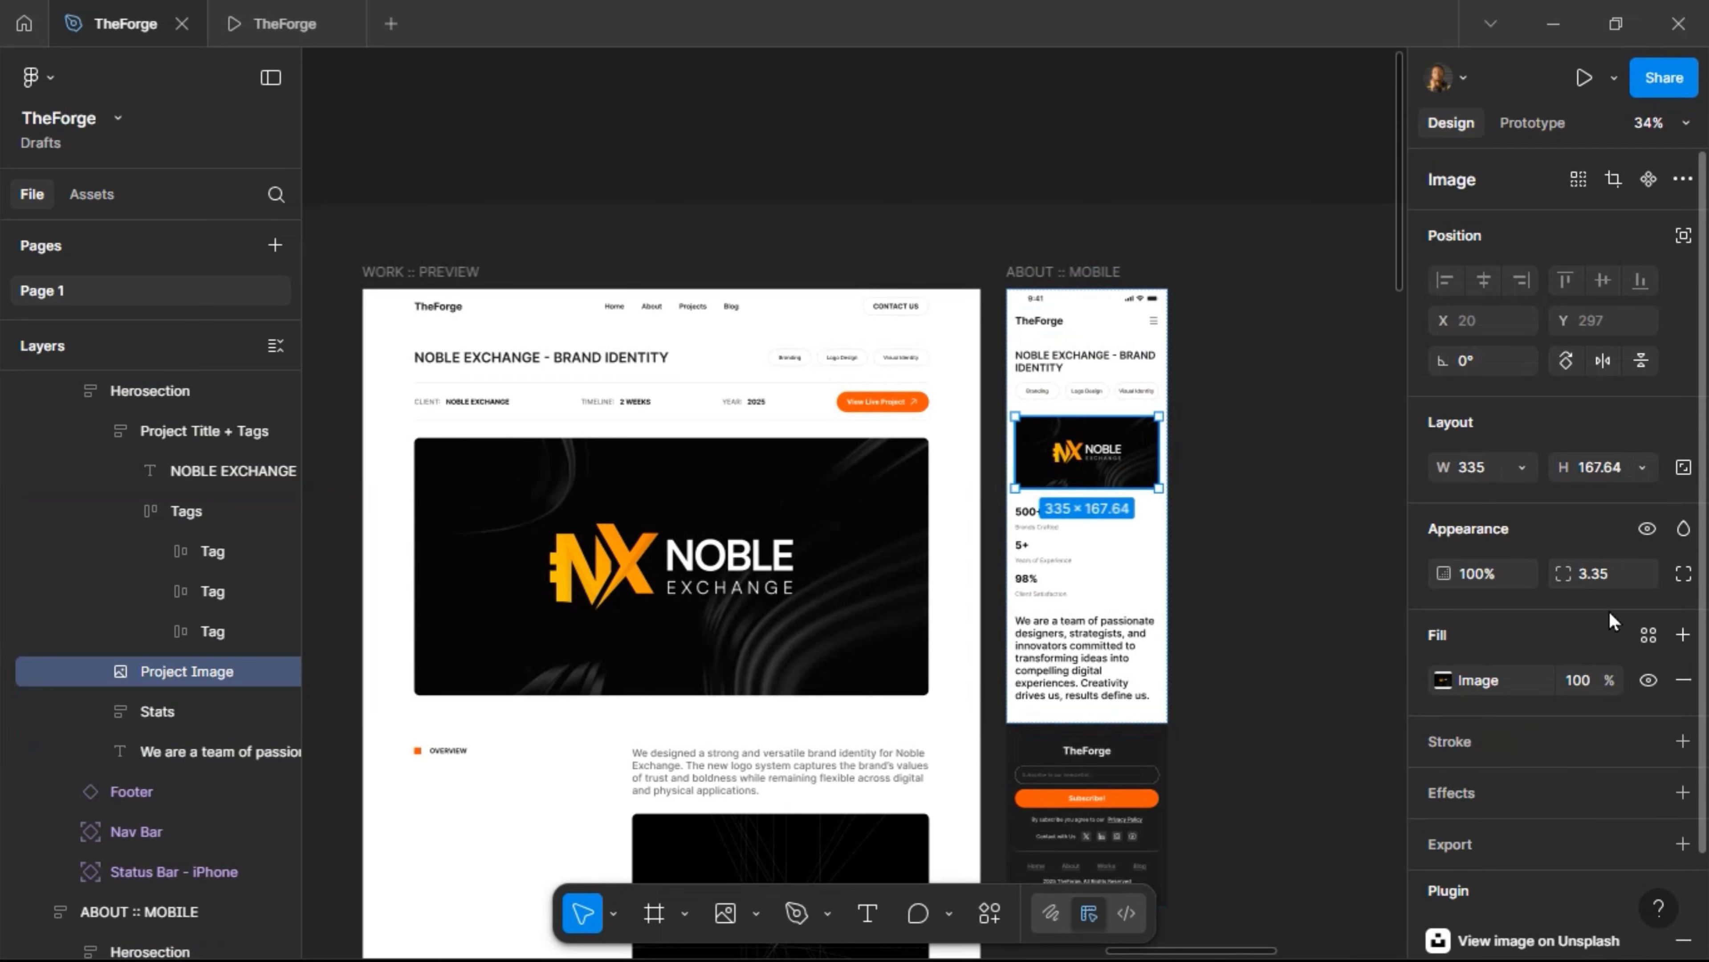
pyautogui.press('Return')
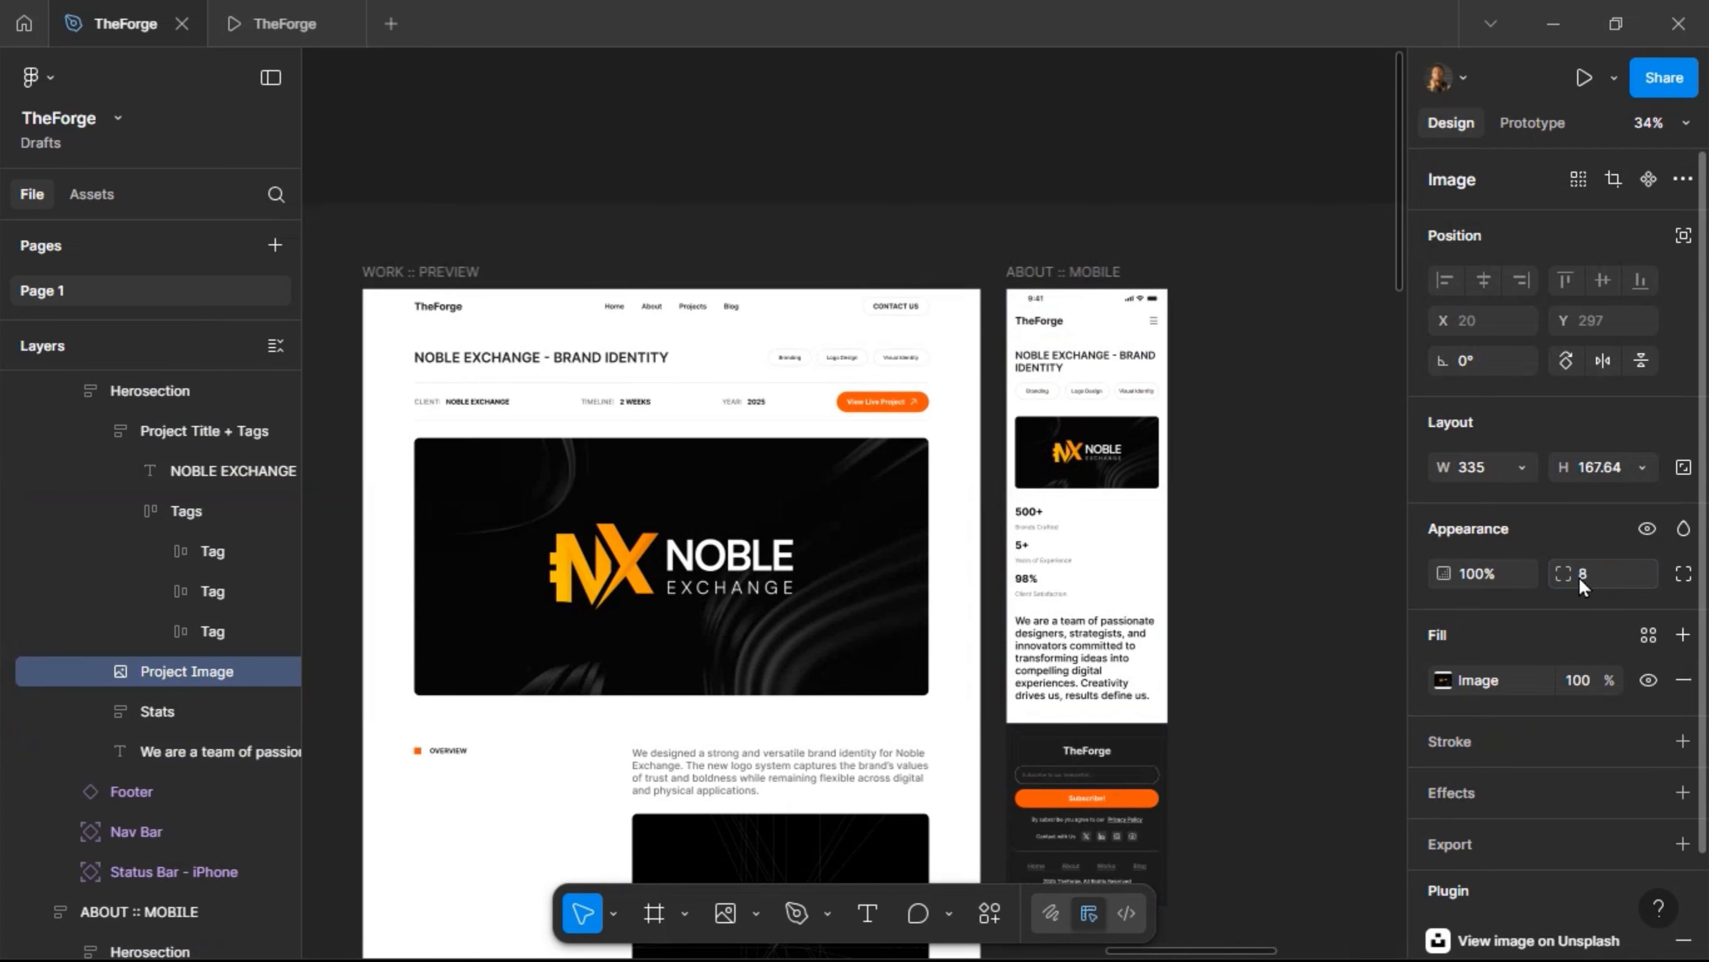
pyautogui.click(1602, 577)
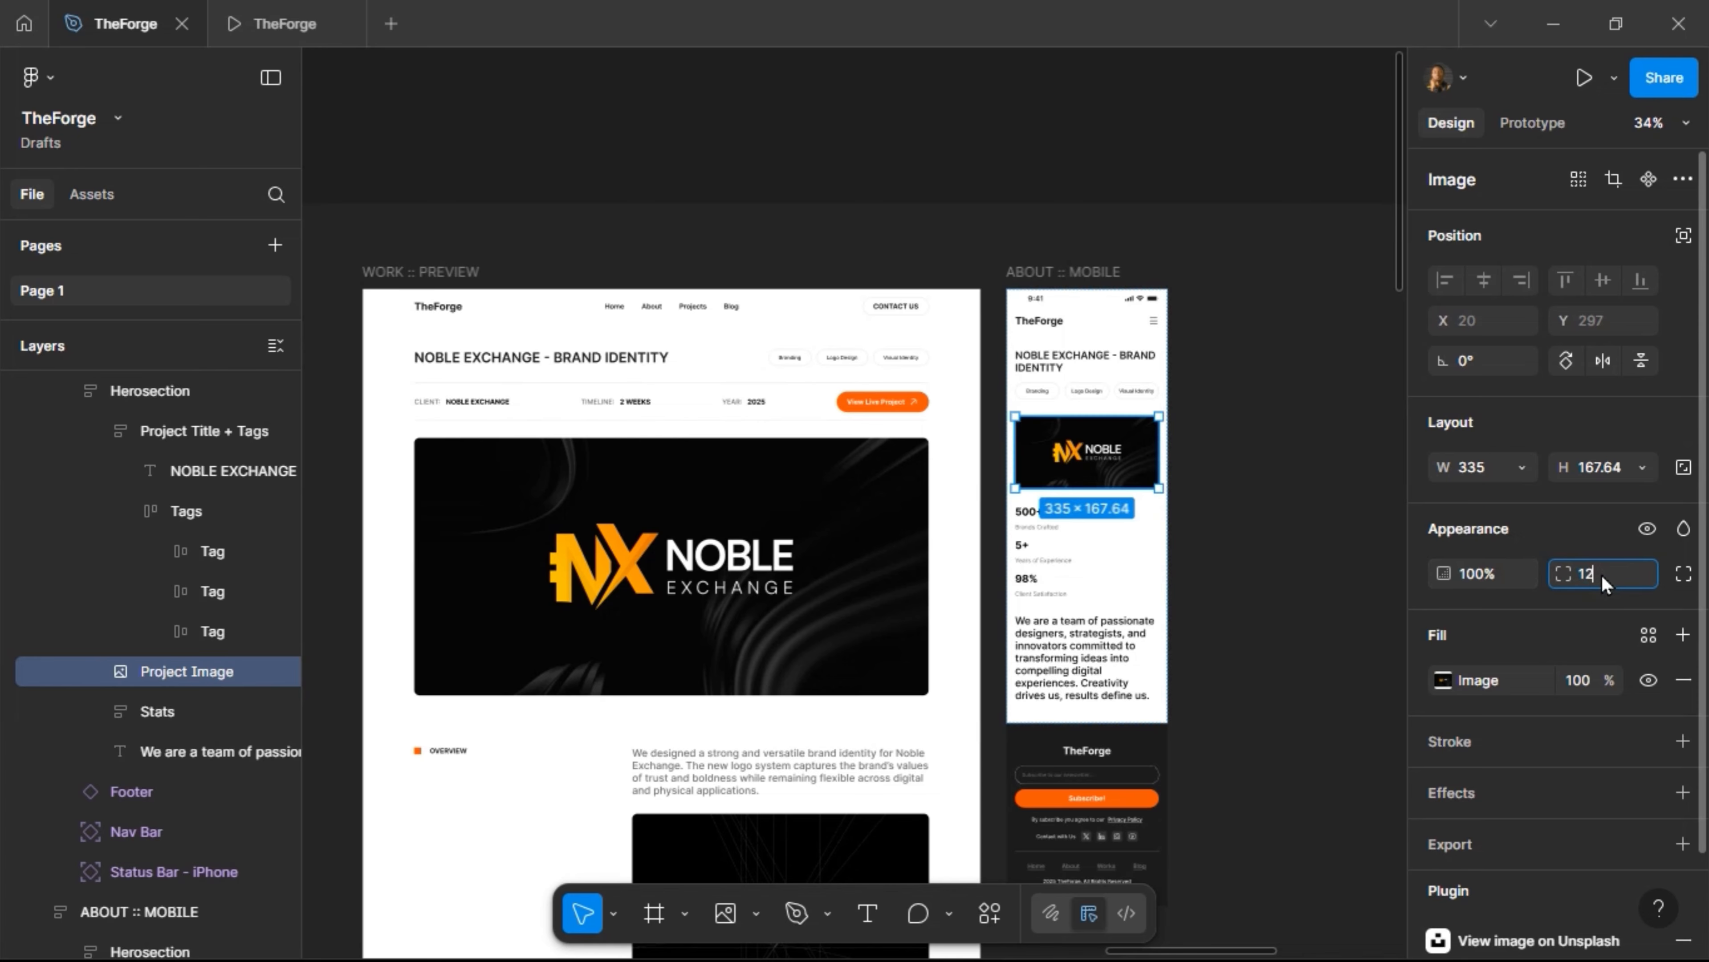
pyautogui.write('12')
pyautogui.press('Return')
pyautogui.click(1267, 471)
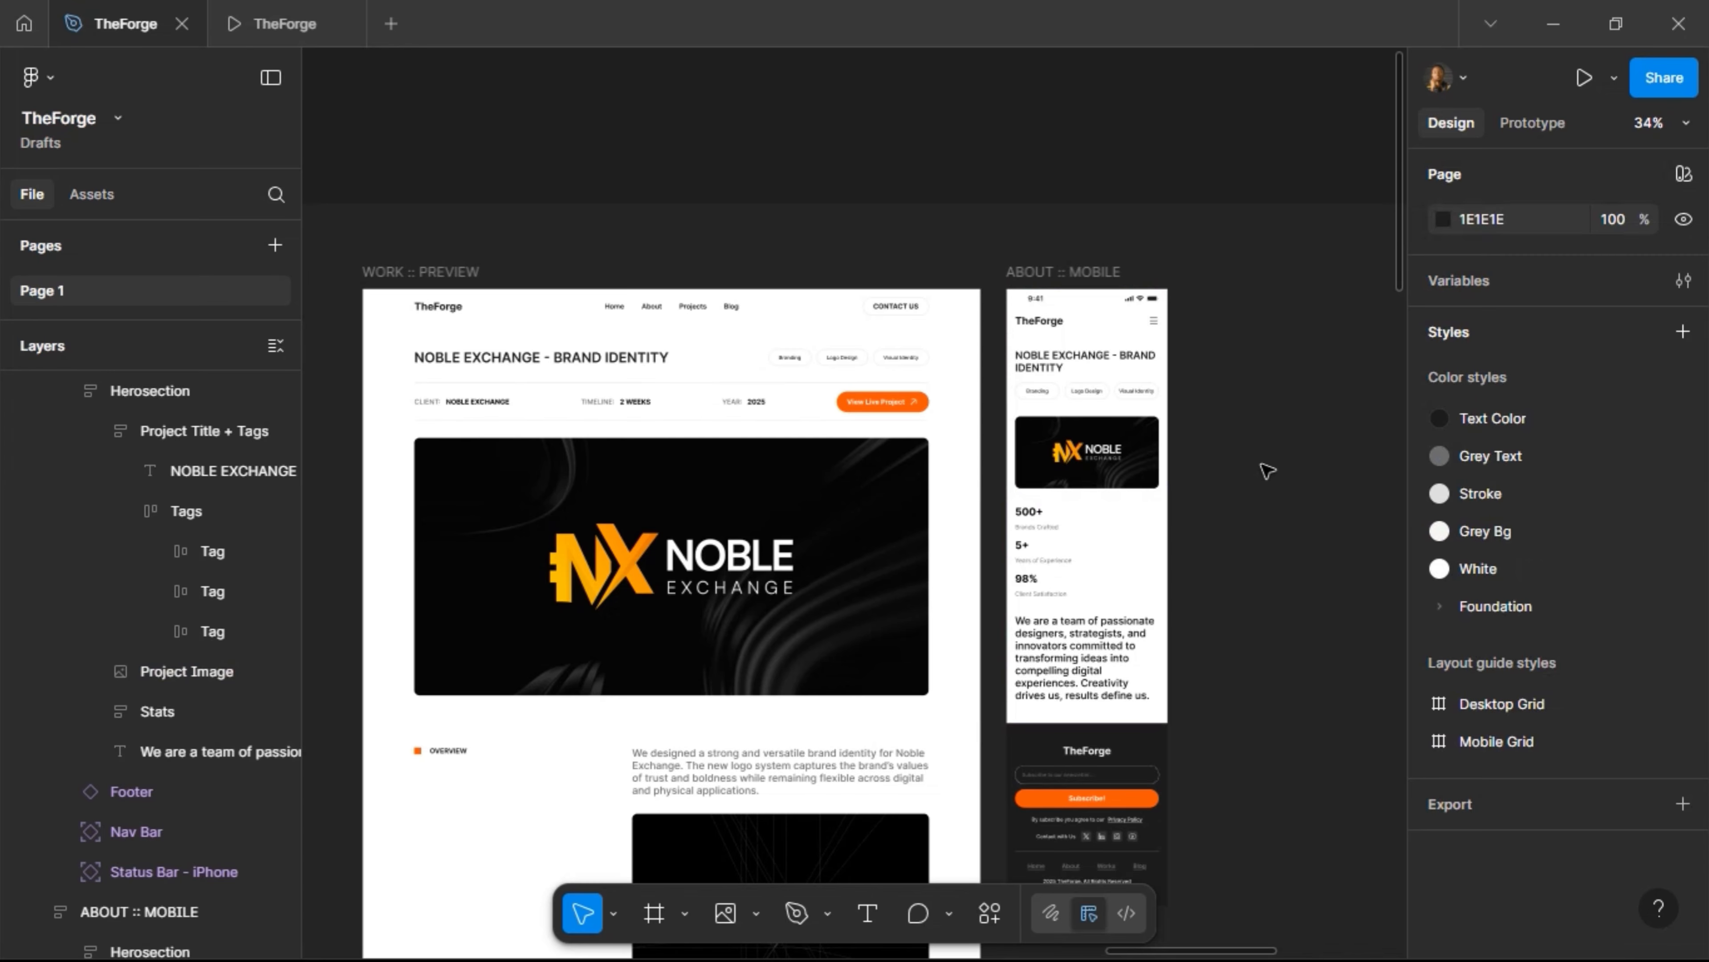
# Move the Stats frame above the Project Image in the mobile hero section
pyautogui.hscroll(2, 1266, 470)
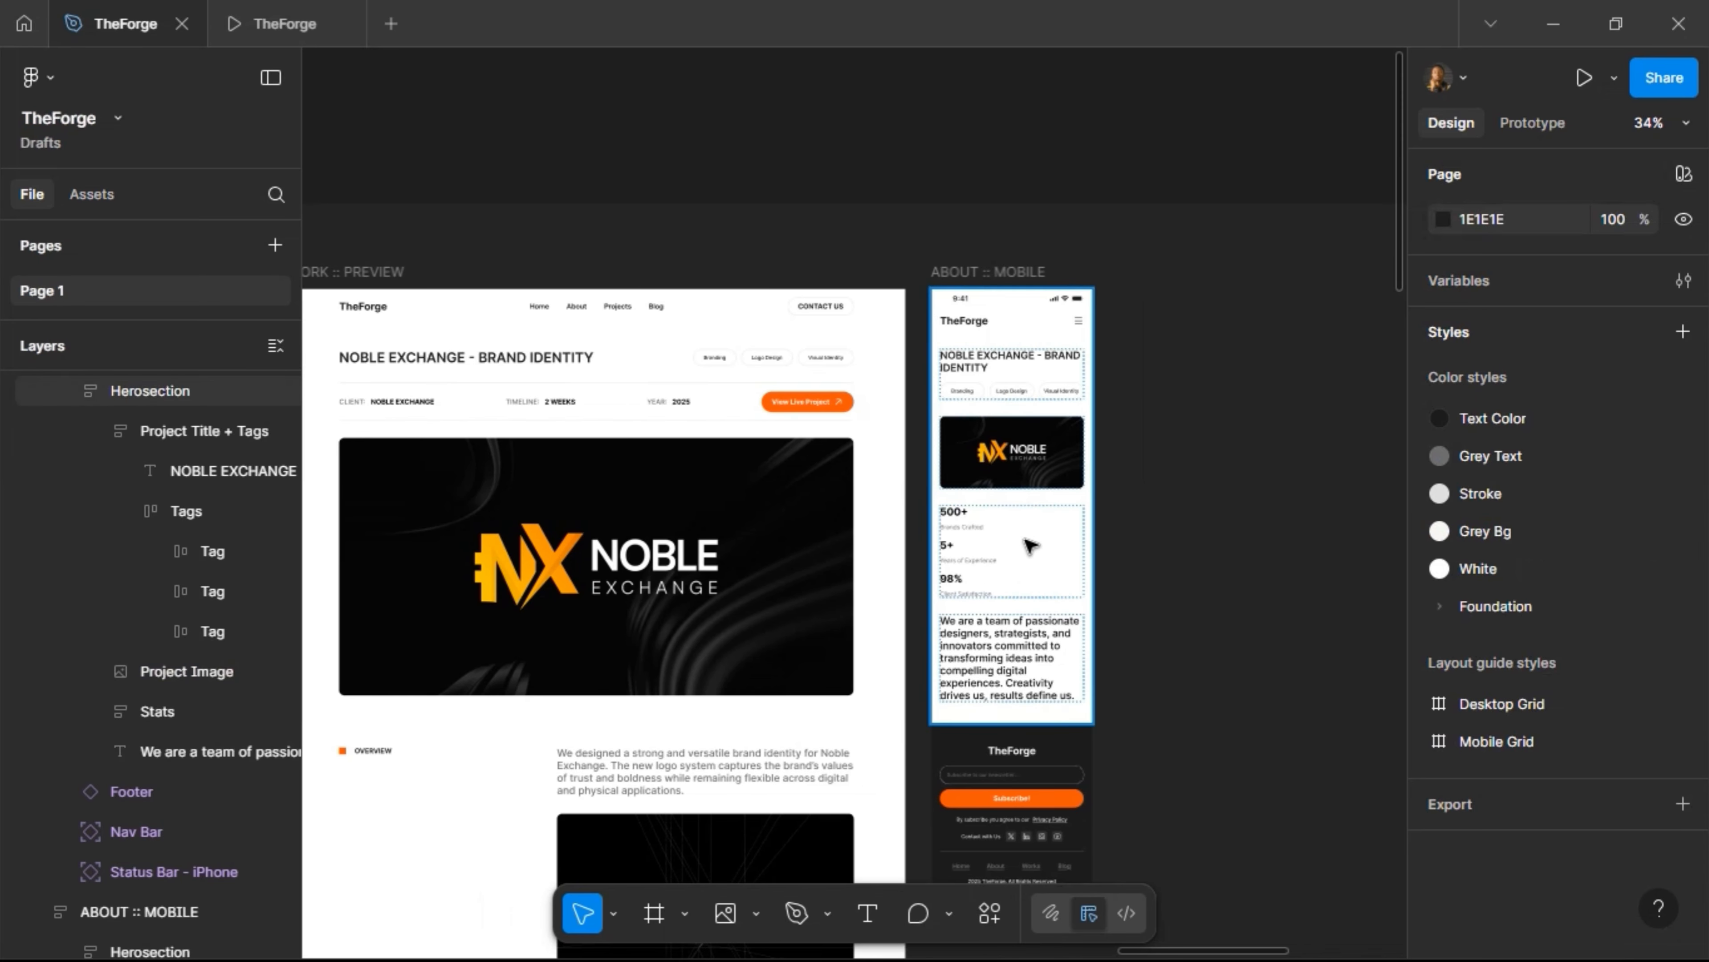
pyautogui.scroll(2, 1030, 546)
pyautogui.scroll(3, 1027, 546)
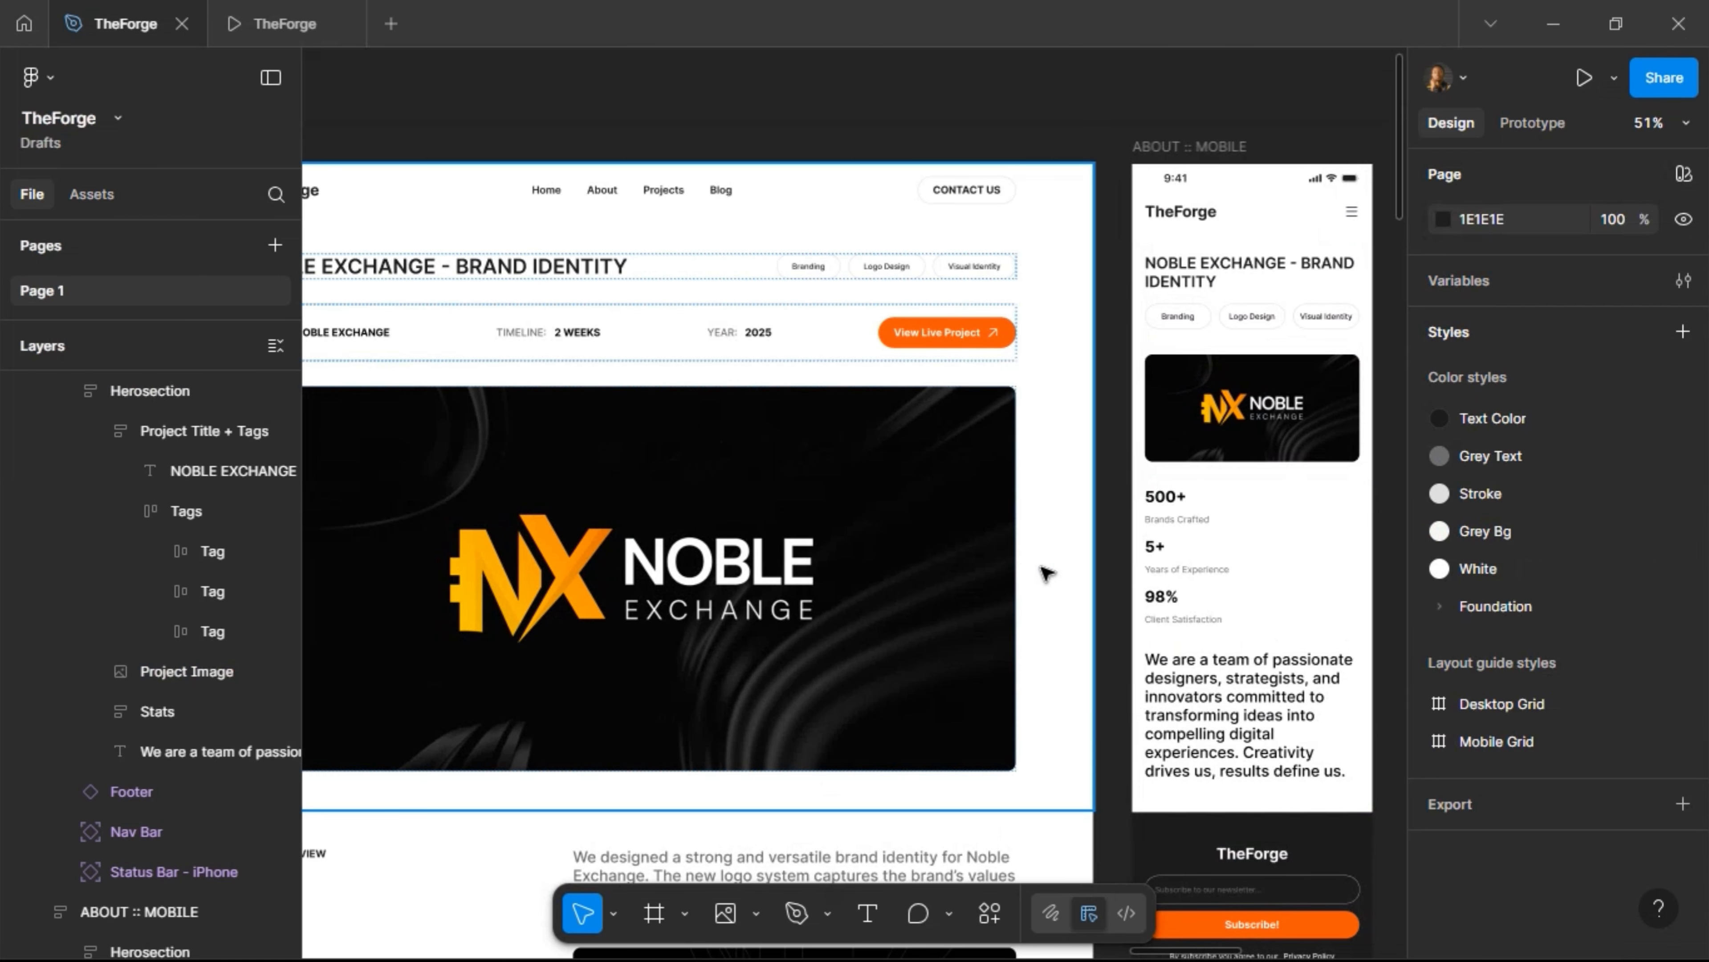
pyautogui.click(1202, 606)
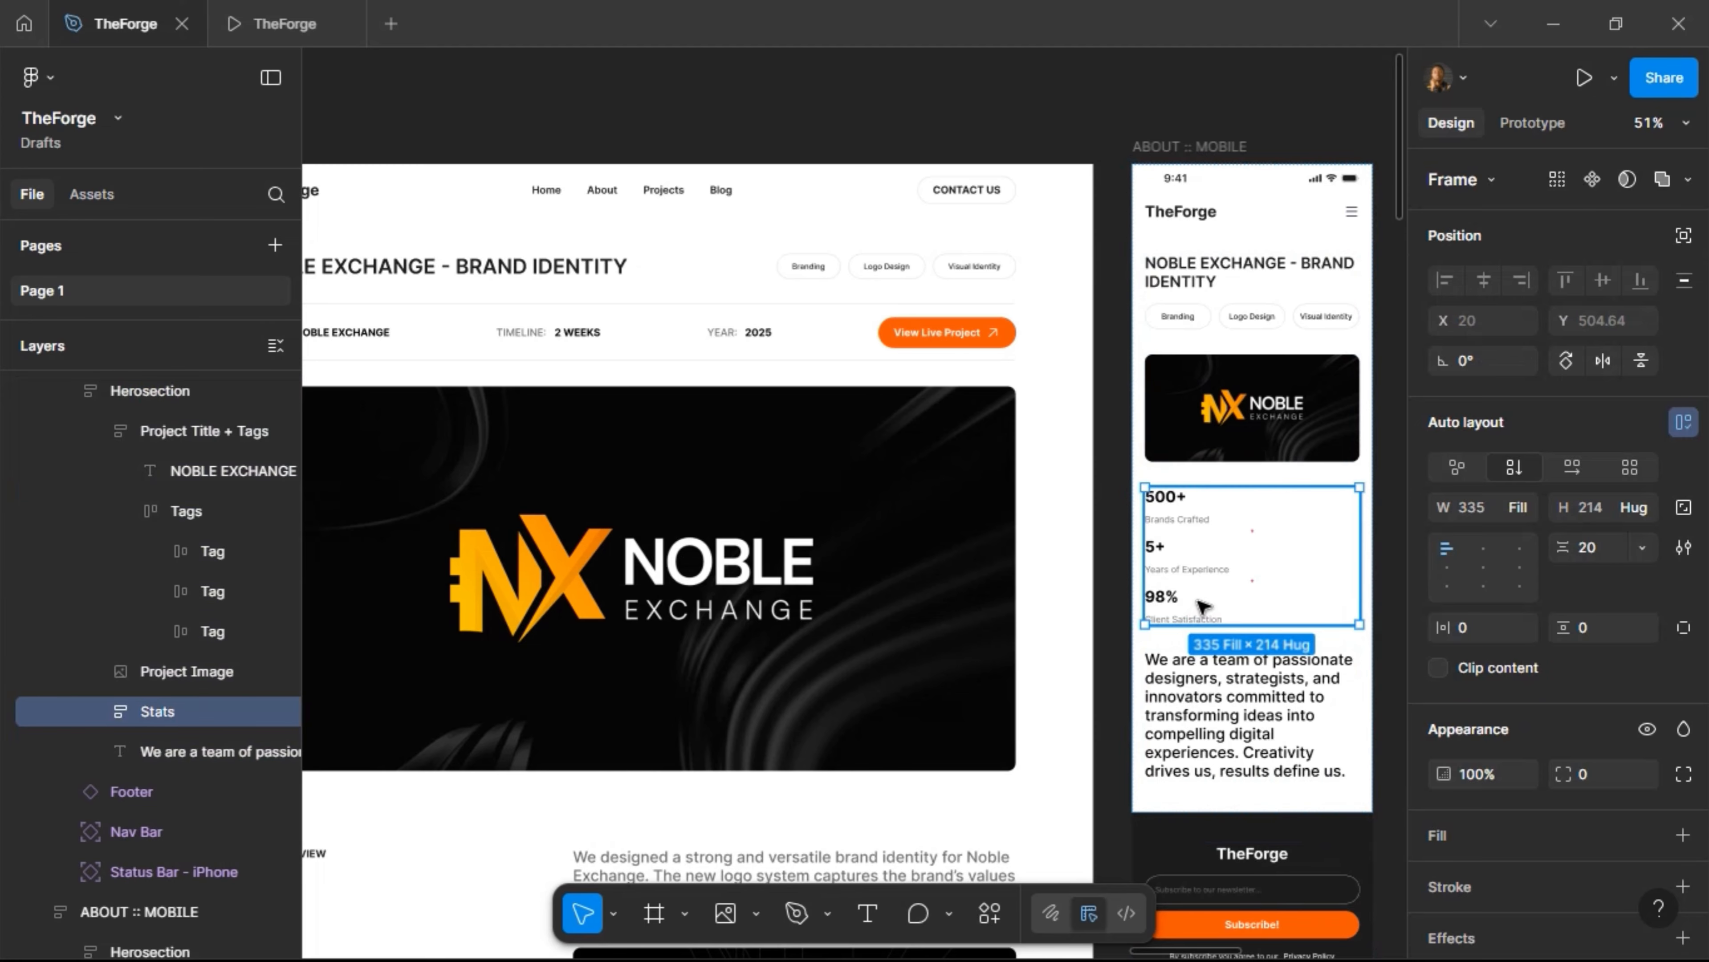
pyautogui.press('Up')
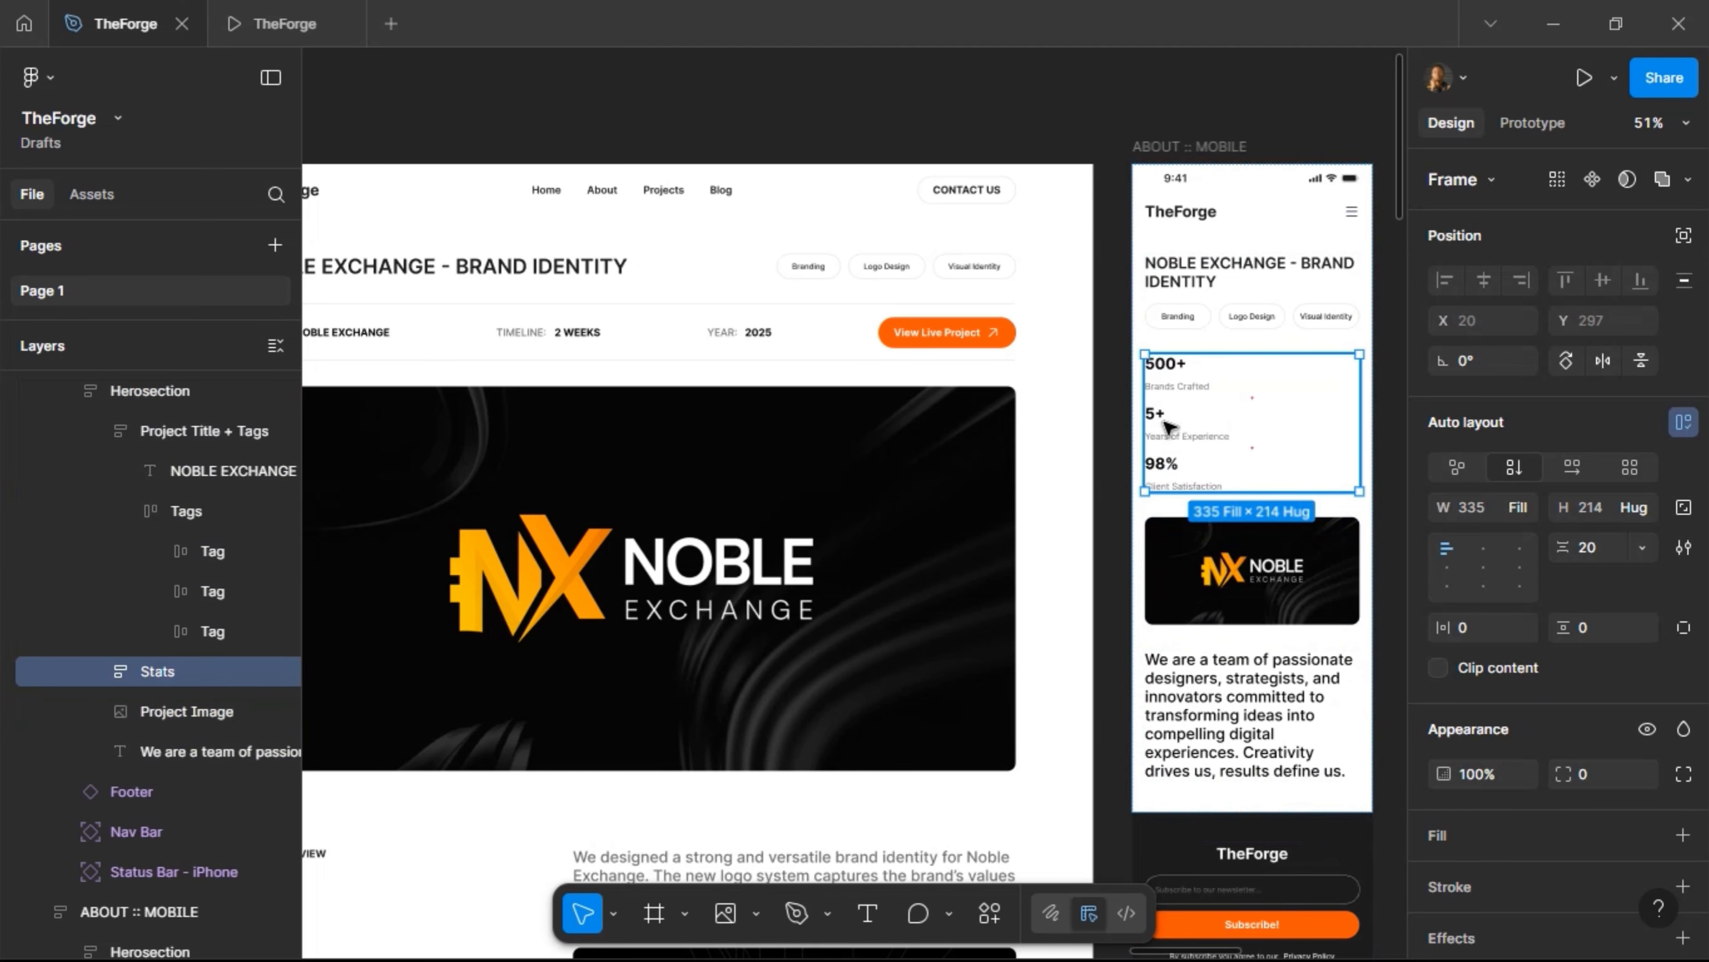
# Place the Brands Crafted label above its 500+ value in the mobile Stats and change its text to "CLIENT:"
pyautogui.hscroll(-2, 1176, 376)
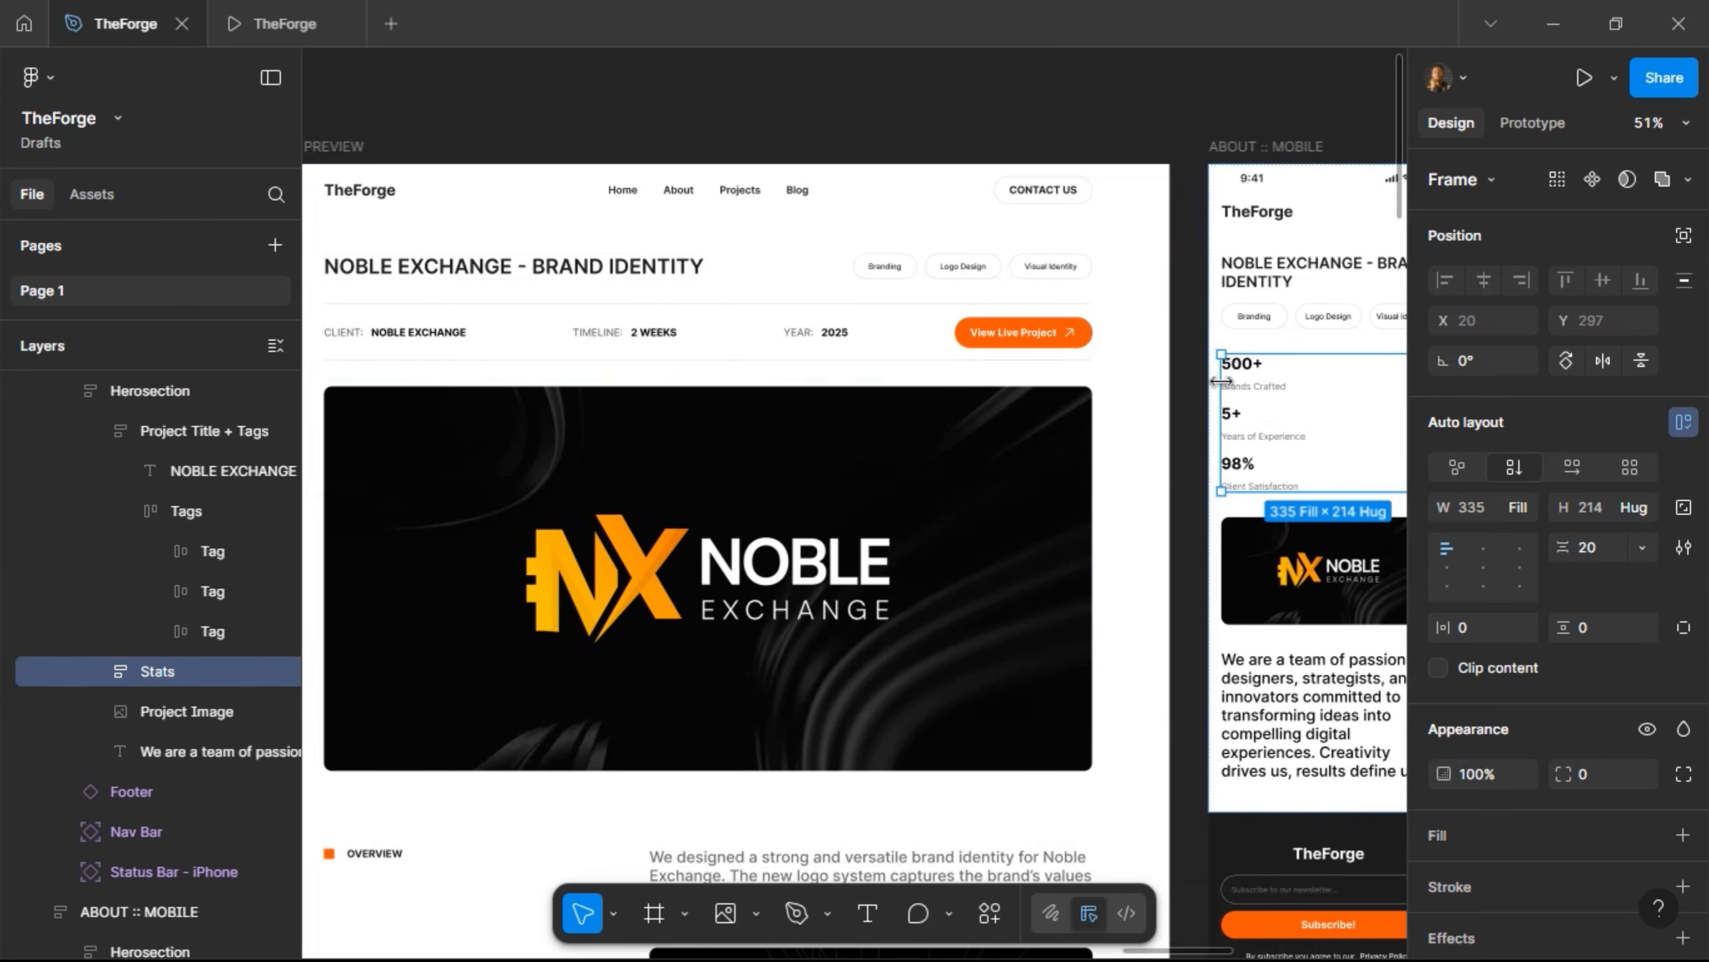
pyautogui.doubleClick(1234, 387)
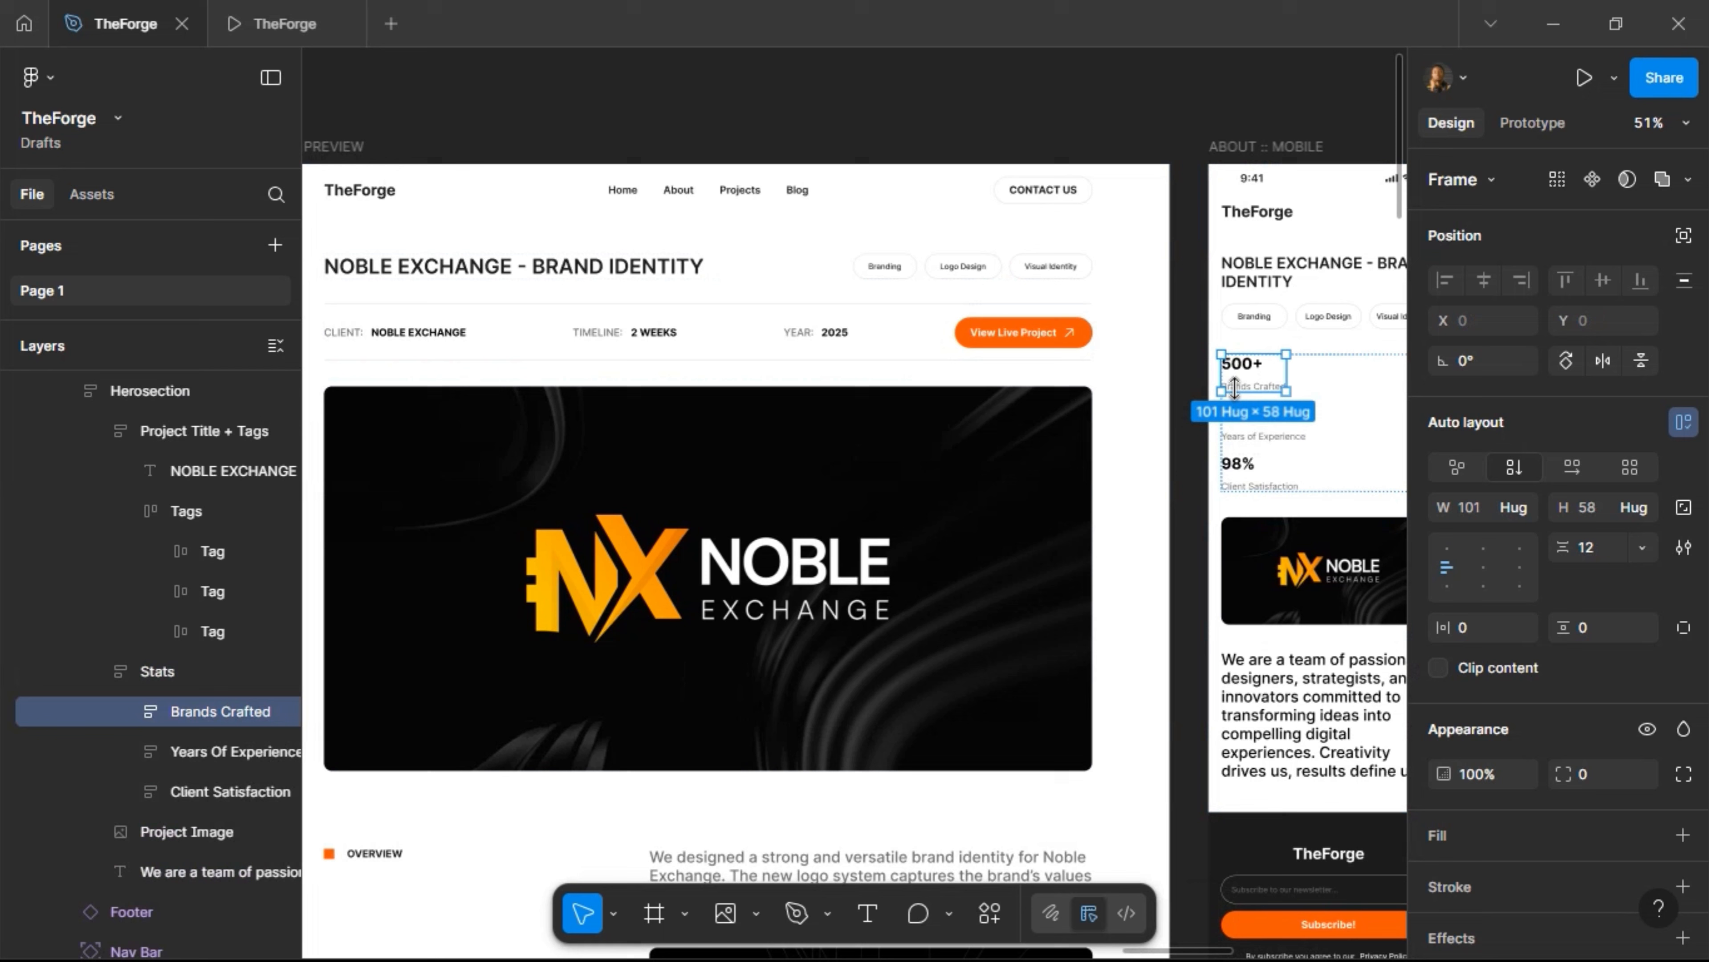
pyautogui.click(1257, 371)
pyautogui.moveTo(1257, 371); pyautogui.dragTo(1248, 360)
pyautogui.doubleClick(1244, 360)
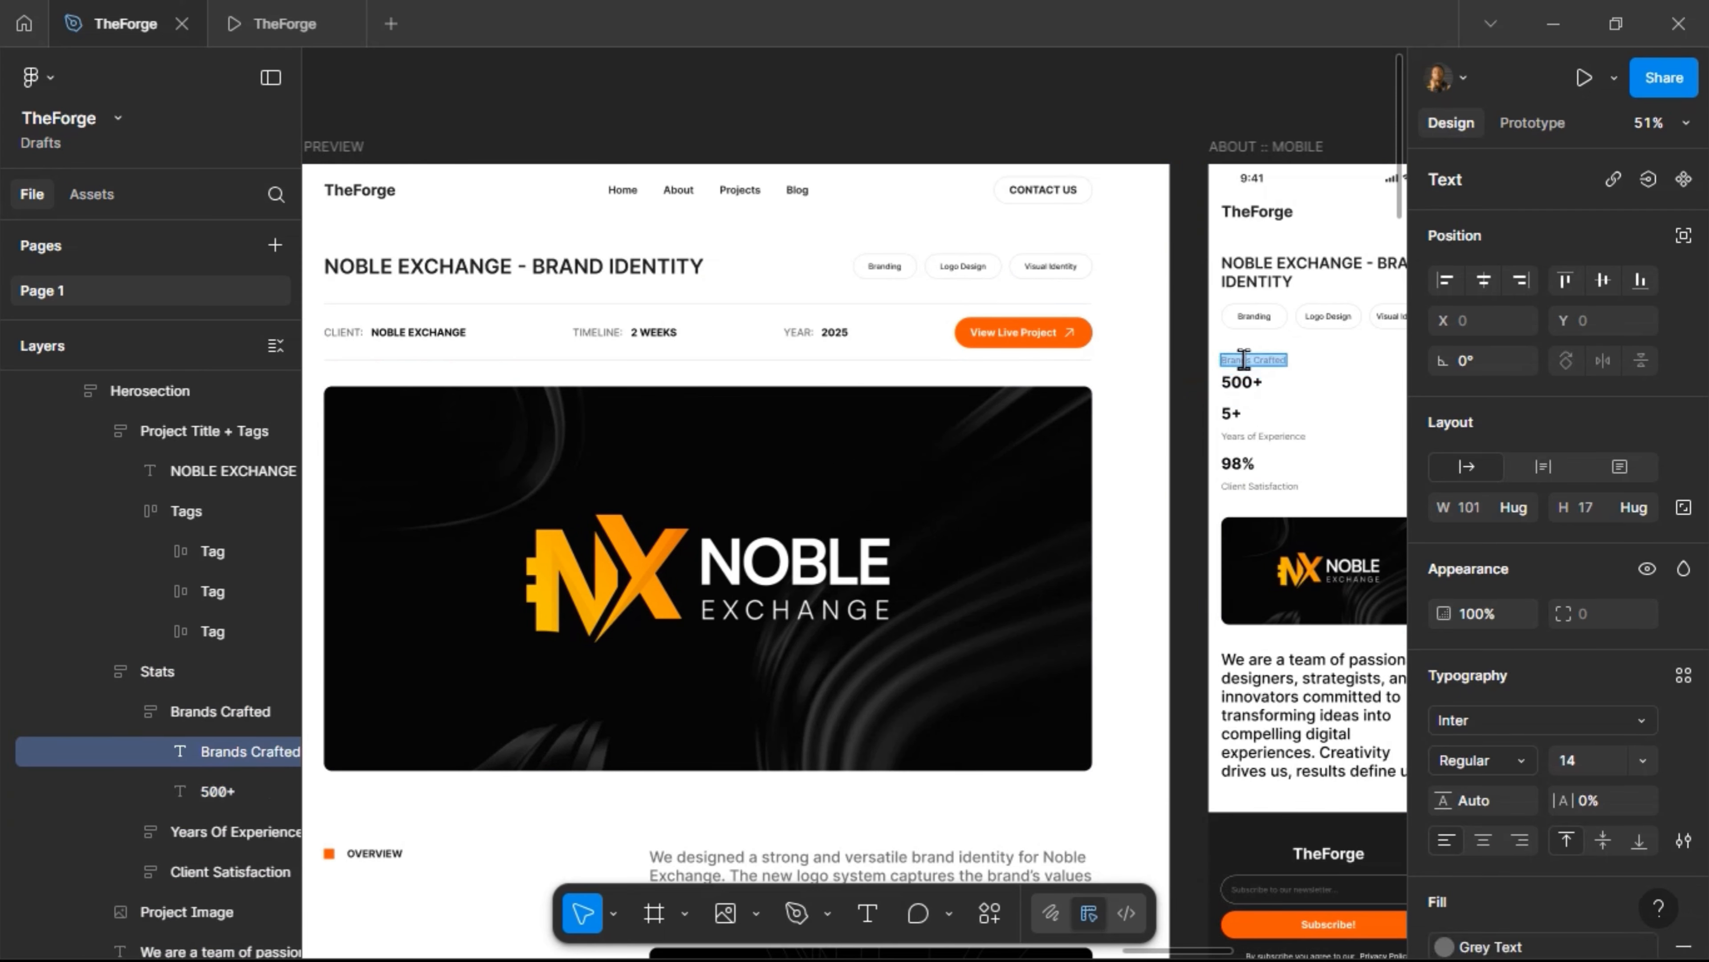
pyautogui.write('CLIENT:')
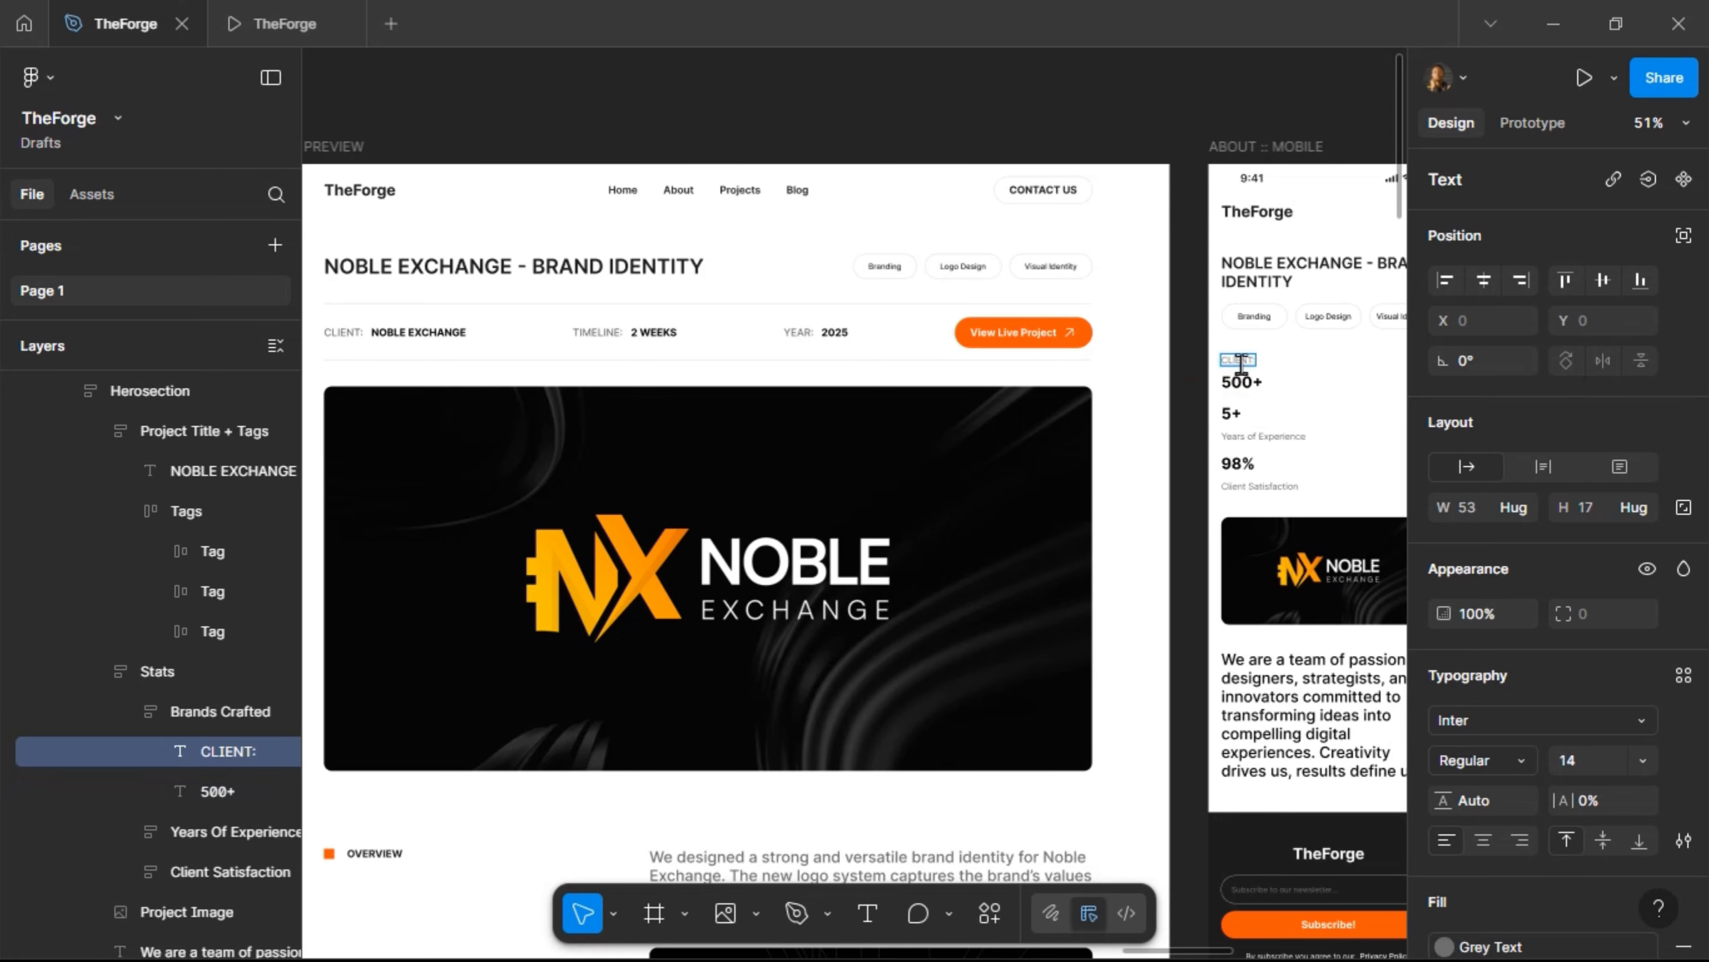
# Replace the 500+ value text with "NOBLE EXCHANGE"
pyautogui.doubleClick(1251, 382)
pyautogui.write('N')
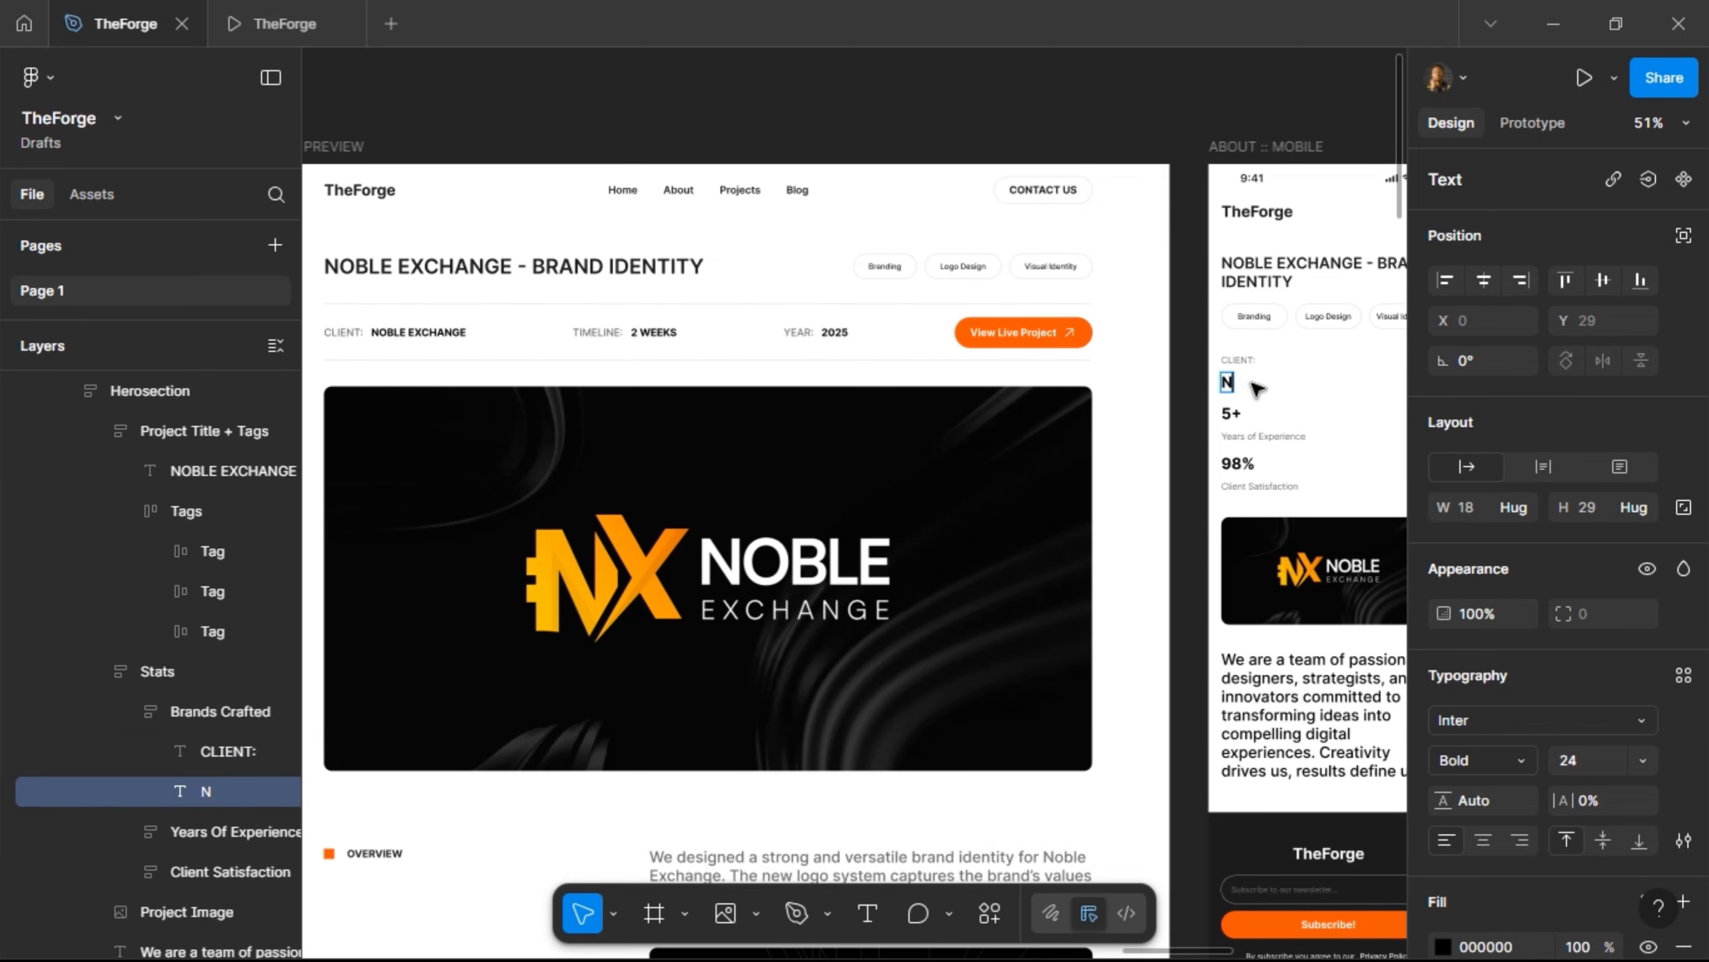
pyautogui.write('OBLE EXCHANGE')
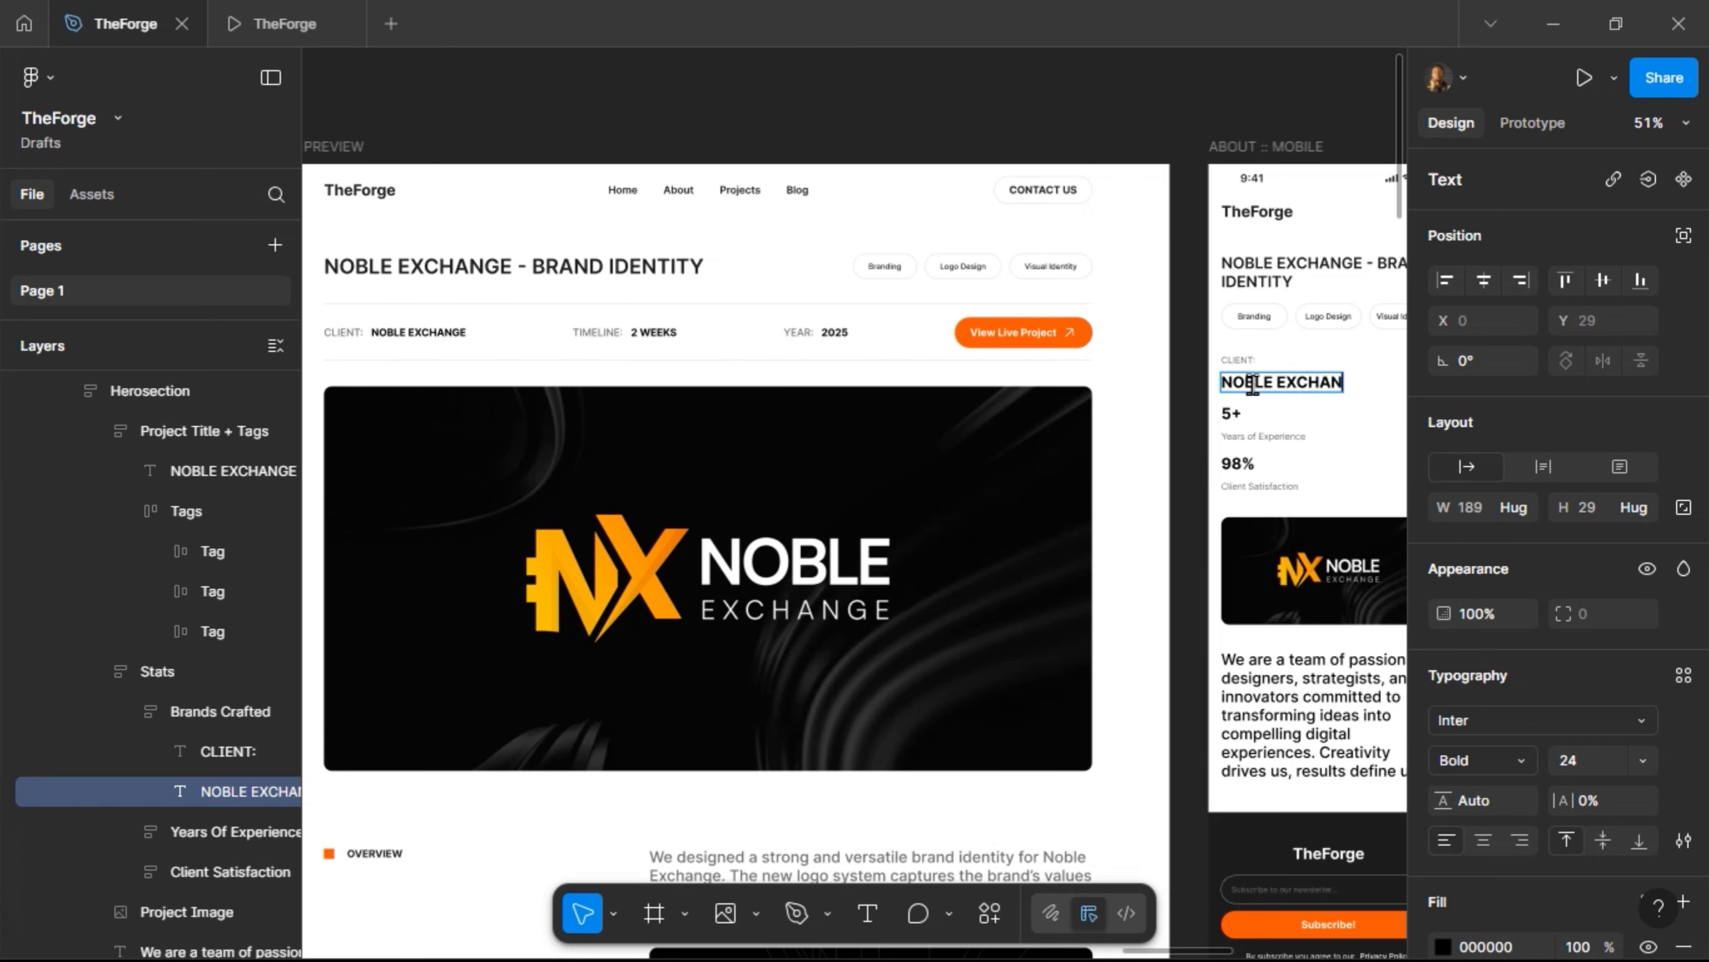
pyautogui.press('Escape')
# Duplicate the mobile client detail block and delete the Years Of Experience and Client Satisfaction stats
pyautogui.hscroll(3, 1251, 383)
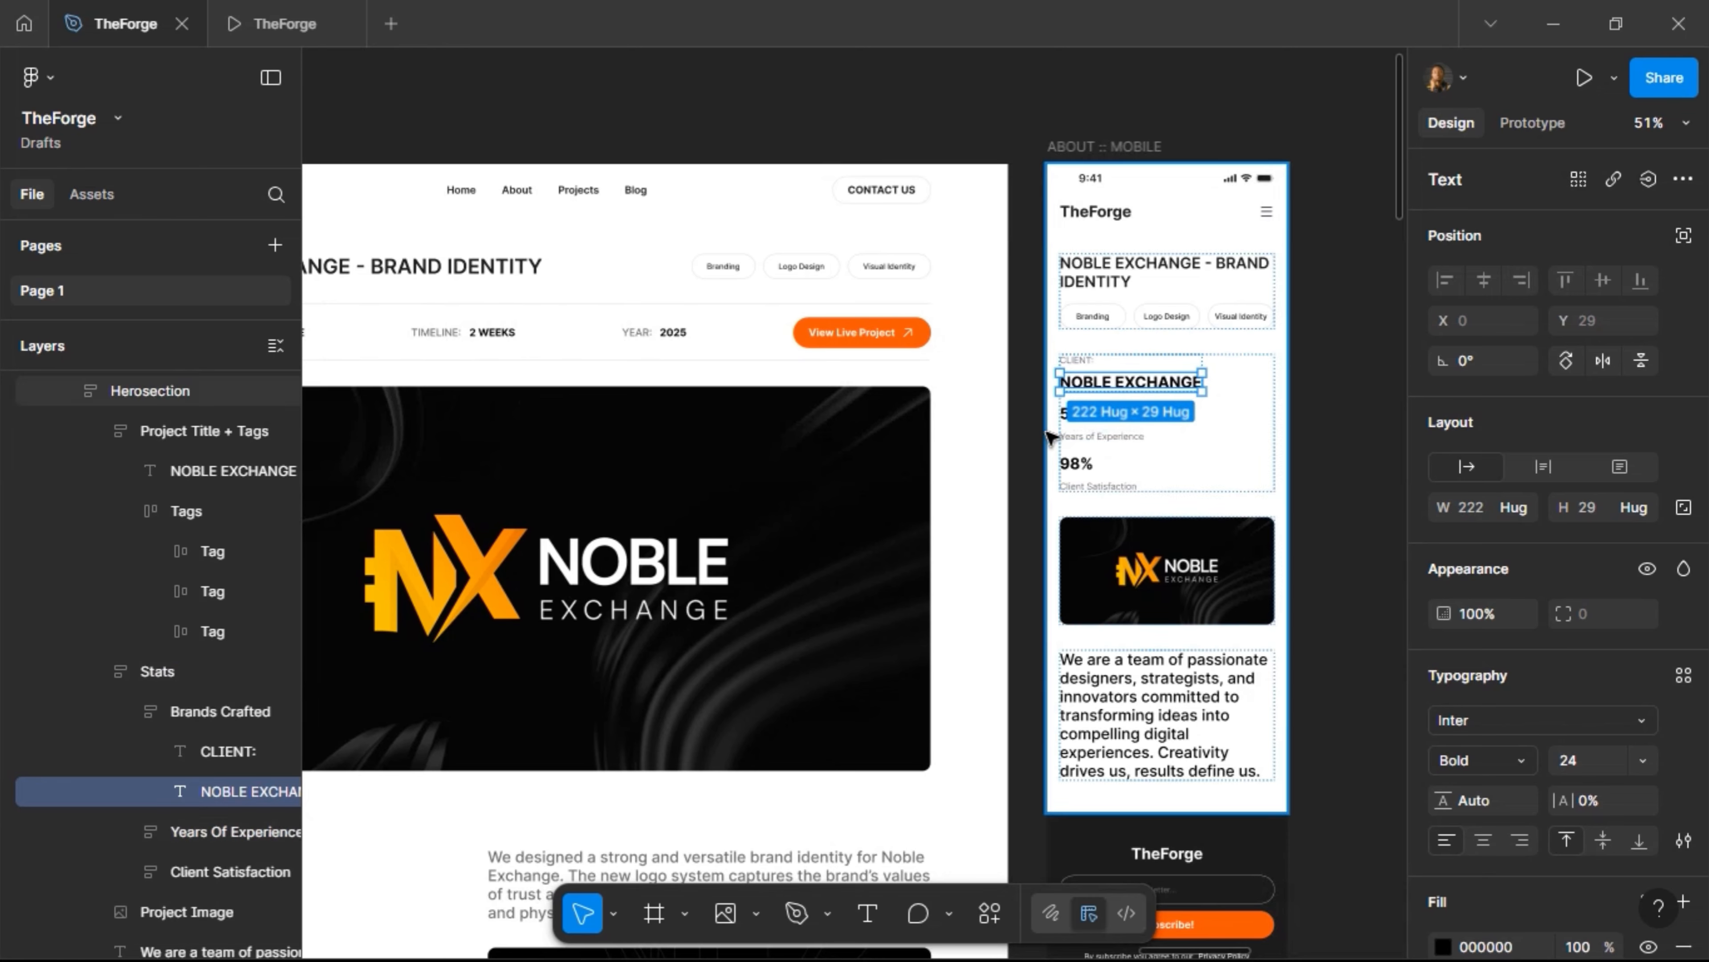
pyautogui.click(1104, 421)
pyautogui.click(1116, 371)
pyautogui.hotkey('ctrl', 'd')
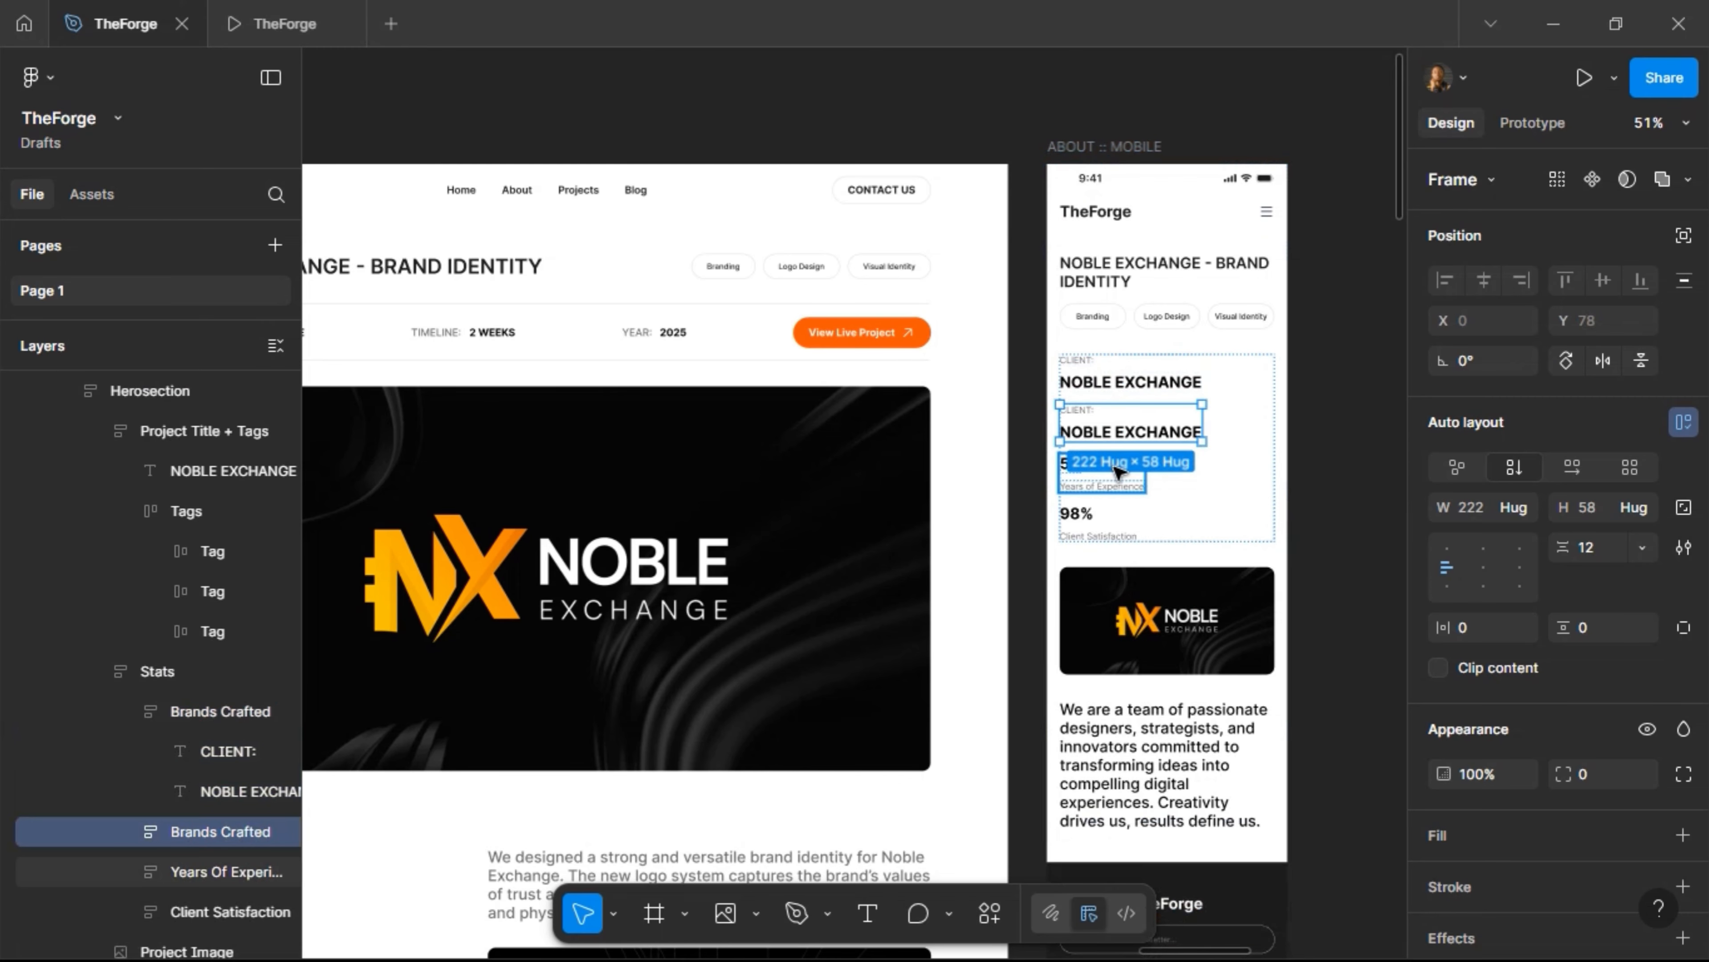
pyautogui.click(1105, 471)
pyautogui.keyDown('shift'); pyautogui.click(1102, 517); pyautogui.keyUp('shift')
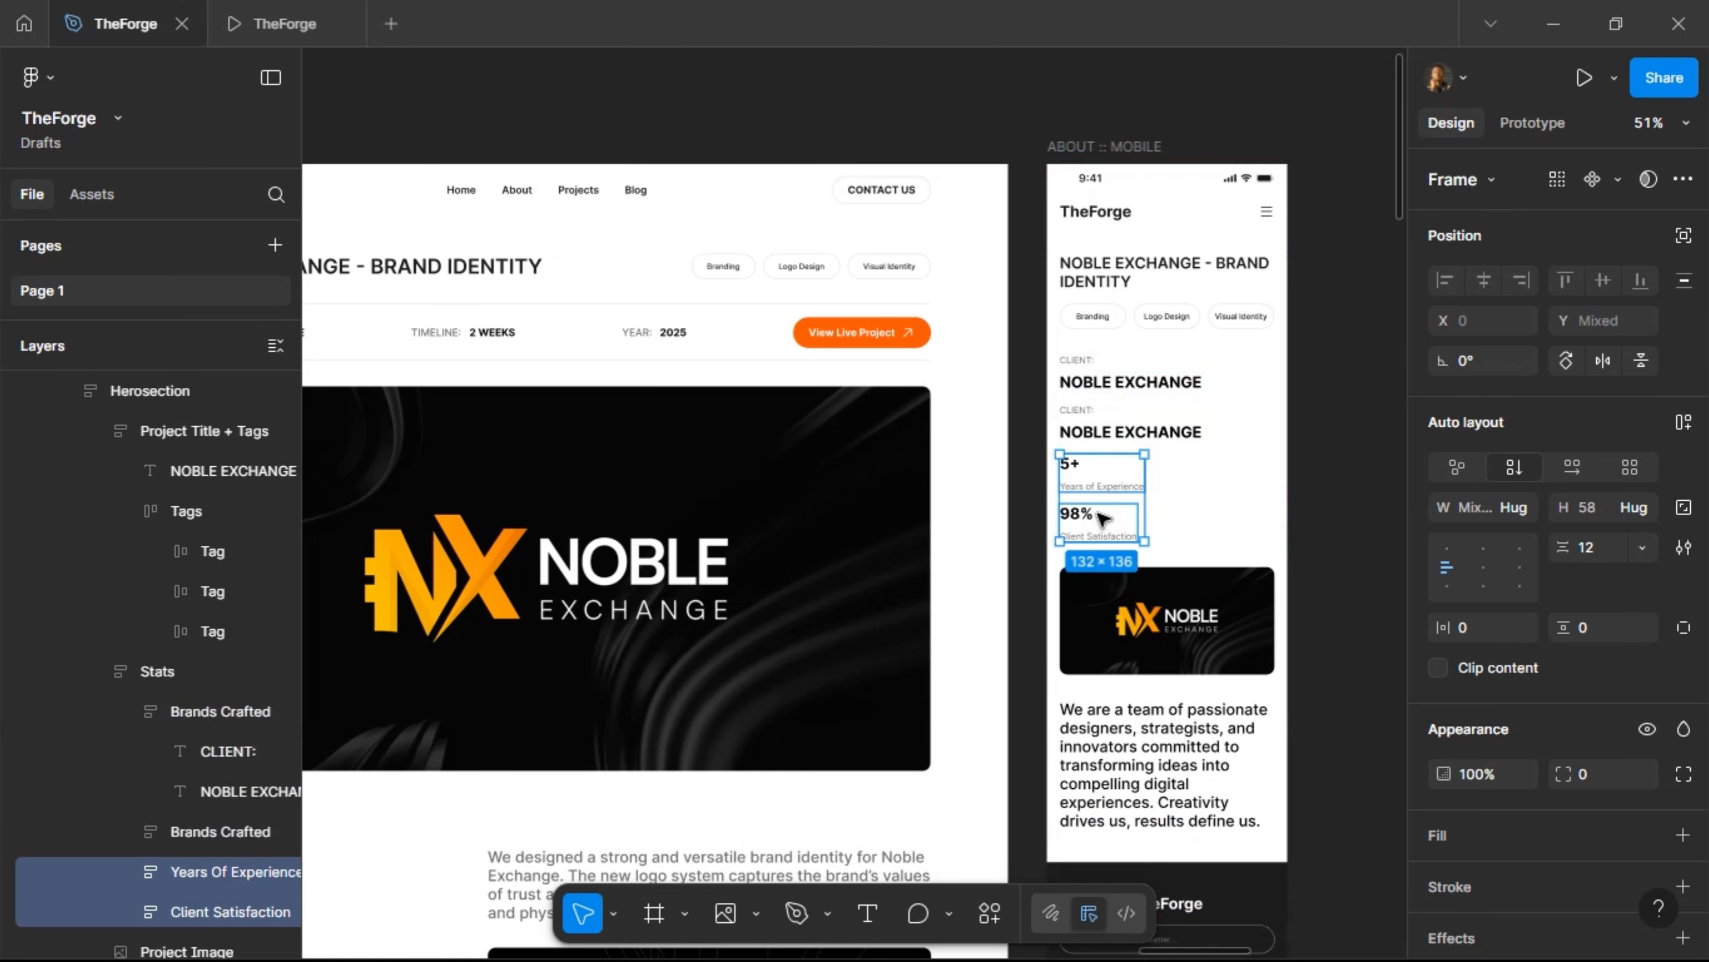
pyautogui.press('Delete')
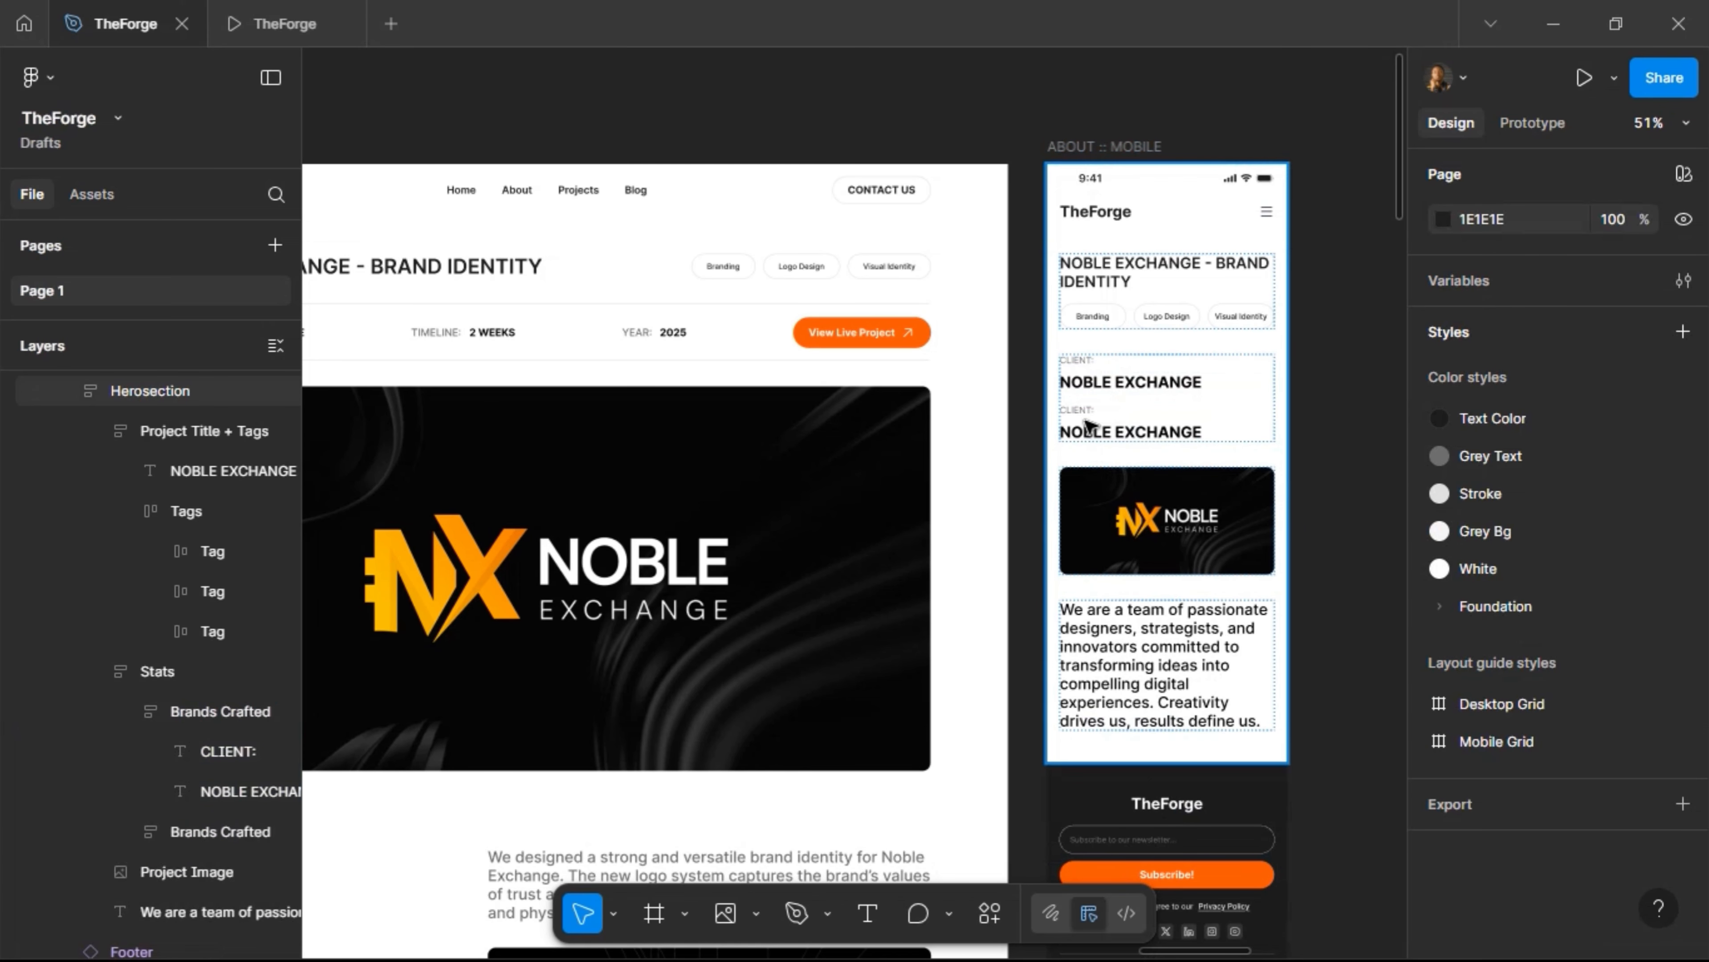
# Duplicate the second client detail block twice to make four stacked blocks in the Stats frame
pyautogui.click(1089, 425)
pyautogui.click(1089, 427)
pyautogui.hotkey('ctrl', 'd')
pyautogui.hotkey('ctrl', 'd')
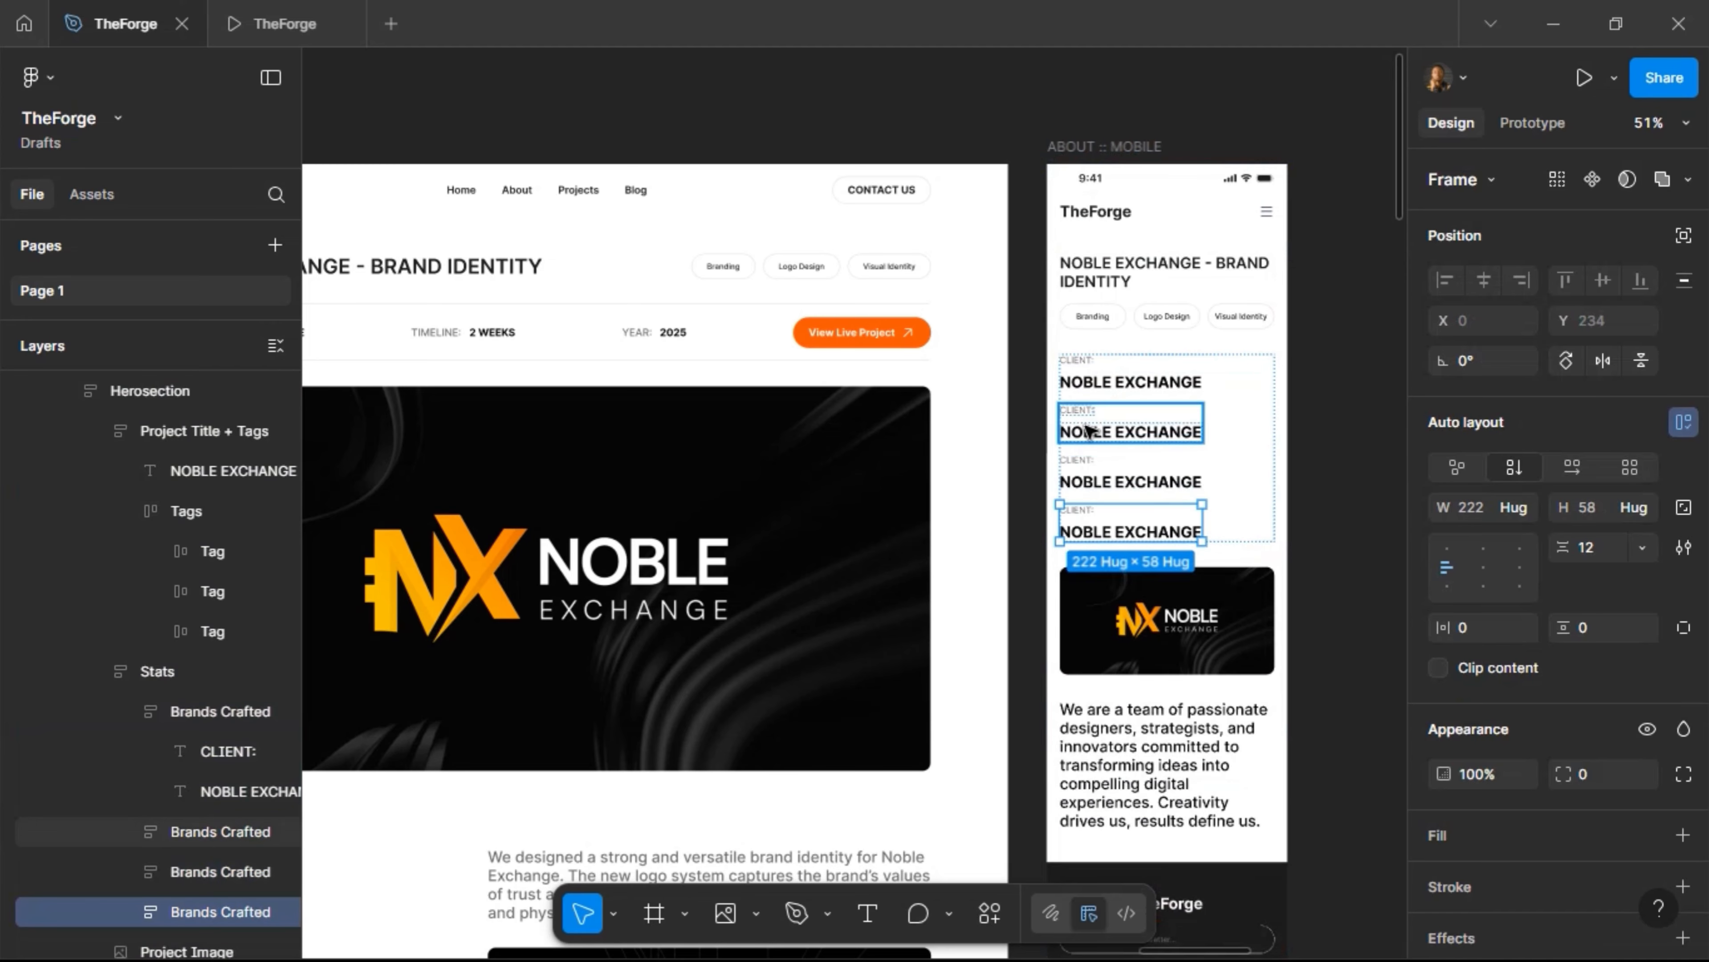
# Replace the fourth client detail block with a copy of the Subscribe CTA from the mobile footer
pyautogui.scroll(-2, 1145, 606)
pyautogui.click(1190, 869)
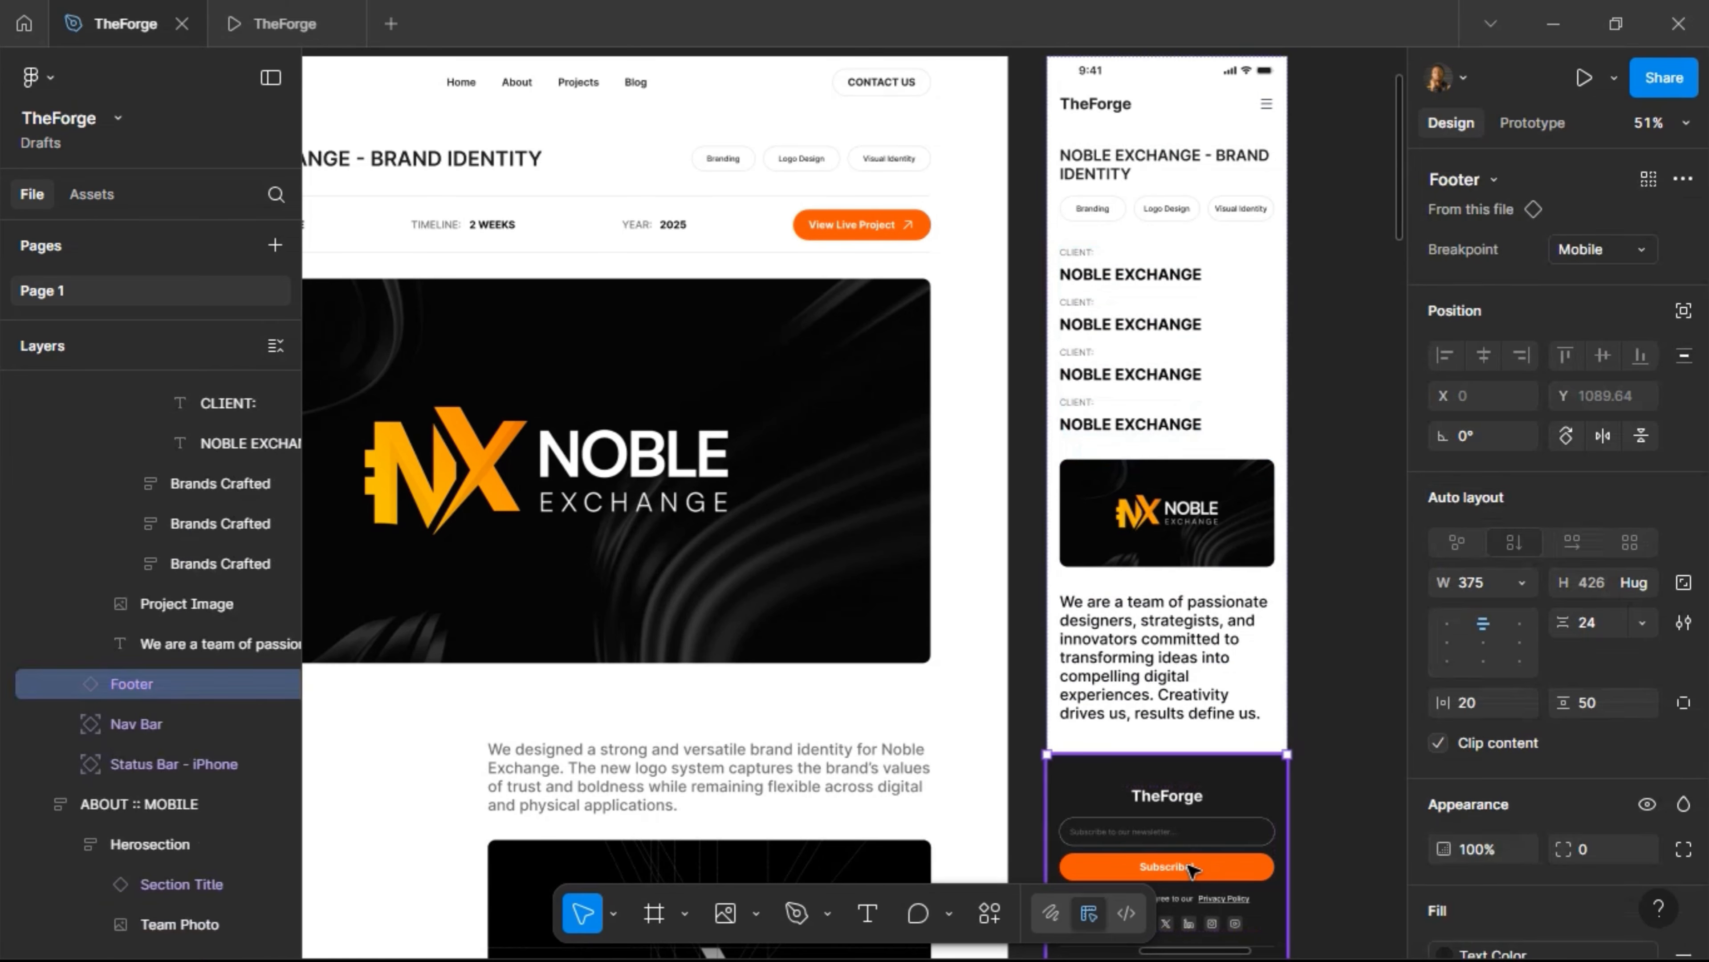
pyautogui.doubleClick(1190, 869)
pyautogui.doubleClick(1191, 869)
pyautogui.doubleClick(1193, 870)
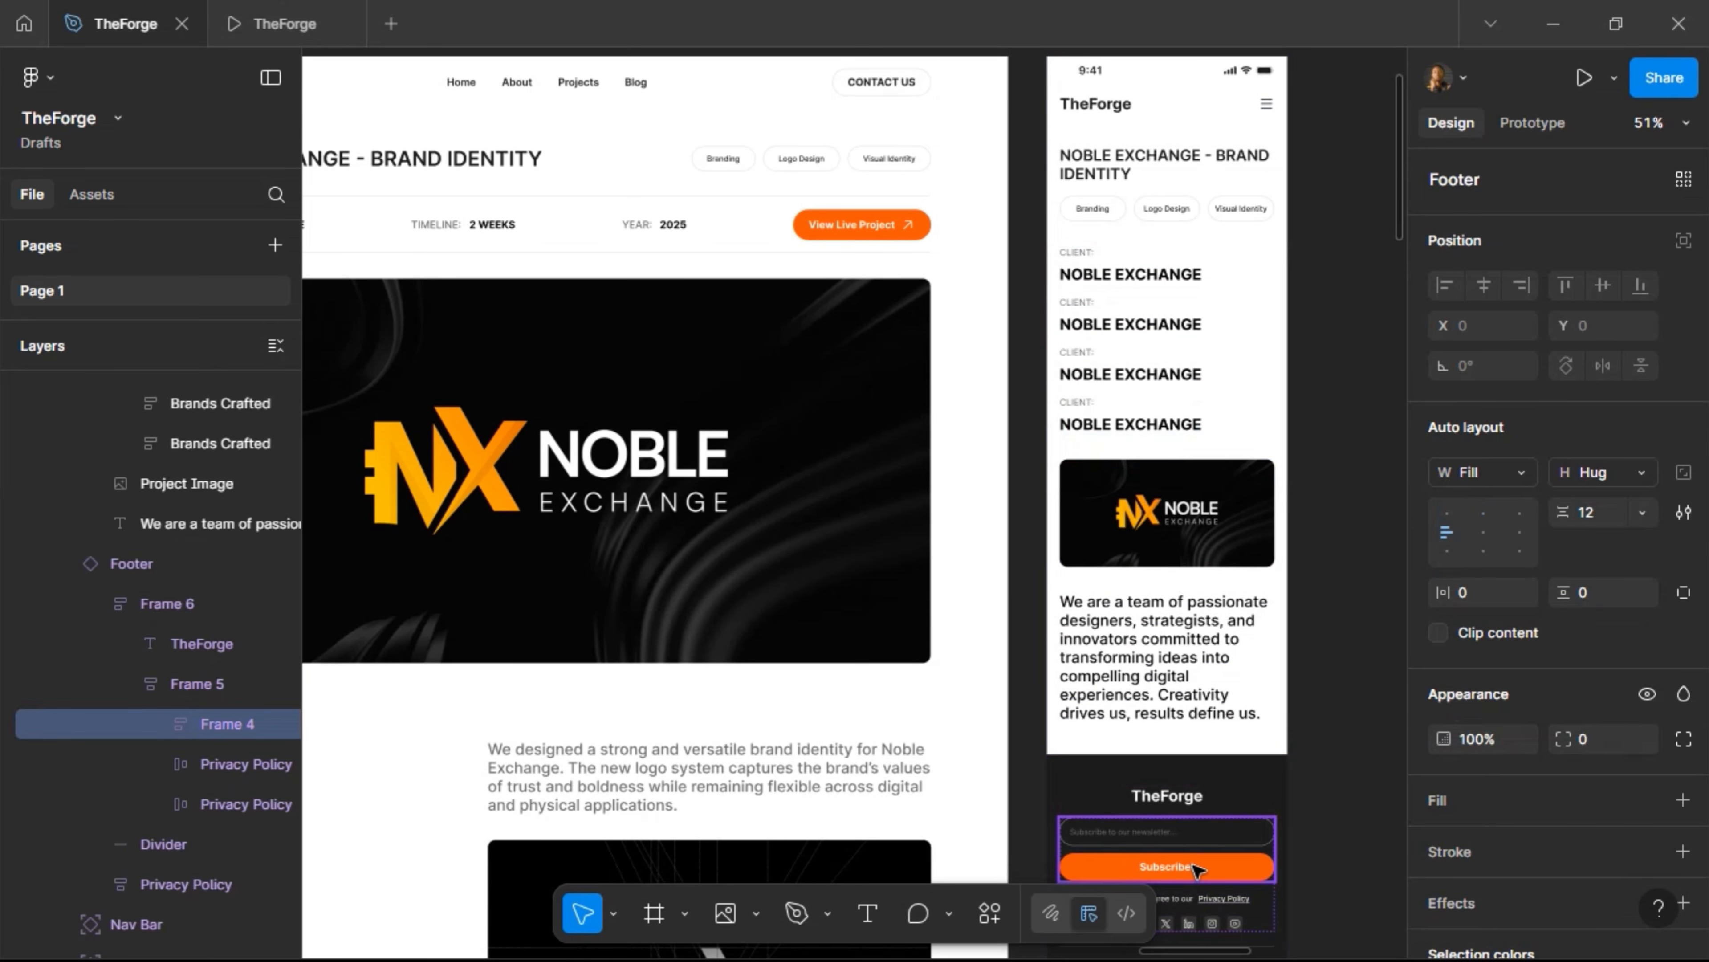
pyautogui.doubleClick(1195, 869)
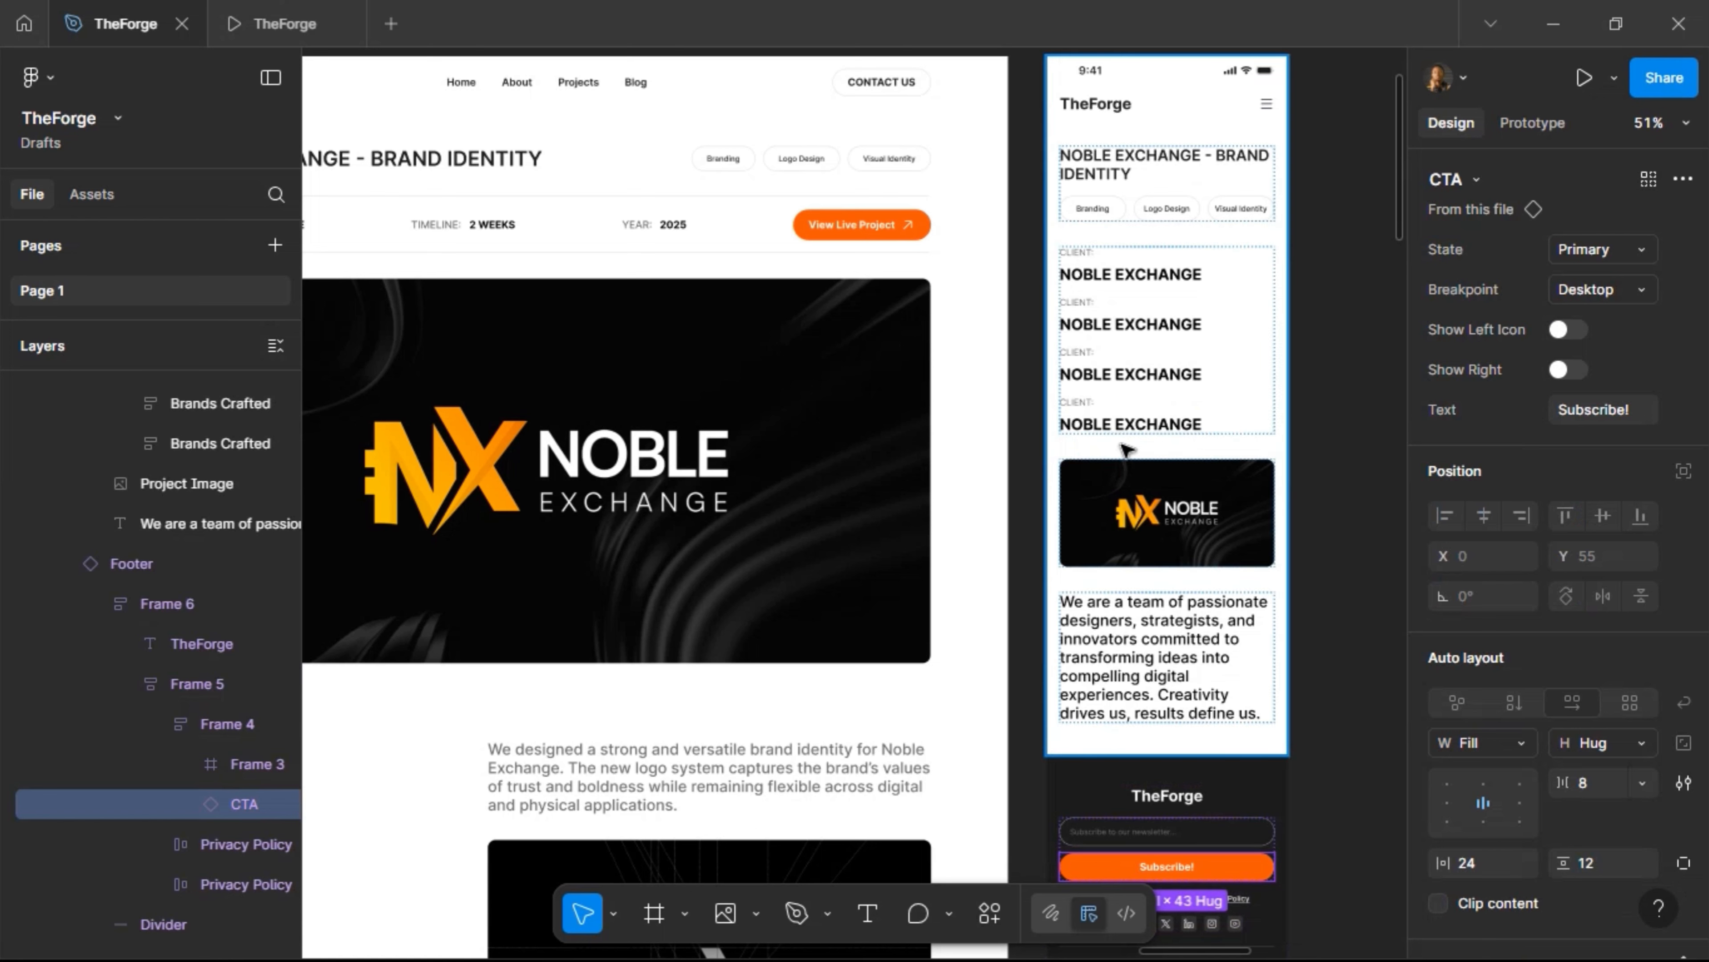
pyautogui.click(1119, 423)
pyautogui.click(1119, 422)
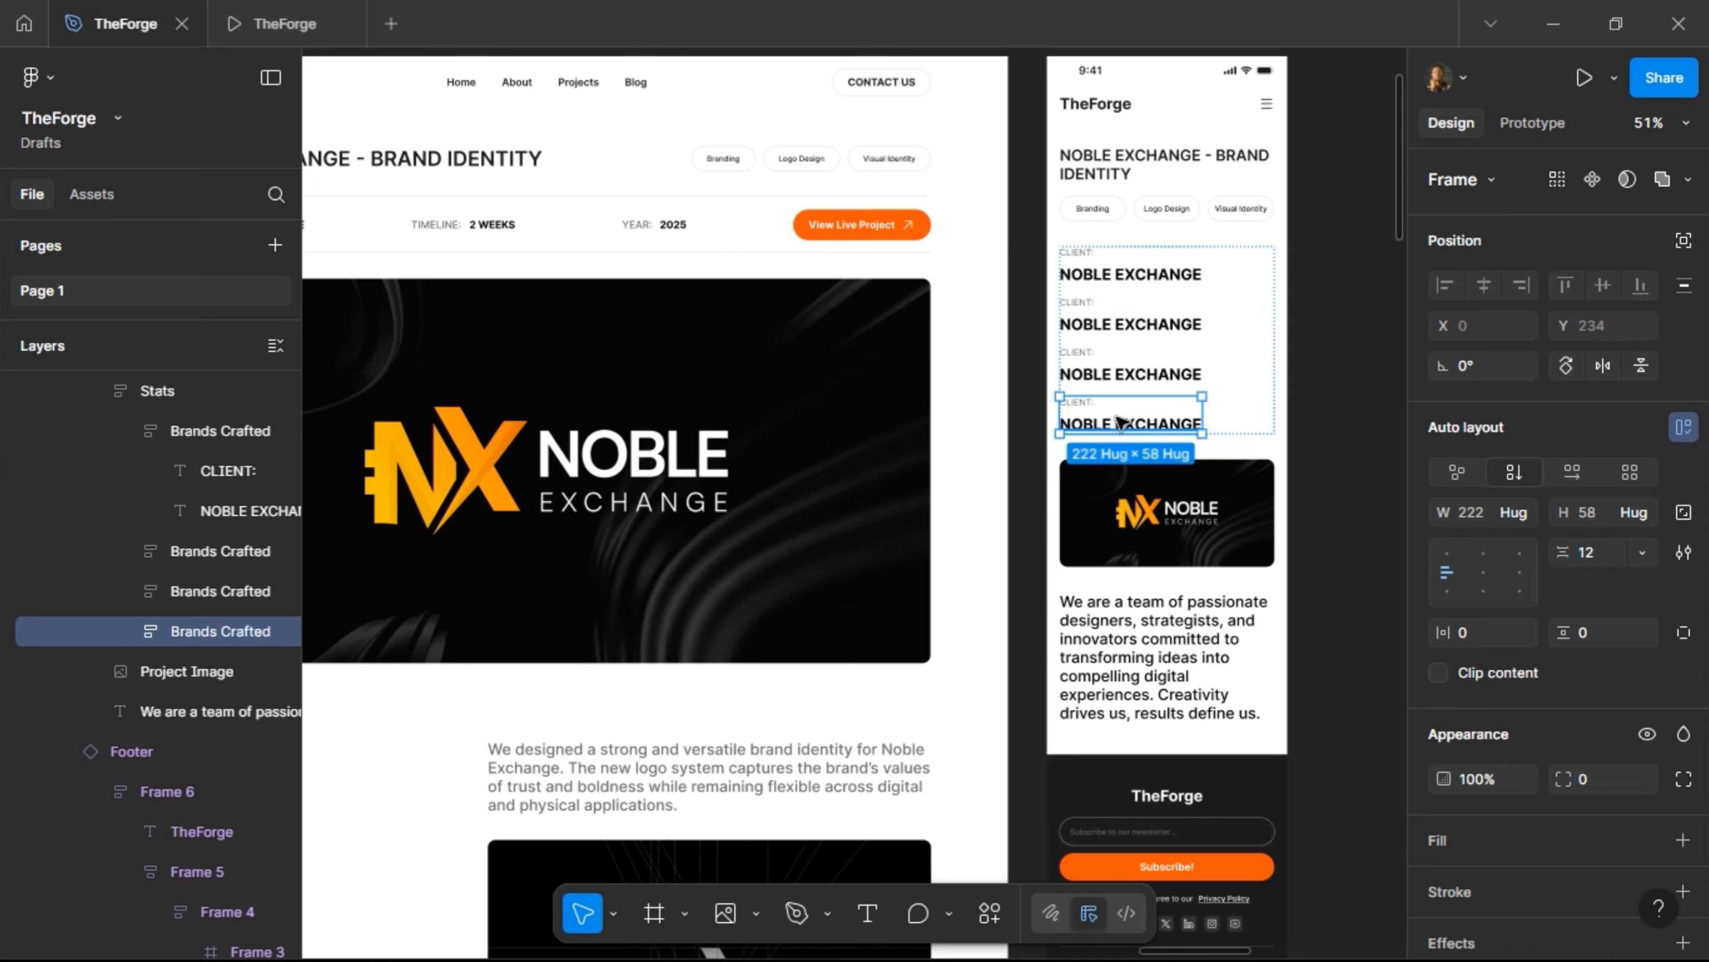
pyautogui.hotkey('ctrl', 'shift', 'r')
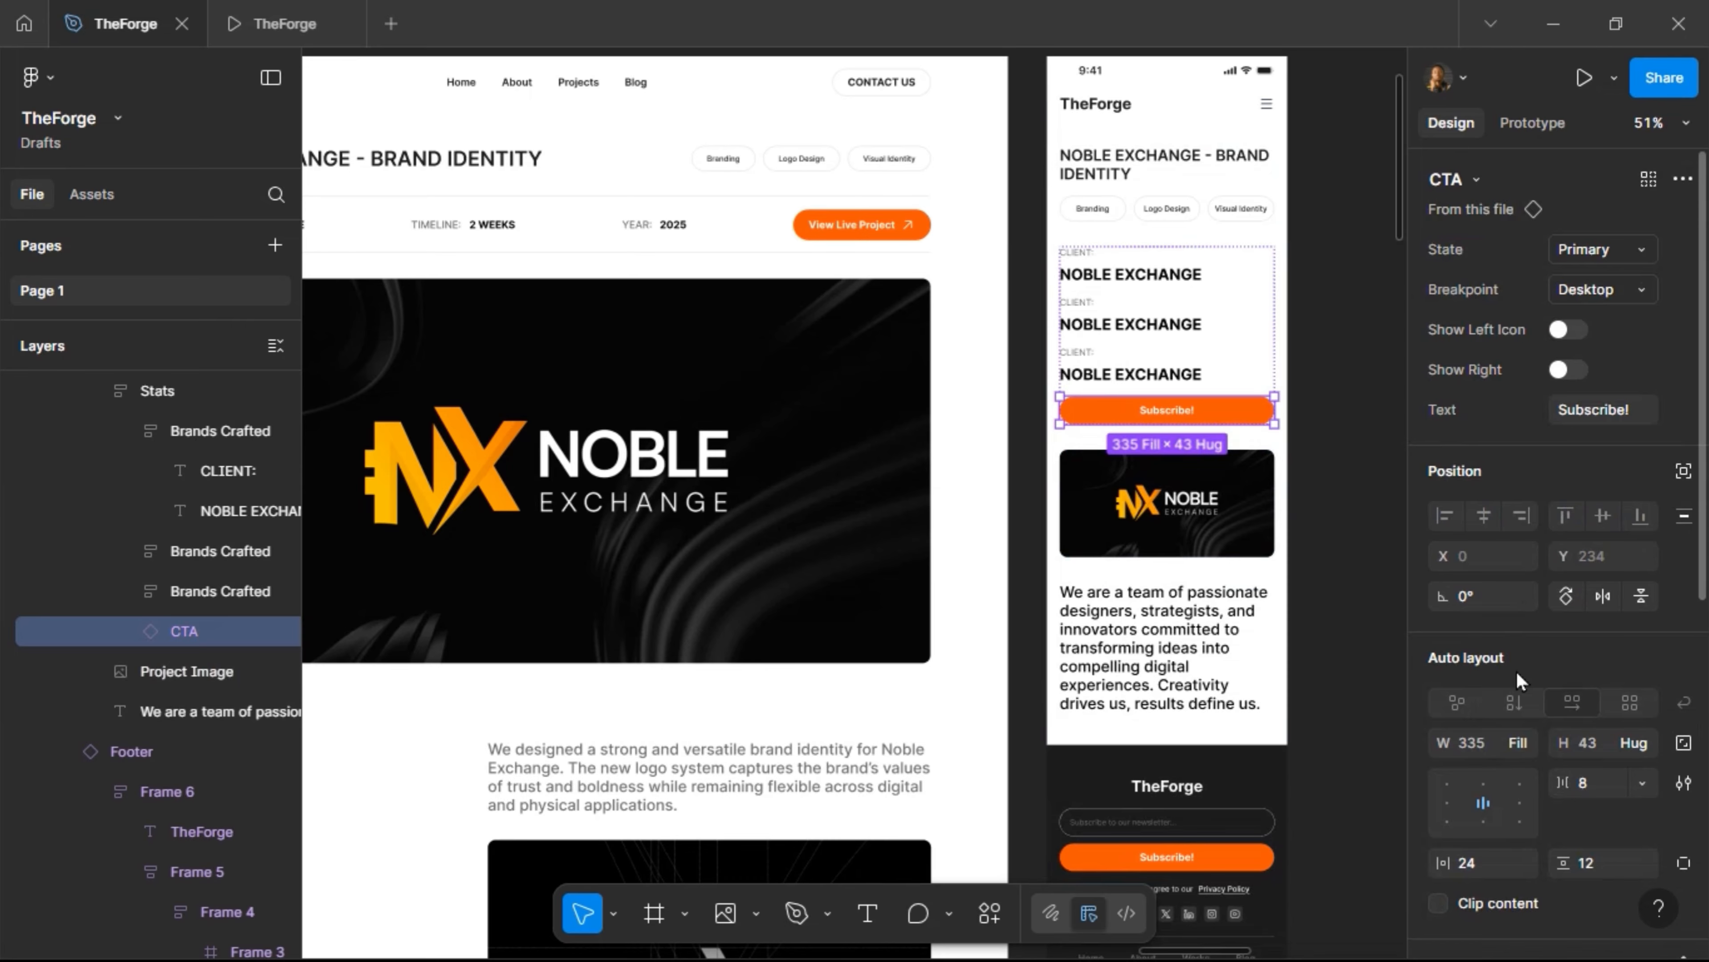
# Set the width of the Subscribe CTA in the mobile Stats frame to hug its contents
pyautogui.click(1521, 740)
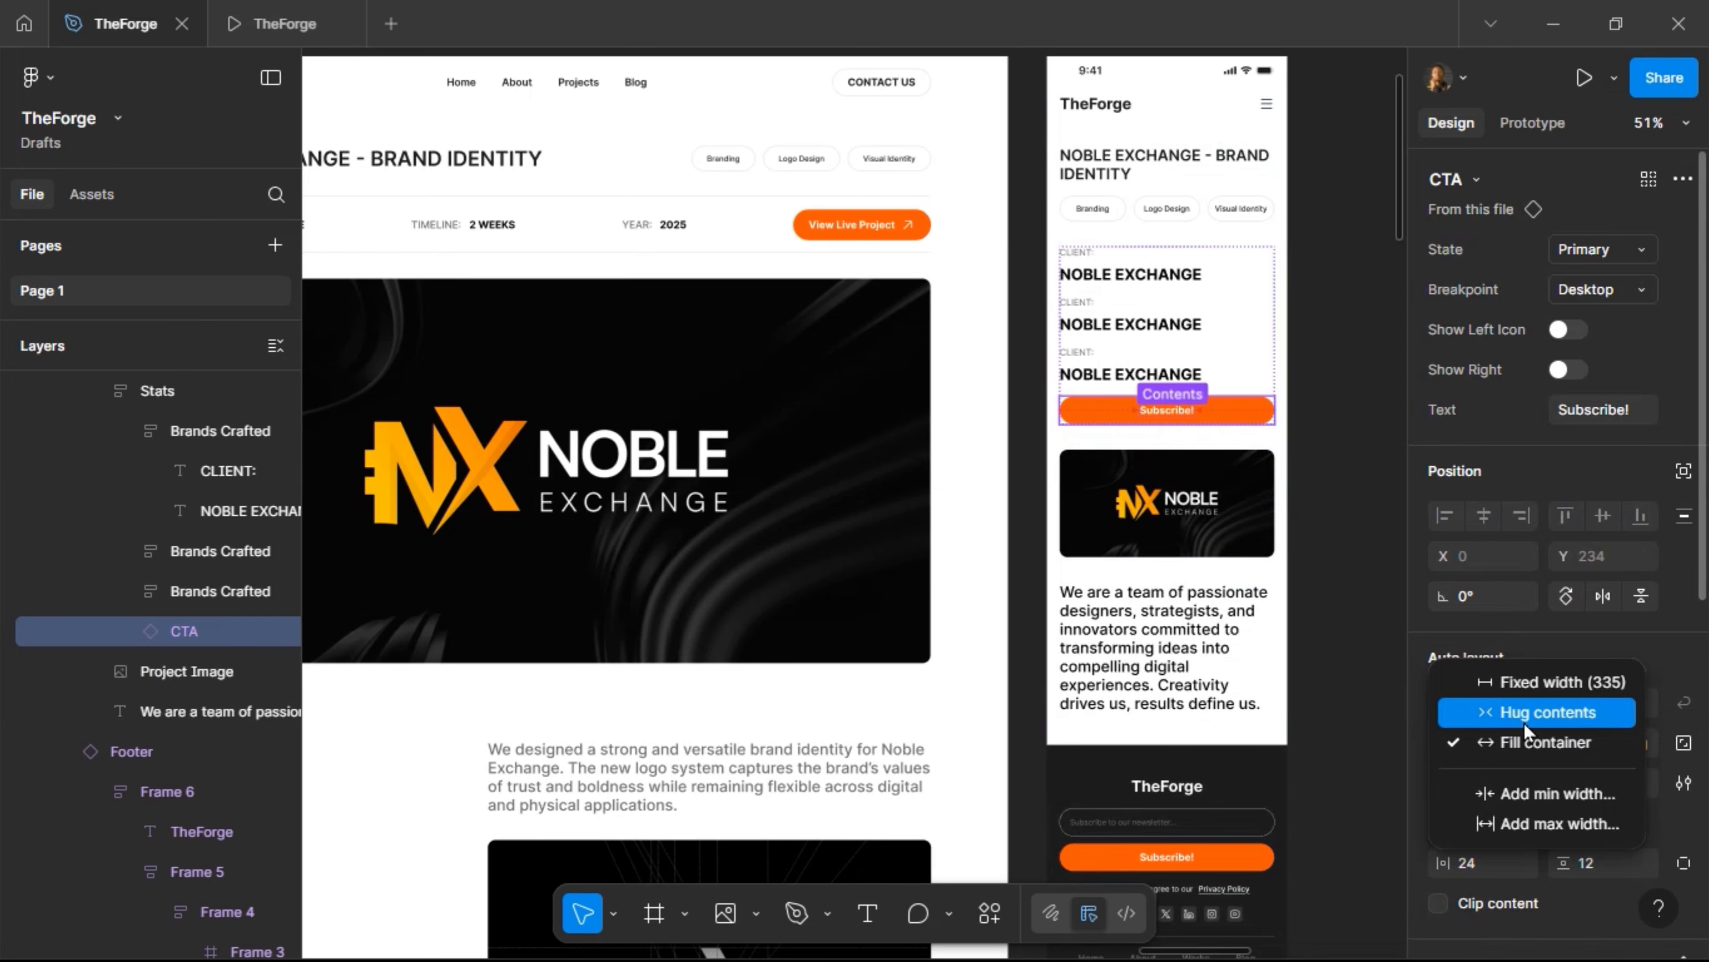
pyautogui.click(1523, 715)
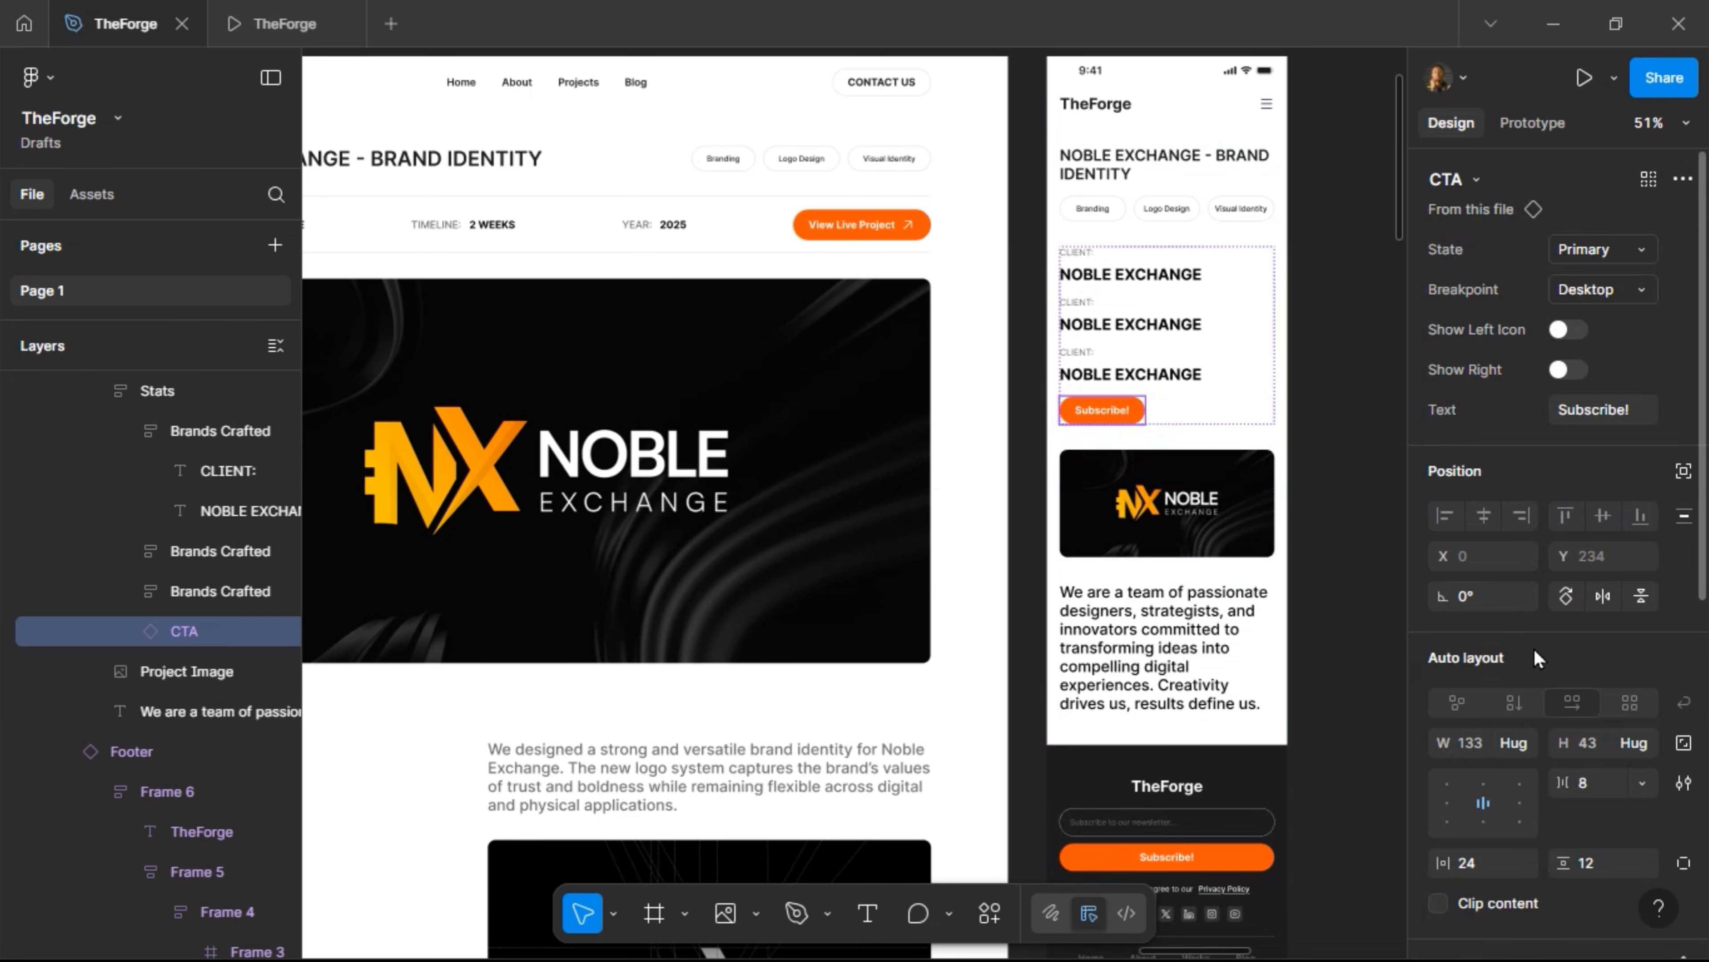
# Show arrow-up-right-03 as the Stats CTA's right icon and change its text to "View Live Project"
pyautogui.click(1569, 370)
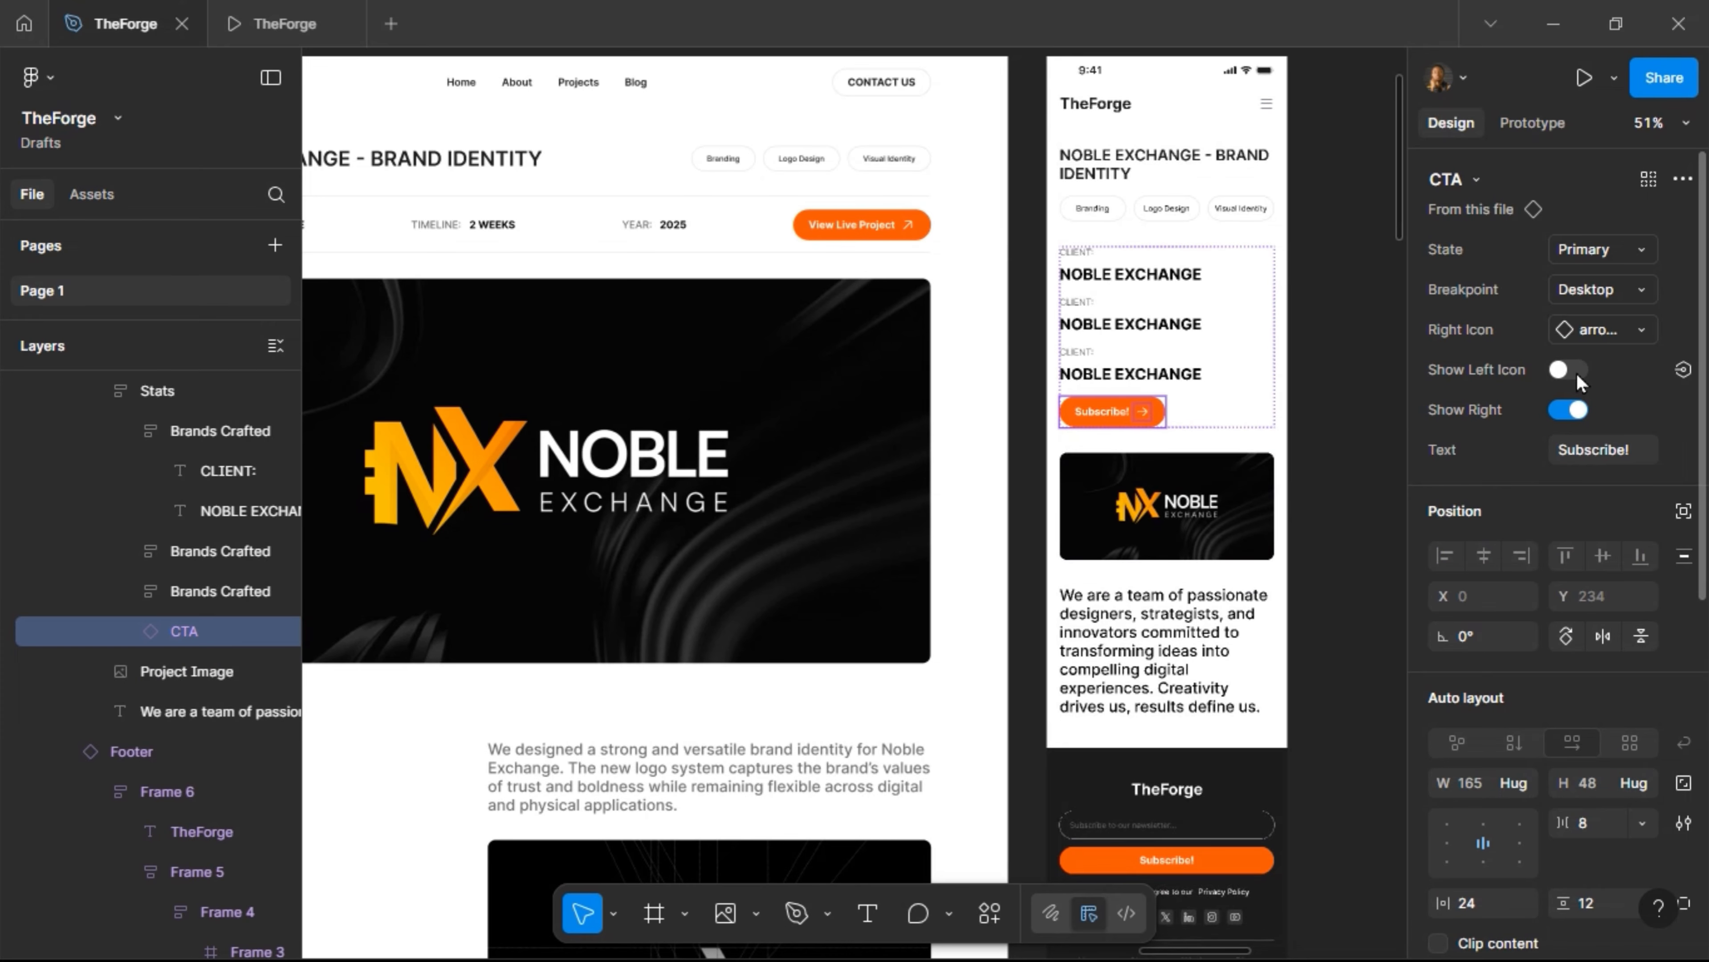
pyautogui.click(1593, 326)
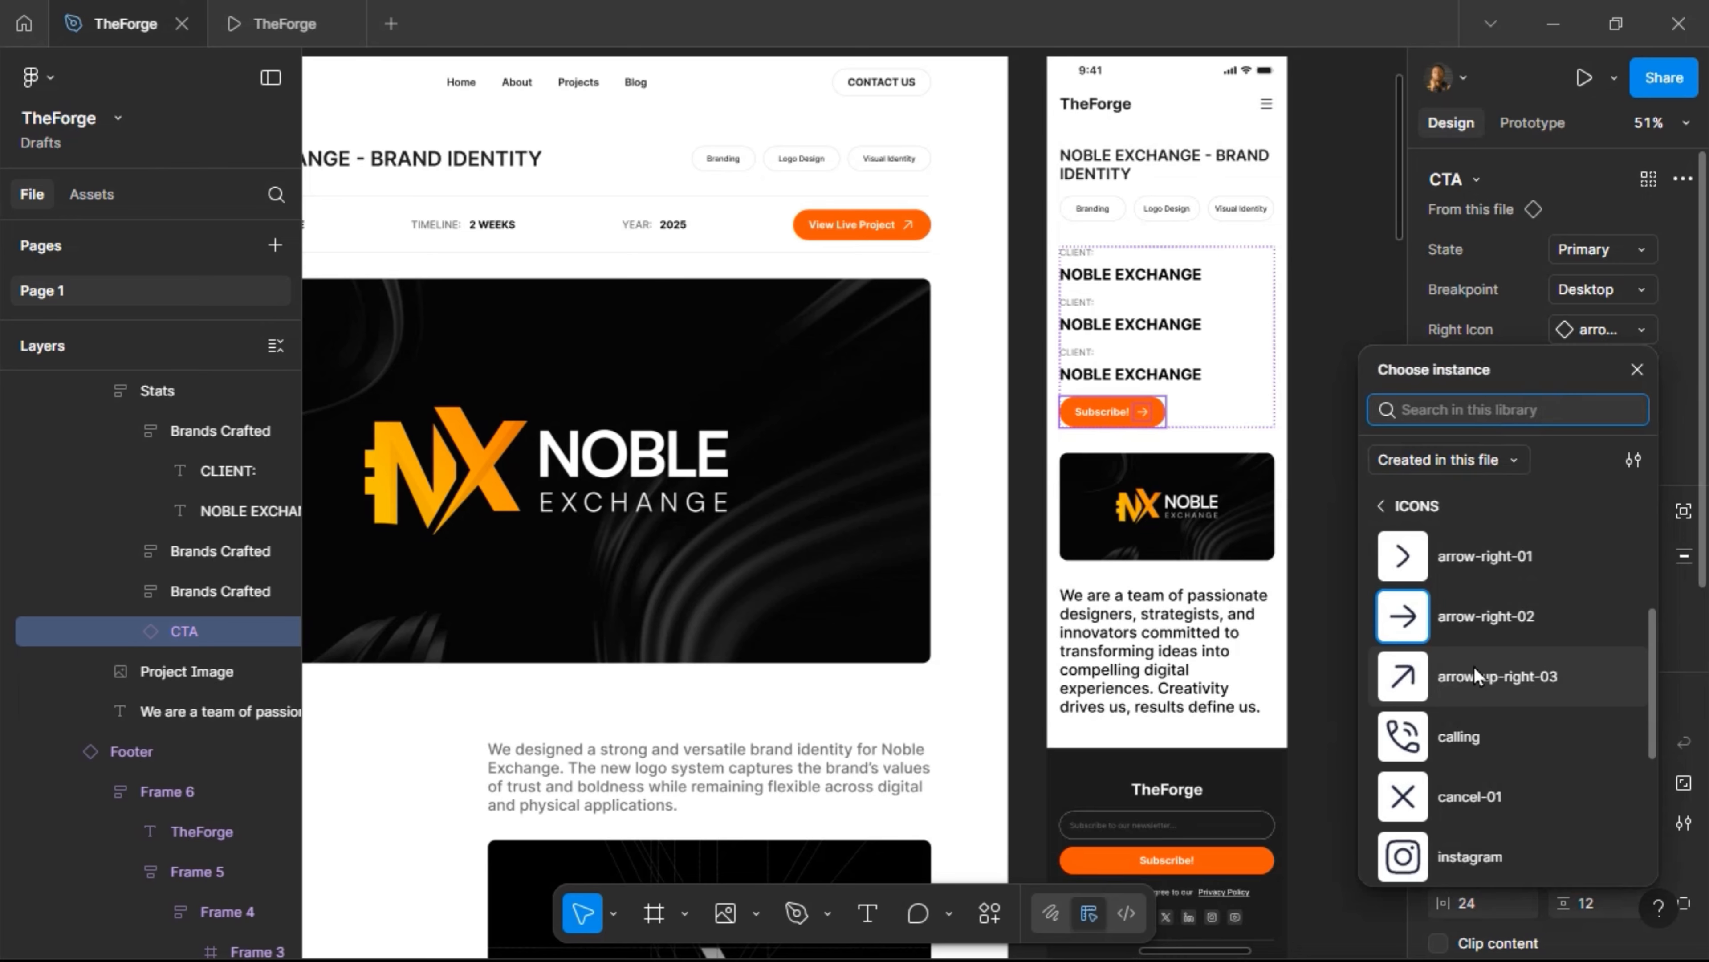
pyautogui.click(1473, 665)
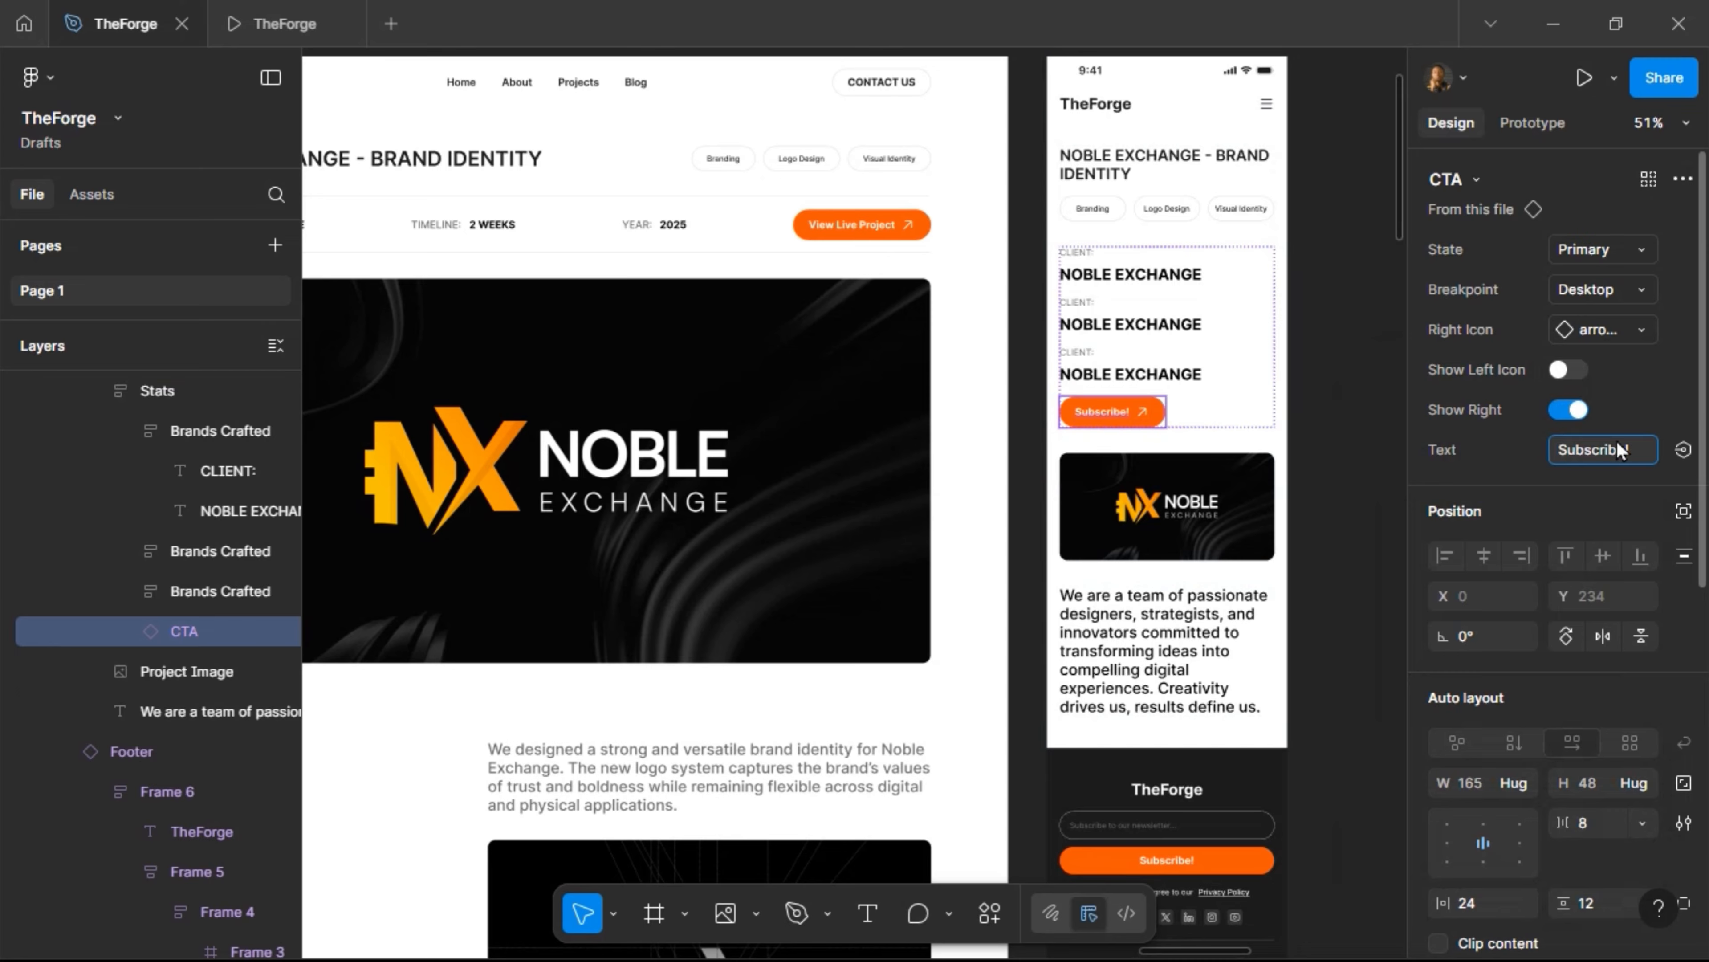
pyautogui.write('View Live Project')
pyautogui.press('Return')
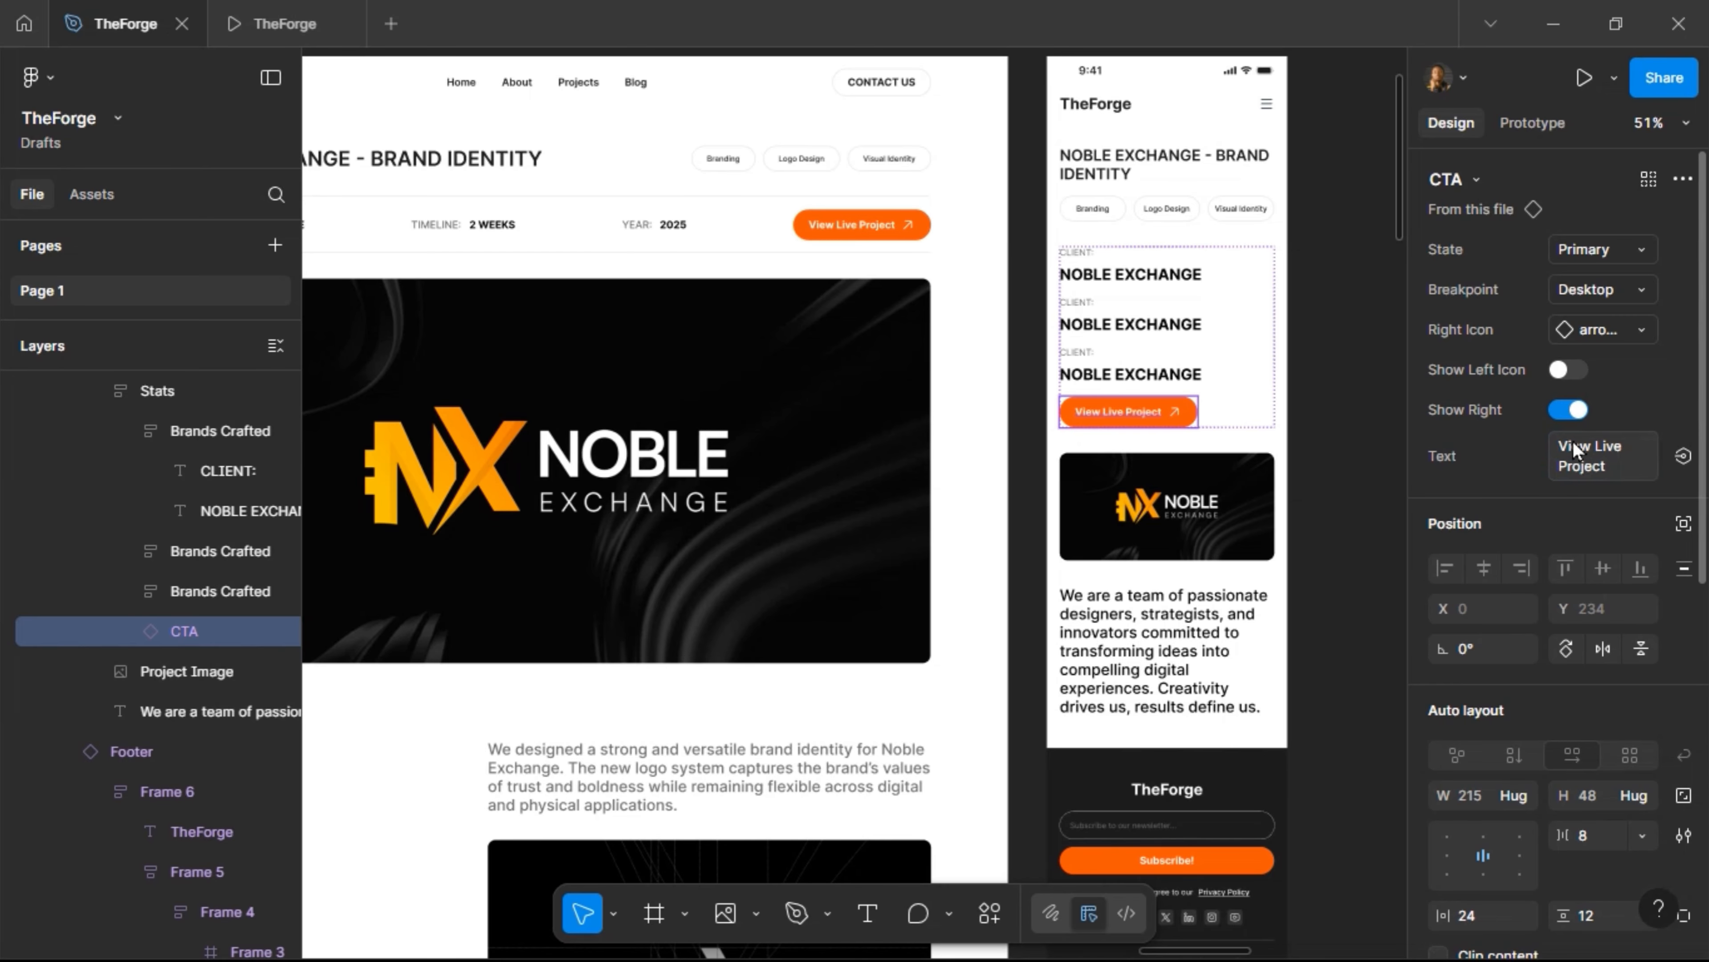
# Change the second mobile detail block's label to "TIMELINE::" and its value to "2 WEEKS"
pyautogui.scroll(2, 1271, 369)
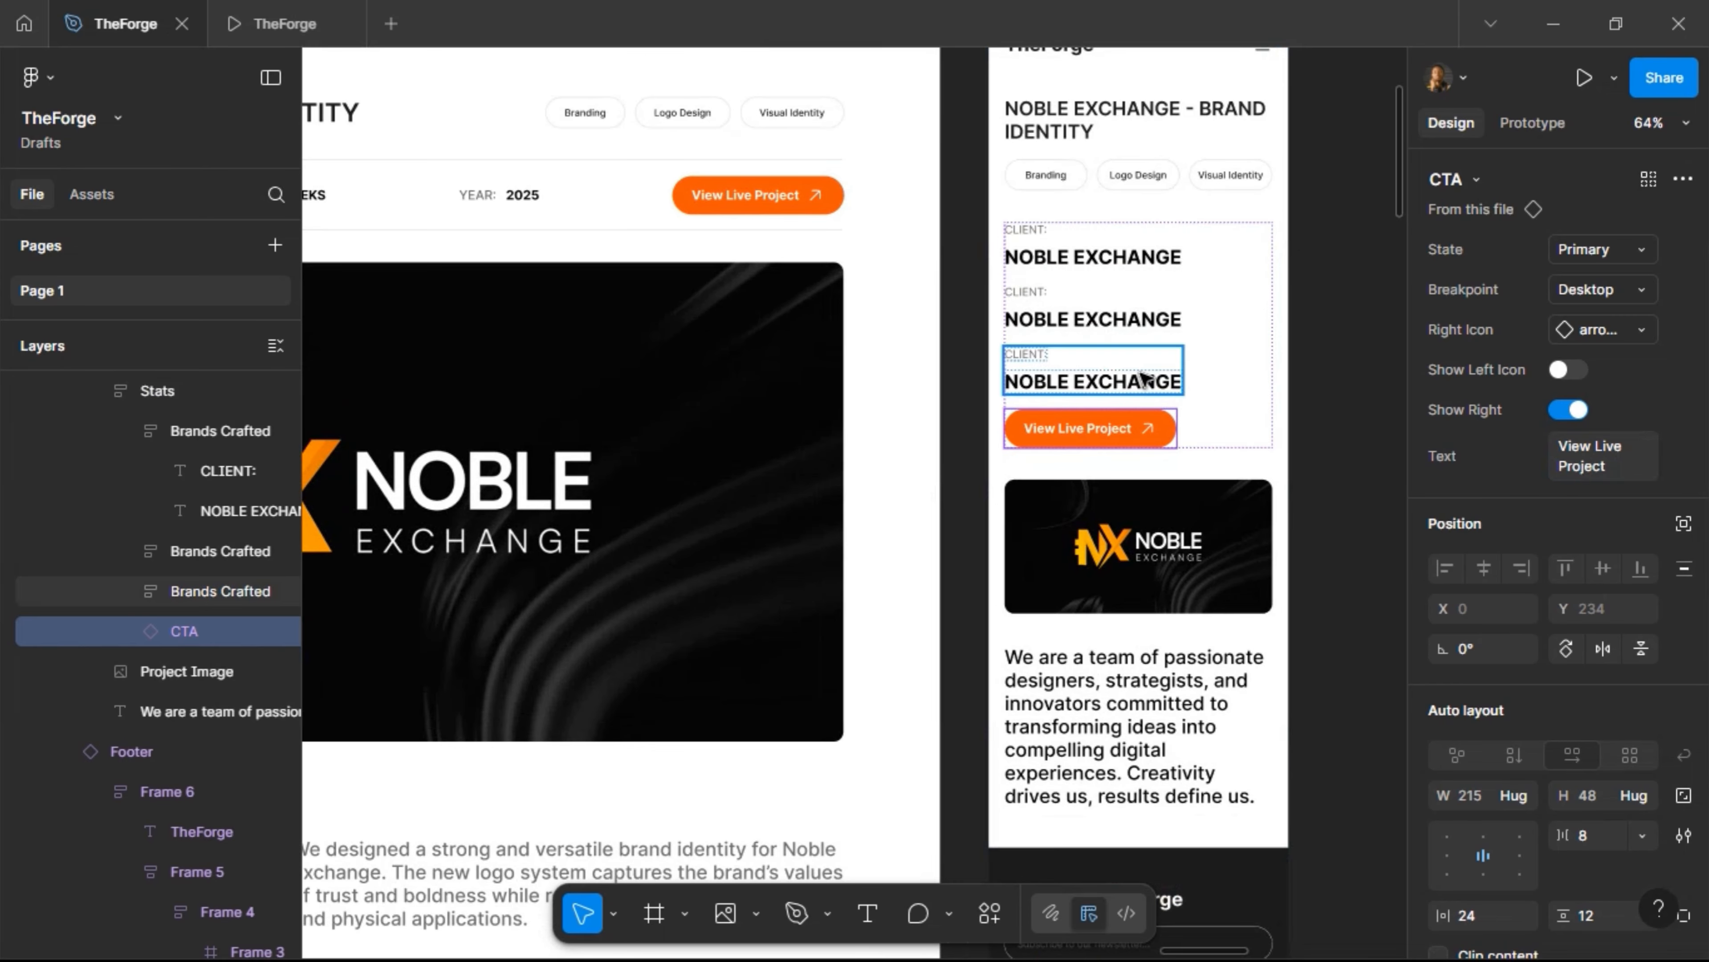
pyautogui.hscroll(-5, 1081, 298)
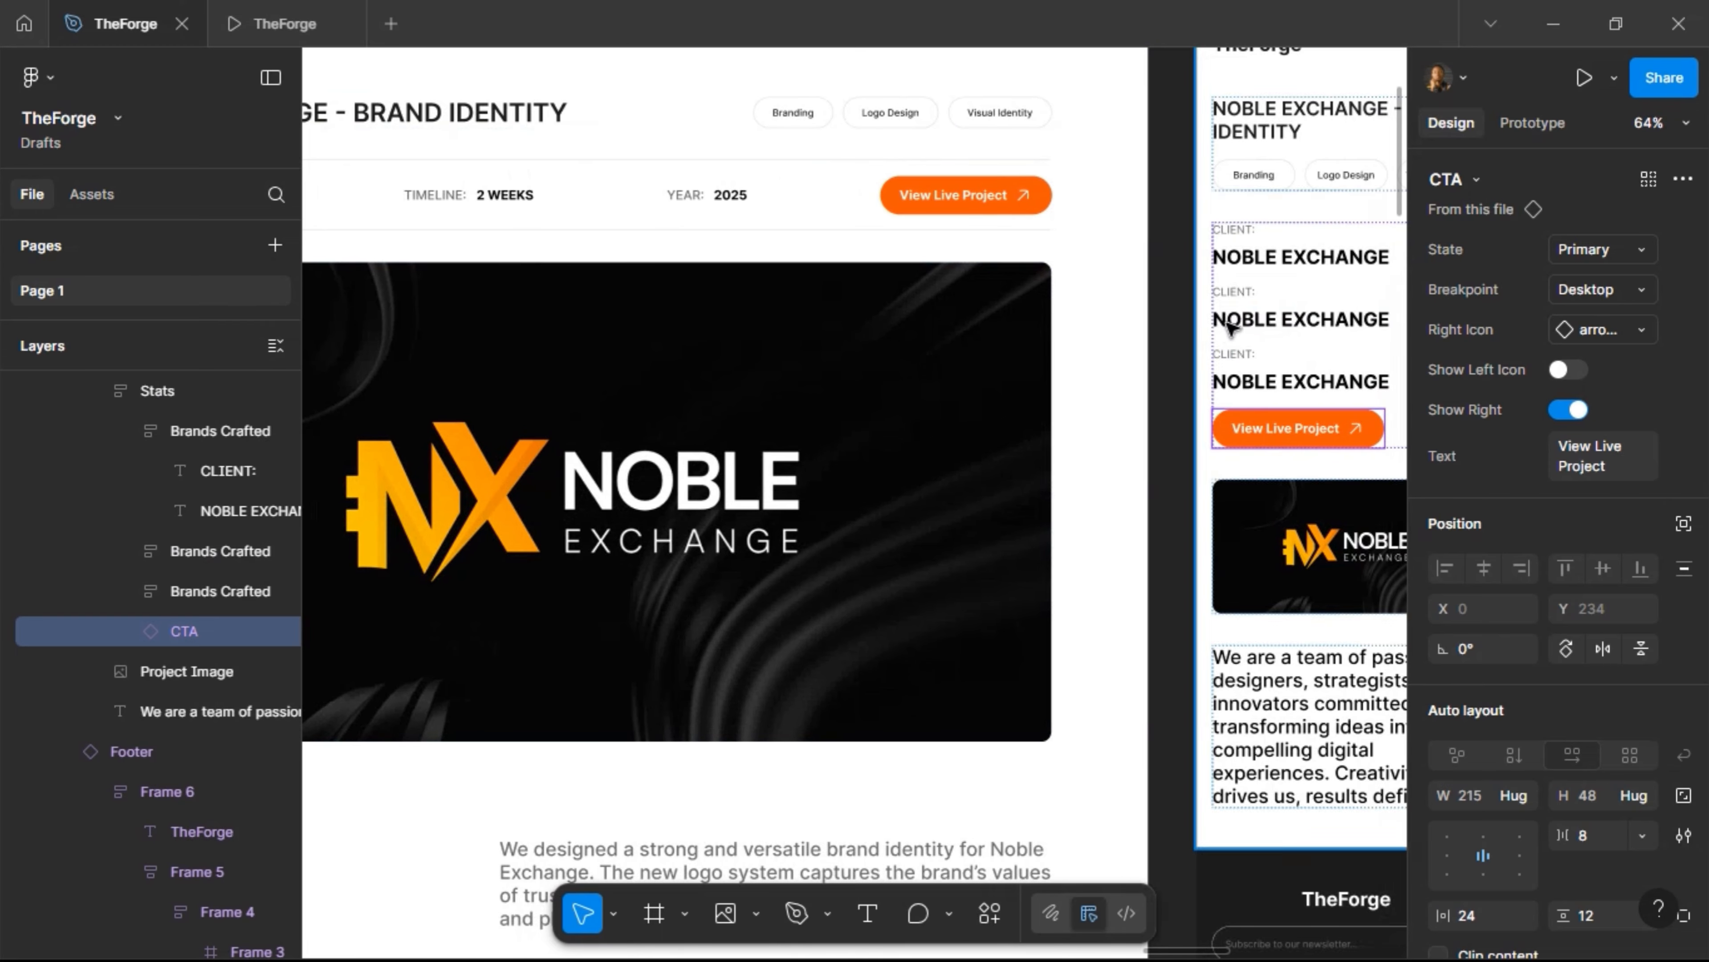
pyautogui.doubleClick(1227, 297)
pyautogui.doubleClick(1225, 294)
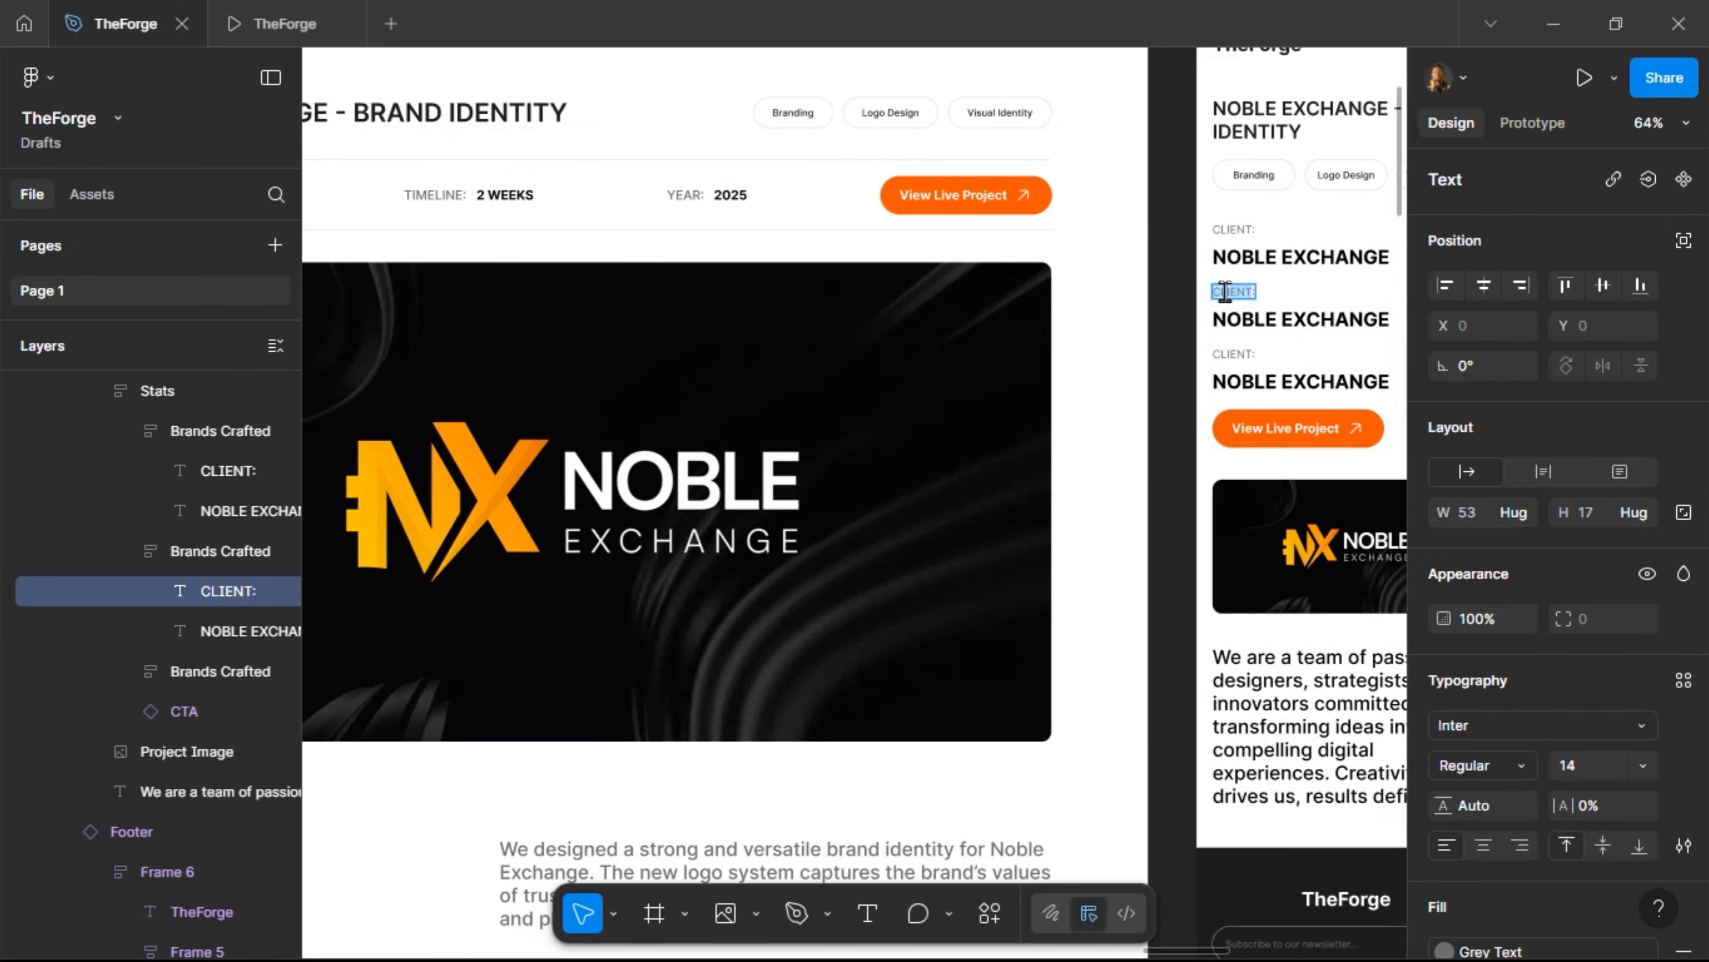
pyautogui.write('TIMELINE:')
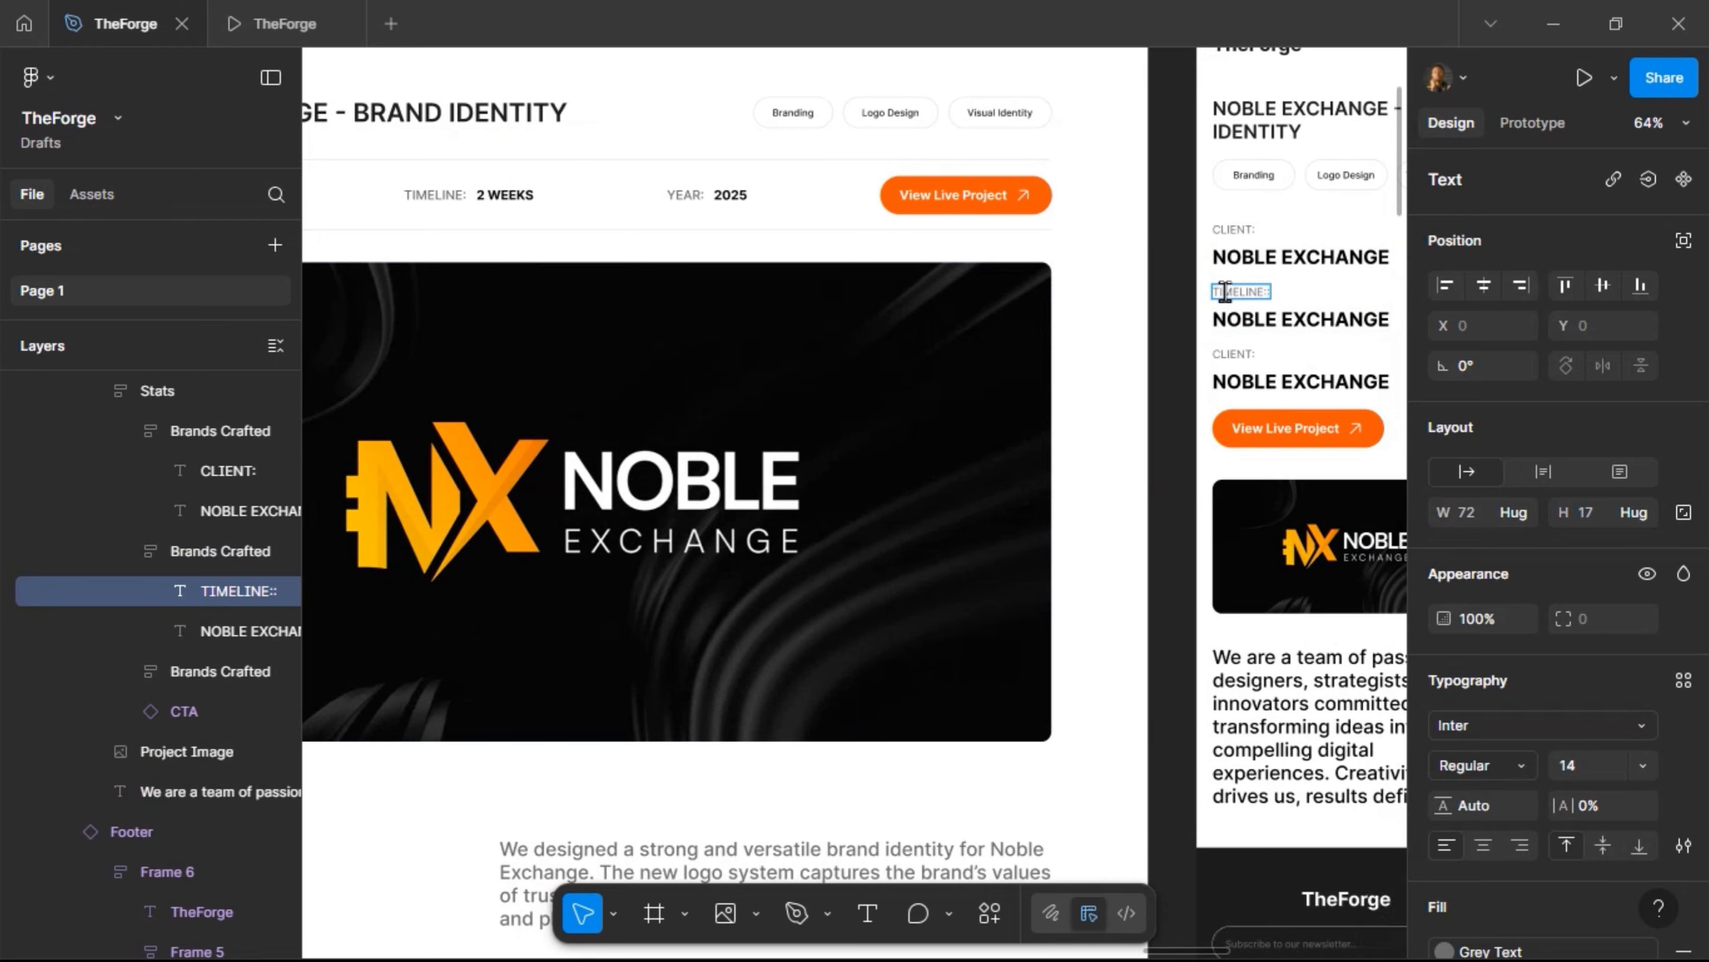
pyautogui.doubleClick(1258, 322)
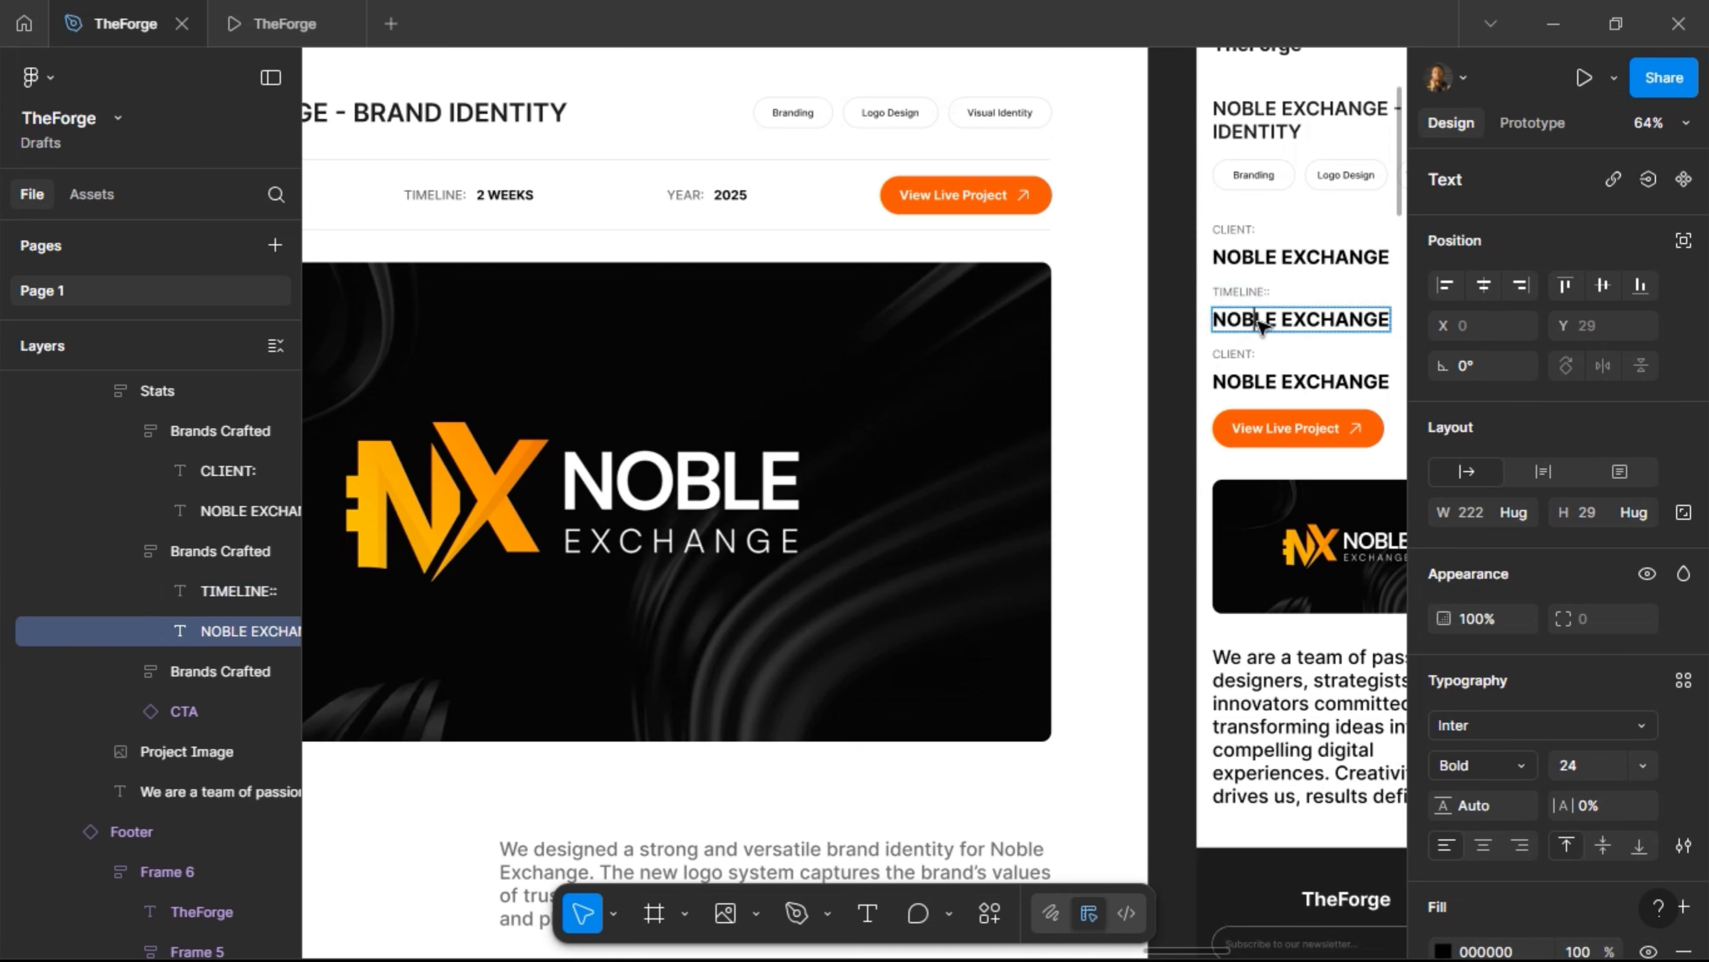
pyautogui.write('2 WEEKS')
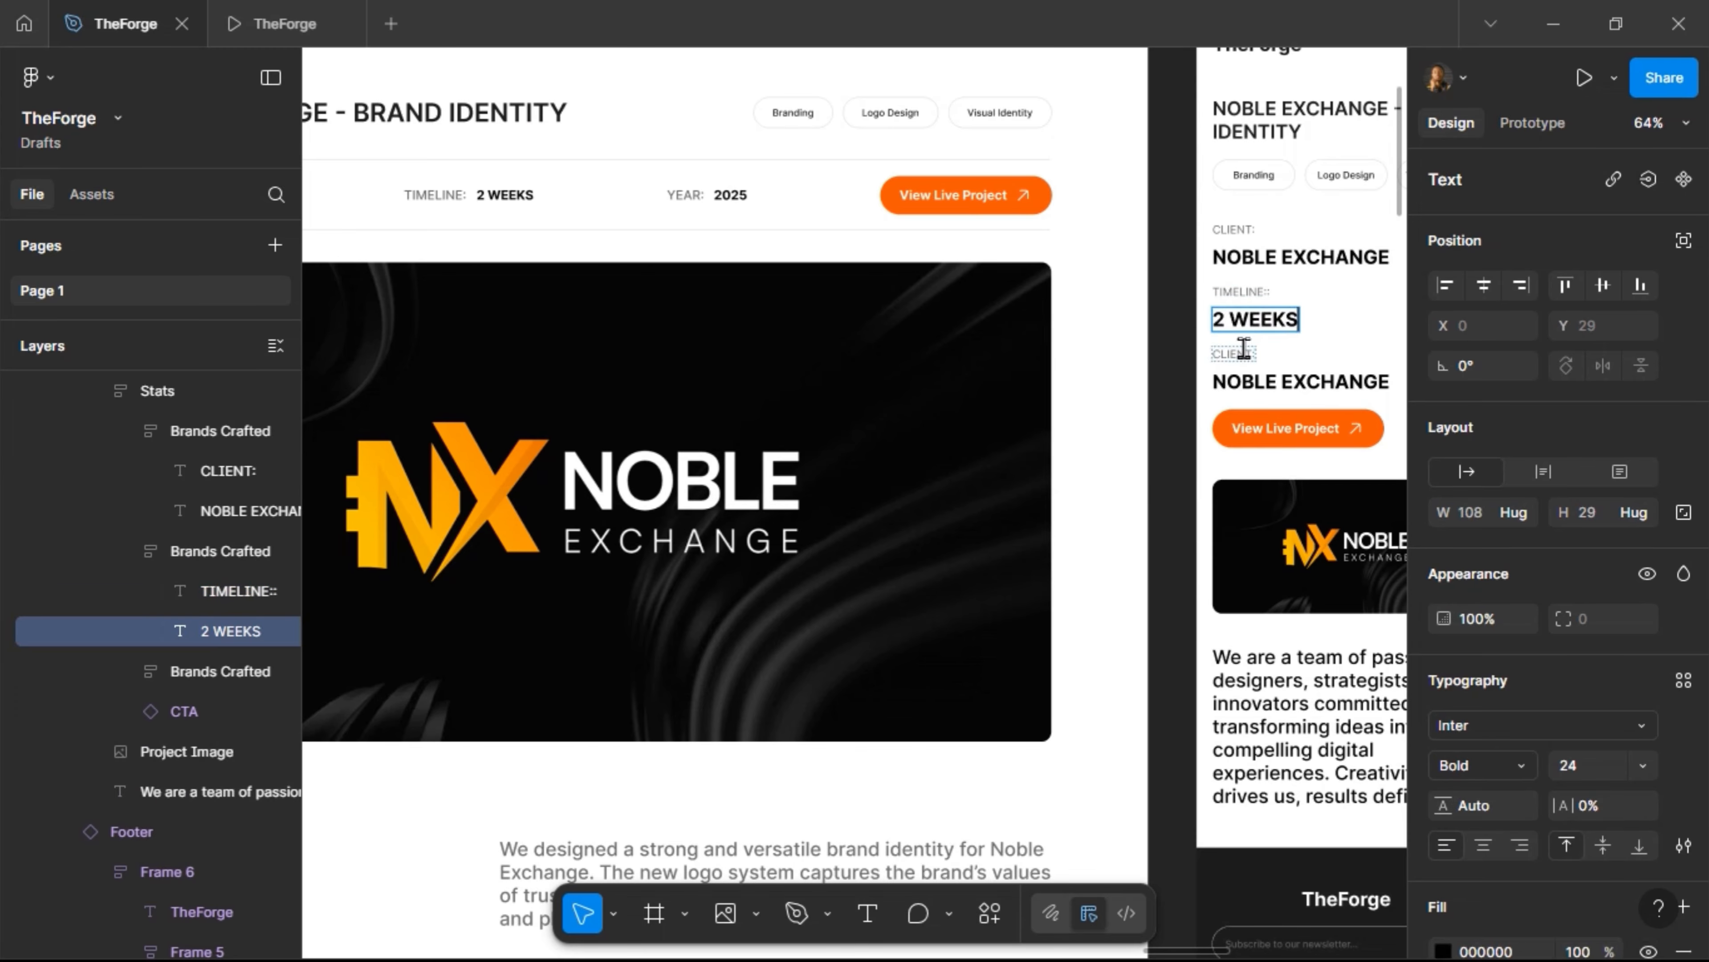
# Change the third mobile detail block's label to "YEAR:" and its value to "2025"
pyautogui.click(1242, 349)
pyautogui.hotkey('ctrl', 'a')
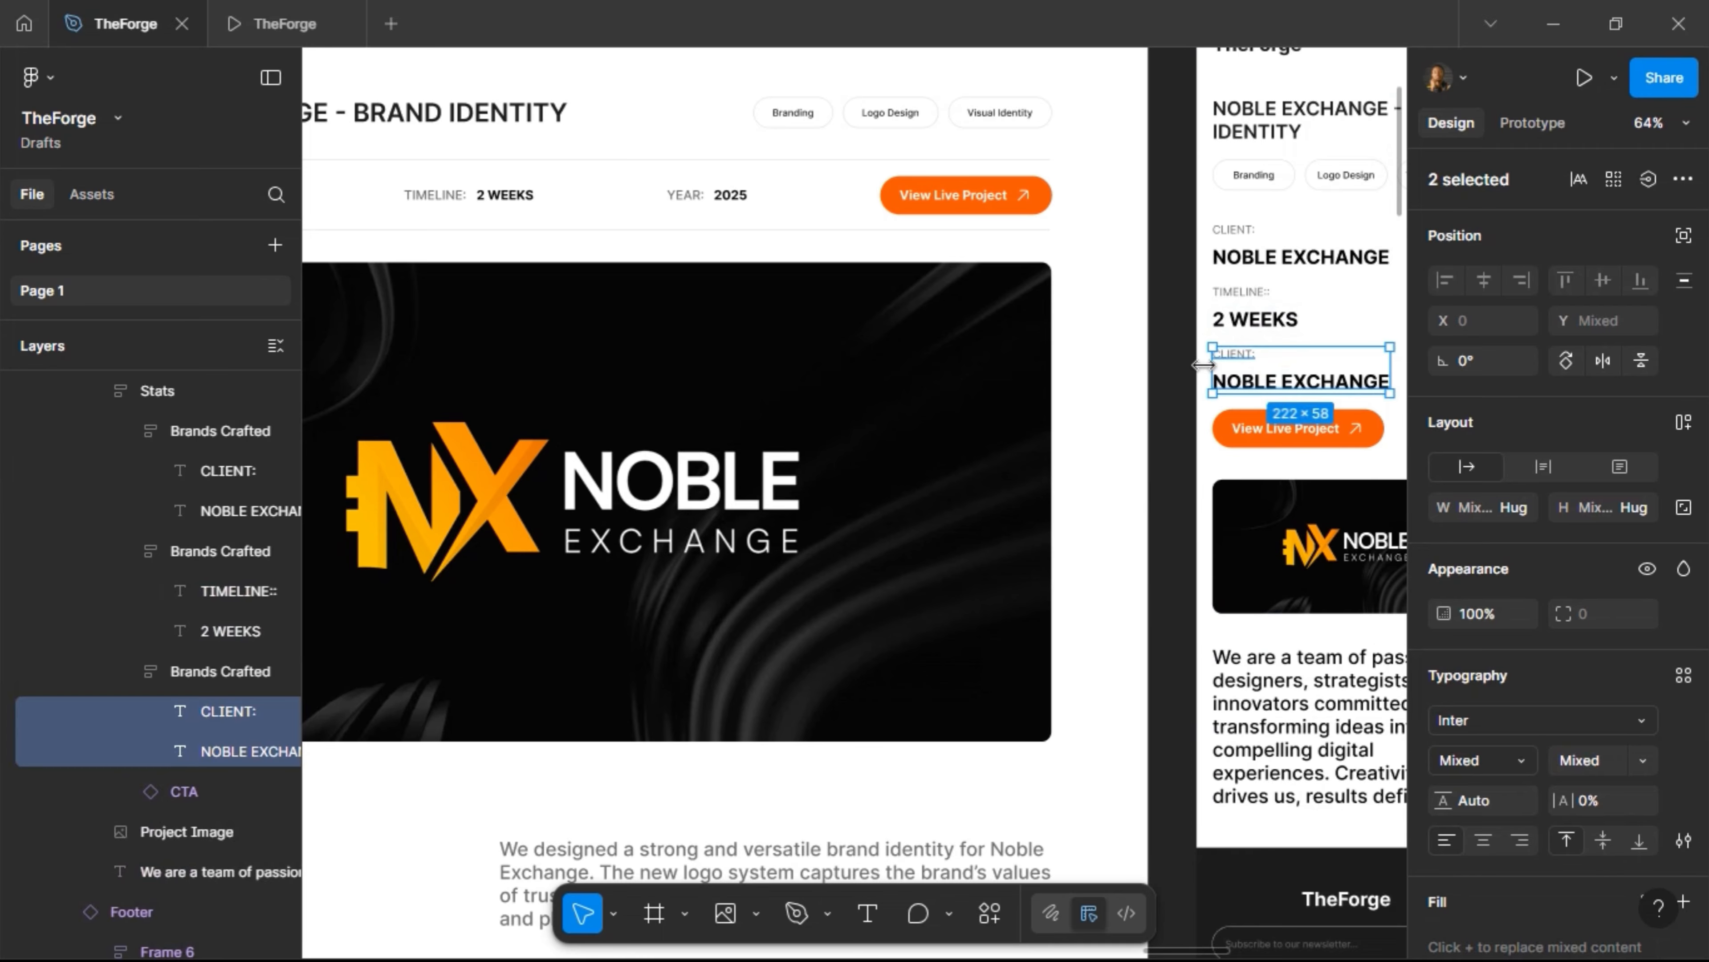
pyautogui.doubleClick(1237, 354)
pyautogui.write('YEAR:')
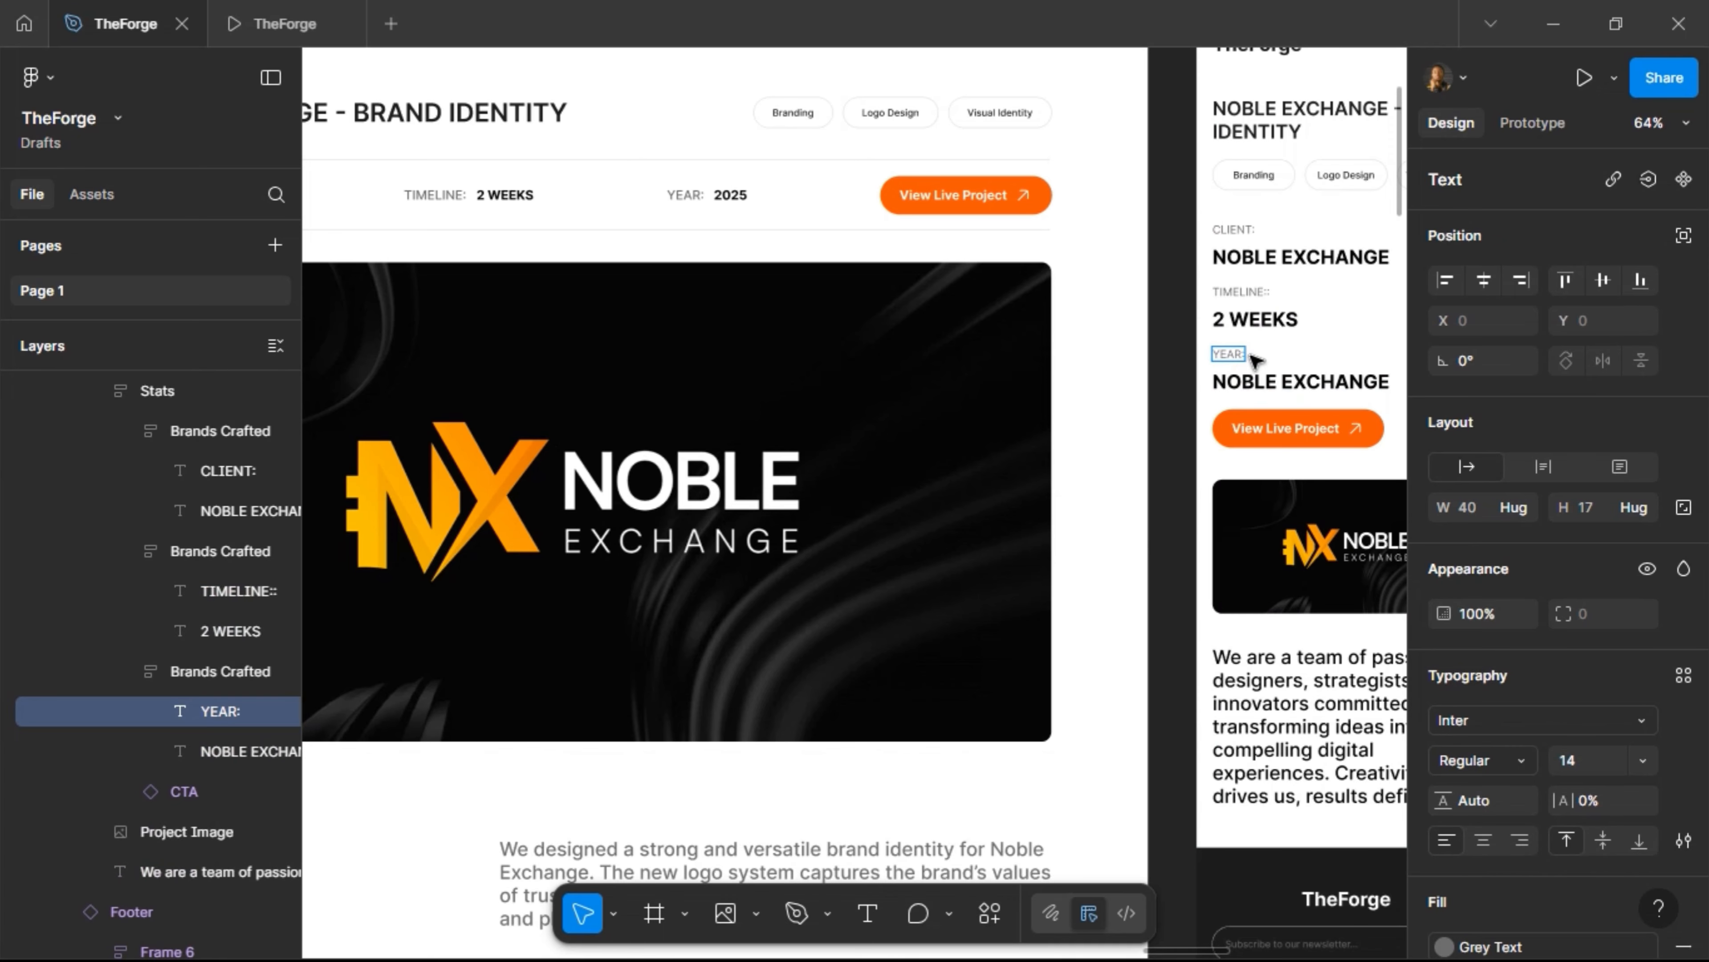
pyautogui.doubleClick(1257, 382)
pyautogui.write('2025')
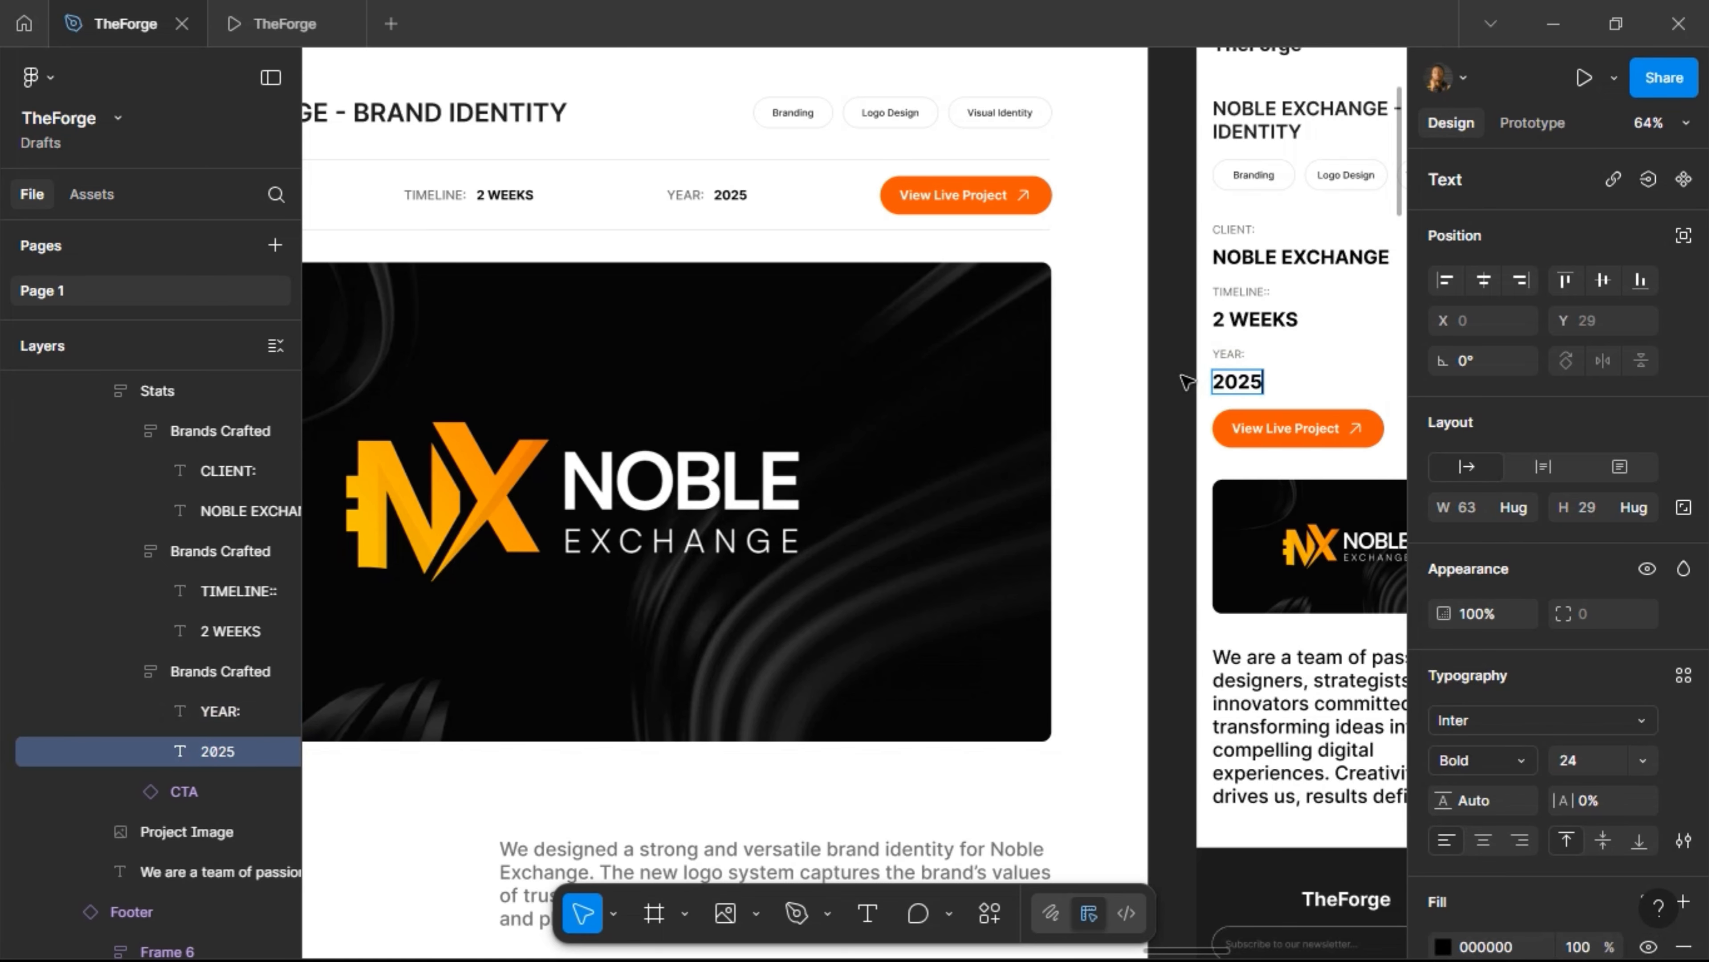
pyautogui.press('Escape')
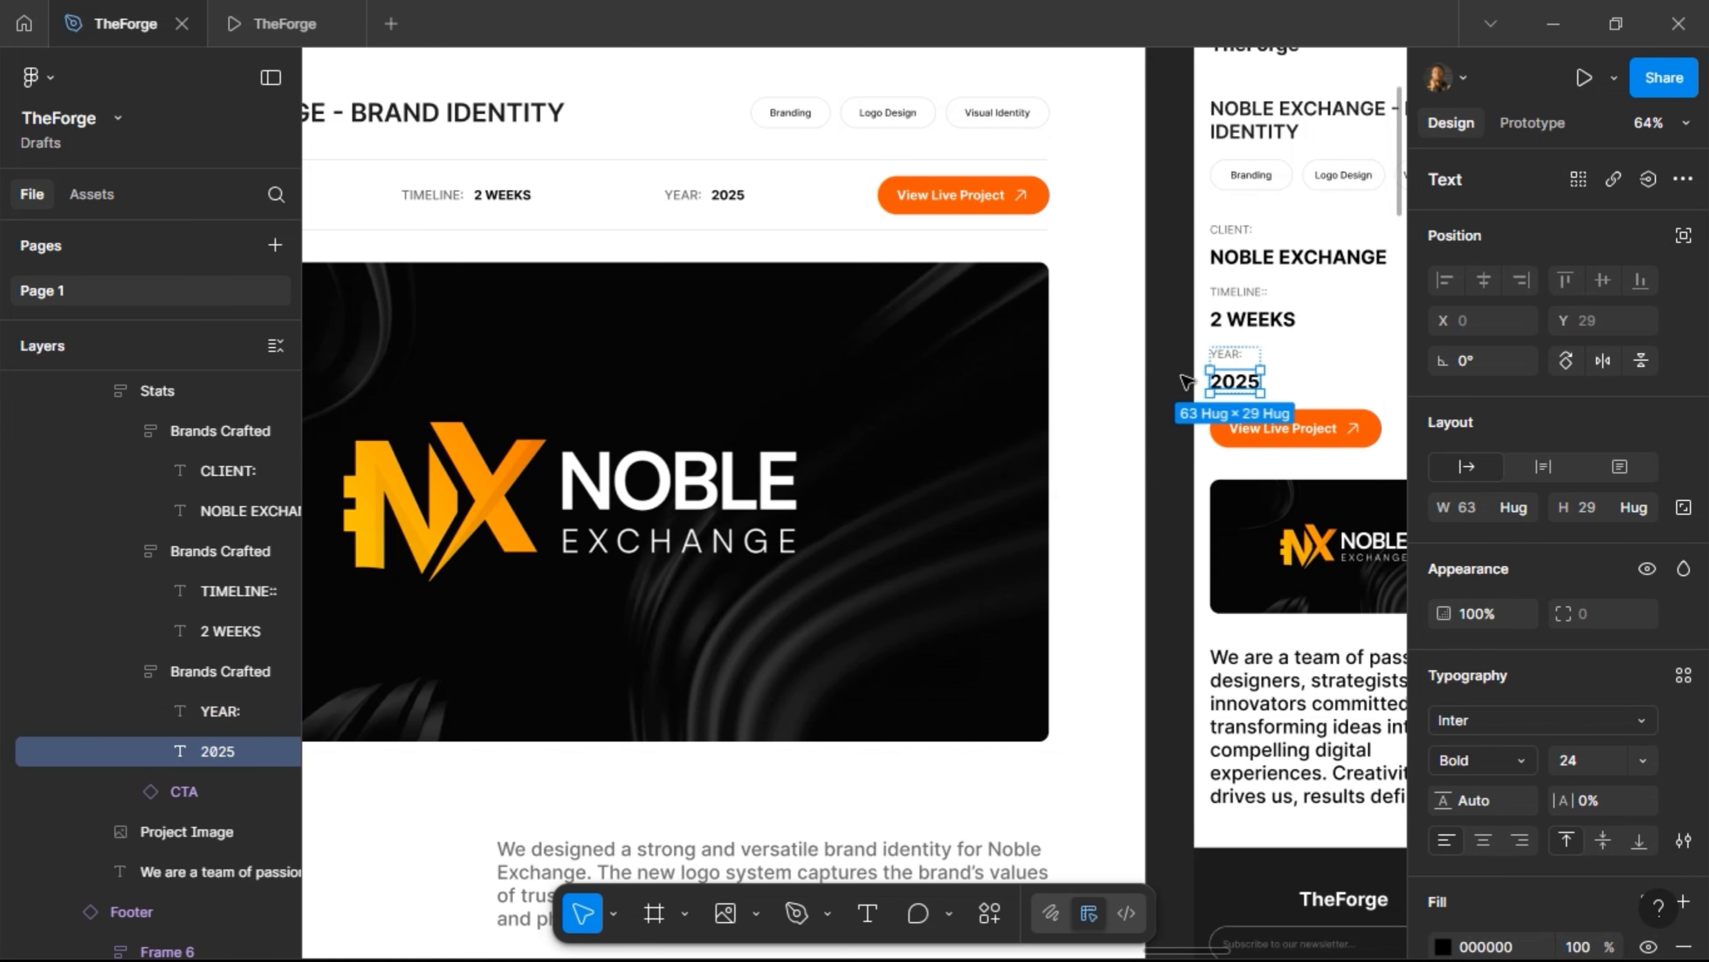
# Set the width of the client, timeline and year blocks in the Stats frame to Fill container
pyautogui.hscroll(5, 1187, 382)
pyautogui.click(1280, 285)
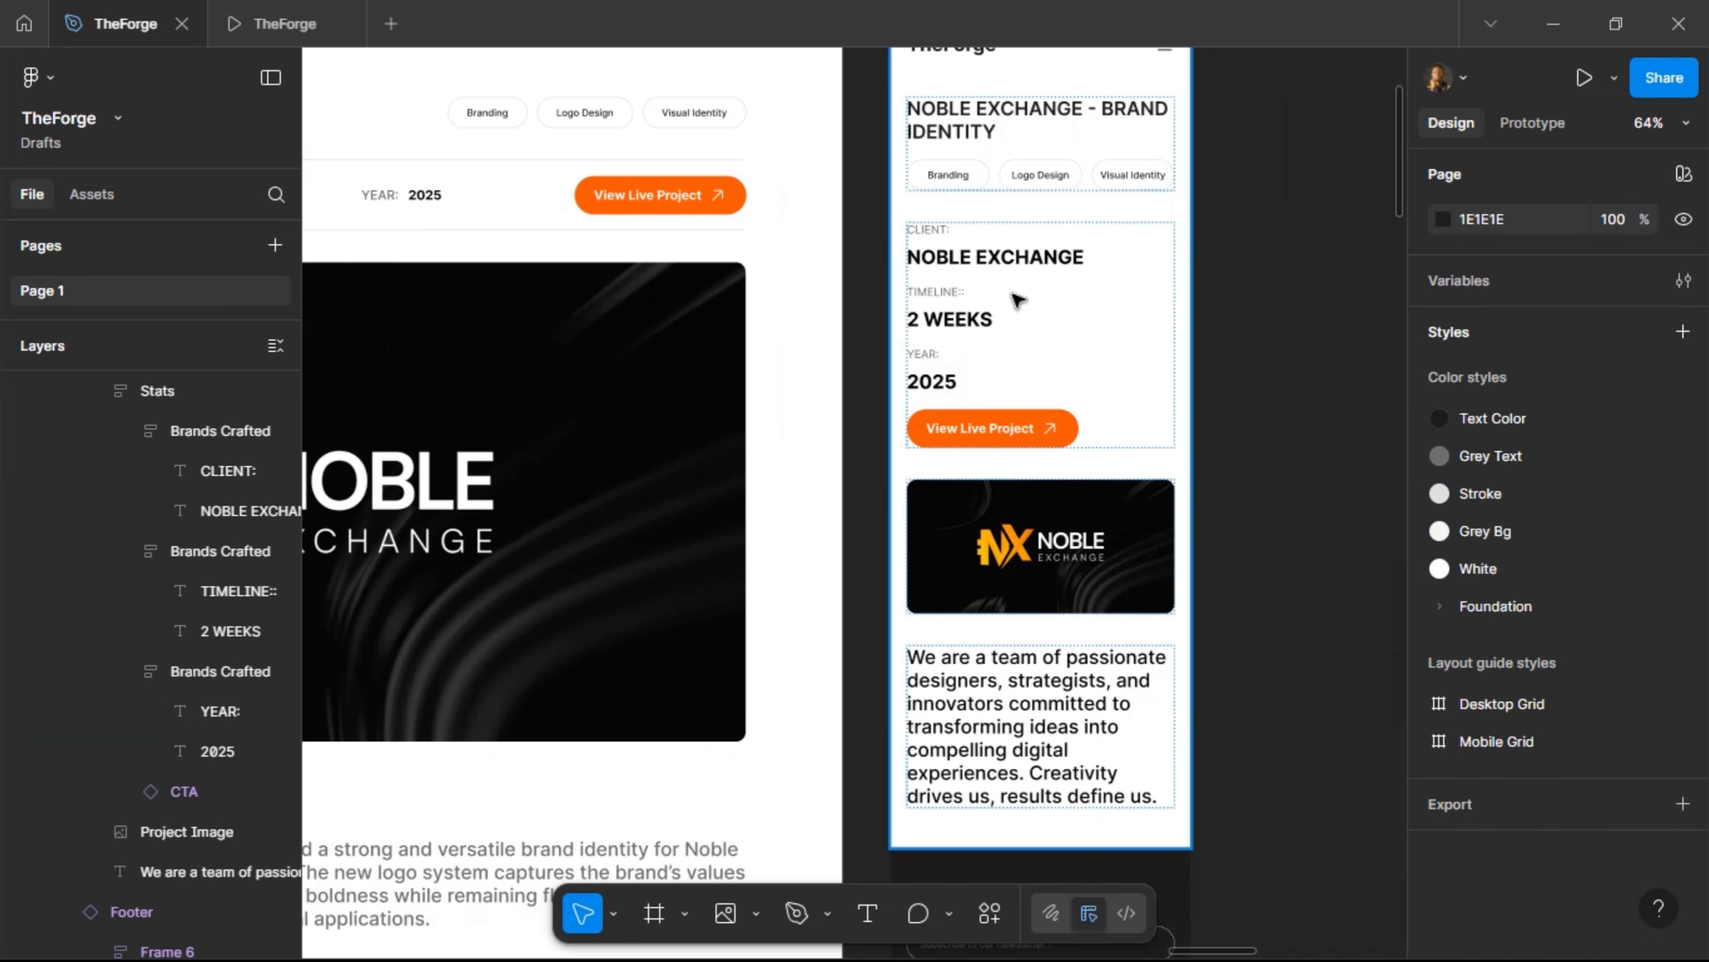
pyautogui.click(1002, 251)
pyautogui.click(1002, 251)
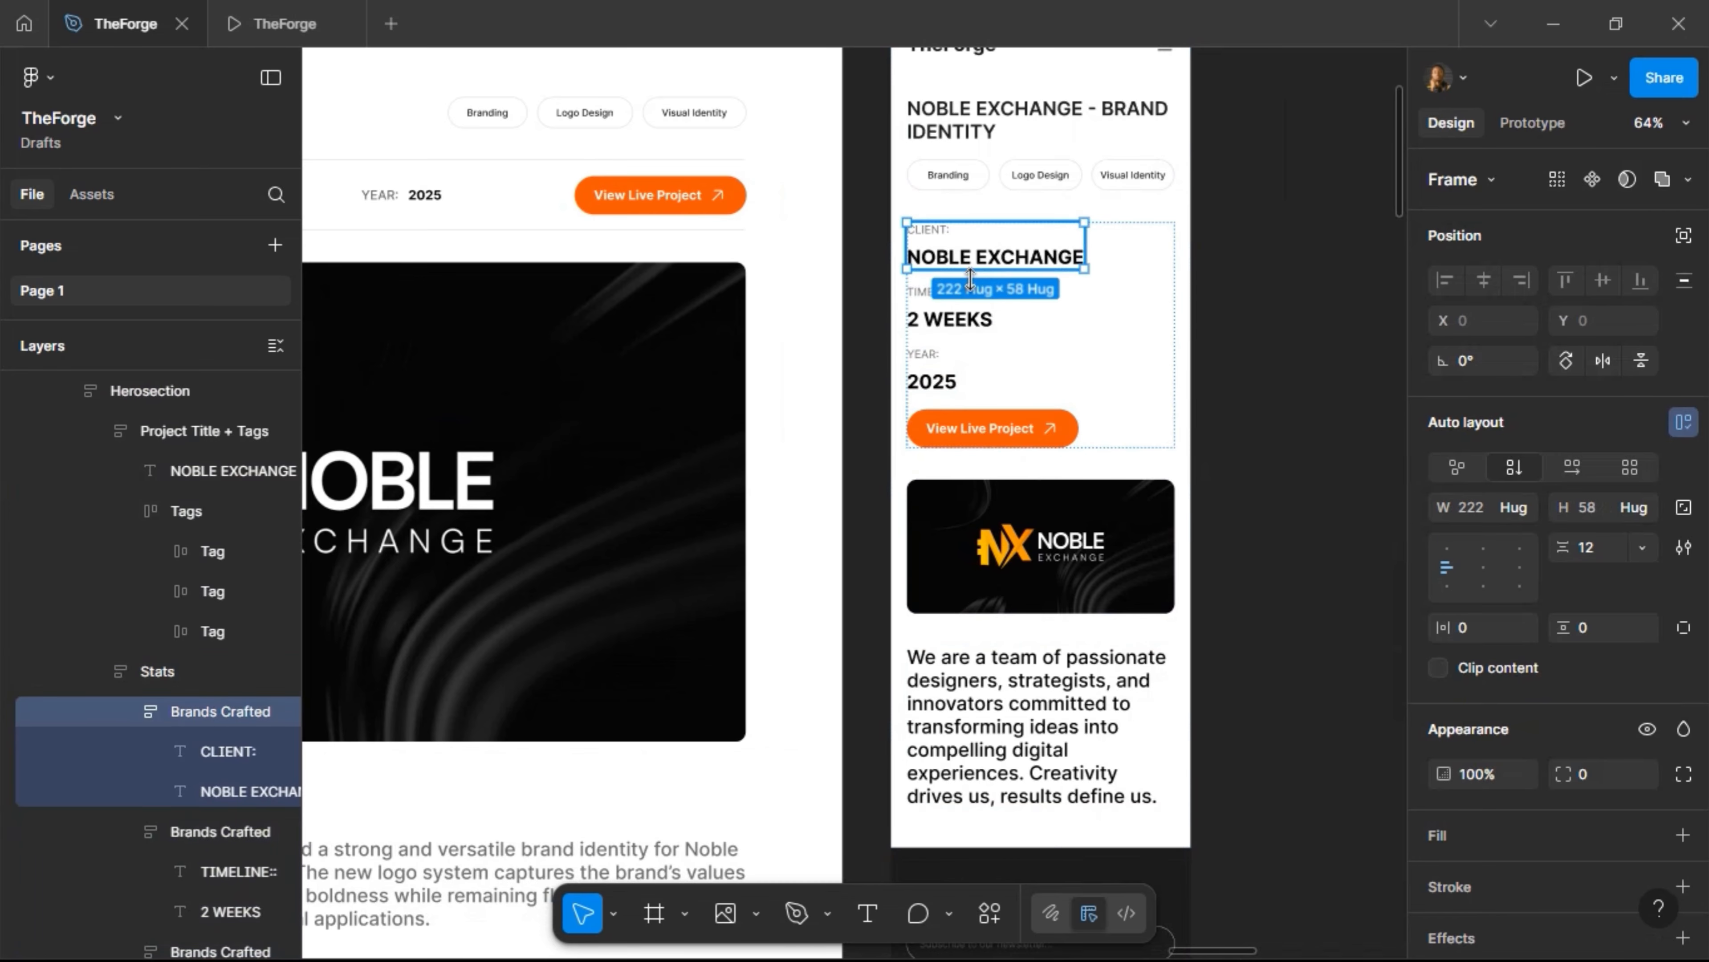
pyautogui.keyDown('shift'); pyautogui.click(963, 318); pyautogui.keyUp('shift')
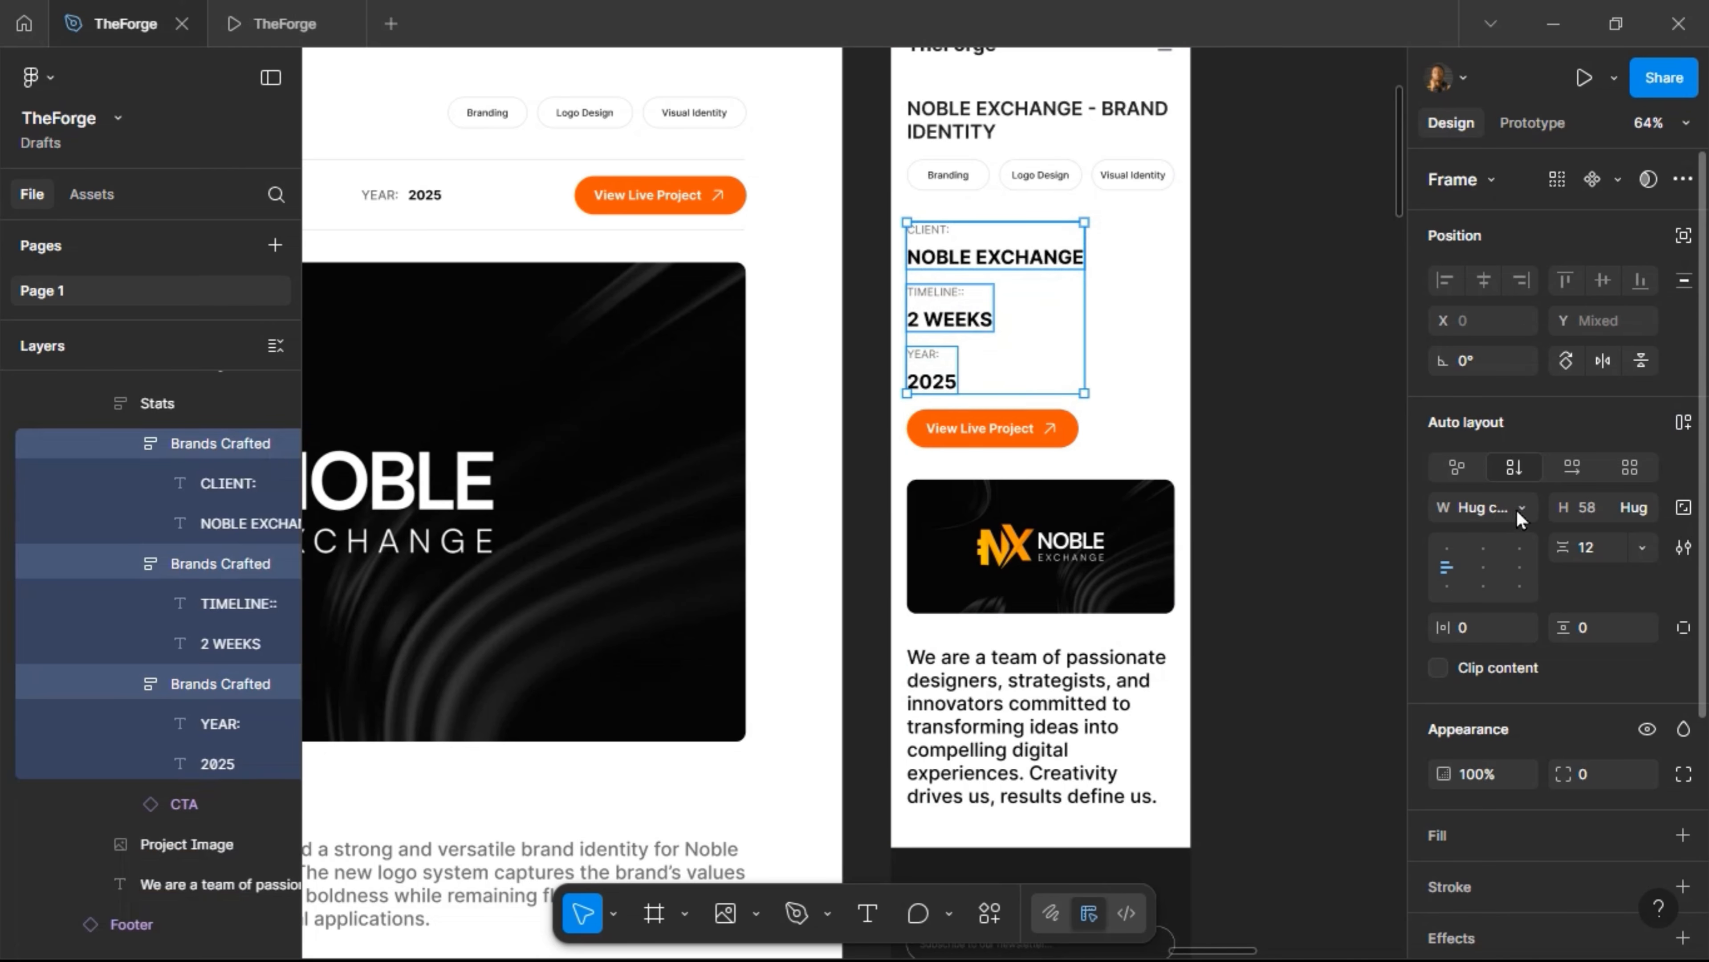
pyautogui.click(1519, 509)
pyautogui.click(1523, 539)
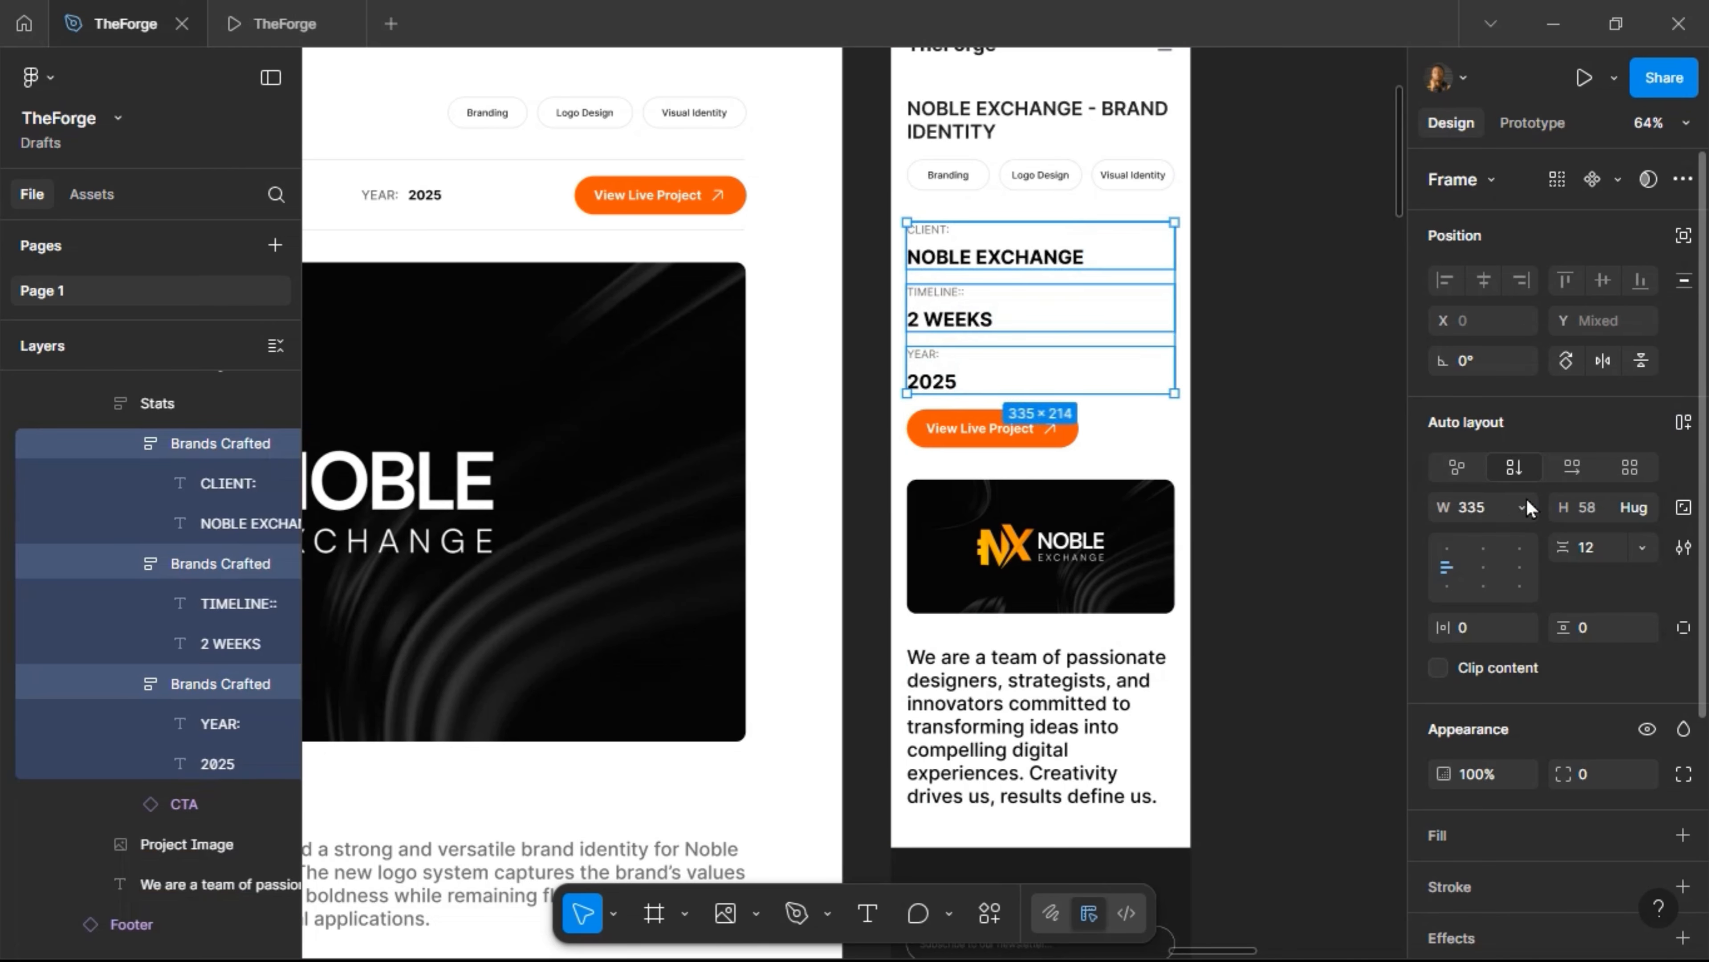
# Try a horizontal auto layout with Auto spacing between label and value in the three detail blocks
pyautogui.click(1570, 466)
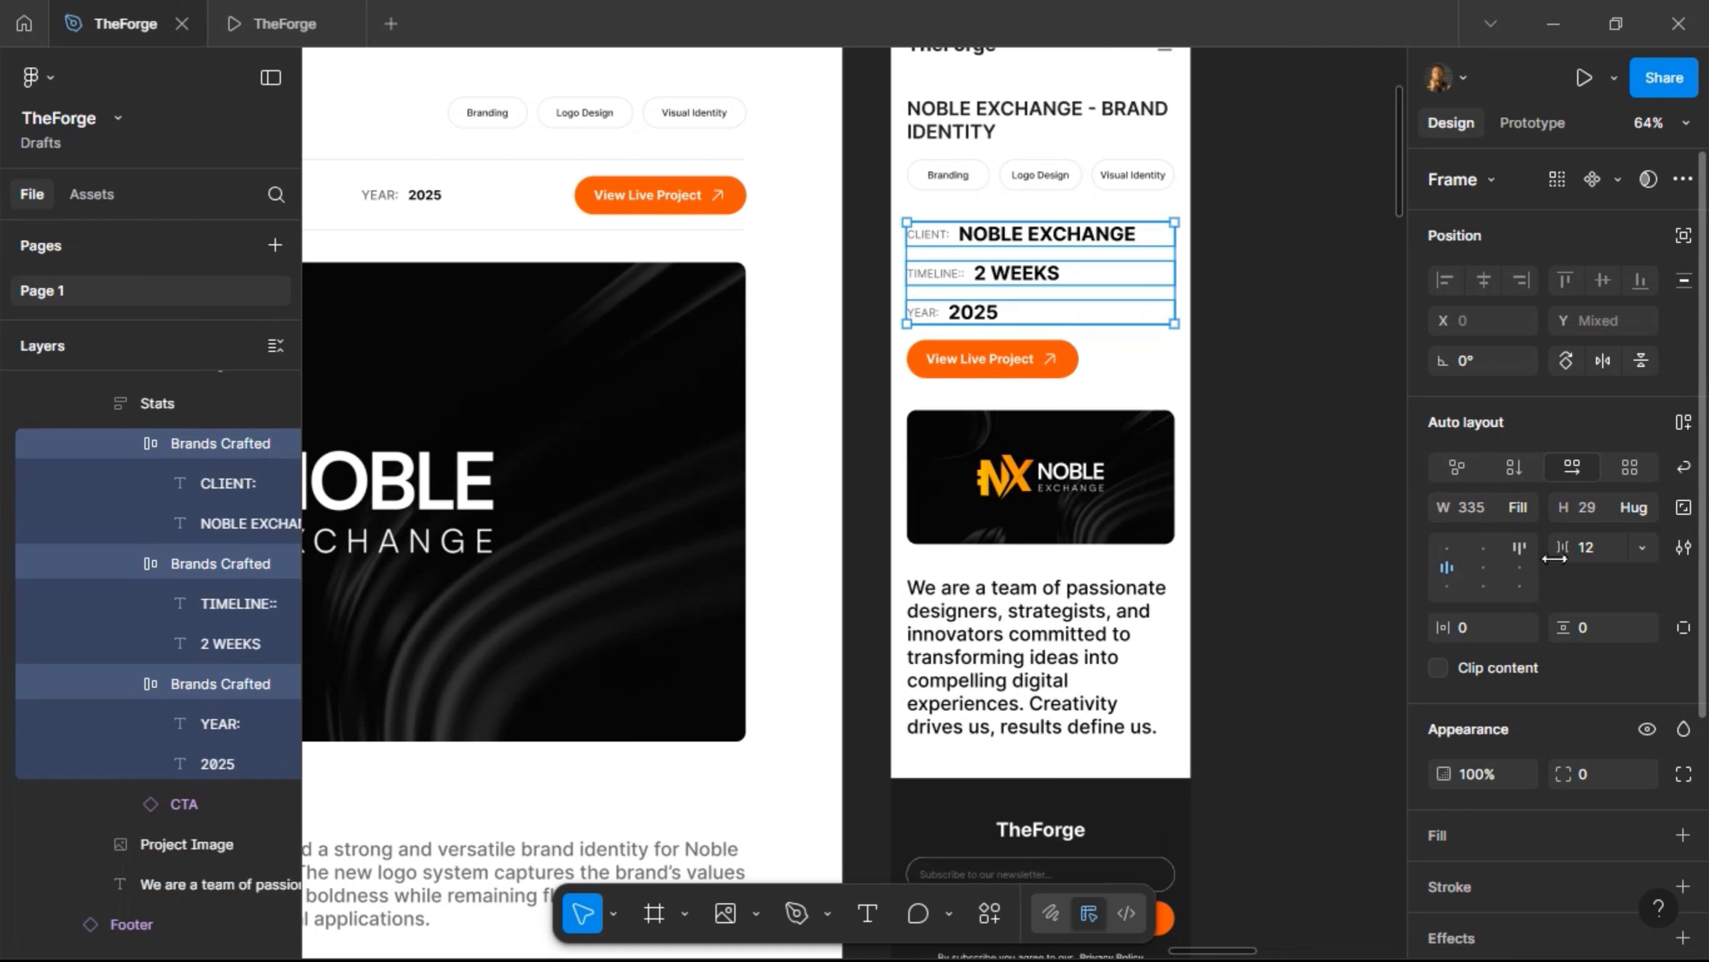
pyautogui.click(1608, 534)
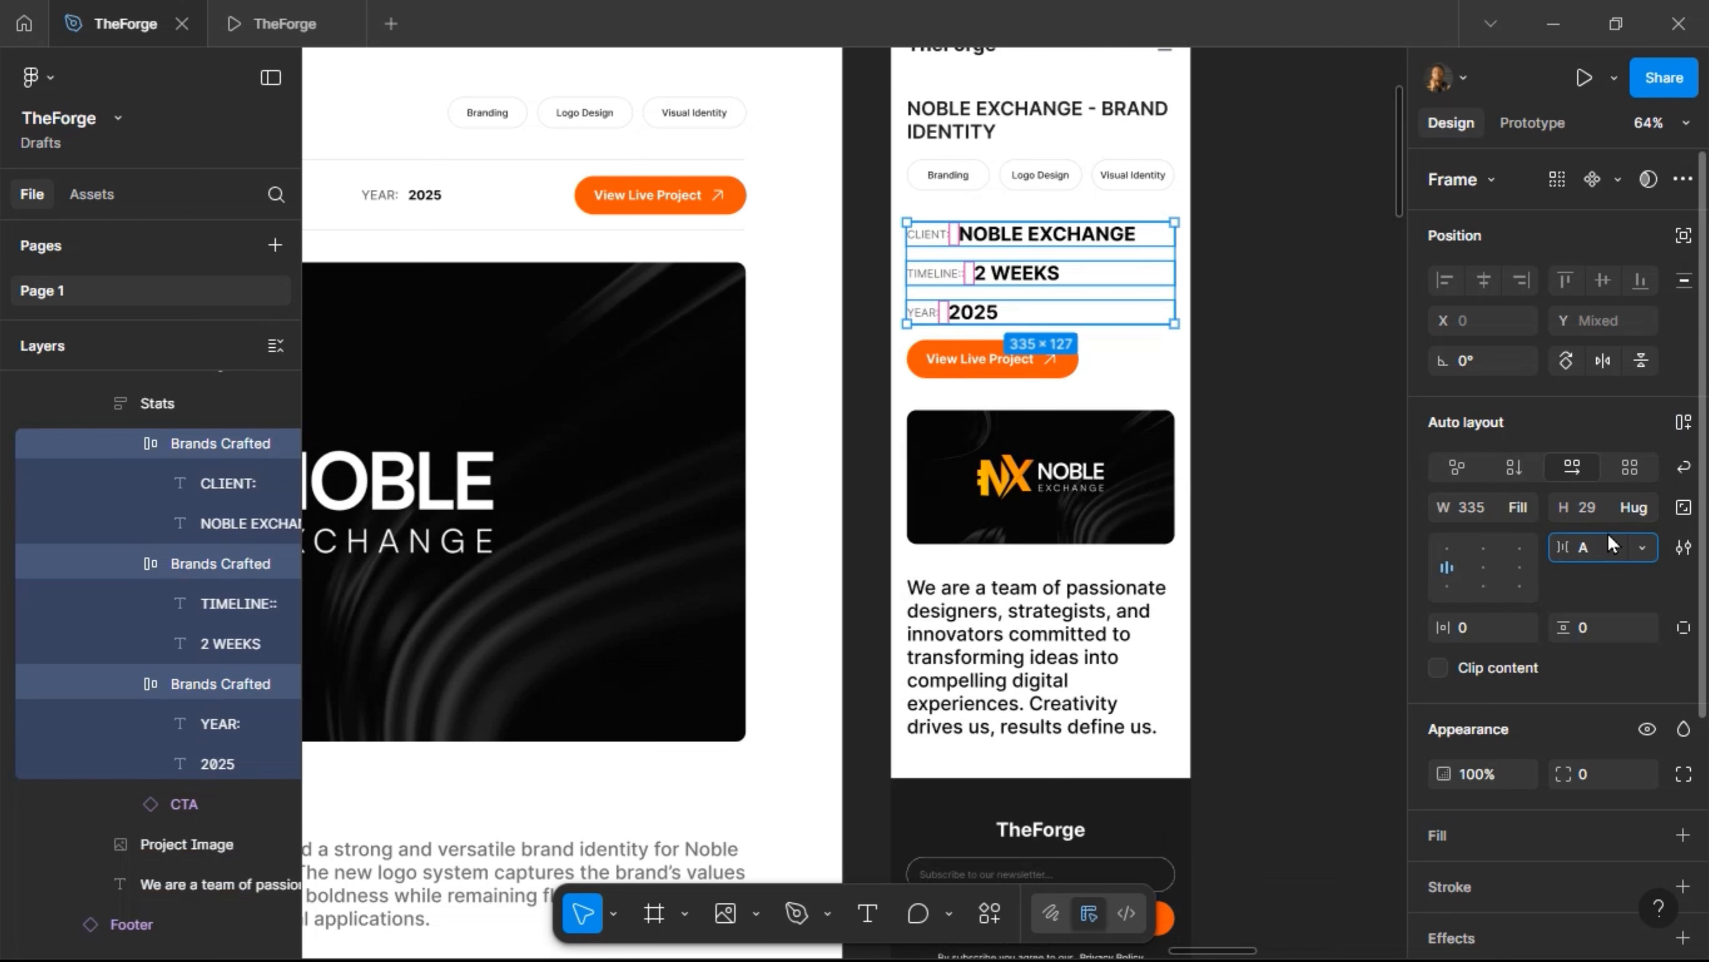
pyautogui.write('AUTO')
pyautogui.press('Return')
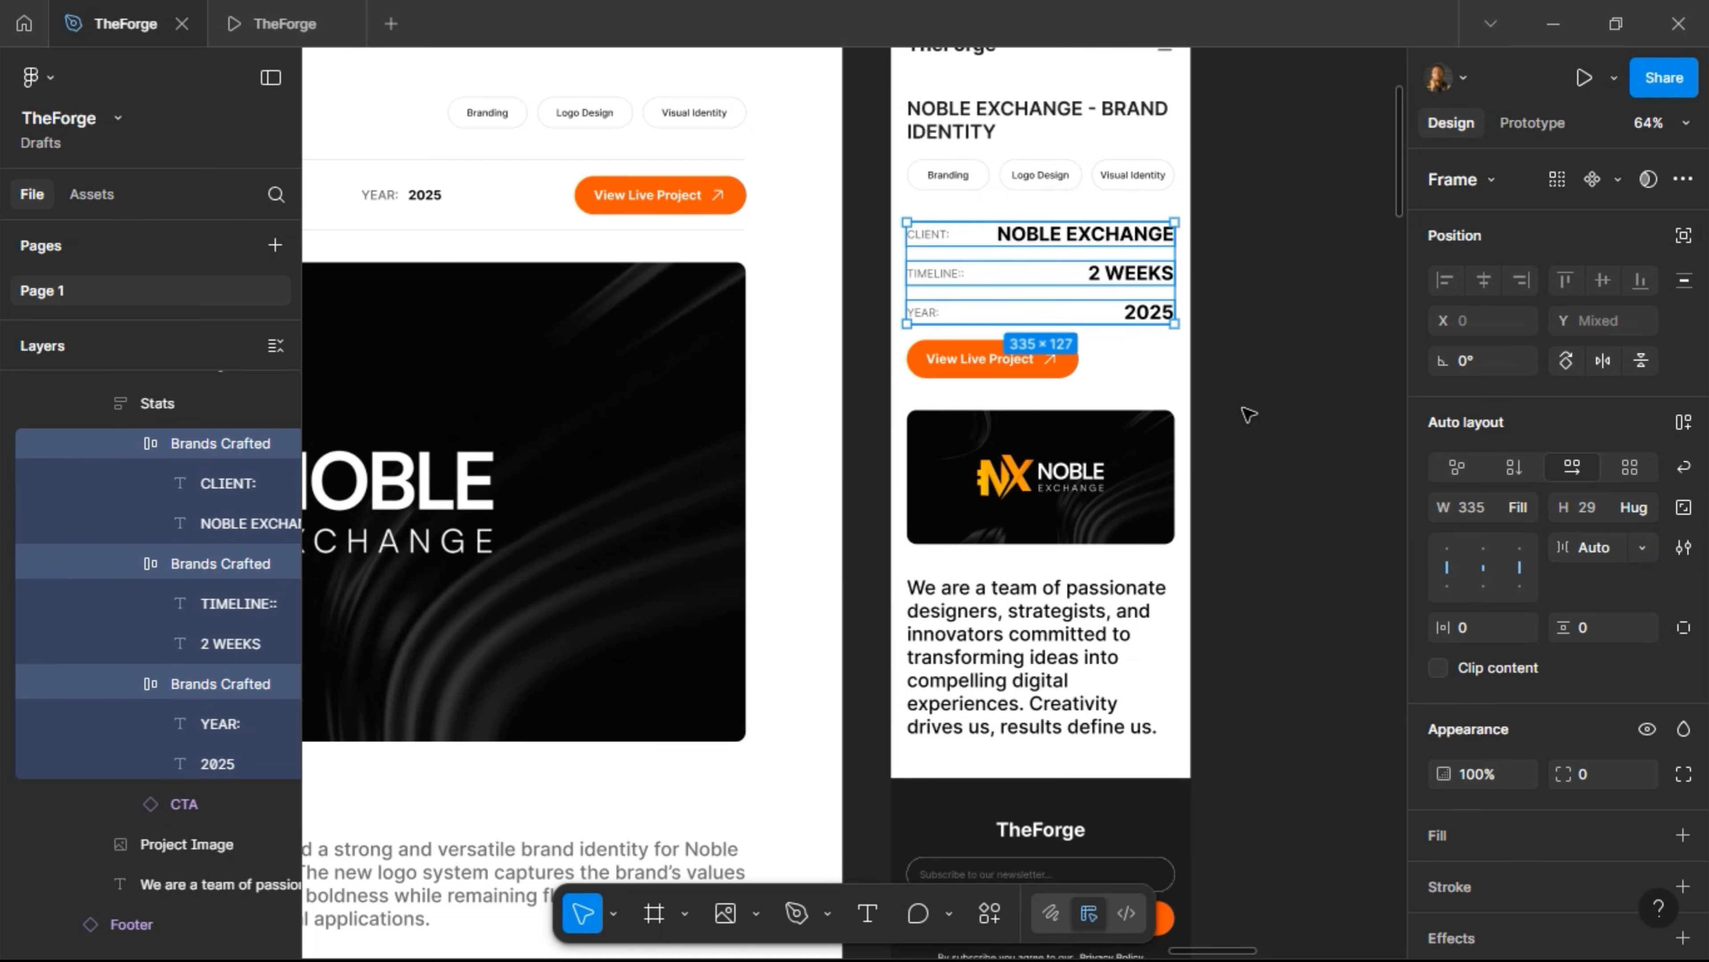
pyautogui.click(1249, 414)
pyautogui.hscroll(3, 1247, 412)
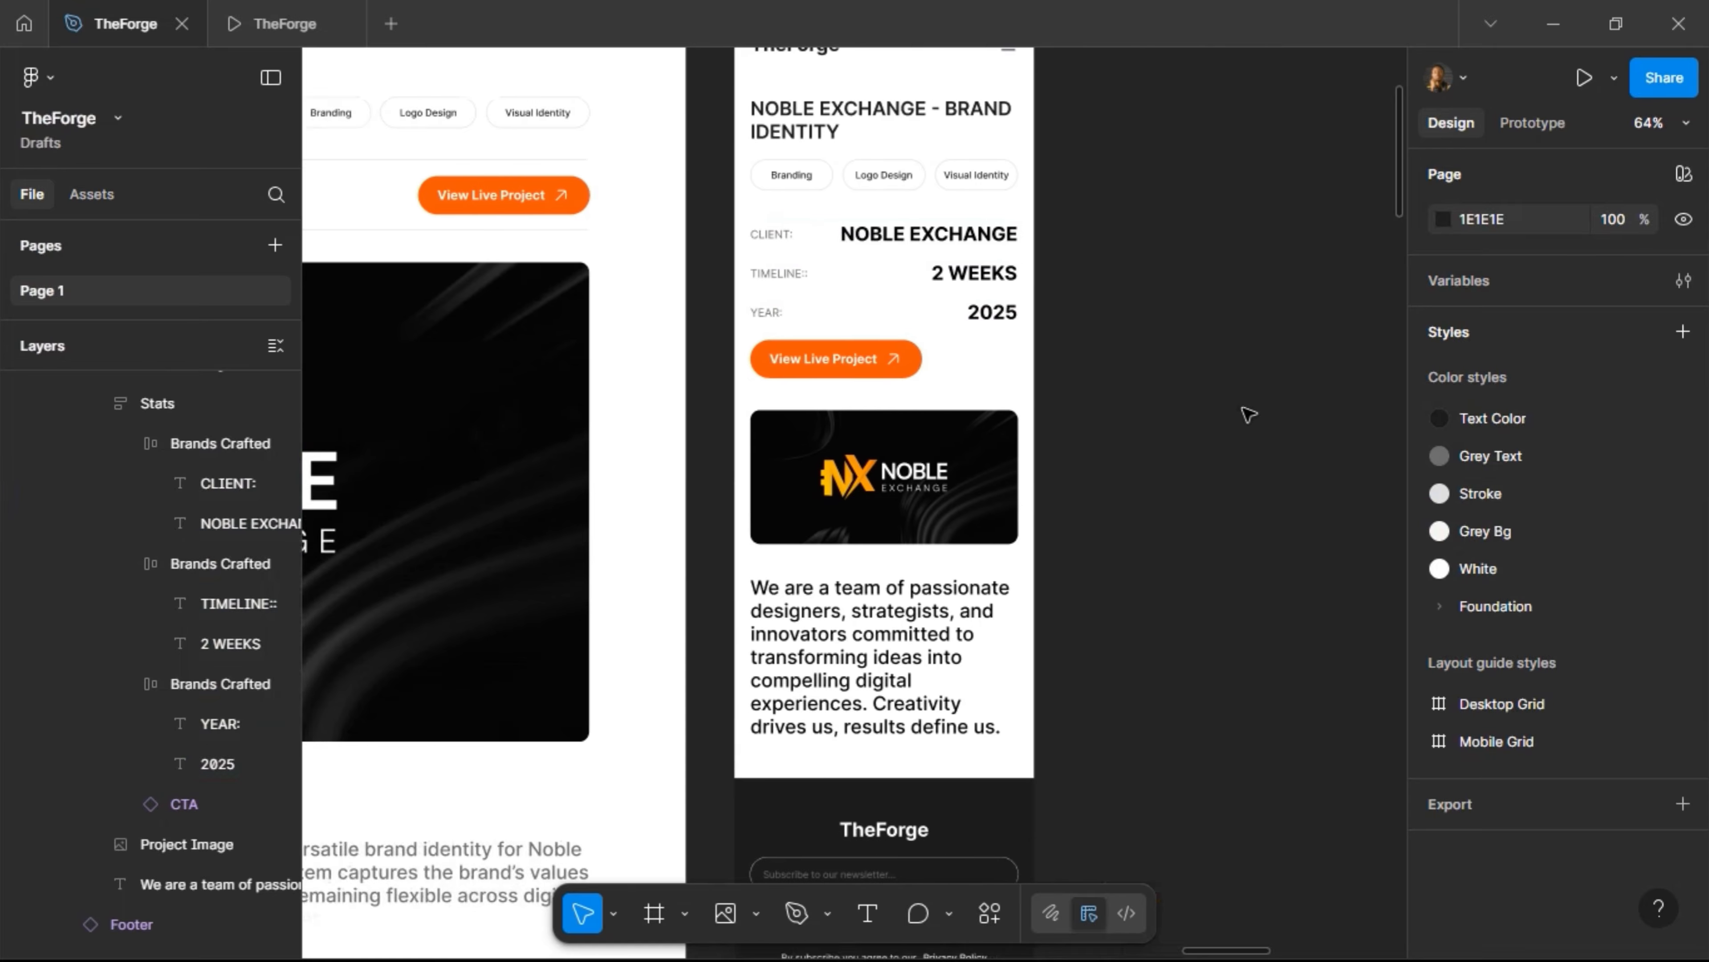
# Try a fixed gap of 12 between label and value in the three horizontal detail blocks
pyautogui.click(889, 279)
pyautogui.keyDown('shift'); pyautogui.click(797, 315); pyautogui.keyUp('shift')
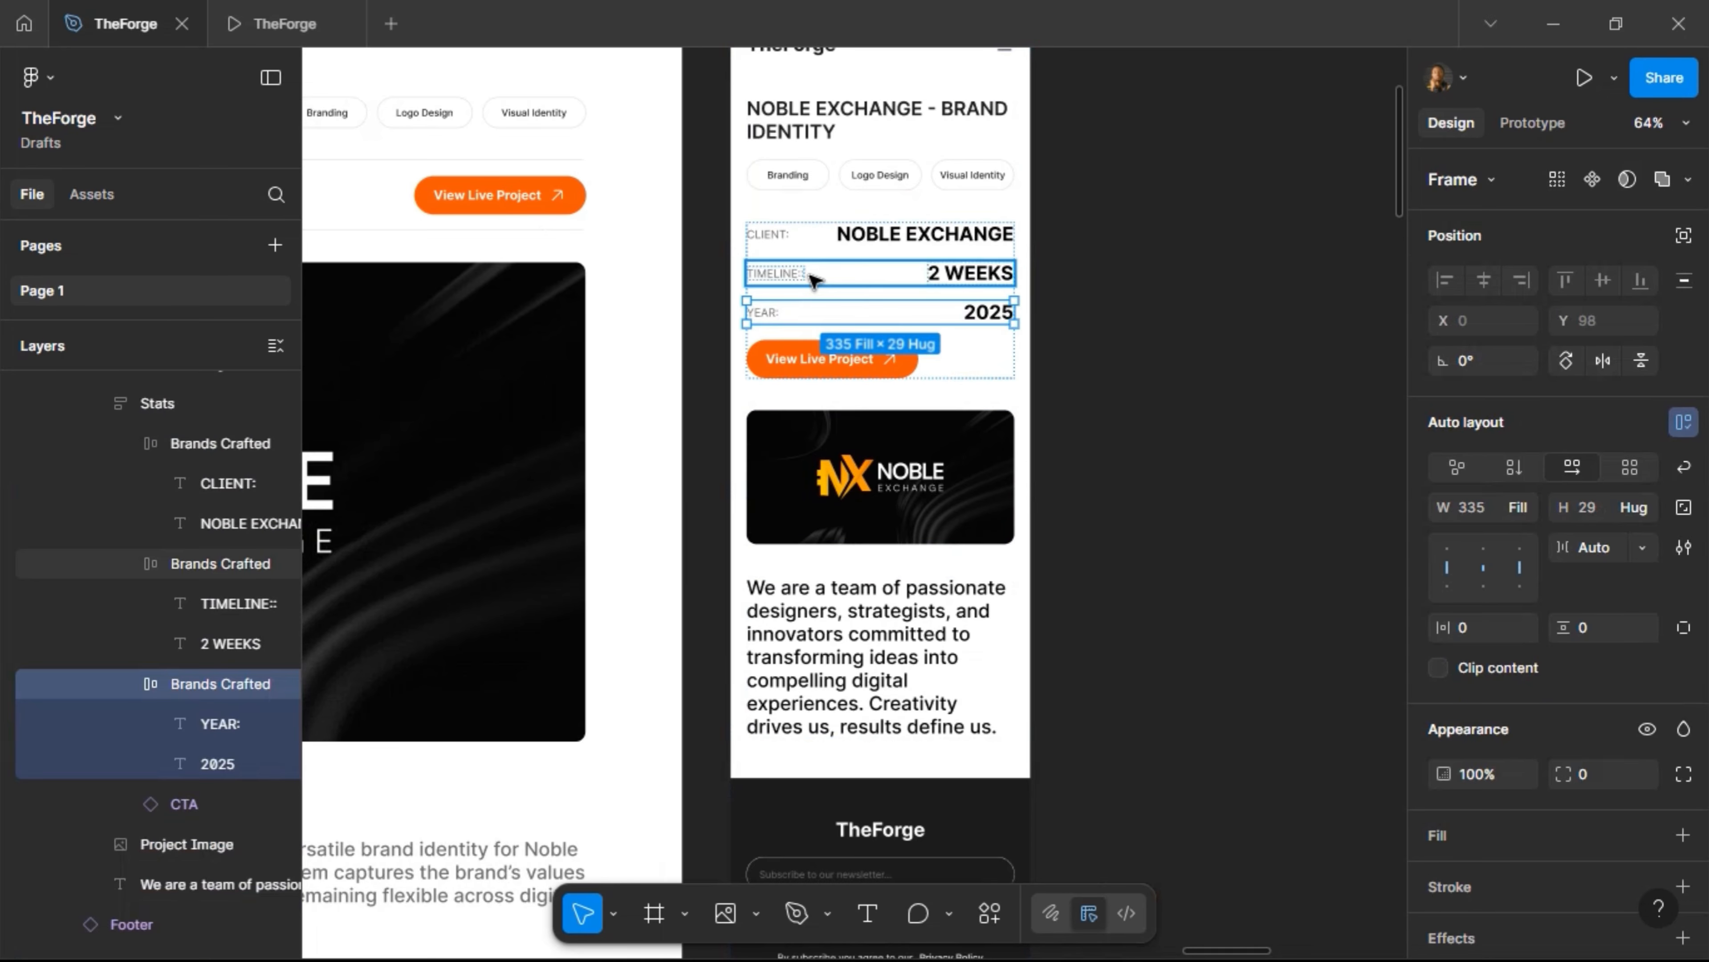
pyautogui.keyDown('shift'); pyautogui.click(818, 243); pyautogui.keyUp('shift')
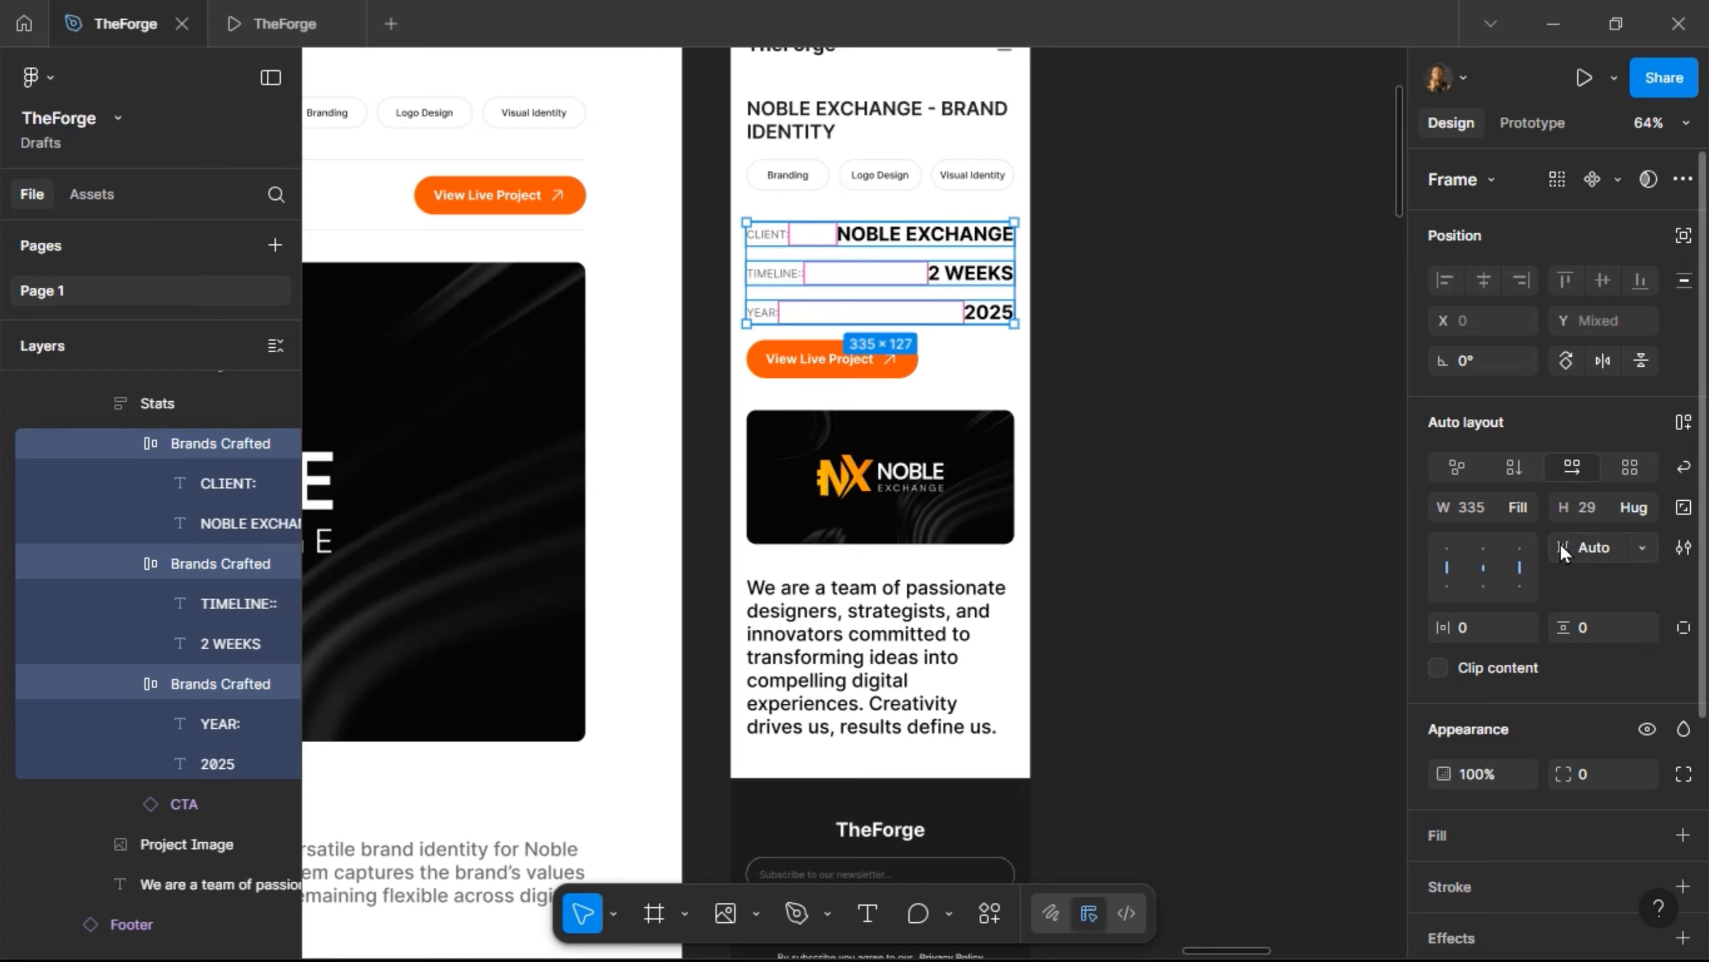
pyautogui.write('12')
pyautogui.press('Return')
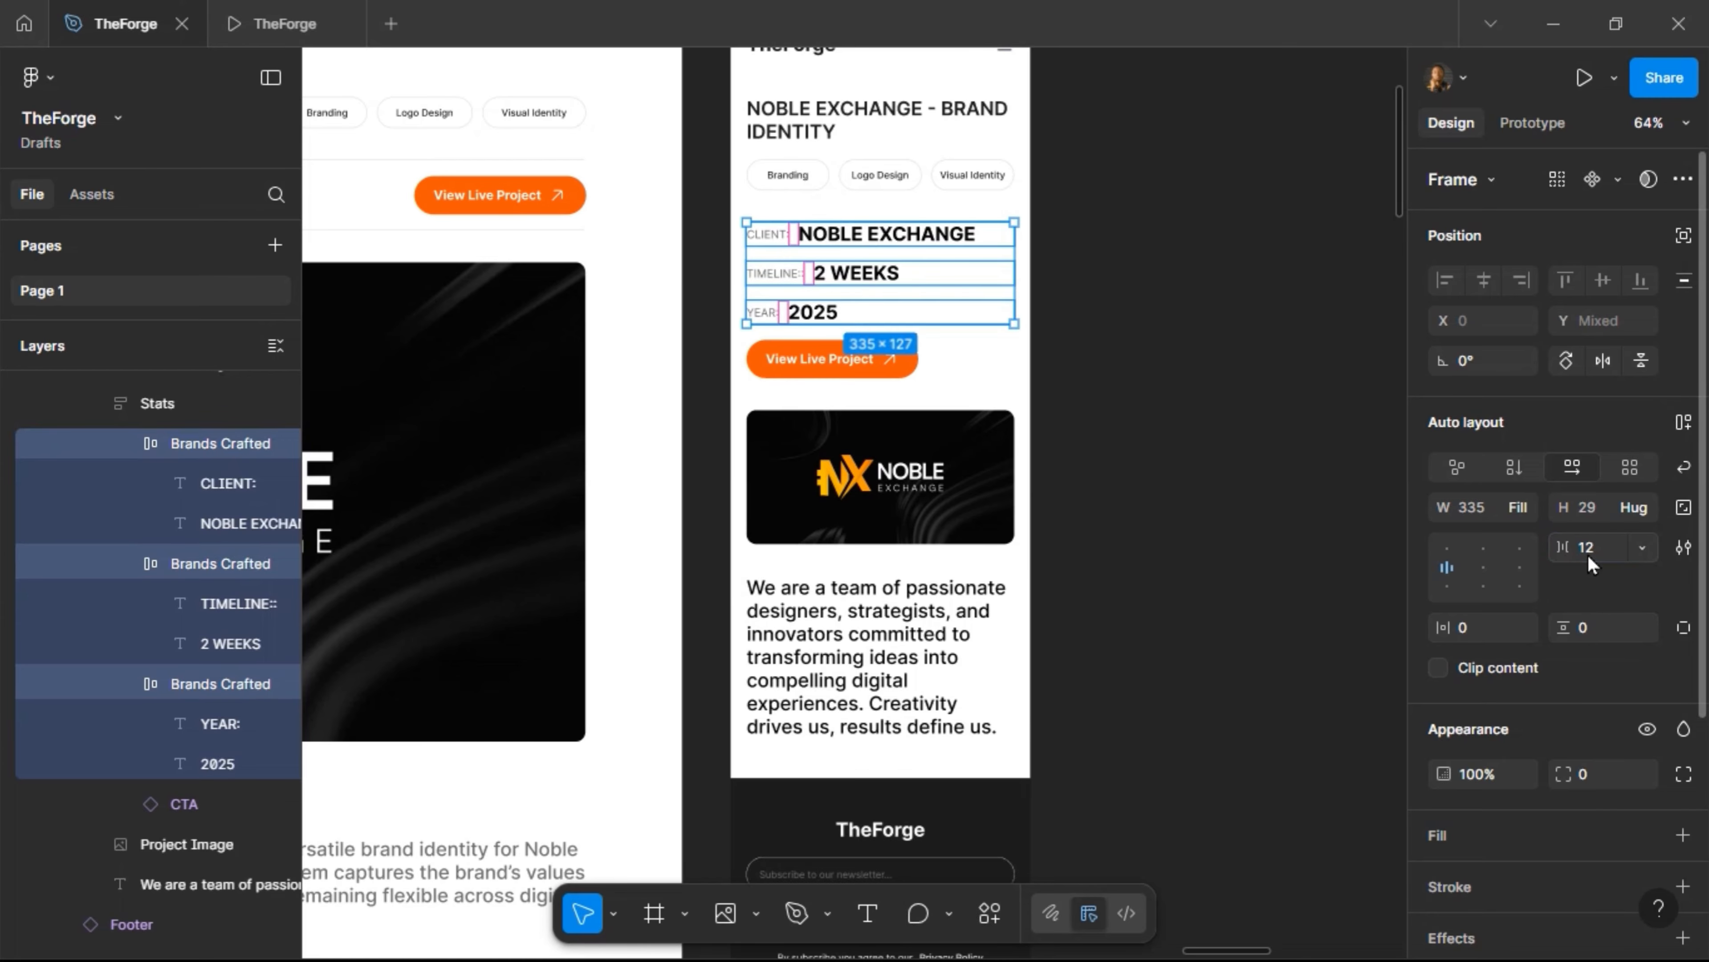
pyautogui.click(1227, 544)
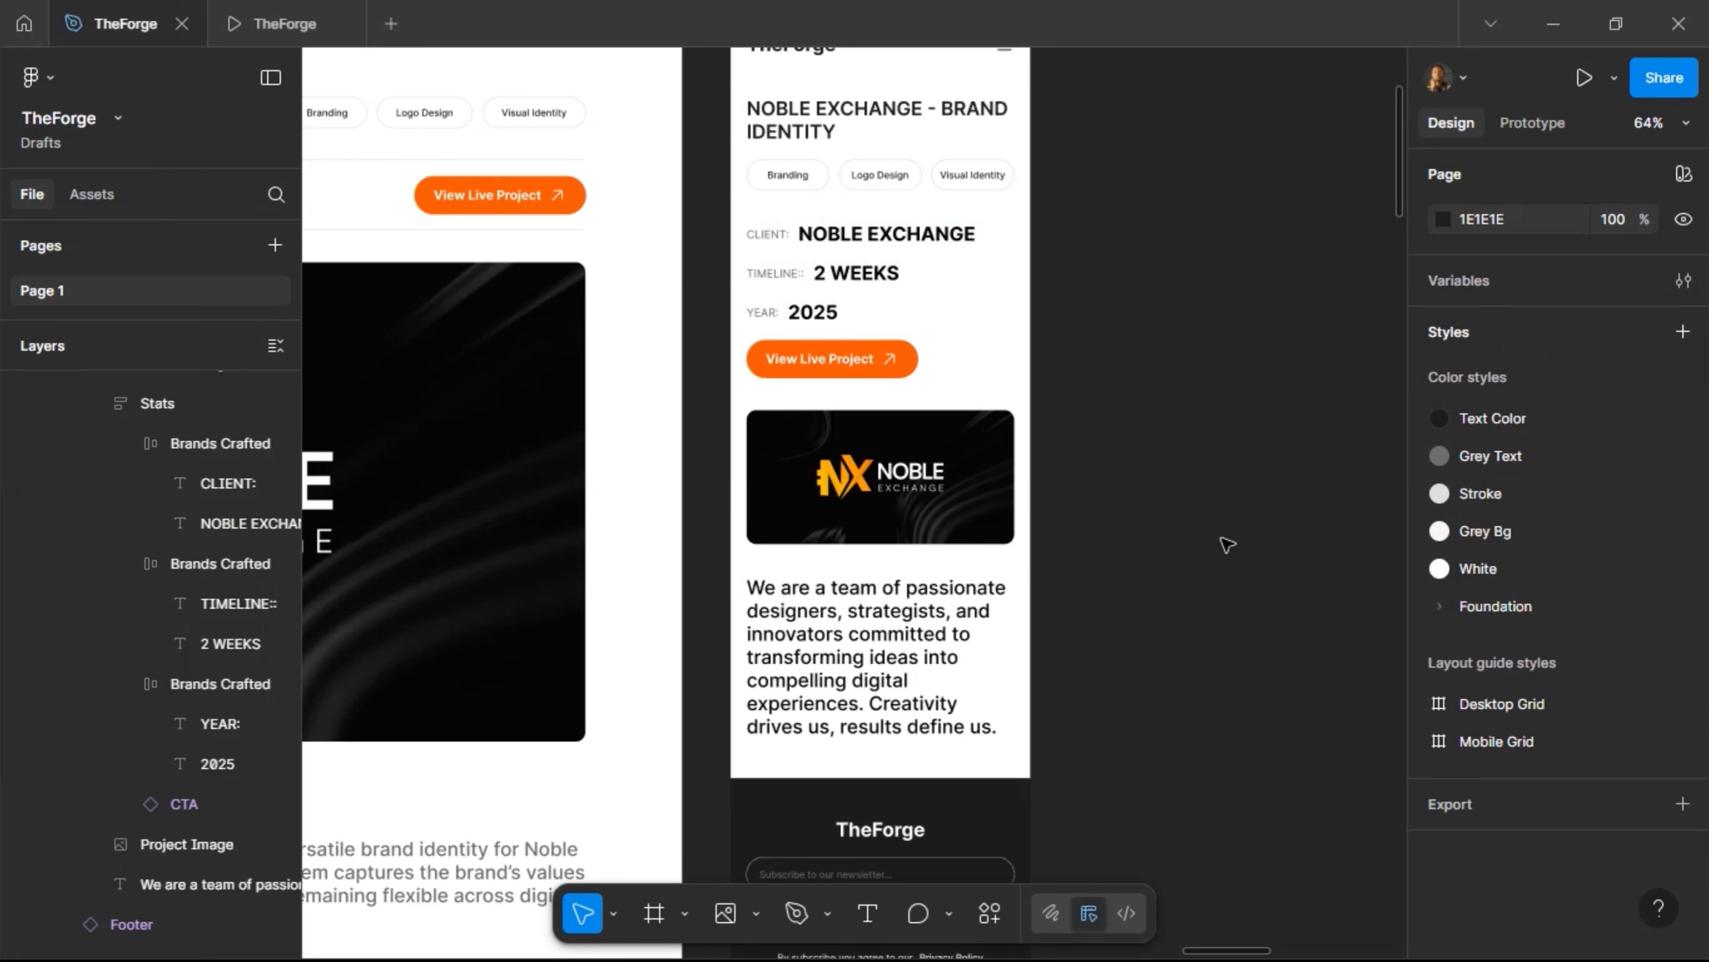
pyautogui.scroll(3, 1148, 559)
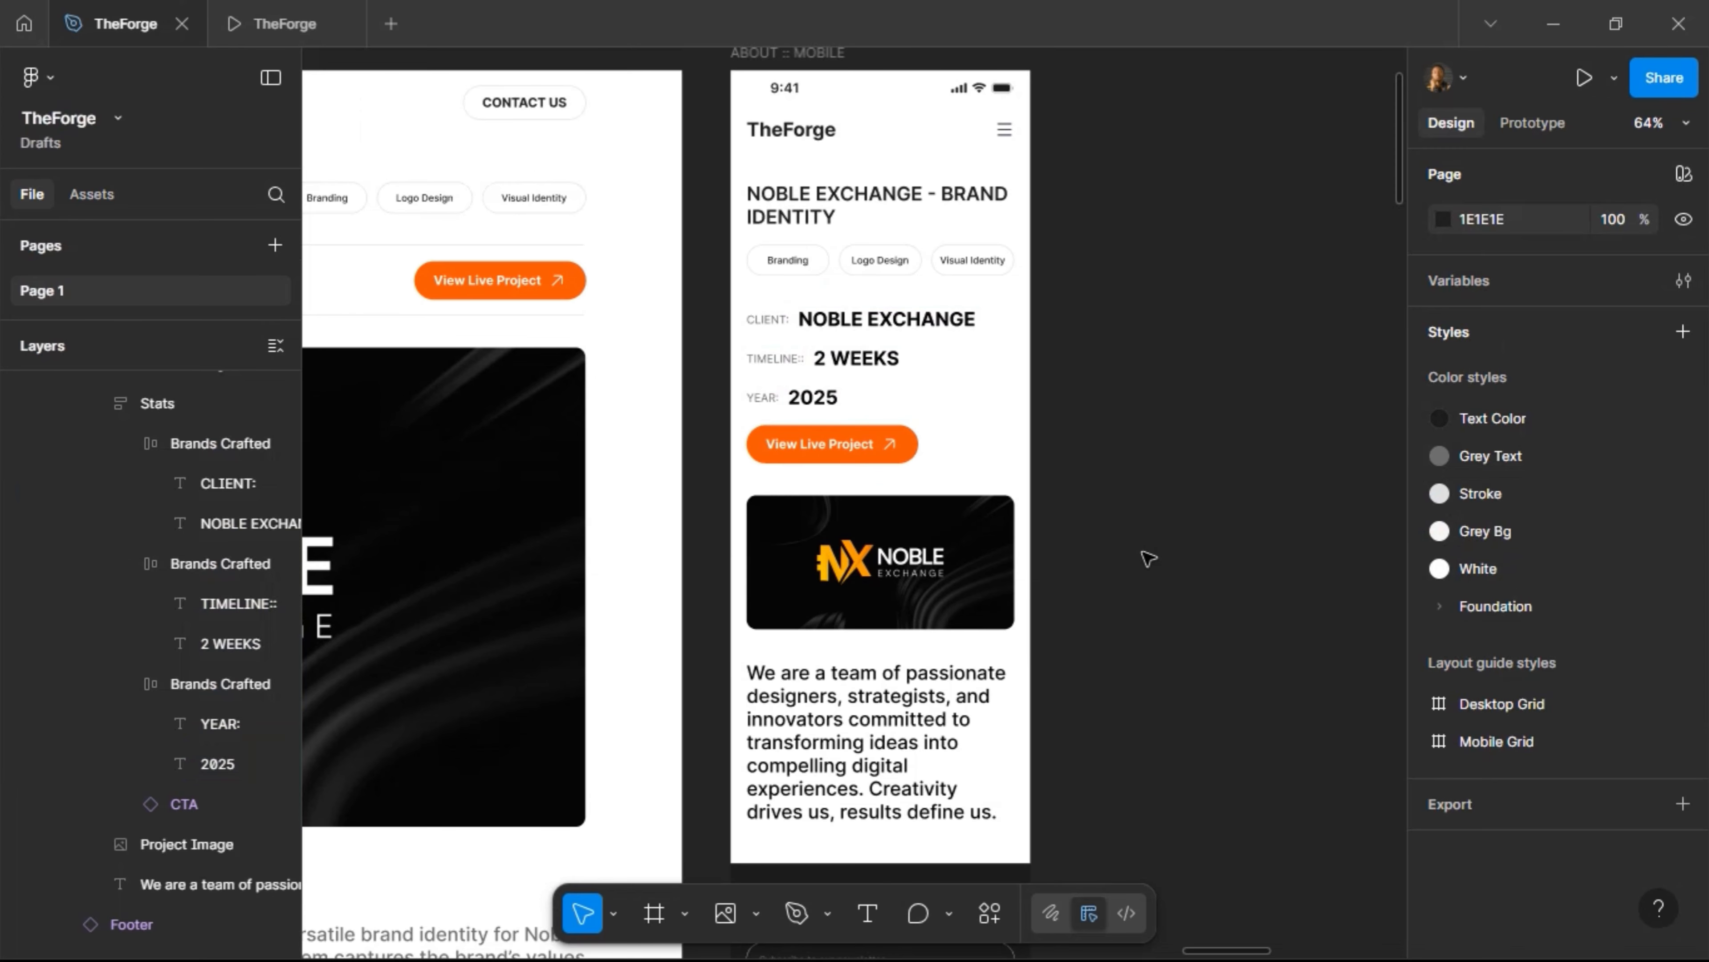
# Undo the spacing changes and the horizontal layout of the three detail blocks
pyautogui.hotkey('ctrl', 'z')
pyautogui.hotkey('ctrl', 'z')
pyautogui.hotkey('ctrl', 'z')
pyautogui.hotkey('ctrl', 'z')
pyautogui.hotkey('ctrl', 'z')
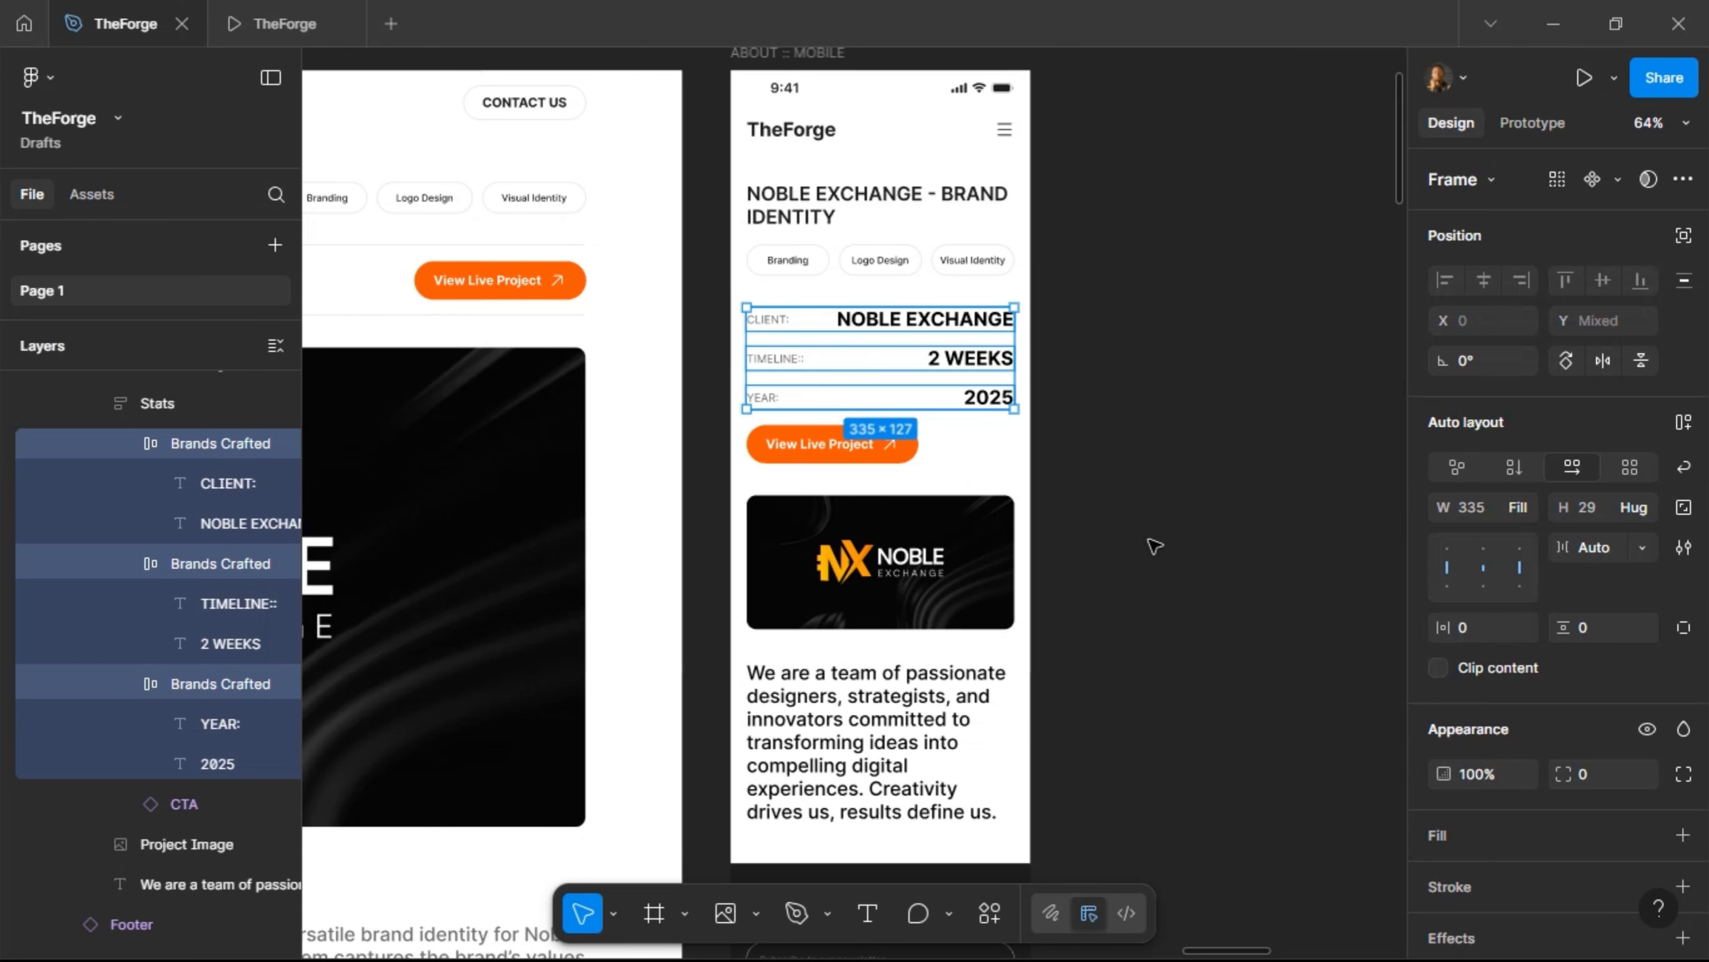
pyautogui.hotkey('ctrl', 'z')
pyautogui.hotkey('ctrl', 'z')
pyautogui.hotkey('ctrl', 'z')
pyautogui.hotkey('ctrl', 'z')
pyautogui.hotkey('ctrl', 'z')
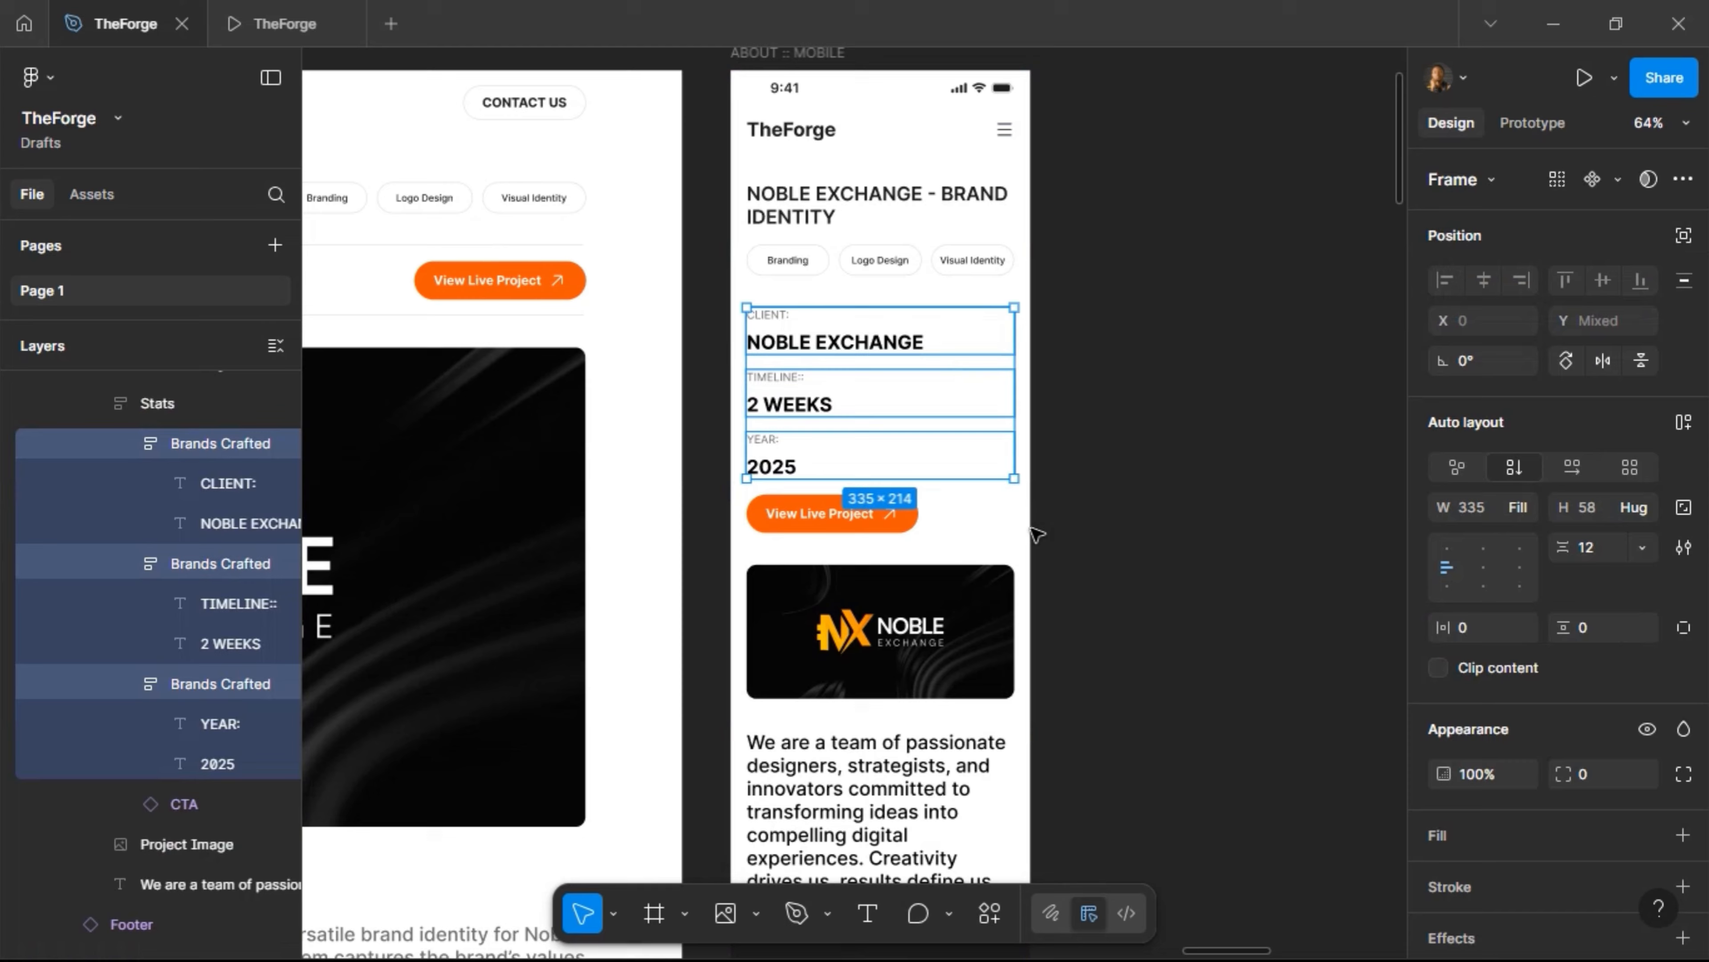
# Set the vertical gap between the items of the mobile Stats frame to 24
pyautogui.click(977, 509)
pyautogui.click(1594, 548)
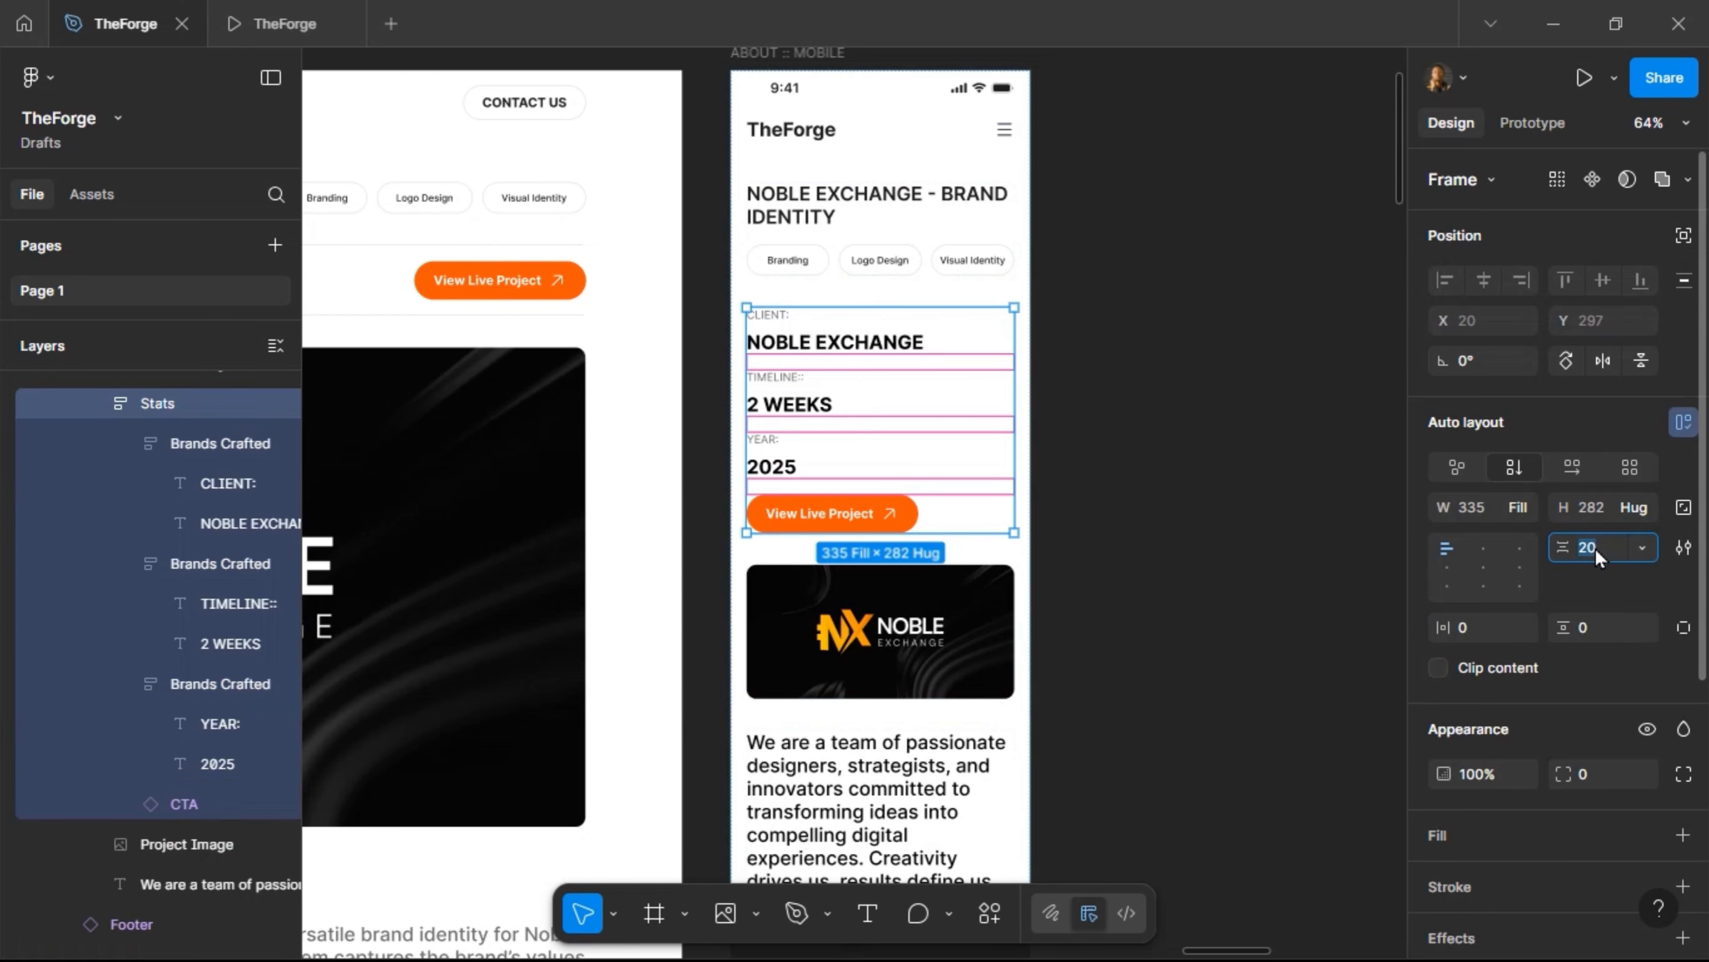
pyautogui.write('24')
pyautogui.press('Return')
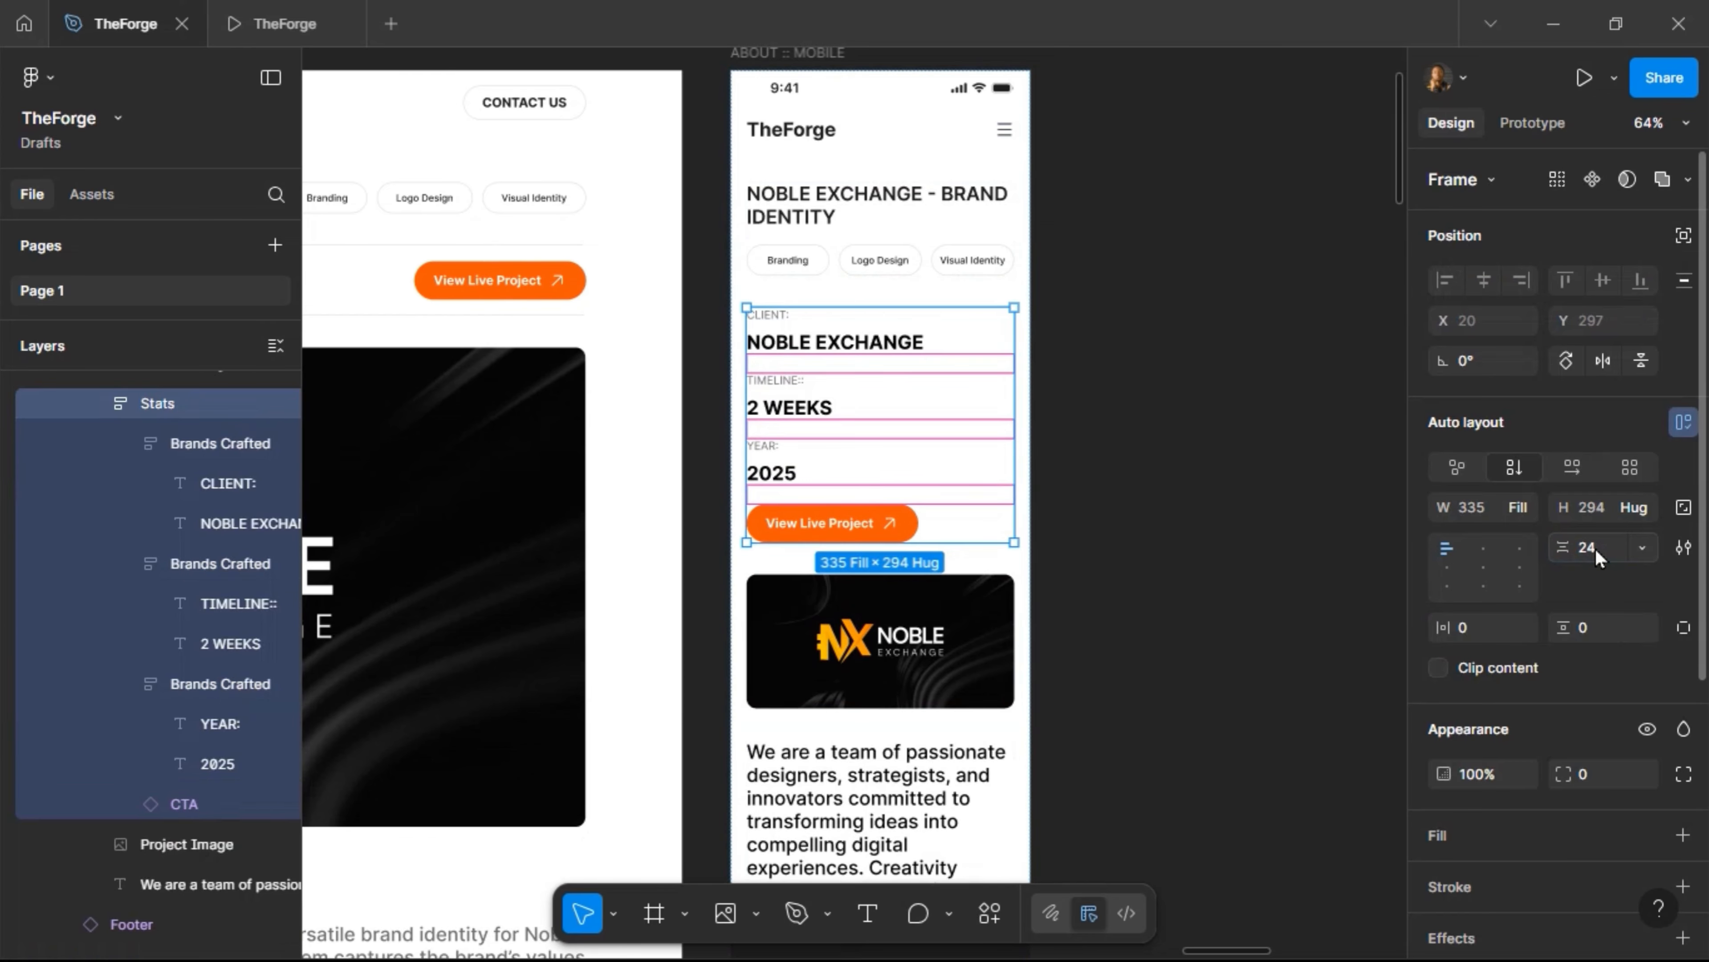
pyautogui.click(1107, 490)
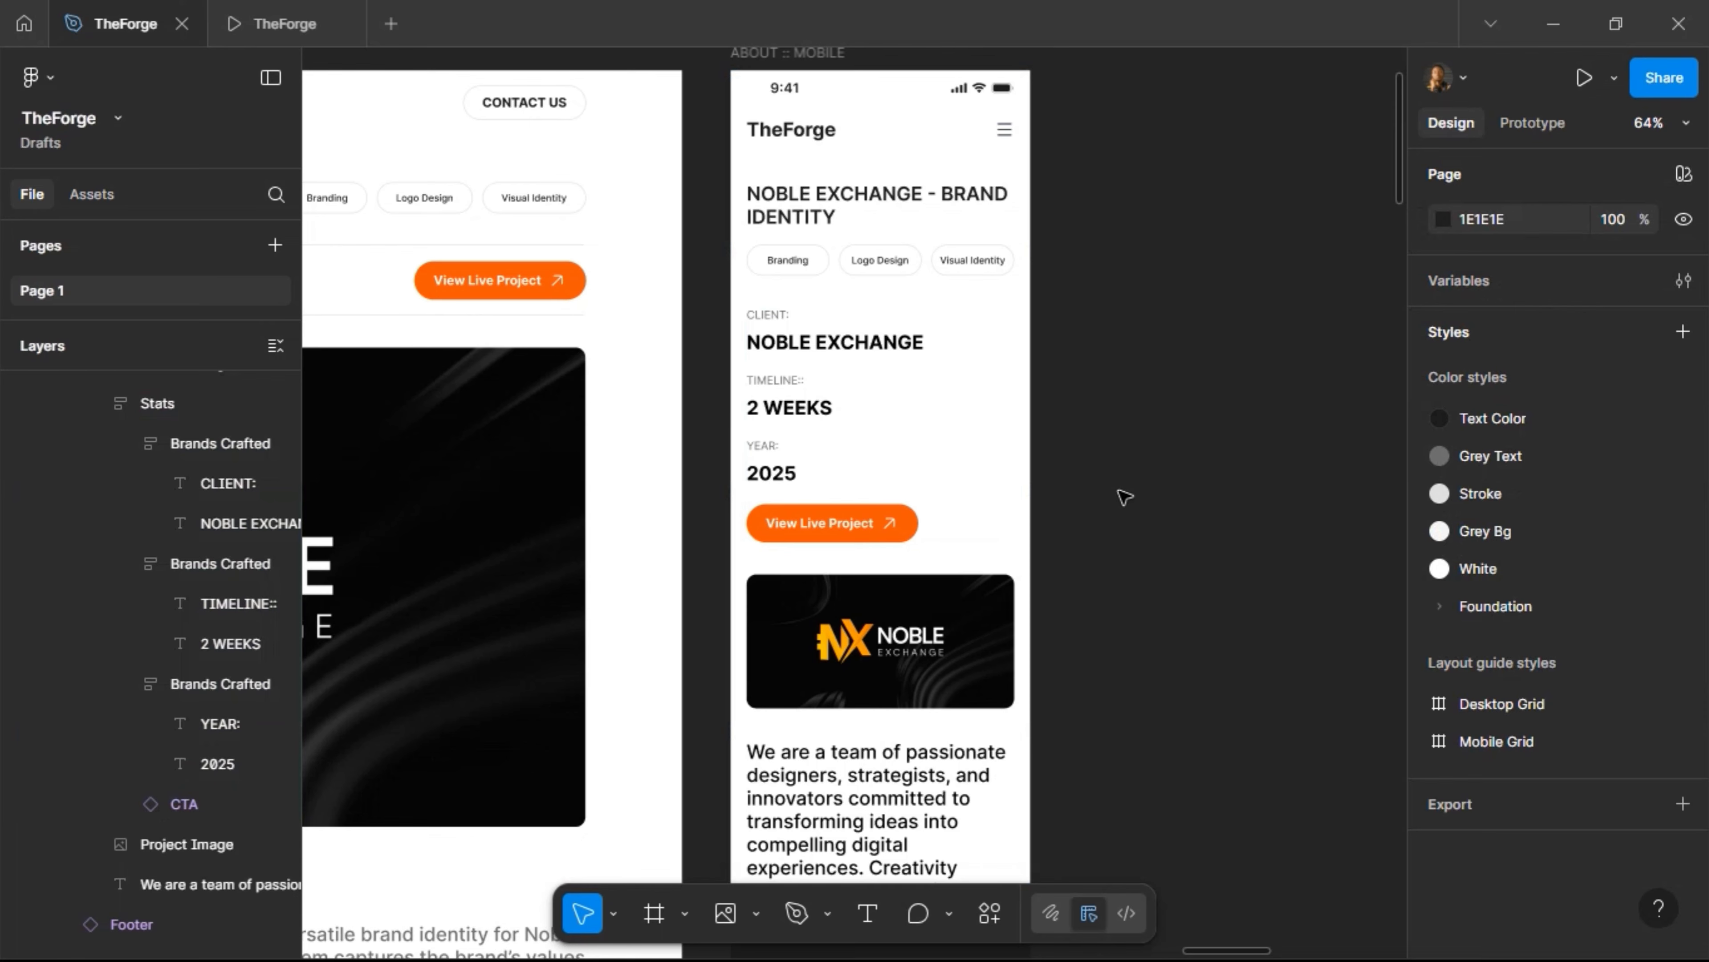
pyautogui.scroll(-5, 1124, 497)
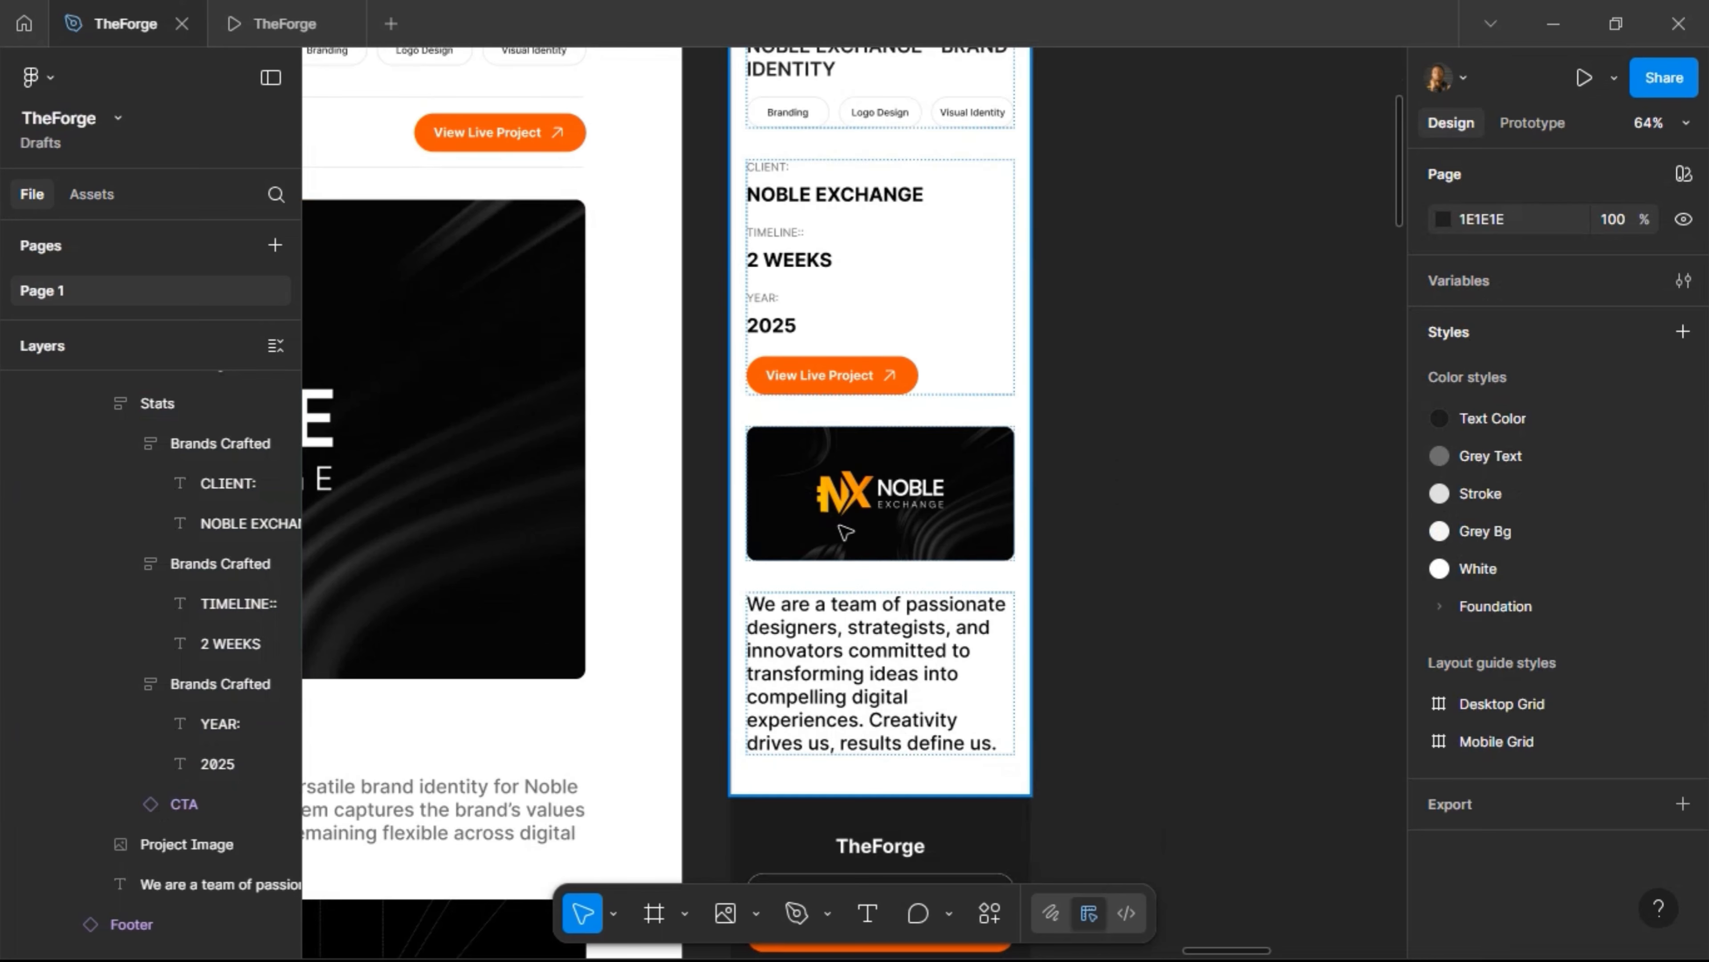
# Move the project image above the Stats frame in the mobile Herosection
pyautogui.click(846, 533)
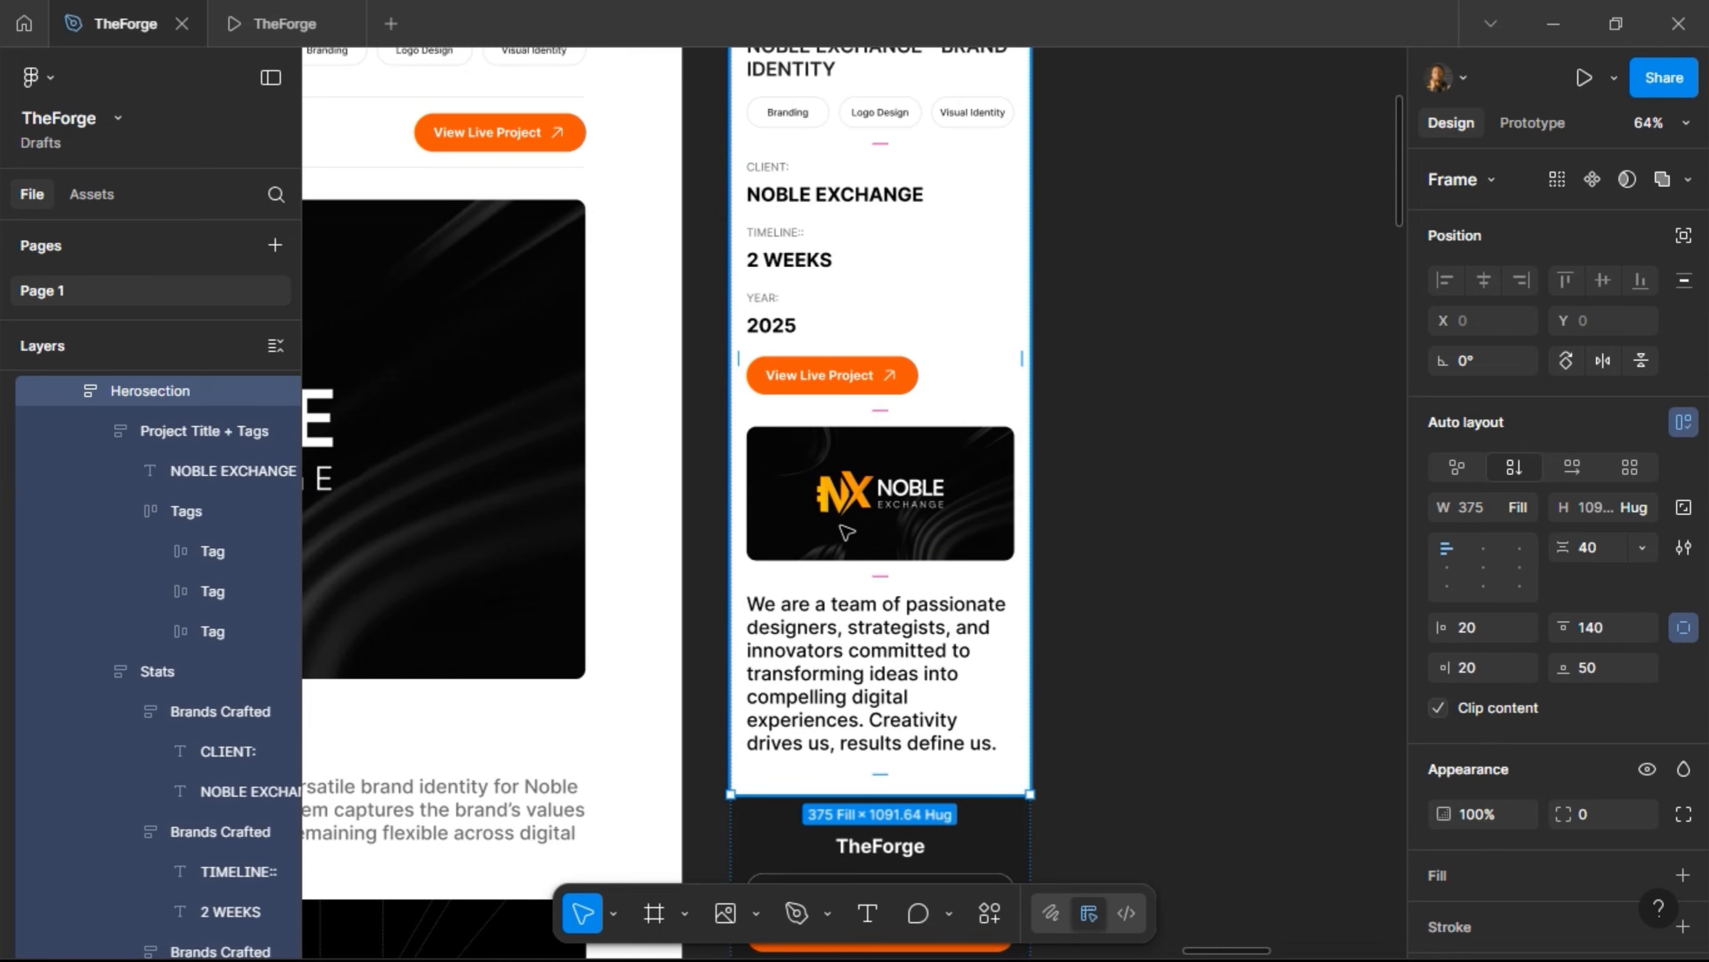
pyautogui.scroll(-3, 893, 470)
pyautogui.doubleClick(892, 502)
pyautogui.press('Up')
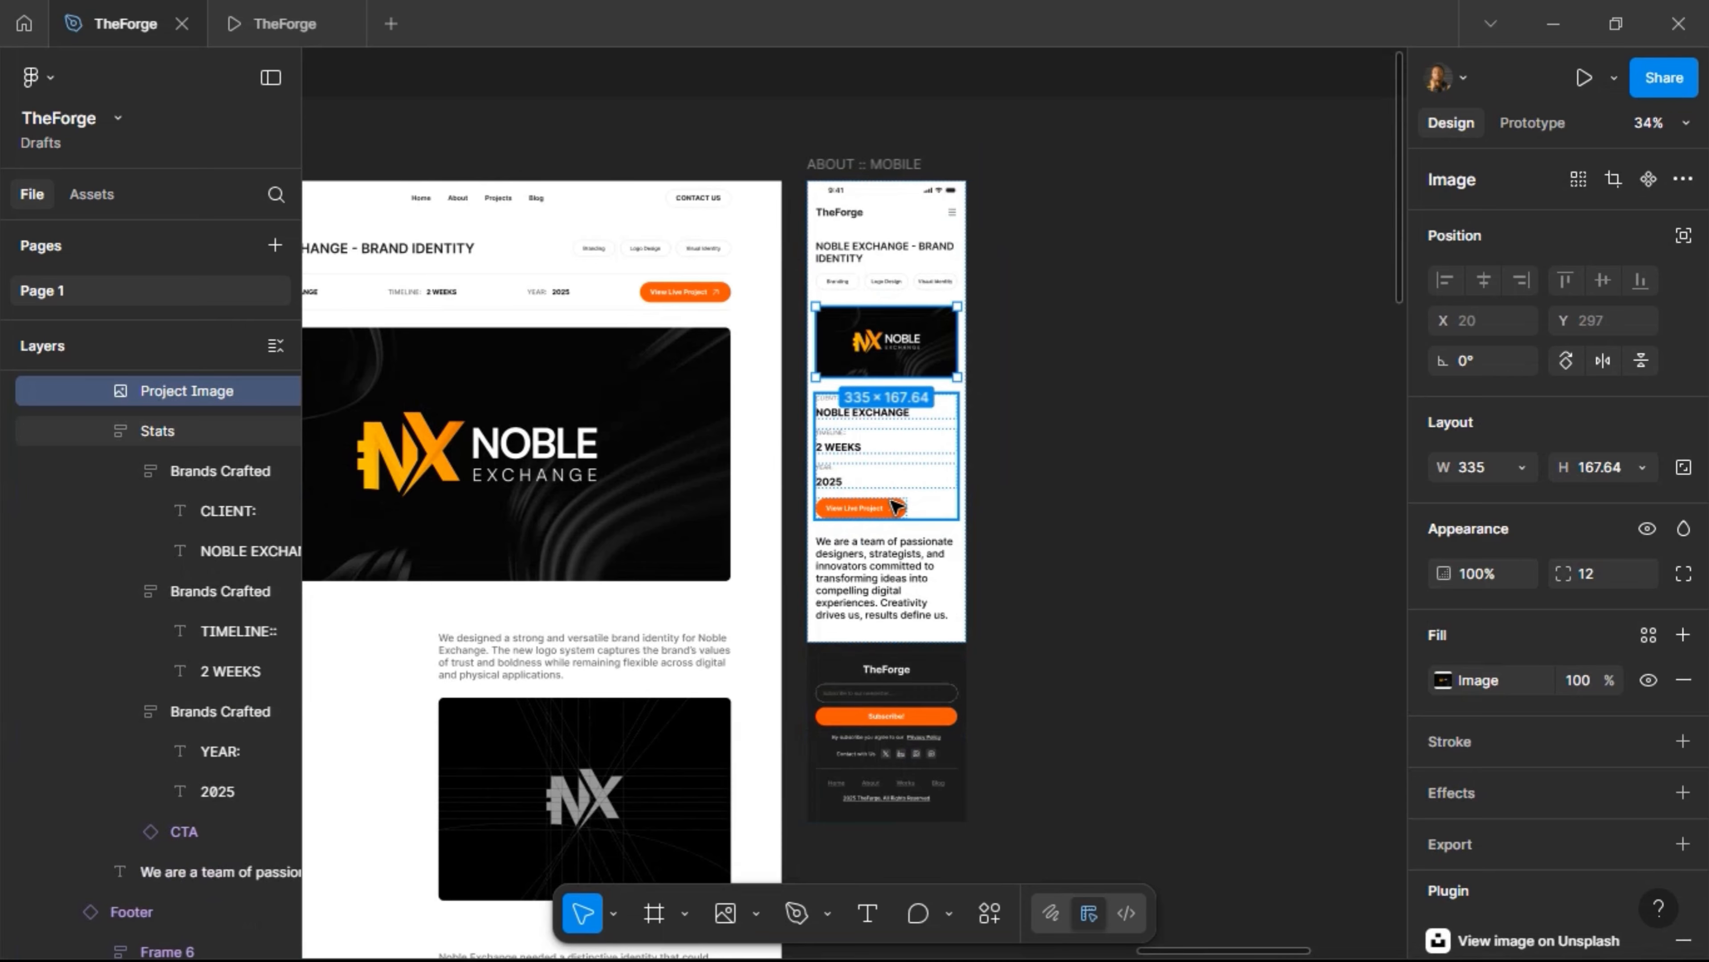
# Delete the "We are a team of passionate designers" paragraph from the mobile Herosection
pyautogui.click(875, 582)
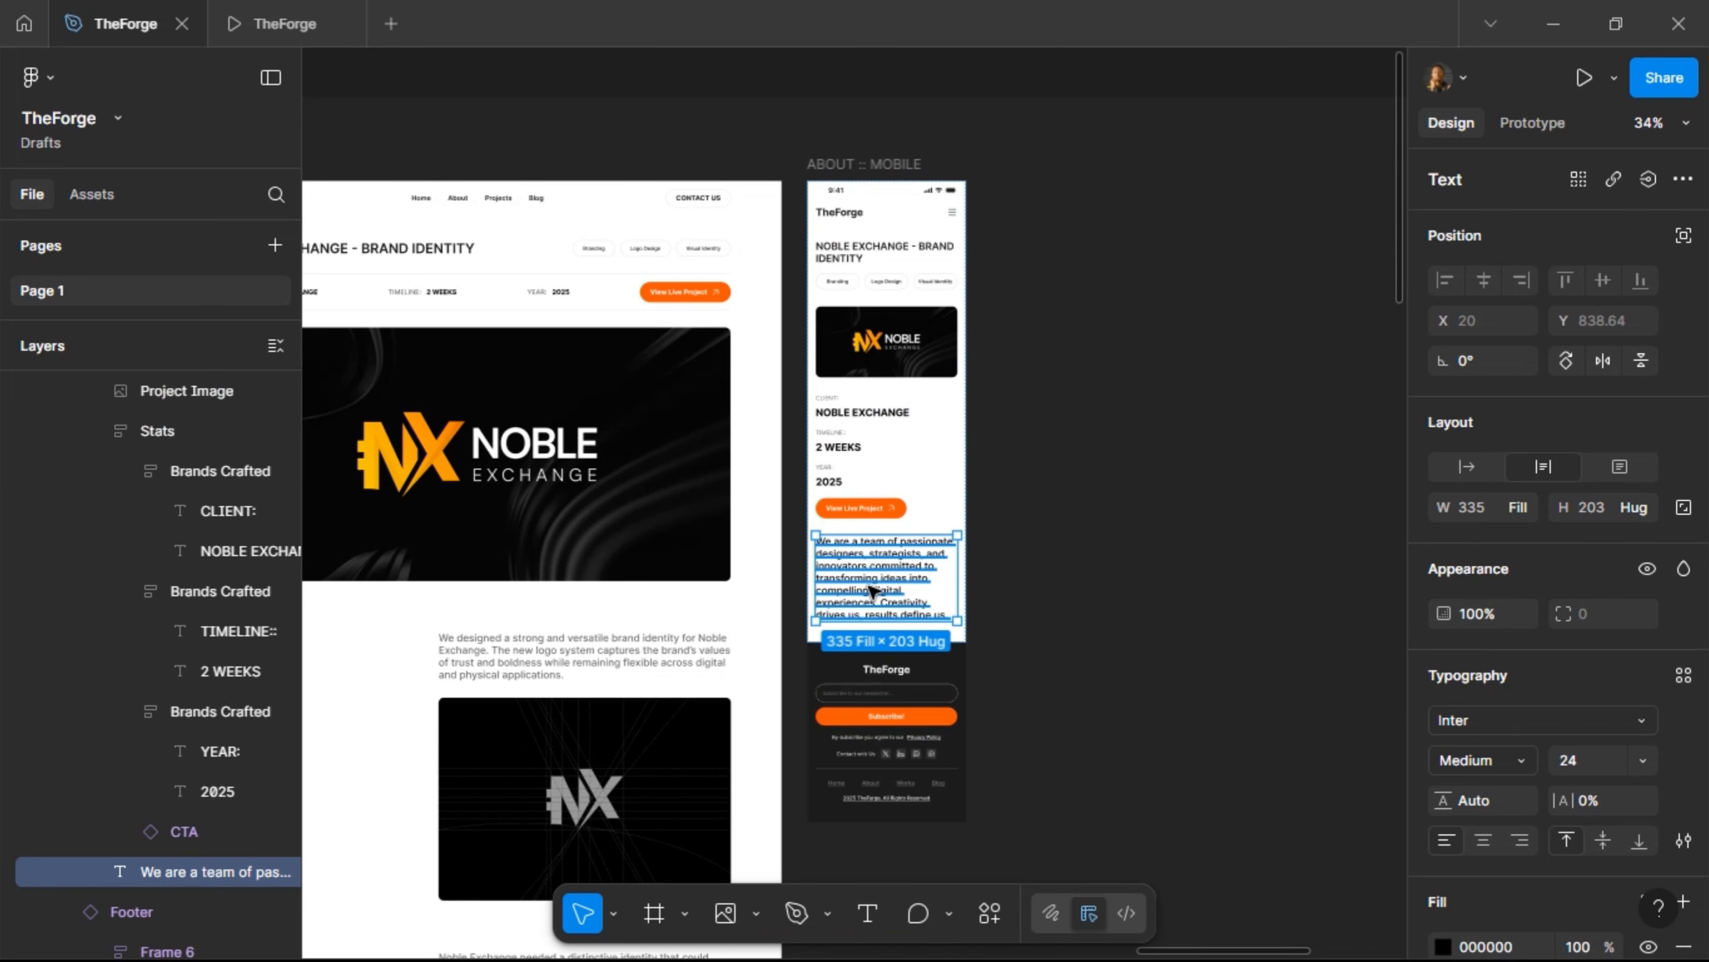
pyautogui.press('Delete')
pyautogui.click(1029, 428)
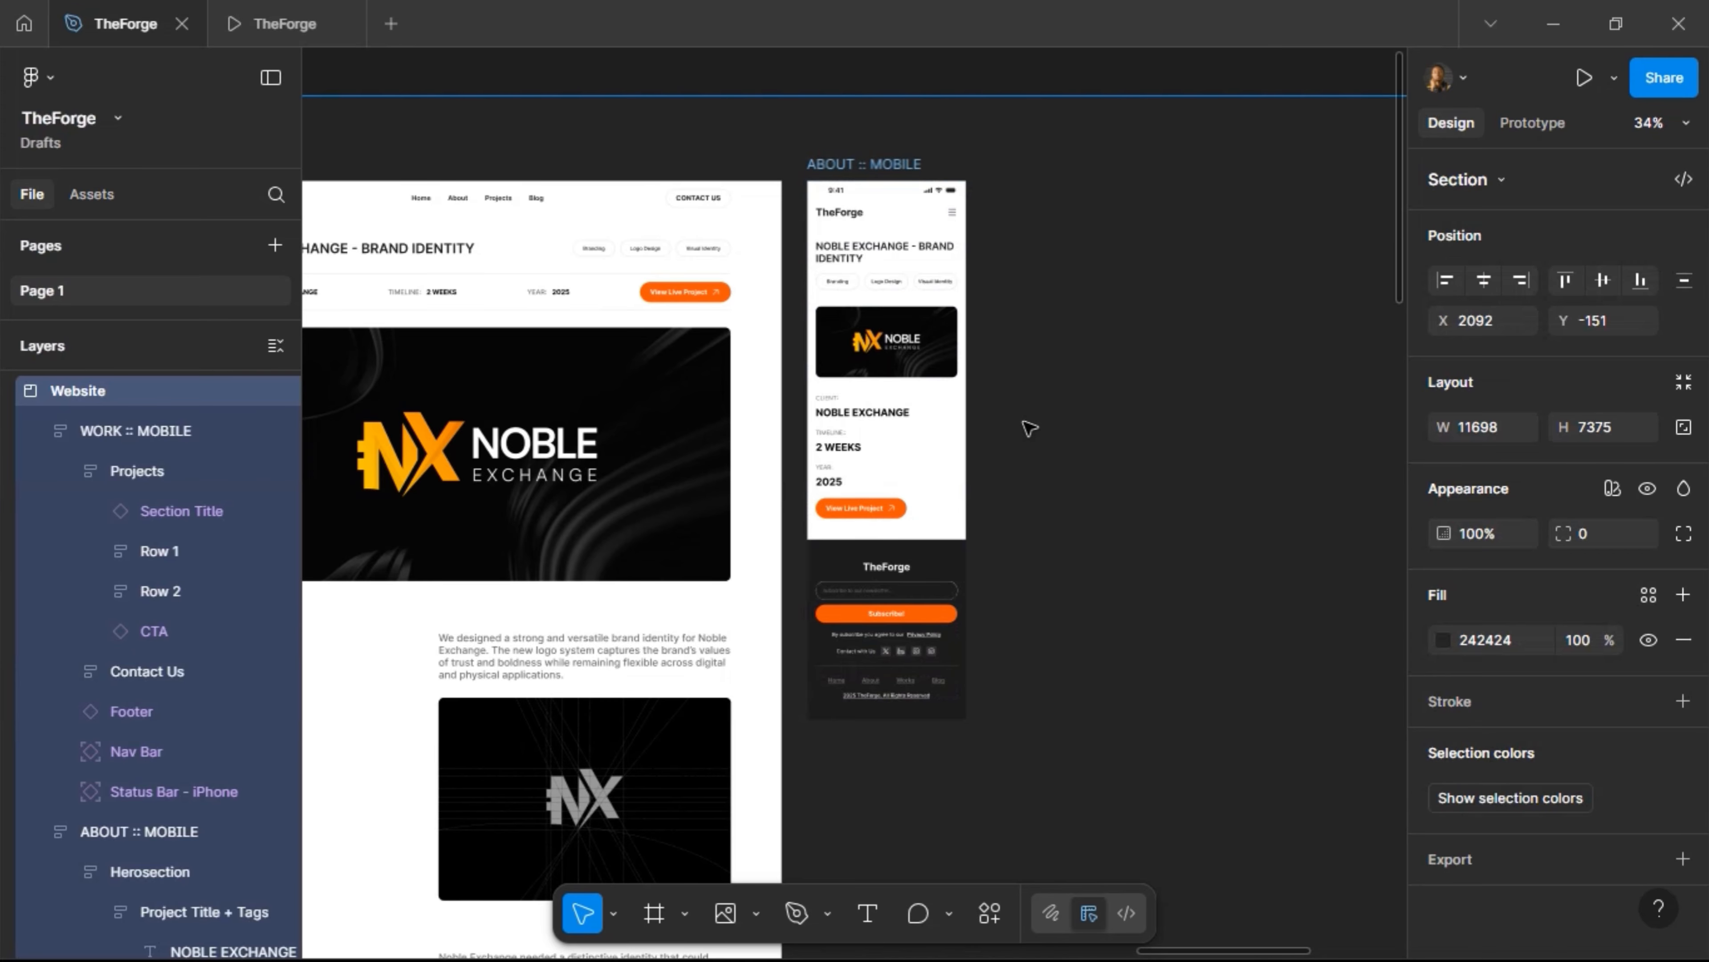
# Duplicate the mobile Herosection and replace the duplicate with a copy of the desktop Overview section
pyautogui.hscroll(-4, 1029, 428)
pyautogui.scroll(-5, 1022, 419)
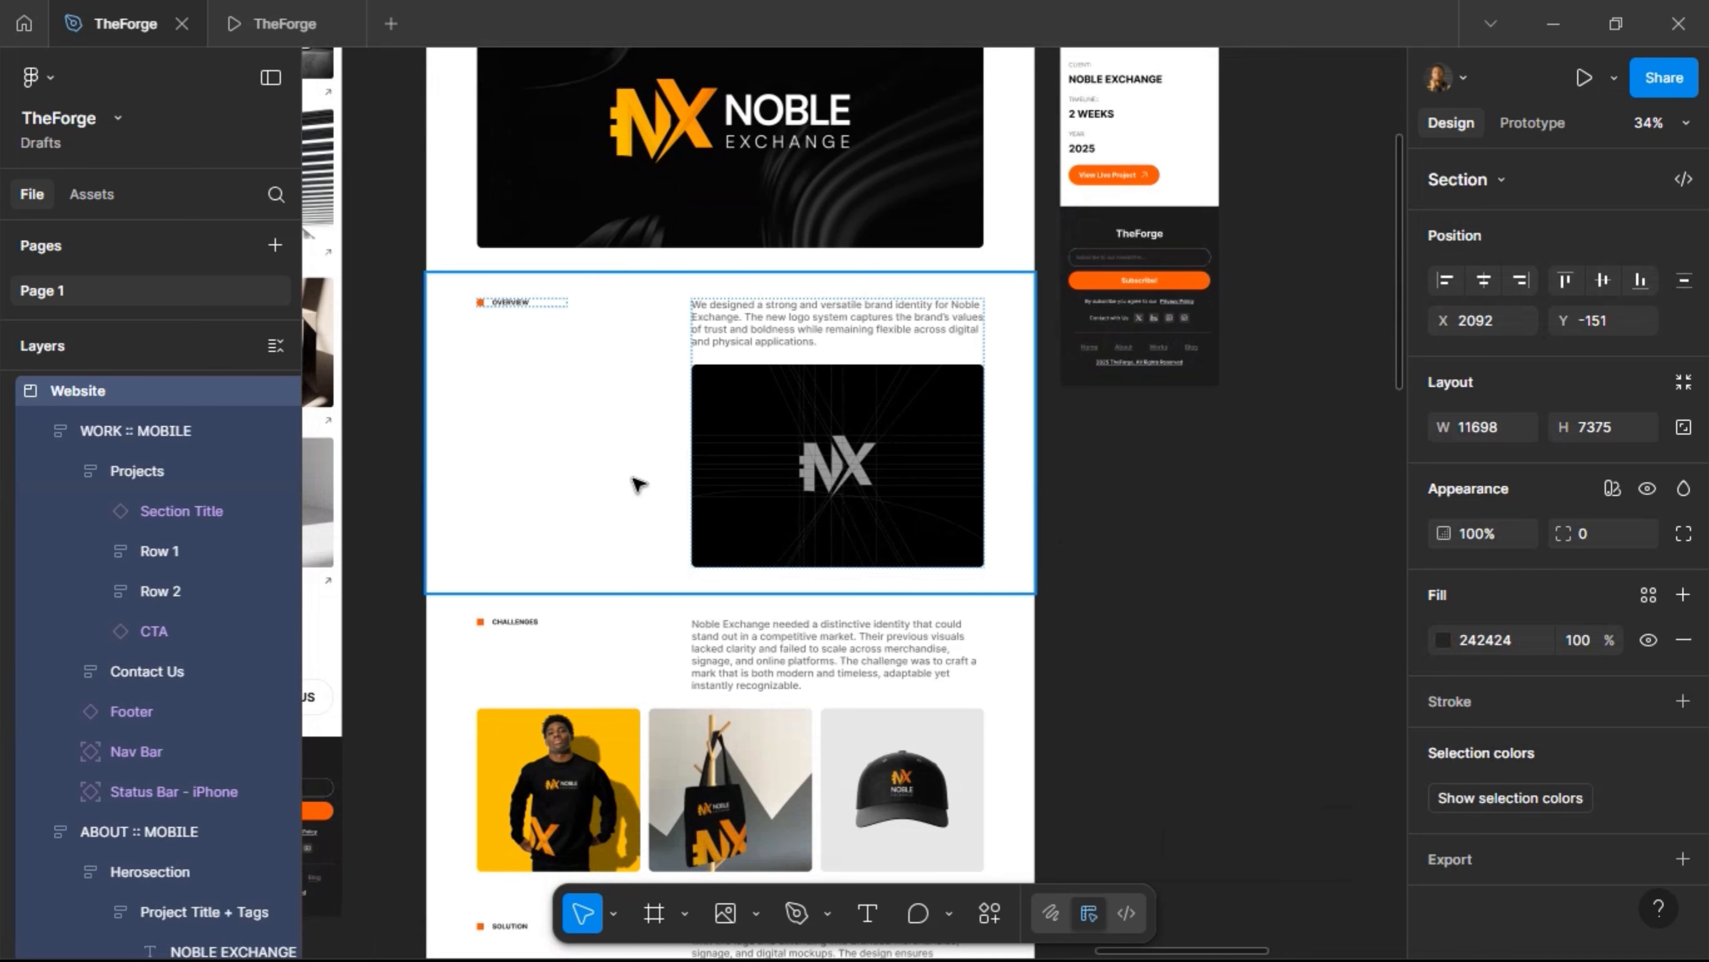
pyautogui.click(773, 511)
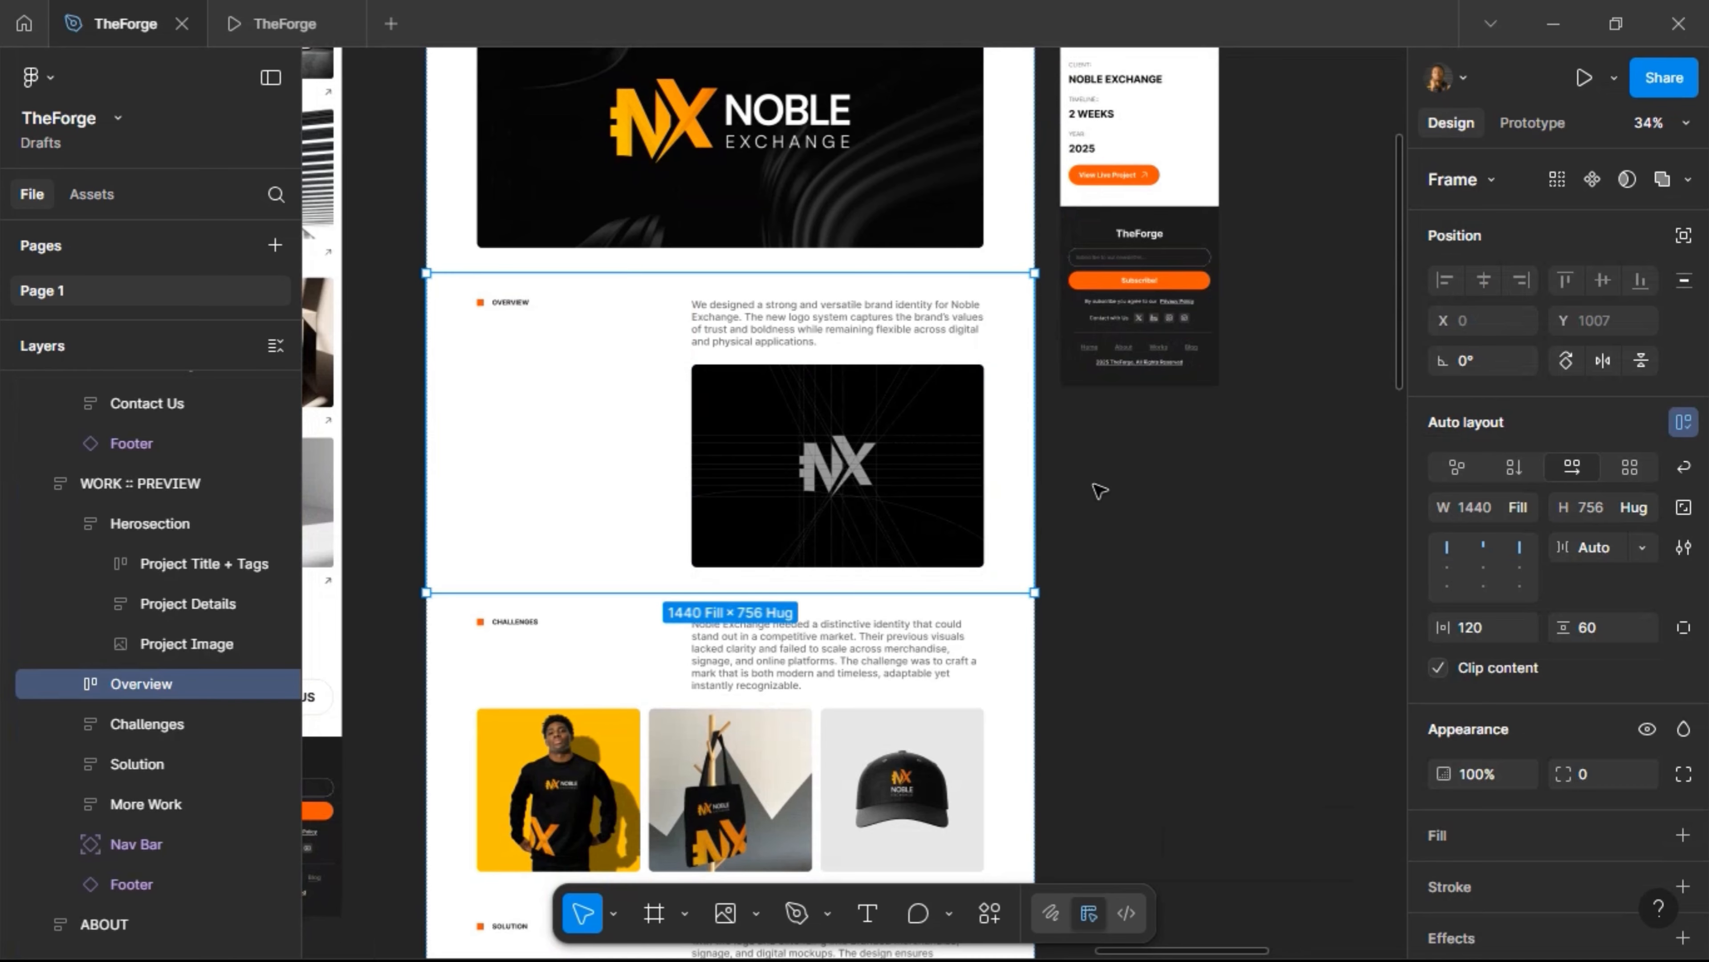
pyautogui.hscroll(2, 1099, 490)
pyautogui.scroll(3, 1099, 490)
pyautogui.click(1148, 492)
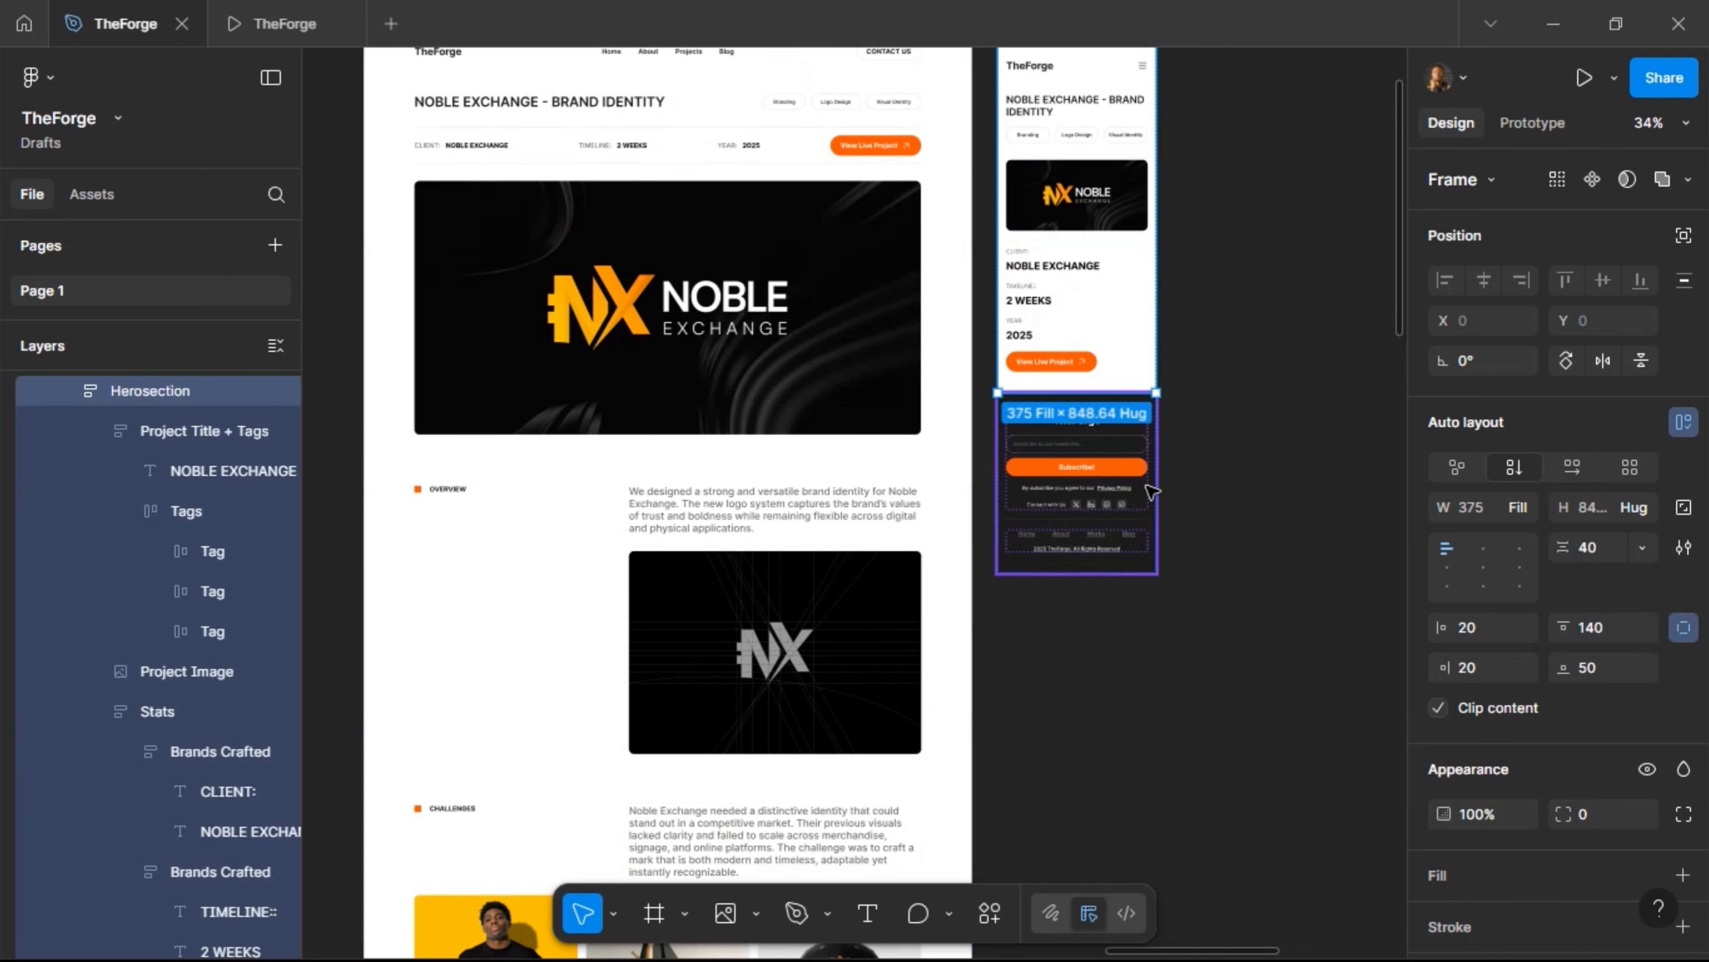
pyautogui.click(1154, 492)
pyautogui.hotkey('ctrl', 'd')
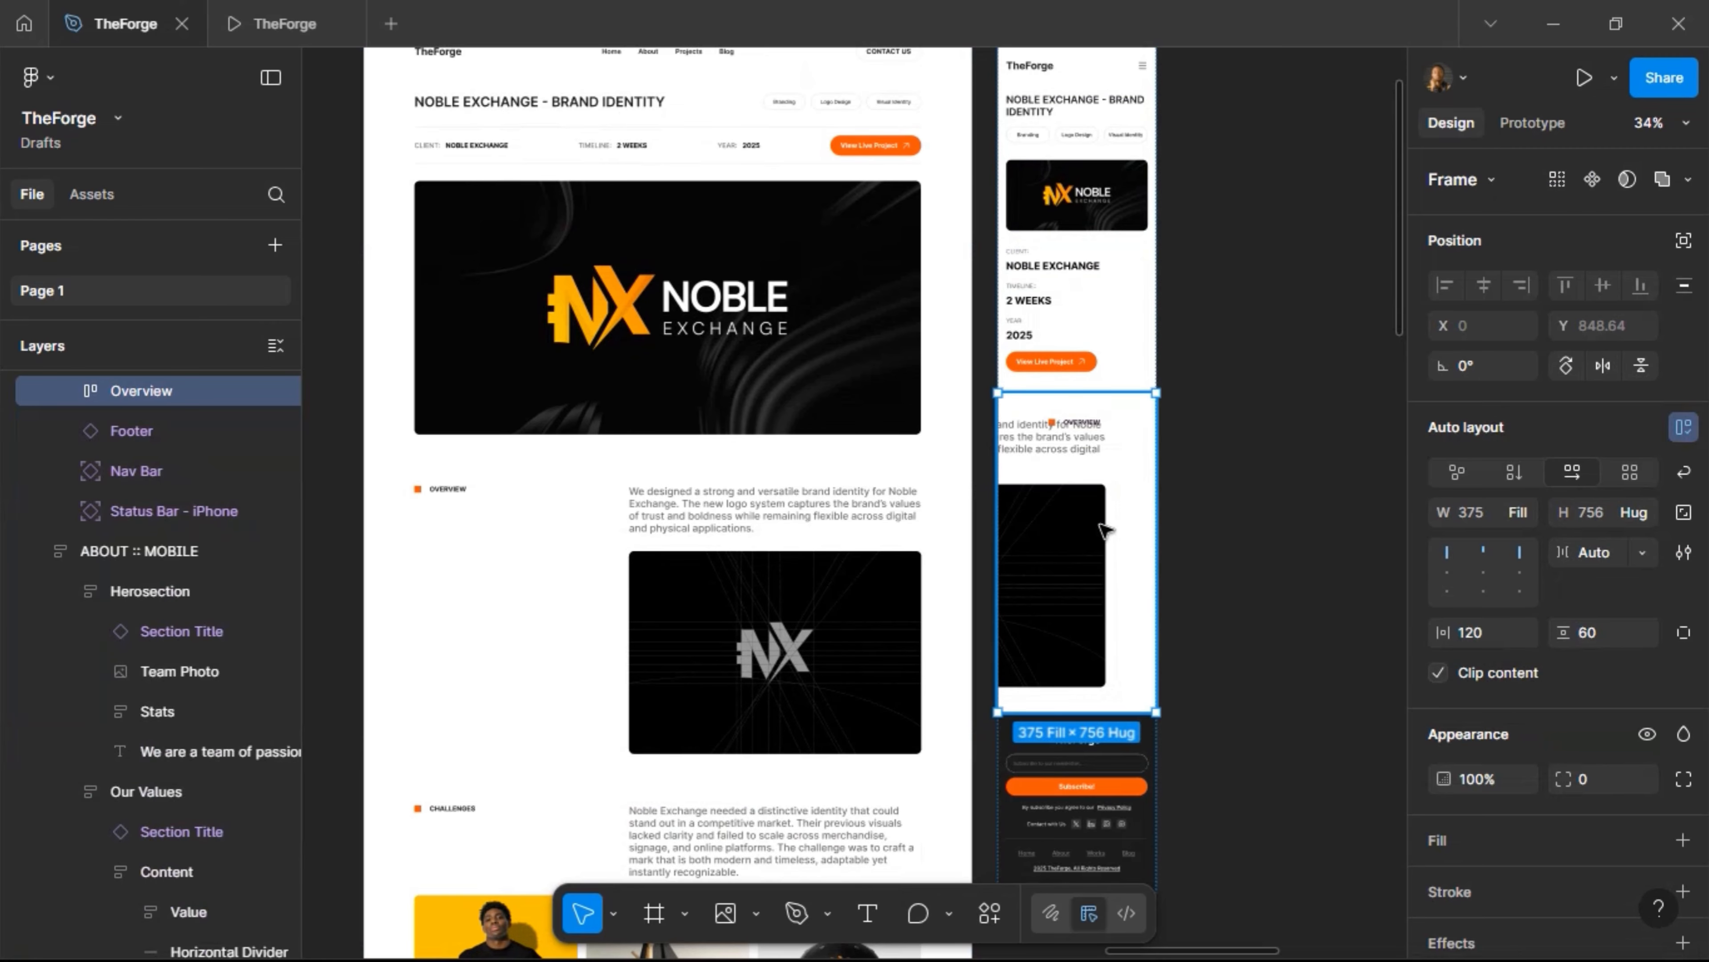
pyautogui.hotkey('ctrl', 'shift', 'r')
pyautogui.hscroll(3, 1354, 571)
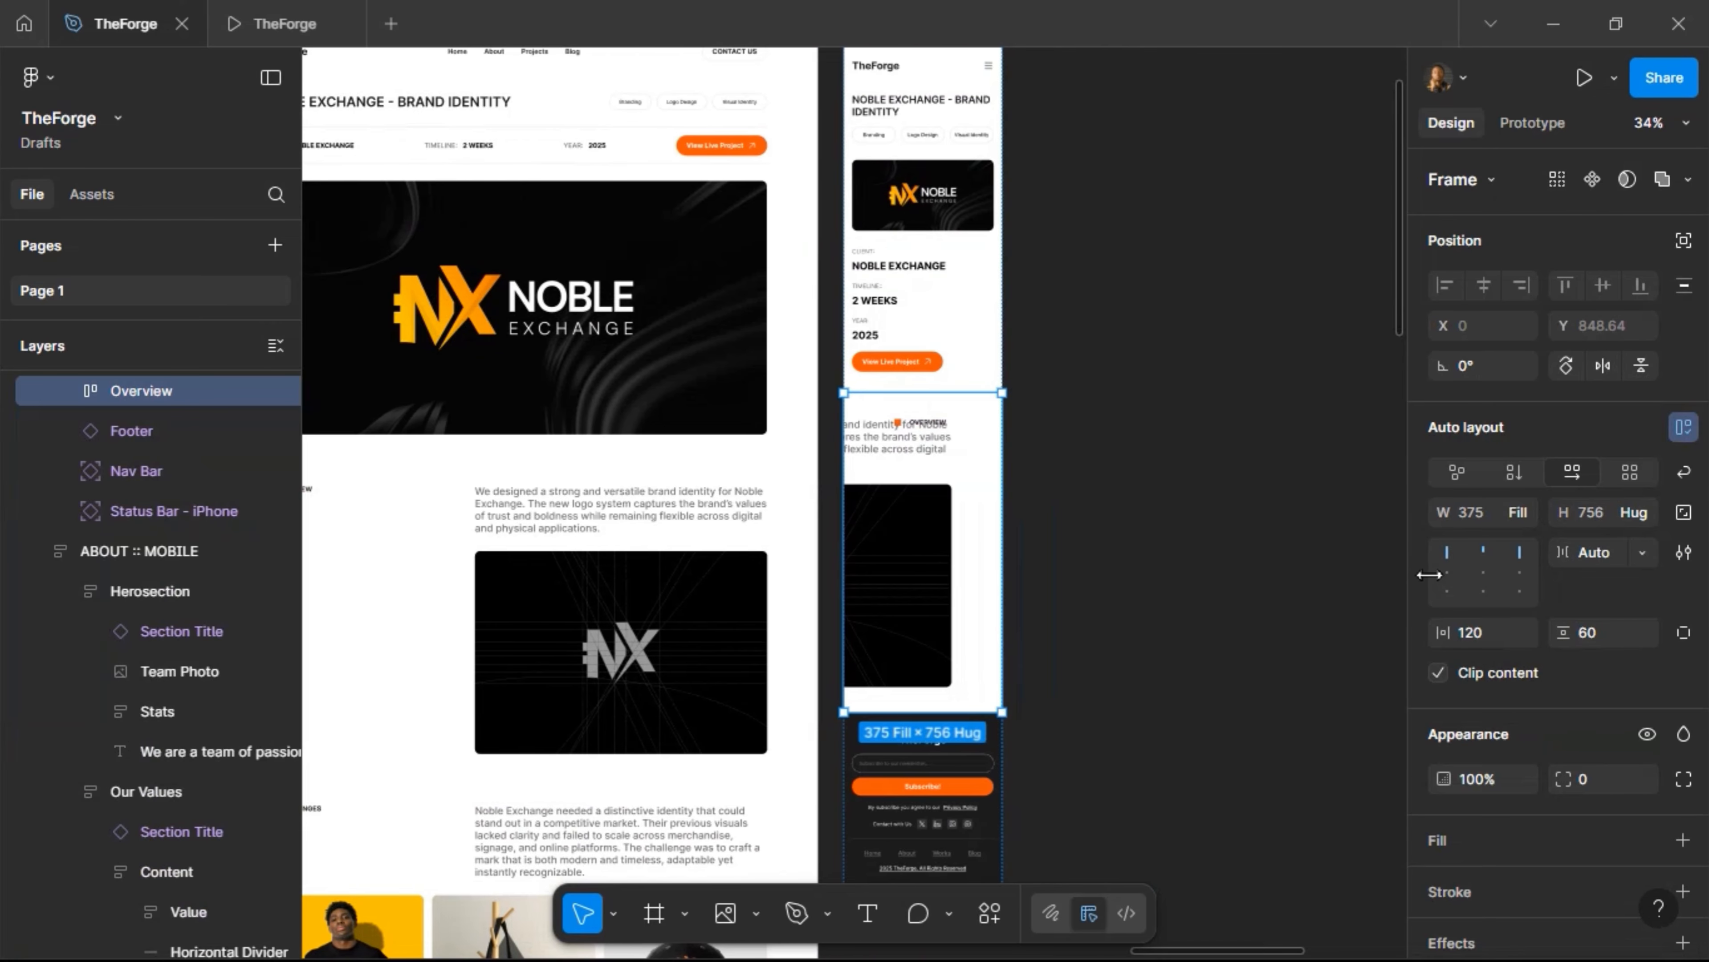
# Give the mobile Overview section a top-left aligned vertical auto layout with horizontal padding 20 and gap 20
pyautogui.click(1451, 552)
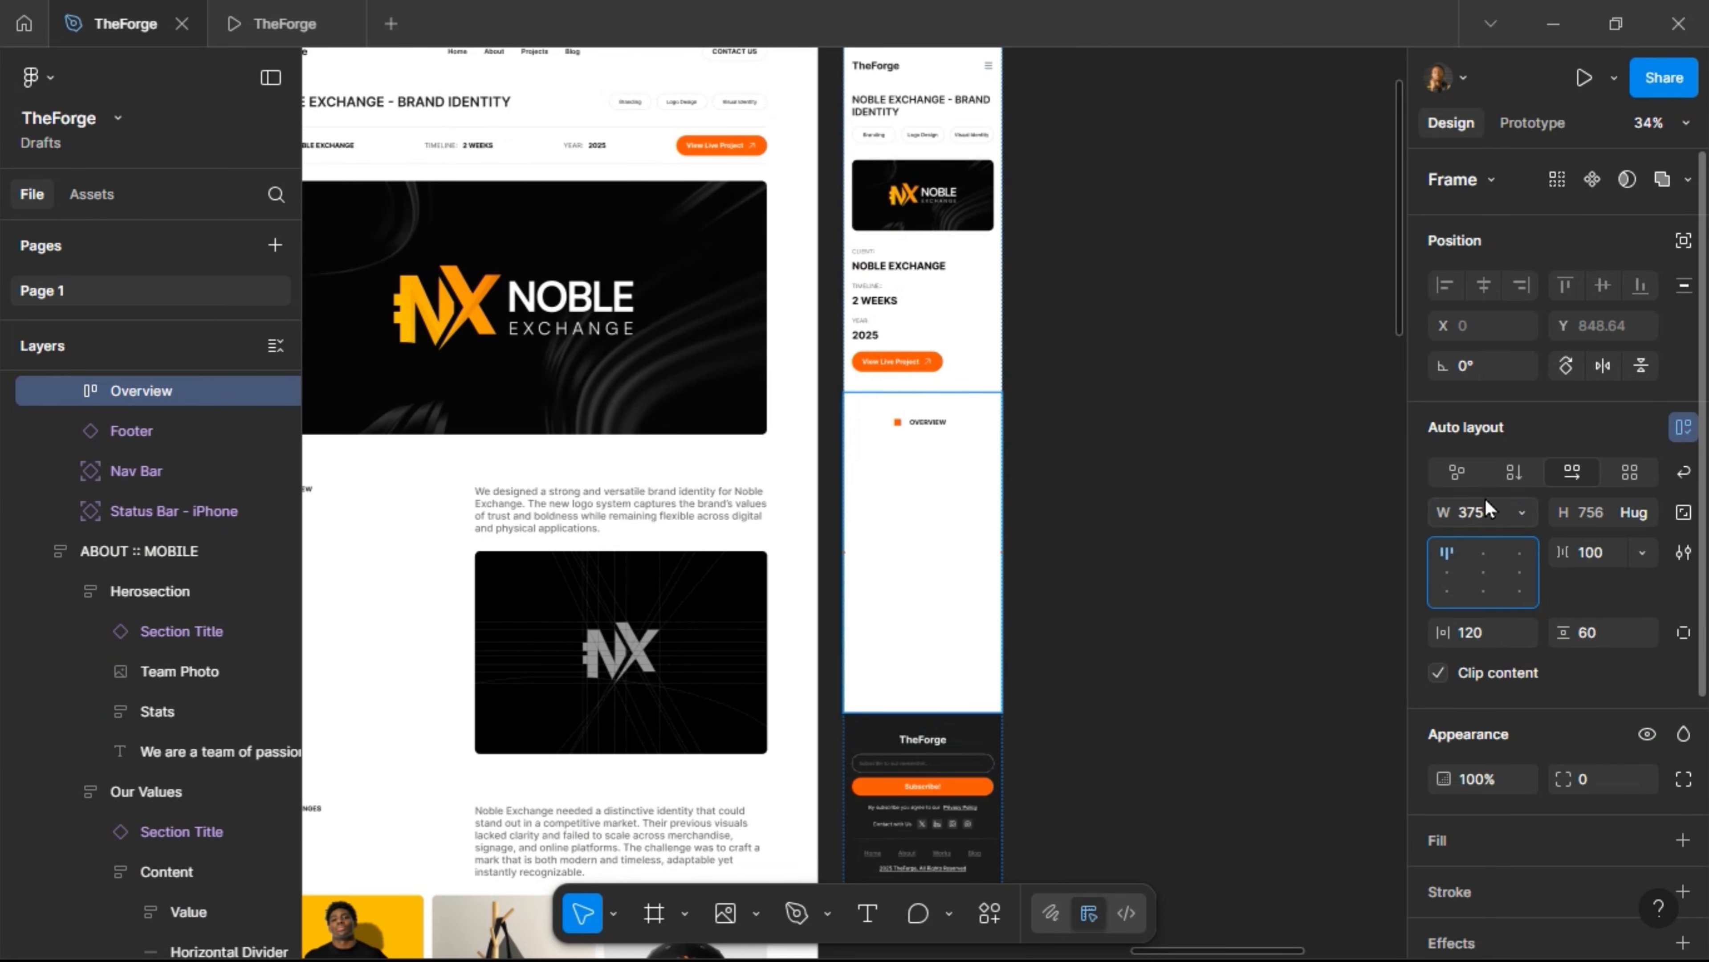
pyautogui.click(1512, 470)
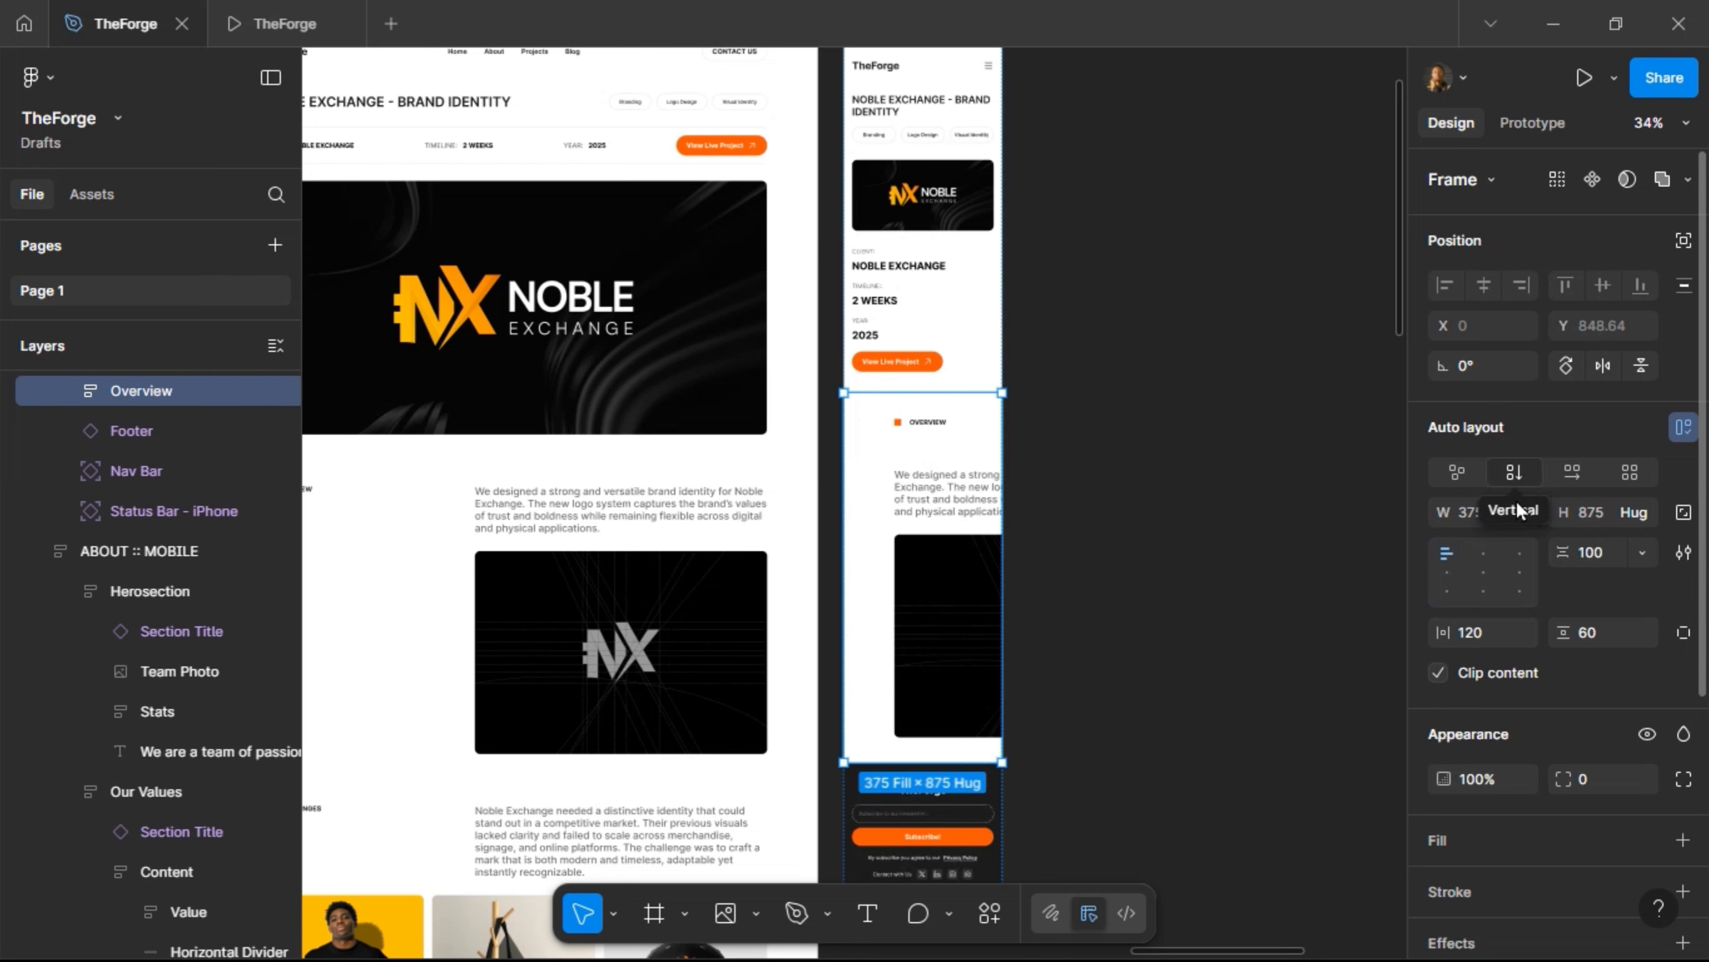
pyautogui.click(1479, 640)
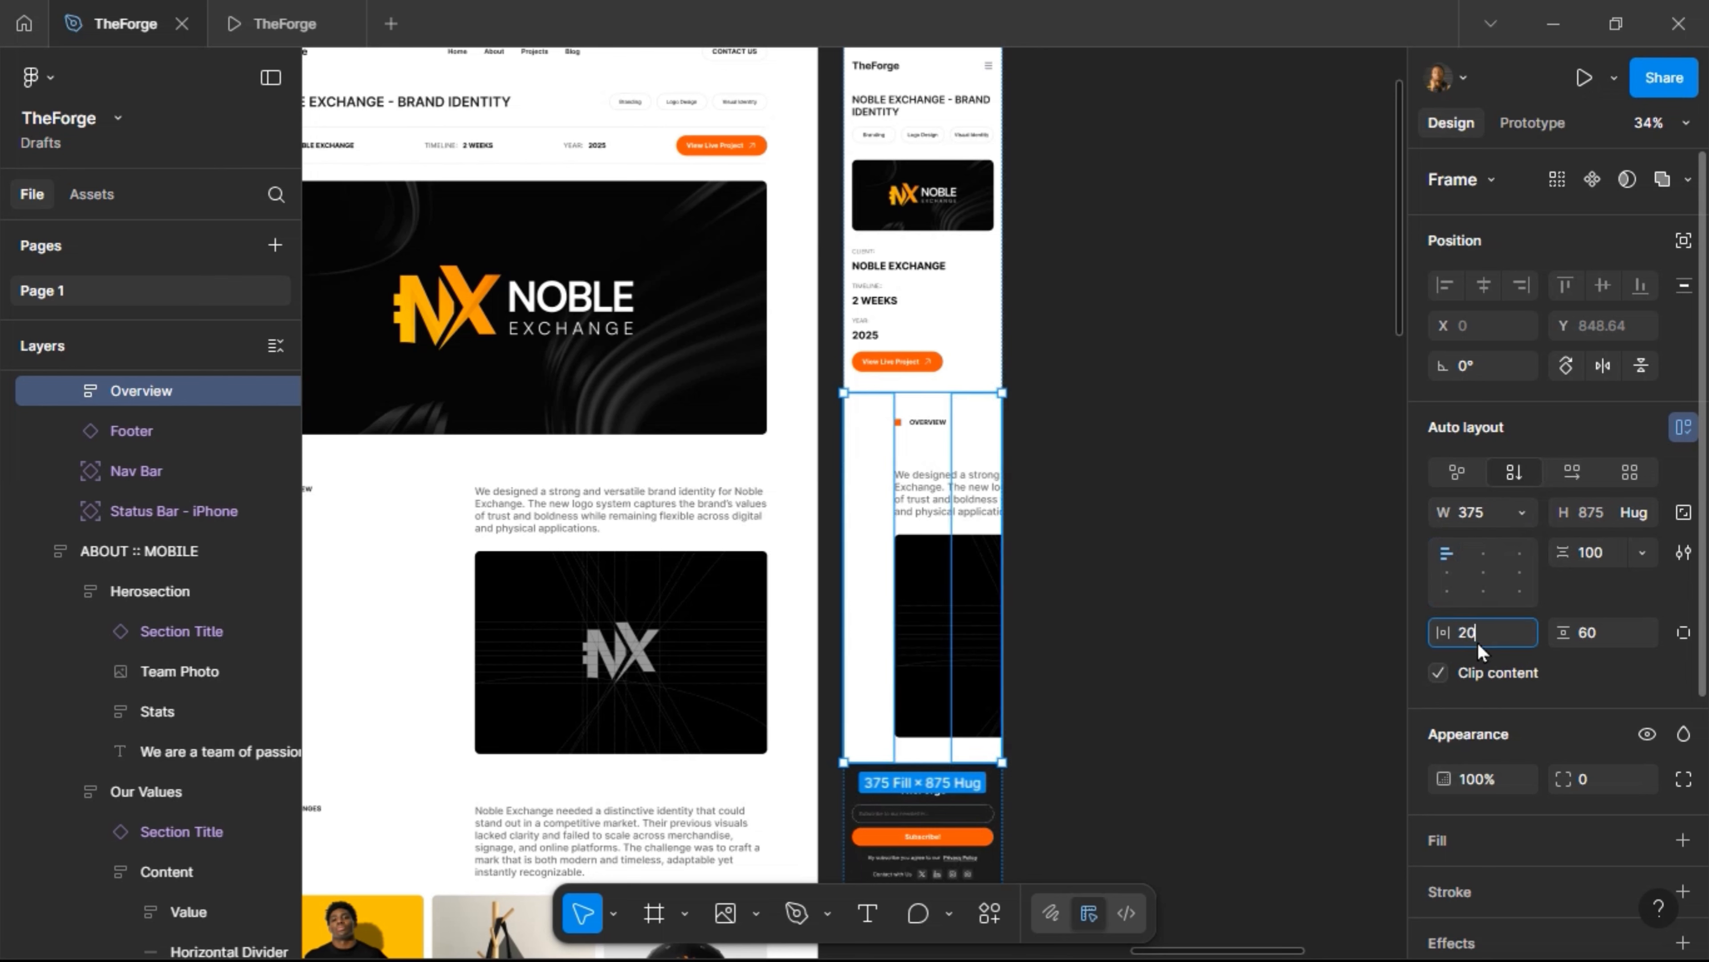
pyautogui.write('20')
pyautogui.press('Return')
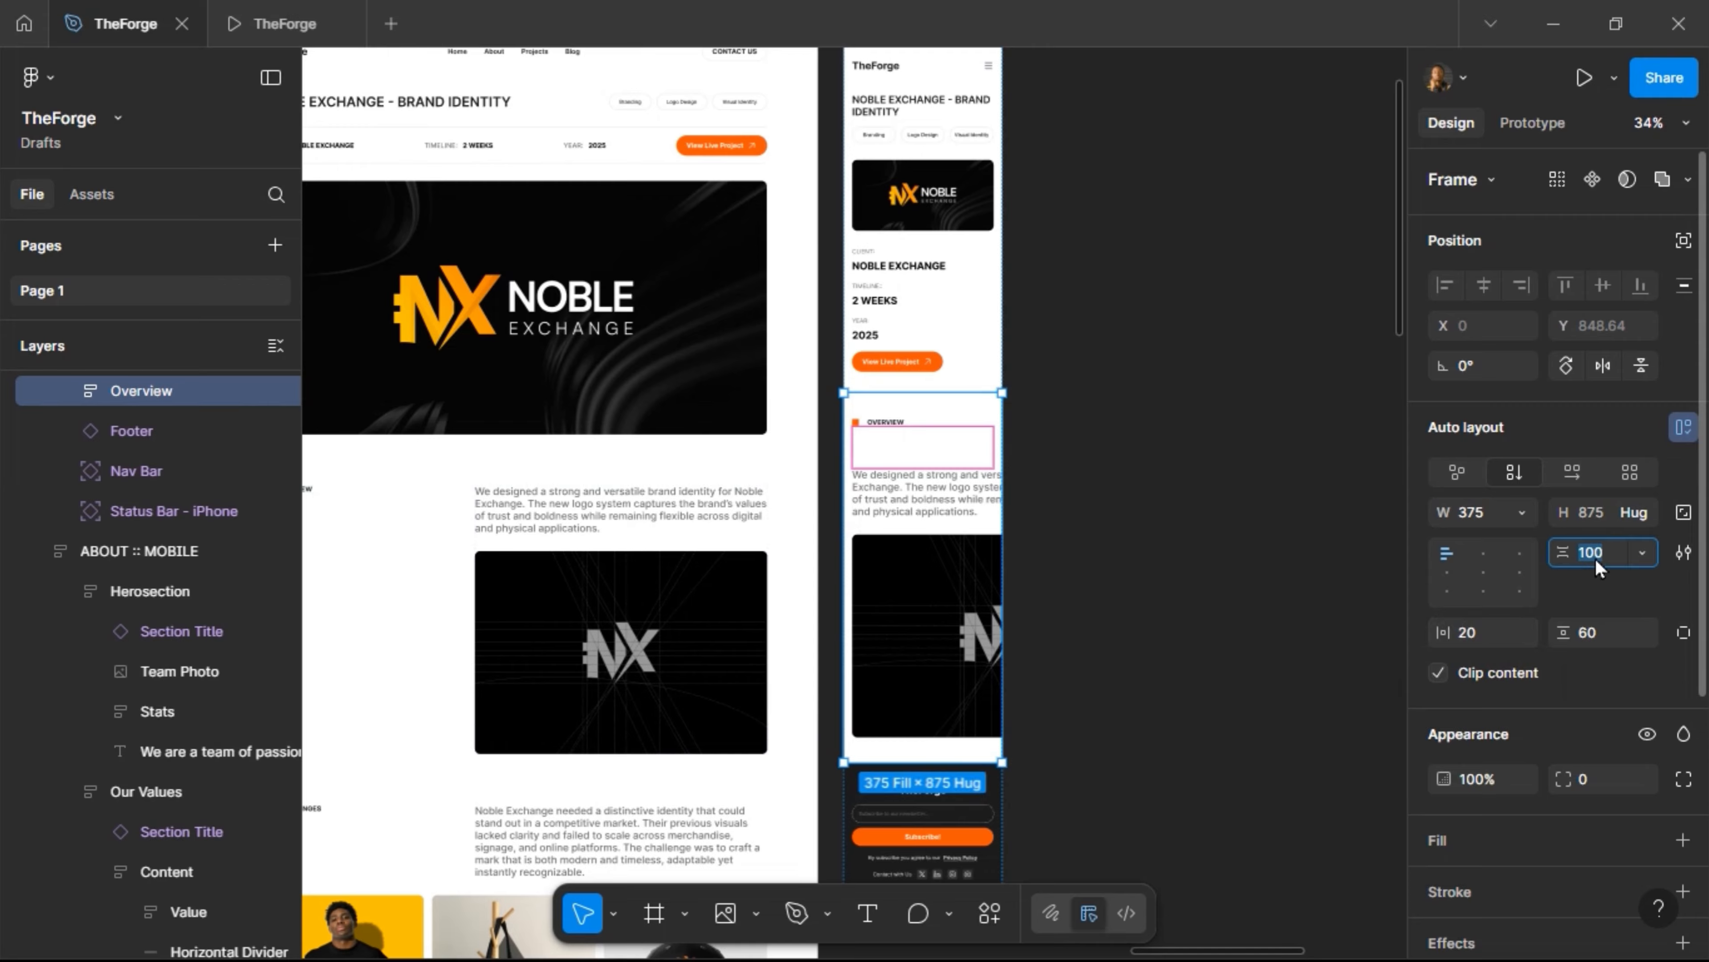
pyautogui.write('0')
pyautogui.press('Return')
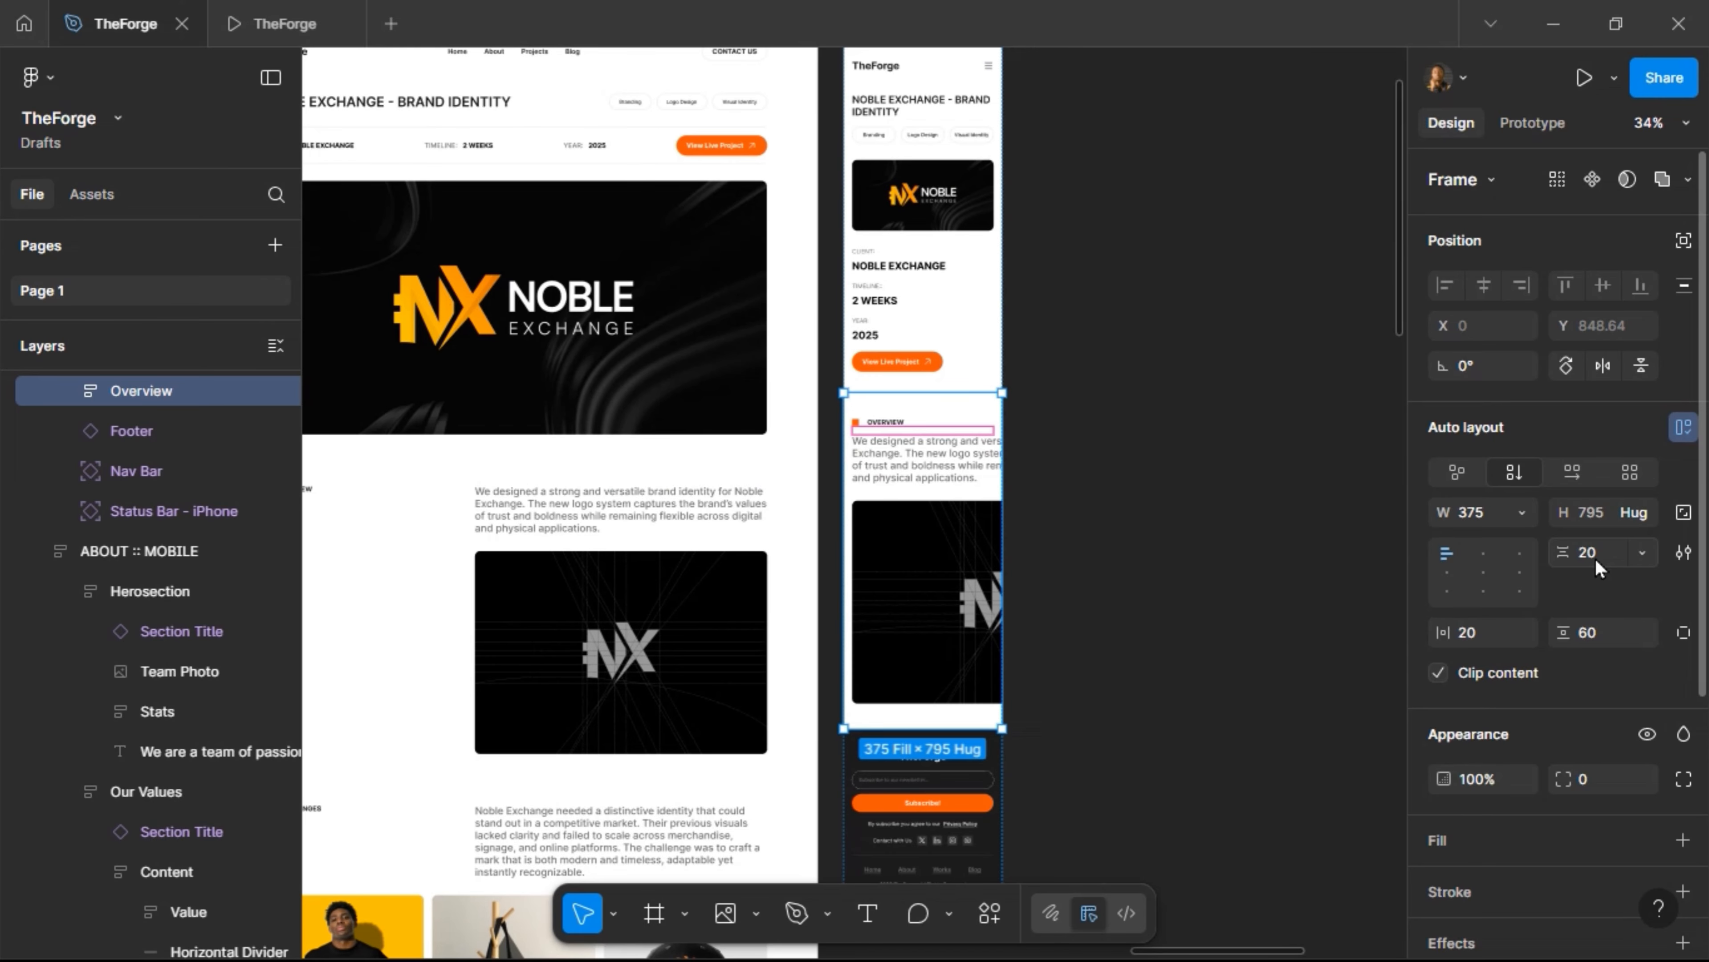
# Set the width of the mobile Overview section's Content frame to Fill container
pyautogui.click(927, 462)
pyautogui.click(1531, 509)
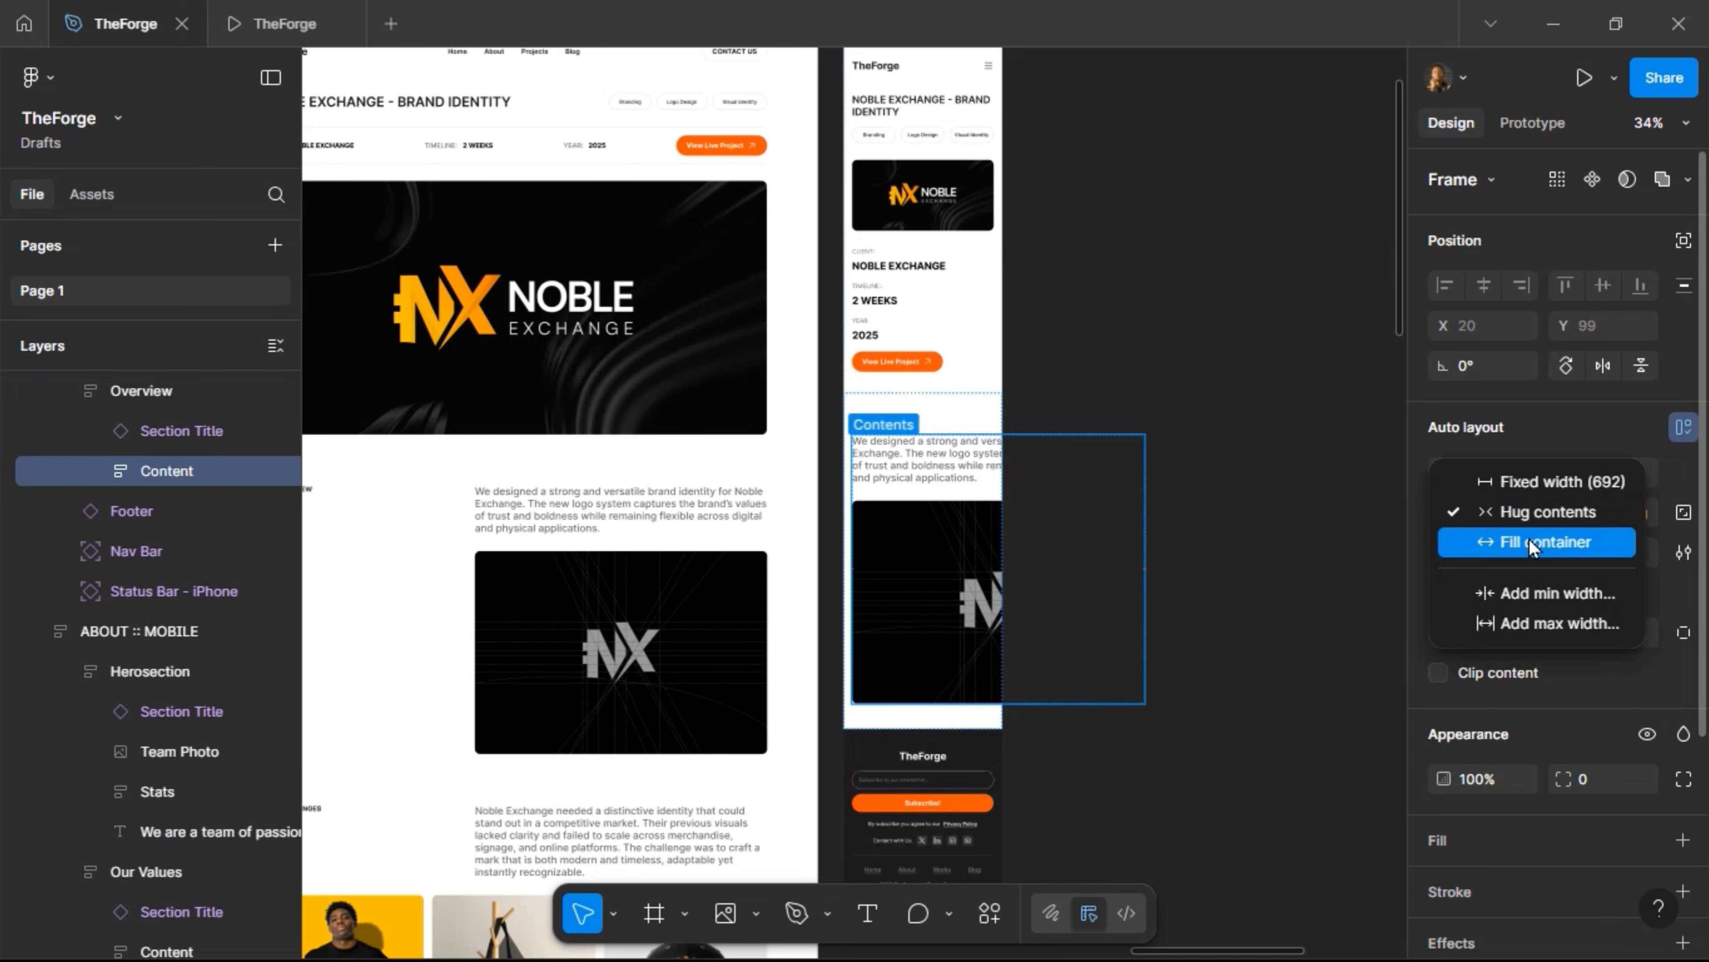
pyautogui.click(1529, 540)
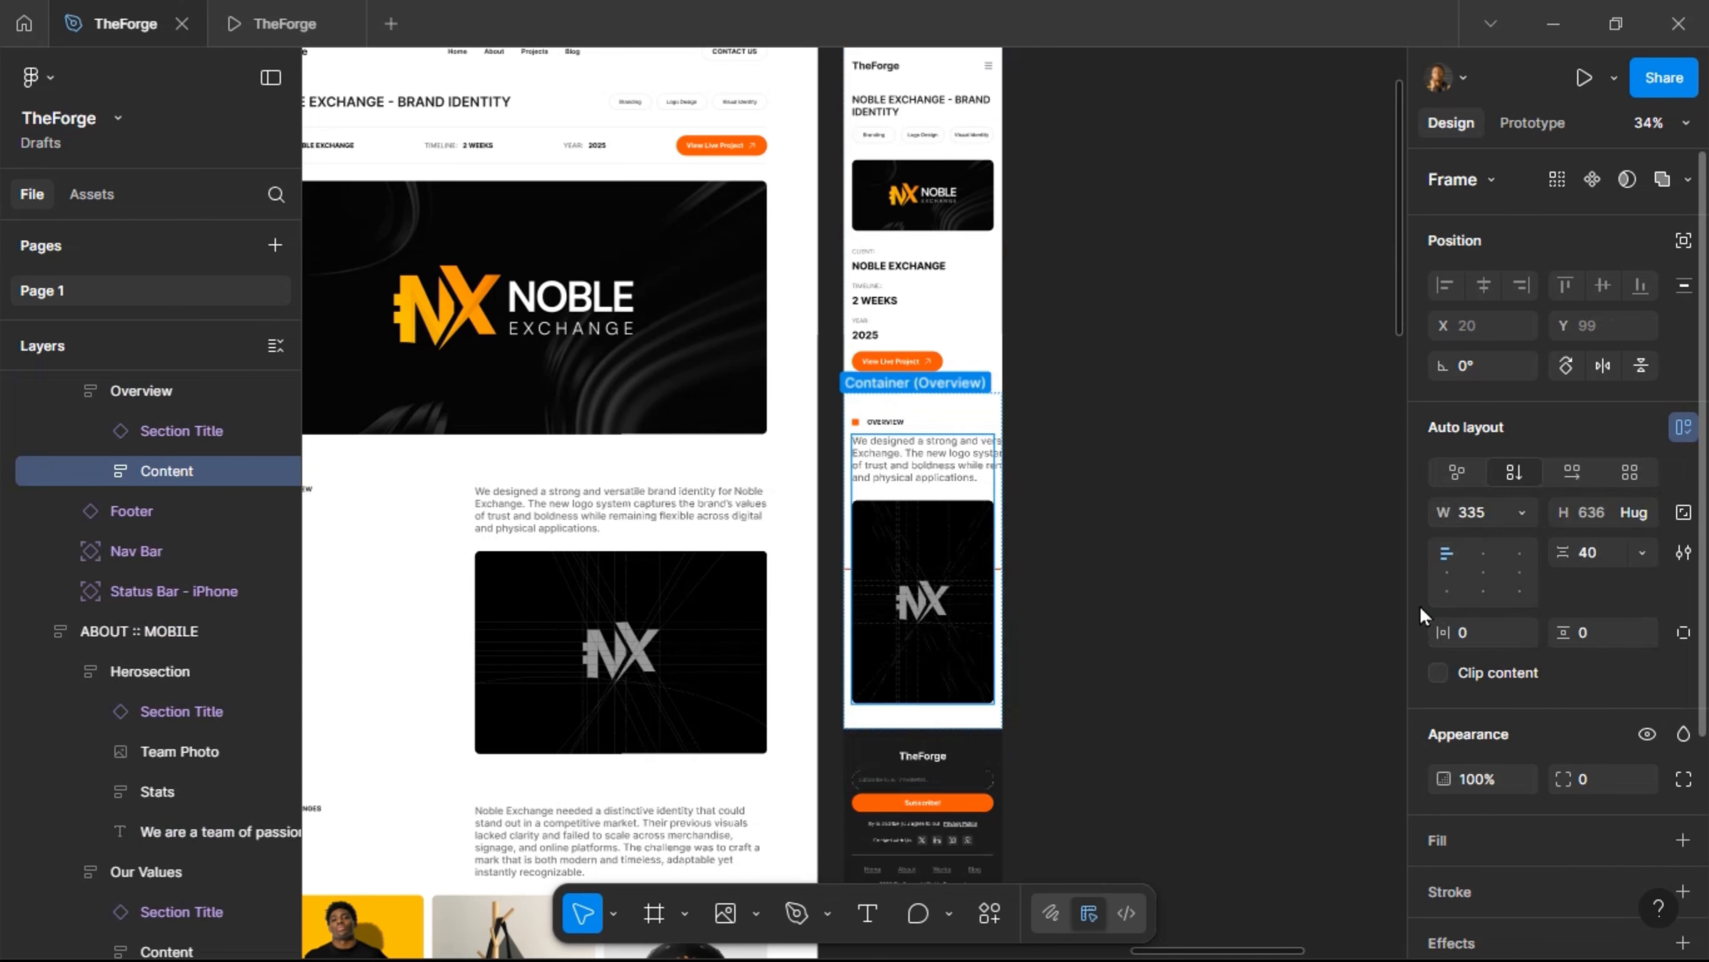
# Set the height of the NX logo image in the mobile Overview section to 240
pyautogui.click(927, 642)
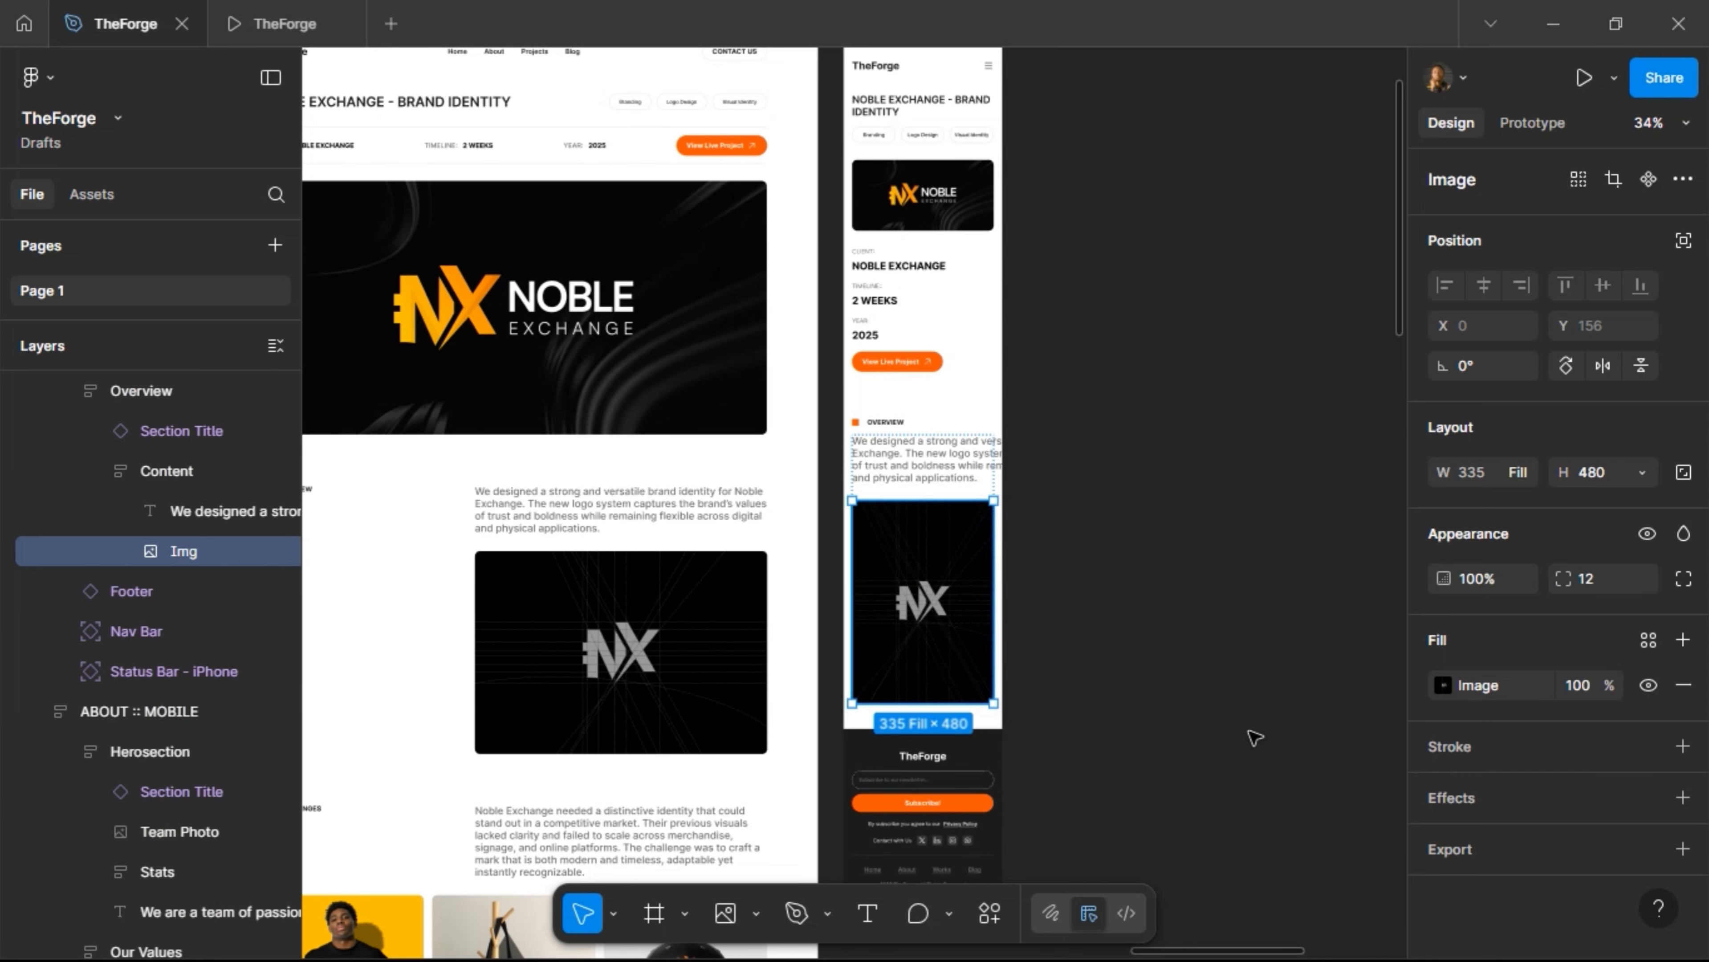
pyautogui.click(1592, 470)
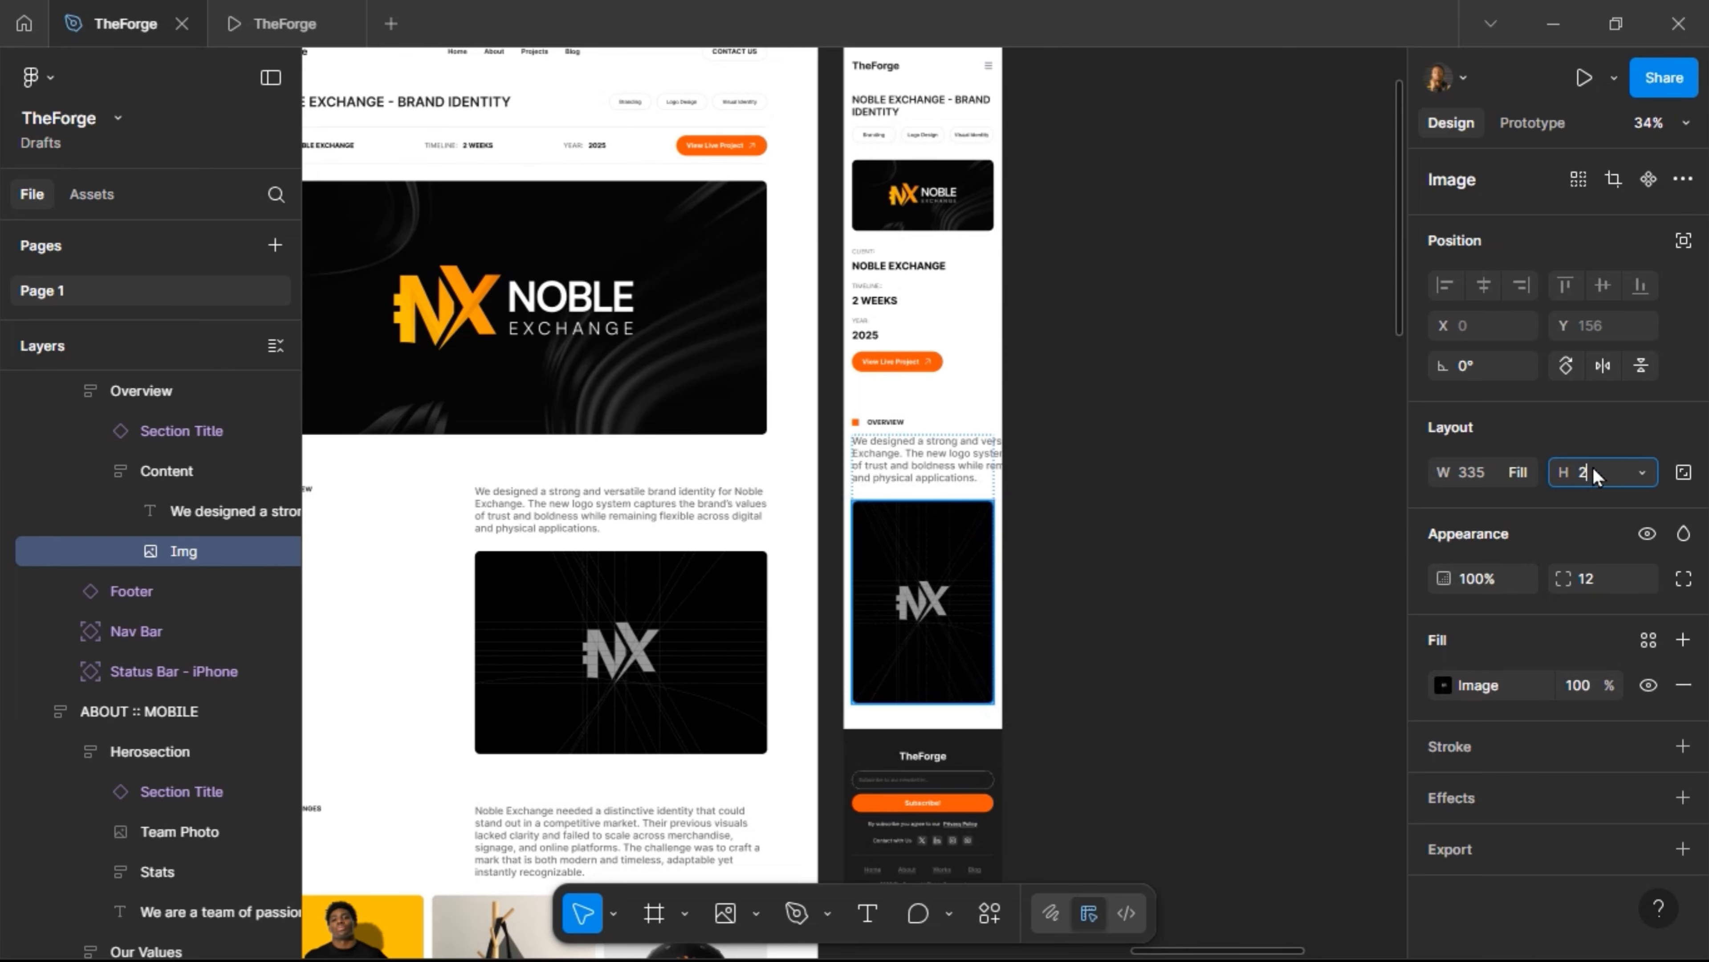
pyautogui.write('335')
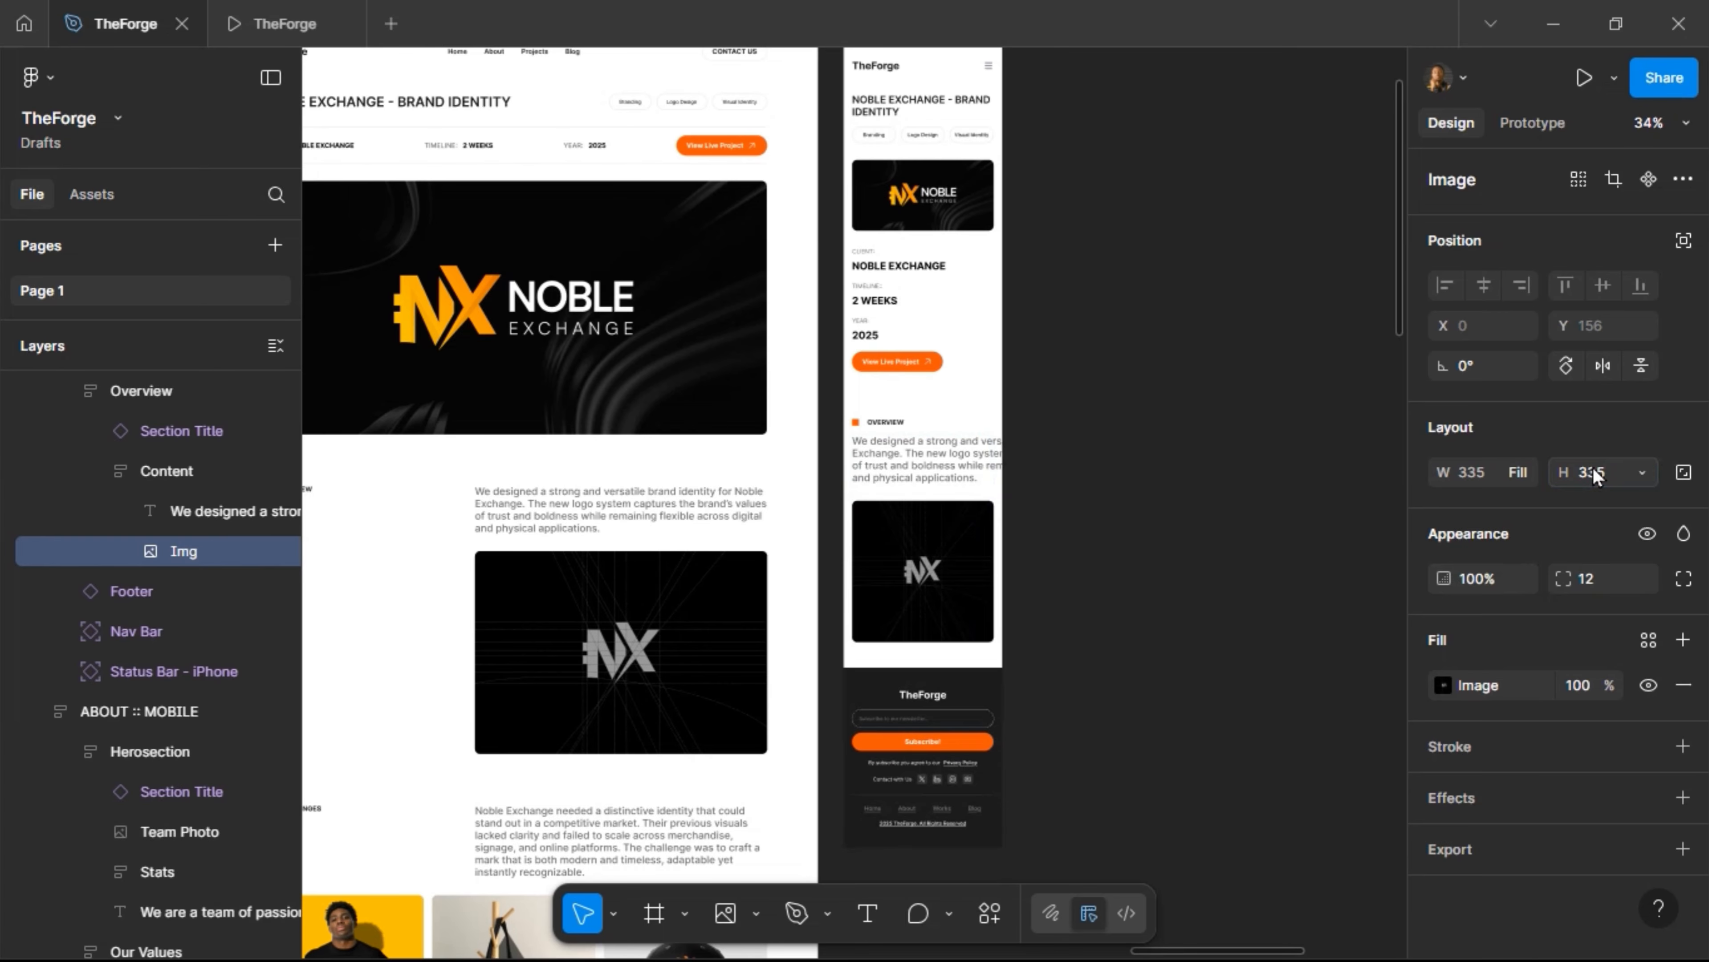
pyautogui.press('Return')
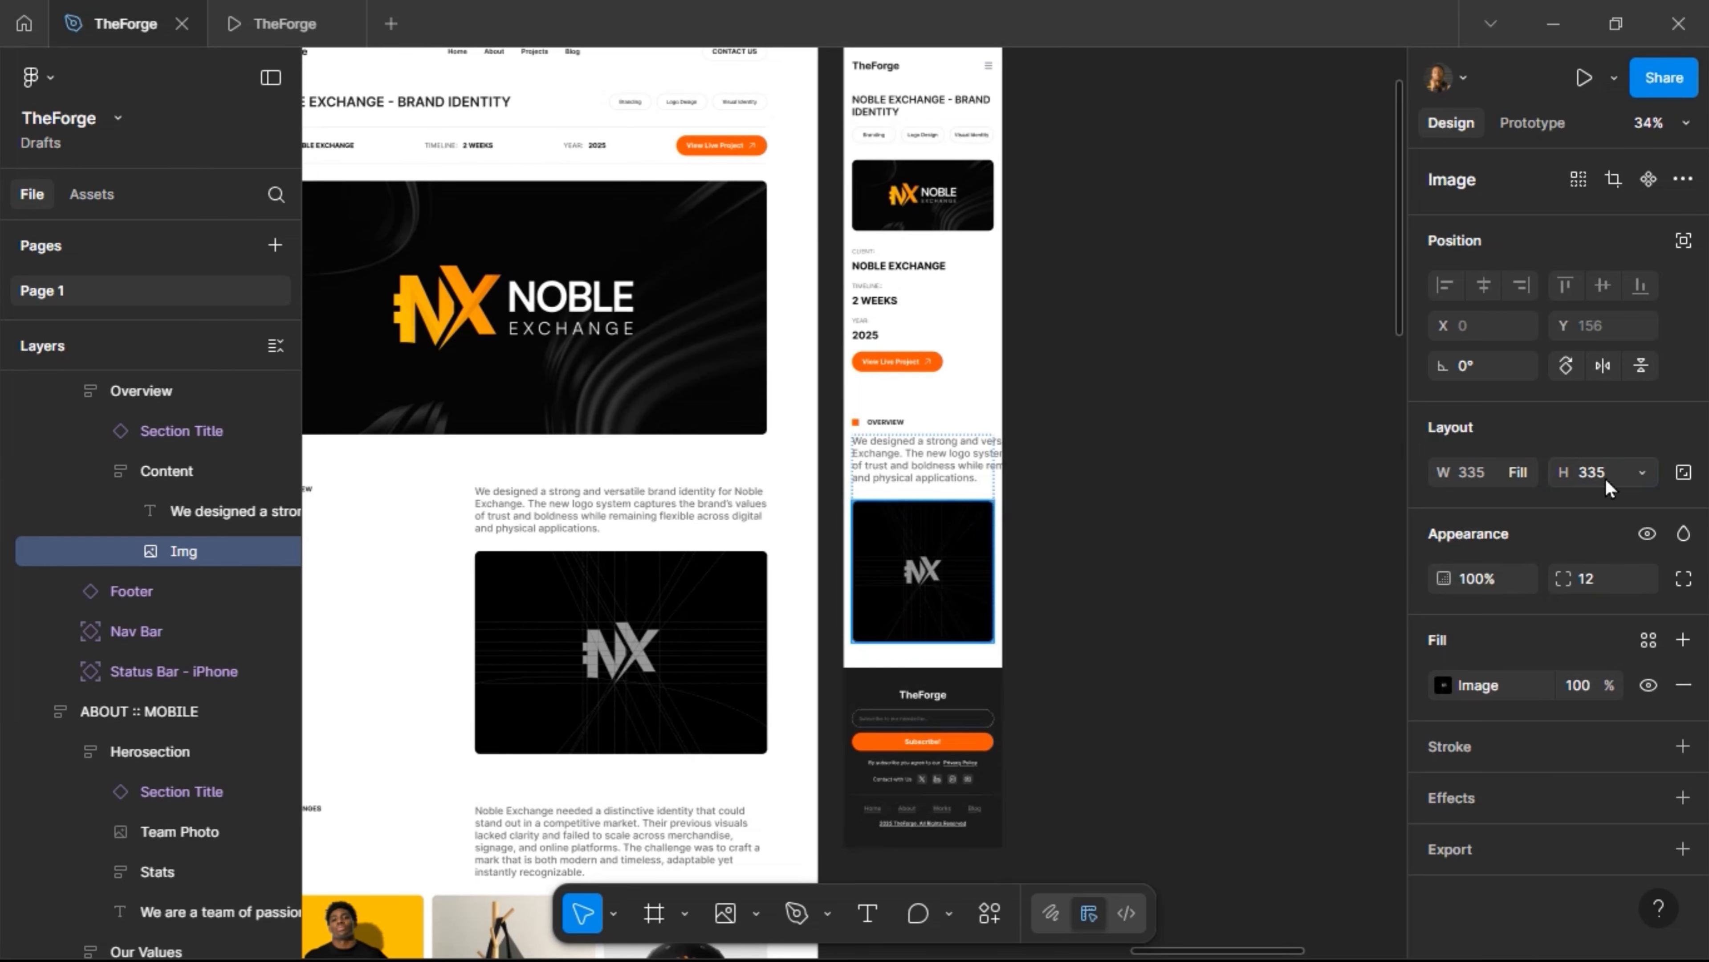
pyautogui.write('240')
pyautogui.press('Return')
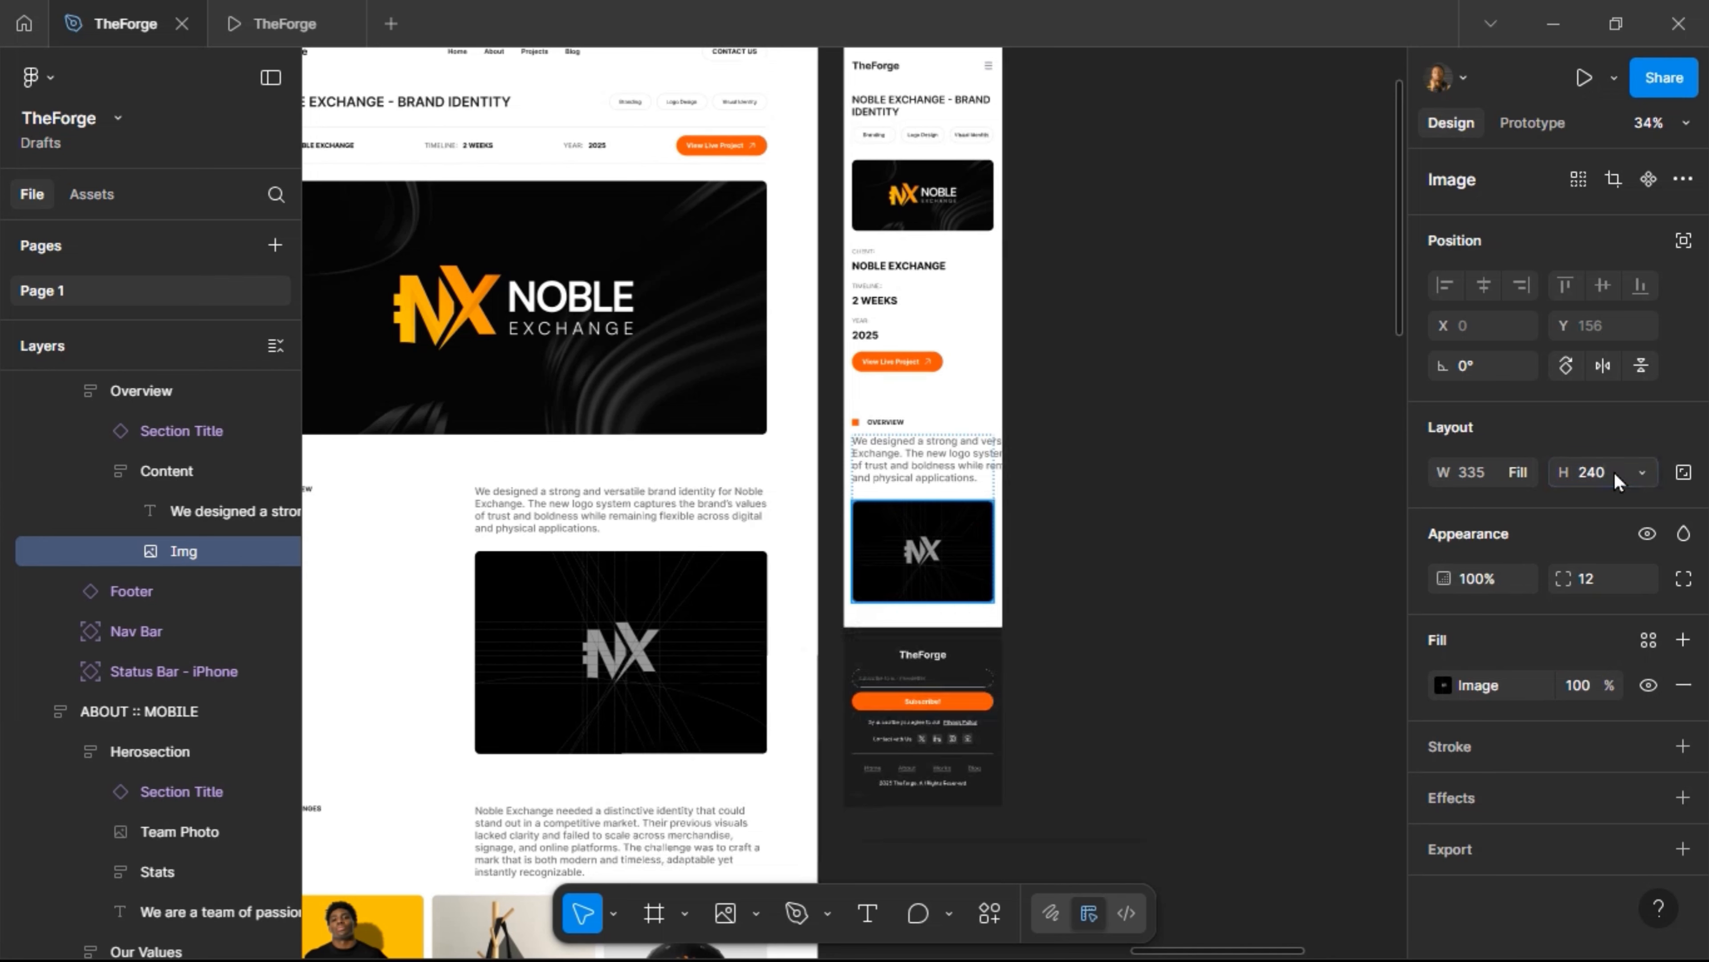
# Set the width of the mobile Overview section's paragraph to Fill container
pyautogui.click(962, 462)
pyautogui.click(1523, 515)
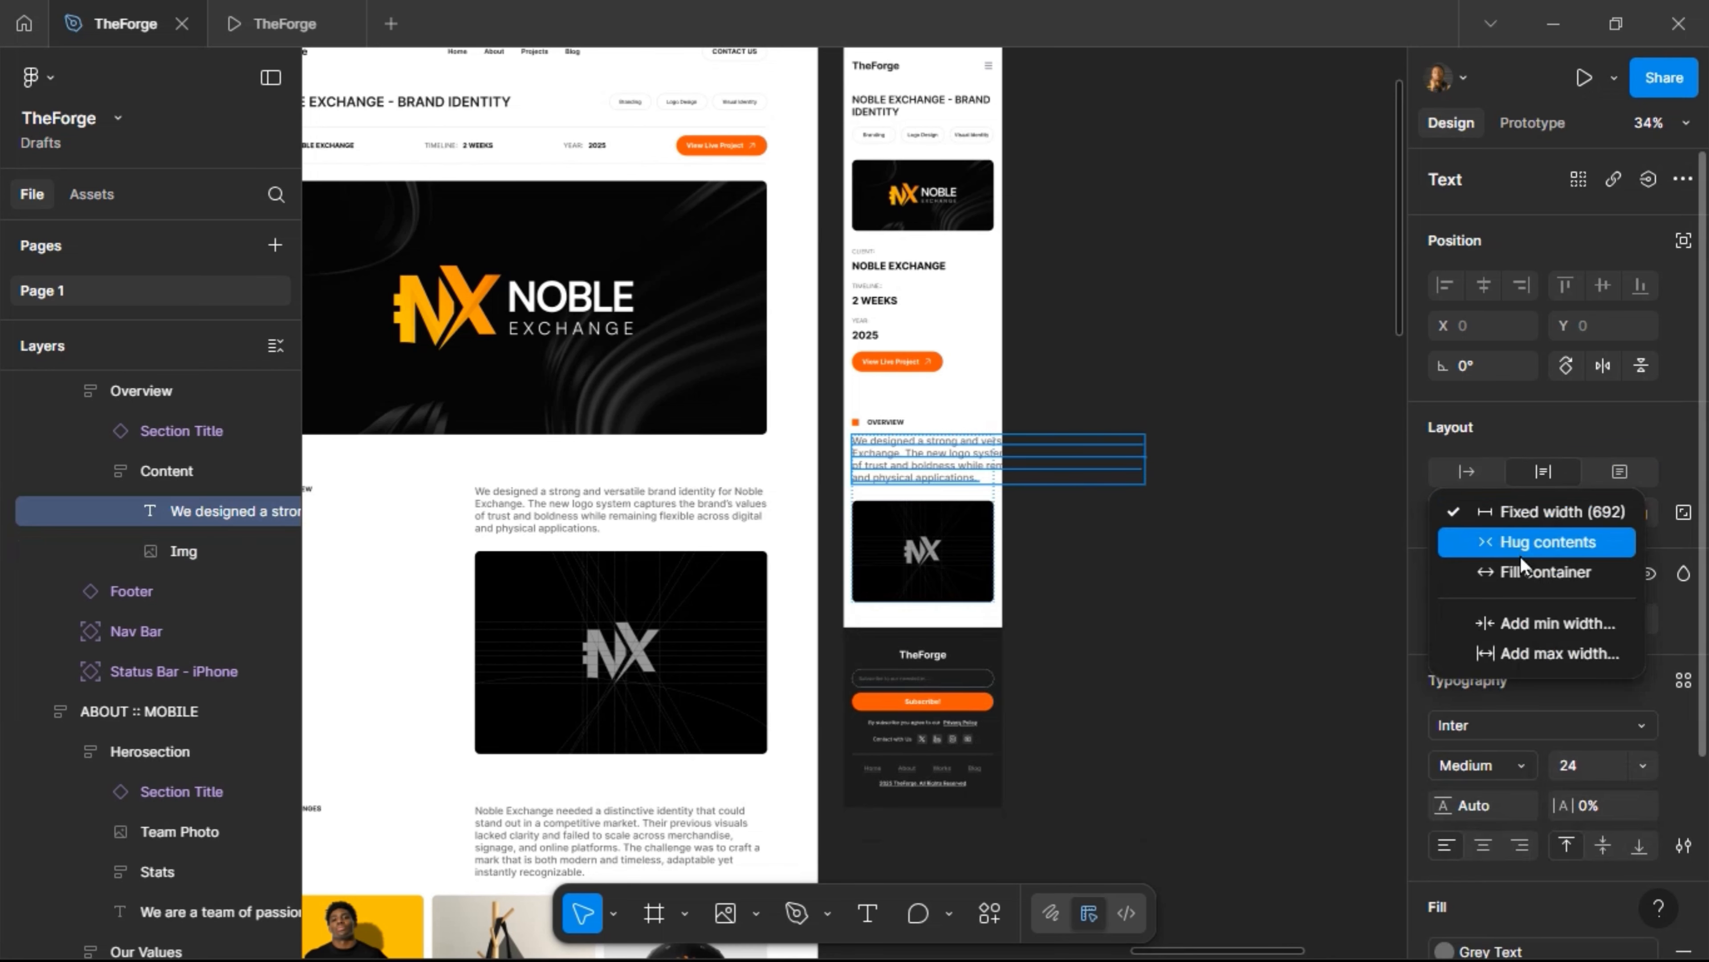
pyautogui.click(1525, 539)
pyautogui.click(1524, 514)
pyautogui.click(1530, 556)
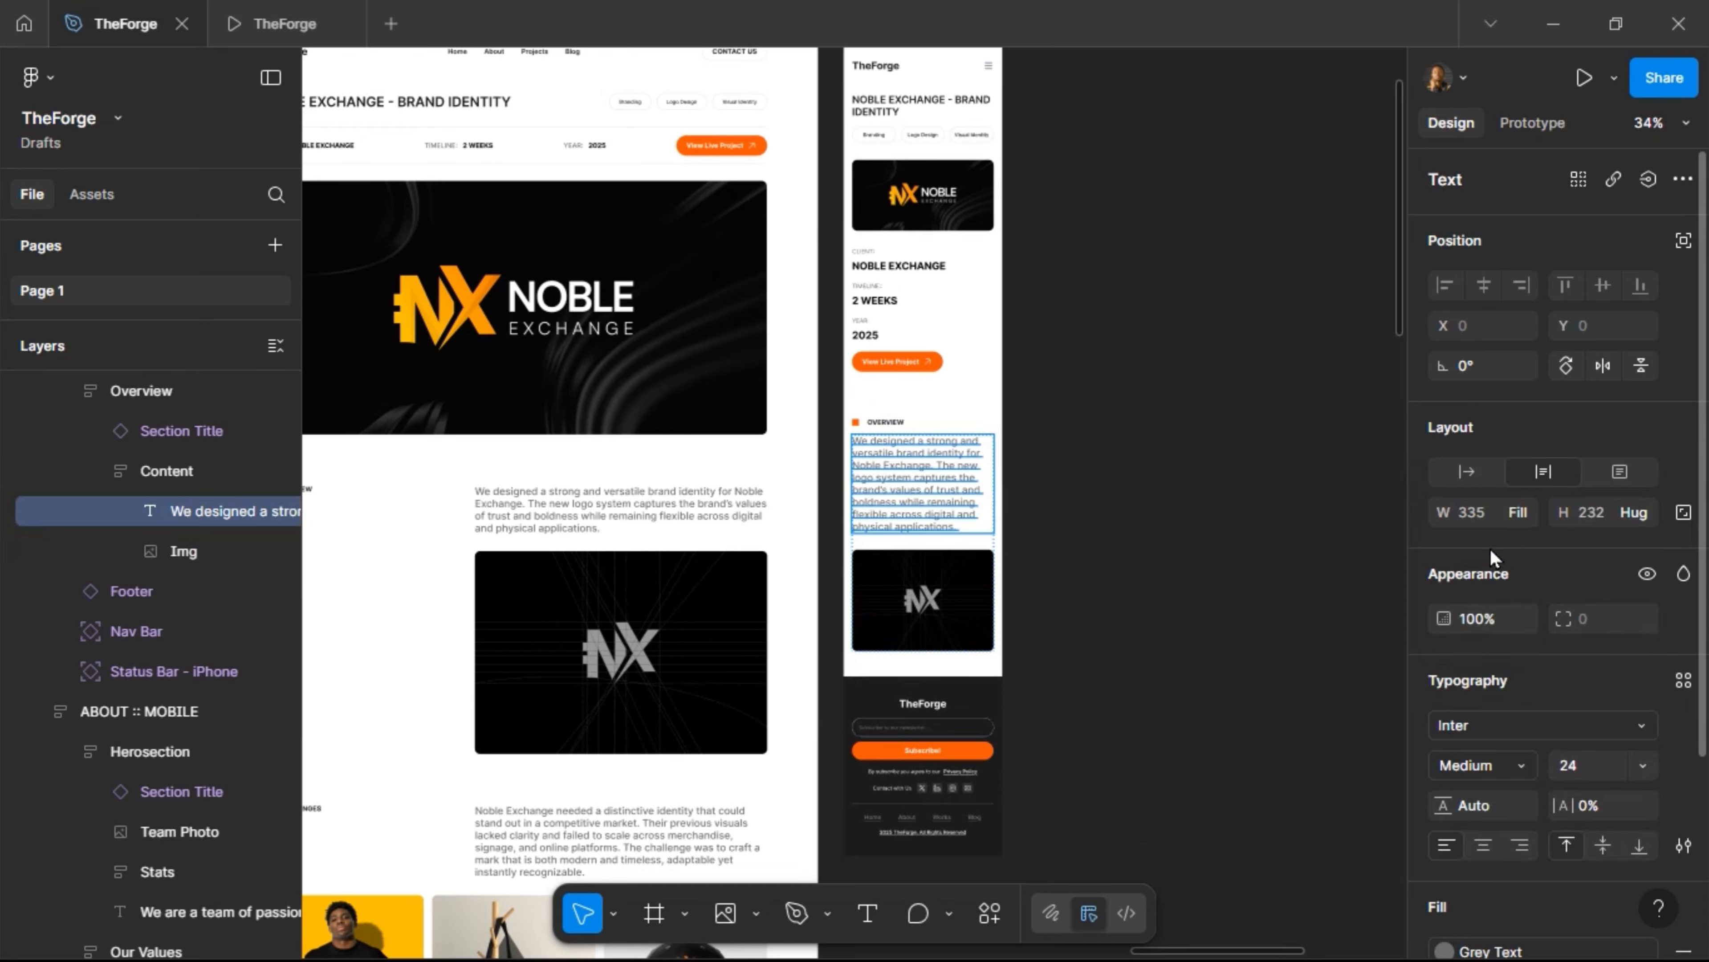
# Set the vertical padding of the mobile Overview section to 50
pyautogui.click(960, 409)
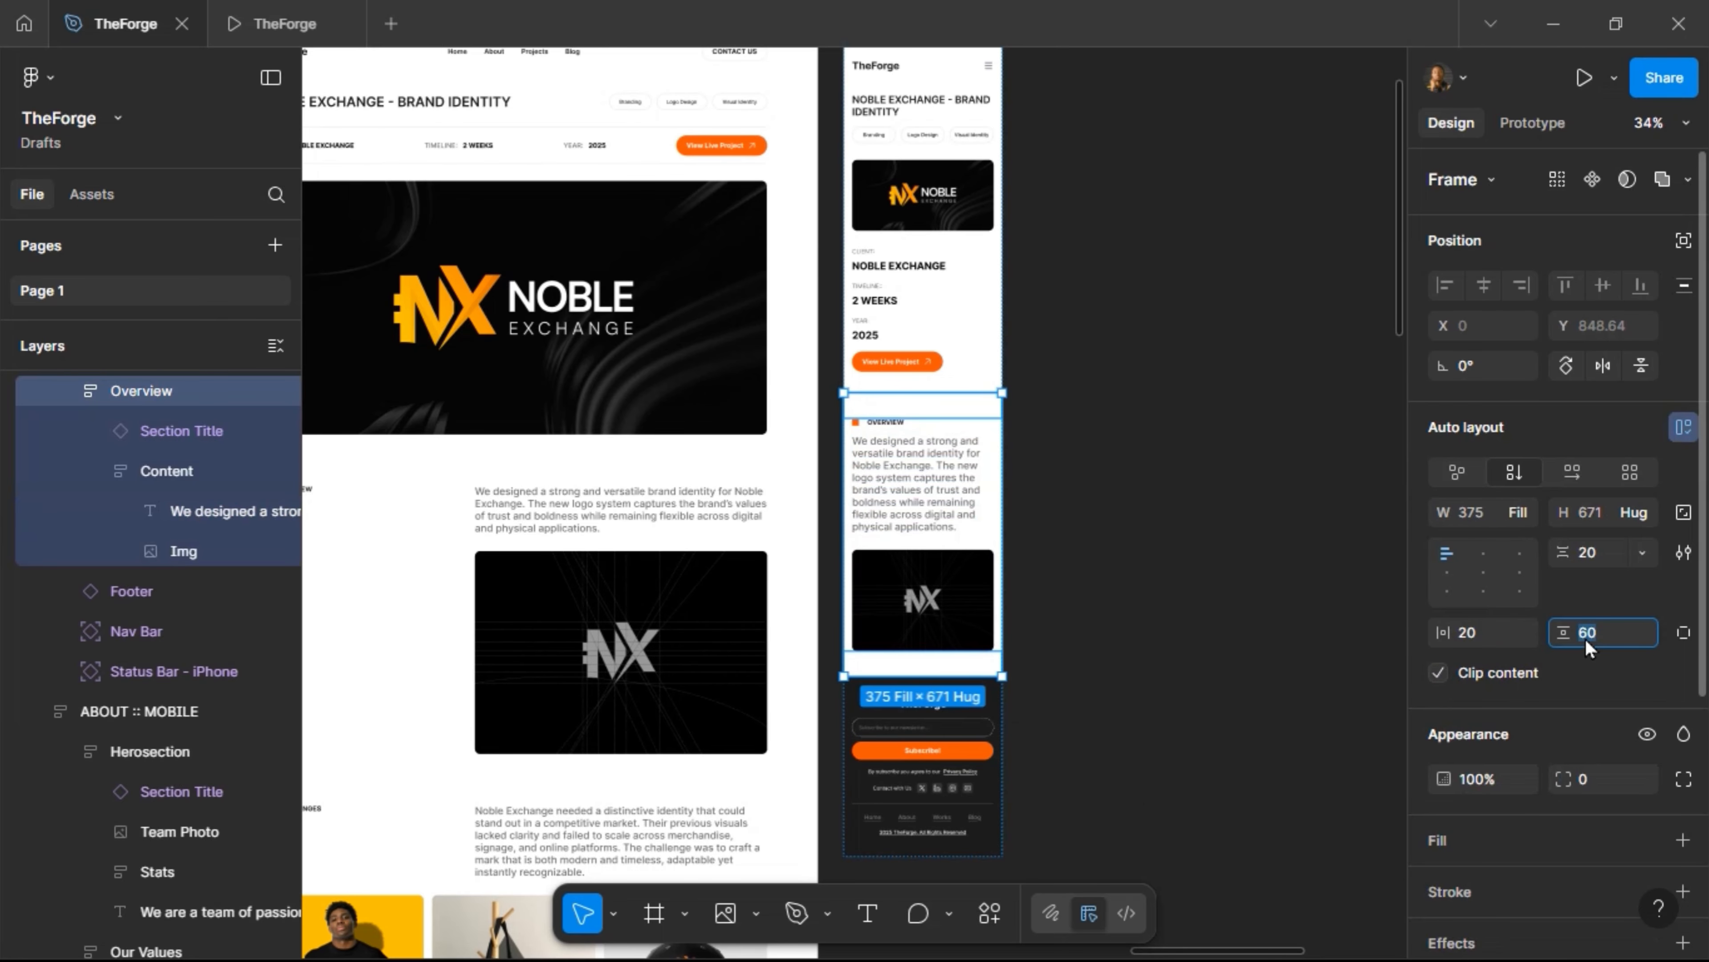
pyautogui.write('50')
pyautogui.press('Return')
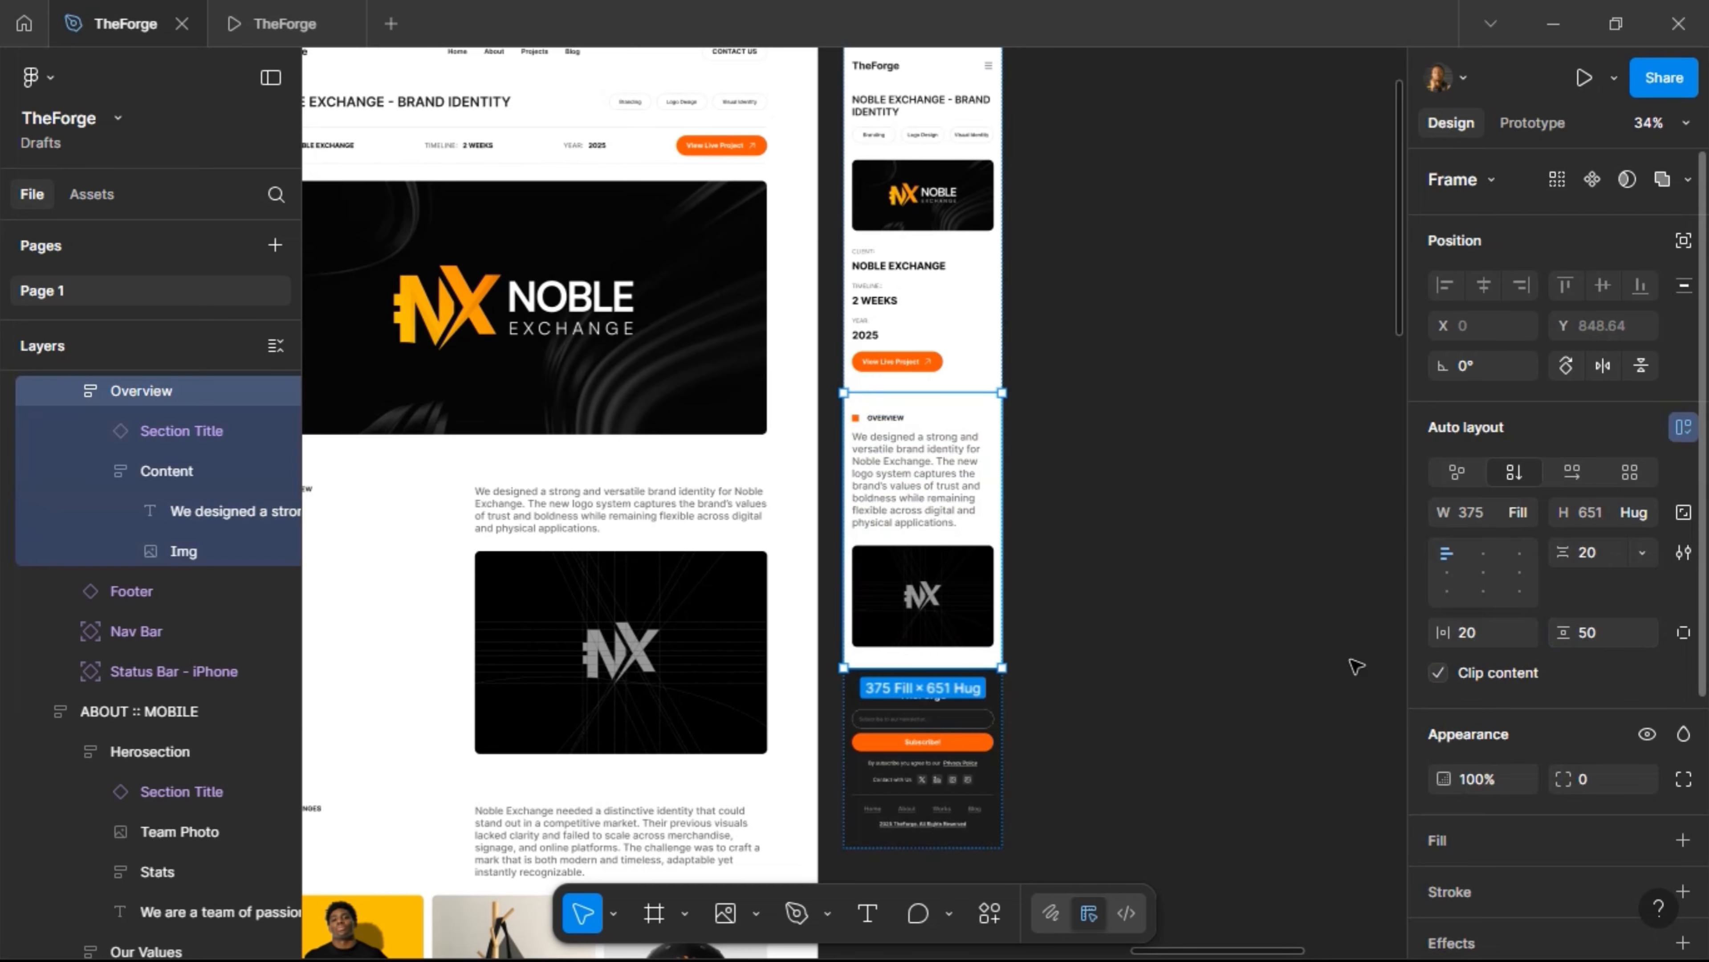
# Duplicate the mobile Overview section and replace the duplicate with a copy of the desktop Challenges section
pyautogui.hotkey('ctrl', 'd')
pyautogui.scroll(-5, 1105, 458)
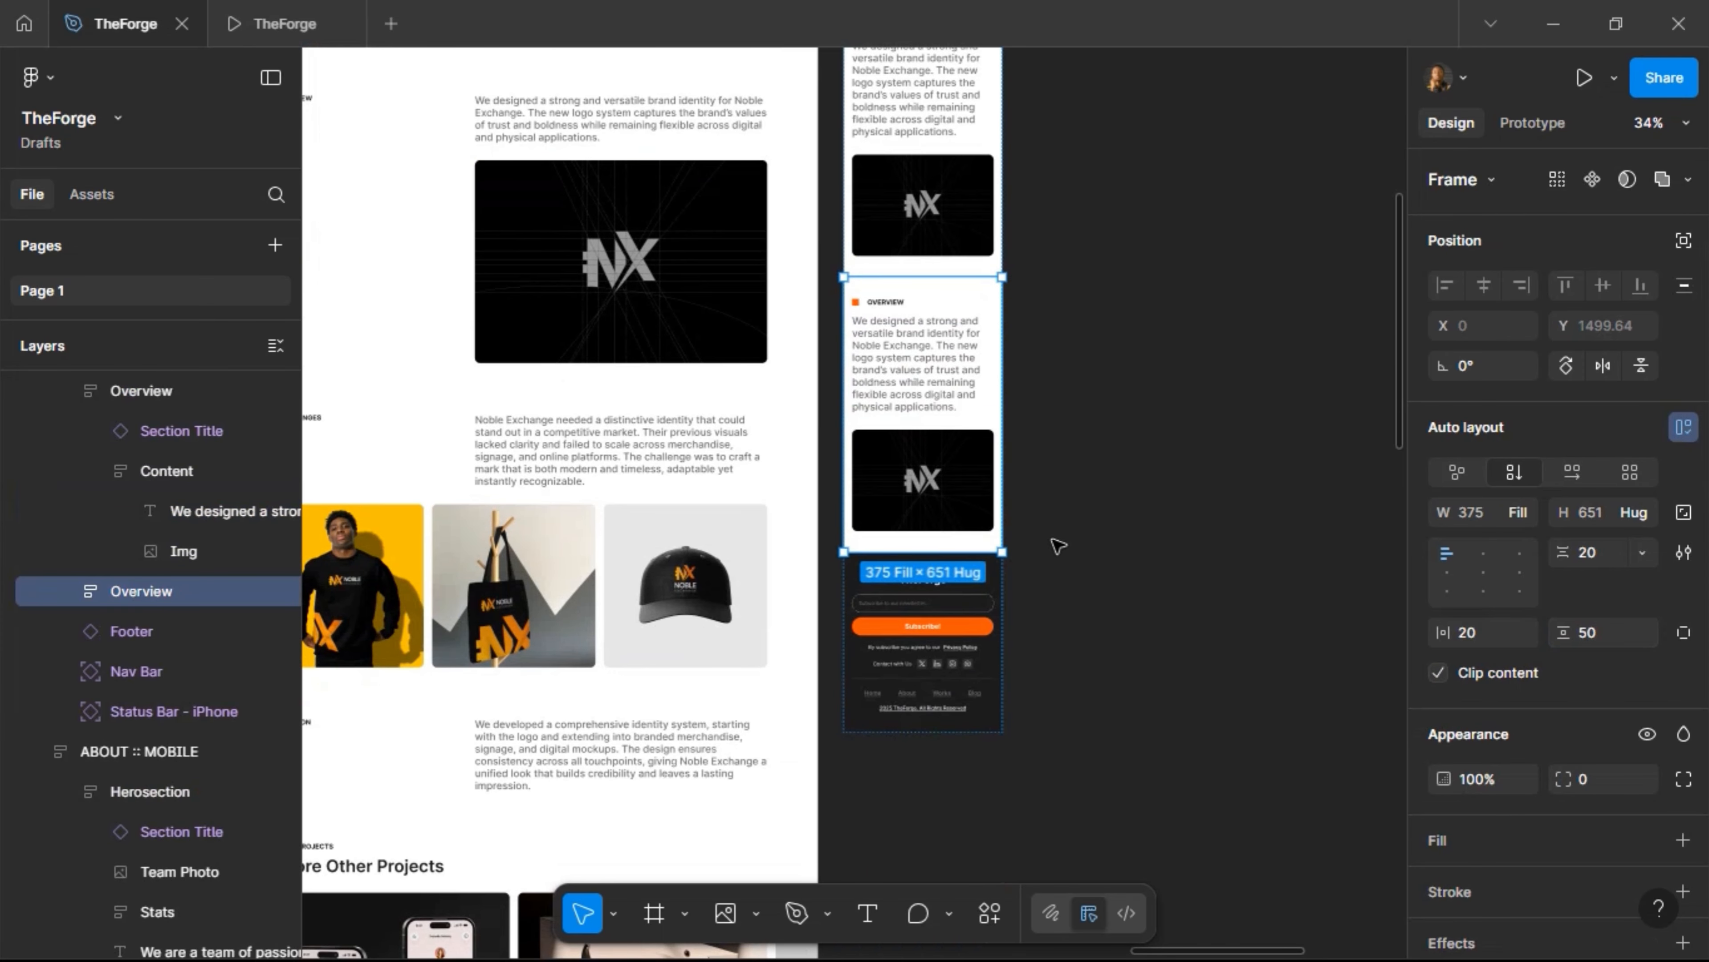
pyautogui.click(506, 587)
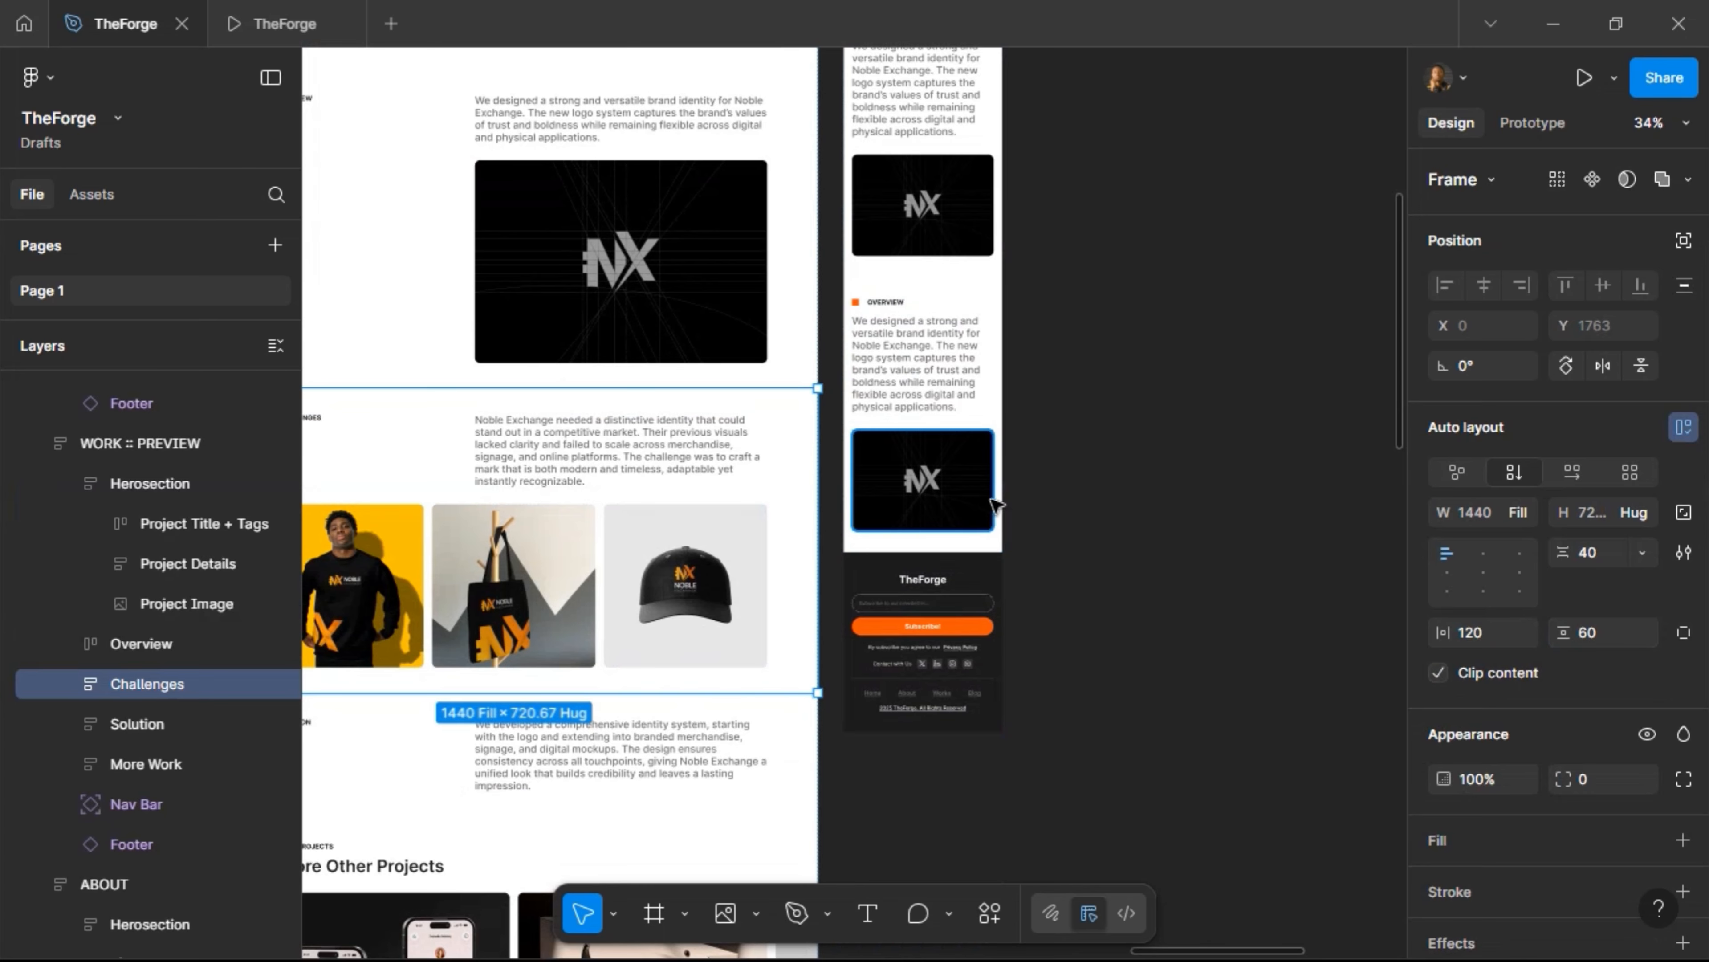
pyautogui.click(956, 421)
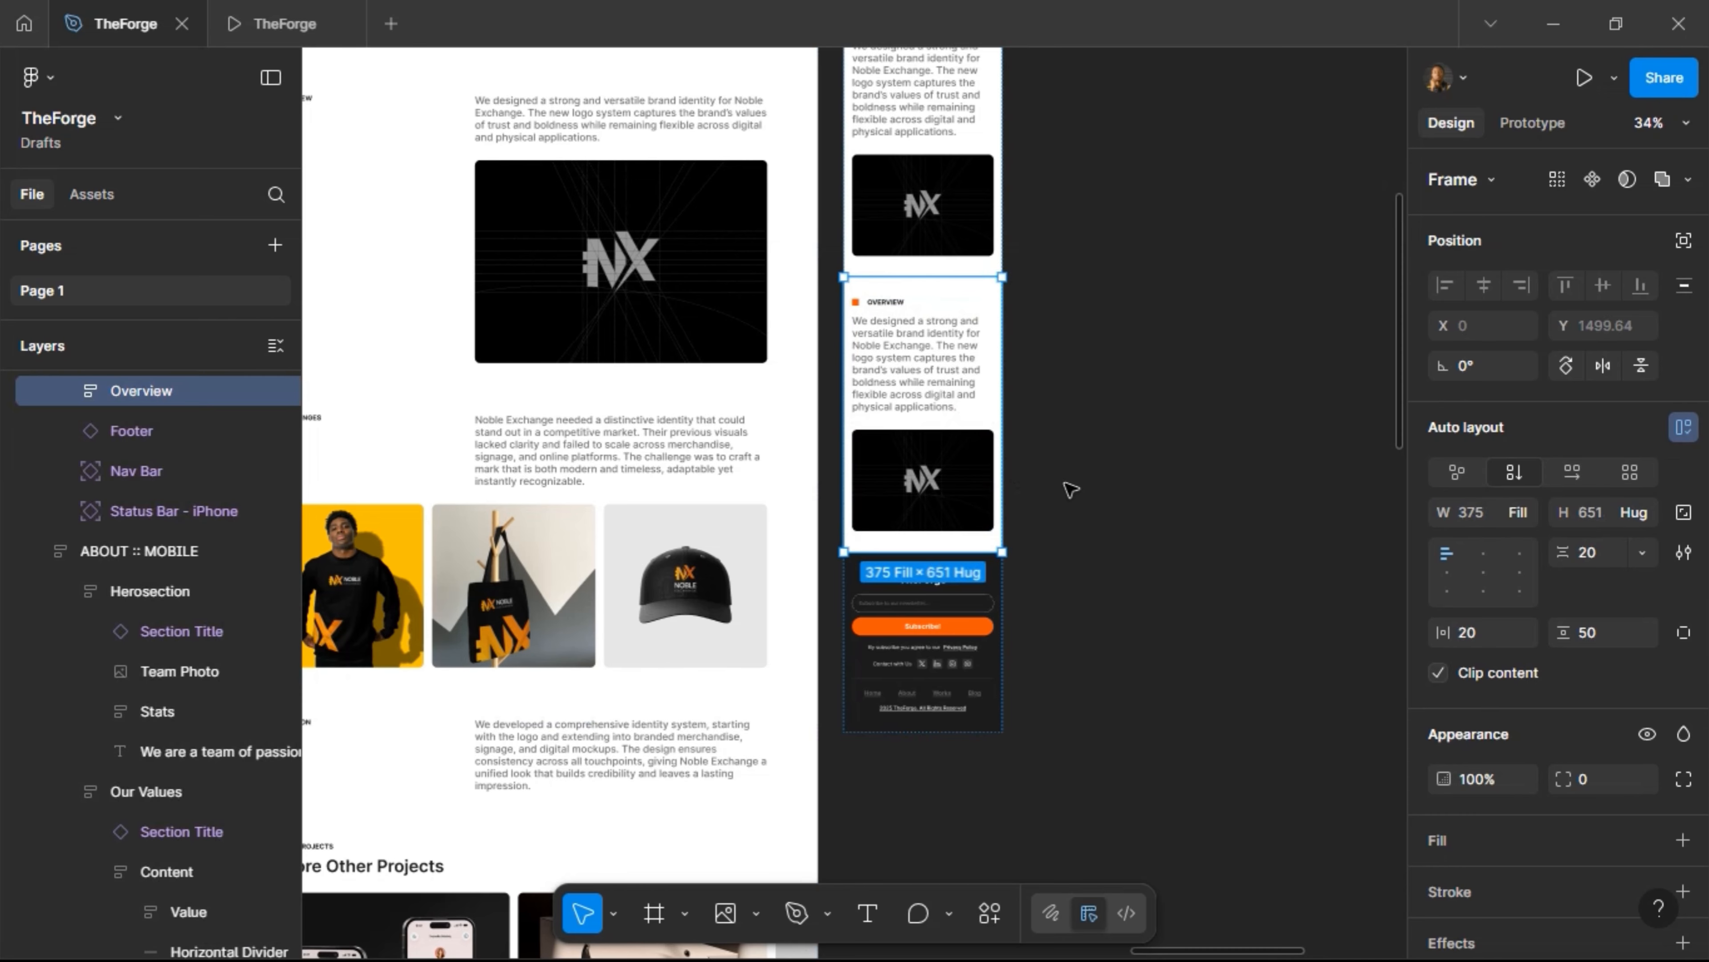
pyautogui.hotkey('ctrl', 'shift', 'r')
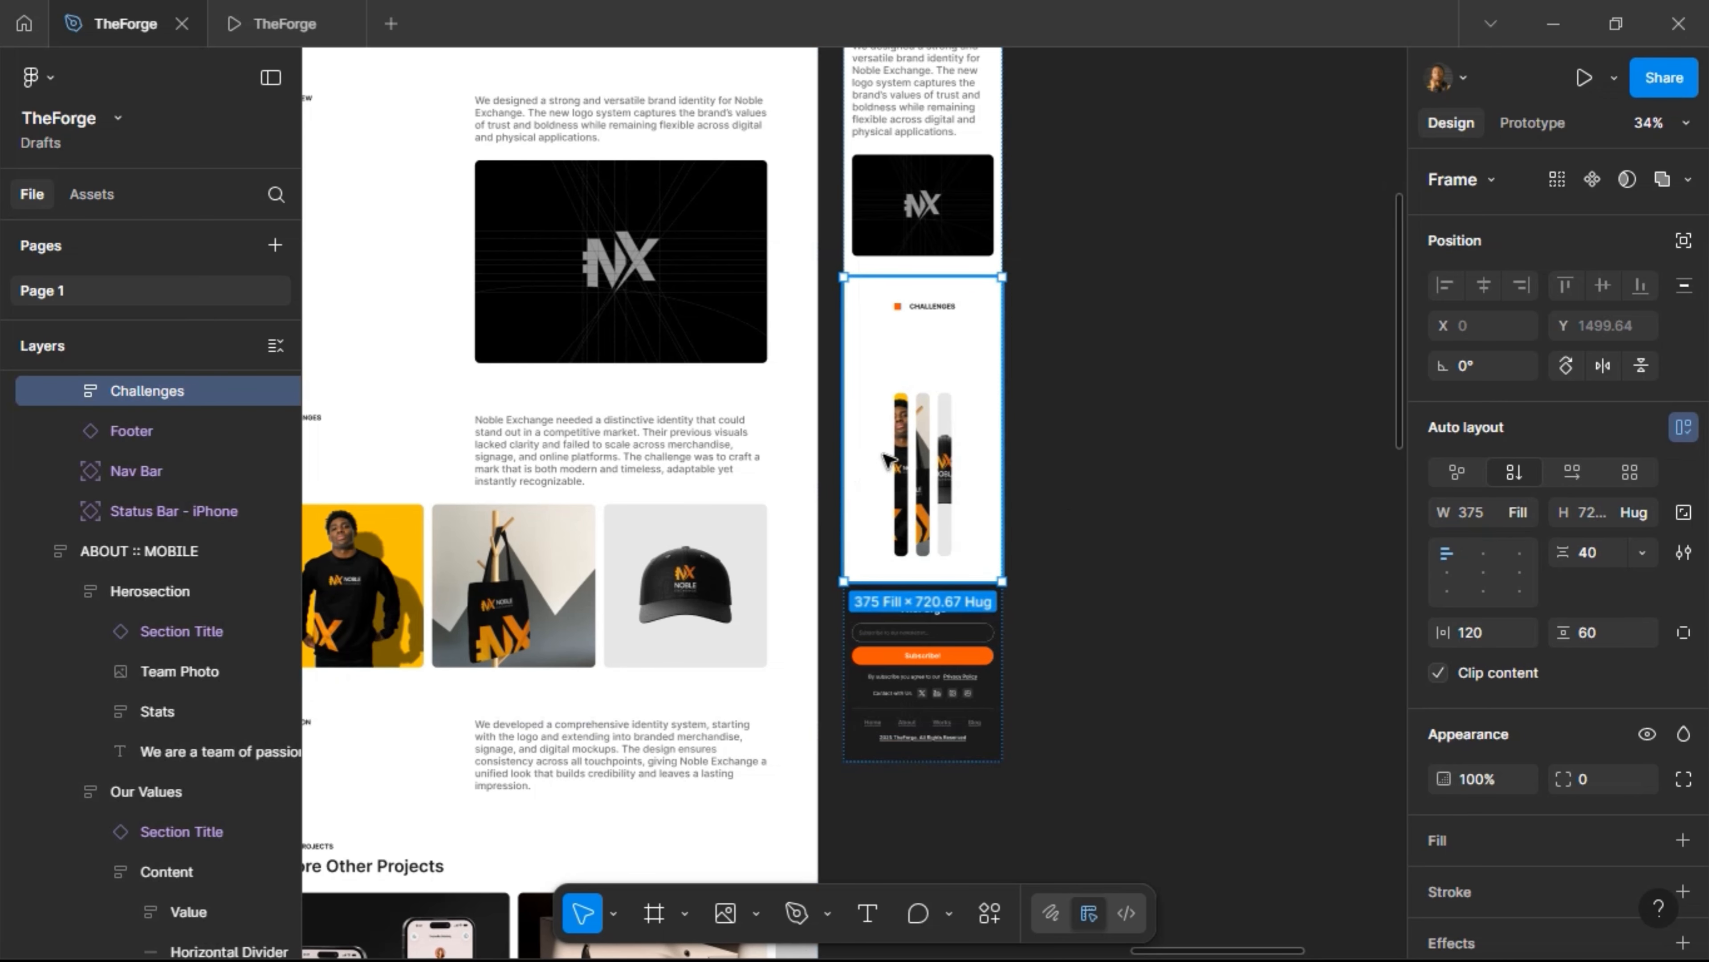
# Set the mobile Challenges section's horizontal padding to 20 and its vertical padding to 50
pyautogui.click(1480, 639)
pyautogui.write('20')
pyautogui.press('Return')
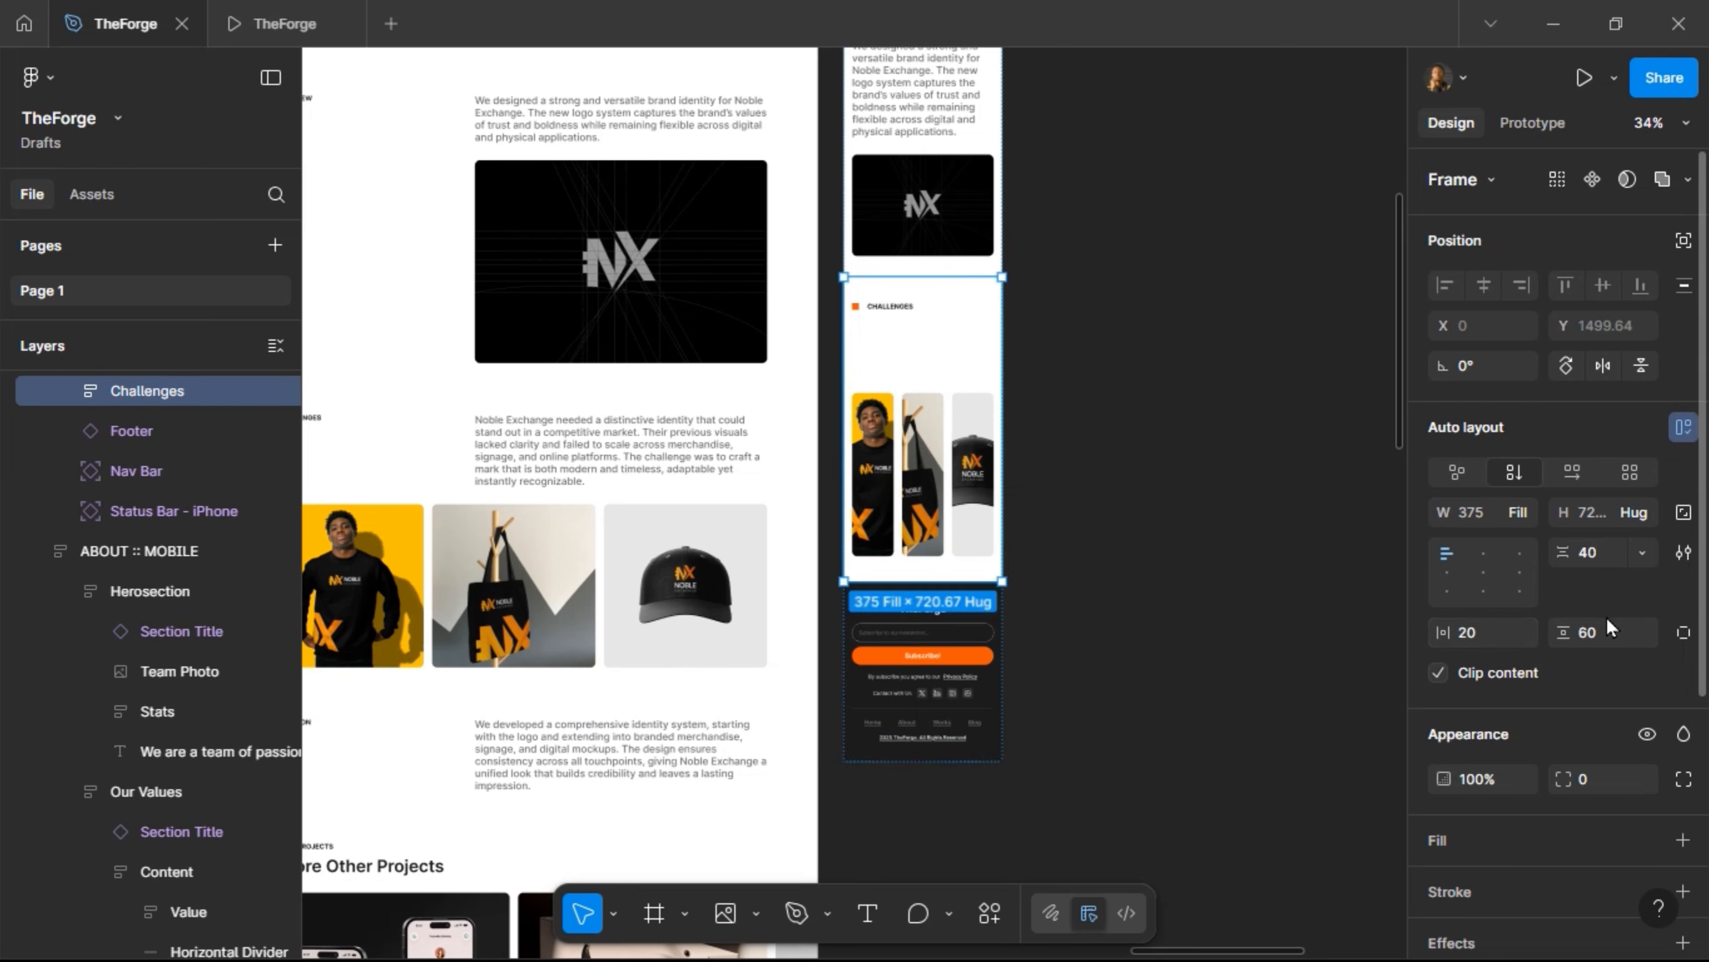
pyautogui.click(1603, 636)
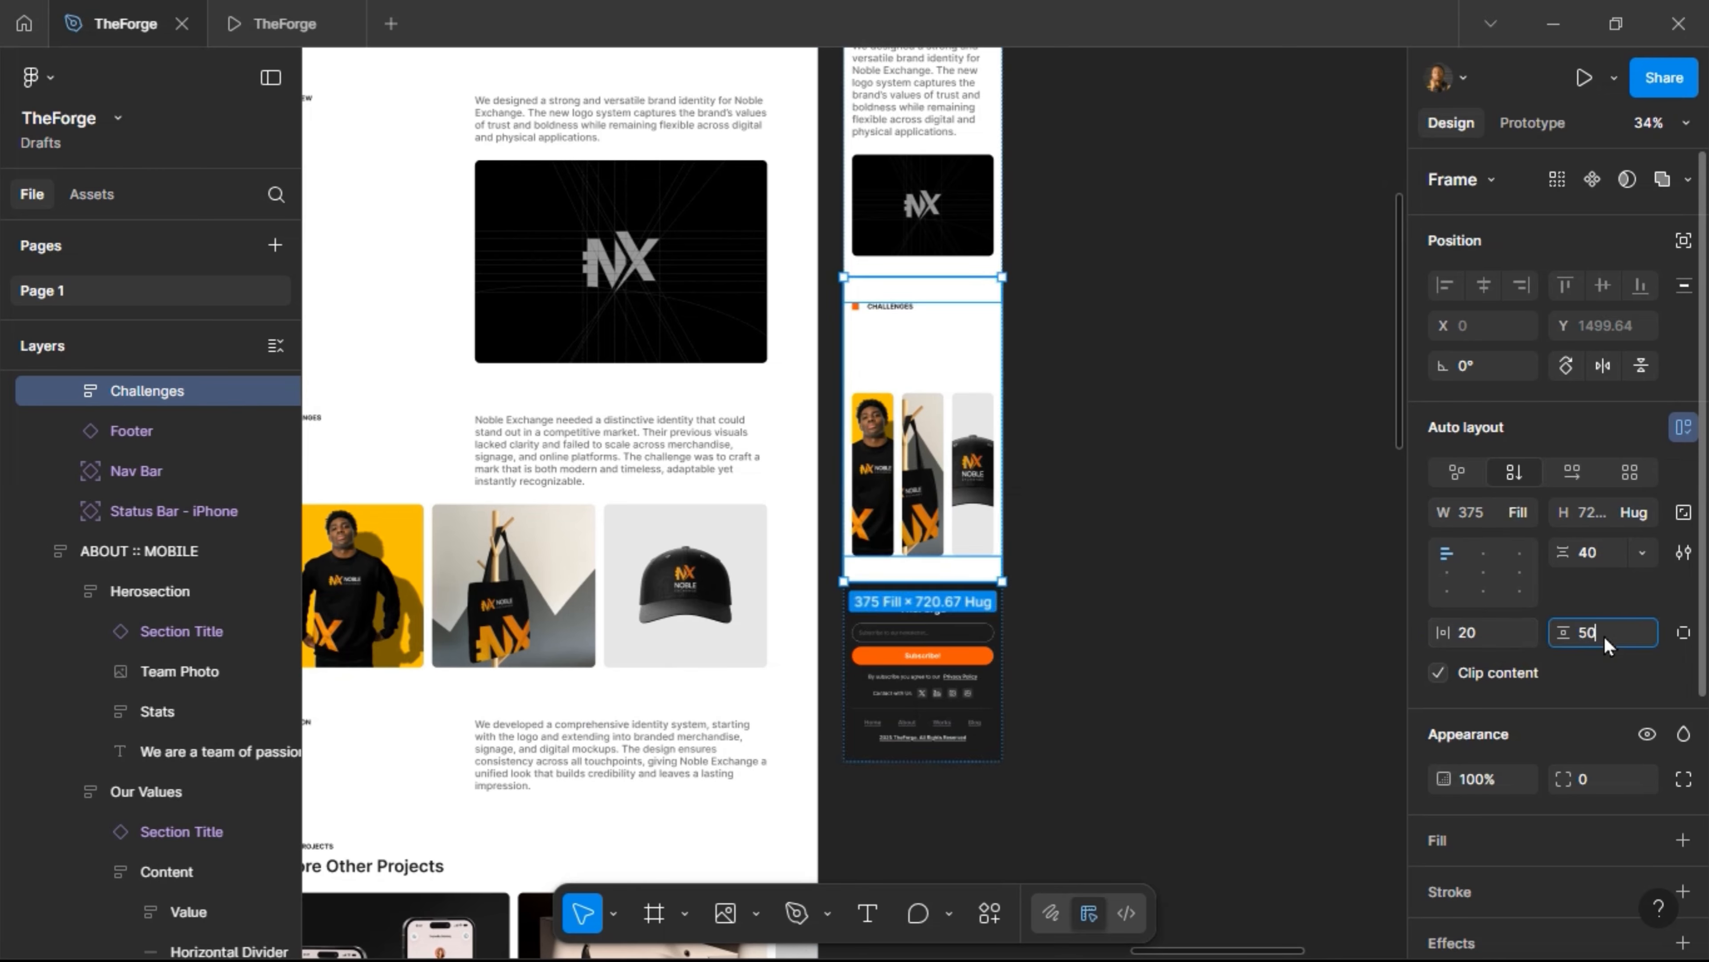
pyautogui.press('Return')
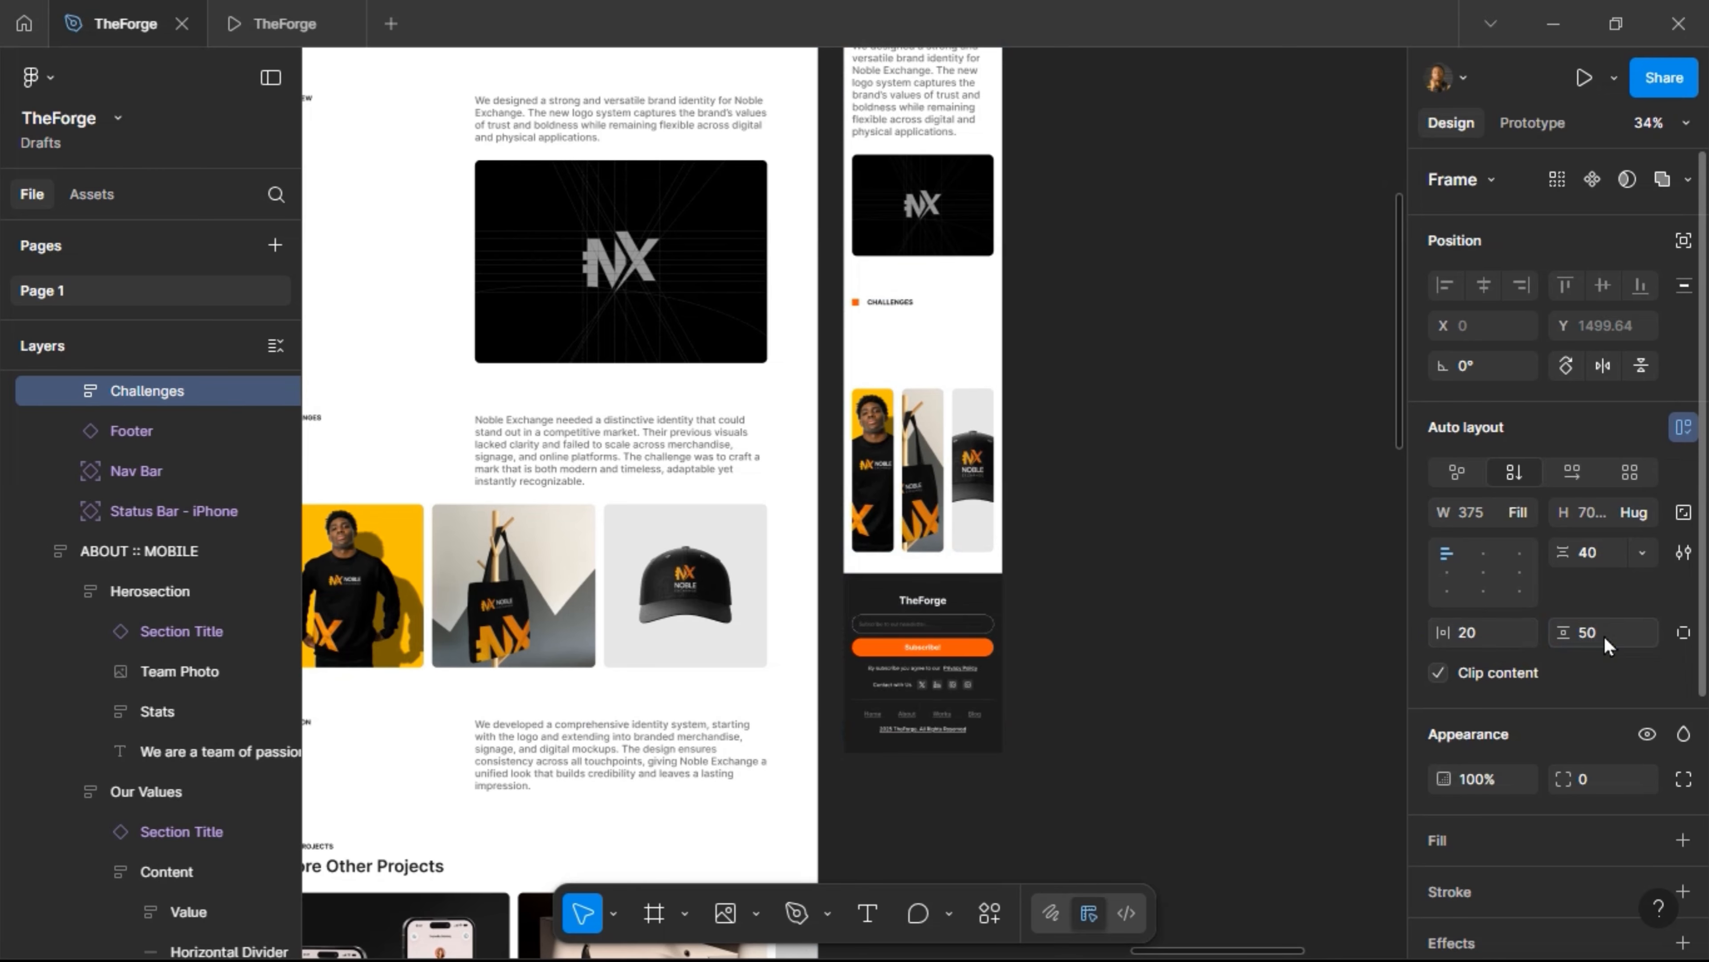
# Switch the mobile Challenges section's Header + Text frame to a vertical auto layout with a gap of 20
pyautogui.click(984, 416)
pyautogui.click(986, 337)
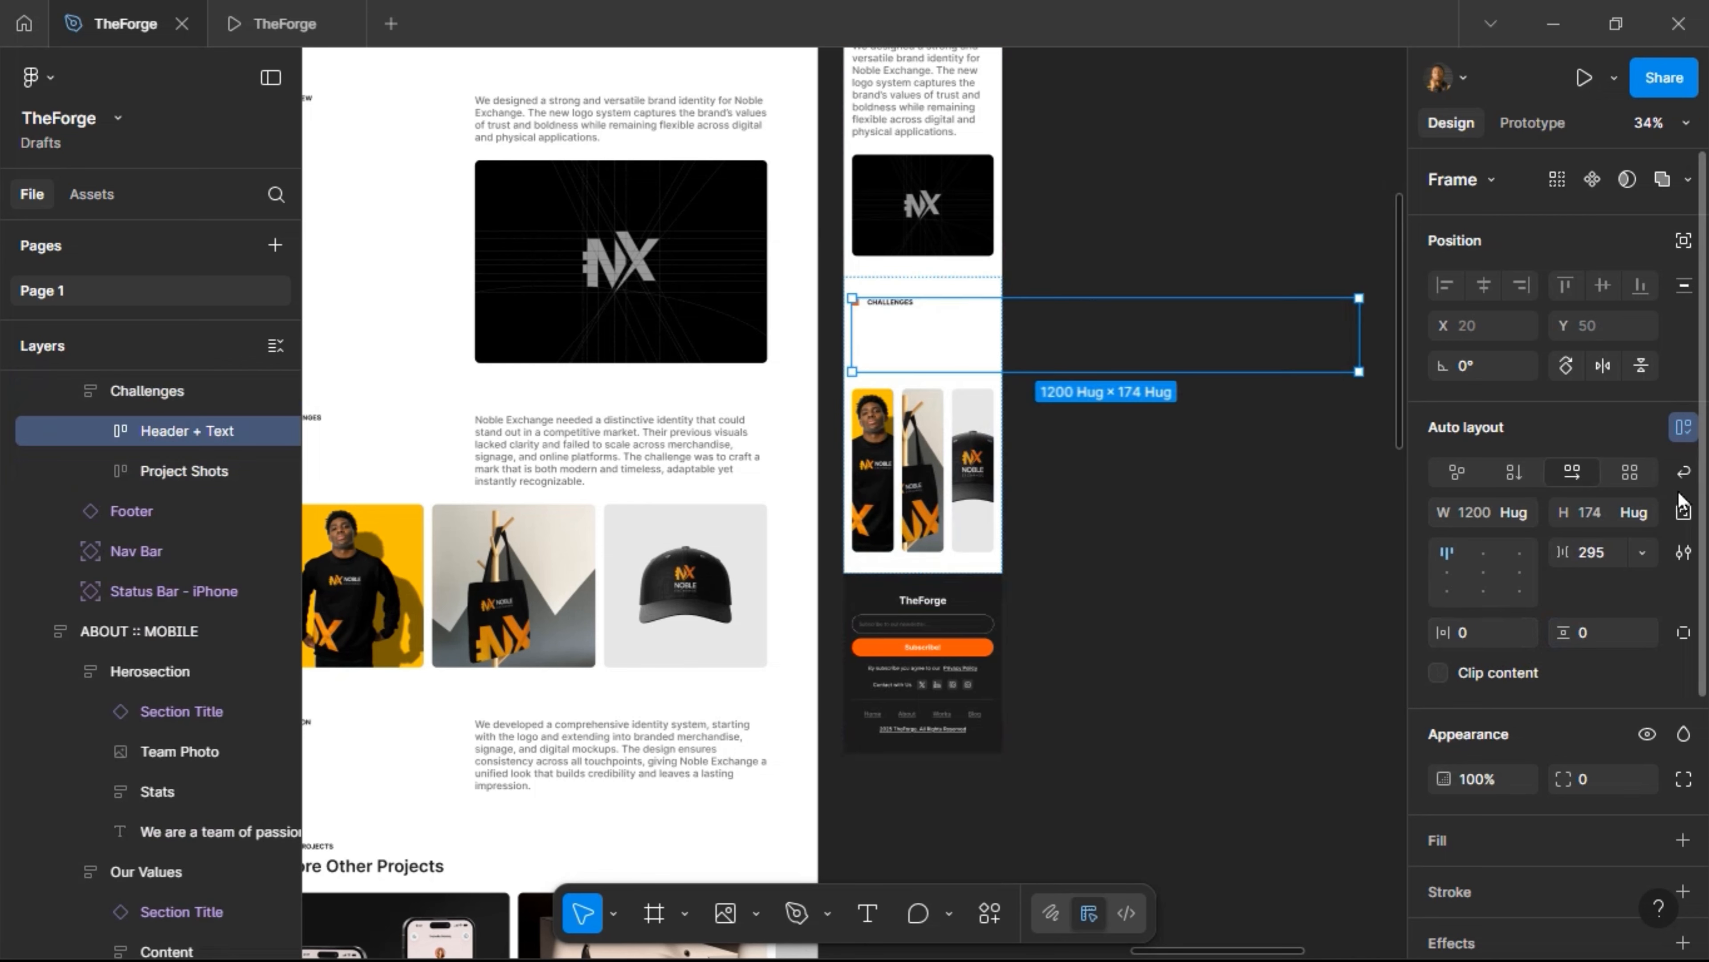
pyautogui.click(1512, 475)
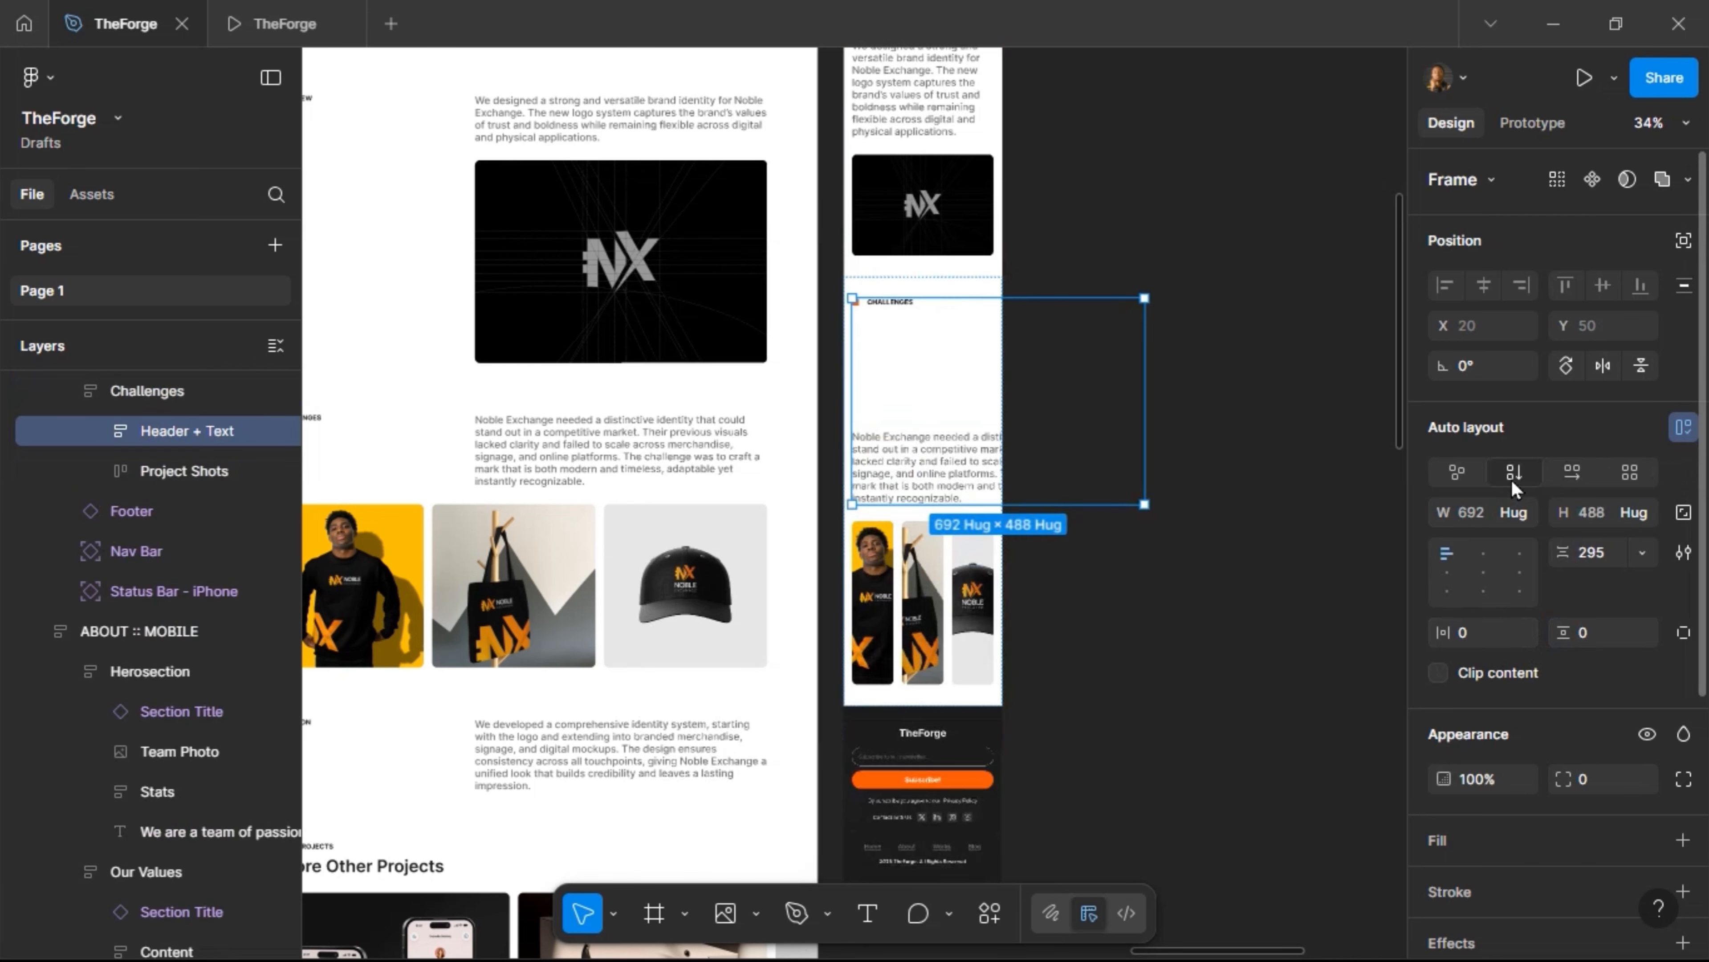
pyautogui.click(1598, 548)
pyautogui.write('20')
pyautogui.press('Return')
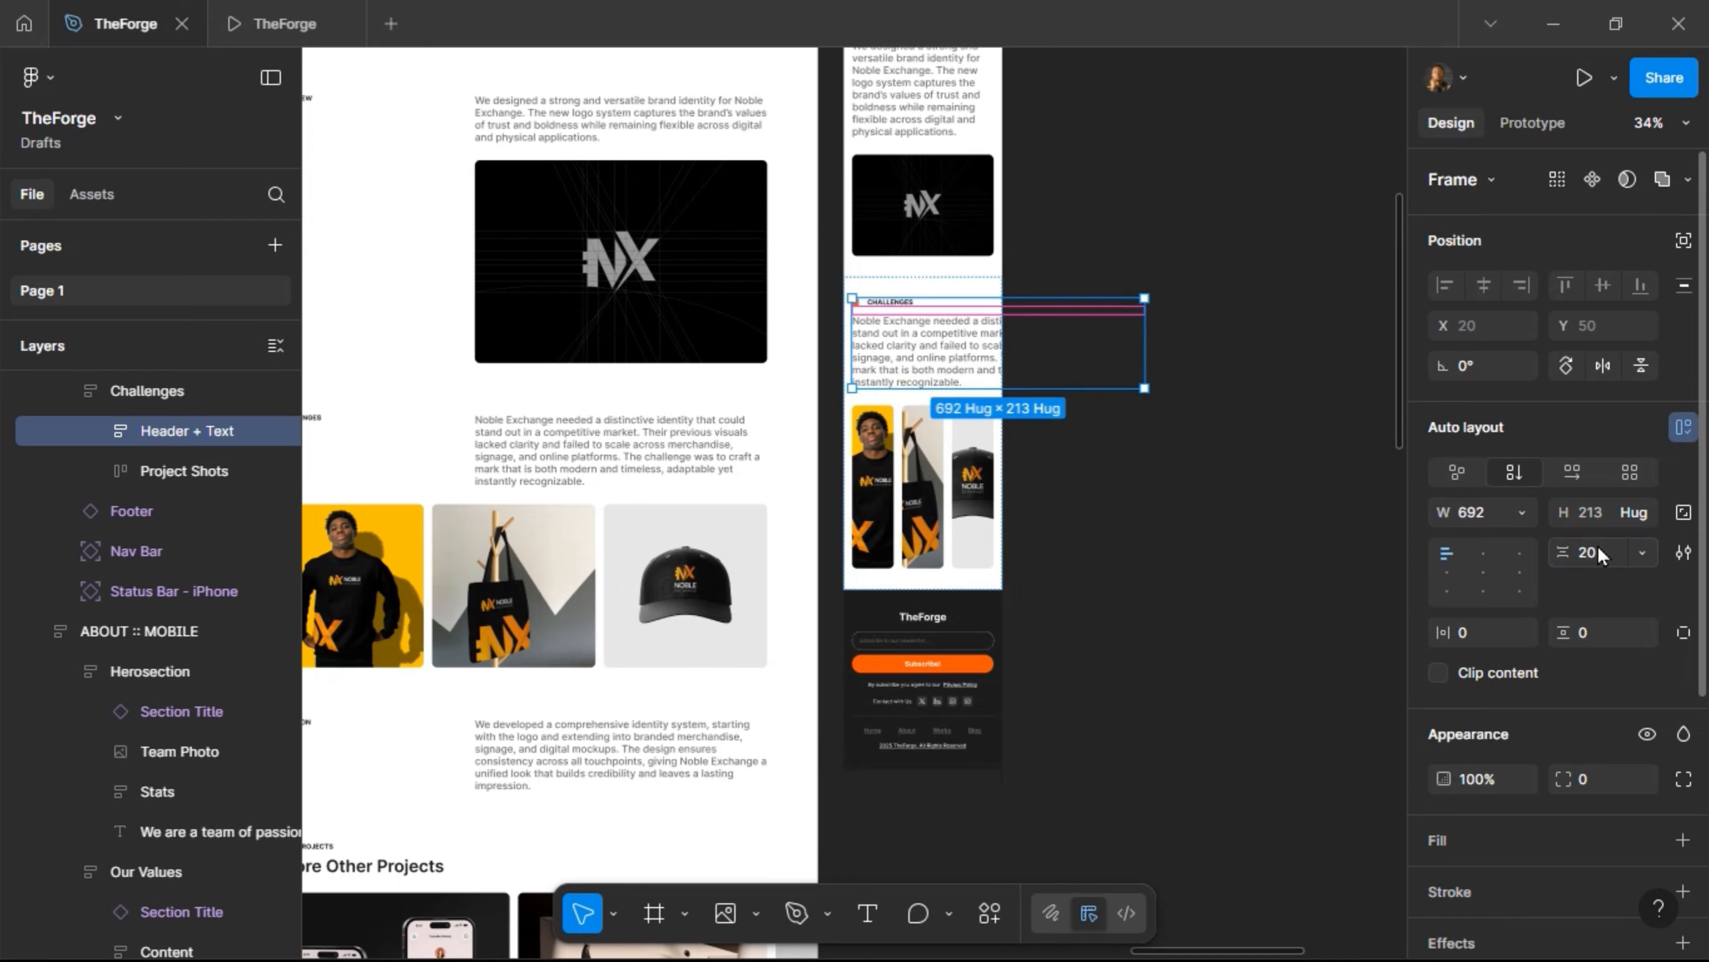
# Set the mobile Challenges section's Header + Text frame and its paragraph to fill the container width
pyautogui.click(1523, 510)
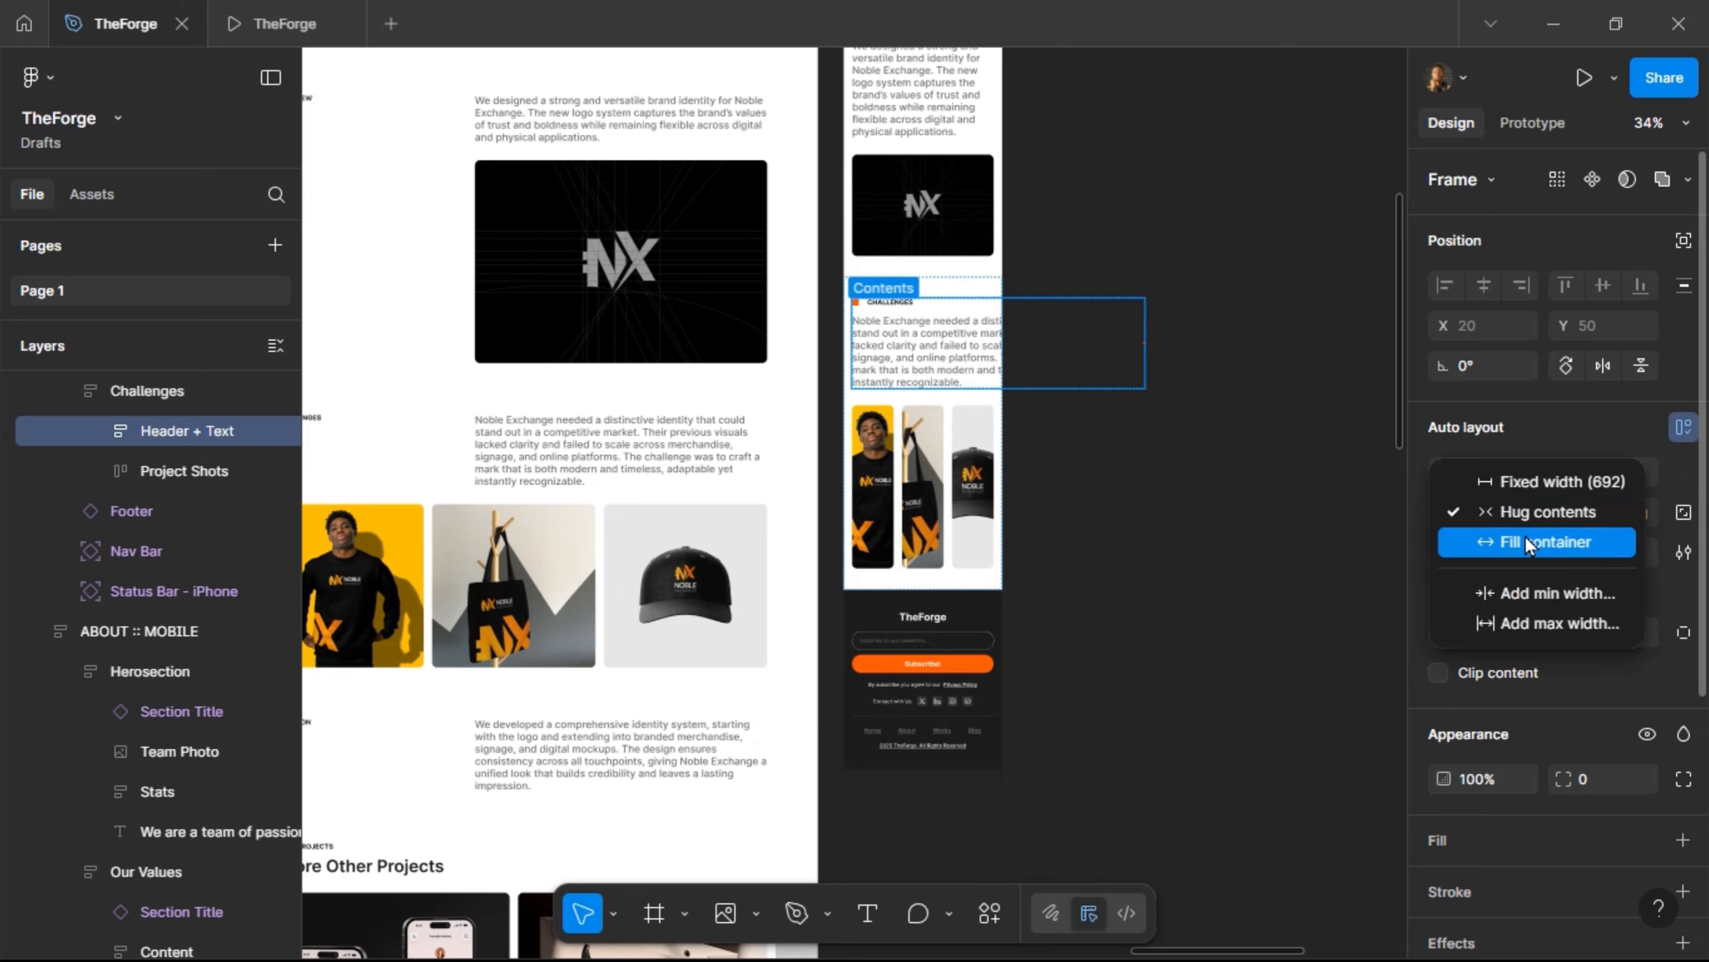
pyautogui.click(1525, 539)
pyautogui.click(941, 341)
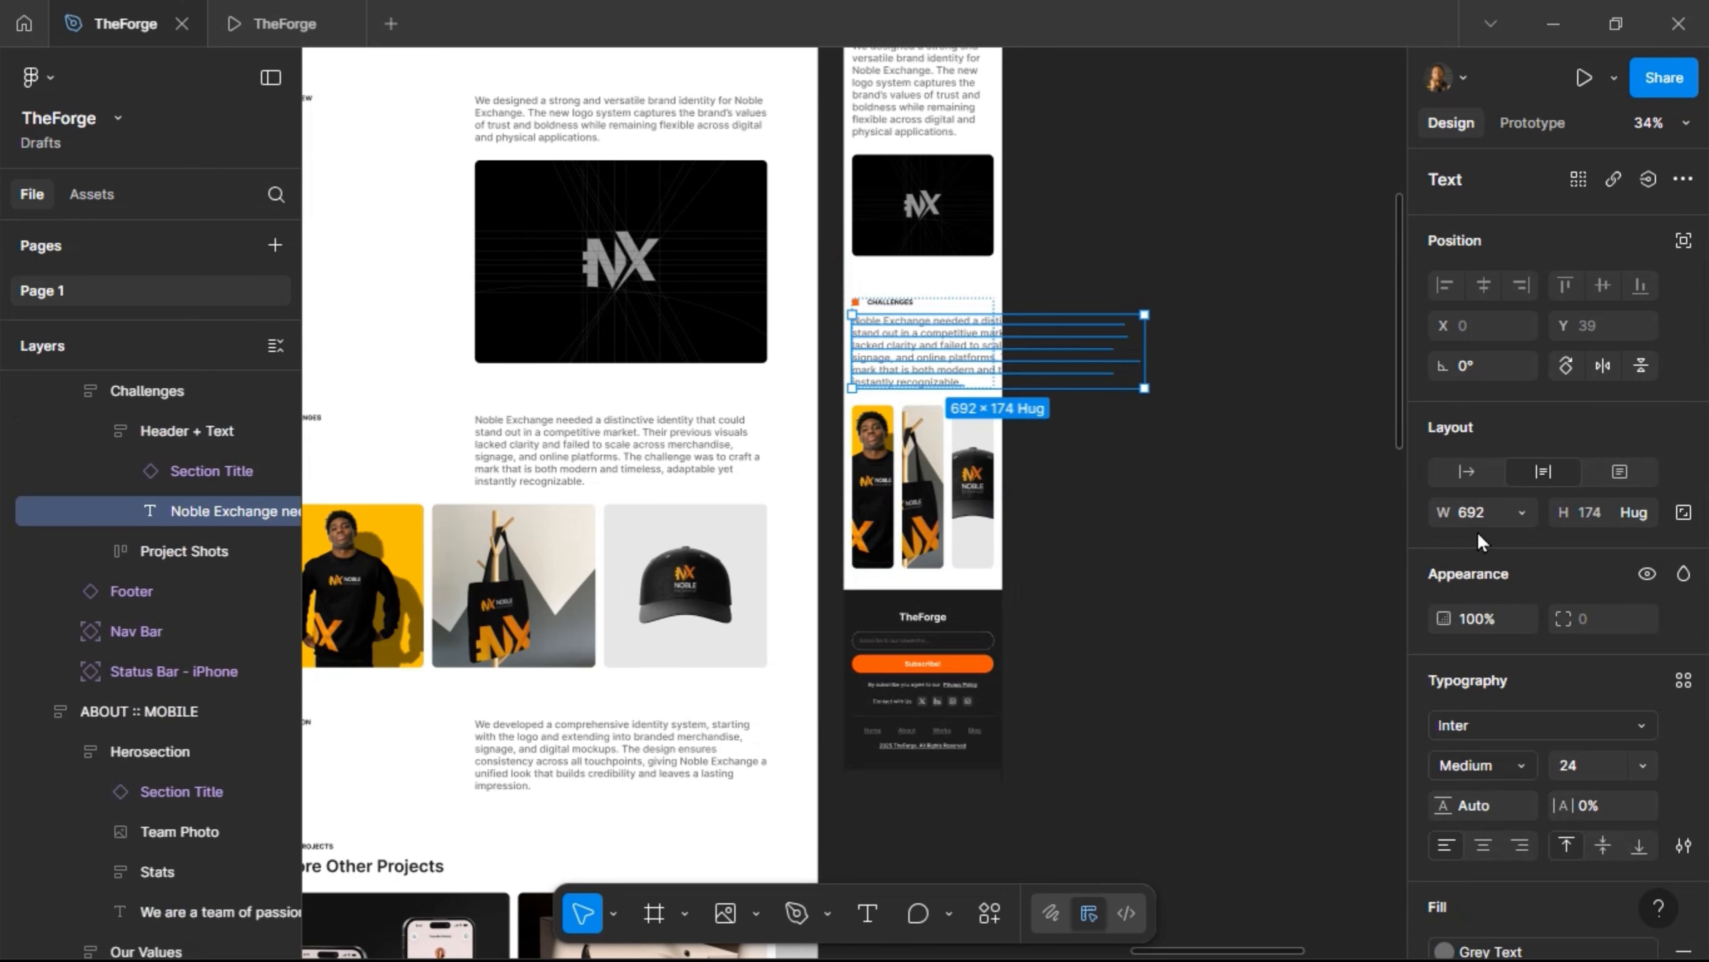
pyautogui.click(1520, 513)
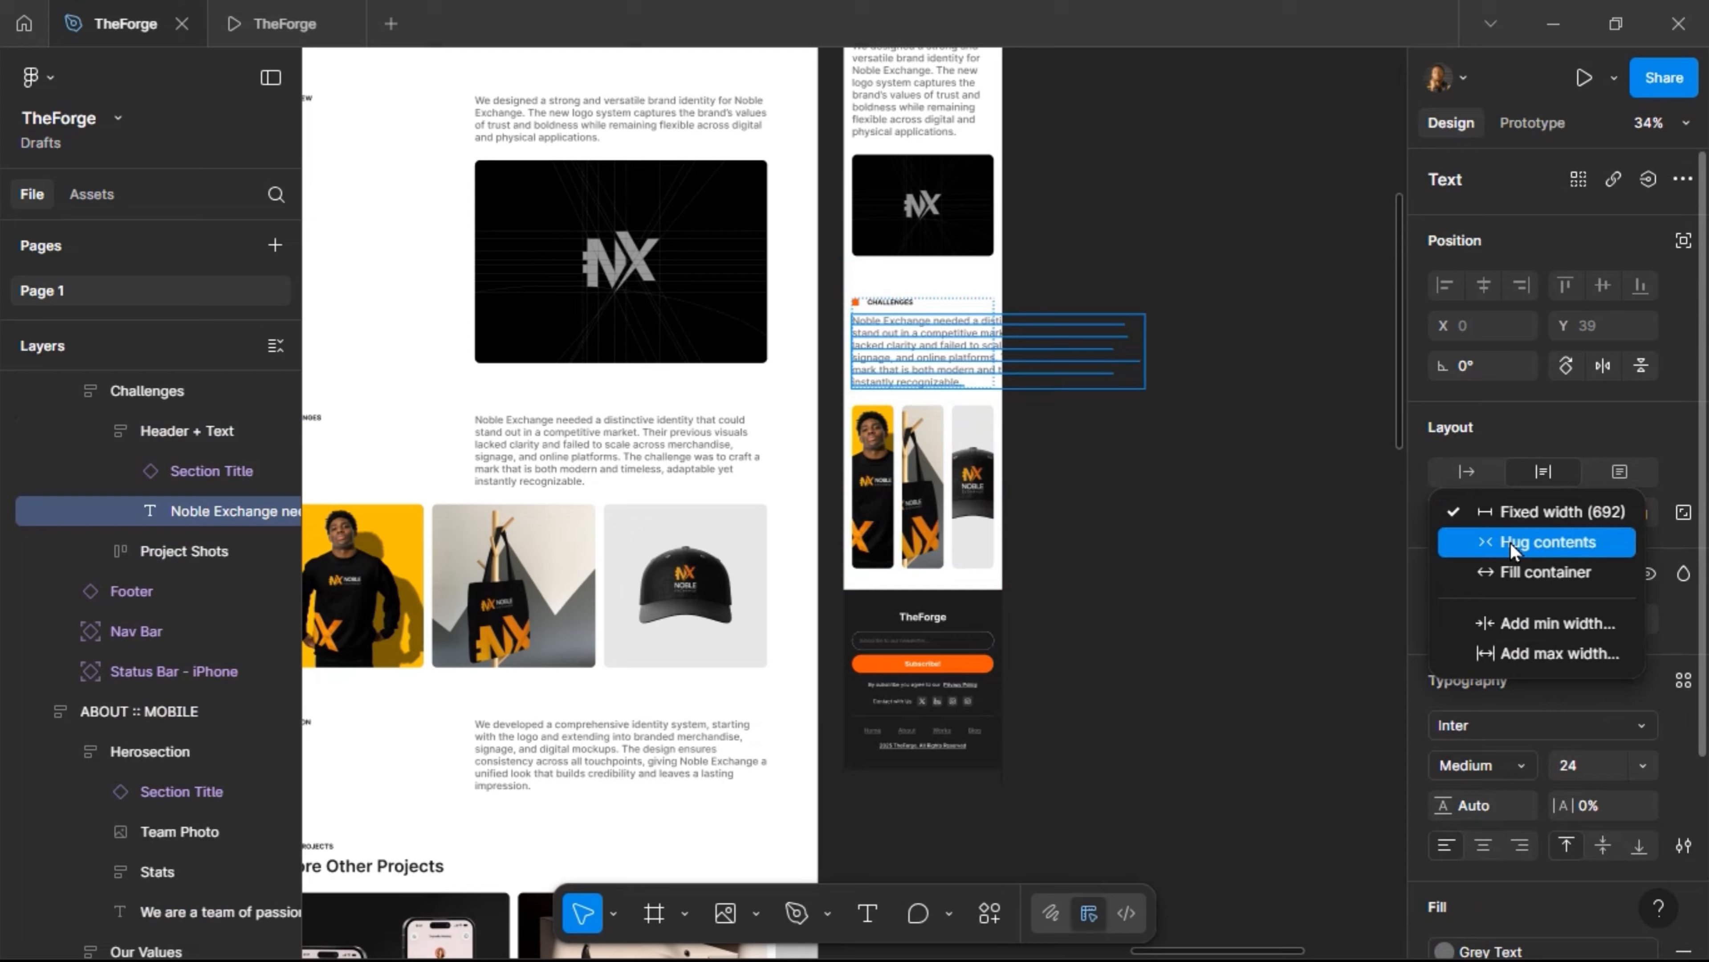
pyautogui.click(1515, 573)
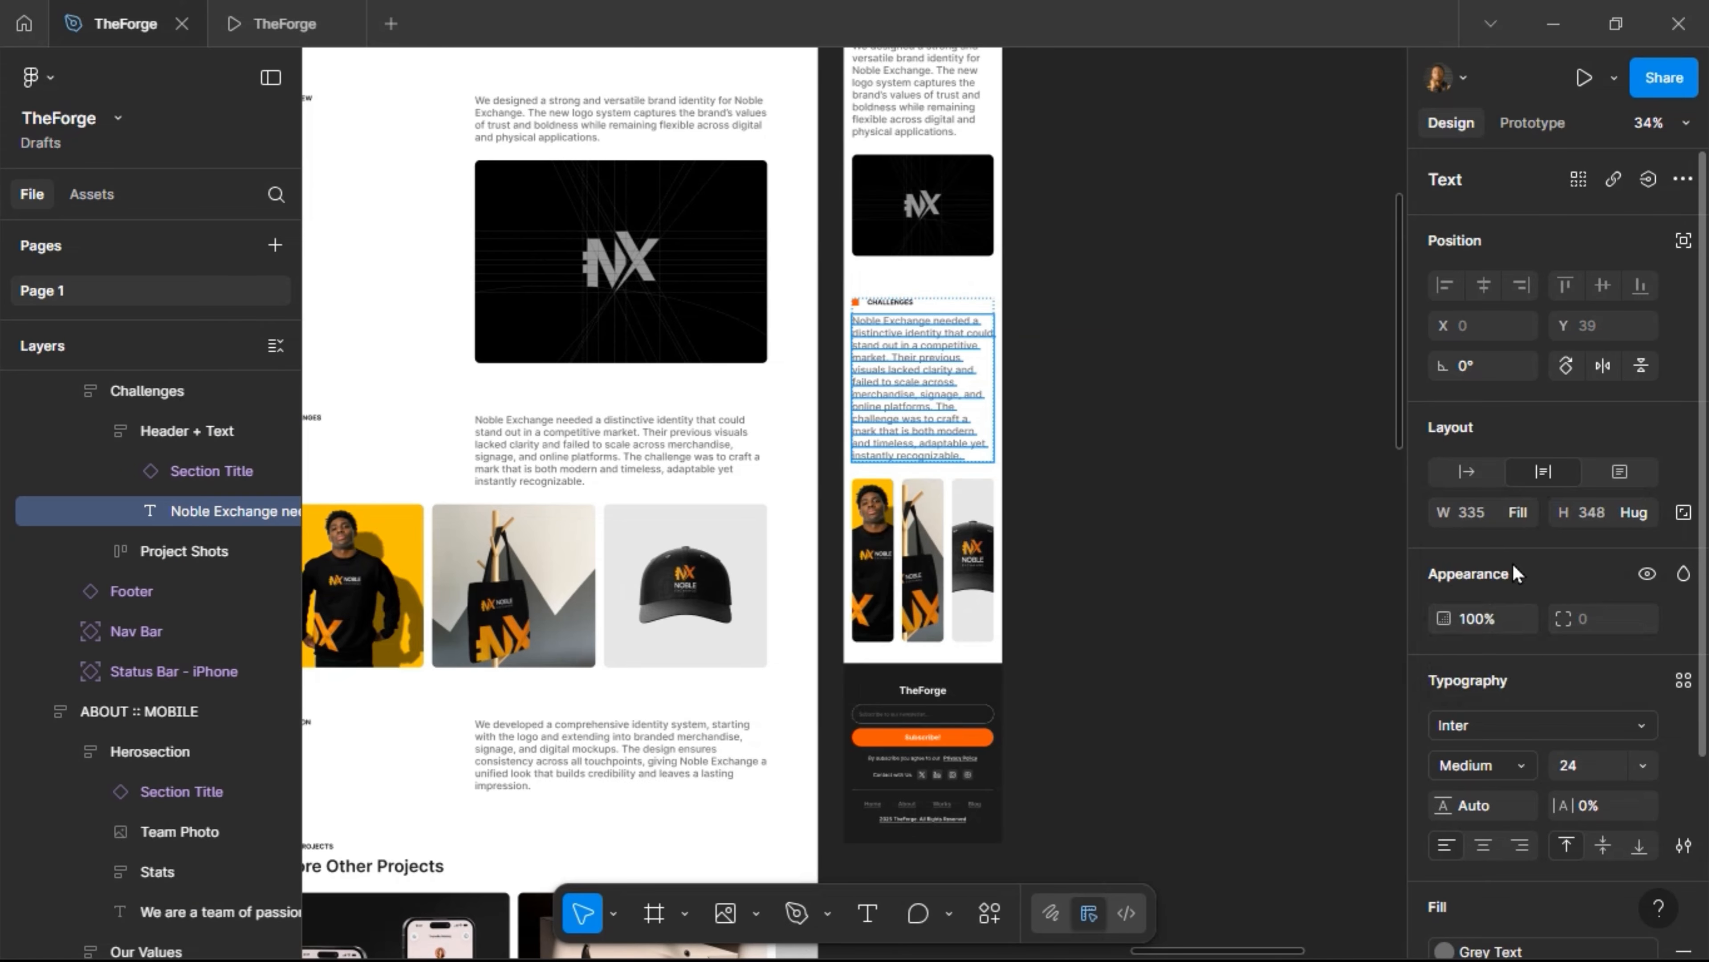
# Switch the Project Shots frame in the mobile Challenges section to a vertical auto layout
pyautogui.click(954, 552)
pyautogui.click(1511, 473)
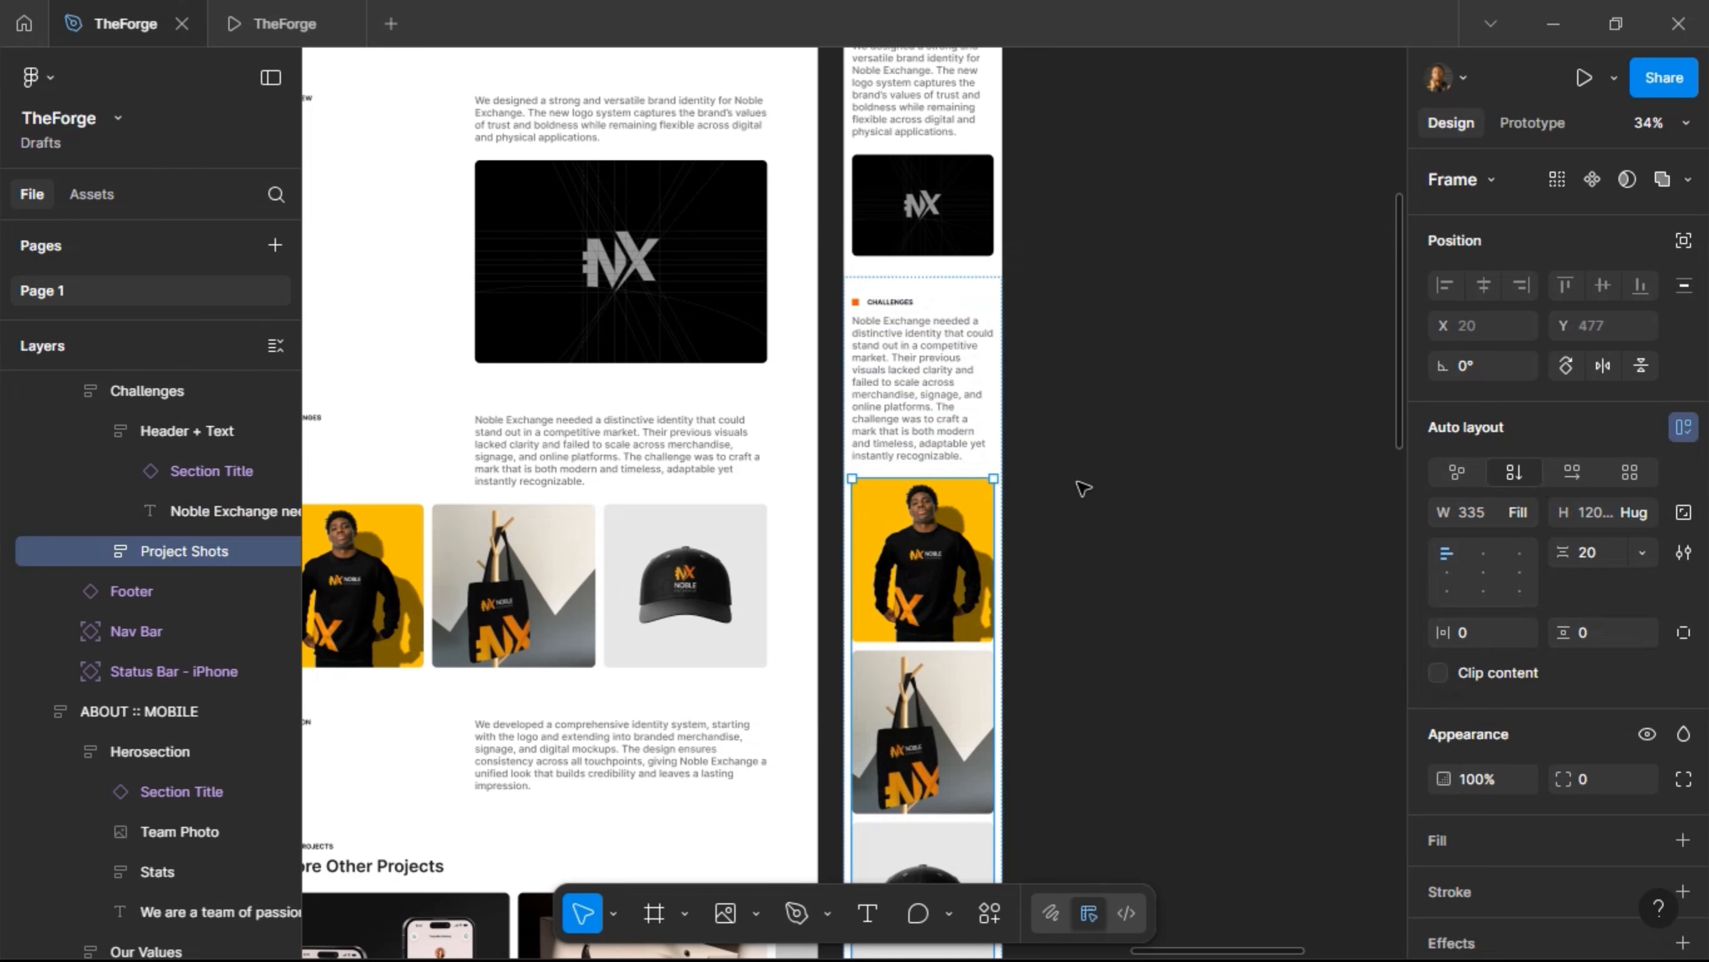
pyautogui.scroll(-3, 1083, 487)
pyautogui.click(909, 202)
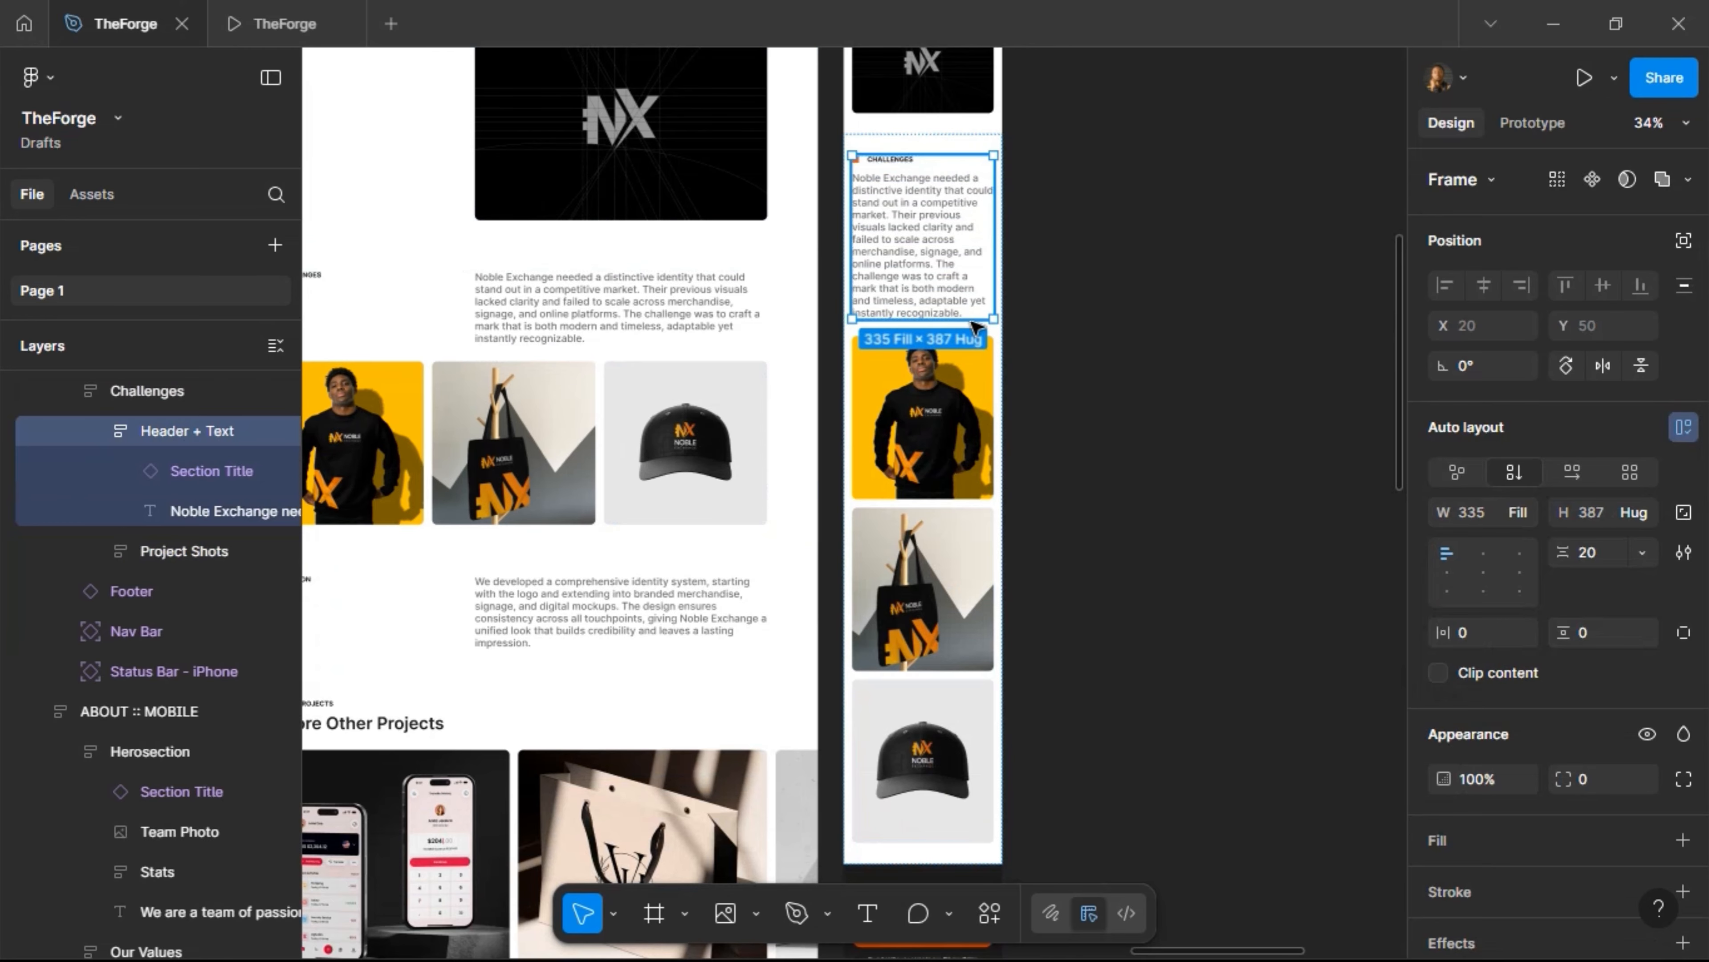
pyautogui.scroll(-5, 1117, 329)
pyautogui.scroll(5, 1118, 328)
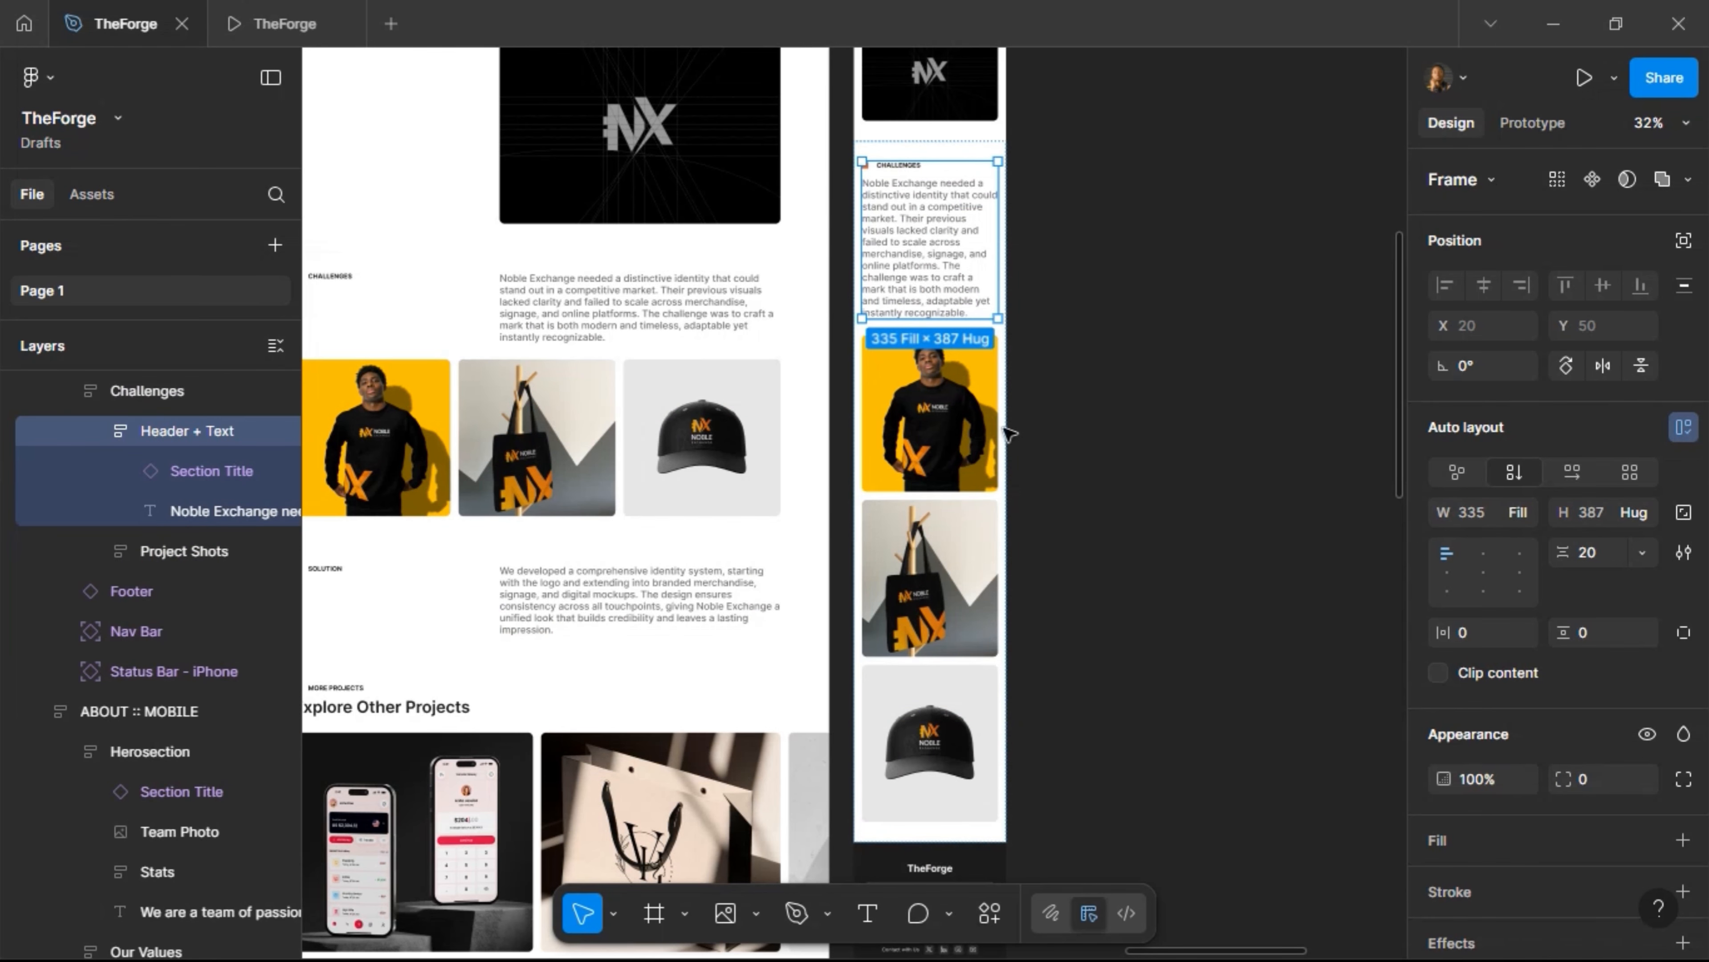
pyautogui.click(1116, 327)
pyautogui.scroll(1, 1118, 328)
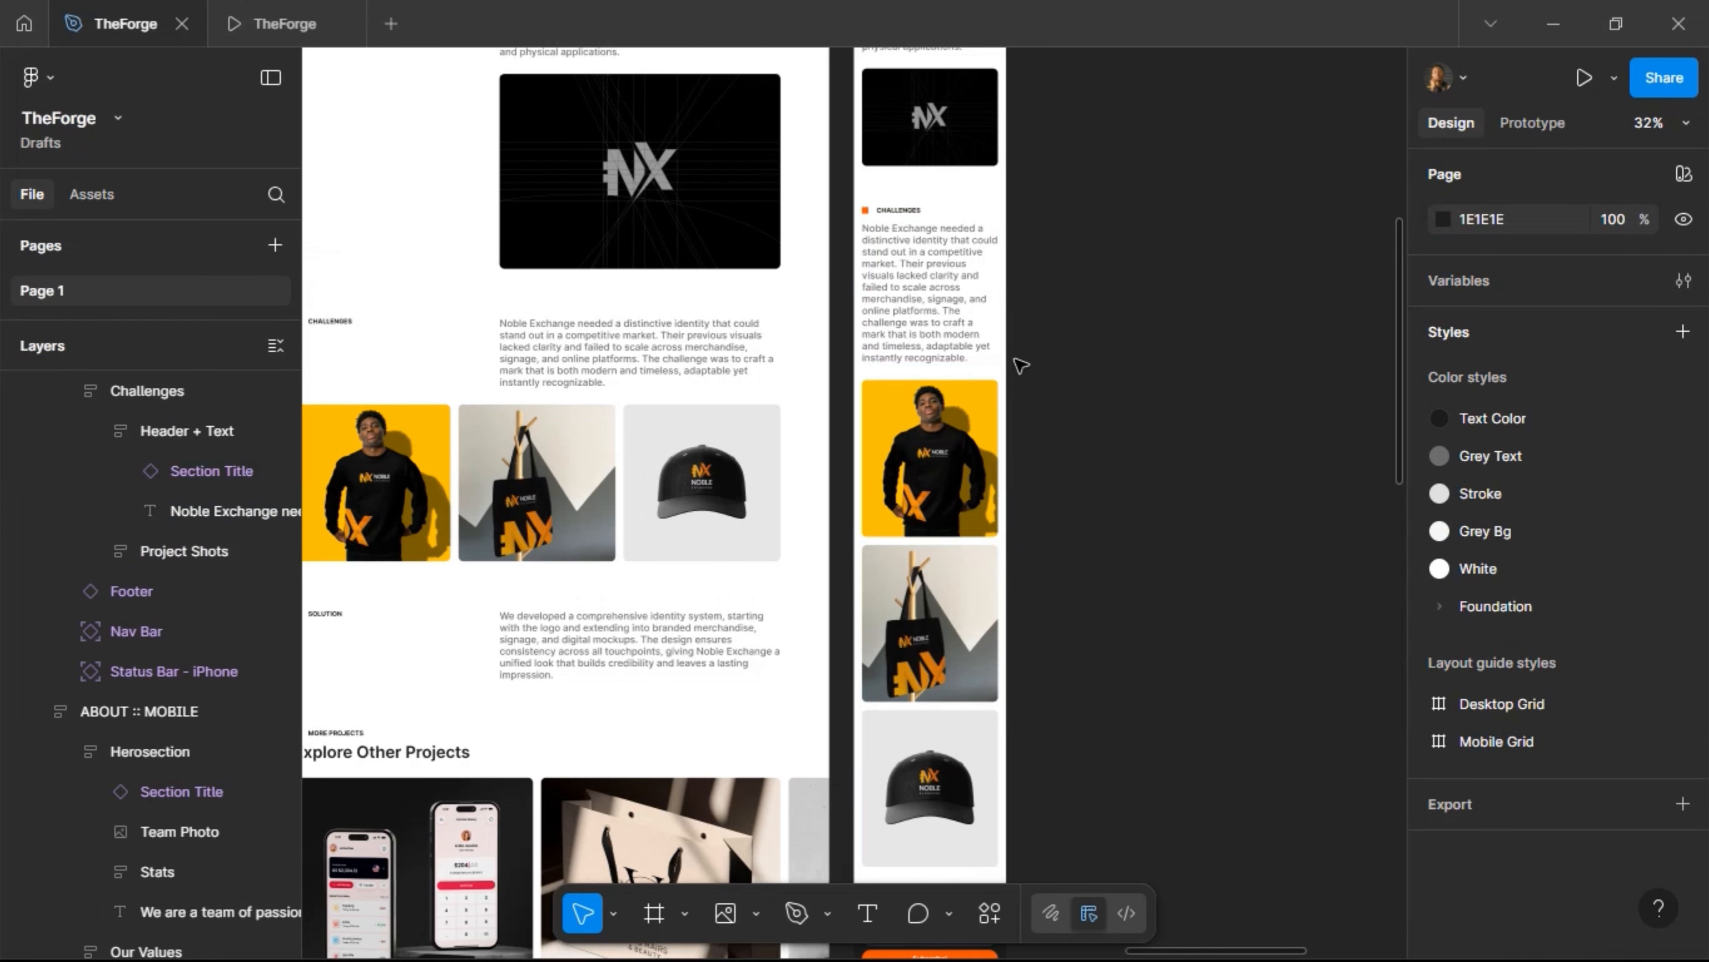
# Duplicate the mobile Challenges section and replace the duplicate with a copy of the desktop Solution section
pyautogui.click(983, 364)
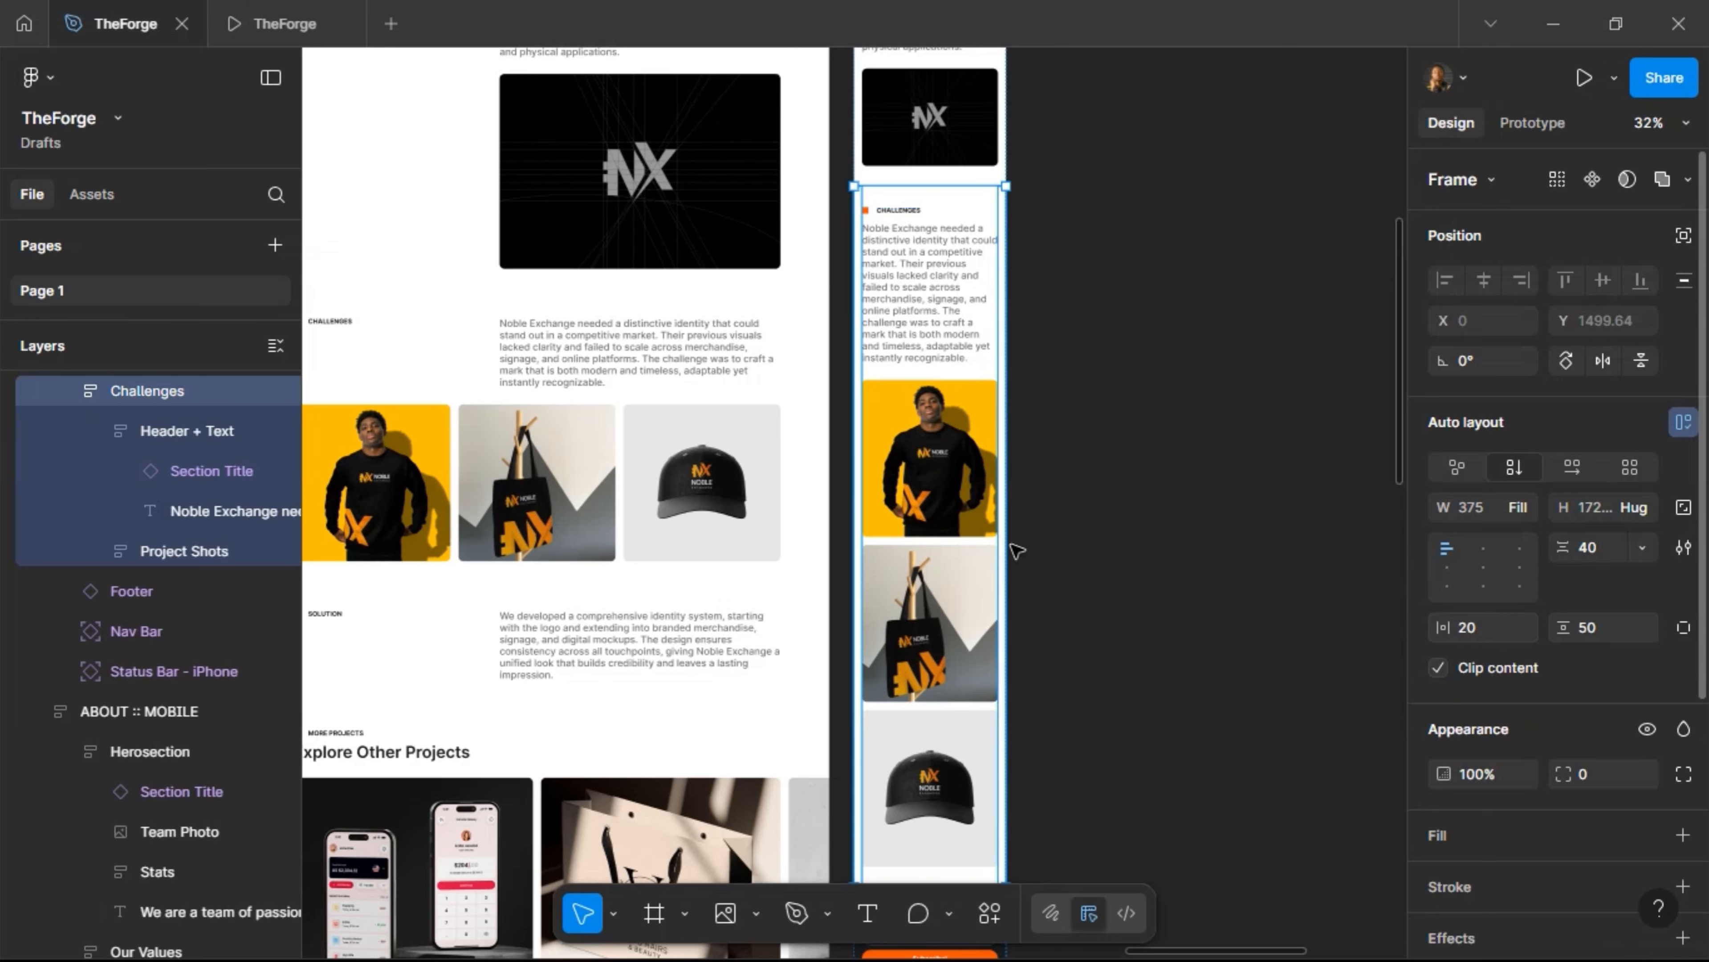
pyautogui.scroll(-3, 996, 410)
pyautogui.scroll(-1, 996, 410)
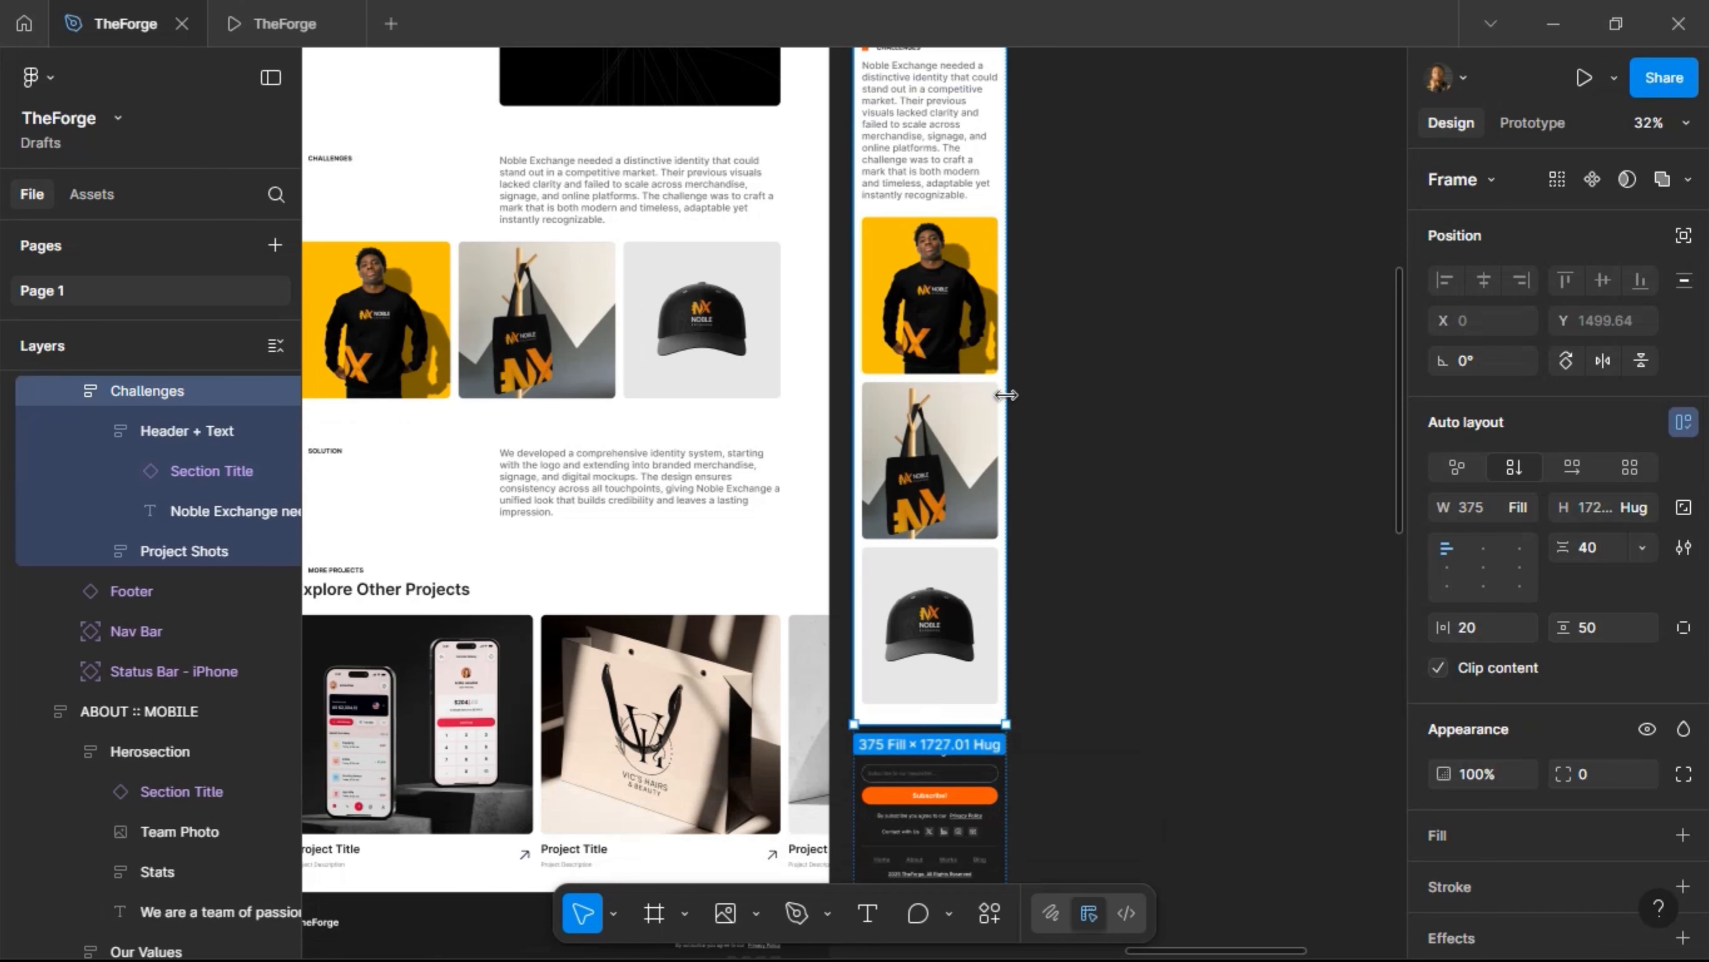
pyautogui.hotkey('ctrl', 'd')
pyautogui.scroll(-2, 580, 374)
pyautogui.click(579, 368)
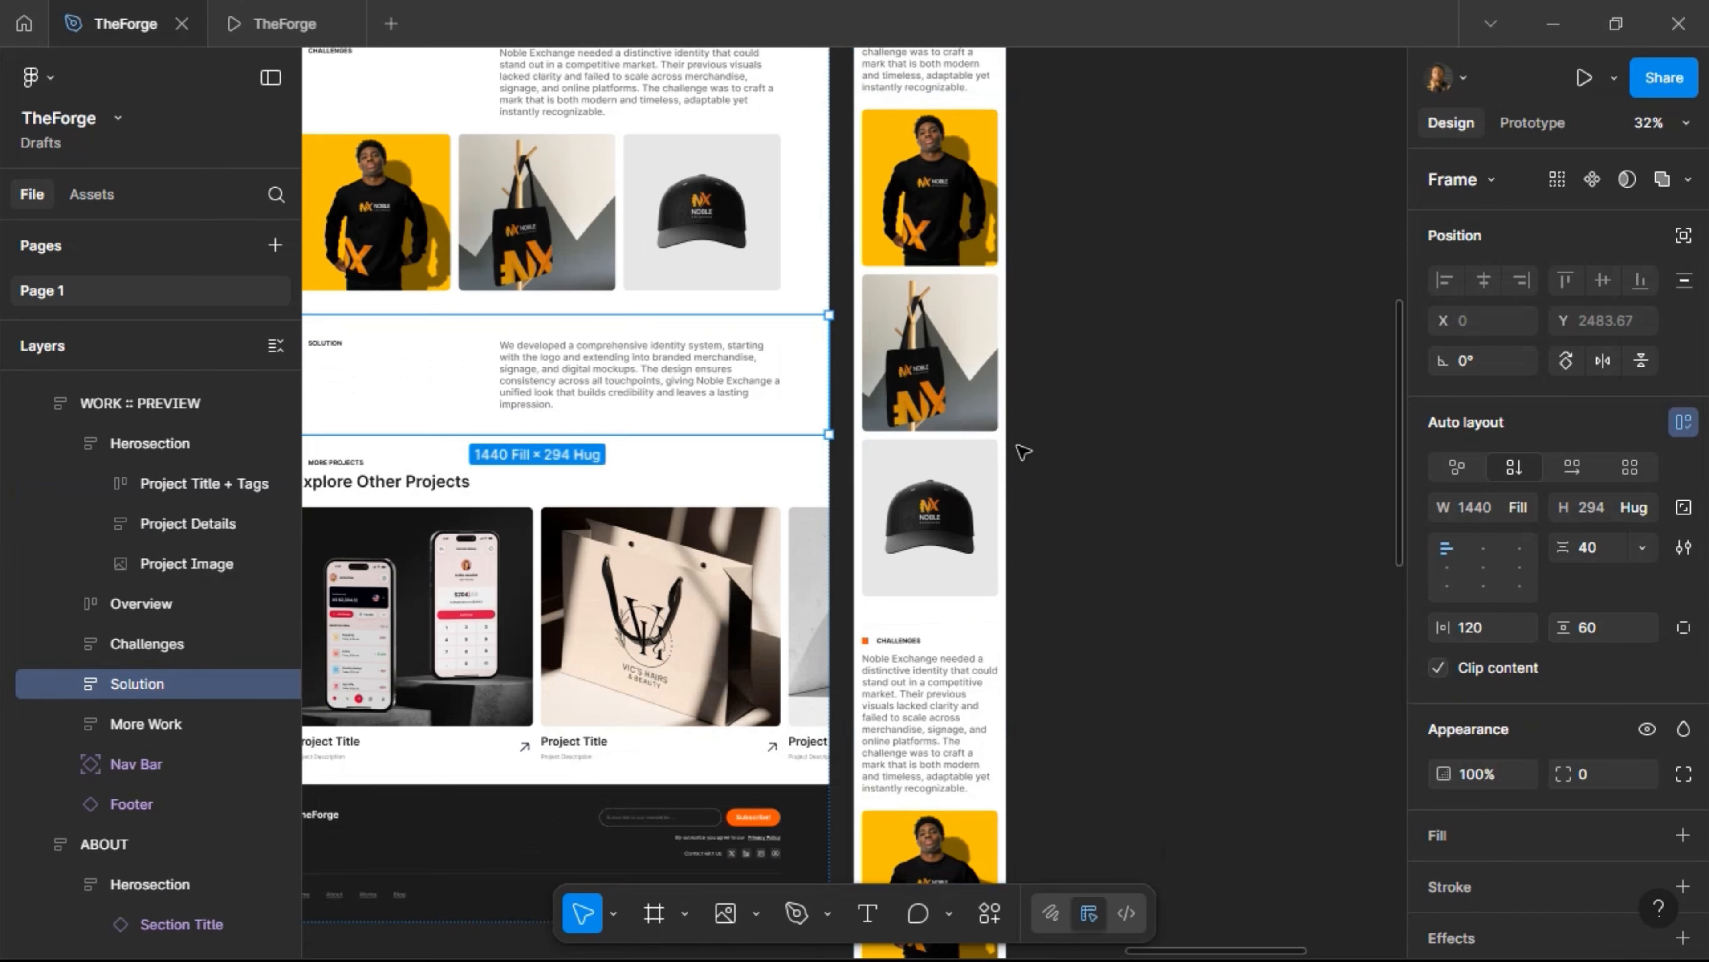
pyautogui.click(960, 687)
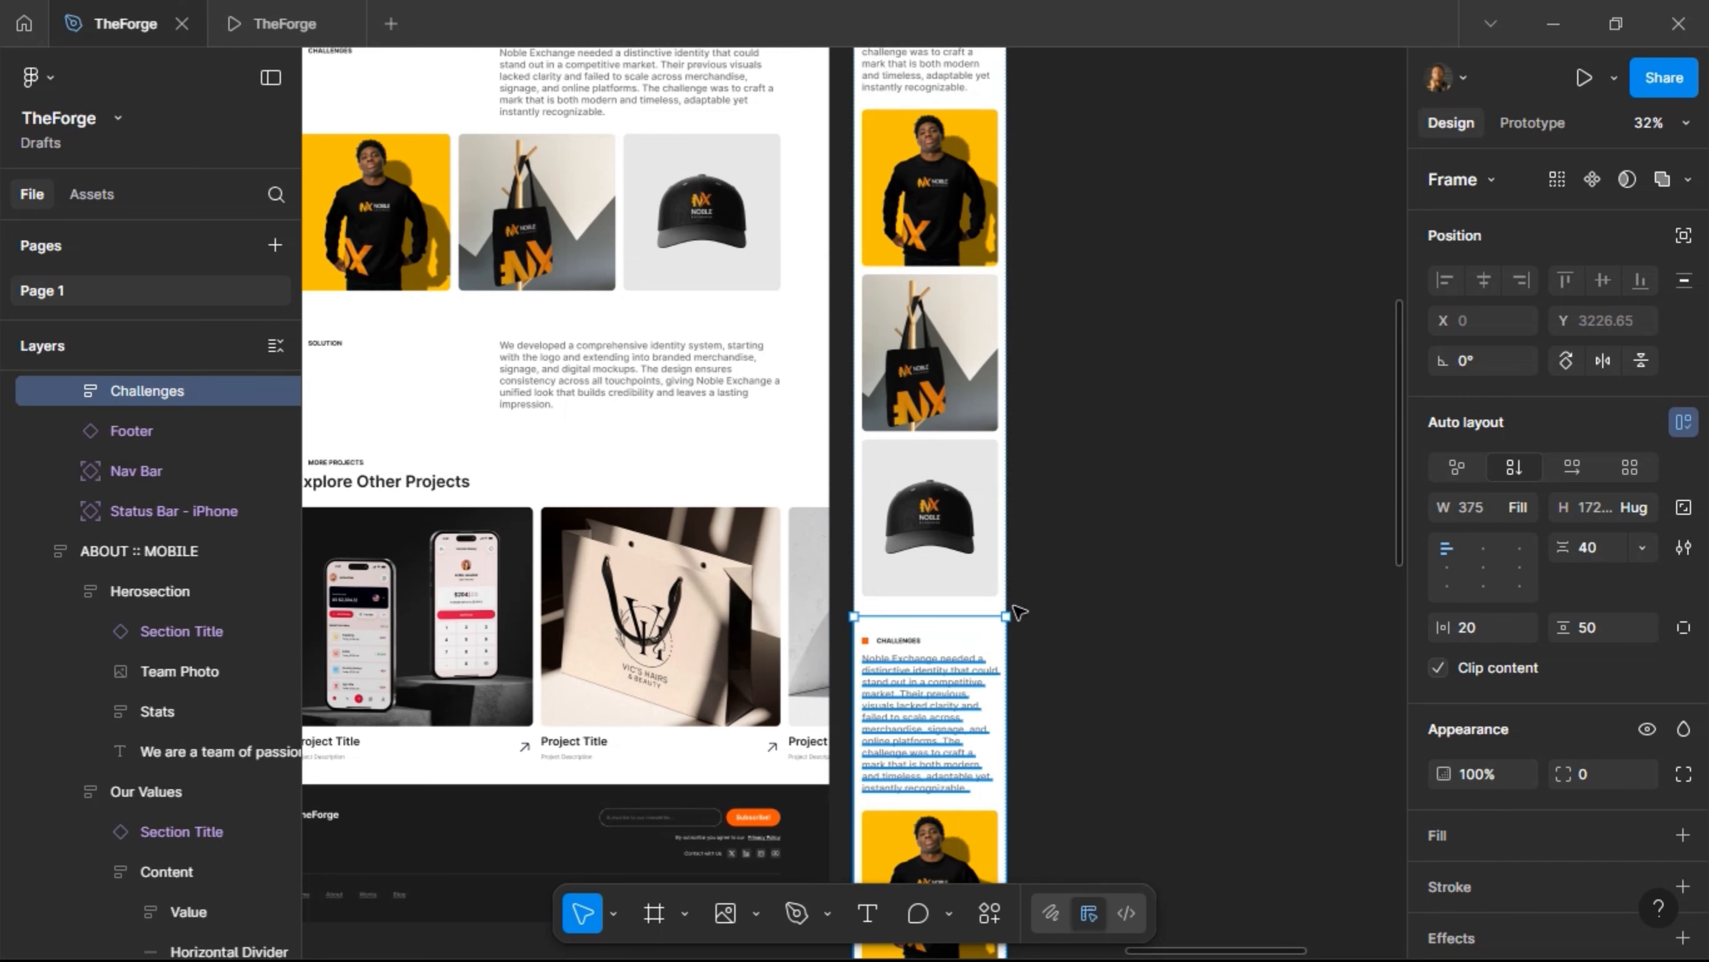
pyautogui.hotkey('ctrl', 'shift', 'r')
pyautogui.scroll(-8, 1049, 349)
pyautogui.scroll(5, 1050, 350)
pyautogui.scroll(1, 1052, 350)
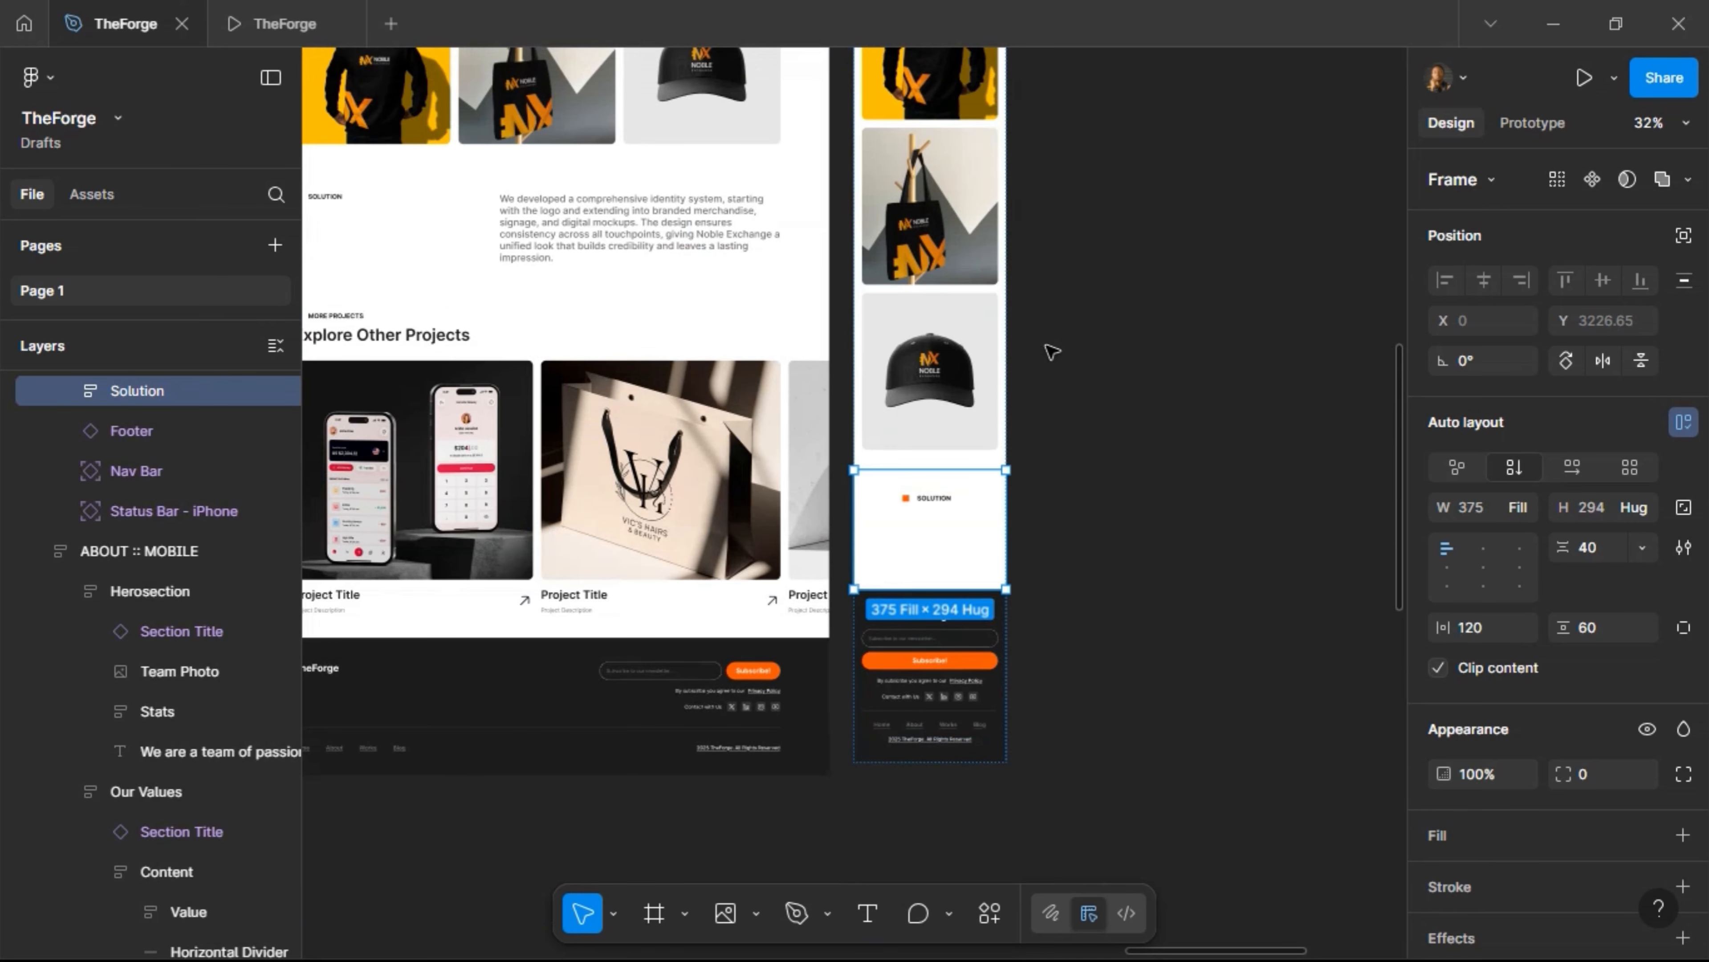
# Set the mobile Solution section's horizontal padding to 20 and make its Header + Text frame a vertical auto layout with a gap of 20
pyautogui.click(1470, 630)
pyautogui.press('Return')
pyautogui.doubleClick(897, 500)
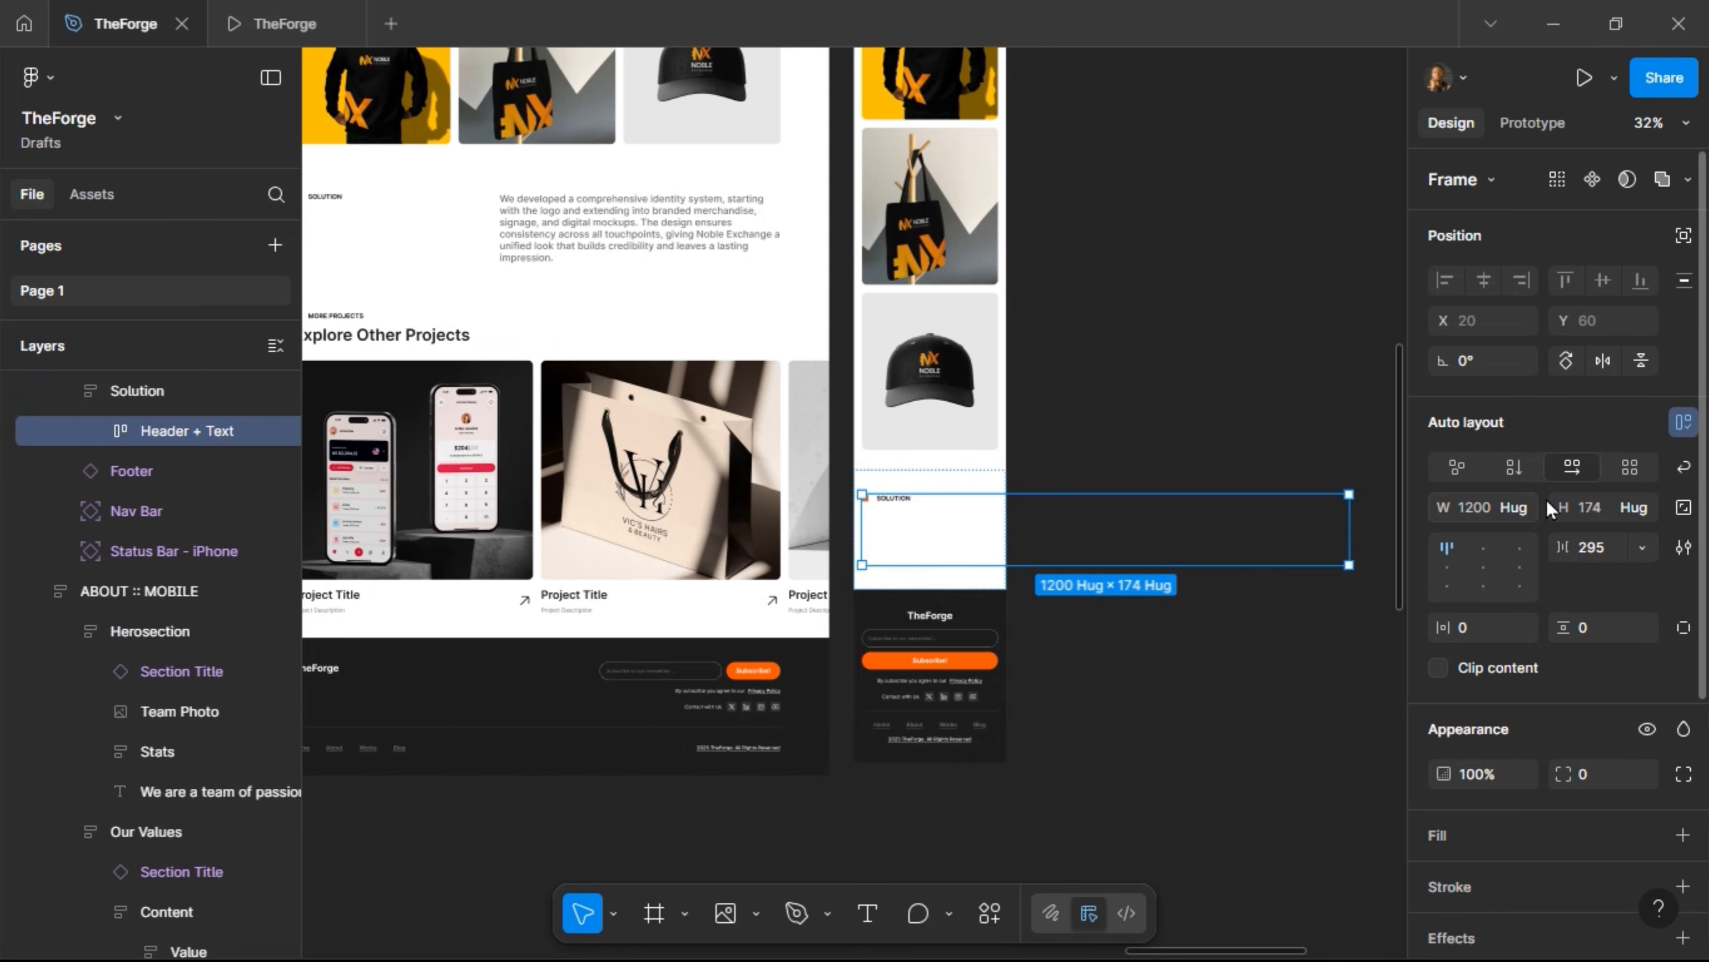
pyautogui.click(1514, 469)
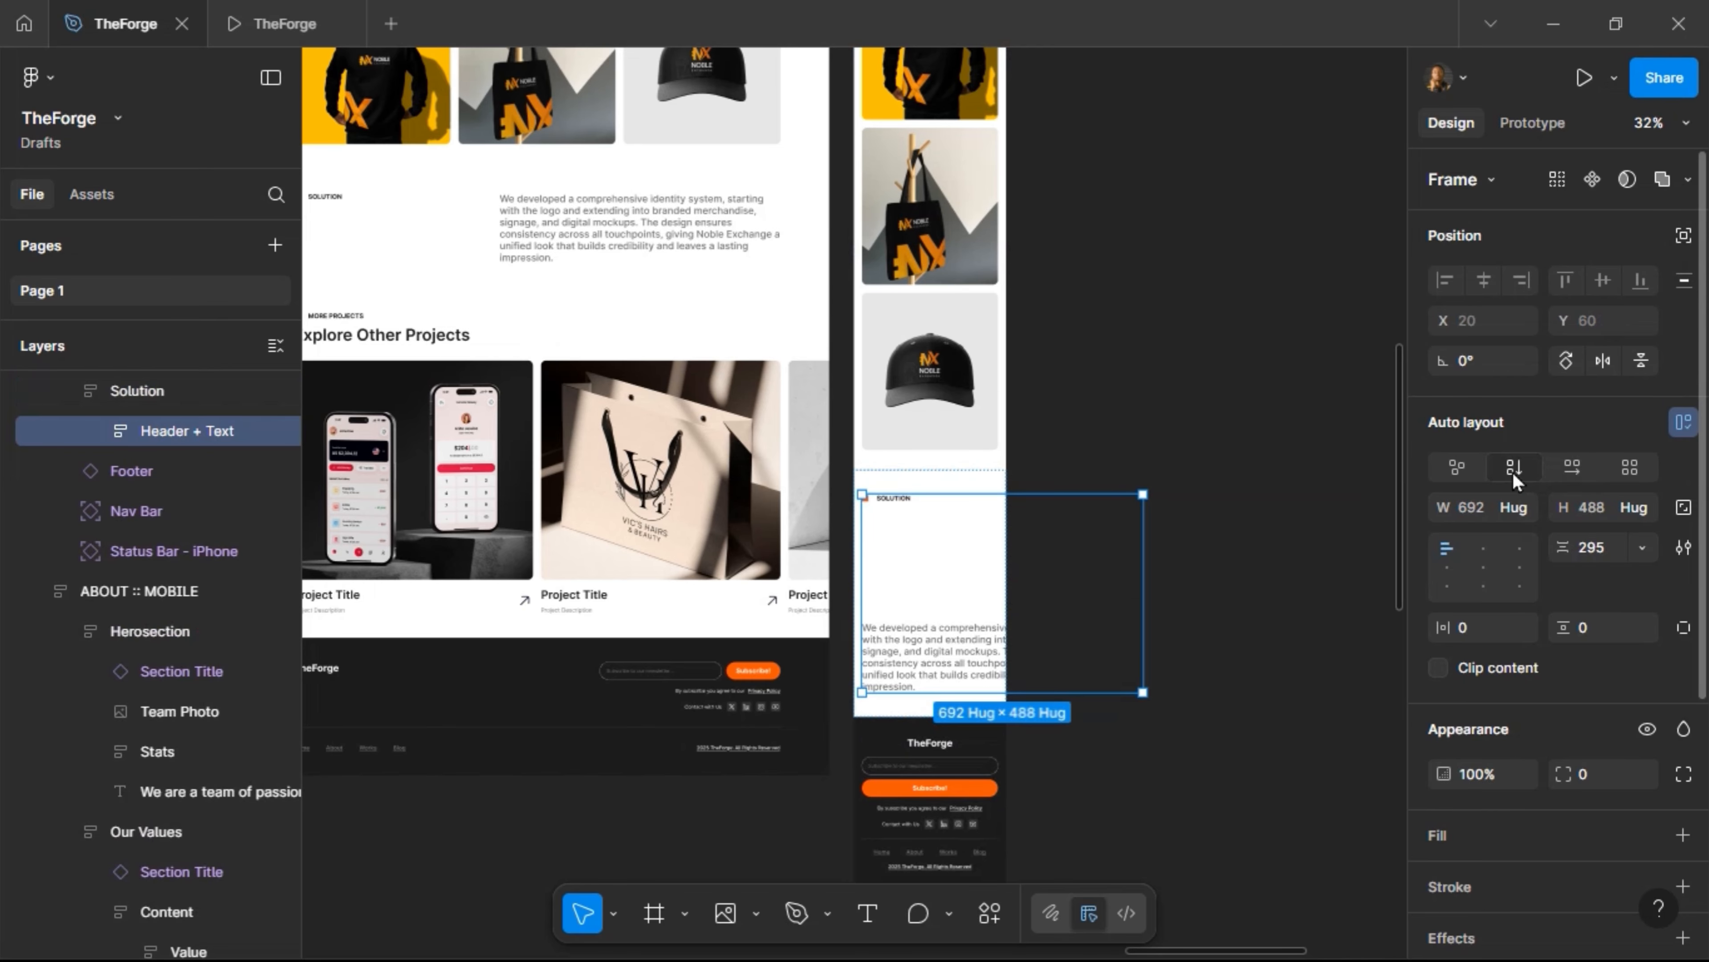
pyautogui.click(1598, 556)
pyautogui.write('20')
pyautogui.press('Return')
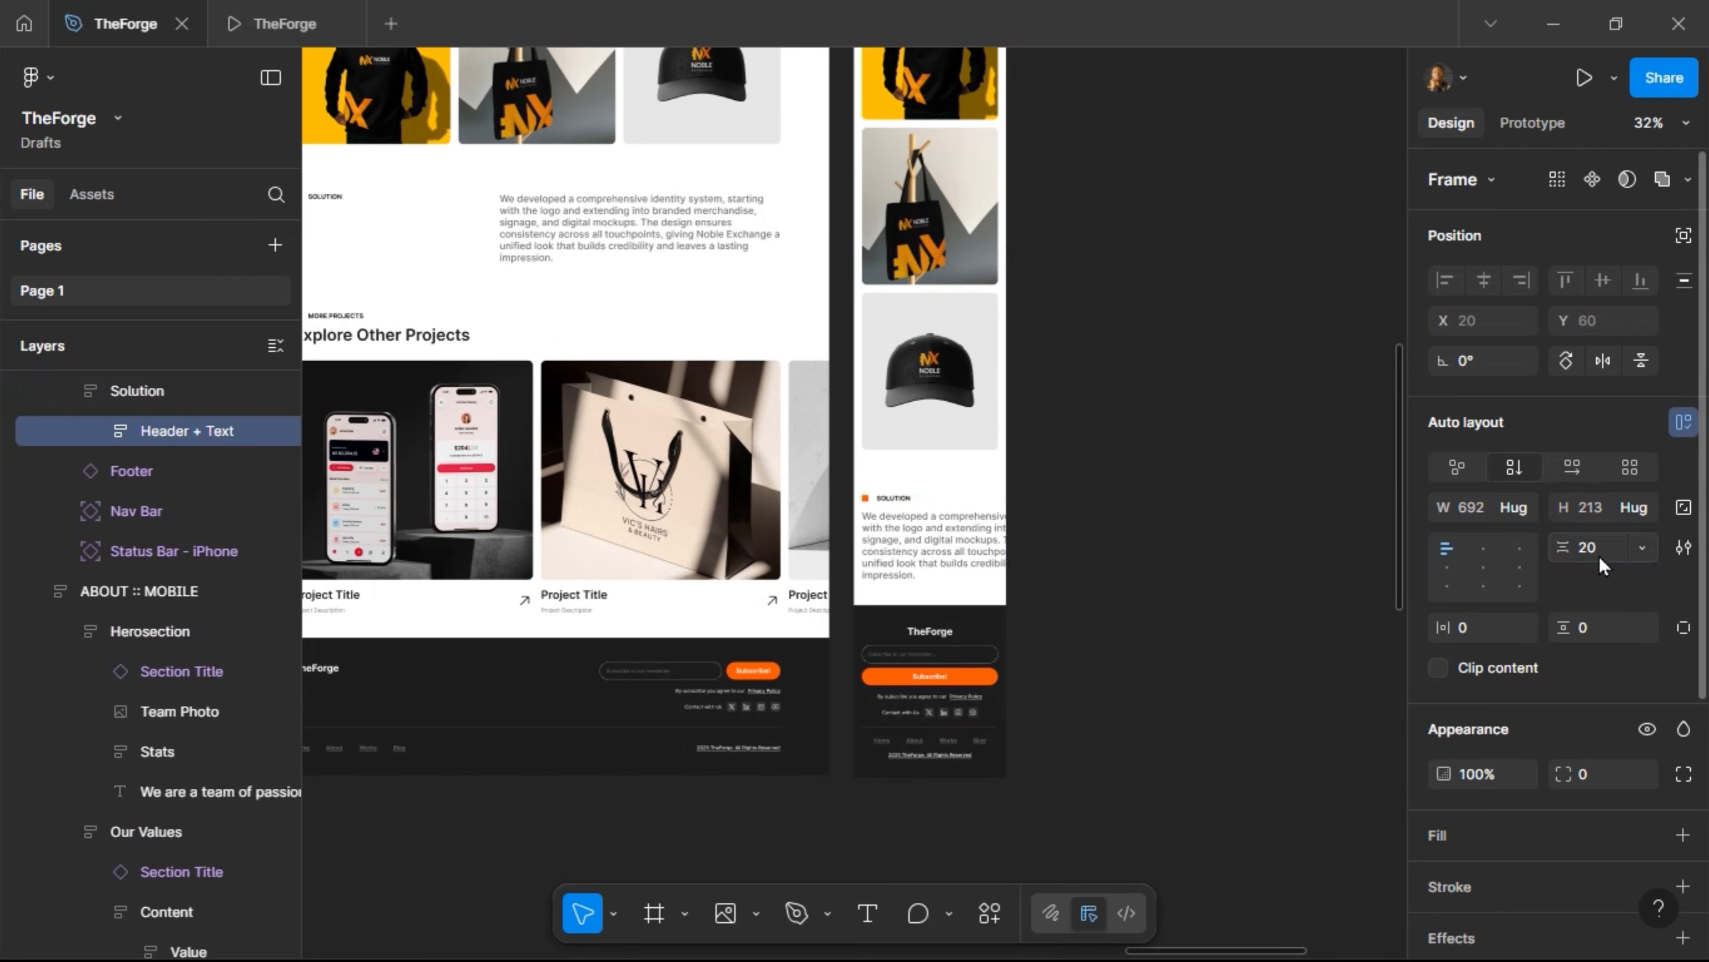
# Set the mobile Solution section's Header + Text frame and its paragraph to fill the container width
pyautogui.click(1513, 508)
pyautogui.click(1518, 532)
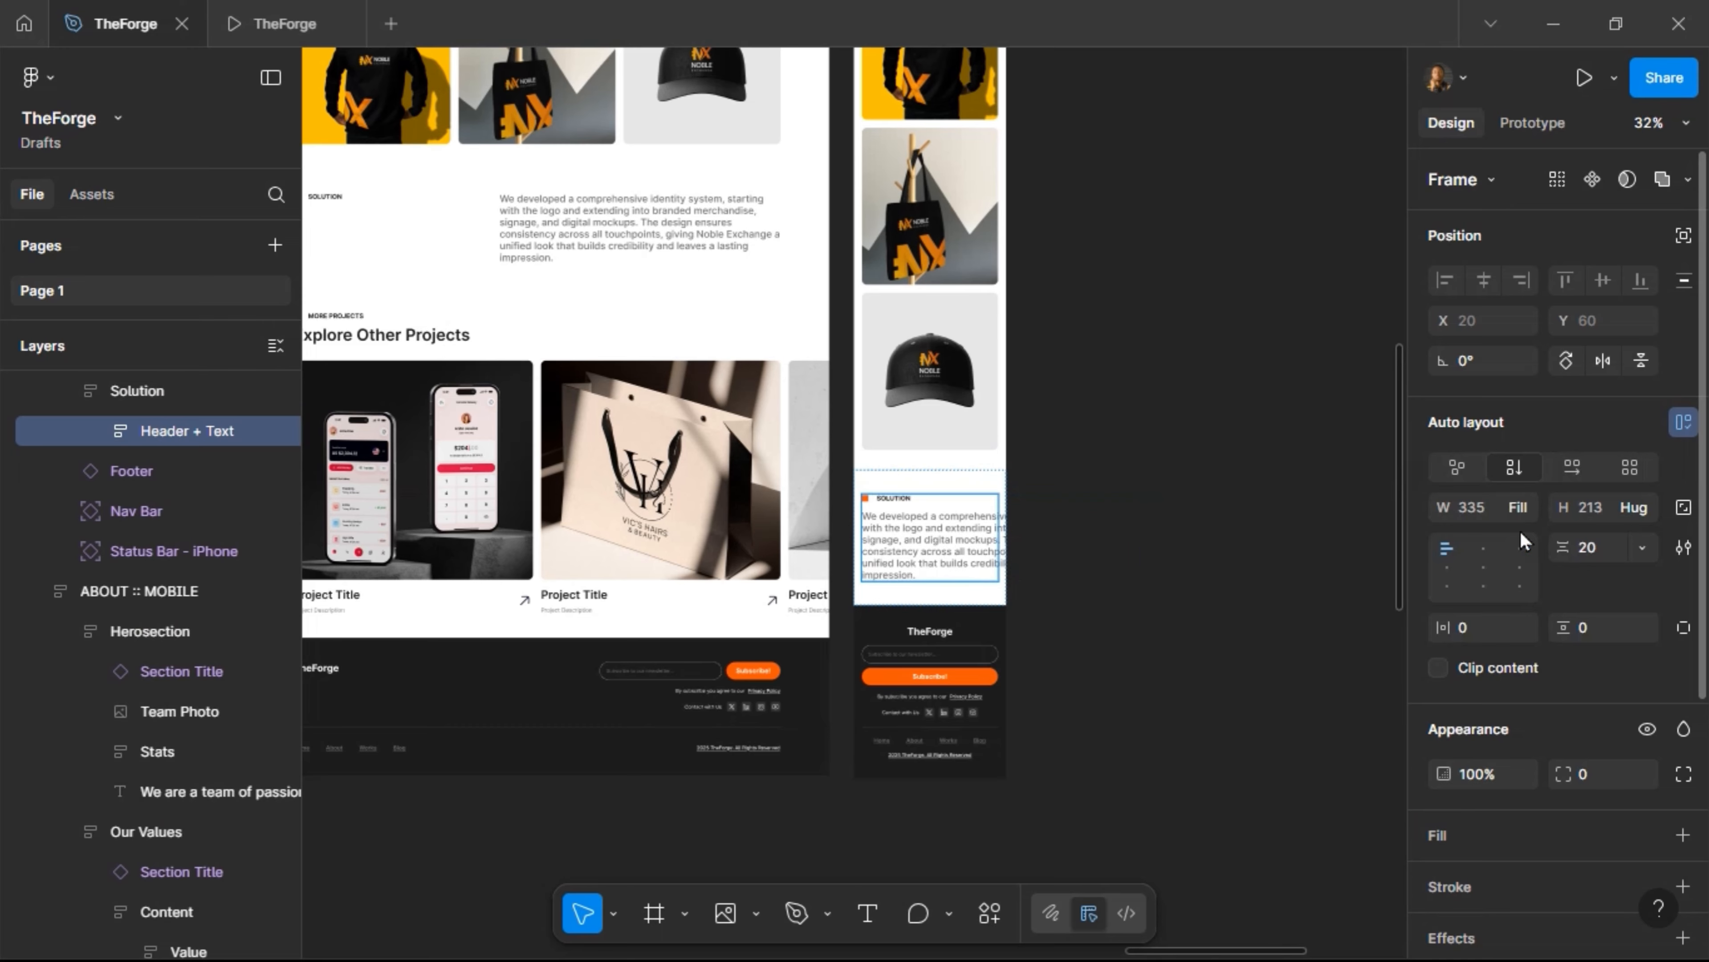
pyautogui.doubleClick(934, 557)
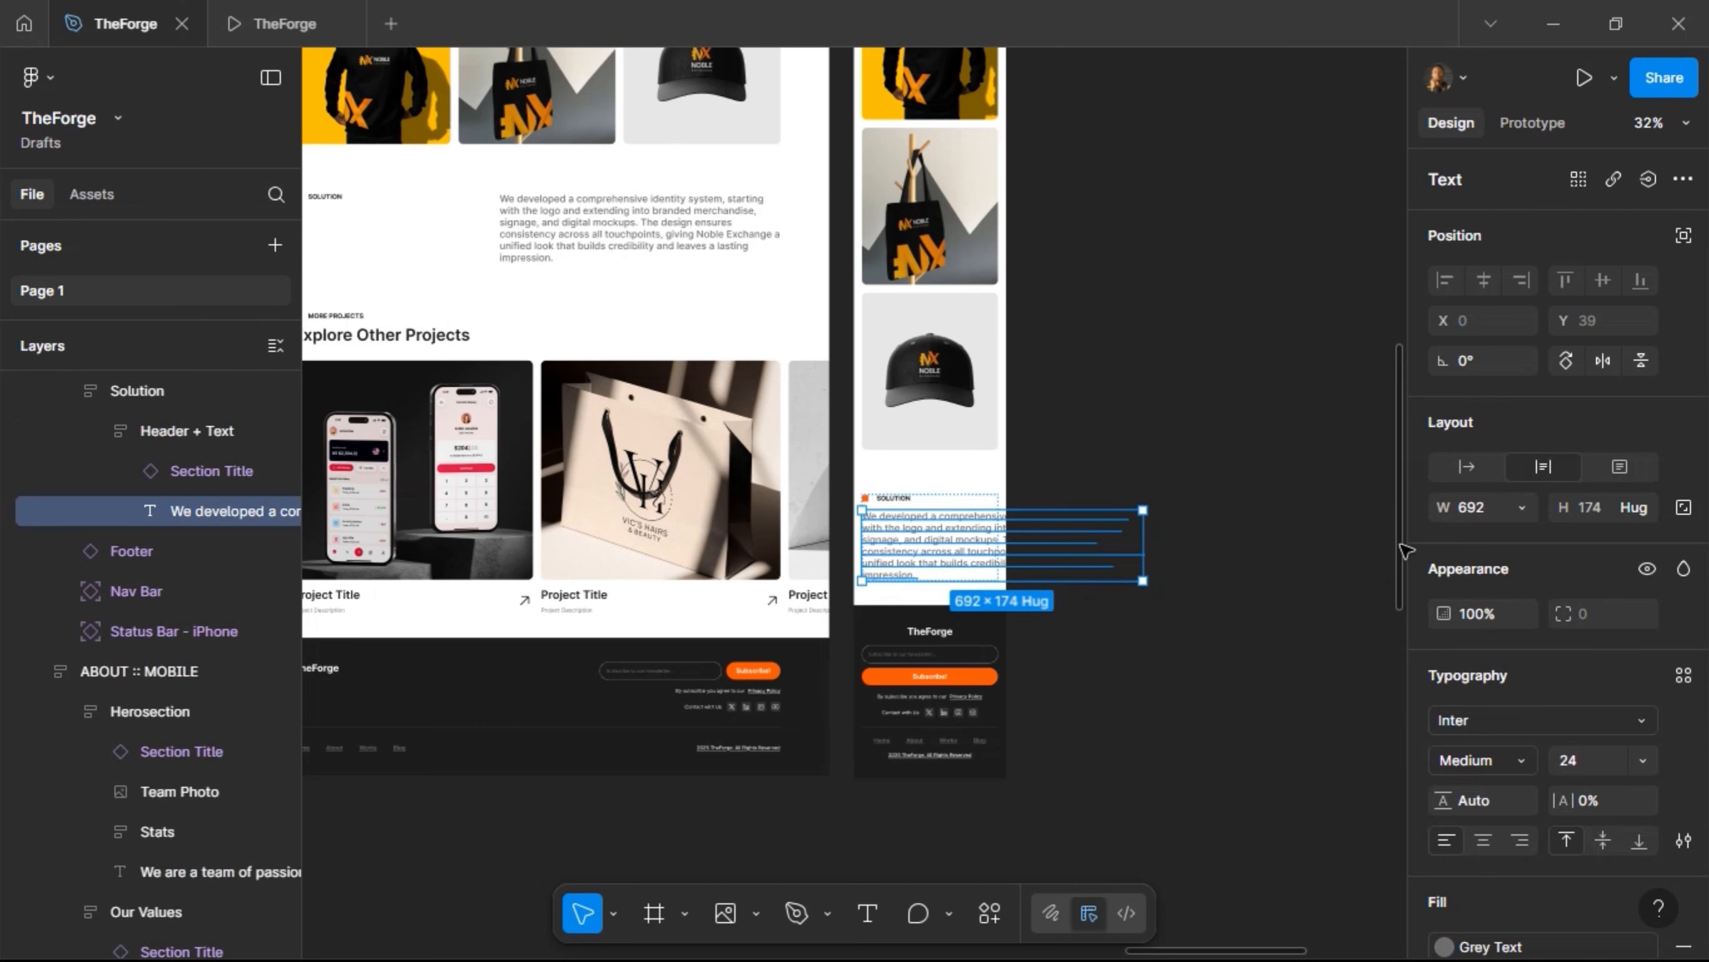
pyautogui.click(1525, 506)
pyautogui.click(1518, 562)
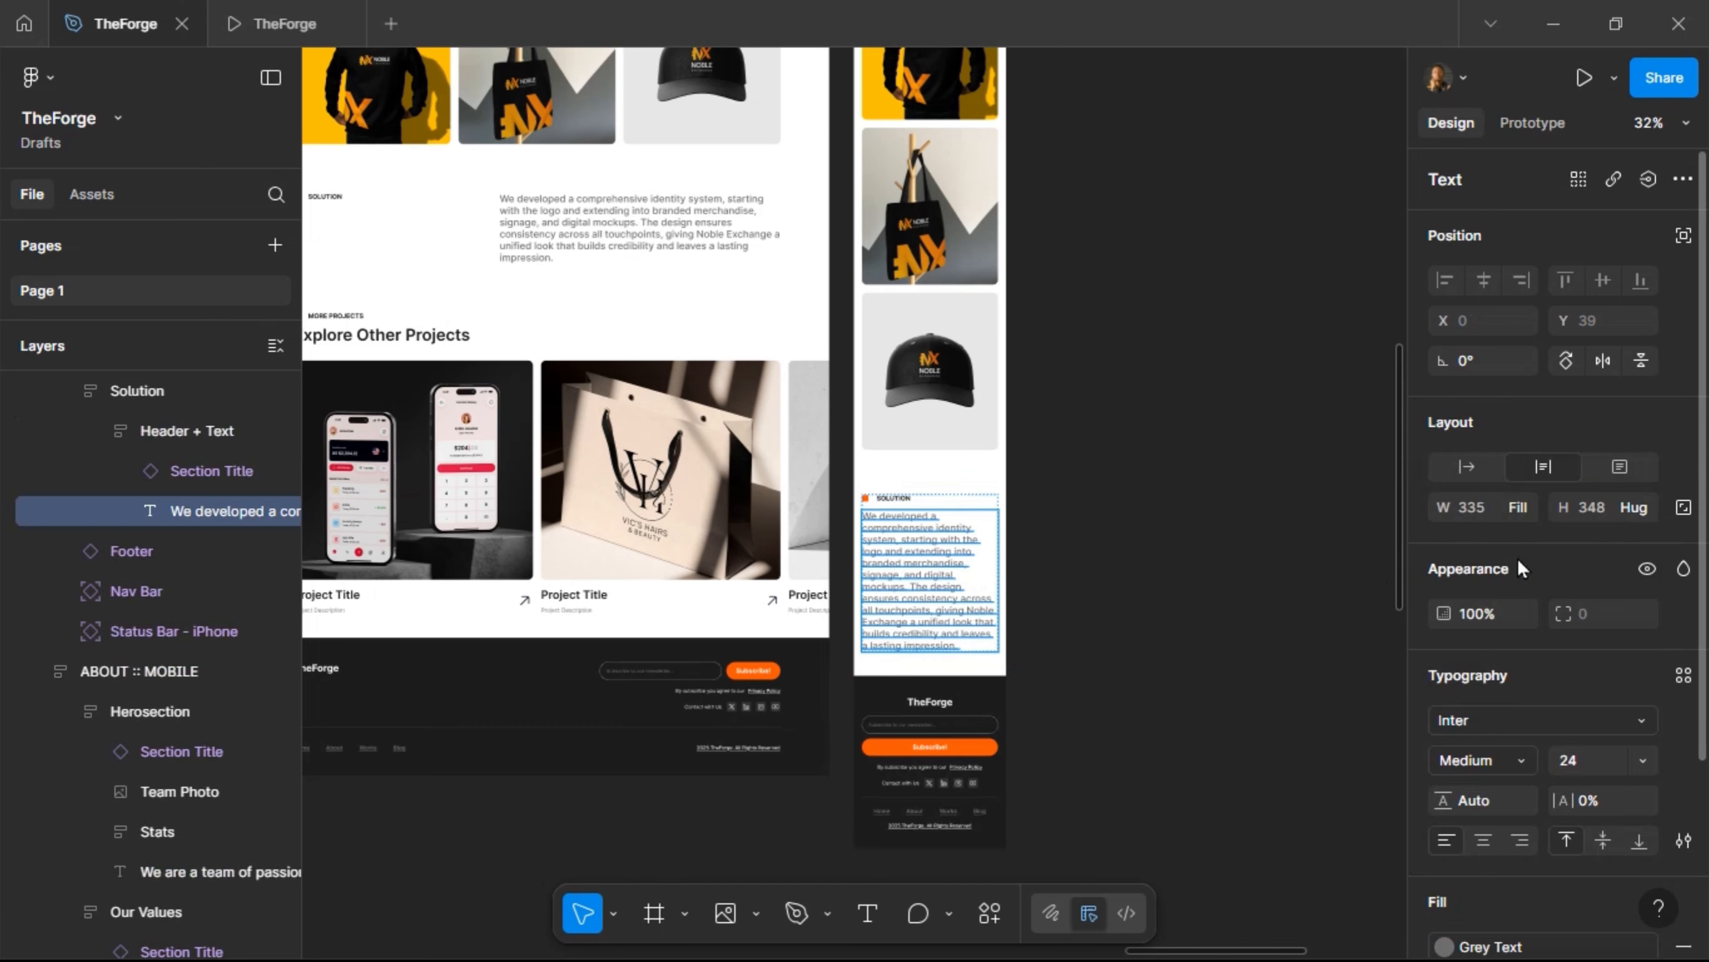
# Set the vertical padding of the mobile Solution section to 50
pyautogui.click(963, 492)
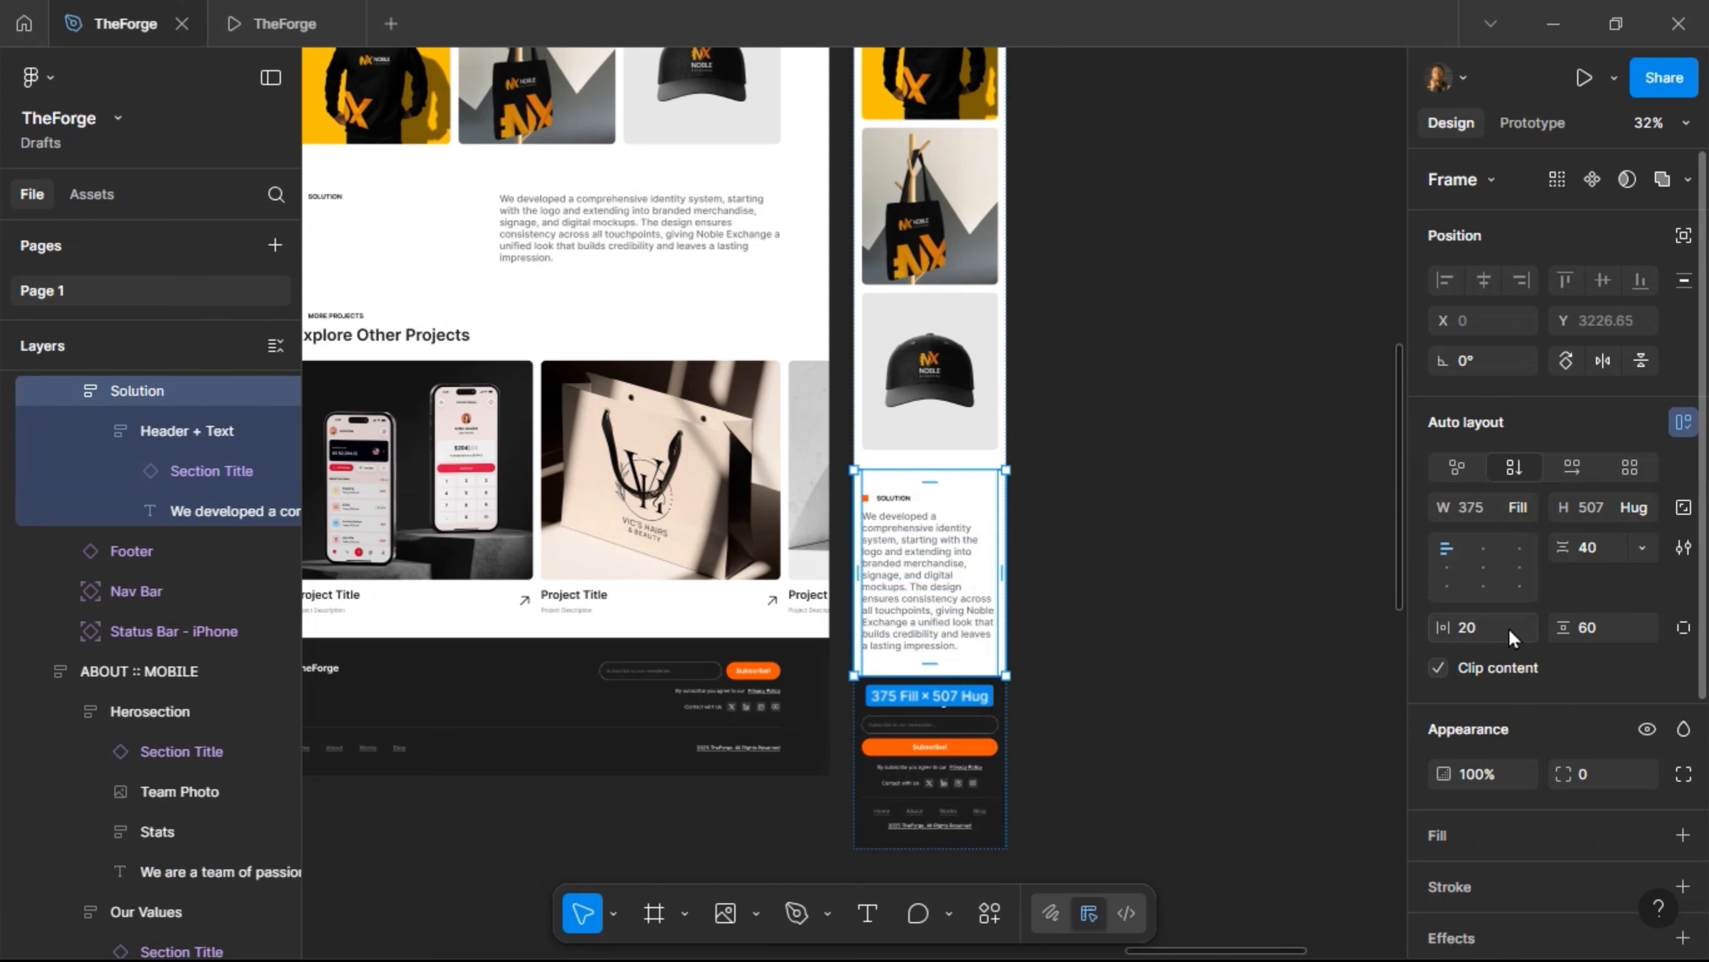
pyautogui.click(1609, 632)
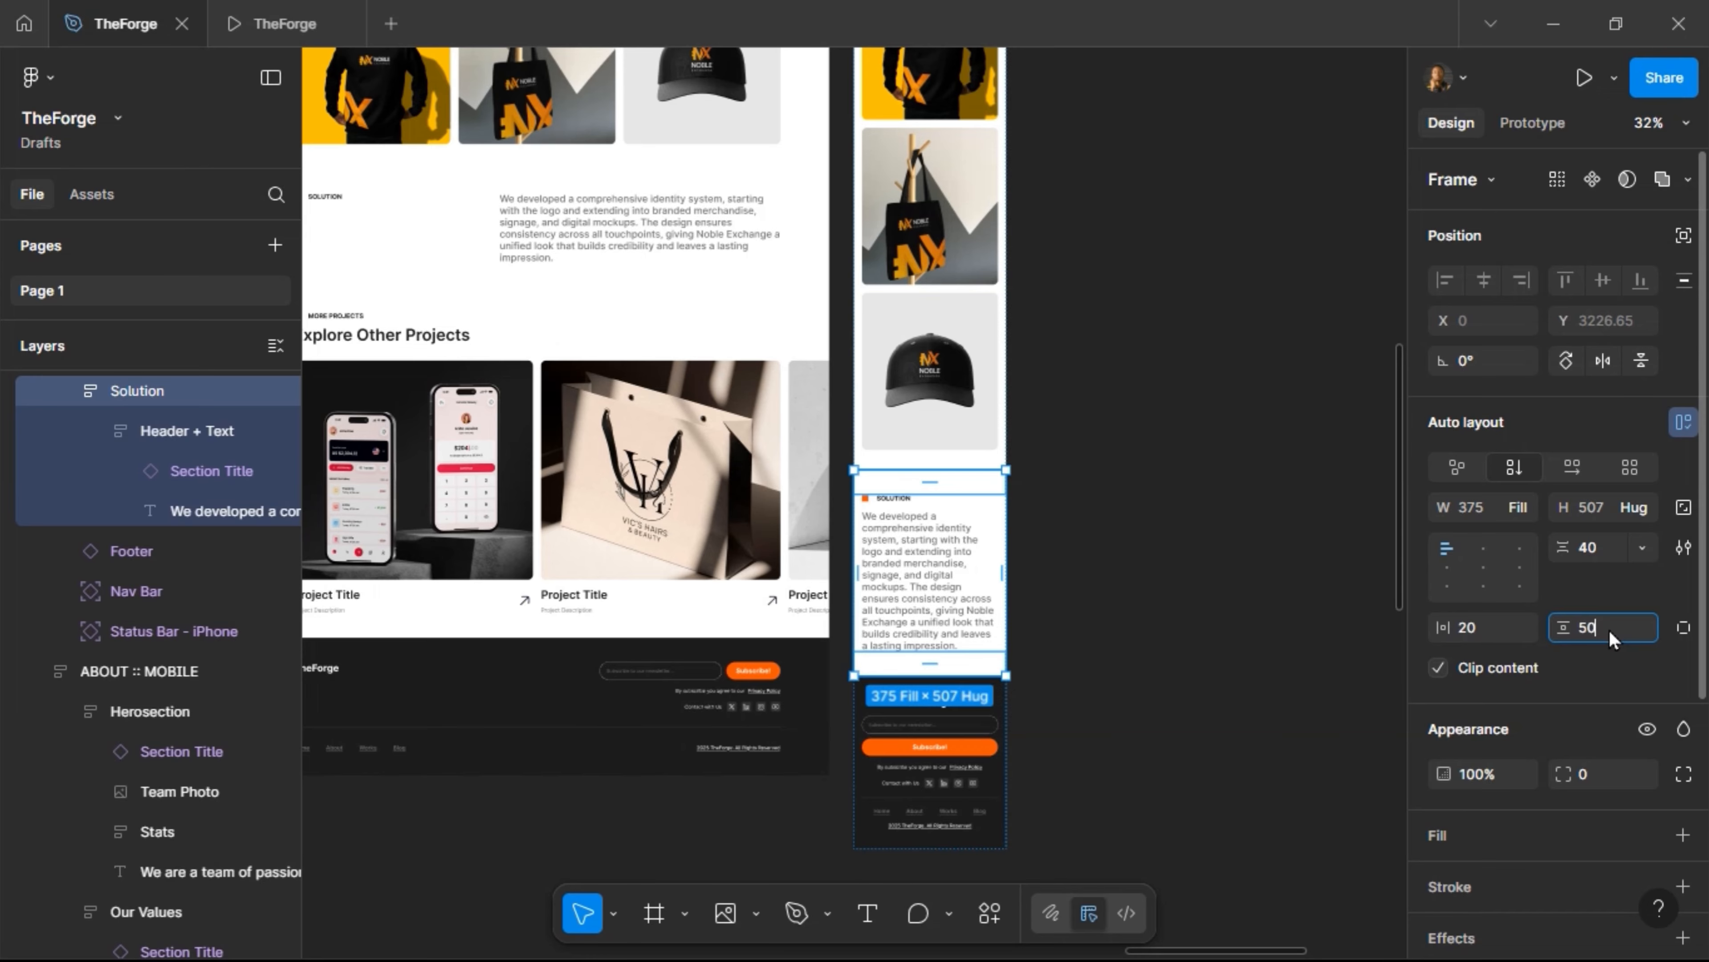
pyautogui.press('Return')
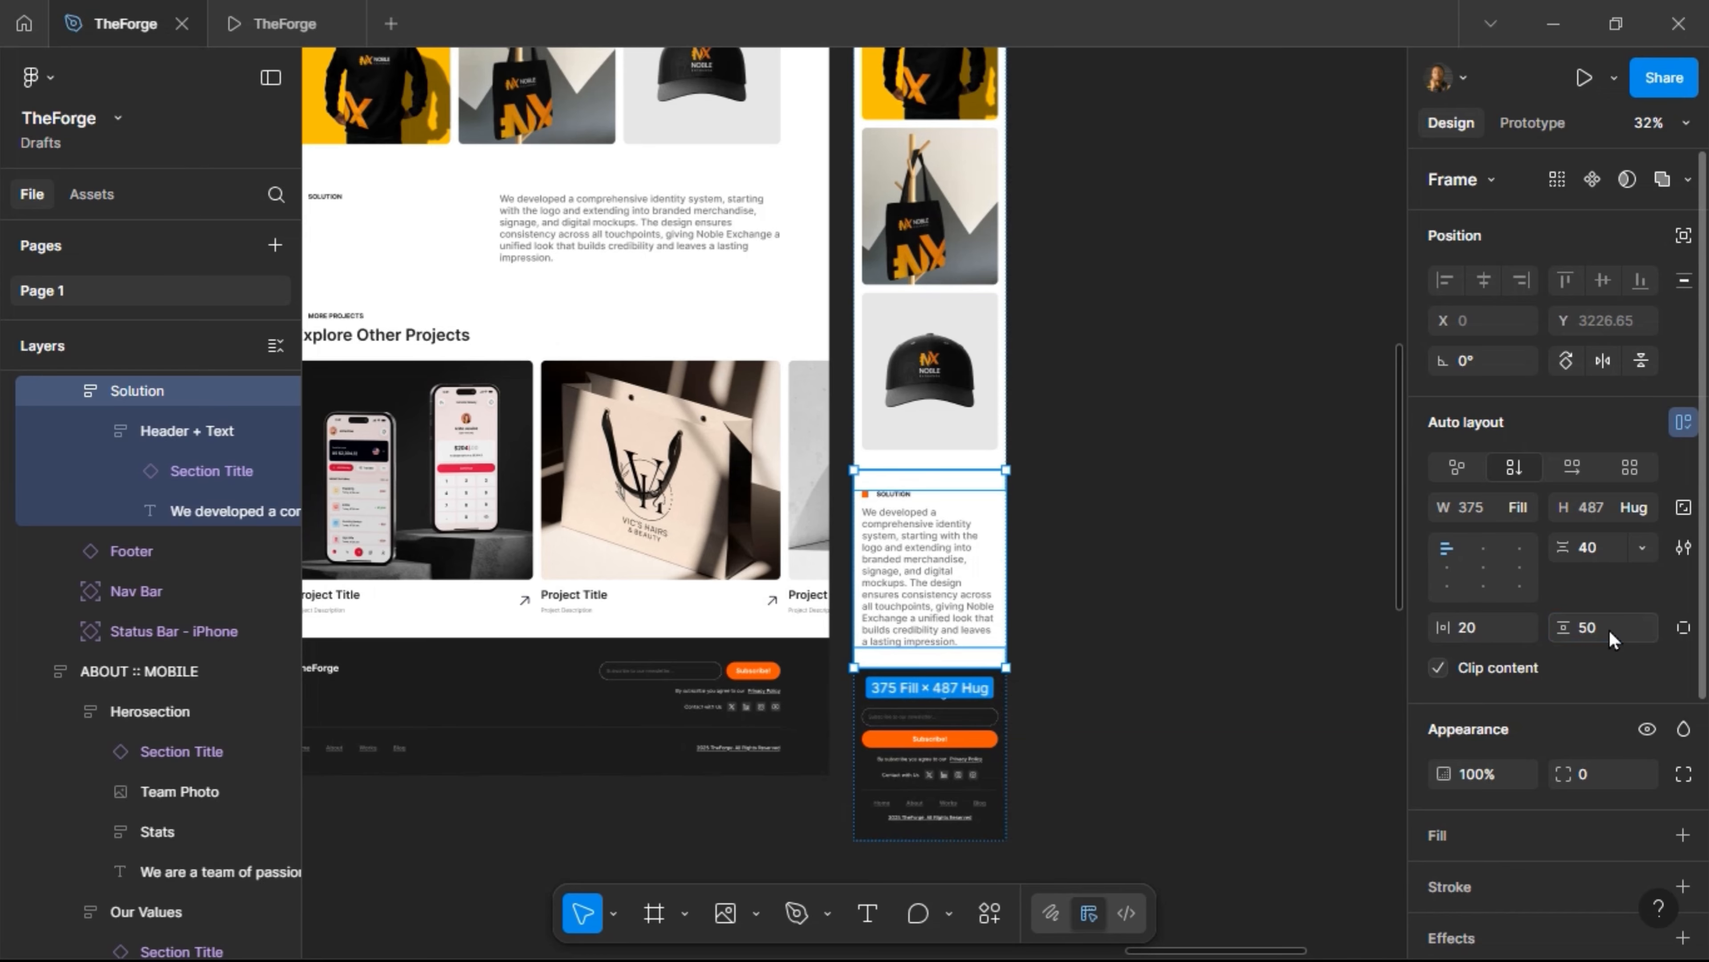
# Duplicate the mobile Solution section and replace the duplicate with a copy of the desktop More Work section
pyautogui.click(748, 533)
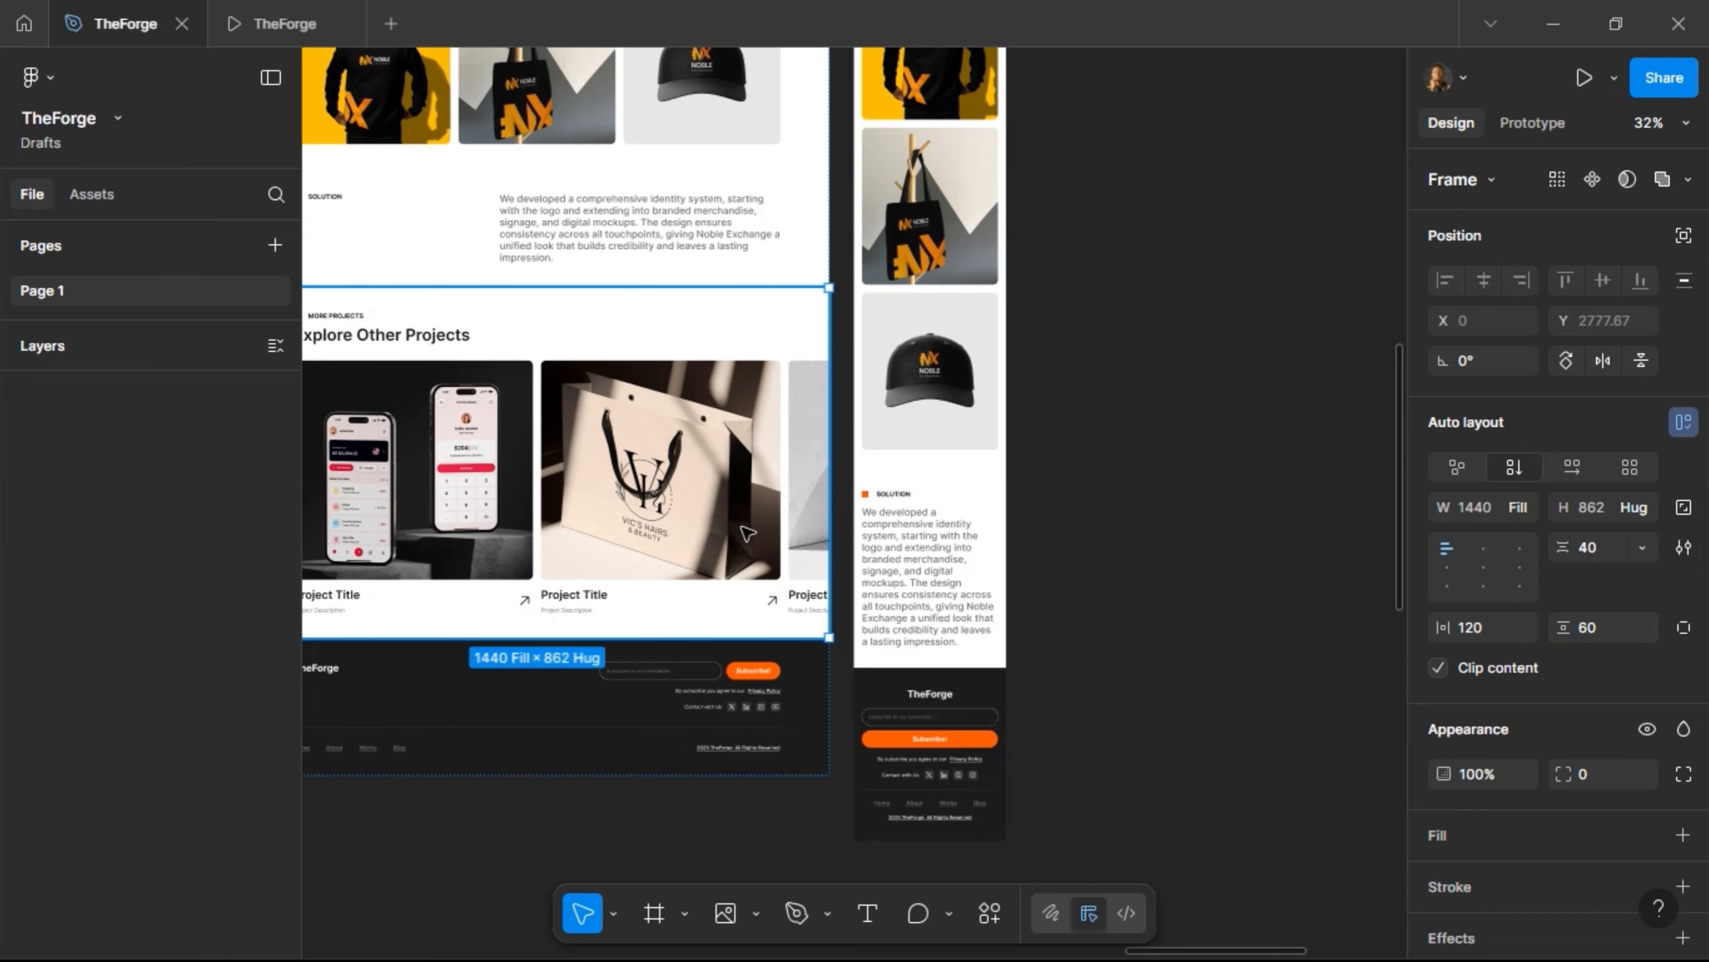
pyautogui.click(924, 593)
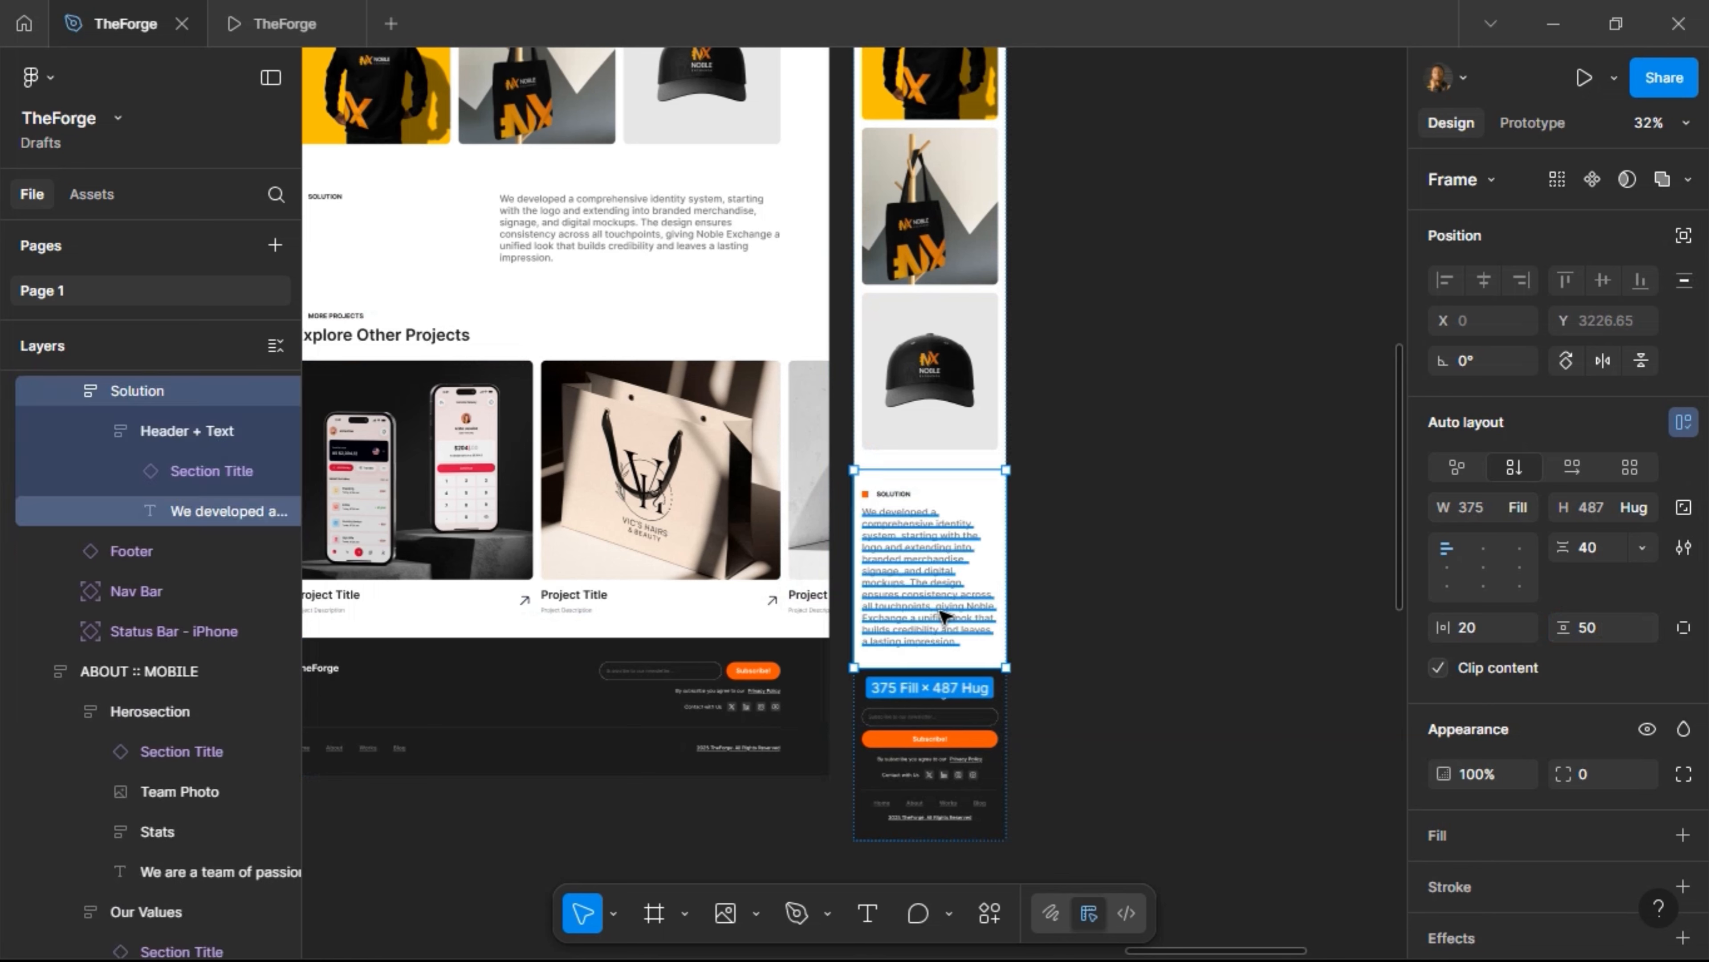
pyautogui.hotkey('ctrl', 'd')
pyautogui.hotkey('ctrl', 'shift', 'r')
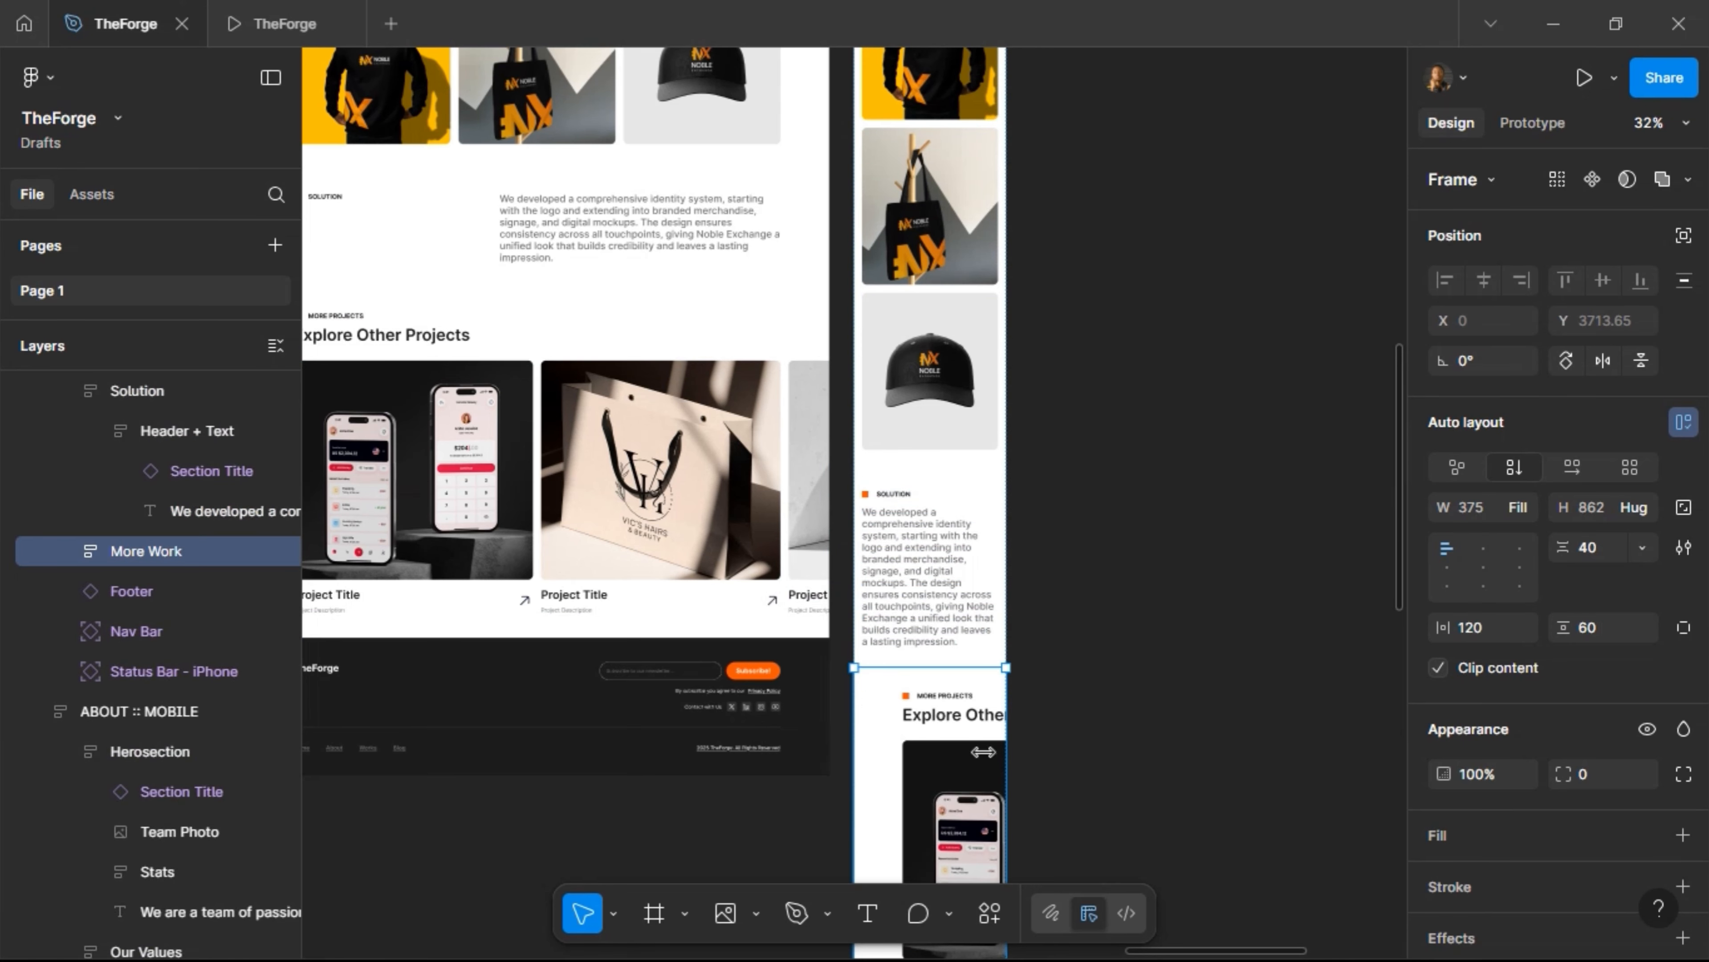
# Set the horizontal padding of the mobile More Work section to 20
pyautogui.scroll(-3, 1084, 667)
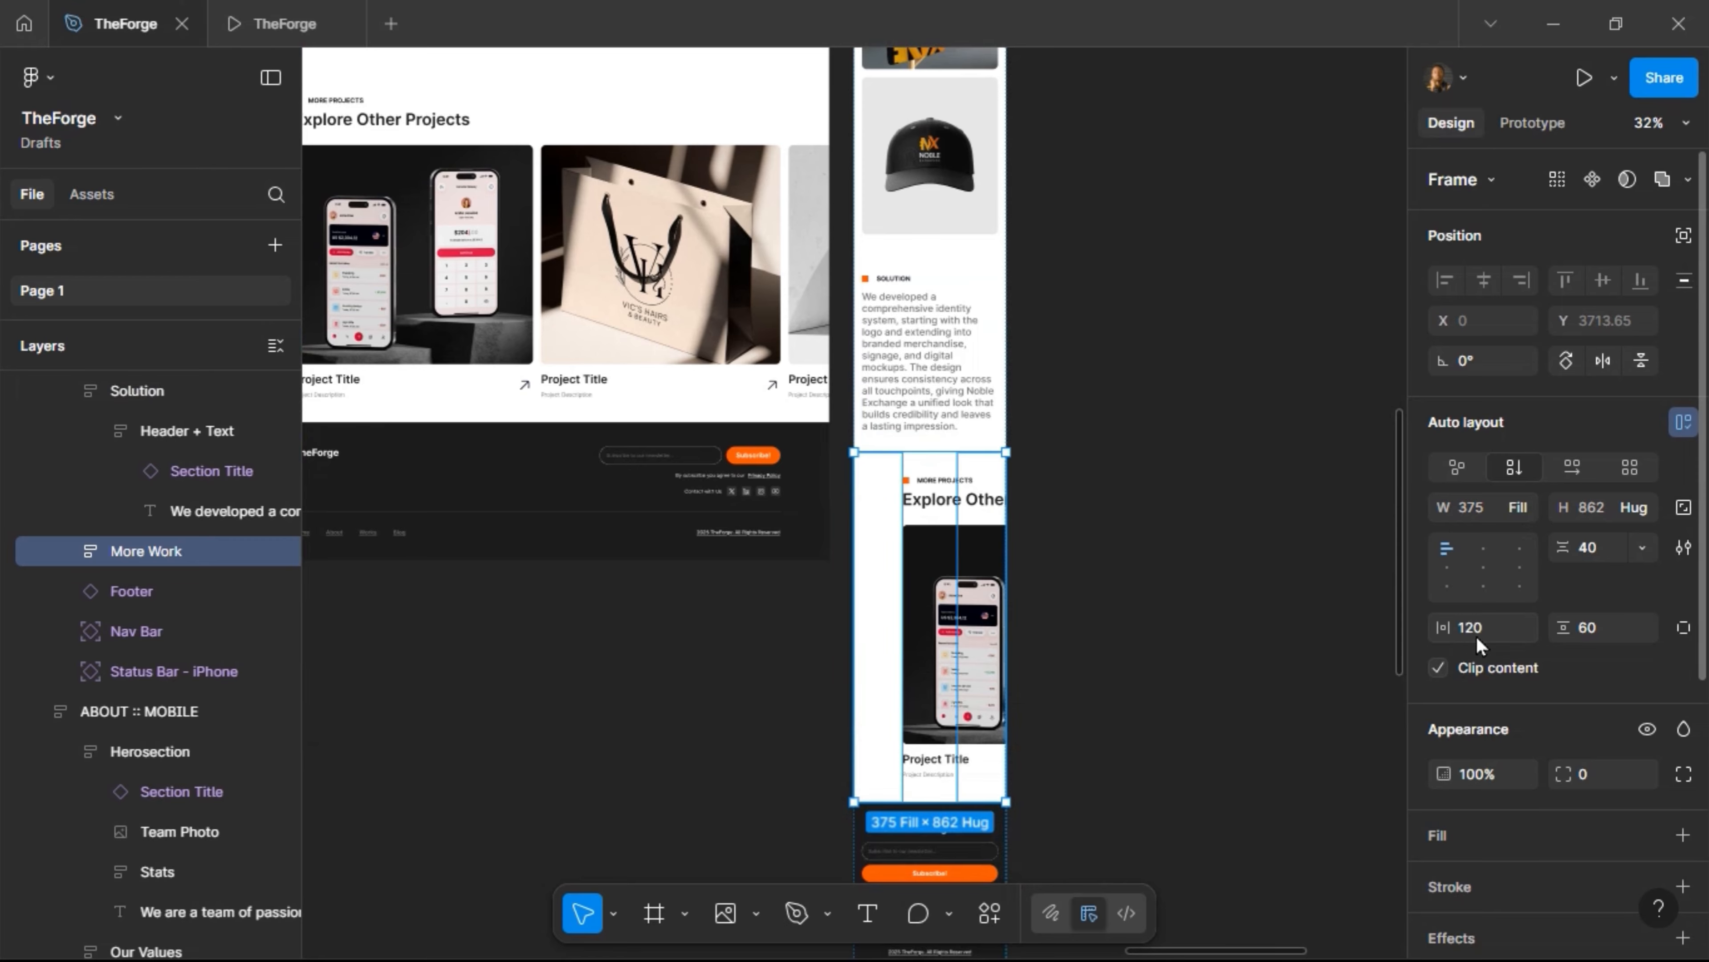
pyautogui.write('0')
pyautogui.press('Return')
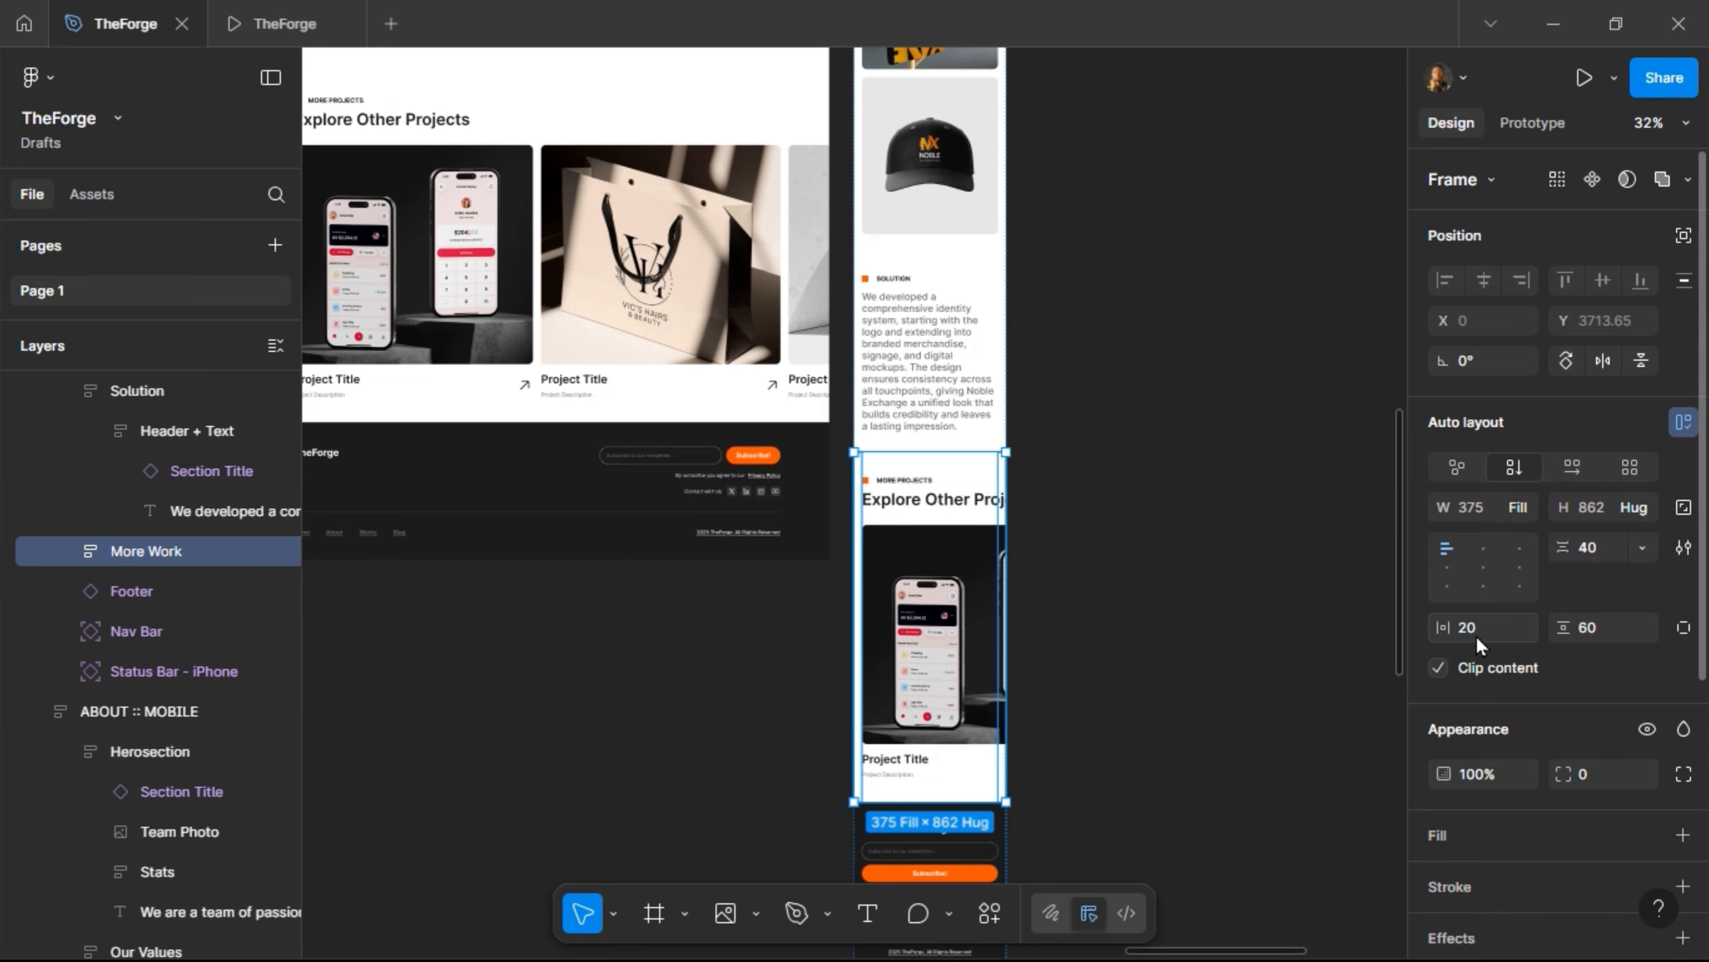
# Switch the three Project Card instances in the mobile More Work section to the Mobile variant
pyautogui.doubleClick(943, 584)
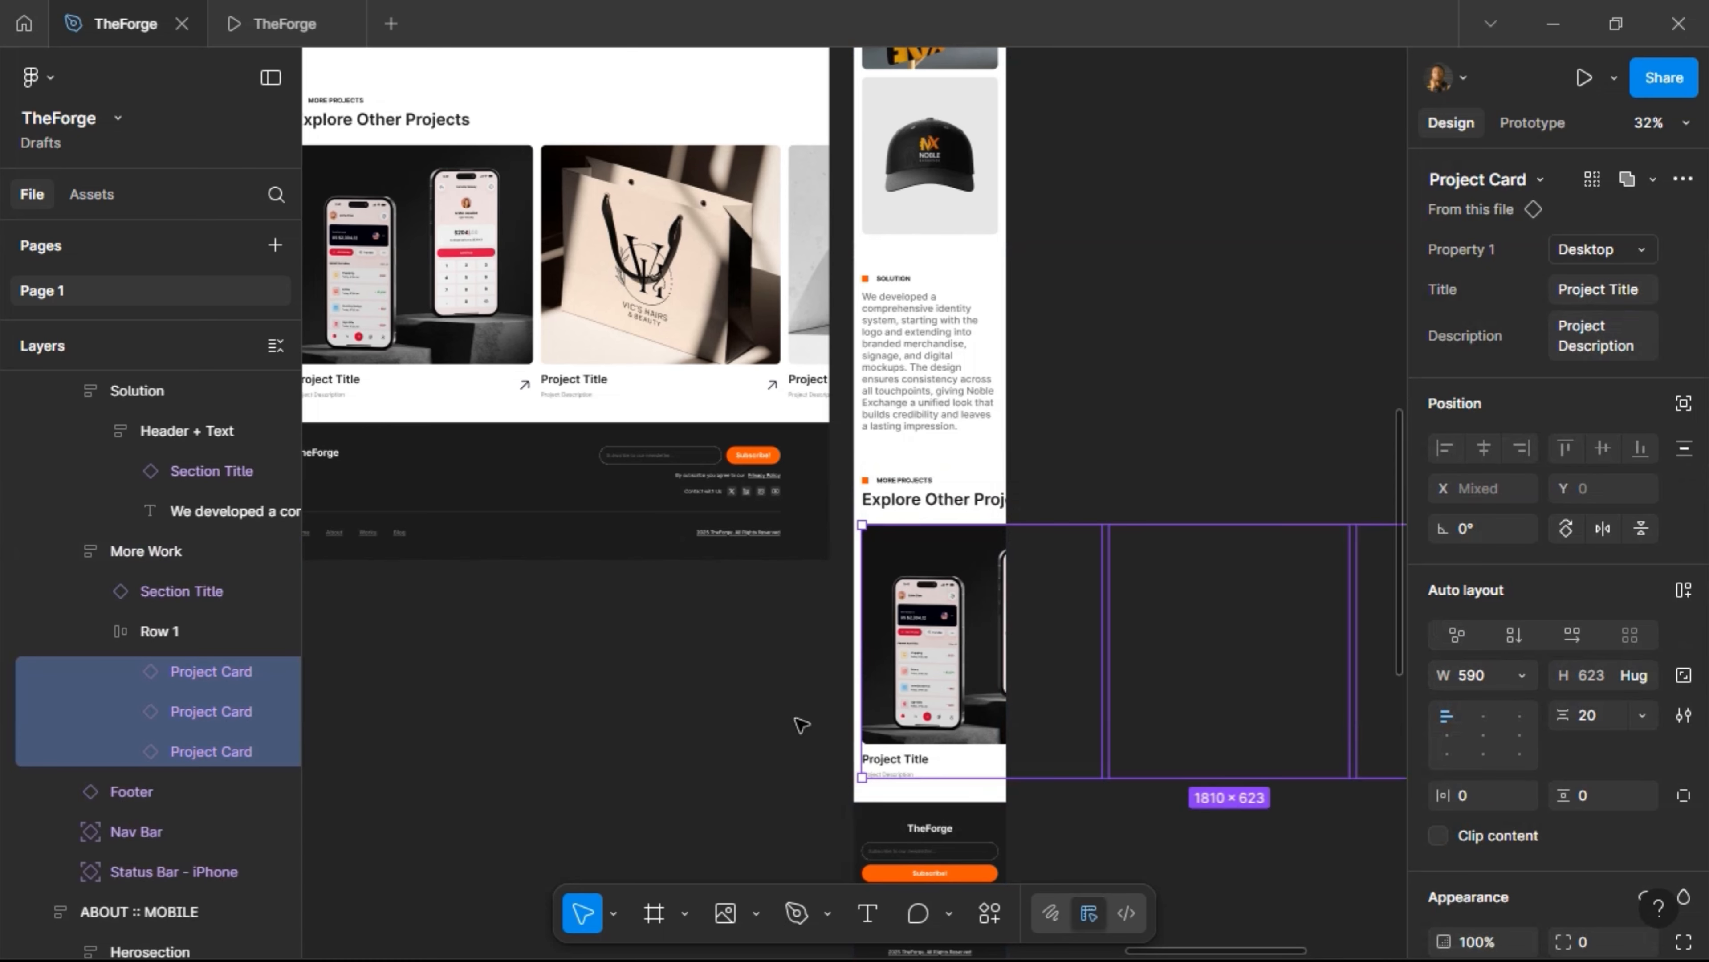
pyautogui.click(1587, 250)
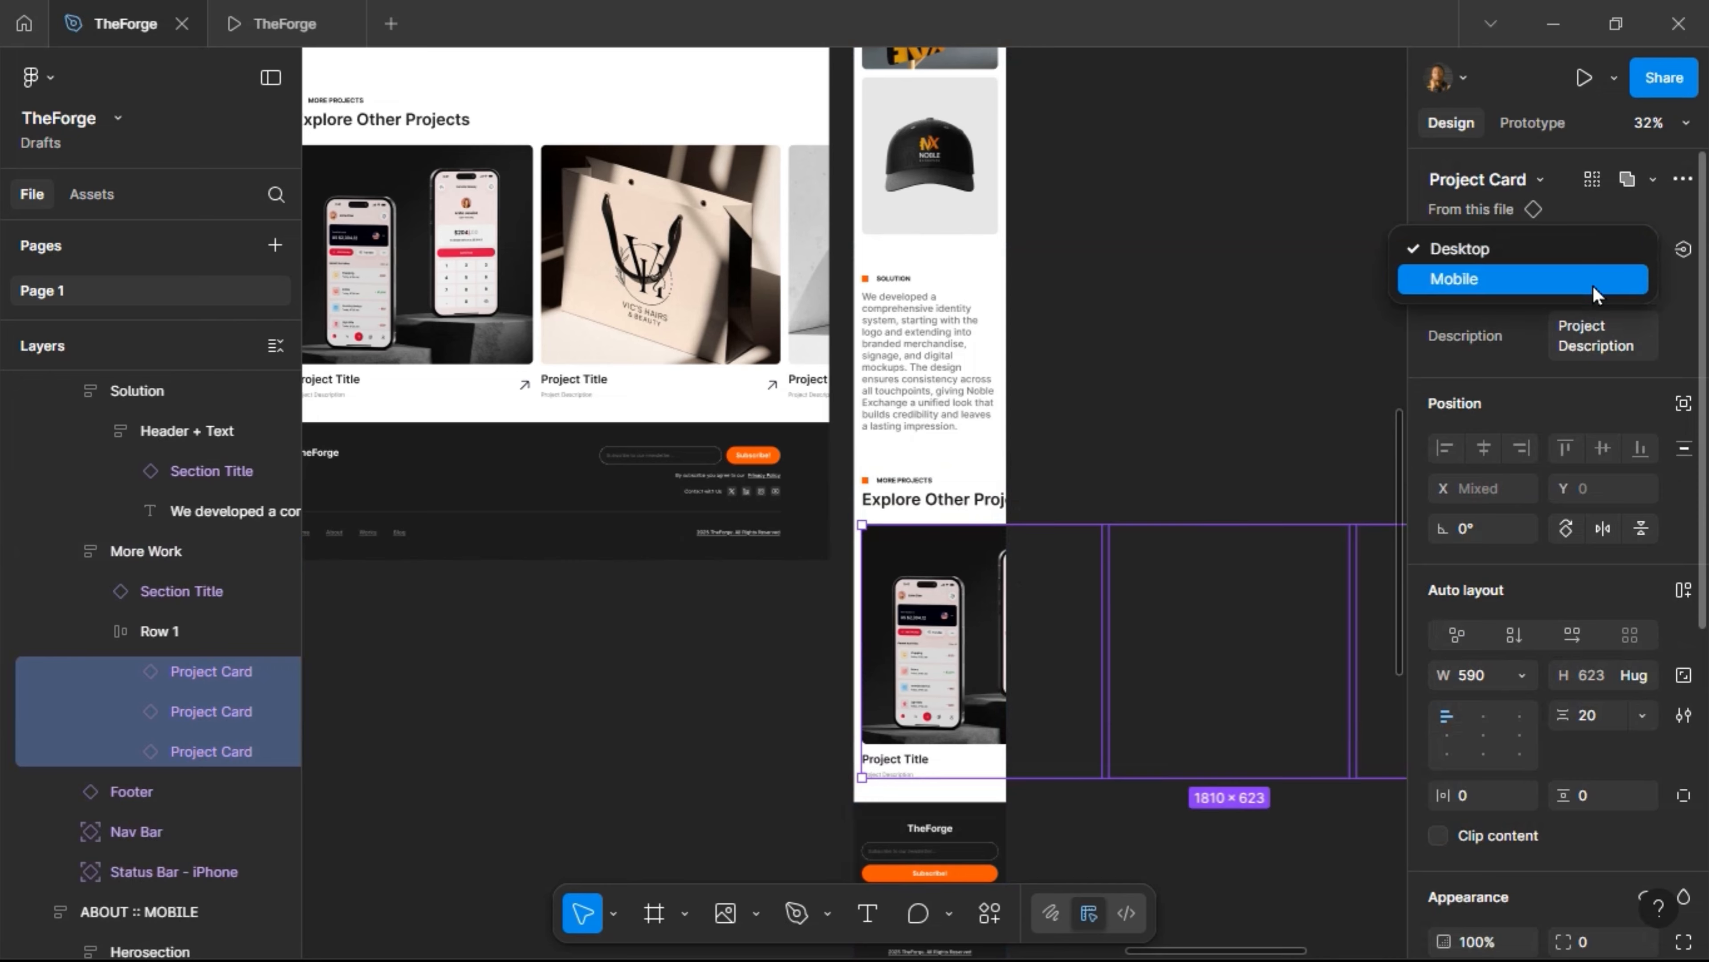
pyautogui.click(1594, 290)
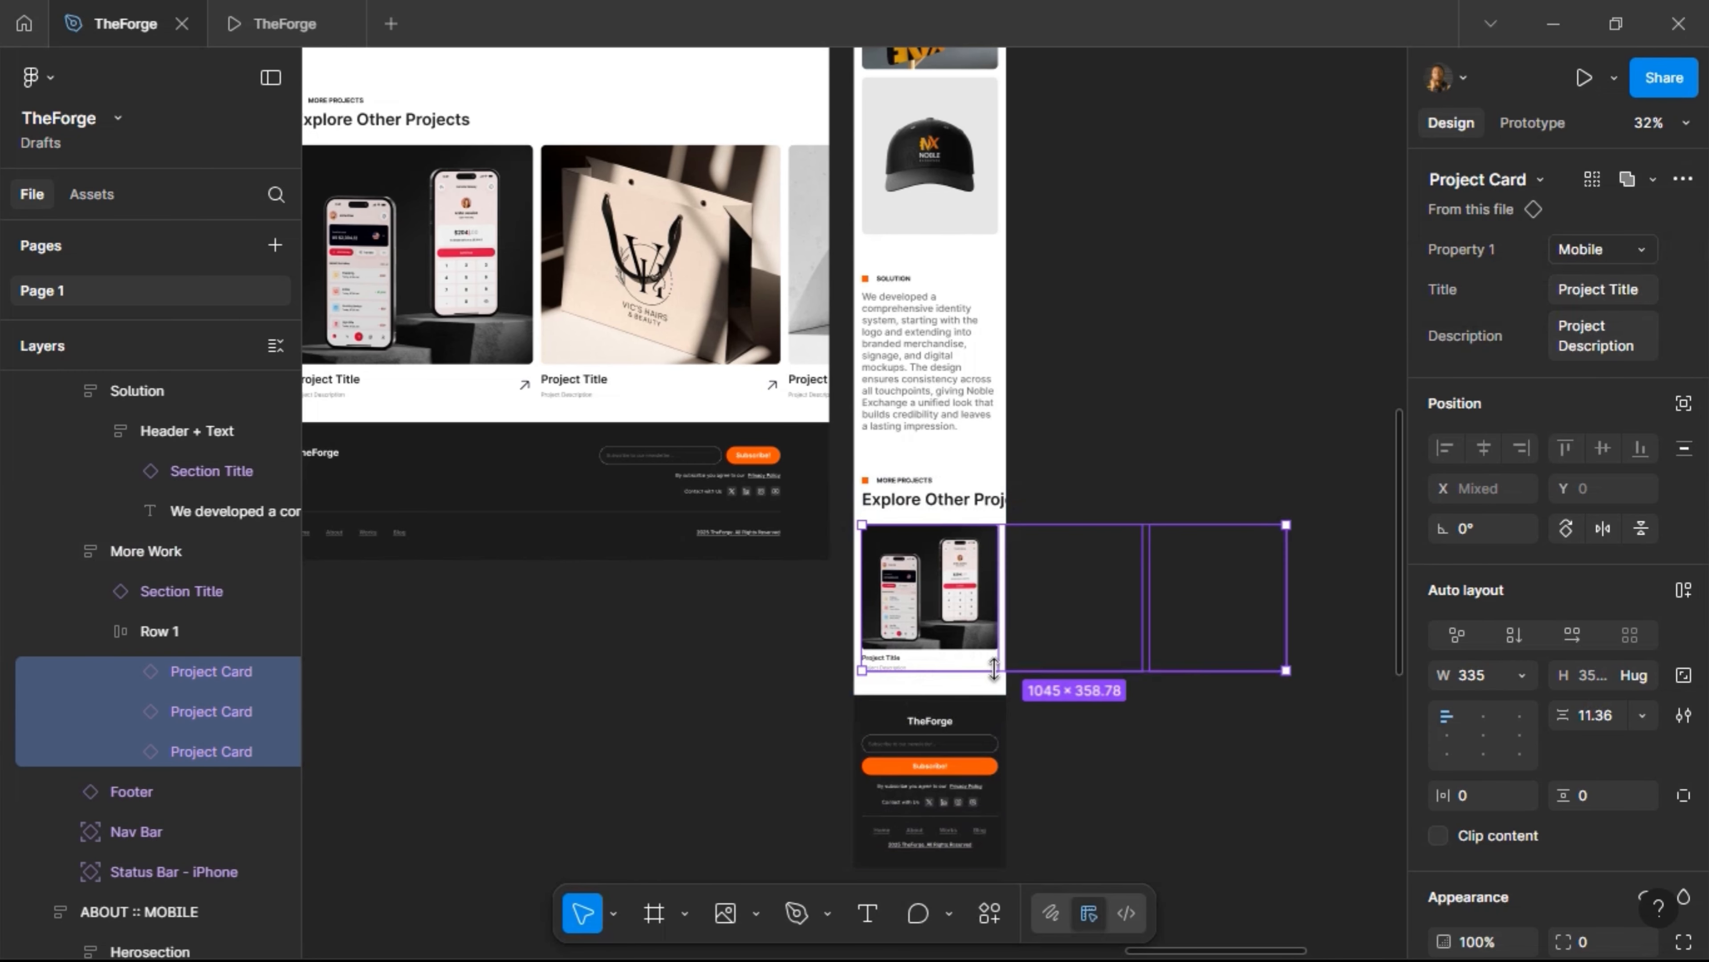
# Scale Row 1 of the mobile More Work section down to 298.79 × 319.67
pyautogui.click(978, 642)
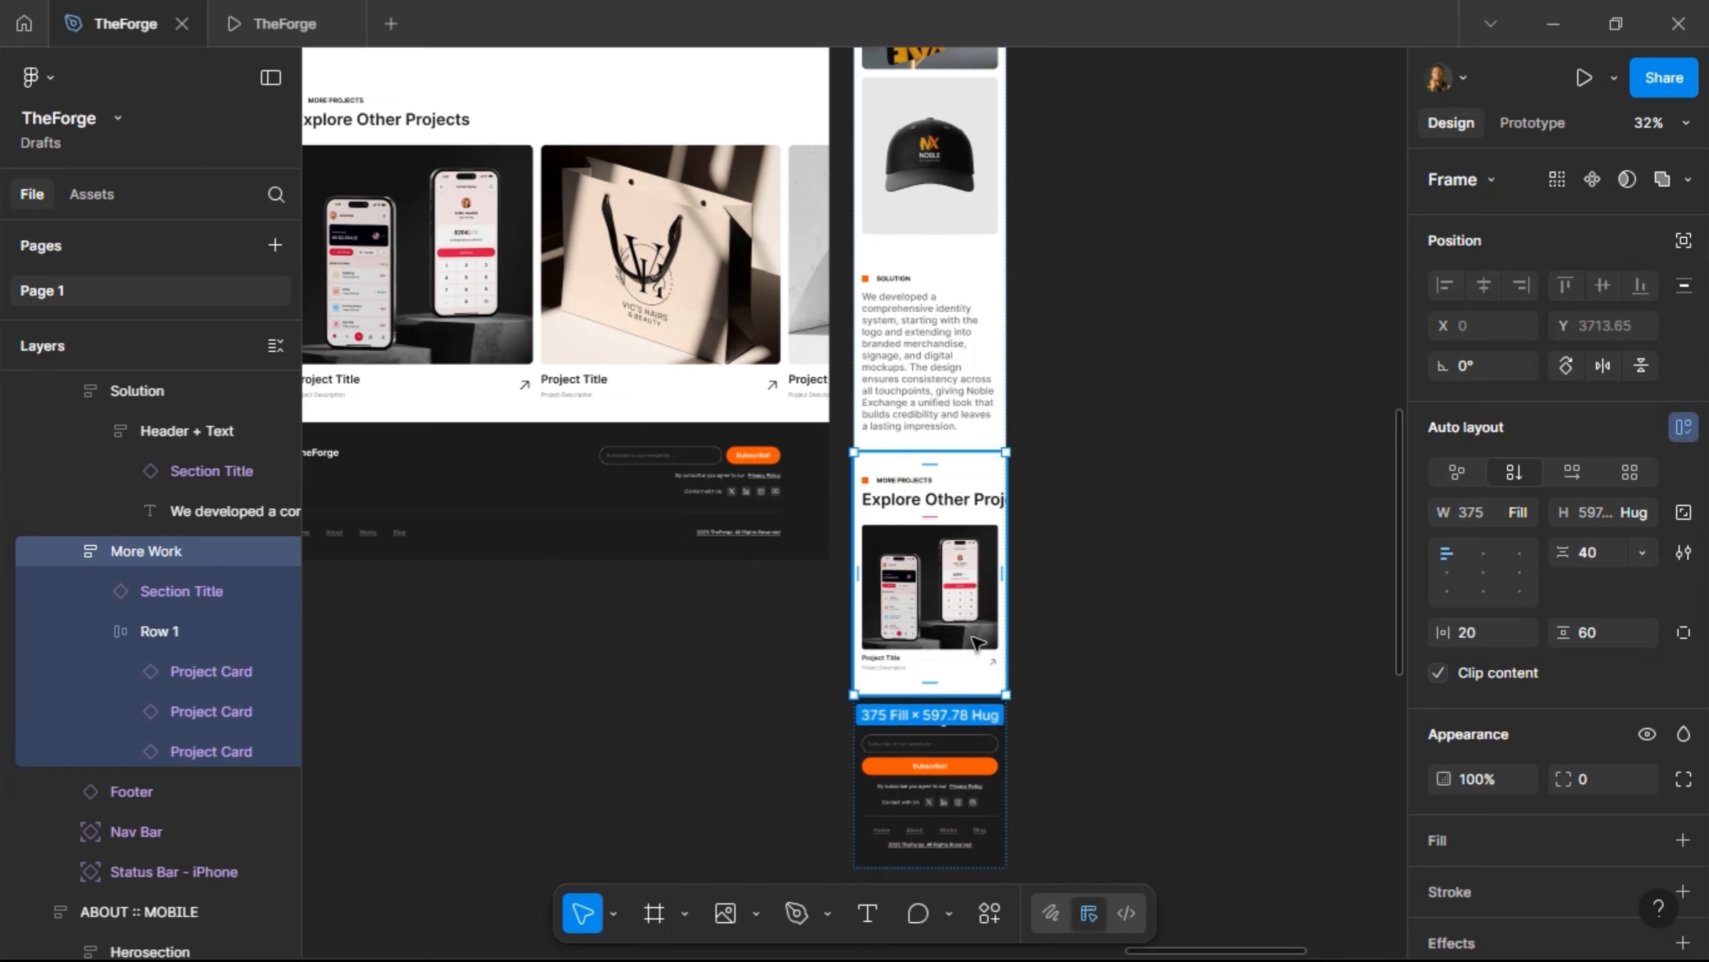
pyautogui.doubleClick(978, 643)
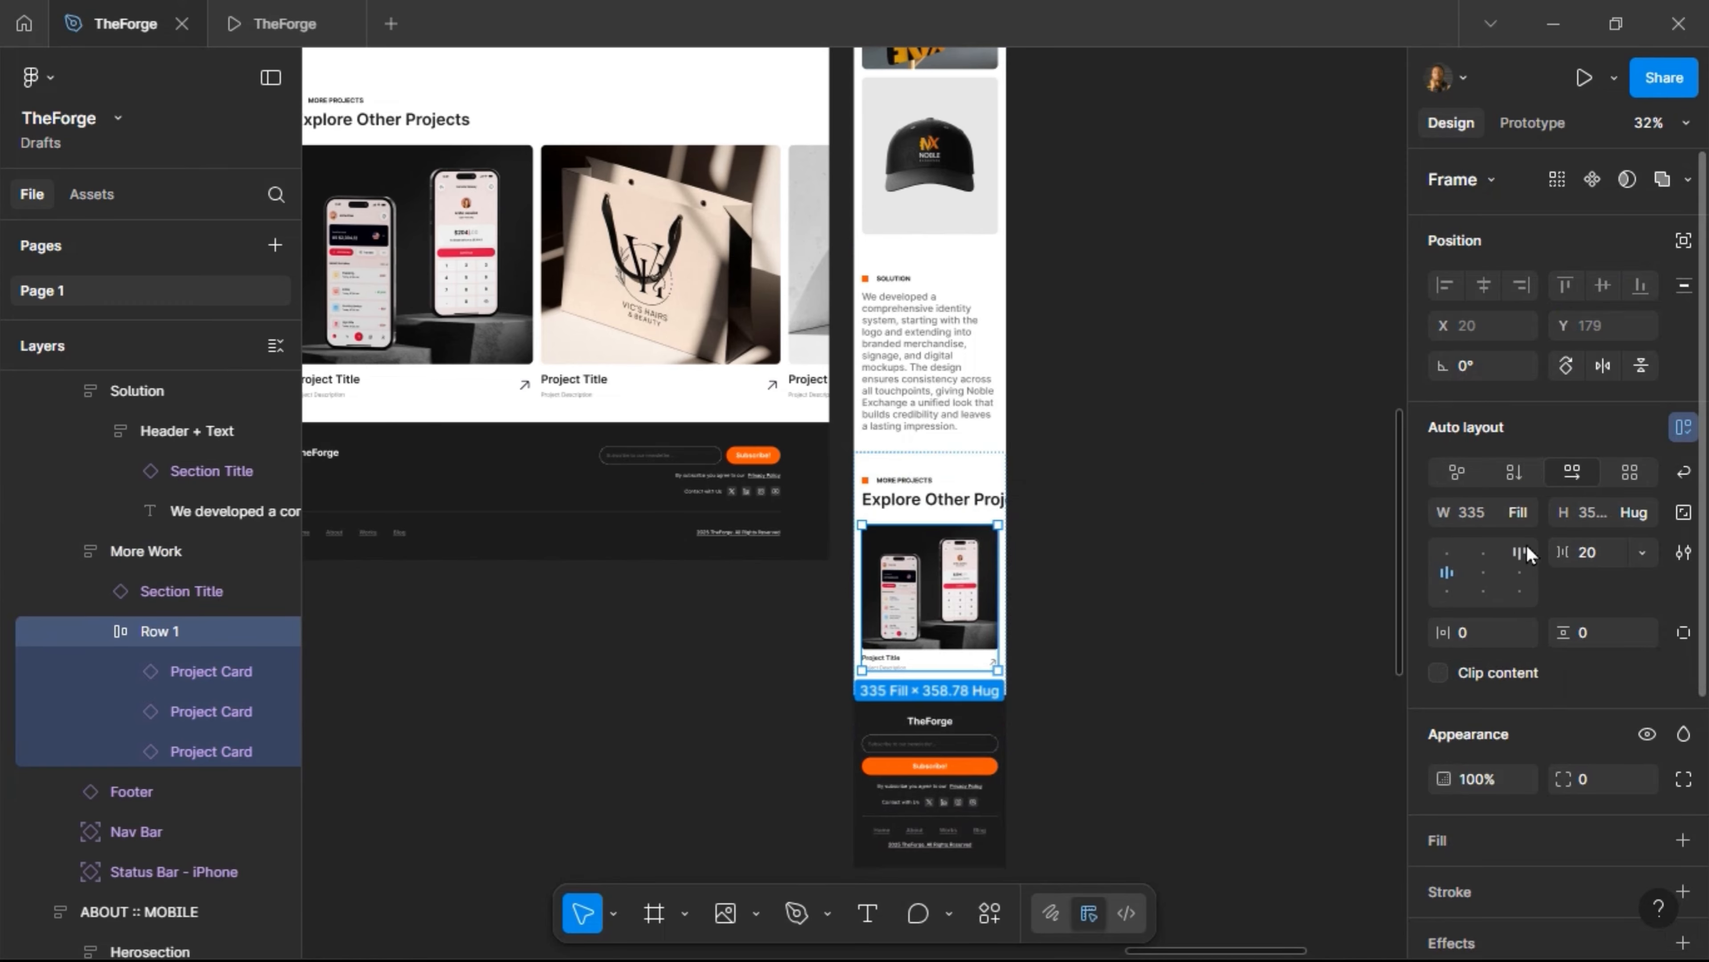
pyautogui.press('k')
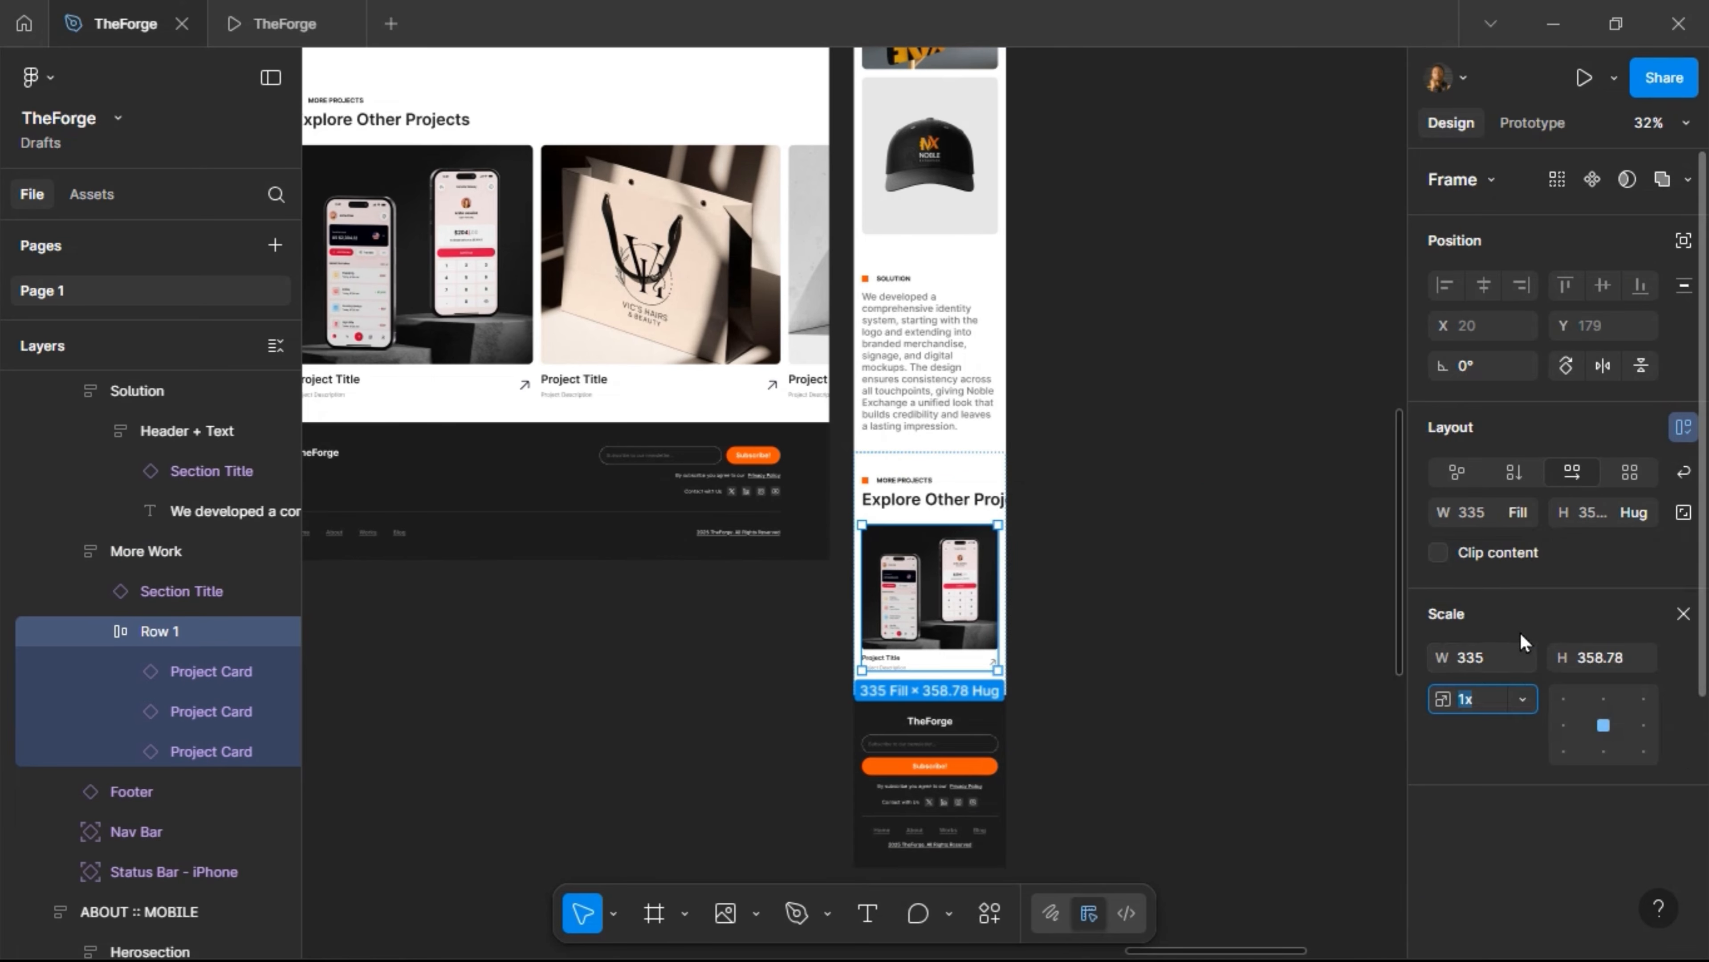
pyautogui.click(1602, 669)
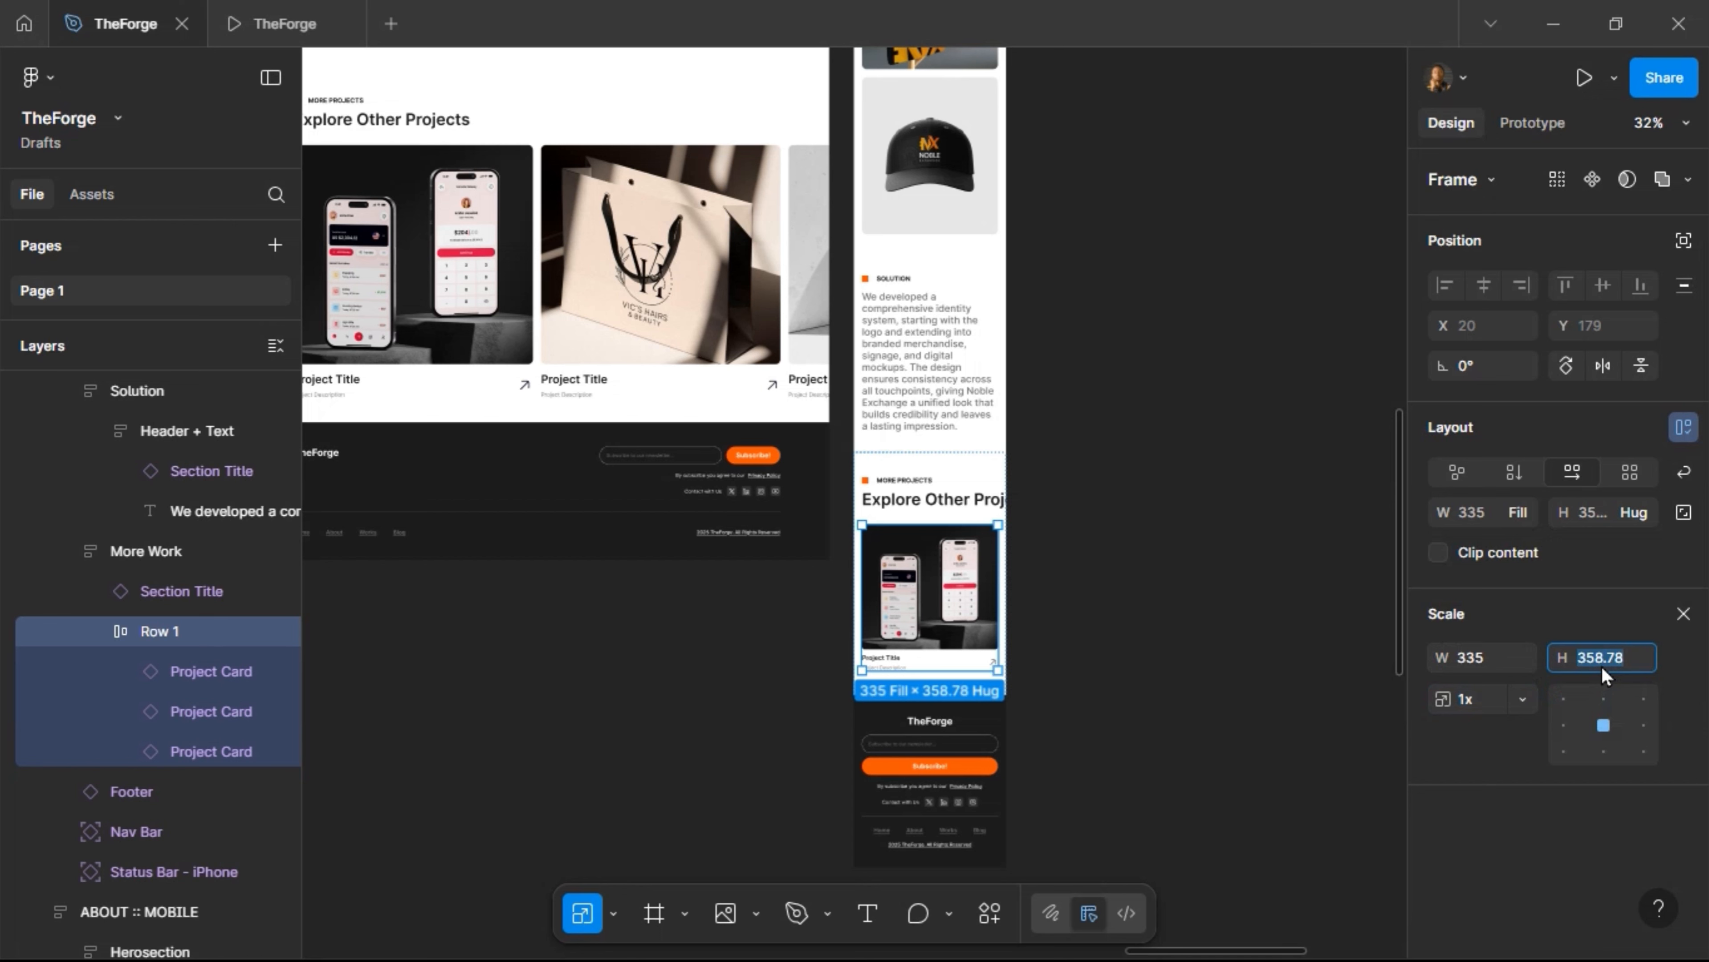
pyautogui.press('Return')
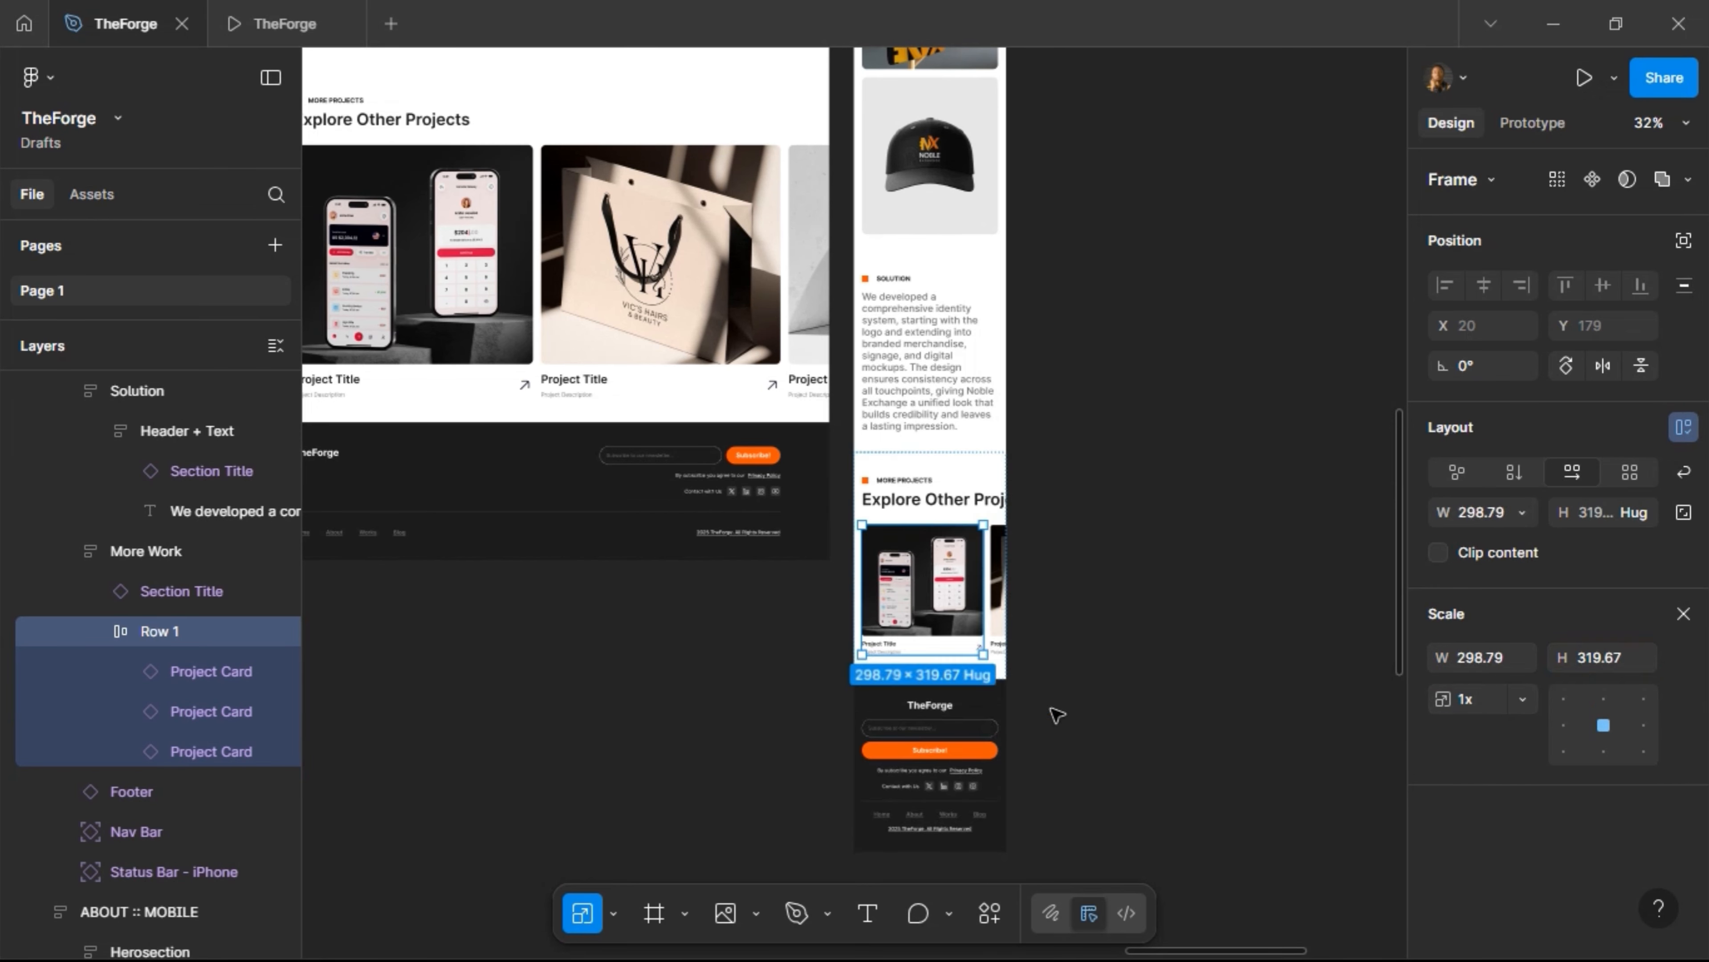
# Make Row 1 of the mobile More Work section fill its container's width and finish scaling
pyautogui.click(1534, 516)
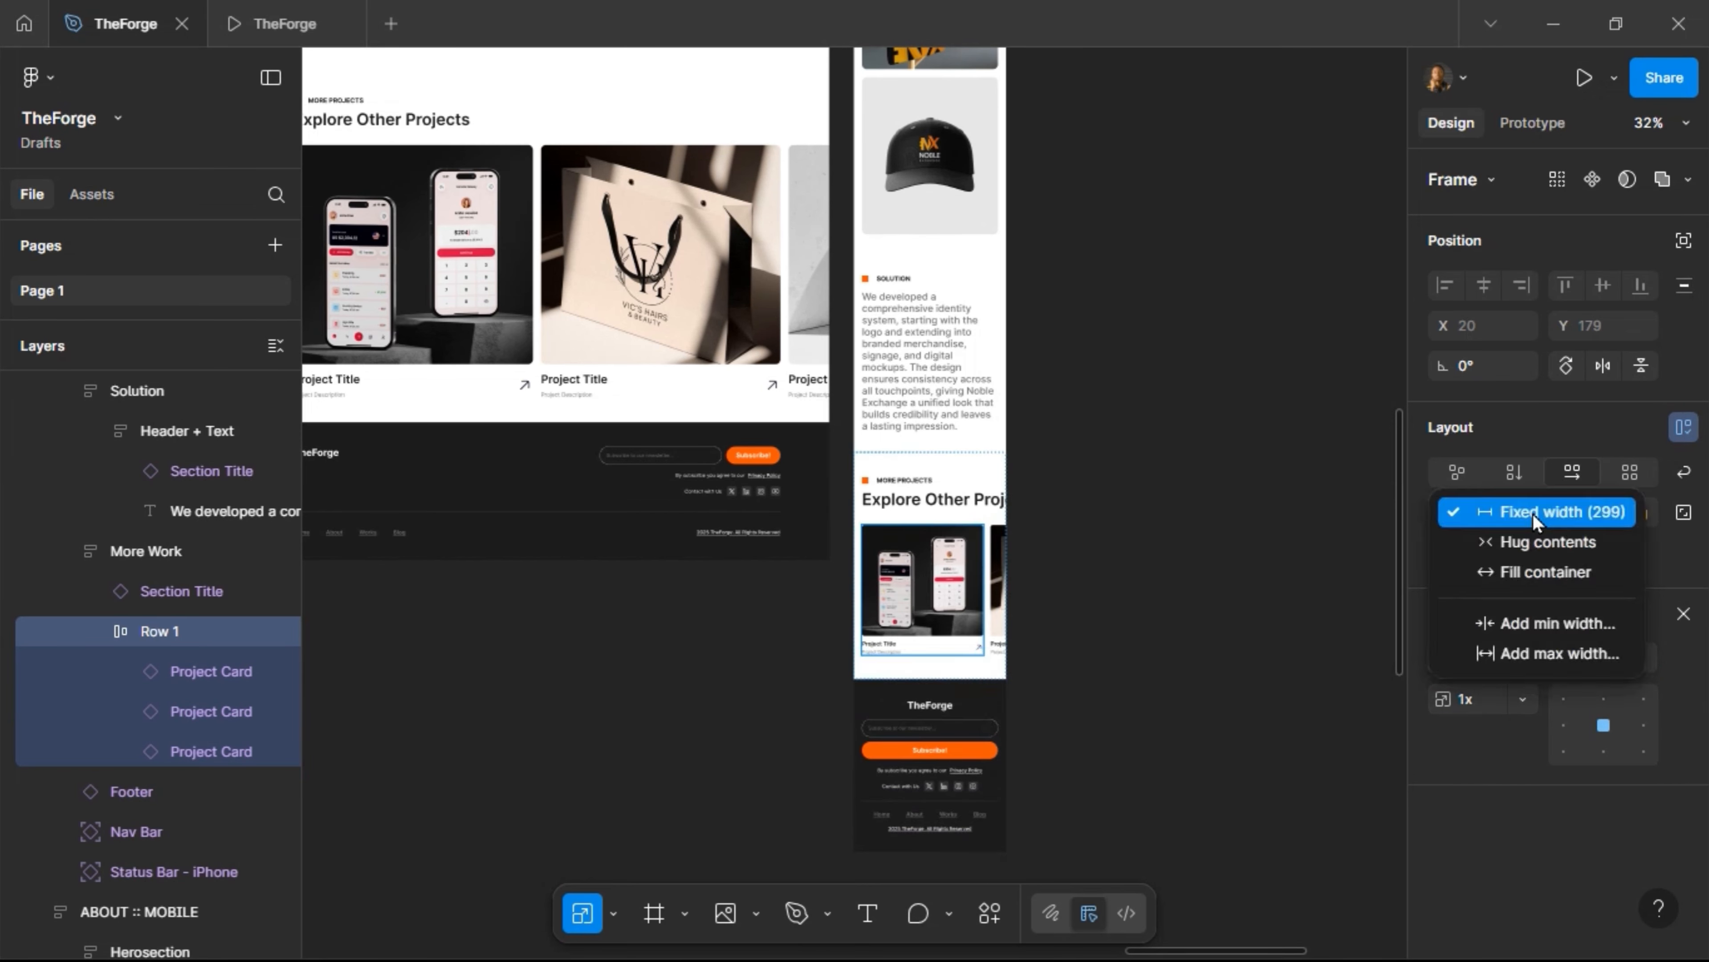
pyautogui.click(1533, 574)
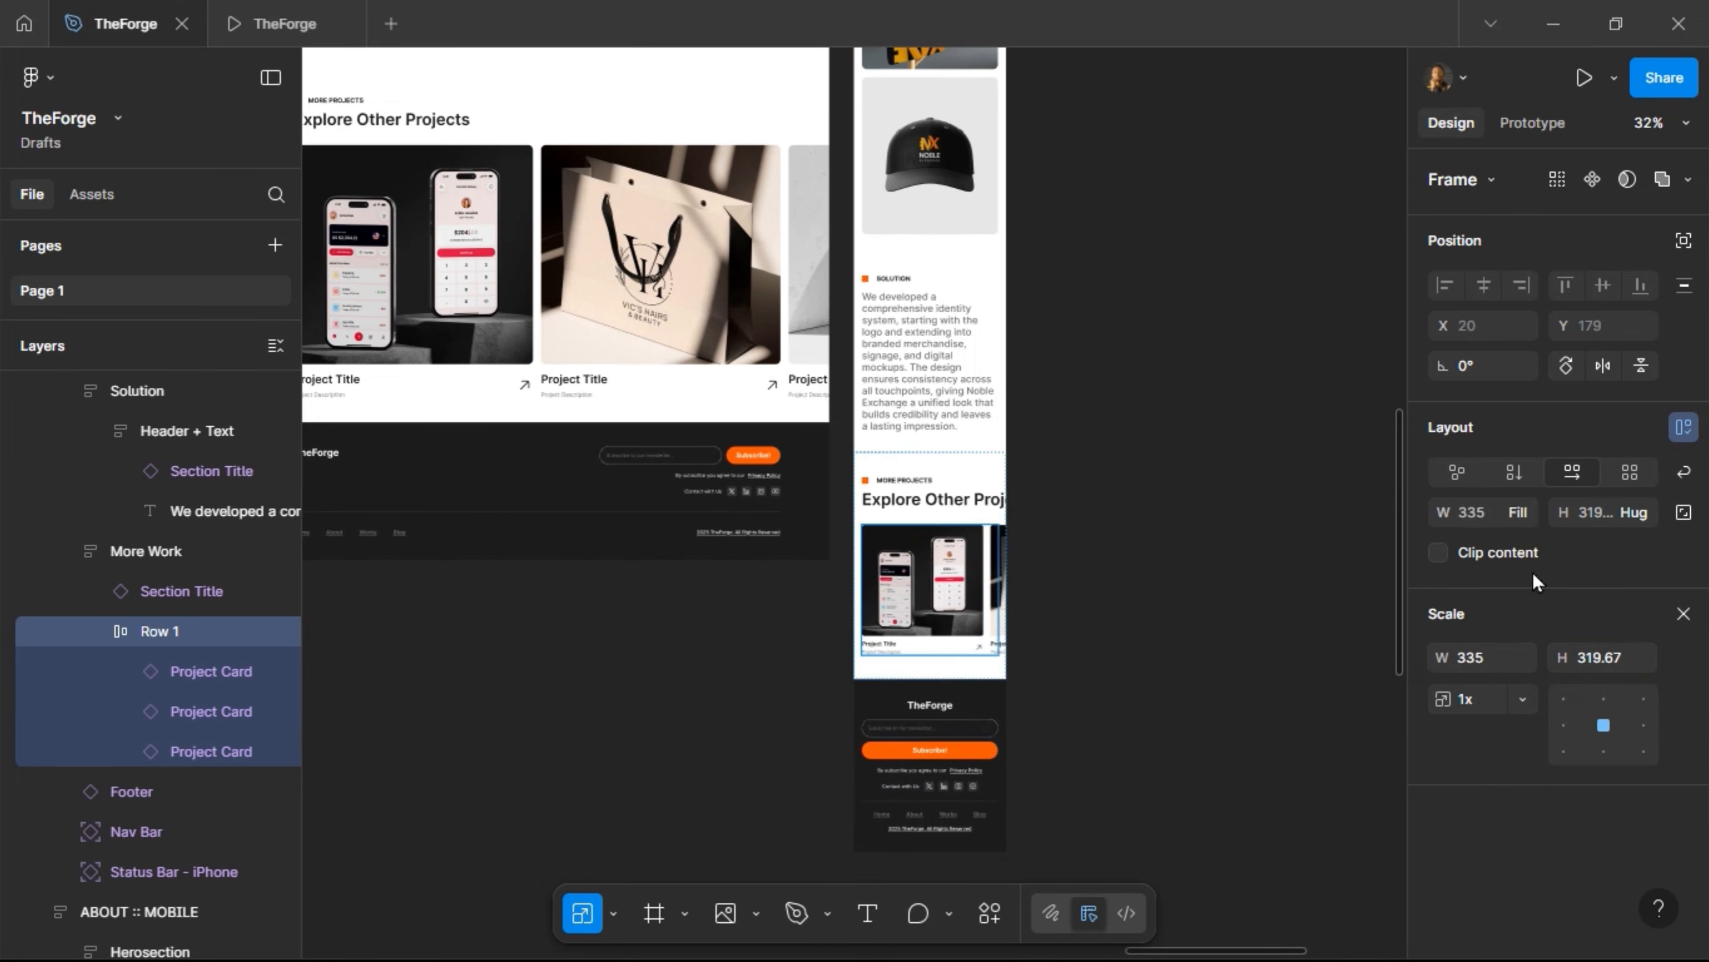
pyautogui.click(1683, 614)
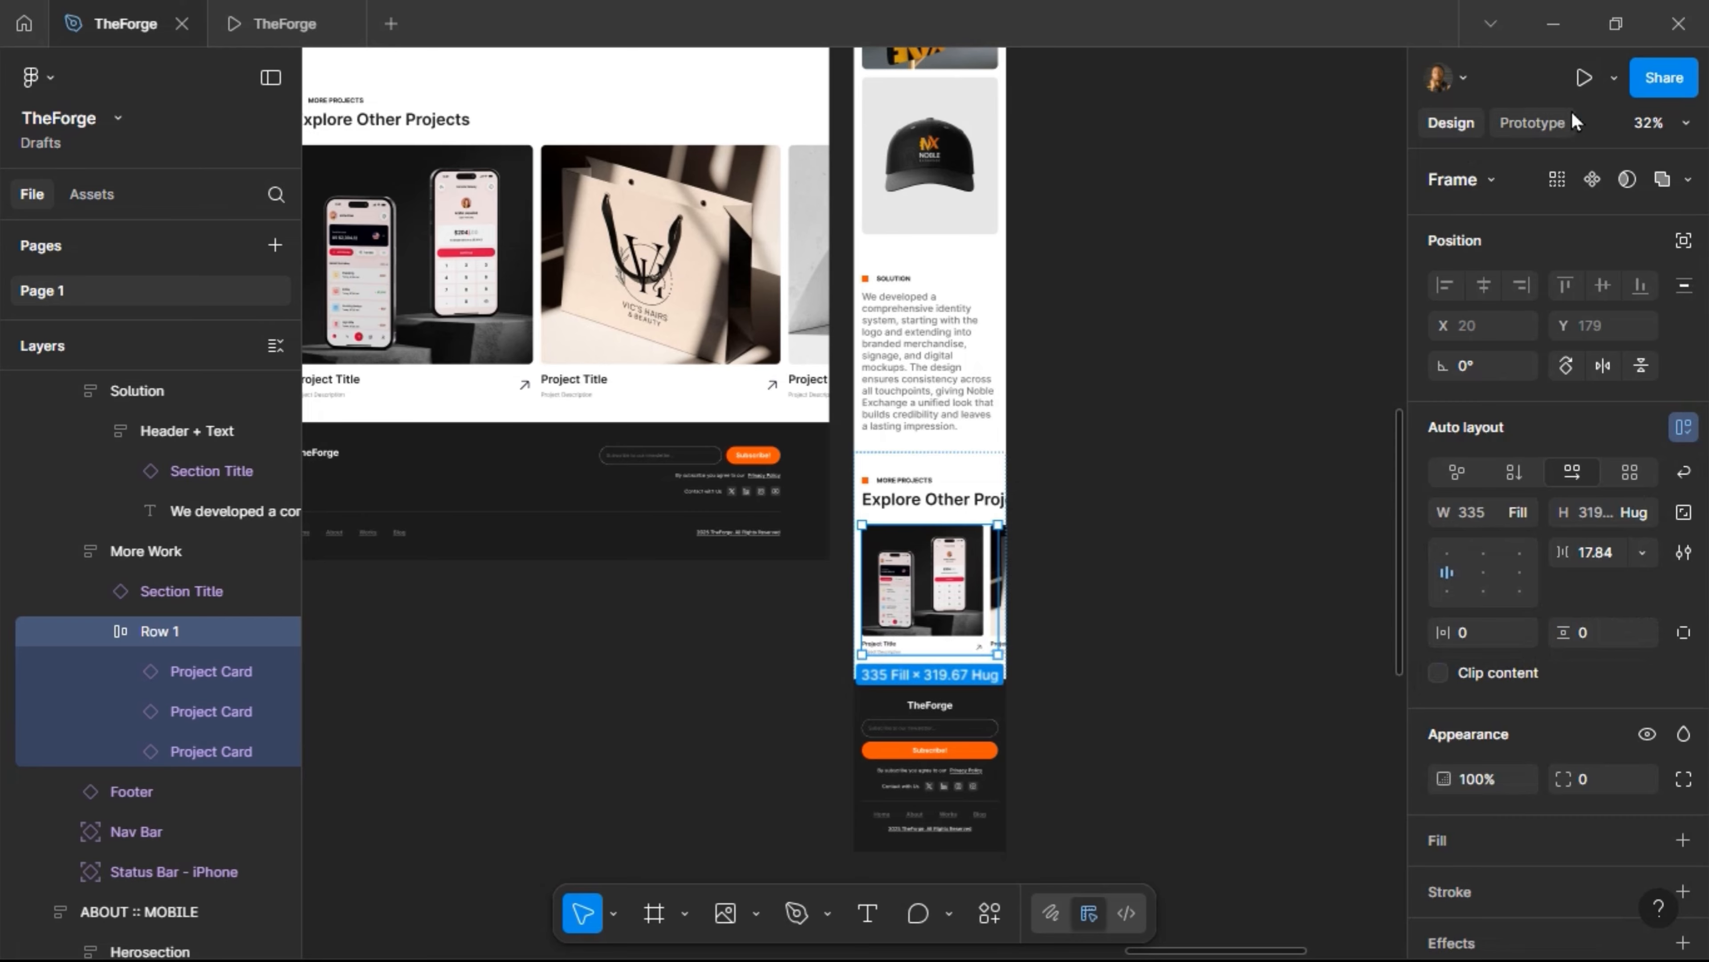
# Open an inline preview of the mobile page and set the prototype device to iPhone 13 mini
pyautogui.click(1613, 80)
pyautogui.click(1534, 161)
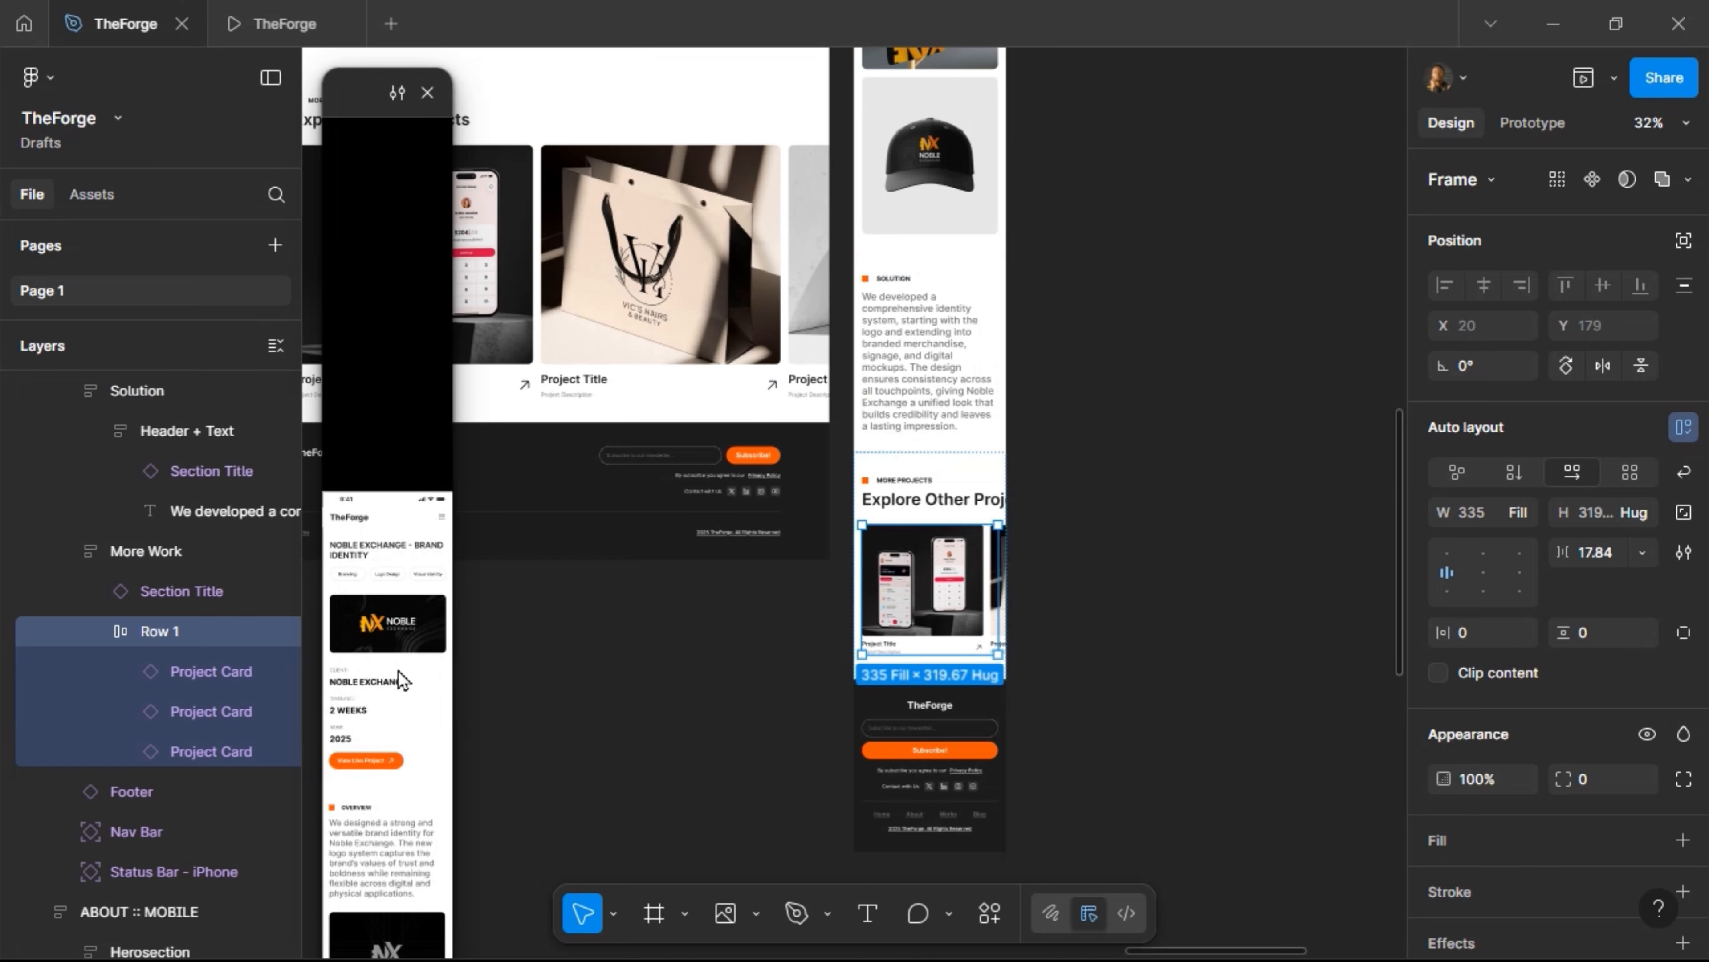
pyautogui.click(1536, 122)
pyautogui.click(1548, 383)
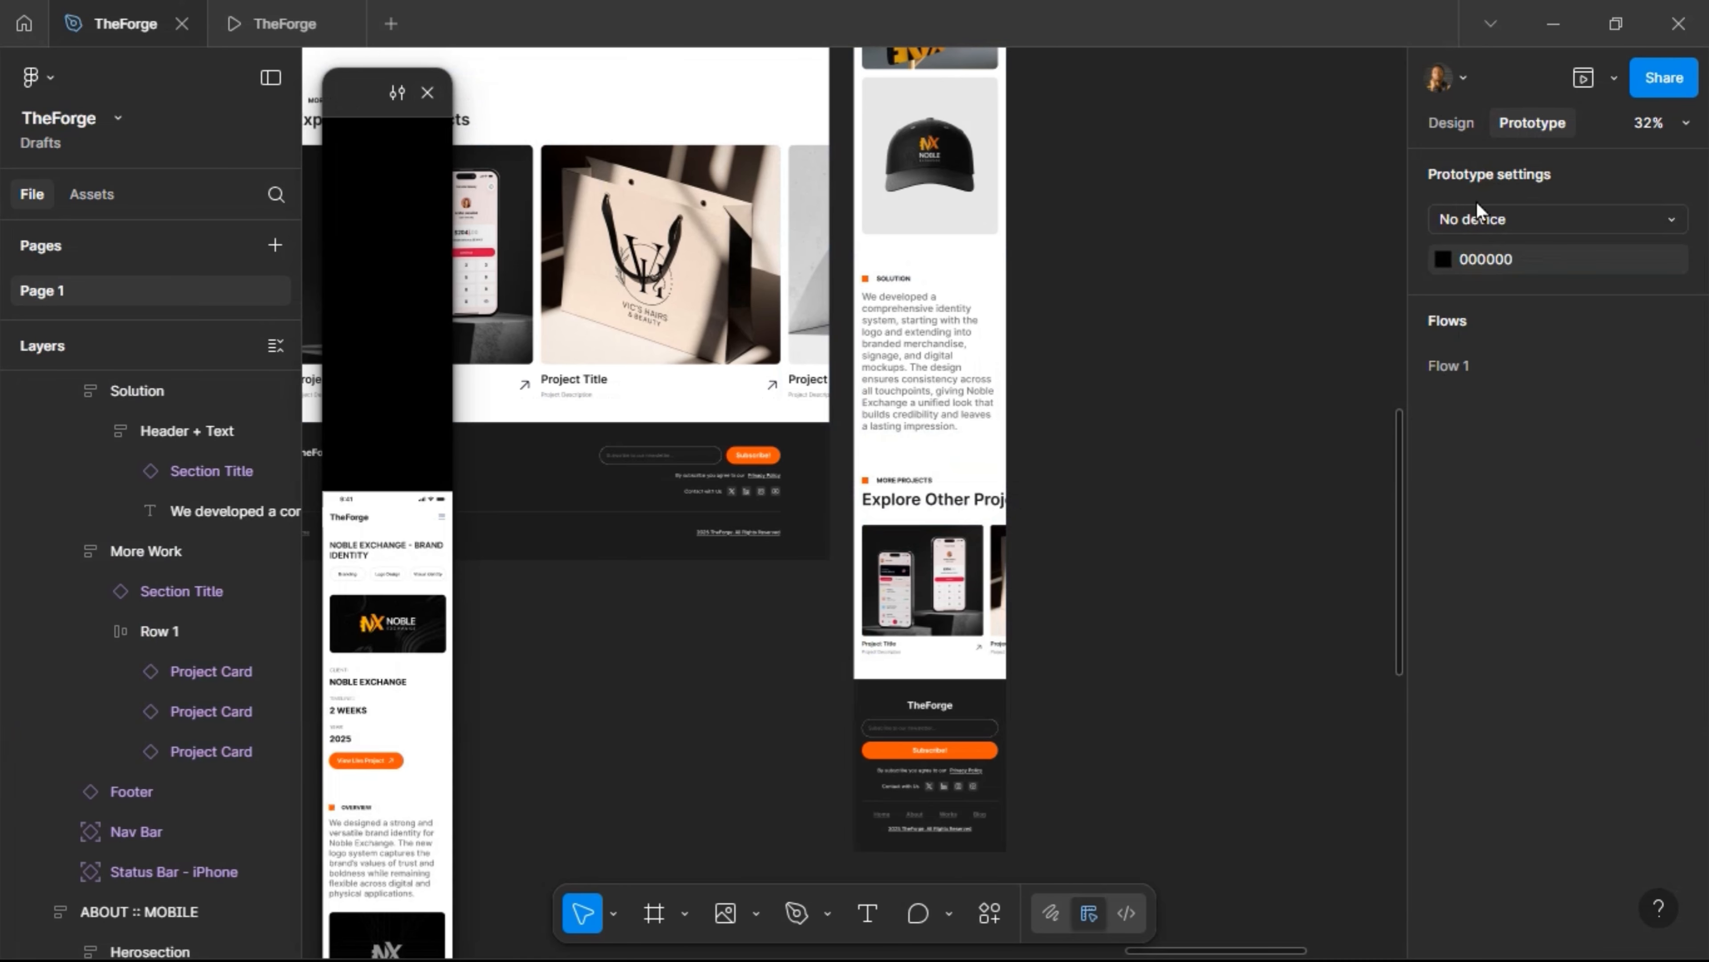
pyautogui.click(1474, 217)
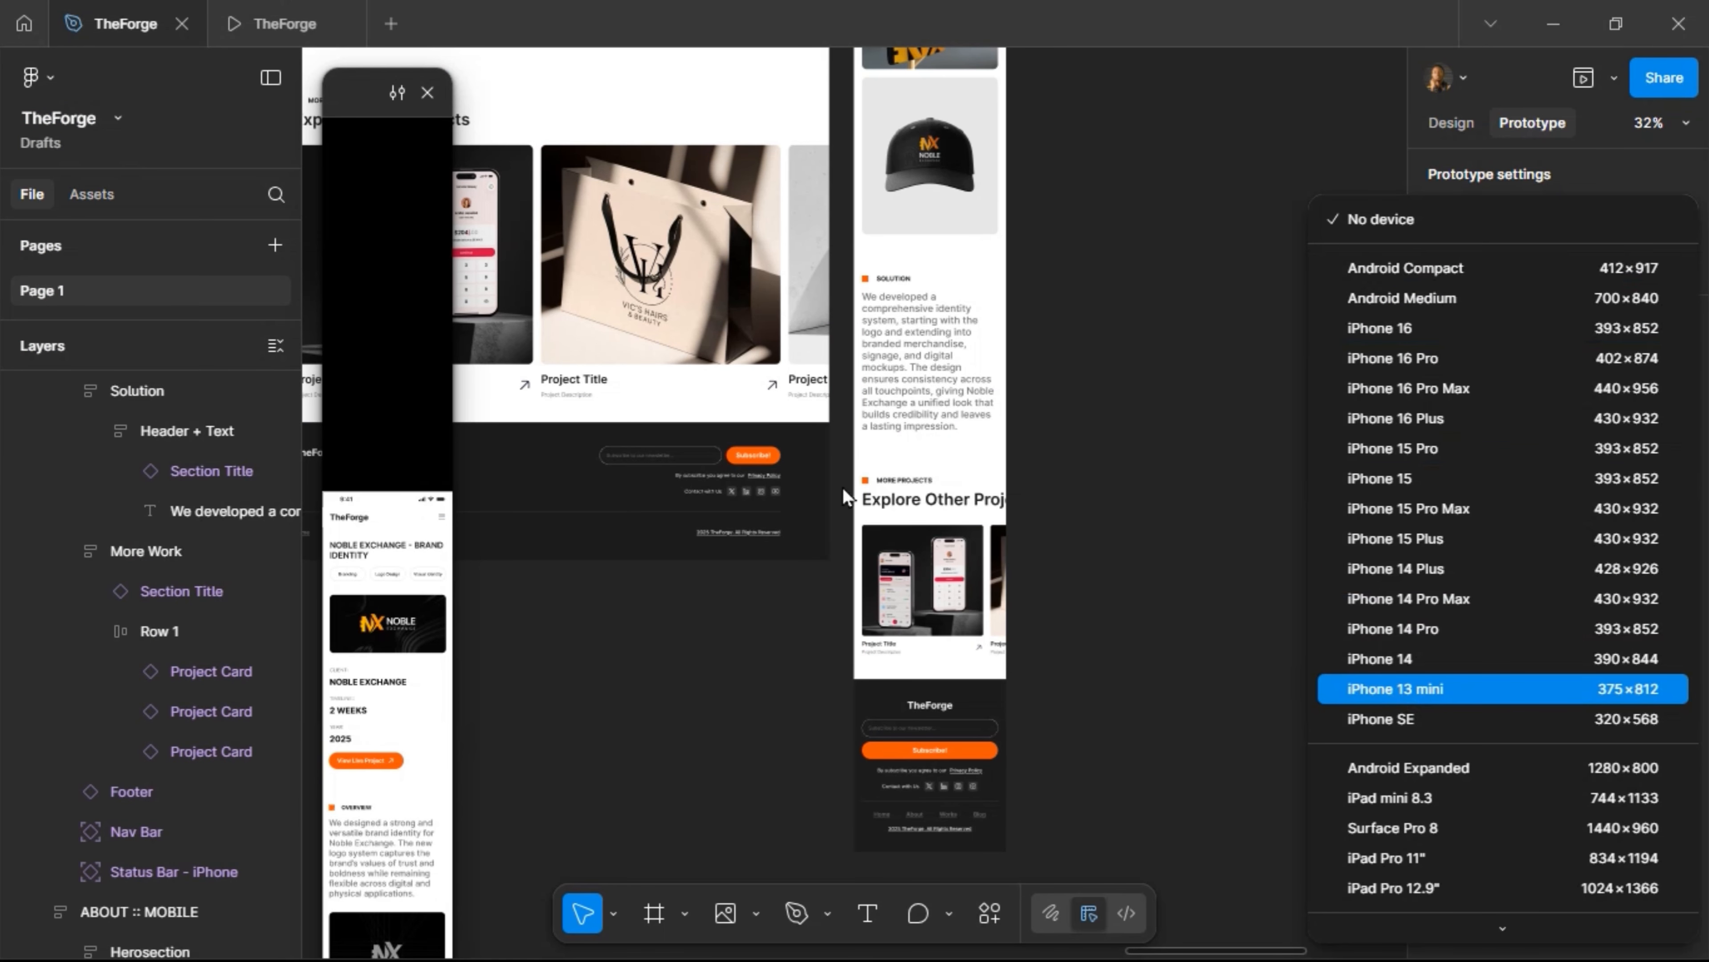
pyautogui.press('Return')
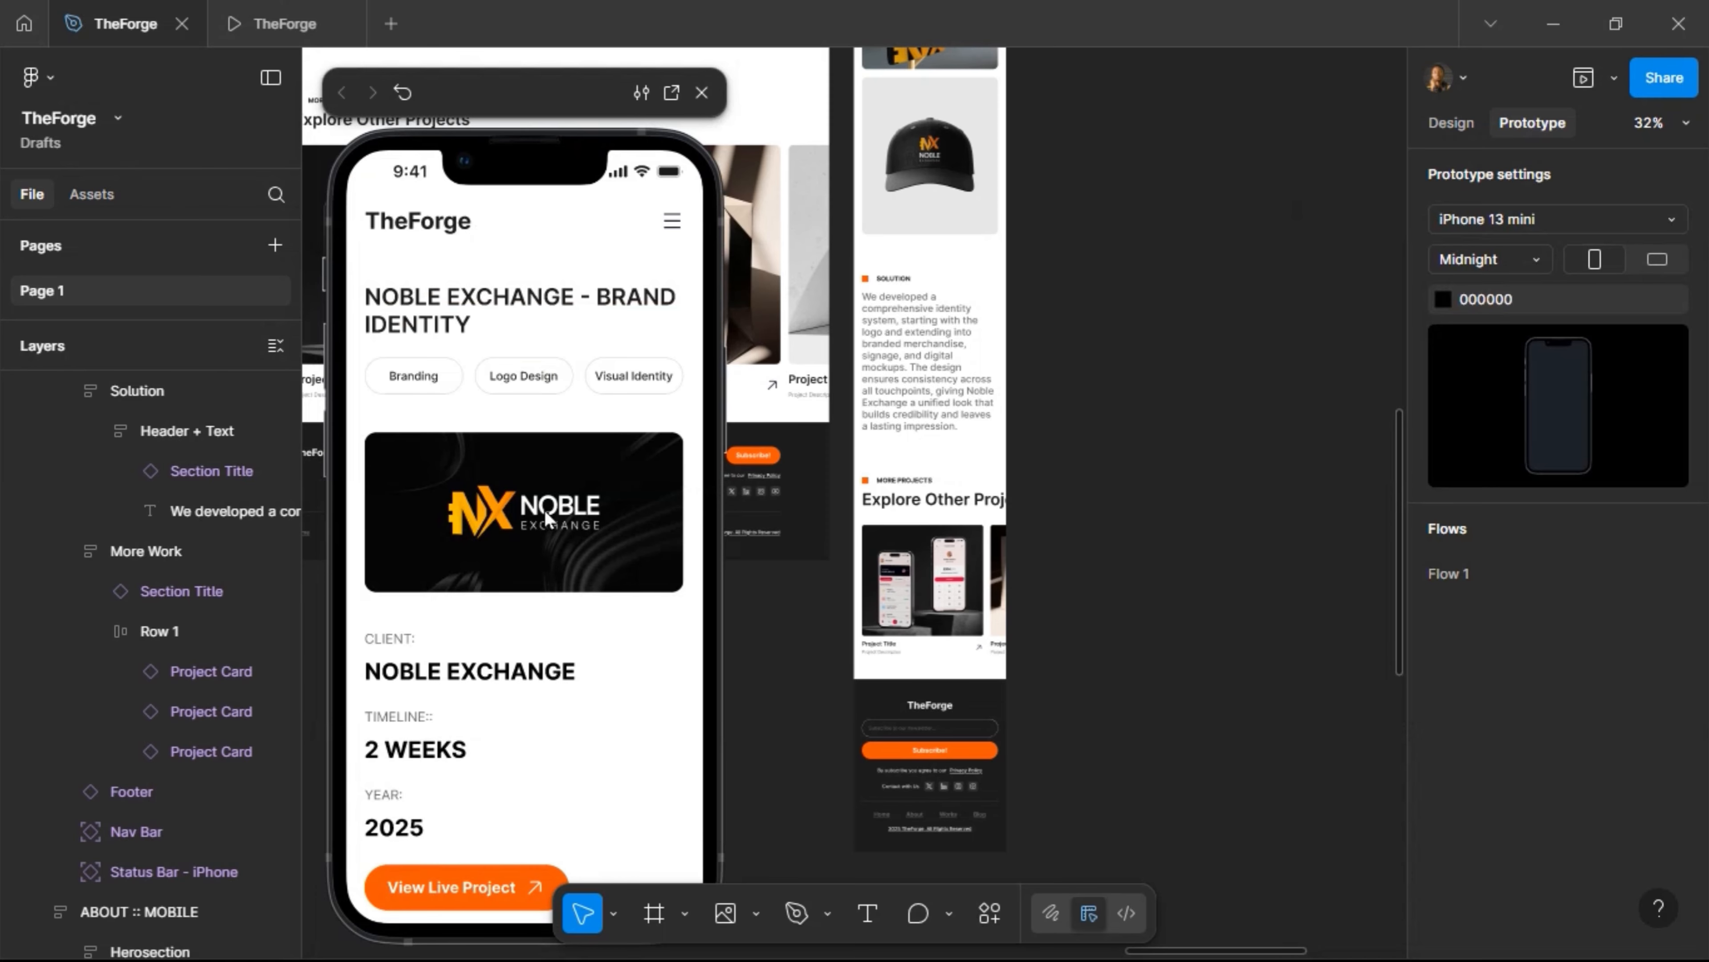
# Check the mobile page in the preview down to the footer and swipe through the More Projects cards
pyautogui.scroll(-10, 527, 573)
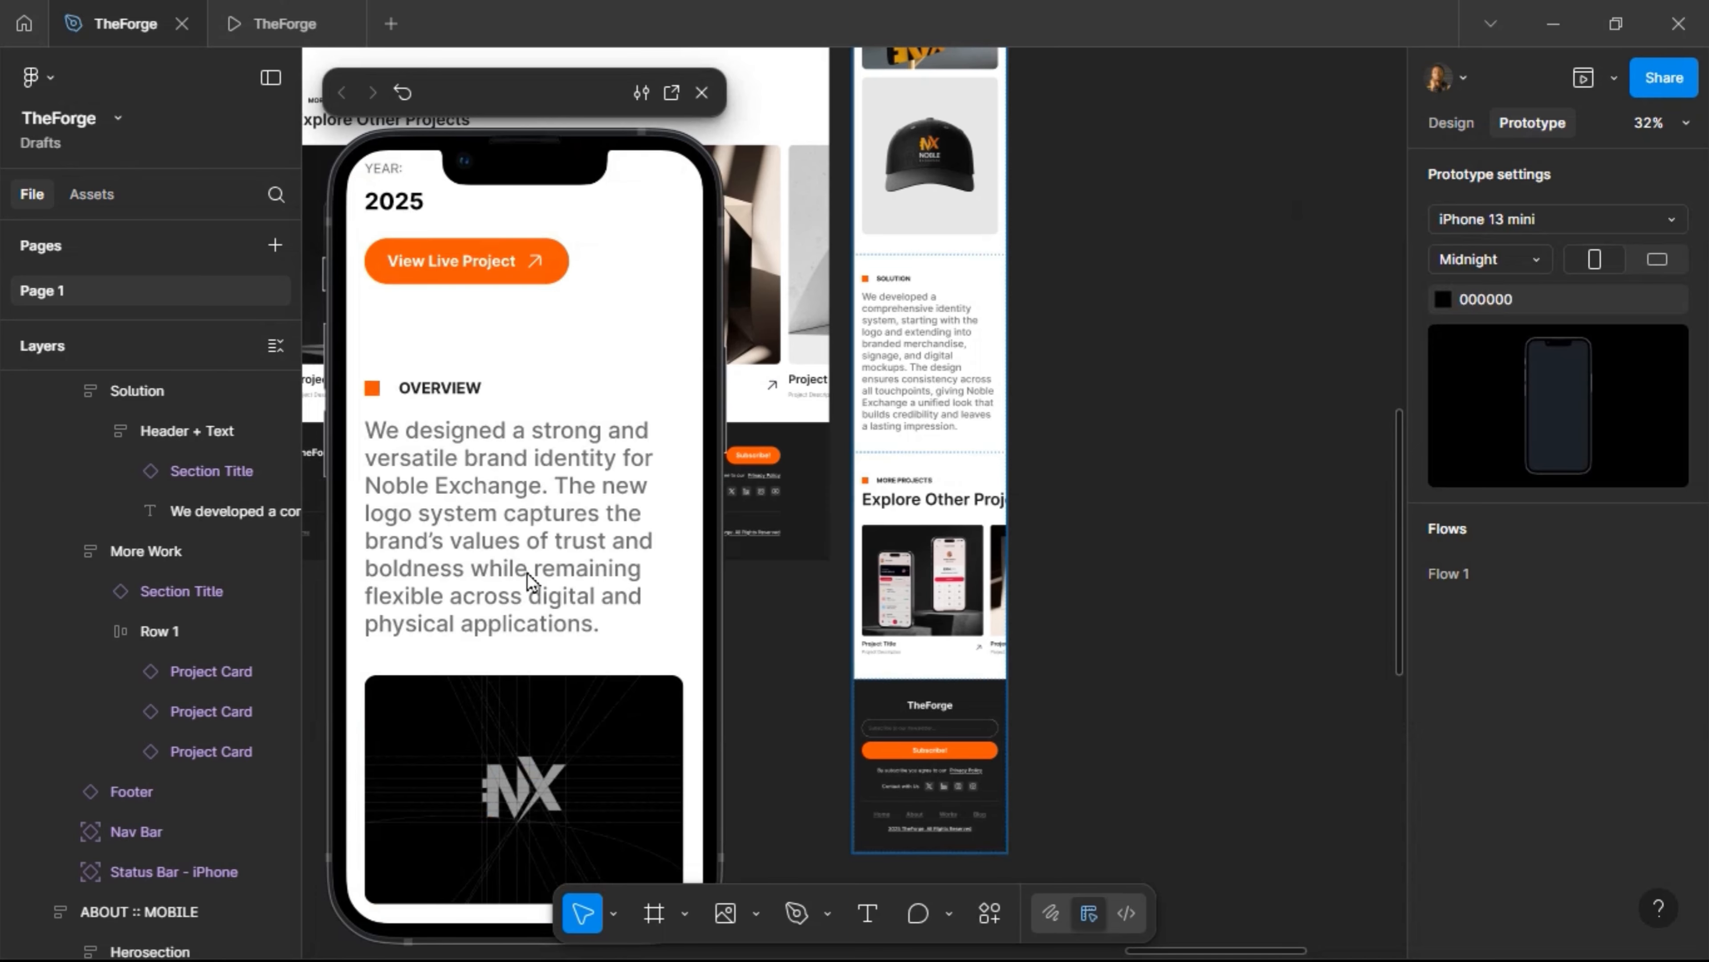
pyautogui.scroll(-10, 529, 580)
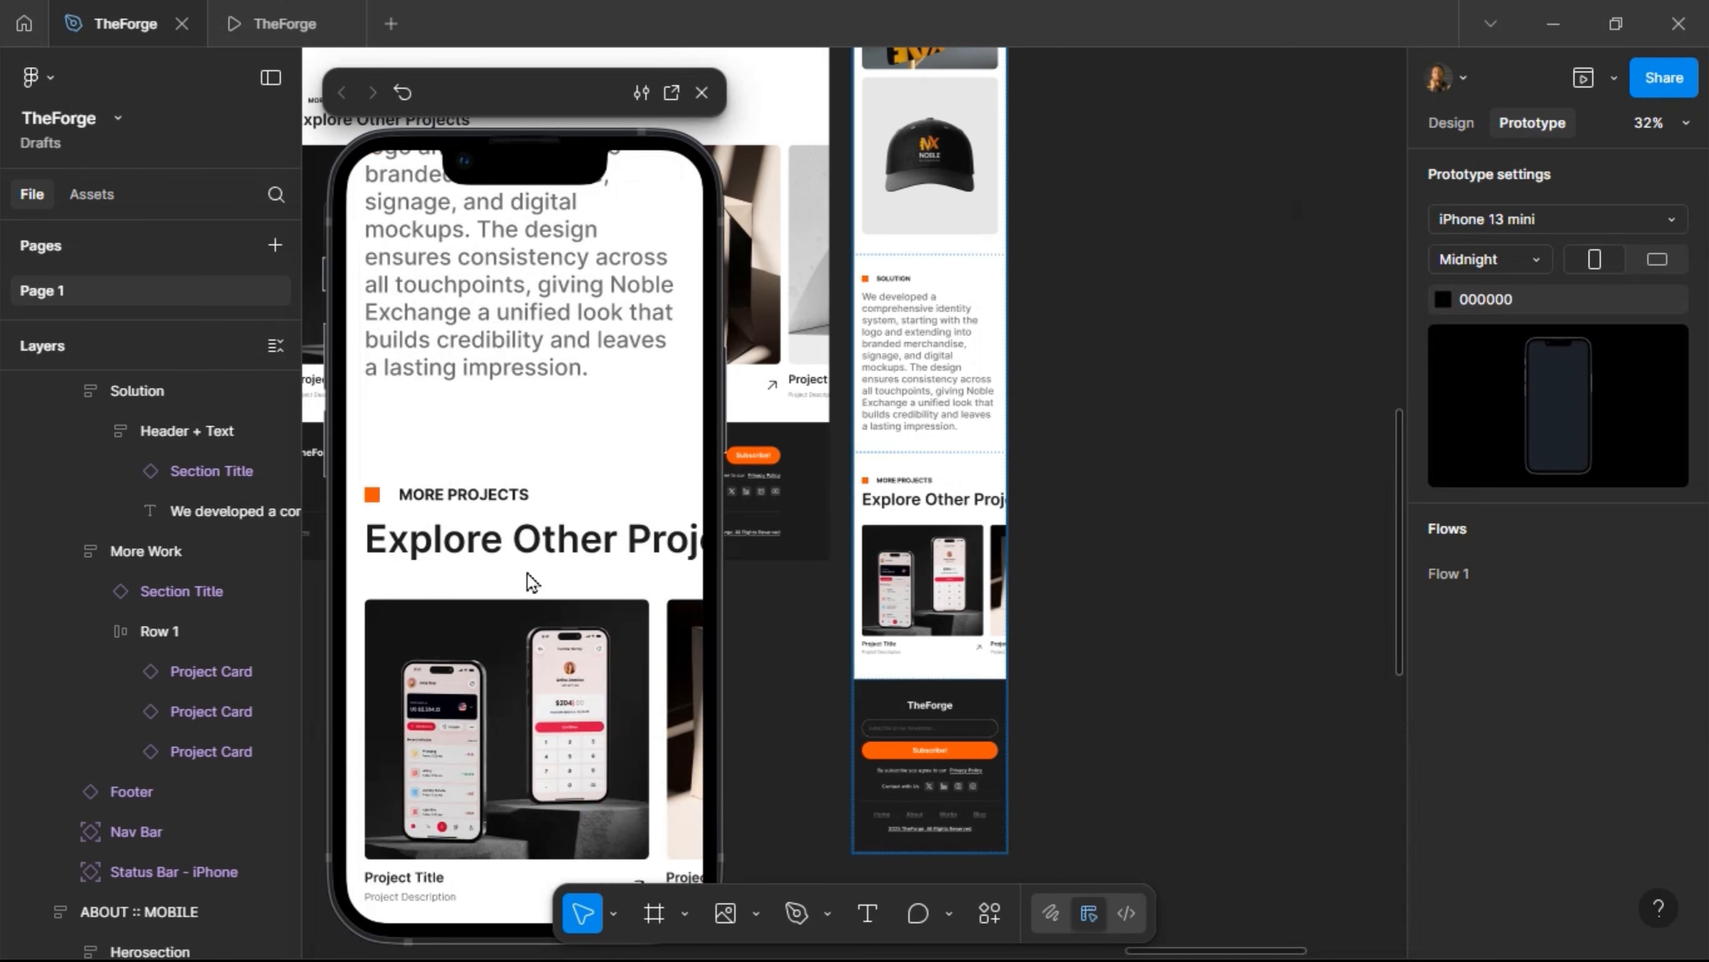
pyautogui.scroll(-5, 532, 581)
pyautogui.scroll(7, 528, 573)
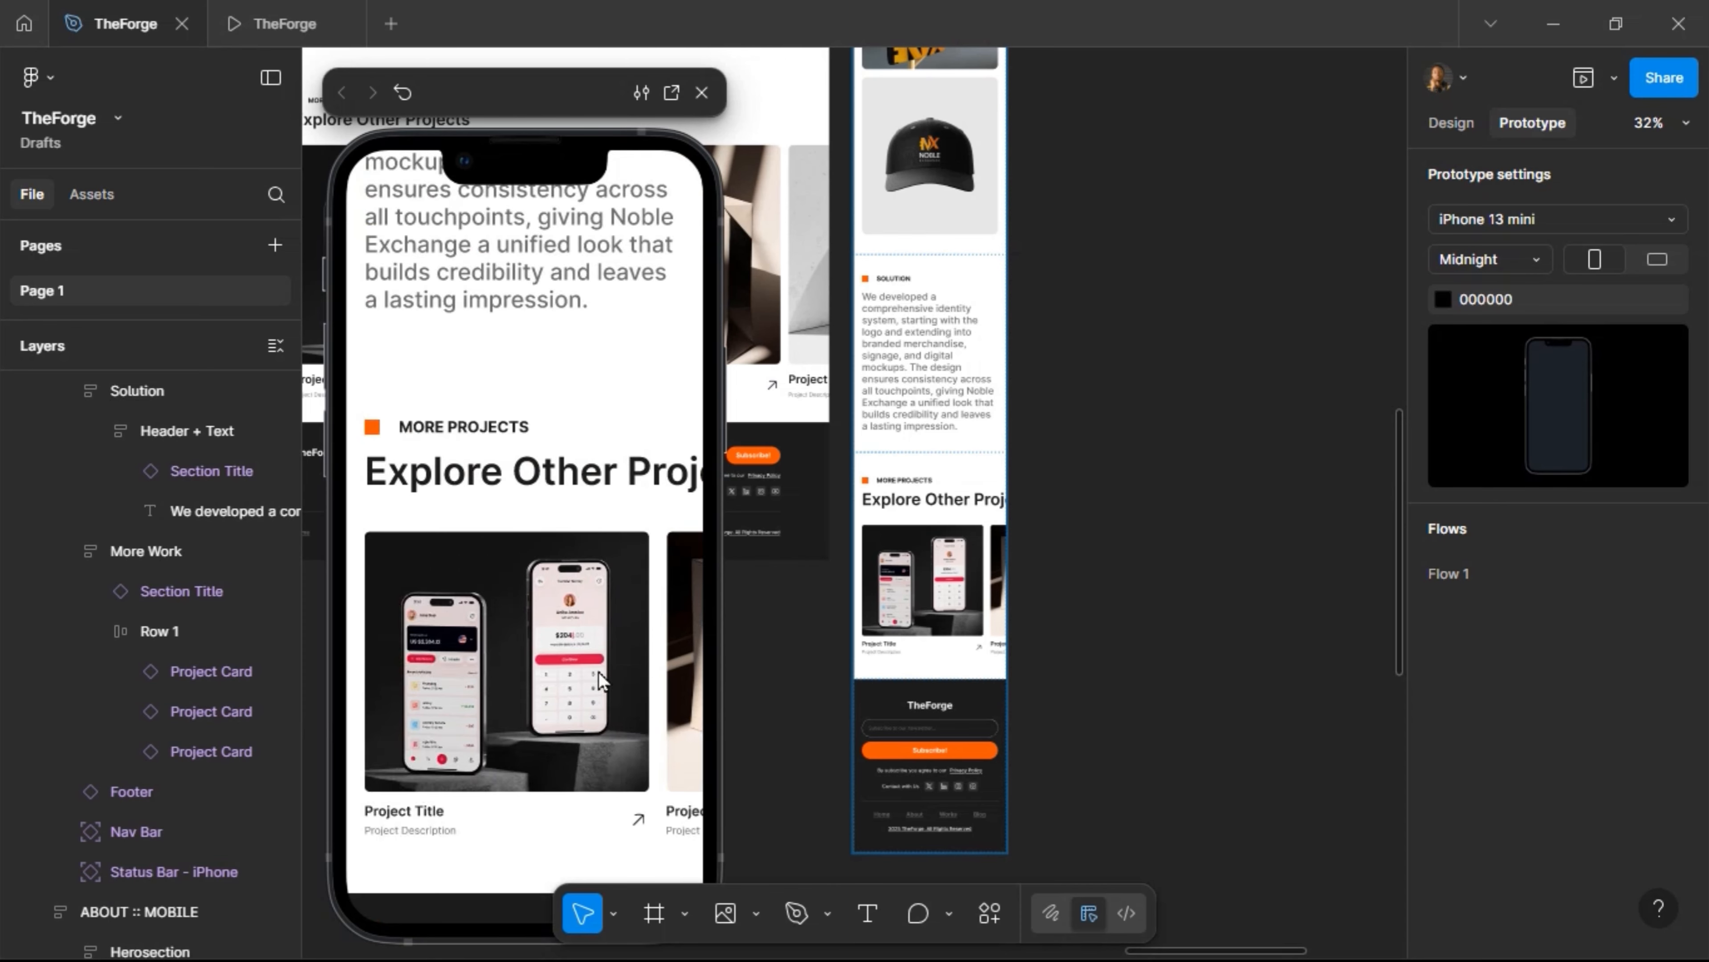
pyautogui.moveTo(598, 672); pyautogui.dragTo(357, 677)
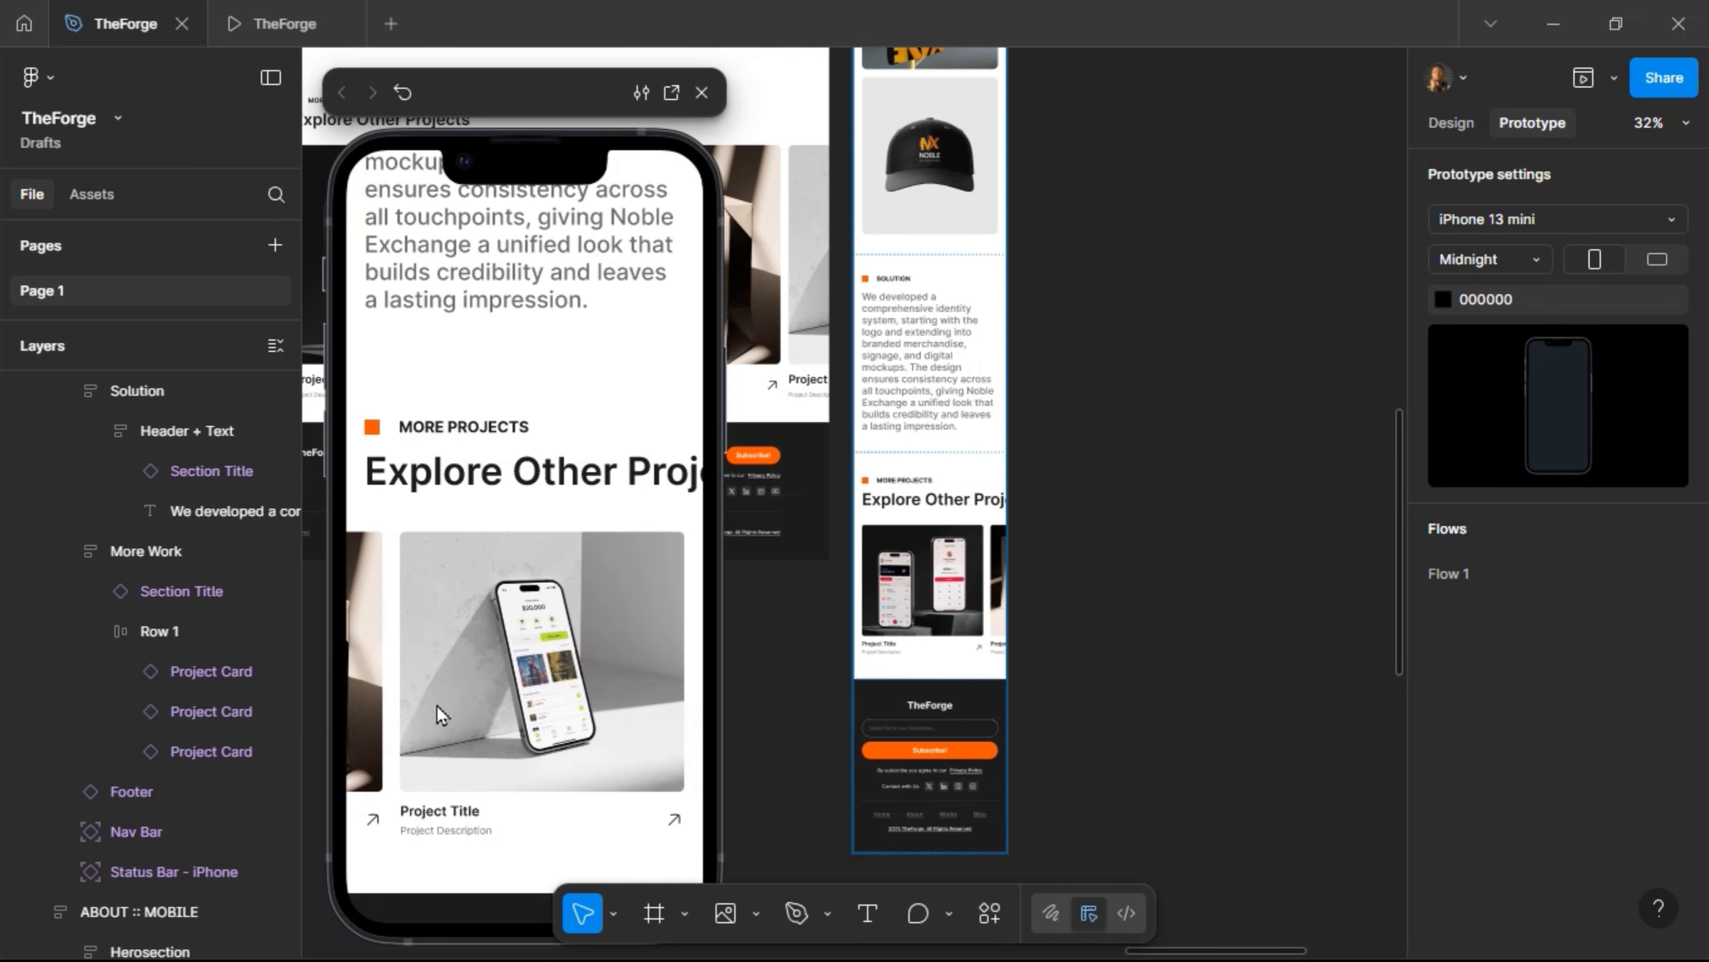
# Switch the More Projects section title to the Mobile variant and make it fill the container's width
pyautogui.click(910, 498)
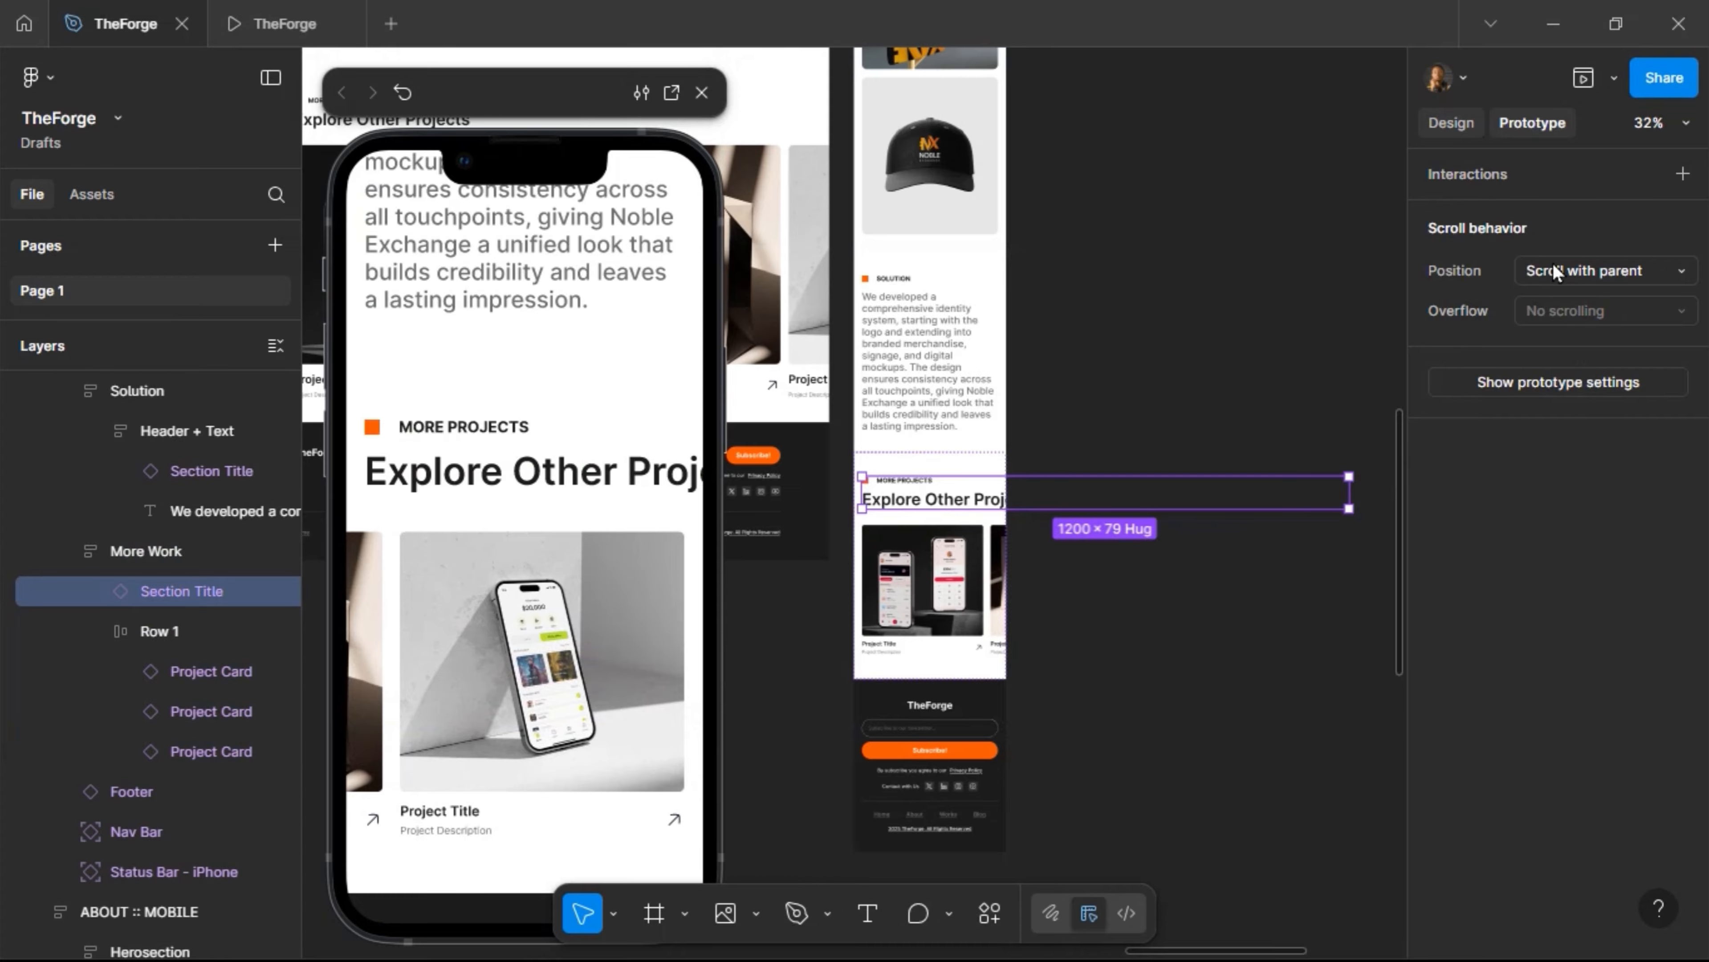
pyautogui.hotkey('alt', '8')
pyautogui.click(1575, 262)
pyautogui.click(1575, 275)
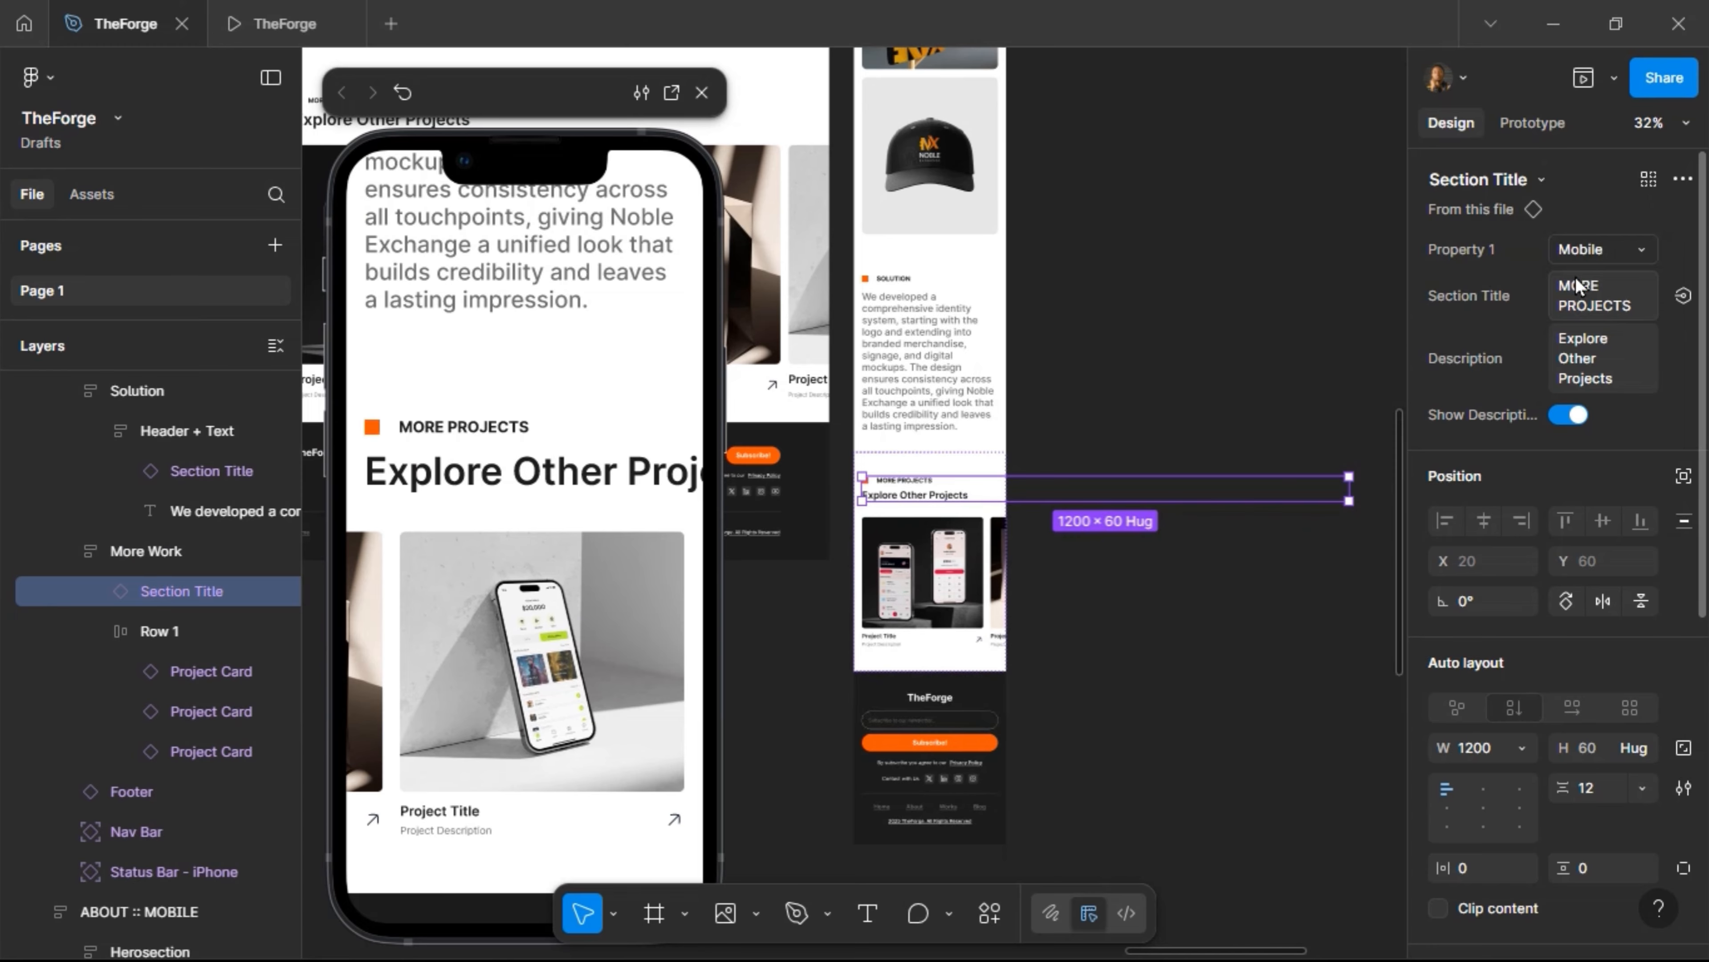
pyautogui.click(1530, 744)
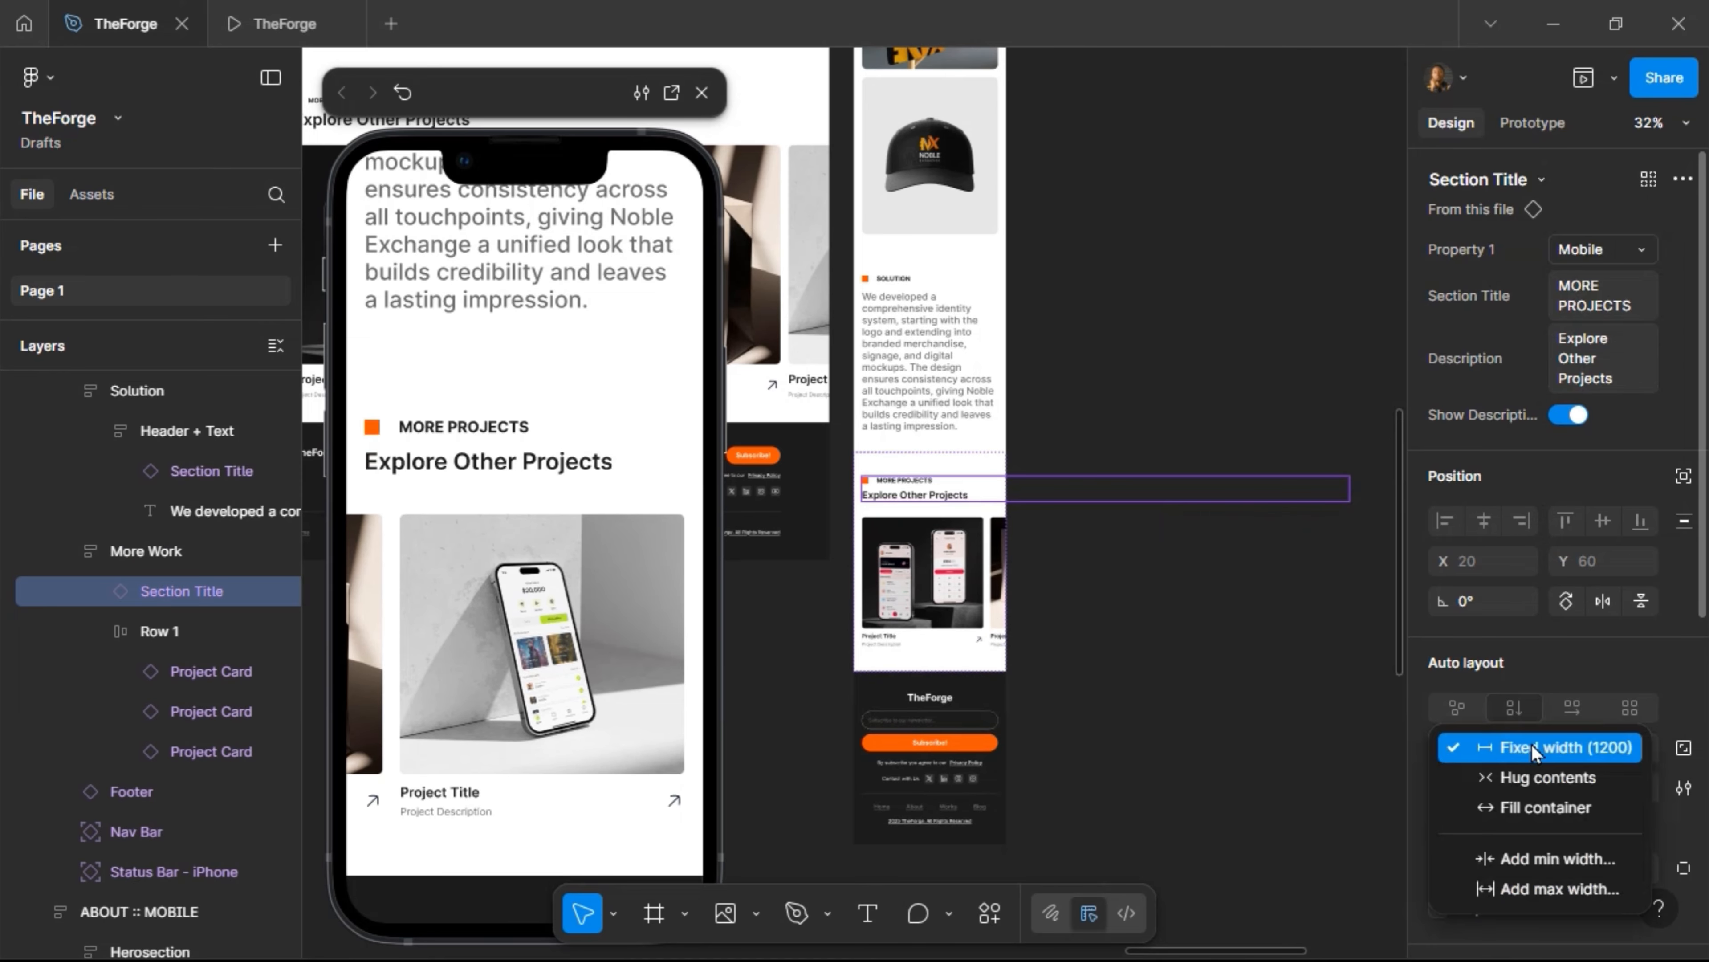
pyautogui.click(1522, 806)
# Set the font size of the mobile Solution paragraph to 16
pyautogui.scroll(1, 929, 398)
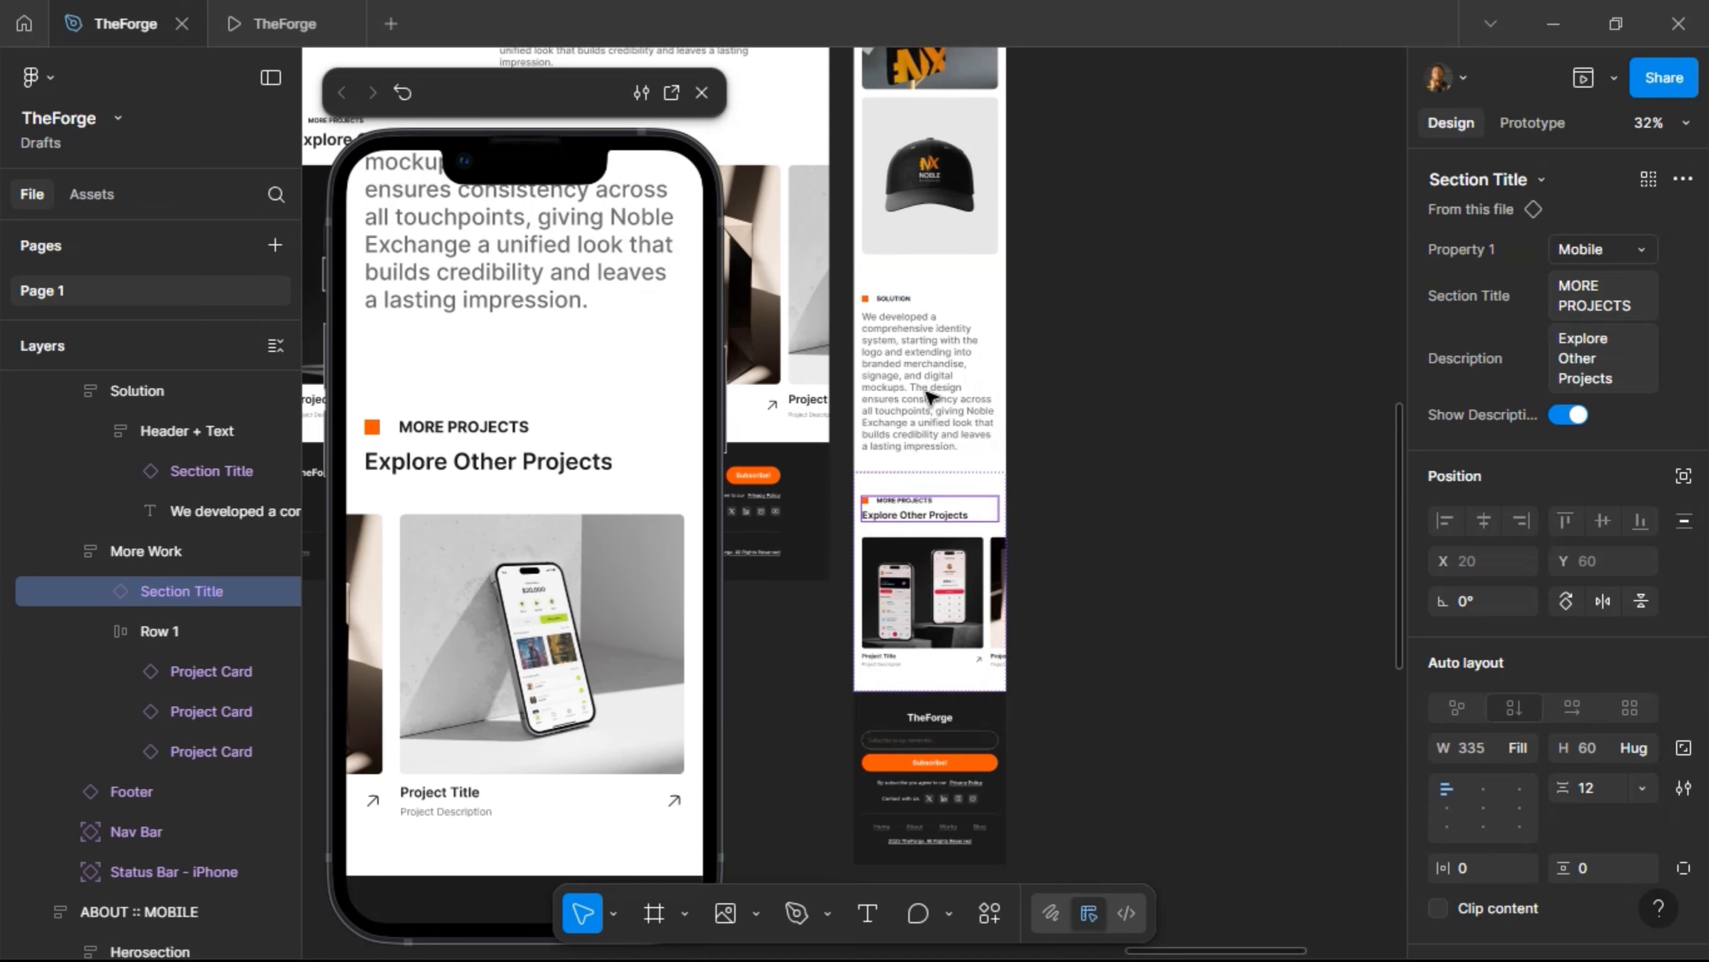
pyautogui.click(929, 398)
pyautogui.click(930, 401)
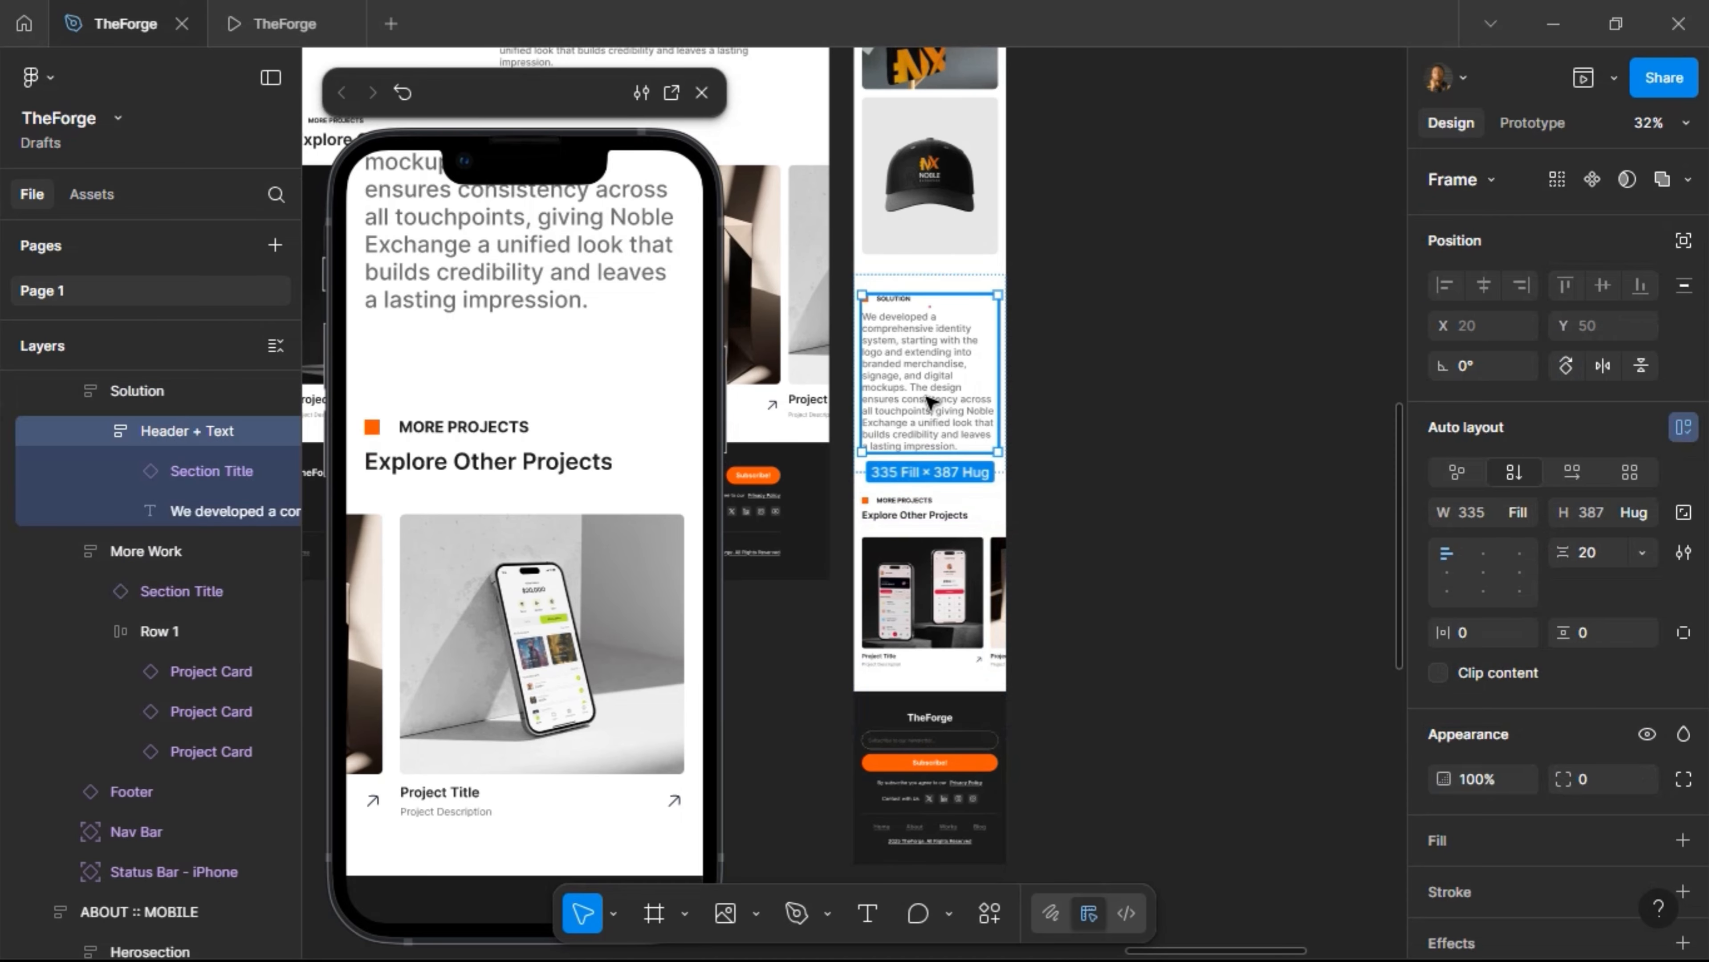
pyautogui.click(929, 400)
pyautogui.click(1580, 779)
pyautogui.write('1')
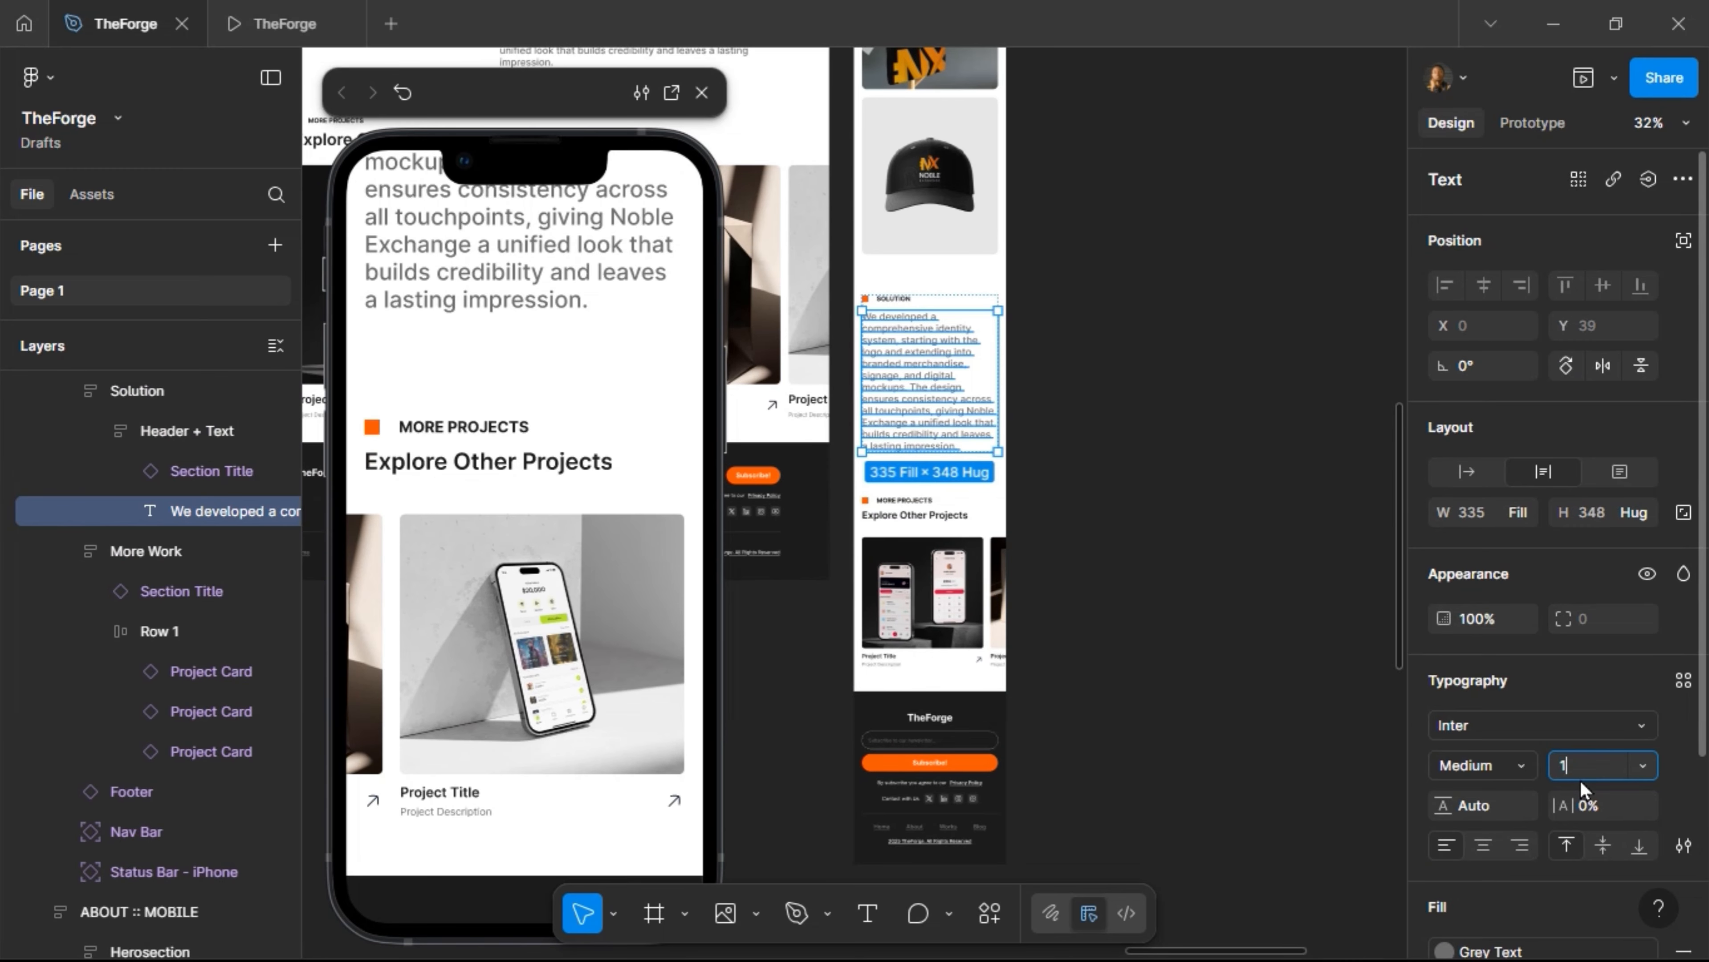
pyautogui.write('6')
pyautogui.press('Return')
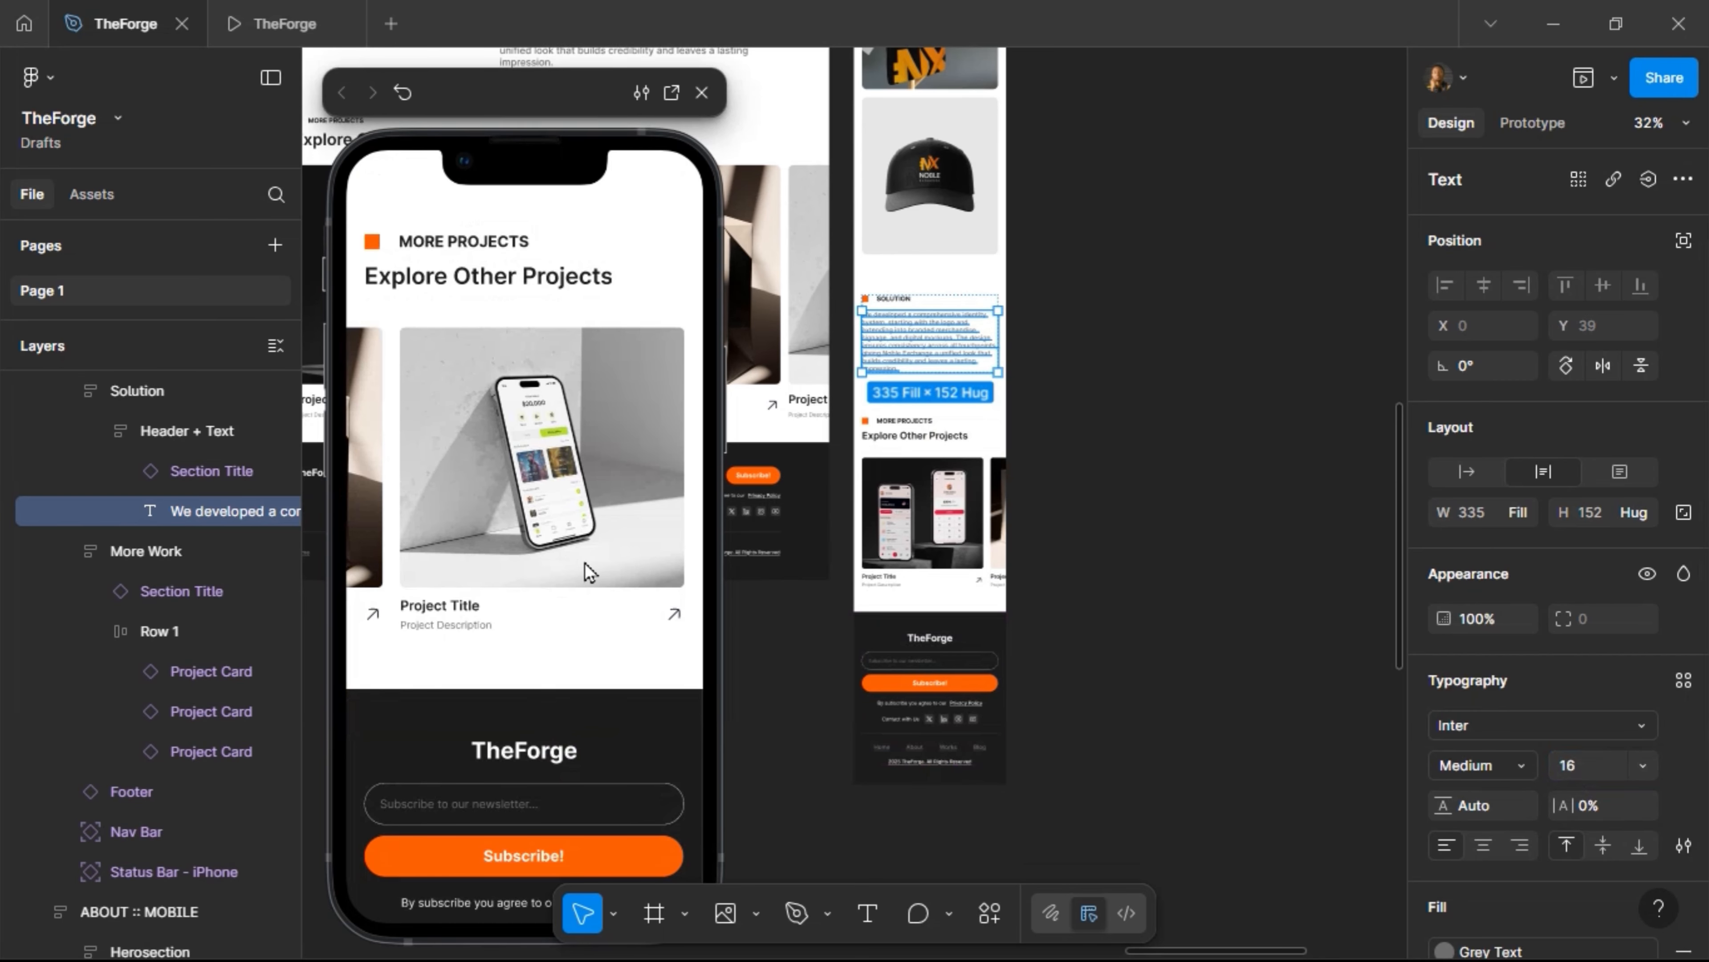
# Set the font size of the mobile Challenges paragraph to 16
pyautogui.scroll(5, 591, 535)
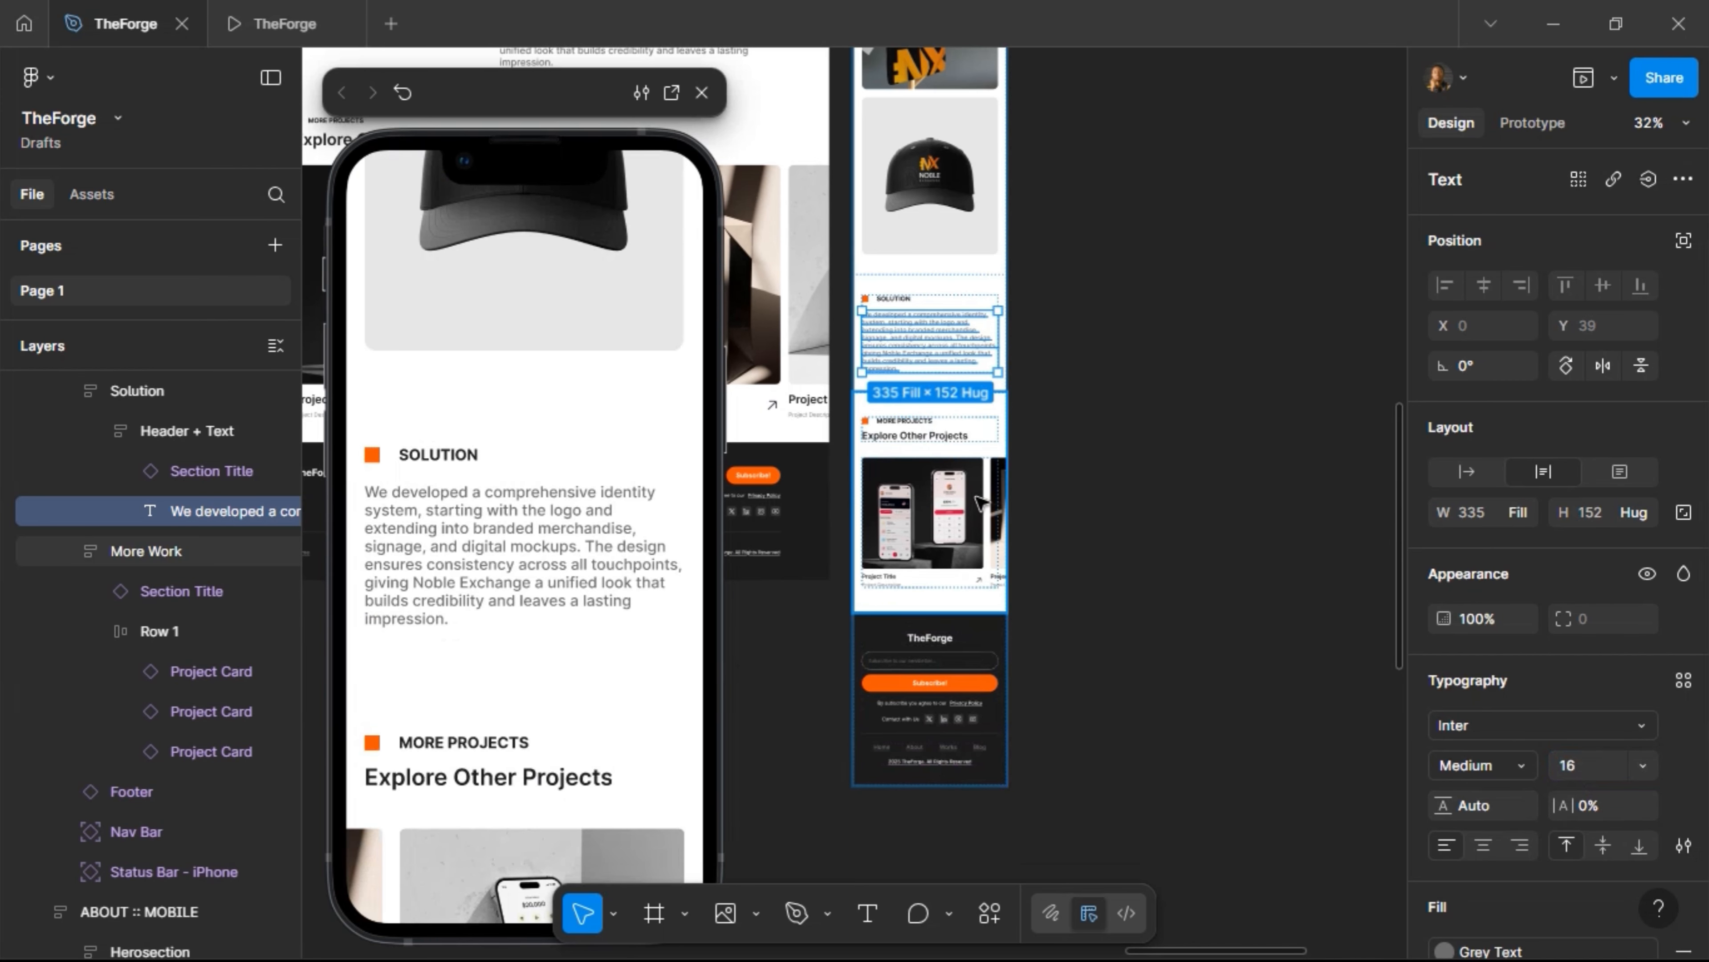
pyautogui.scroll(10, 930, 512)
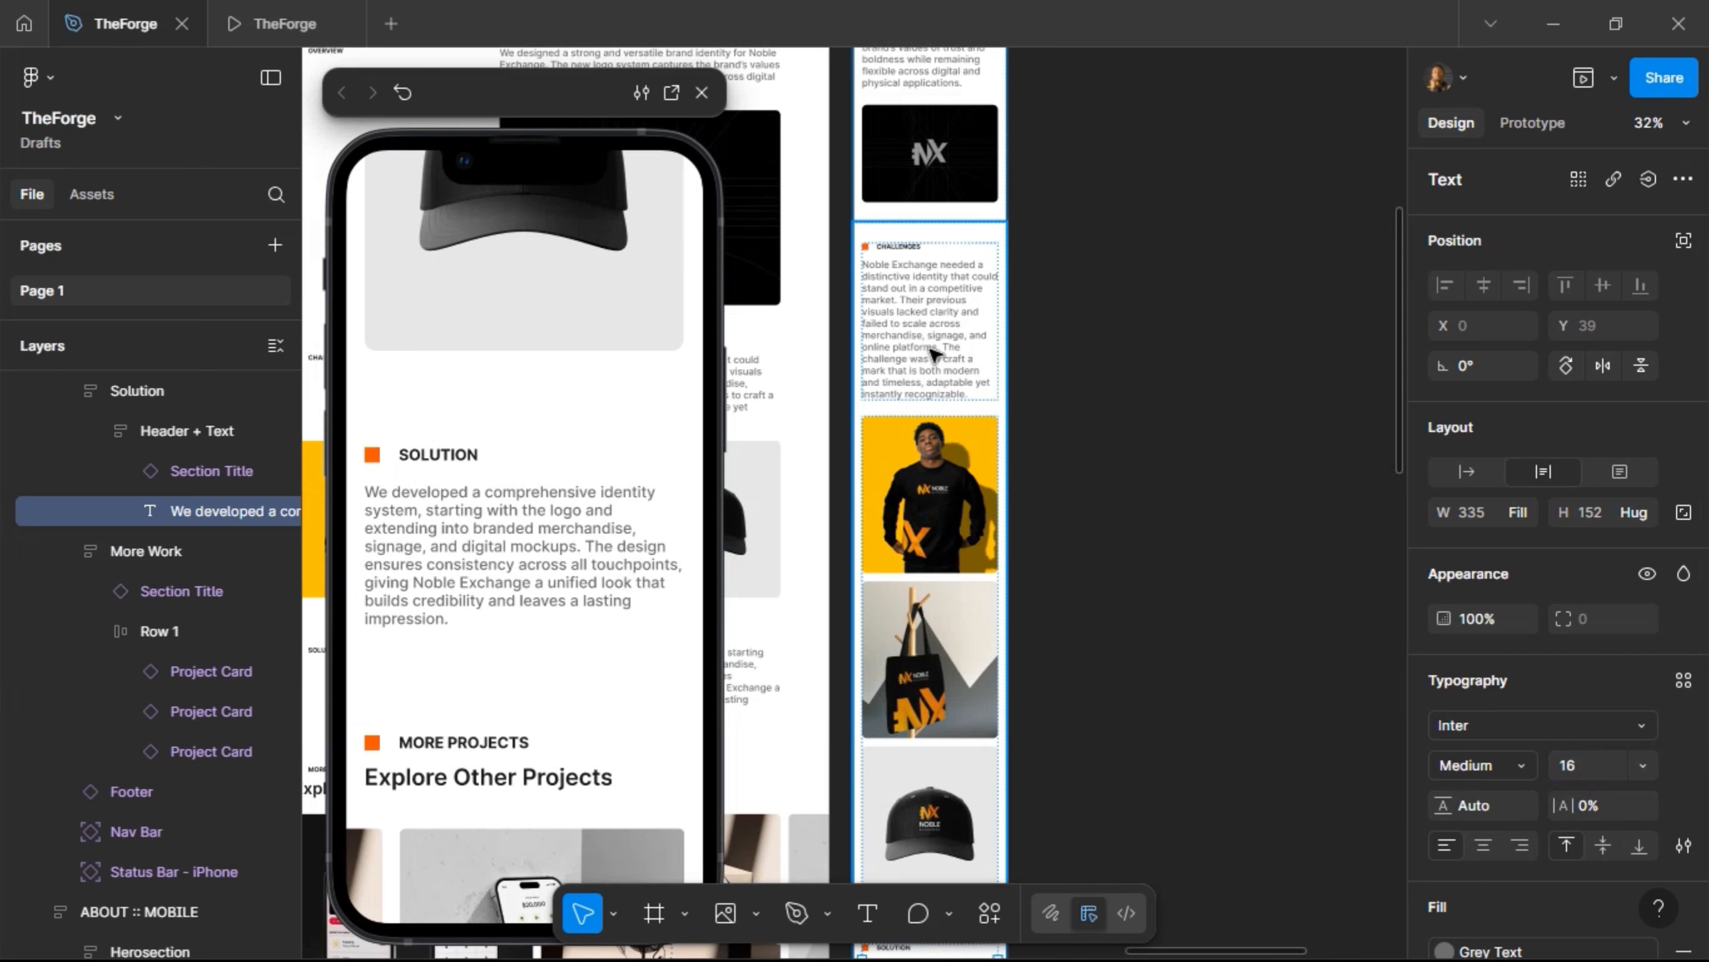
pyautogui.click(935, 354)
pyautogui.click(934, 354)
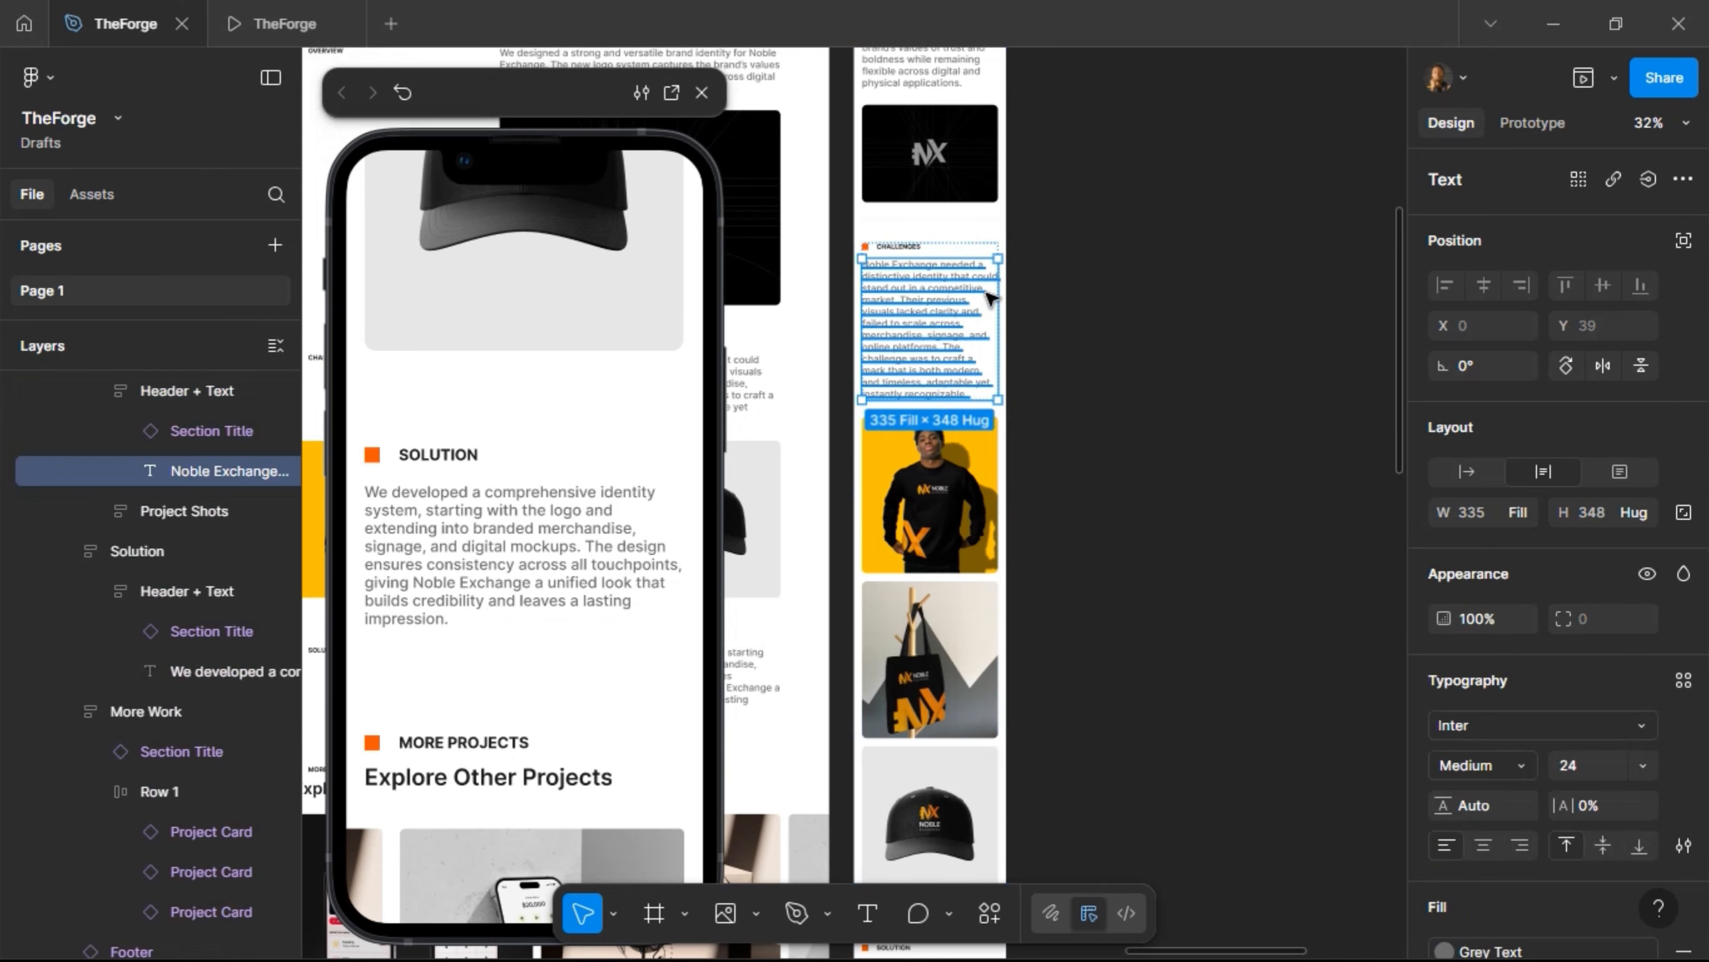
pyautogui.click(1569, 760)
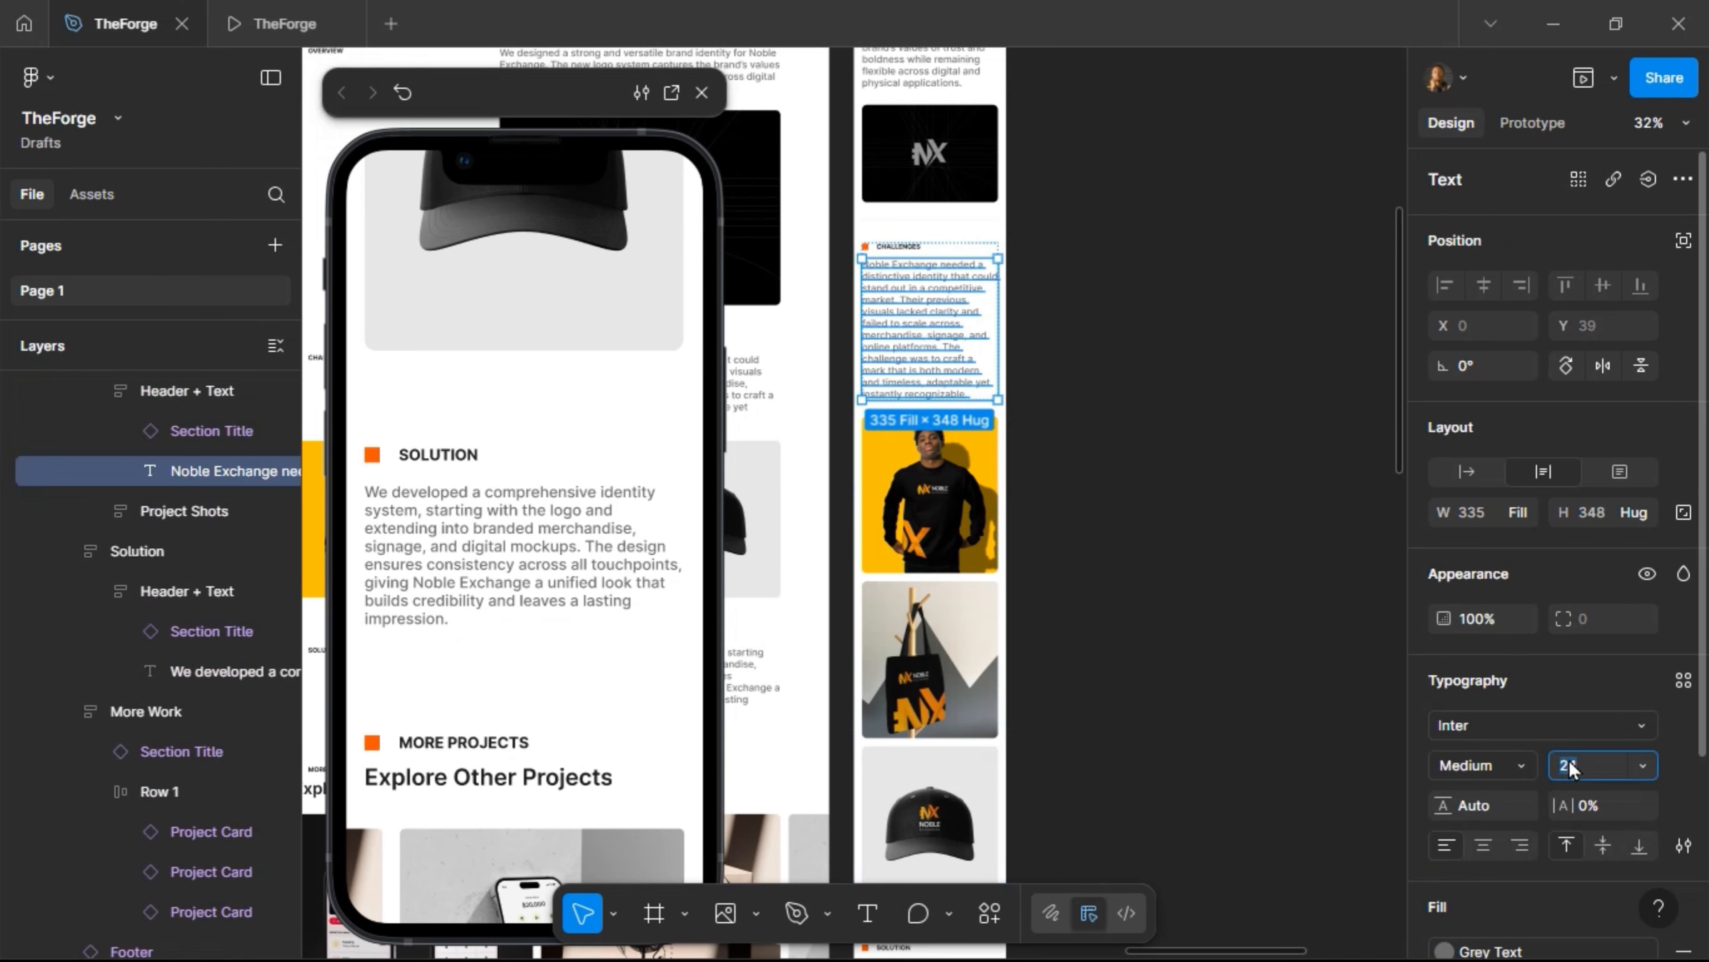
pyautogui.write('16')
pyautogui.press('Return')
# Set the font size of the mobile Overview paragraph to 16
pyautogui.scroll(4, 1084, 439)
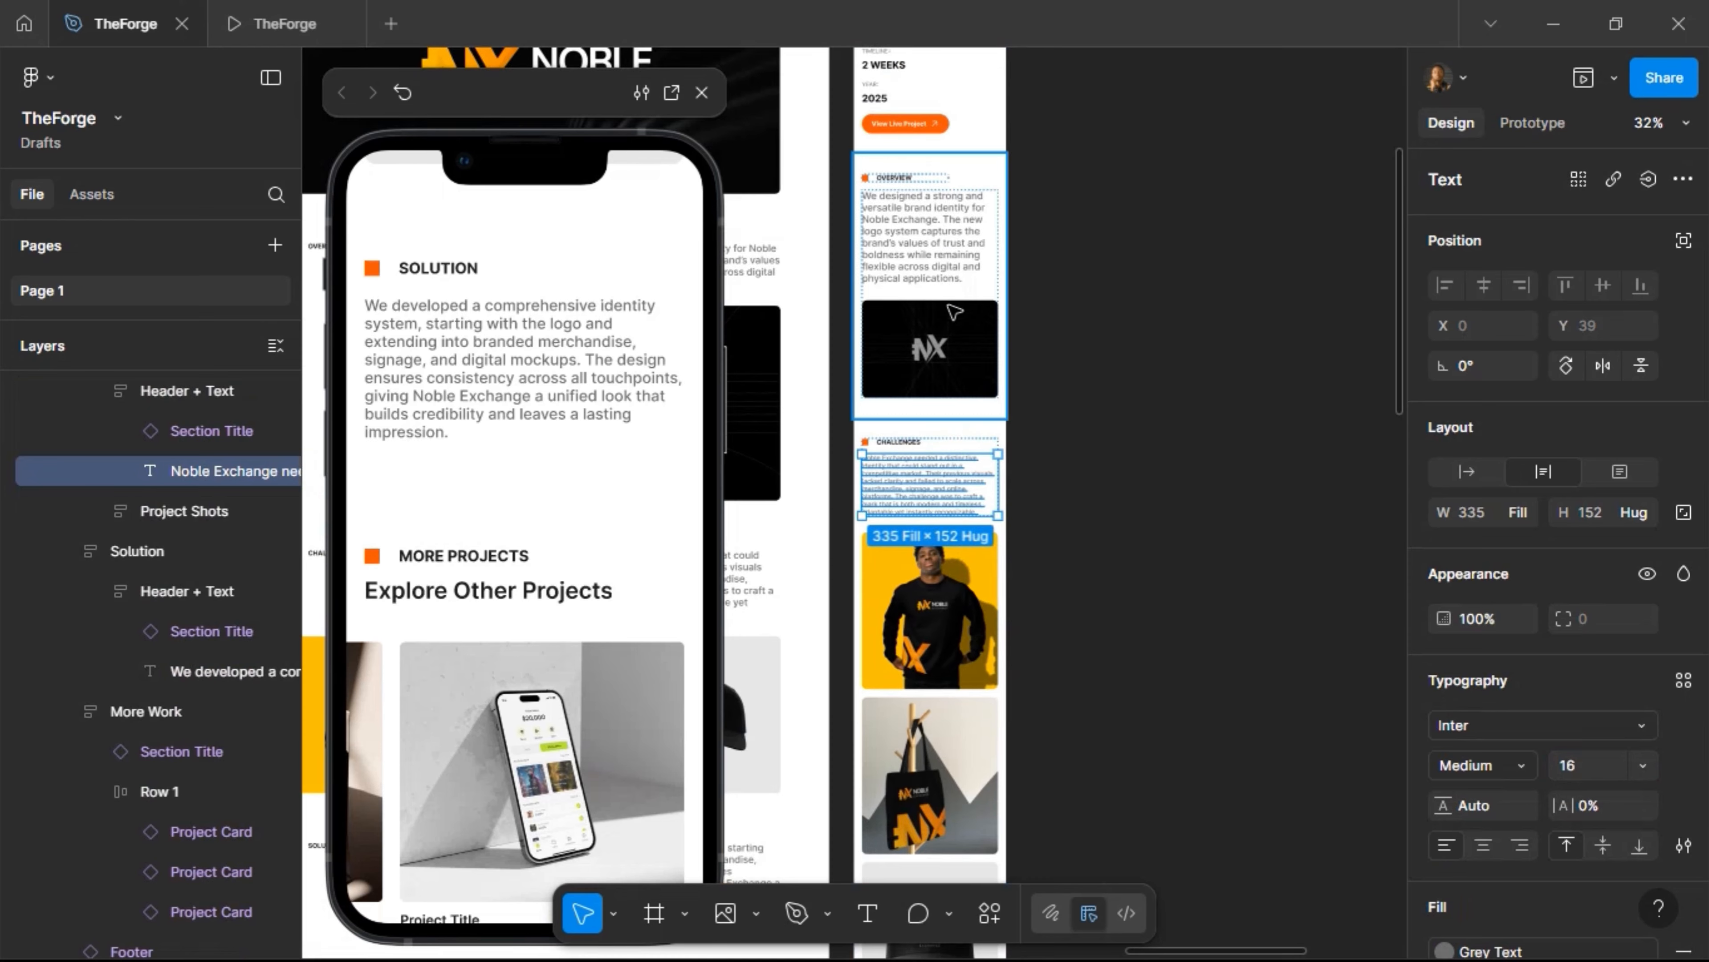
pyautogui.click(926, 259)
pyautogui.click(932, 266)
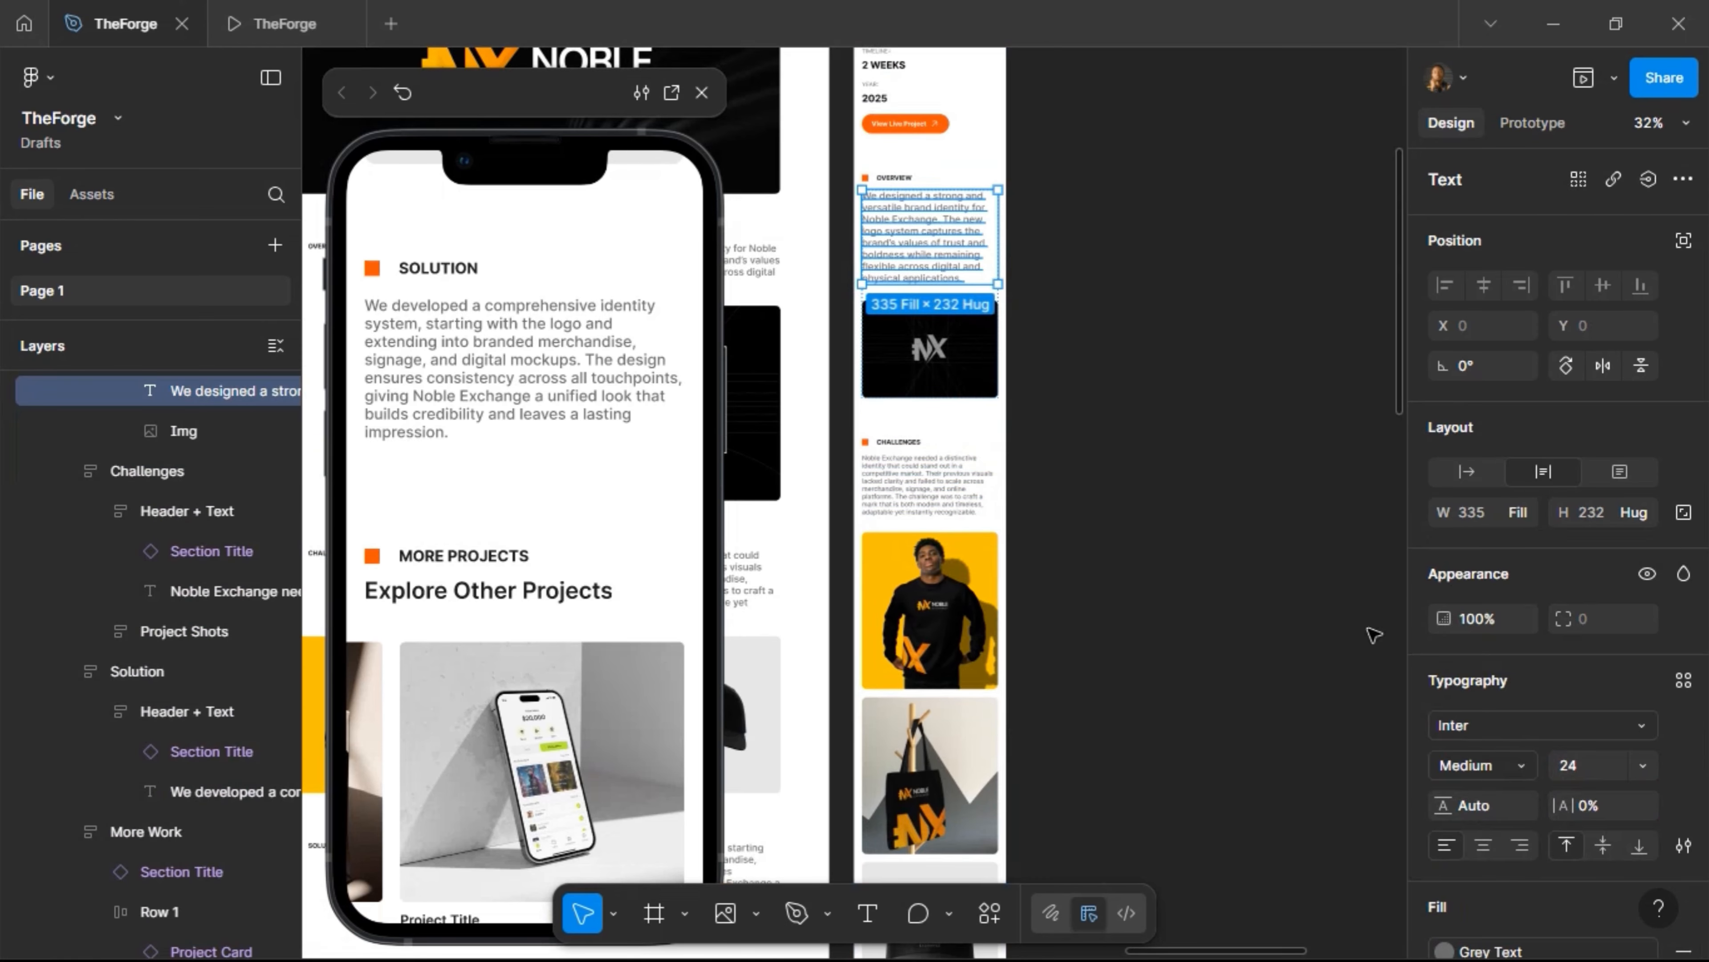
pyautogui.click(1590, 772)
pyautogui.write('16')
pyautogui.press('Return')
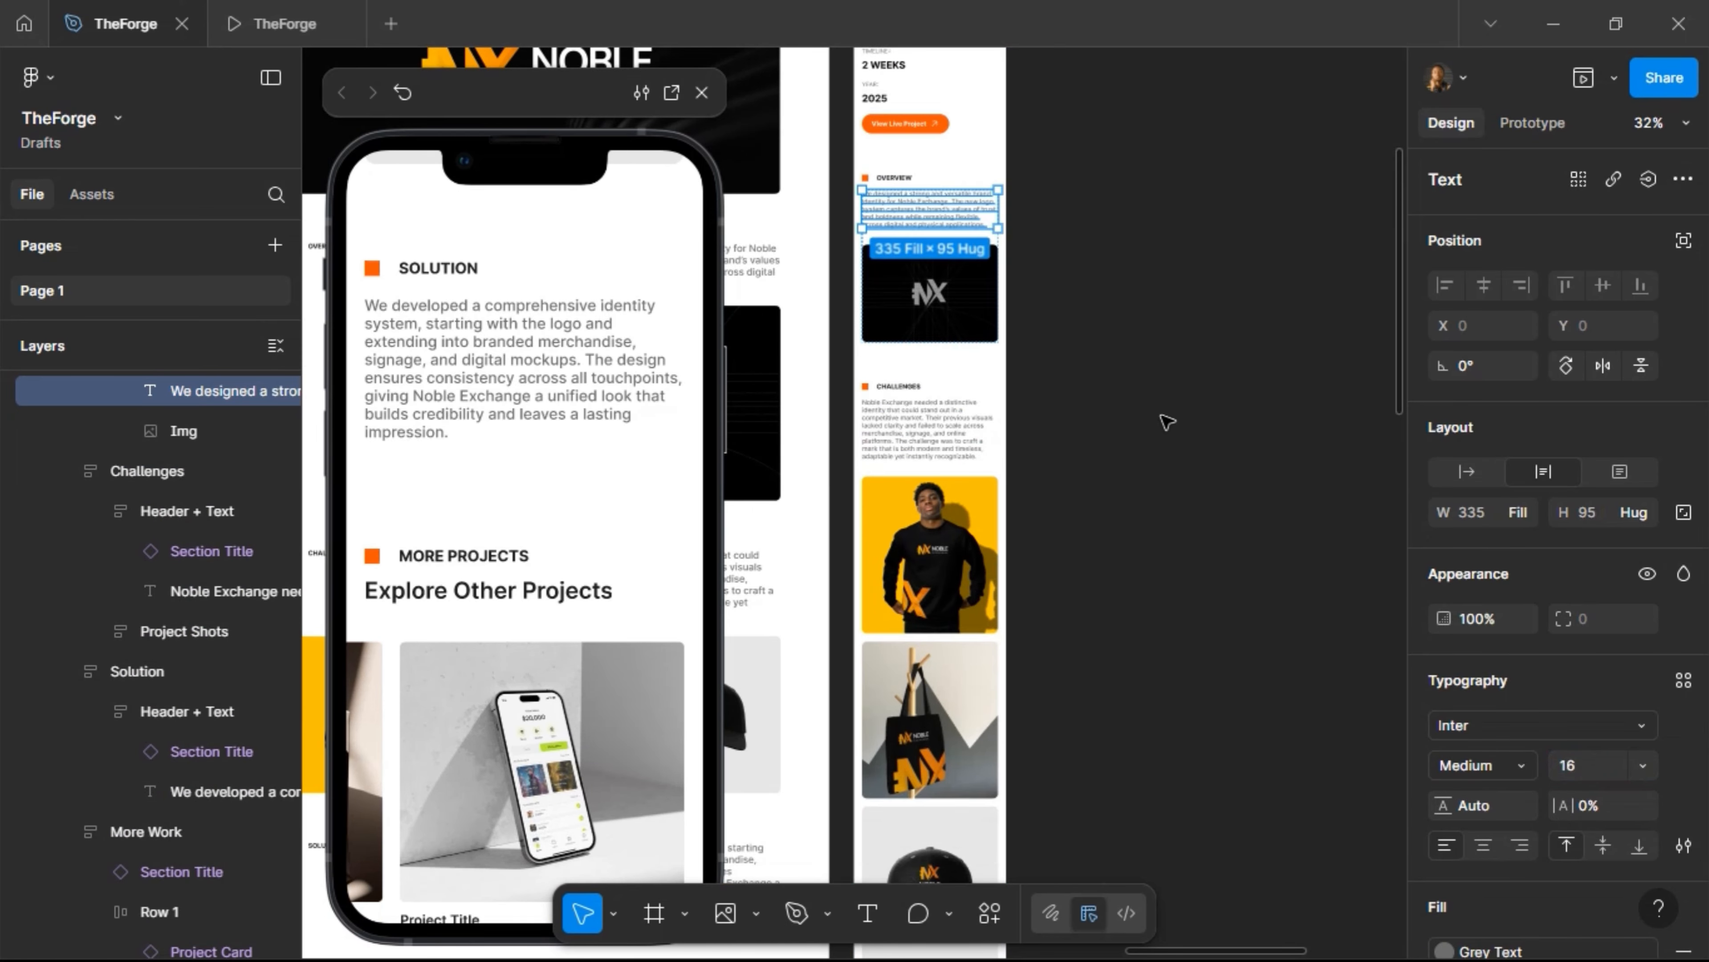
# Review the section text and spacing of the mobile page on the canvas and in the preview
pyautogui.scroll(5, 1107, 392)
pyautogui.scroll(3, 1098, 411)
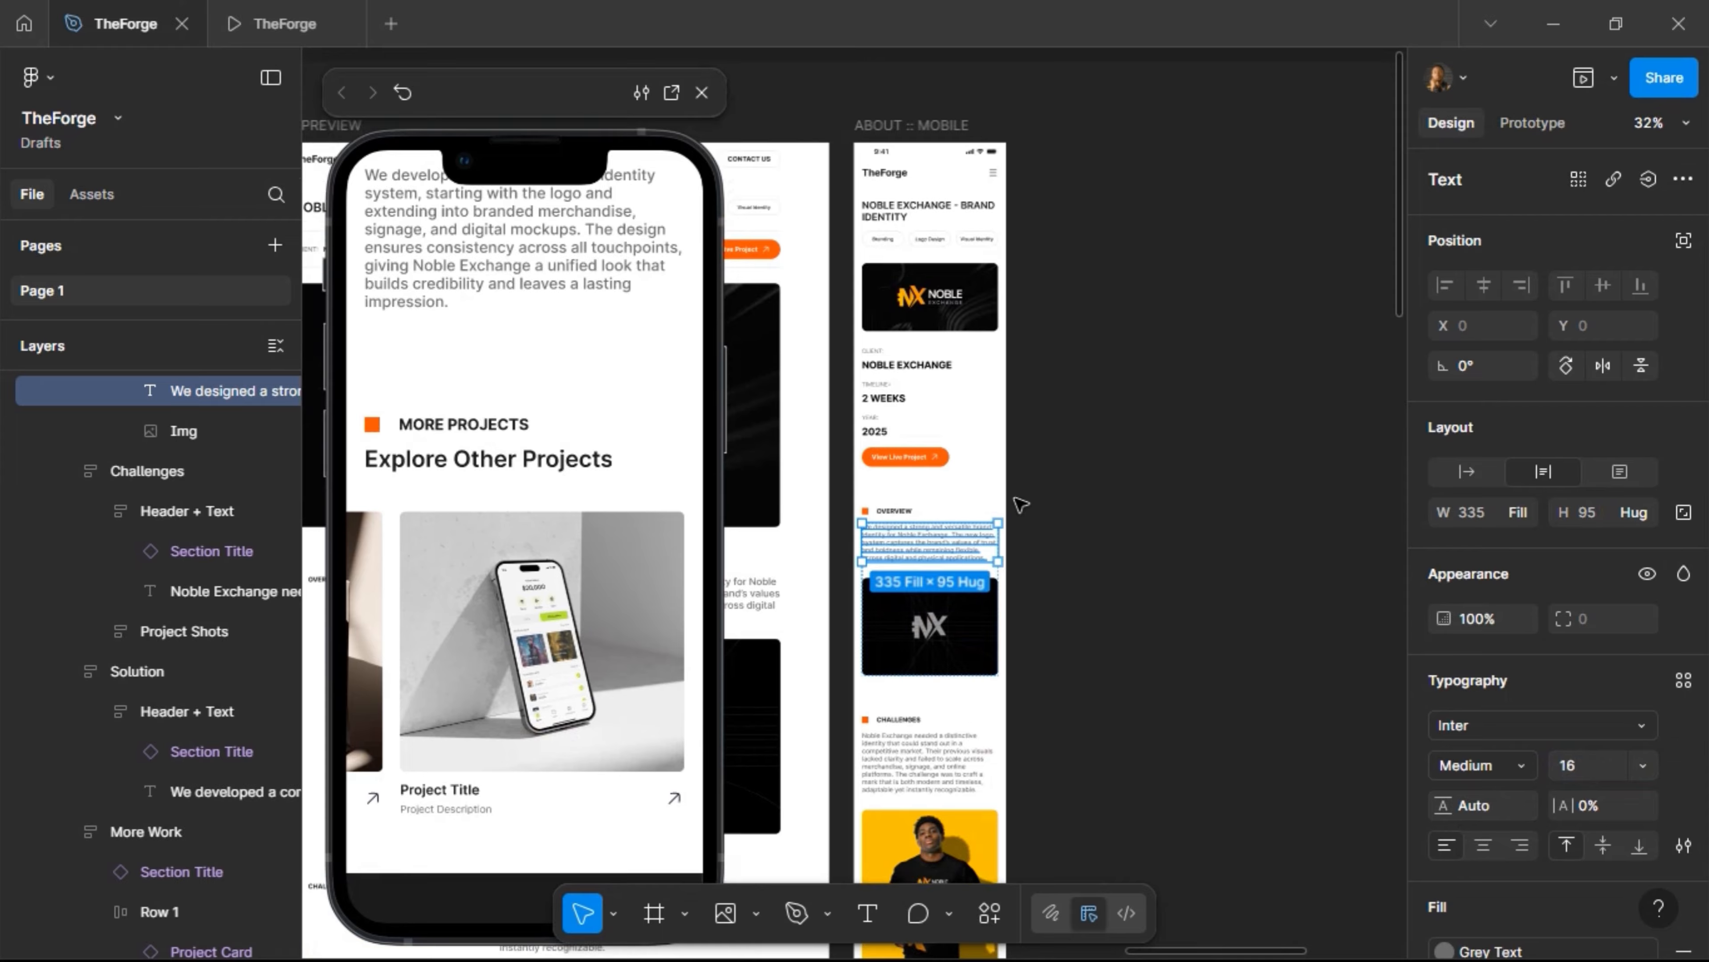
pyautogui.scroll(5, 589, 470)
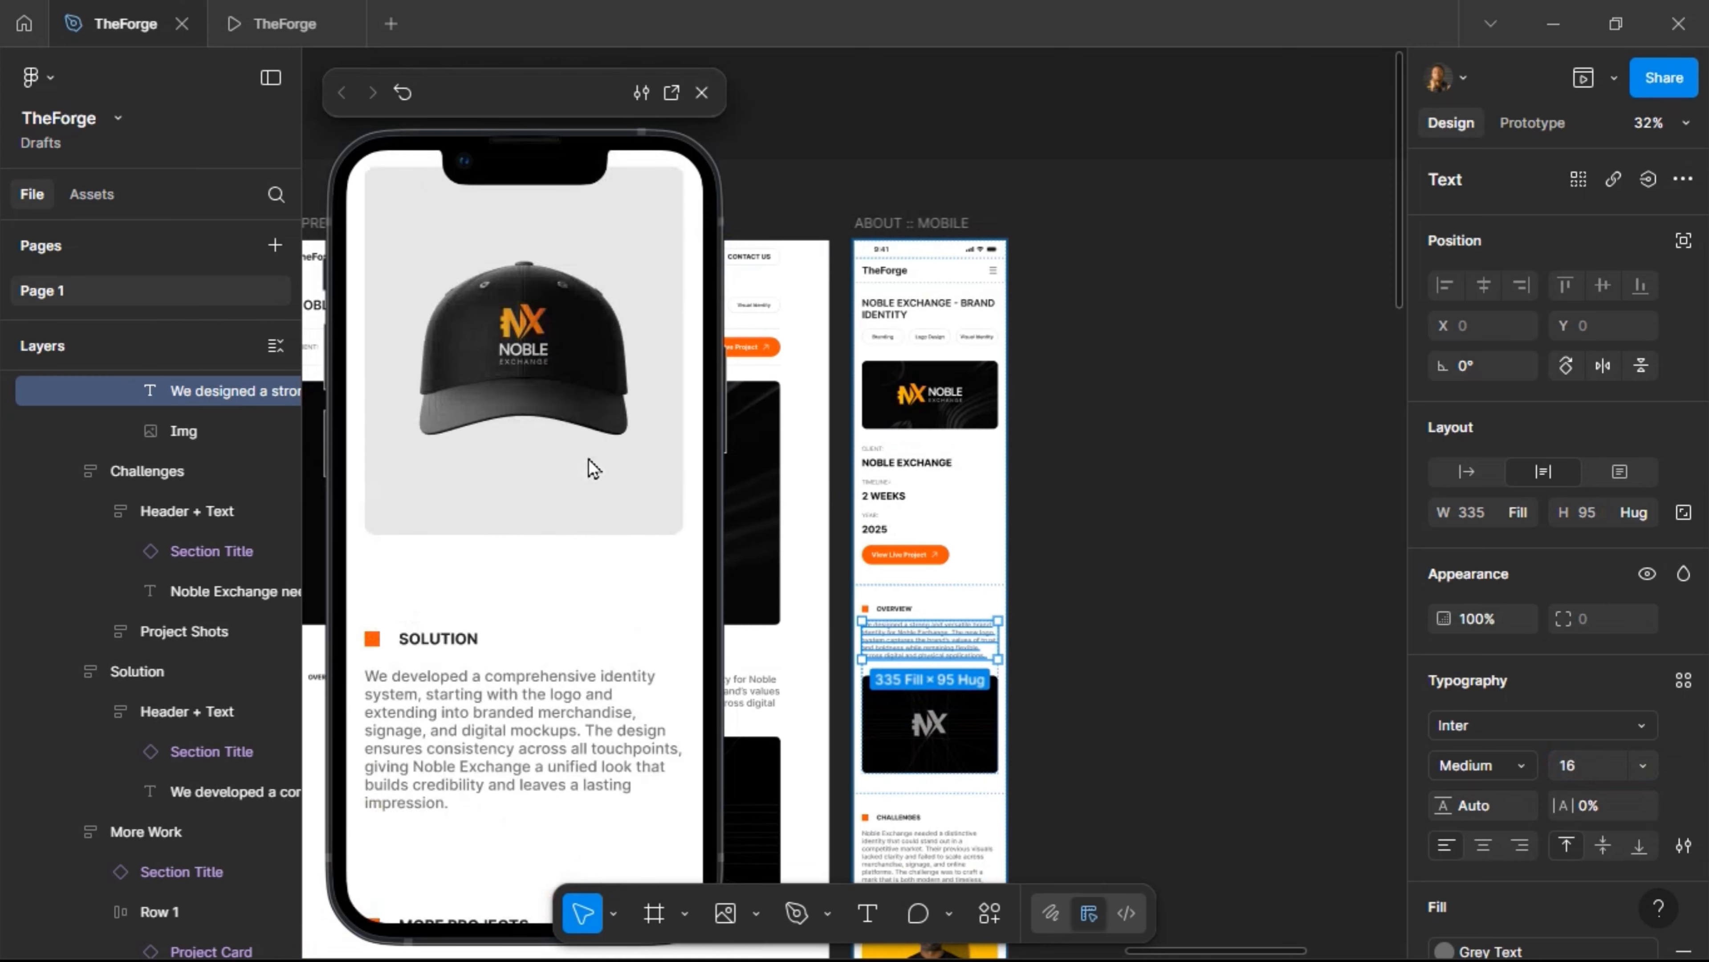
pyautogui.scroll(-4, 590, 469)
pyautogui.scroll(-10, 959, 608)
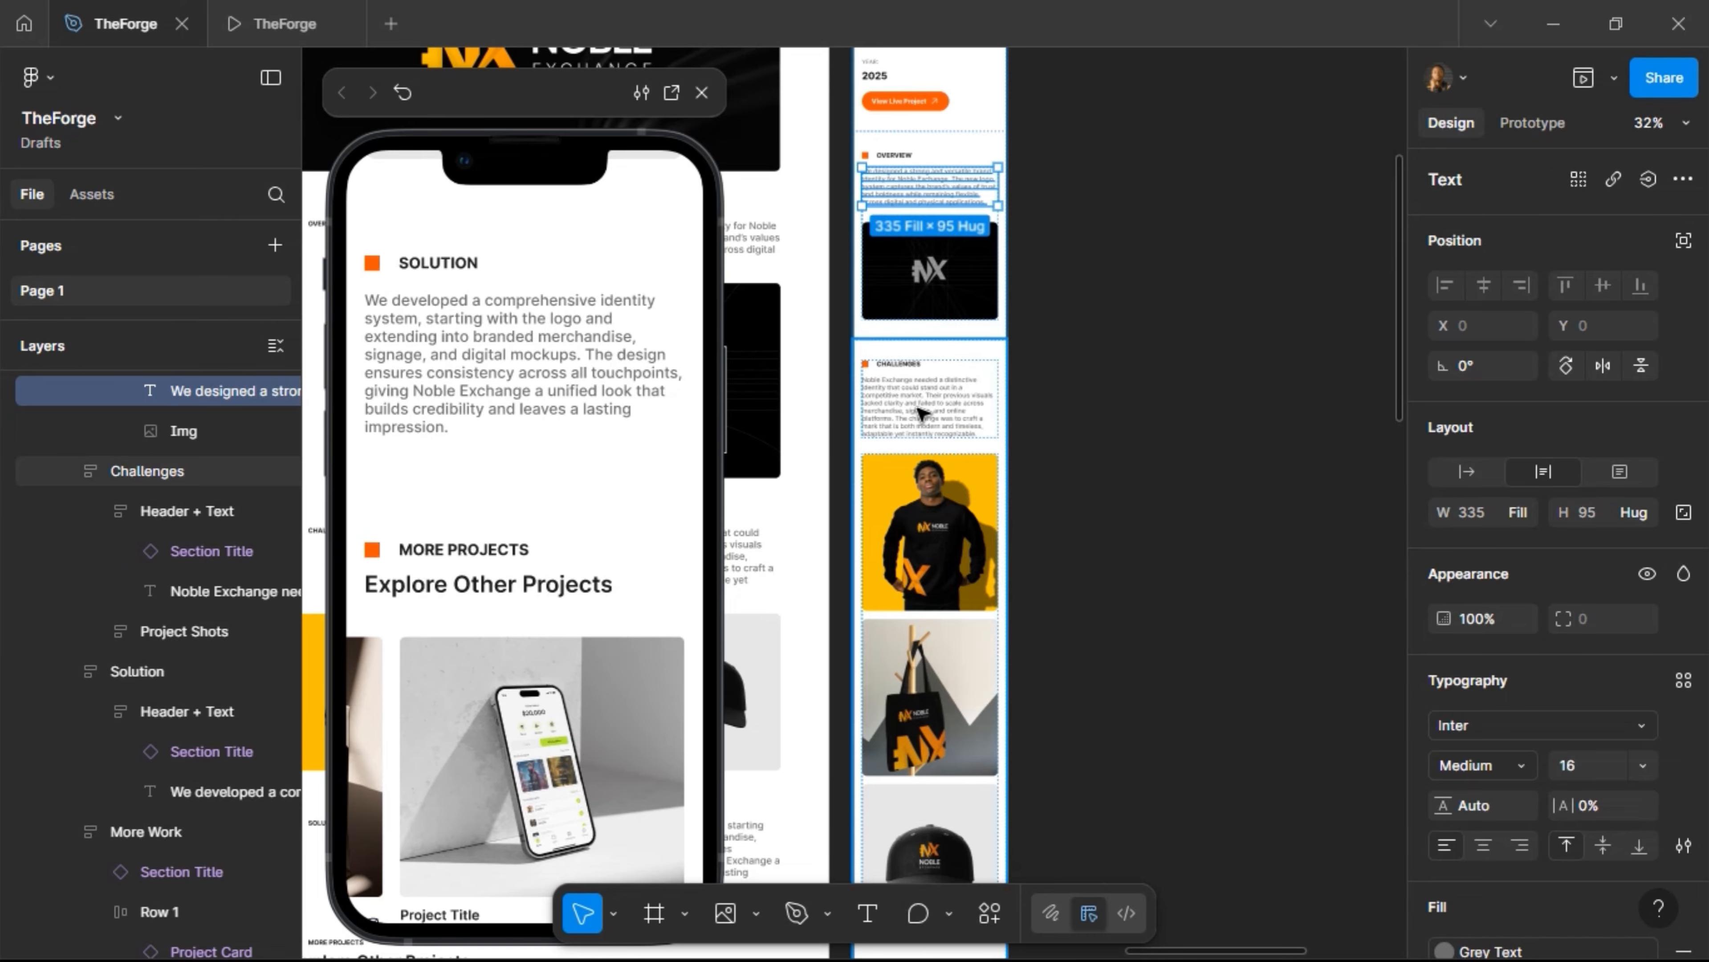
# Check the section spacing in the preview and set the mobile Challenges section's vertical padding to 40
pyautogui.click(922, 412)
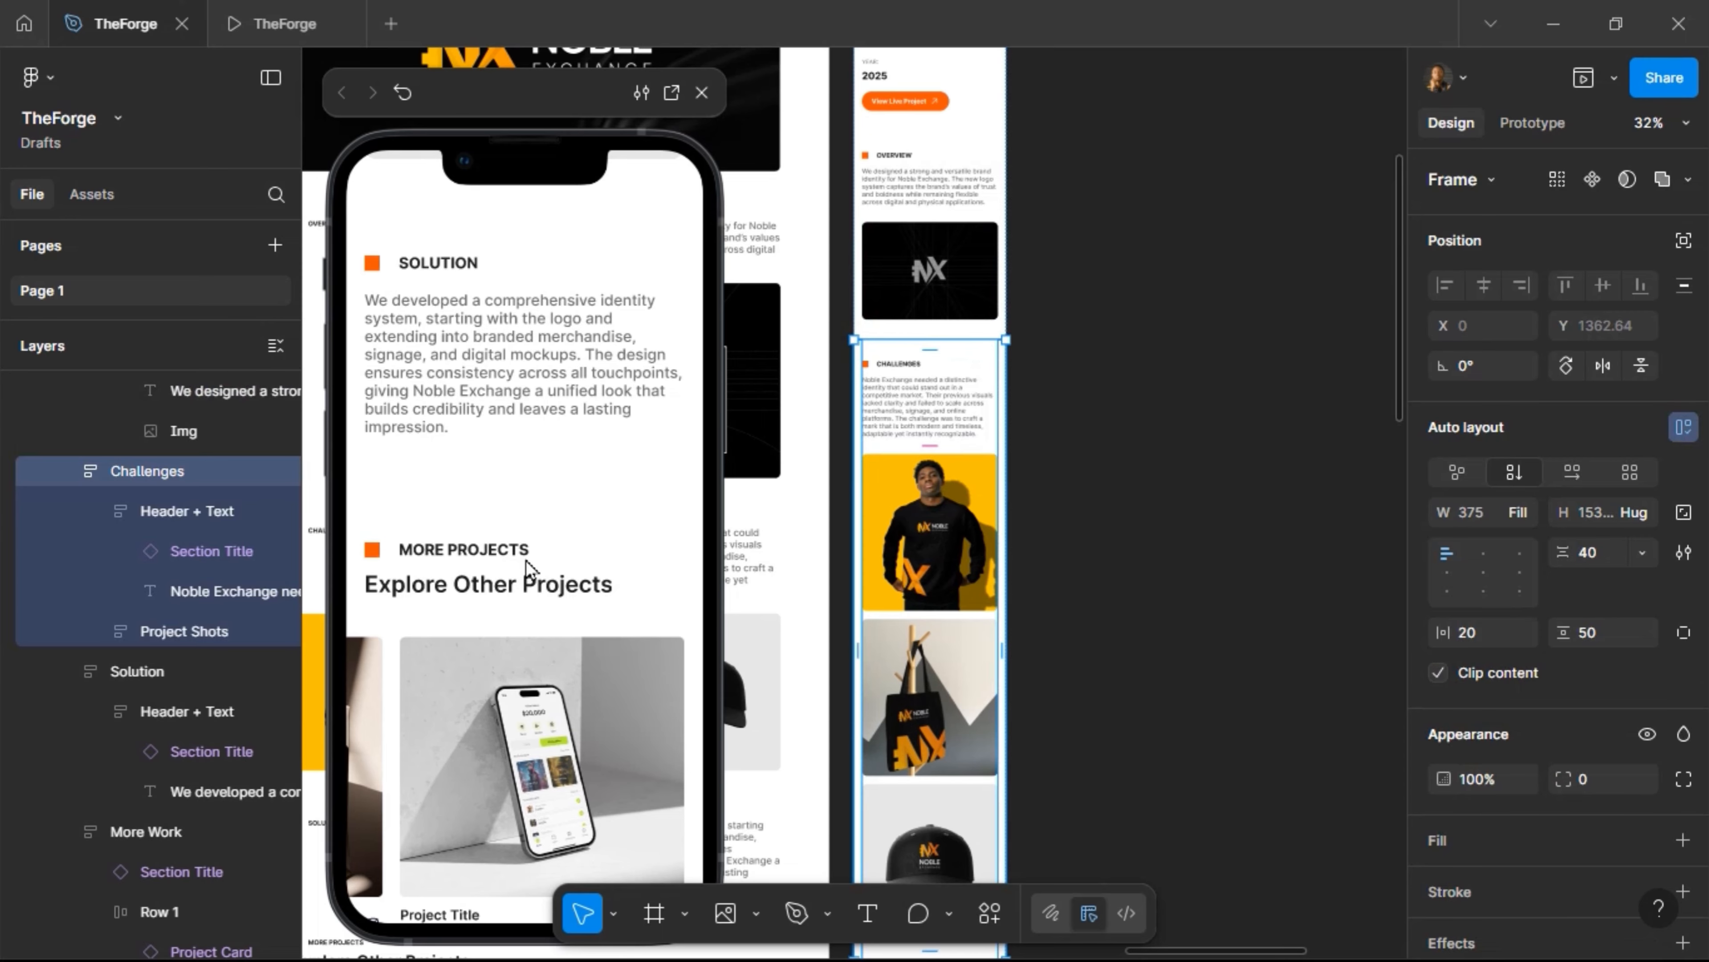
pyautogui.scroll(-5, 562, 536)
pyautogui.scroll(10, 563, 536)
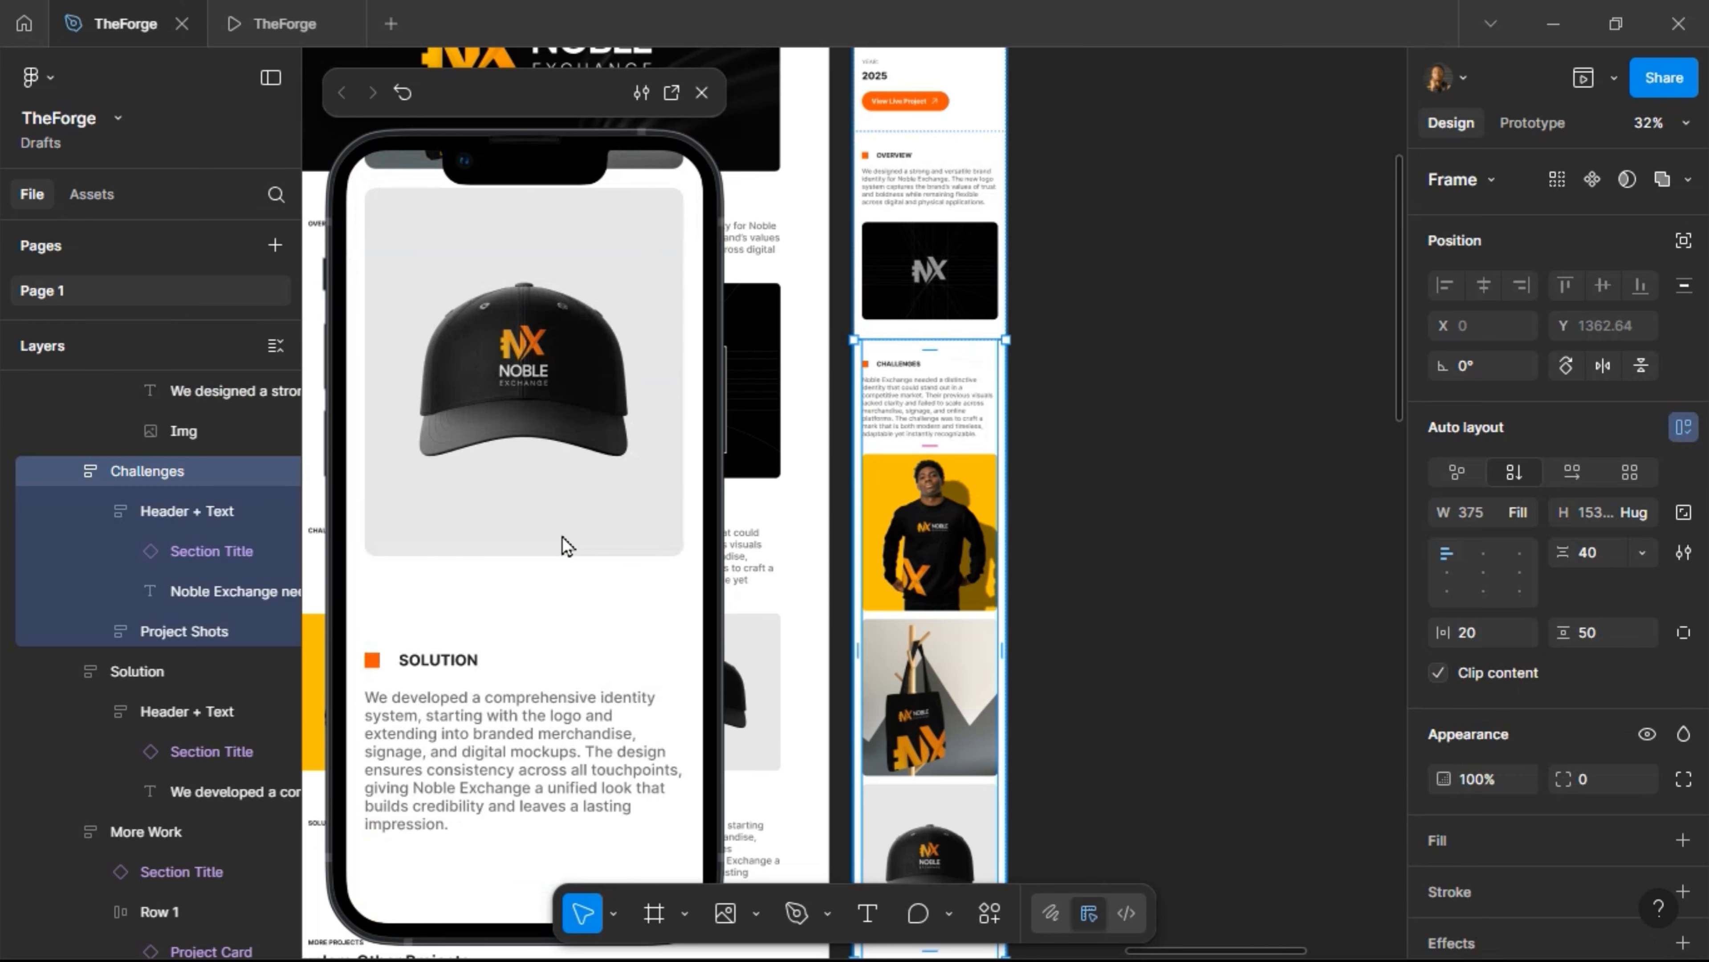
pyautogui.scroll(6, 569, 541)
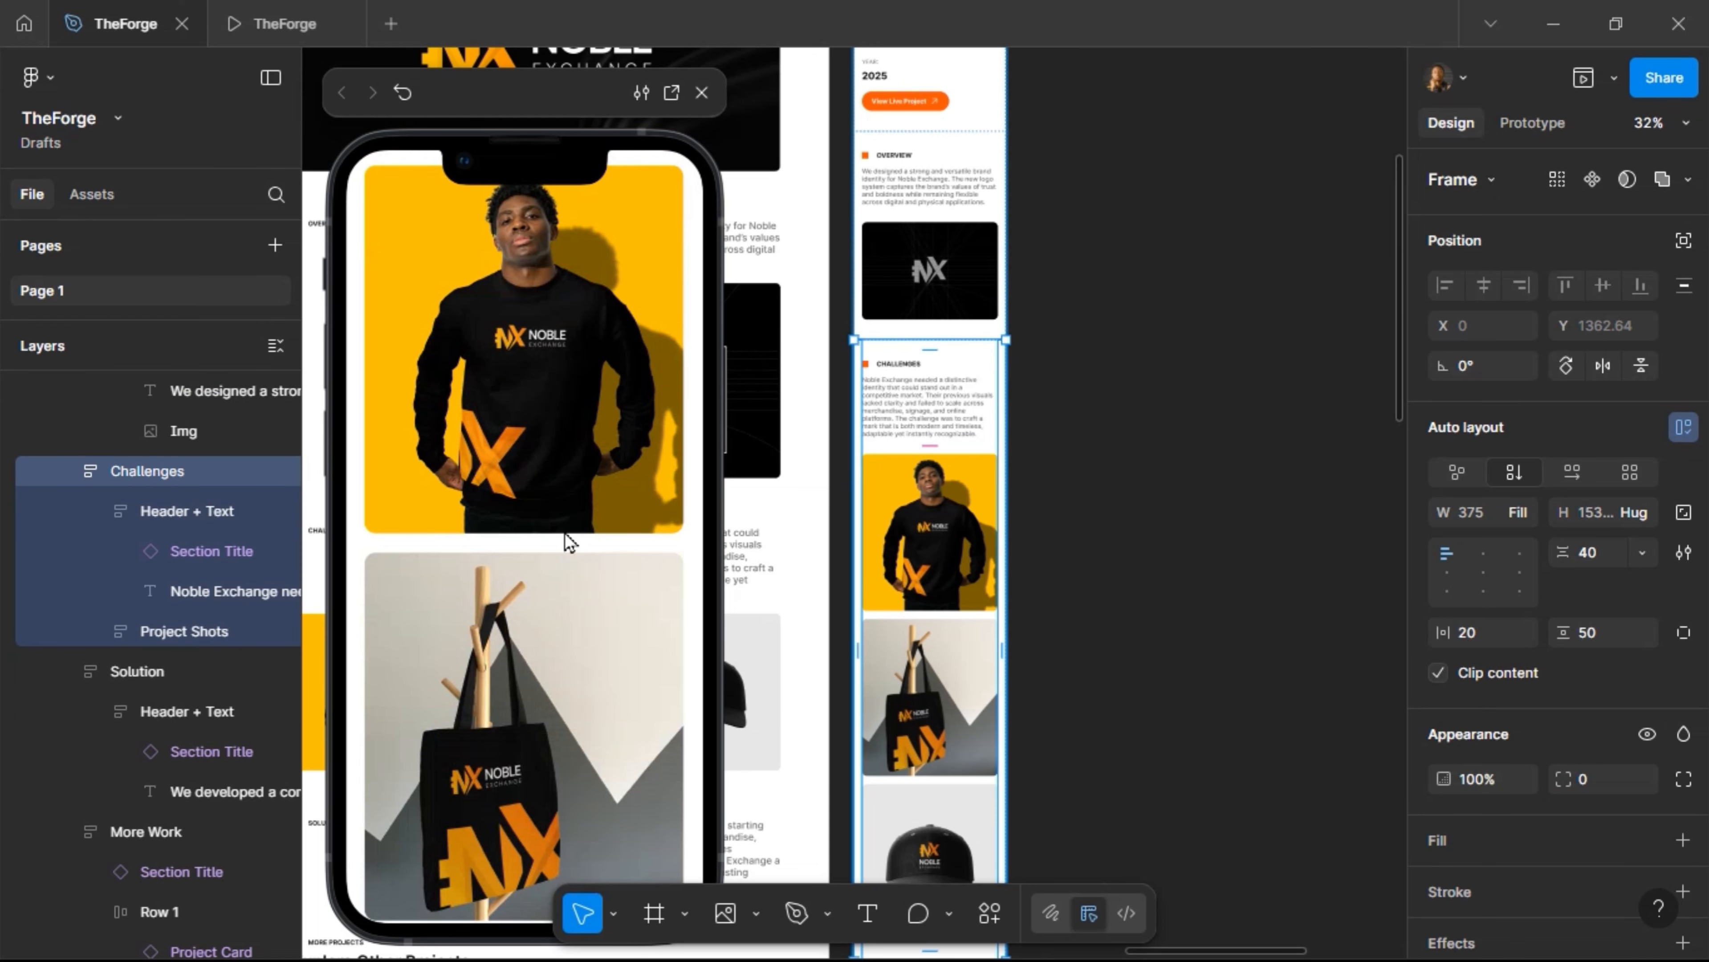
pyautogui.scroll(6, 565, 541)
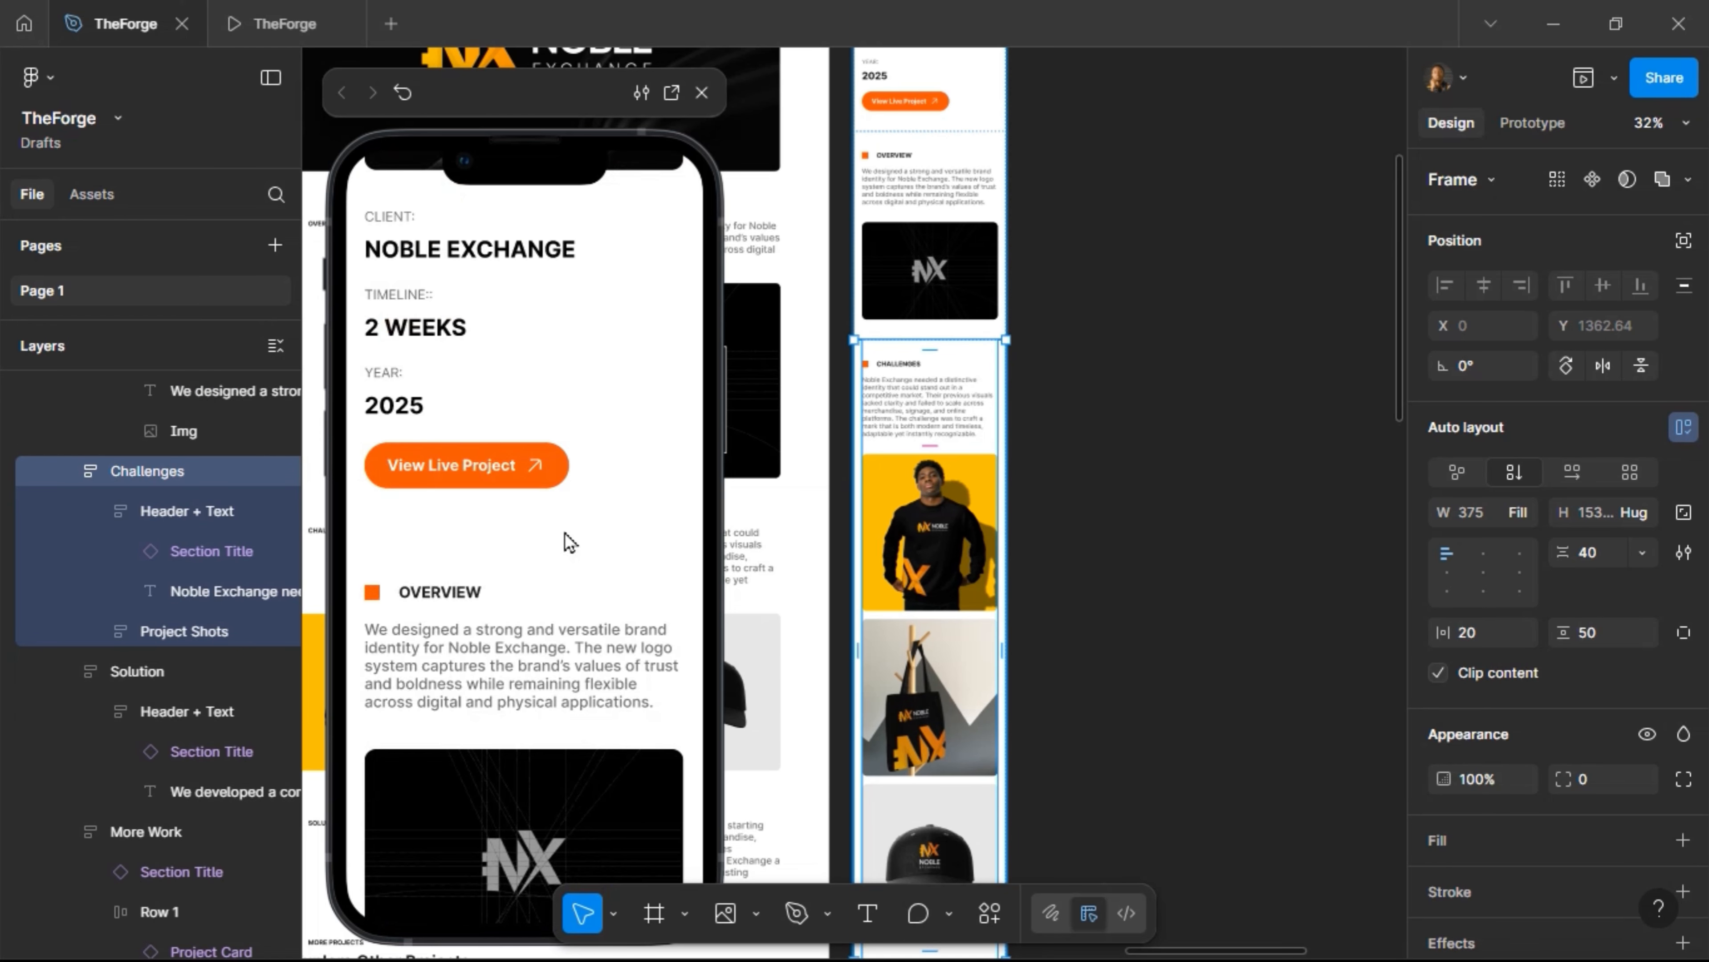
pyautogui.click(1608, 637)
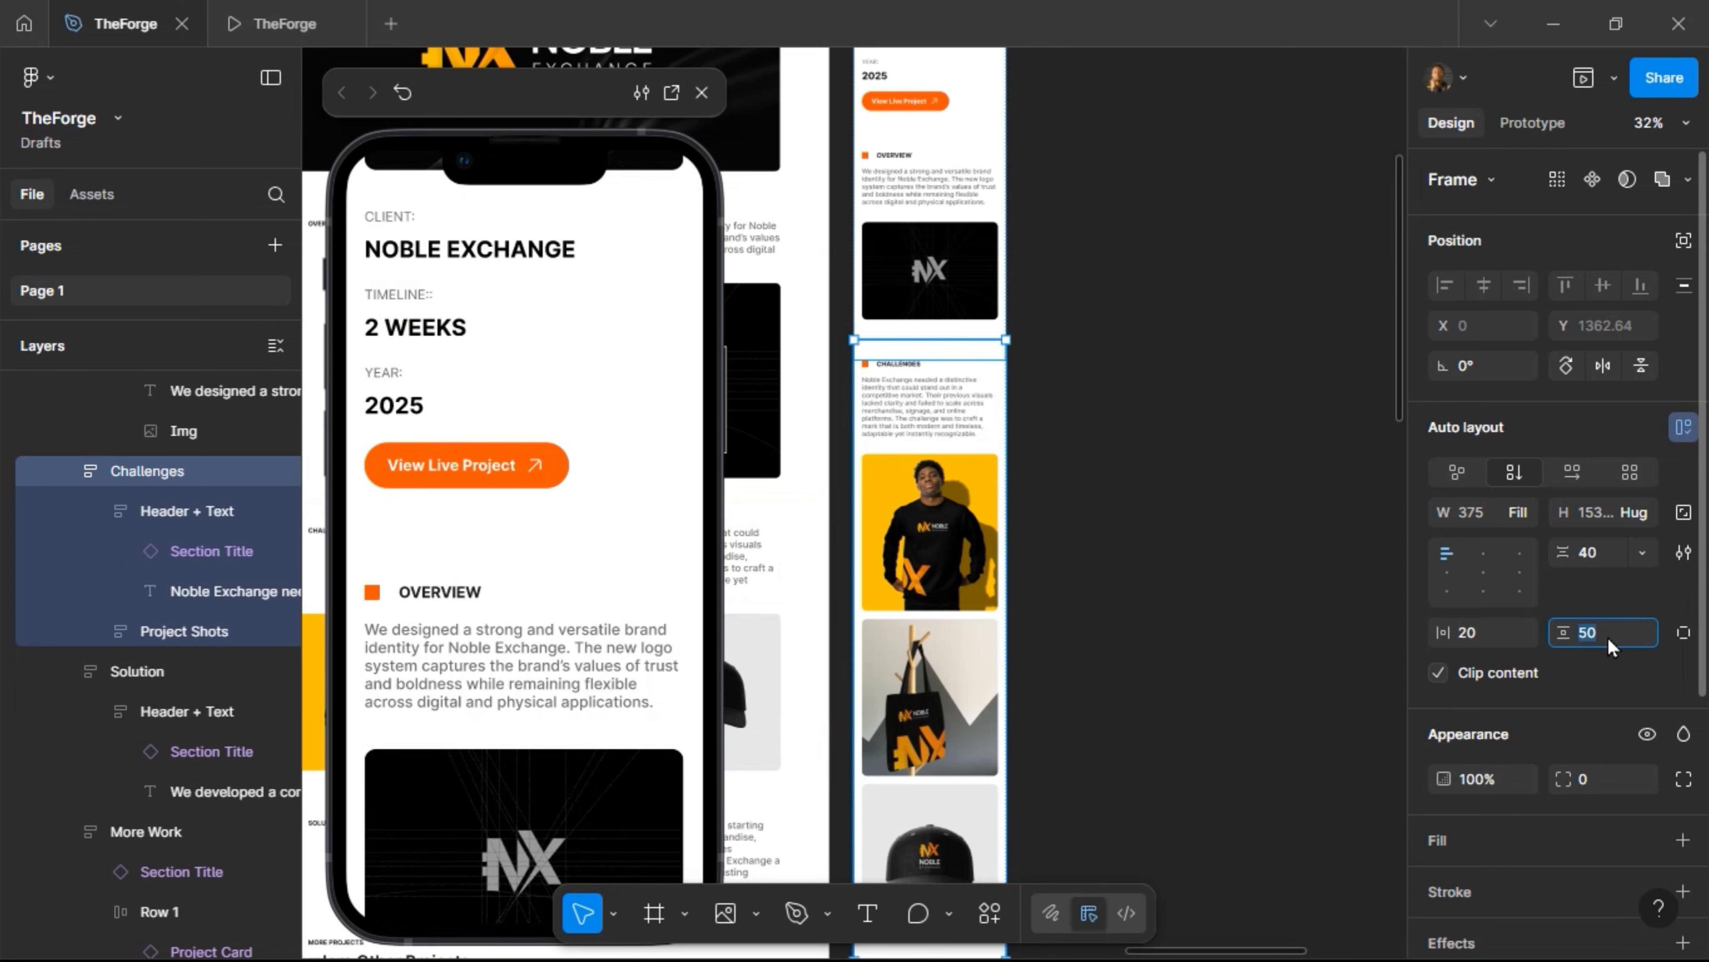
pyautogui.write('40')
pyautogui.press('Return')
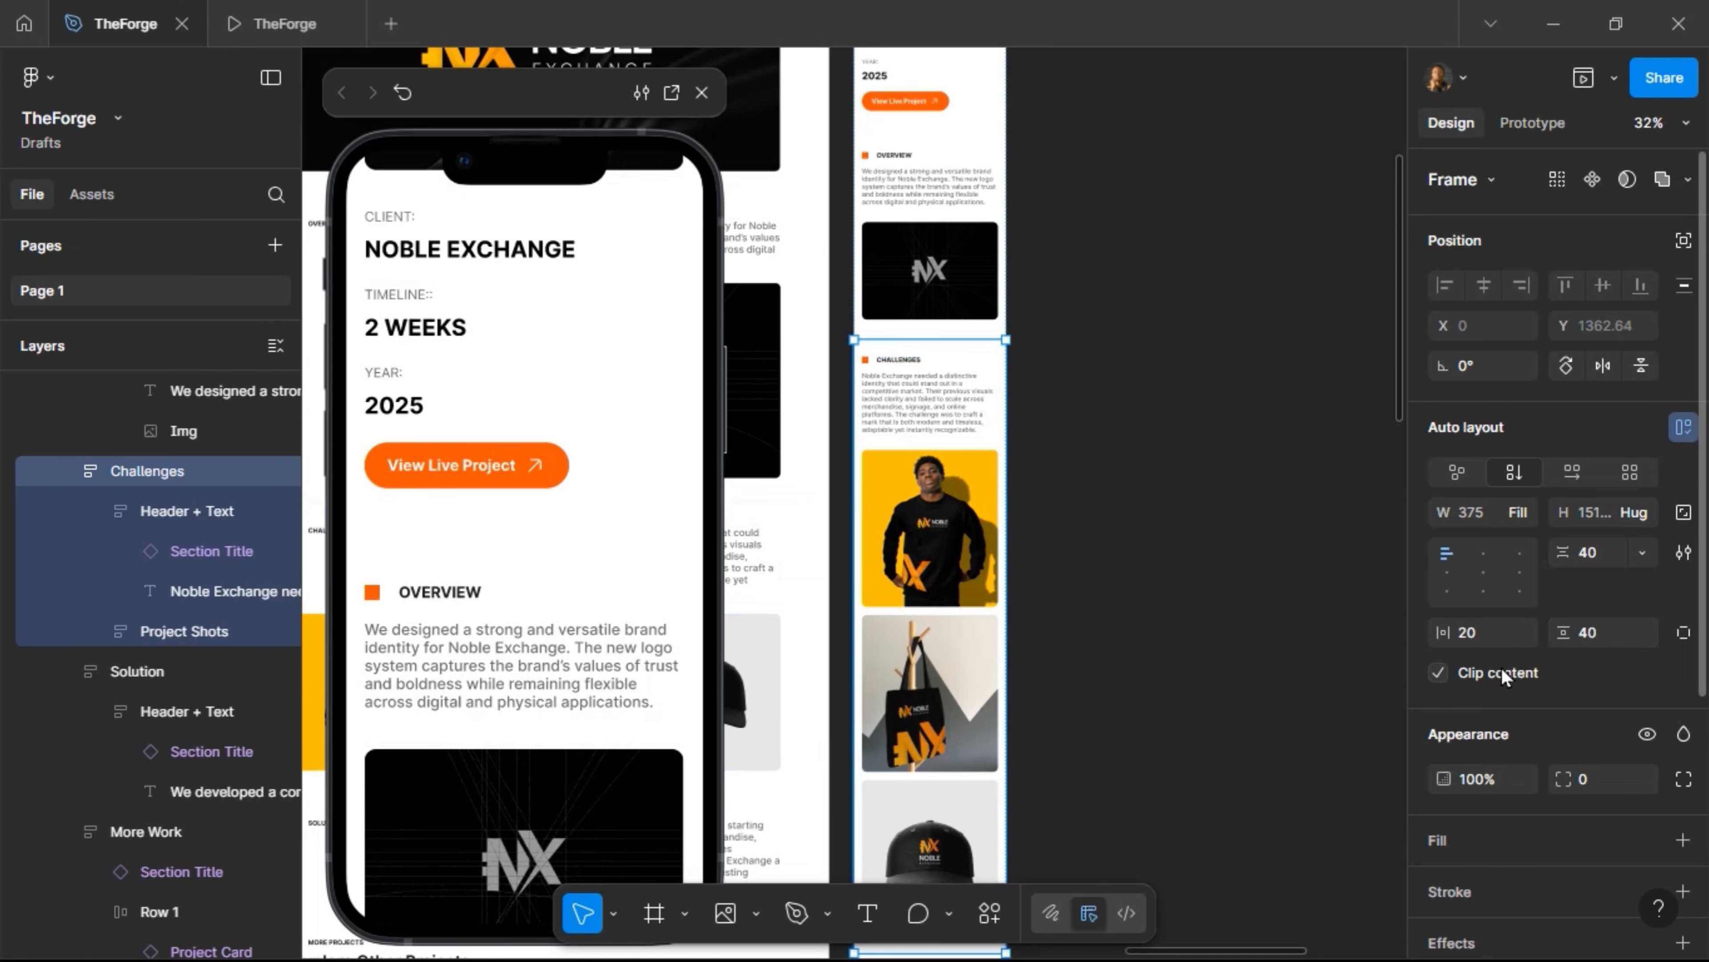
# Set the bottom padding of the mobile project page's Herosection, Overview, Challenges, Solution and More Work sections to 40
pyautogui.click(977, 317)
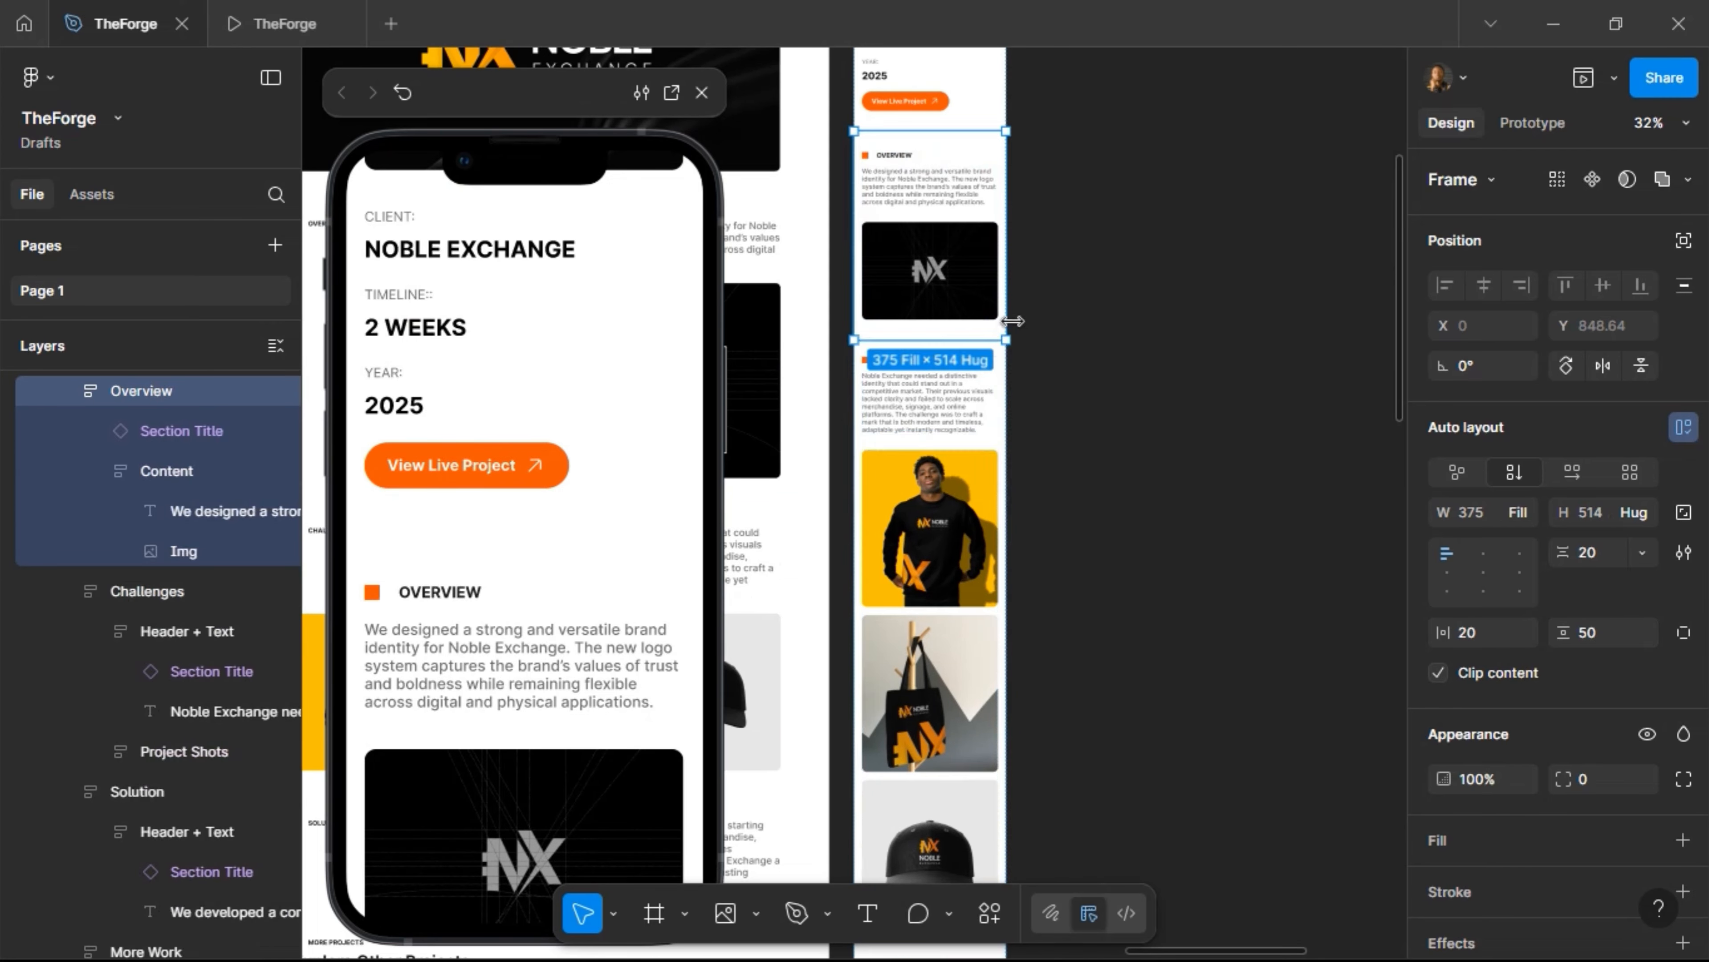
pyautogui.scroll(5, 985, 335)
pyautogui.hotkey('ctrl', 'a')
pyautogui.scroll(-3, 1057, 462)
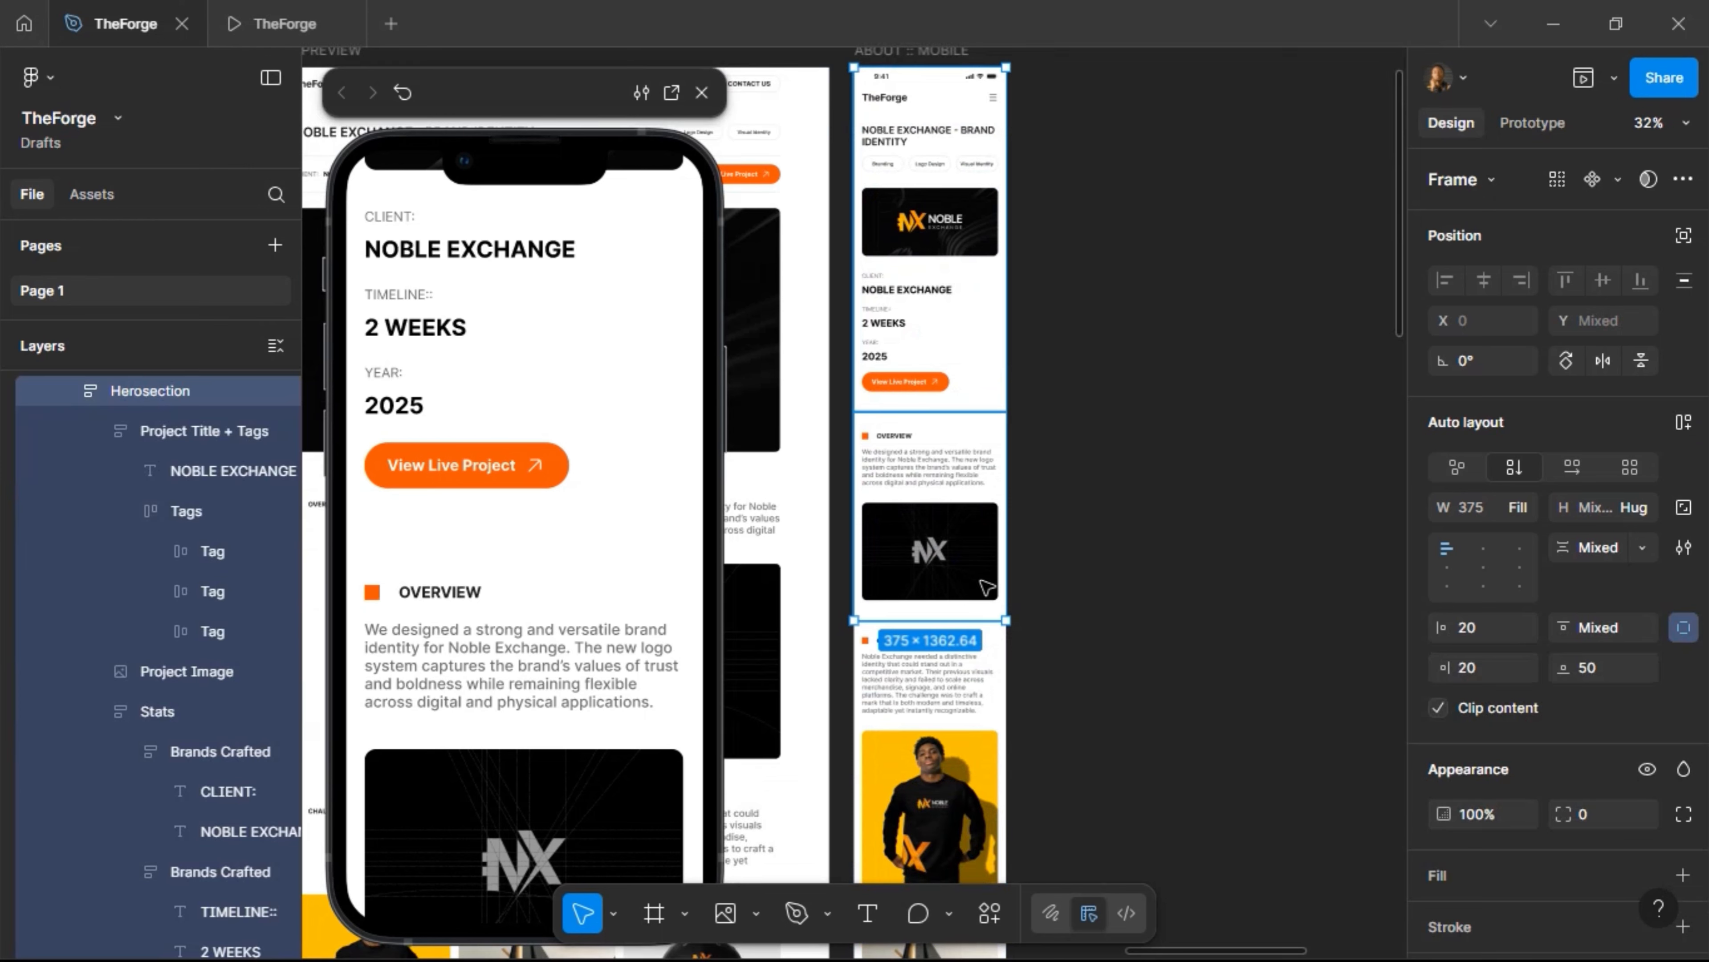
pyautogui.scroll(-3, 1054, 568)
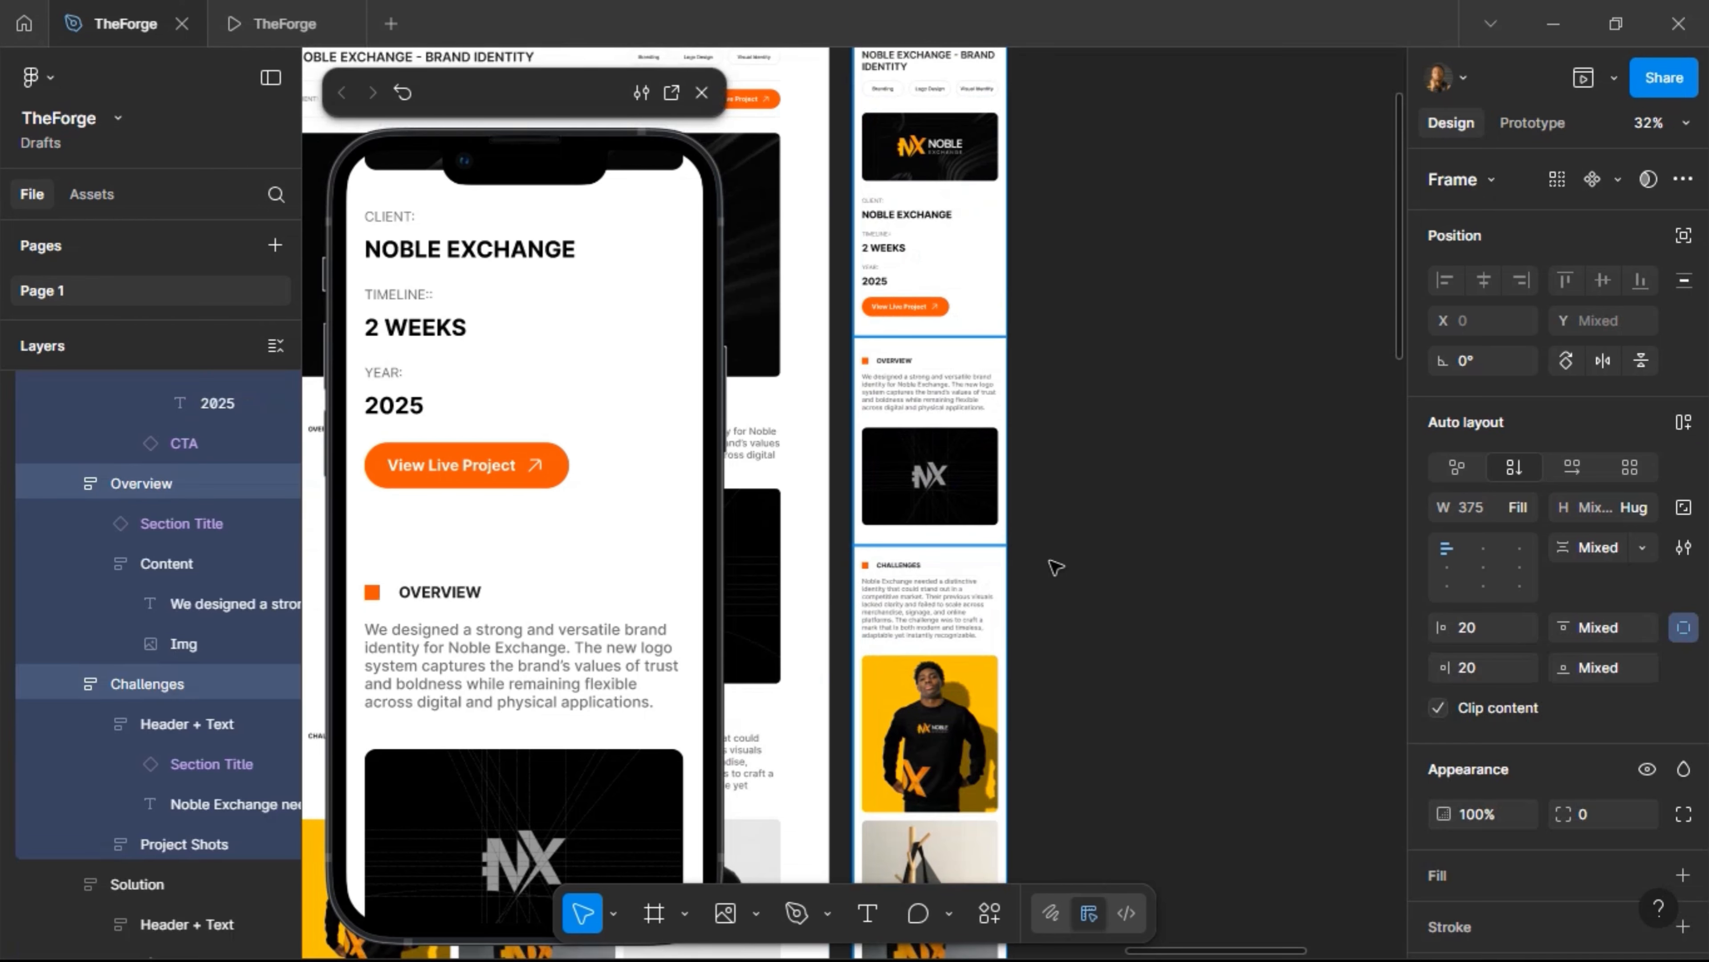
pyautogui.scroll(-5, 1056, 565)
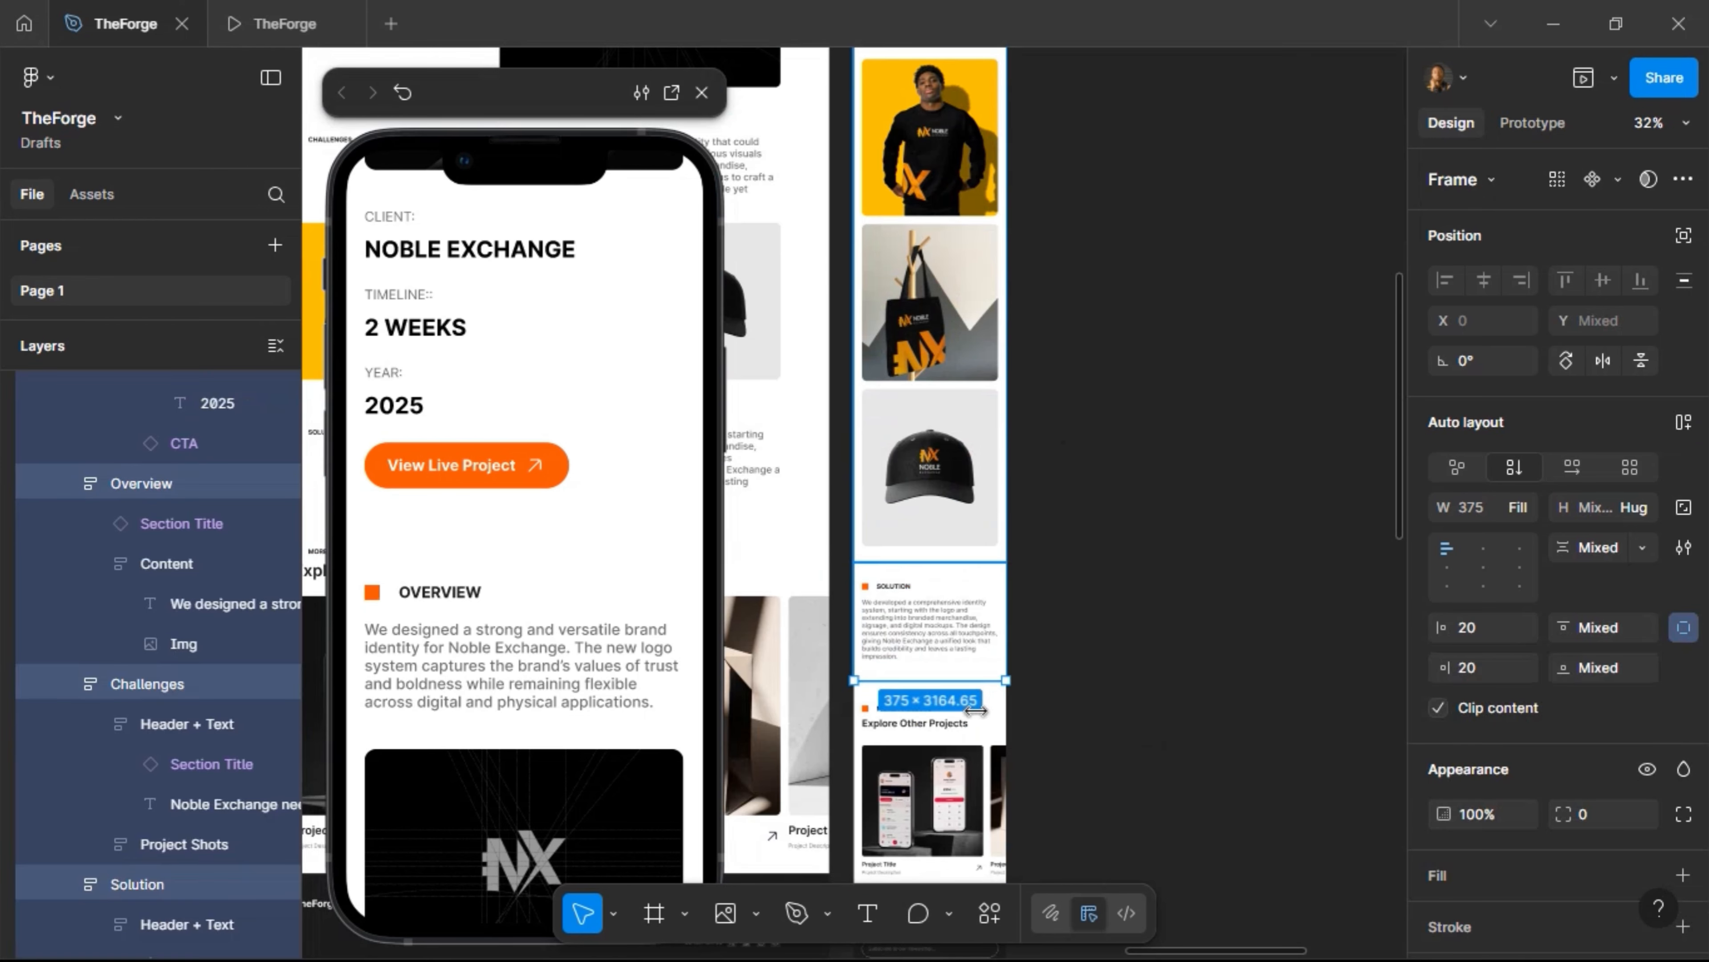
pyautogui.click(1594, 667)
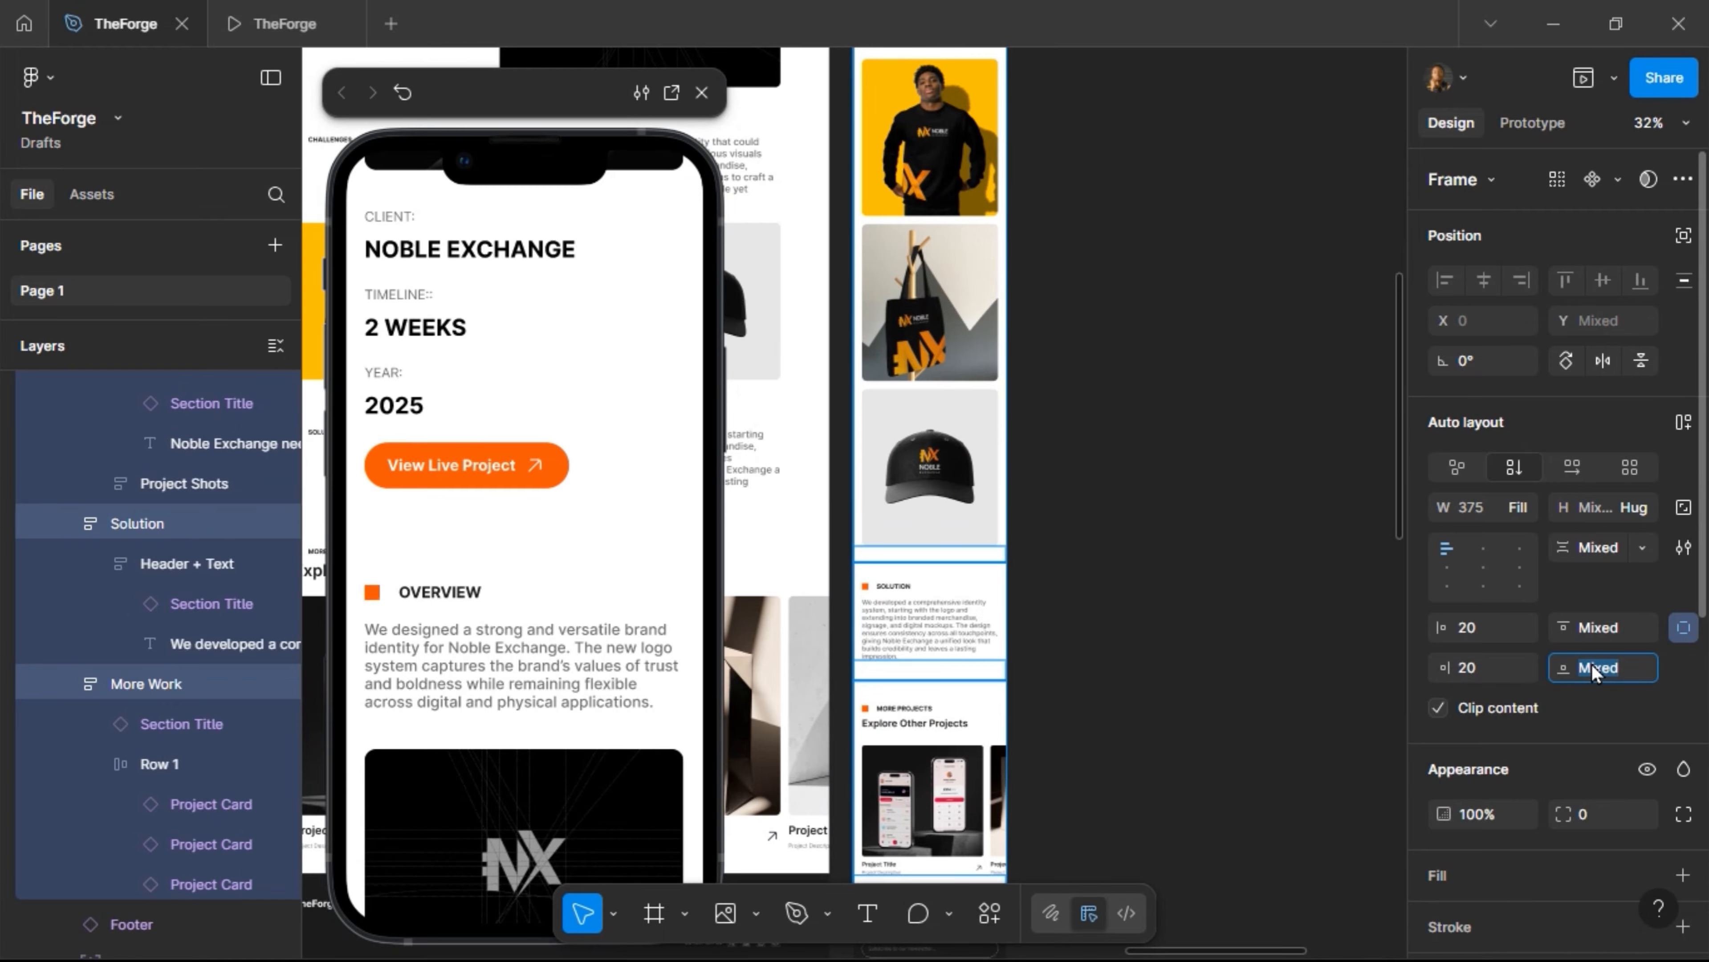
pyautogui.write('40')
pyautogui.press('Return')
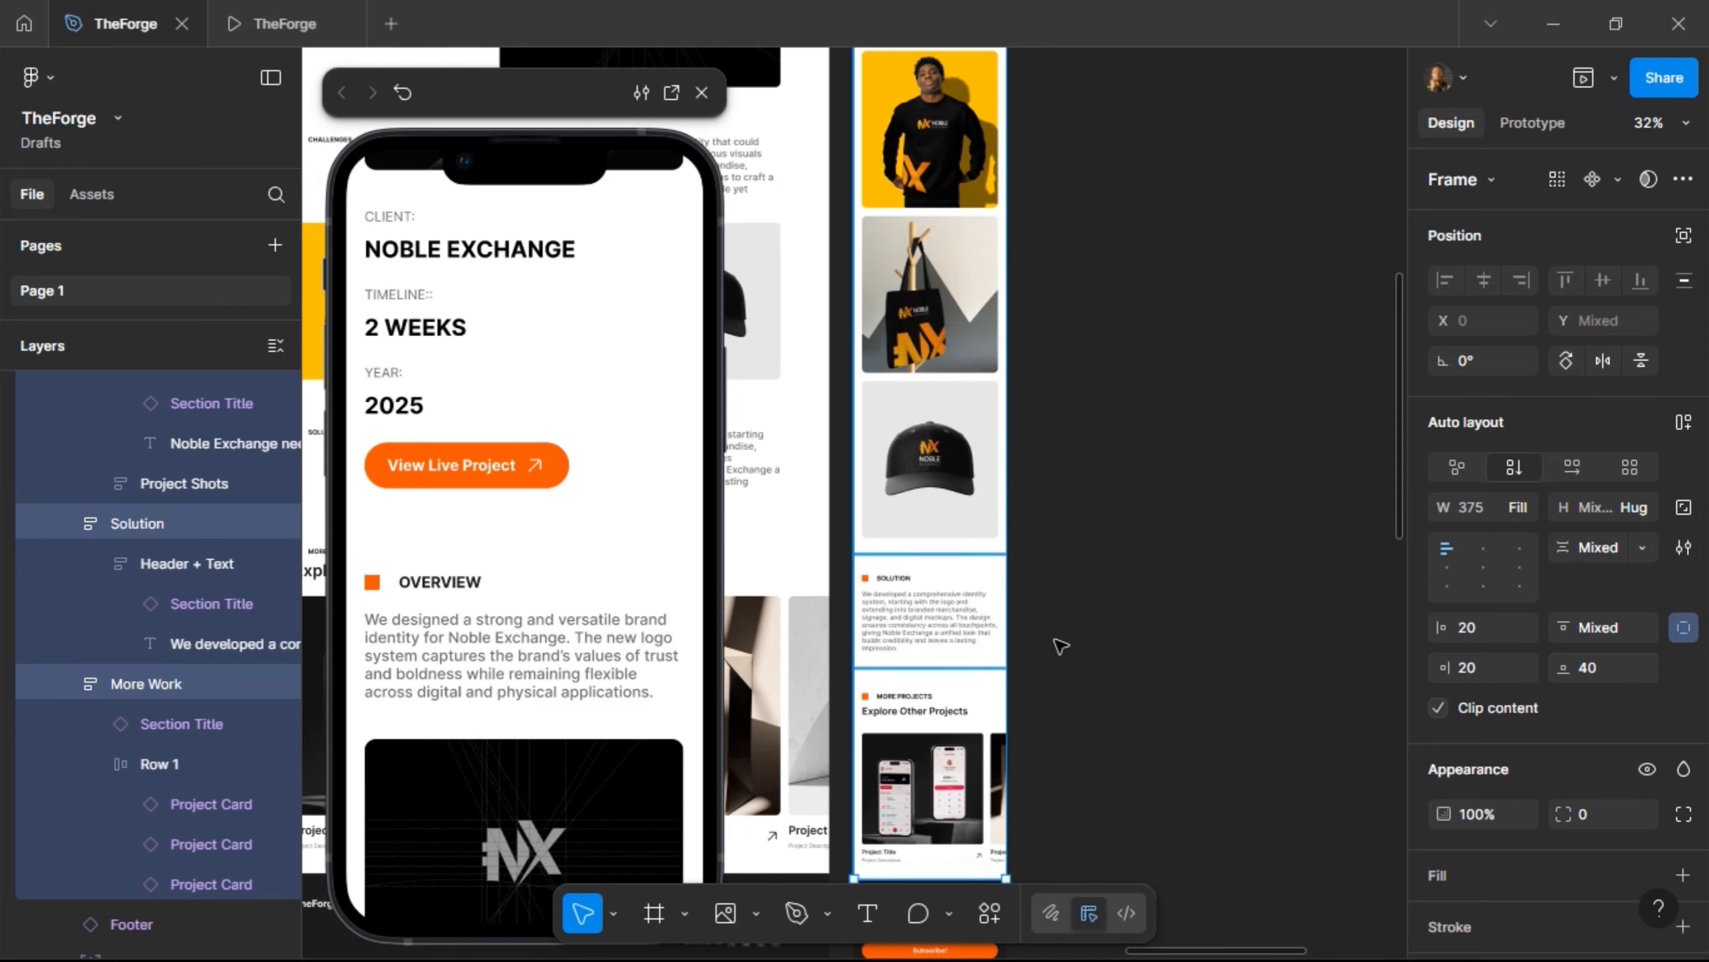
# Leave the Herosection out of the selection and set the top padding of the mobile project page's remaining content sections to 40
pyautogui.scroll(-3, 1055, 630)
pyautogui.scroll(15, 1055, 631)
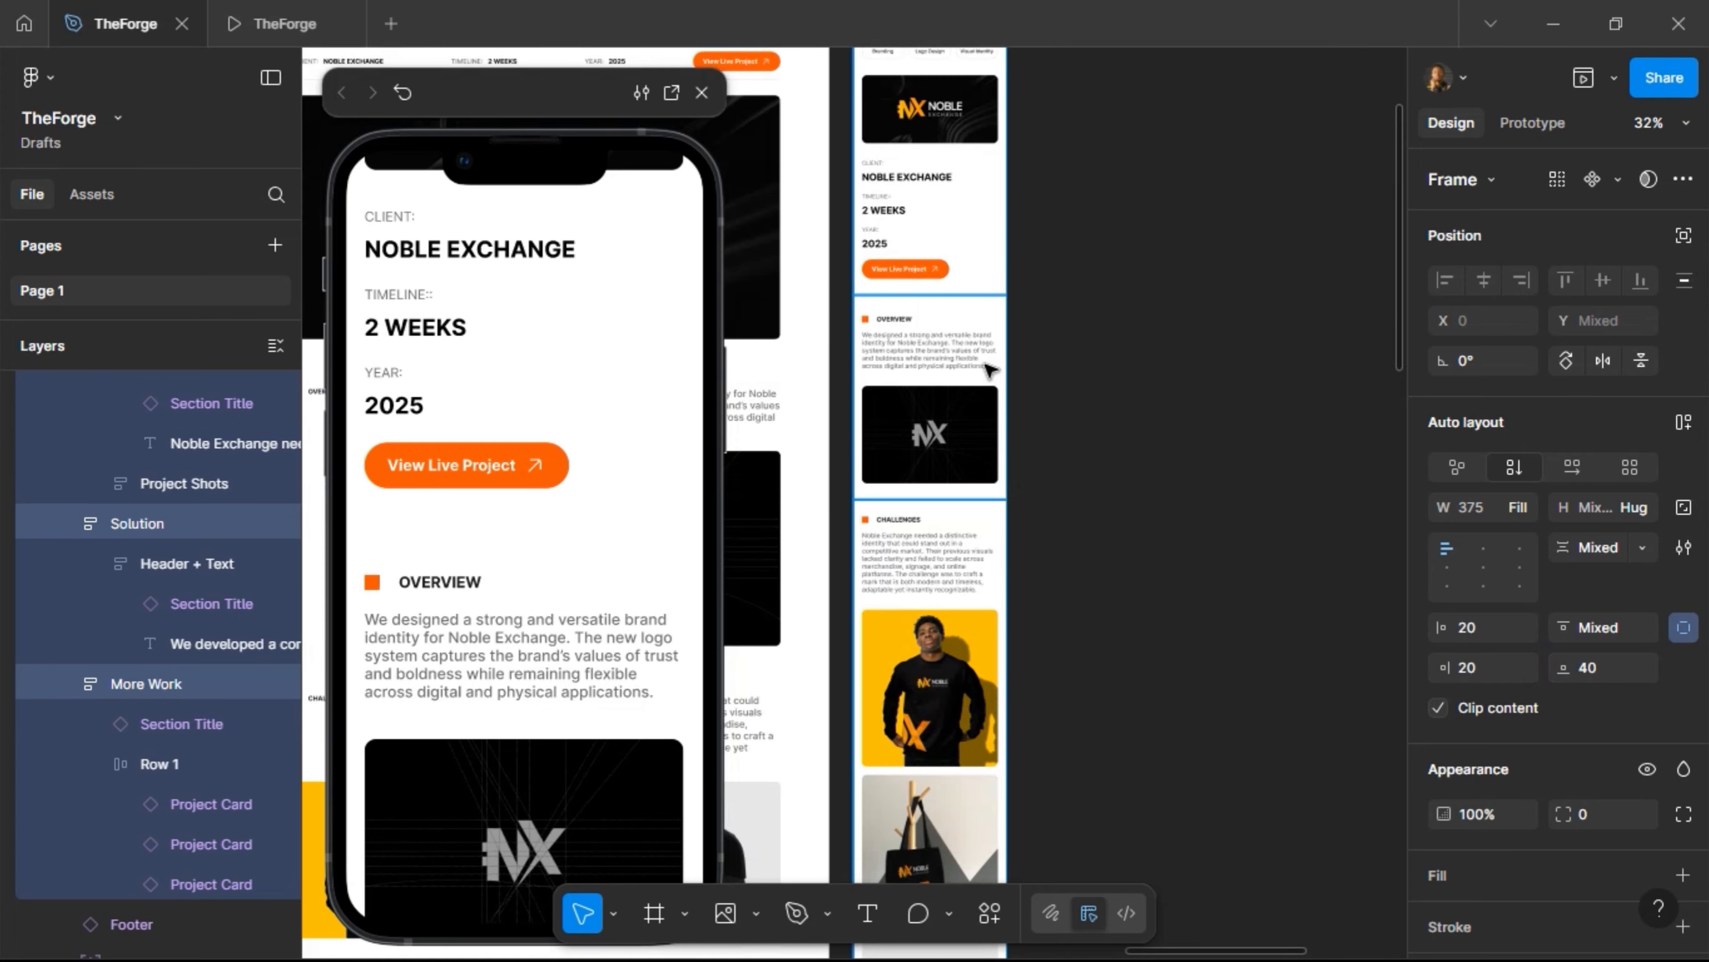
pyautogui.scroll(9, 963, 266)
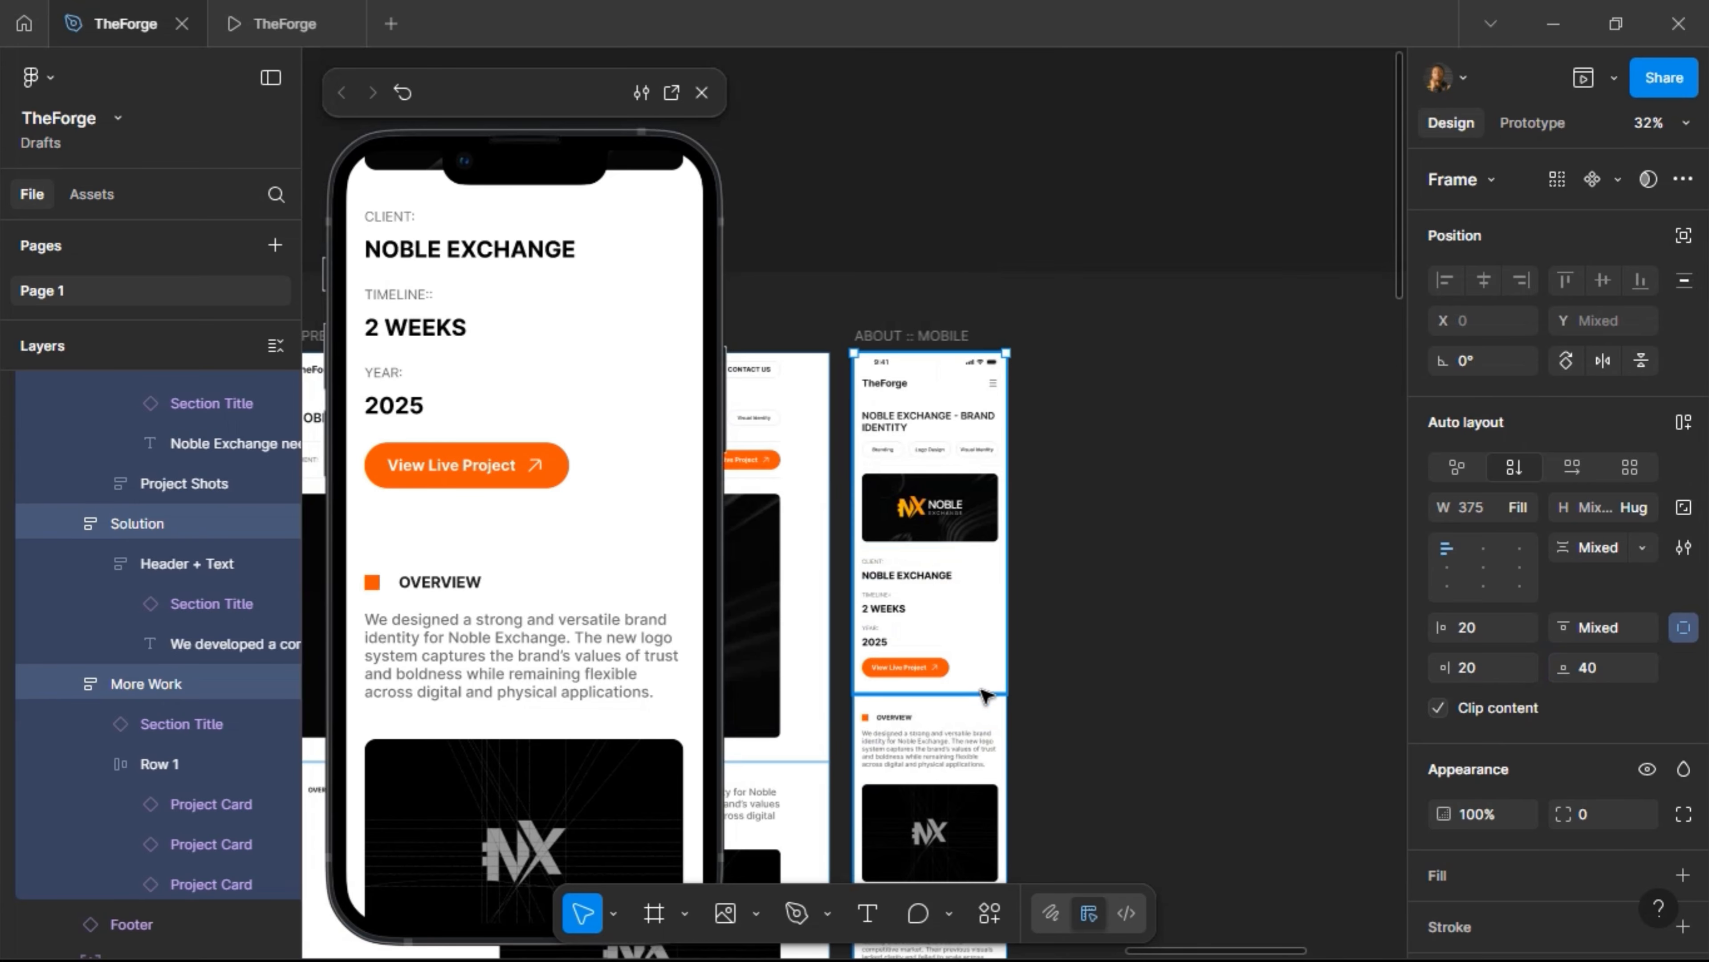
pyautogui.click(1590, 633)
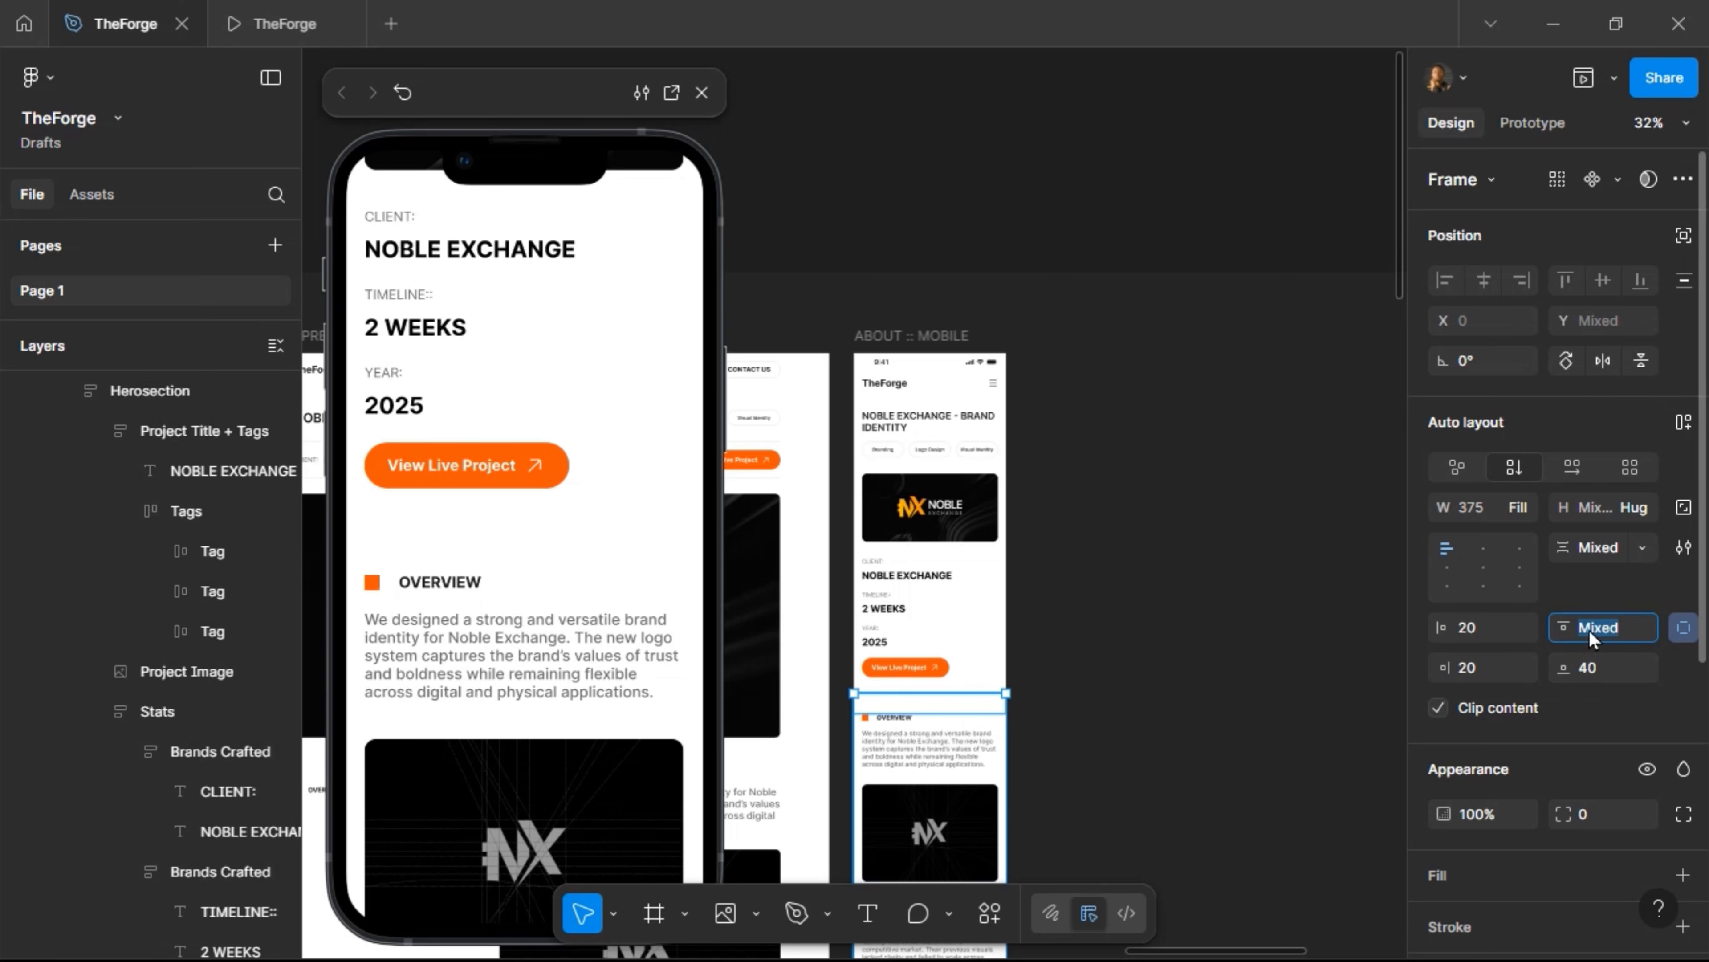
pyautogui.write('40')
pyautogui.press('Return')
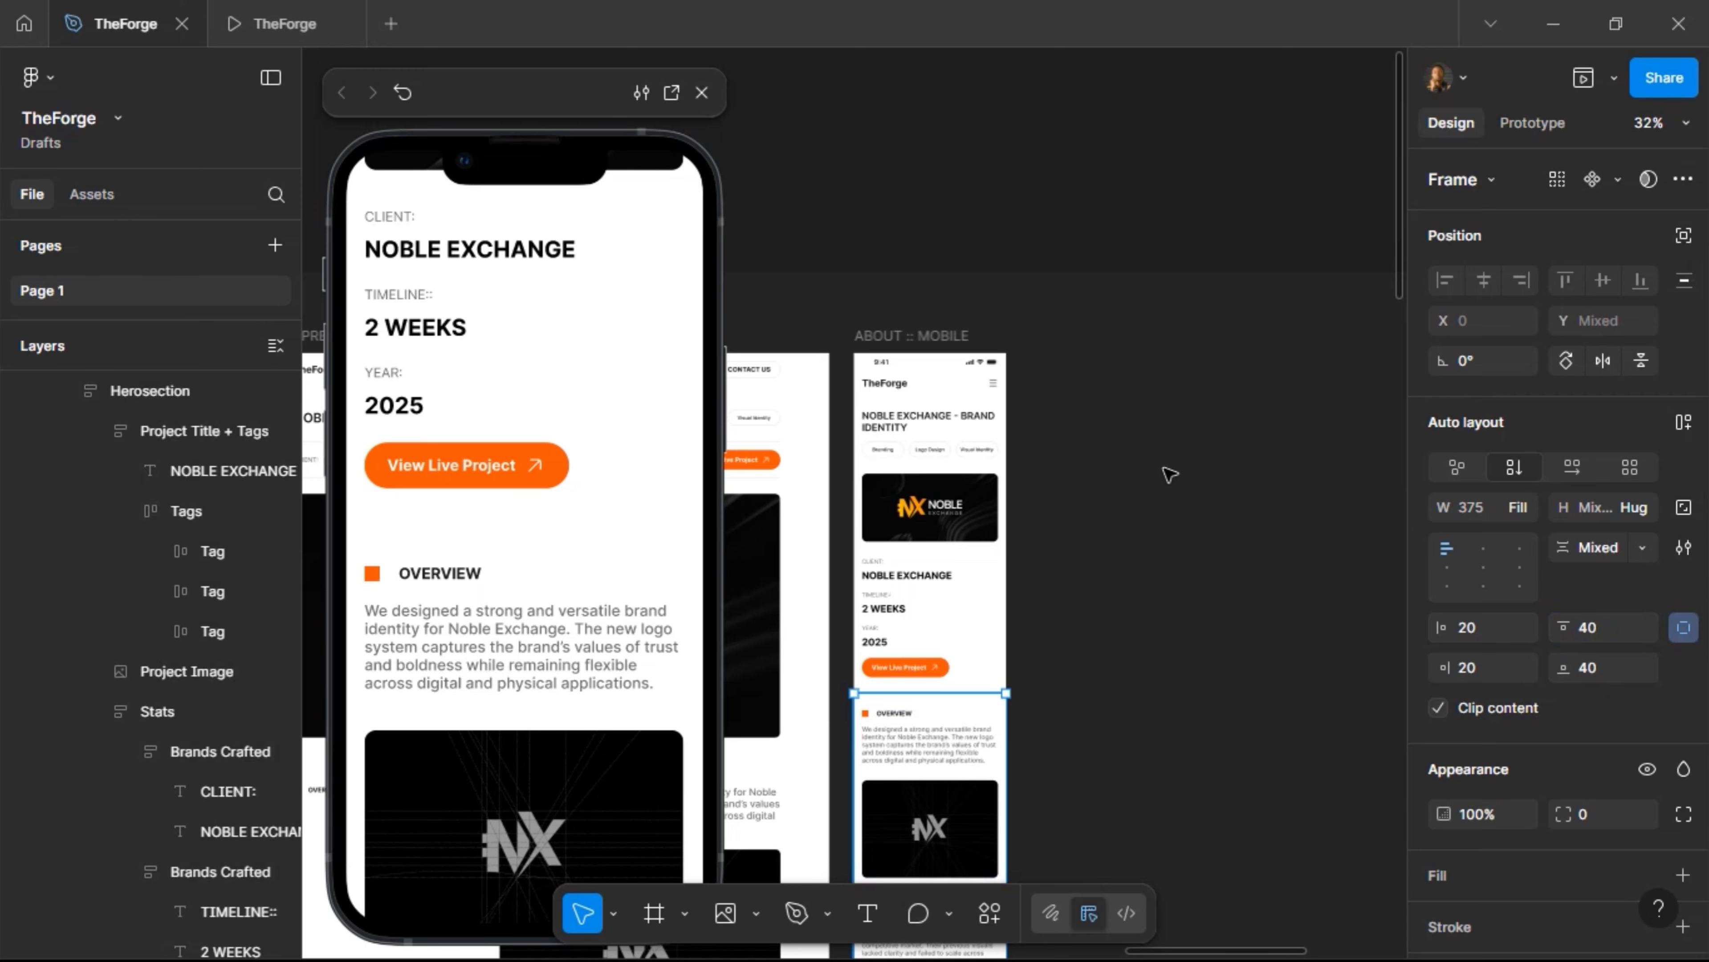
# Review the mobile project page's section spacing in the preview from the top of the page to the footer
pyautogui.click(1170, 475)
pyautogui.scroll(-15, 547, 552)
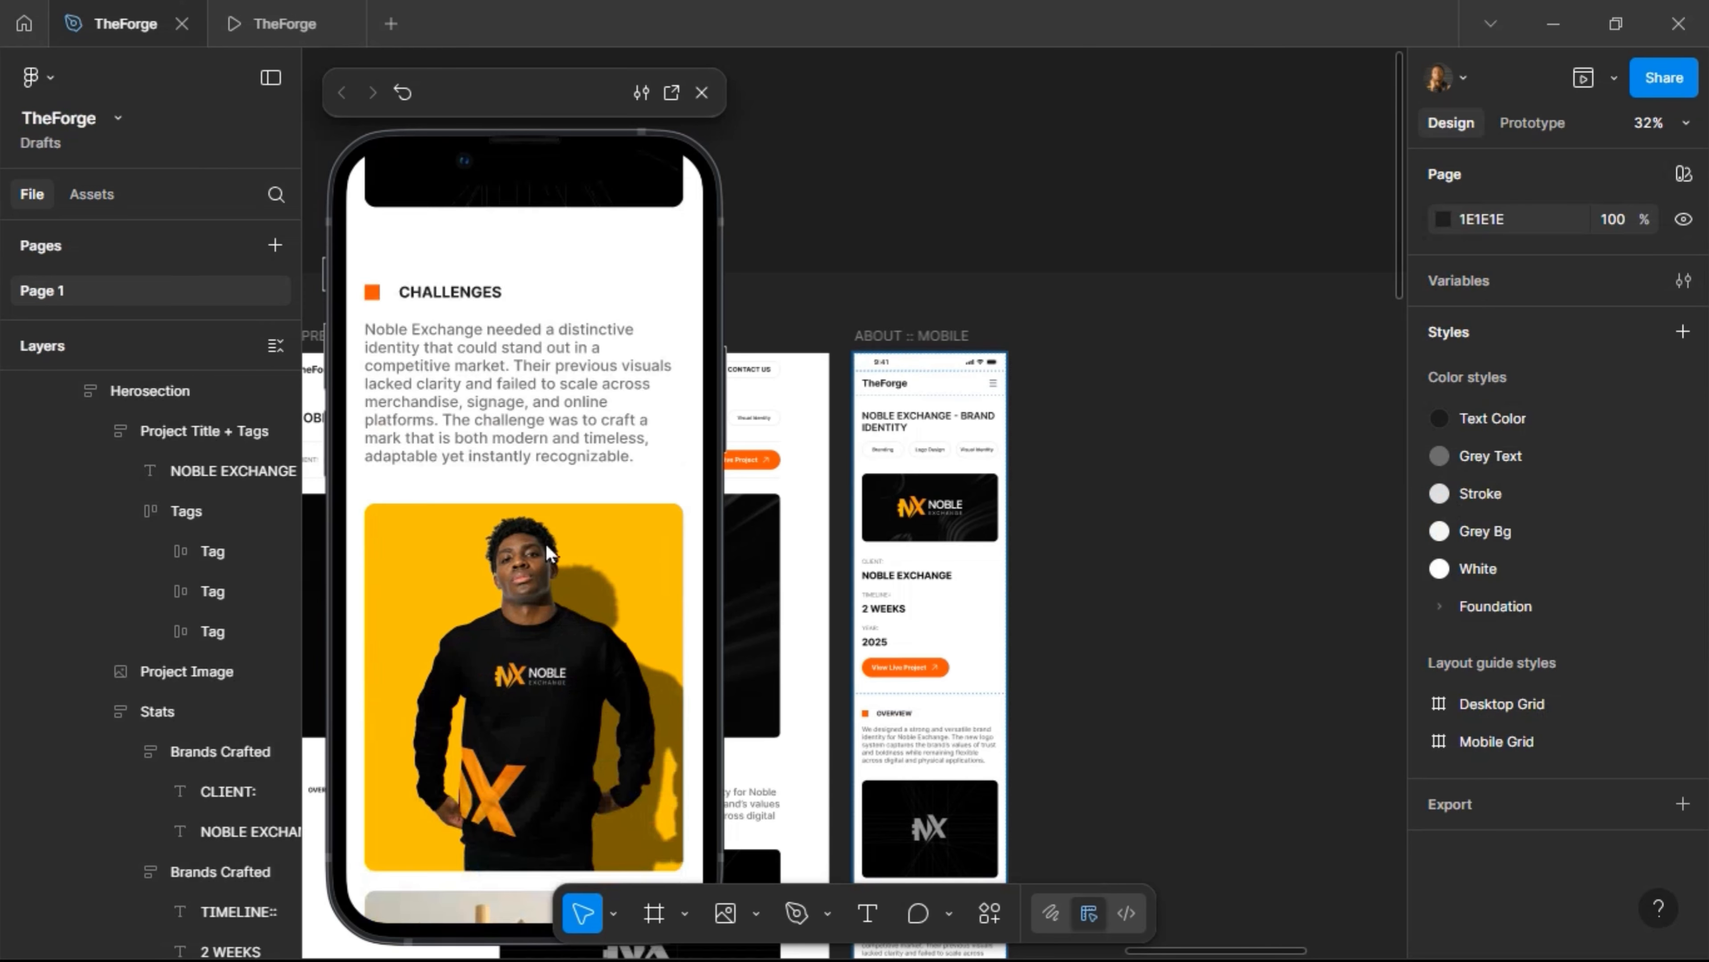
pyautogui.scroll(-10, 550, 552)
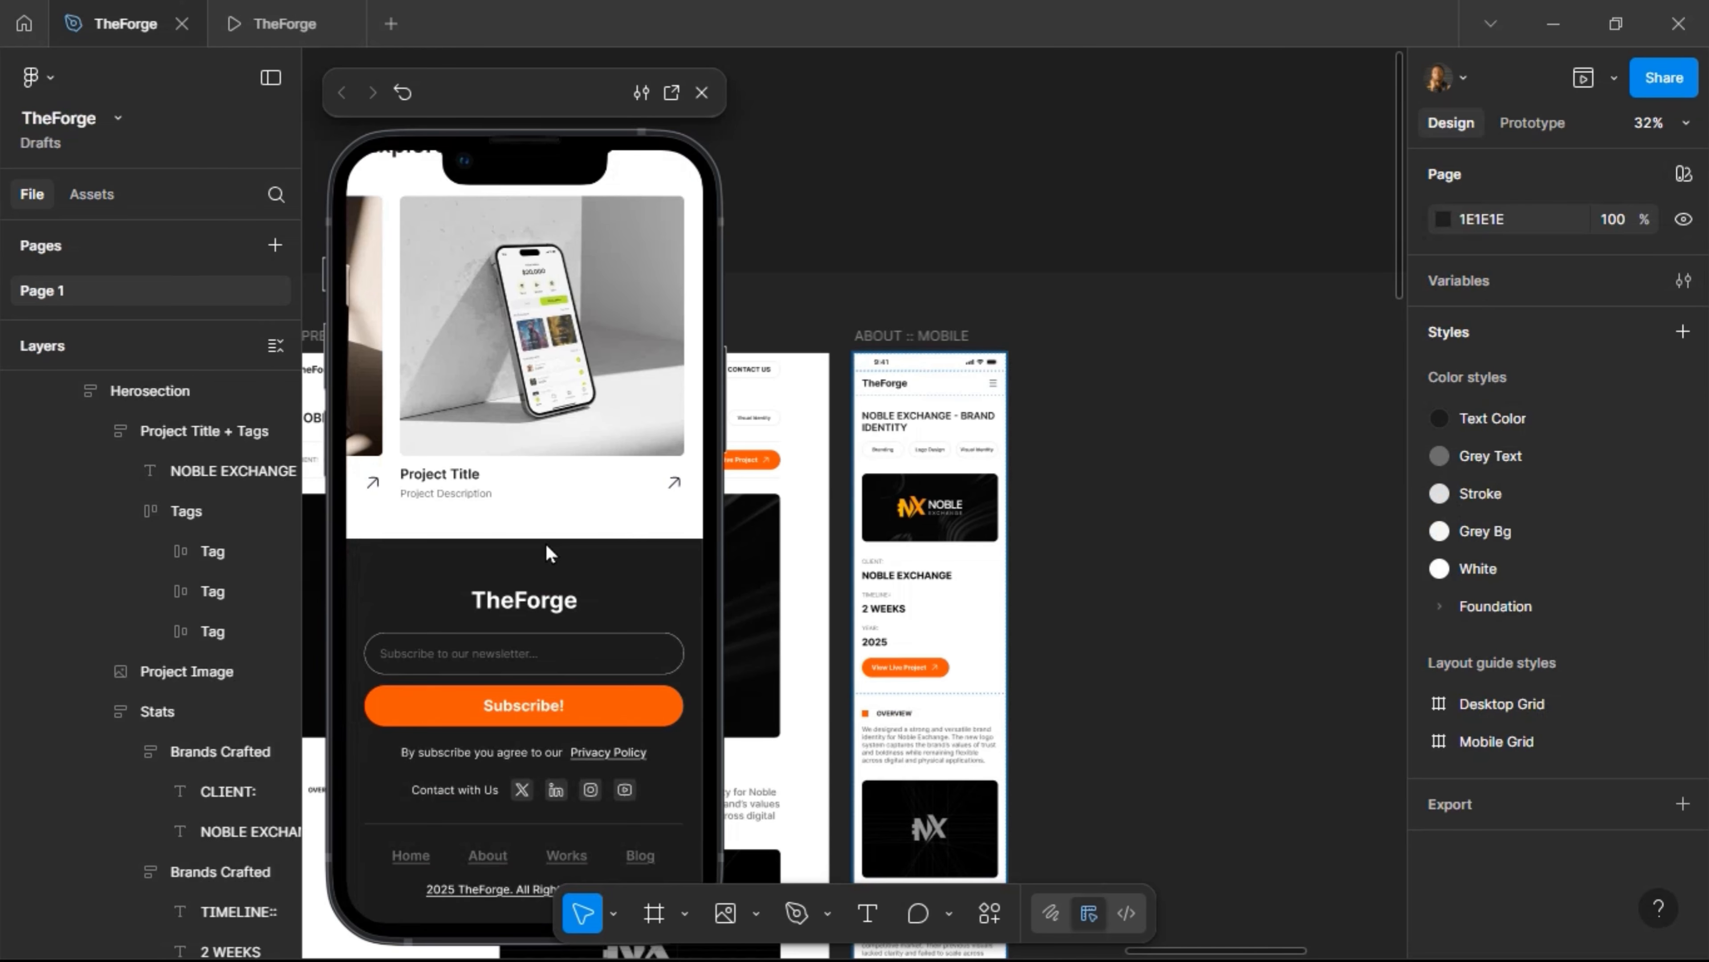
pyautogui.scroll(6, 558, 549)
pyautogui.scroll(-4, 559, 547)
pyautogui.scroll(15, 558, 512)
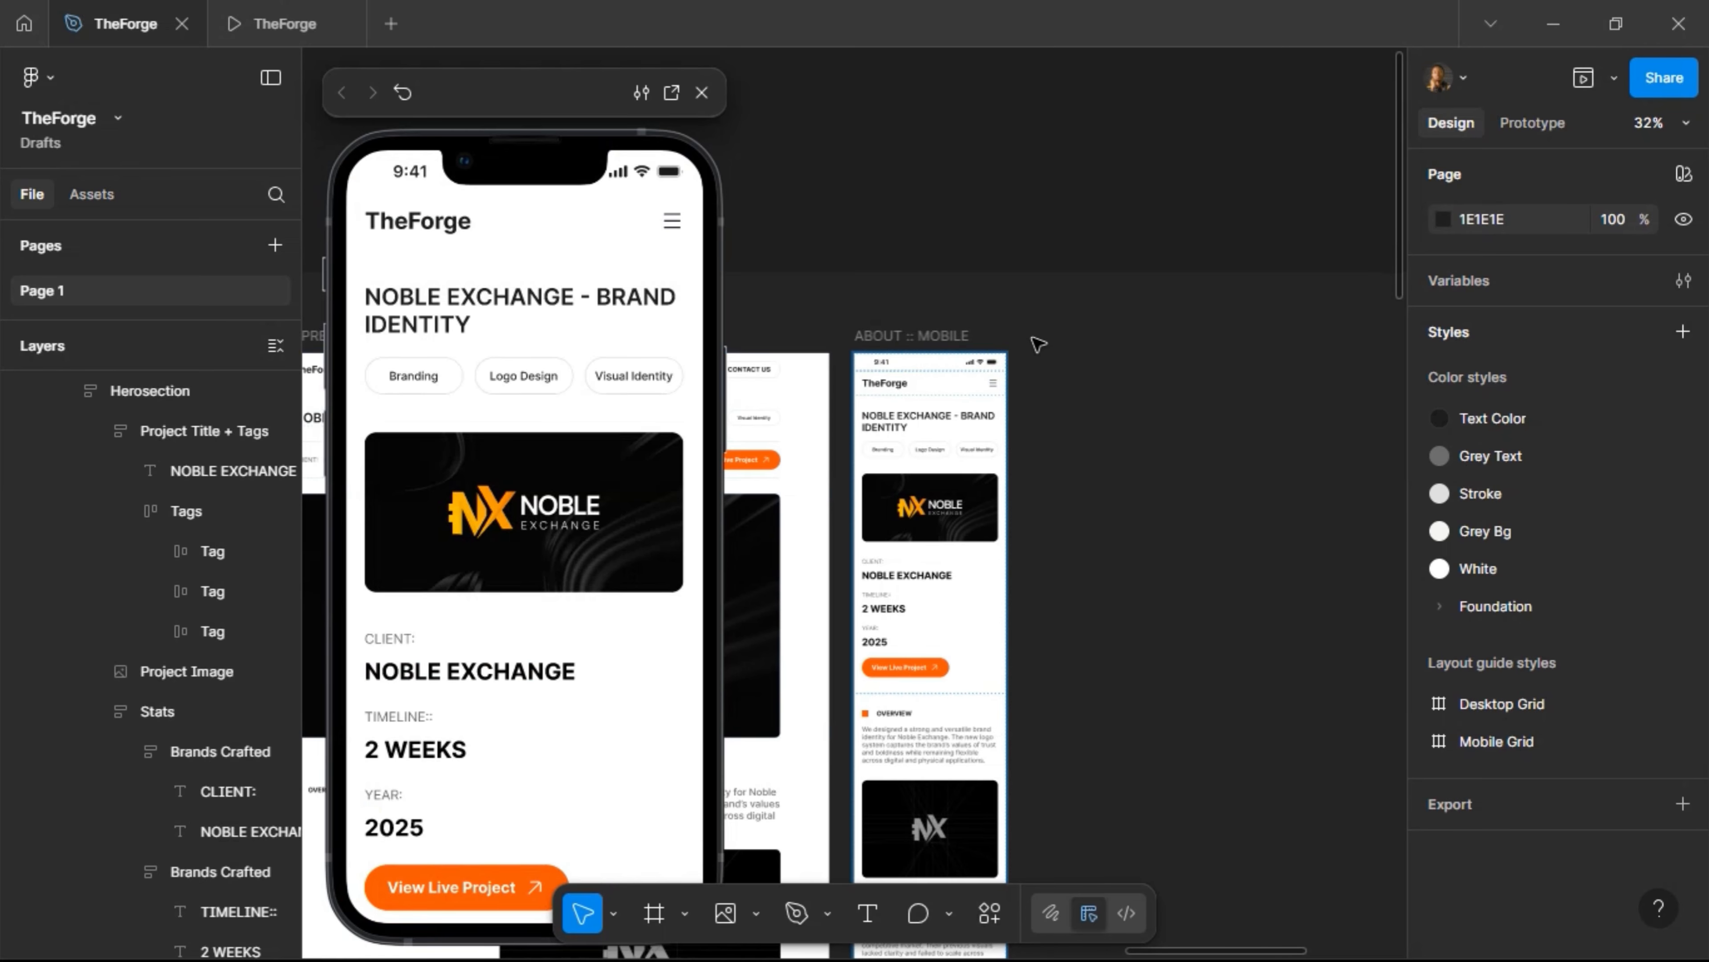
# Set the bottom padding of the Projects section on the WORK :: MOBILE page to 40
pyautogui.hscroll(-10, 1037, 343)
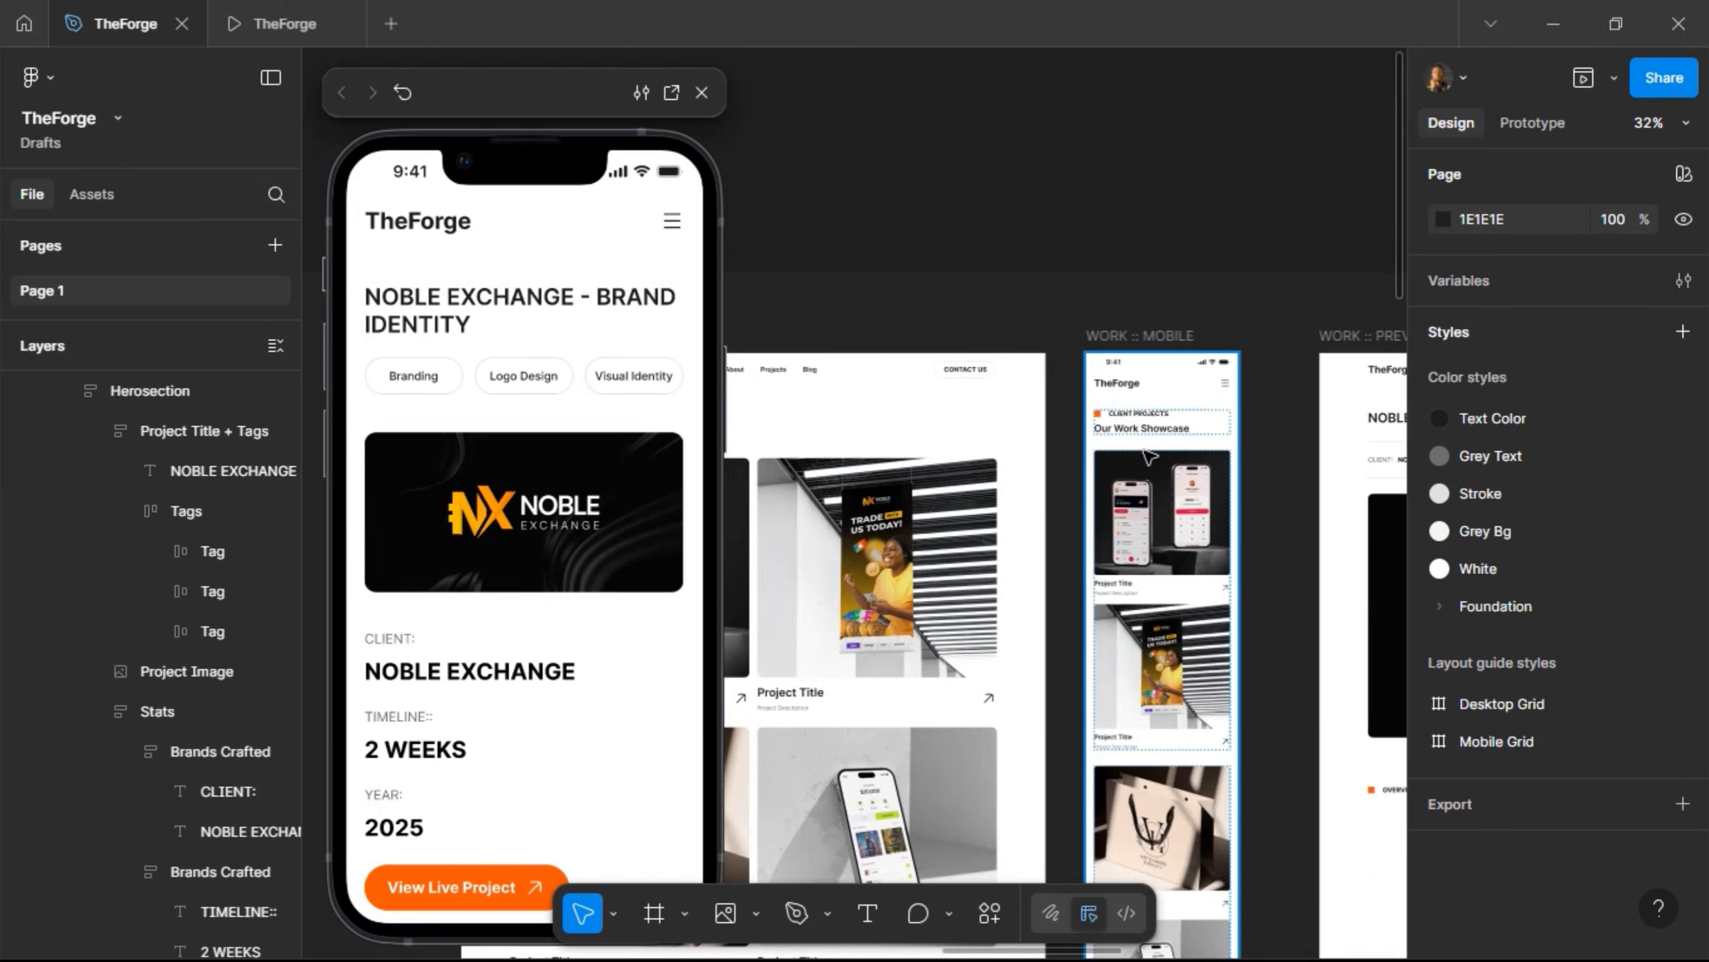
pyautogui.click(1146, 453)
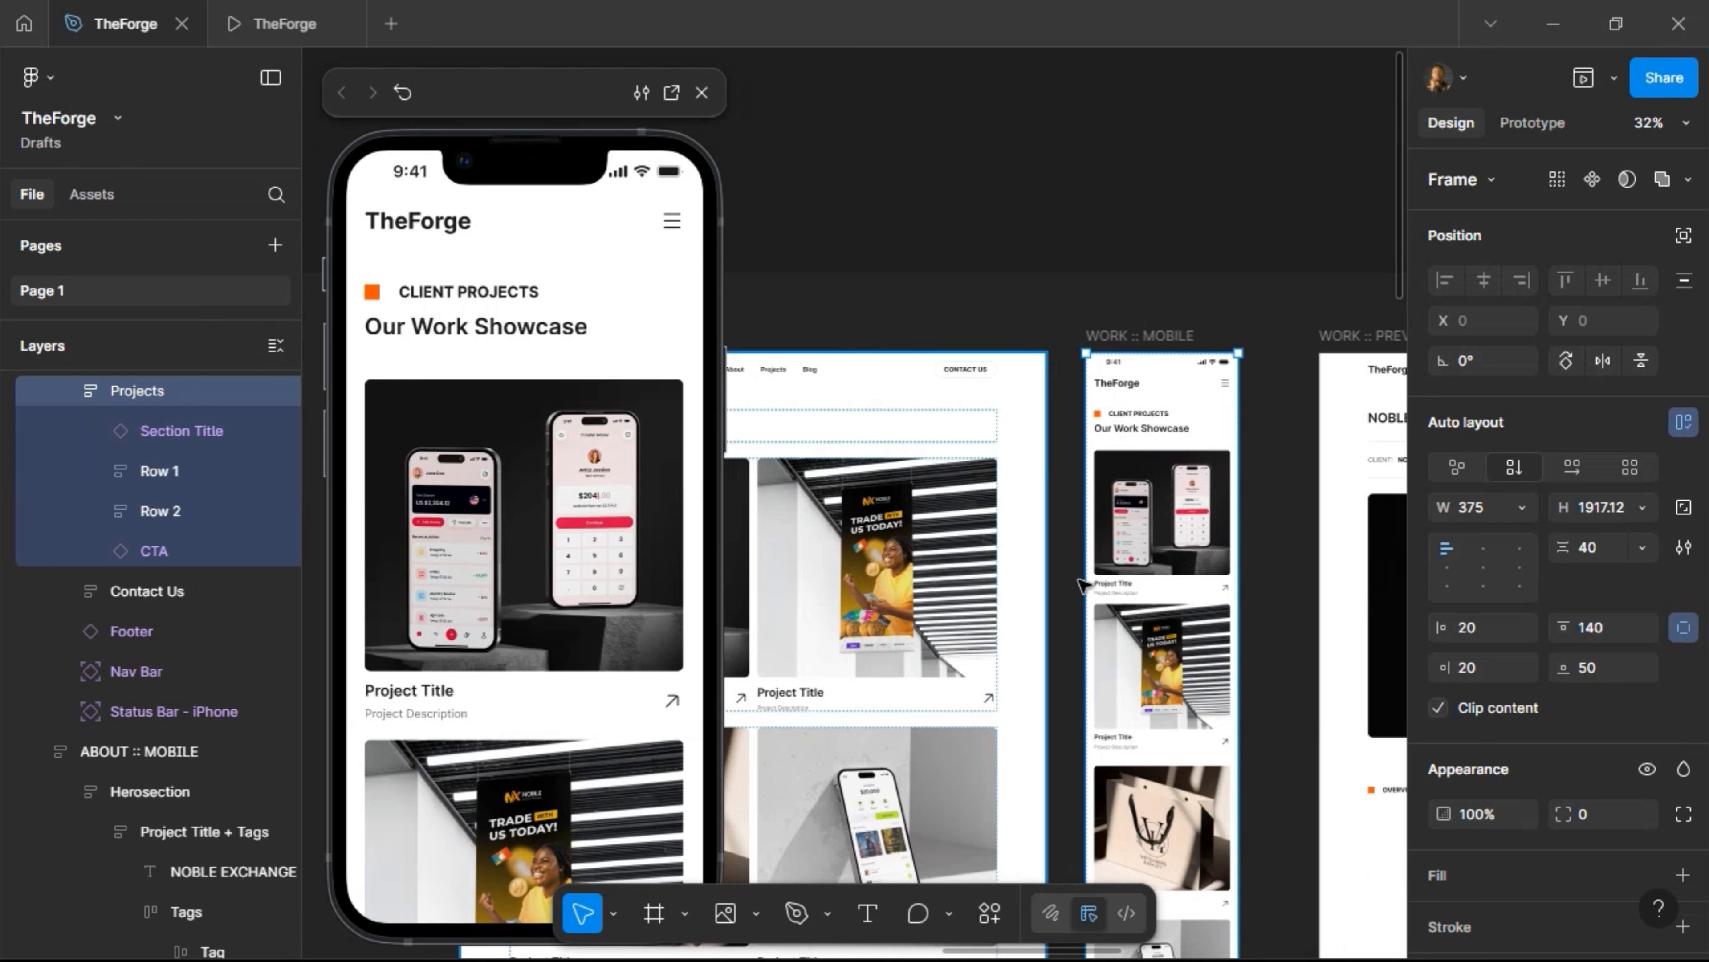
pyautogui.scroll(-8, 1079, 585)
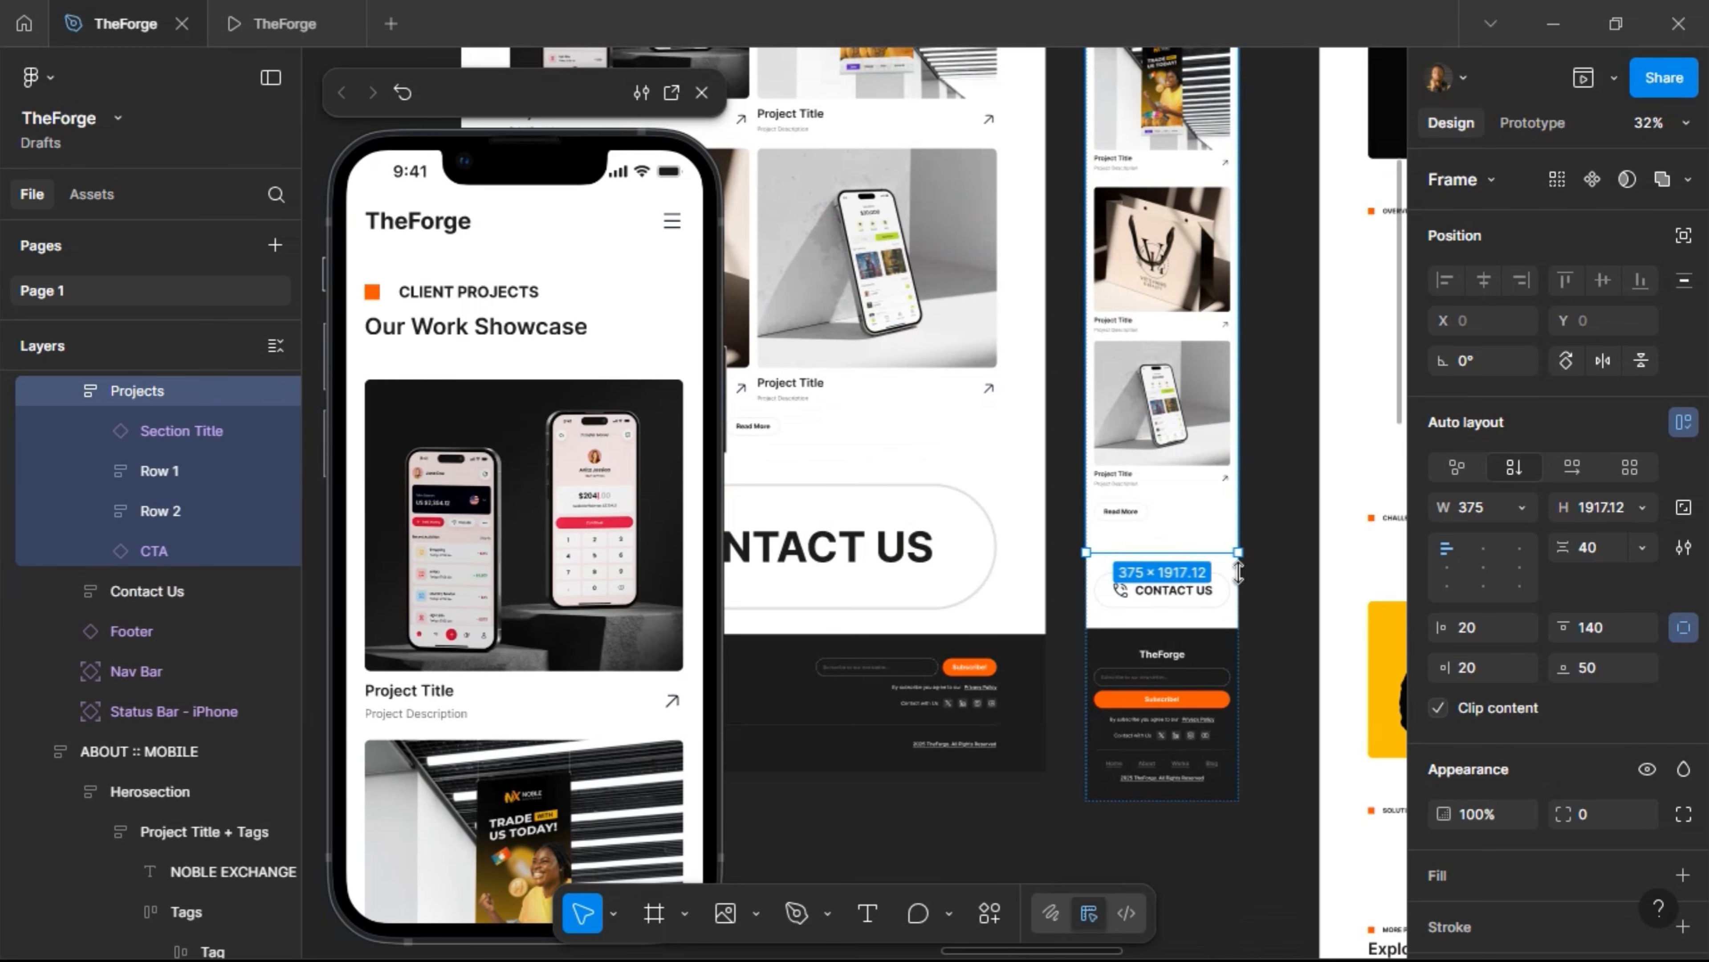
pyautogui.click(1621, 664)
pyautogui.write('40')
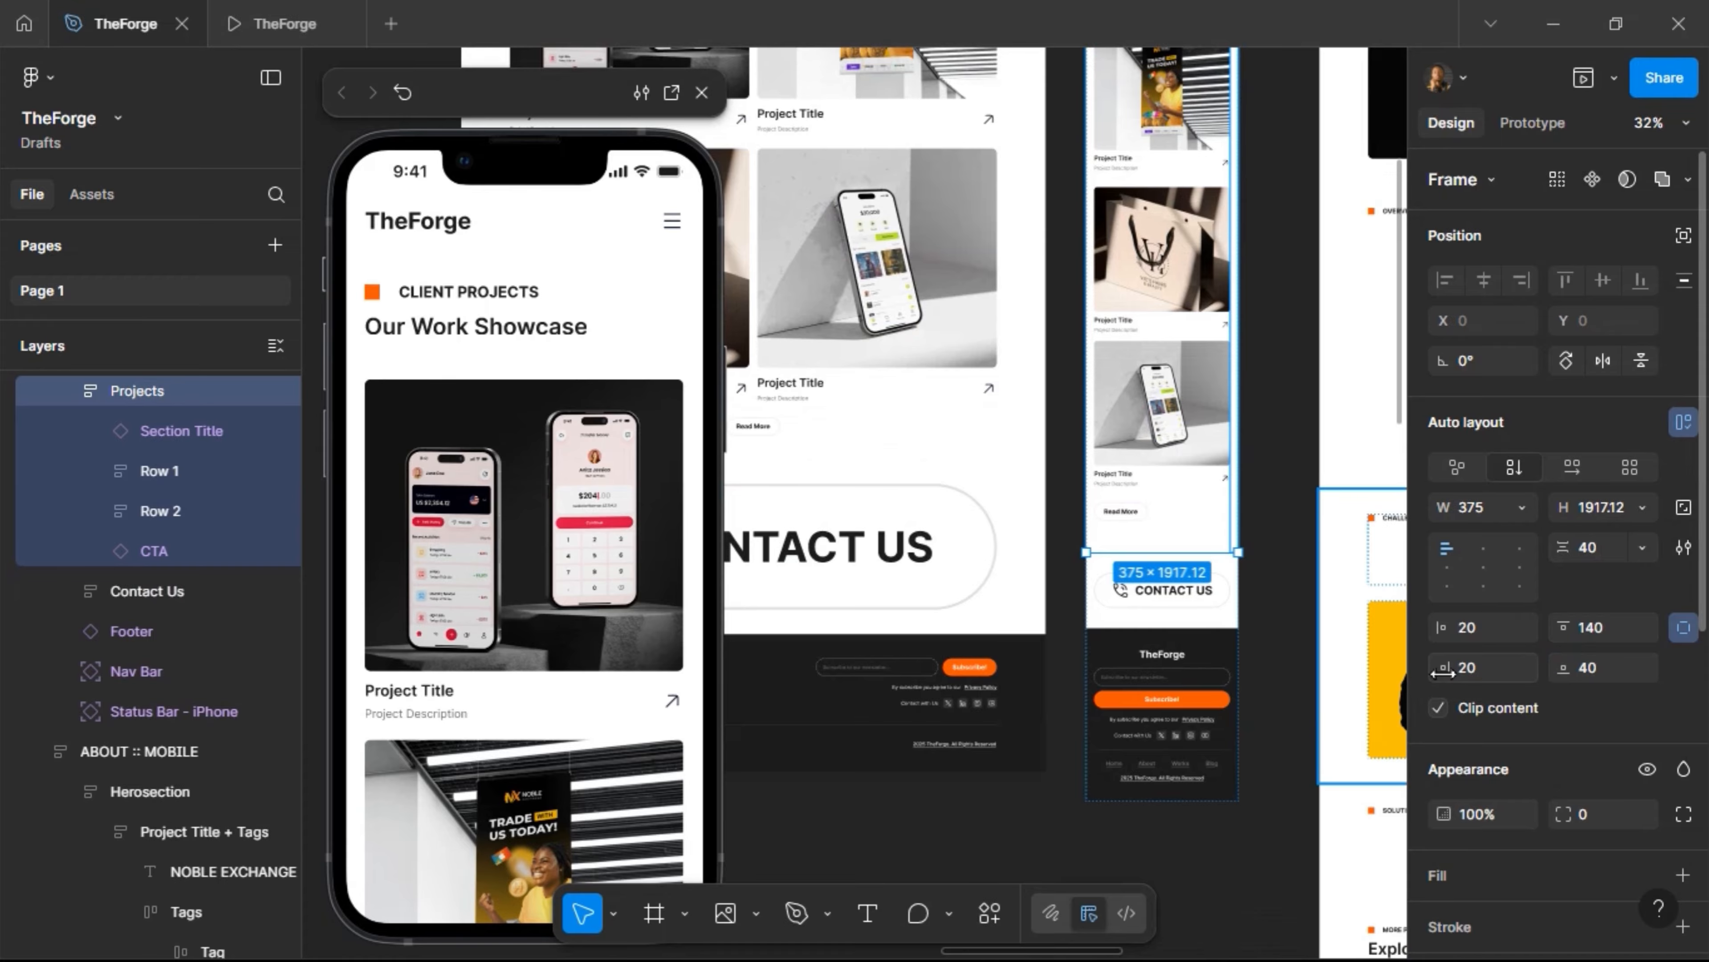
# Set the vertical padding of the Contact Us section on the WORK :: MOBILE page to 40
pyautogui.click(1220, 613)
pyautogui.click(1683, 627)
pyautogui.click(1606, 634)
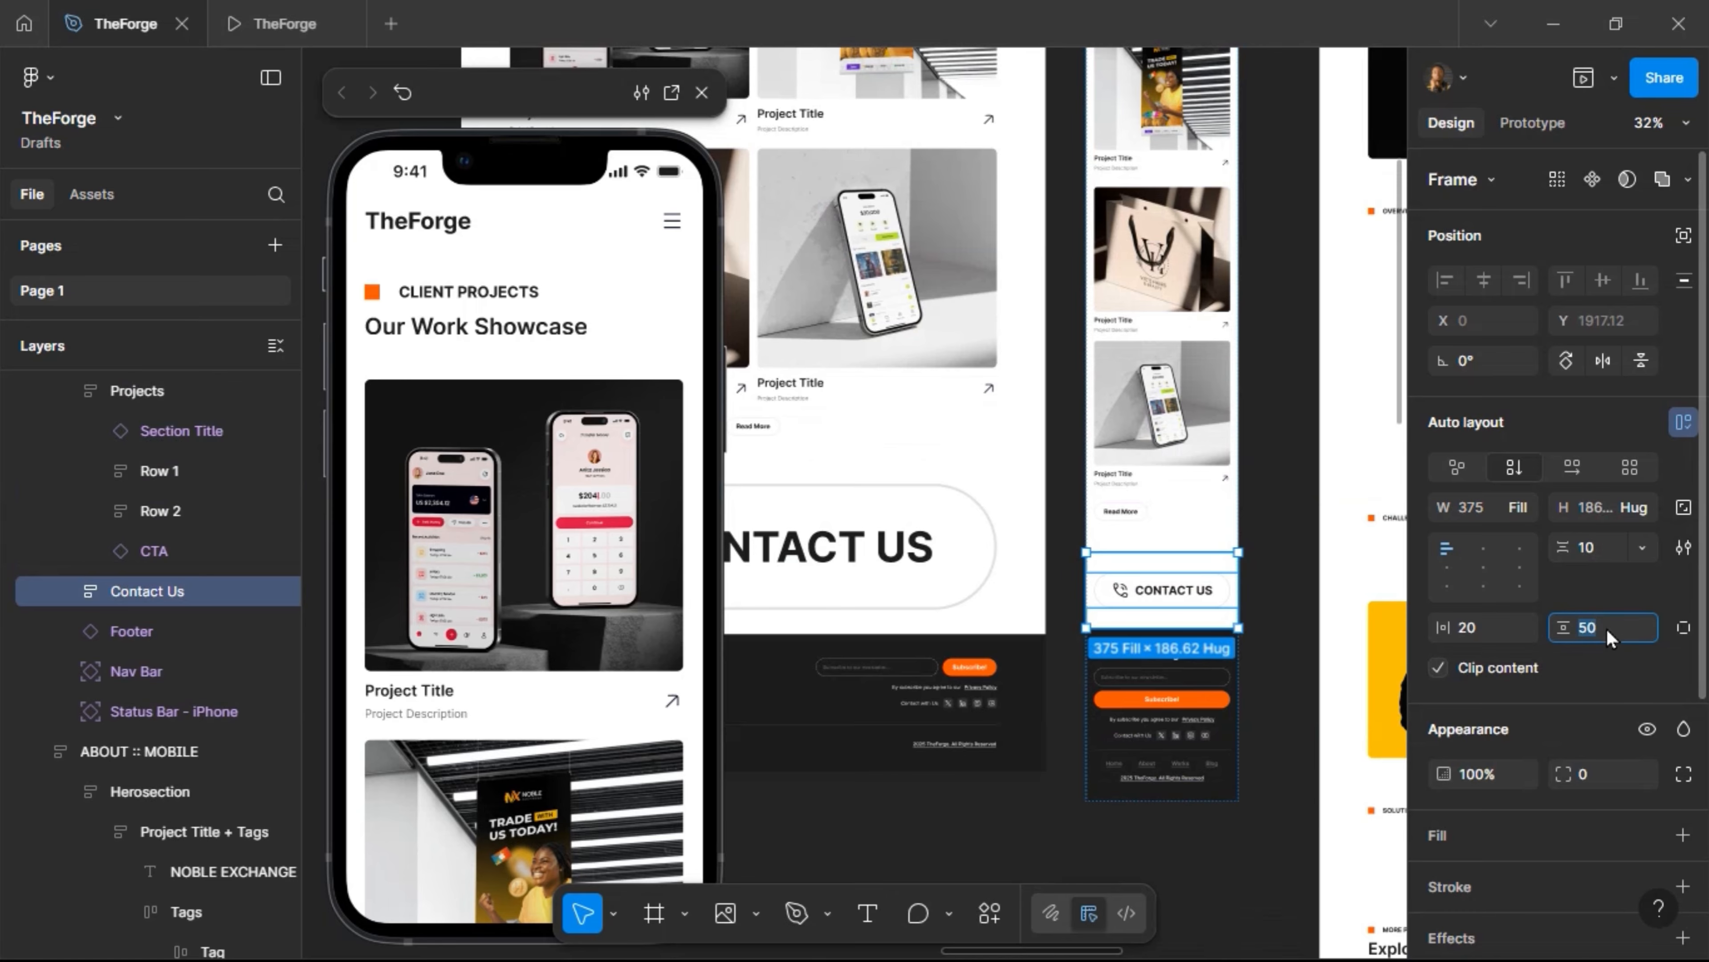
pyautogui.write('40')
pyautogui.press('Return')
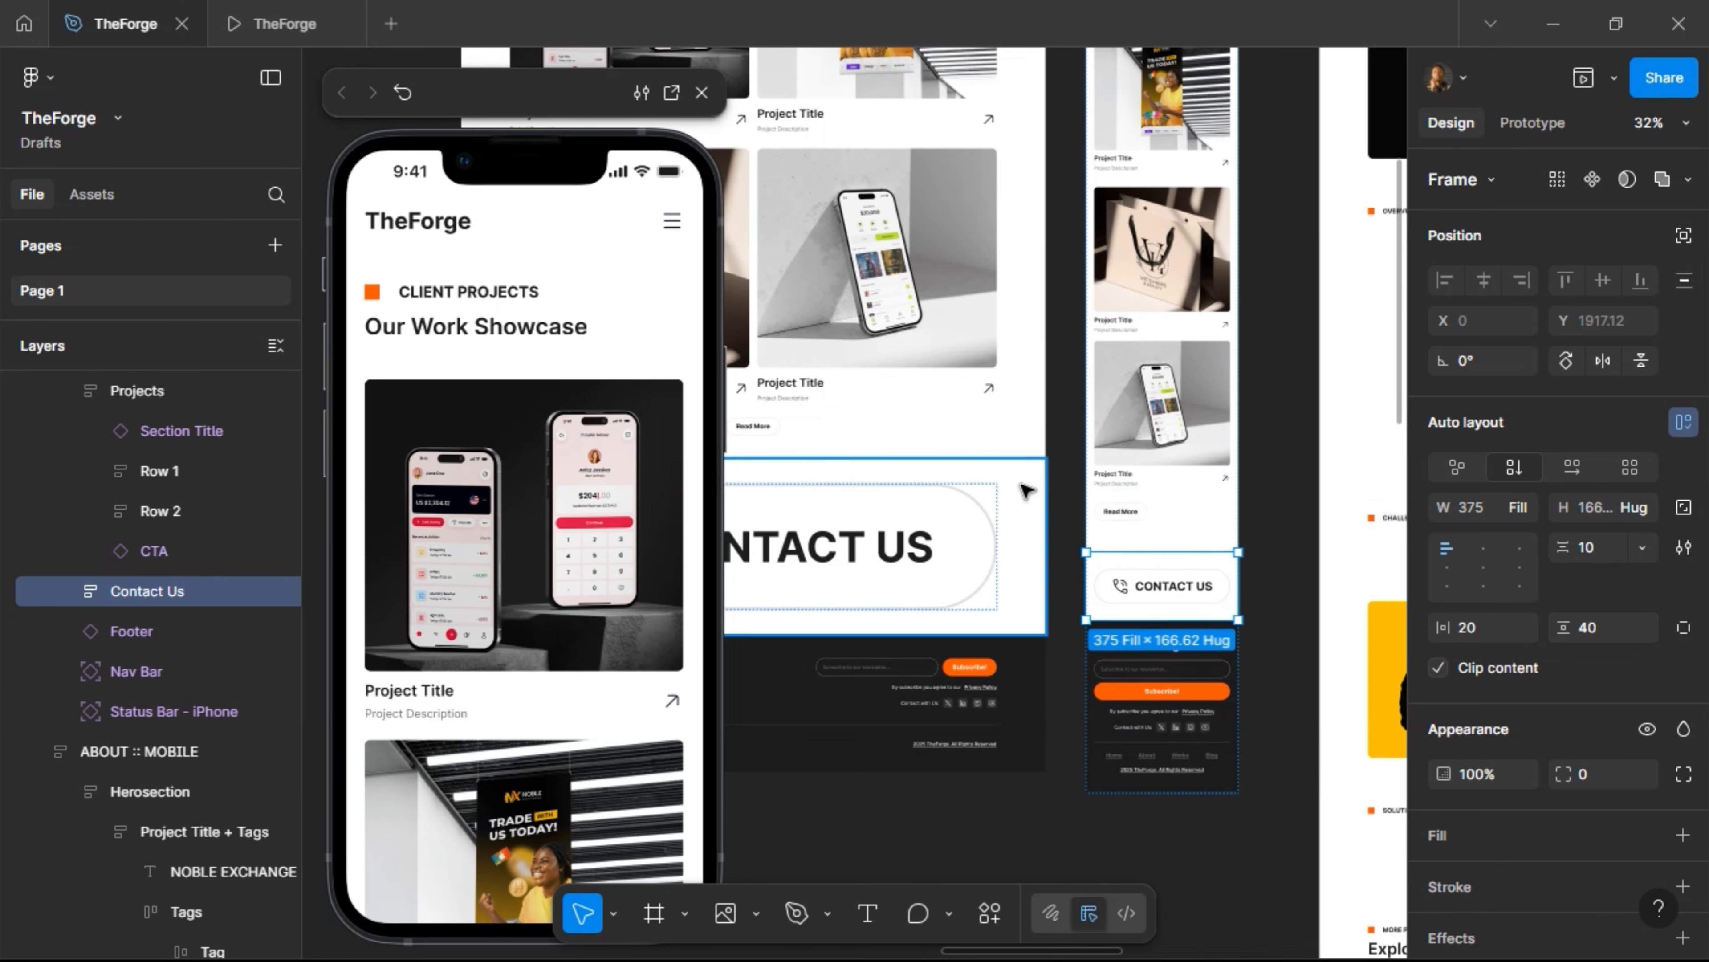
# Set the vertical padding of the Our Values, The Team and Contact Us sections on the mobile About Us page to 40
pyautogui.hscroll(10, 1022, 489)
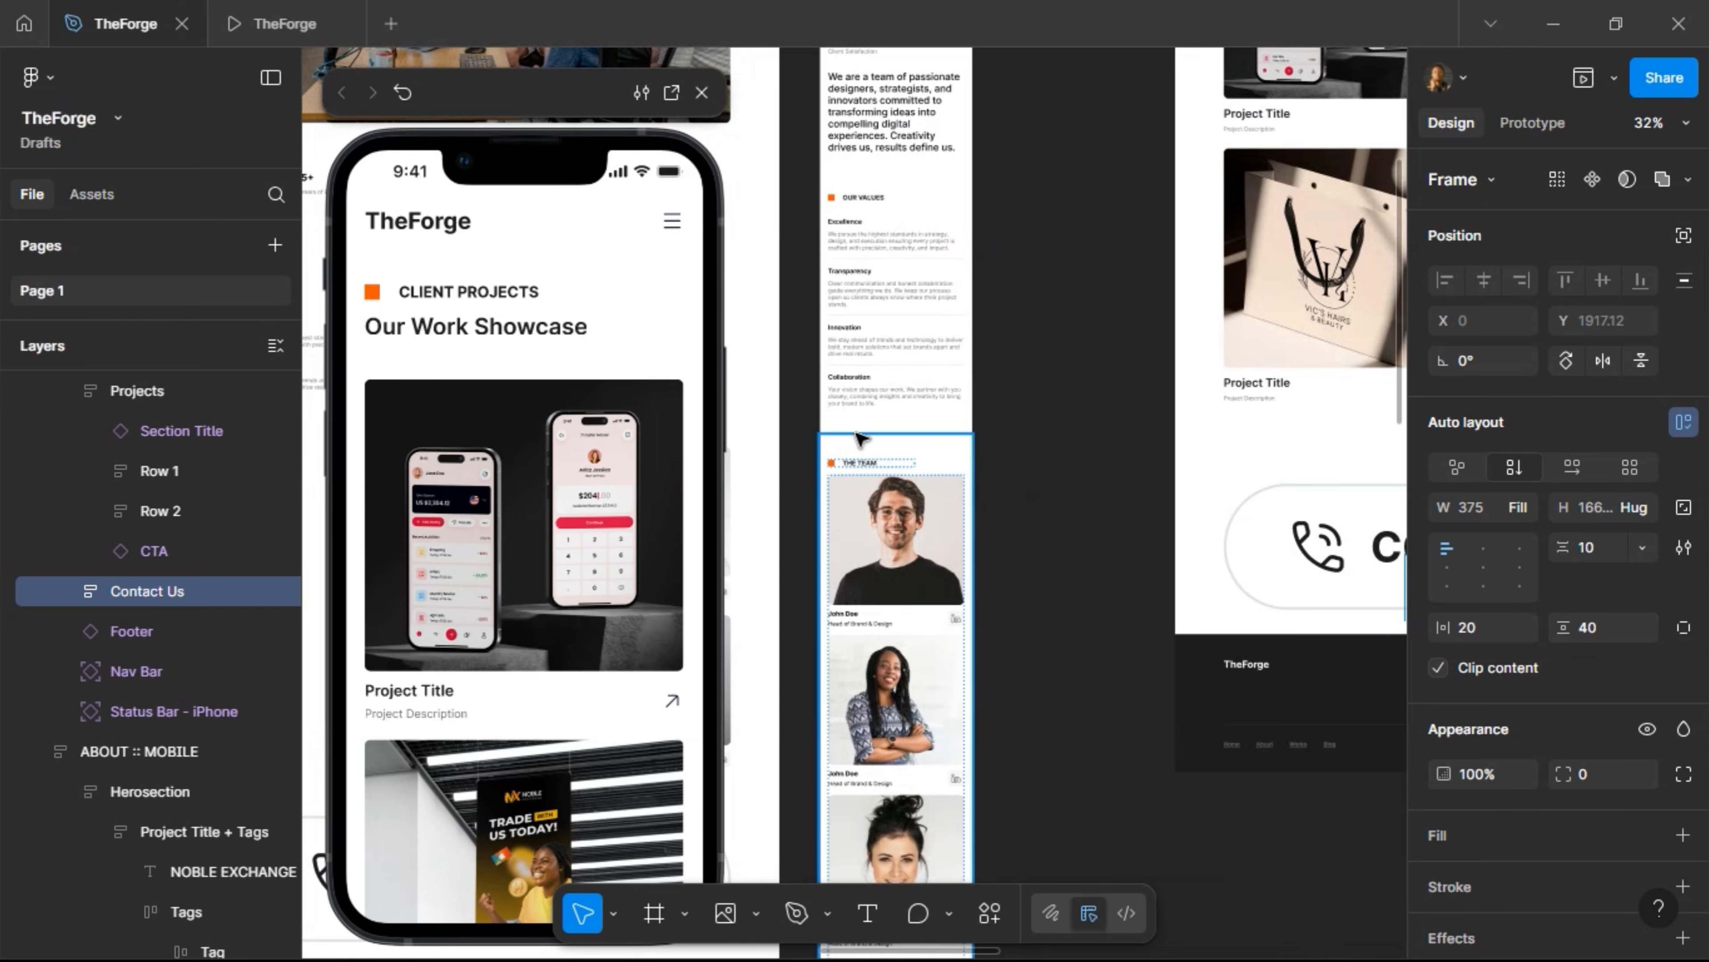
pyautogui.click(866, 446)
pyautogui.keyDown('shift'); pyautogui.click(909, 408); pyautogui.keyUp('shift')
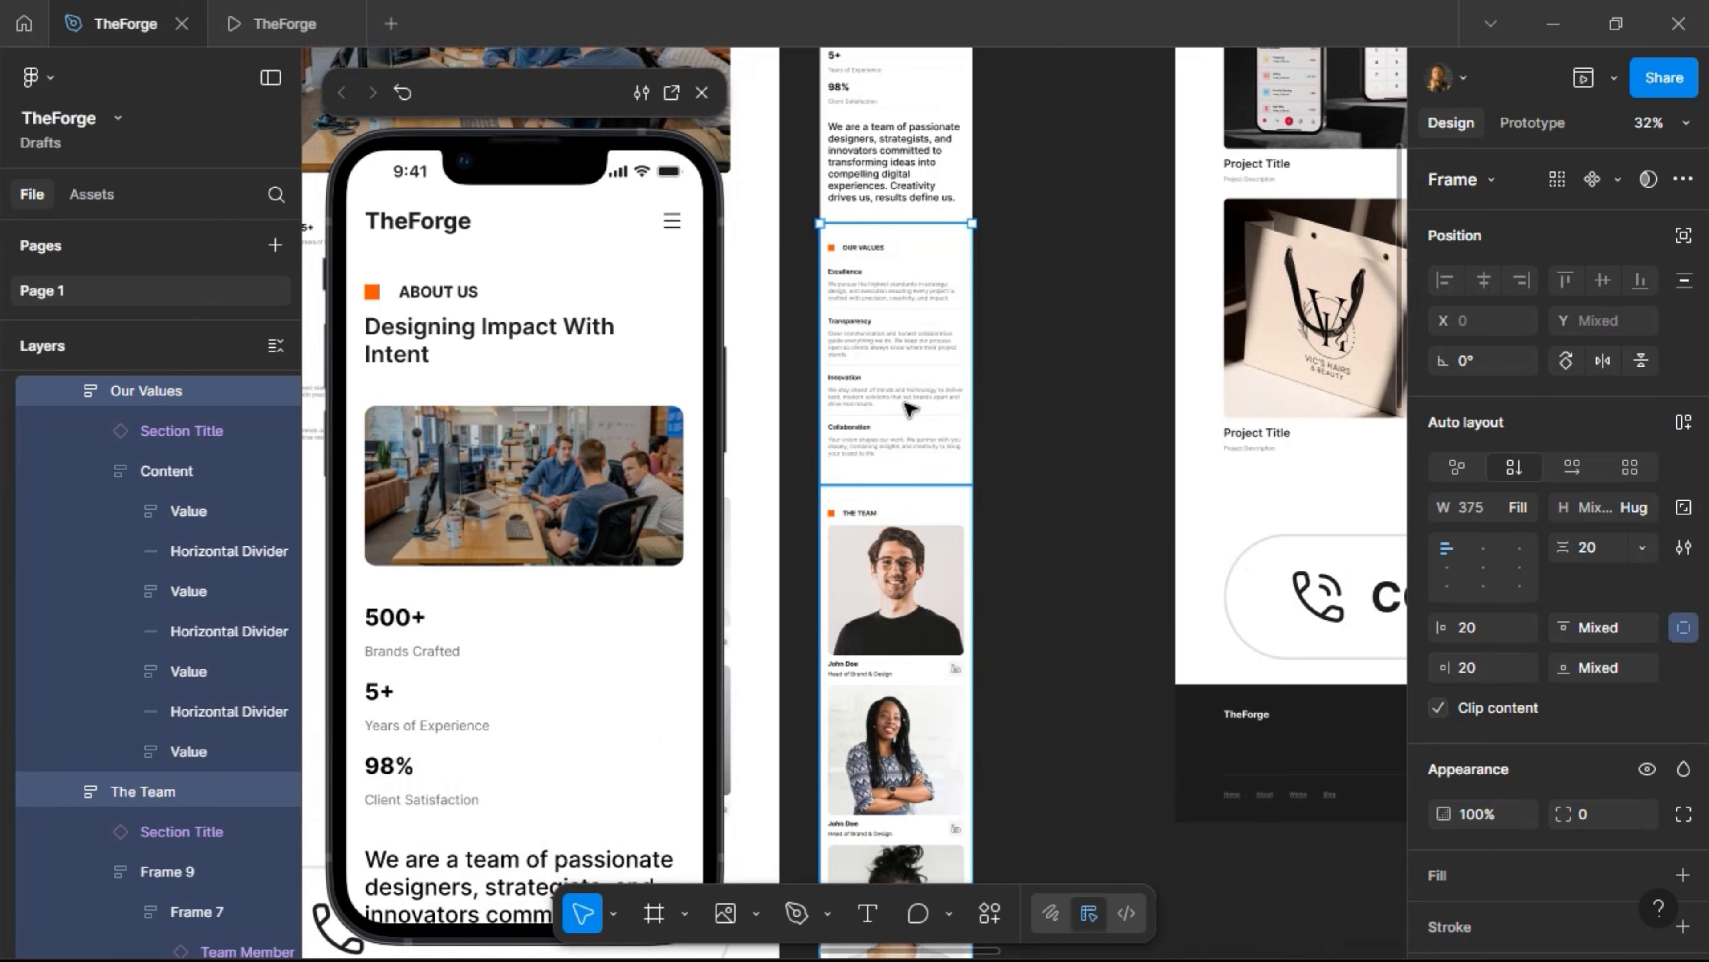
pyautogui.scroll(5, 905, 415)
pyautogui.scroll(-10, 905, 423)
pyautogui.scroll(-5, 902, 423)
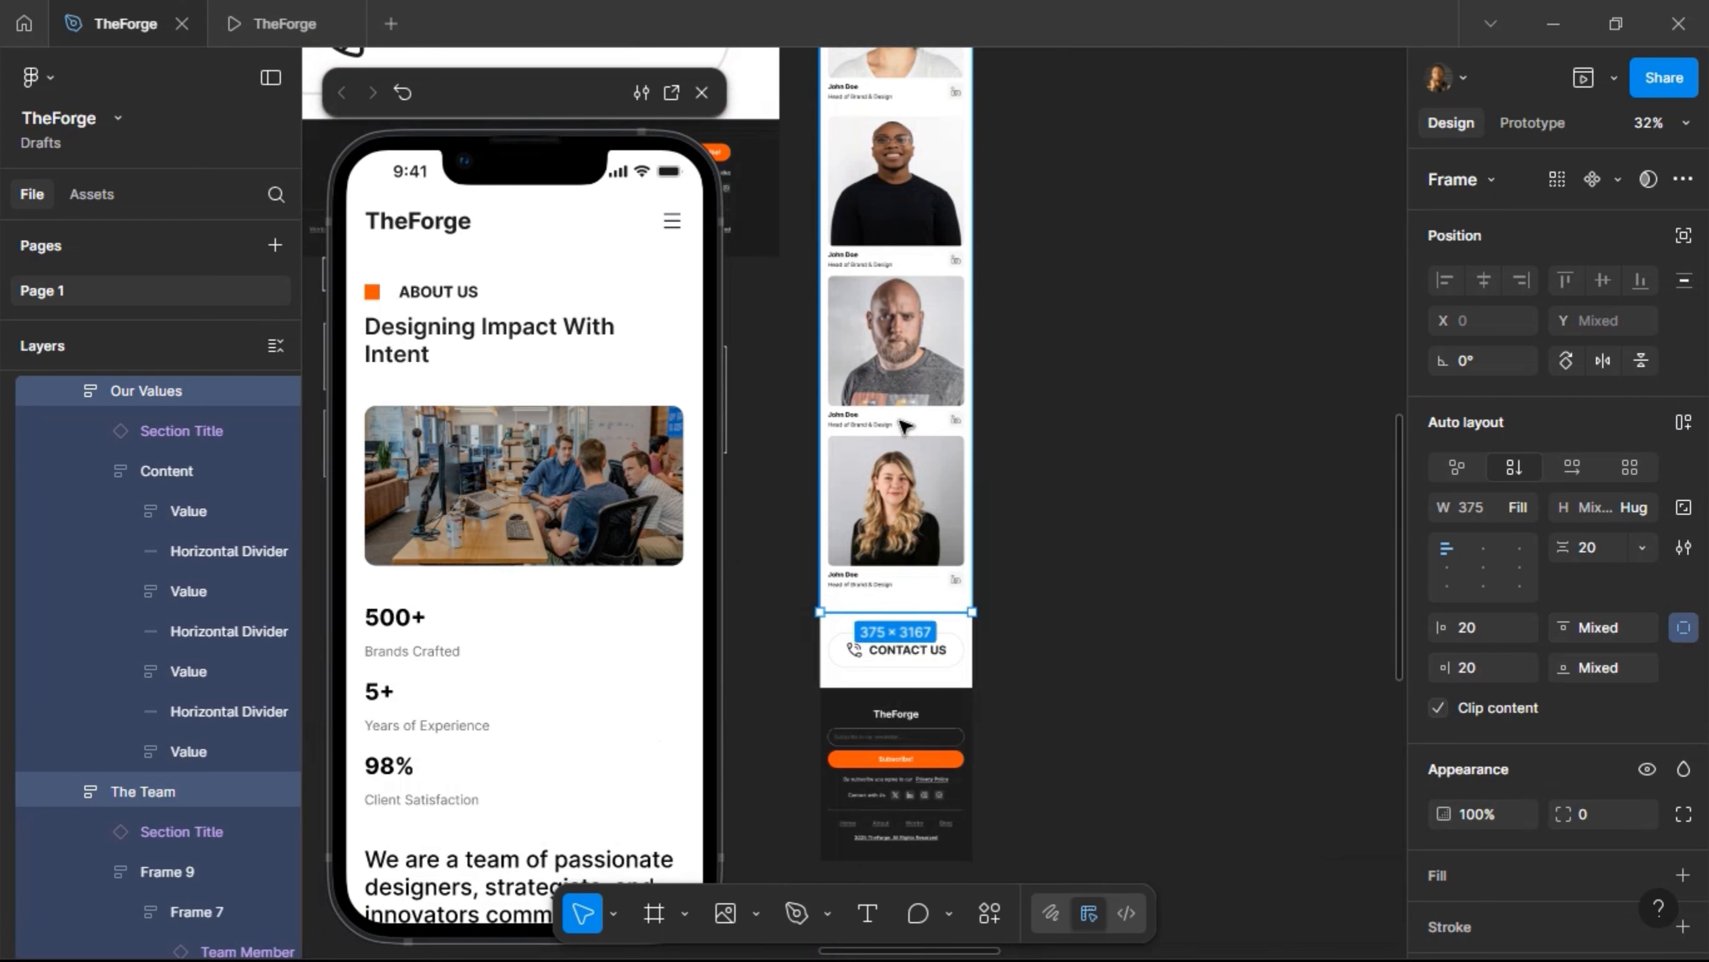
pyautogui.keyDown('shift'); pyautogui.click(953, 648); pyautogui.keyUp('shift')
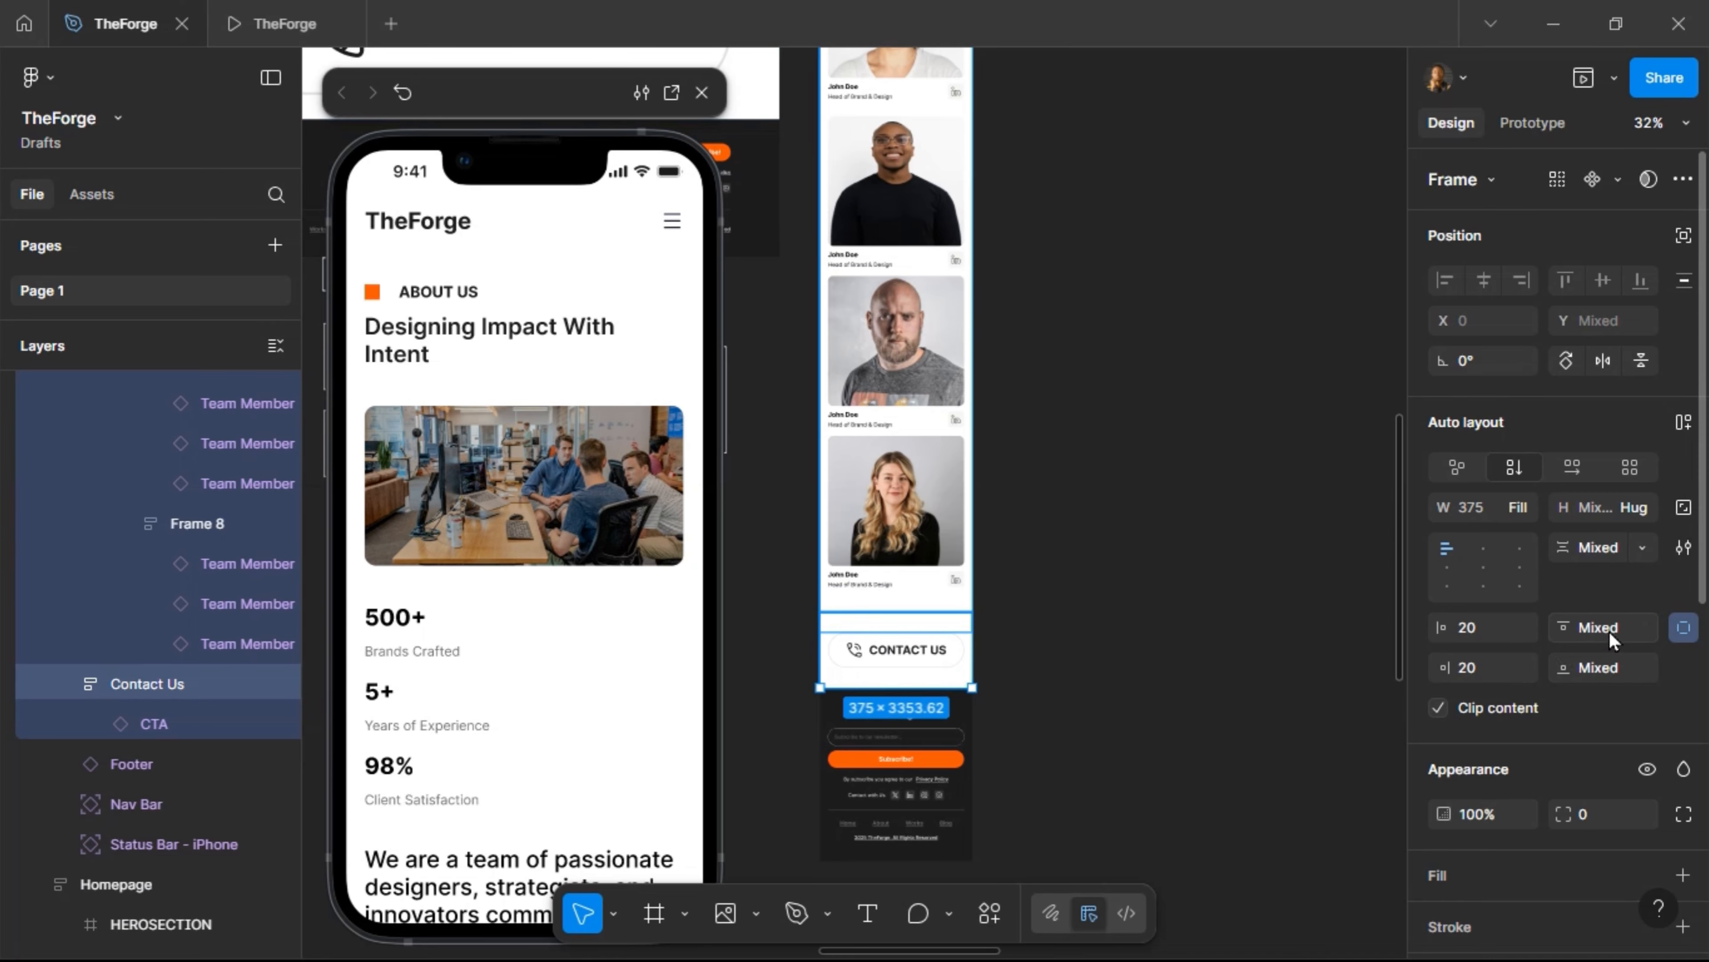
pyautogui.click(1681, 631)
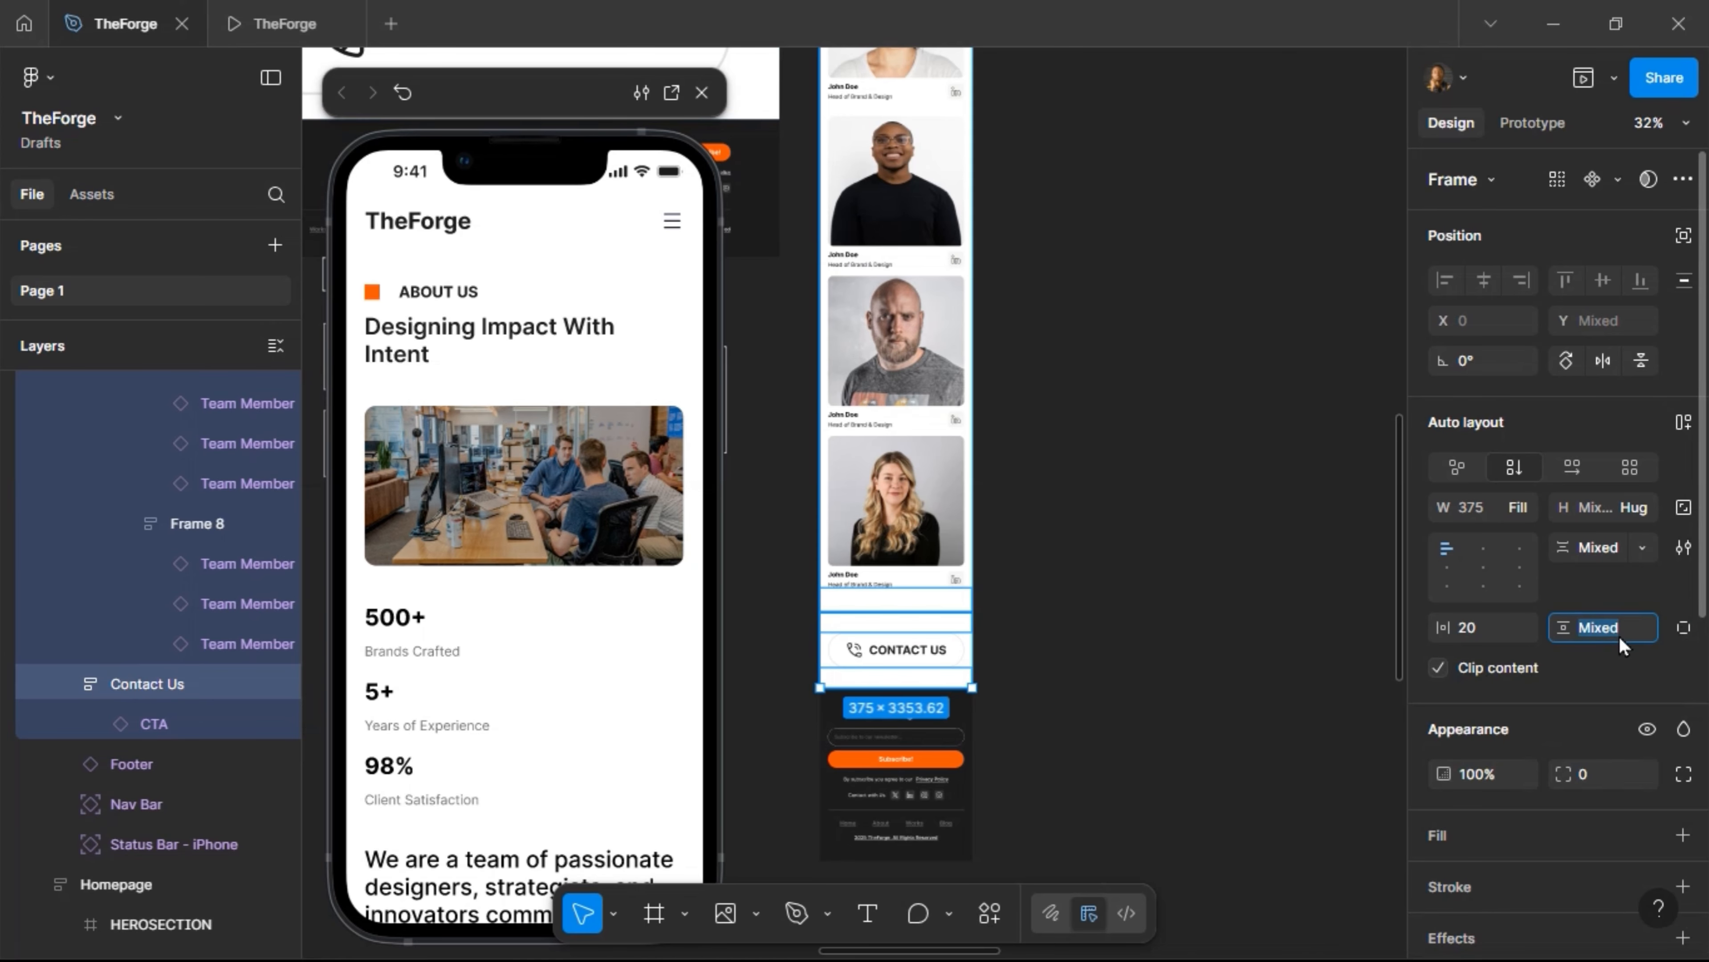
pyautogui.write('40')
pyautogui.press('Return')
# Set the bottom padding of the mobile About Us page's Herosection to 40
pyautogui.scroll(5, 1030, 504)
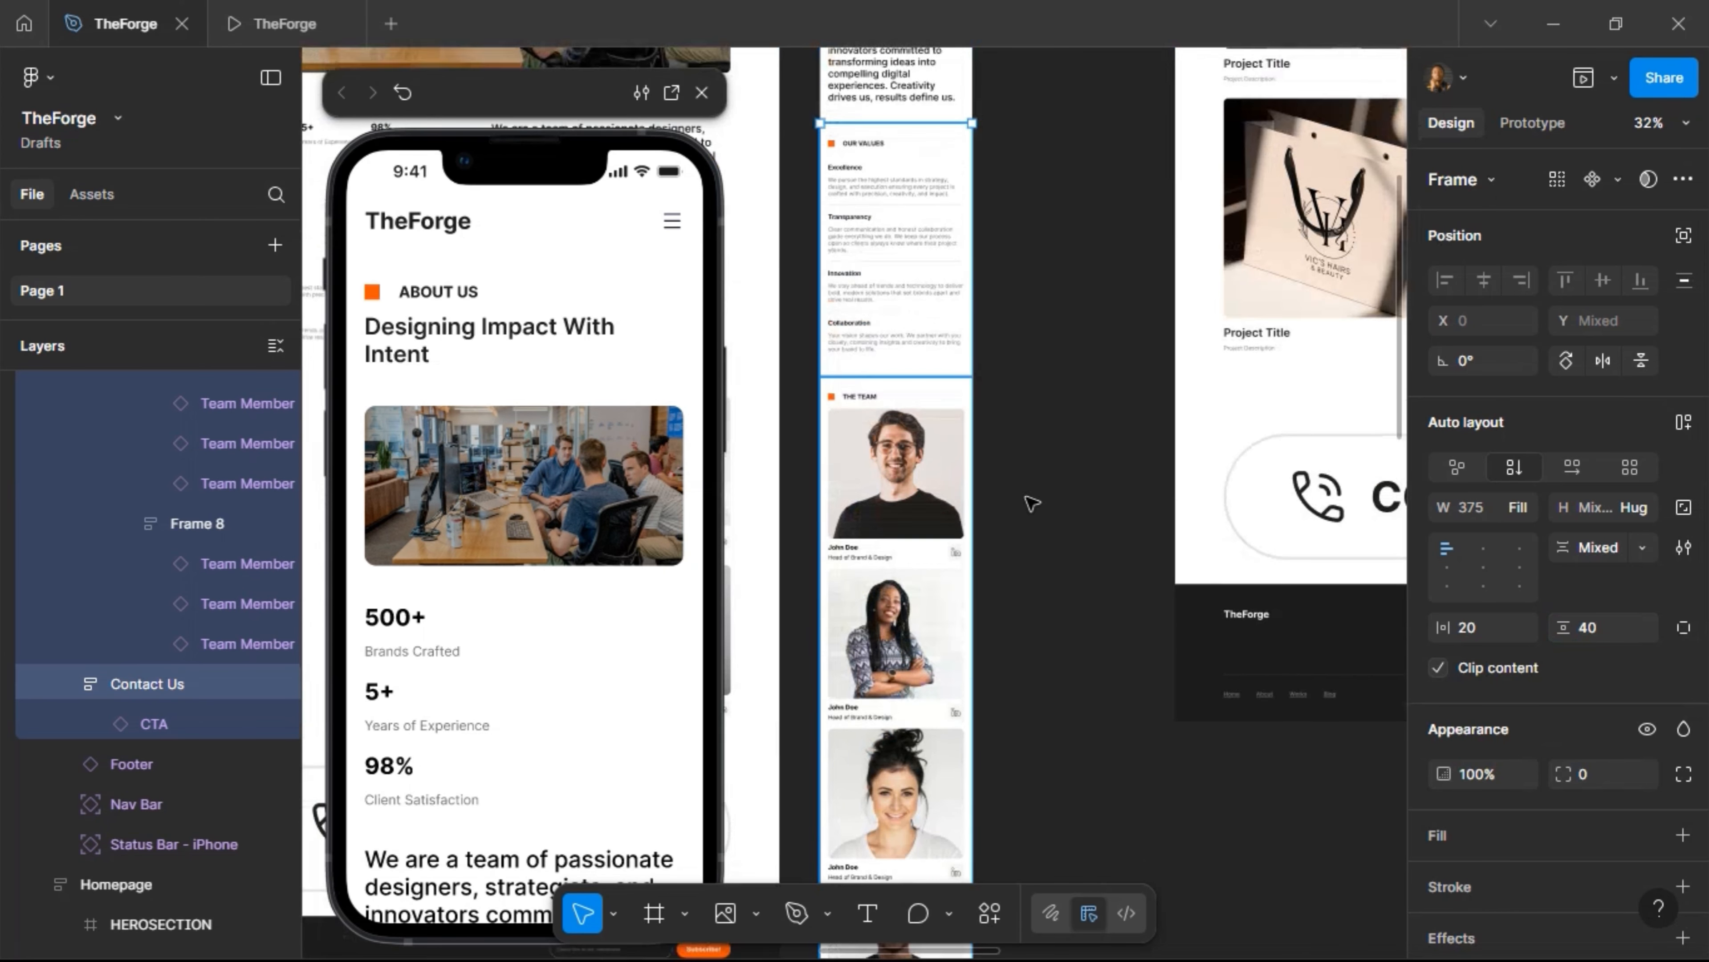
pyautogui.scroll(5, 1031, 504)
pyautogui.click(949, 487)
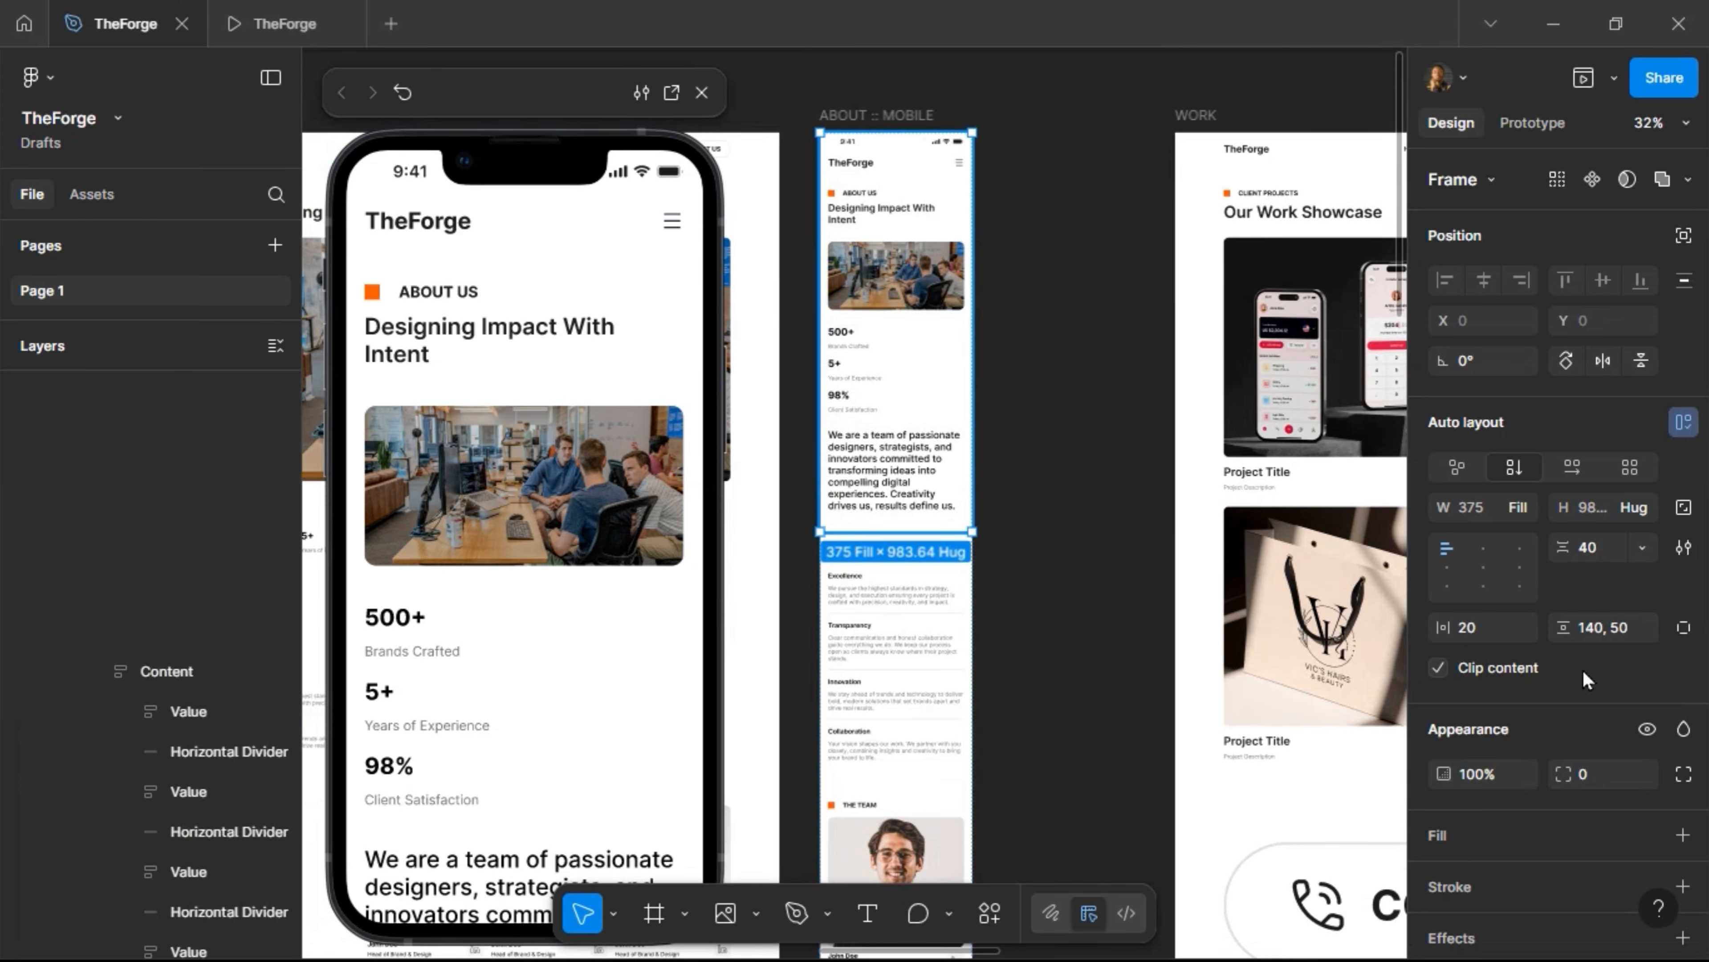
pyautogui.click(1601, 660)
pyautogui.write('40')
pyautogui.press('Return')
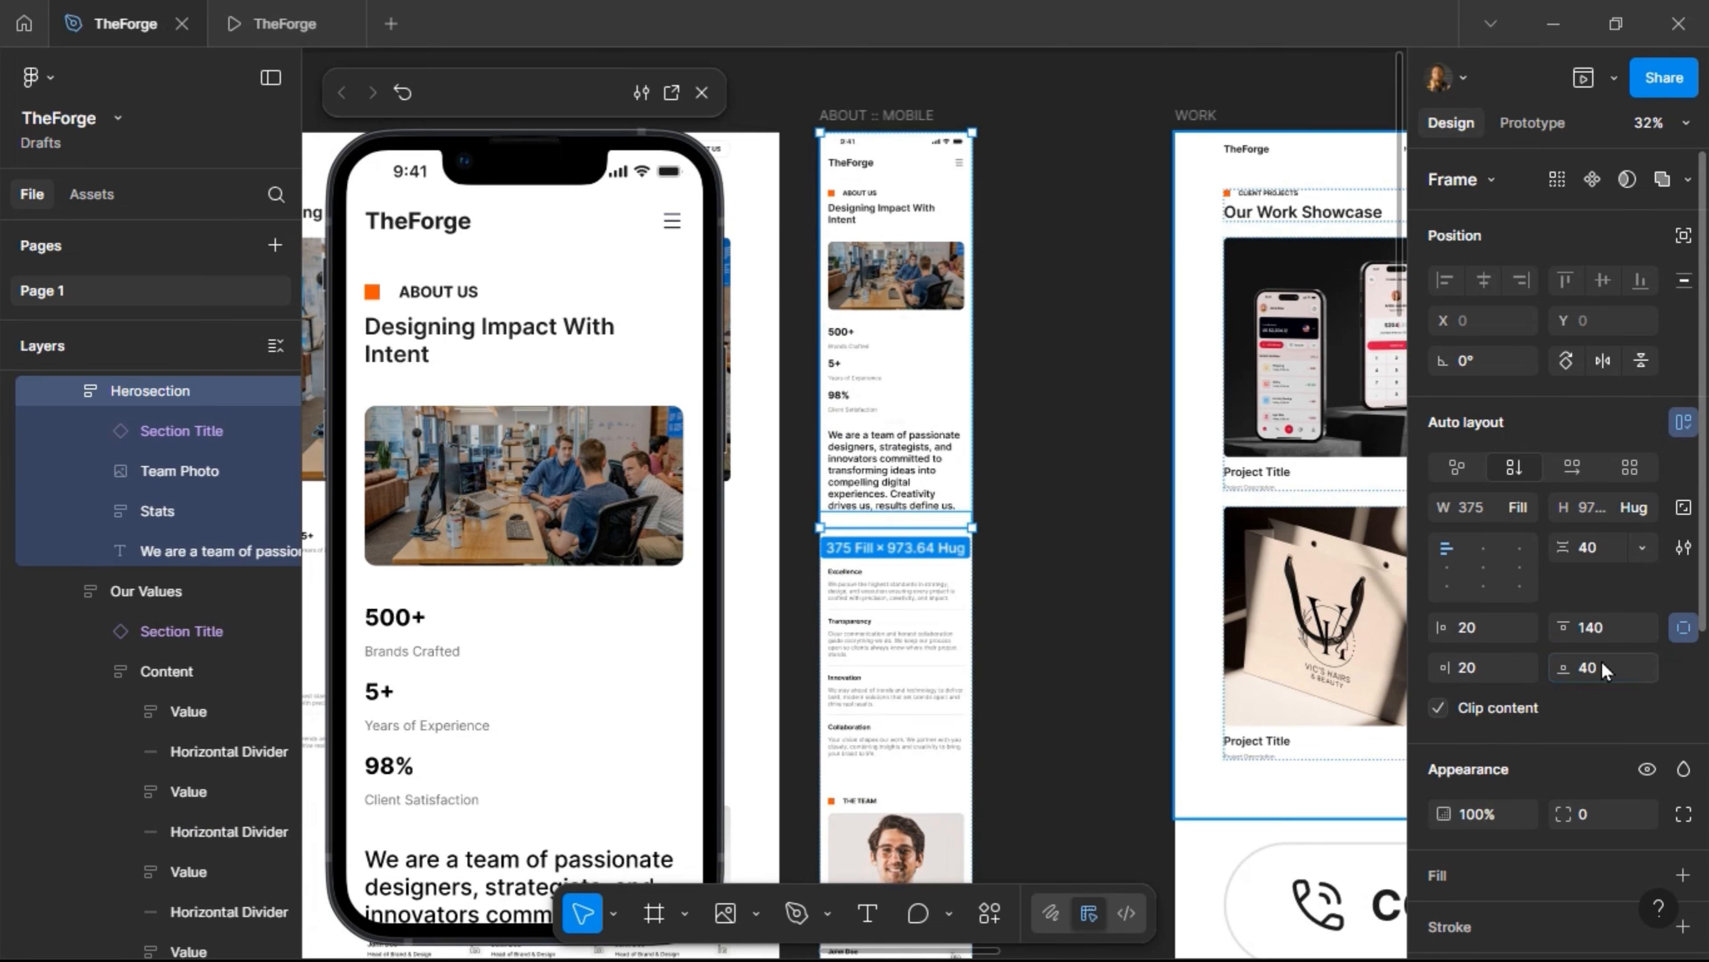
pyautogui.click(1087, 487)
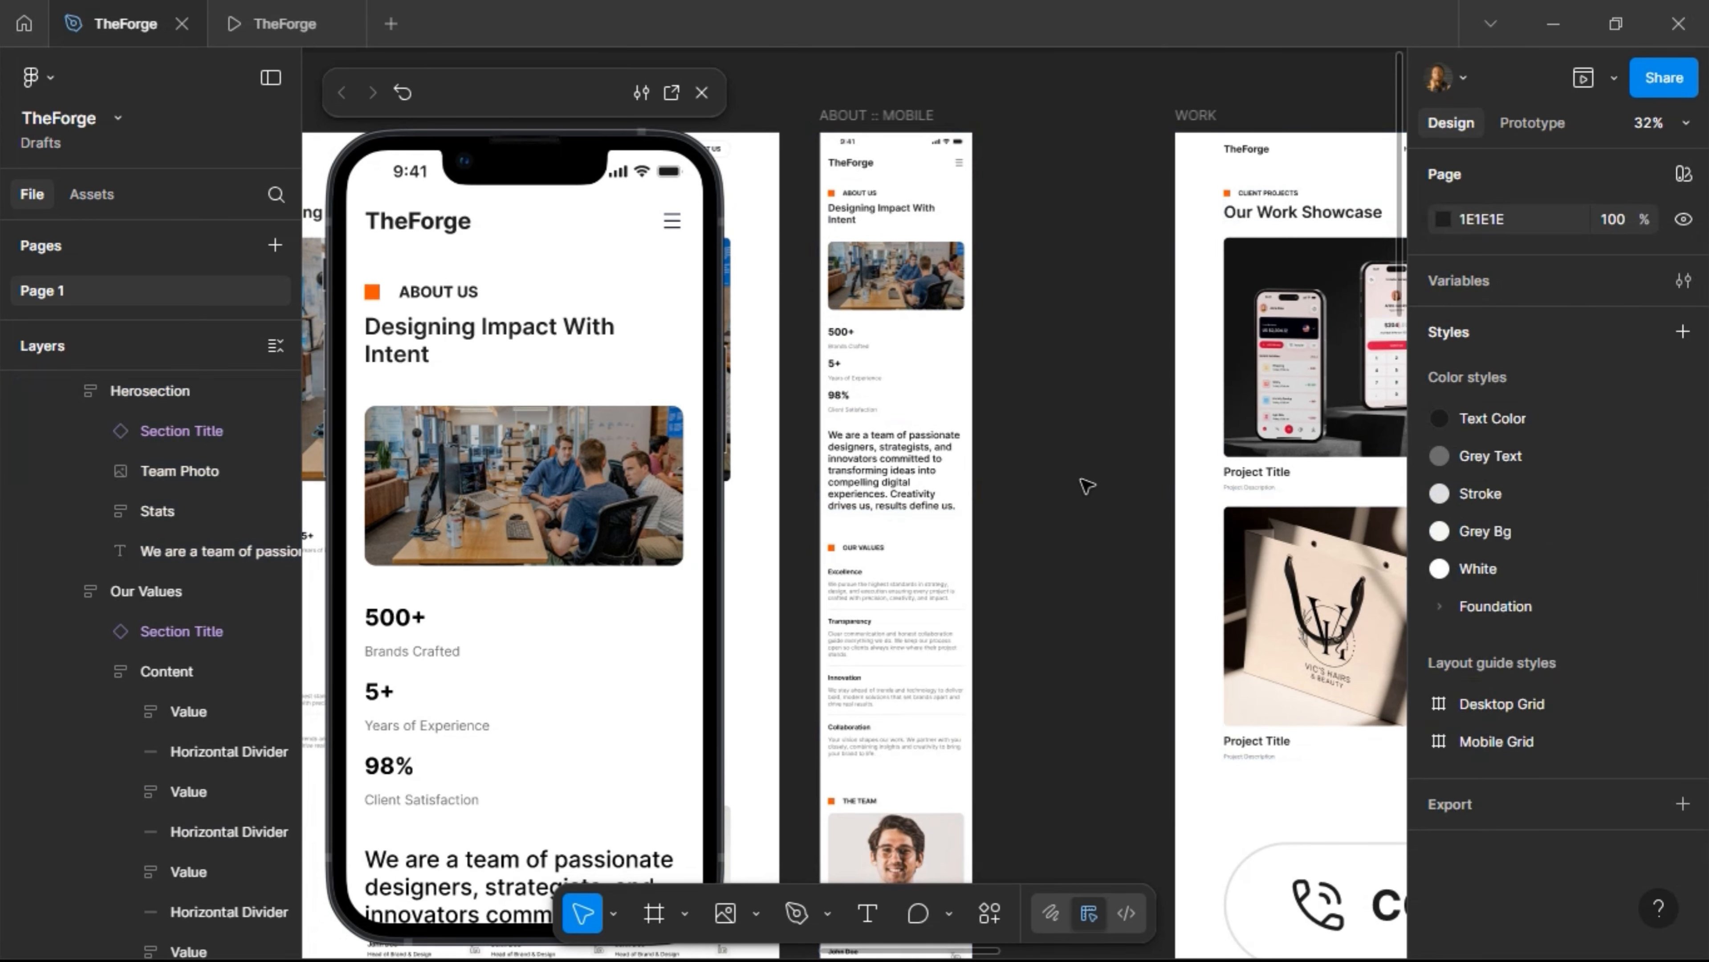
# Review the mobile Noble Exchange page from footer to header beside its desktop version, closing the device preview
pyautogui.hscroll(10, 1087, 486)
pyautogui.hscroll(10, 1086, 485)
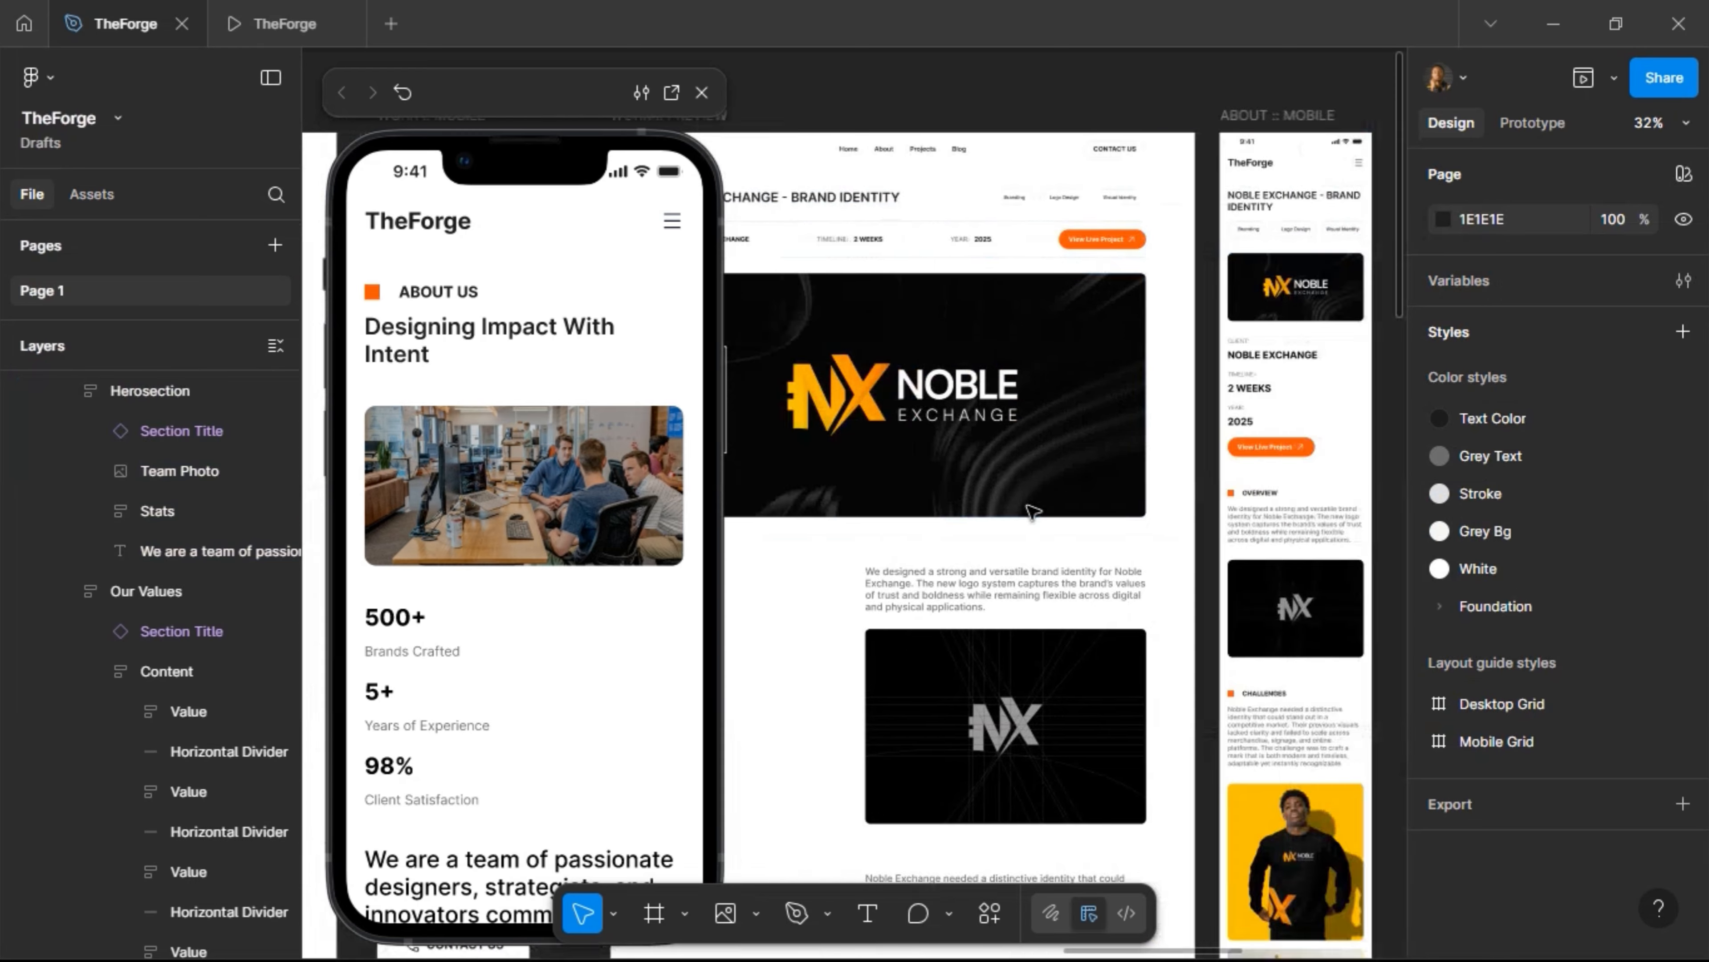
pyautogui.keyDown('ctrl'); pyautogui.scroll(-3, 1081, 483); pyautogui.keyUp('ctrl')
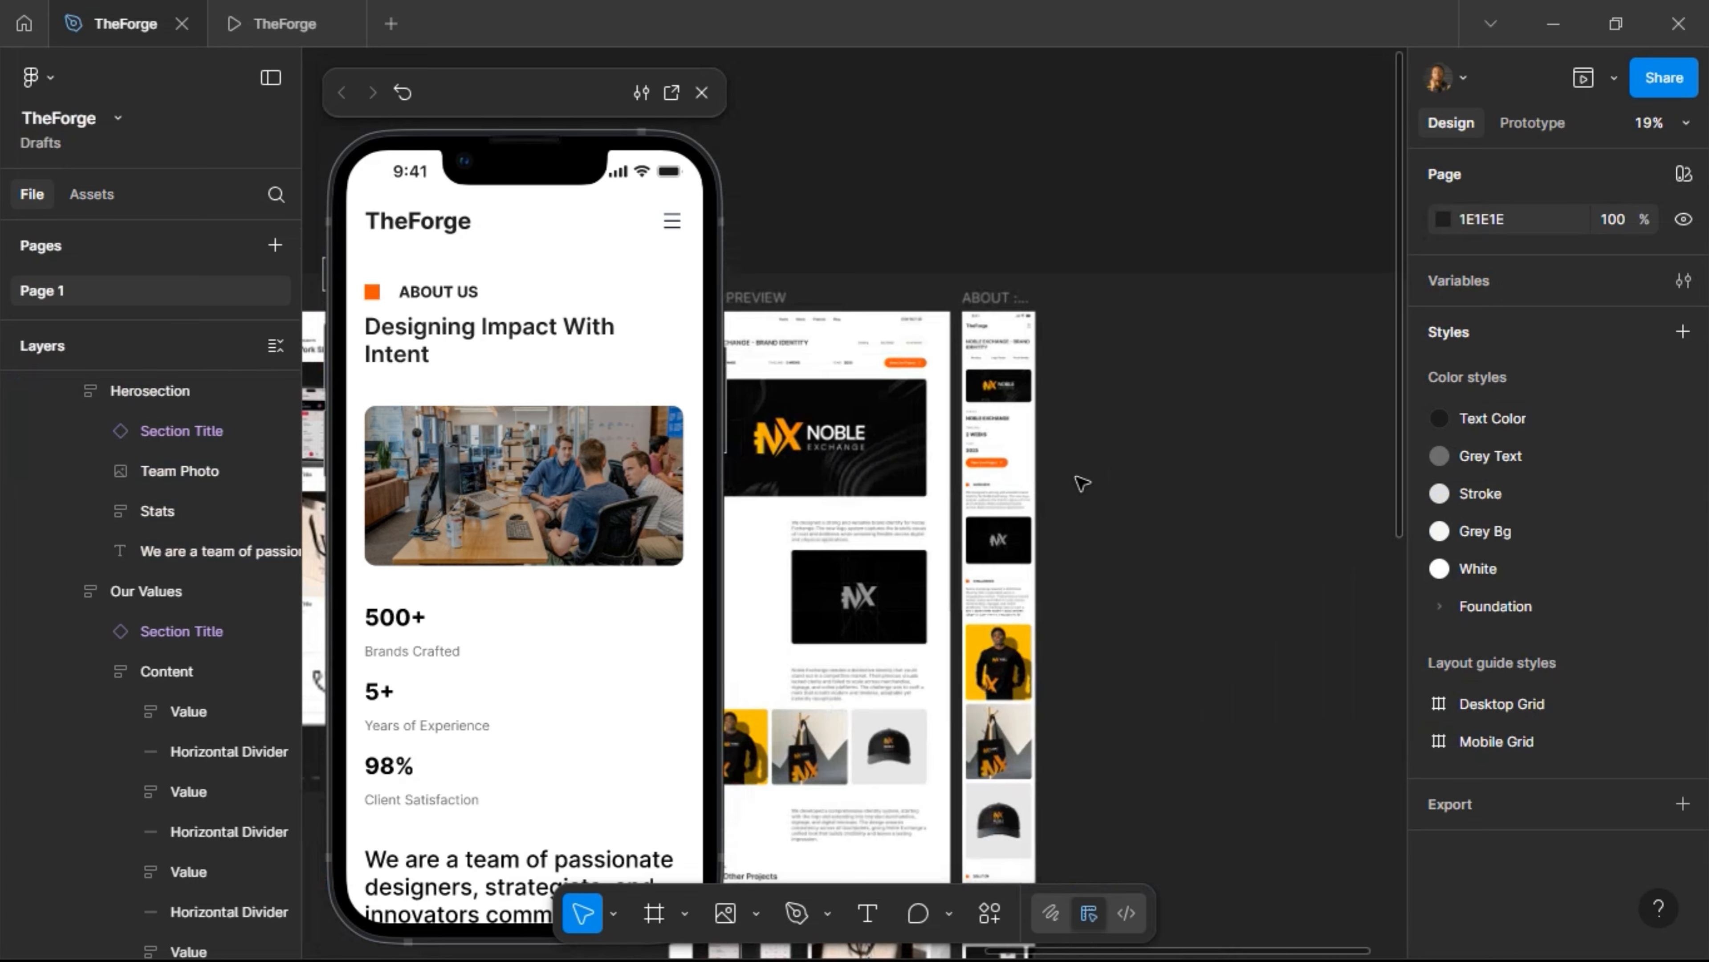
pyautogui.scroll(-10, 1079, 482)
pyautogui.keyDown('ctrl'); pyautogui.scroll(3, 1056, 537); pyautogui.keyUp('ctrl')
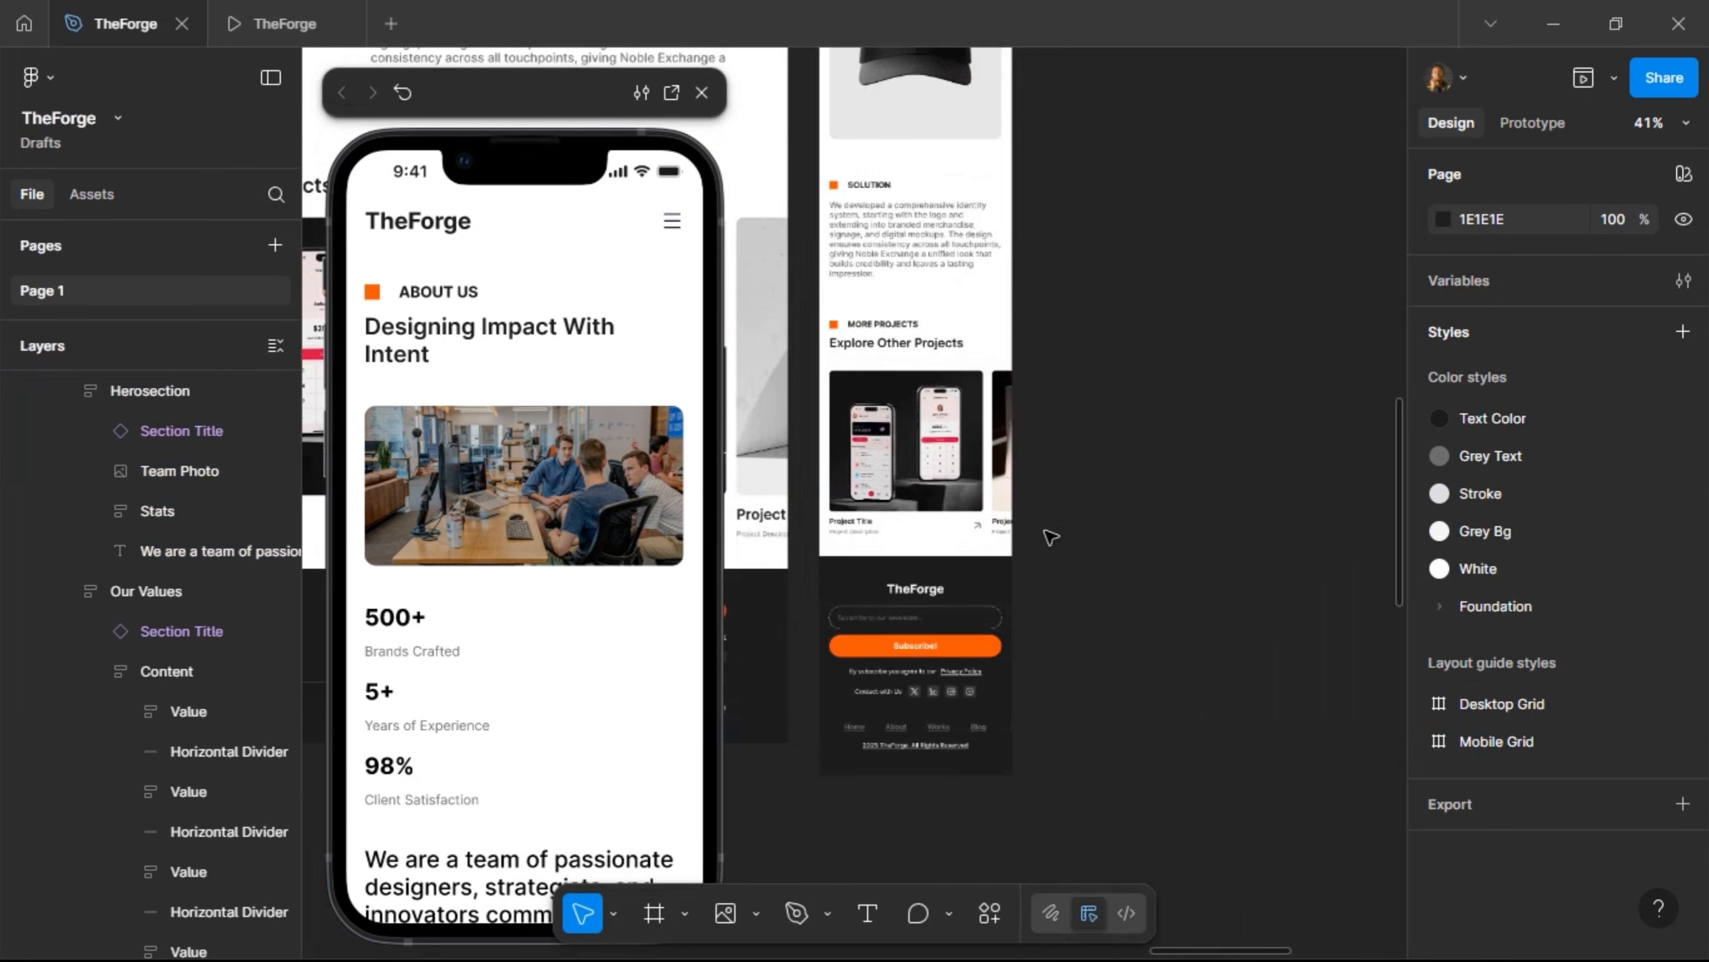
pyautogui.scroll(6, 875, 405)
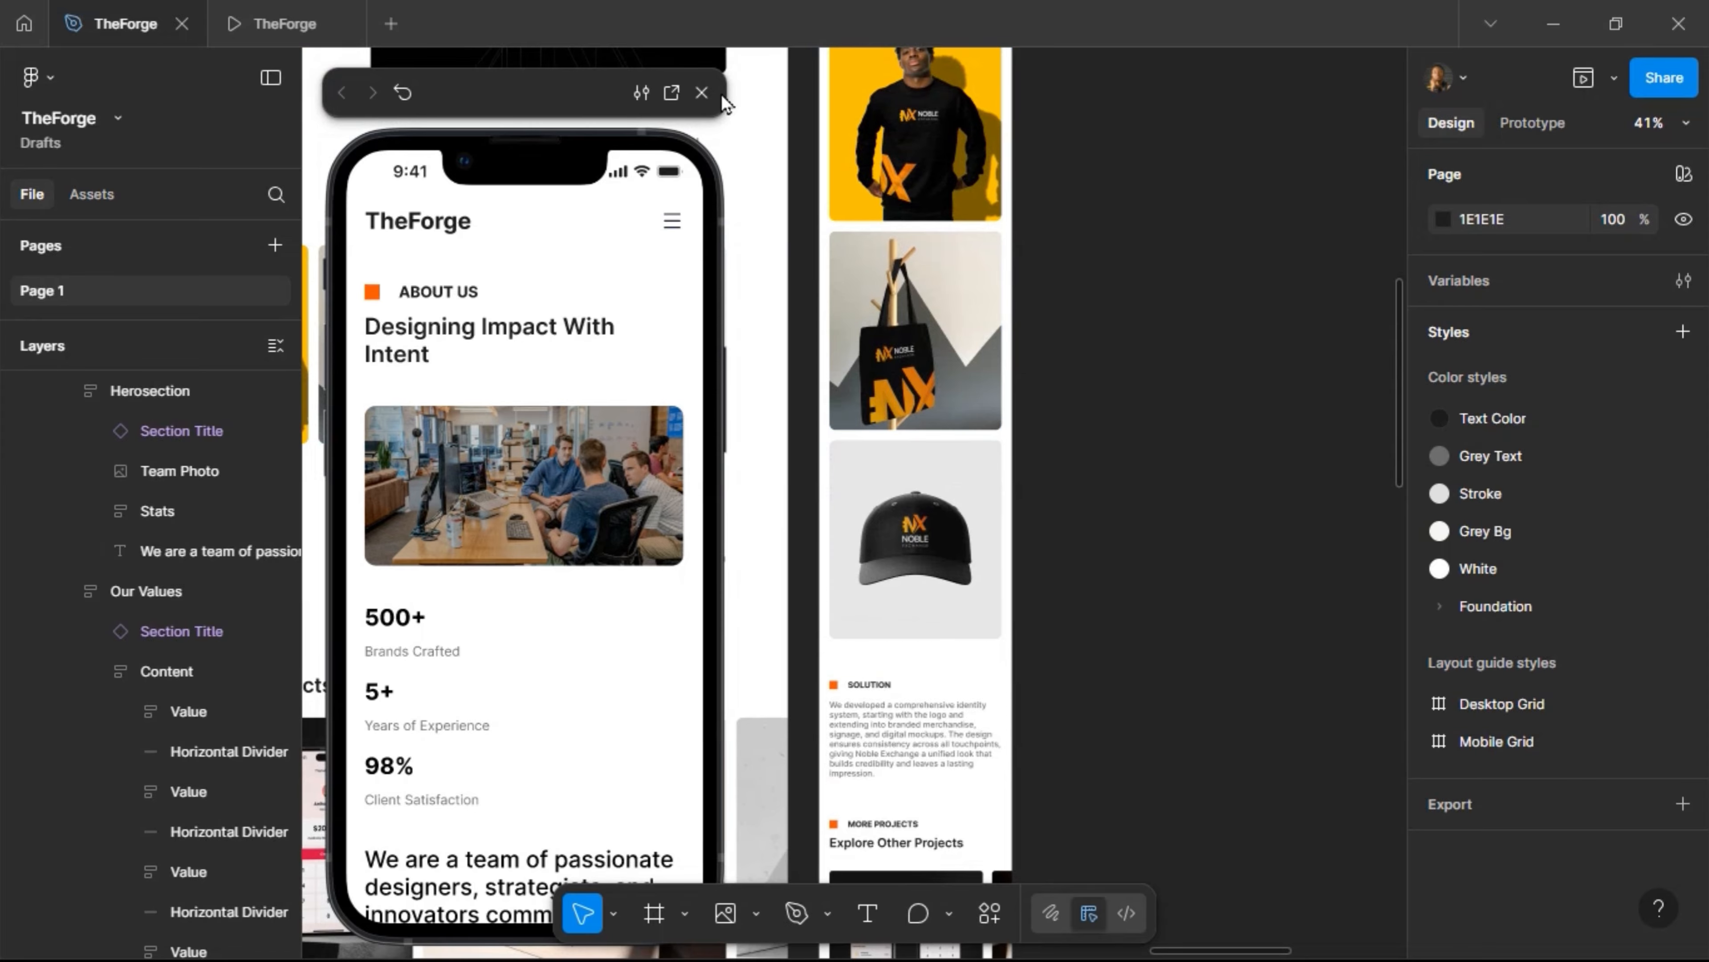
pyautogui.click(704, 93)
pyautogui.scroll(5, 1088, 243)
pyautogui.scroll(8, 1093, 244)
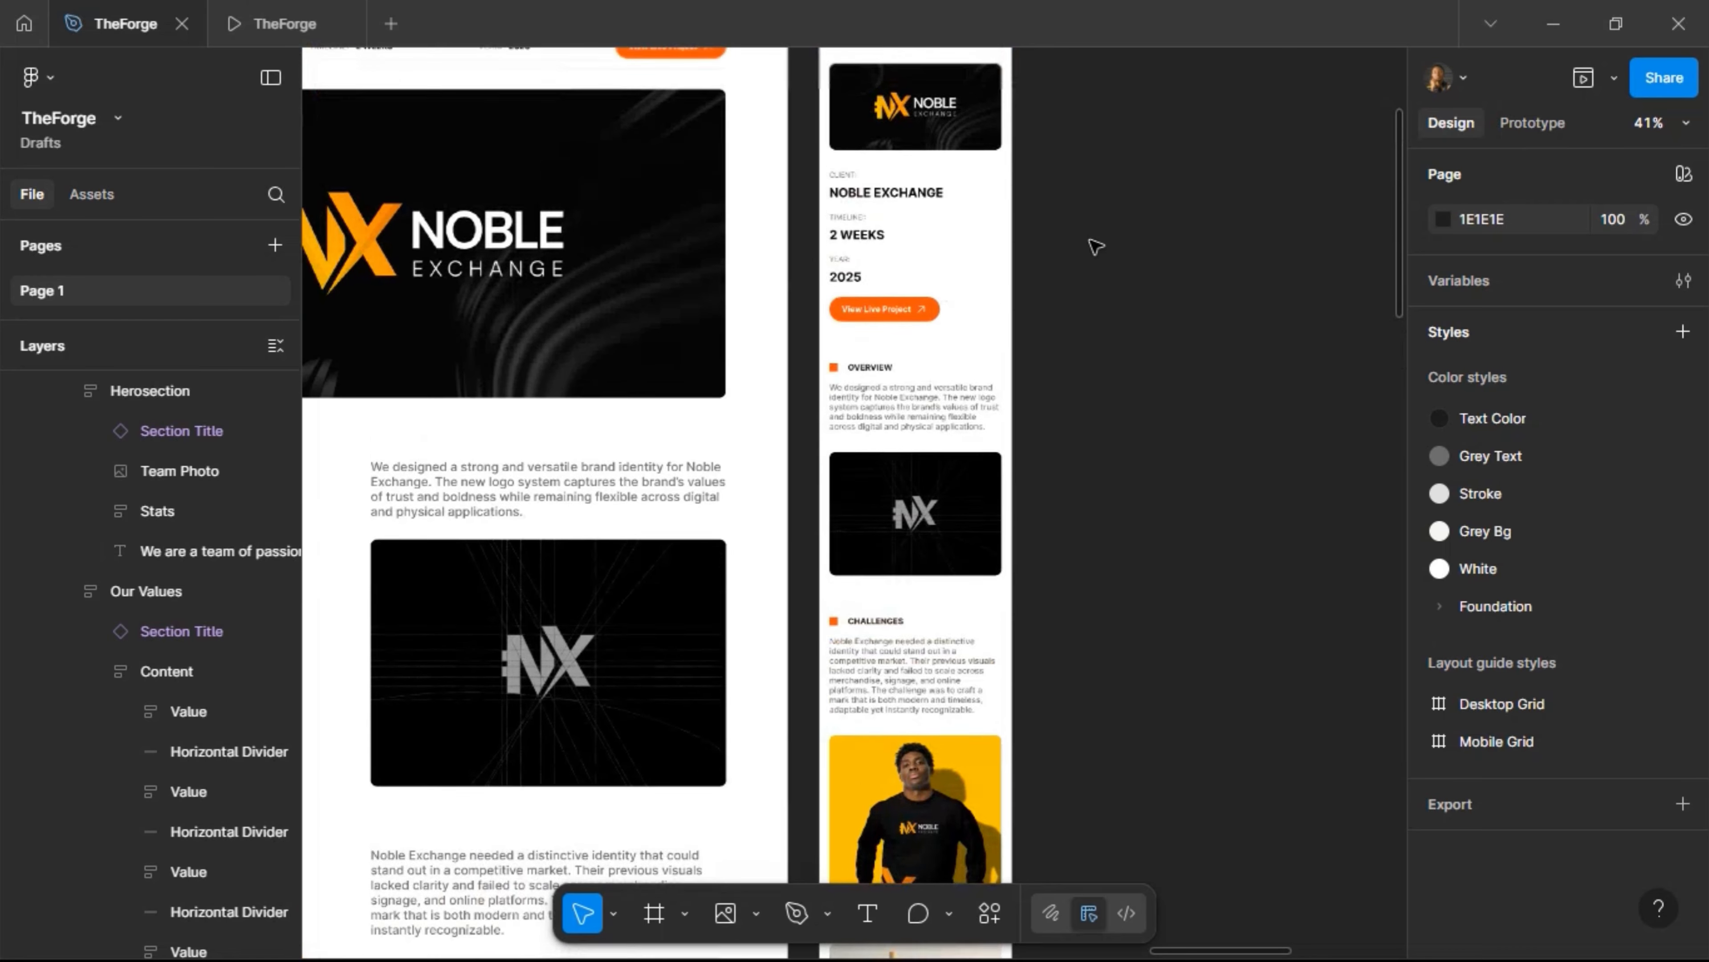
pyautogui.keyDown('ctrl'); pyautogui.scroll(-2, 1115, 239); pyautogui.keyUp('ctrl')
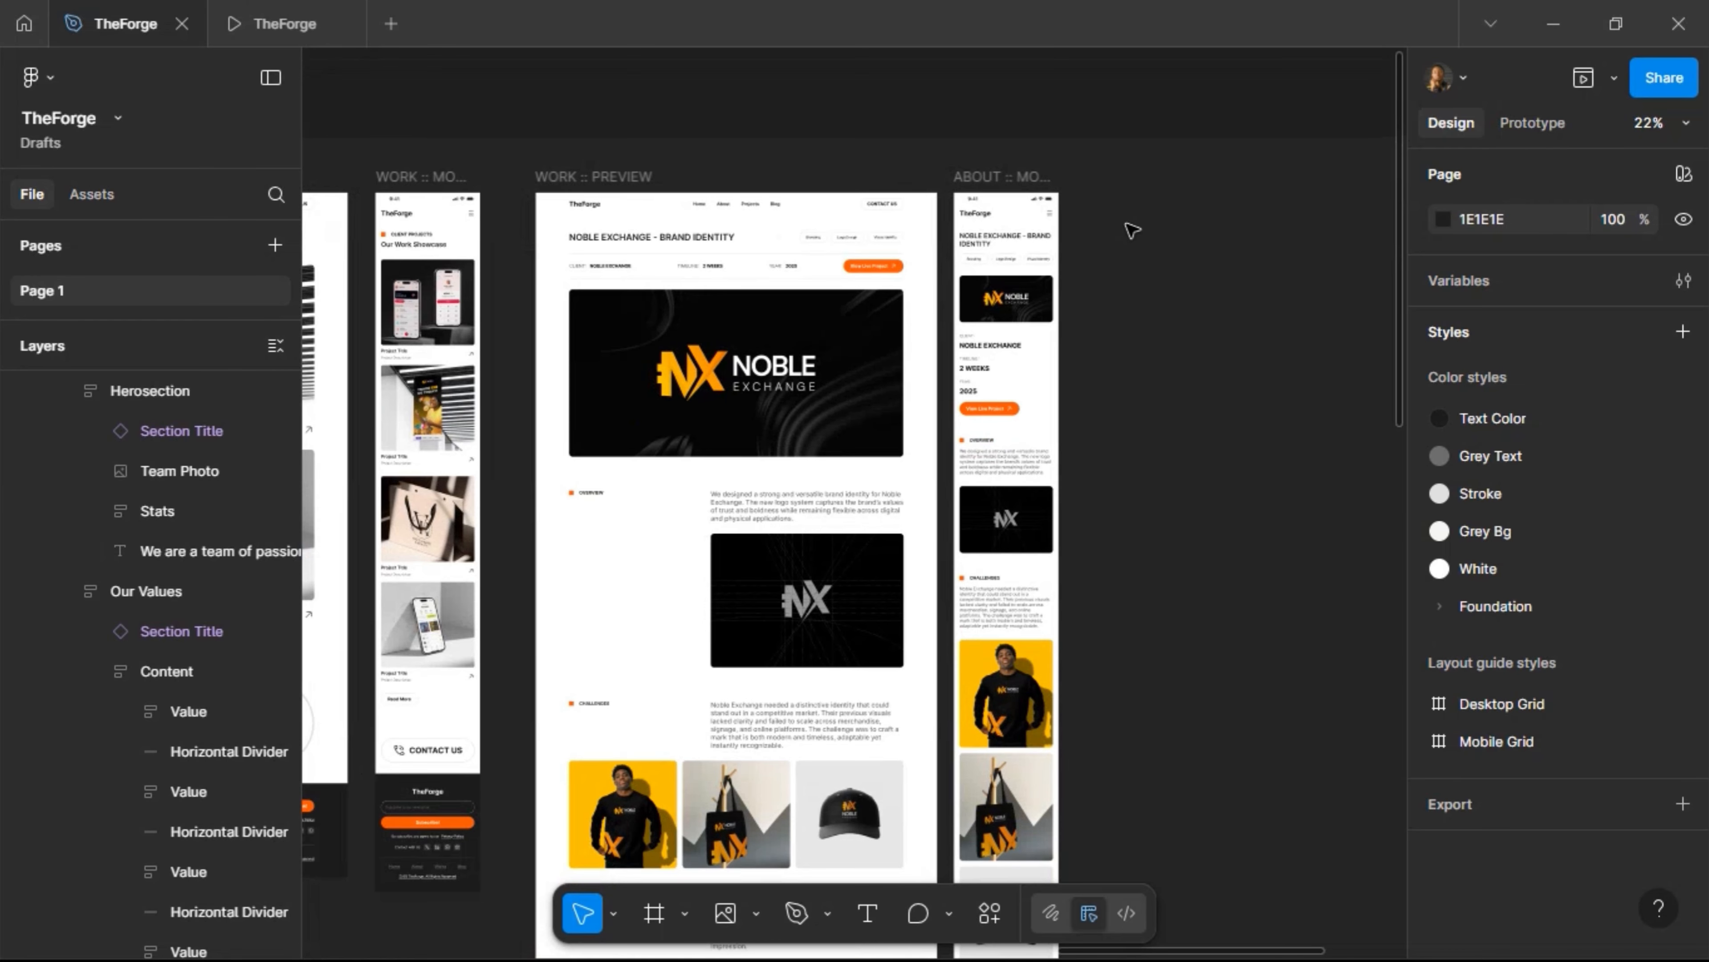
pyautogui.hscroll(-3, 1140, 228)
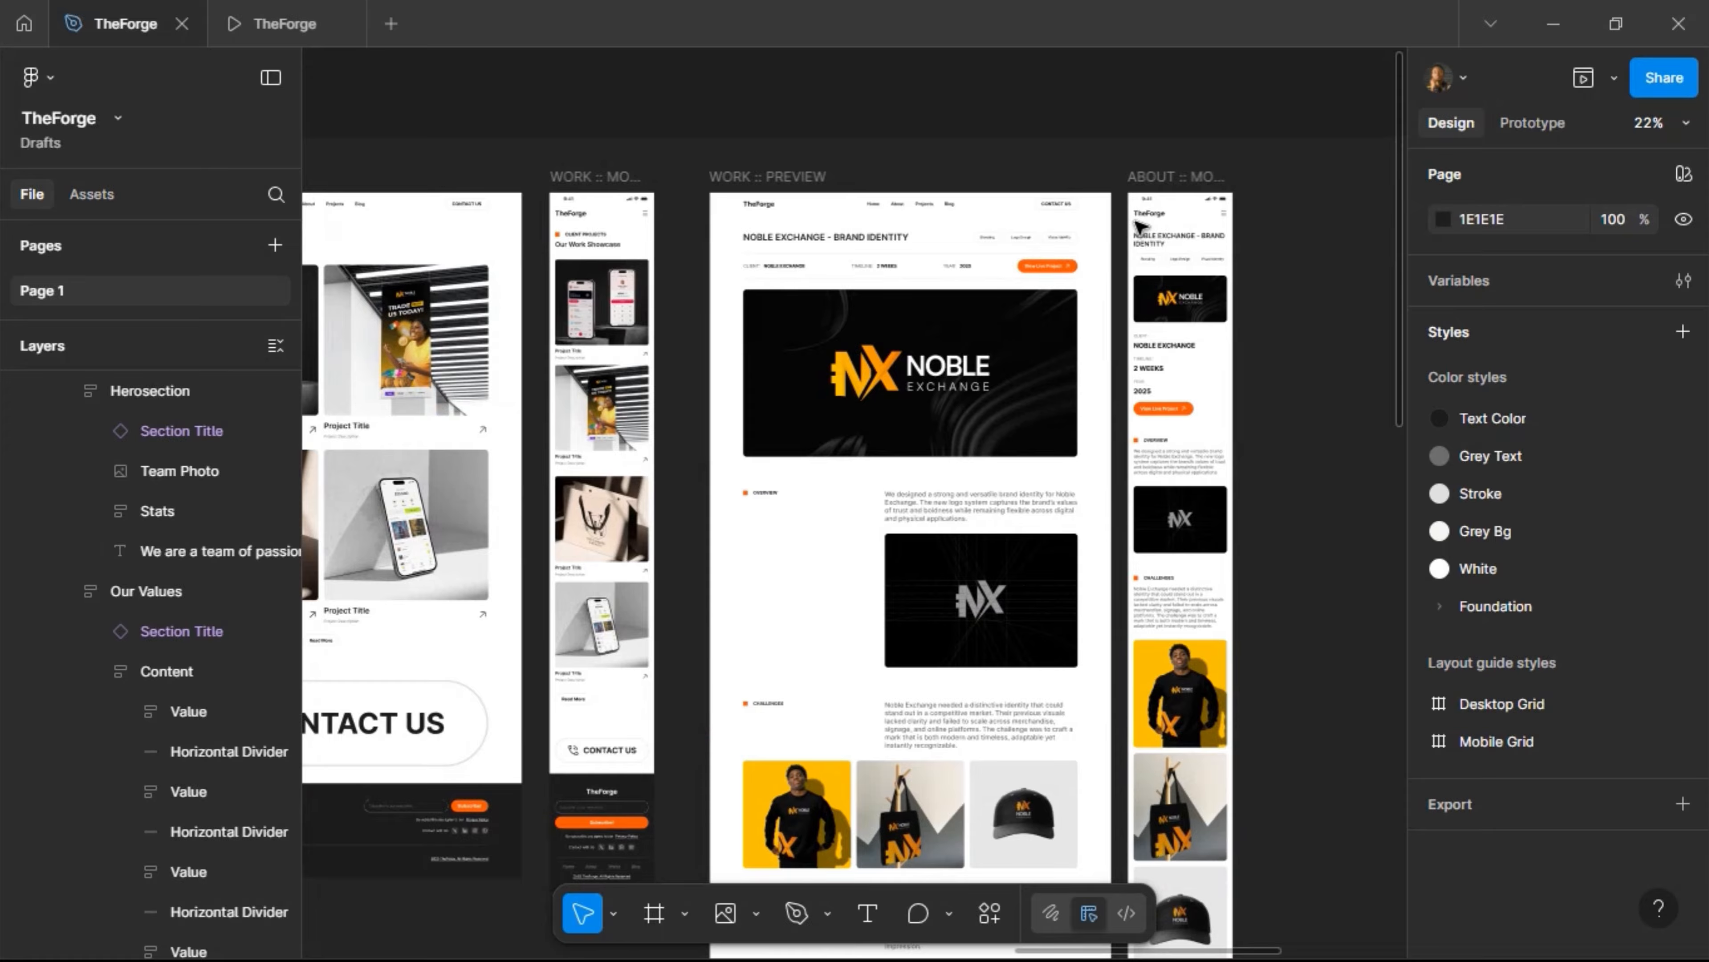
# Compare the desktop and mobile versions of the About, Work and Noble Exchange project pages side by side on the canvas
pyautogui.keyDown('ctrl'); pyautogui.scroll(-4, 1111, 232); pyautogui.keyUp('ctrl')
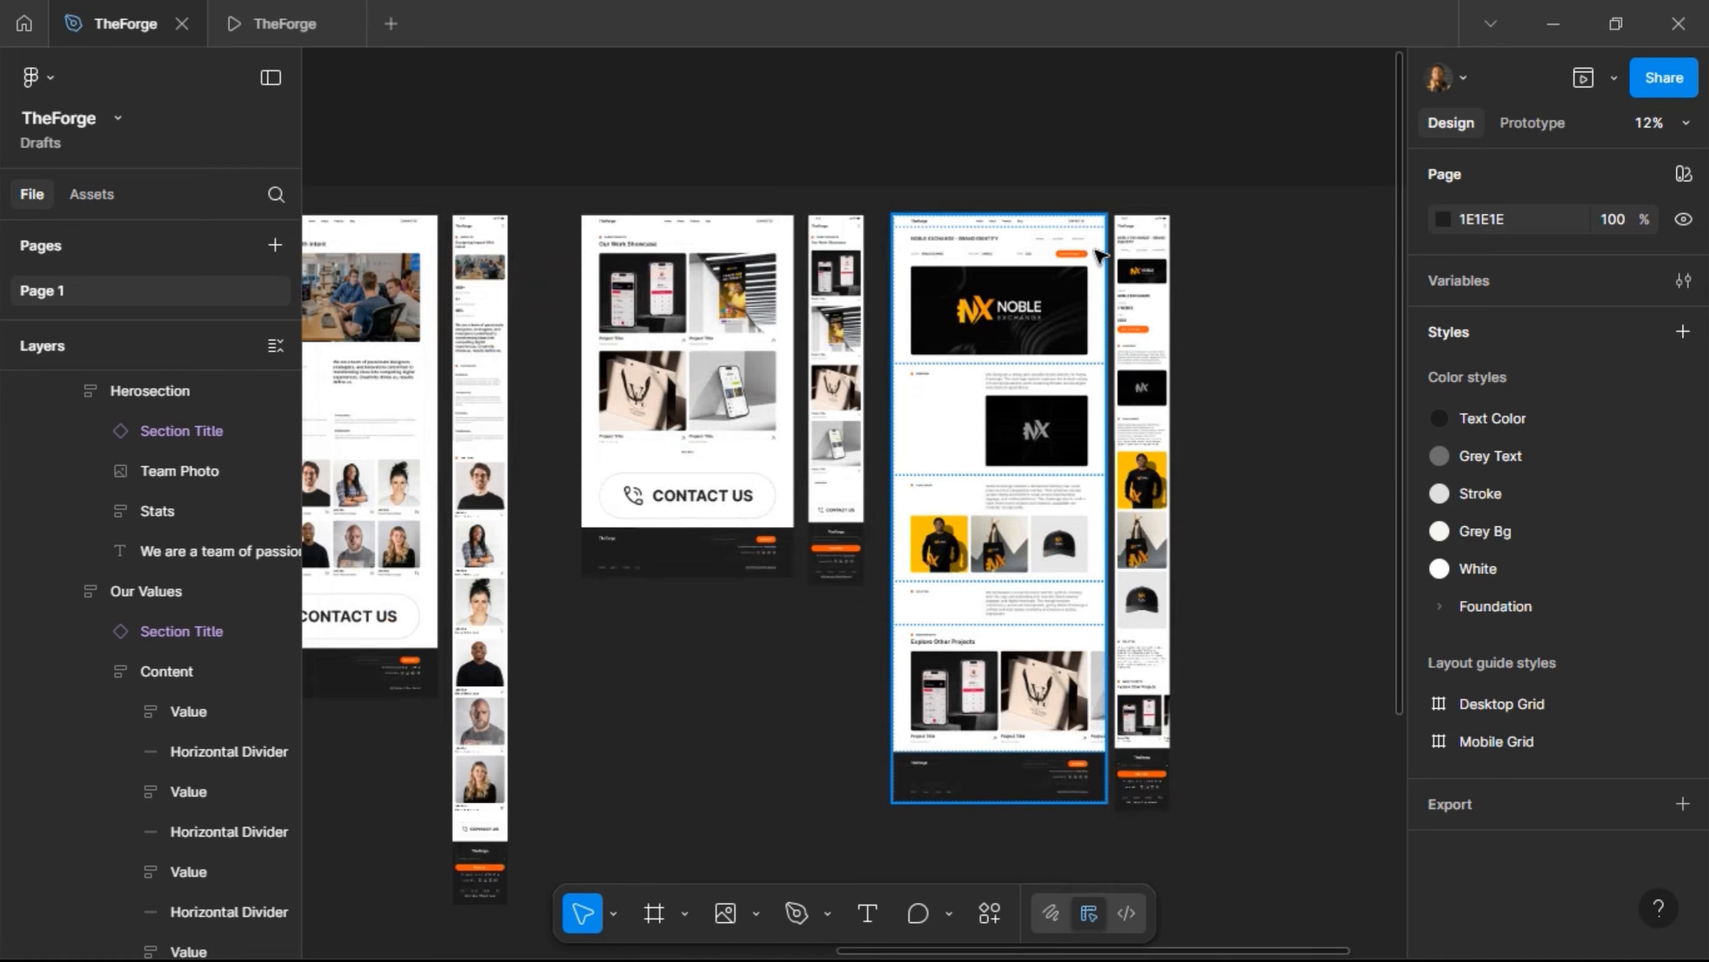
pyautogui.scroll(4, 1125, 191)
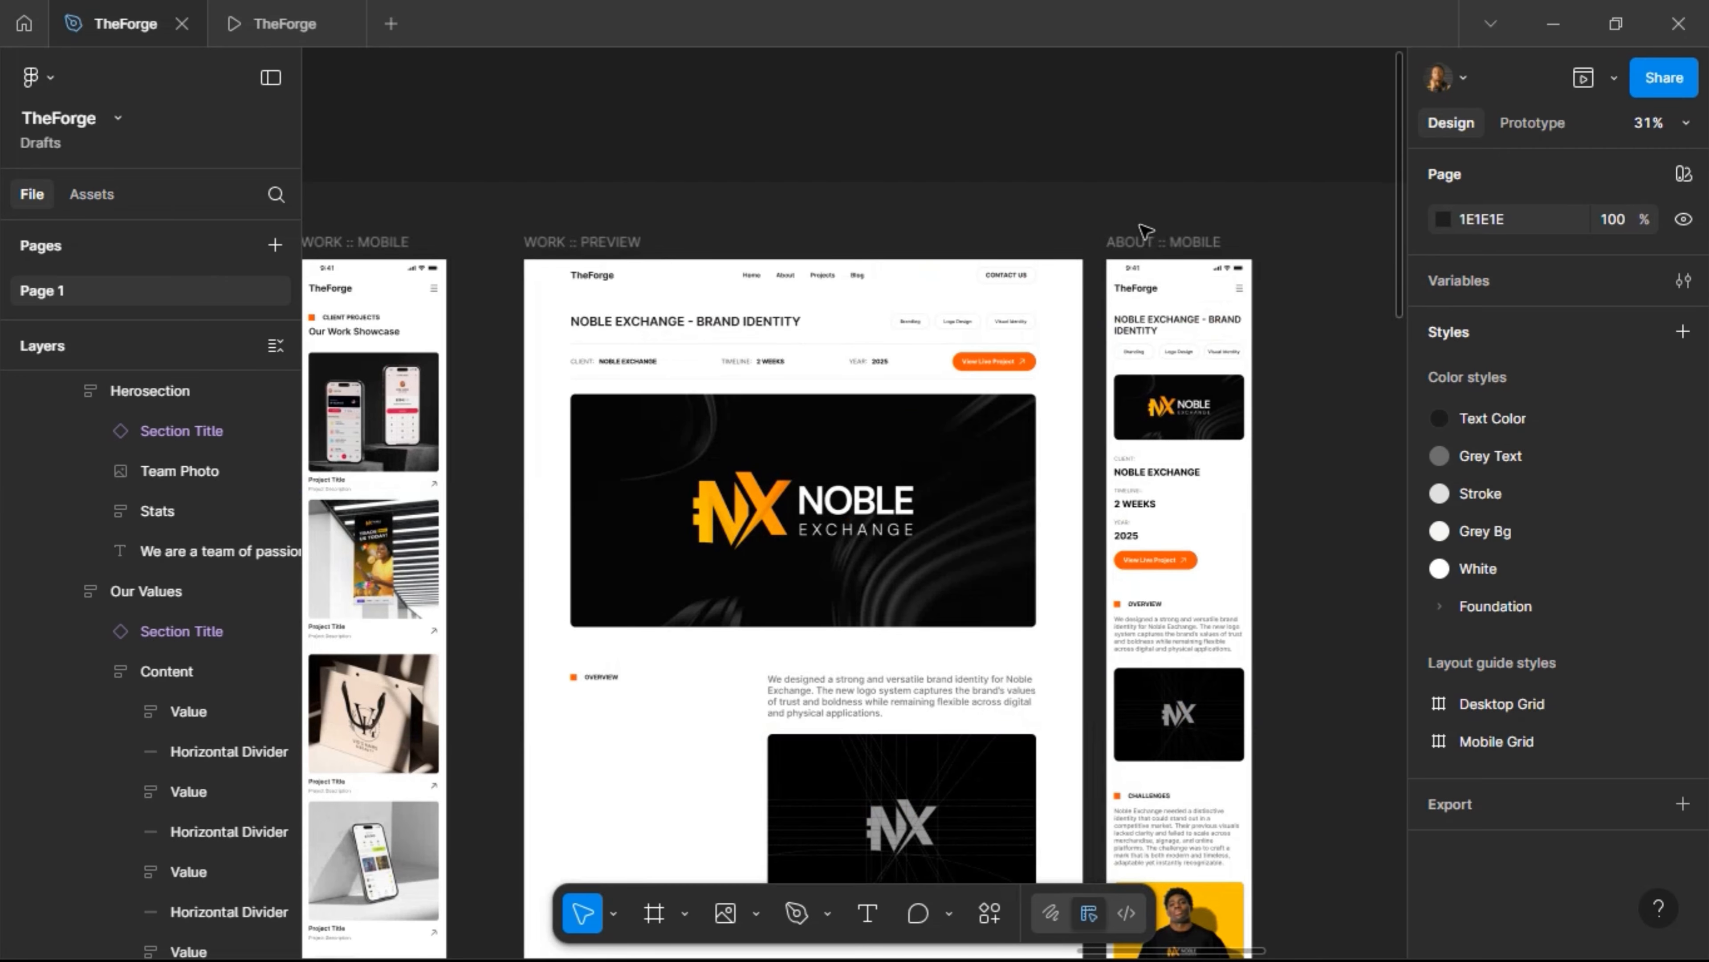
pyautogui.keyDown('shift'); pyautogui.click(586, 240); pyautogui.keyUp('shift')
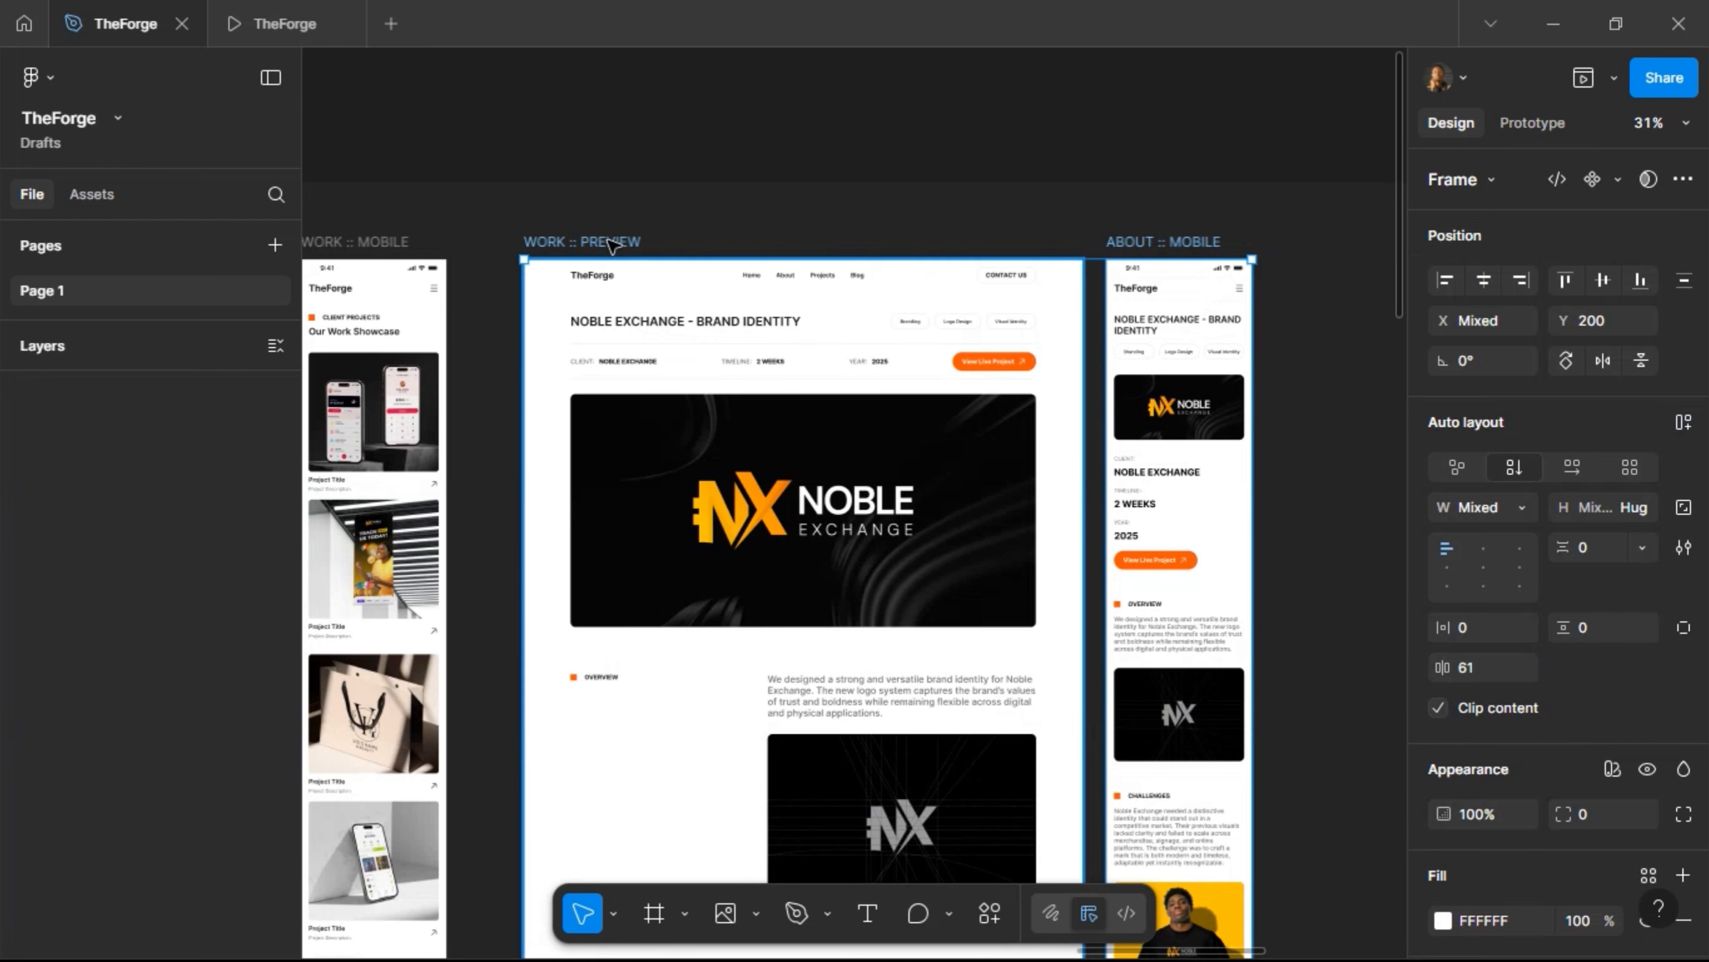
pyautogui.keyDown('ctrl'); pyautogui.scroll(-2, 1037, 233); pyautogui.keyUp('ctrl')
pyautogui.keyDown('ctrl'); pyautogui.scroll(-3, 651, 251); pyautogui.keyUp('ctrl')
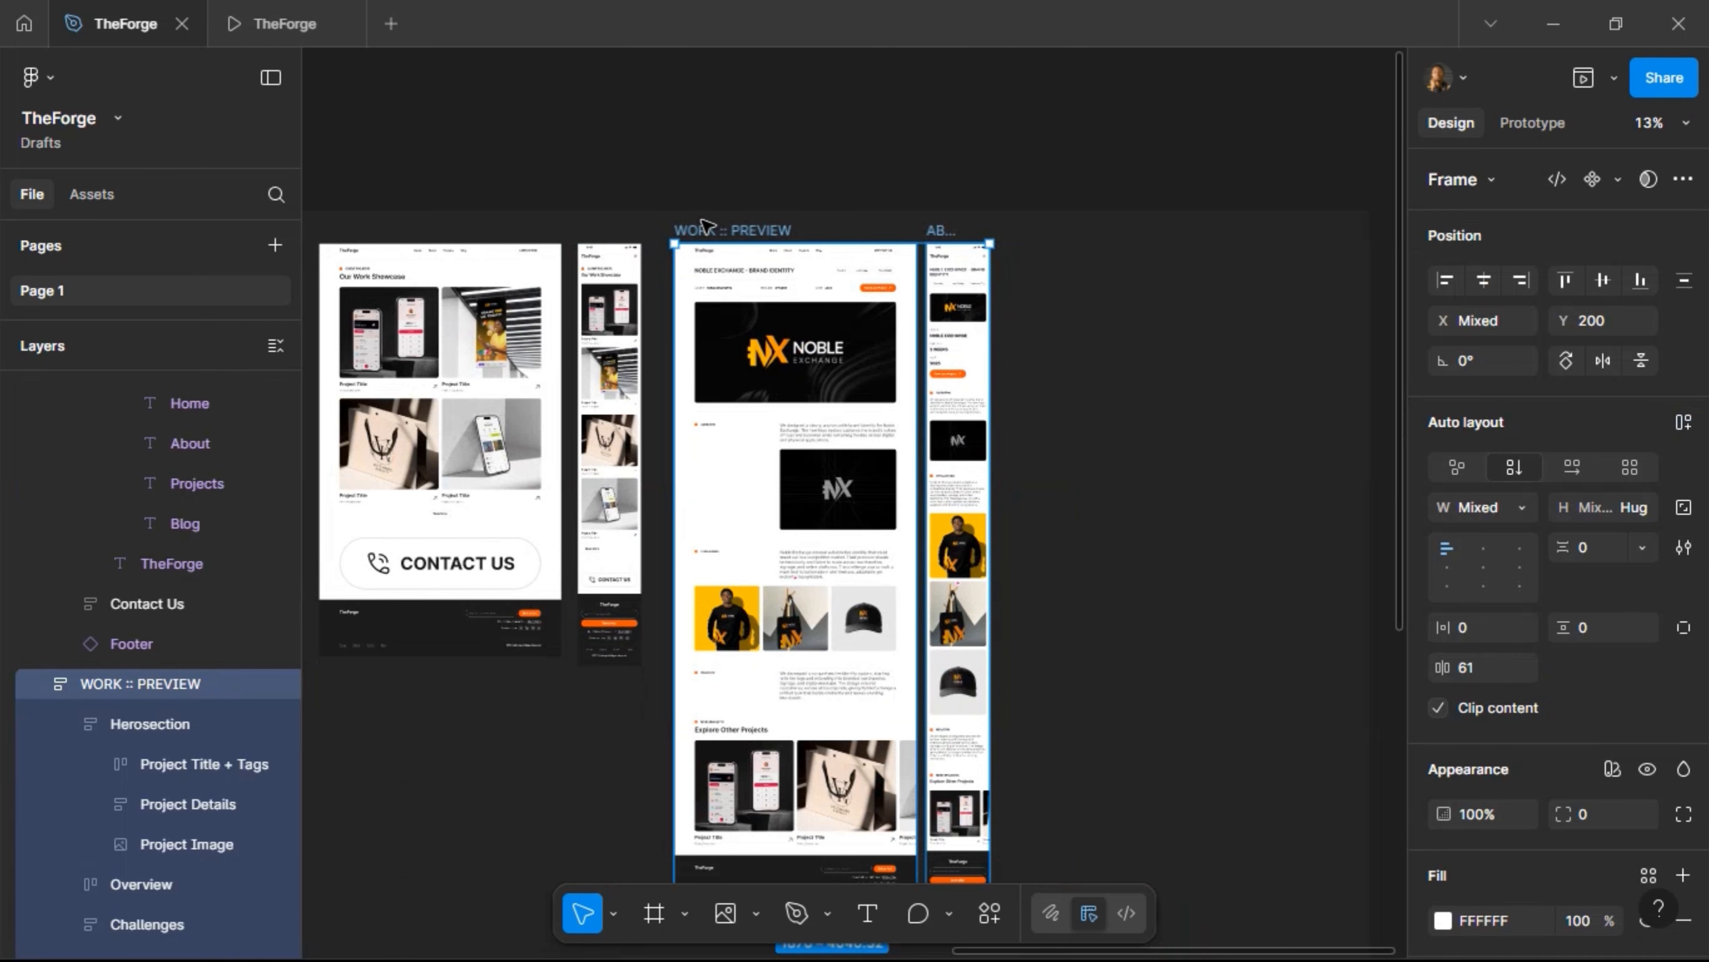
pyautogui.hscroll(-4, 632, 229)
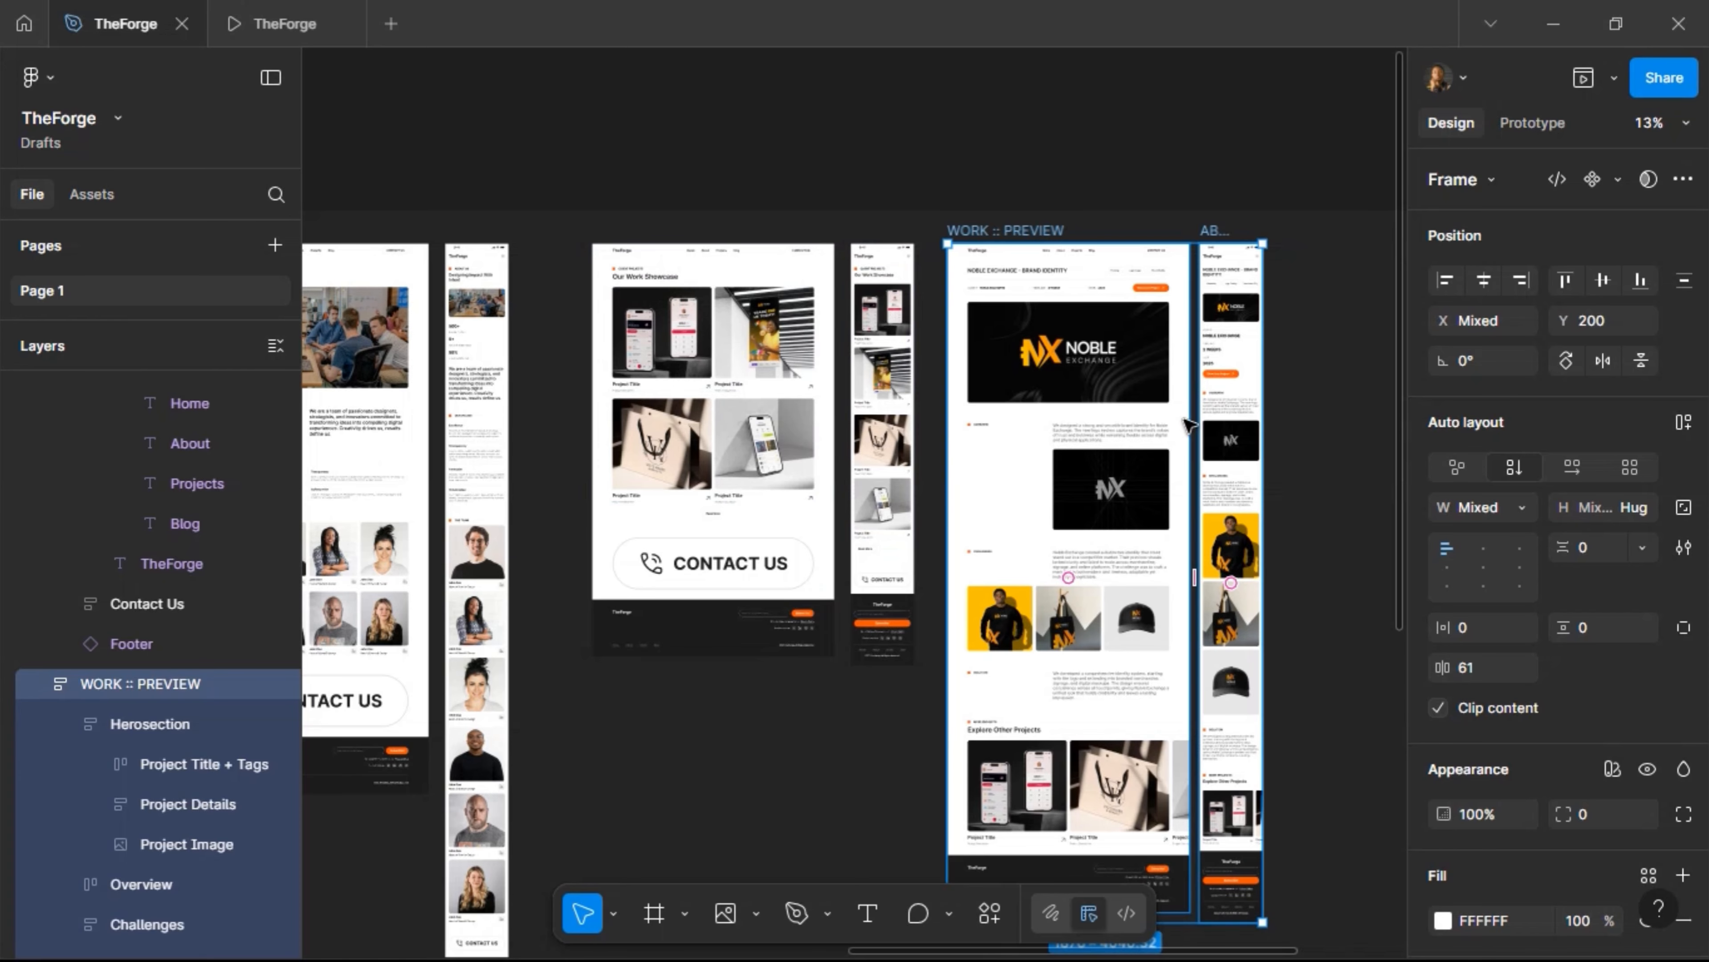
pyautogui.click(904, 183)
pyautogui.hscroll(5, 905, 183)
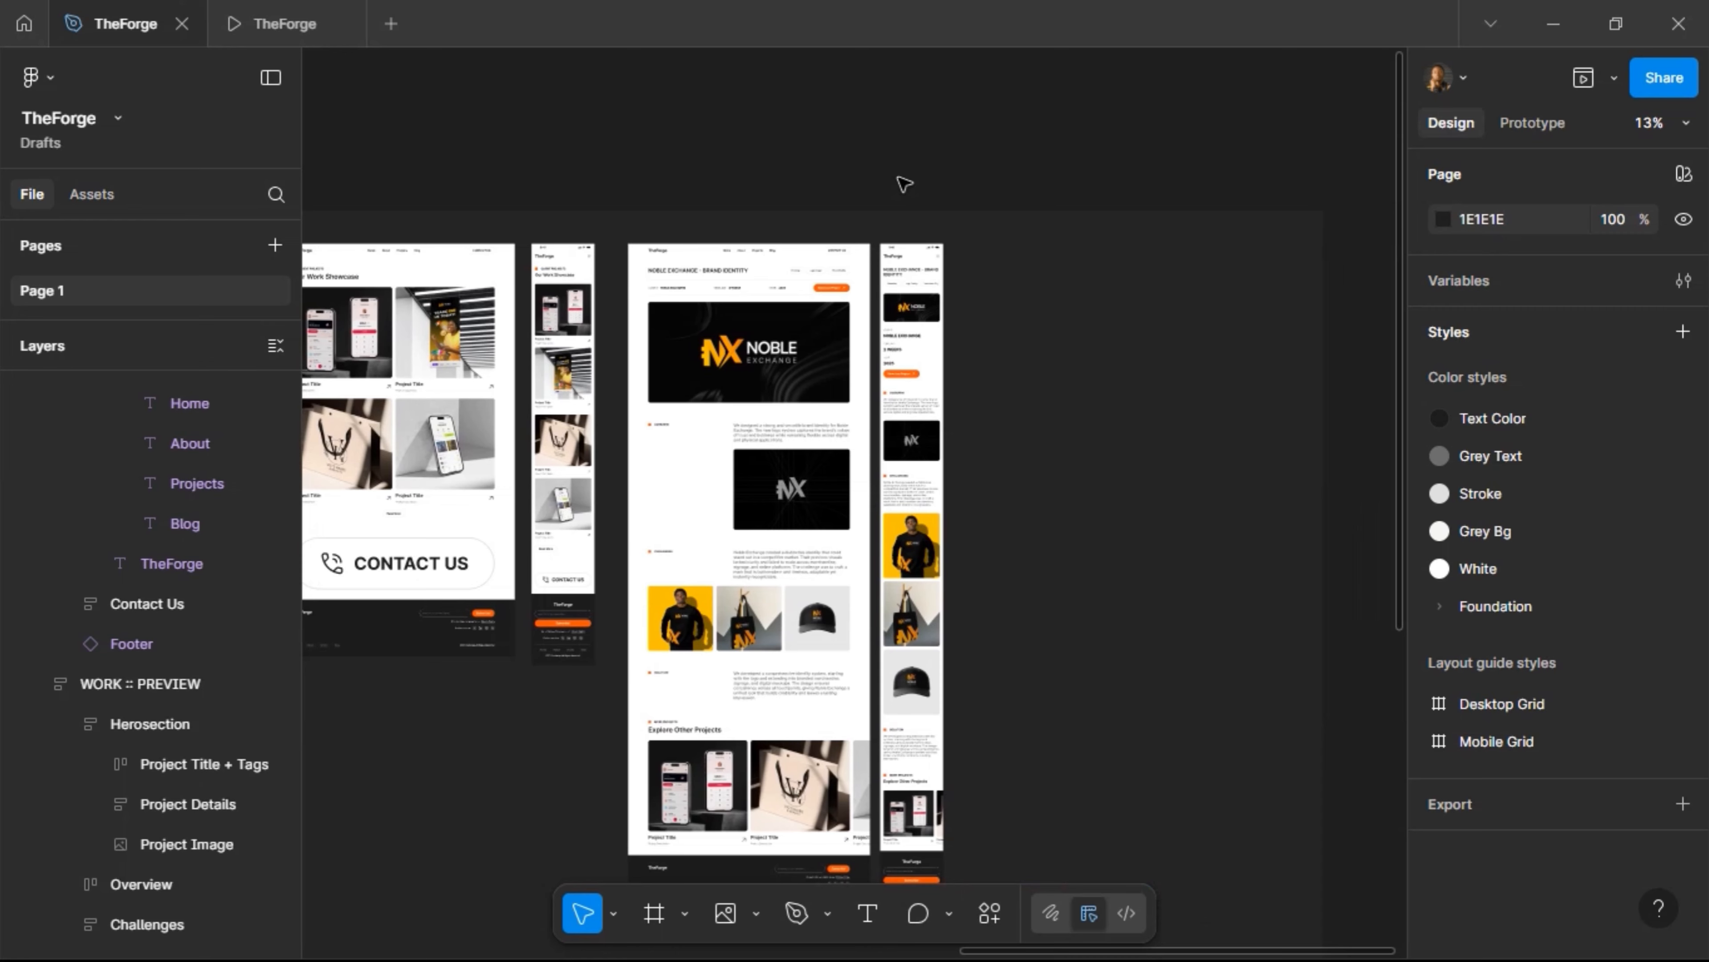
pyautogui.hscroll(-7, 905, 183)
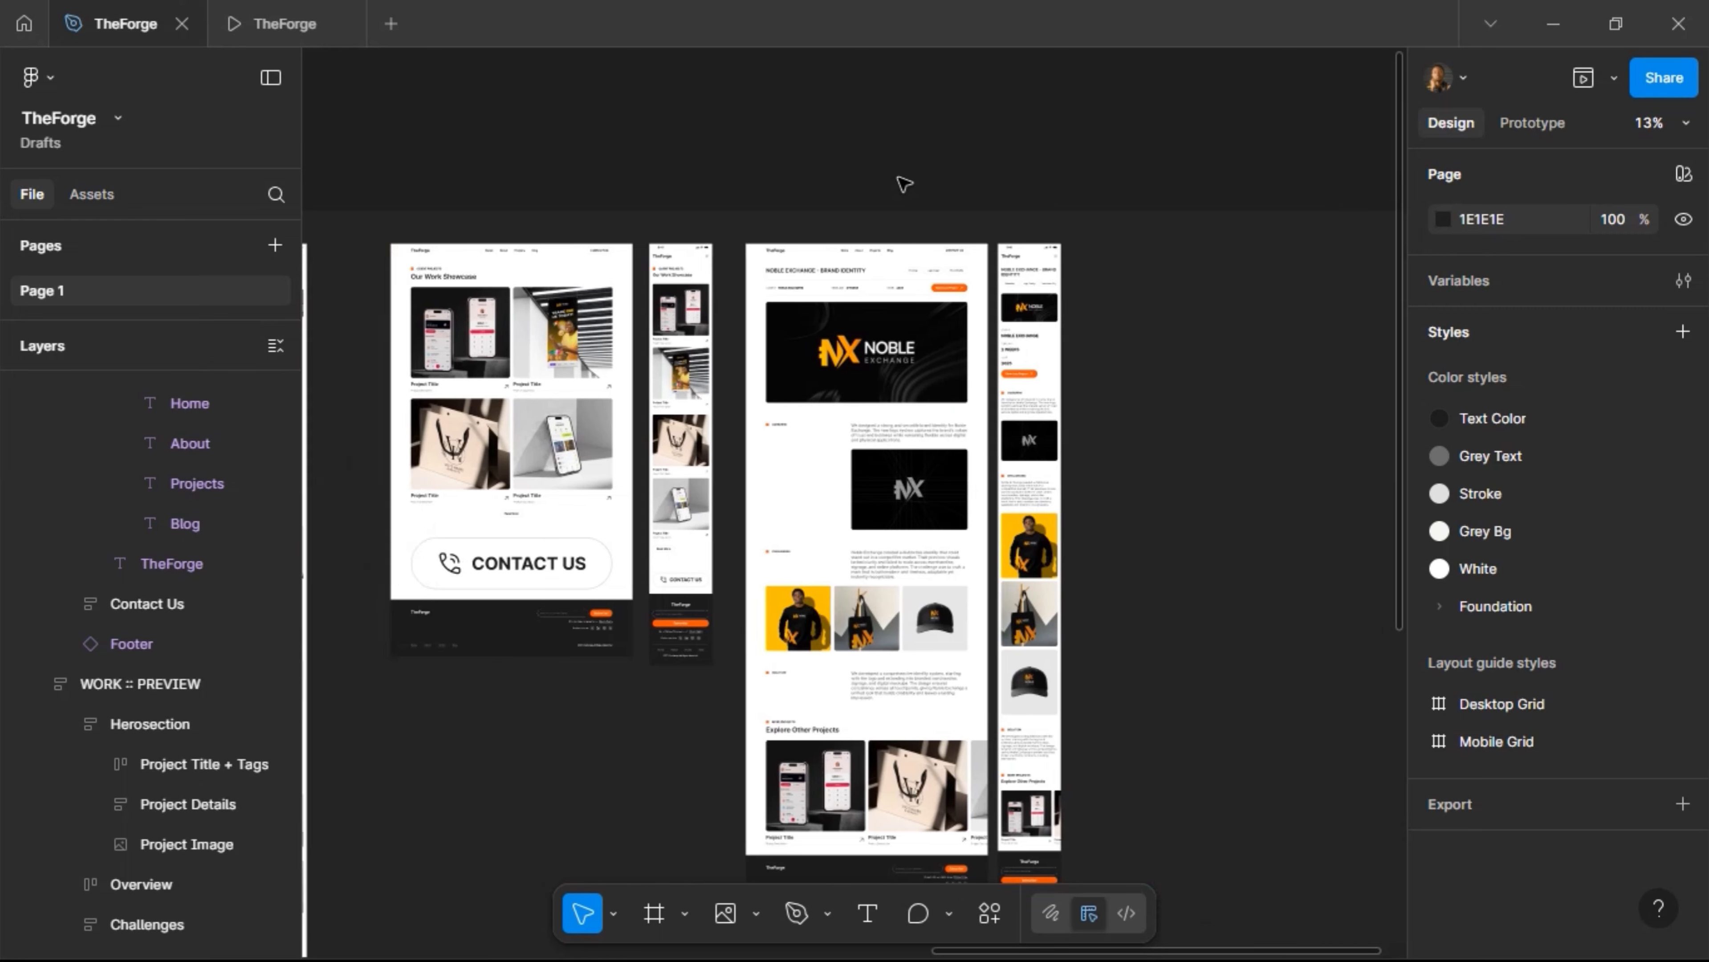
pyautogui.hscroll(2, 905, 183)
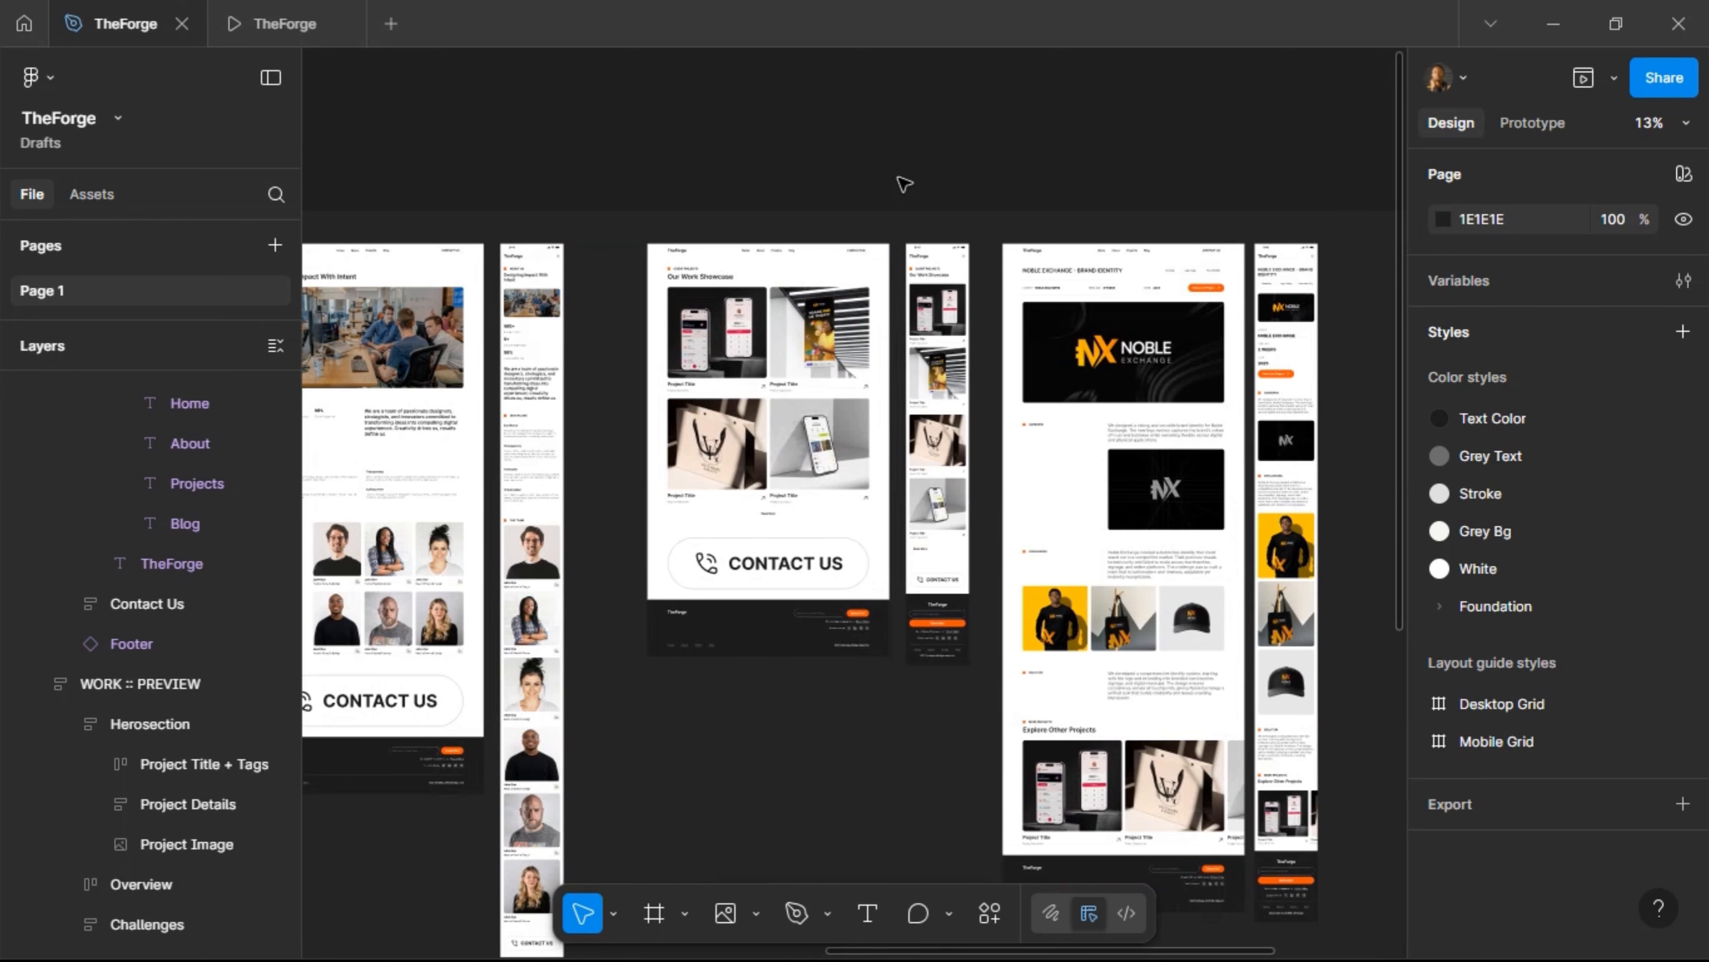
pyautogui.hscroll(-5, 905, 184)
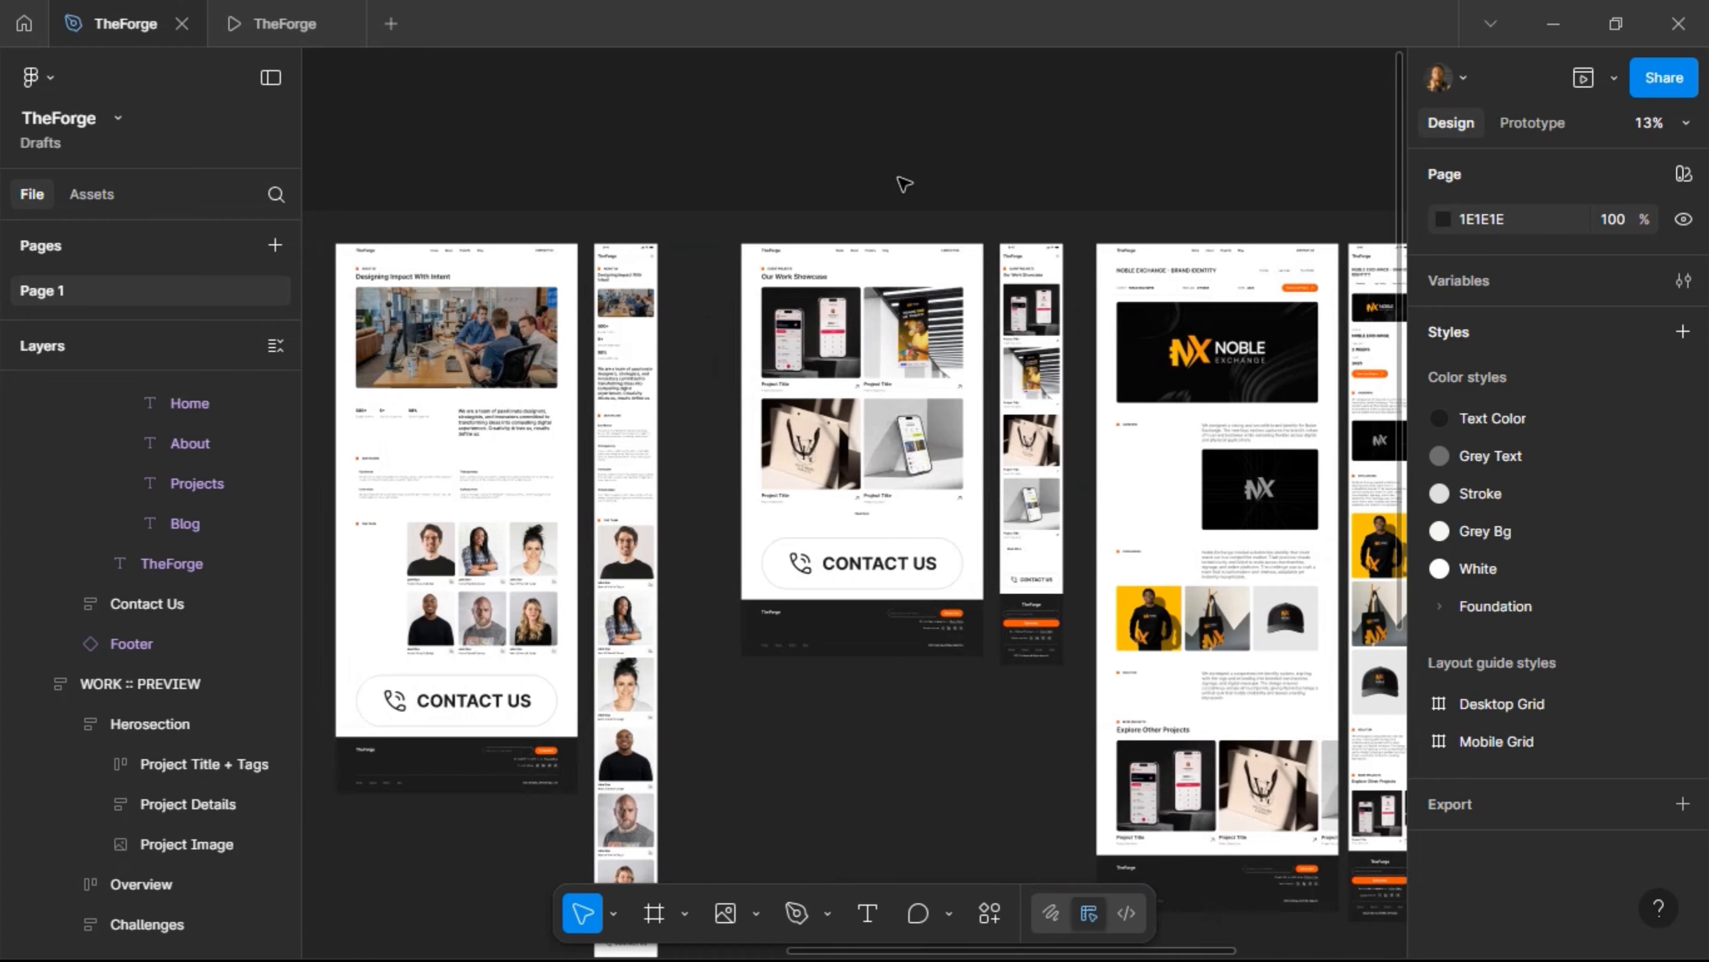
# Review the desktop Noble Exchange project page in the running prototype, from its header through to Explore Other Projects
pyautogui.click(229, 12)
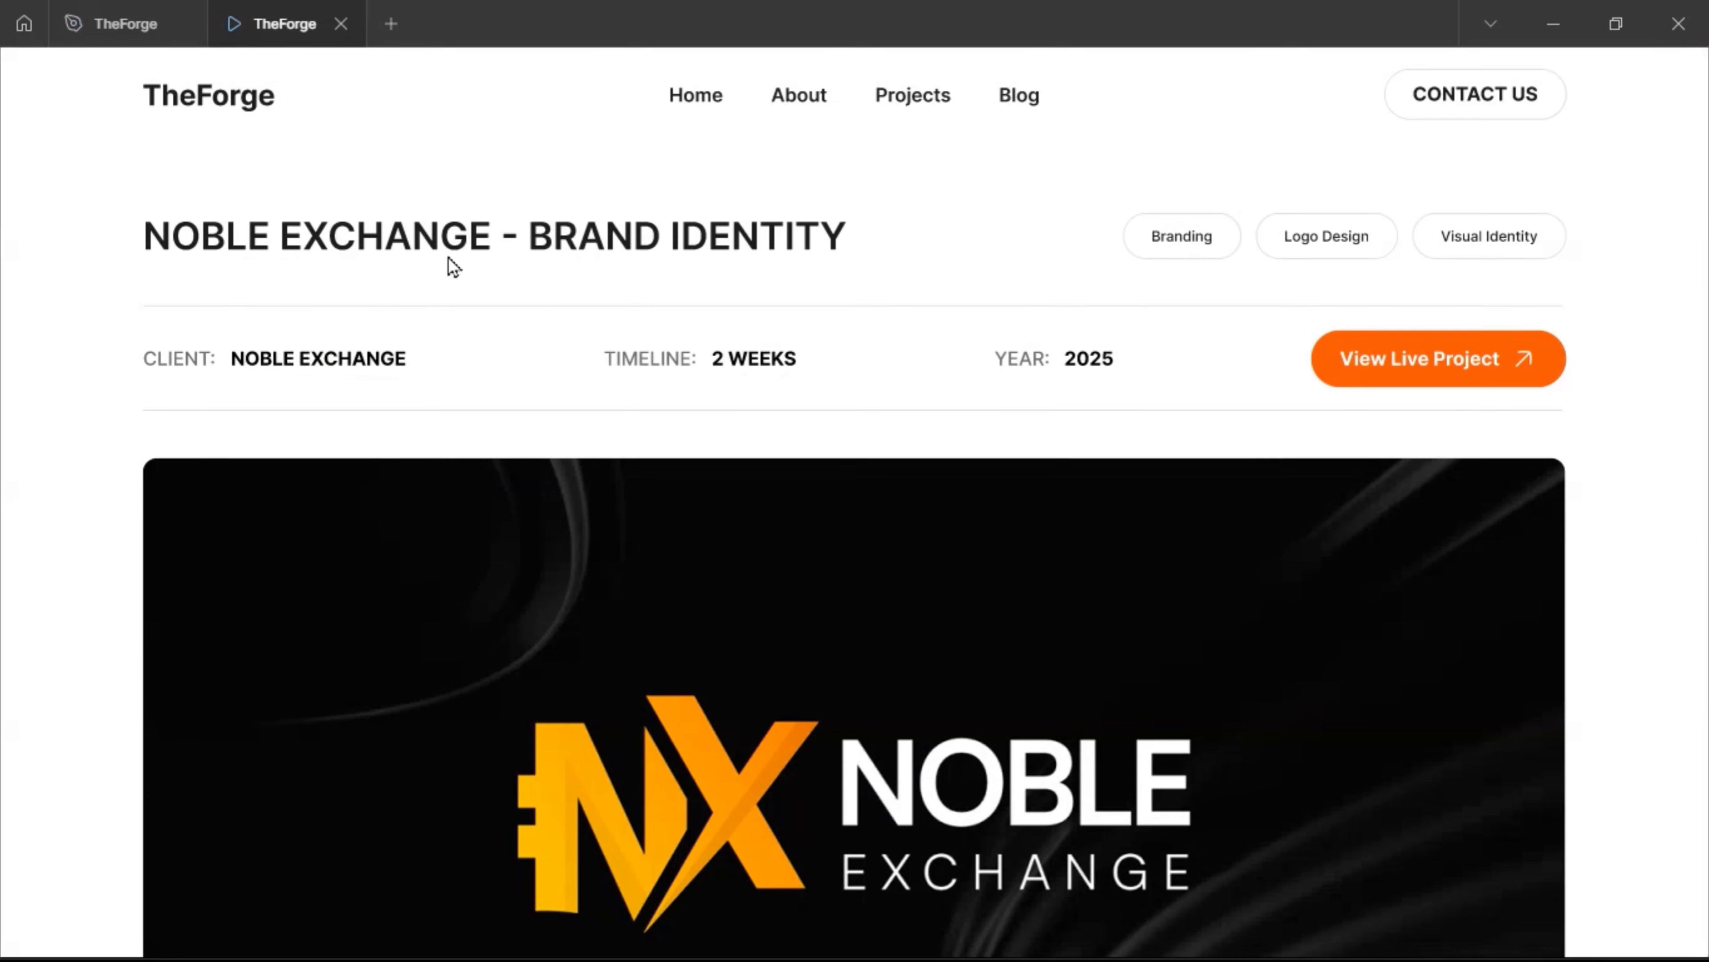
pyautogui.scroll(-20, 815, 417)
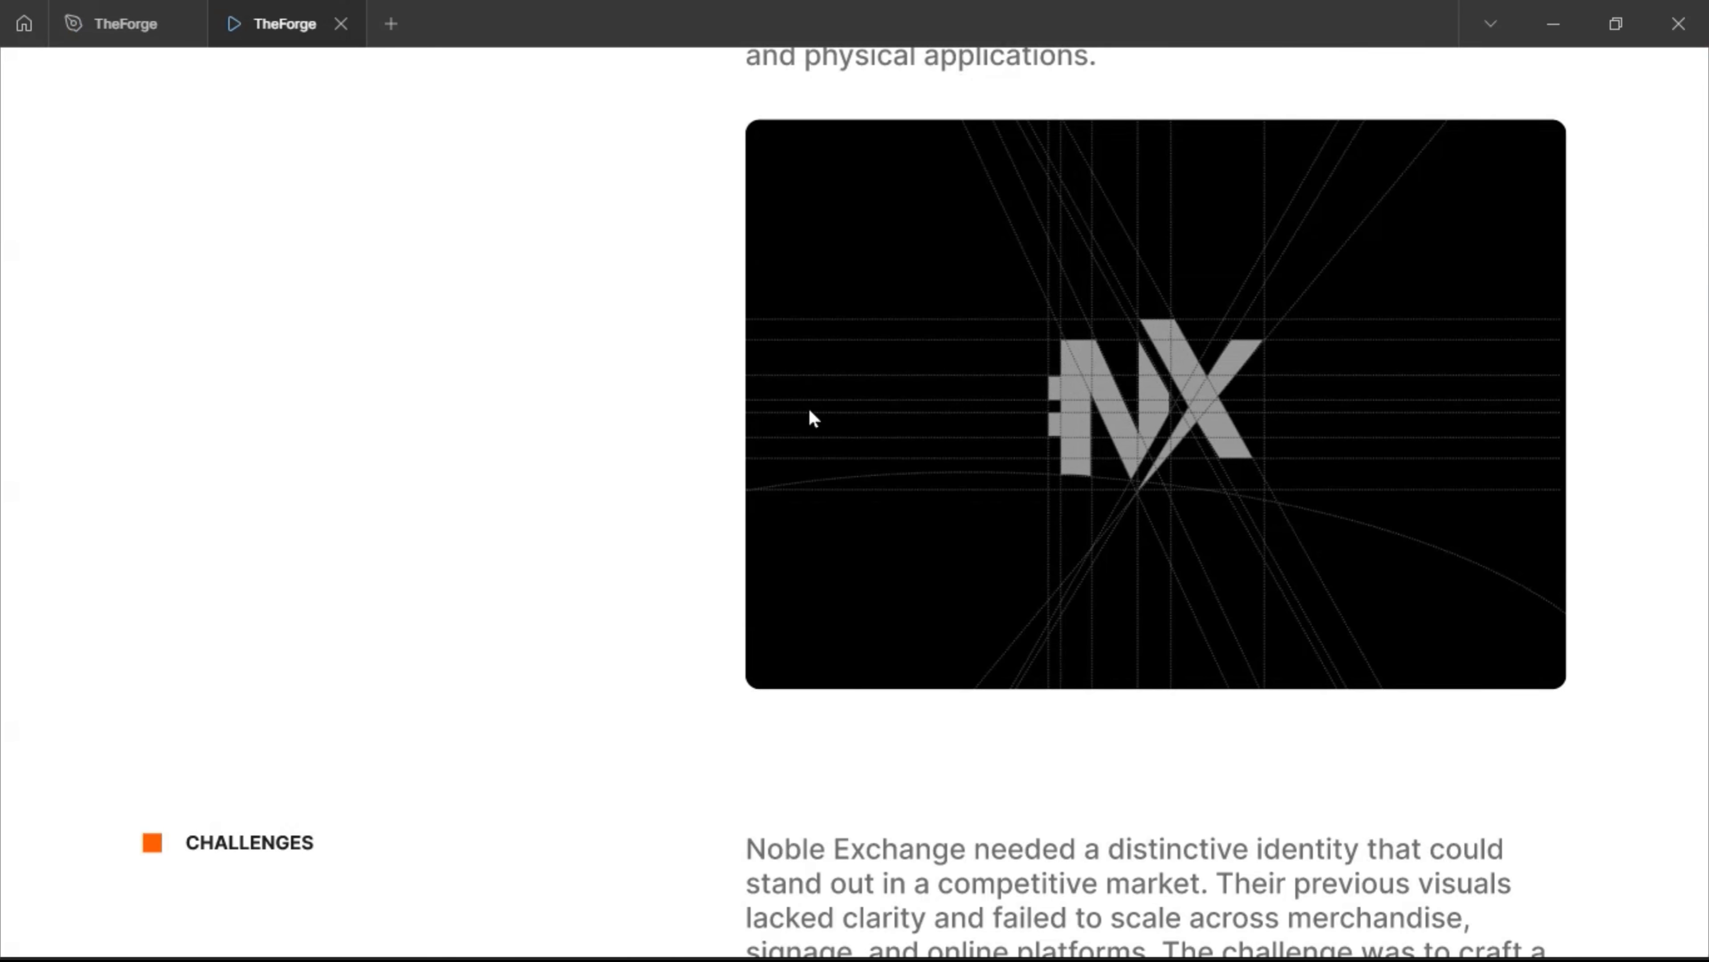
pyautogui.scroll(-8, 811, 416)
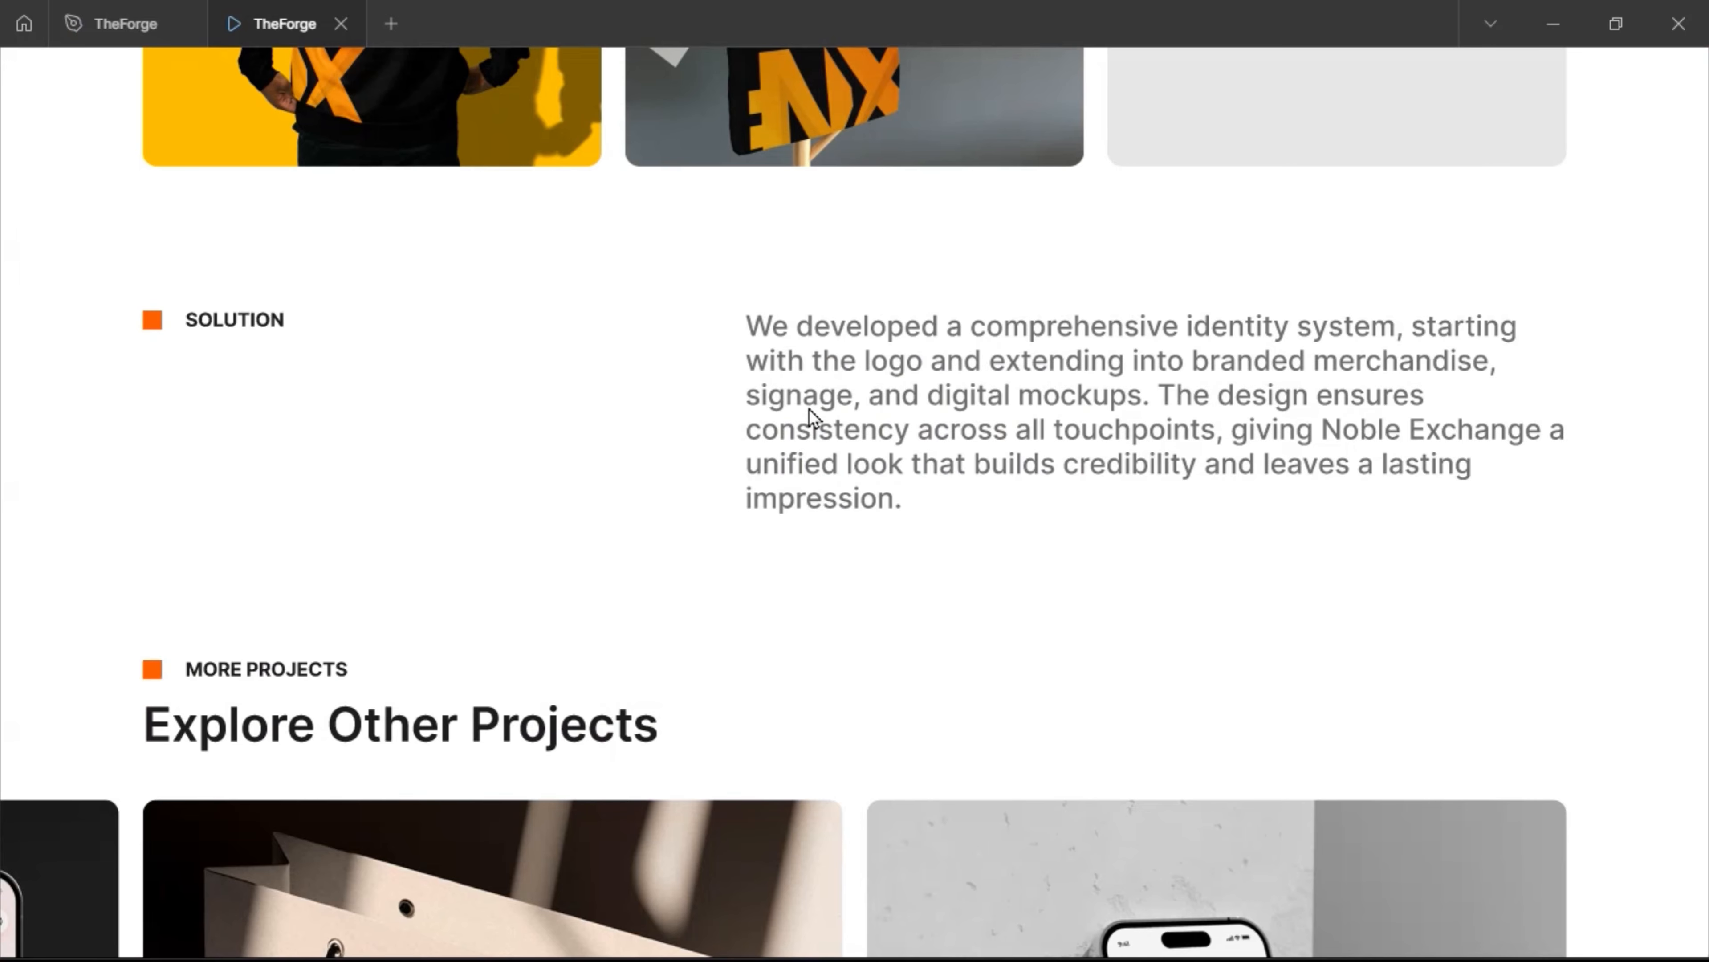
pyautogui.press('Right')
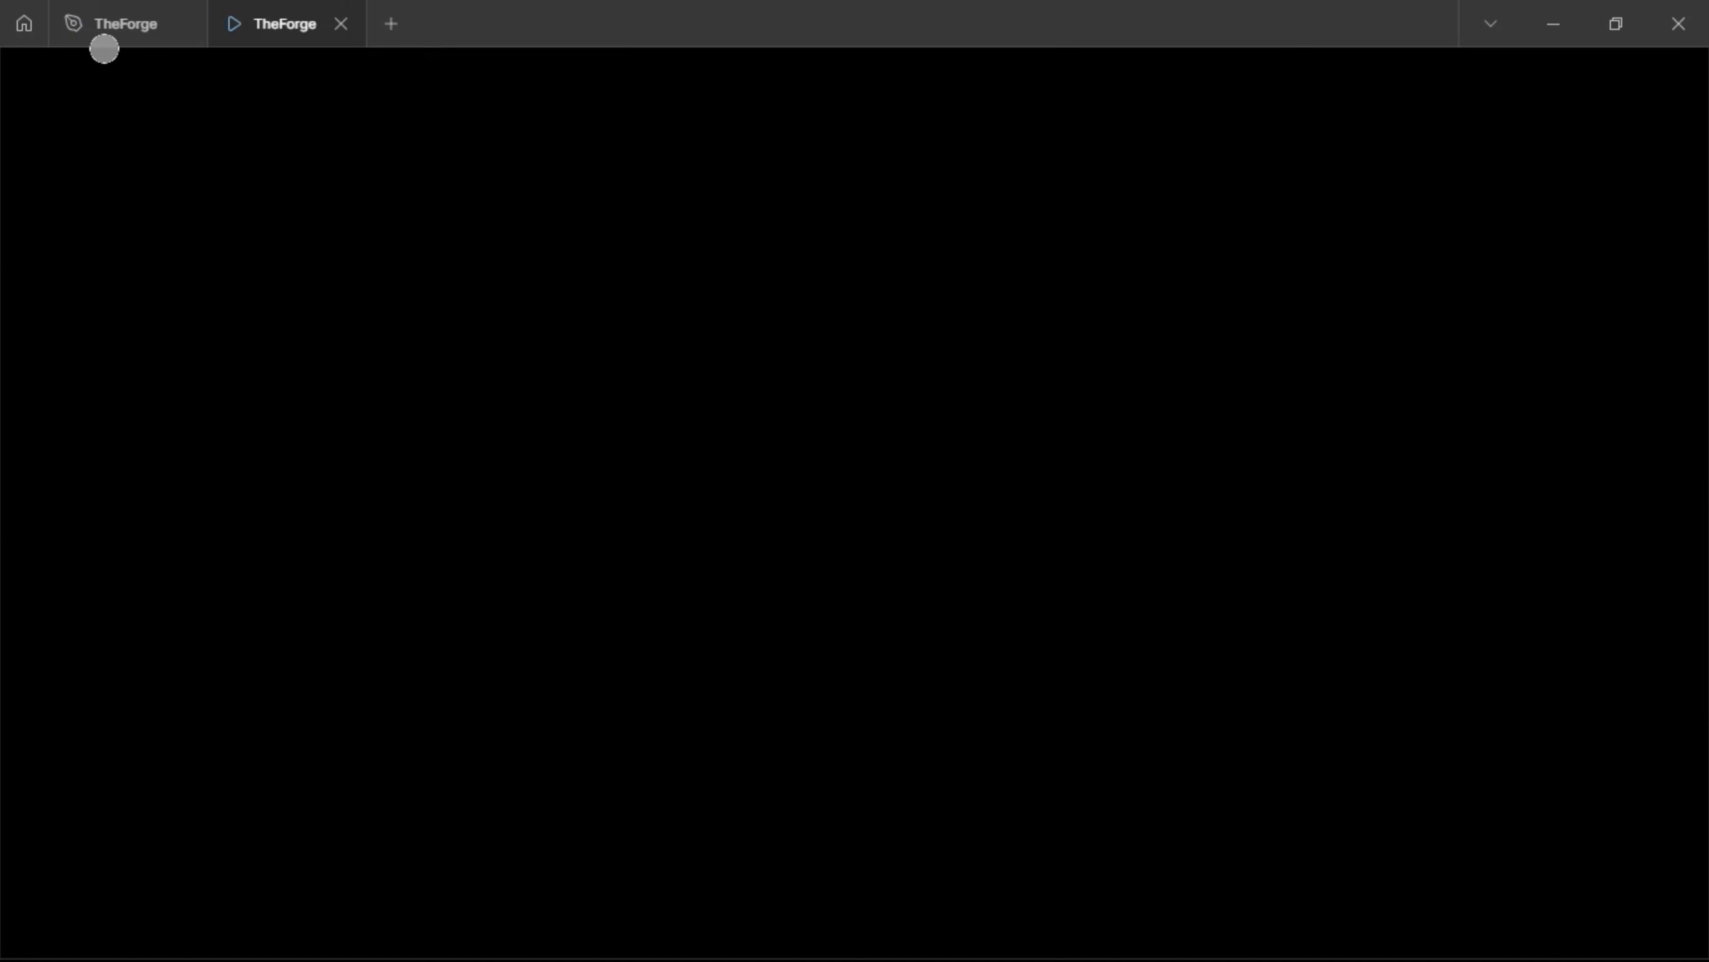
# Return to the design file and set the prototype device to No device
pyautogui.click(104, 37)
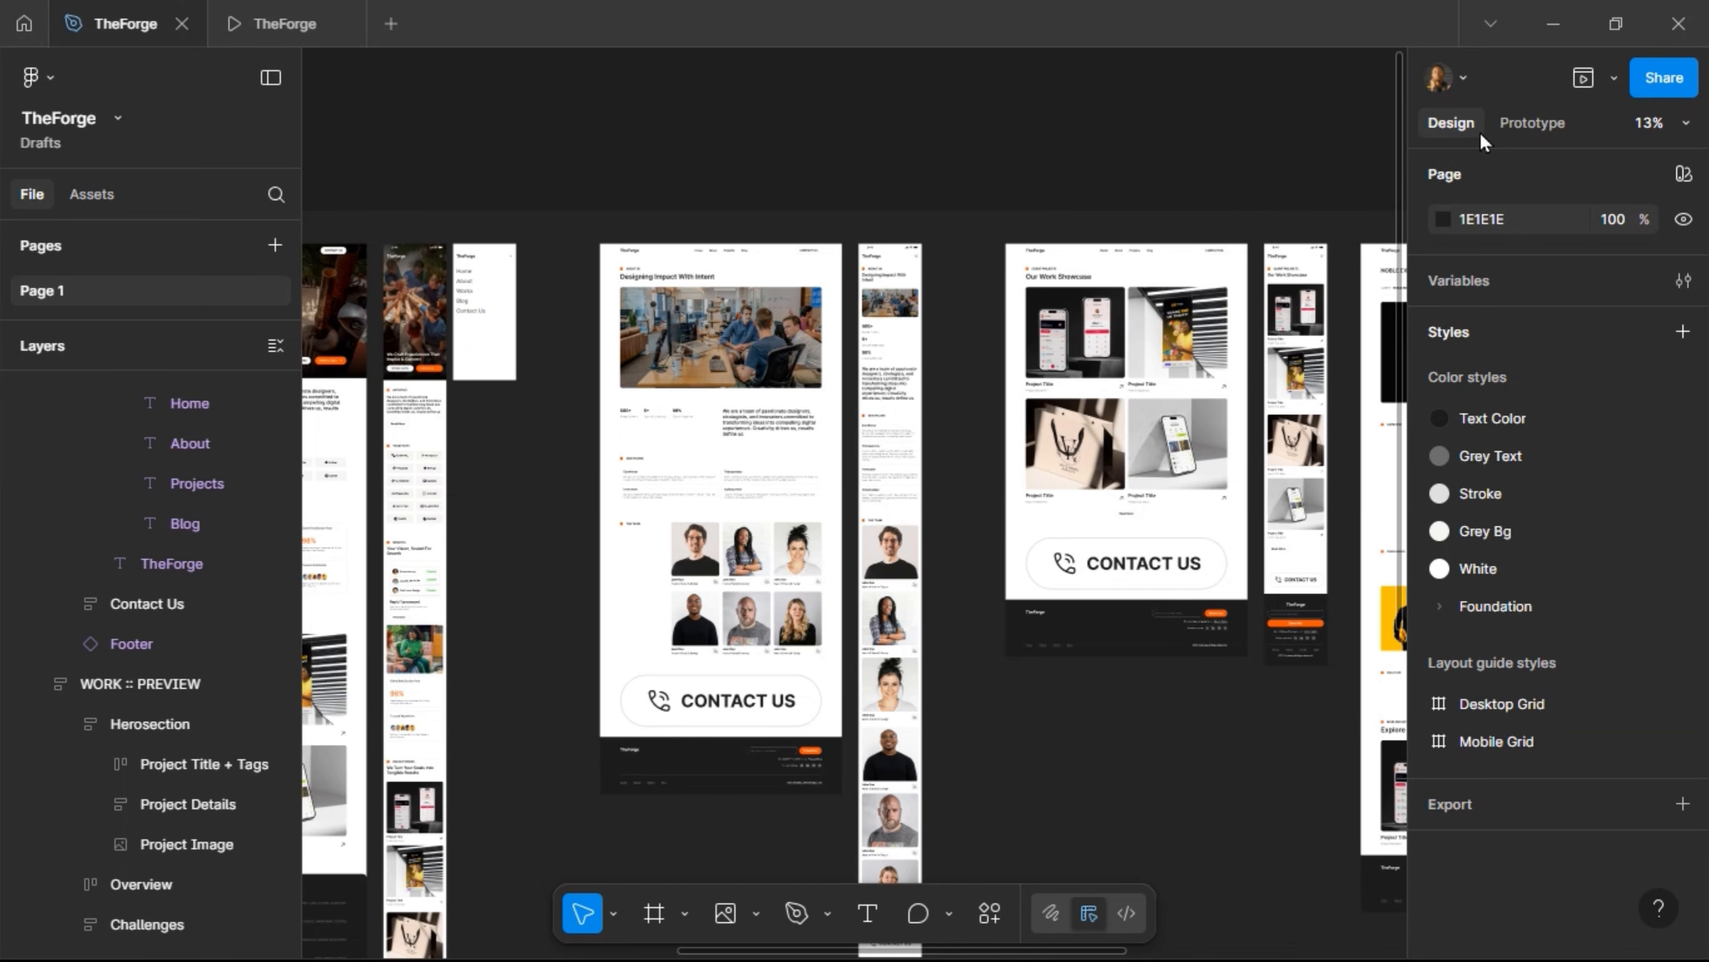
pyautogui.click(1505, 124)
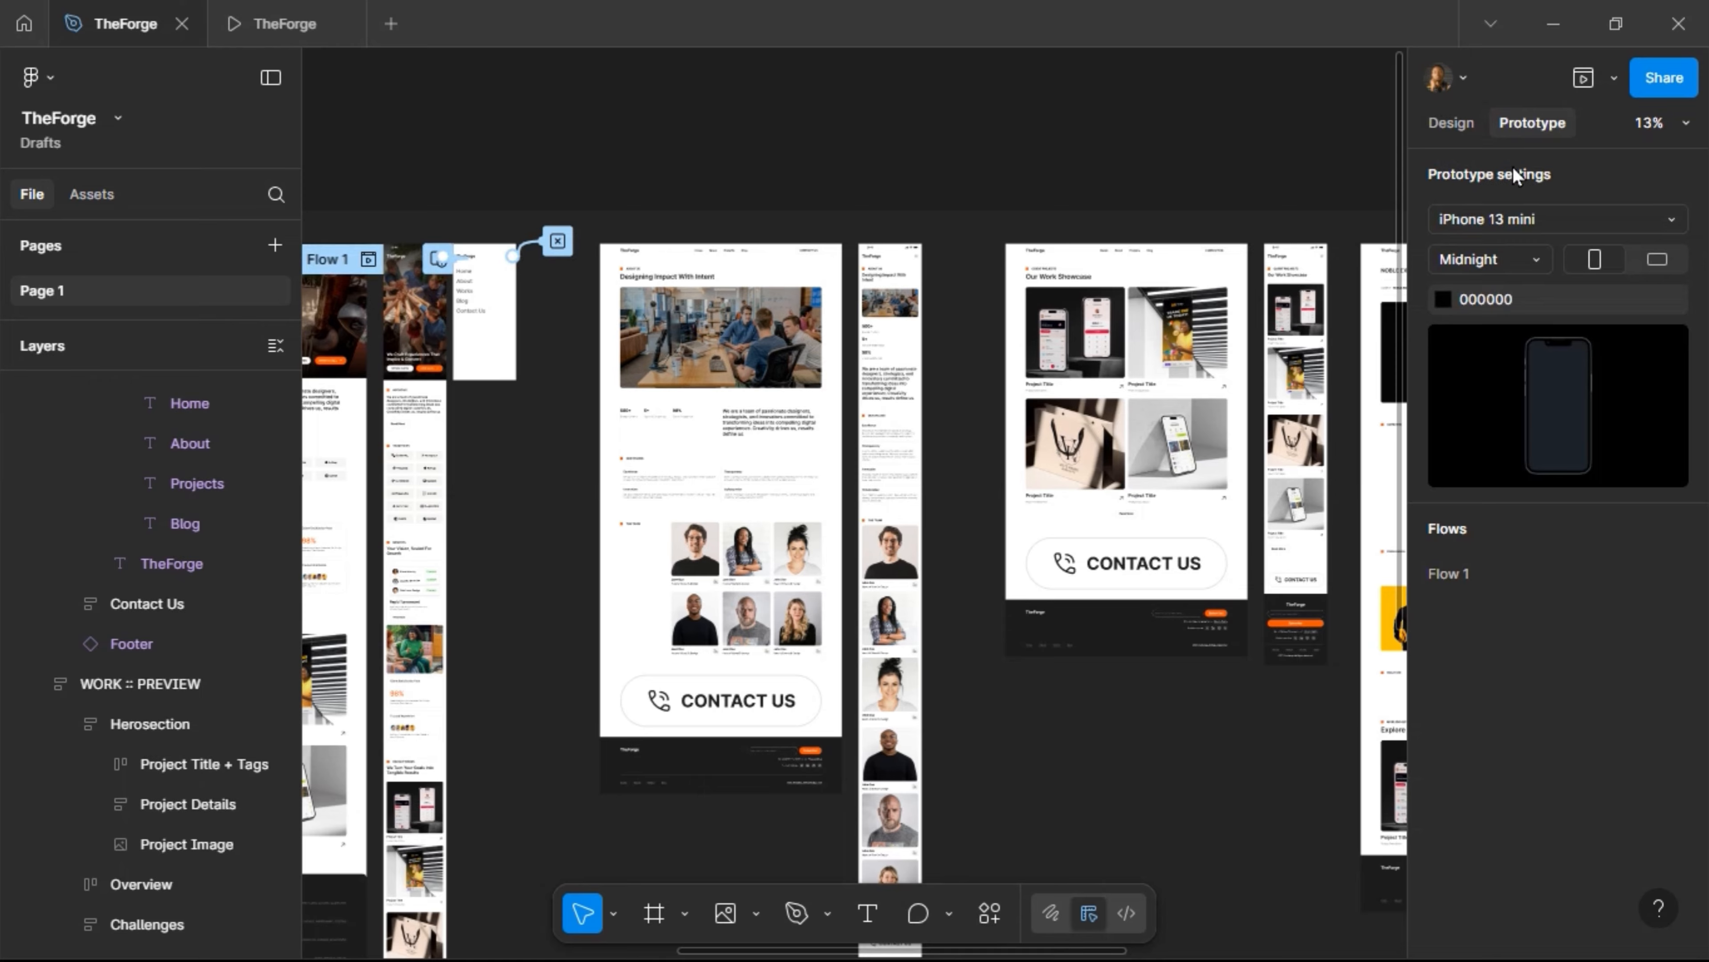
pyautogui.click(1533, 223)
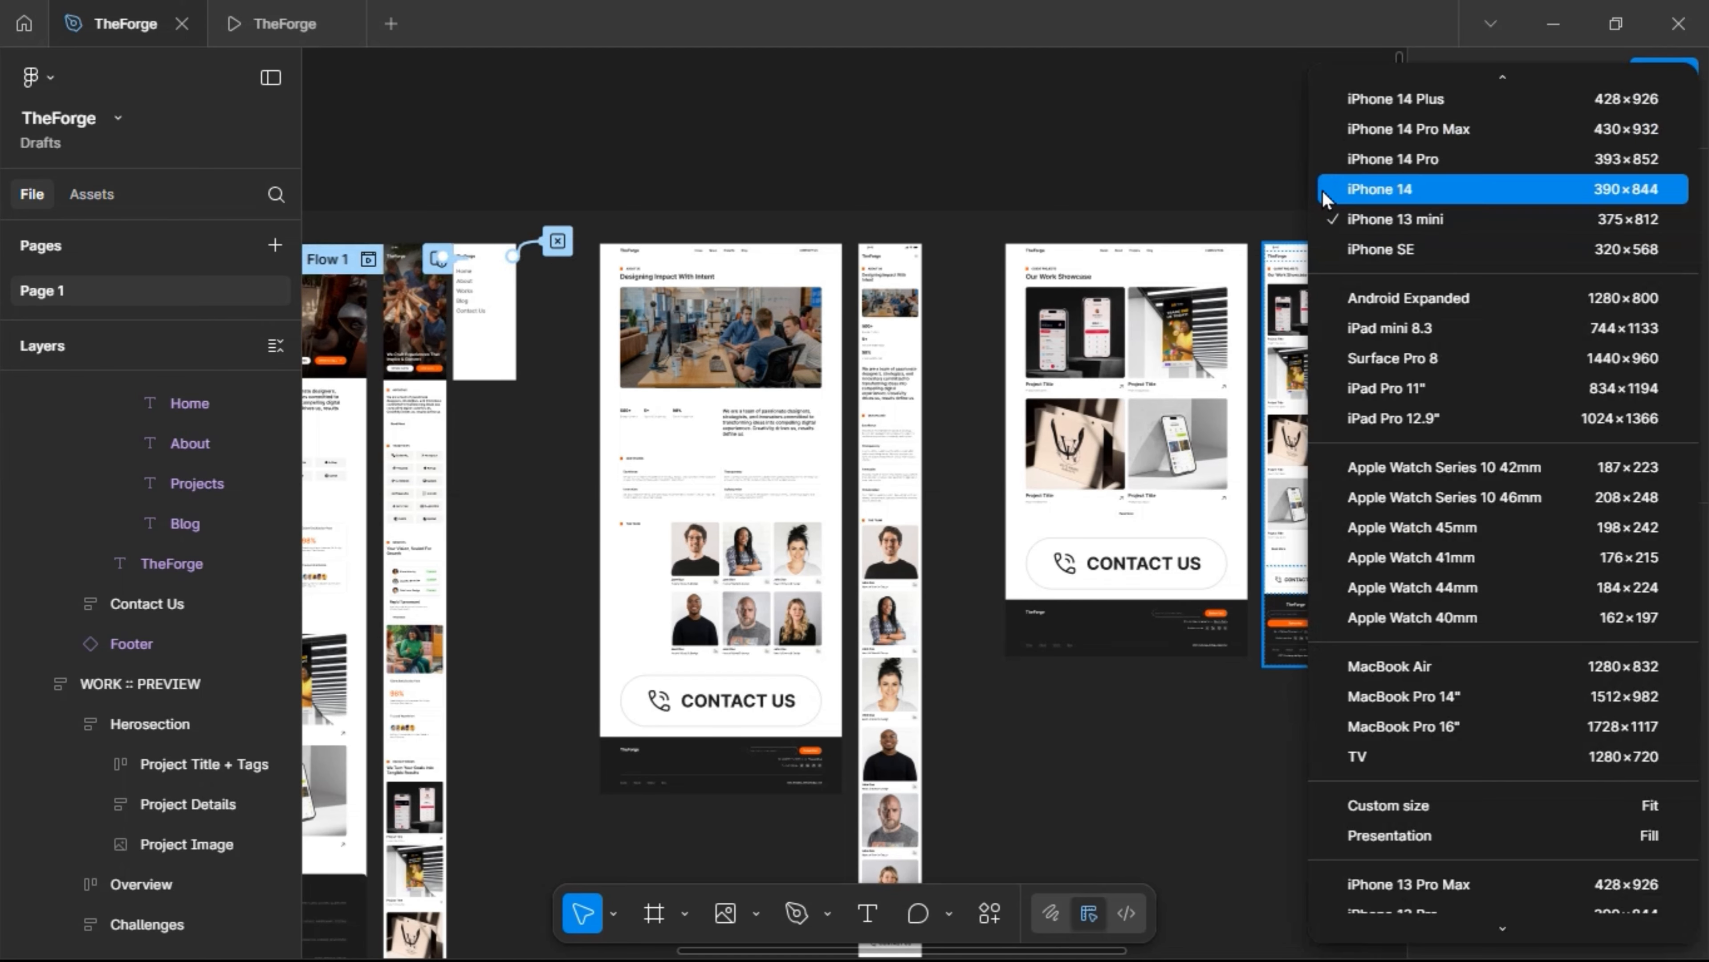
pyautogui.scroll(3, 1356, 181)
pyautogui.scroll(1, 1381, 121)
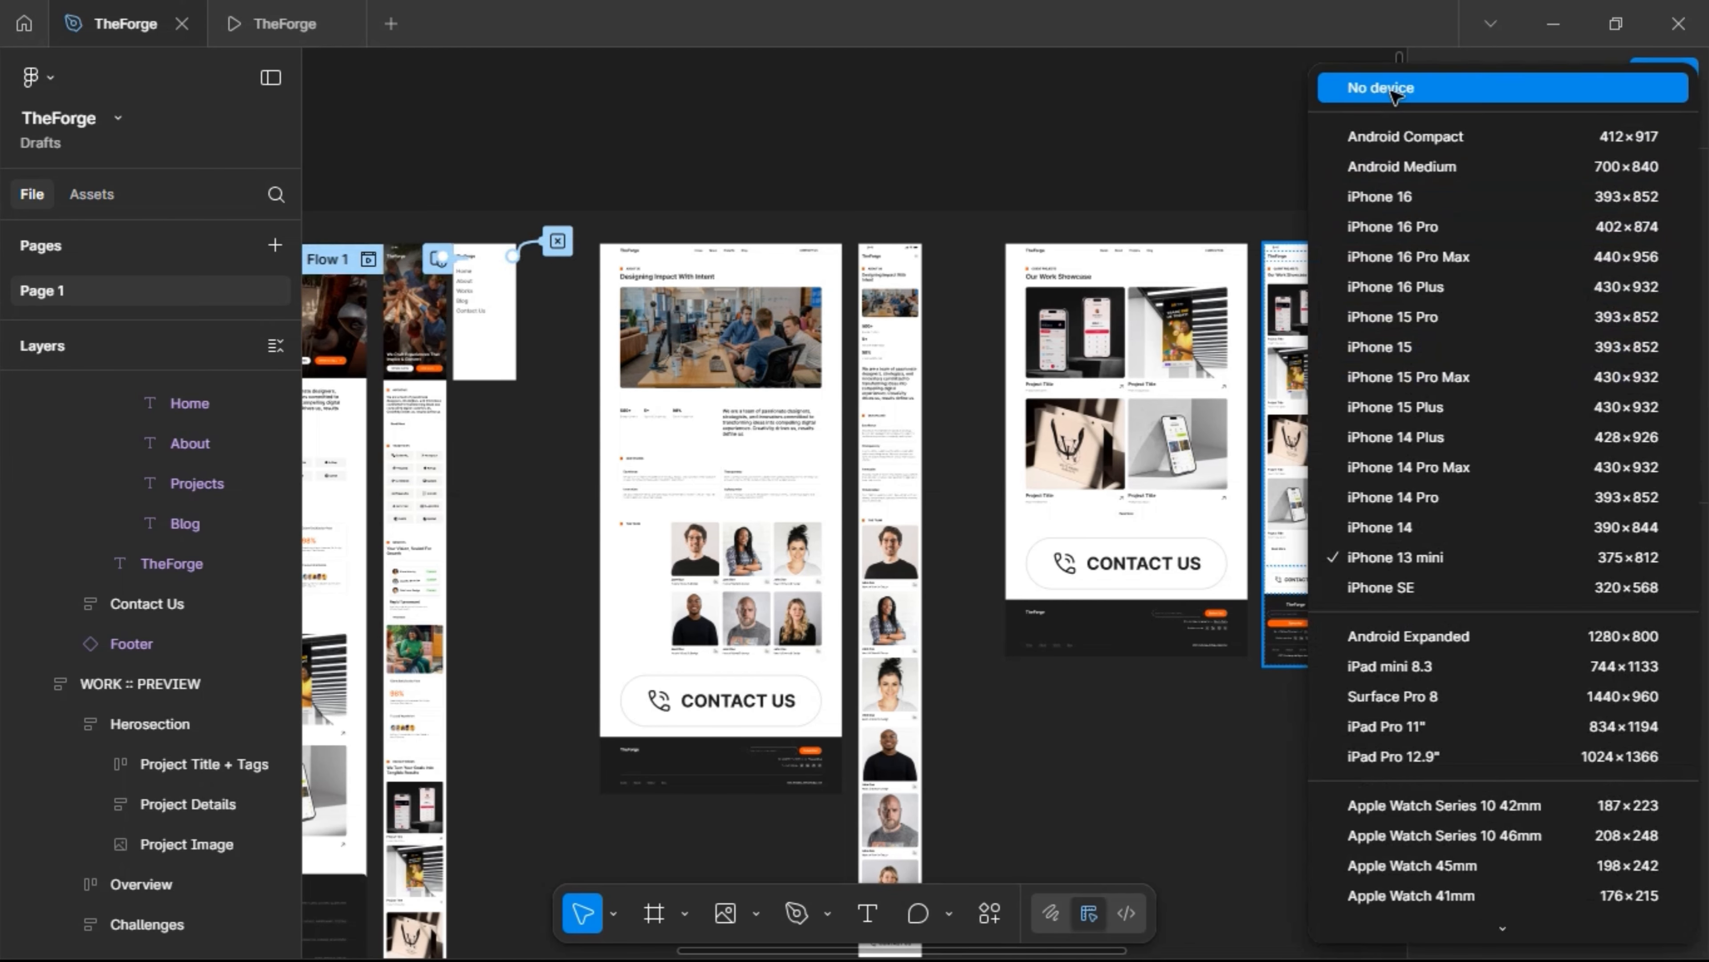
pyautogui.click(1390, 92)
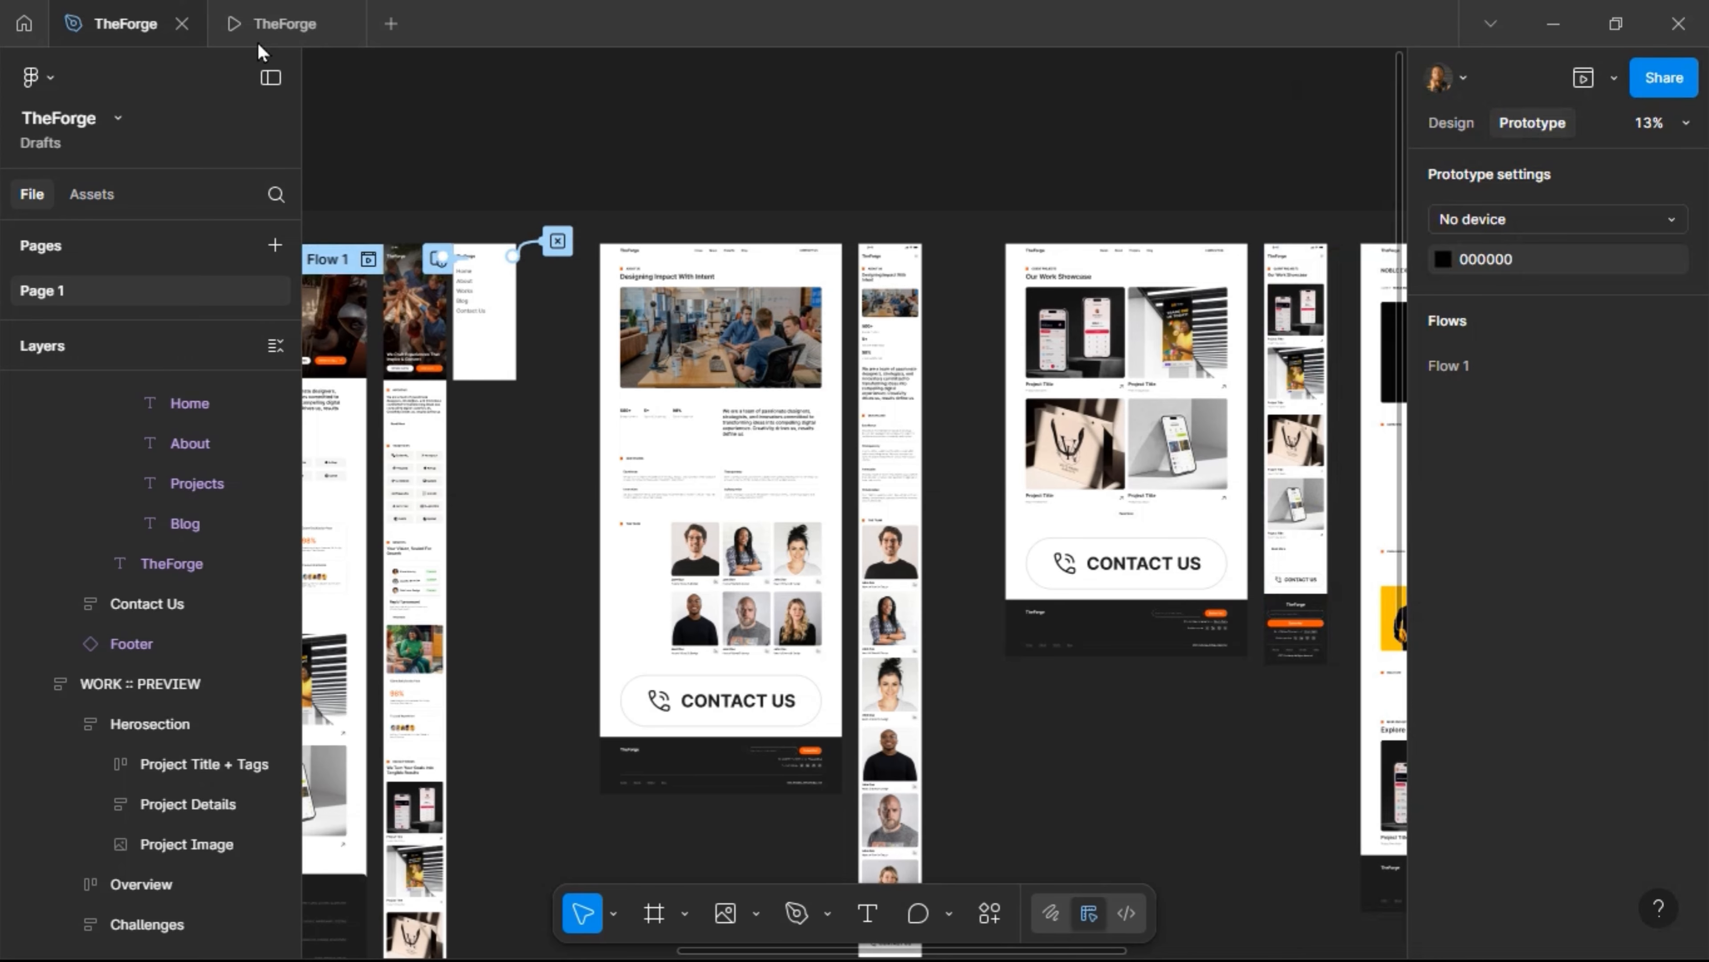
# Examine the Noble Exchange project page in the prototype without a device, including the sideways-scrolling Explore Other Projects cards
pyautogui.click(269, 24)
pyautogui.hscroll(-5, 1149, 465)
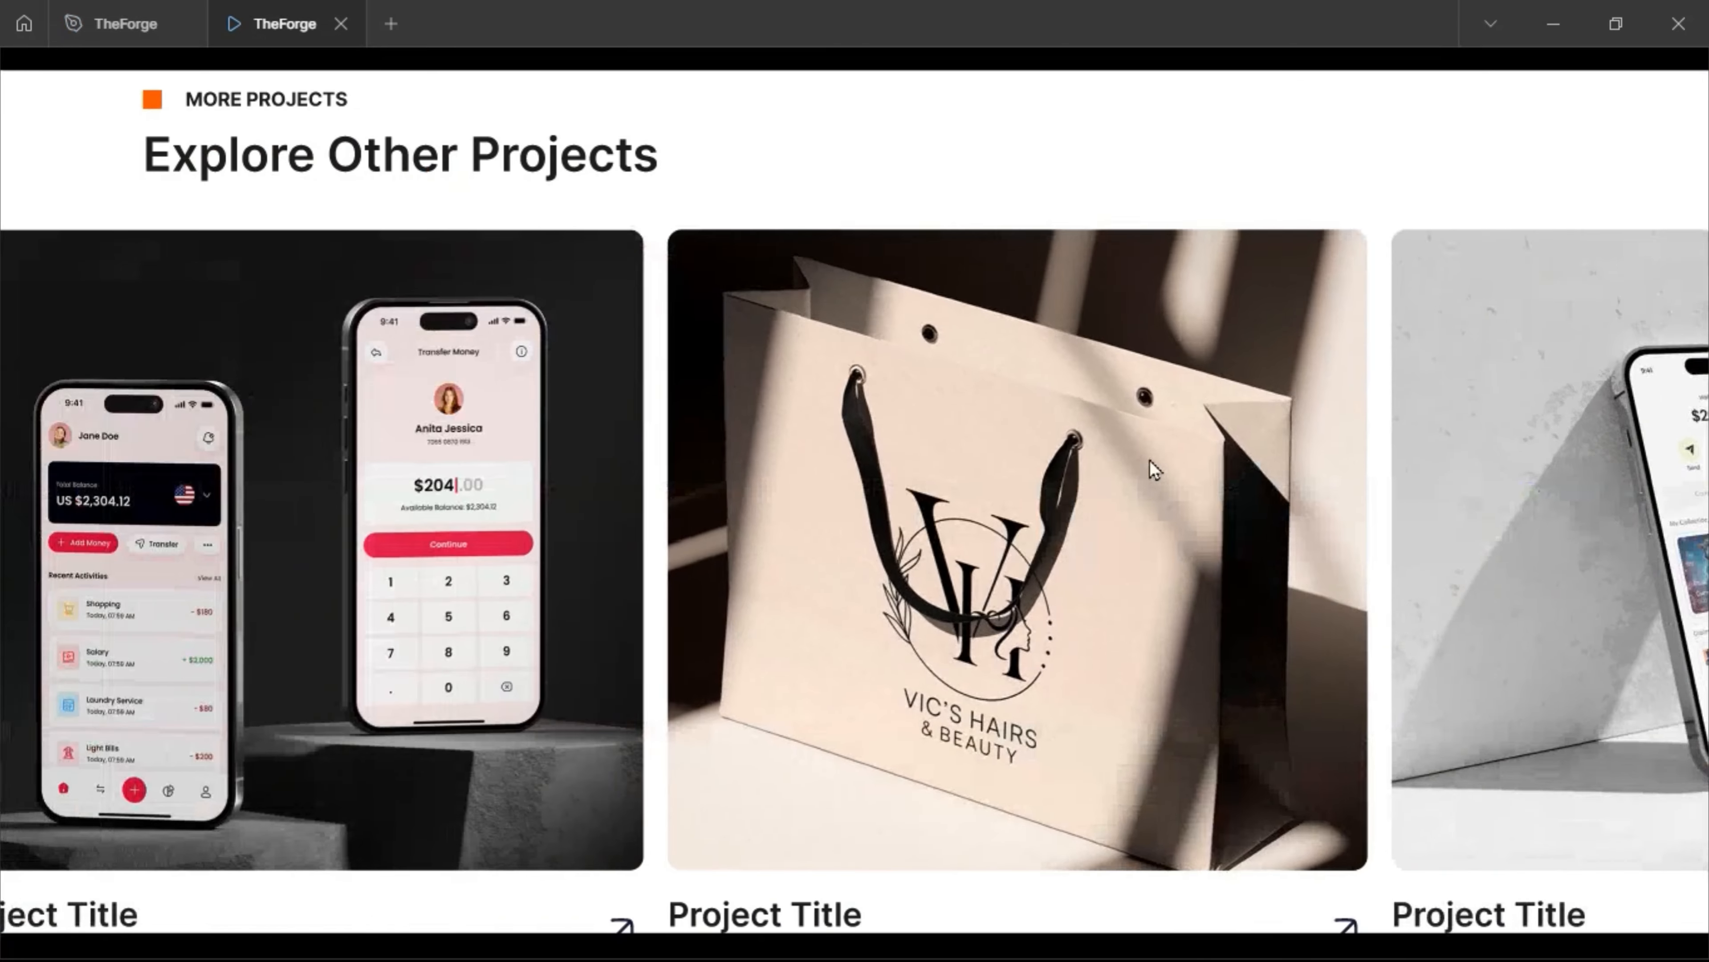
pyautogui.hscroll(5, 1149, 454)
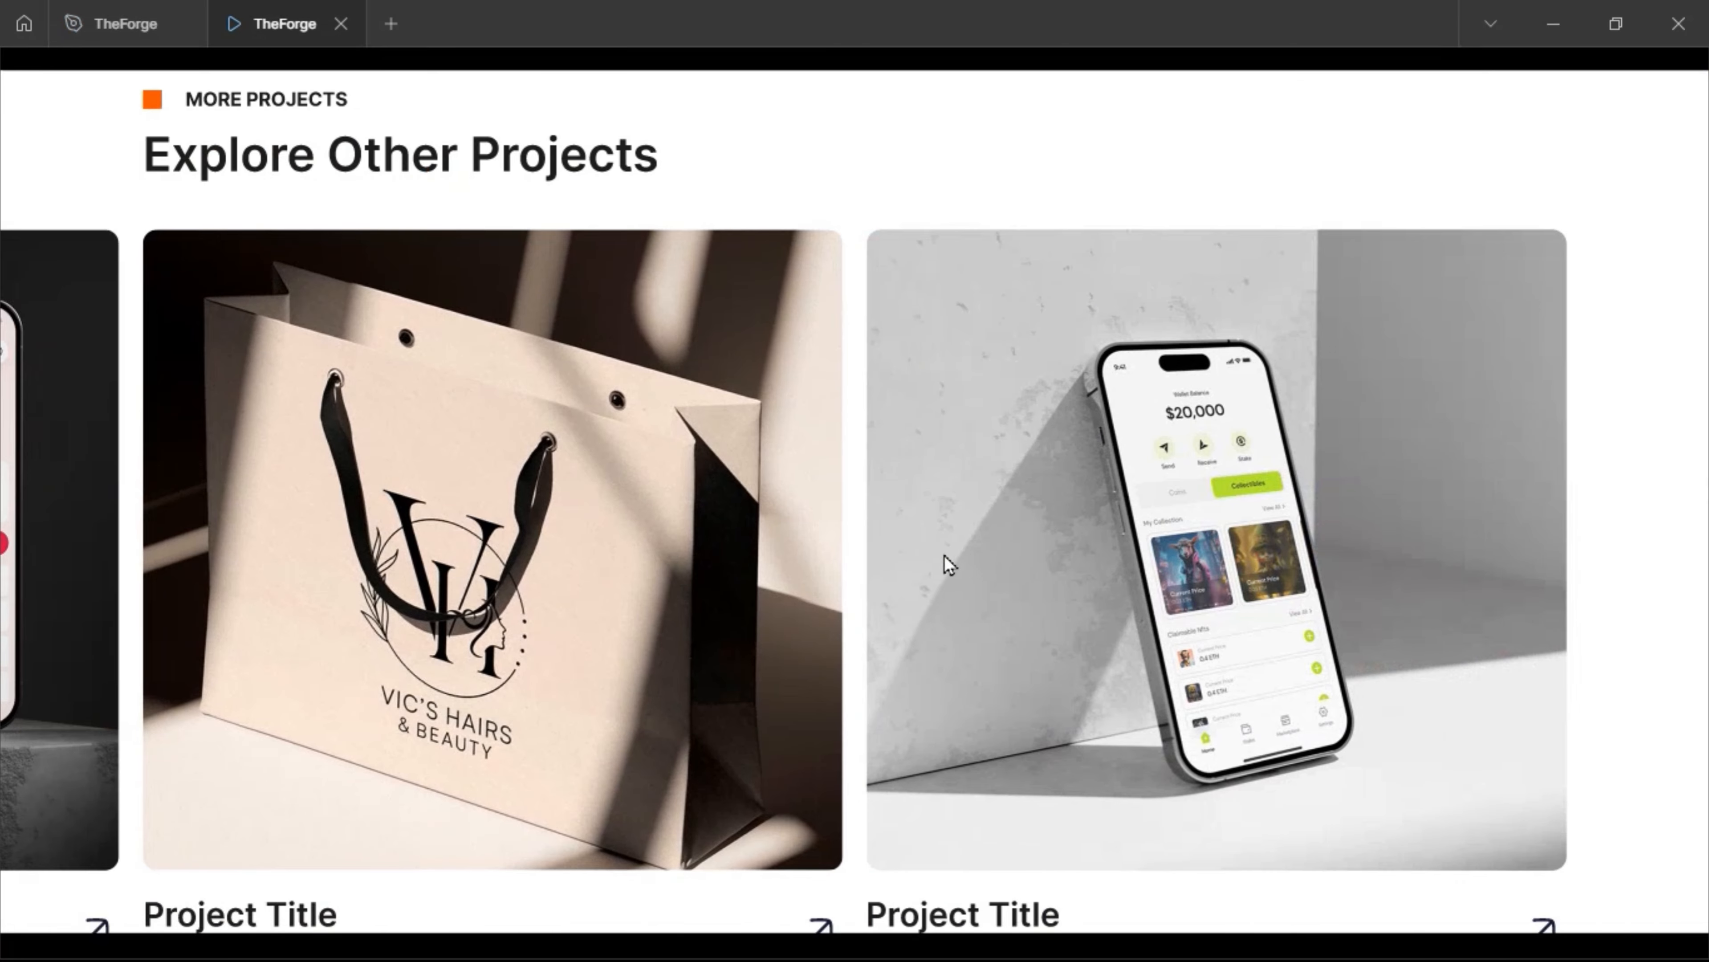
pyautogui.scroll(-5, 945, 550)
pyautogui.scroll(10, 962, 519)
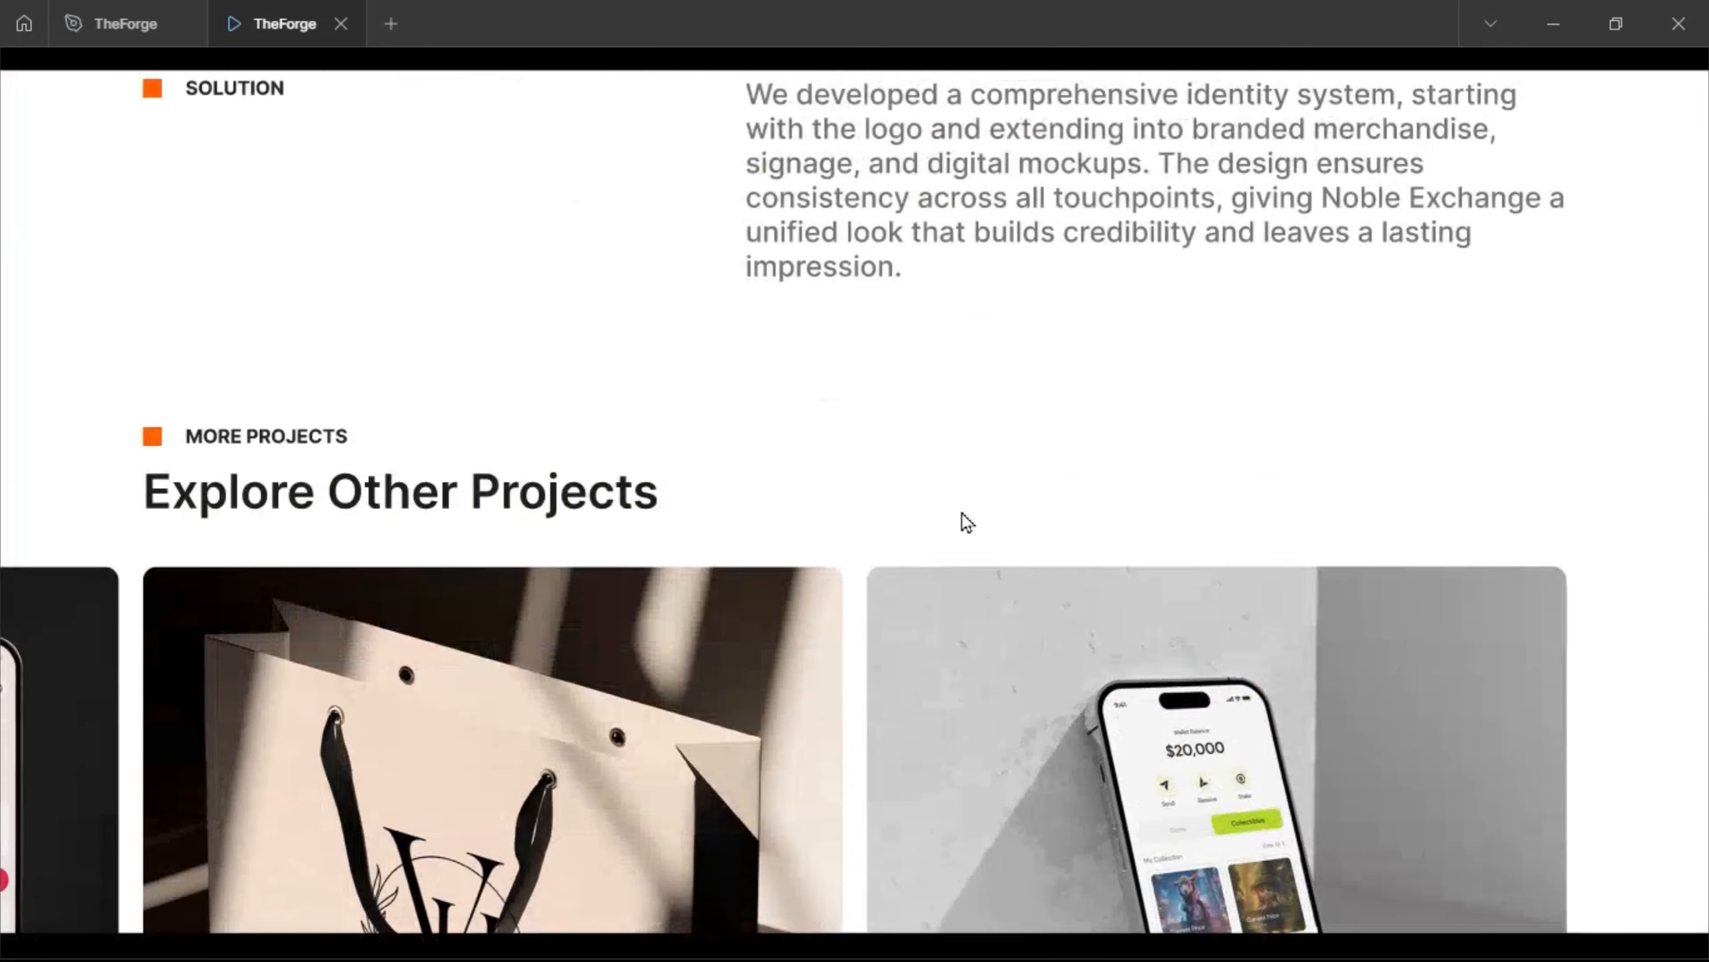
pyautogui.scroll(5, 966, 508)
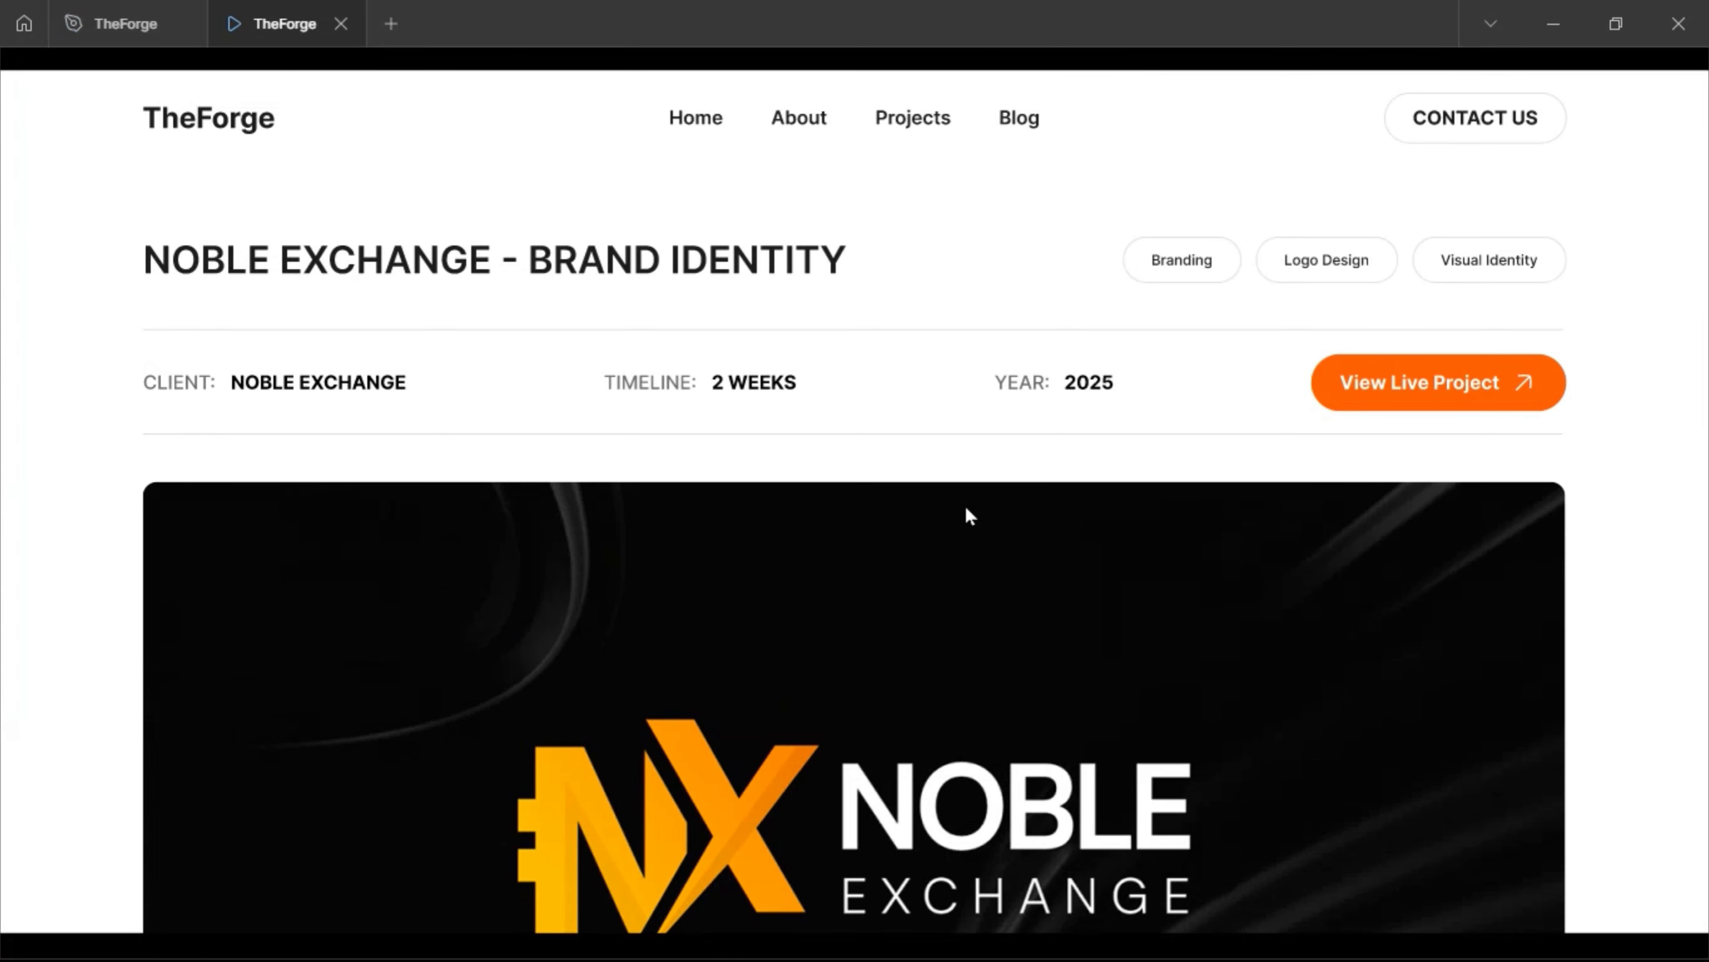
pyautogui.scroll(-2, 802, 457)
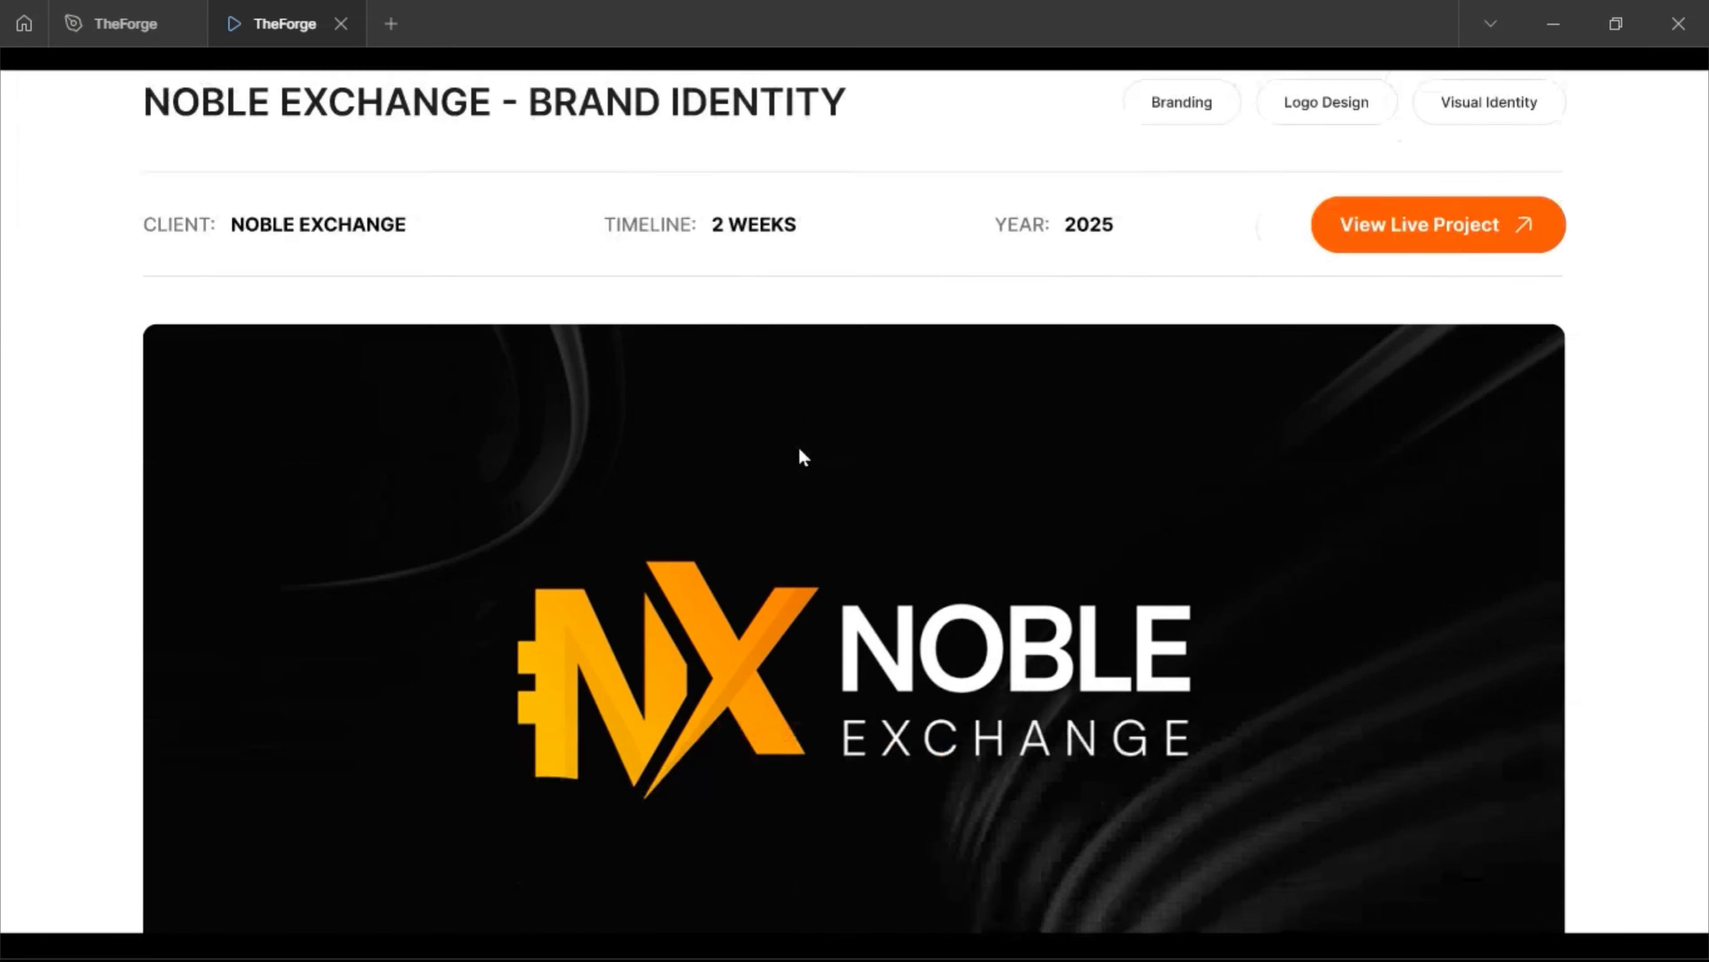
pyautogui.scroll(2, 801, 456)
# Return to the design file and present the desktop WORK frame as a prototype
pyautogui.click(112, 27)
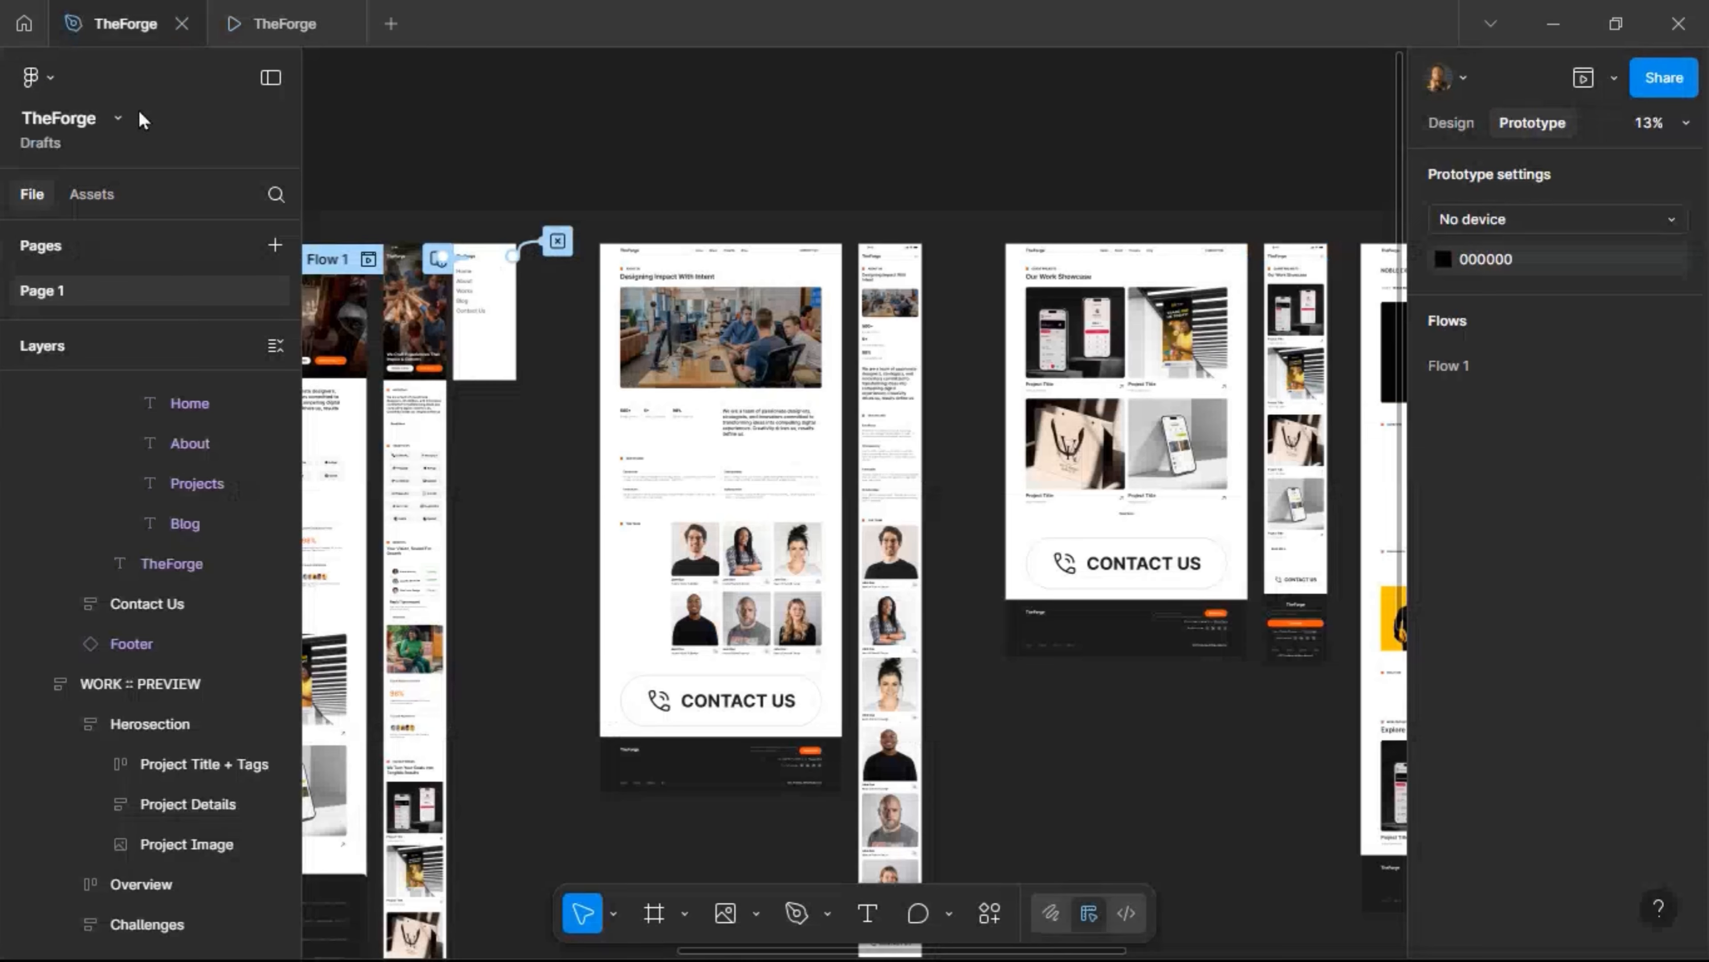
pyautogui.click(1034, 244)
pyautogui.press('Escape')
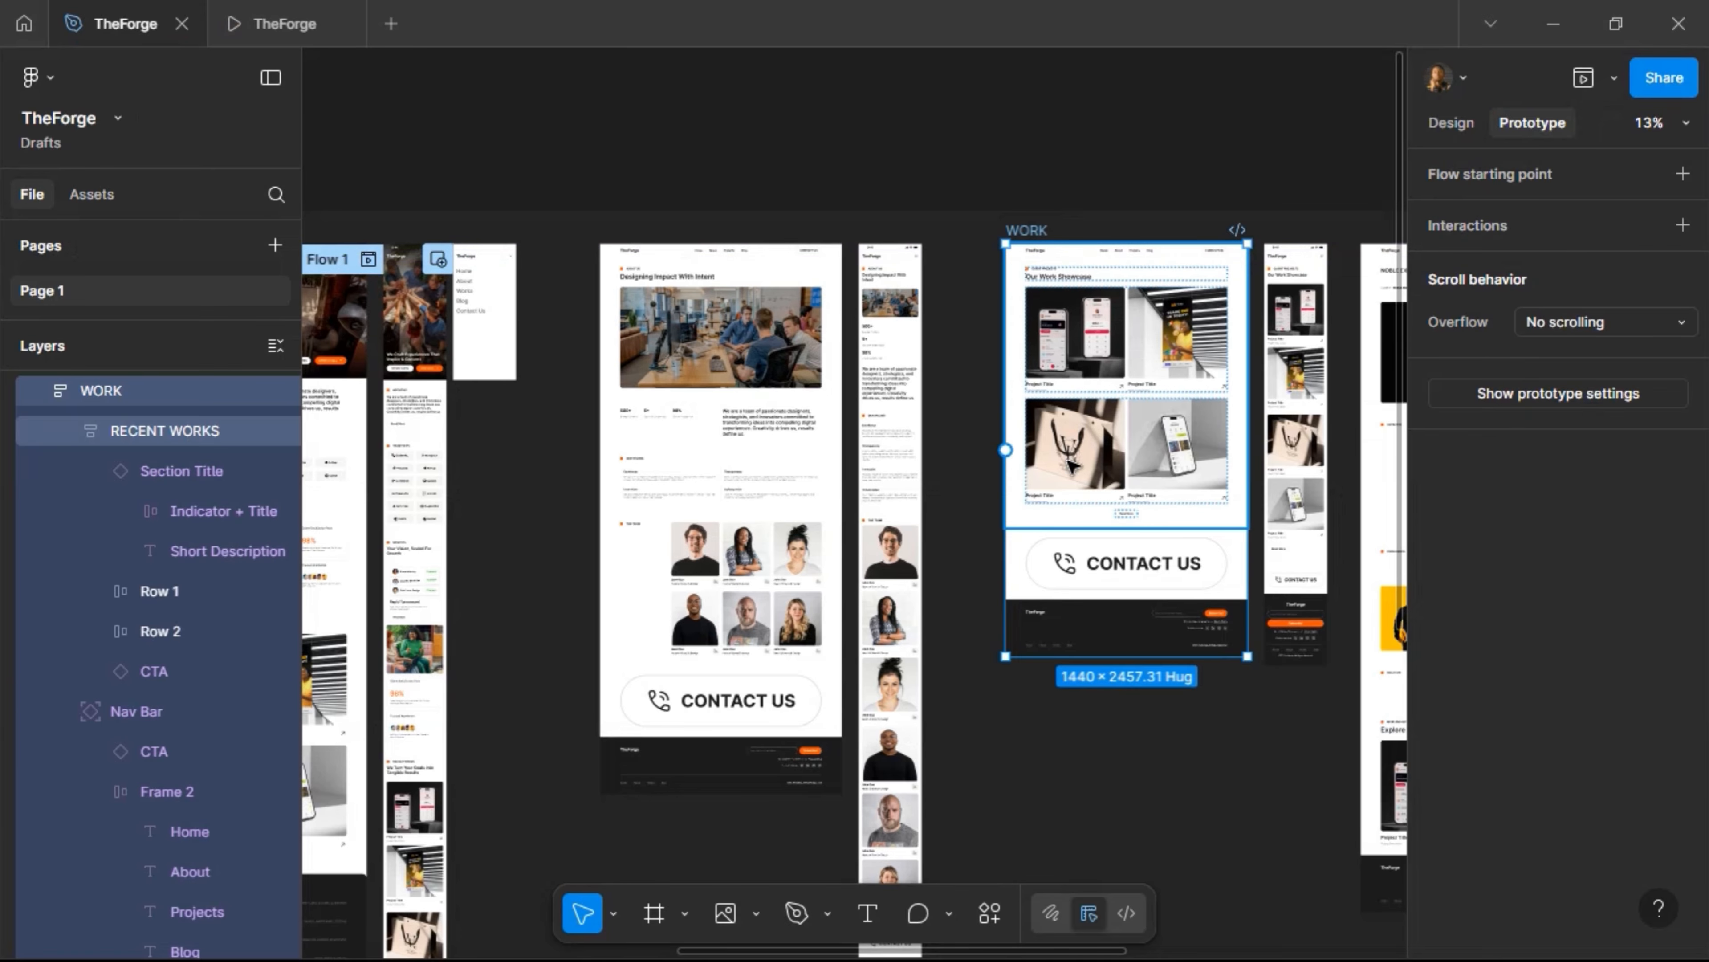
pyautogui.click(1609, 79)
pyautogui.click(1481, 122)
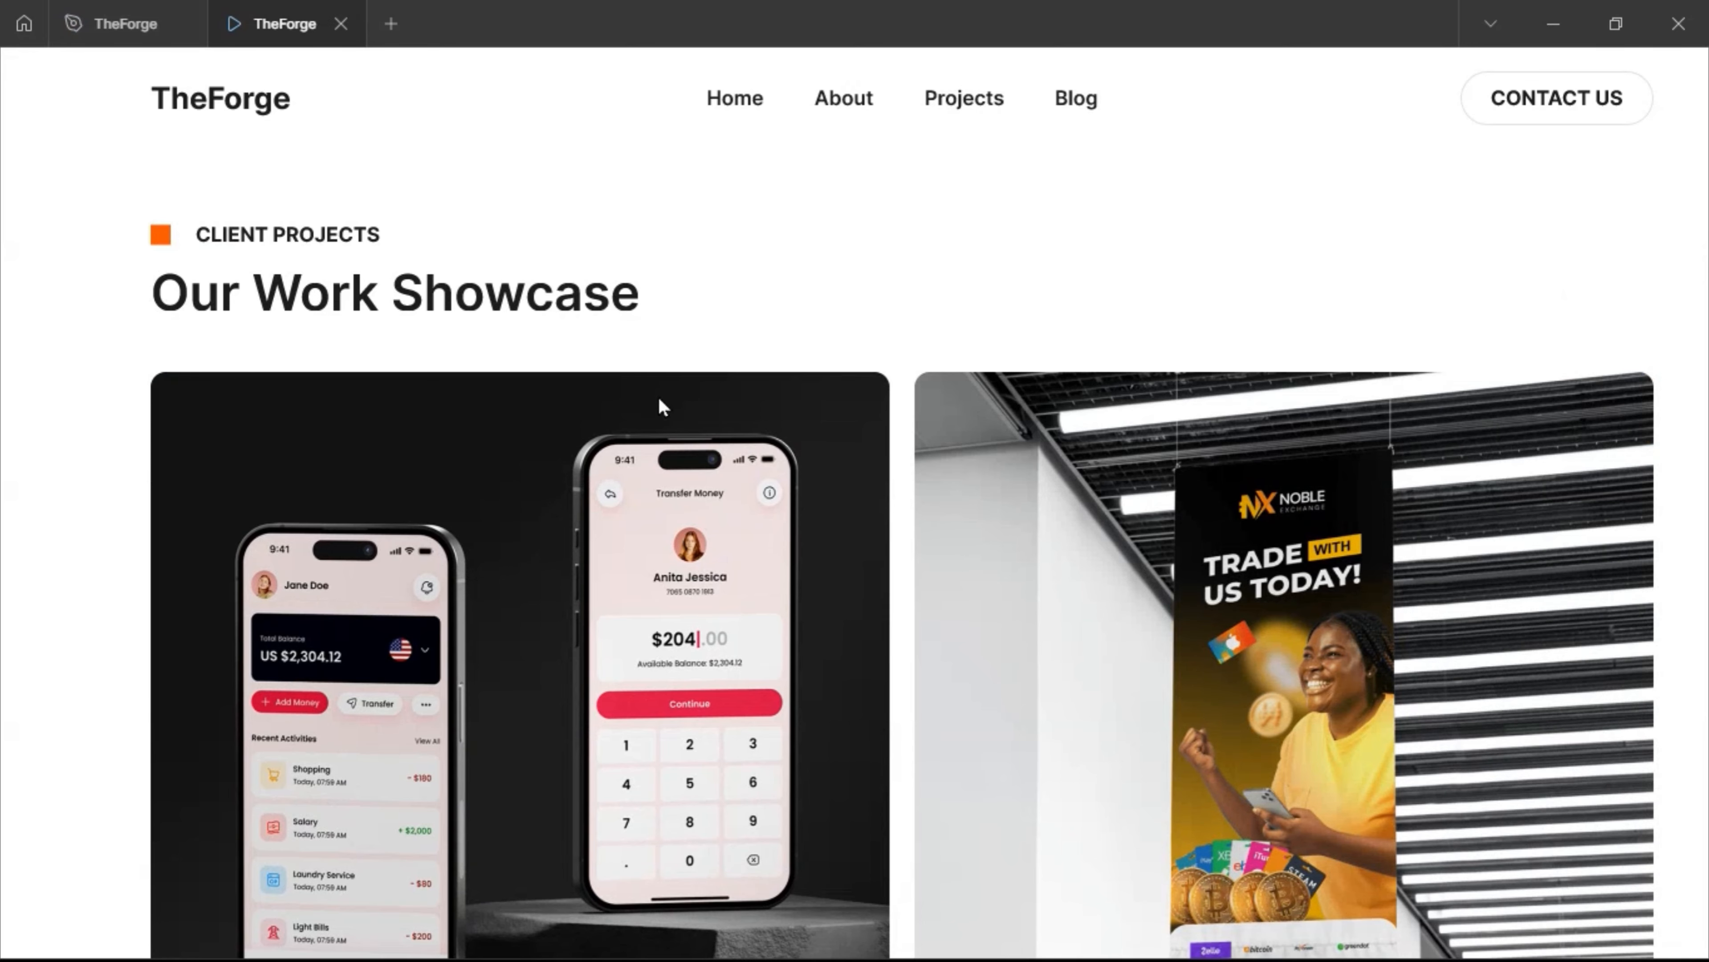
# Review the presented desktop Work page from header to footer, including the project cards and the Contact Us banner
pyautogui.scroll(-15, 1011, 418)
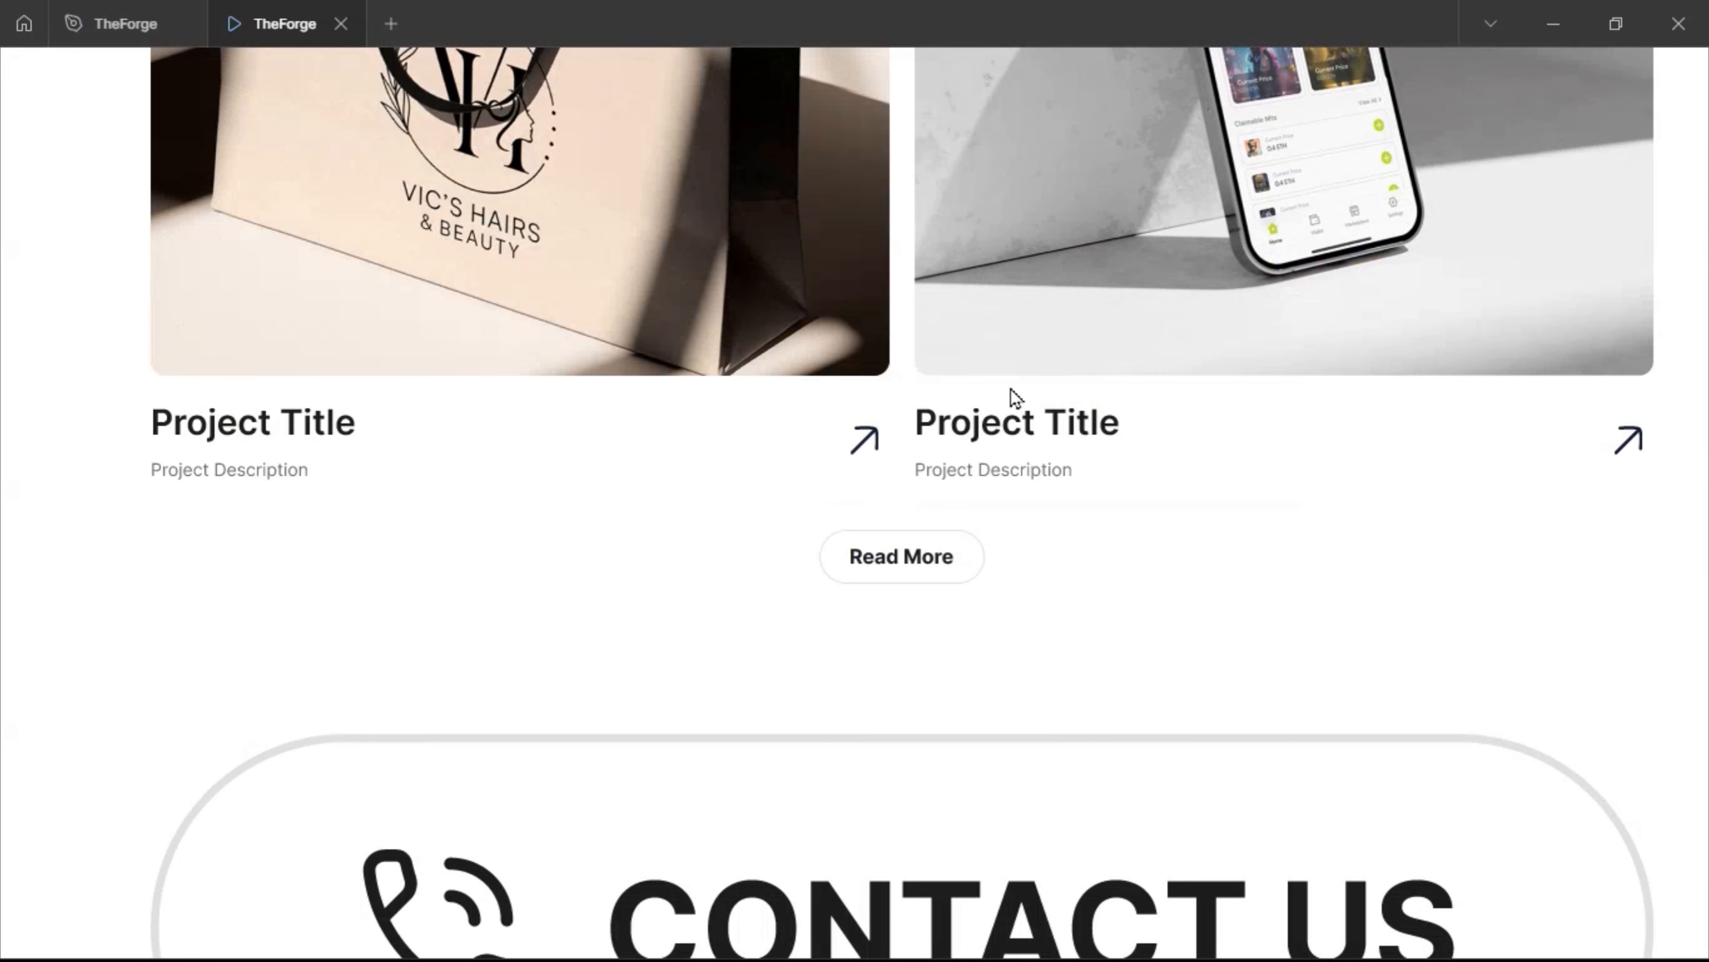
pyautogui.scroll(-5, 1014, 404)
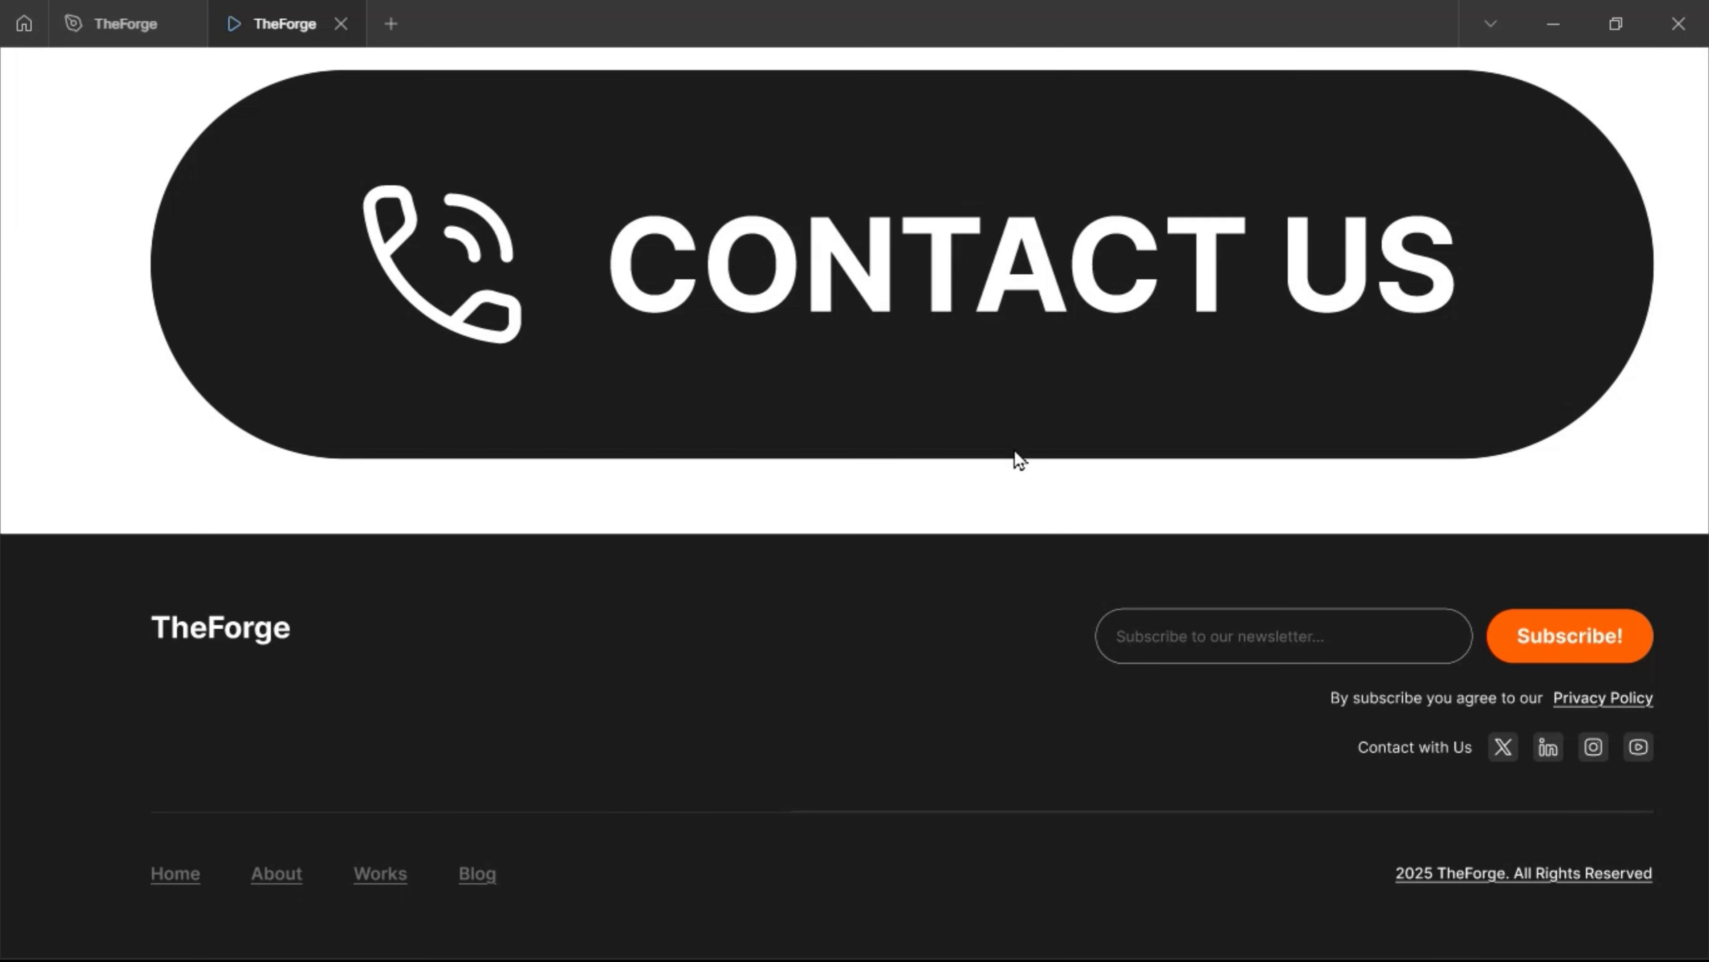
pyautogui.scroll(10, 1018, 460)
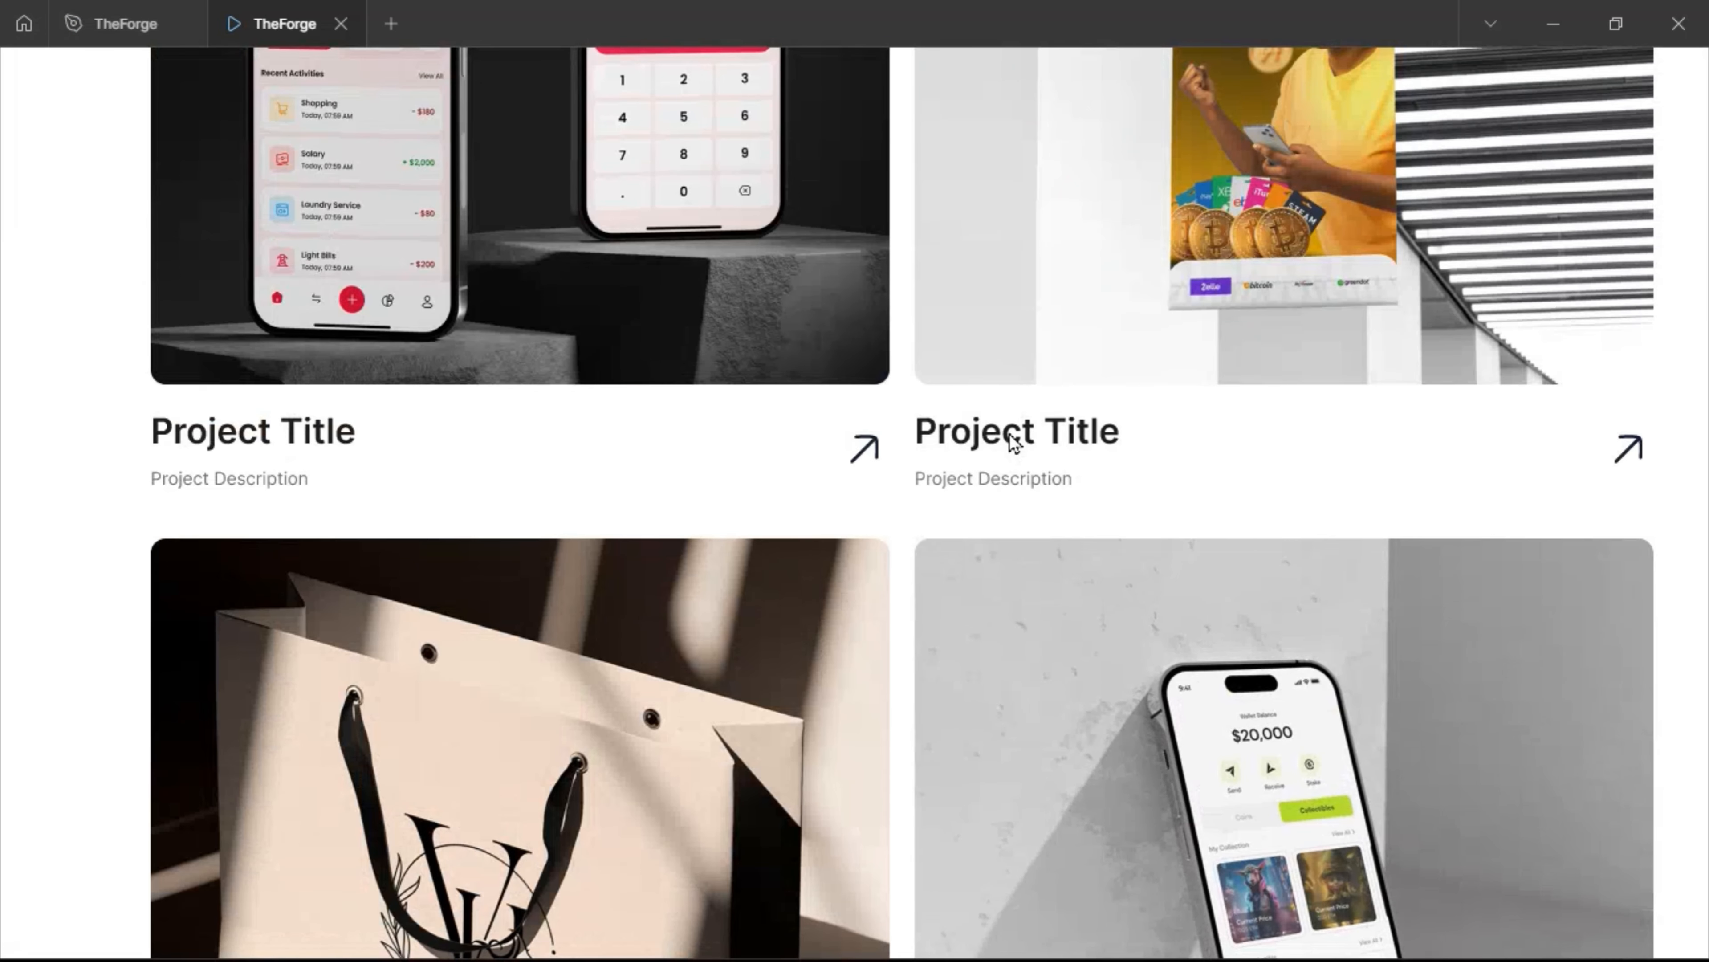
pyautogui.scroll(5, 1013, 442)
pyautogui.scroll(-10, 1014, 435)
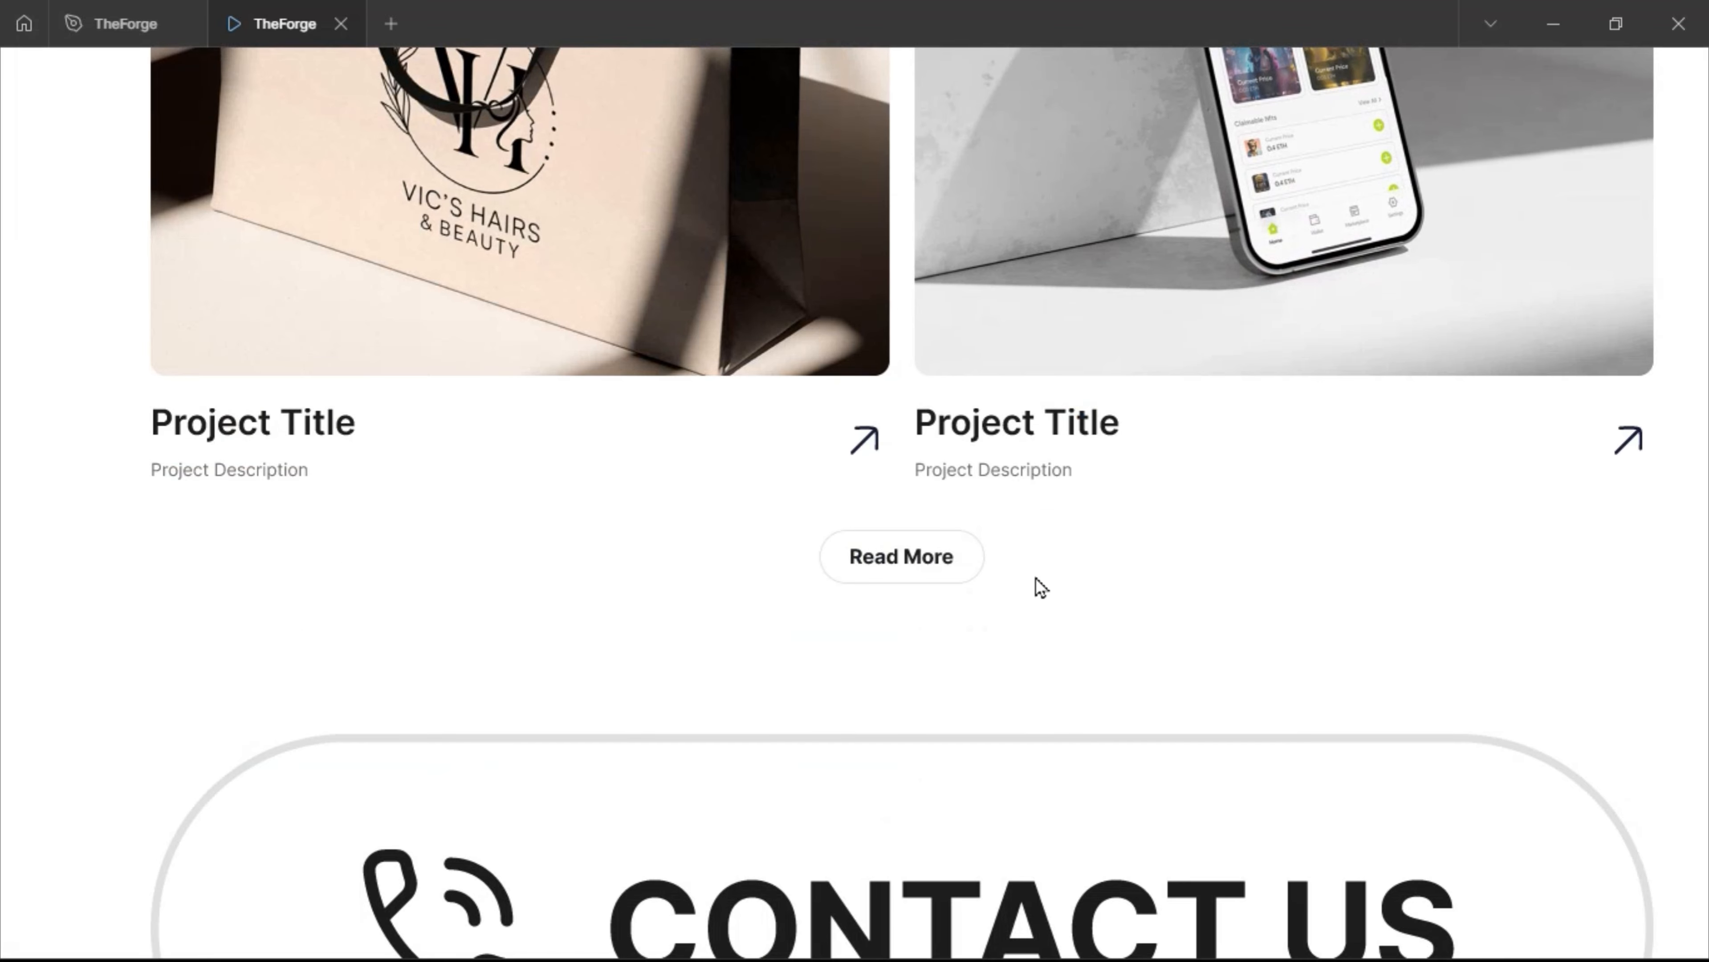
pyautogui.scroll(-5, 1037, 596)
pyautogui.scroll(-4, 1030, 606)
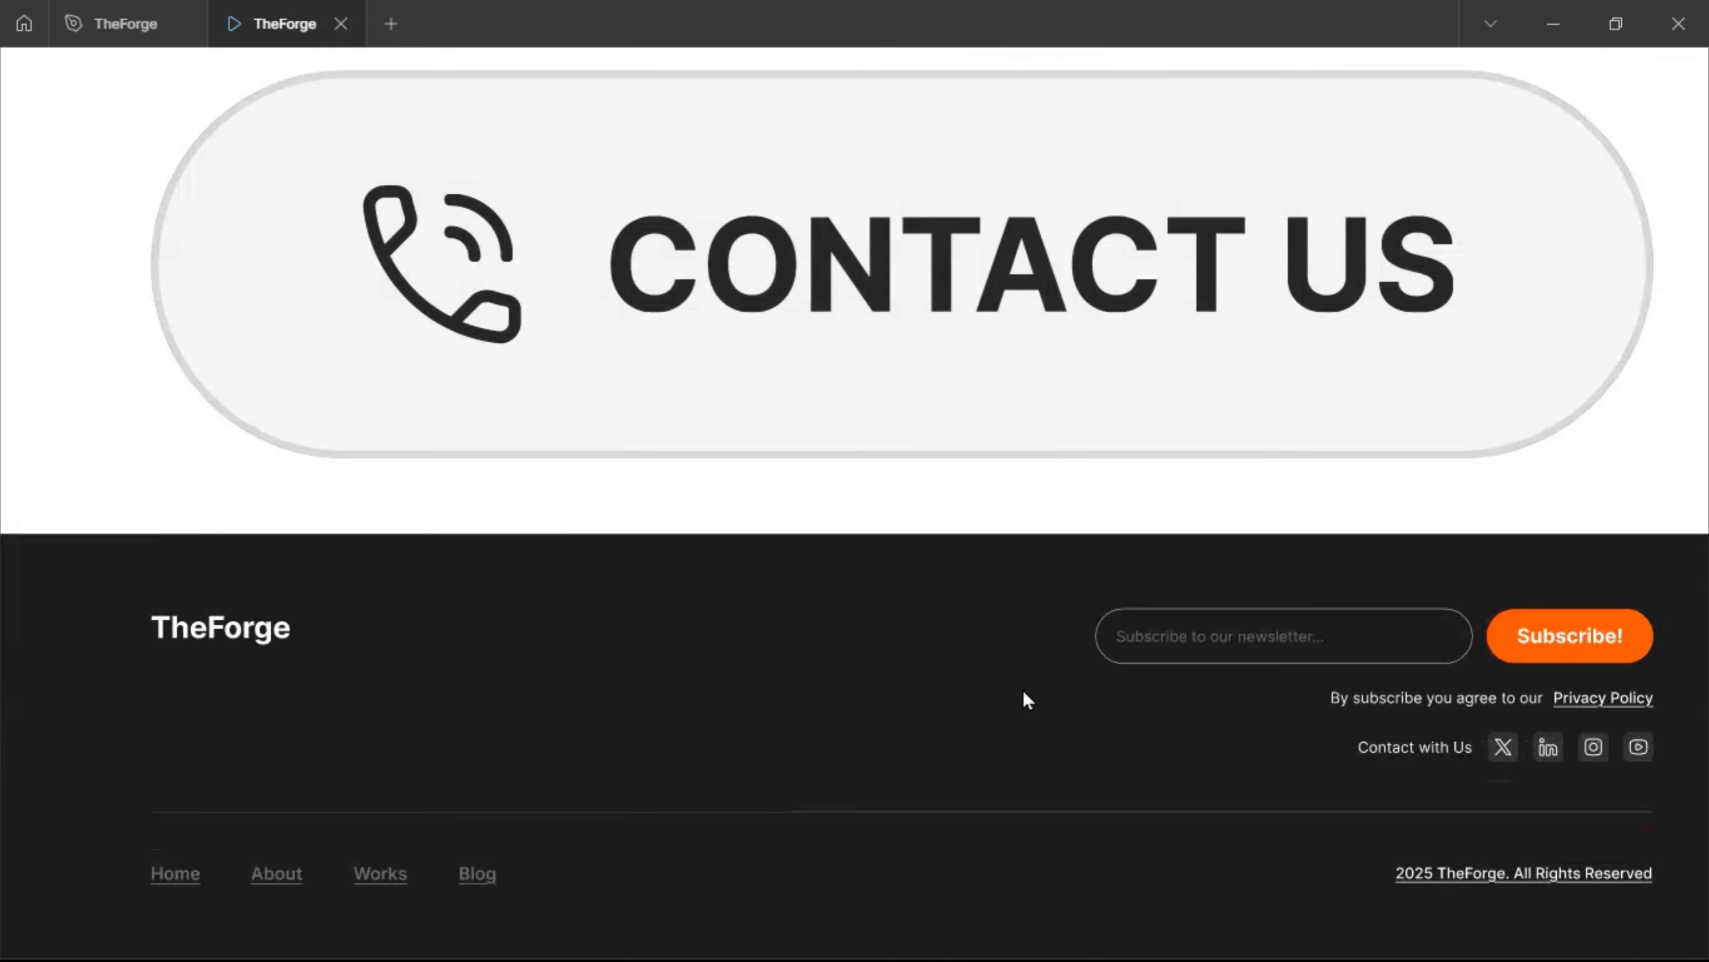
pyautogui.scroll(20, 1019, 691)
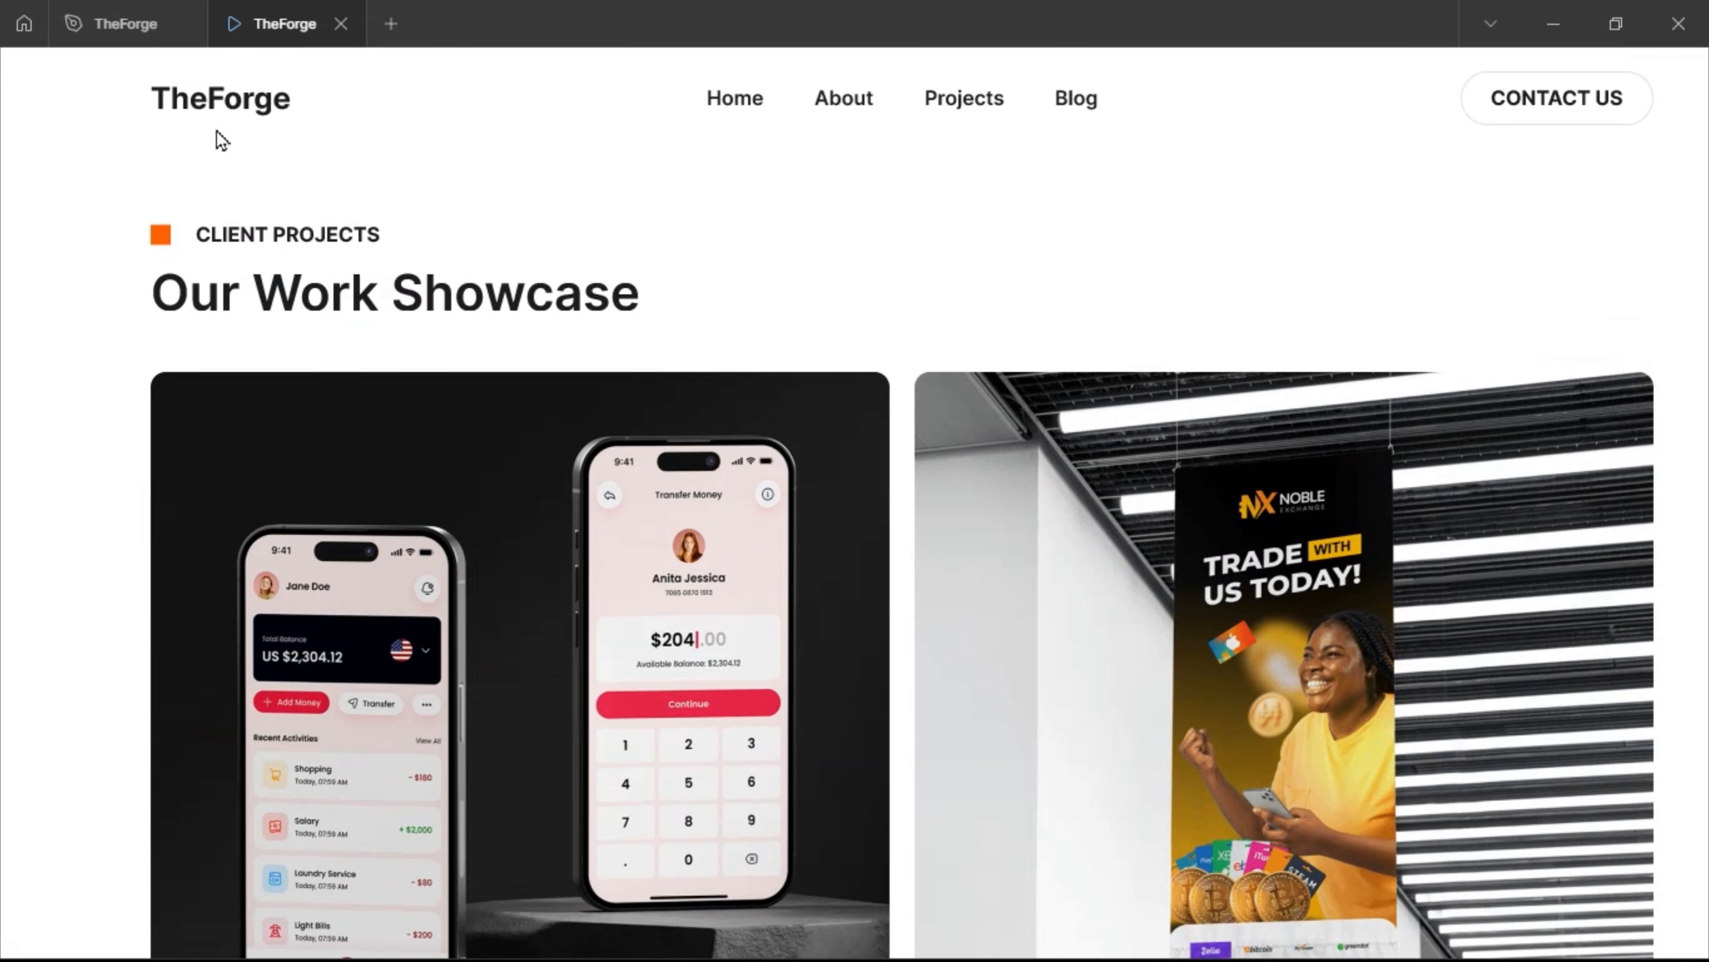
# Return to the design file and look over the whole Website section, including the header of the desktop About Us page
pyautogui.hotkey('ctrl', 'shift', 'Tab')
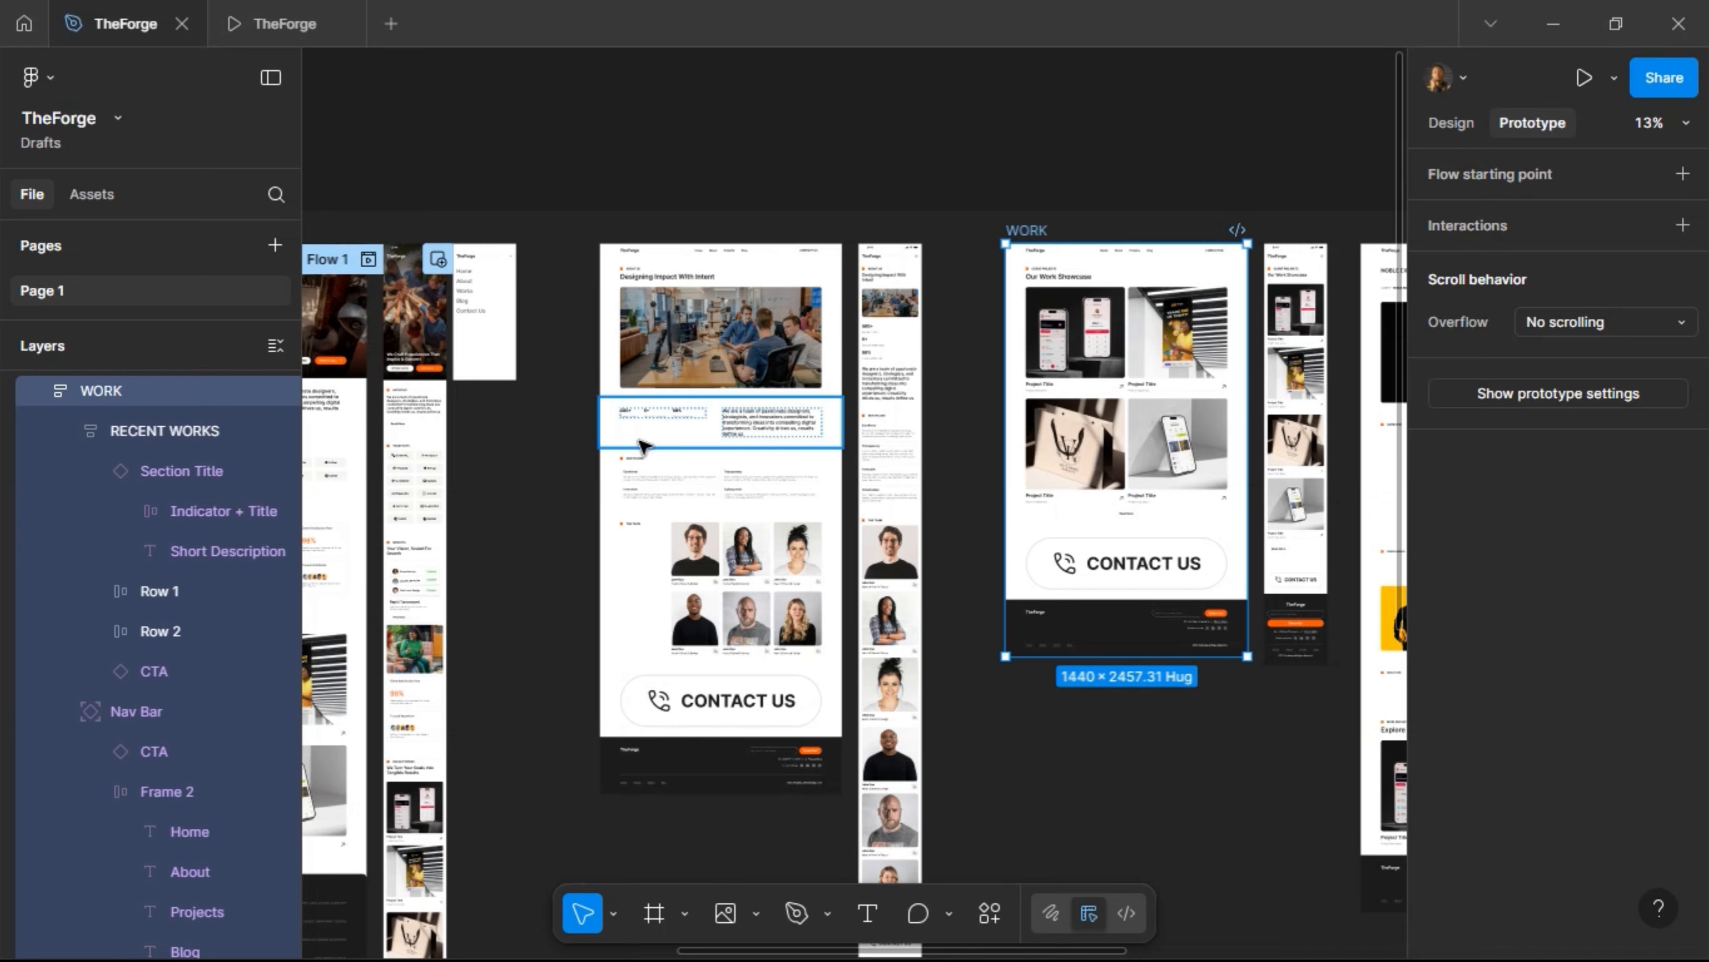
pyautogui.press('Escape')
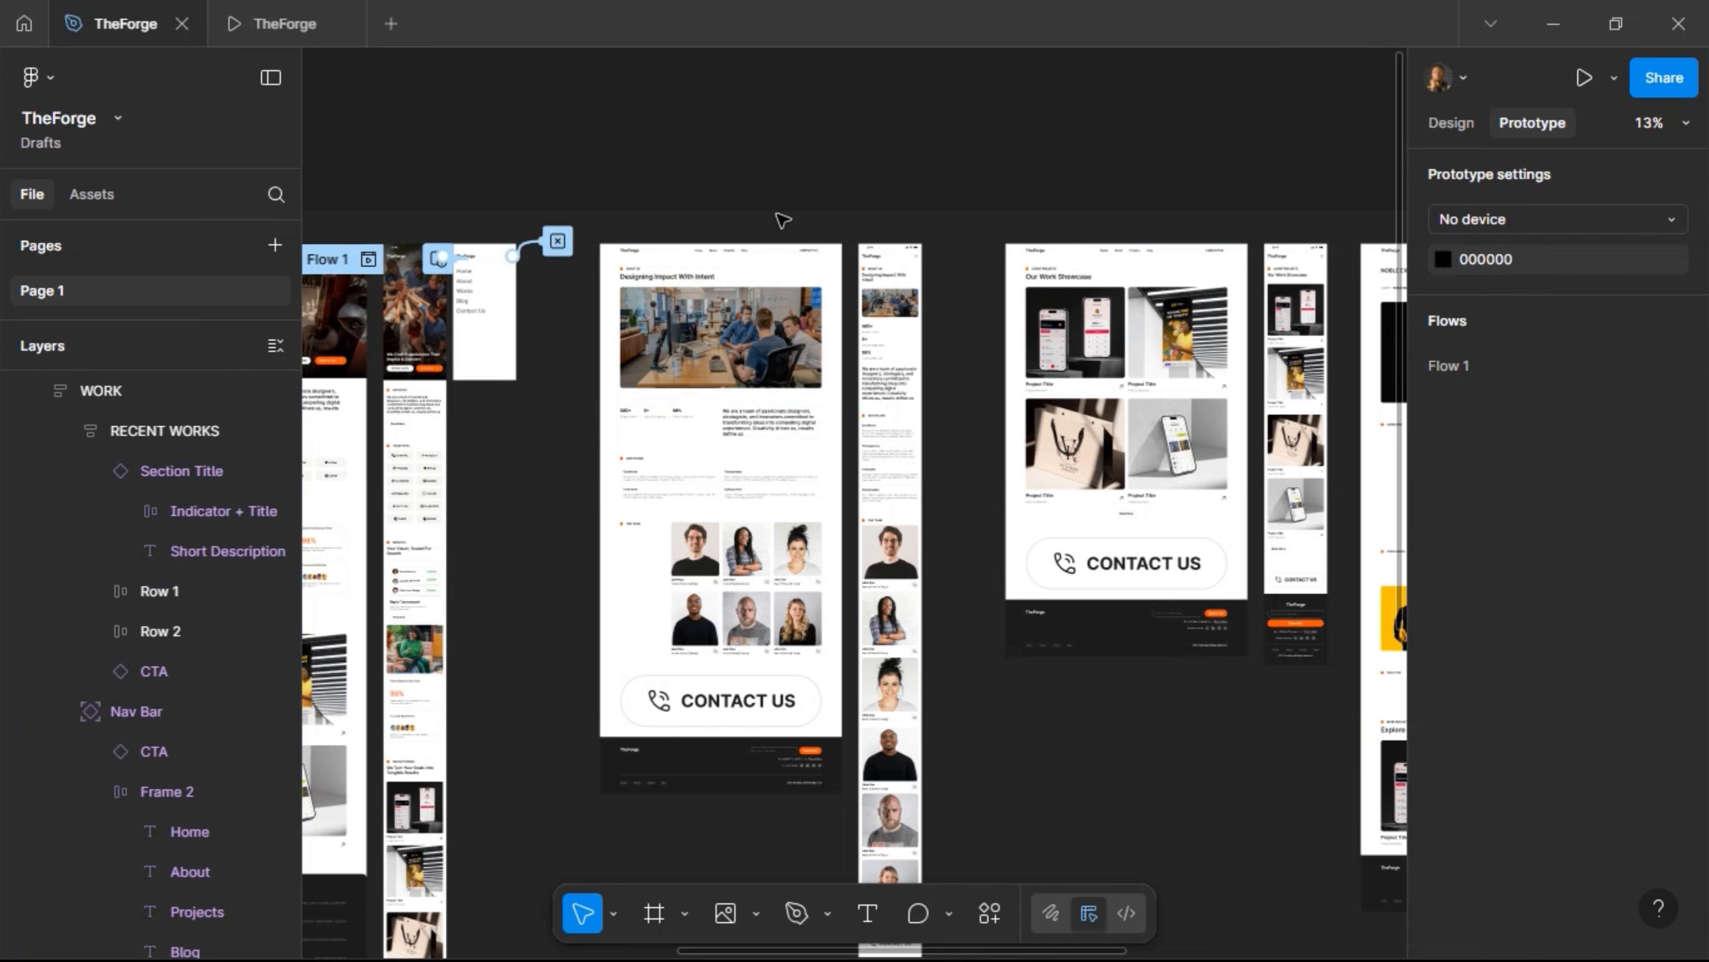
pyautogui.hotkey('shift', '1')
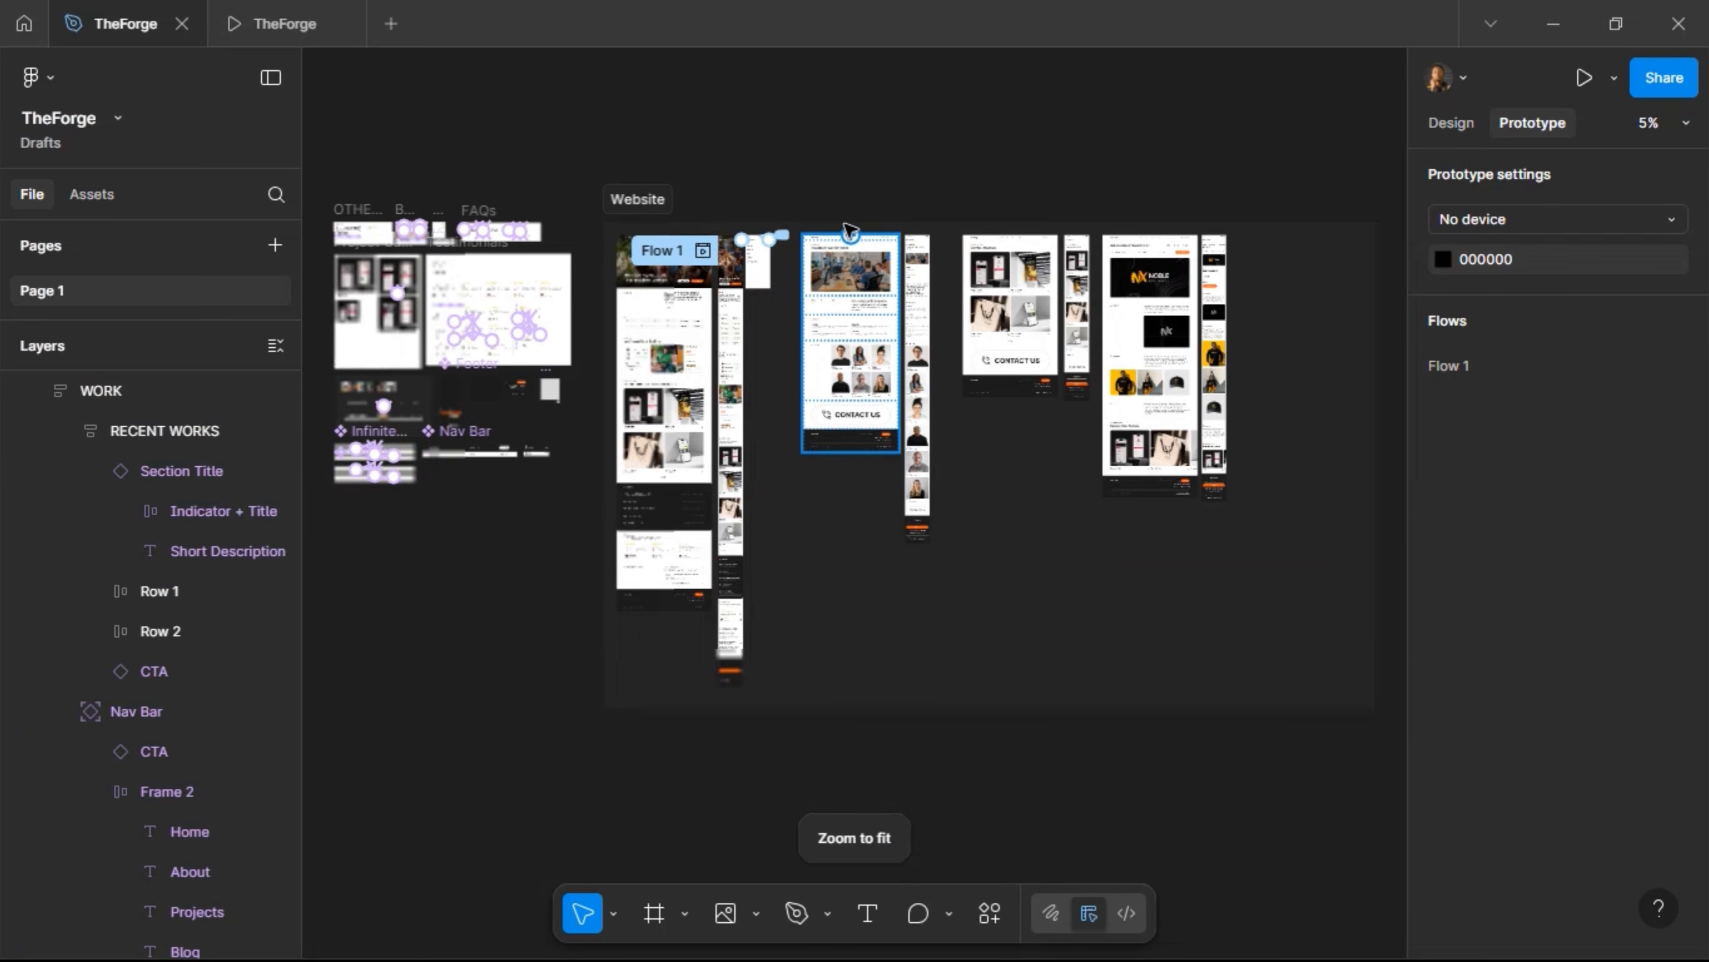
pyautogui.scroll(5, 857, 226)
pyautogui.scroll(8, 856, 233)
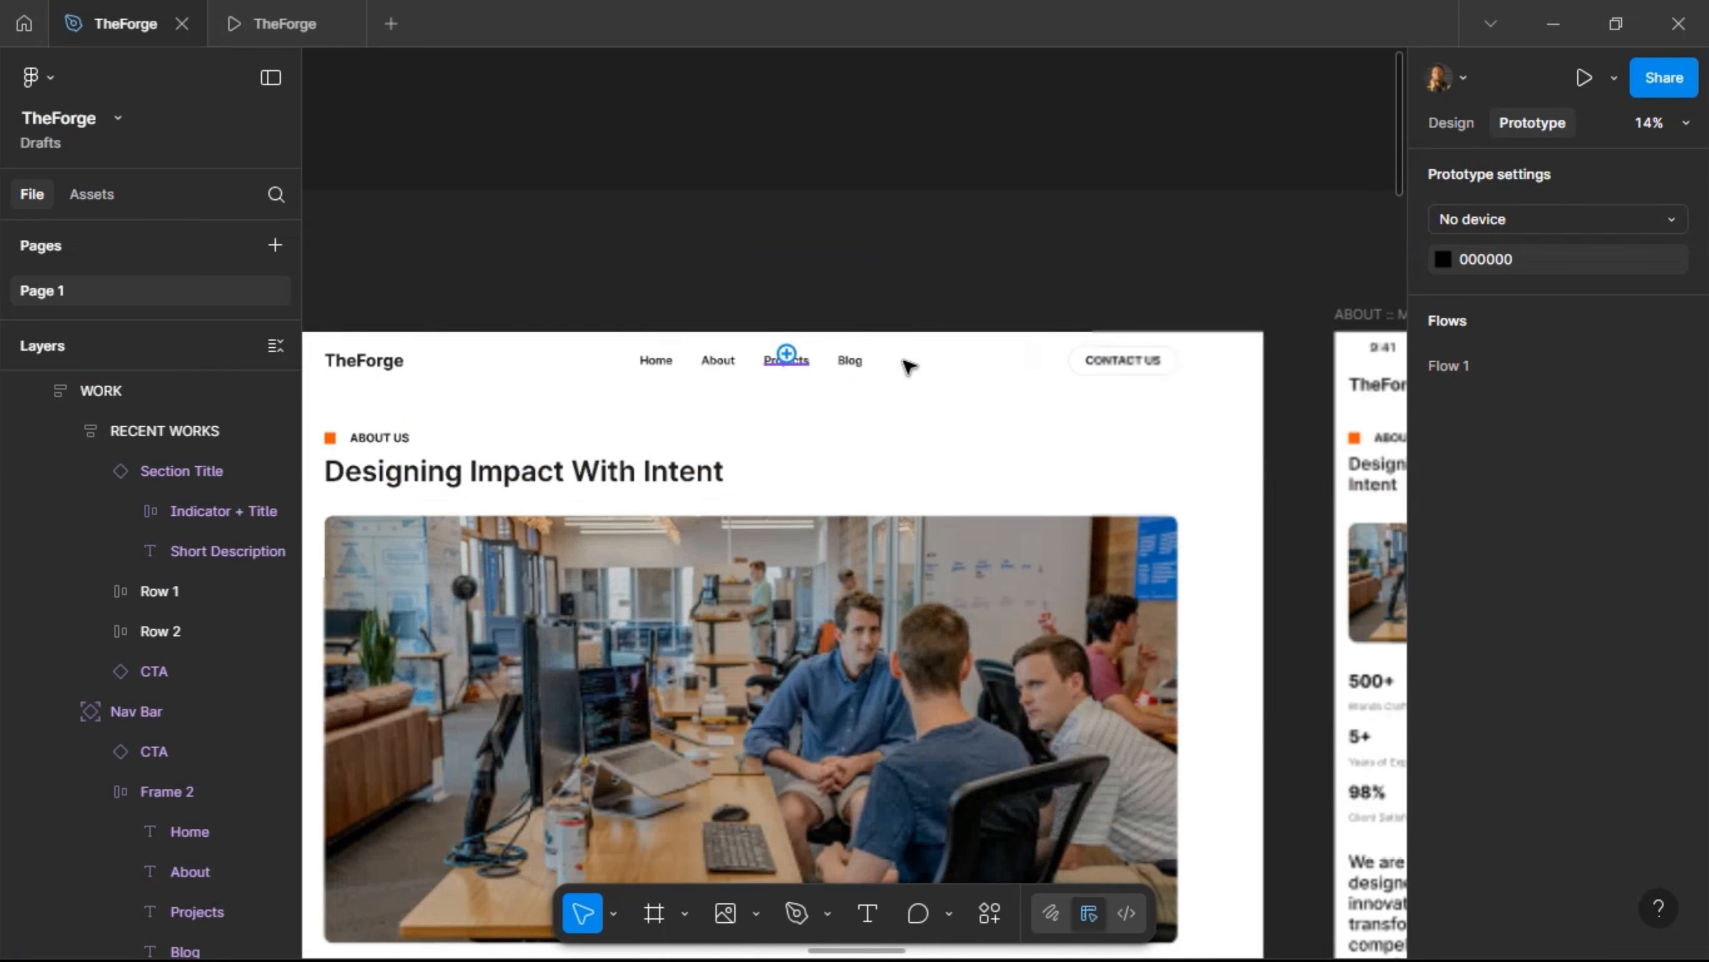
pyautogui.scroll(-3, 900, 305)
pyautogui.hotkey('shift', '1')
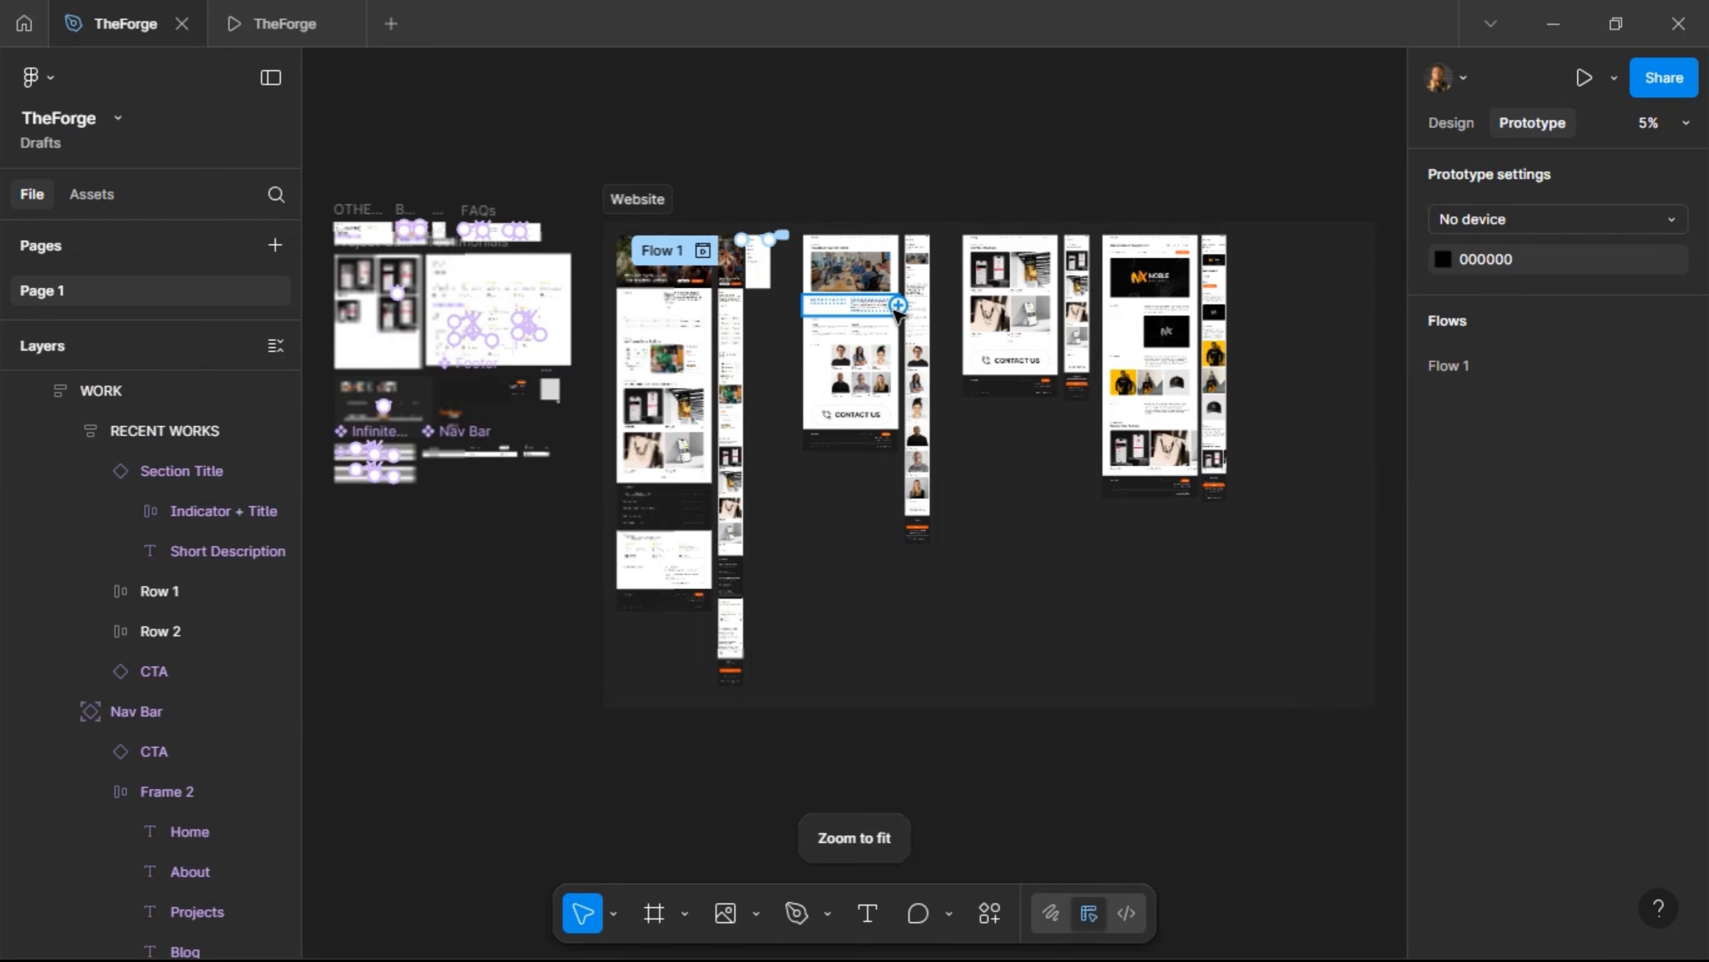